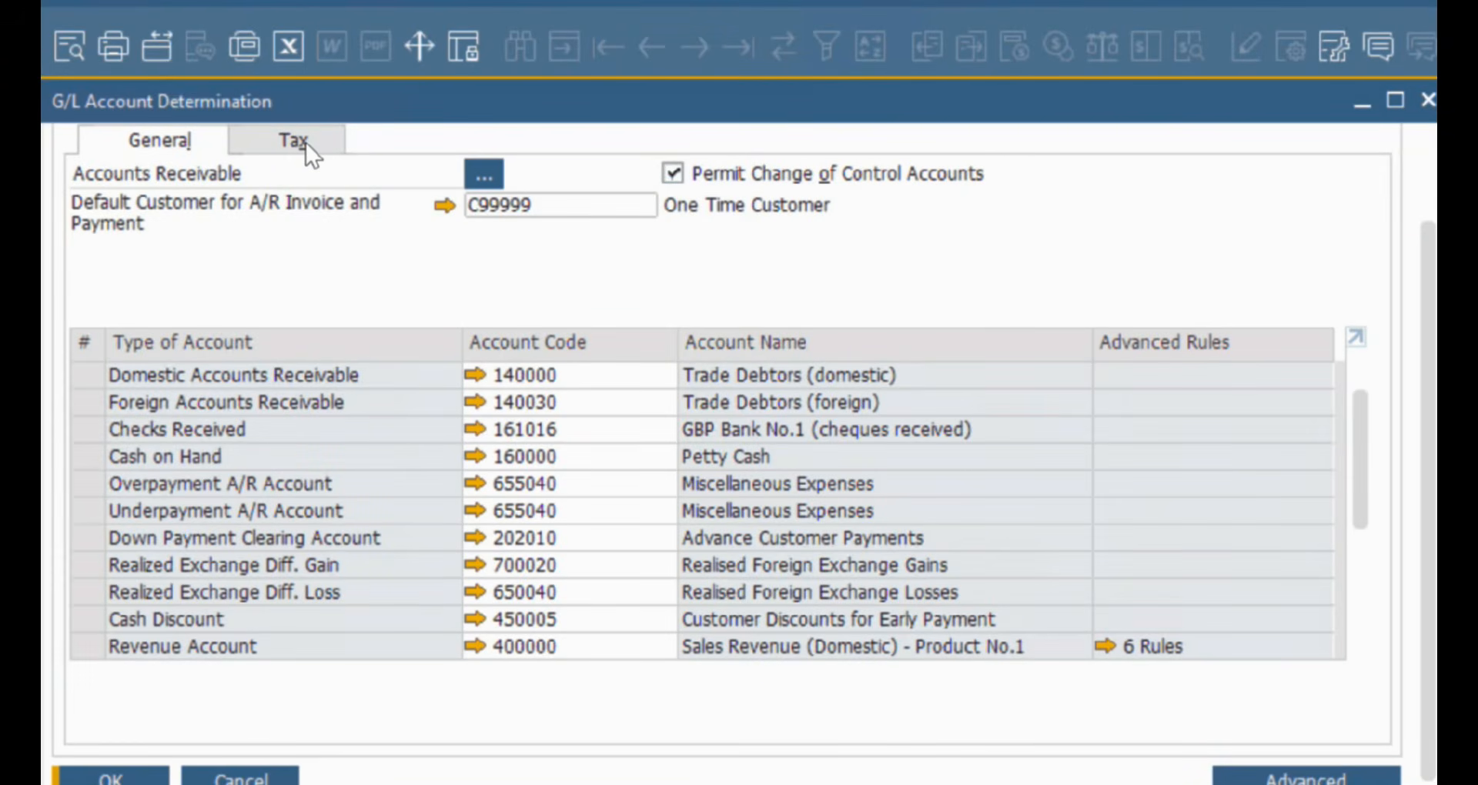
Show the Tax tab's account settings in G/L Account Determination.
click(306, 141)
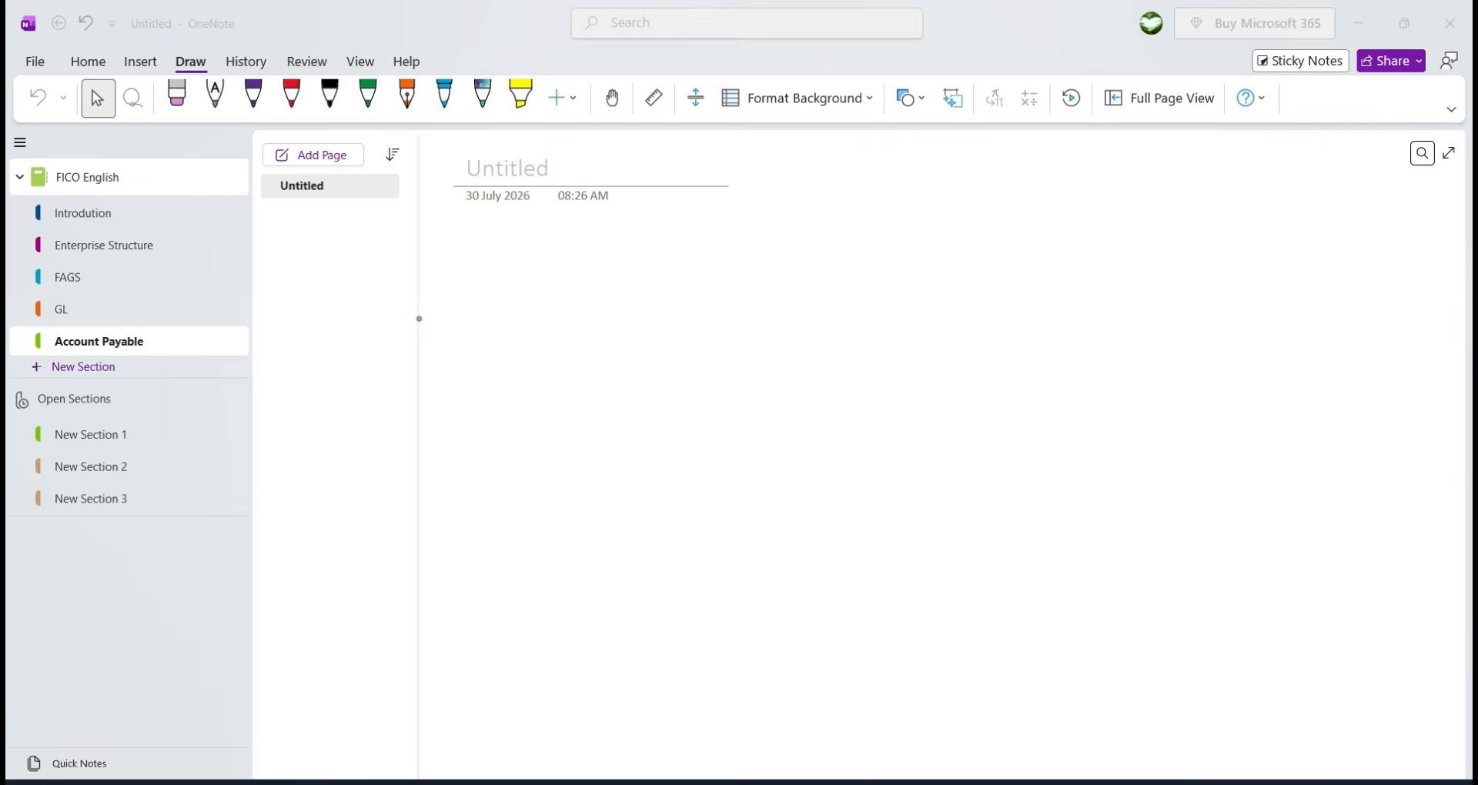
Handwrite 'Accounts Payable' in purple ink and loop a circle around it.
mouse_move(548, 310)
mouse_down()
mouse_move(555, 245)
mouse_move(593, 296)
mouse_up()
drag(547, 287, 593, 268)
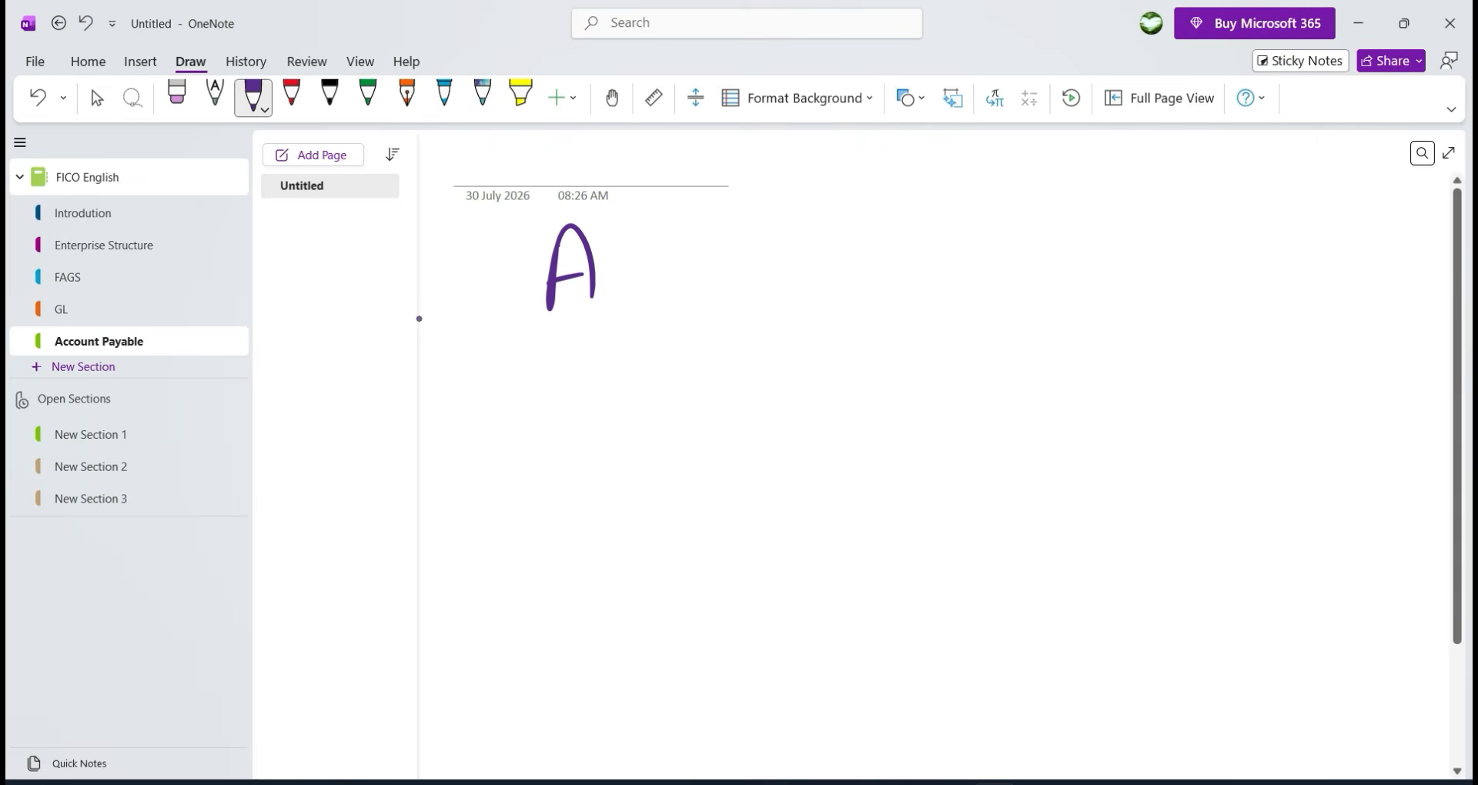
key(Escape)
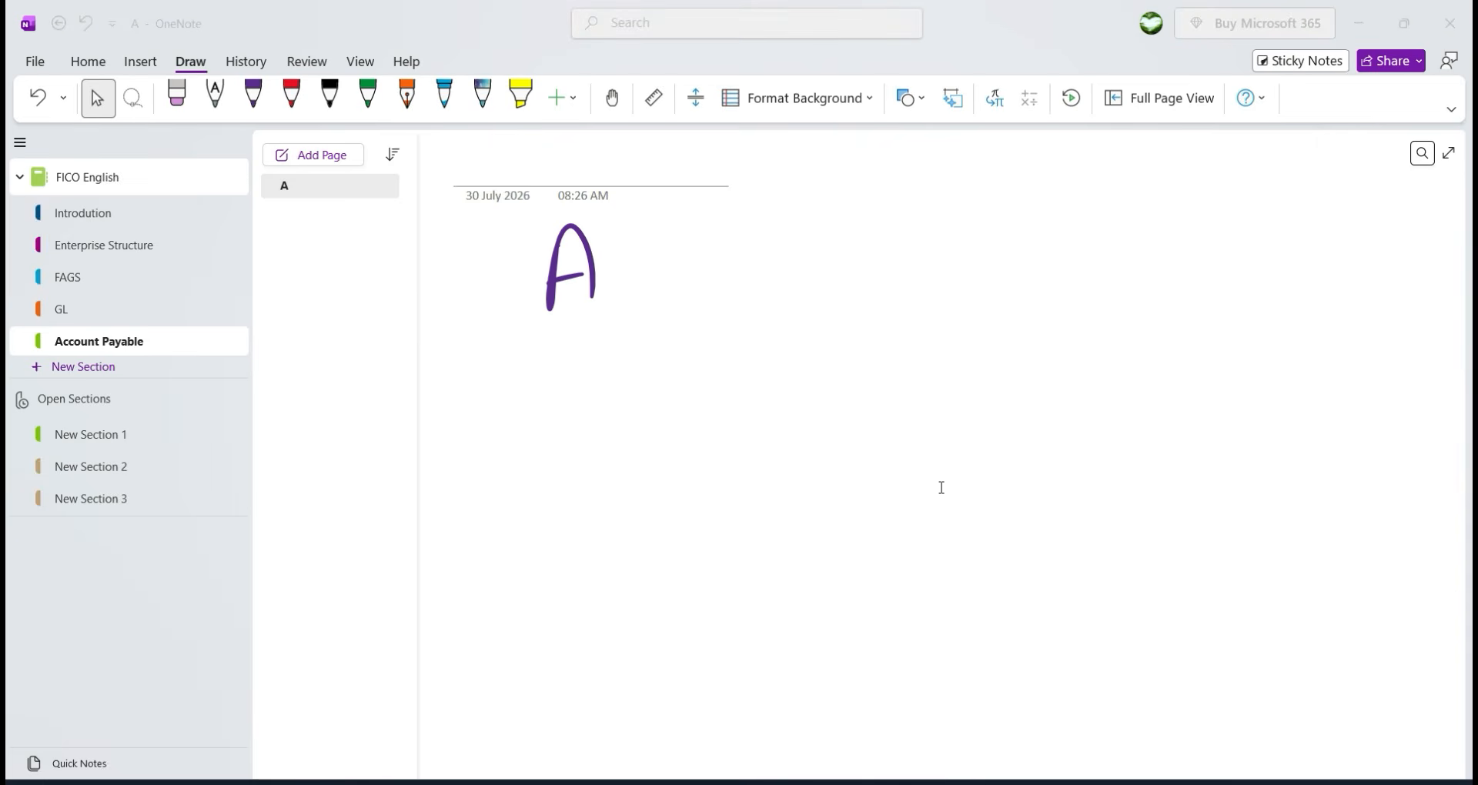
drag(645, 257, 643, 298)
mouse_move(670, 259)
mouse_down()
mouse_move(664, 290)
mouse_move(687, 269)
mouse_up()
drag(701, 265, 762, 287)
drag(750, 274, 768, 269)
mouse_move(790, 259)
mouse_down()
mouse_move(778, 286)
mouse_move(791, 288)
mouse_up()
drag(880, 223, 893, 291)
mouse_move(877, 230)
mouse_down()
mouse_move(887, 262)
mouse_move(963, 253)
mouse_up()
mouse_move(978, 263)
mouse_down()
mouse_move(969, 271)
mouse_move(994, 282)
mouse_up()
drag(1009, 243, 1015, 281)
drag(1032, 240, 1034, 278)
drag(1044, 268, 1059, 266)
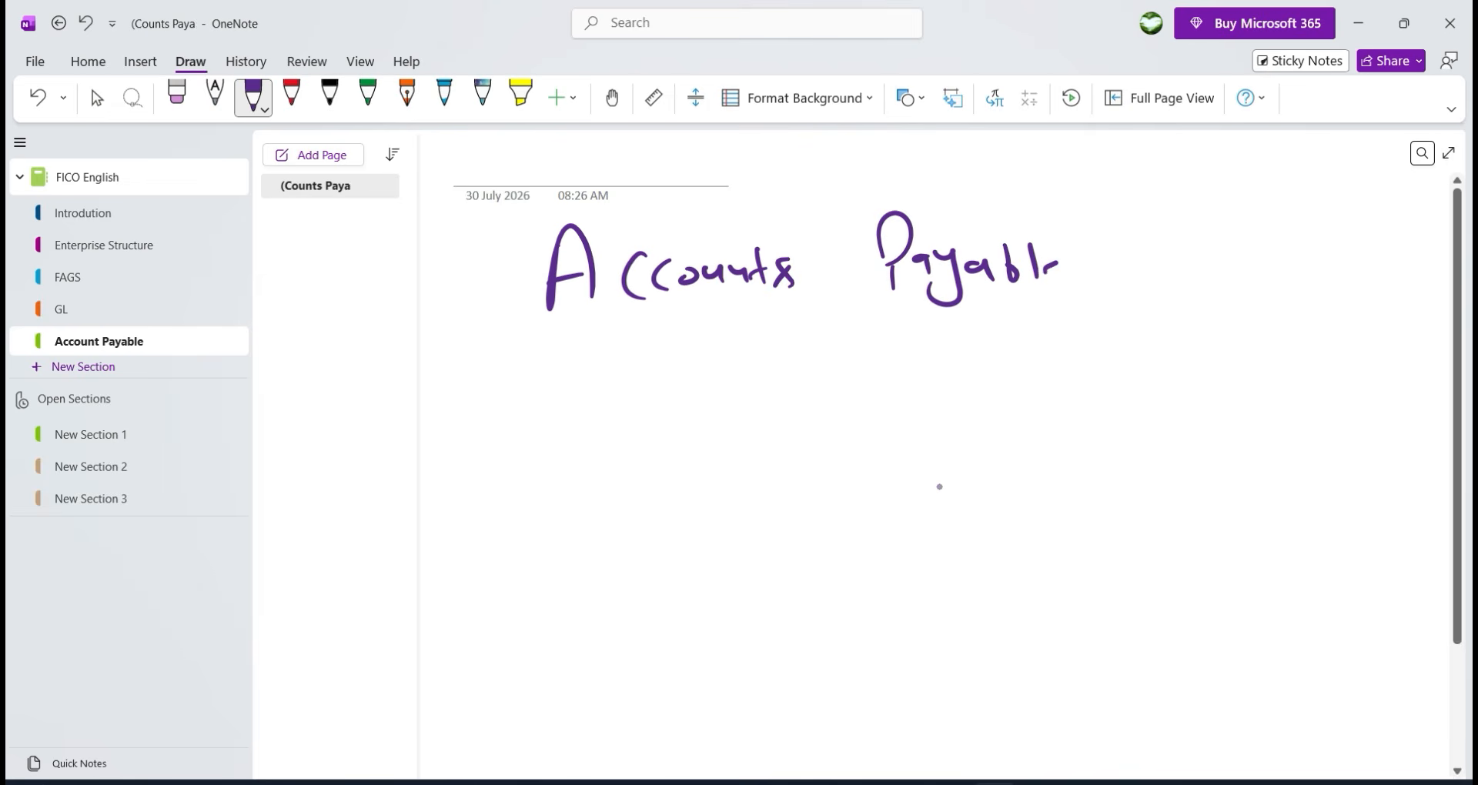
mouse_move(1047, 202)
mouse_down()
mouse_move(520, 241)
mouse_move(1053, 367)
mouse_move(1028, 202)
mouse_up()
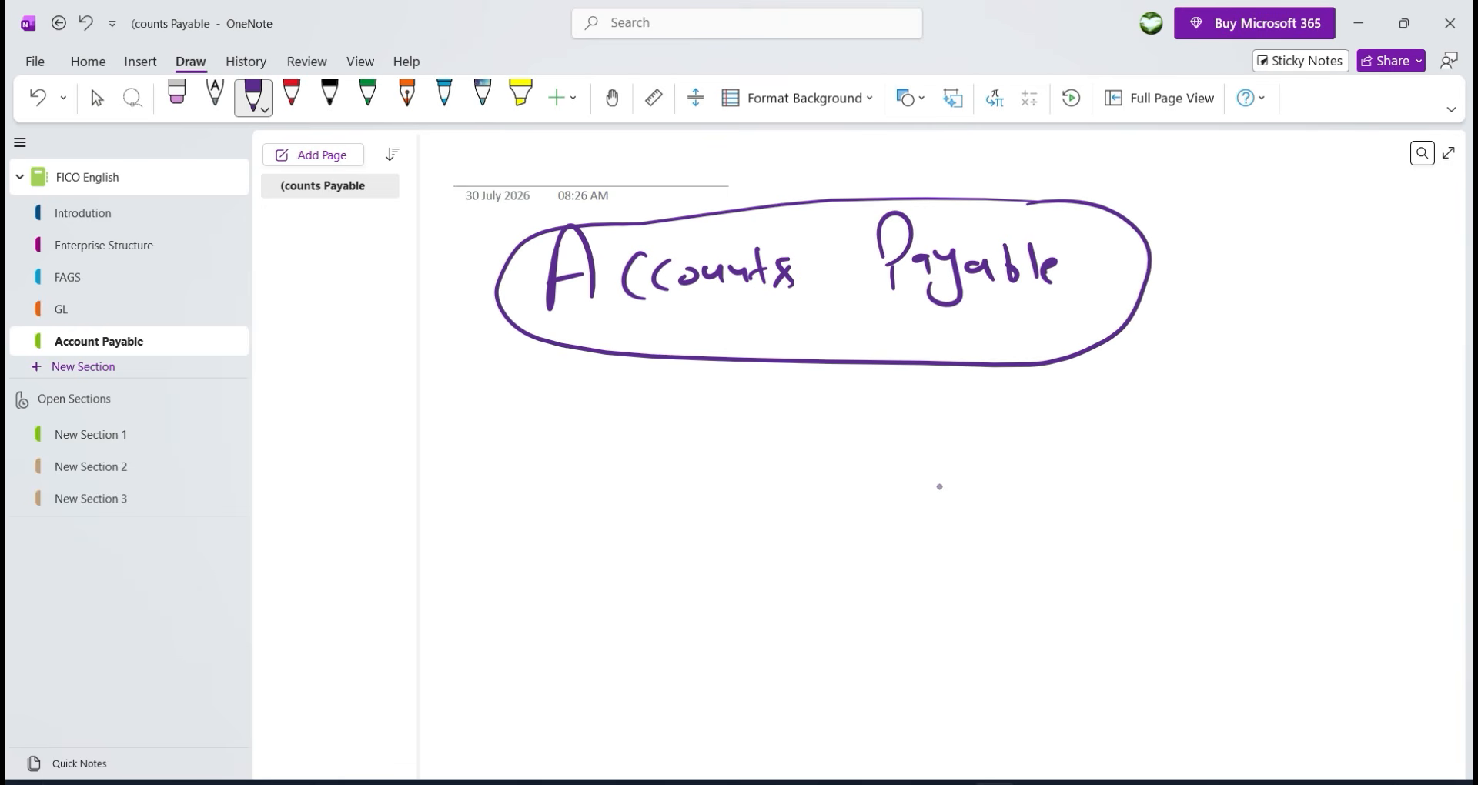
drag(1114, 276, 1170, 273)
Draw an arrow right of the heading and write 'Sub-module of SAP FICO'.
drag(1172, 264, 1178, 289)
mouse_move(1267, 251)
mouse_down()
mouse_move(1245, 289)
mouse_move(1337, 282)
mouse_up()
drag(1353, 273, 1377, 267)
mouse_move(1252, 336)
mouse_down()
mouse_move(1249, 363)
mouse_move(1281, 360)
mouse_up()
drag(1300, 342, 1354, 357)
mouse_move(1361, 320)
mouse_down()
mouse_move(1364, 360)
mouse_move(1395, 359)
mouse_up()
drag(1246, 417, 1256, 478)
drag(1251, 468, 1293, 454)
mouse_move(1314, 459)
mouse_down()
mouse_move(1322, 428)
mouse_move(1331, 456)
mouse_up()
mouse_move(1349, 441)
mouse_down()
mouse_move(1347, 459)
mouse_move(1353, 445)
mouse_up()
drag(1305, 502, 1302, 532)
drag(1303, 502, 1322, 496)
drag(1309, 520, 1335, 530)
mouse_move(1364, 501)
mouse_down()
mouse_move(1367, 528)
mouse_move(1390, 517)
mouse_up()
Draw a down arrow under the heading and write a circled 'Vendor'.
drag(750, 334, 749, 409)
drag(769, 348, 775, 406)
drag(719, 380, 796, 382)
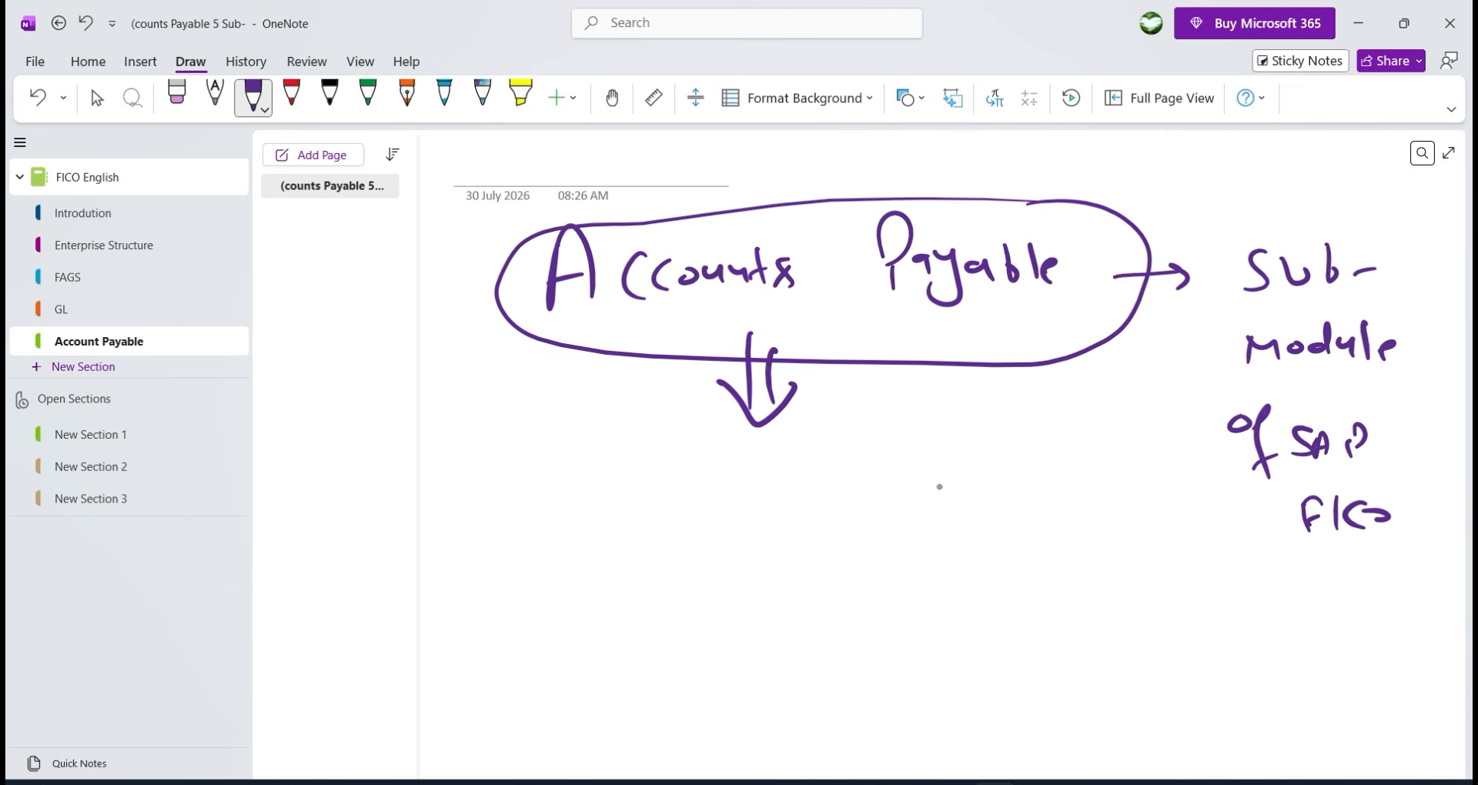
mouse_move(589, 510)
mouse_down()
mouse_move(638, 494)
mouse_move(671, 533)
mouse_move(709, 531)
mouse_up()
drag(731, 527, 741, 538)
mouse_move(751, 514)
mouse_down()
mouse_move(760, 524)
mouse_move(824, 478)
mouse_up()
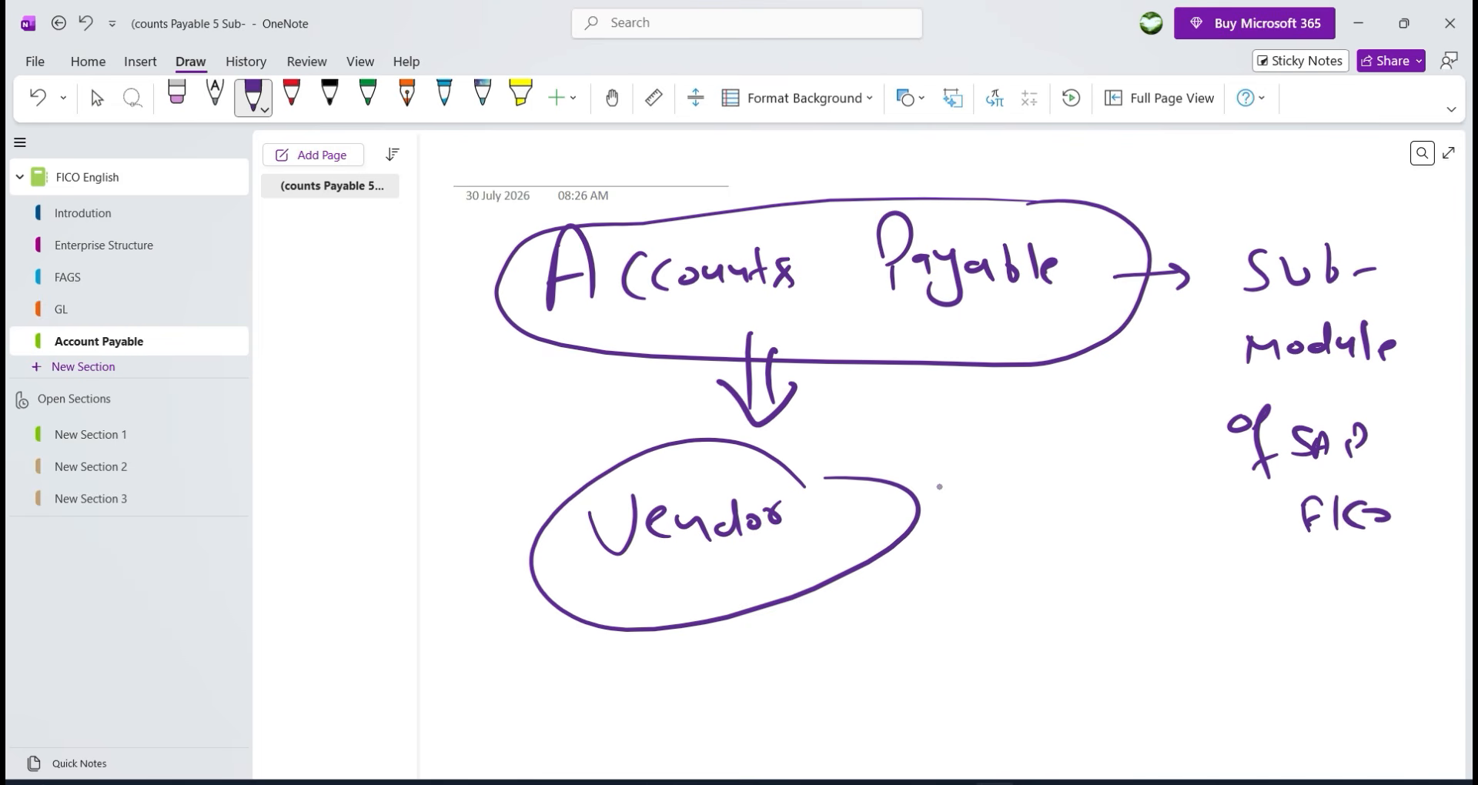
click(98, 99)
Below Vendor, handwrite 'ECC | HANA' with a divider and encircle it.
scroll(770, 410, down, 4)
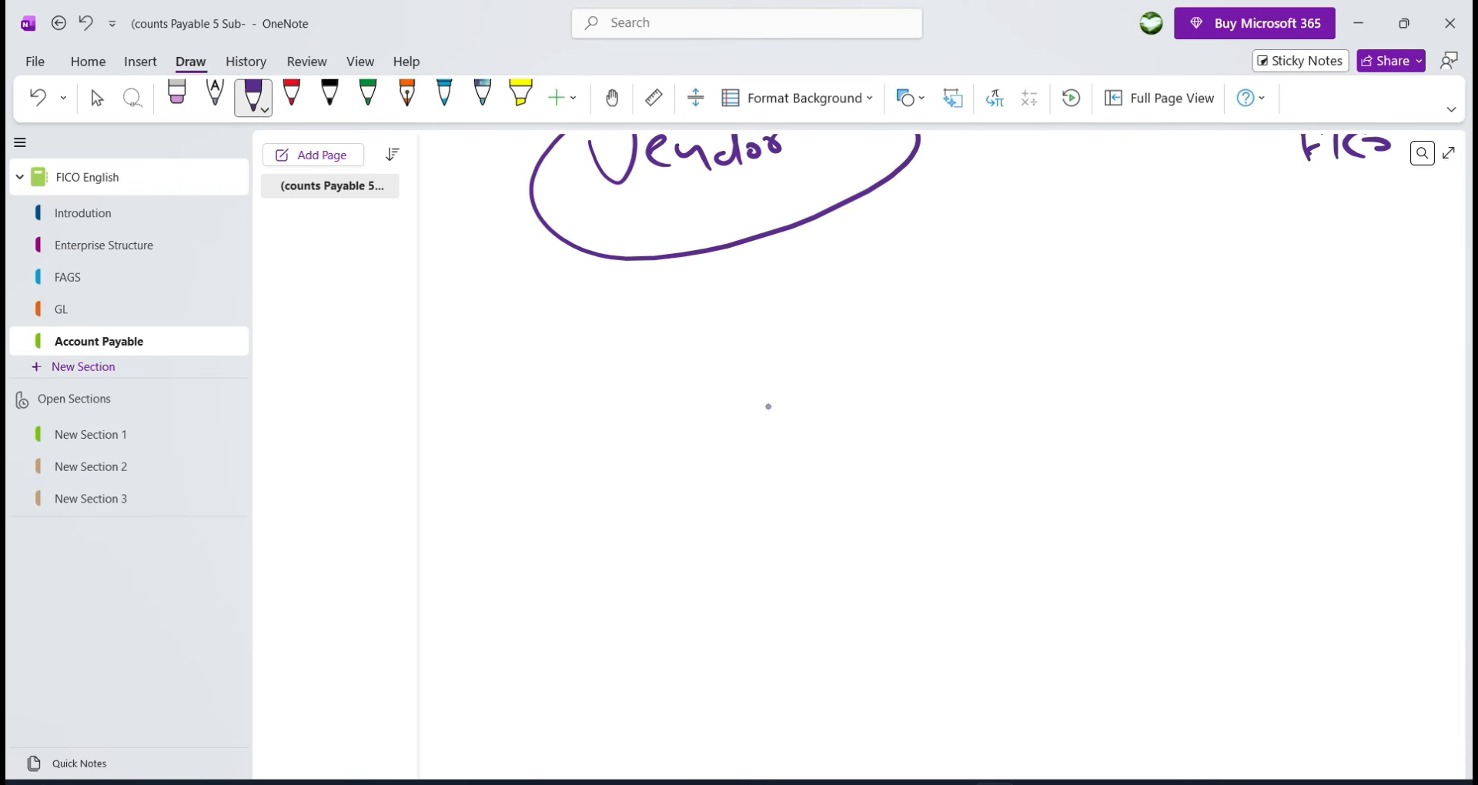
drag(585, 341, 597, 389)
drag(584, 369, 614, 332)
mouse_move(640, 338)
mouse_down()
mouse_move(631, 374)
mouse_move(675, 371)
mouse_up()
drag(750, 302, 741, 459)
mouse_move(801, 339)
mouse_down()
mouse_move(801, 389)
mouse_move(831, 366)
mouse_up()
mouse_move(828, 352)
mouse_down()
mouse_move(826, 376)
mouse_move(876, 386)
mouse_up()
drag(852, 375, 889, 361)
mouse_move(891, 360)
mouse_down()
mouse_move(911, 380)
mouse_move(926, 359)
mouse_up()
drag(926, 359, 941, 385)
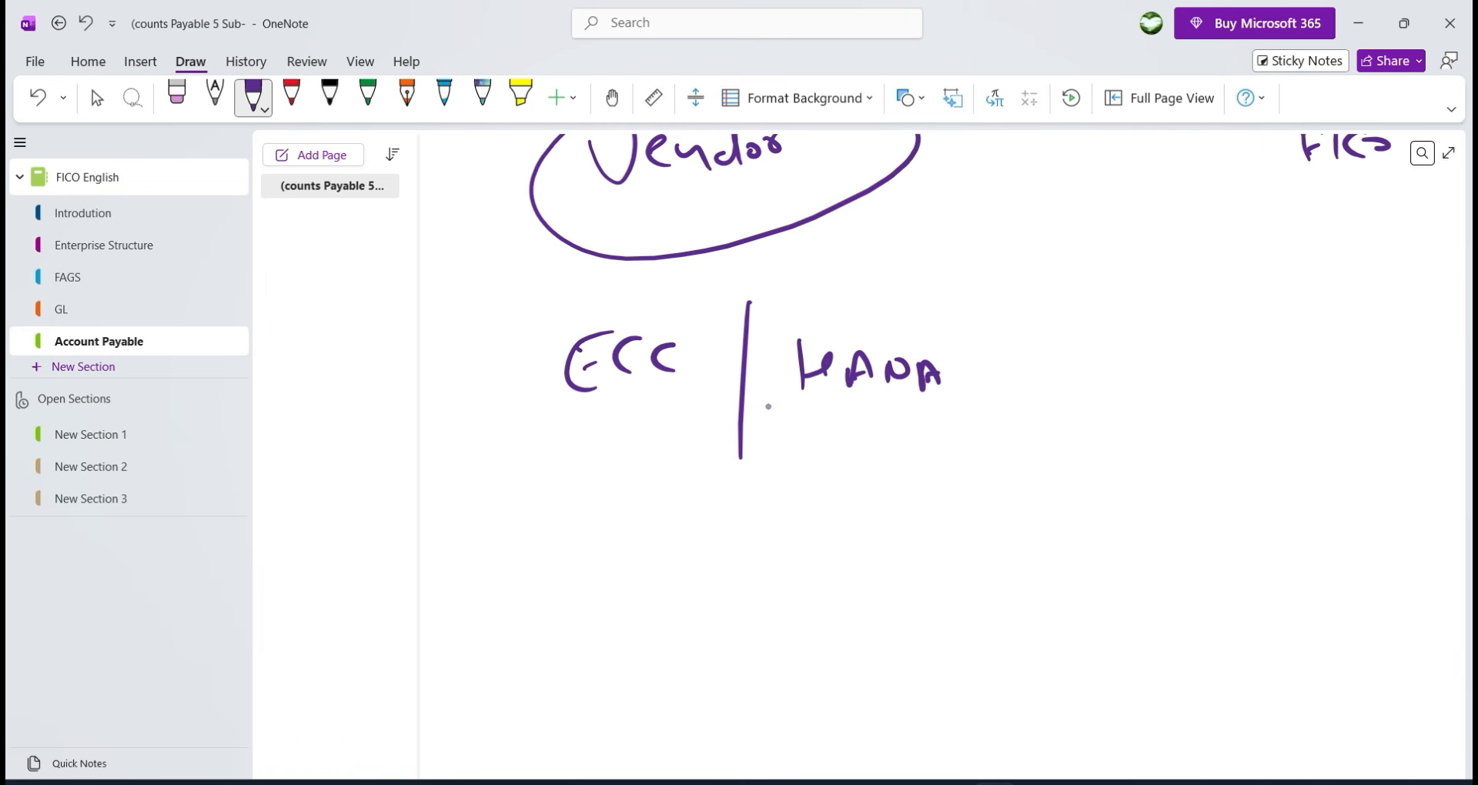
drag(827, 367, 826, 399)
mouse_move(925, 311)
mouse_down()
mouse_move(658, 267)
mouse_move(1063, 346)
mouse_move(963, 301)
mouse_up()
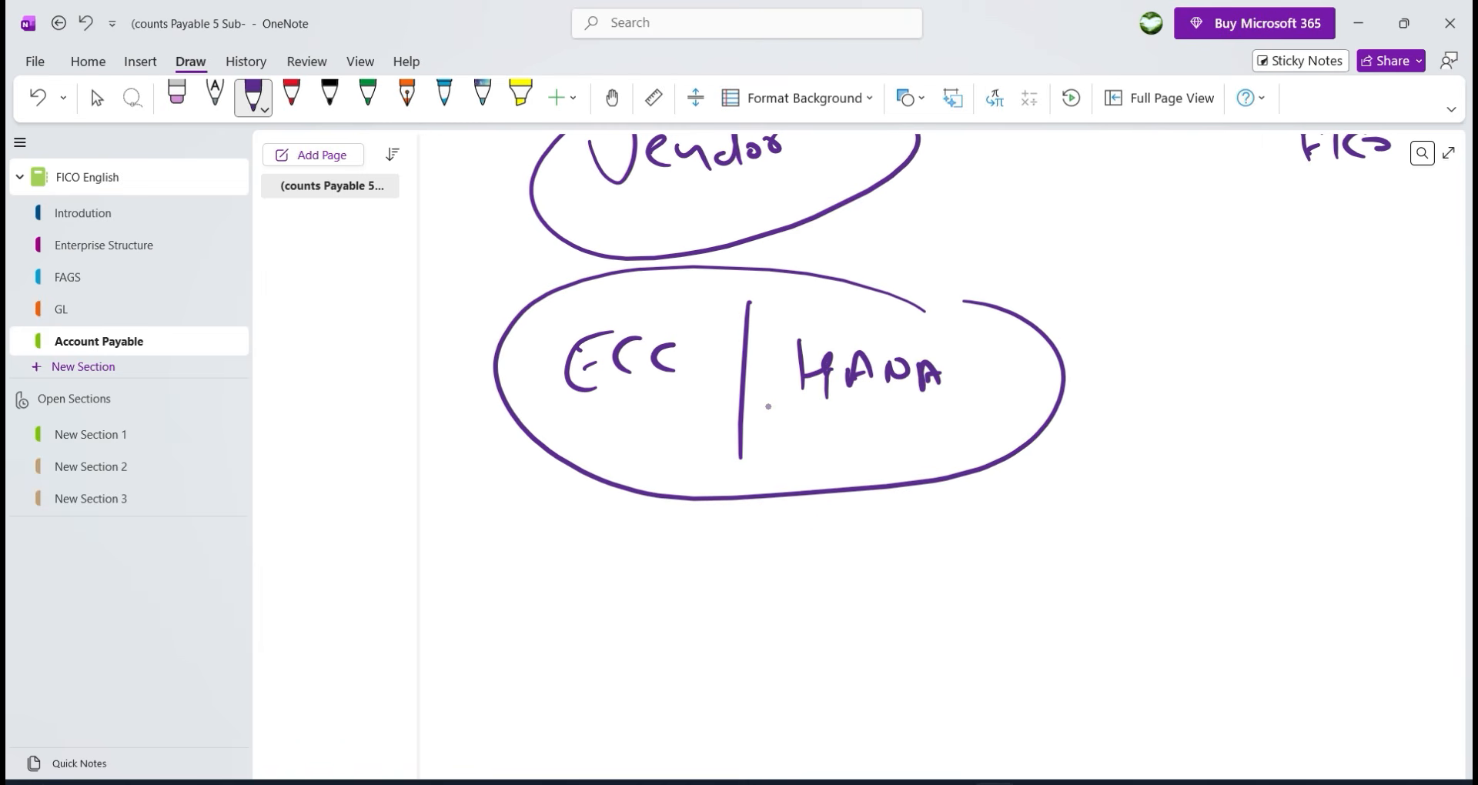
drag(821, 520, 819, 571)
drag(829, 530, 828, 570)
Write 'Business Partner' beneath the ellipse and bracket it underneath.
drag(866, 531, 893, 560)
mouse_move(921, 531)
mouse_down()
mouse_move(907, 561)
mouse_move(933, 559)
mouse_up()
drag(931, 519, 968, 553)
drag(975, 543, 992, 559)
drag(1033, 531, 1020, 560)
mouse_move(1094, 537)
mouse_down()
mouse_move(1096, 567)
mouse_move(1113, 539)
mouse_up()
mouse_move(1126, 539)
mouse_down()
mouse_move(1108, 545)
mouse_move(1128, 557)
mouse_up()
mouse_move(1136, 556)
mouse_down()
mouse_move(1148, 541)
mouse_move(1155, 554)
mouse_up()
drag(1150, 542, 1202, 554)
mouse_move(1207, 548)
mouse_down()
mouse_move(1224, 535)
mouse_move(1218, 558)
mouse_up()
drag(1235, 535, 1237, 556)
drag(1238, 541, 1260, 537)
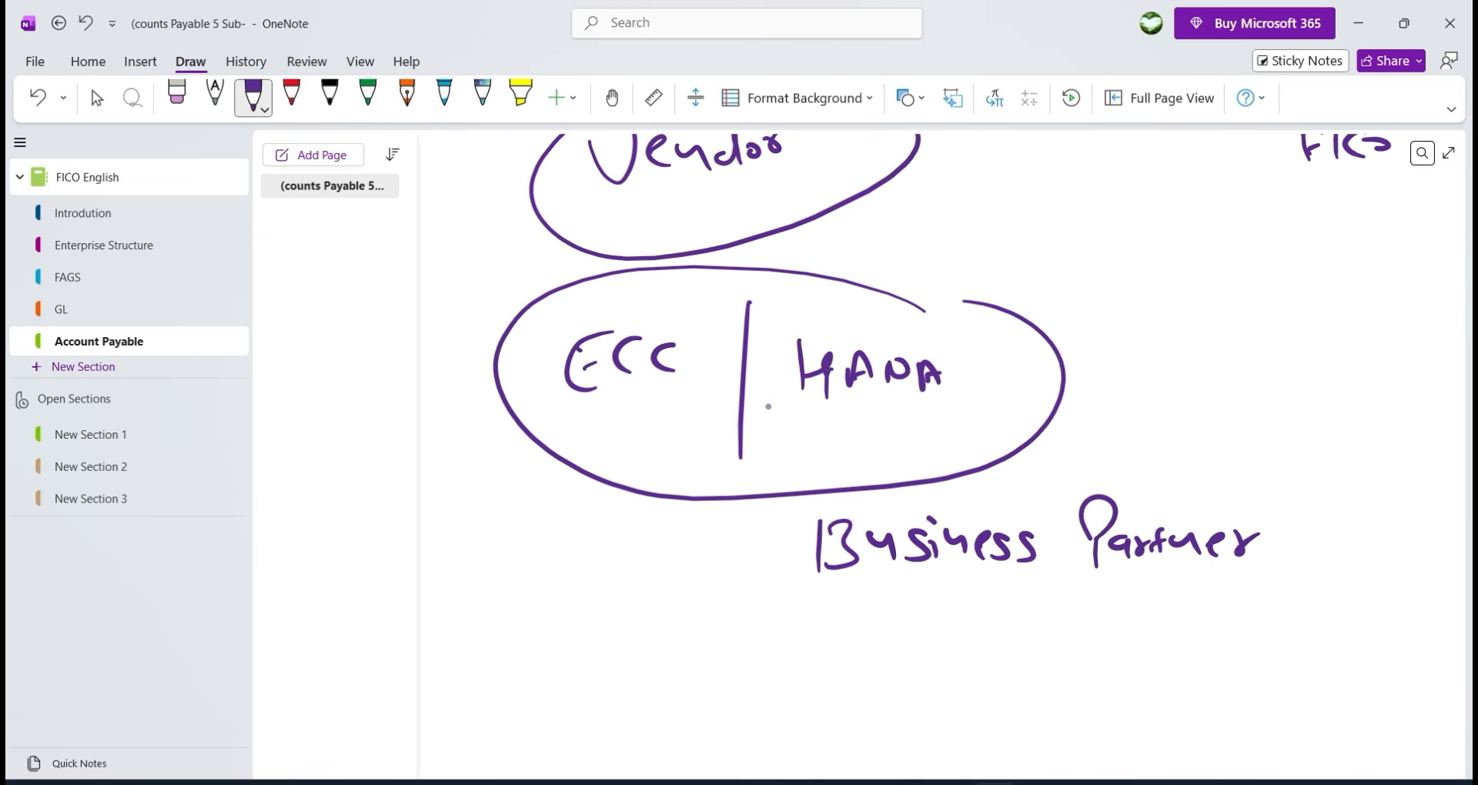
drag(773, 551, 1378, 527)
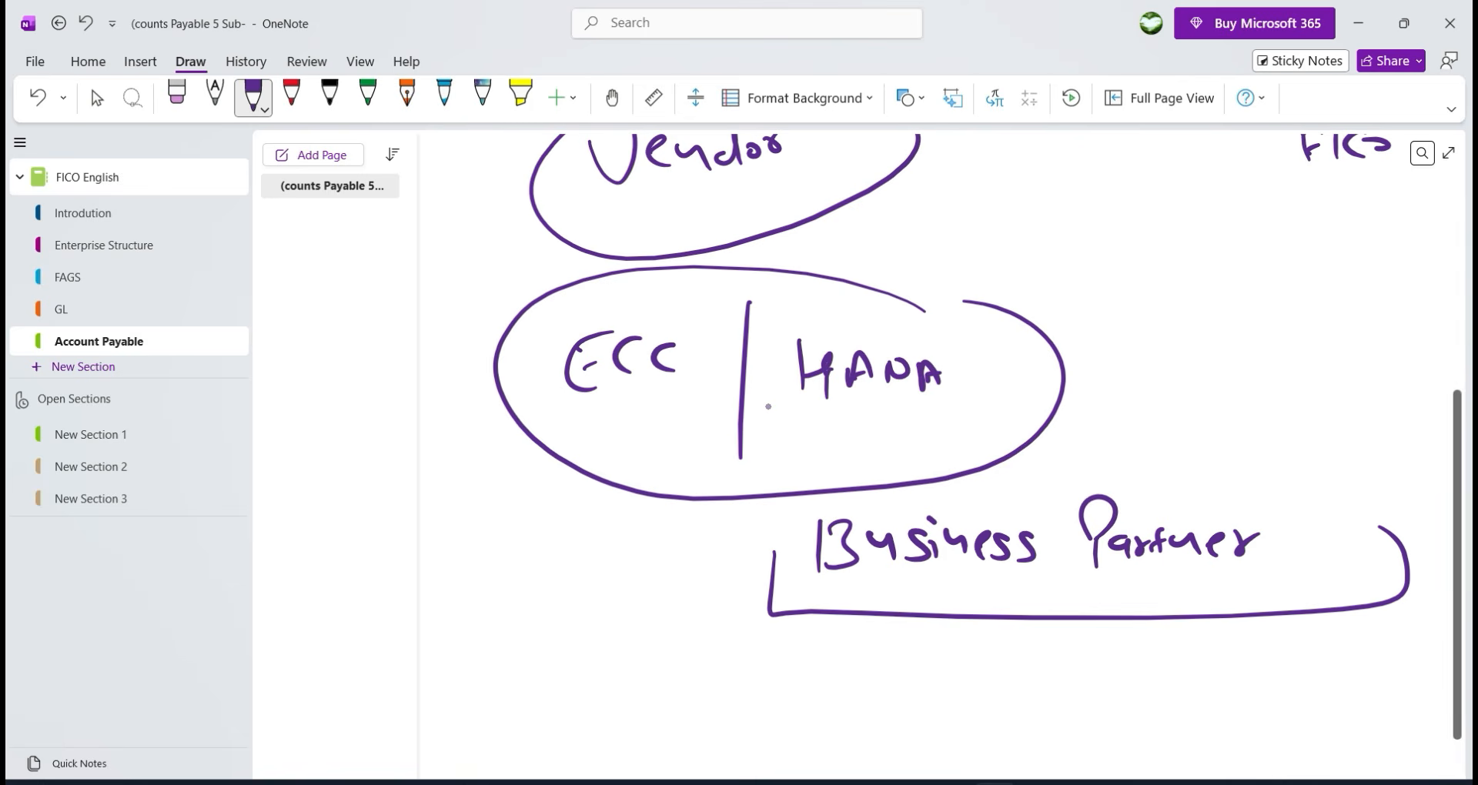
key(Escape)
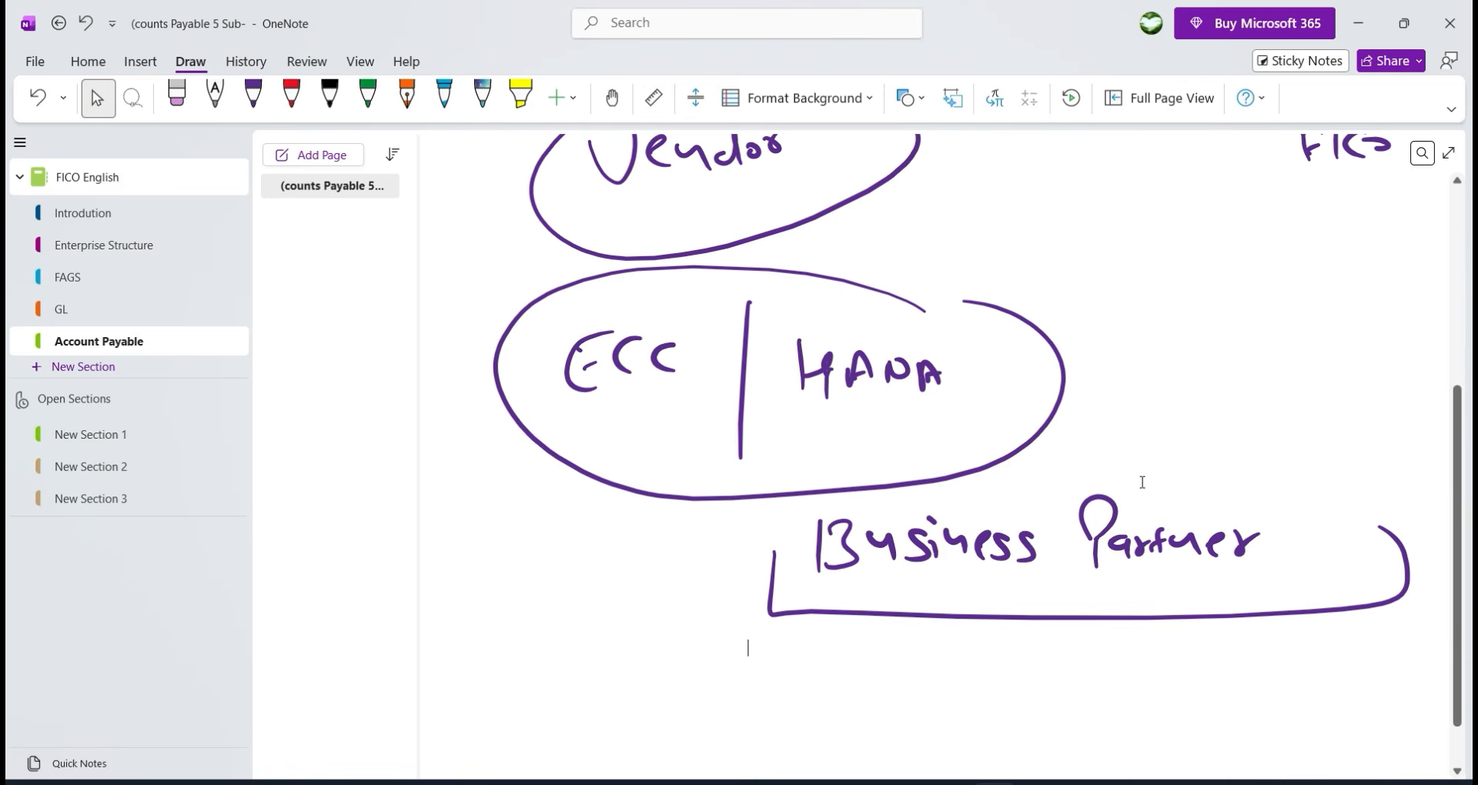
scroll(1137, 481, up, 5)
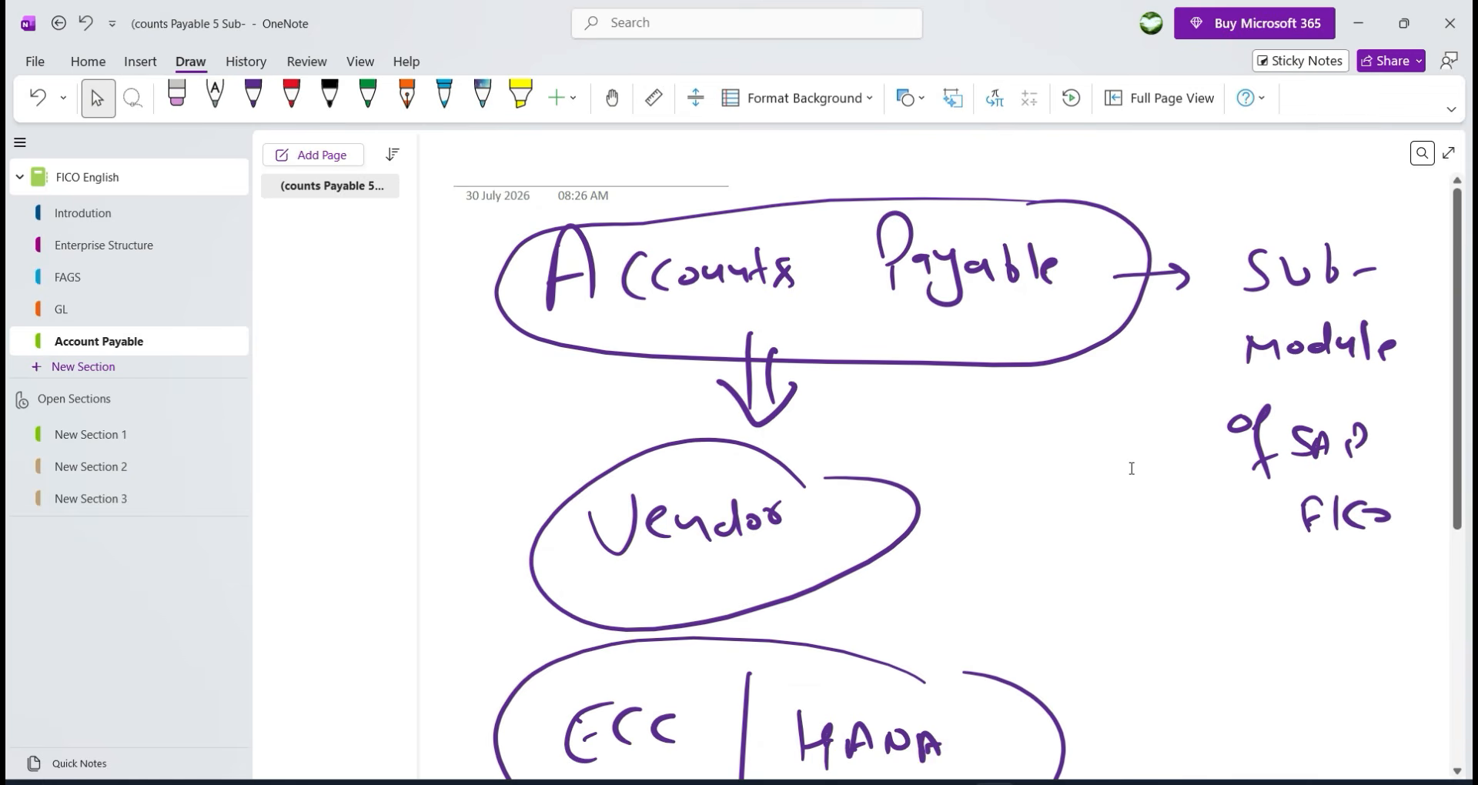
scroll(1116, 455, down, 3)
scroll(1117, 458, up, 3)
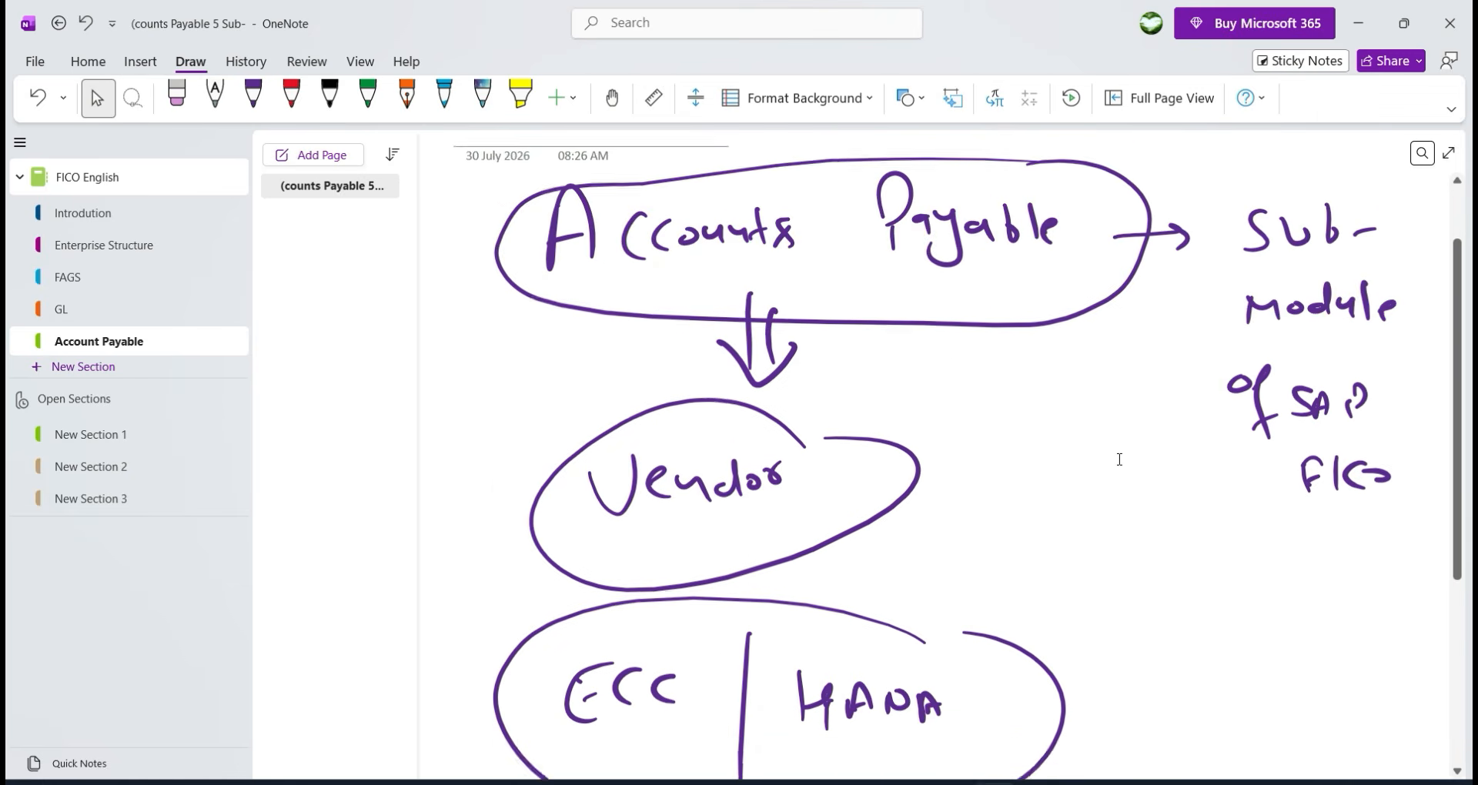
scroll(1119, 459, down, 4)
scroll(1162, 442, up, 1)
scroll(1167, 437, up, 1)
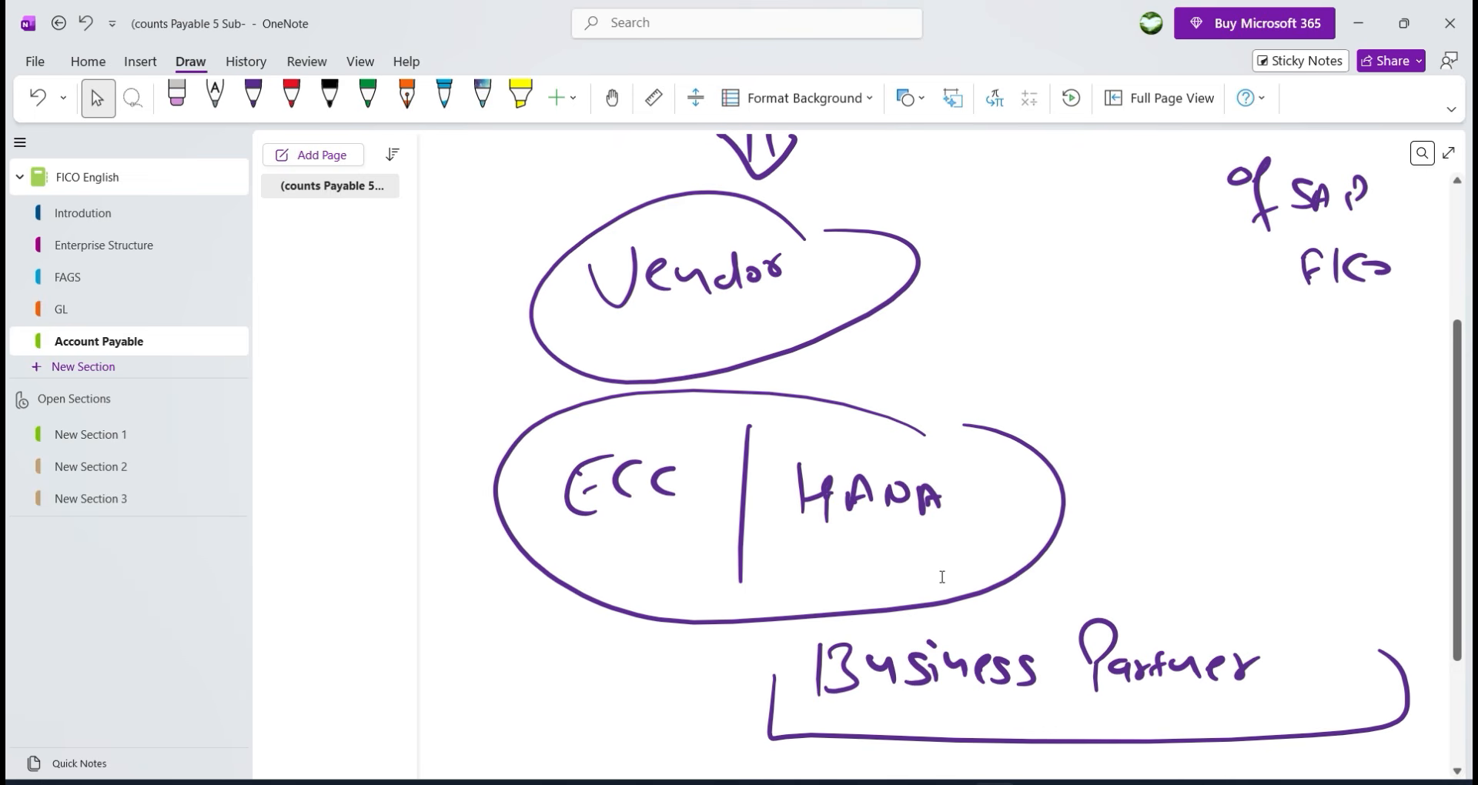
scroll(933, 570, down, 2)
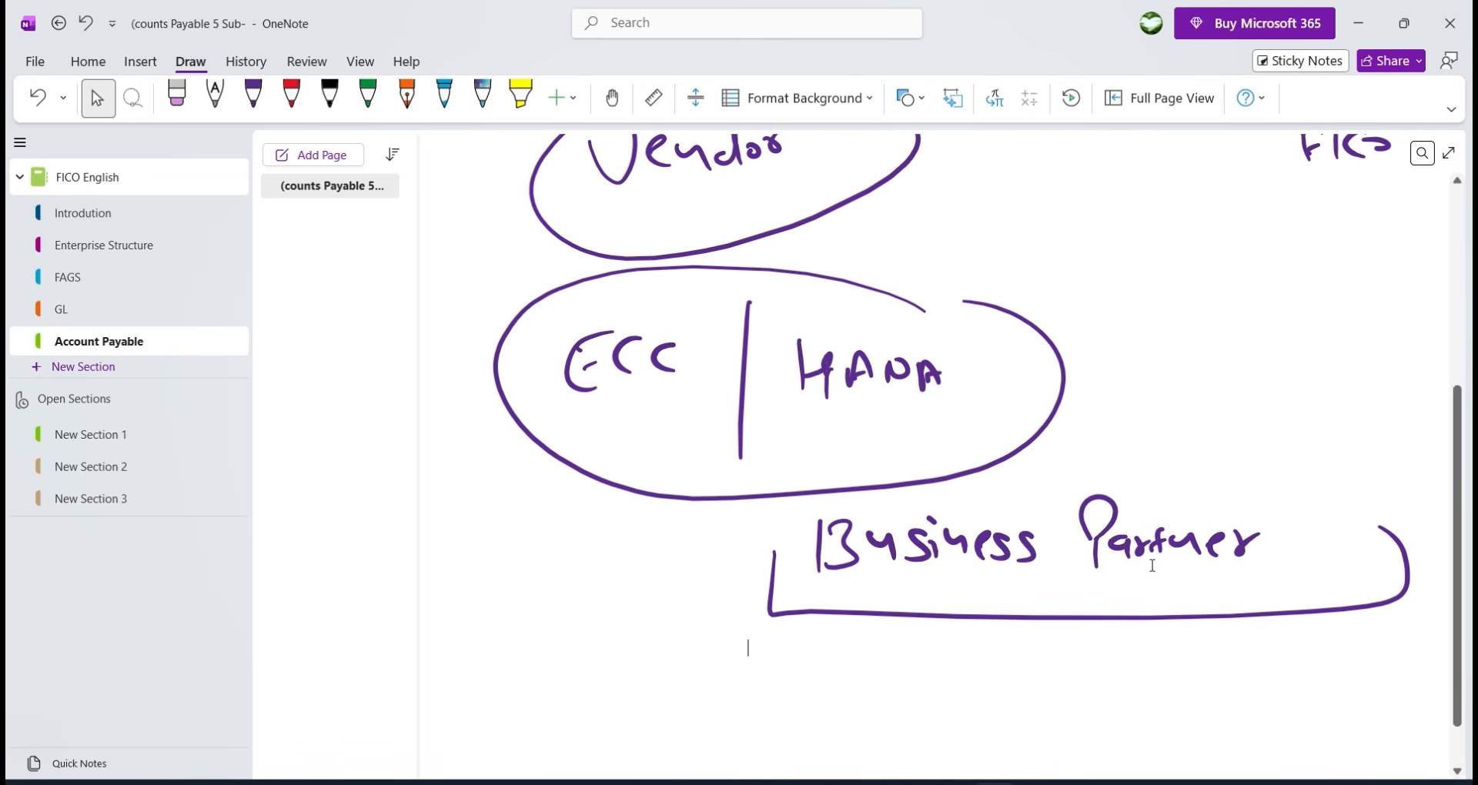
scroll(827, 408, up, 2)
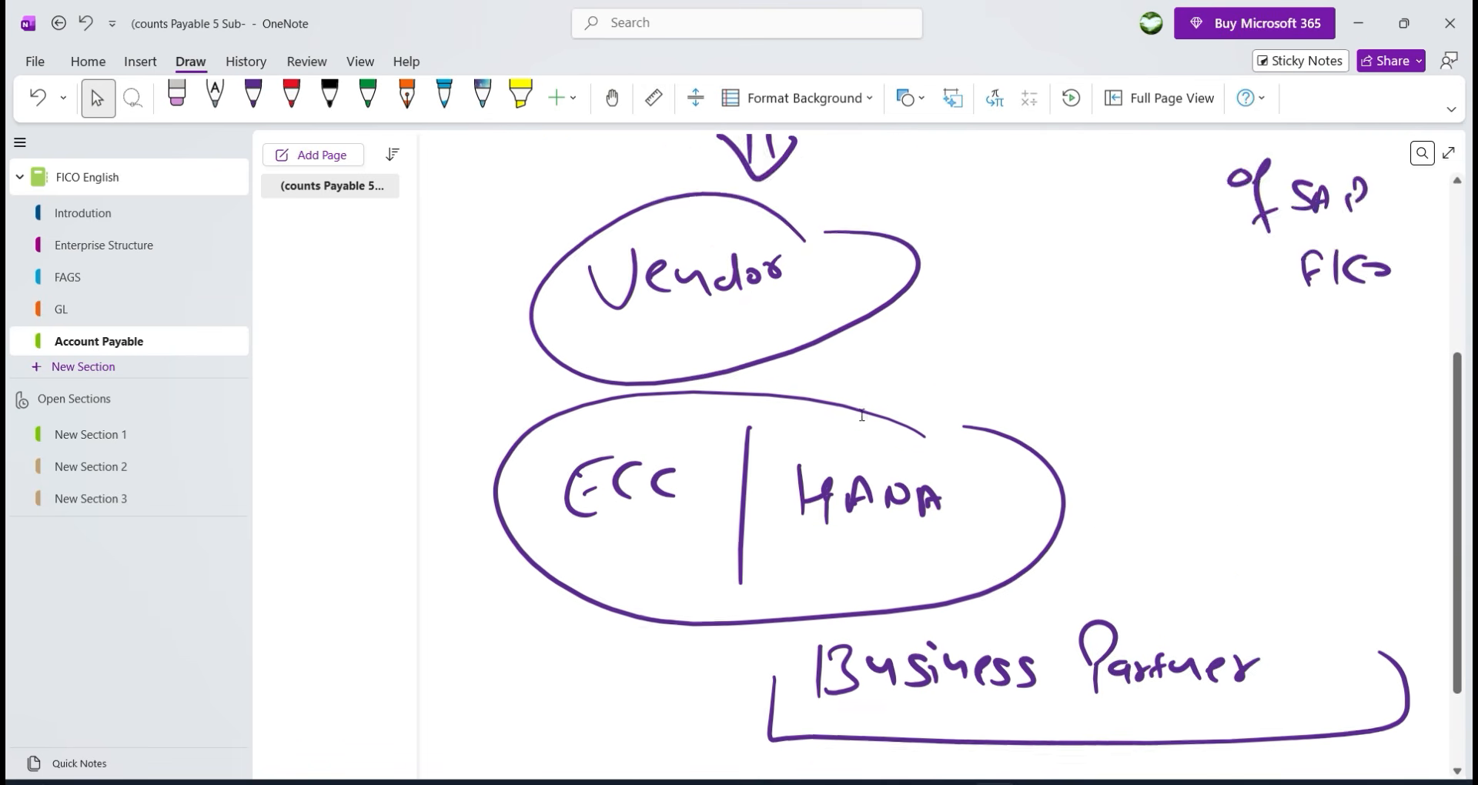
scroll(862, 416, up, 4)
scroll(885, 423, down, 12)
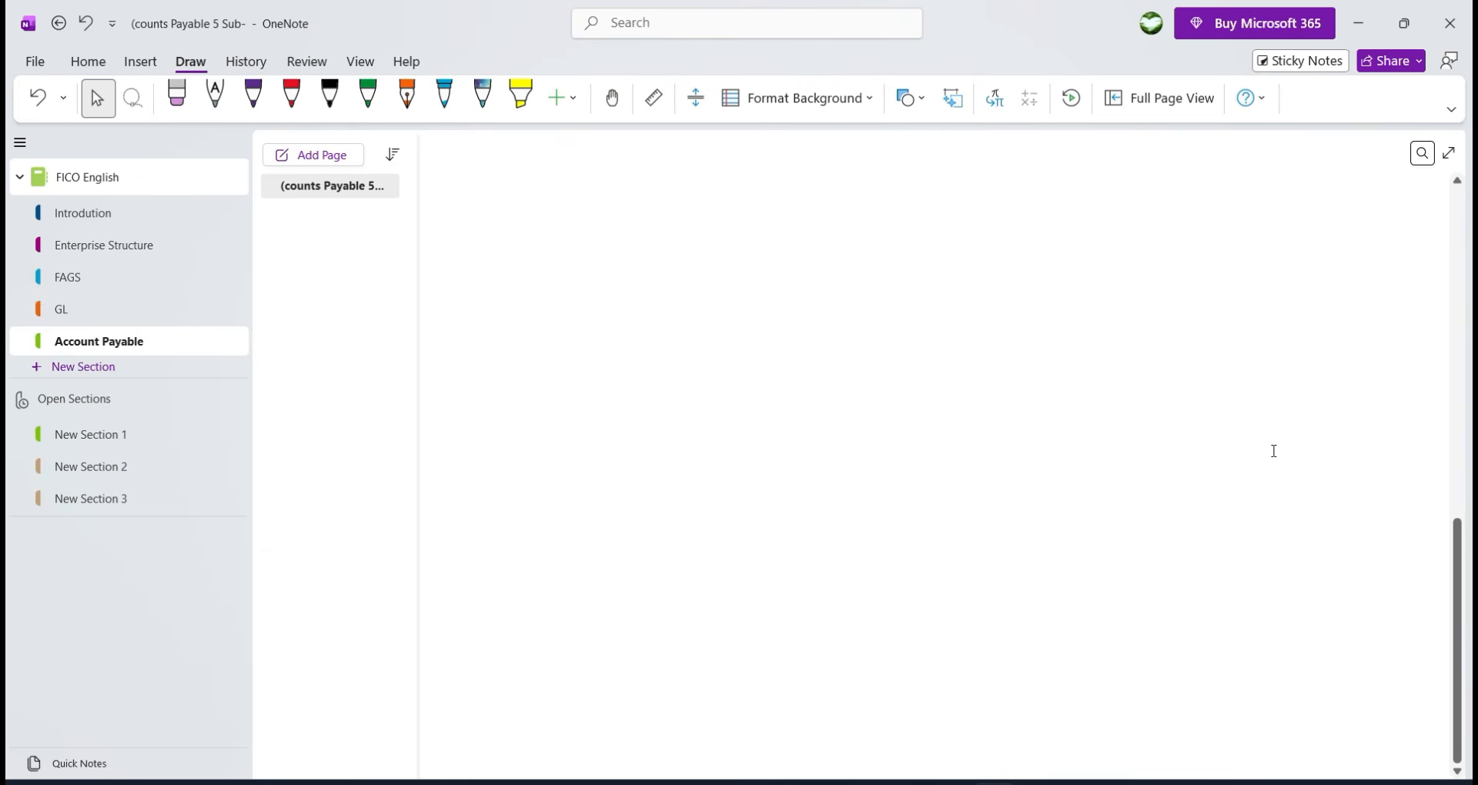
Go up to the English FICO folder, enter Pratice Data, and open 'SAP FIco S4 HANA Notes'.
click(953, 782)
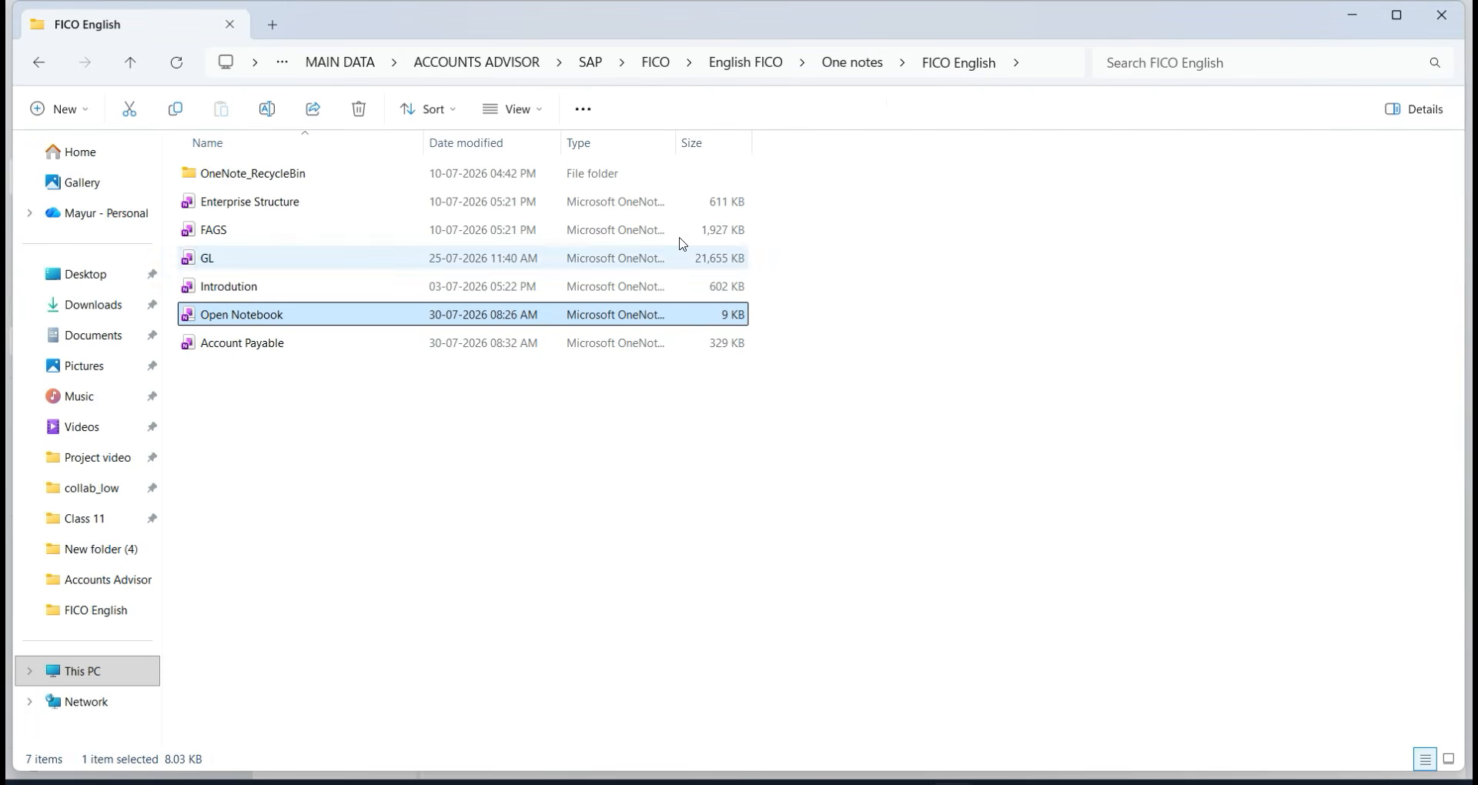
click(864, 64)
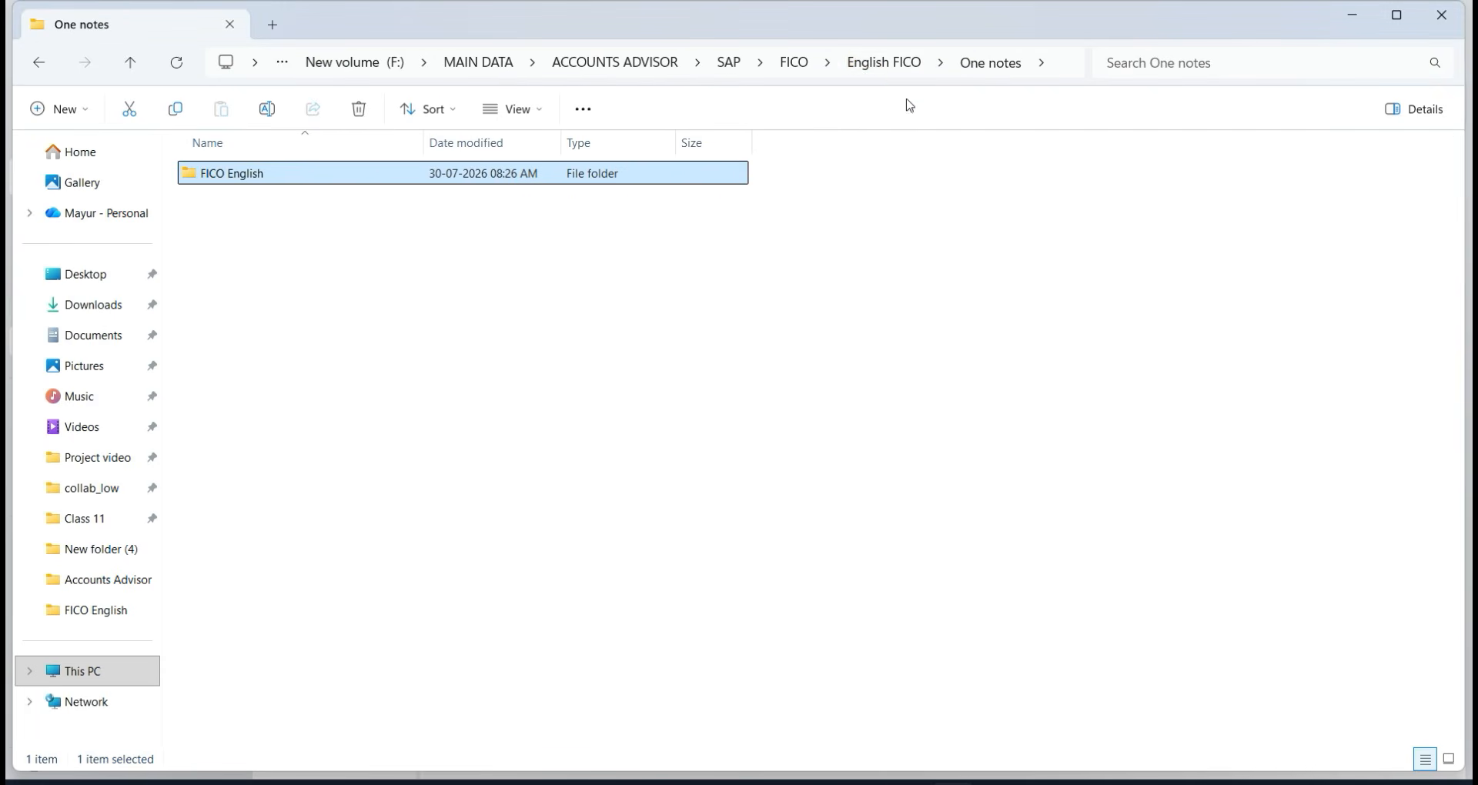
click(853, 62)
double_click(326, 228)
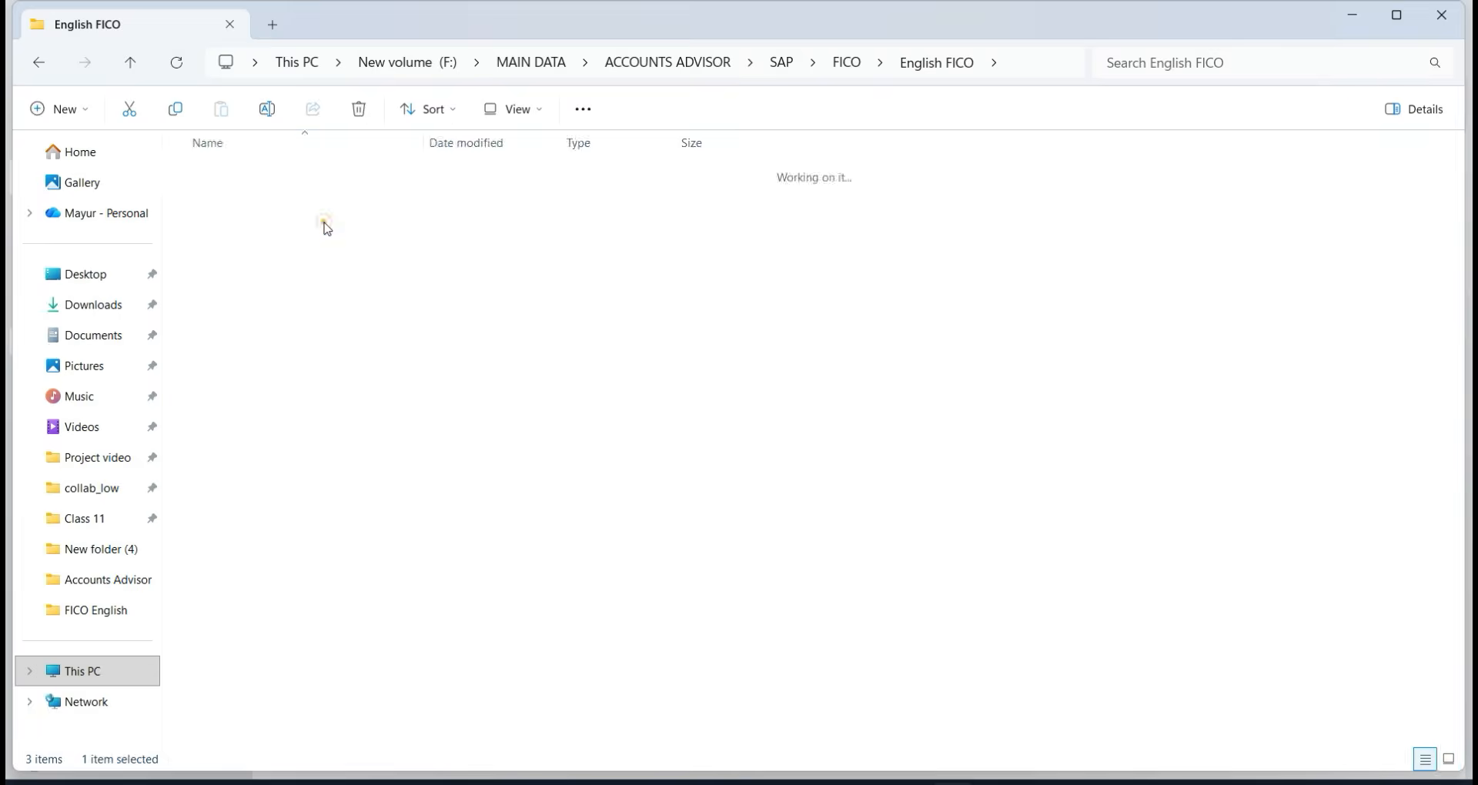
double_click(301, 375)
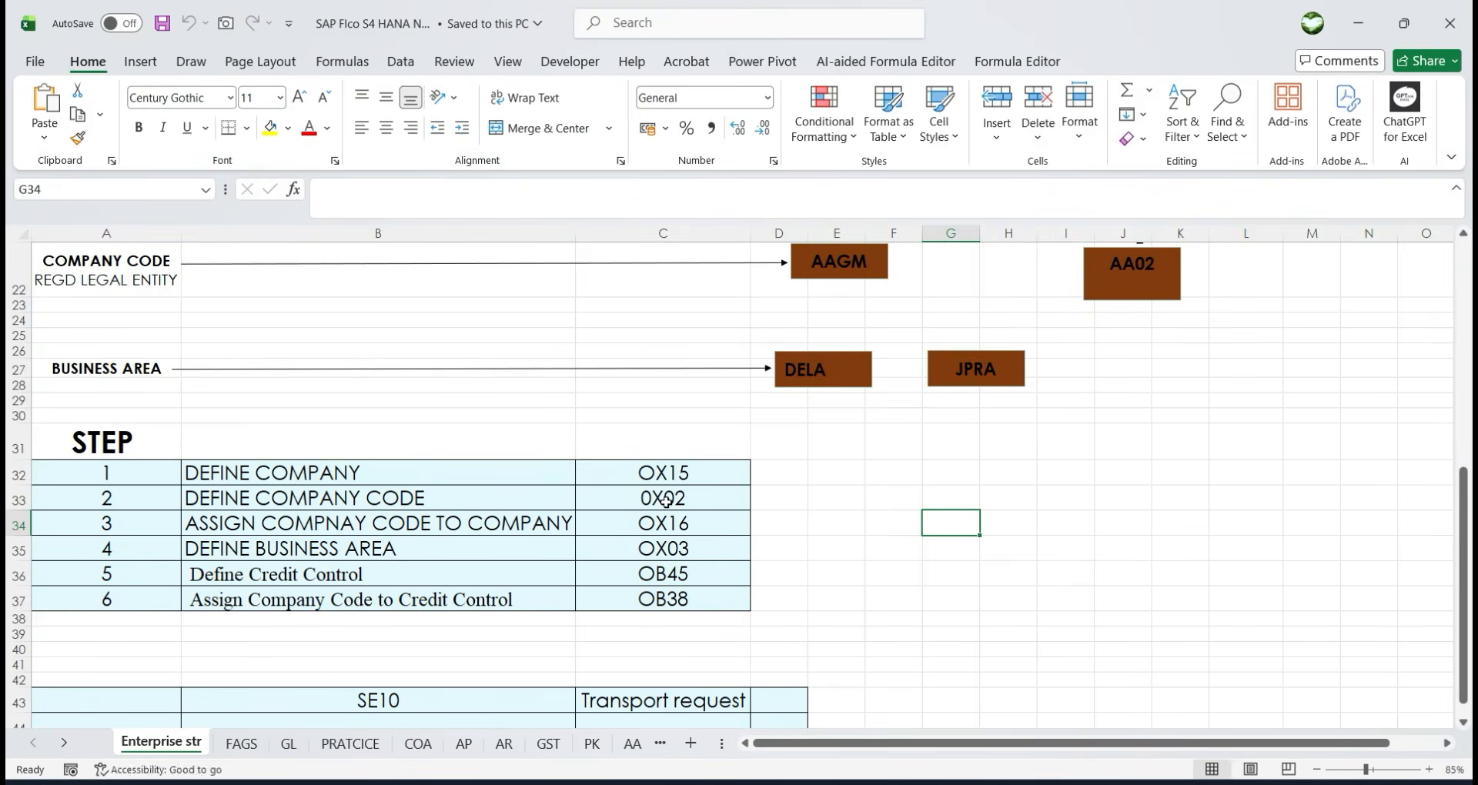
Show the AP sheet from its top, listing steps with codes OBD3, XKN1 and OBAS.
click(464, 744)
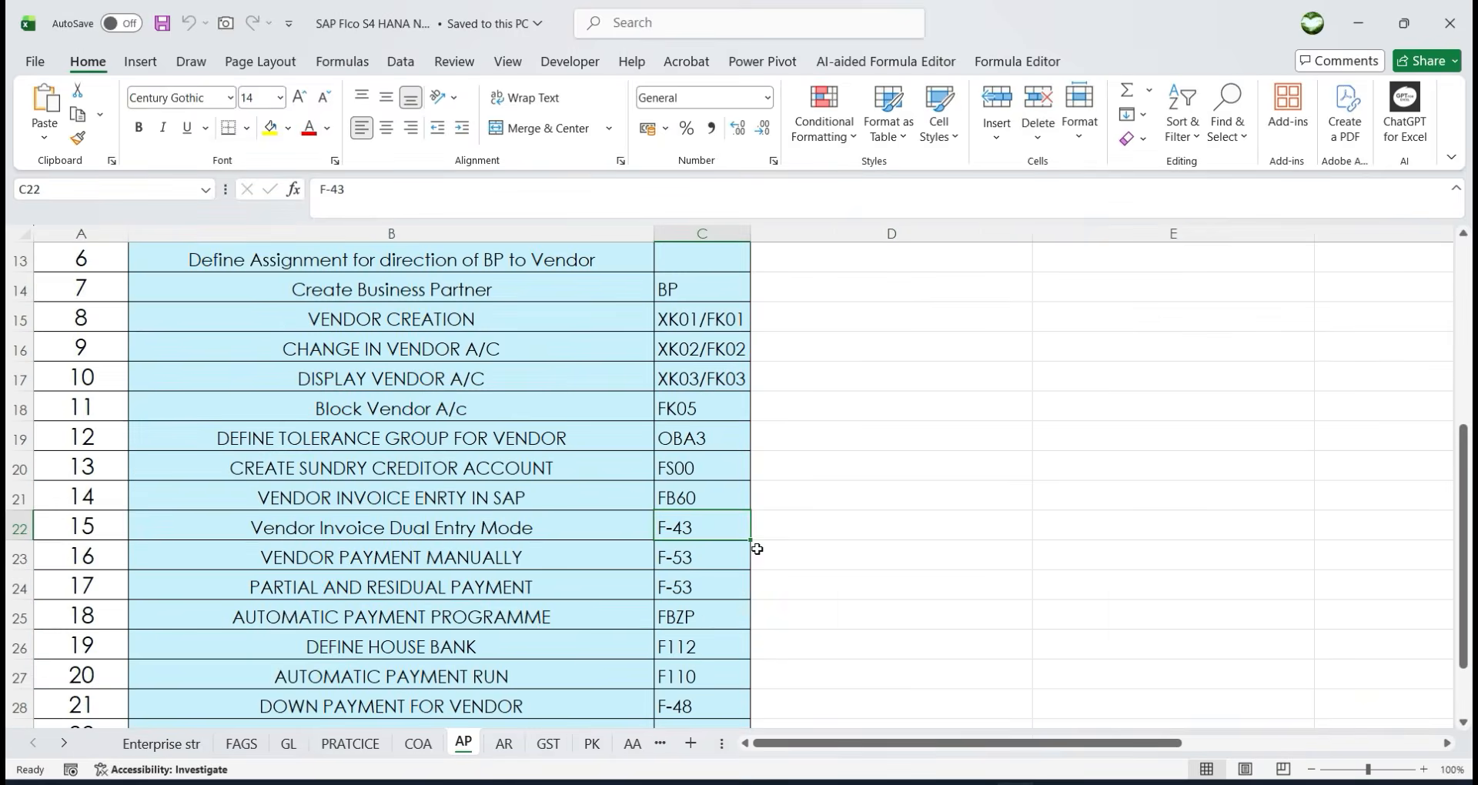
scroll(793, 538, up, 4)
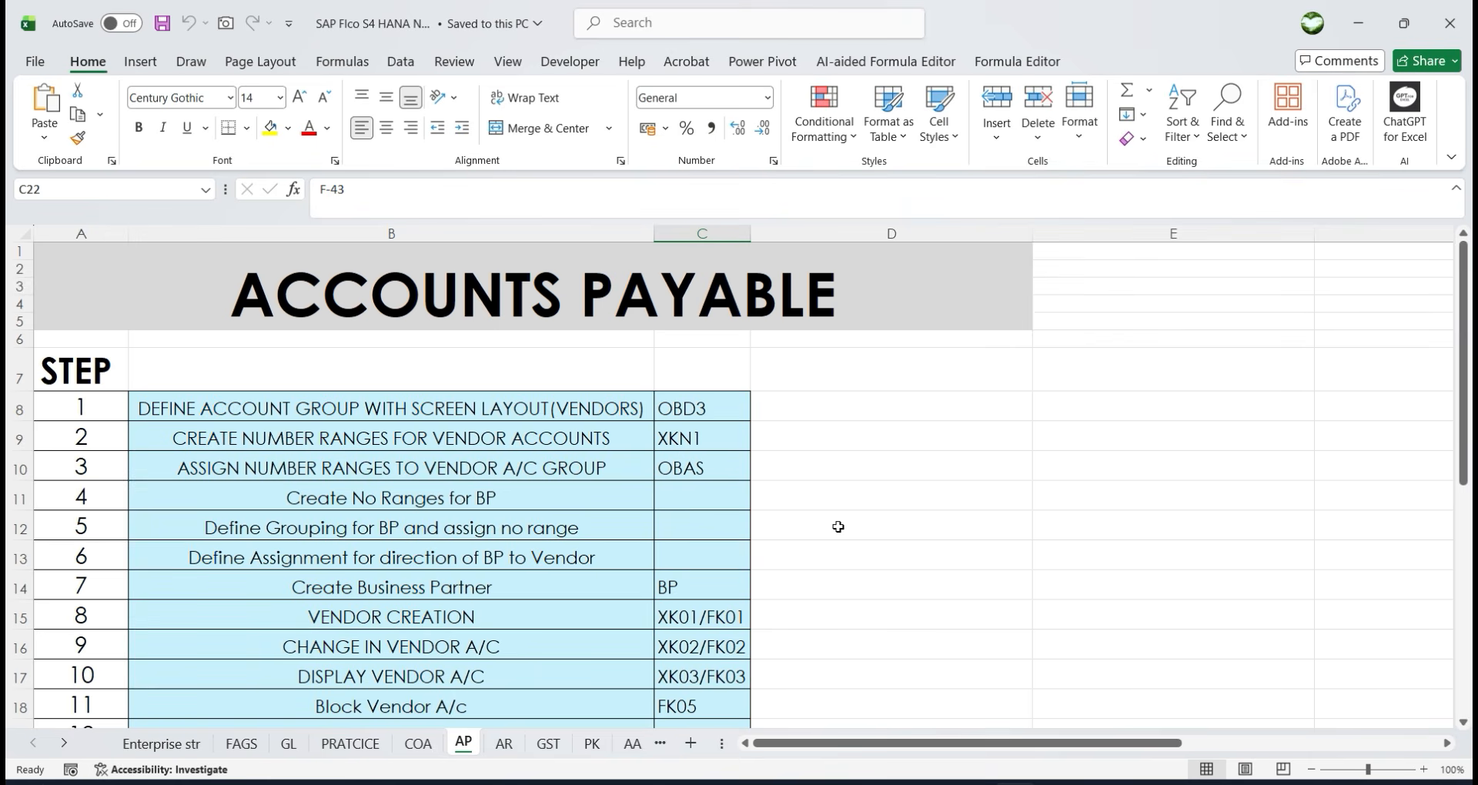
Scroll the AP list to rows 13–28, through step 21 Down Payment for Vendor (F-48).
scroll(684, 535, down, 1)
scroll(684, 535, up, 1)
scroll(258, 399, down, 1)
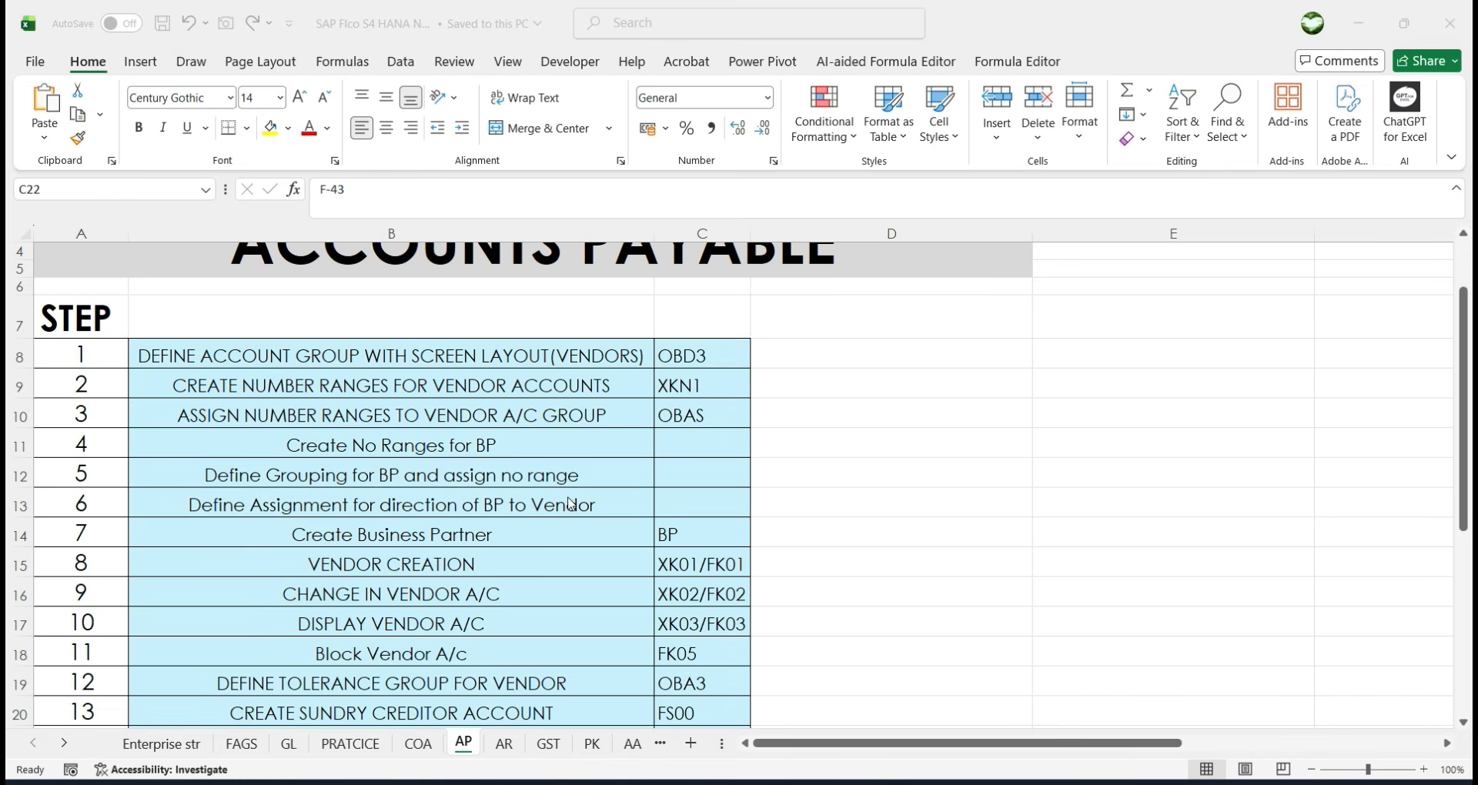
scroll(579, 510, down, 1)
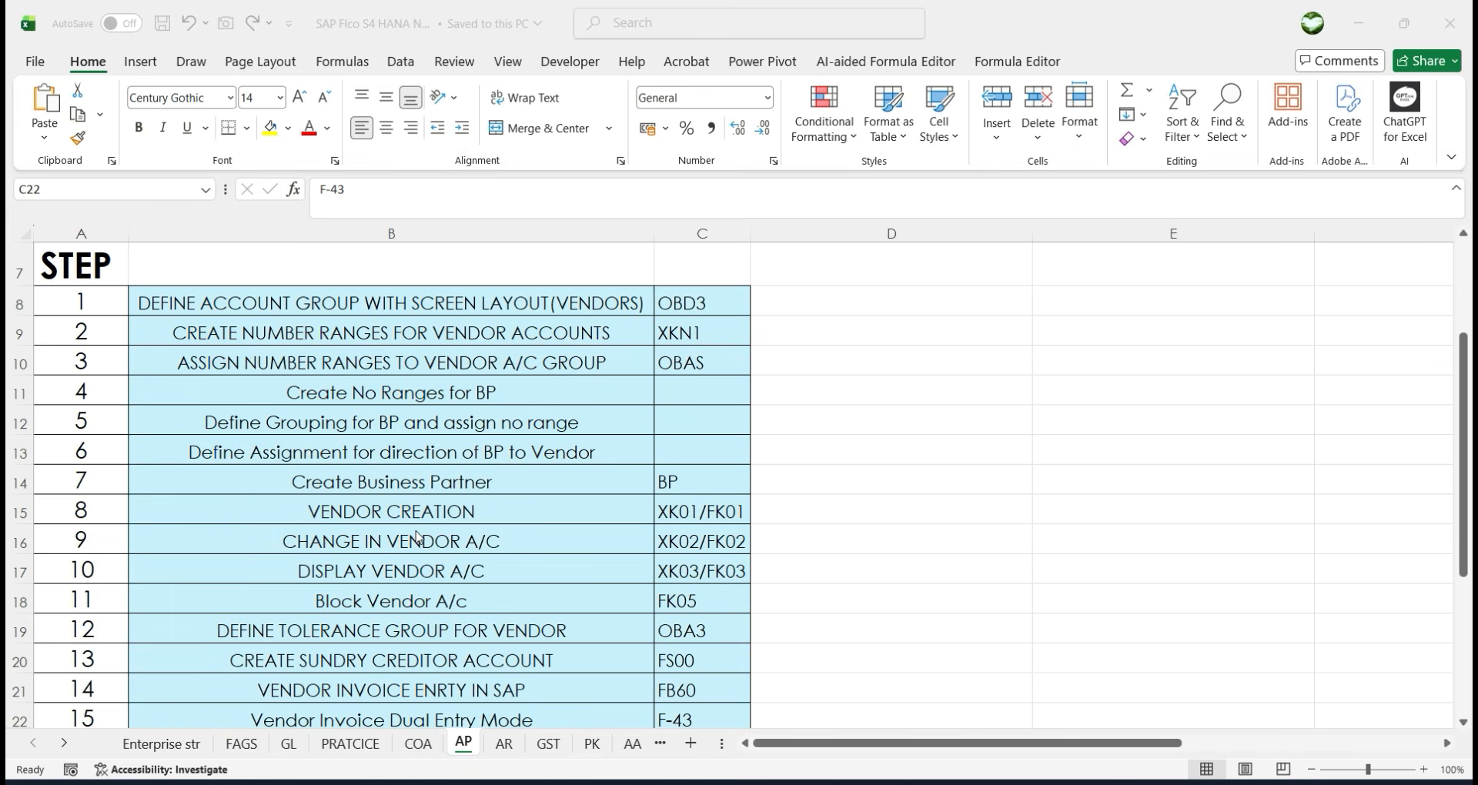
scroll(426, 565, down, 1)
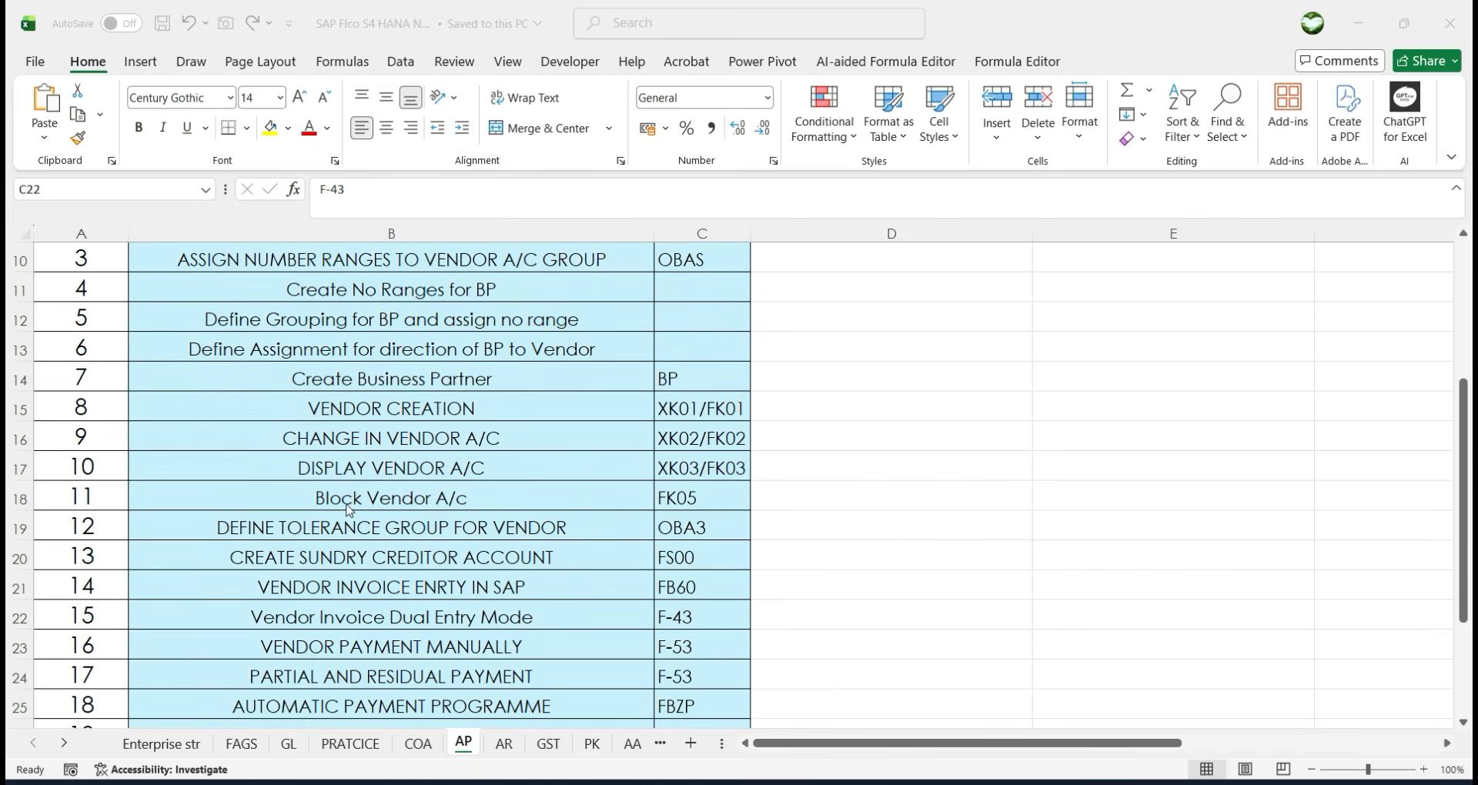
scroll(293, 531, down, 1)
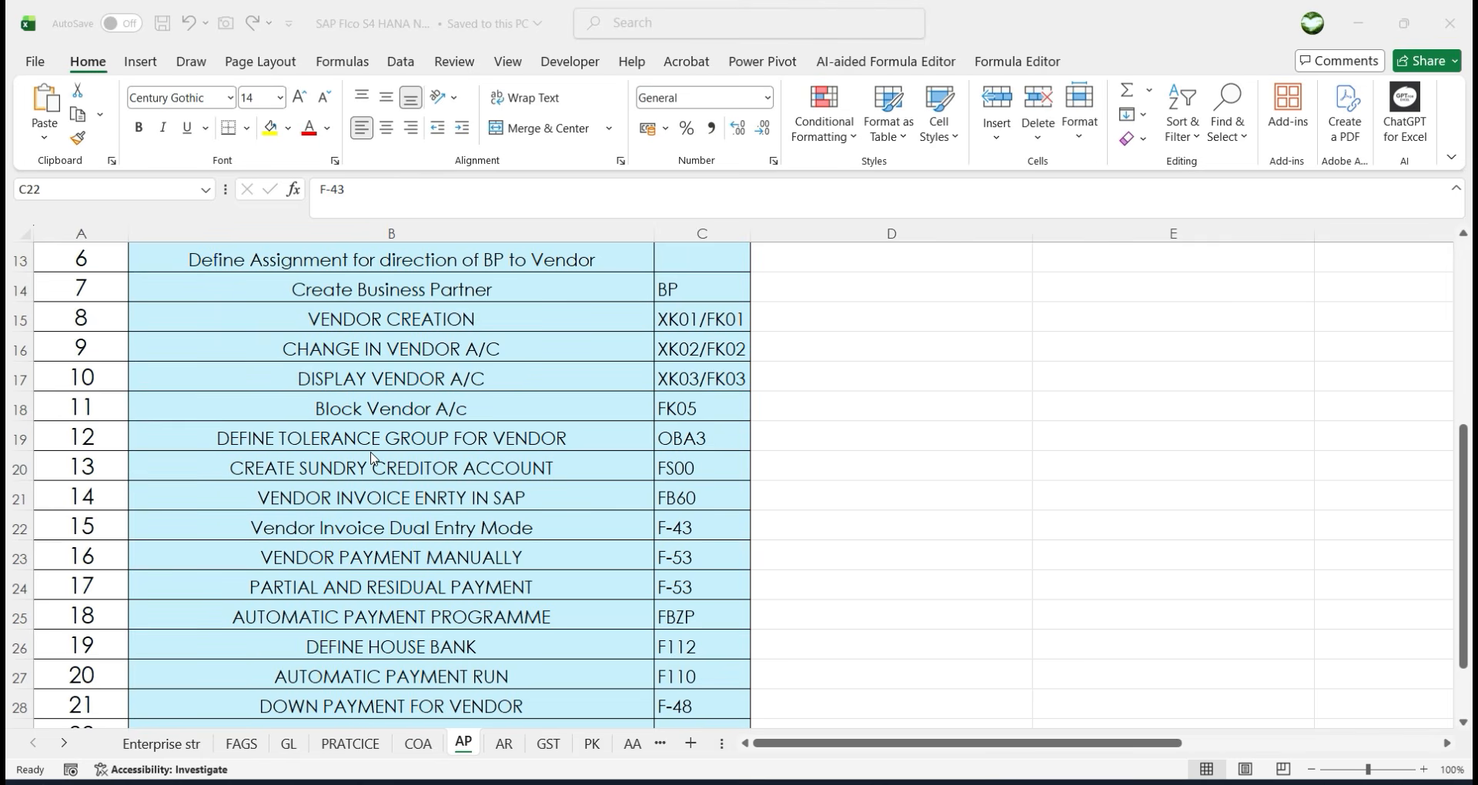
click(476, 468)
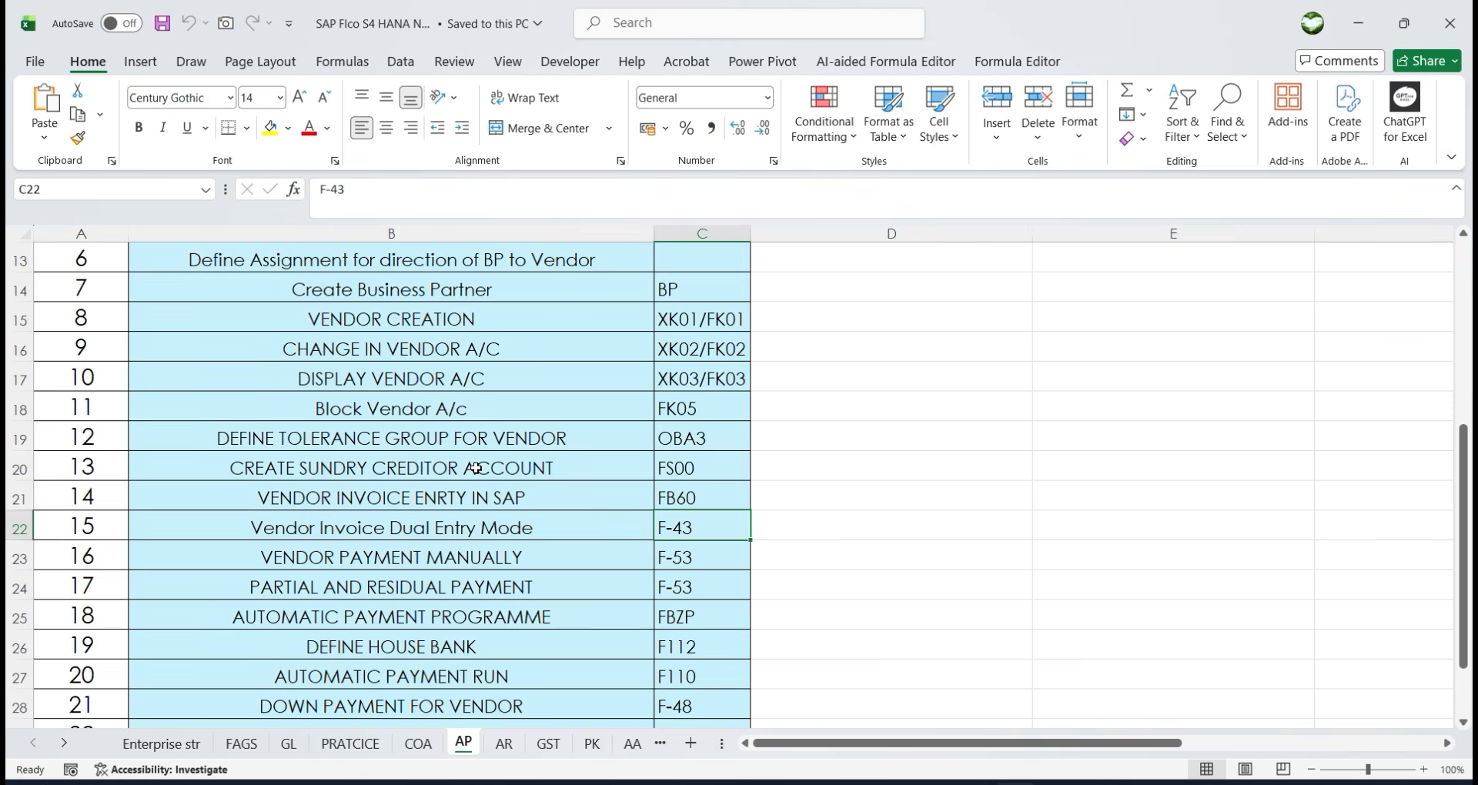
click(475, 469)
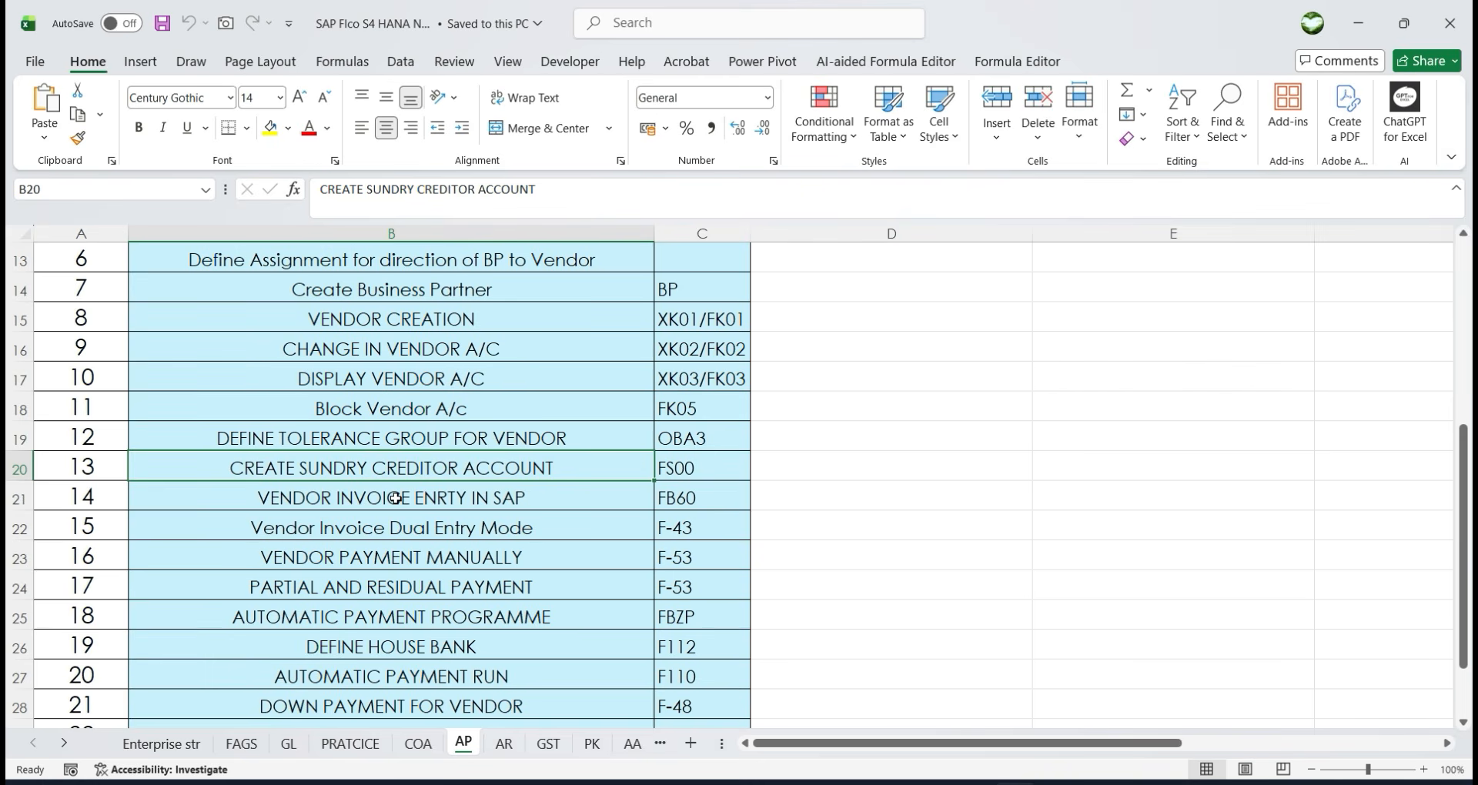
scroll(429, 608, down, 3)
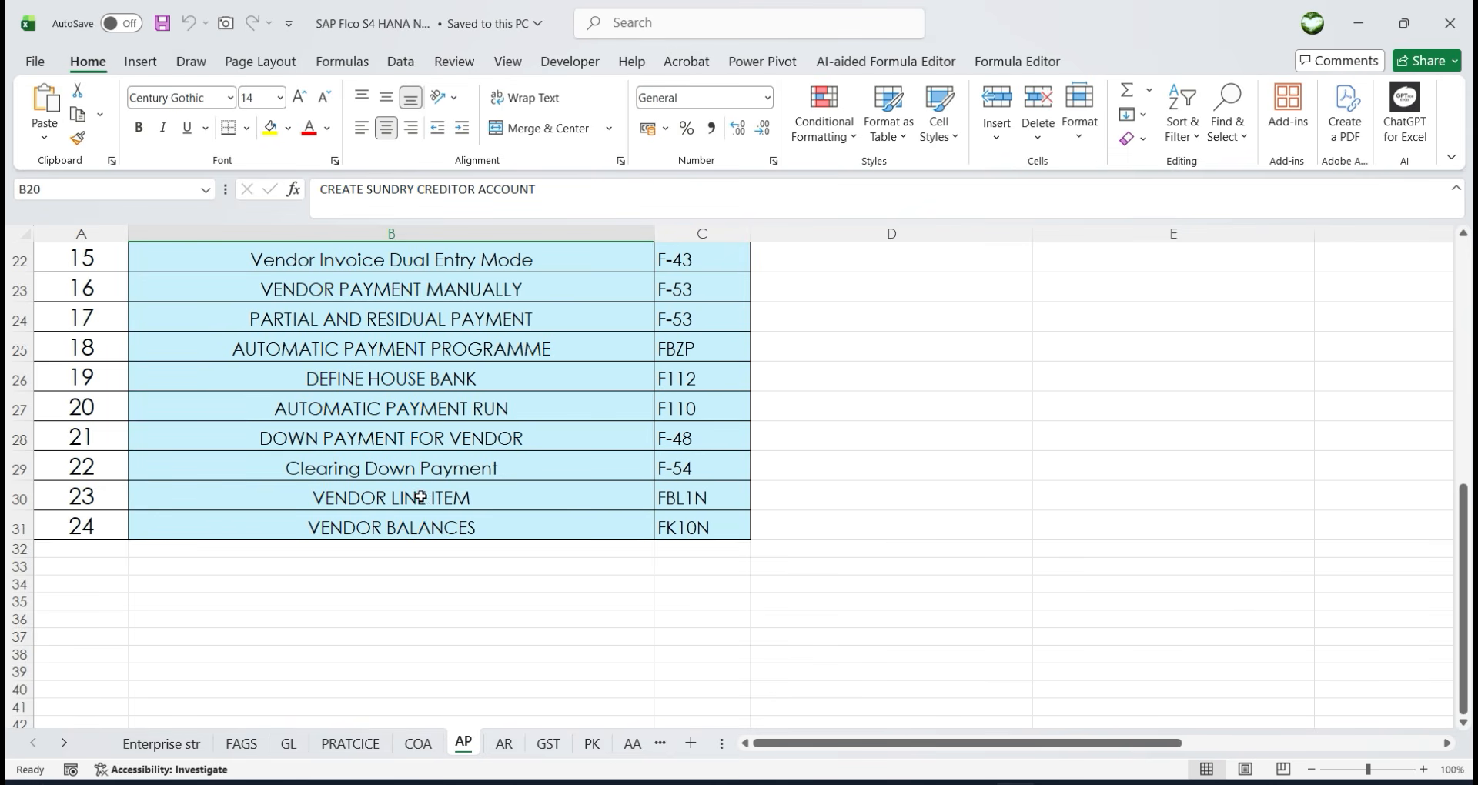
Review the VENDOR LINE ITEM step, then return to the blank Account Payable page in OneNote.
click(417, 498)
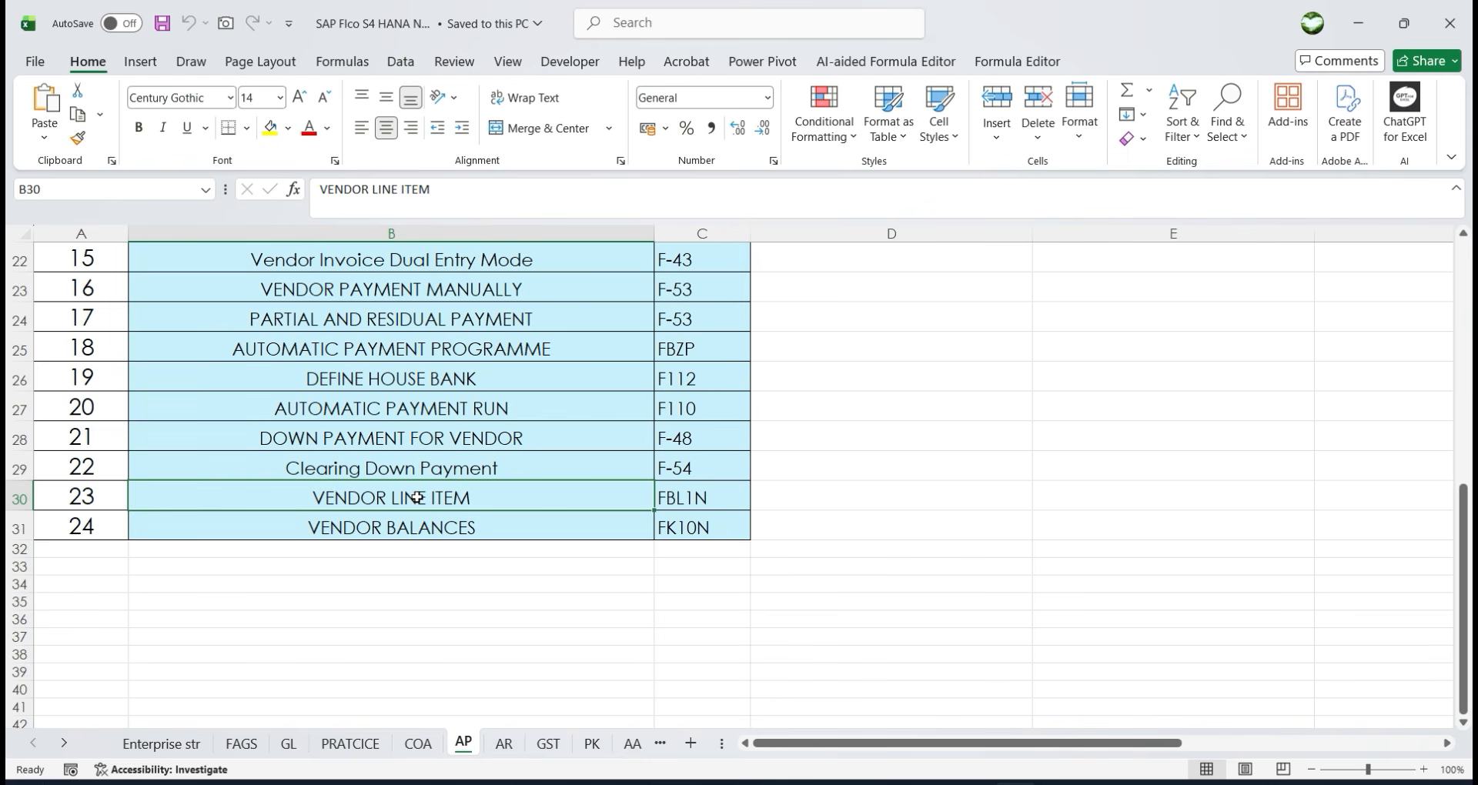
scroll(645, 603, up, 7)
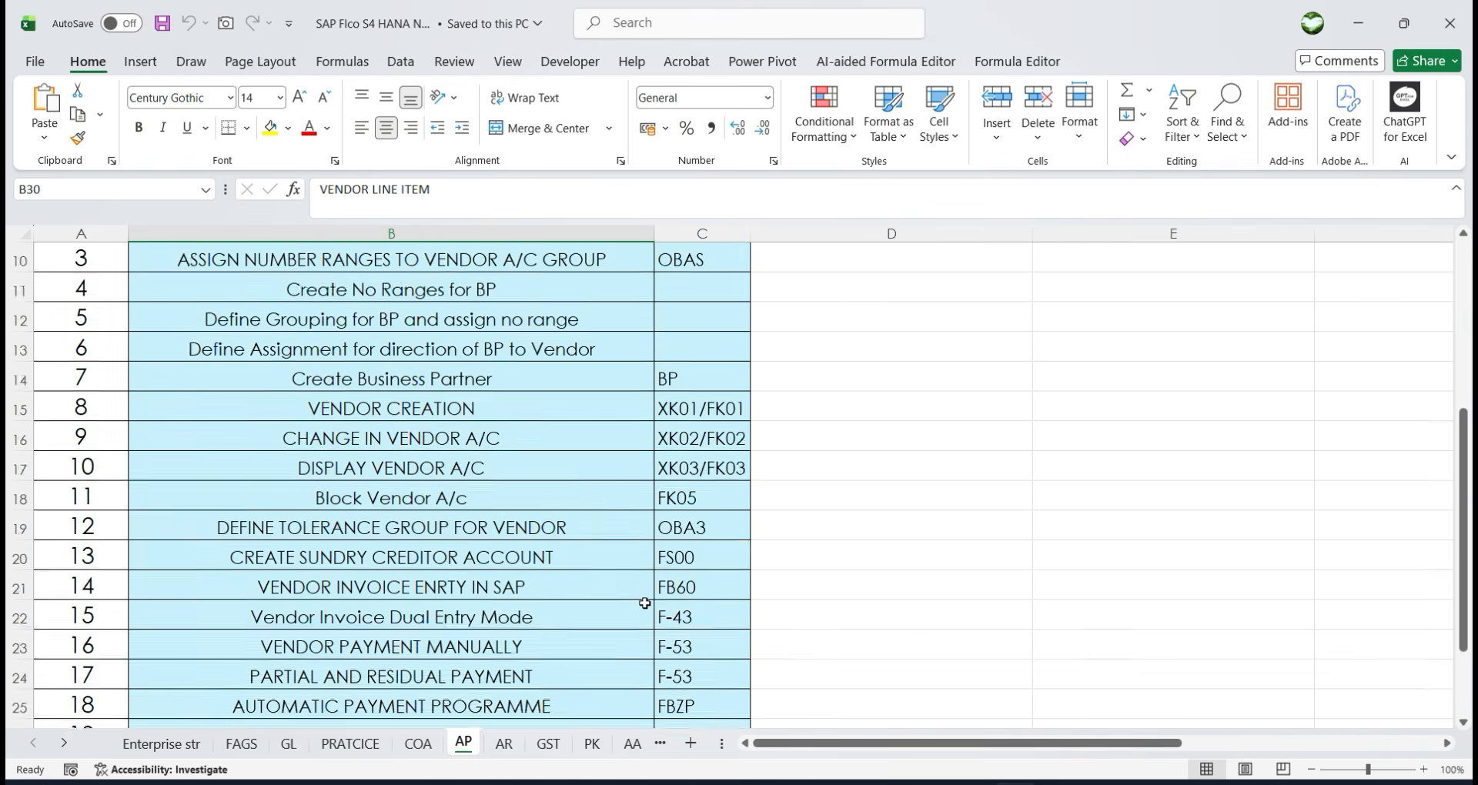
scroll(508, 372, down, 1)
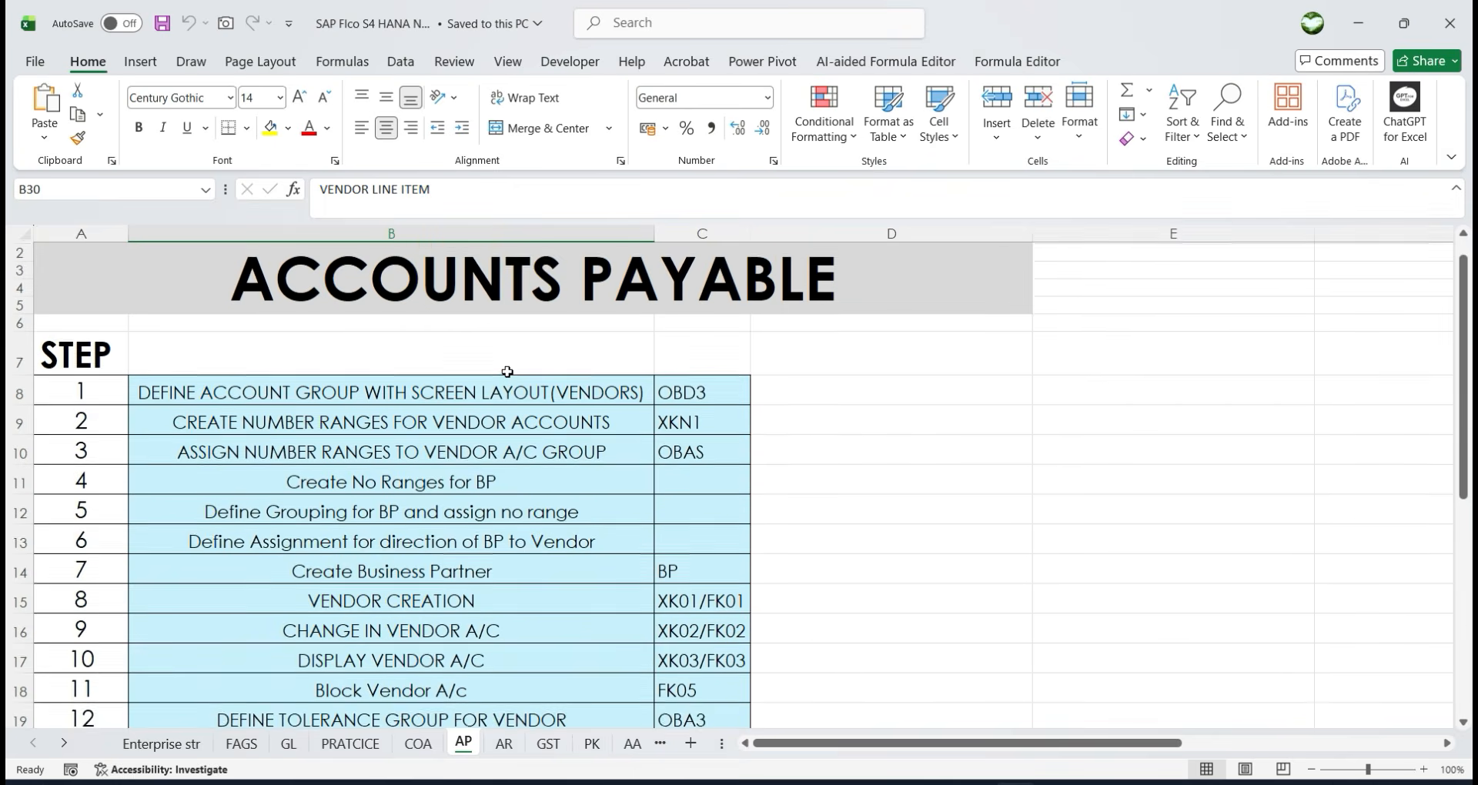
scroll(508, 372, up, 1)
scroll(644, 524, down, 2)
scroll(644, 523, up, 2)
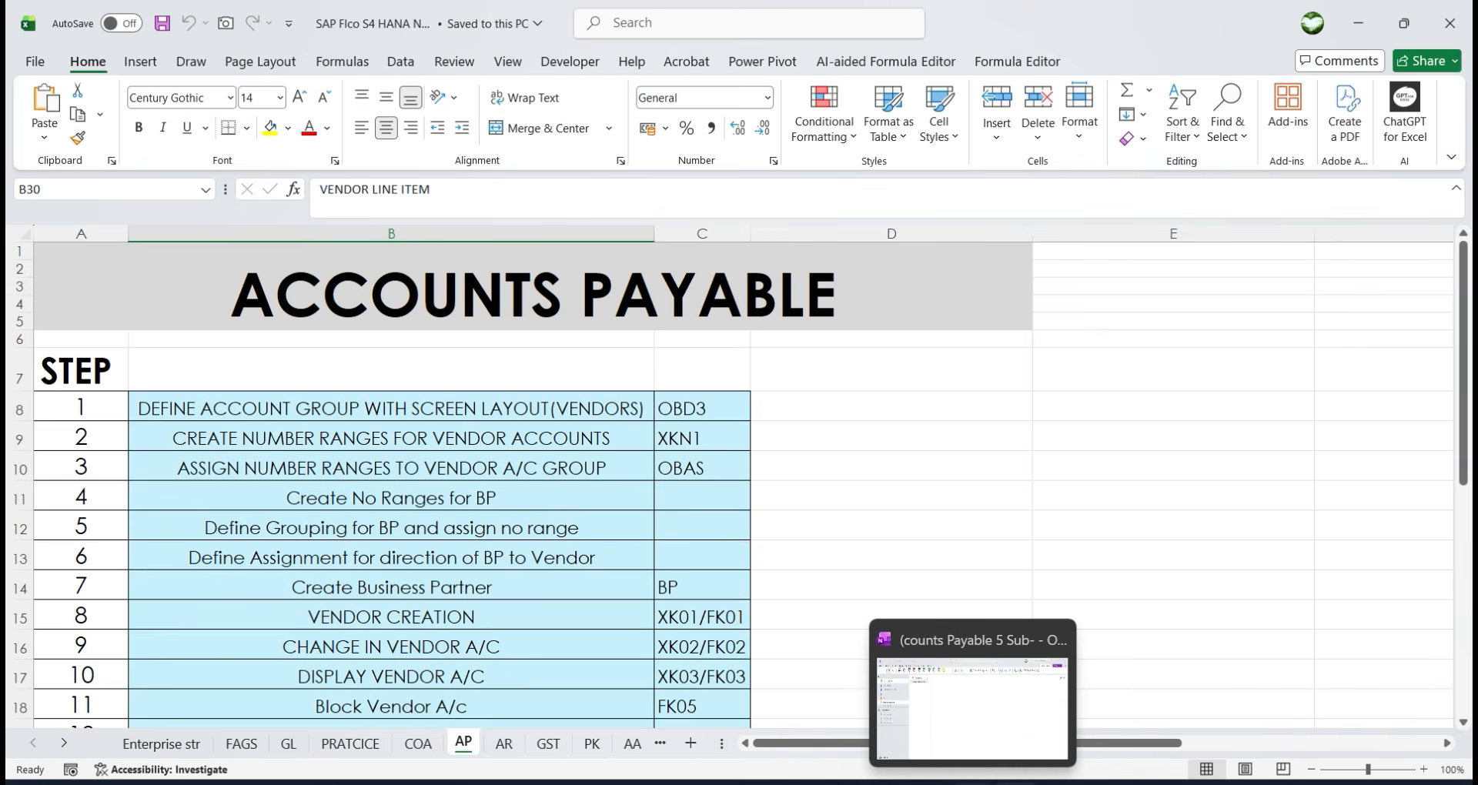
click(973, 783)
click(429, 186)
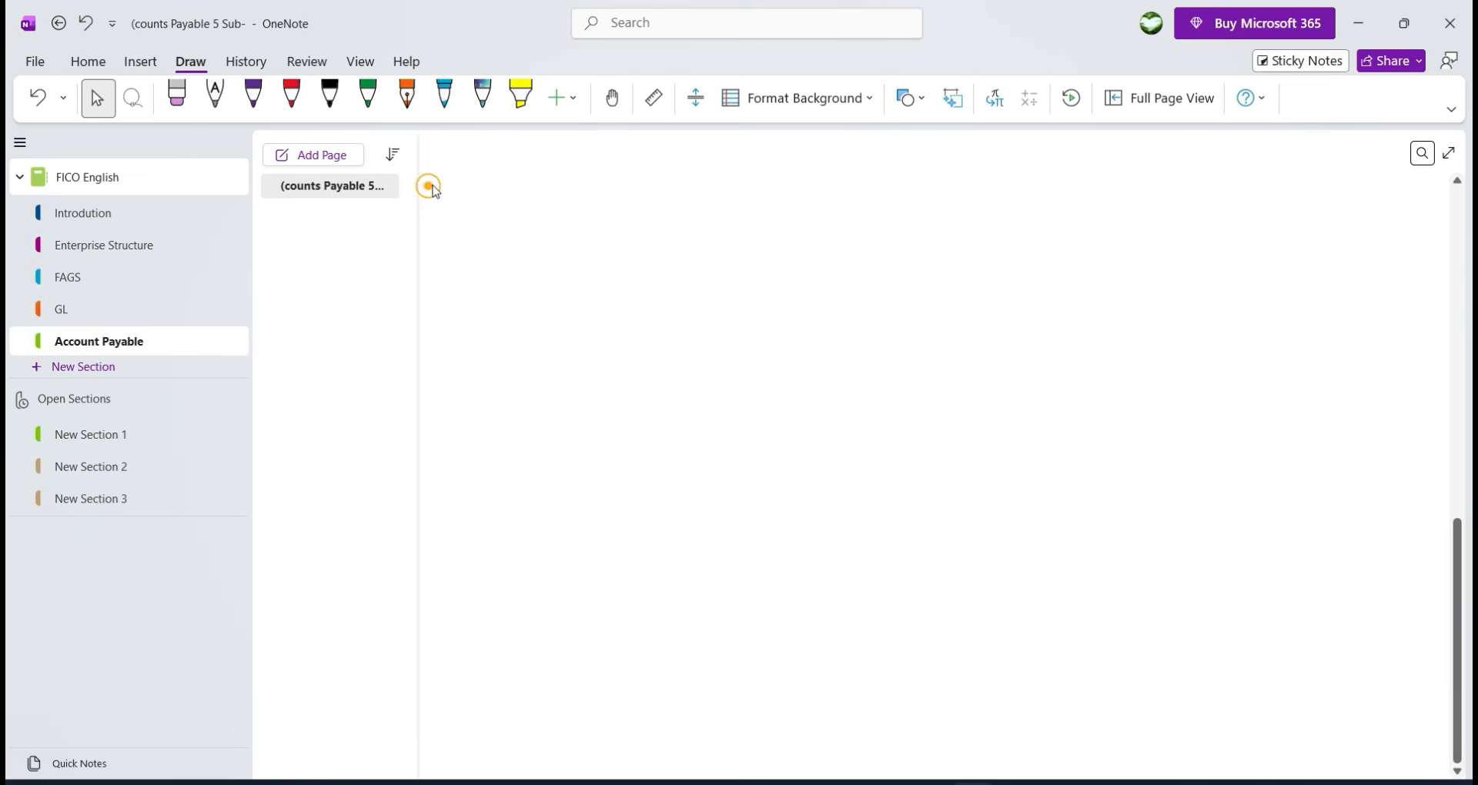
Draw a purple circled 1, then write 'Define Account Group' in black ink.
click(253, 95)
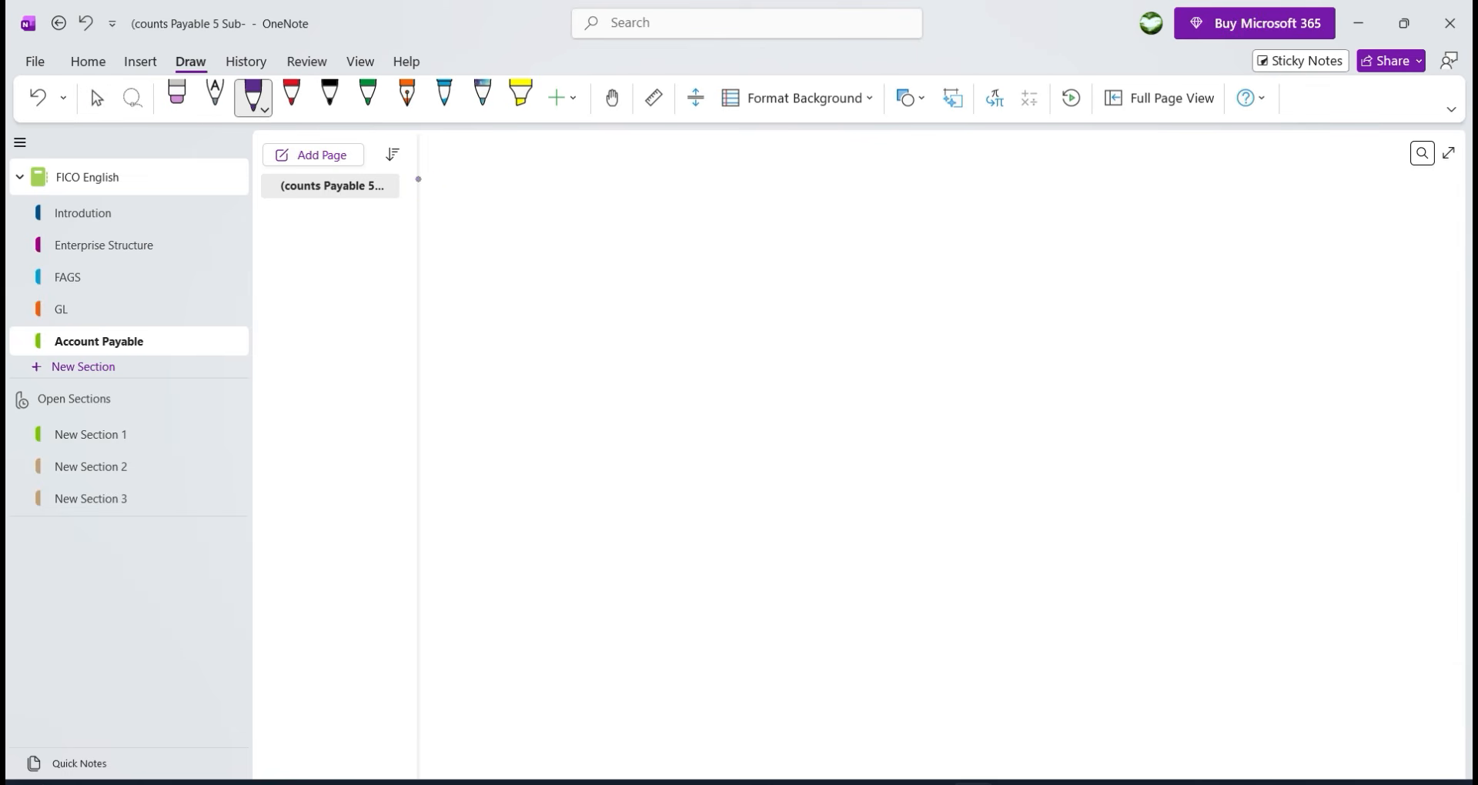
mouse_move(460, 192)
mouse_down()
mouse_move(462, 235)
mouse_move(471, 185)
mouse_up()
click(330, 96)
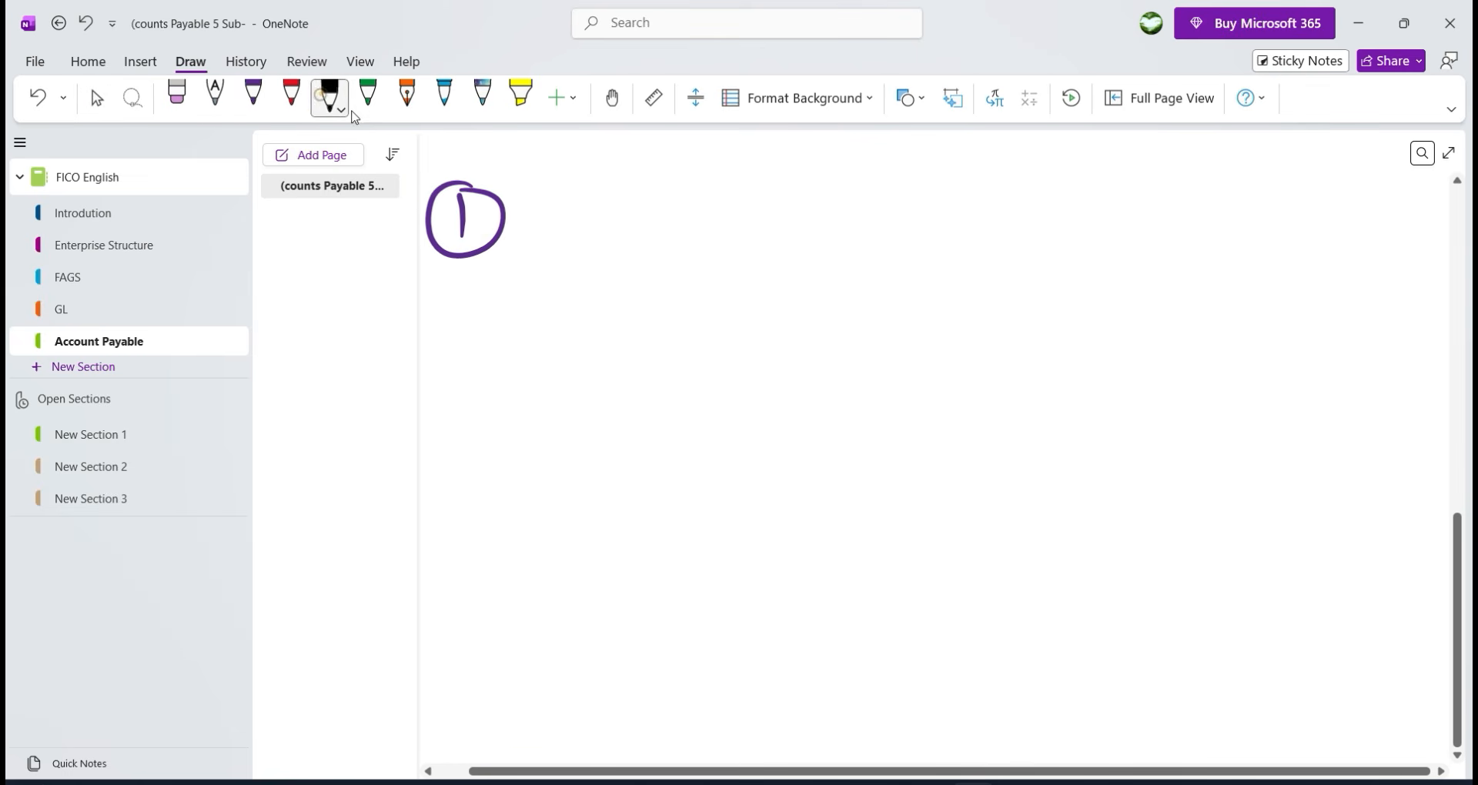
mouse_move(562, 197)
mouse_down()
mouse_move(562, 240)
mouse_move(644, 229)
mouse_up()
mouse_move(679, 197)
mouse_down()
mouse_move(667, 262)
mouse_move(690, 235)
mouse_up()
mouse_move(681, 233)
mouse_down()
mouse_move(684, 251)
mouse_move(727, 231)
mouse_move(742, 245)
mouse_move(831, 212)
mouse_up()
mouse_move(825, 216)
mouse_down()
mouse_move(850, 254)
mouse_move(858, 228)
mouse_up()
drag(883, 218, 892, 245)
mouse_move(913, 218)
mouse_down()
mouse_move(901, 222)
mouse_move(910, 246)
mouse_up()
drag(929, 228, 993, 248)
drag(1013, 215, 1013, 249)
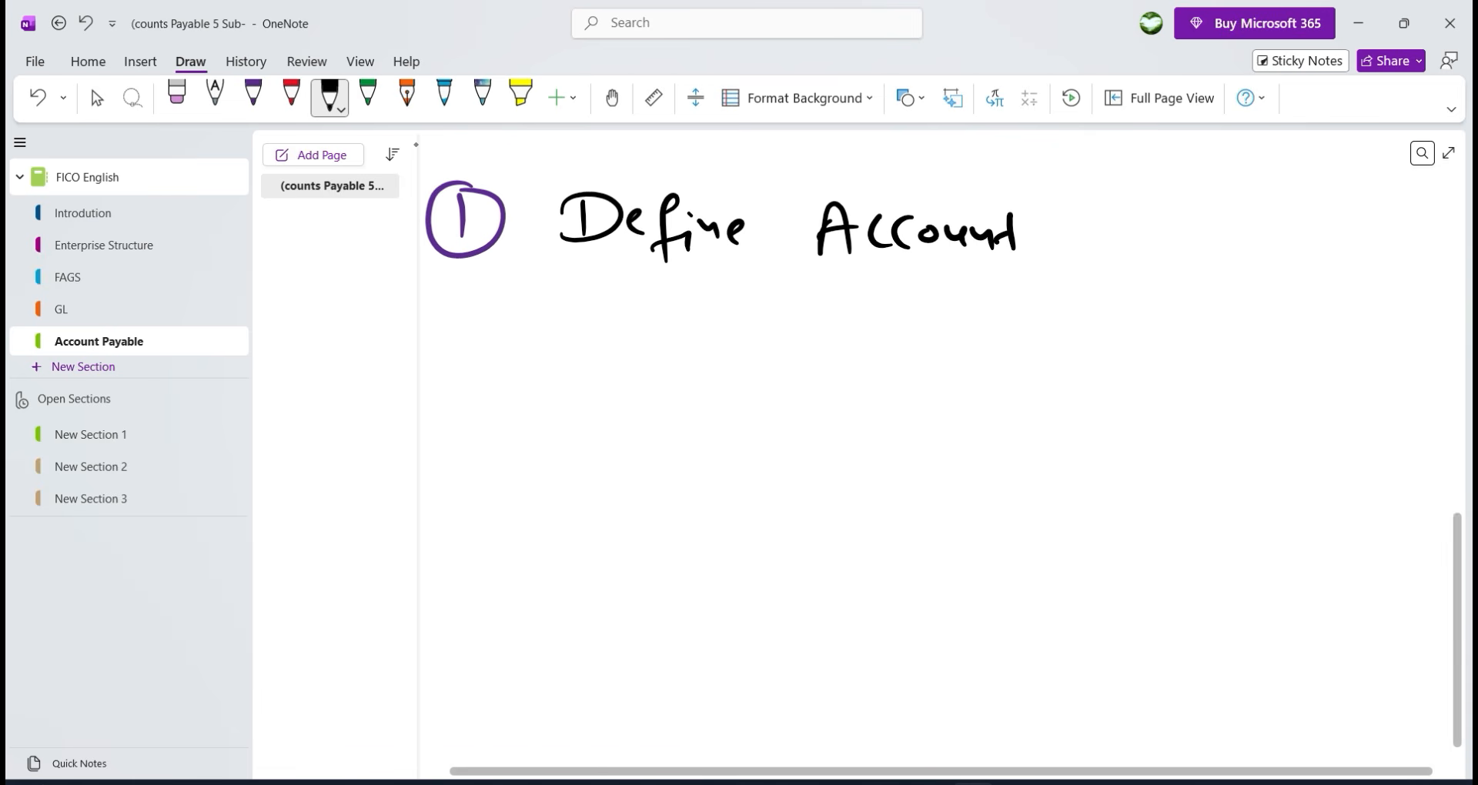
mouse_move(1137, 209)
mouse_down()
mouse_move(1097, 232)
mouse_move(1143, 248)
mouse_up()
mouse_move(1159, 224)
mouse_down()
mouse_move(1164, 247)
mouse_move(1197, 224)
mouse_move(1232, 247)
mouse_up()
mouse_move(1252, 217)
mouse_down()
mouse_move(1251, 246)
mouse_move(1255, 228)
mouse_up()
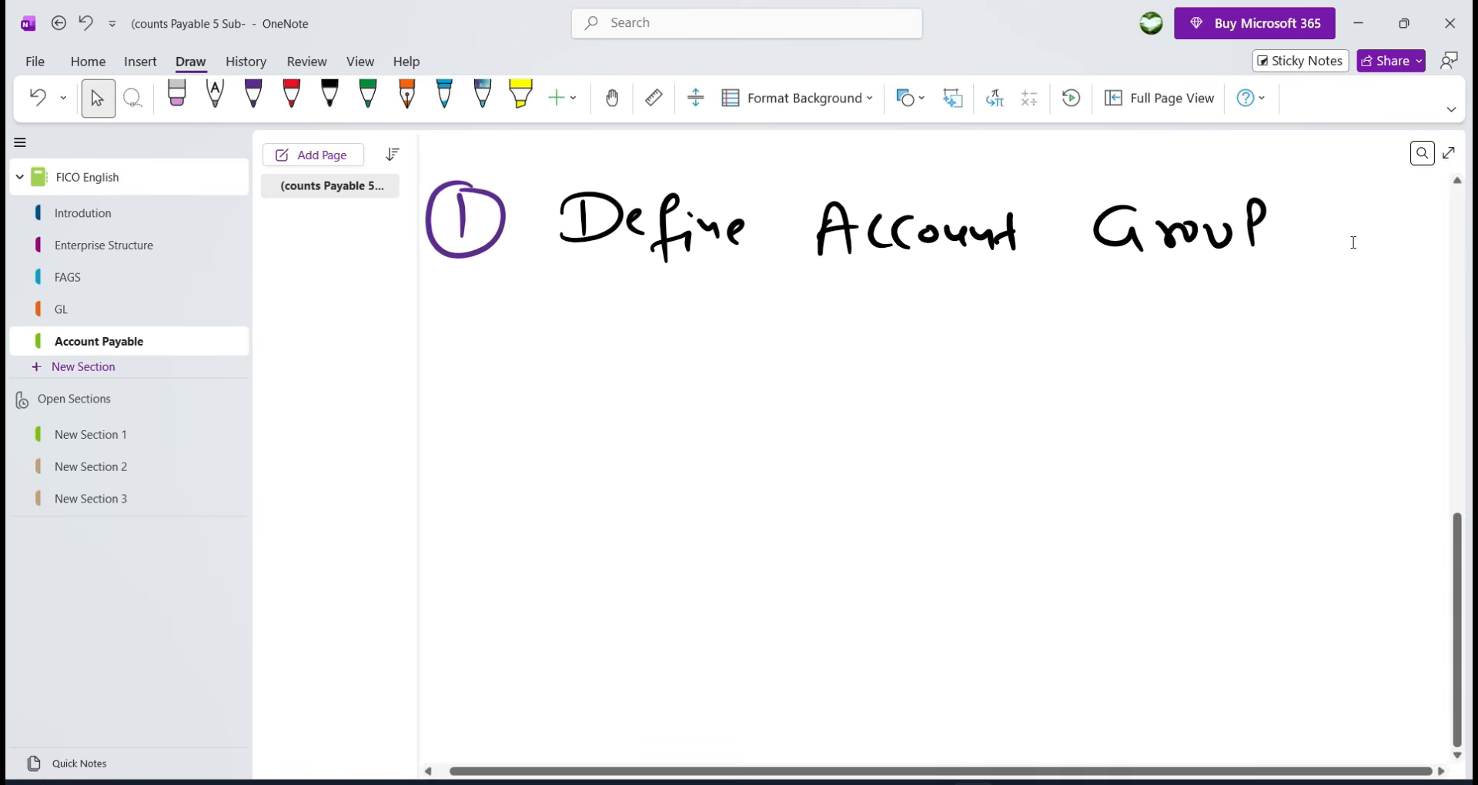
In full-screen view, continue the heading with 'with Screen Layout' across two lines.
click(1448, 152)
click(772, 48)
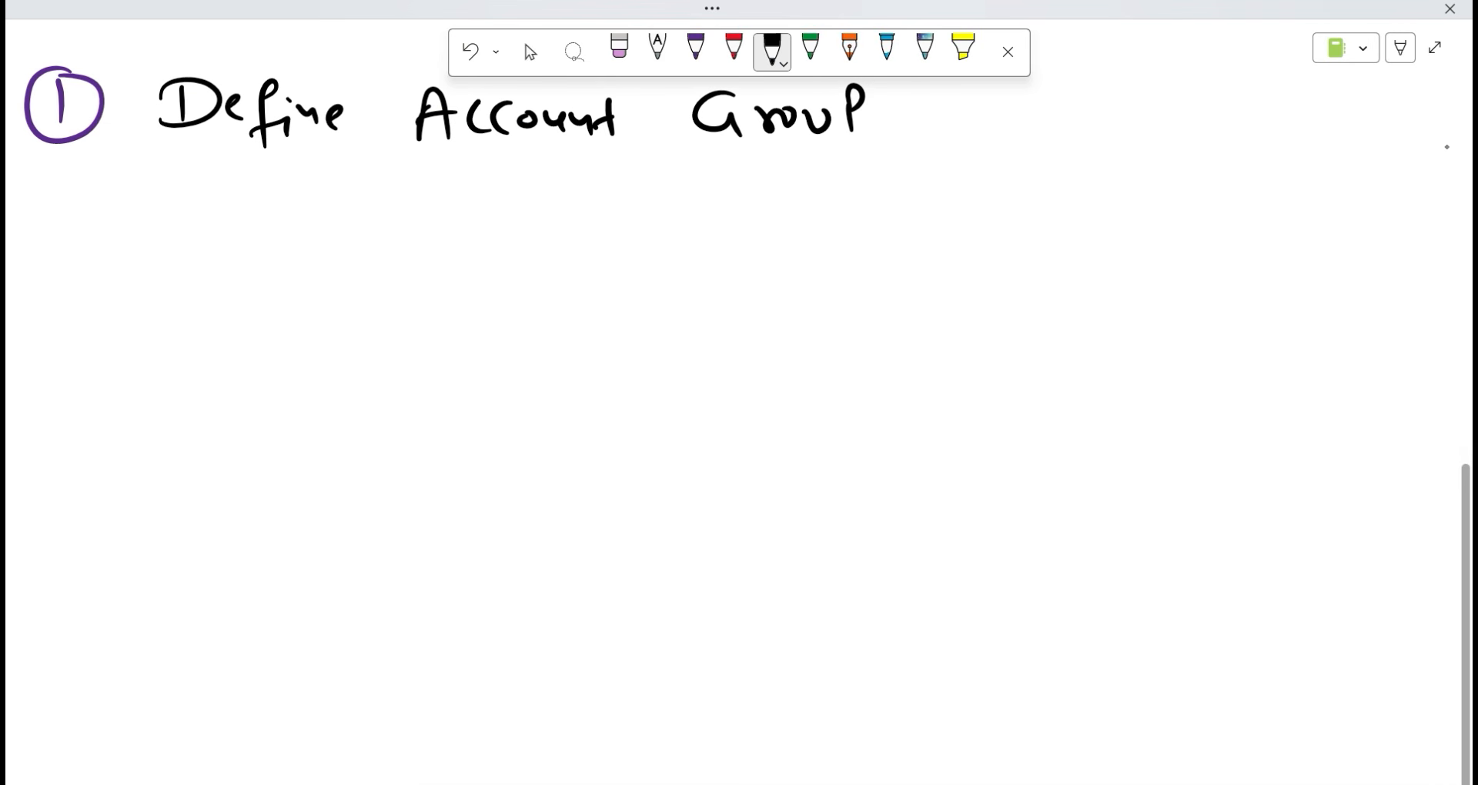
mouse_move(922, 102)
mouse_down()
mouse_move(979, 95)
mouse_move(1023, 116)
mouse_move(1003, 99)
mouse_up()
drag(1097, 76, 1061, 121)
mouse_move(1106, 108)
mouse_down()
mouse_move(1128, 90)
mouse_move(1130, 117)
mouse_up()
mouse_move(1138, 108)
mouse_down()
mouse_move(1154, 86)
mouse_move(1175, 98)
mouse_up()
drag(1178, 101, 1223, 109)
mouse_move(200, 176)
mouse_down()
mouse_move(187, 245)
mouse_move(226, 239)
mouse_up()
mouse_move(245, 212)
mouse_down()
mouse_move(251, 233)
mouse_move(271, 223)
mouse_up()
drag(280, 201, 258, 268)
drag(302, 223, 304, 236)
drag(309, 219, 337, 242)
mouse_move(359, 198)
mouse_down()
mouse_move(360, 247)
mouse_move(374, 229)
mouse_up()
After checking Excel, add the transaction code '[OBD3]' in brackets after Layout.
key(alt+Tab)
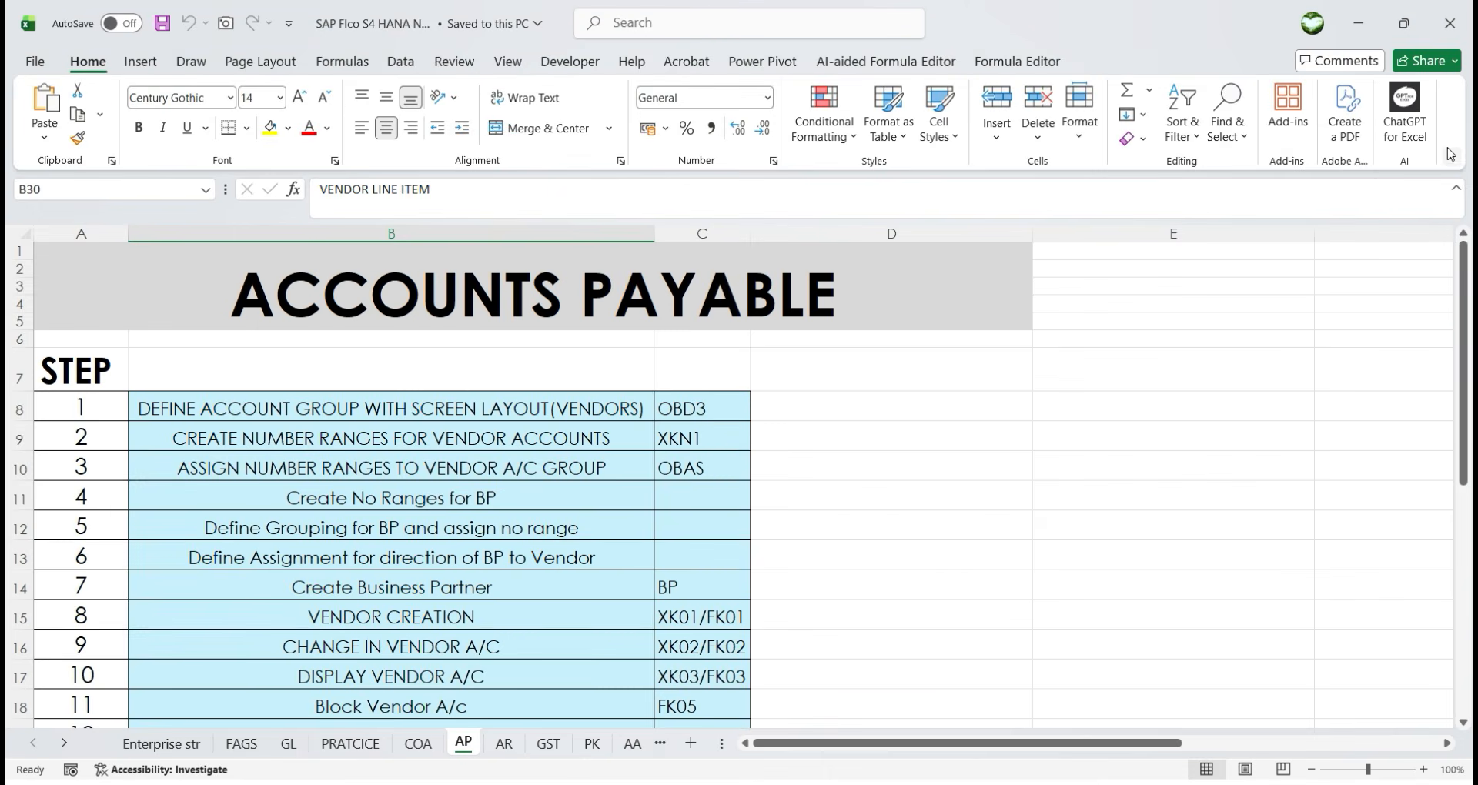
key(alt+Tab)
drag(454, 185, 451, 271)
mouse_move(465, 227)
mouse_down()
mouse_move(493, 217)
mouse_move(514, 245)
mouse_up()
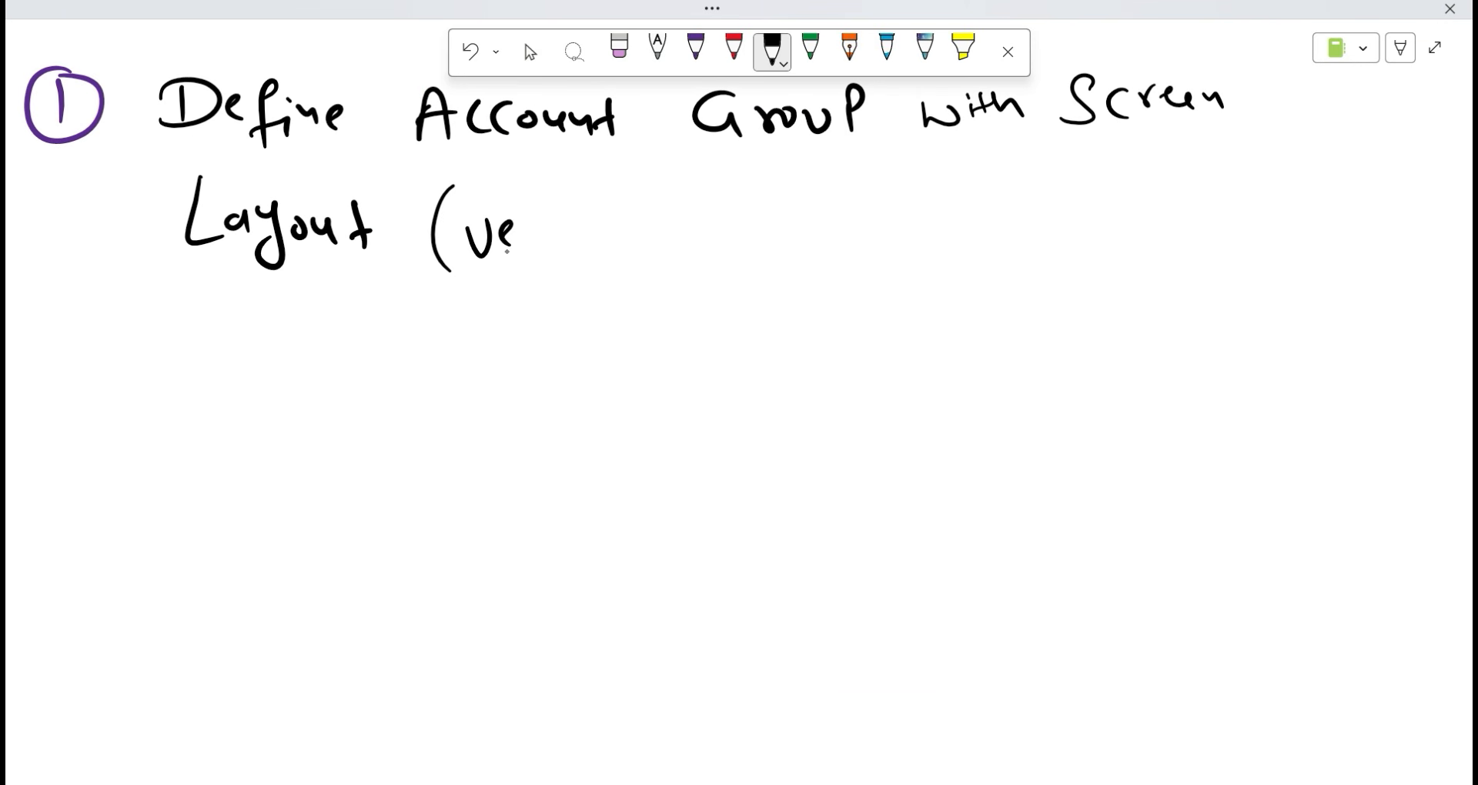
key(ctrl+z)
key(ctrl+z)
key(ctrl+z)
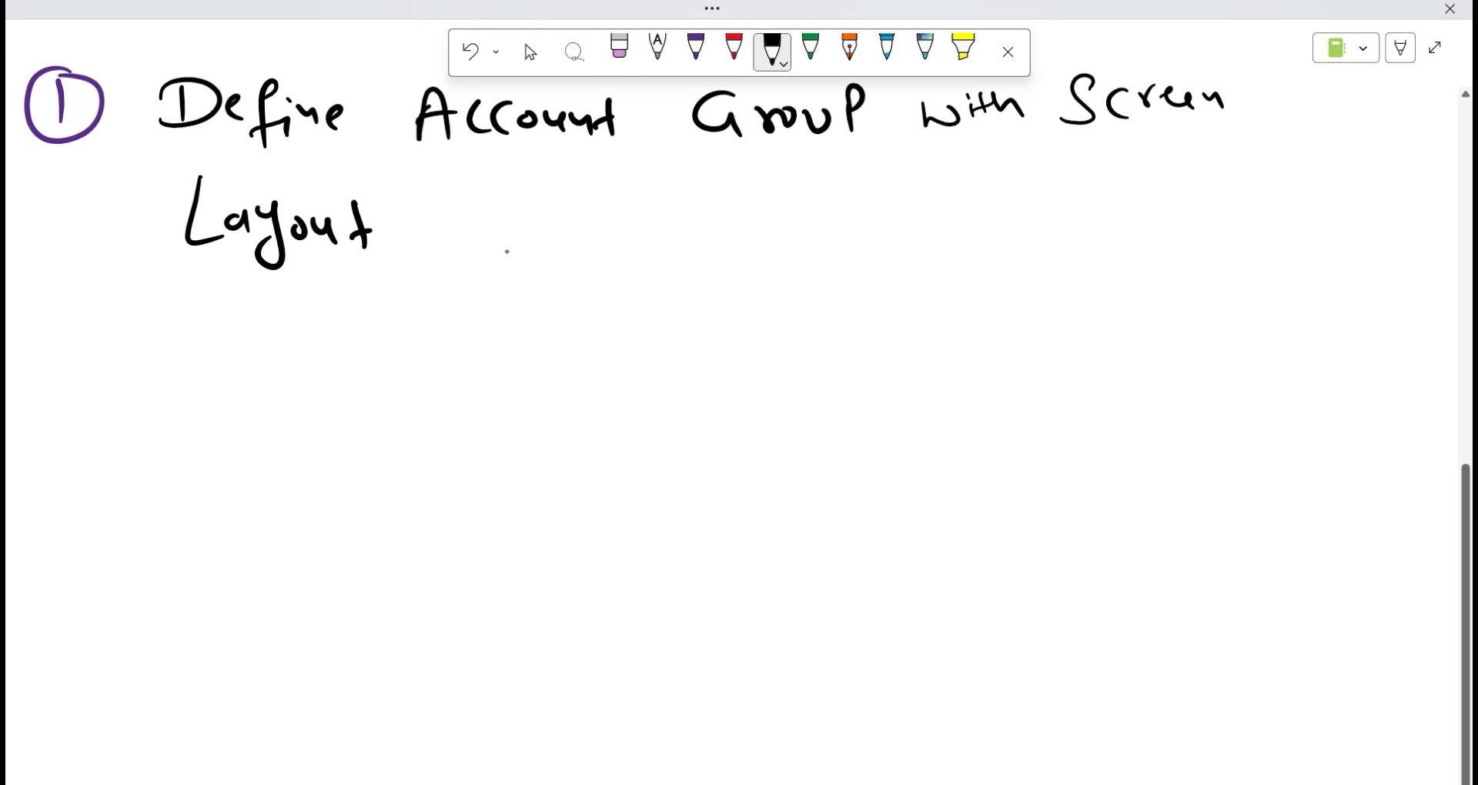
mouse_move(498, 168)
mouse_down()
mouse_move(462, 276)
mouse_move(493, 273)
mouse_up()
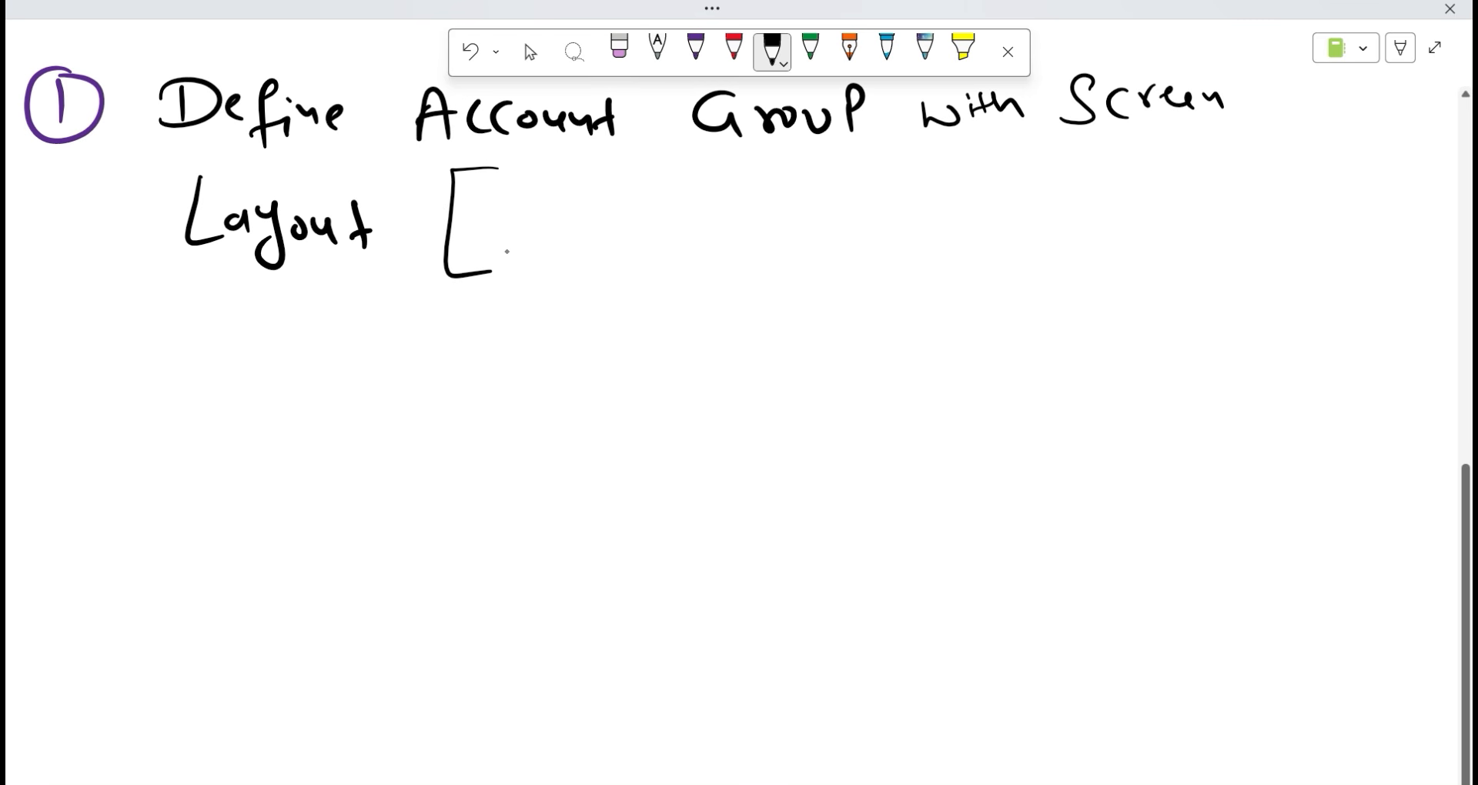
drag(548, 201, 602, 239)
drag(600, 194, 600, 240)
mouse_move(693, 197)
mouse_down()
mouse_move(693, 224)
mouse_move(657, 230)
mouse_up()
drag(734, 188, 717, 232)
drag(775, 173, 798, 241)
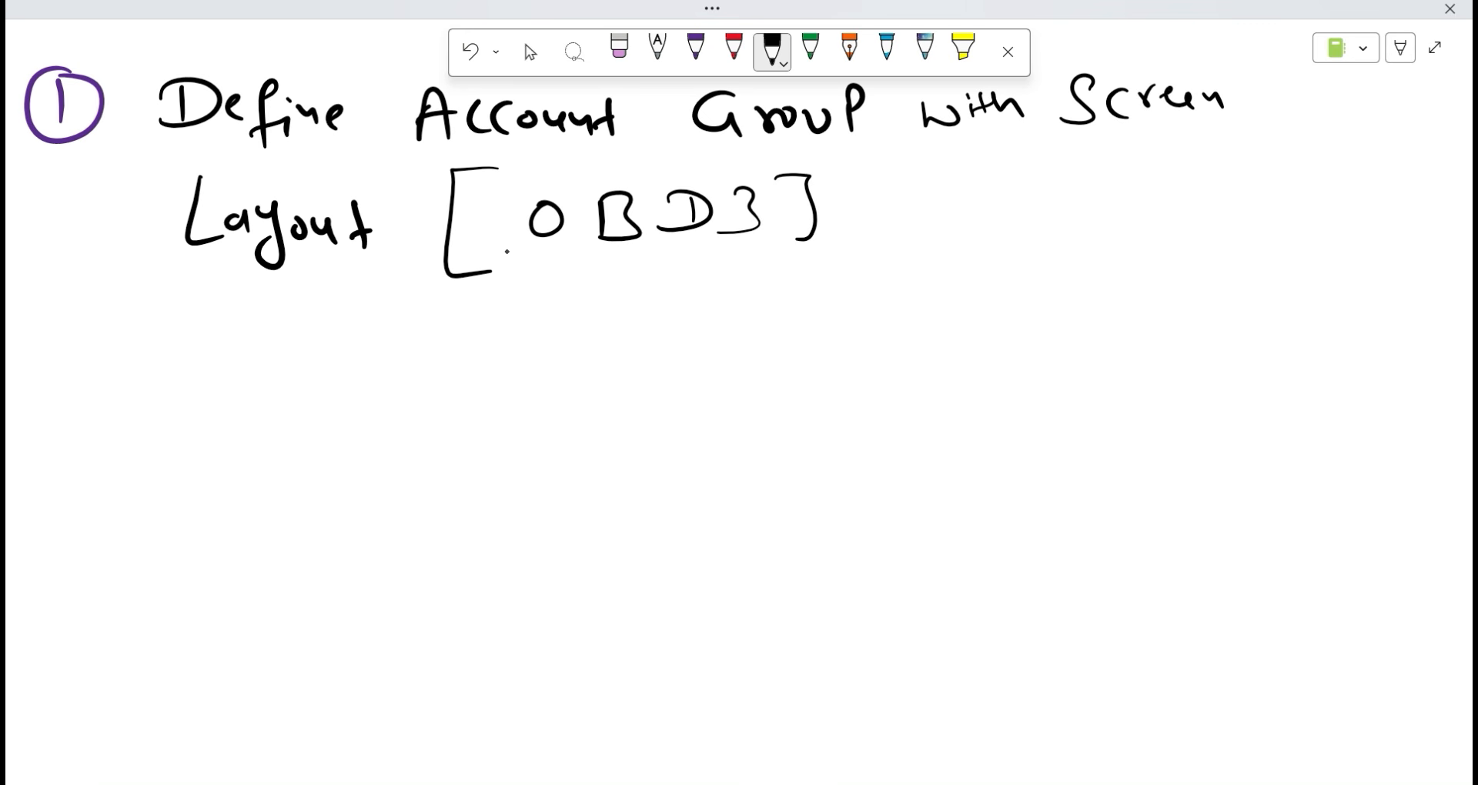
Rule a long black line across the page beneath 'Layout [OBD3]'.
drag(158, 335, 1324, 307)
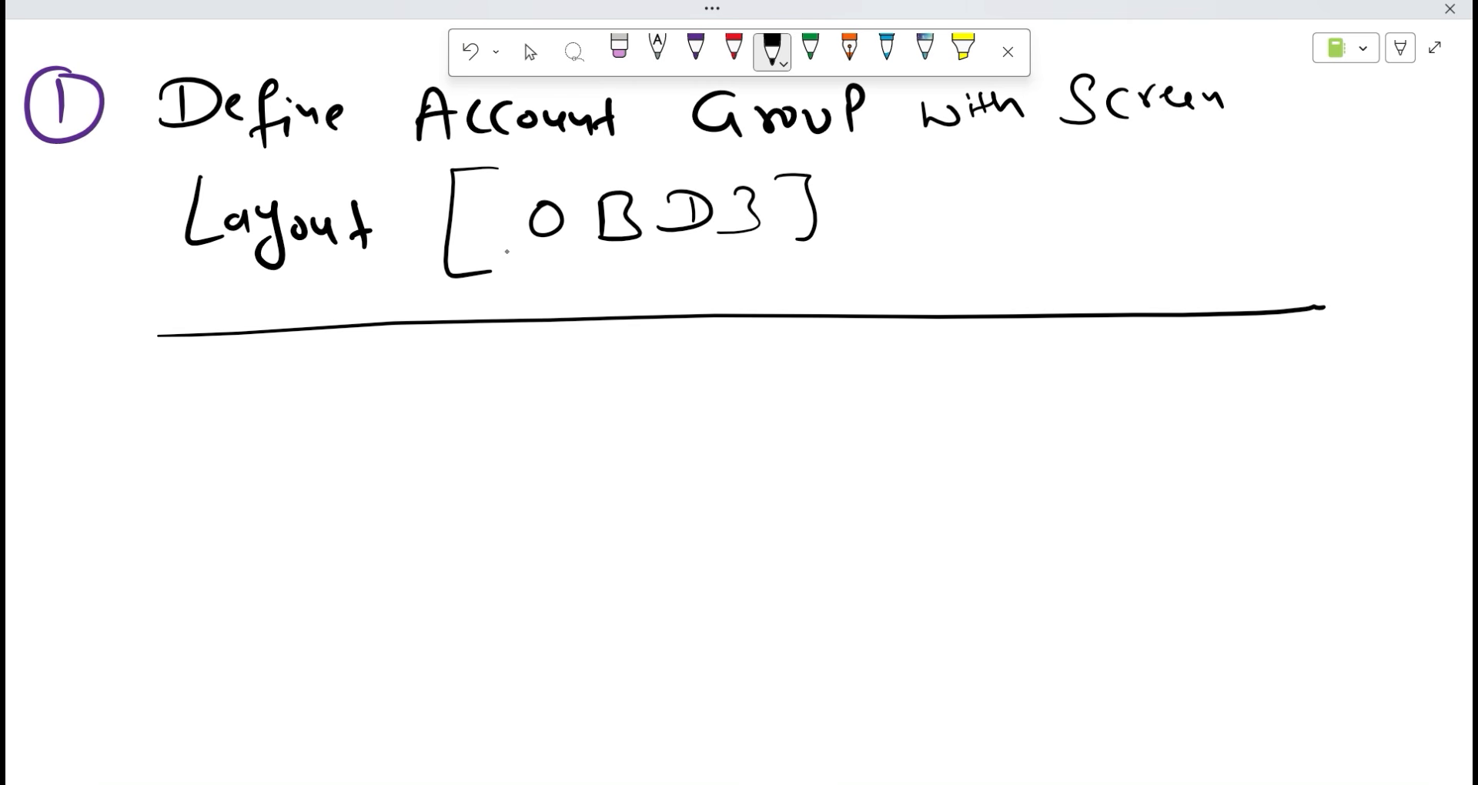
Handwrite ACDOCA below the line and circle it.
mouse_move(1100, 451)
mouse_down()
mouse_move(1125, 466)
mouse_move(1121, 439)
mouse_up()
mouse_move(1168, 416)
mouse_down()
mouse_move(1167, 454)
mouse_move(1189, 450)
mouse_up()
mouse_move(1175, 422)
mouse_down()
mouse_move(1186, 449)
mouse_move(1246, 416)
mouse_move(1235, 439)
mouse_up()
mouse_move(1263, 437)
mouse_down()
mouse_move(1290, 436)
mouse_move(985, 454)
mouse_move(1285, 419)
mouse_up()
drag(1173, 503, 1171, 515)
drag(1186, 496, 1193, 526)
Draw an arrow from the circled ACDOCA to a handwritten 'Universal Journal'.
mouse_move(1116, 555)
mouse_down()
mouse_move(1144, 586)
mouse_move(1174, 587)
mouse_up()
drag(1181, 576, 1251, 562)
mouse_move(1271, 557)
mouse_down()
mouse_move(1256, 579)
mouse_move(1294, 586)
mouse_up()
drag(1302, 558, 1308, 589)
mouse_move(1158, 627)
mouse_down()
mouse_move(1183, 627)
mouse_move(1164, 654)
mouse_move(1212, 641)
mouse_up()
mouse_move(1229, 633)
mouse_down()
mouse_move(1250, 651)
mouse_move(1267, 635)
mouse_move(1306, 655)
mouse_up()
drag(1320, 625, 1321, 654)
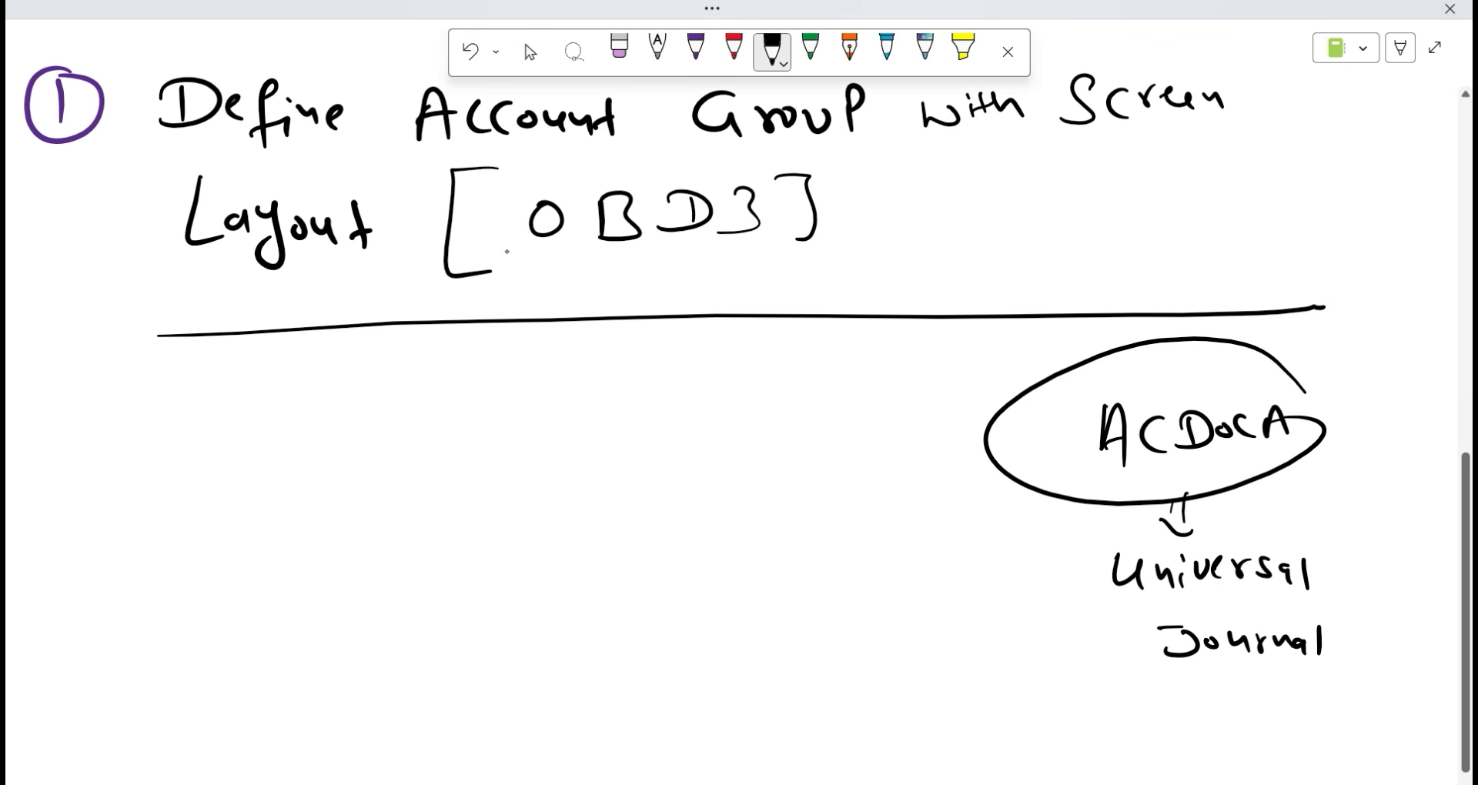
drag(1172, 624, 1204, 620)
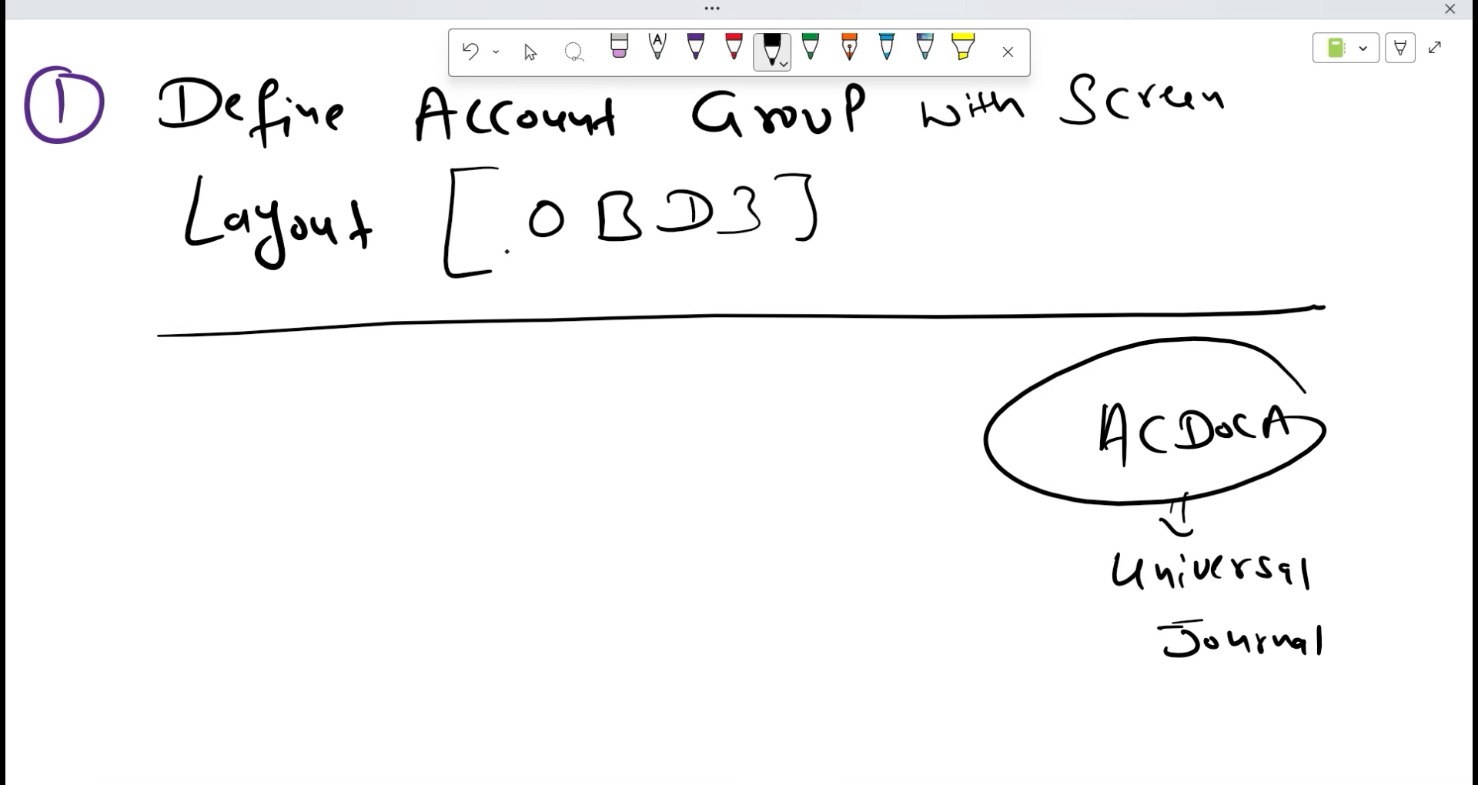
Switch to the Select tool and minimise the notes to show the desktop.
click(530, 51)
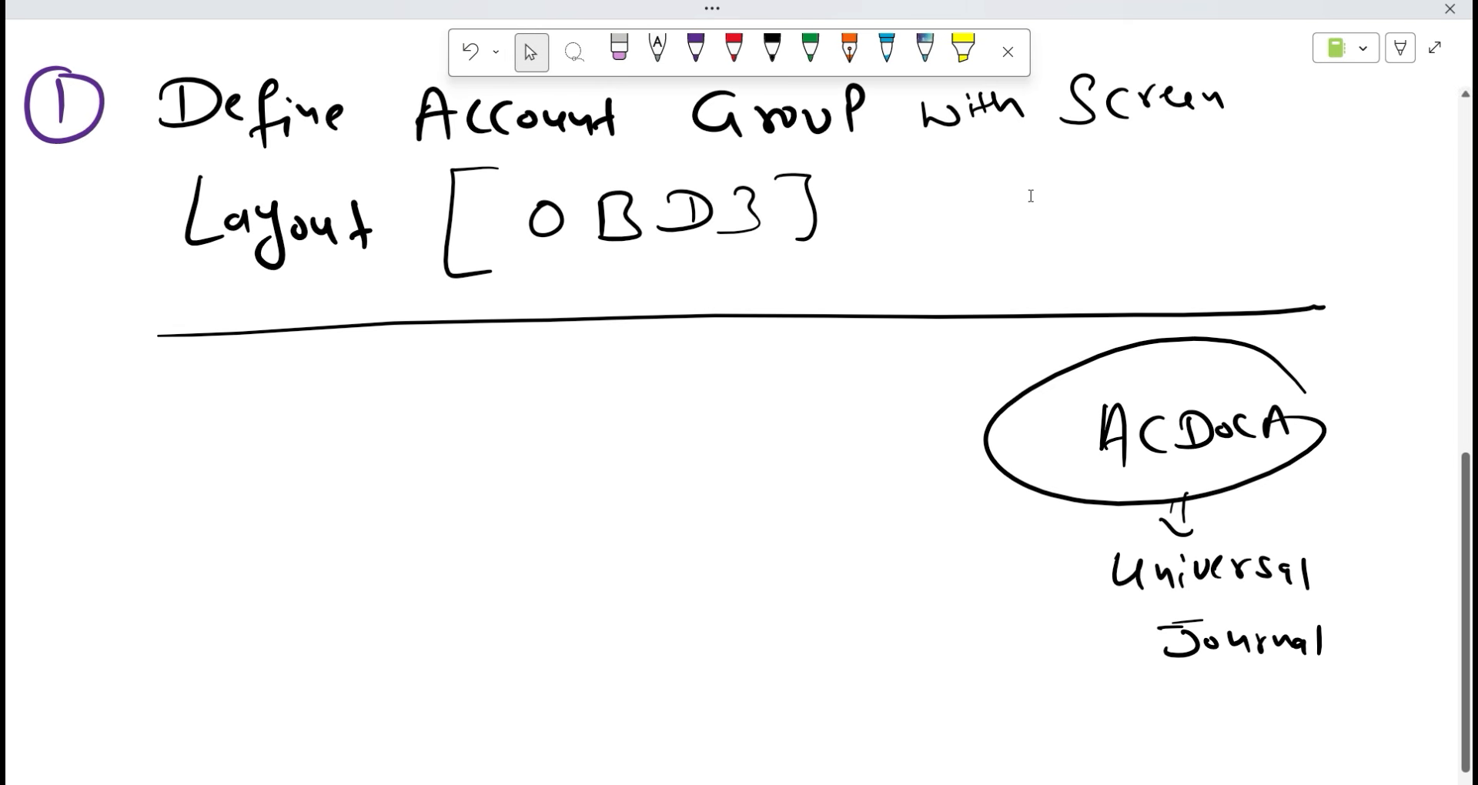
scroll(472, 343, up, 2)
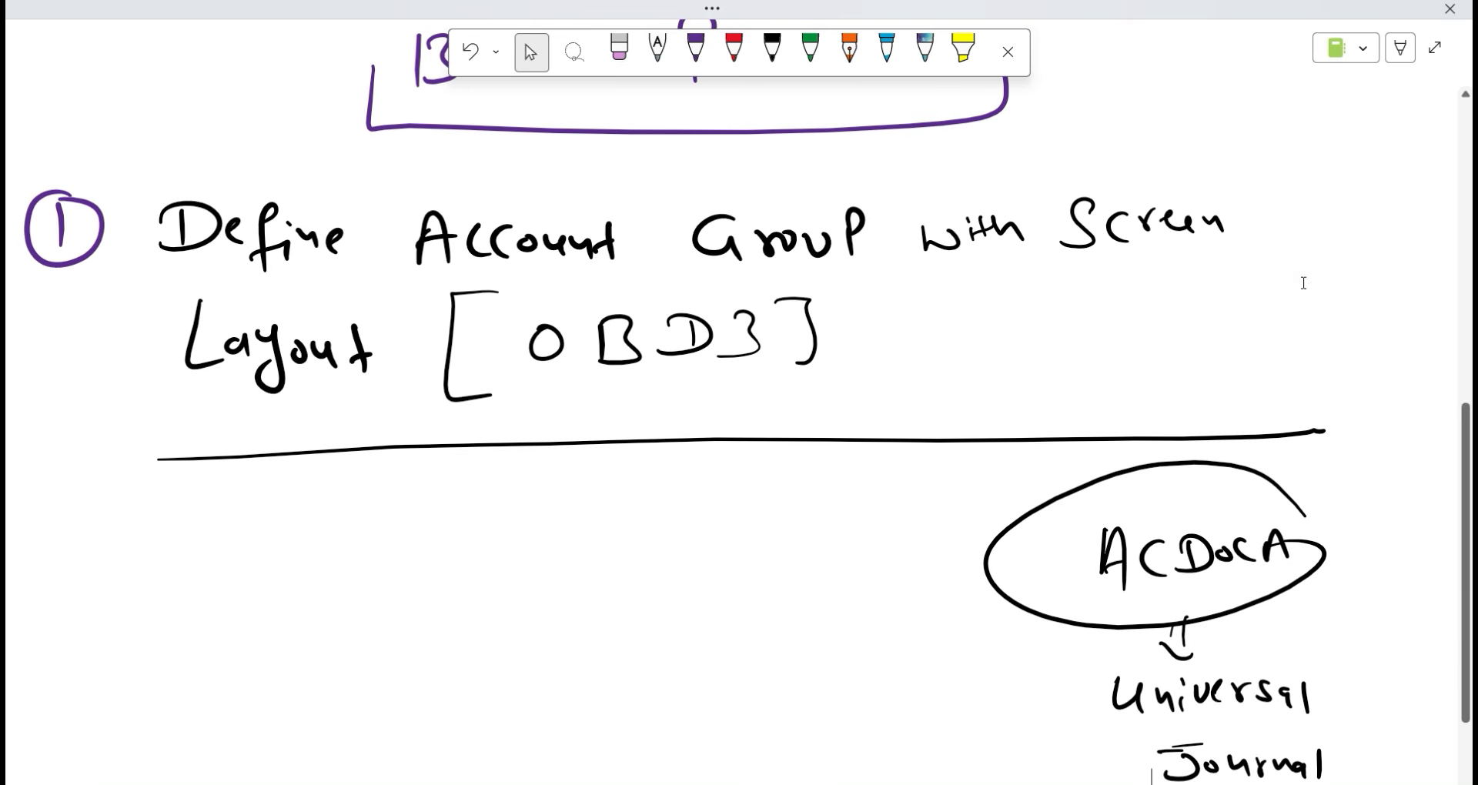
scroll(699, 501, down, 7)
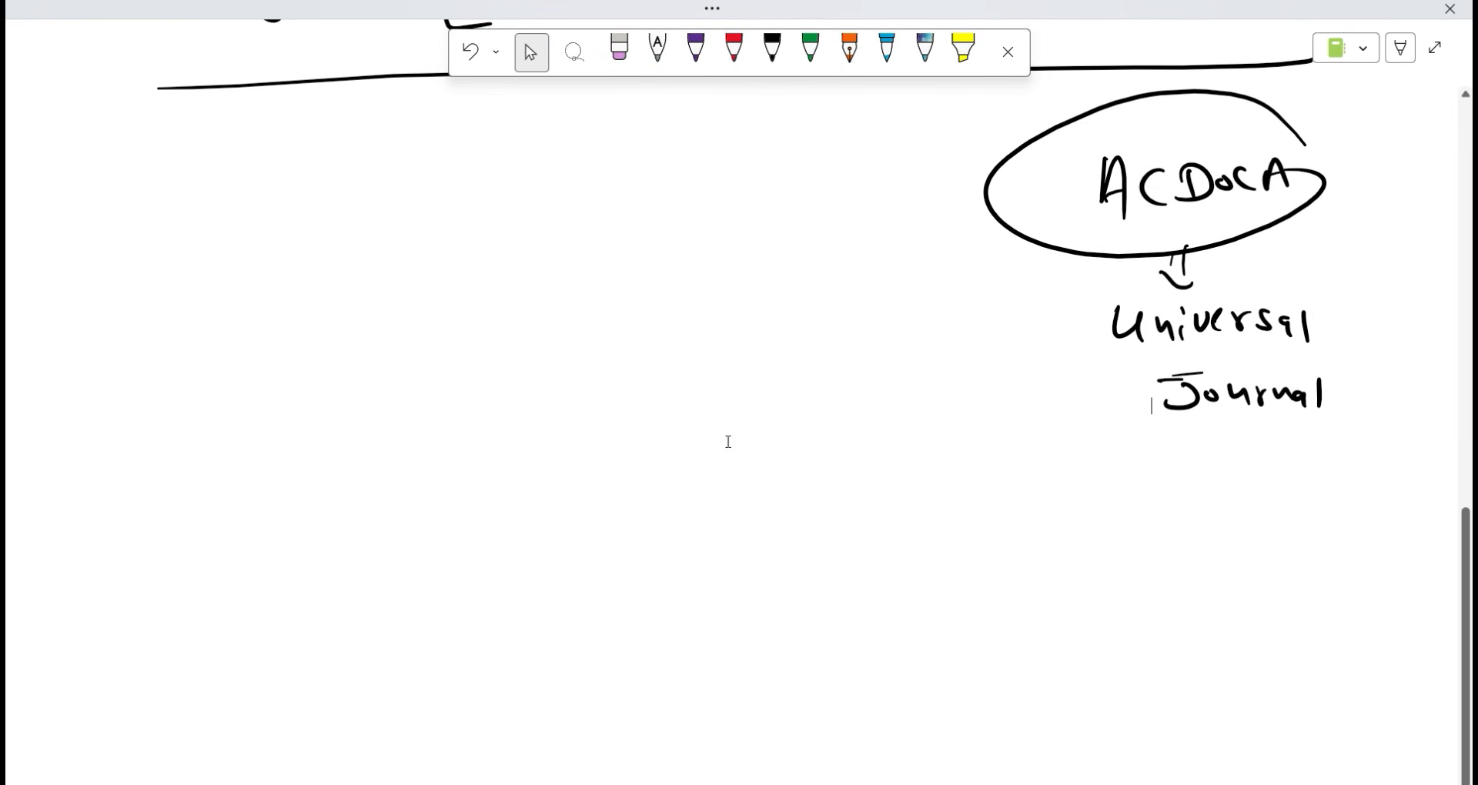
click(50, 245)
click(90, 366)
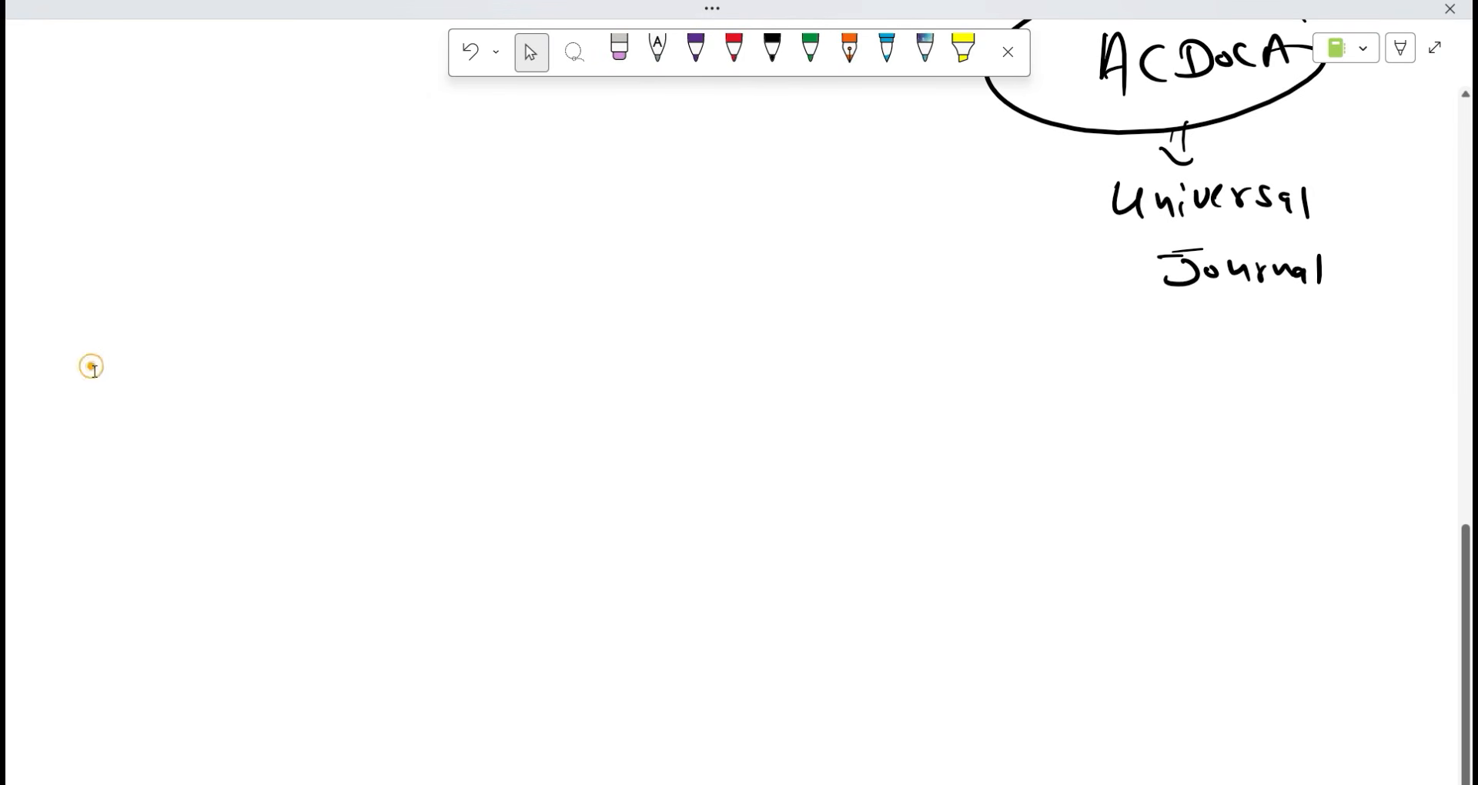
key(super+d)
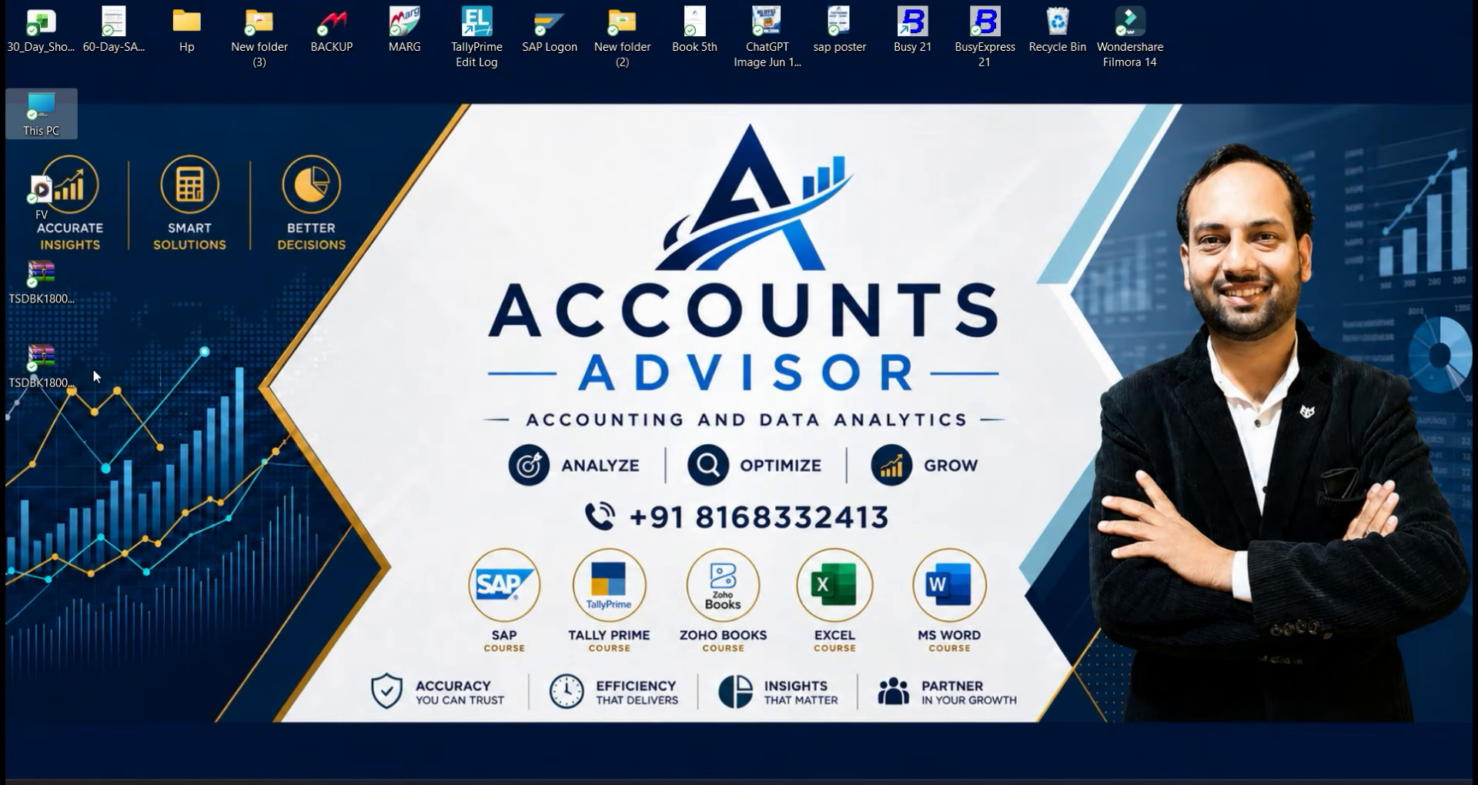
Start SAP Logon and sign in to S/4 HANA-2023 fully activated with a saved user and password.
double_click(553, 48)
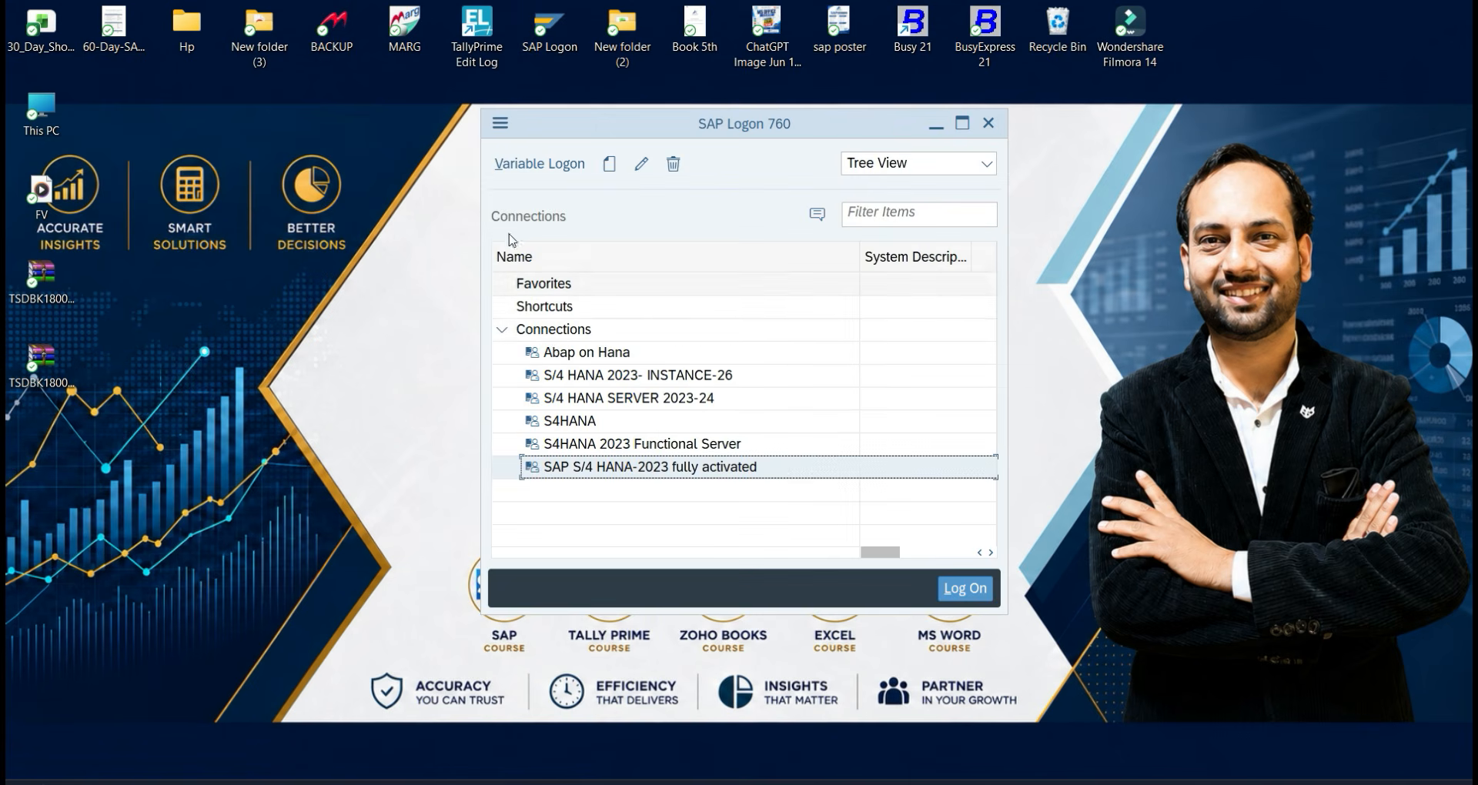
double_click(639, 471)
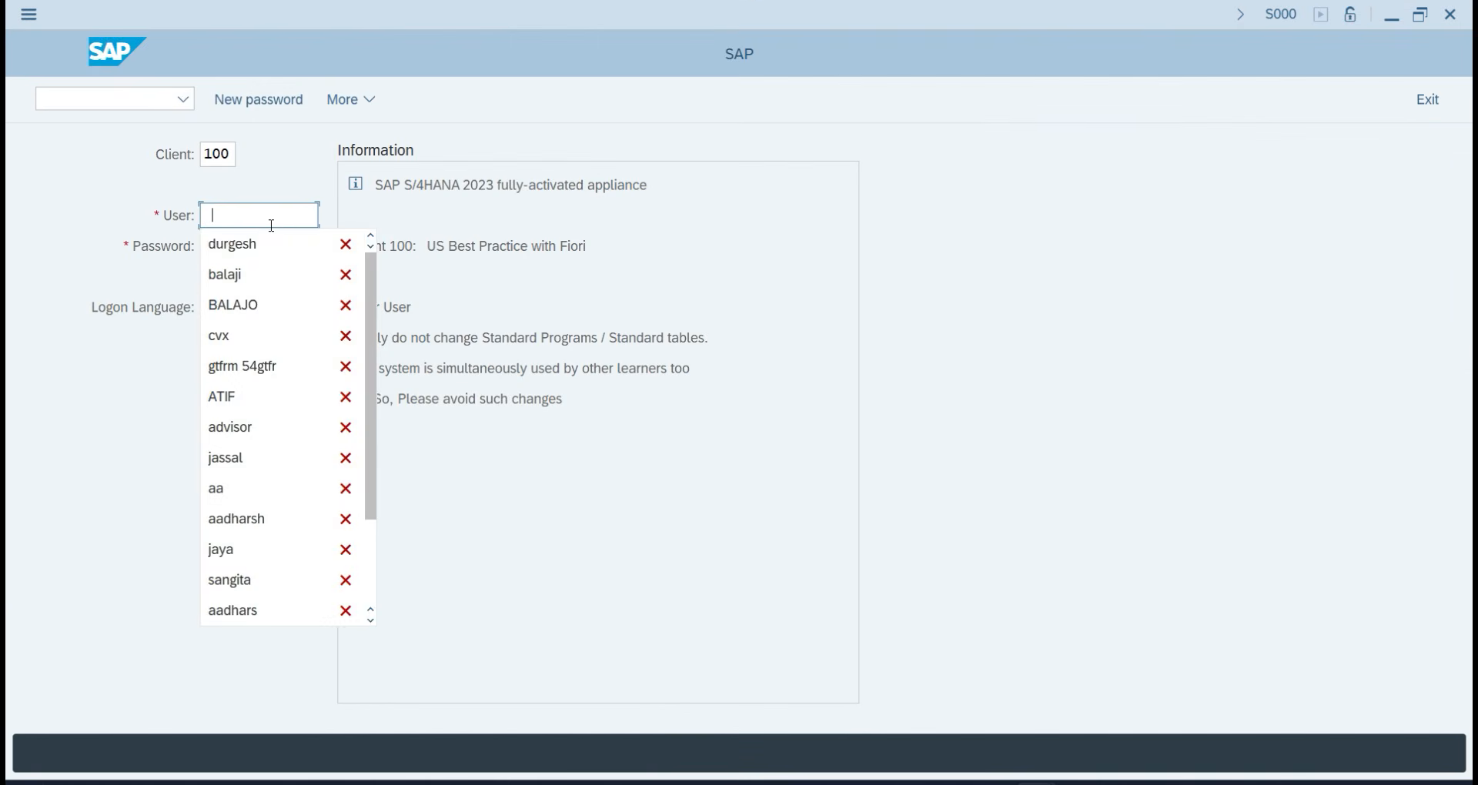
click(262, 244)
click(254, 255)
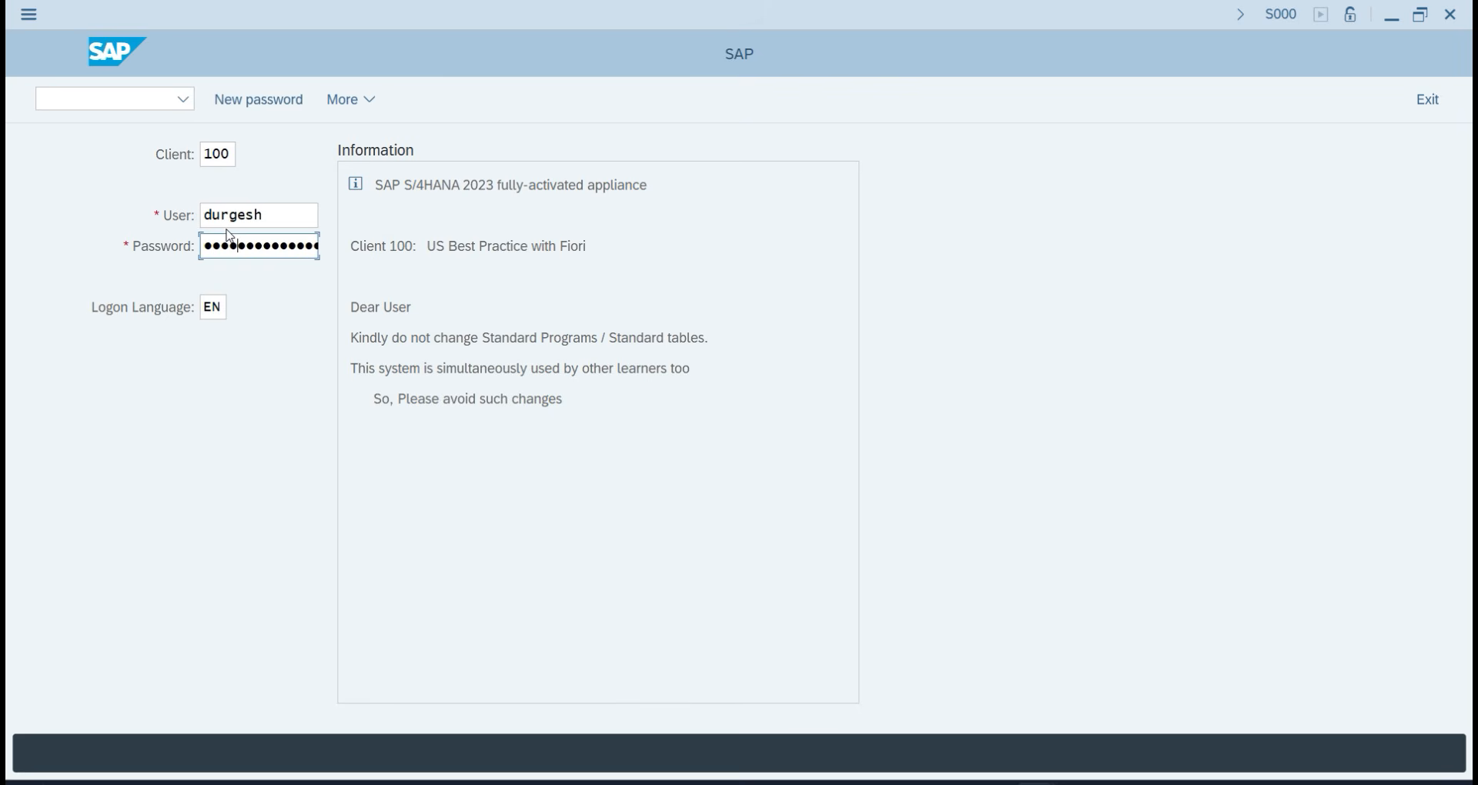
key(Return)
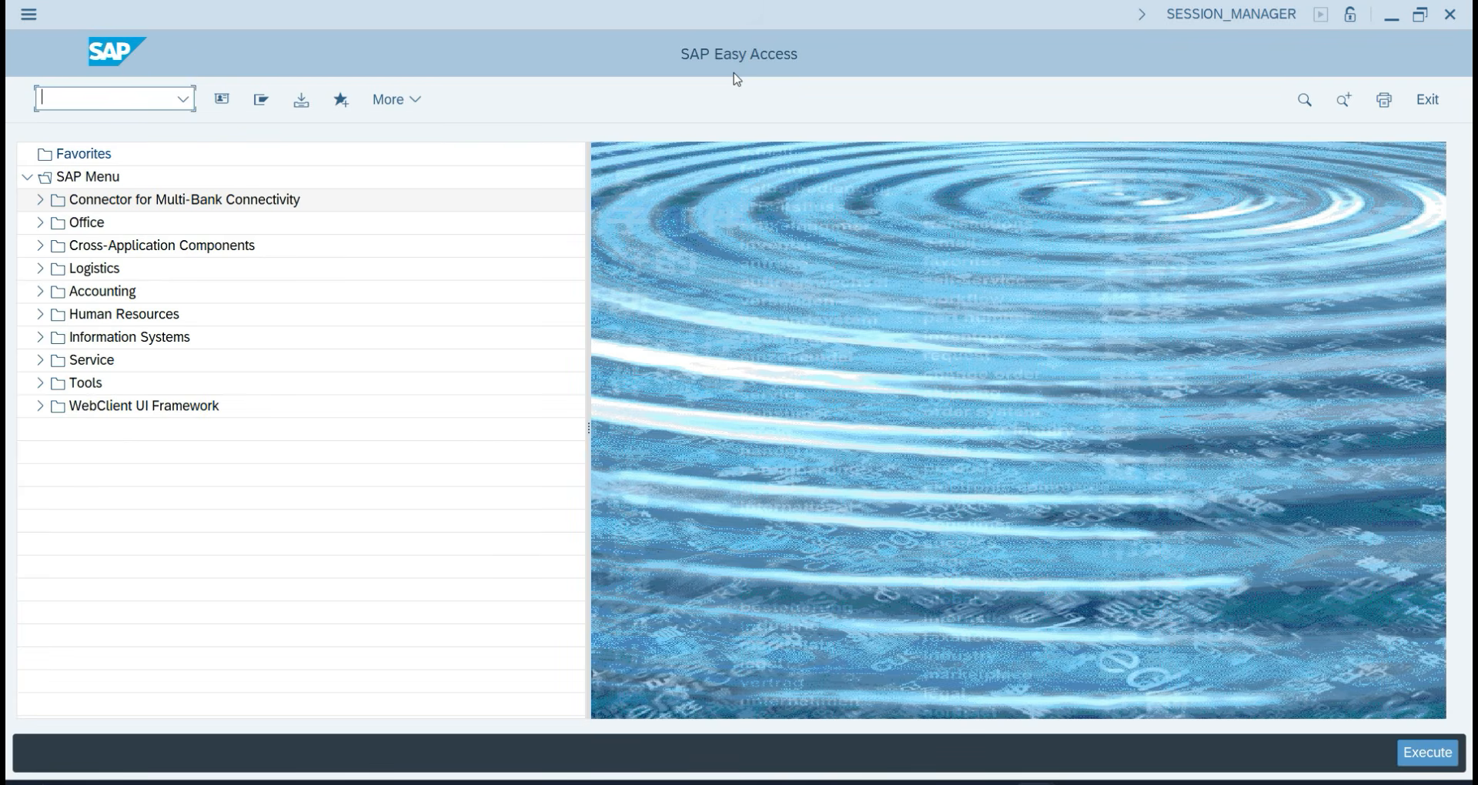
Run transaction SPRO to open the customizing guide.
click(87, 98)
text(SPRO)
key(Return)
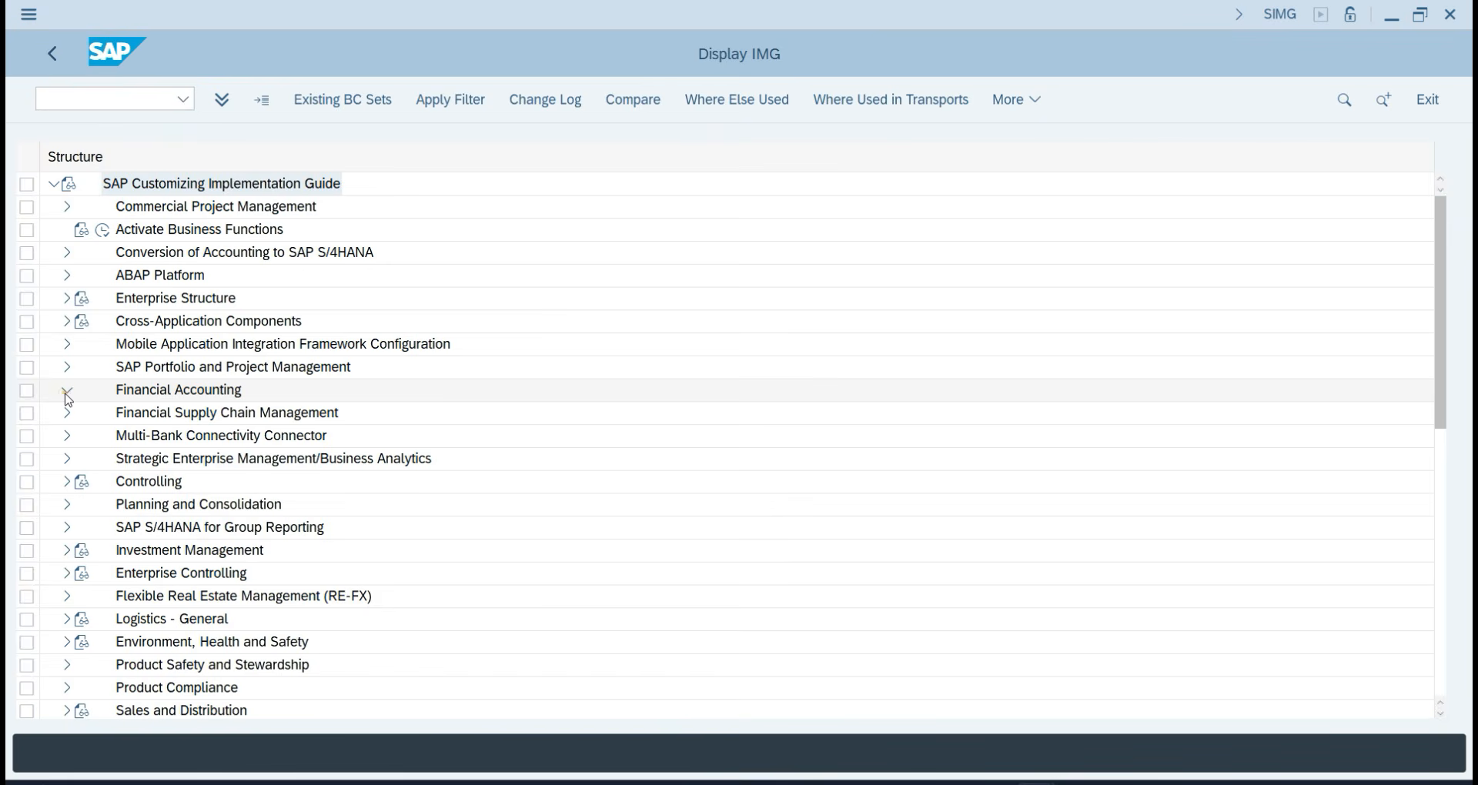
Expand Financial Accounting > AR and AP > Supplier Accounts > Master Data > Preparations for Creating Supplier Master Data.
click(68, 393)
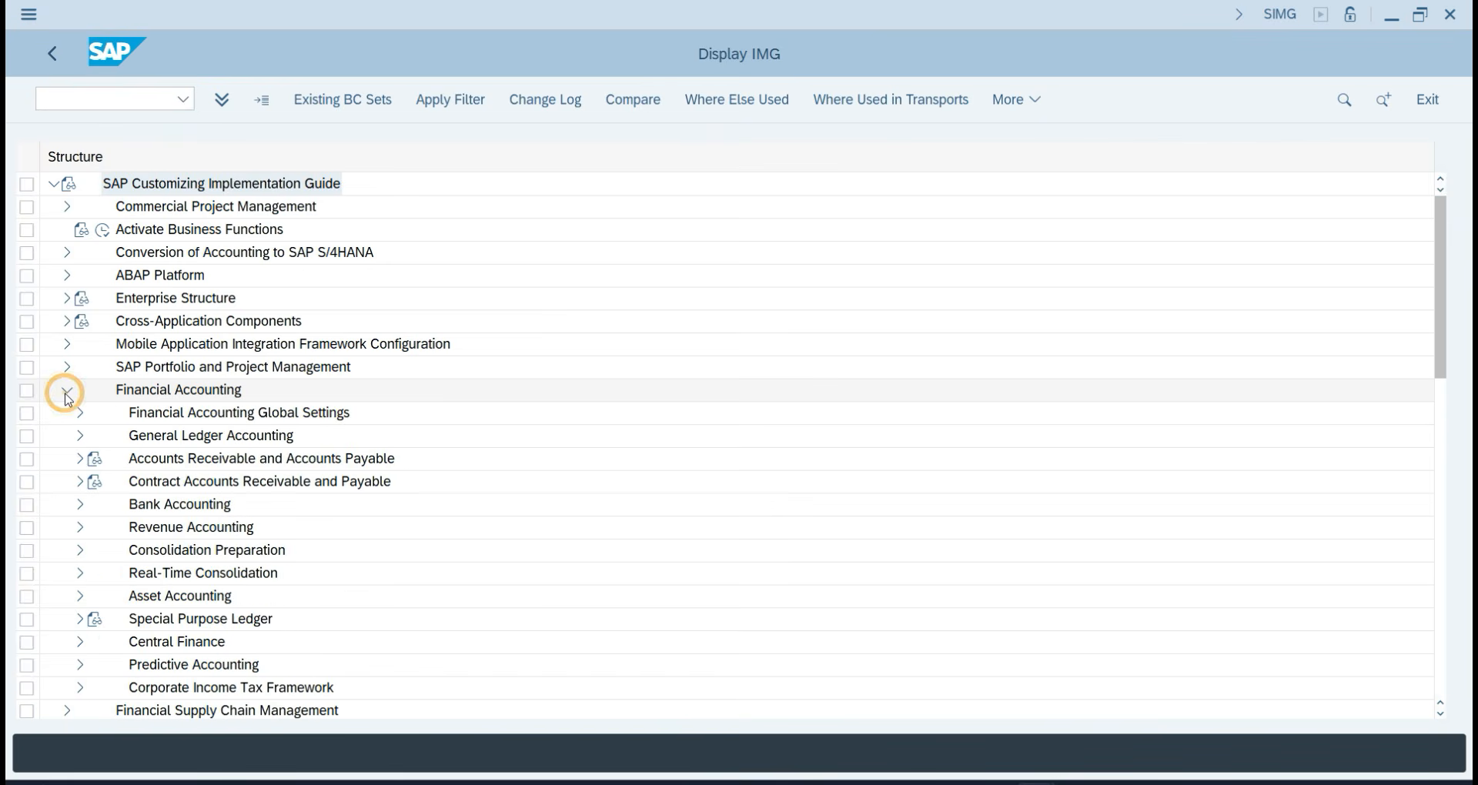
click(79, 461)
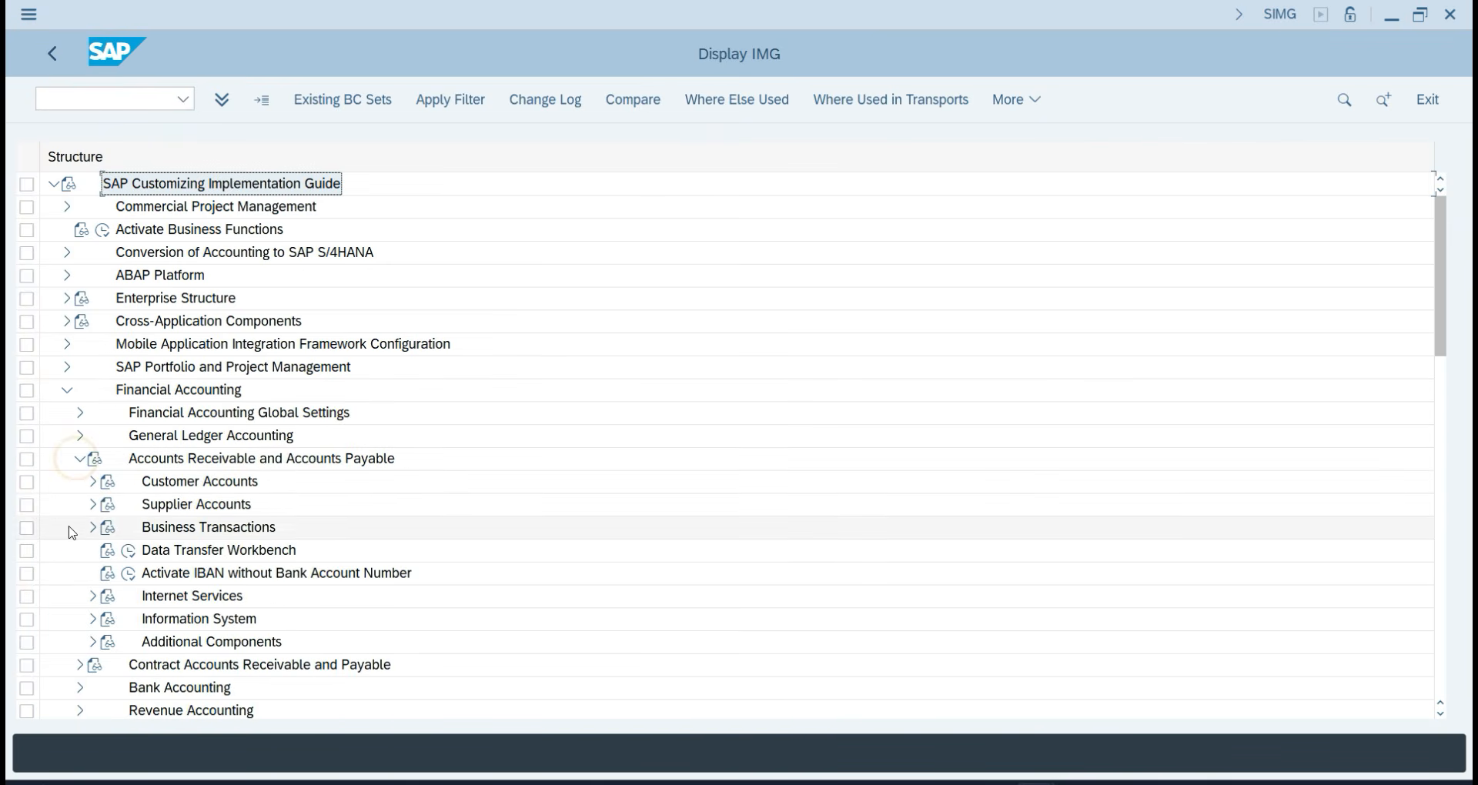
click(93, 506)
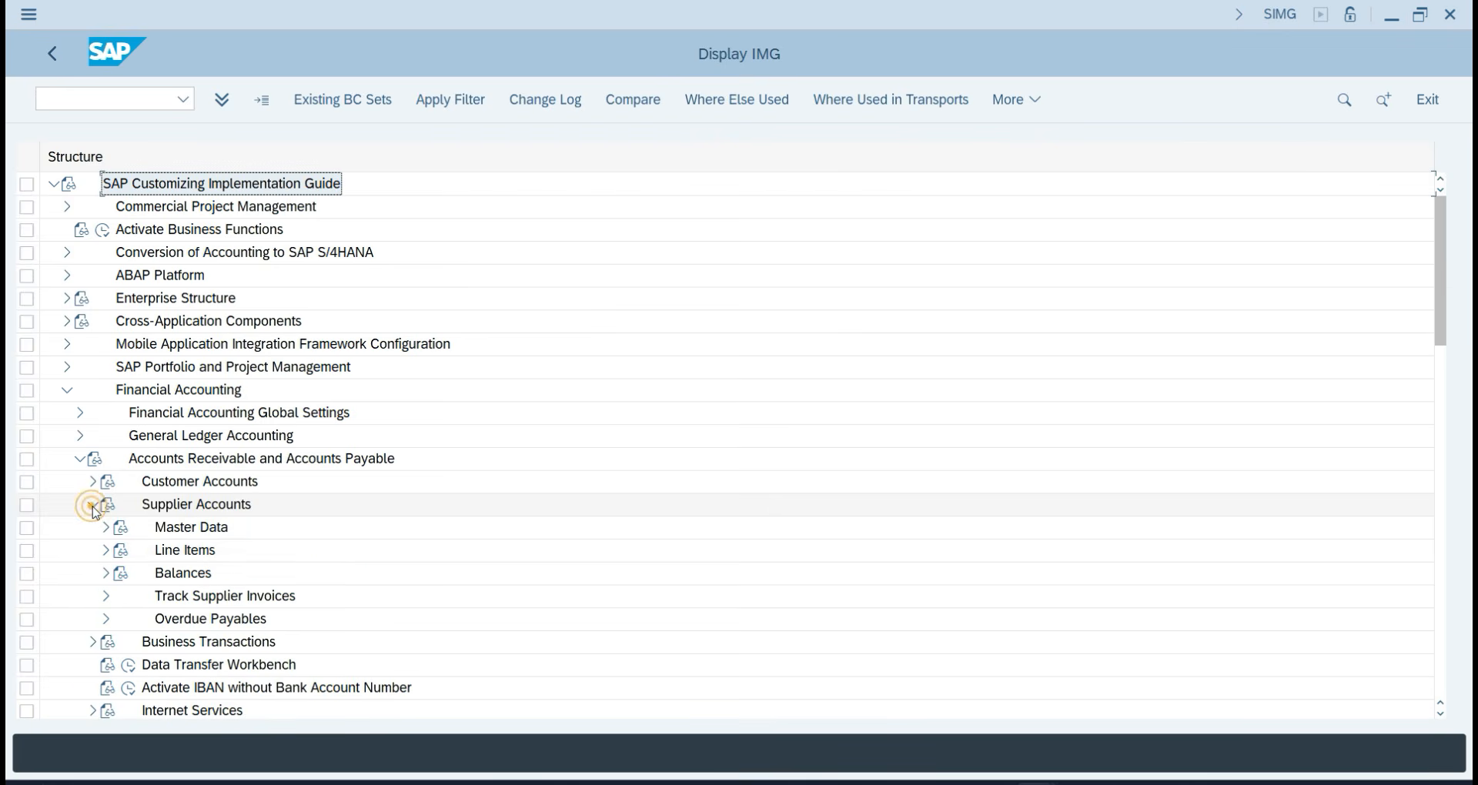
click(106, 528)
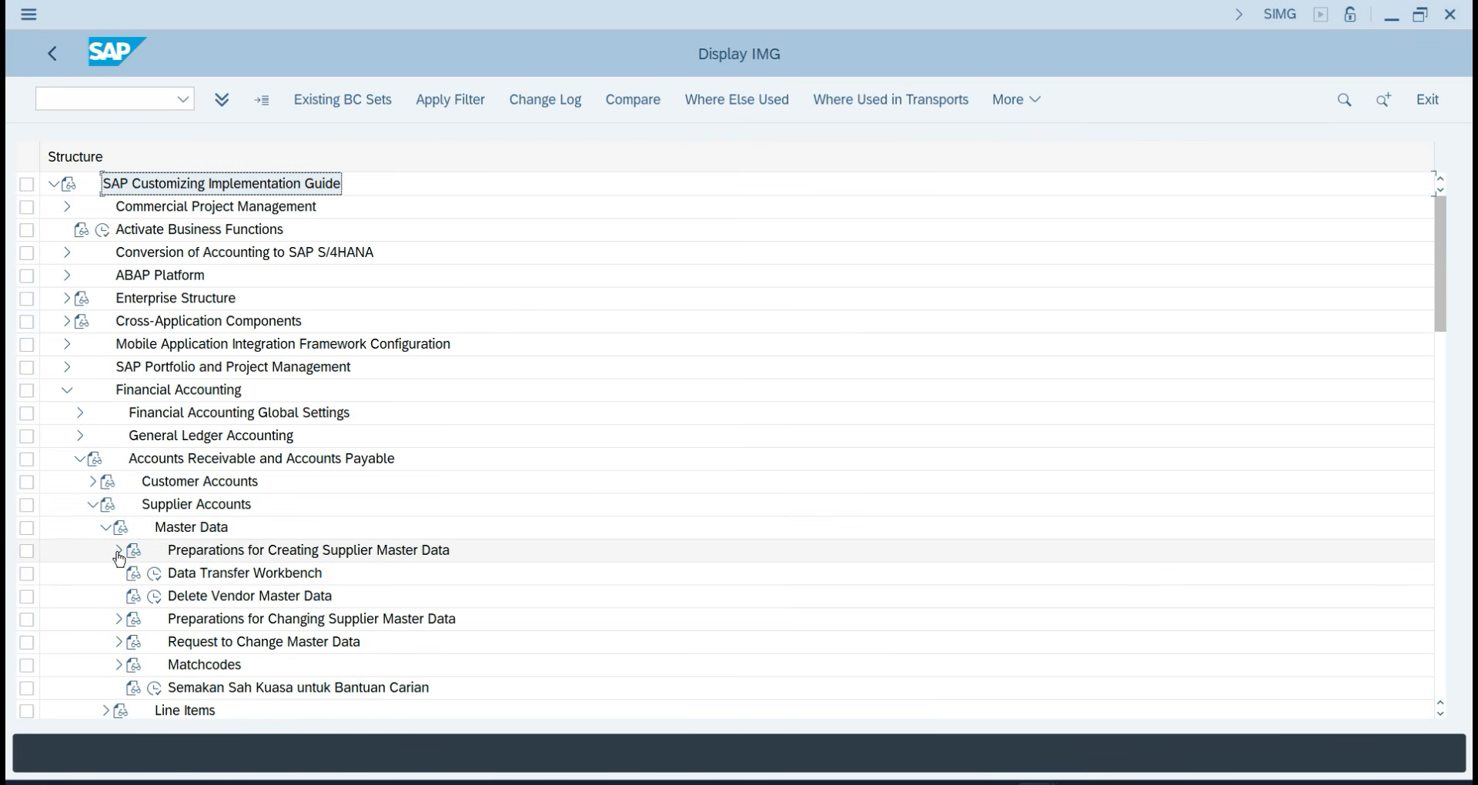
click(118, 552)
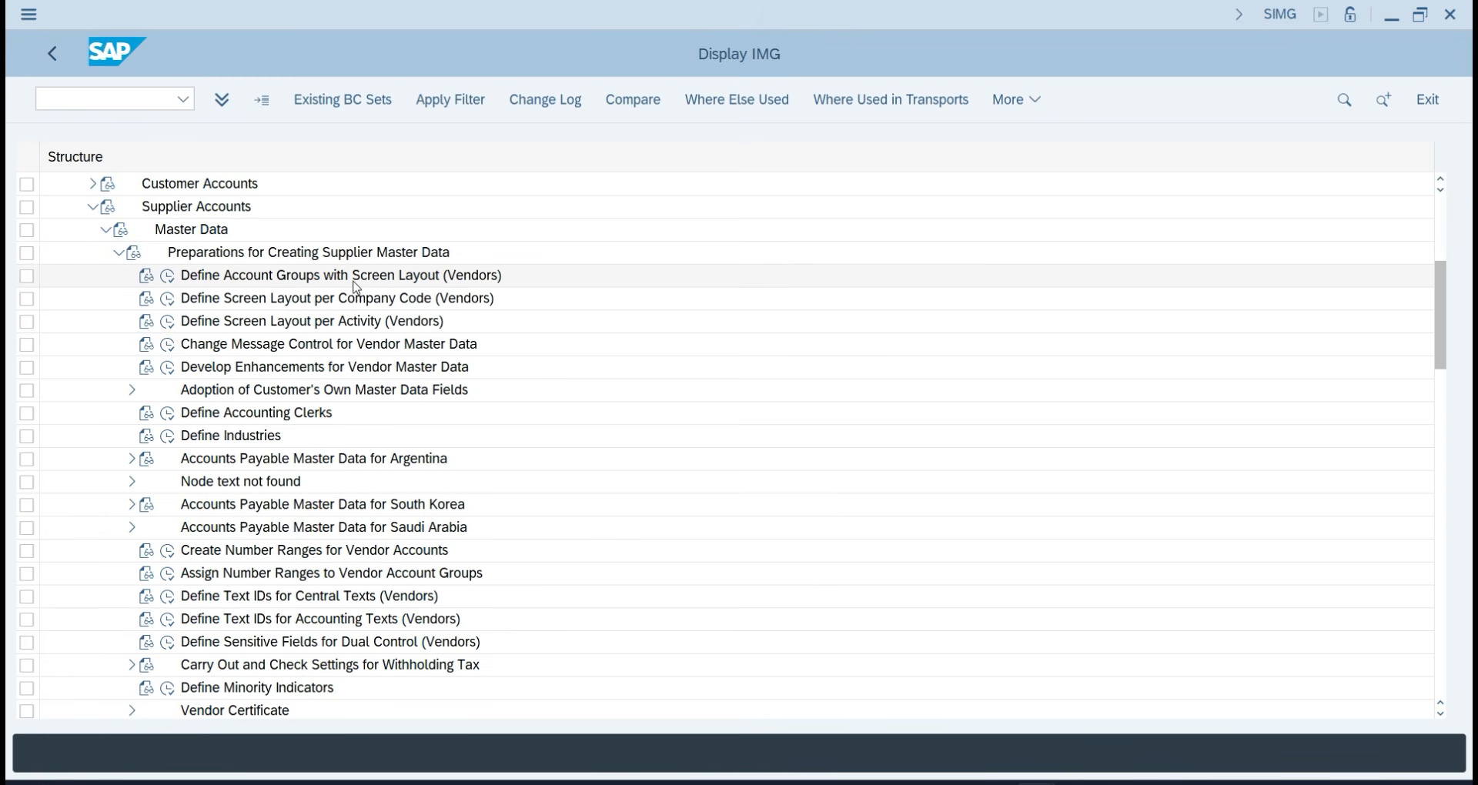
scroll(387, 291, up, 1)
scroll(387, 291, up, 2)
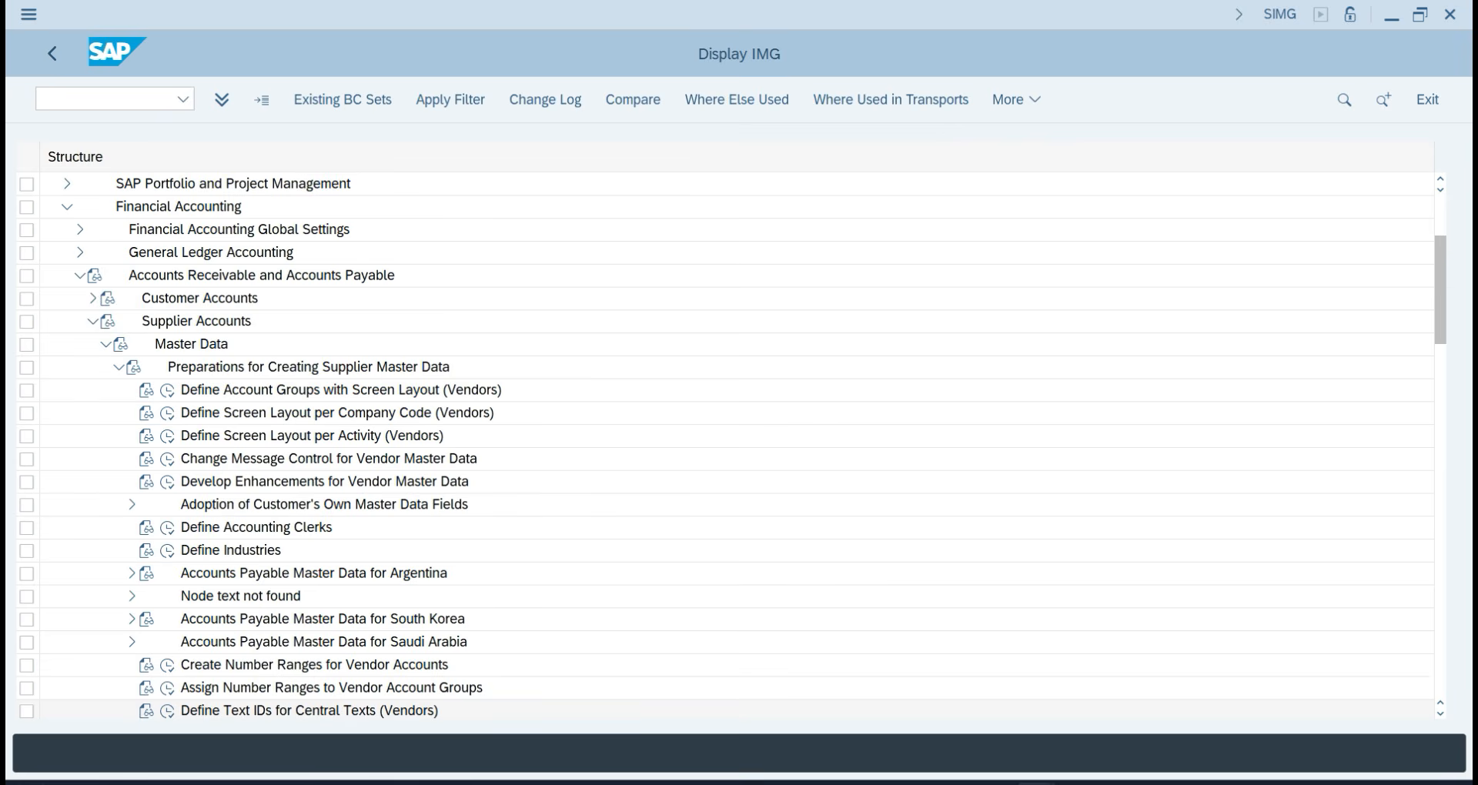
scroll(387, 693, up, 1)
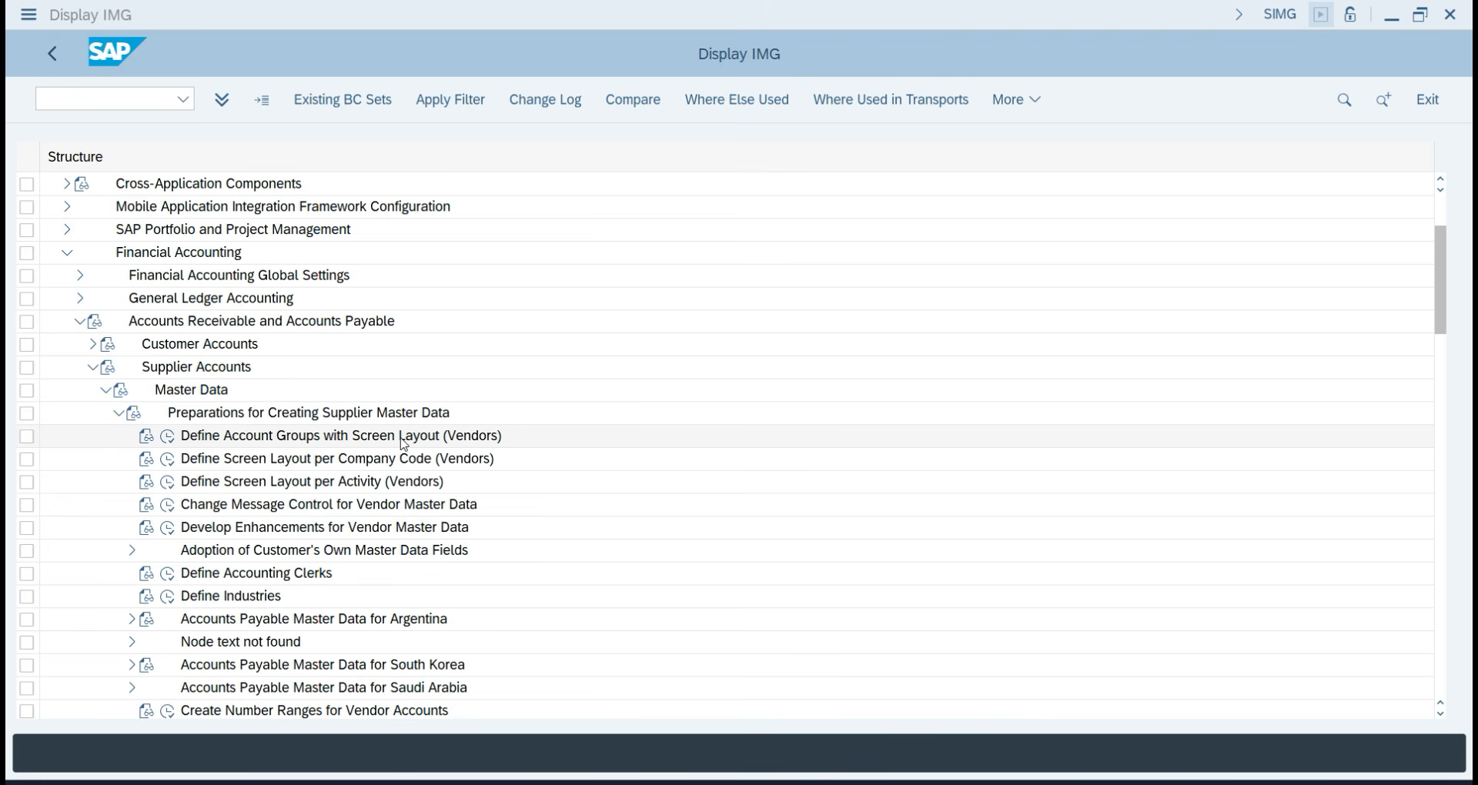
click(148, 442)
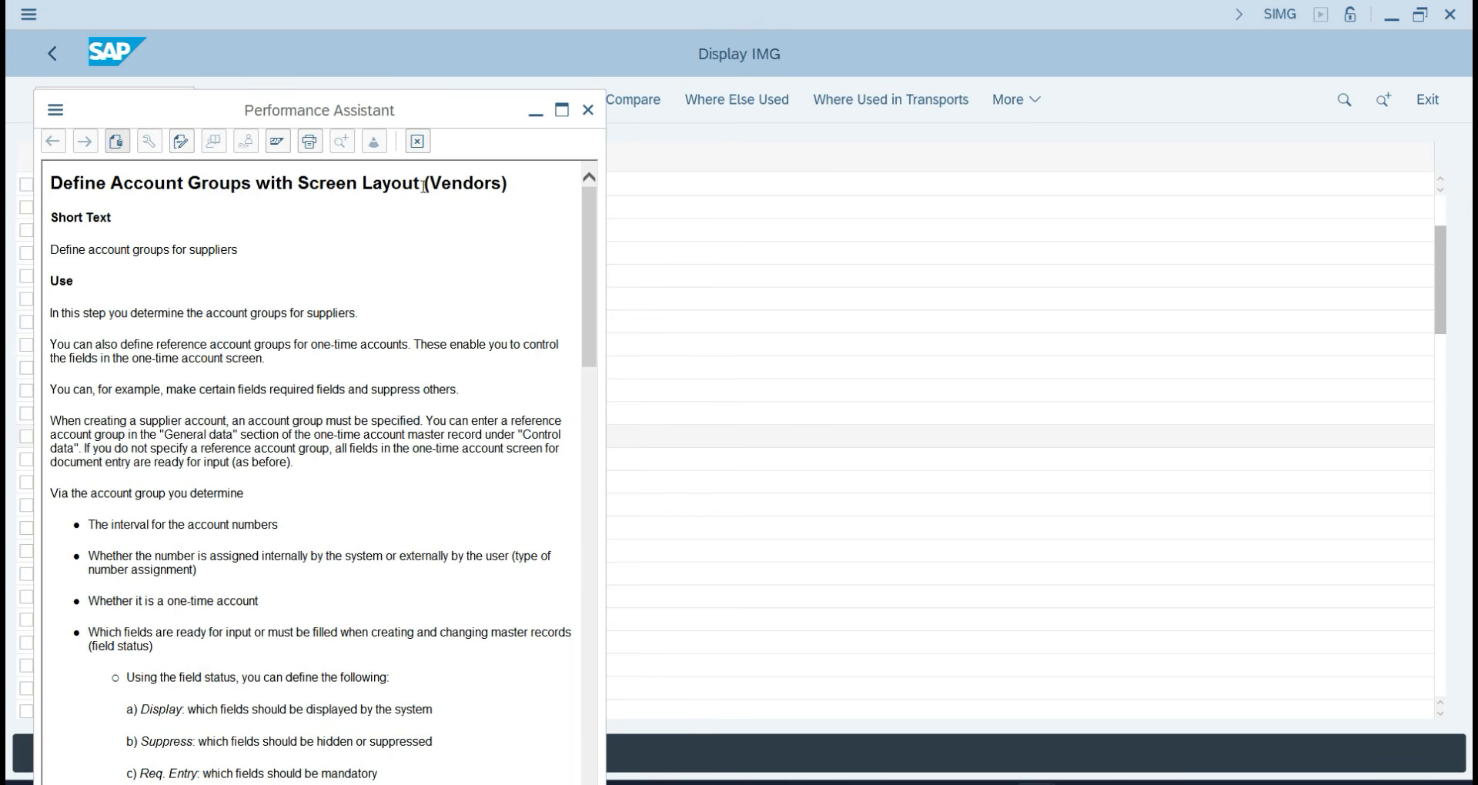
scroll(243, 561, down, 10)
scroll(243, 560, up, 10)
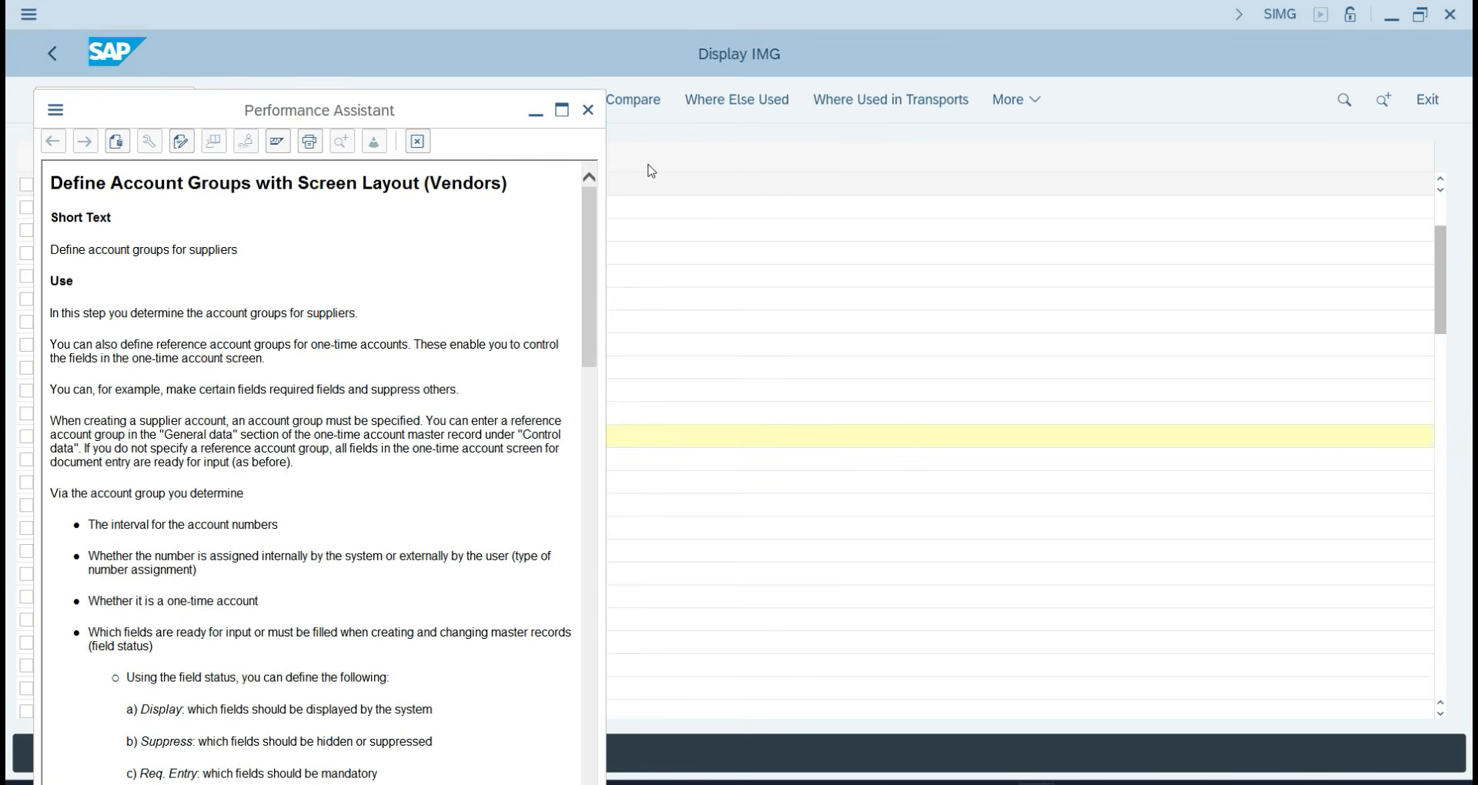
click(588, 111)
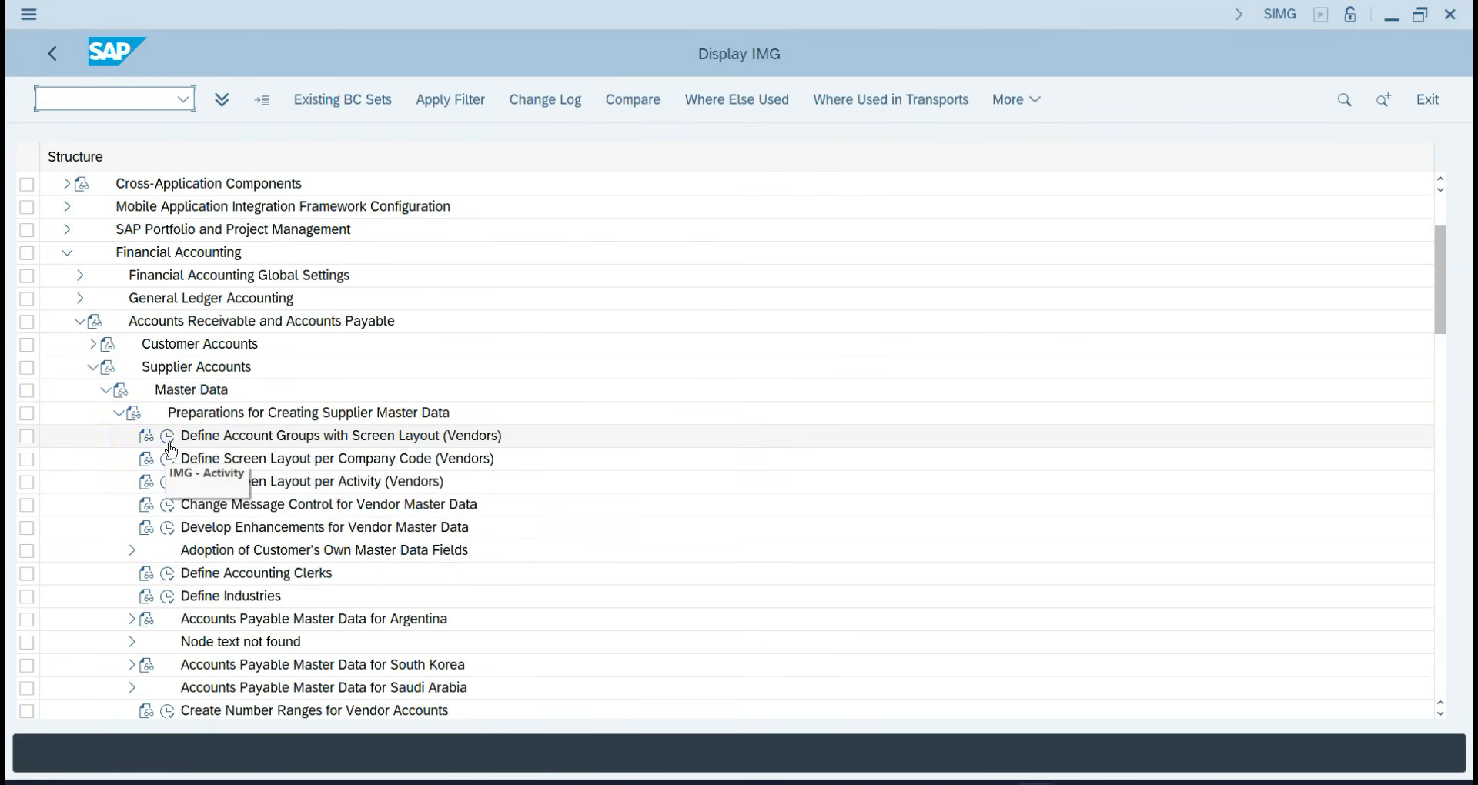
click(170, 445)
click(49, 54)
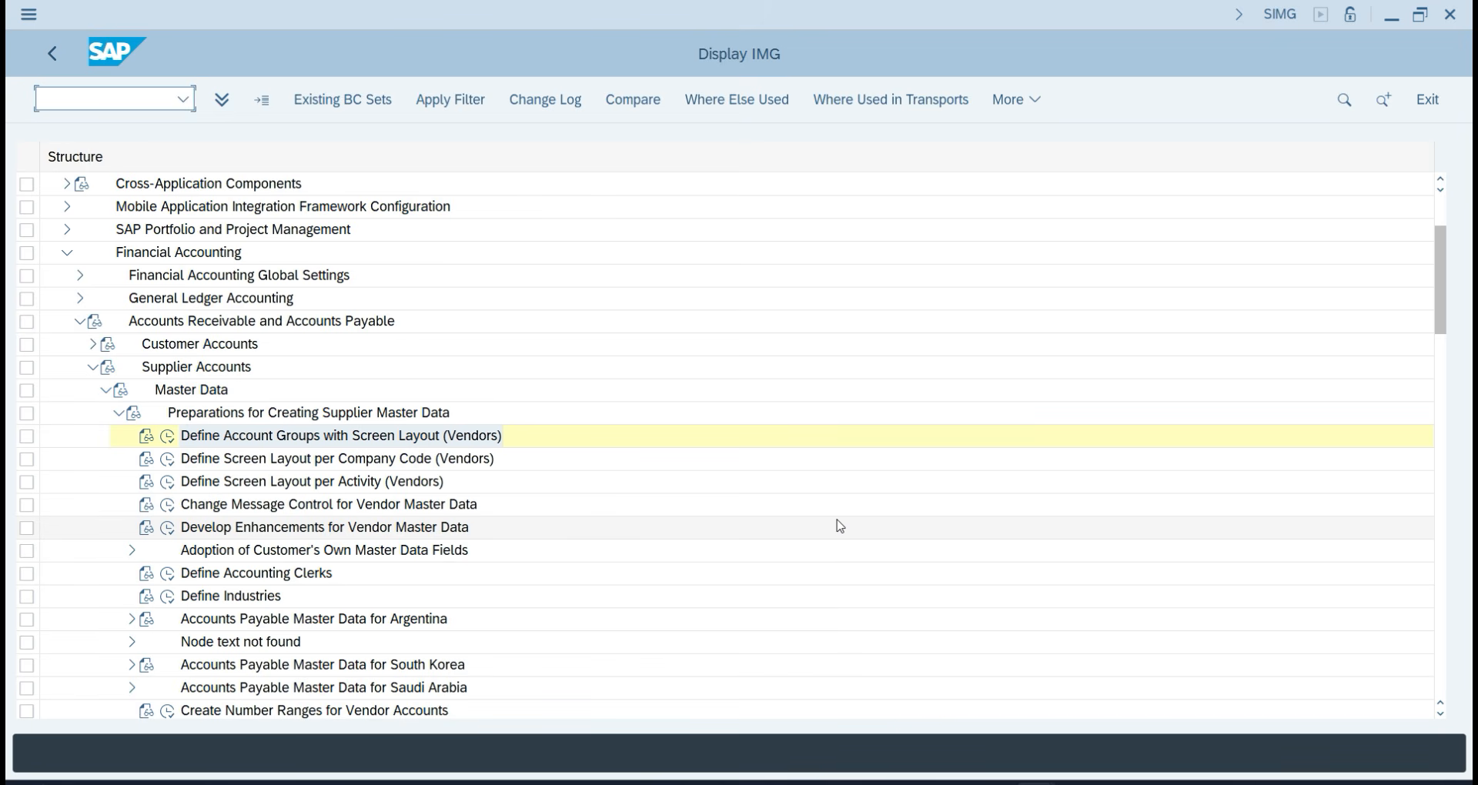
Snip the SAP Display IMG window and paste it into the OneNote page.
key(super+shift+s)
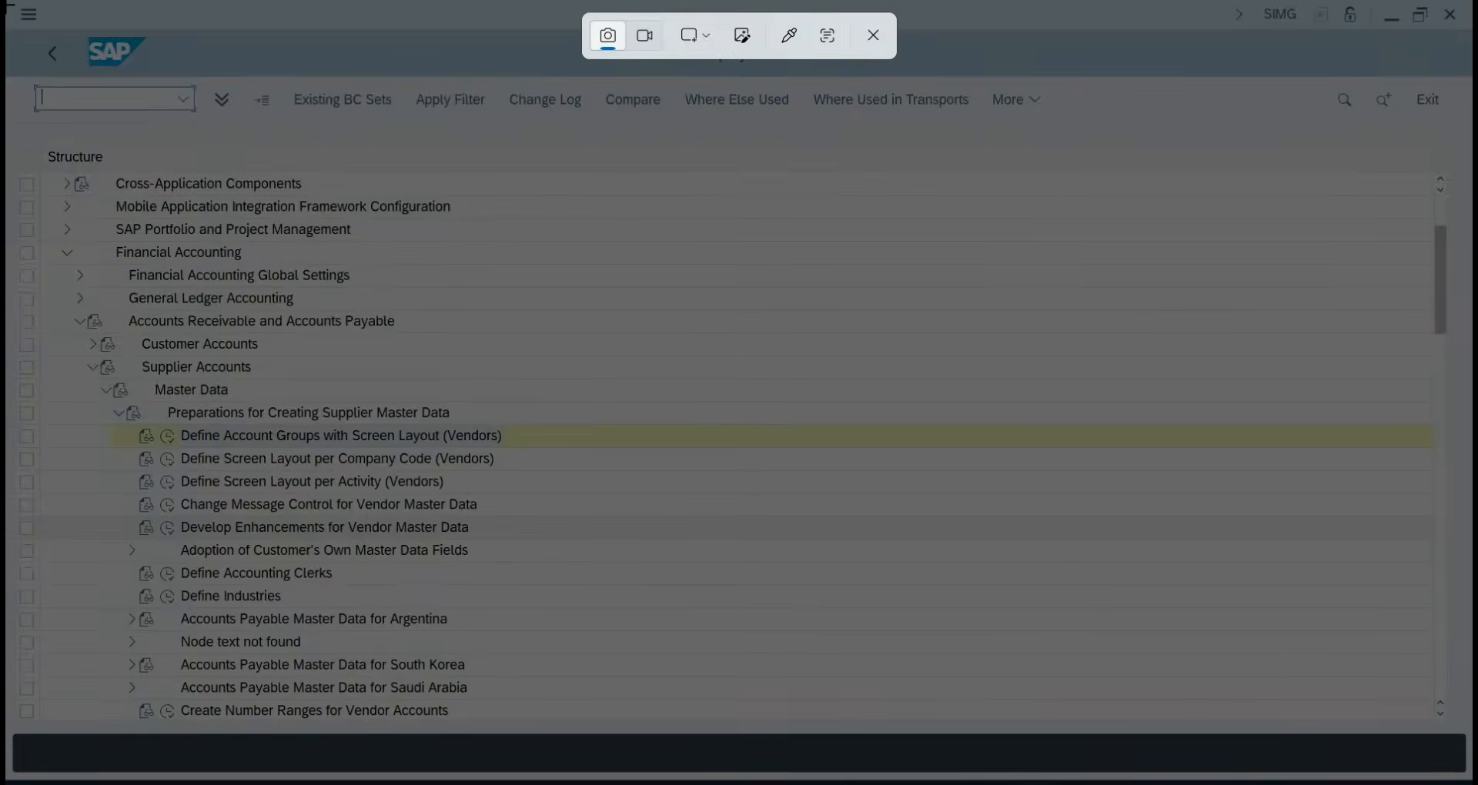
drag(6, 3, 804, 697)
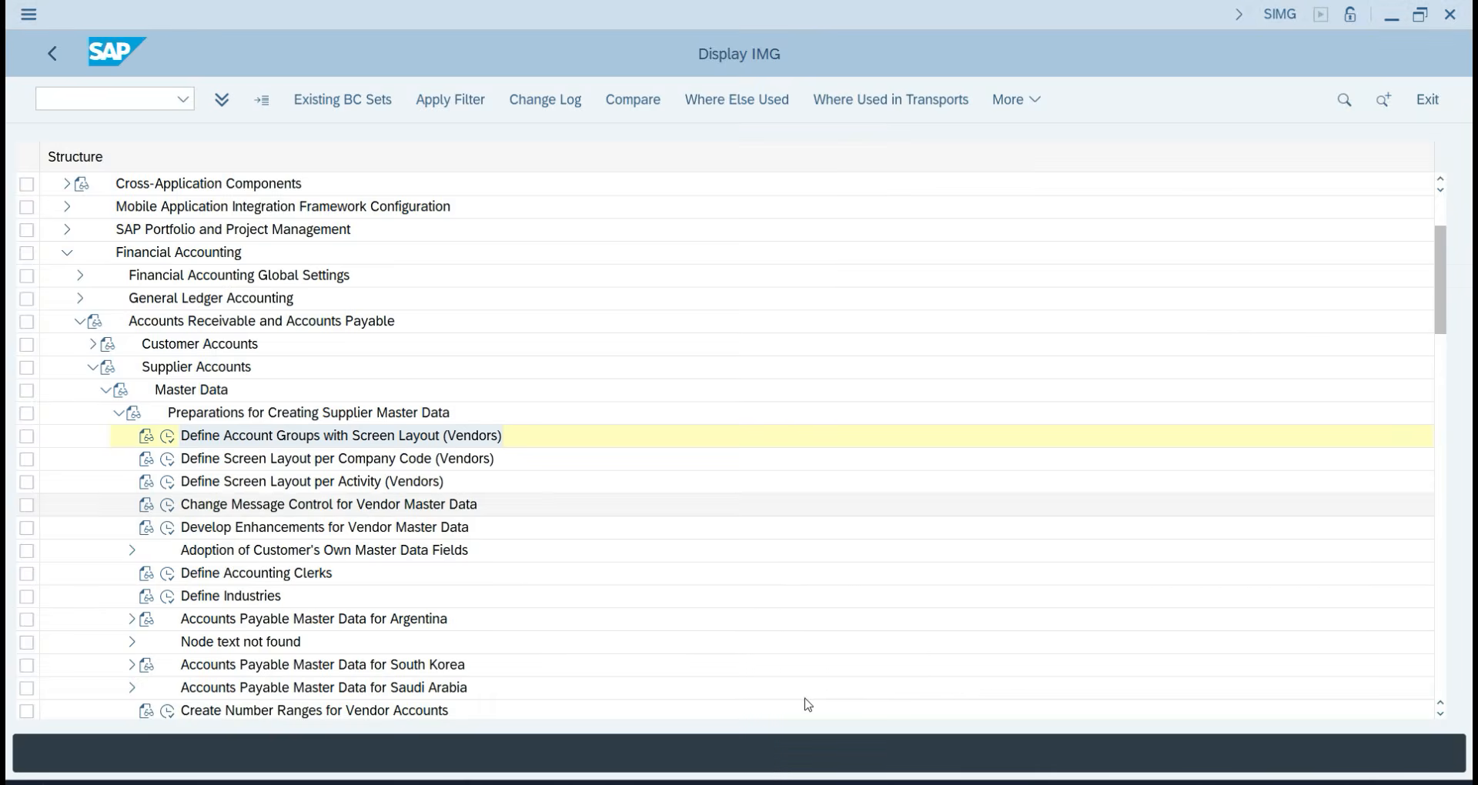
key(alt+Tab)
key(alt+Tab)
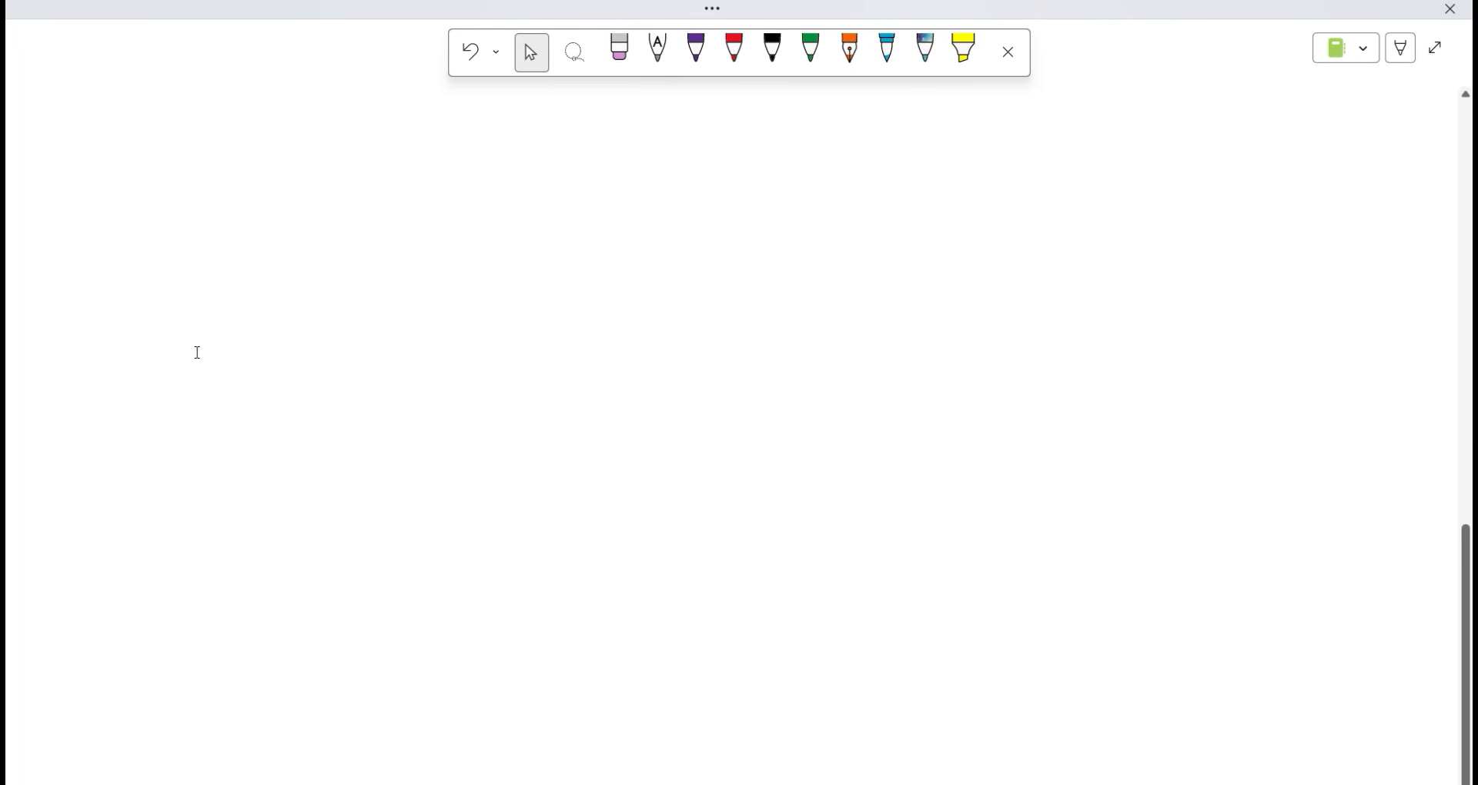
key(ctrl+v)
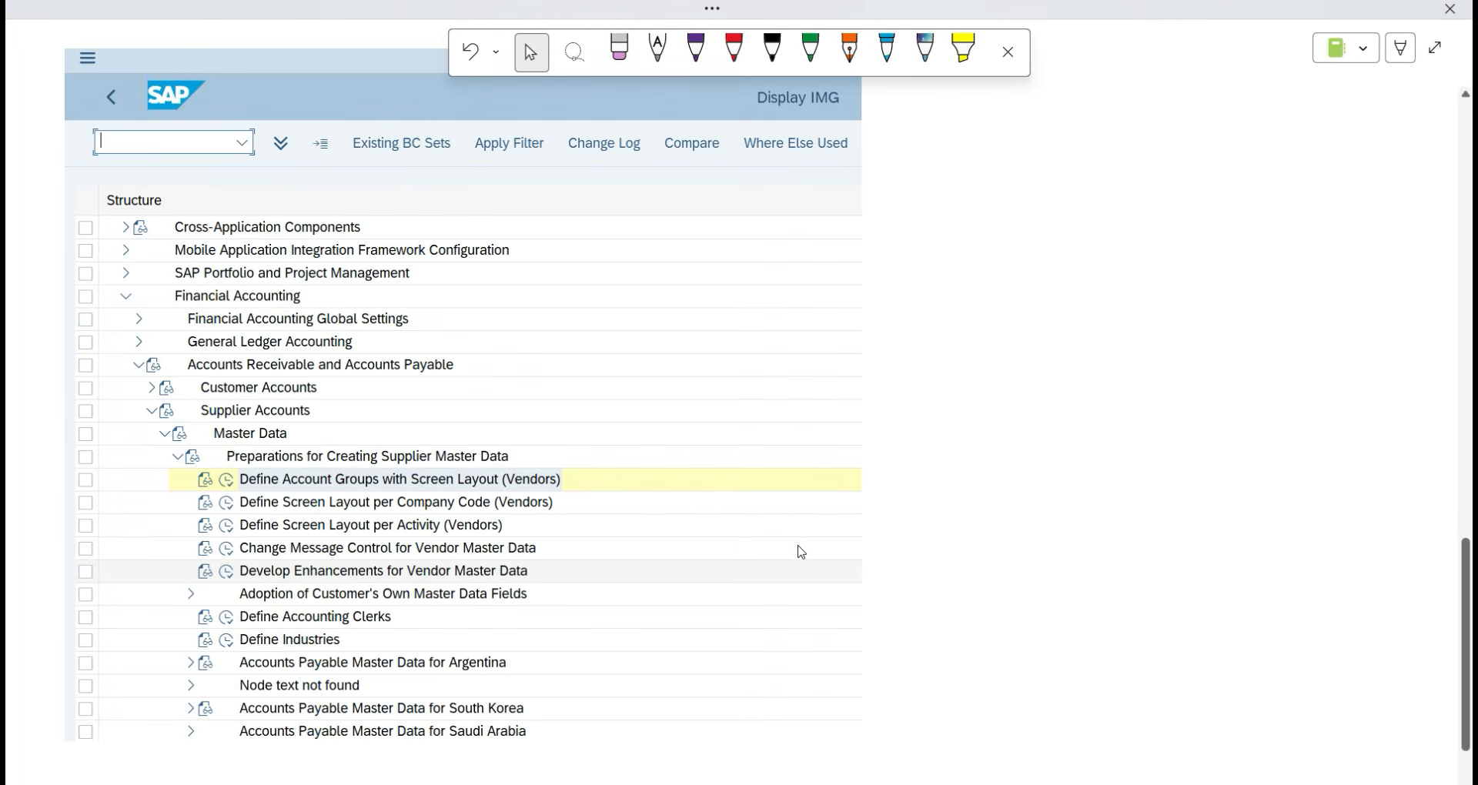
scroll(749, 554, down, 2)
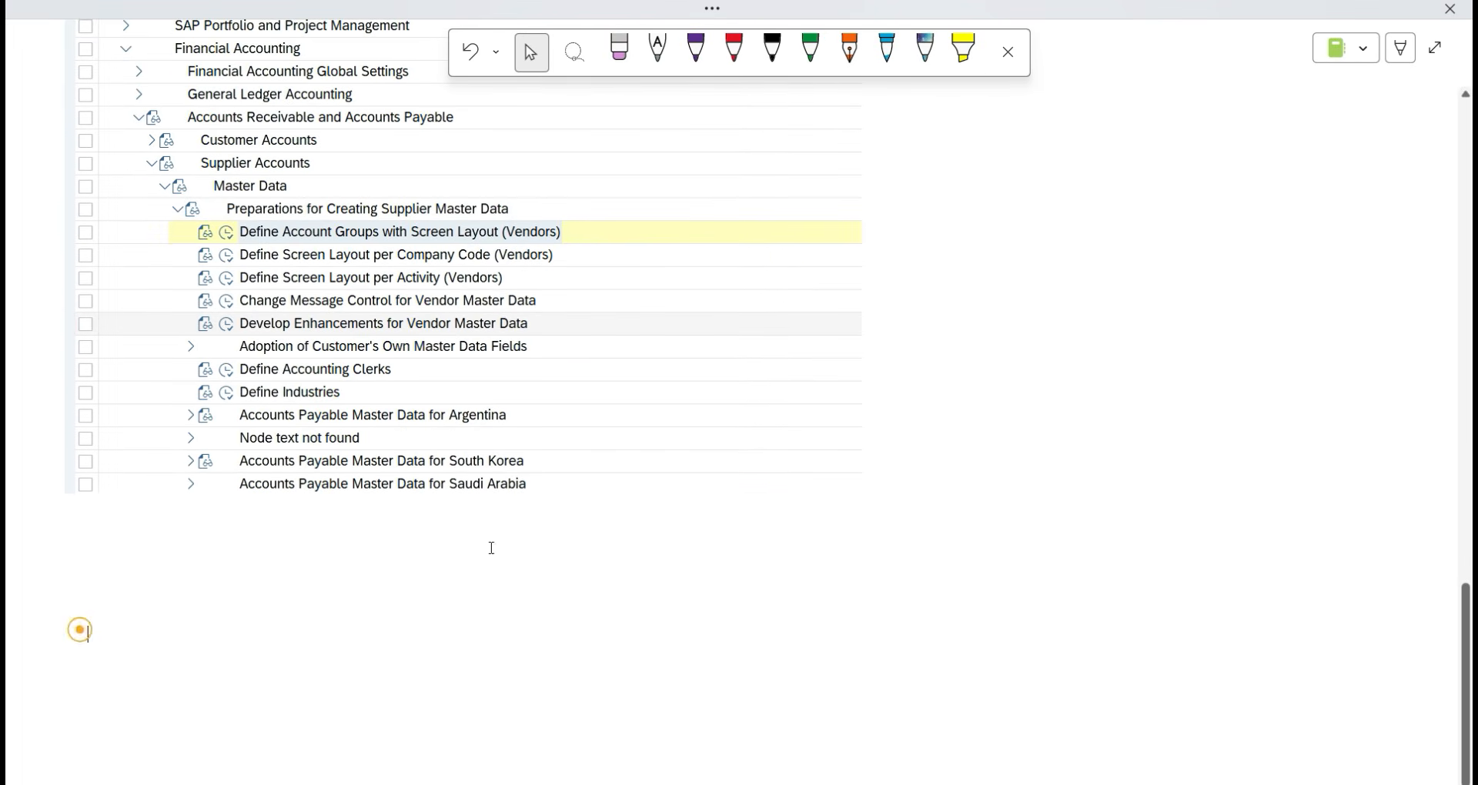
In red ink, circle Display IMG, dot the tree path, and write OBD3 beside the account-groups row.
scroll(709, 505, up, 12)
scroll(698, 514, down, 5)
scroll(698, 514, down, 7)
scroll(950, 626, up, 3)
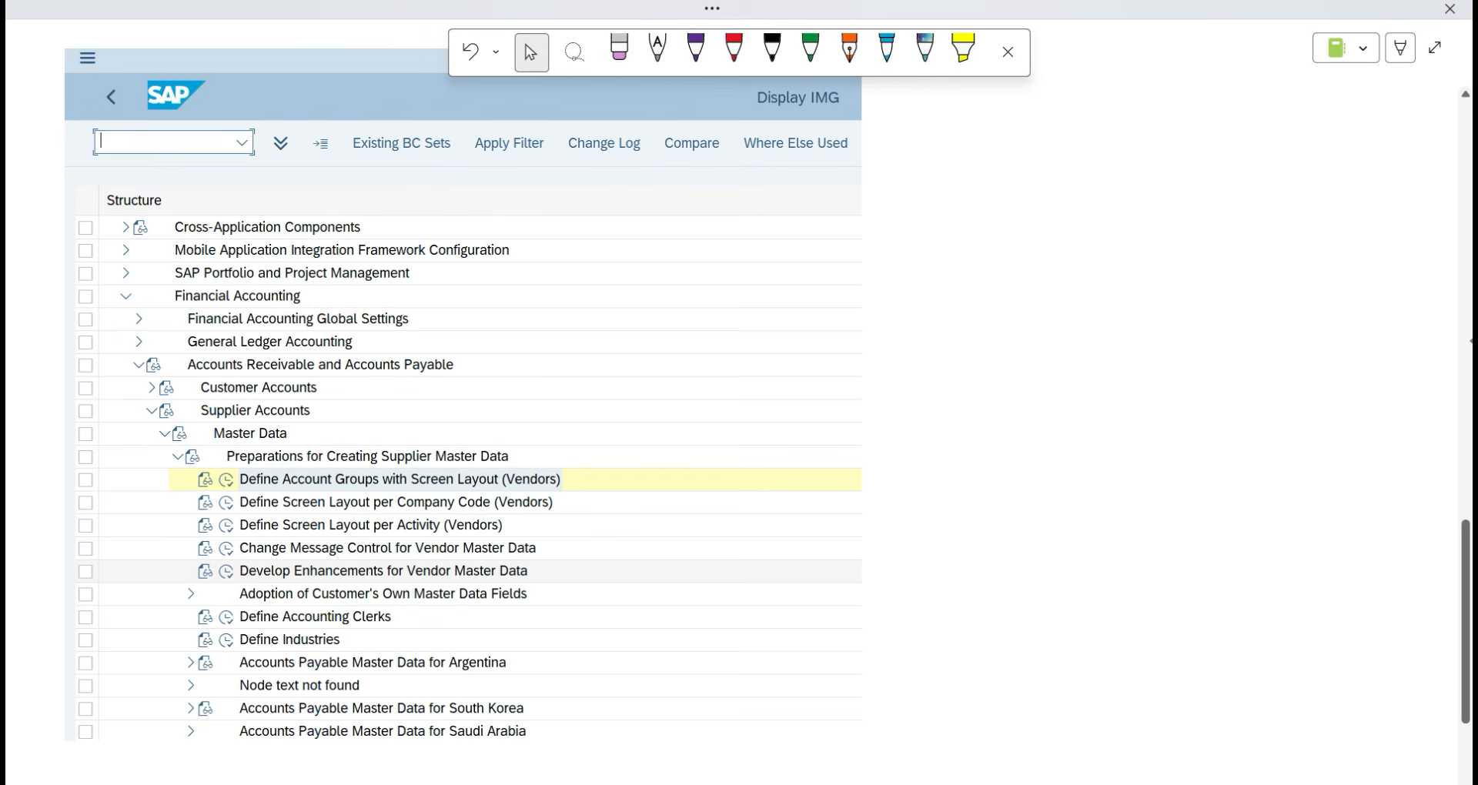
click(772, 50)
click(734, 50)
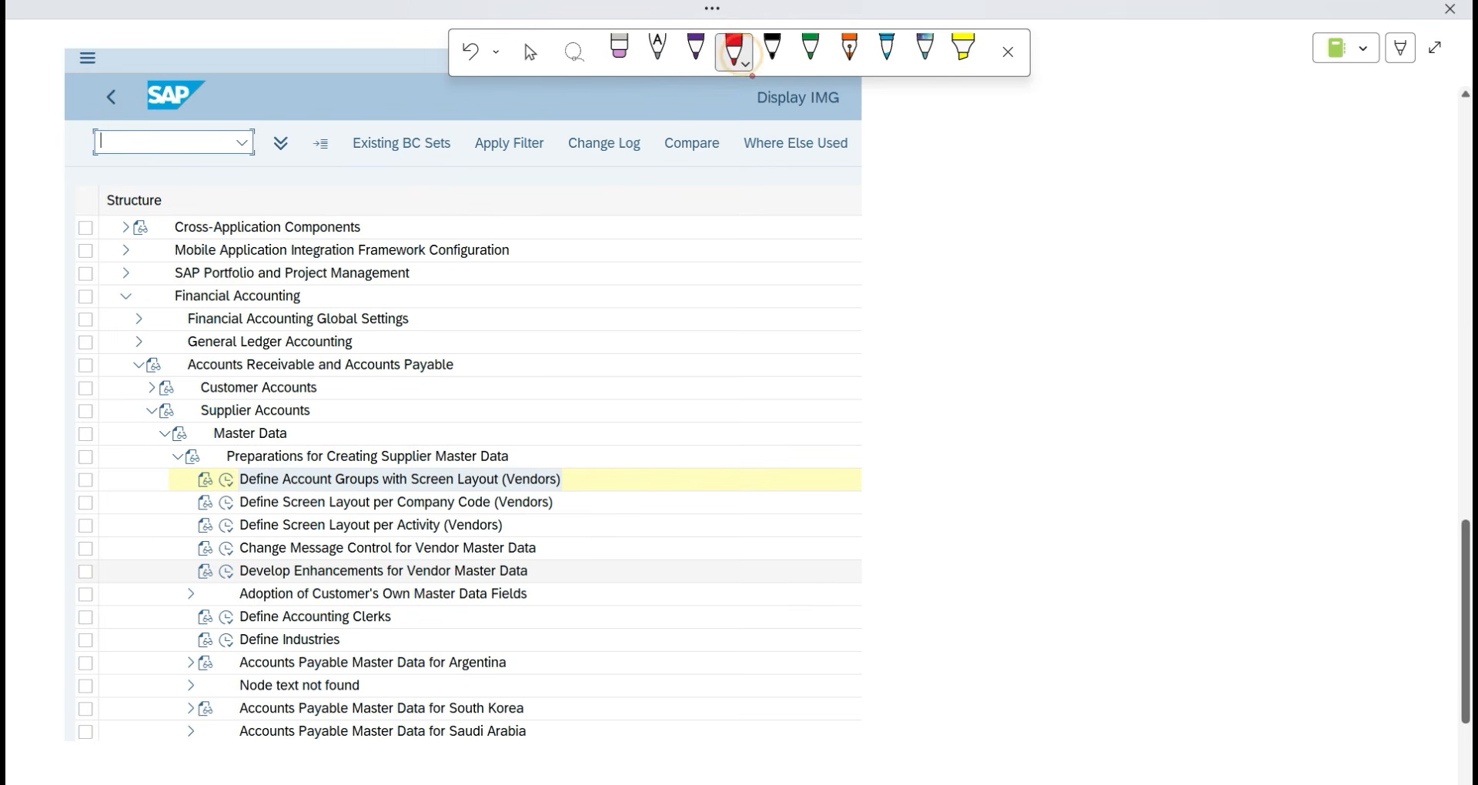
mouse_move(827, 81)
mouse_down()
mouse_move(735, 116)
mouse_move(840, 88)
mouse_up()
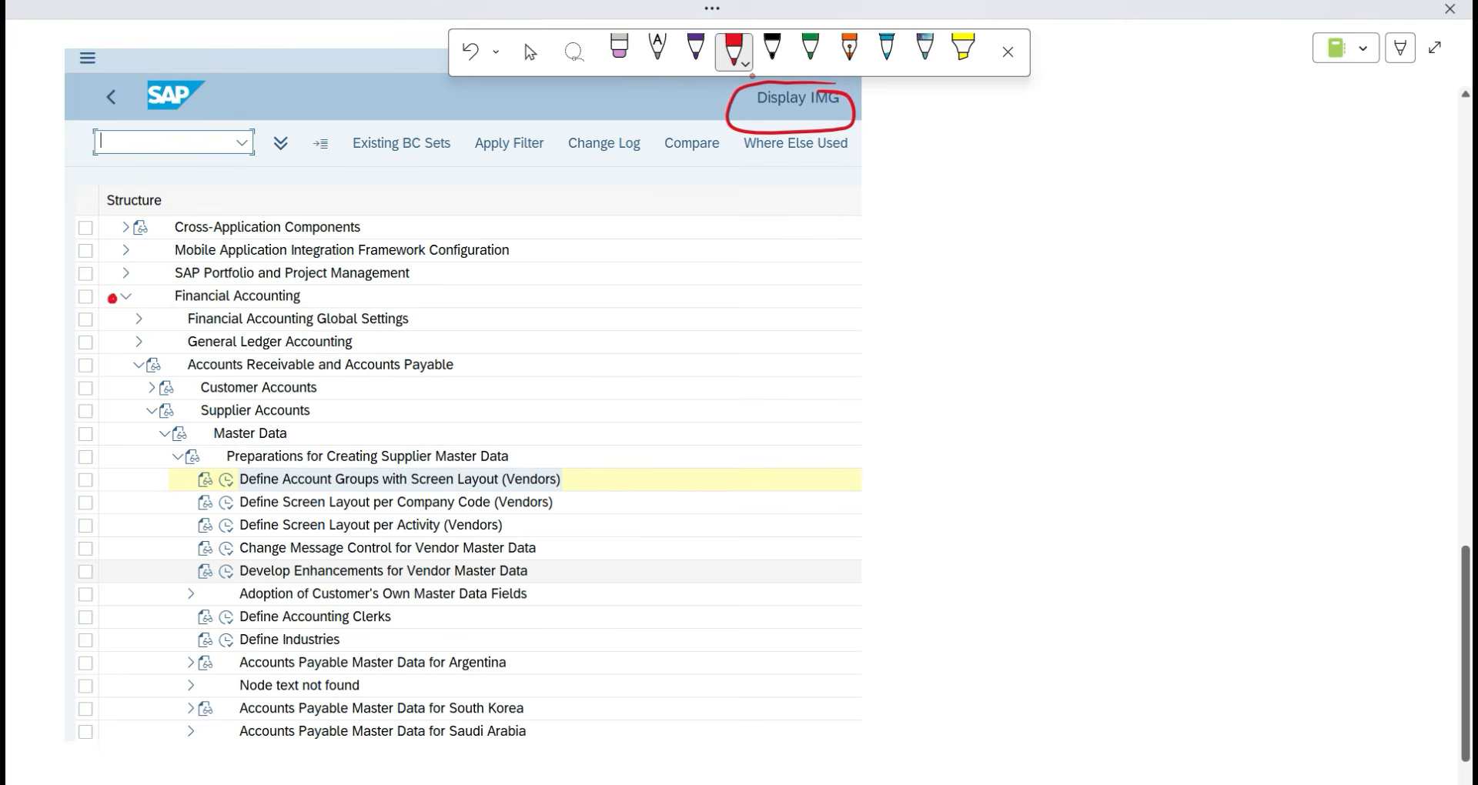
drag(121, 363, 137, 464)
mouse_move(629, 478)
mouse_down()
mouse_move(689, 471)
mouse_move(763, 490)
mouse_up()
mouse_move(796, 470)
mouse_down()
mouse_move(793, 490)
mouse_move(835, 493)
mouse_up()
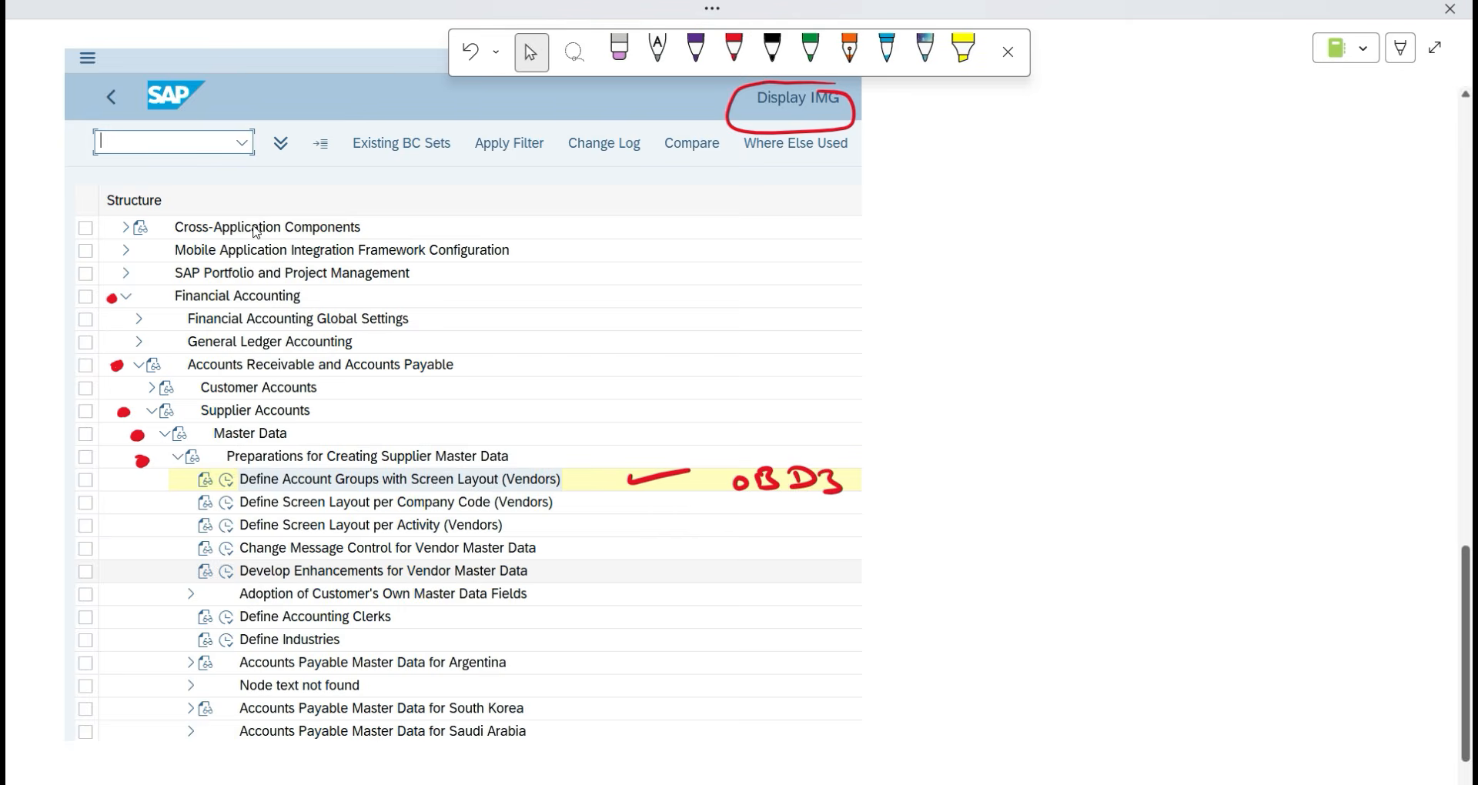
Stop inking and switch back to the SAP window.
click(530, 51)
scroll(241, 439, down, 5)
key(alt+Tab)
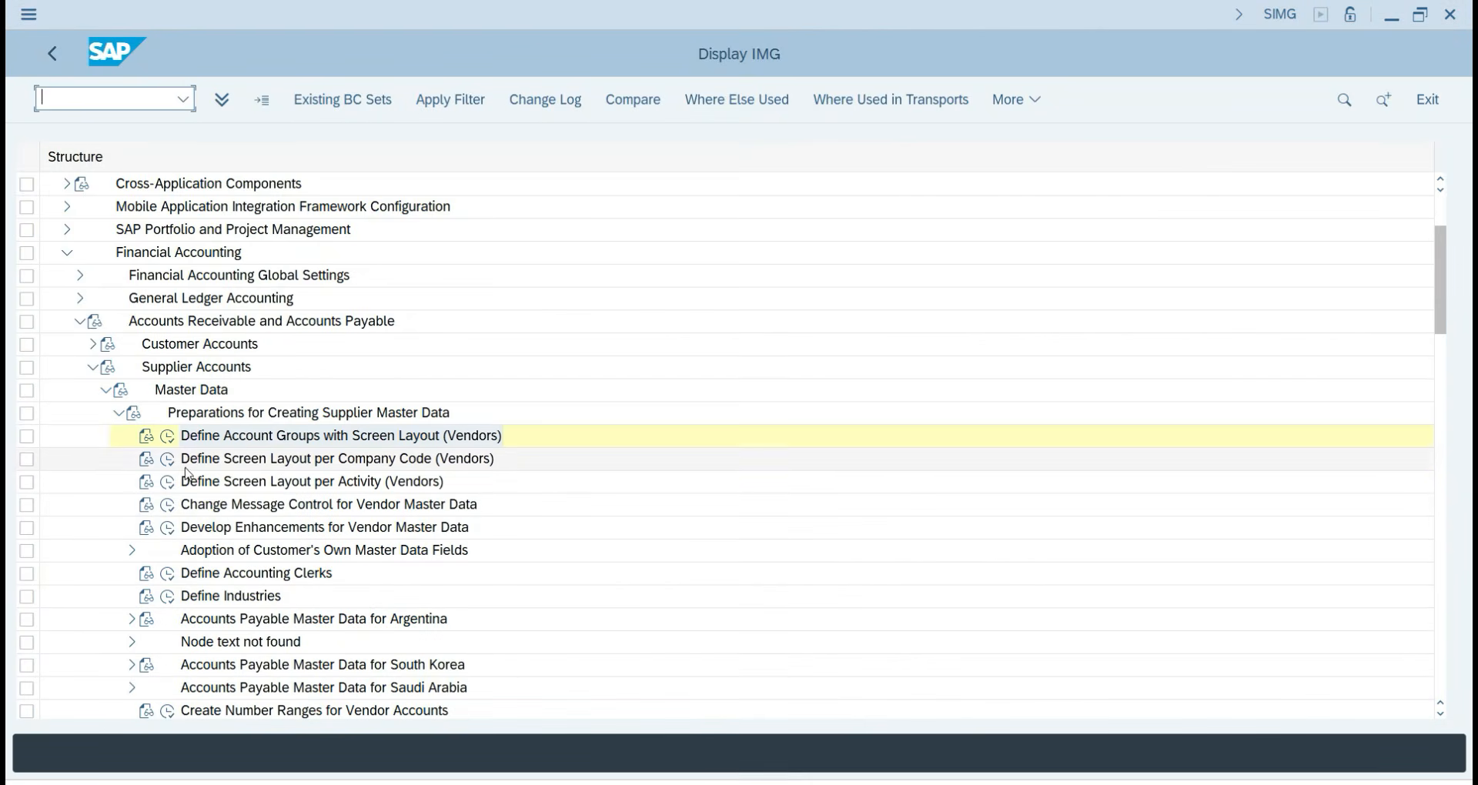
Run Define Account Groups with Screen Layout (Vendors) and snip the Vendor Account Groups overview.
click(167, 438)
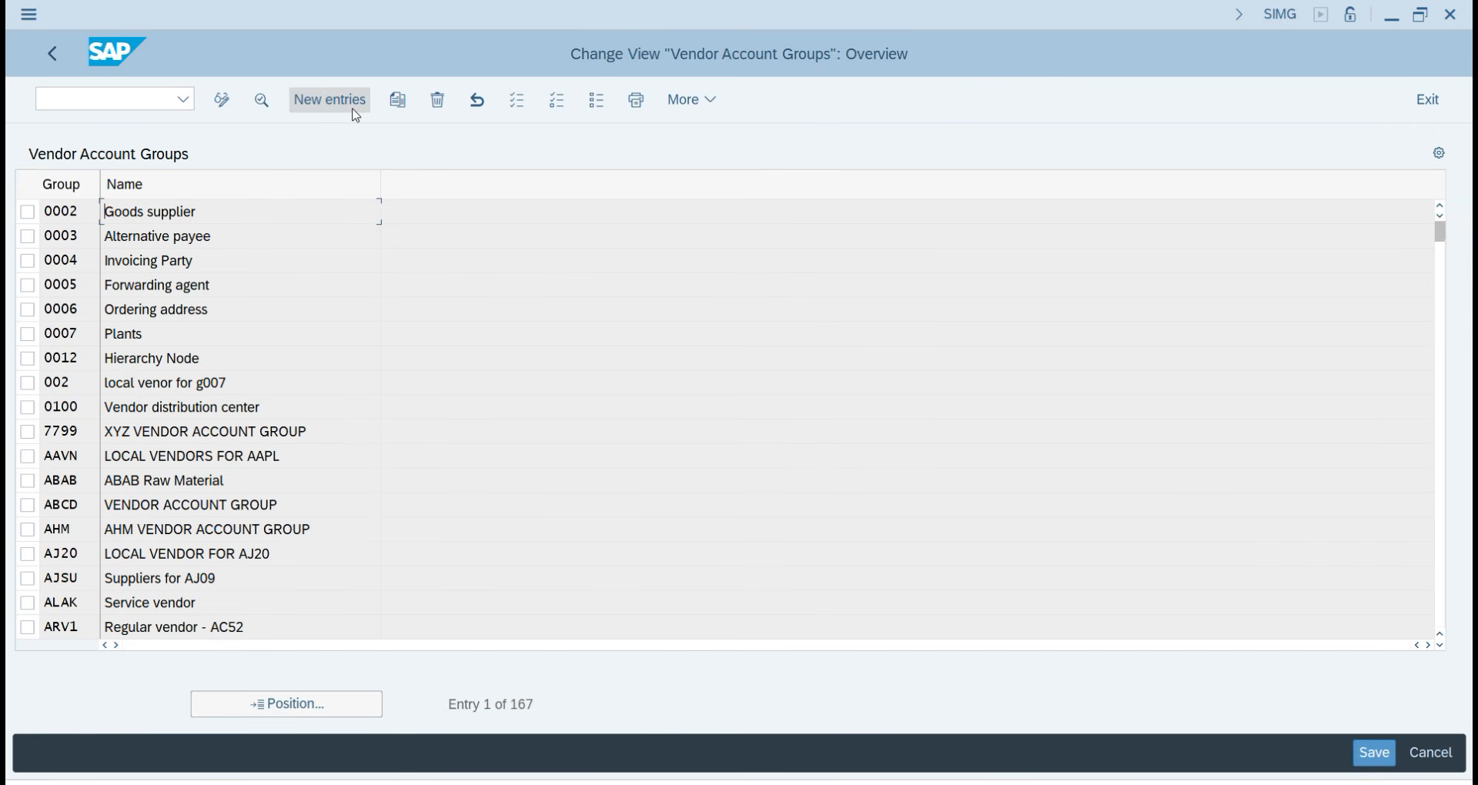
key(shift+super+s)
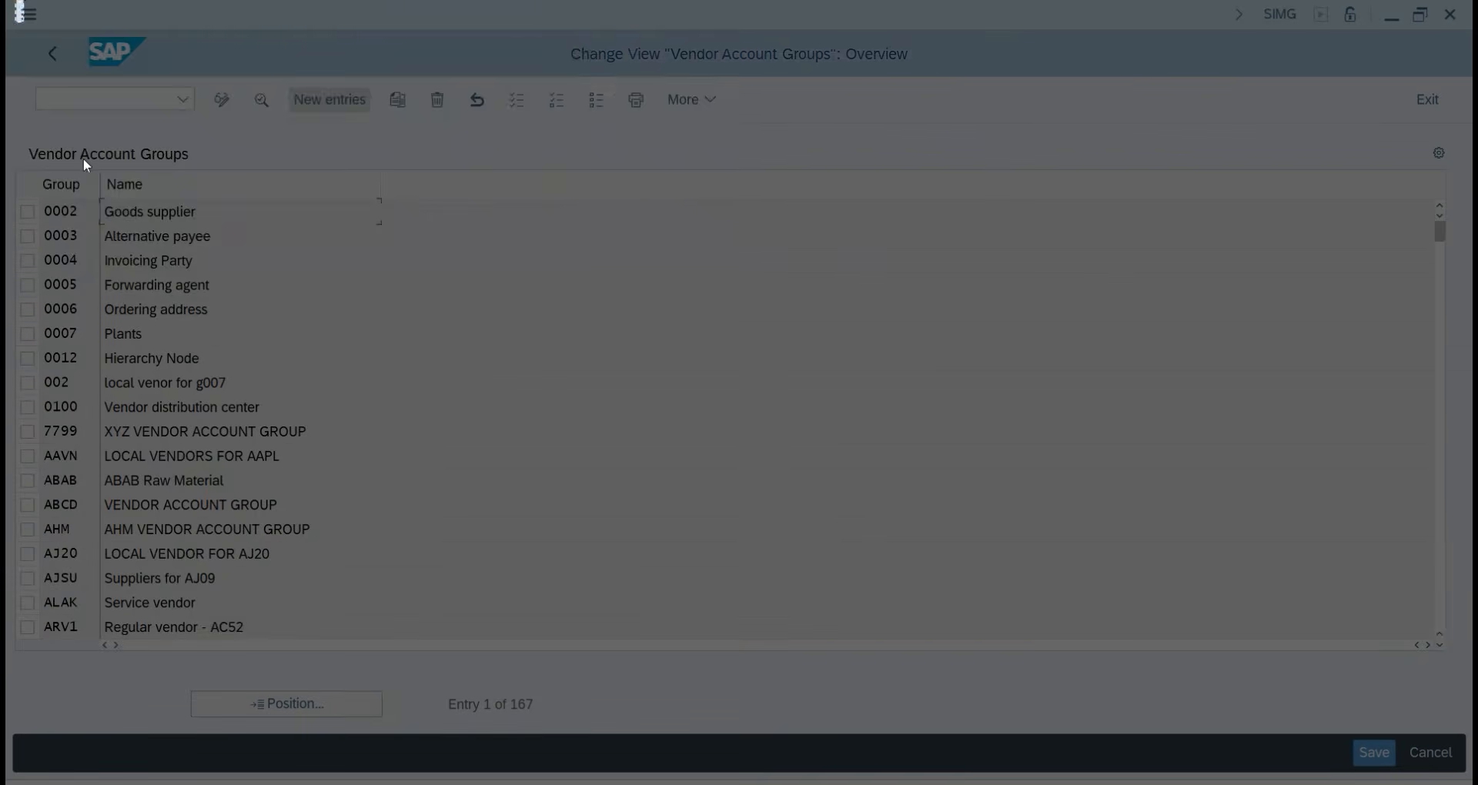
drag(14, 3, 956, 271)
Paste the Vendor Account Groups snip into OneNote and draw a green arrow to New entries.
key(alt+Tab)
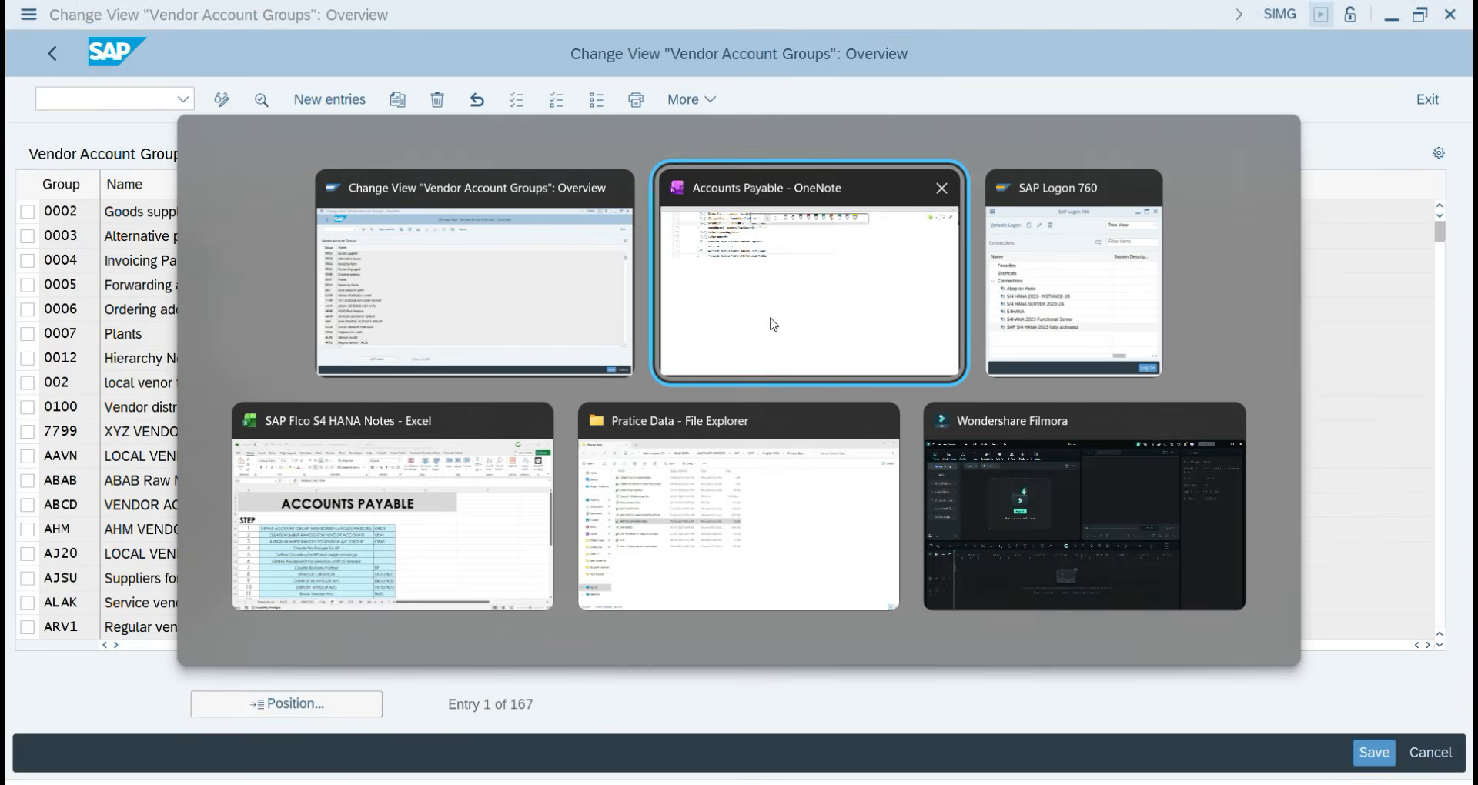
key(ctrl+v)
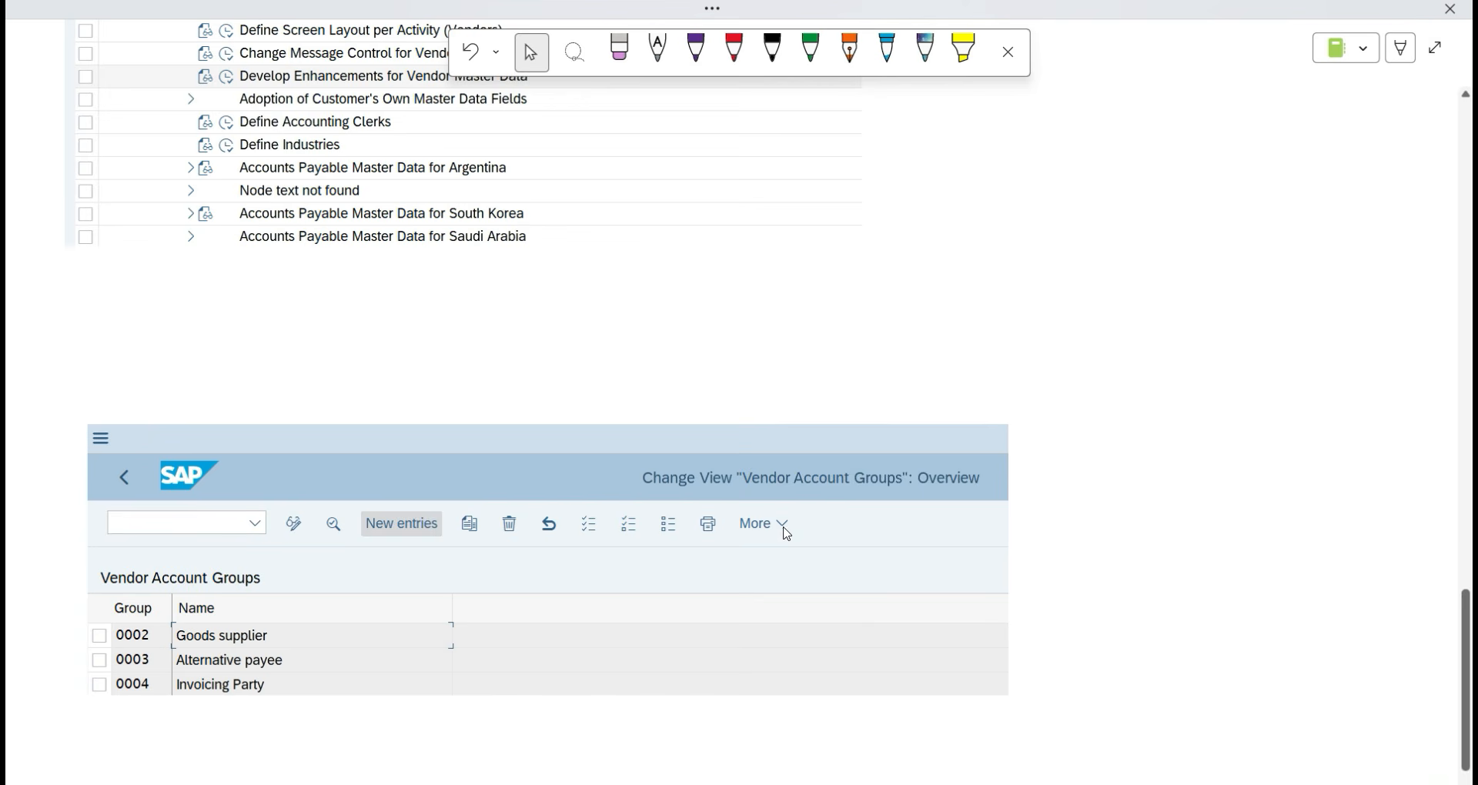
click(735, 50)
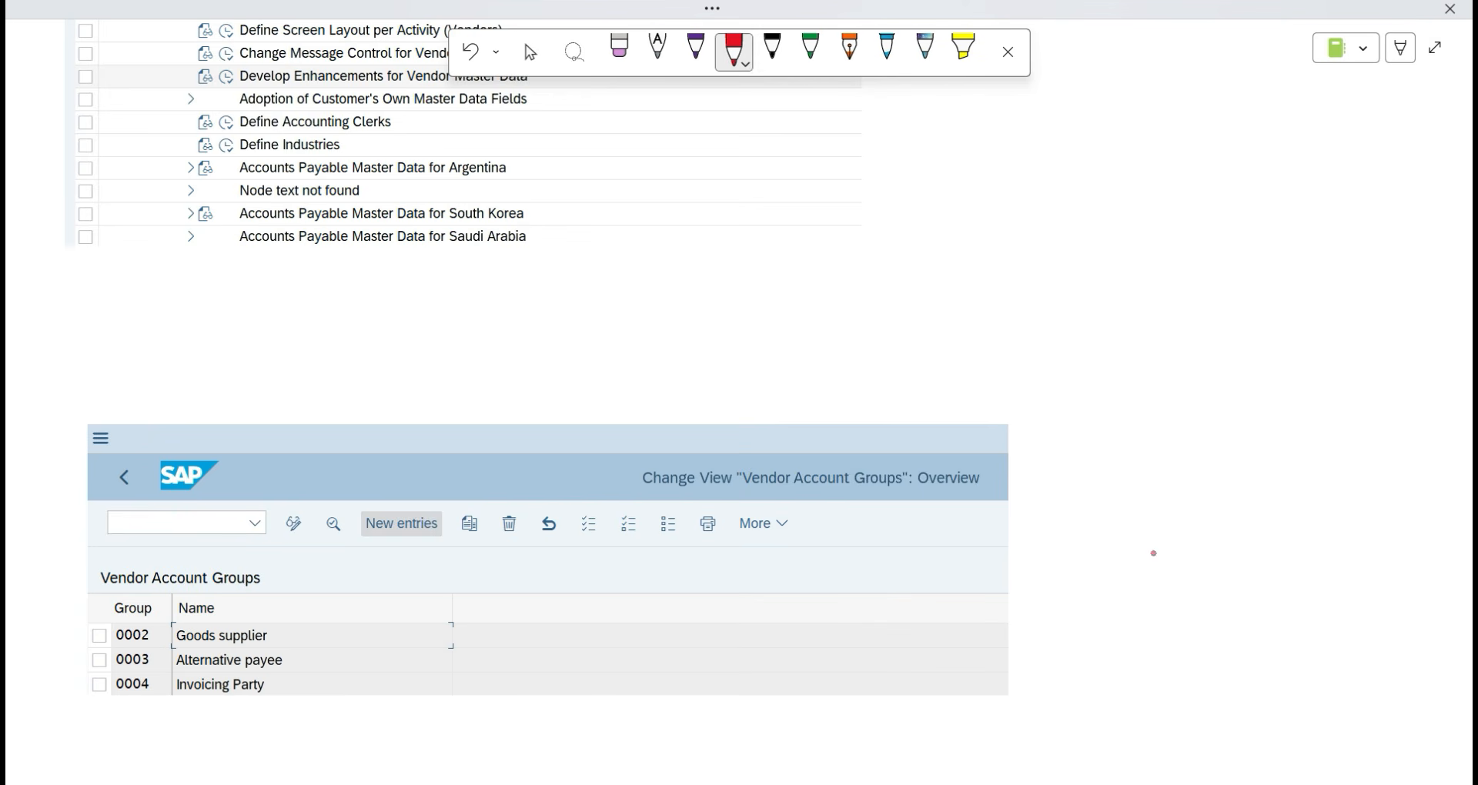
click(812, 50)
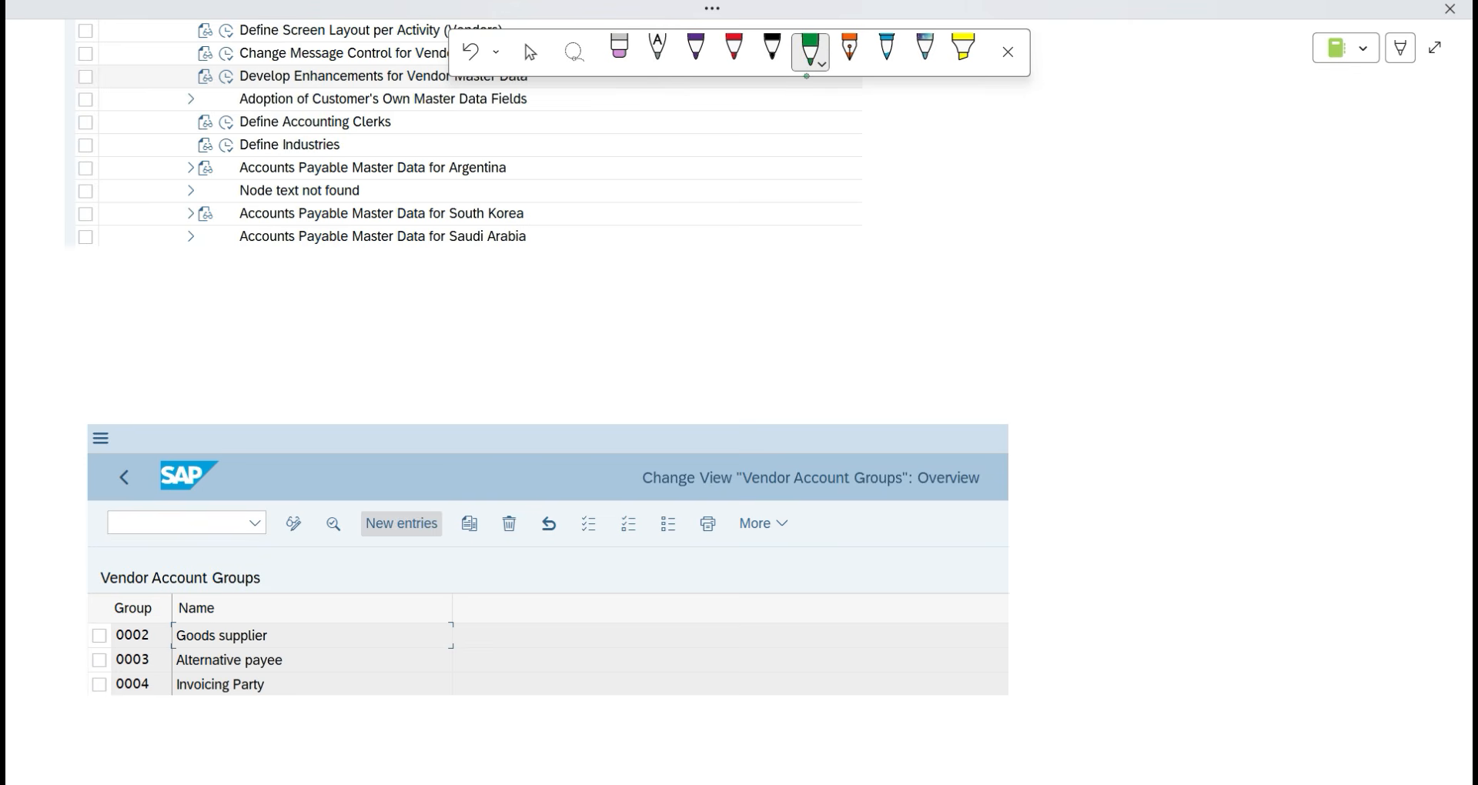
mouse_move(430, 381)
mouse_down()
mouse_move(422, 504)
mouse_move(441, 493)
mouse_up()
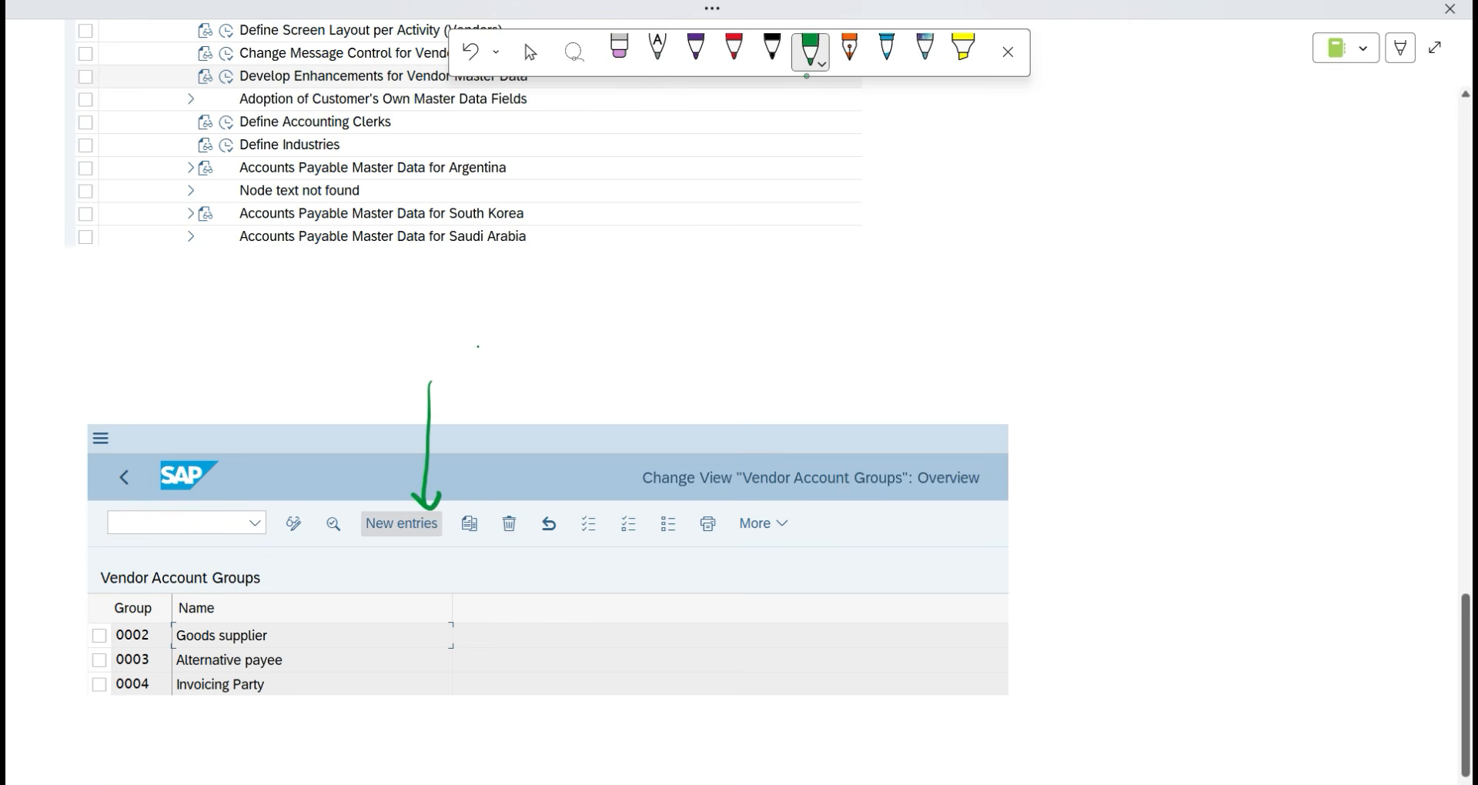
Handwrite and underline 'Click on this' above the green arrow.
drag(481, 344, 481, 377)
mouse_move(500, 330)
mouse_down()
mouse_move(493, 368)
mouse_move(509, 373)
mouse_up()
drag(503, 327, 539, 365)
mouse_move(548, 326)
mouse_down()
mouse_move(546, 364)
mouse_move(572, 356)
mouse_up()
mouse_move(625, 340)
mouse_down()
mouse_move(616, 365)
mouse_move(633, 347)
mouse_up()
mouse_move(639, 345)
mouse_down()
mouse_move(693, 360)
mouse_move(702, 338)
mouse_up()
drag(712, 327, 735, 358)
drag(727, 322, 730, 324)
mouse_move(745, 331)
mouse_down()
mouse_move(781, 361)
mouse_move(752, 371)
mouse_up()
drag(486, 399, 780, 389)
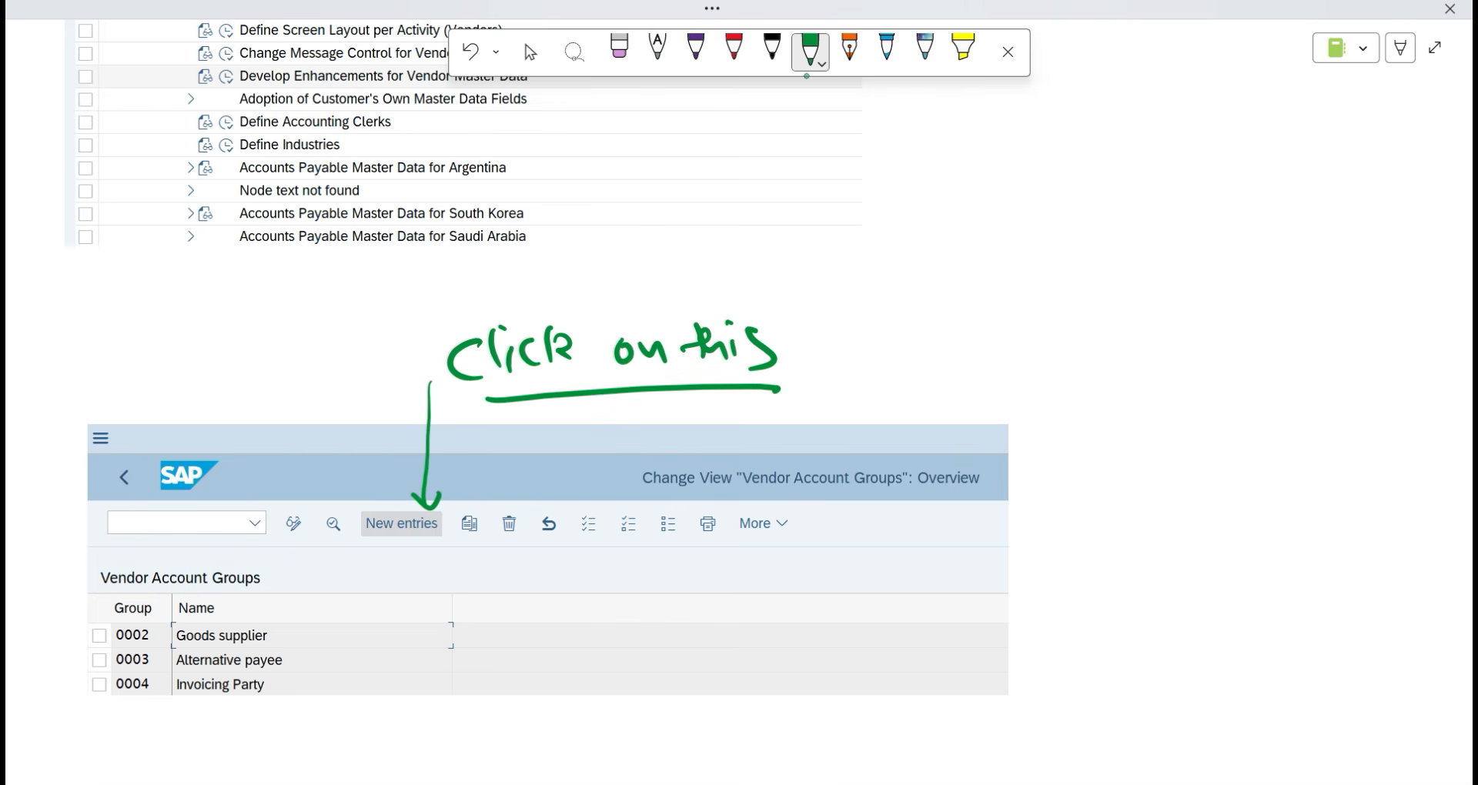
Return to the Select tool and click blank canvas.
click(531, 52)
scroll(227, 377, down, 4)
click(86, 460)
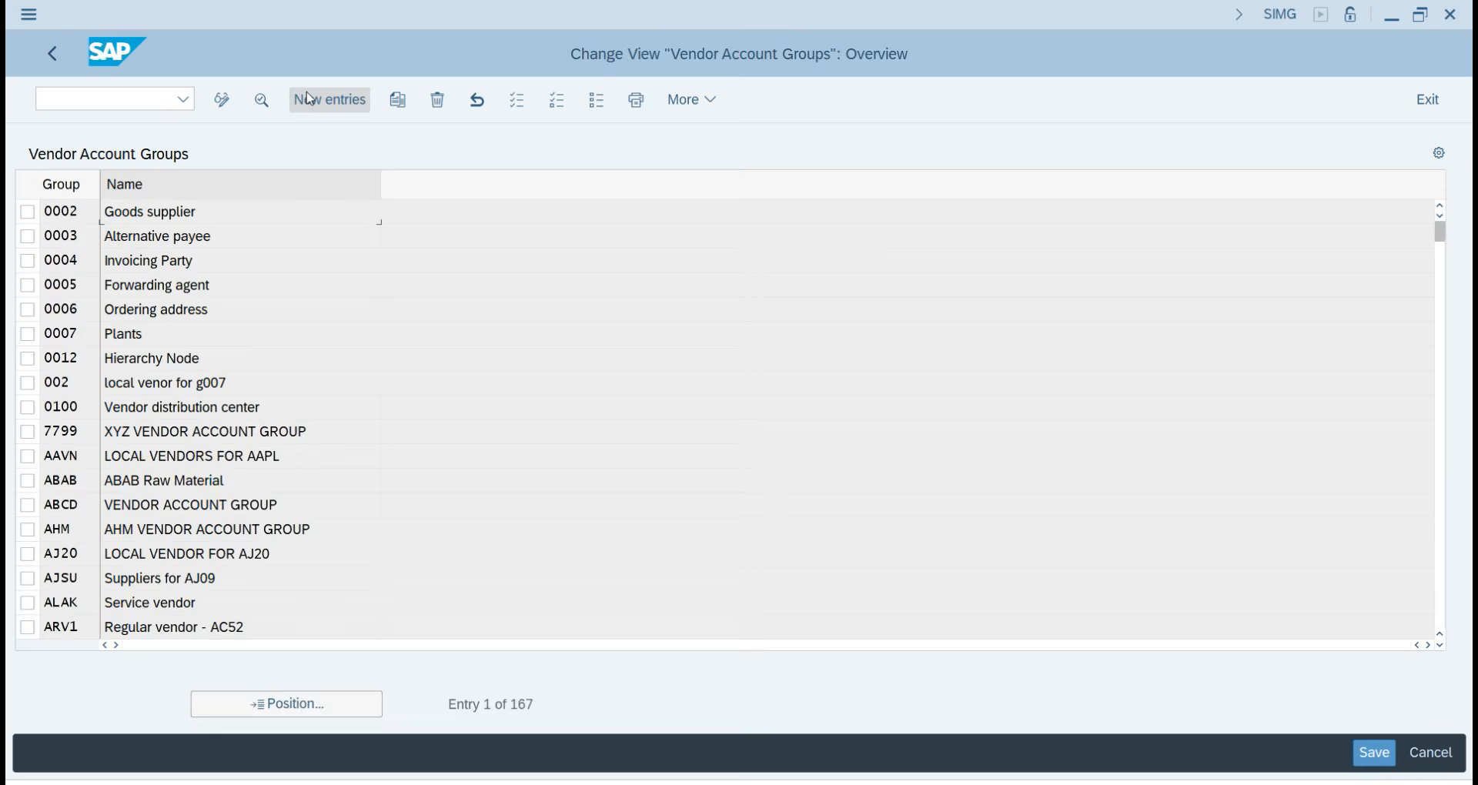
Create new account group YPVN, replacing rejected YJVN, with meaning 'LOCAL VENDORS FOR YJP22'.
click(308, 98)
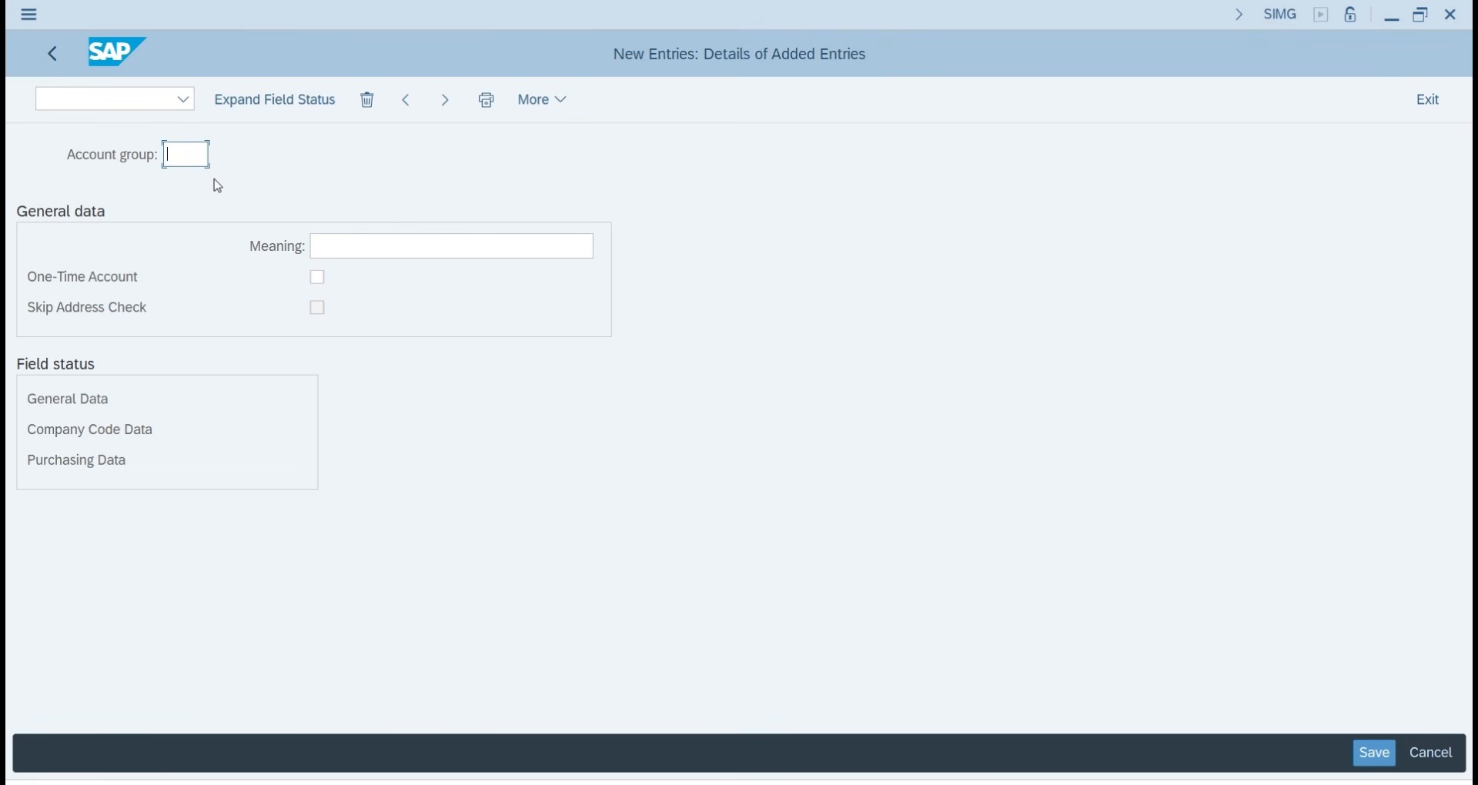
text(YJVN)
key(Return)
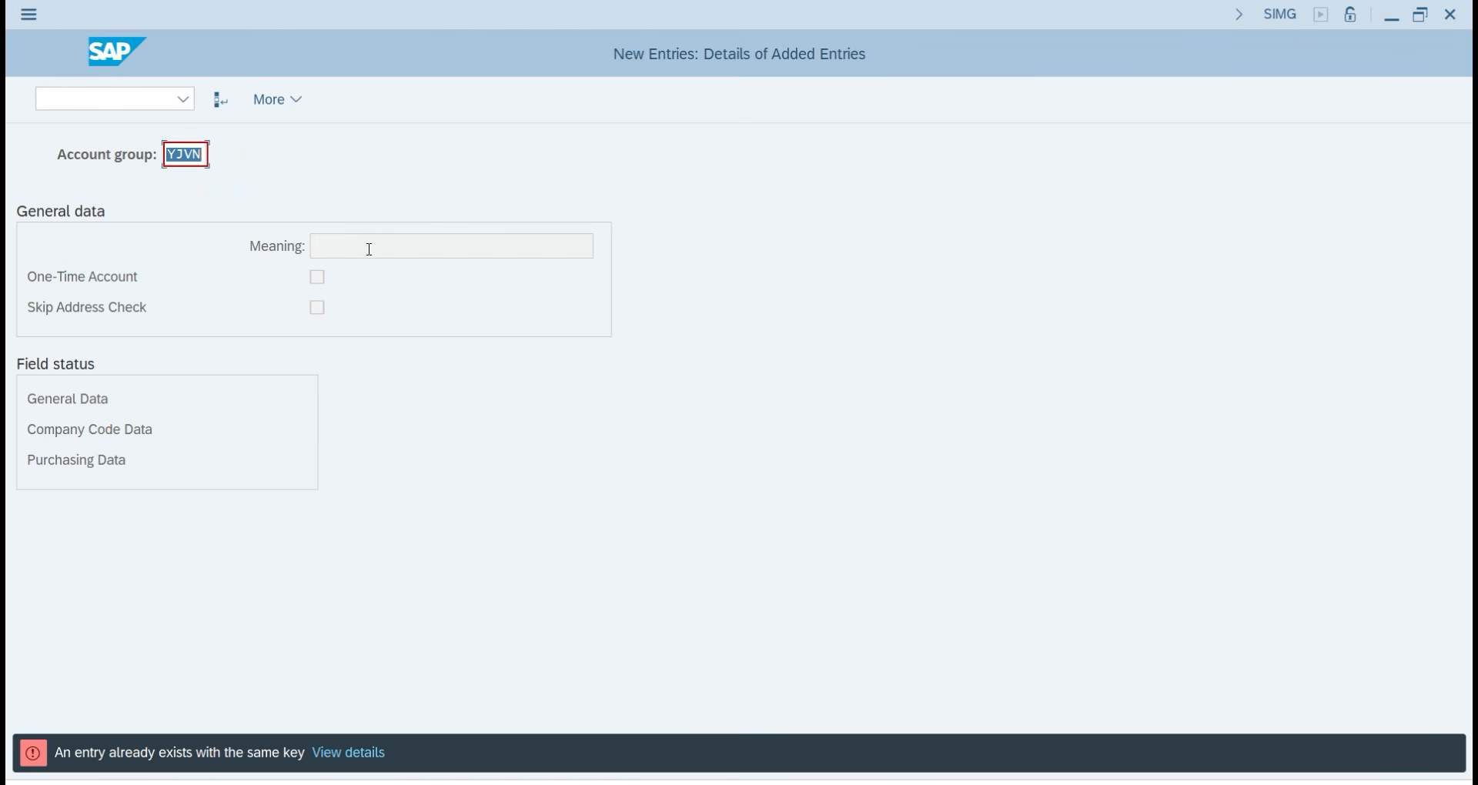
click(203, 154)
key(BackSpace)
key(BackSpace)
key(BackSpace)
key(BackSpace)
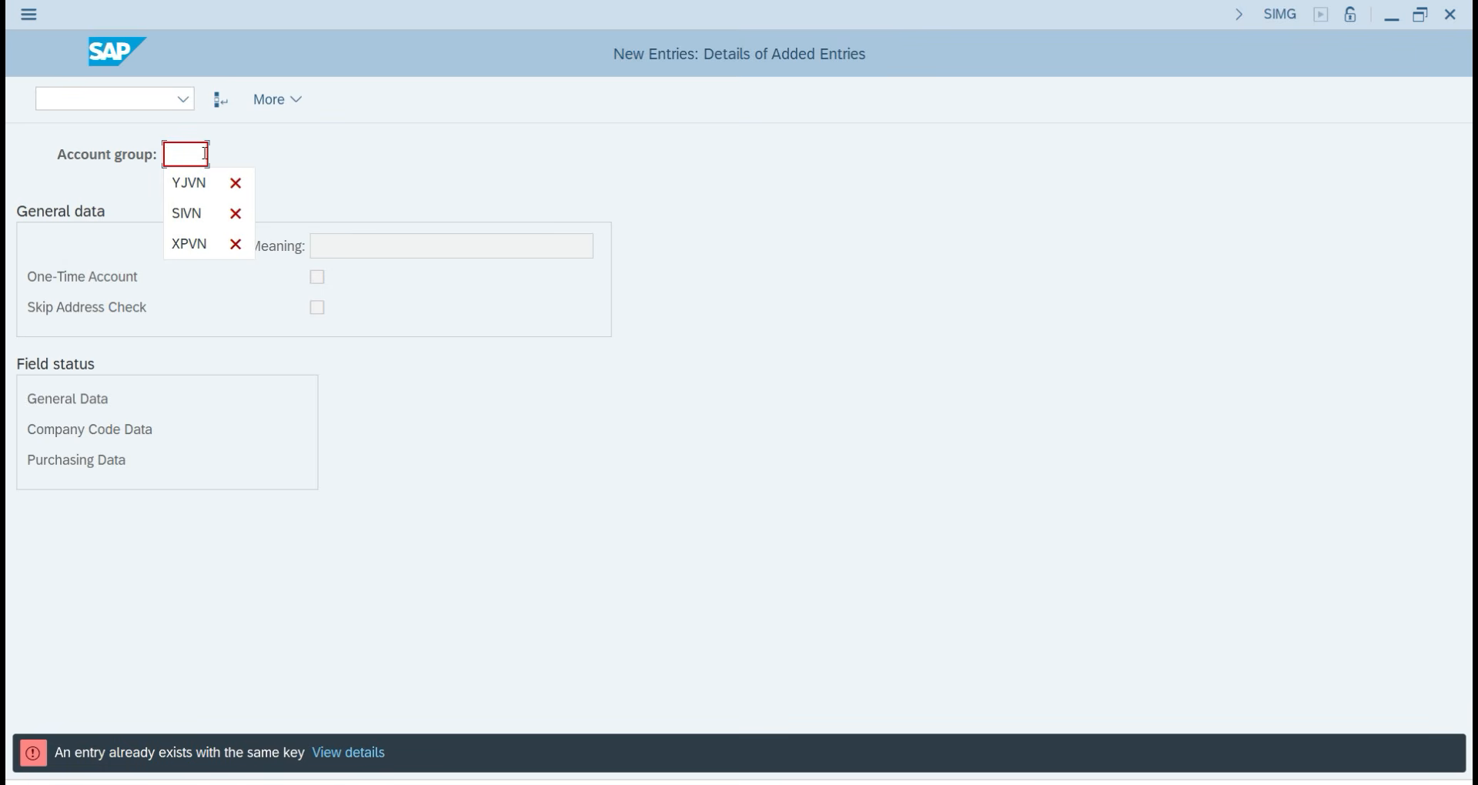
text(YP)
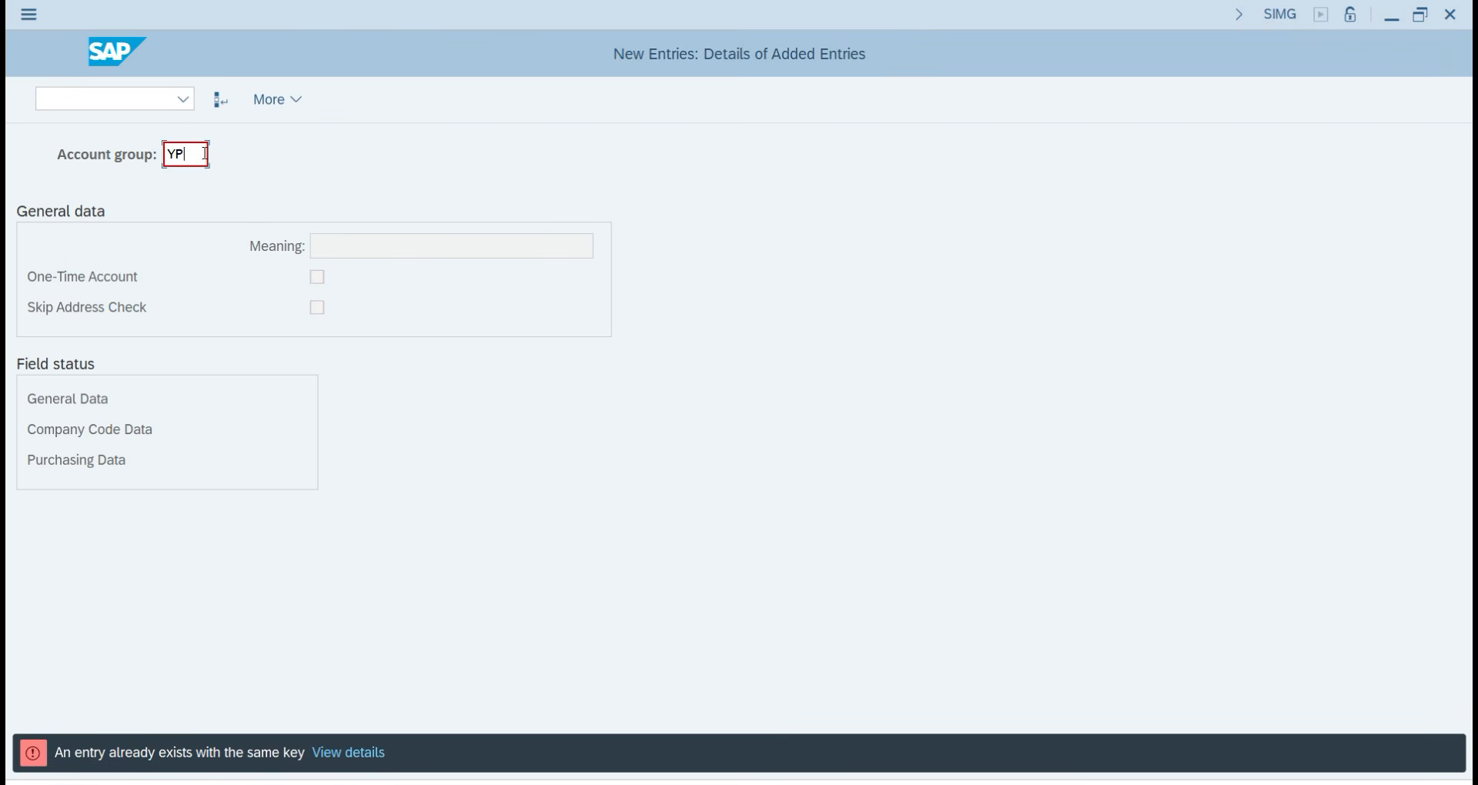
text(VN)
key(Return)
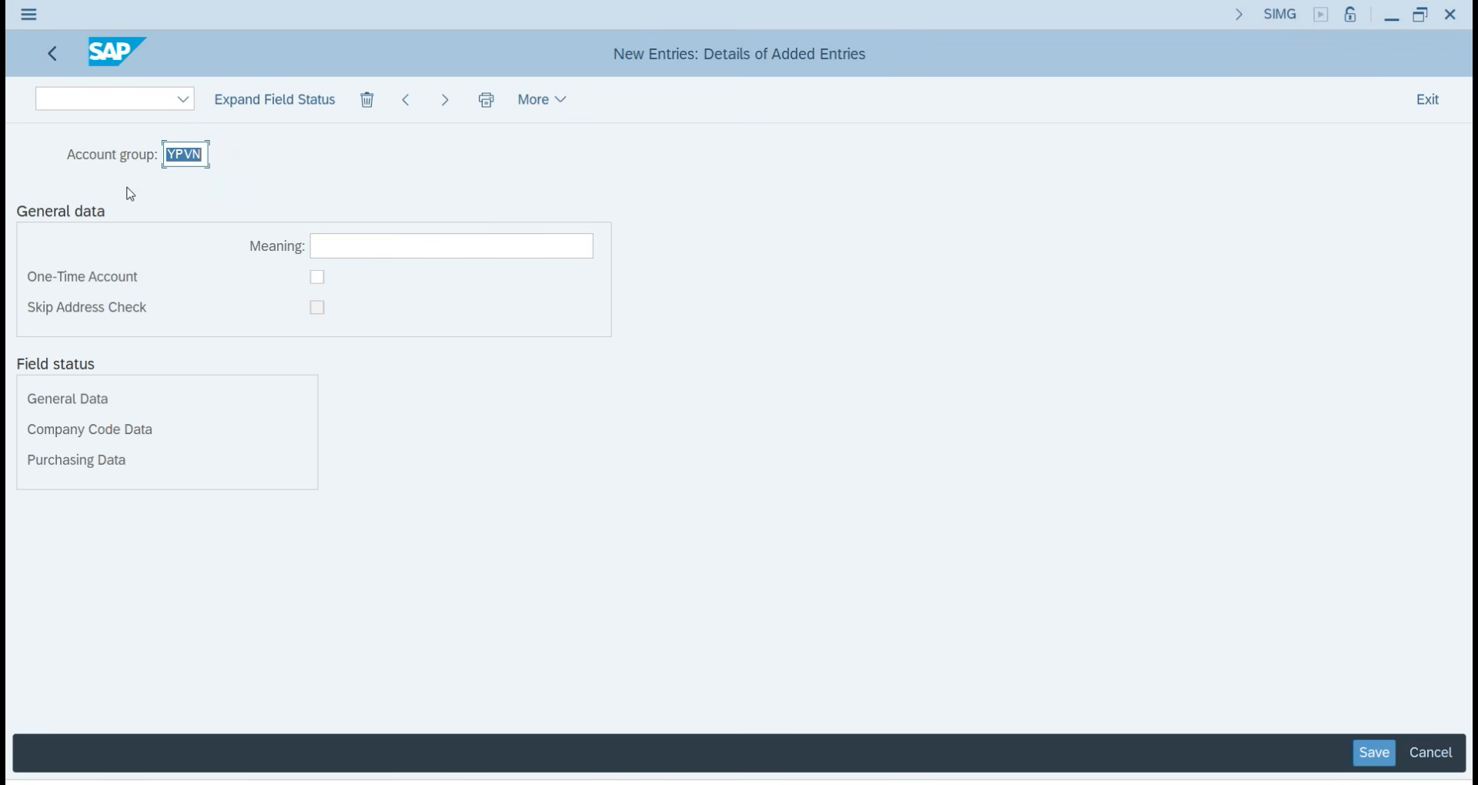
click(386, 248)
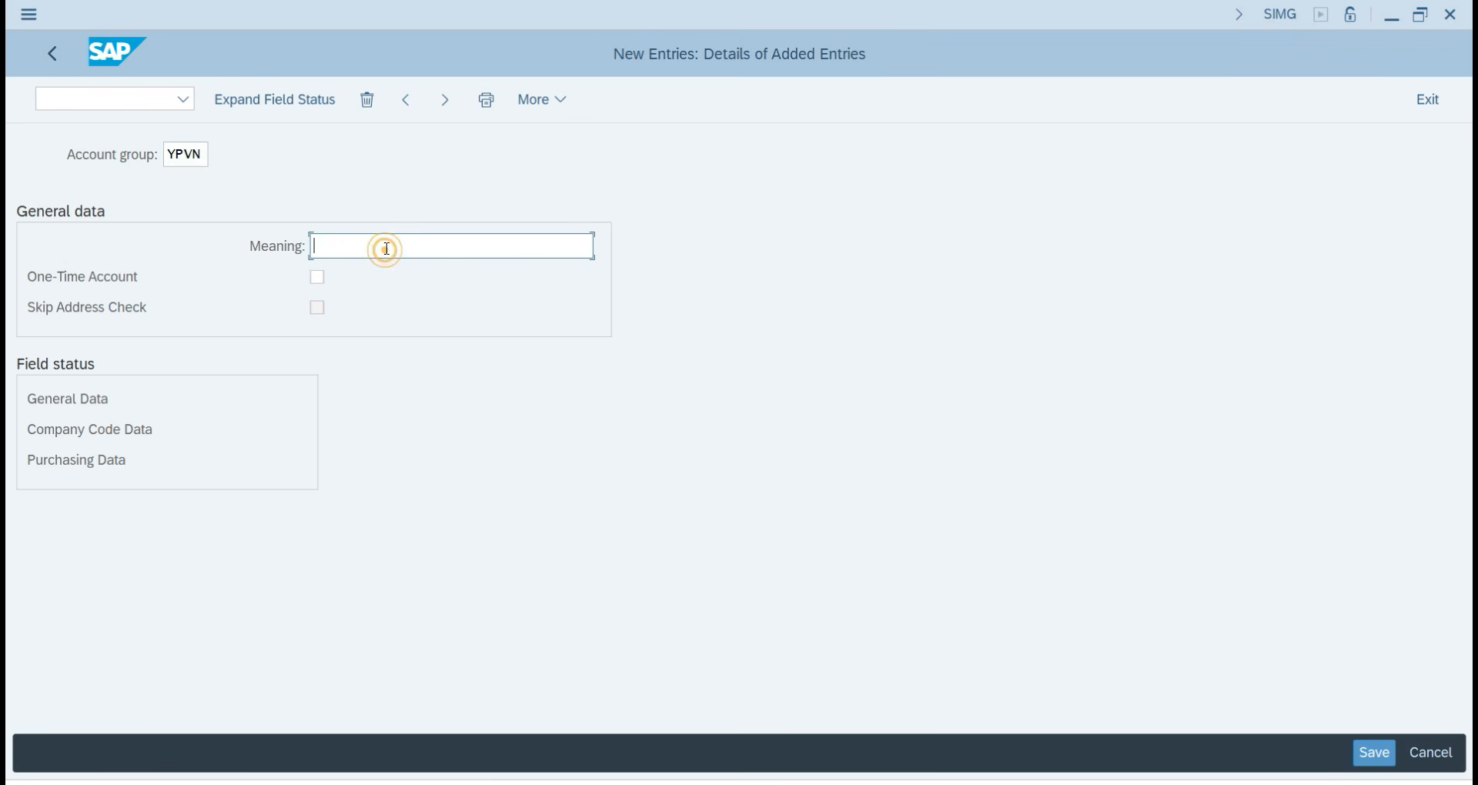
click(384, 270)
text(22)
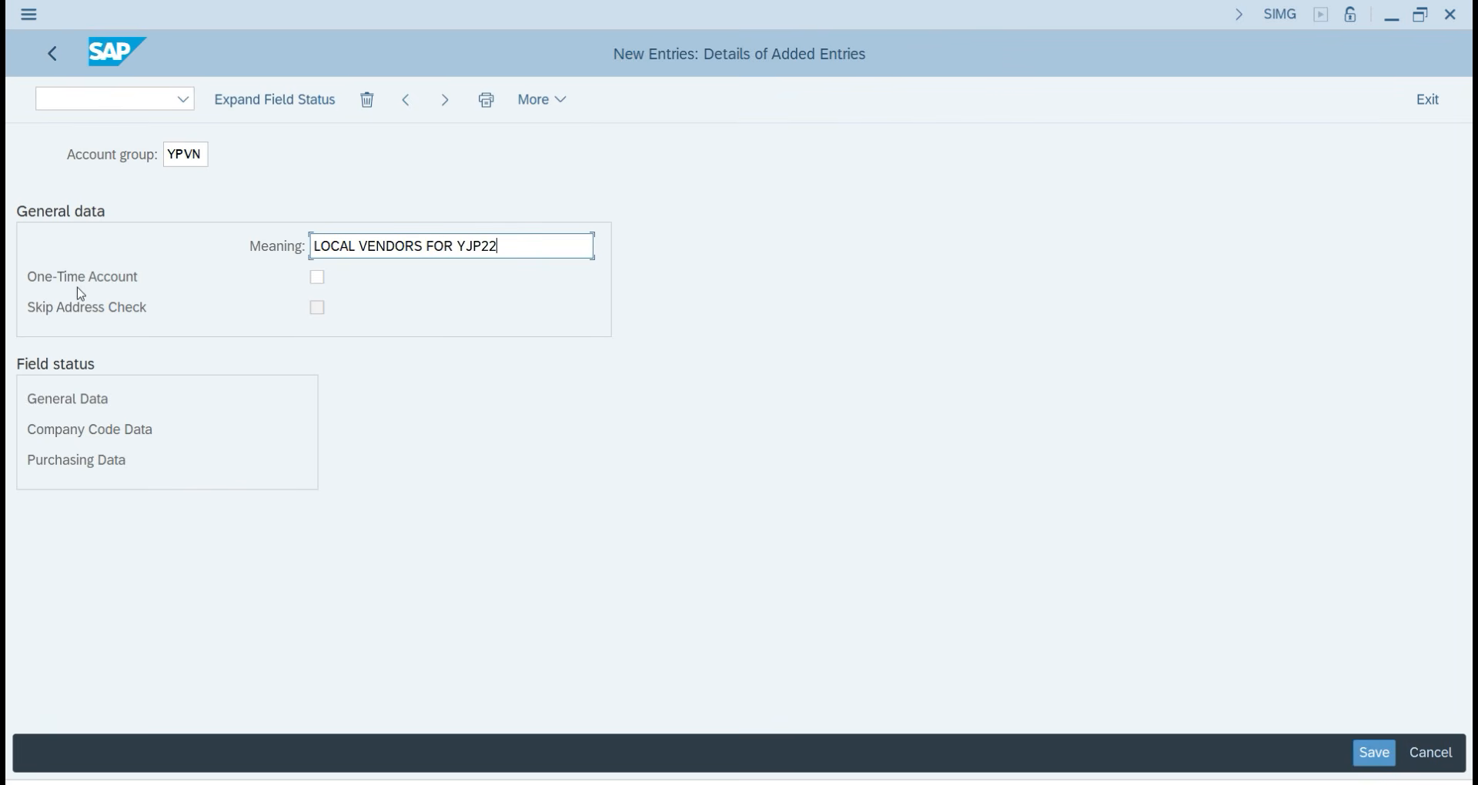
key(Return)
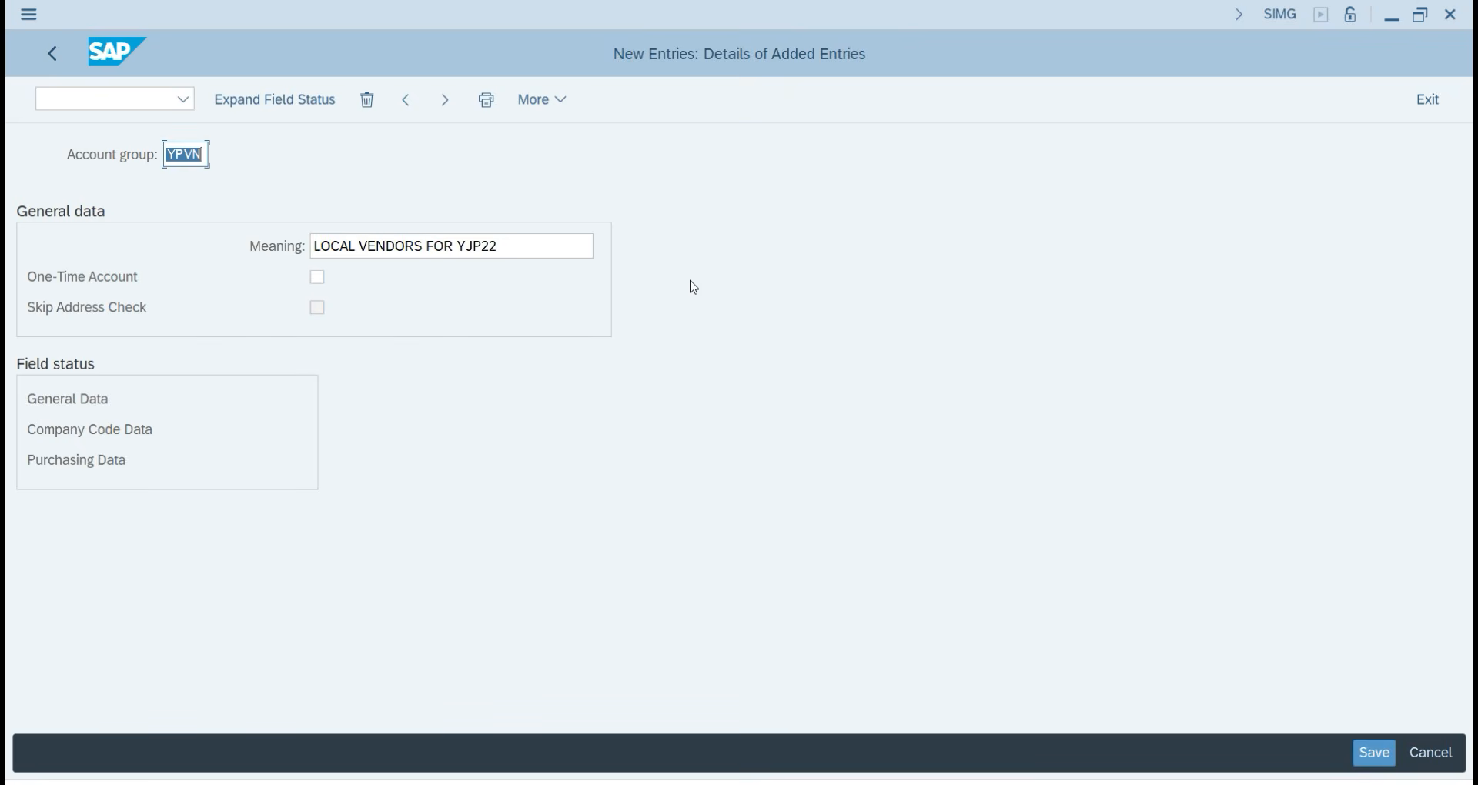
Snip the new YPVN entry screen and paste it into the OneNote notes.
key(super+shift+s)
drag(7, 3, 884, 637)
key(alt+Tab)
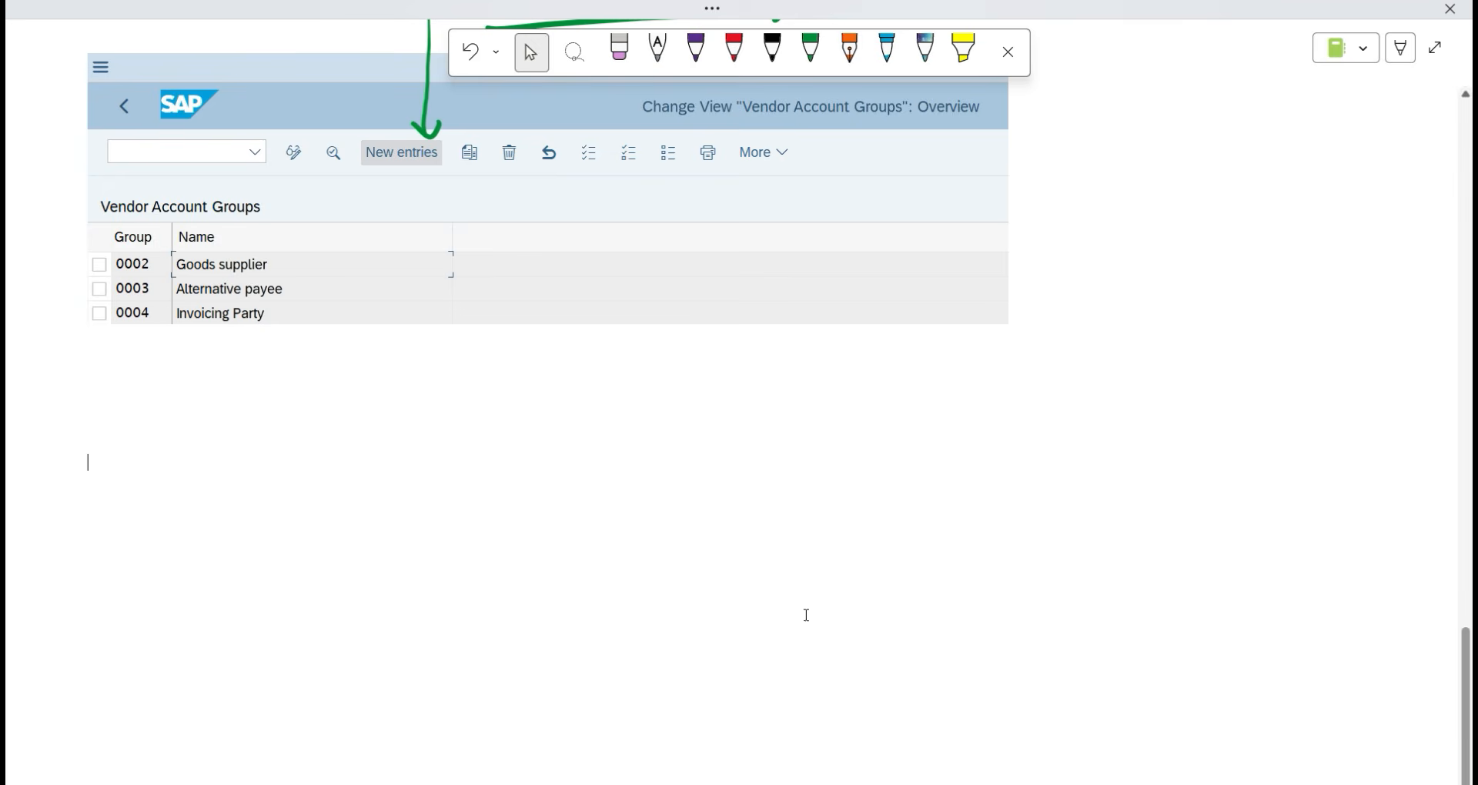
key(ctrl+v)
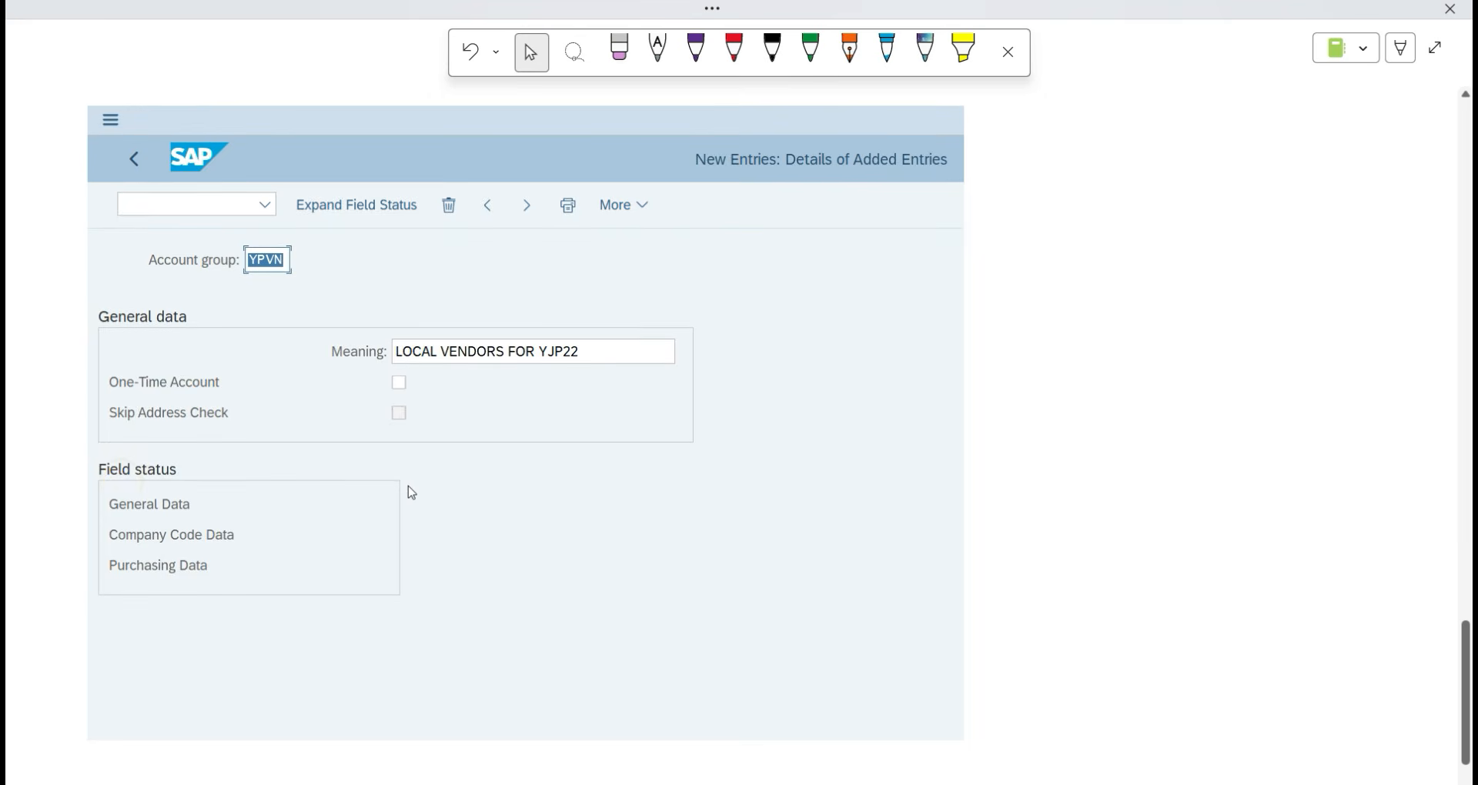
scroll(1066, 531, down, 2)
key(alt+Tab)
Save account group YPVN and confirm it under the customizing request.
click(1374, 753)
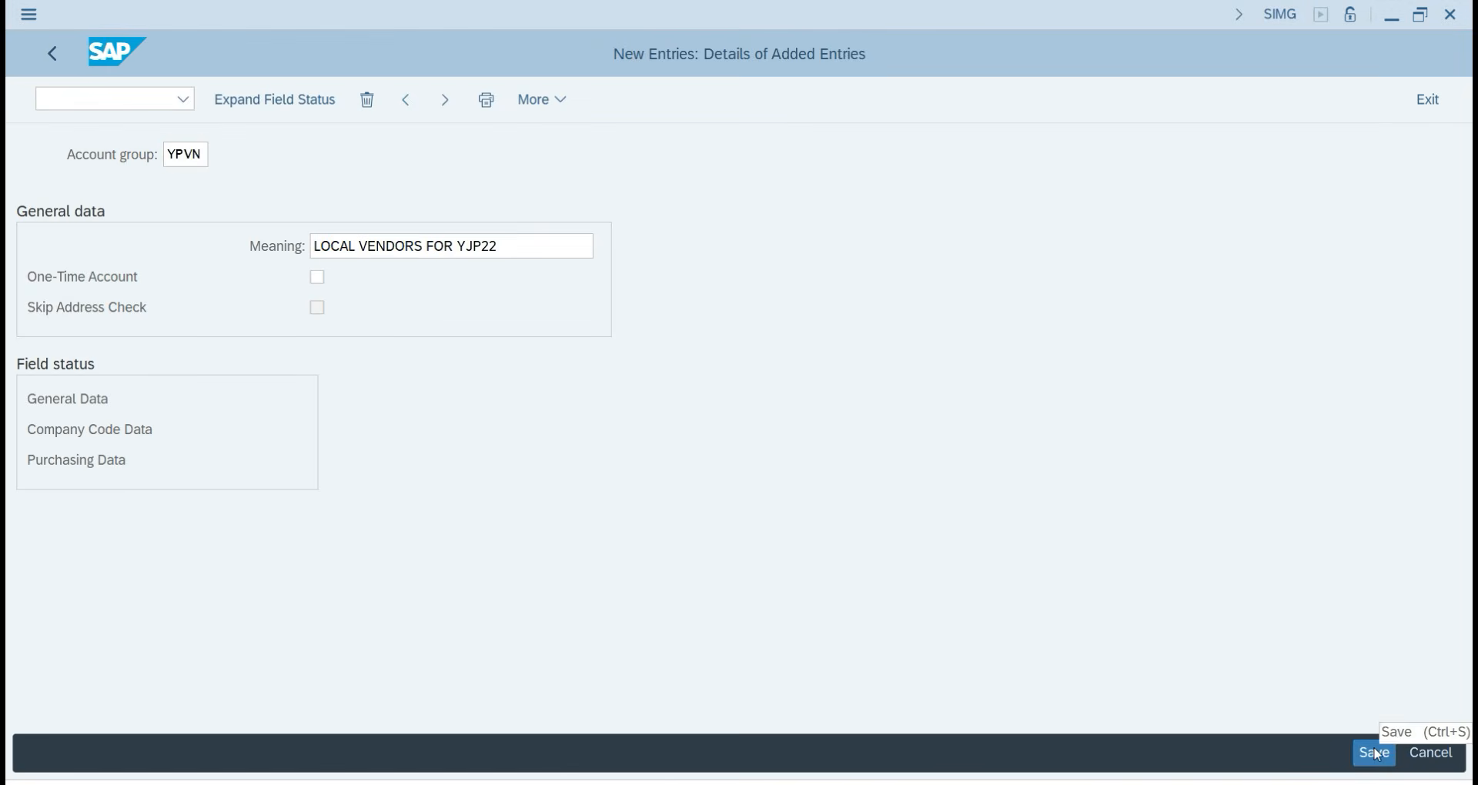
click(470, 447)
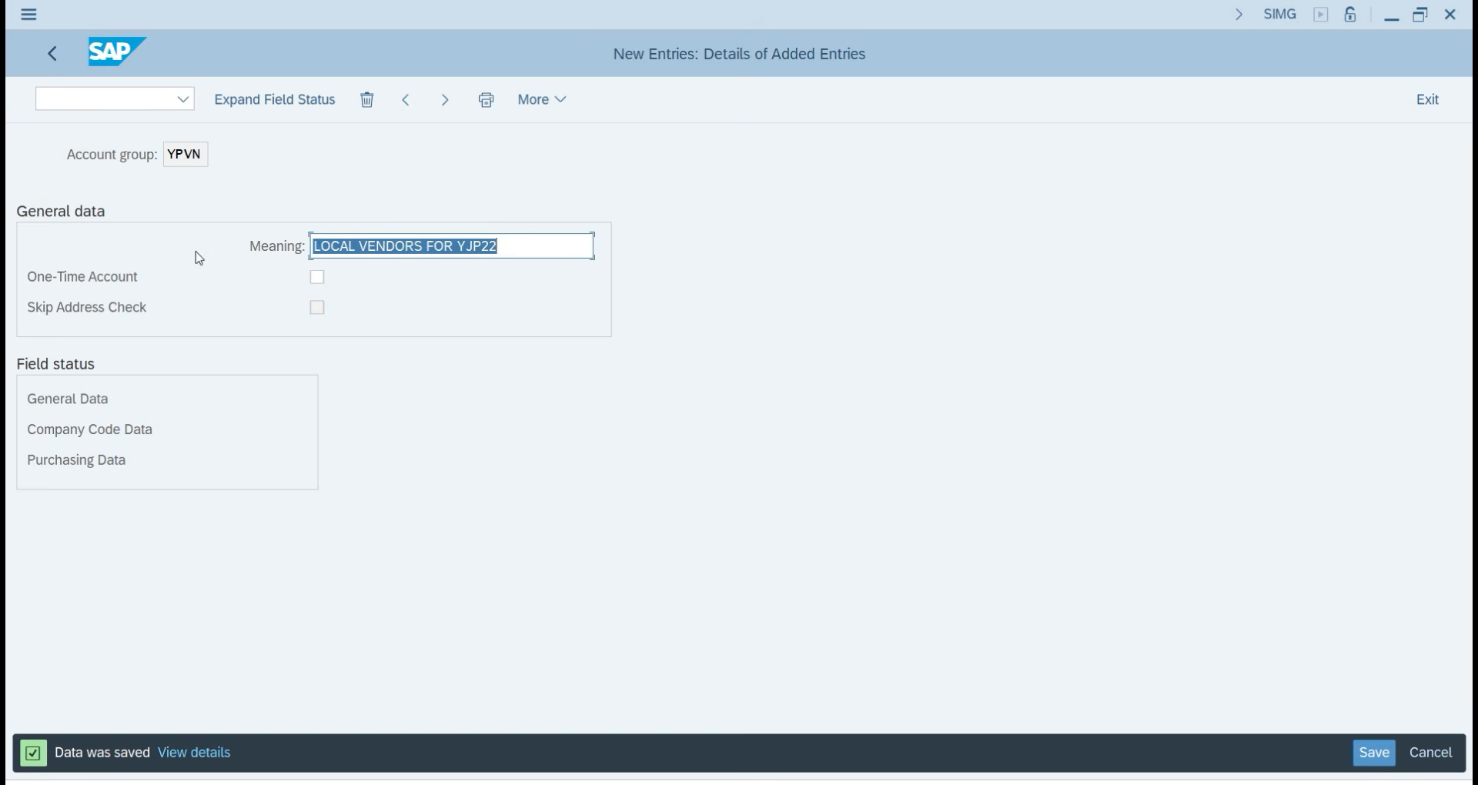
click(392, 206)
click(971, 340)
click(11, 782)
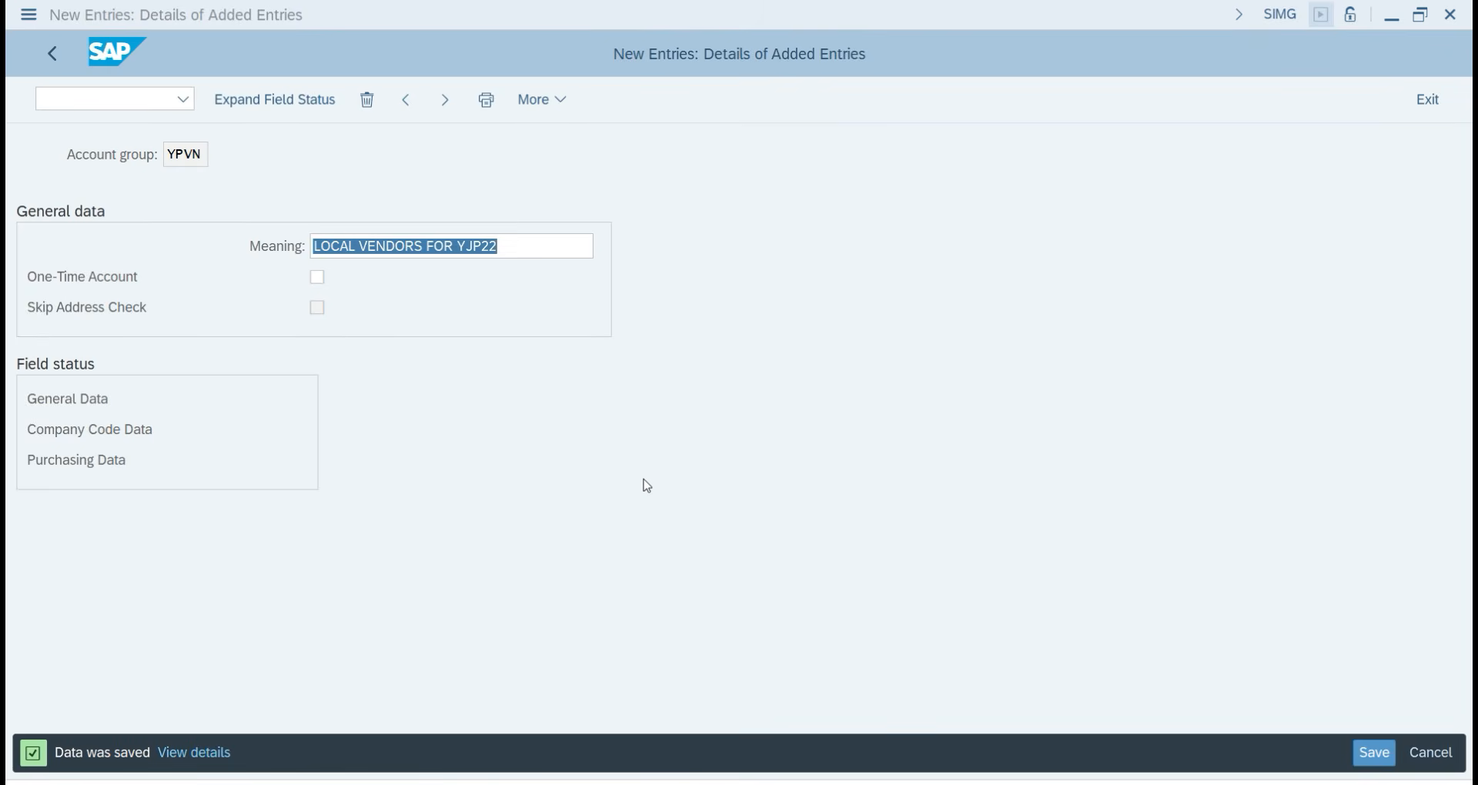
Open YPVN's General Data > Address statuses, keep District as Opt. entry, and go back.
double_click(75, 401)
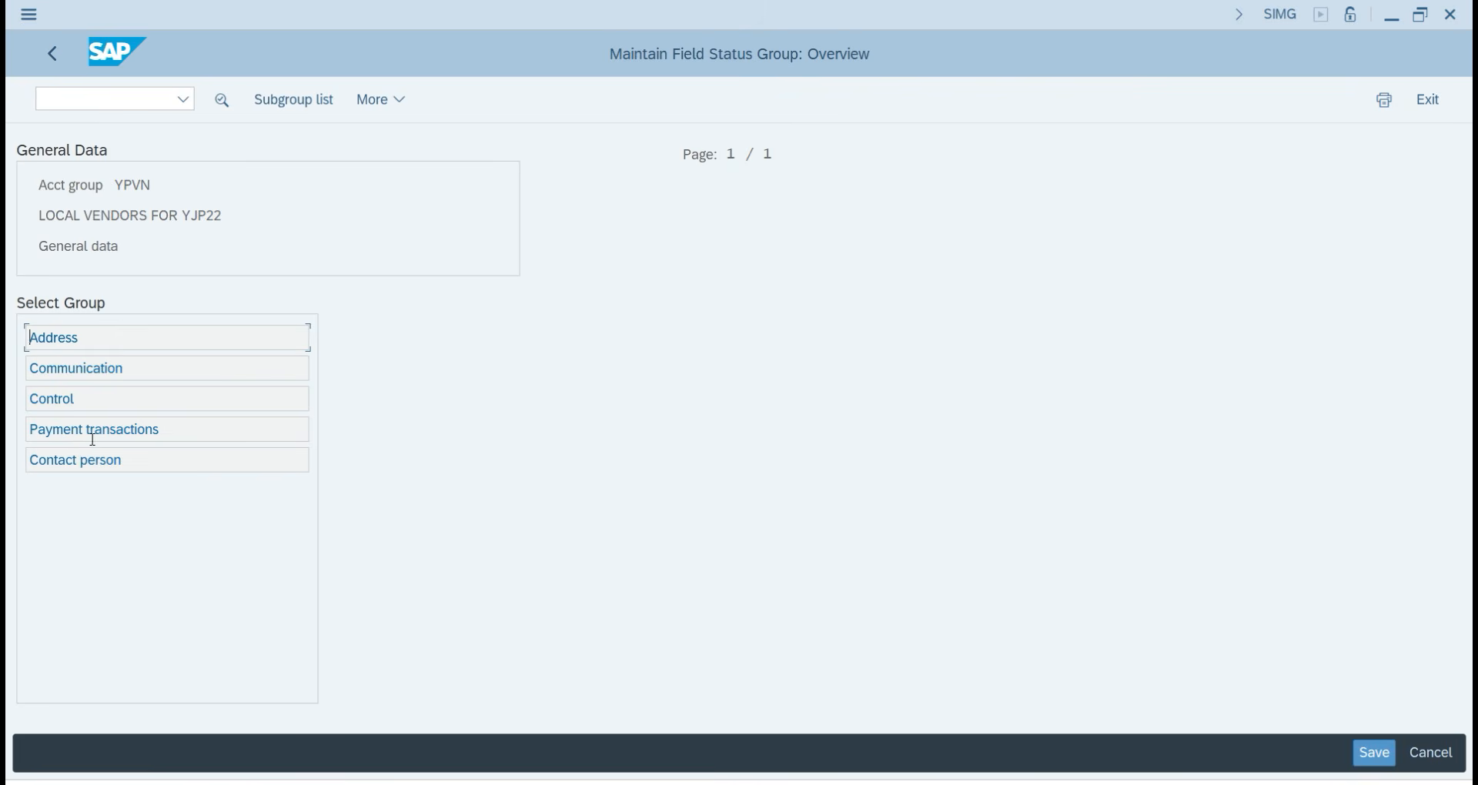
double_click(61, 338)
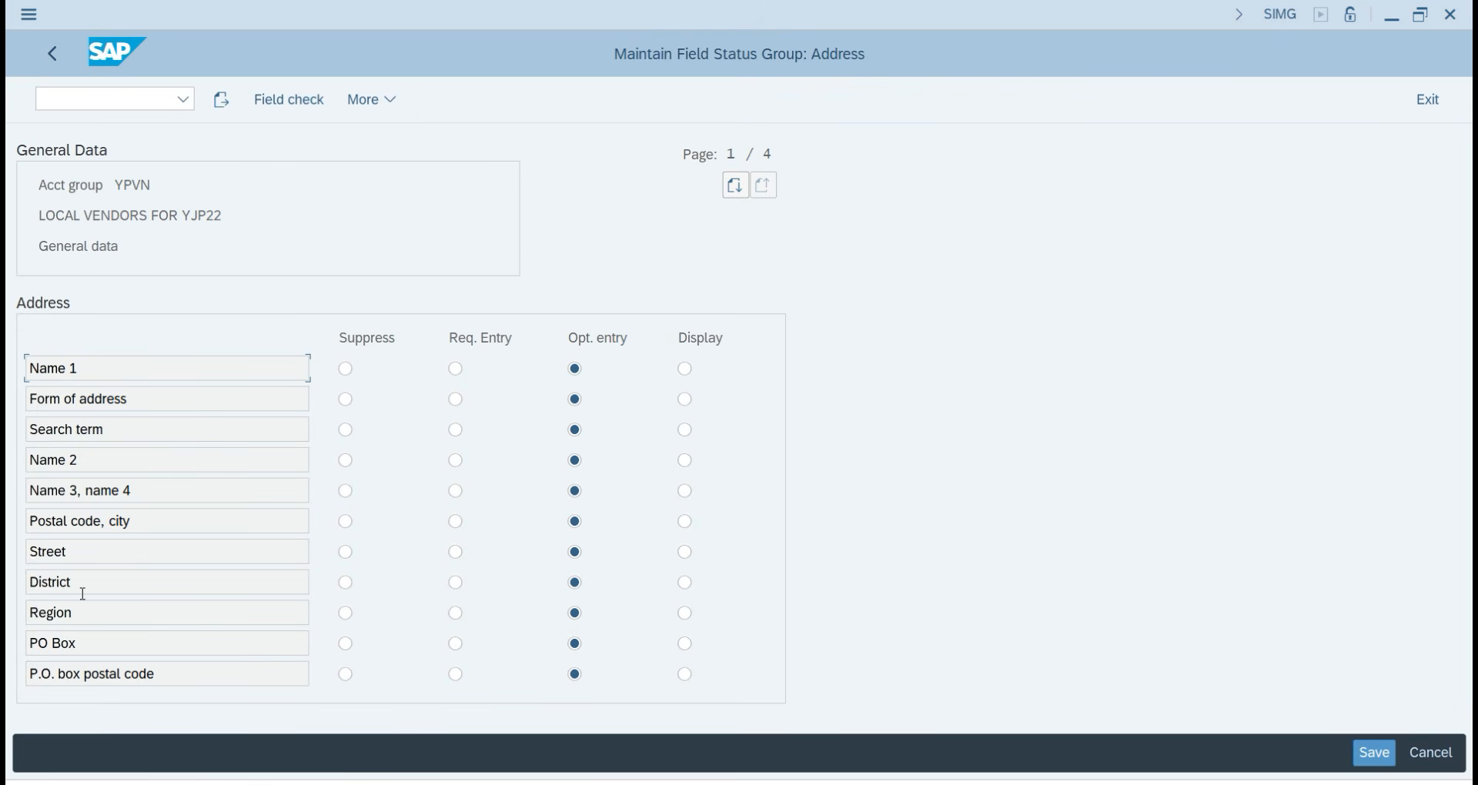
click(346, 583)
click(458, 585)
click(576, 585)
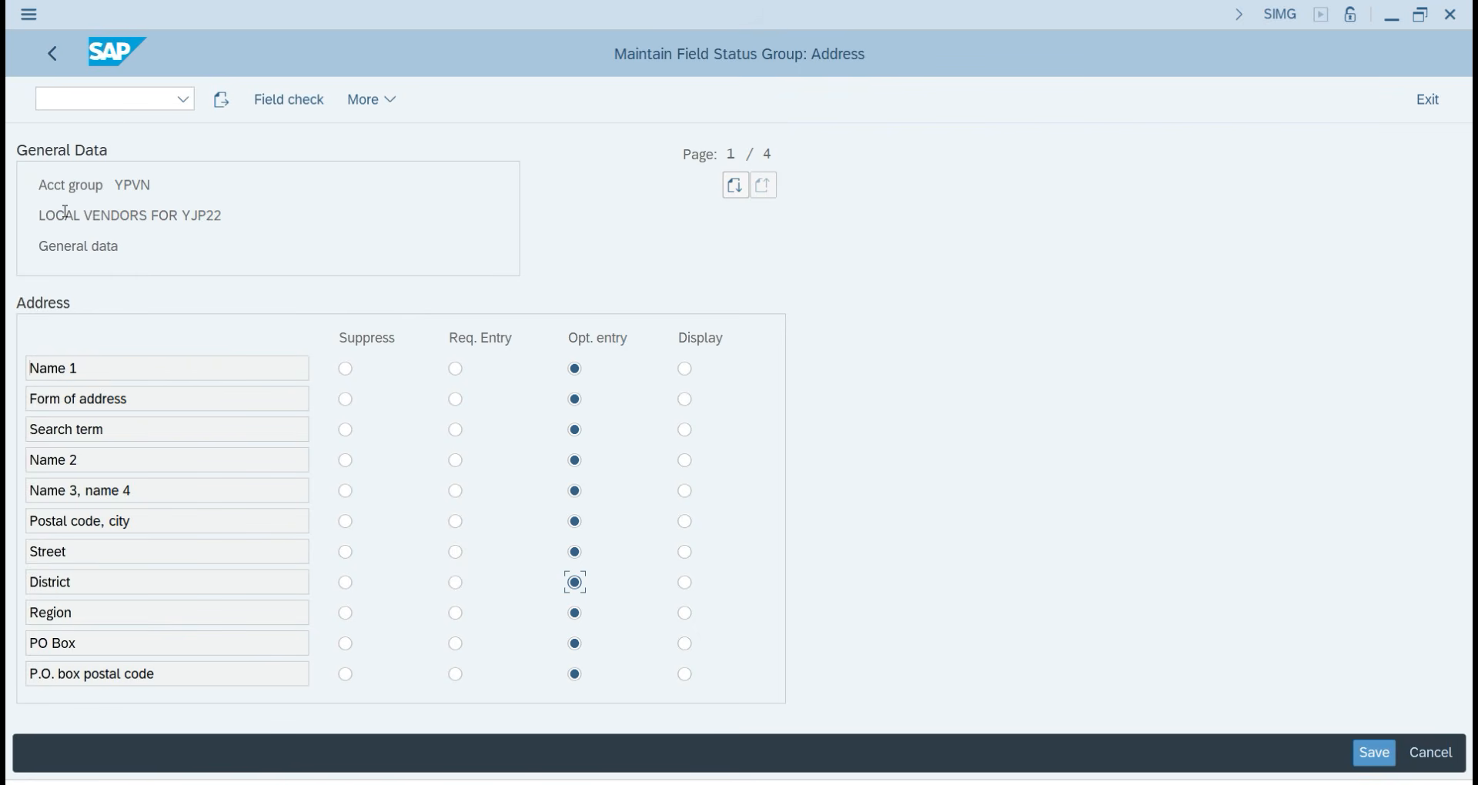
click(49, 66)
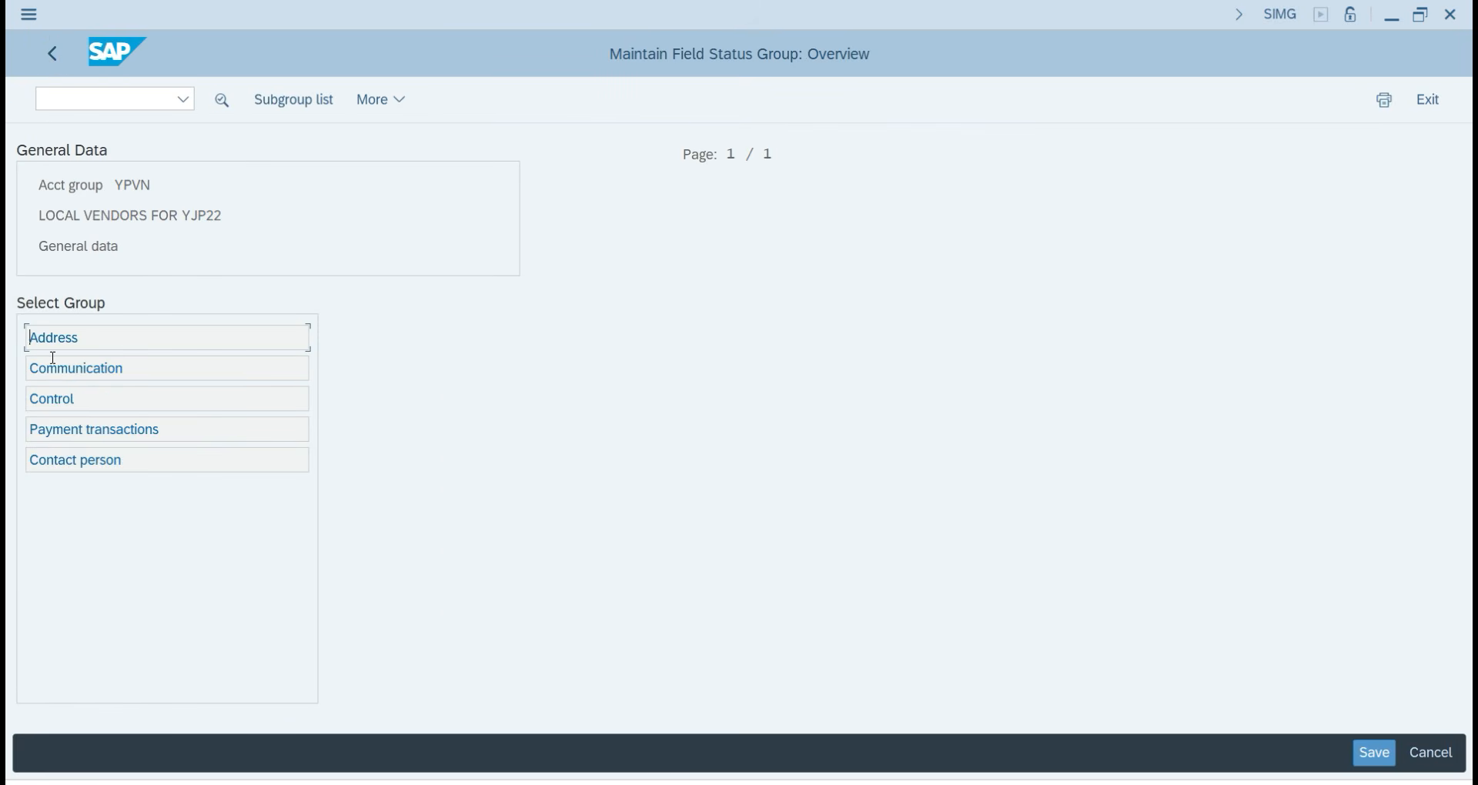
Review YPVN's Communication, Control, Payment transactions and Contact person field groups, then return to the account group details.
click(82, 373)
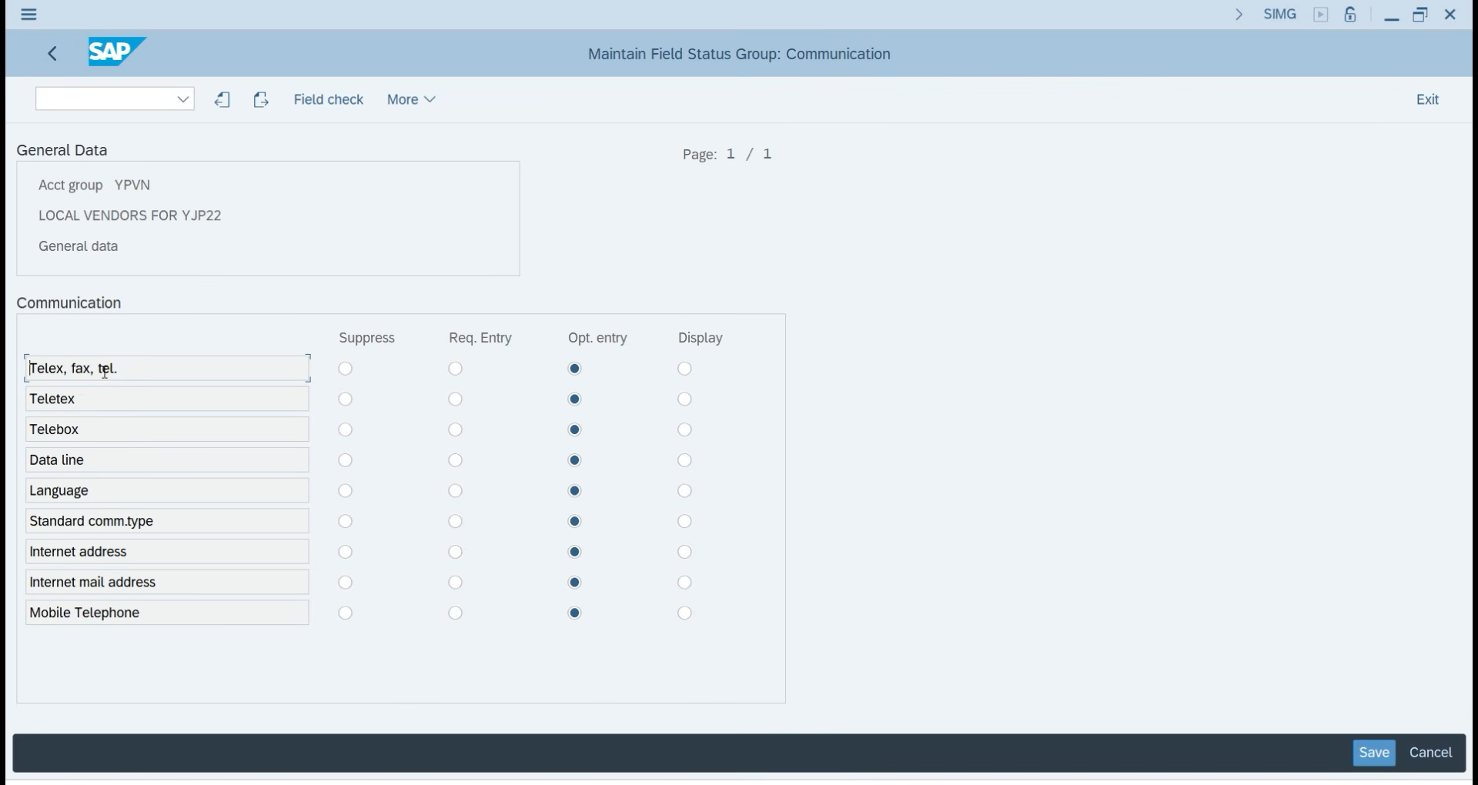
click(53, 53)
click(75, 399)
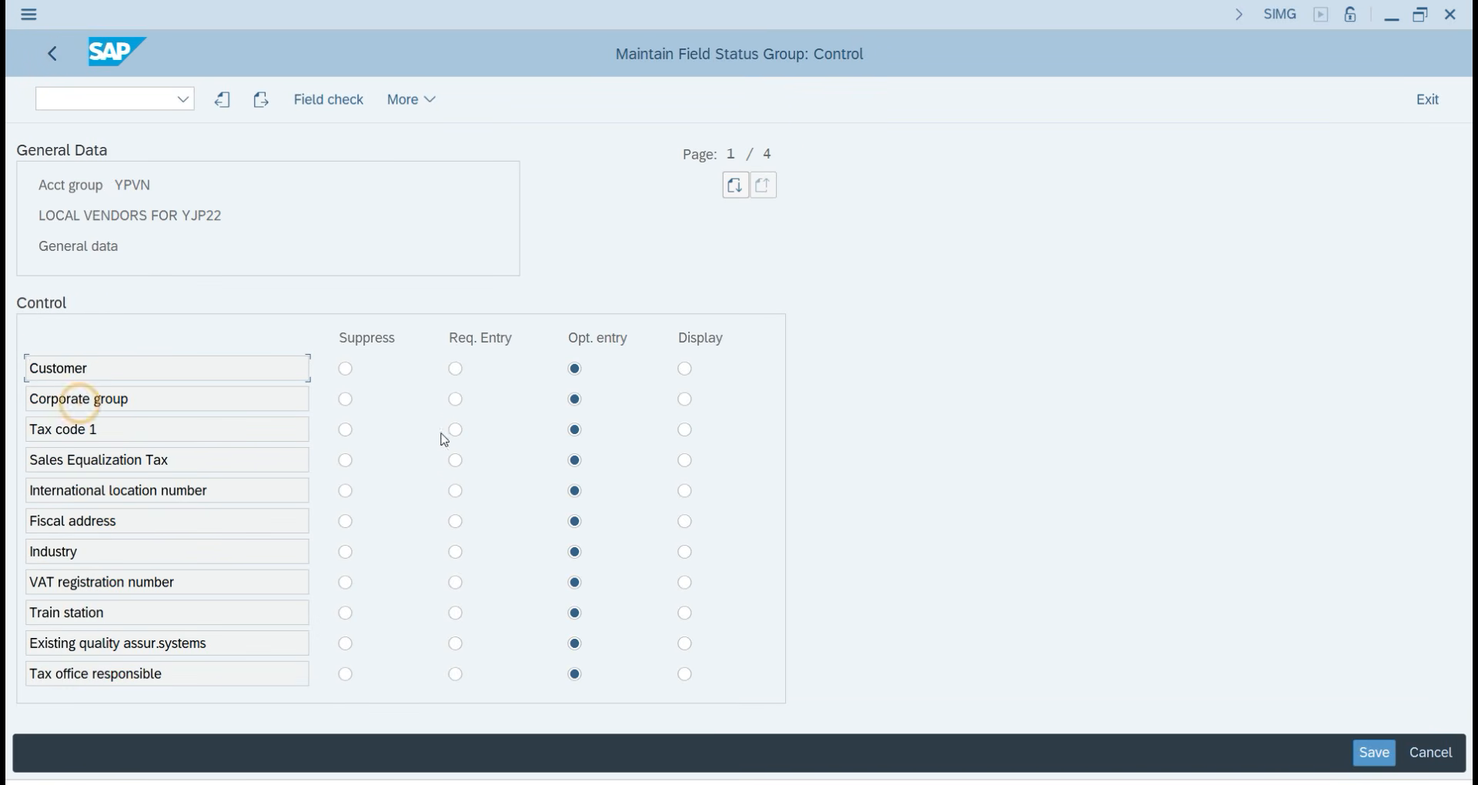
click(51, 54)
click(85, 429)
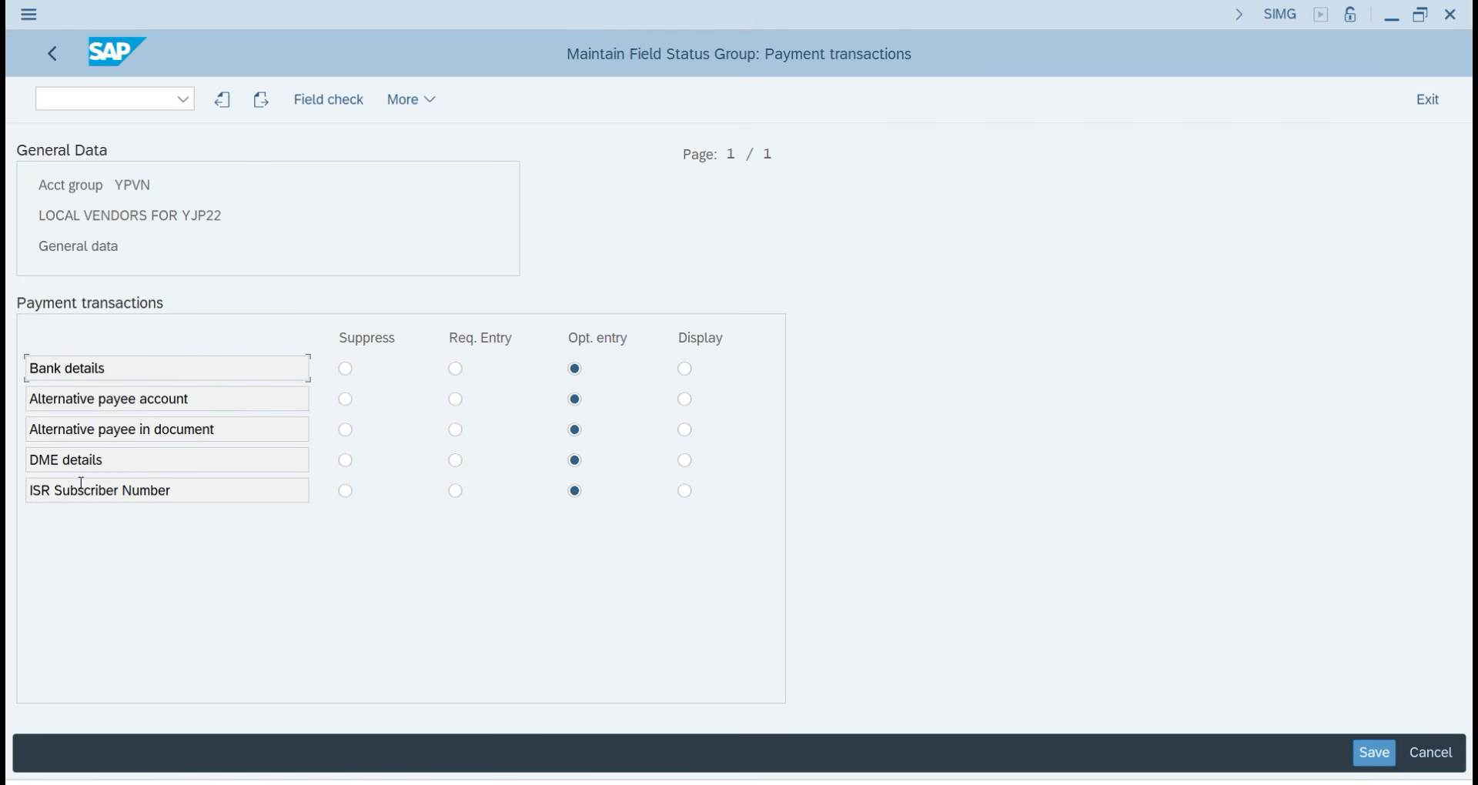
click(53, 53)
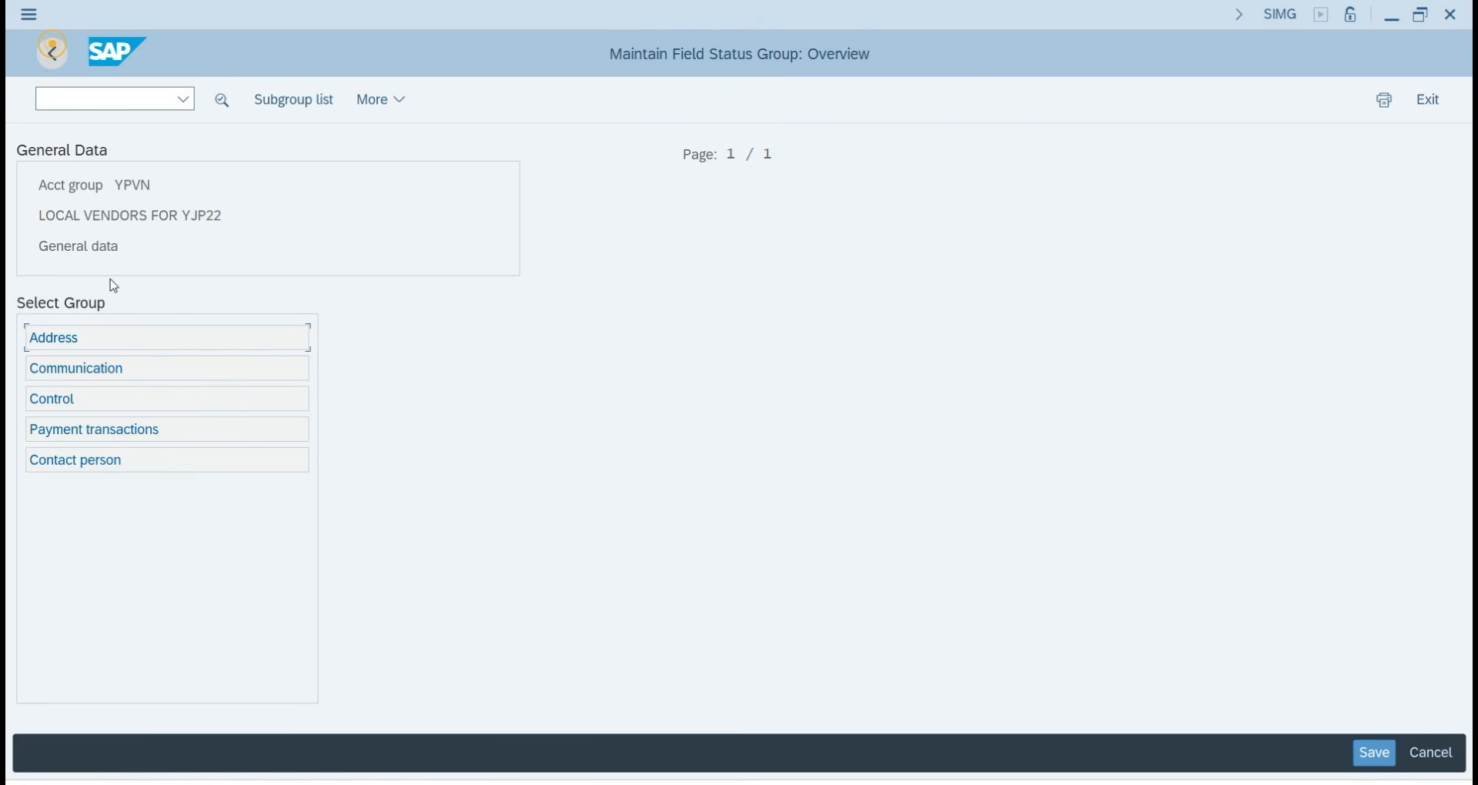
double_click(75, 457)
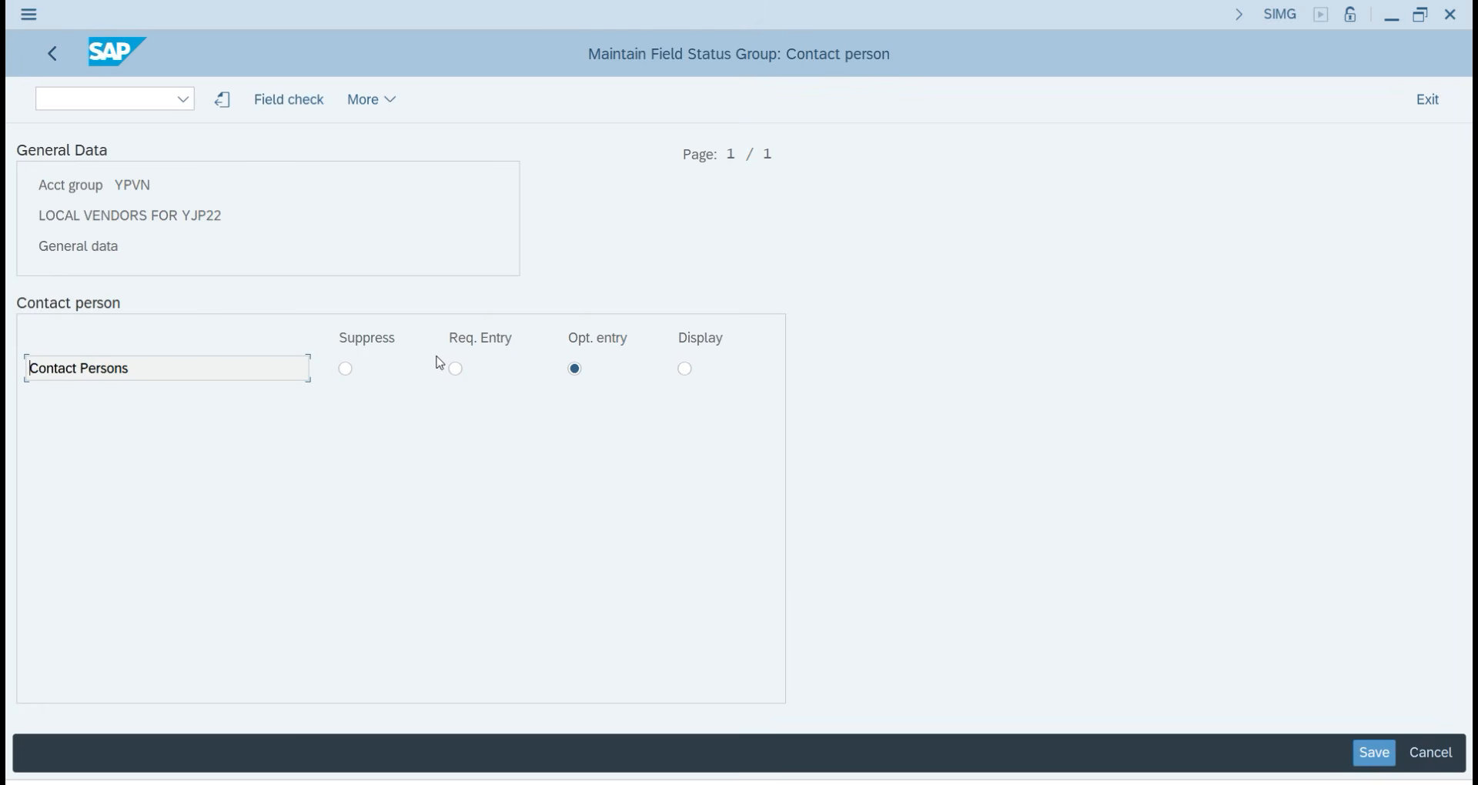
click(53, 54)
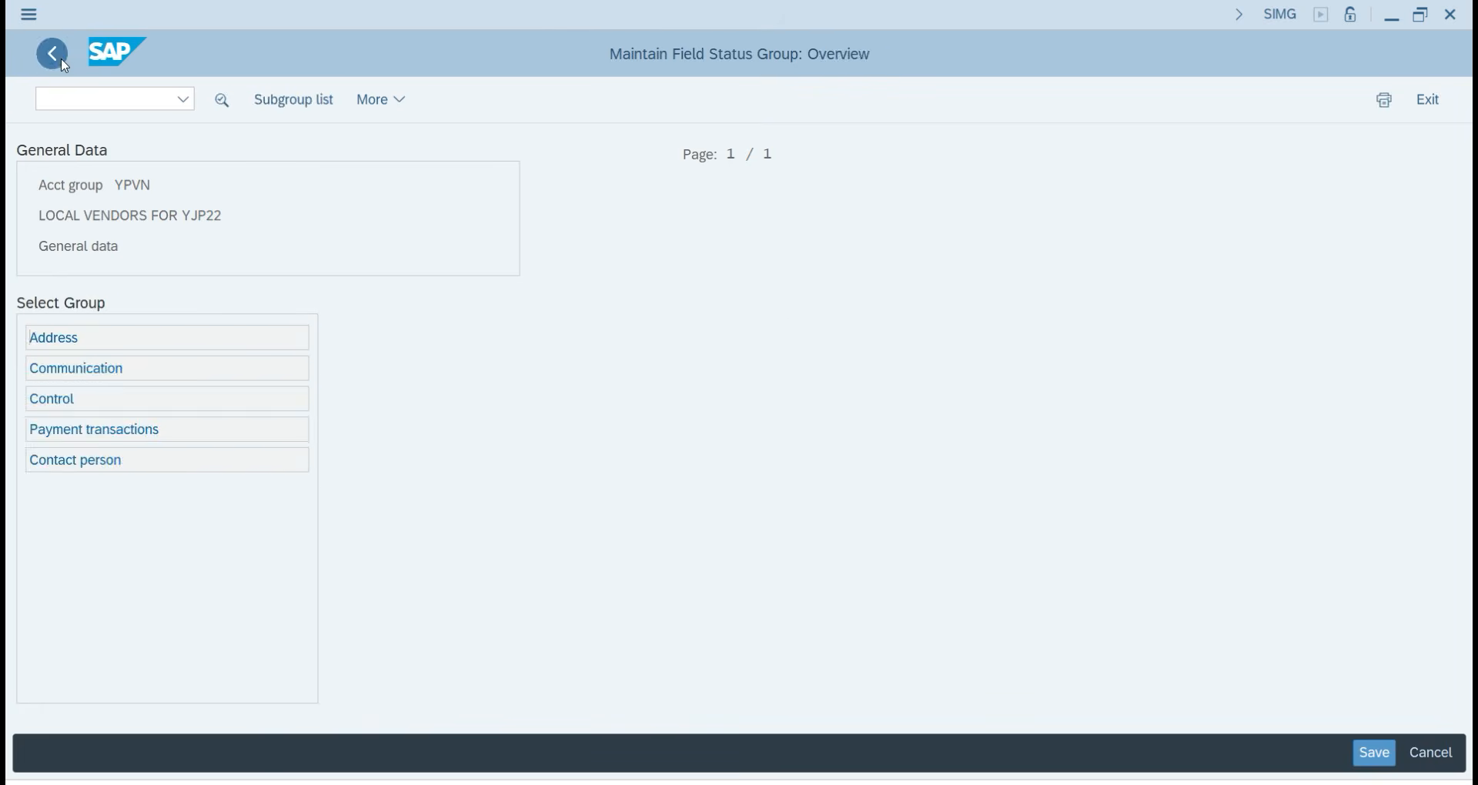
click(52, 54)
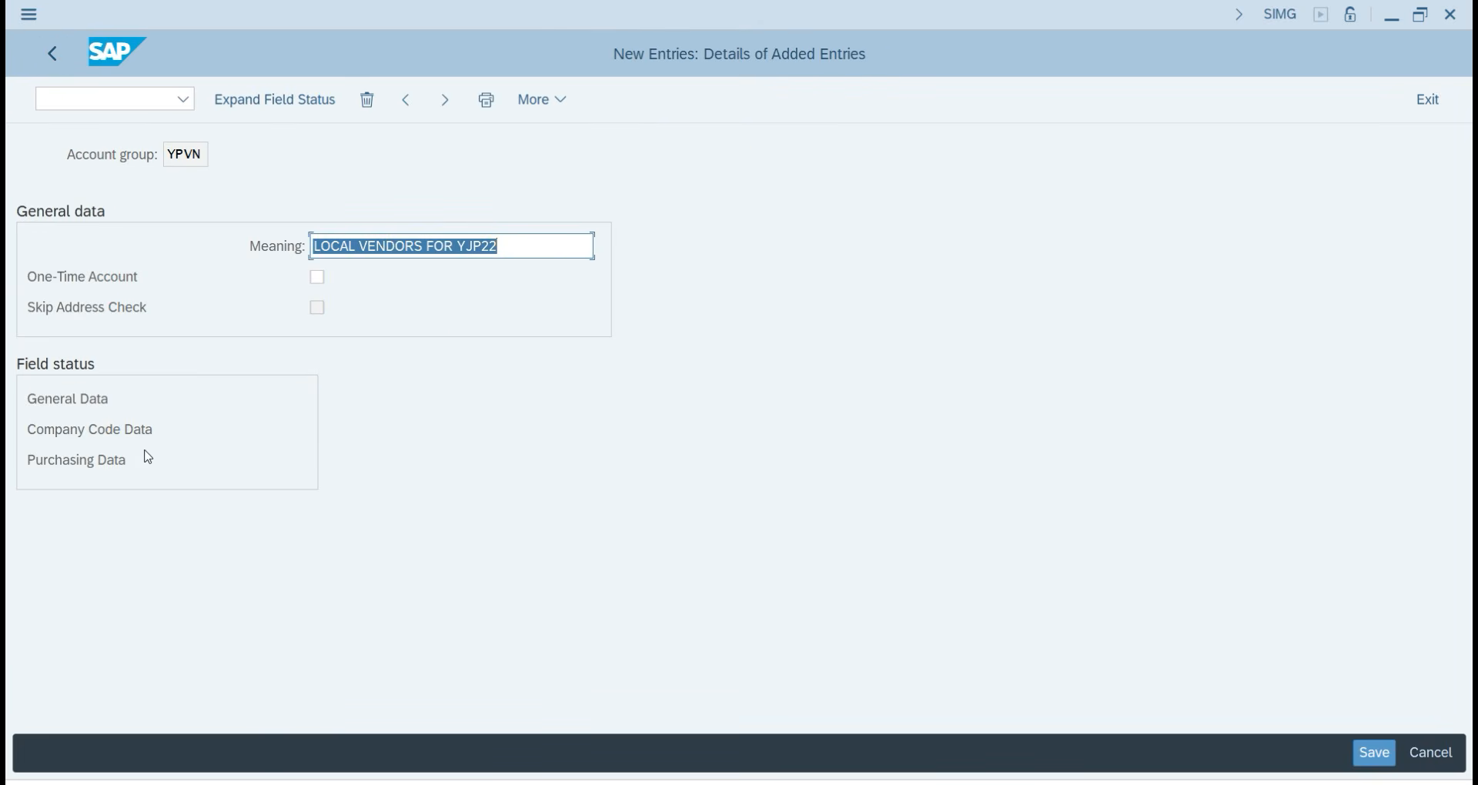
In YPVN's company code Account management group, make Reconciliation account a required entry.
double_click(119, 437)
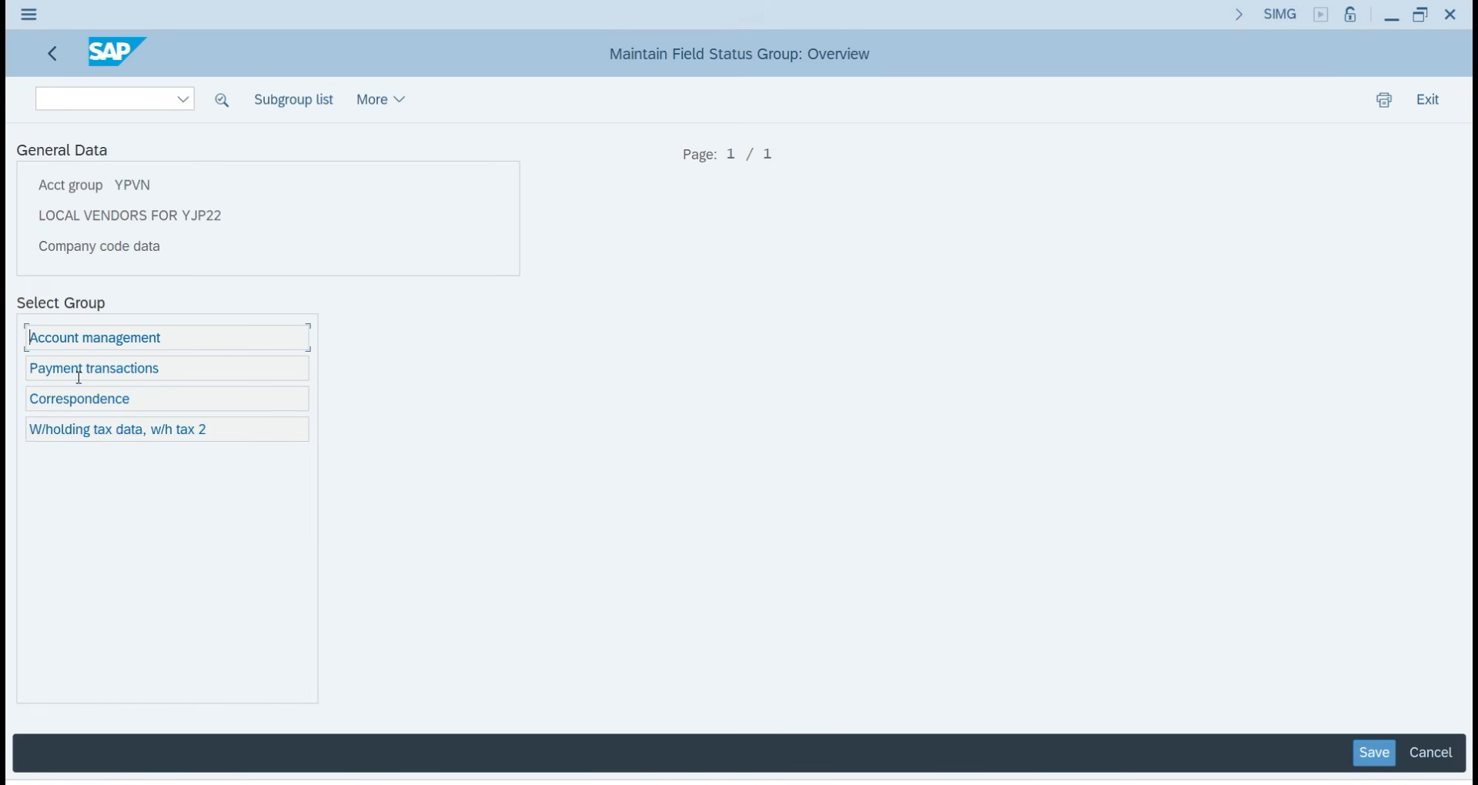
double_click(116, 343)
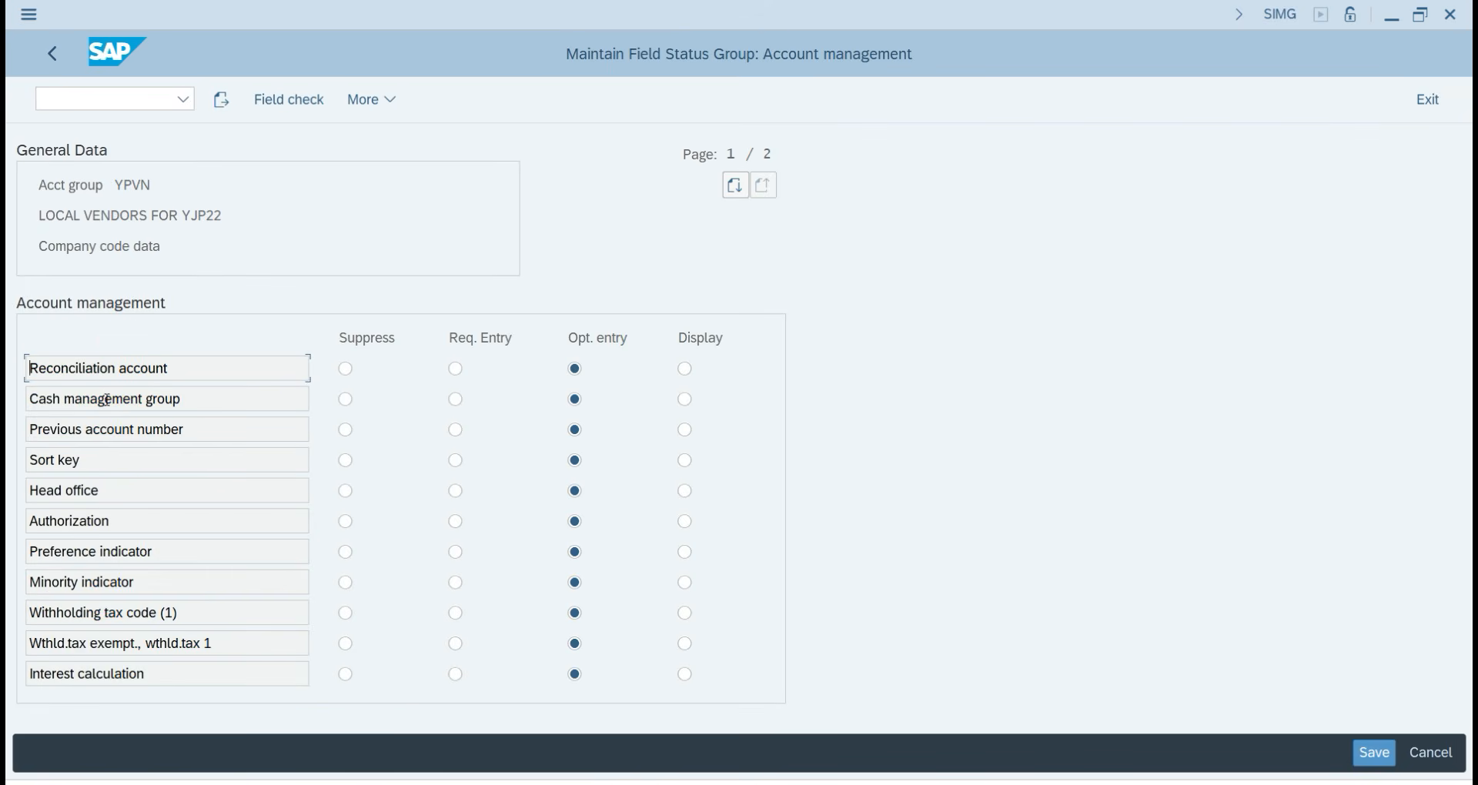
click(462, 375)
click(54, 53)
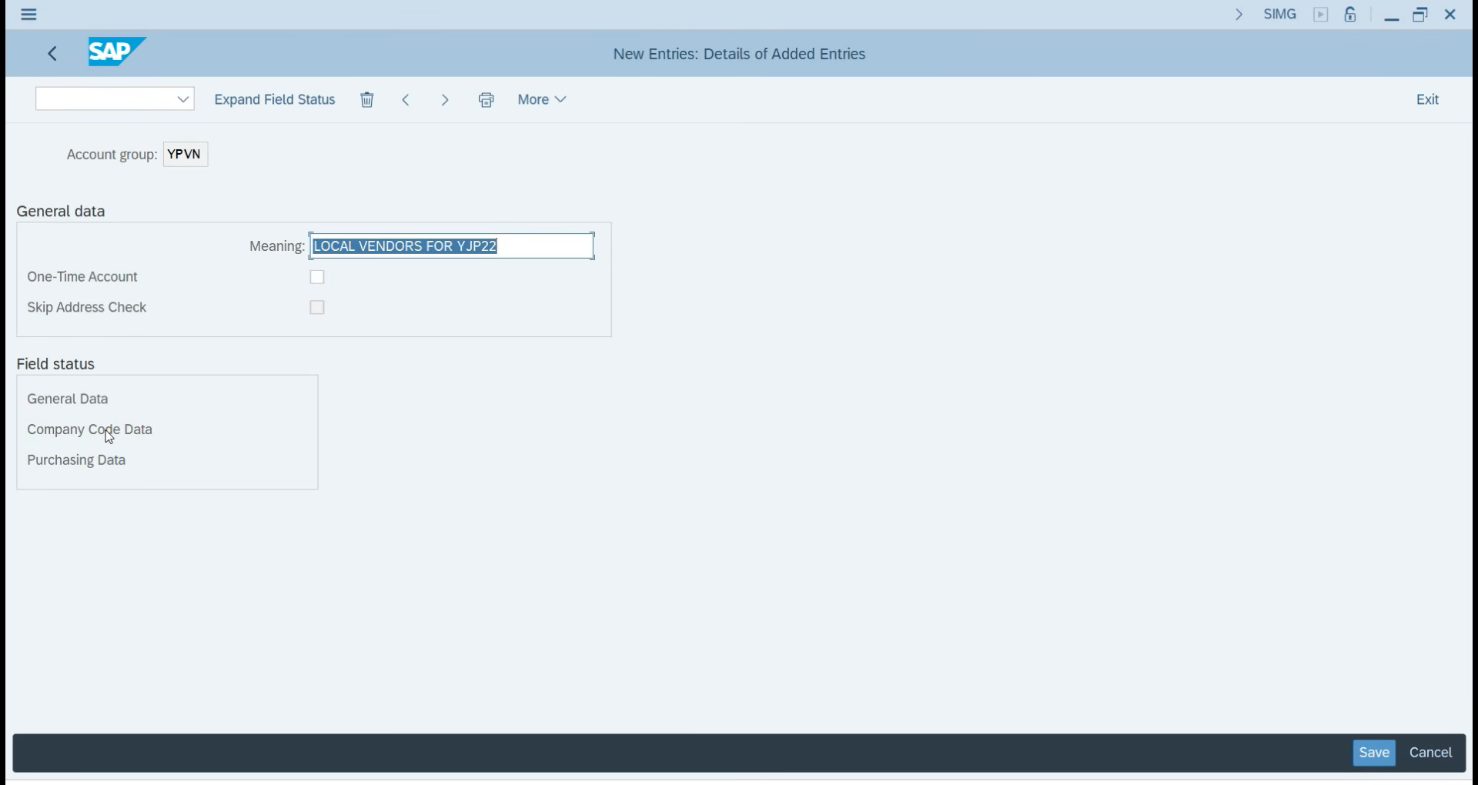
Review the Payment transactions, Correspondence and W/holding tax groups, then open the Purchasing Data field status.
click(105, 432)
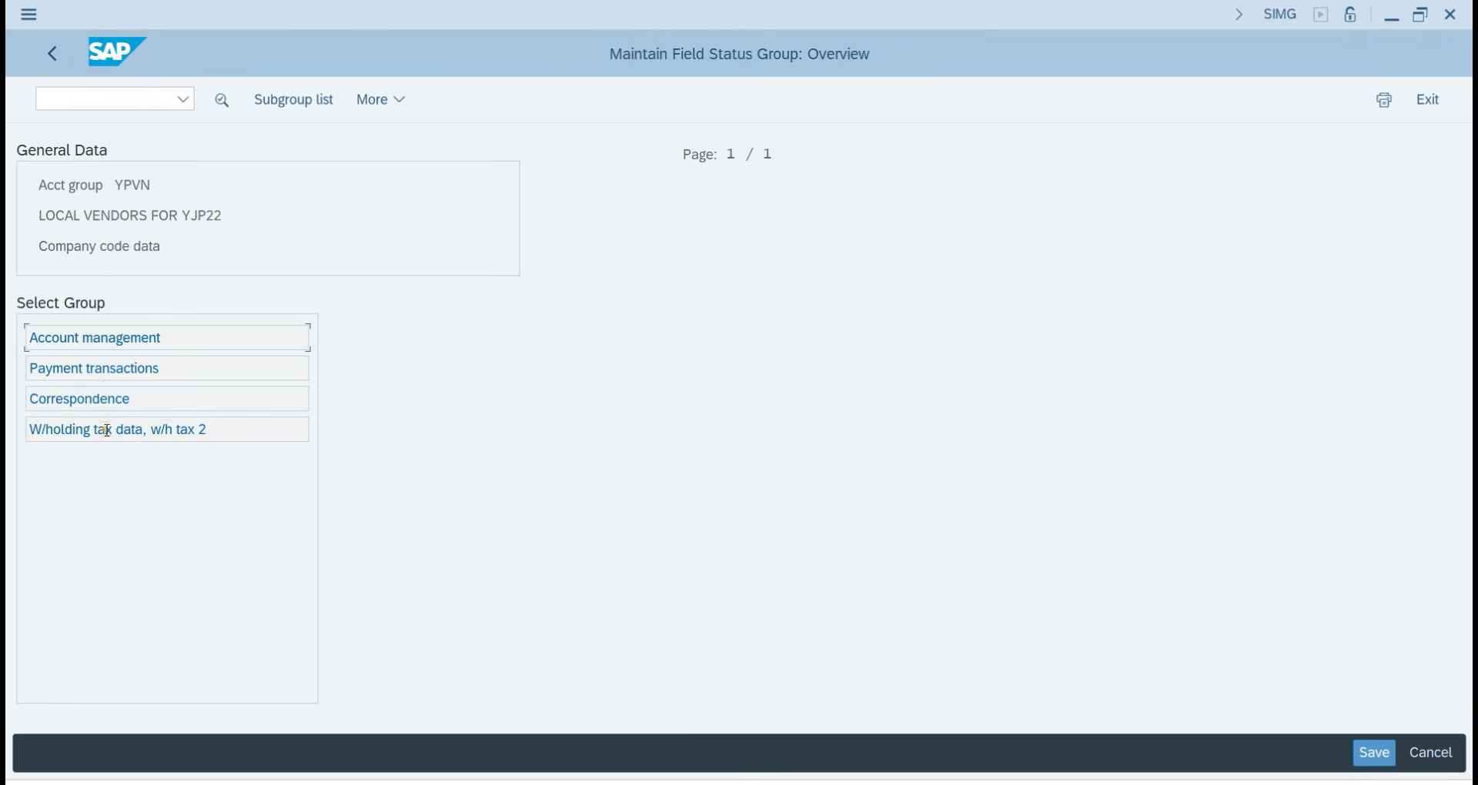
click(105, 371)
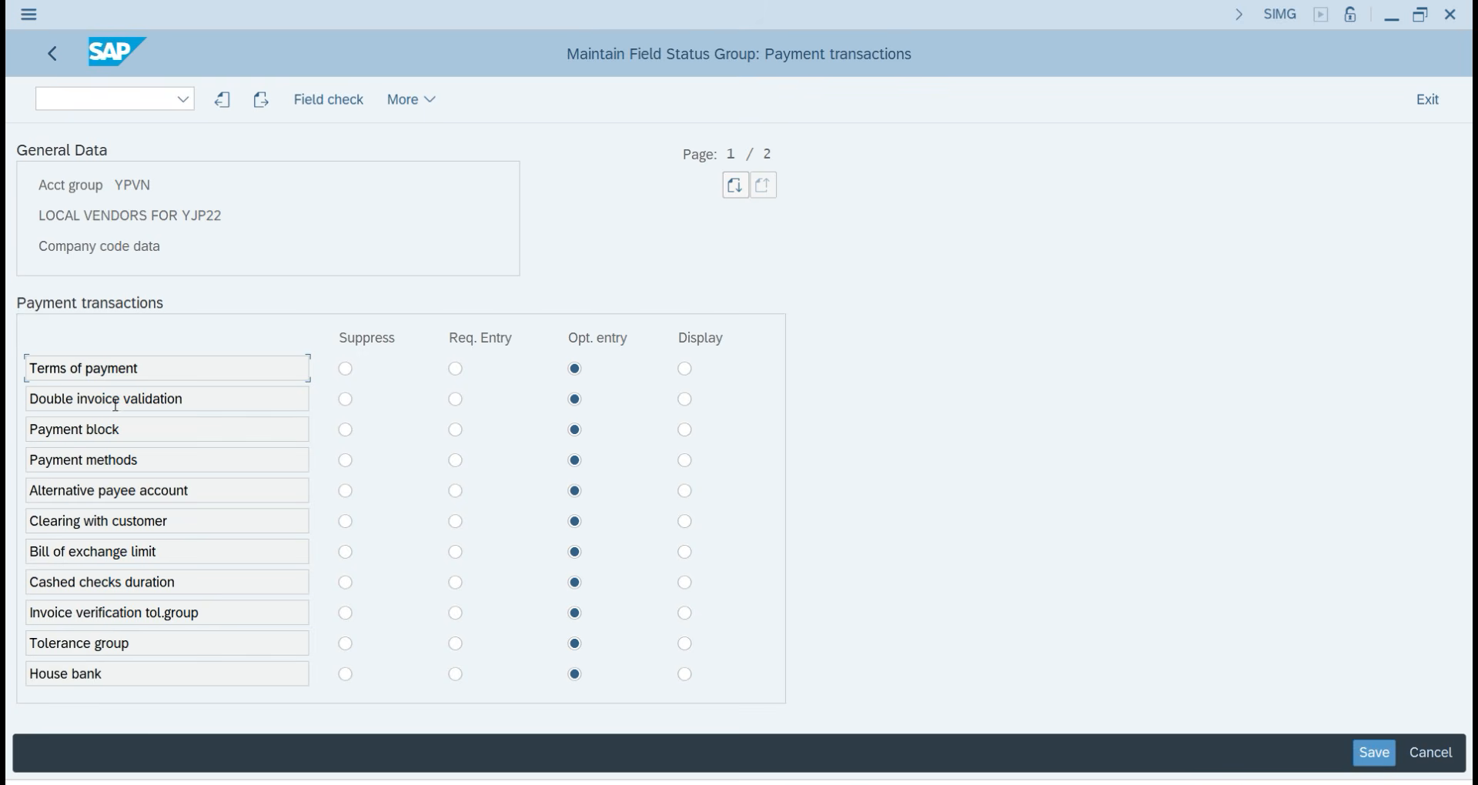
click(52, 53)
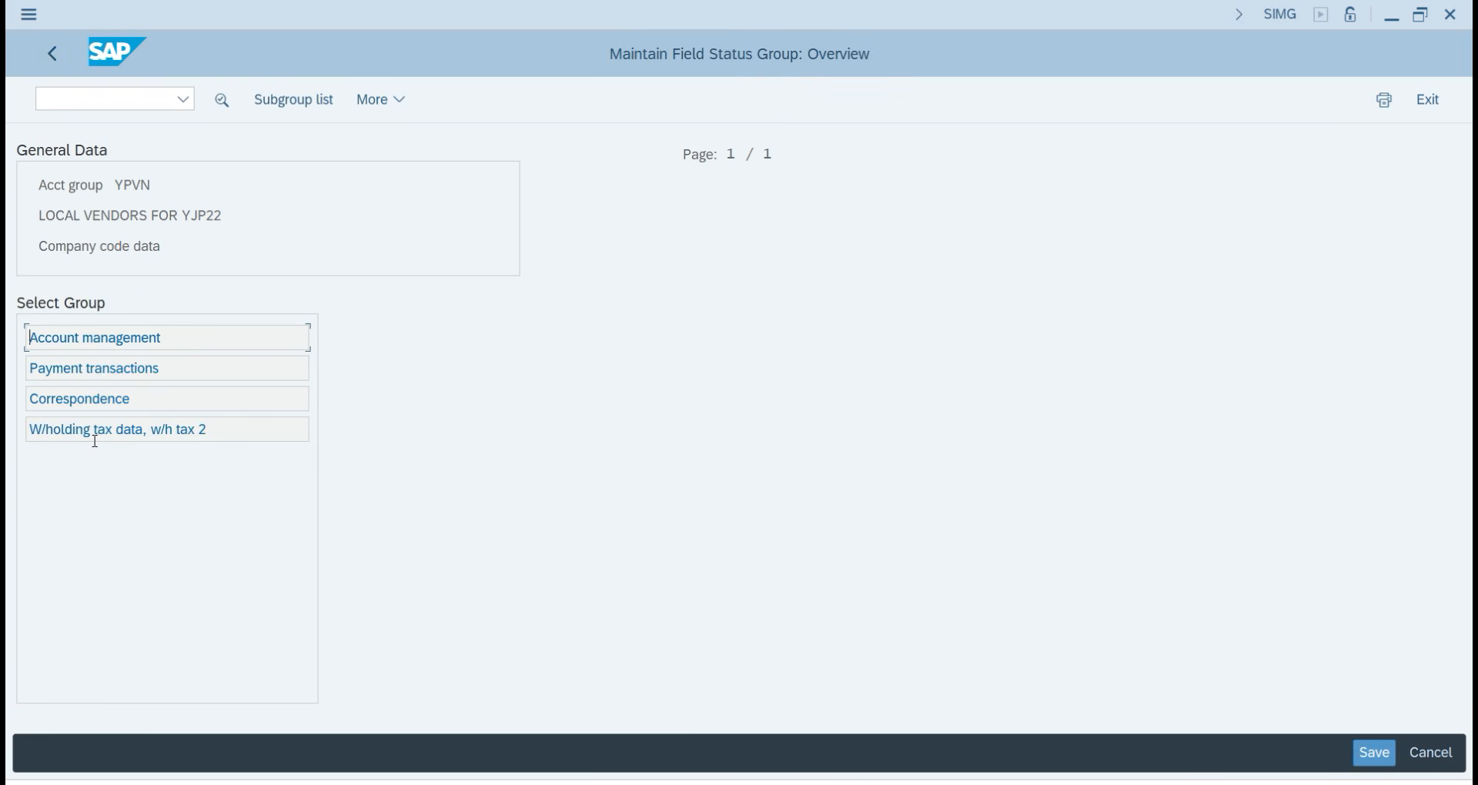
double_click(97, 402)
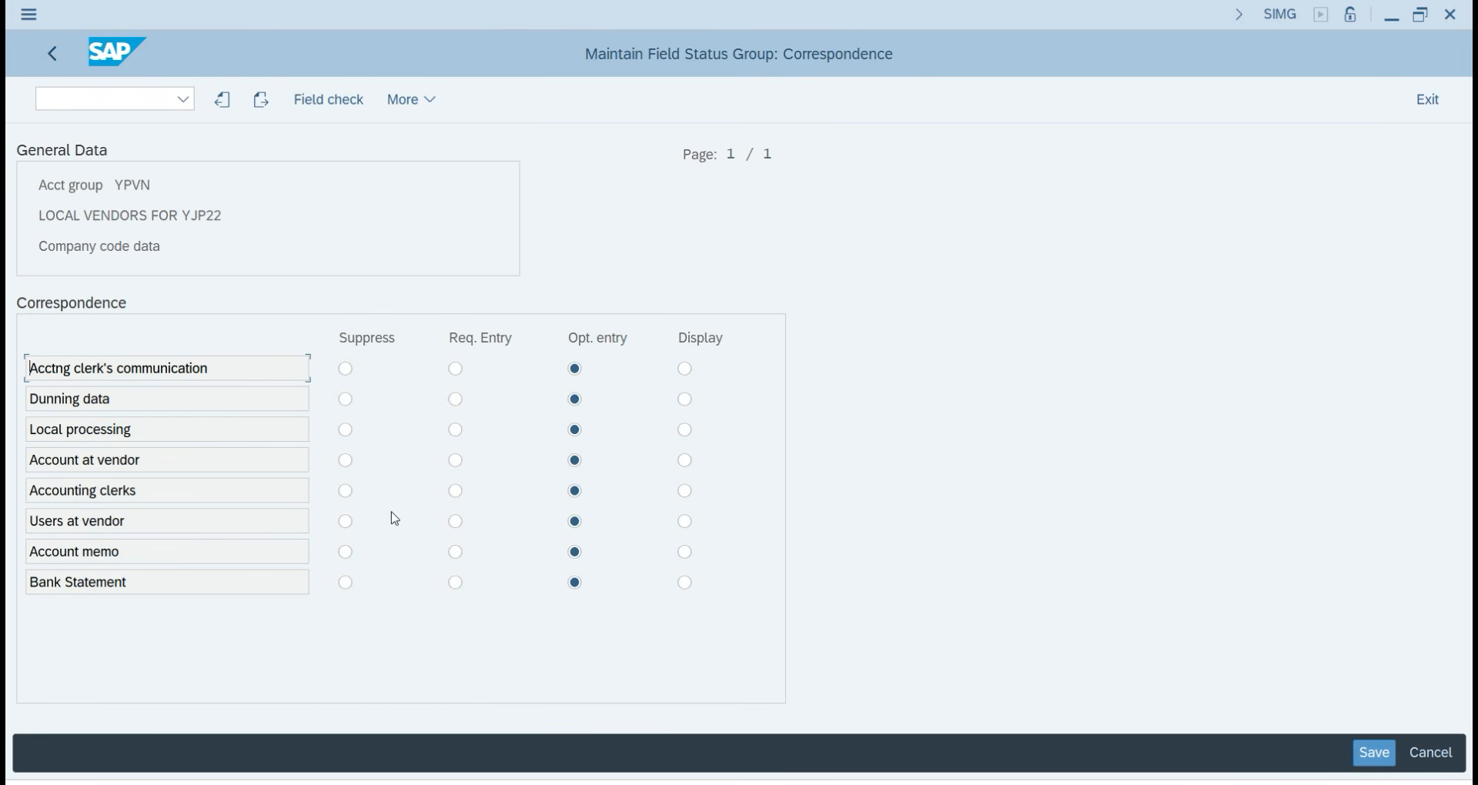
click(54, 54)
click(125, 432)
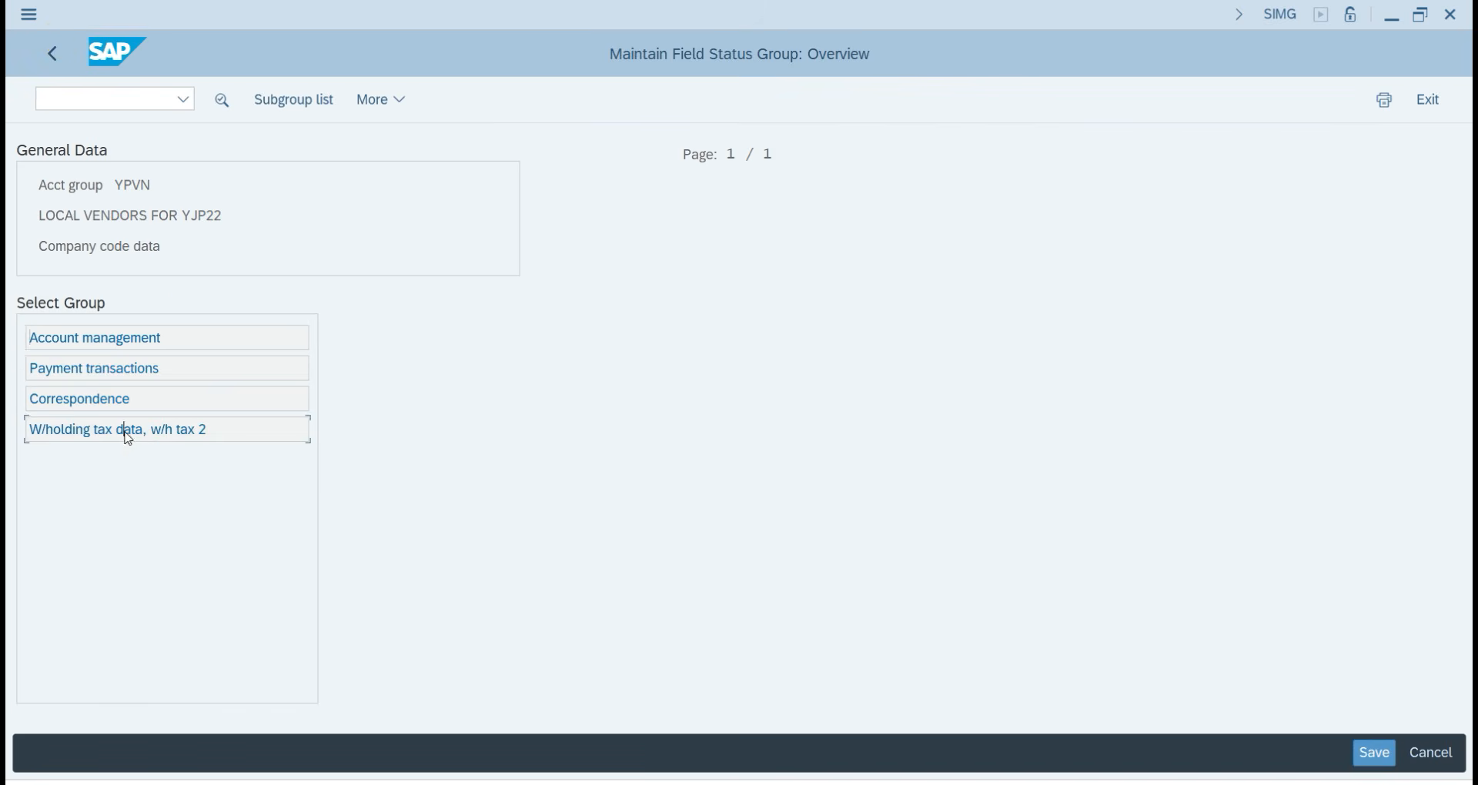
double_click(125, 433)
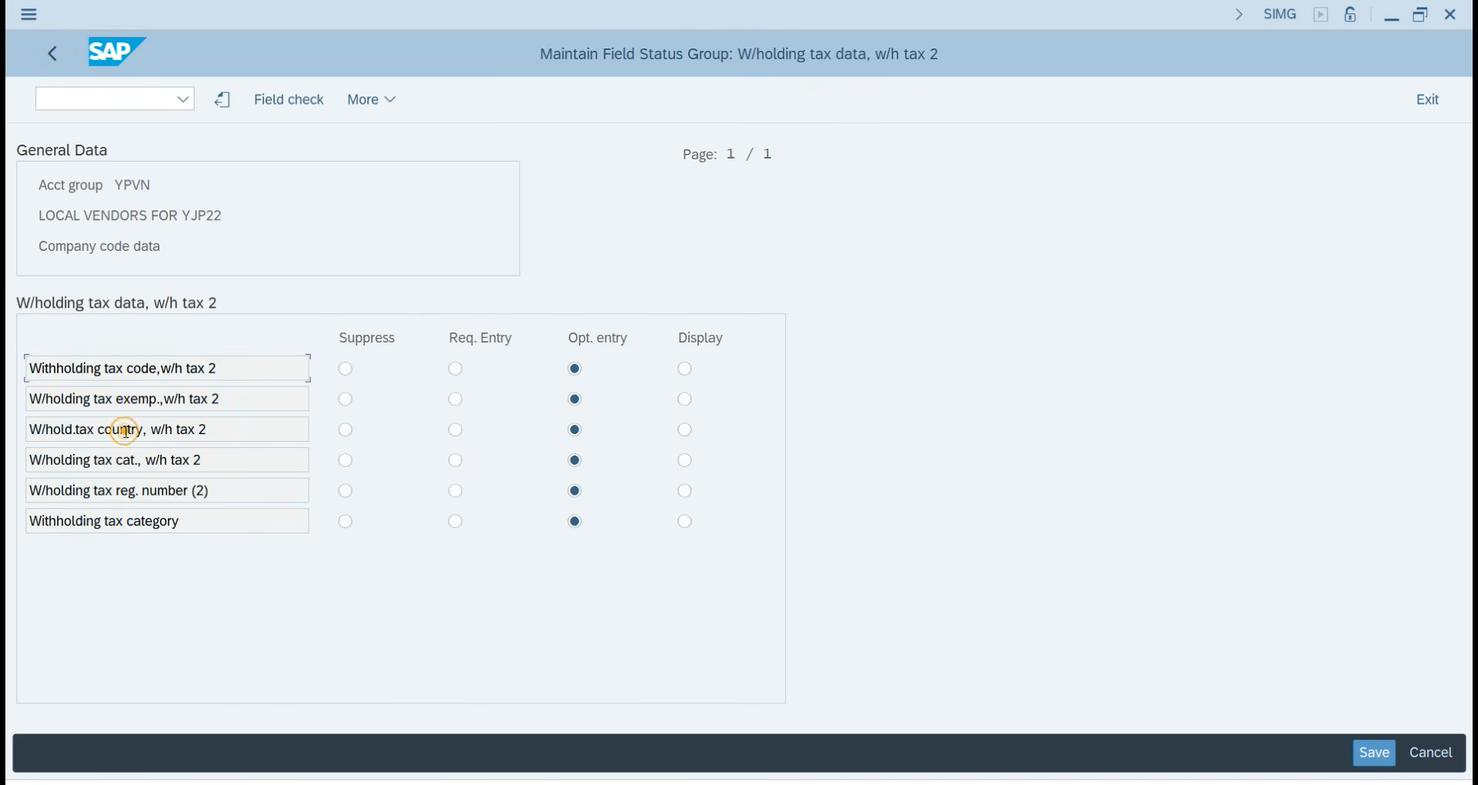
click(51, 54)
click(50, 55)
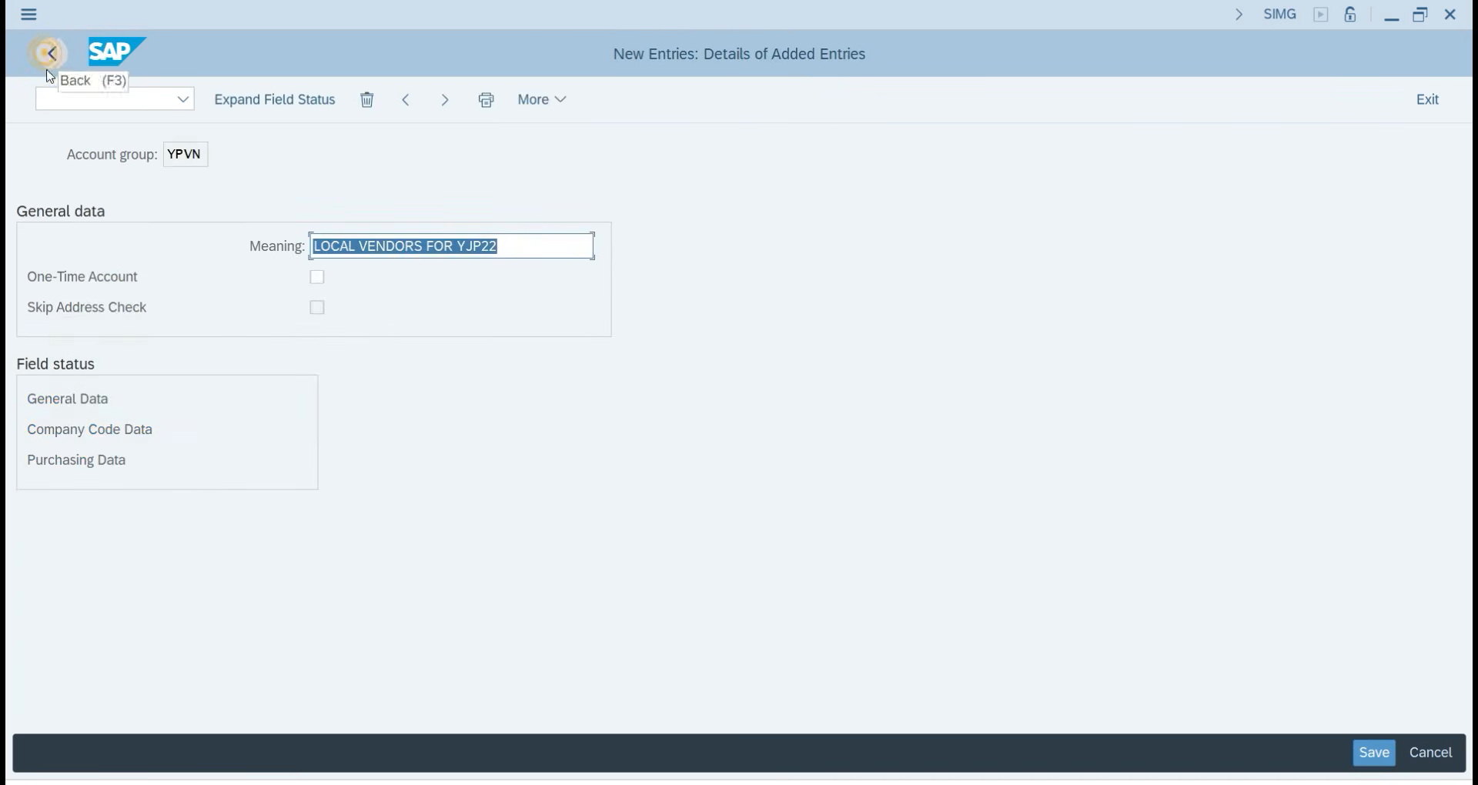
double_click(96, 460)
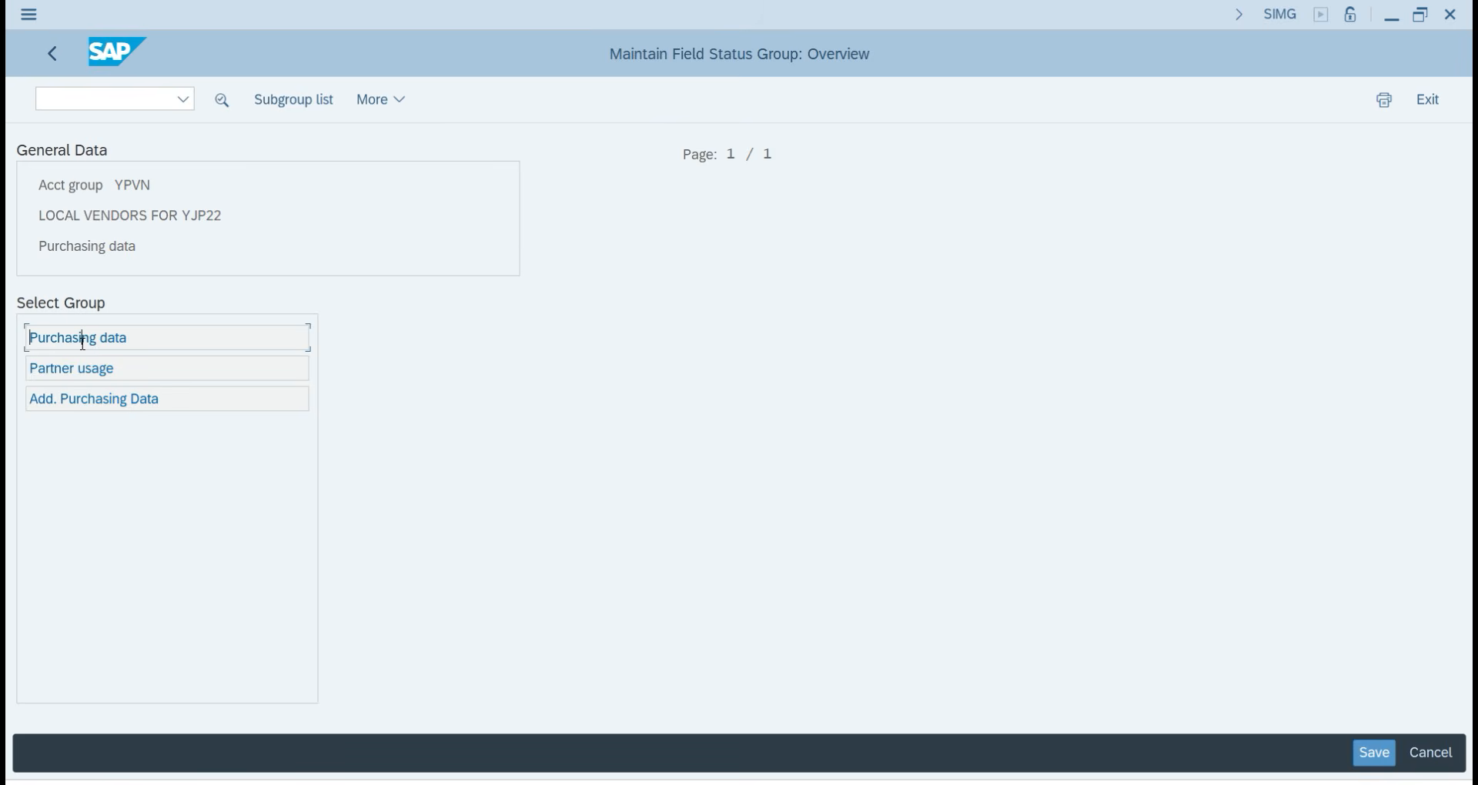
Review the Purchasing data, Partner usage and Add. Purchasing Data groups, leaving them optional, and return to YPVN details.
double_click(82, 341)
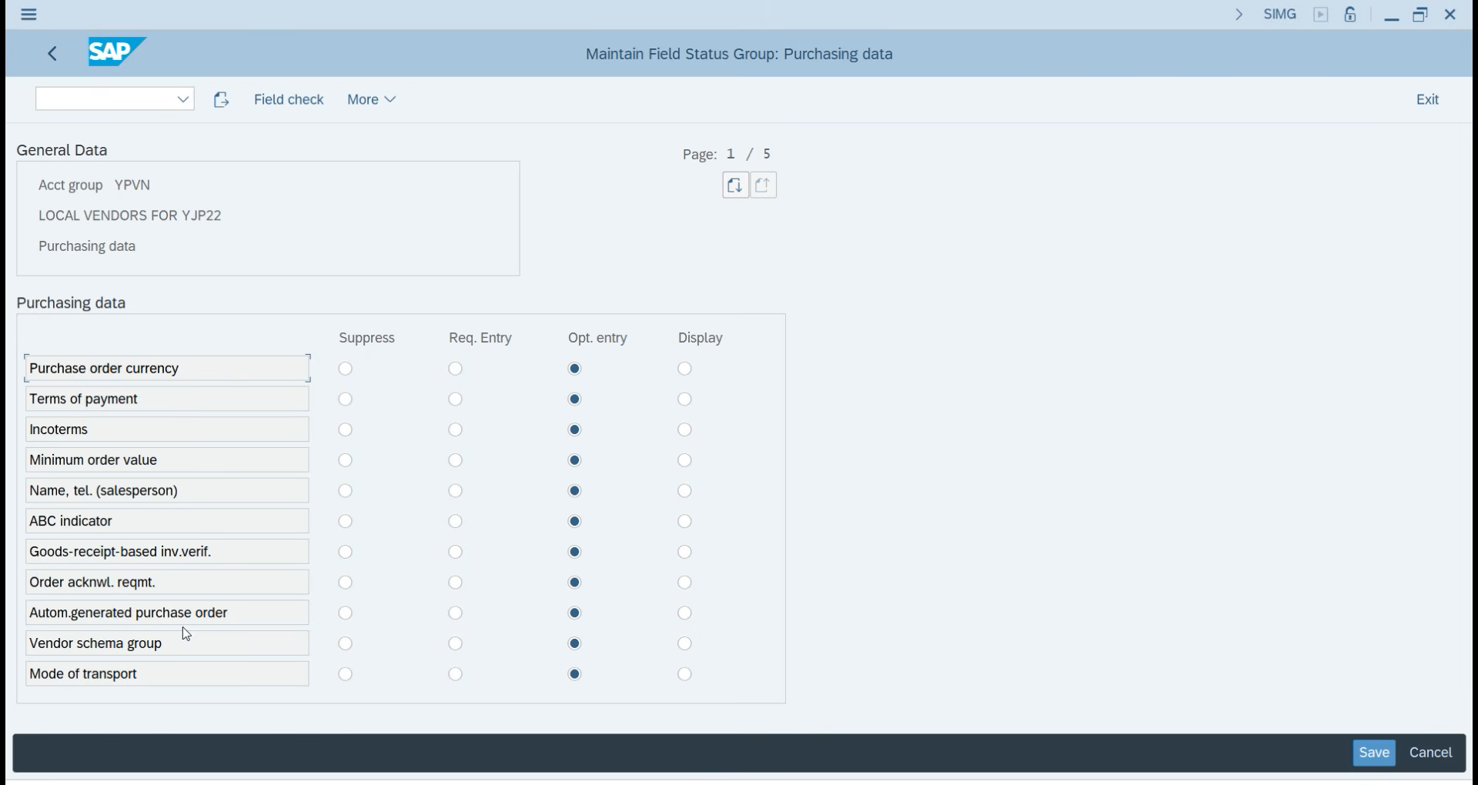
click(55, 49)
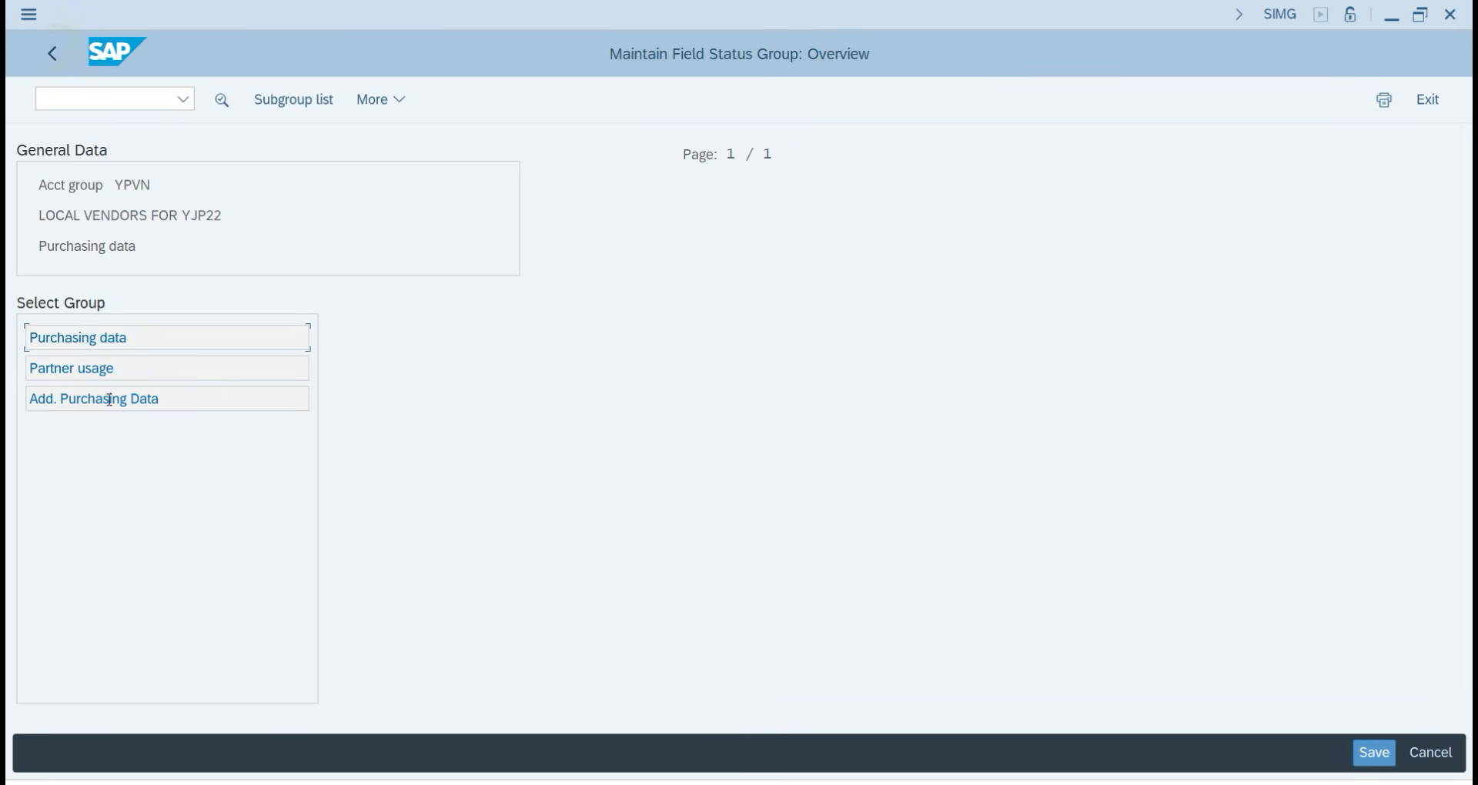
double_click(97, 375)
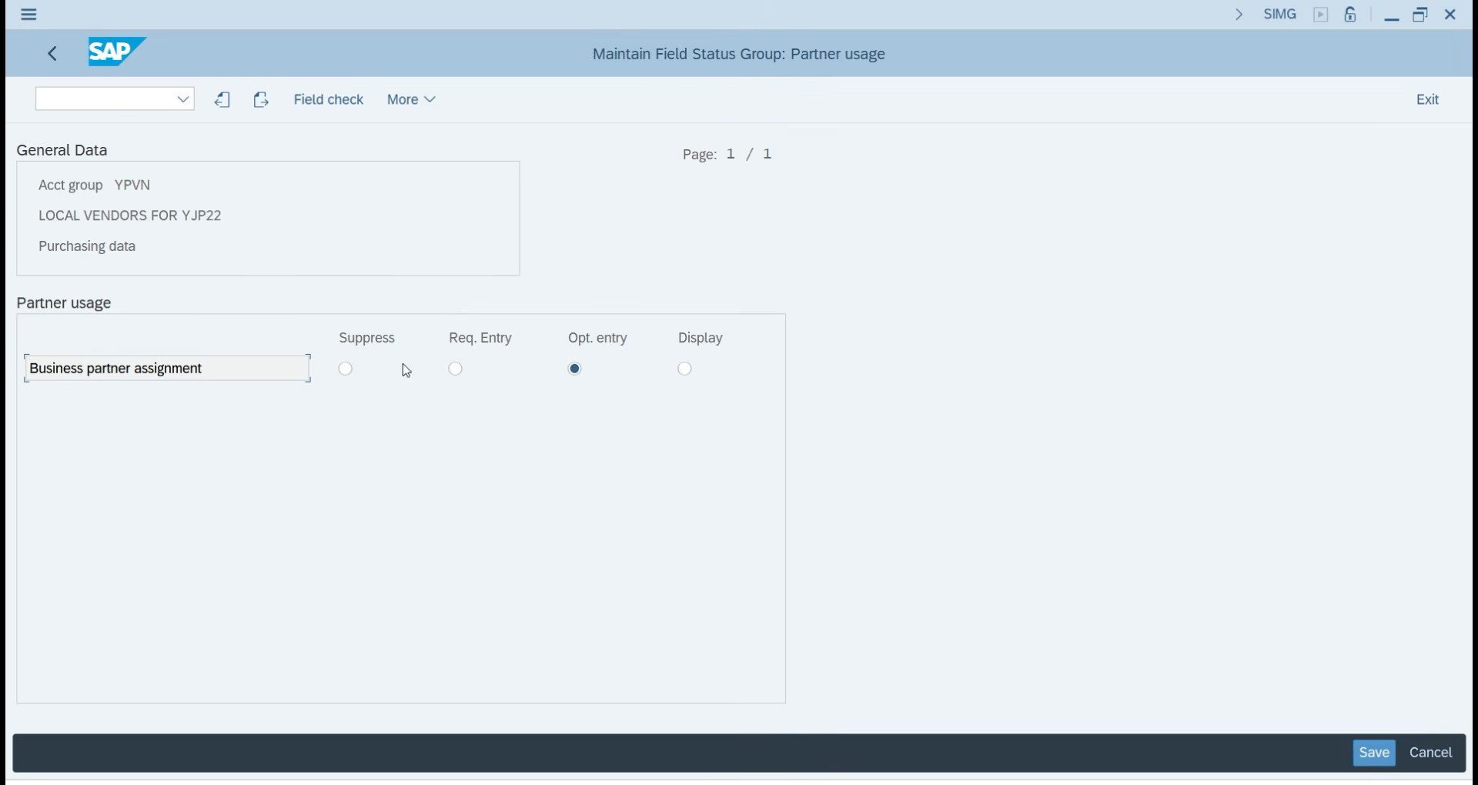
click(65, 71)
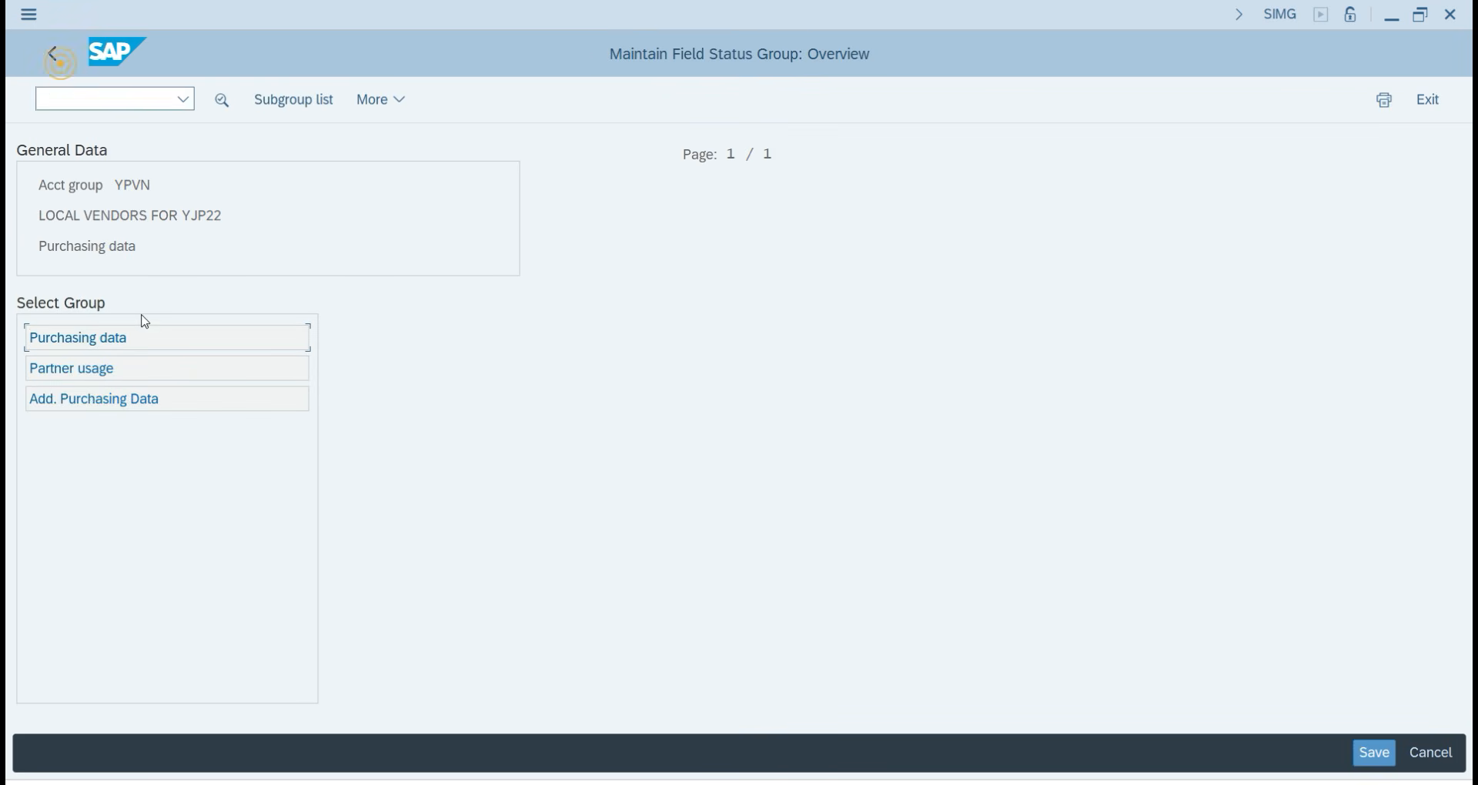
double_click(91, 400)
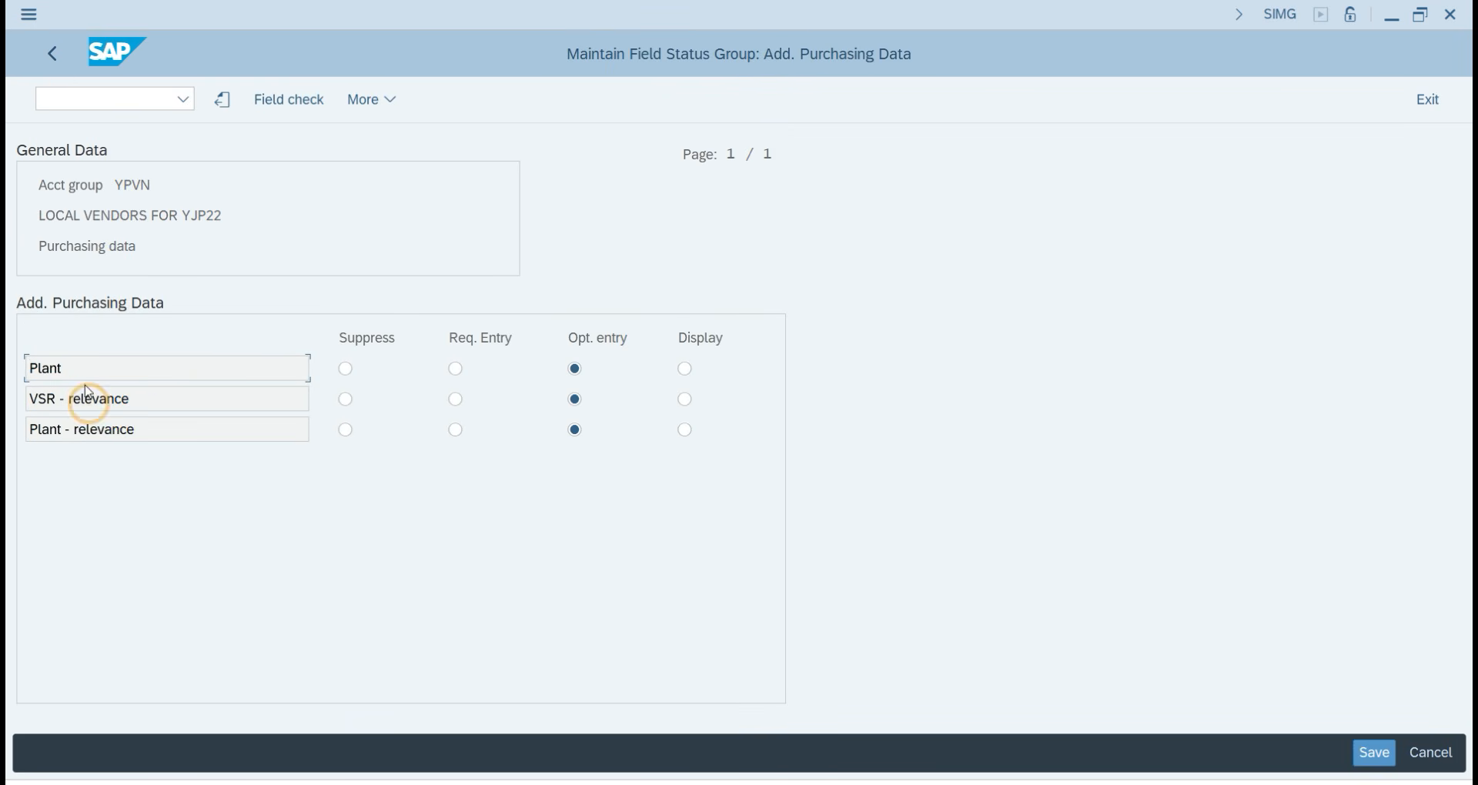
click(54, 55)
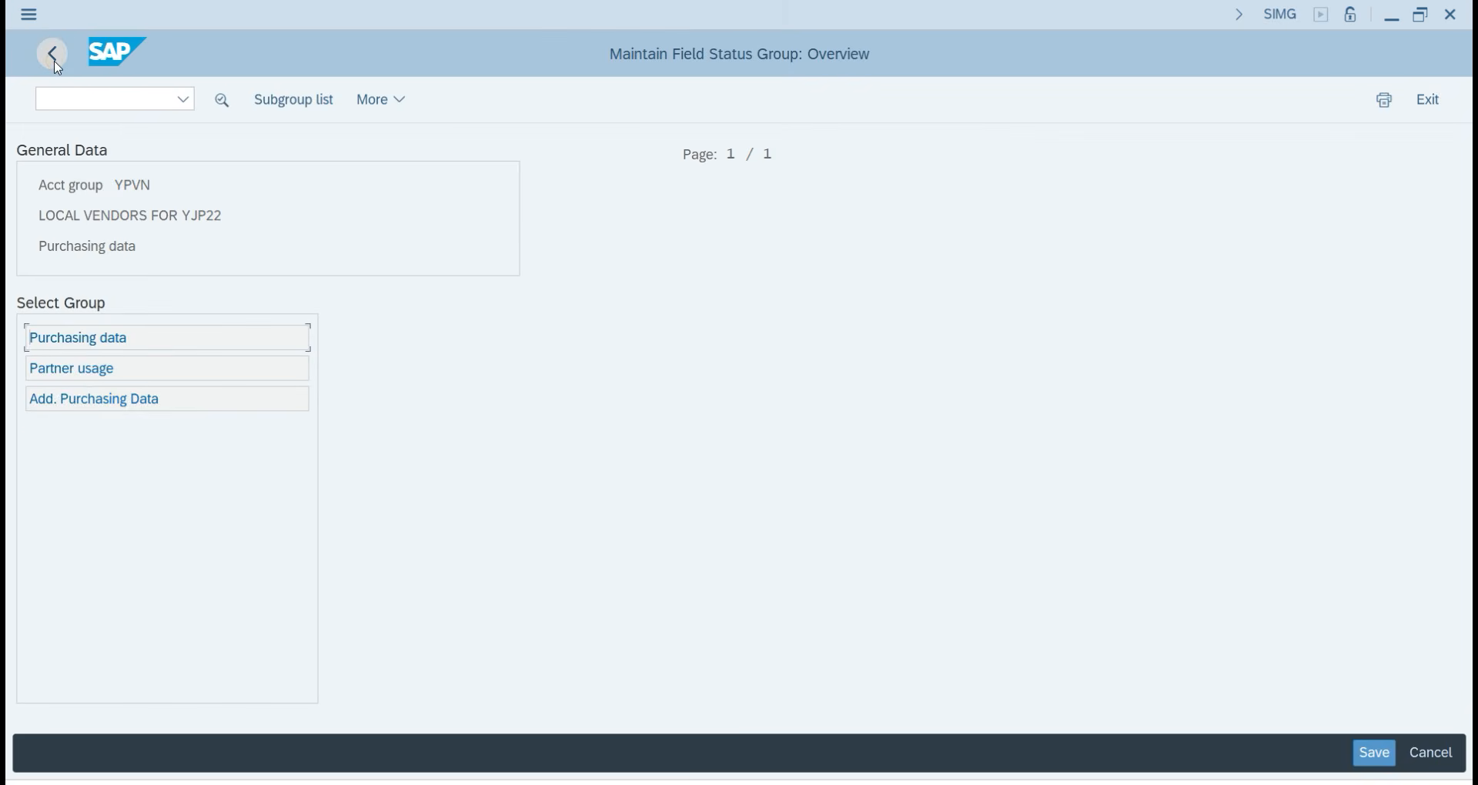
click(54, 55)
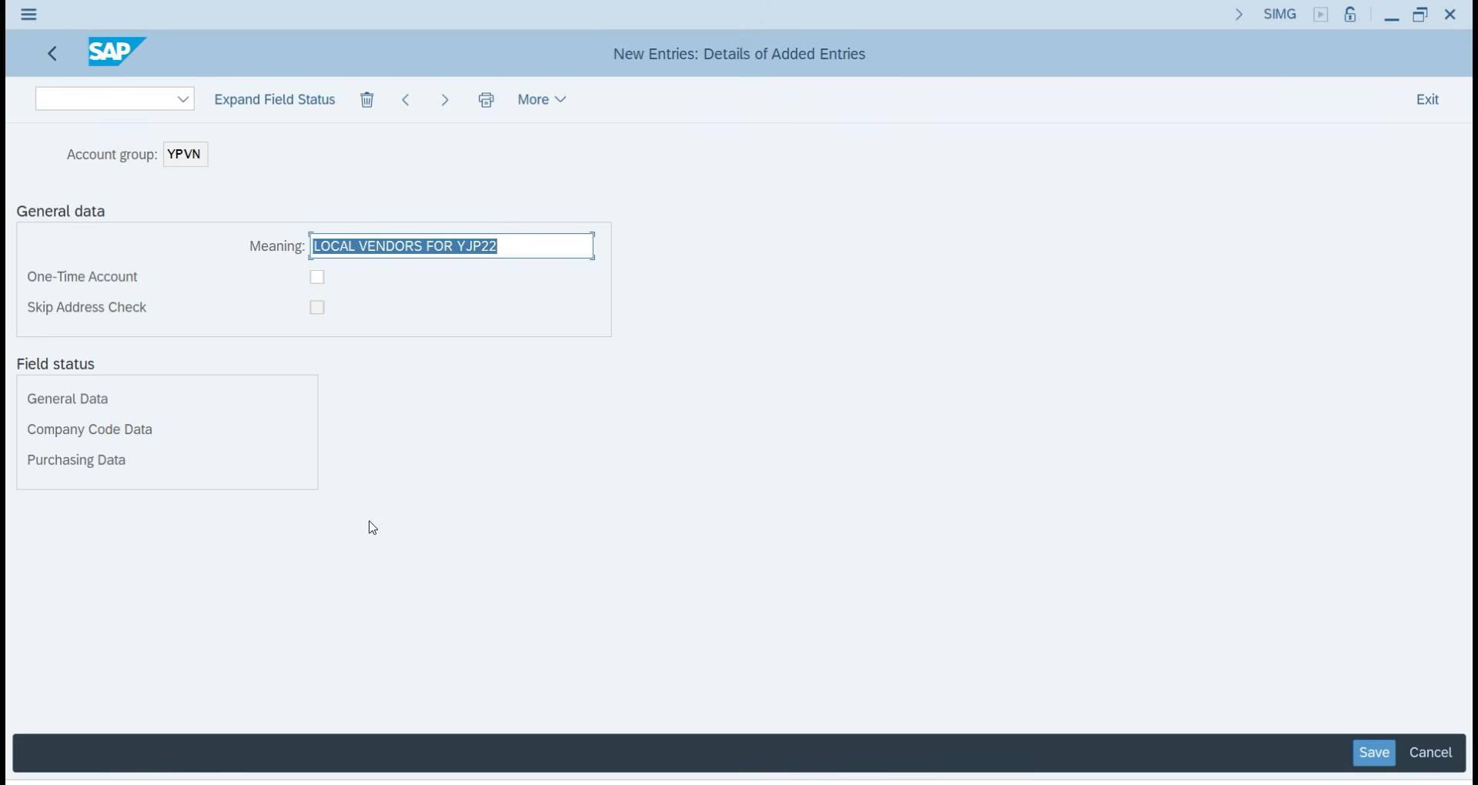
Save the YPVN vendor account group, go back to the Display IMG tree, and return to OneNote.
click(1378, 760)
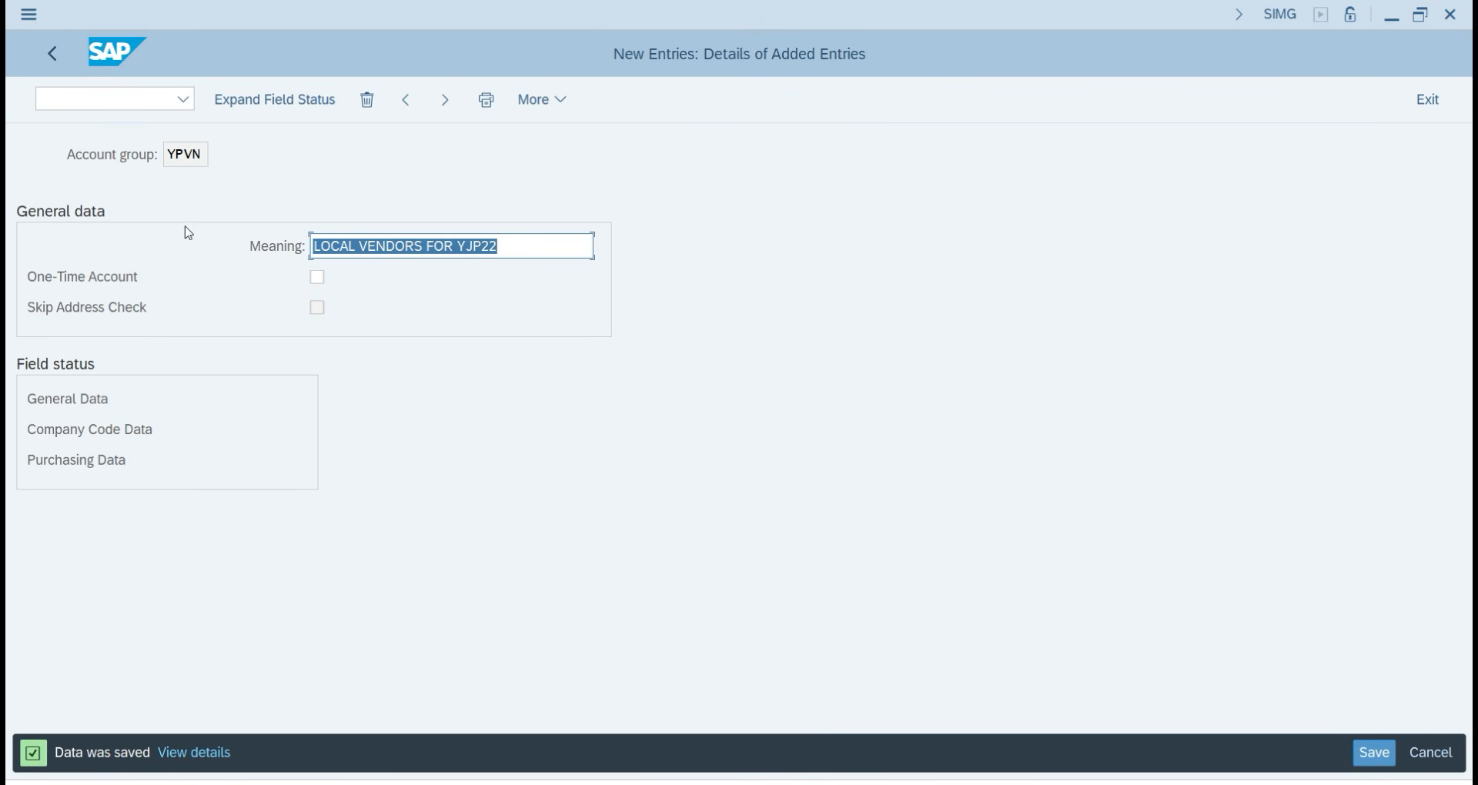
click(49, 51)
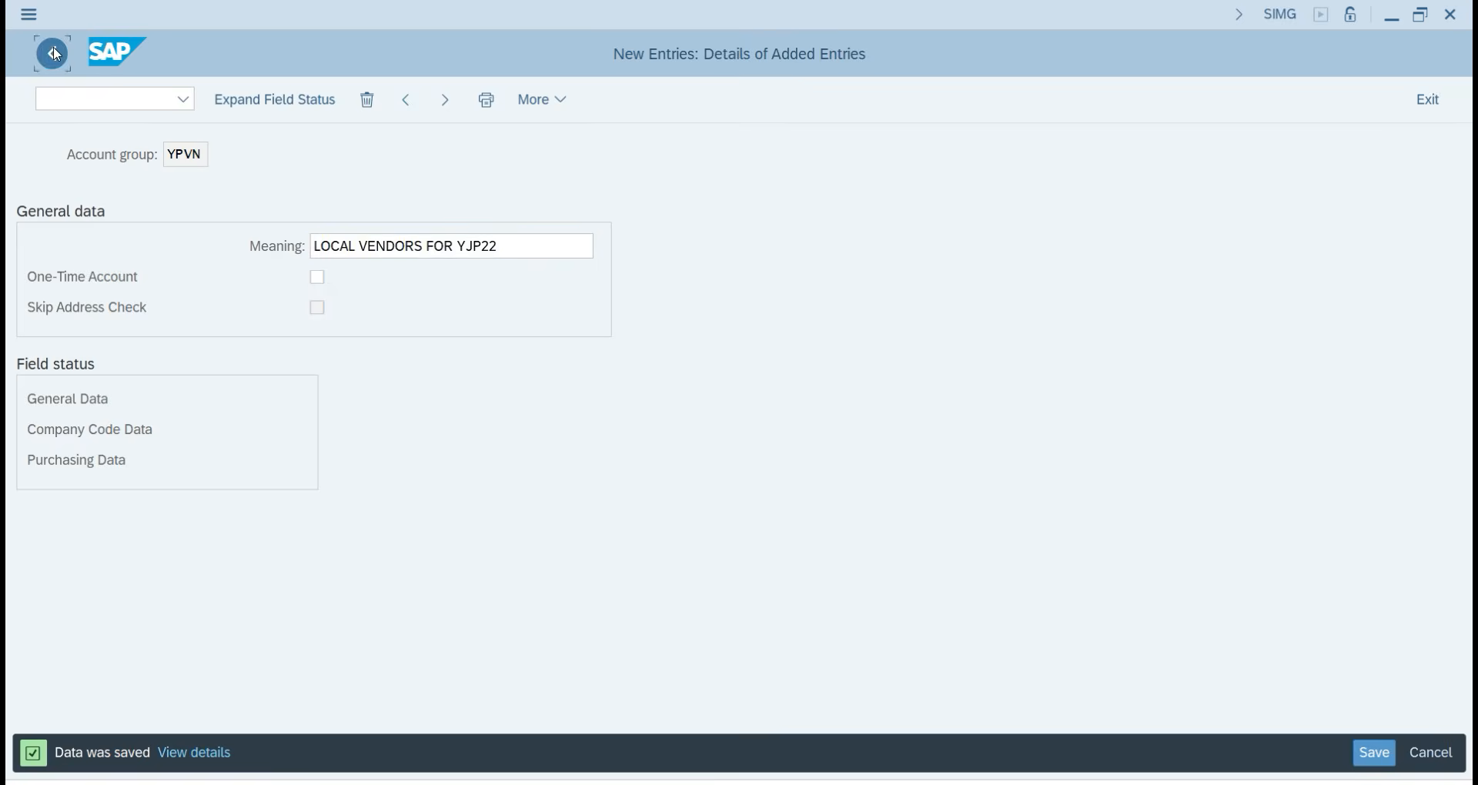
click(48, 50)
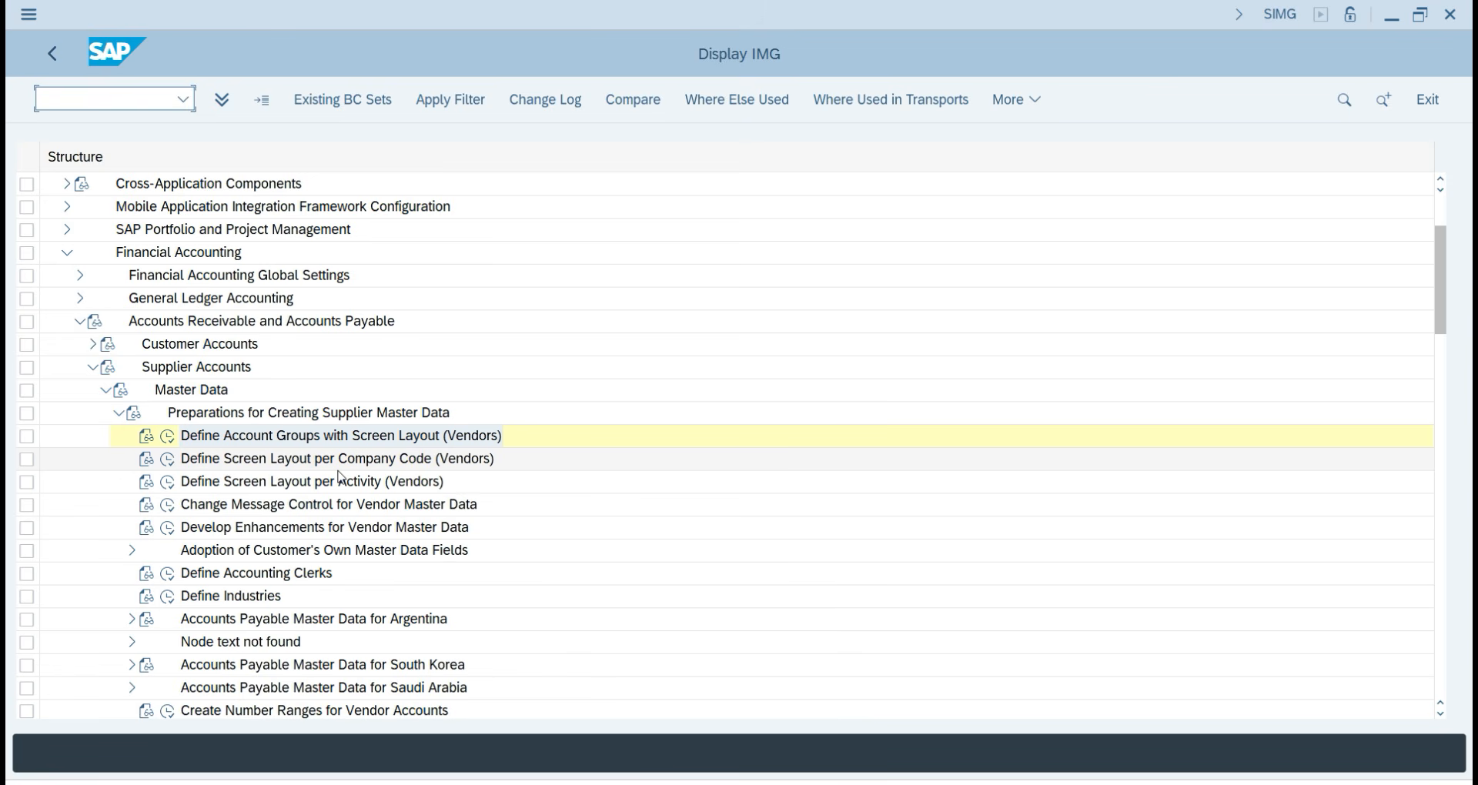
scroll(389, 620, down, 2)
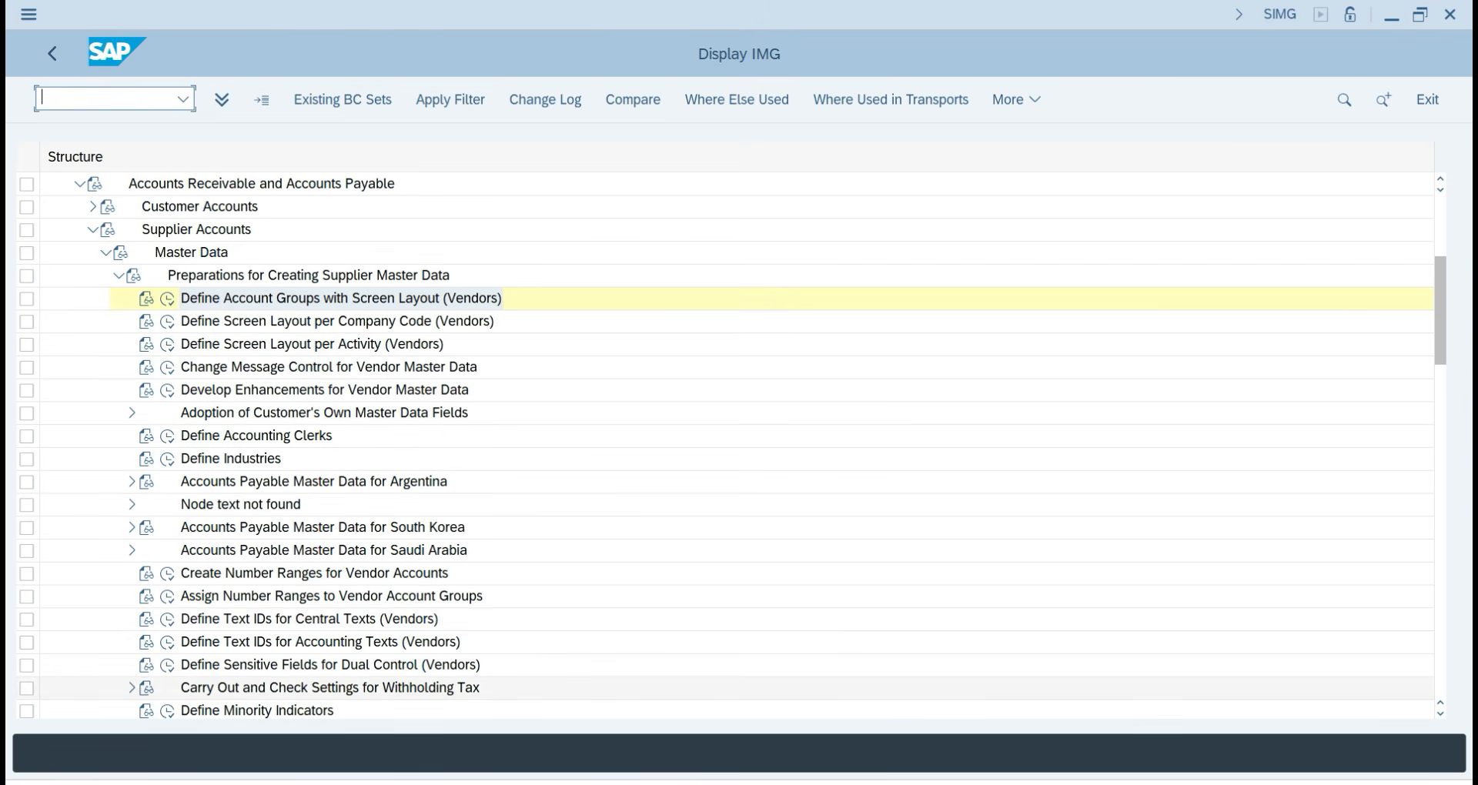
key(alt+Tab)
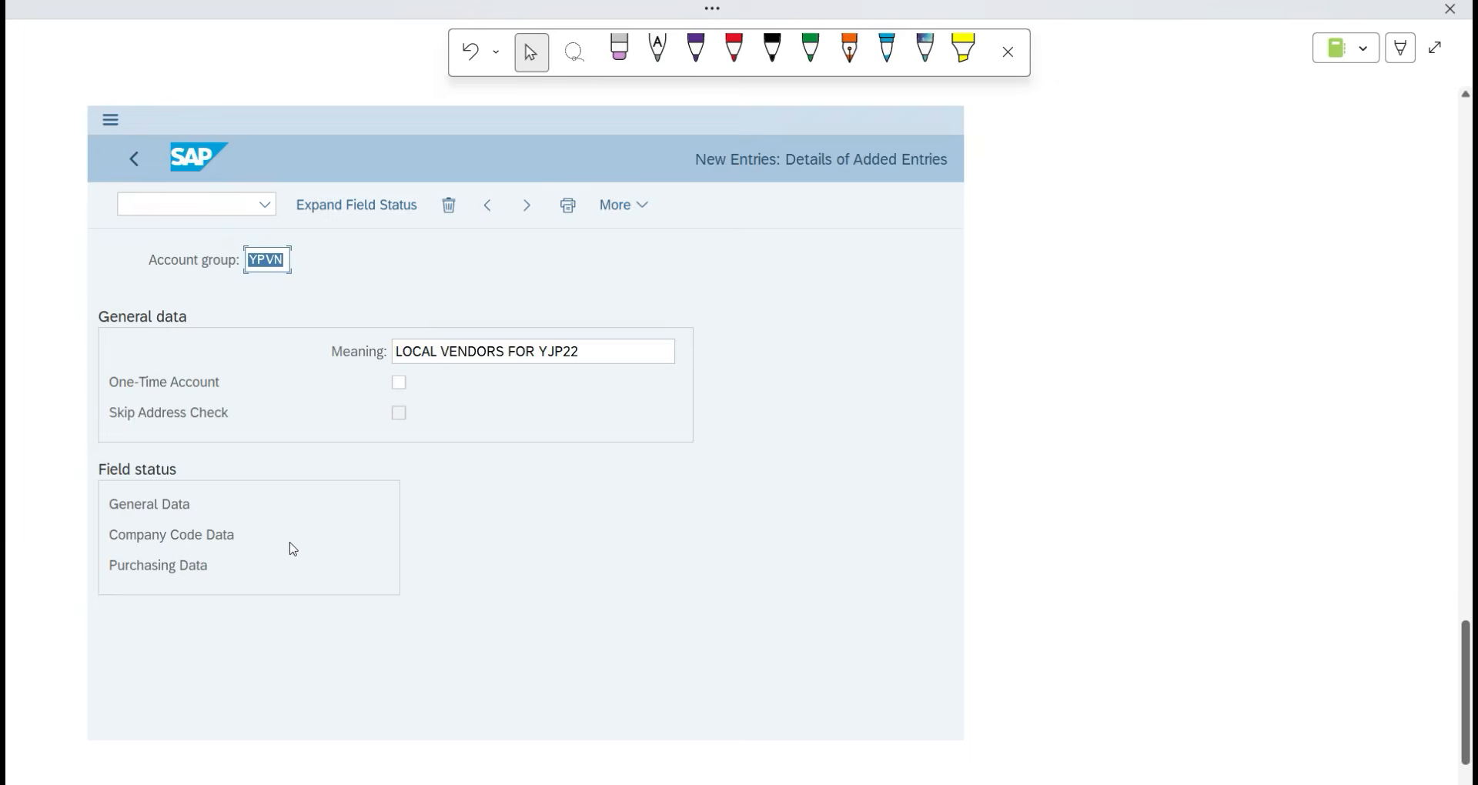
scroll(161, 549, down, 5)
Handwrite '(2) Create No. Ranges for' in green ink below the SAP screenshot.
click(77, 546)
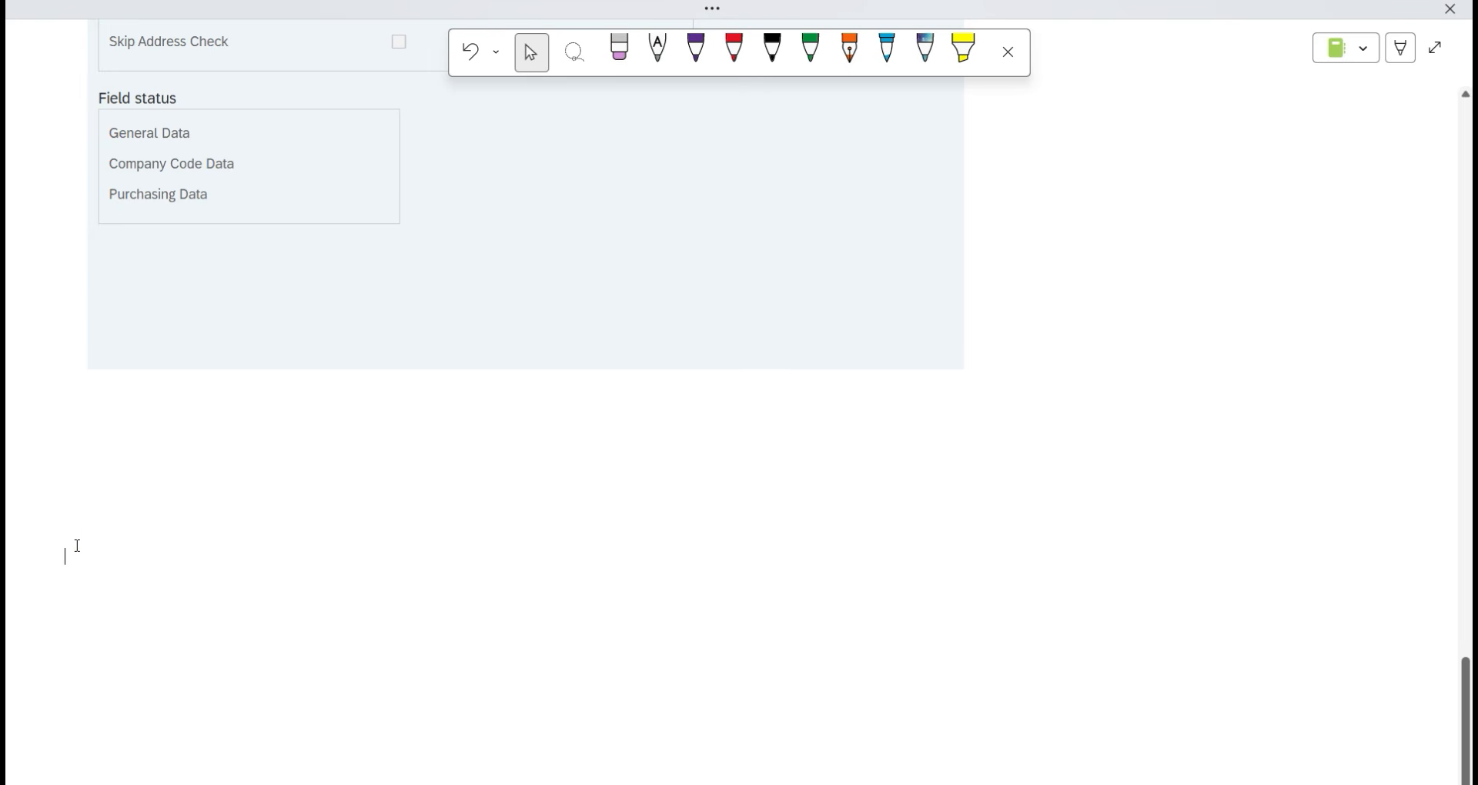
drag(75, 509, 119, 536)
drag(59, 501, 61, 557)
mouse_move(212, 493)
mouse_down()
mouse_move(190, 499)
mouse_move(209, 540)
mouse_up()
drag(234, 509, 291, 520)
mouse_move(311, 505)
mouse_down()
mouse_move(300, 514)
mouse_move(315, 524)
mouse_up()
mouse_move(329, 490)
mouse_down()
mouse_move(338, 523)
mouse_move(355, 504)
mouse_up()
drag(346, 514, 476, 501)
click(499, 510)
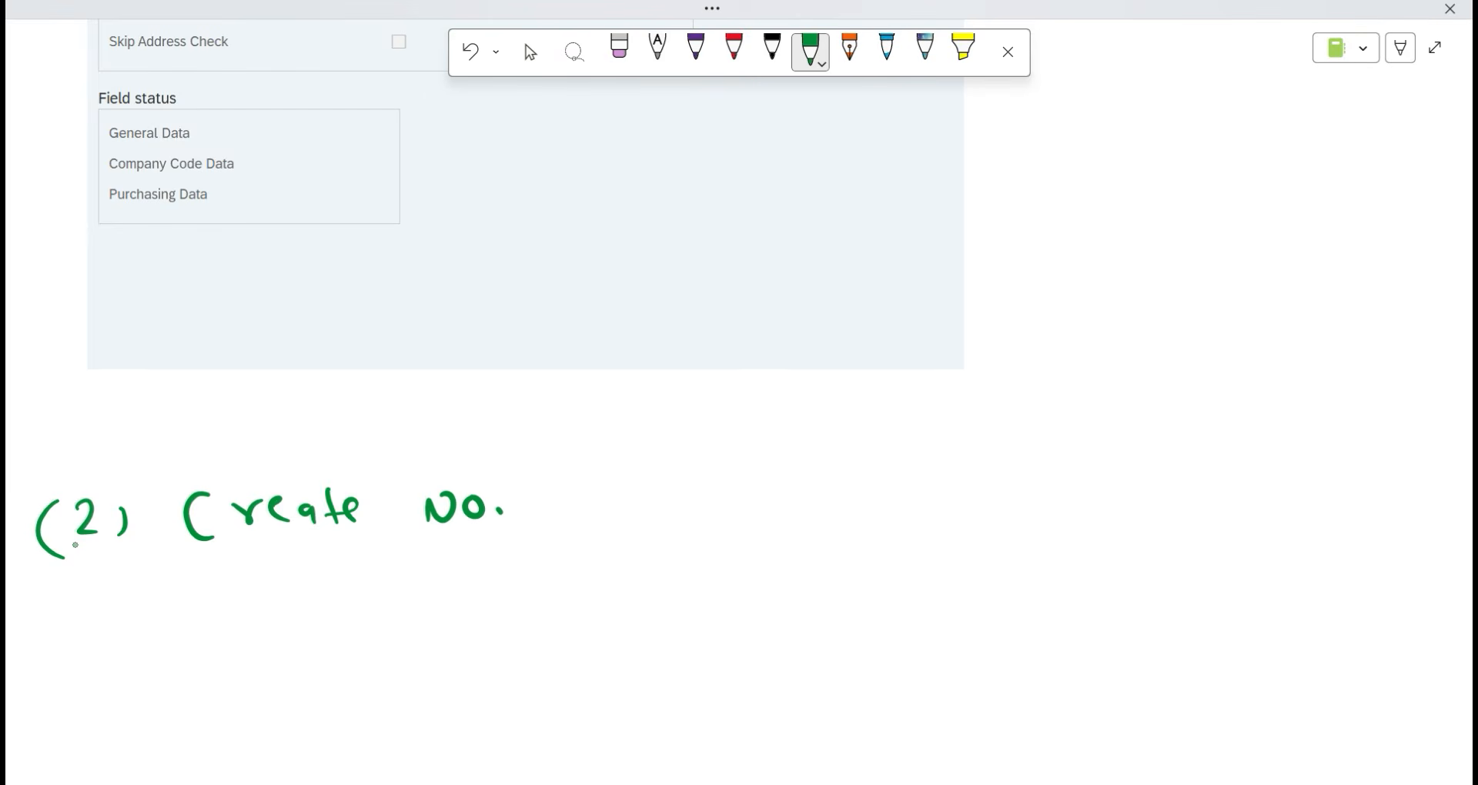
drag(565, 492, 754, 499)
drag(733, 522, 862, 459)
drag(831, 492, 870, 487)
drag(882, 508, 902, 502)
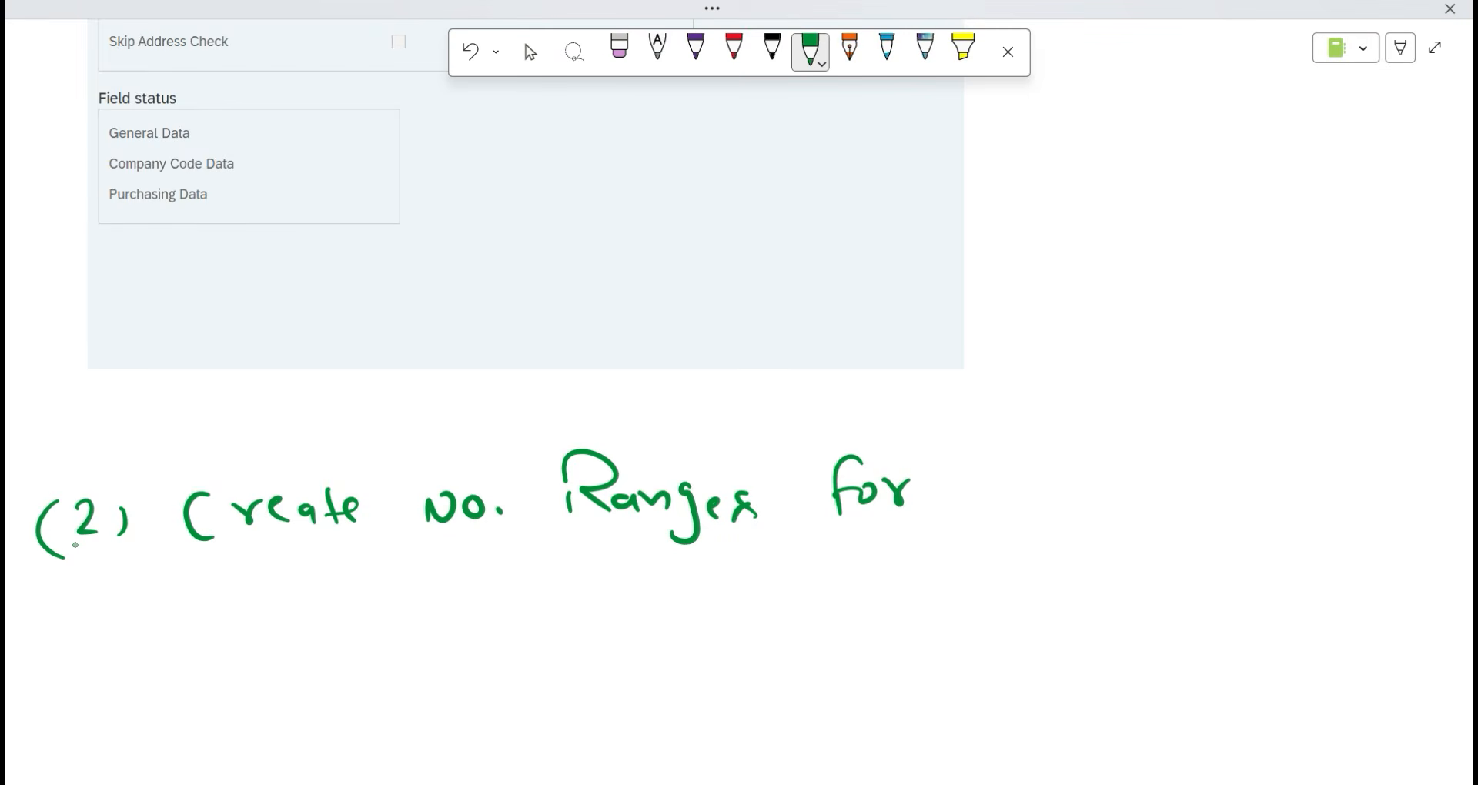
After checking the Excel step list, finish the heading with 'vendor A/c Group' and underline it.
key(alt+Tab)
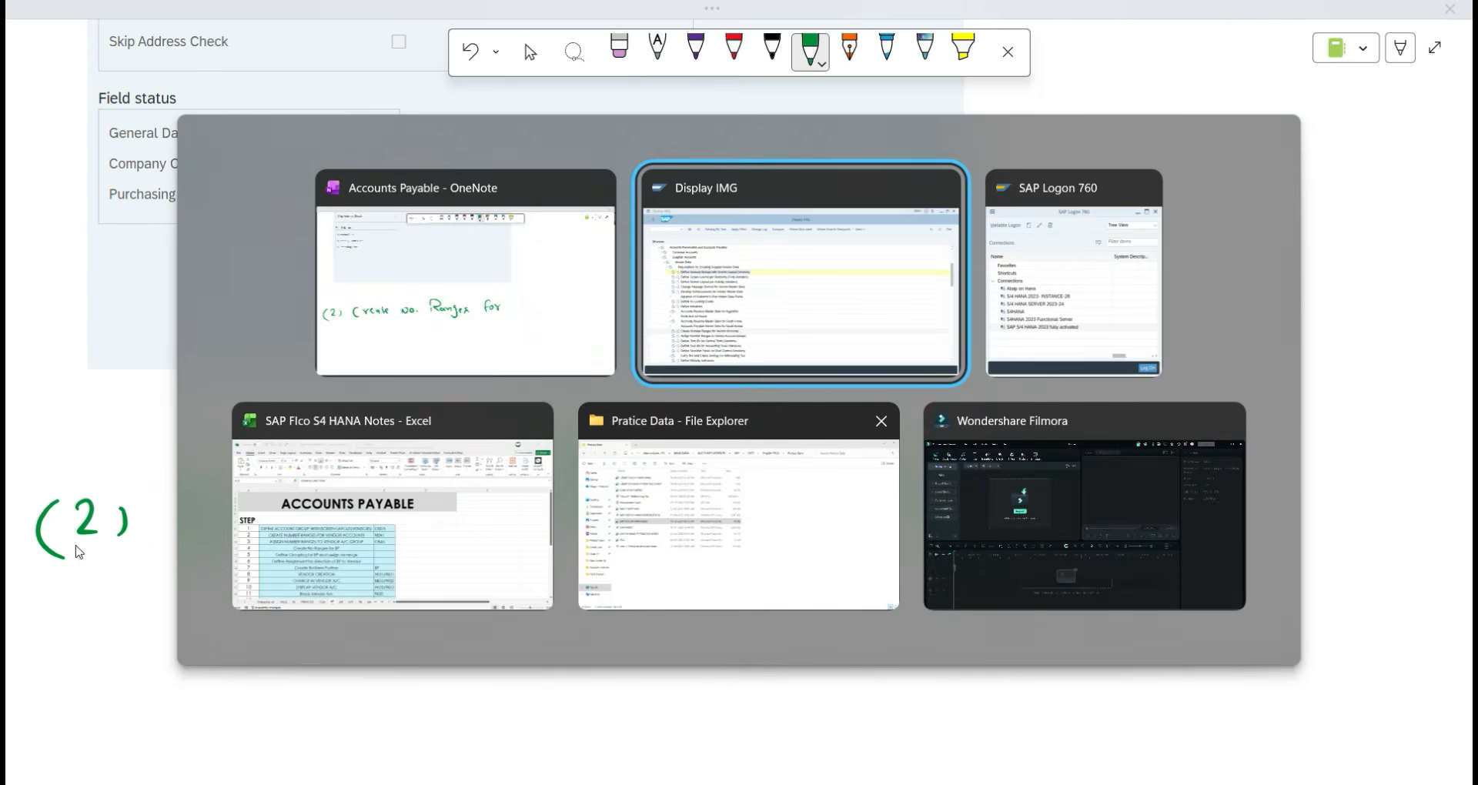
key(Tab)
key(Tab)
key(alt+Tab)
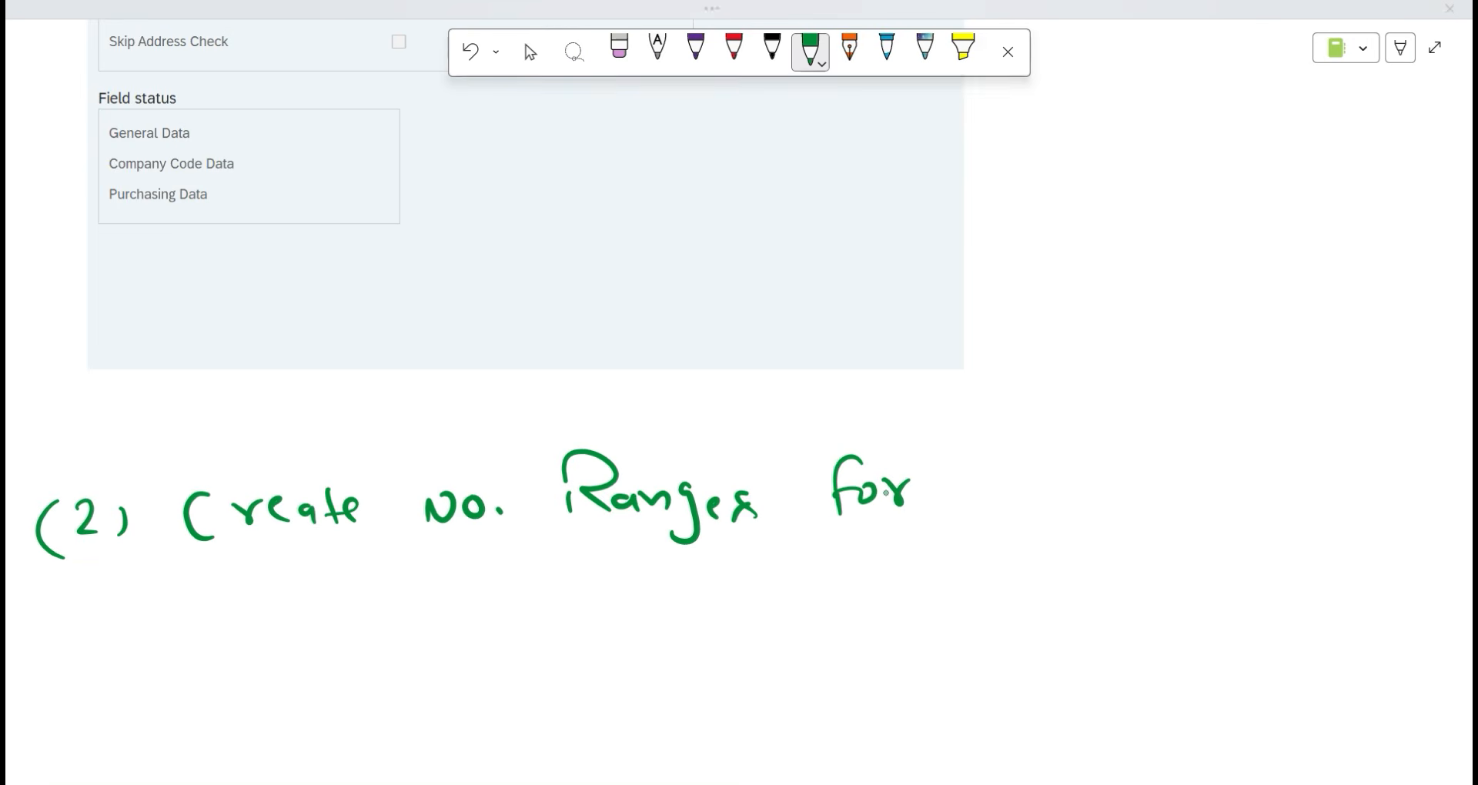
mouse_move(984, 482)
mouse_down()
mouse_move(1049, 460)
mouse_move(1164, 500)
mouse_up()
drag(1194, 474, 1193, 499)
drag(1246, 455, 1241, 497)
drag(1259, 471, 1296, 471)
mouse_move(1303, 462)
mouse_down()
mouse_move(1355, 435)
mouse_move(1338, 462)
mouse_up()
drag(198, 588, 1399, 537)
Handwrite the transaction code [XKN1] beside the step 2 heading.
key(alt+Tab)
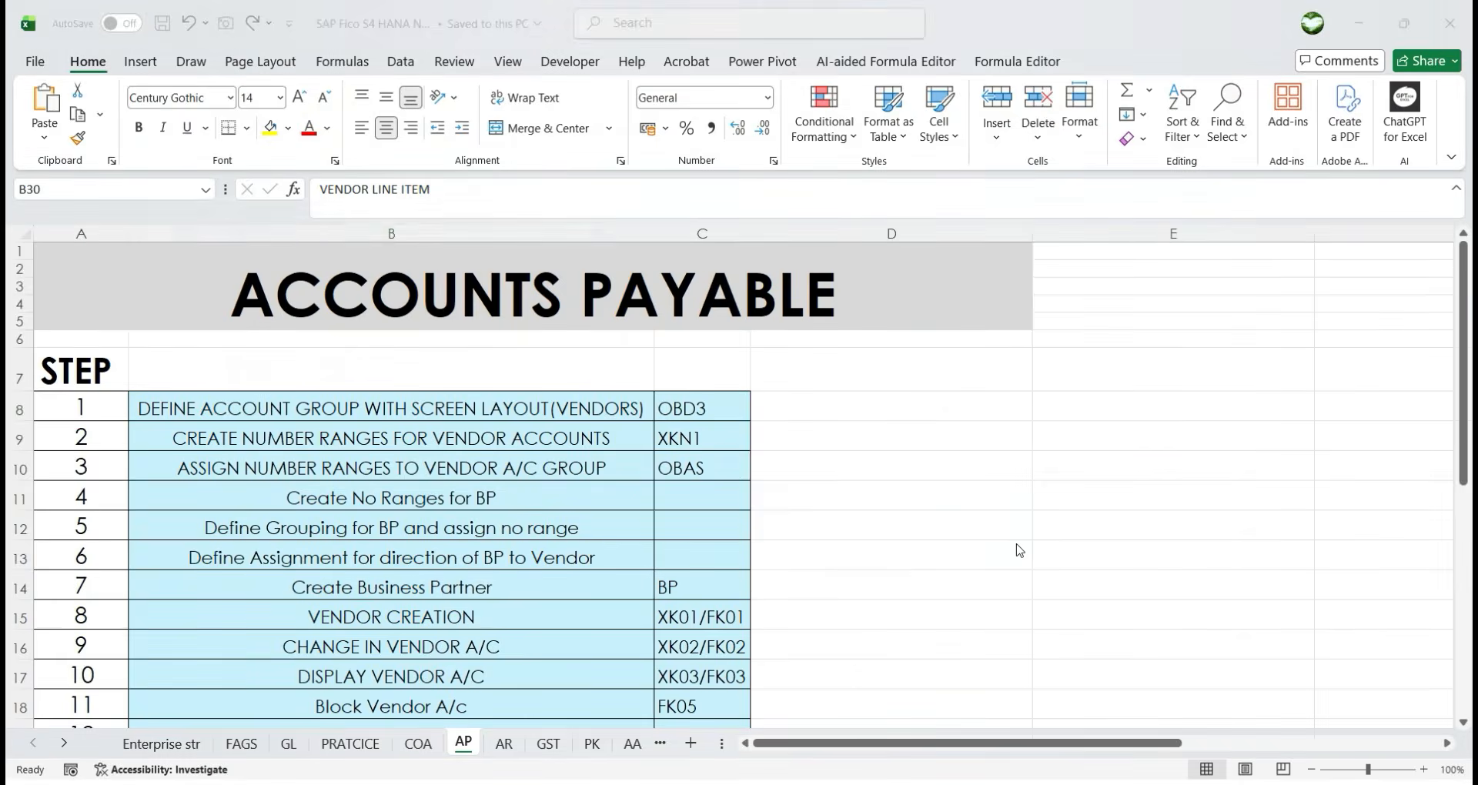
key(alt+Tab)
scroll(1033, 550, down, 5)
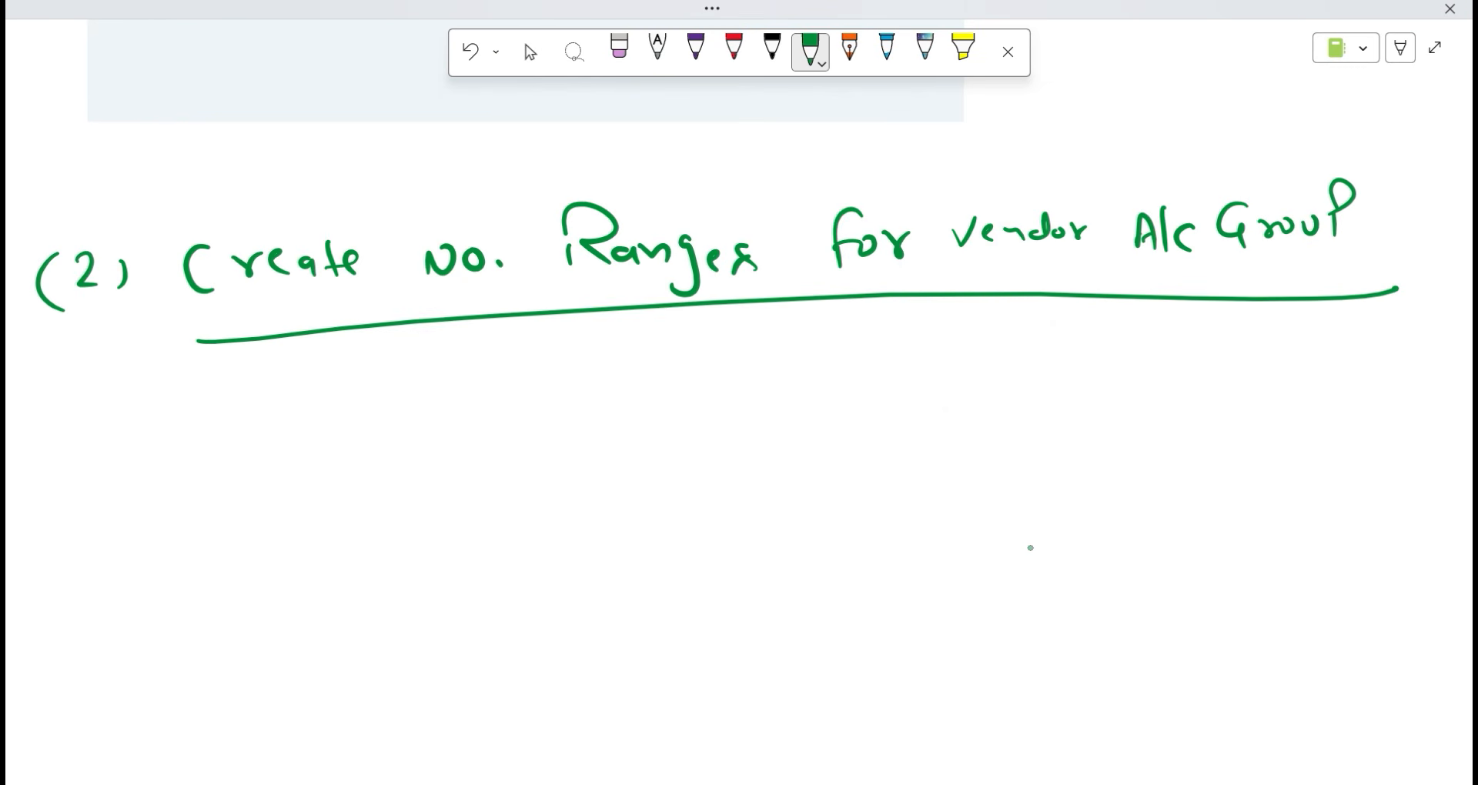
mouse_move(1171, 312)
mouse_down()
mouse_move(1126, 314)
mouse_move(1150, 422)
mouse_up()
drag(1195, 341, 1166, 395)
drag(1168, 342, 1199, 391)
drag(1211, 335, 1210, 394)
mouse_move(1239, 347)
mouse_down()
mouse_move(1222, 368)
mouse_move(1251, 387)
mouse_up()
mouse_move(1261, 351)
mouse_down()
mouse_move(1259, 387)
mouse_move(1335, 381)
mouse_up()
mouse_move(1345, 323)
mouse_down()
mouse_move(1372, 318)
mouse_move(1347, 398)
mouse_up()
click(531, 52)
Scroll the OneNote page past the Display IMG screenshot, then switch to SAP's Display IMG window.
scroll(644, 516, down, 3)
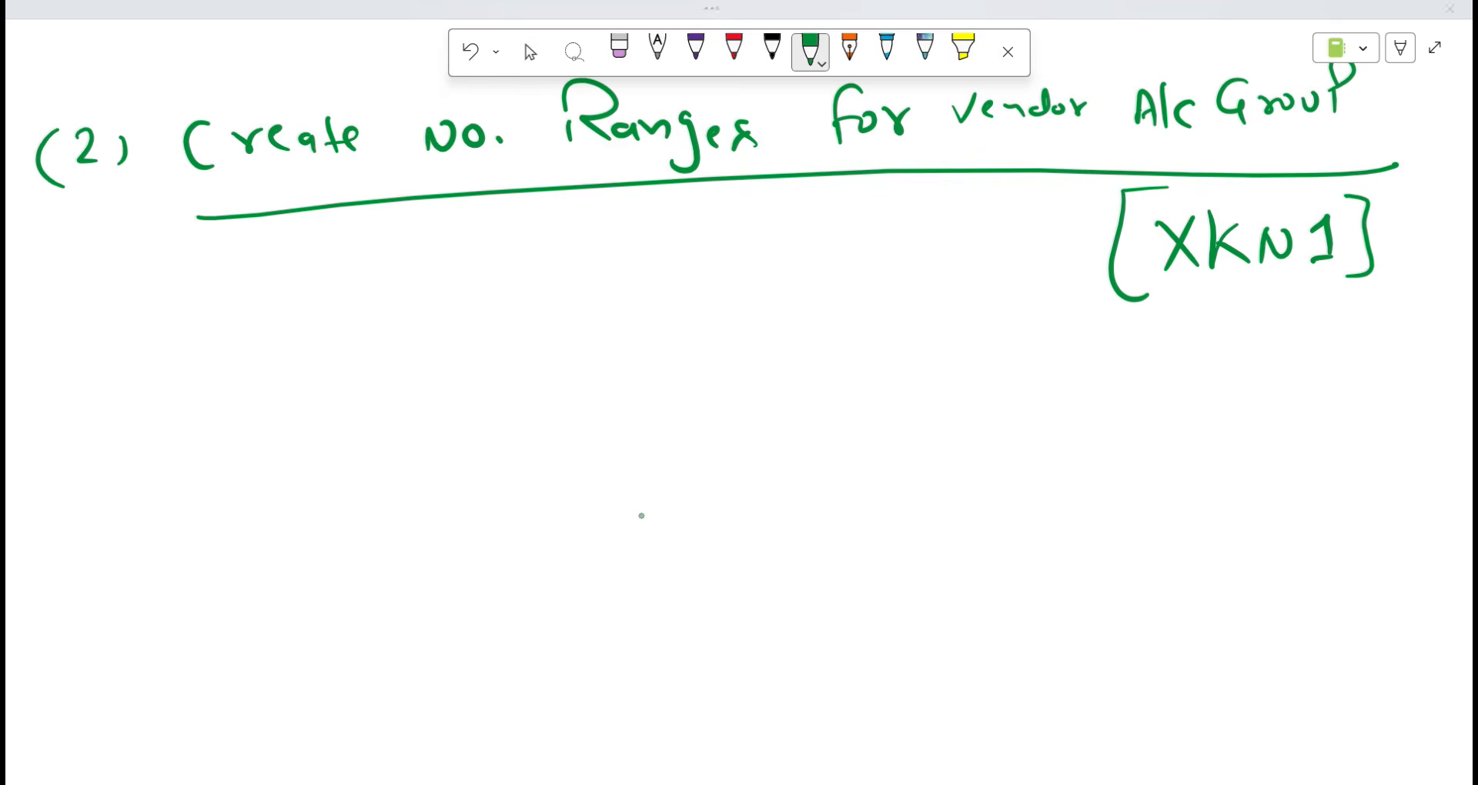
key(alt+Tab)
key(alt+Tab)
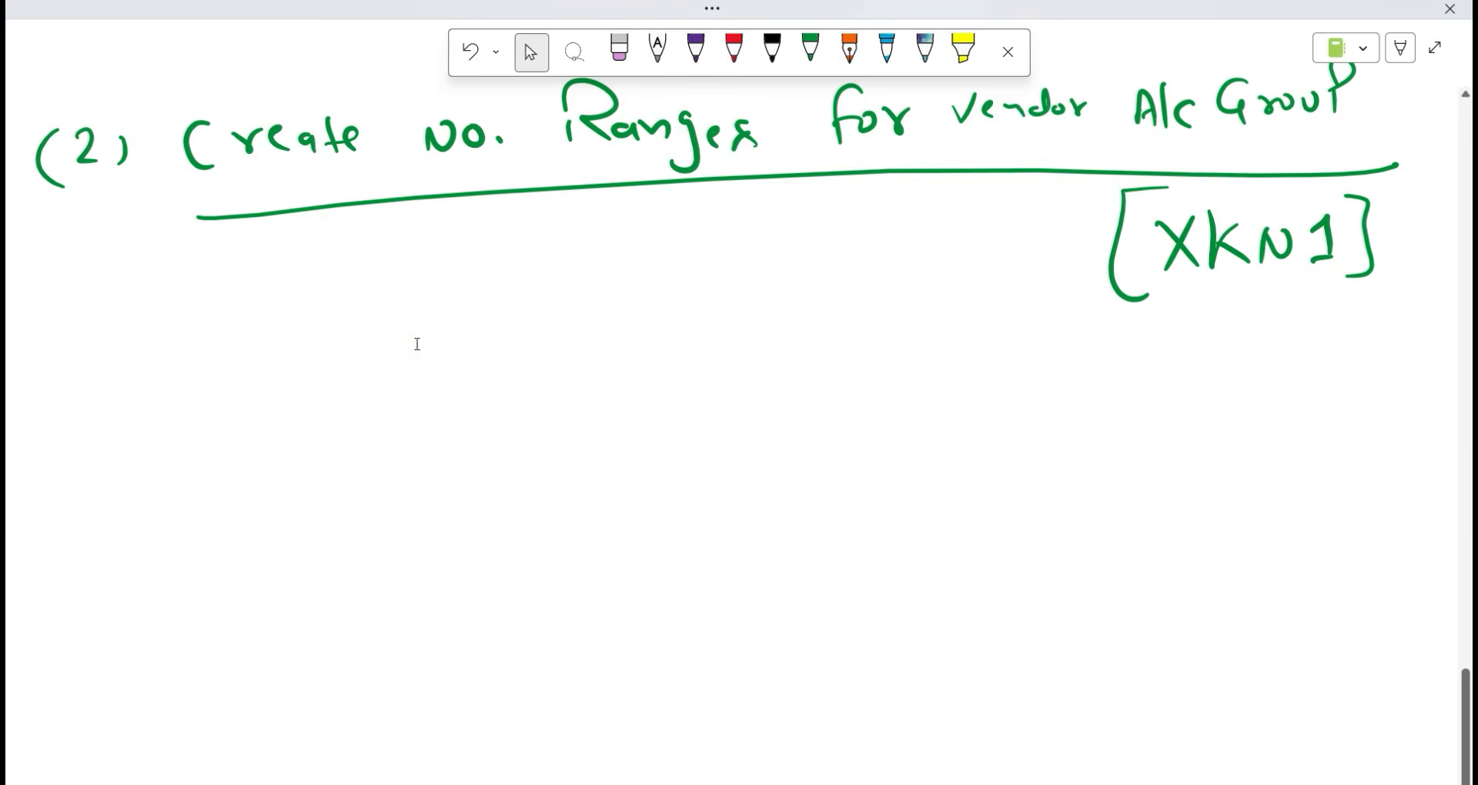
scroll(431, 355, up, 15)
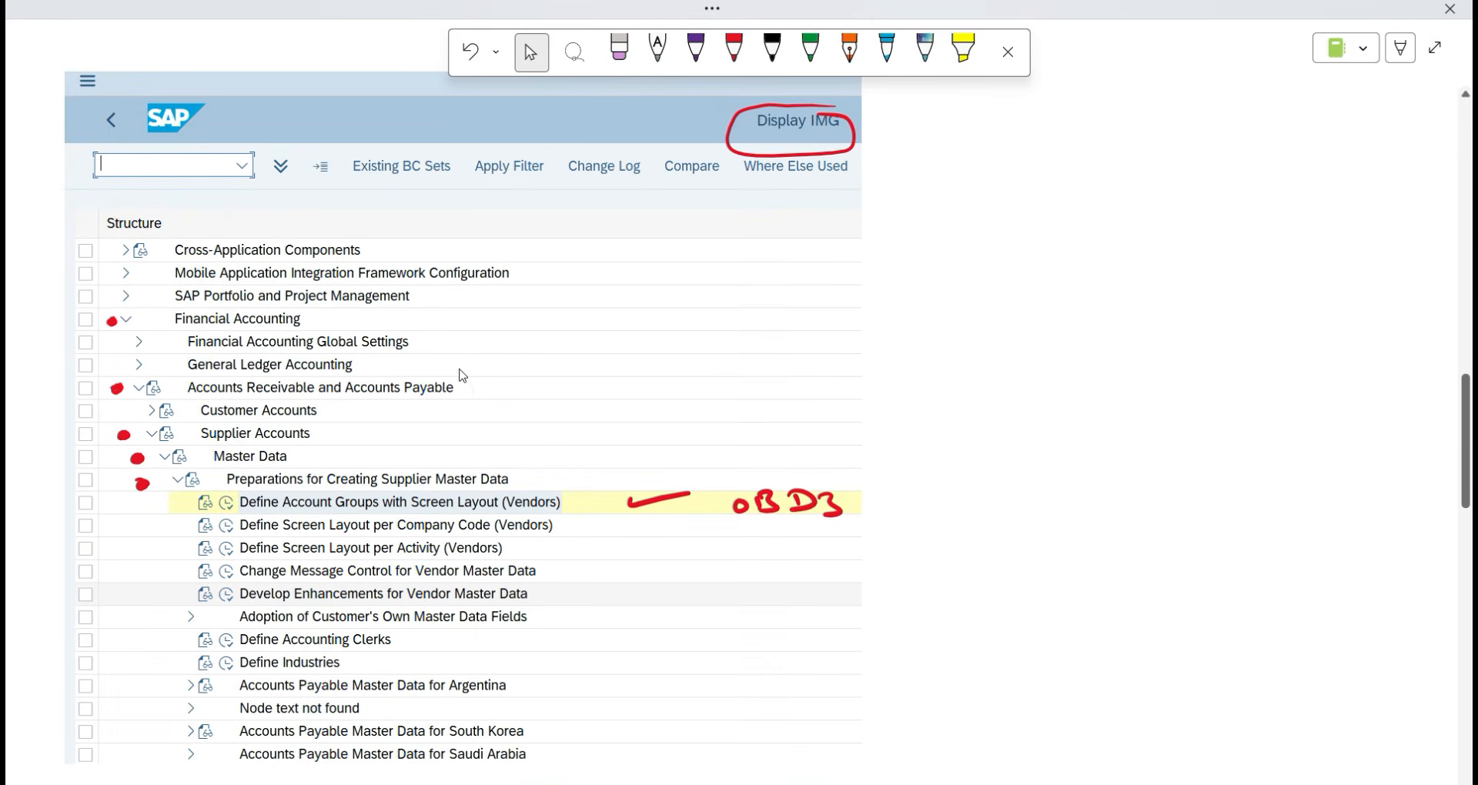
click(453, 395)
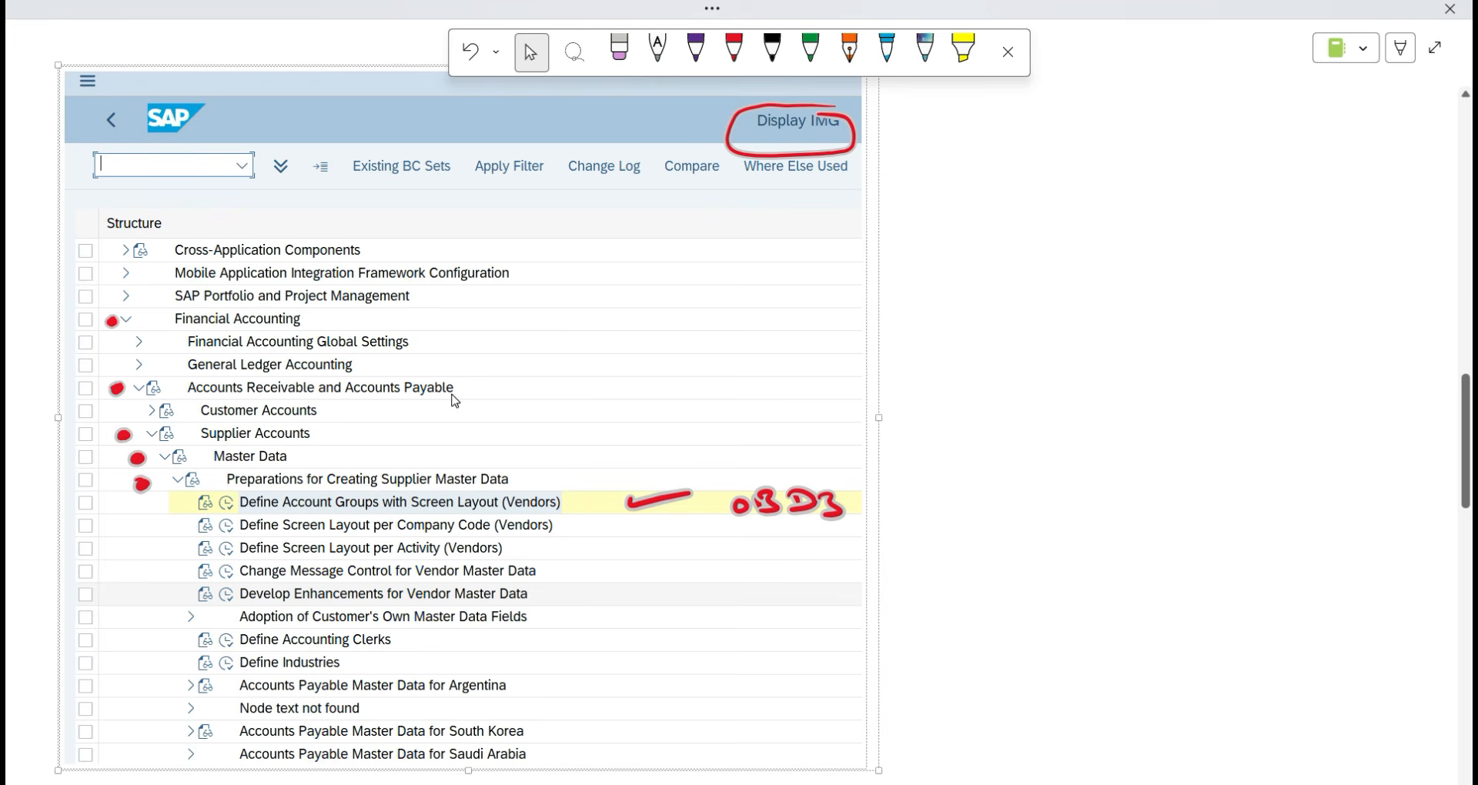
scroll(323, 538, down, 3)
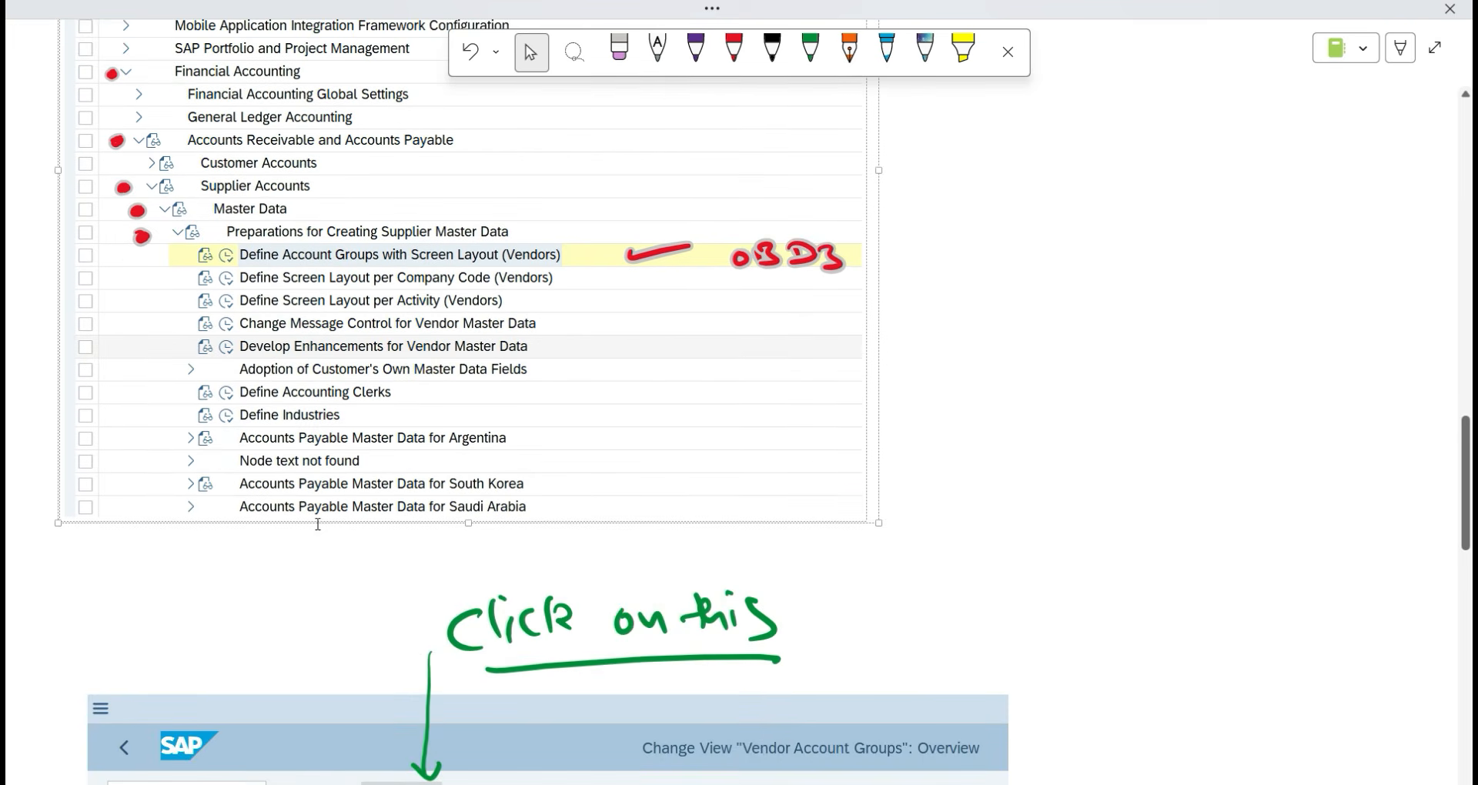
click(919, 553)
scroll(528, 629, down, 15)
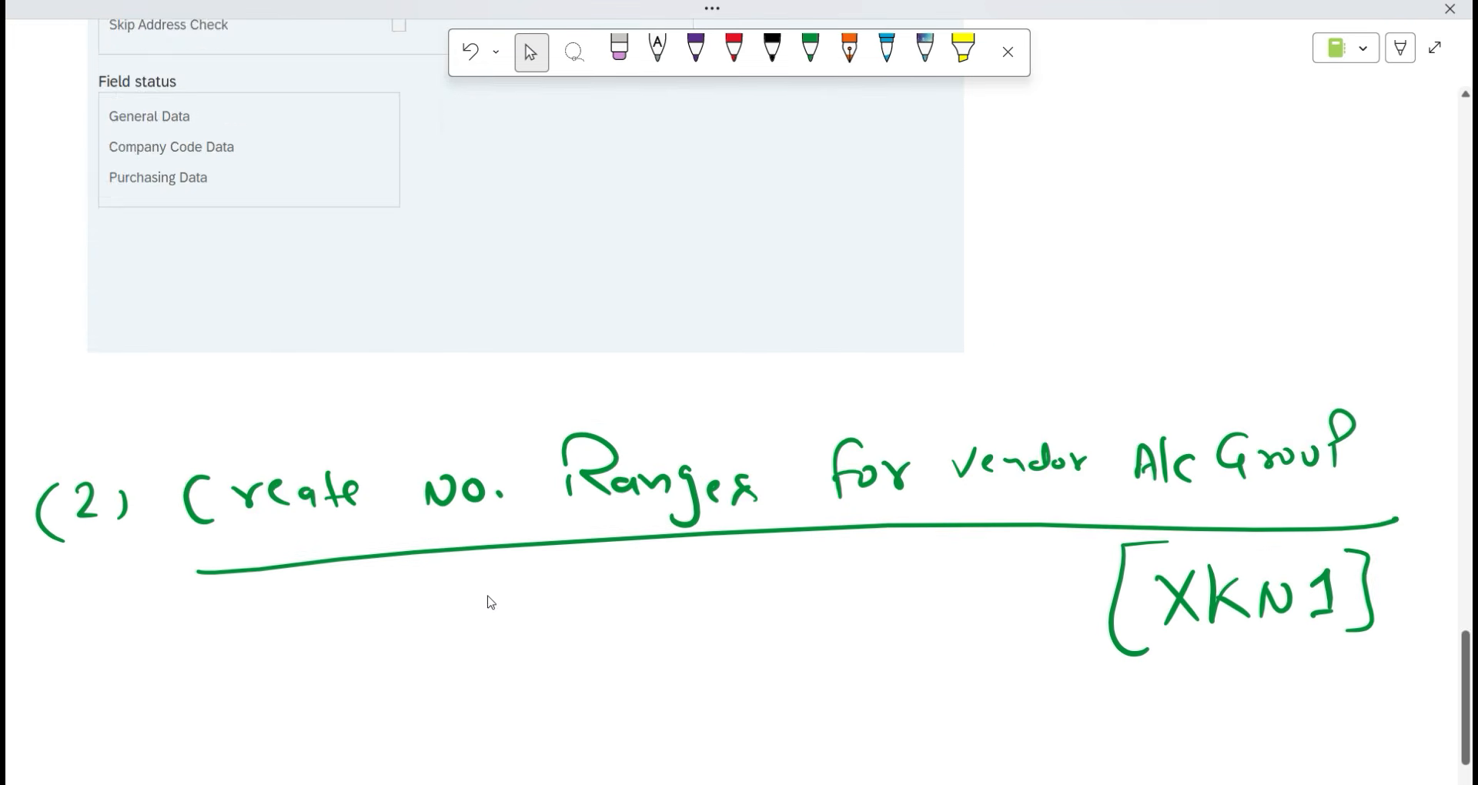
scroll(110, 568, down, 2)
key(alt+Tab)
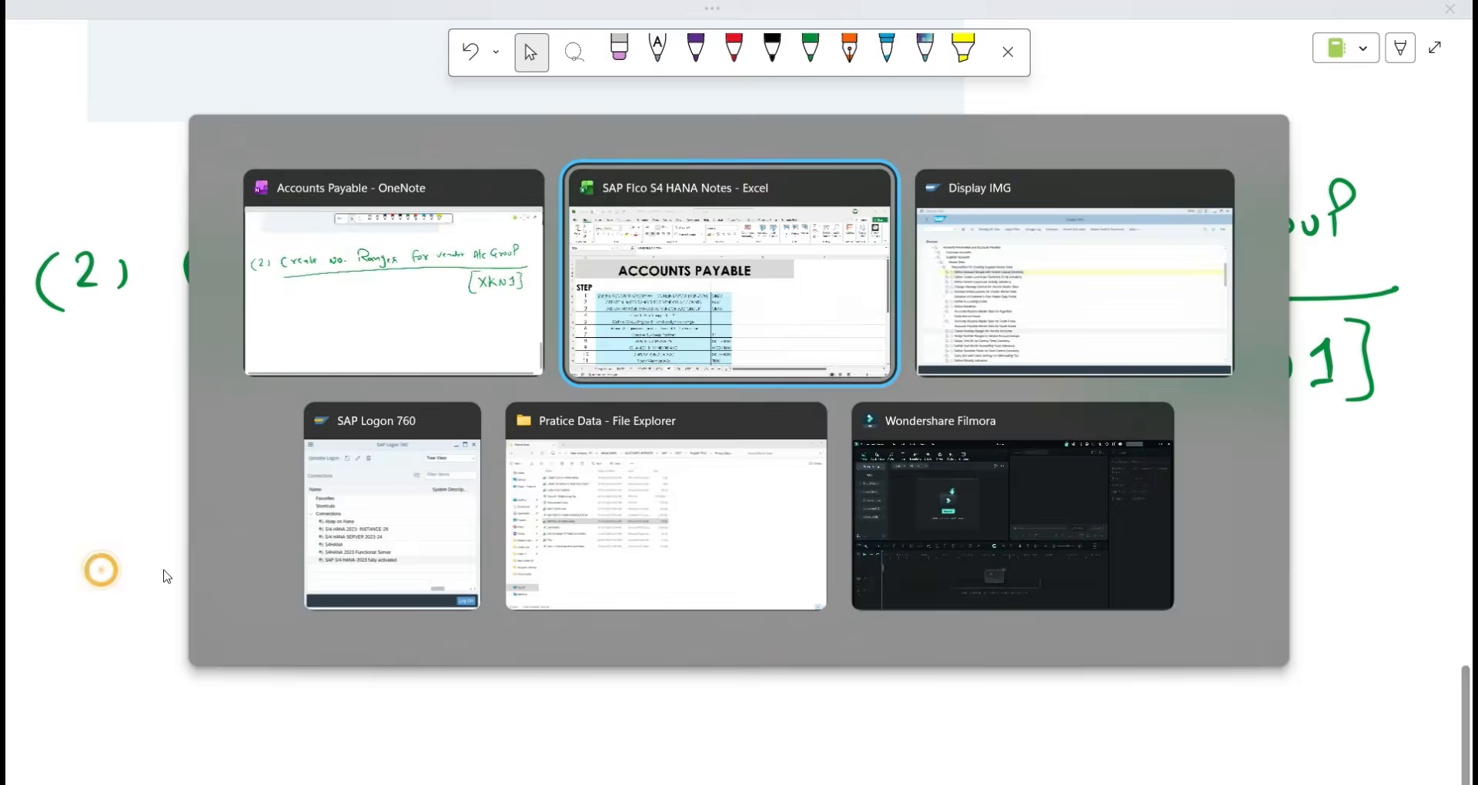
key(alt+Tab)
key(Tab)
scroll(150, 562, up, 3)
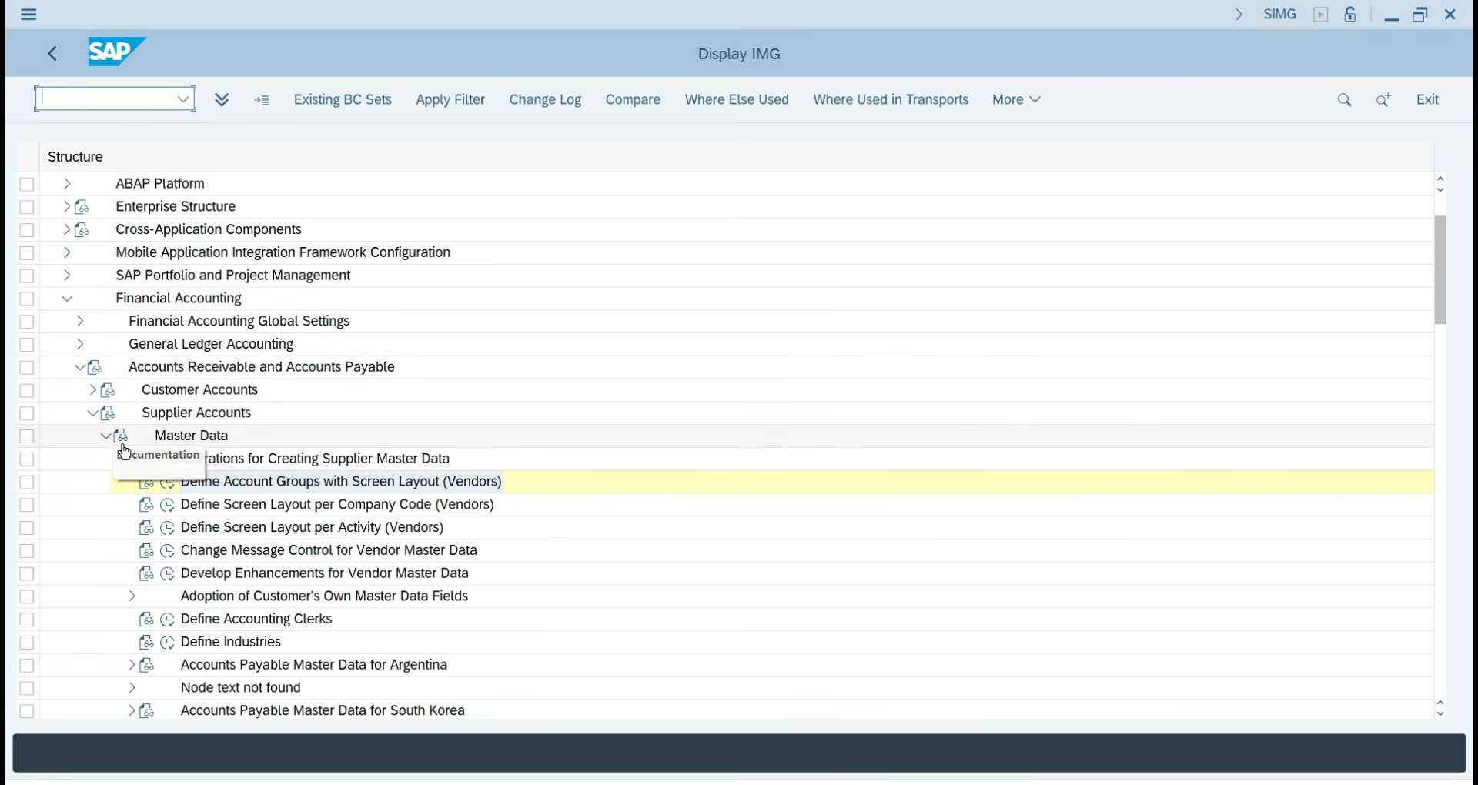
Select Define Account Groups with Screen Layout (Vendors), scroll the IMG tree, and snip the Display IMG window.
click(456, 485)
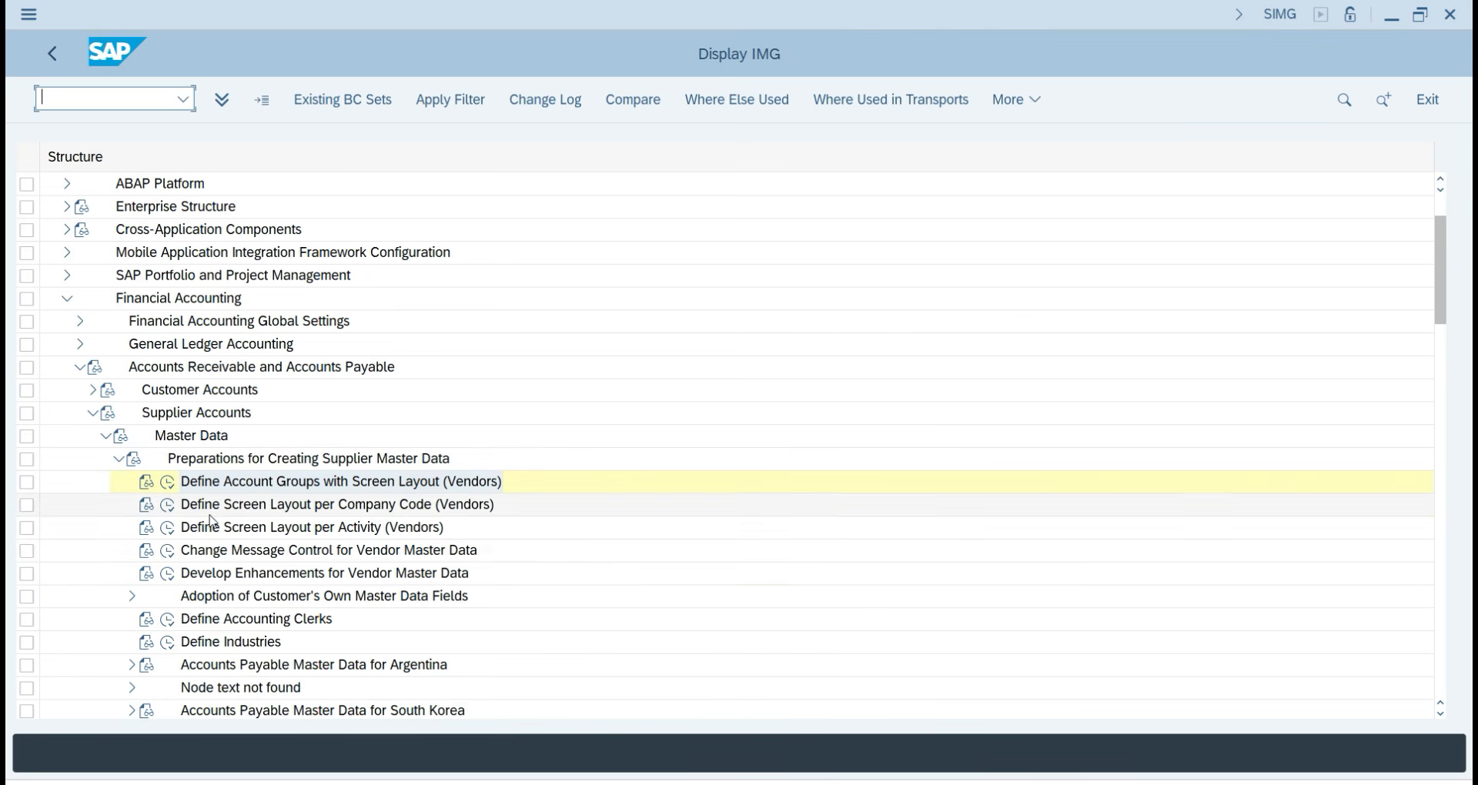
scroll(214, 522, down, 4)
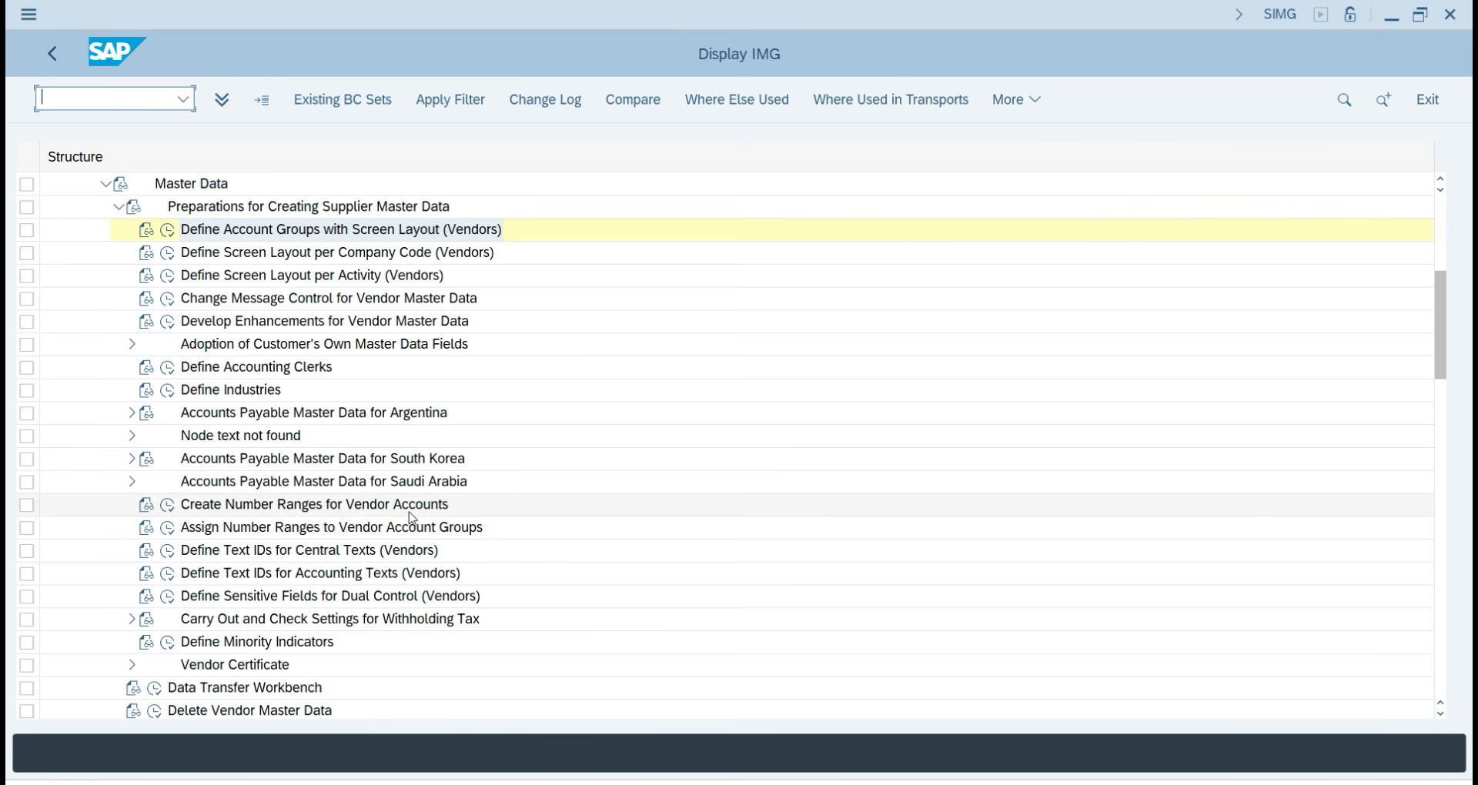
scroll(412, 518, up, 1)
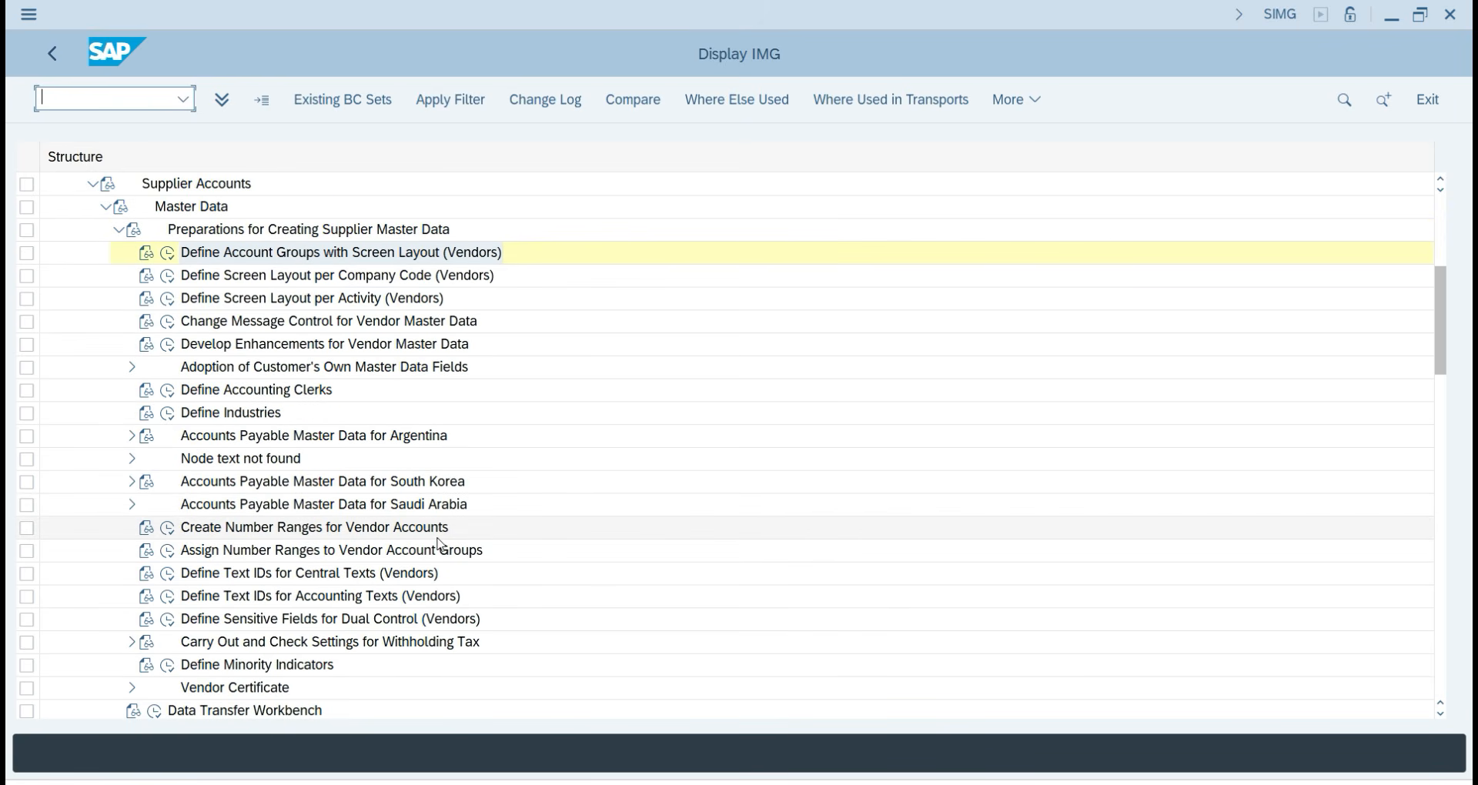
scroll(373, 570, up, 3)
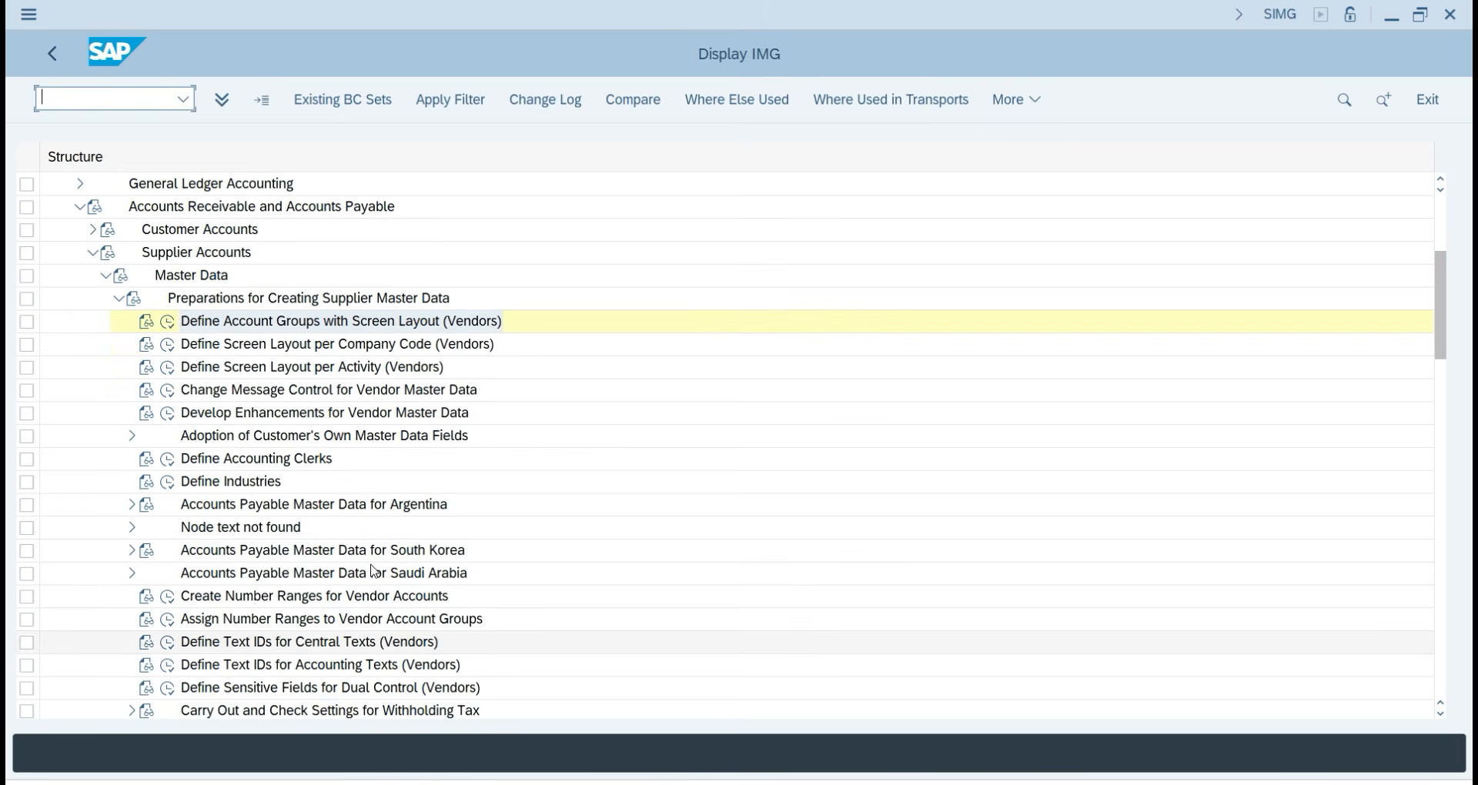
scroll(374, 570, up, 1)
scroll(374, 570, up, 2)
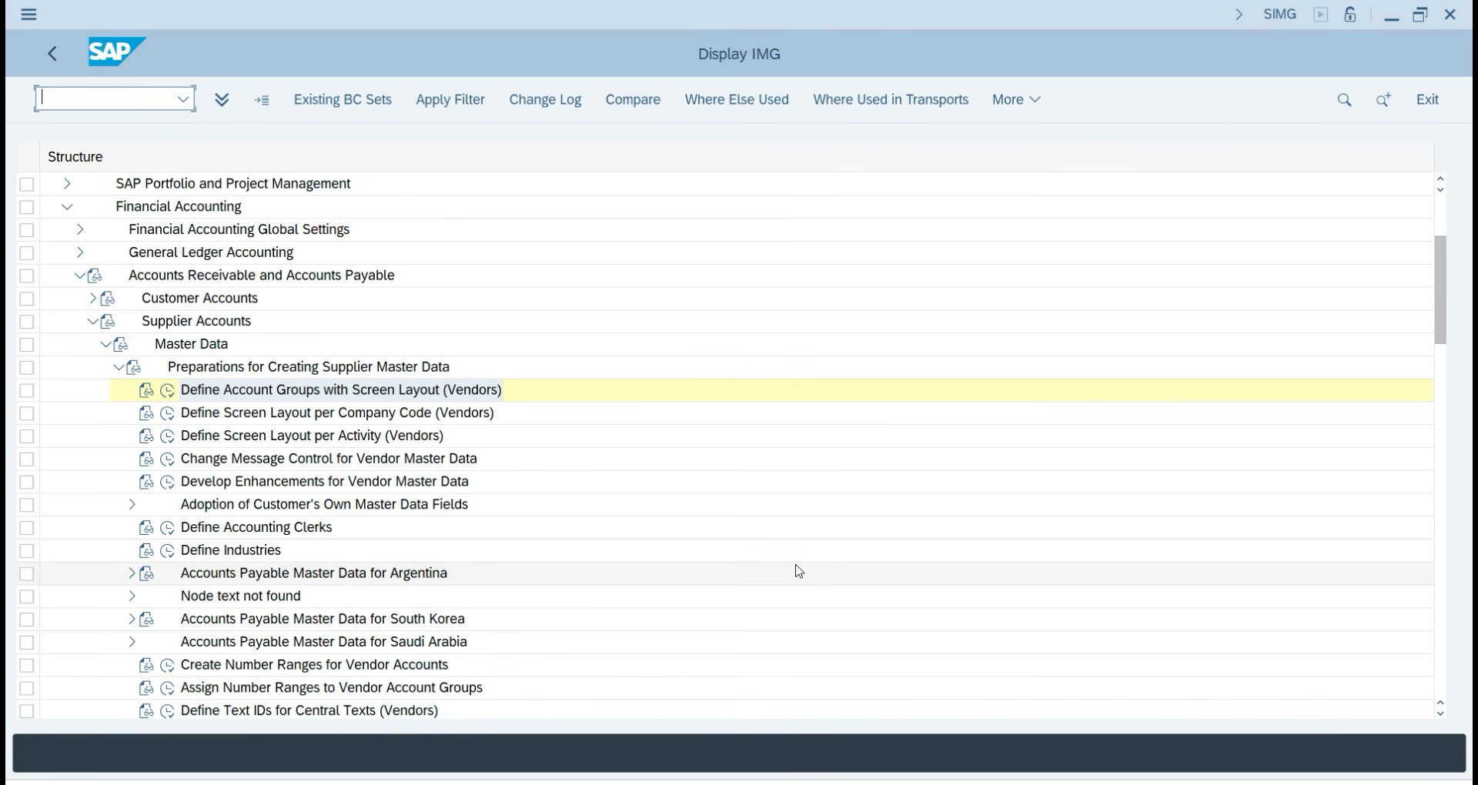
key(super+shift+s)
drag(6, 2, 844, 738)
Paste the Display IMG screenshot onto the OneNote page below the heading.
key(alt+Tab)
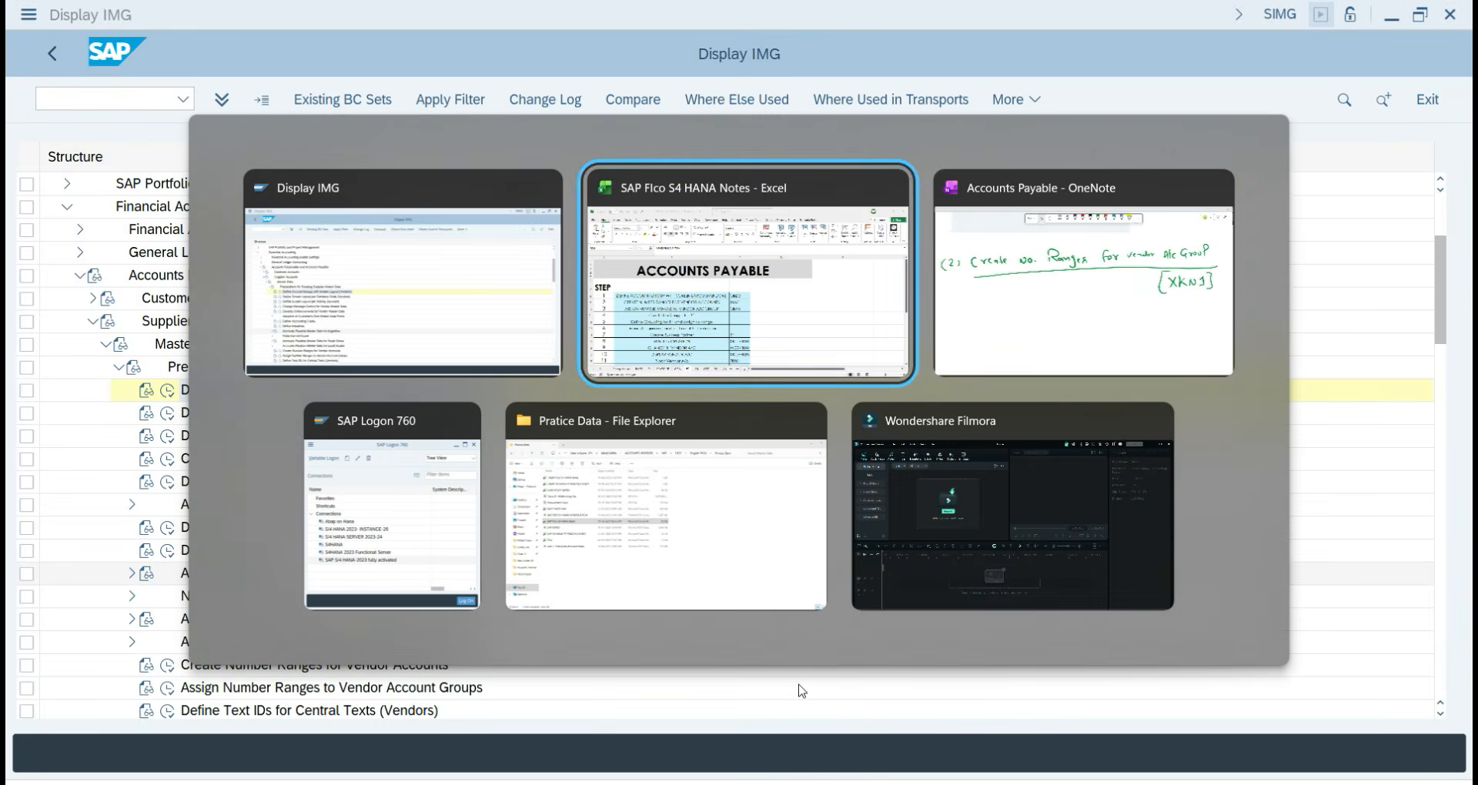
key(alt+Tab)
click(84, 593)
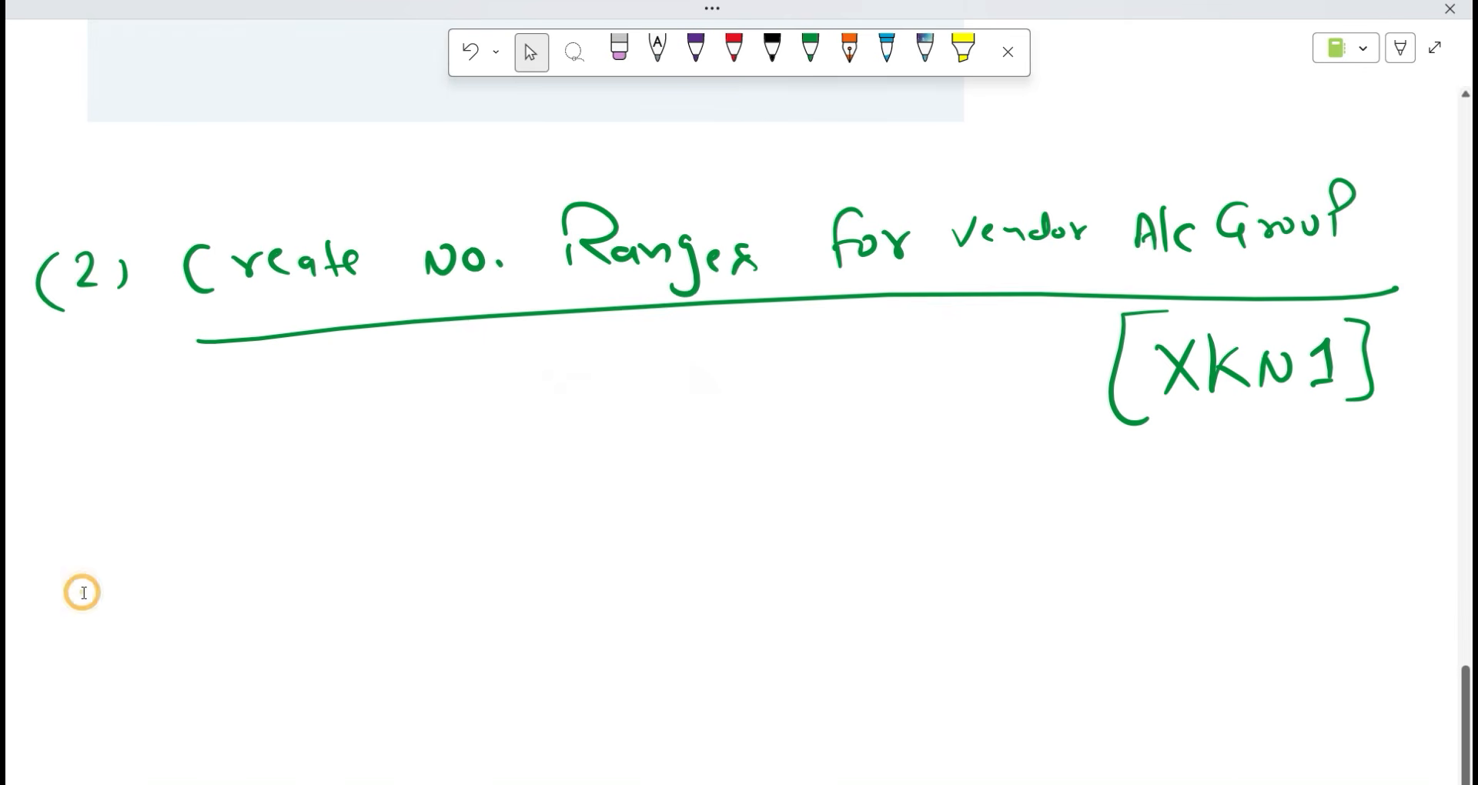
key(ctrl+v)
scroll(997, 573, up, 3)
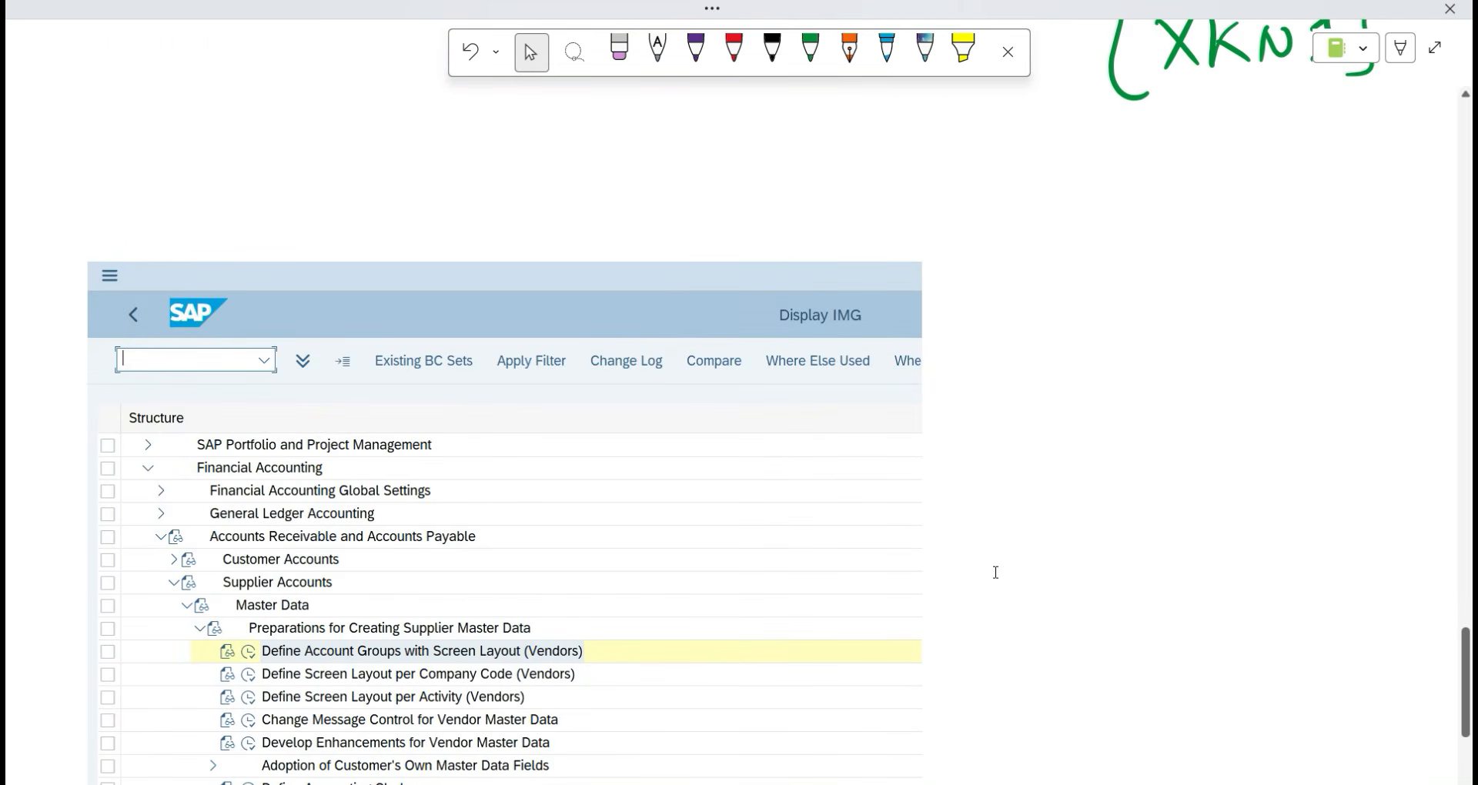
In red ink, circle Display IMG, mark the path nodes, and write XKN1 beside Create Number Ranges for Vendor Accounts.
click(733, 50)
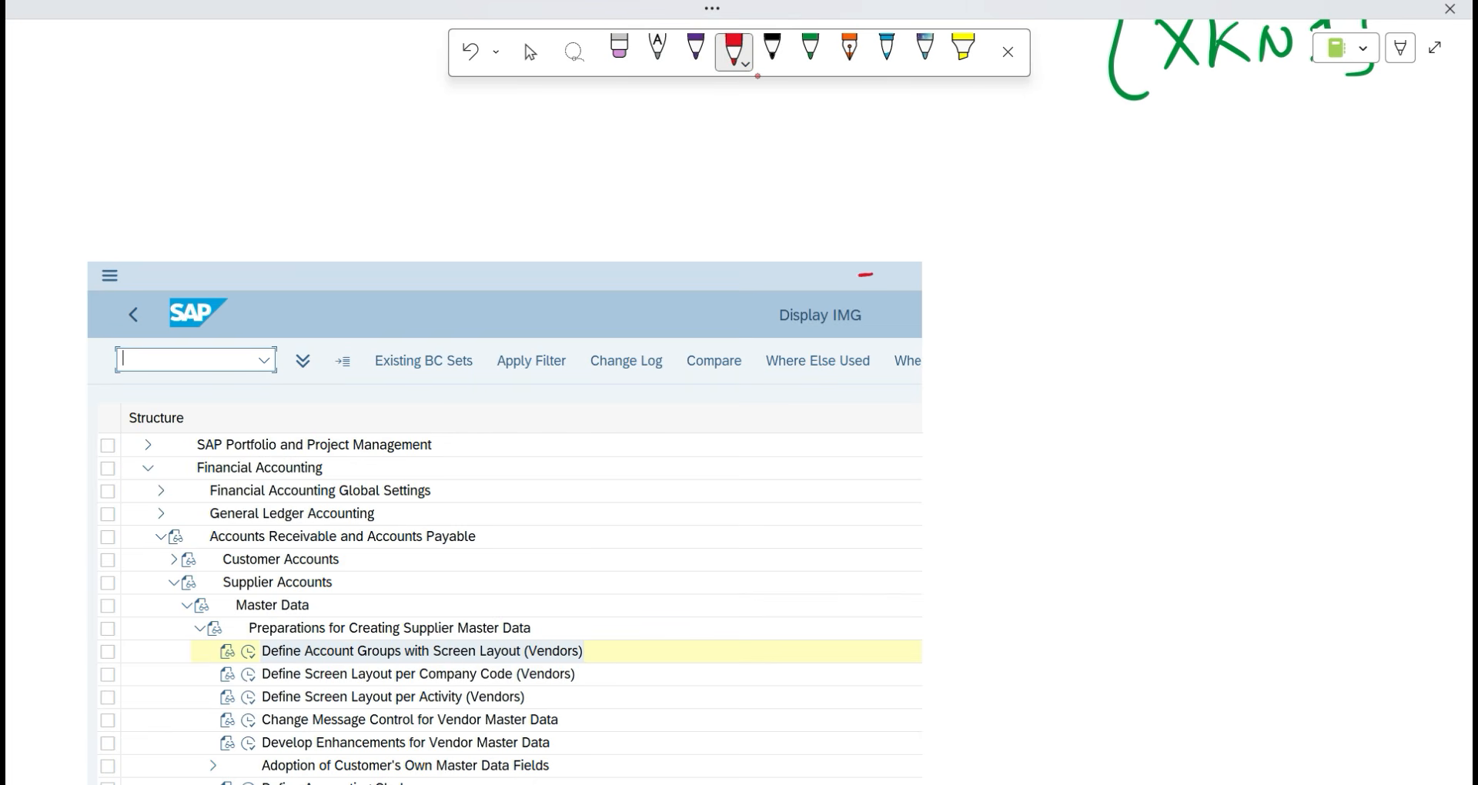
mouse_move(862, 274)
mouse_down()
mouse_move(762, 356)
mouse_move(891, 271)
mouse_move(759, 282)
mouse_up()
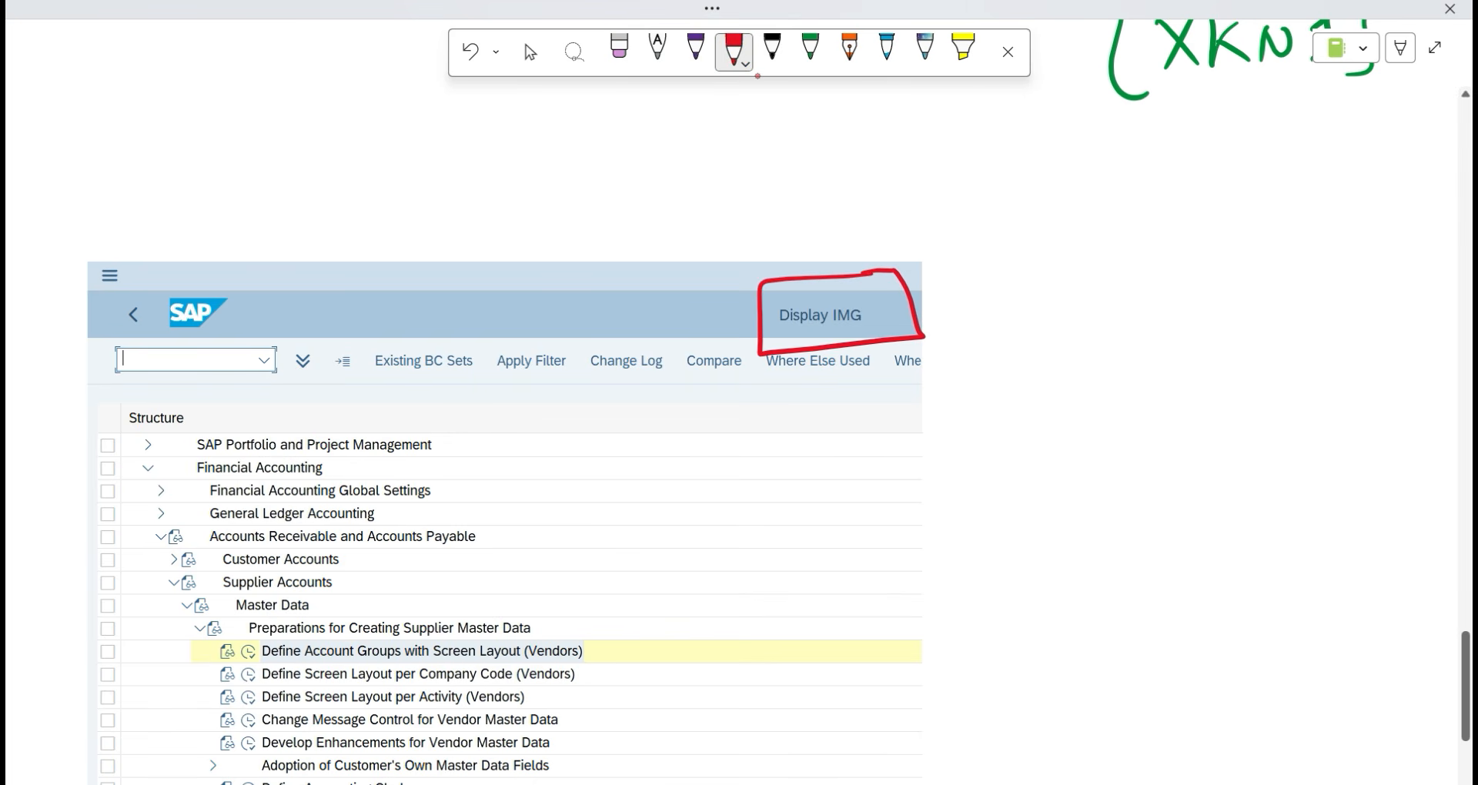
drag(135, 467, 128, 474)
drag(140, 536, 131, 538)
drag(150, 603, 165, 632)
click(530, 52)
scroll(864, 422, down, 5)
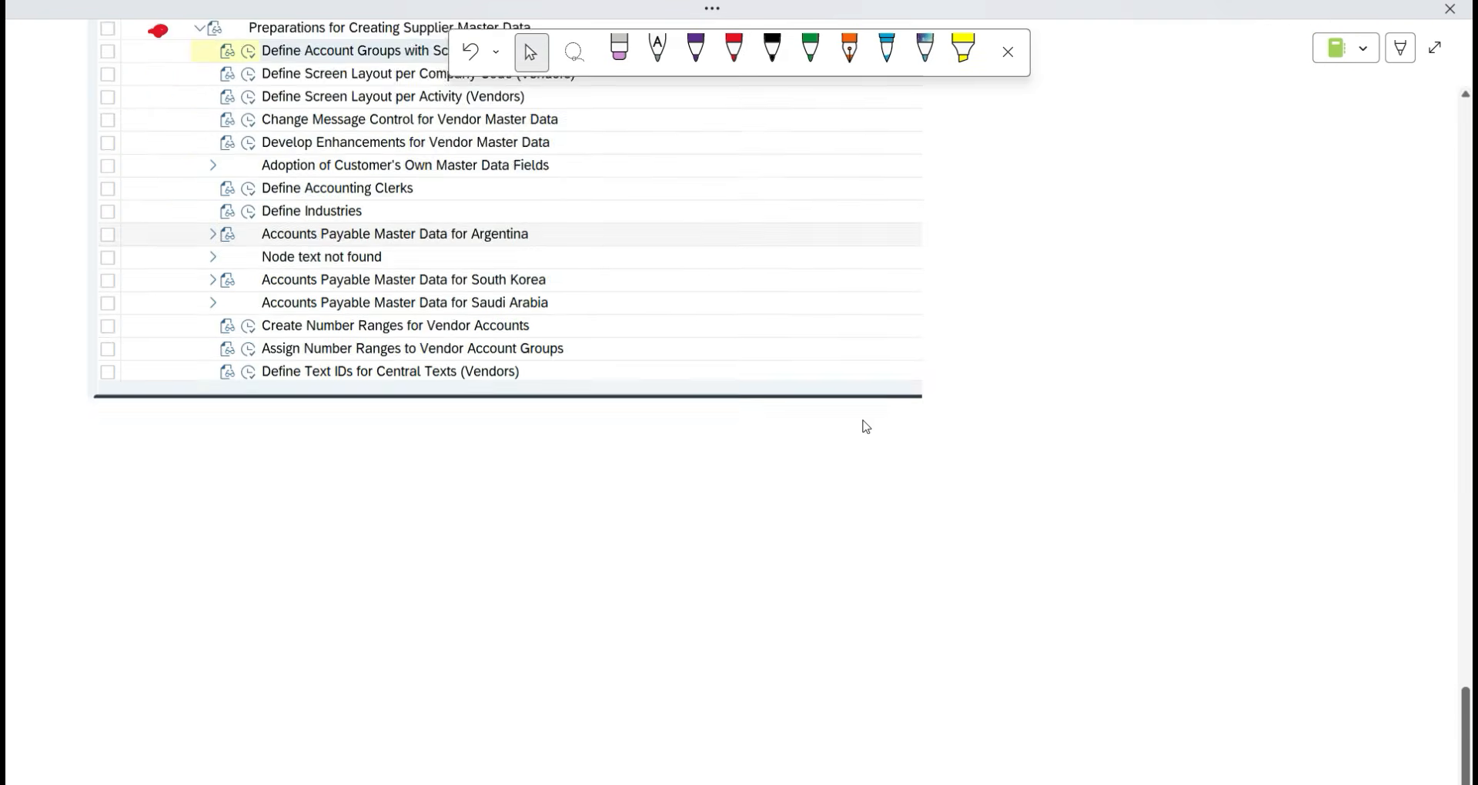
click(733, 52)
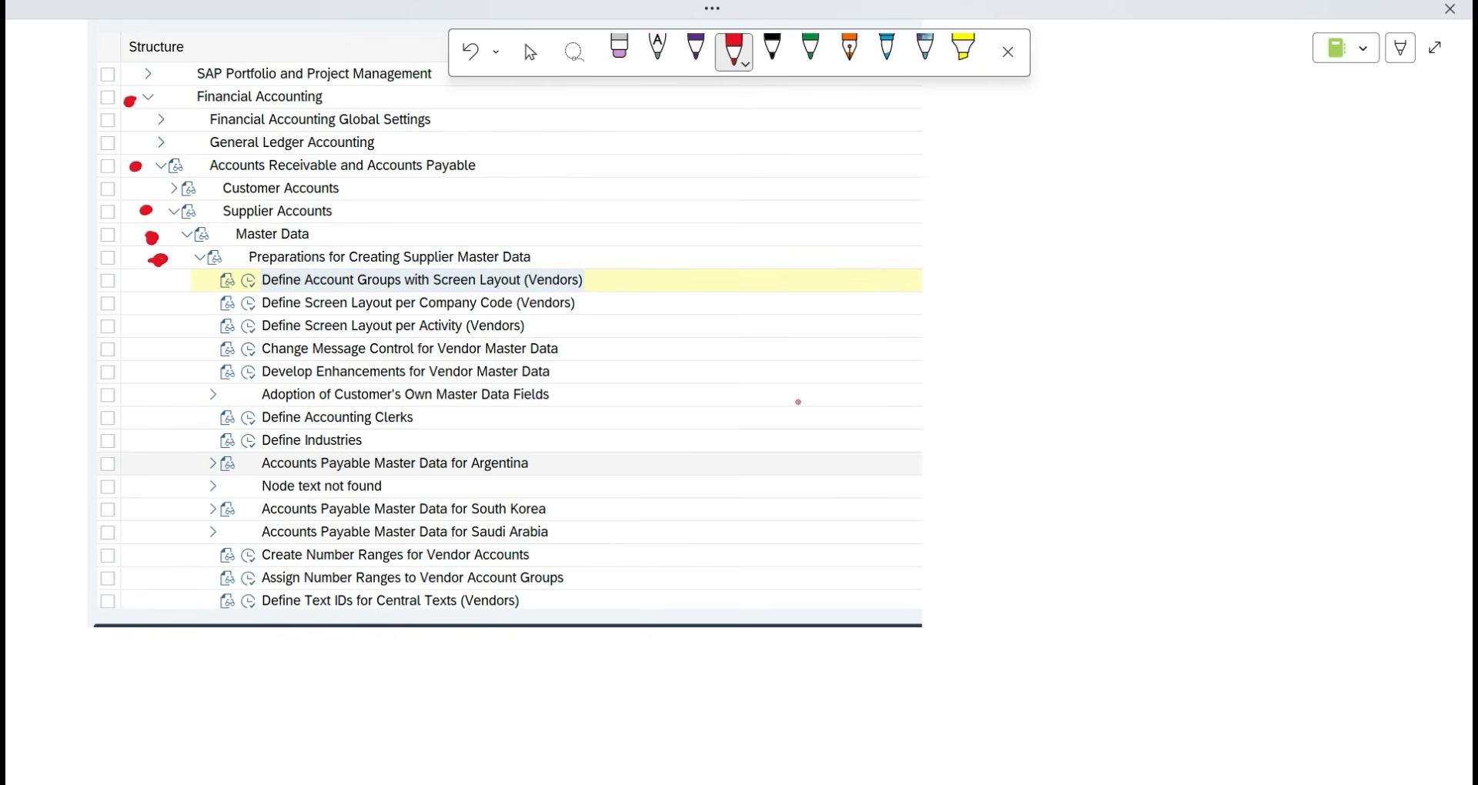
mouse_move(598, 557)
mouse_down()
mouse_move(727, 541)
mouse_move(725, 563)
mouse_up()
mouse_move(745, 543)
mouse_down()
mouse_move(745, 564)
mouse_move(766, 562)
mouse_up()
mouse_move(773, 561)
mouse_down()
mouse_move(796, 544)
mouse_move(809, 561)
mouse_up()
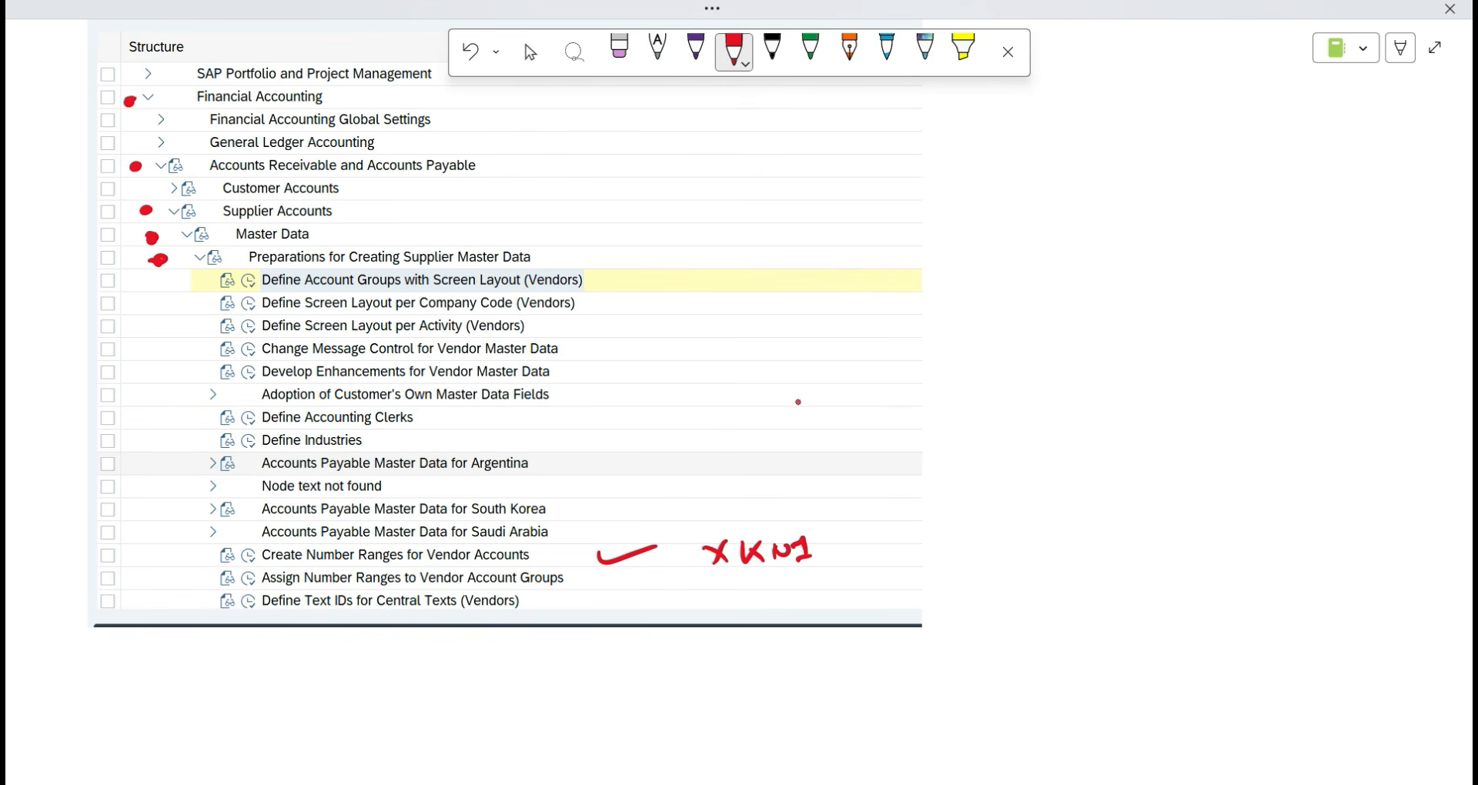
key(alt+Tab)
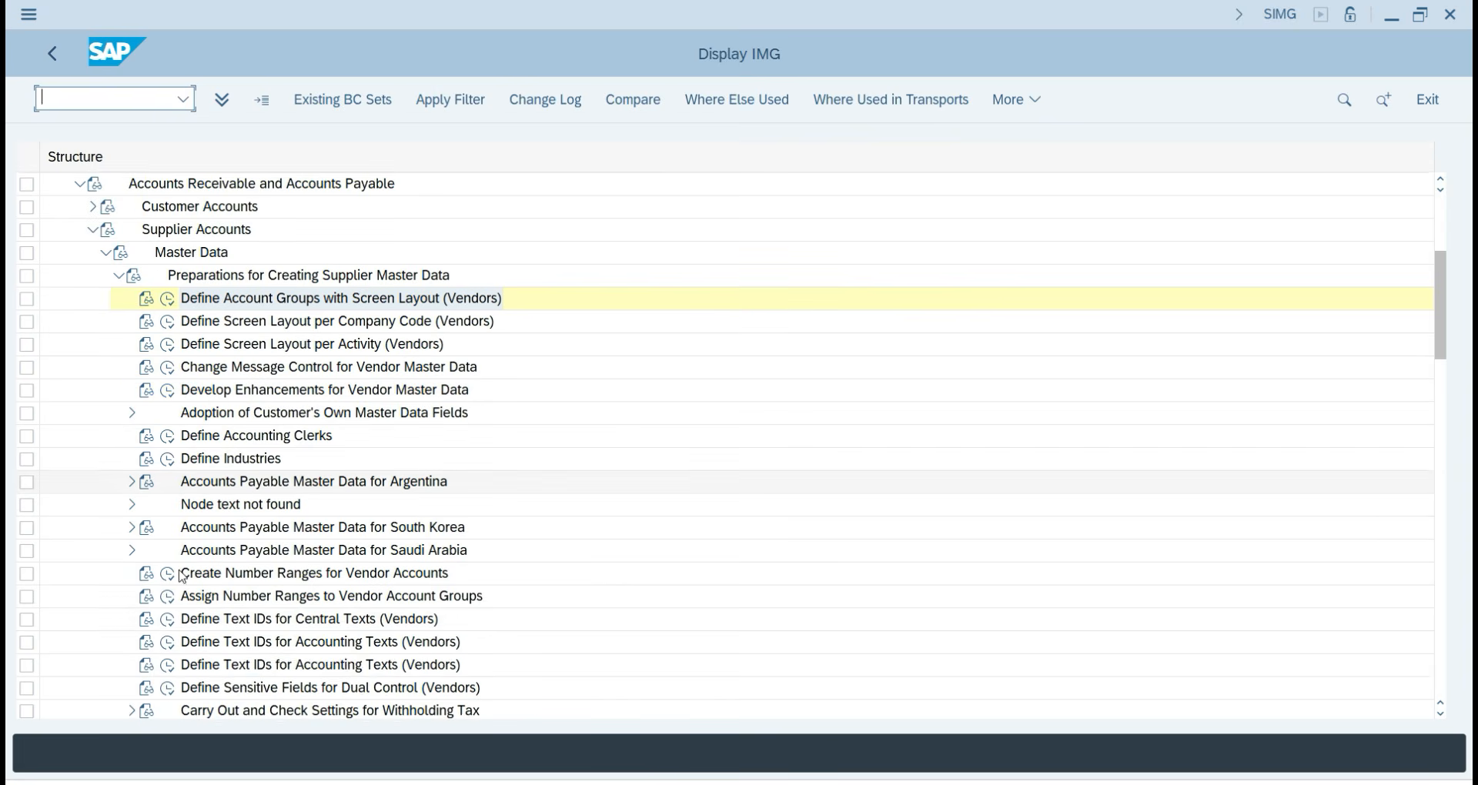
Open Create Number Ranges for Vendor Accounts, put the KREDITOR intervals in edit mode, and insert a blank line.
click(167, 578)
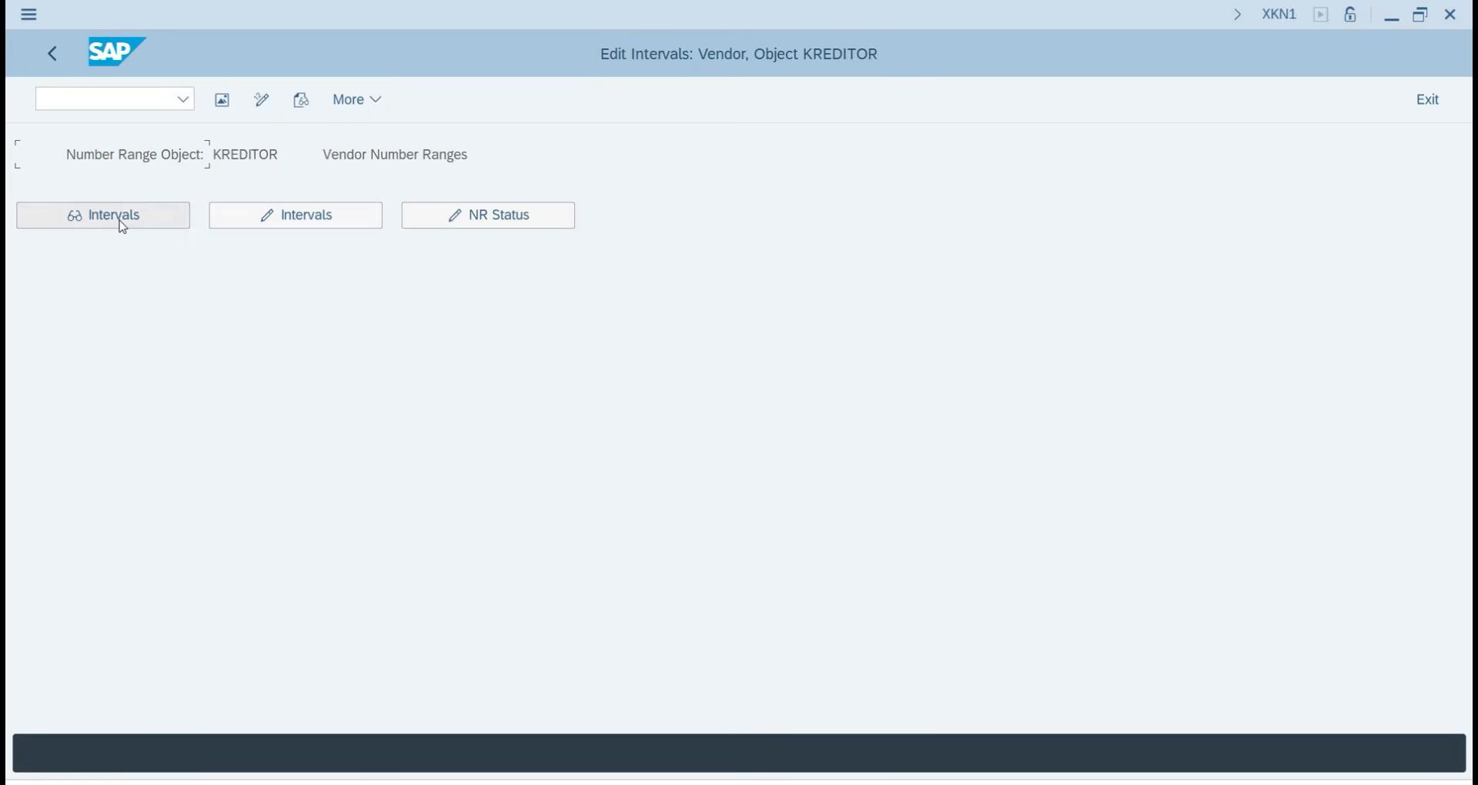
click(375, 221)
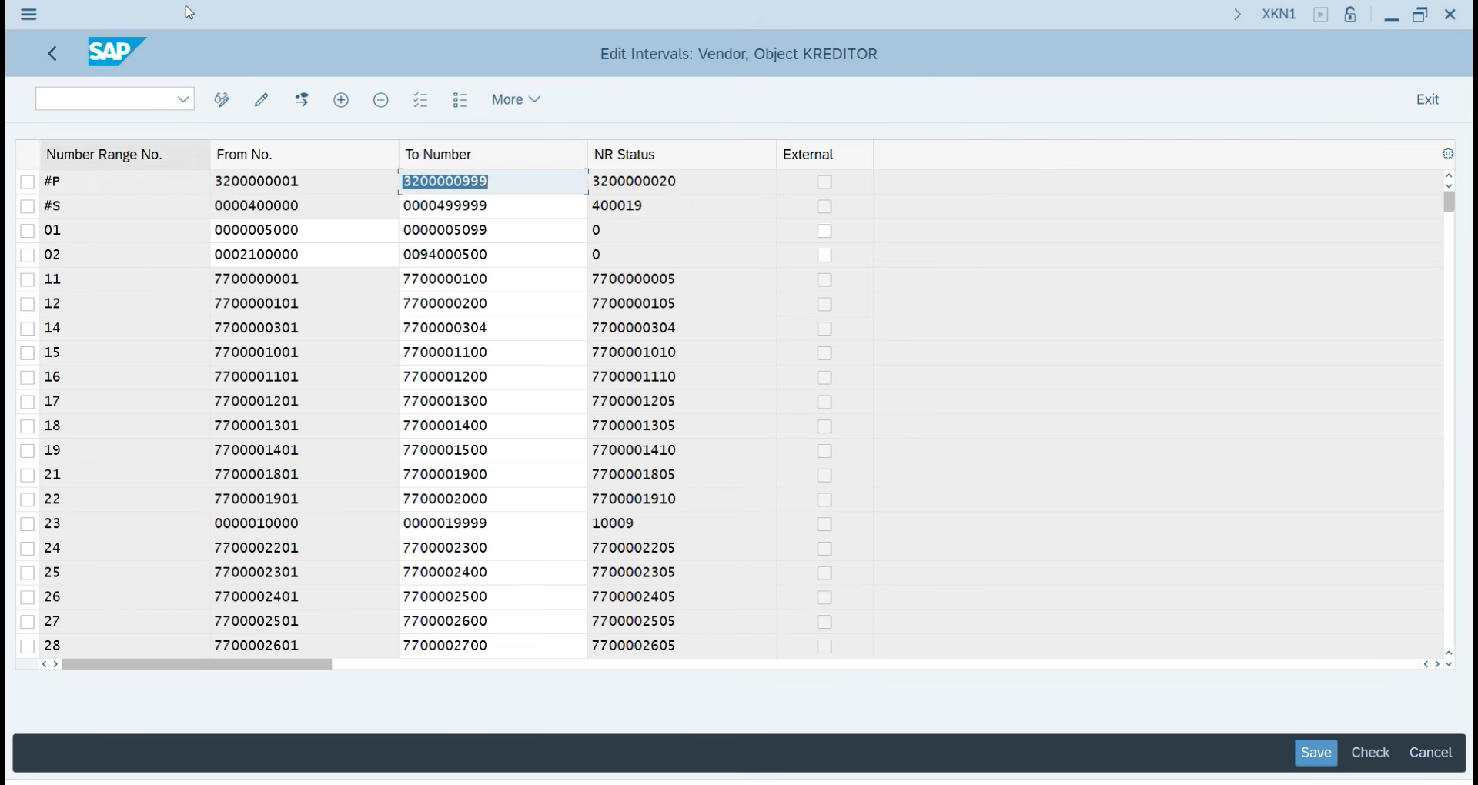
click(341, 102)
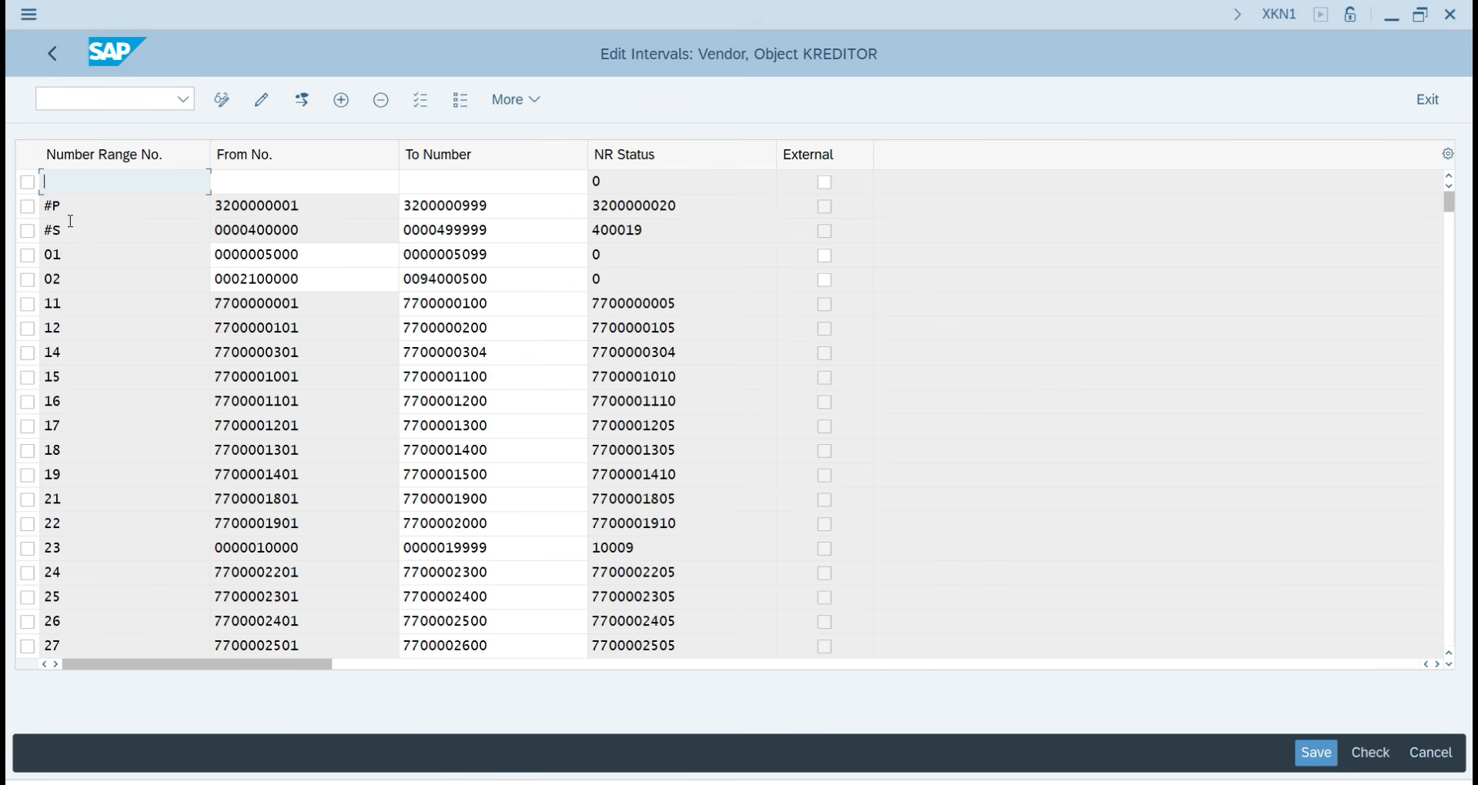
Mark the empty first interval row and delete it.
click(26, 182)
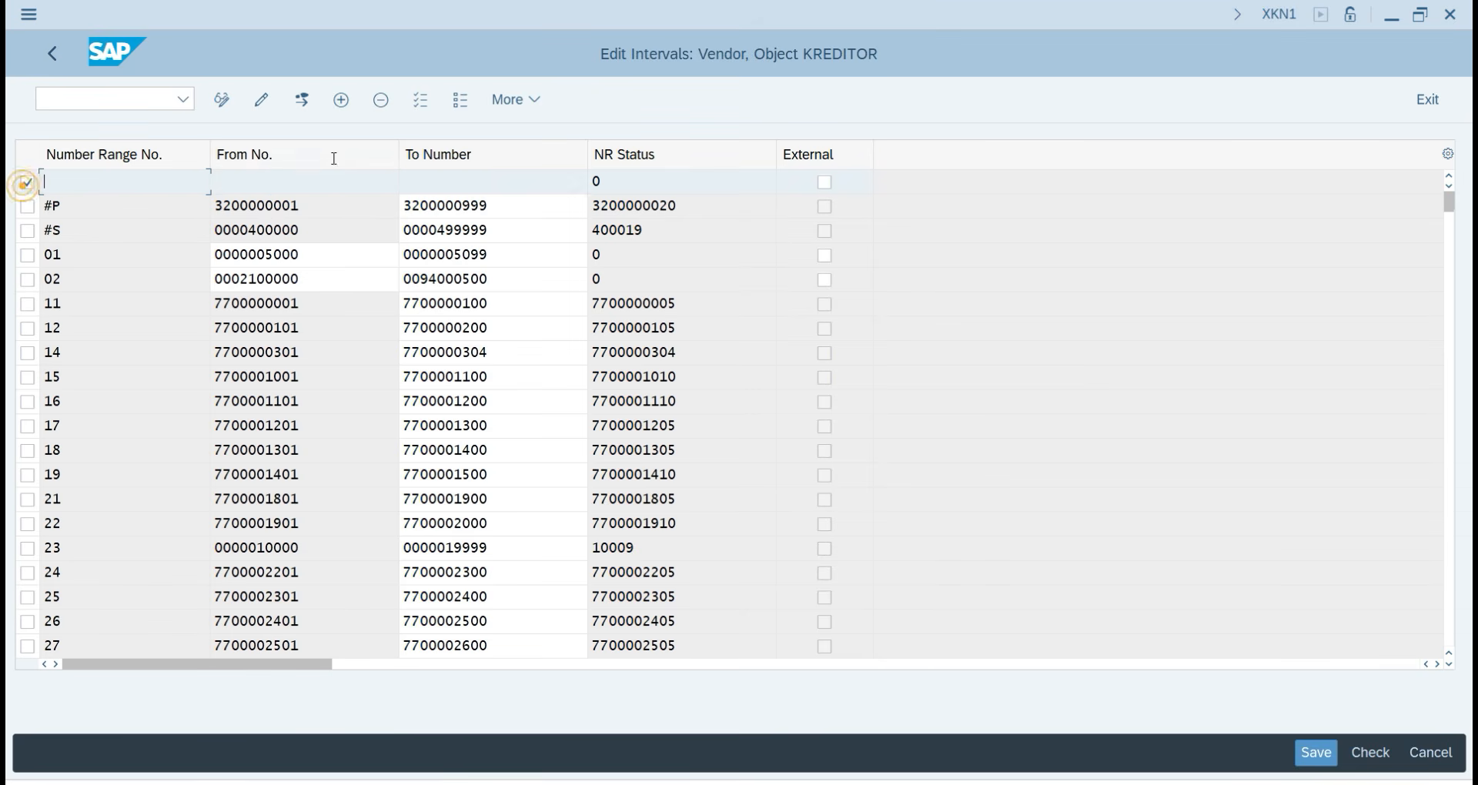
click(382, 105)
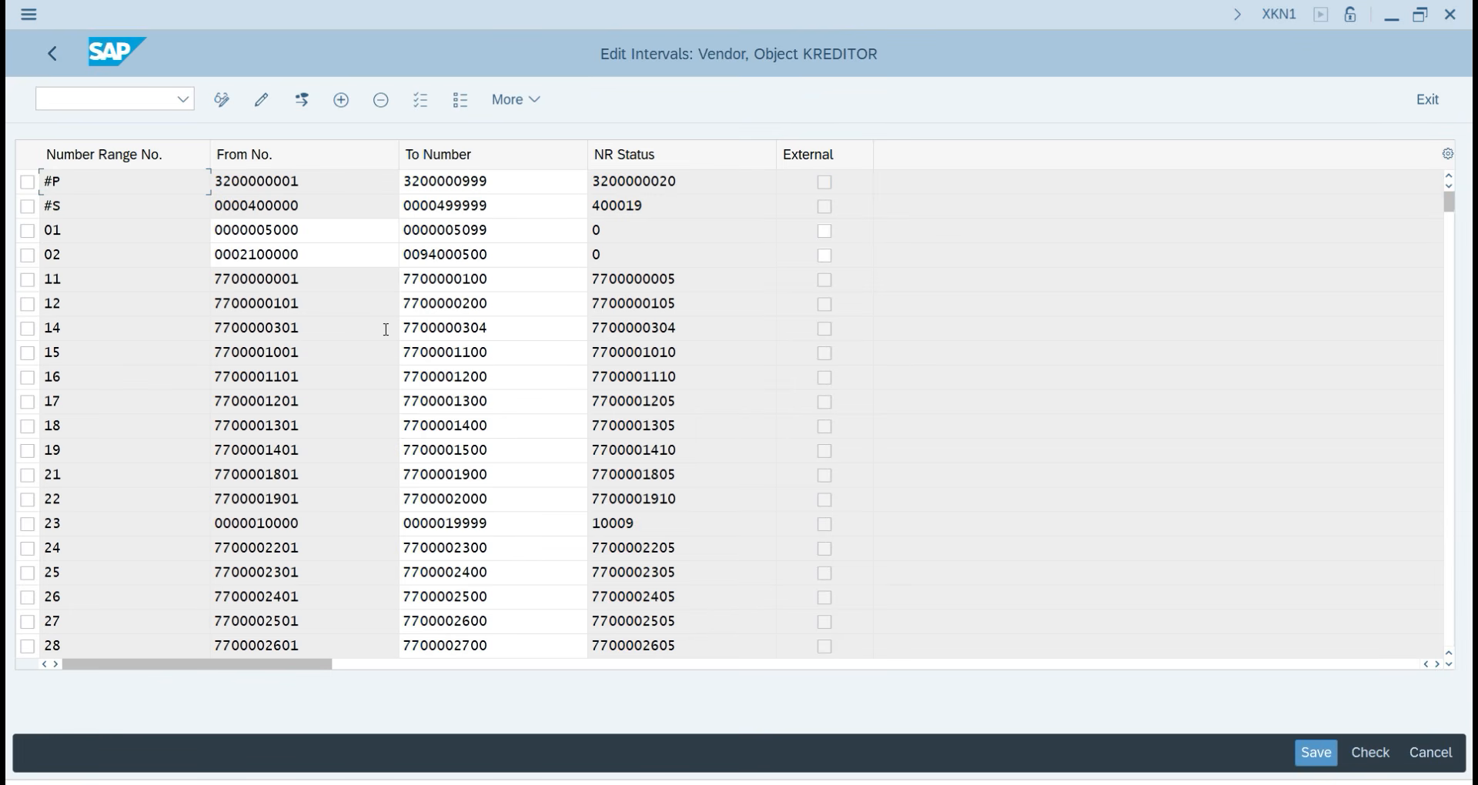
click(303, 100)
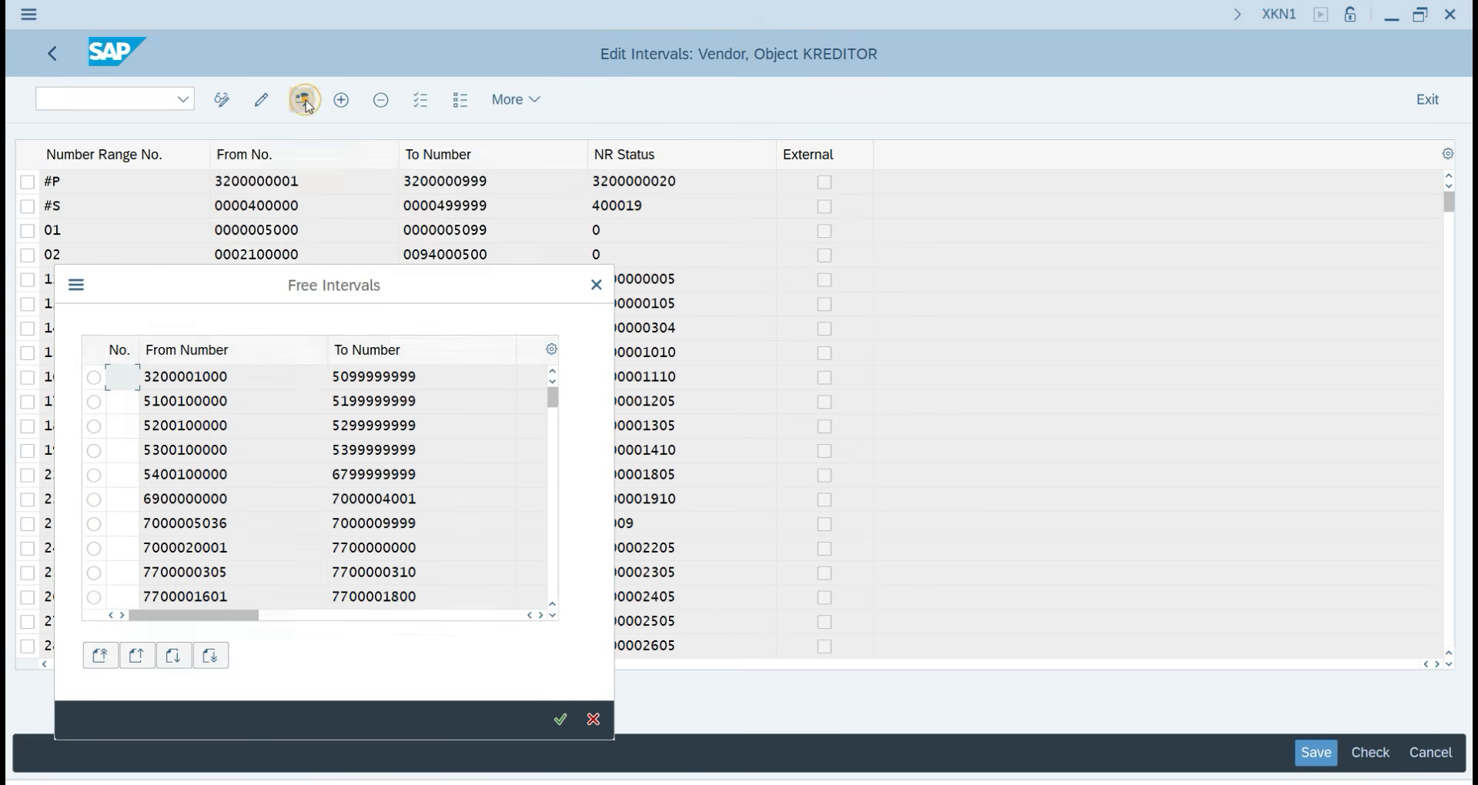
click(307, 278)
drag(501, 151, 970, 231)
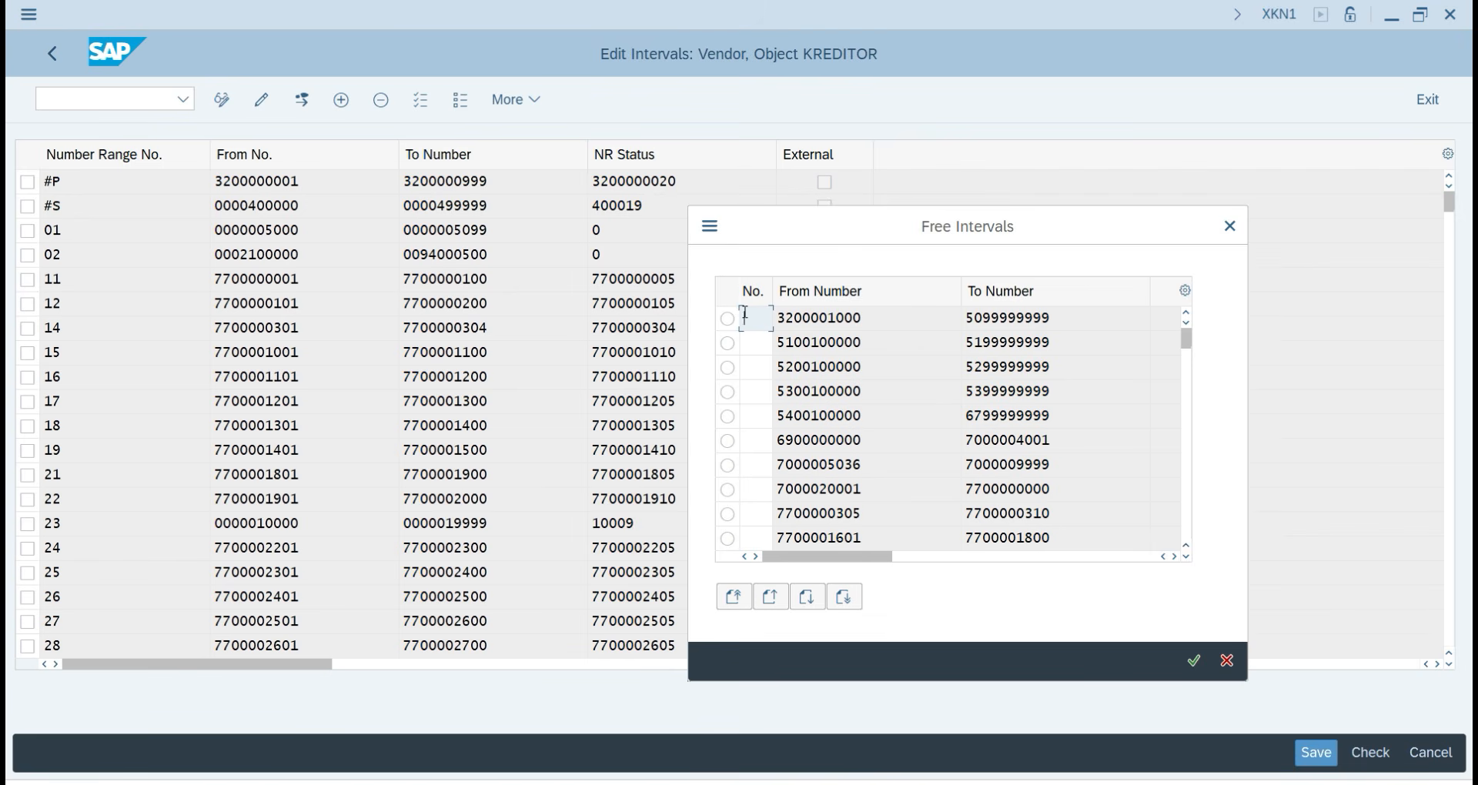
text(Y)
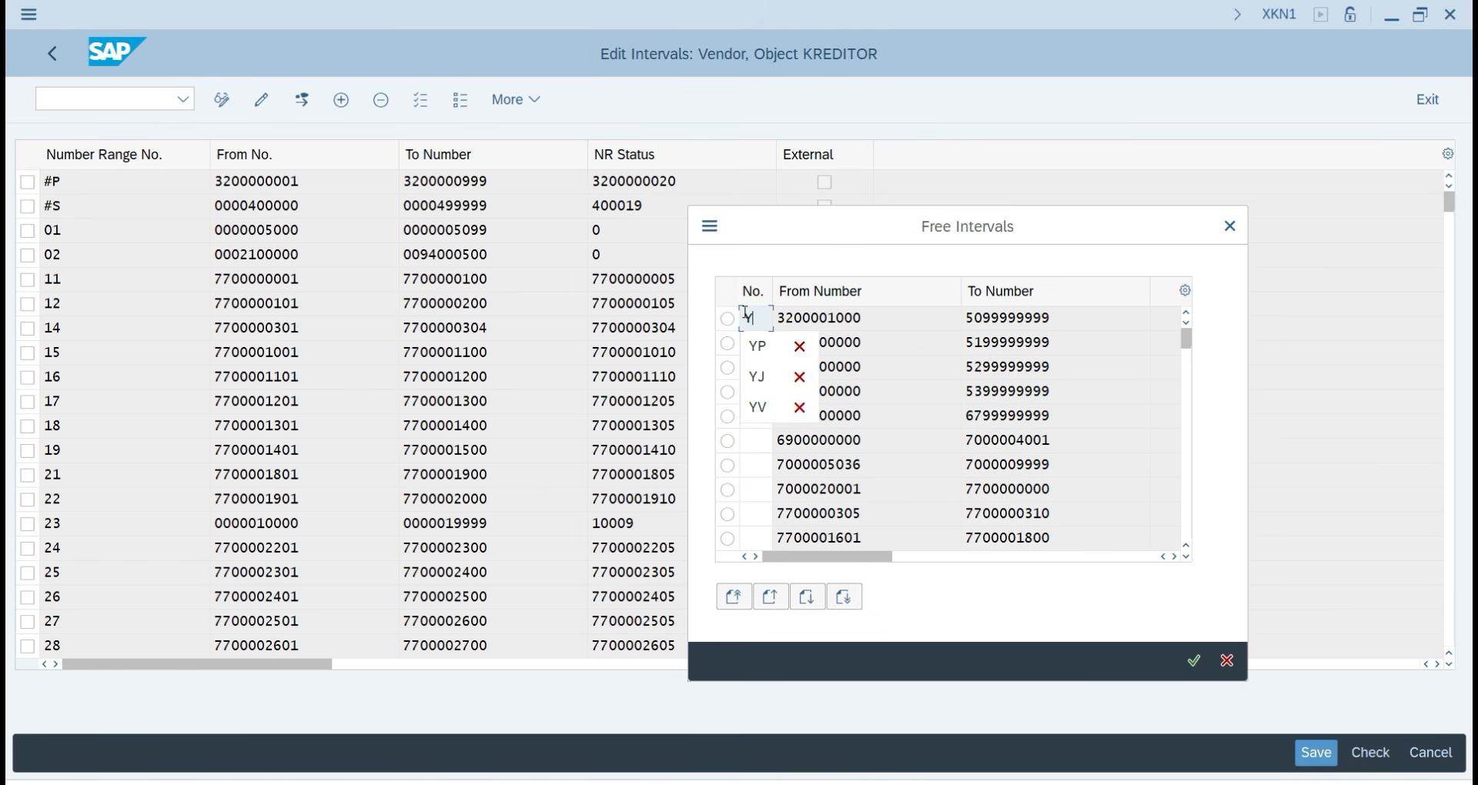
text(#)
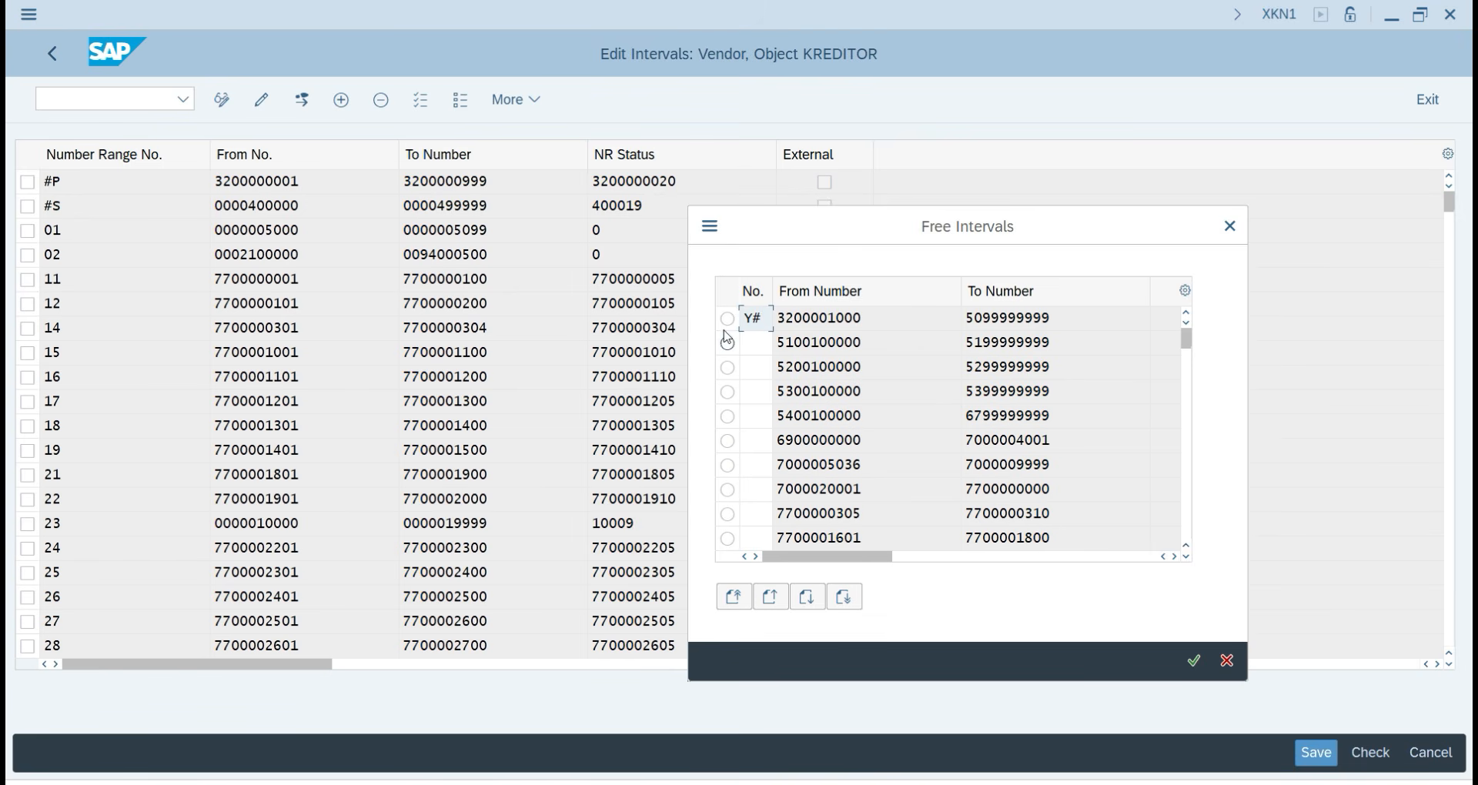
click(728, 320)
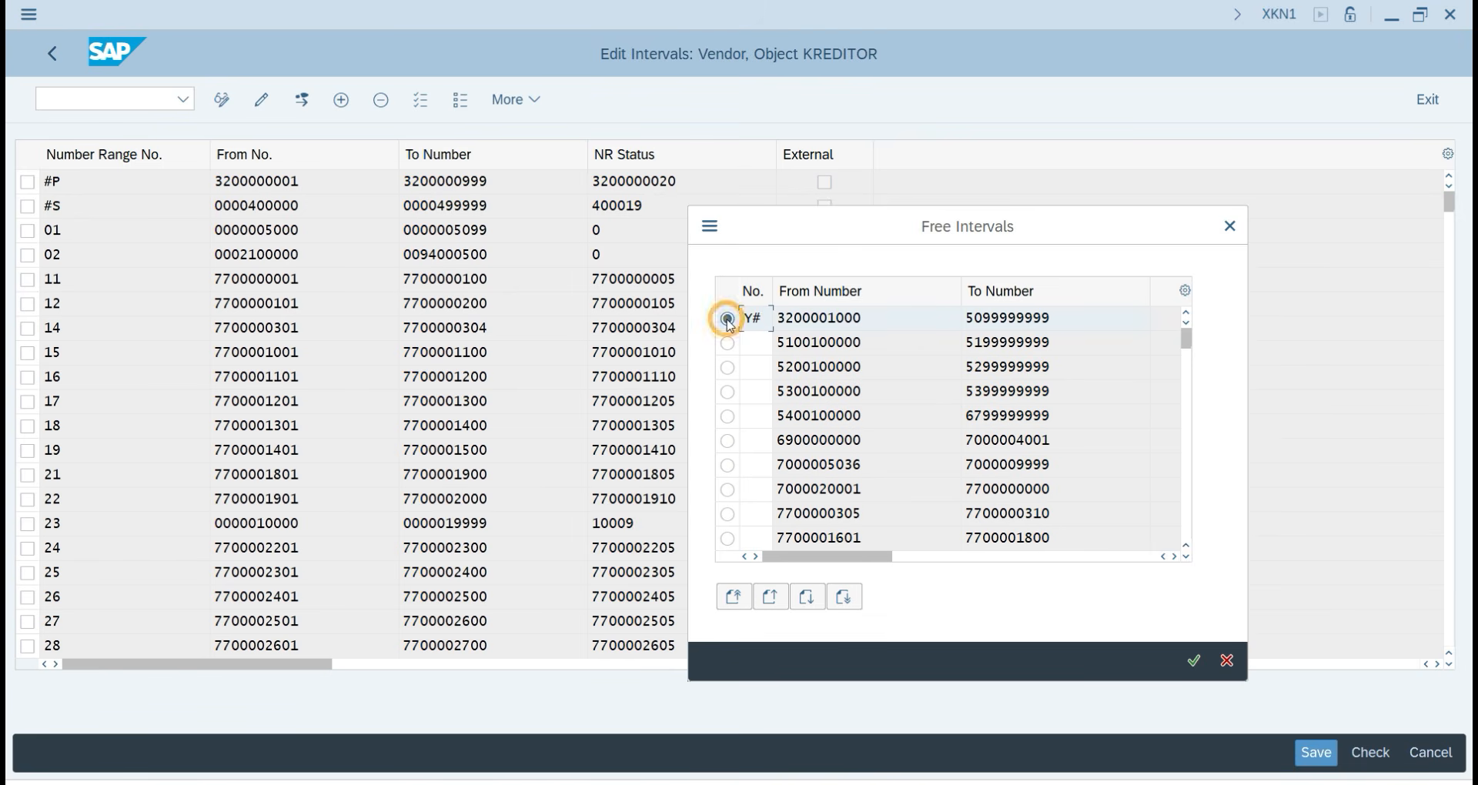
click(1194, 662)
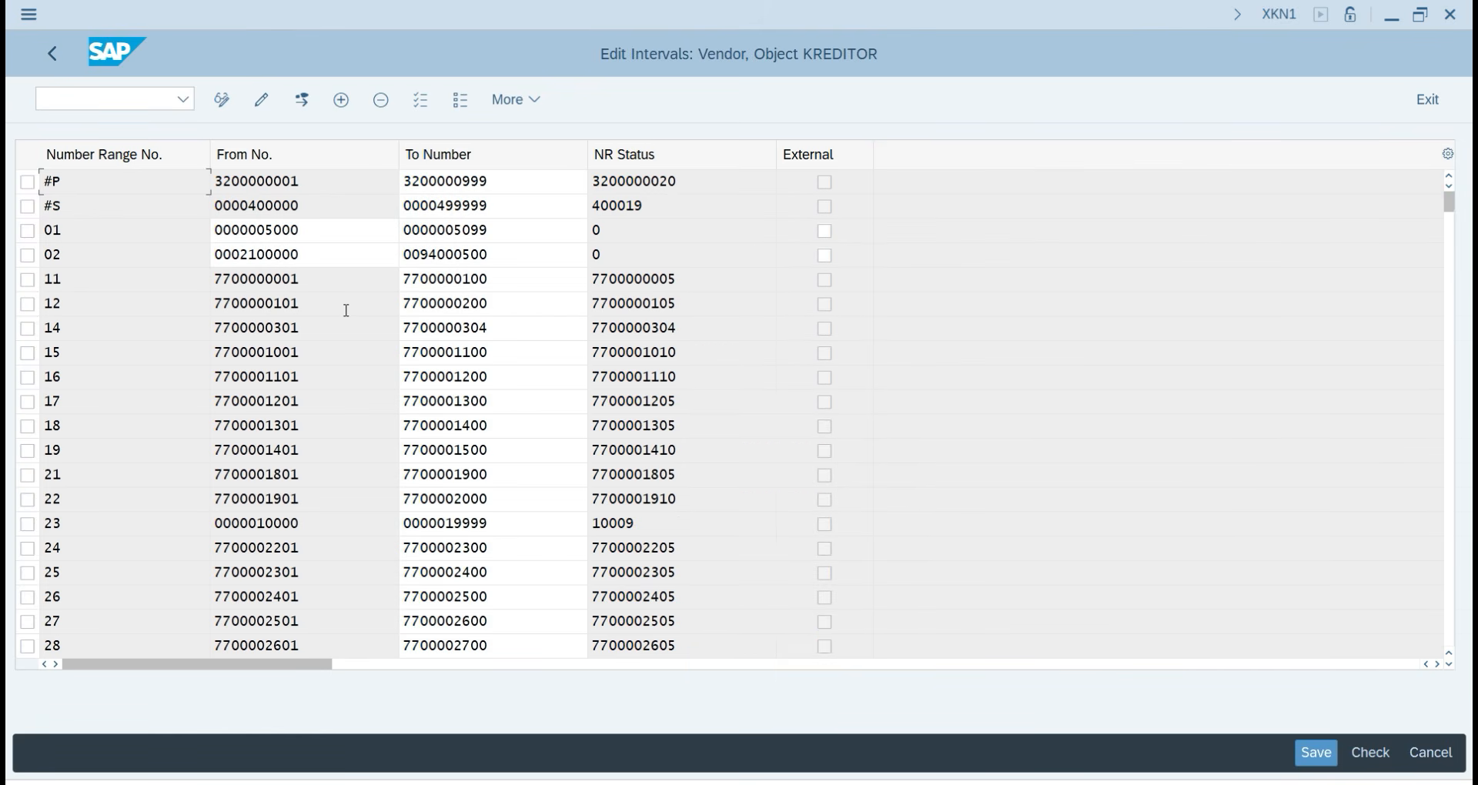
Scroll the interval table to the Y# row and snip a screenshot of the table.
scroll(455, 473, down, 10)
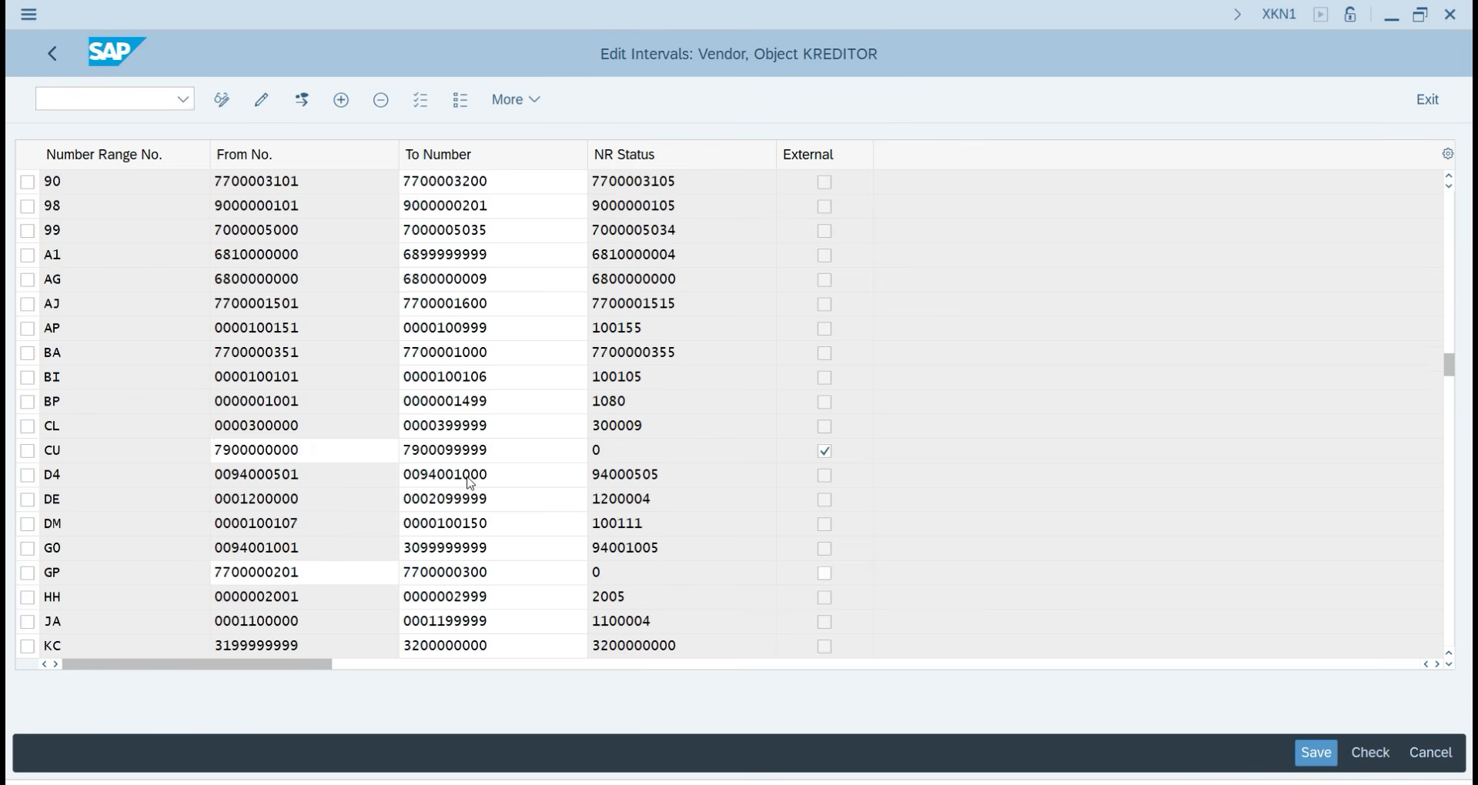
scroll(471, 483, down, 6)
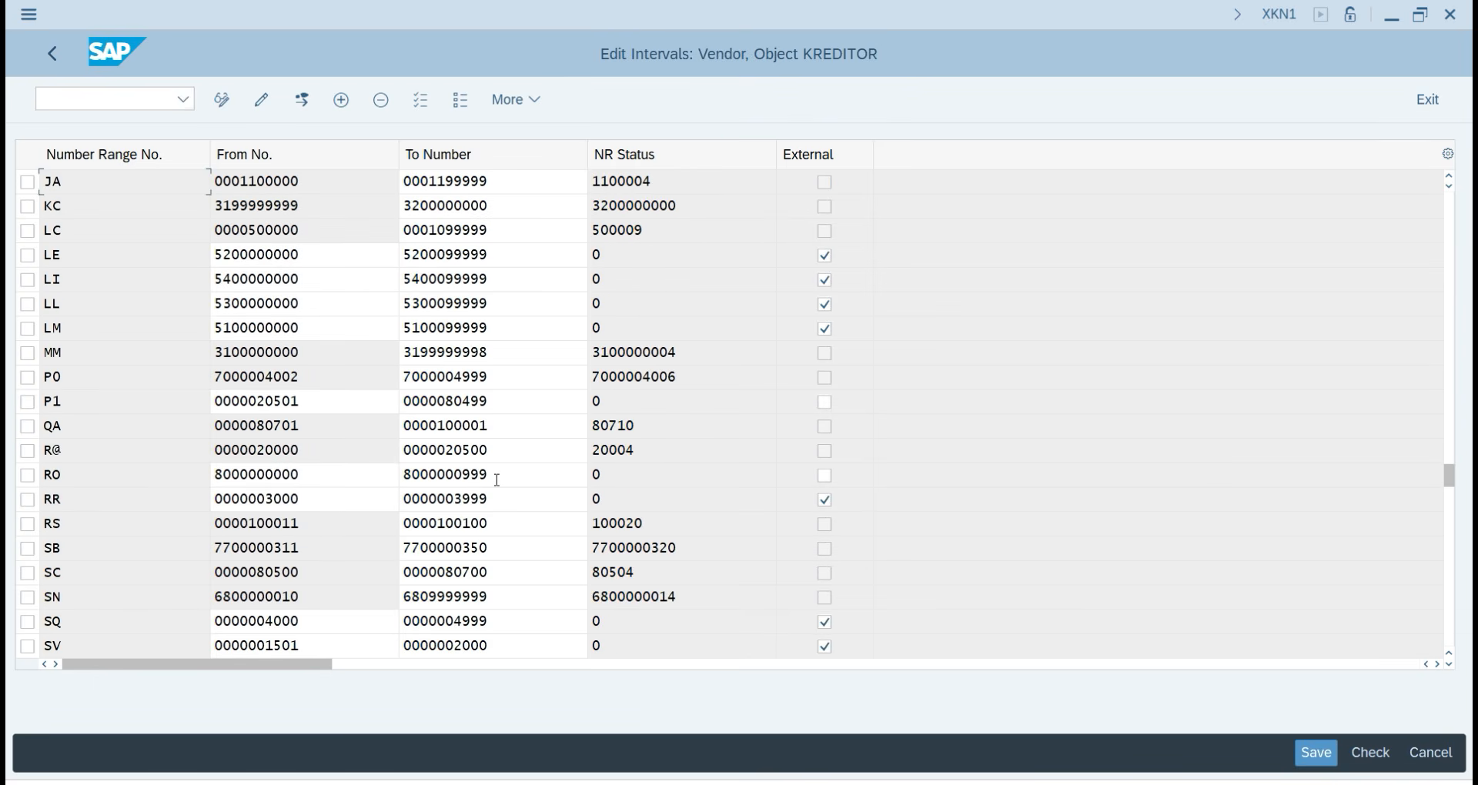
scroll(498, 480, down, 3)
scroll(34, 479, up, 1)
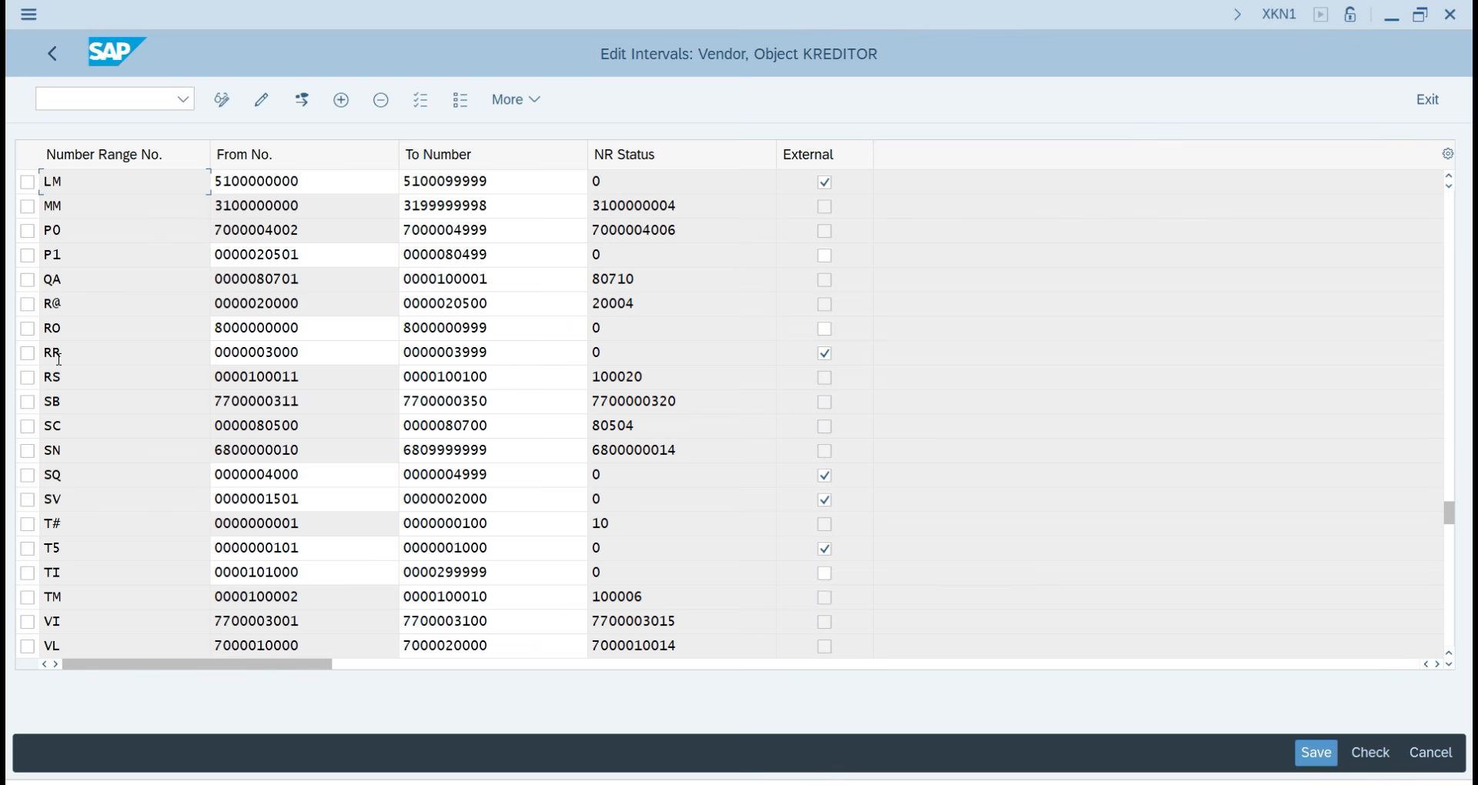
scroll(86, 465, up, 1)
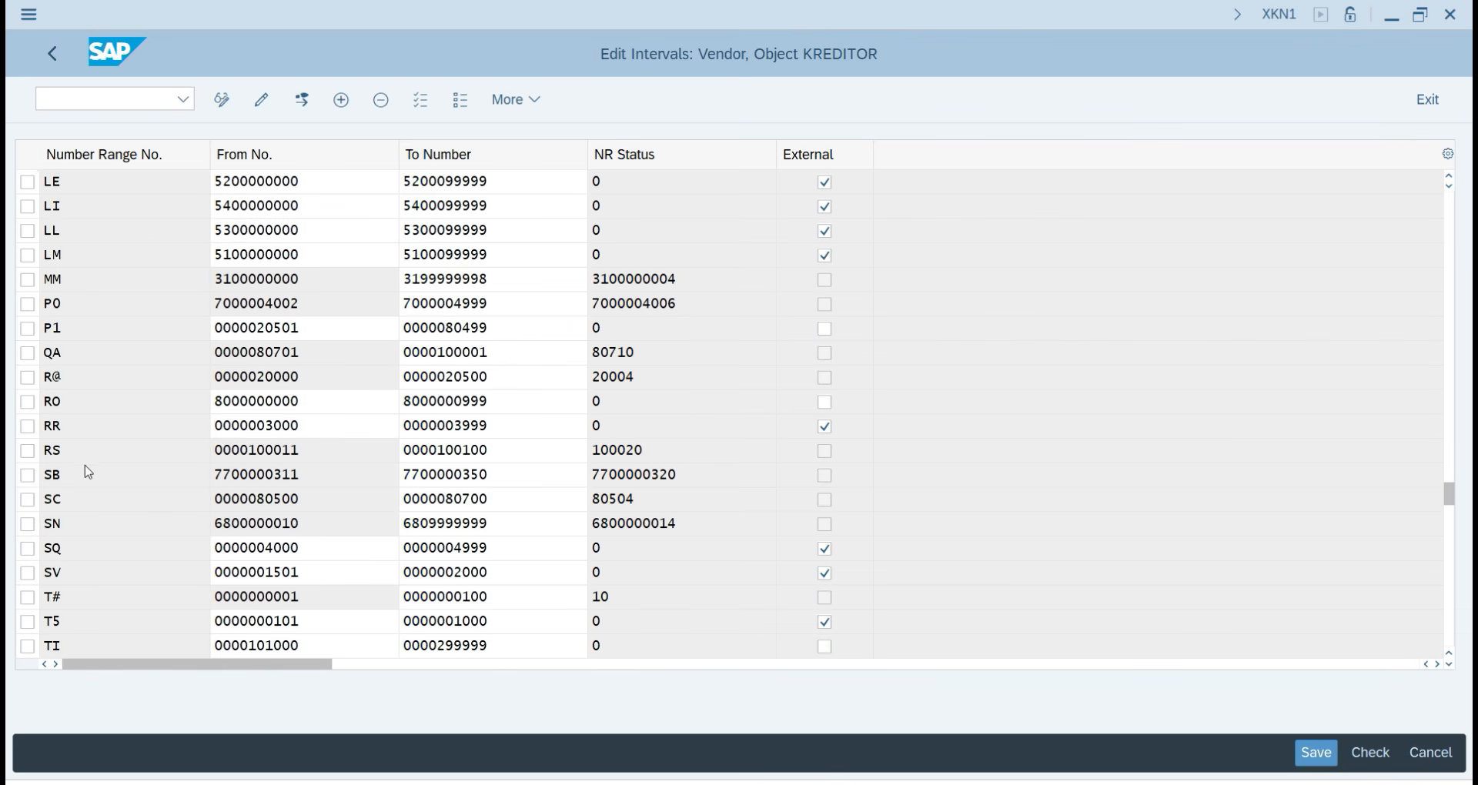
scroll(86, 463, up, 1)
scroll(88, 467, down, 2)
scroll(90, 470, down, 3)
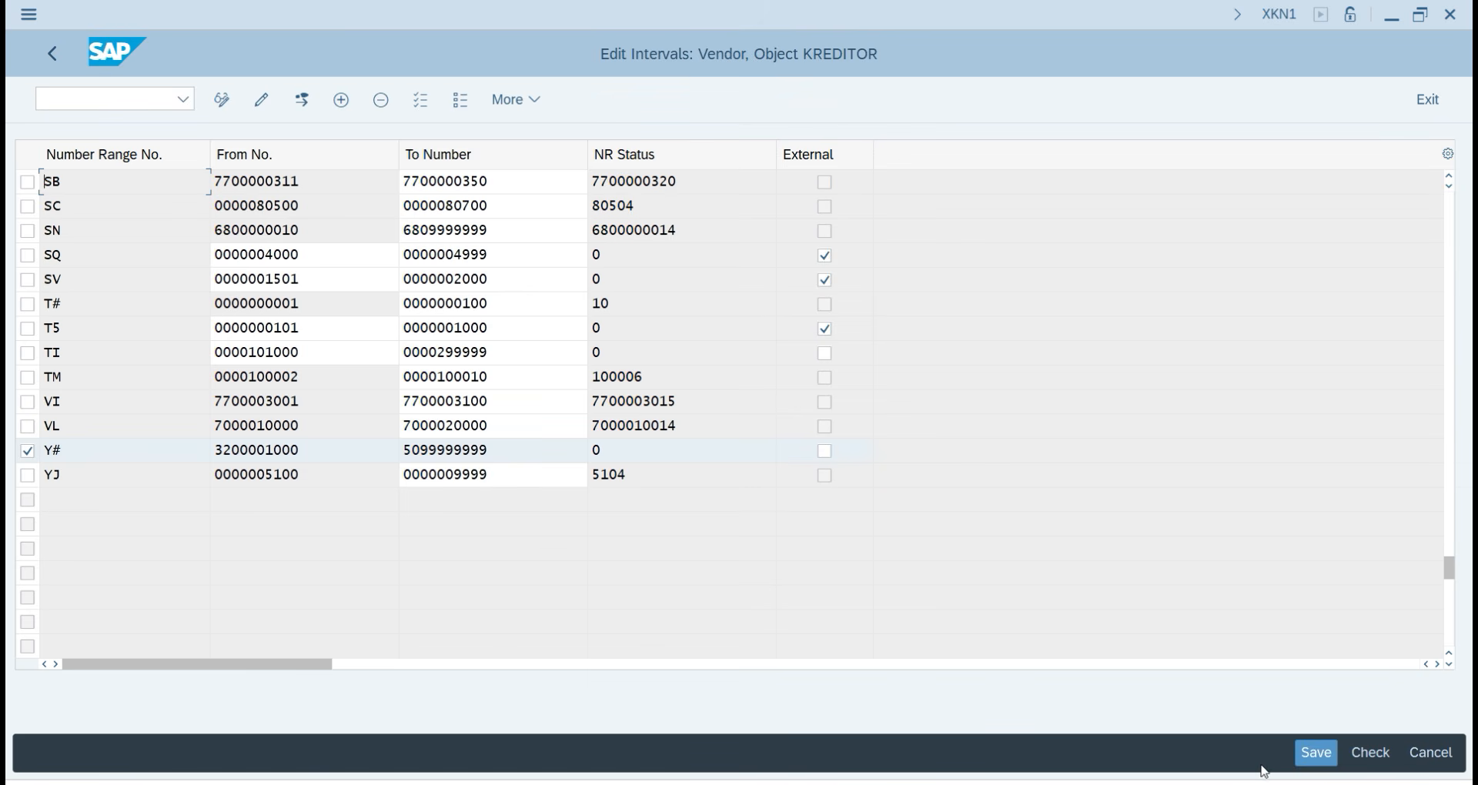
click(1298, 754)
scroll(1214, 711, down, 1)
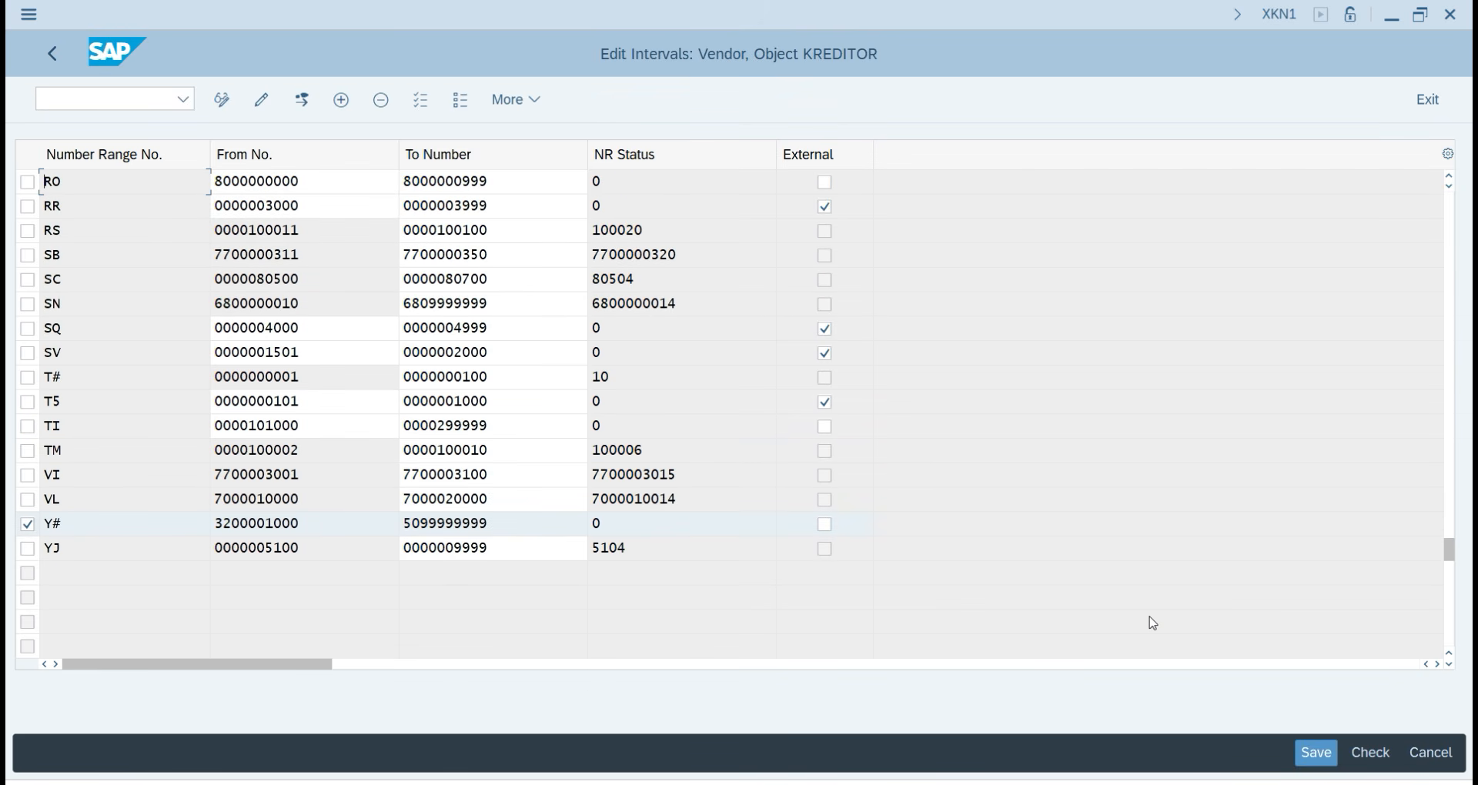
key(super+shift+s)
drag(10, 8, 968, 642)
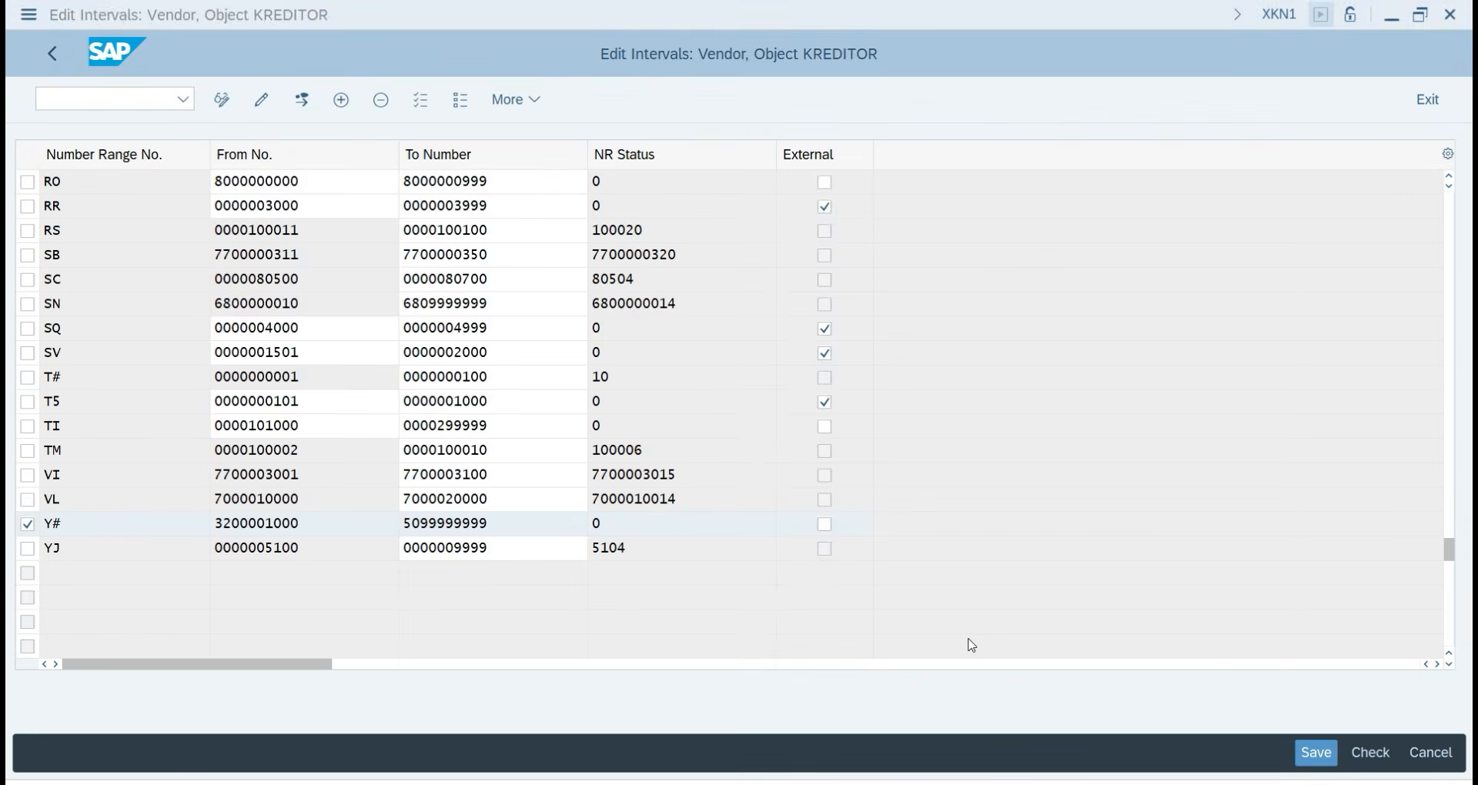
Paste the KREDITOR interval snip into the notes and mark the Y# row with a red bracket.
key(alt+Tab)
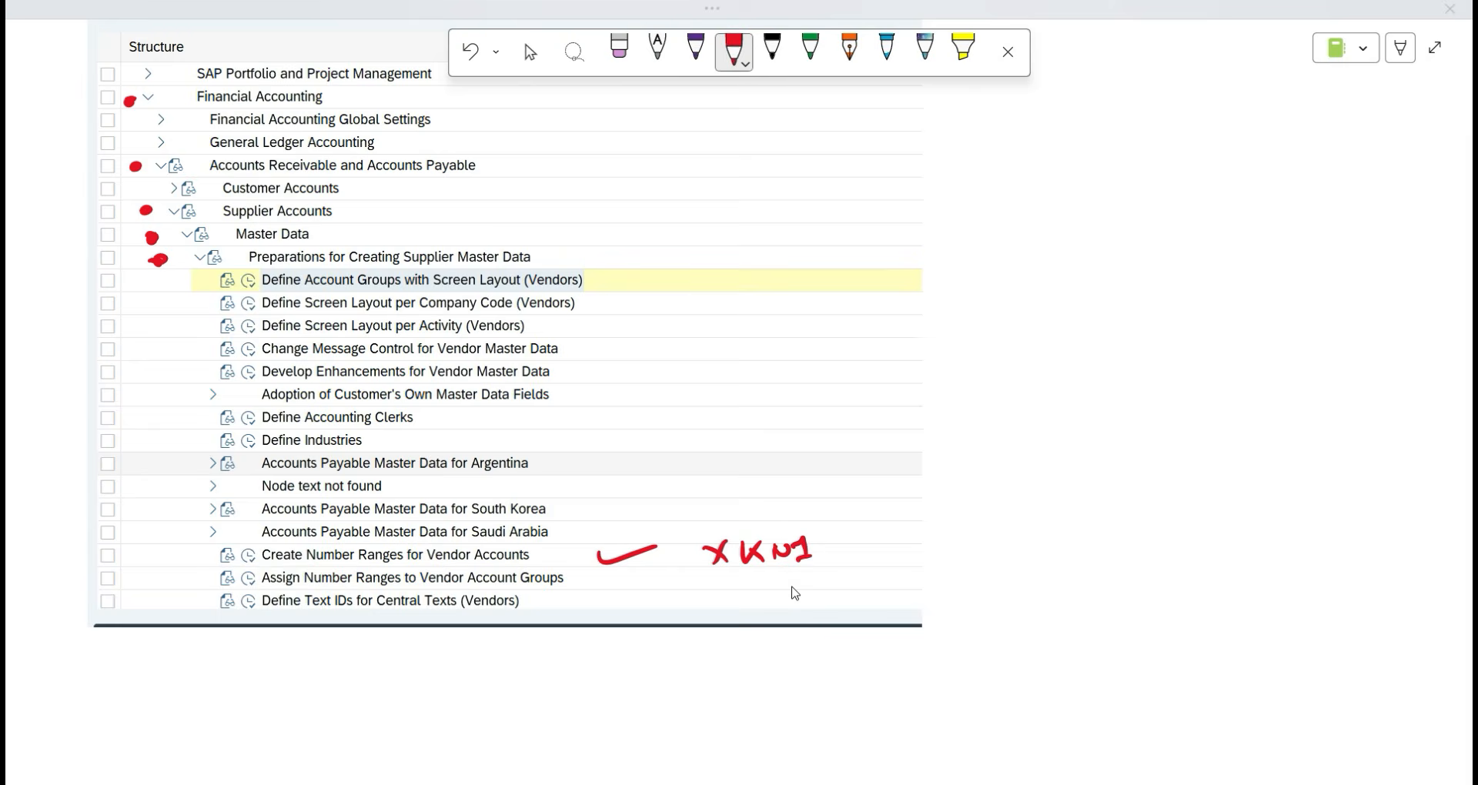
scroll(92, 589, down, 3)
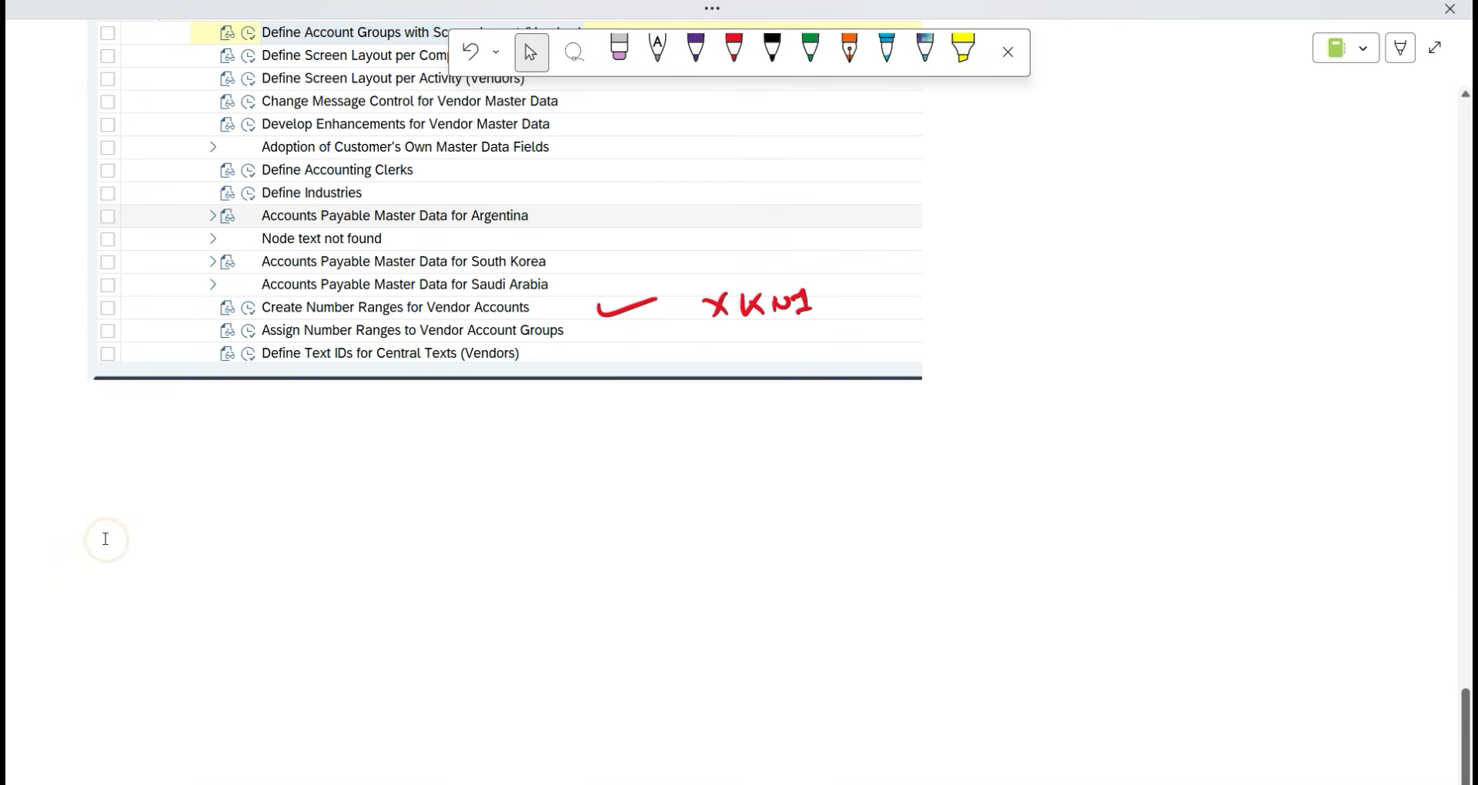
key(ctrl+v)
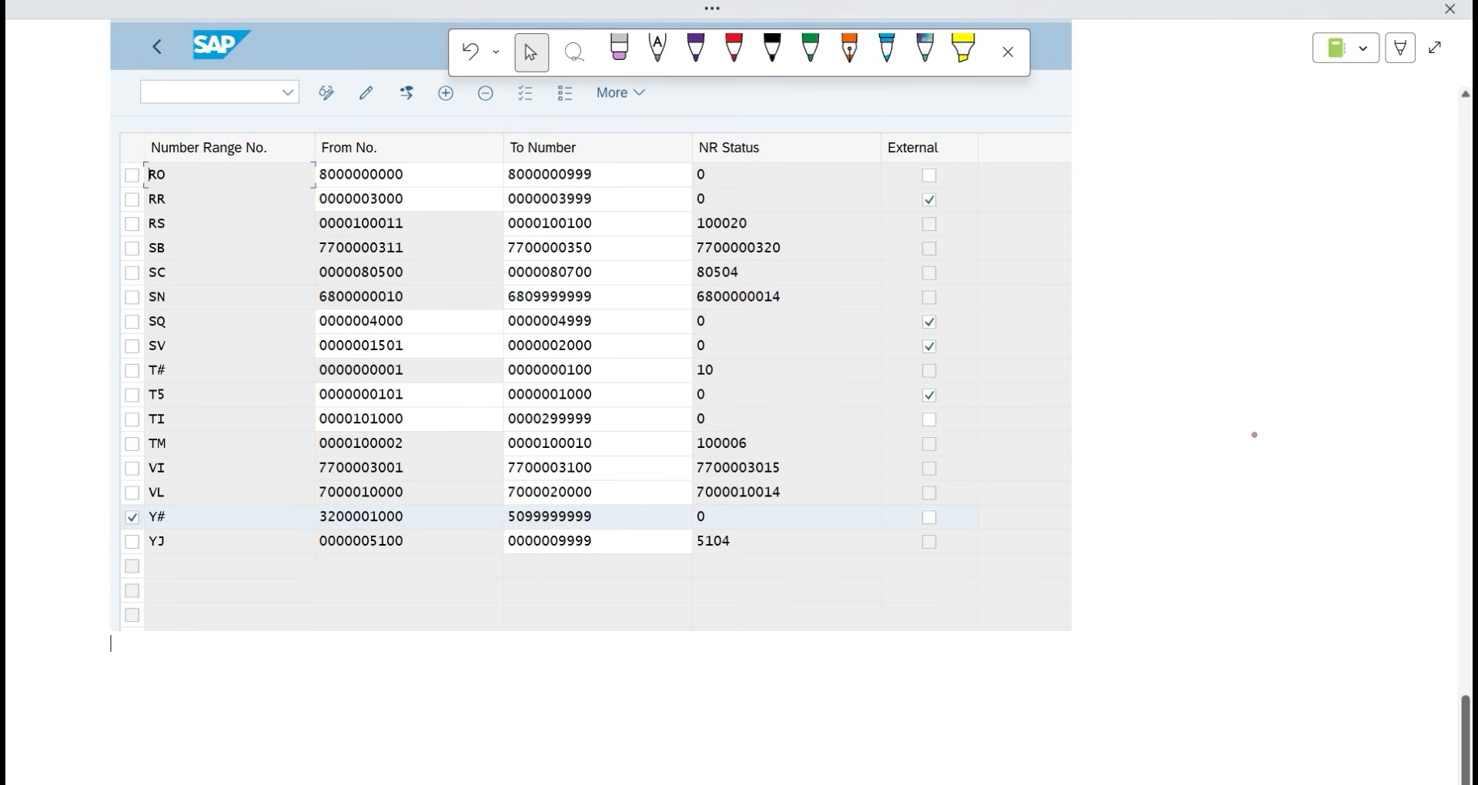
drag(83, 508, 117, 545)
key(alt+Tab)
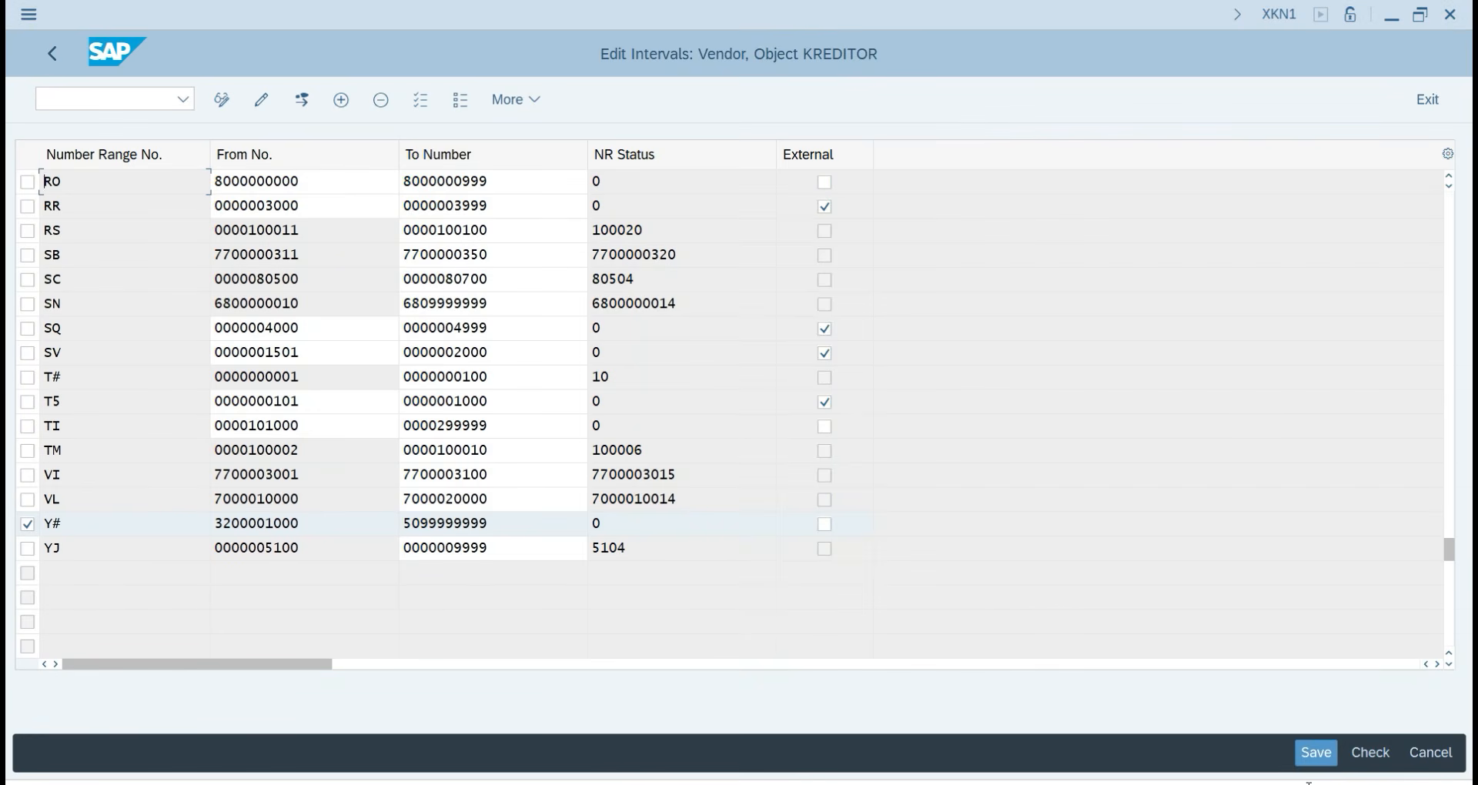
Save the KREDITOR intervals, acknowledge the transport message, and back out to the IMG tree.
click(1323, 758)
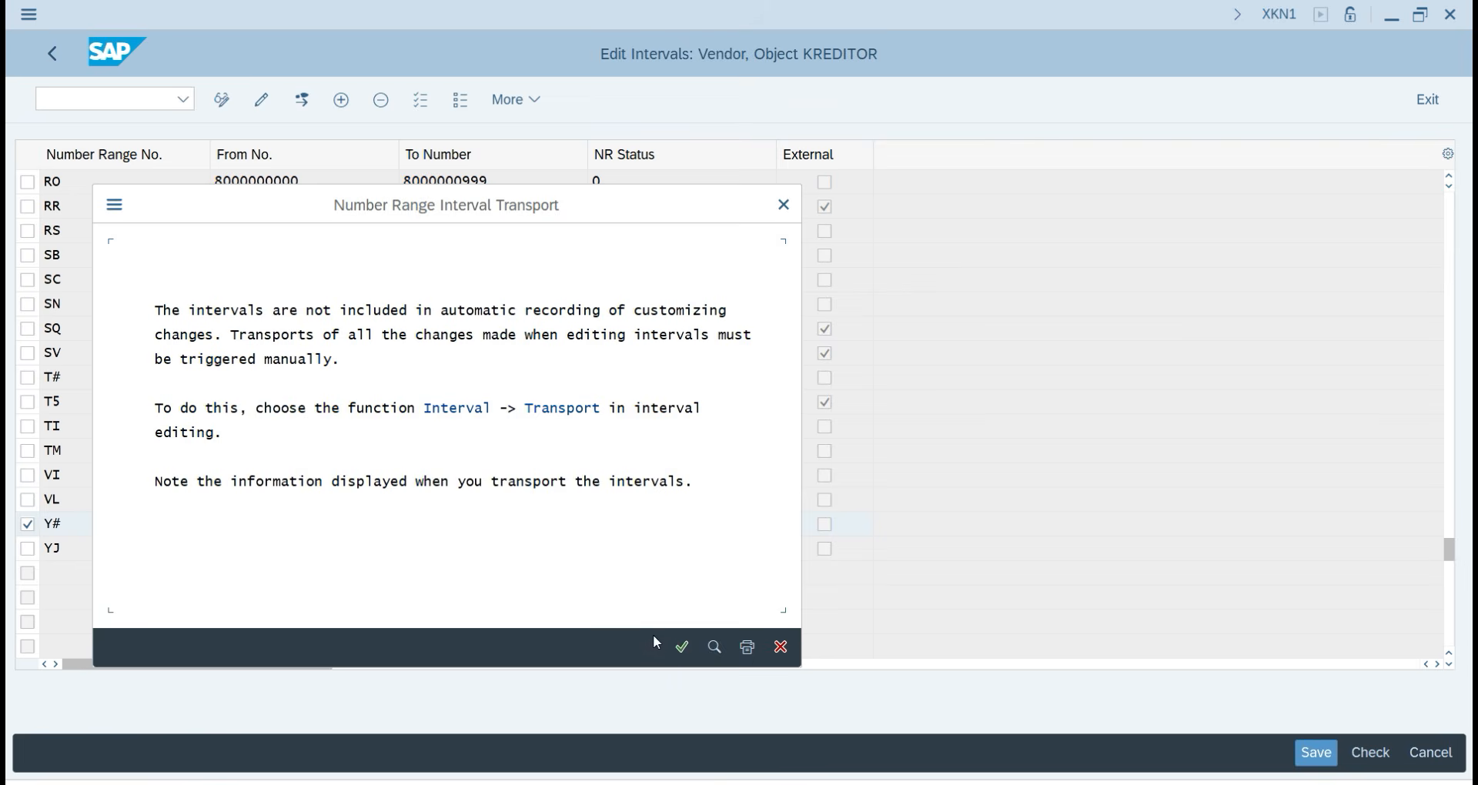
click(682, 647)
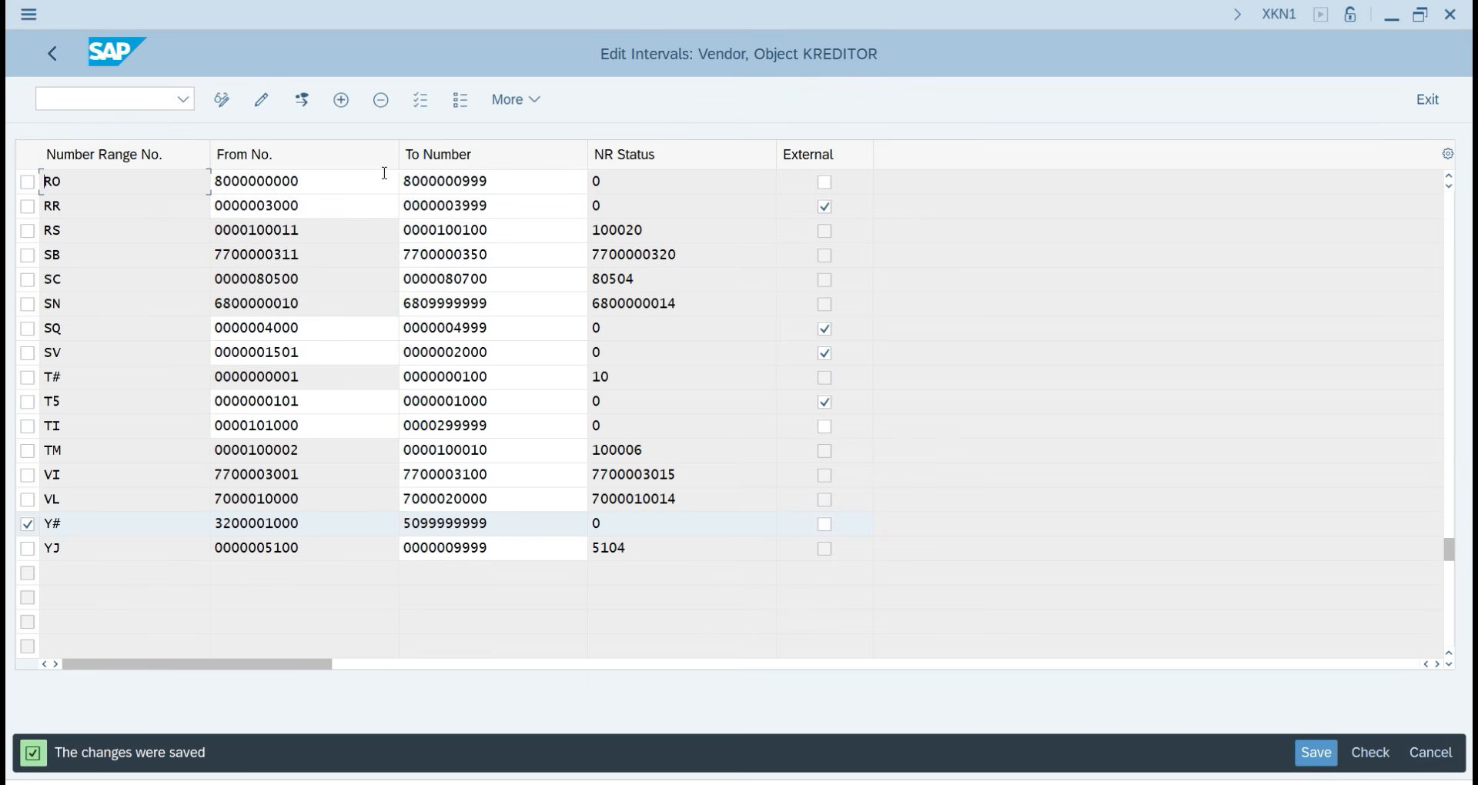
click(52, 53)
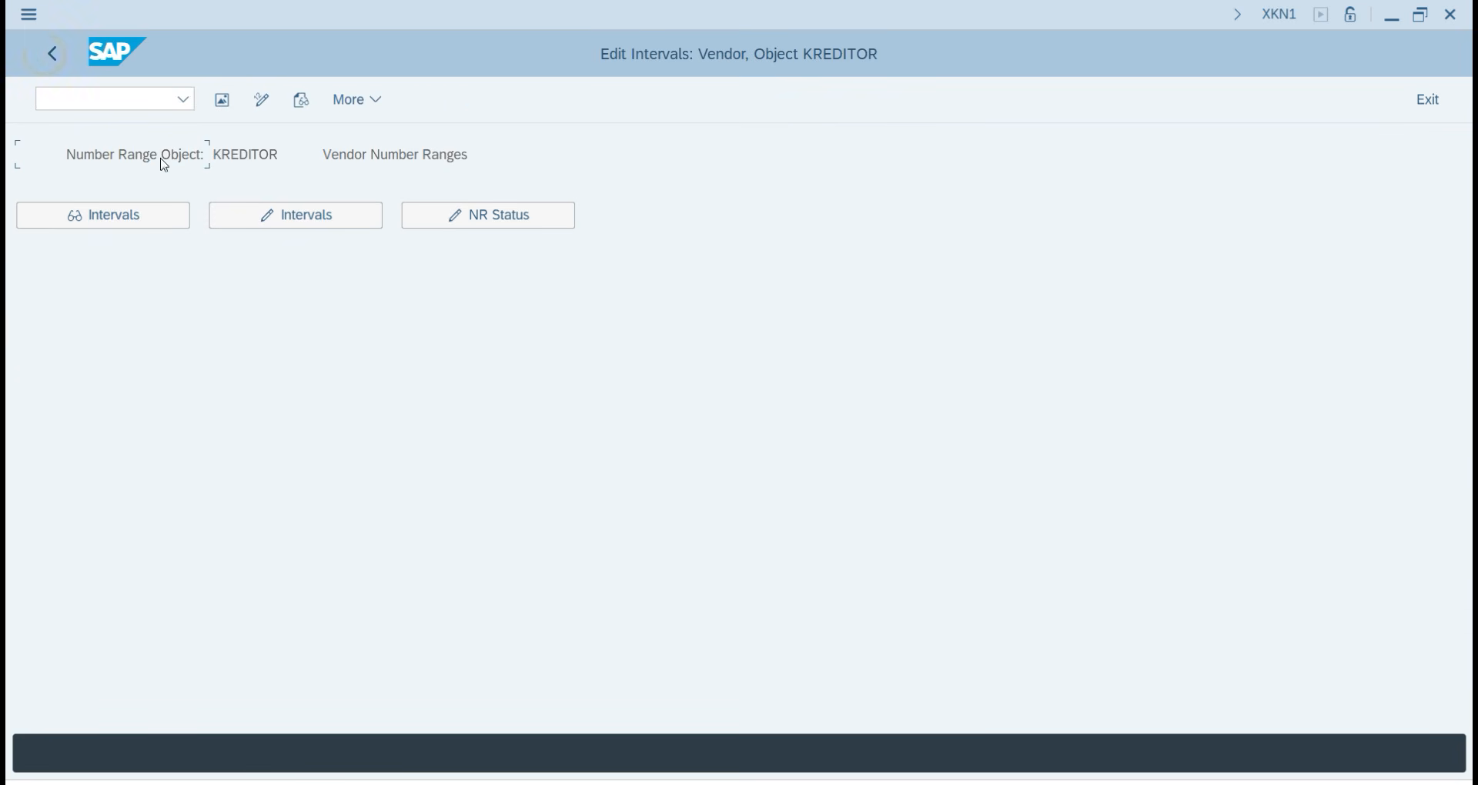
click(52, 53)
scroll(247, 574, down, 2)
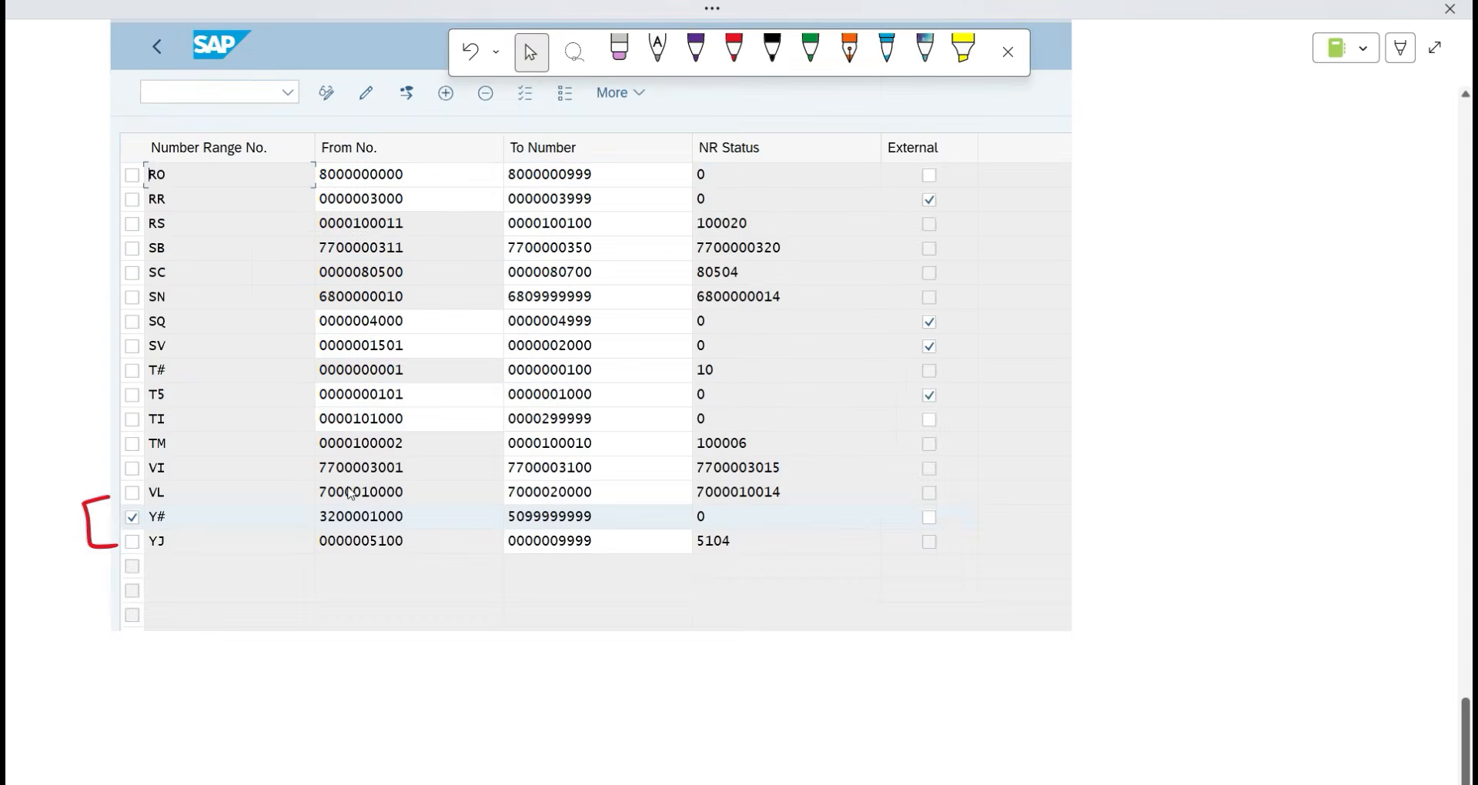
Handwrite the red step number (3) below the pasted interval table.
scroll(357, 522, down, 5)
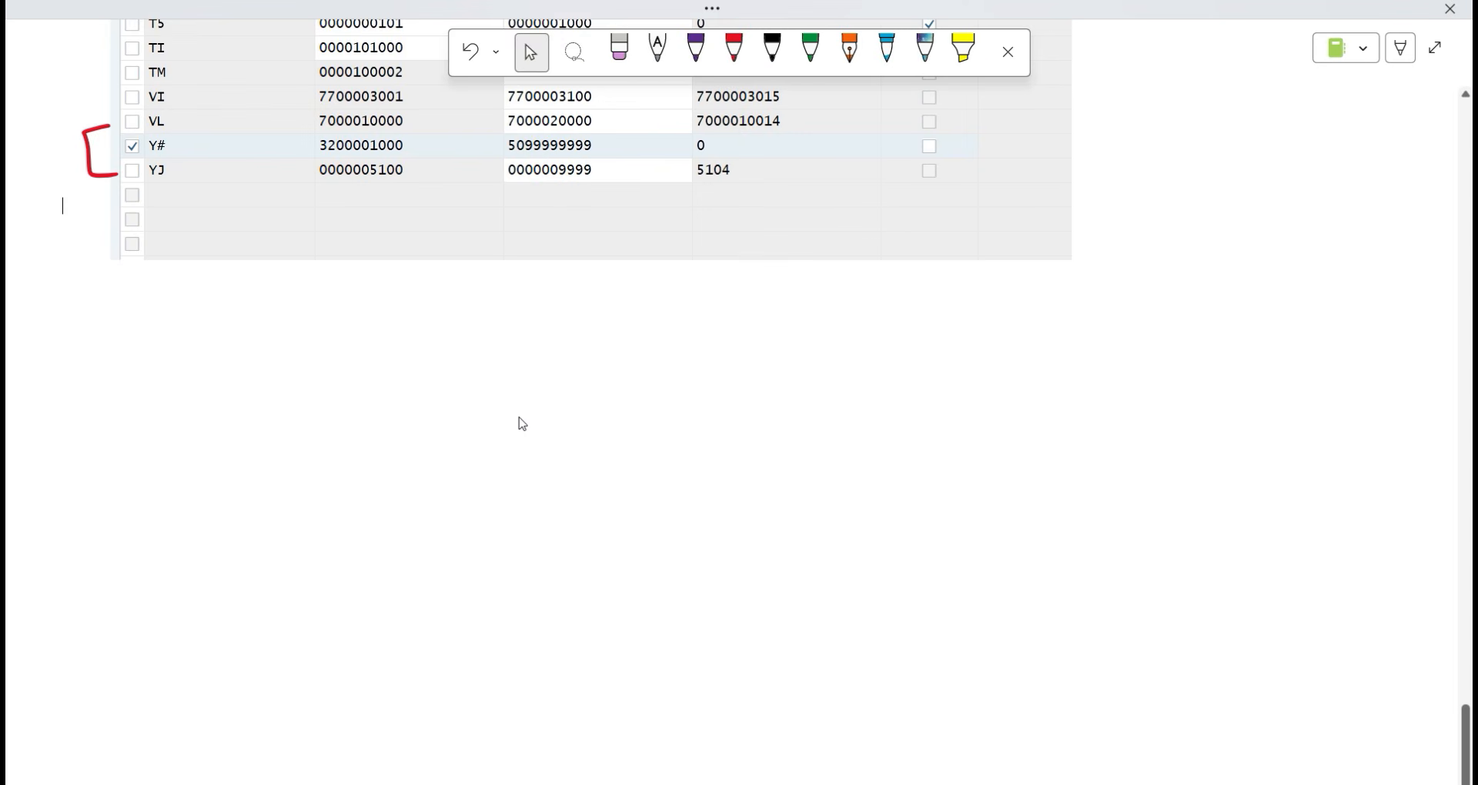
mouse_move(74, 388)
mouse_down()
mouse_move(98, 415)
mouse_move(75, 421)
mouse_up()
drag(122, 387, 113, 421)
mouse_move(58, 388)
mouse_down()
mouse_move(24, 433)
mouse_move(50, 455)
mouse_up()
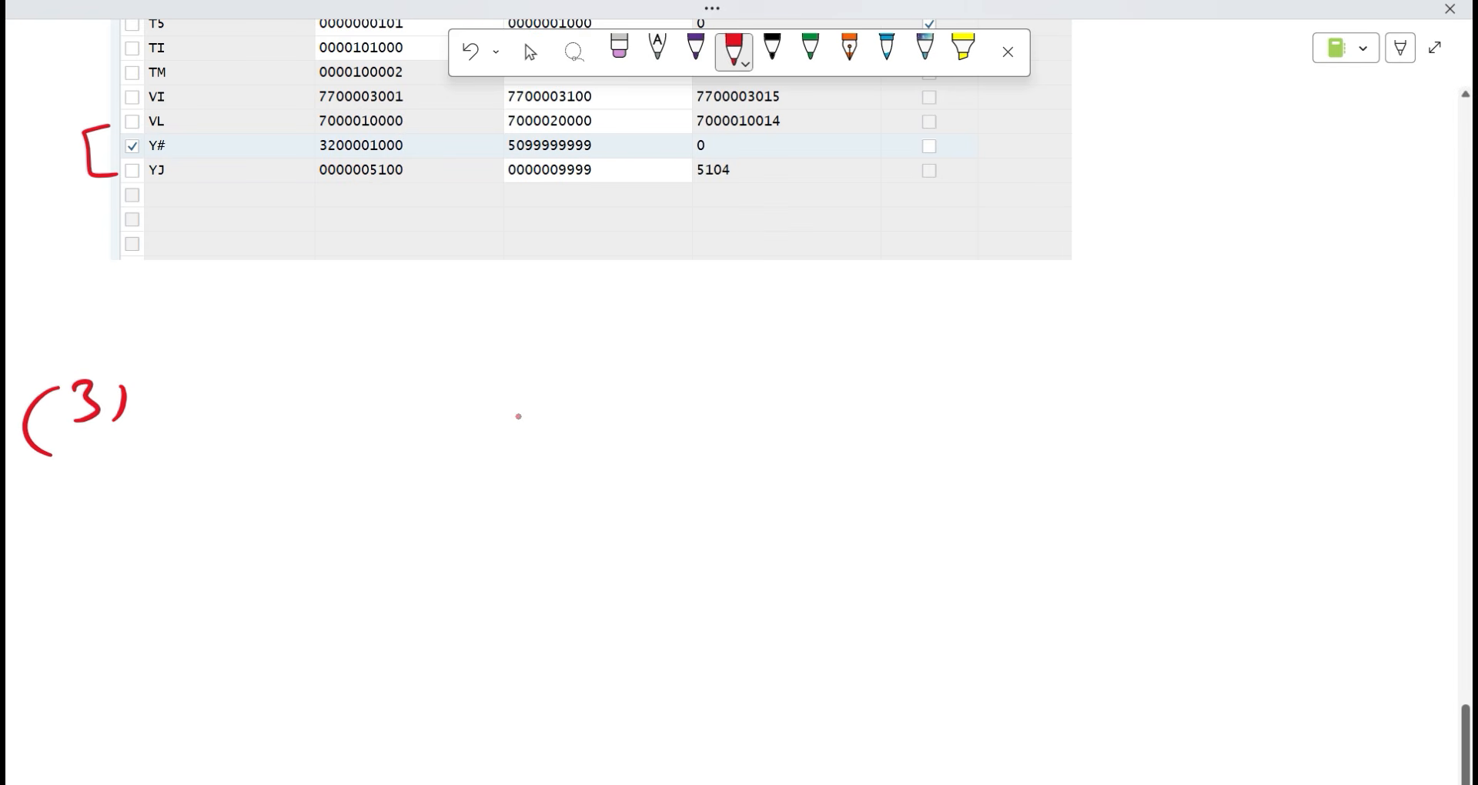
Begin the green heading 'Assign Number Ranges for Ve…' in handwriting.
click(810, 48)
mouse_move(204, 417)
mouse_down()
mouse_move(246, 418)
mouse_move(238, 397)
mouse_up()
mouse_move(288, 384)
mouse_down()
mouse_move(254, 413)
mouse_move(281, 416)
mouse_up()
drag(345, 365, 346, 374)
drag(400, 377, 370, 426)
drag(403, 398, 428, 394)
mouse_move(590, 377)
mouse_down()
mouse_move(616, 404)
mouse_move(711, 399)
mouse_up()
drag(735, 380, 720, 402)
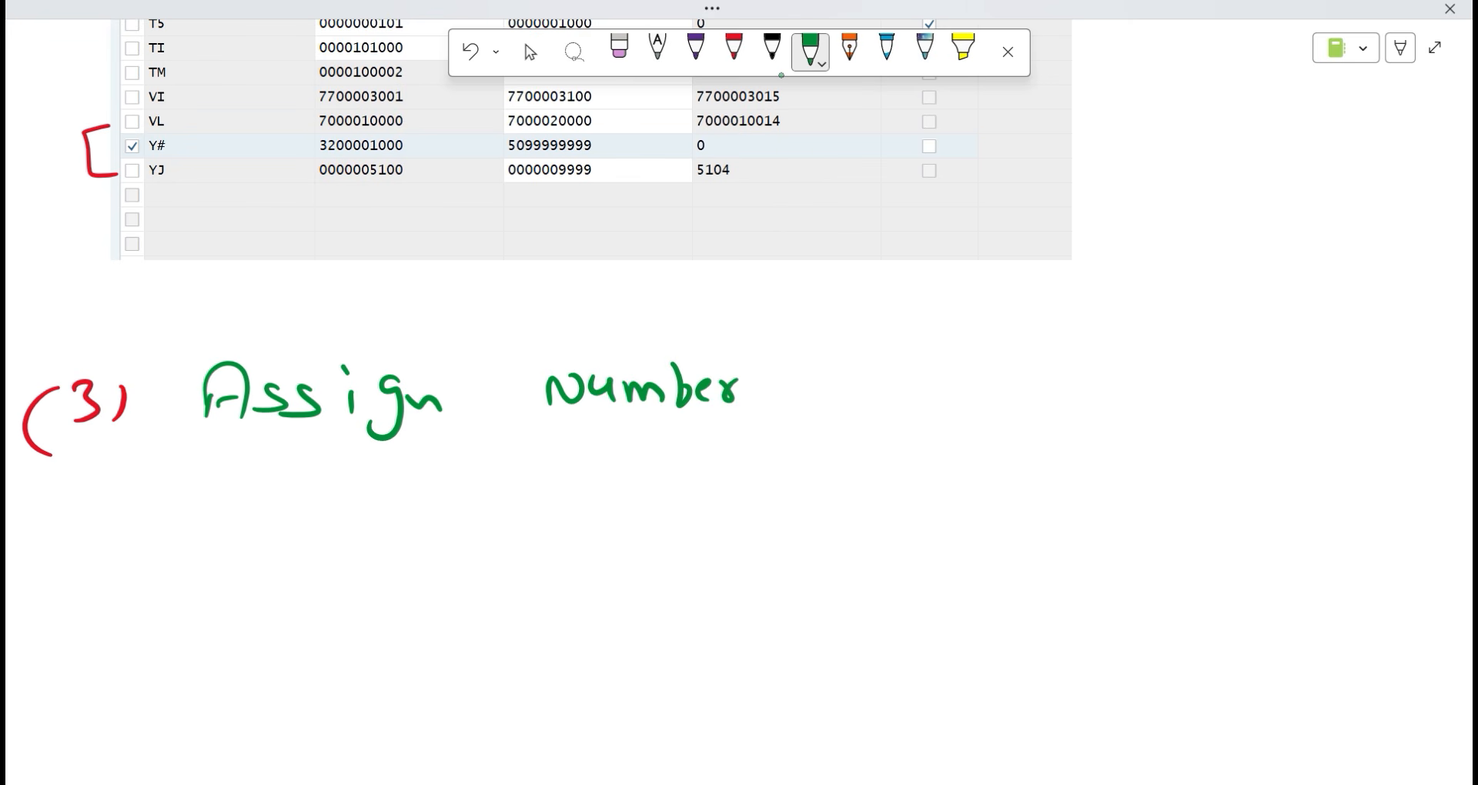
mouse_move(842, 400)
mouse_down()
mouse_move(889, 388)
mouse_move(969, 419)
mouse_move(1016, 405)
mouse_up()
drag(1032, 381, 1043, 402)
mouse_move(1199, 379)
mouse_down()
mouse_move(1234, 327)
mouse_move(1240, 362)
mouse_move(1298, 350)
mouse_up()
mouse_move(221, 485)
mouse_down()
mouse_move(247, 519)
mouse_move(257, 471)
mouse_up()
drag(265, 498, 286, 508)
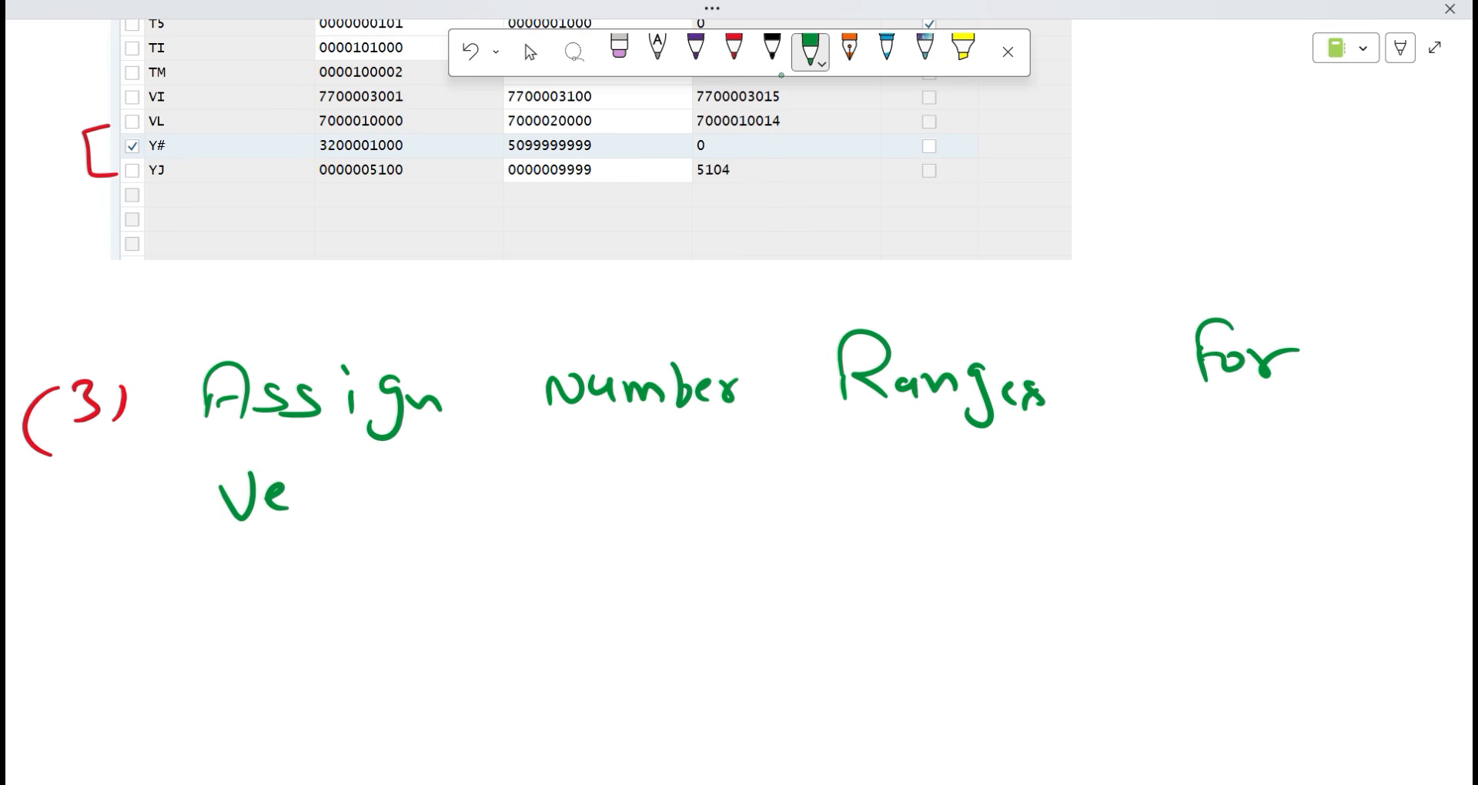
Erase 'for', replace it with 'to', and finish writing 'Vendor'.
key(alt+Tab)
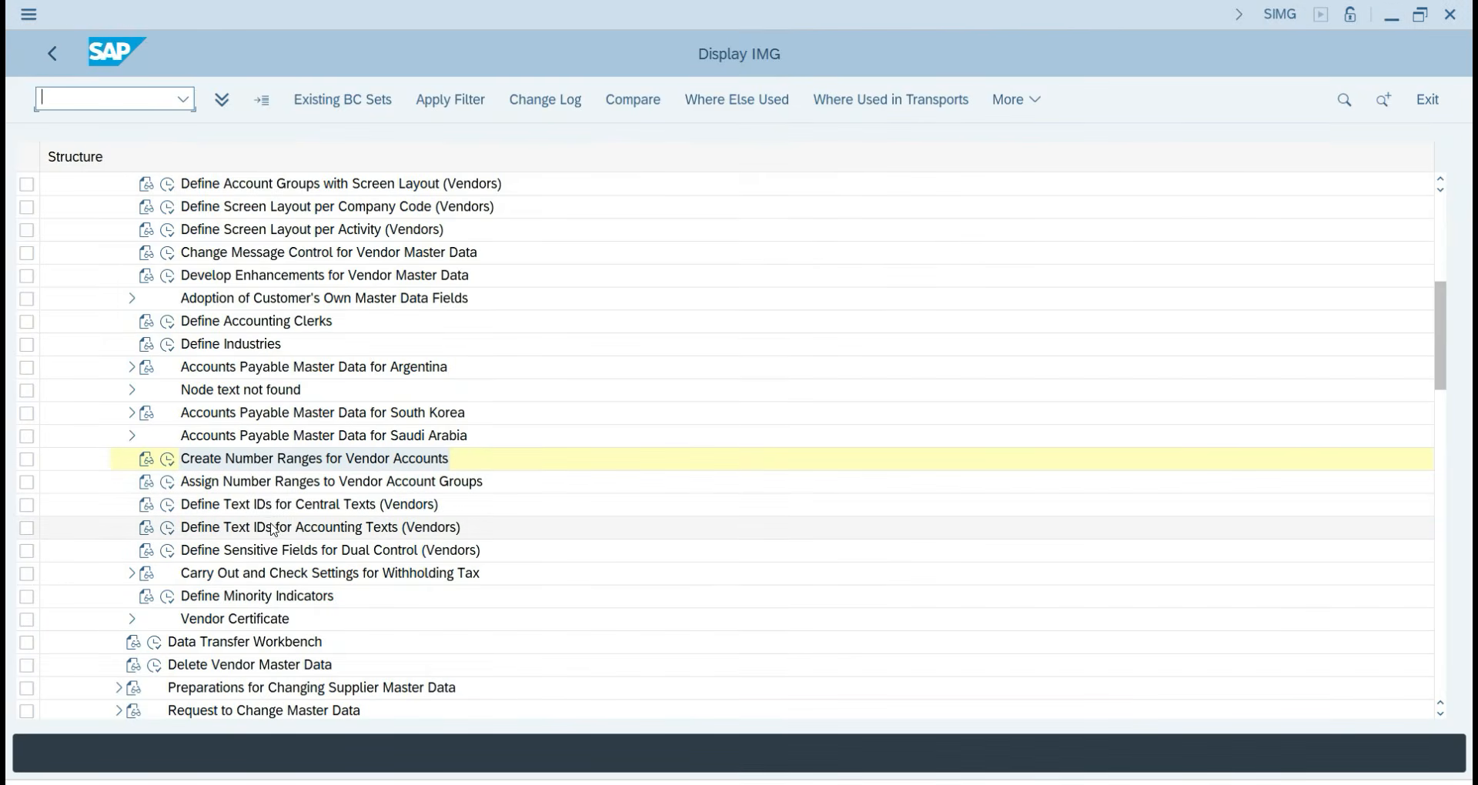
key(alt+Tab)
click(531, 53)
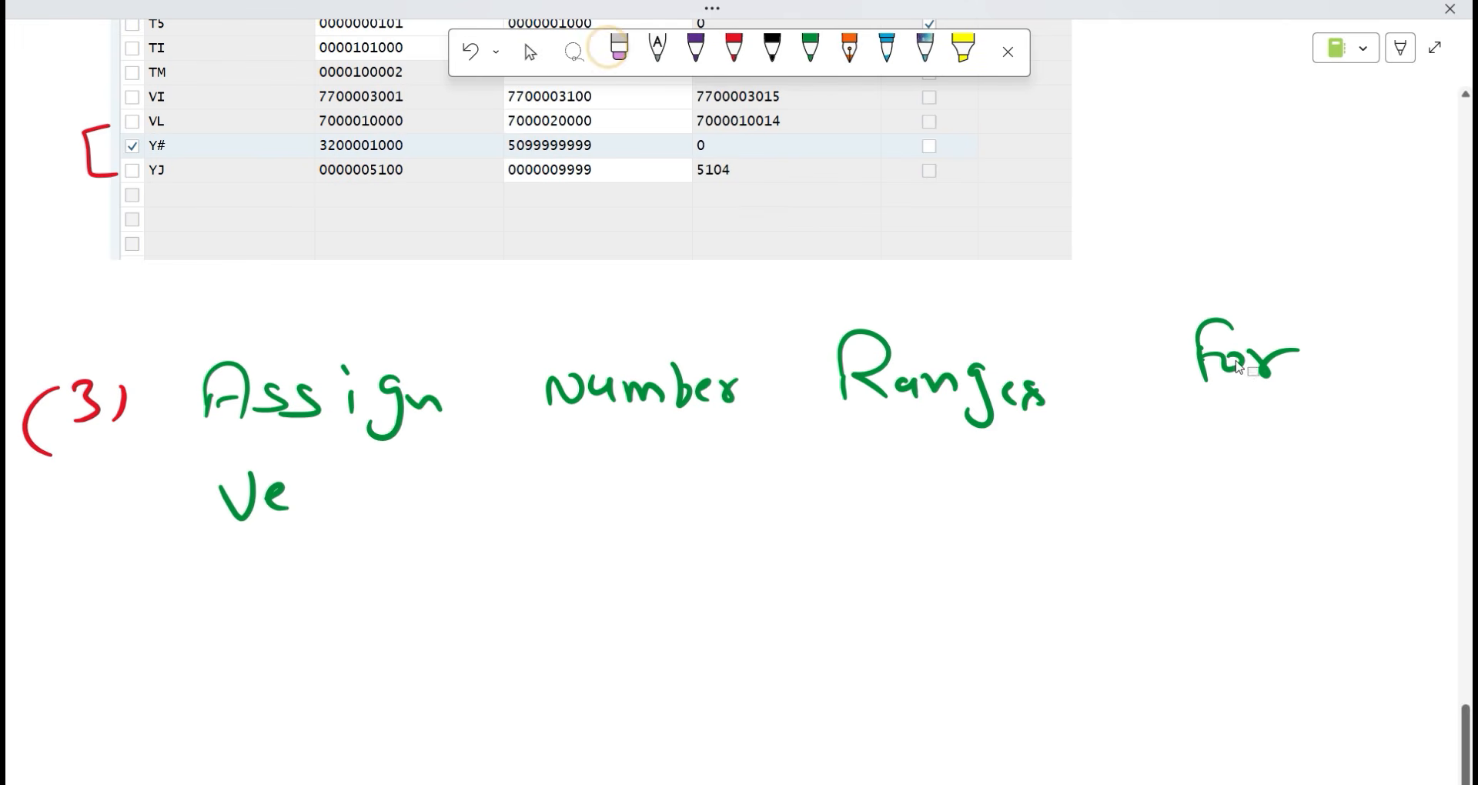
click(619, 48)
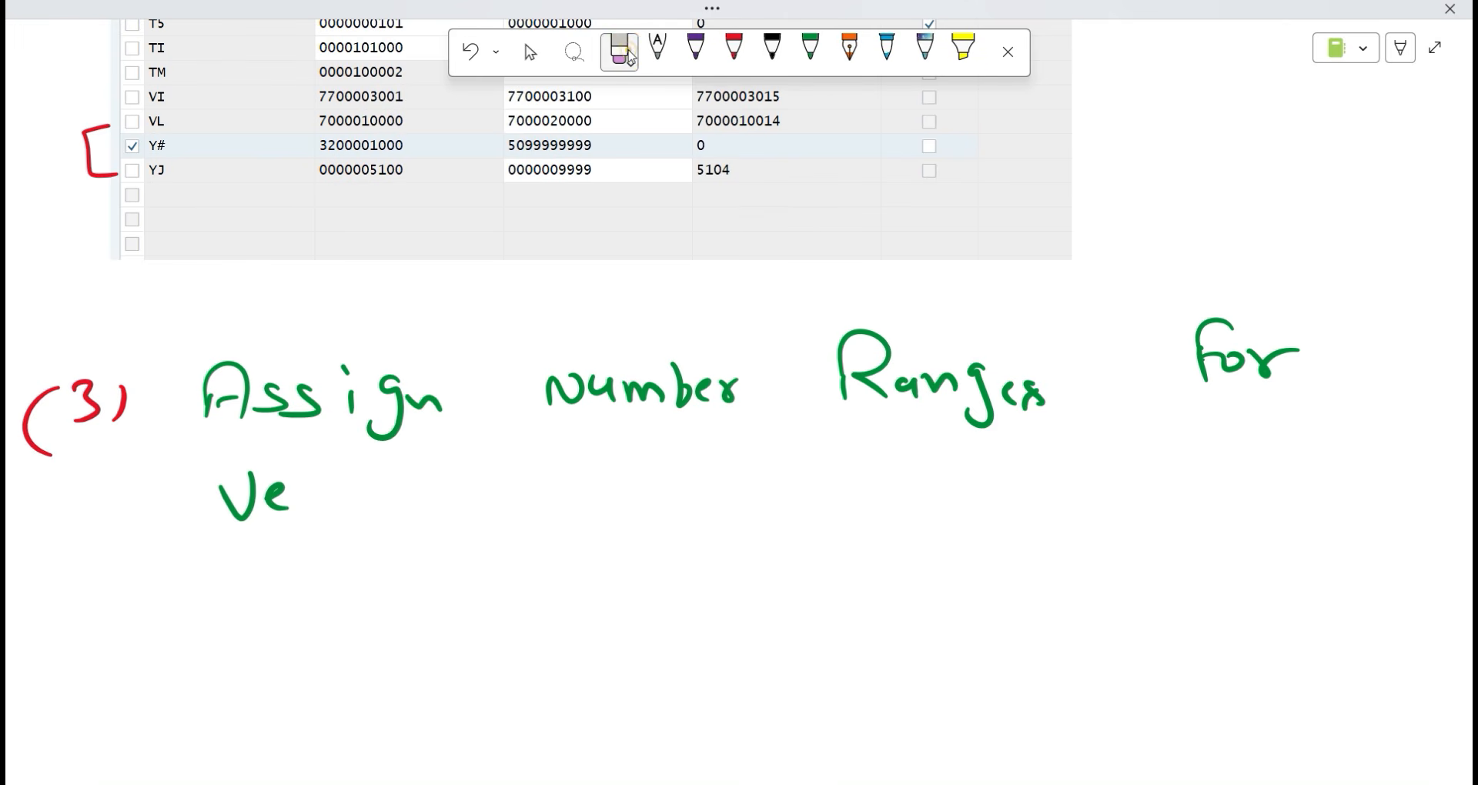
mouse_move(1375, 373)
mouse_down()
mouse_move(1215, 332)
mouse_move(1235, 404)
mouse_move(1264, 362)
mouse_up()
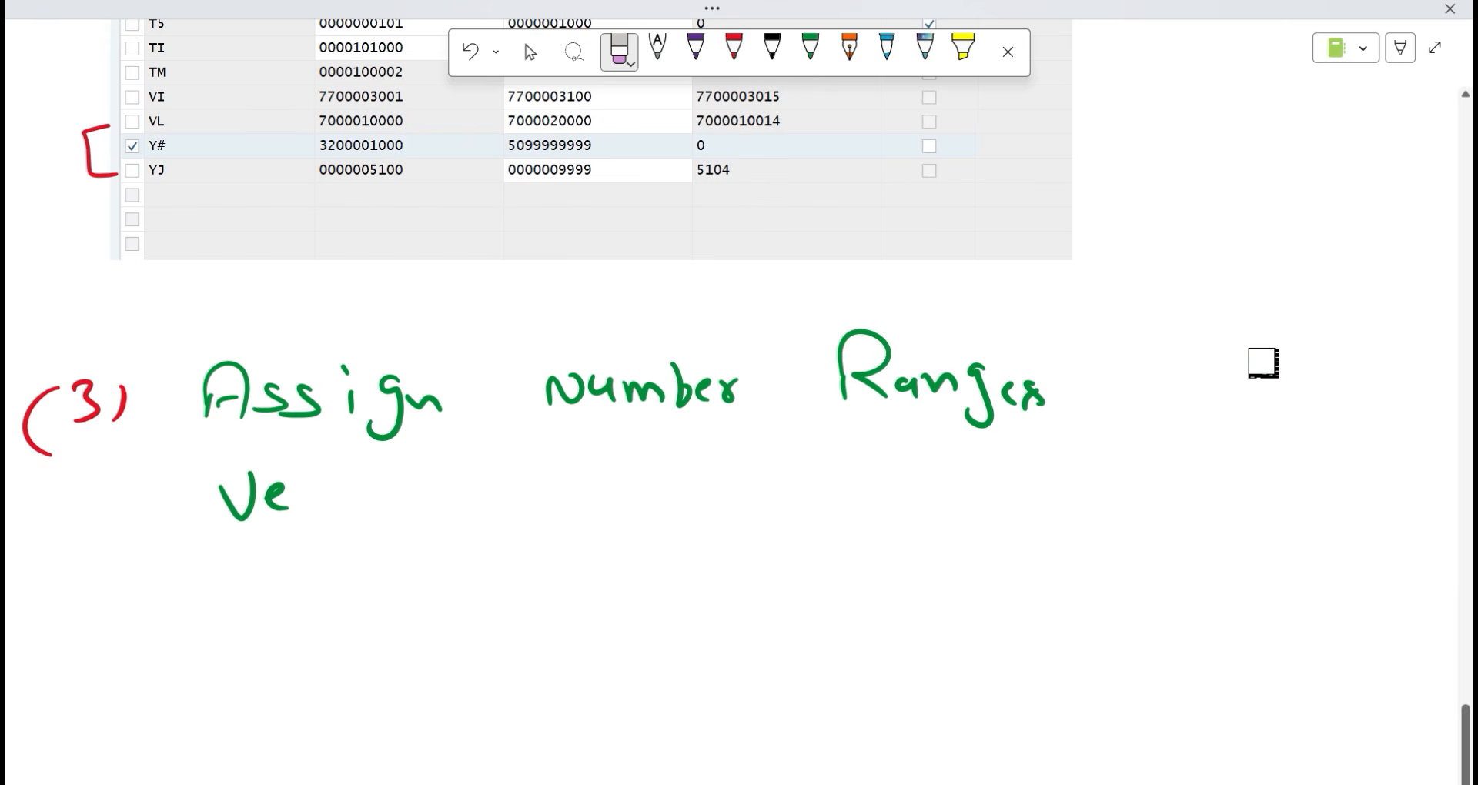
click(810, 51)
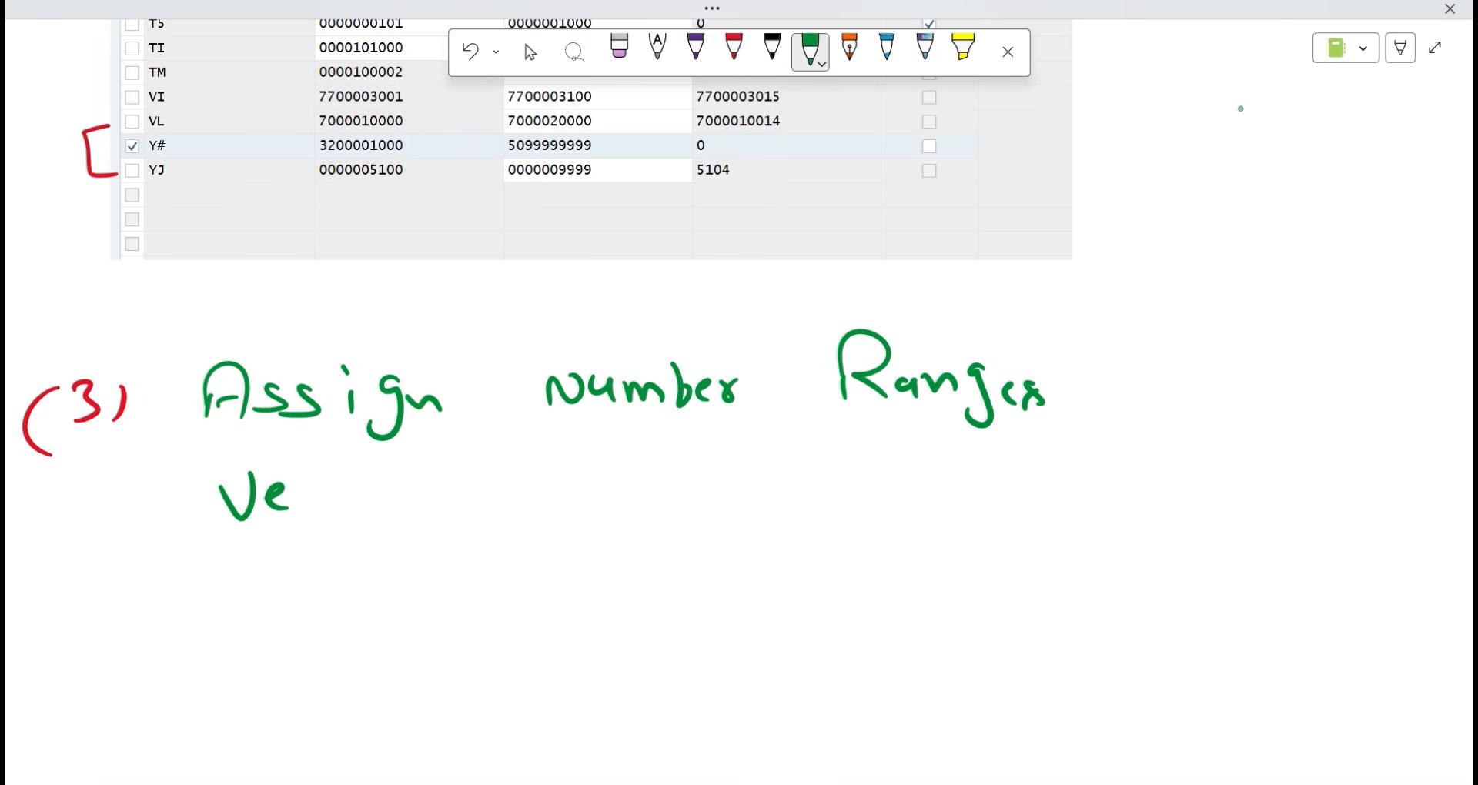
mouse_move(1197, 354)
mouse_down()
mouse_move(1197, 411)
mouse_move(1207, 375)
mouse_up()
drag(1216, 375, 1215, 381)
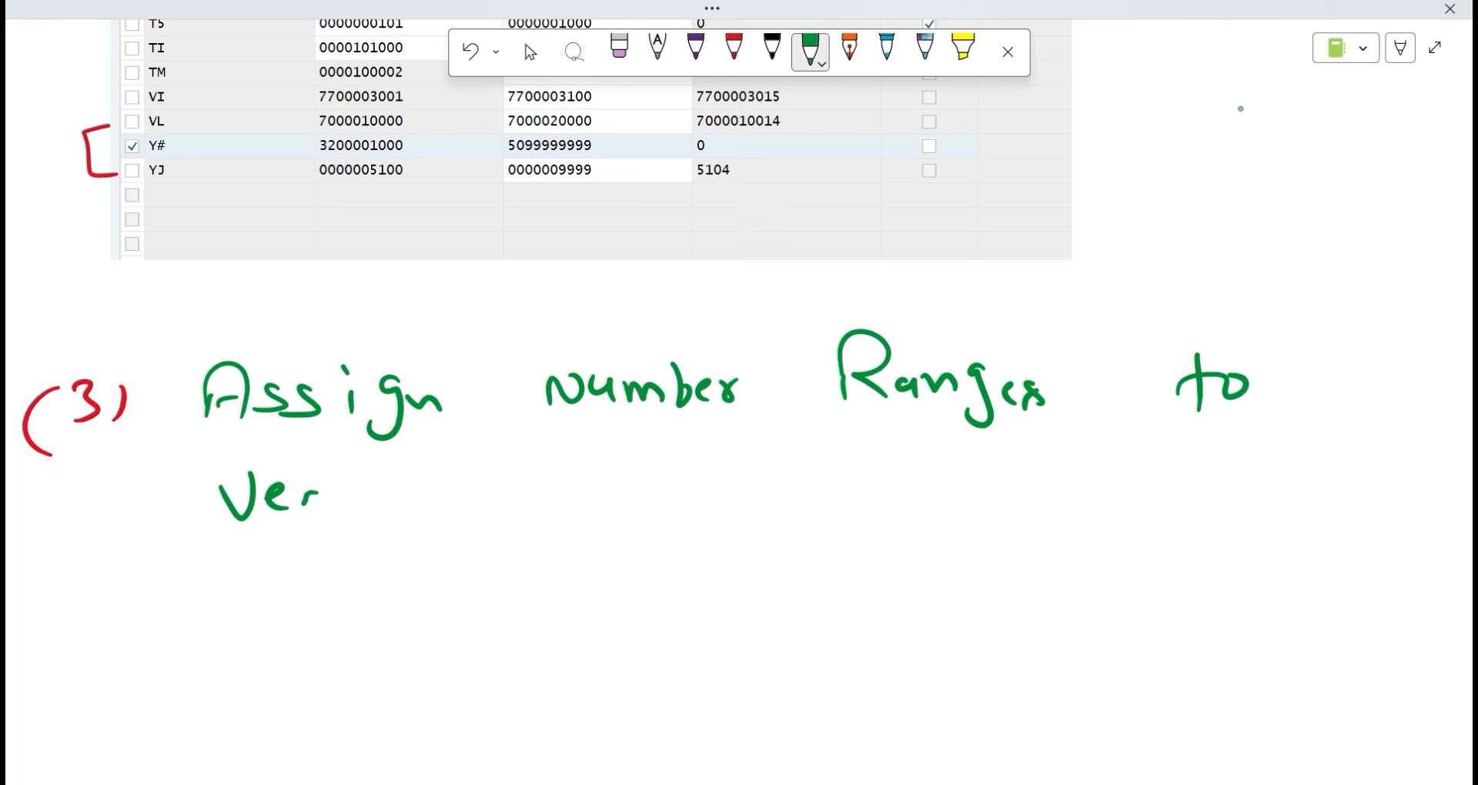
drag(305, 504, 333, 512)
key(ctrl+z)
drag(354, 491, 361, 509)
Add 'Account Group', underline it, and append [OBAS] to the heading.
mouse_move(528, 506)
mouse_down()
mouse_move(562, 498)
mouse_move(556, 471)
mouse_up()
mouse_move(576, 492)
mouse_down()
mouse_move(592, 472)
mouse_move(730, 493)
mouse_up()
drag(716, 476, 743, 473)
mouse_move(865, 430)
mouse_down()
mouse_move(873, 462)
mouse_move(902, 456)
mouse_up()
mouse_move(906, 459)
mouse_down()
mouse_move(955, 455)
mouse_move(980, 487)
mouse_up()
drag(978, 462, 969, 466)
drag(172, 543, 1014, 522)
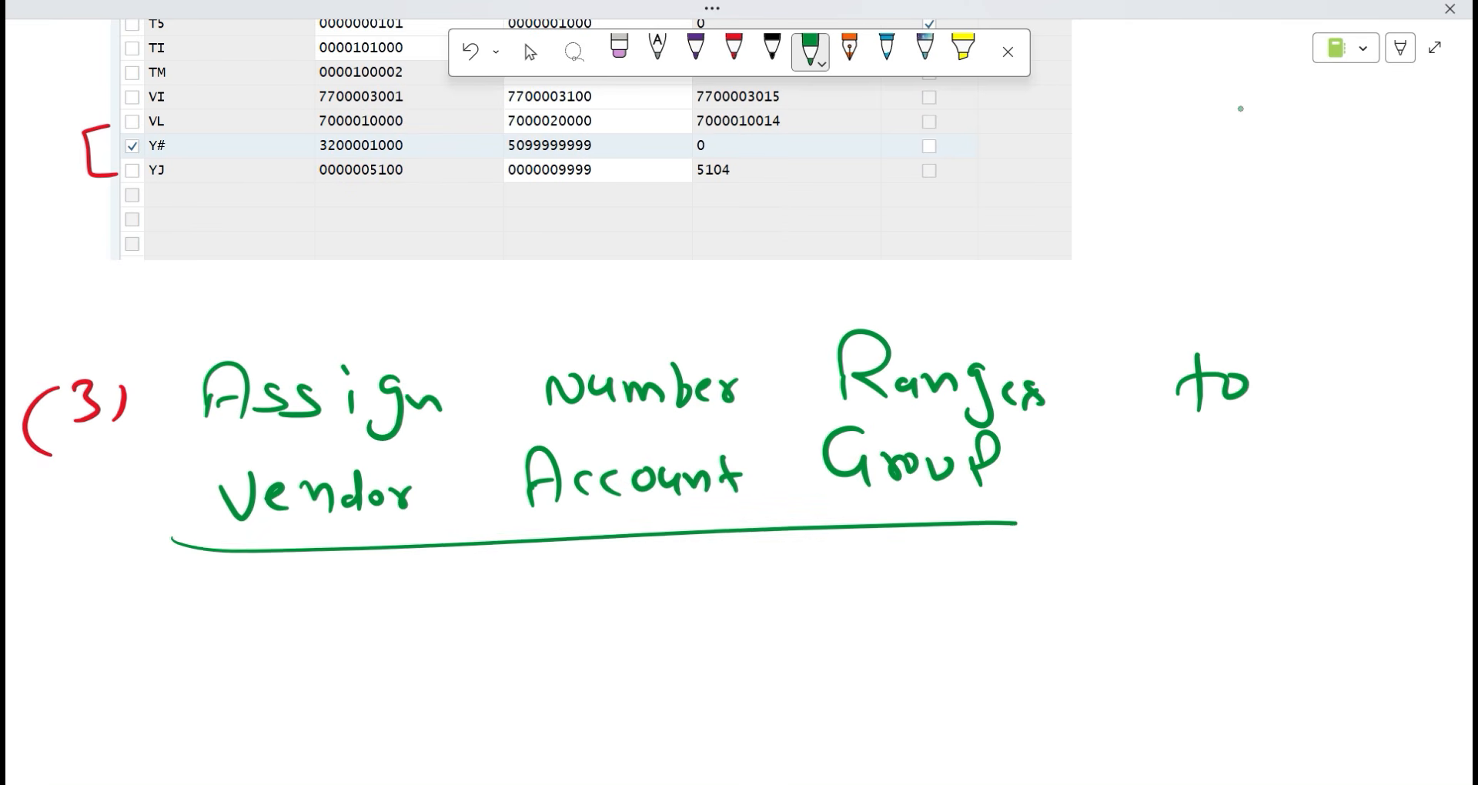
mouse_move(1101, 420)
mouse_down()
mouse_move(1101, 505)
mouse_move(1138, 468)
mouse_up()
mouse_move(1170, 462)
mouse_down()
mouse_move(1173, 487)
mouse_move(1236, 495)
mouse_move(1231, 475)
mouse_up()
drag(1271, 460, 1241, 489)
drag(1289, 441, 1301, 488)
key(alt+Tab)
key(alt+Tab)
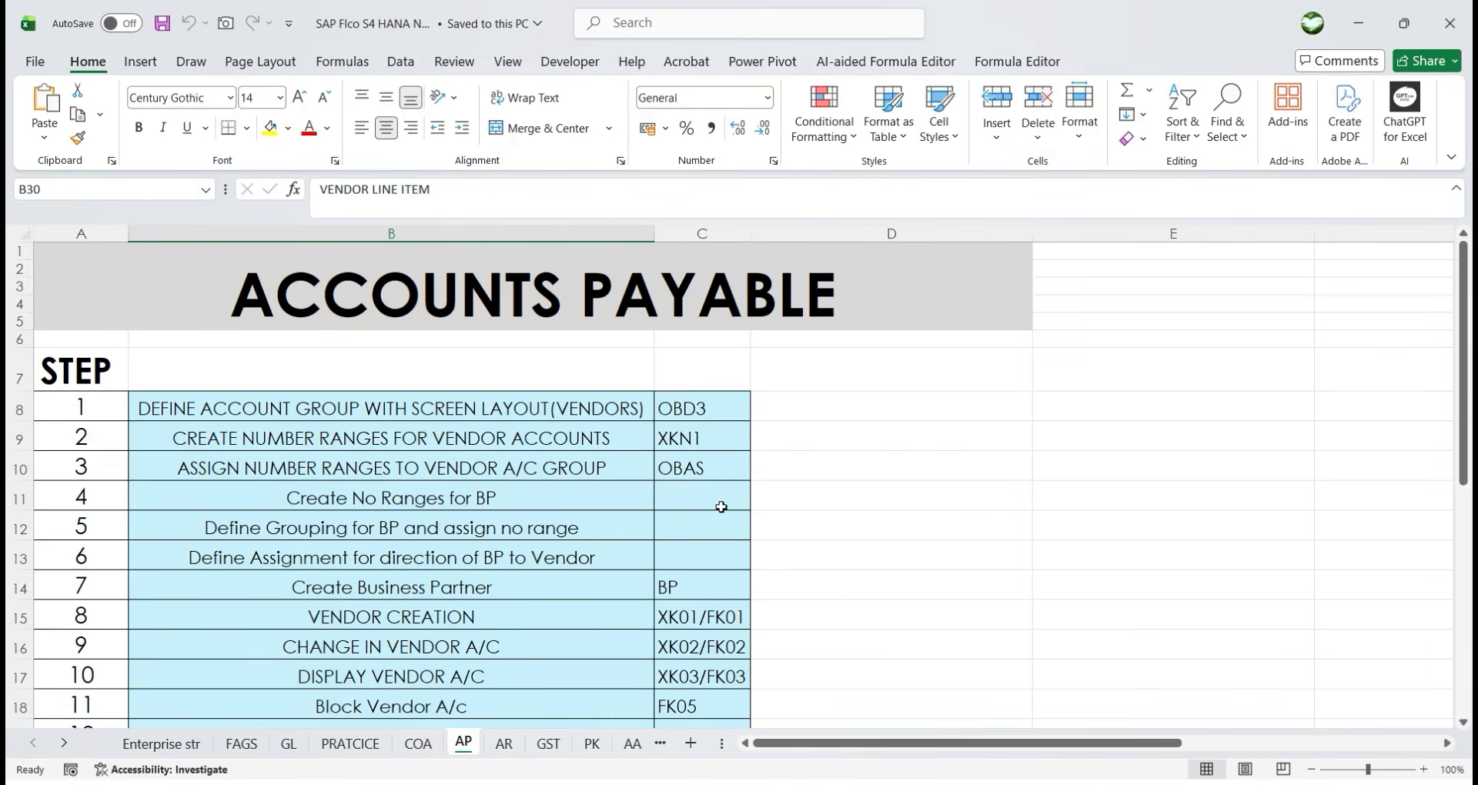
Delete the old red XKN1 ink annotation from the IMG screenshot.
key(alt+Tab)
scroll(307, 616, down, 3)
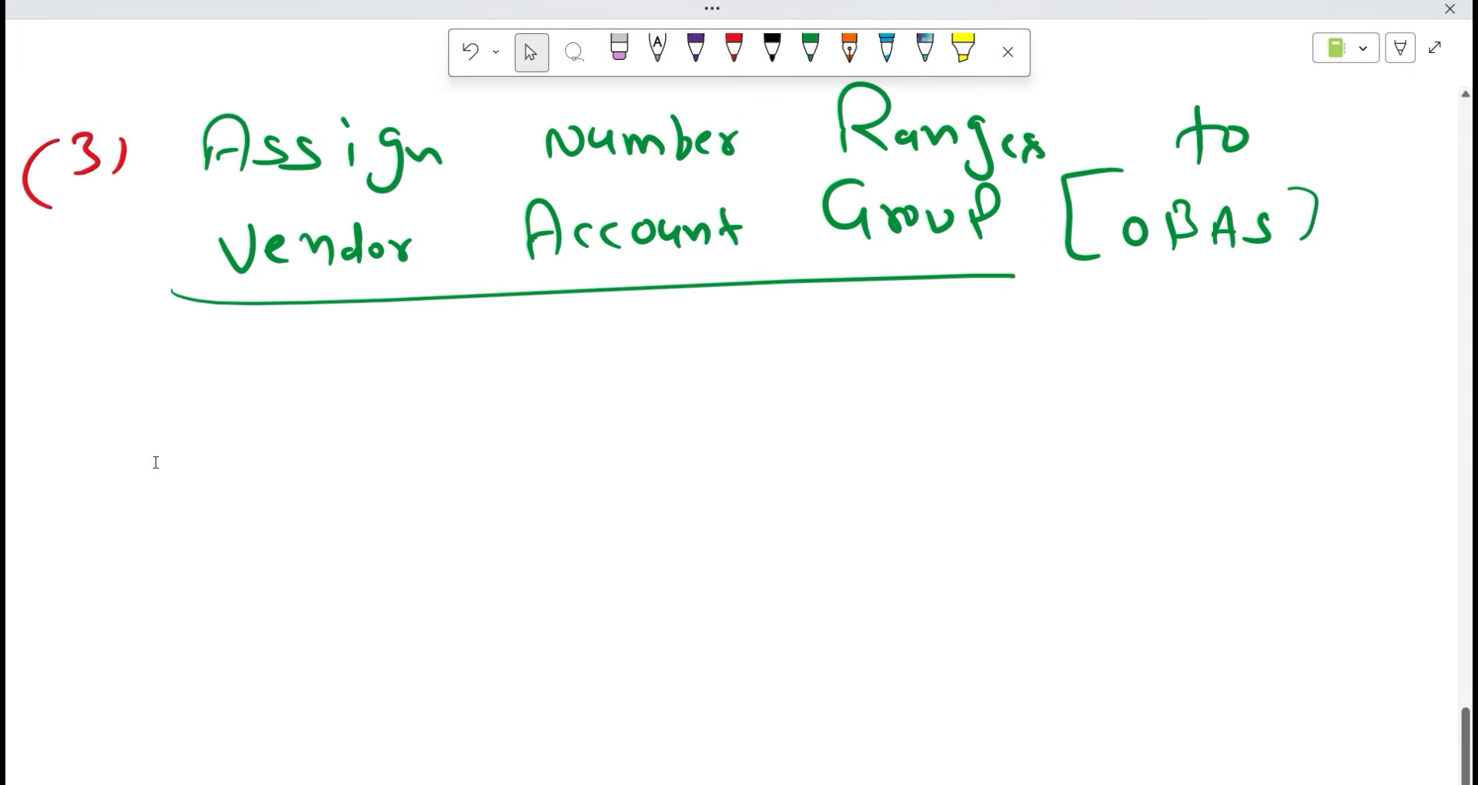
scroll(147, 456, up, 15)
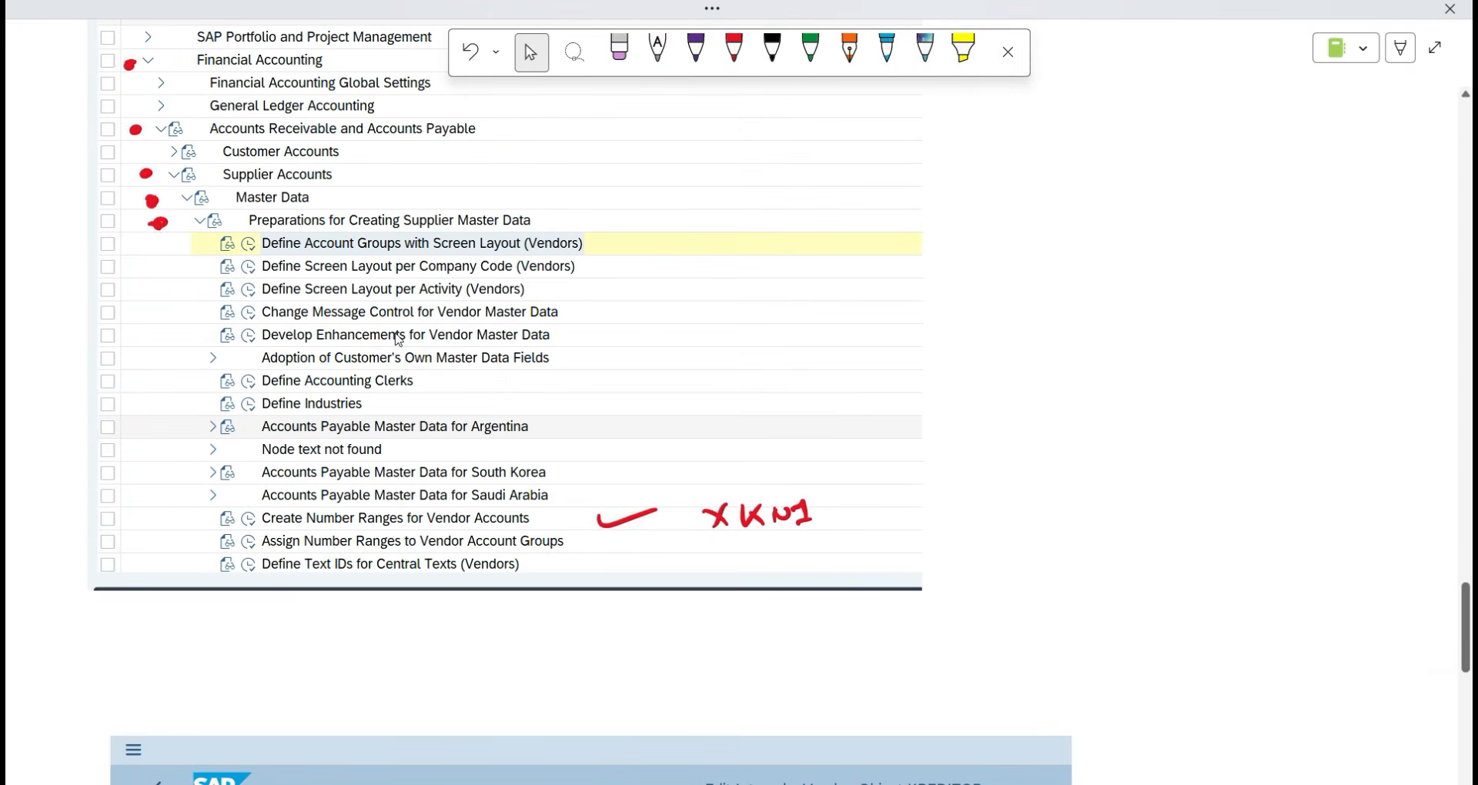
scroll(448, 478, down, 10)
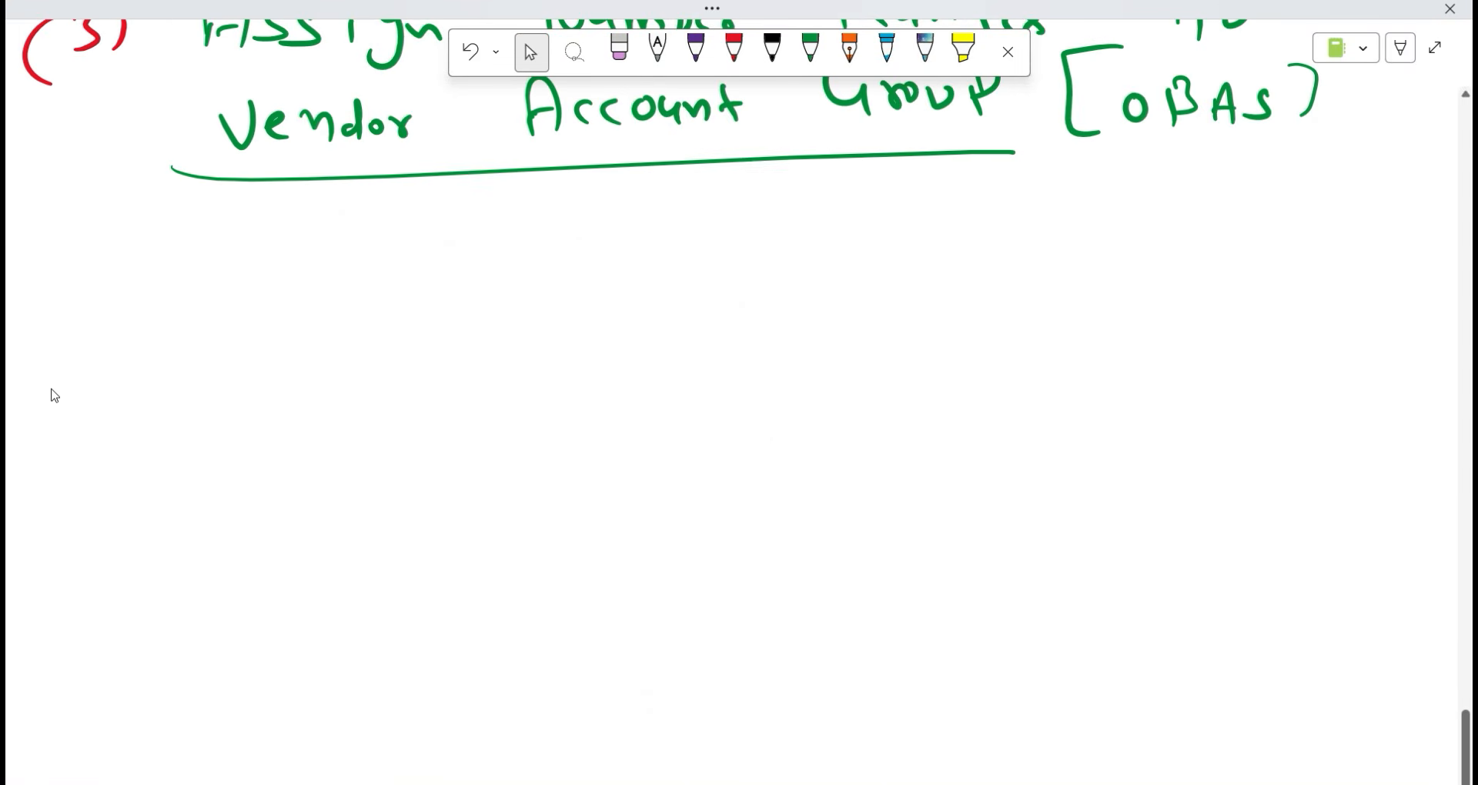
scroll(85, 312, up, 10)
scroll(889, 426, down, 5)
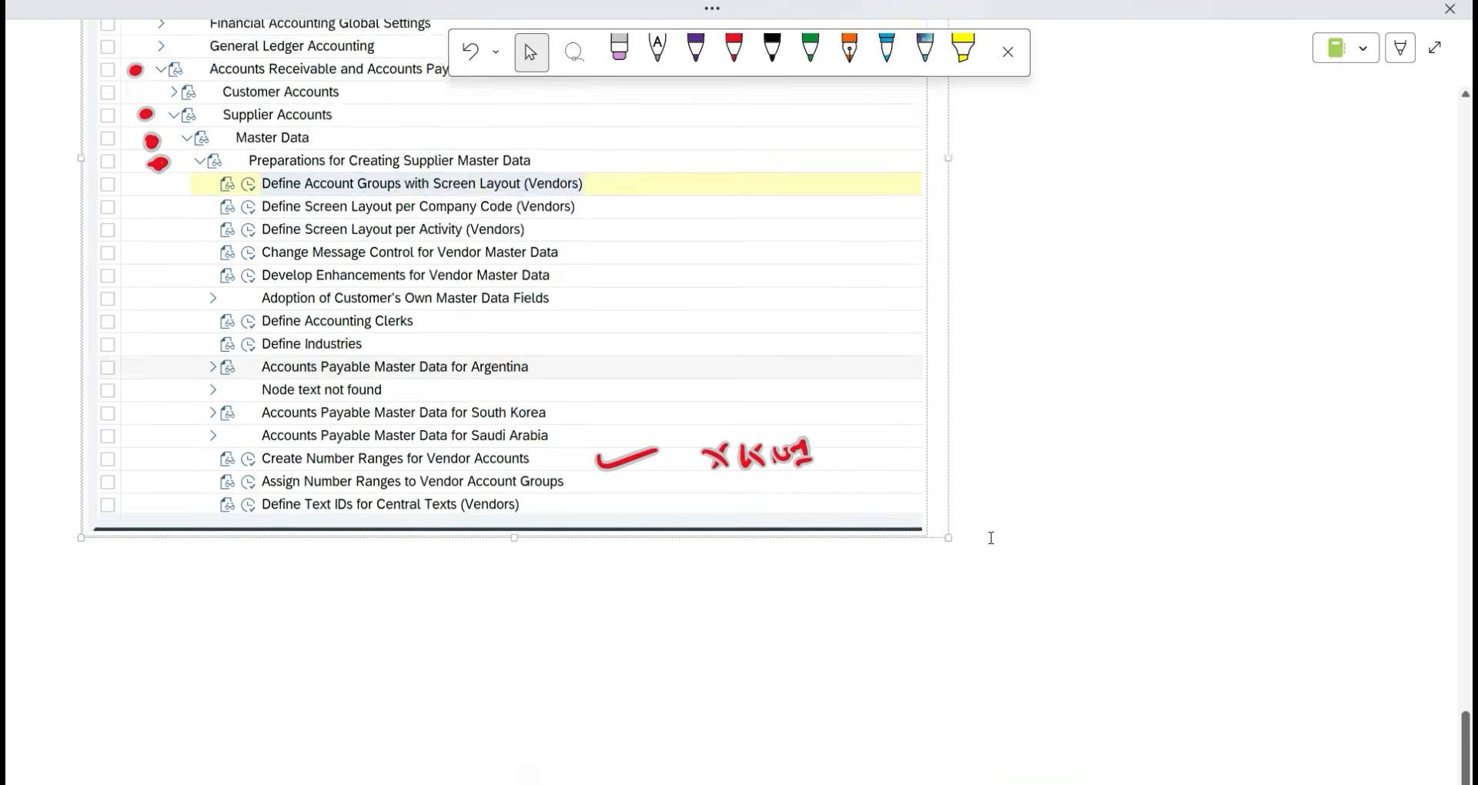
click(761, 265)
key(Delete)
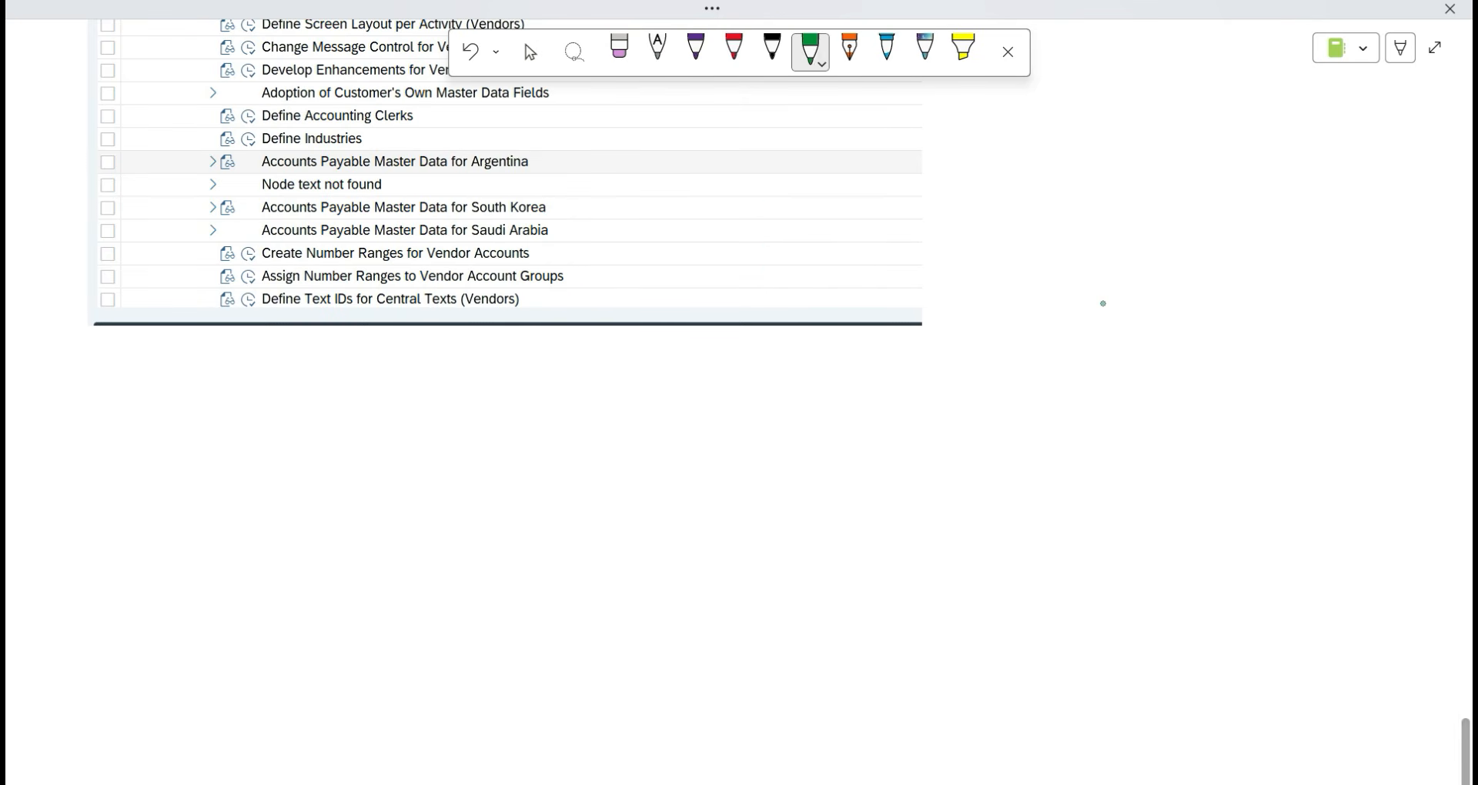
Write red OBAS beside the Assign Number Ranges row and mark its activity icon.
click(735, 53)
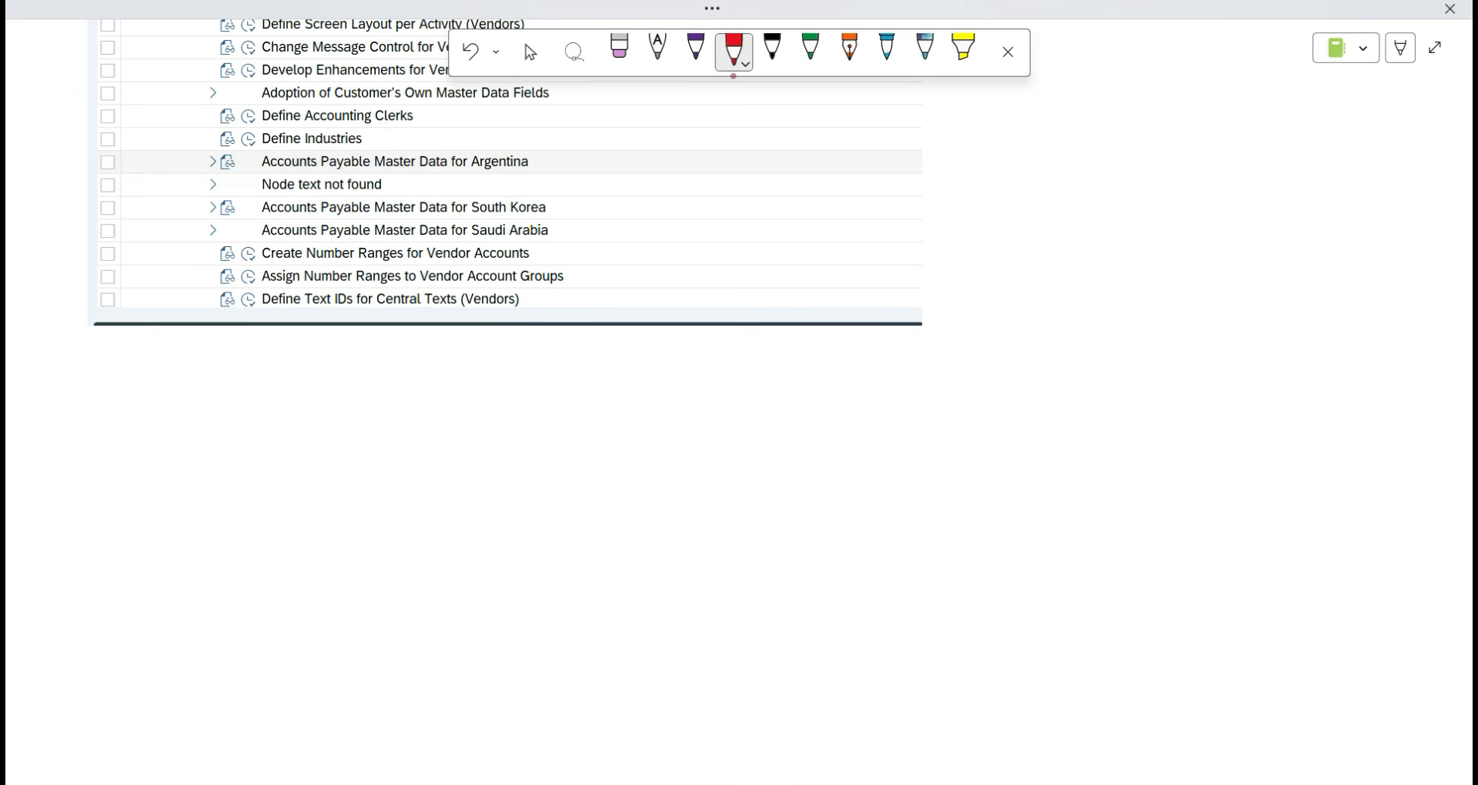
click(735, 53)
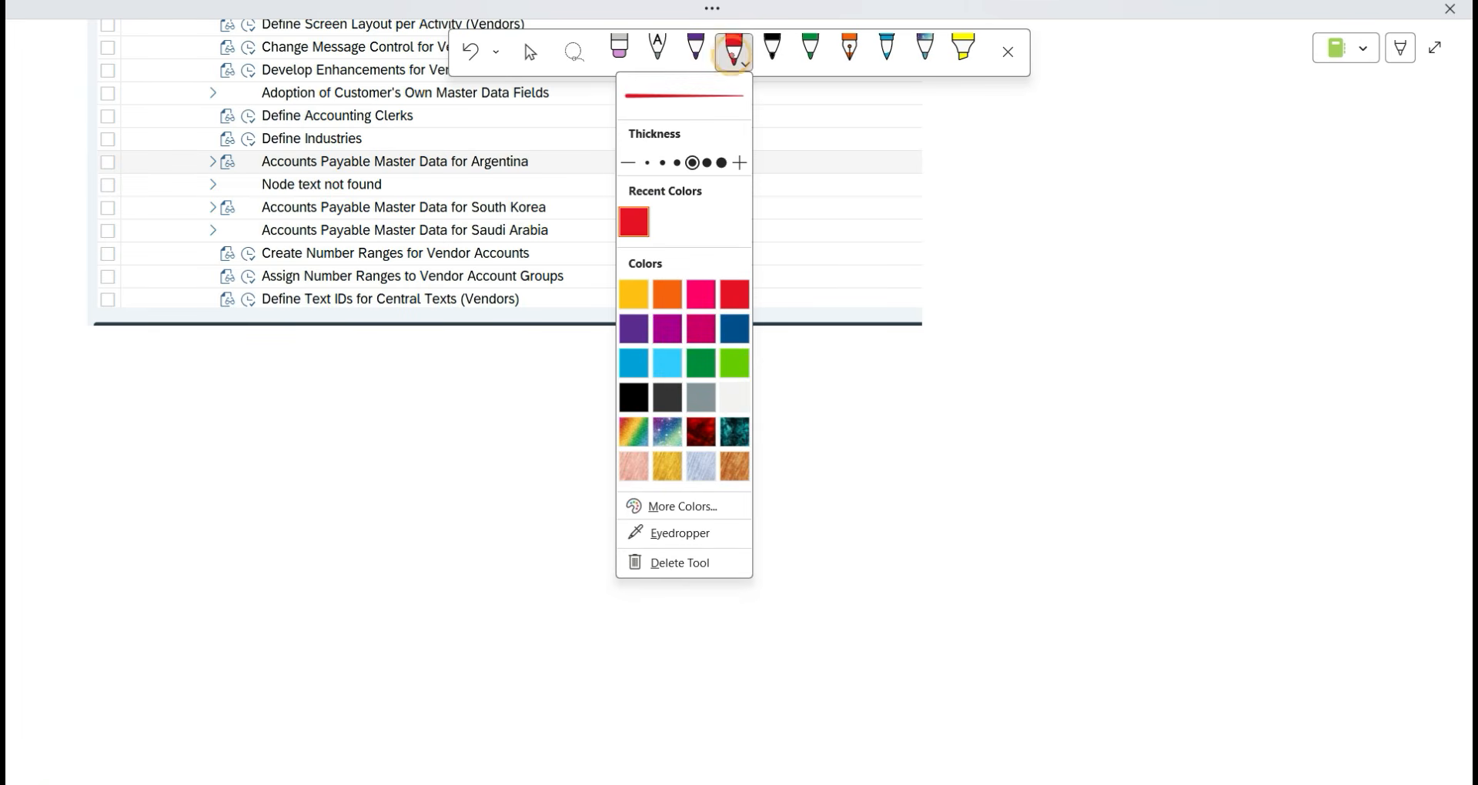
drag(575, 280, 759, 288)
mouse_move(762, 265)
mouse_down()
mouse_move(764, 289)
mouse_move(820, 290)
mouse_move(818, 278)
mouse_up()
drag(842, 269, 828, 288)
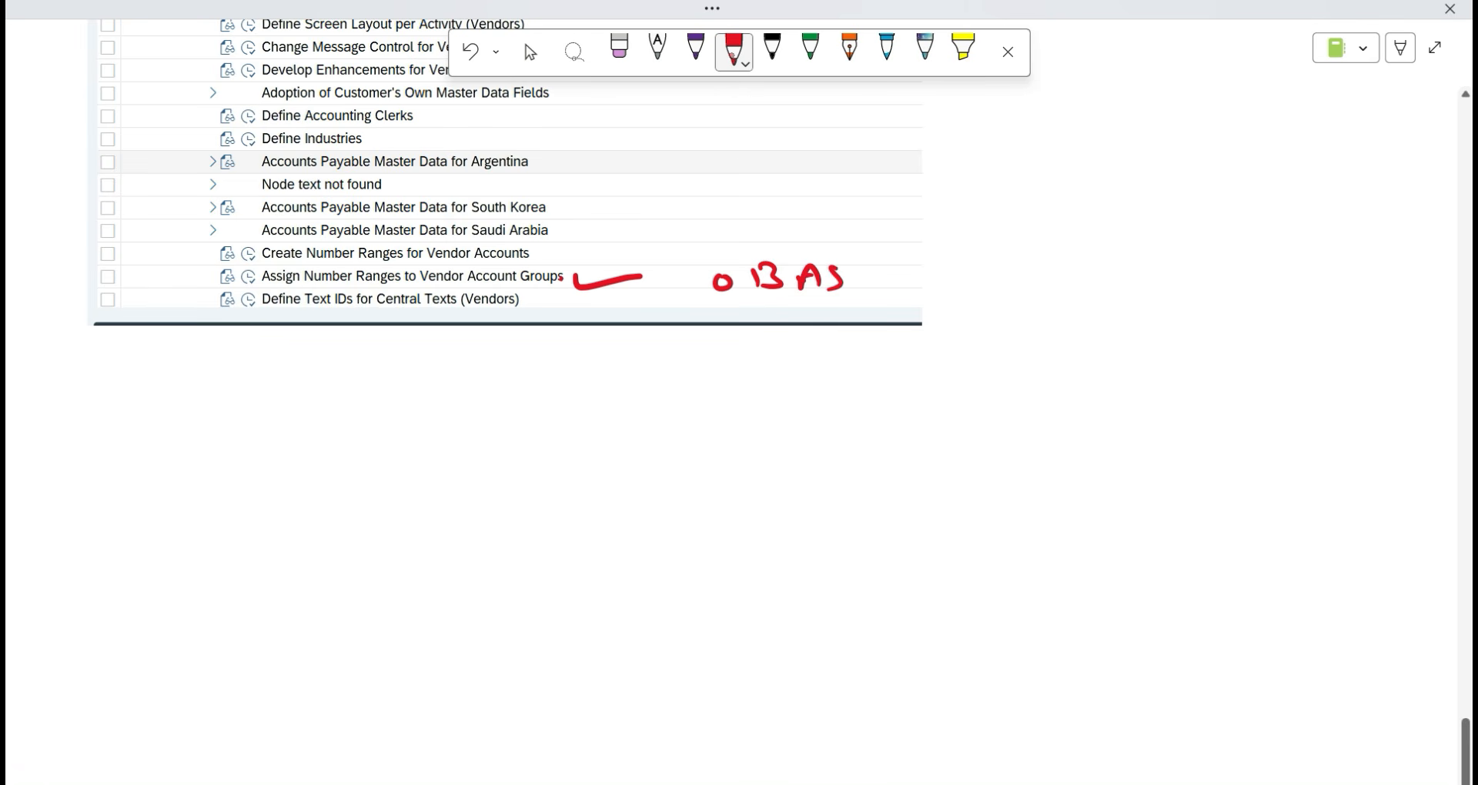
mouse_move(215, 267)
mouse_down()
mouse_move(198, 283)
mouse_move(218, 276)
mouse_up()
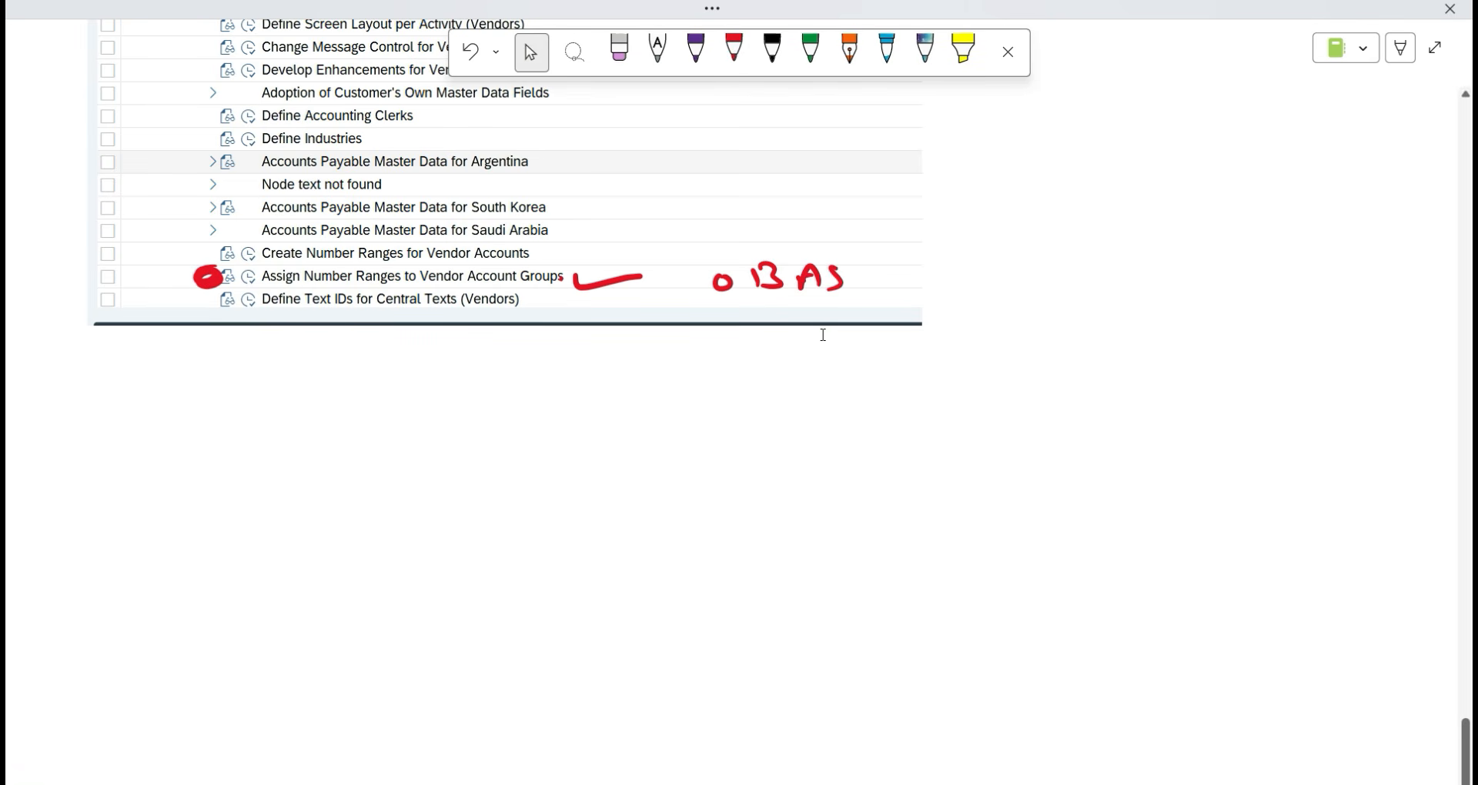
scroll(841, 335, up, 10)
scroll(843, 335, up, 10)
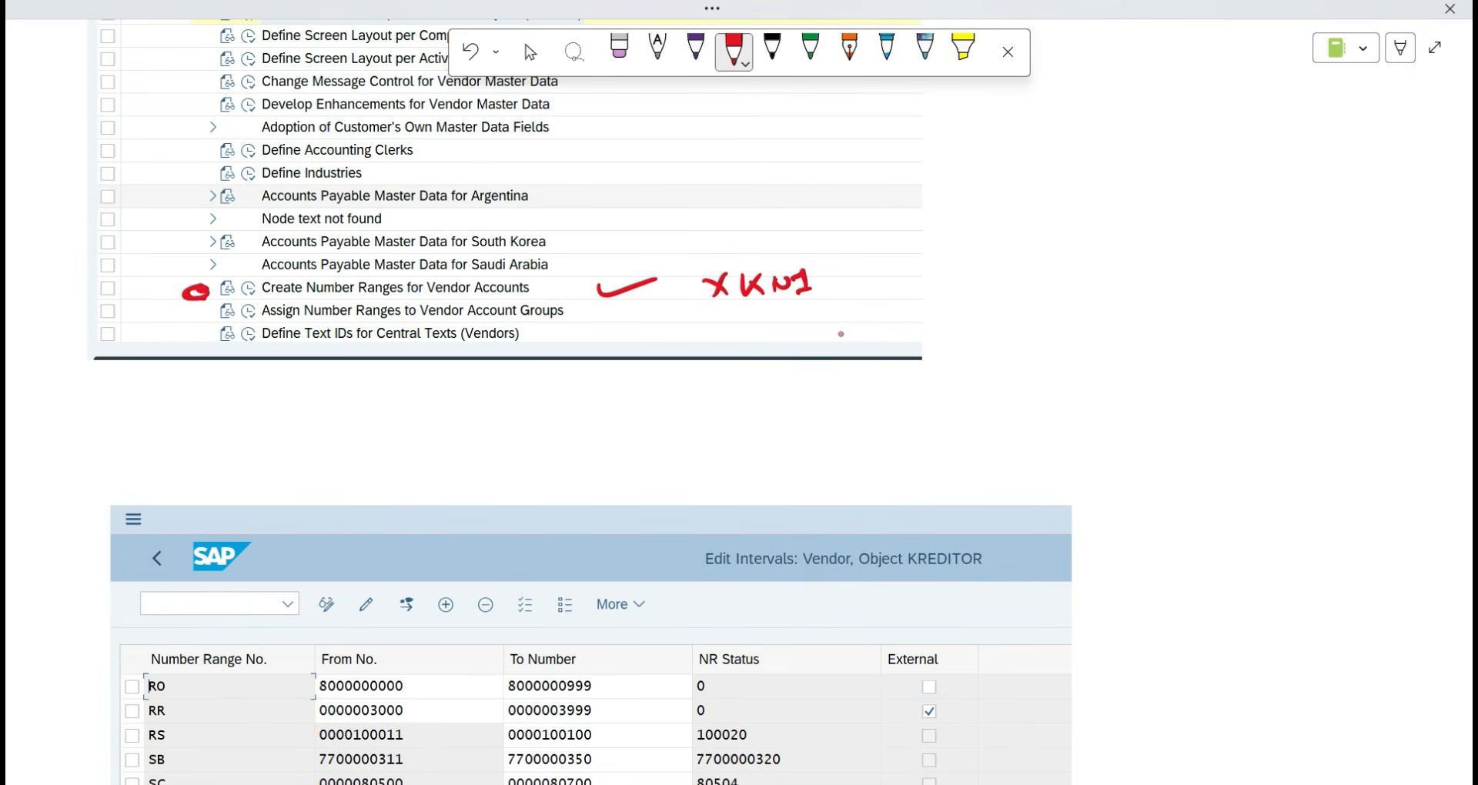
drag(193, 293, 229, 289)
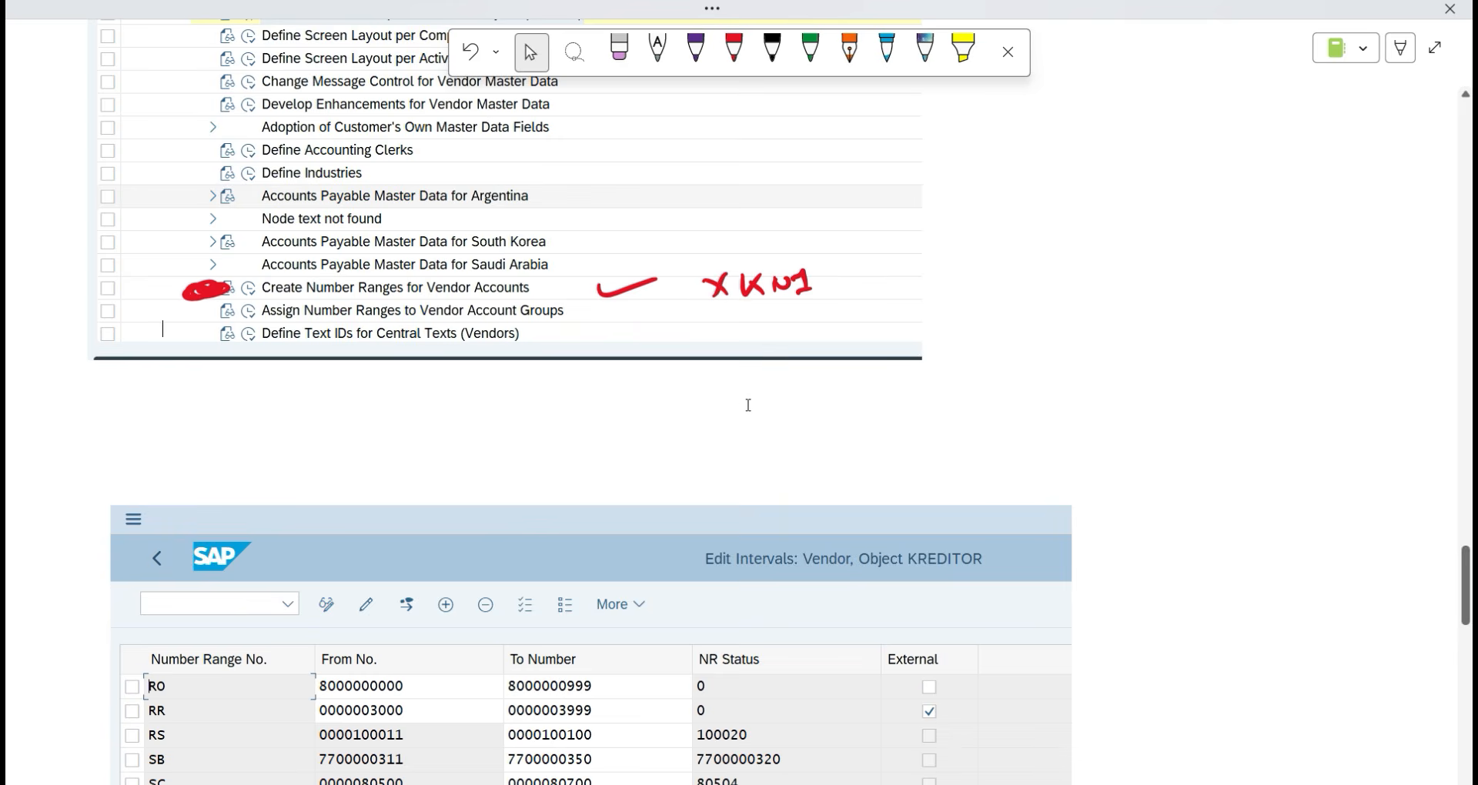
scroll(749, 405, down, 20)
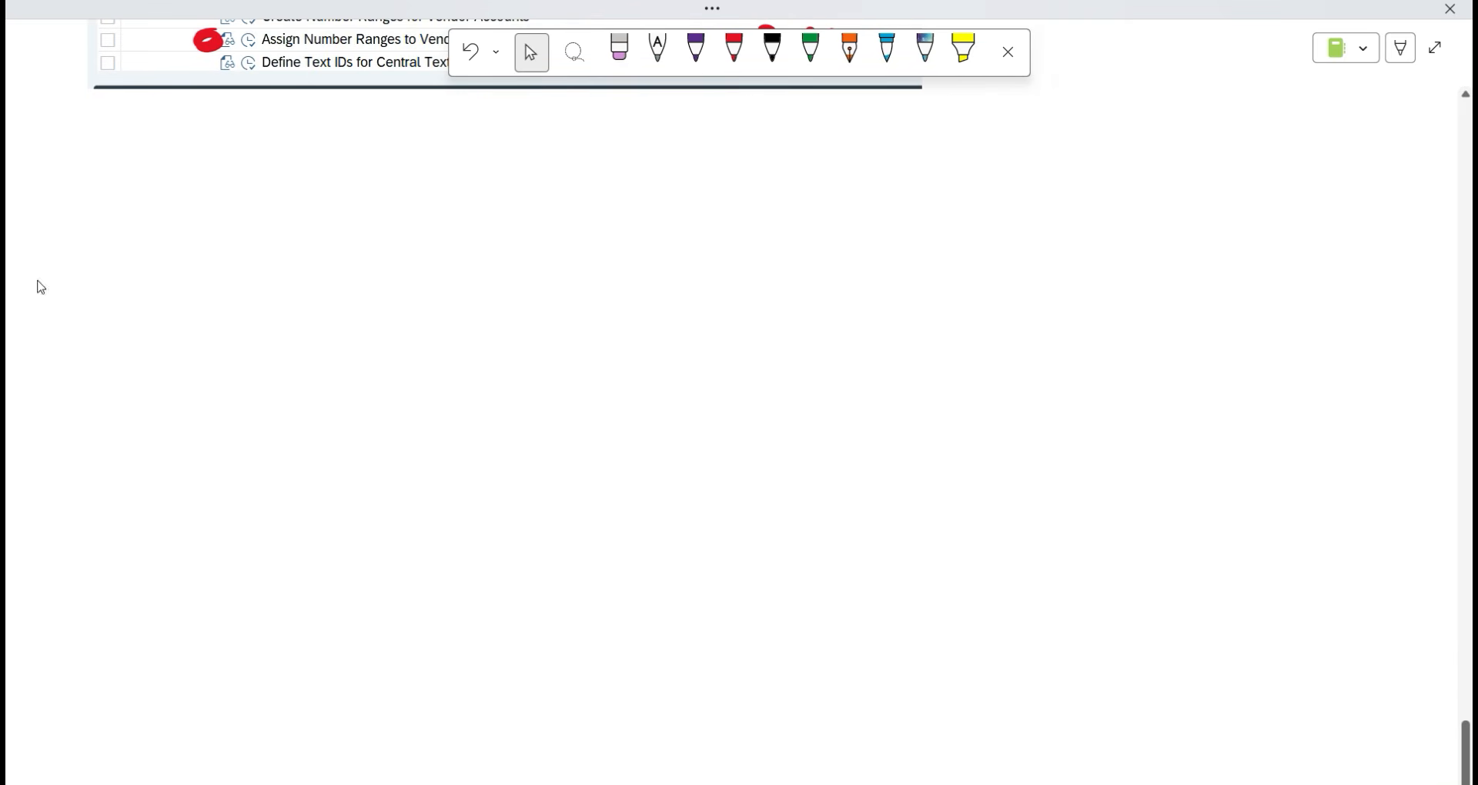
key(alt+Tab)
Run Assign Number Ranges to Vendor Account Groups and snip the lower part of its table.
key(alt+Tab)
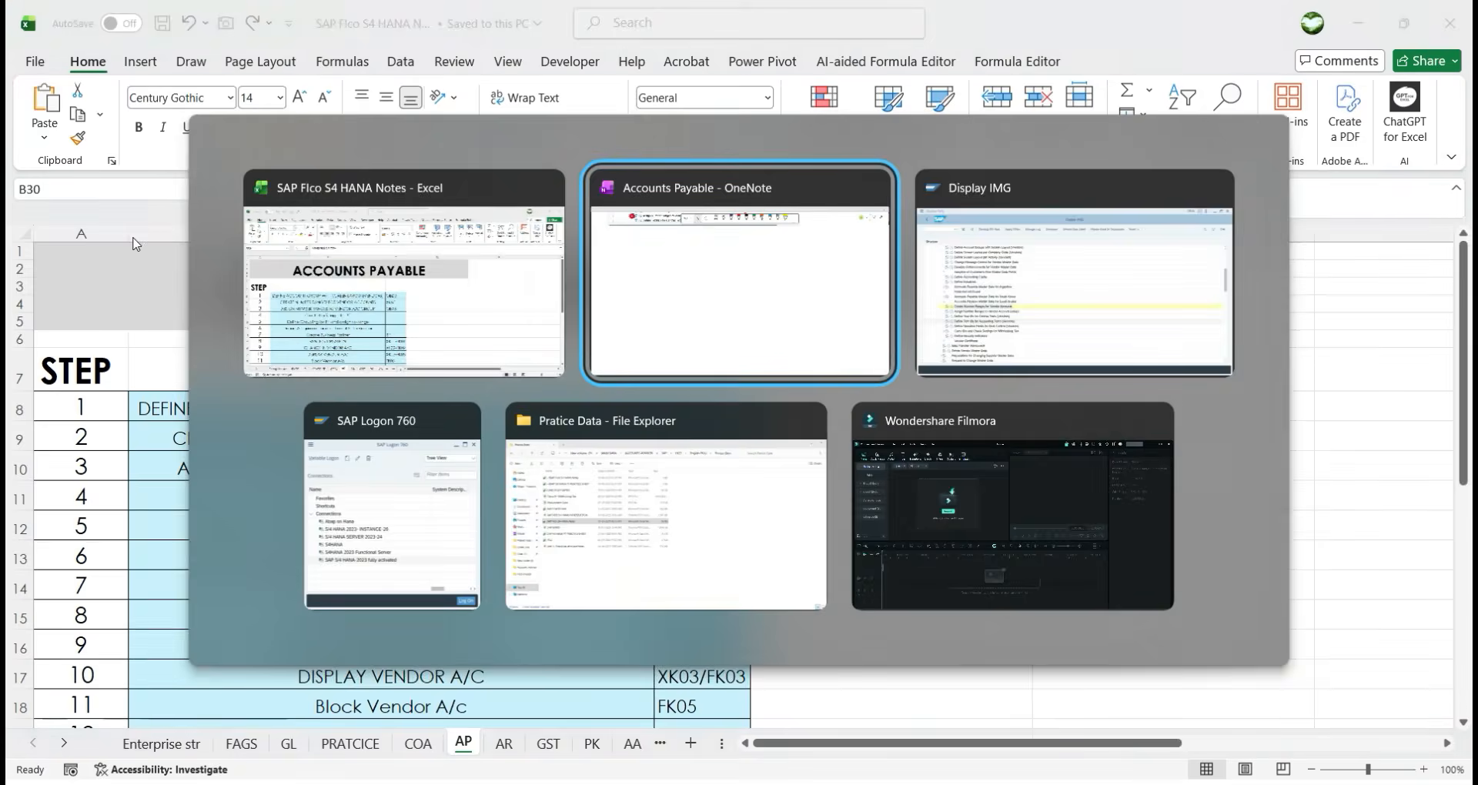
key(alt+Tab)
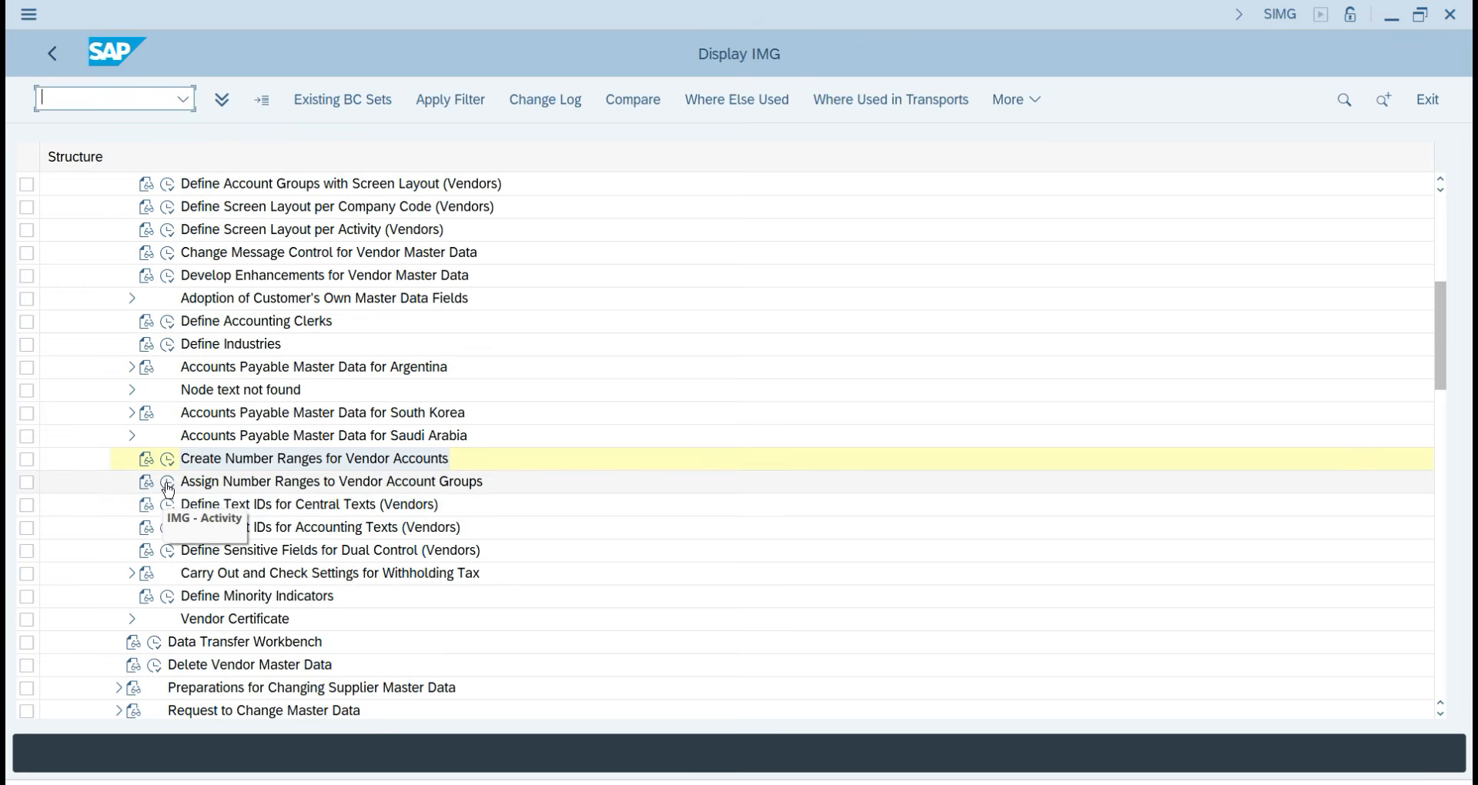
click(168, 489)
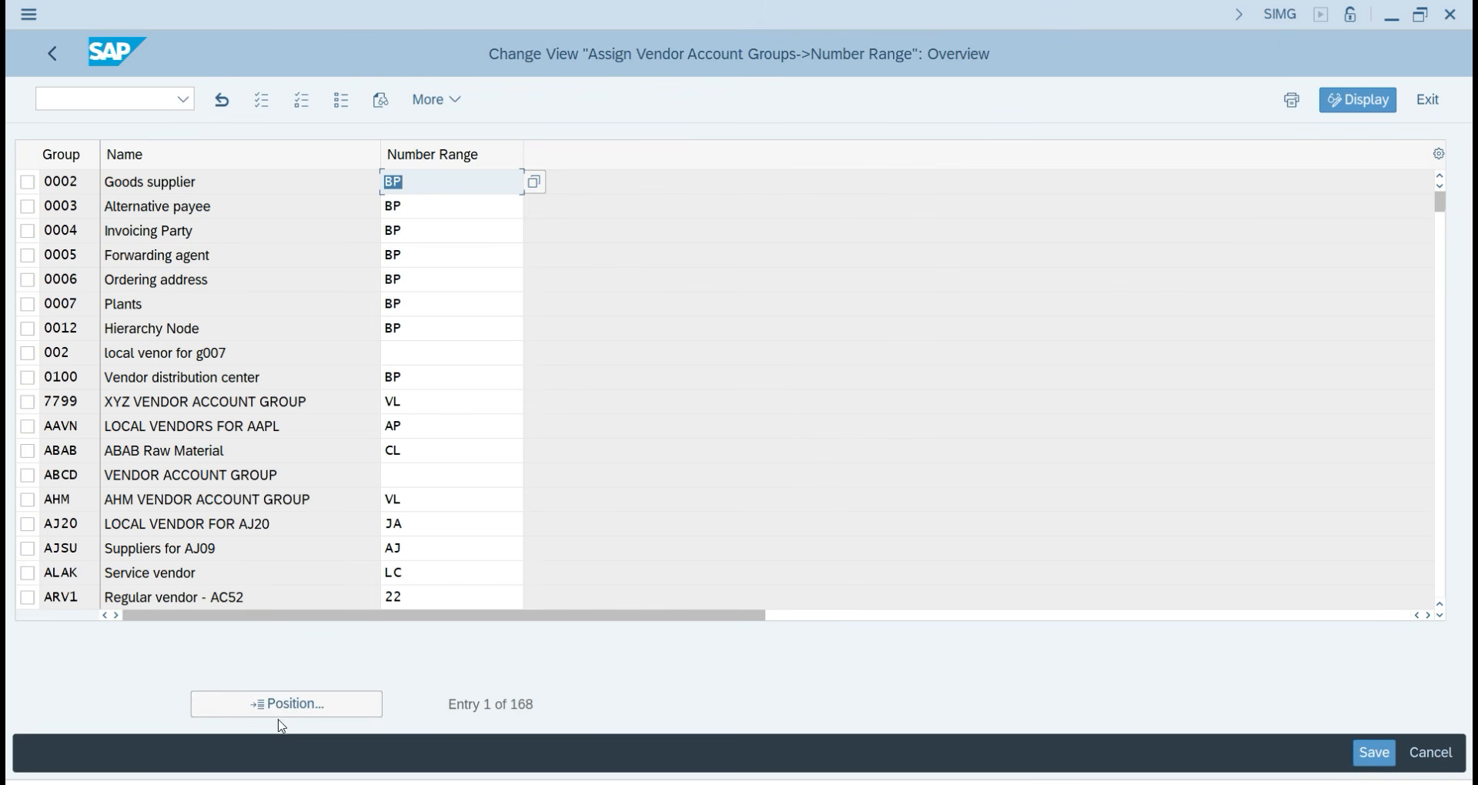
key(super+shift+s)
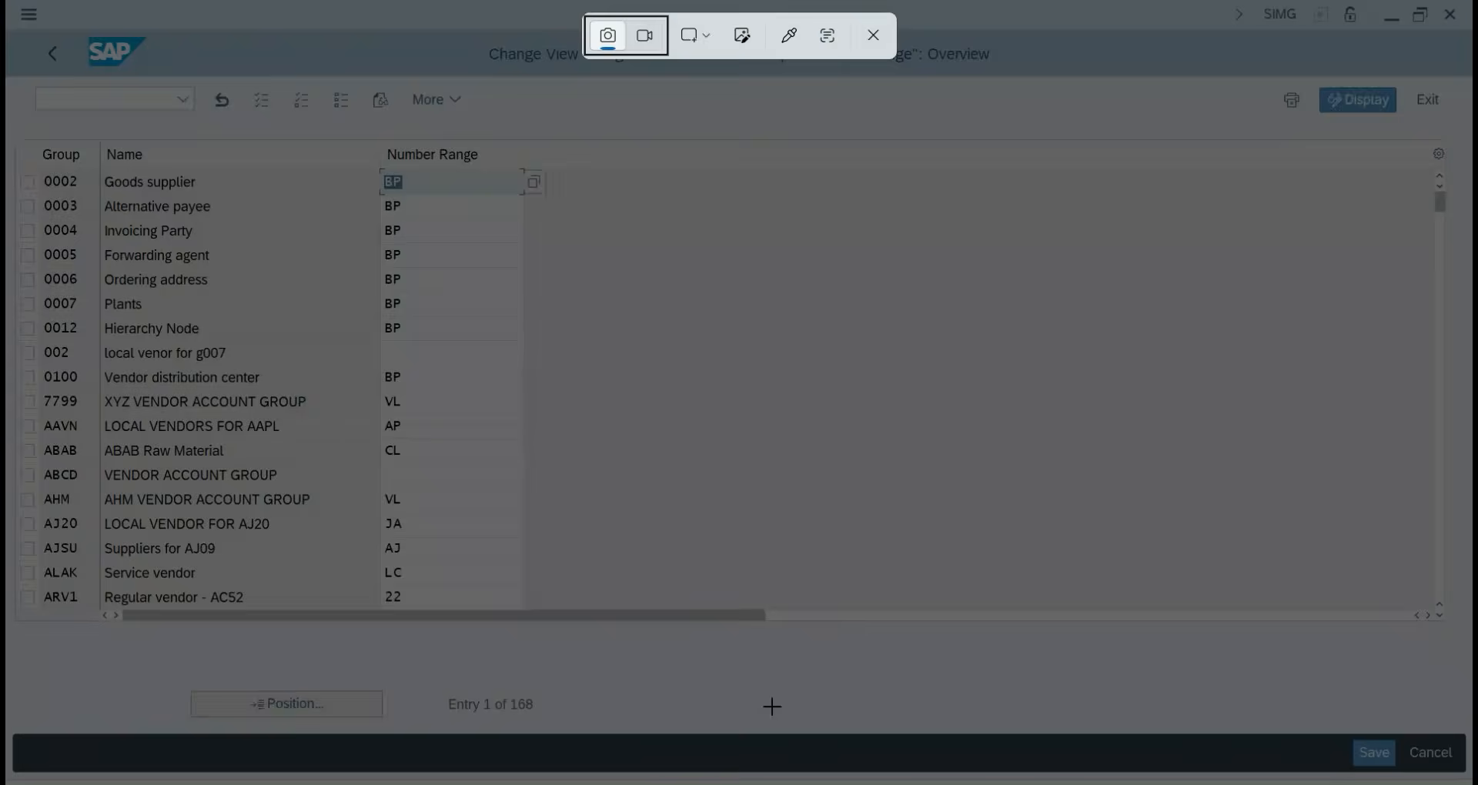
drag(37, 520, 617, 772)
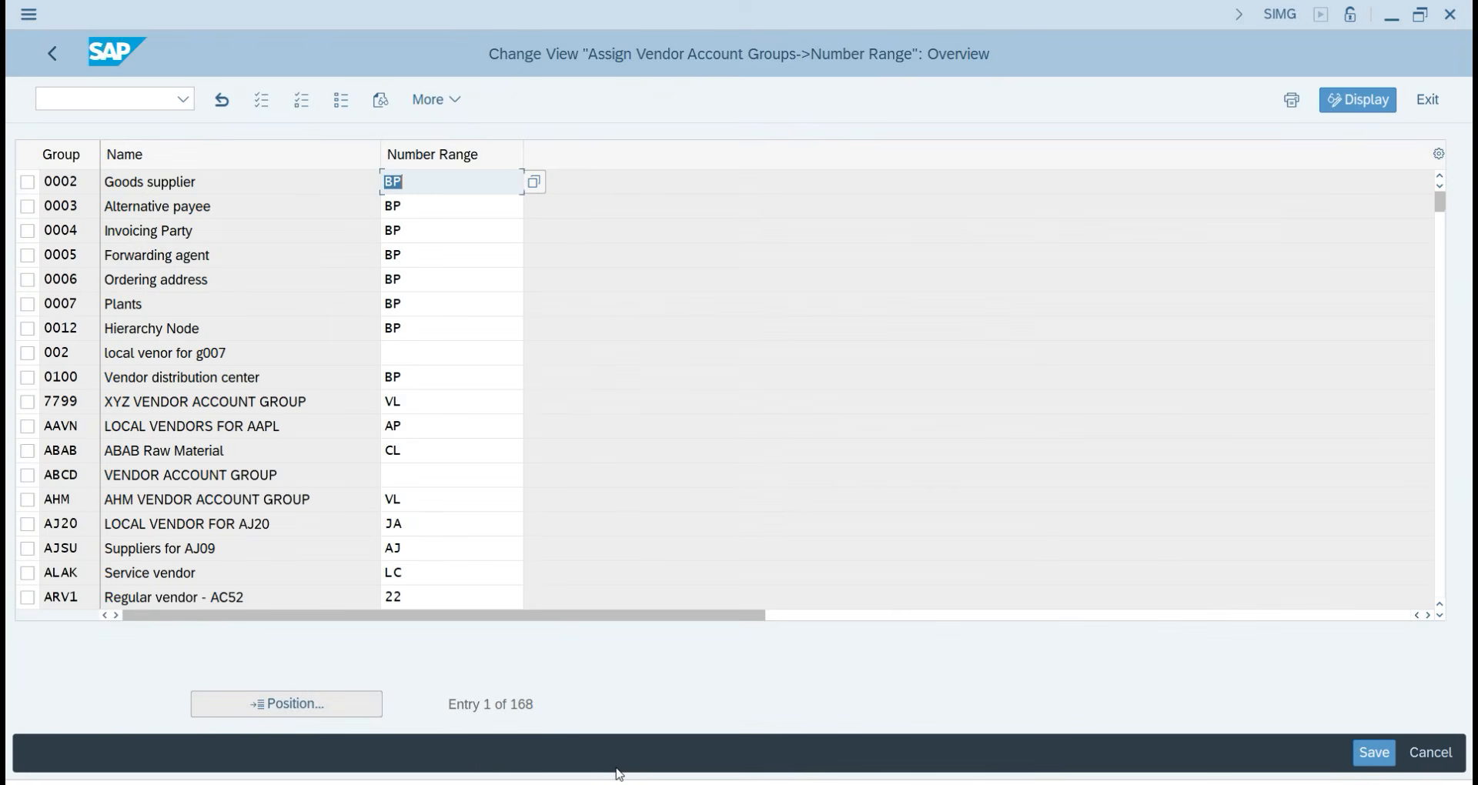
key(alt+Tab)
key(alt+Tab)
key(alt+Tab)
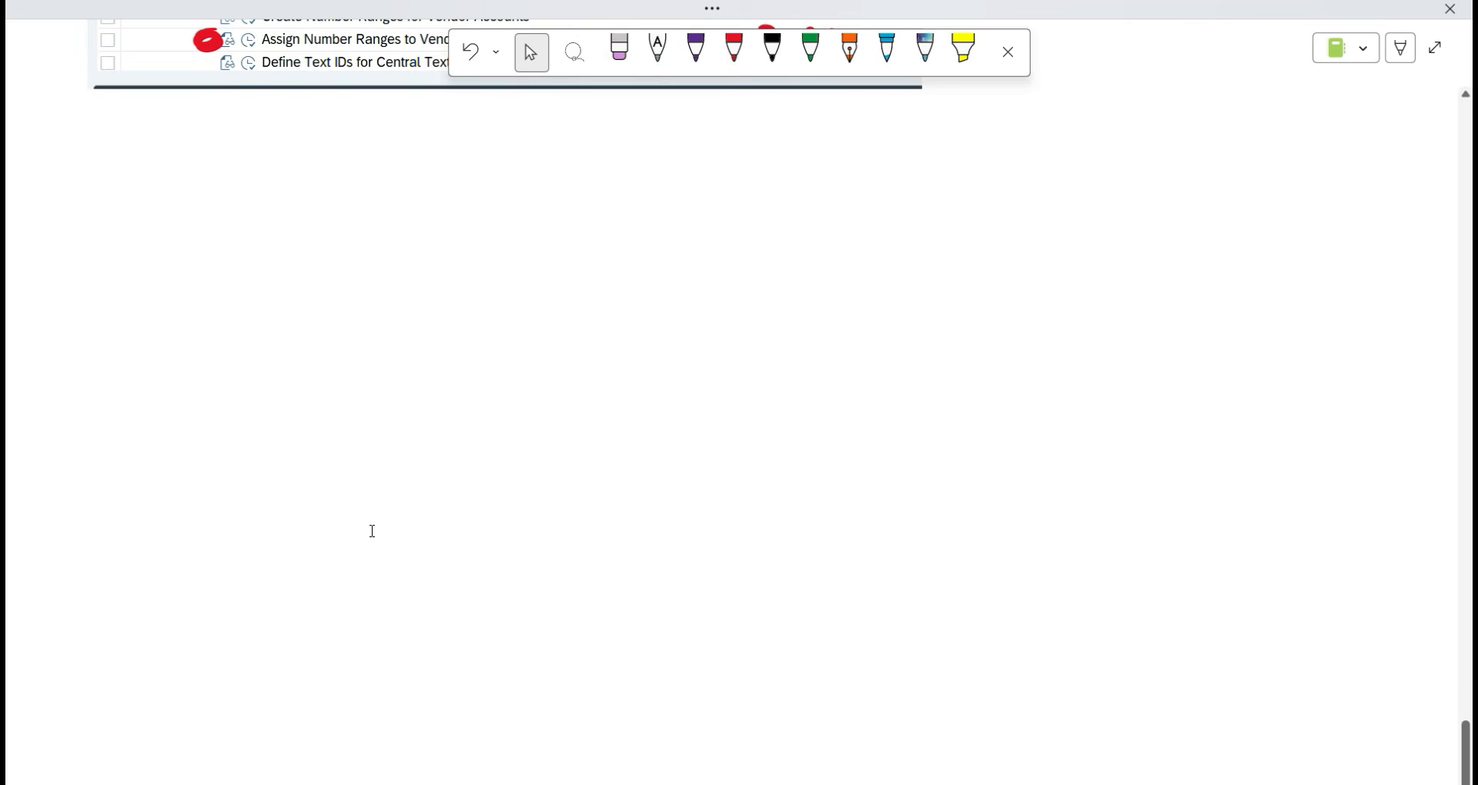
Paste the overview screenshot and add a red arrow to Position with underlined 'Click on this'.
key(ctrl+v)
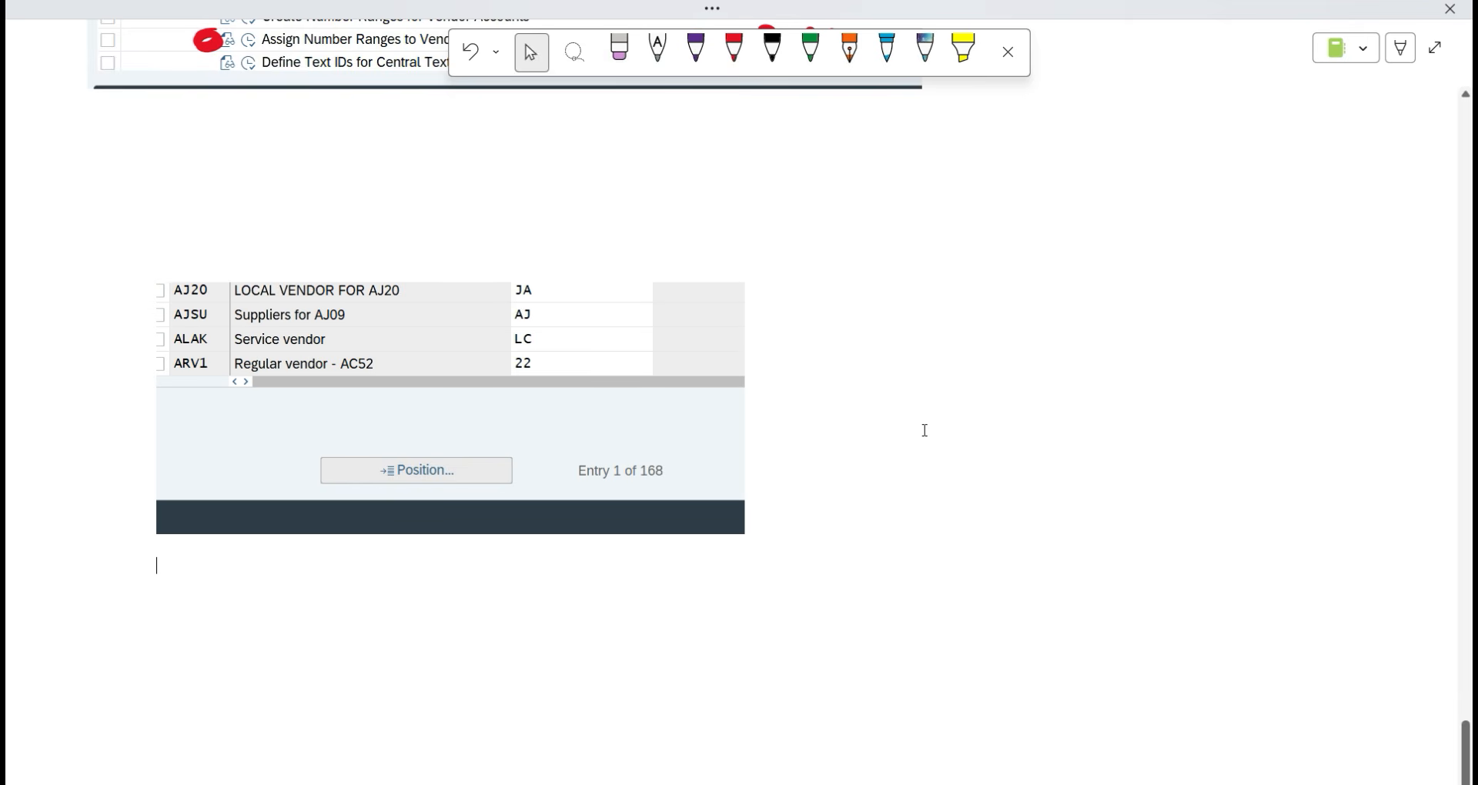
click(734, 51)
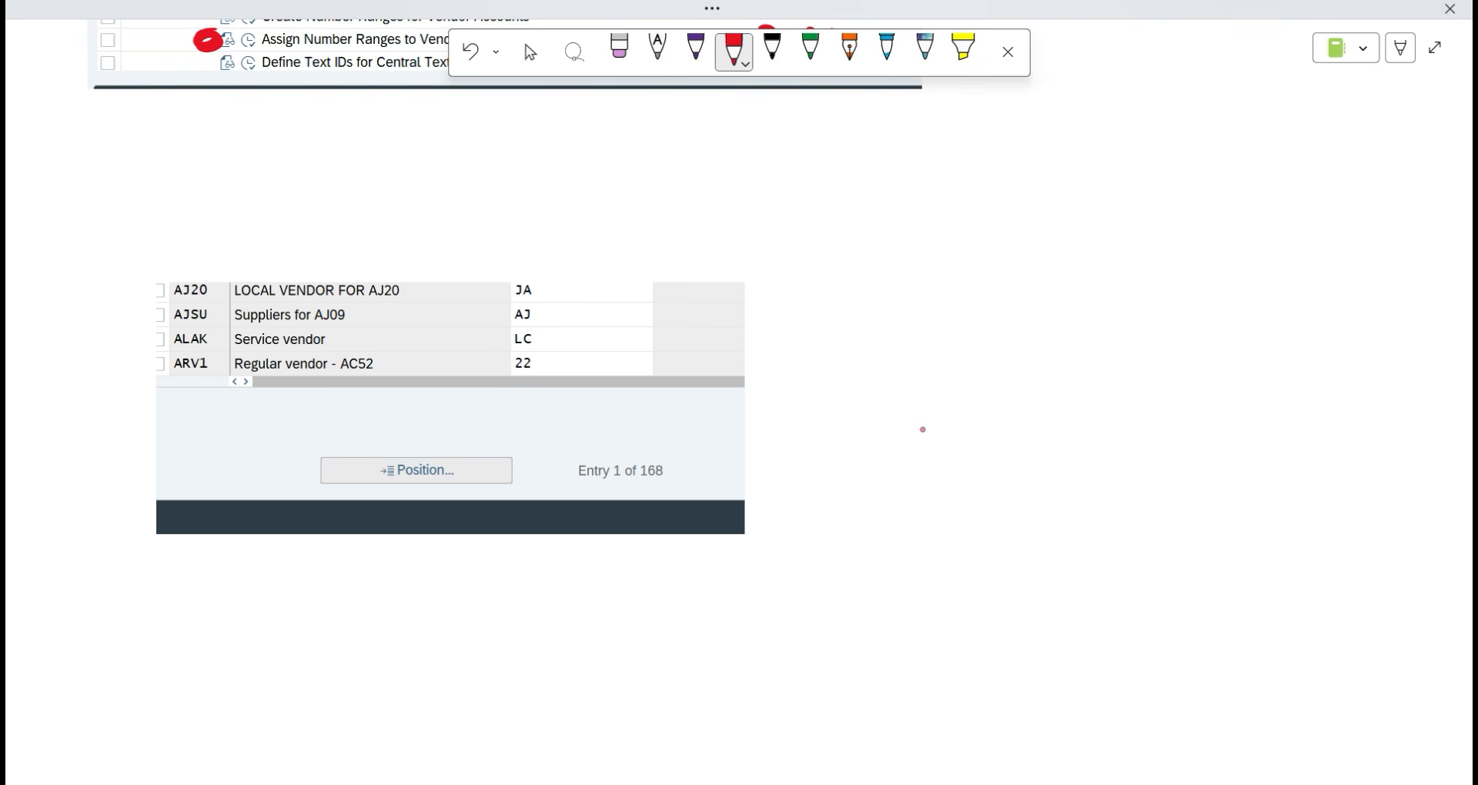
mouse_move(843, 327)
mouse_down()
mouse_move(481, 447)
mouse_move(497, 455)
mouse_up()
mouse_move(916, 290)
mouse_down()
mouse_move(877, 315)
mouse_move(916, 347)
mouse_up()
drag(944, 278, 947, 335)
drag(967, 314, 963, 339)
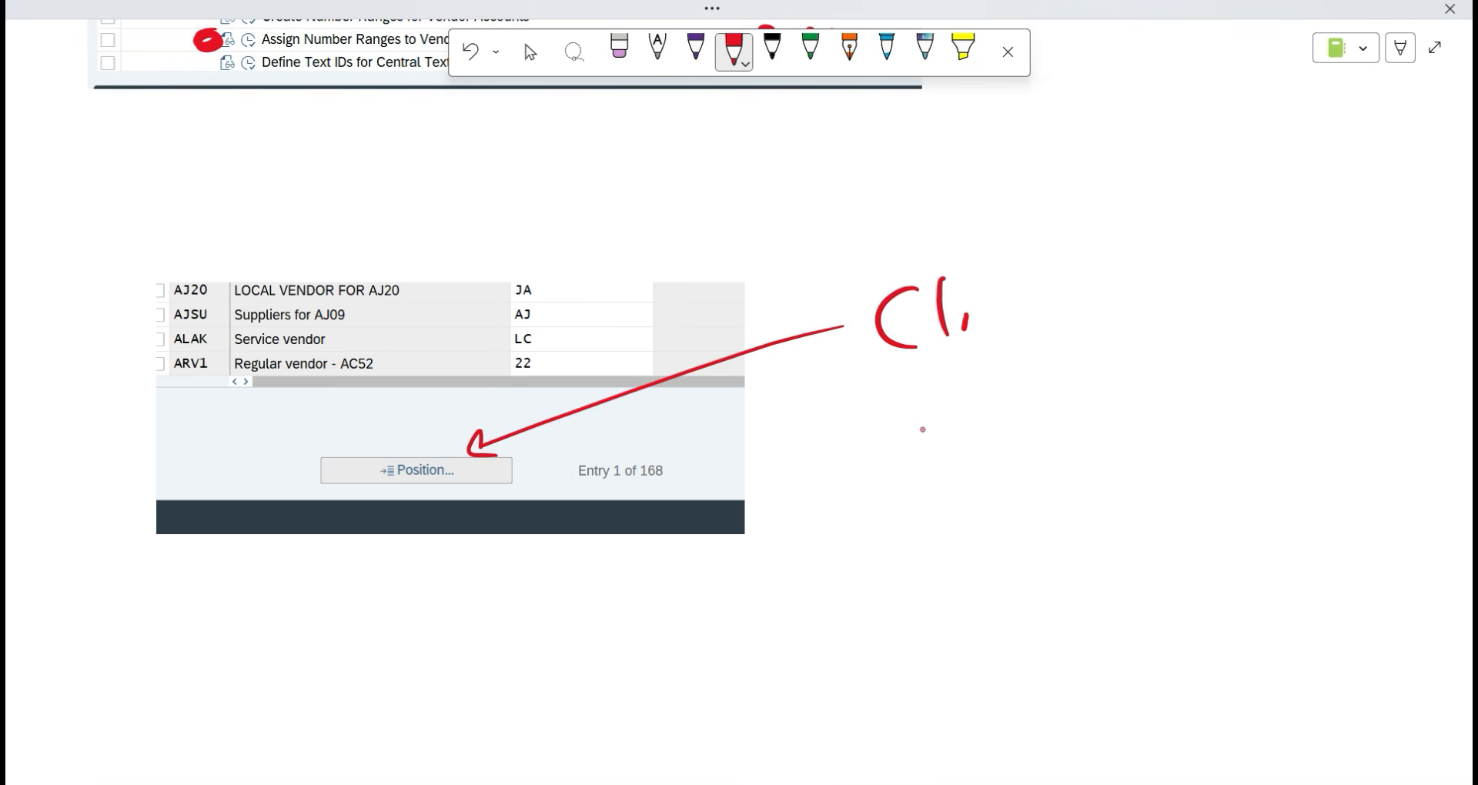
drag(956, 284, 965, 293)
mouse_move(990, 302)
mouse_down()
mouse_move(997, 332)
mouse_move(1016, 331)
mouse_up()
drag(1017, 311, 1045, 335)
drag(1097, 315, 1133, 334)
mouse_move(1215, 300)
mouse_down()
mouse_move(1211, 332)
mouse_move(1222, 317)
mouse_up()
mouse_move(1224, 299)
mouse_down()
mouse_move(1245, 332)
mouse_move(1287, 339)
mouse_up()
drag(905, 394, 1301, 385)
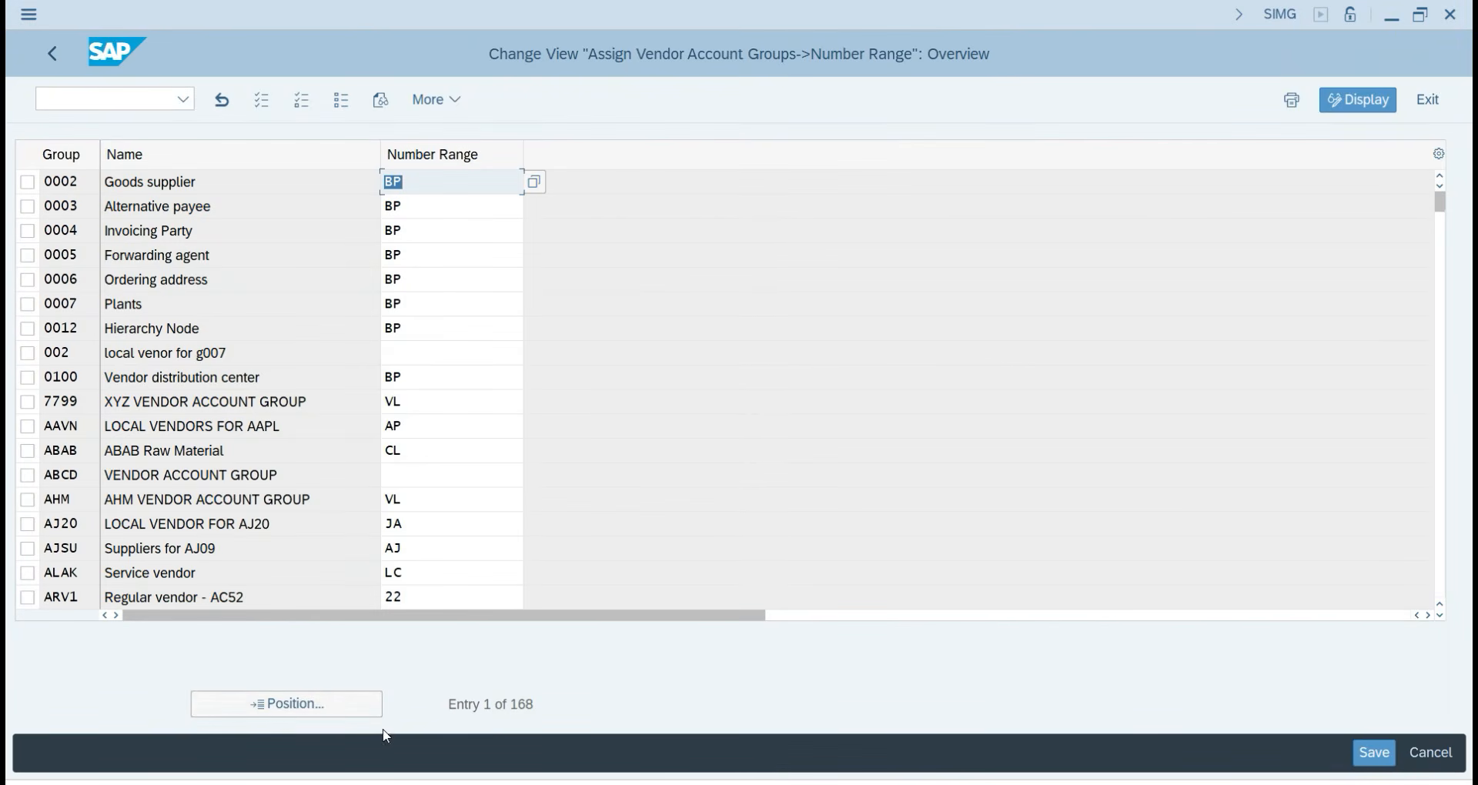
Open SAP's Position prompt and snip the Another entry dialog.
click(316, 707)
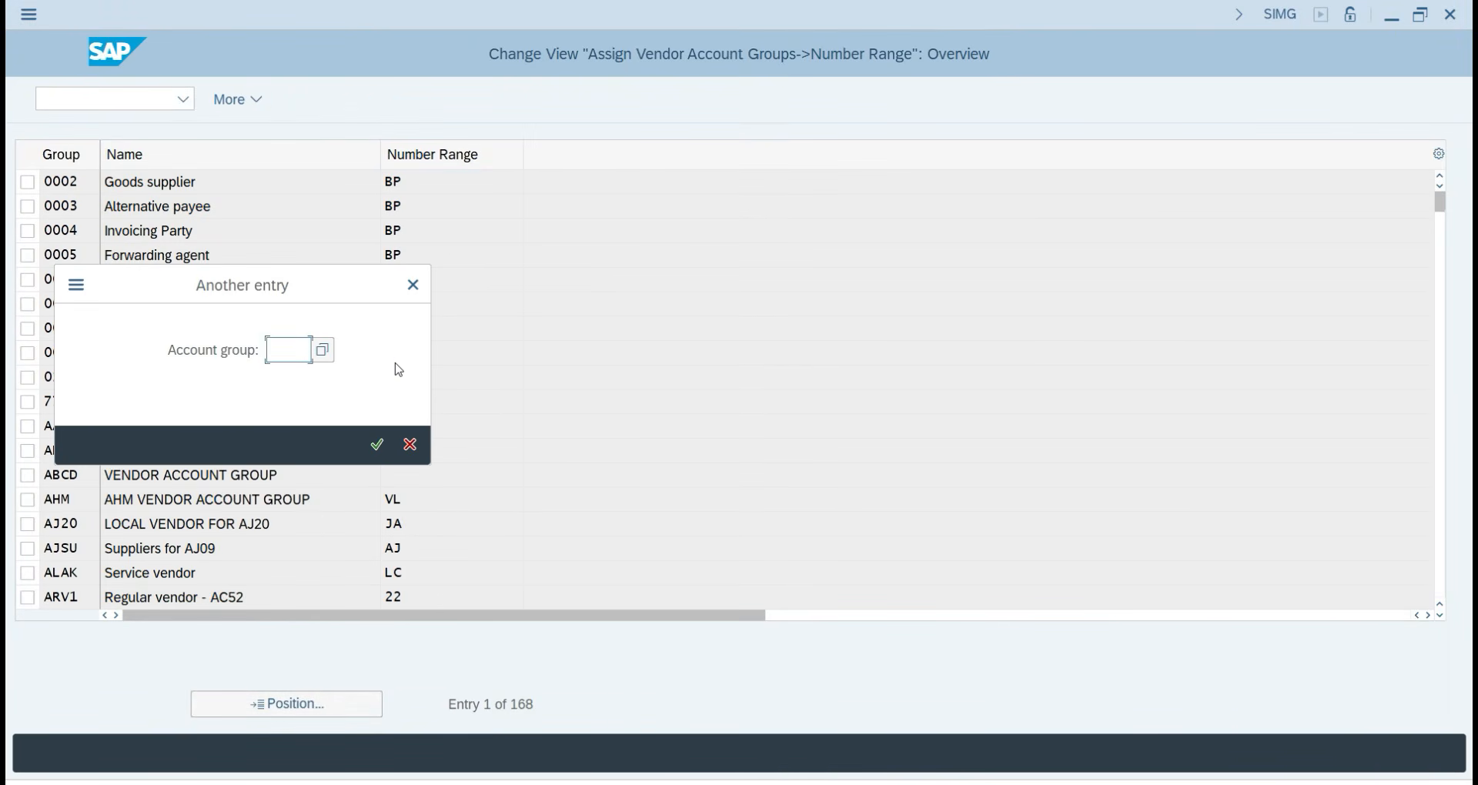
key(super+shift+s)
drag(47, 256, 461, 493)
Paste the Another entry snip and draw a red arrow to Account group labelled YP22.
key(alt+Tab)
scroll(191, 544, down, 5)
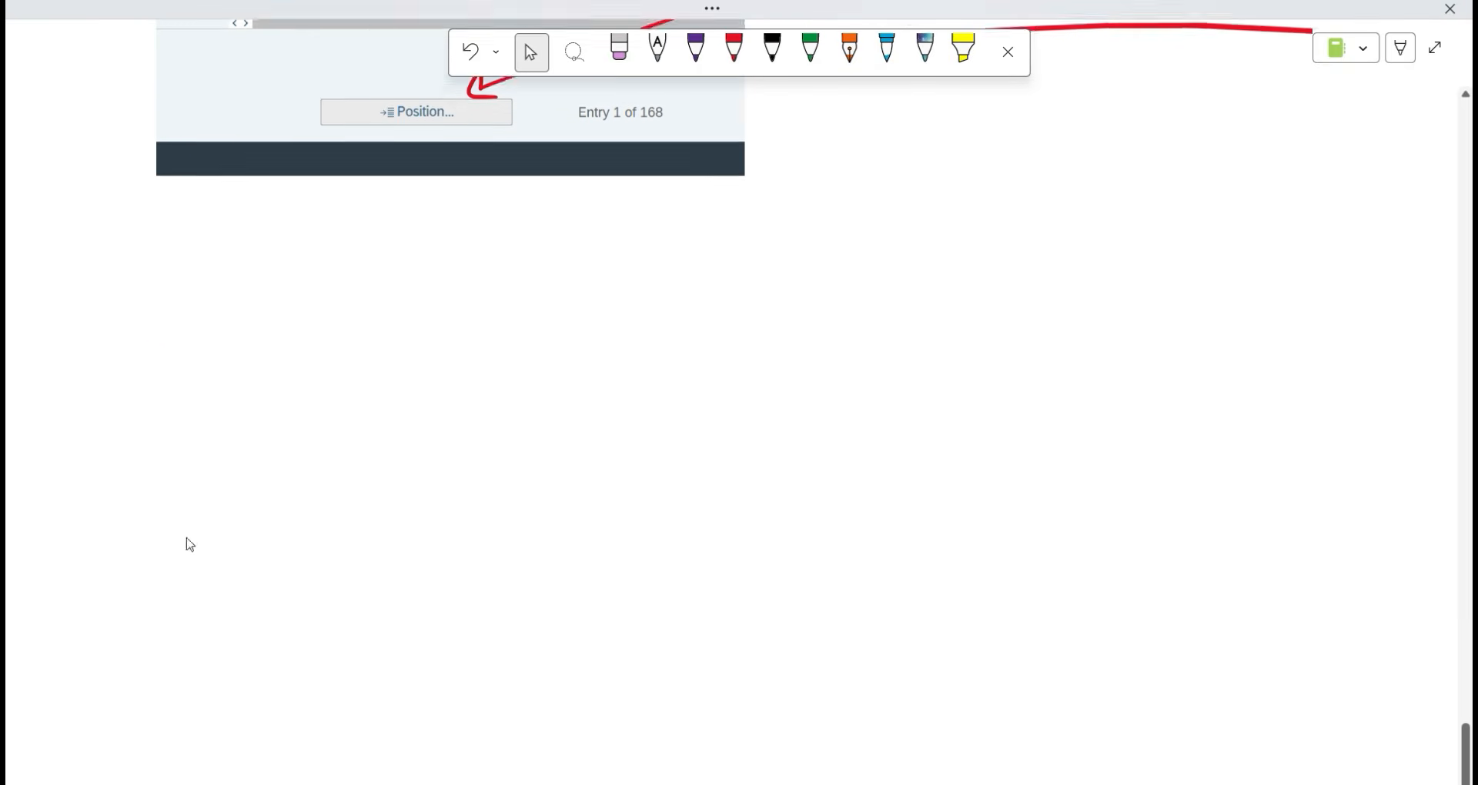
click(161, 333)
key(ctrl+v)
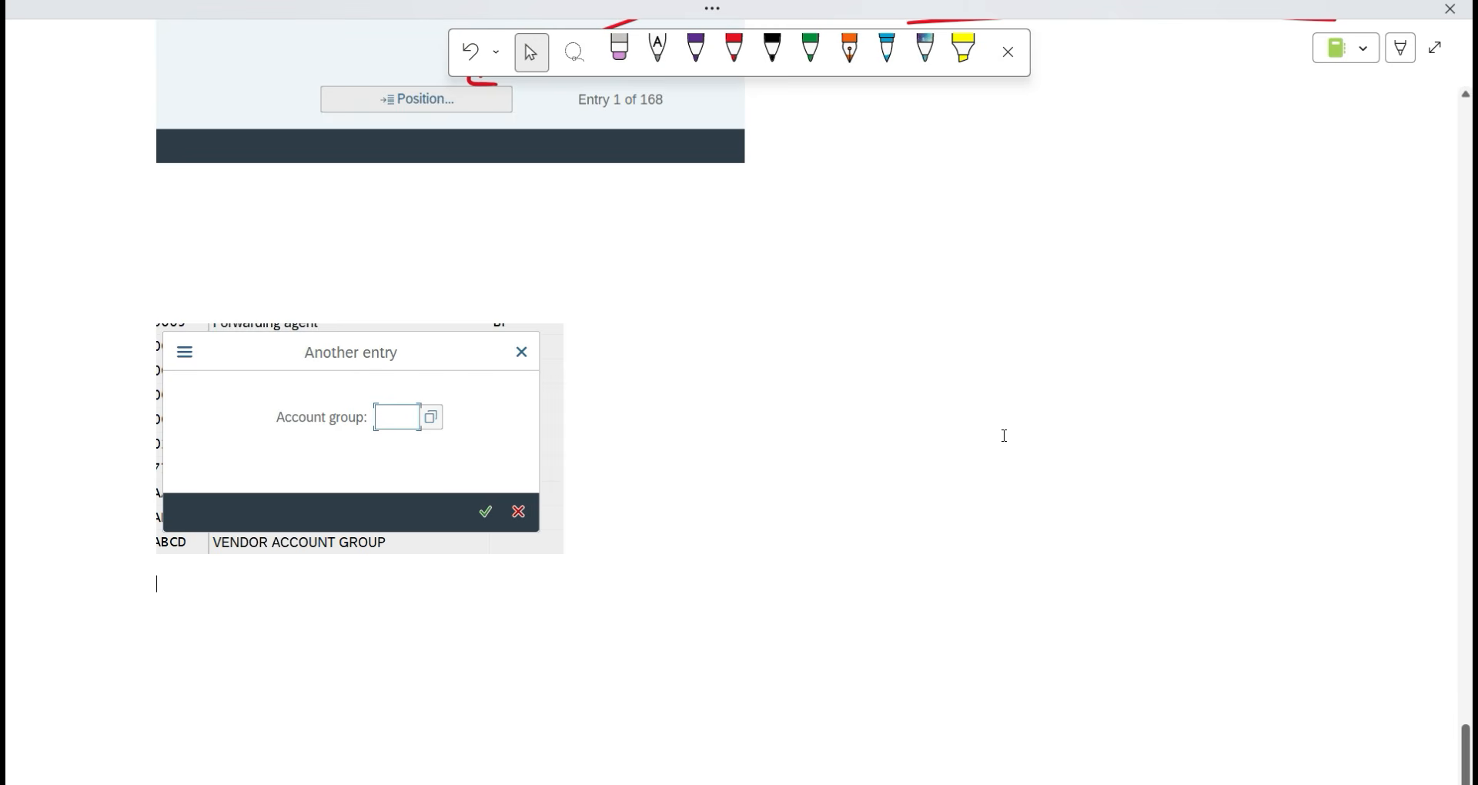
click(734, 50)
mouse_move(674, 333)
mouse_down()
mouse_move(467, 396)
mouse_move(478, 402)
mouse_up()
drag(708, 302, 737, 356)
mouse_move(761, 306)
mouse_down()
mouse_move(775, 305)
mouse_move(769, 340)
mouse_up()
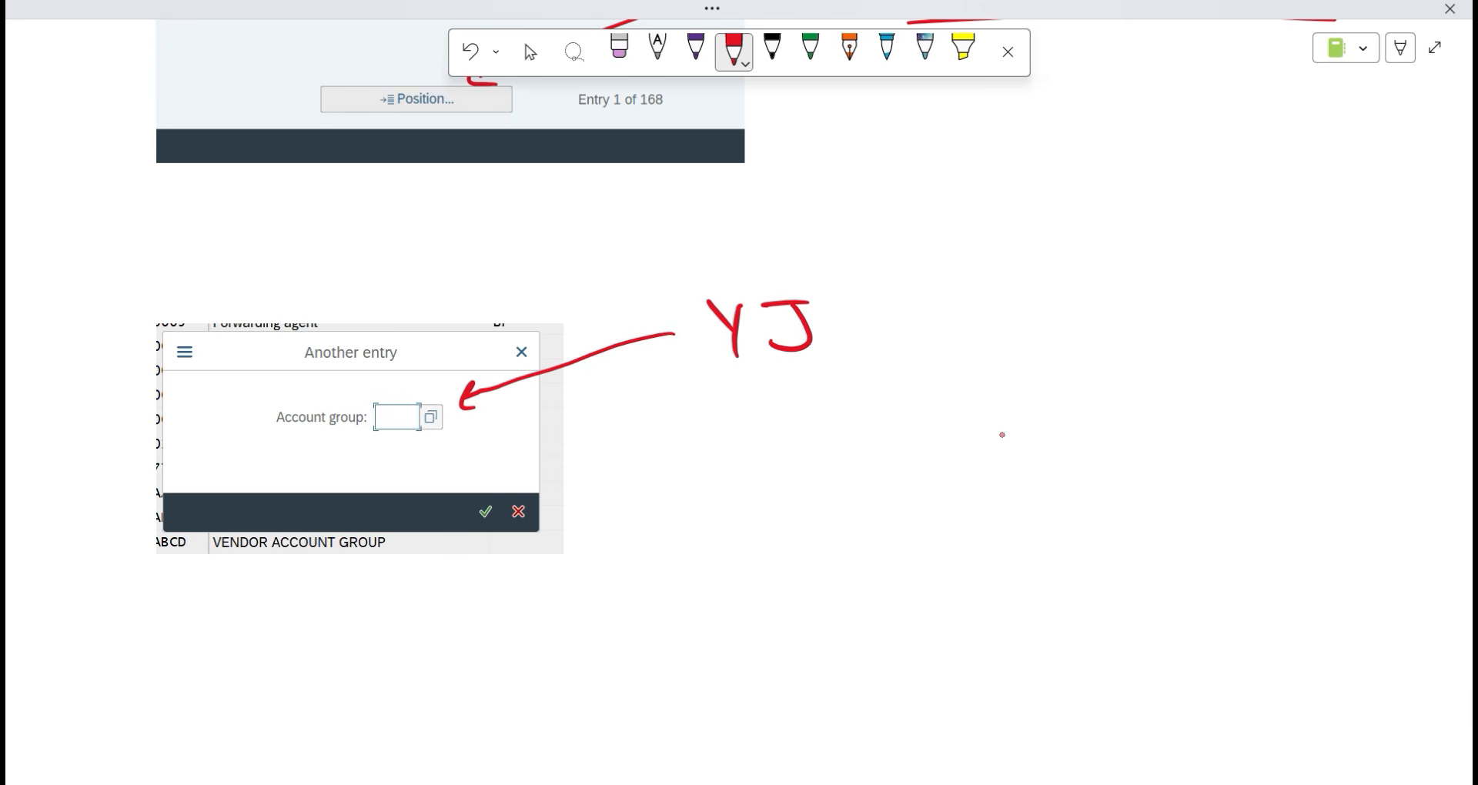
key(ctrl+z)
key(ctrl+z)
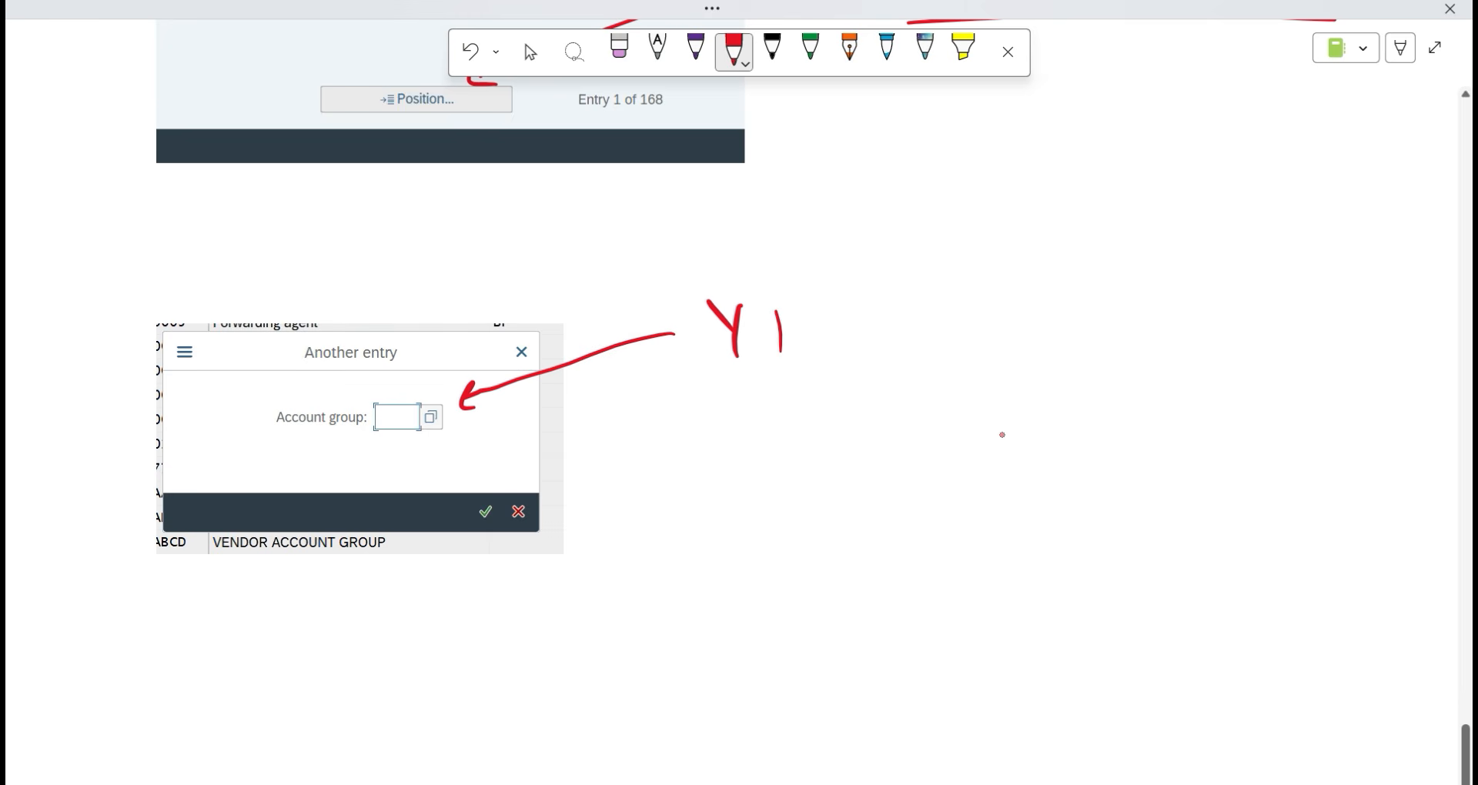
mouse_move(779, 311)
mouse_down()
mouse_move(782, 330)
mouse_move(840, 348)
mouse_move(885, 341)
mouse_up()
drag(694, 393, 924, 374)
Jump the table via Position (YP22, then Y2VA) and select YPVN's empty Number Range cell.
key(alt+Tab)
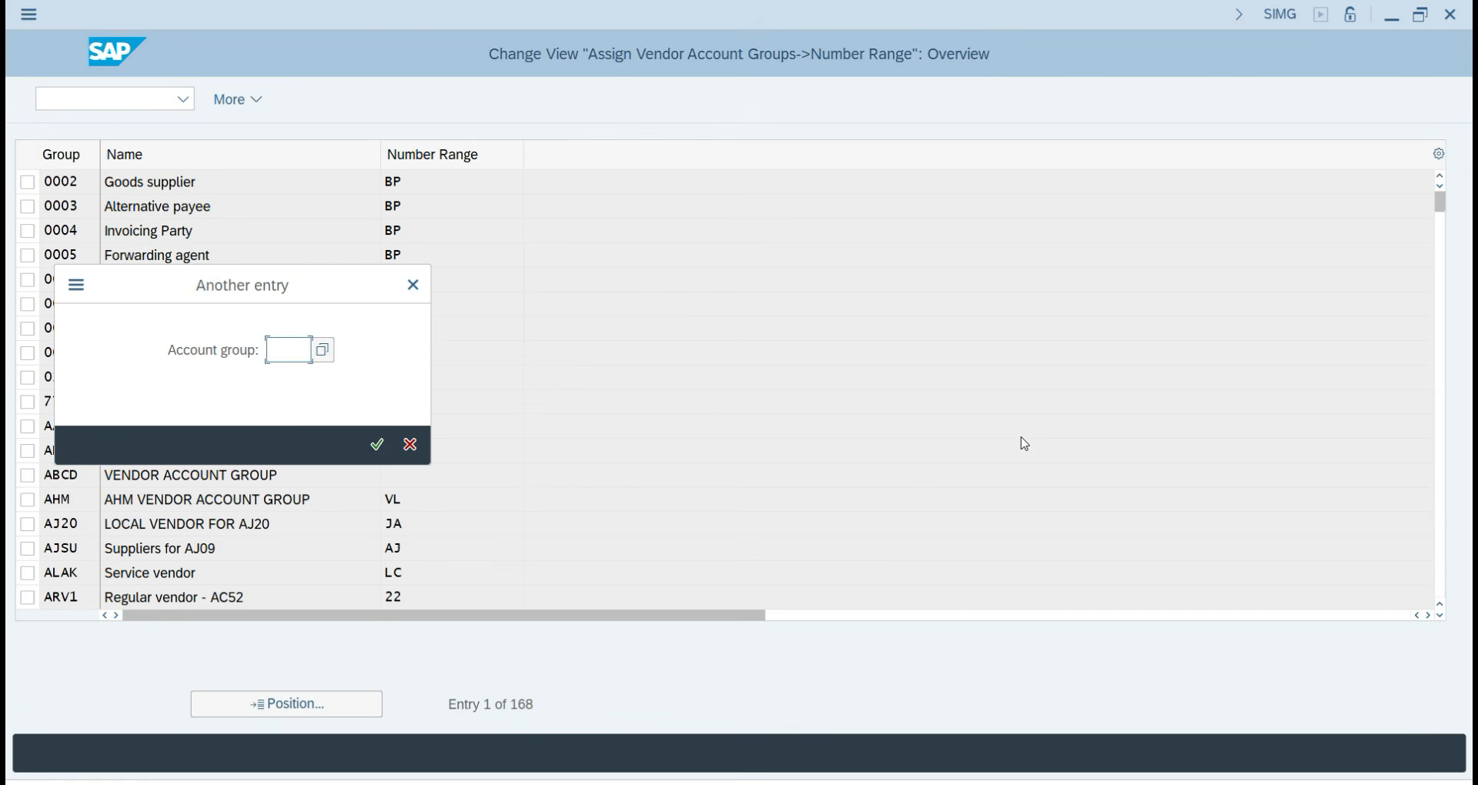
text(YP22)
key(Return)
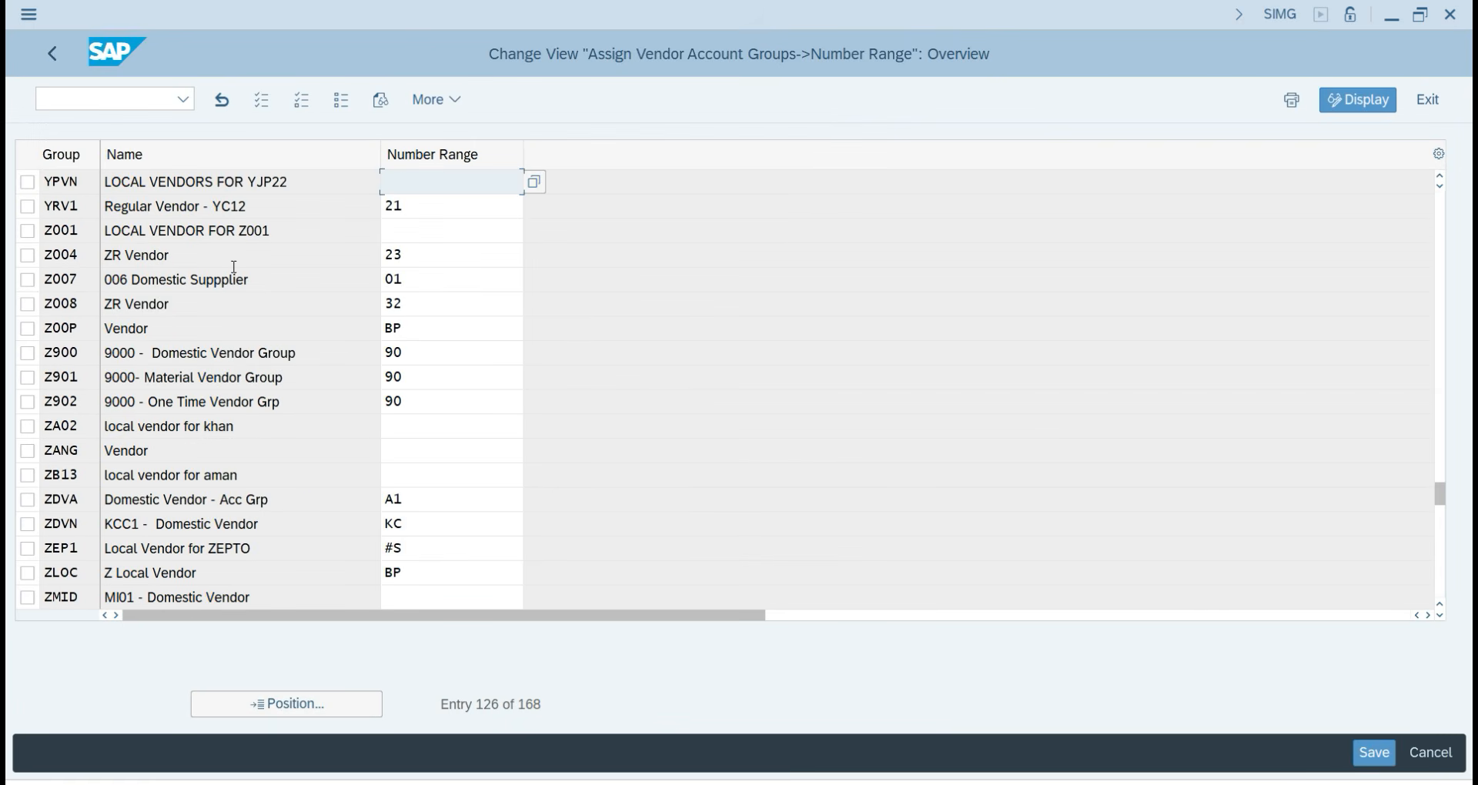
click(311, 707)
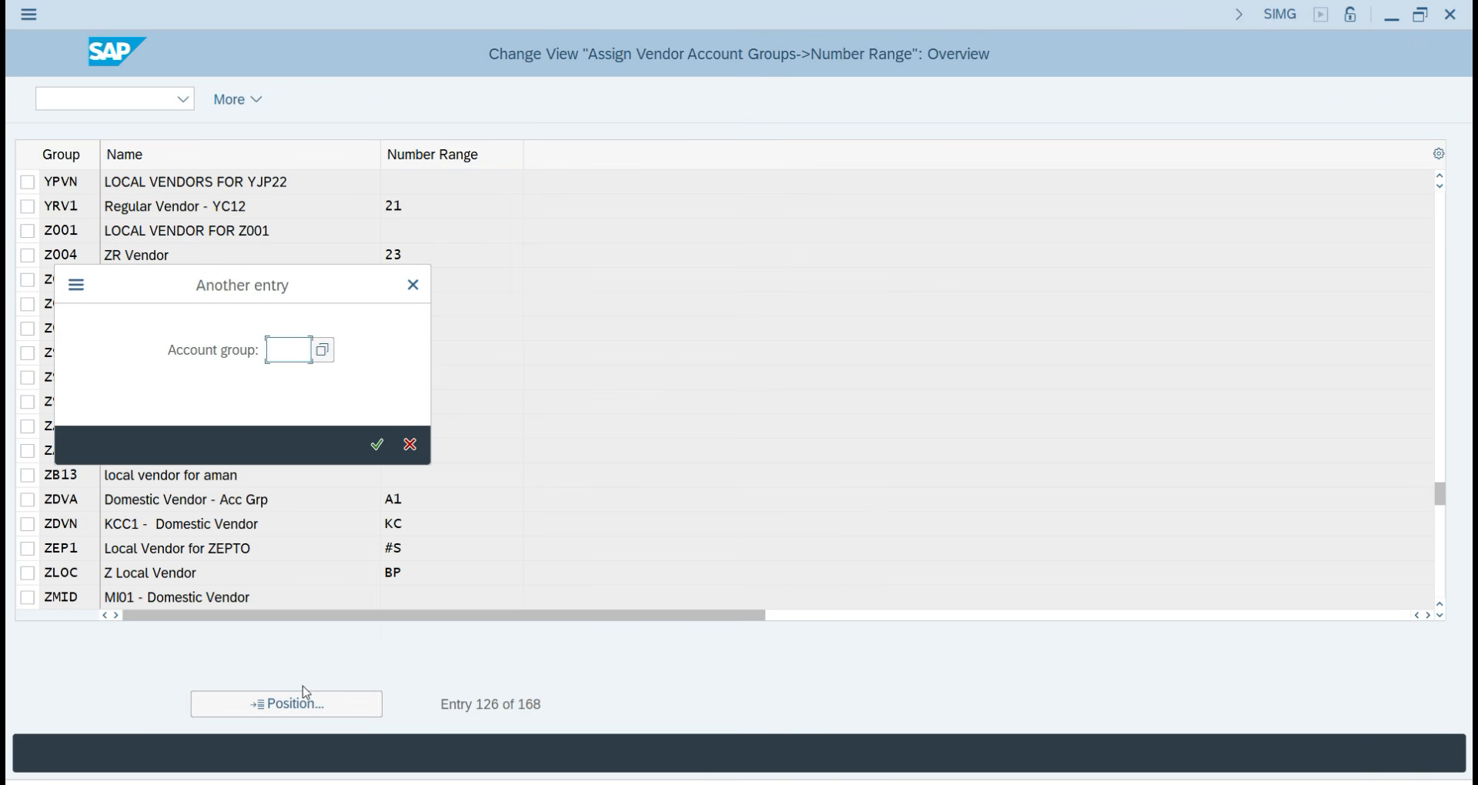
text(Y2VA)
key(Return)
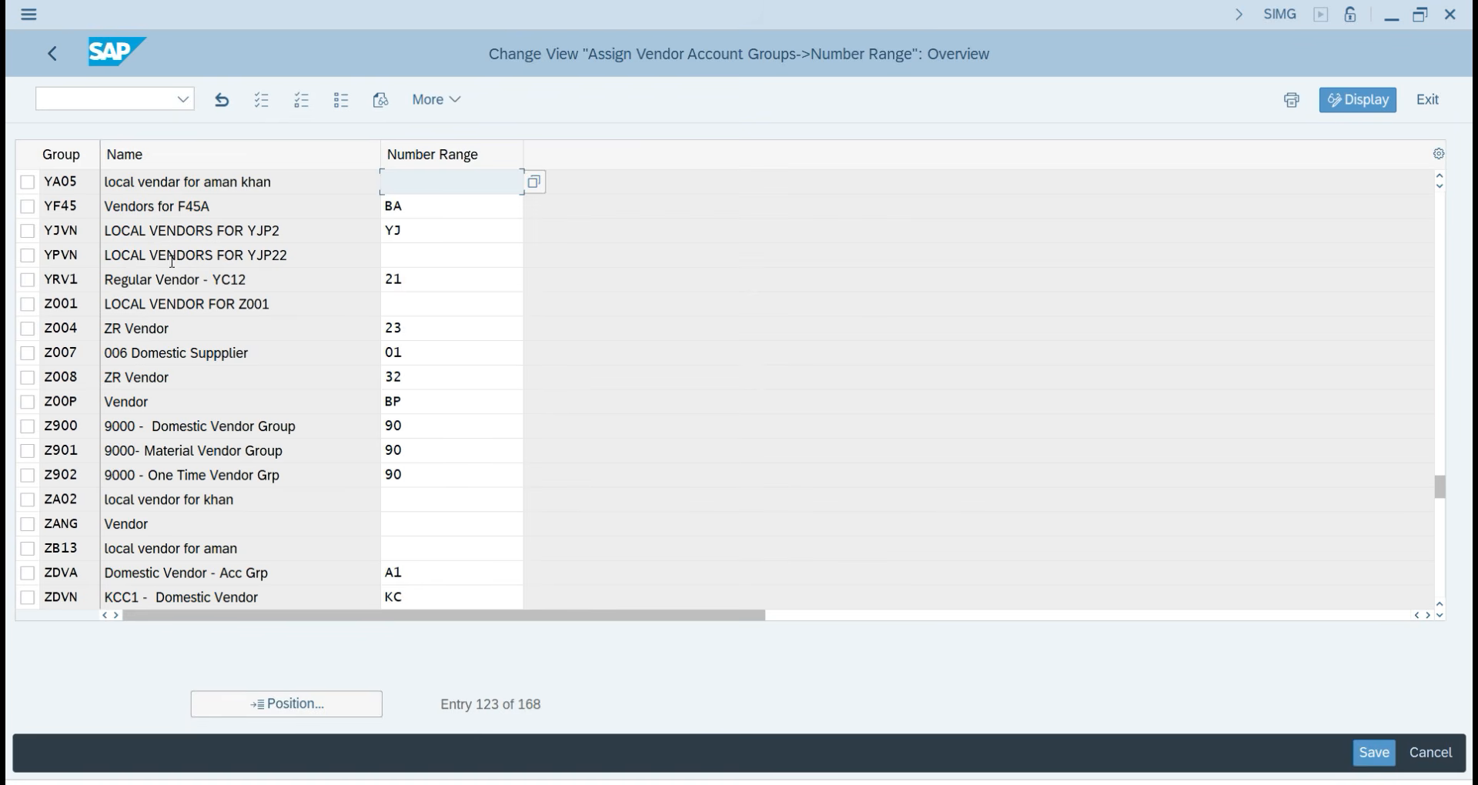
click(197, 260)
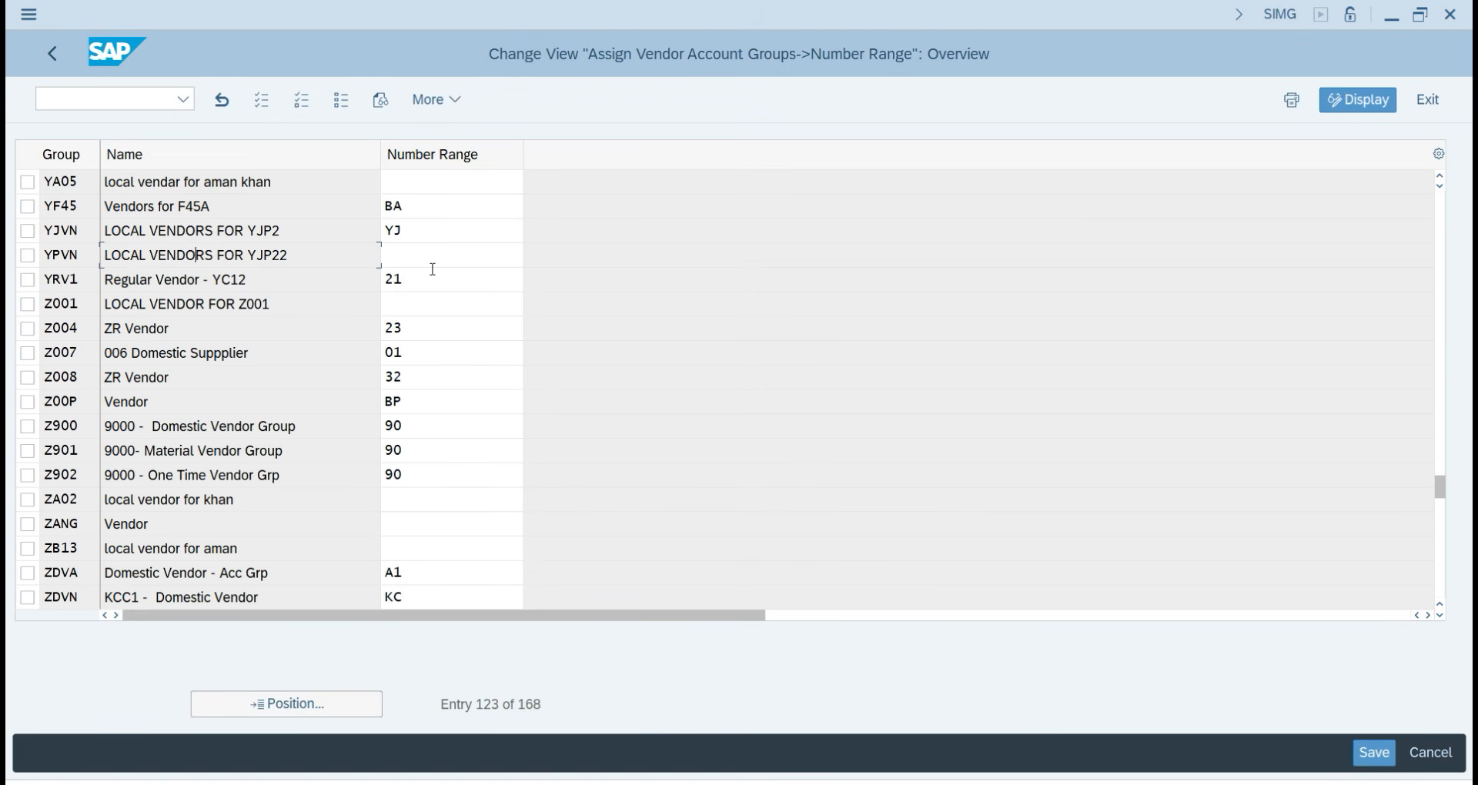
click(386, 255)
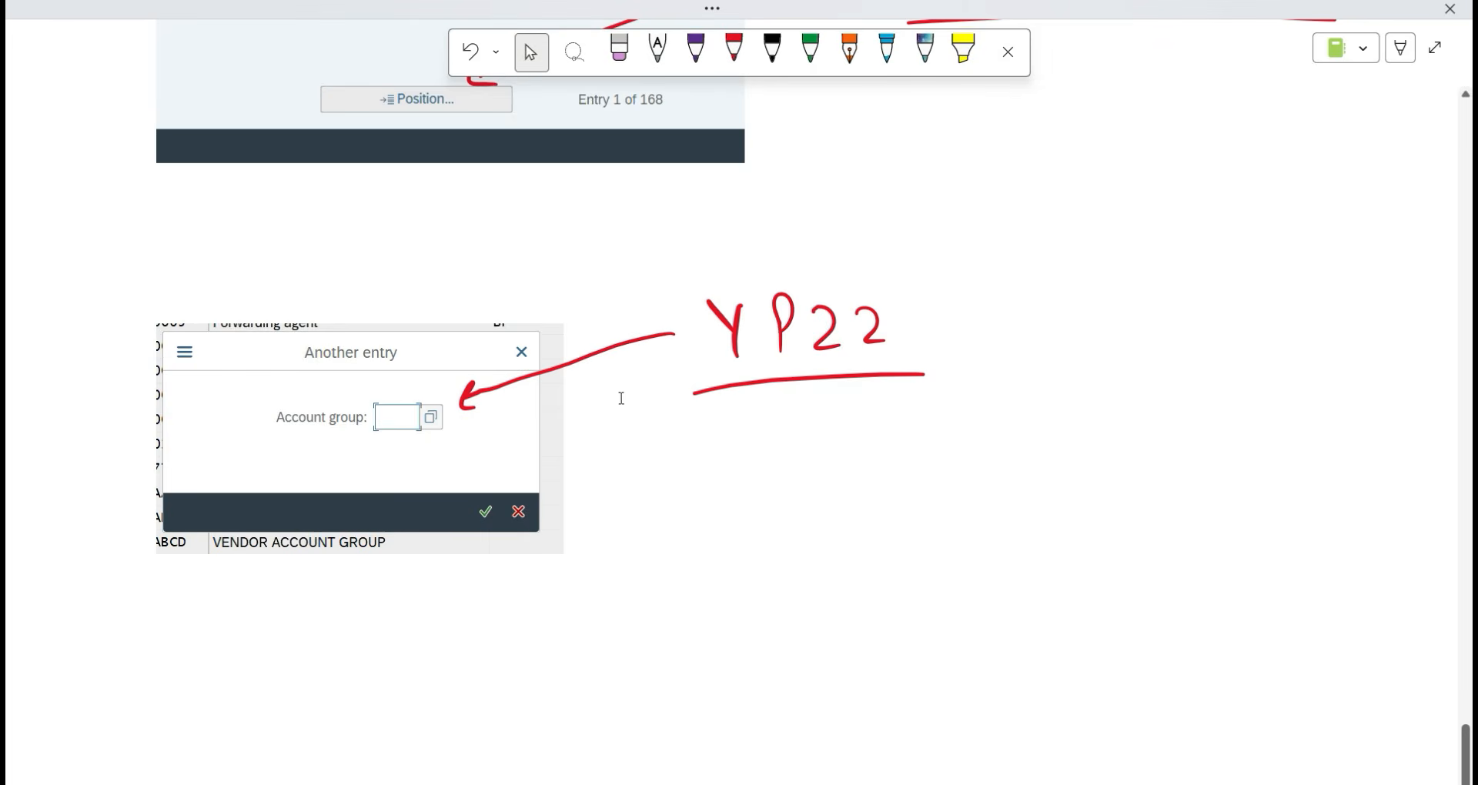
mouse_move(937, 359)
mouse_down()
mouse_move(752, 332)
mouse_move(716, 304)
mouse_up()
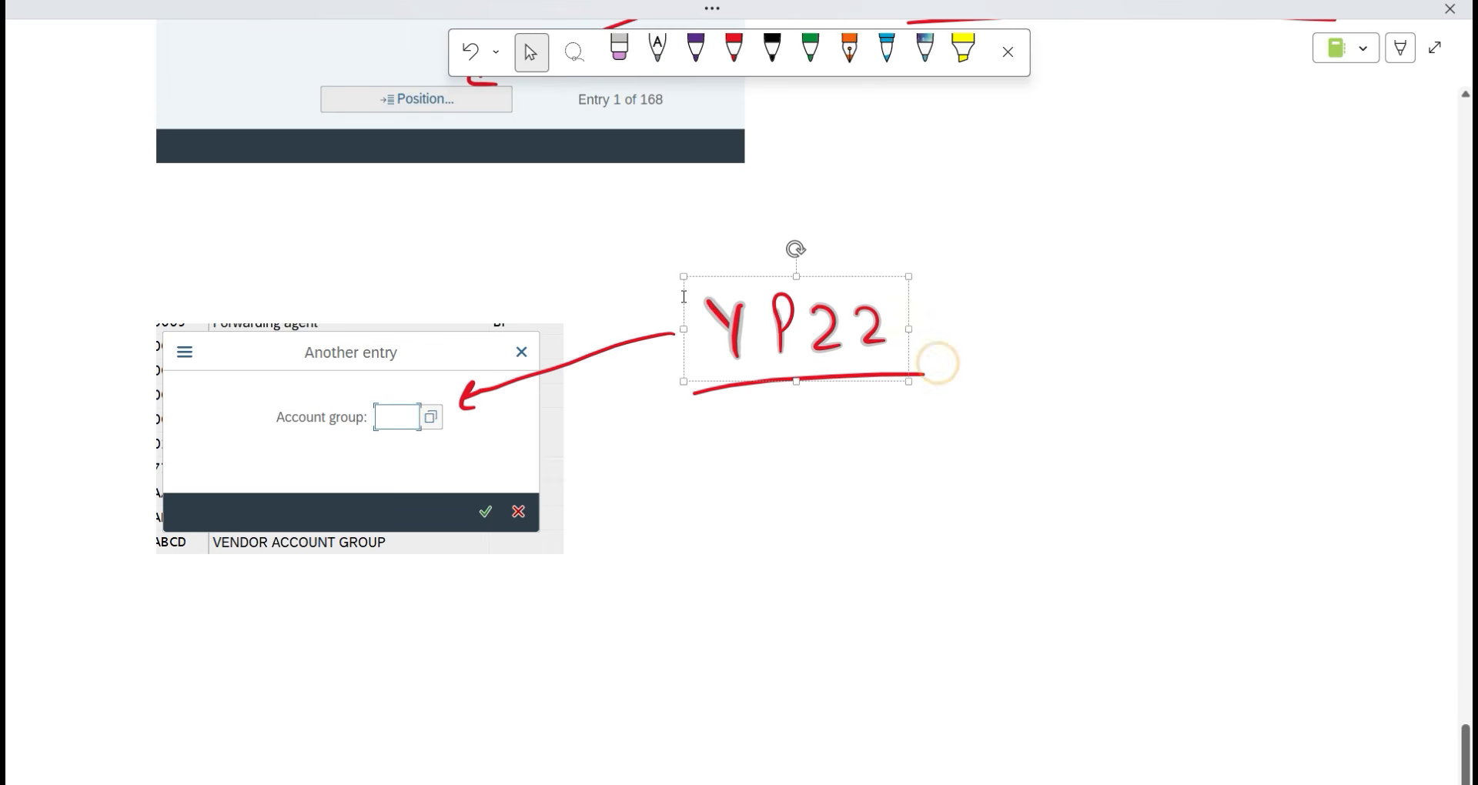
Delete the YP22 handwriting and erase the old red mark and underline.
key(Delete)
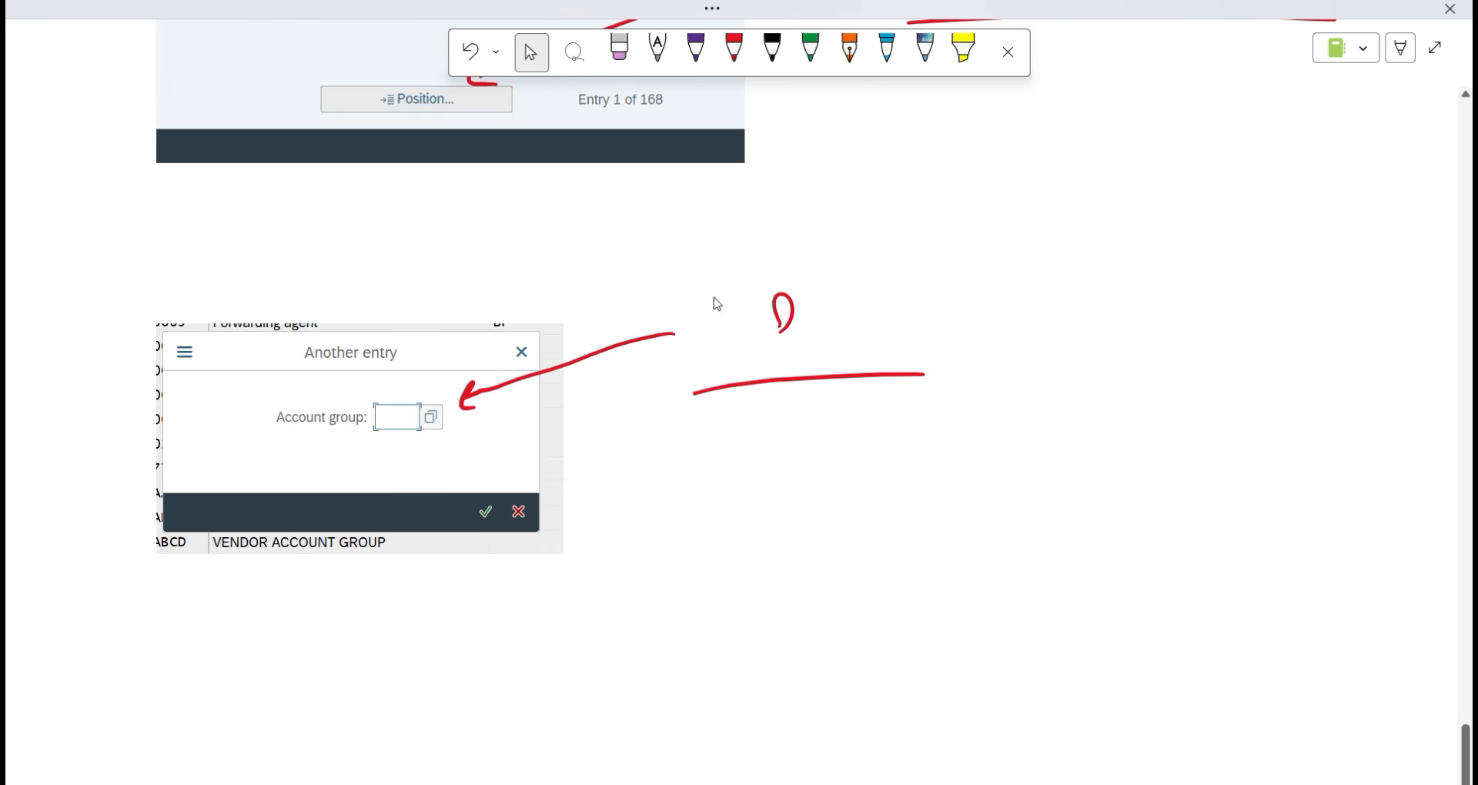
click(621, 53)
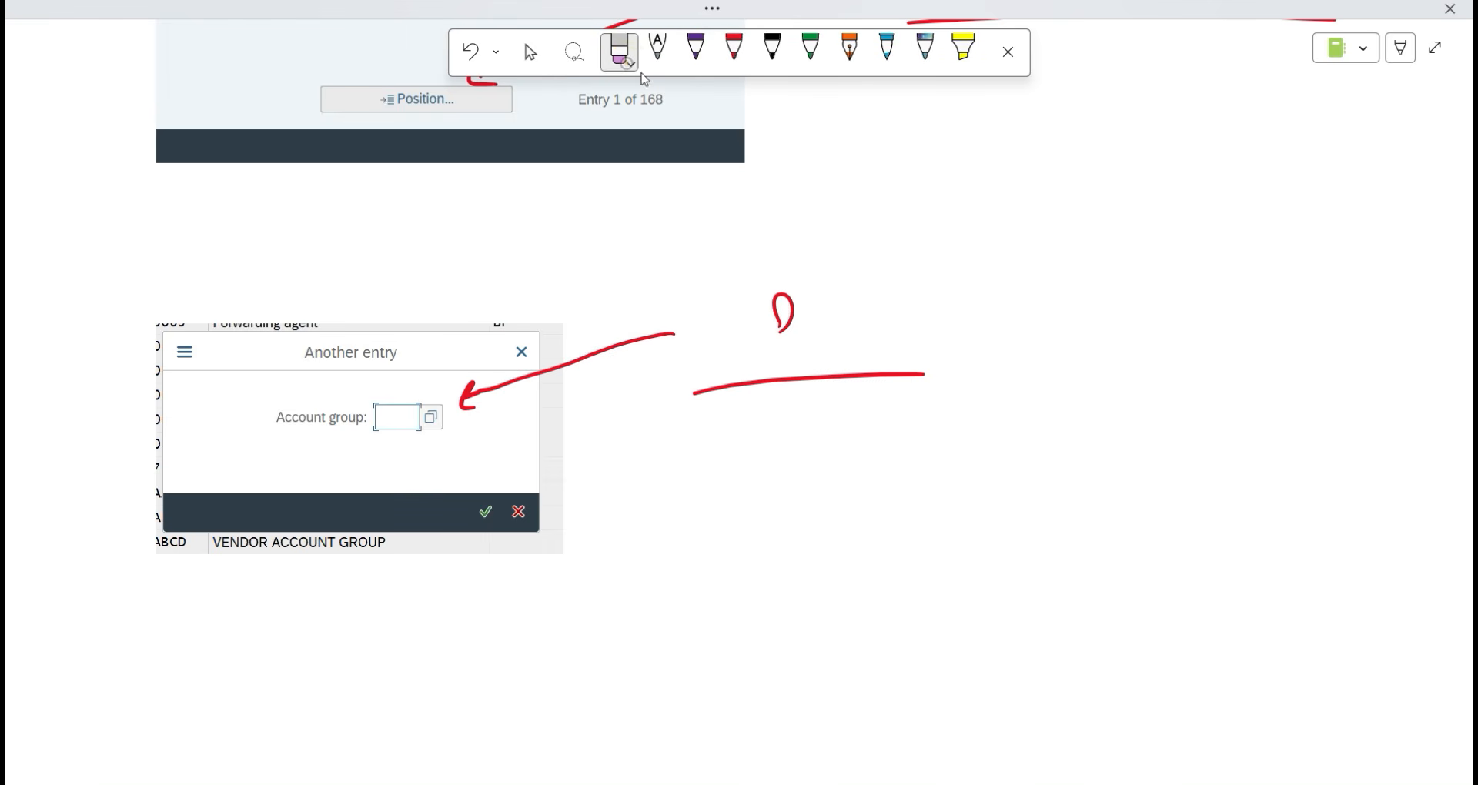
click(783, 324)
drag(695, 393, 926, 375)
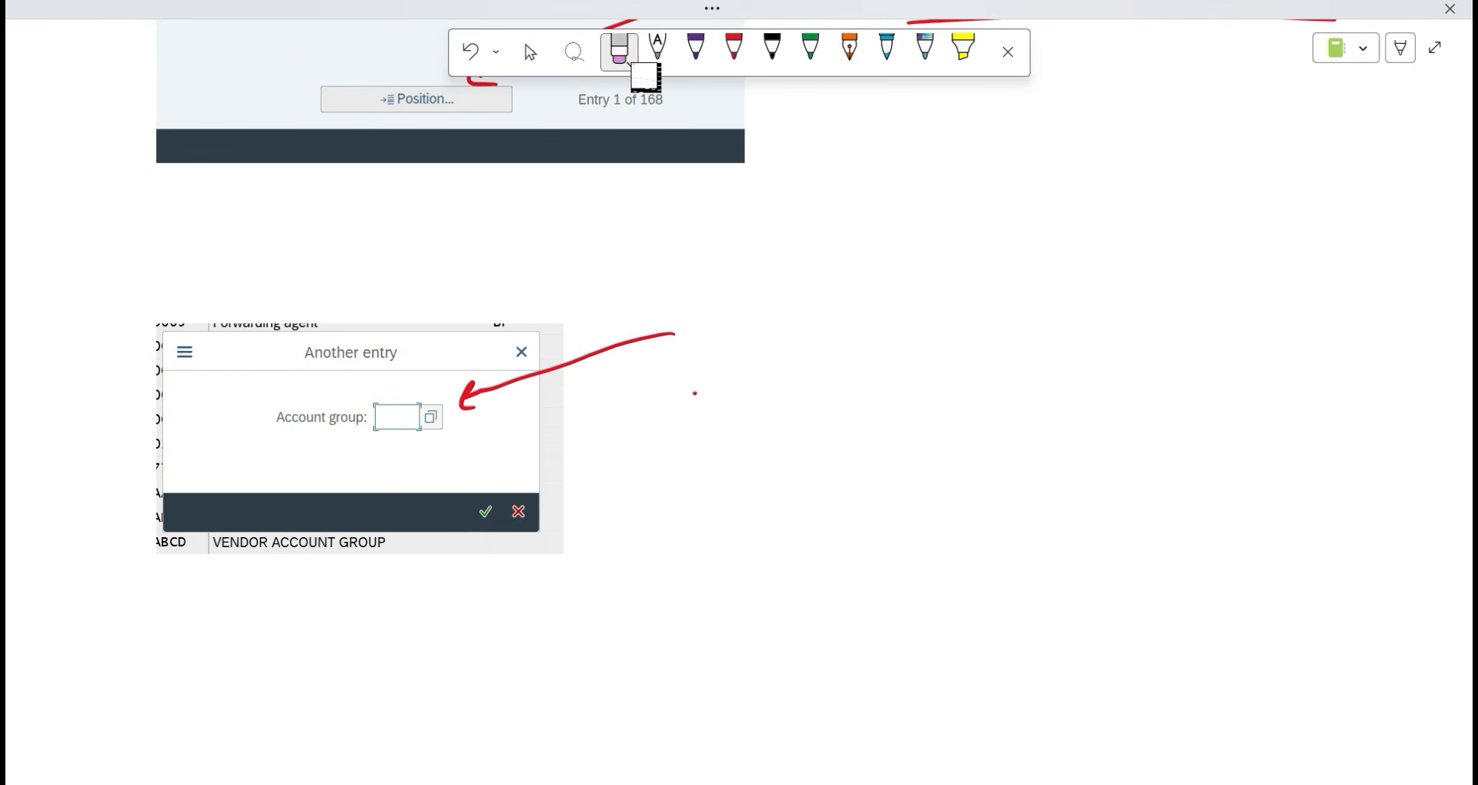
Handwrite YPVN in red beside the arrow and underline it.
click(734, 50)
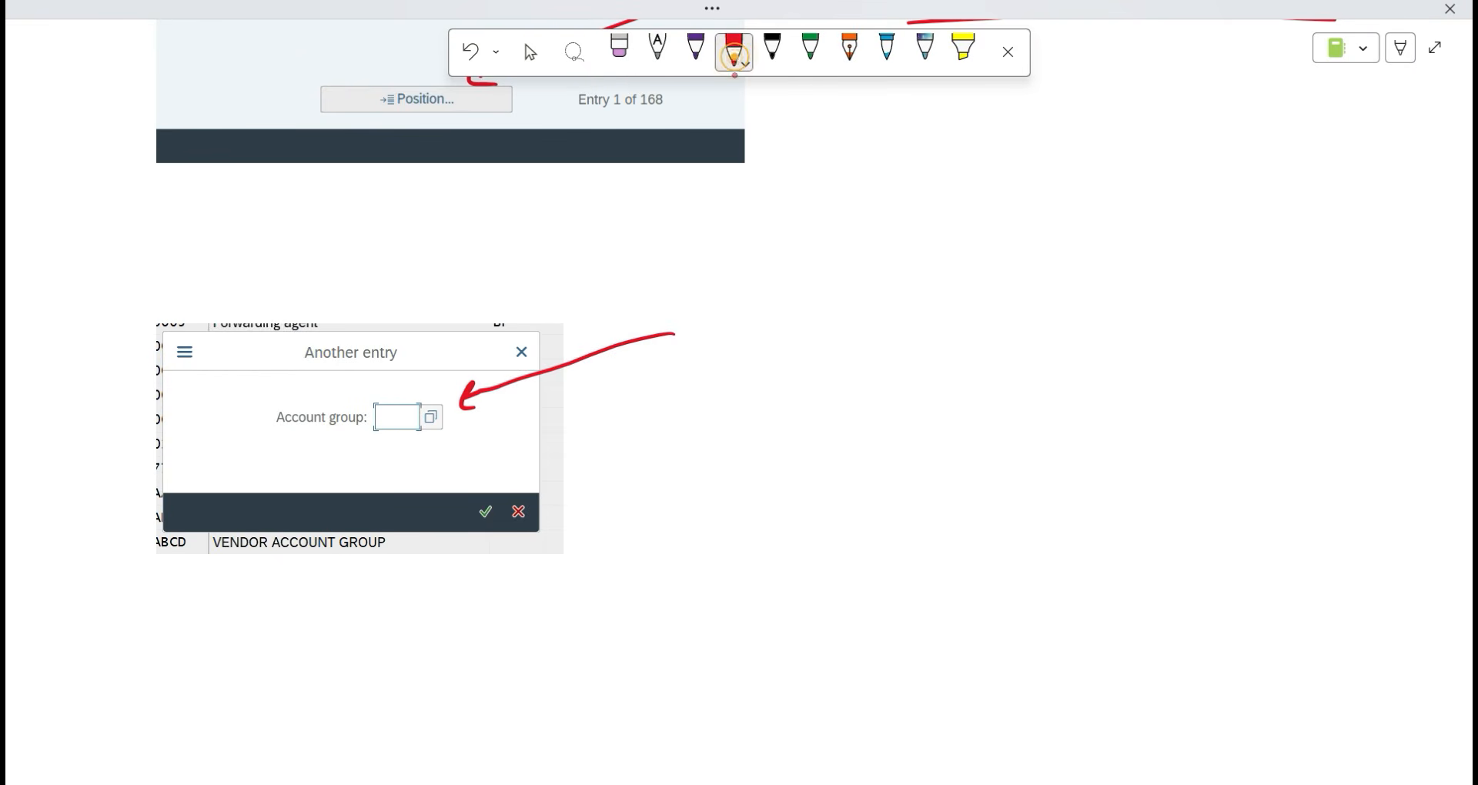
mouse_move(703, 287)
mouse_down()
mouse_move(724, 318)
mouse_move(720, 358)
mouse_up()
drag(772, 298, 774, 344)
mouse_move(773, 282)
mouse_down()
mouse_move(797, 283)
mouse_move(778, 317)
mouse_move(893, 281)
mouse_up()
drag(933, 335, 985, 293)
drag(670, 385, 1047, 374)
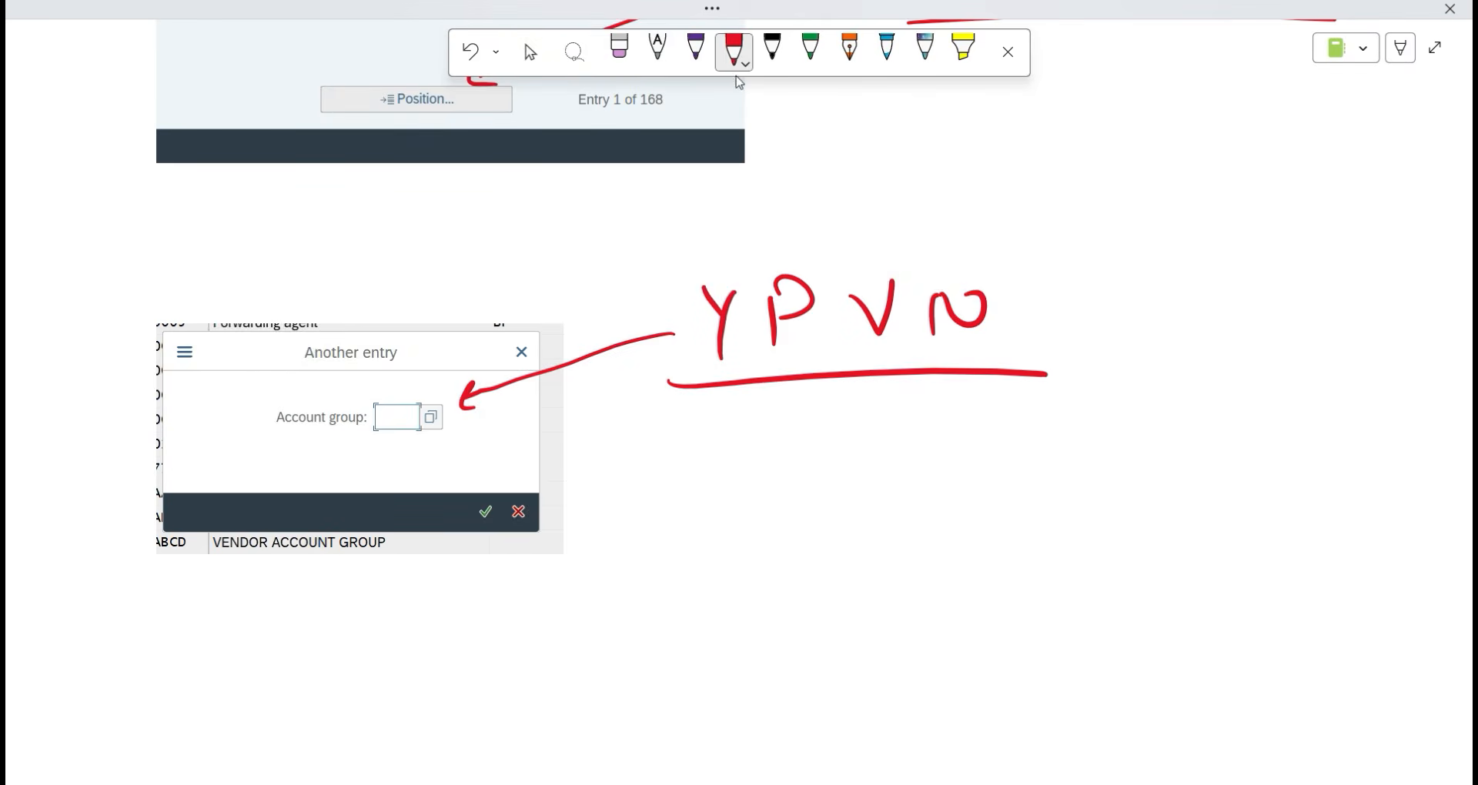
Leave inking and place the insertion point below the annotation.
click(530, 52)
scroll(684, 174, down, 1)
scroll(685, 174, down, 3)
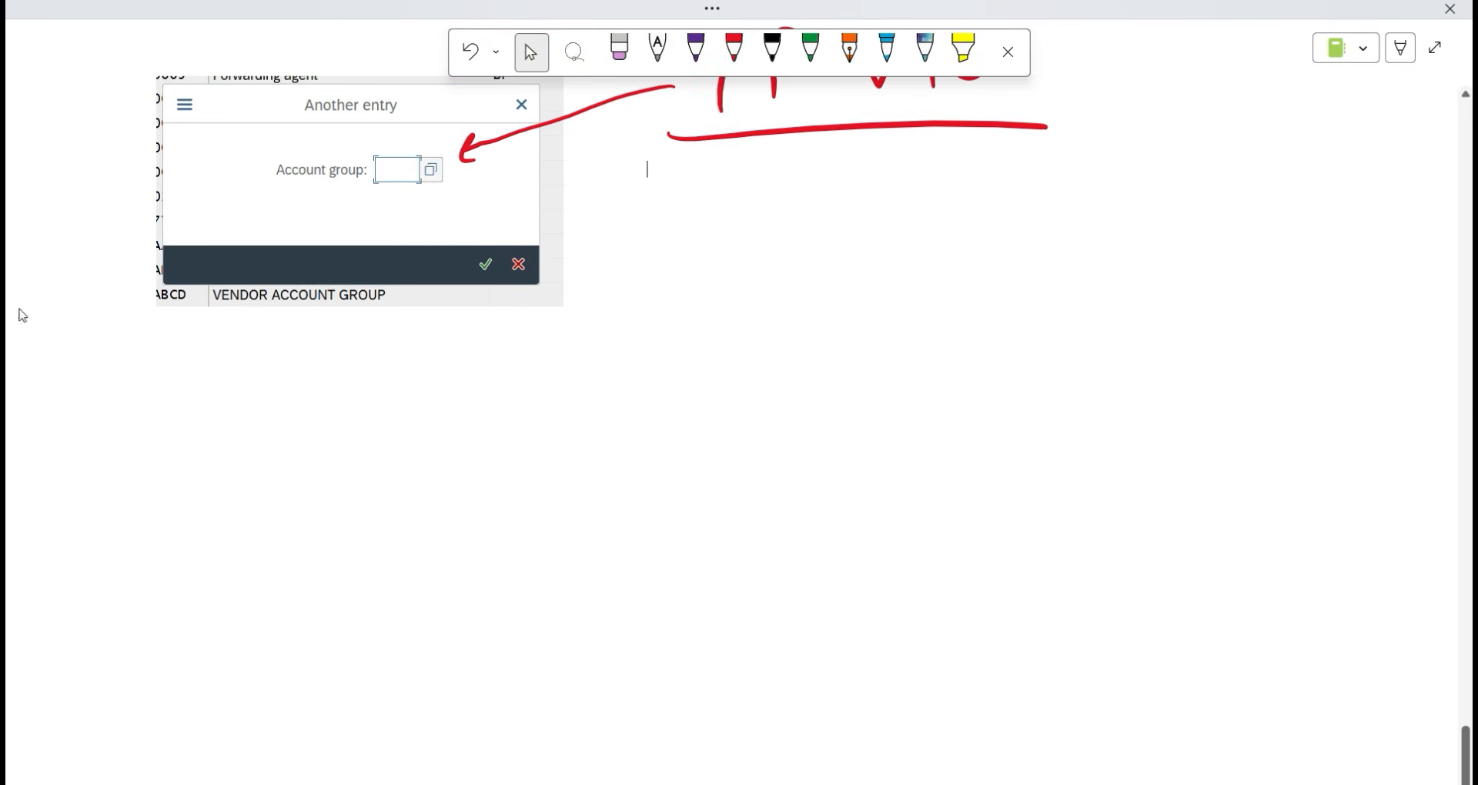
click(68, 420)
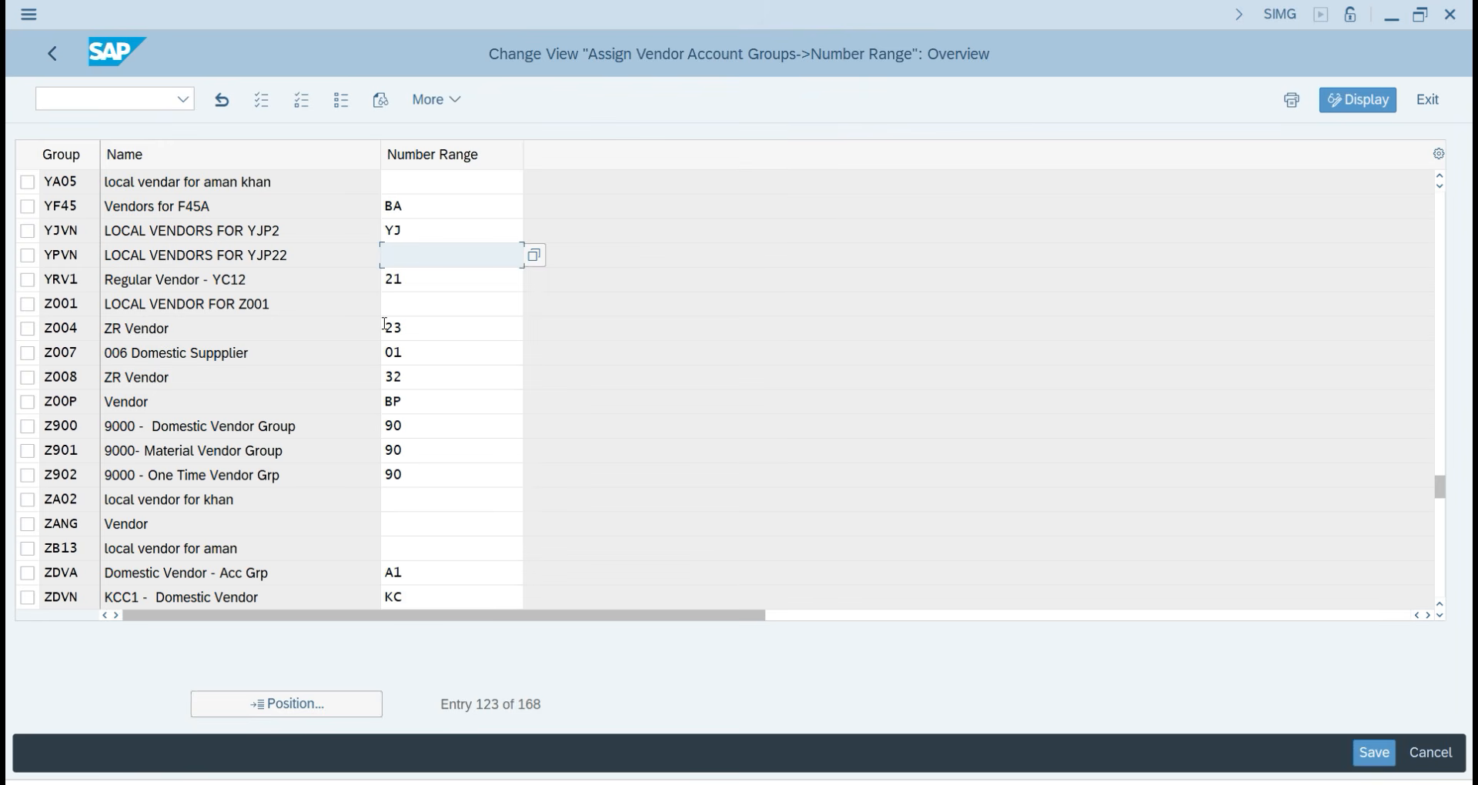
Enter Y# as YPVN's number range and snip the assignment table.
text(Y#)
key(Return)
key(super+shift+s)
drag(7, 3, 1065, 372)
Paste the SAP assignment table screenshot into the OneNote page.
key(alt+Tab)
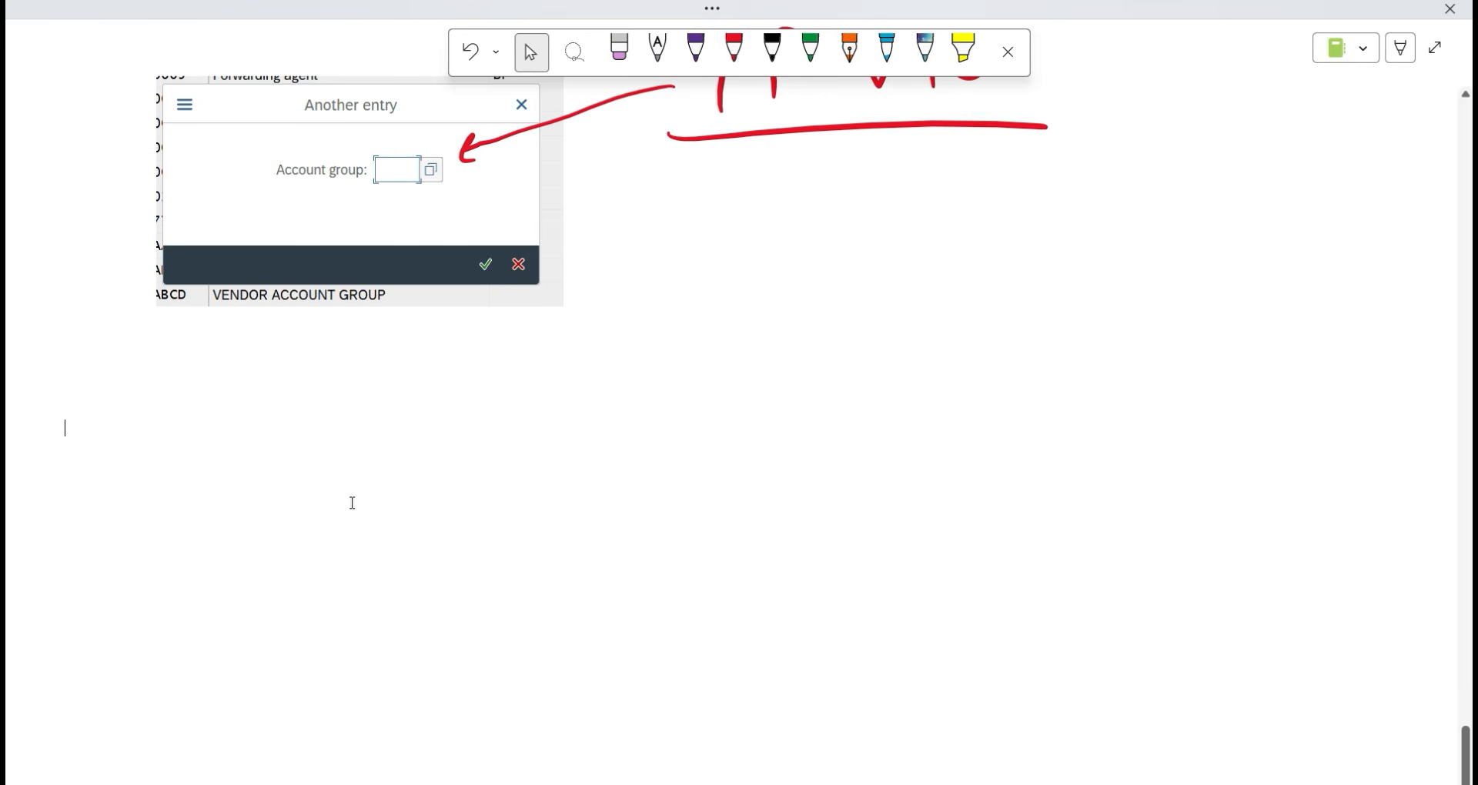
click(124, 475)
key(ctrl+v)
scroll(1397, 577, down, 3)
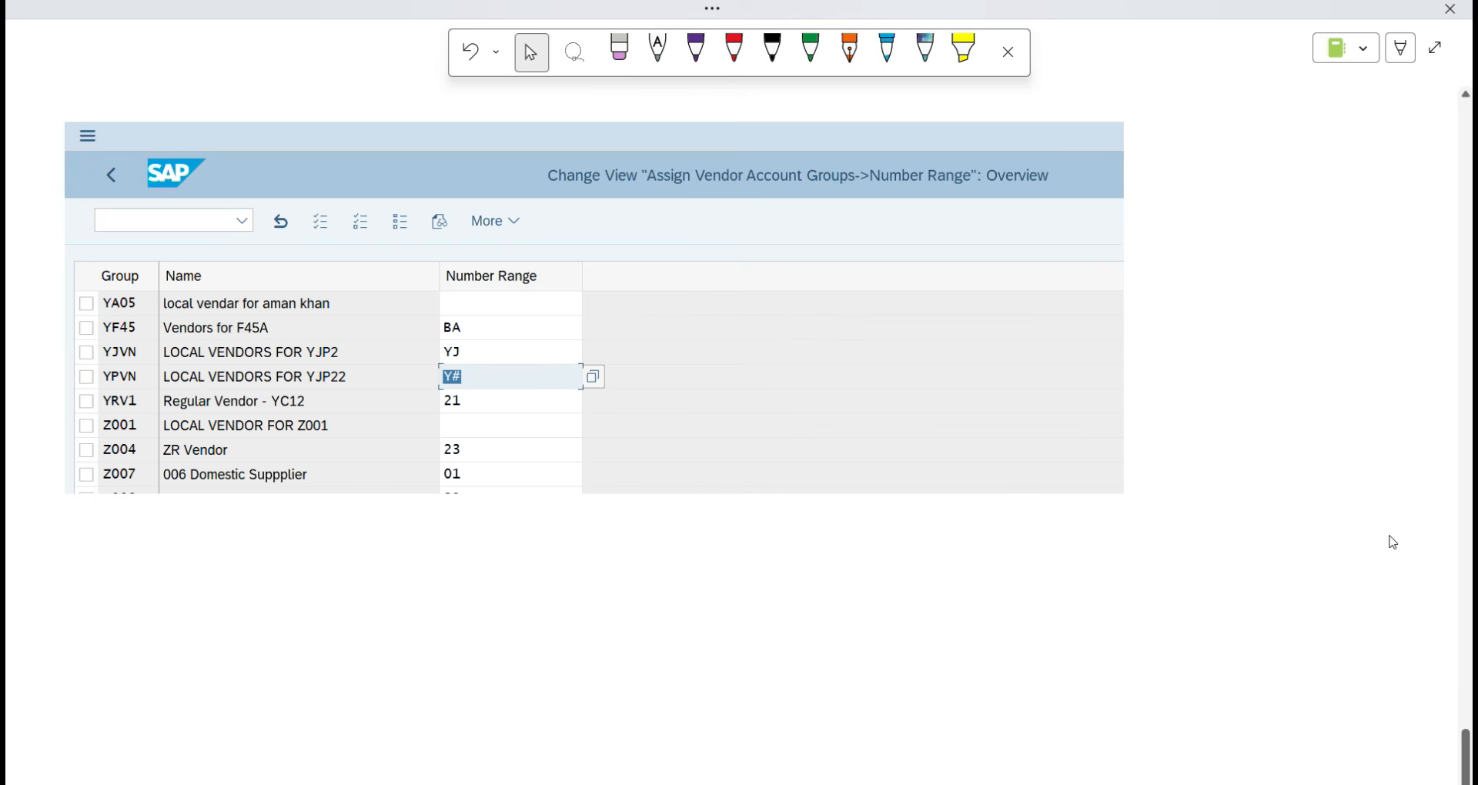
Draw a red line linking YPVN to Y# and write an underlined Link/Assign label.
key(alt+3)
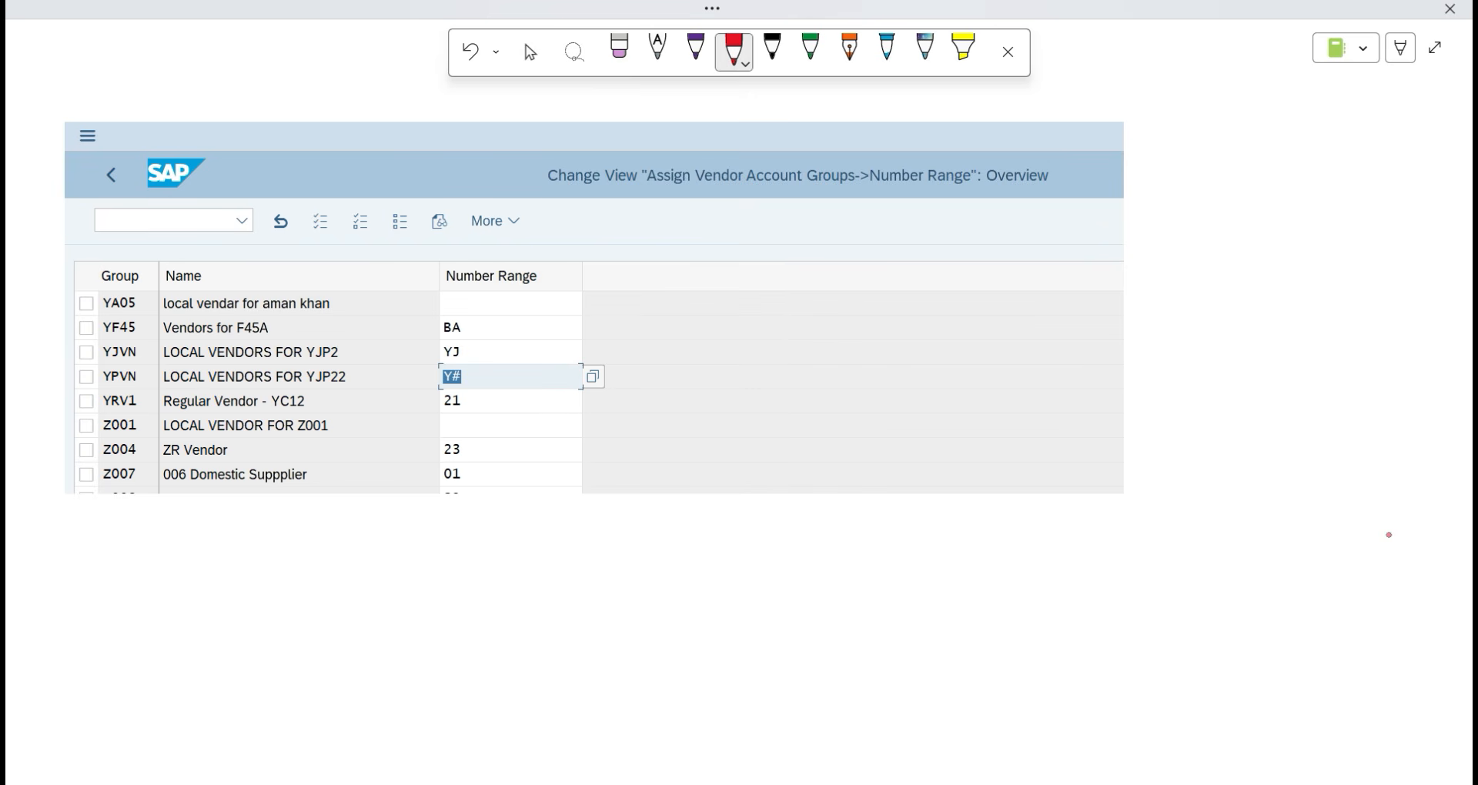
mouse_move(139, 373)
mouse_down()
mouse_move(342, 177)
mouse_move(501, 377)
mouse_up()
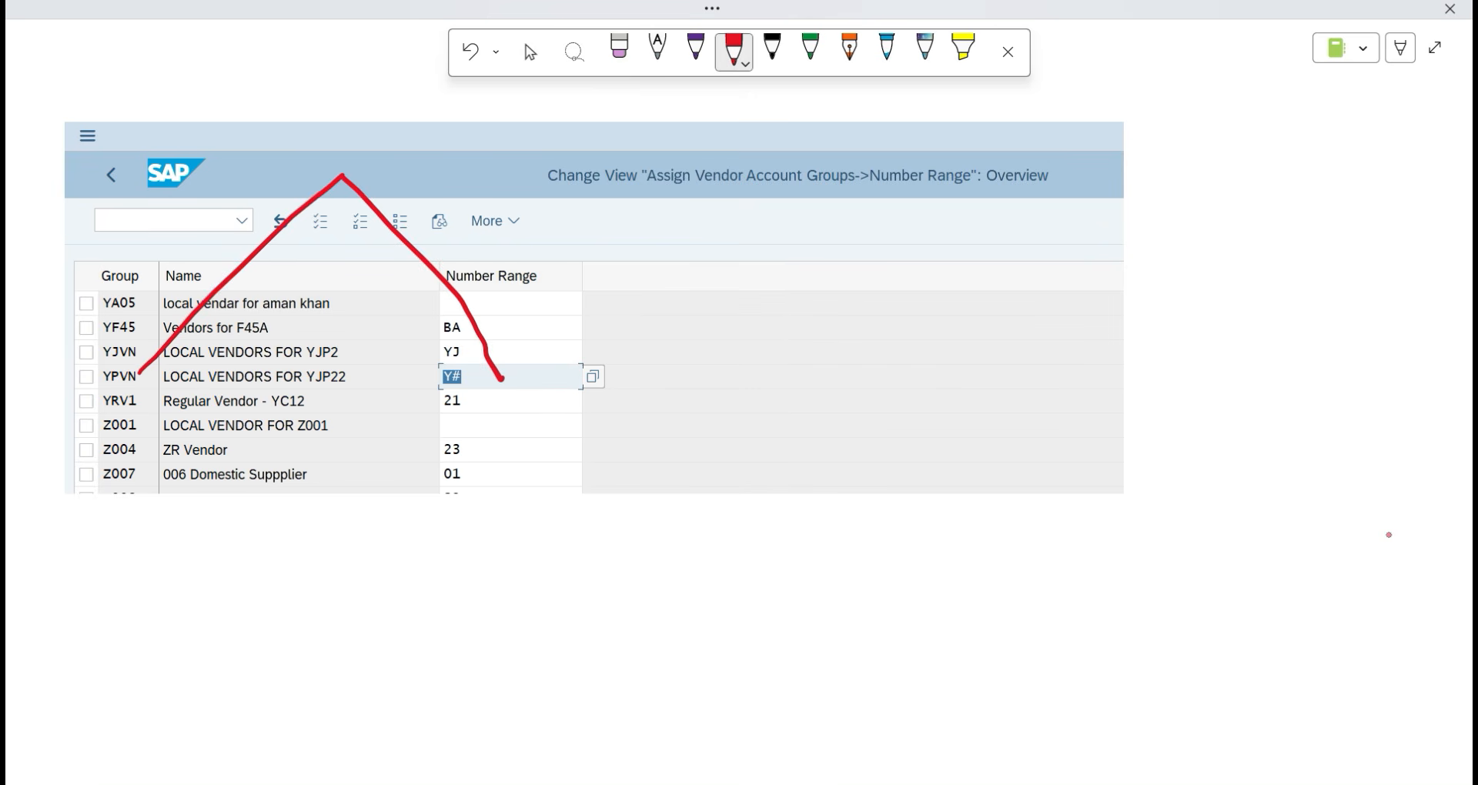
drag(308, 88, 333, 140)
mouse_move(345, 117)
mouse_down()
mouse_move(346, 136)
mouse_move(404, 135)
mouse_up()
click(337, 99)
mouse_move(415, 84)
mouse_down()
mouse_move(426, 176)
mouse_move(481, 158)
mouse_up()
drag(455, 143, 485, 156)
mouse_move(525, 127)
mouse_down()
mouse_move(507, 154)
mouse_move(548, 154)
mouse_move(603, 122)
mouse_up()
click(524, 107)
drag(409, 205, 647, 167)
Handwrite a circled 'YPVN ⇔ Y#' note below the table.
drag(582, 512, 605, 550)
mouse_move(624, 517)
mouse_down()
mouse_move(602, 574)
mouse_move(645, 571)
mouse_up()
mouse_move(647, 522)
mouse_down()
mouse_move(652, 548)
mouse_move(708, 556)
mouse_up()
drag(724, 531, 763, 525)
drag(892, 551, 1030, 552)
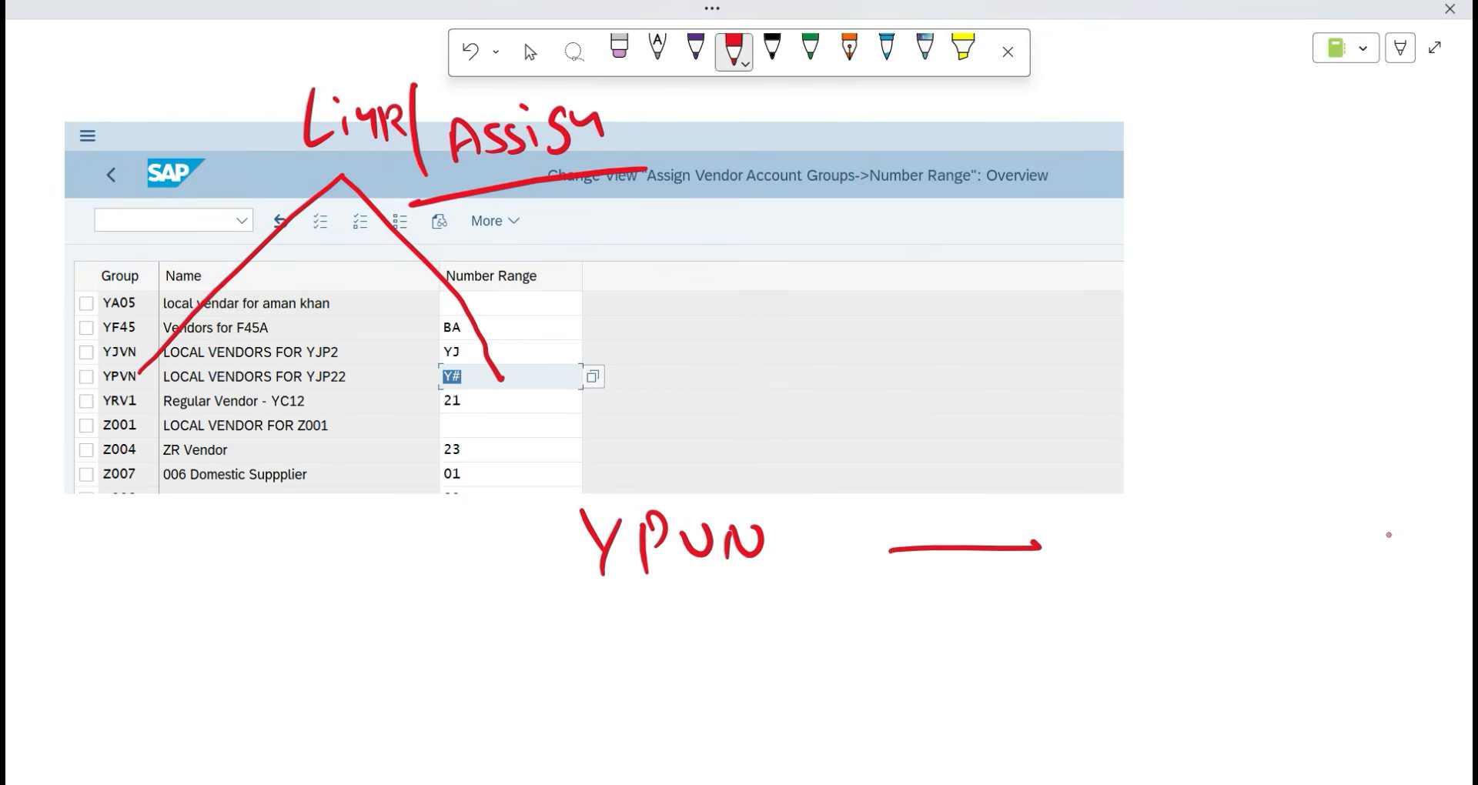
drag(880, 570, 1029, 569)
click(1017, 526)
drag(910, 528, 947, 599)
drag(1016, 526, 1015, 601)
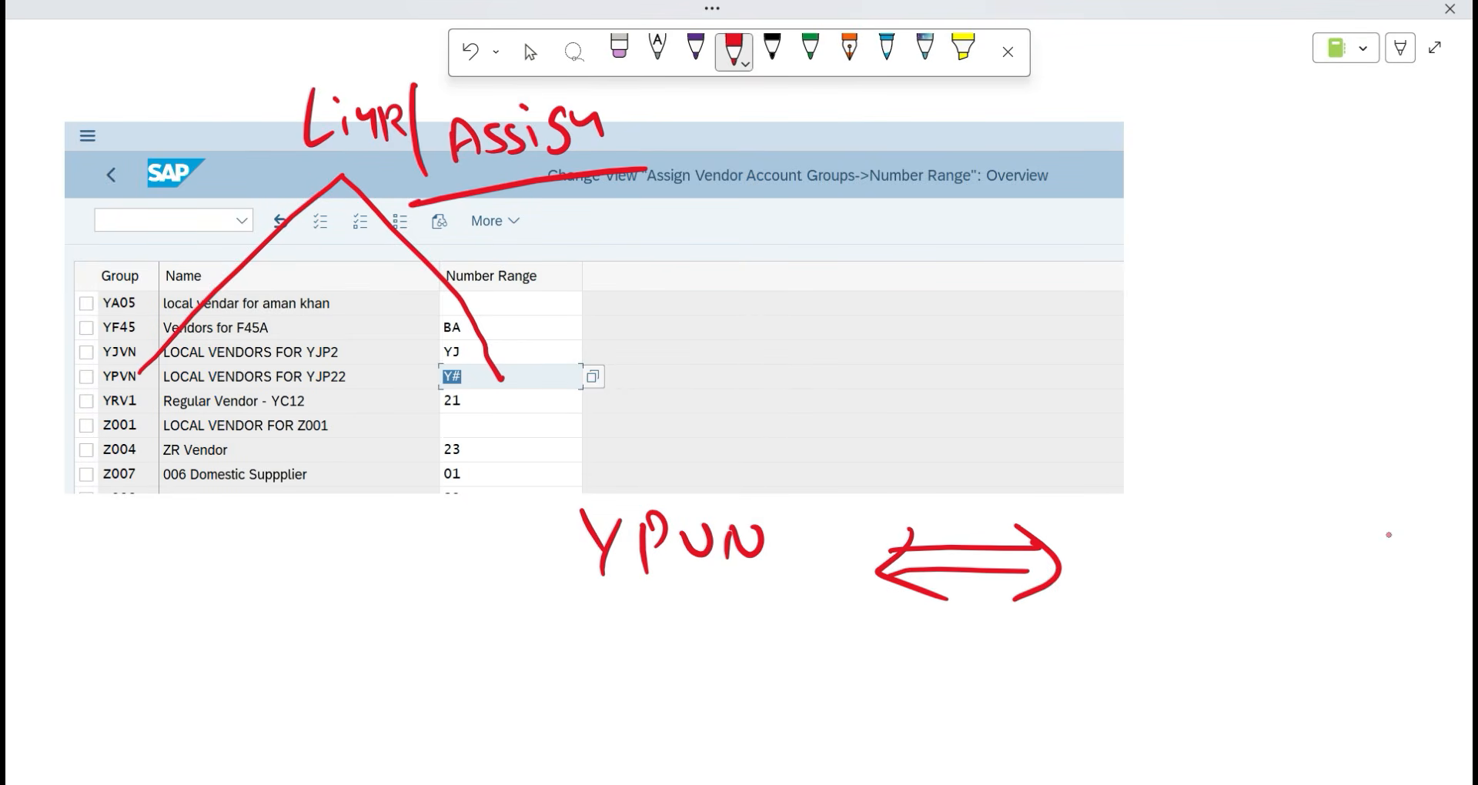
drag(1137, 525, 1166, 577)
mouse_move(1178, 528)
mouse_down()
mouse_move(1152, 602)
mouse_move(1210, 590)
mouse_up()
drag(1235, 532, 1241, 591)
mouse_move(1202, 570)
mouse_down()
mouse_move(1233, 562)
mouse_move(1239, 575)
mouse_move(1201, 610)
mouse_up()
mouse_move(1266, 465)
mouse_down()
mouse_move(492, 527)
mouse_move(1287, 631)
mouse_move(1211, 419)
mouse_up()
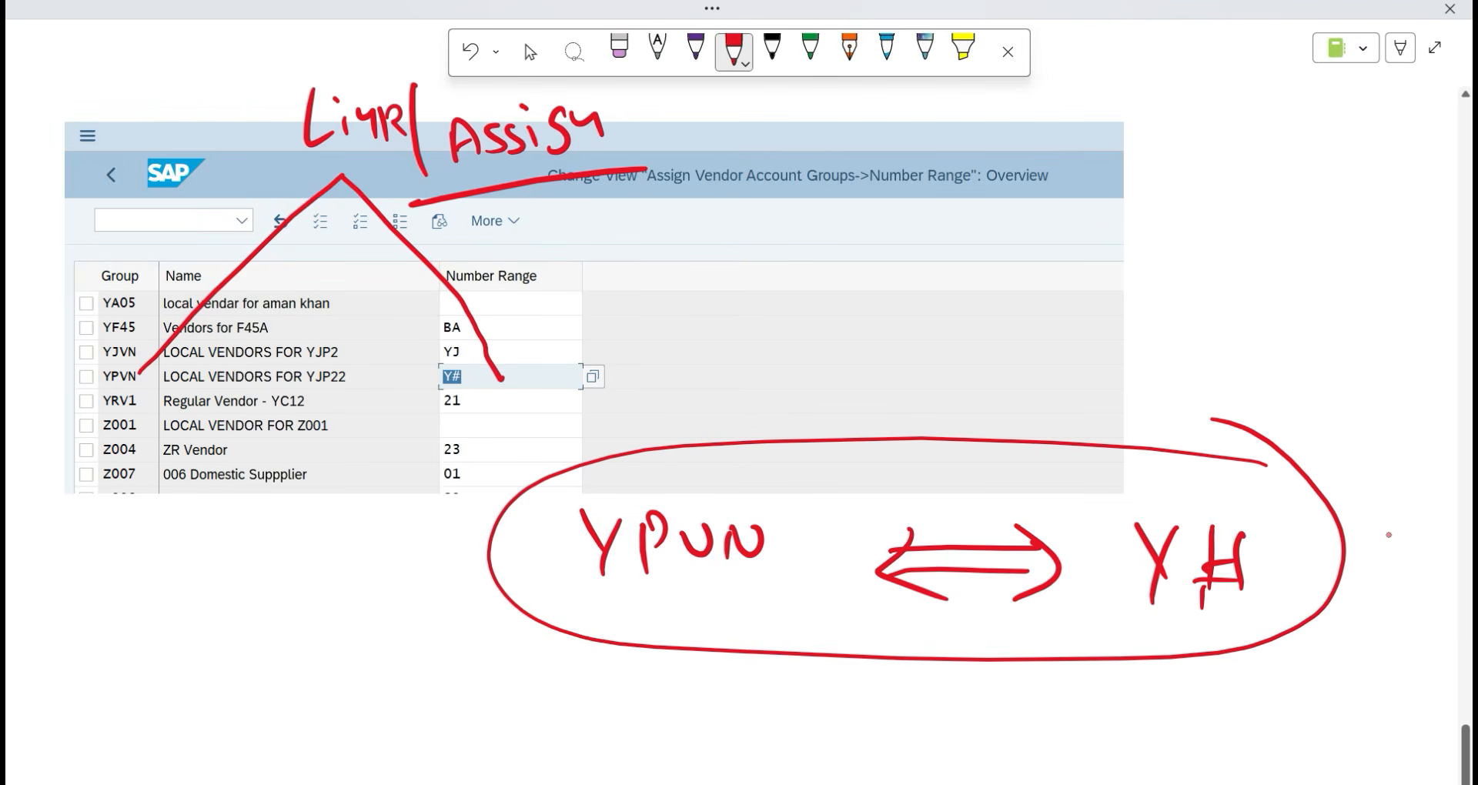
Erase the badly drawn # after Y and redraw it.
click(619, 48)
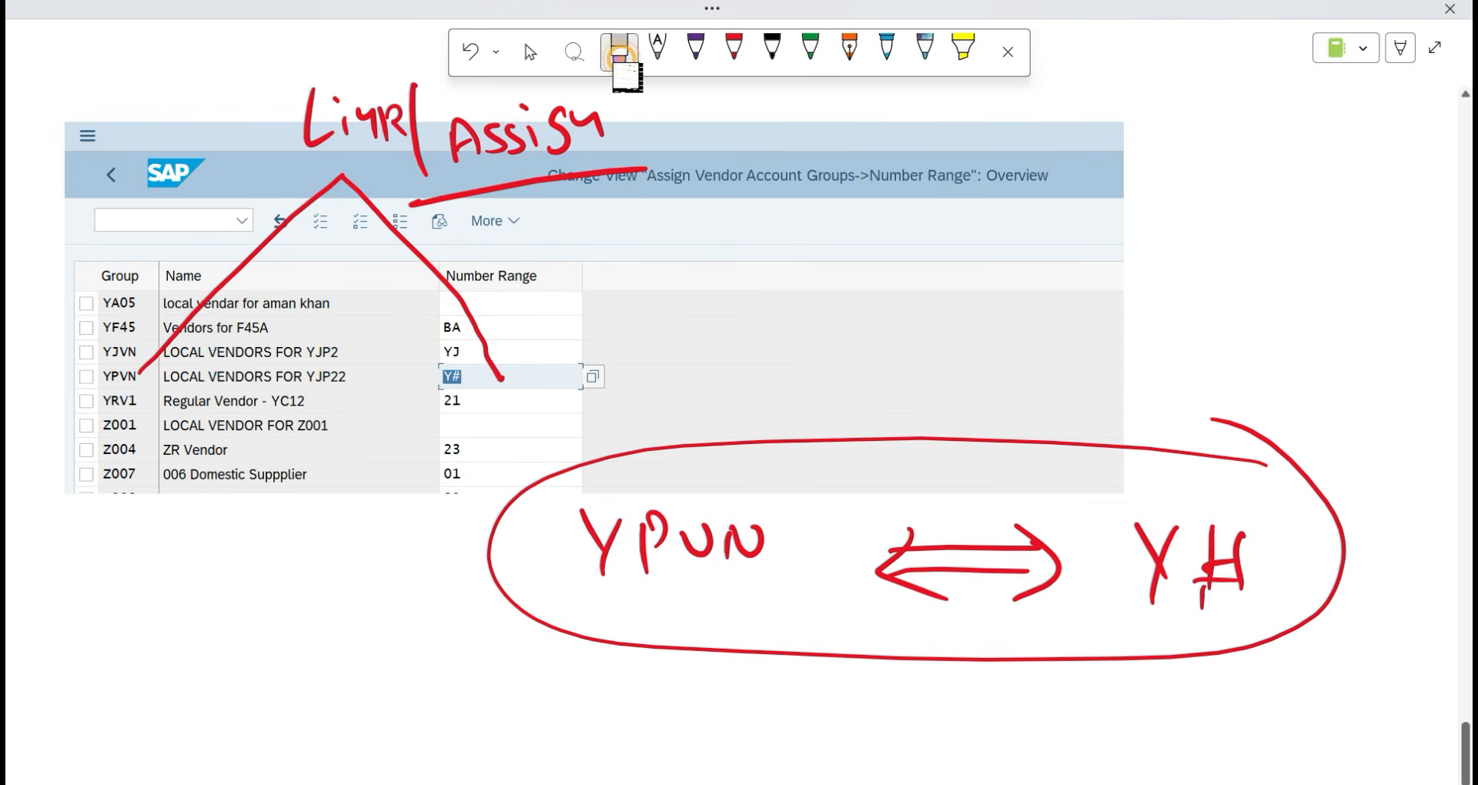
mouse_move(1241, 537)
mouse_down()
mouse_move(1210, 544)
mouse_move(1201, 604)
mouse_move(1241, 583)
mouse_up()
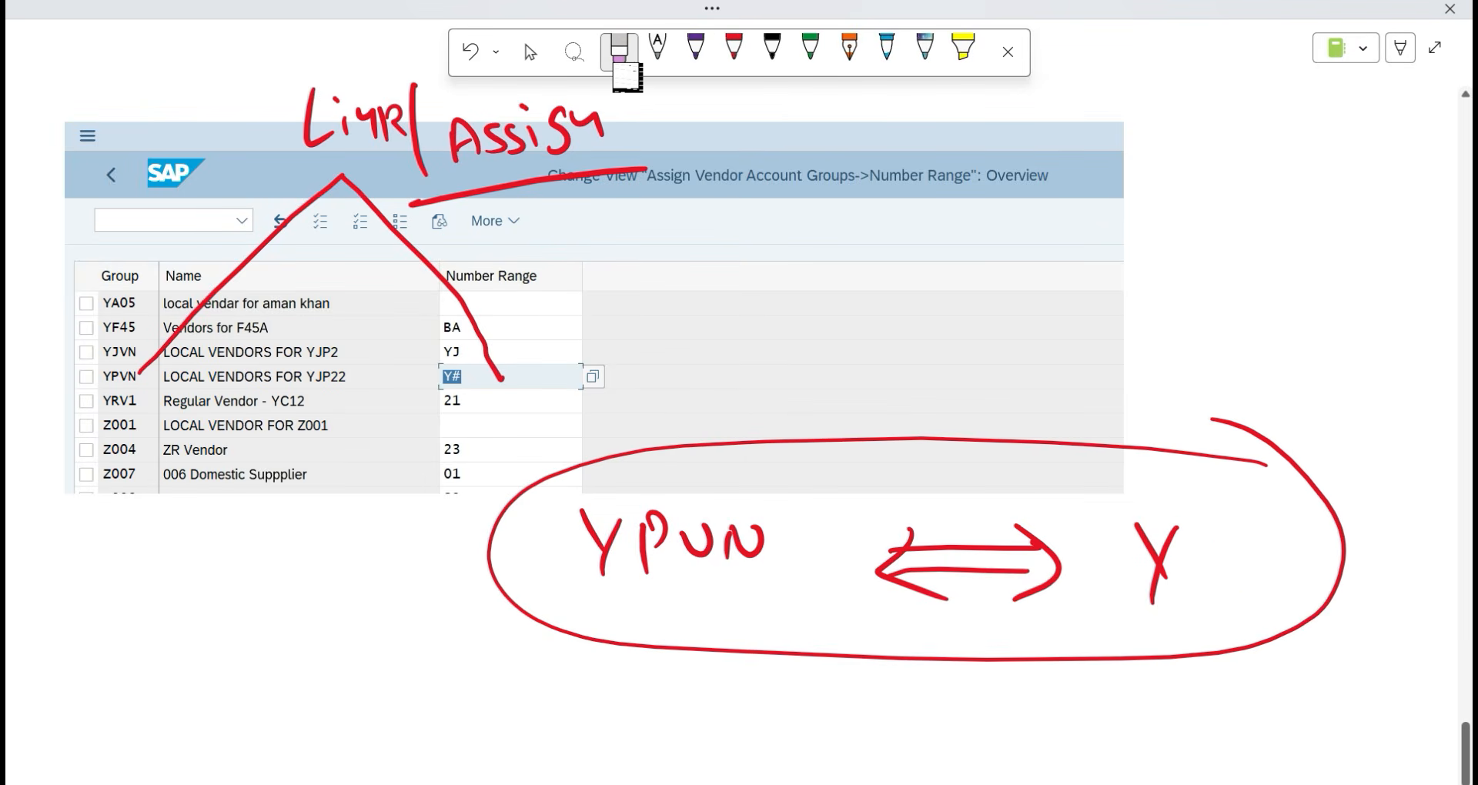
click(734, 48)
drag(1202, 529, 1197, 614)
drag(1239, 533, 1234, 615)
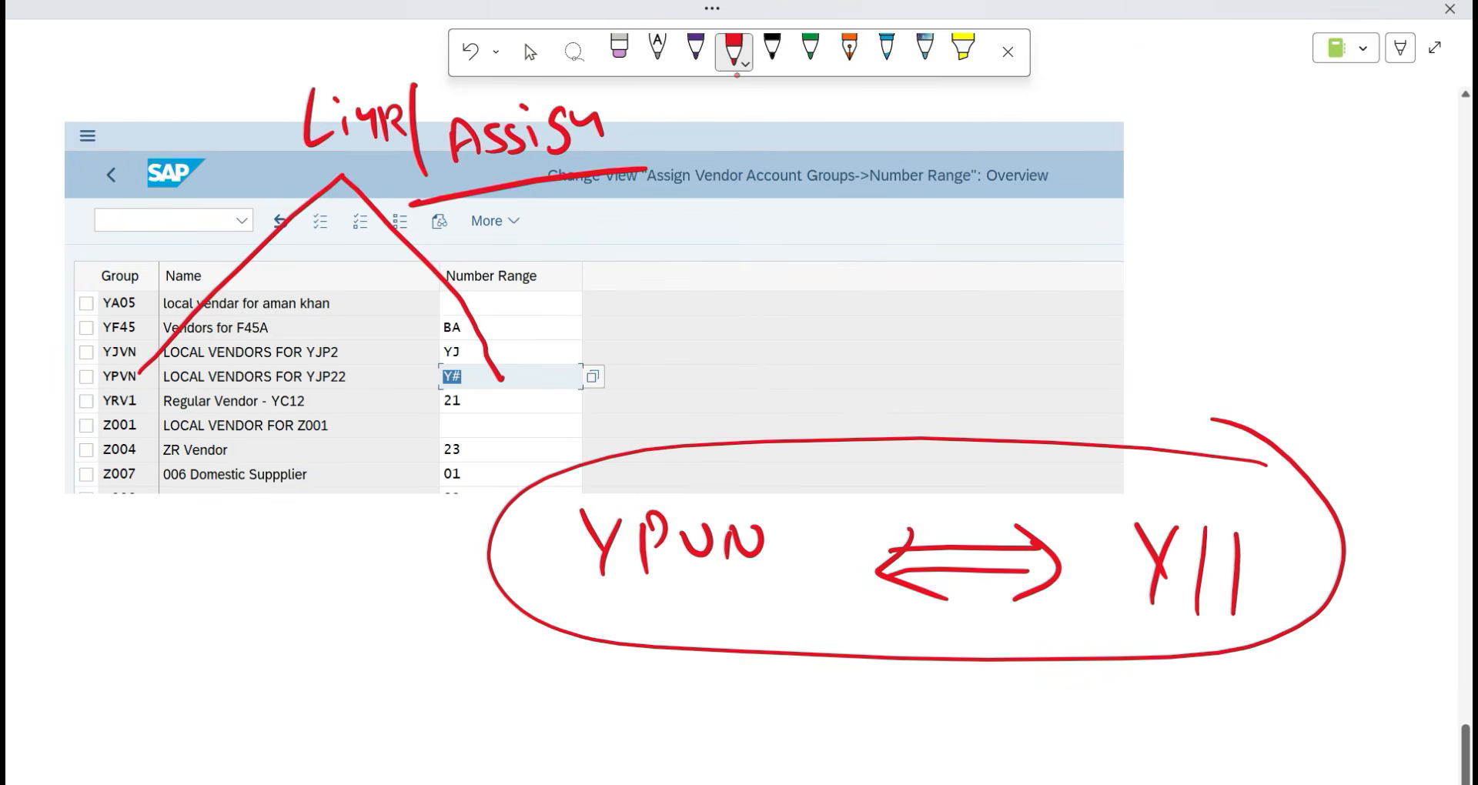
drag(1189, 555, 1257, 552)
drag(1175, 586, 1267, 585)
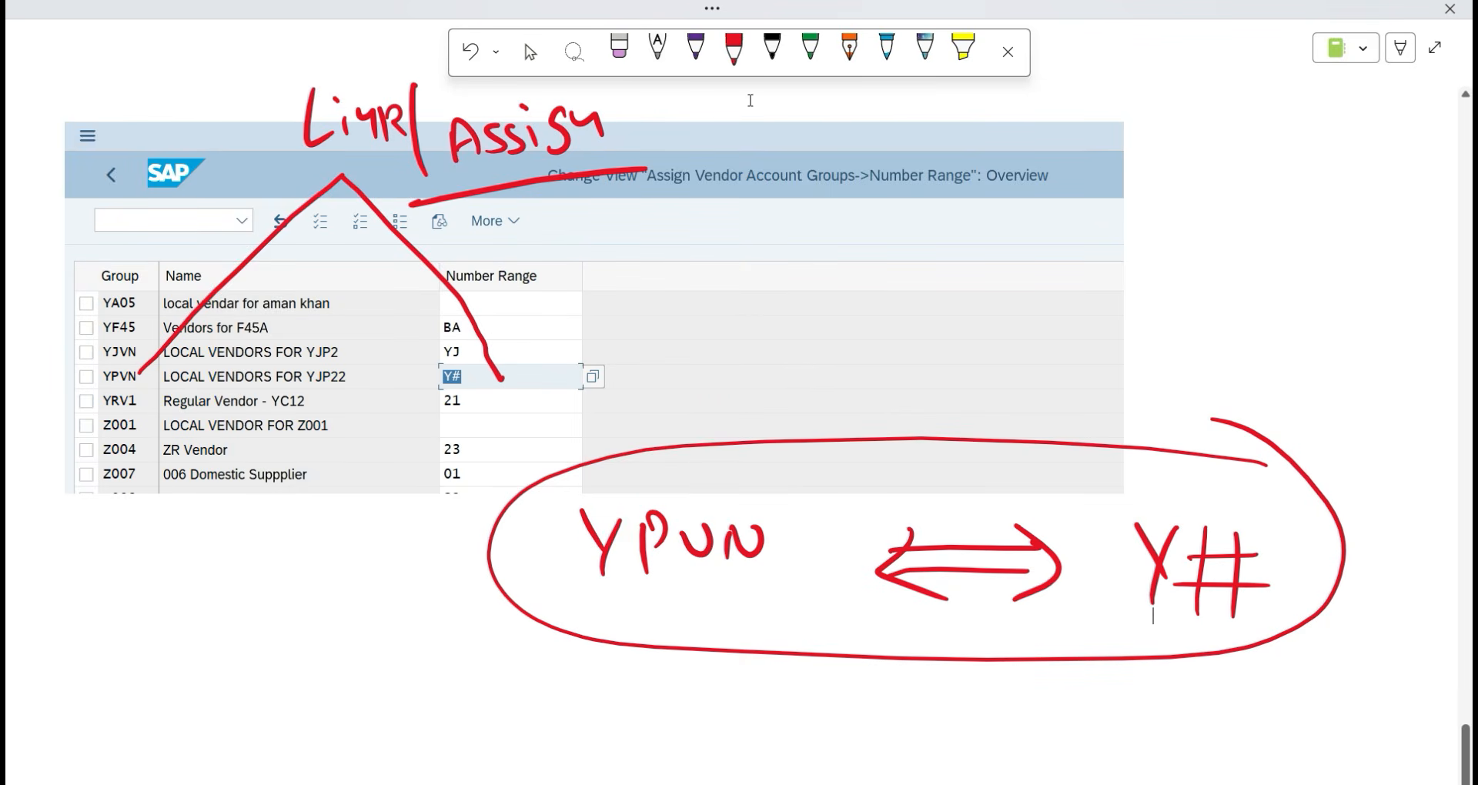
Save the YPVN number range assignment in SAP.
click(530, 51)
scroll(643, 421, down, 3)
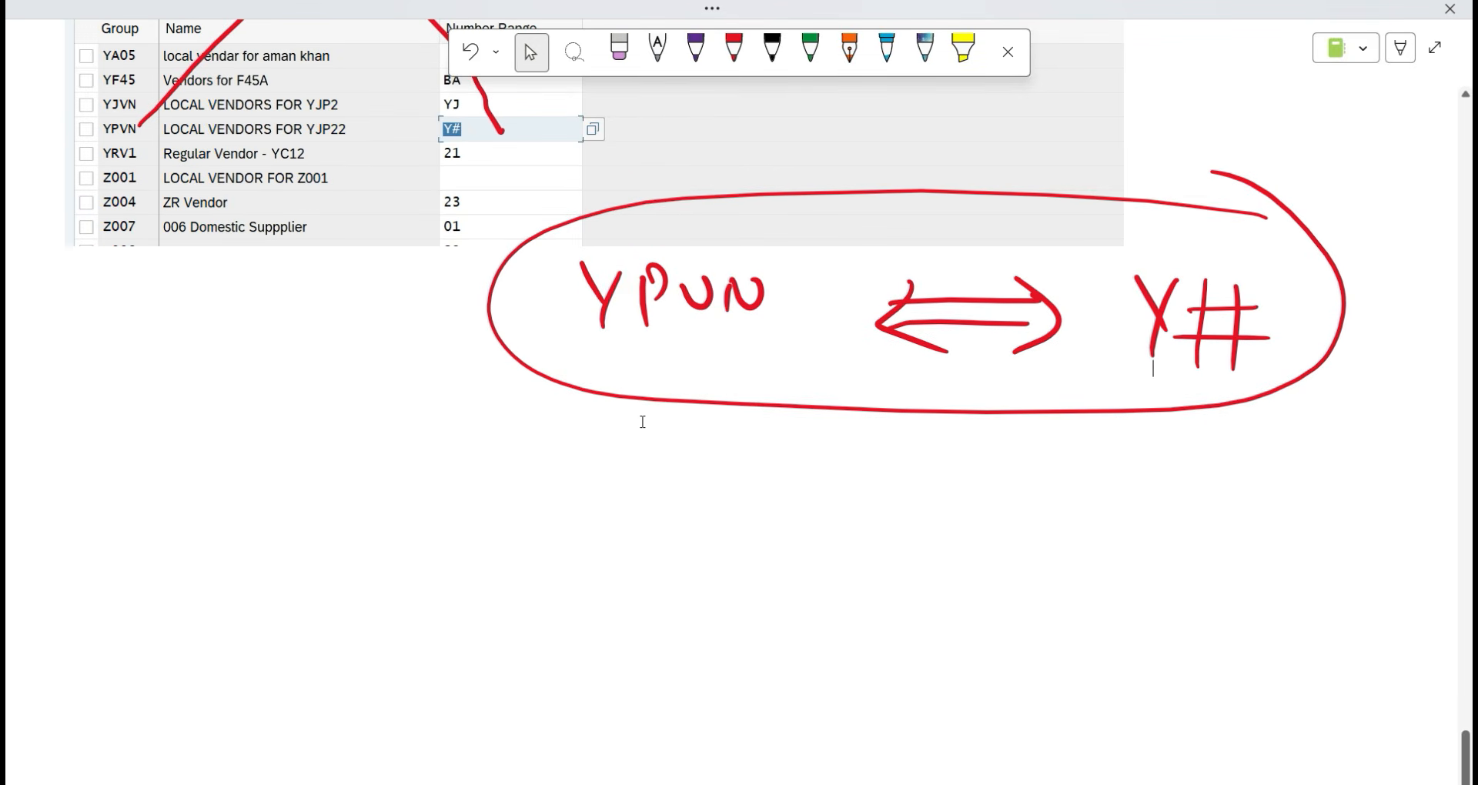
scroll(630, 452, up, 2)
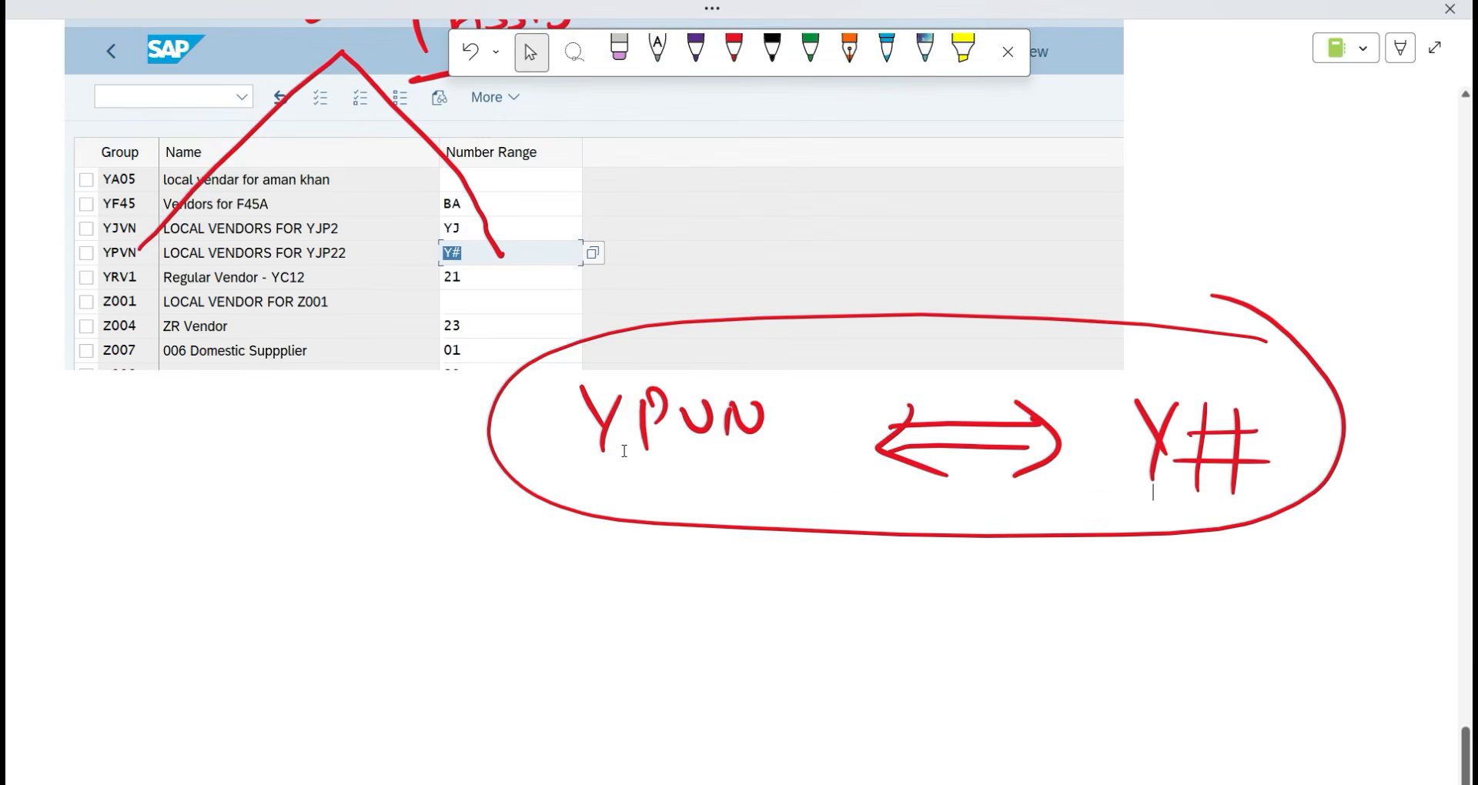
scroll(624, 450, up, 10)
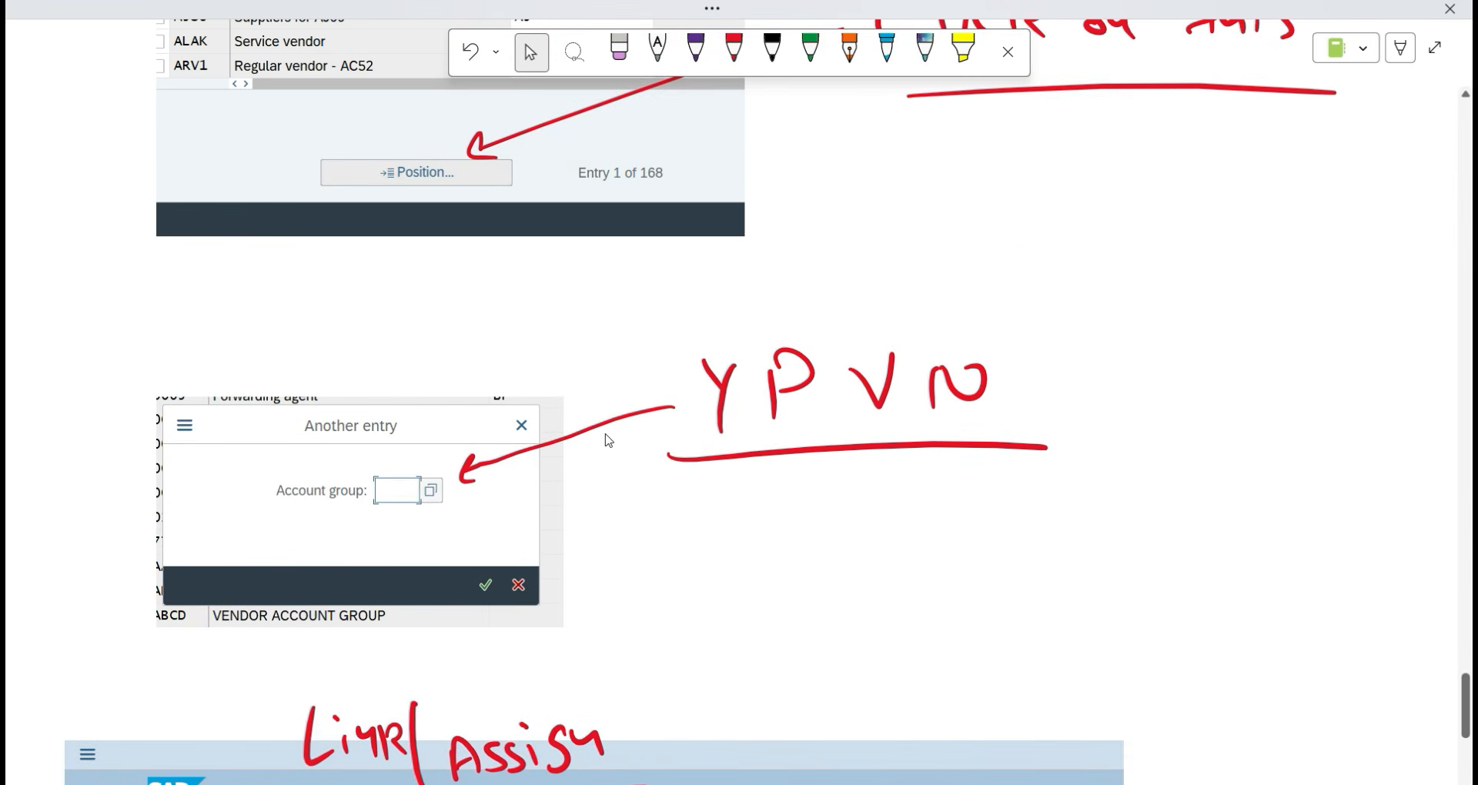
scroll(576, 460, down, 7)
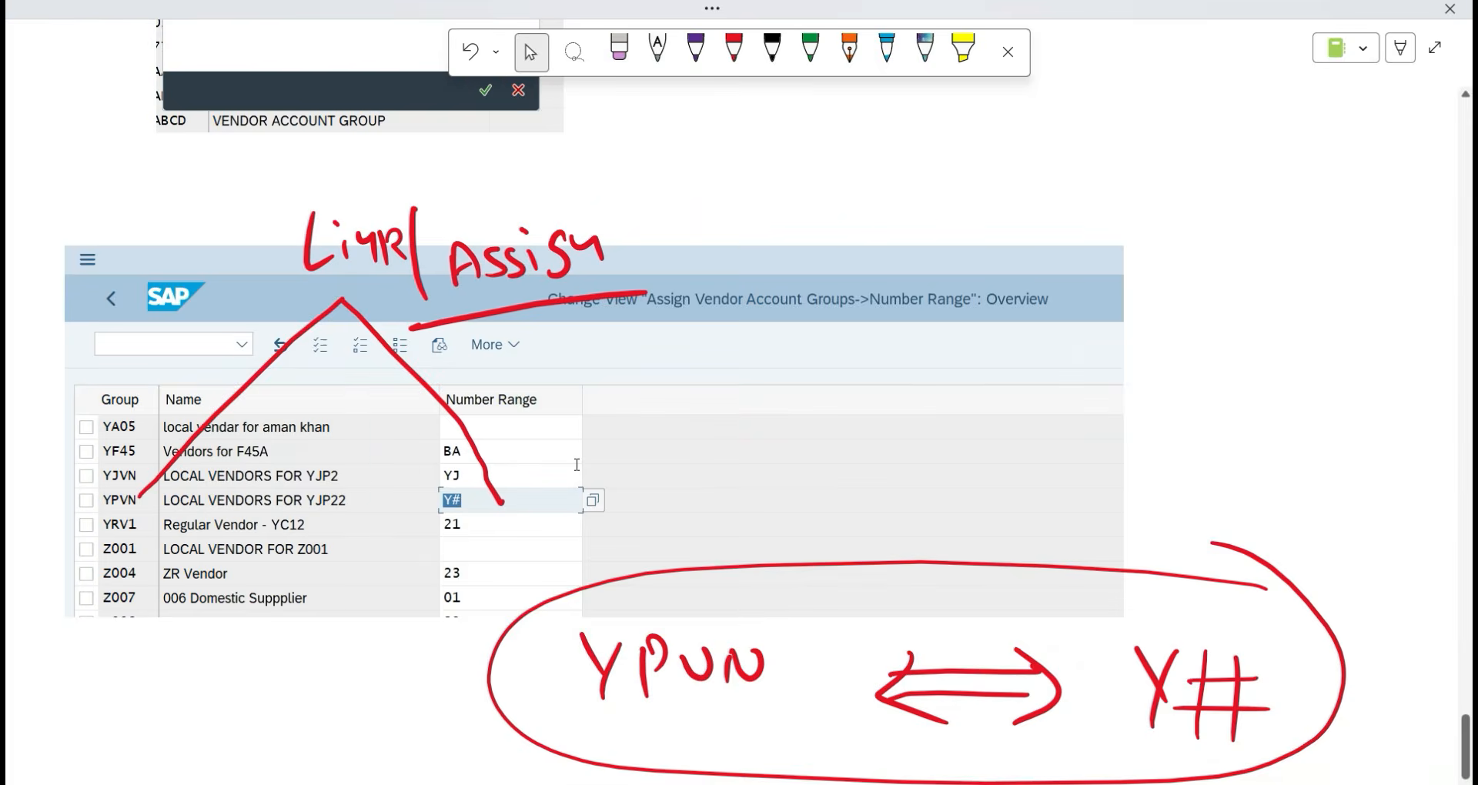
key(alt+Tab)
click(1374, 752)
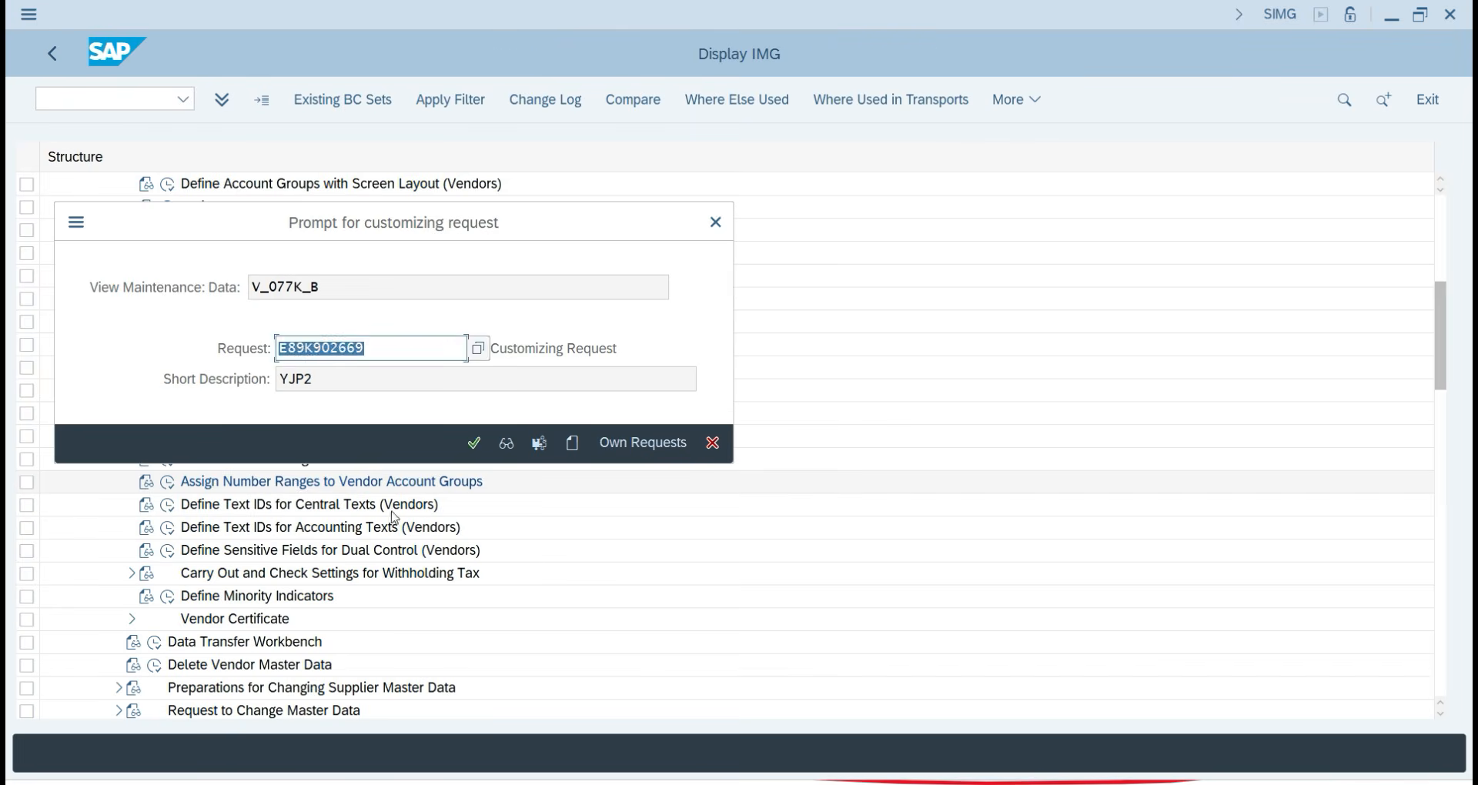
Confirm the customizing request for YPVN → Y#, then review the annotated OneNote page.
click(474, 443)
key(alt+Tab)
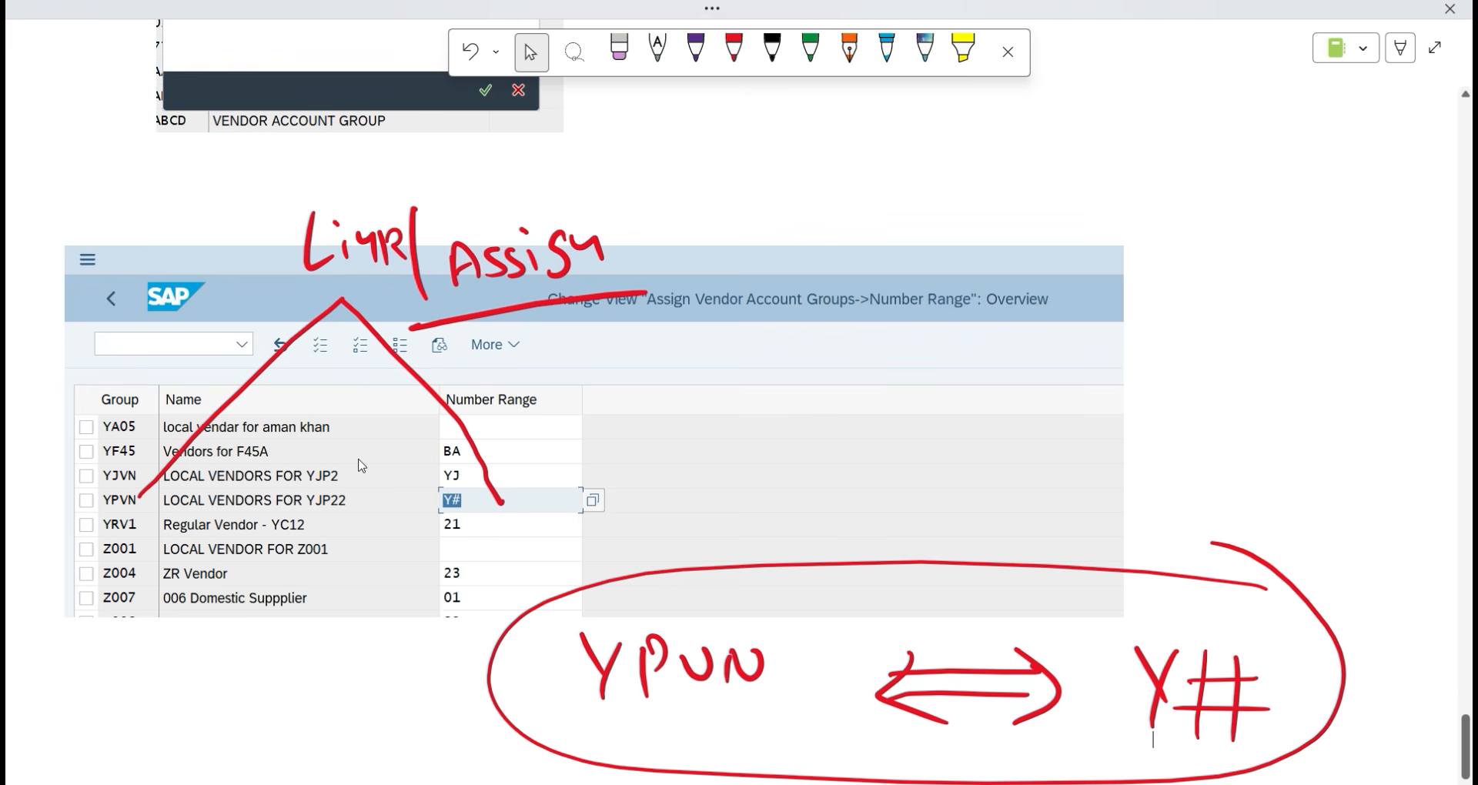
scroll(509, 481, down, 3)
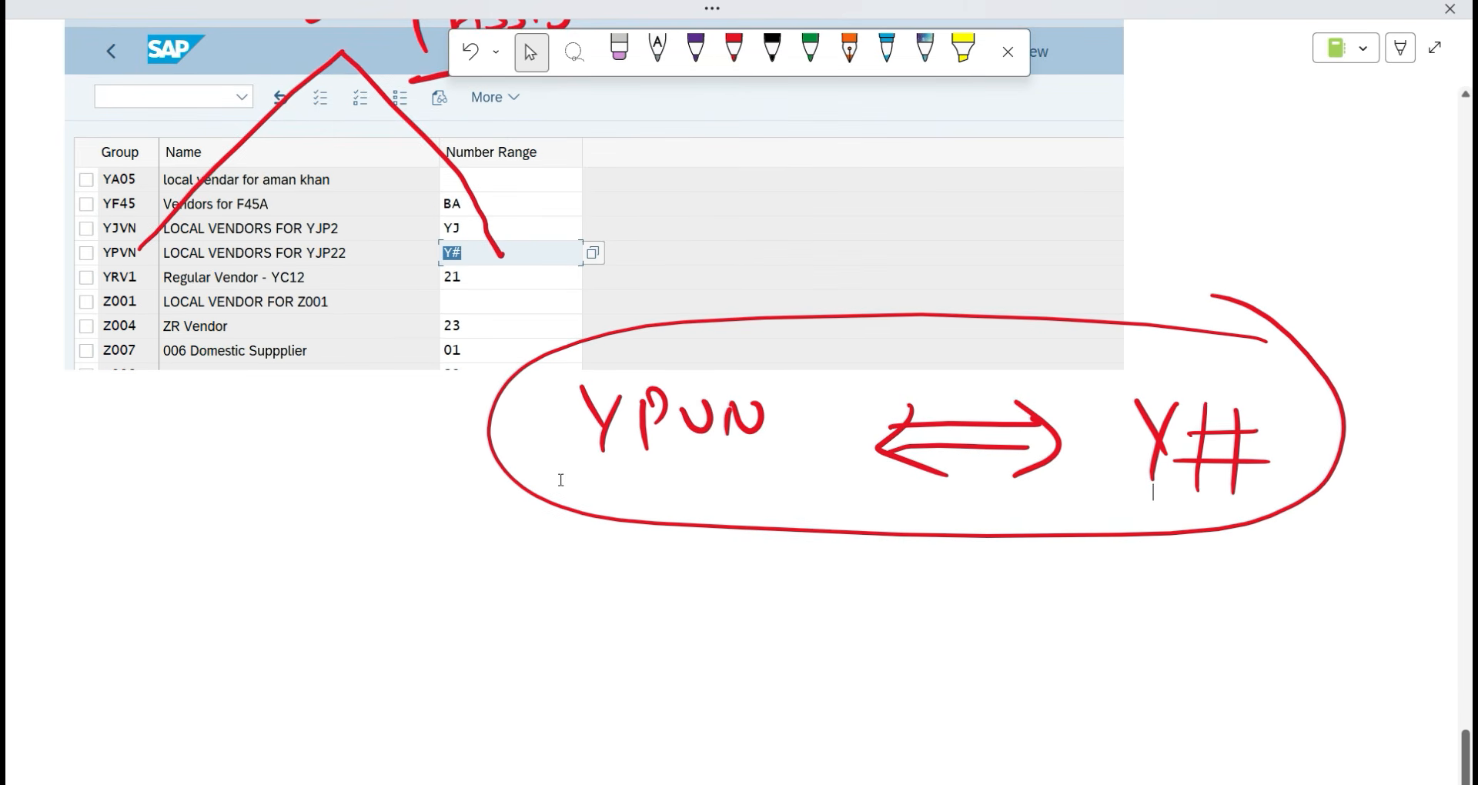
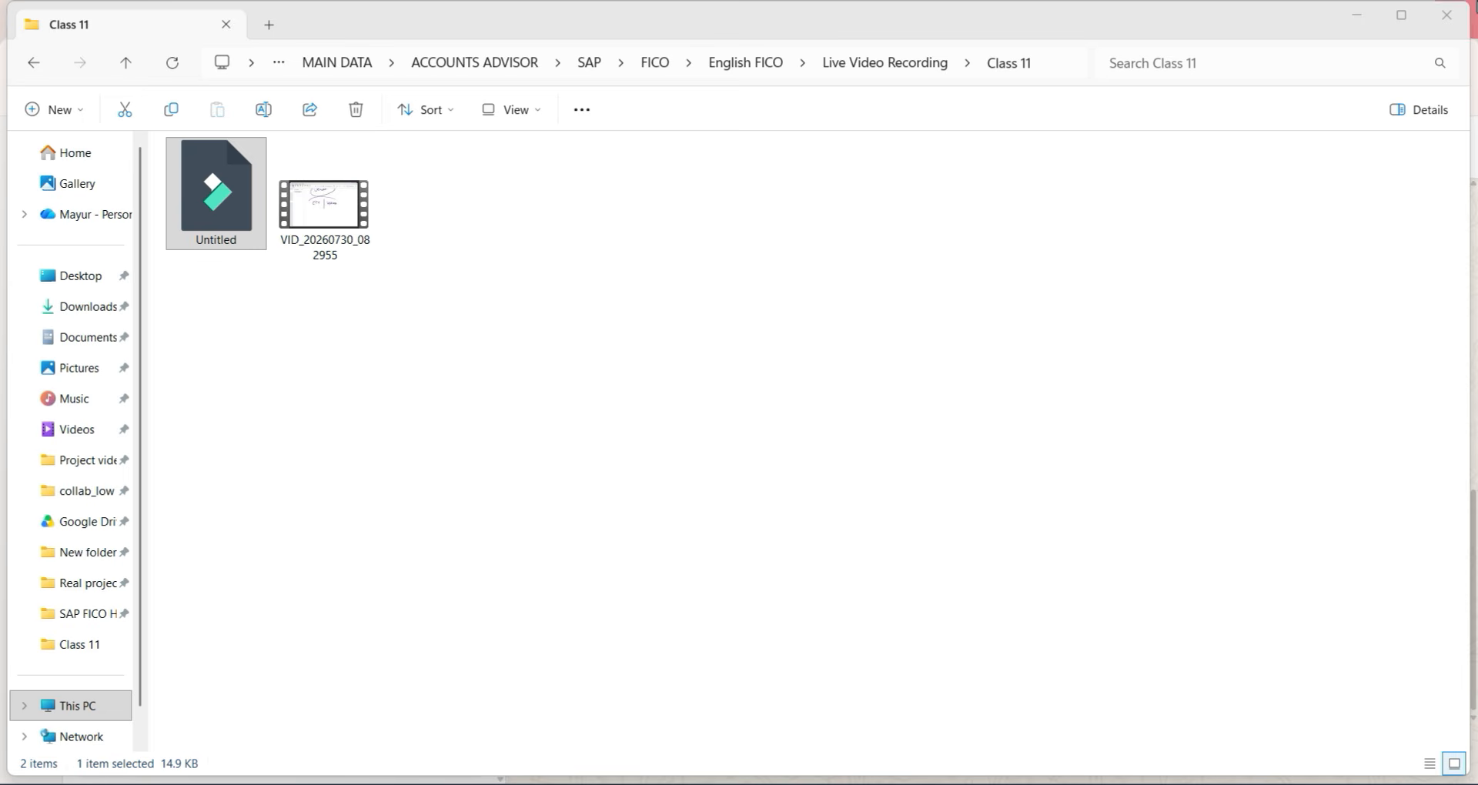
Minimize the Class 11 folder window with Super+D to show the desktop.
key(super+d)
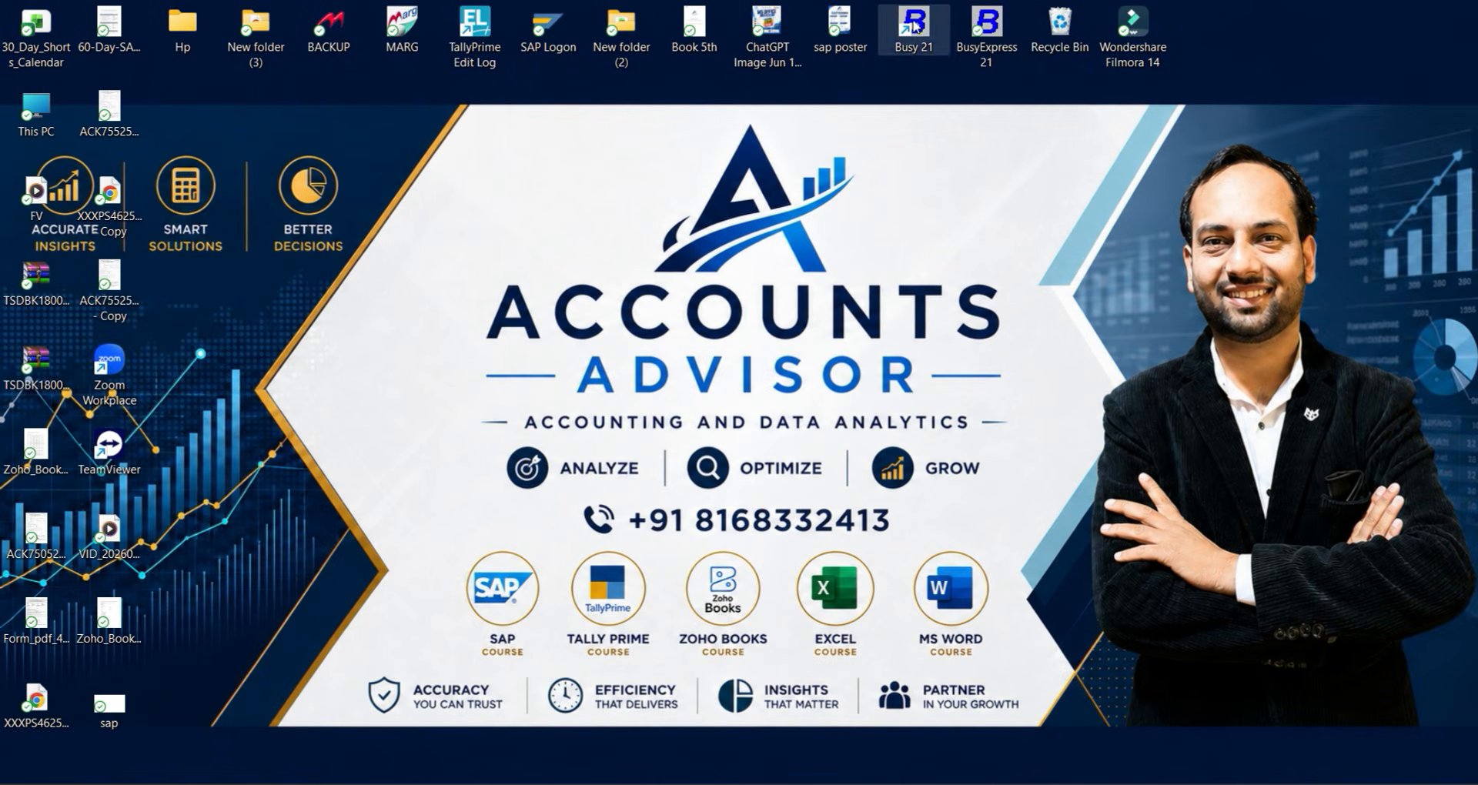
Launch SAP Logon and log on to client 100 with the saved user name.
double_click(568, 51)
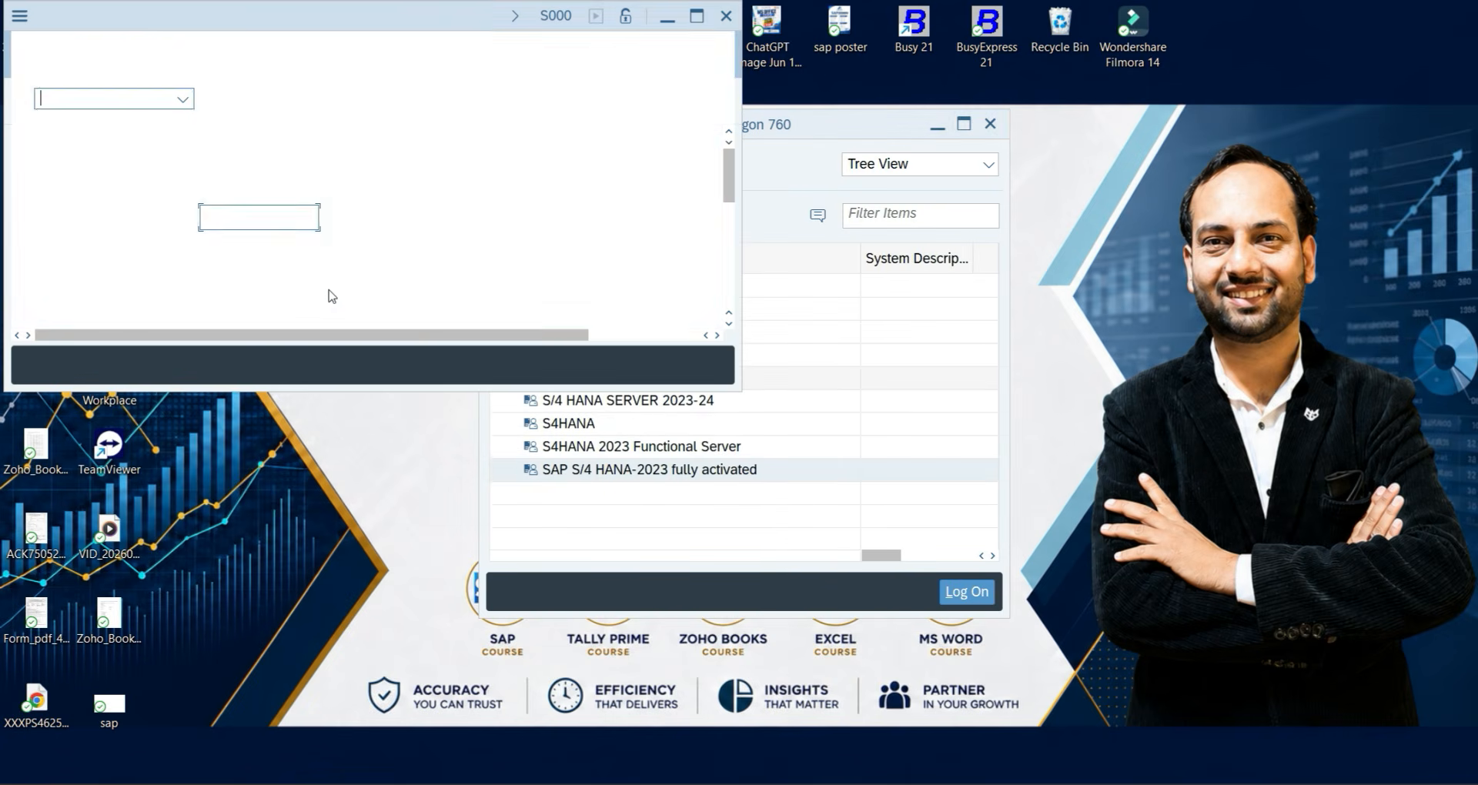
click(263, 218)
click(256, 245)
click(241, 248)
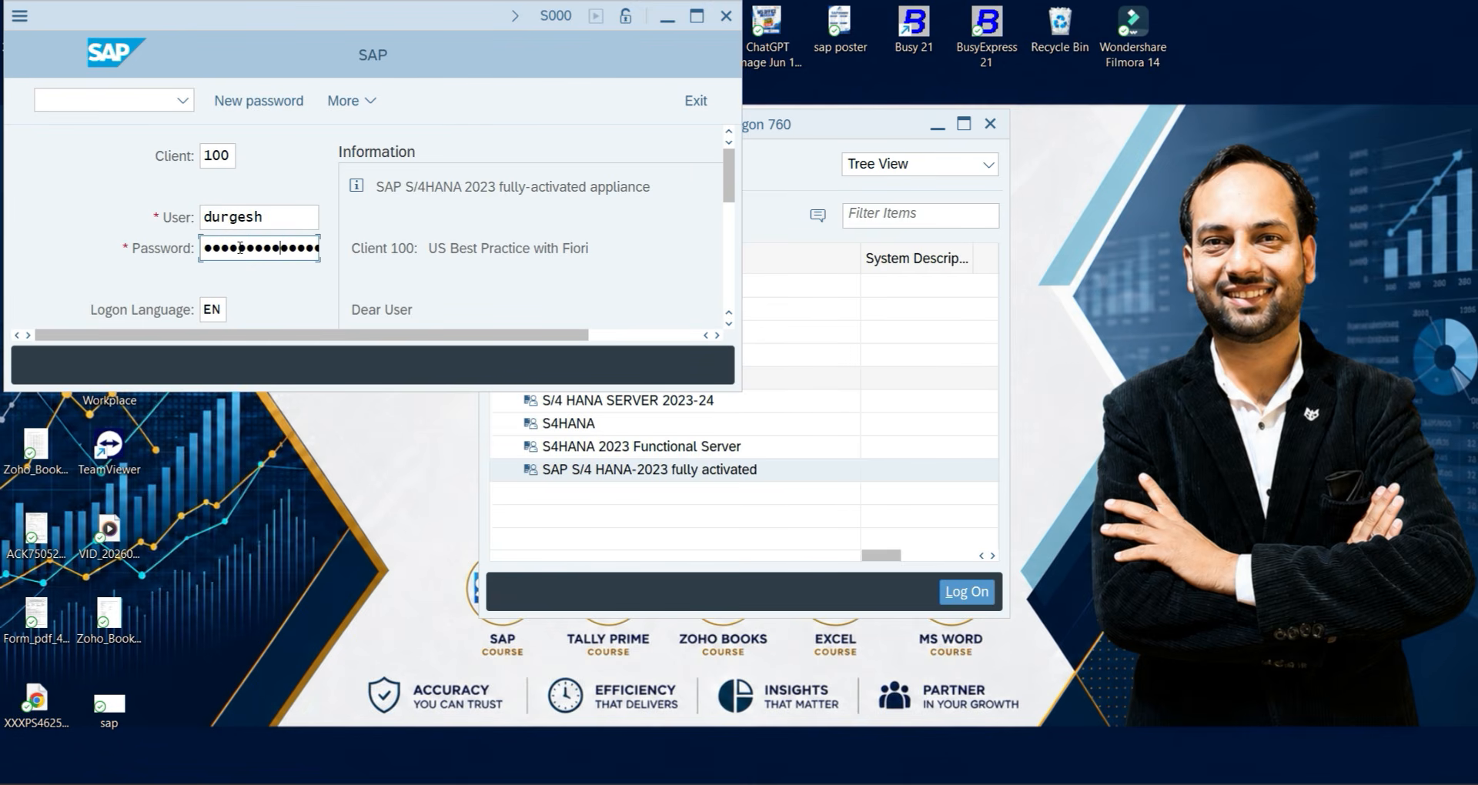
key(Return)
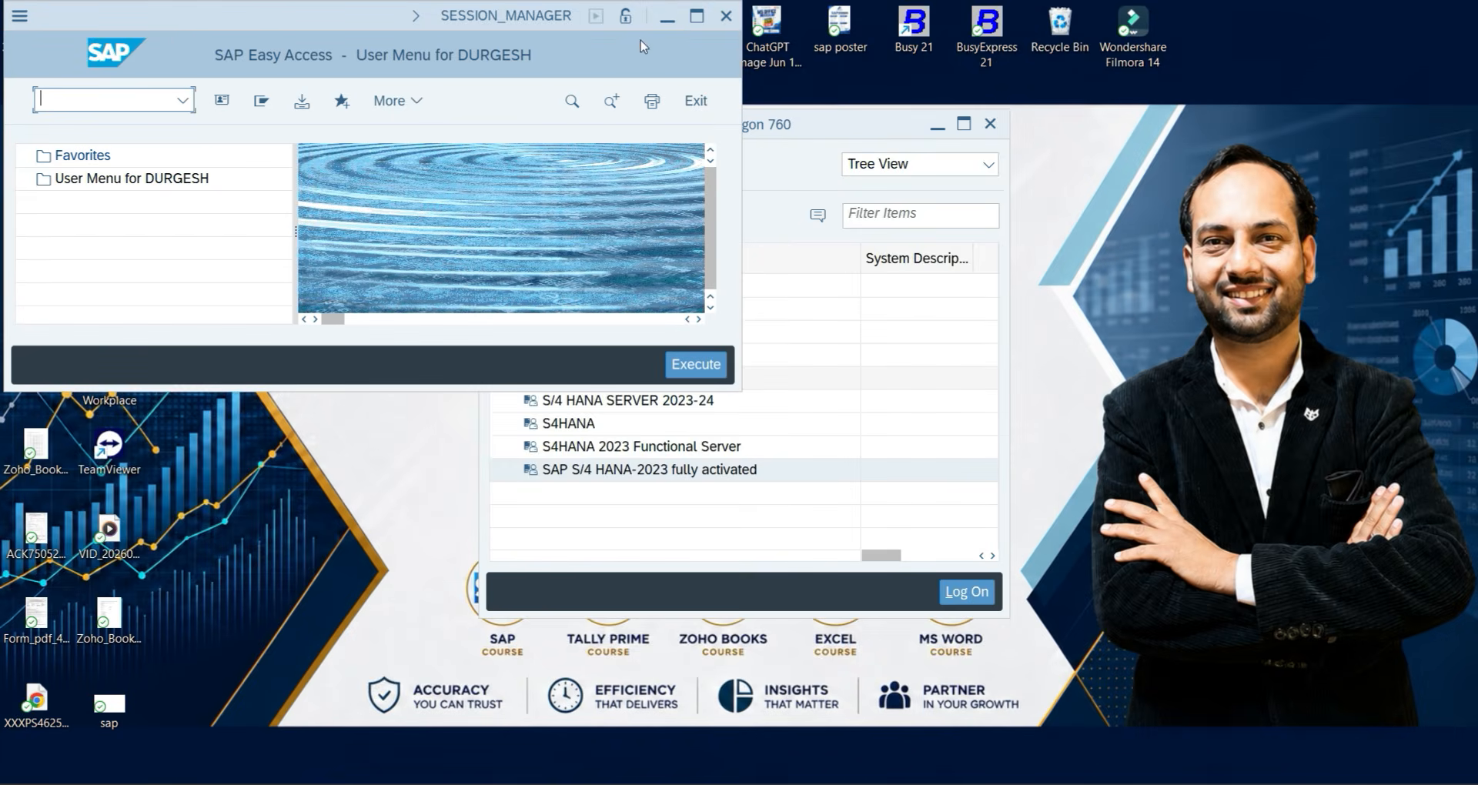
Maximize the Easy Access window and display the full SAP Menu tree.
click(697, 15)
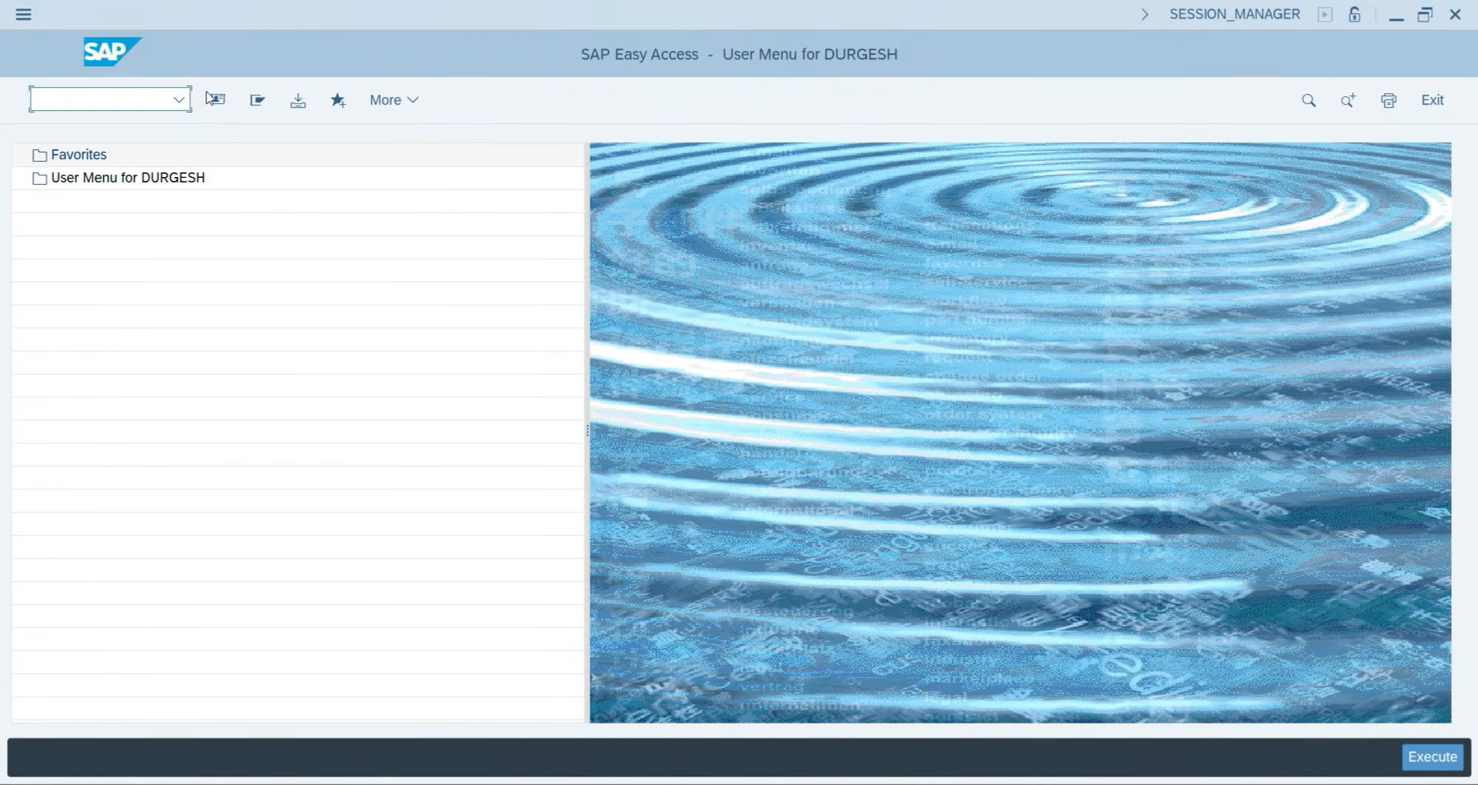
click(257, 99)
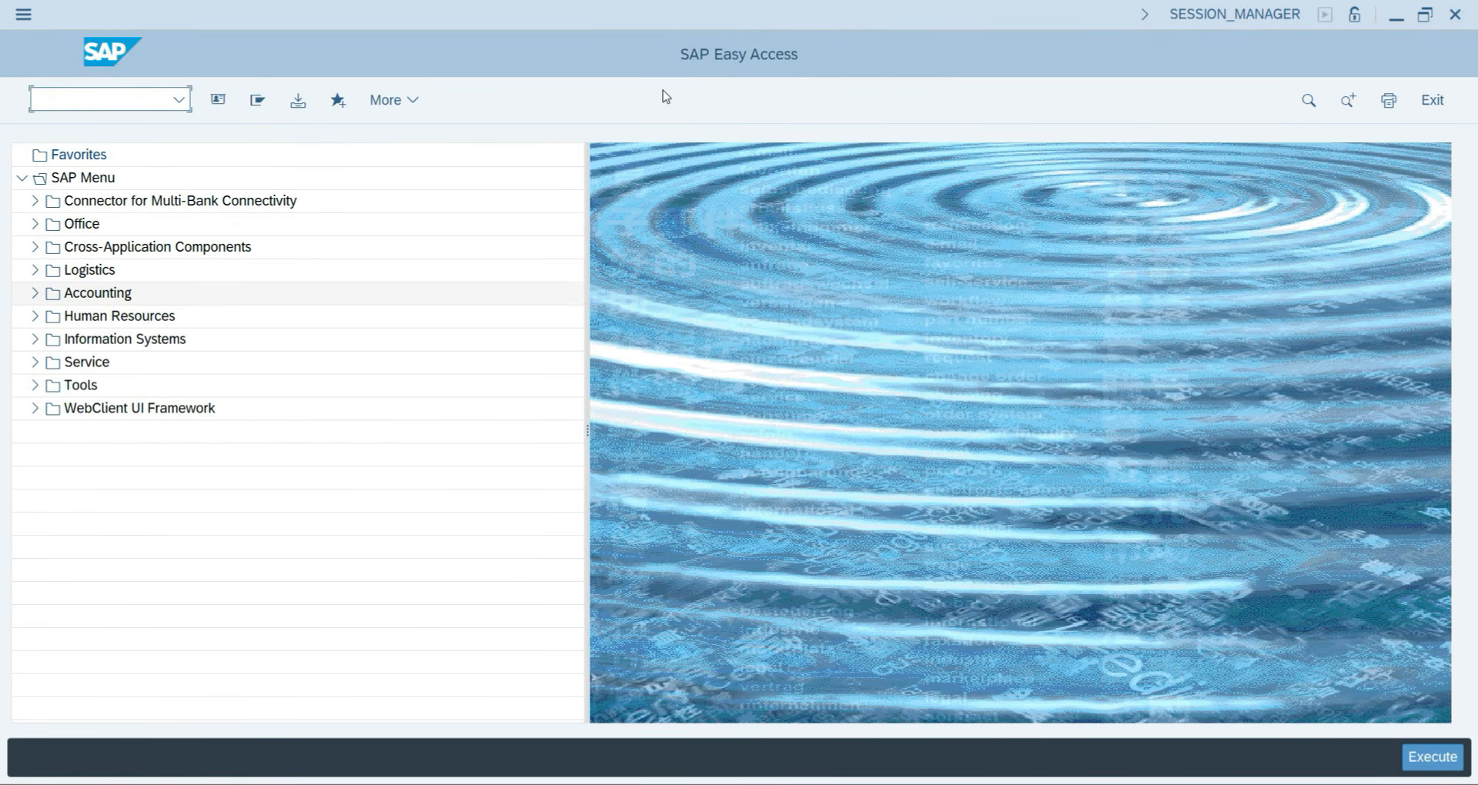
click(68, 91)
Run BP, clear the INTEL MAYUR search term, and start a new Organization partner.
text(bp)
key(Return)
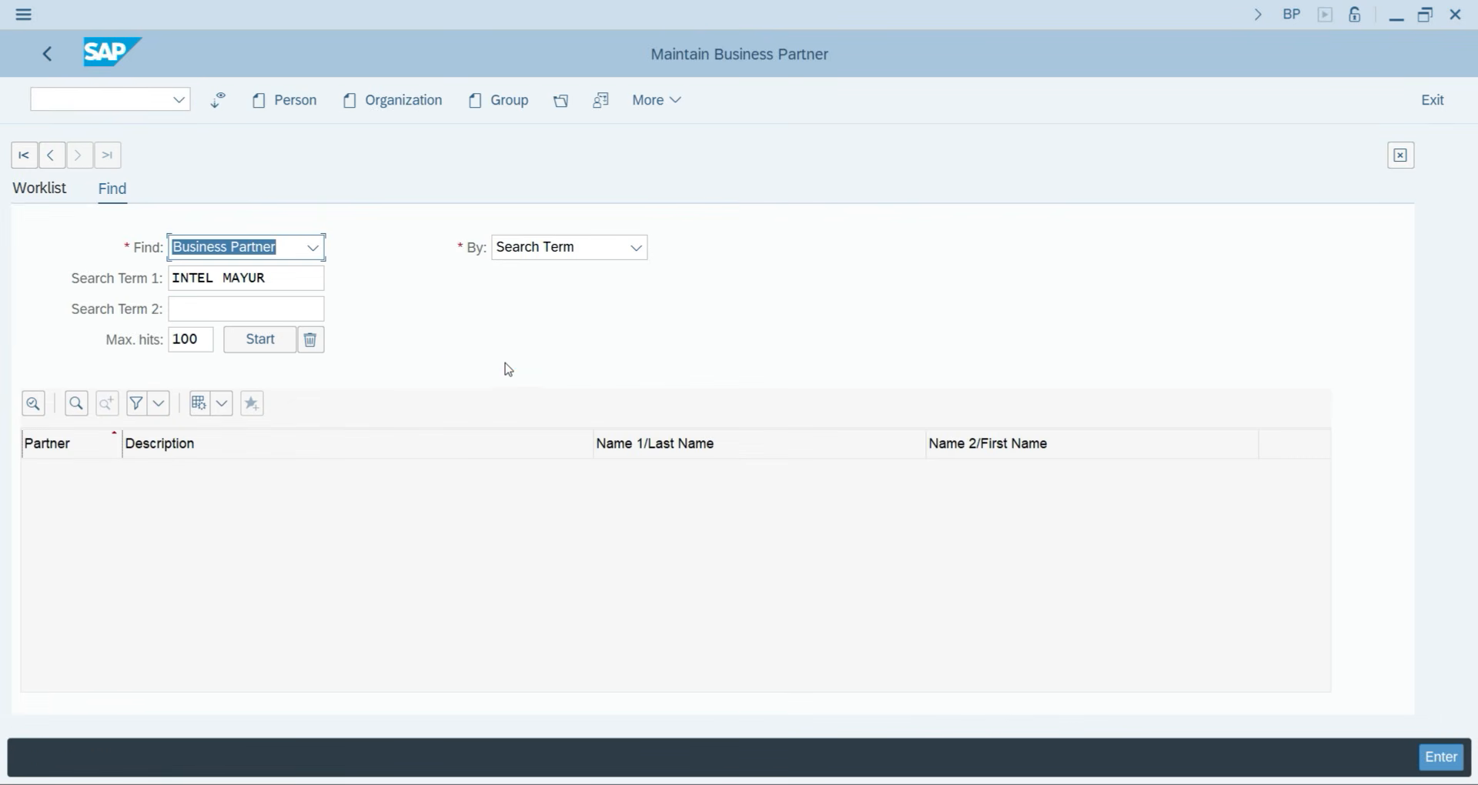
click(214, 274)
drag(269, 272, 8, 279)
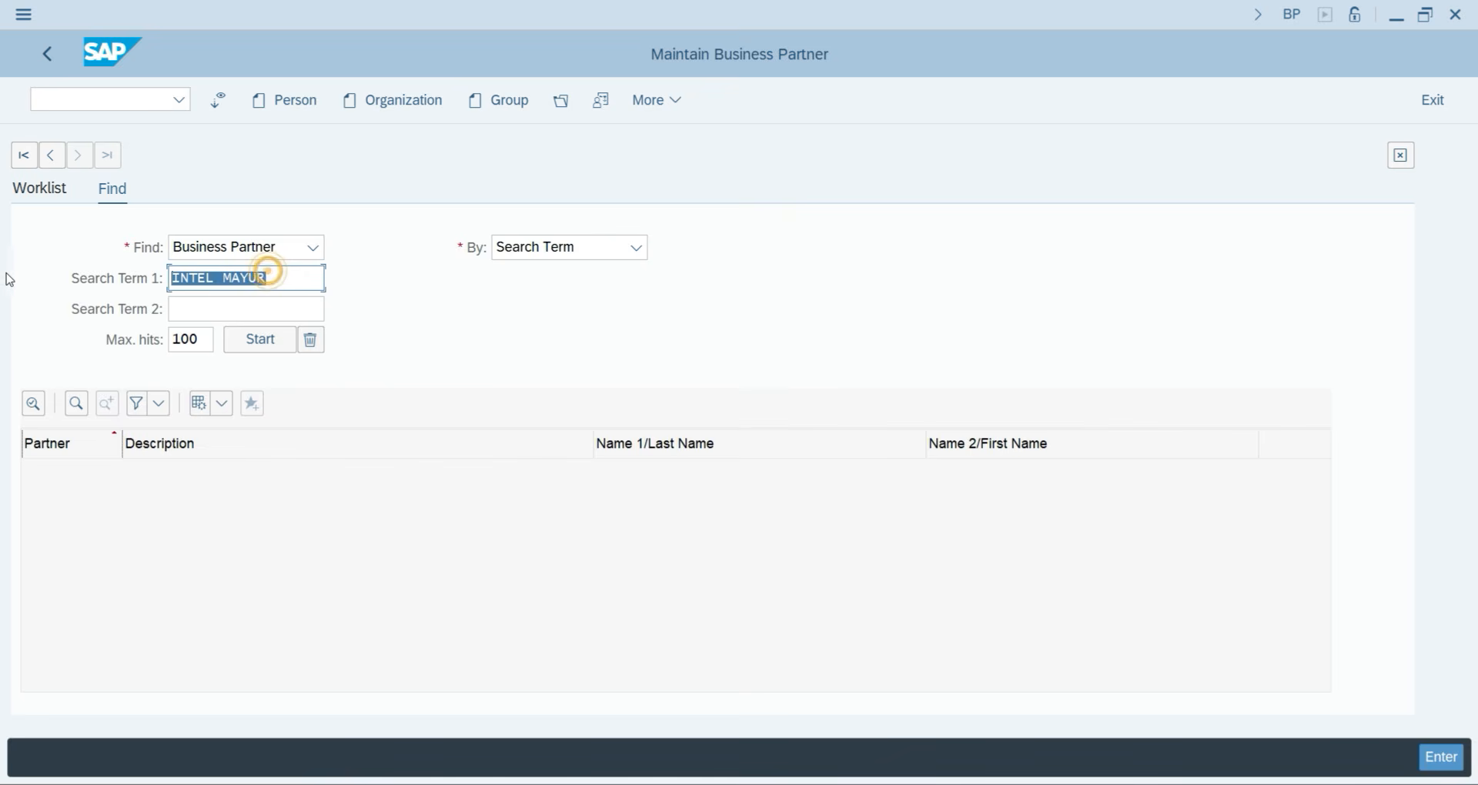
key(BackSpace)
key(Return)
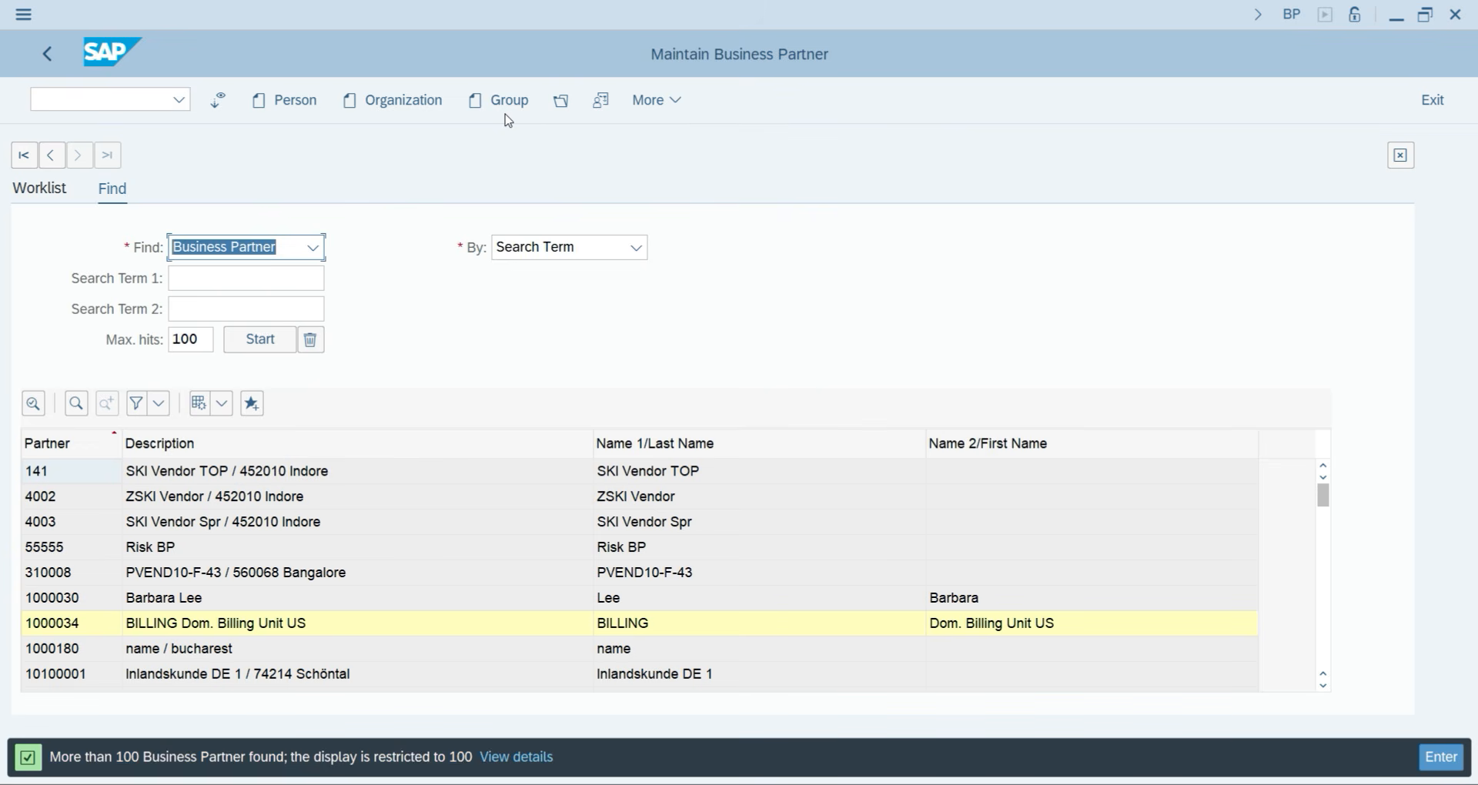
click(369, 103)
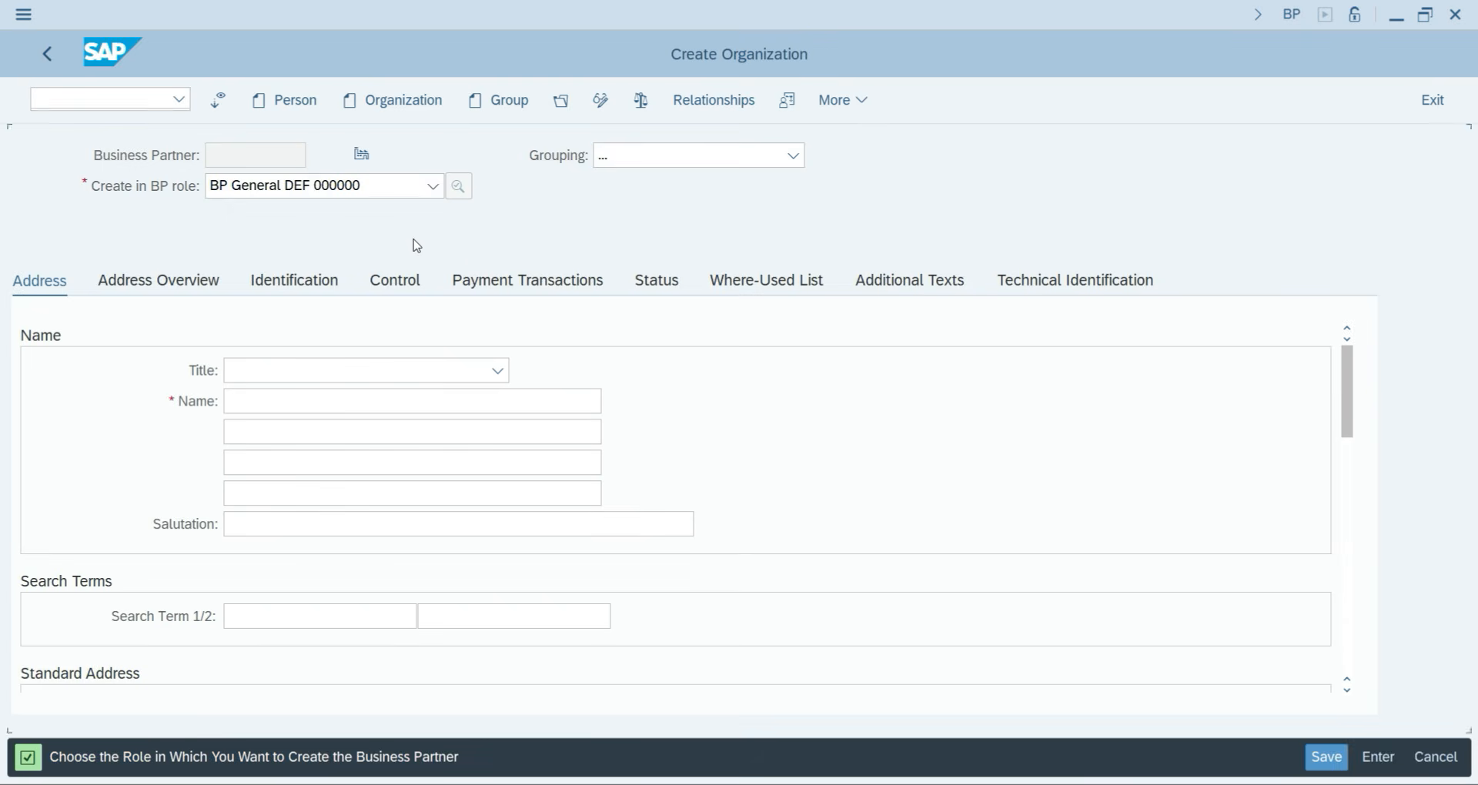
Pick LOCAL BPVN YJP2 from the Grouping dropdown list.
click(674, 157)
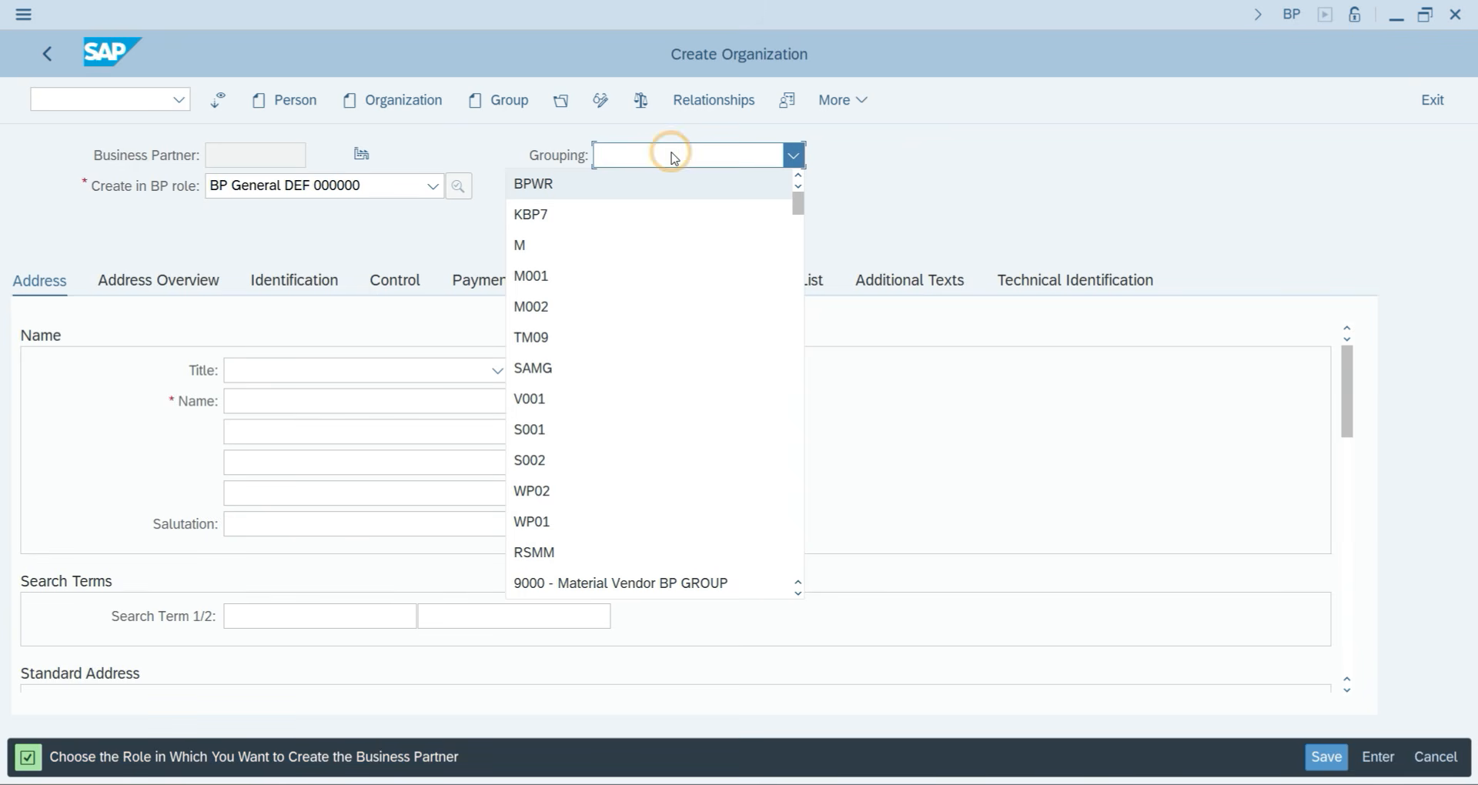
key(v)
key(n)
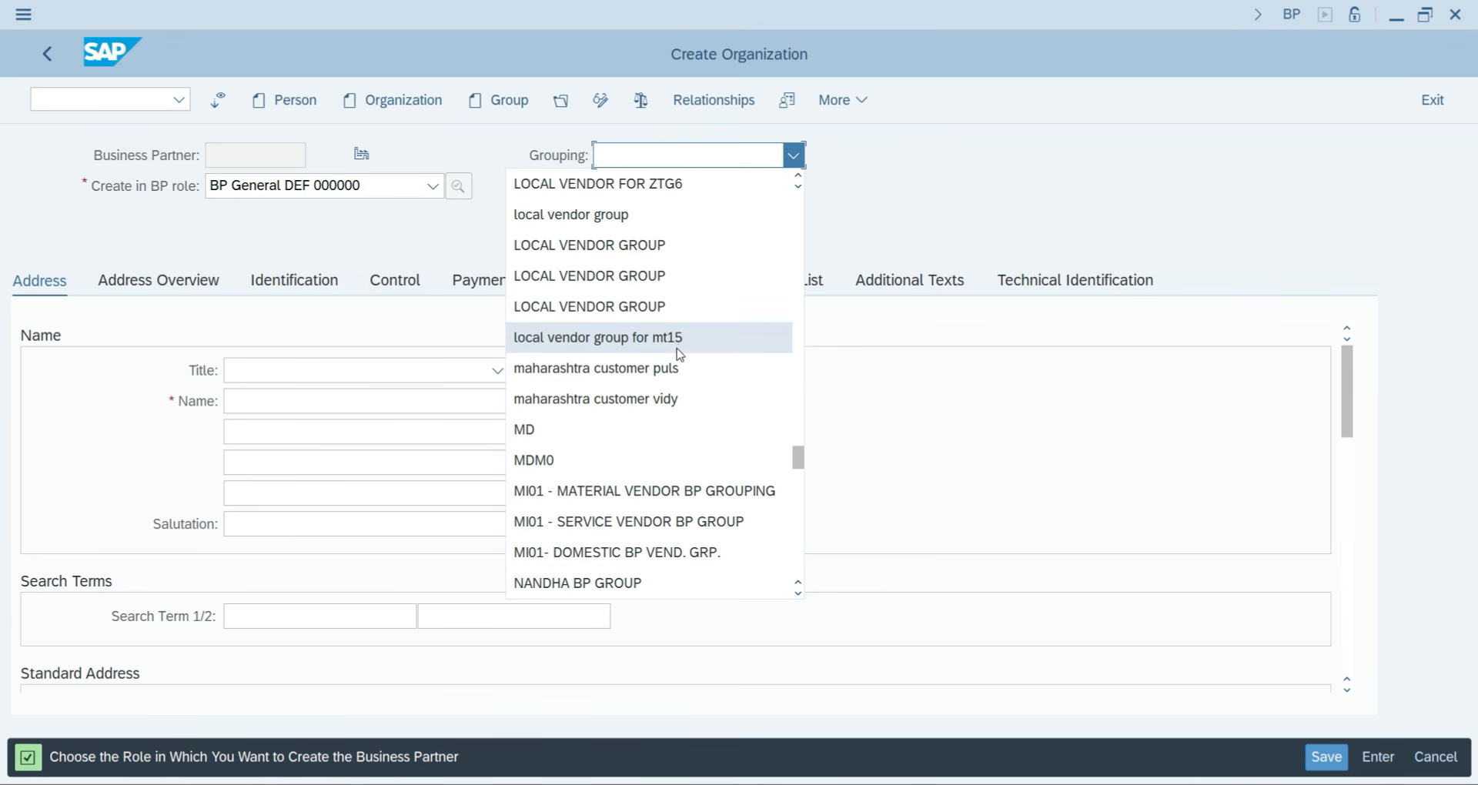
click(710, 157)
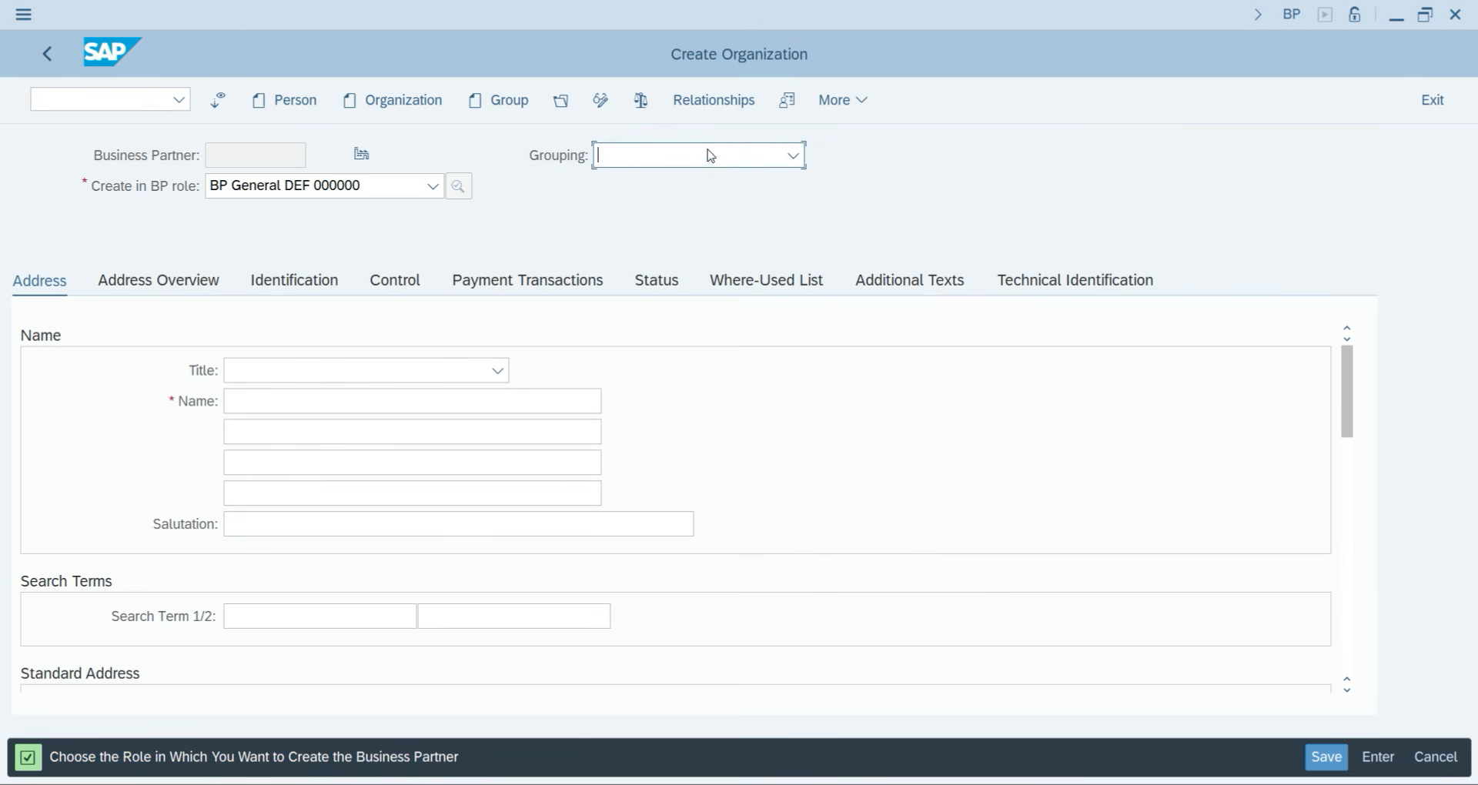
click(710, 157)
scroll(683, 455, down, 3)
scroll(627, 499, down, 3)
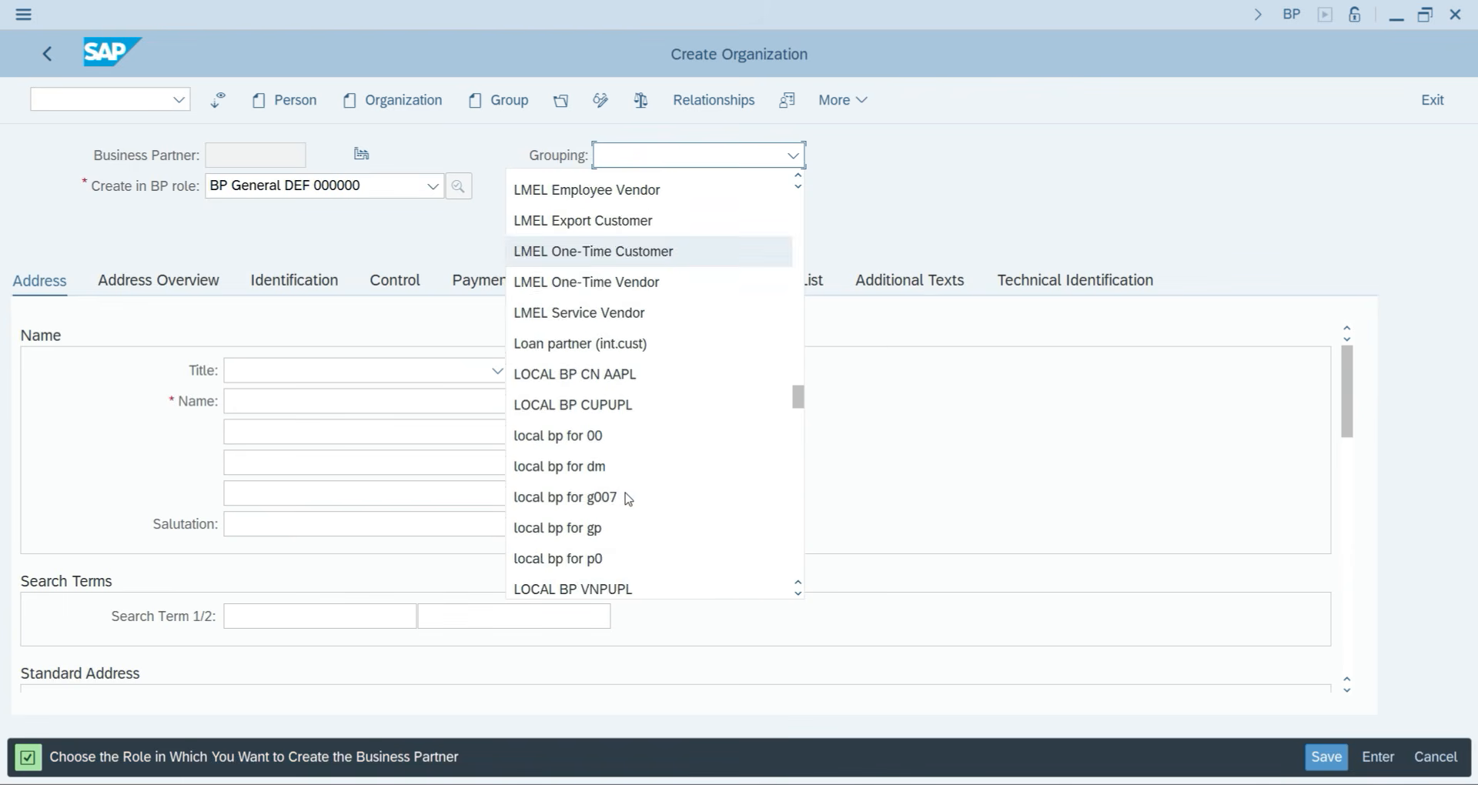
scroll(639, 477, down, 2)
scroll(637, 432, up, 3)
scroll(631, 428, down, 3)
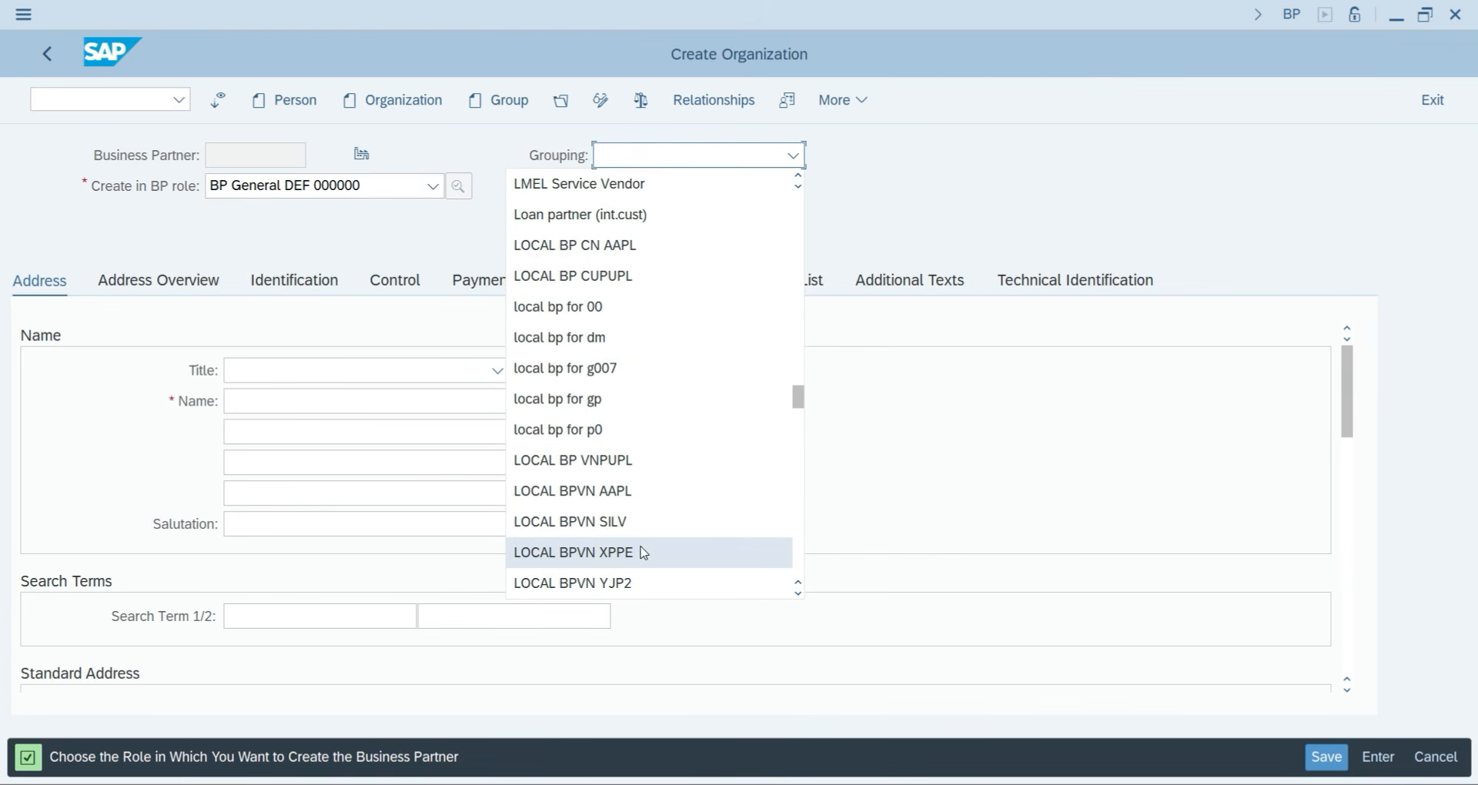
scroll(643, 552, down, 2)
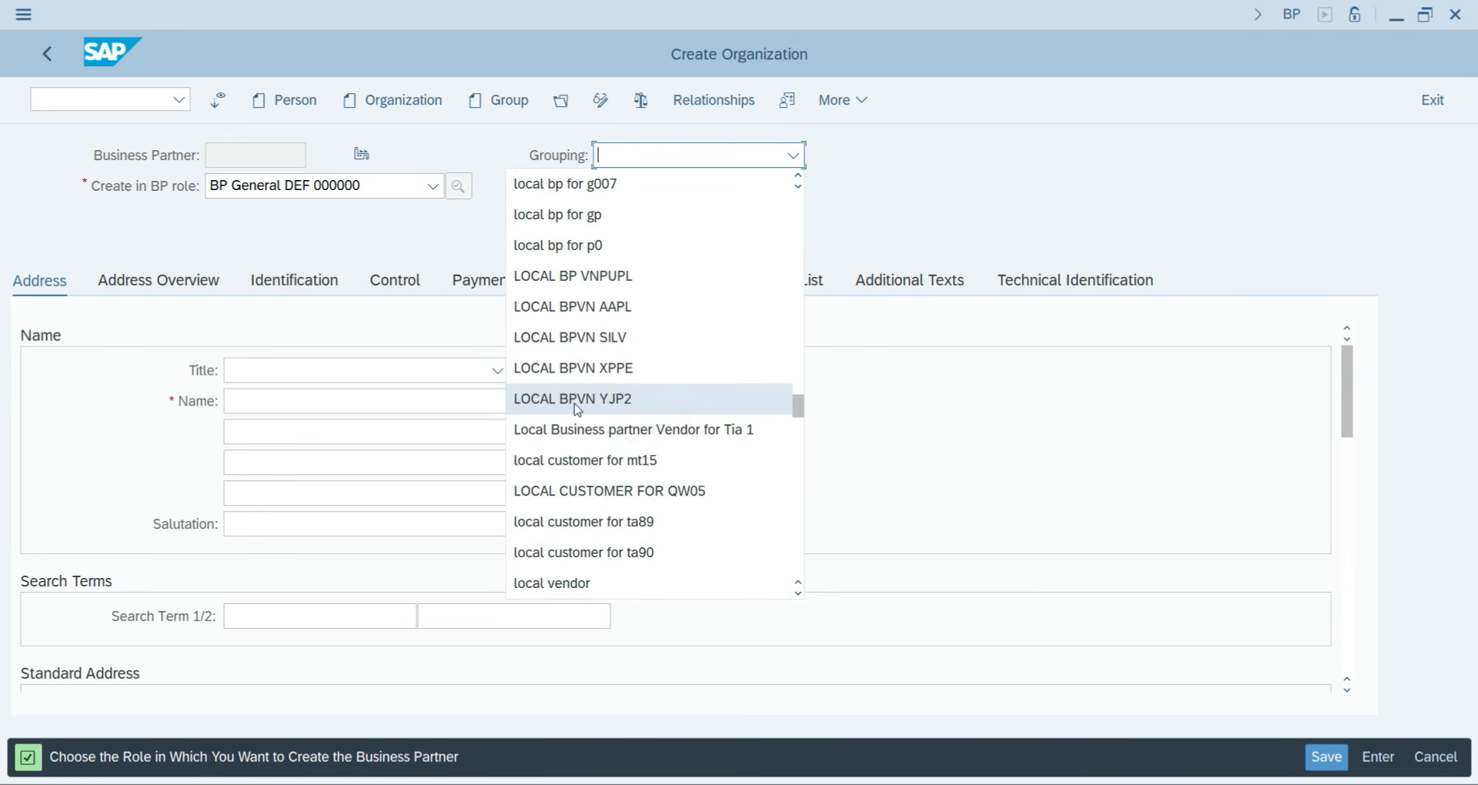
click(622, 410)
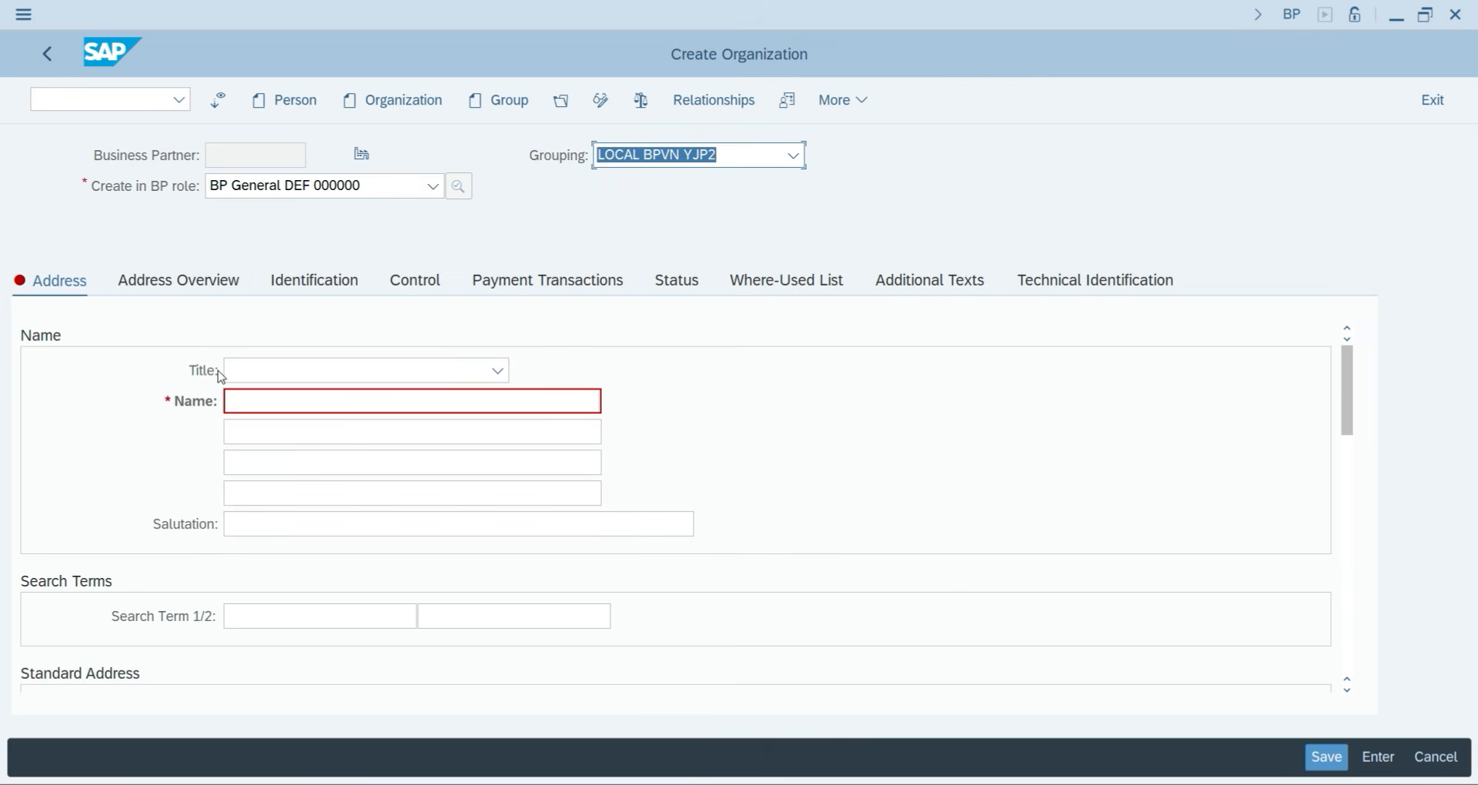
Set title Company, name Timex, and search term Timex.
click(310, 369)
click(297, 400)
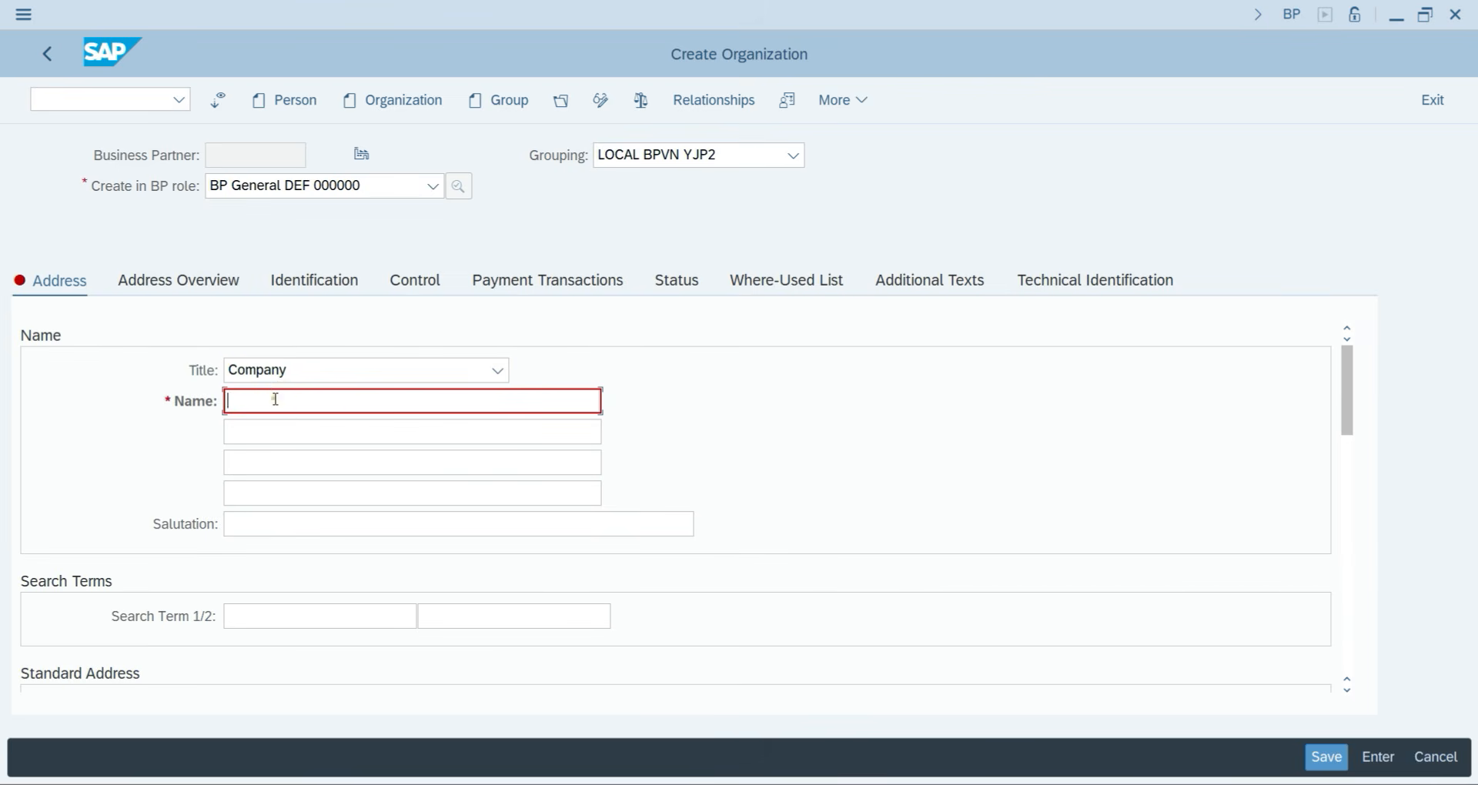
click(279, 400)
text(Timex Group)
key(BackSpace)
key(BackSpace)
key(BackSpace)
key(BackSpace)
key(BackSpace)
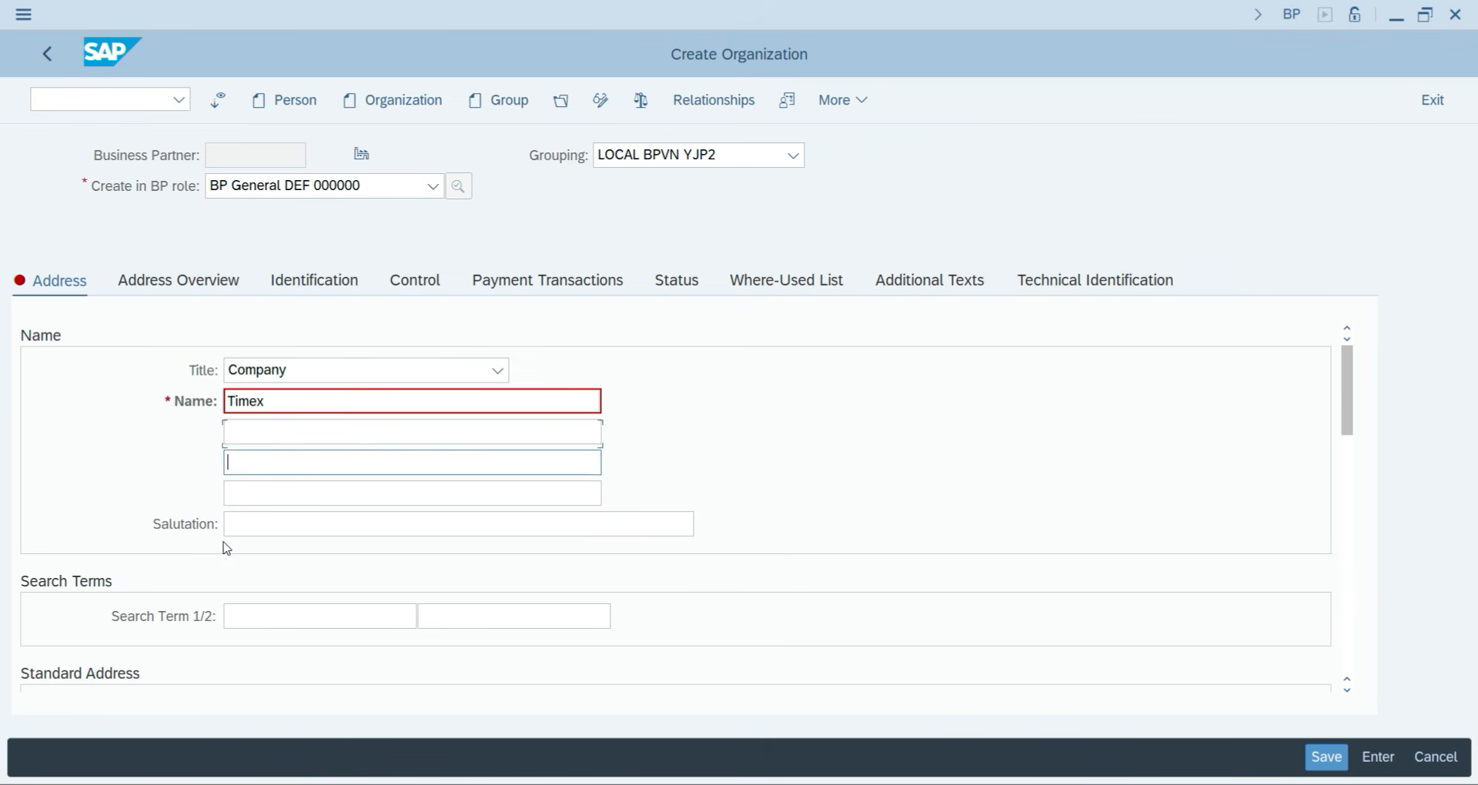
click(247, 626)
text(T)
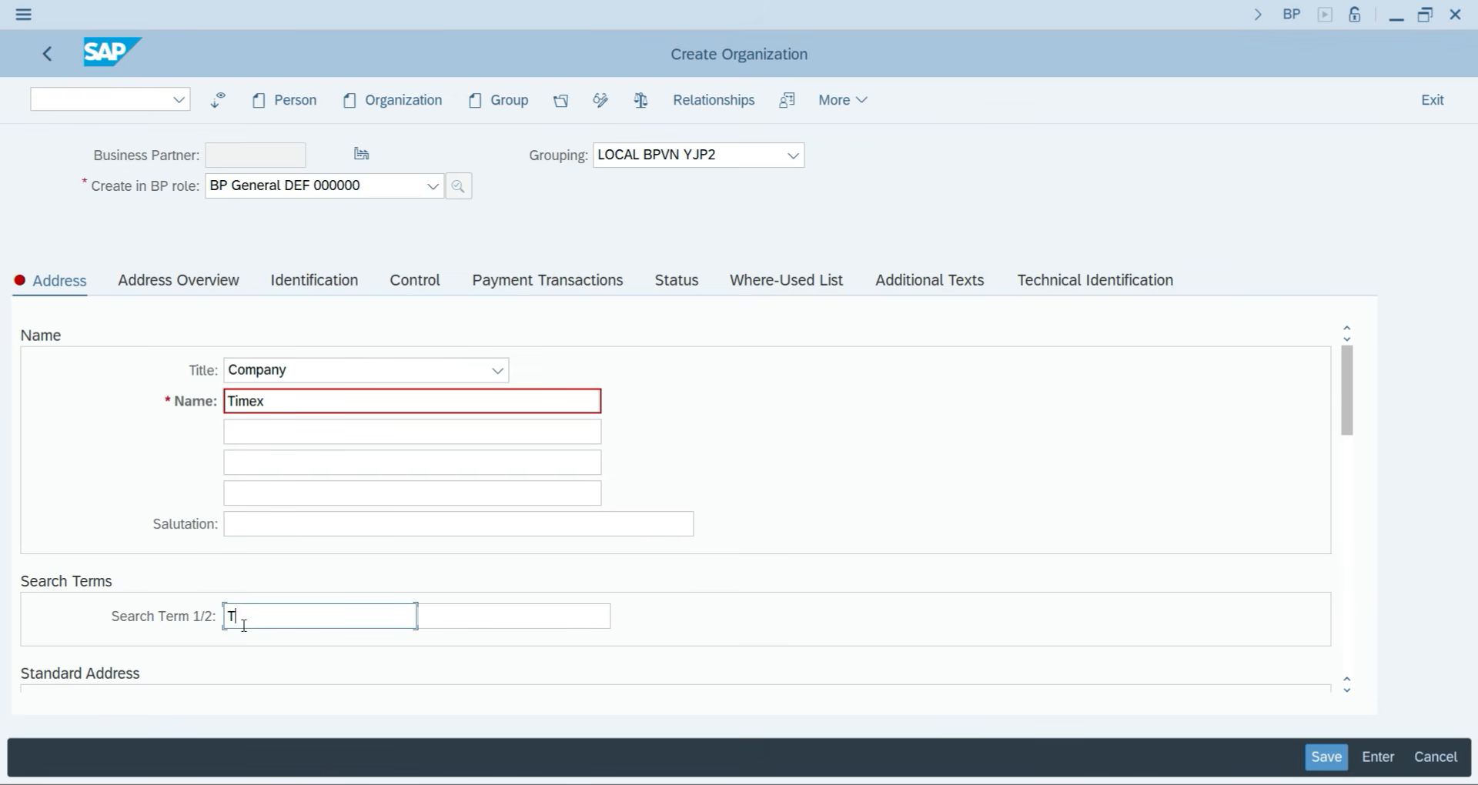
text(imex)
key(Return)
Enter address: street 1234, postal code 110034, country IN, region 30.
scroll(316, 608, down, 2)
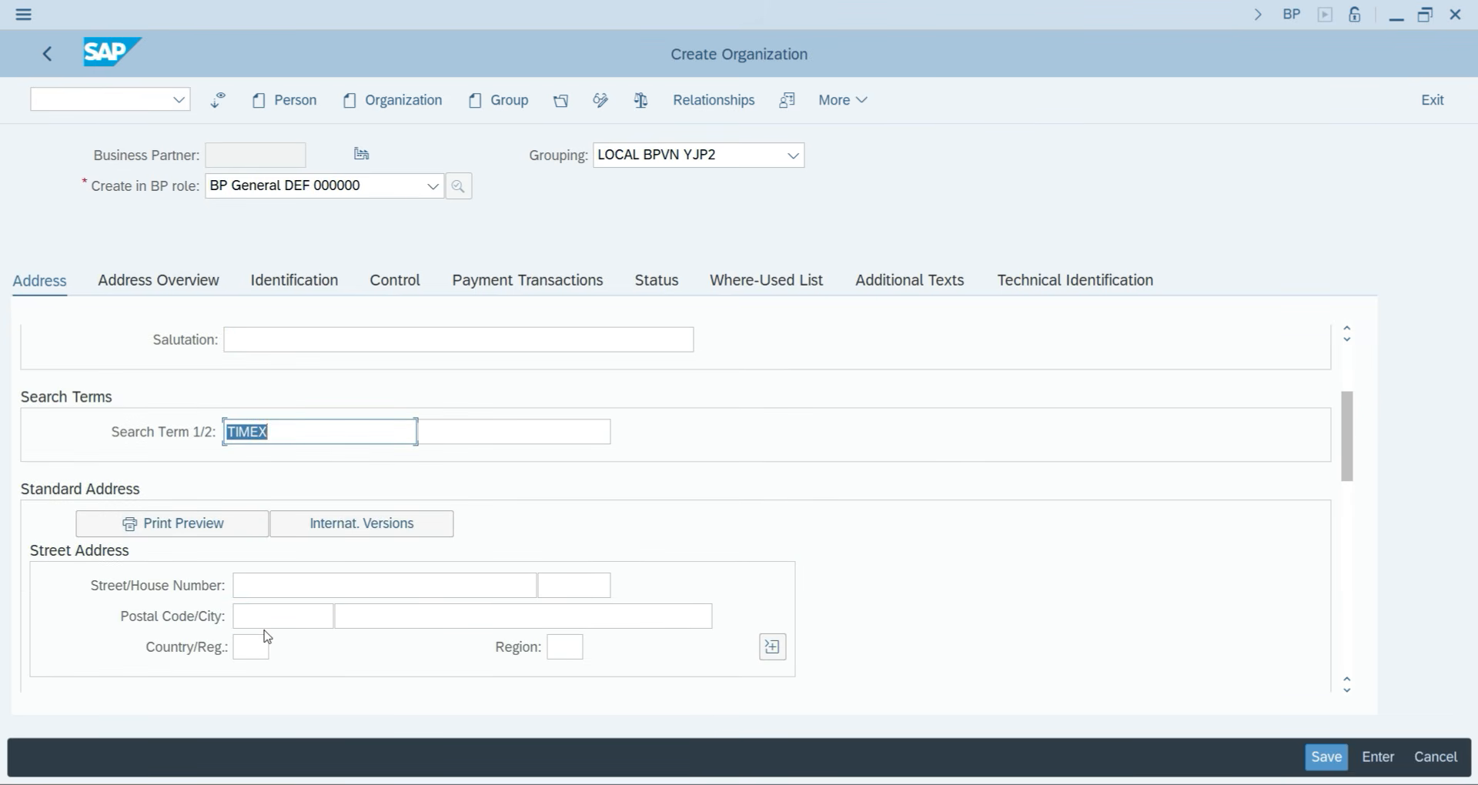
click(316, 591)
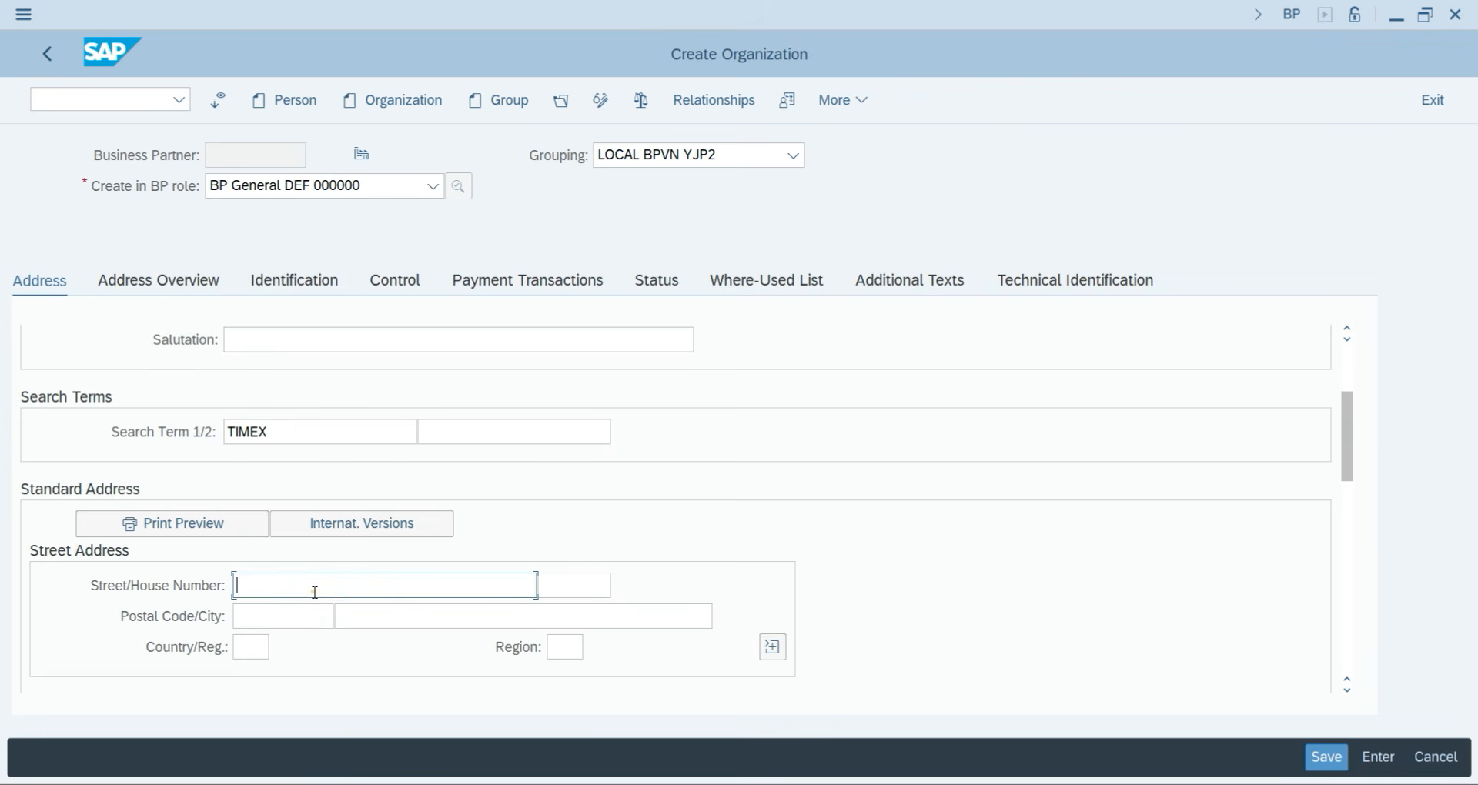
text(1234,)
key(Tab)
key(Tab)
text(110034)
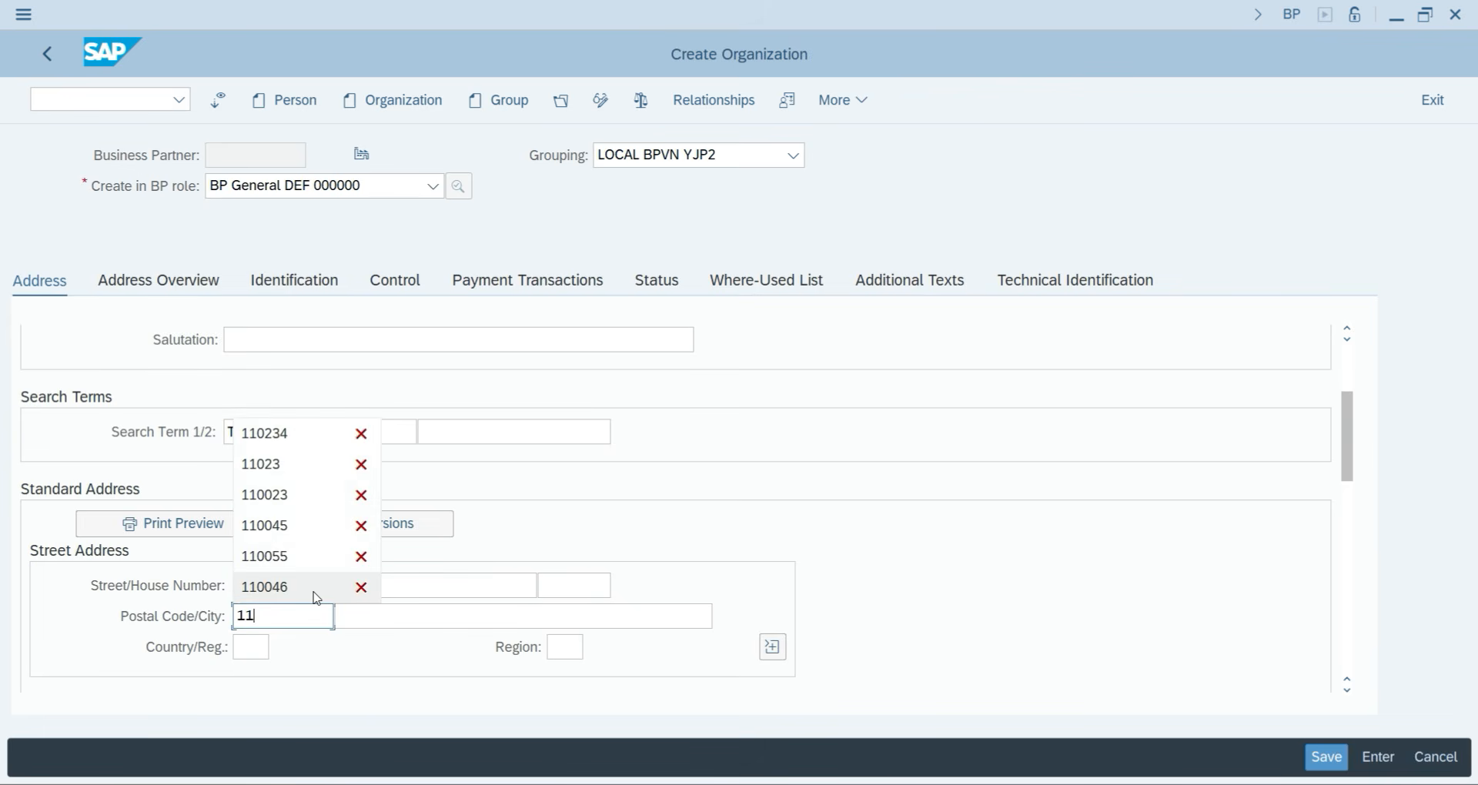
key(Tab)
key(Tab)
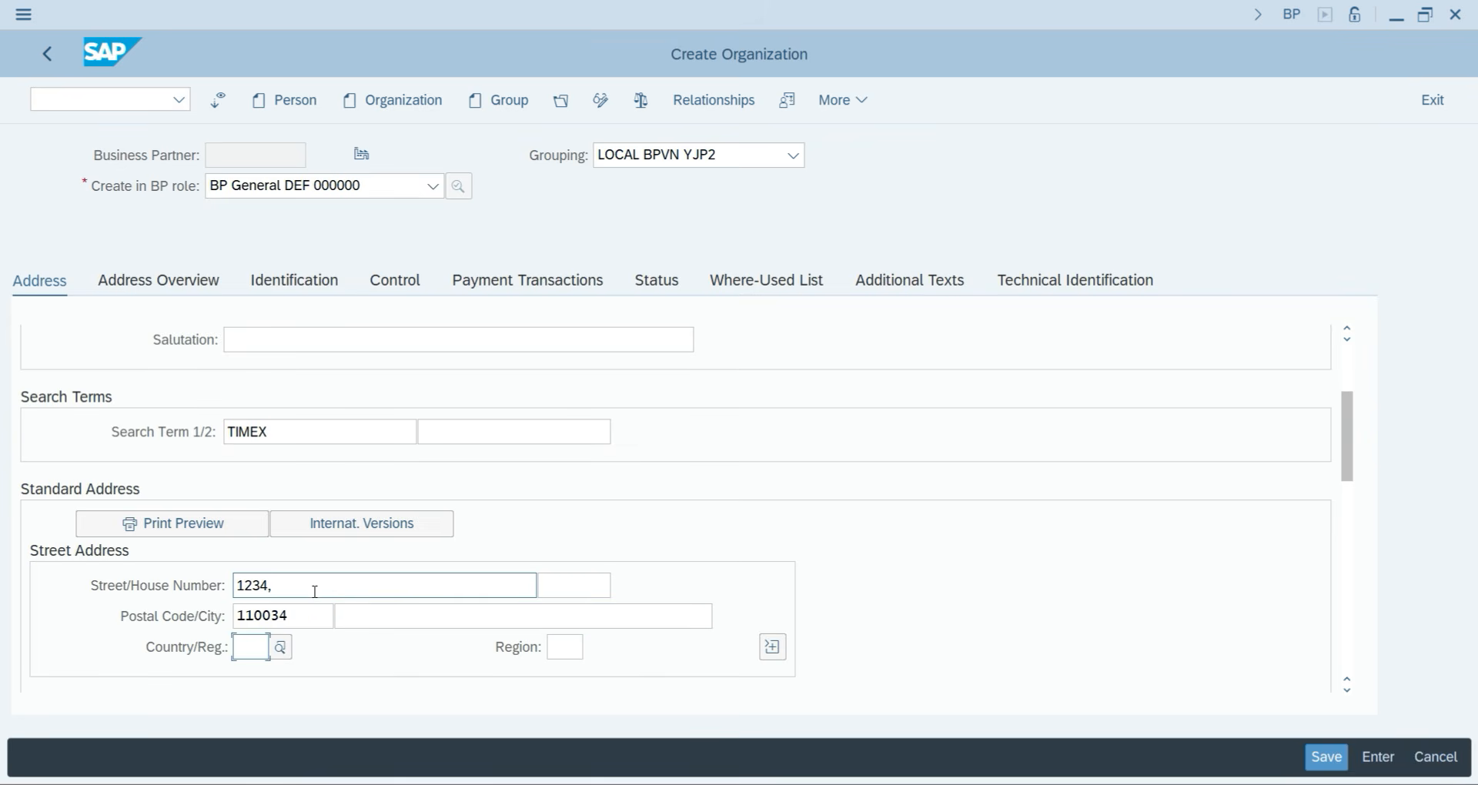
text(IN)
key(Tab)
text(30)
key(Return)
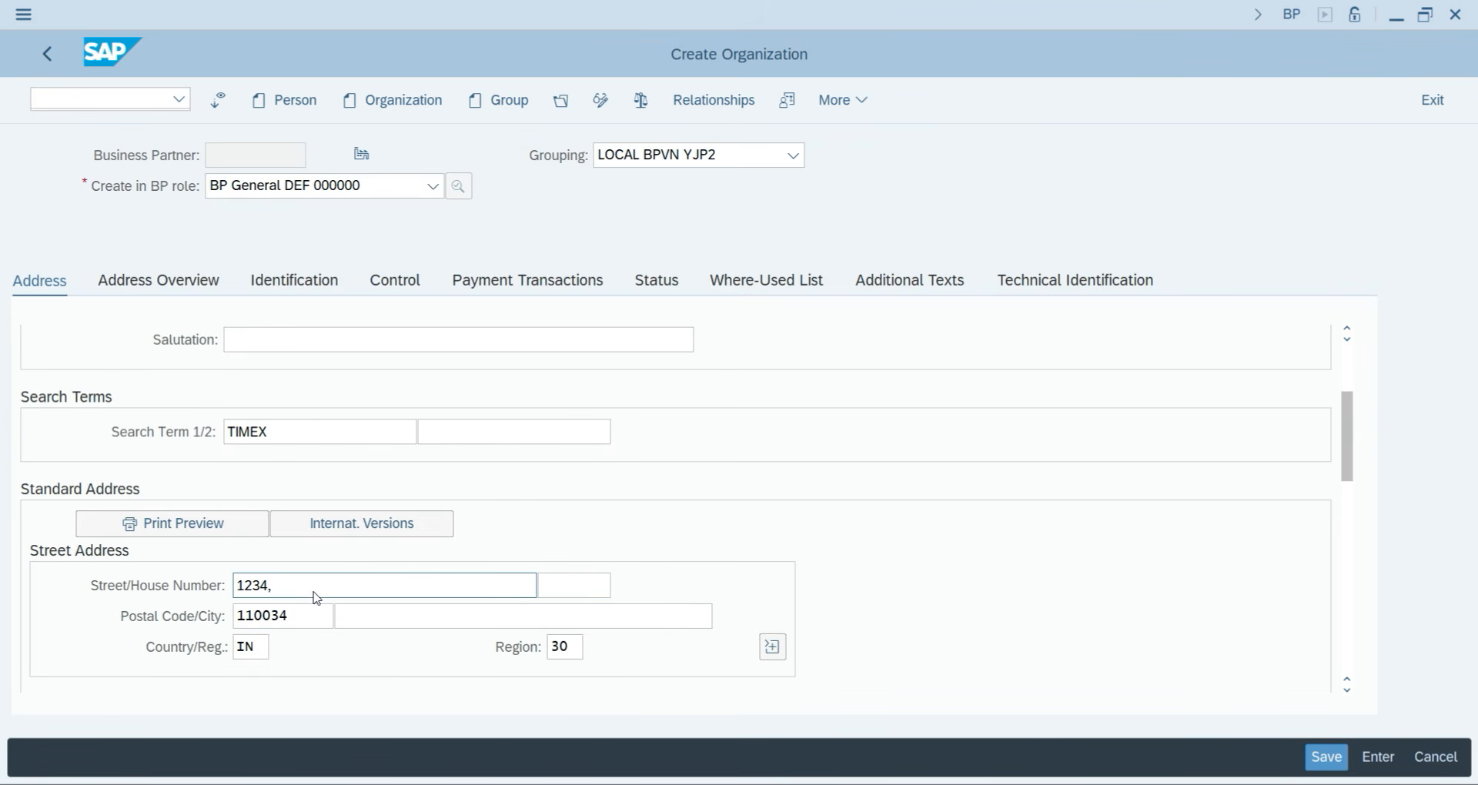
scroll(298, 644, down, 3)
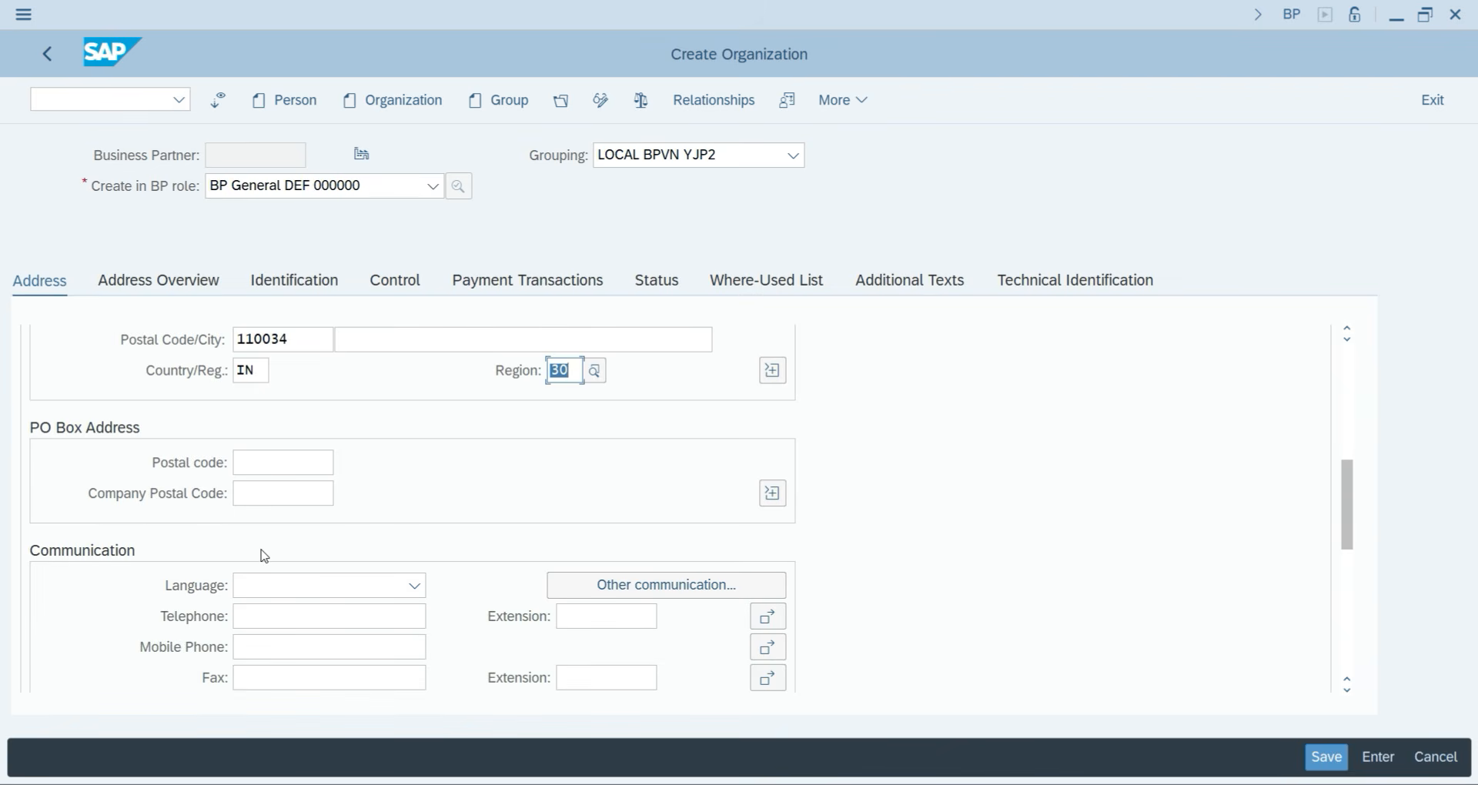
click(296, 589)
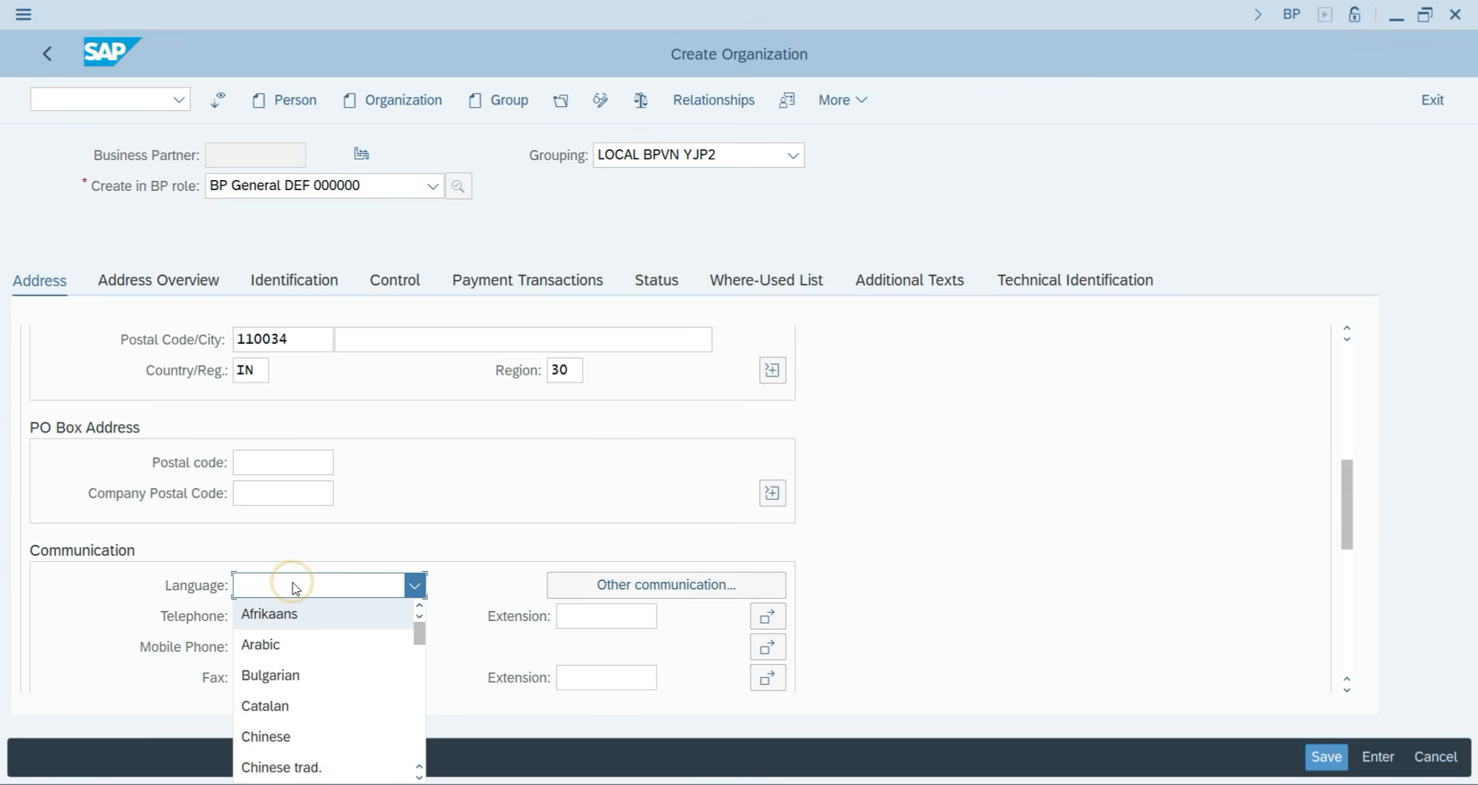
key(e)
key(Return)
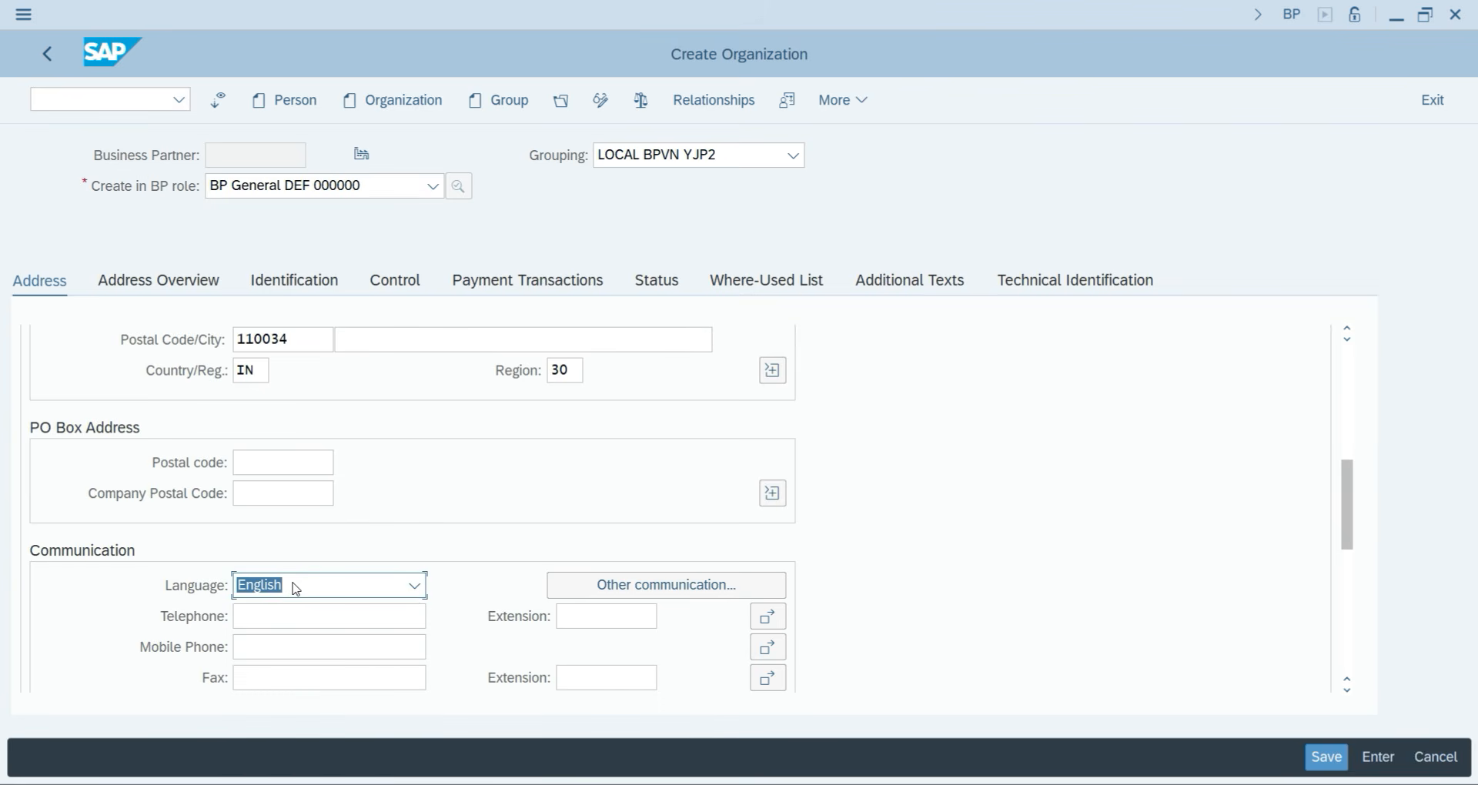
scroll(409, 597, down, 3)
scroll(264, 583, down, 1)
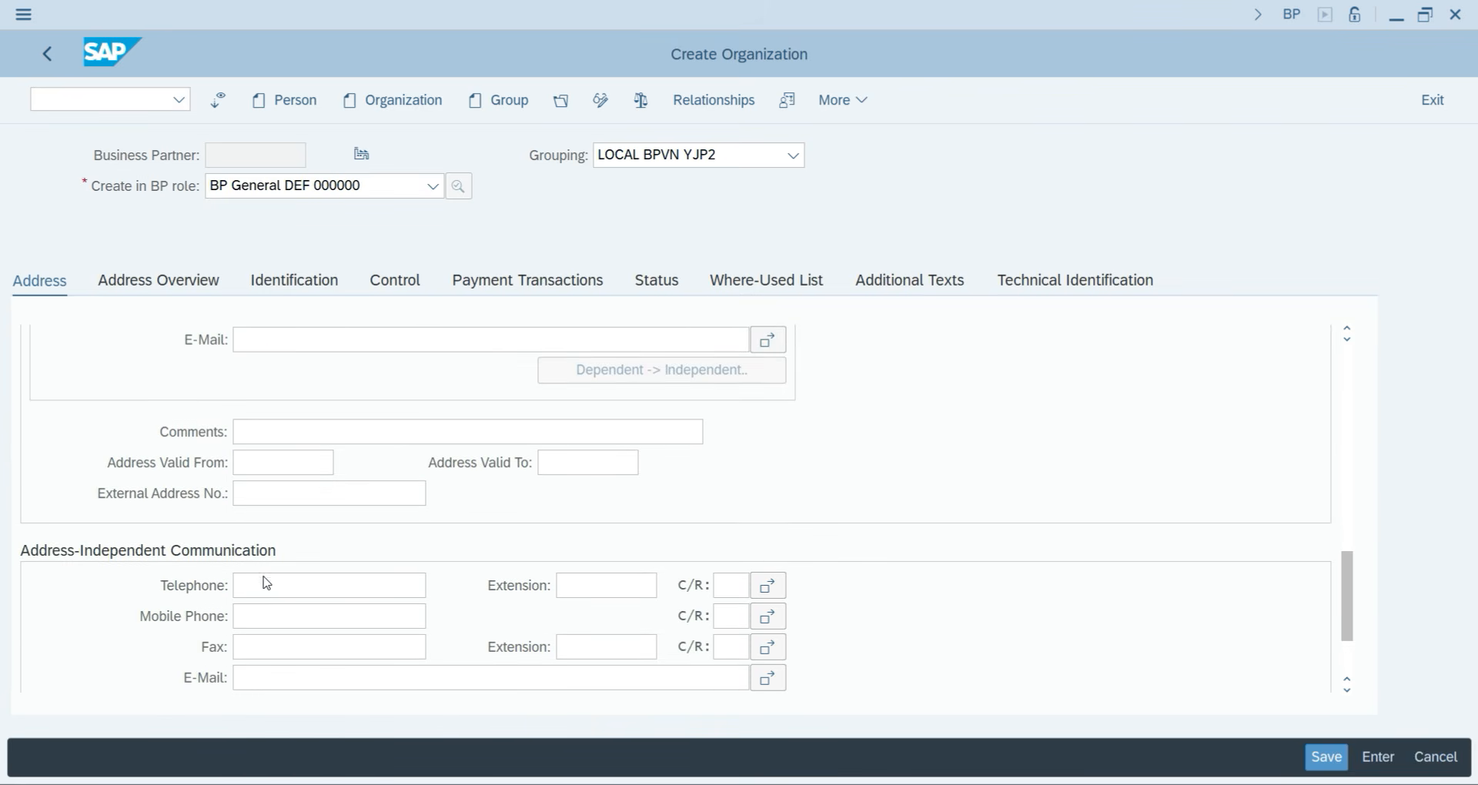
scroll(341, 604, down, 2)
scroll(318, 606, up, 5)
scroll(321, 605, up, 5)
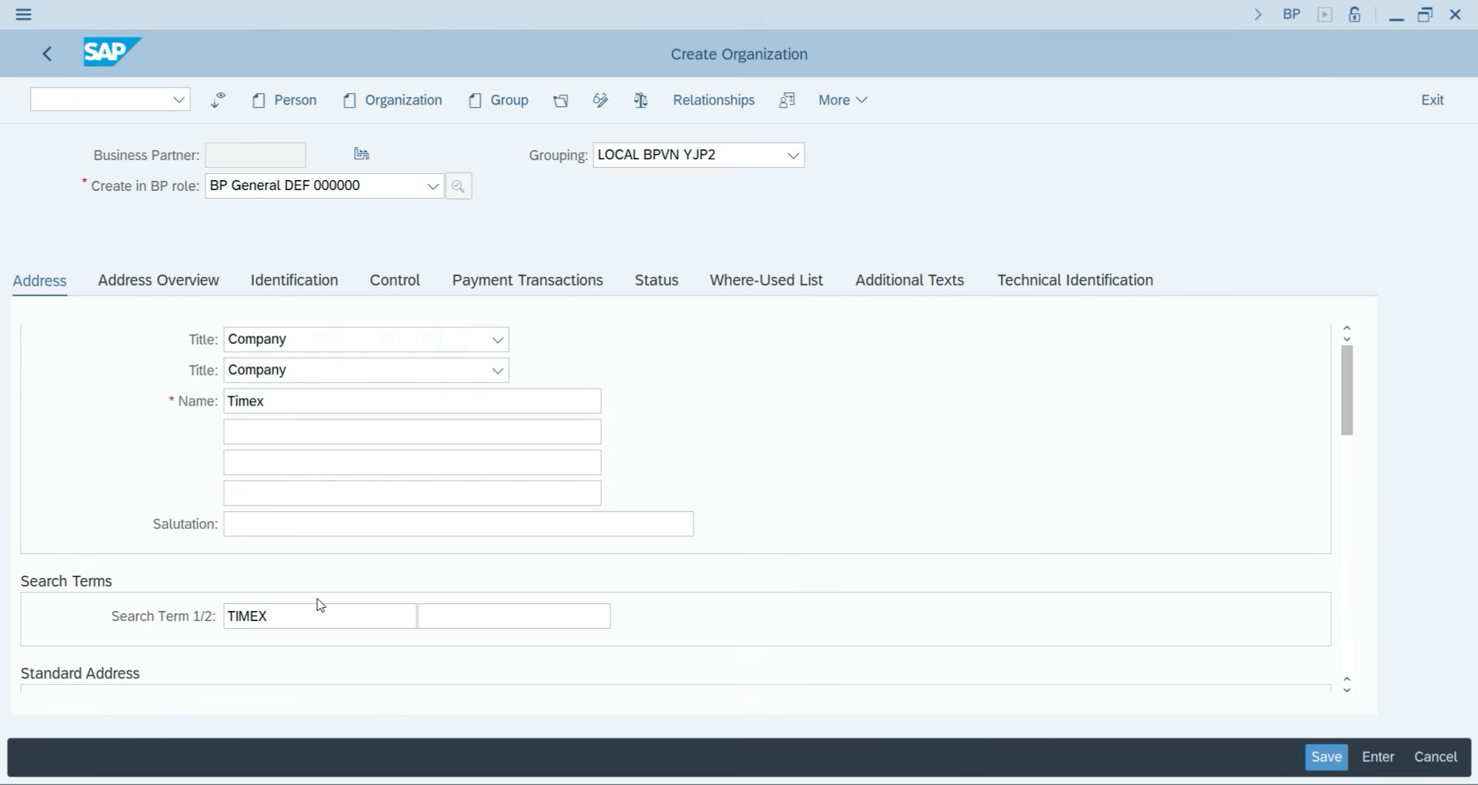
scroll(301, 550, down, 4)
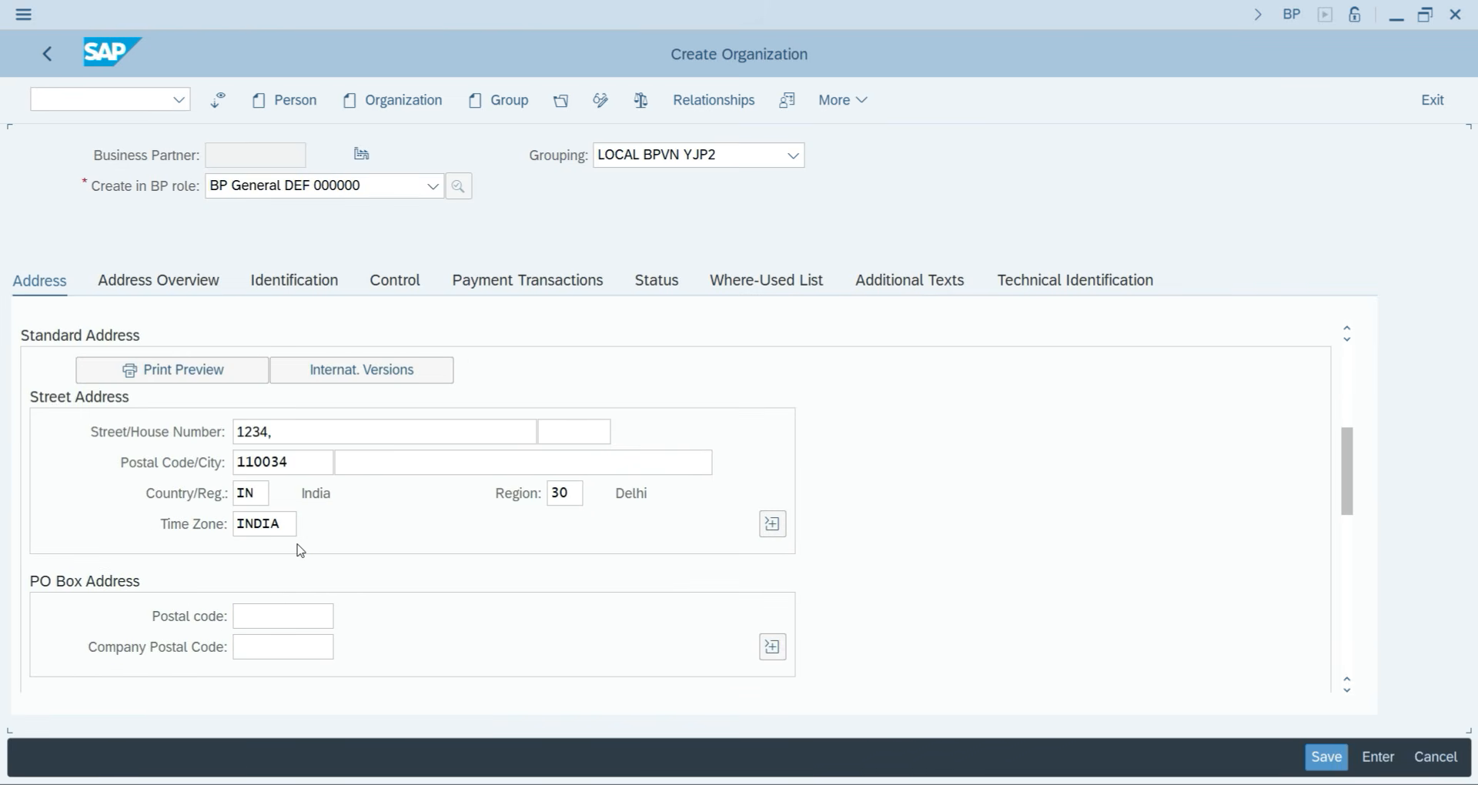
scroll(300, 552, down, 1)
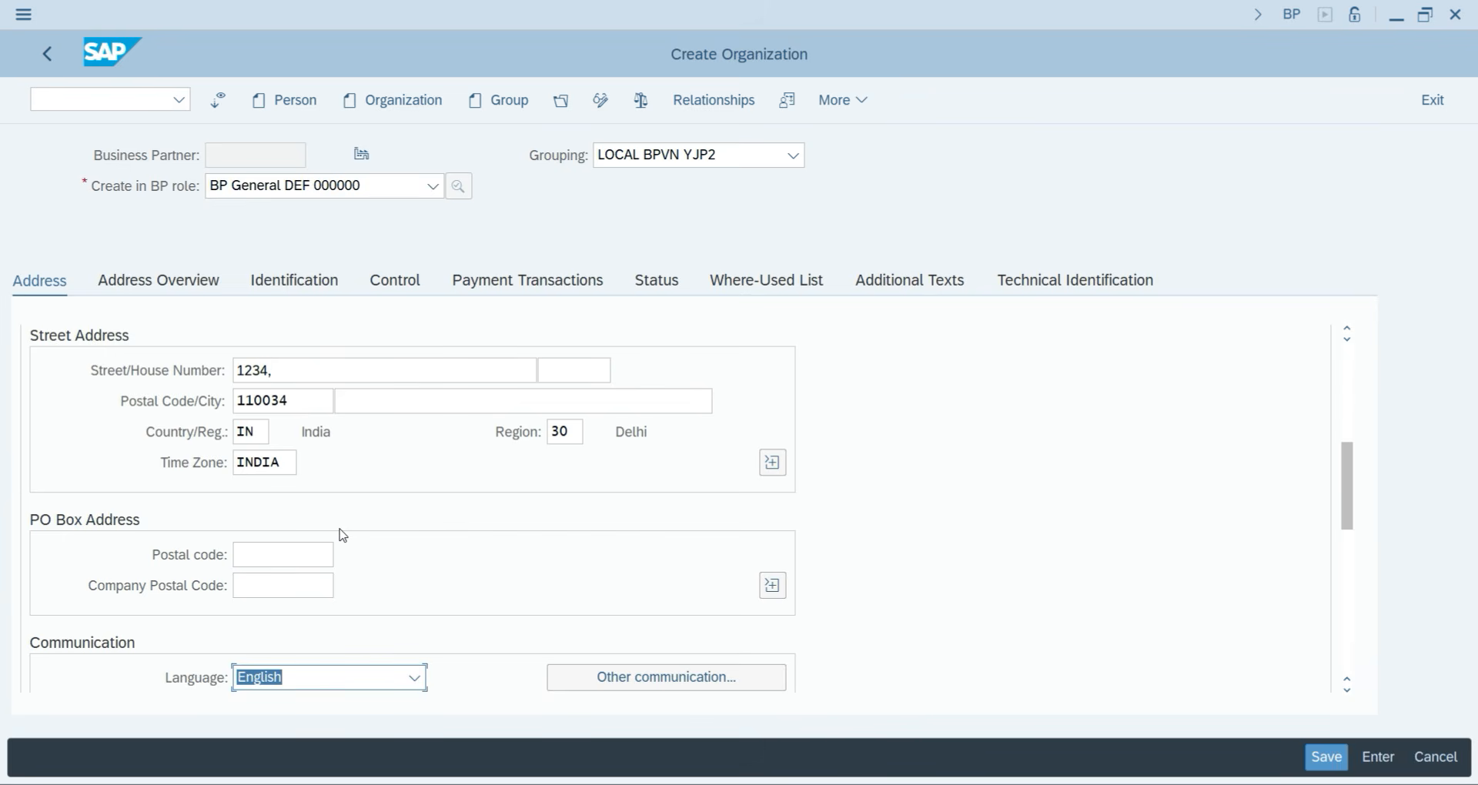
key(Return)
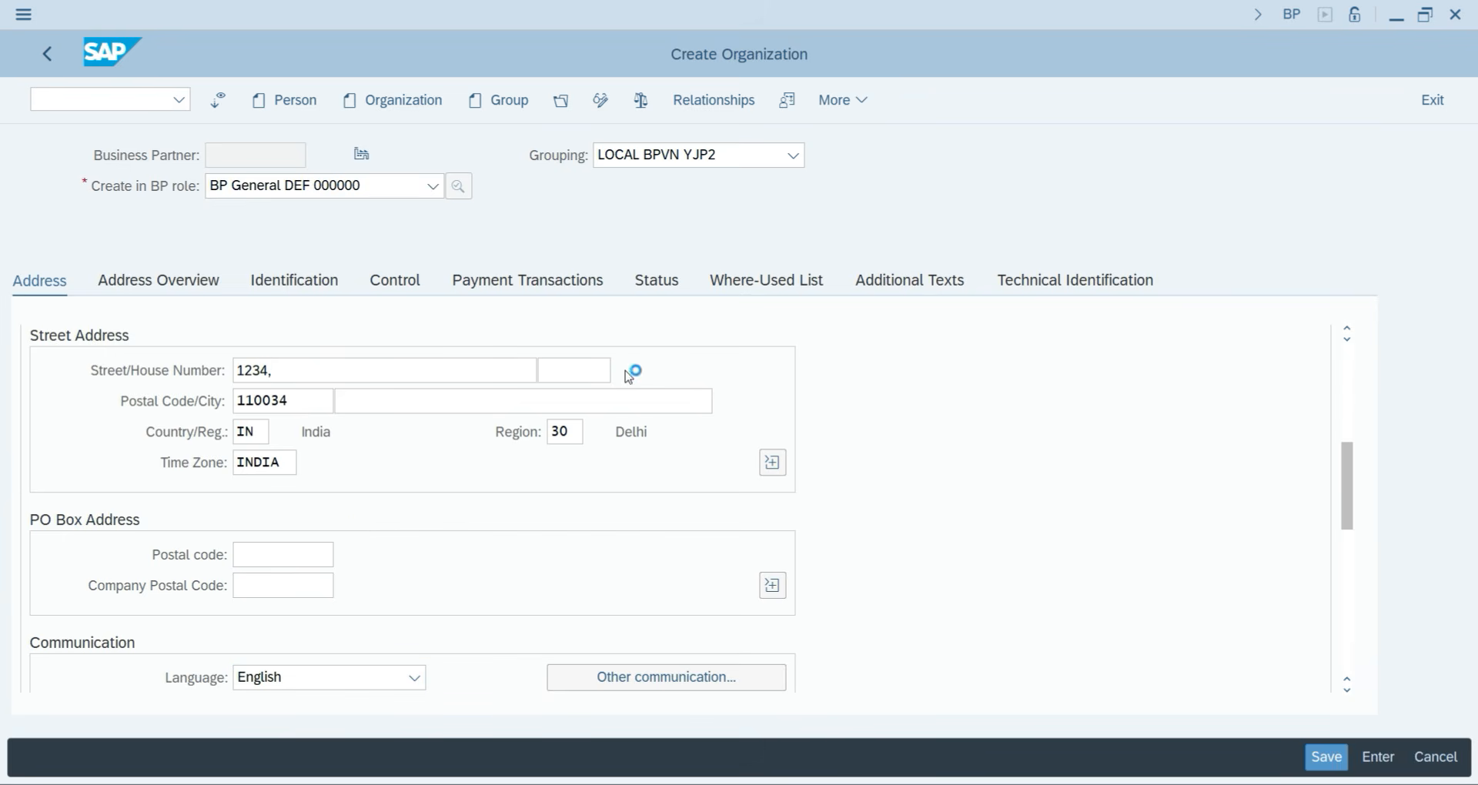
scroll(499, 346, up, 3)
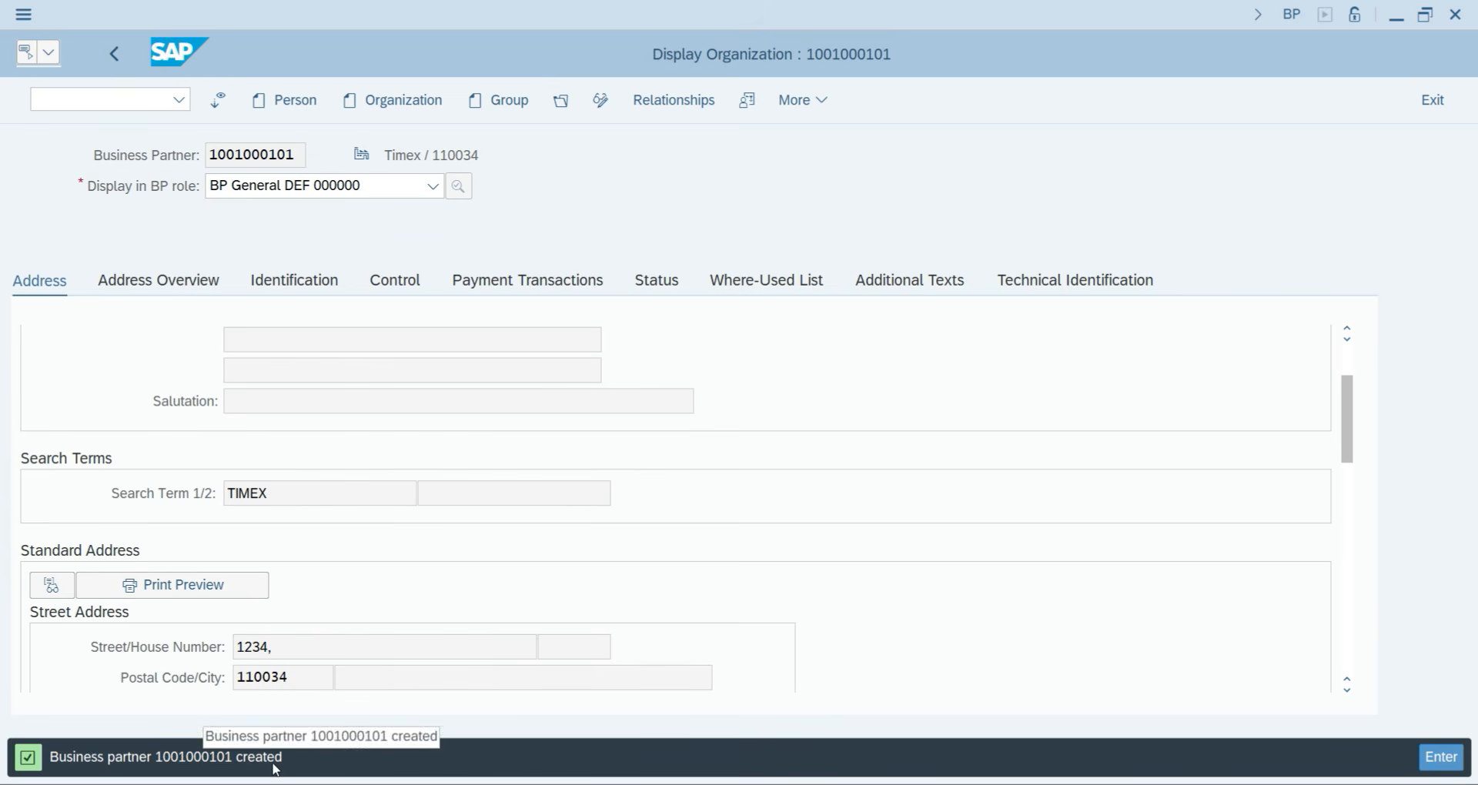
scroll(294, 403, up, 3)
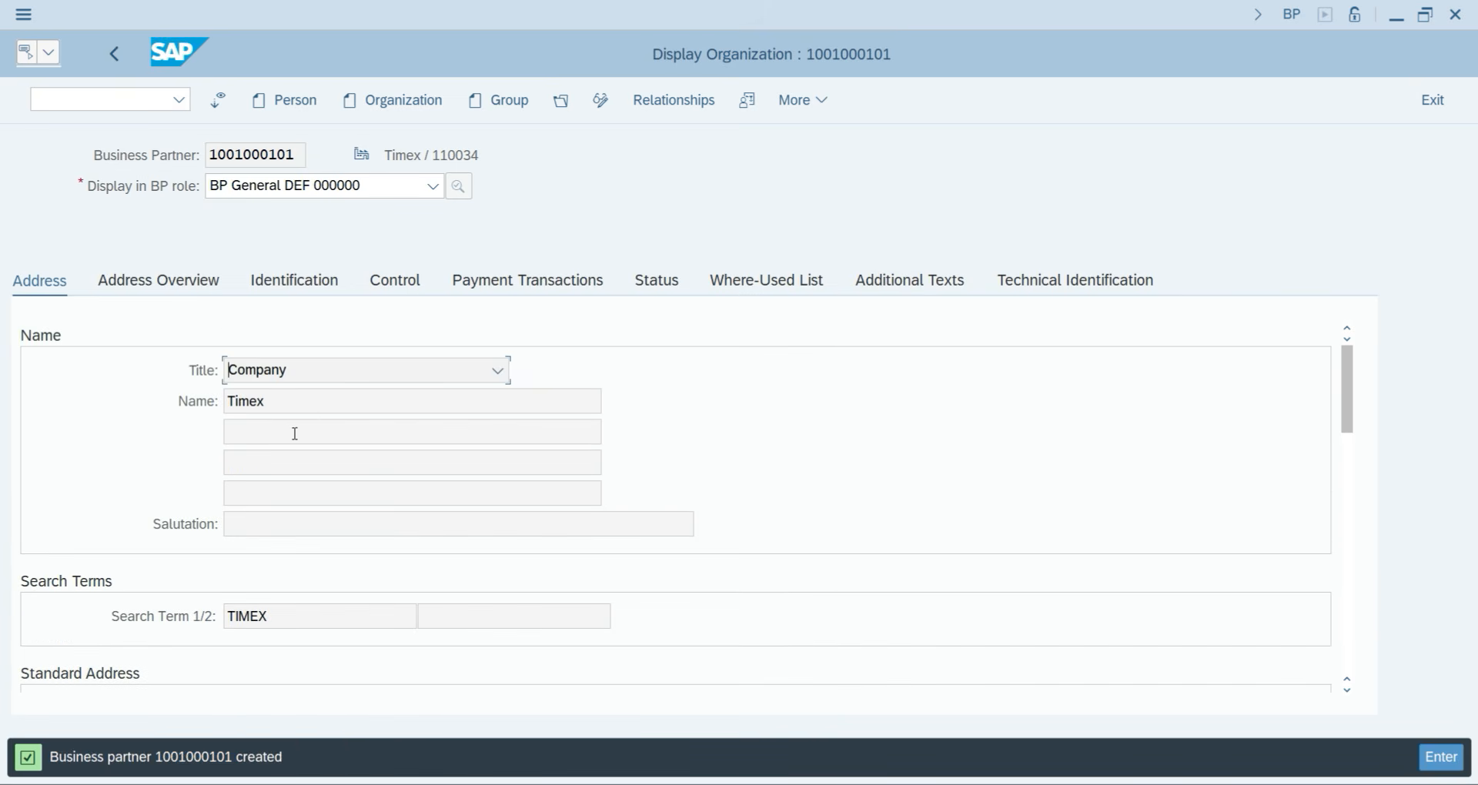
click(196, 297)
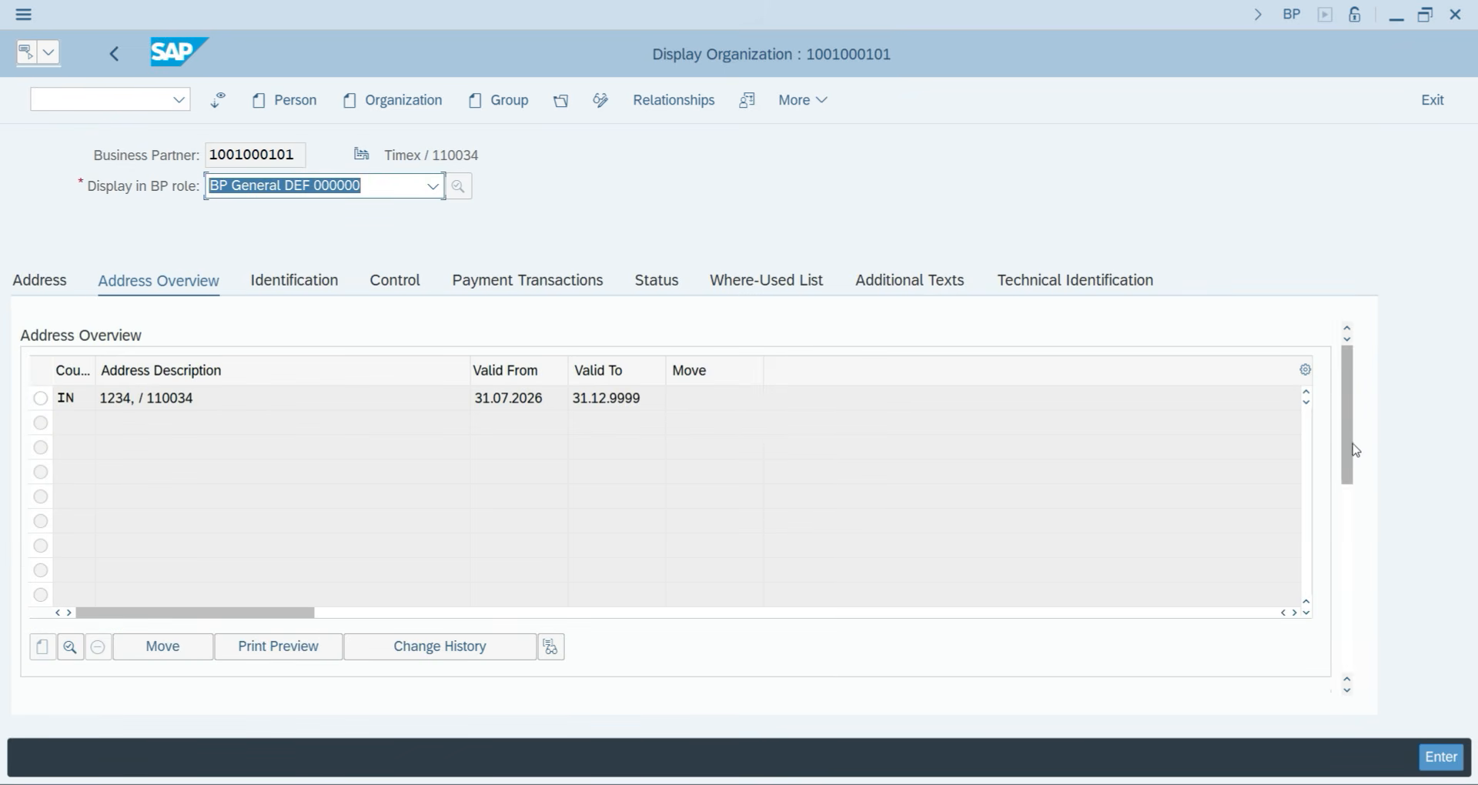
drag(1348, 431, 1349, 567)
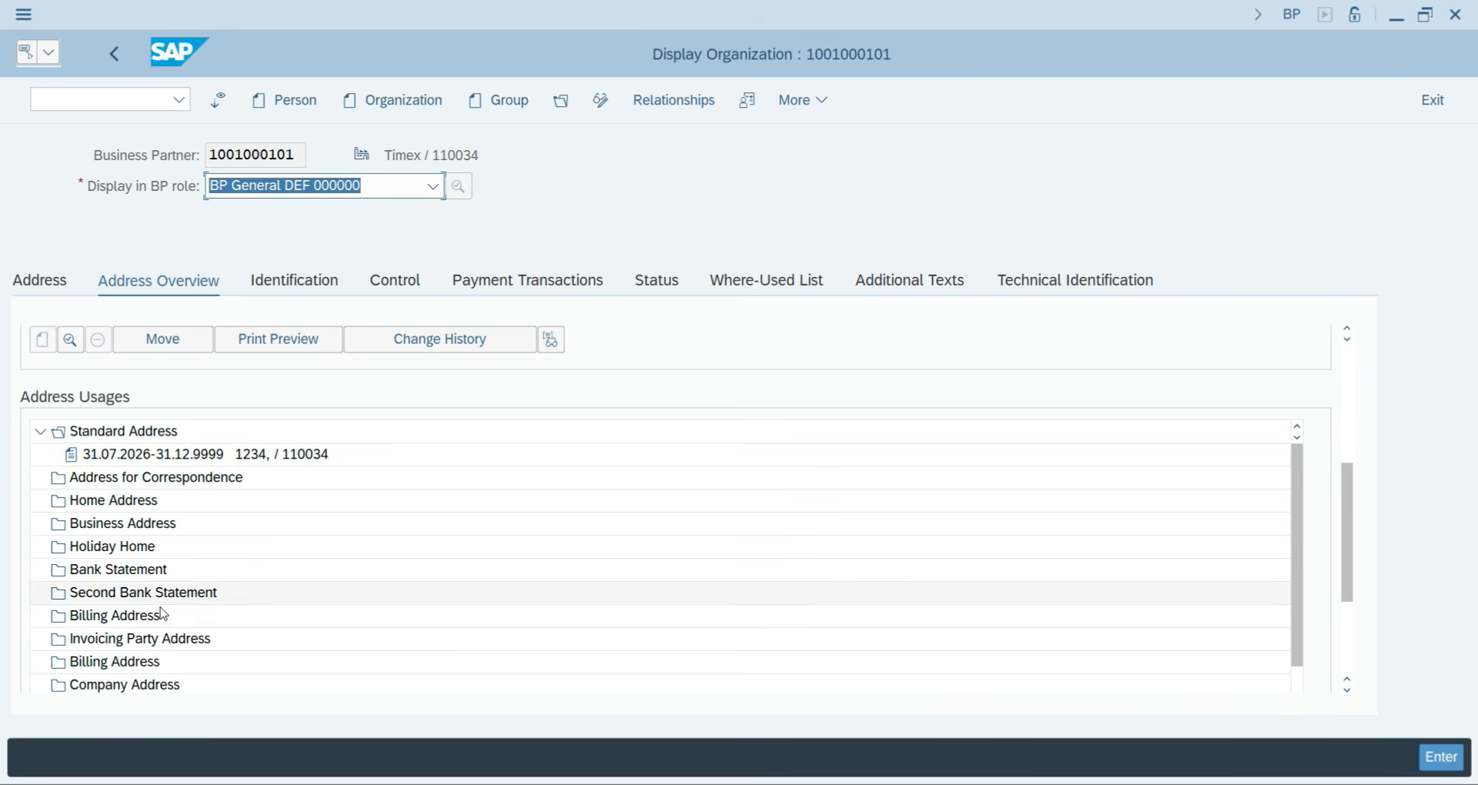
click(295, 281)
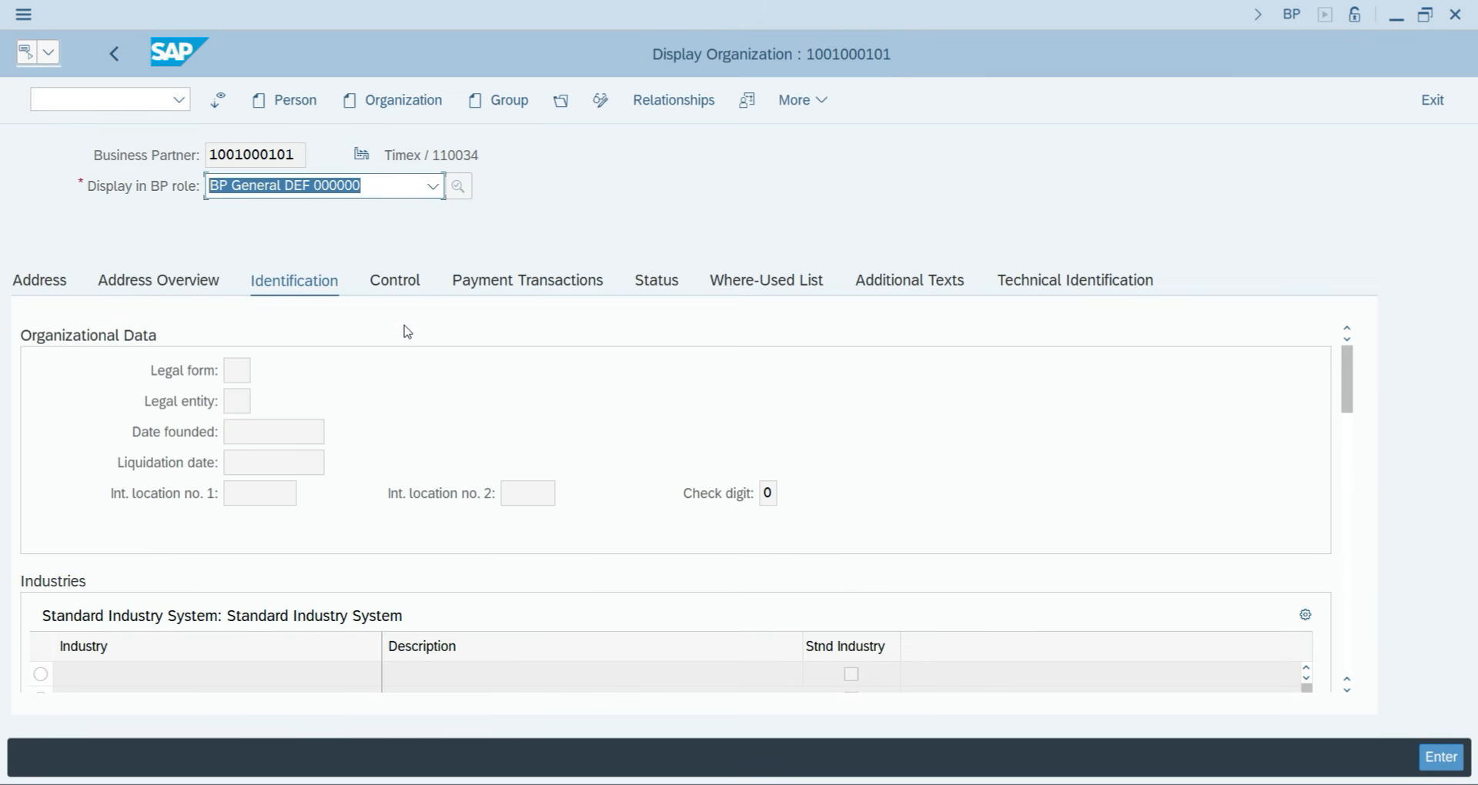
click(396, 280)
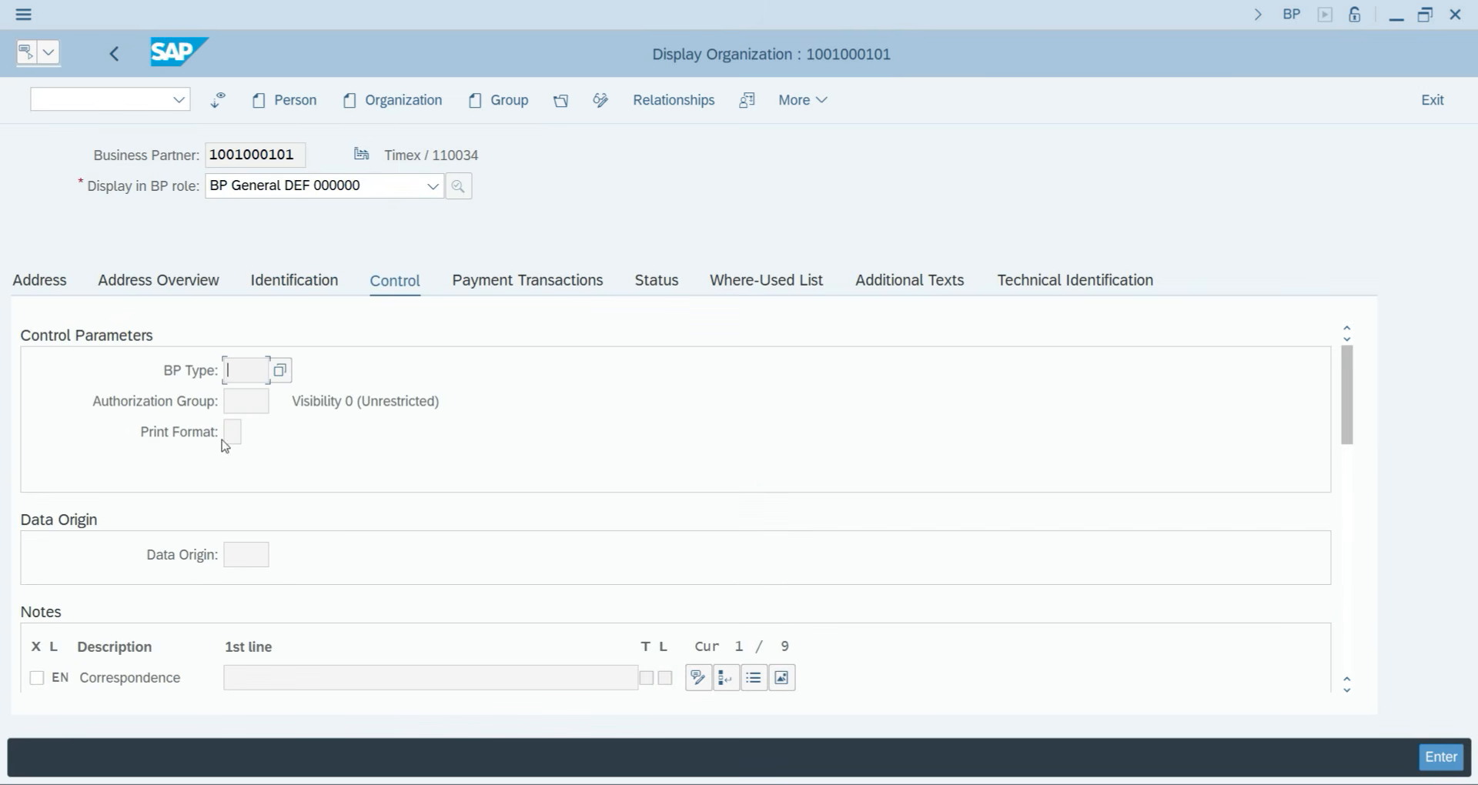
click(512, 285)
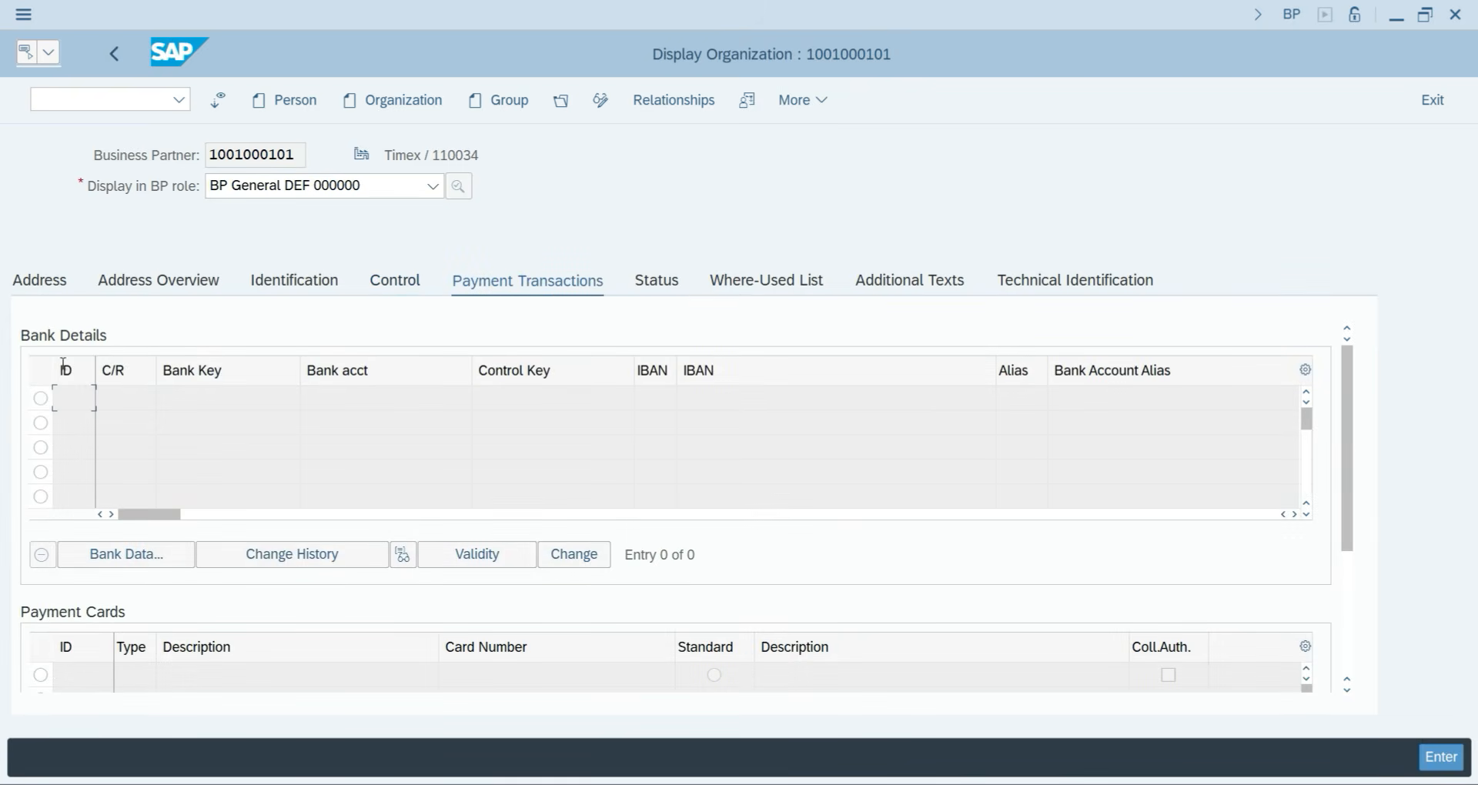
click(673, 285)
click(742, 281)
click(899, 281)
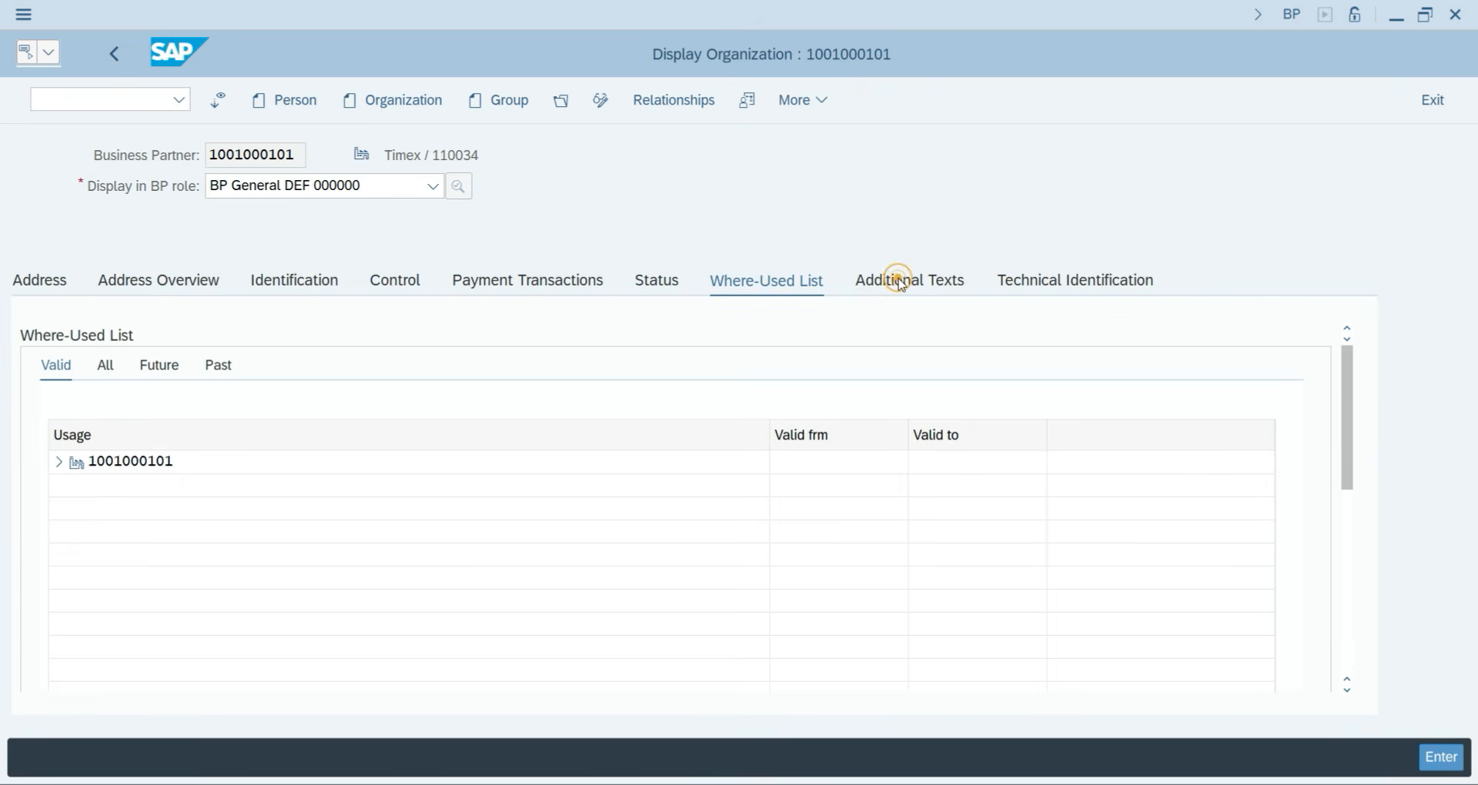
click(1047, 289)
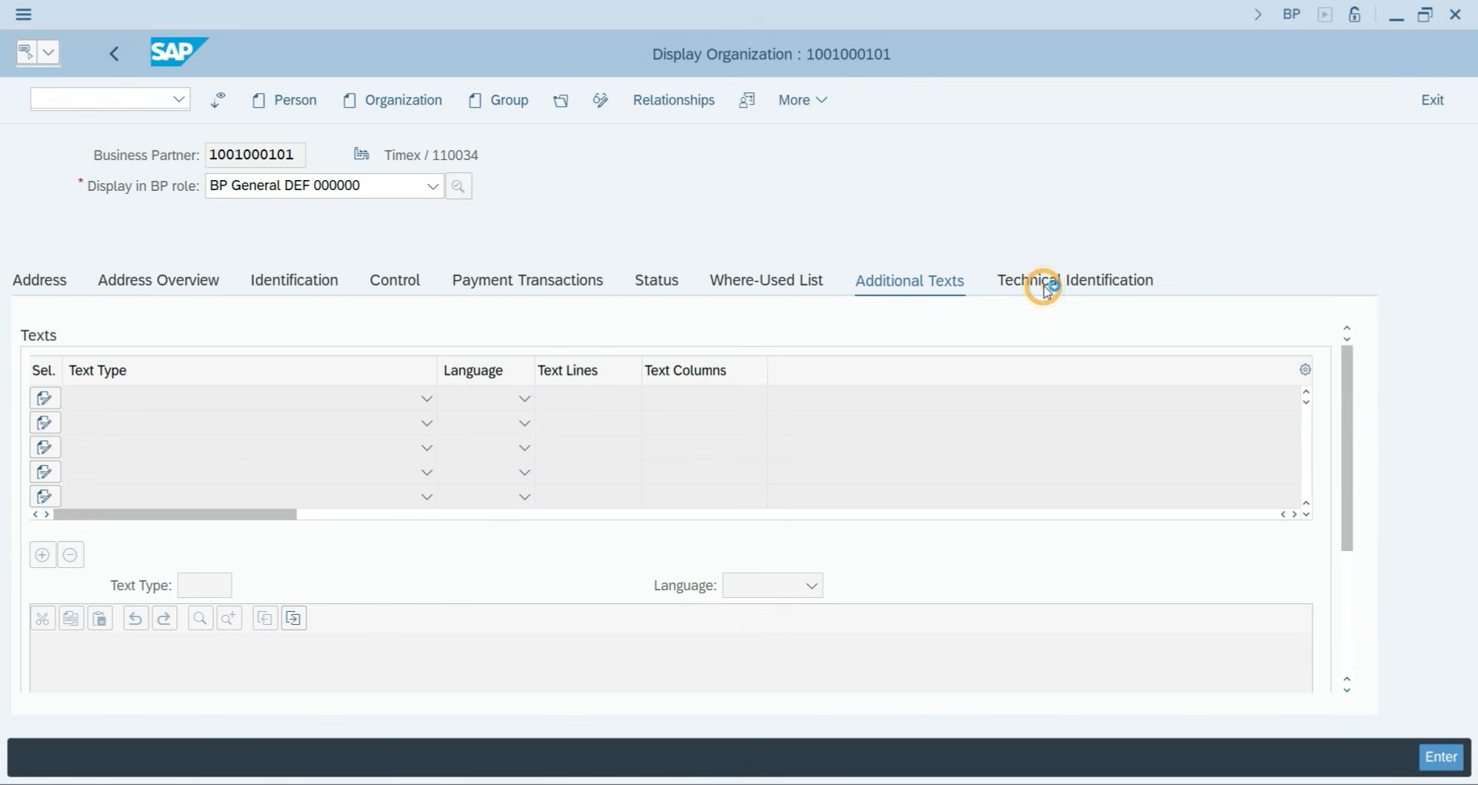
click(35, 285)
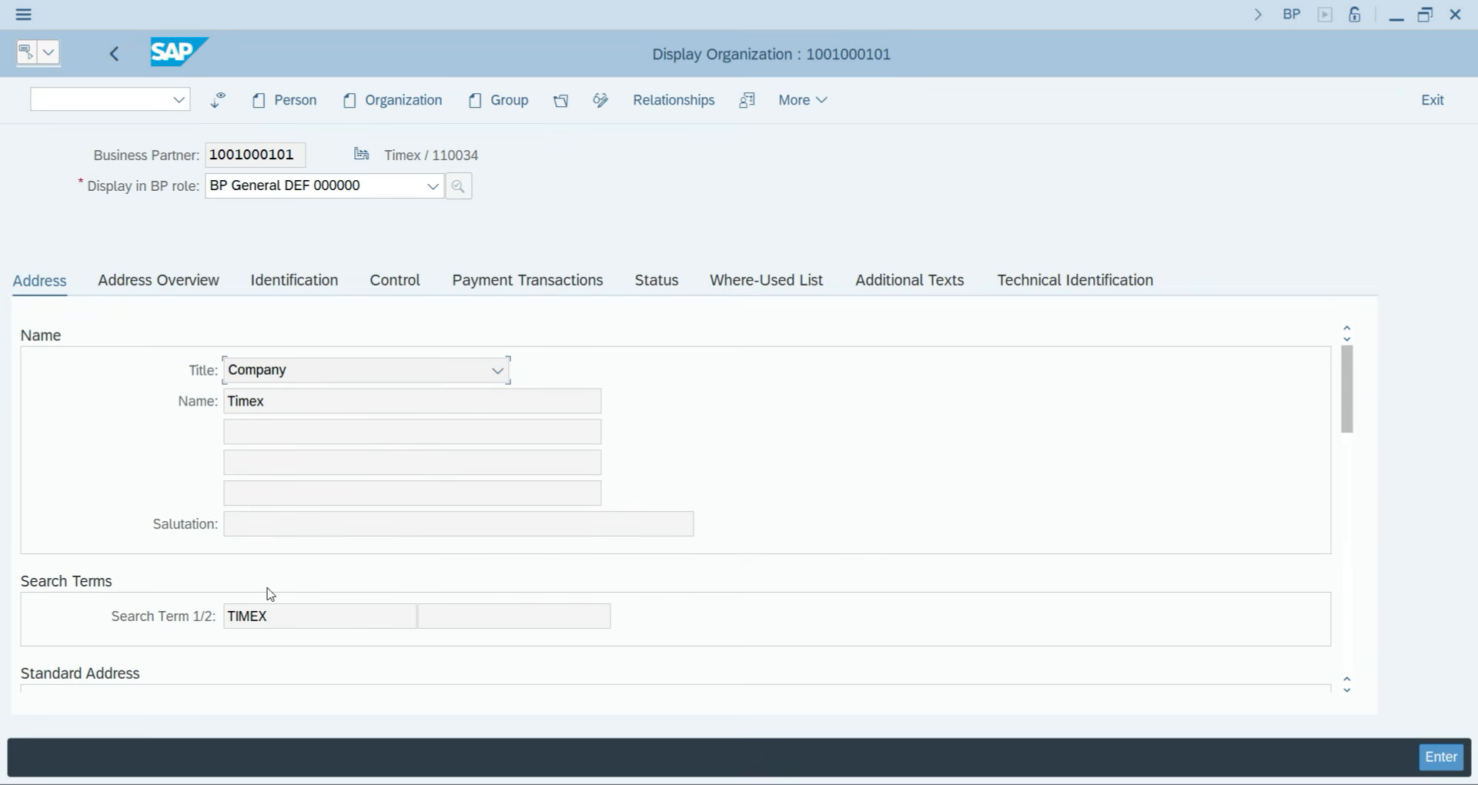
scroll(270, 594, down, 2)
scroll(271, 468, down, 2)
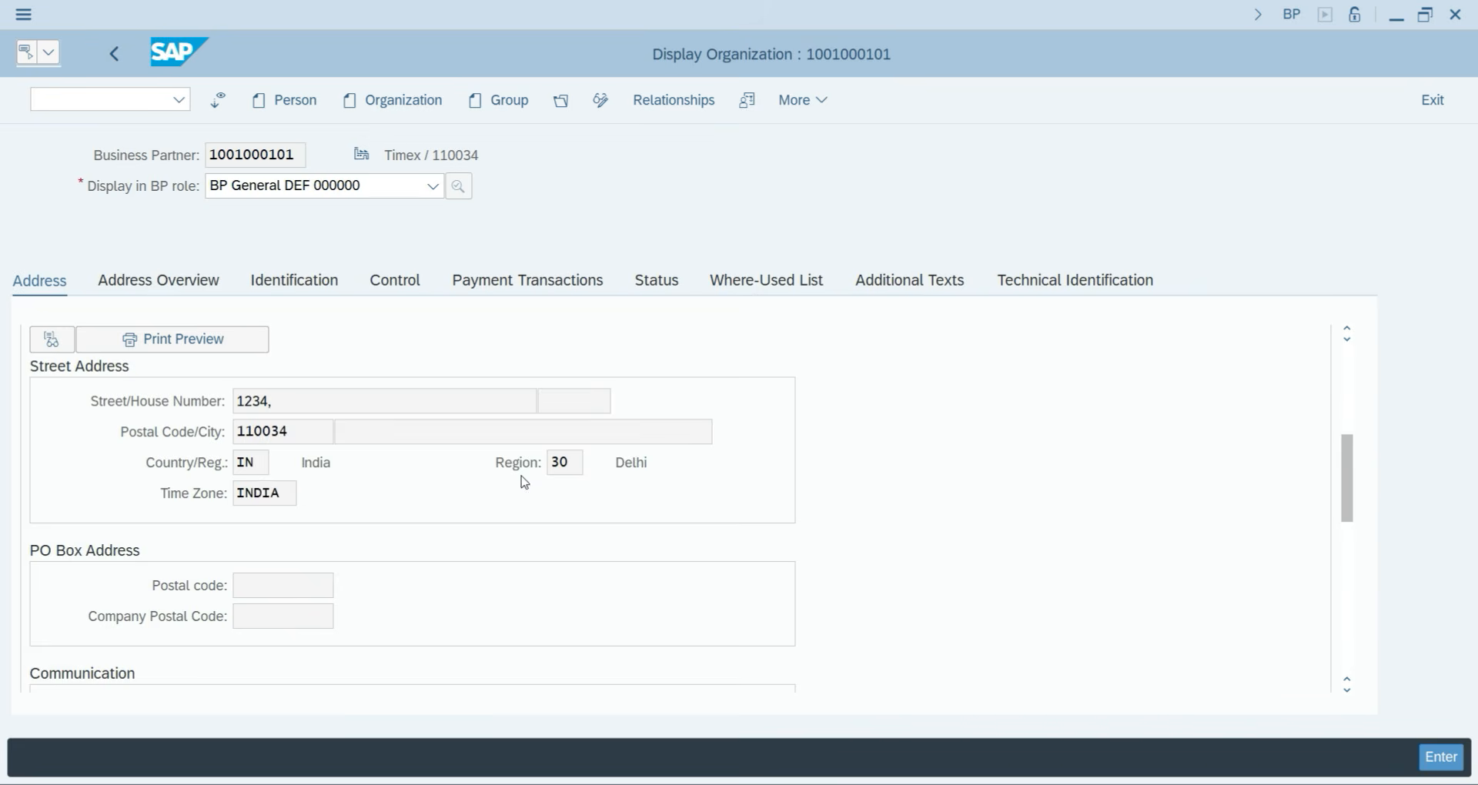
scroll(539, 485, down, 3)
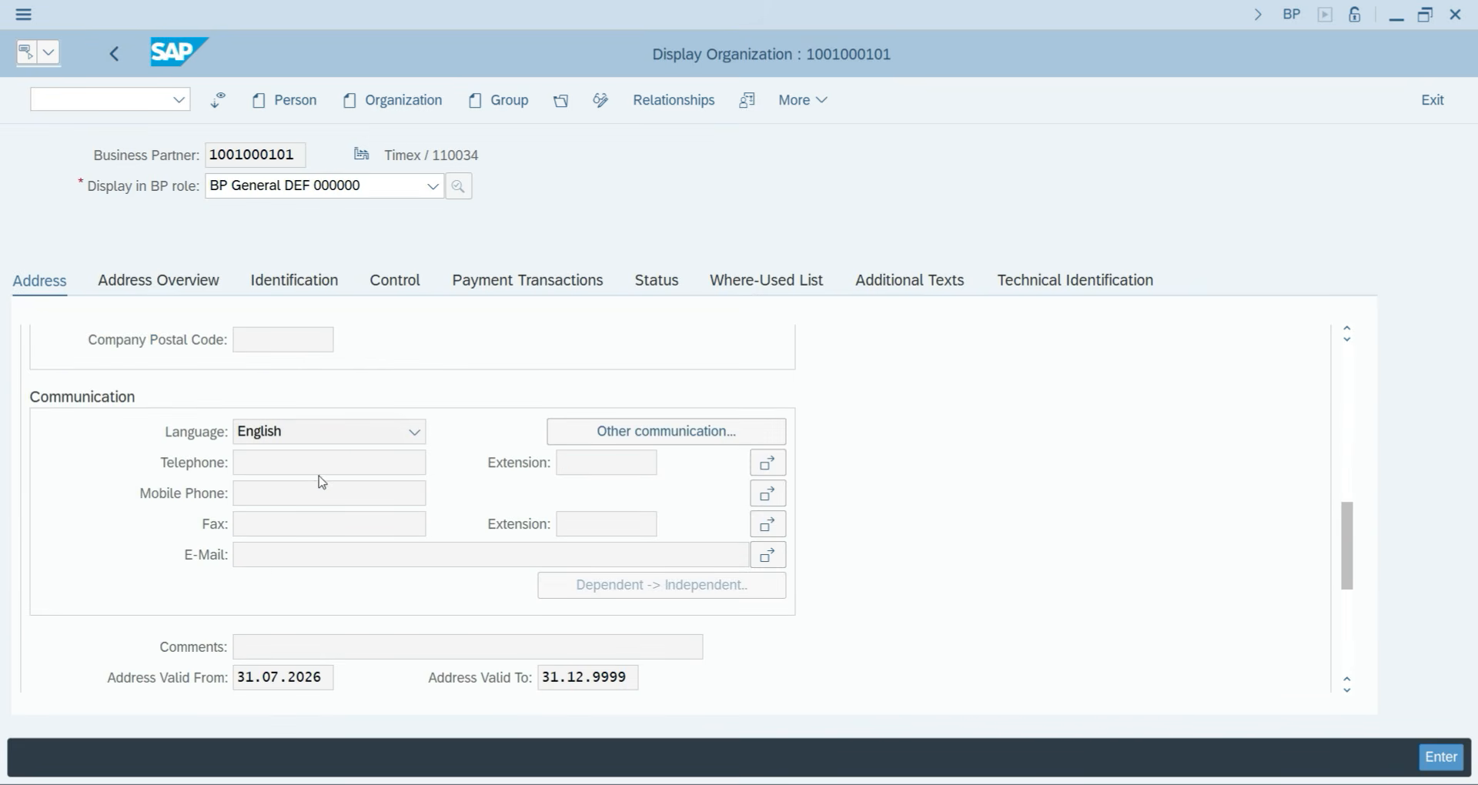
scroll(340, 533, up, 3)
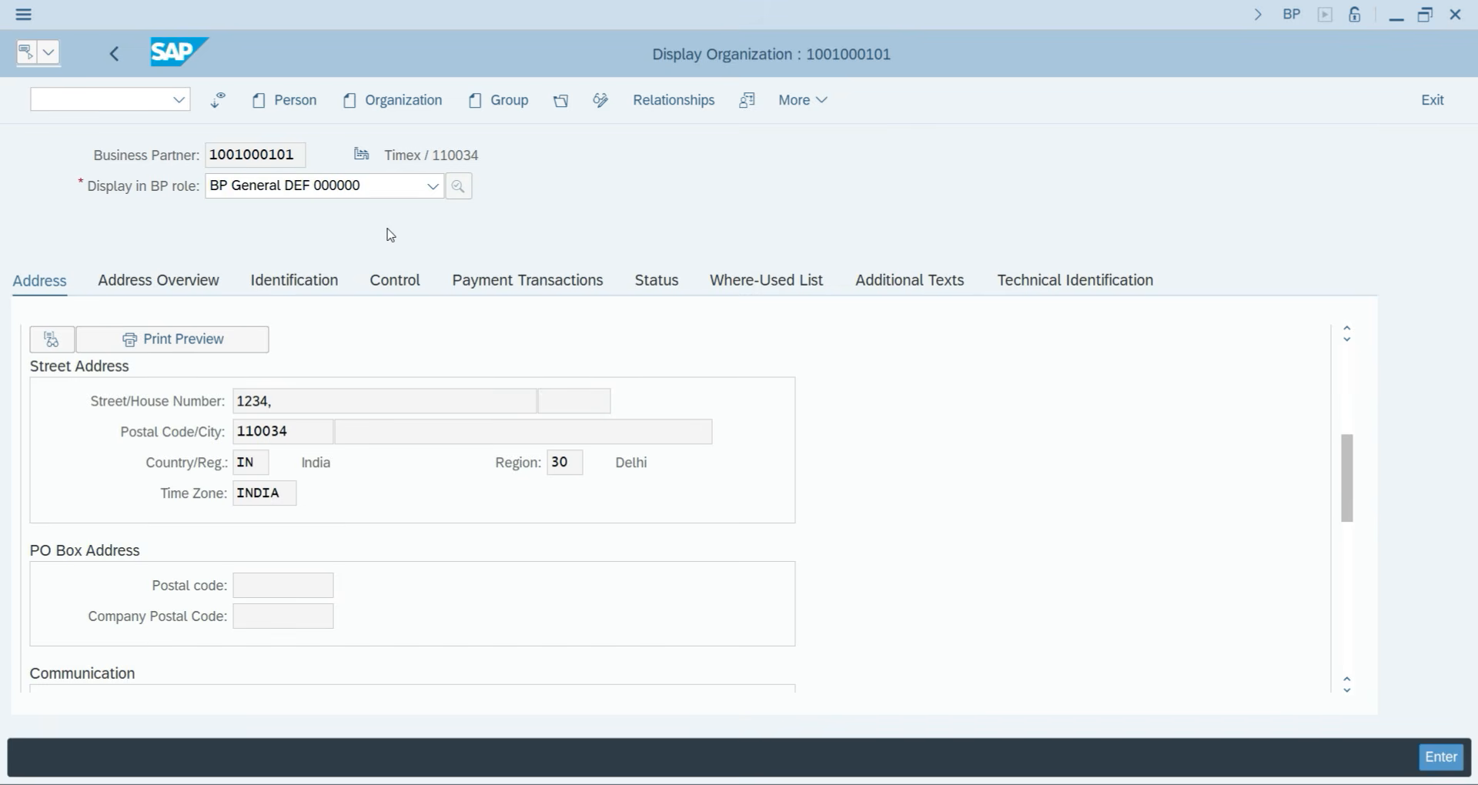
click(602, 102)
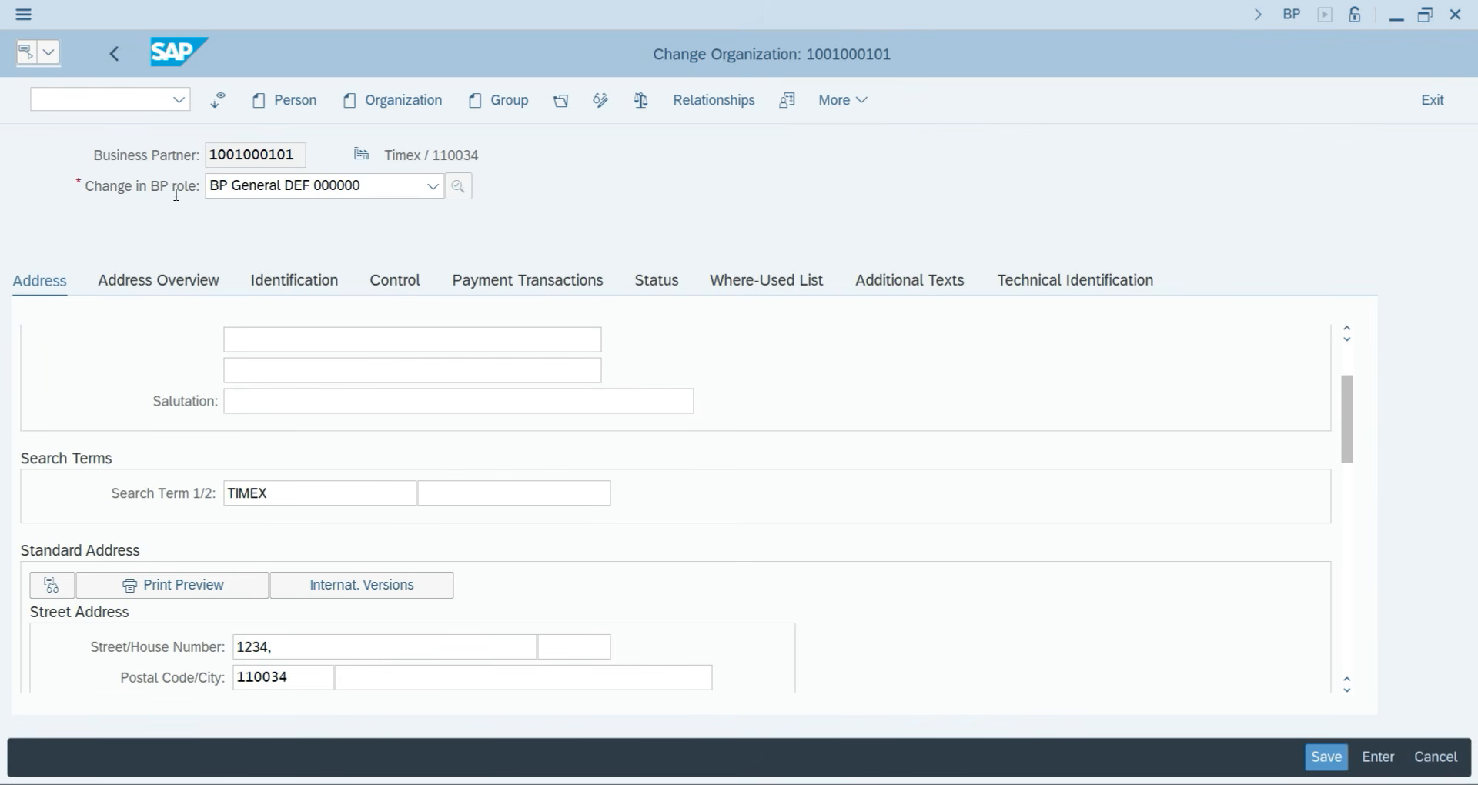
click(309, 190)
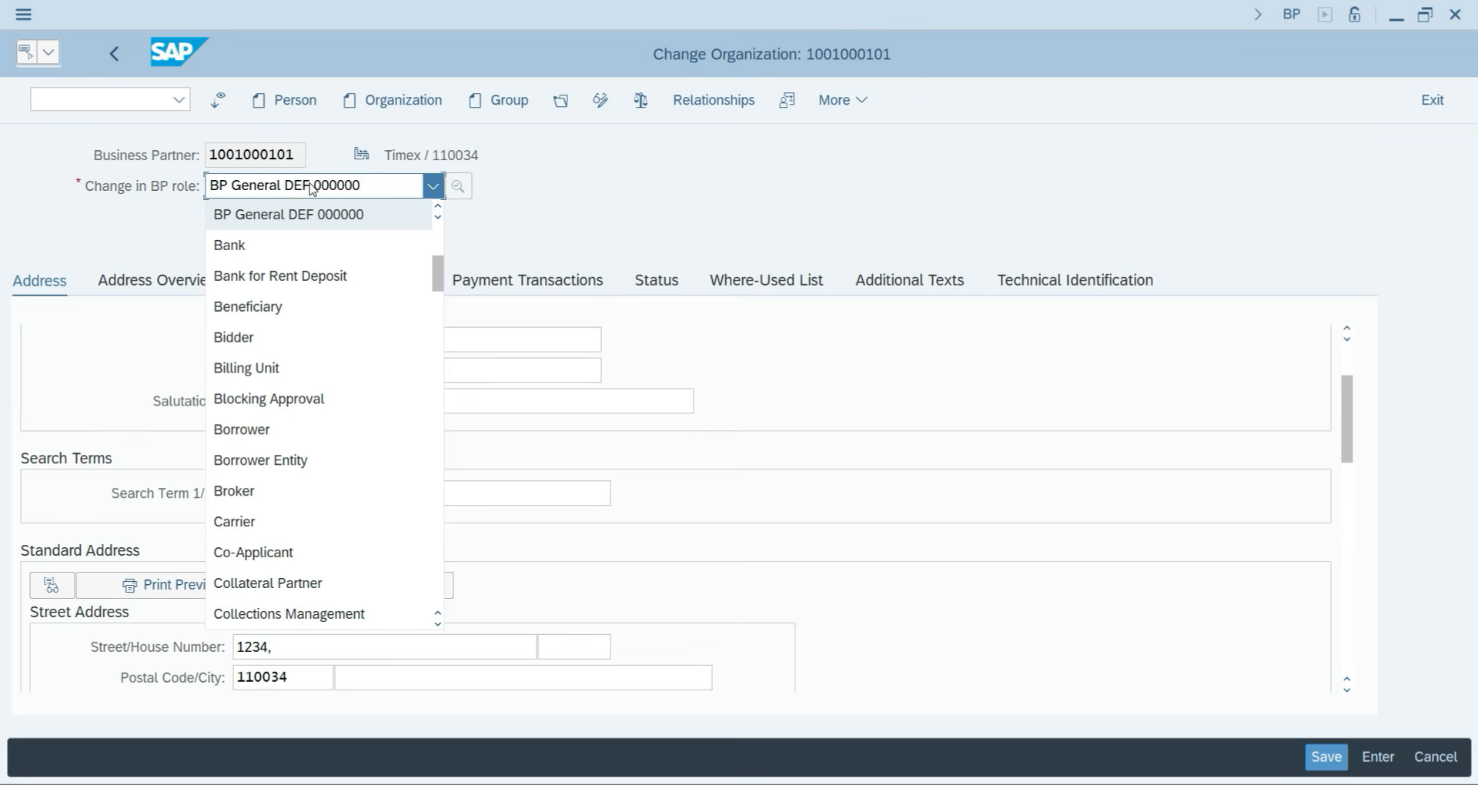
text(fl)
key(Down)
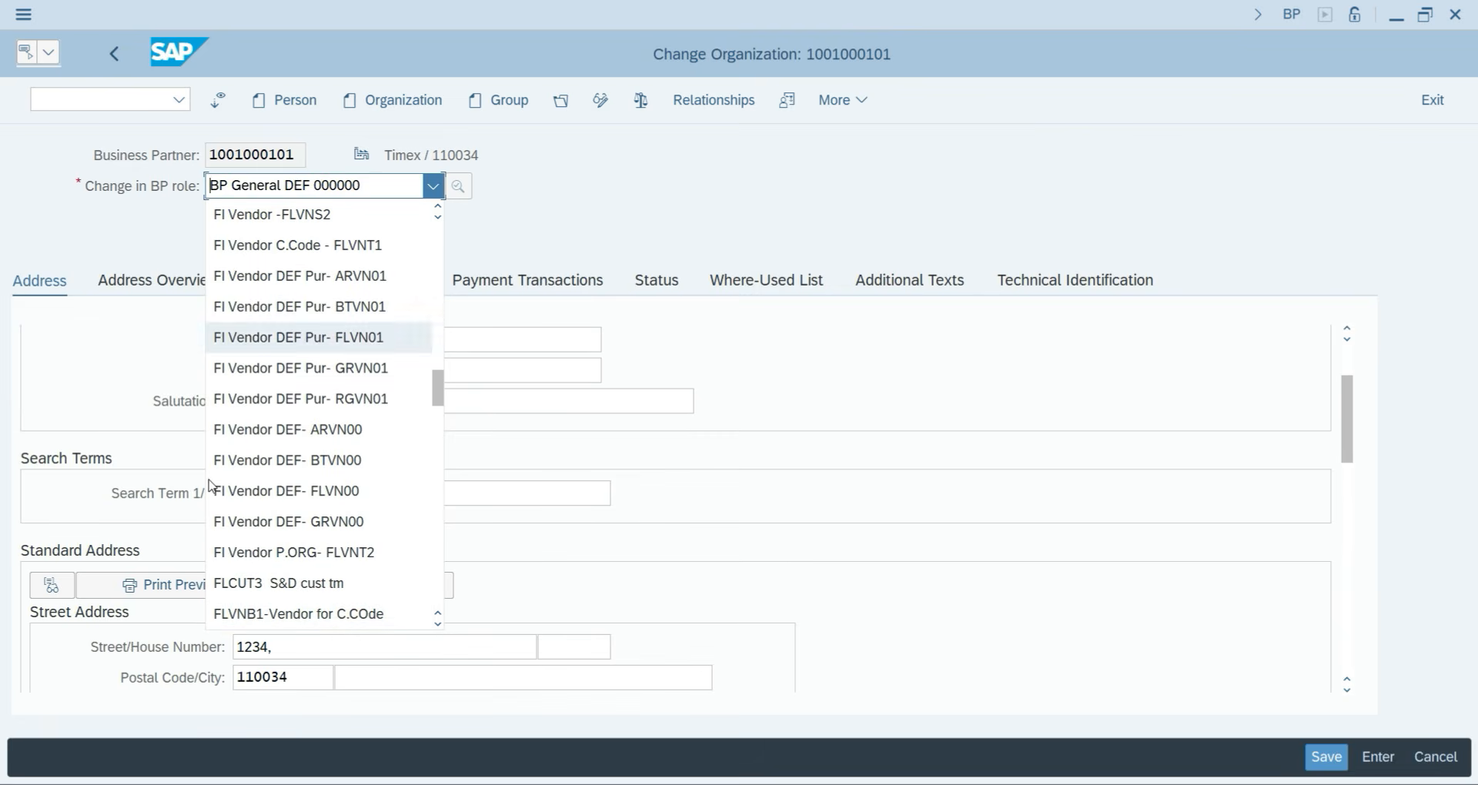
scroll(381, 521, down, 1)
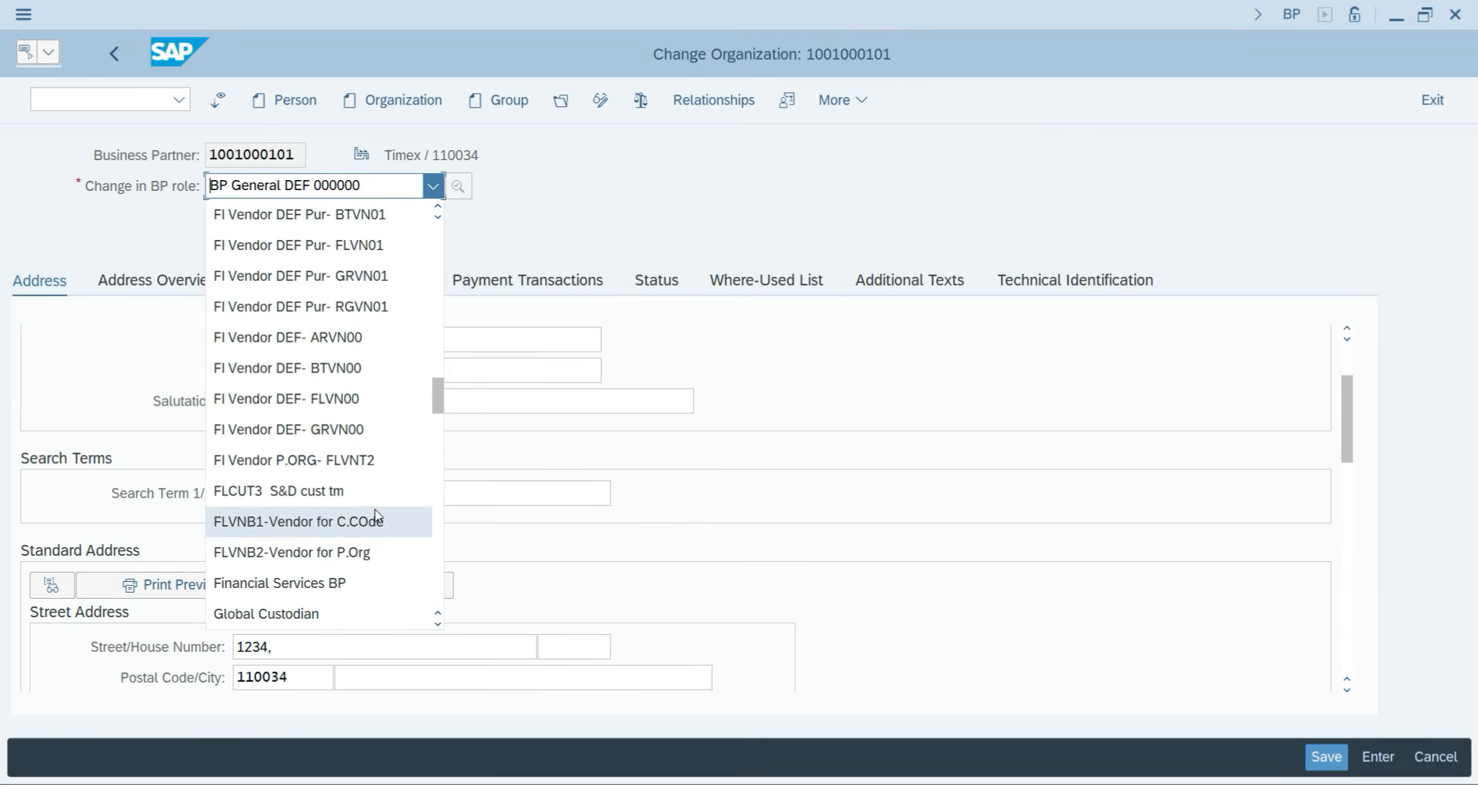
scroll(376, 539, down, 2)
scroll(372, 562, down, 3)
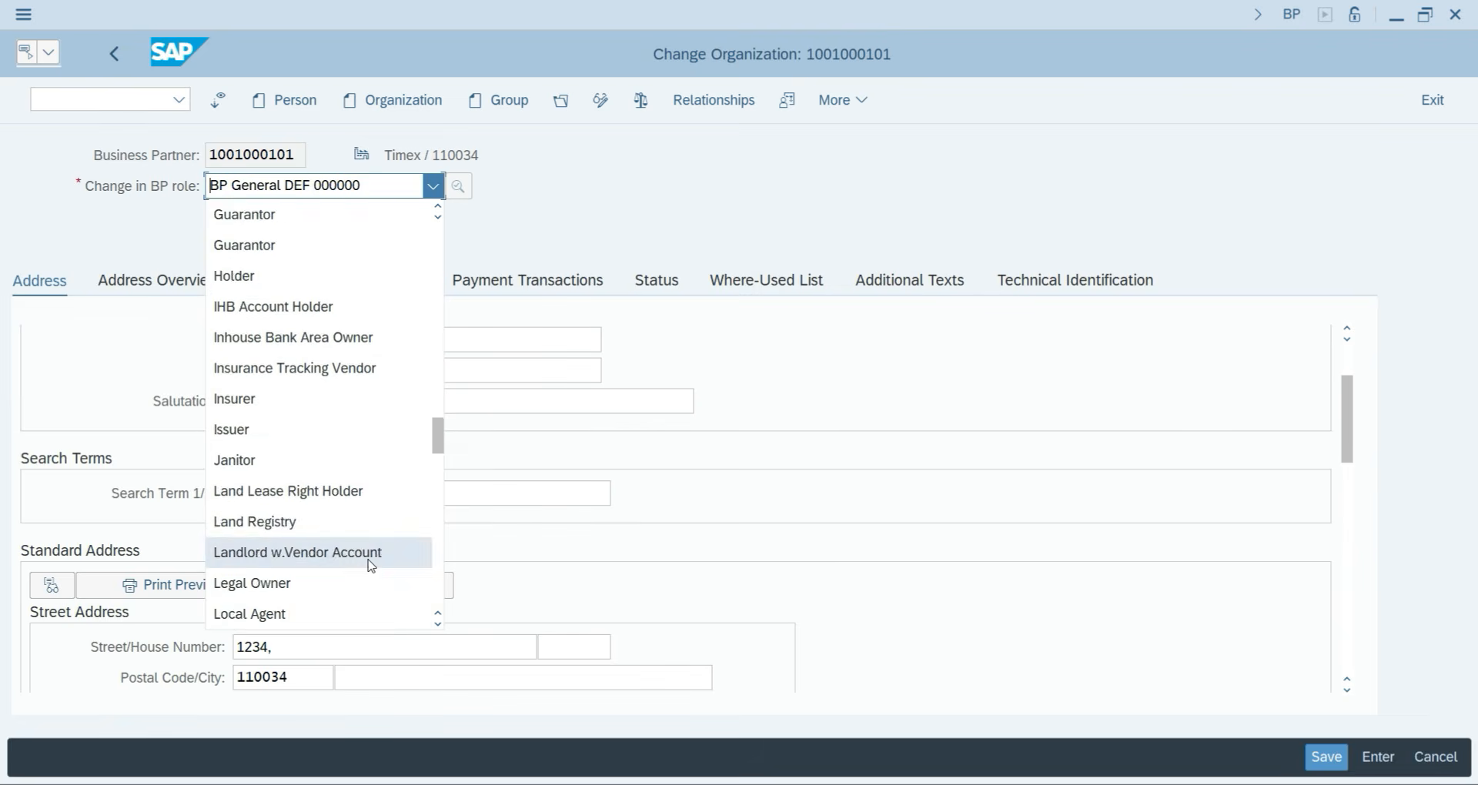
scroll(373, 565, up, 4)
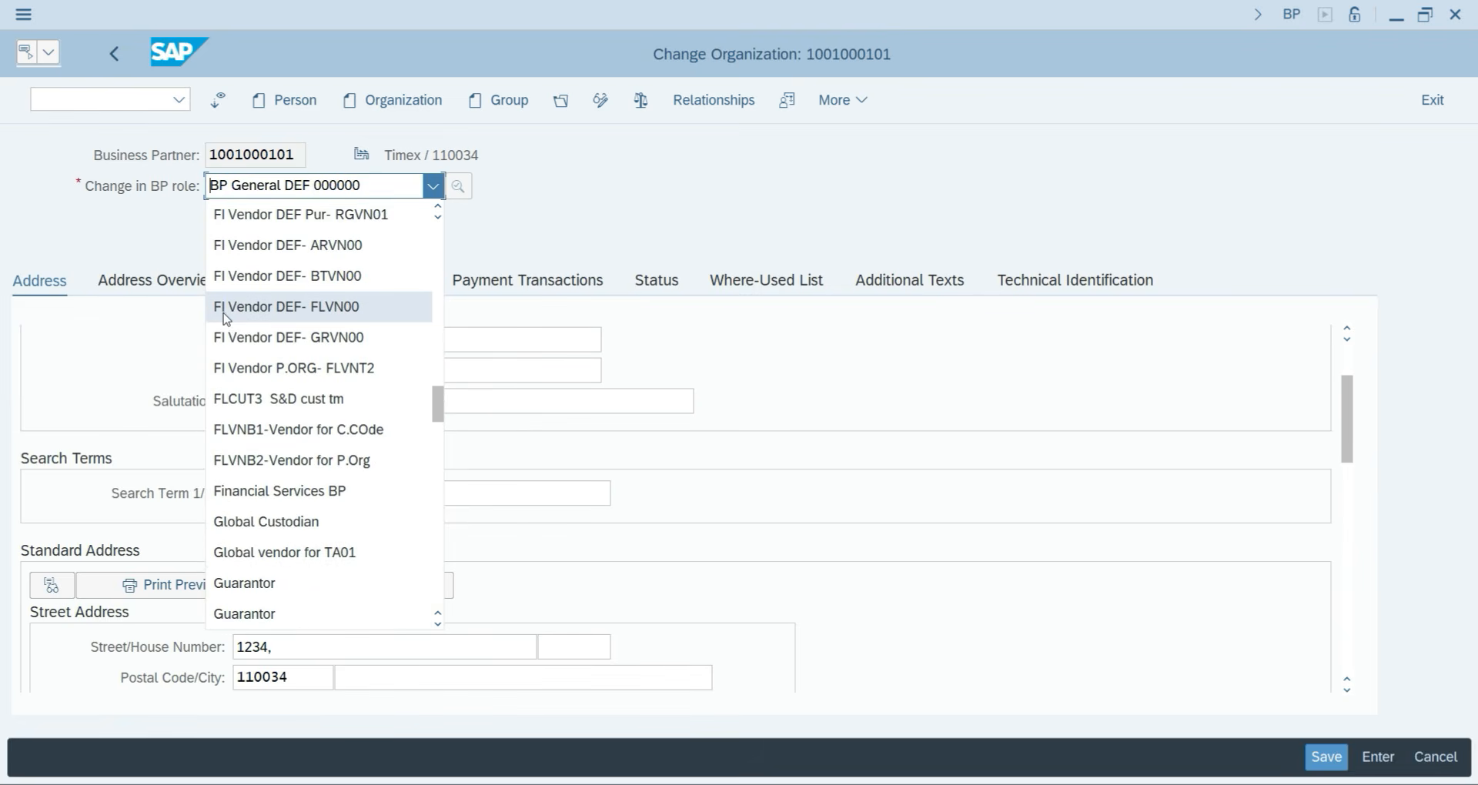
click(310, 310)
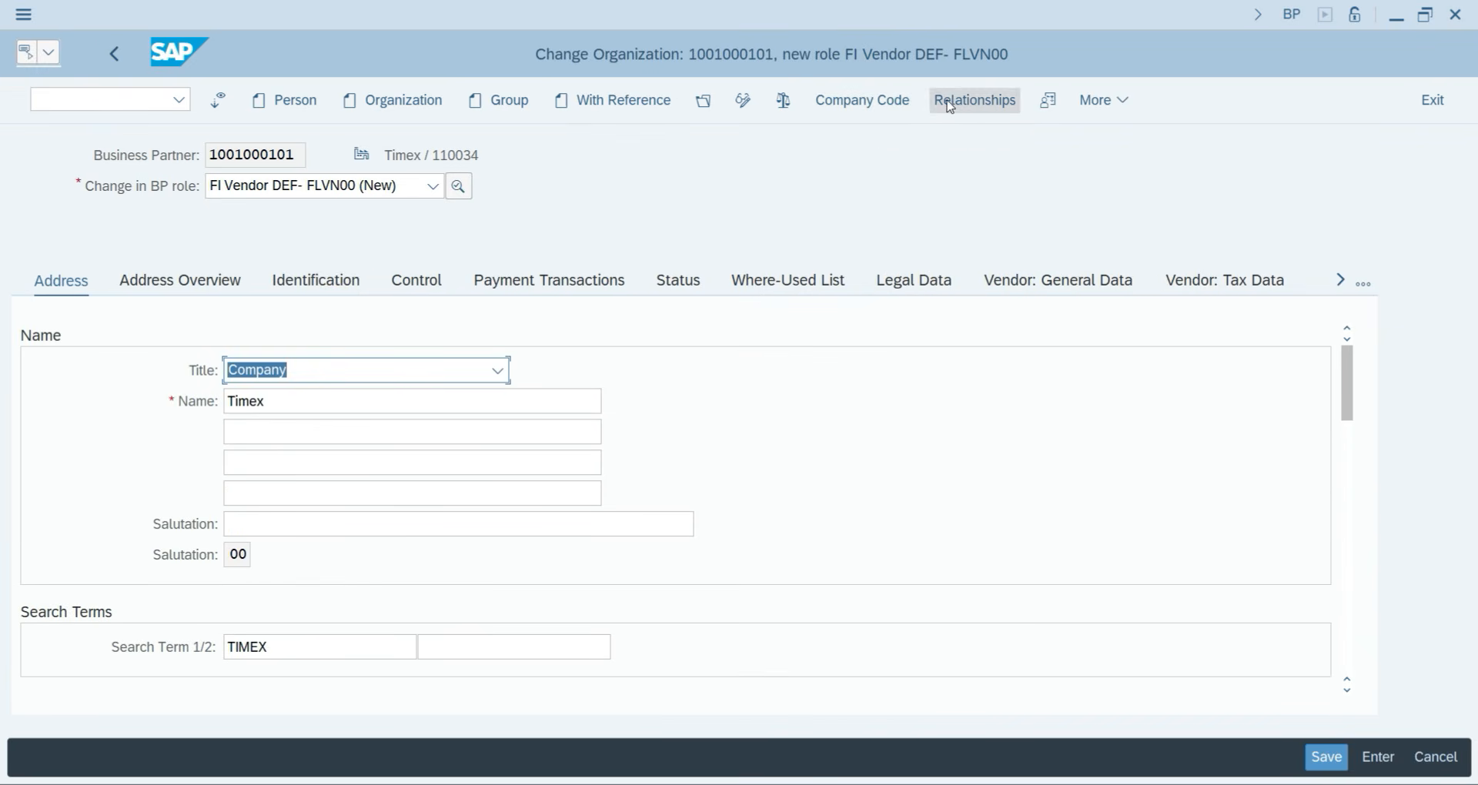
Assign company code YJP2 to the vendor role and list reconciliation accounts.
click(873, 105)
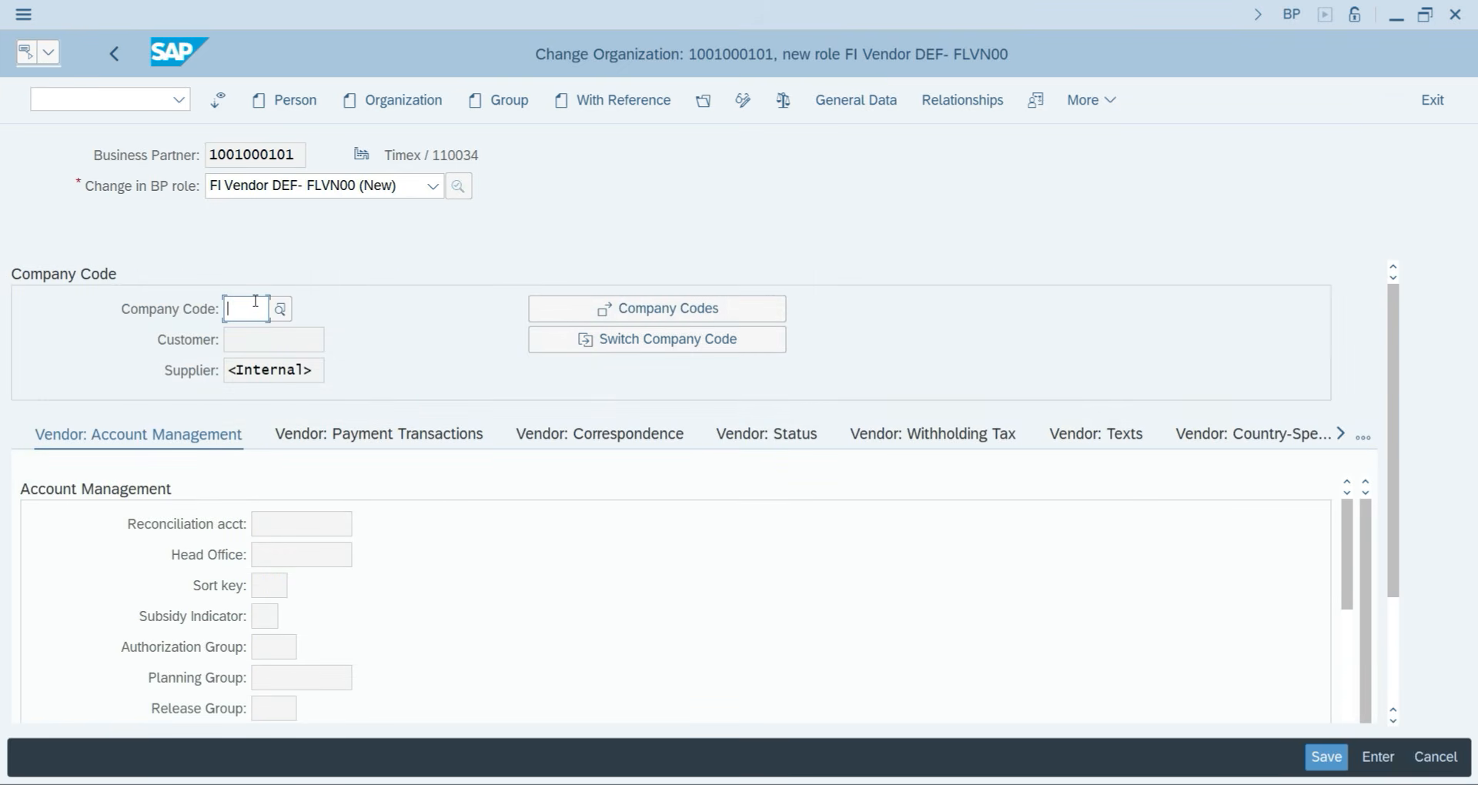
text(YJP2)
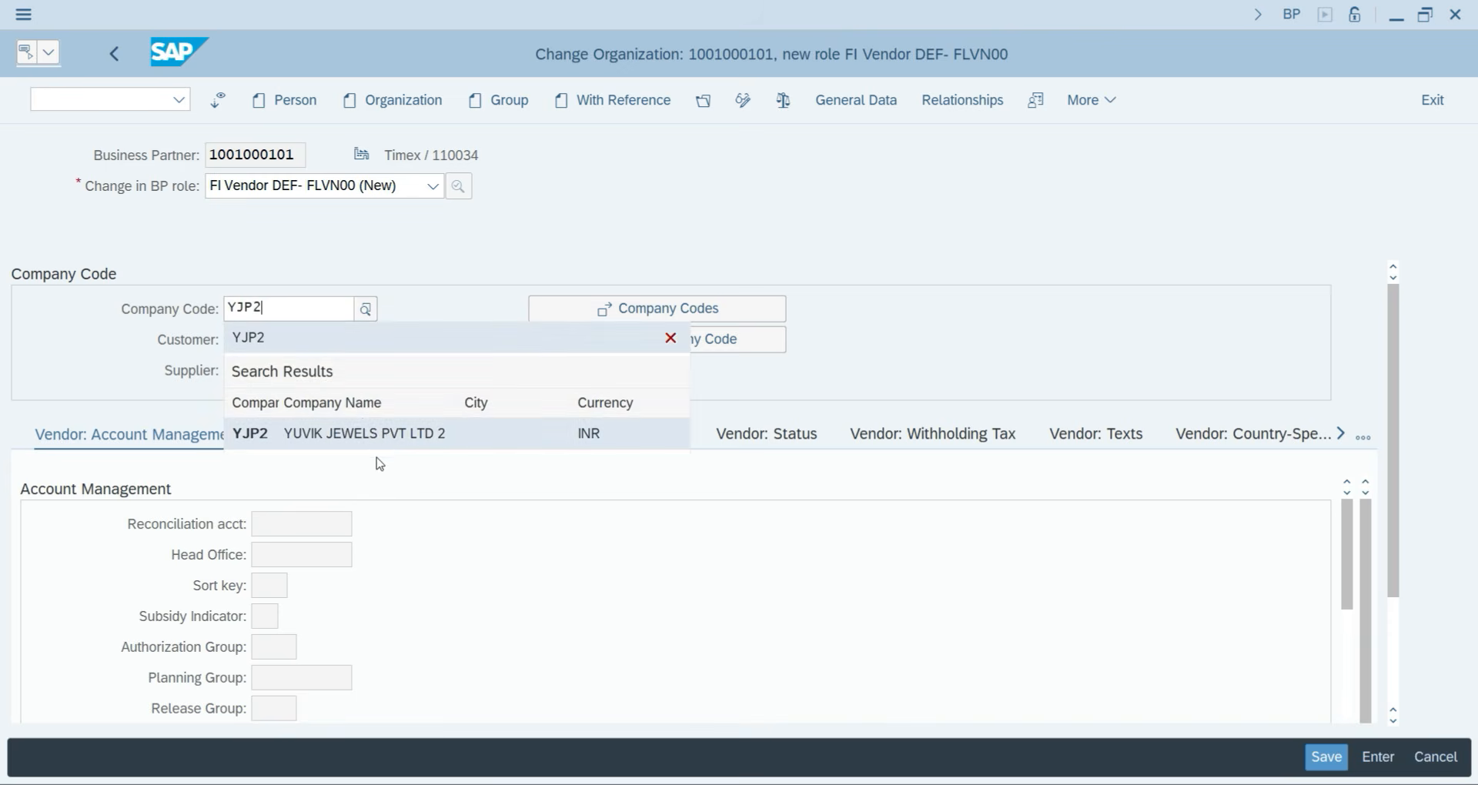
click(381, 442)
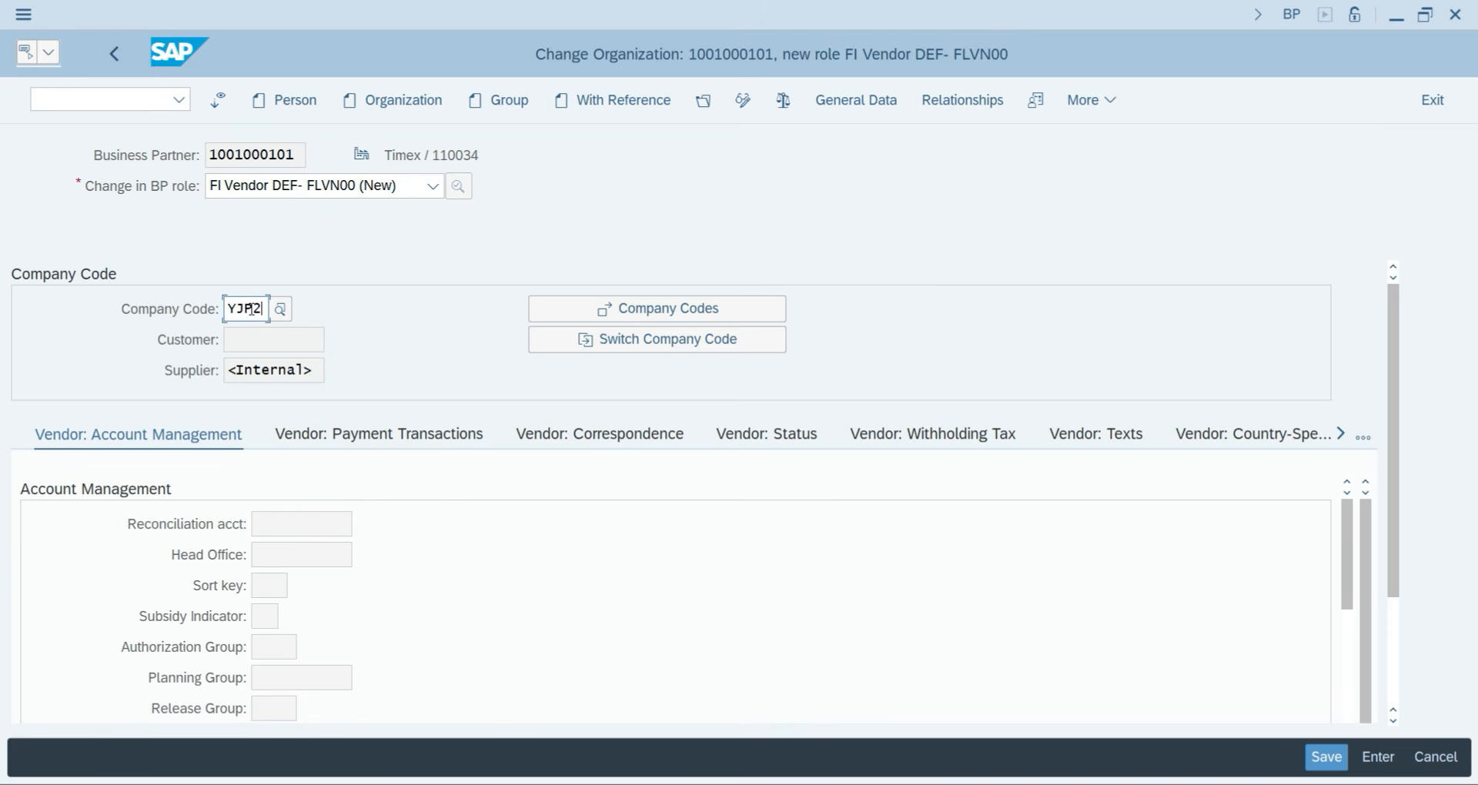
key(Return)
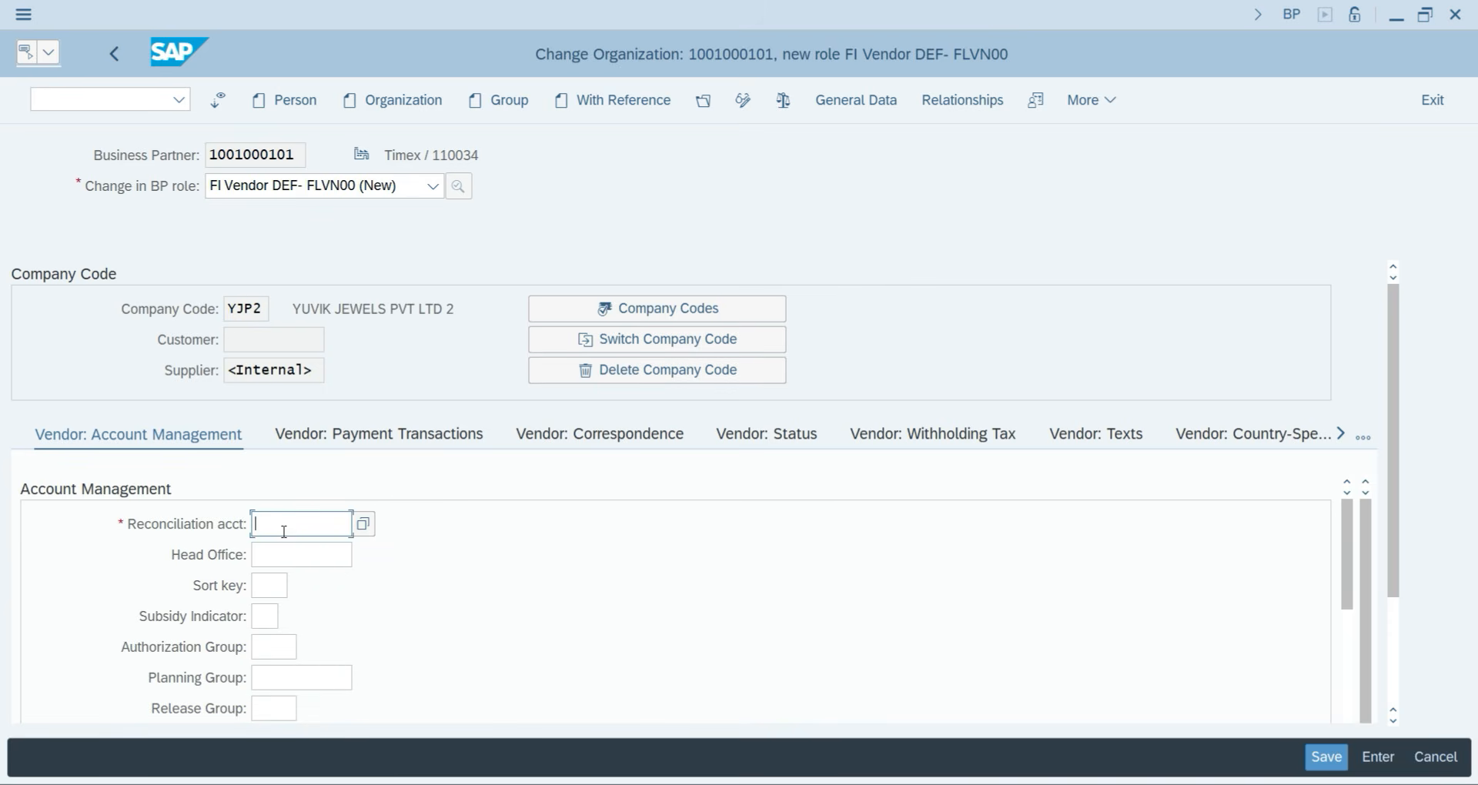
click(359, 527)
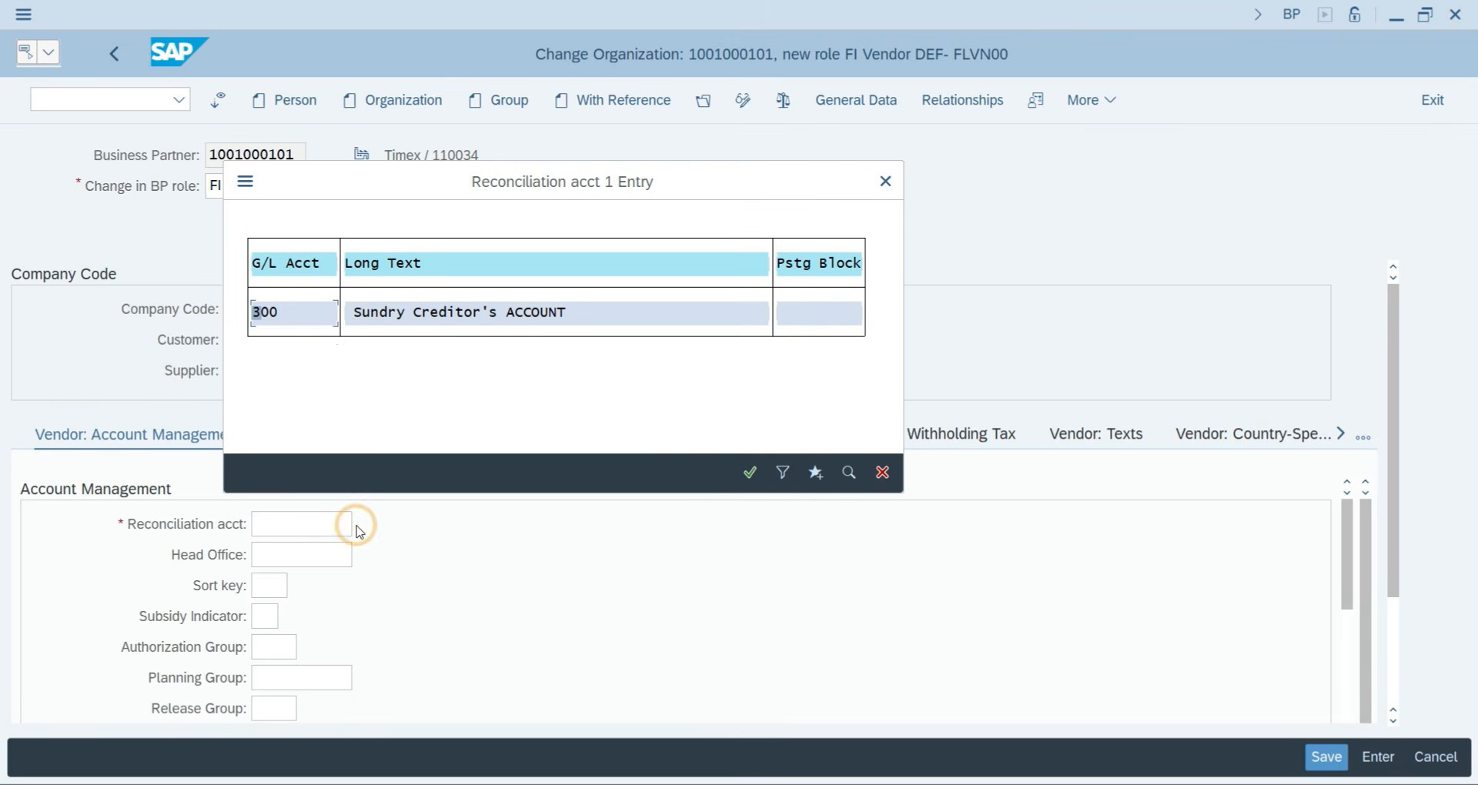
Fill in reconciliation account 300, then open G/L account 300 under LIABILITY in FS00 for editing.
click(429, 314)
double_click(428, 314)
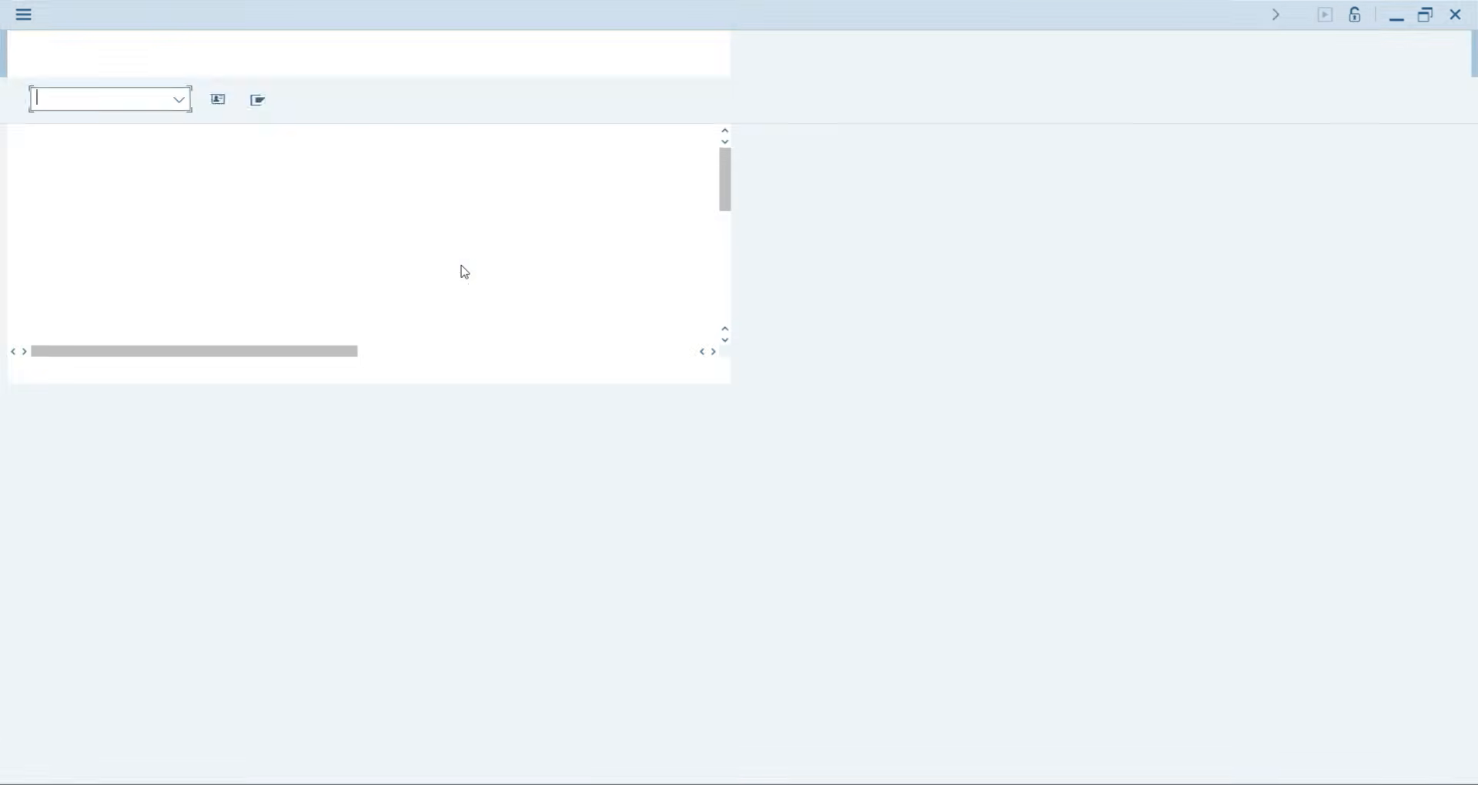
text(FS)
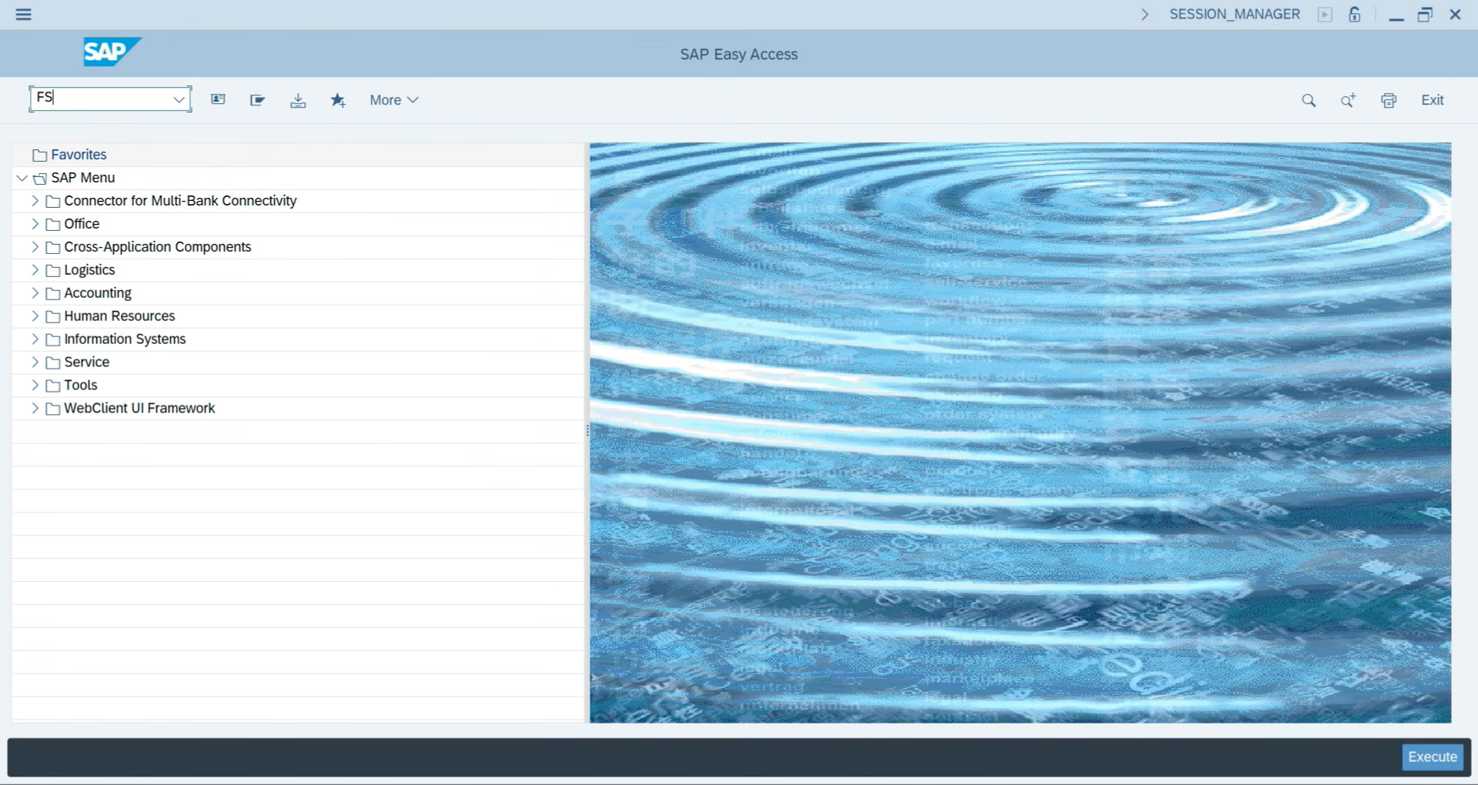
text(00)
key(Return)
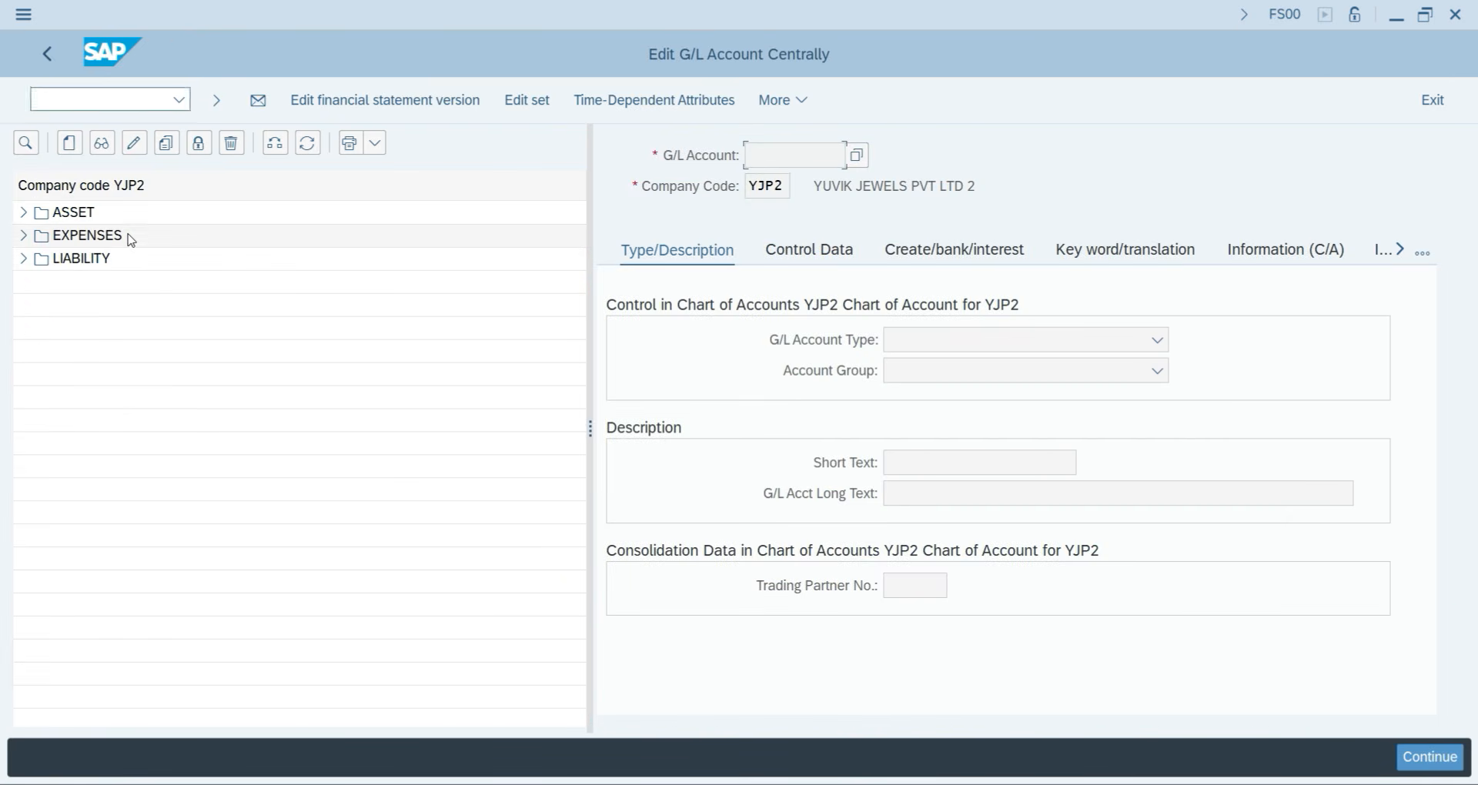
click(23, 260)
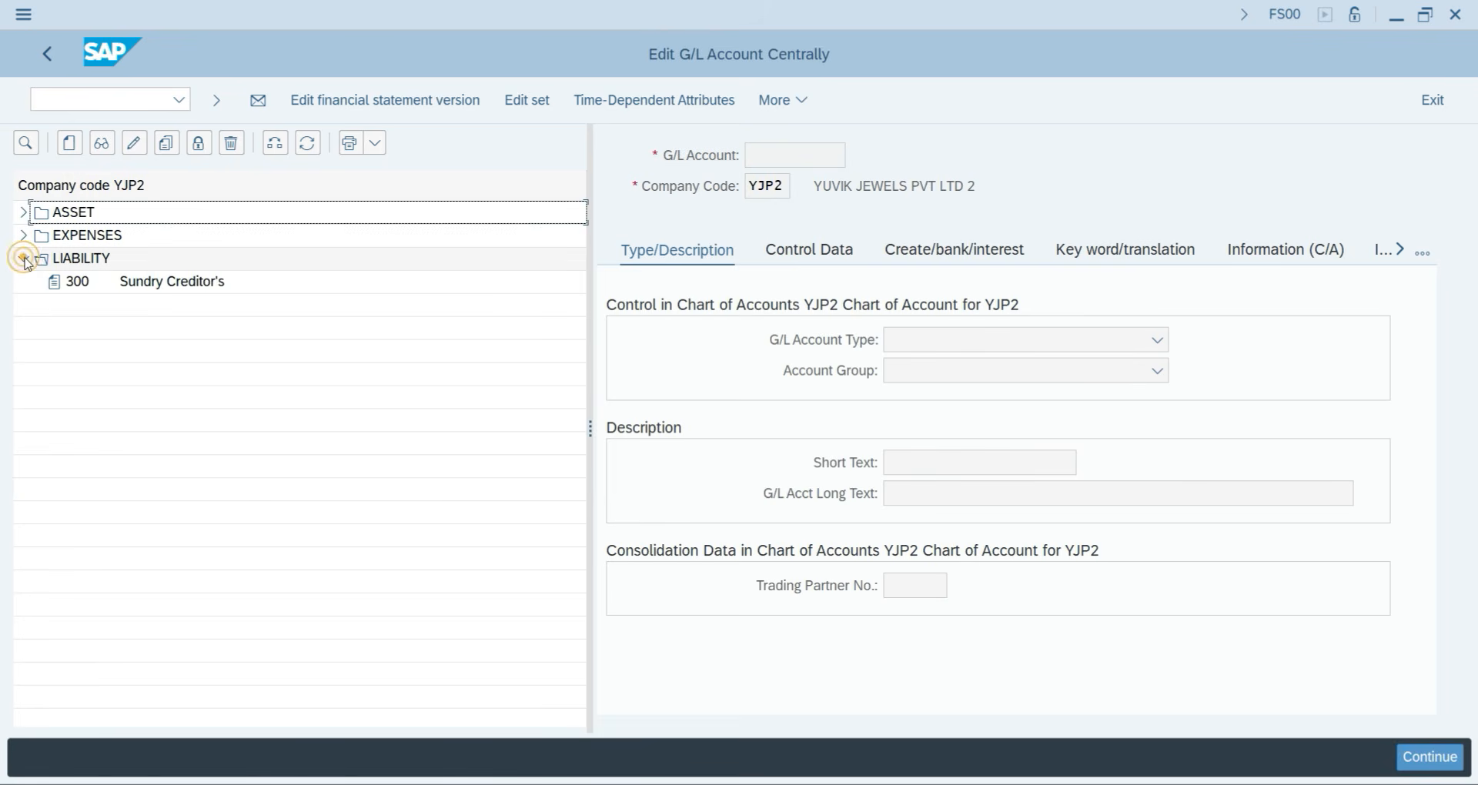
click(90, 282)
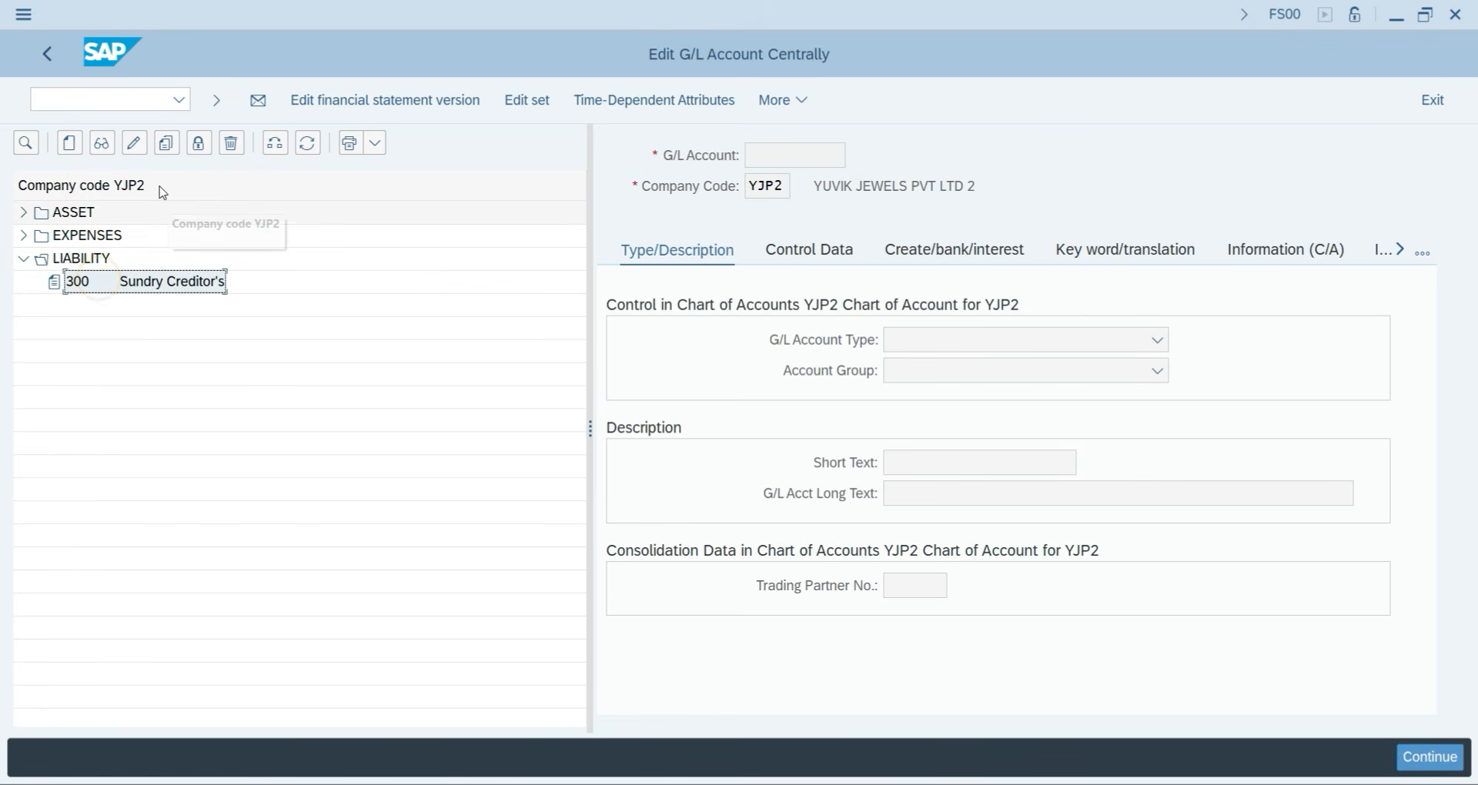
click(134, 153)
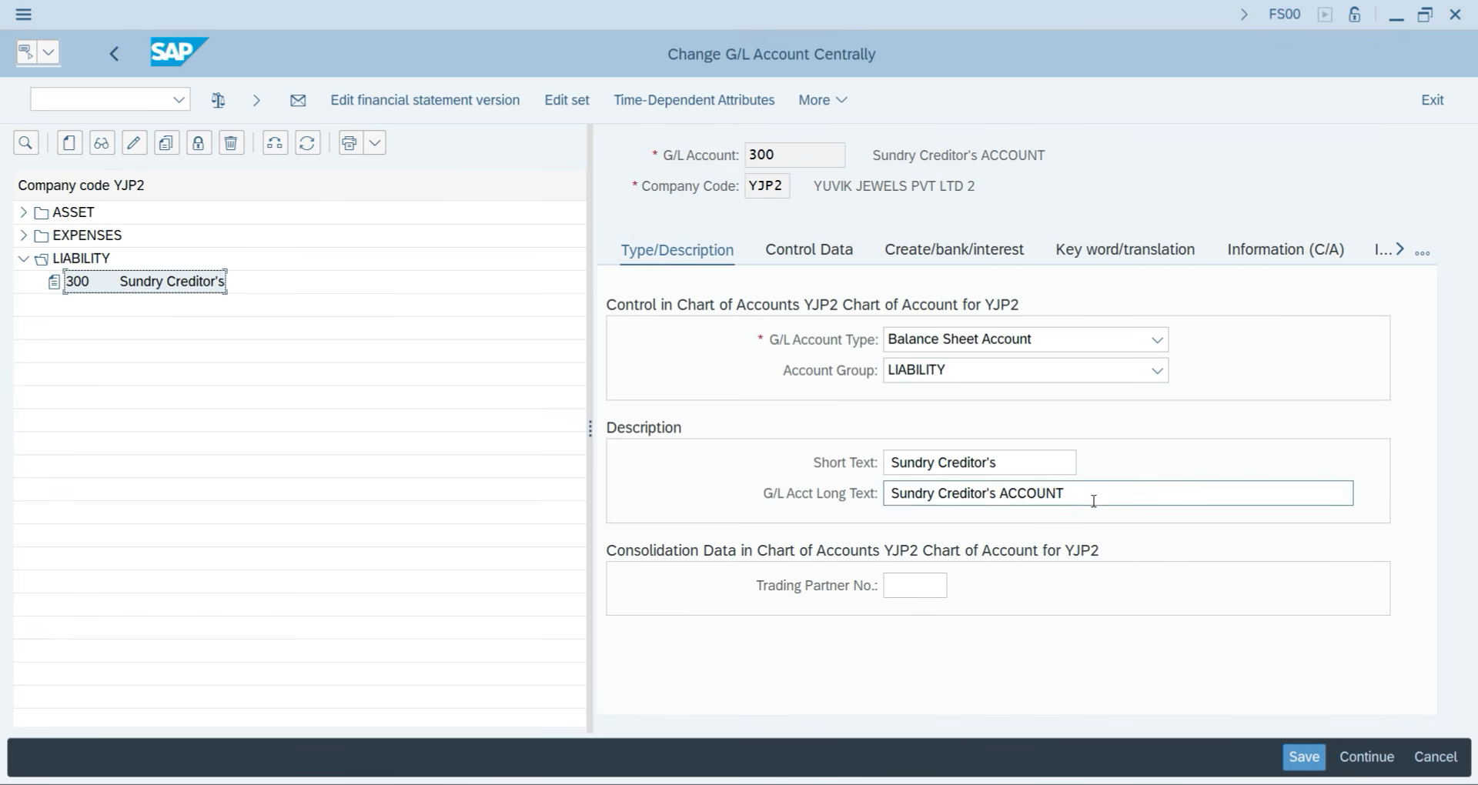
Review account 300's Control Data (Vendors recon) and Create/bank/interest tab (field status G067).
click(832, 248)
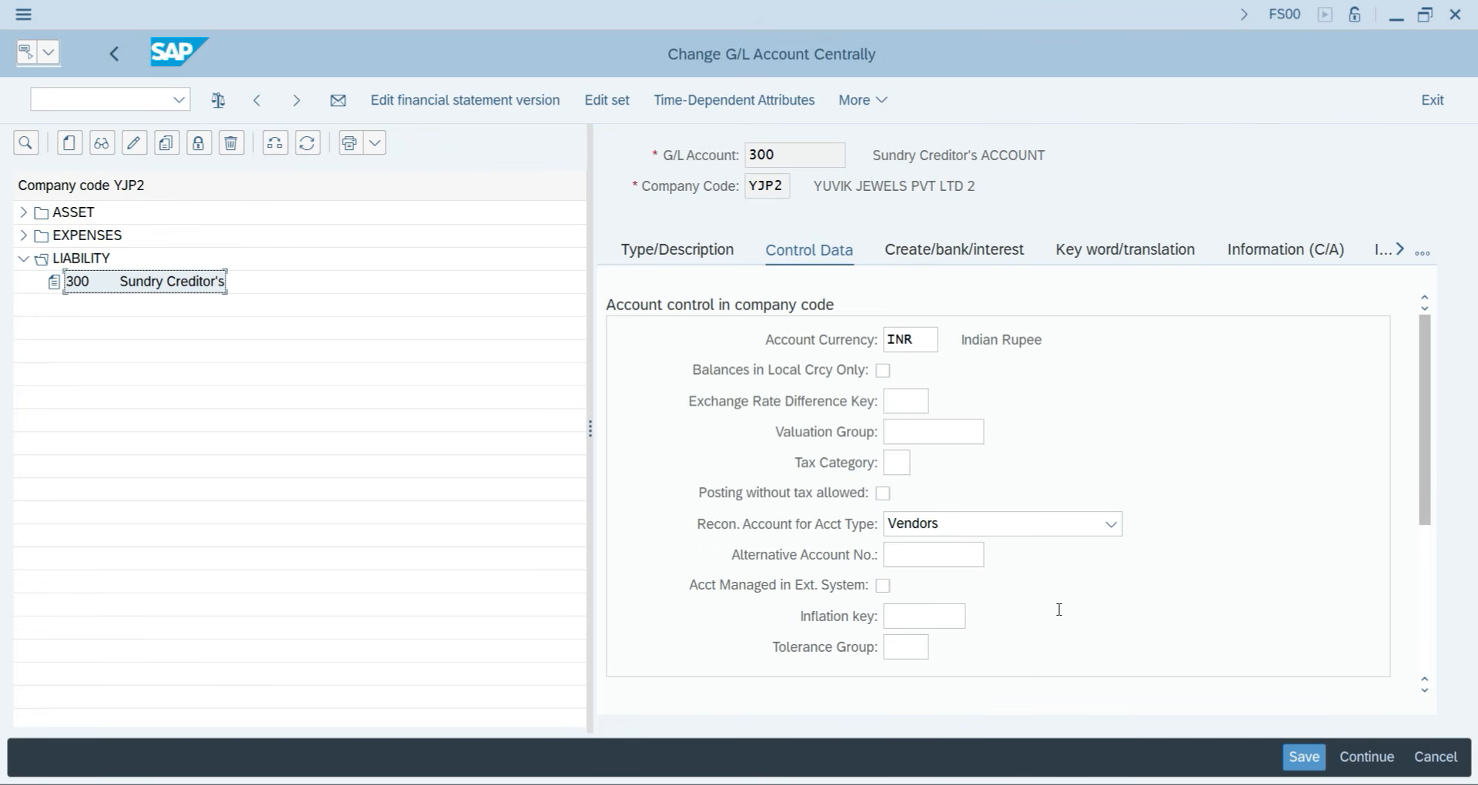
drag(1429, 455, 1430, 594)
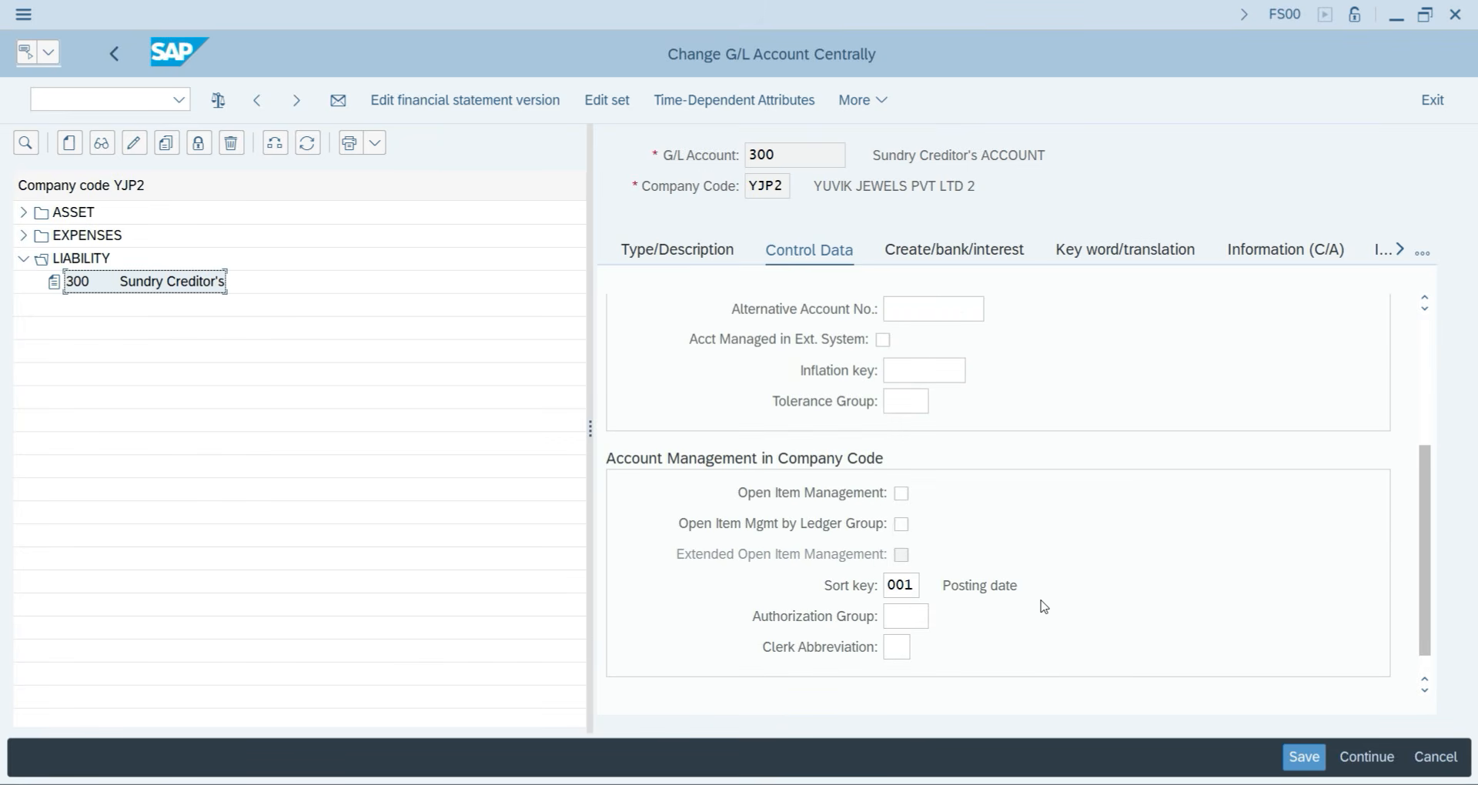
click(930, 246)
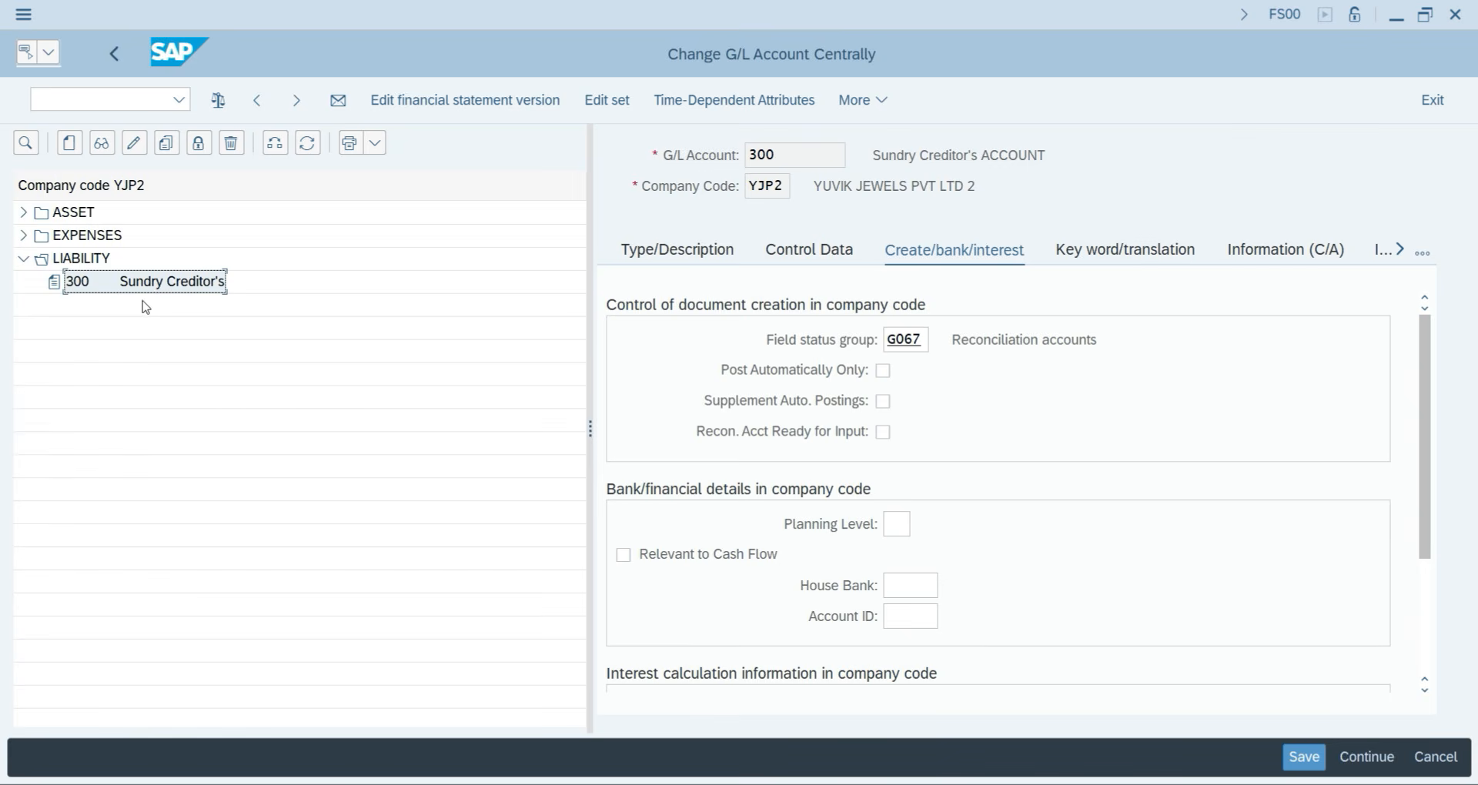
Back in Timex's vendor role, confirm reconciliation account 300 and sort key 001.
click(1456, 16)
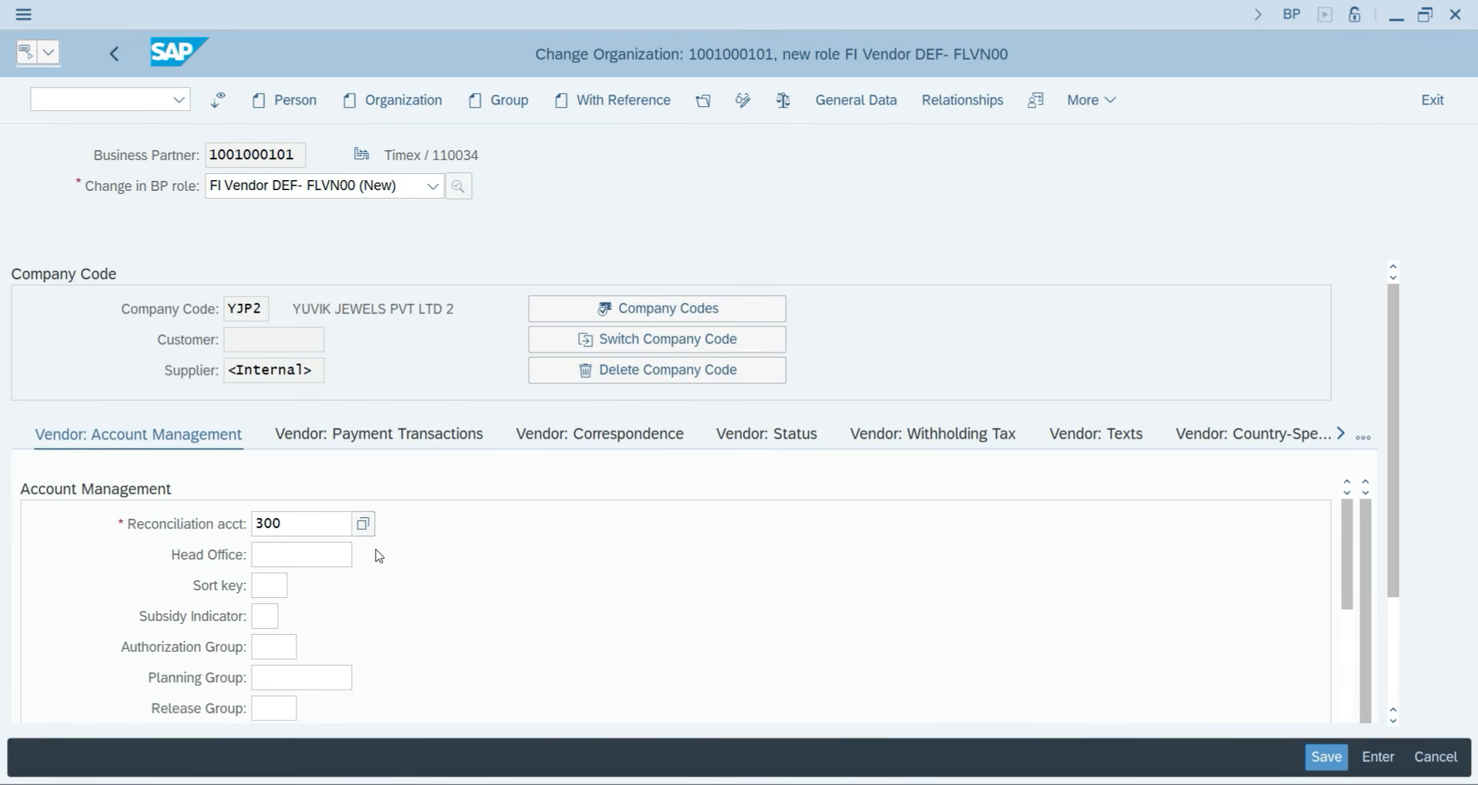
key(Return)
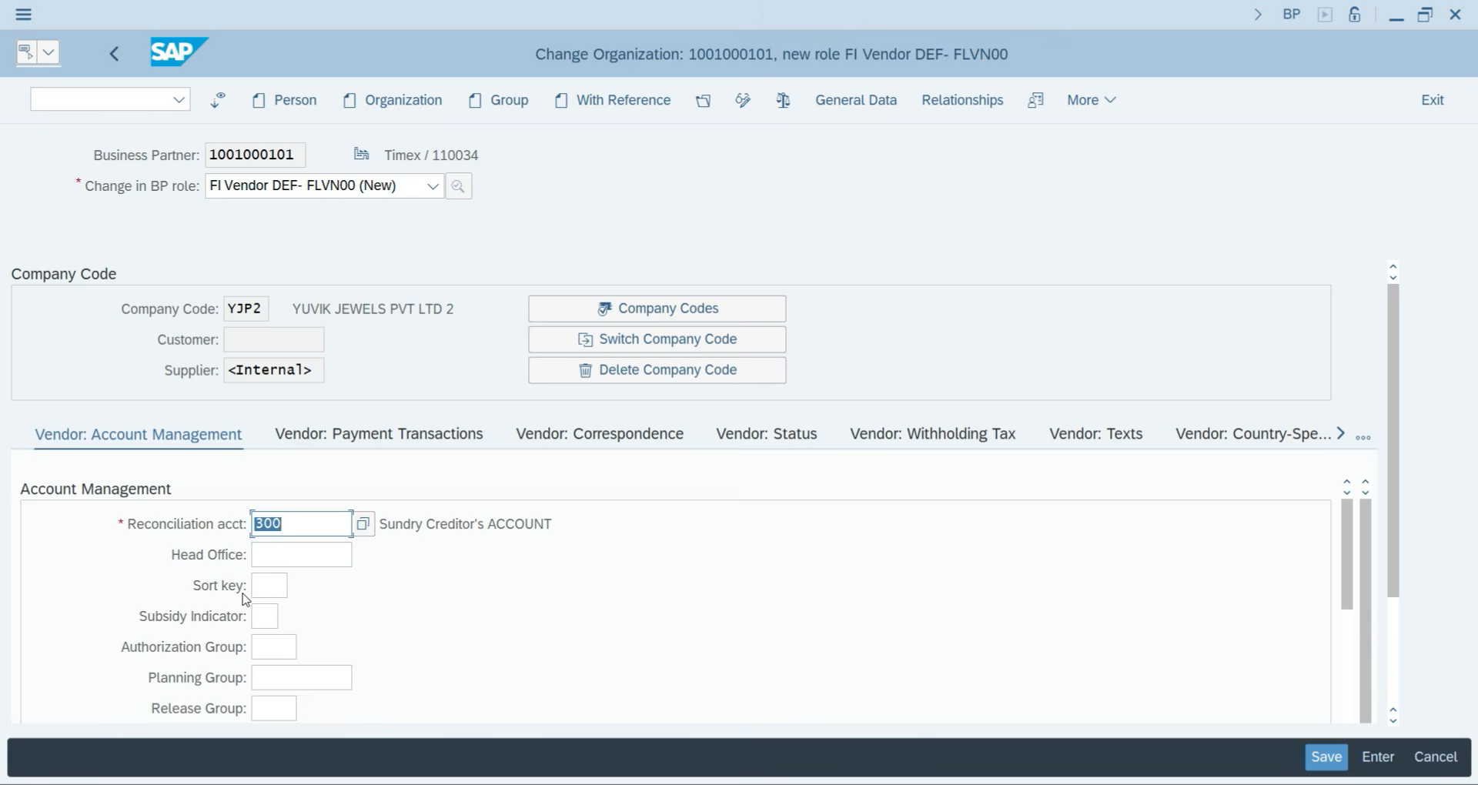
click(269, 587)
text(001)
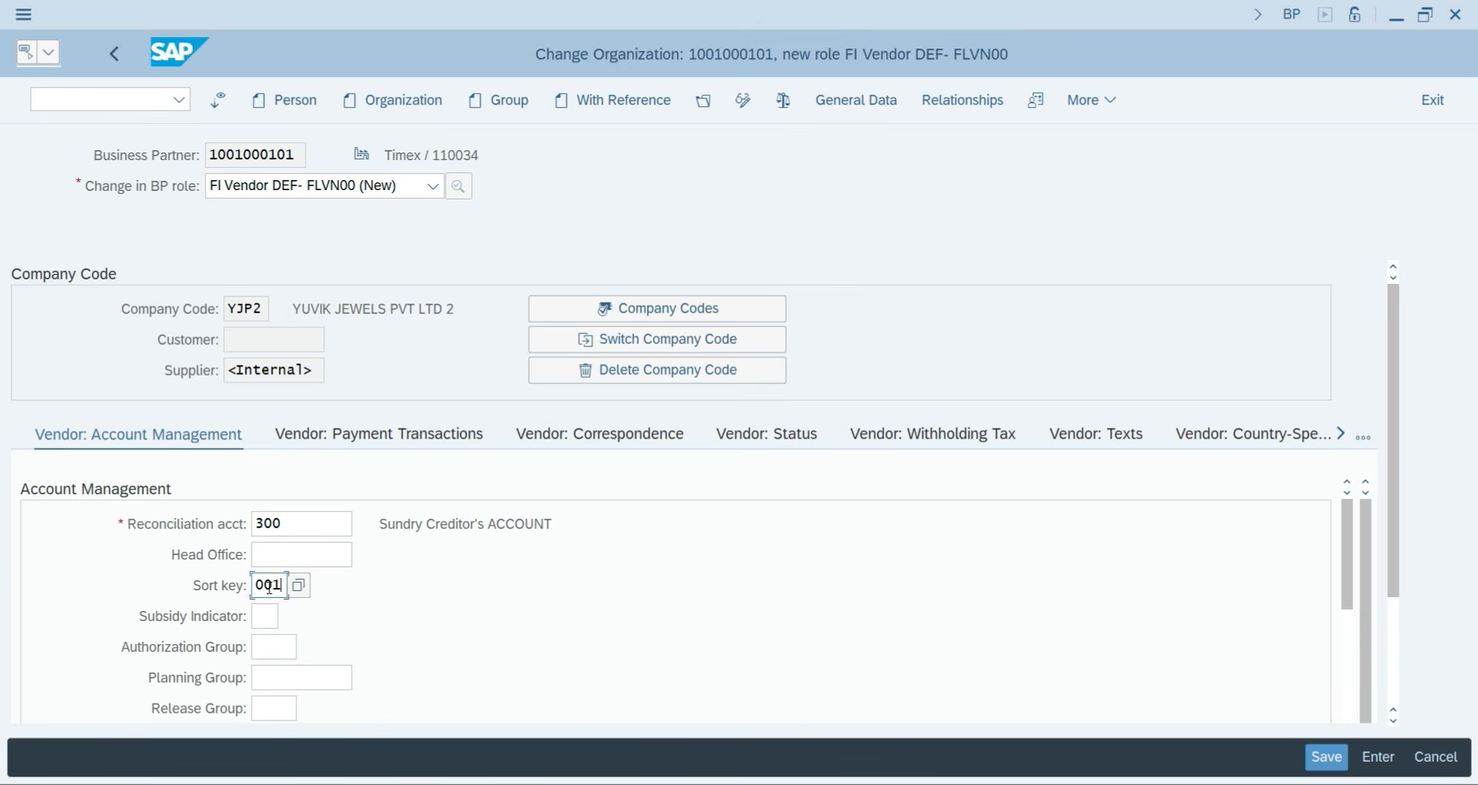
key(Return)
scroll(300, 639, down, 5)
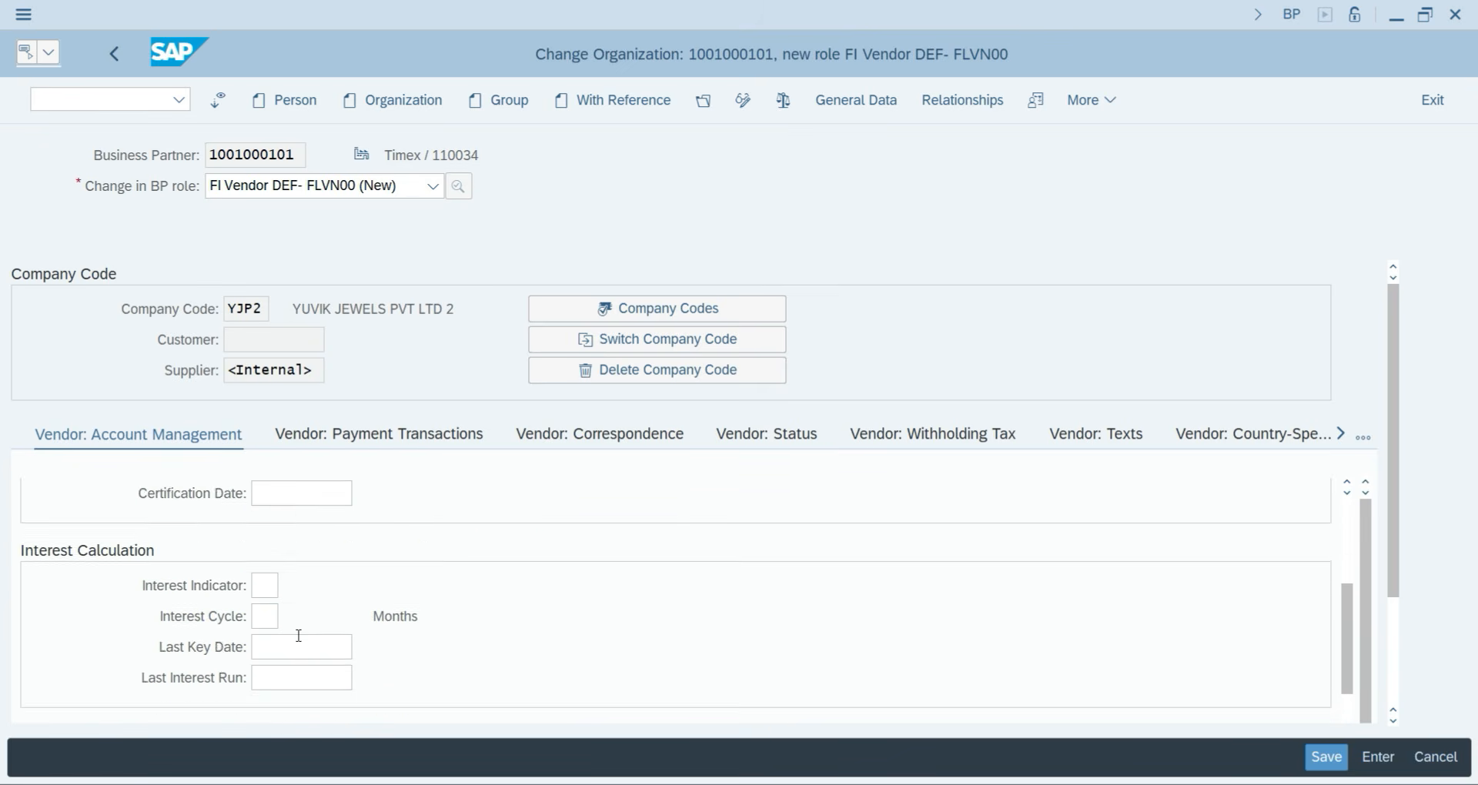
scroll(299, 636, up, 3)
scroll(304, 605, down, 6)
scroll(306, 607, up, 6)
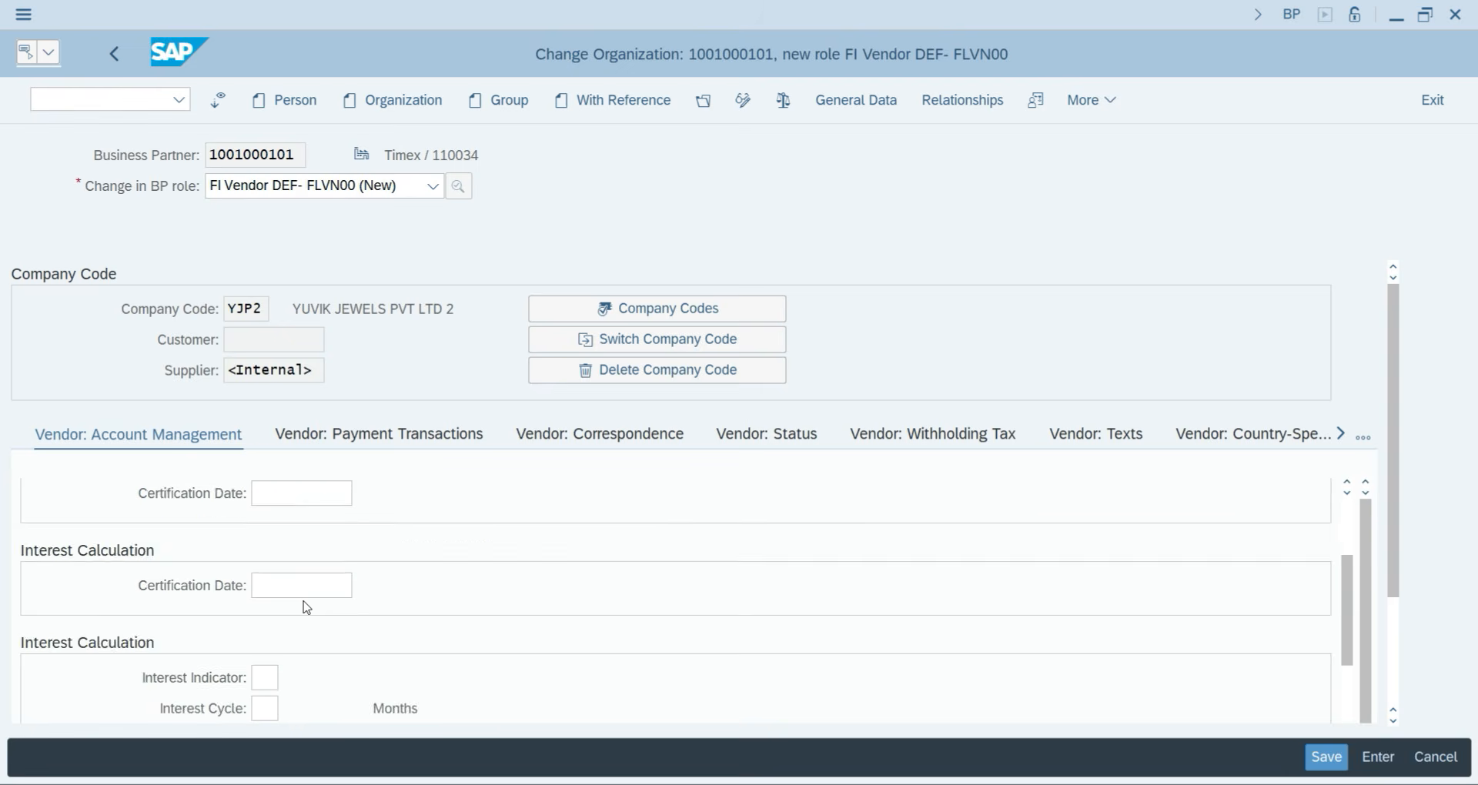
scroll(307, 608, up, 5)
Enter payment terms 0001 under Vendor: Payment Transactions and save the vendor role.
click(346, 438)
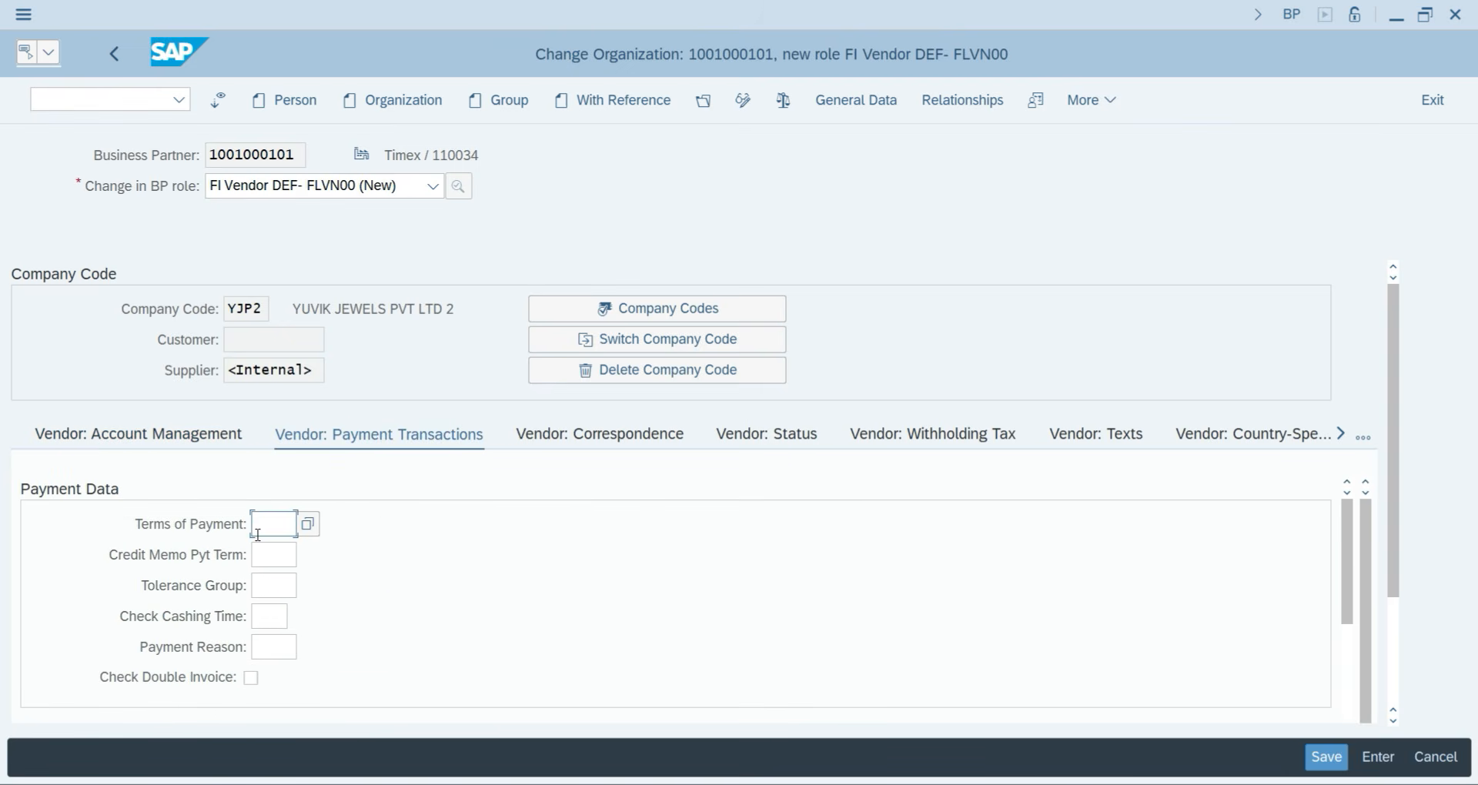
text(0001)
key(Return)
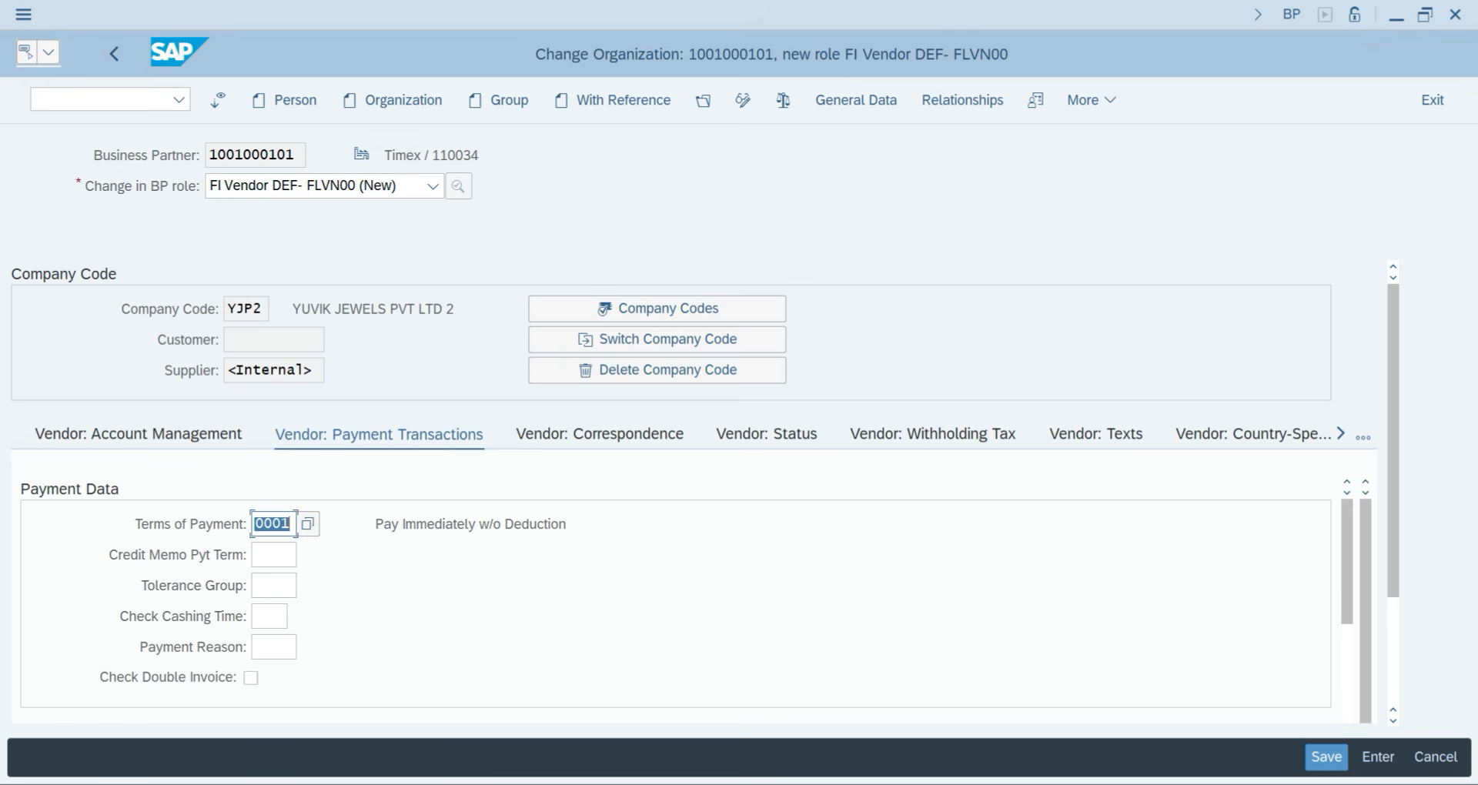
click(1326, 761)
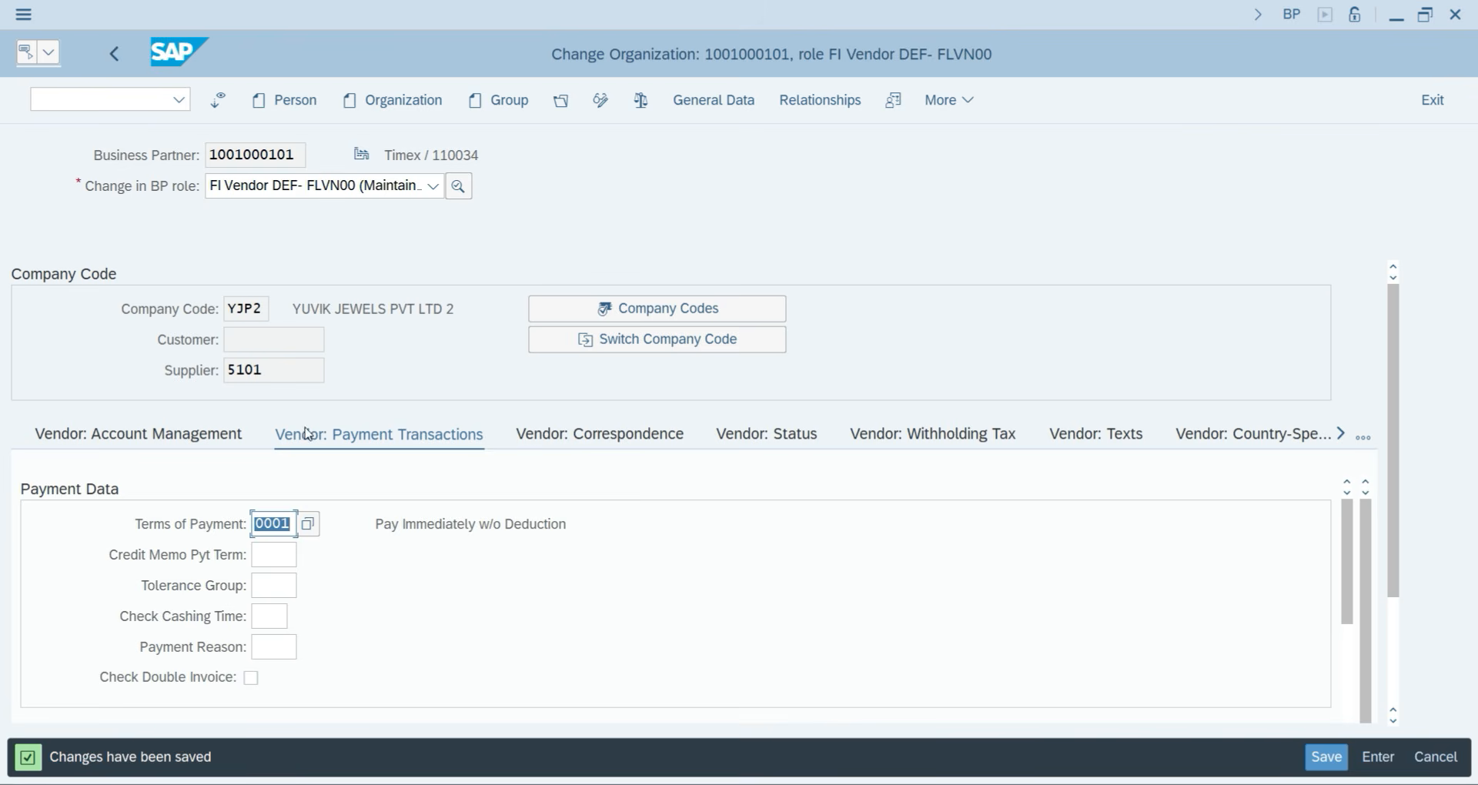
Recheck vendor account management, then leave and restart transaction BP.
click(181, 444)
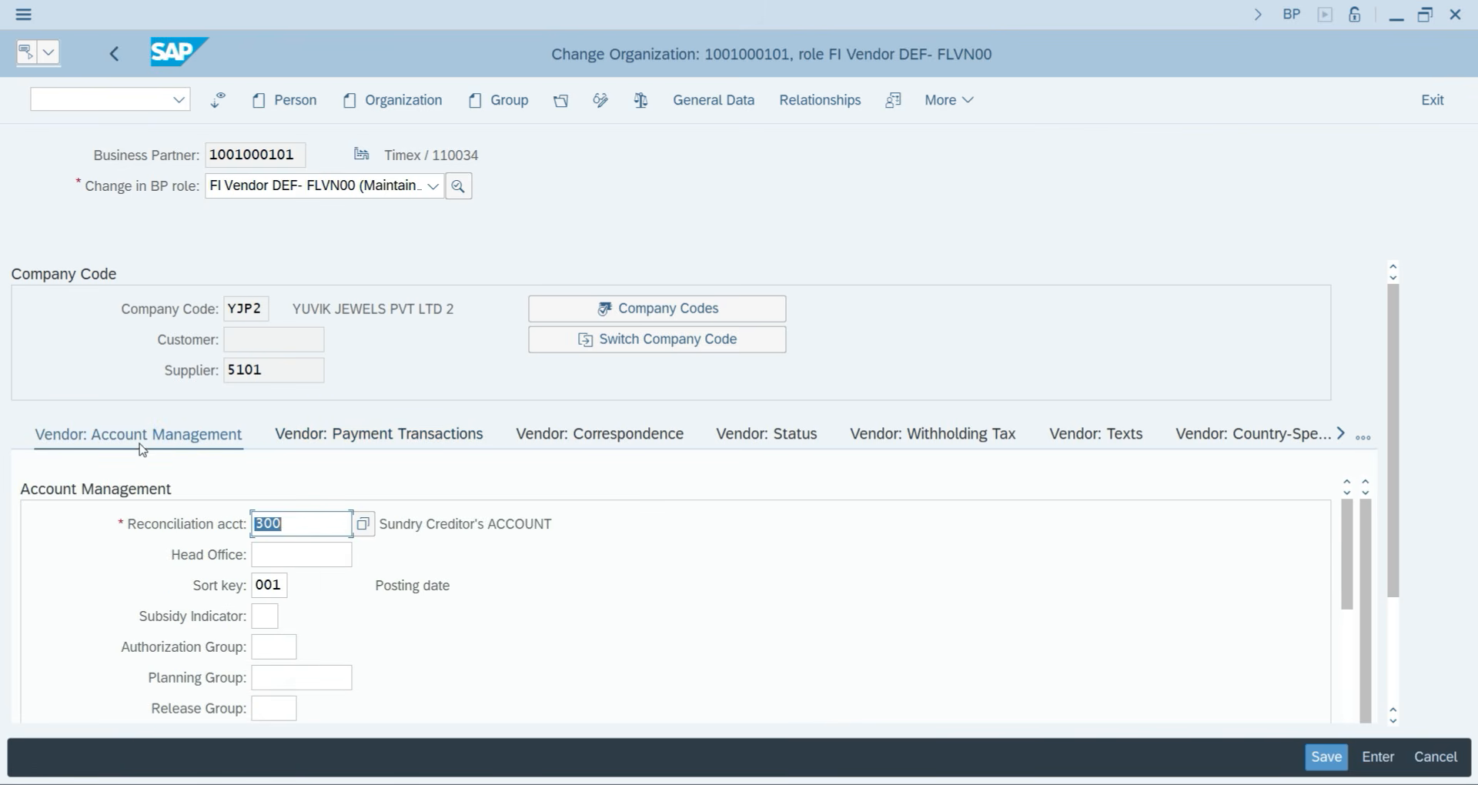
click(125, 63)
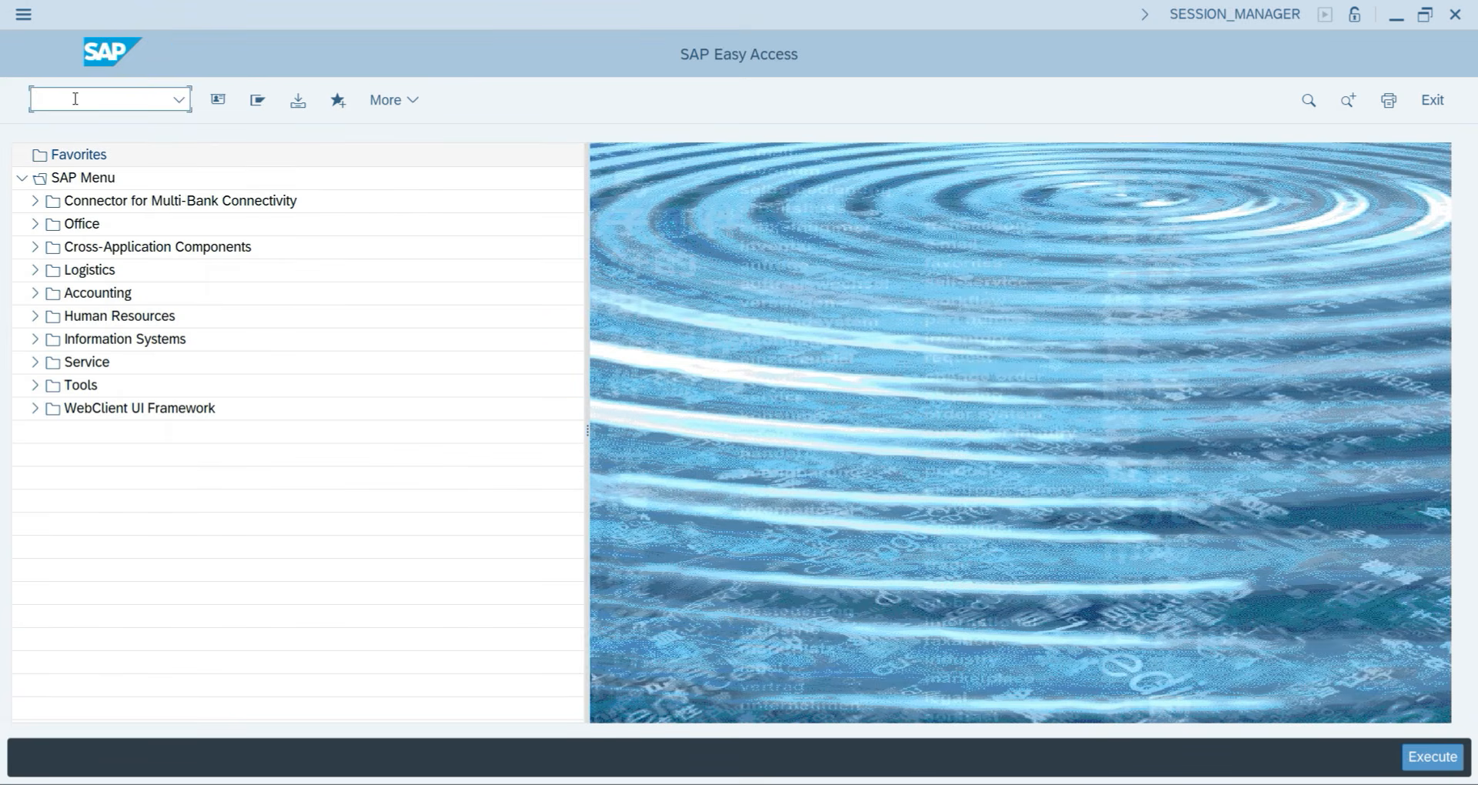
click(74, 98)
text(BP)
key(Return)
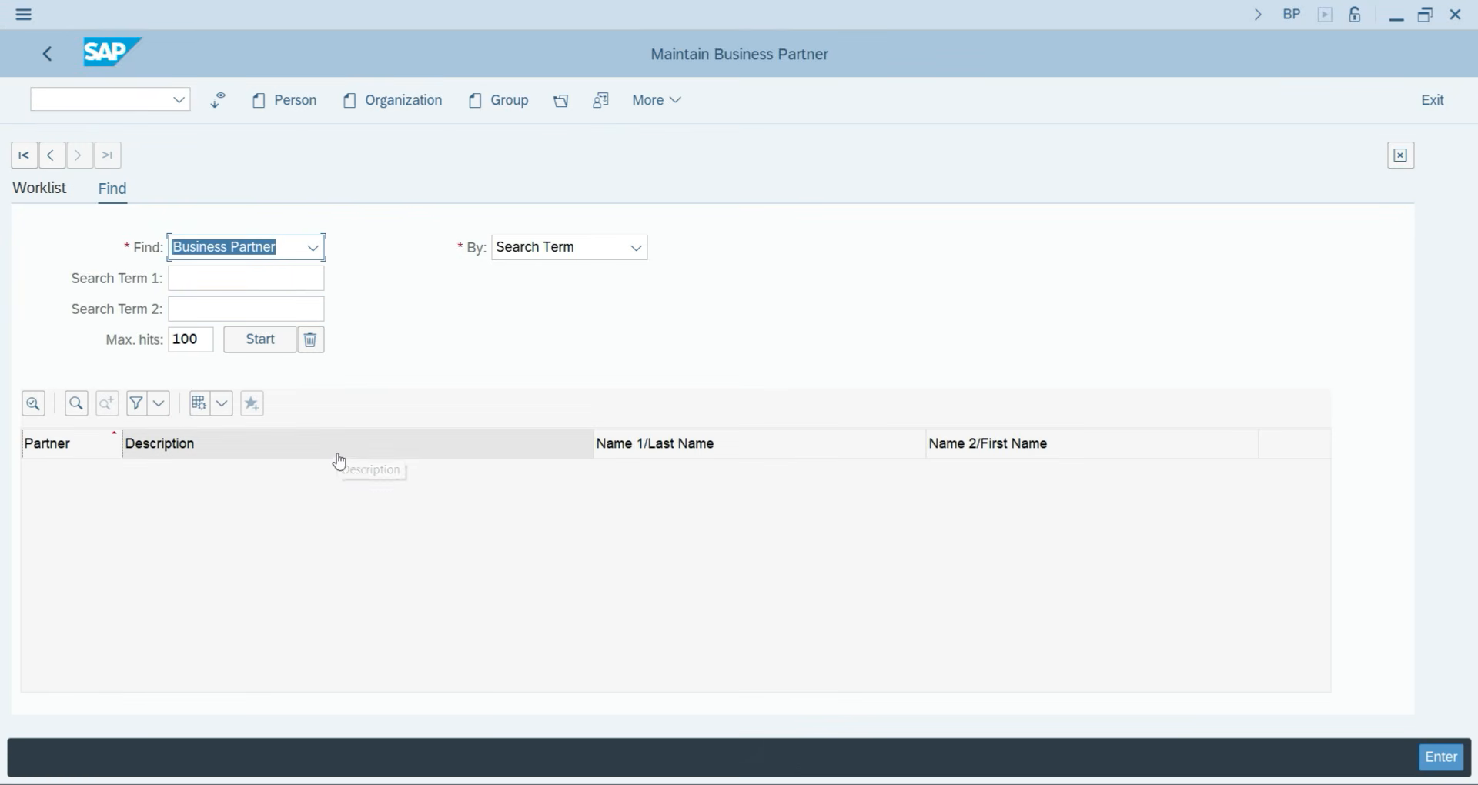
Search business partners by Name for timex and select the Timex result.
click(541, 258)
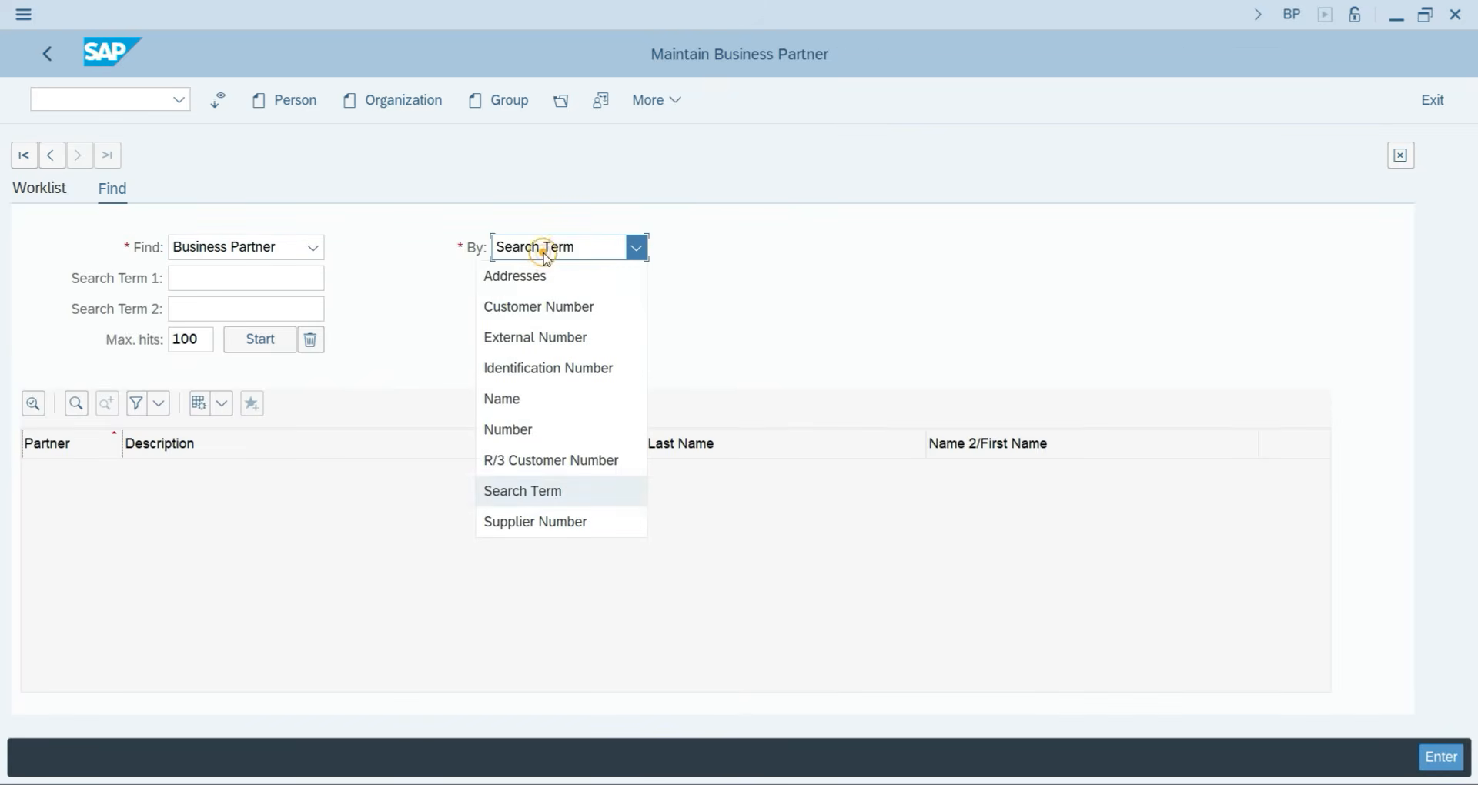
click(521, 401)
click(183, 276)
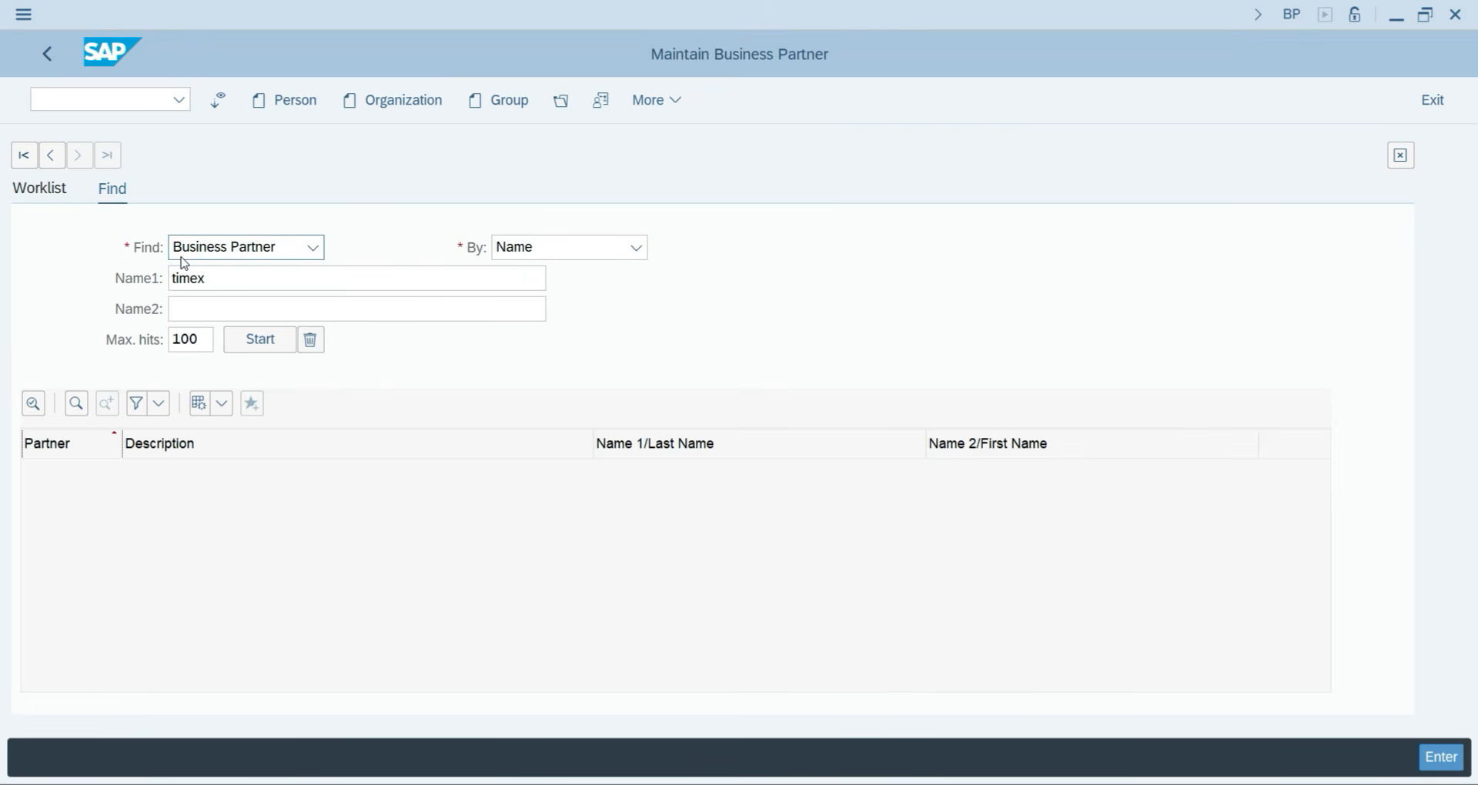
key(Return)
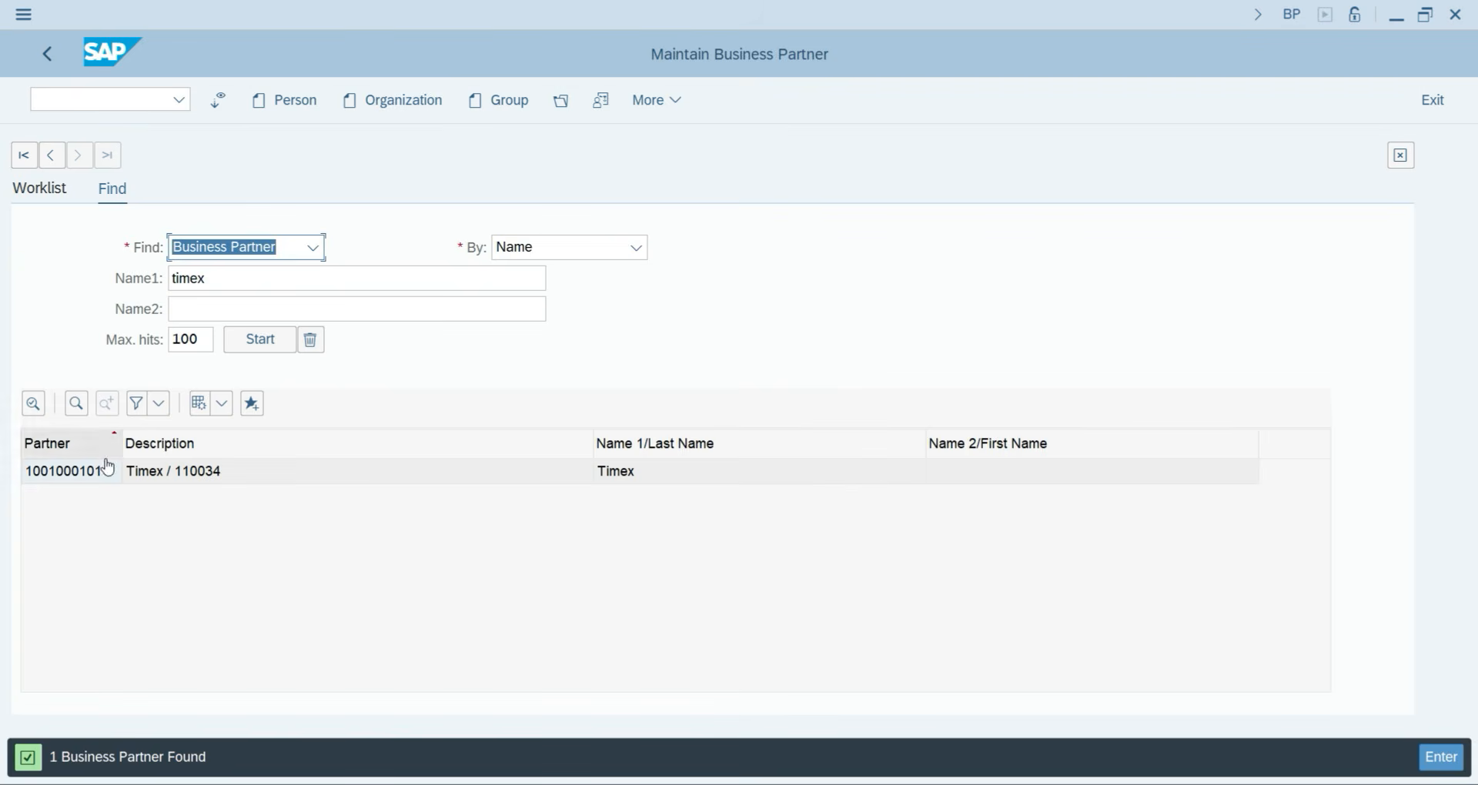
click(157, 472)
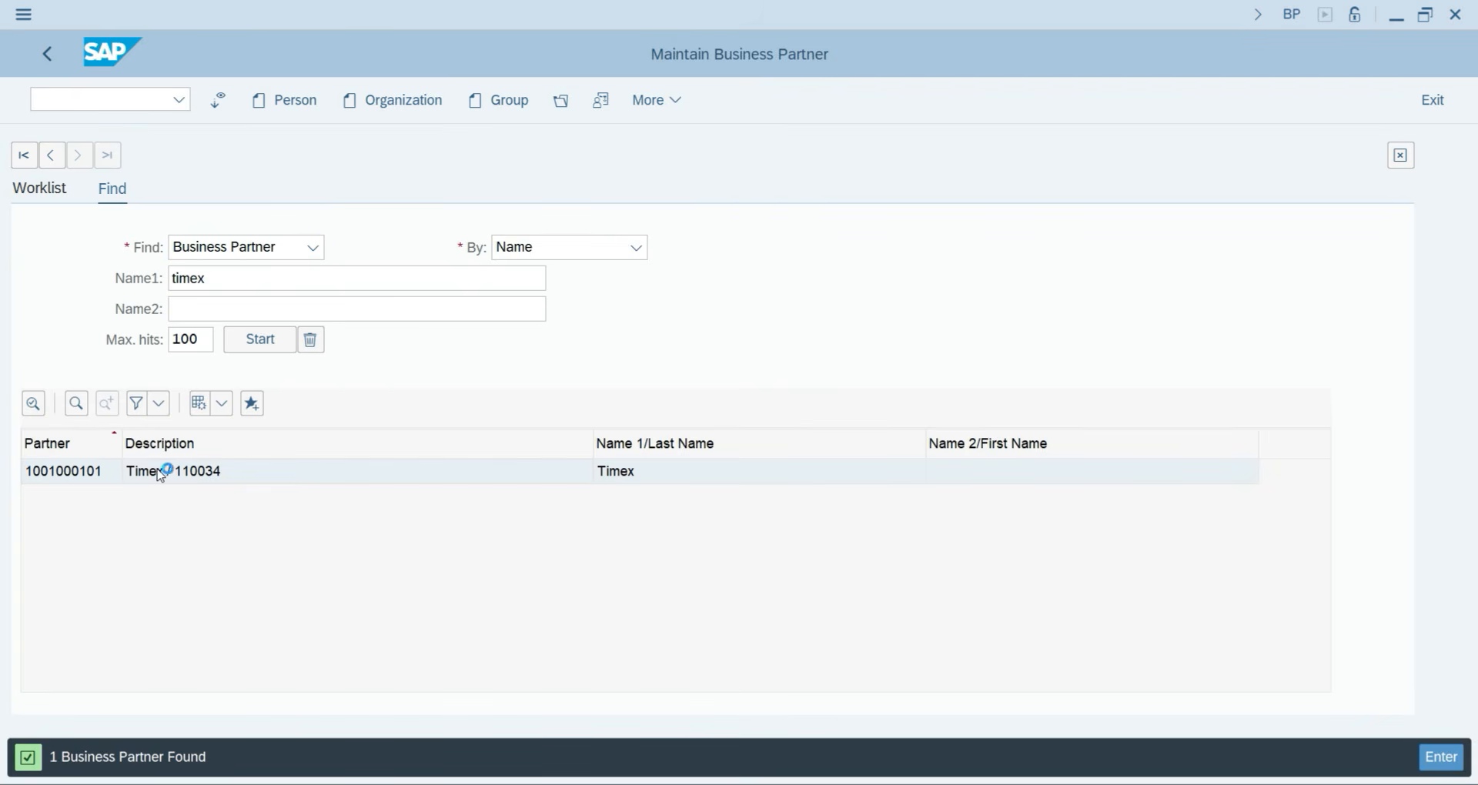
Reopen the Timex vendor and review its general data and YJP2 company code settings (reconciliation account 300).
double_click(158, 472)
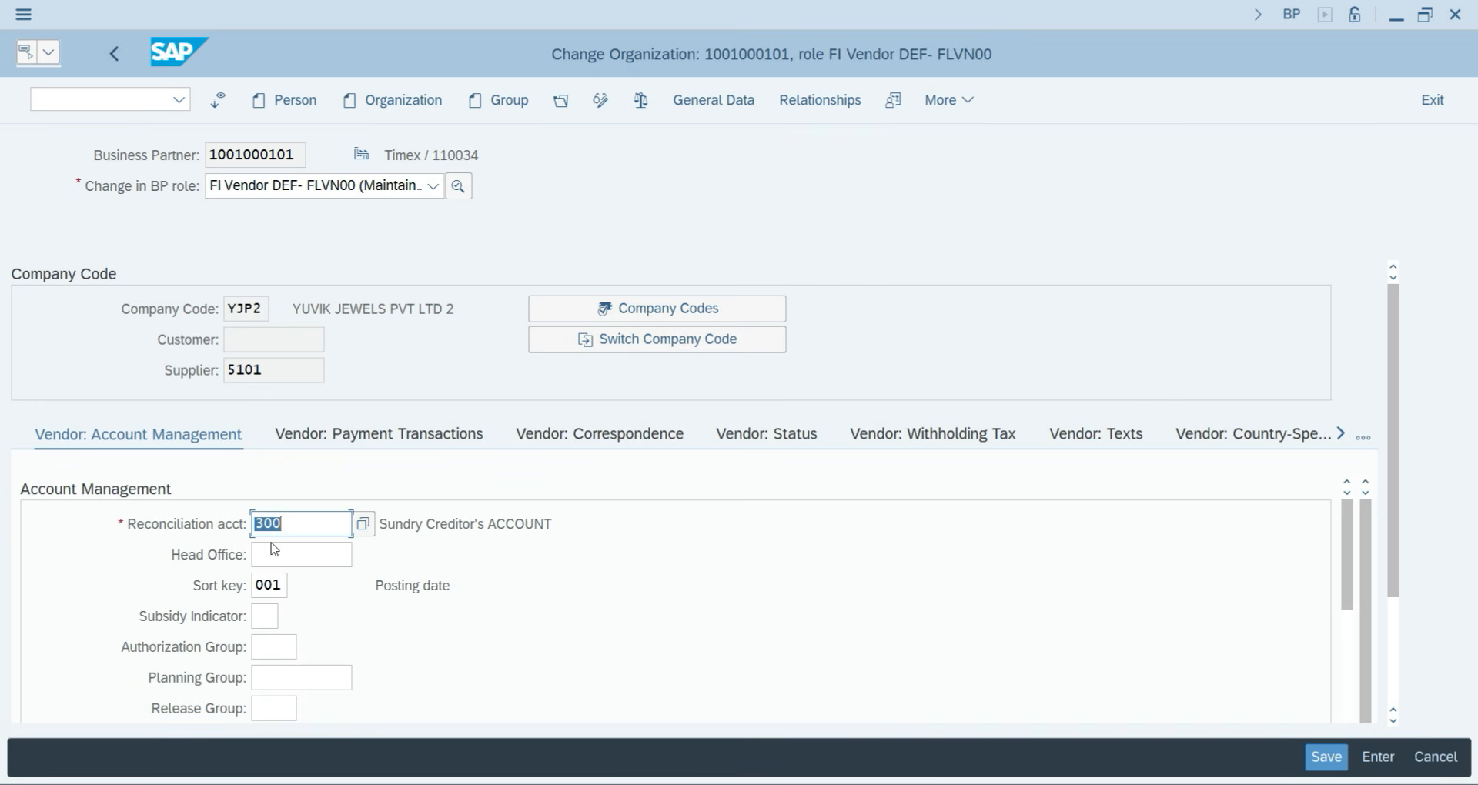
click(702, 100)
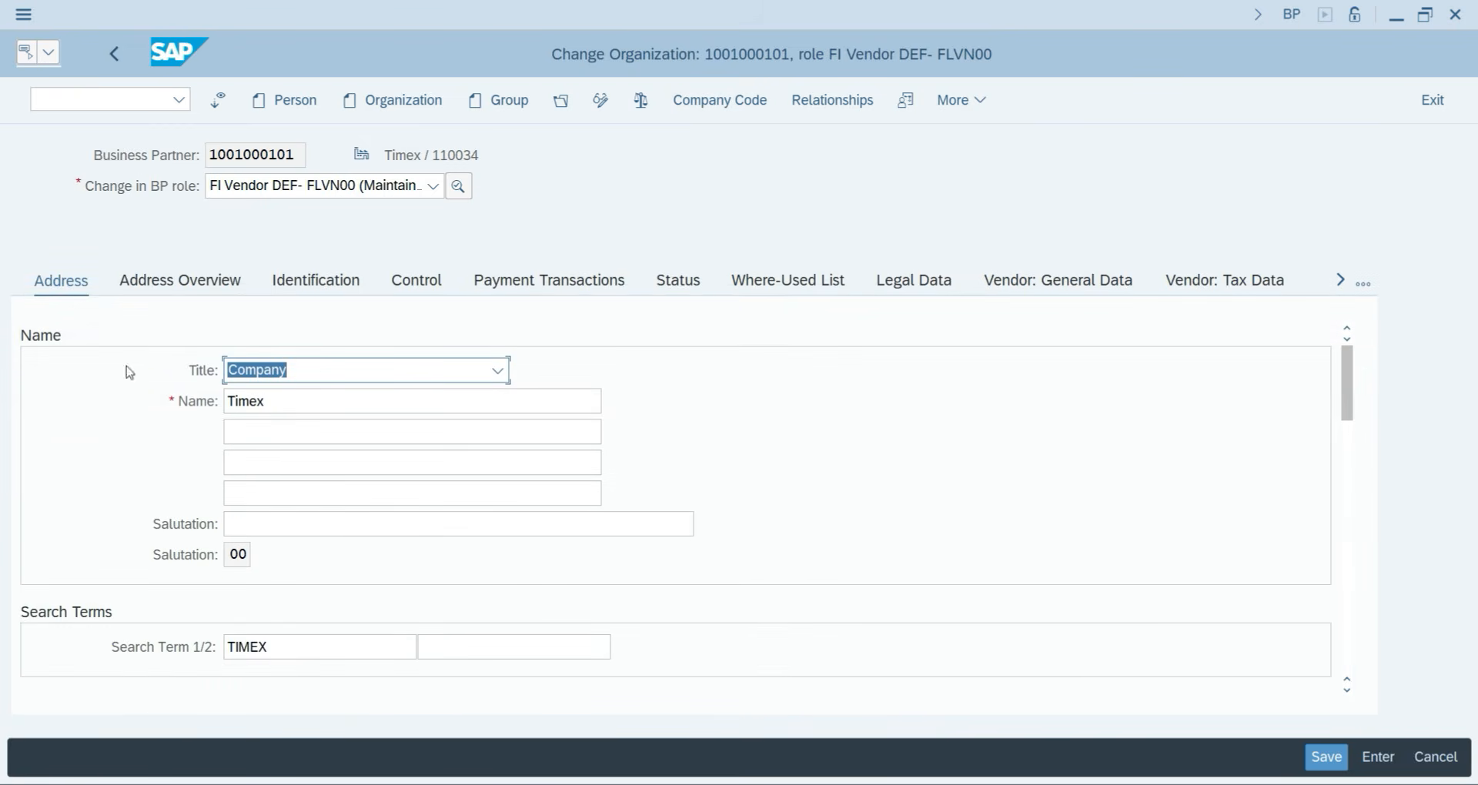
click(696, 110)
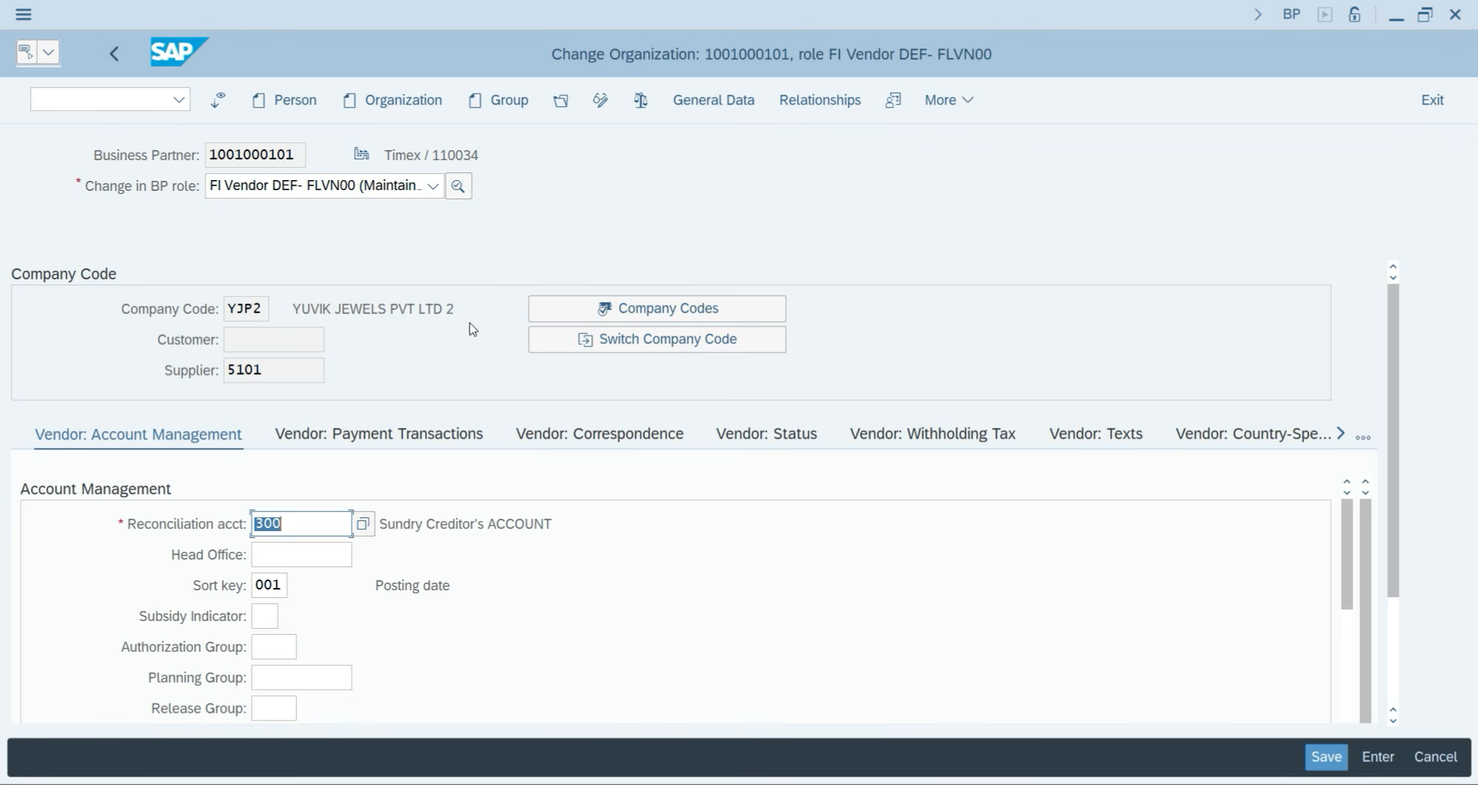
click(138, 100)
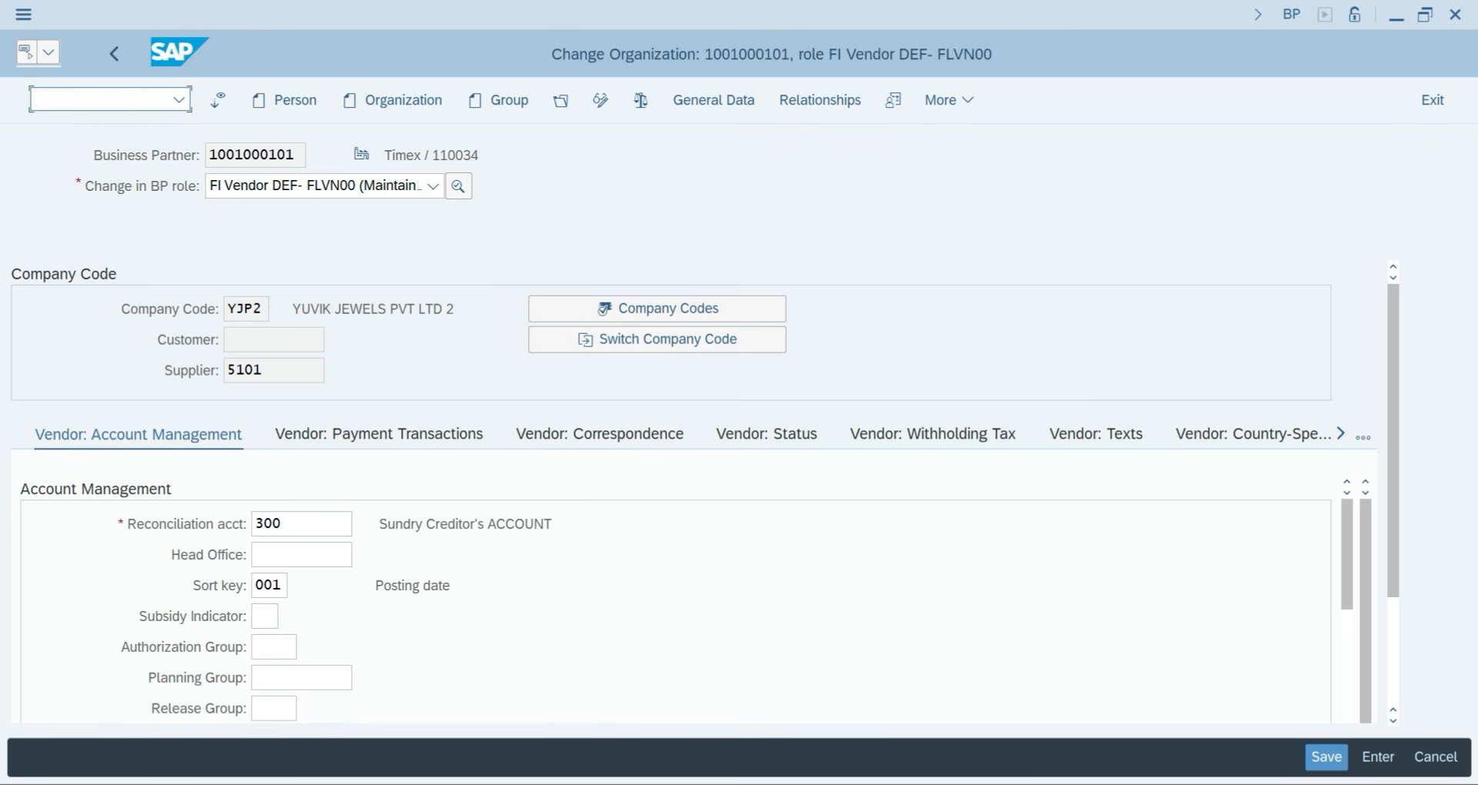
Leave the Timex record and start the business partner maintenance transaction.
text(/n)
key(Return)
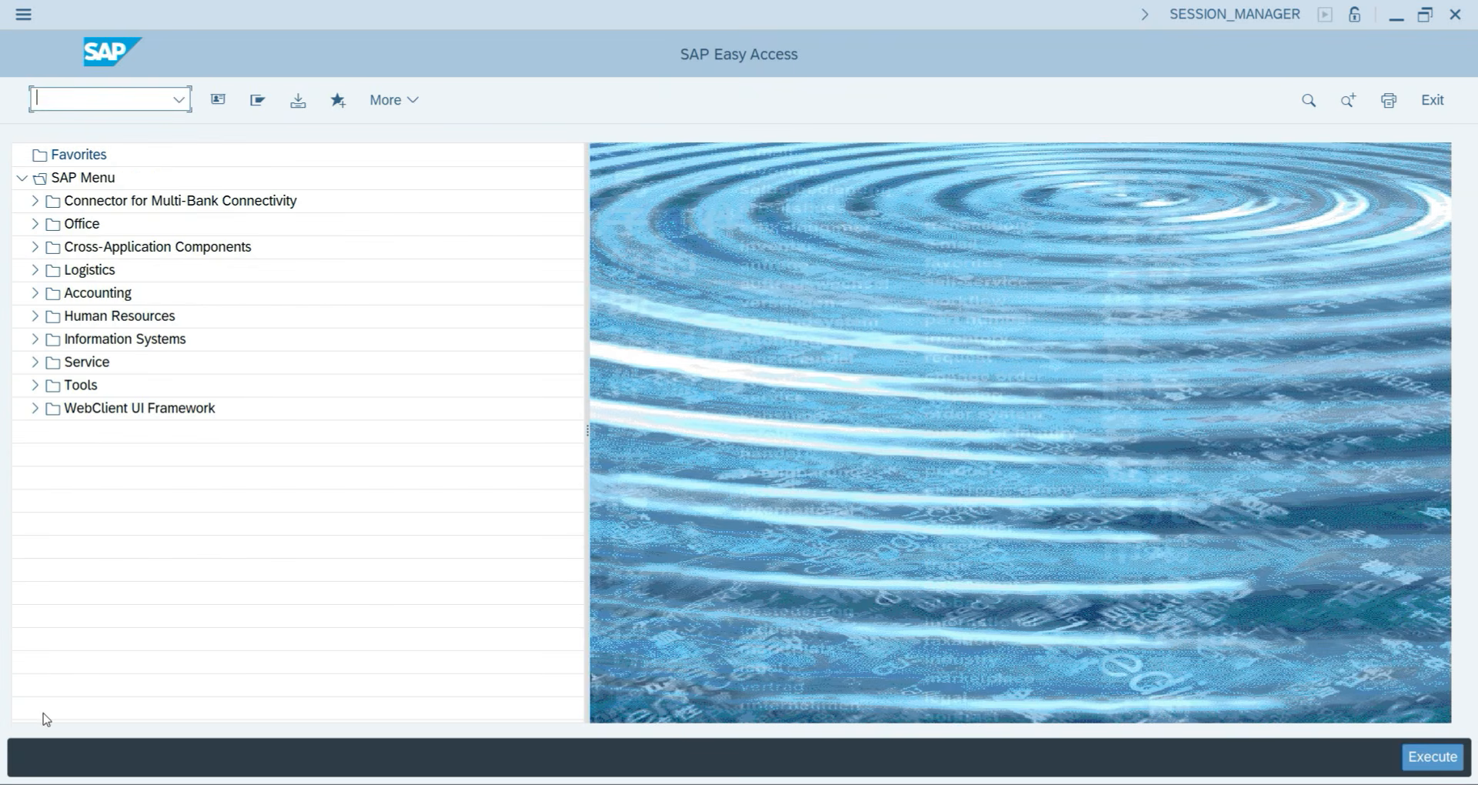
click(102, 96)
text(bp)
key(Return)
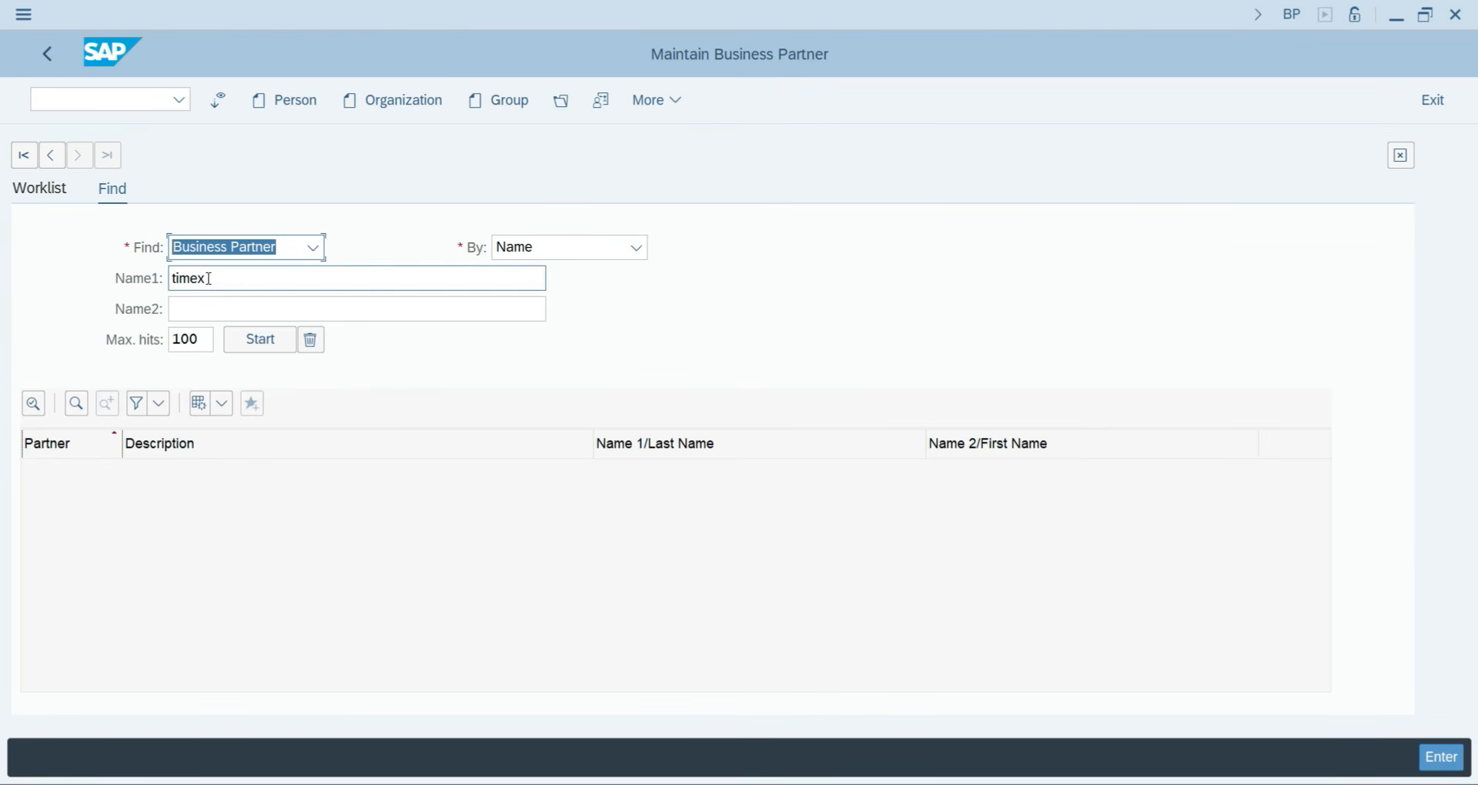
Create a new organization titled Company, named Veikk Group, with search term VEIKK.
click(387, 104)
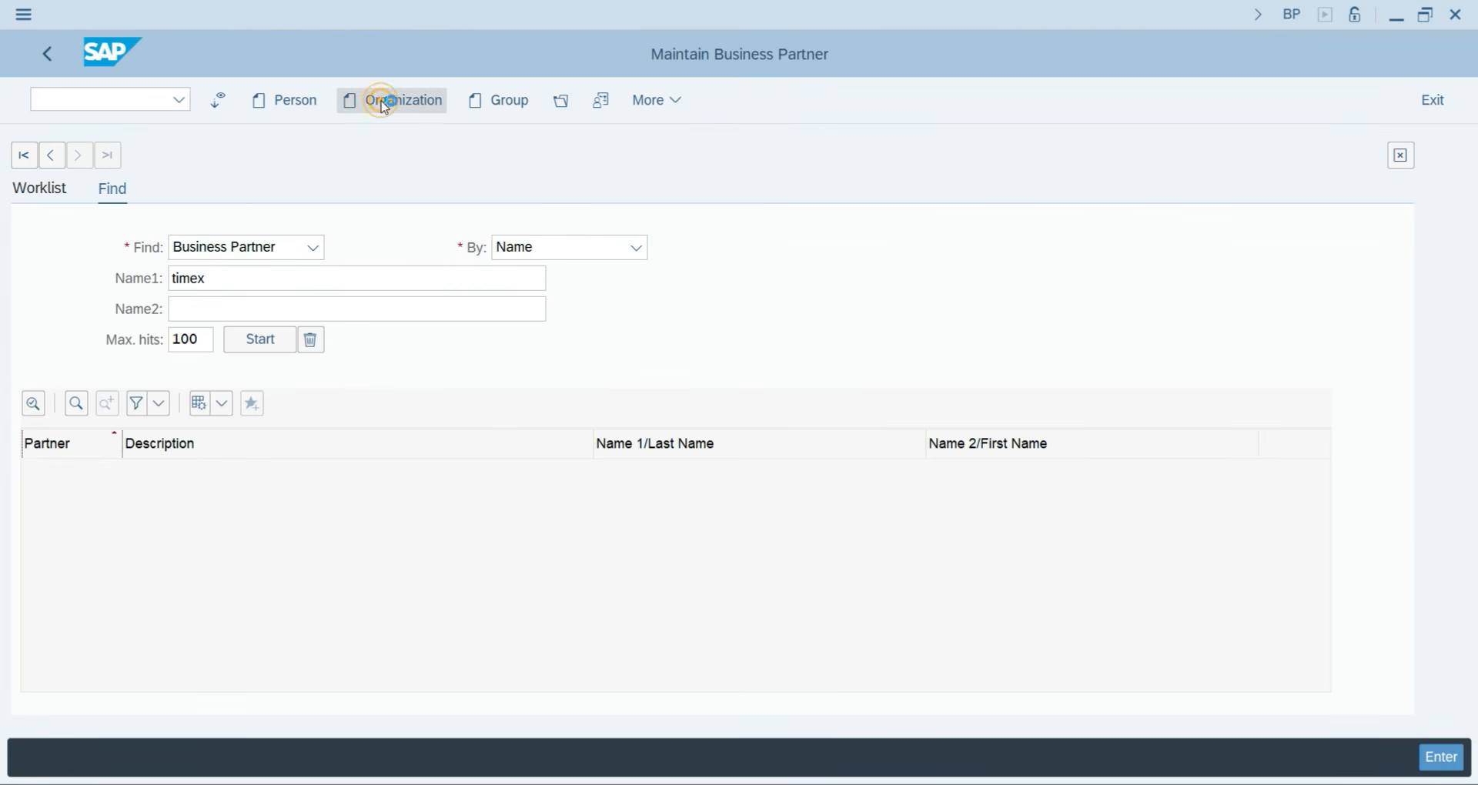
click(251, 372)
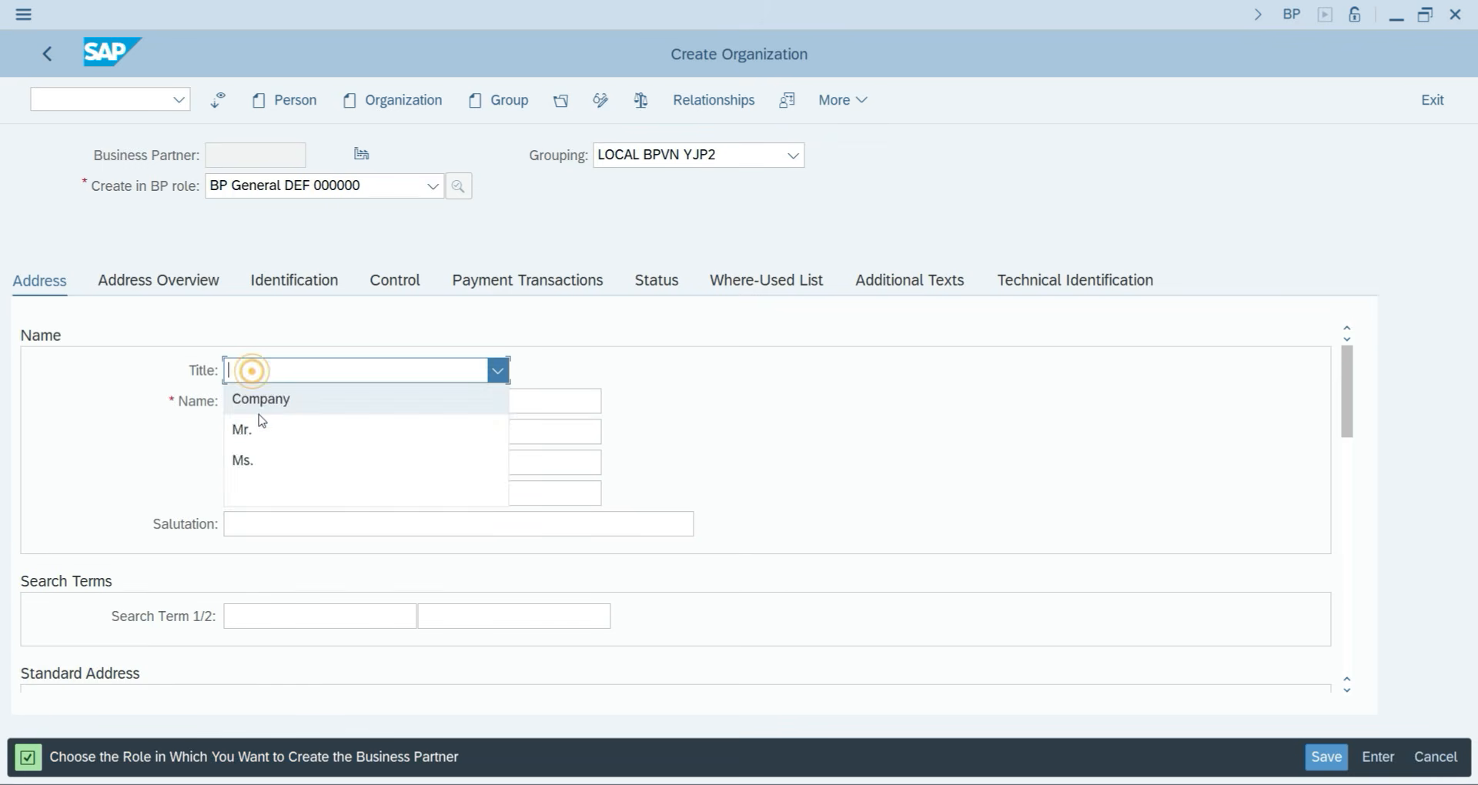
click(264, 396)
click(263, 400)
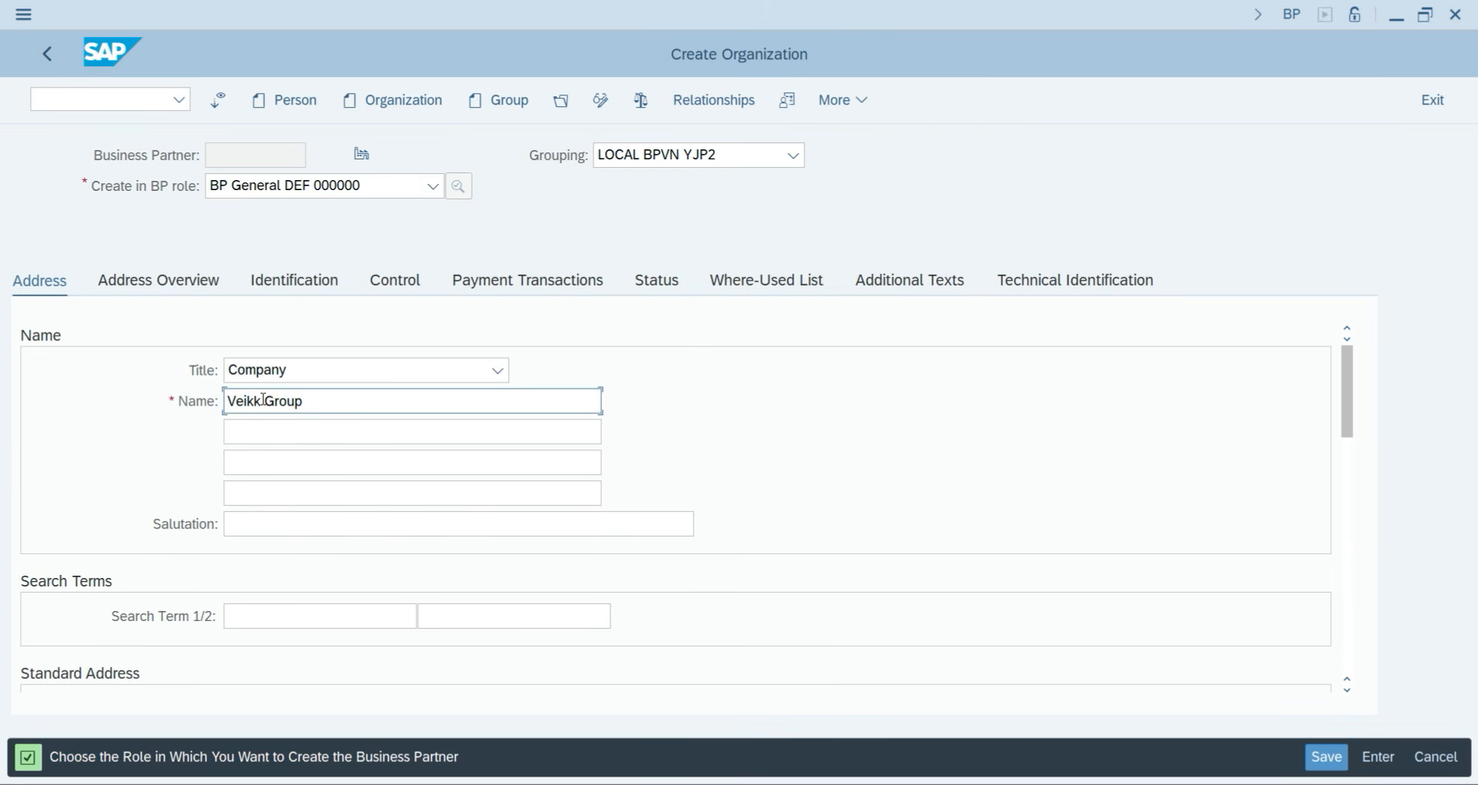
key(Tab)
key(Tab)
key(Tab)
key(Tab)
key(Tab)
text(VE)
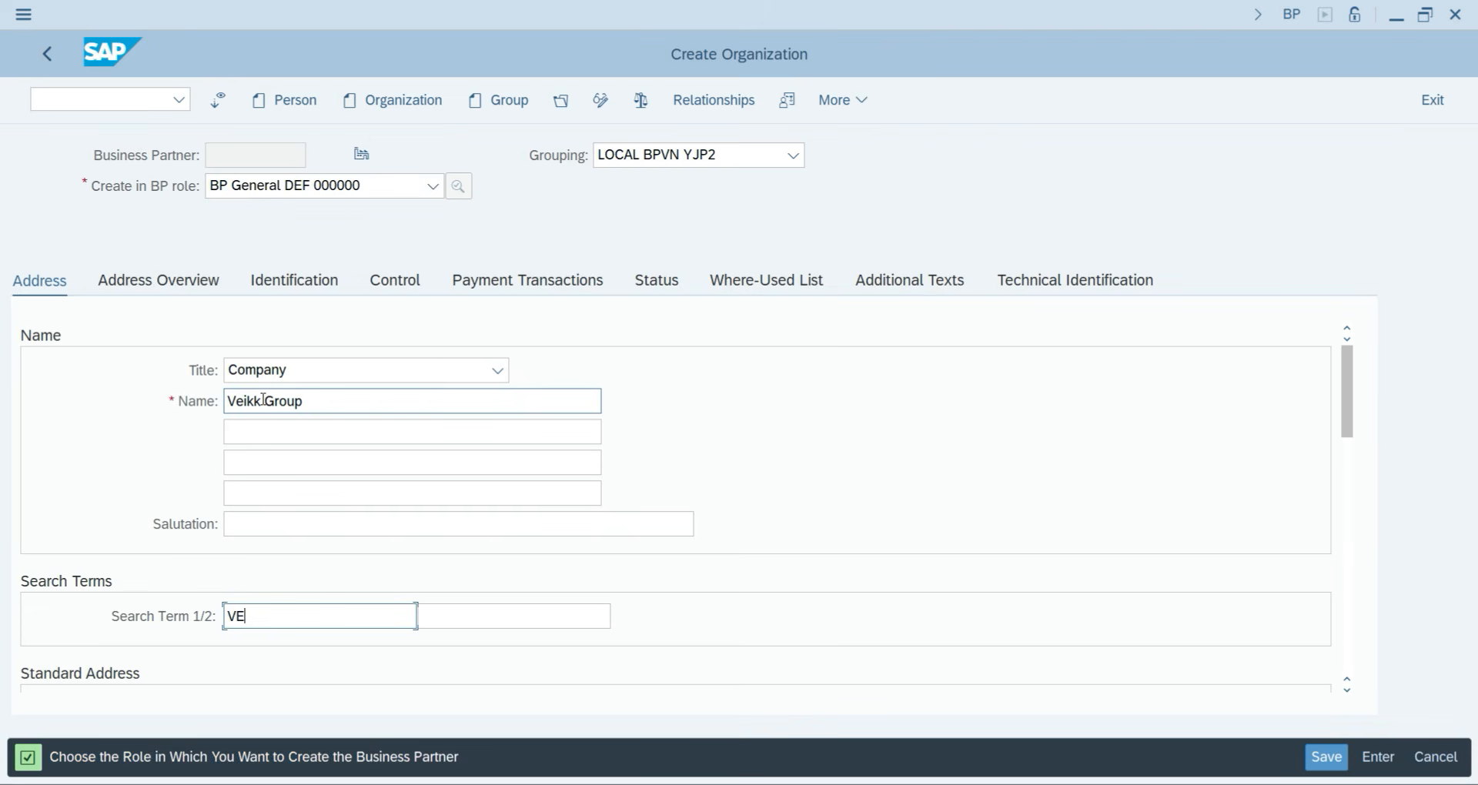
key(Tab)
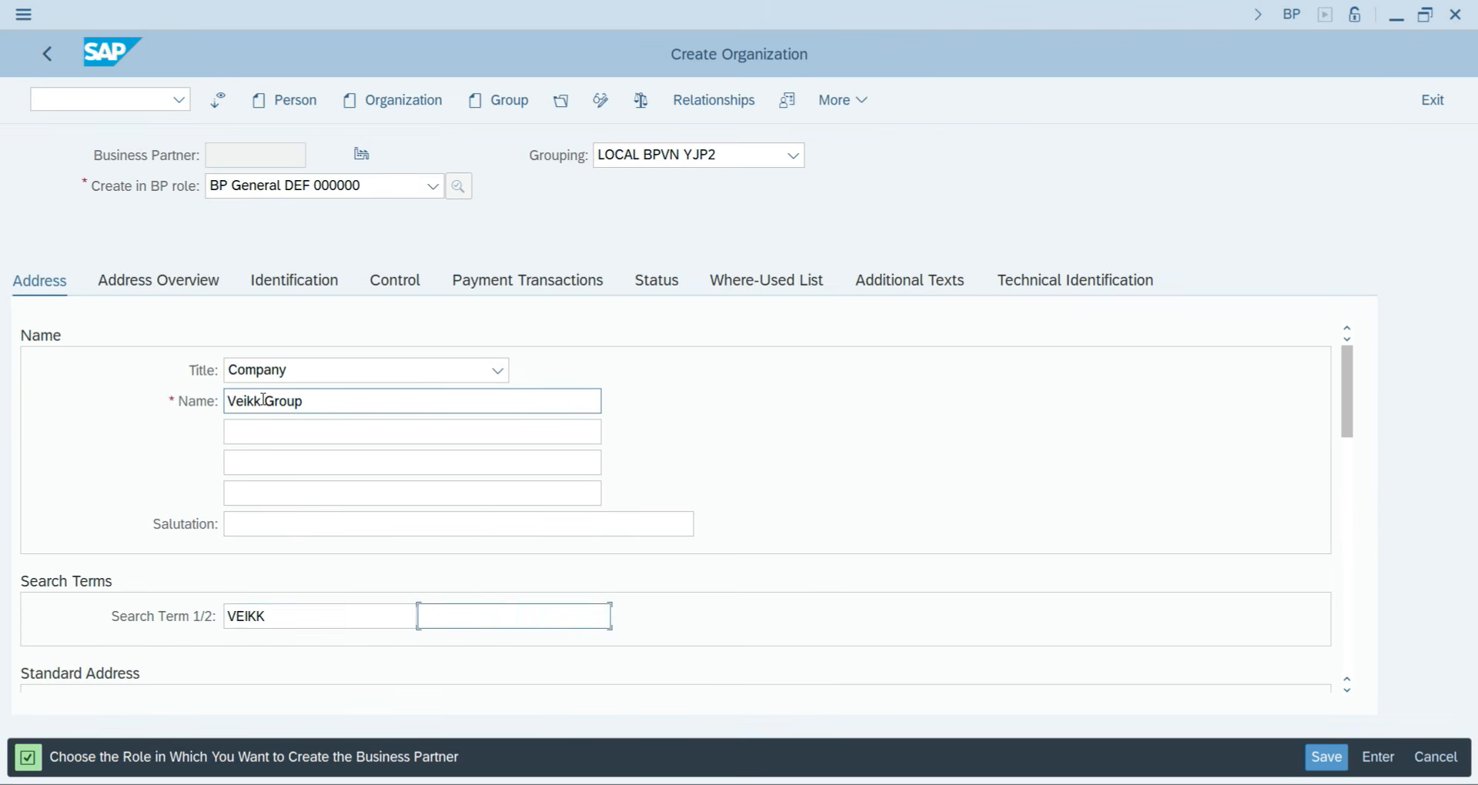
key(Tab)
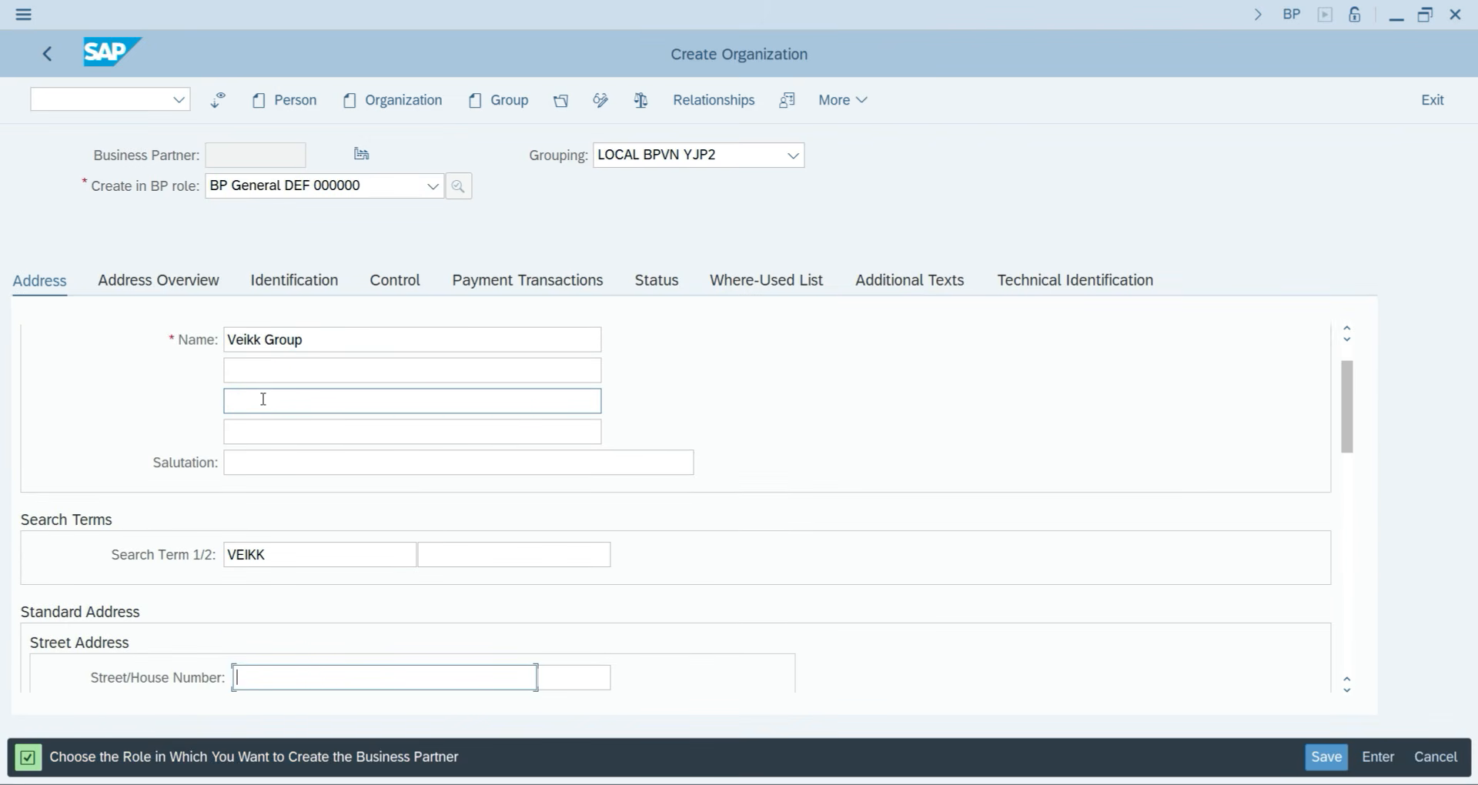
Enter the address Street no 123,Block A, postal code 112356, country India.
text(sTREE)
text(ock A)
key(Tab)
key(Tab)
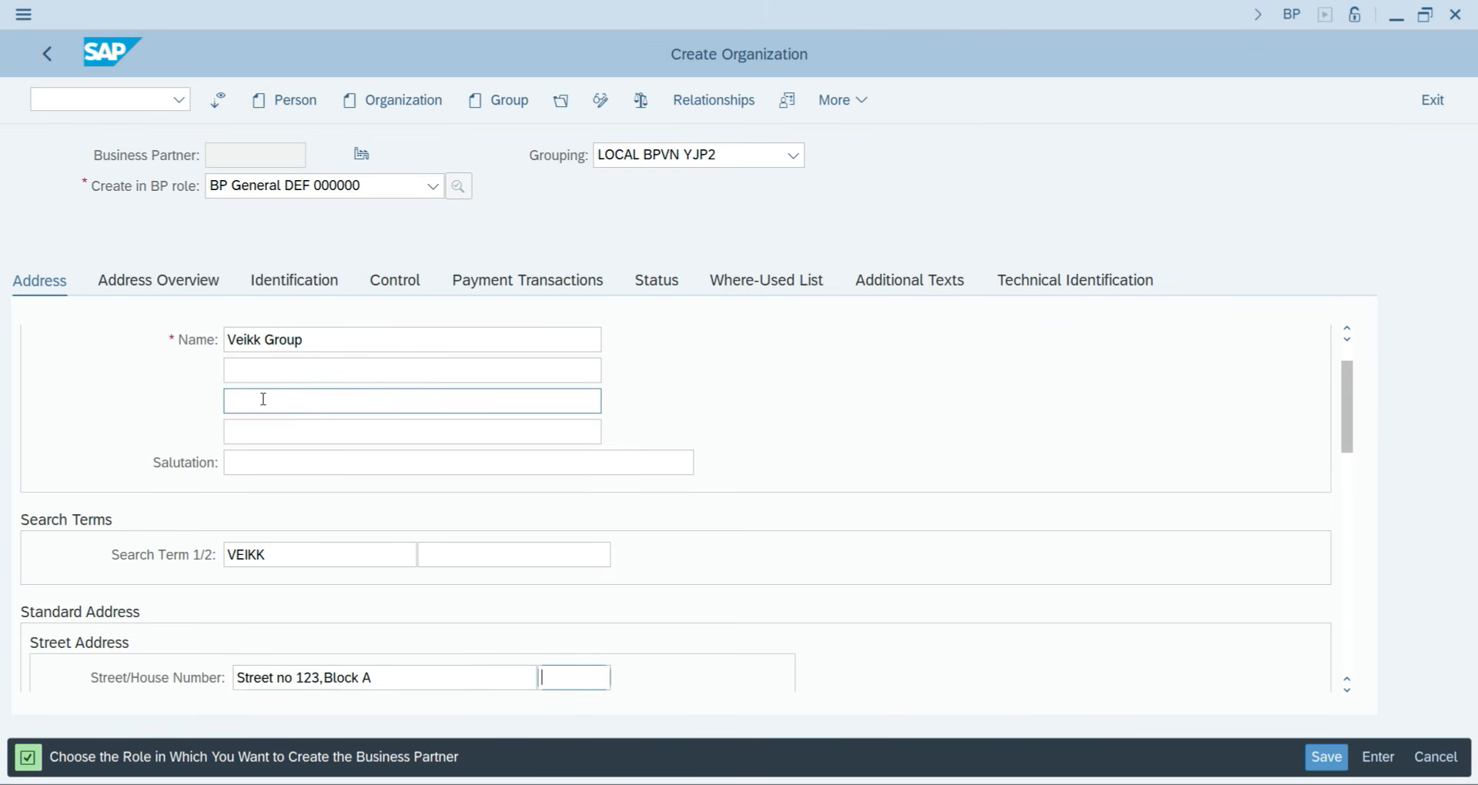
text(1)
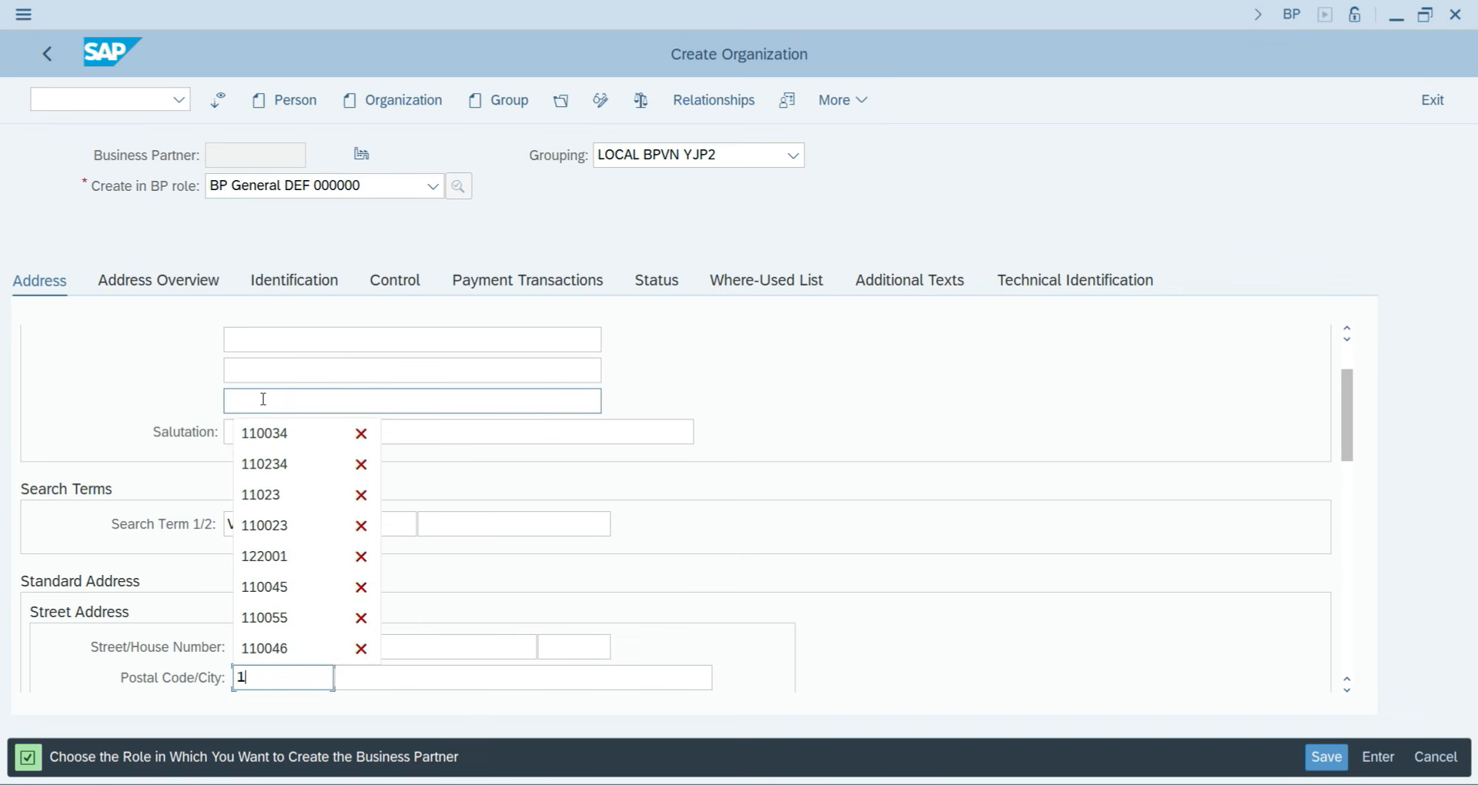
text(123)
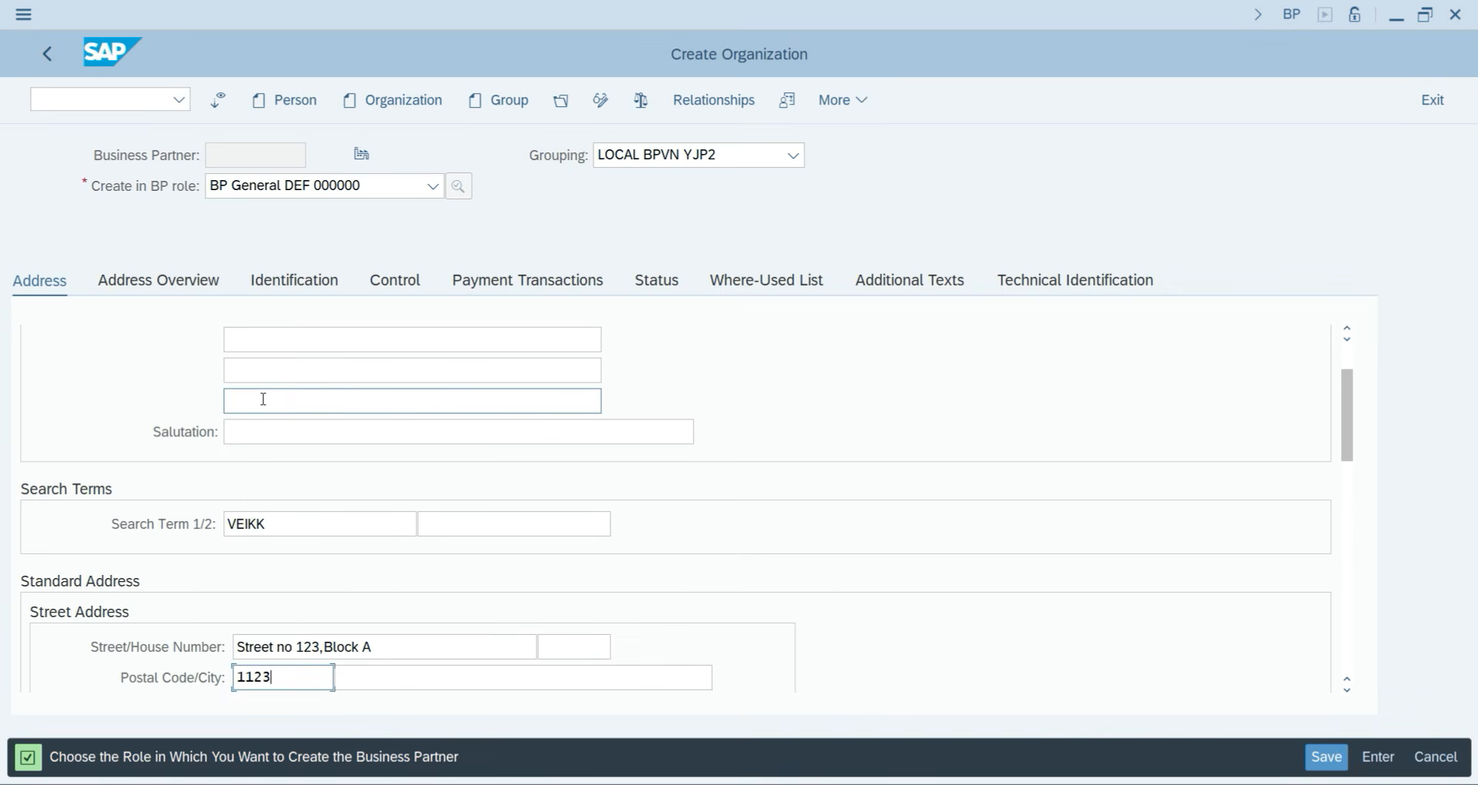
text(56)
key(Tab)
key(Tab)
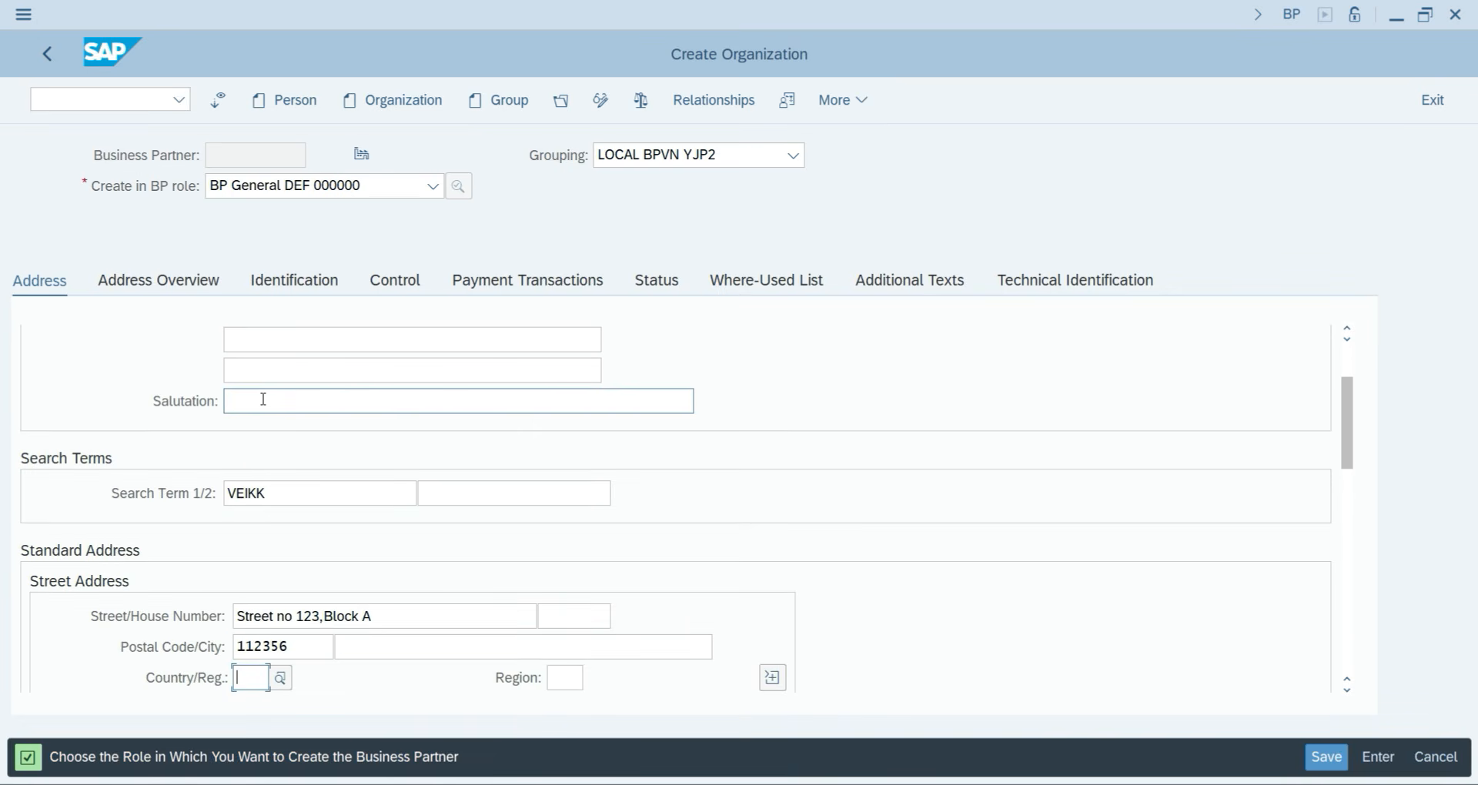
text(IN)
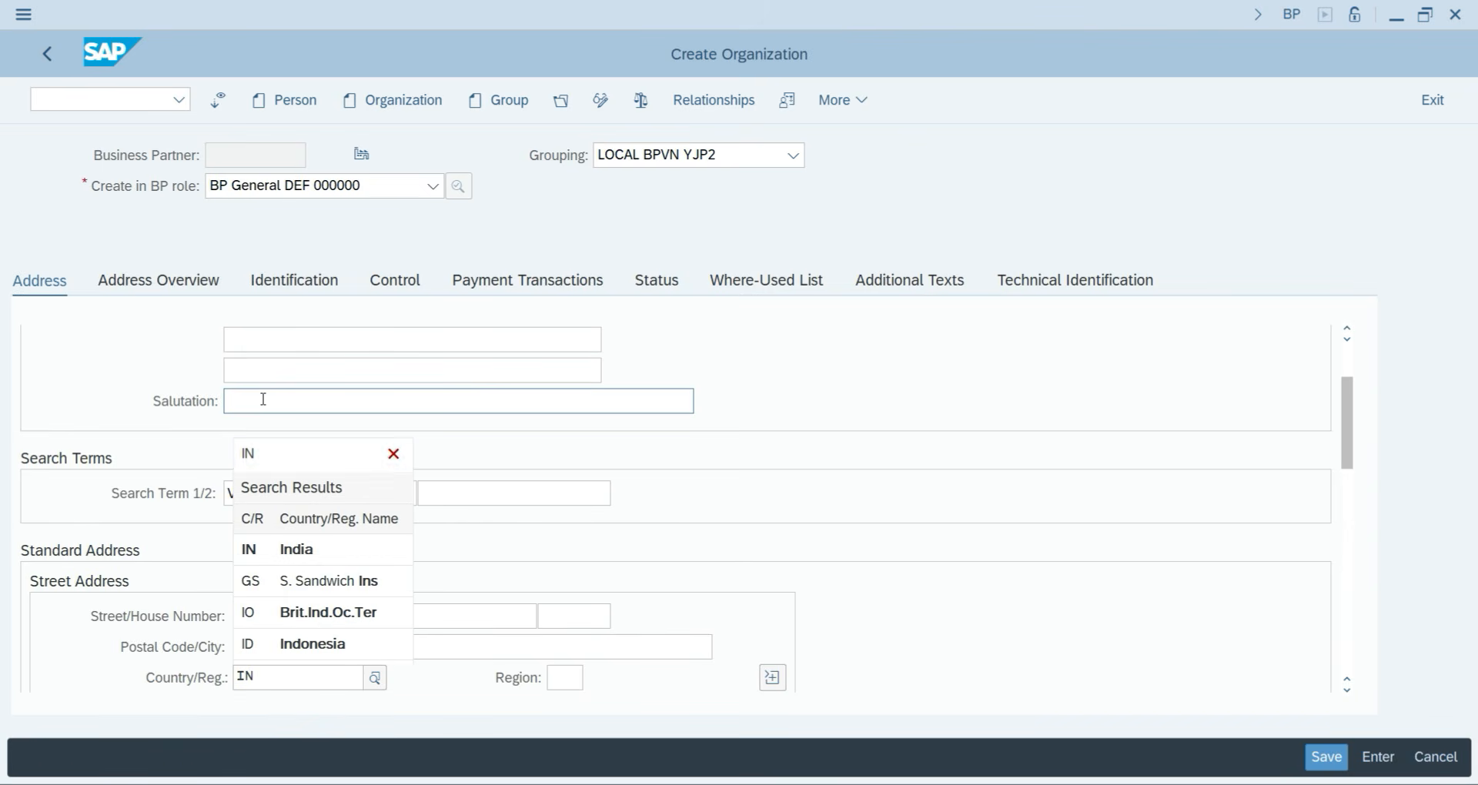
click(284, 553)
Pick region 30 (Delhi) from the Region search help list.
click(566, 678)
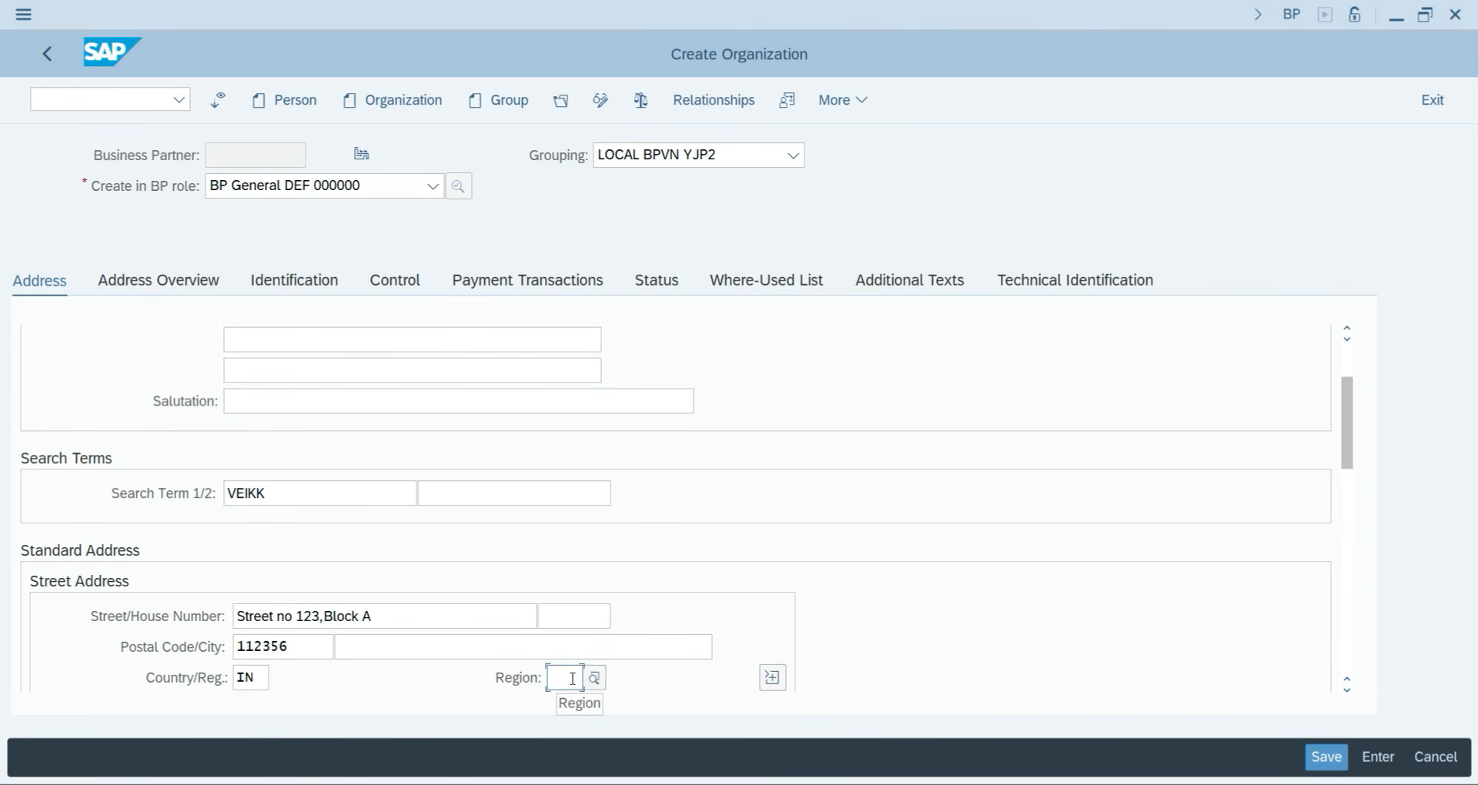
click(598, 678)
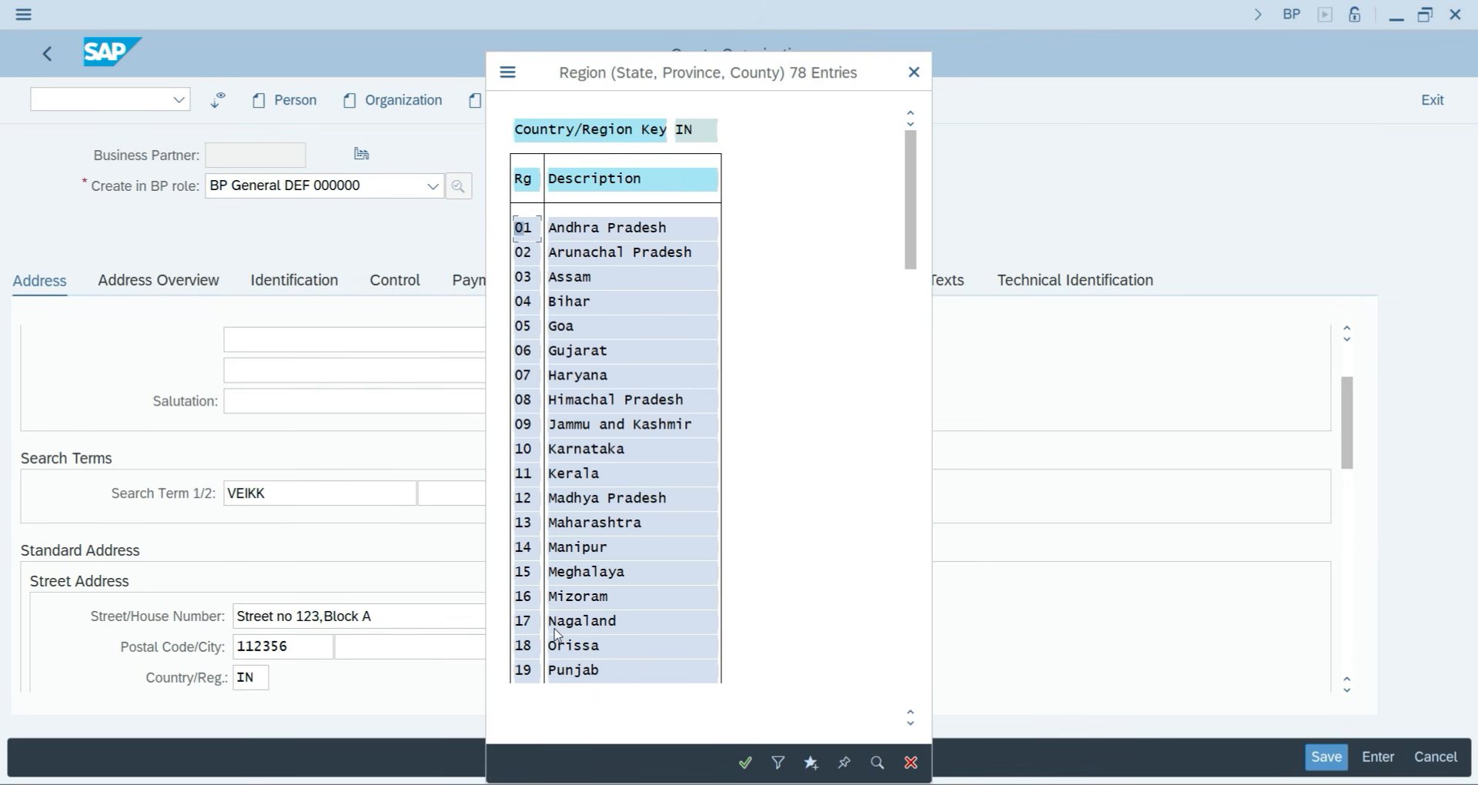
scroll(605, 558, down, 2)
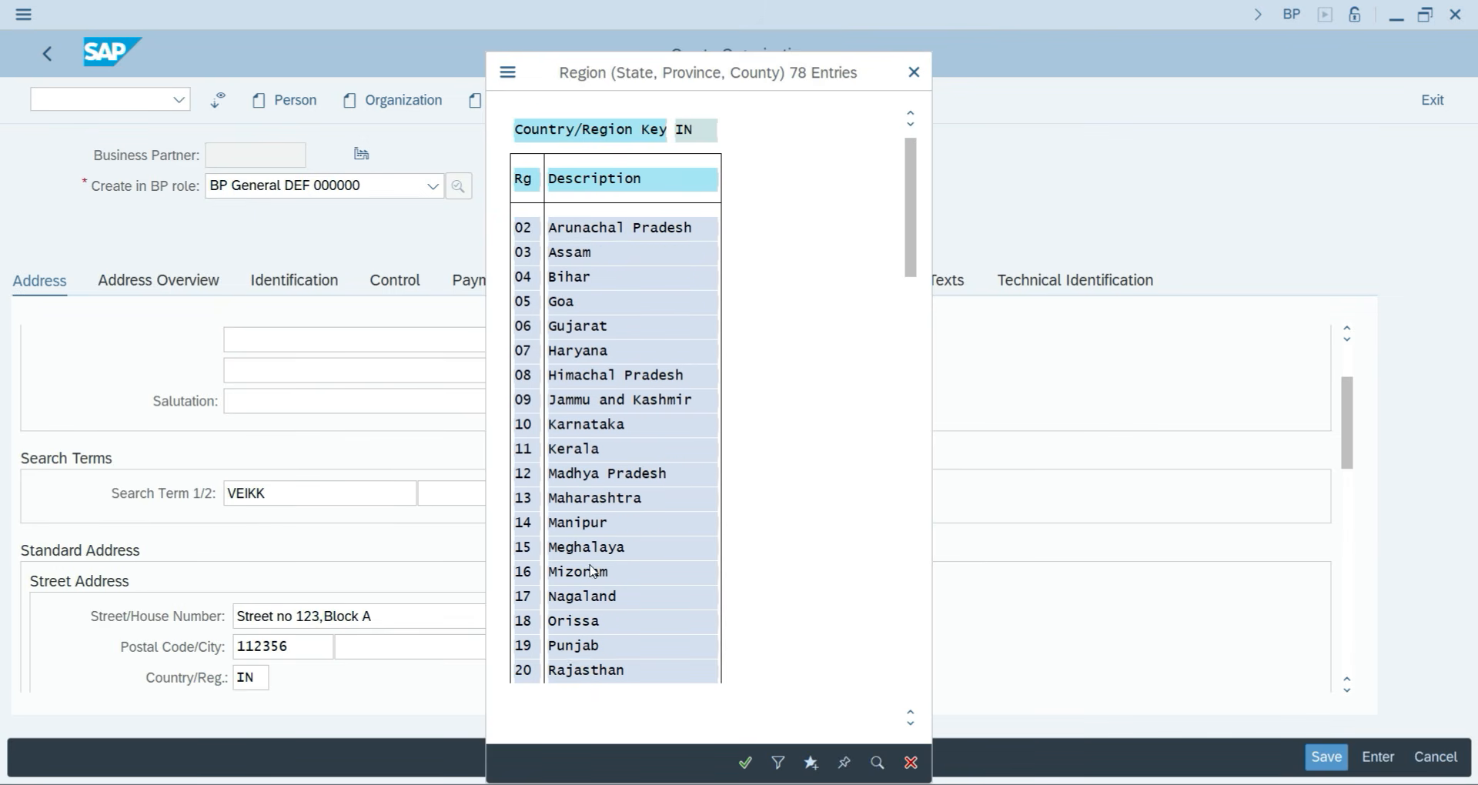
scroll(593, 574, down, 2)
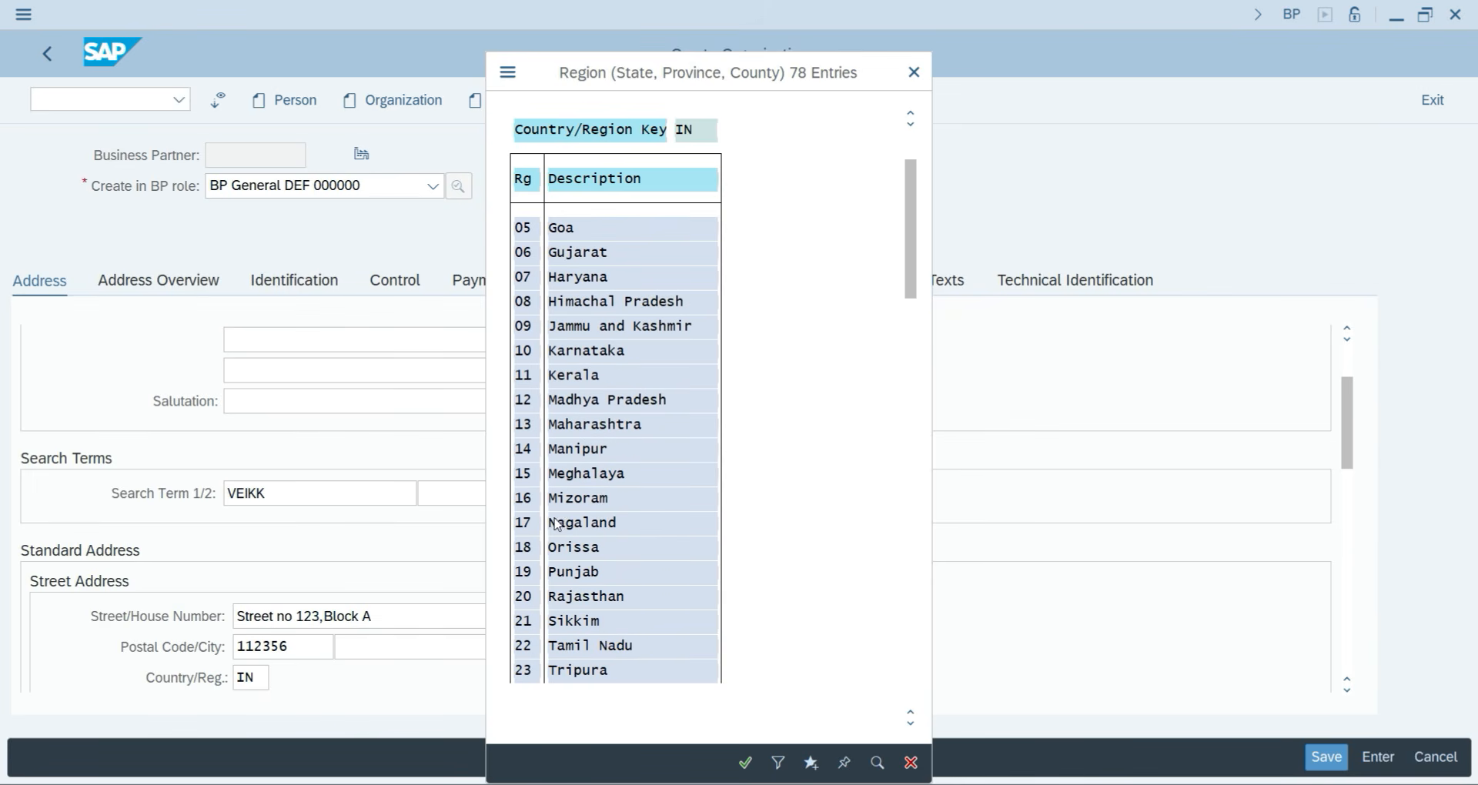
scroll(613, 547, down, 2)
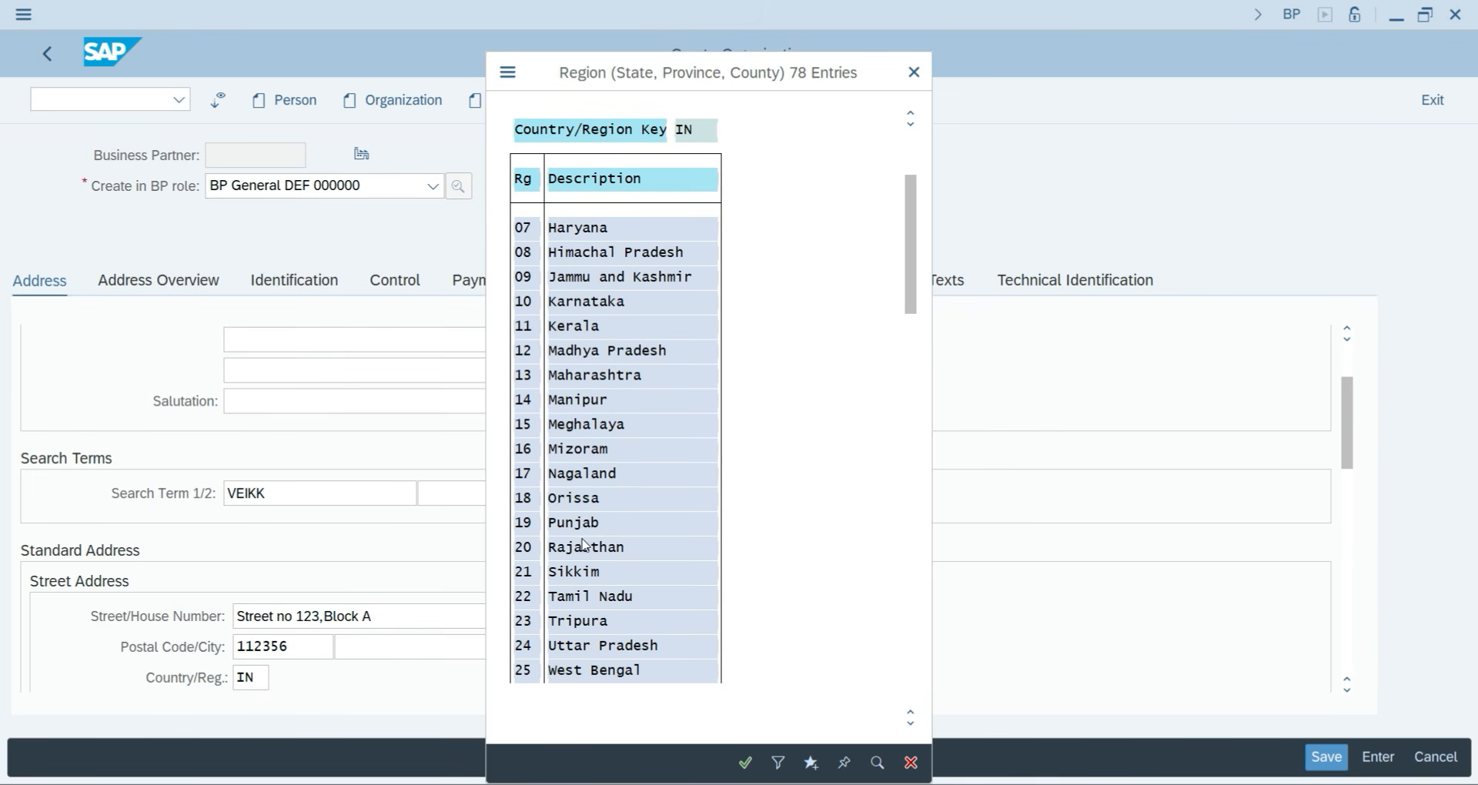
scroll(588, 645, down, 1)
scroll(588, 645, down, 2)
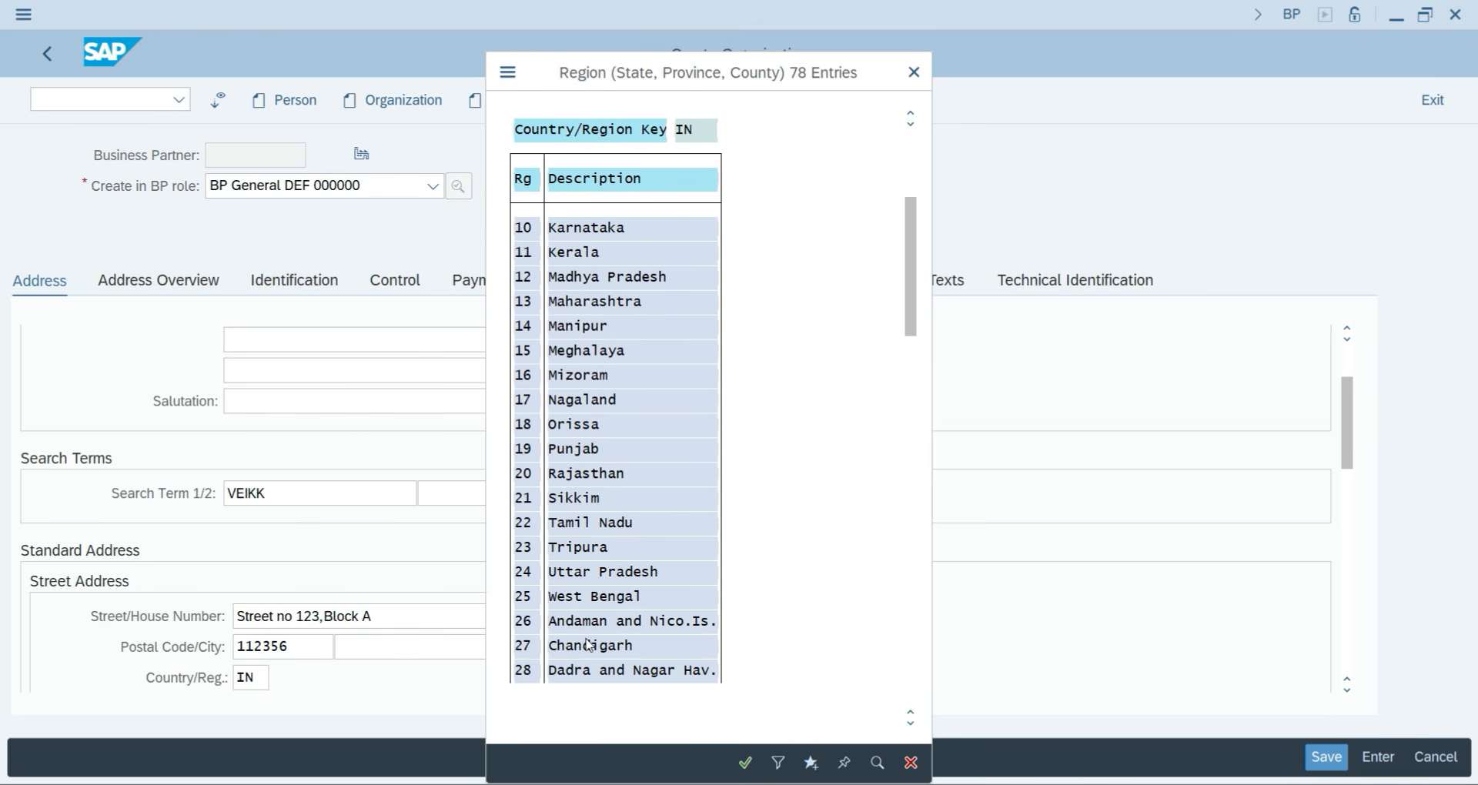
scroll(588, 645, down, 3)
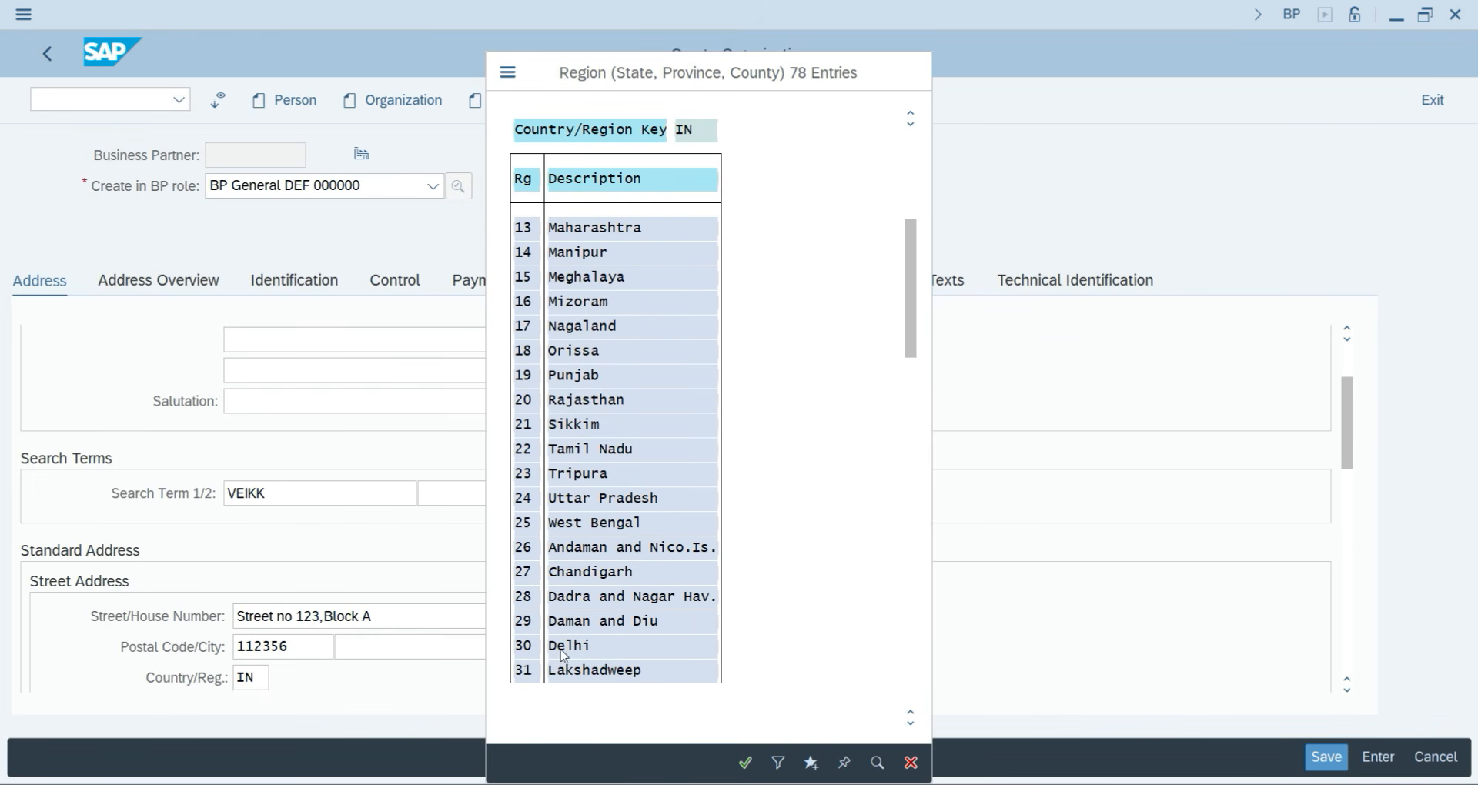
double_click(570, 649)
scroll(508, 627, down, 6)
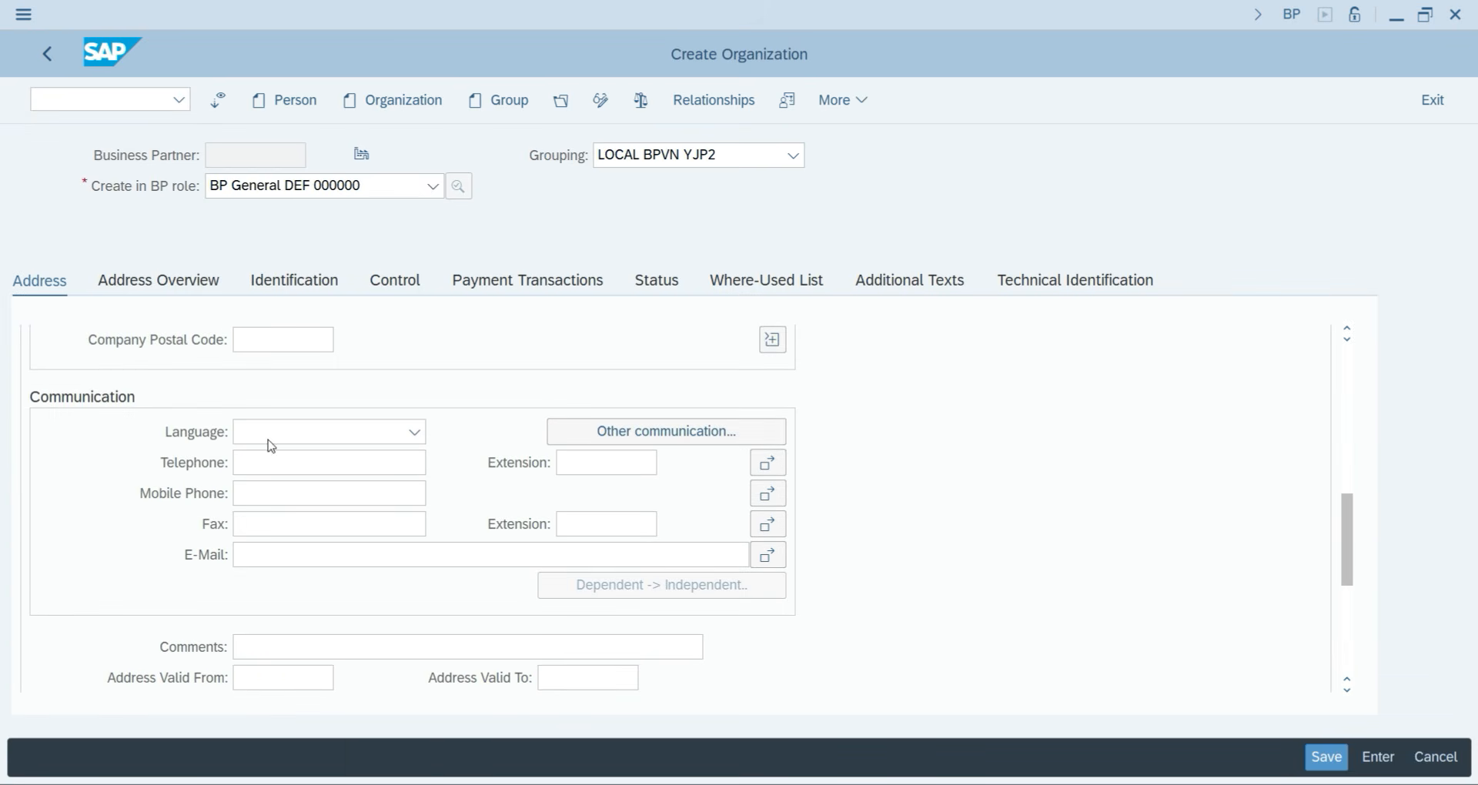
click(341, 431)
key(e)
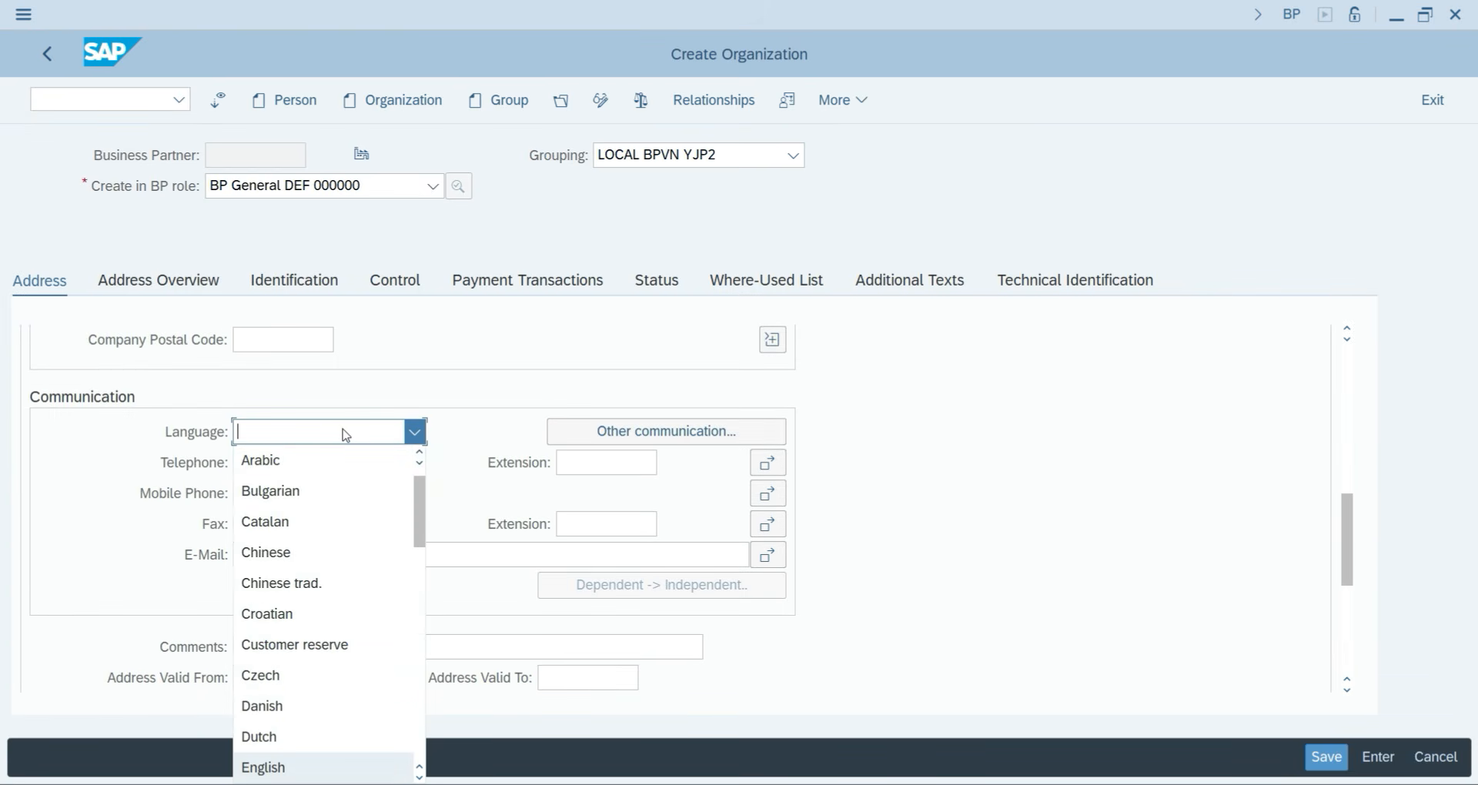
key(Return)
scroll(344, 432, up, 5)
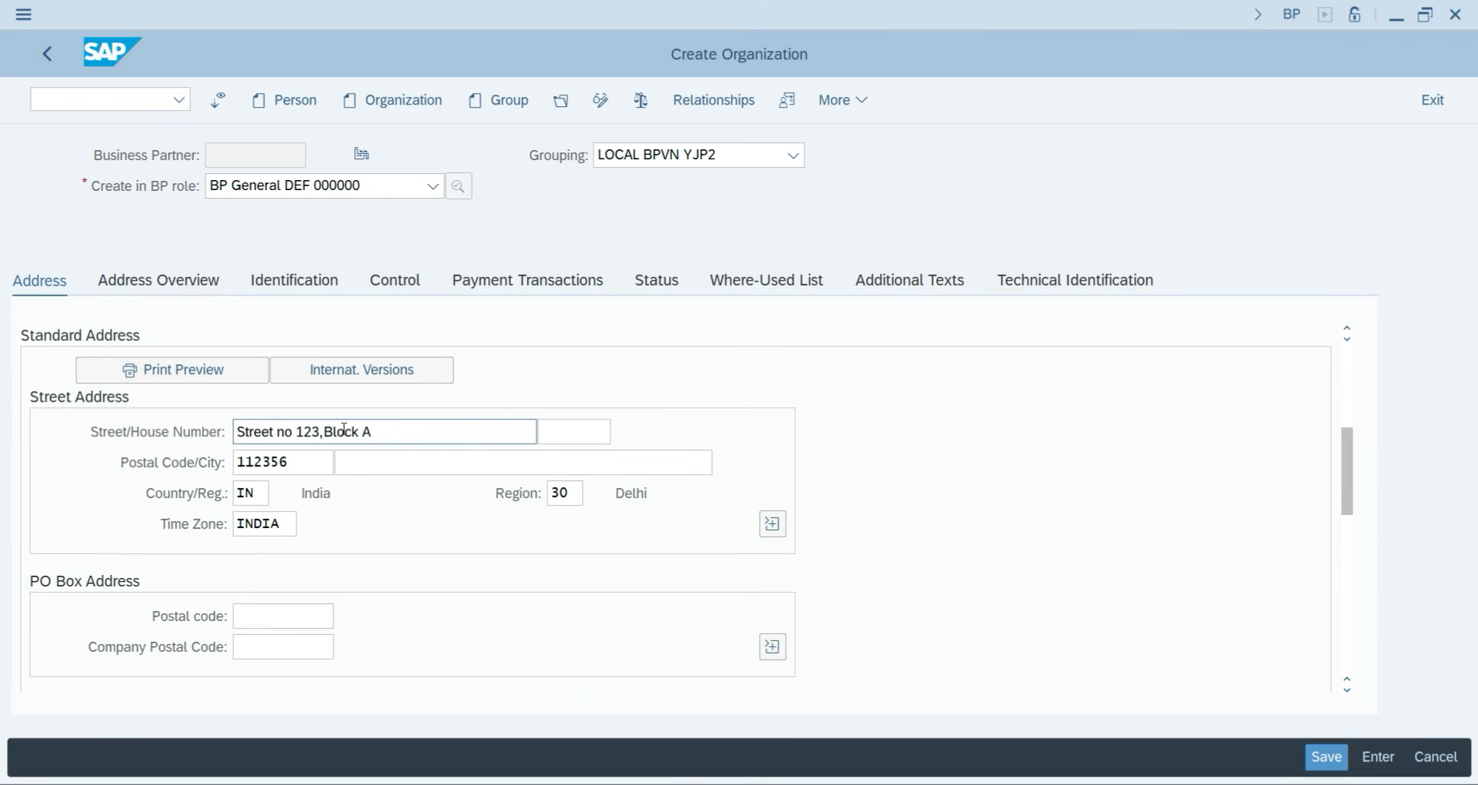
click(1325, 756)
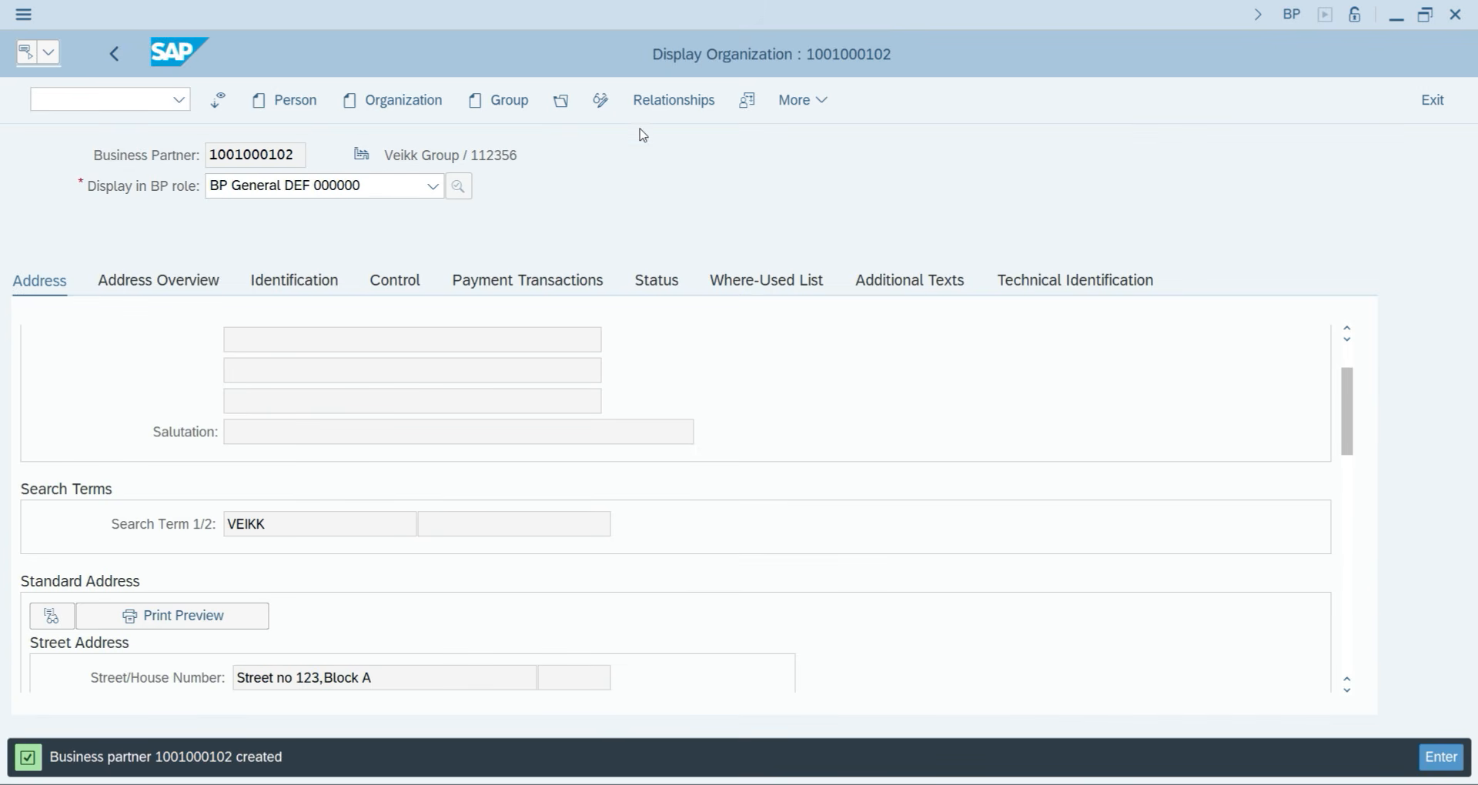
click(605, 105)
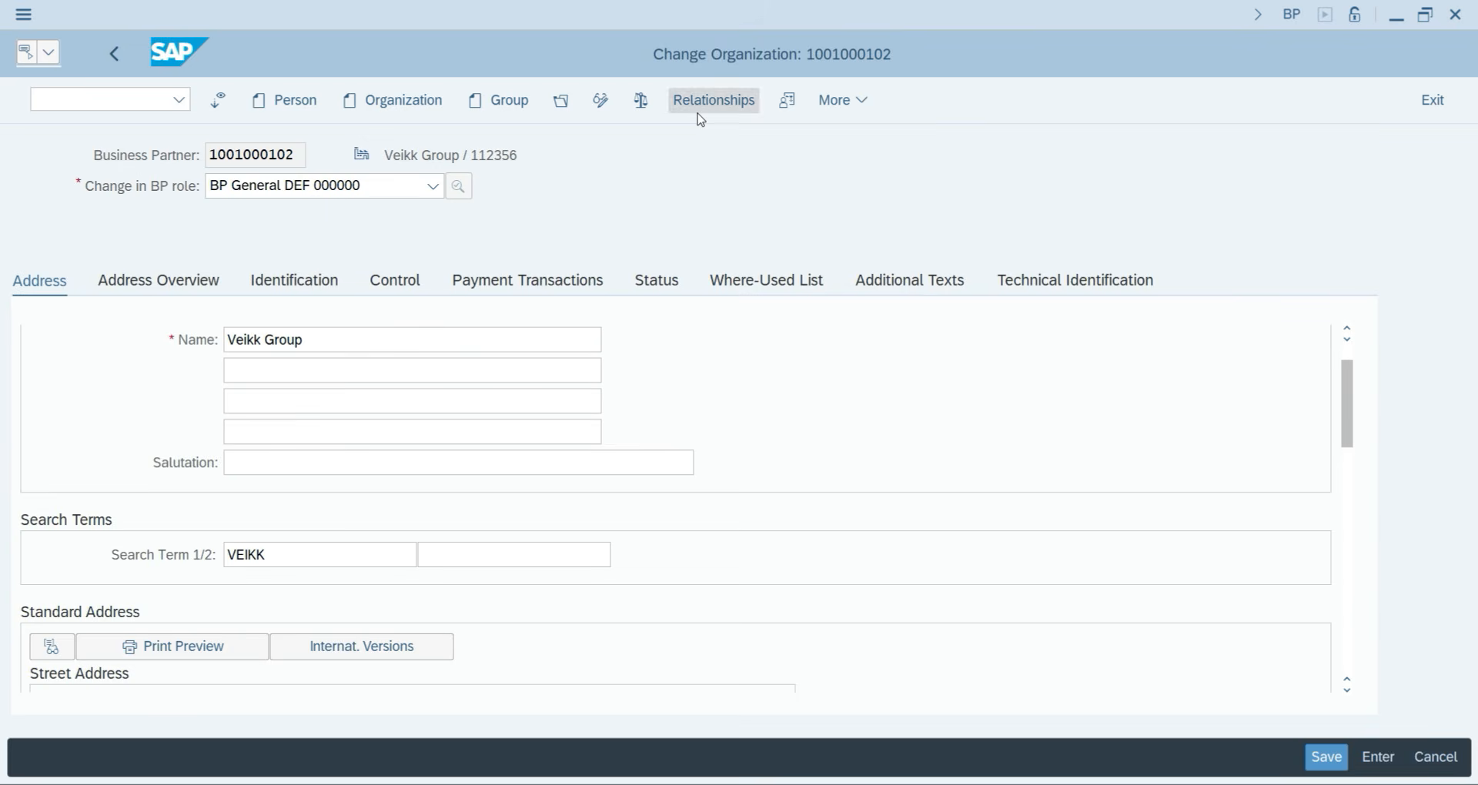
click(286, 192)
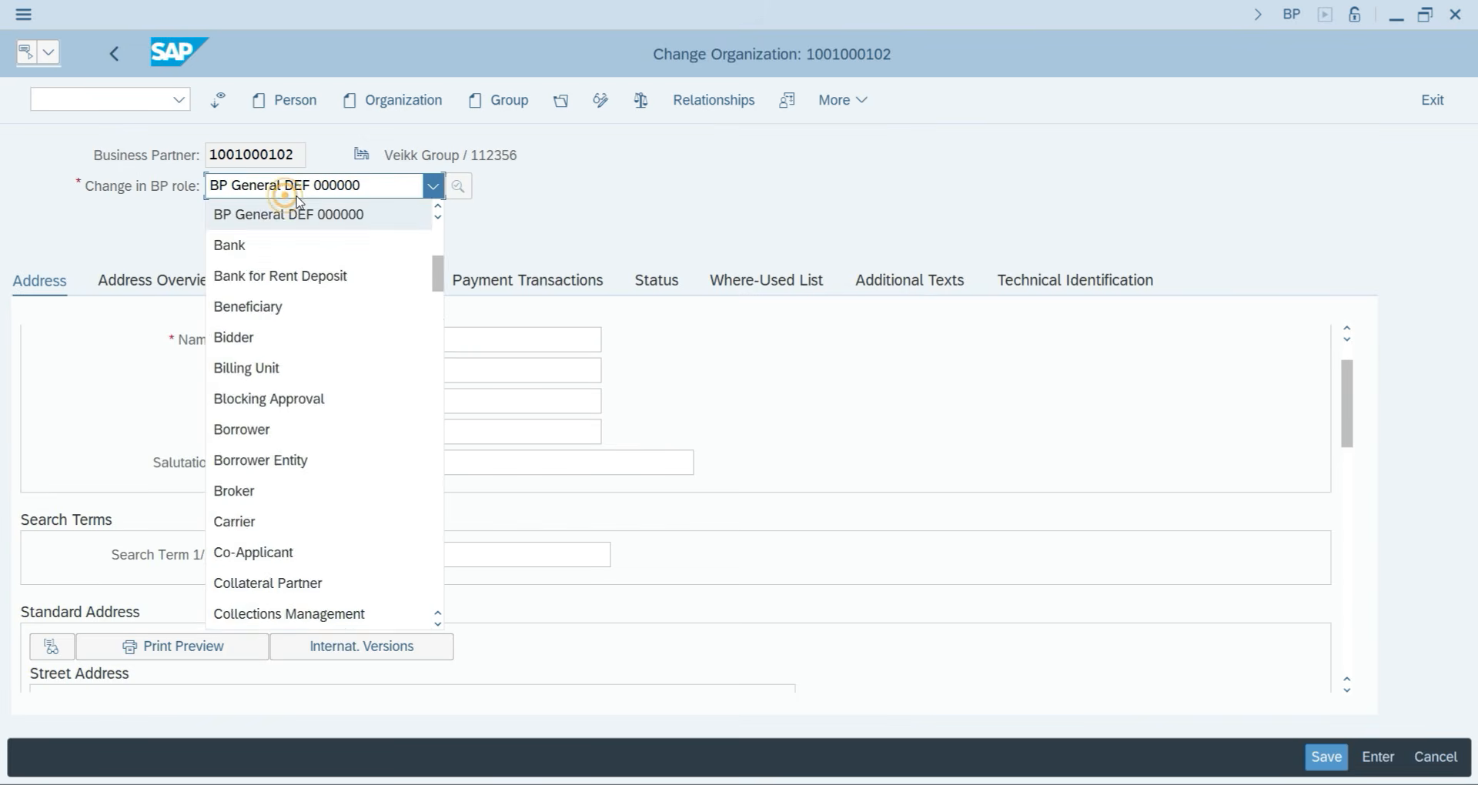
text(flv)
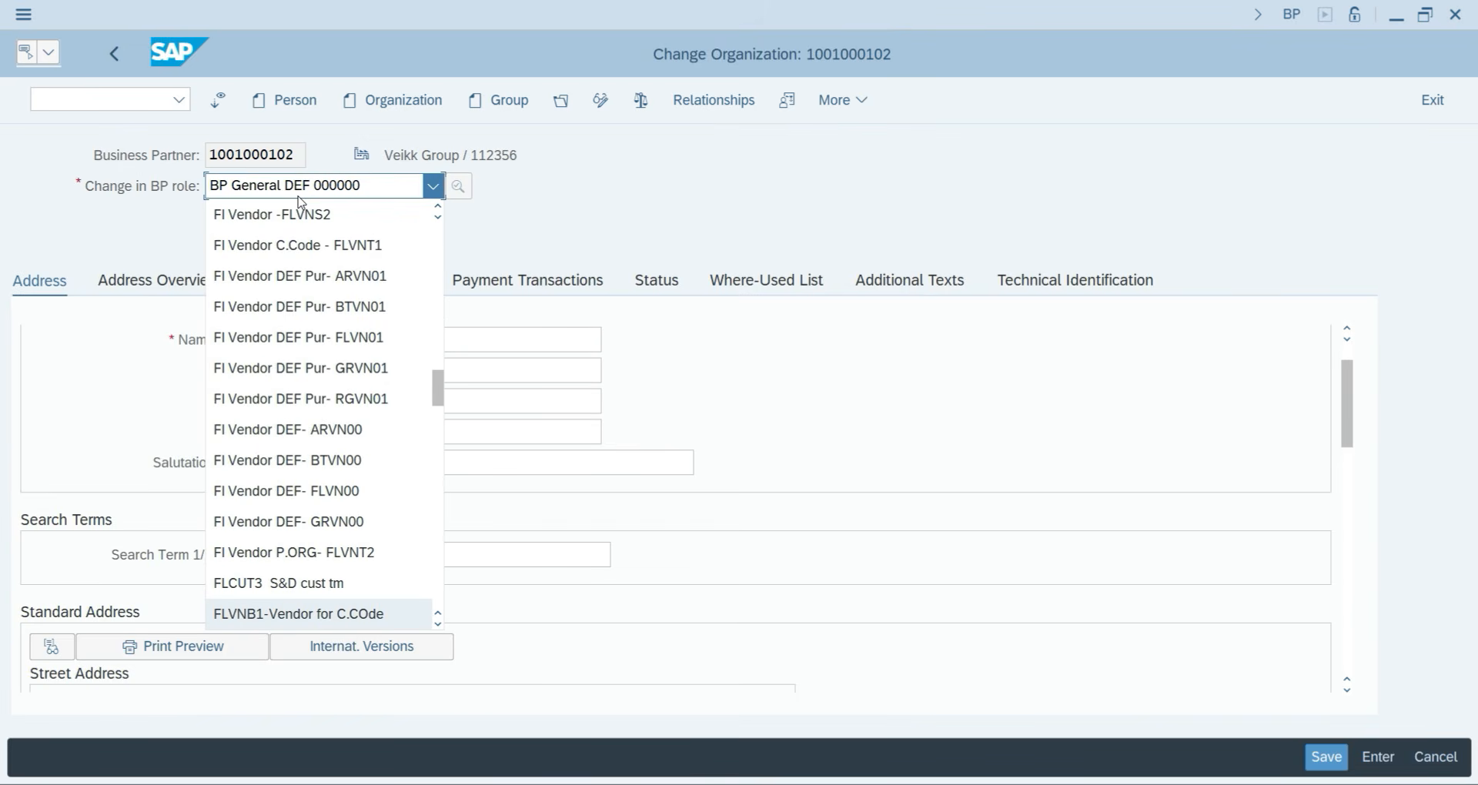
click(334, 497)
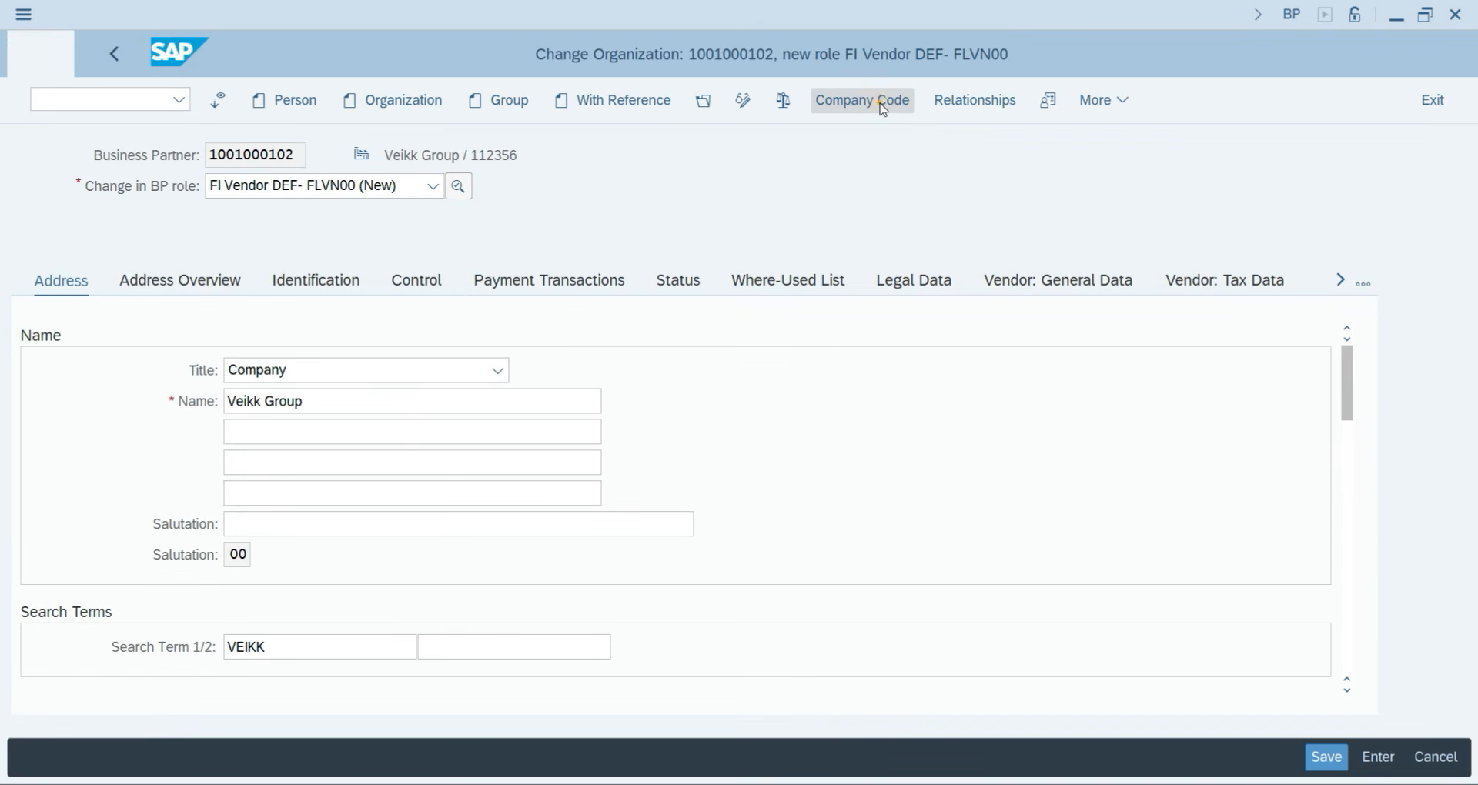
click(883, 109)
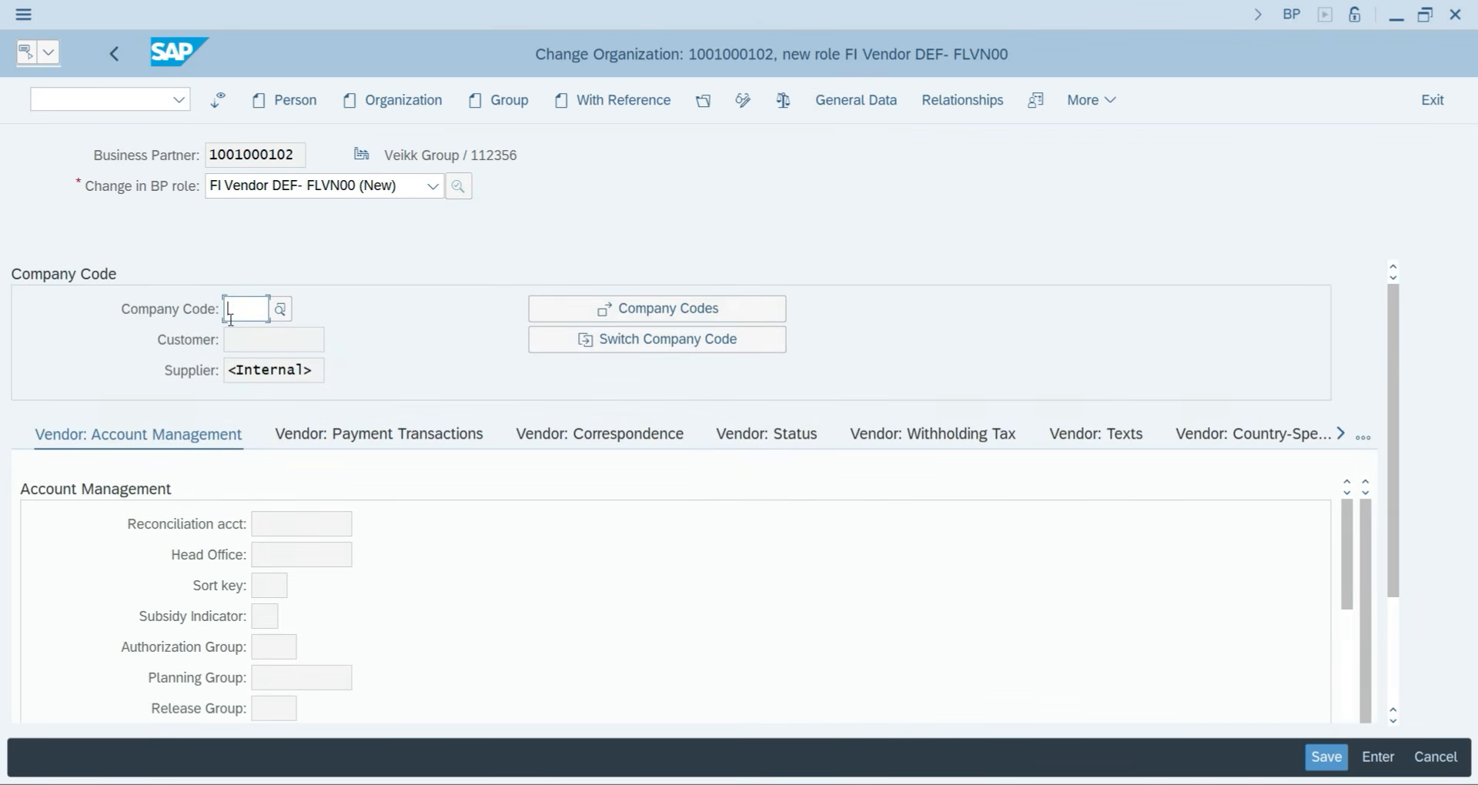
Enter company code YJP2 with reconciliation account 300 and sort key 001.
text(YJ)
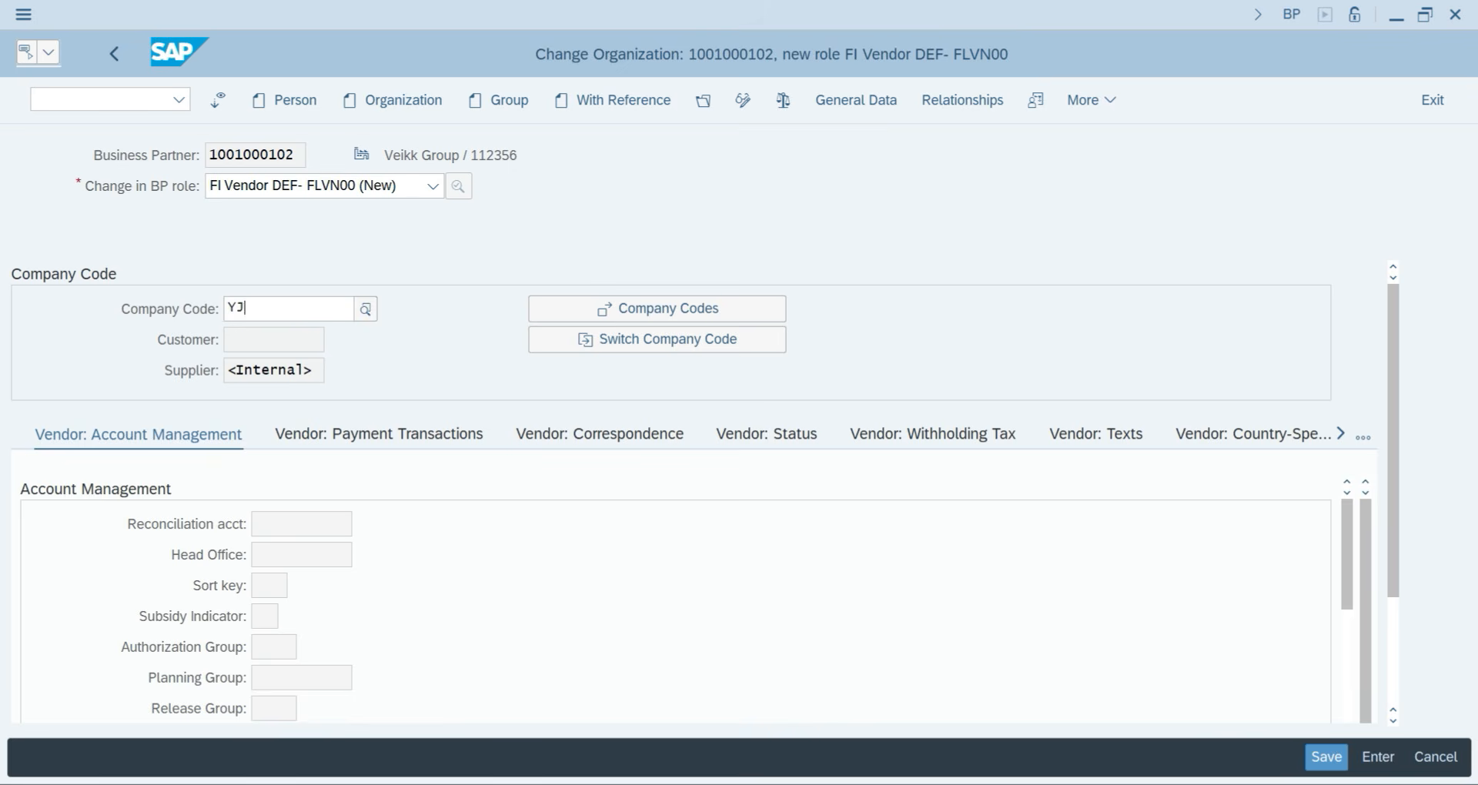
text(P2)
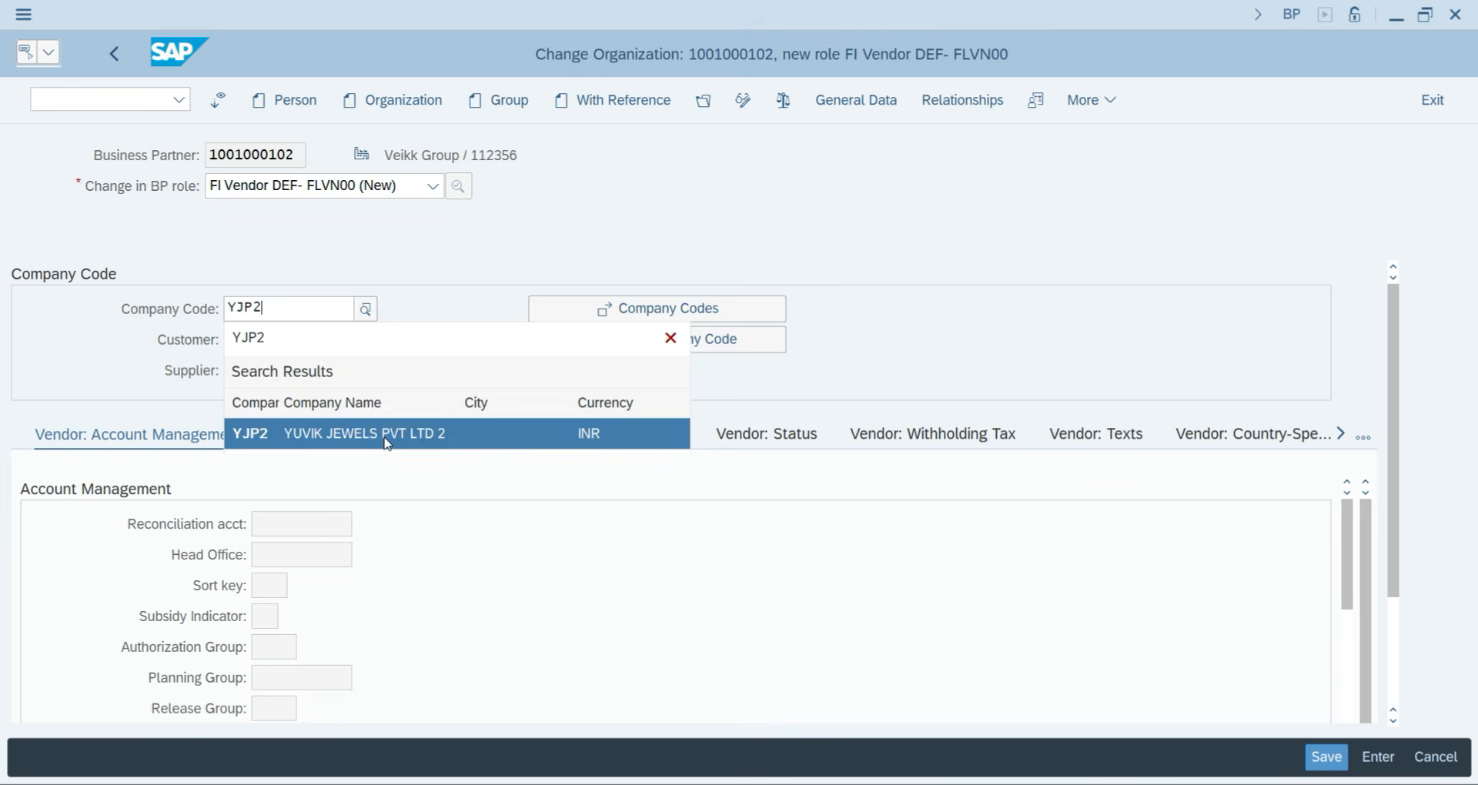
click(385, 438)
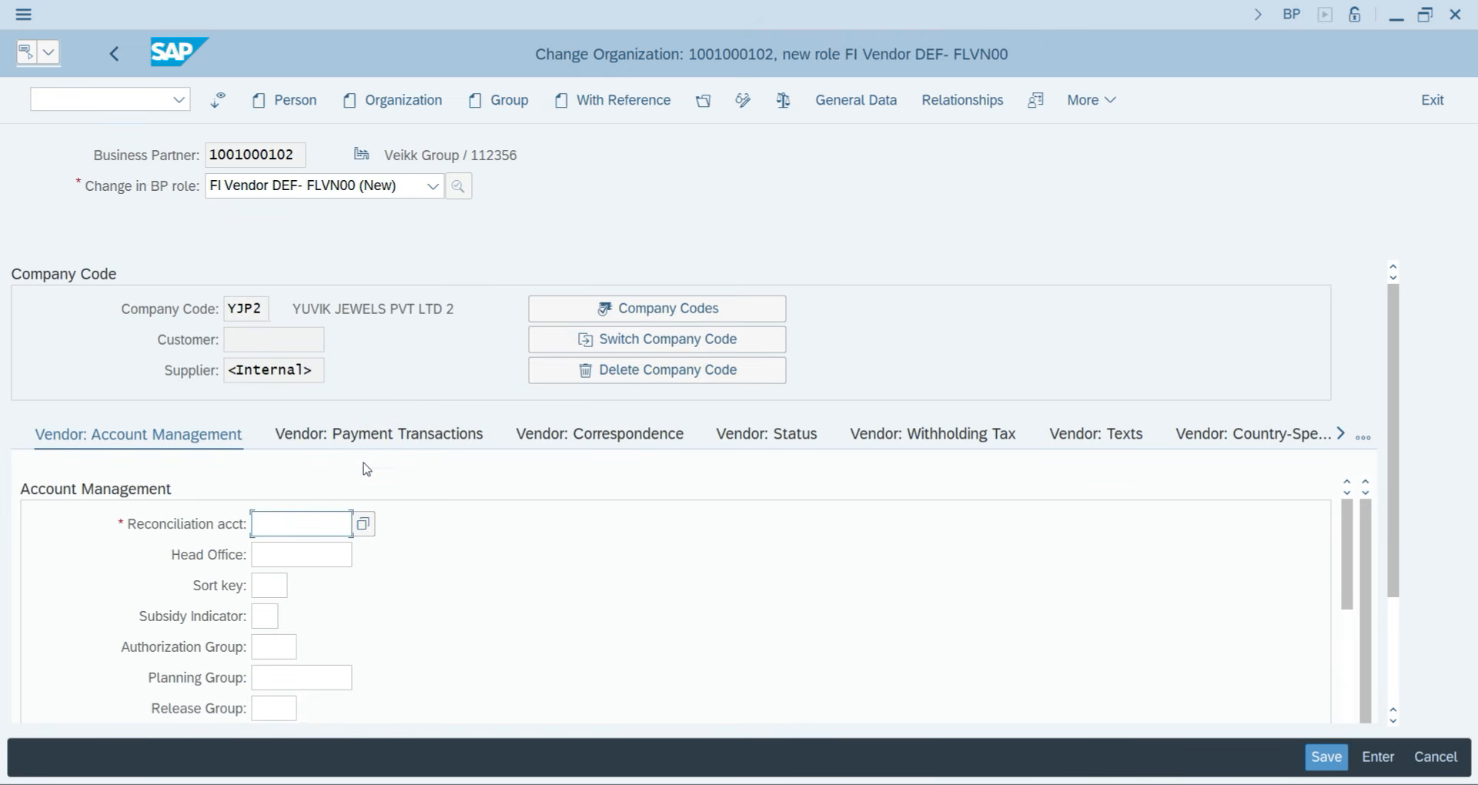
text(300)
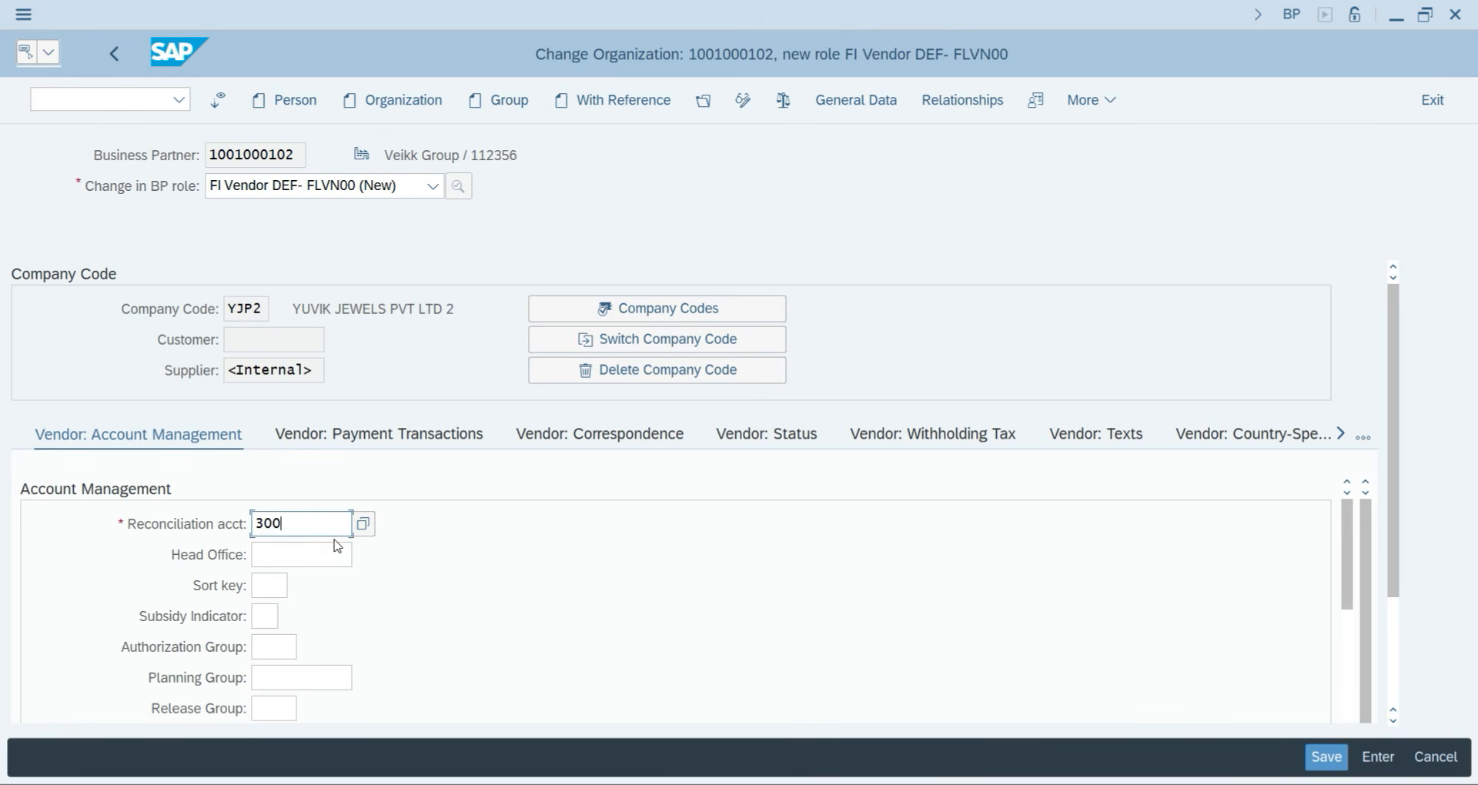
key(Return)
key(Tab)
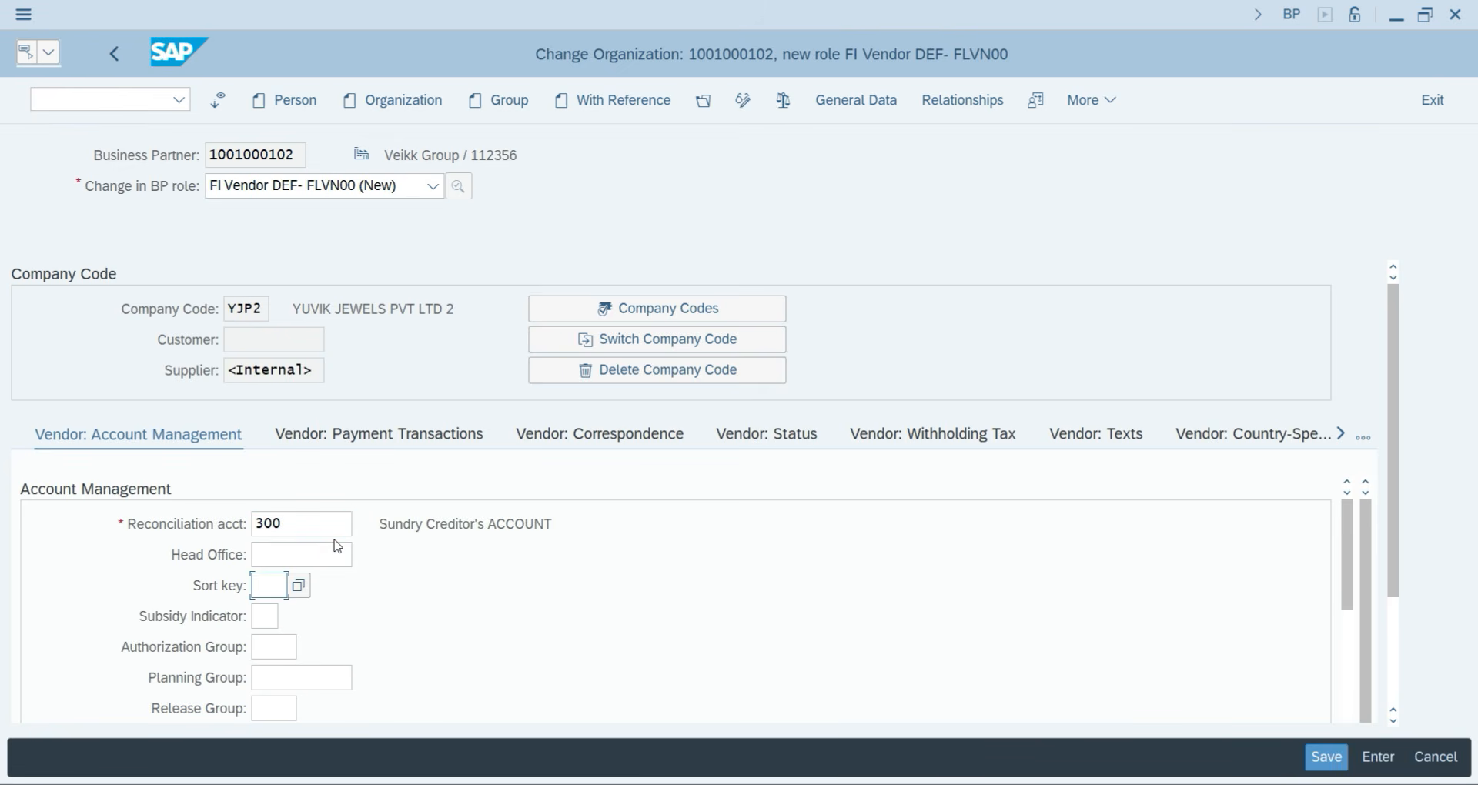
text(001)
key(Return)
Set terms of payment 0001 under vendor payment transactions and save.
click(359, 435)
text(0001)
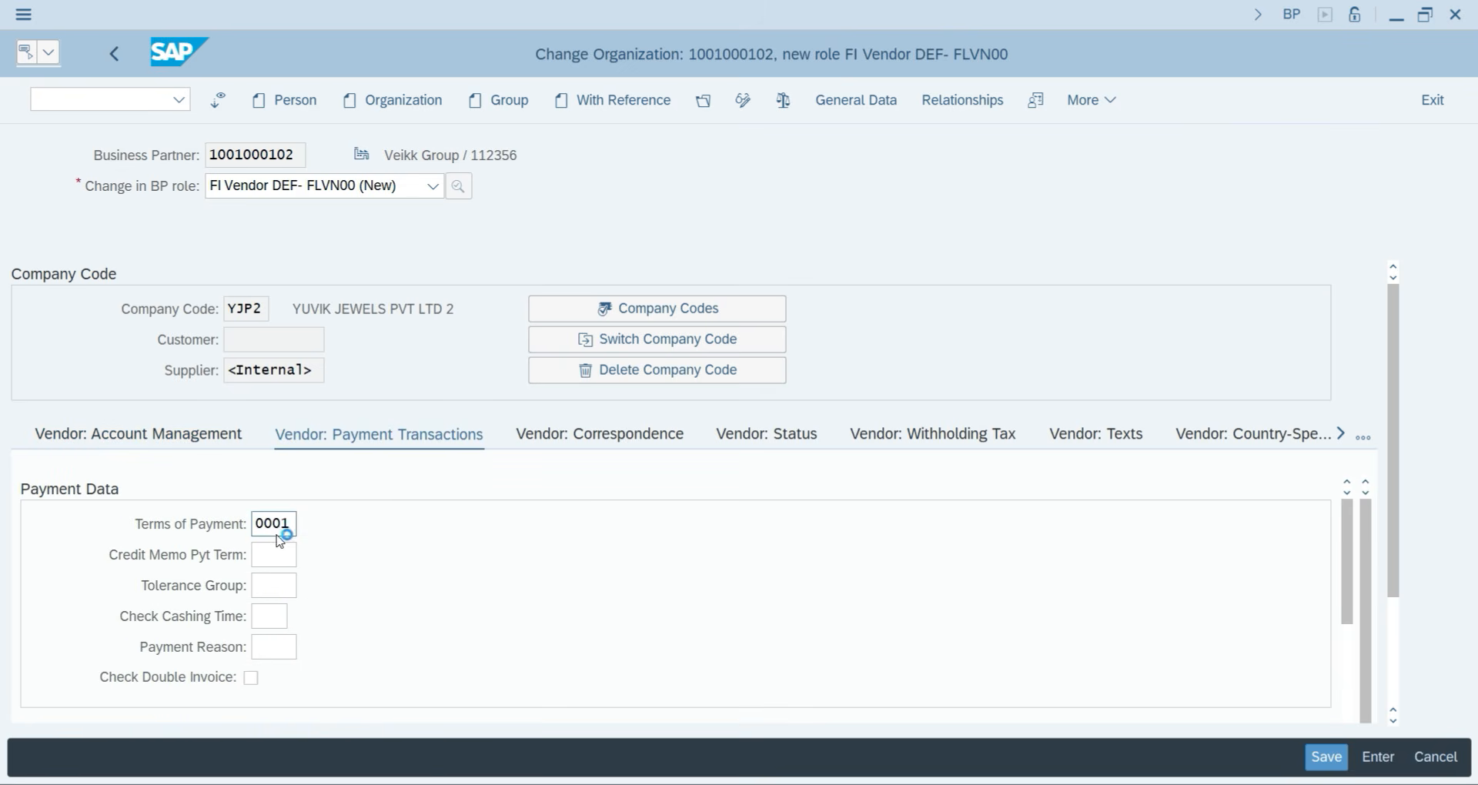
key(Return)
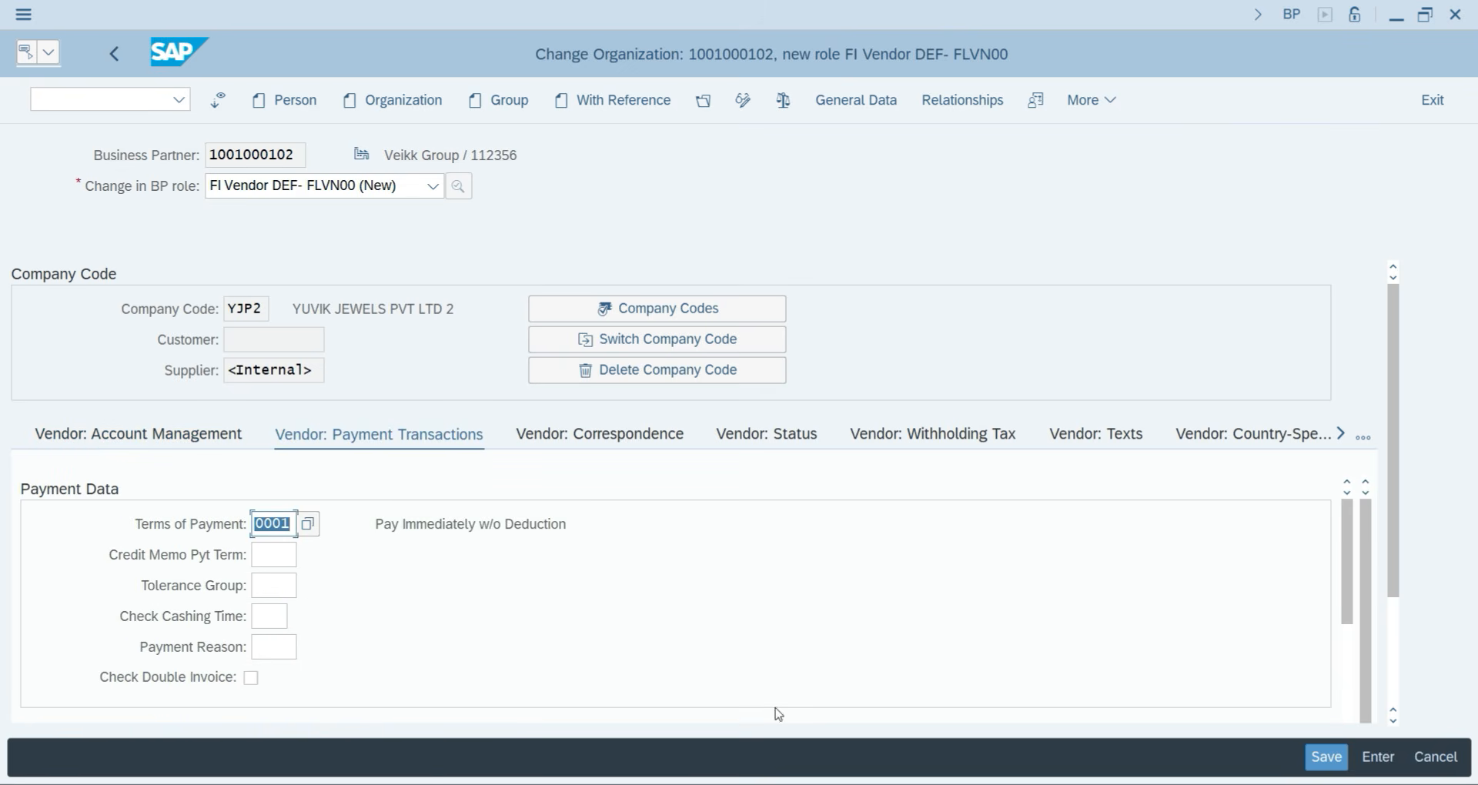
click(1307, 751)
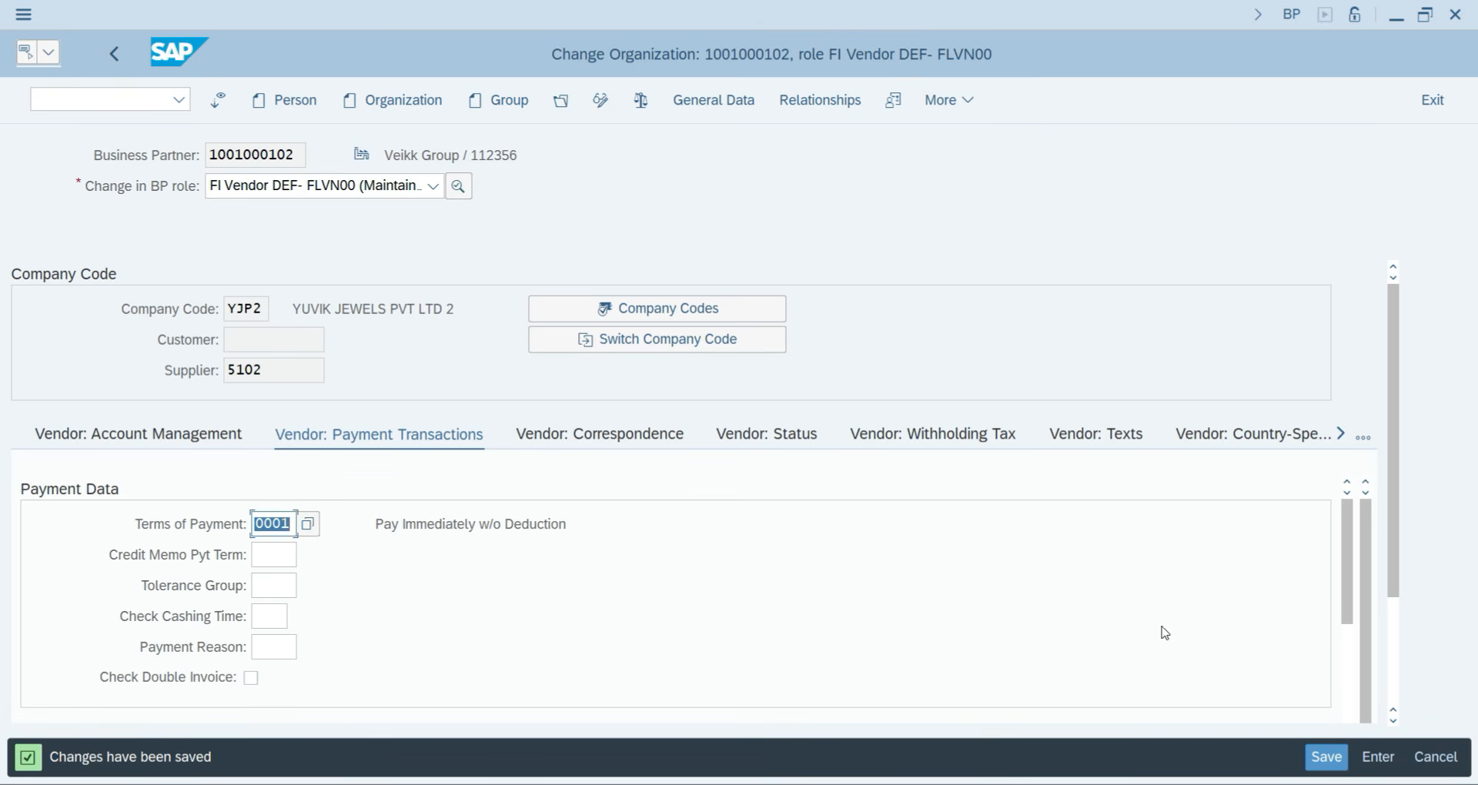
Run /NBP and start creating a new organization business partner.
click(173, 101)
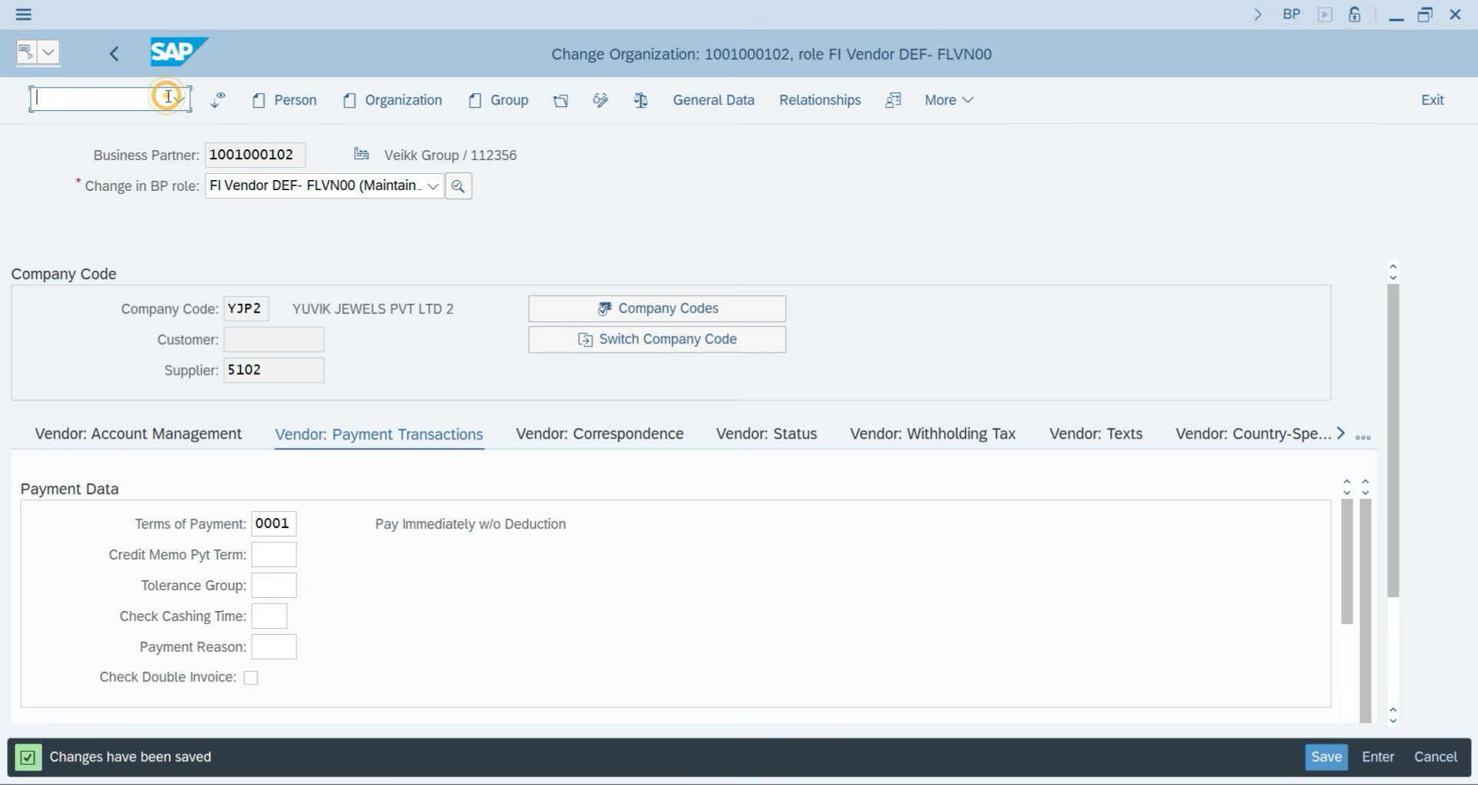
text(/NBP)
key(Return)
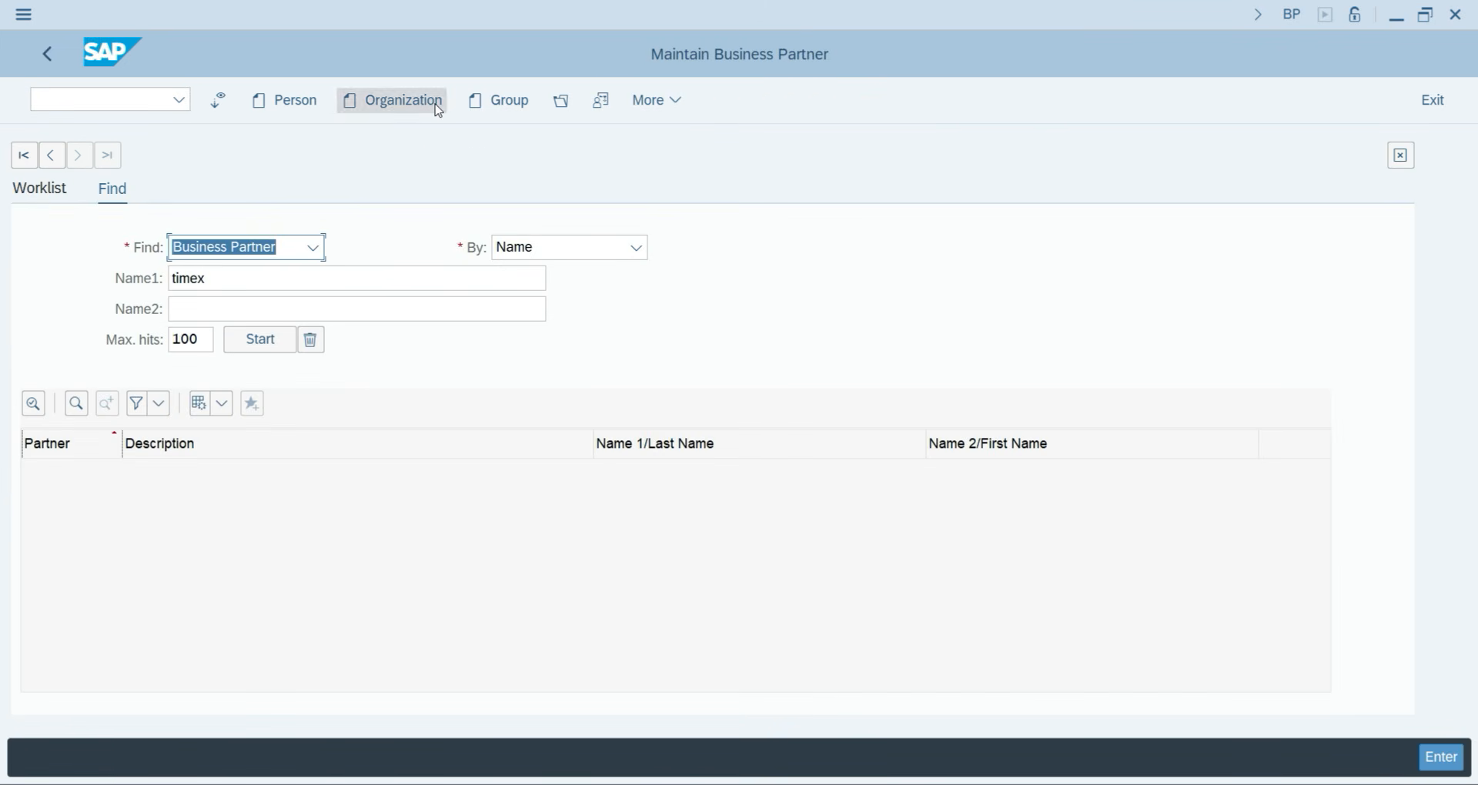
click(433, 106)
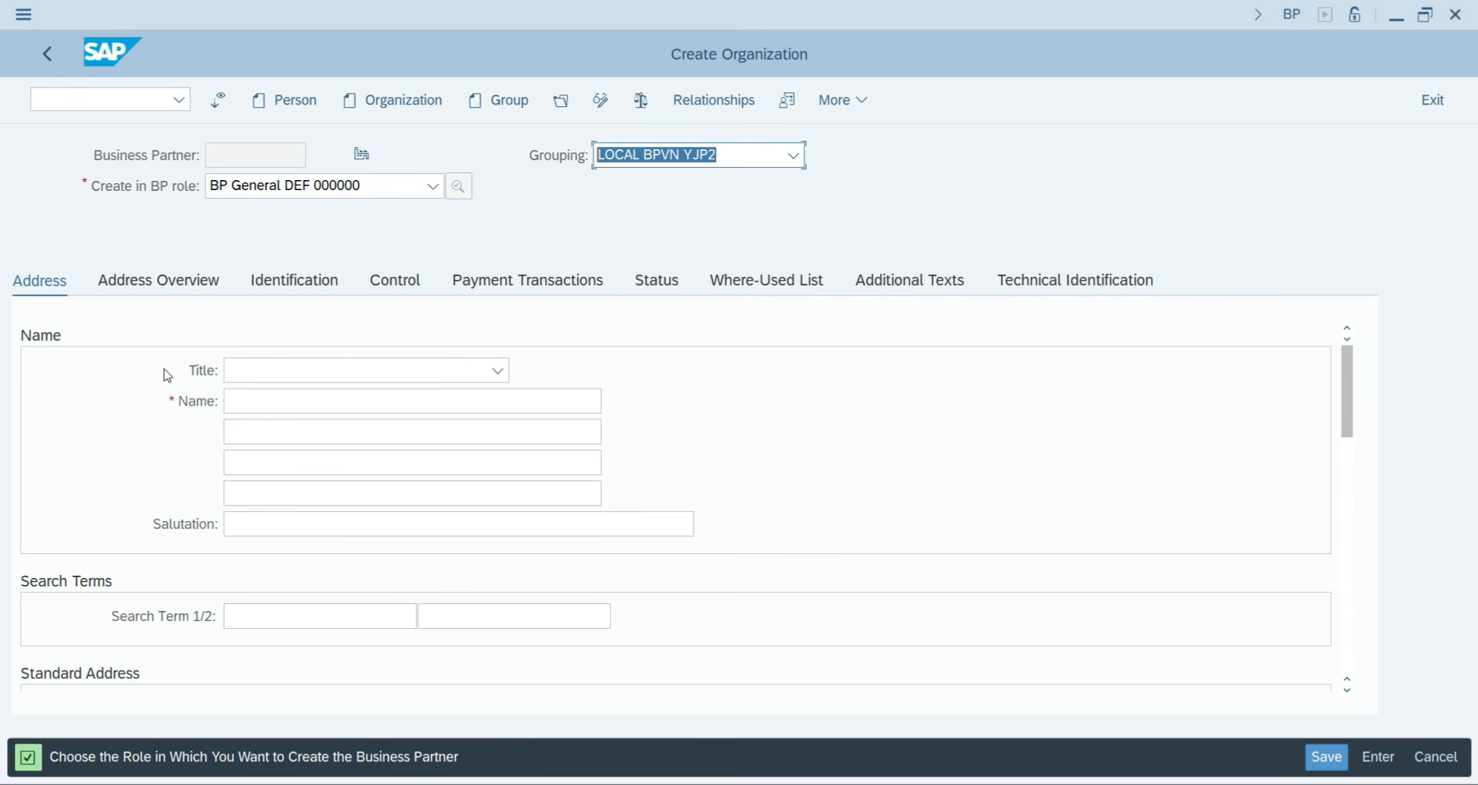
Set title Company, name Freemind Publishers and search term Freemind.
click(278, 371)
click(281, 394)
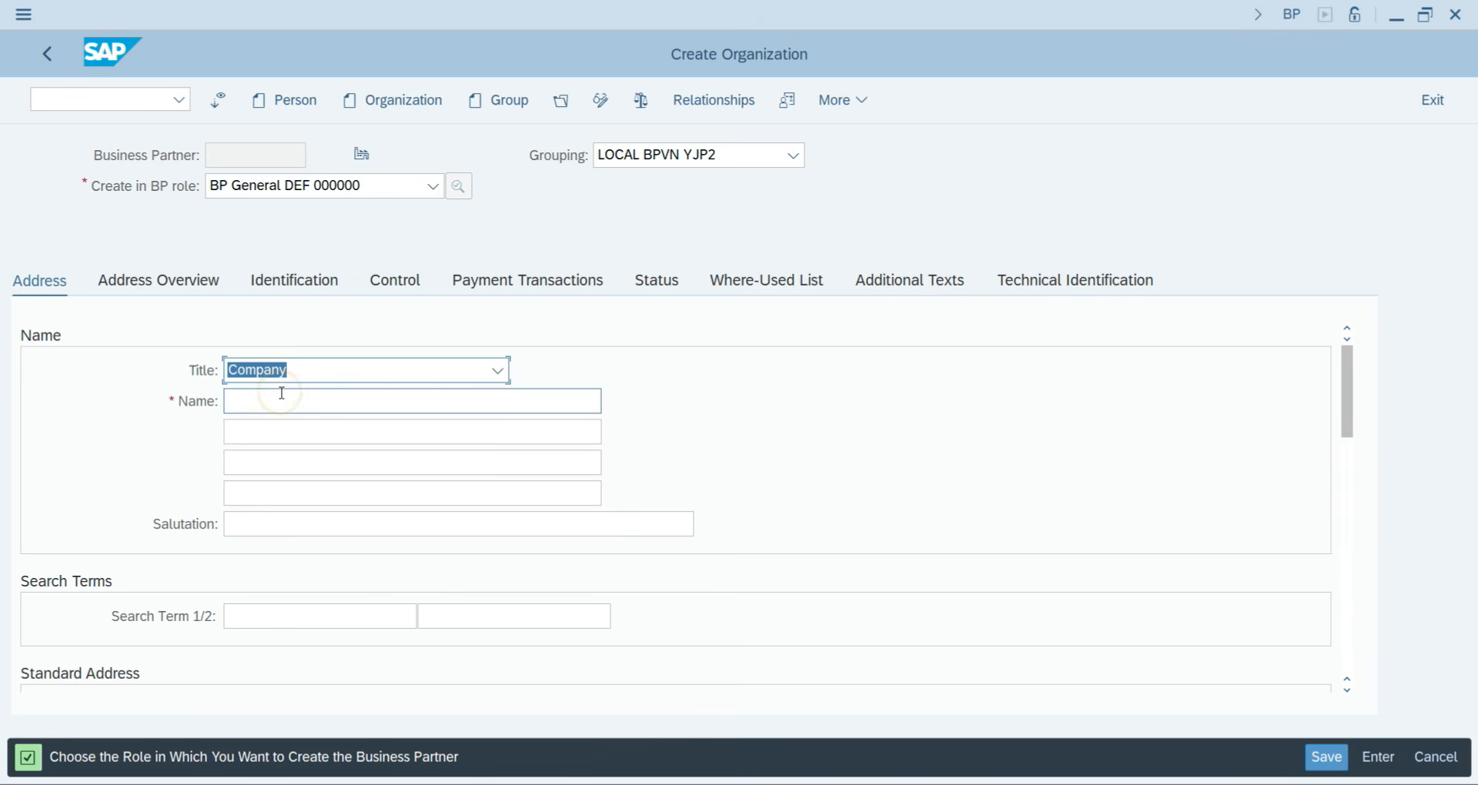
click(278, 394)
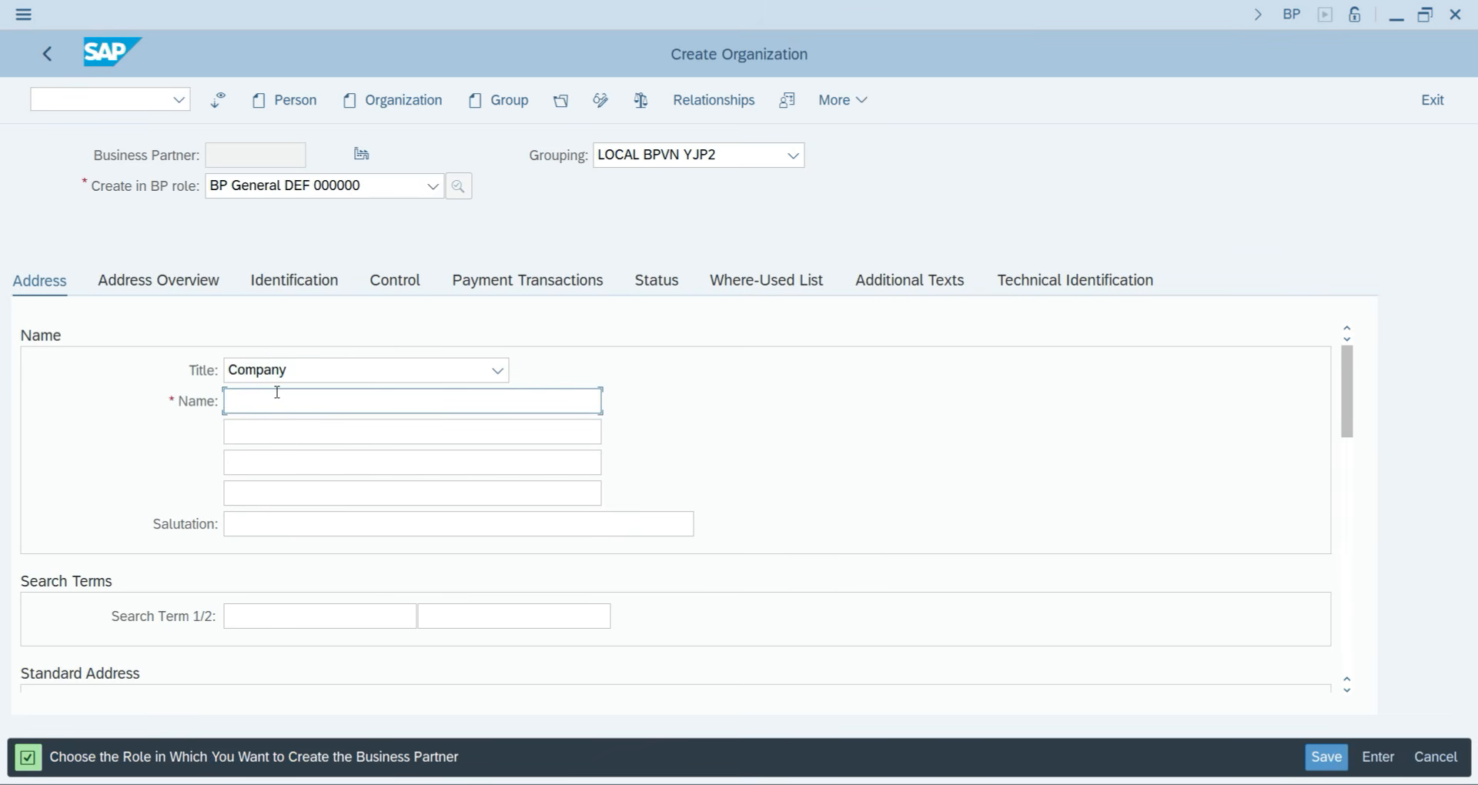
text(Freemind Publishers)
click(257, 616)
text(Free)
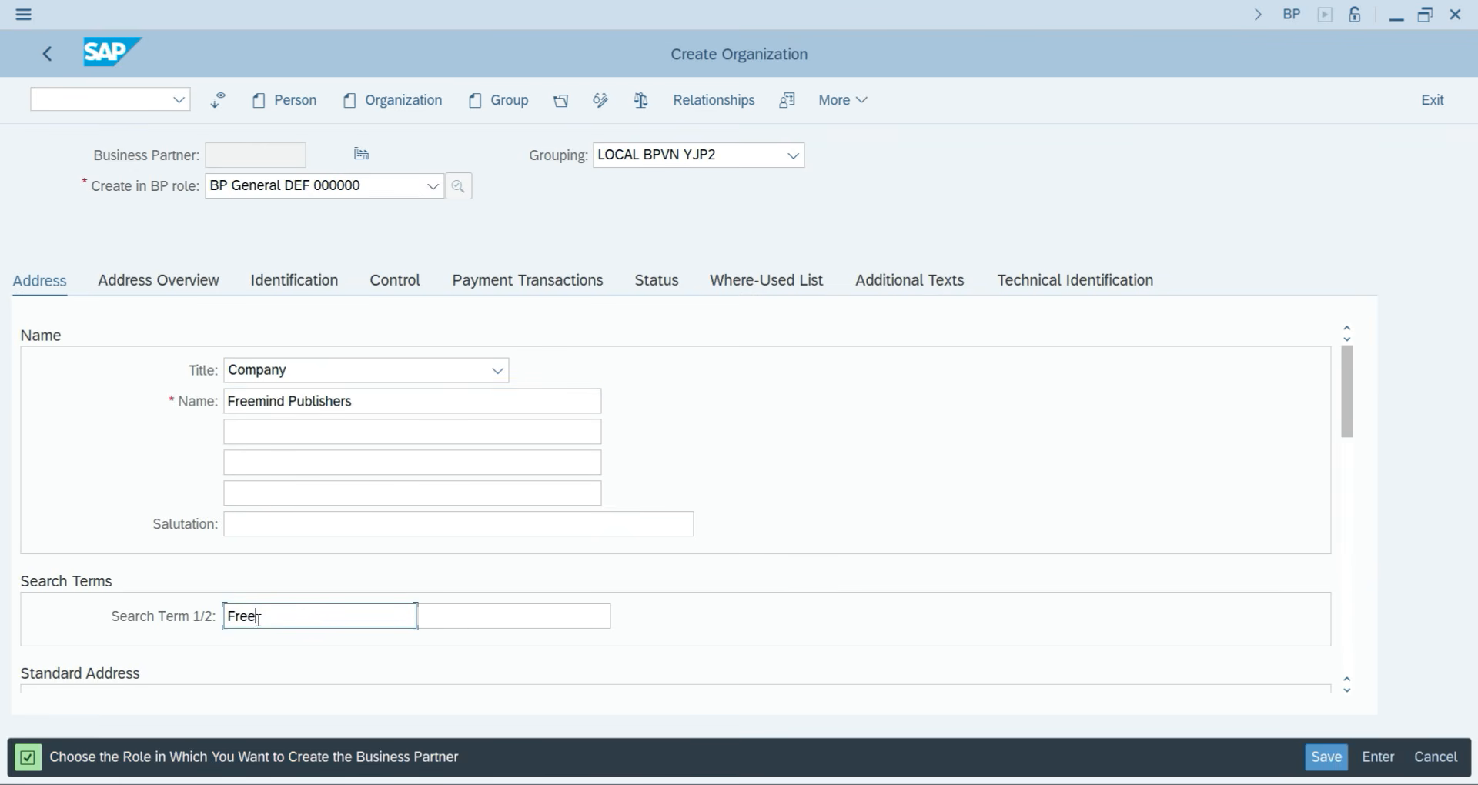
text(mind)
scroll(319, 520, down, 1)
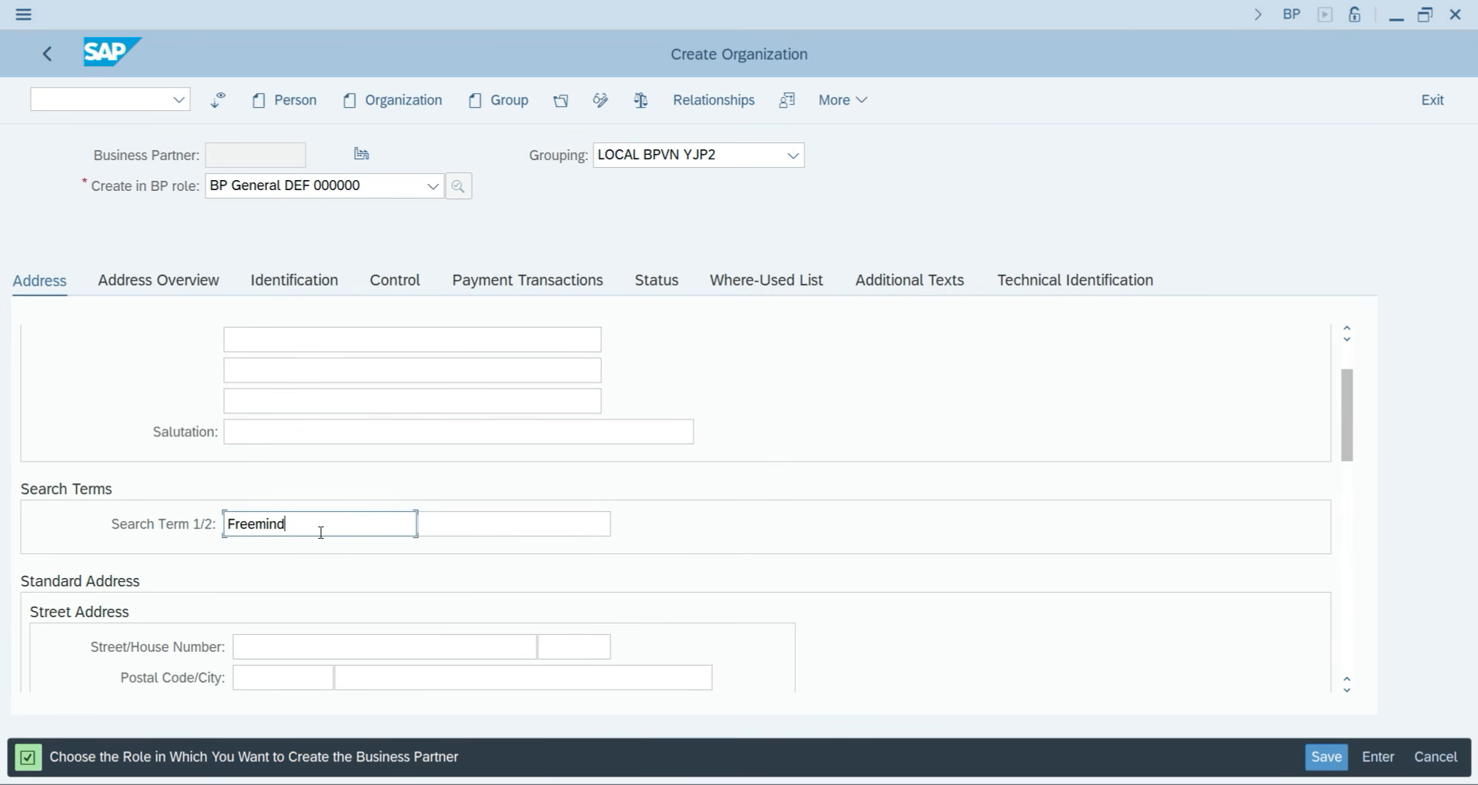
scroll(108, 638, down, 1)
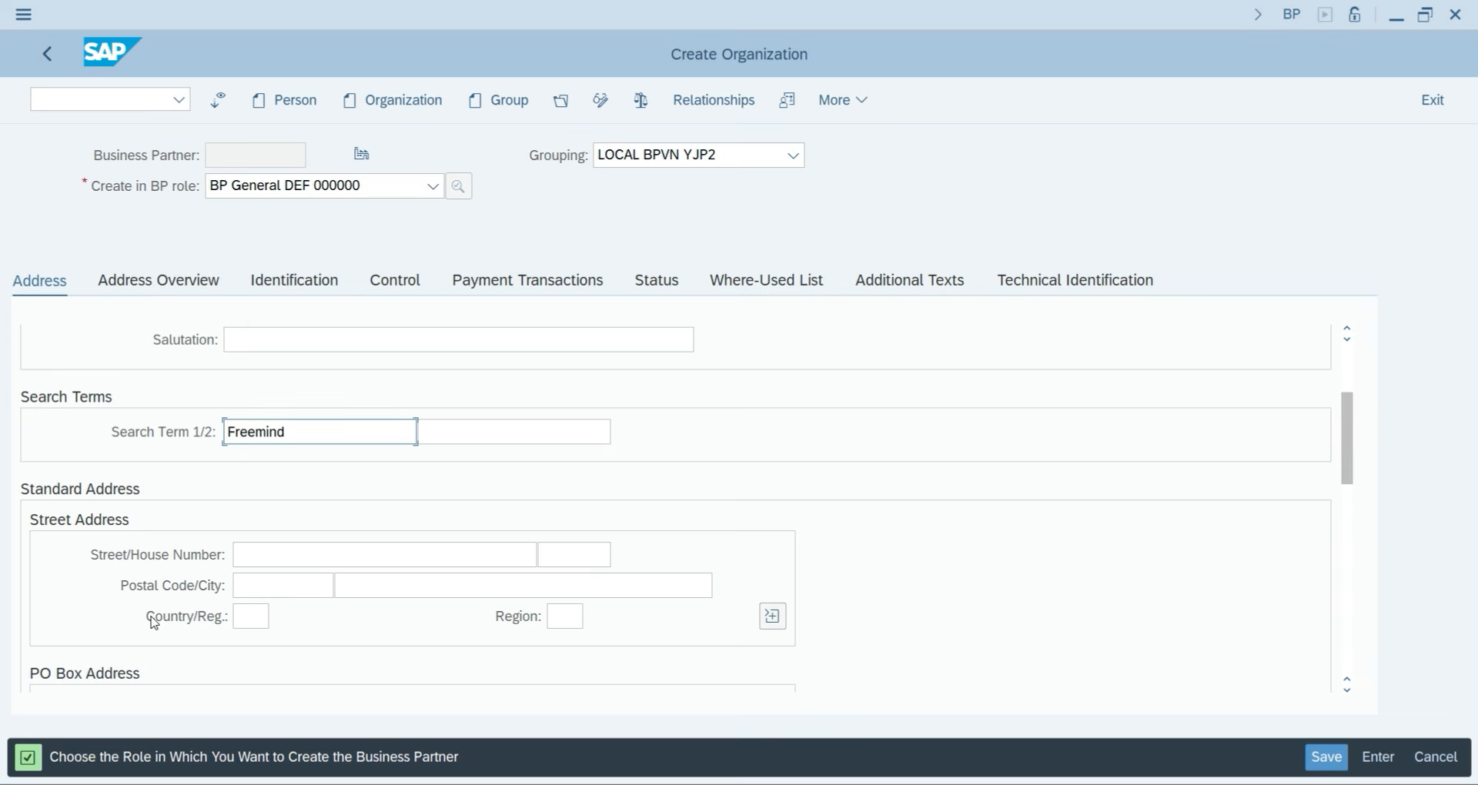
click(261, 555)
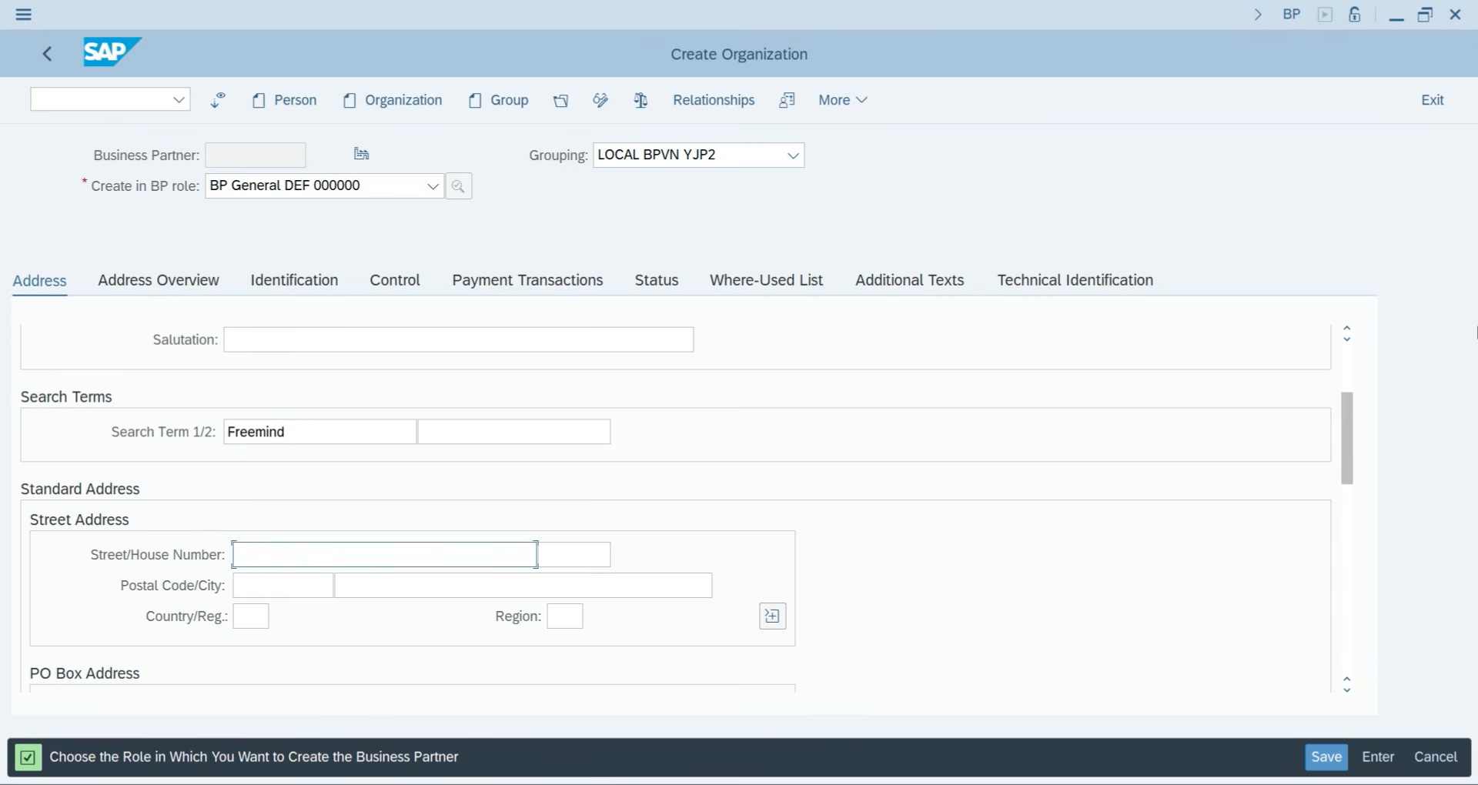
text(Street no 3211/05)
key(Tab)
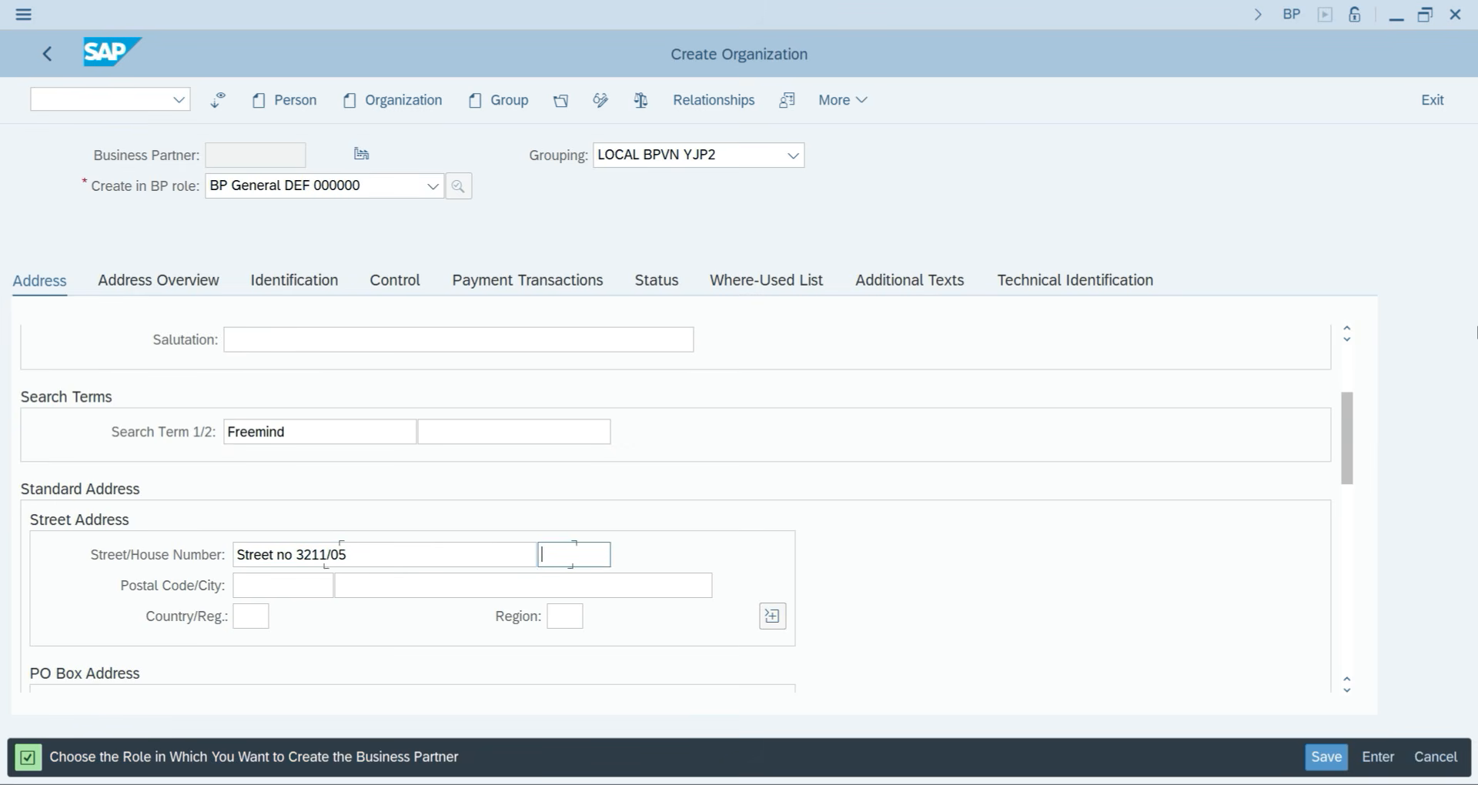
text(Block D)
key(Tab)
text(11)
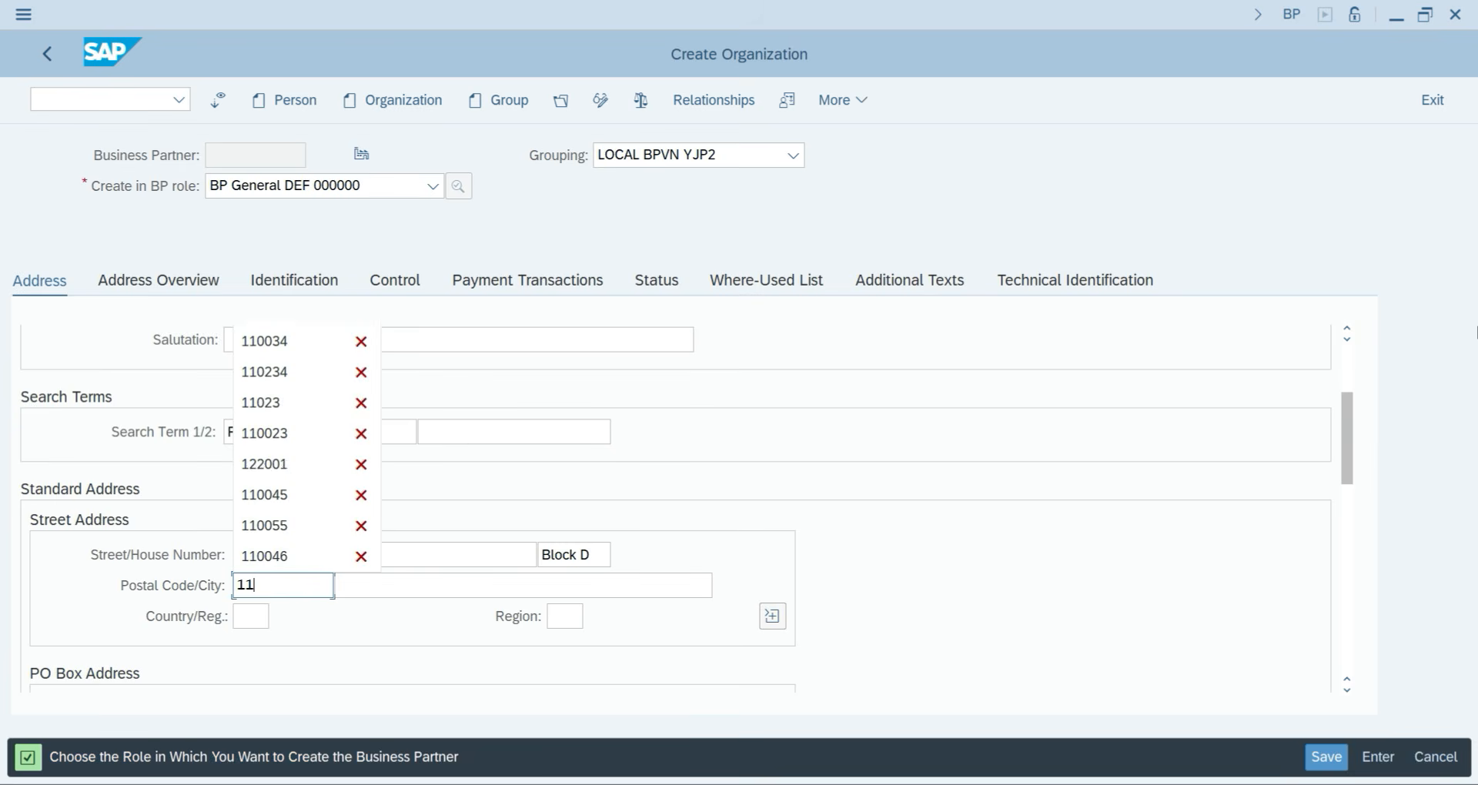
text(2689)
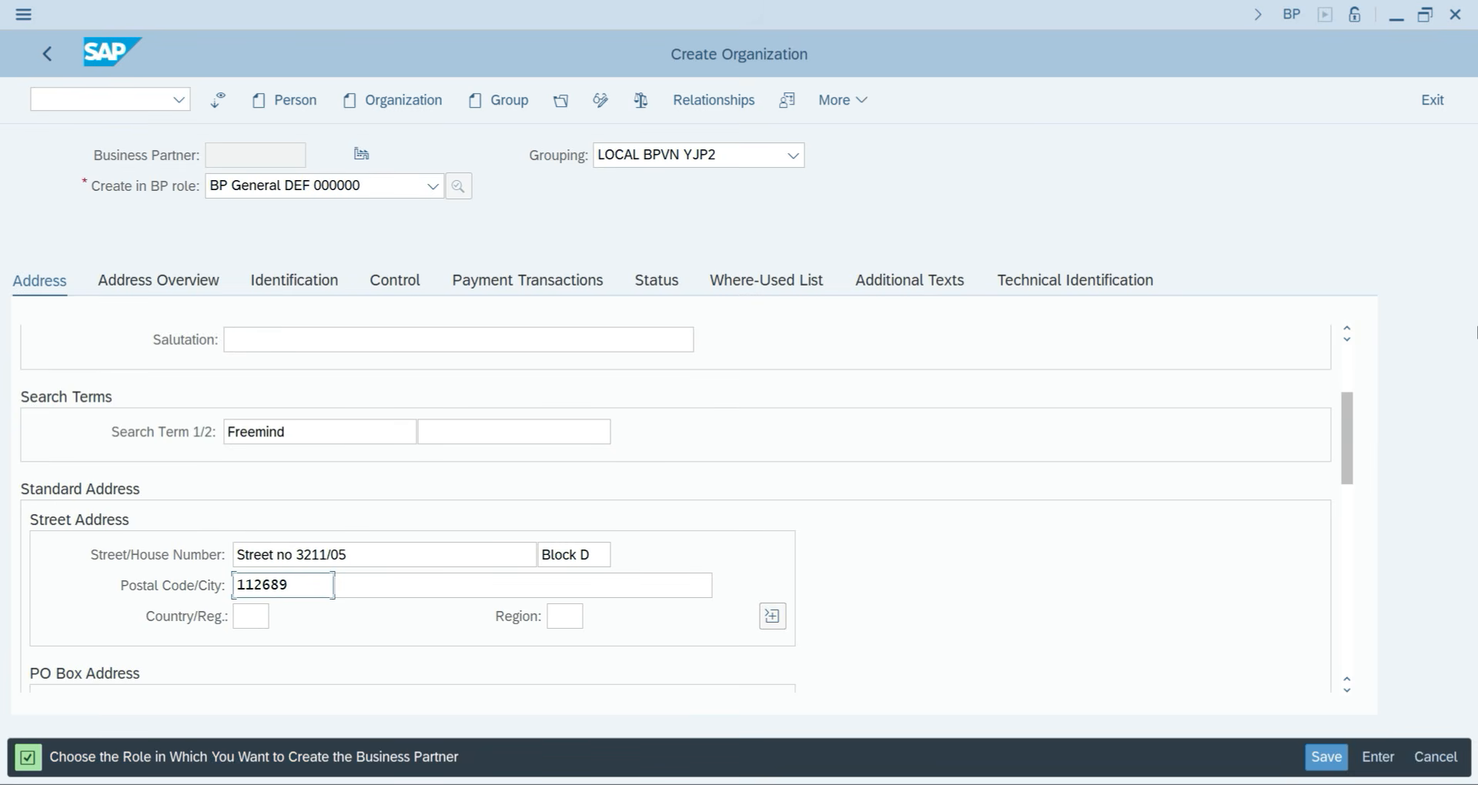
Set the country to India and the region to 30 (Delhi).
key(Tab)
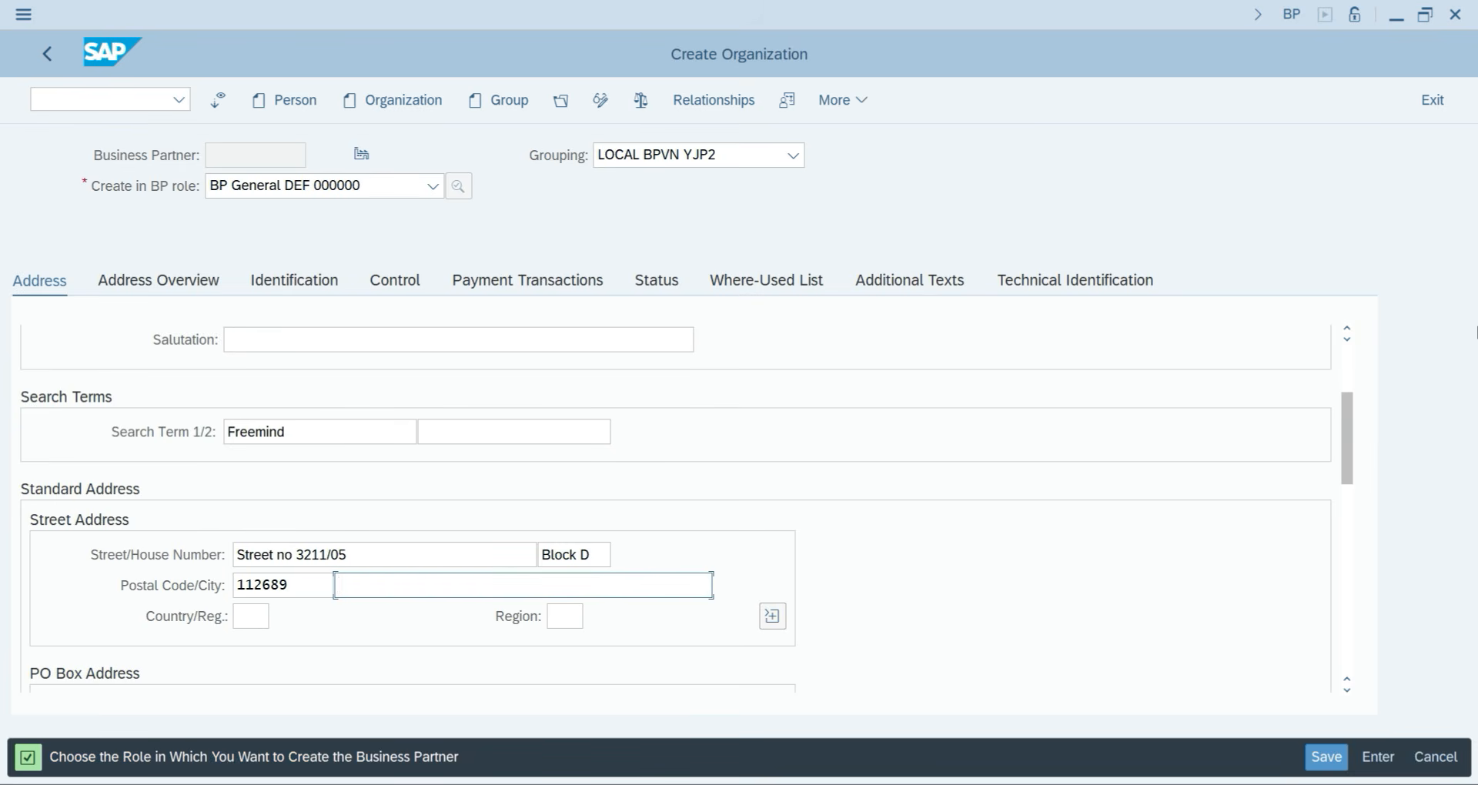
key(Tab)
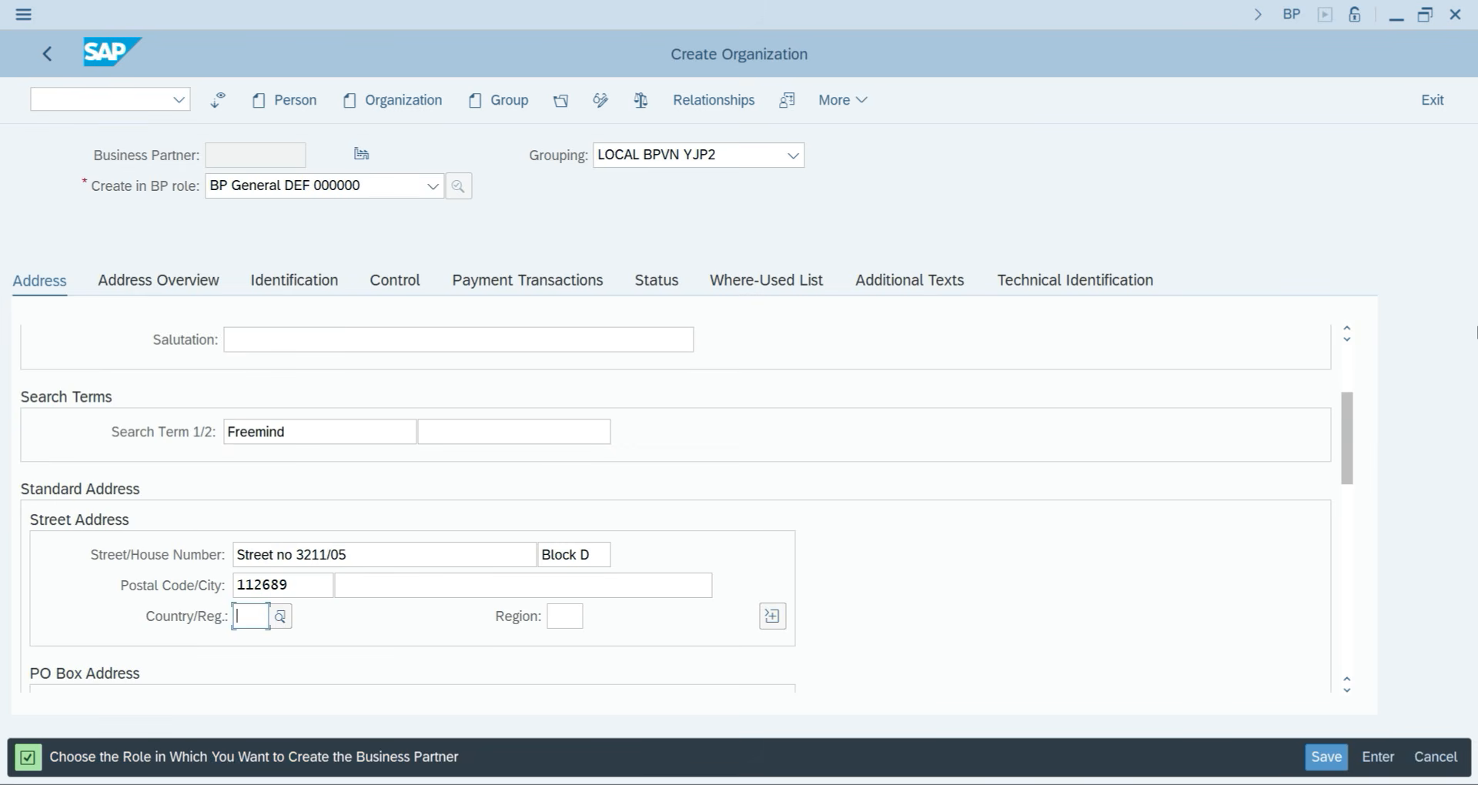
text(IN)
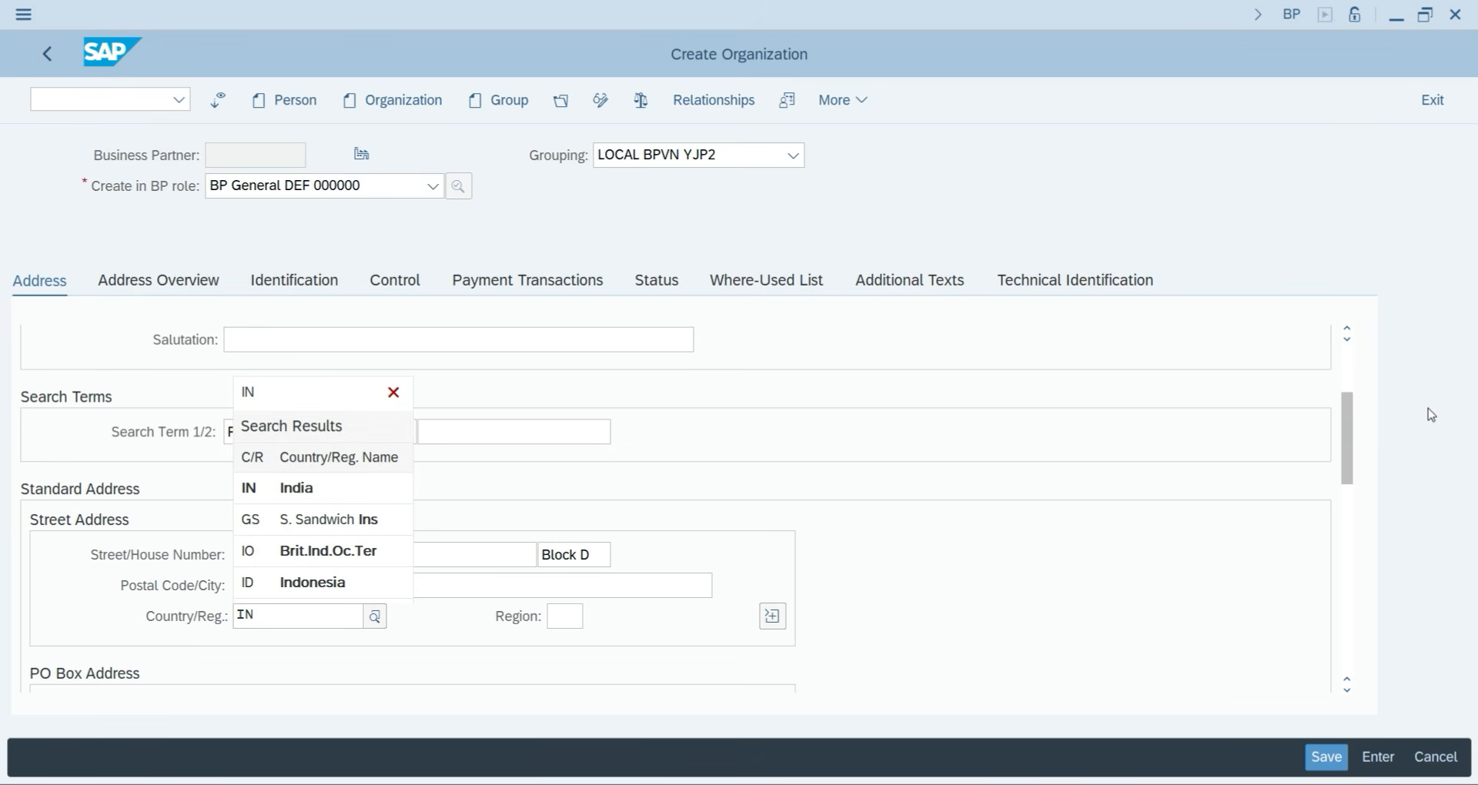
click(270, 493)
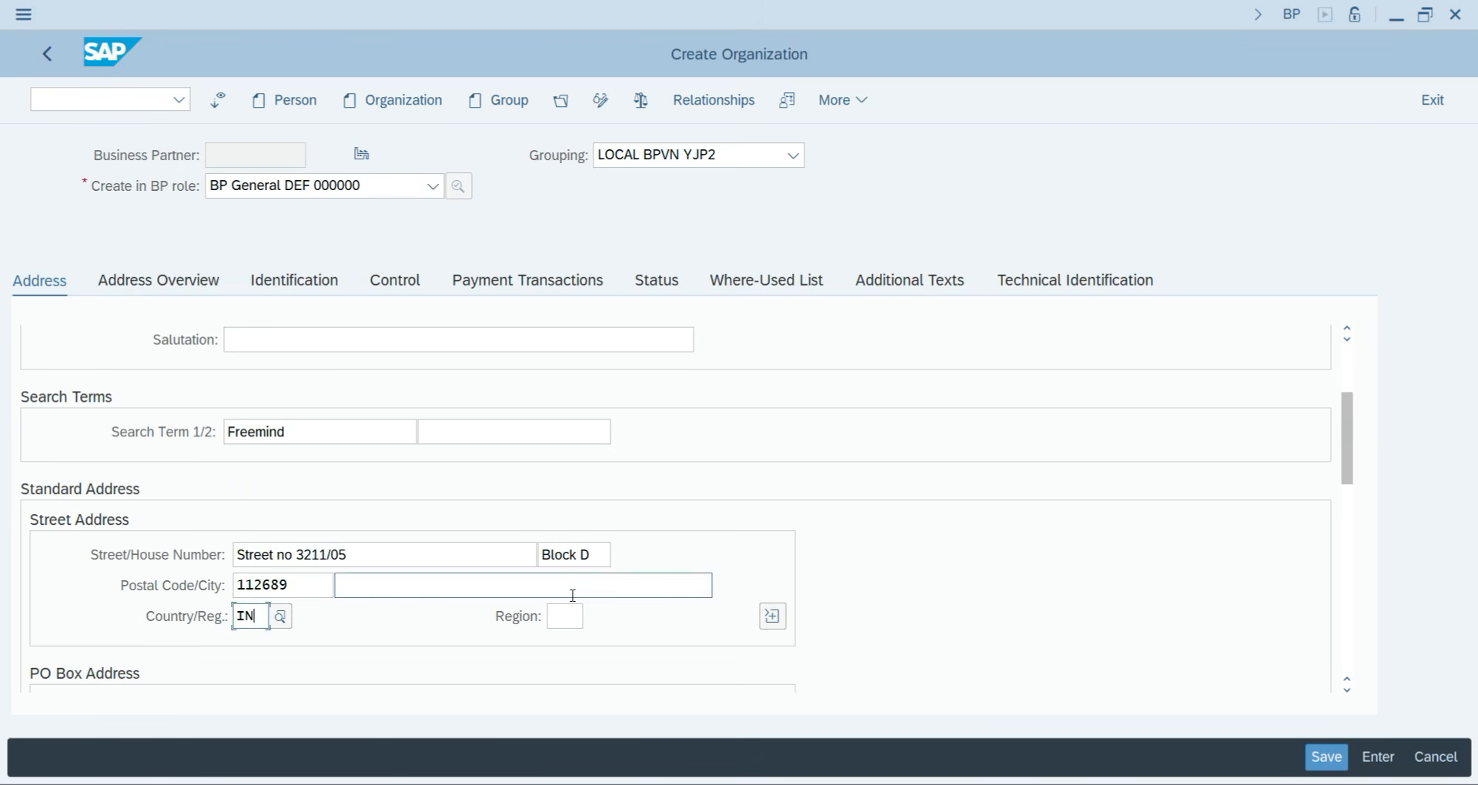
click(551, 619)
text(30)
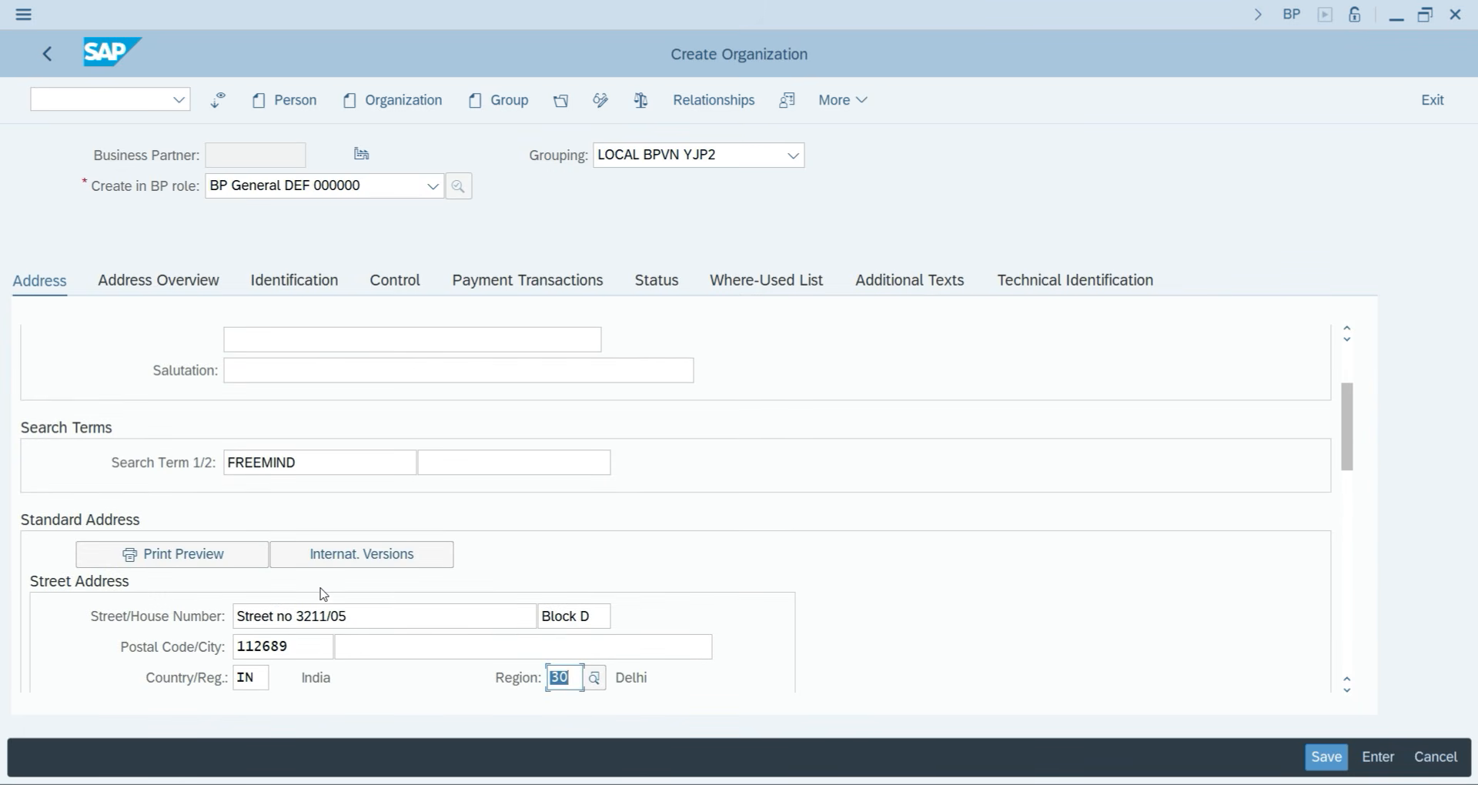
scroll(290, 582, down, 4)
scroll(287, 583, down, 3)
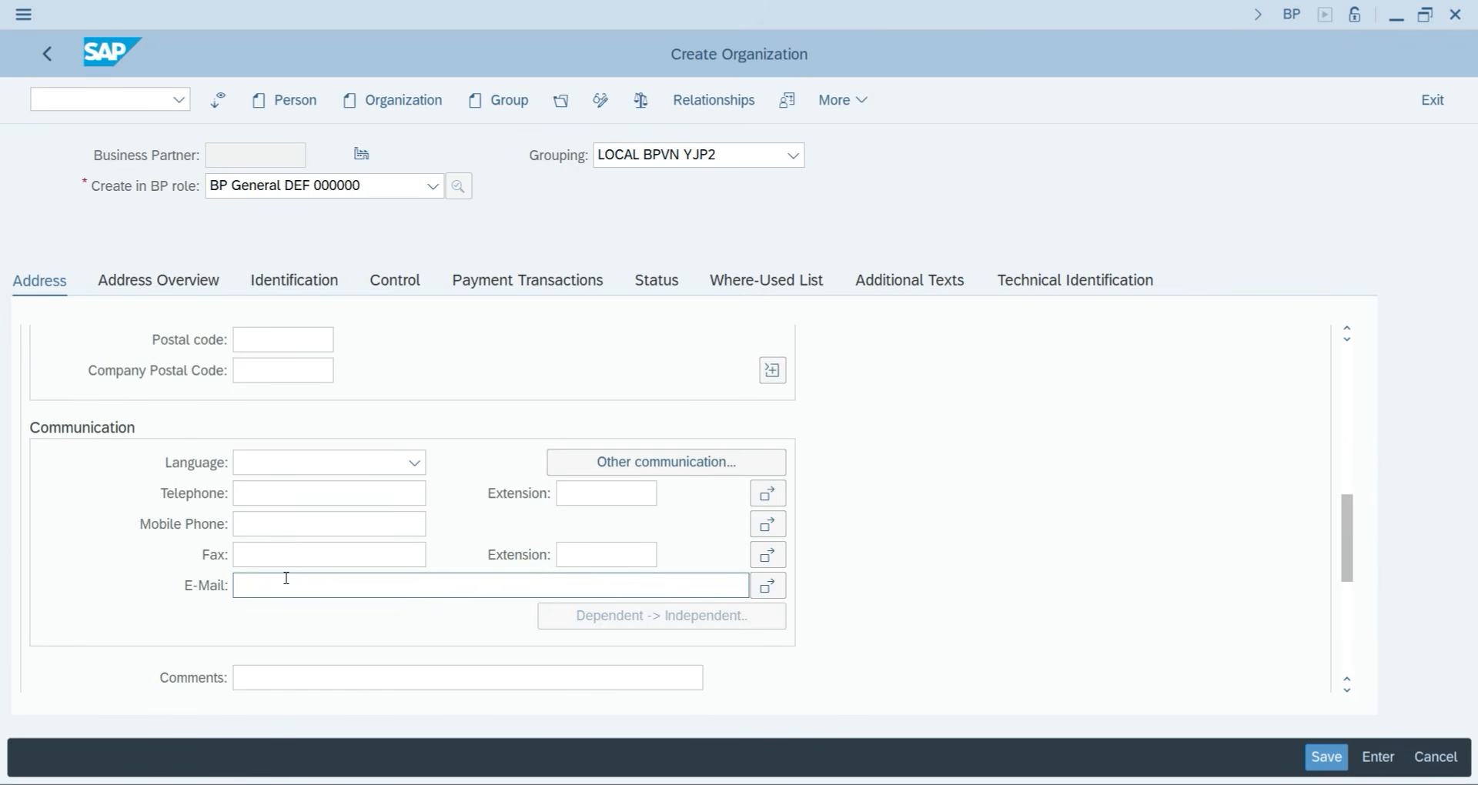
click(260, 468)
scroll(262, 472, down, 1)
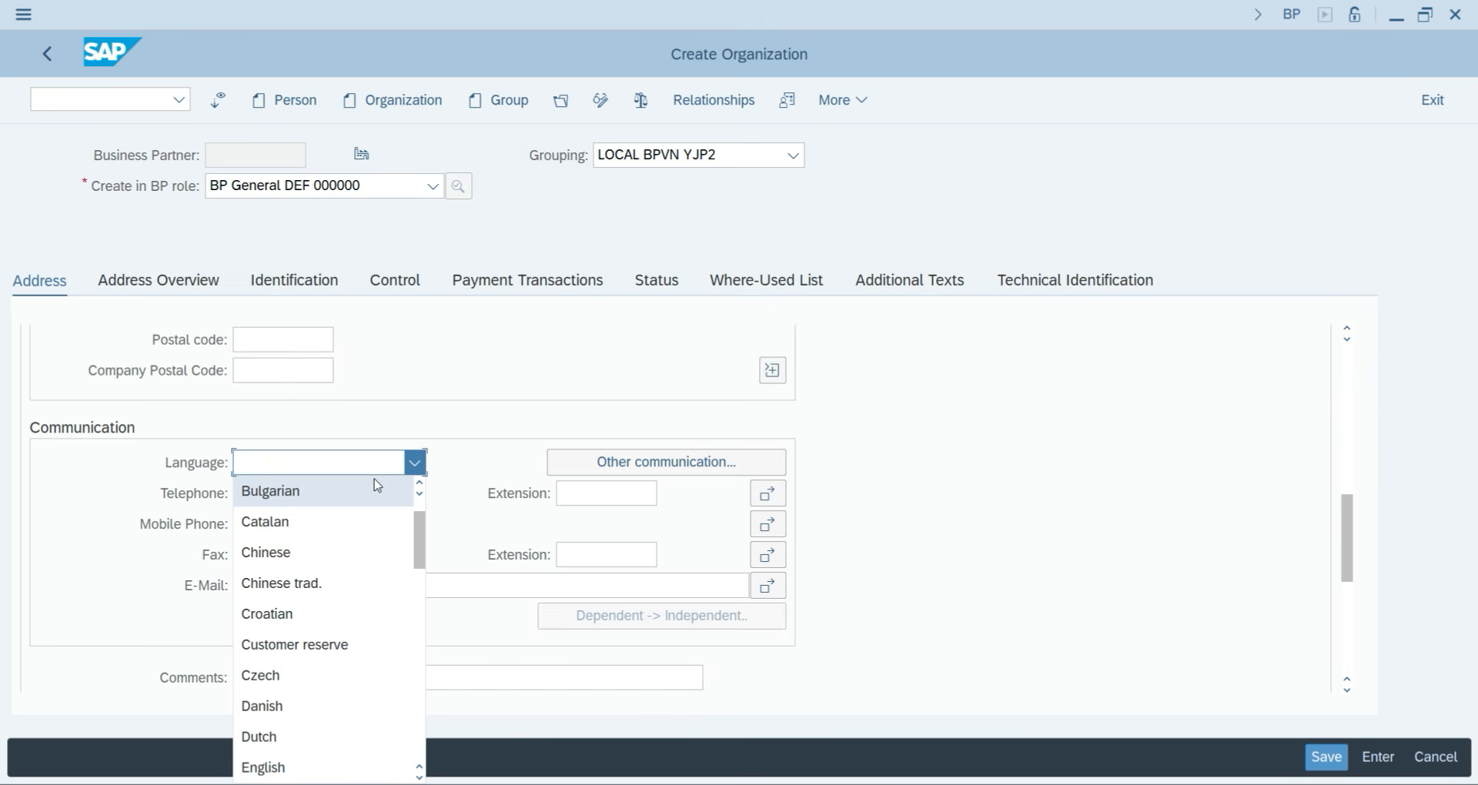
scroll(378, 485, down, 1)
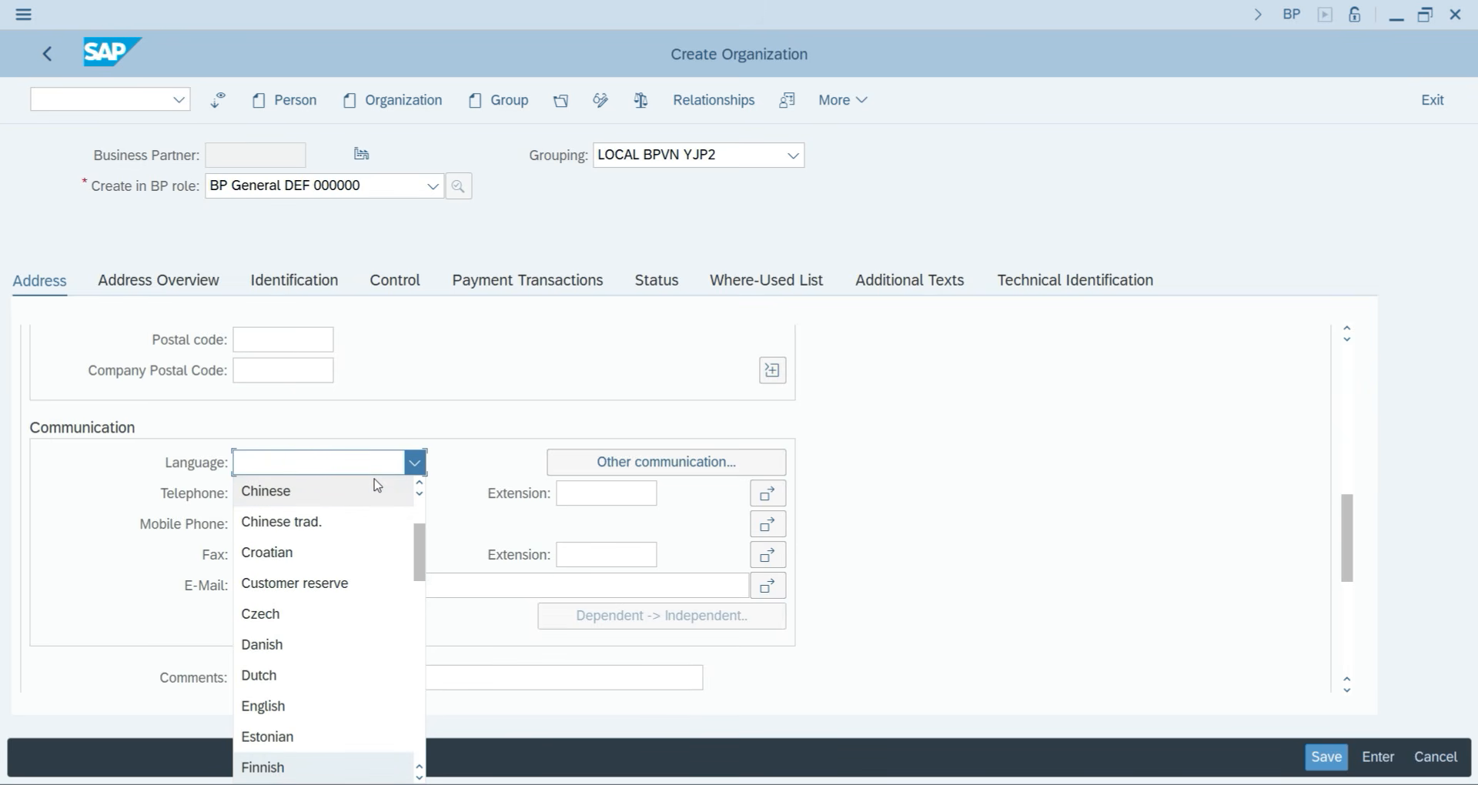
key(Up)
key(Up)
key(Up)
key(Return)
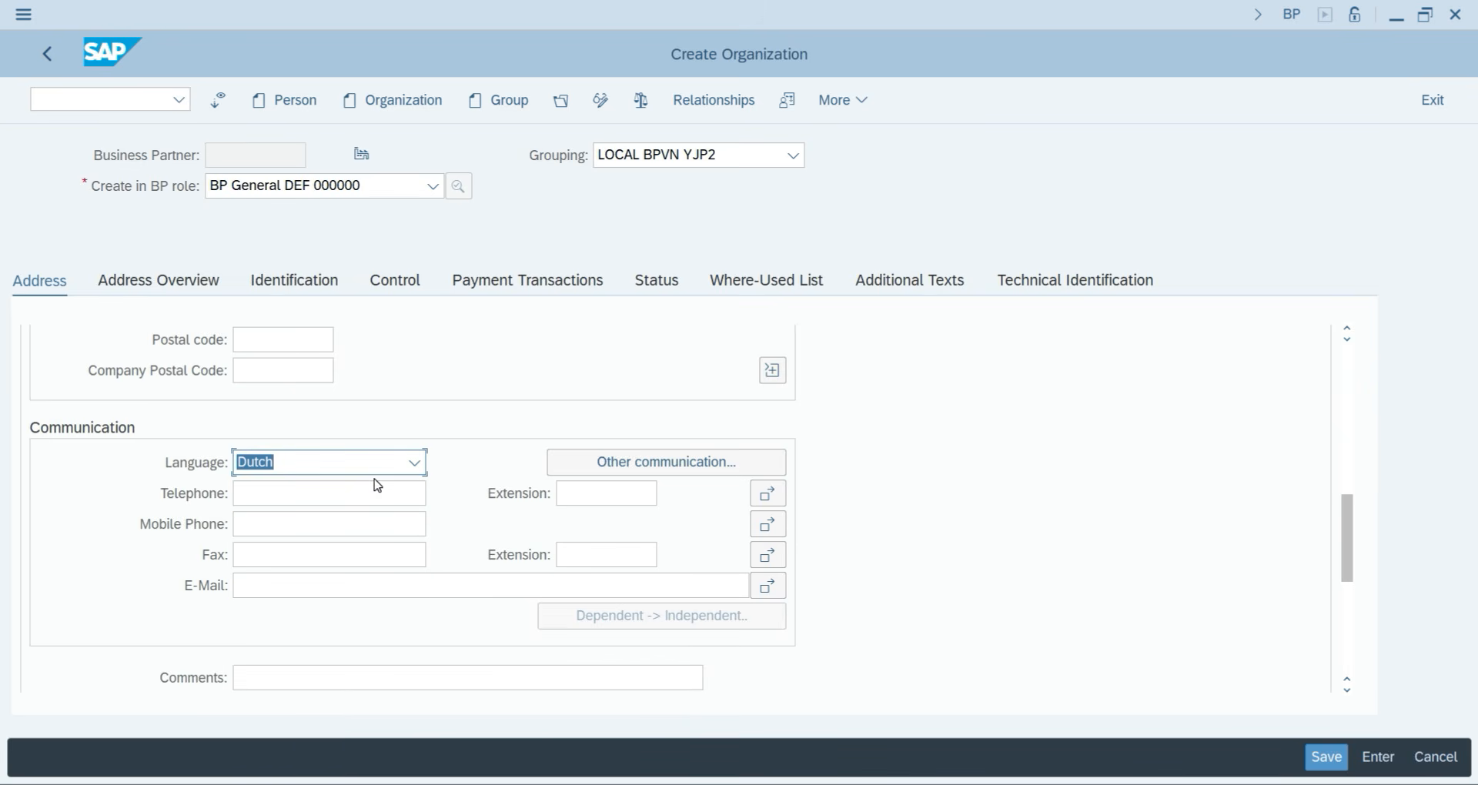
click(372, 468)
key(Down)
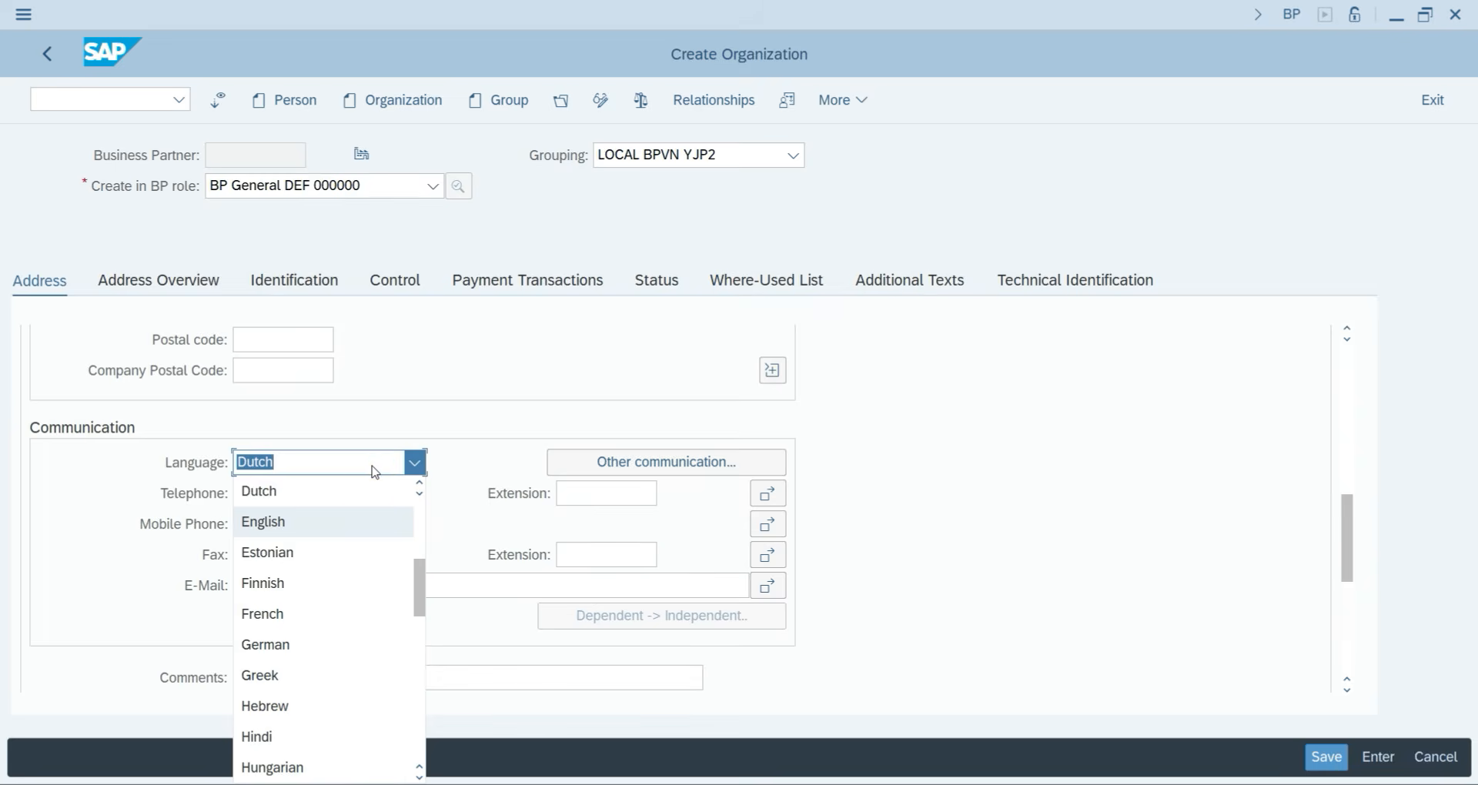
key(Return)
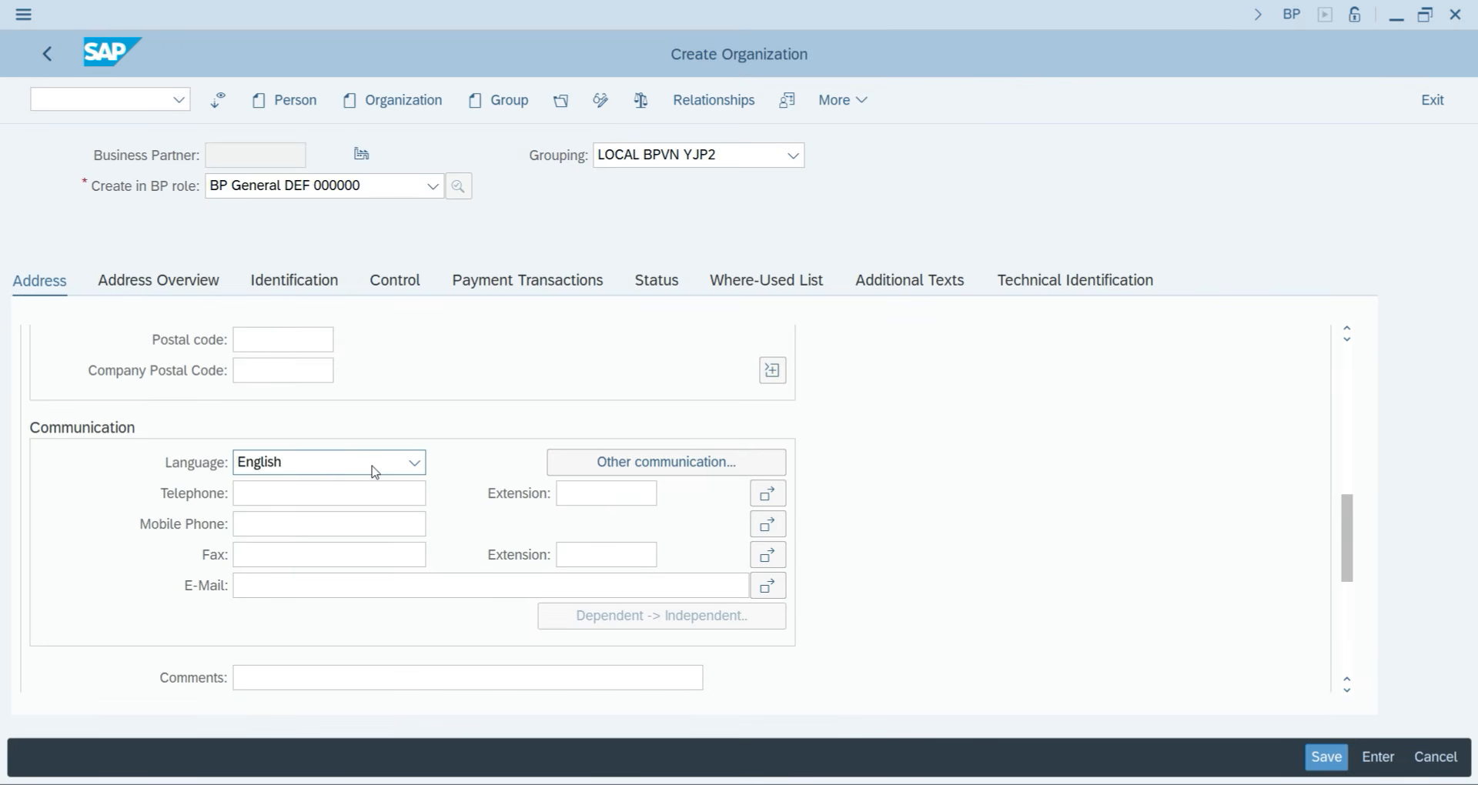
key(ctrl+s)
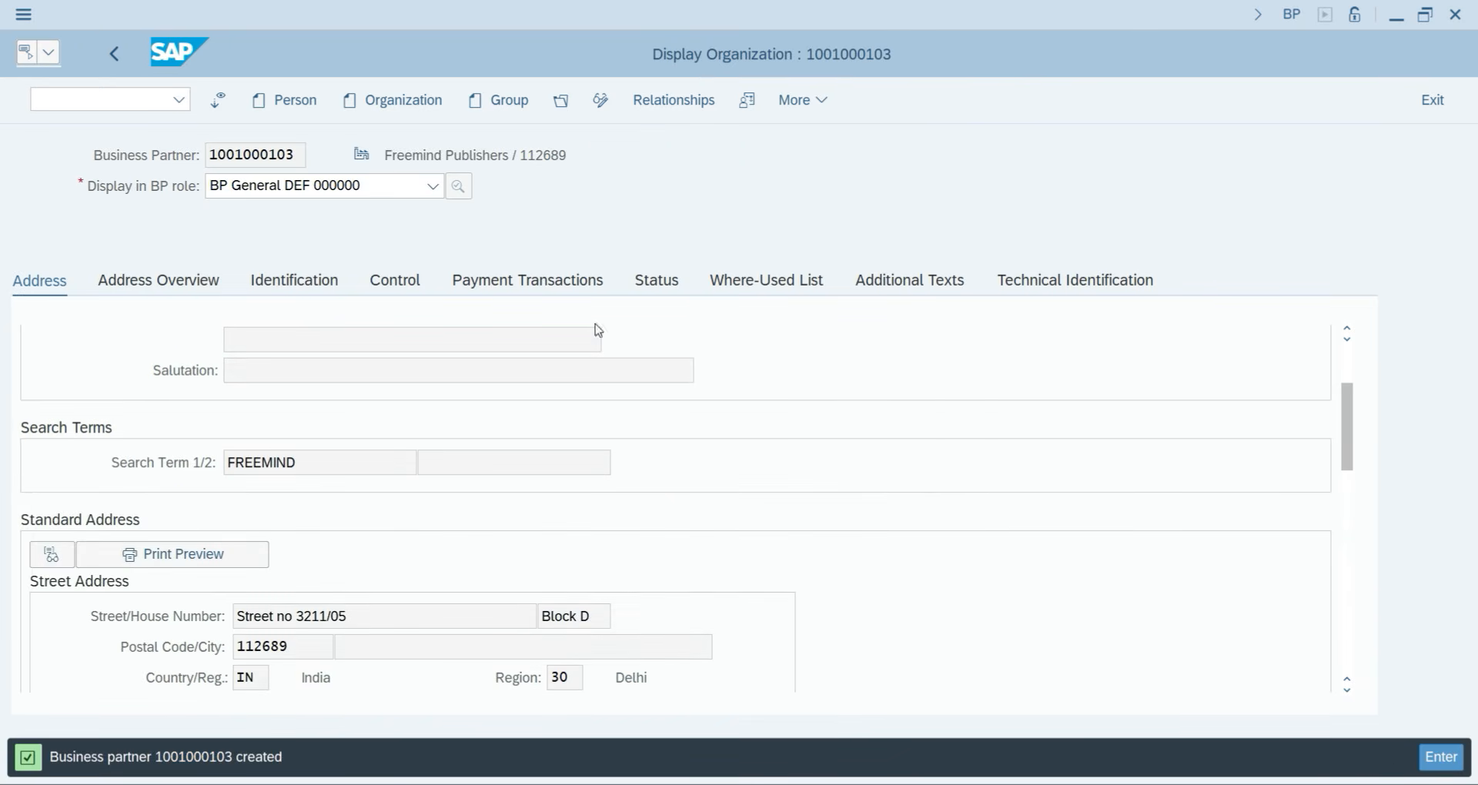
click(597, 104)
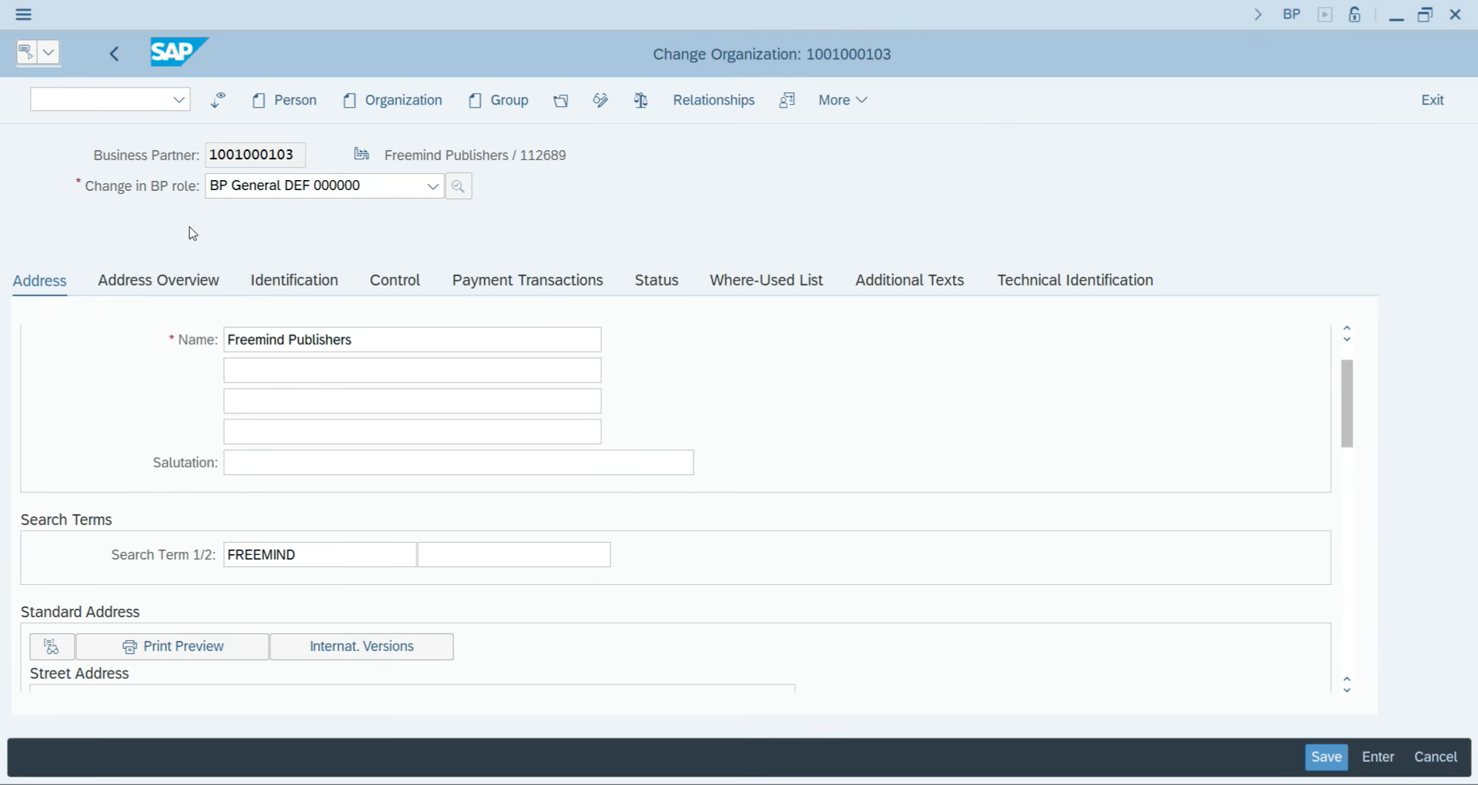
click(281, 187)
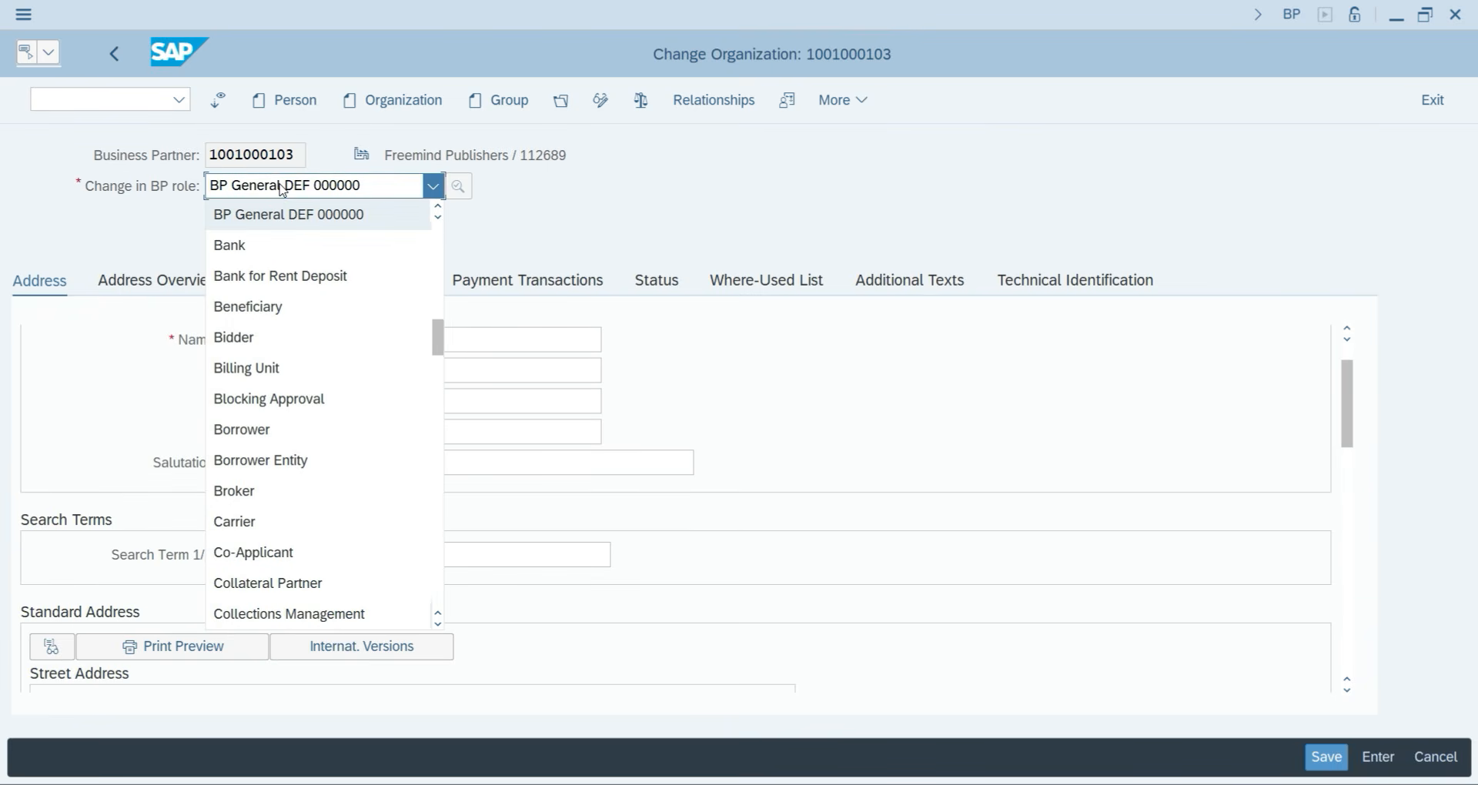
text(flv)
scroll(342, 582, down, 4)
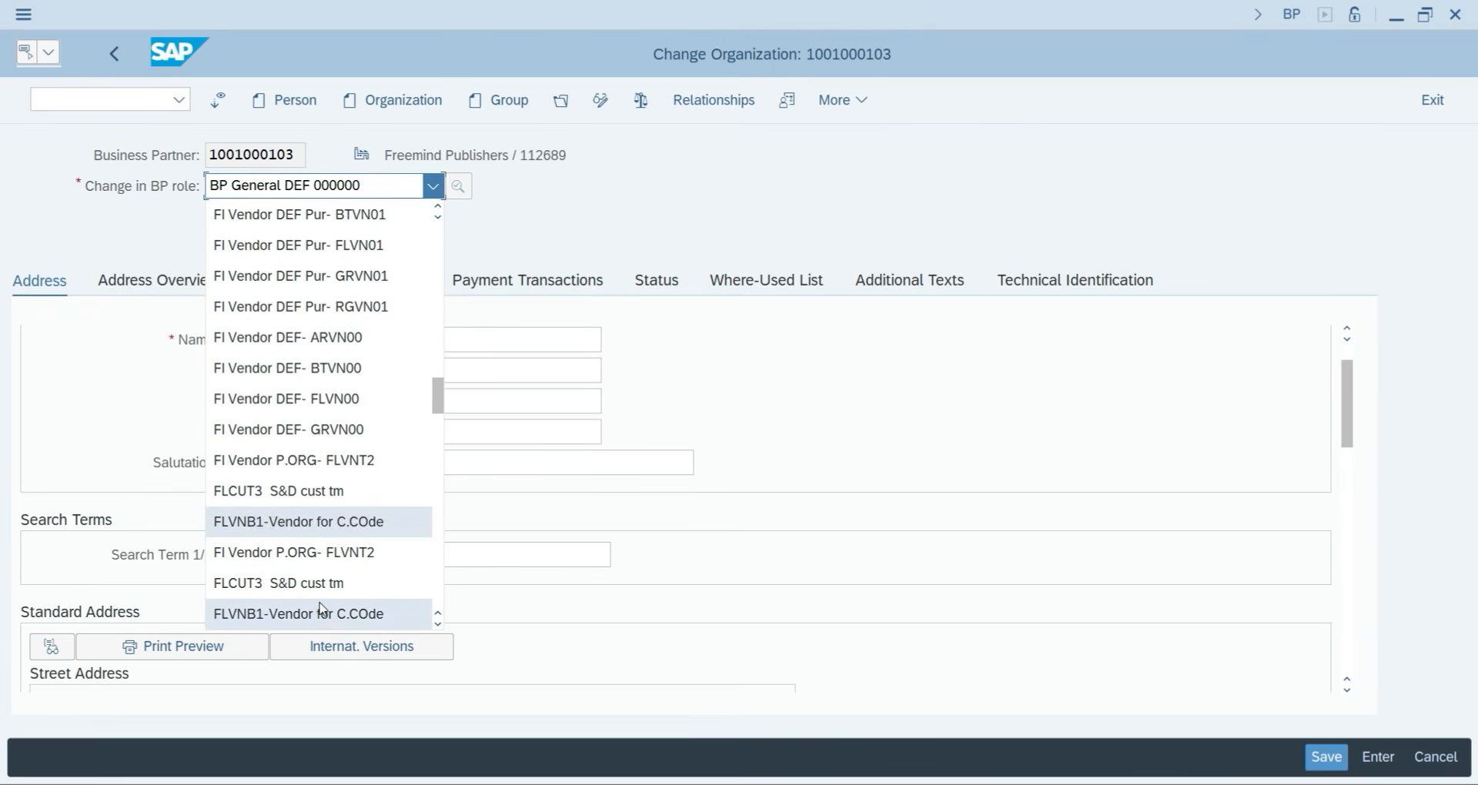
scroll(343, 582, down, 4)
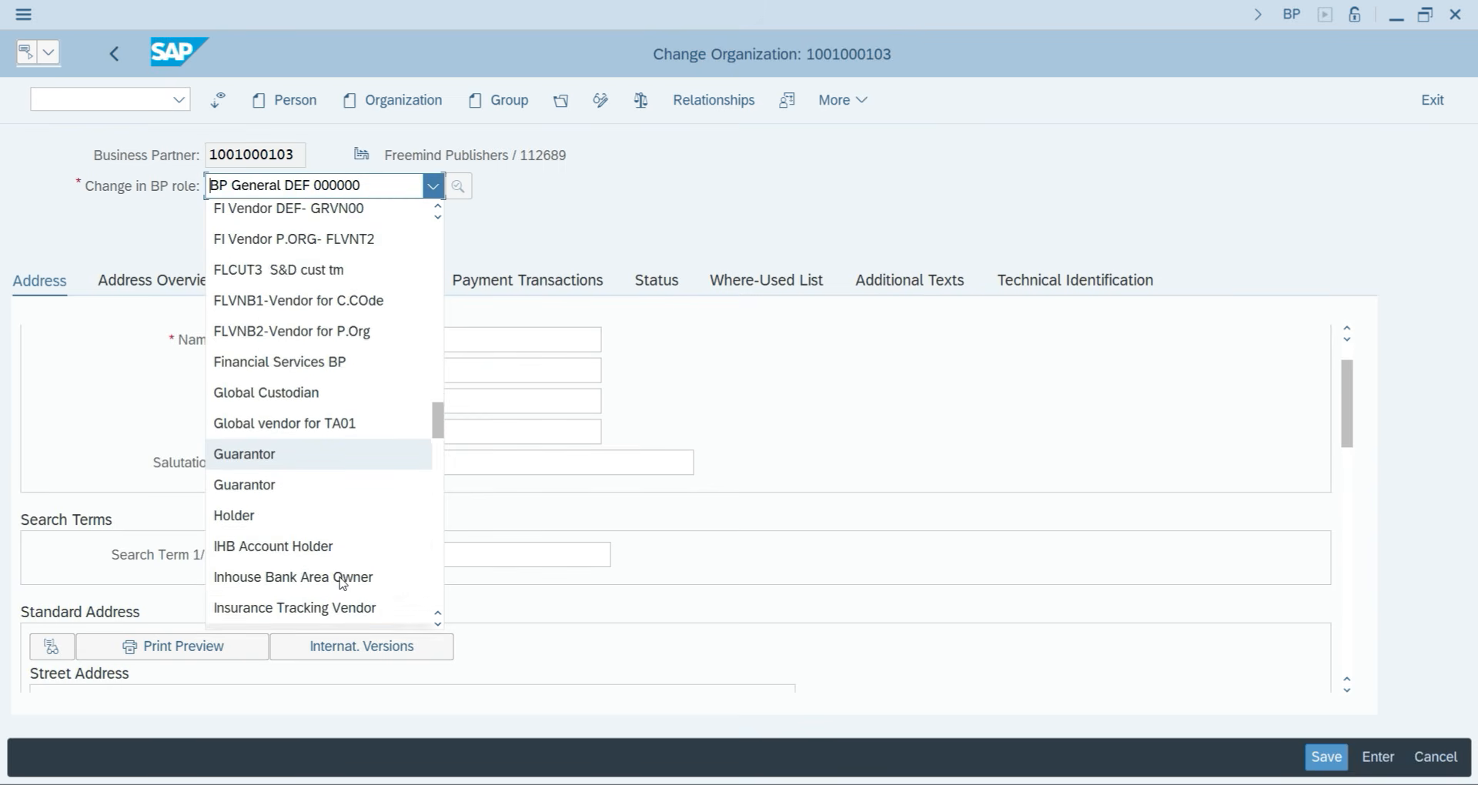
scroll(342, 583, up, 2)
scroll(343, 583, up, 3)
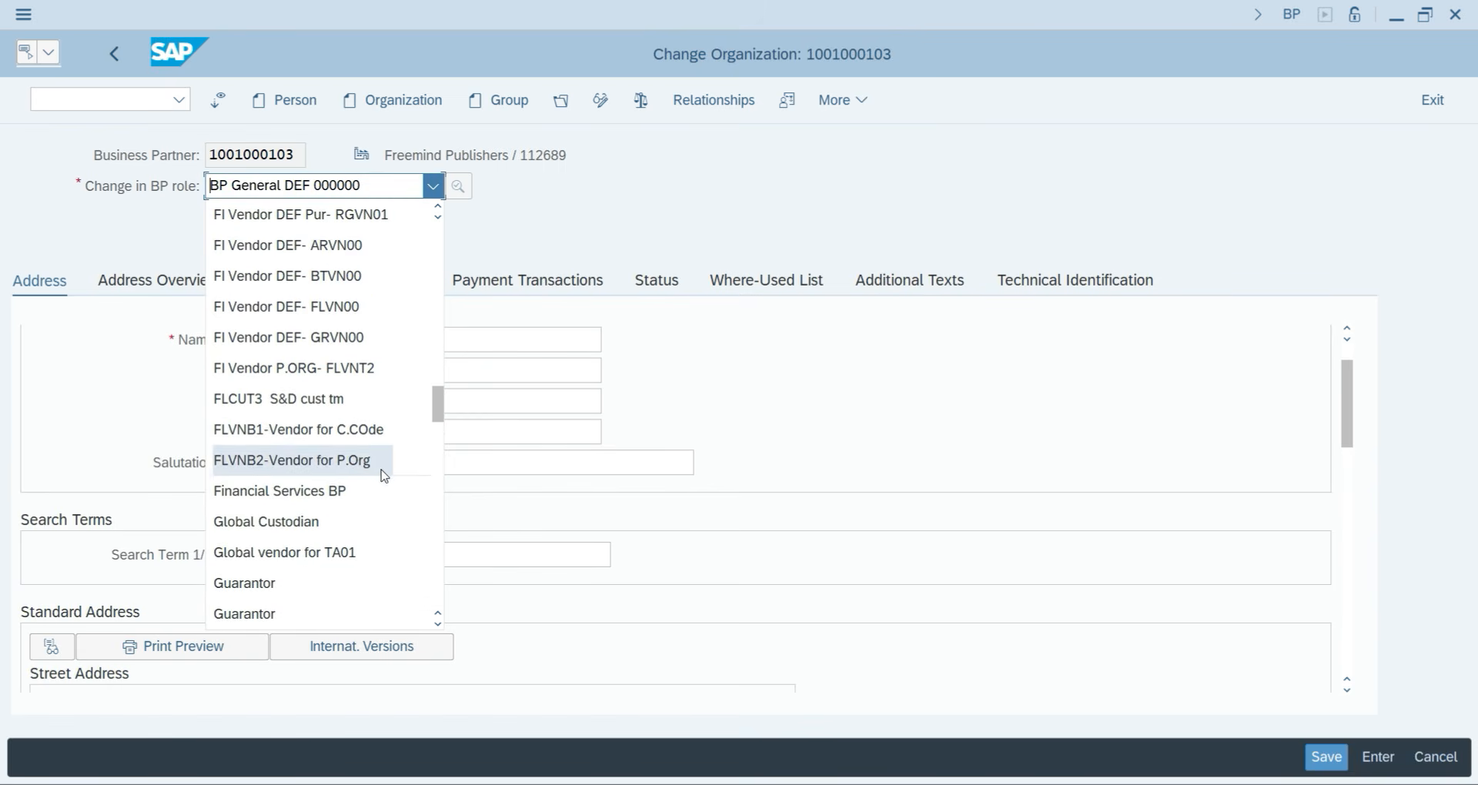
click(308, 302)
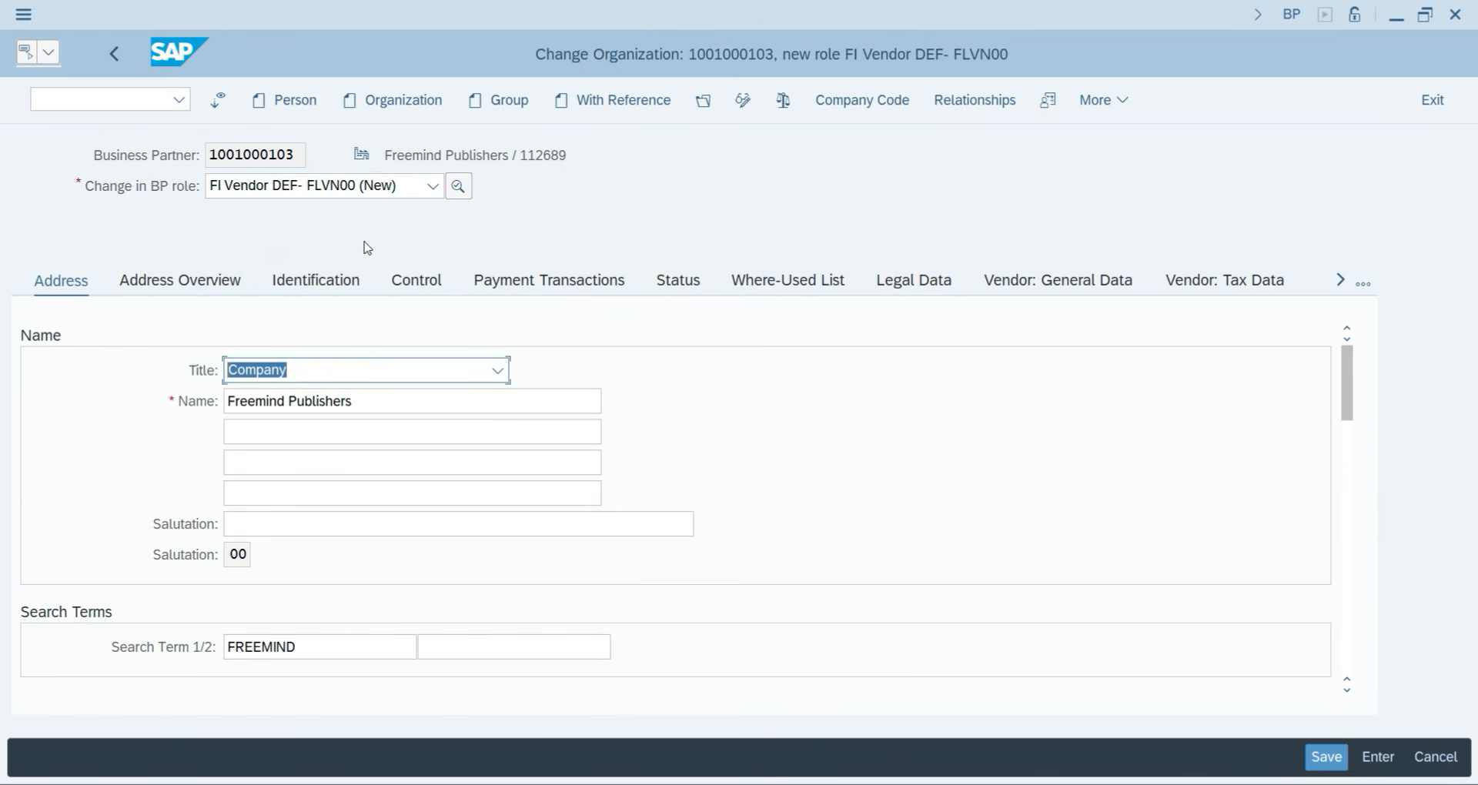
Assign company code YJP2 with reconciliation account 300 and sort key 001.
click(841, 108)
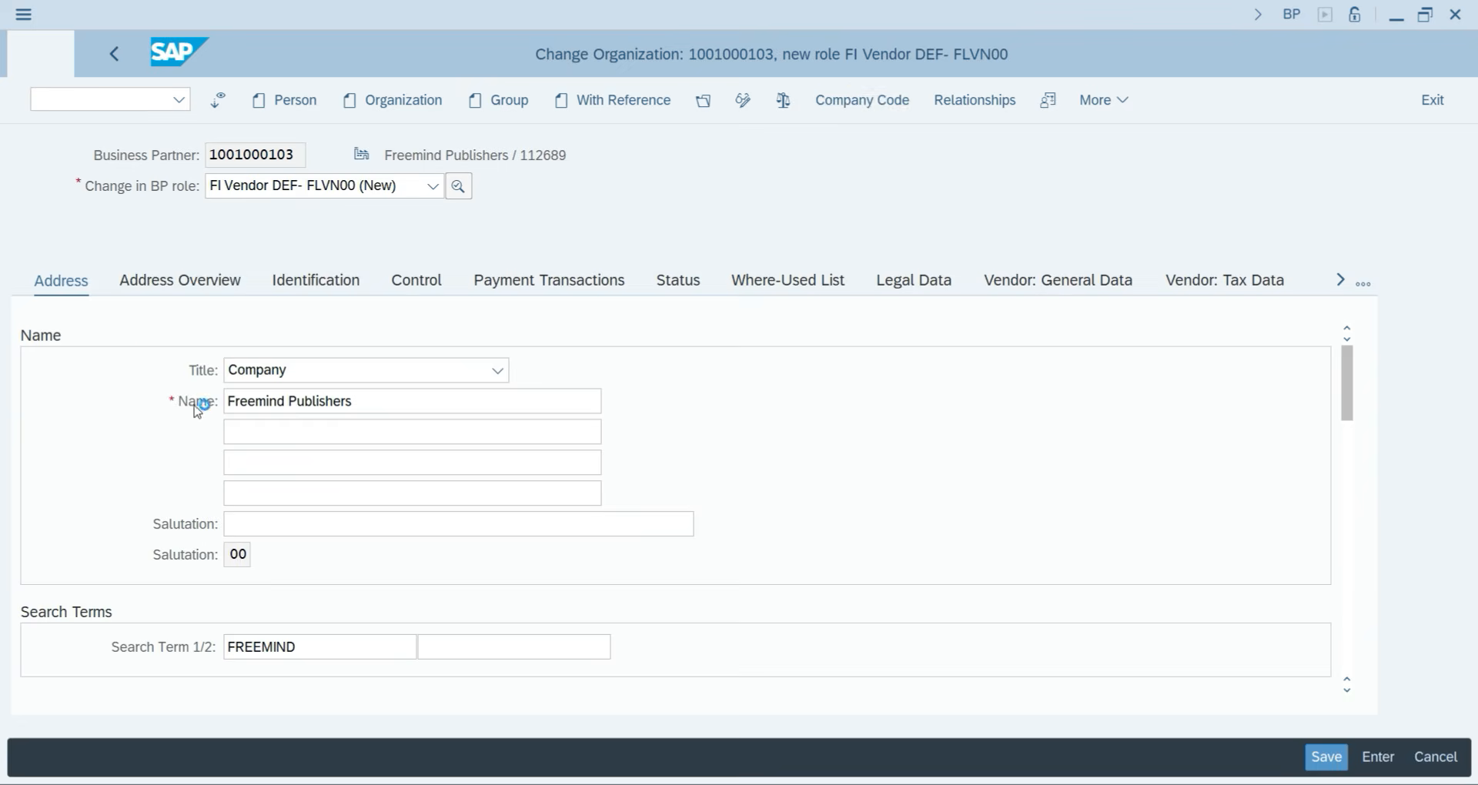
text(YJP2)
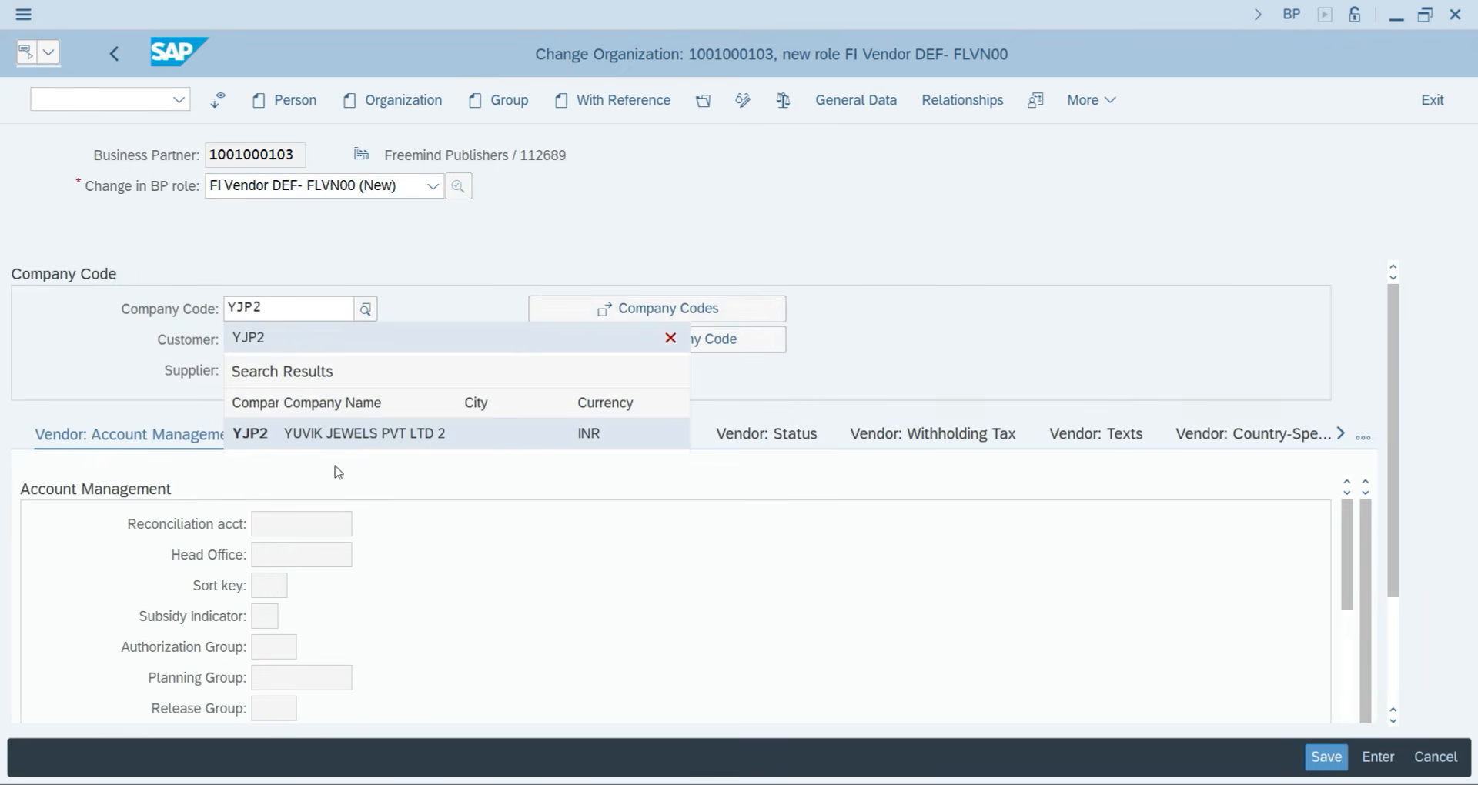
click(337, 437)
key(Return)
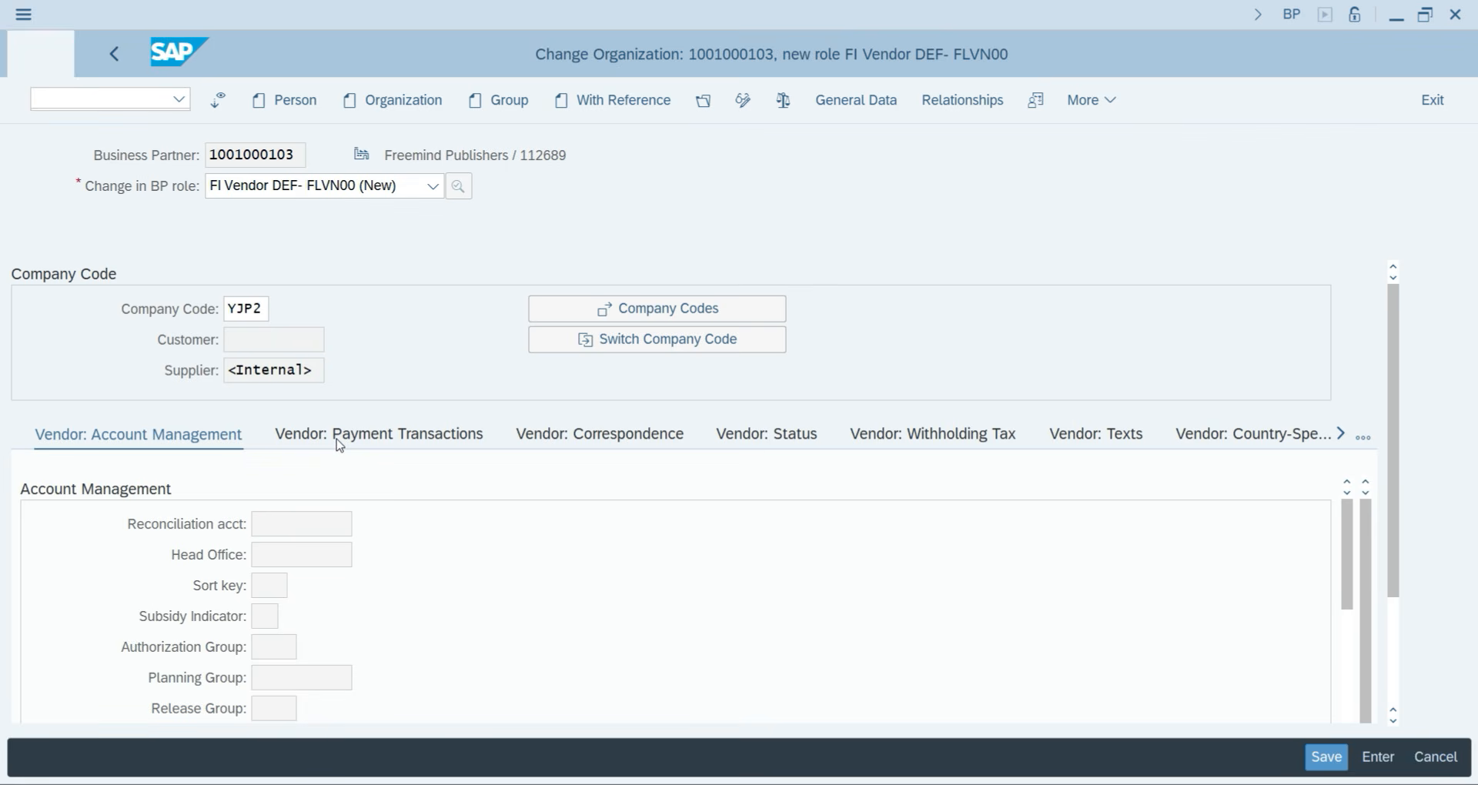
text(300)
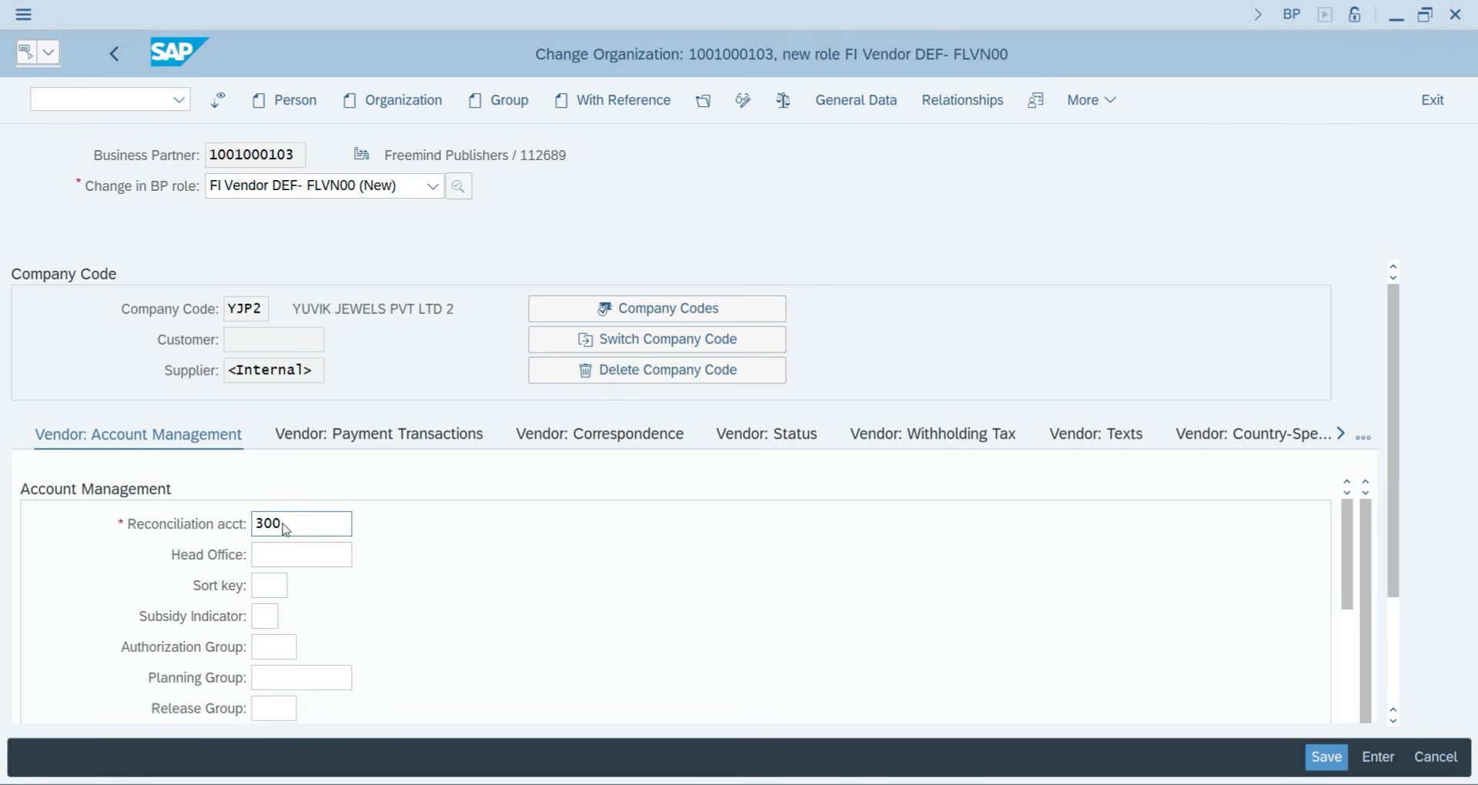
double_click(294, 524)
key(Tab)
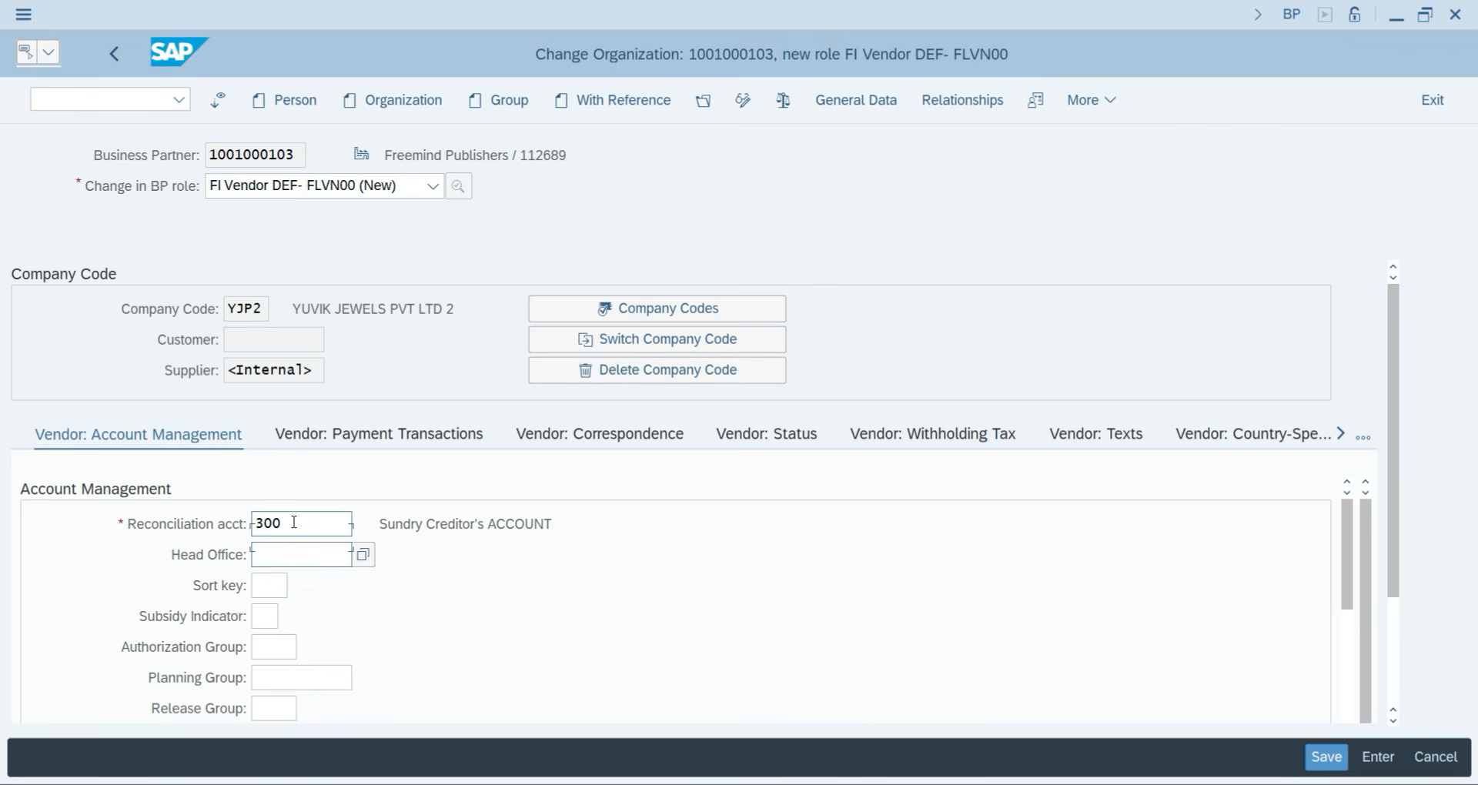
key(Tab)
text(001)
key(Return)
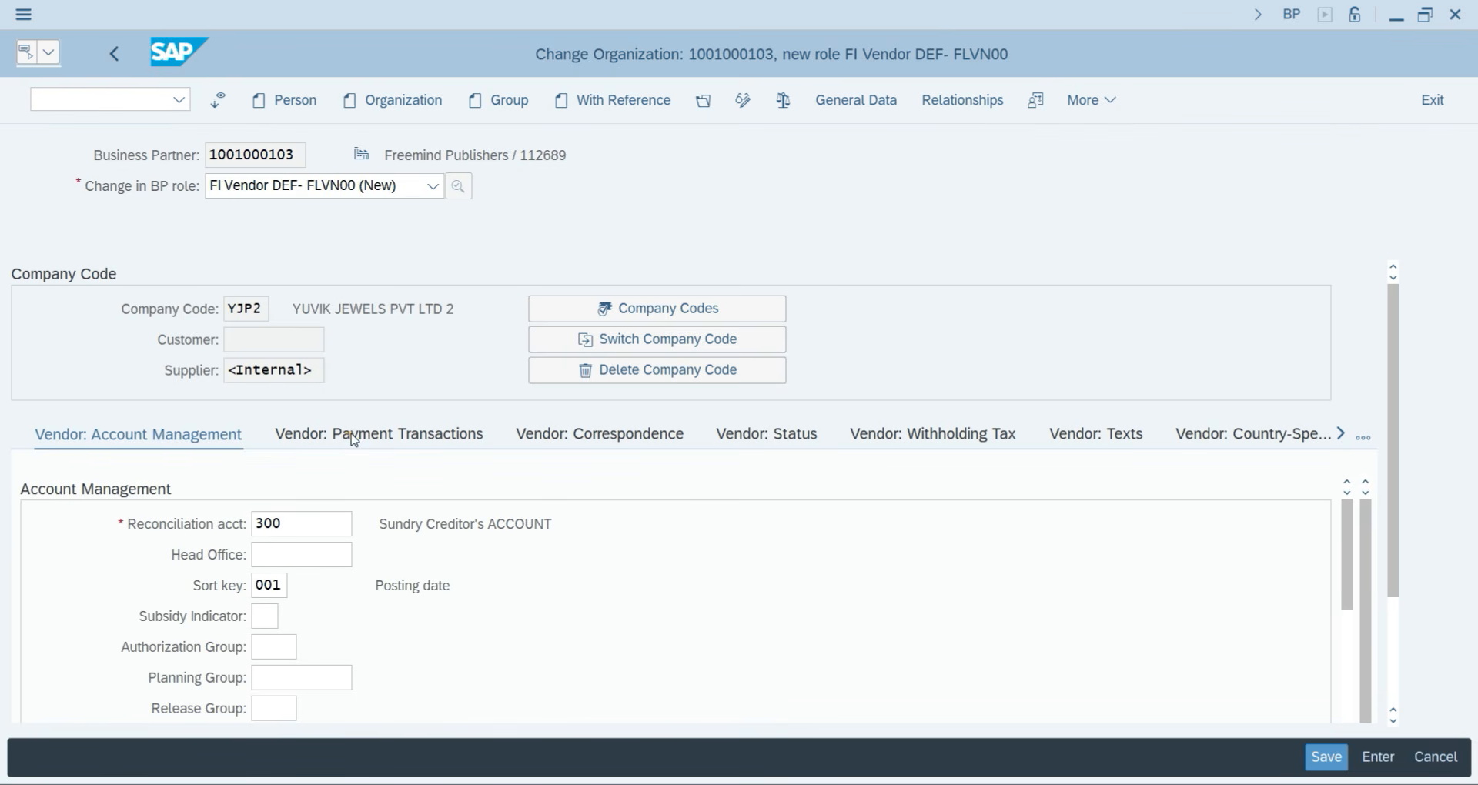
Set terms of payment 0001 and save the vendor role.
click(353, 439)
text(0001)
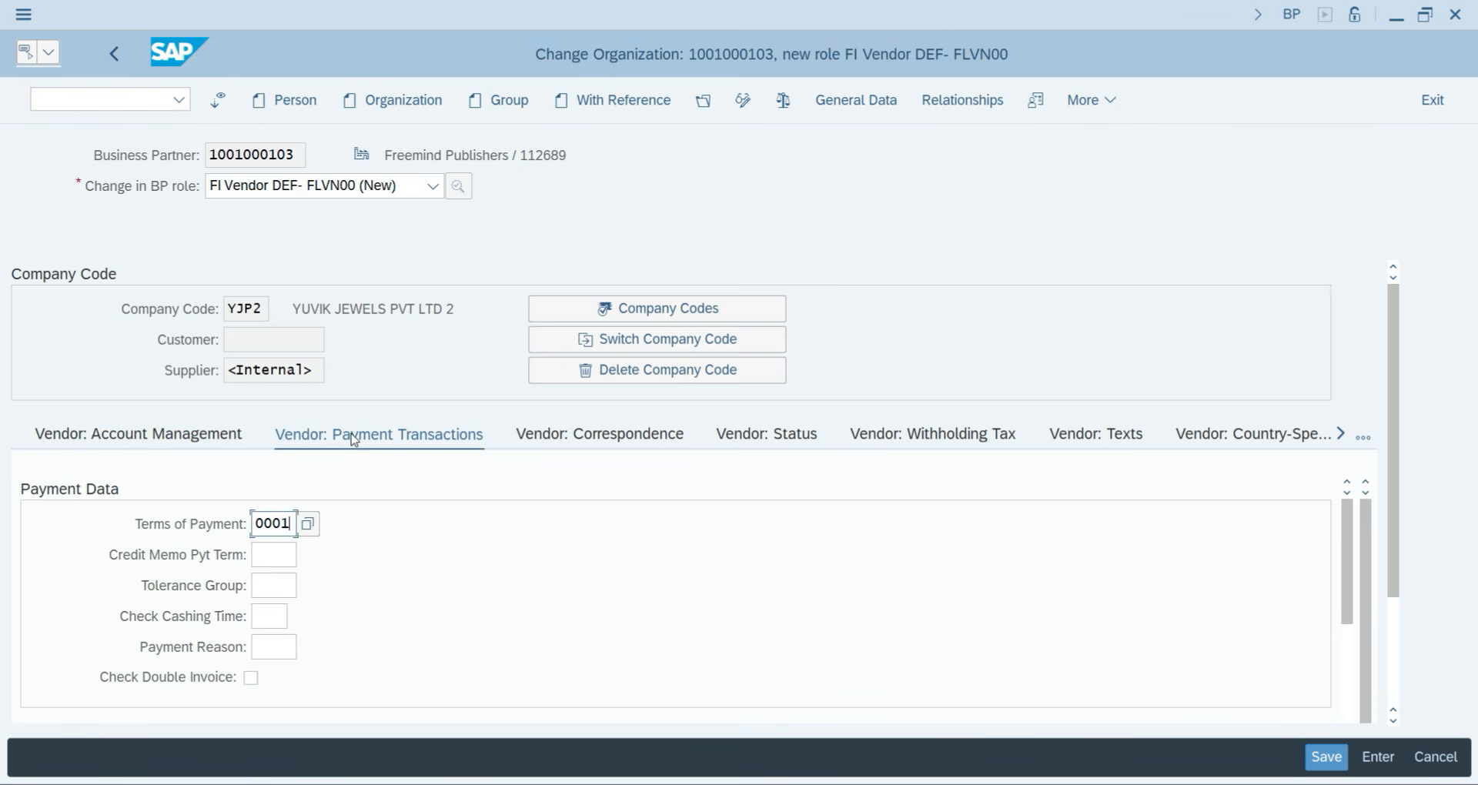
key(Return)
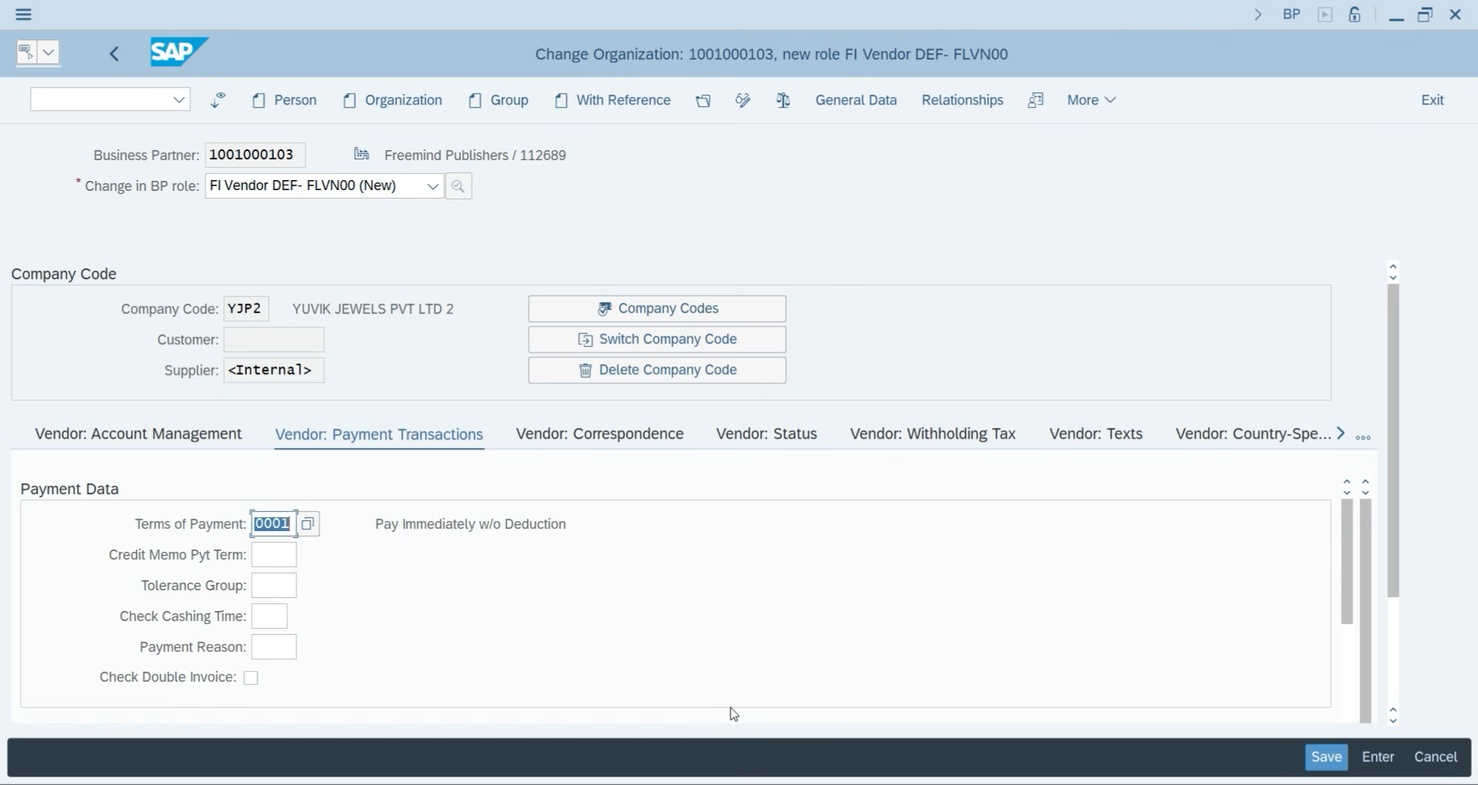
click(1321, 762)
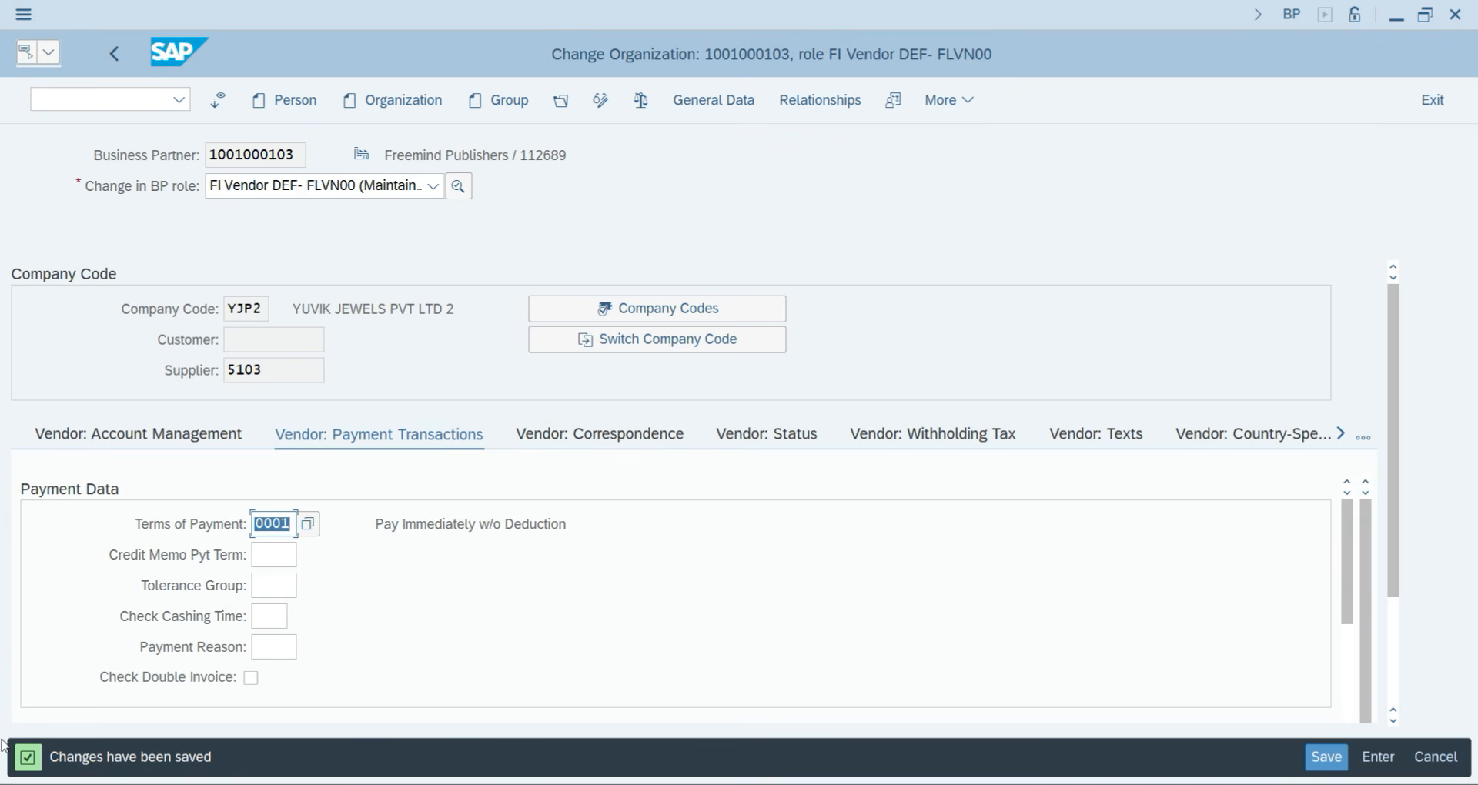
Restart the BP transaction and begin a new organization with title Company.
click(149, 96)
text(FB60)
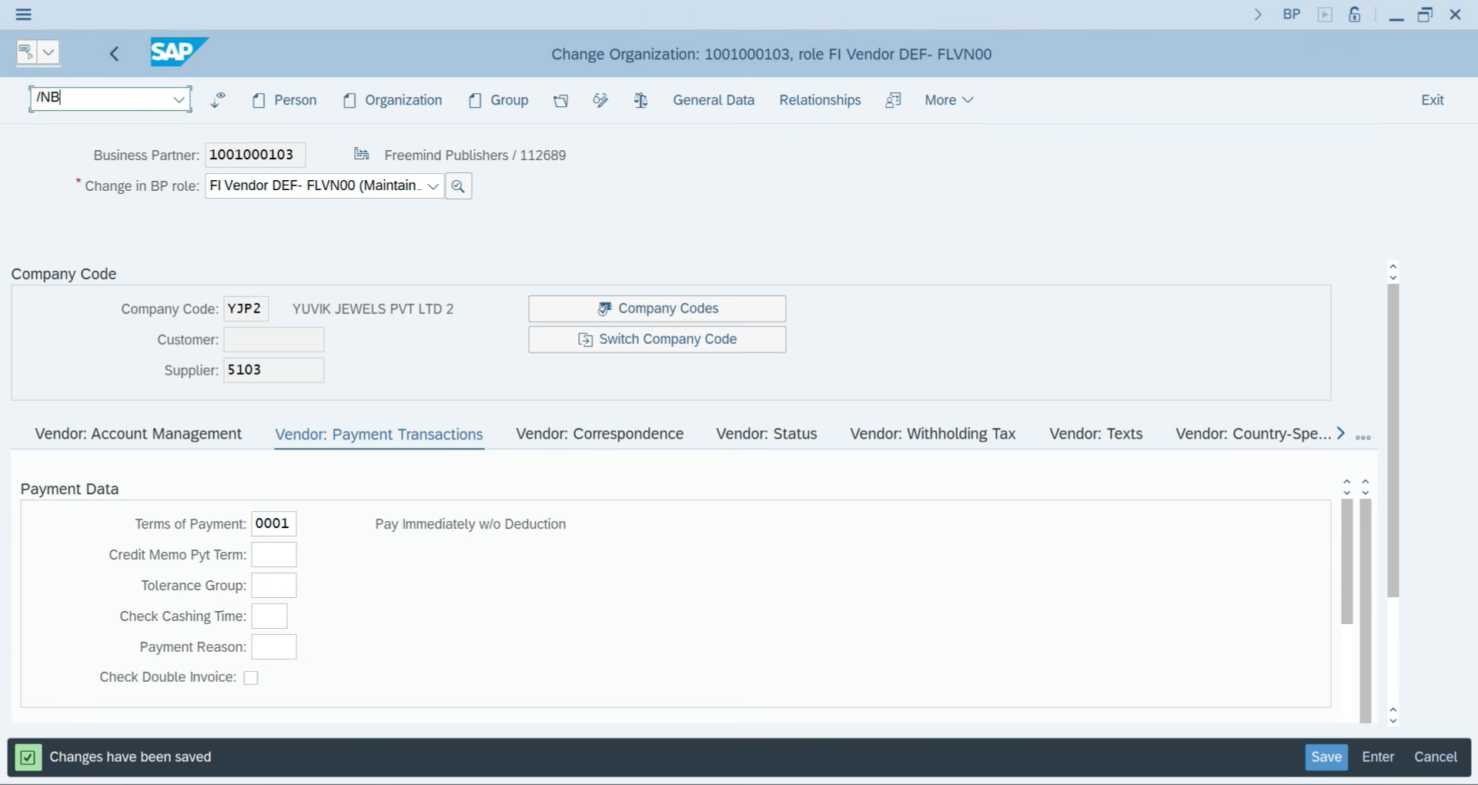
key(Return)
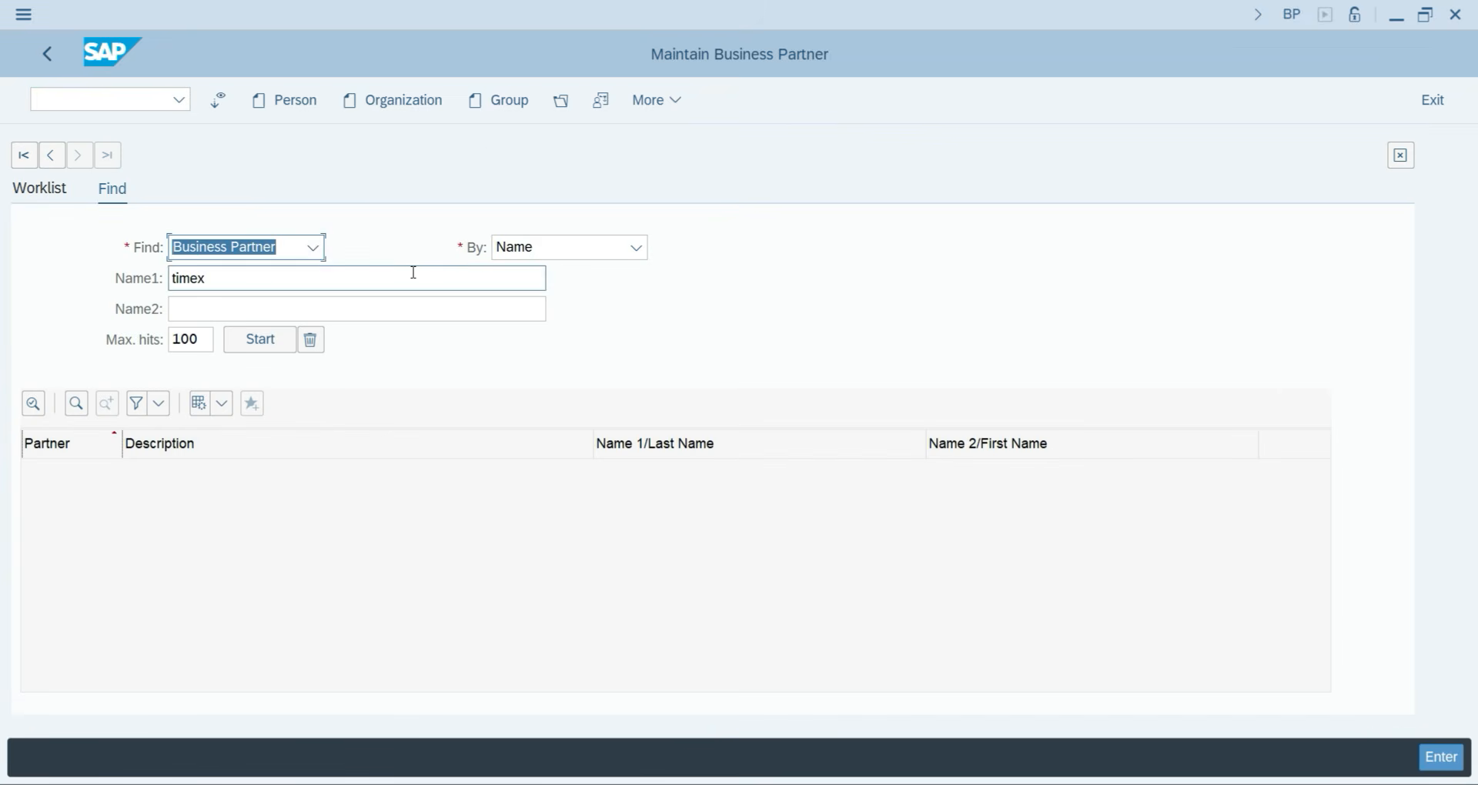
click(387, 100)
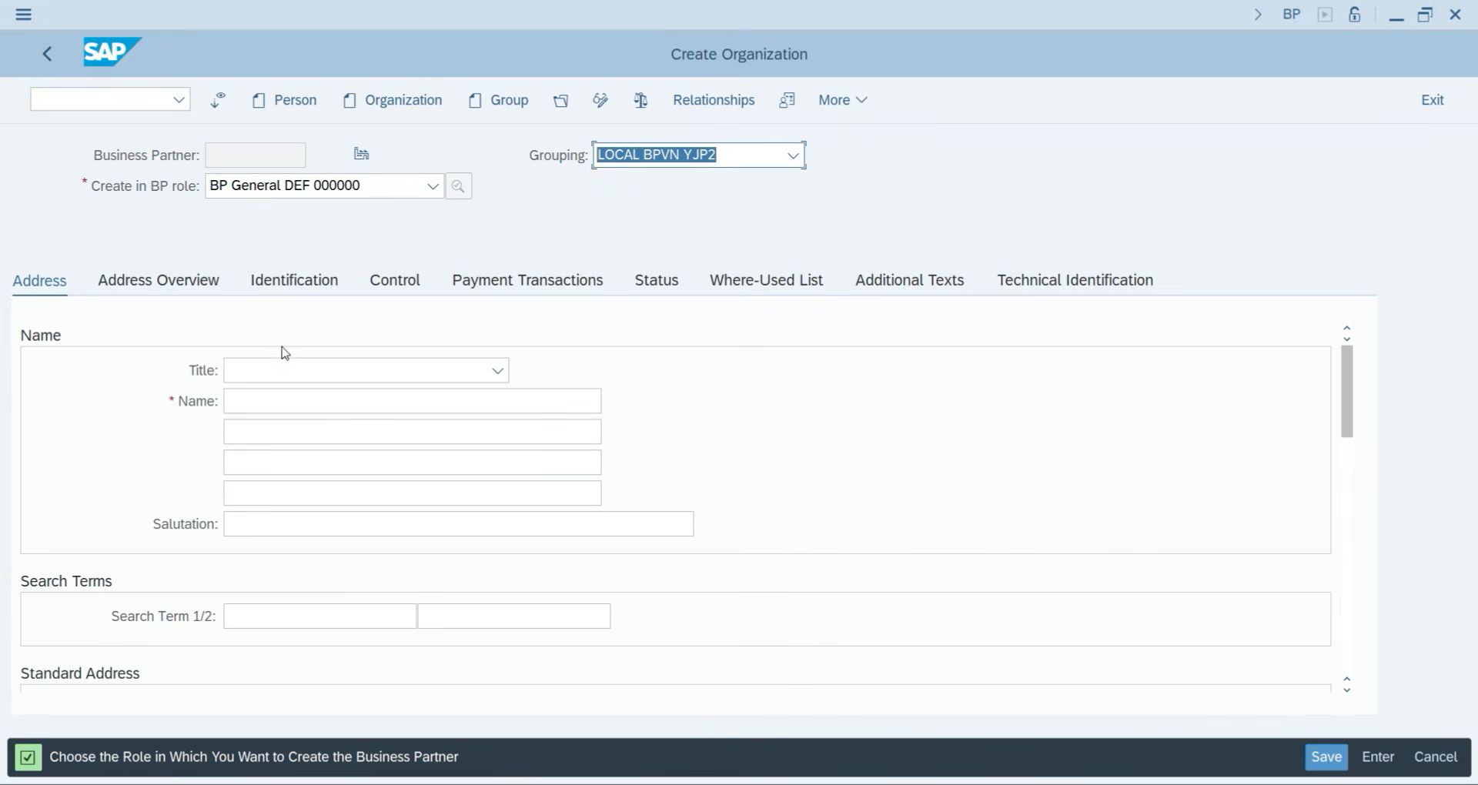
click(285, 373)
click(265, 399)
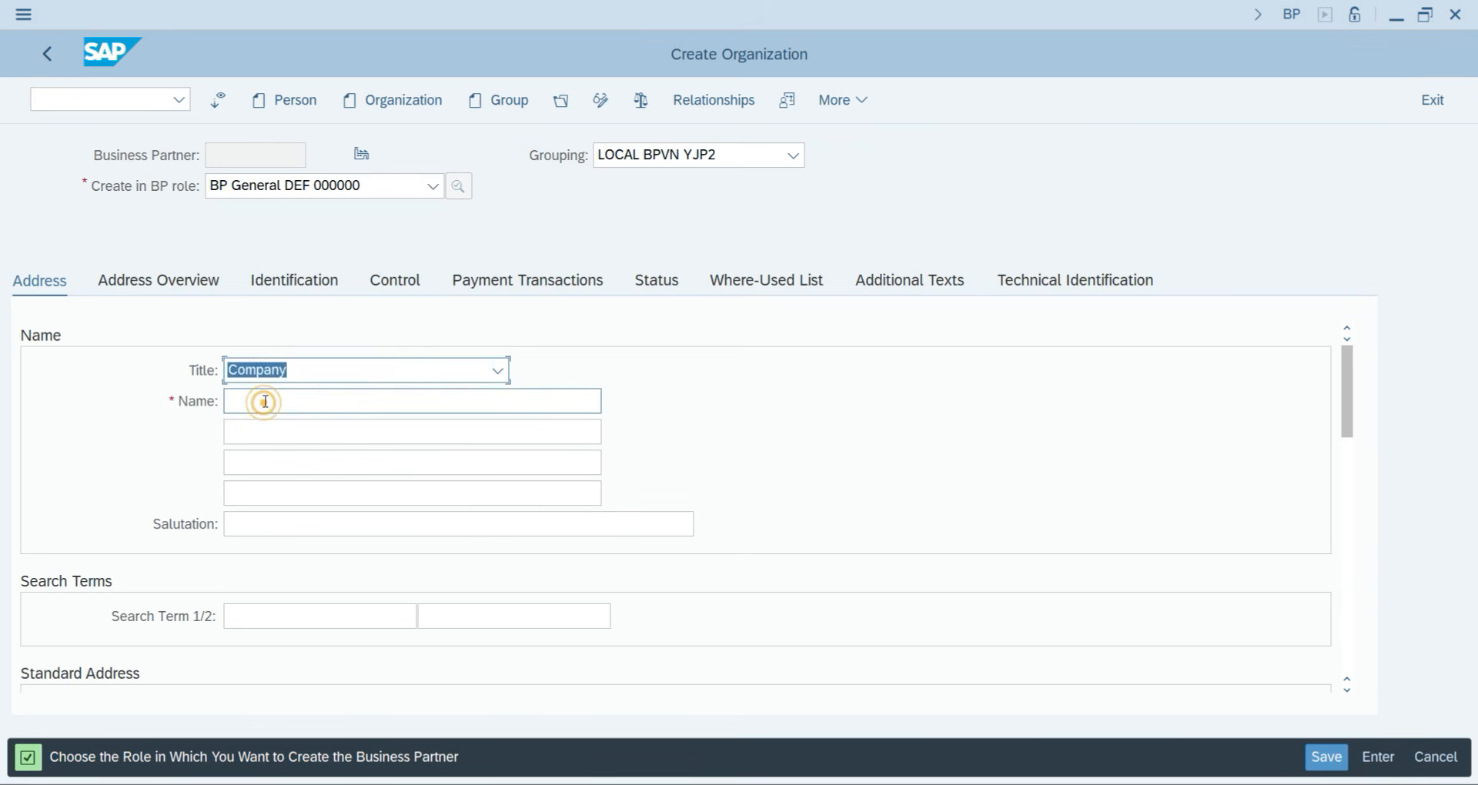
click(264, 401)
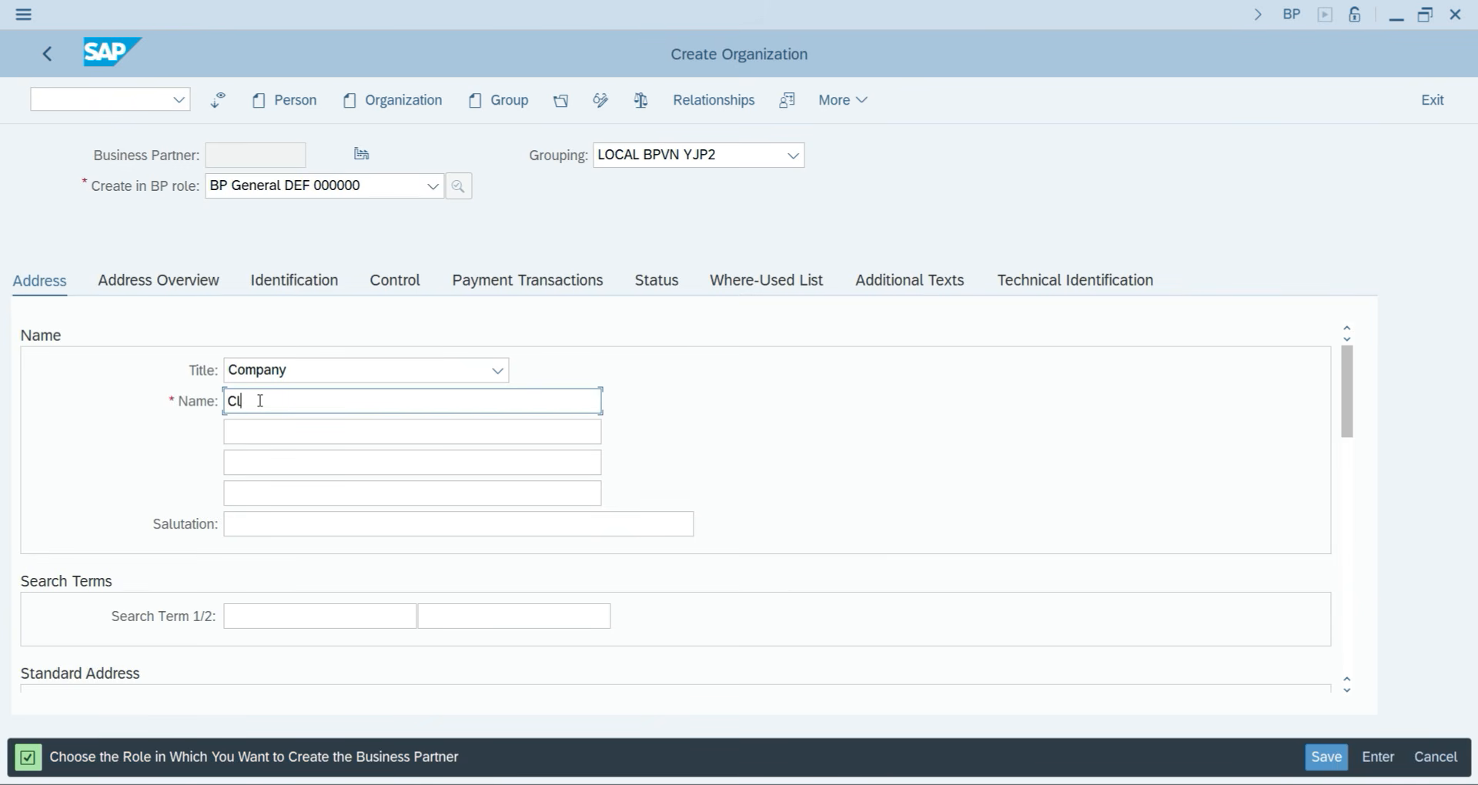
Enter the name Classmate Pvt ltd and search term classmate.
text(mate Pvt ltd)
click(237, 615)
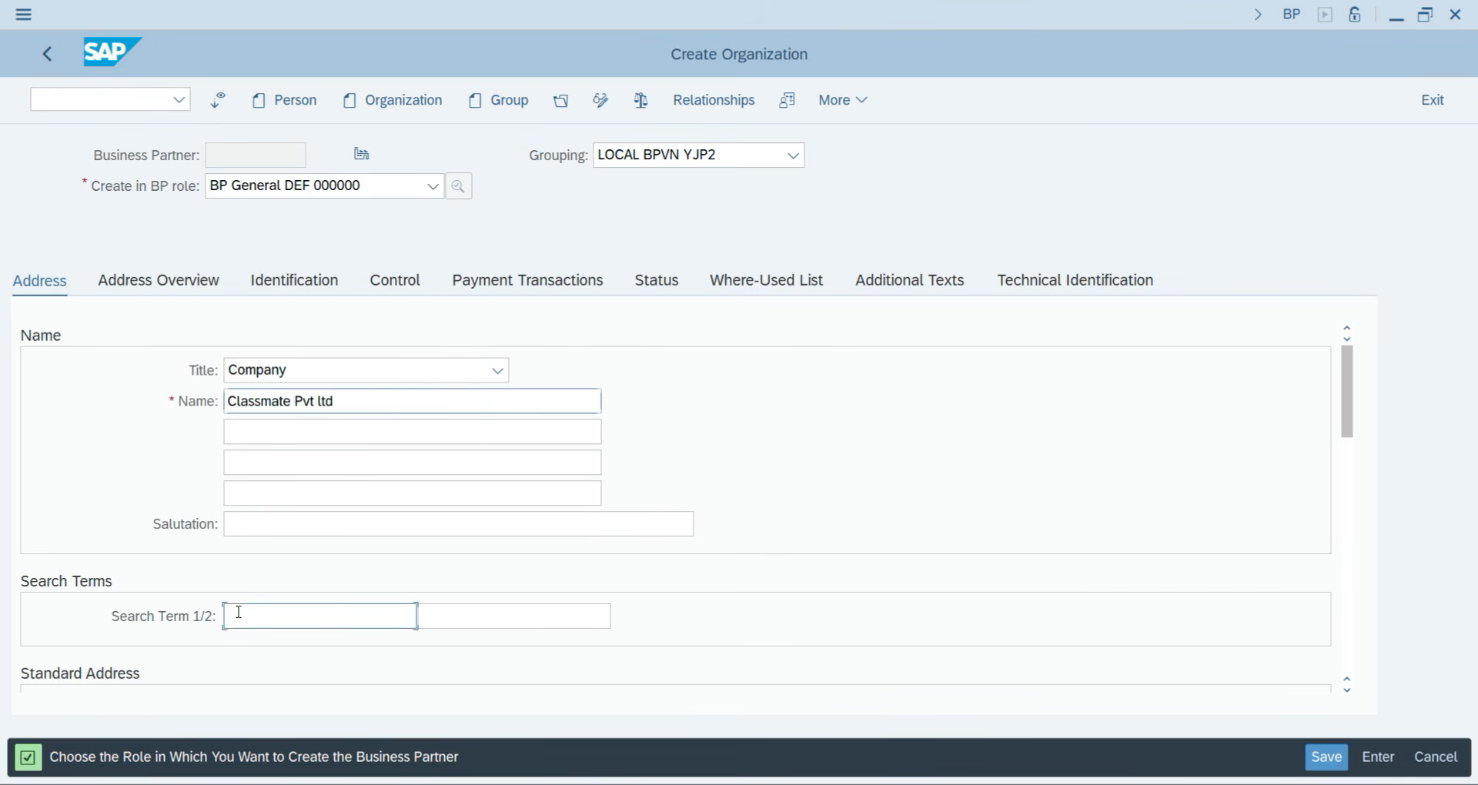
text(class)
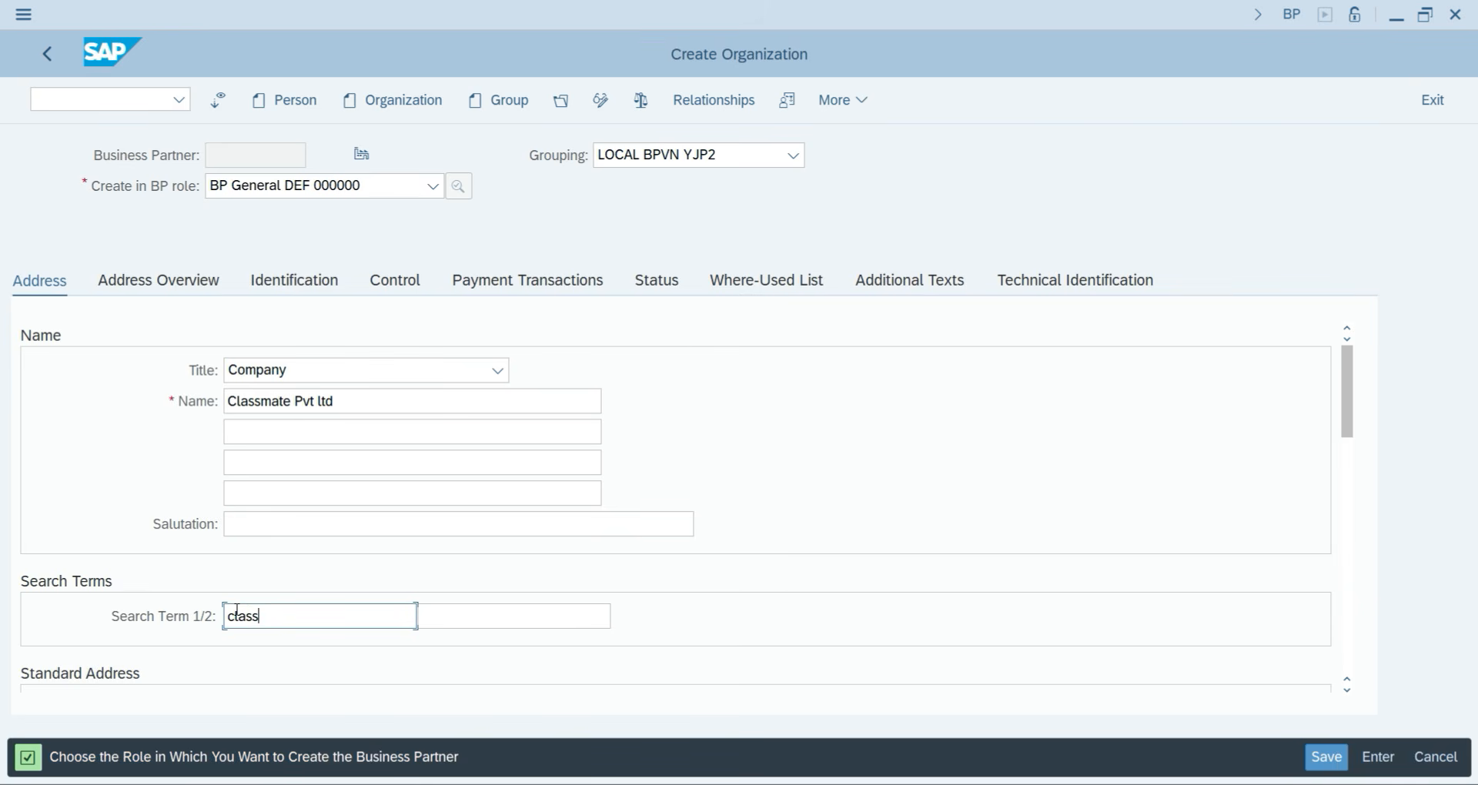
text(mate)
key(Tab)
key(Tab)
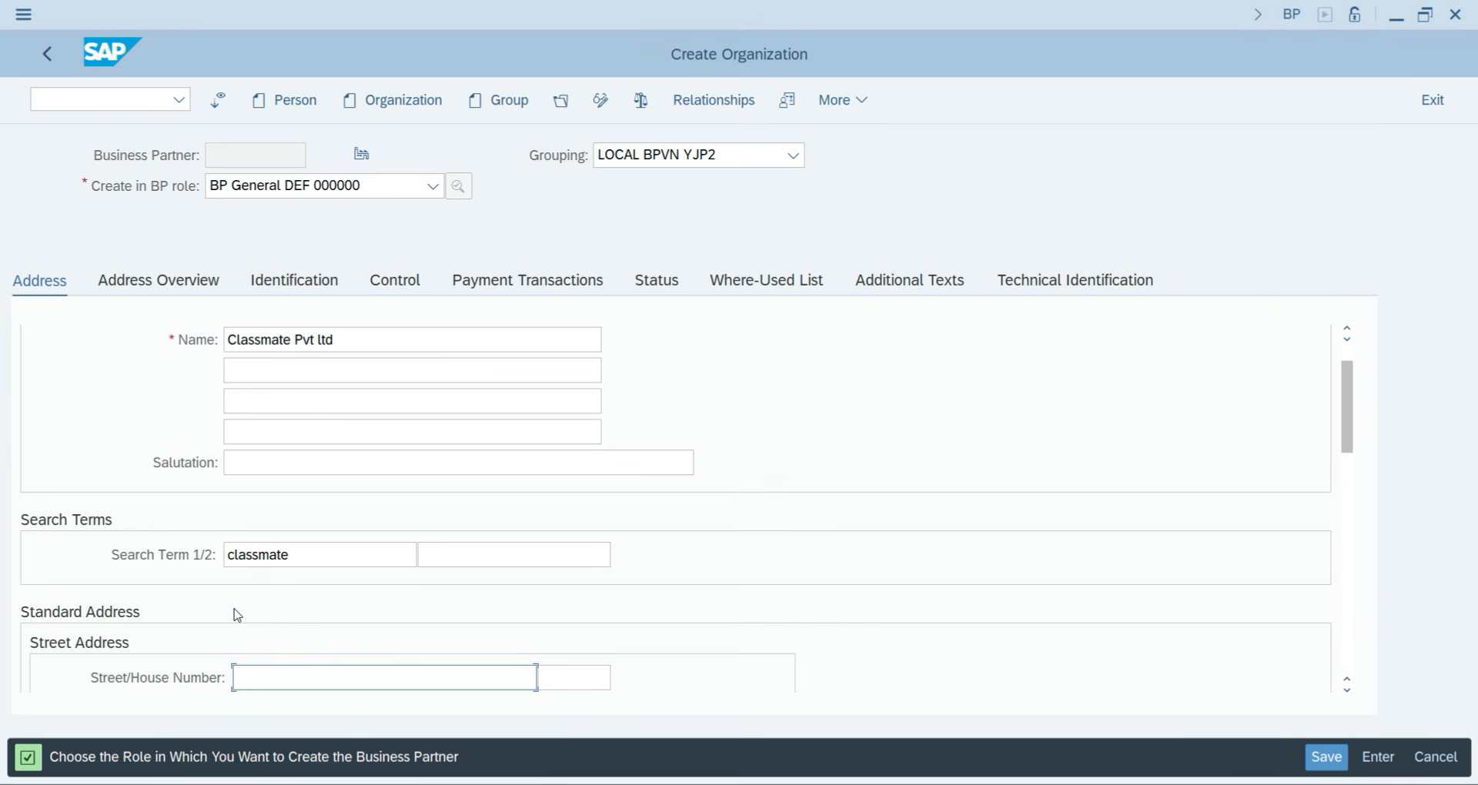
Enter the street, house number Block c, postal code 119976, country India and region 30.
text(street no 78654/567/89)
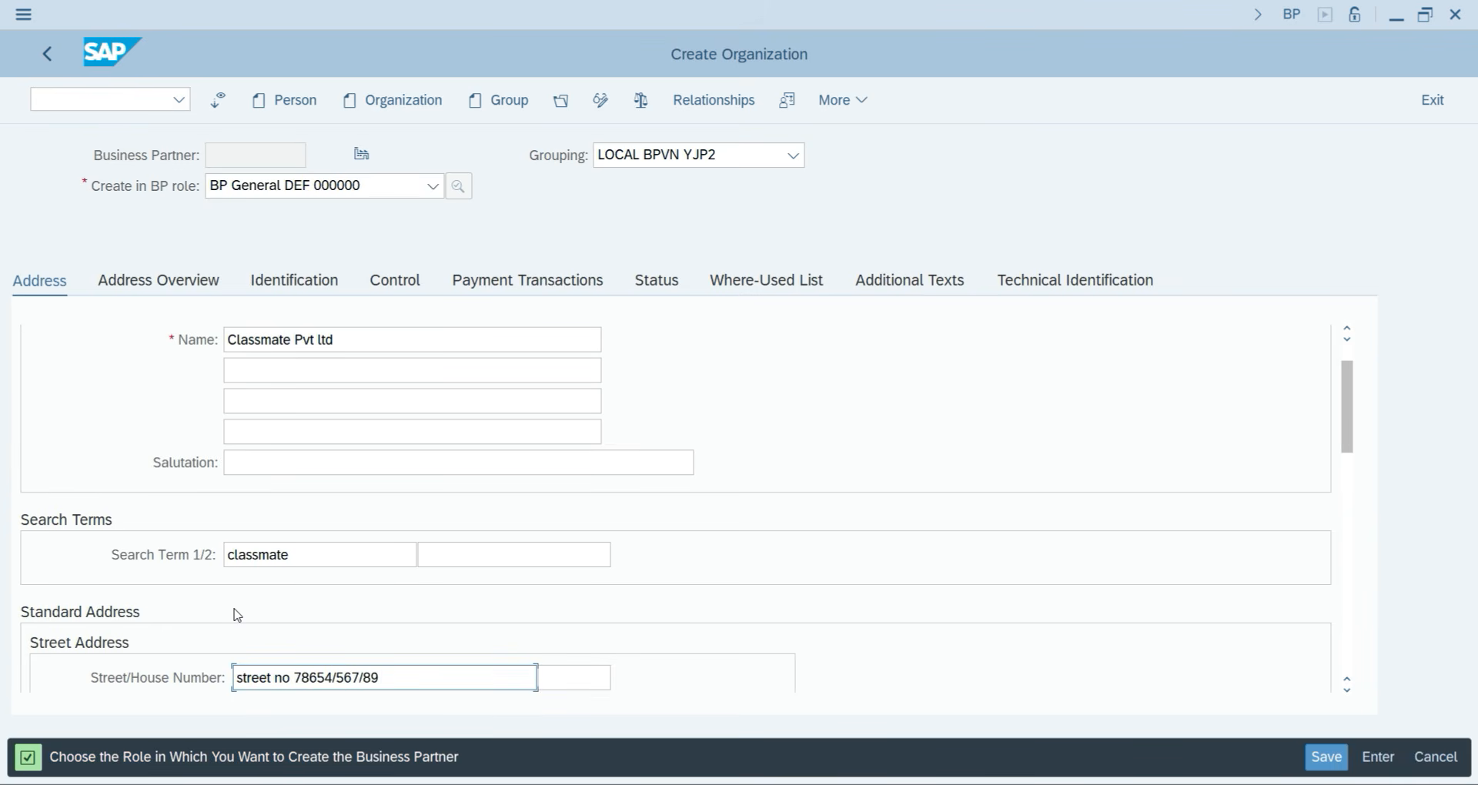
key(BackSpace)
key(BackSpace)
key(Tab)
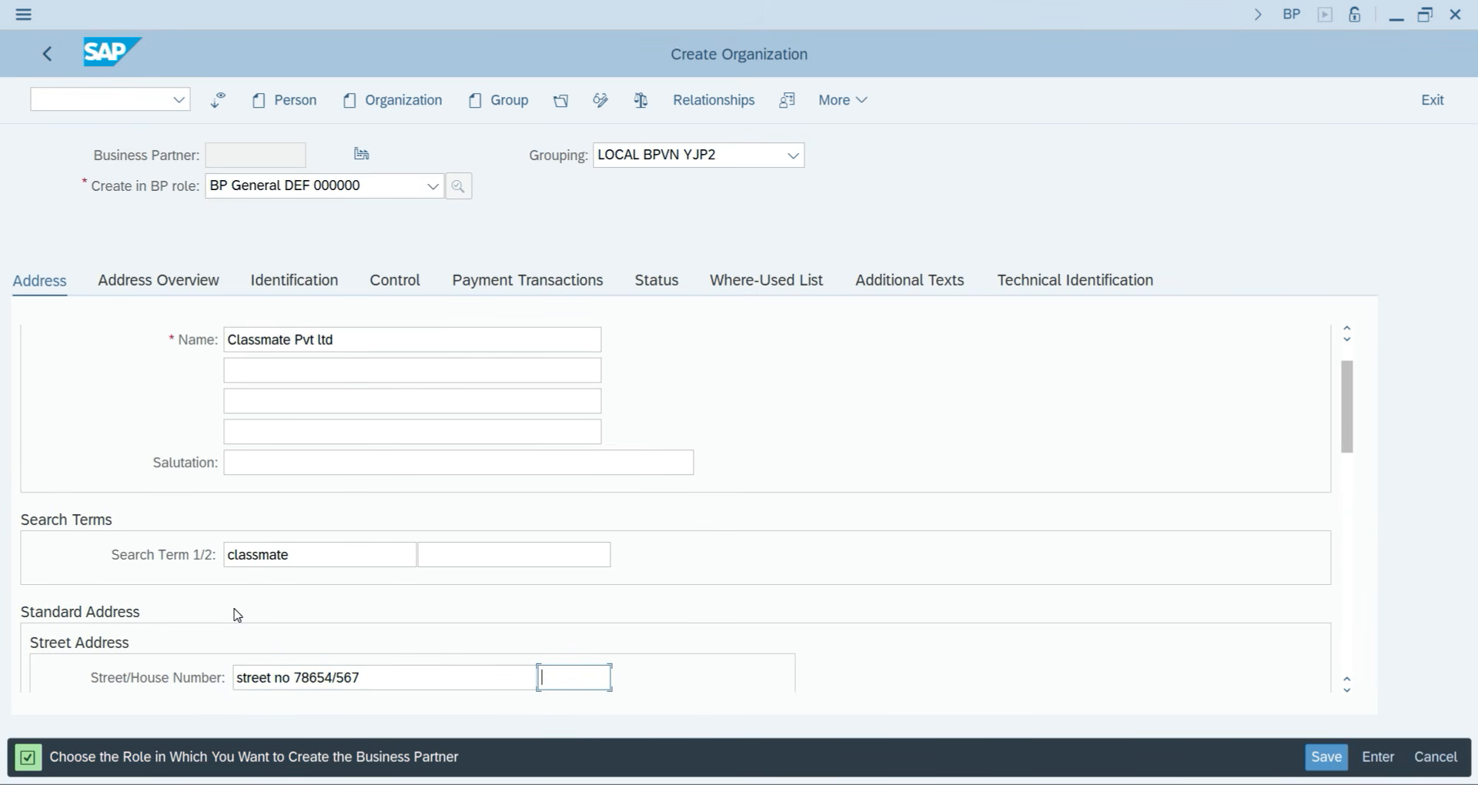
text(Block)
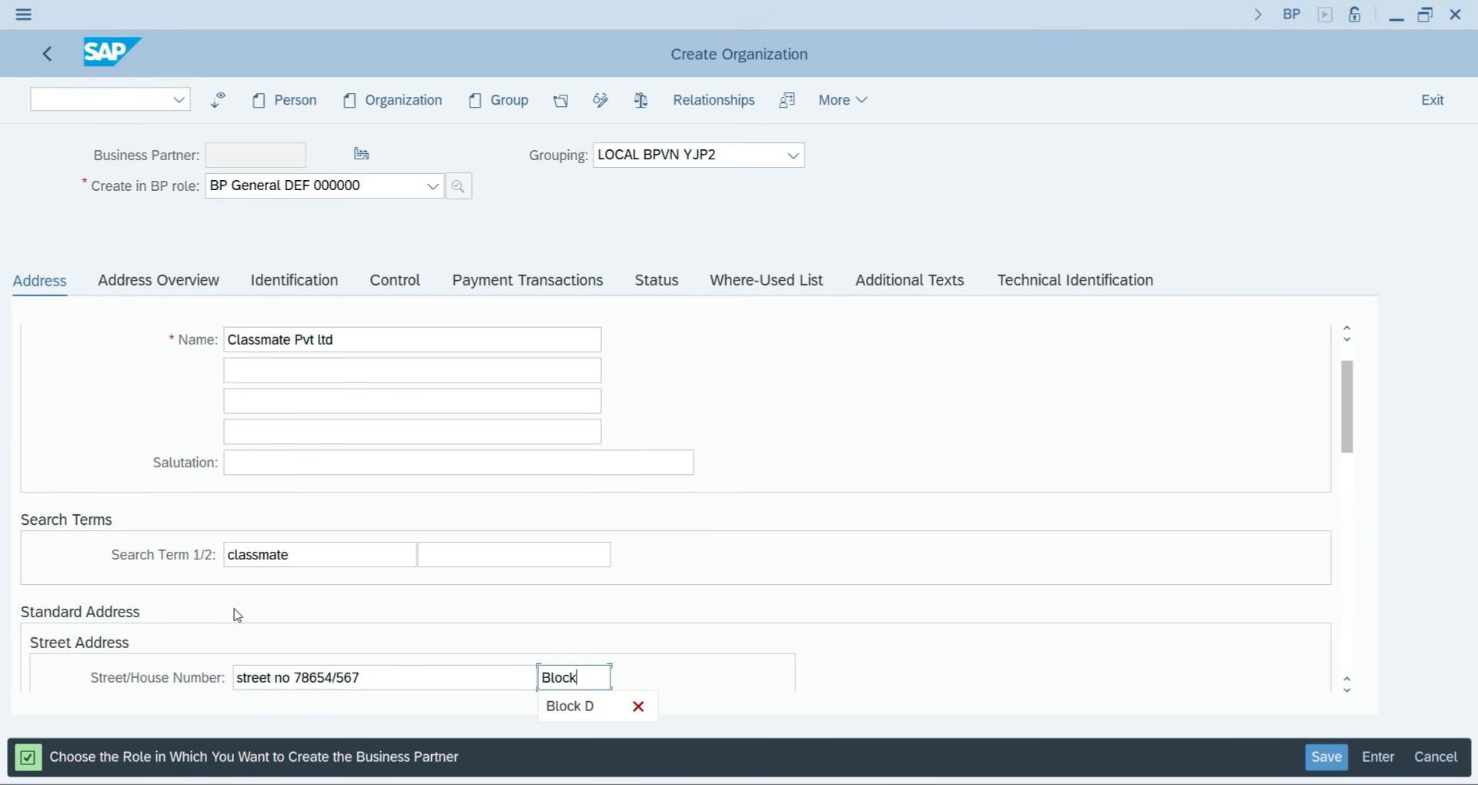
text( c)
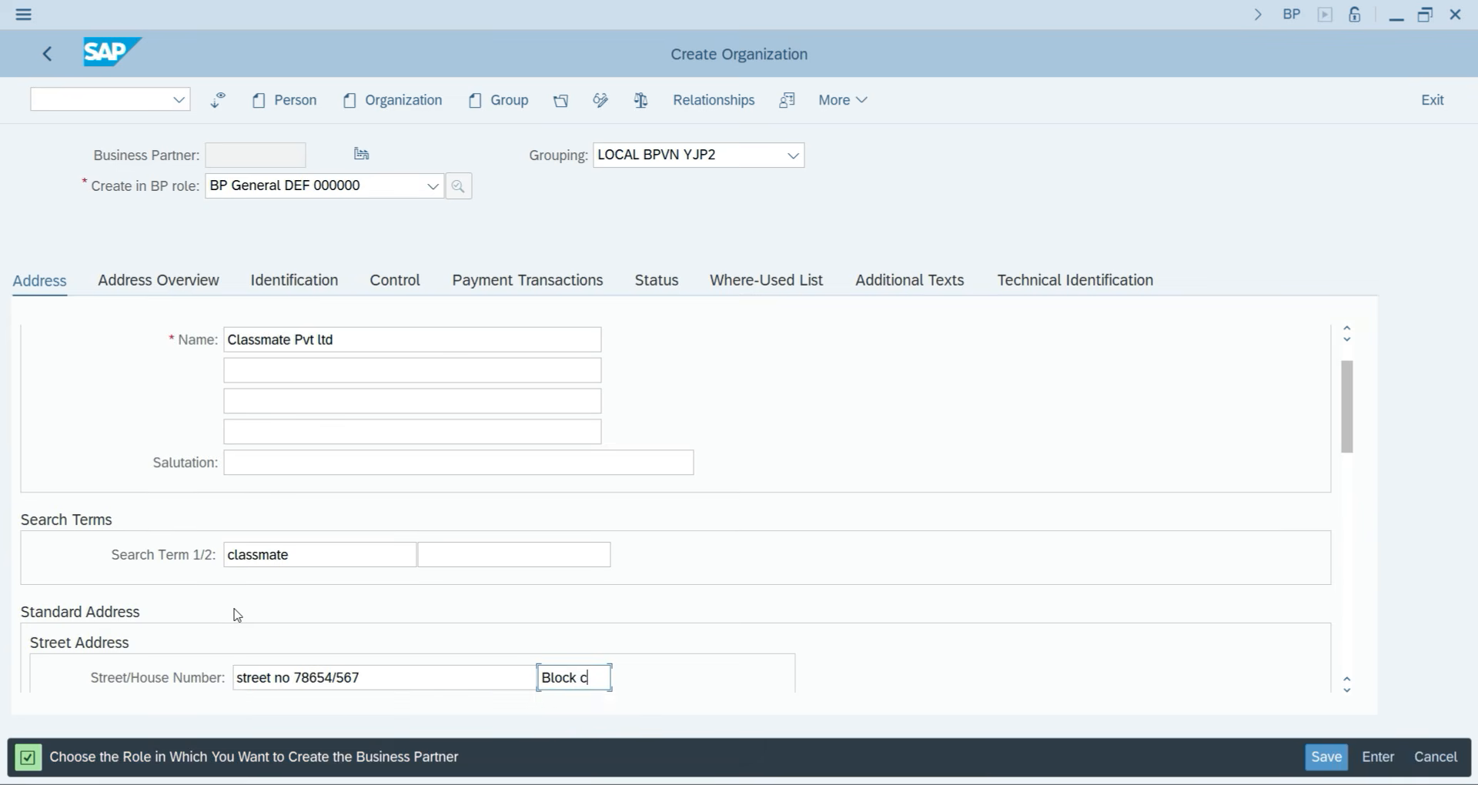
key(Tab)
text(11)
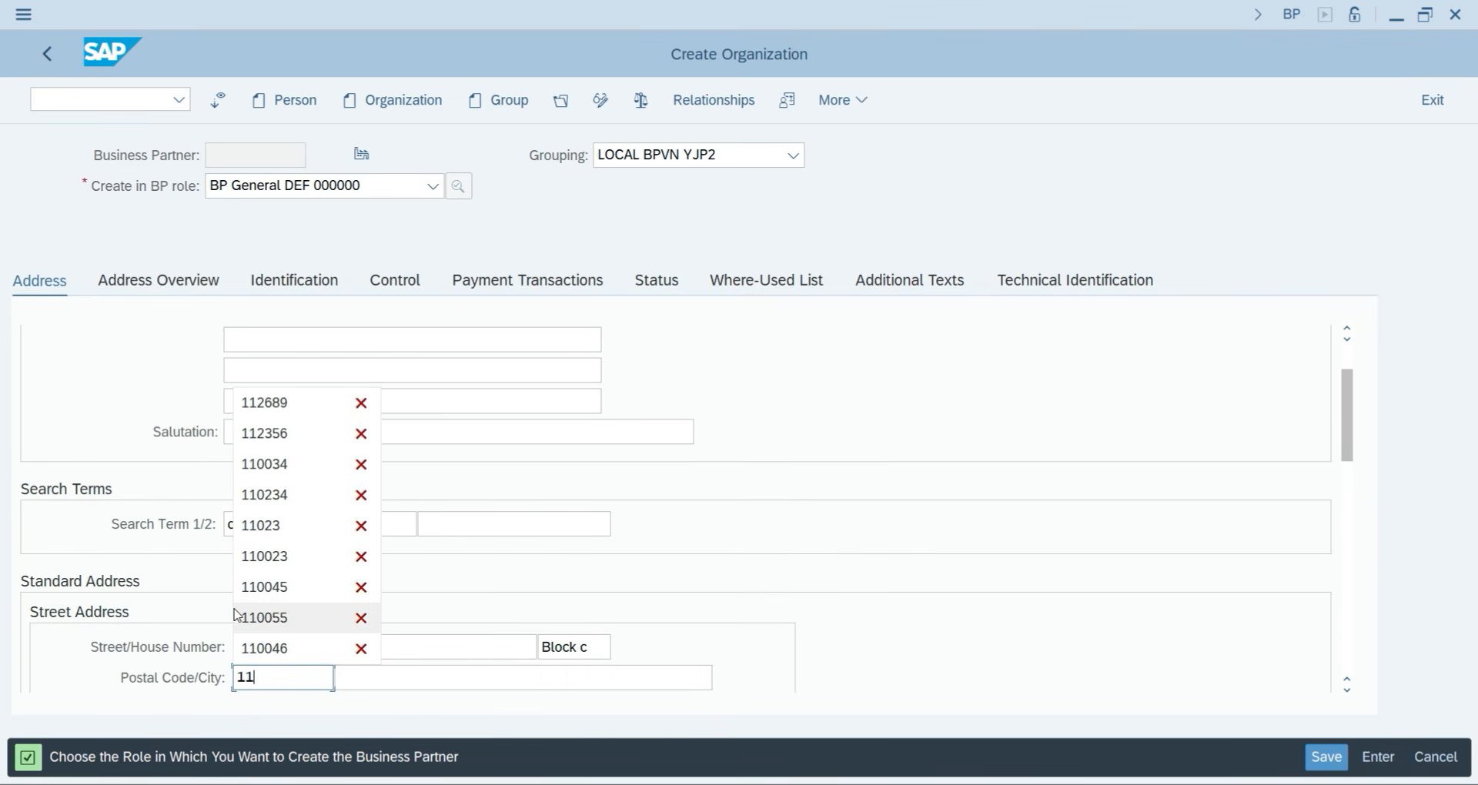
text(9976)
key(Tab)
key(Tab)
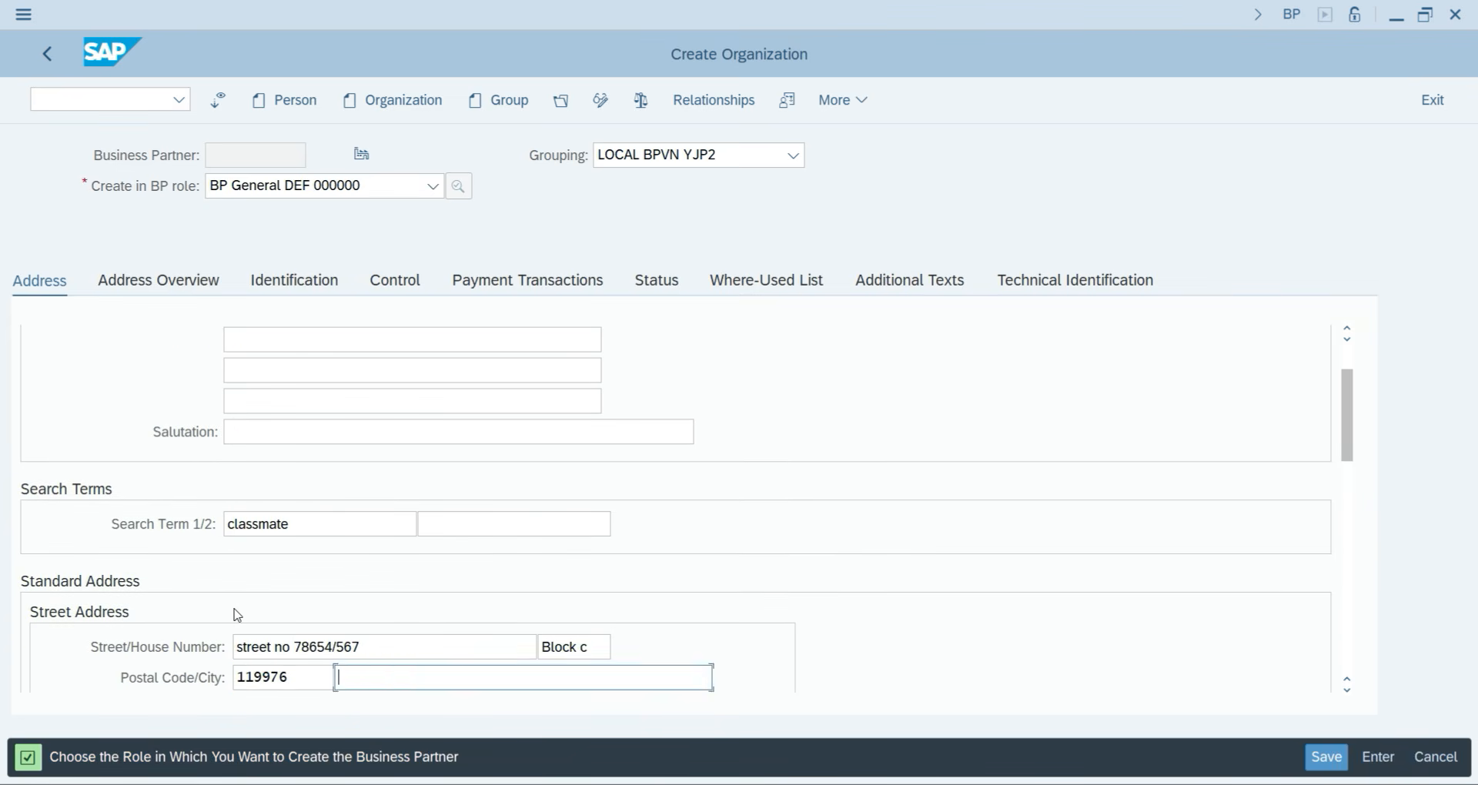
text(IN)
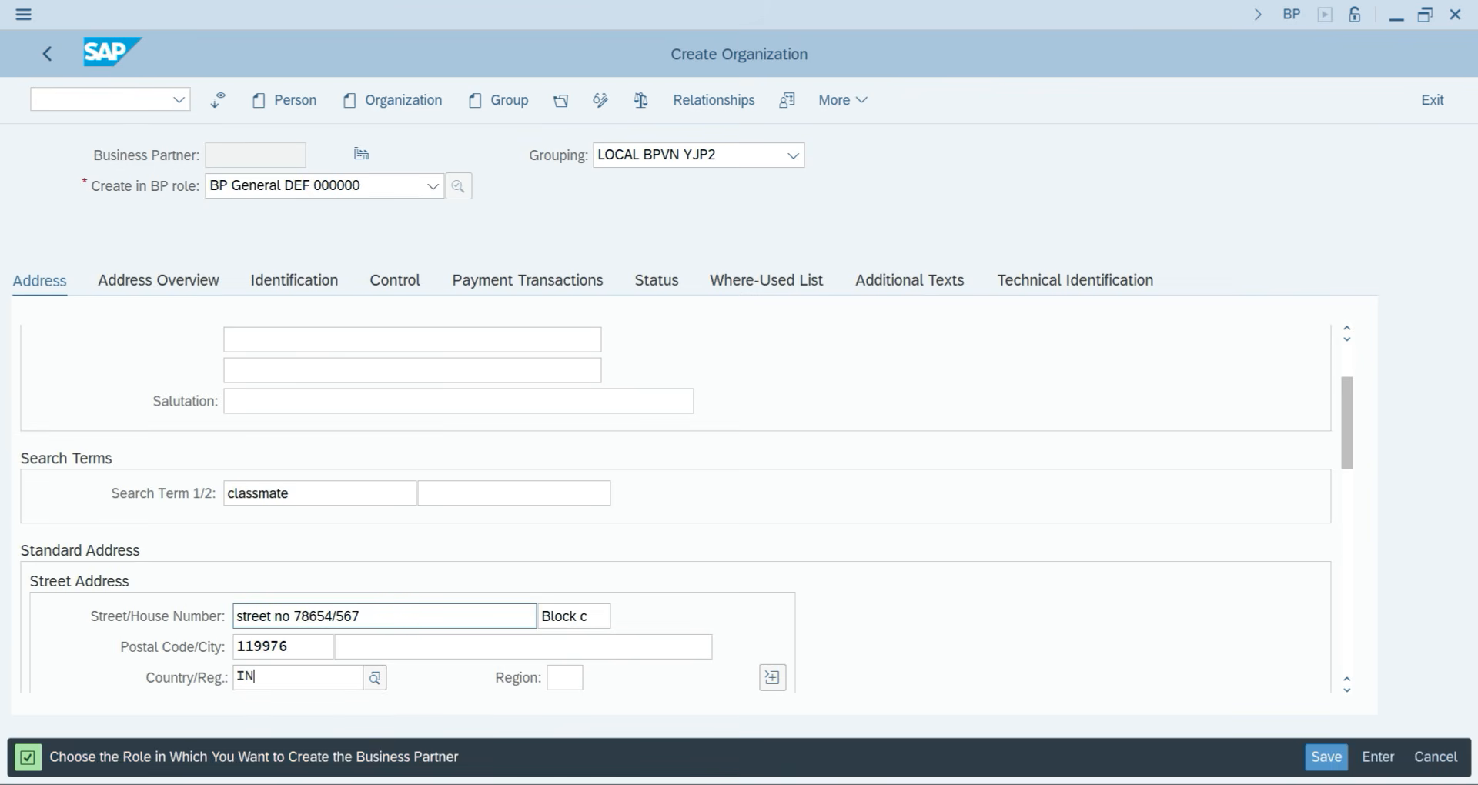
click(323, 551)
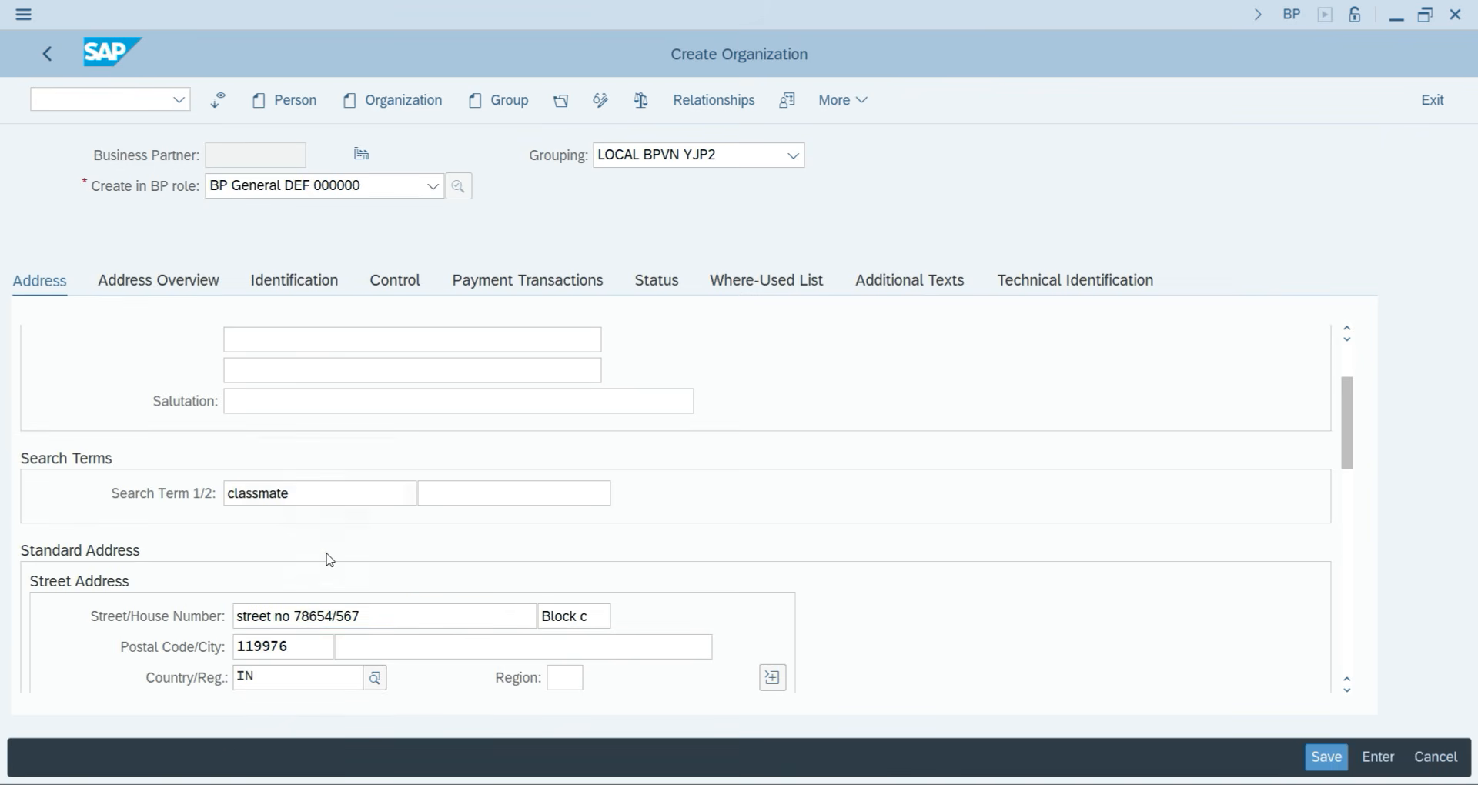
click(567, 679)
text(30)
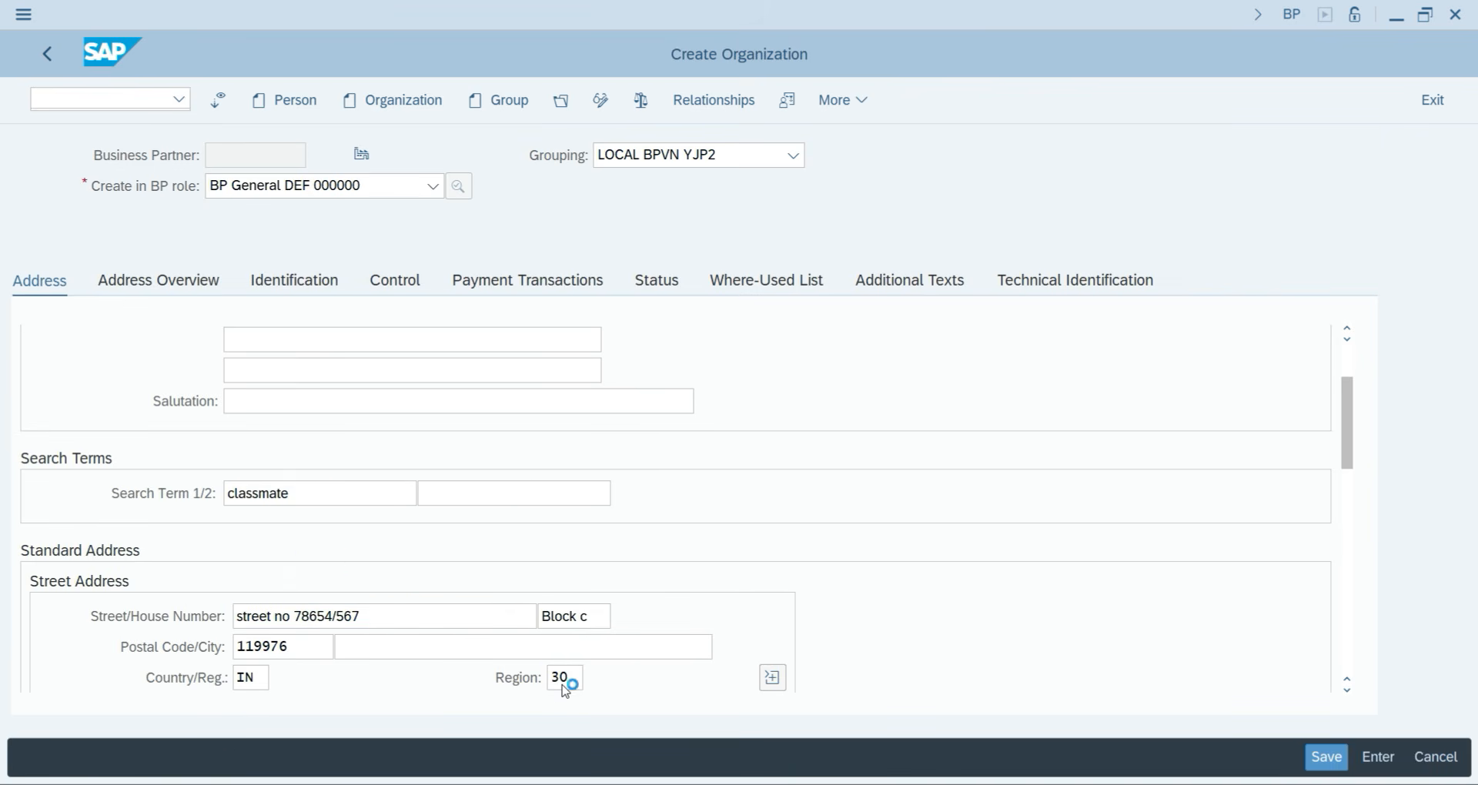
key(Return)
Set the communication language to English.
scroll(333, 615, down, 3)
scroll(333, 614, down, 5)
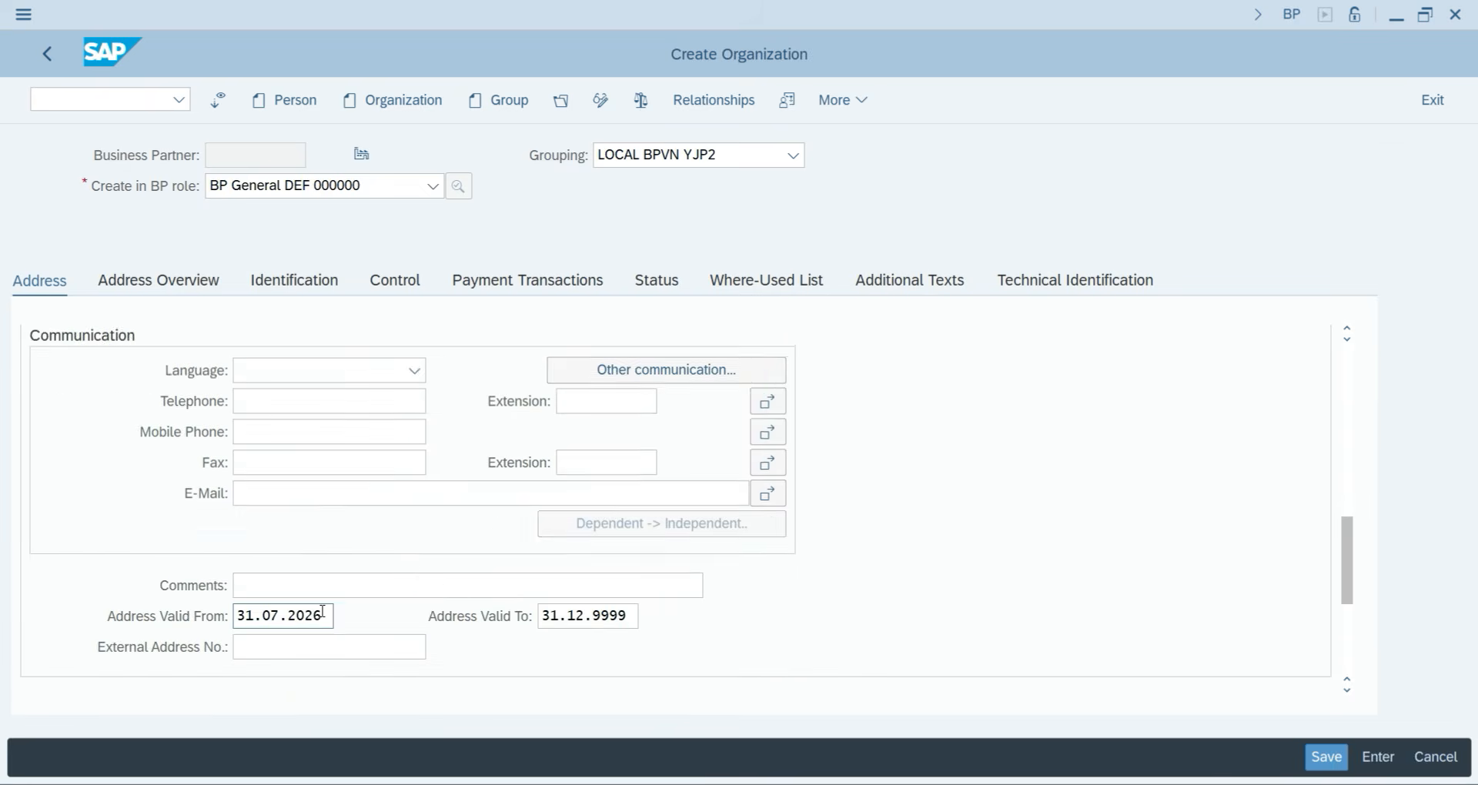
scroll(218, 552, up, 5)
scroll(220, 543, down, 3)
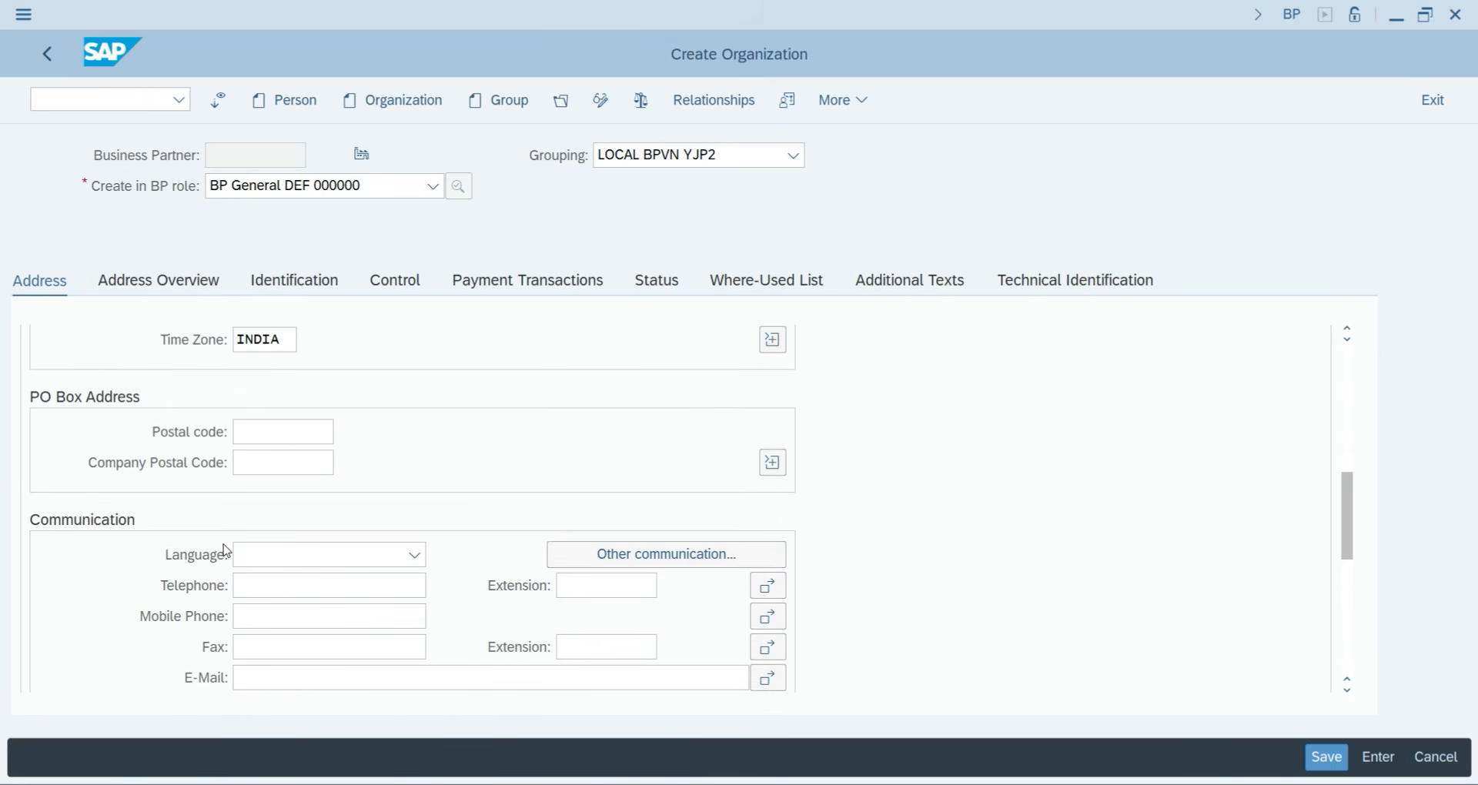
click(257, 552)
key(Down)
key(Down)
key(Down)
key(Down)
key(Down)
key(Down)
key(Down)
key(Down)
key(Down)
key(Down)
key(Down)
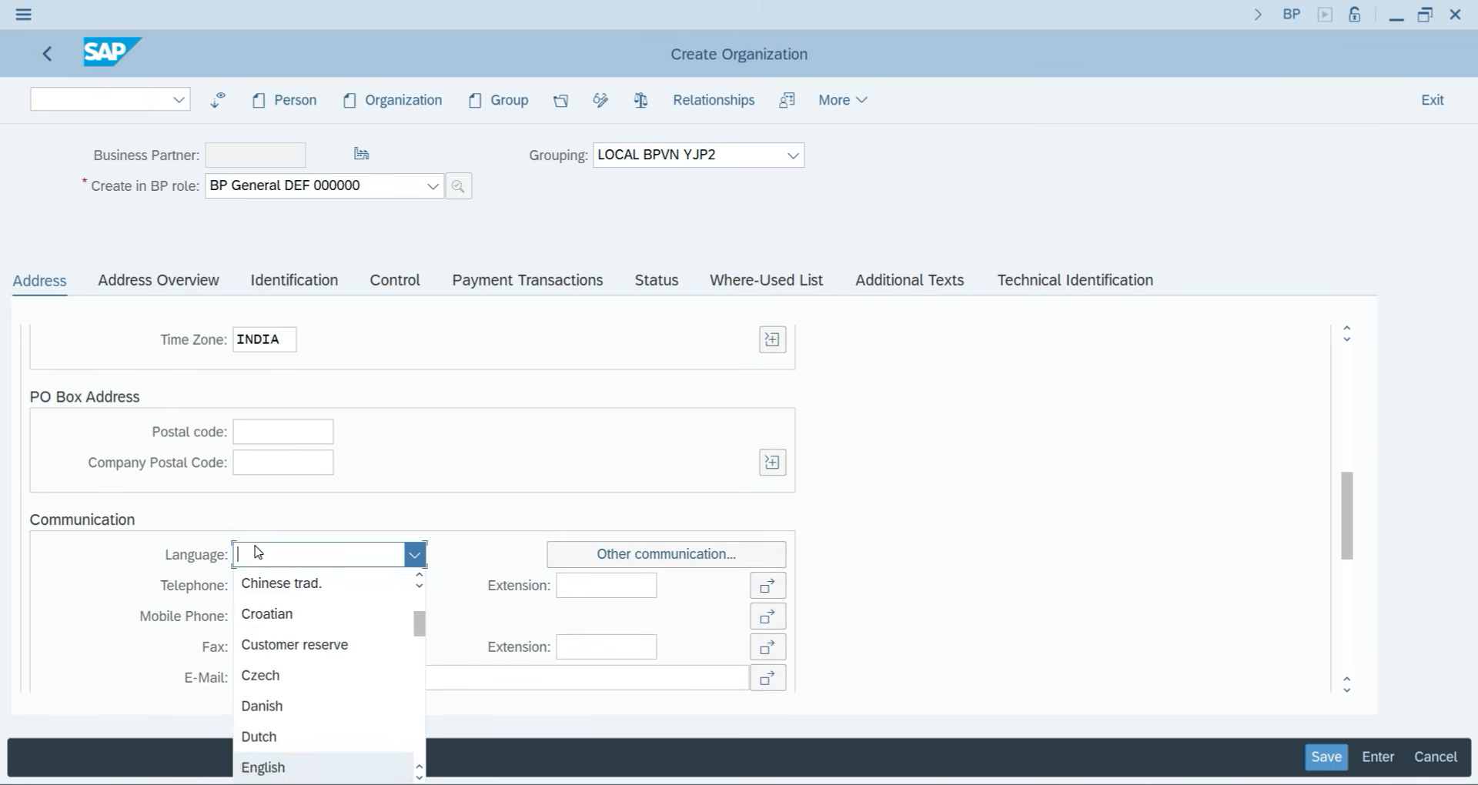
key(Return)
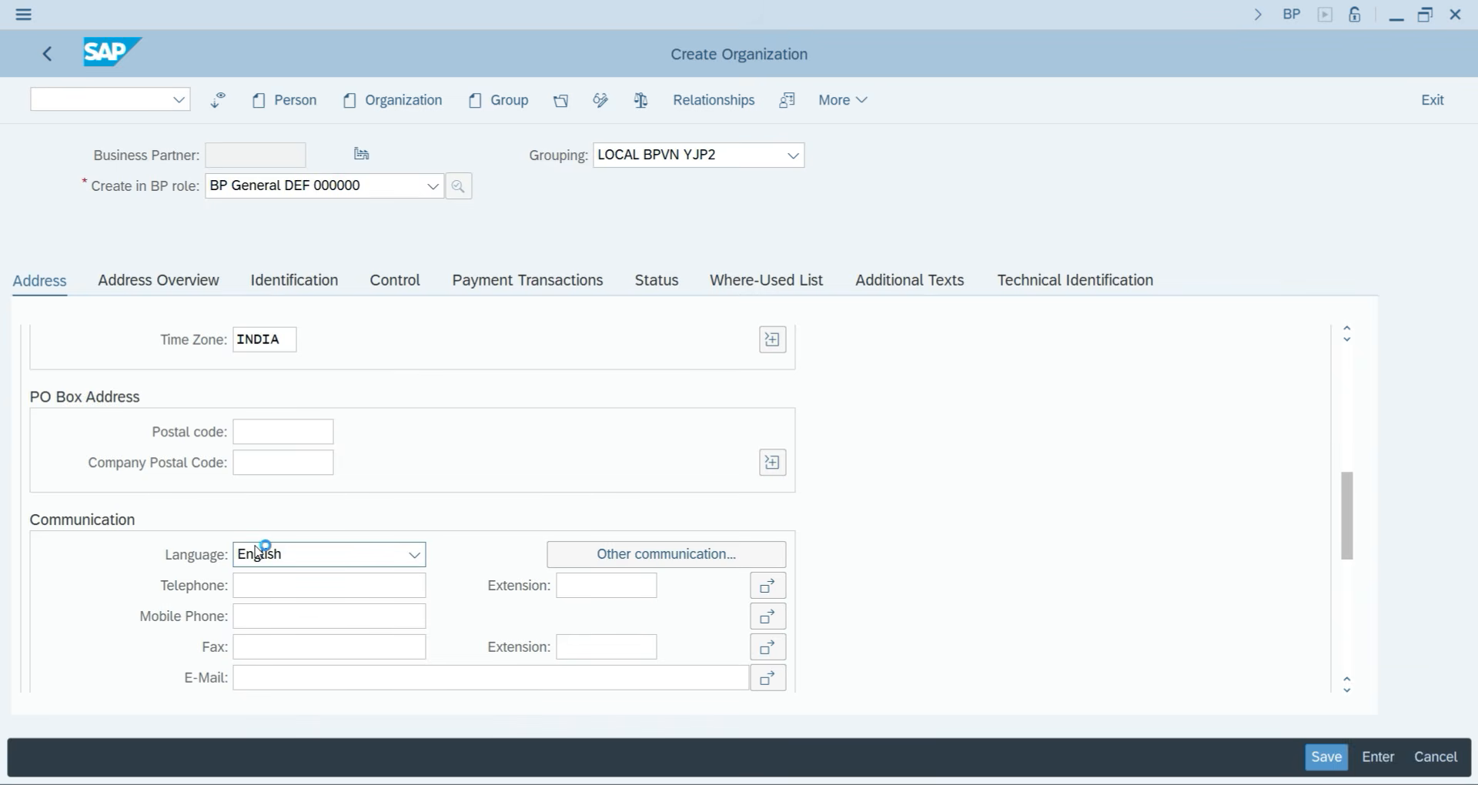
Switch Classmate Pvt ltd to change mode and add the FI Vendor DEF- FLVN00 role.
click(601, 102)
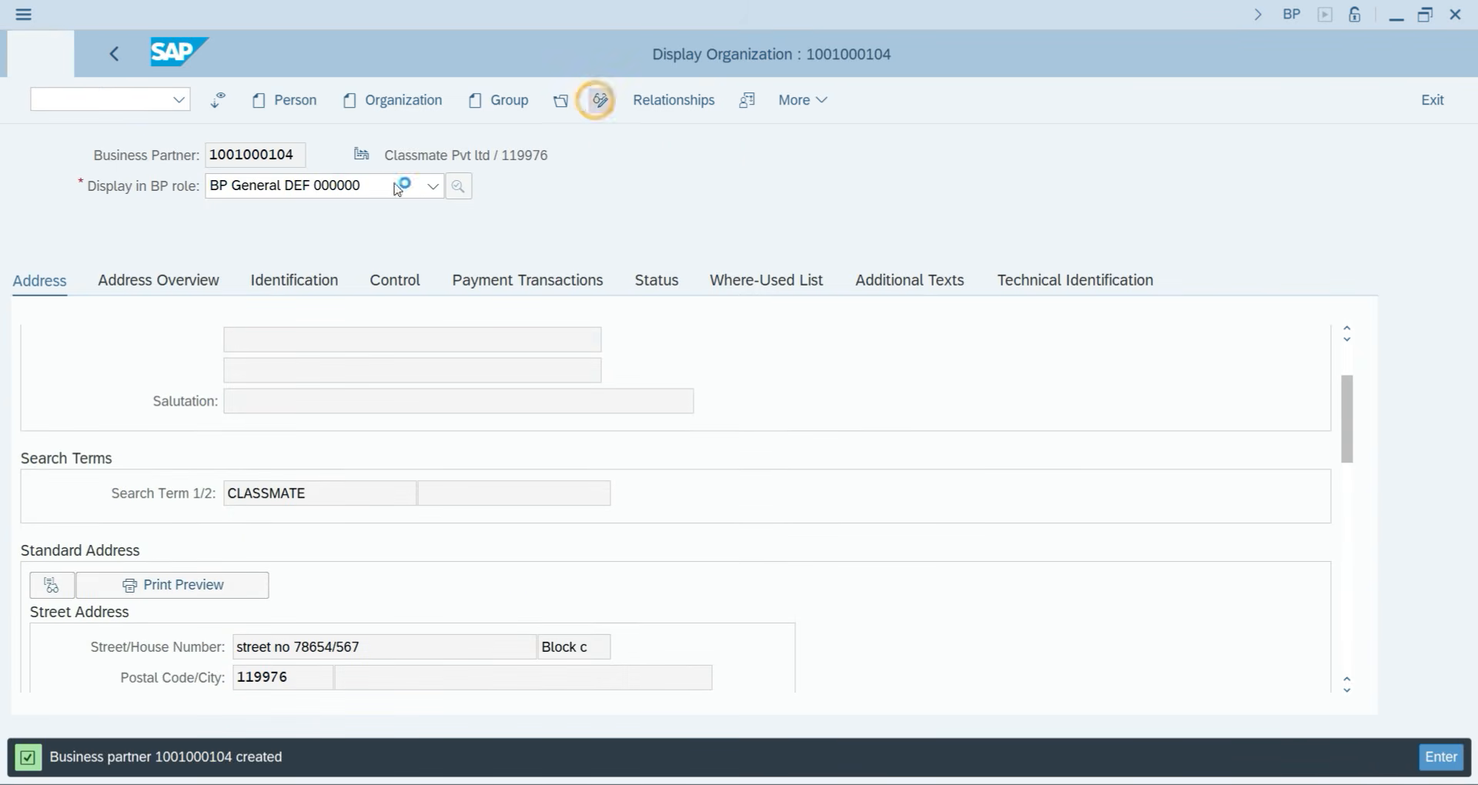
click(285, 188)
text(flv)
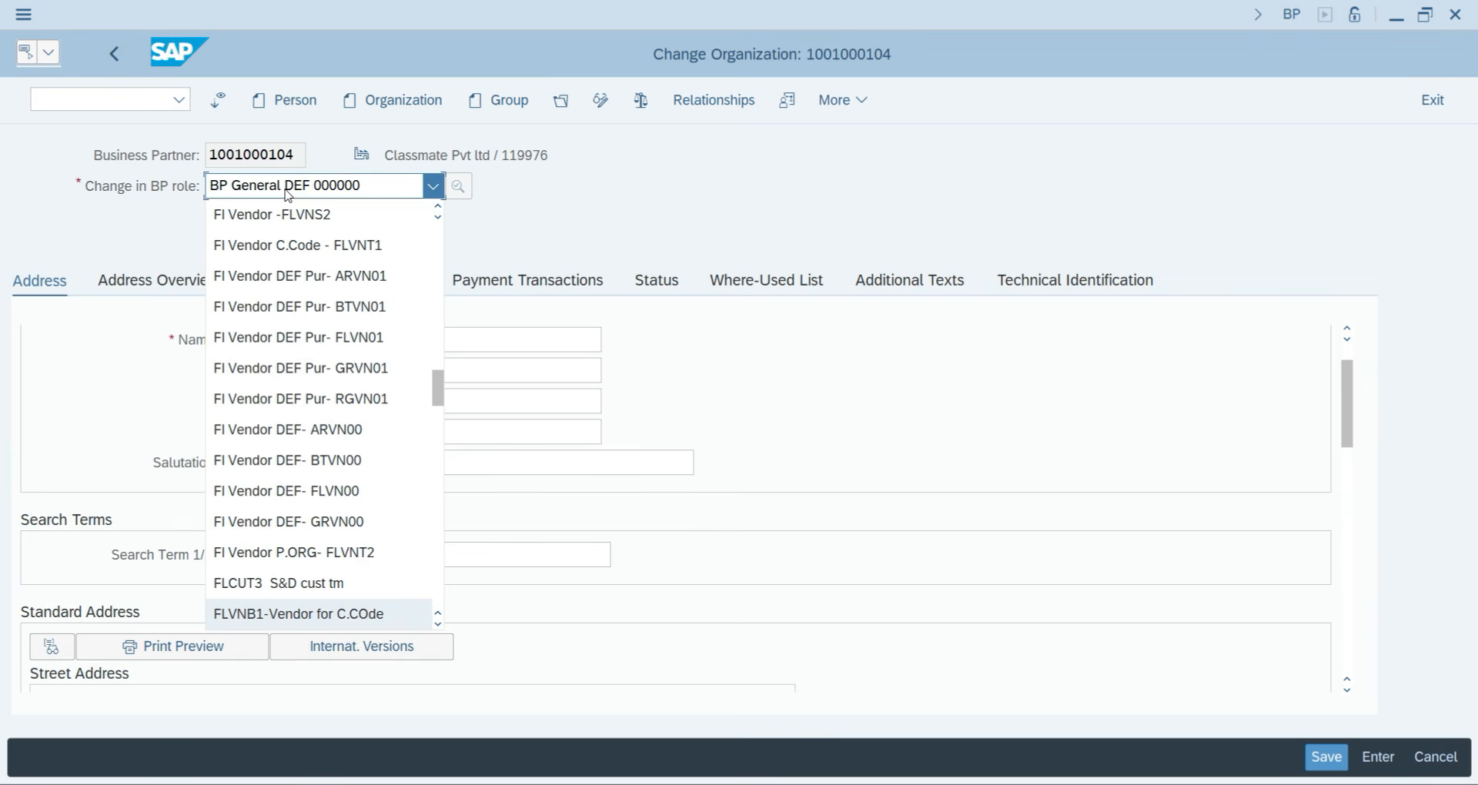
click(284, 488)
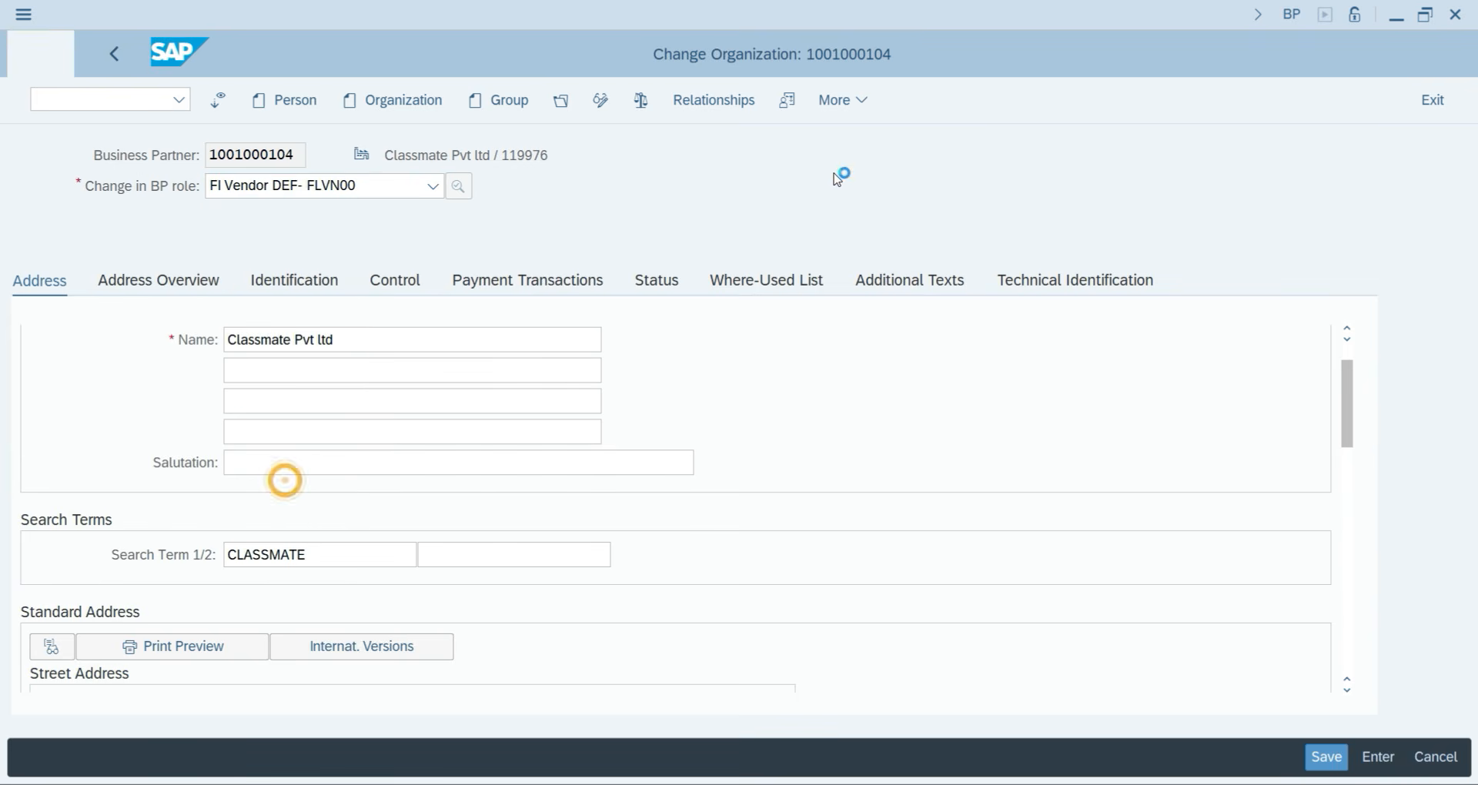
Assign company code YJP2 with reconciliation account 300 and sort key 001.
click(865, 100)
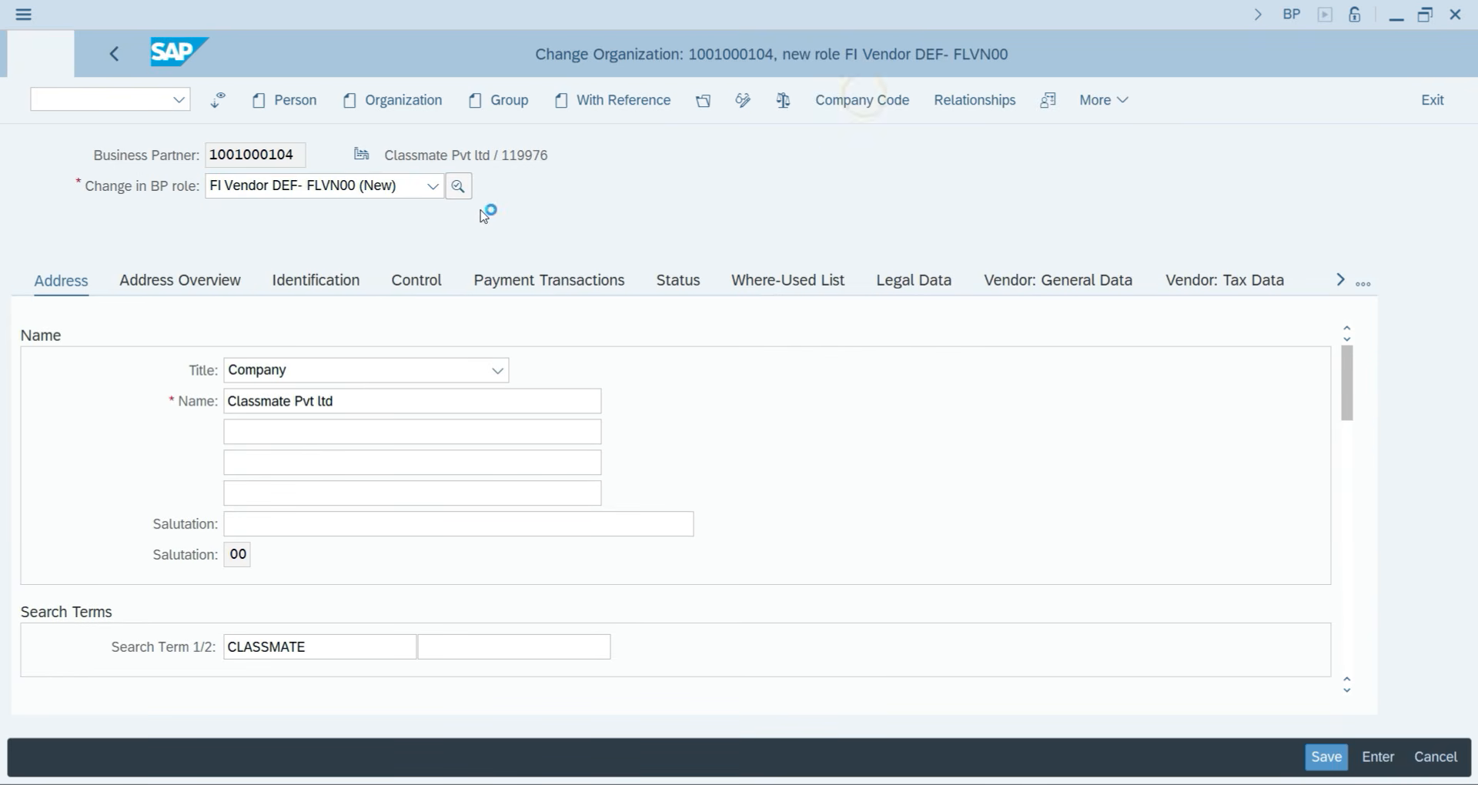
click(223, 309)
text(YJP2)
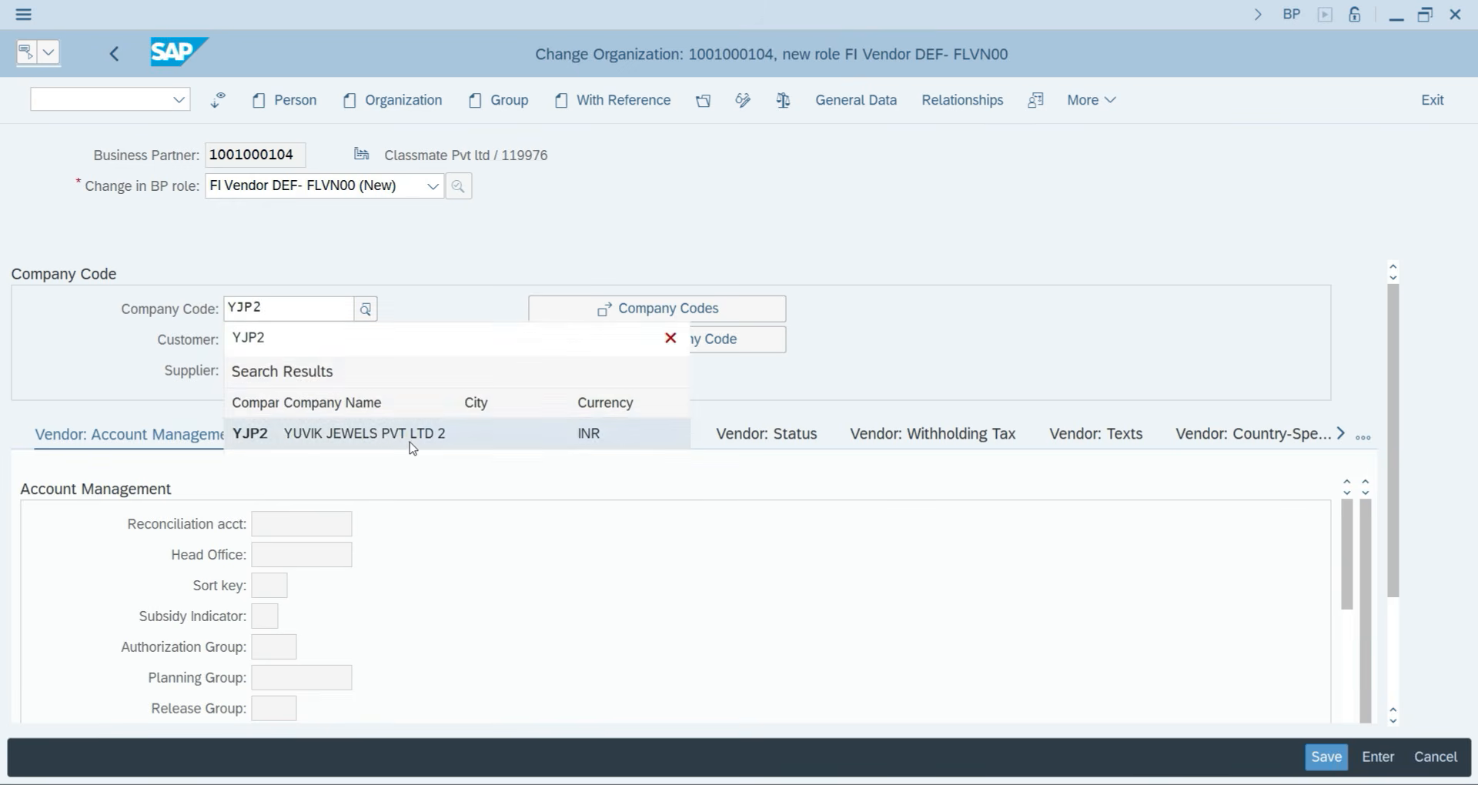
click(409, 437)
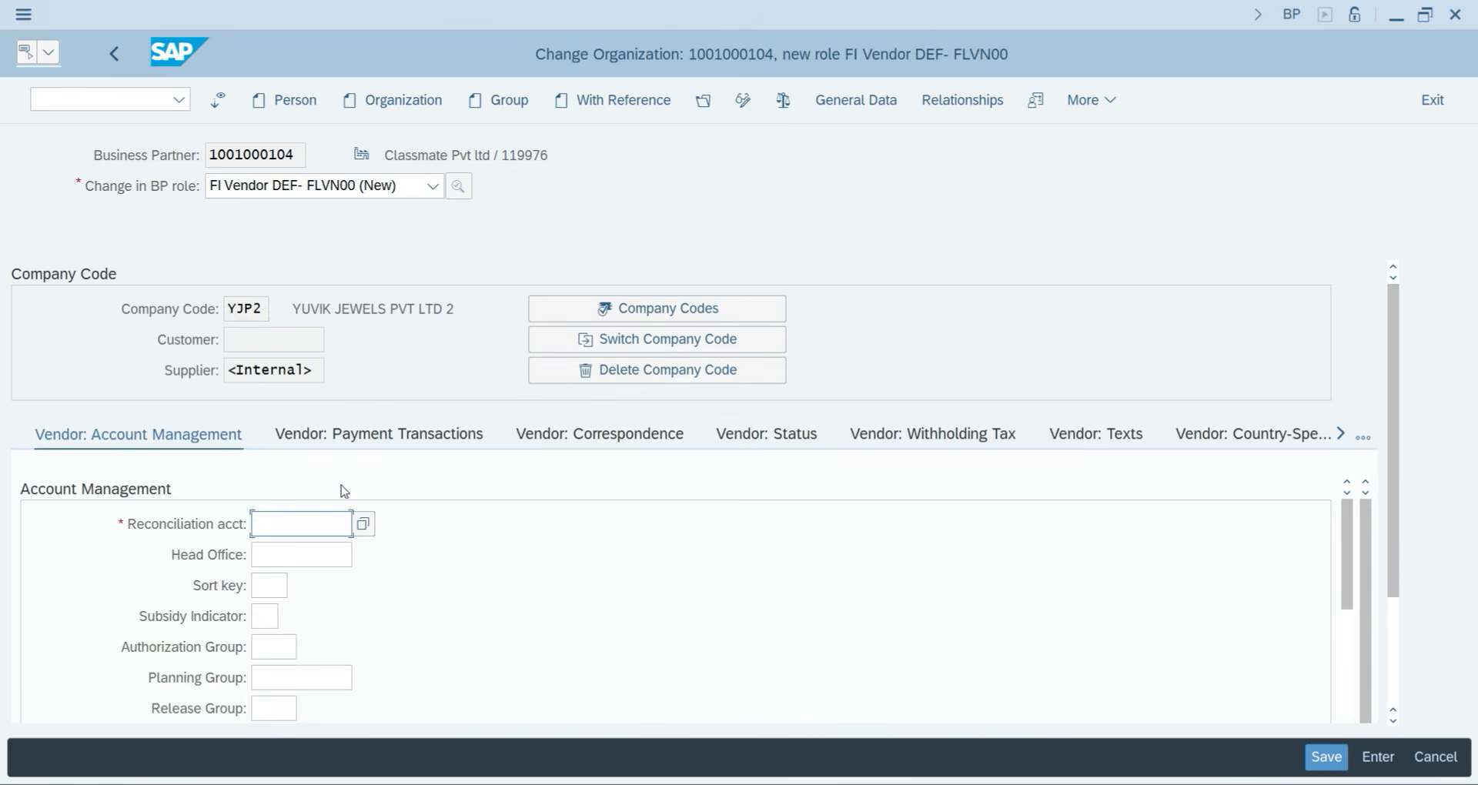
click(328, 526)
text(300)
key(Tab)
key(Tab)
text(001)
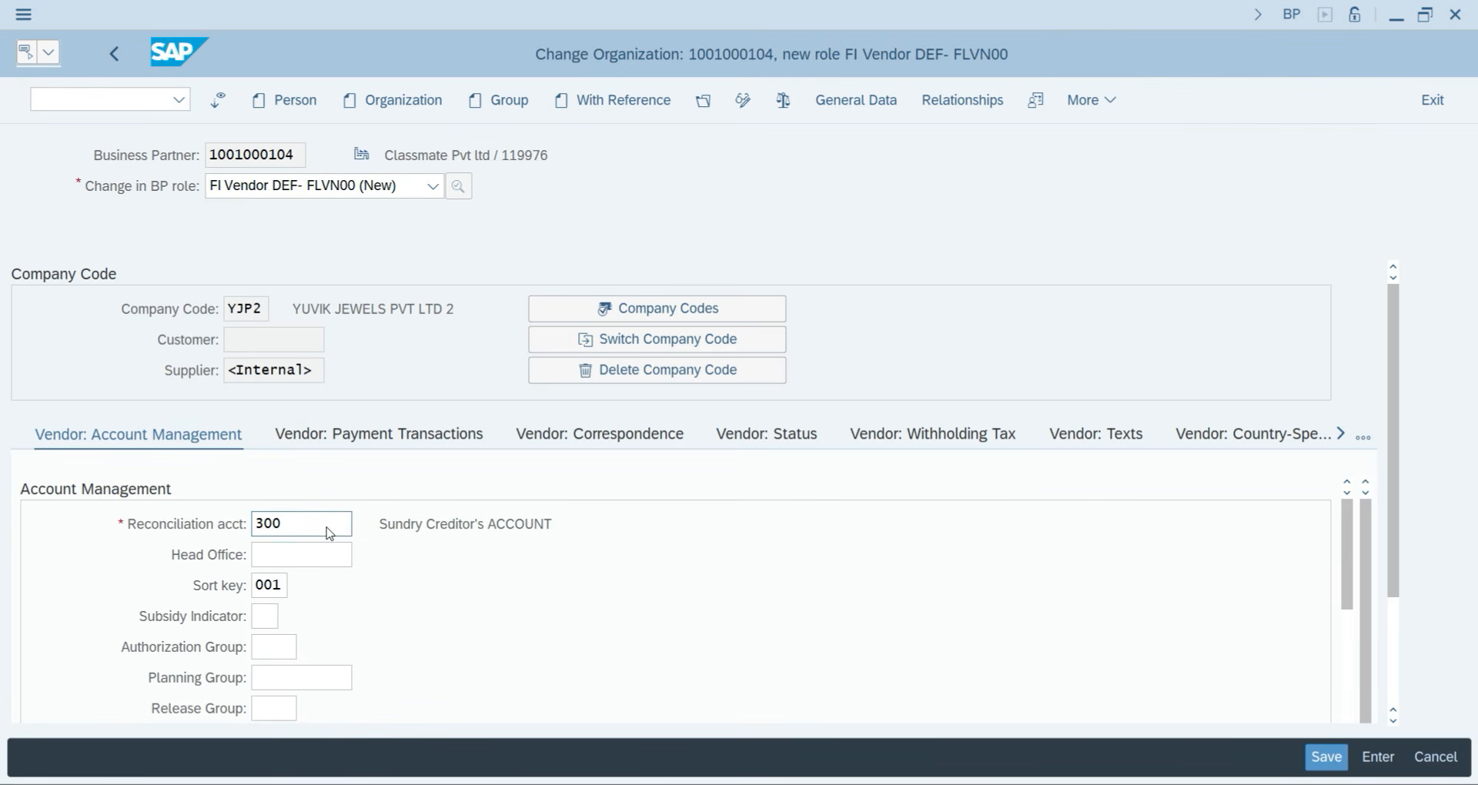
key(Return)
Set terms of payment 0001 in the vendor's payment transaction data.
click(392, 440)
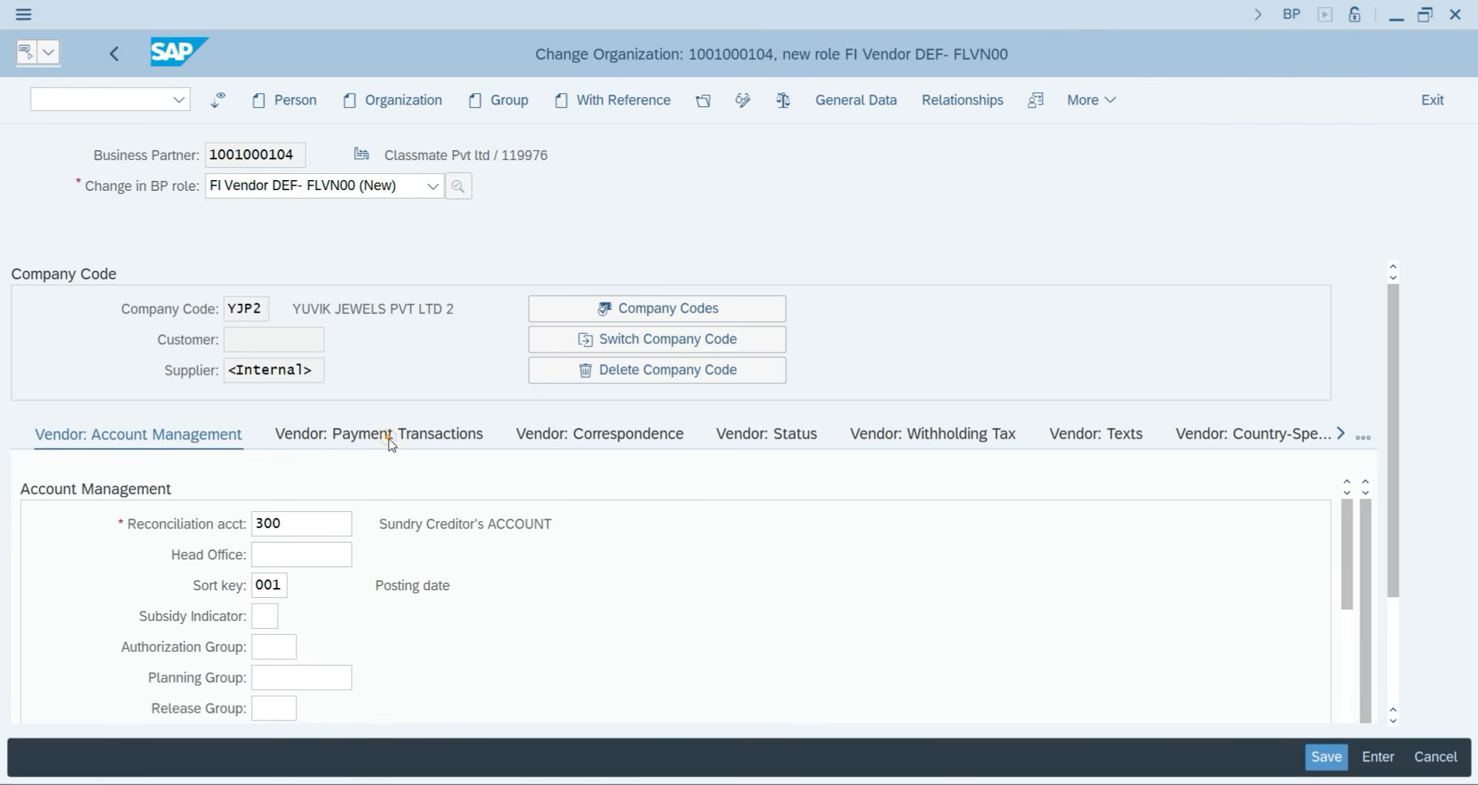
text(0001)
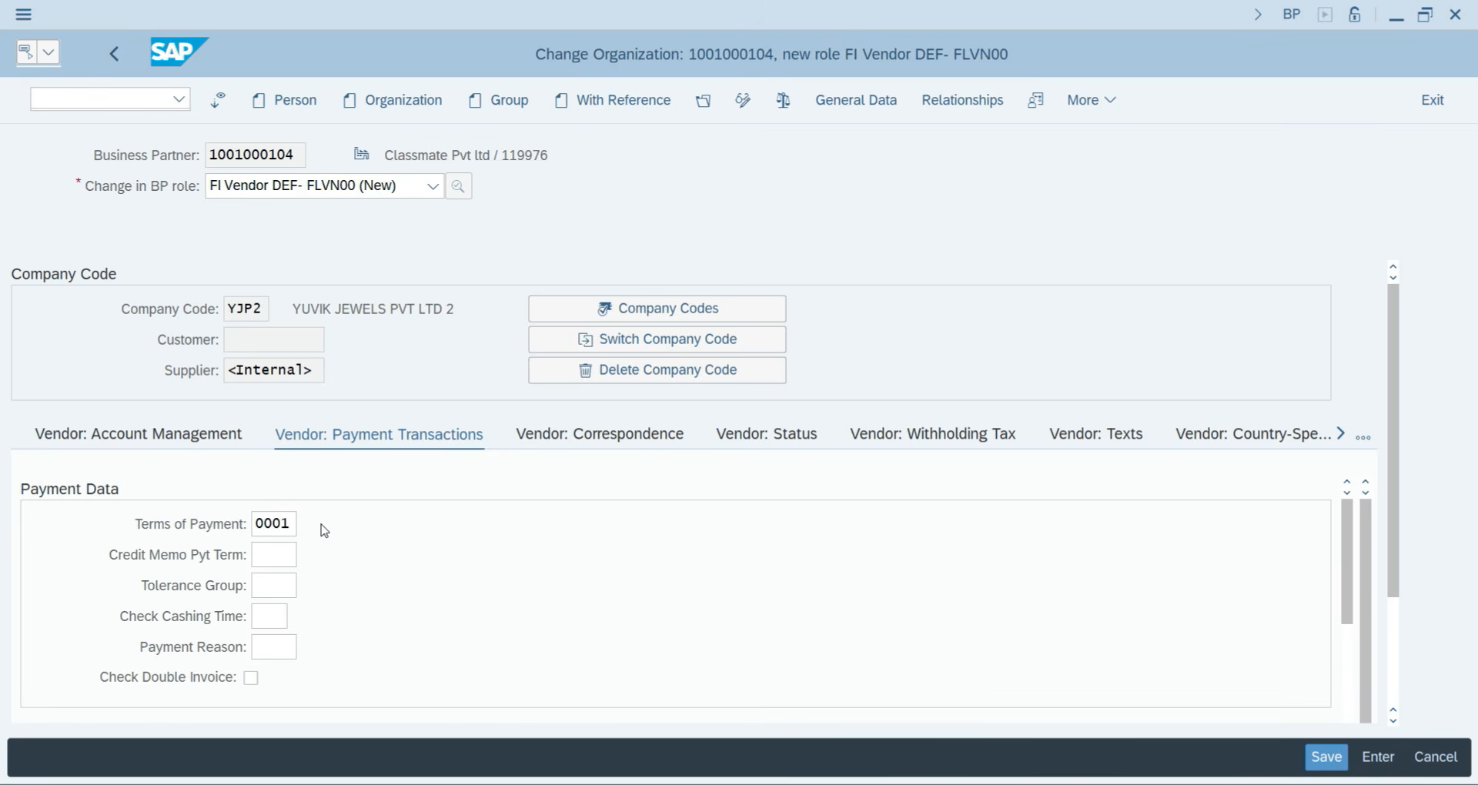
key(Return)
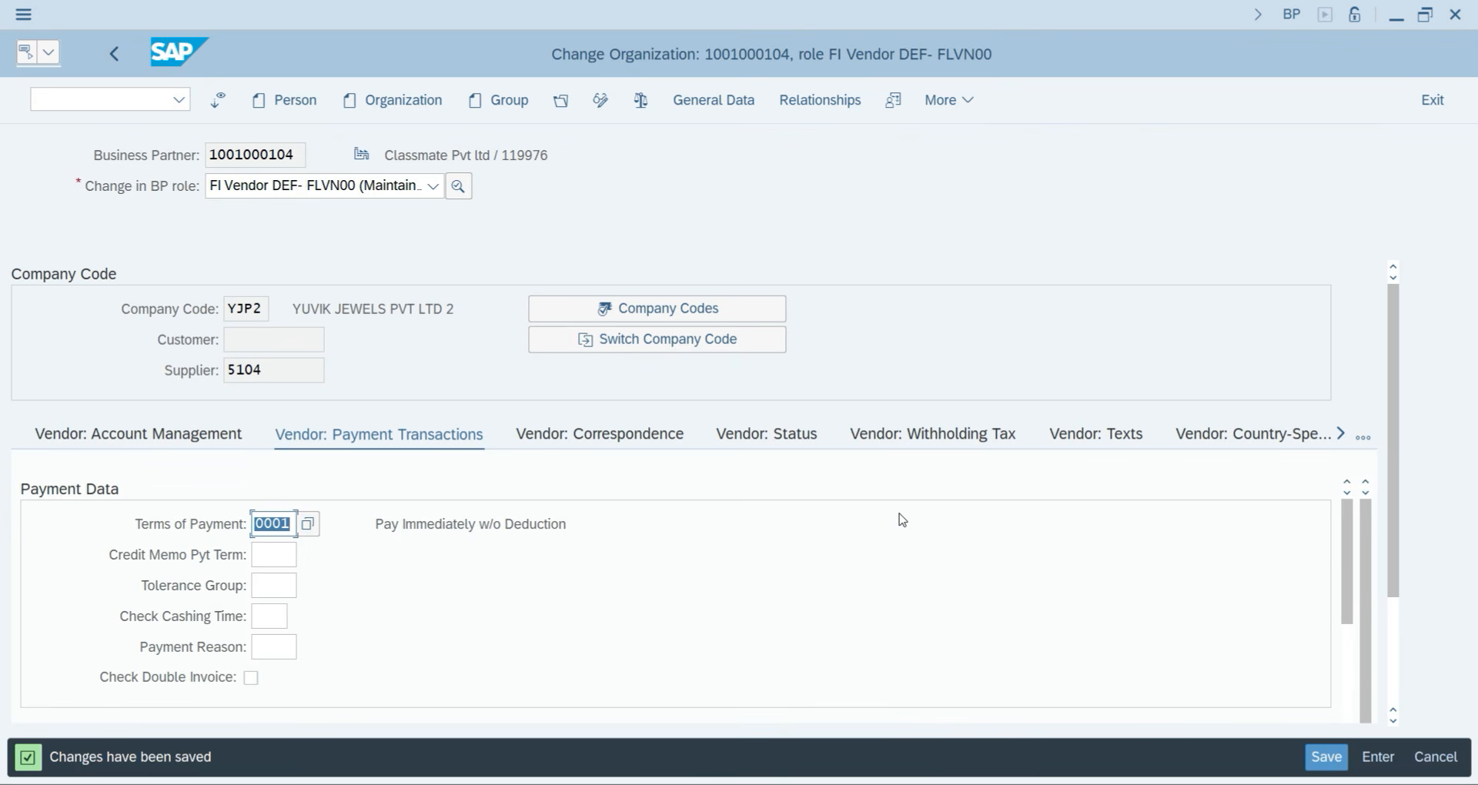
click(117, 105)
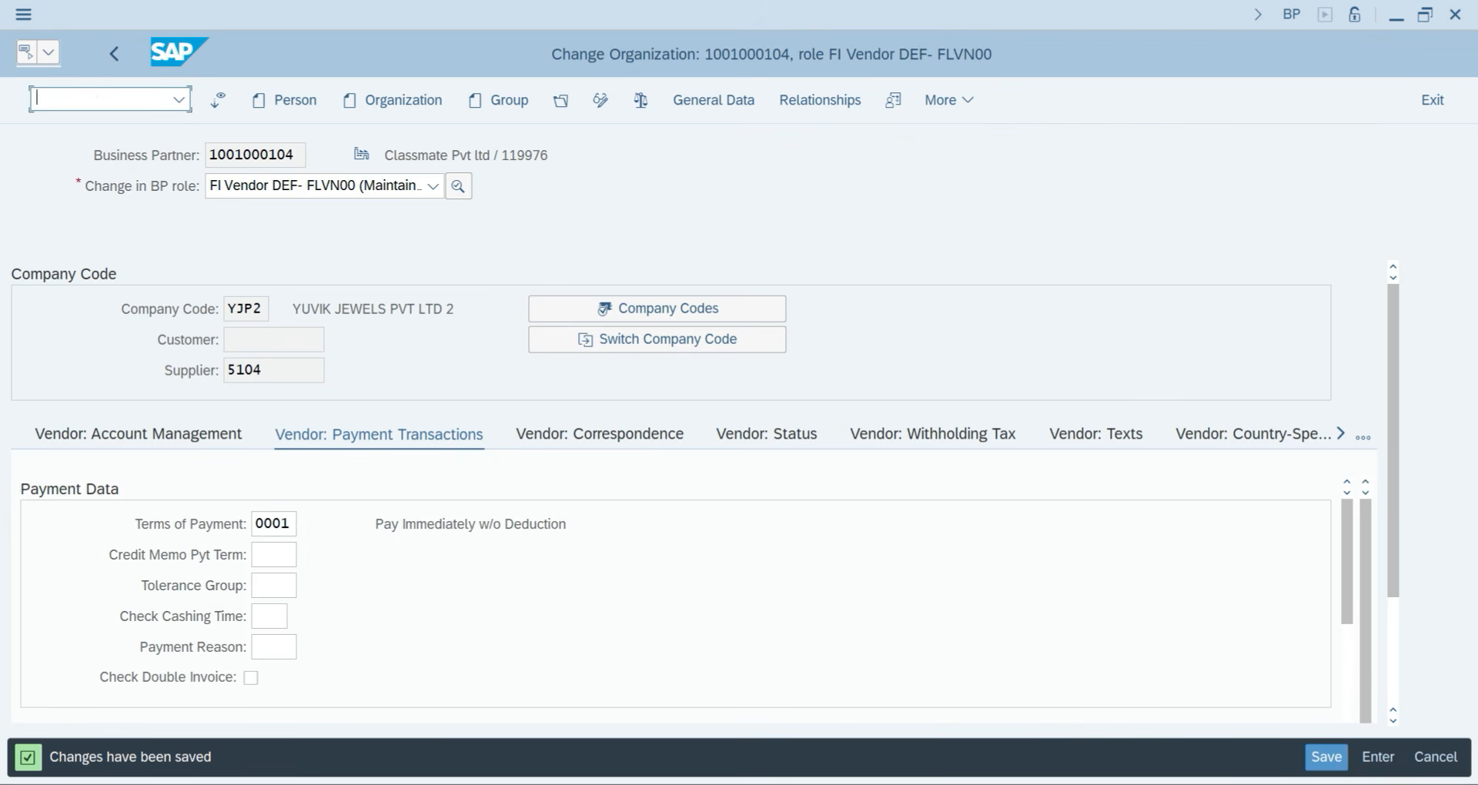
Return to the main menu with /n and relaunch transaction BP.
text(/n)
key(Return)
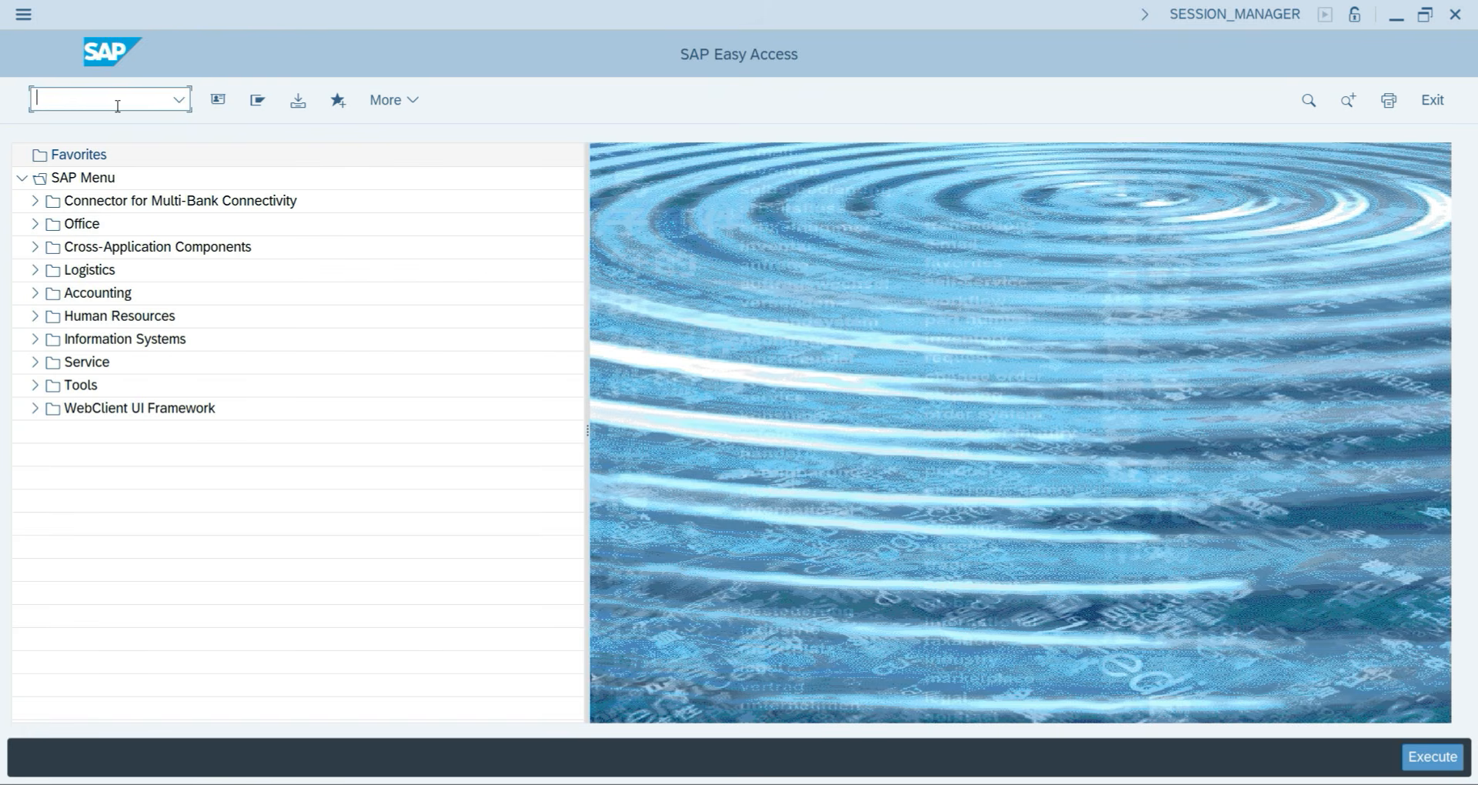
text(BP)
key(Return)
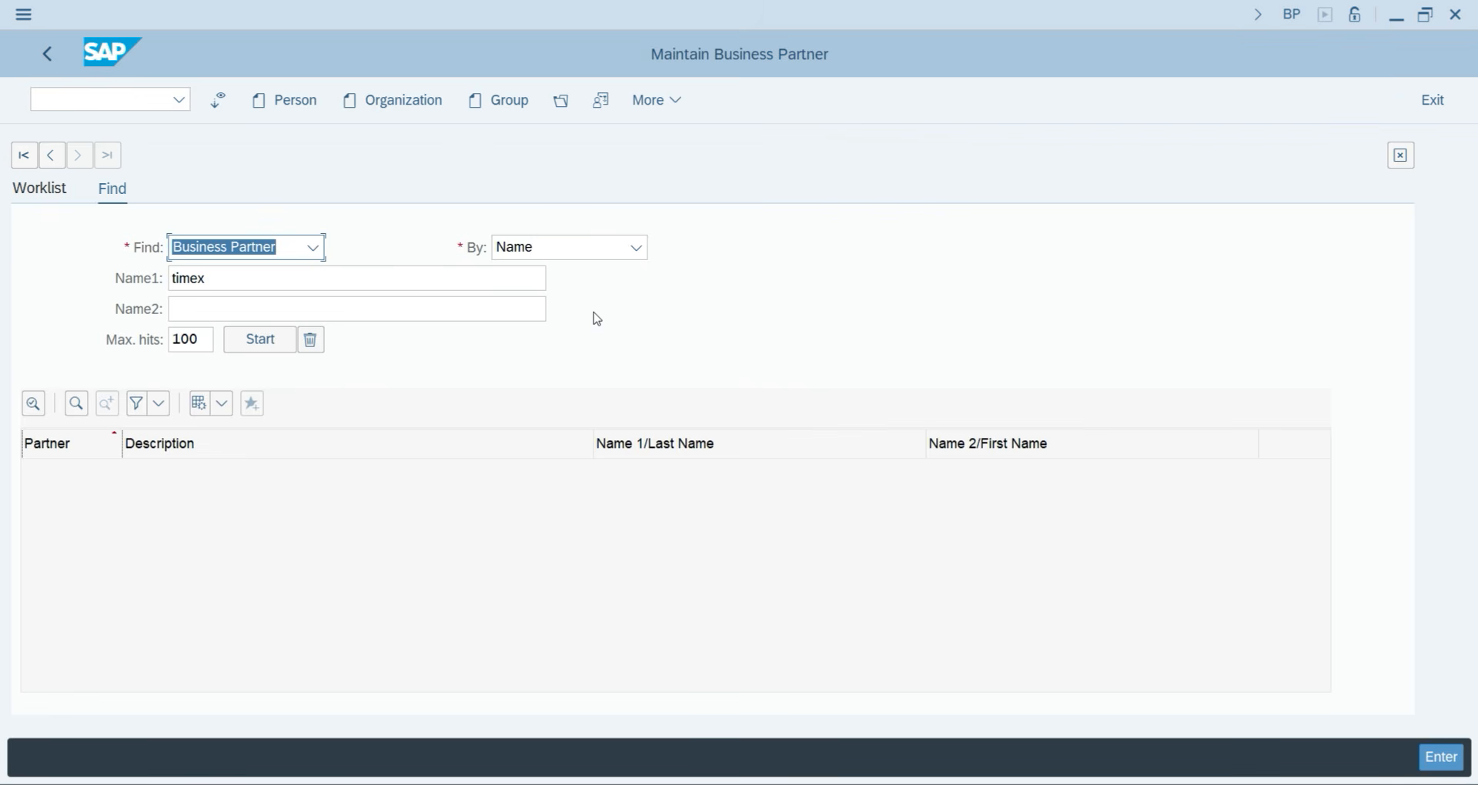
Run a by-name partner search with Name1 cleared and browse the listed partners.
key(Return)
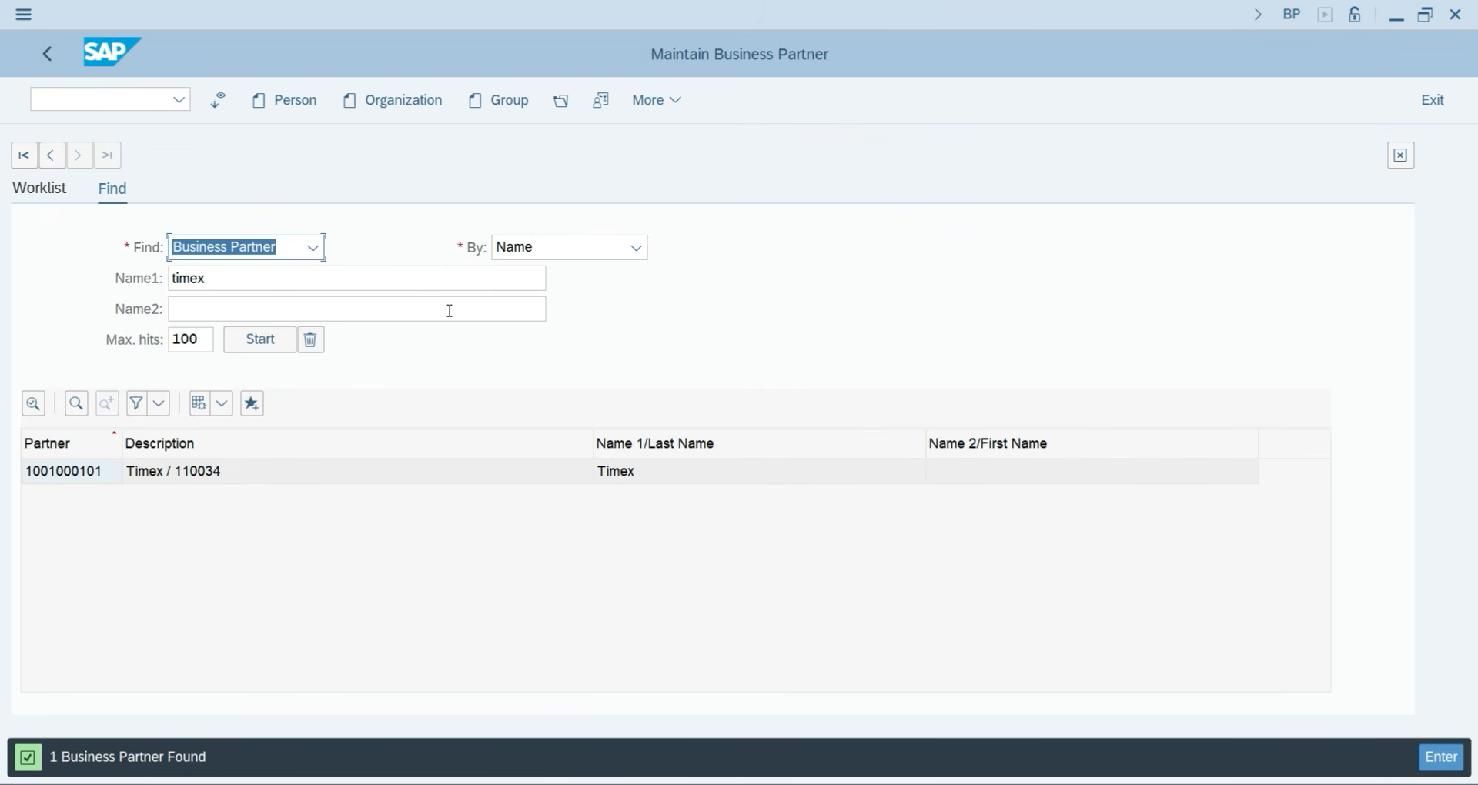
click(254, 280)
key(BackSpace)
key(BackSpace)
key(BackSpace)
key(BackSpace)
key(BackSpace)
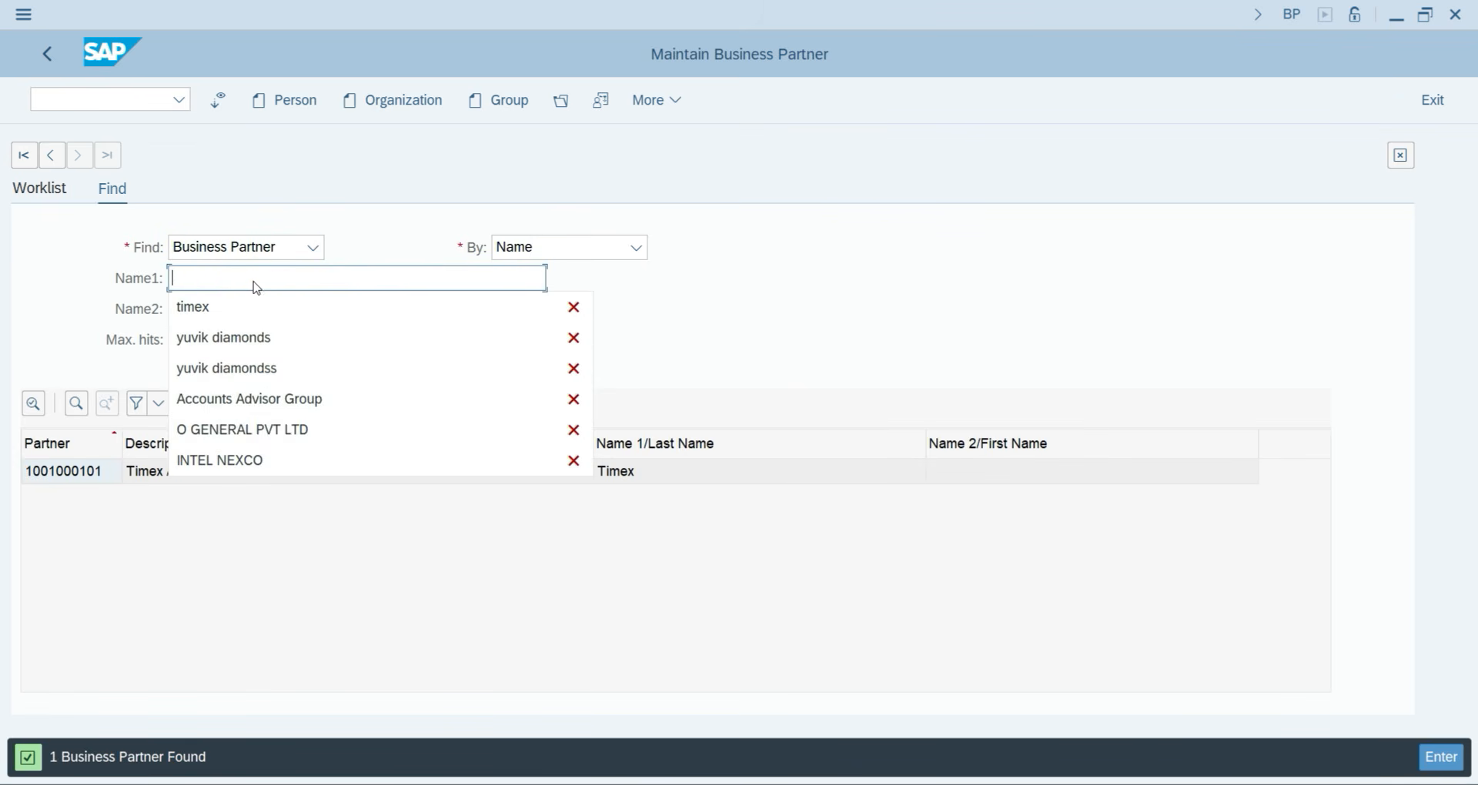
key(Return)
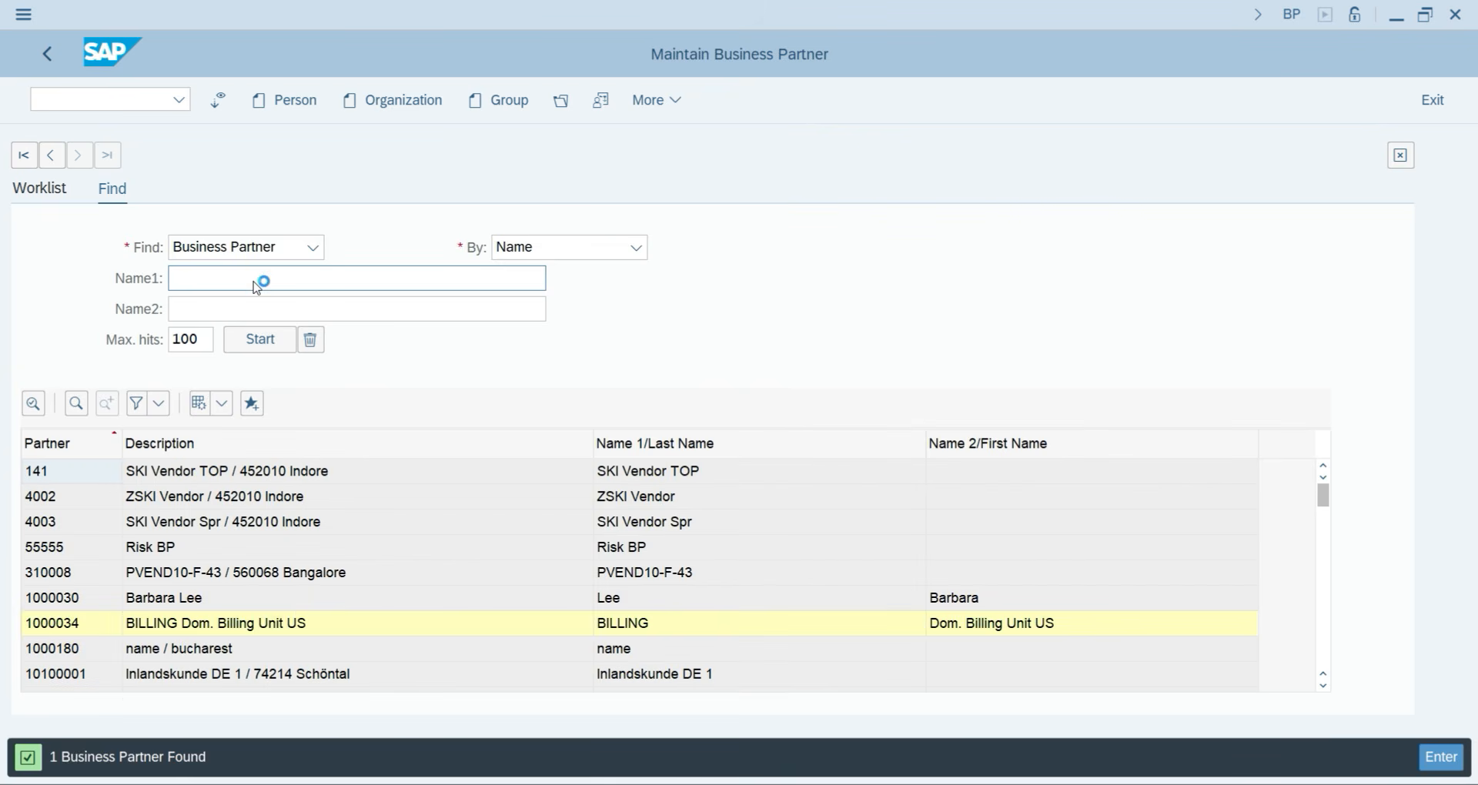
scroll(275, 653, down, 15)
scroll(275, 653, down, 4)
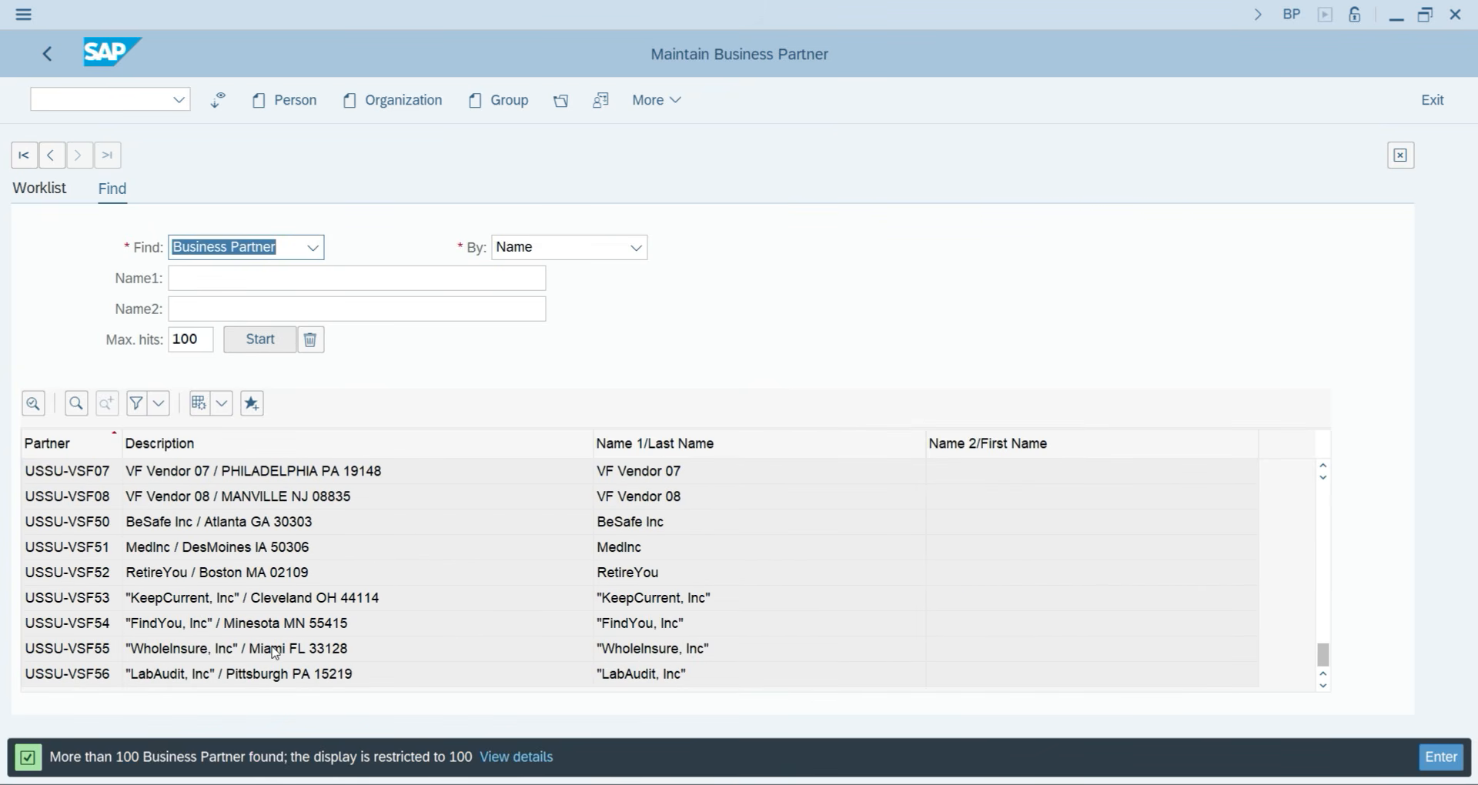
scroll(275, 652, up, 20)
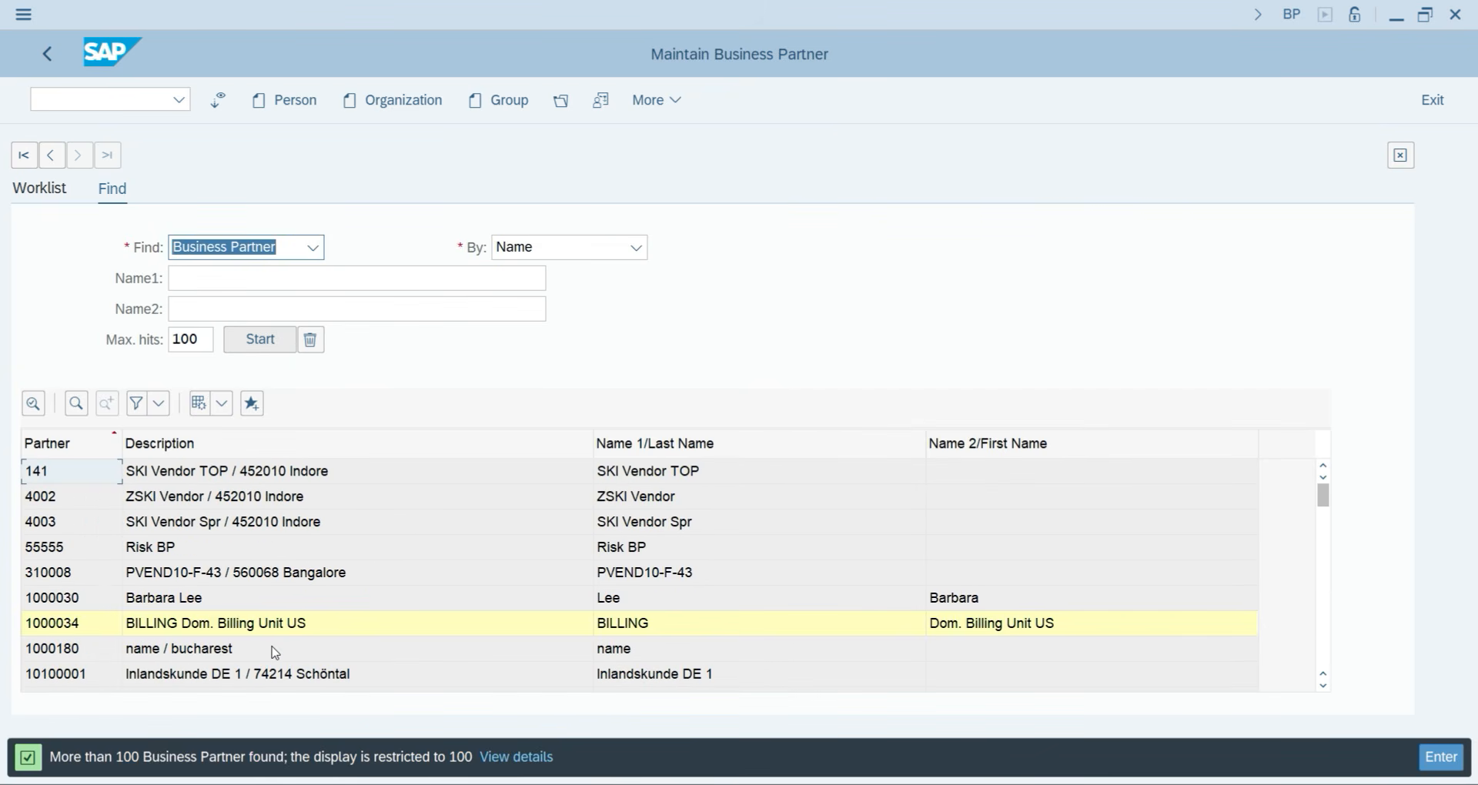
scroll(275, 653, down, 20)
scroll(274, 653, up, 1)
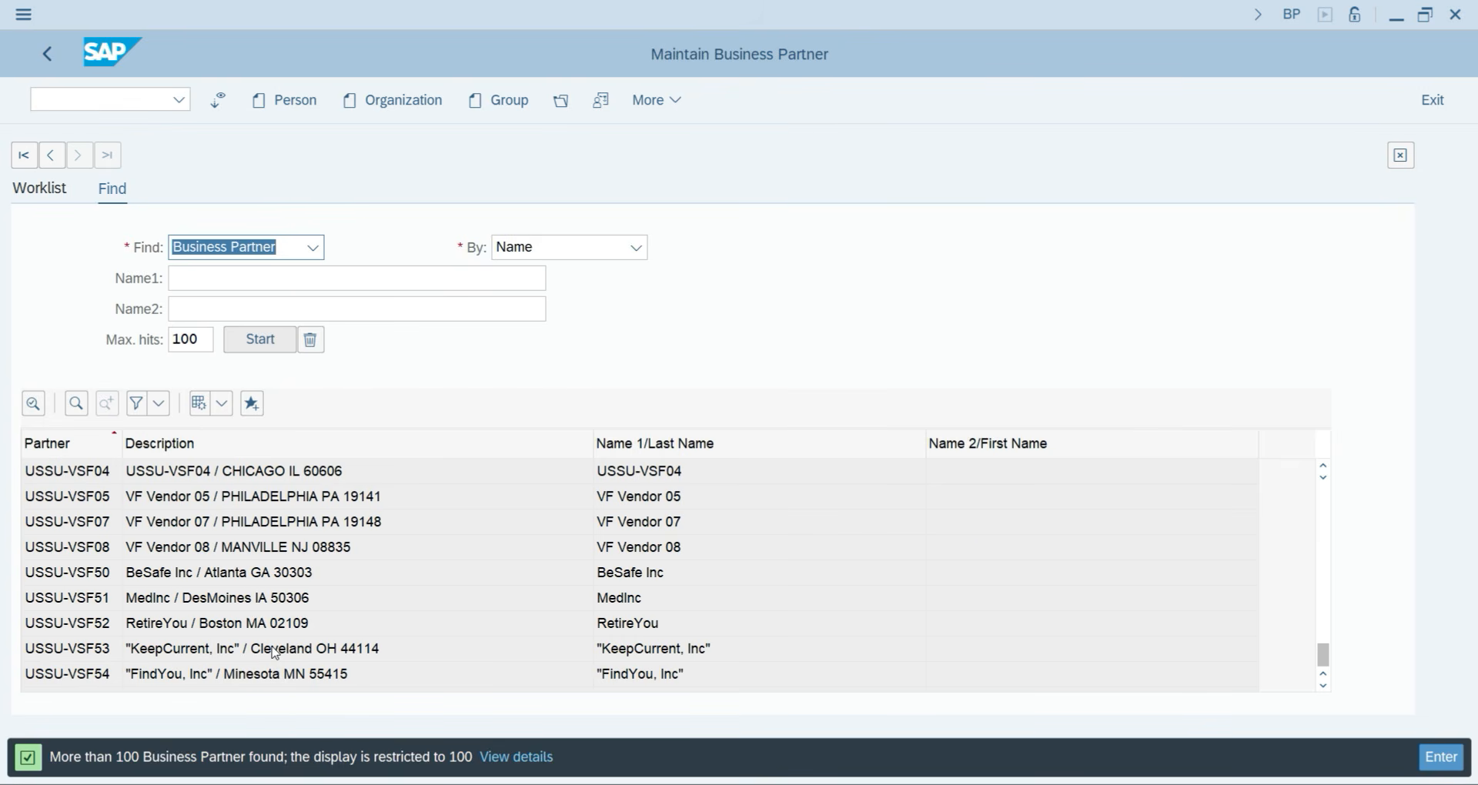
scroll(274, 652, up, 20)
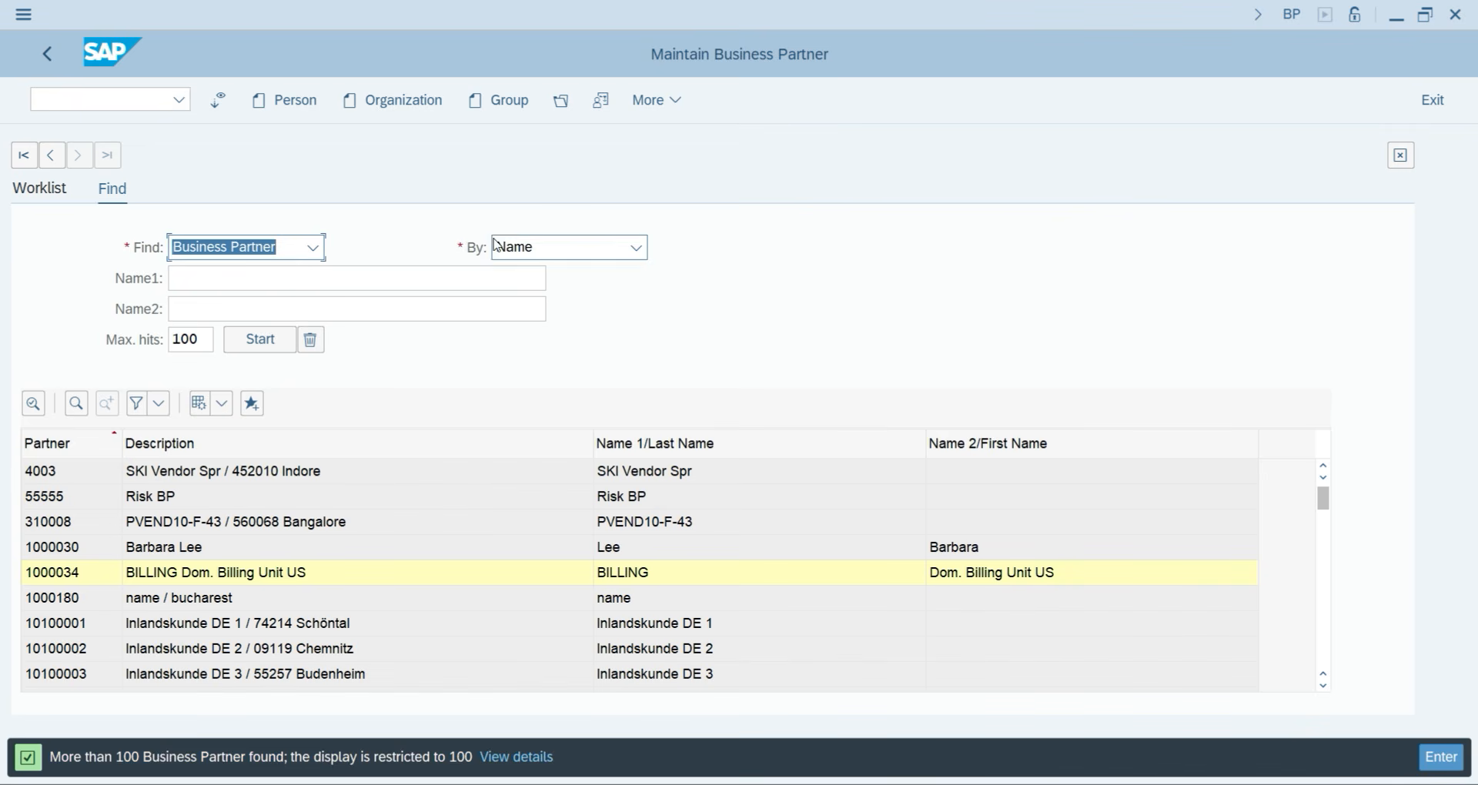
click(518, 246)
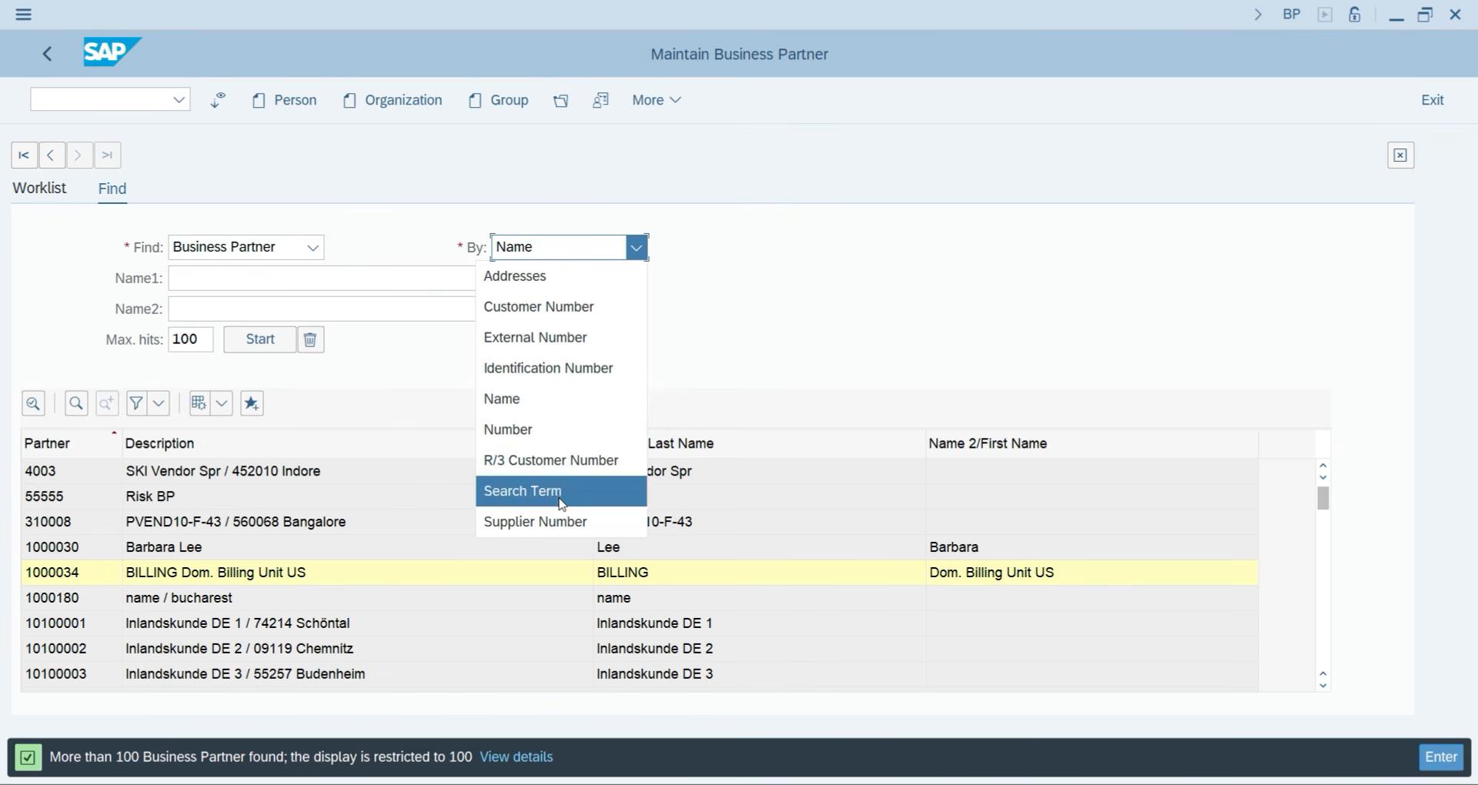
Switch the search to Search Term and search for TIMEX.
click(530, 489)
click(183, 277)
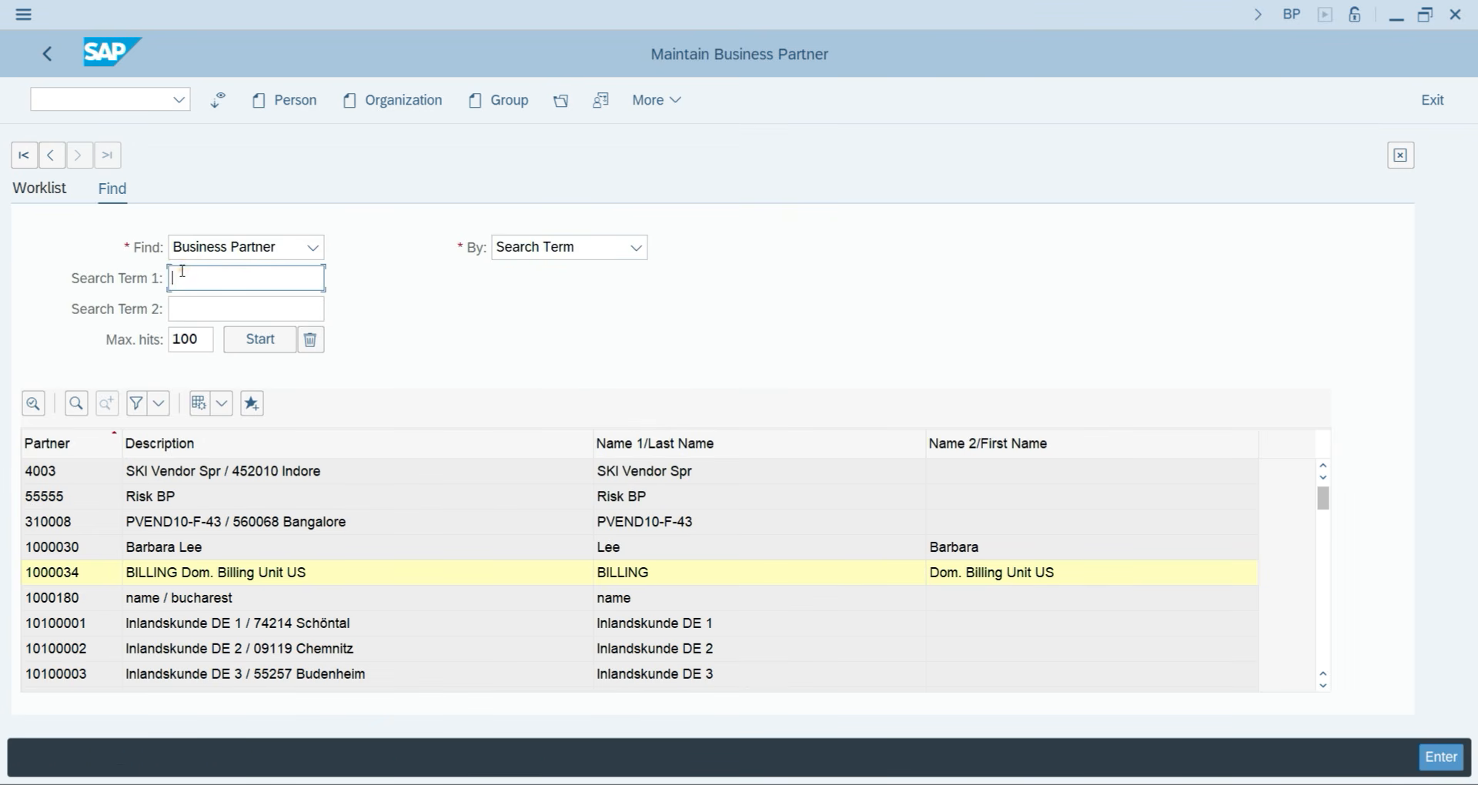
text(TENME)
key(BackSpace)
key(BackSpace)
text(MEX)
key(Return)
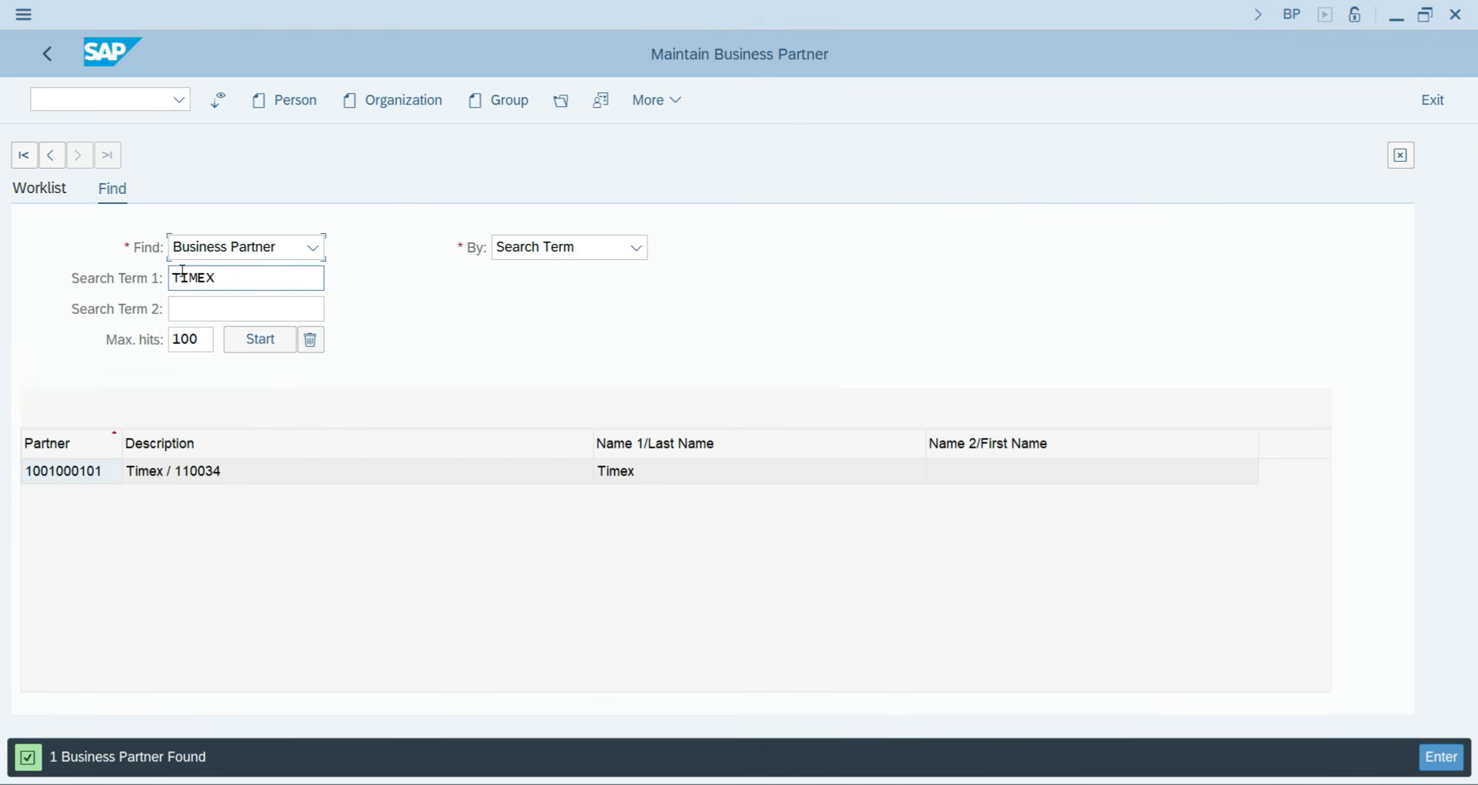
Search by search terms CLASSMATE and then FREEMIND.
click(211, 277)
key(BackSpace)
key(BackSpace)
key(BackSpace)
key(BackSpace)
key(BackSpace)
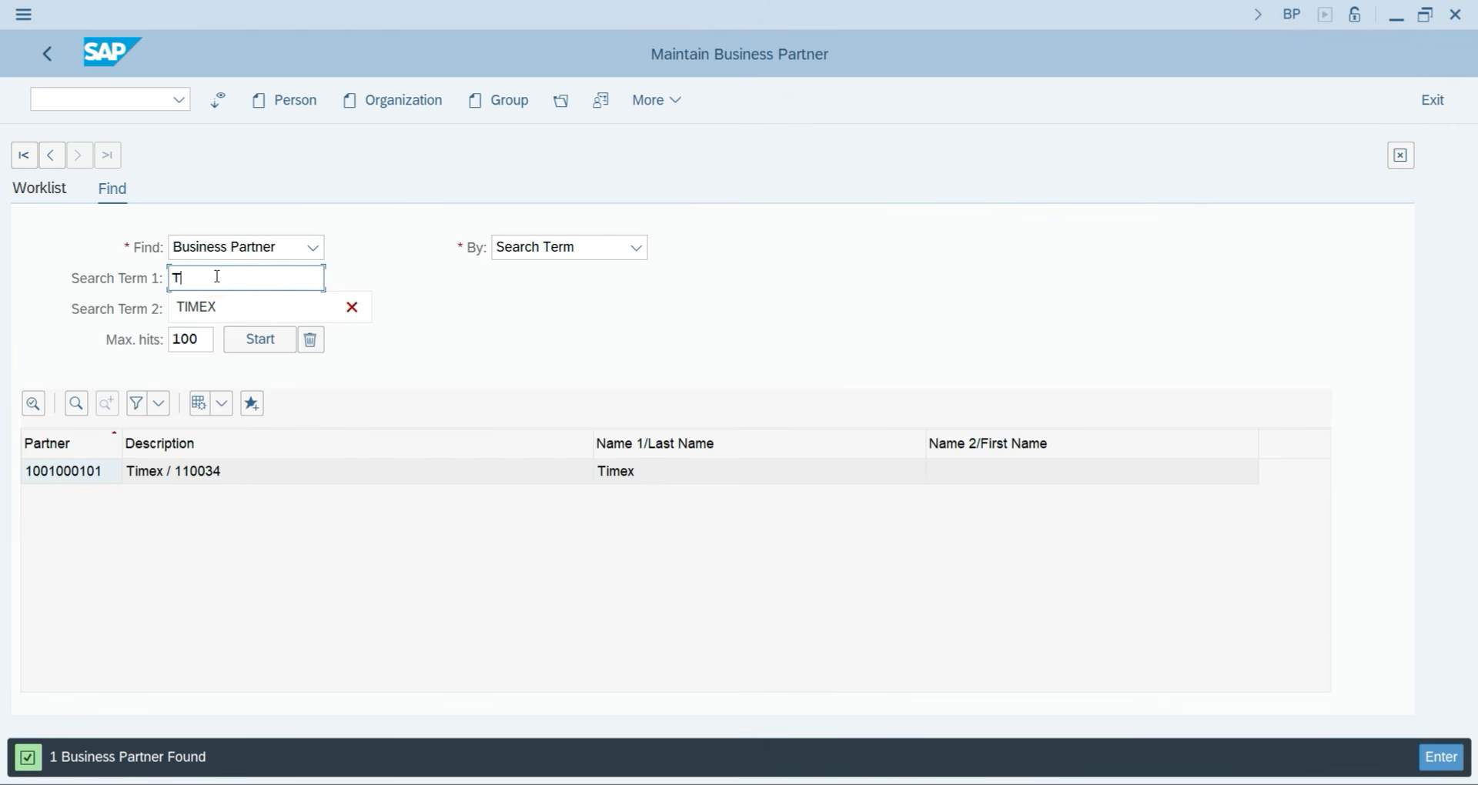
text(CLASSMATE)
key(Return)
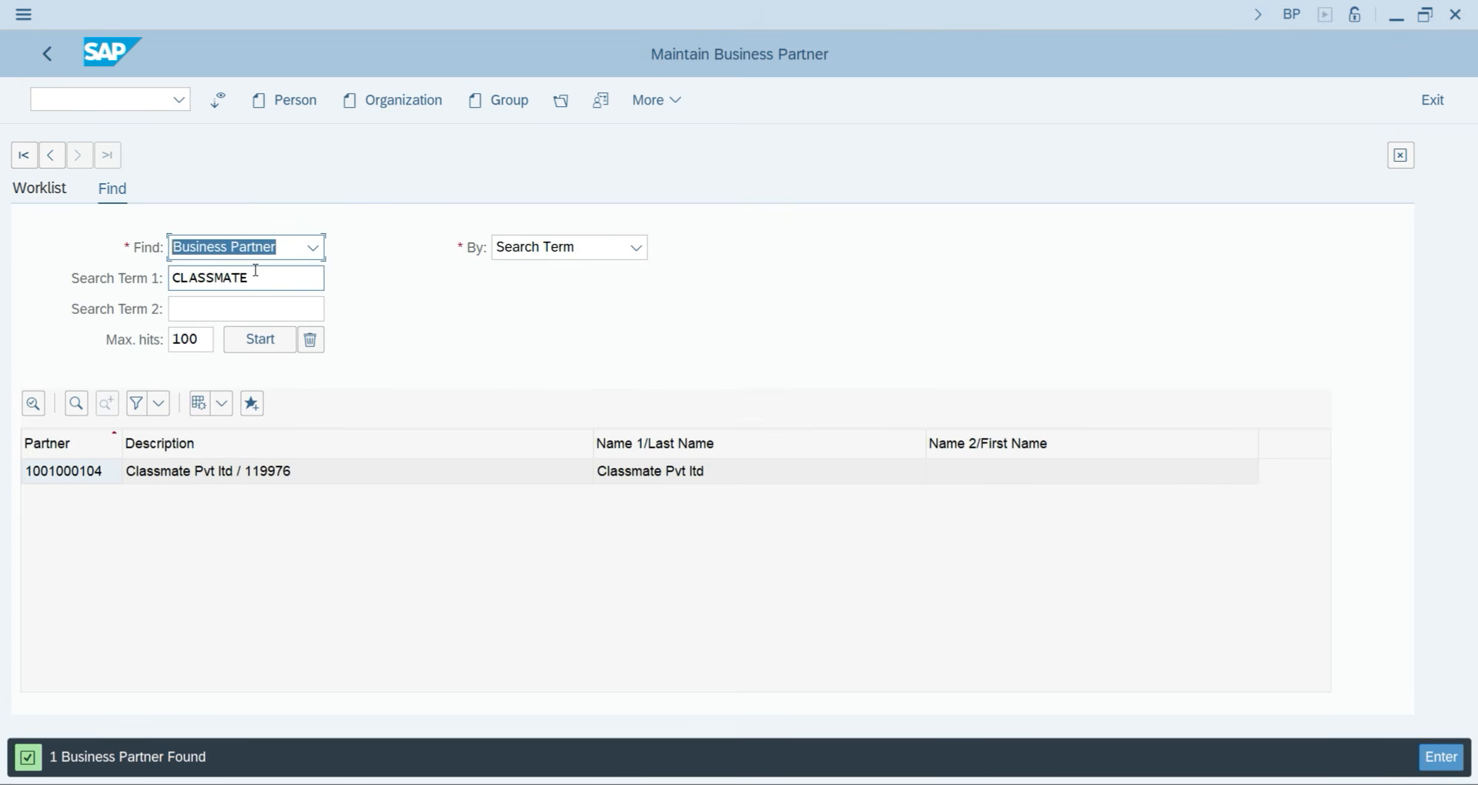
click(252, 283)
key(BackSpace)
key(BackSpace)
key(BackSpace)
key(BackSpace)
key(BackSpace)
key(BackSpace)
key(BackSpace)
key(BackSpace)
key(BackSpace)
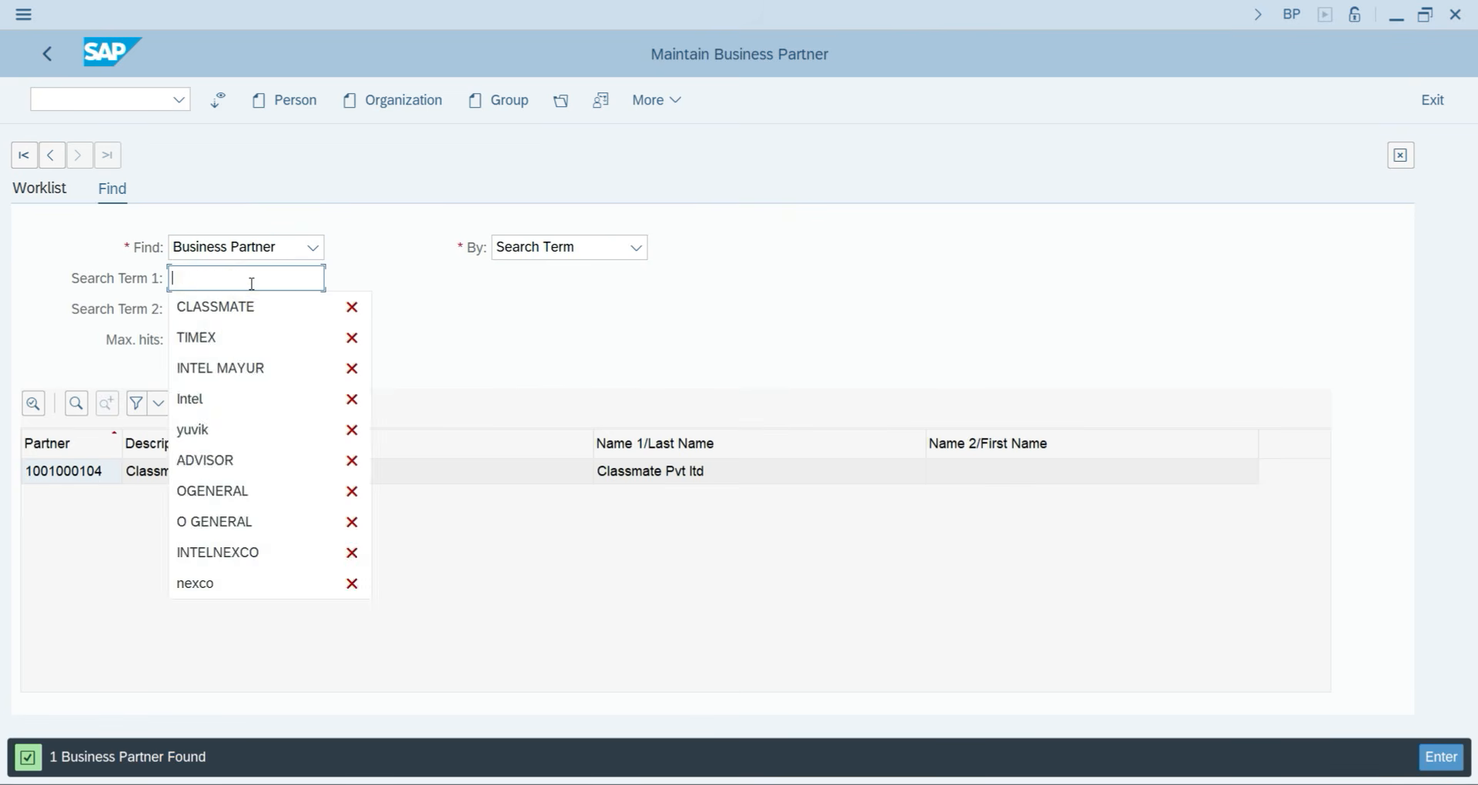
text(FREEMIND)
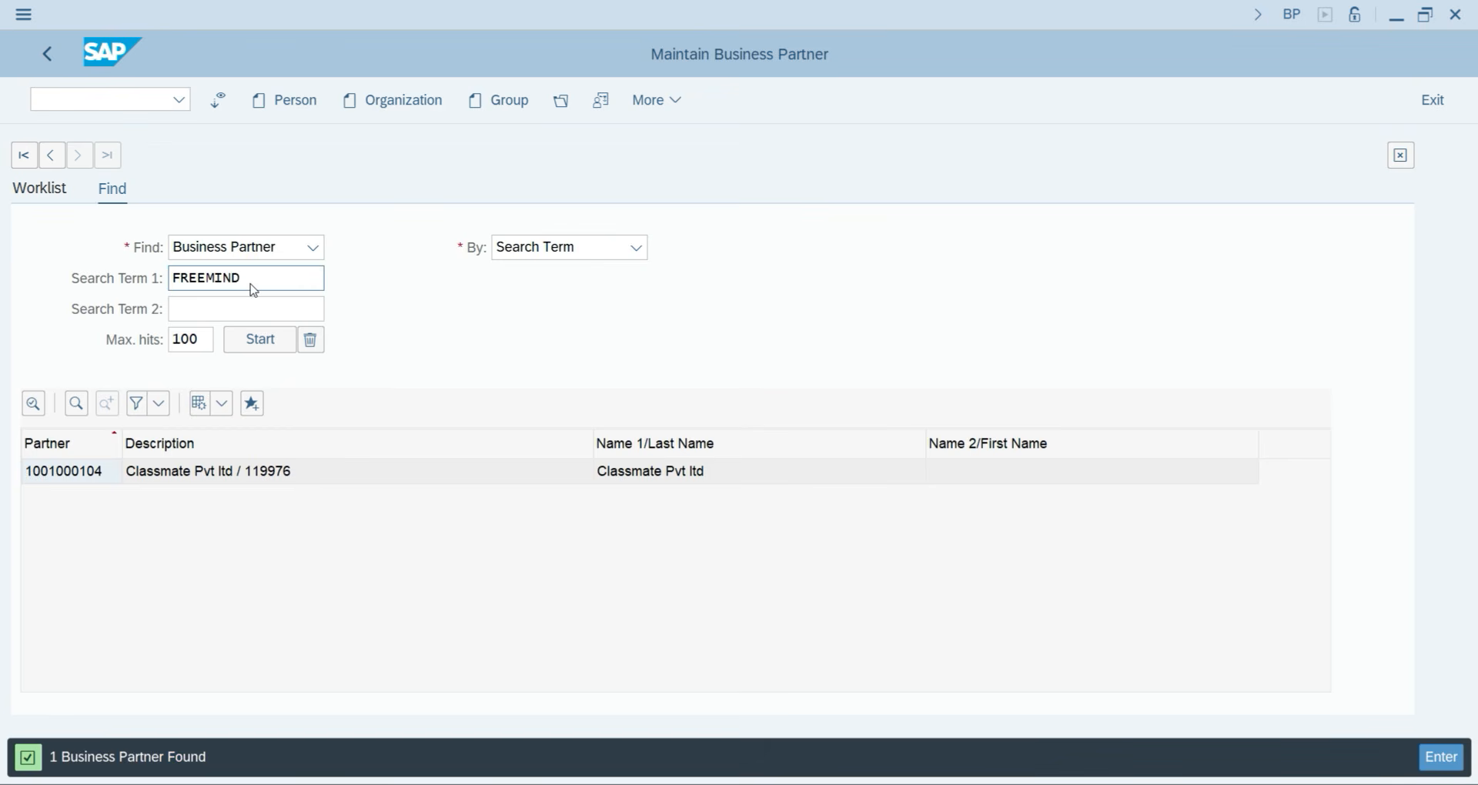
key(Return)
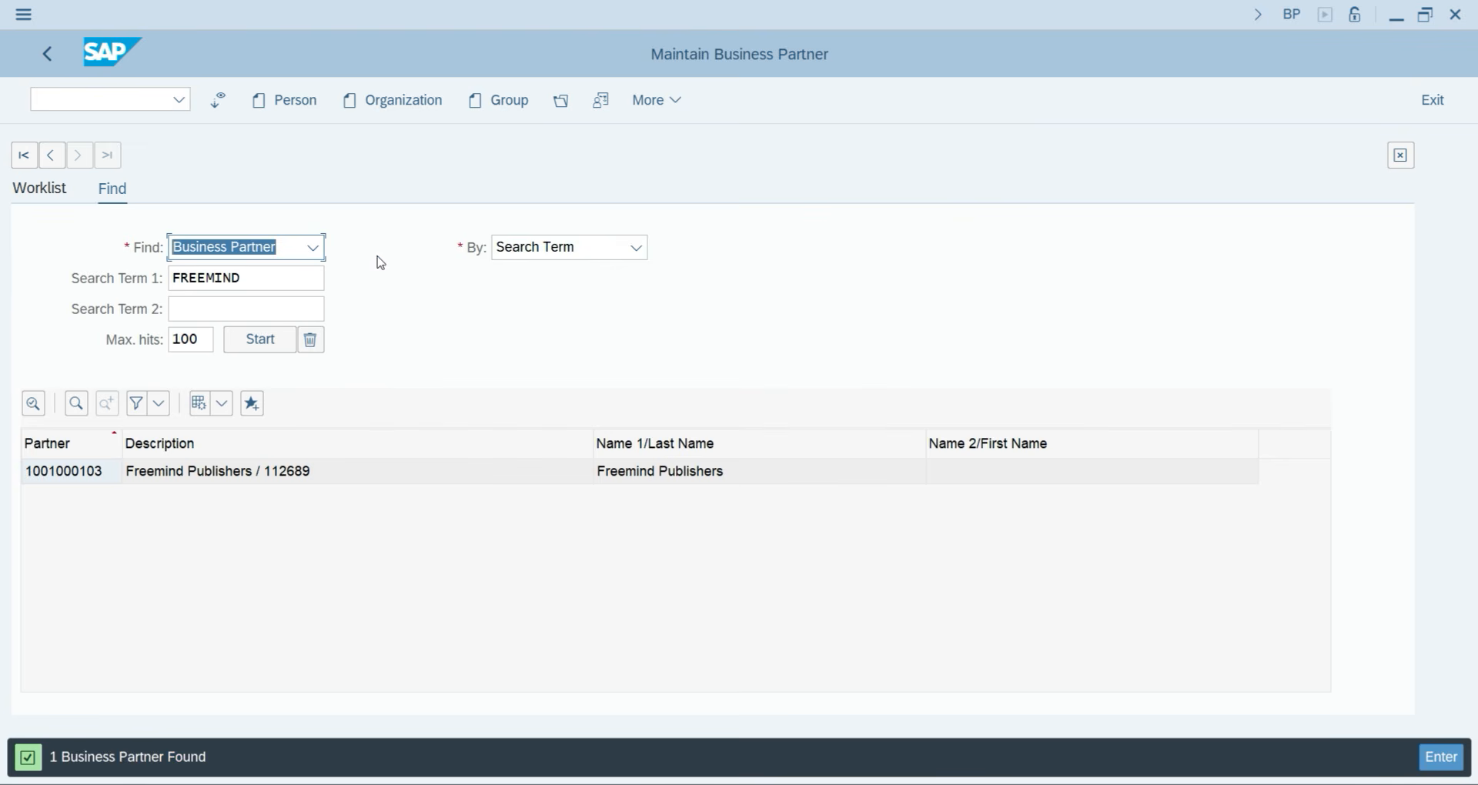
Keep Search Term as the criterion and exit to SAP Easy Access with /n.
click(600, 248)
click(603, 254)
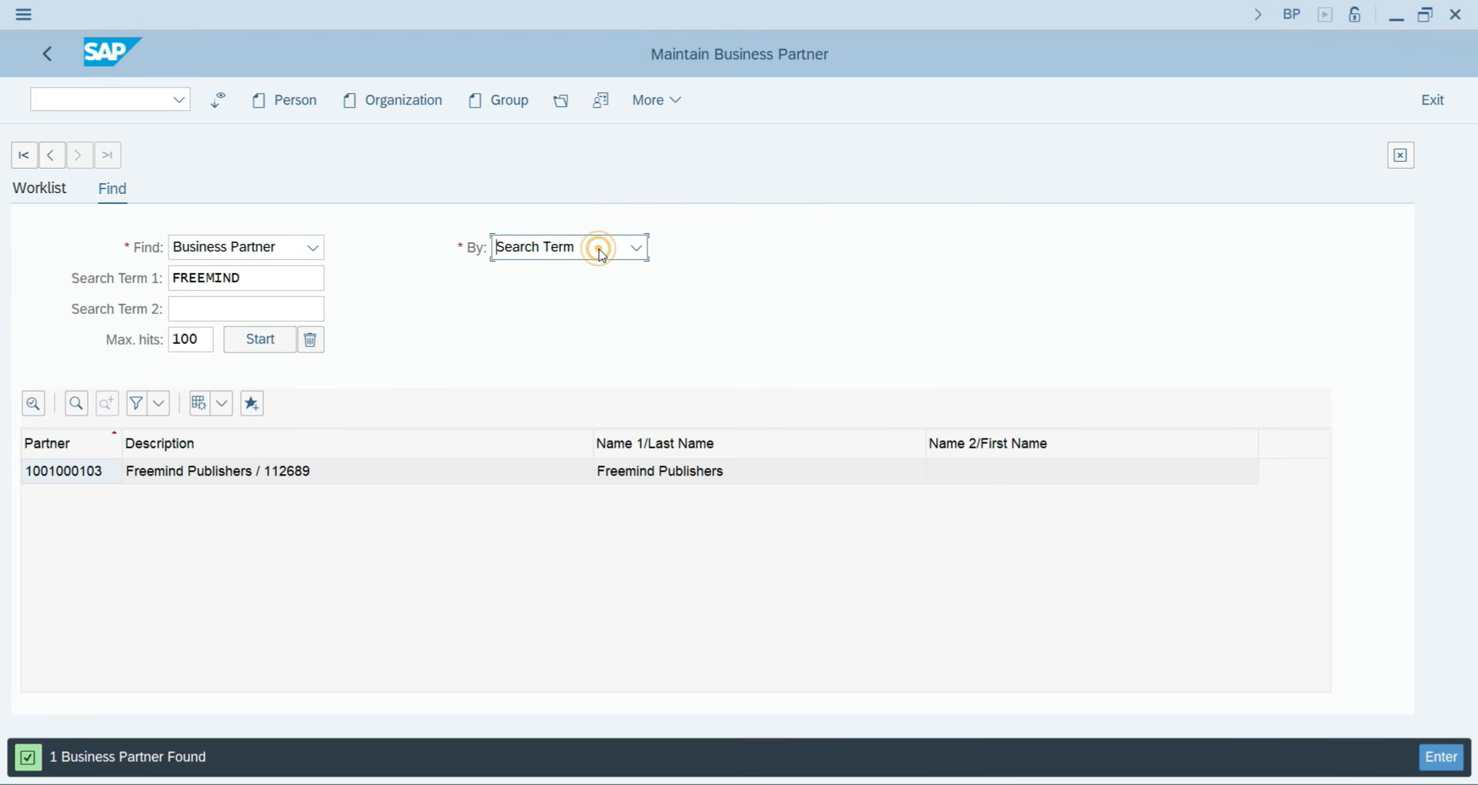
click(130, 99)
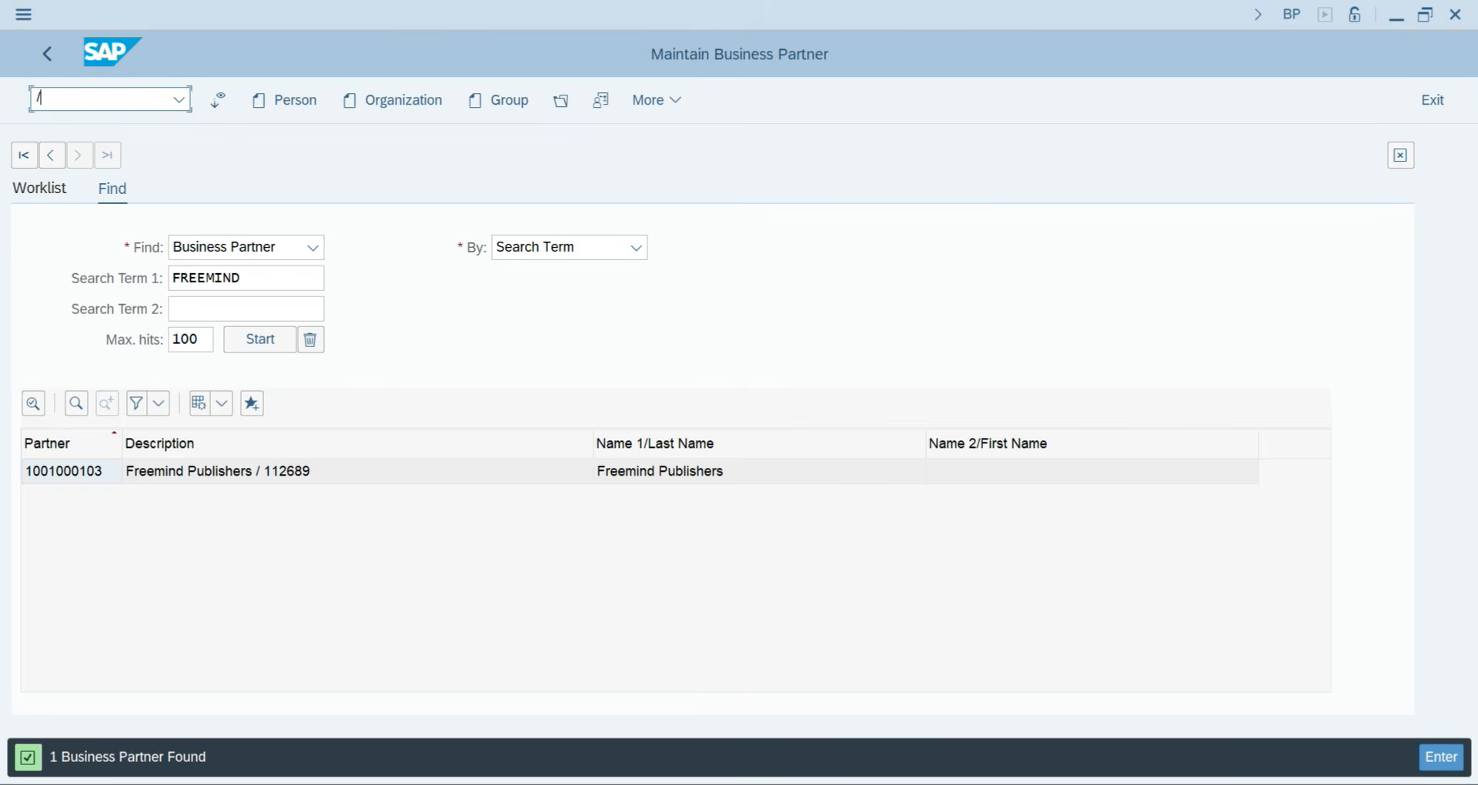
text(/n)
key(Return)
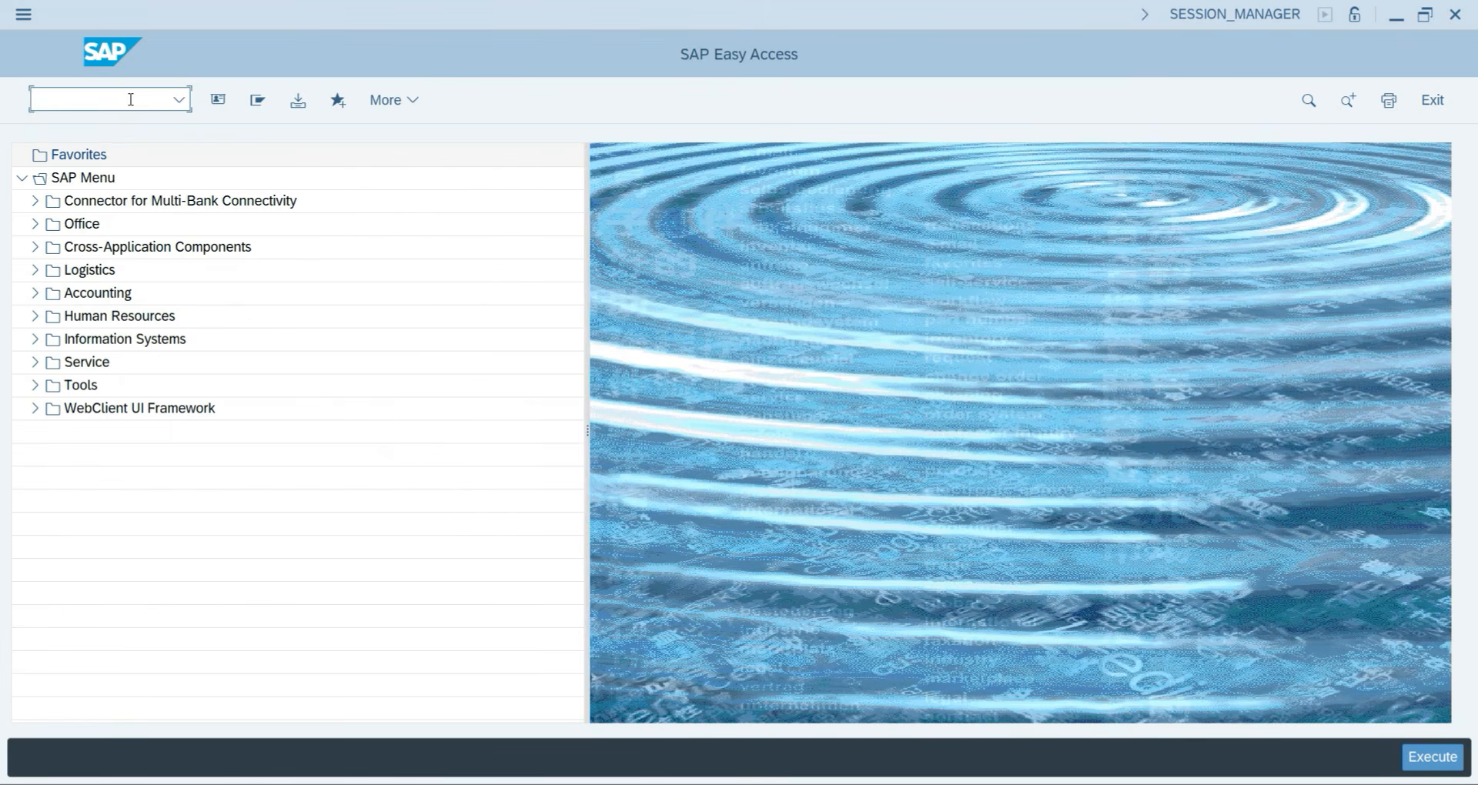
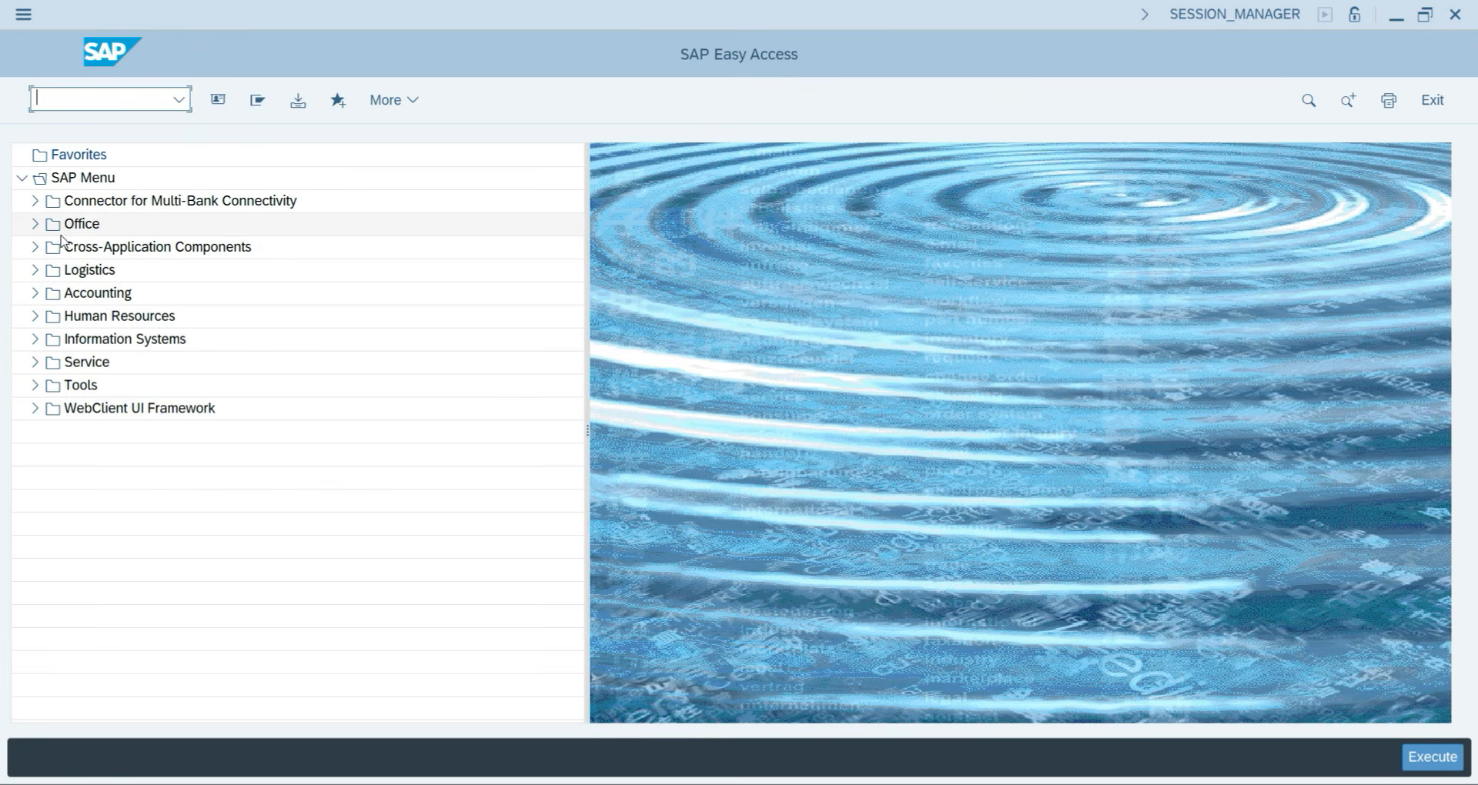
Expand Accounting > Financial Accounting > Accounts Payable > Document Entry and start FB60 Invoice for company code YJP2.
click(32, 294)
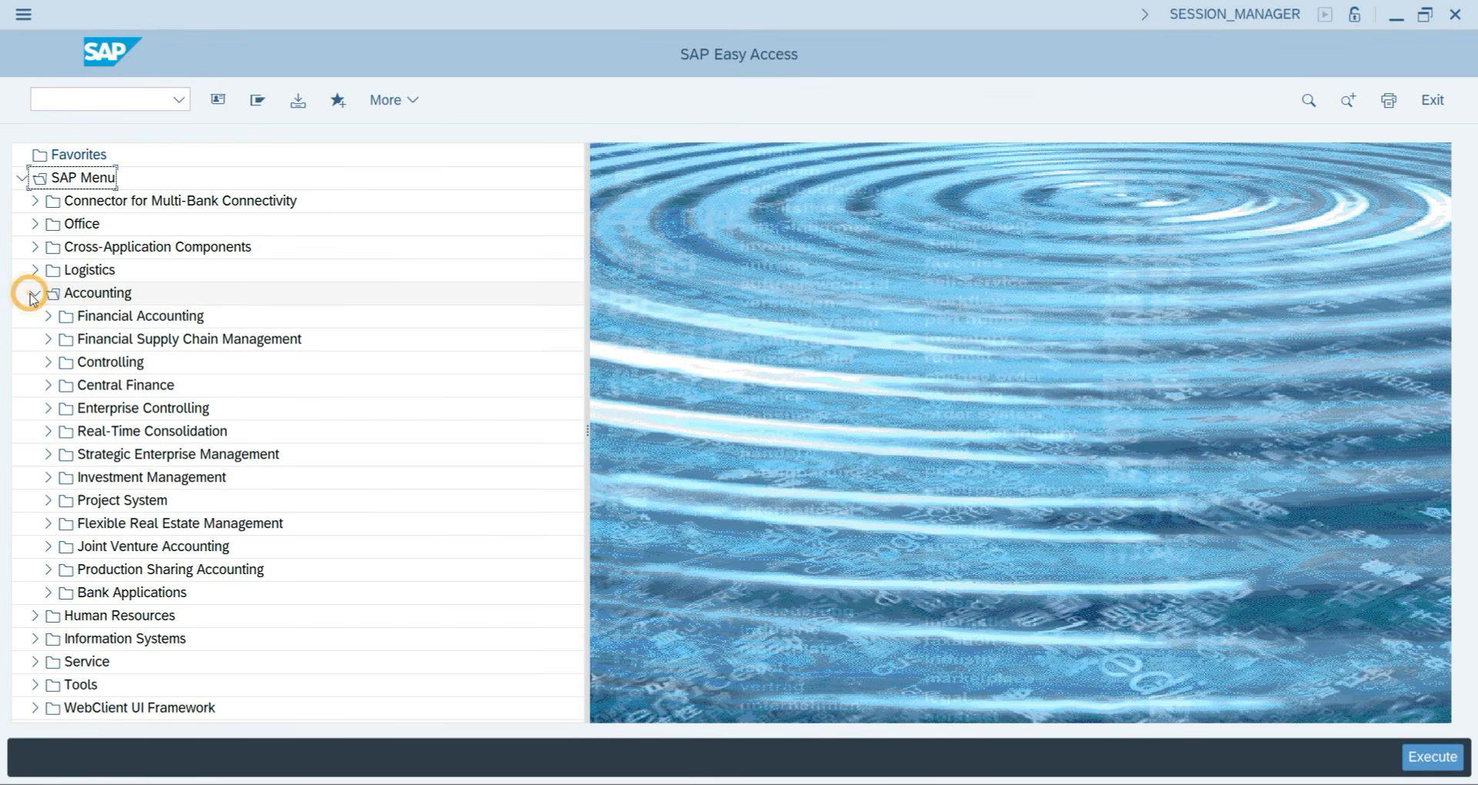
click(48, 318)
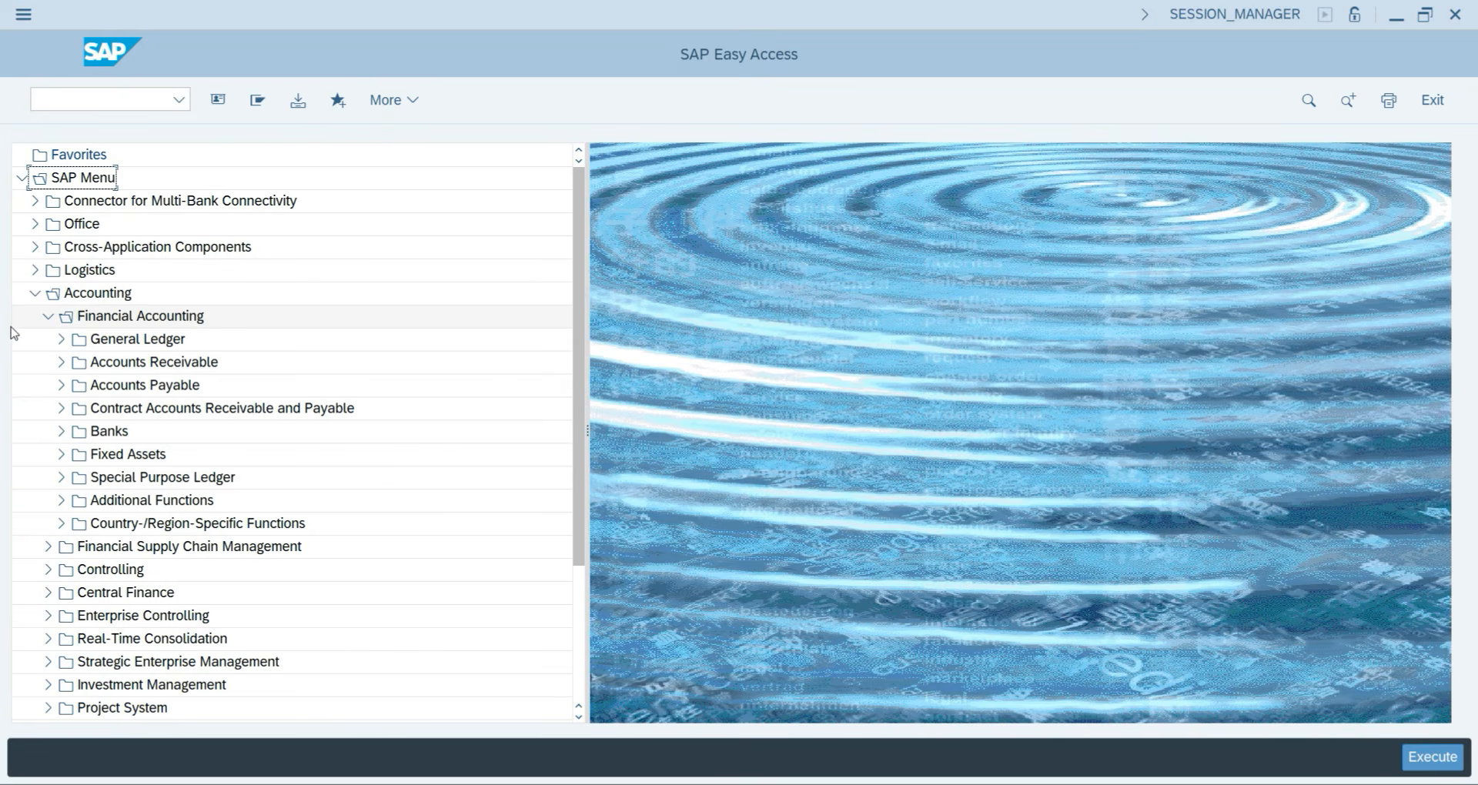
click(62, 386)
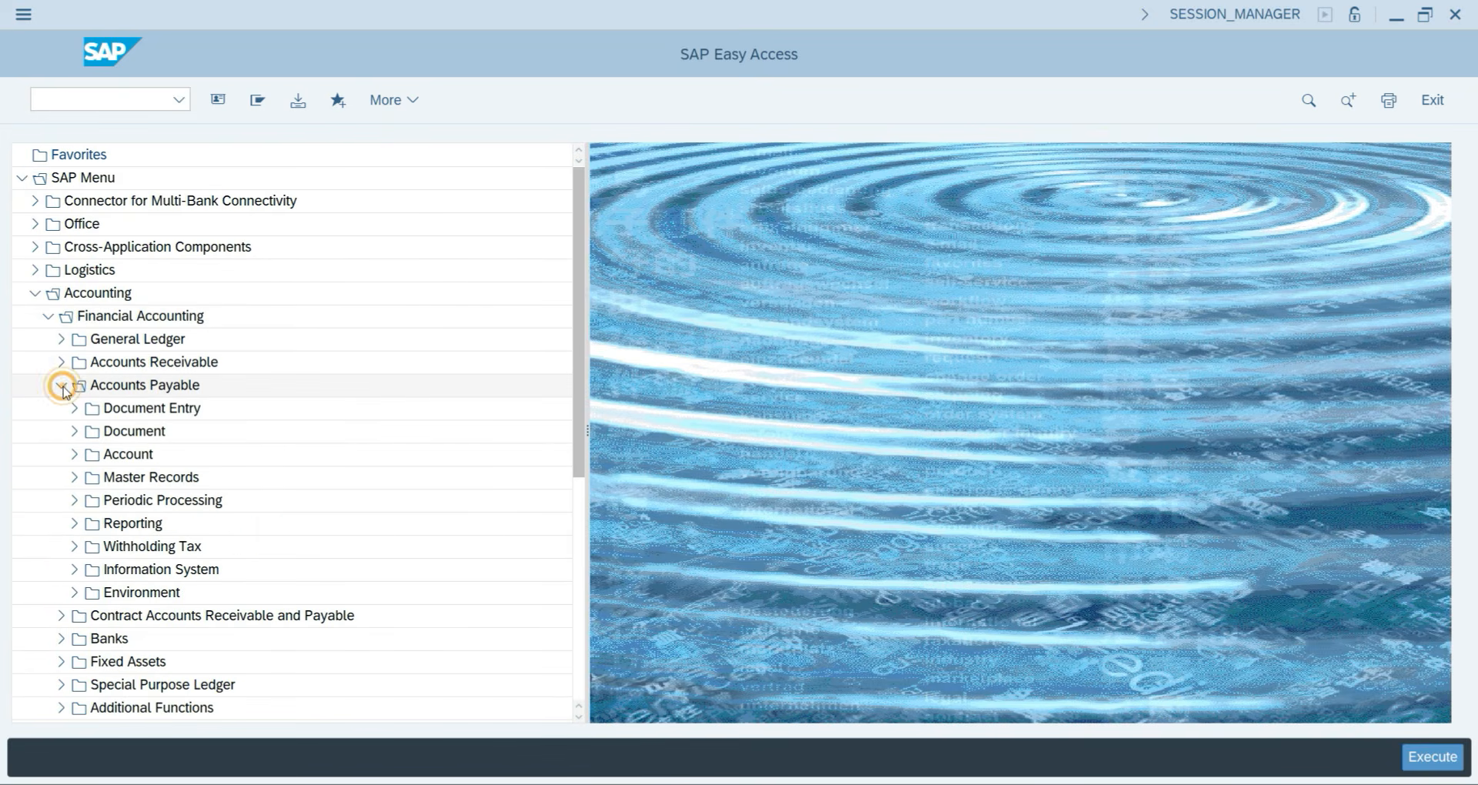
click(73, 409)
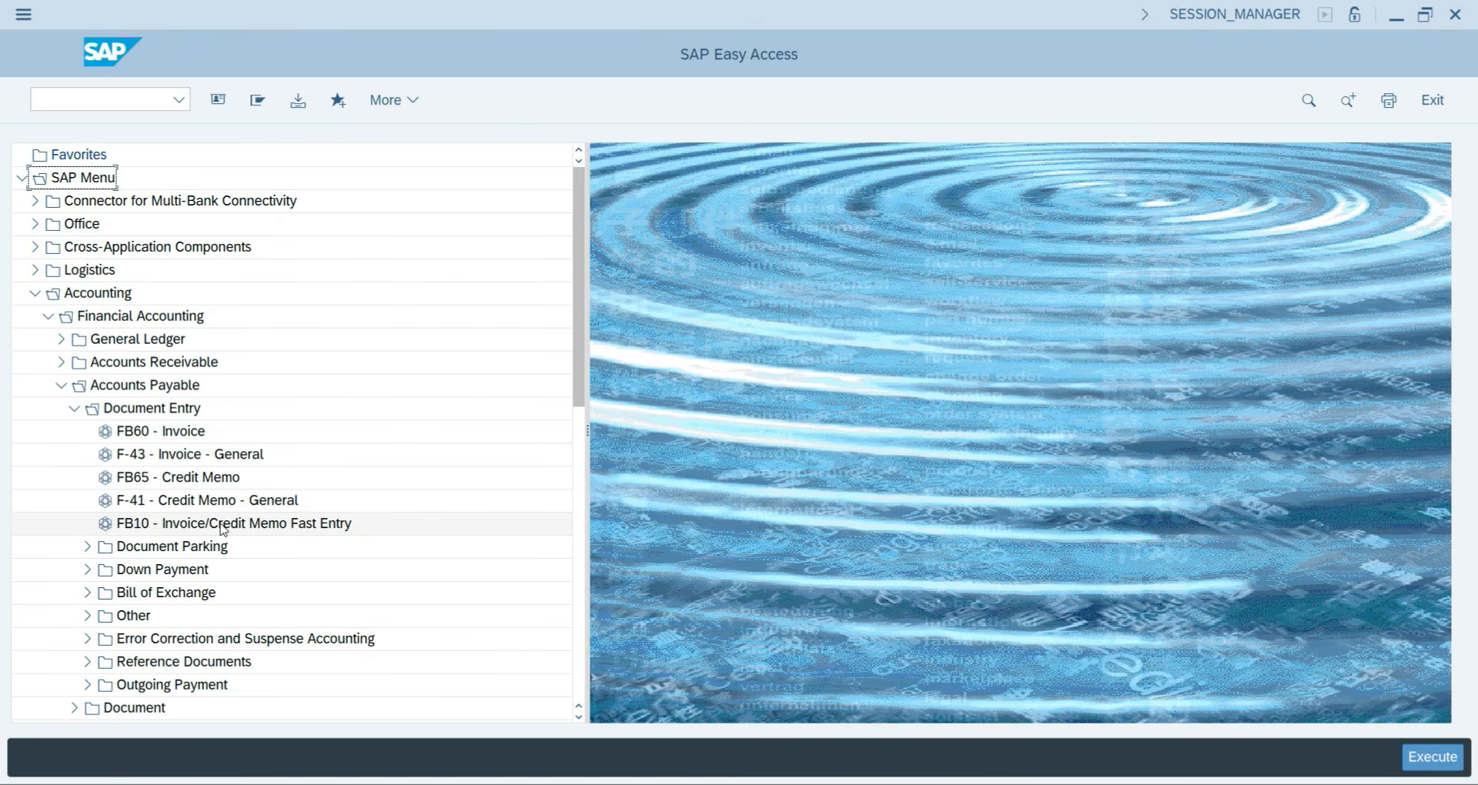
double_click(187, 435)
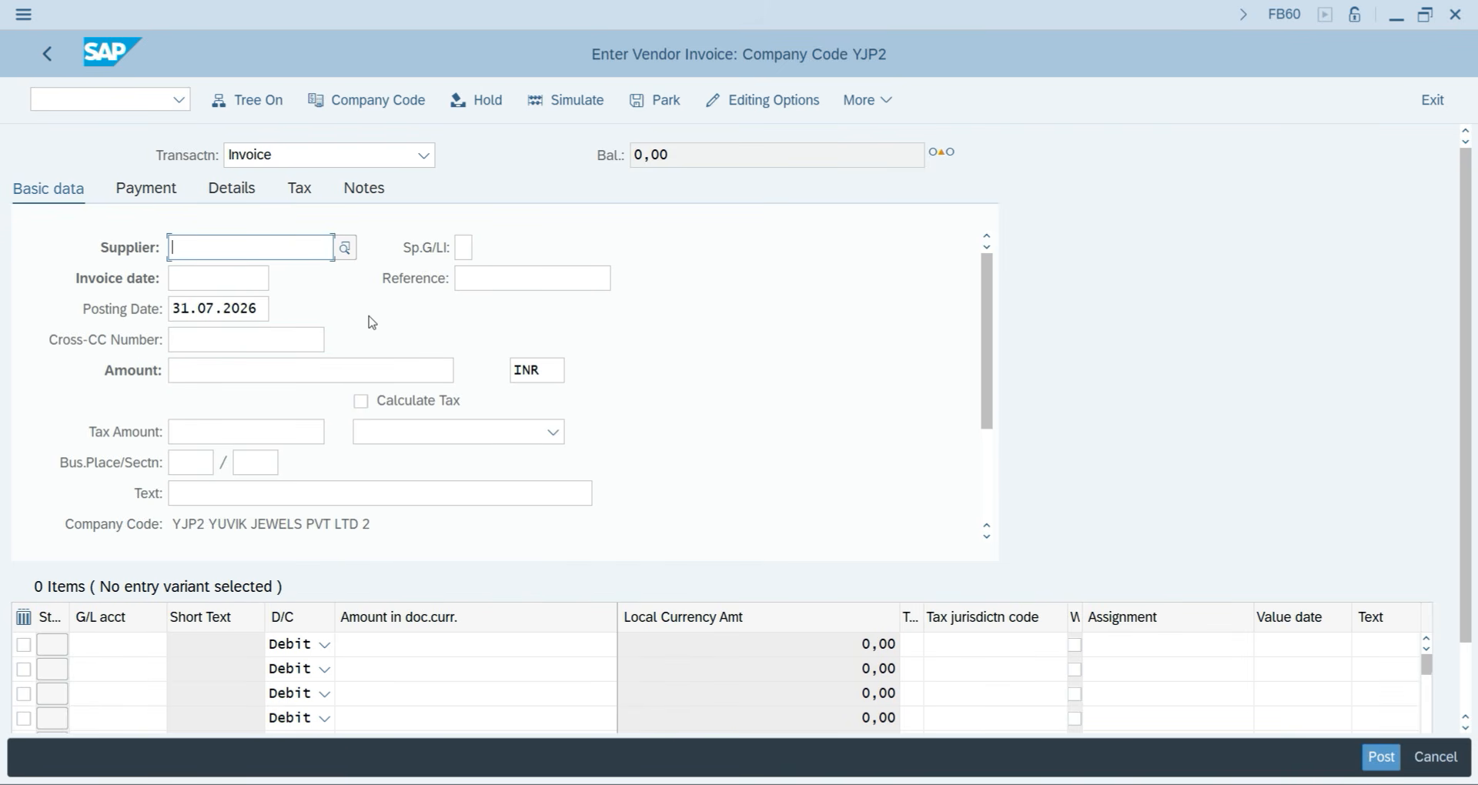
click(363, 110)
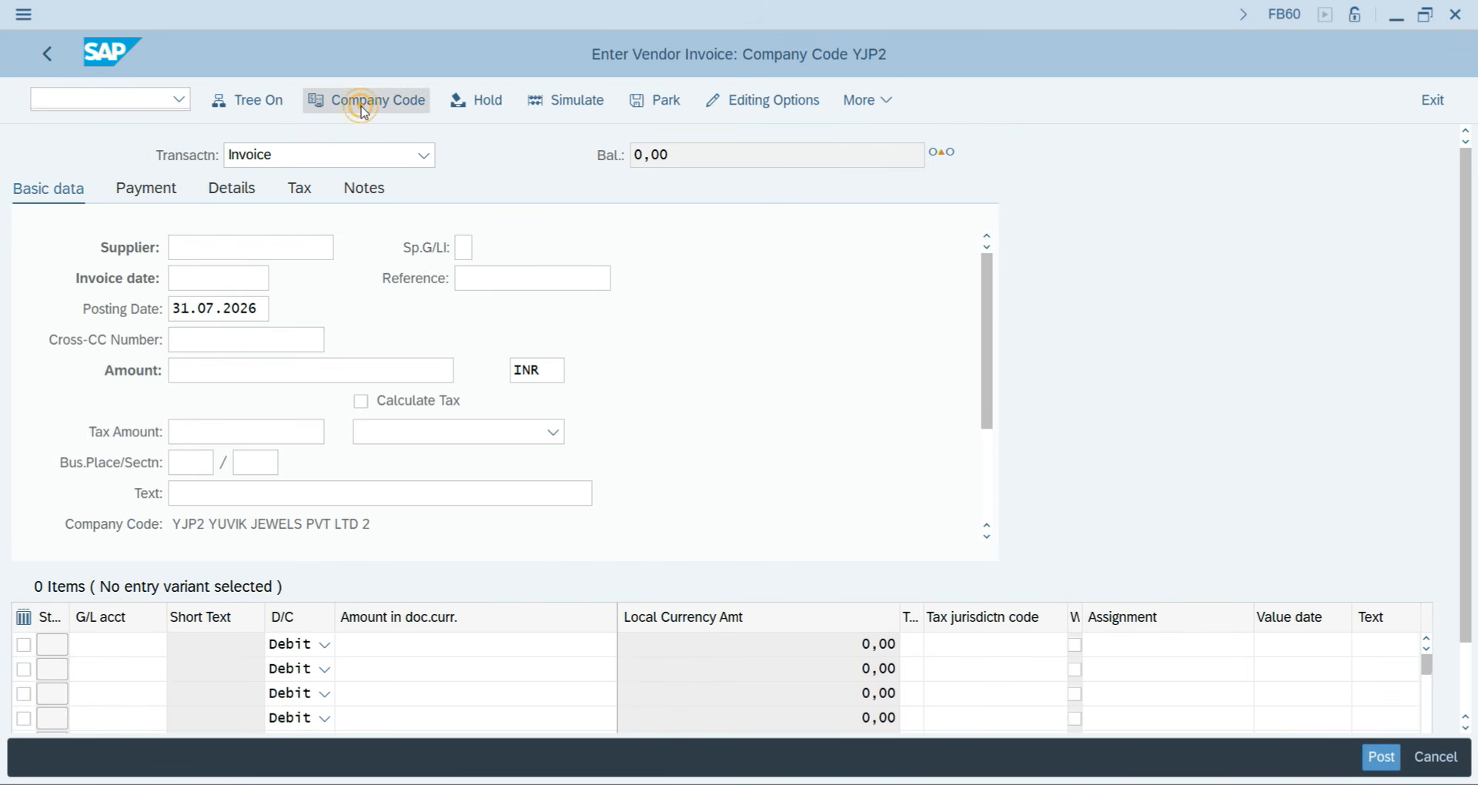
click(327, 602)
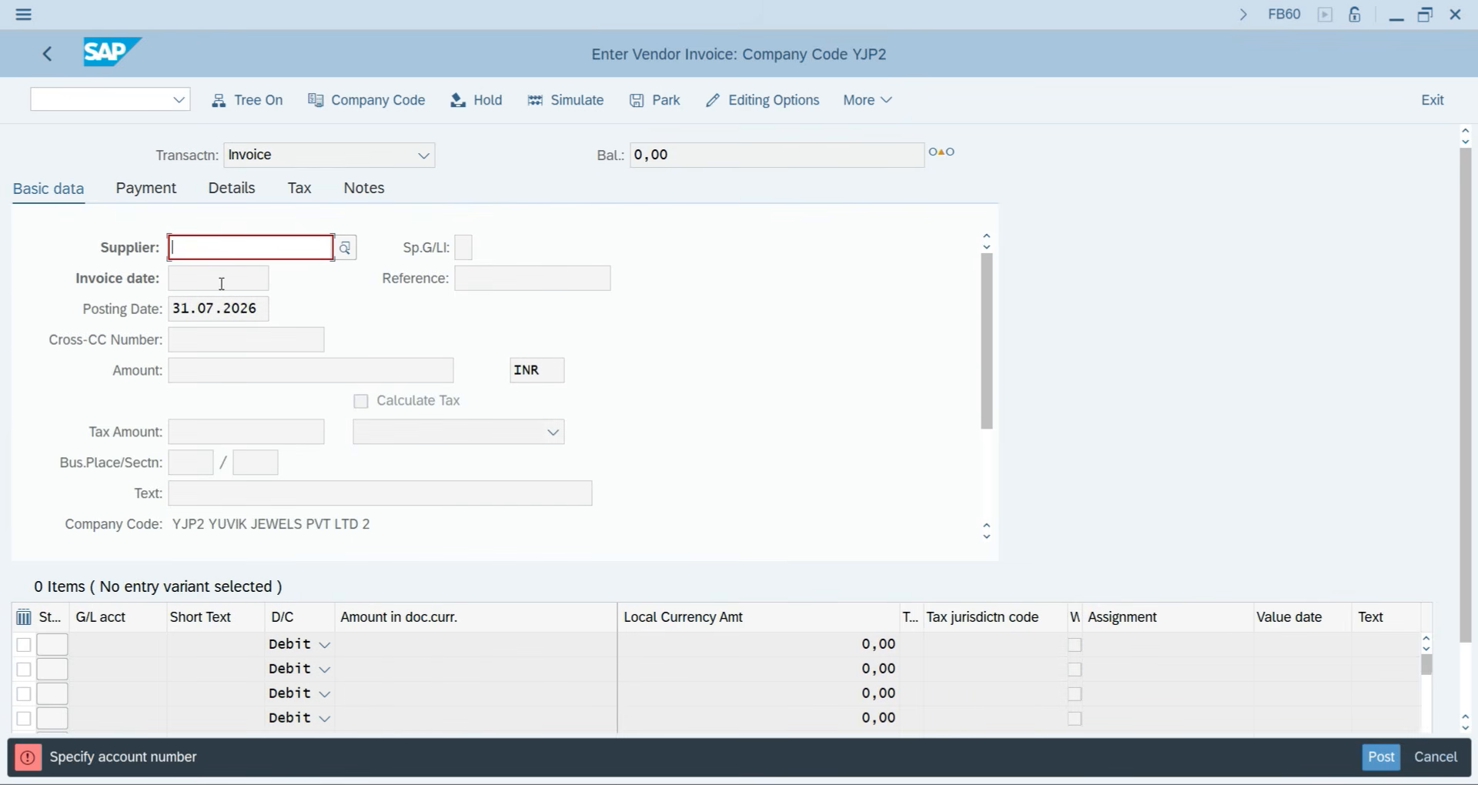
click(114, 94)
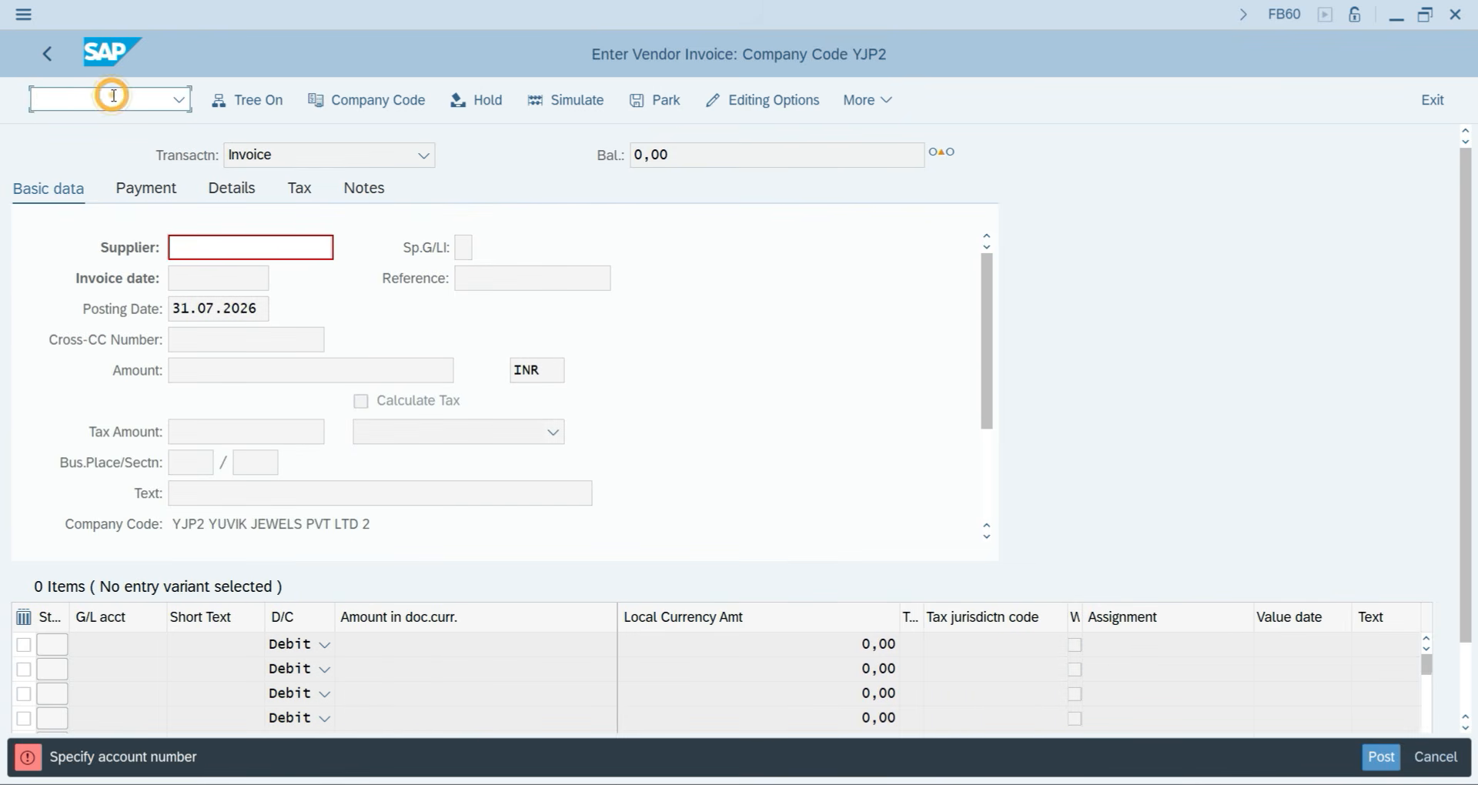
text(/NFB60)
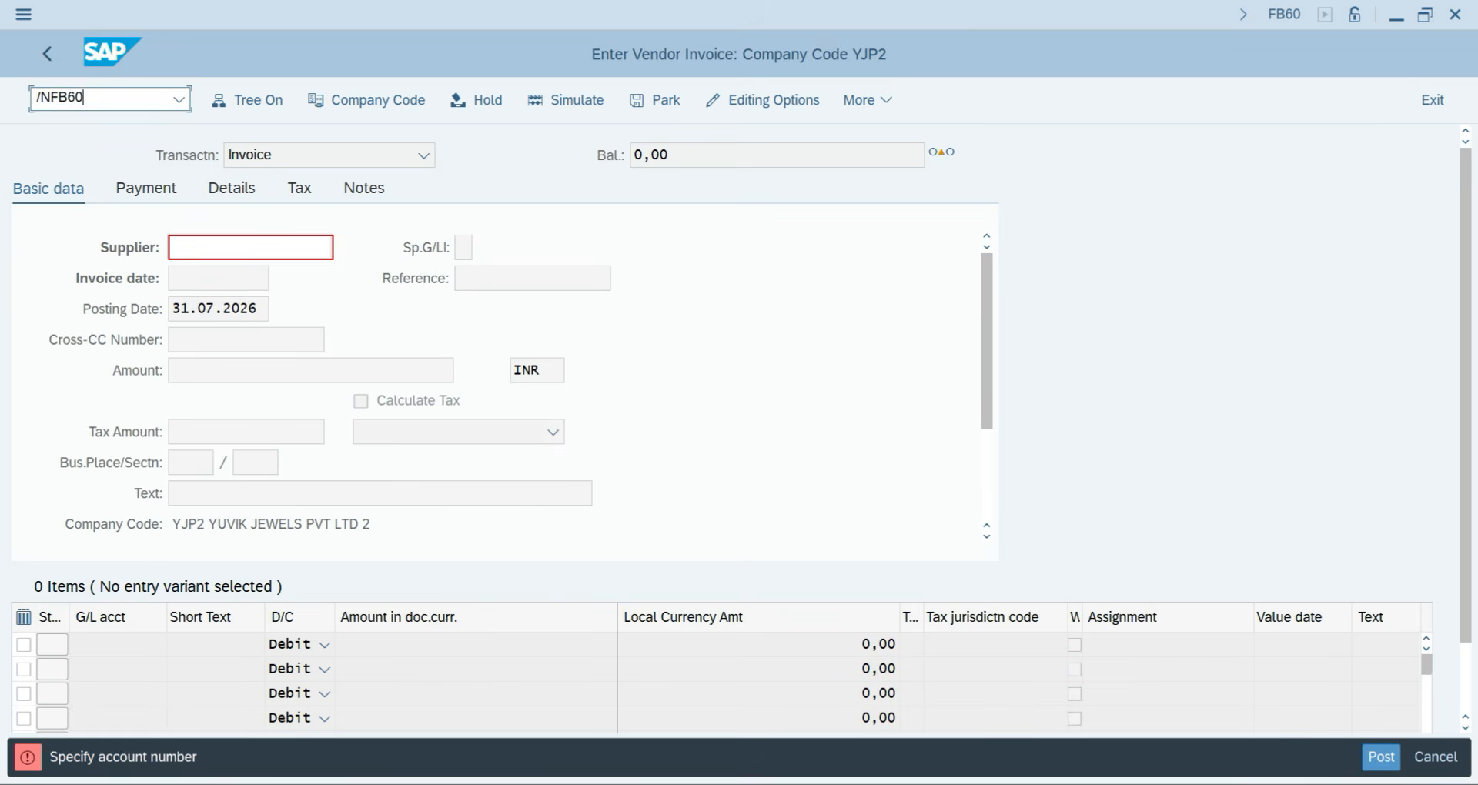
key(Return)
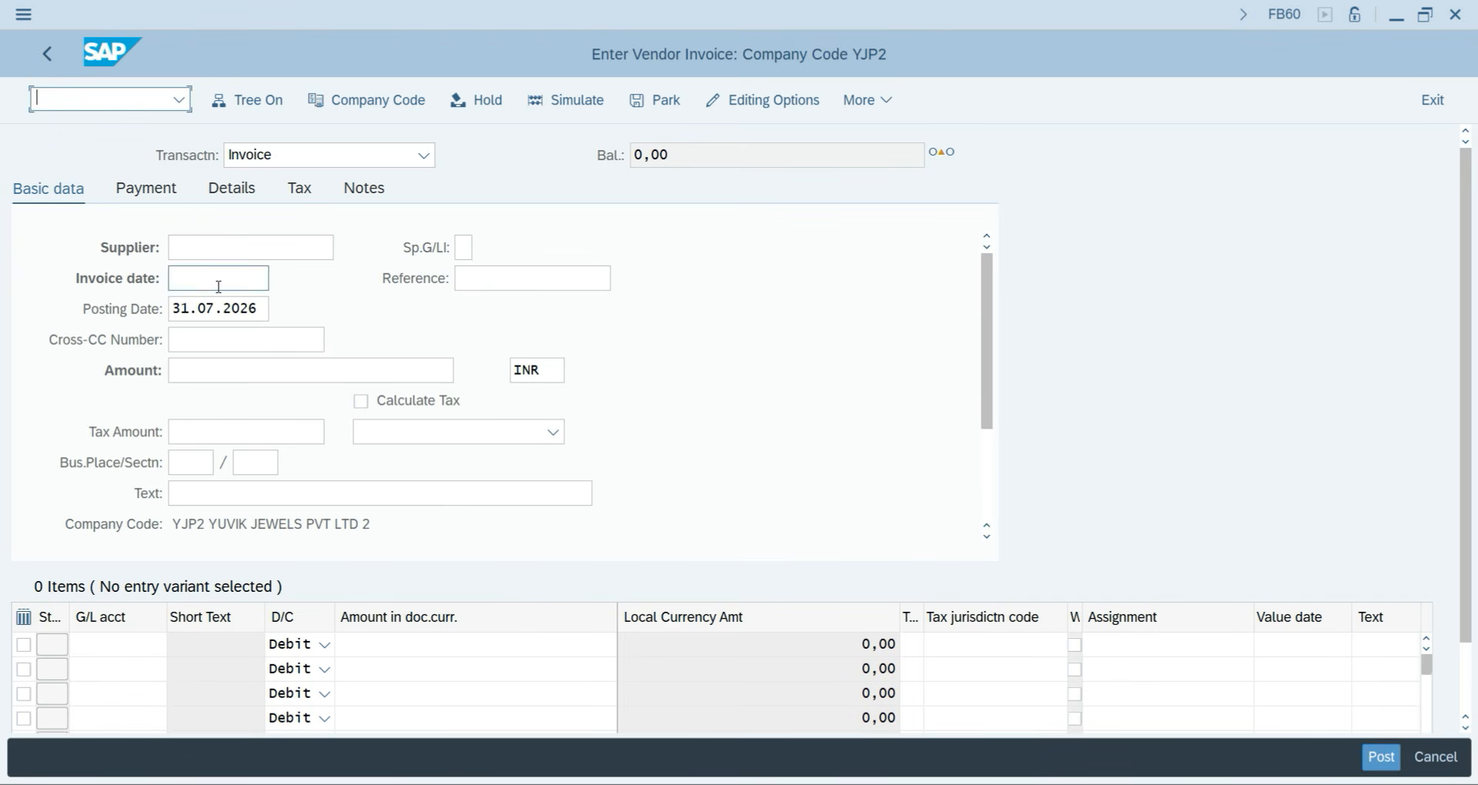
click(297, 154)
click(299, 153)
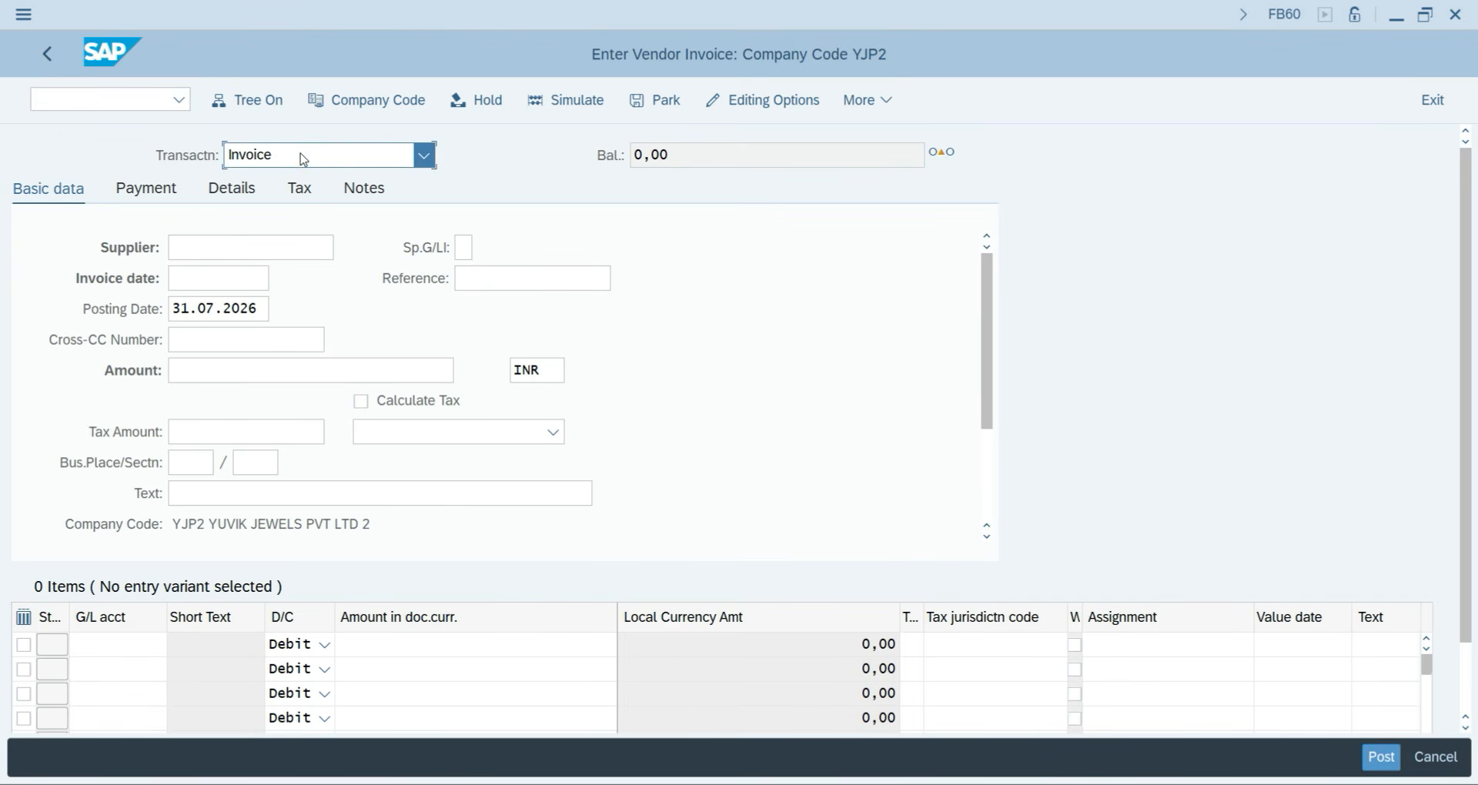
click(201, 248)
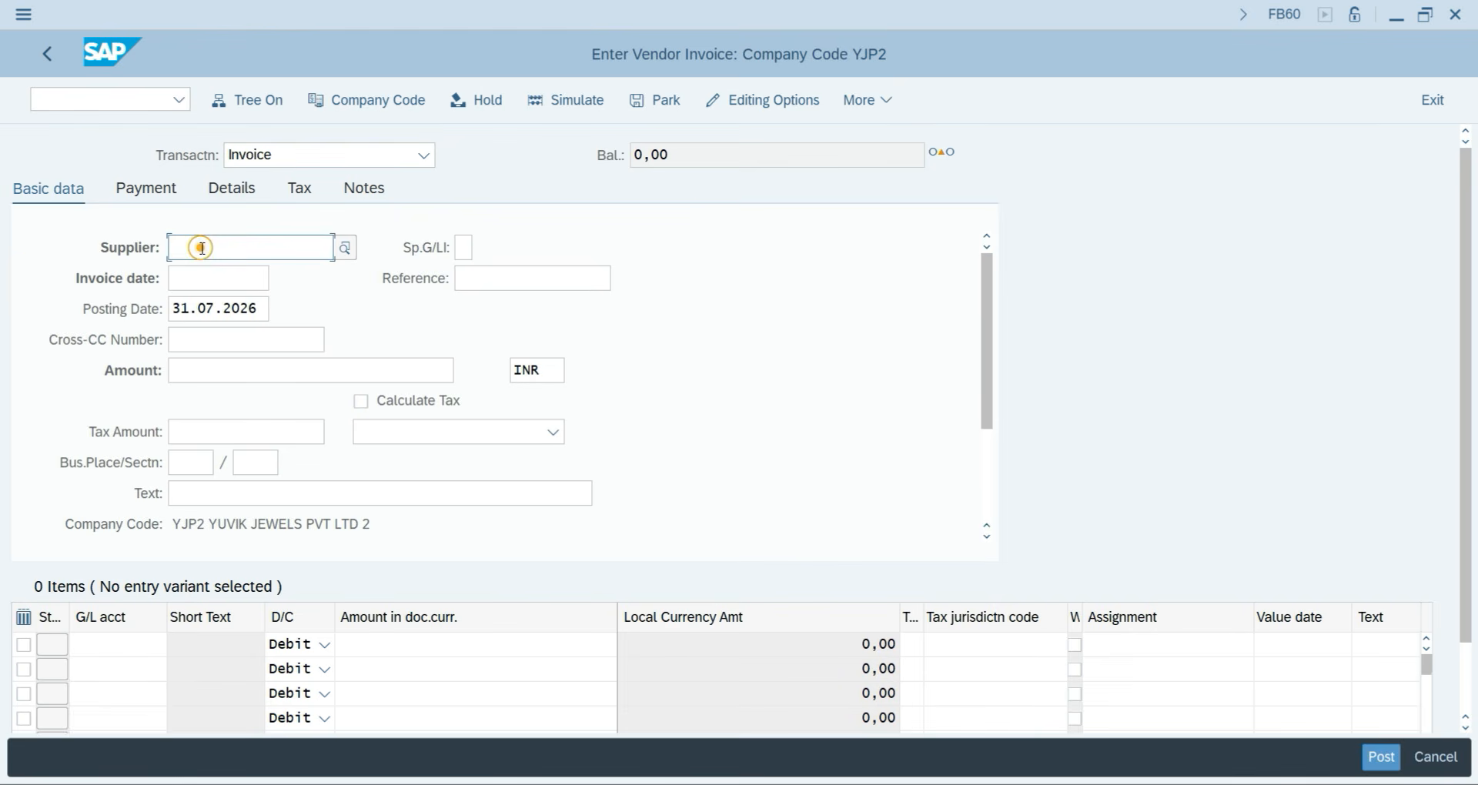
Set supplier FREEMIND (5103) from the company code YJP2 supplier list.
click(345, 248)
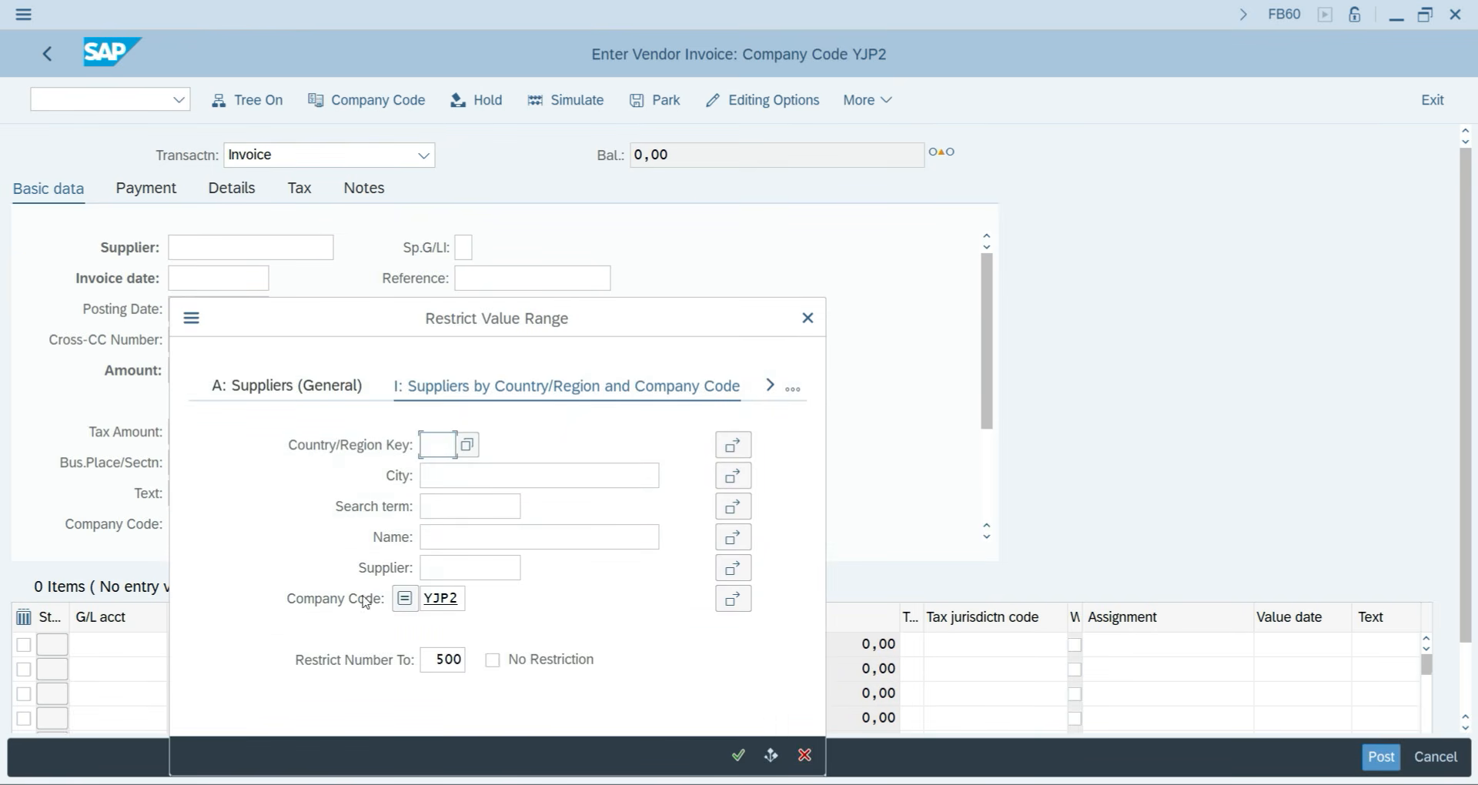
click(740, 757)
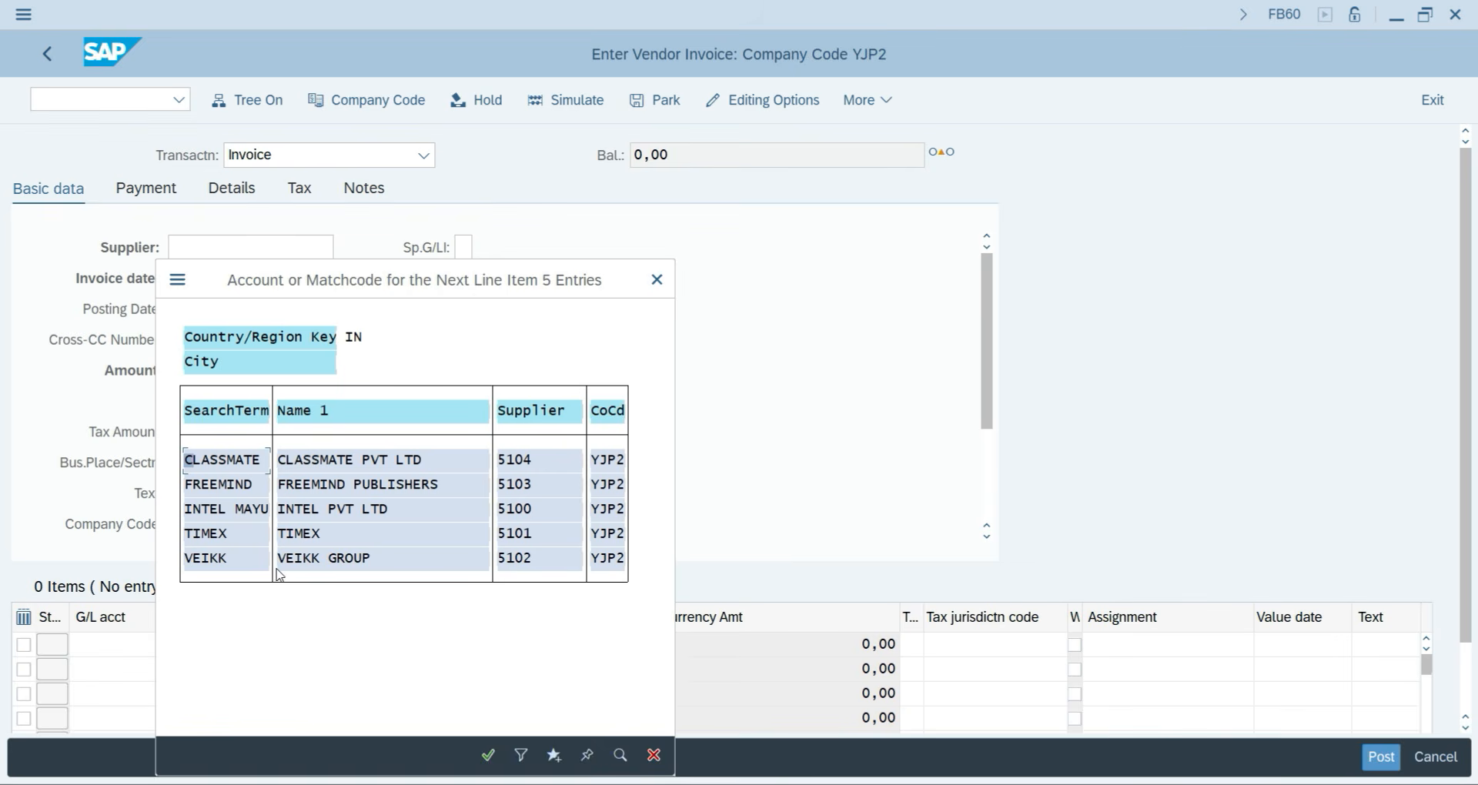
click(259, 486)
double_click(259, 486)
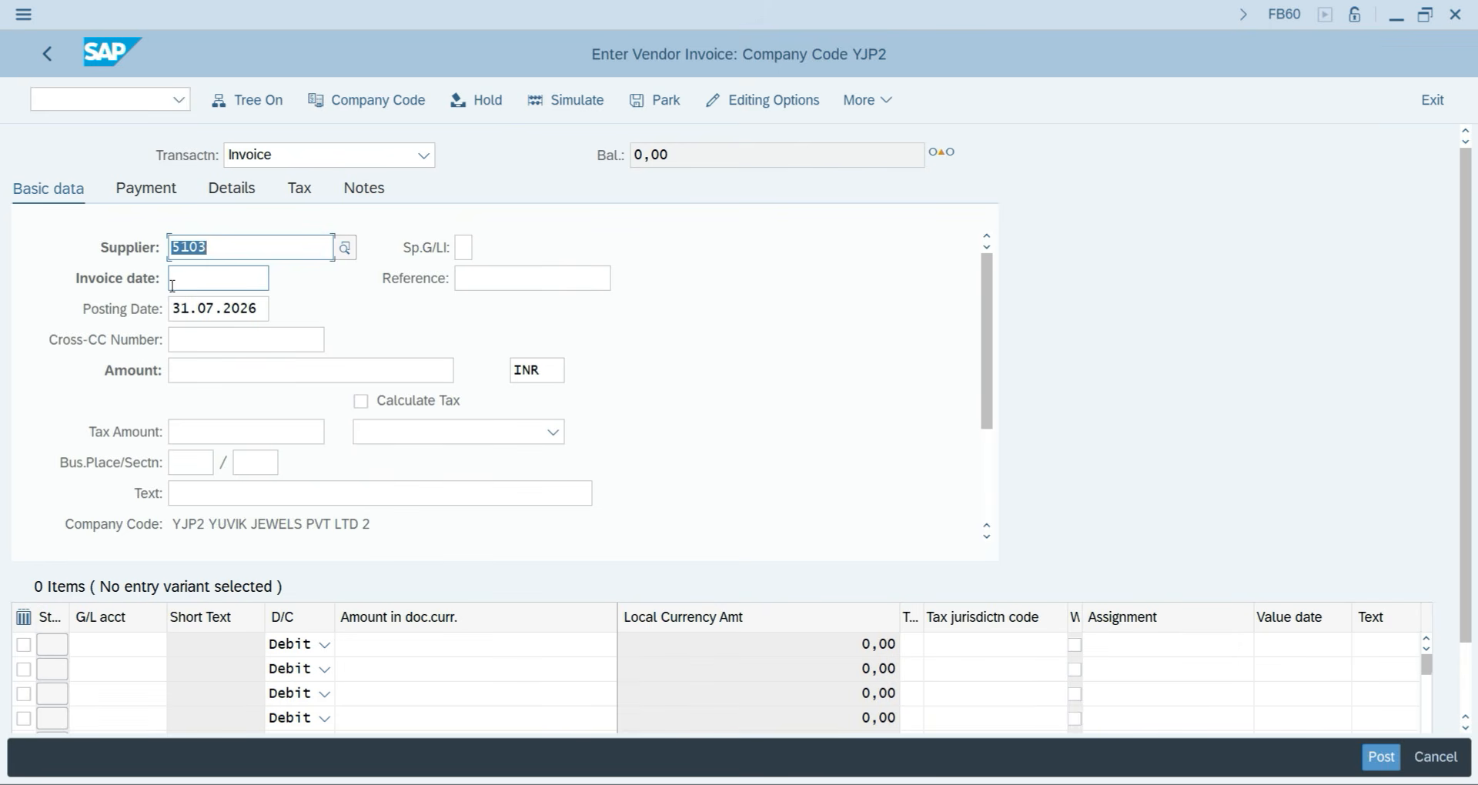
Enter invoice date 31.07.2026, a reference name, amount 25000 and text Purchase Goods, then validate.
click(190, 279)
text(3)
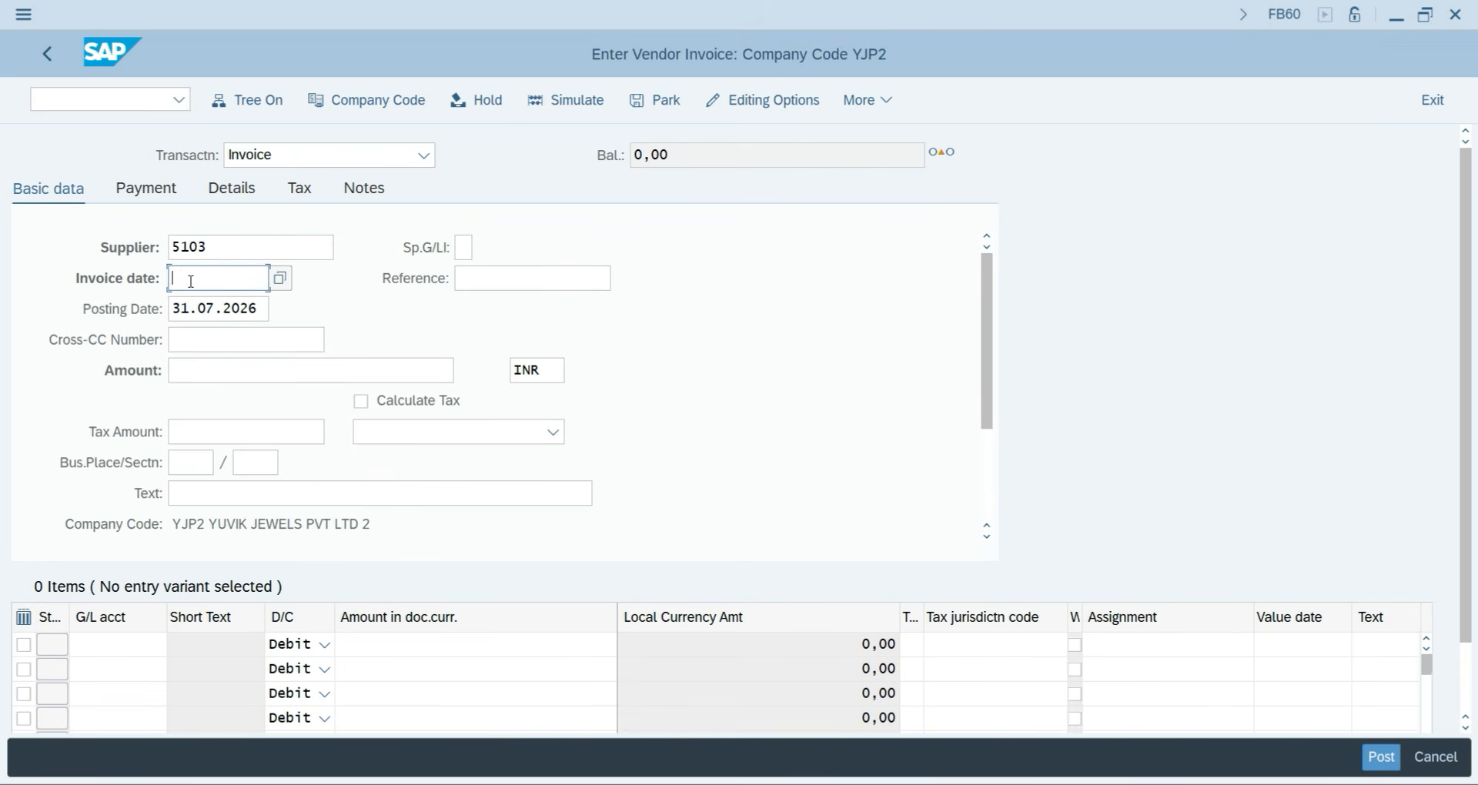
text(31.07.2026)
click(491, 275)
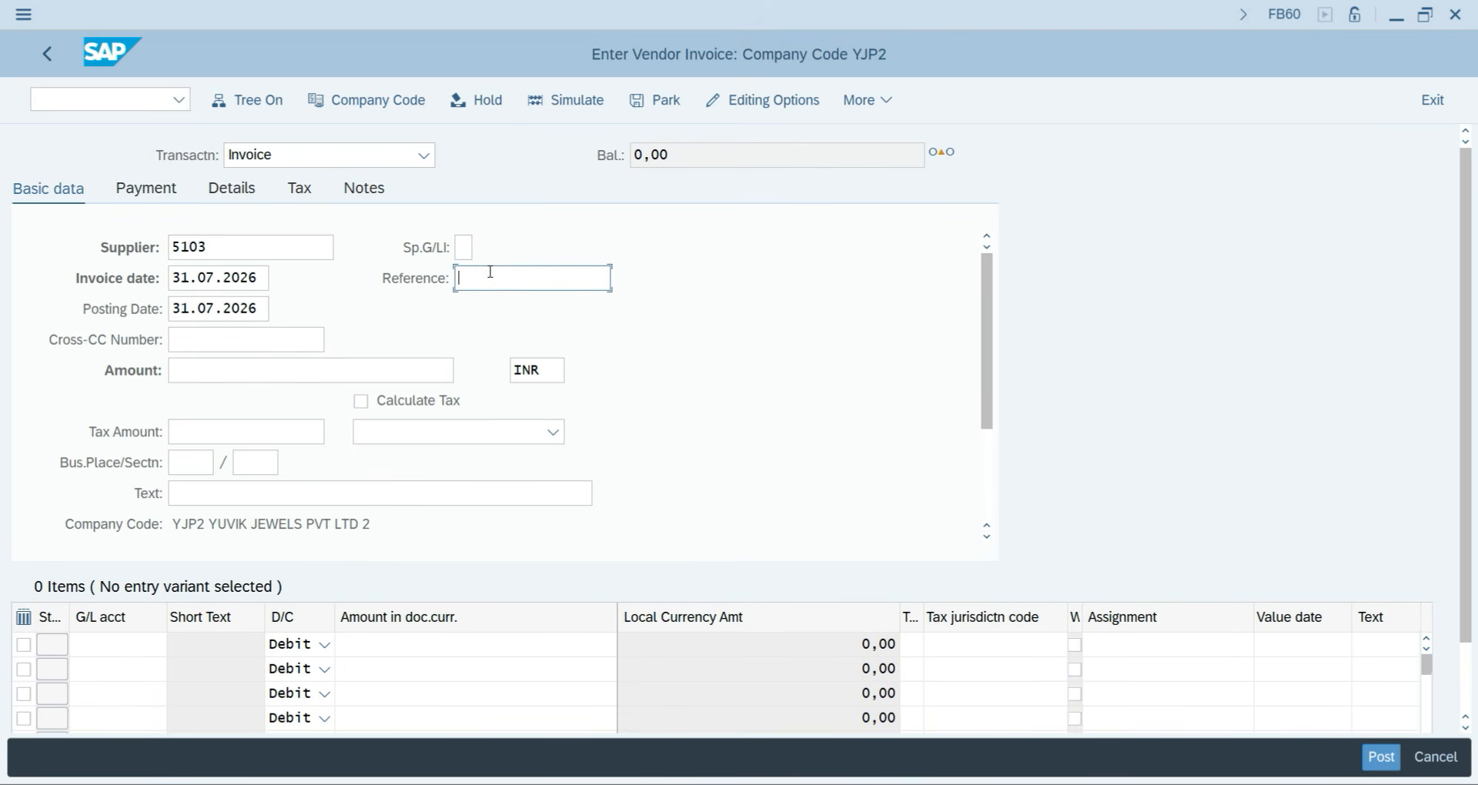
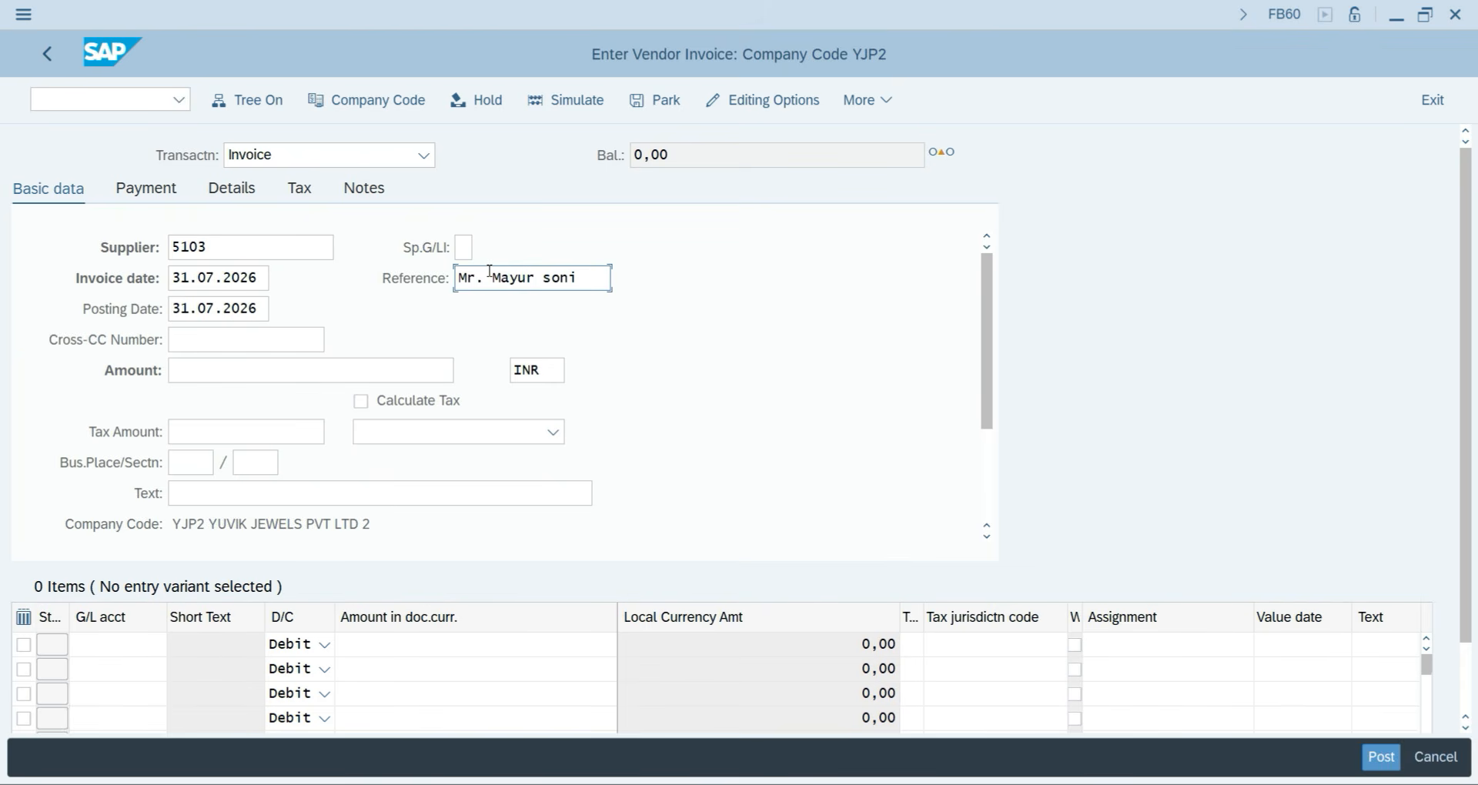
click(182, 376)
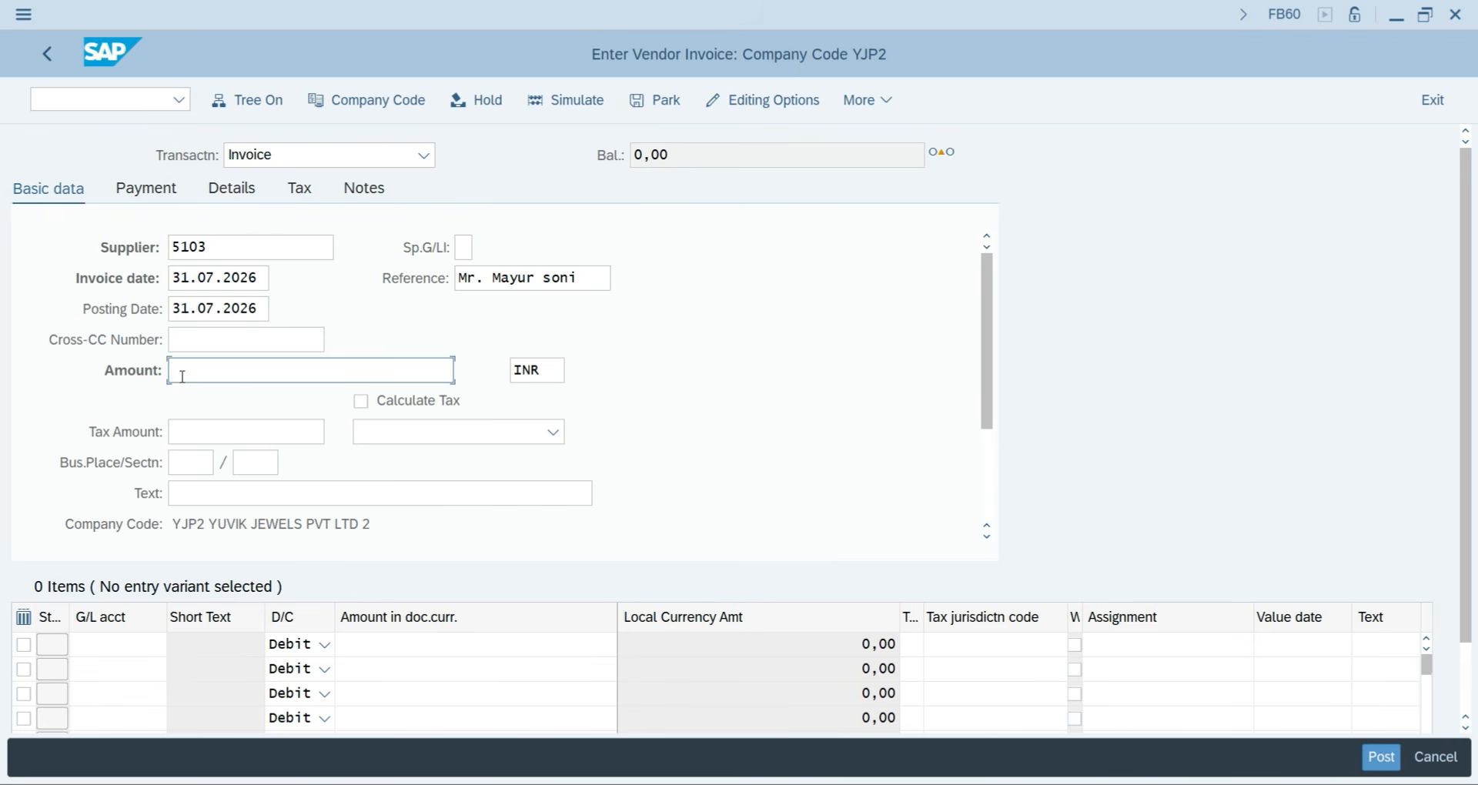
text(25000)
click(199, 490)
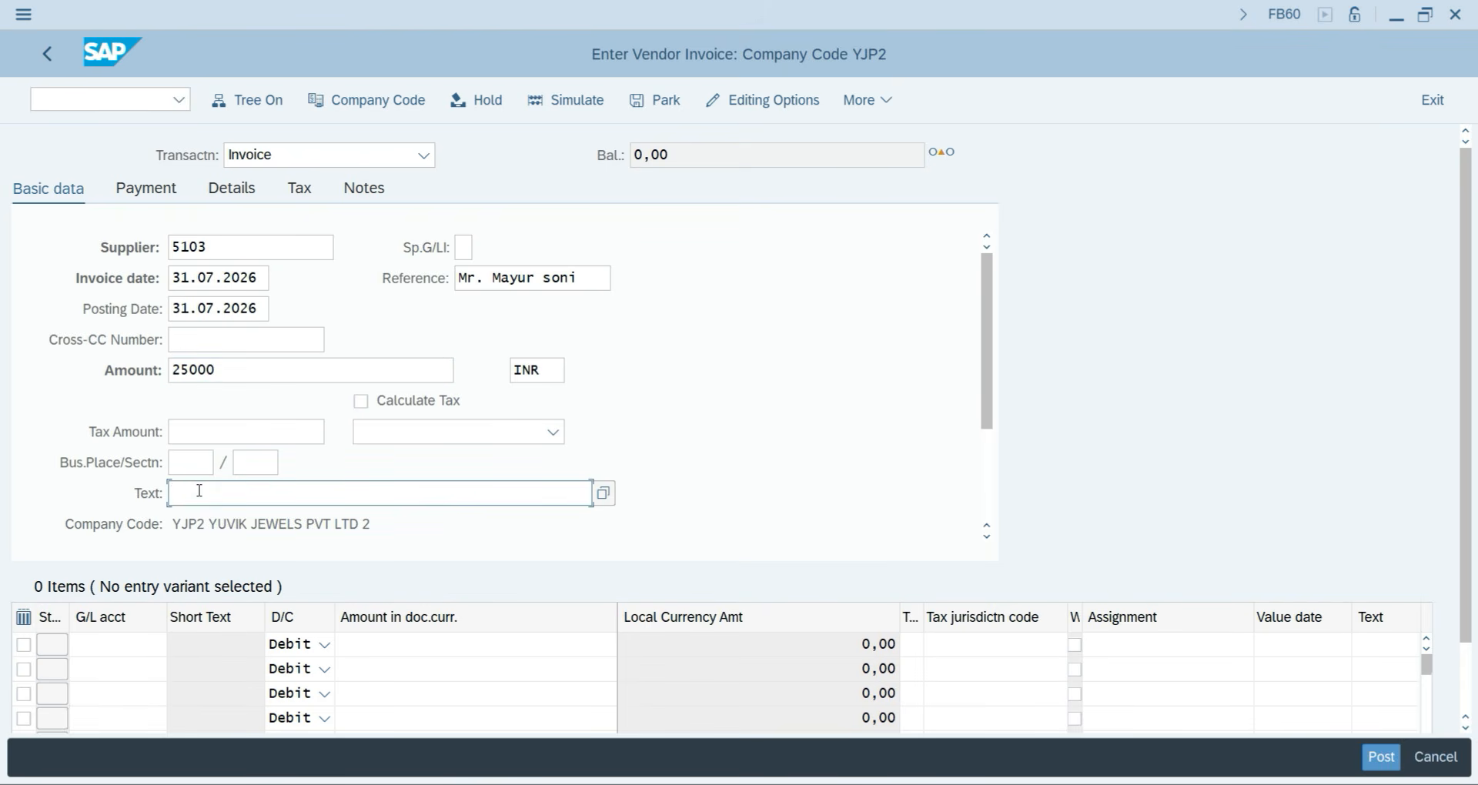
text(V)
key(BackSpace)
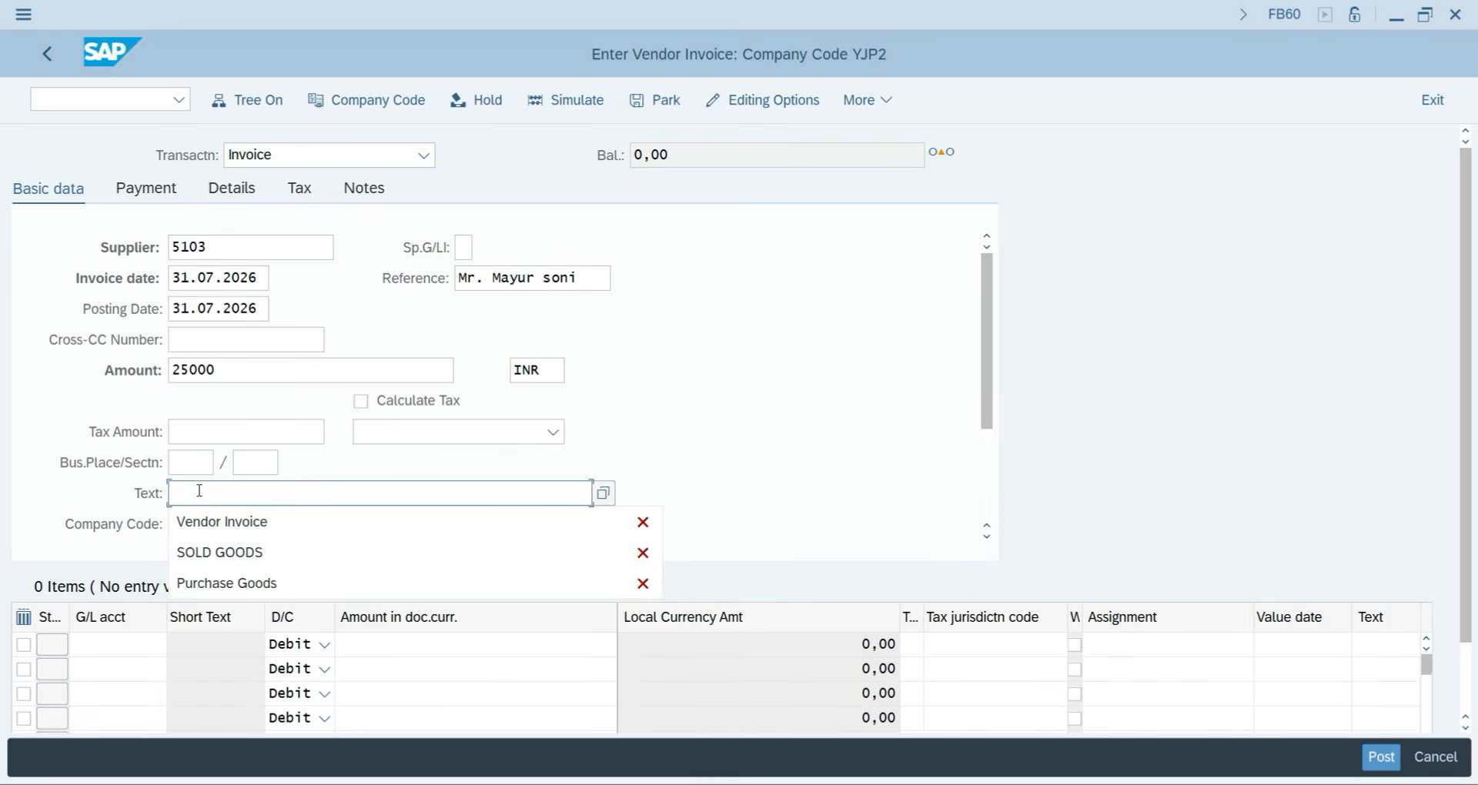
text(Purchase)
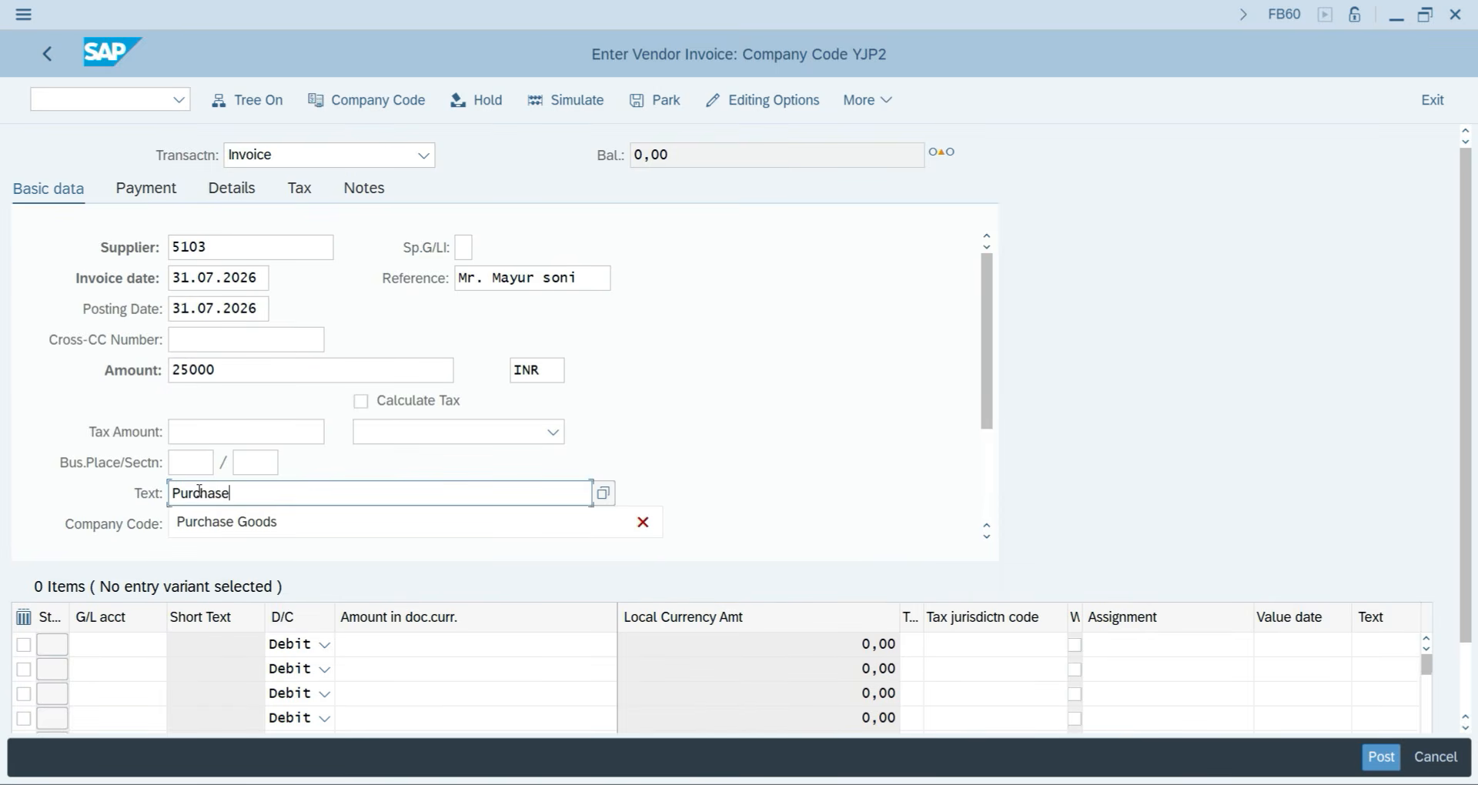
text( Goods)
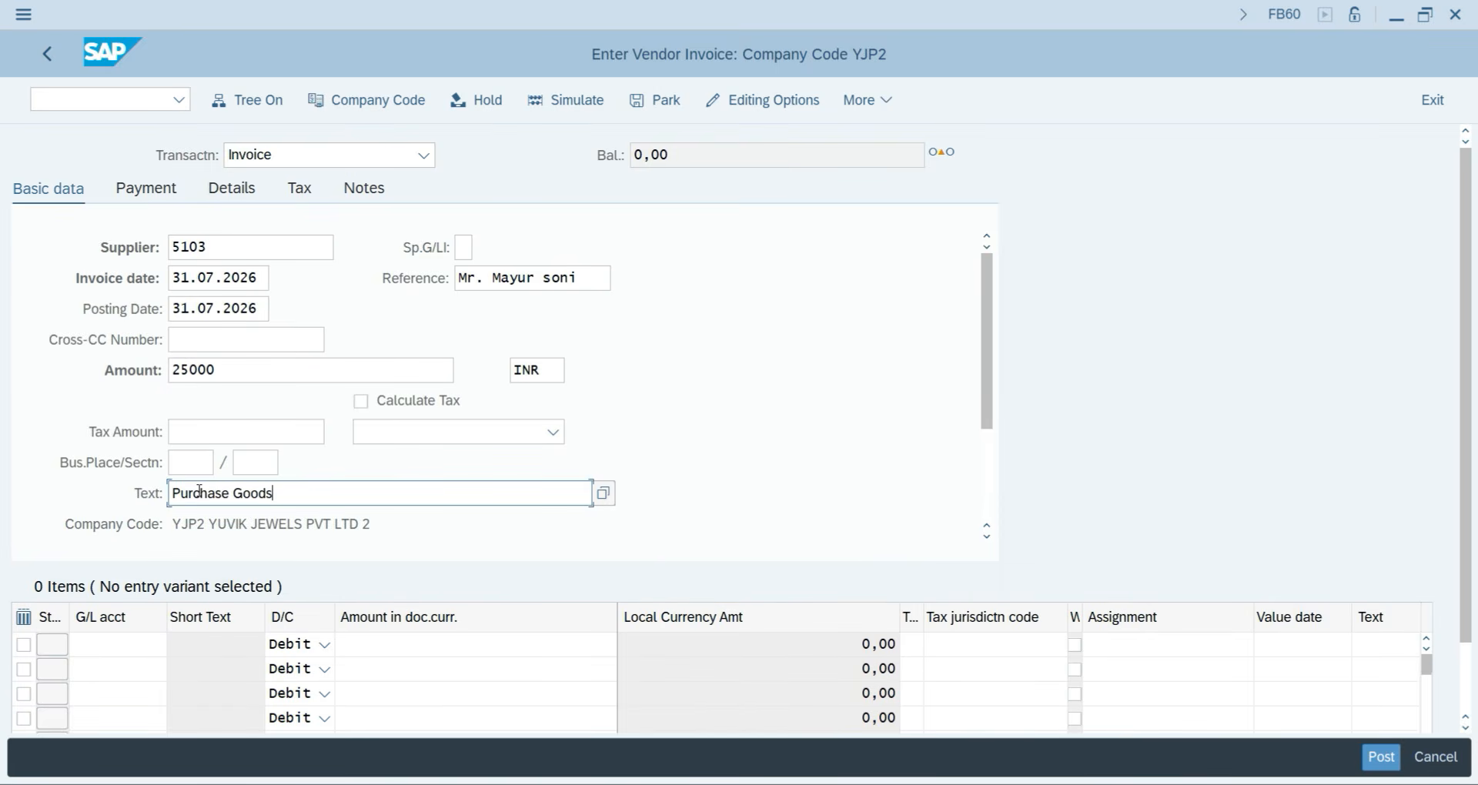
key(Return)
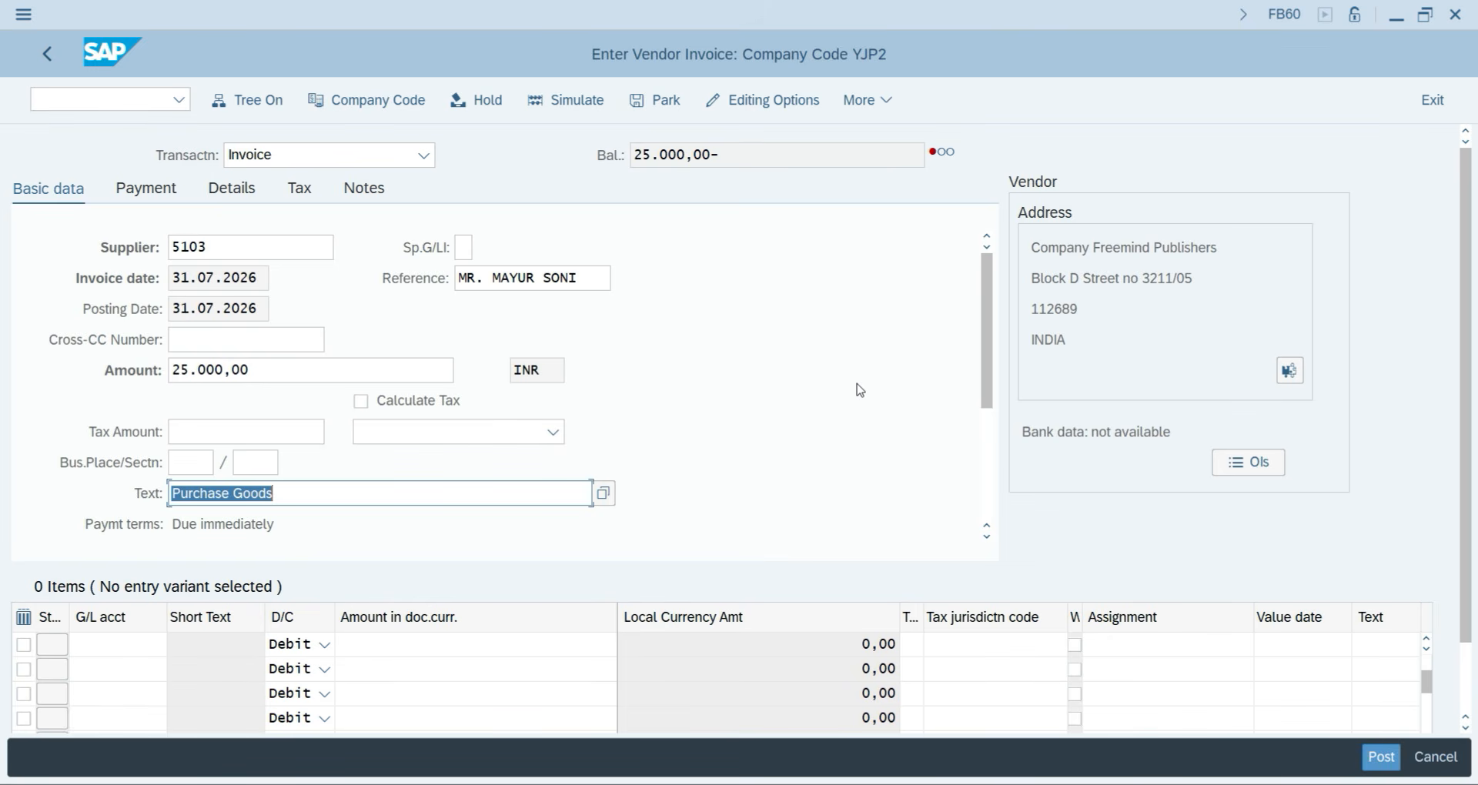
Open a new session window showing the SAP Easy Access menu.
key(ctrl+n)
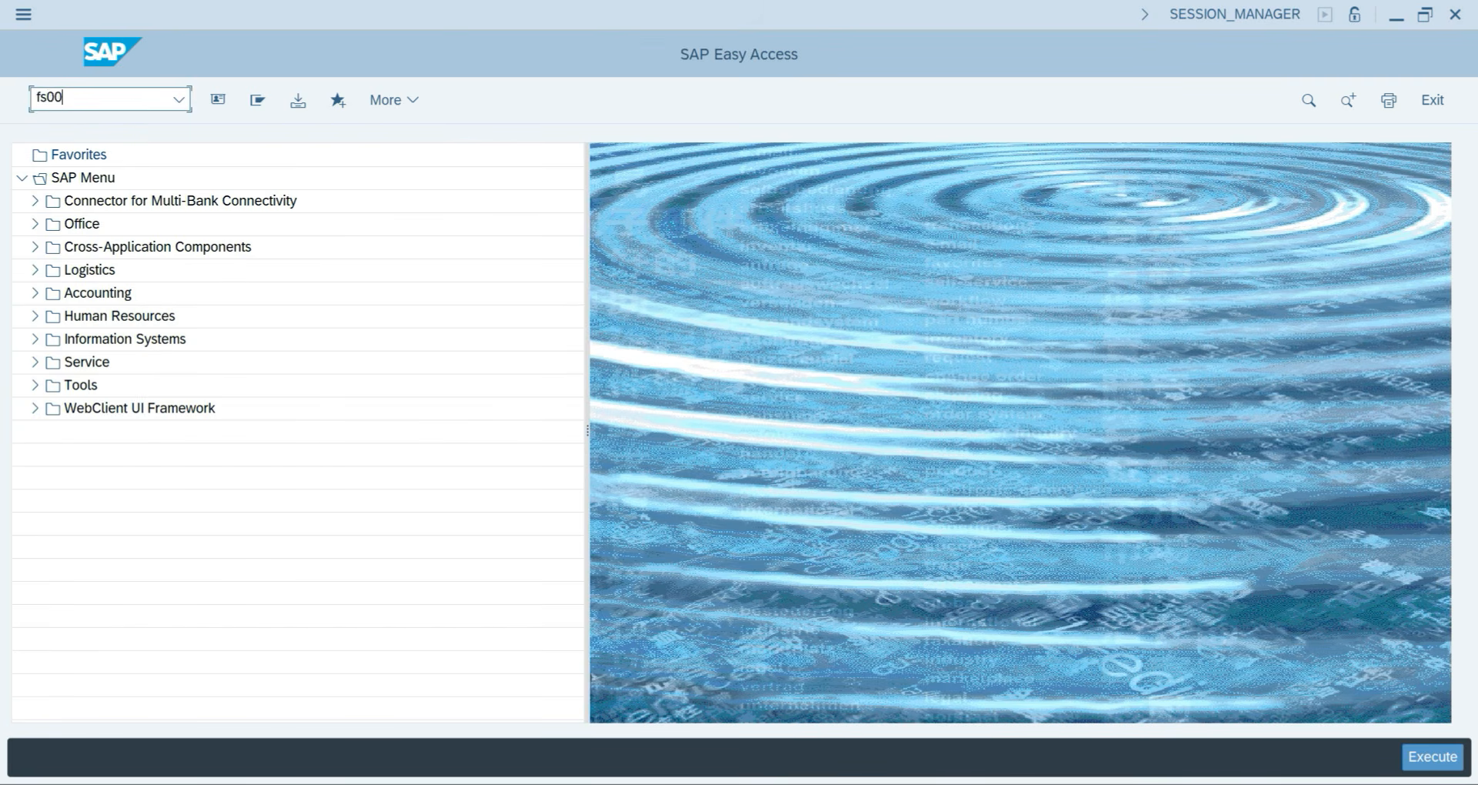
Open G/L account 401 Purchase A/c from the EXPENSES group in FS00 and show its control data.
key(Return)
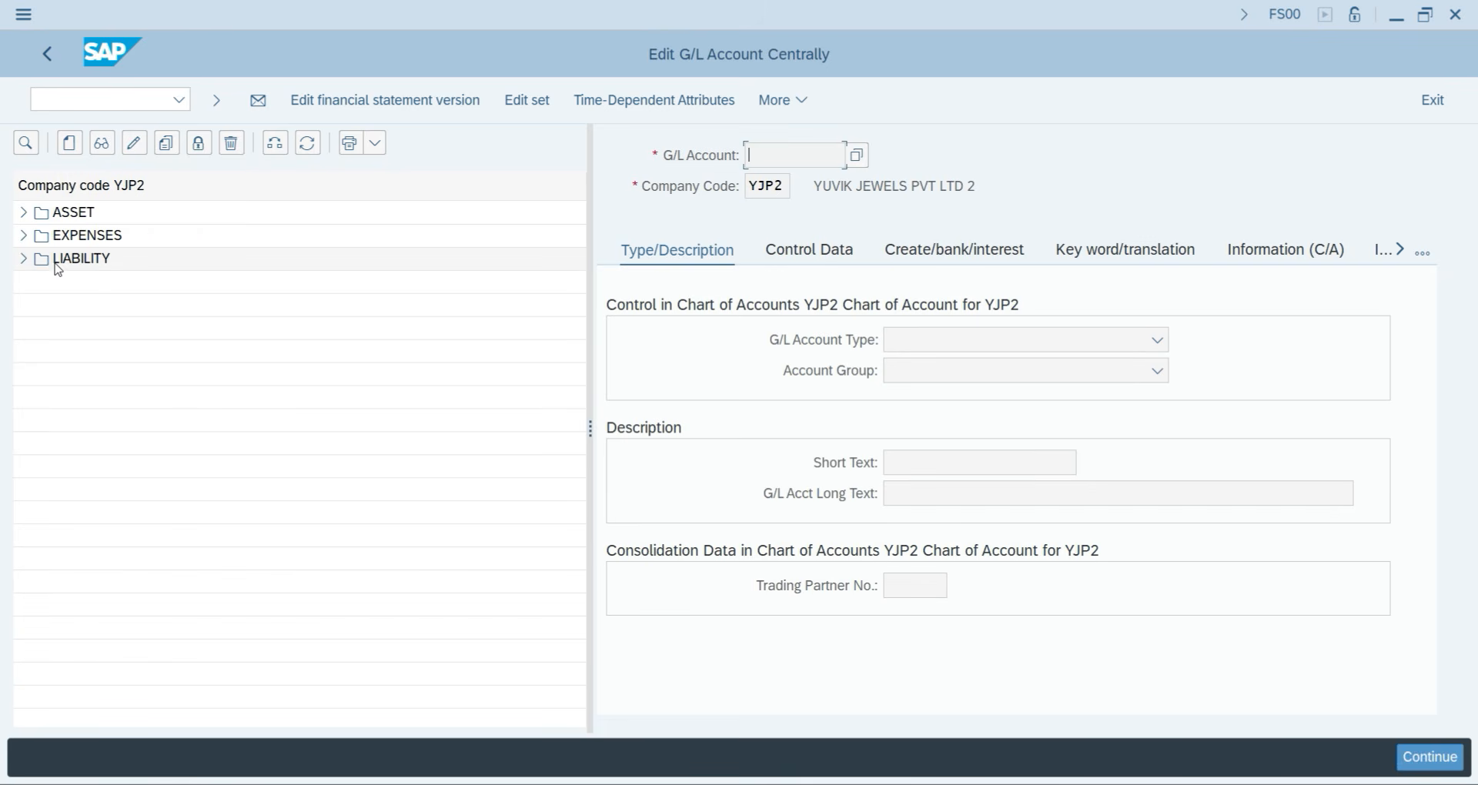
click(24, 236)
click(191, 282)
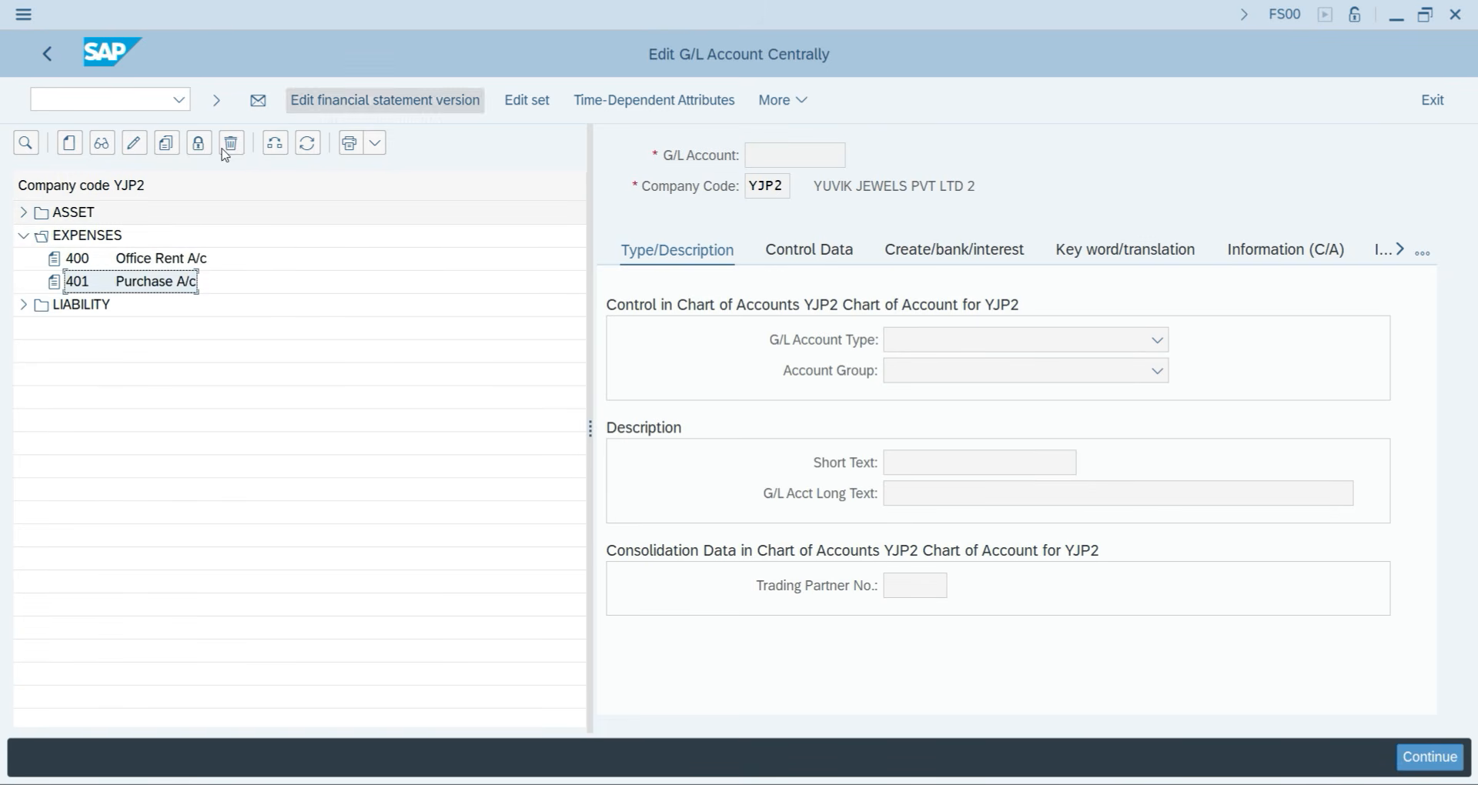
click(134, 143)
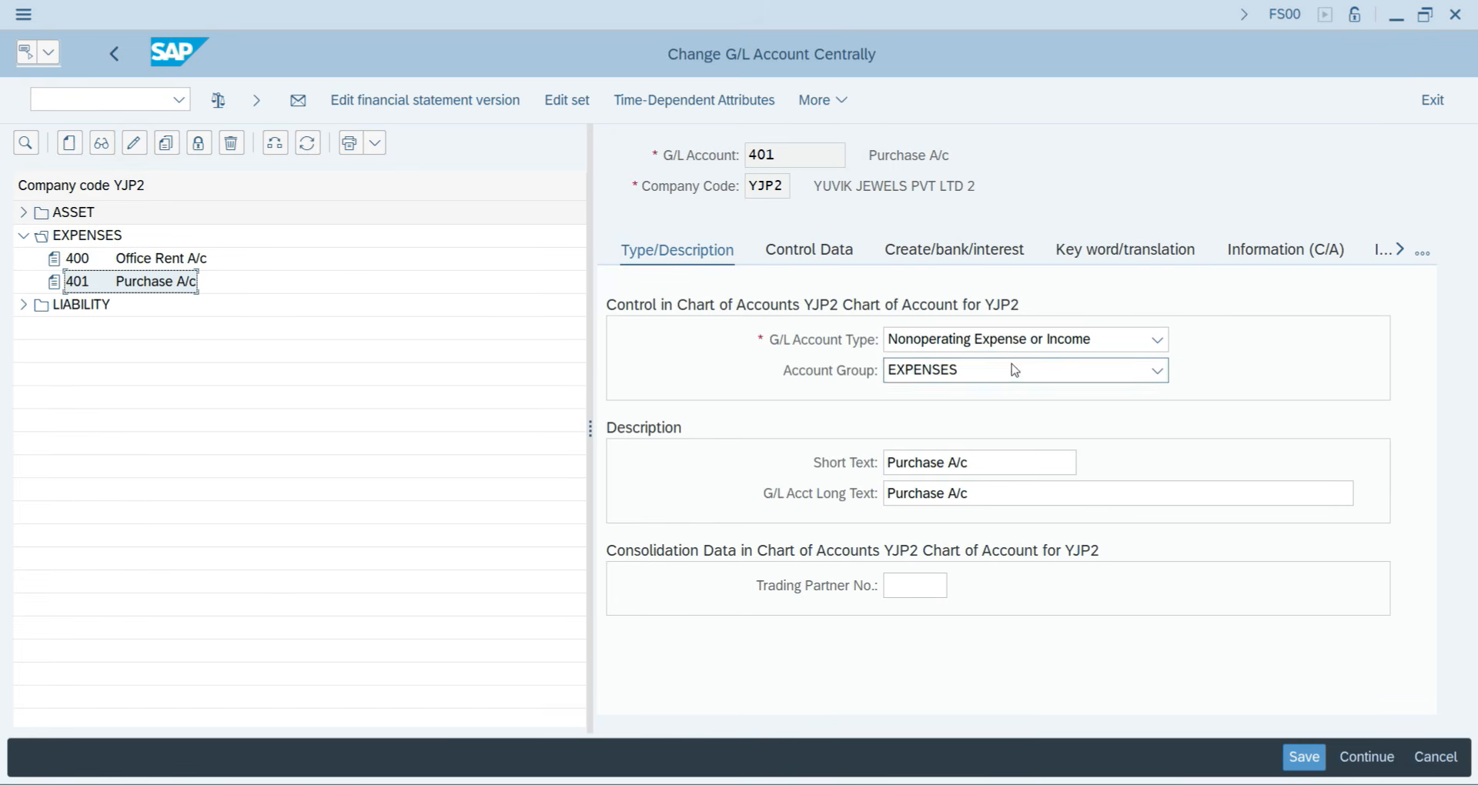
click(795, 256)
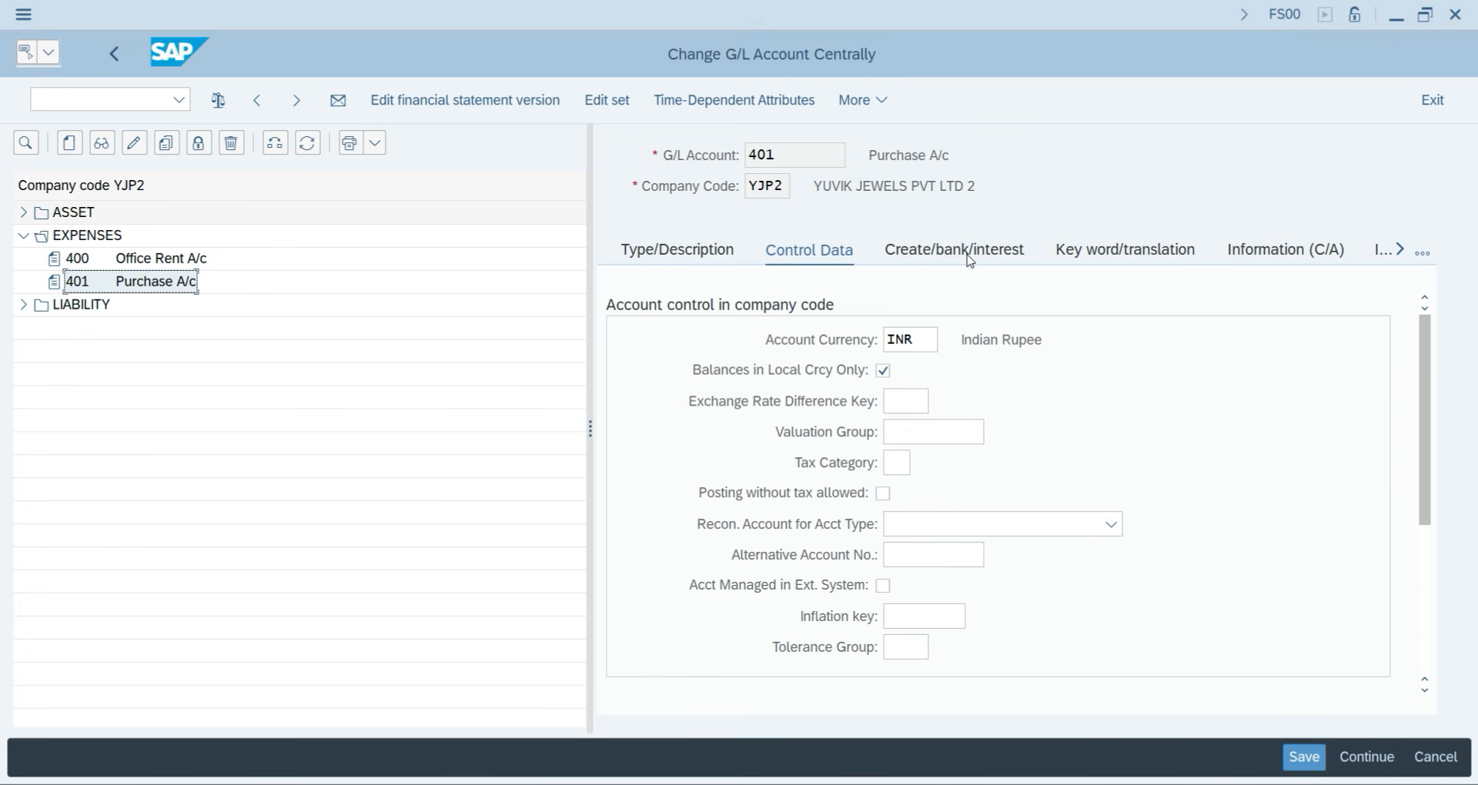
Give account 401 sort key 001 and save the change.
drag(1425, 423, 1428, 565)
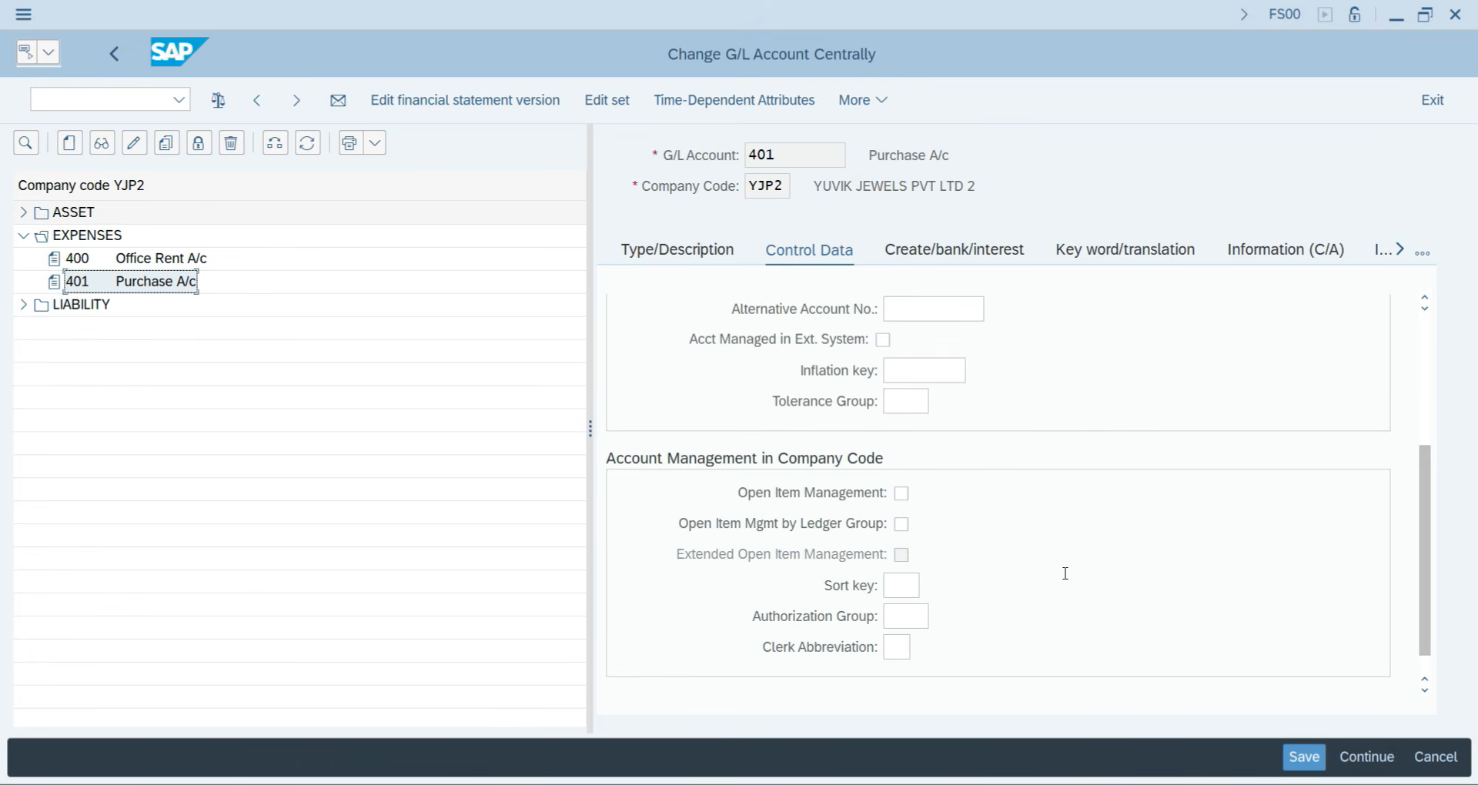
click(908, 586)
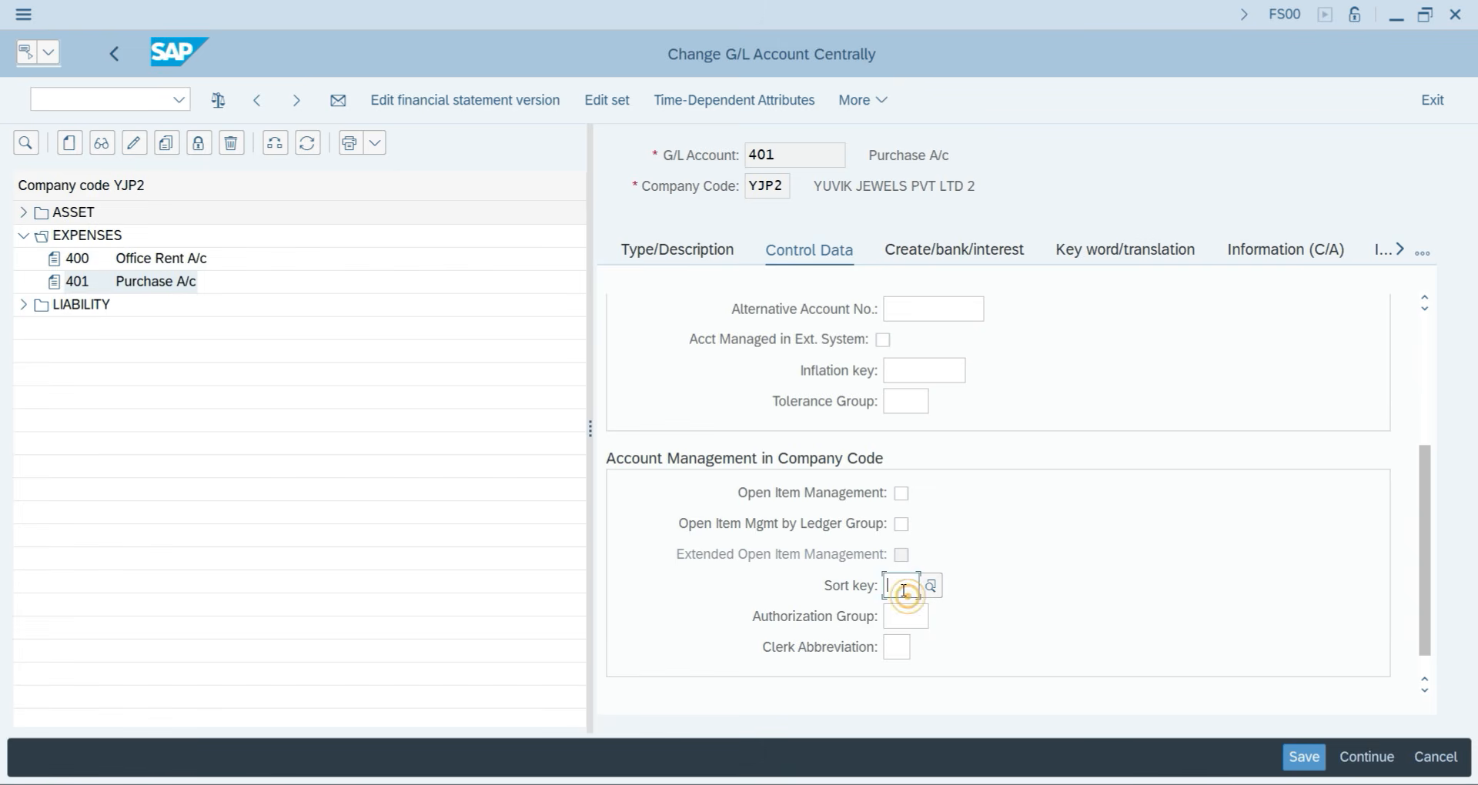
text(001)
key(Return)
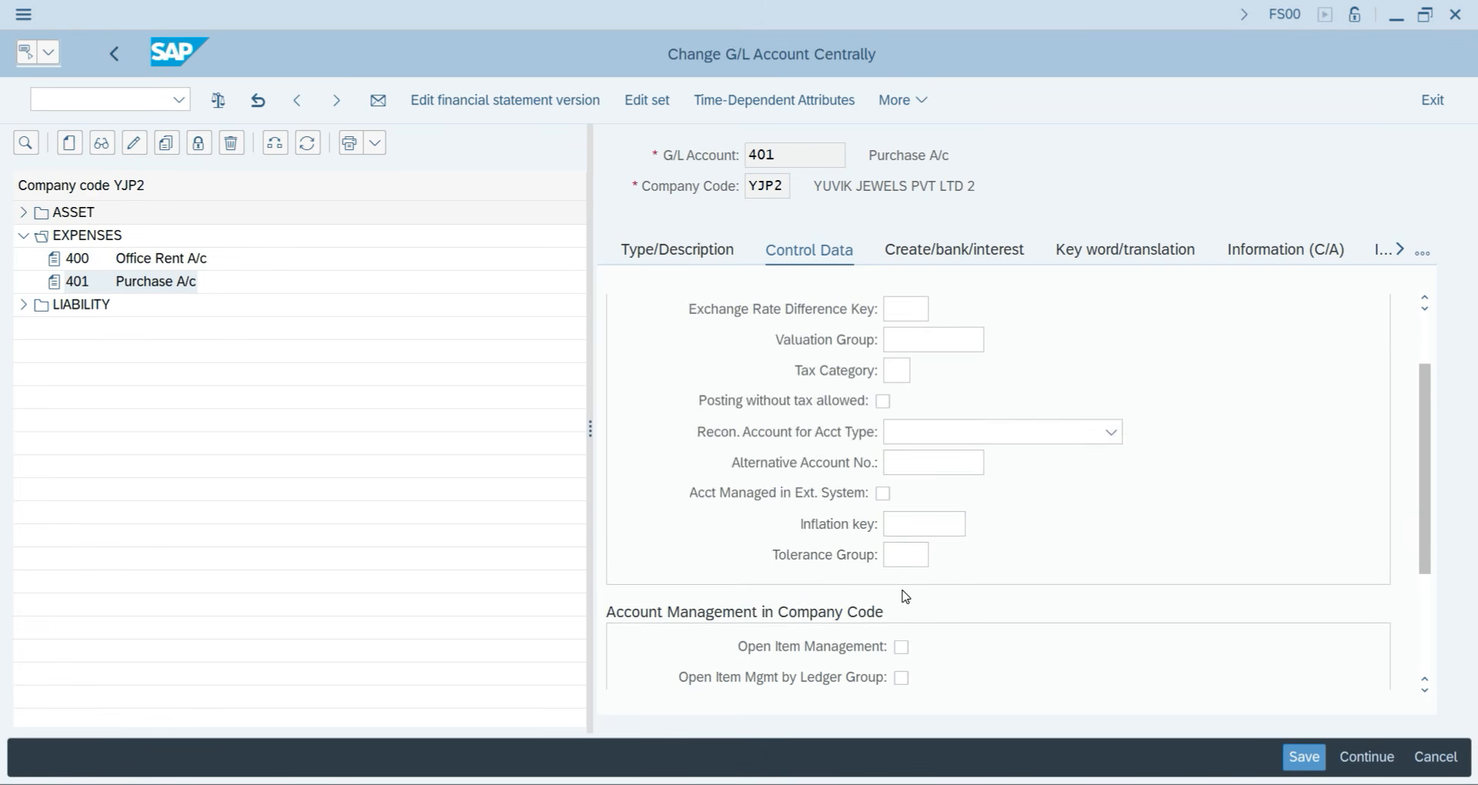
click(950, 254)
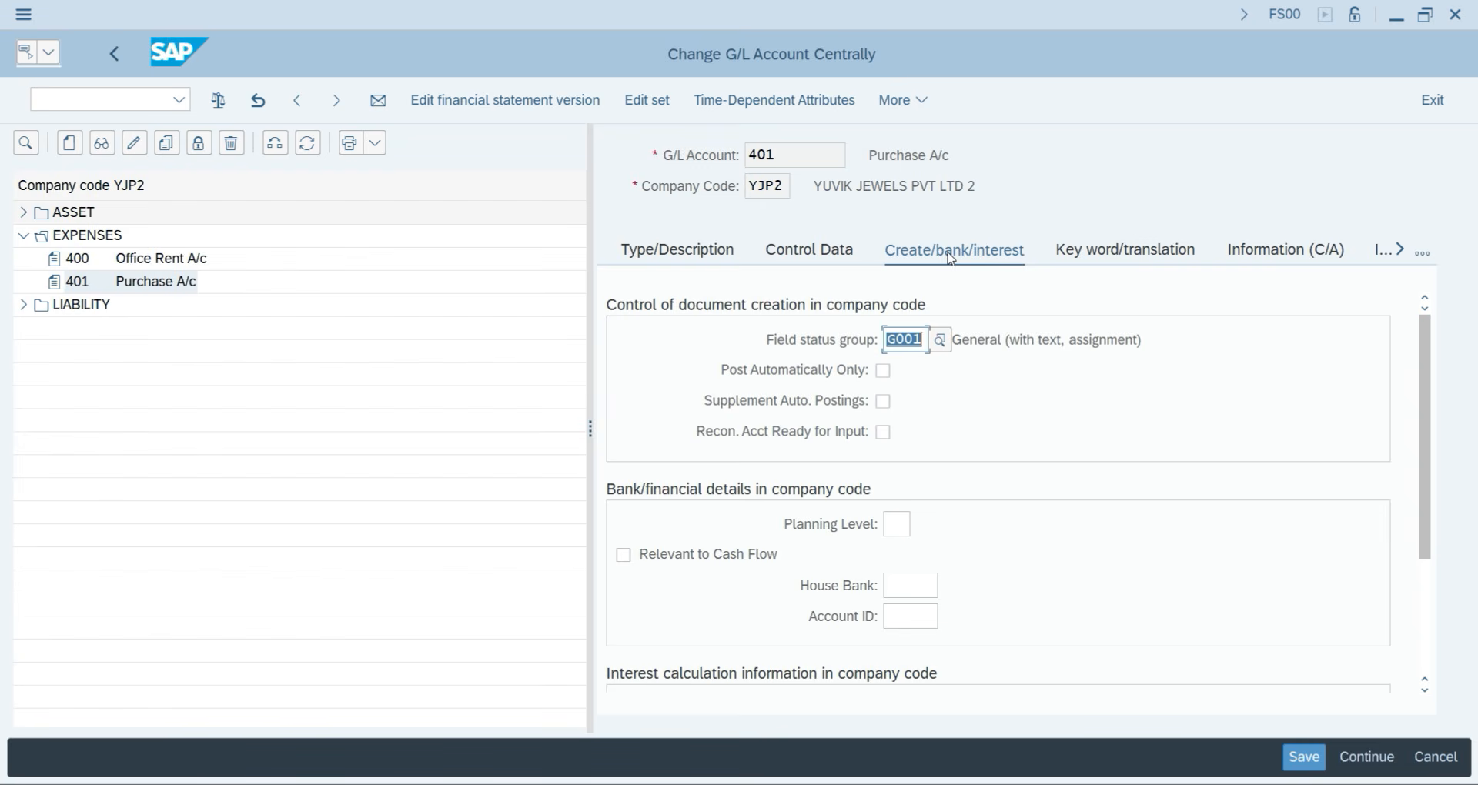
click(1294, 753)
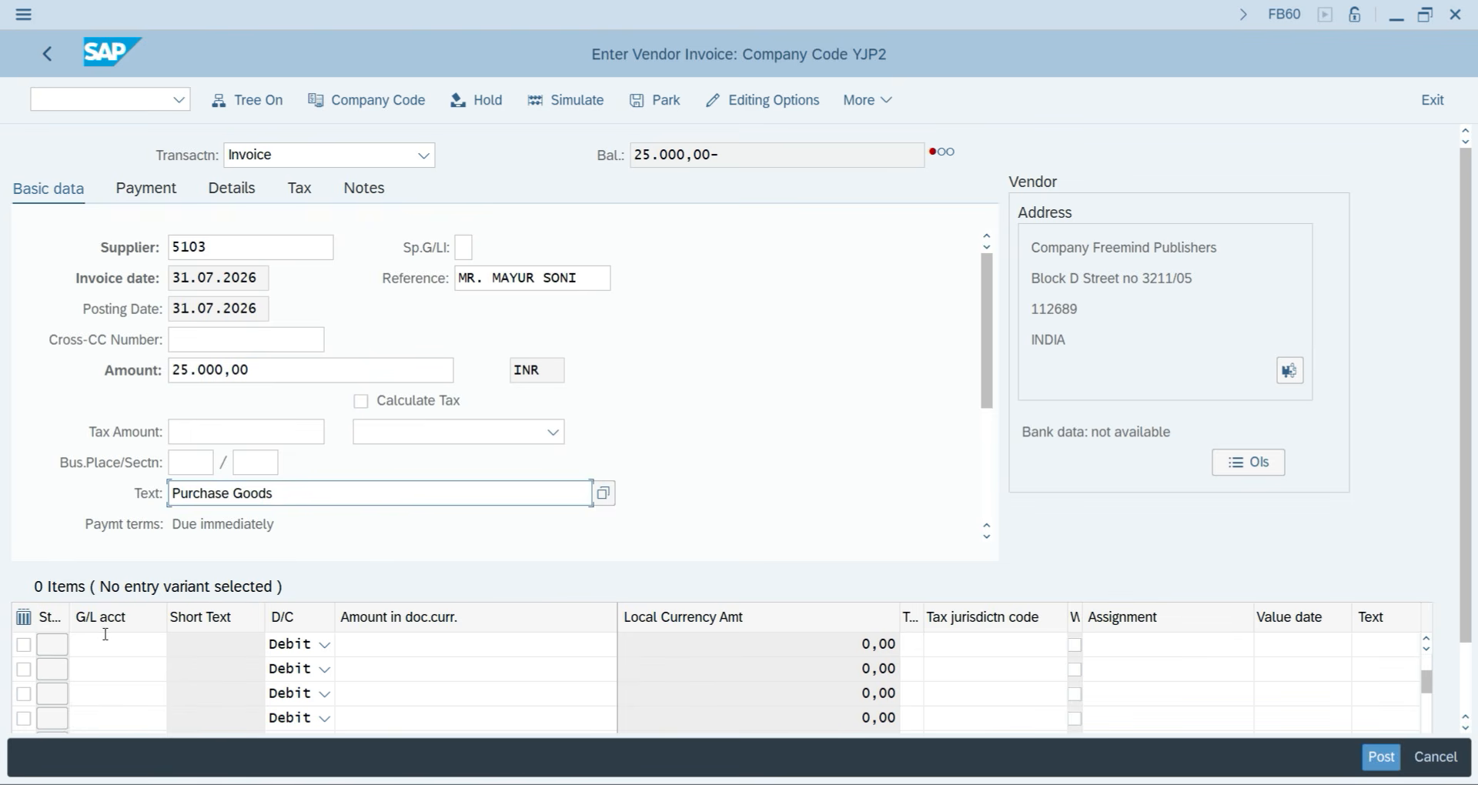
Choose G/L account 401 Purchase A/c on the first line item from the account list.
click(107, 642)
key(F4)
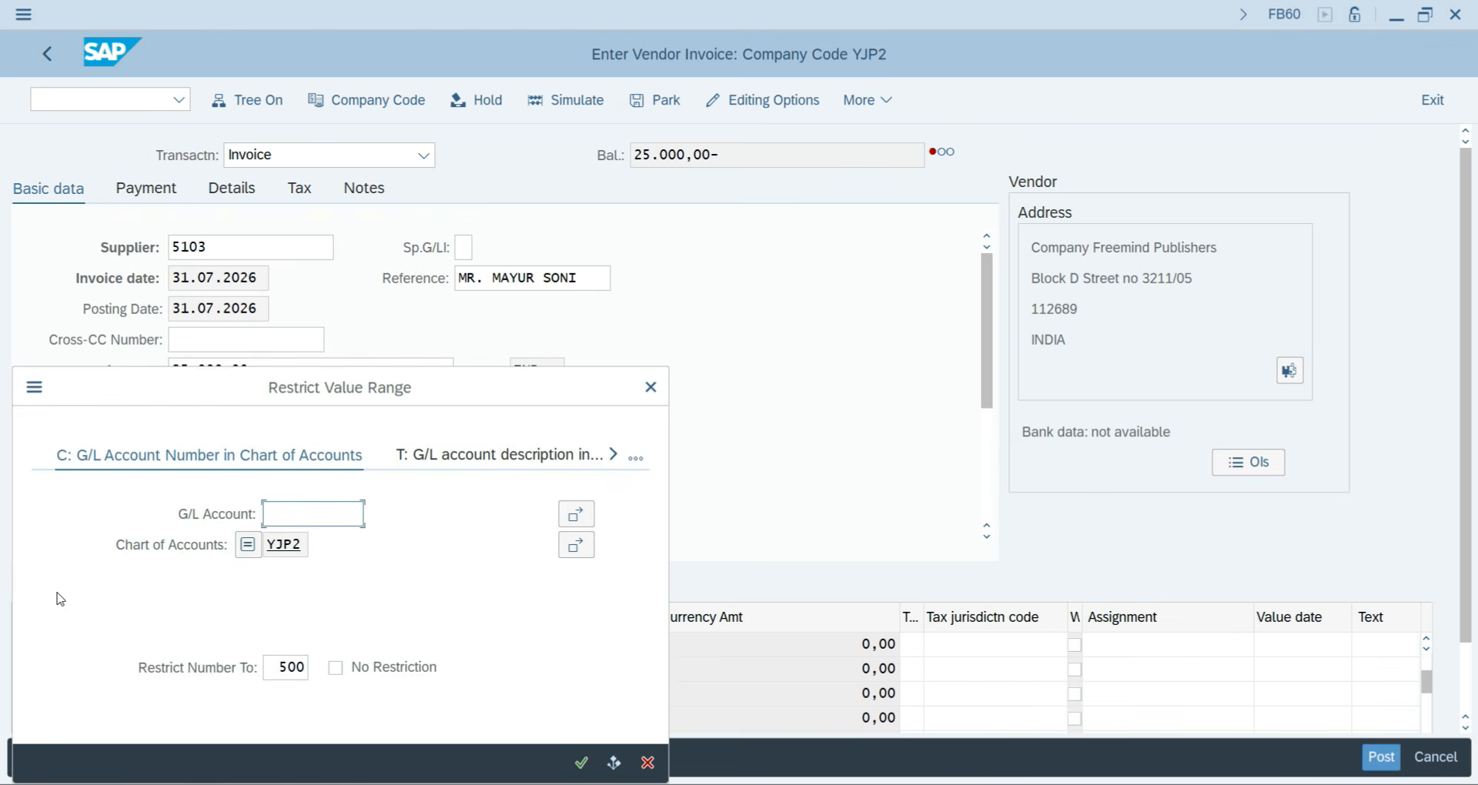
key(Return)
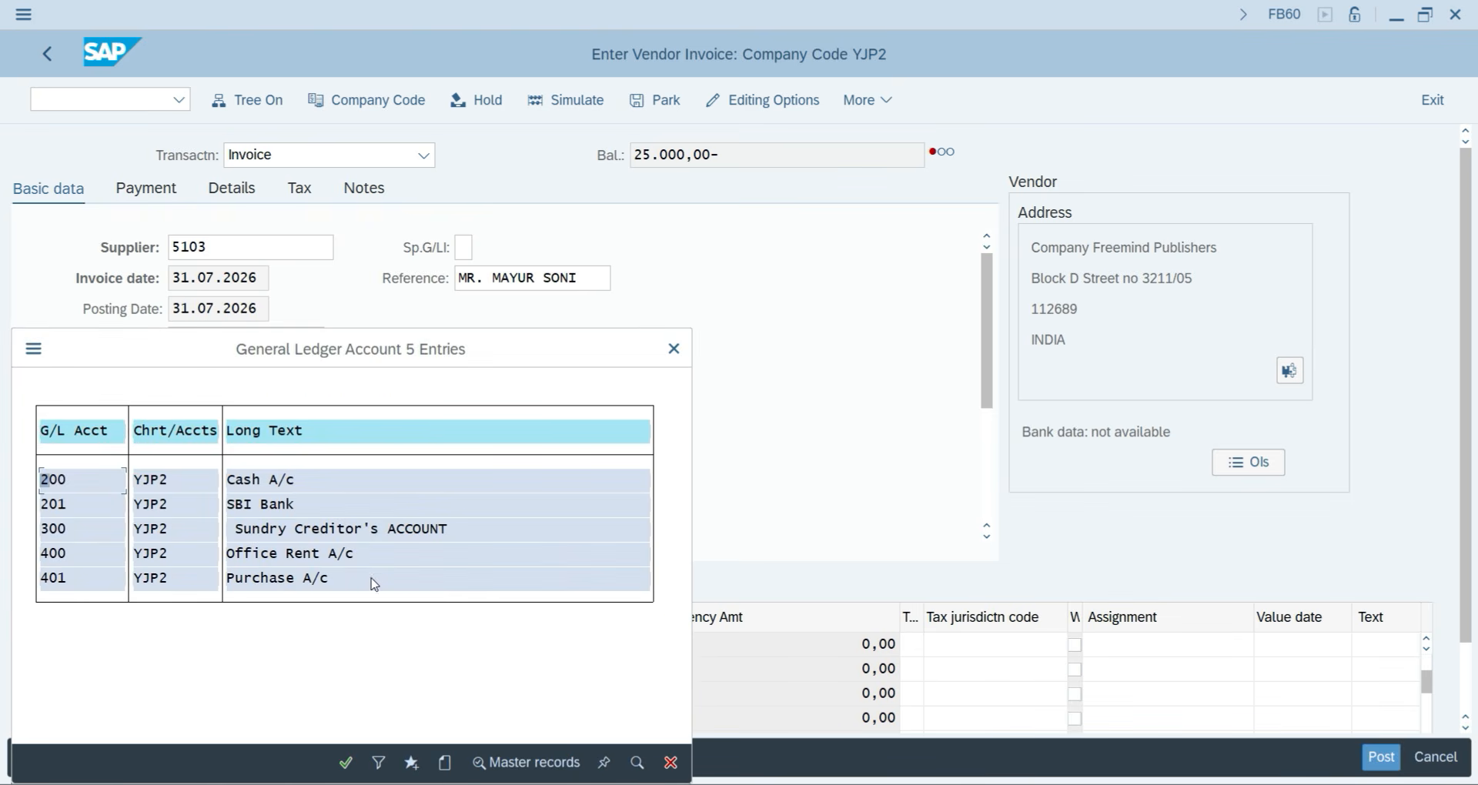
double_click(308, 581)
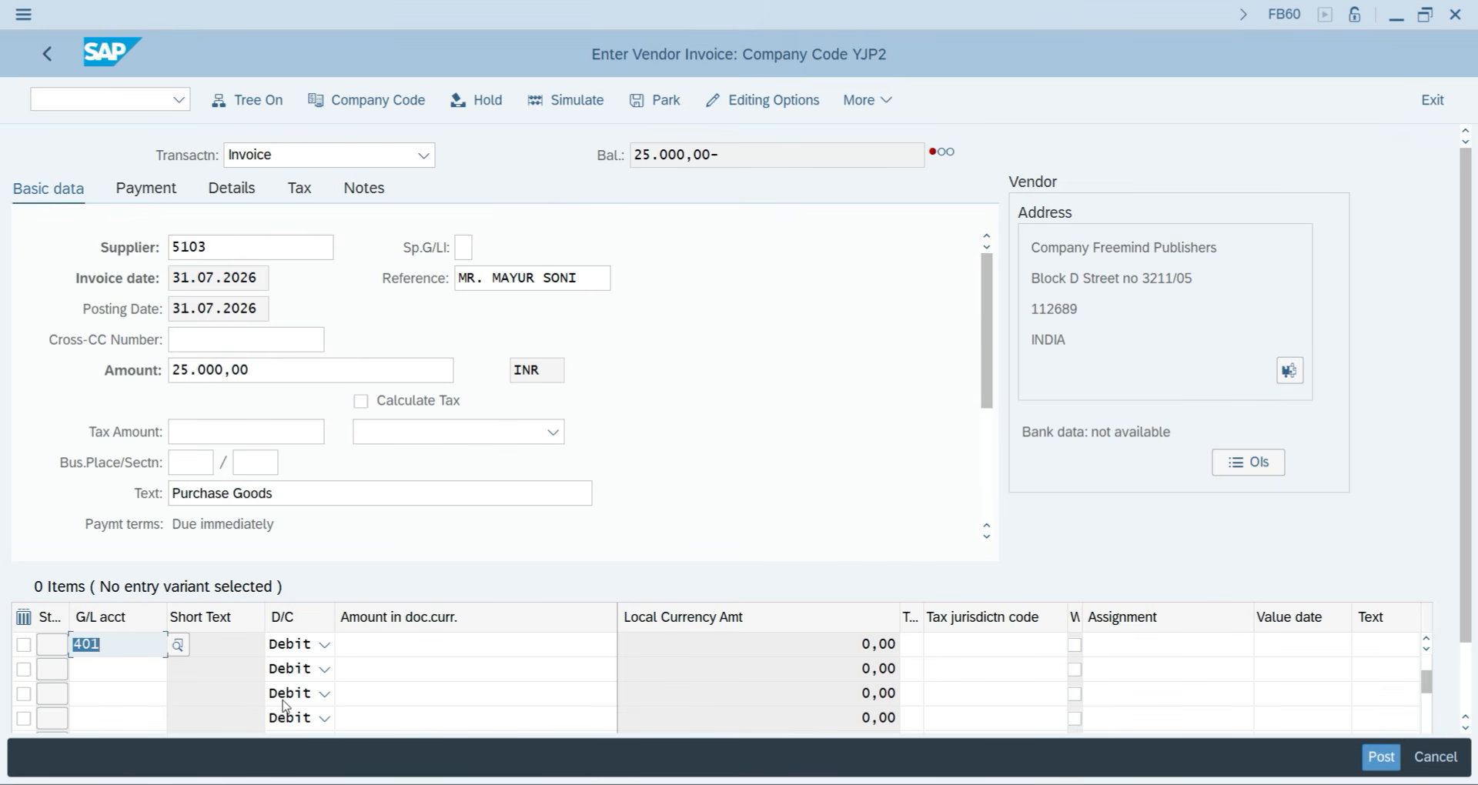
Enter the line item amount, correcting 20.000 to 25000 to match the invoice total.
click(403, 645)
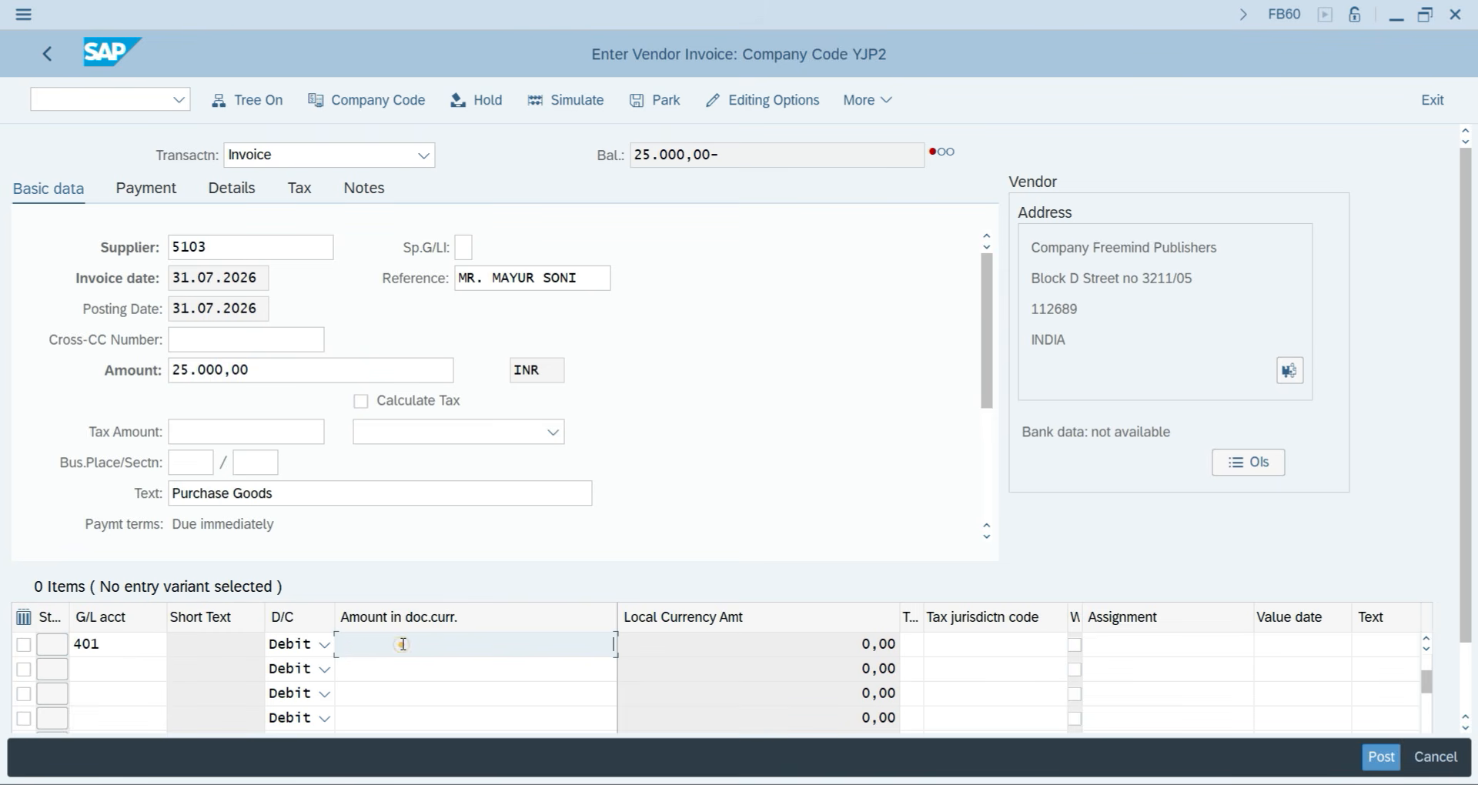
text(20.0)
text(0000)
key(Return)
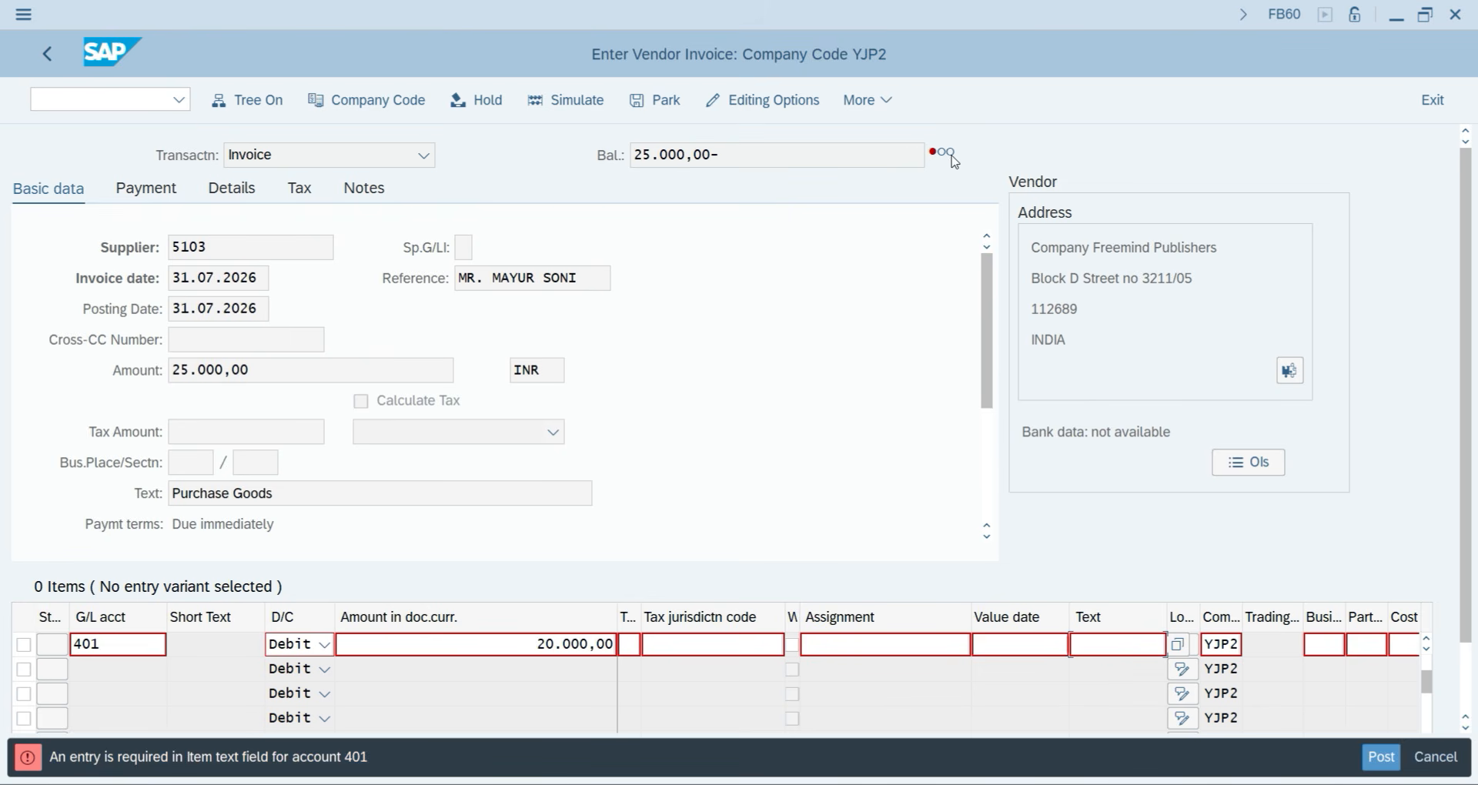
double_click(526, 644)
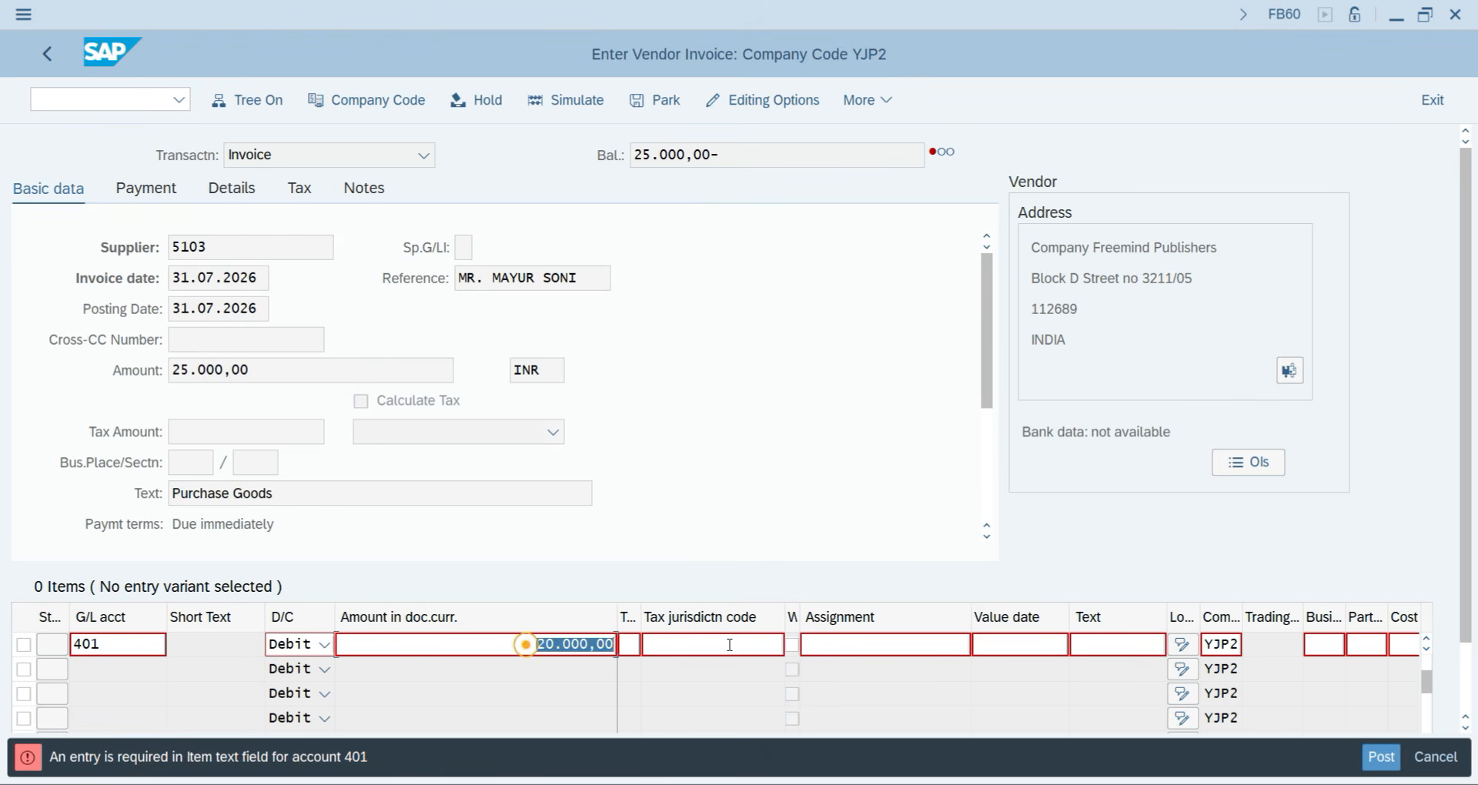
text(25000)
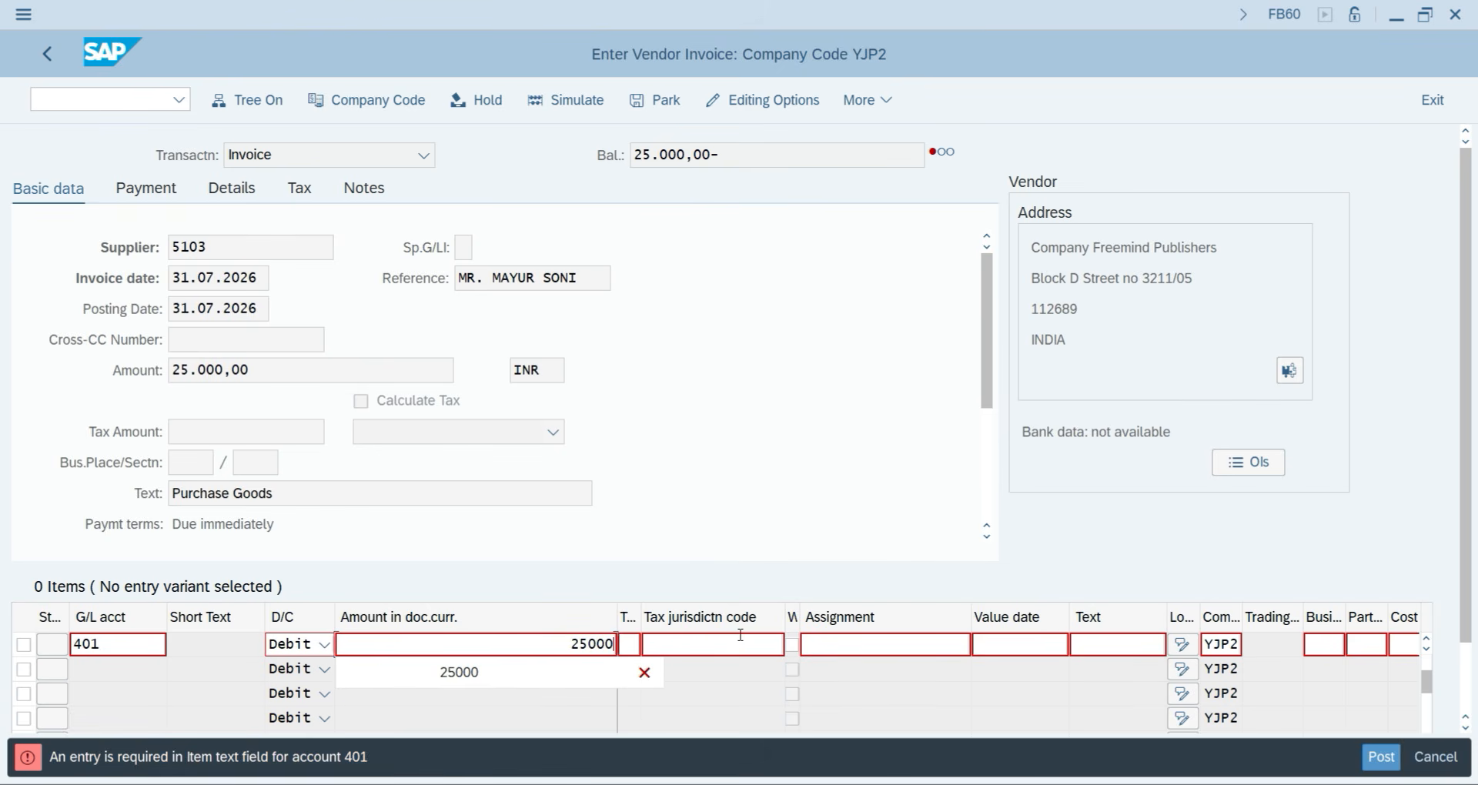
key(Return)
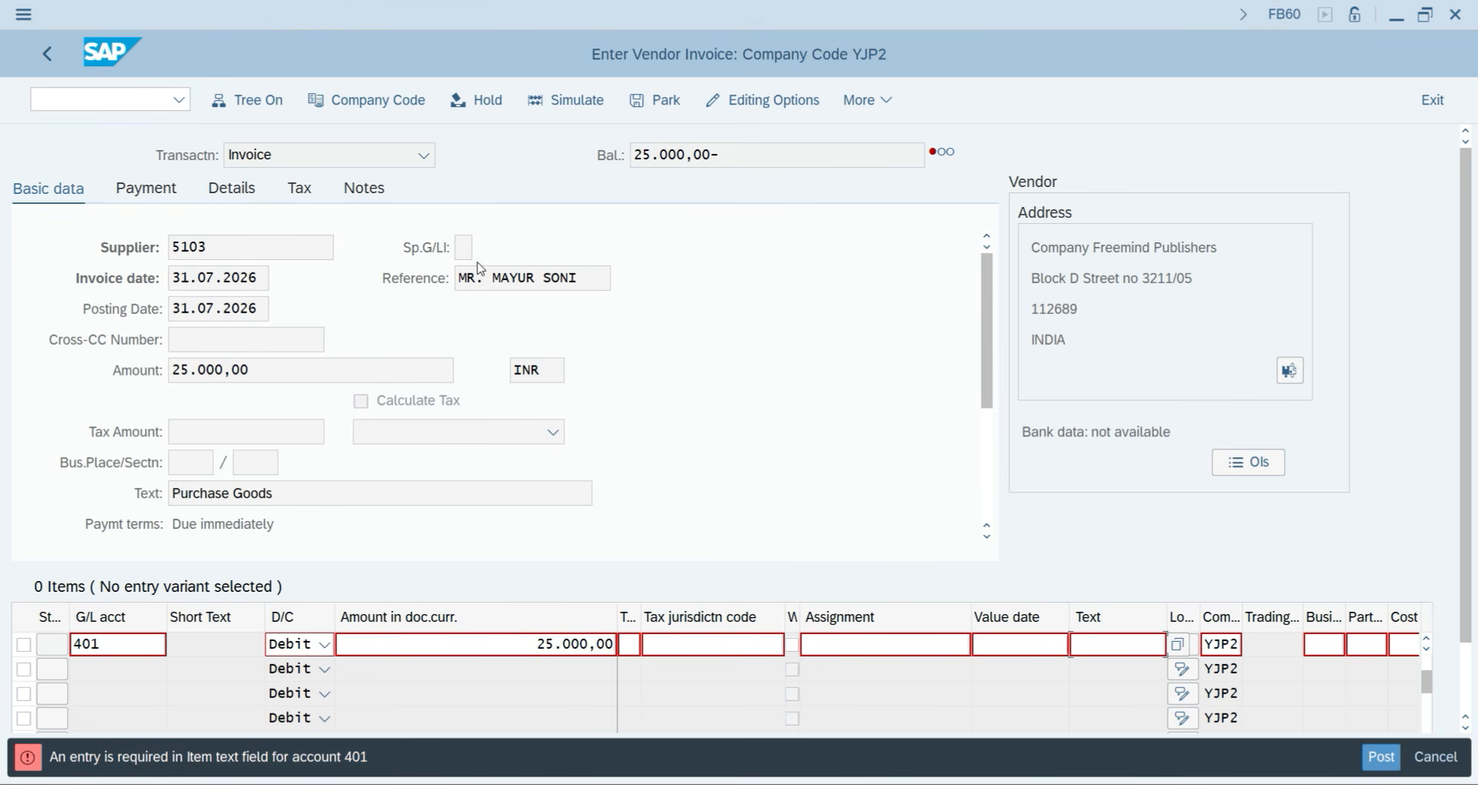
double_click(271, 369)
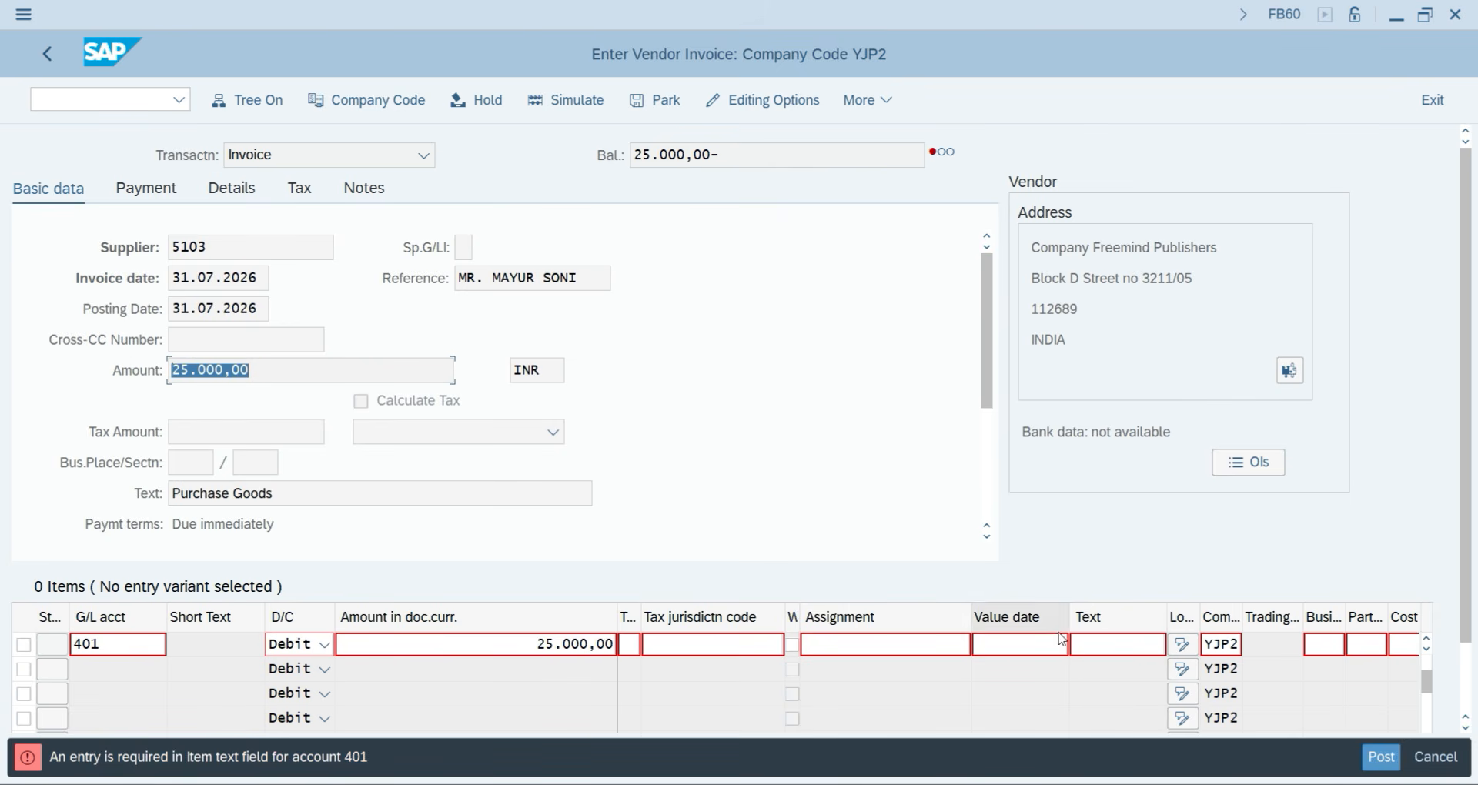
Set the line item text to PURCHASE.
click(1081, 642)
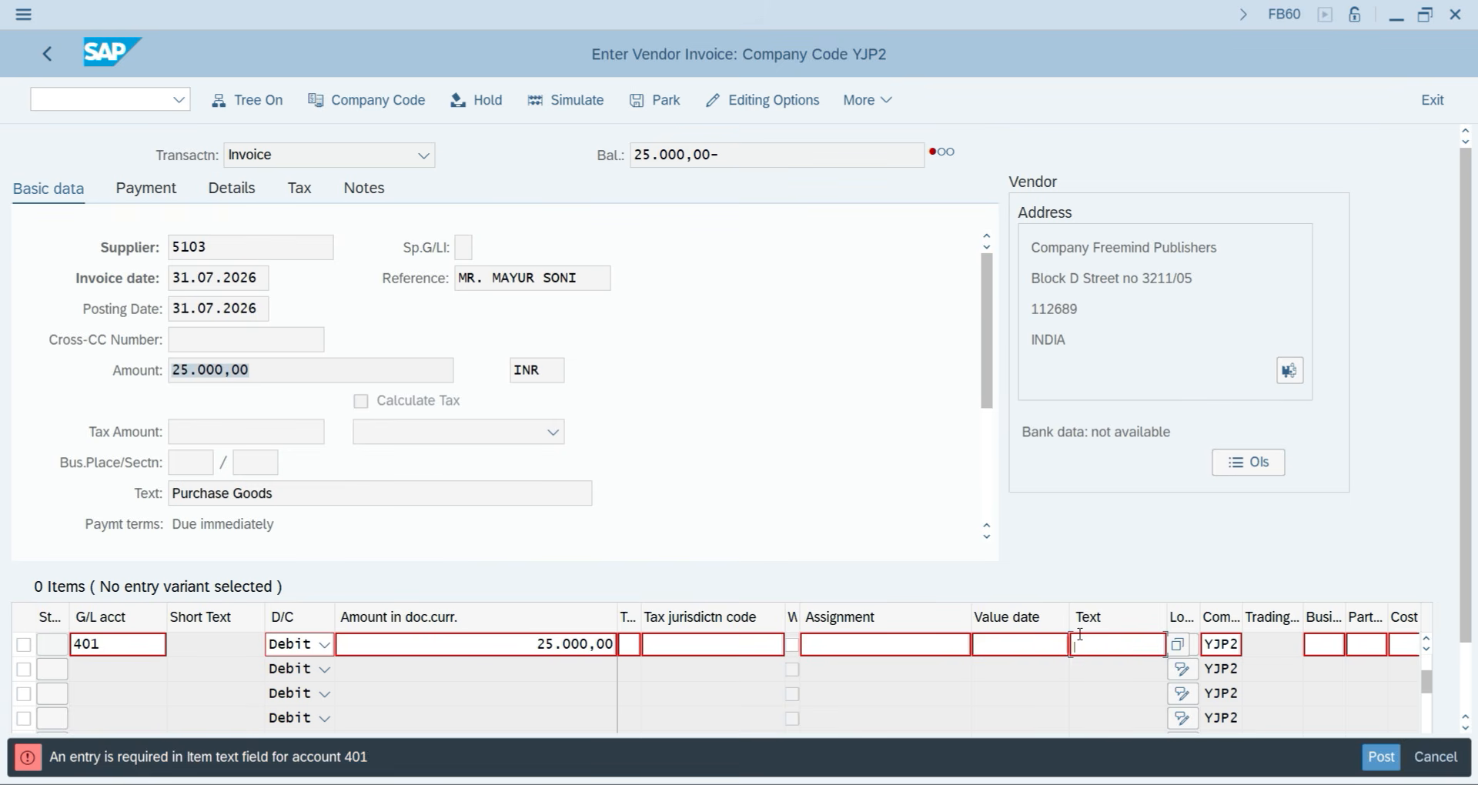
text(pur)
key(Down)
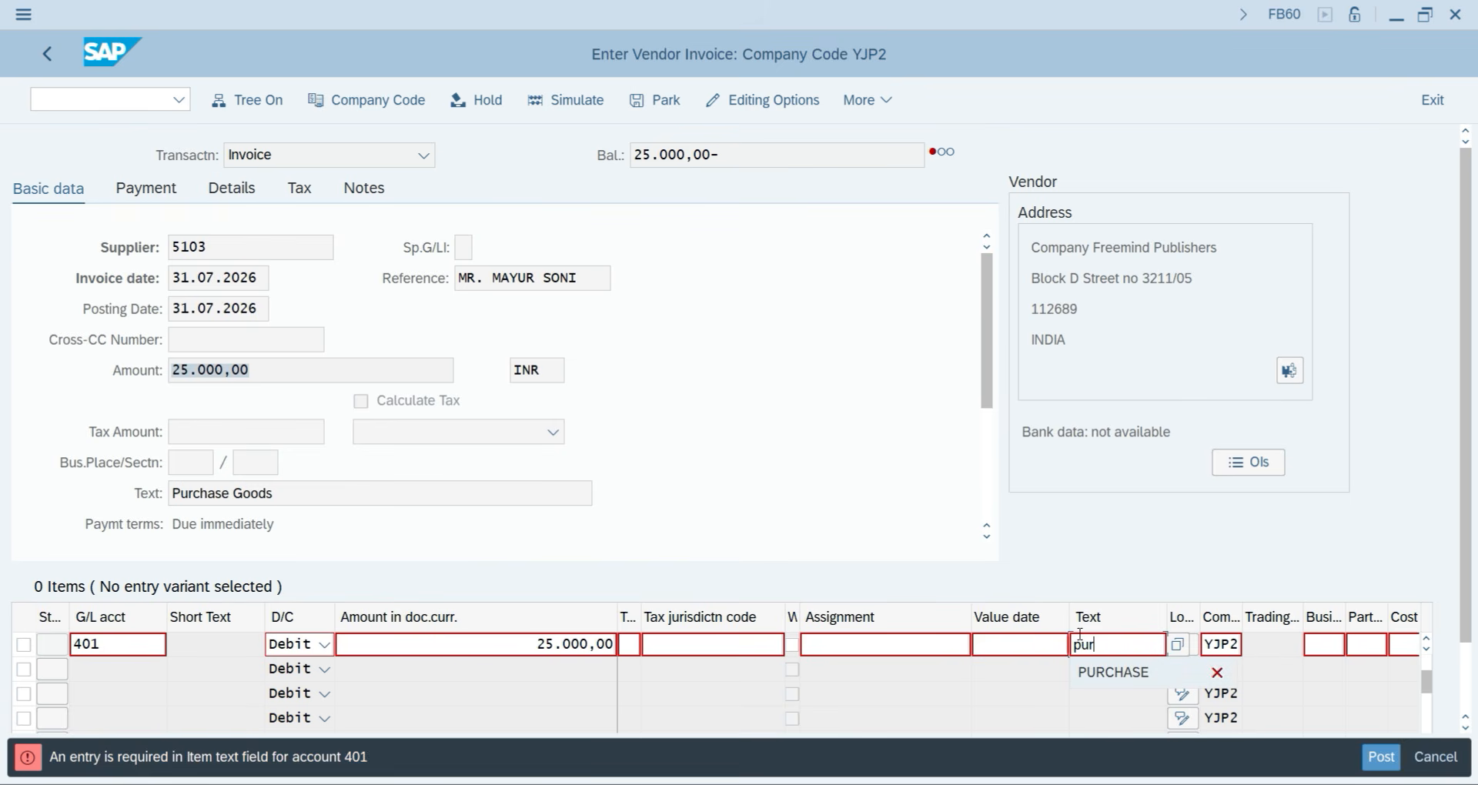
text(r)
key(Return)
key(Return)
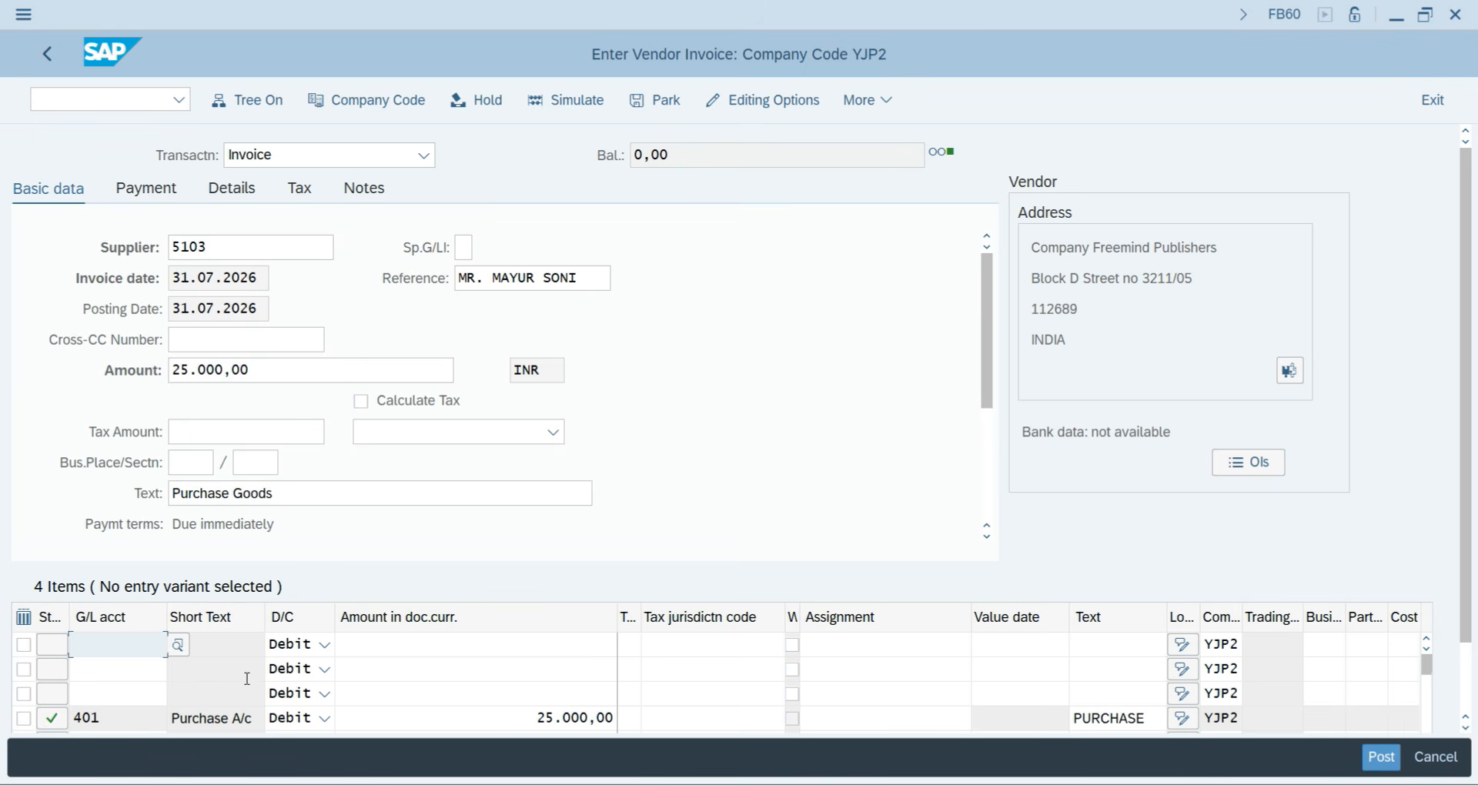
Check the 401 line item and simulate the invoice to confirm a 0,00 balance.
scroll(223, 693, down, 1)
scroll(159, 703, up, 1)
click(23, 719)
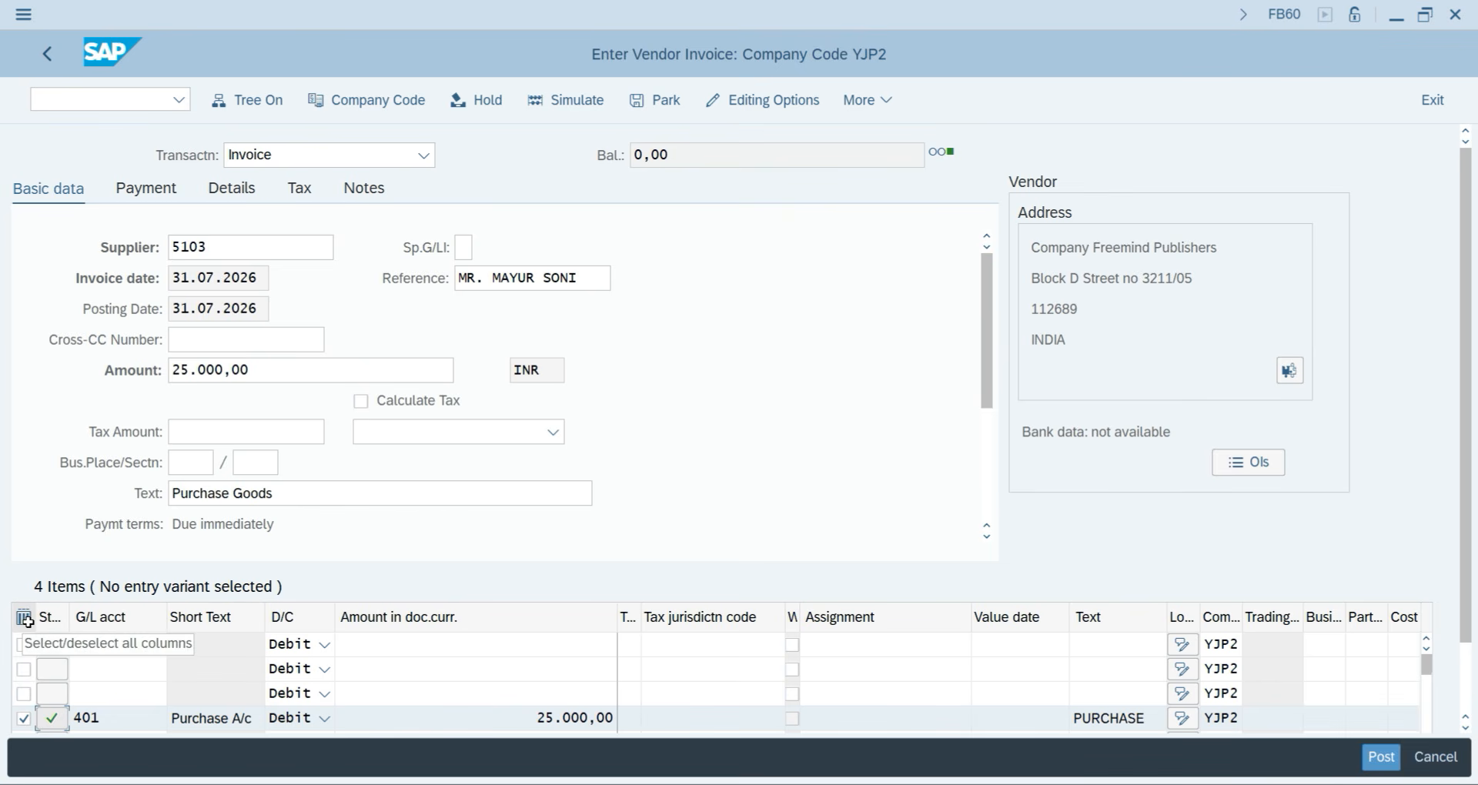
click(23, 720)
click(23, 721)
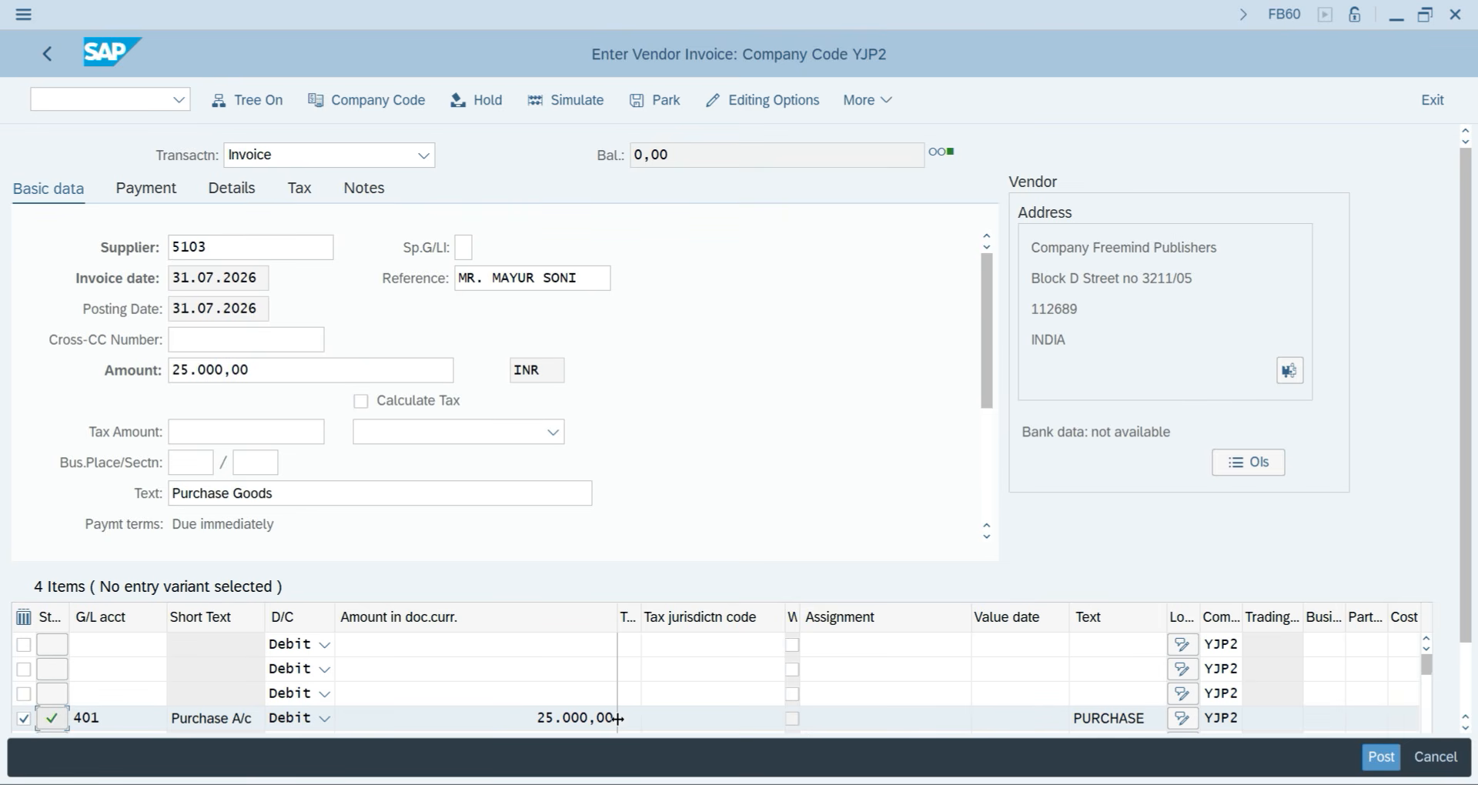
scroll(740, 695, down, 1)
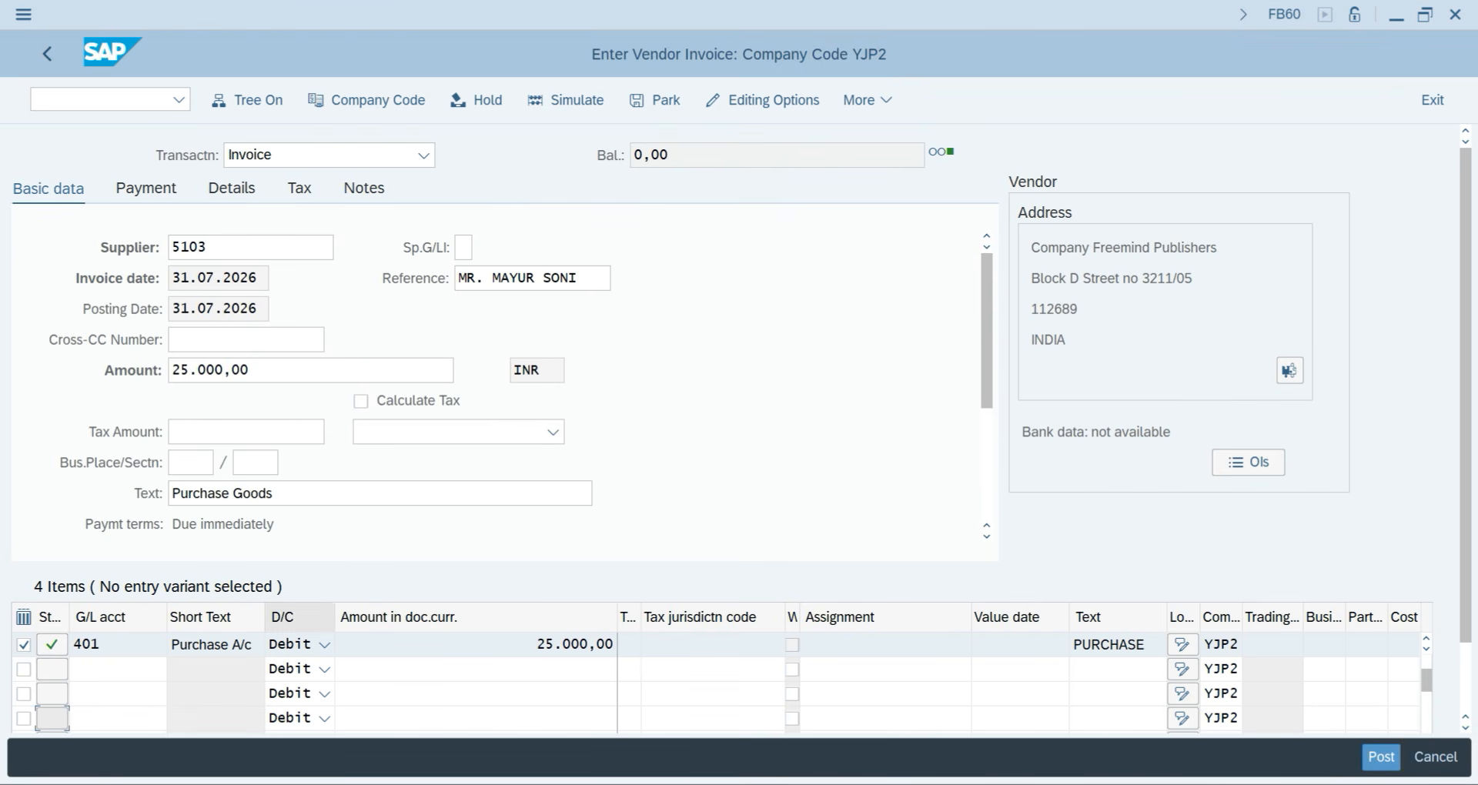
click(325, 560)
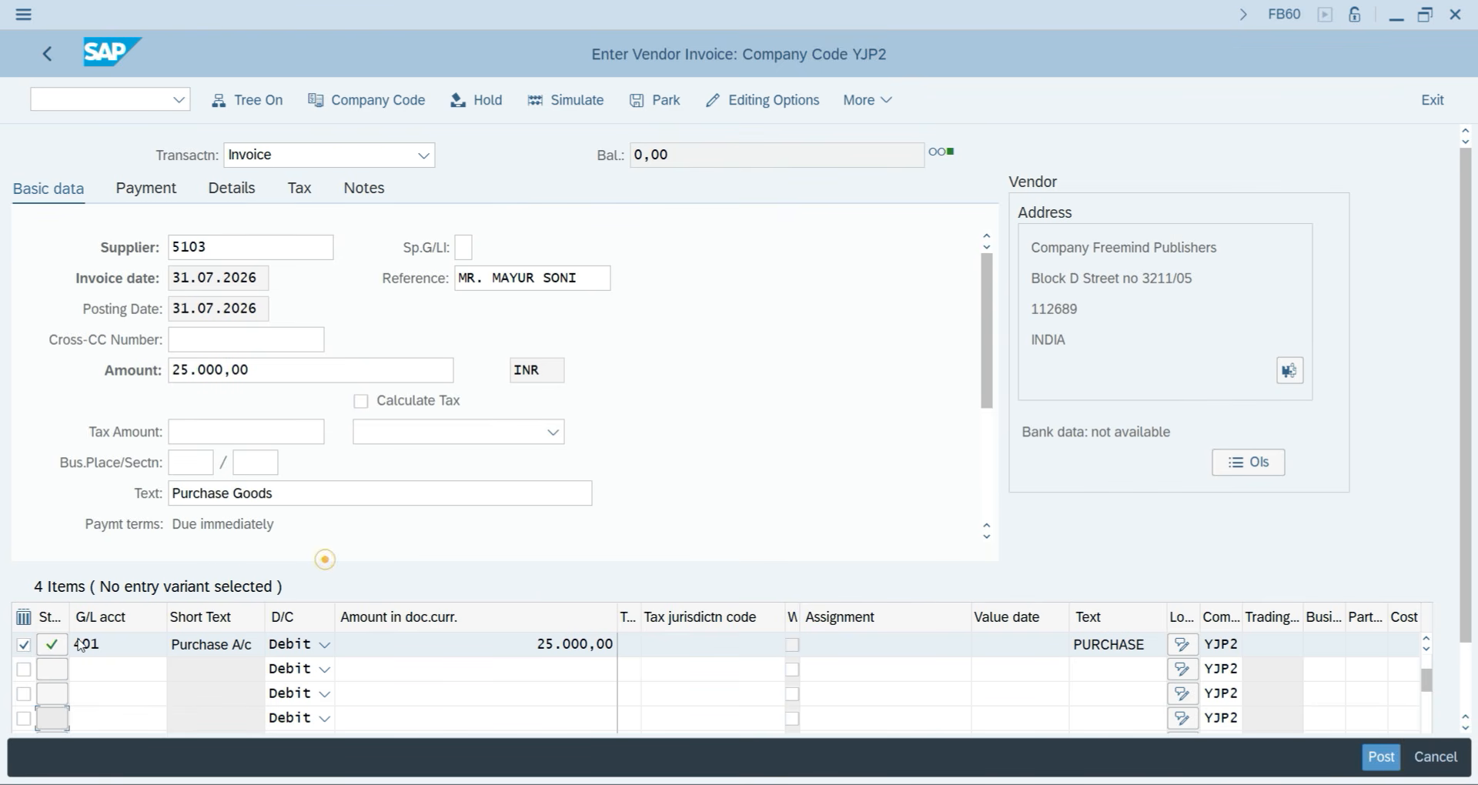
click(23, 645)
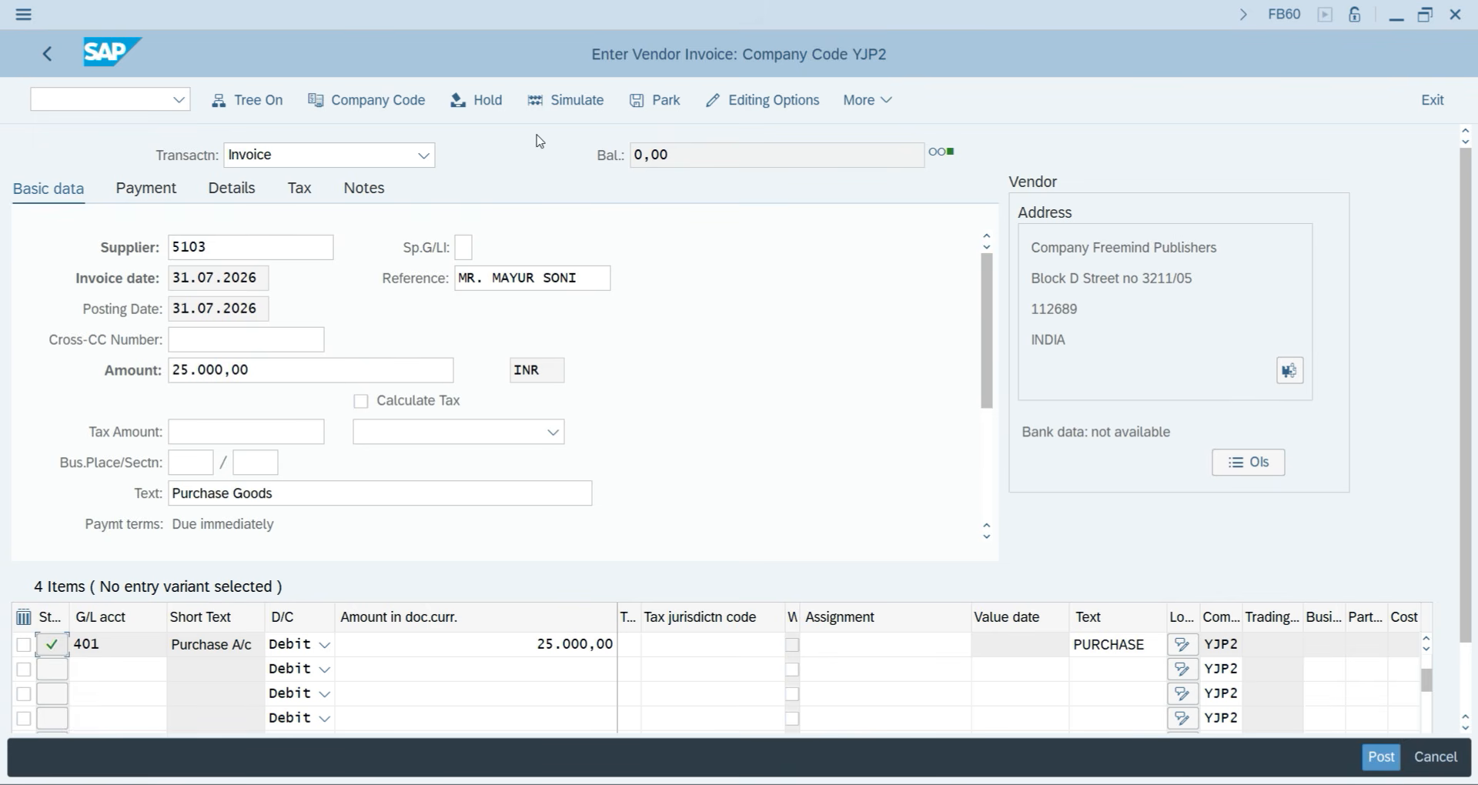
click(569, 106)
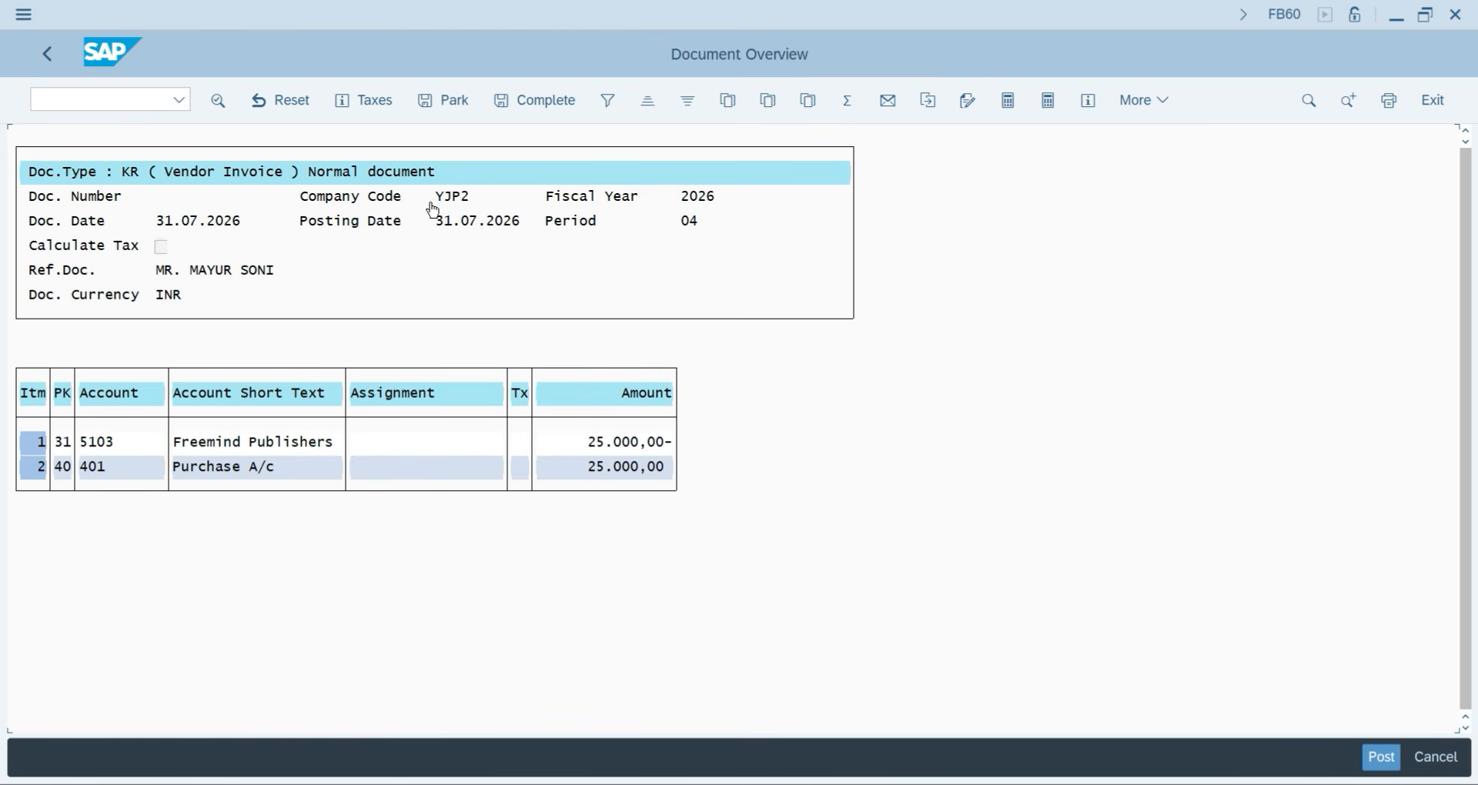
Post the balanced 25,000 INR invoice as document 100000000 in YJP2.
click(1375, 757)
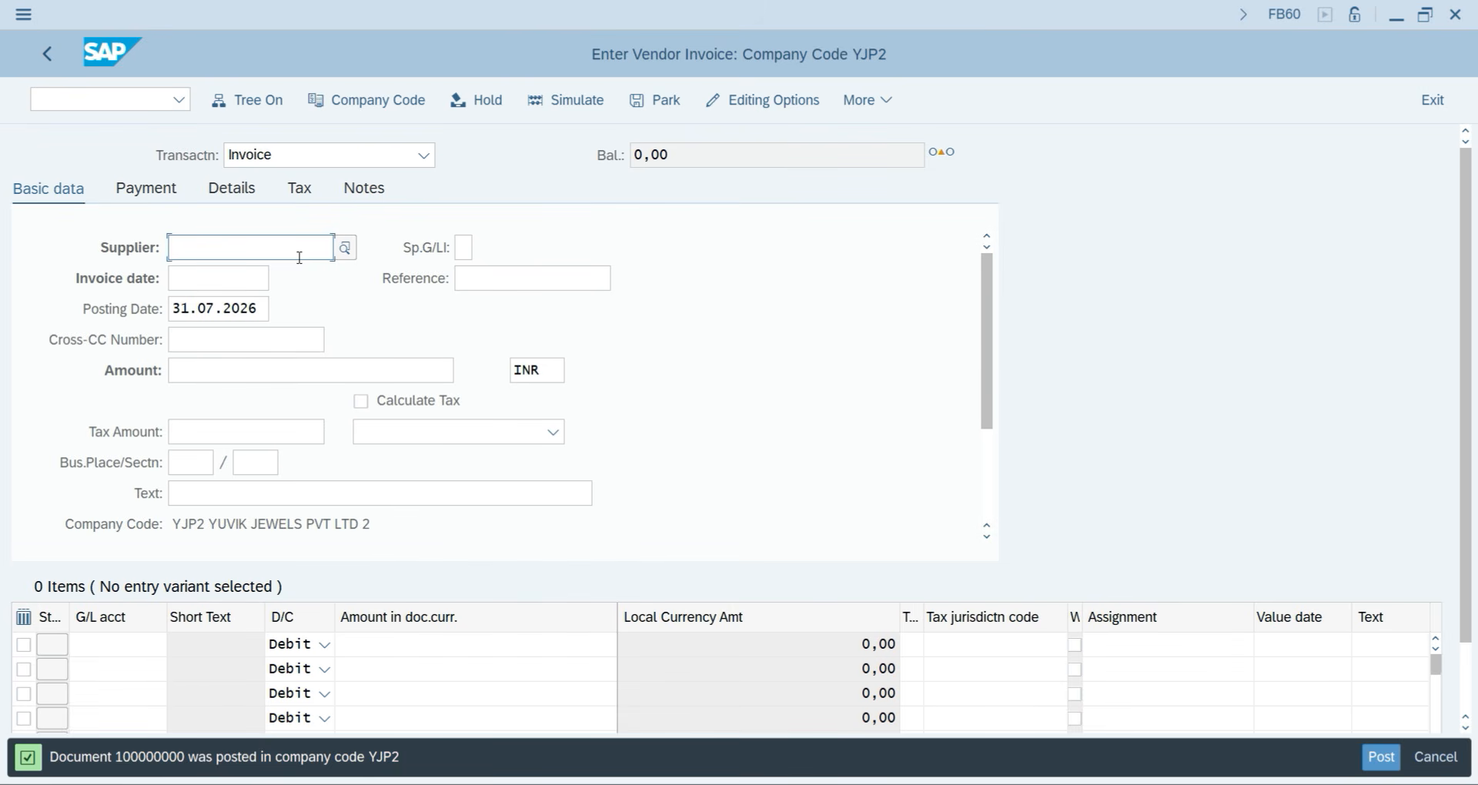
Fill the header for supplier CLASSMATE PVT LTD (5104): date 31.07.2026, amount 34000, text Purchase Goods.
key(F4)
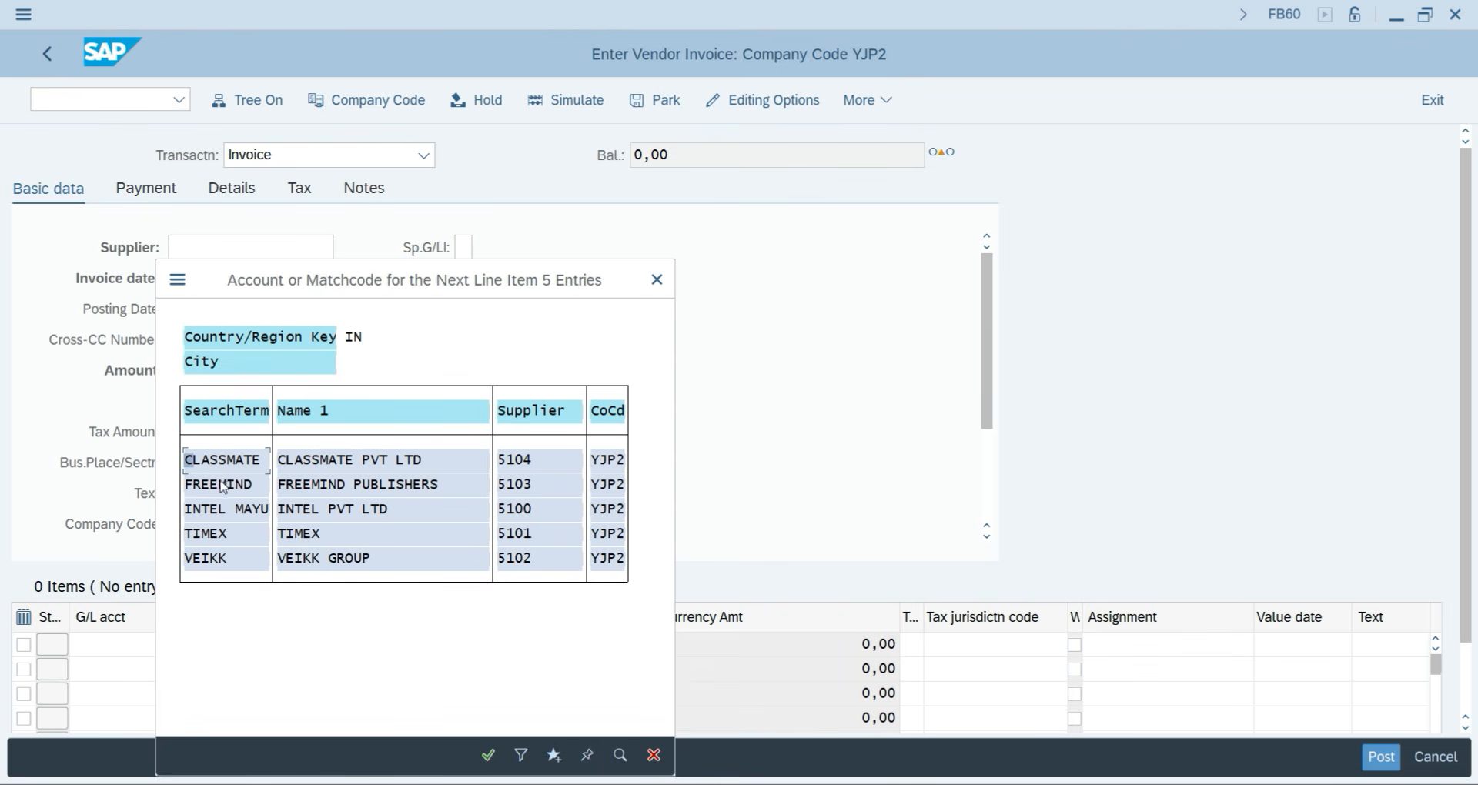
click(225, 462)
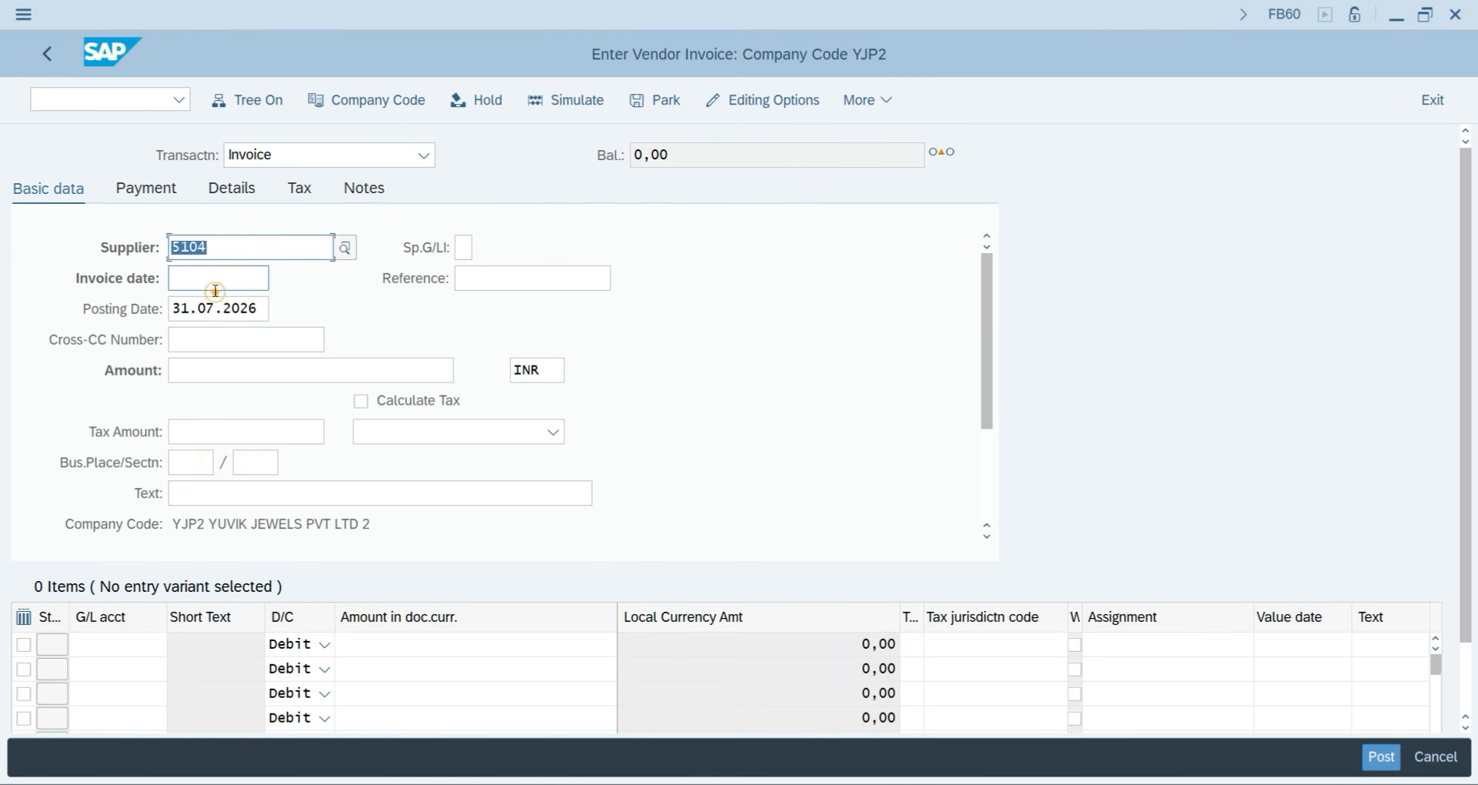
click(215, 286)
text(31.)
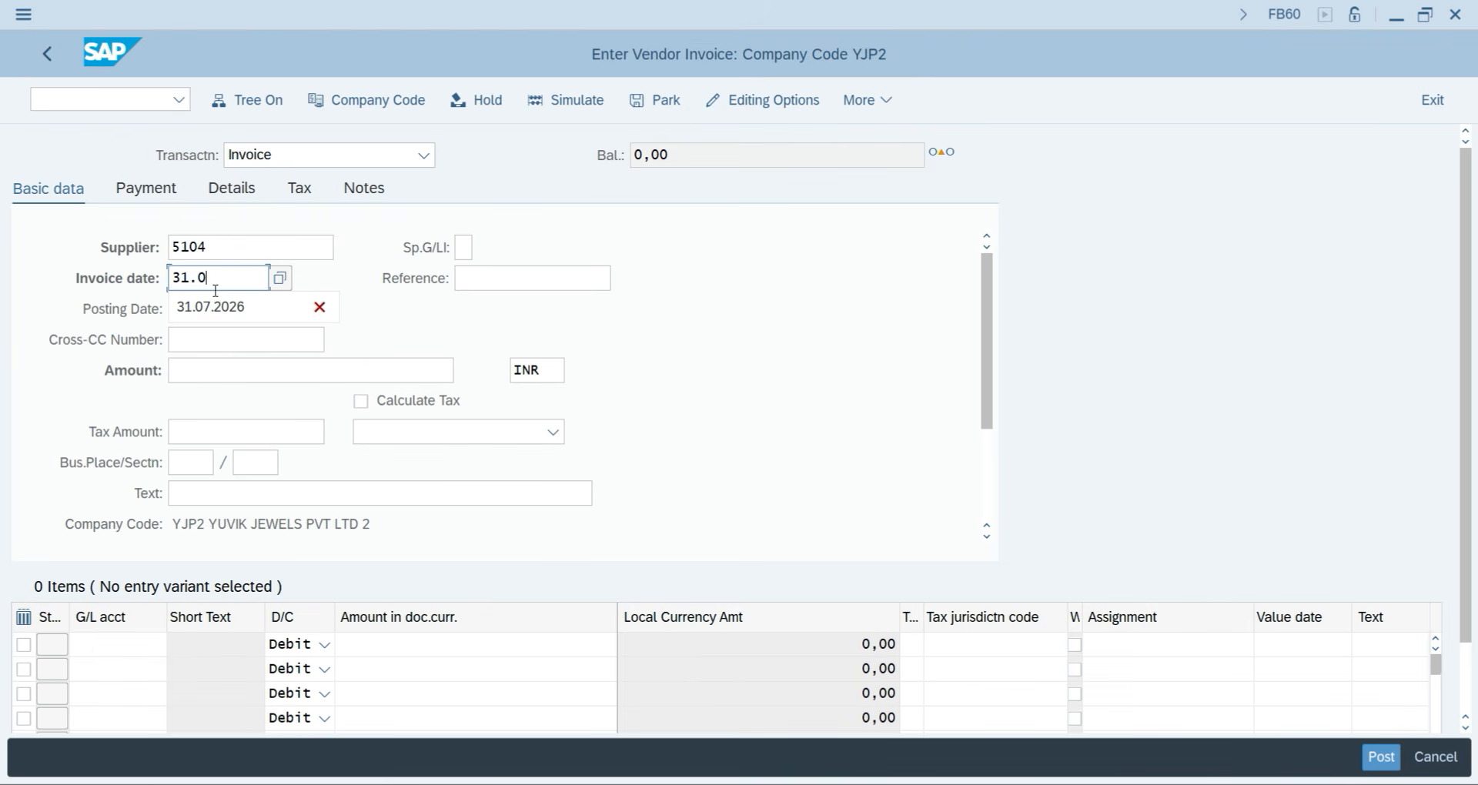
text(07.2026)
click(182, 373)
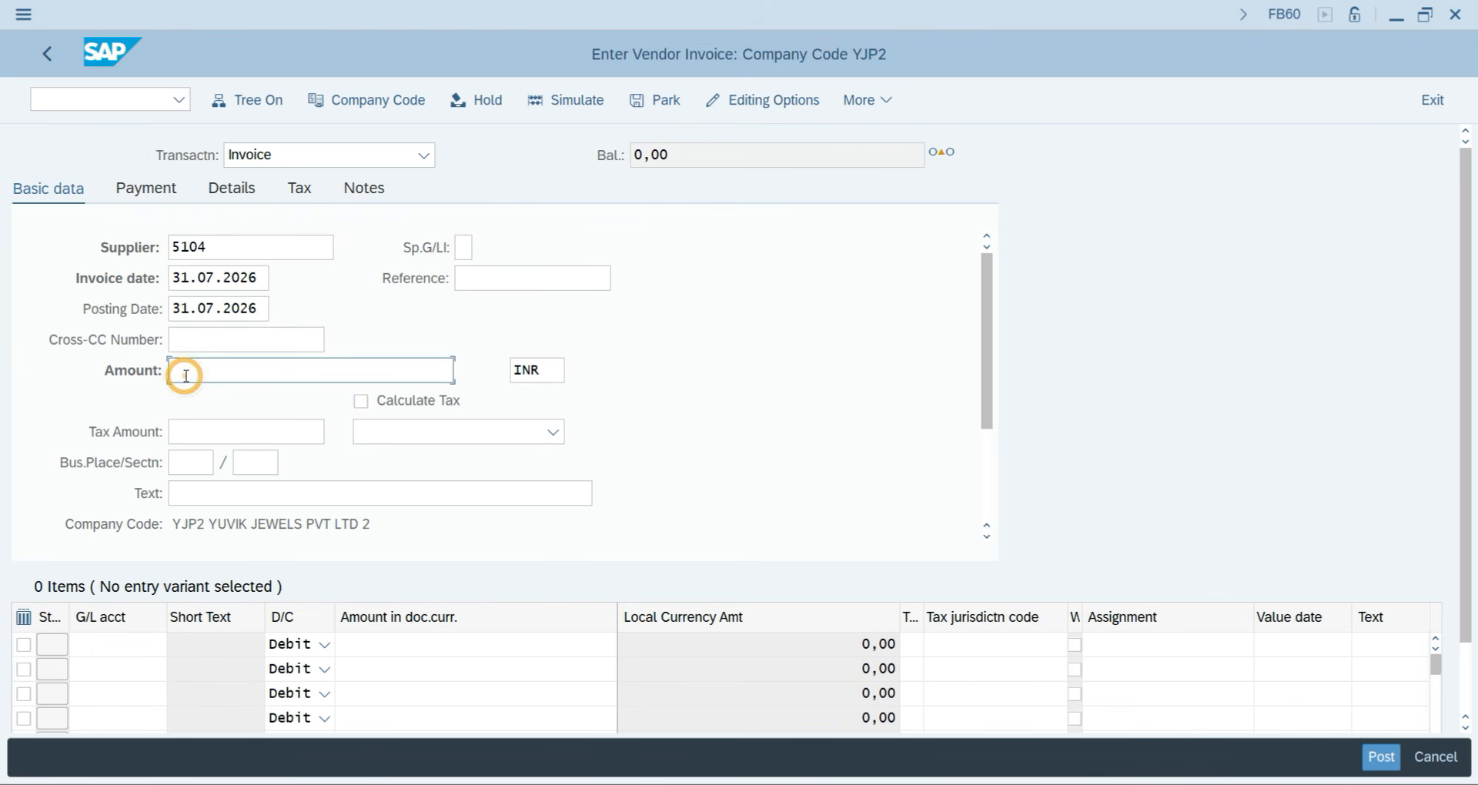
text(34000)
click(217, 493)
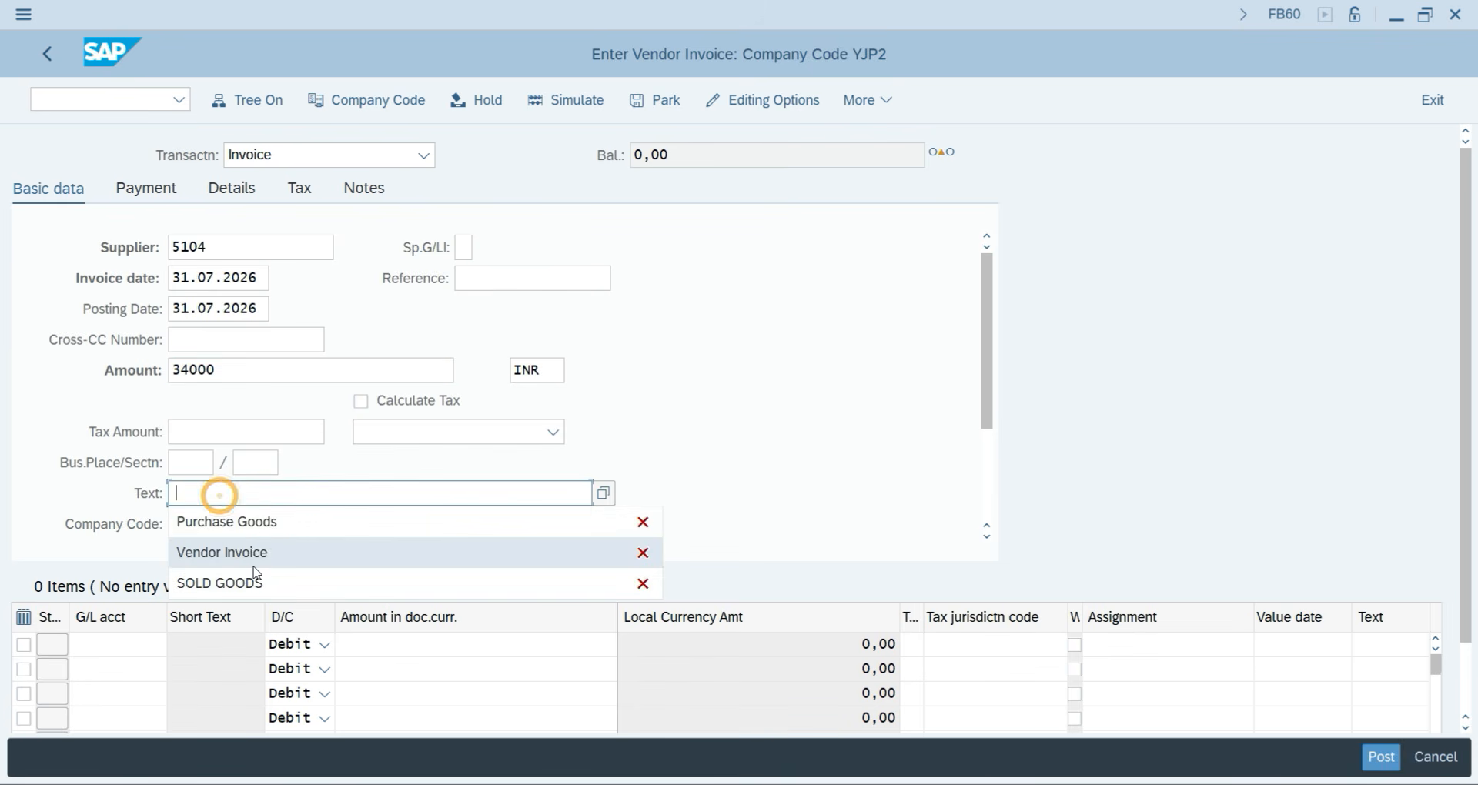
click(251, 528)
Add line item G/L 401 for 34000 with text PURCHASE, then simulate and post.
click(116, 641)
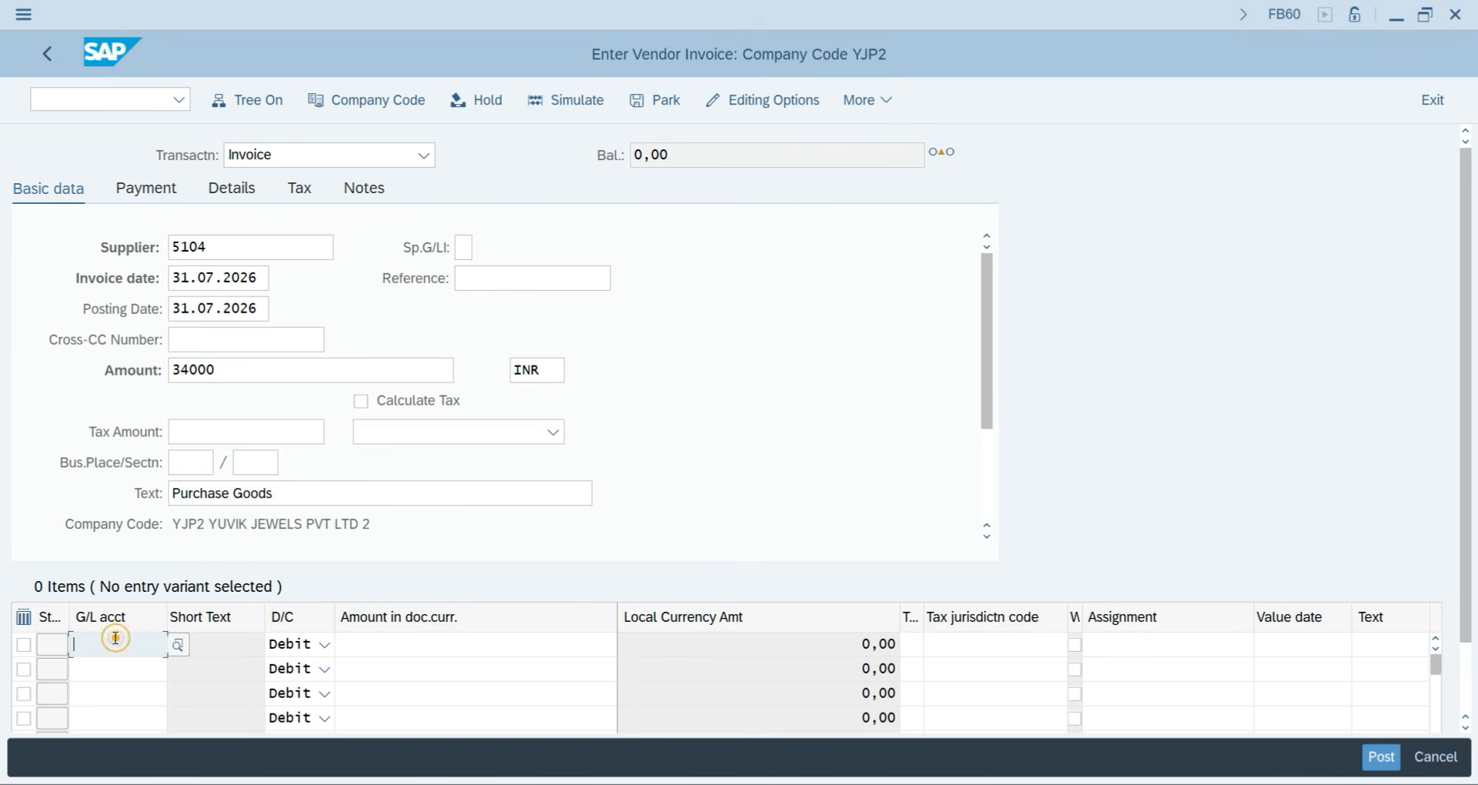
text(401)
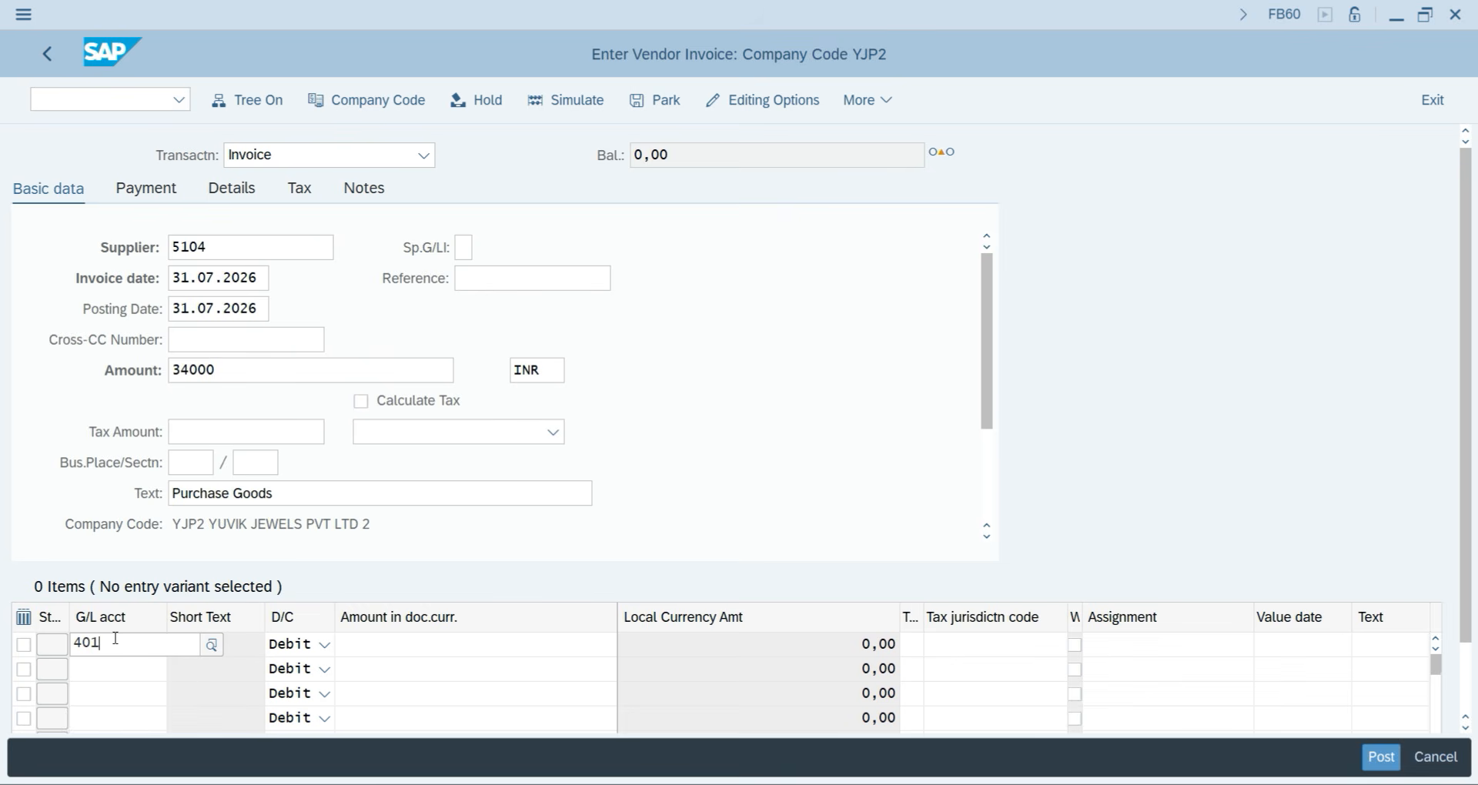
key(Tab)
key(Tab)
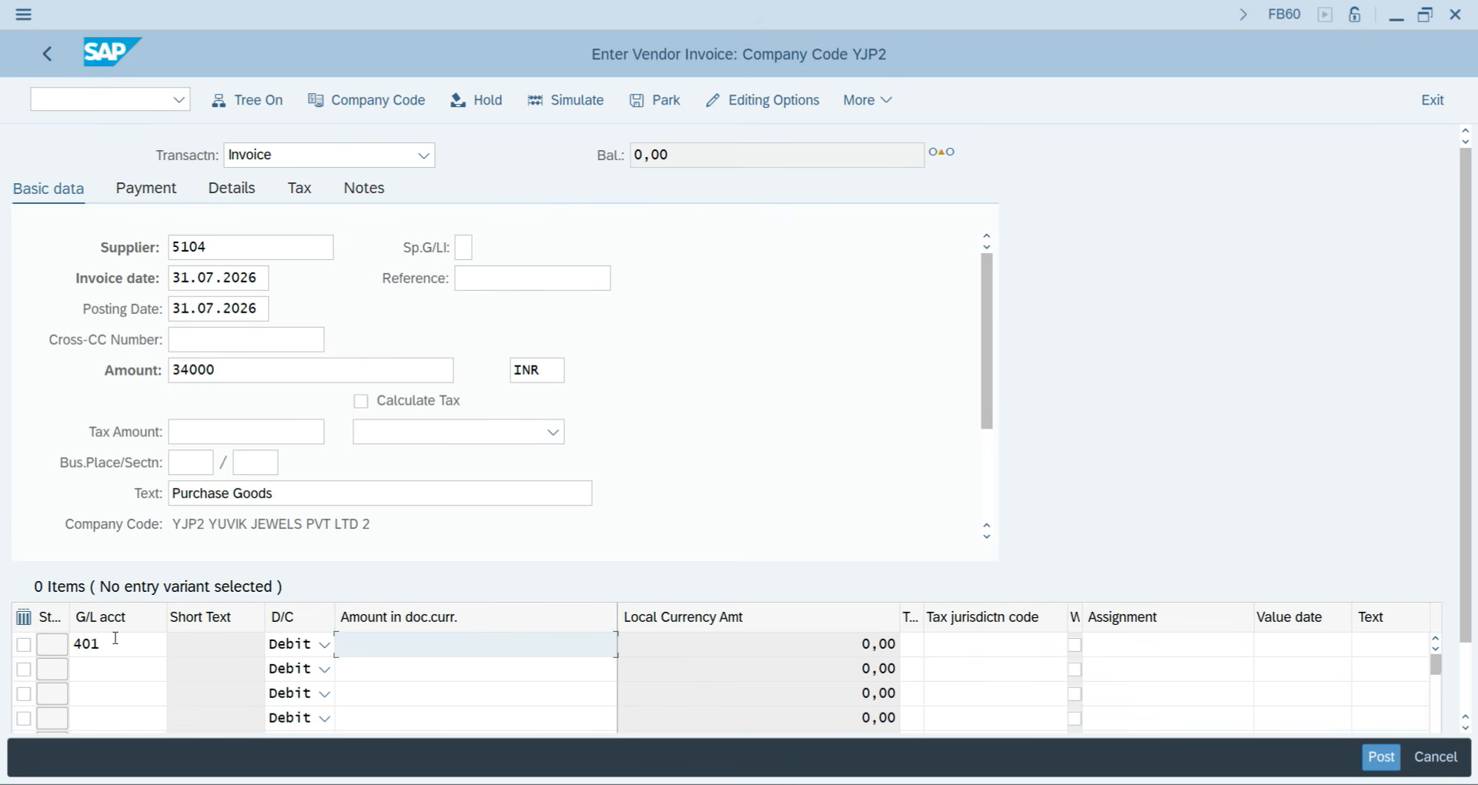
text(34000)
key(Tab)
key(Tab)
key(Tab)
key(Tab)
key(Tab)
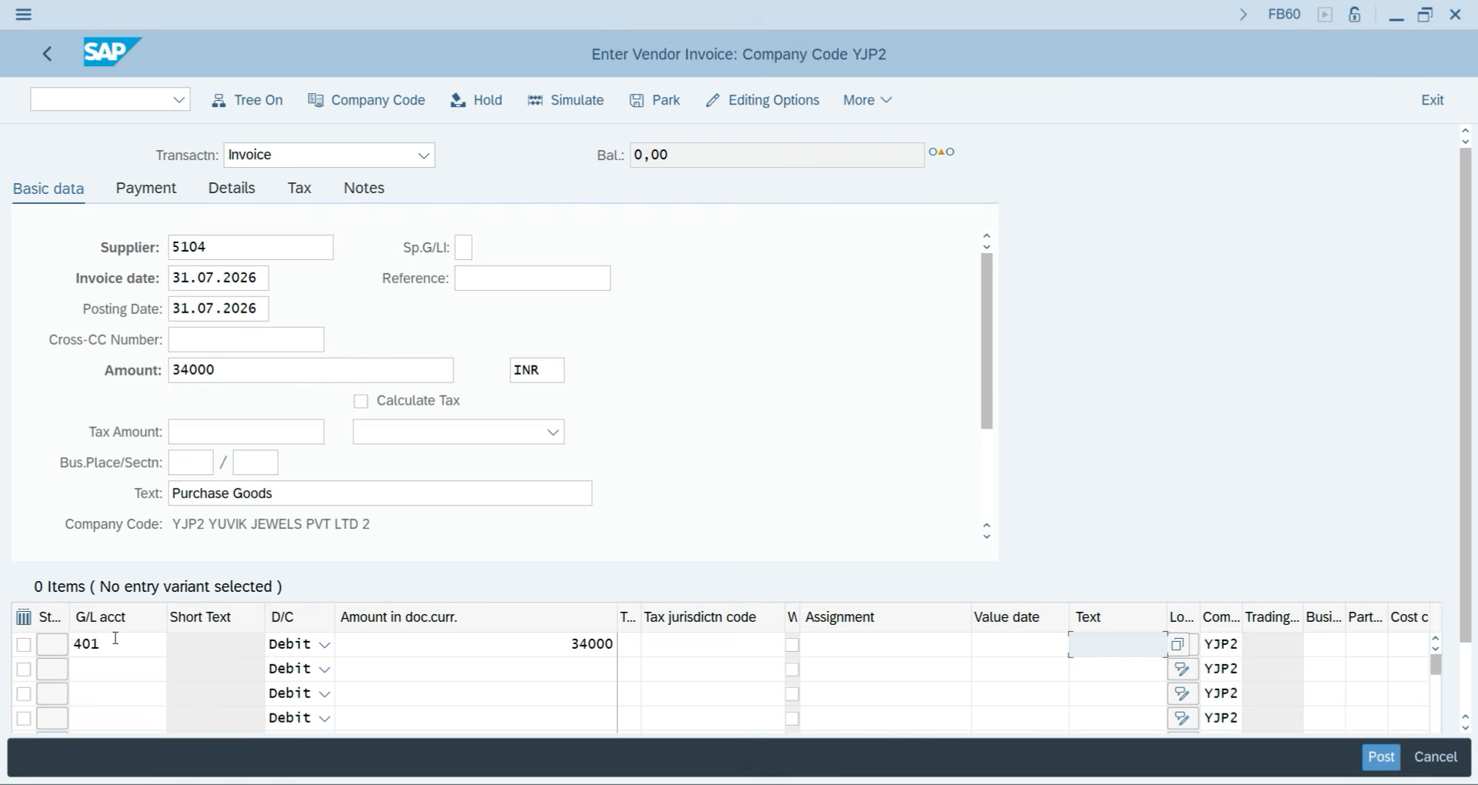
text(PU)
key(Down)
key(Return)
key(Return)
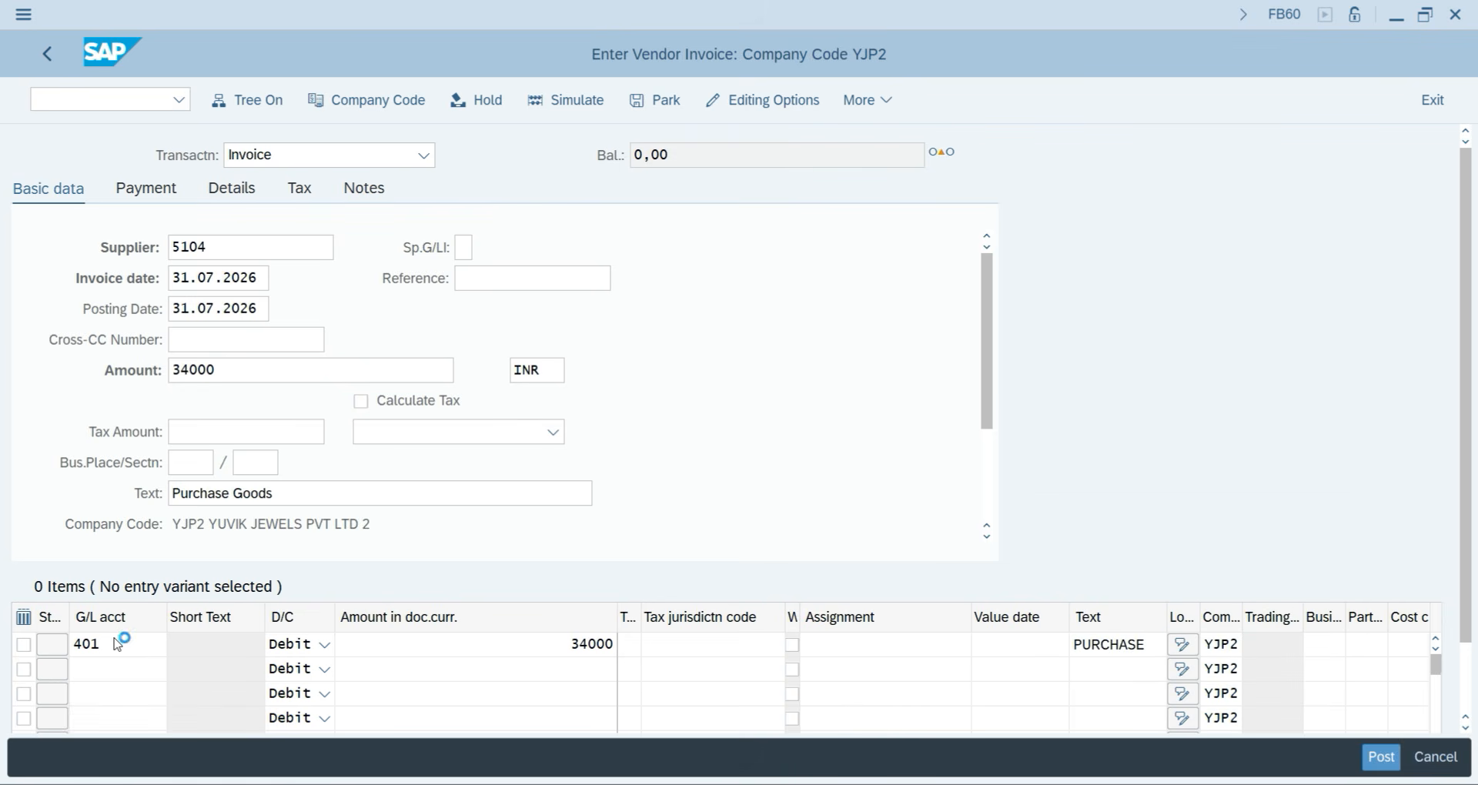
click(562, 100)
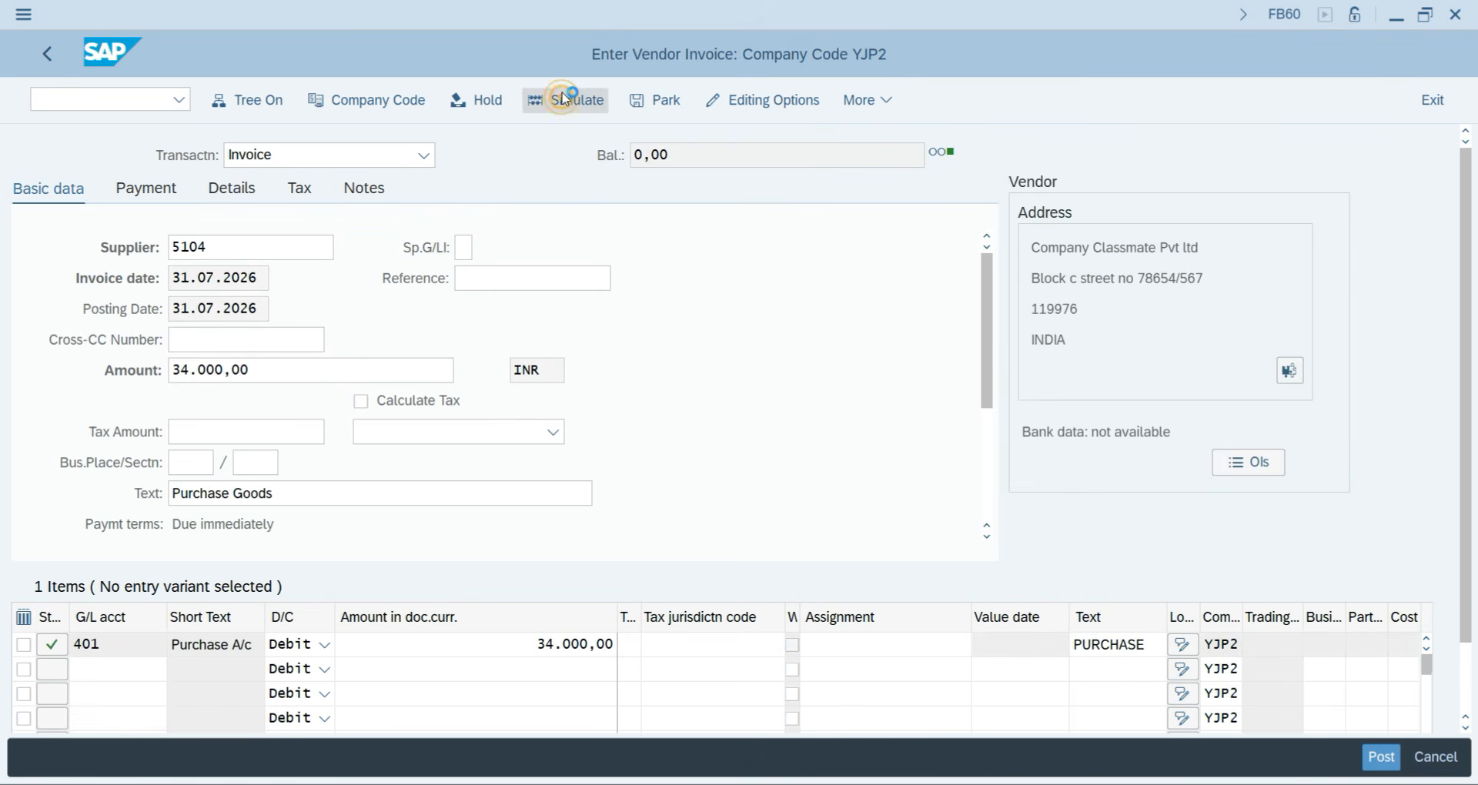
click(1381, 758)
Restart vendor invoice entry on a fresh form with /NFB60.
click(1381, 758)
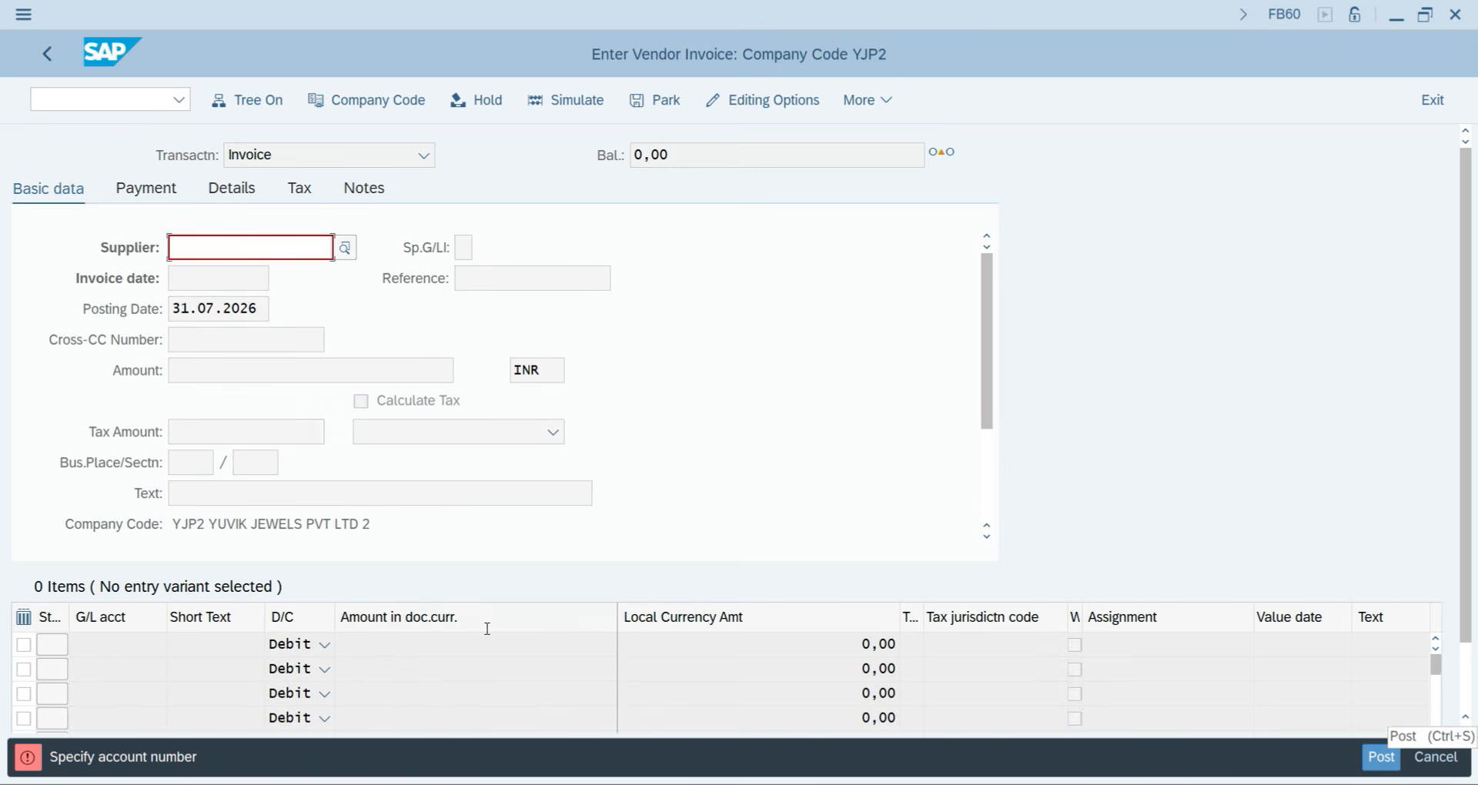
click(96, 98)
text(/N)
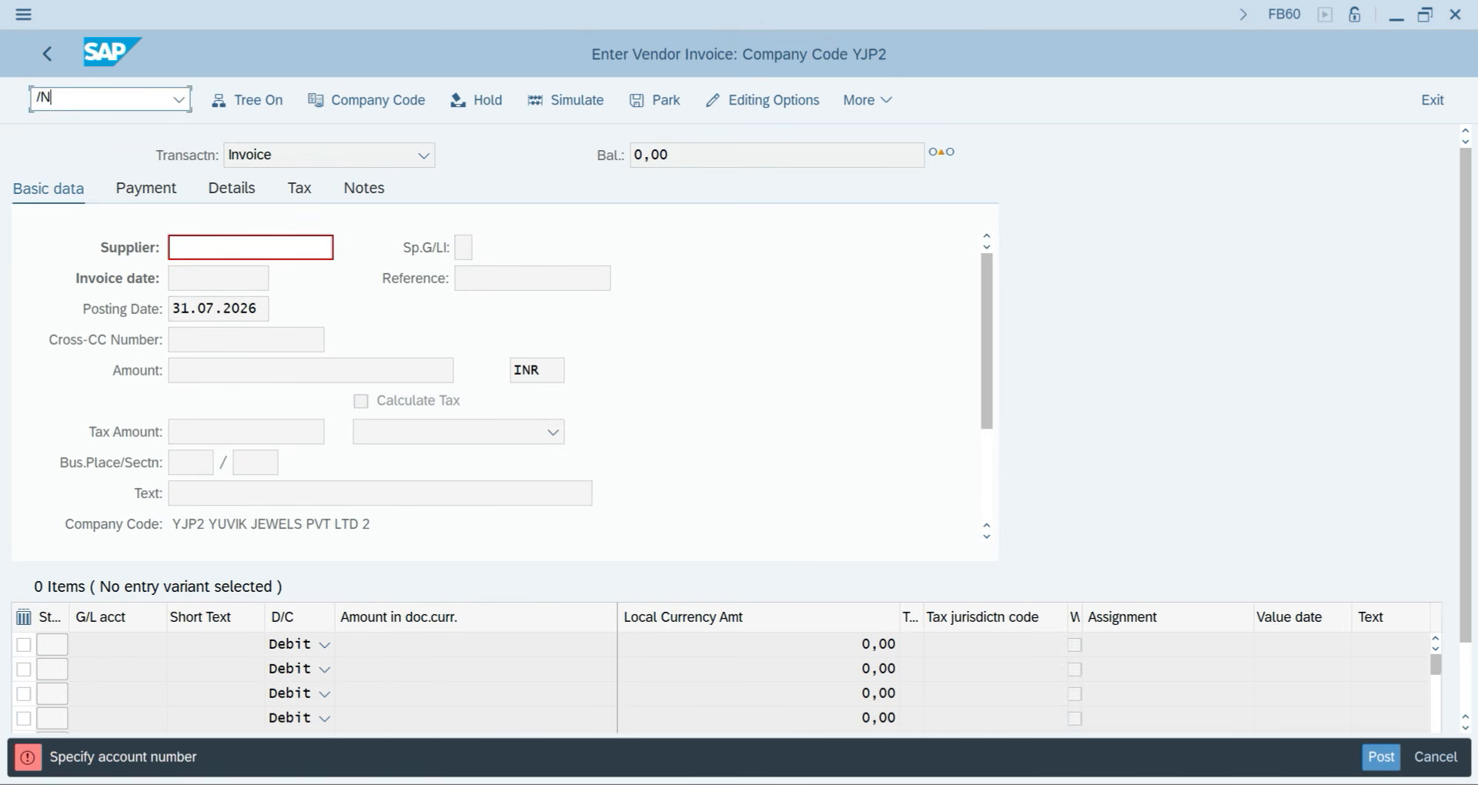
text(FB60)
key(Return)
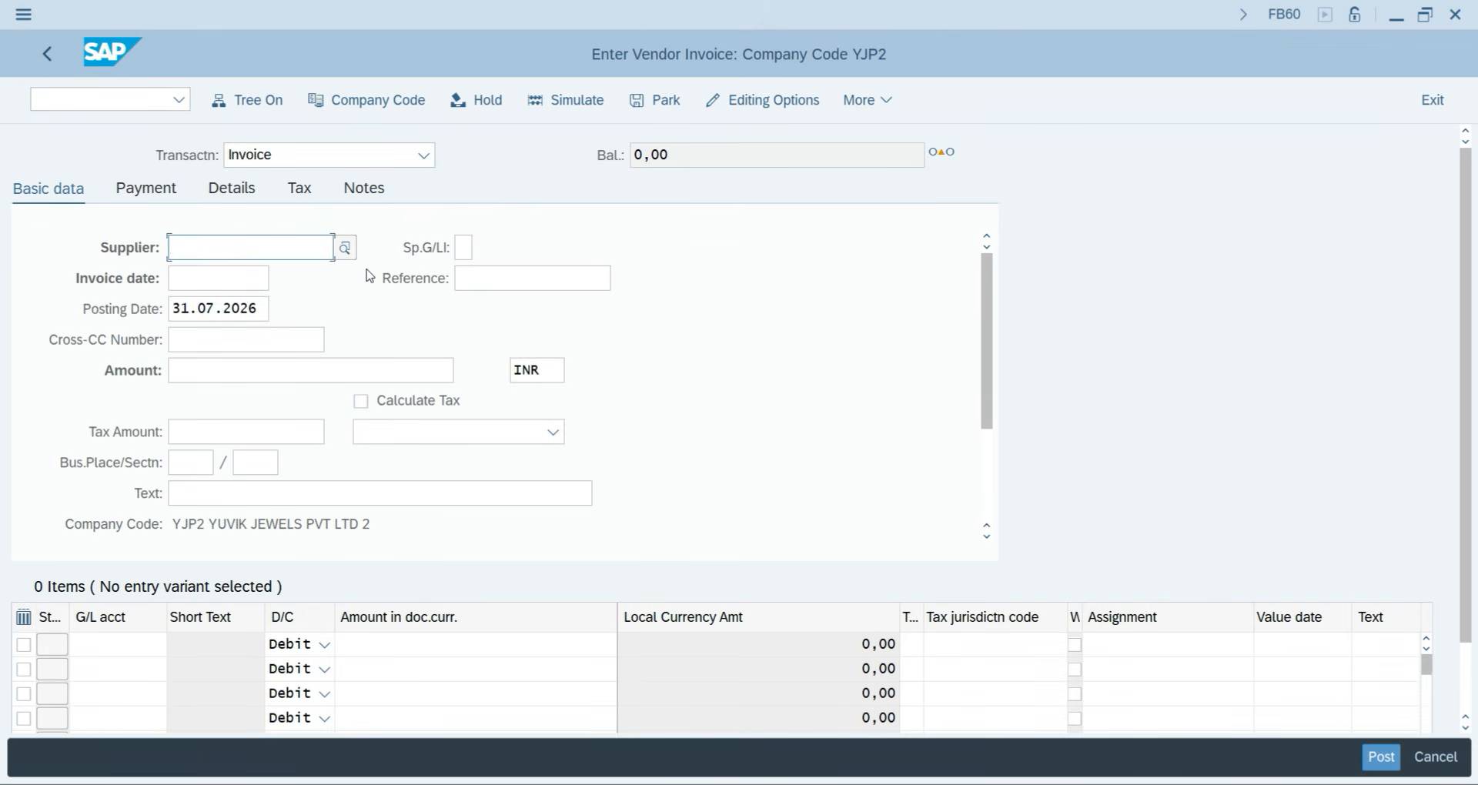
Leave invoice entry for the SAP Easy Access menu with /N.
click(84, 107)
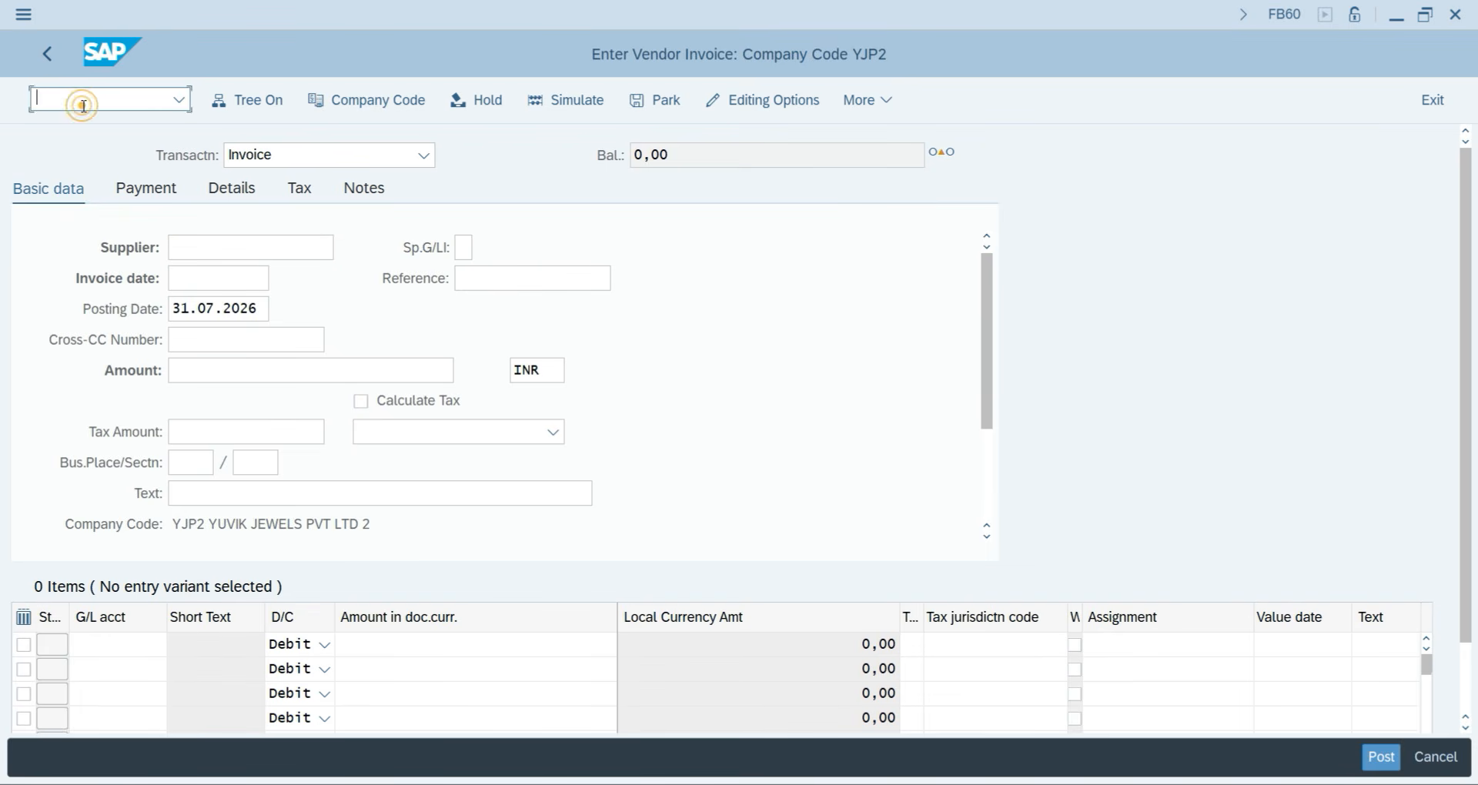
click(46, 55)
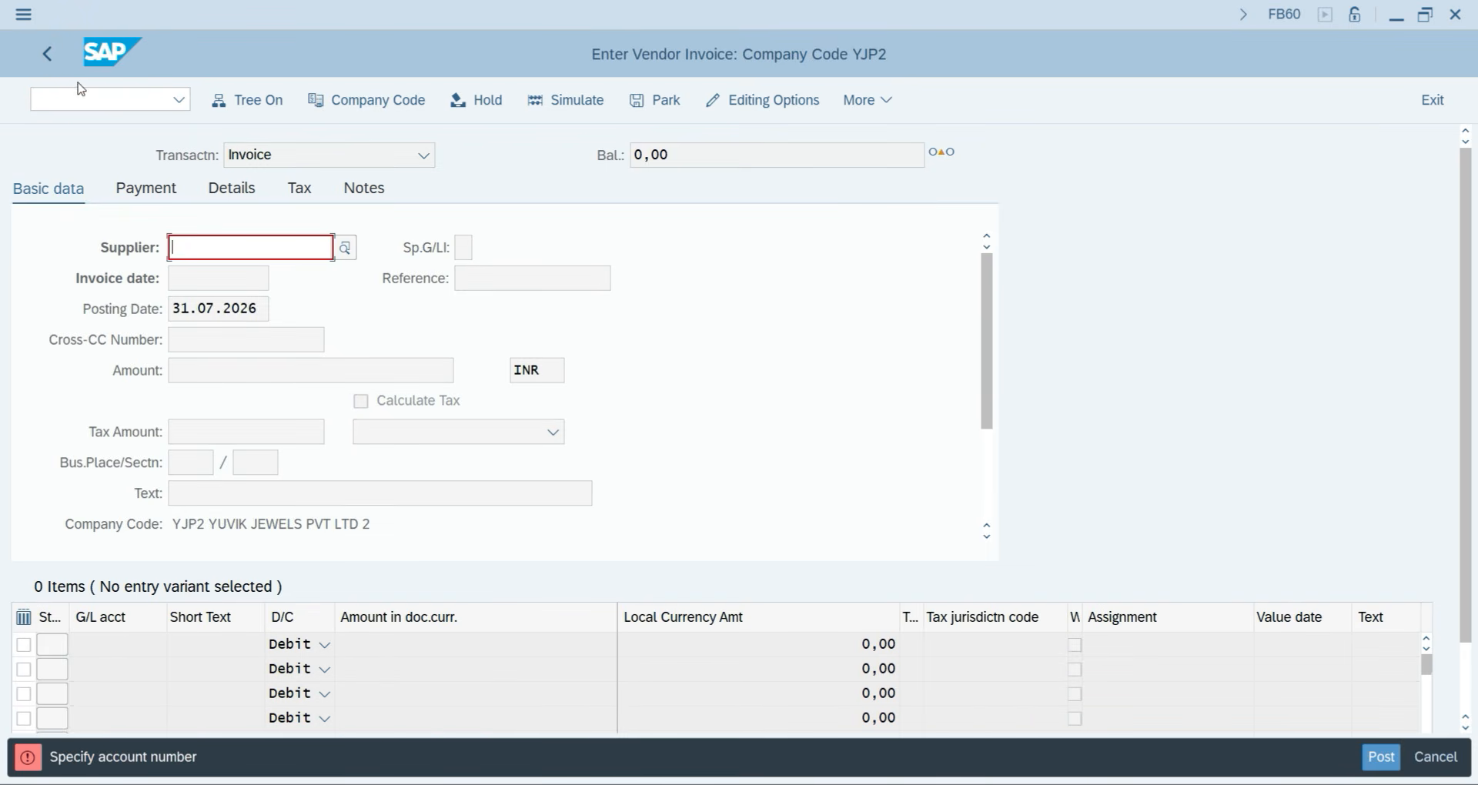
click(84, 97)
text(/N)
key(Return)
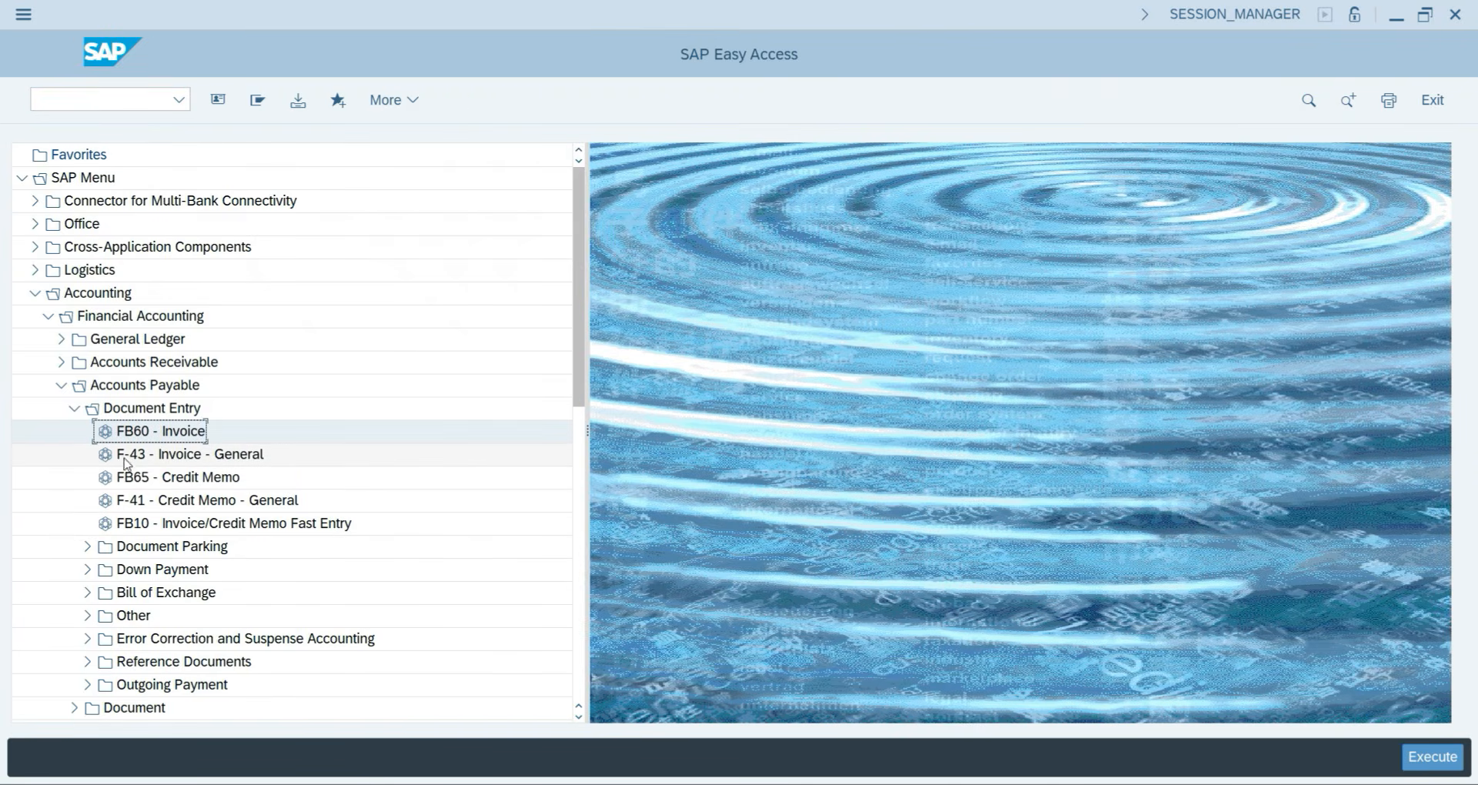
Start F-43 dated 31.07.2026 and select supplier 5101 TIMEX as the first line's account.
double_click(166, 459)
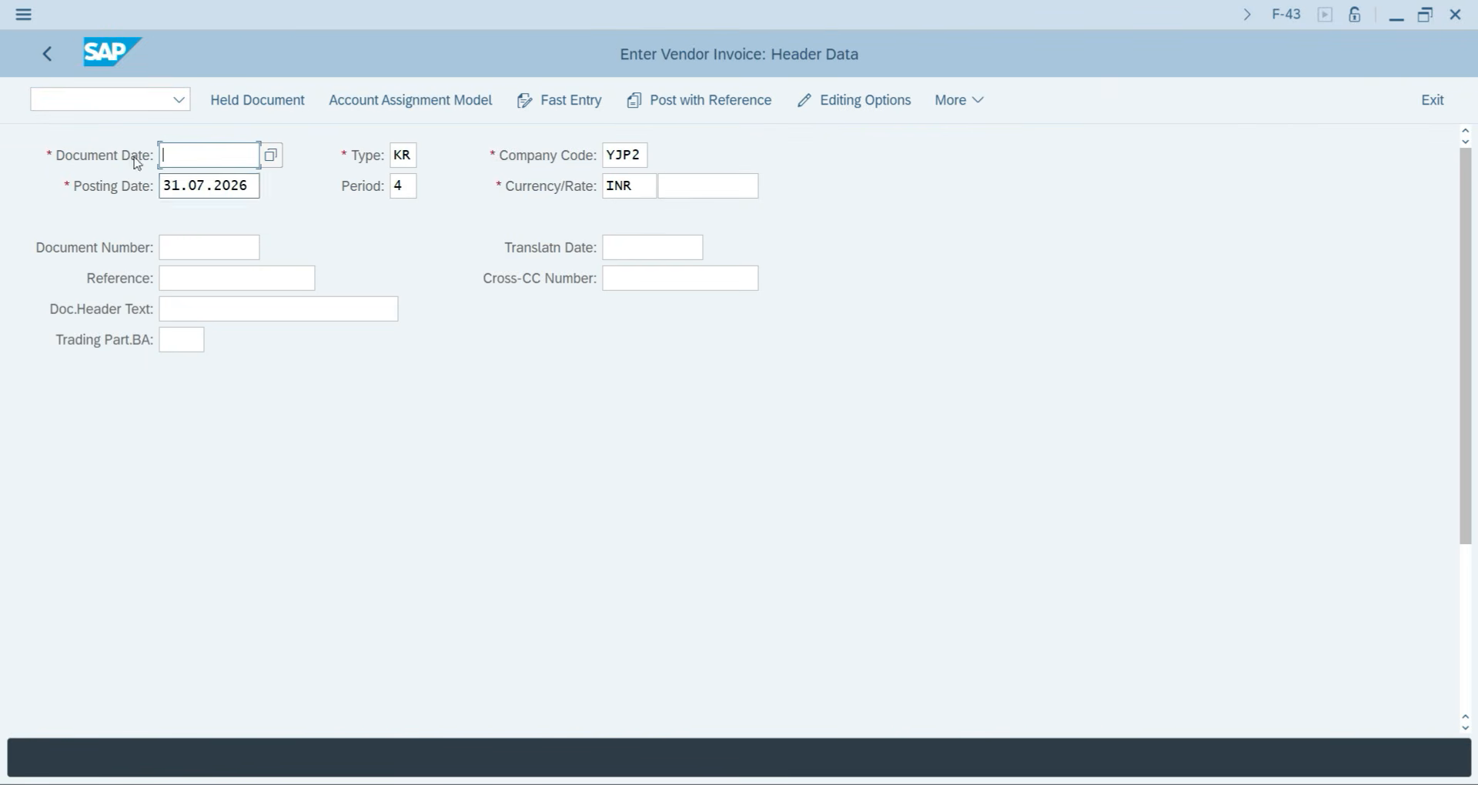
text(31.07.2026)
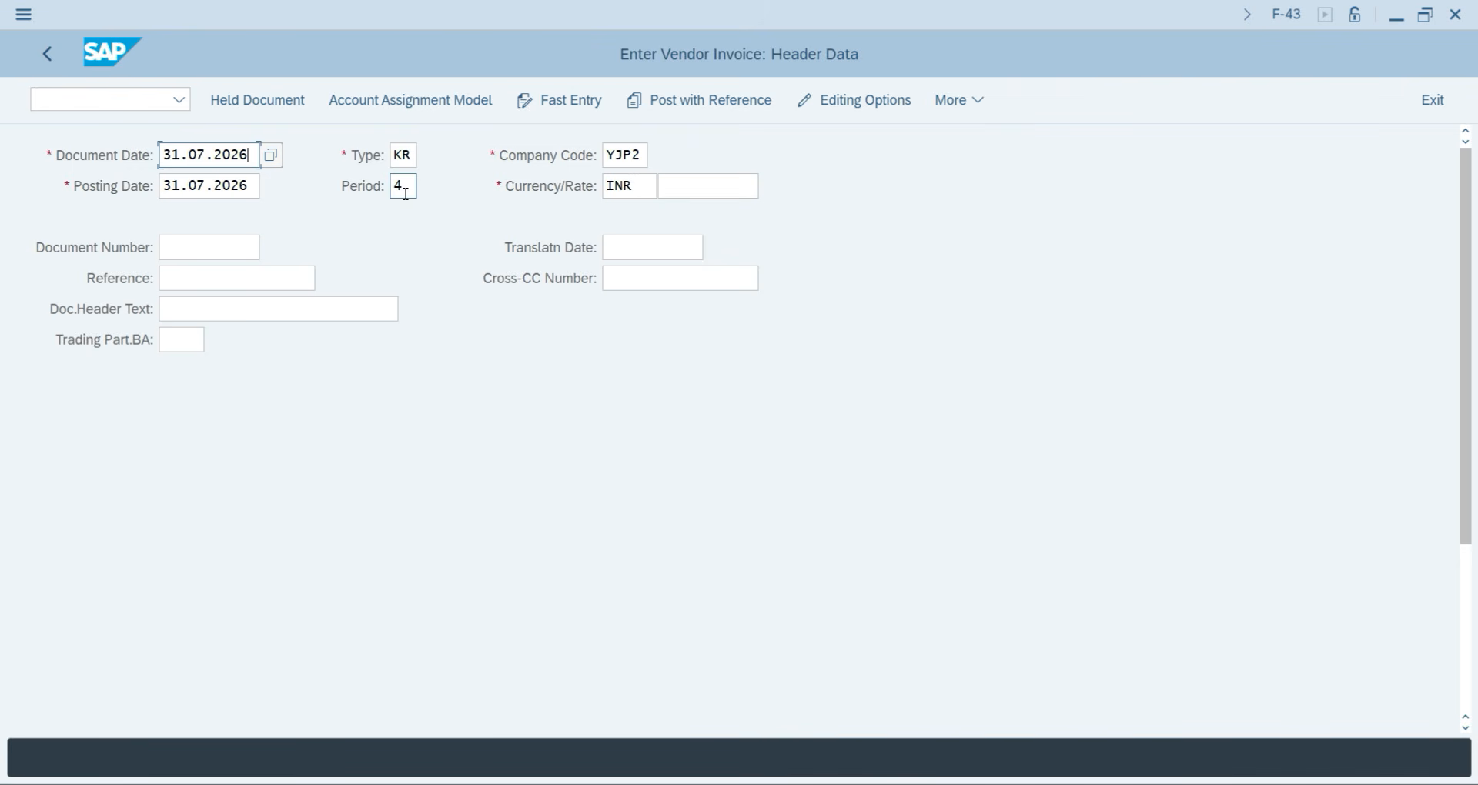
scroll(518, 482, down, 3)
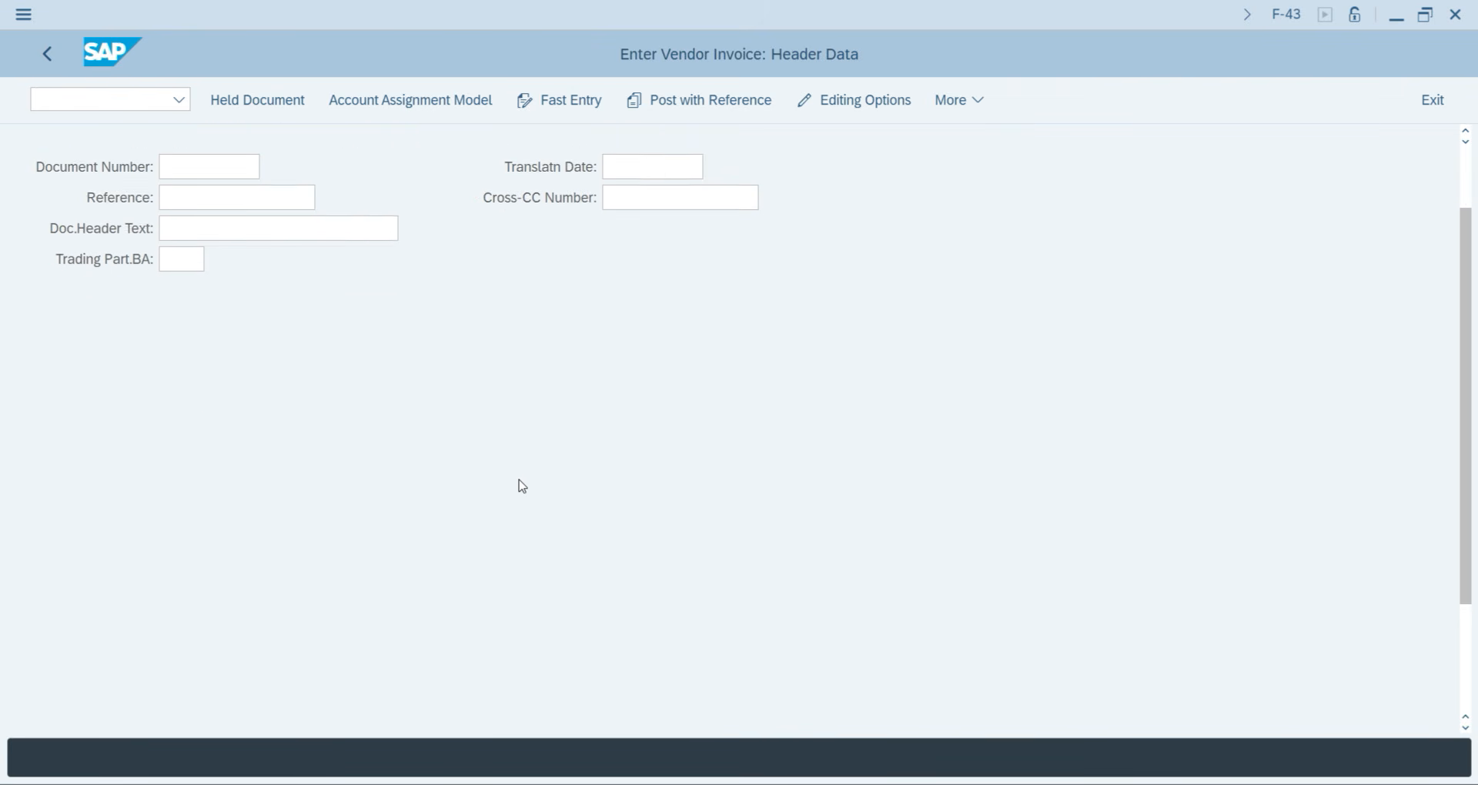
scroll(518, 489, down, 6)
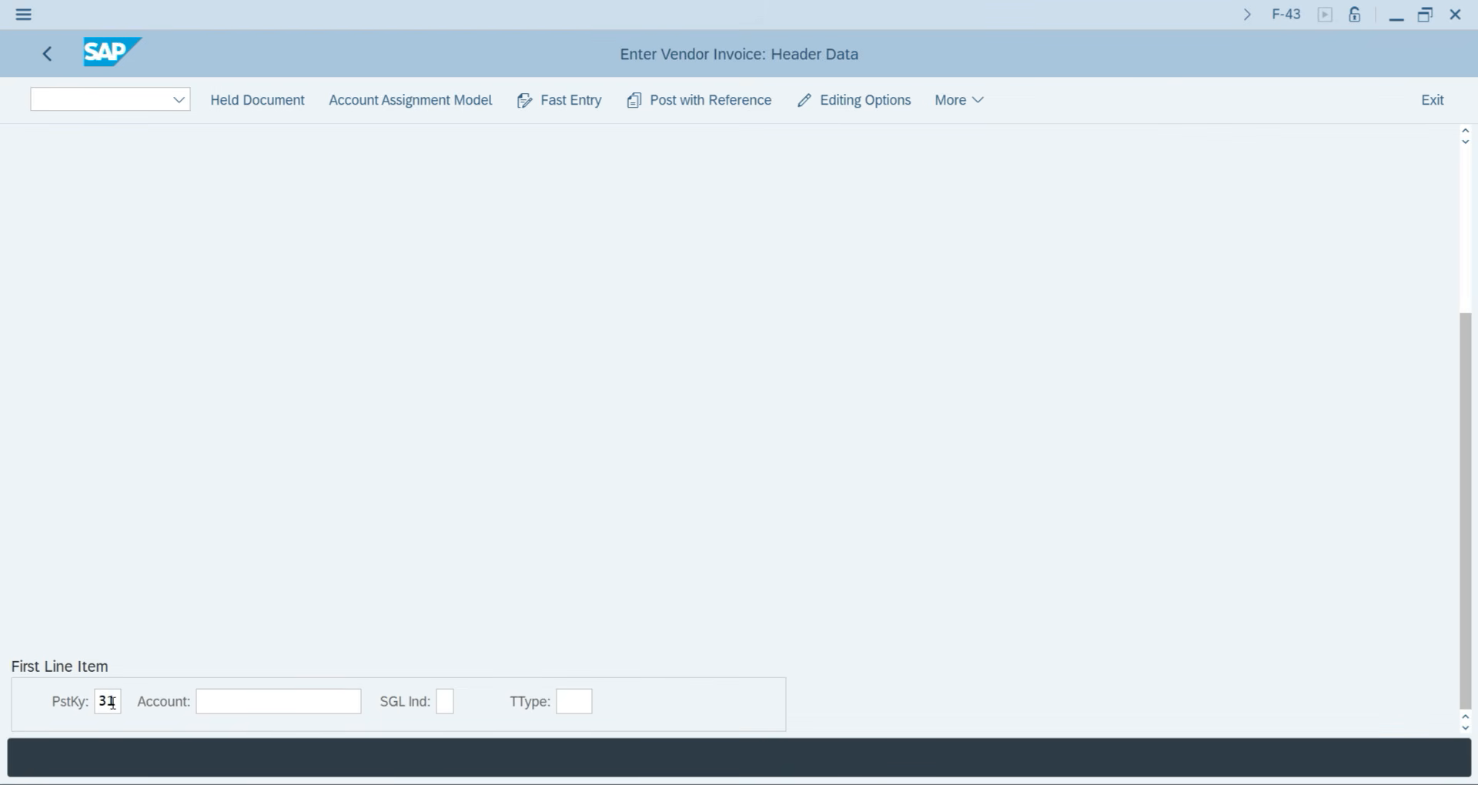
click(255, 692)
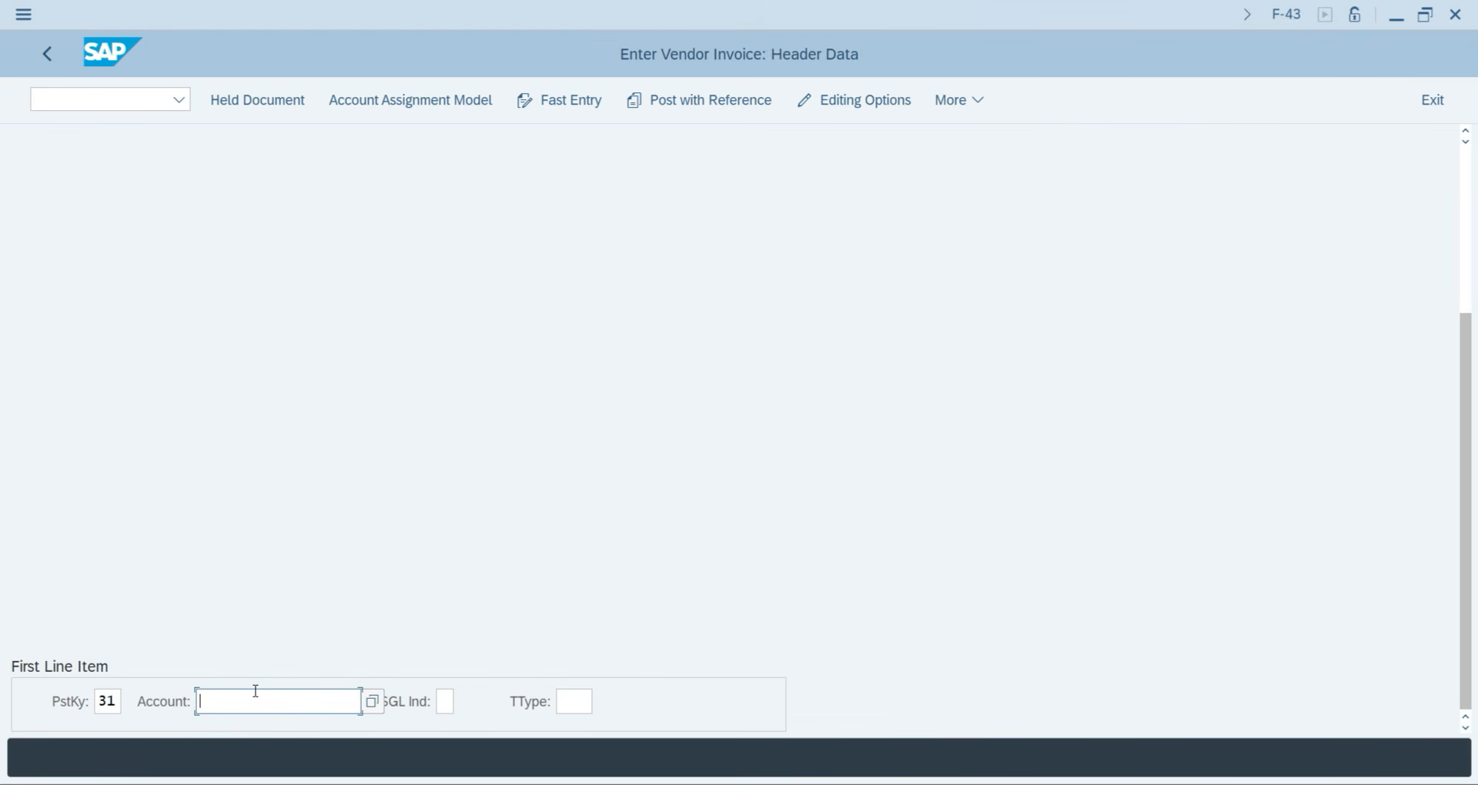
key(F4)
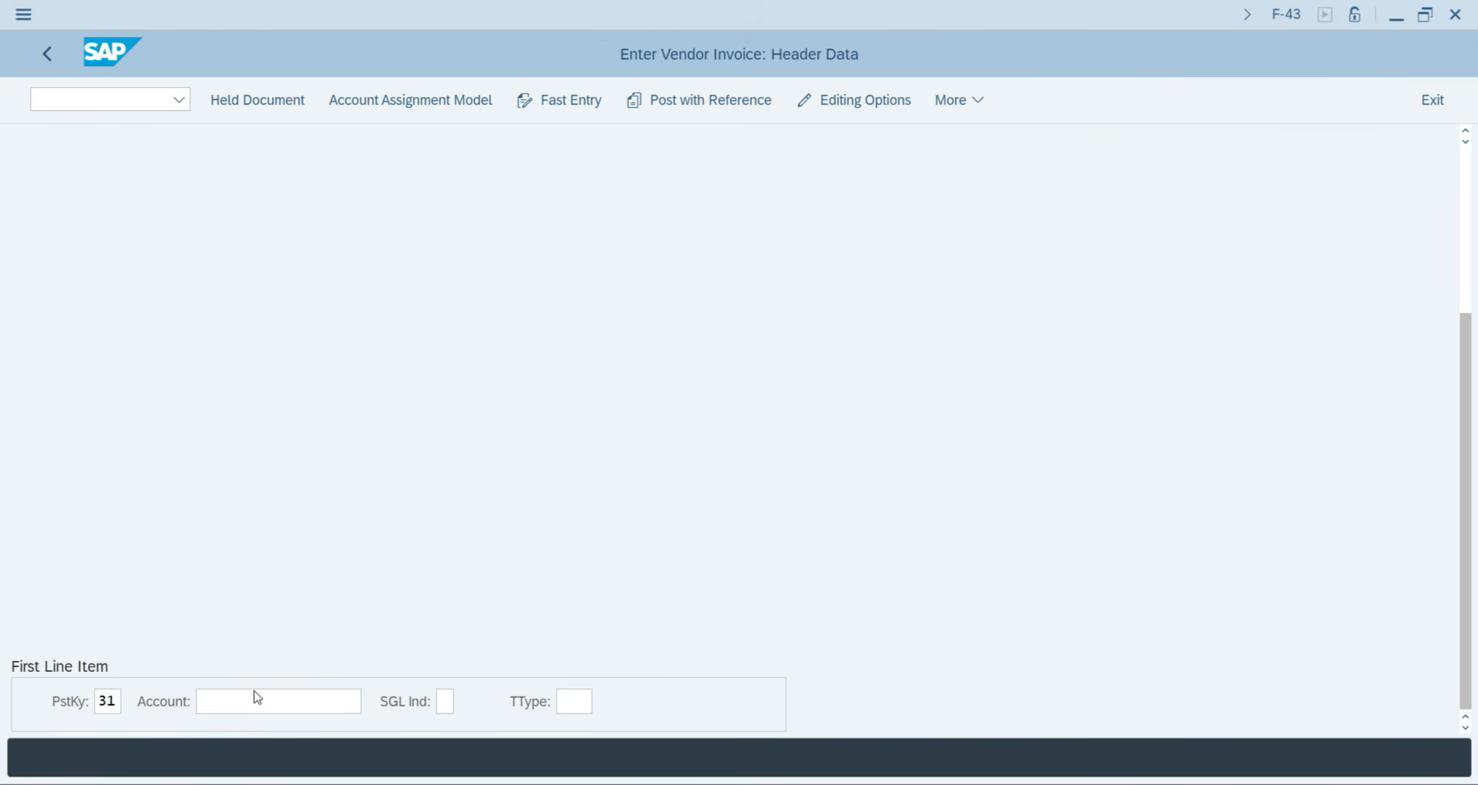
key(Return)
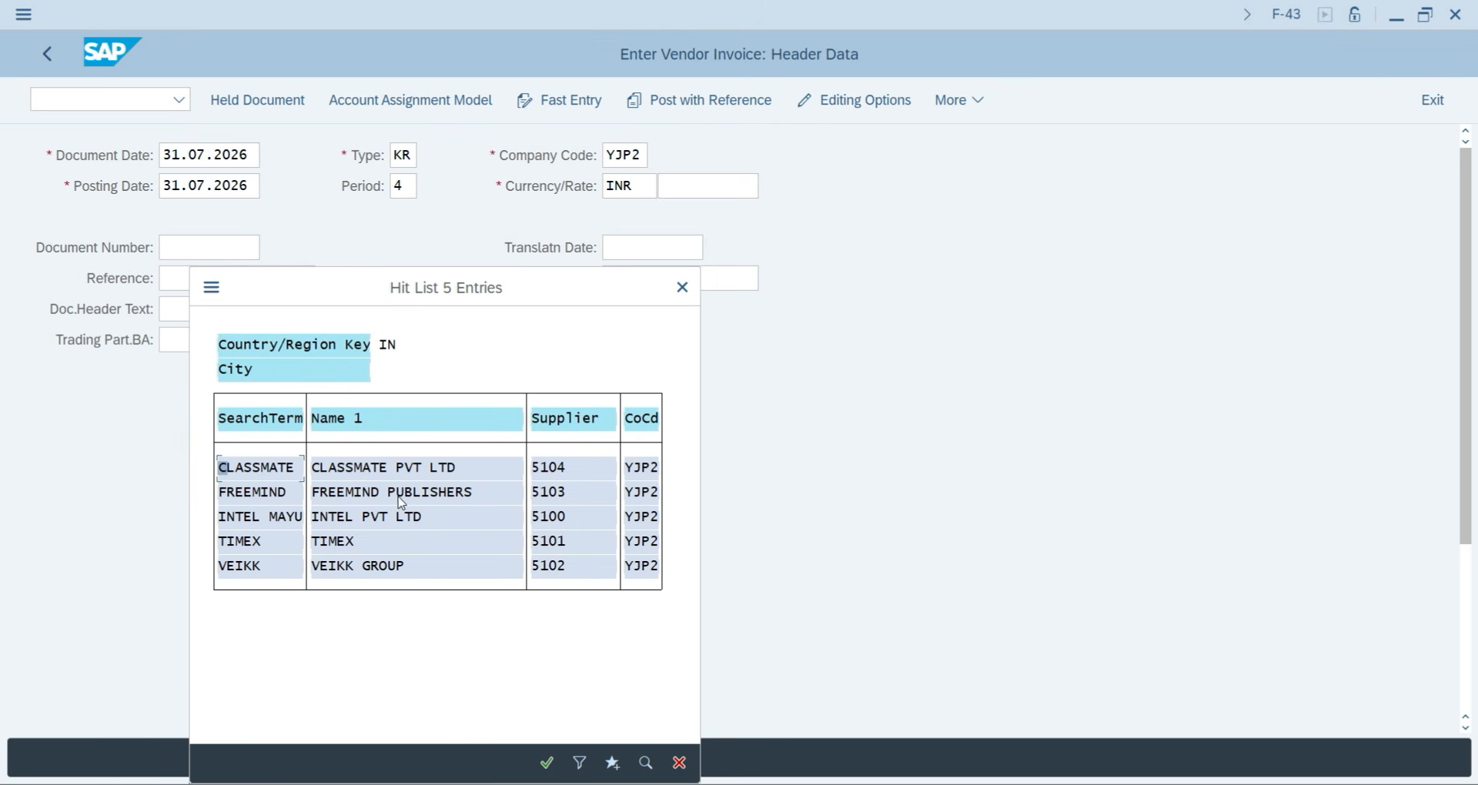
double_click(238, 543)
key(Return)
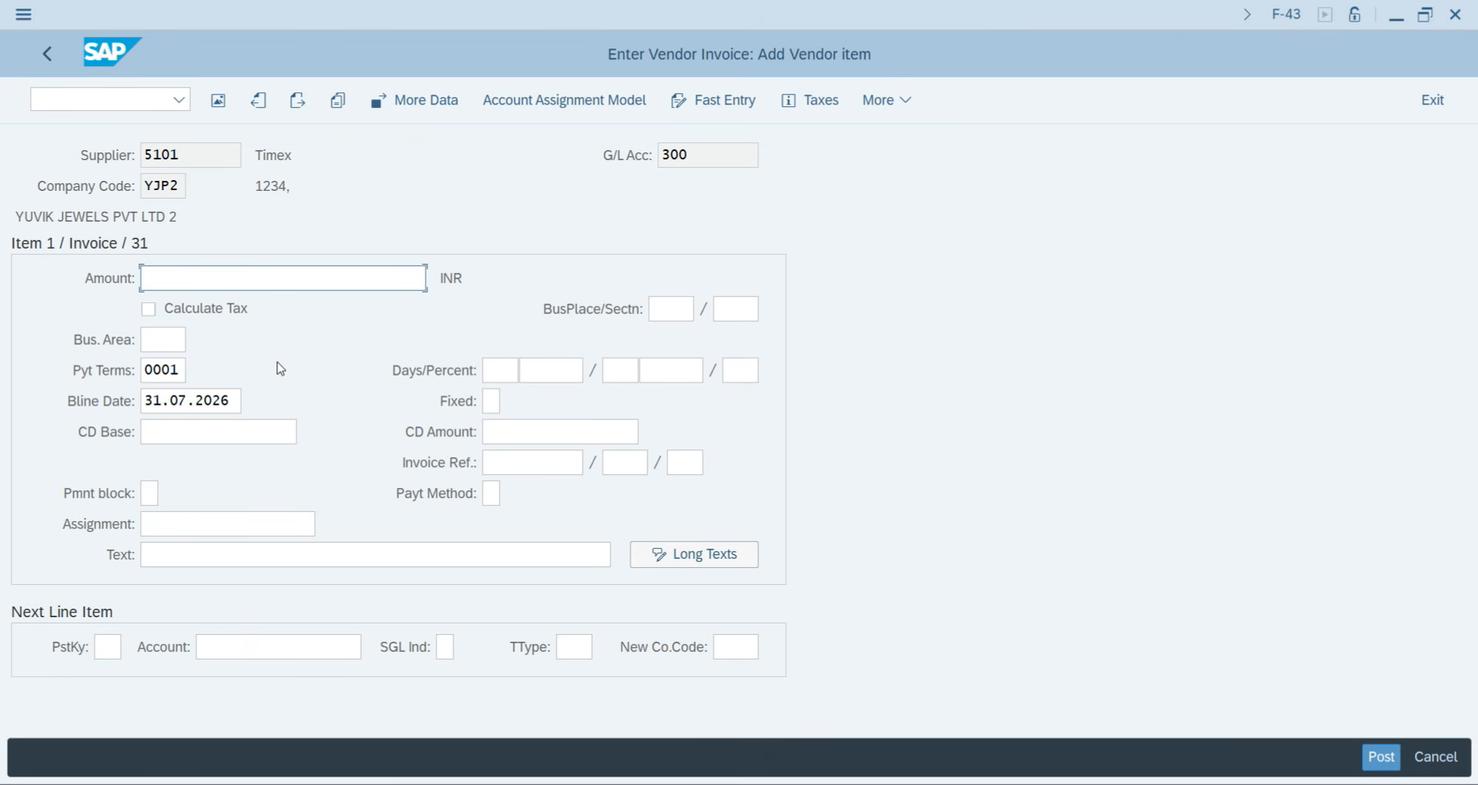
Enter 10,500 as the Timex vendor line amount with item text Purchase Goods.
text(10500)
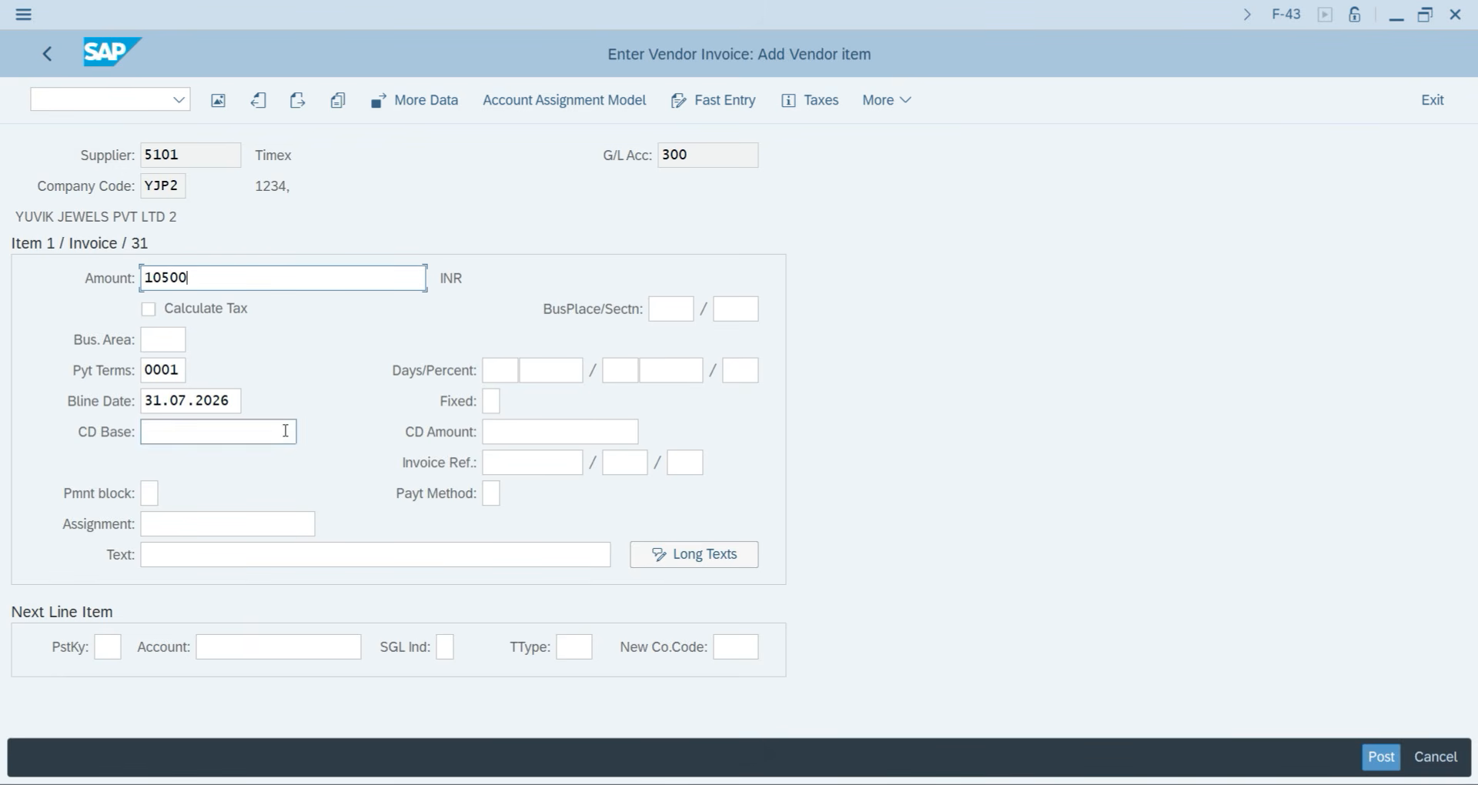
click(267, 555)
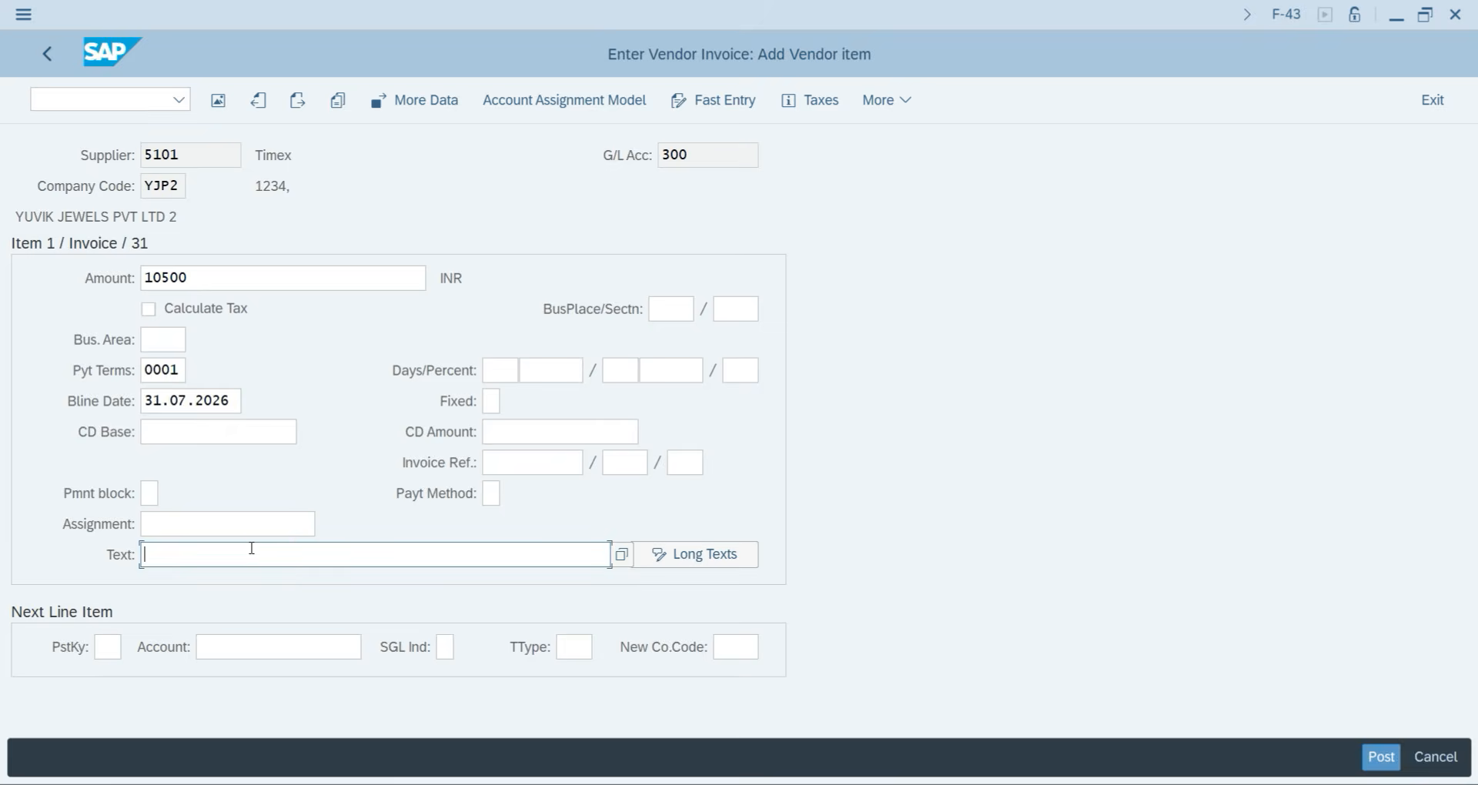
text(Pur)
key(Down)
key(Return)
Add a posting key 40 line to G/L 401 for 10,500 with text Purchase Goods.
click(108, 650)
text(40)
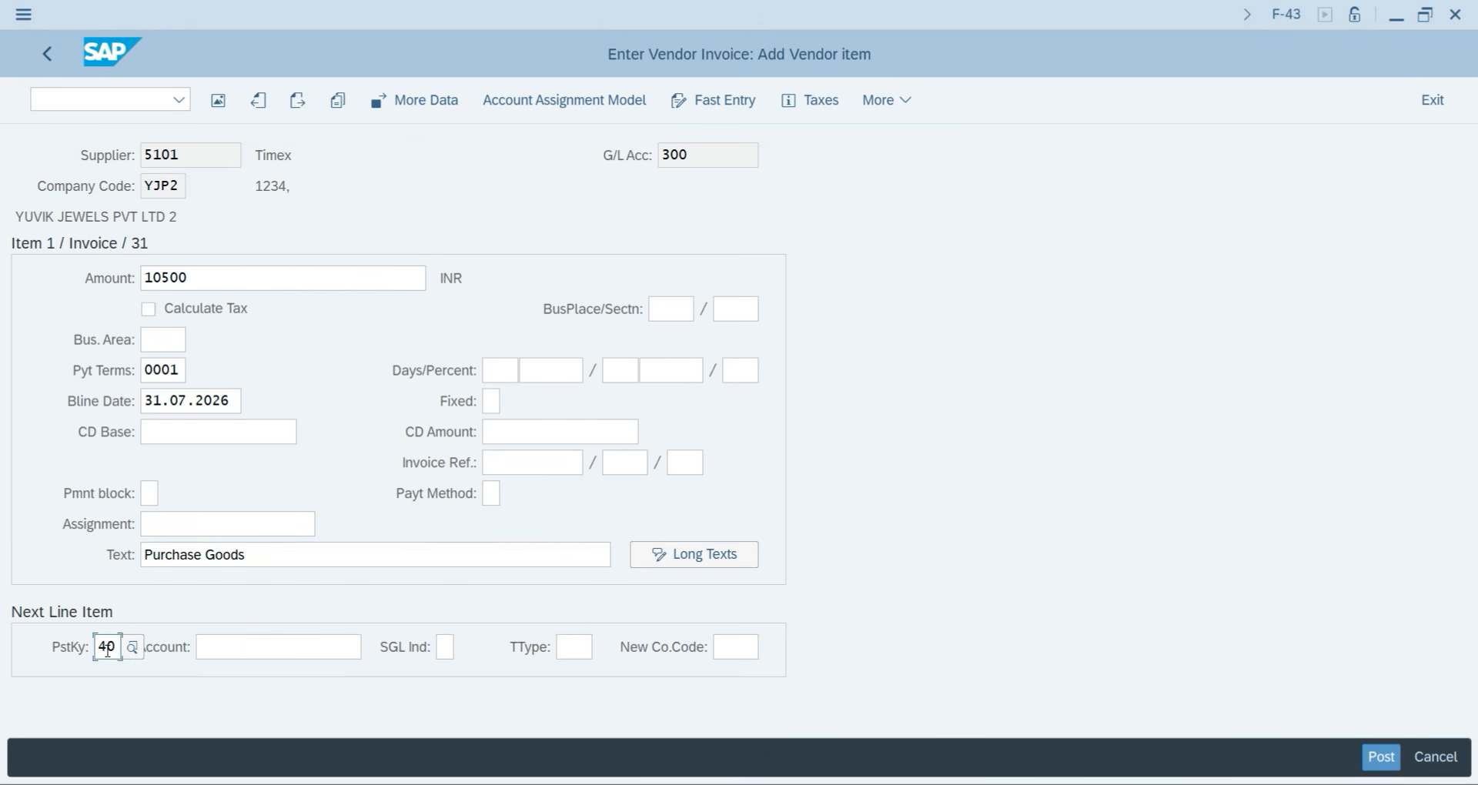
key(Tab)
text(401)
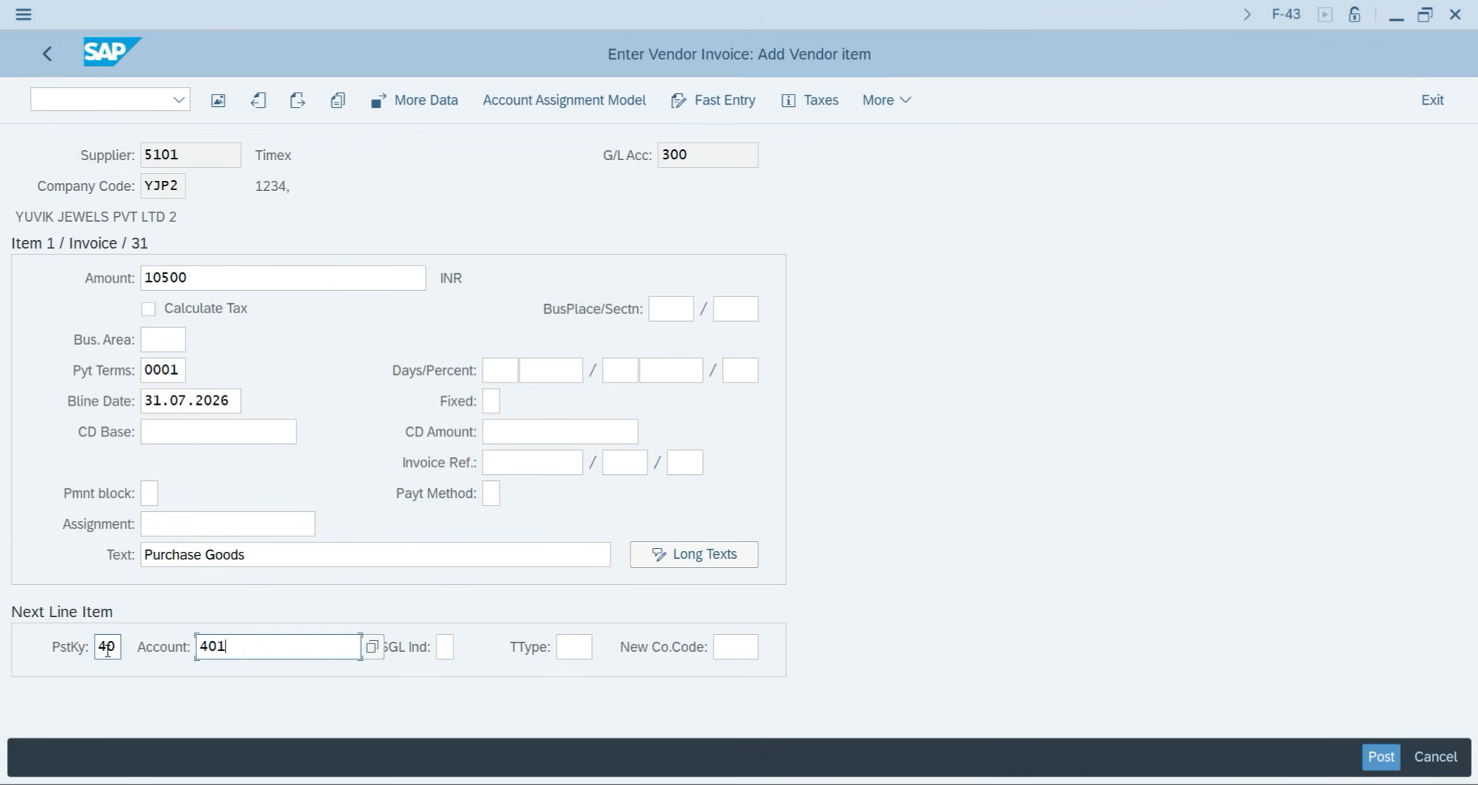
key(Return)
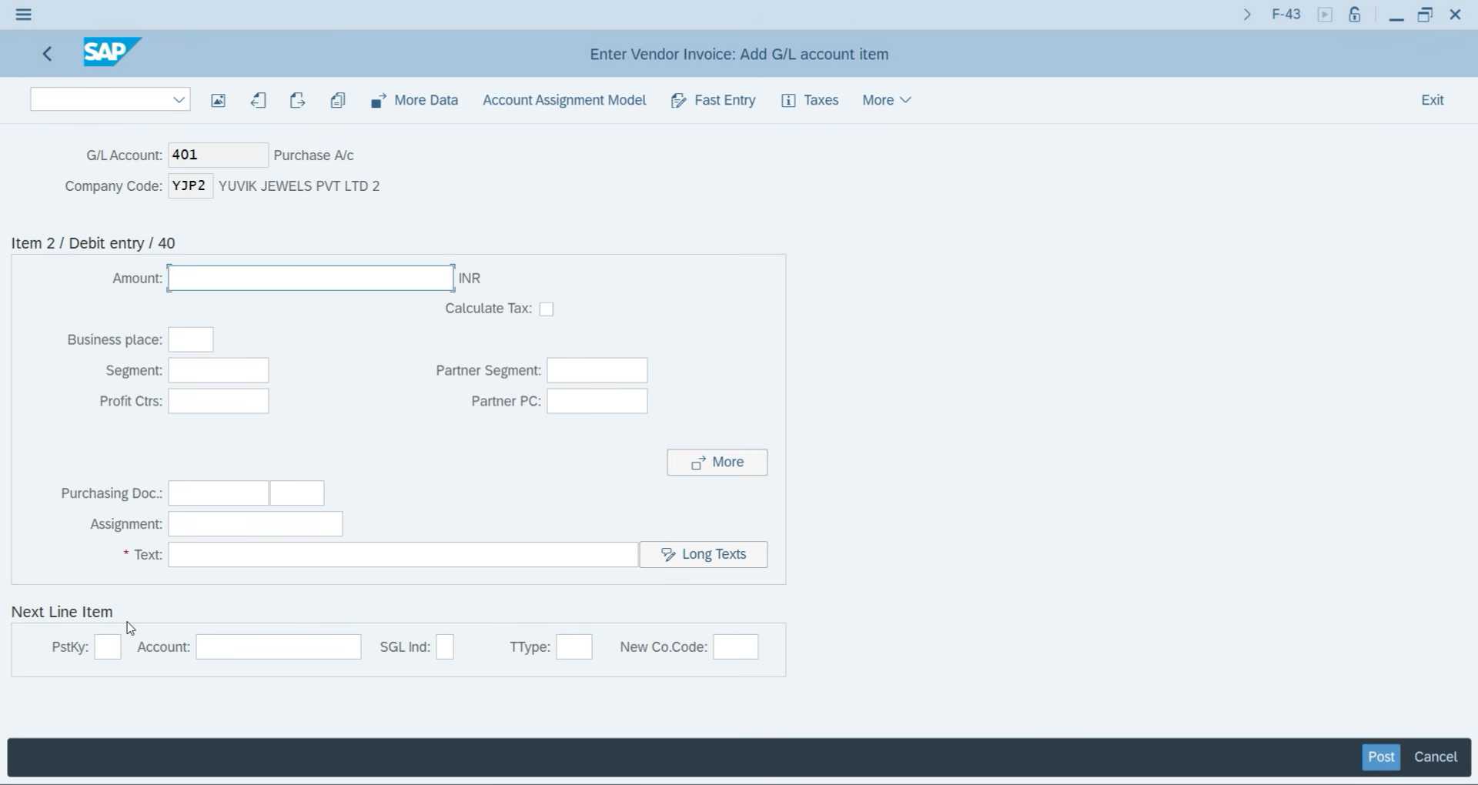
text(10500)
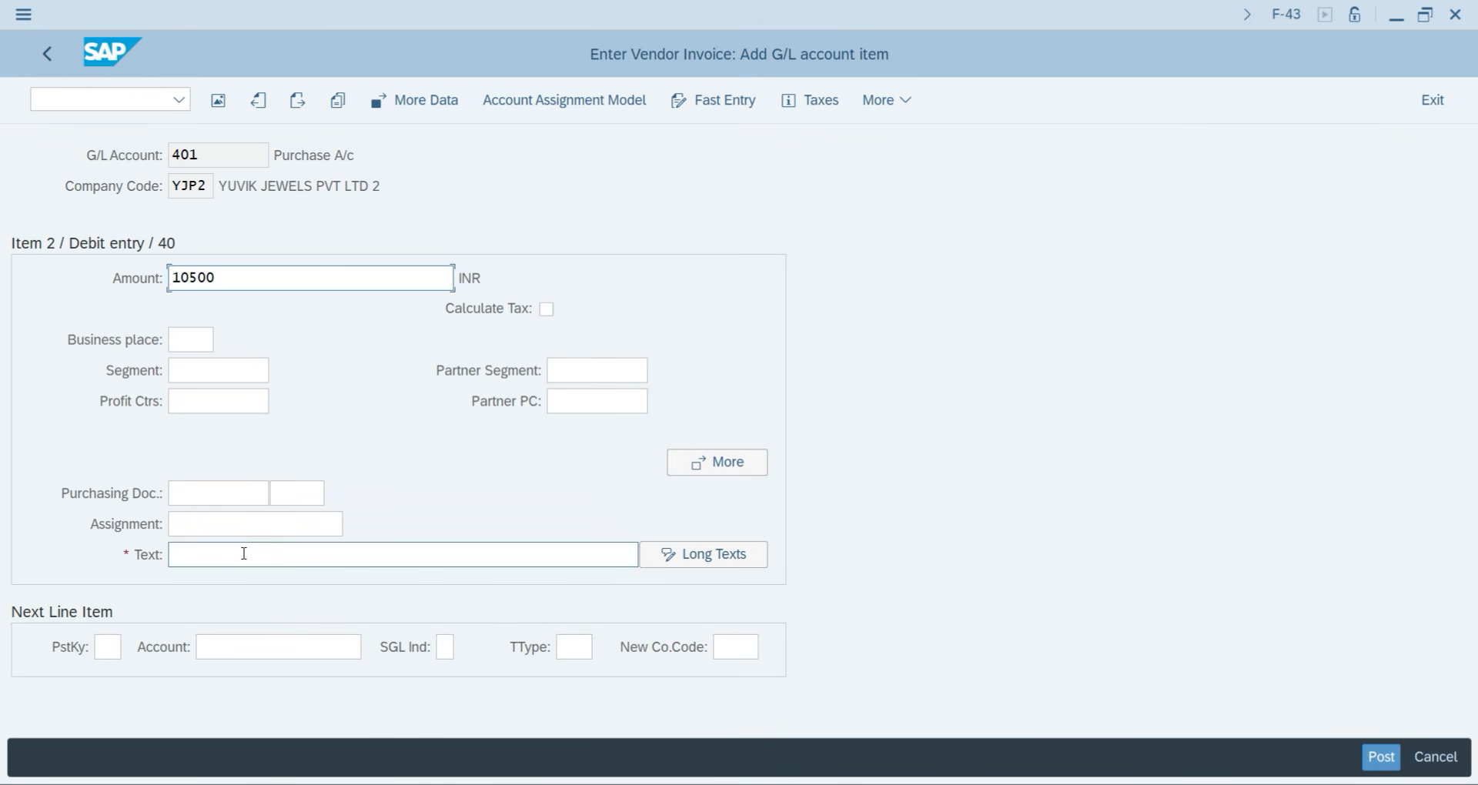
click(243, 551)
text(p)
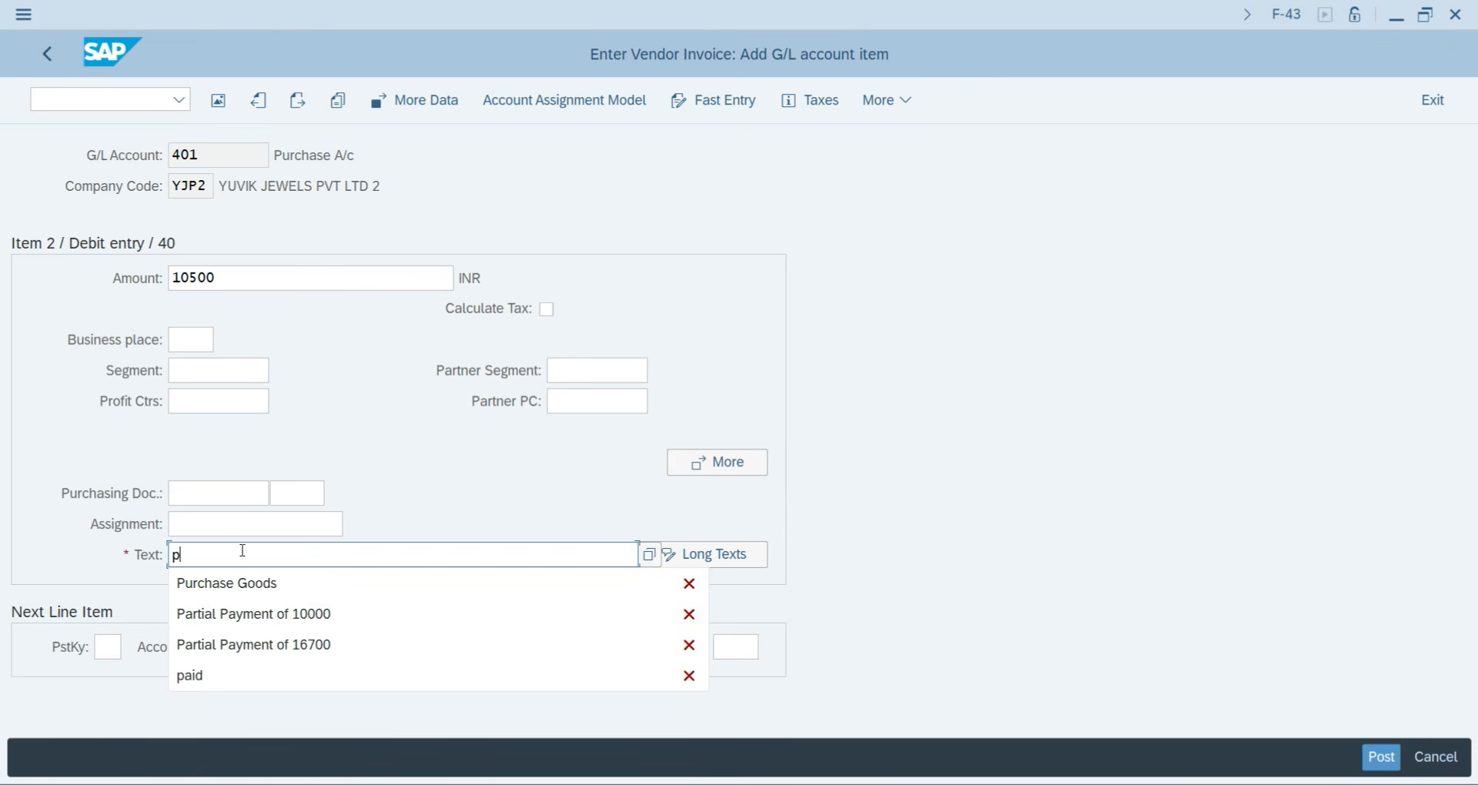
key(Down)
key(Return)
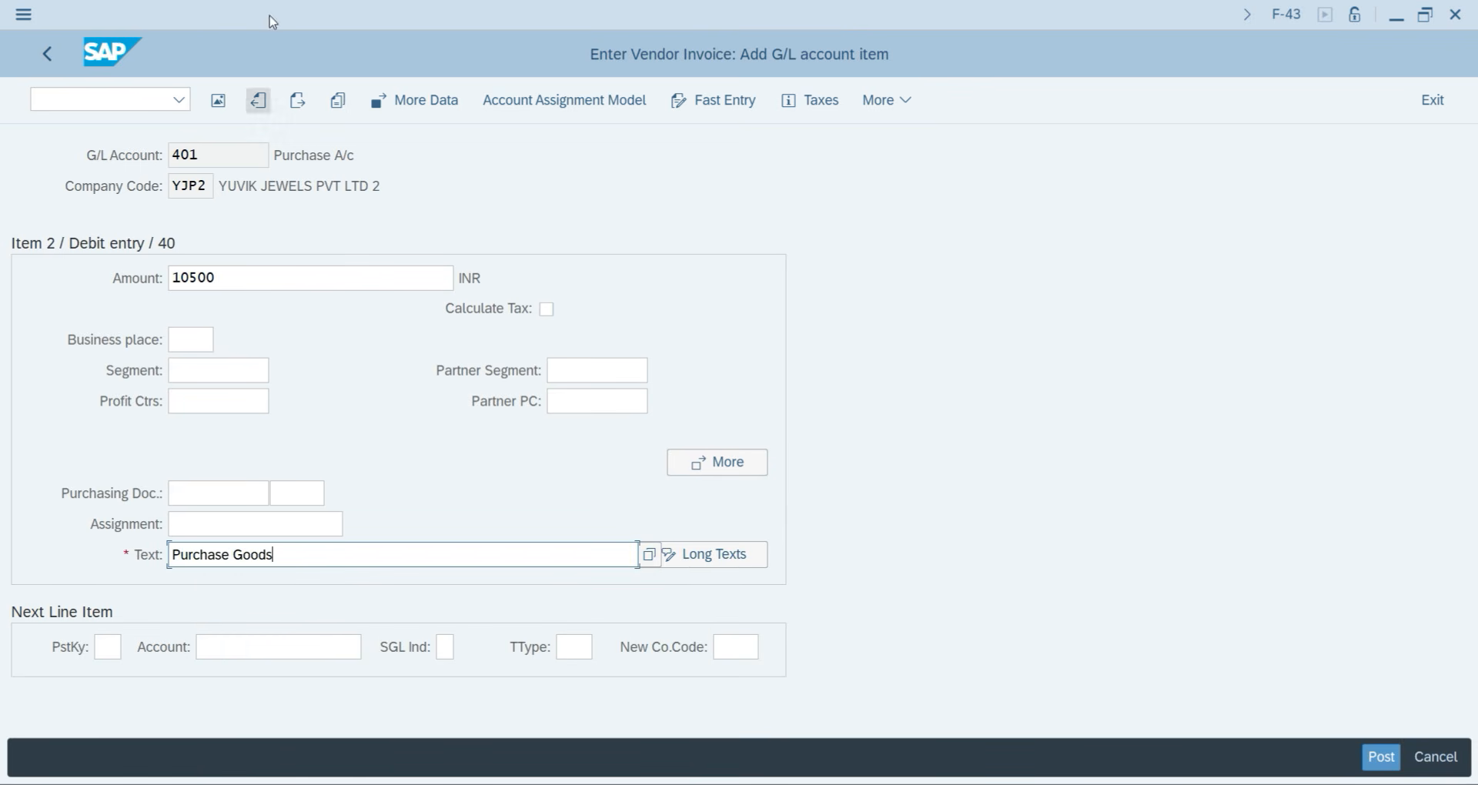
Review the balanced lines, post document 100000002, and begin the next invoice's document date.
click(219, 103)
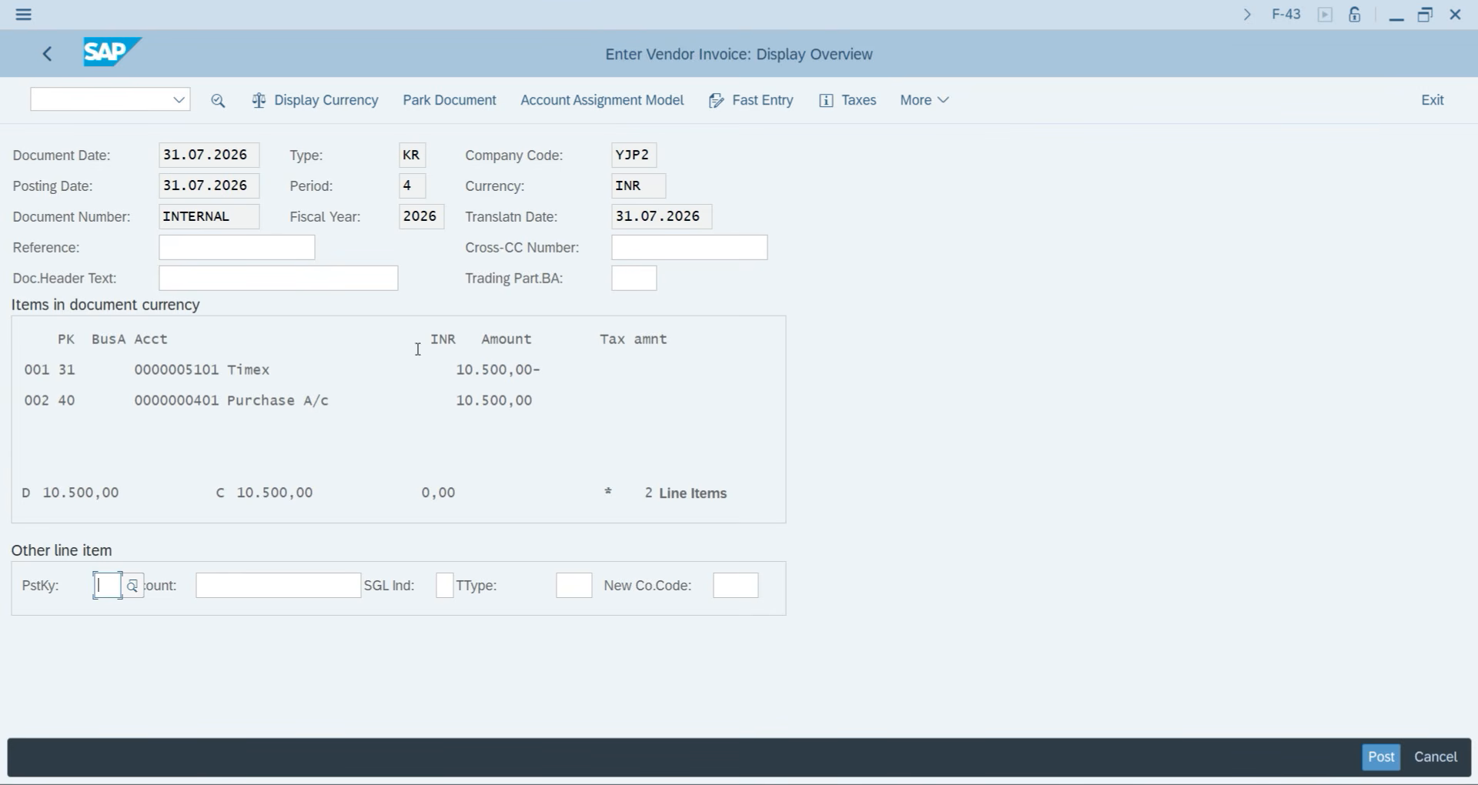
click(1386, 759)
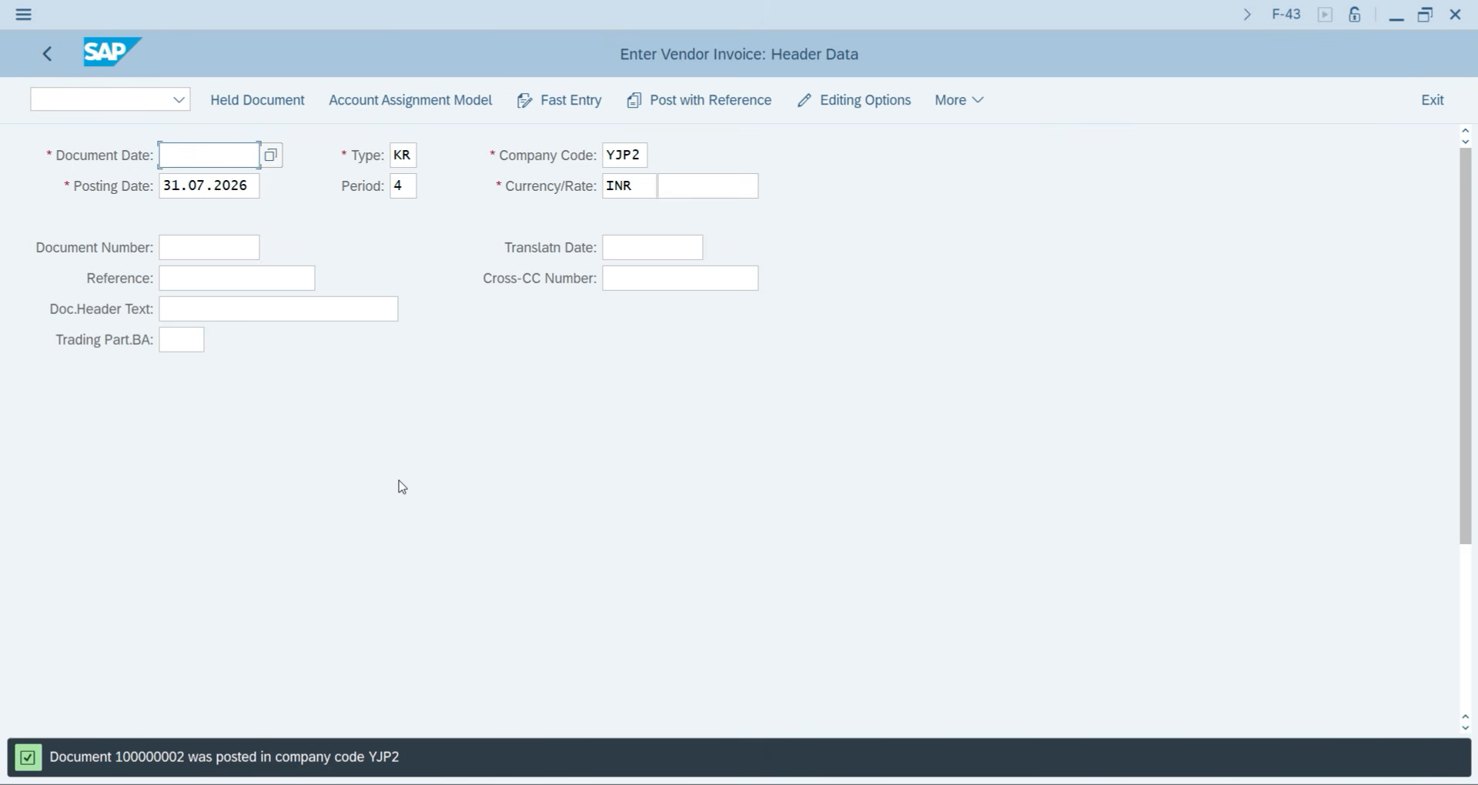
key(space)
Set document date 31.07.2026 and choose vendor 5102 Veikk Group from the supplier lookup.
click(227, 175)
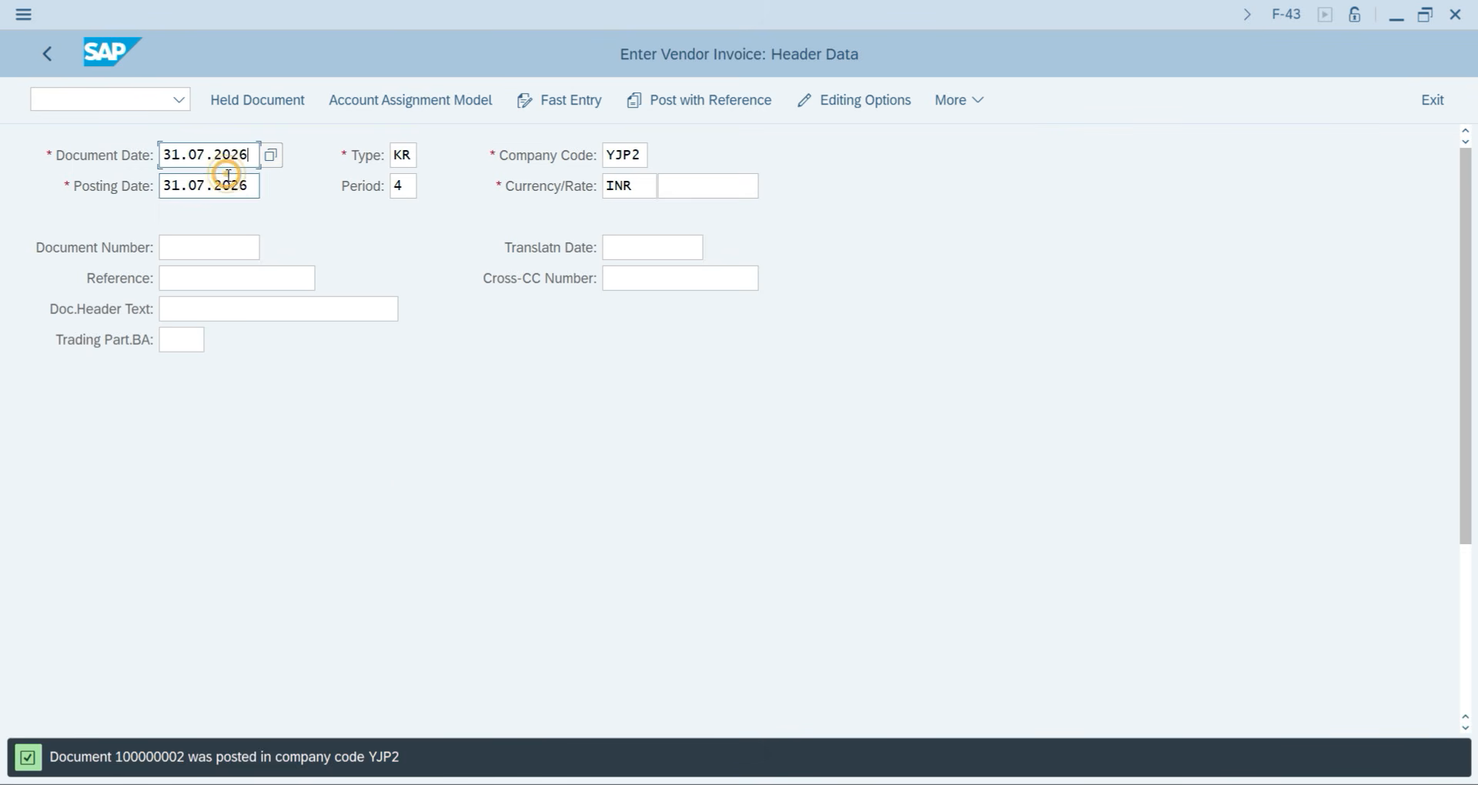
scroll(416, 570, down, 3)
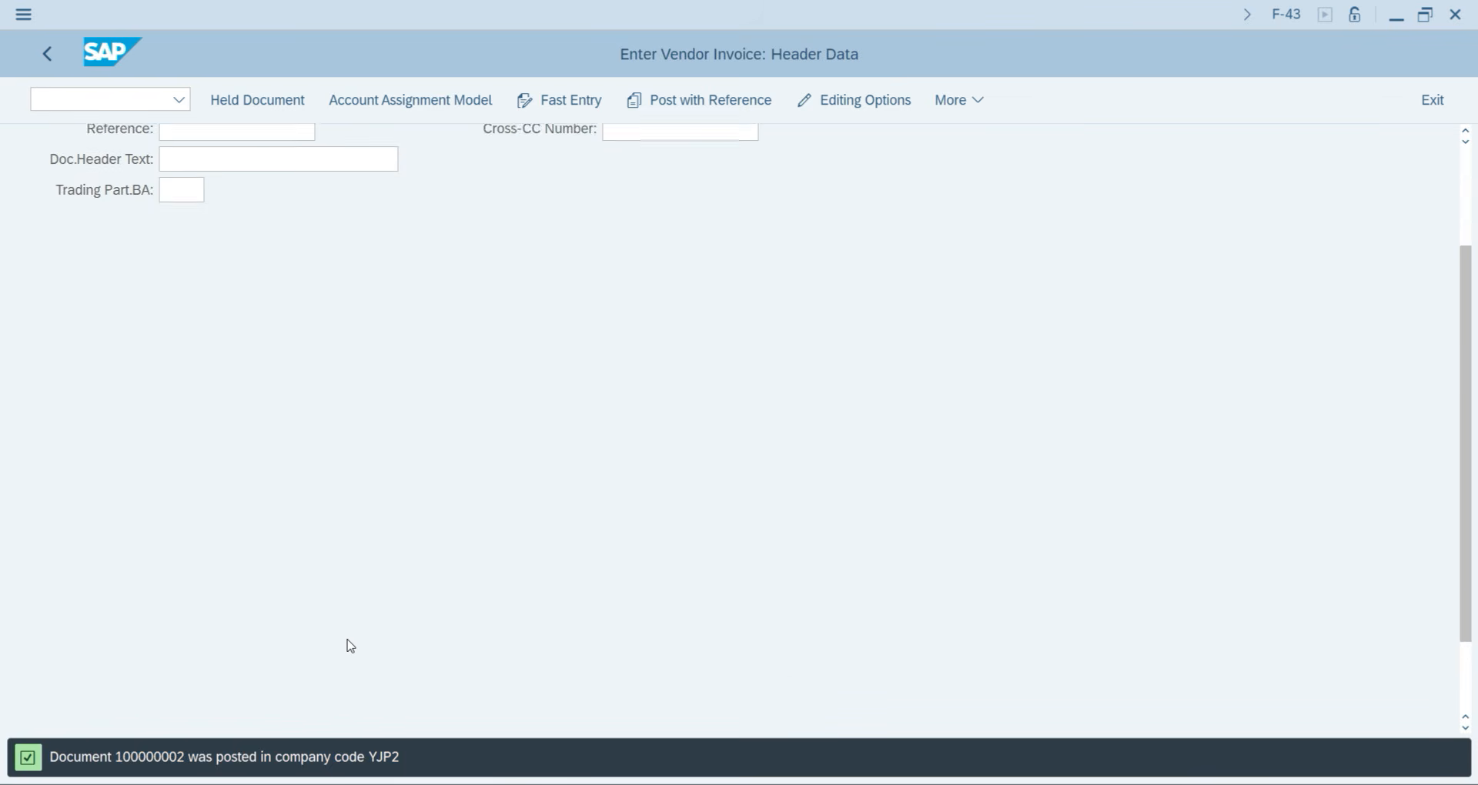
scroll(346, 643, down, 2)
click(271, 700)
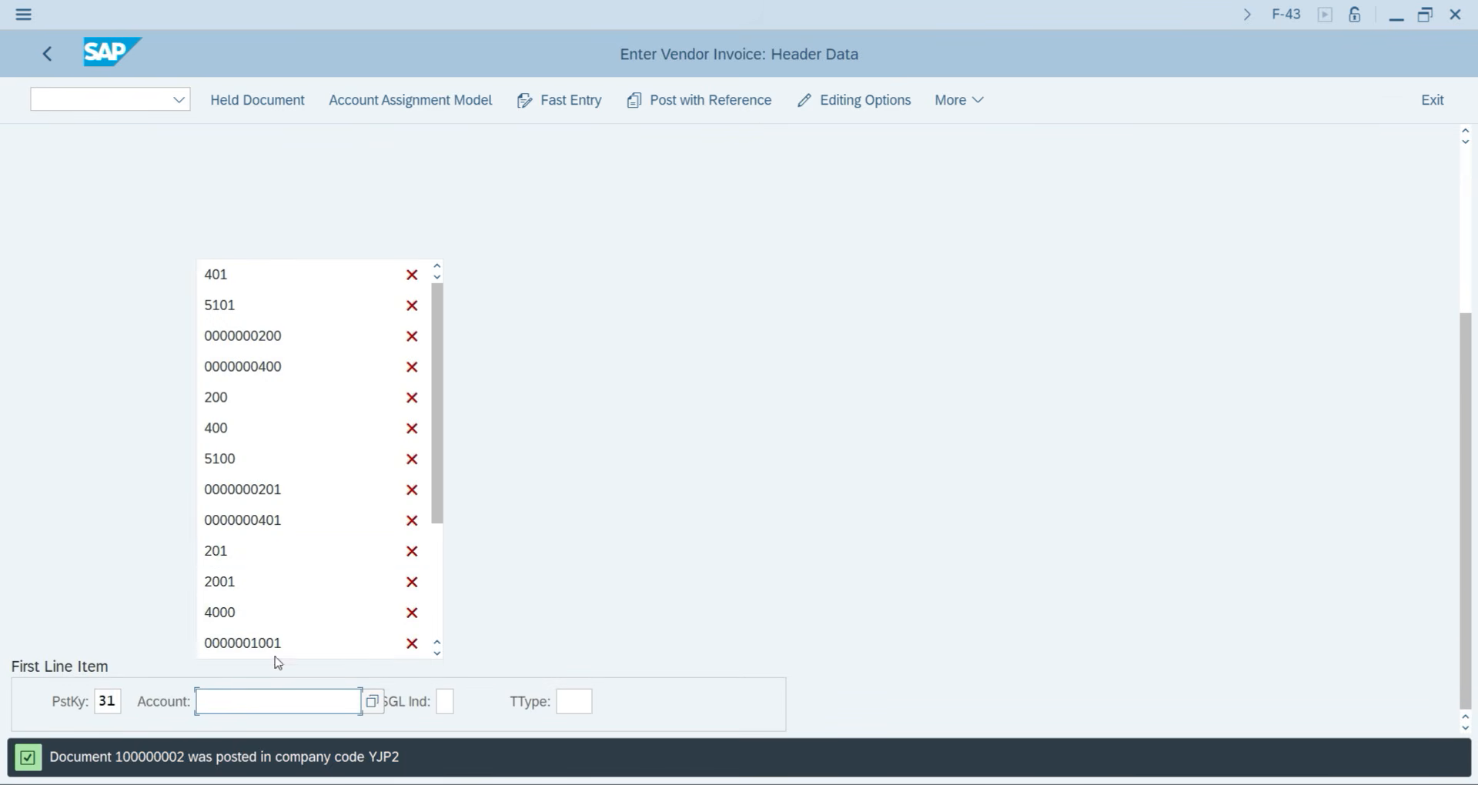
click(642, 598)
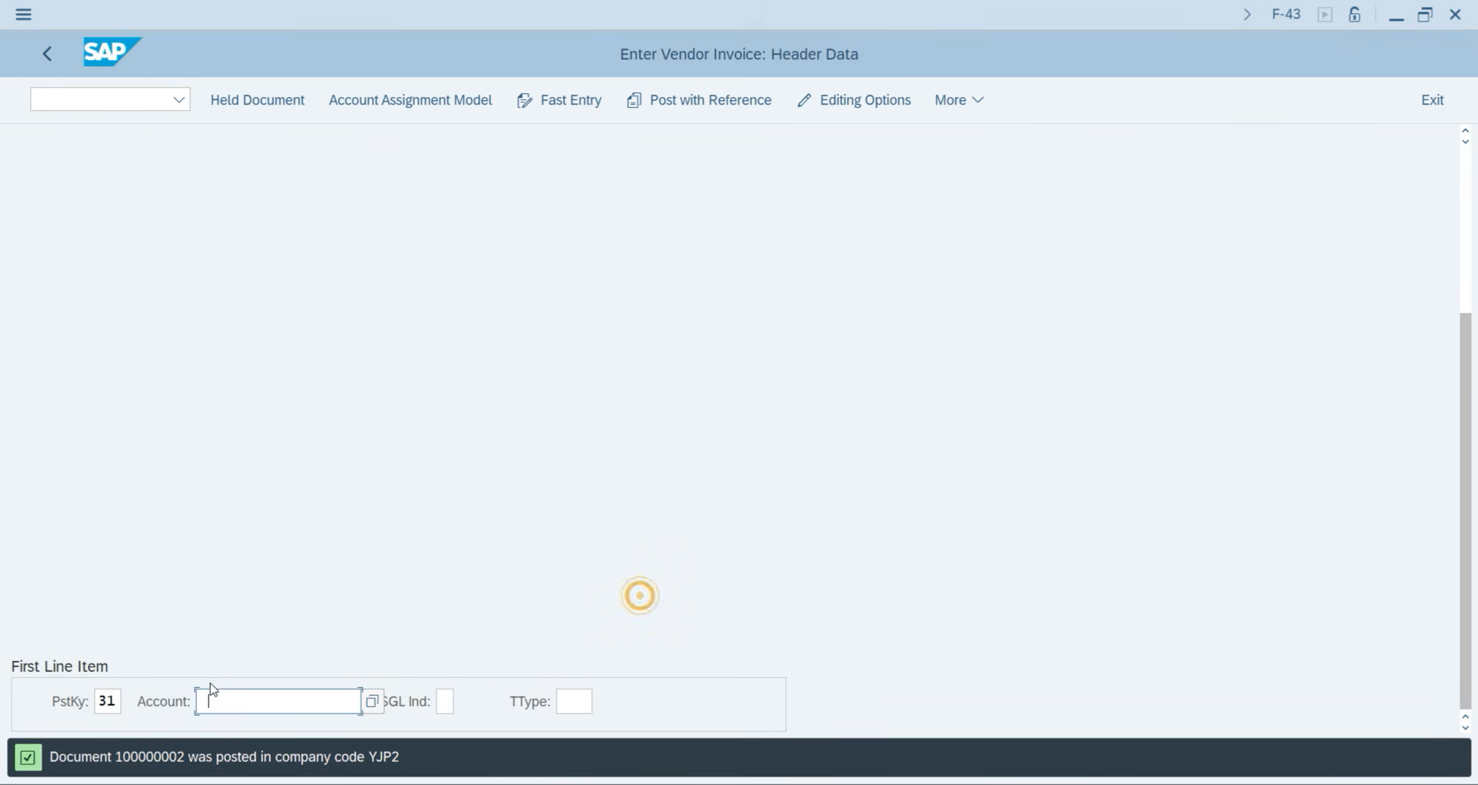
key(F4)
key(Return)
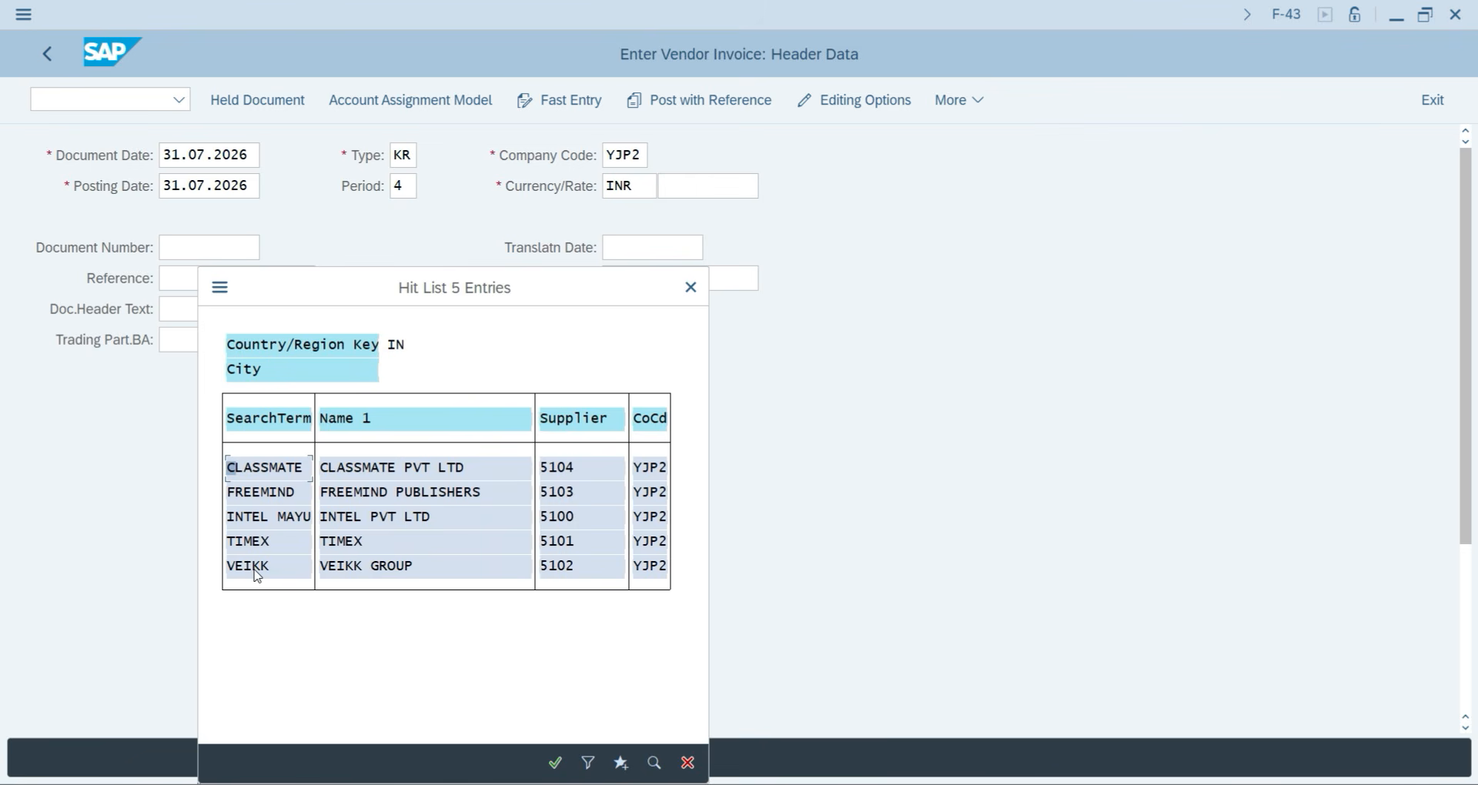
double_click(255, 570)
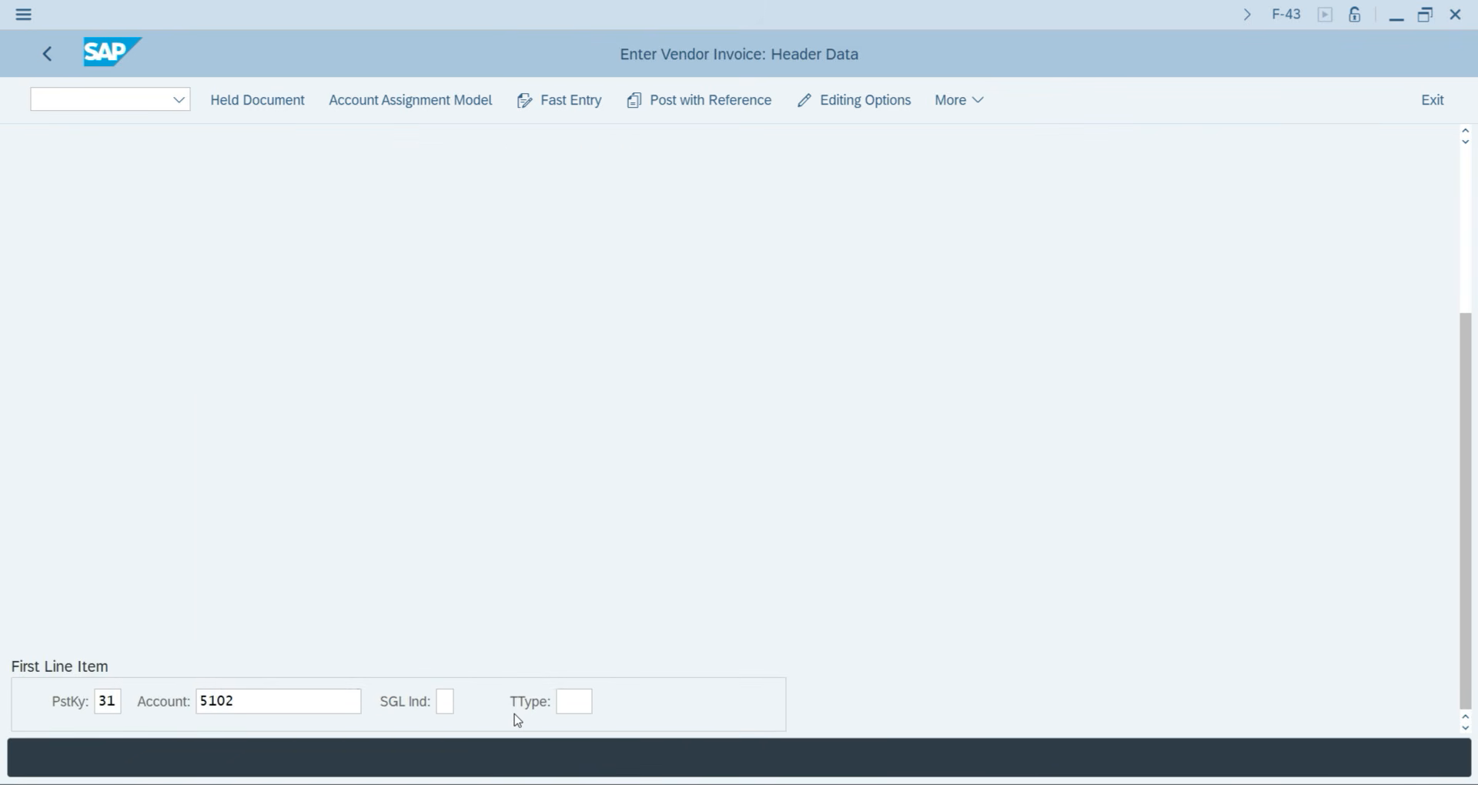
key(Return)
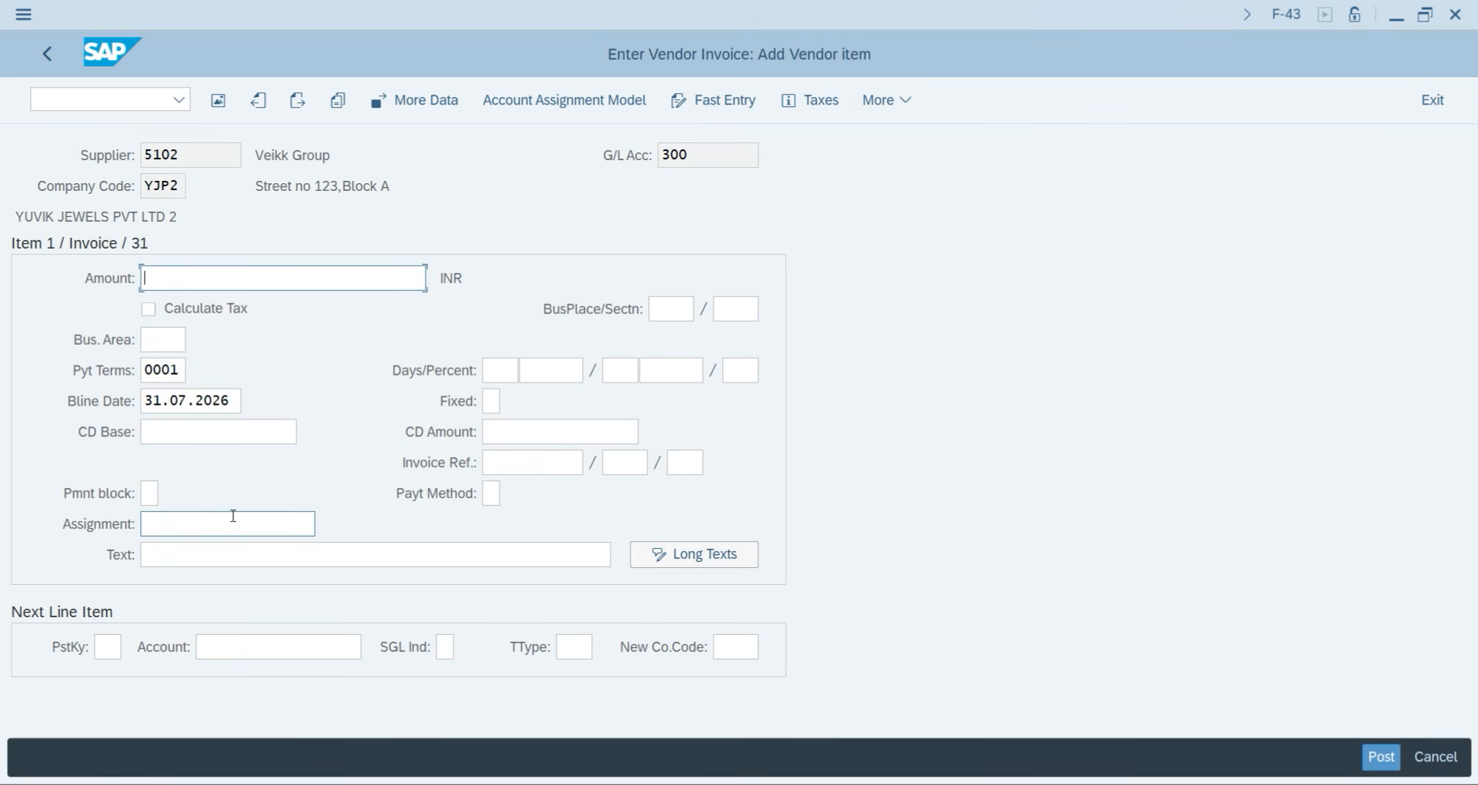
Enter 45,899 as the vendor line amount with item text Purchase Goods.
text(45)
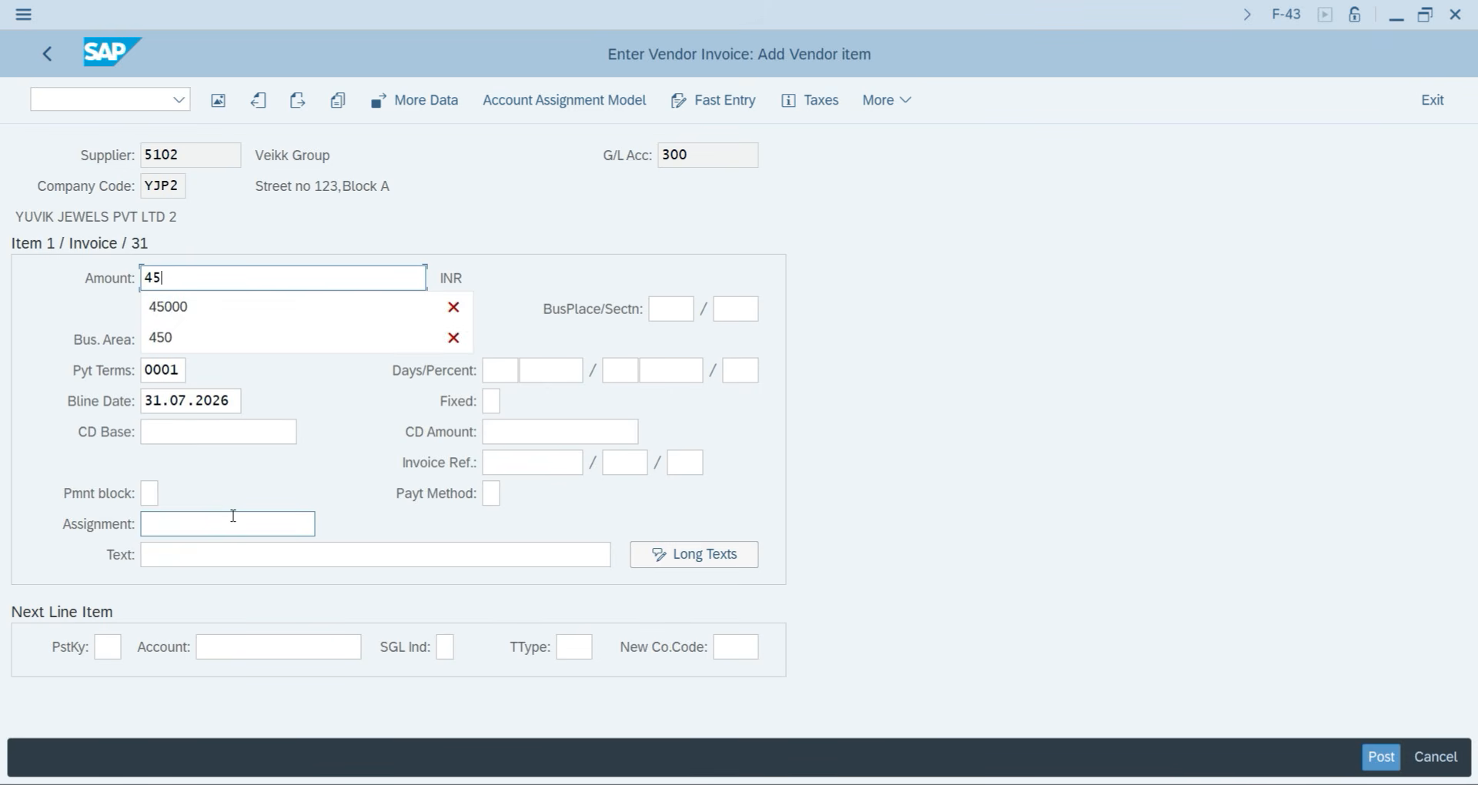
text(899)
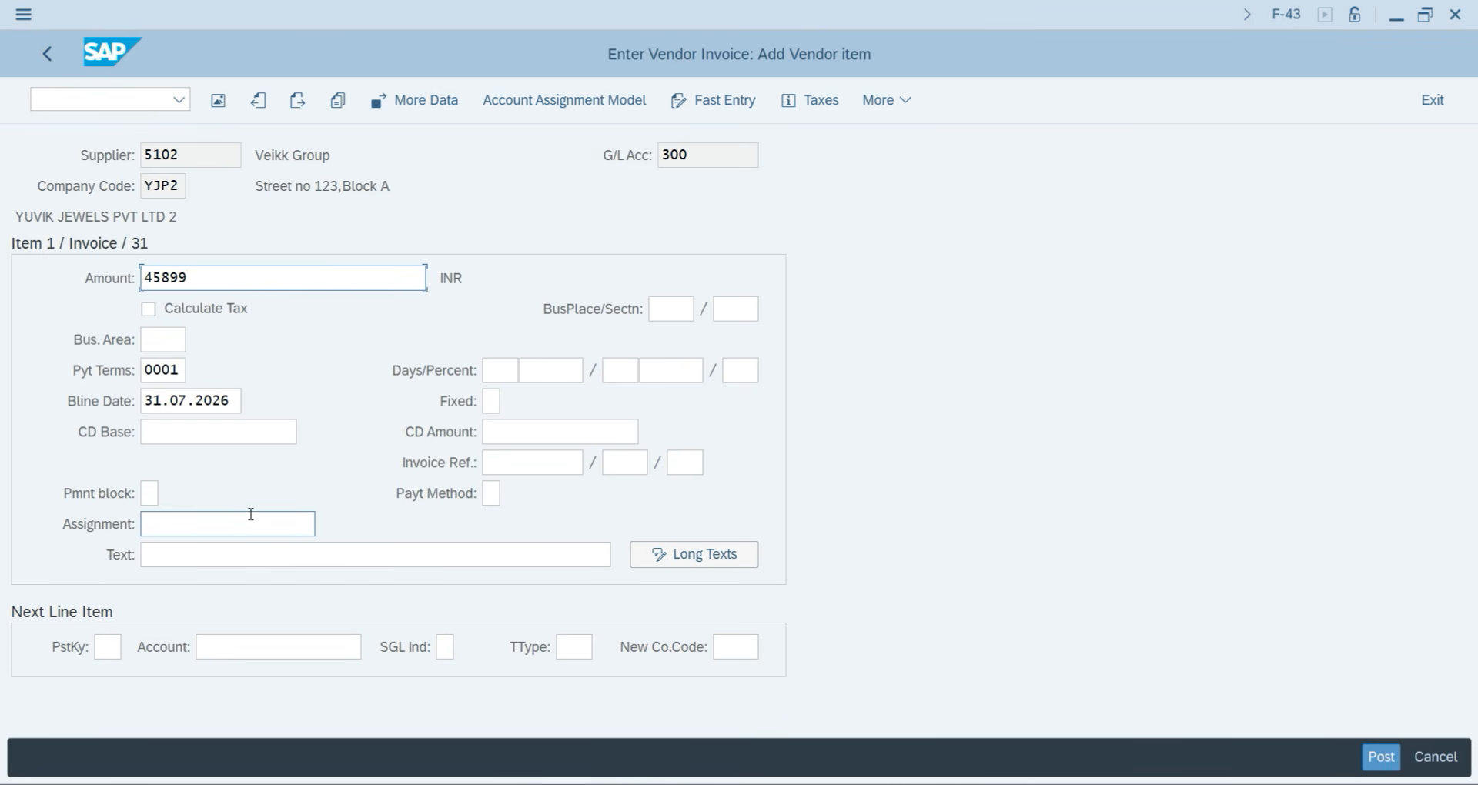
click(183, 559)
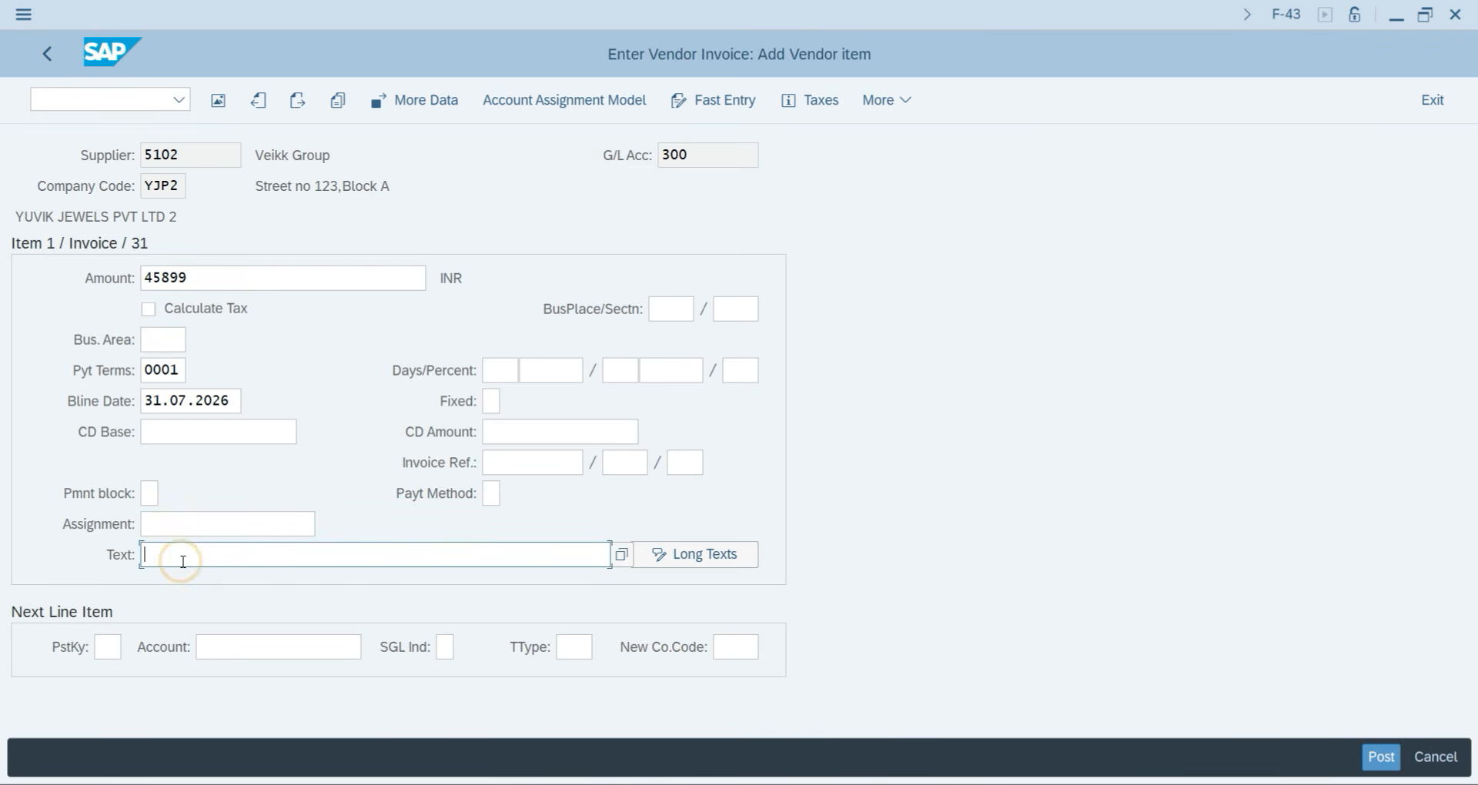
text(pu)
key(Down)
key(Return)
Add a posting key 40 line to G/L 401 for 45,899 with text Purchase Goods.
click(108, 646)
text(40)
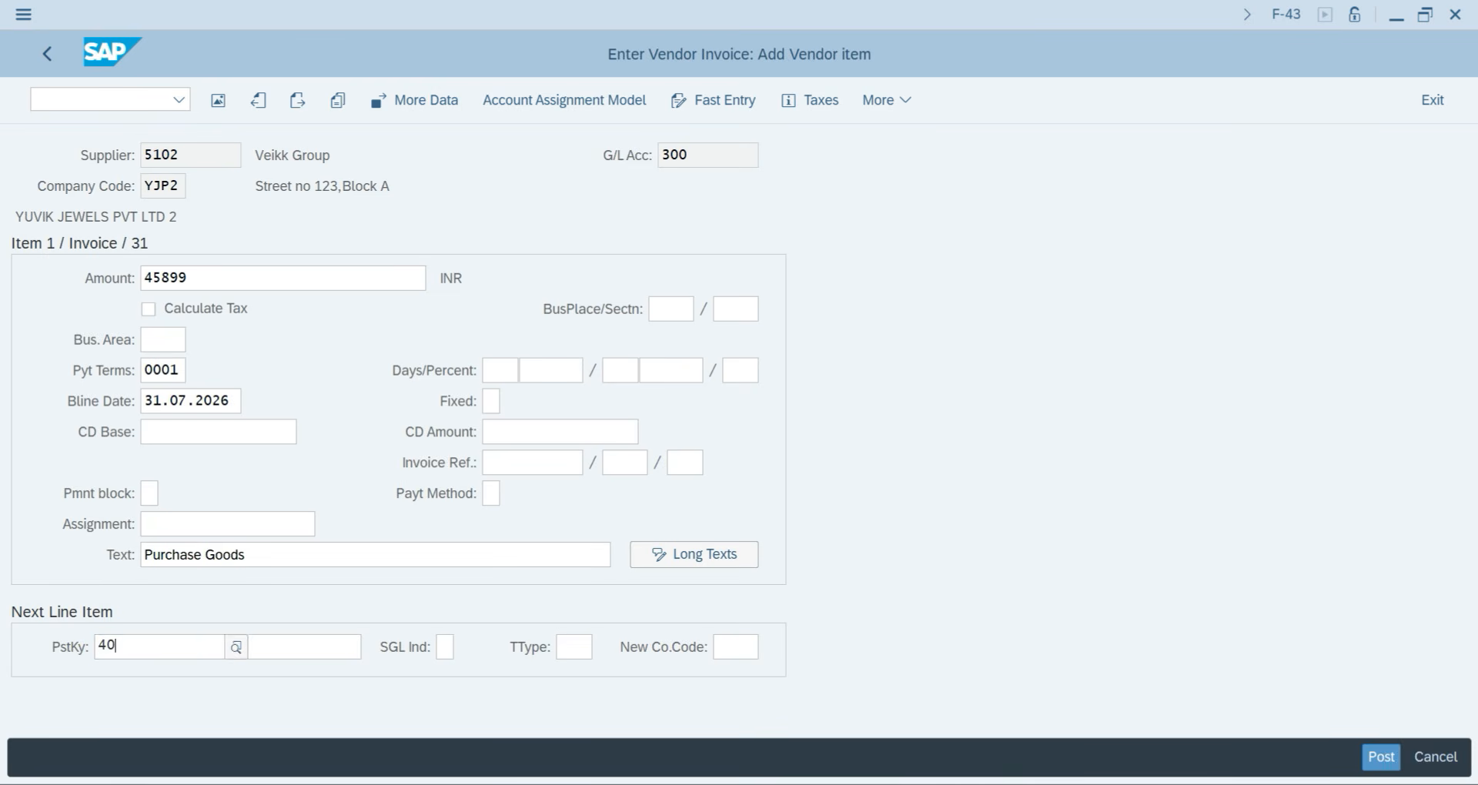
key(Tab)
text(401)
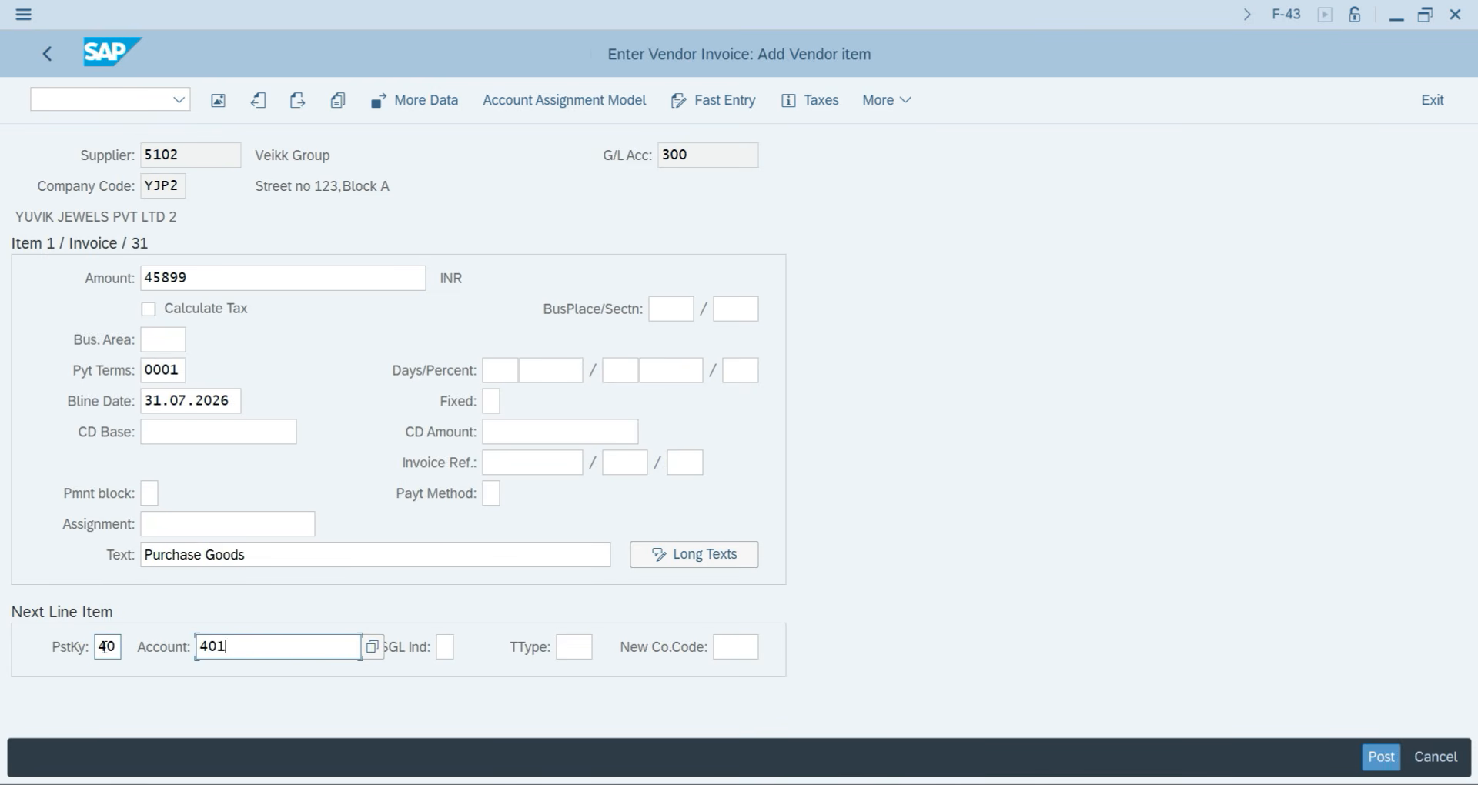
key(Return)
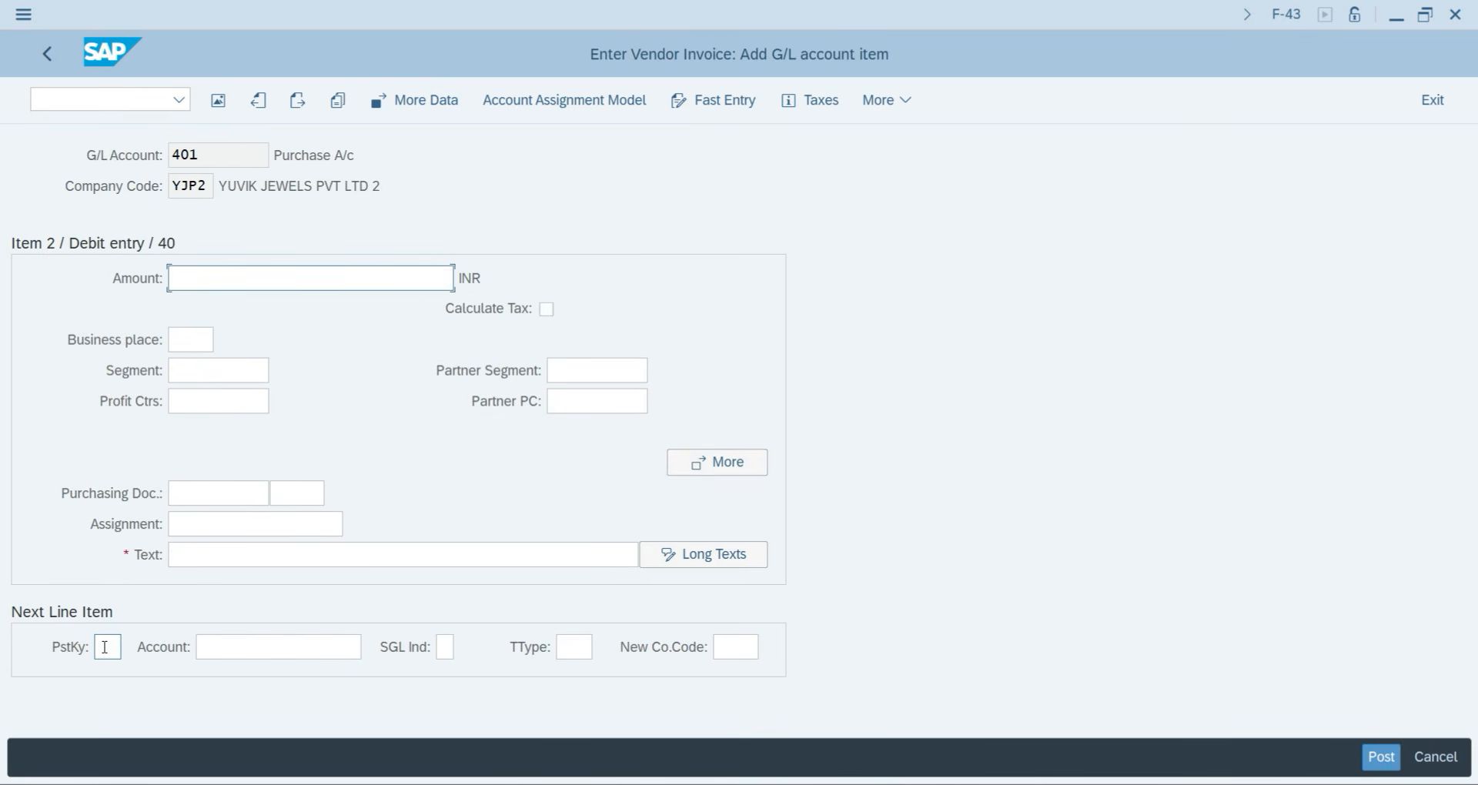
text(45899)
click(225, 551)
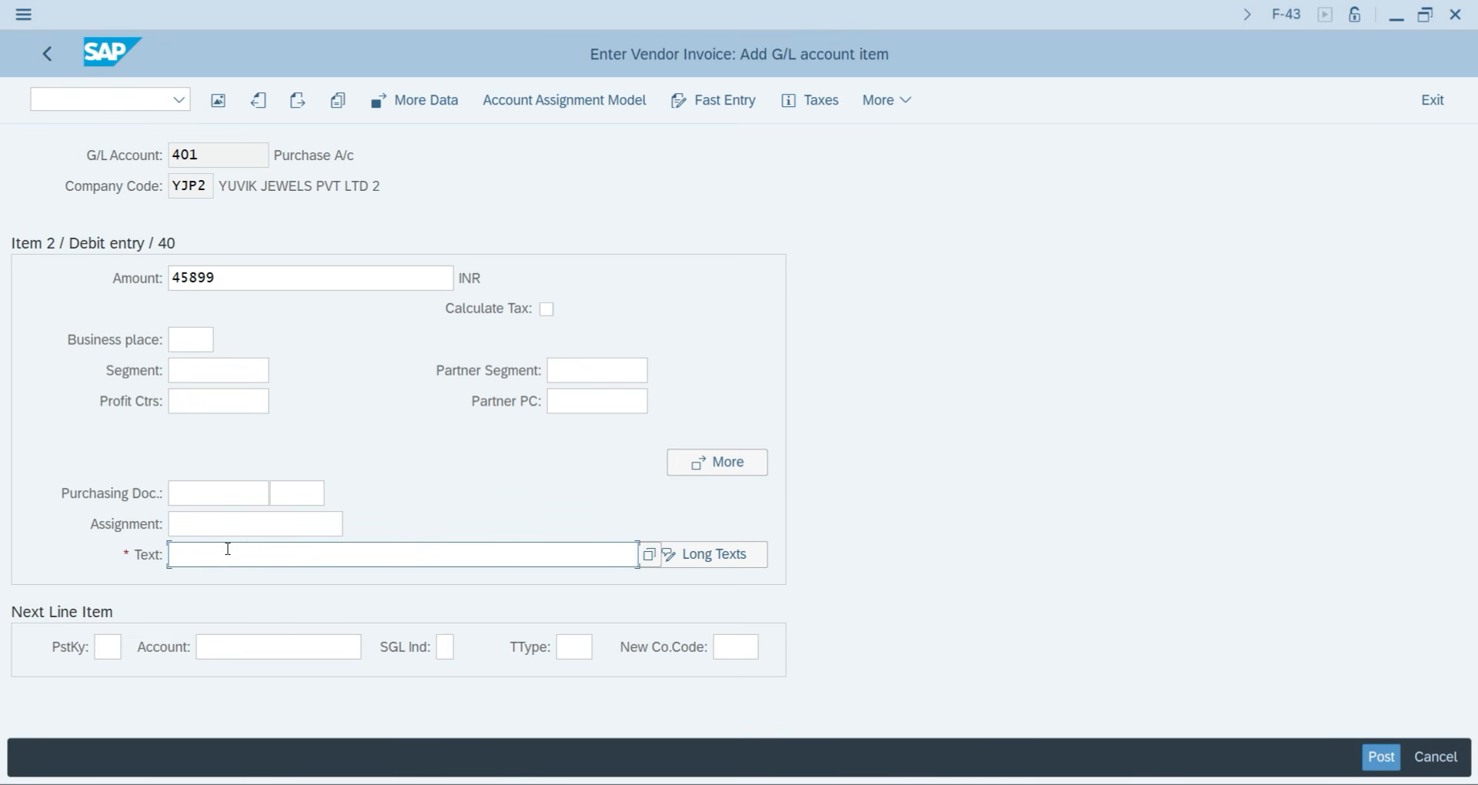
text(p)
key(Down)
key(Return)
Review the balanced overview and post the invoice as document 100000003.
click(220, 99)
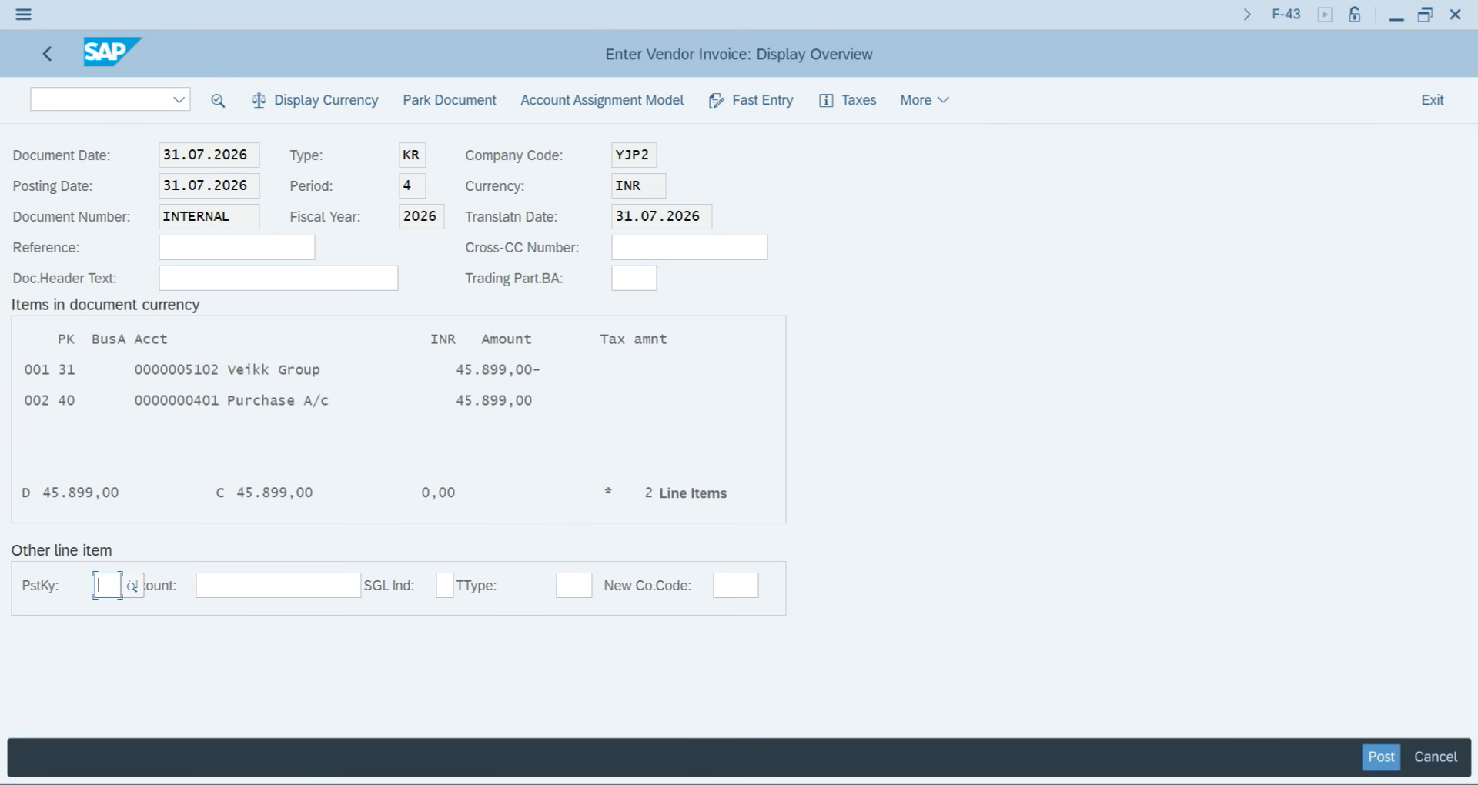
click(1378, 757)
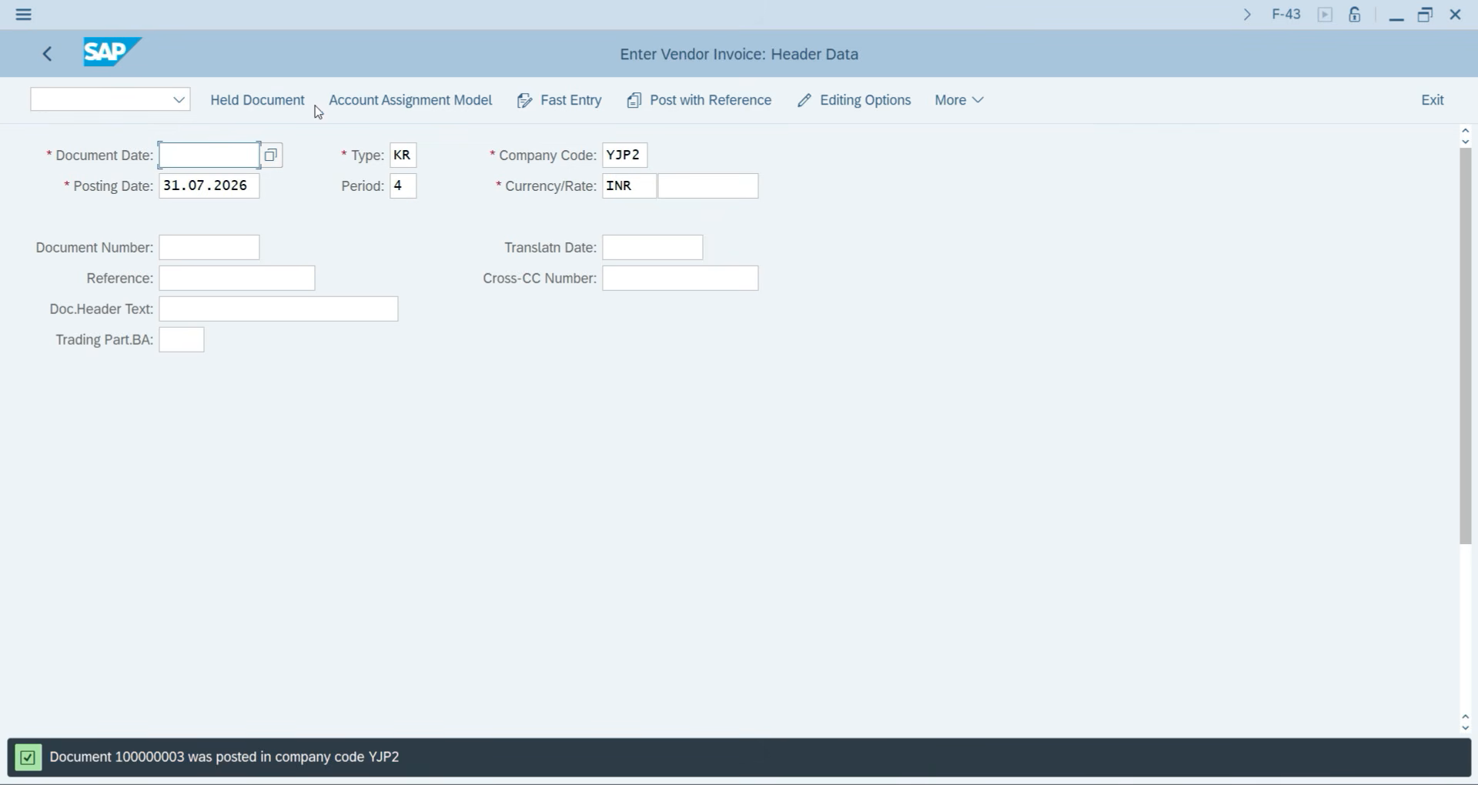
click(151, 96)
Leave F-43 with /n and scroll OneNote to the Outgoing Payment Manual/Automatic notes.
text(/n)
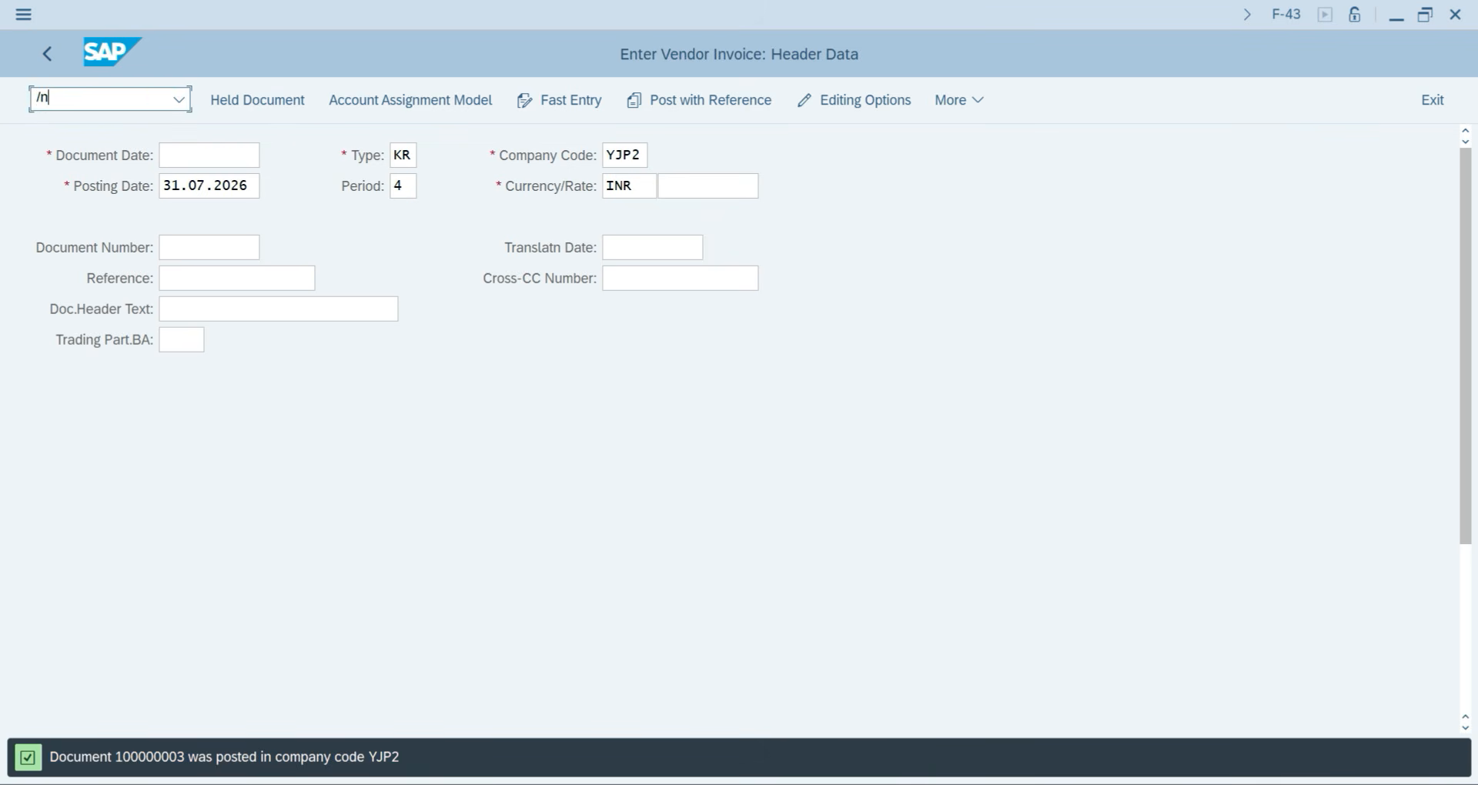
key(Return)
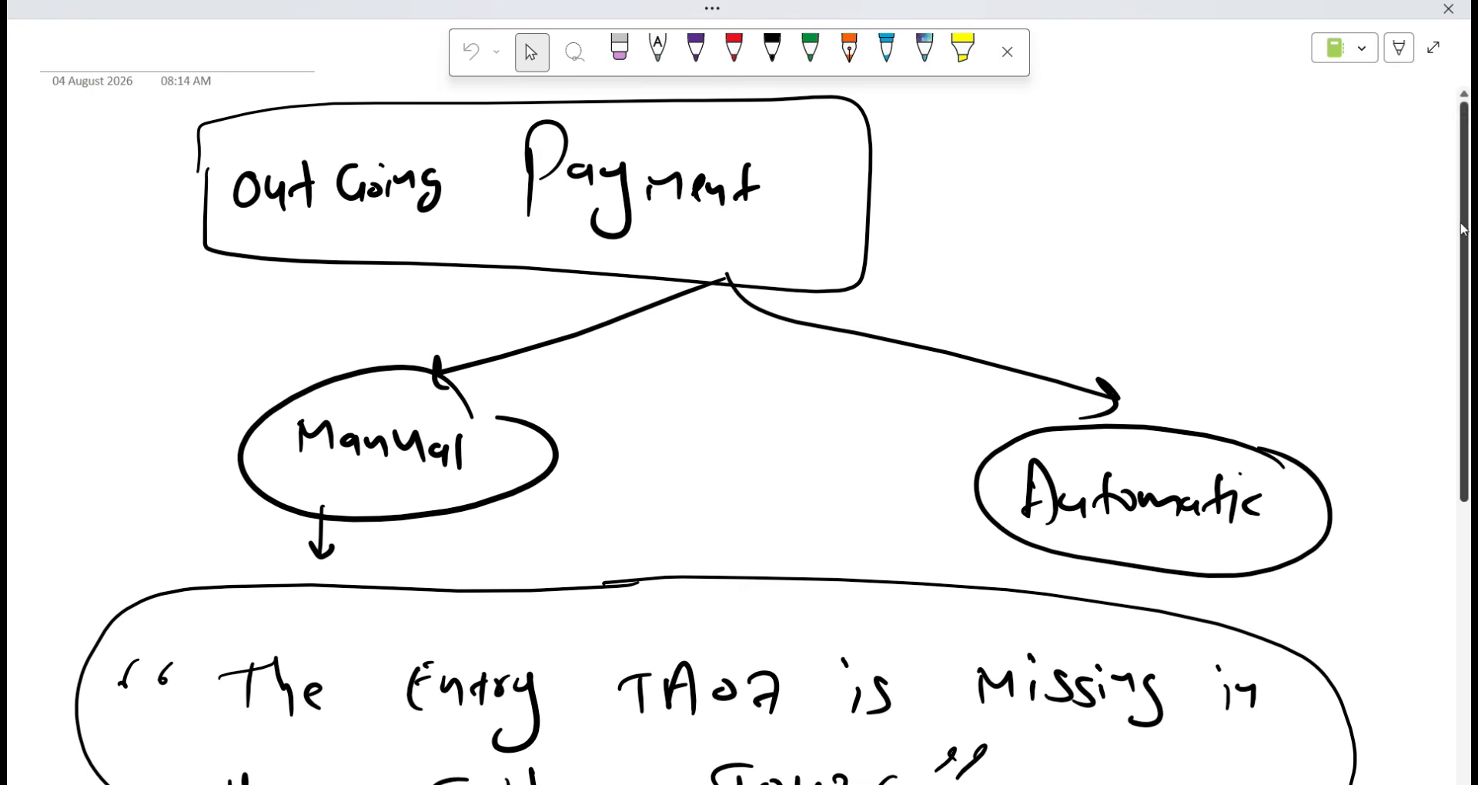
scroll(1041, 225, down, 3)
scroll(1066, 201, up, 2)
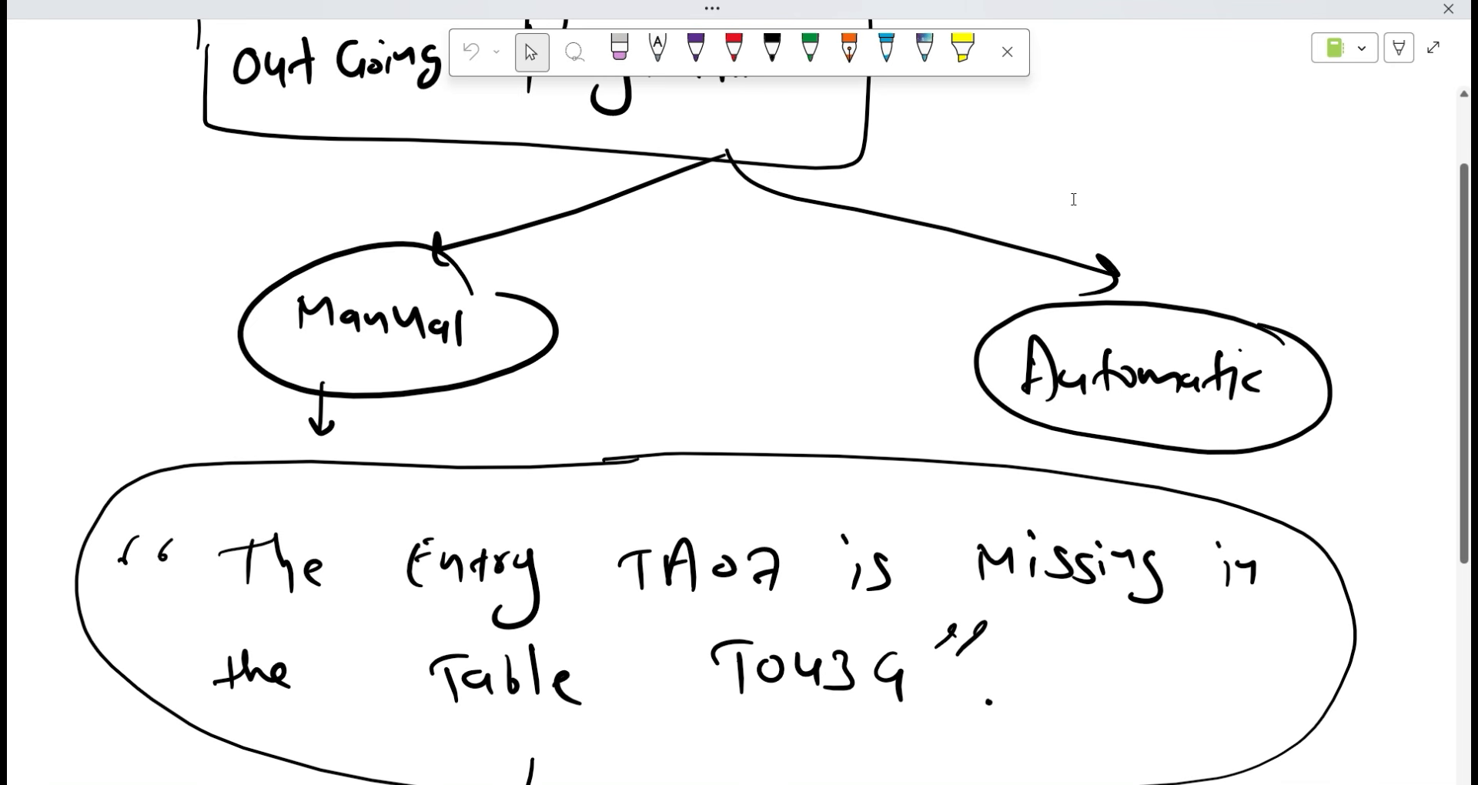
Scroll through the OneNote notes explaining the missing or unassigned vendor tolerance group.
scroll(1113, 300, down, 2)
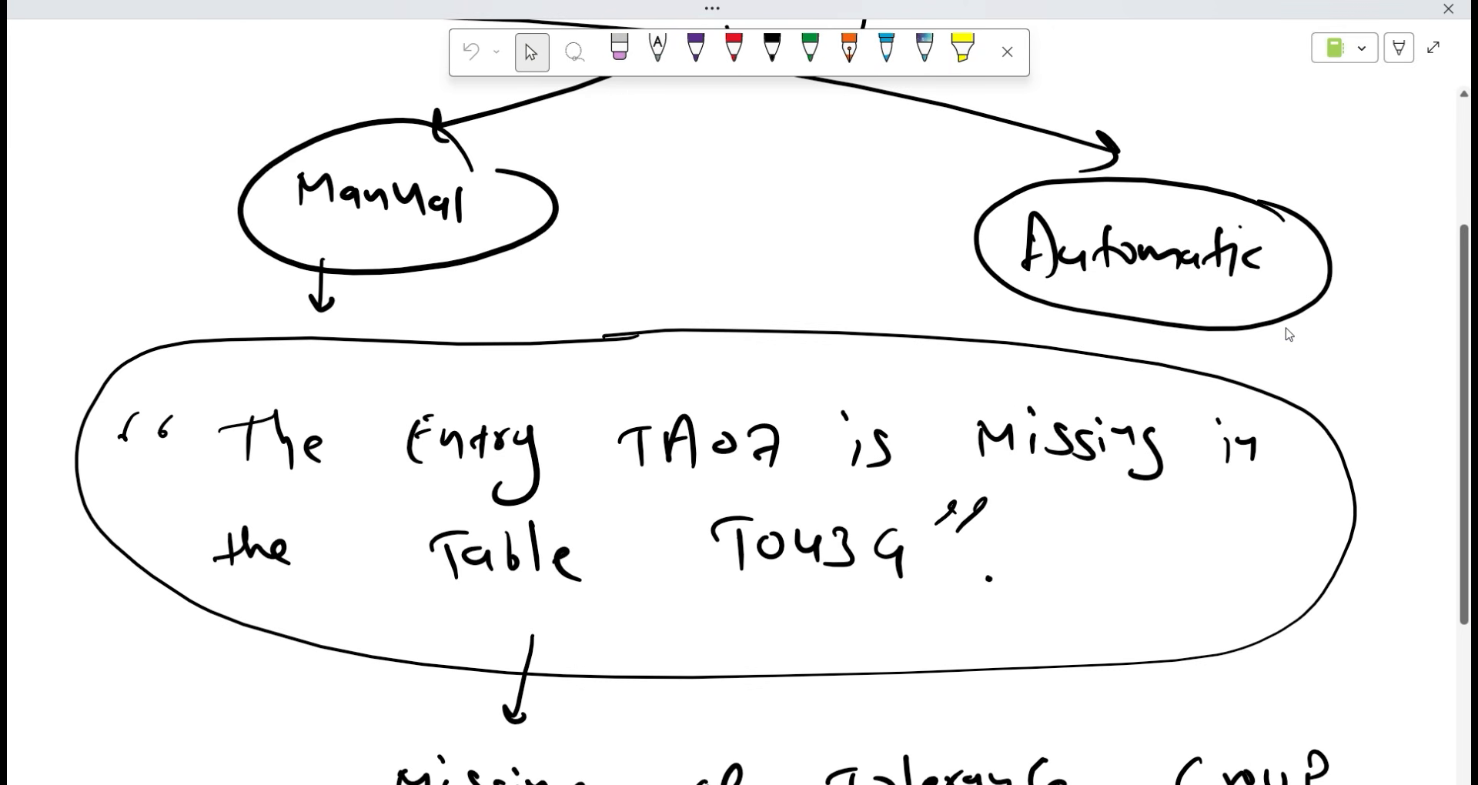
scroll(995, 603, down, 4)
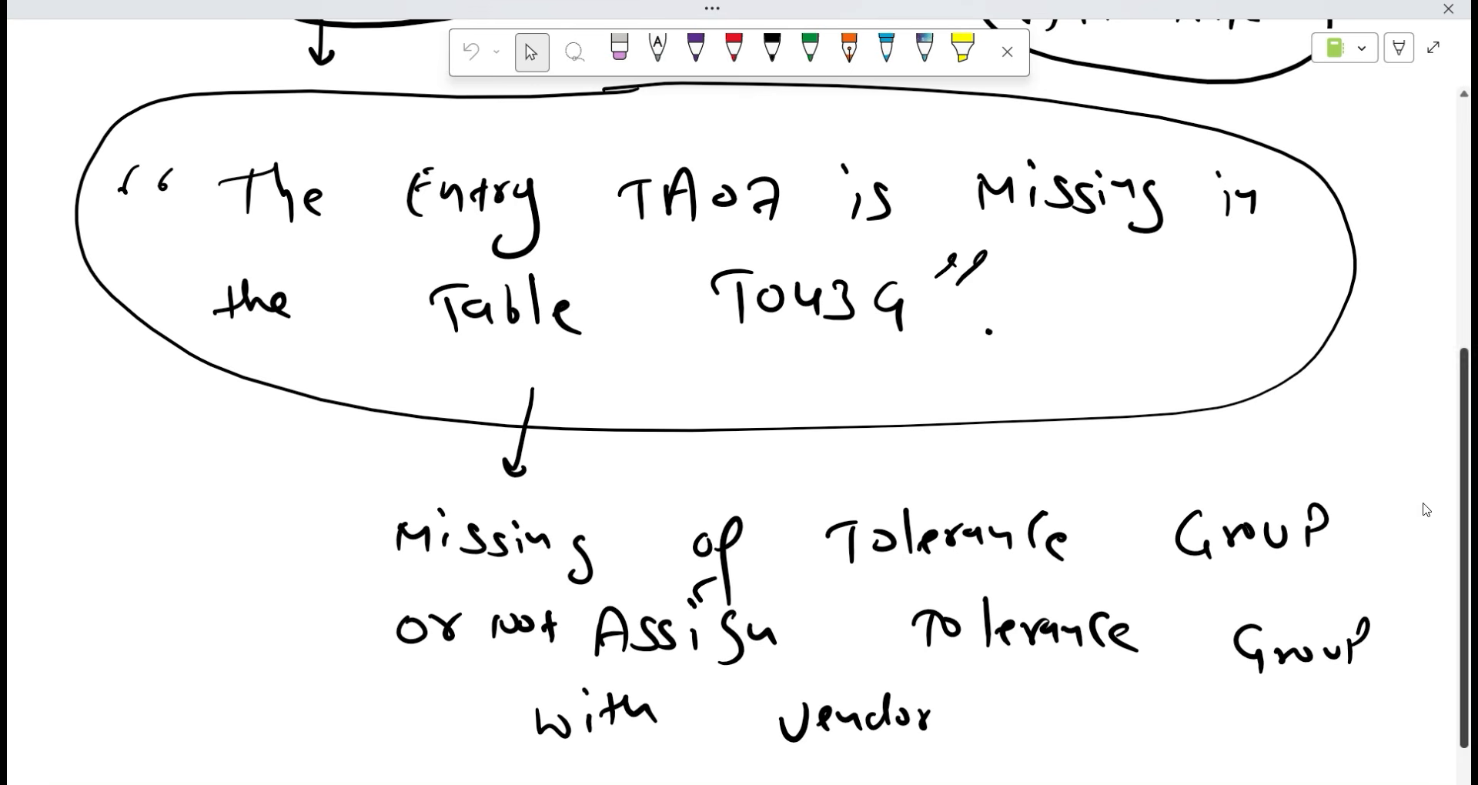
scroll(990, 422, up, 1)
scroll(990, 422, up, 2)
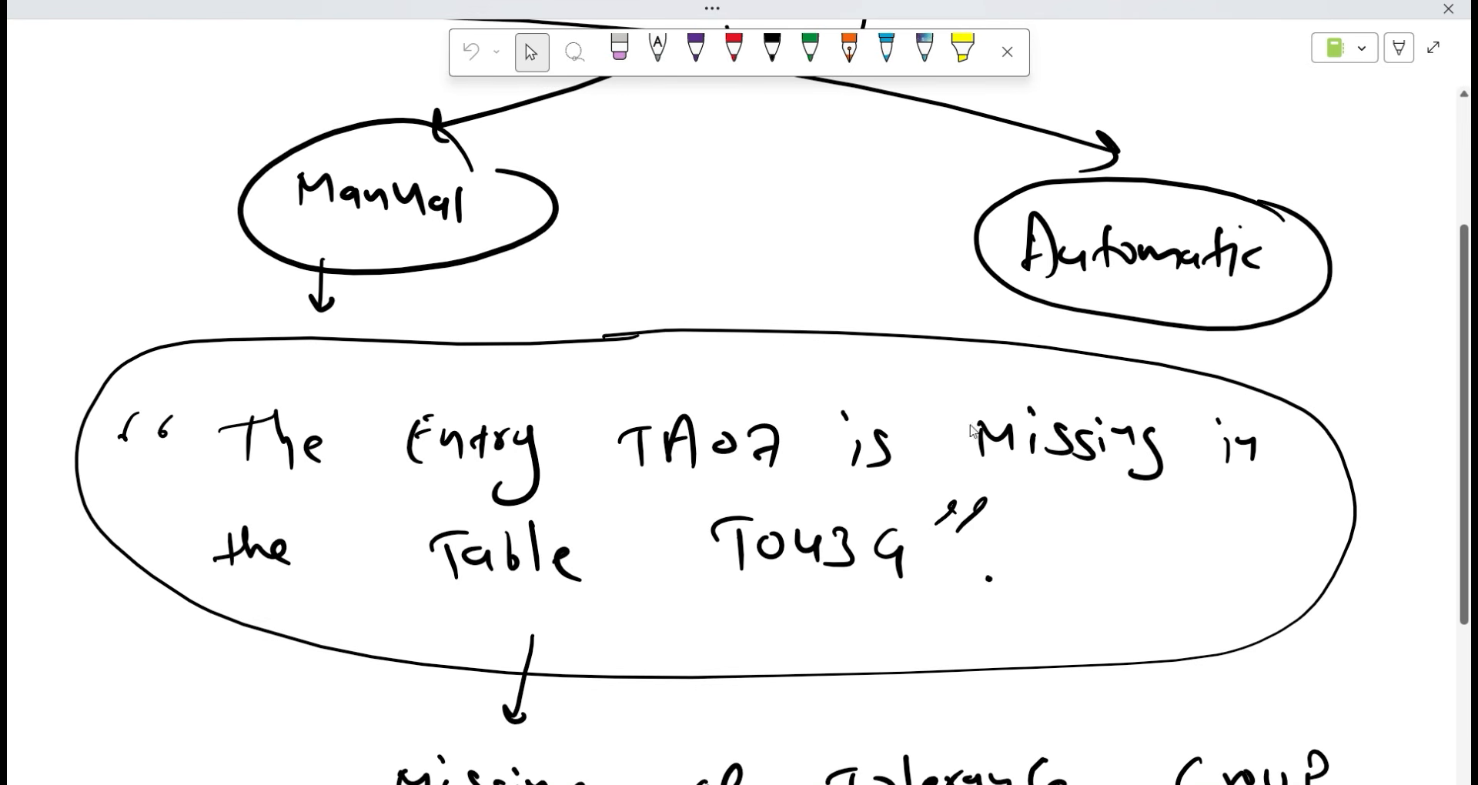
scroll(972, 427, down, 3)
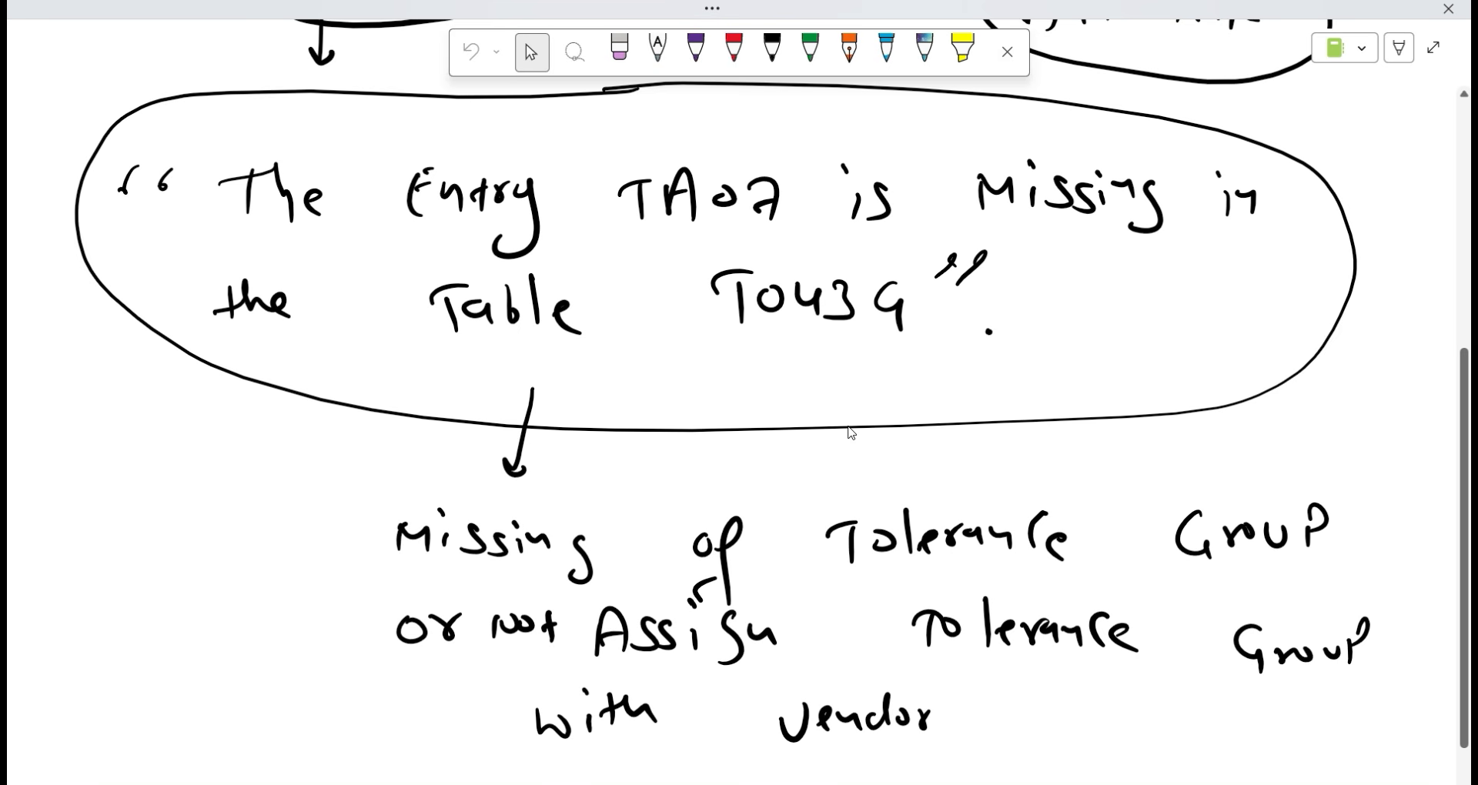
scroll(552, 433, up, 5)
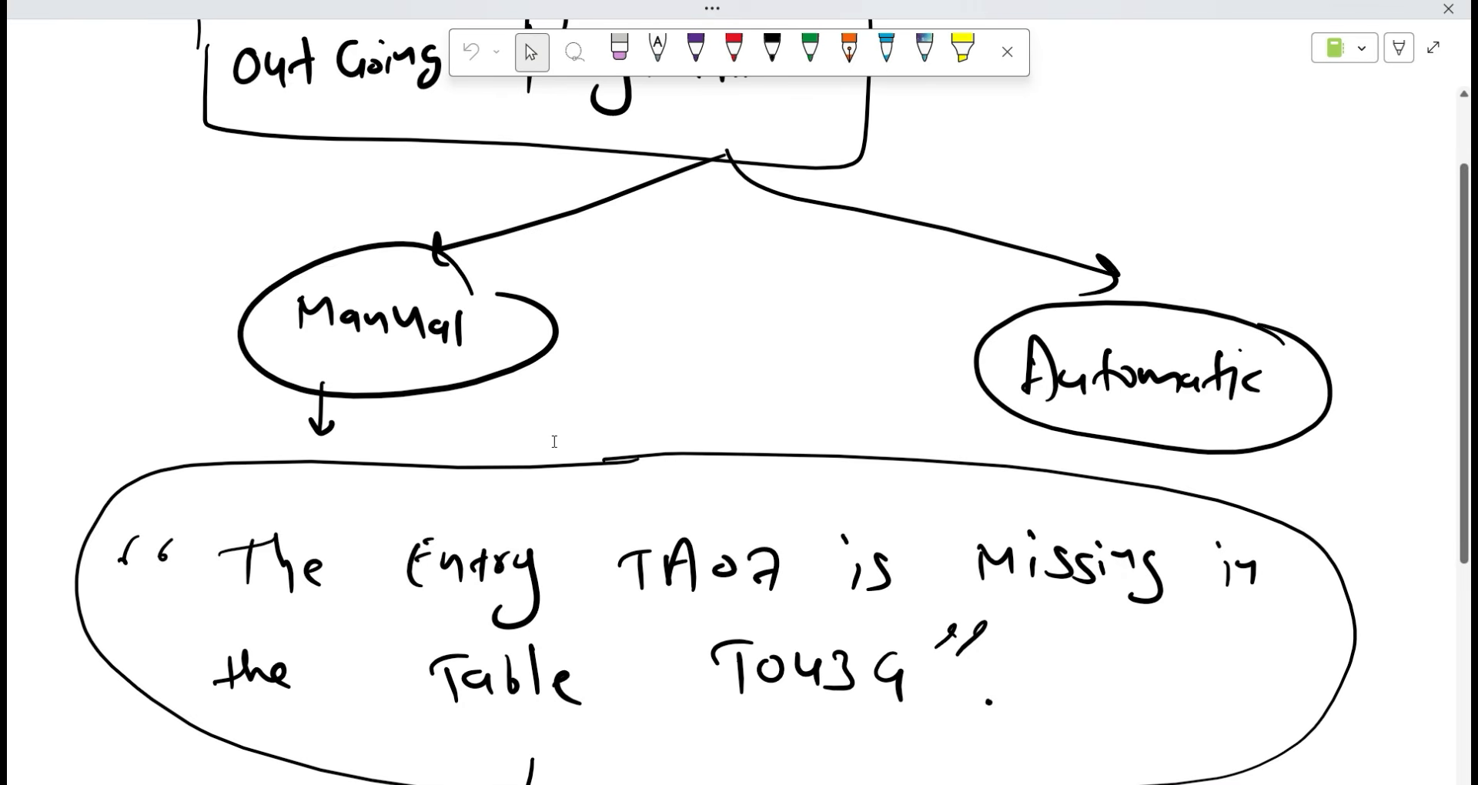
scroll(554, 442, down, 8)
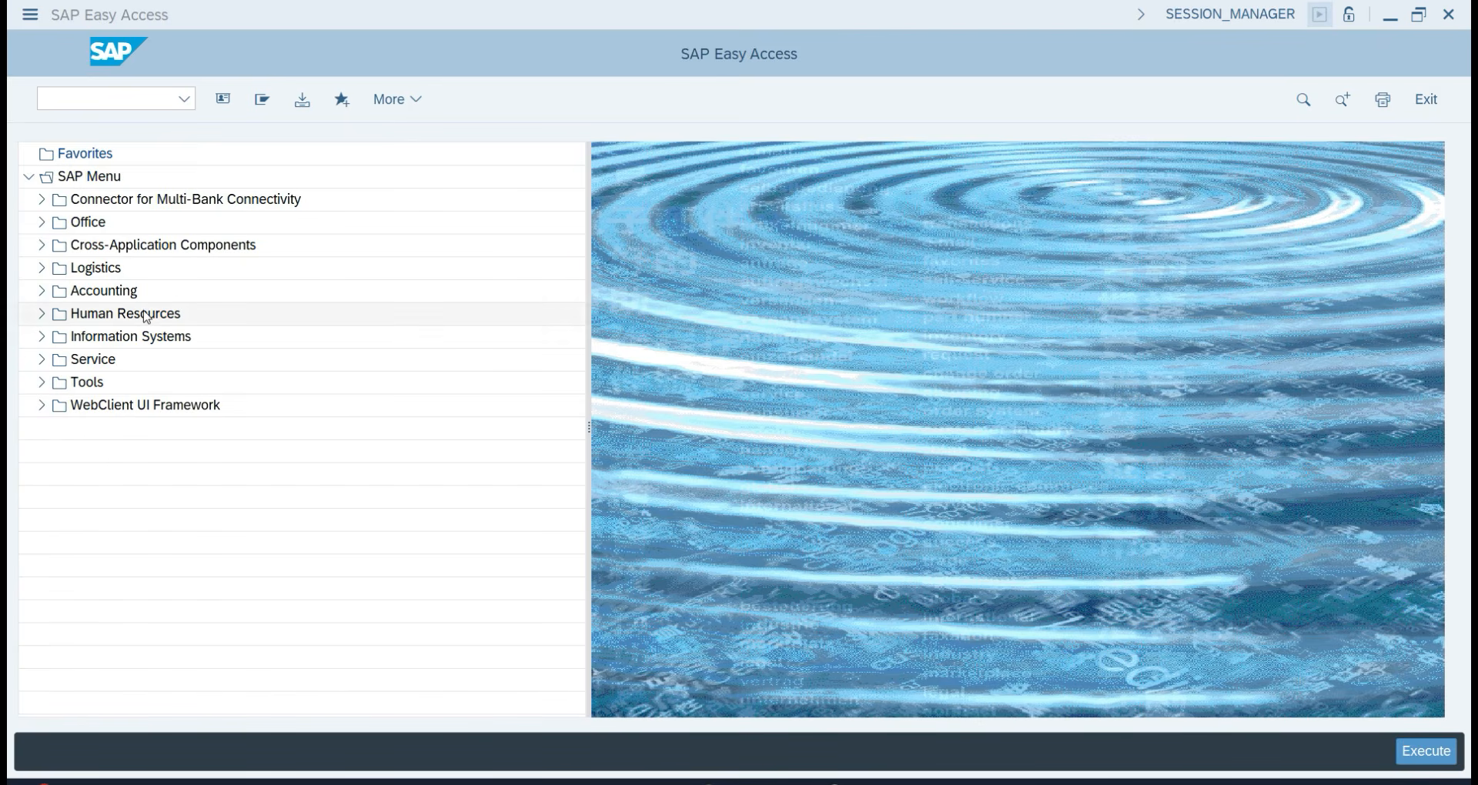
Run transaction BP and start creating a new organization business partner.
click(83, 102)
text(bp)
key(Return)
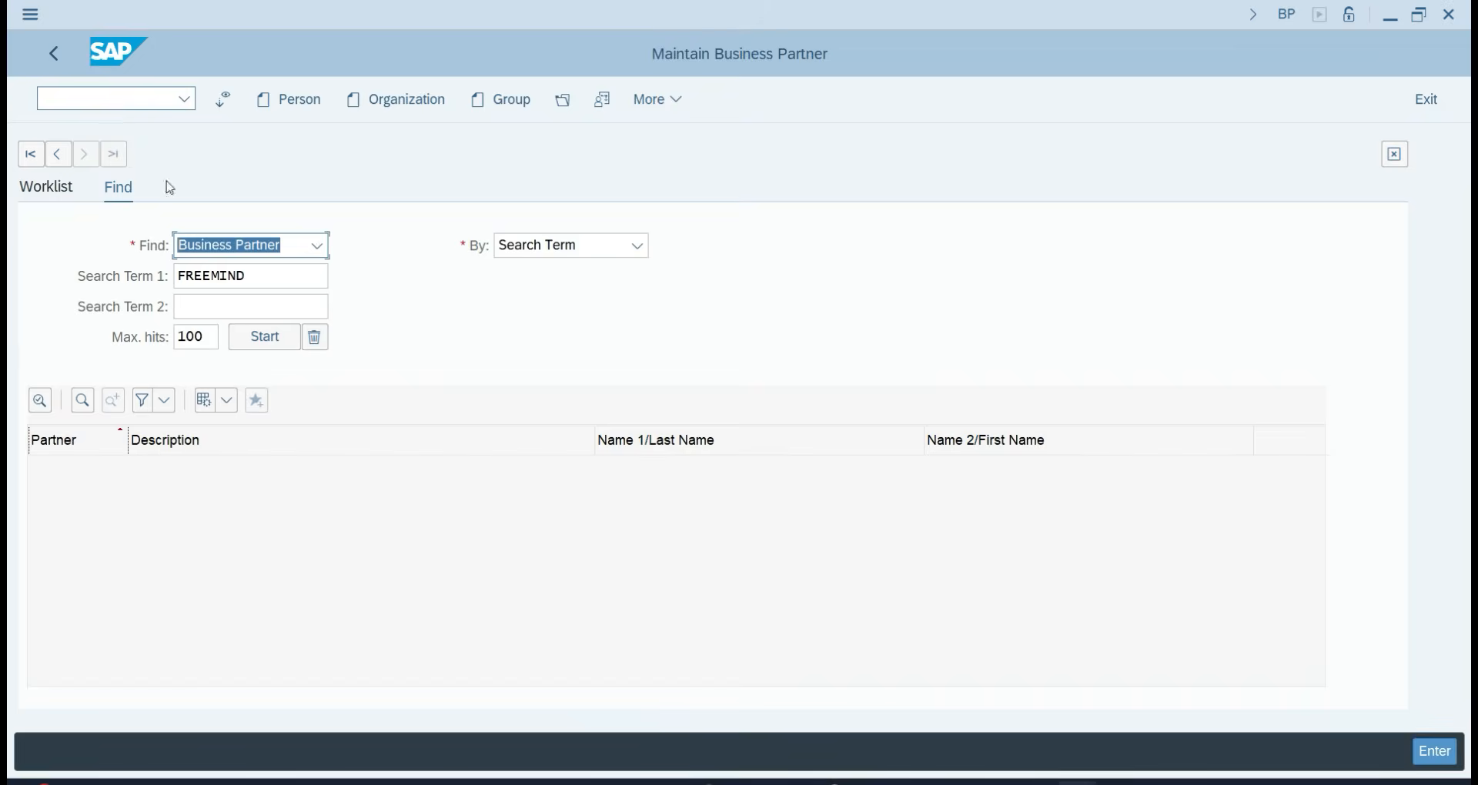
click(406, 97)
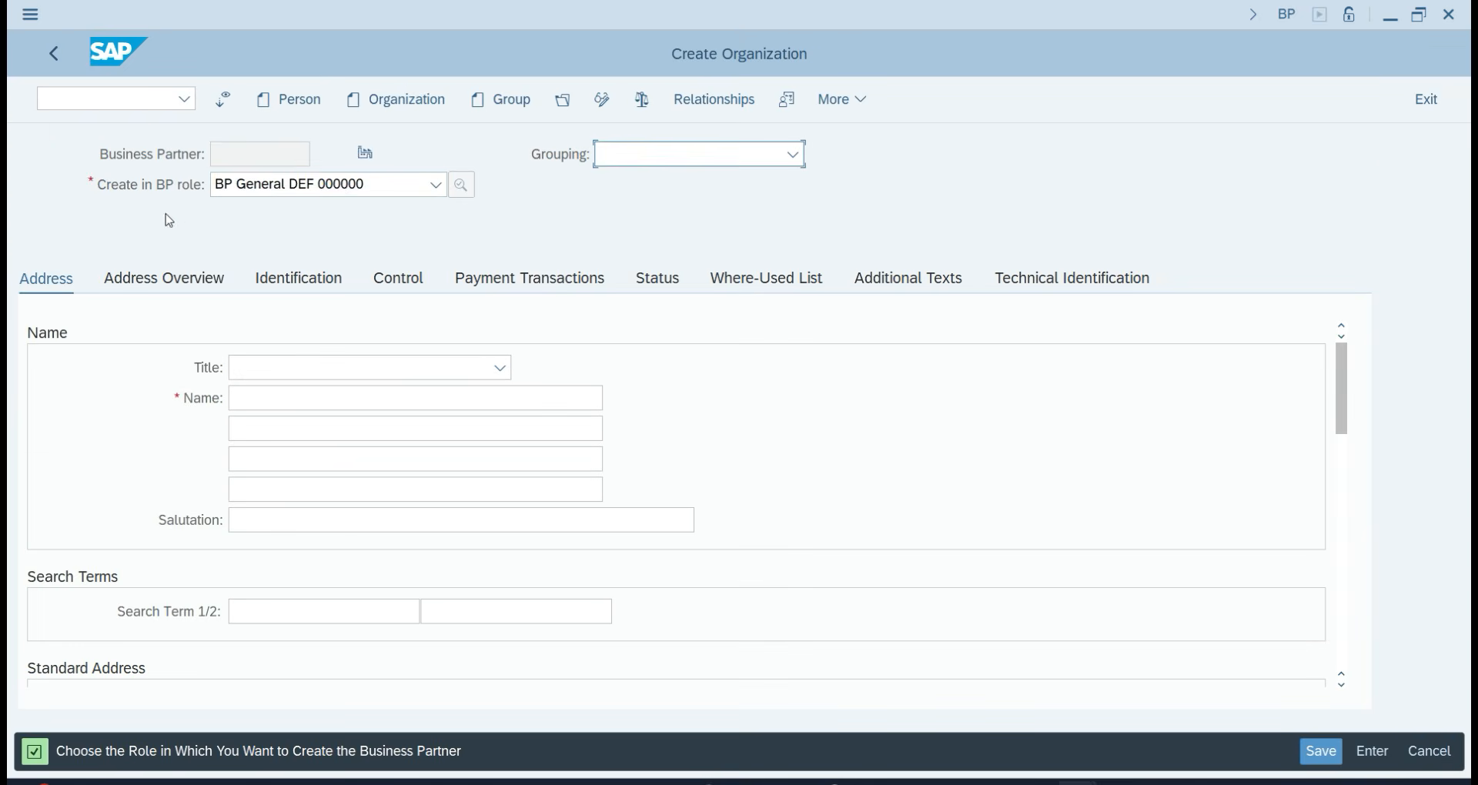
Choose LOCAL BPVN TA07 as the partner grouping.
click(620, 170)
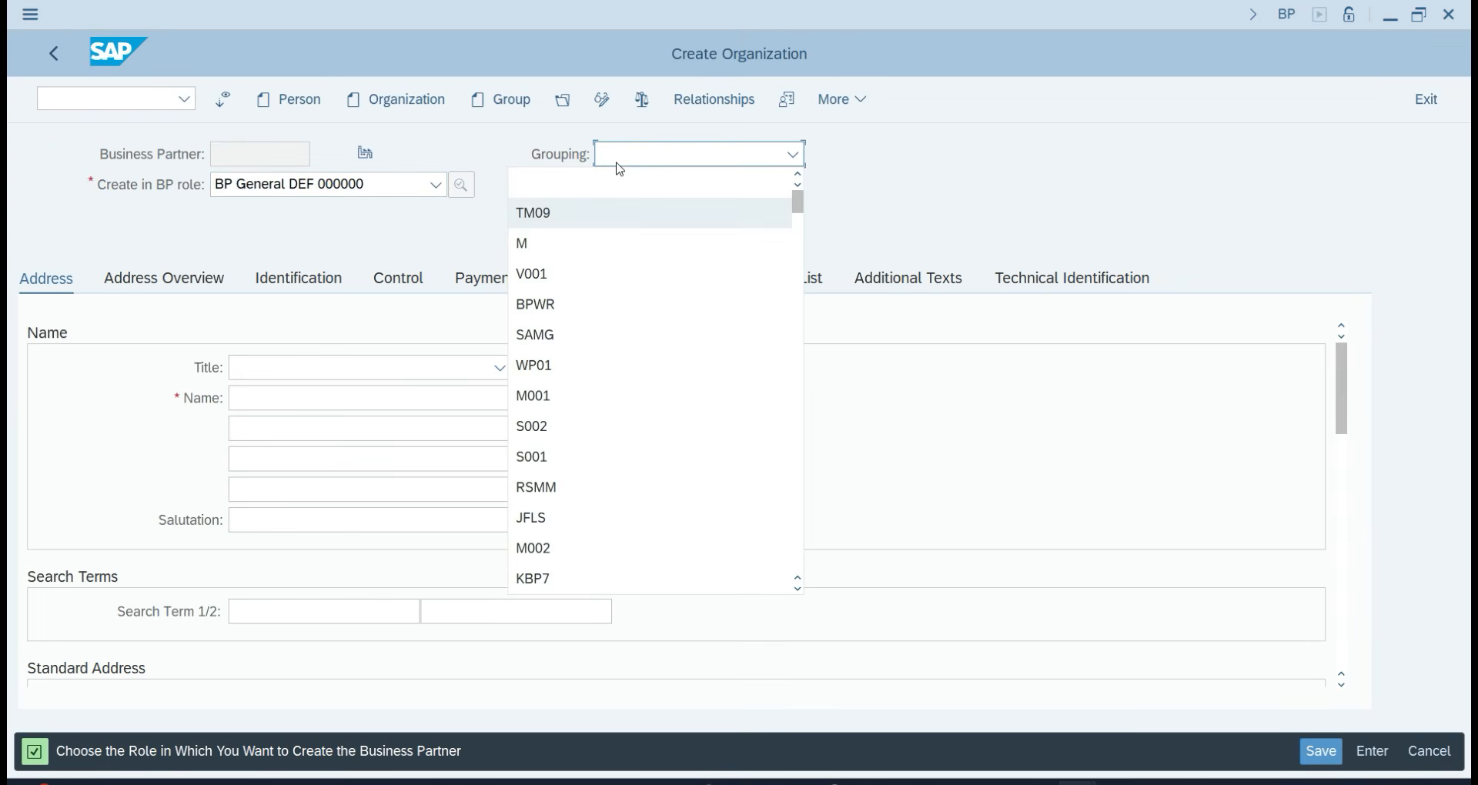
text(loc)
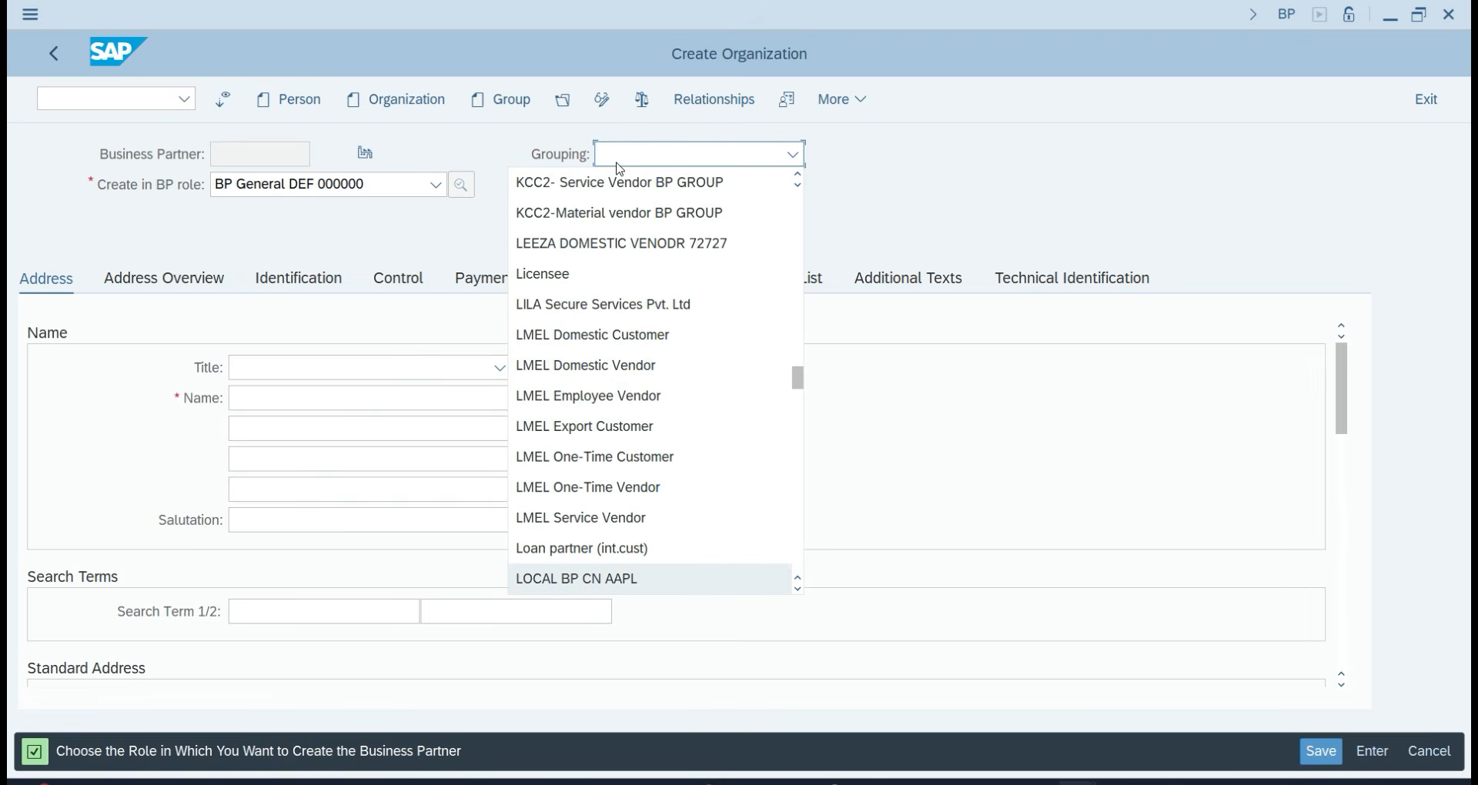
scroll(631, 416, down, 3)
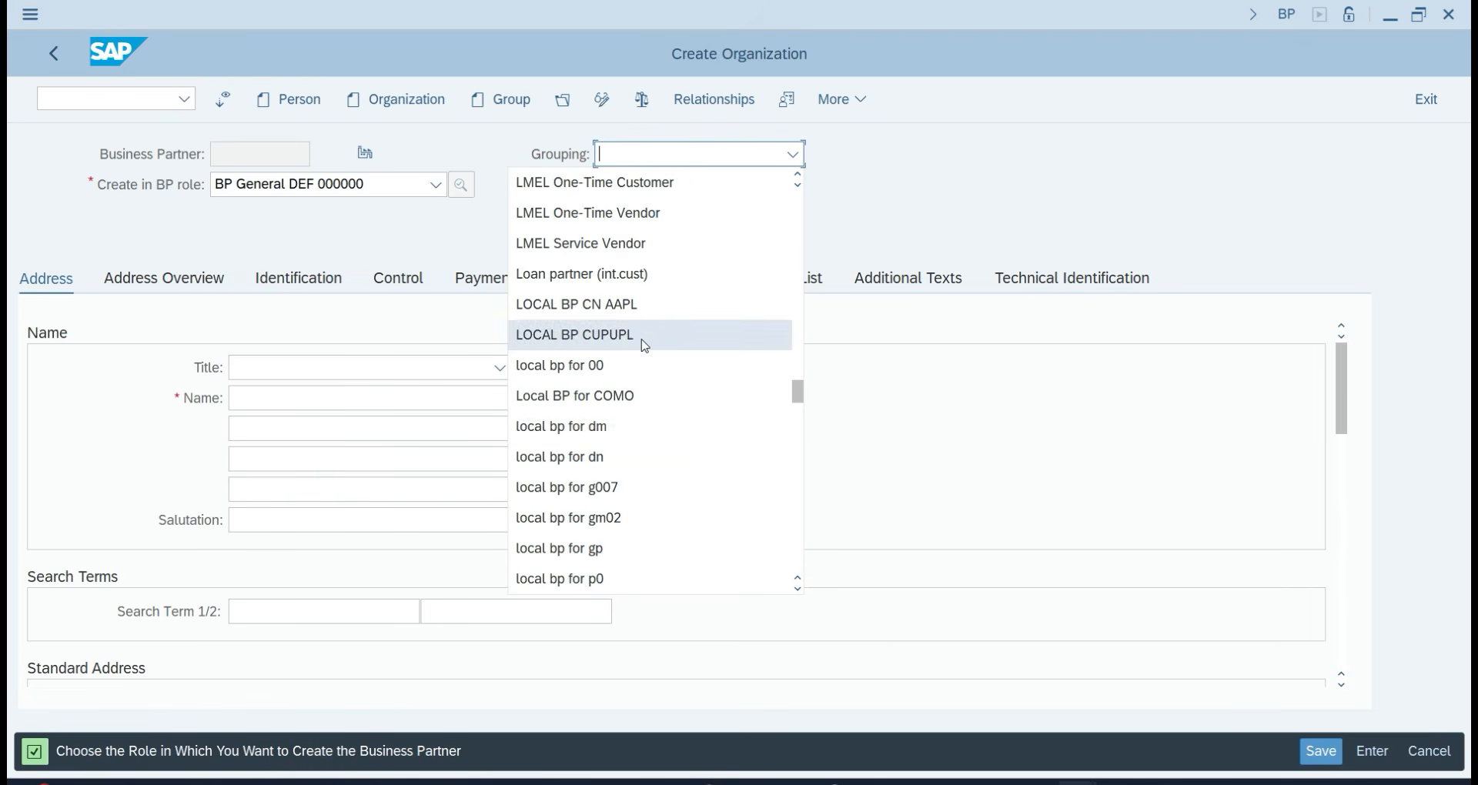
scroll(639, 508, down, 3)
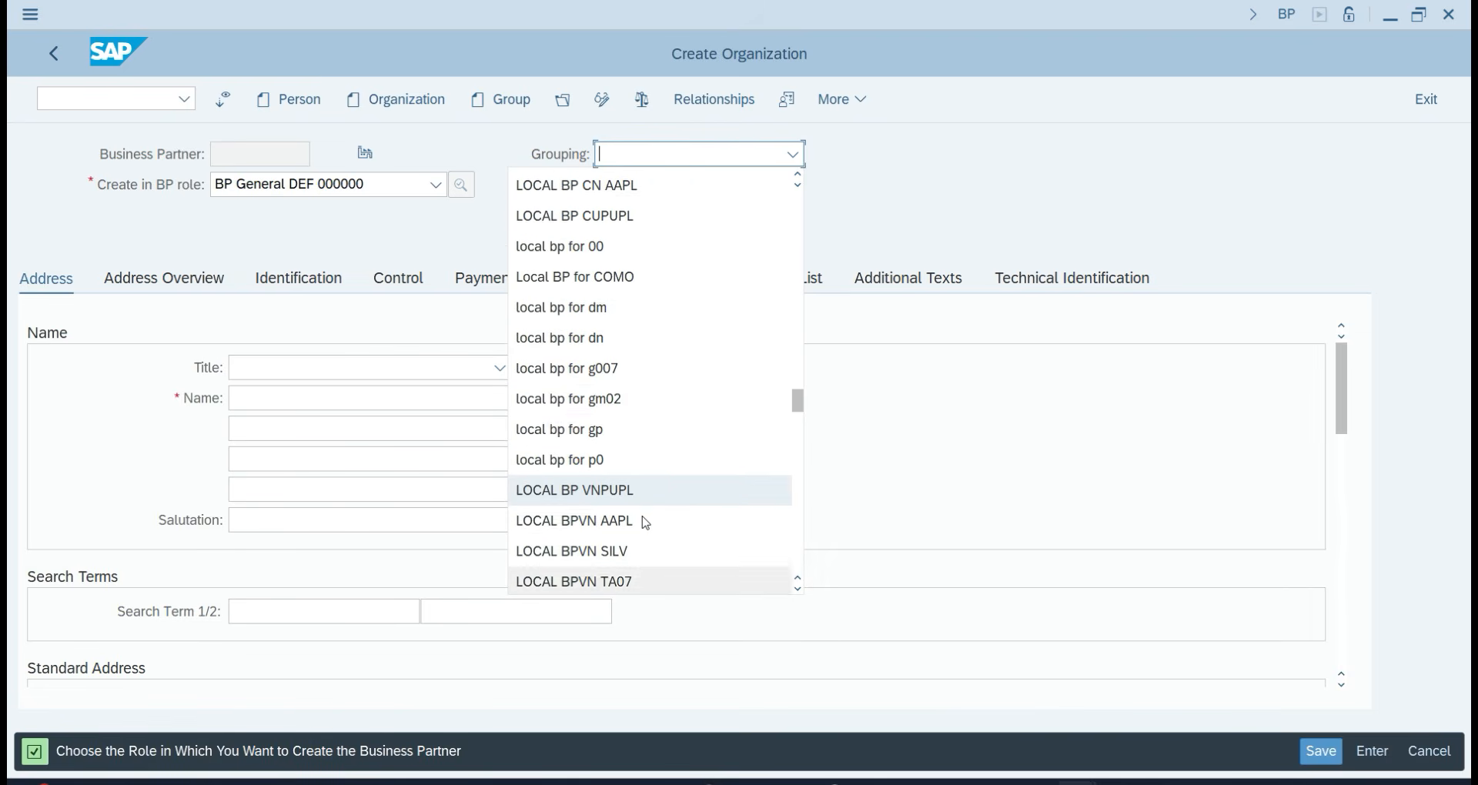
scroll(645, 523, down, 2)
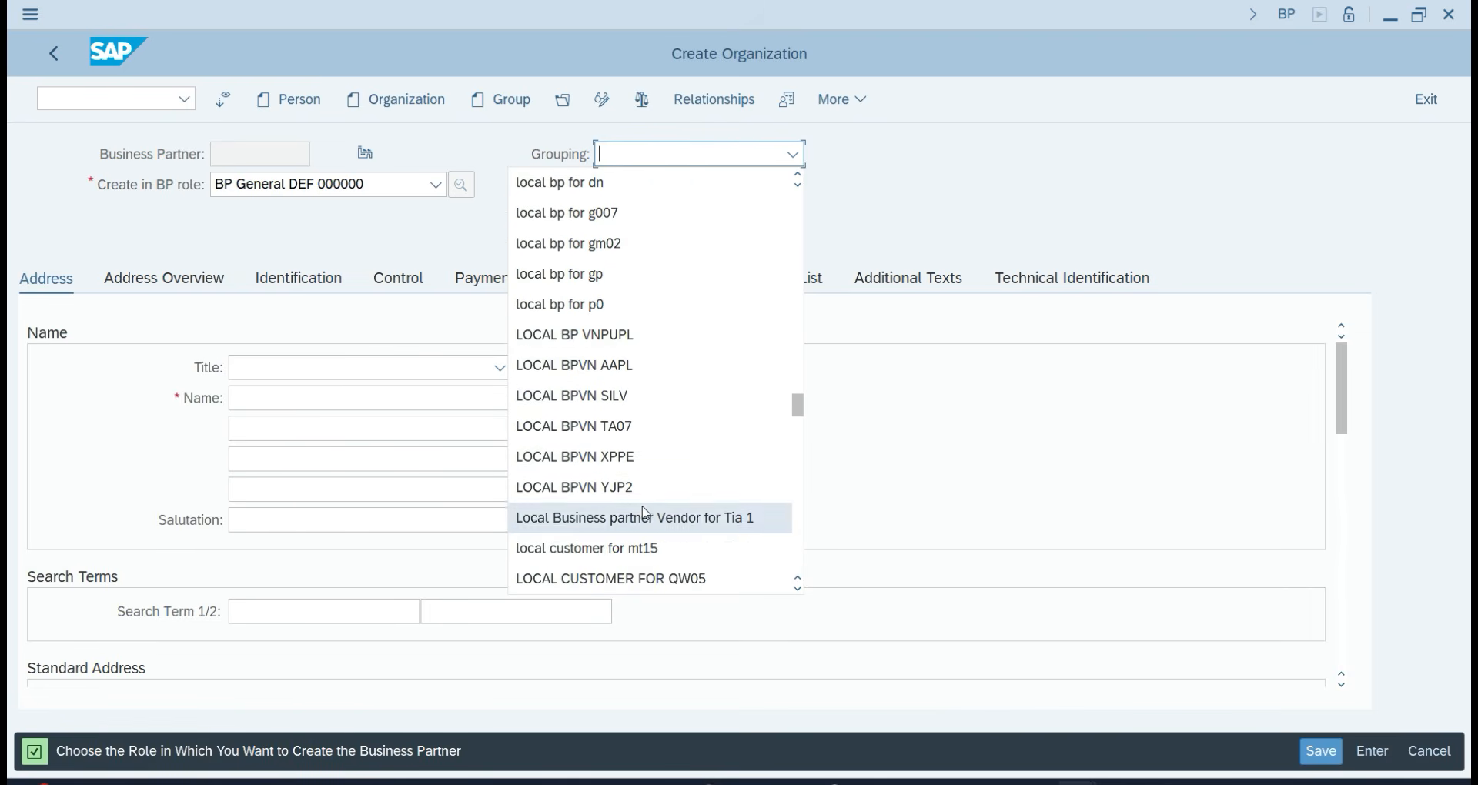
click(644, 425)
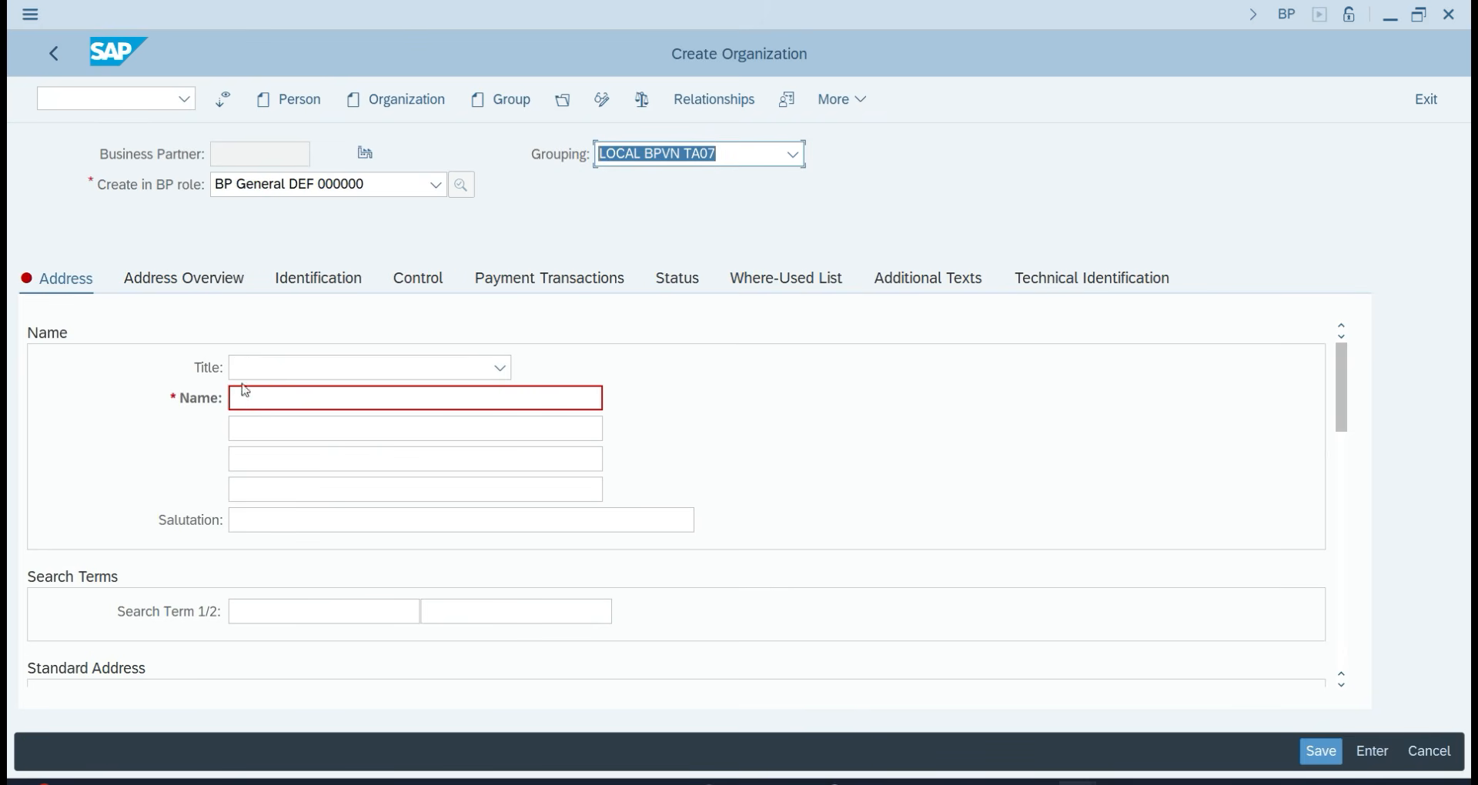
click(304, 360)
Set title Company, name 'Steven Pvt ltd' and search term 'steven'.
click(291, 397)
click(286, 399)
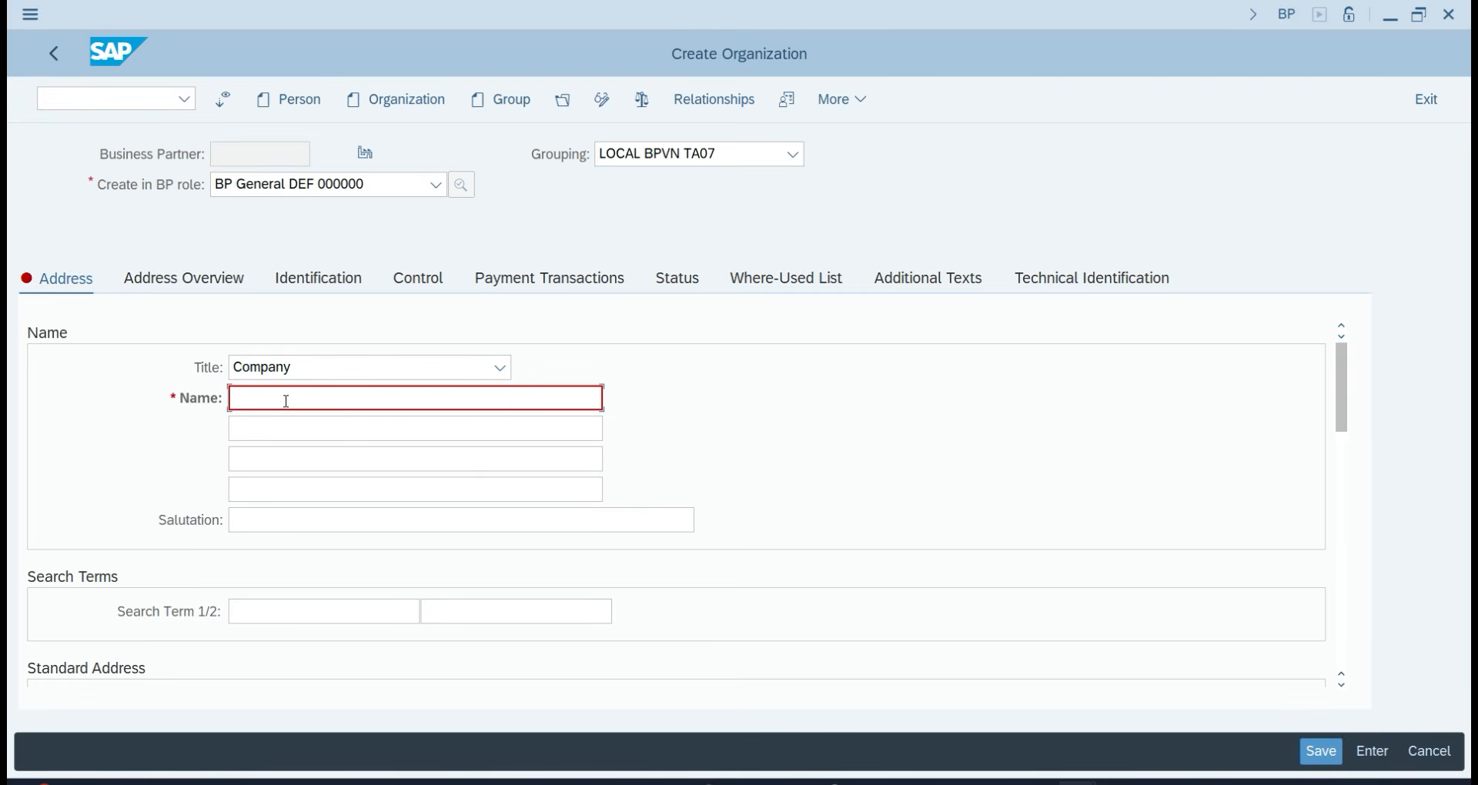
text(Steven Pvt ltd)
click(254, 616)
text(steven)
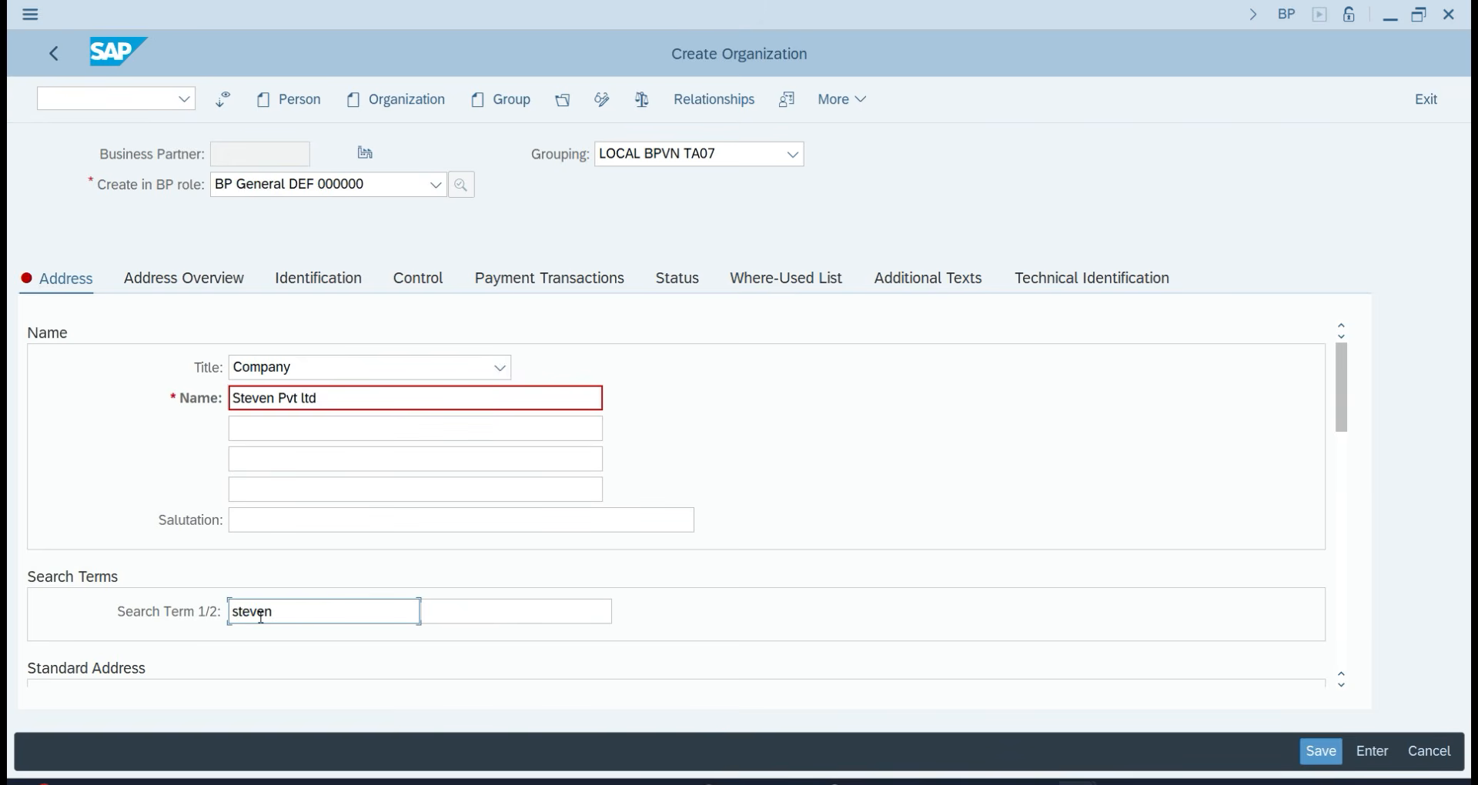
Enter street 123, country IN and region 30 in the address.
scroll(262, 618, down, 3)
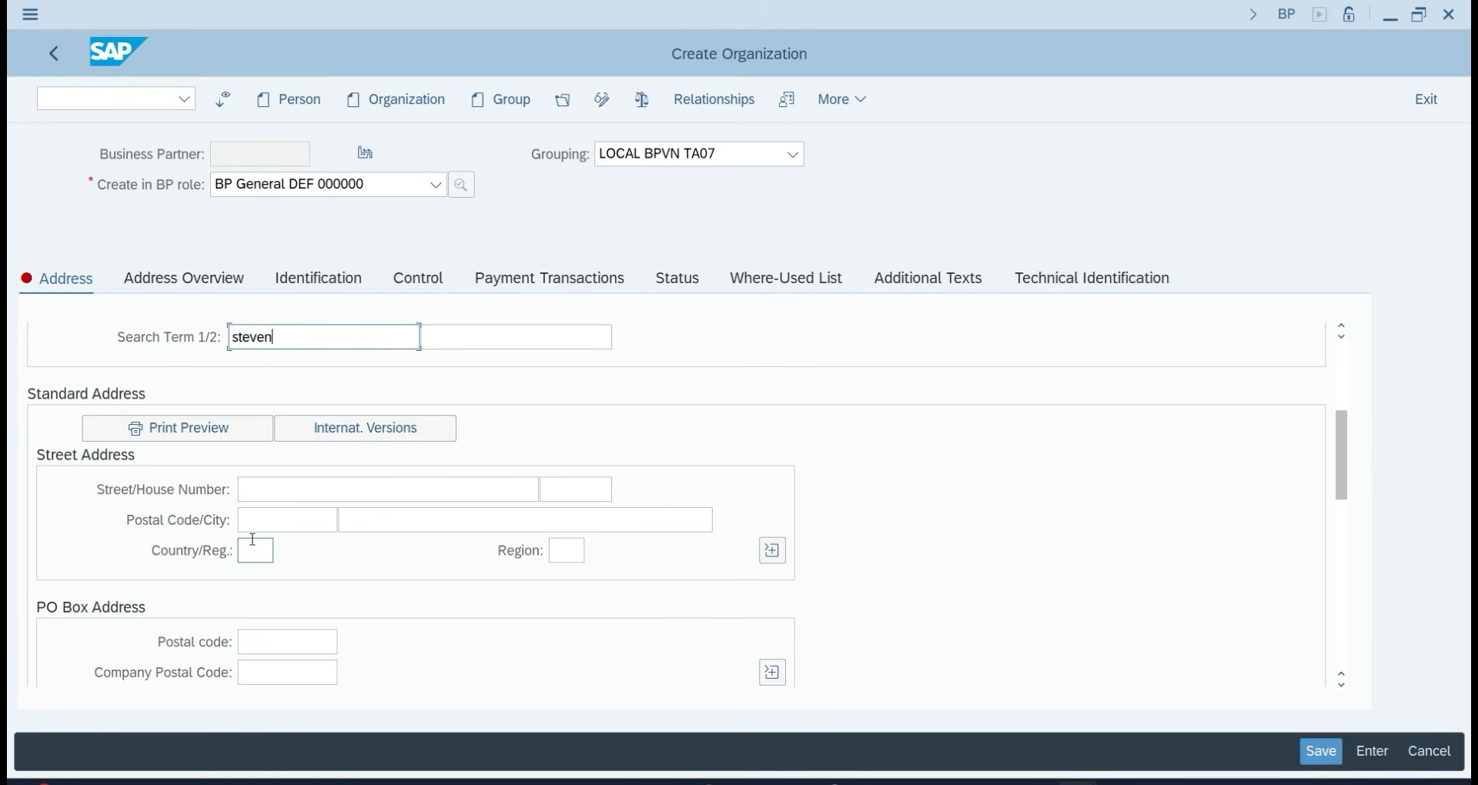
scroll(254, 539, down, 2)
scroll(274, 539, up, 1)
click(282, 406)
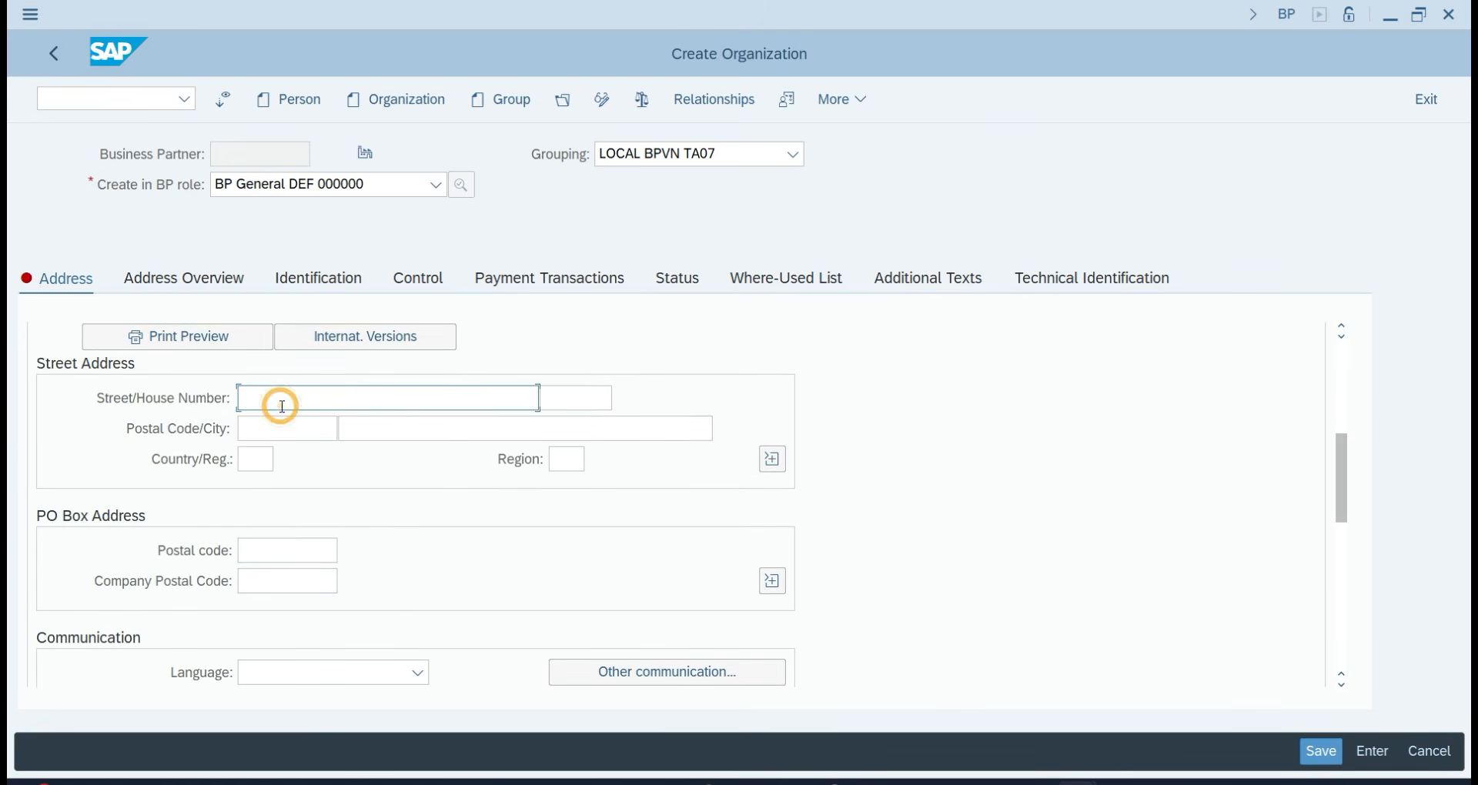
text(123)
click(268, 468)
text(IN)
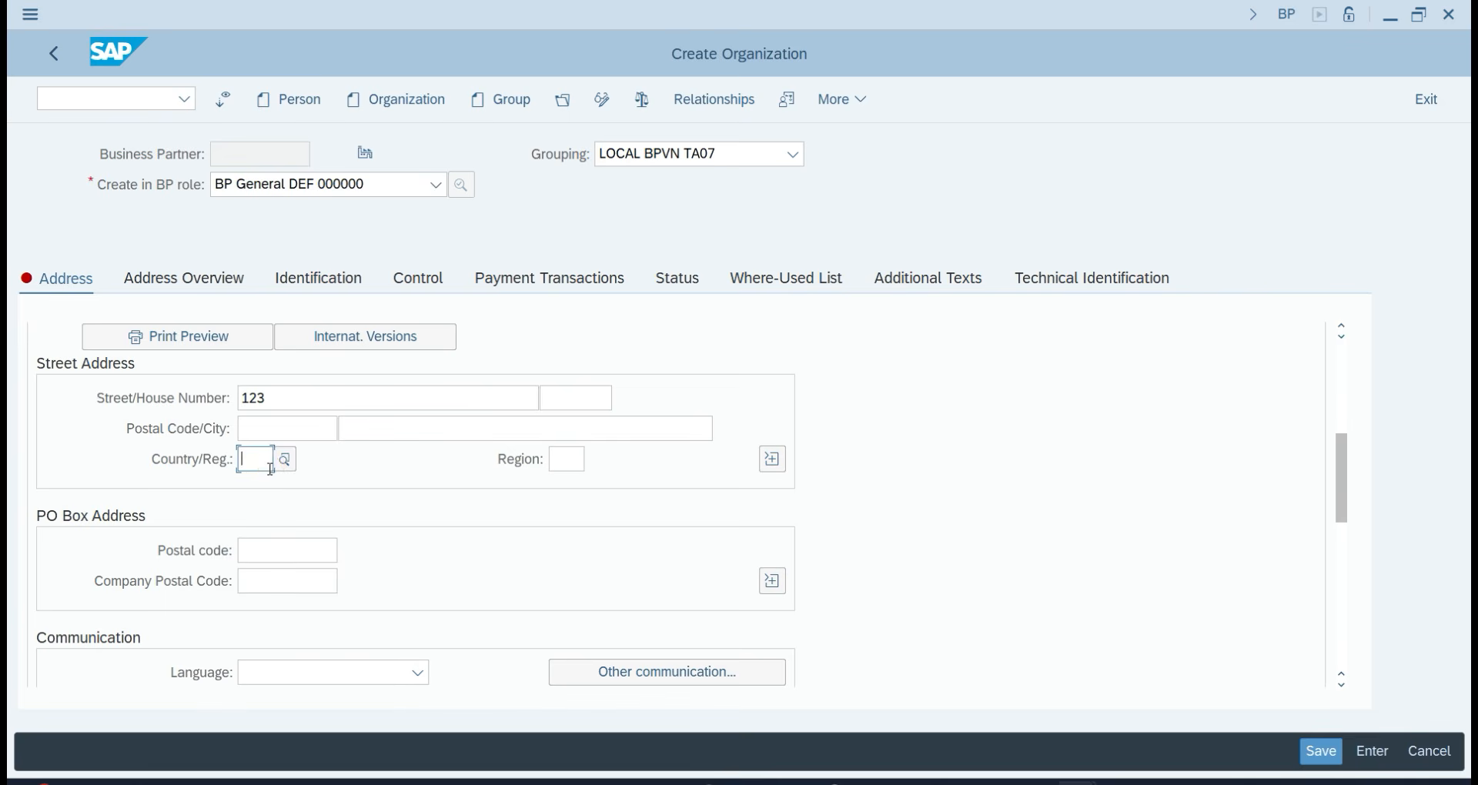
key(Tab)
text(30)
key(Return)
Add postal code 110022 and set the language to English.
scroll(297, 584, down, 3)
click(291, 510)
scroll(291, 507, up, 3)
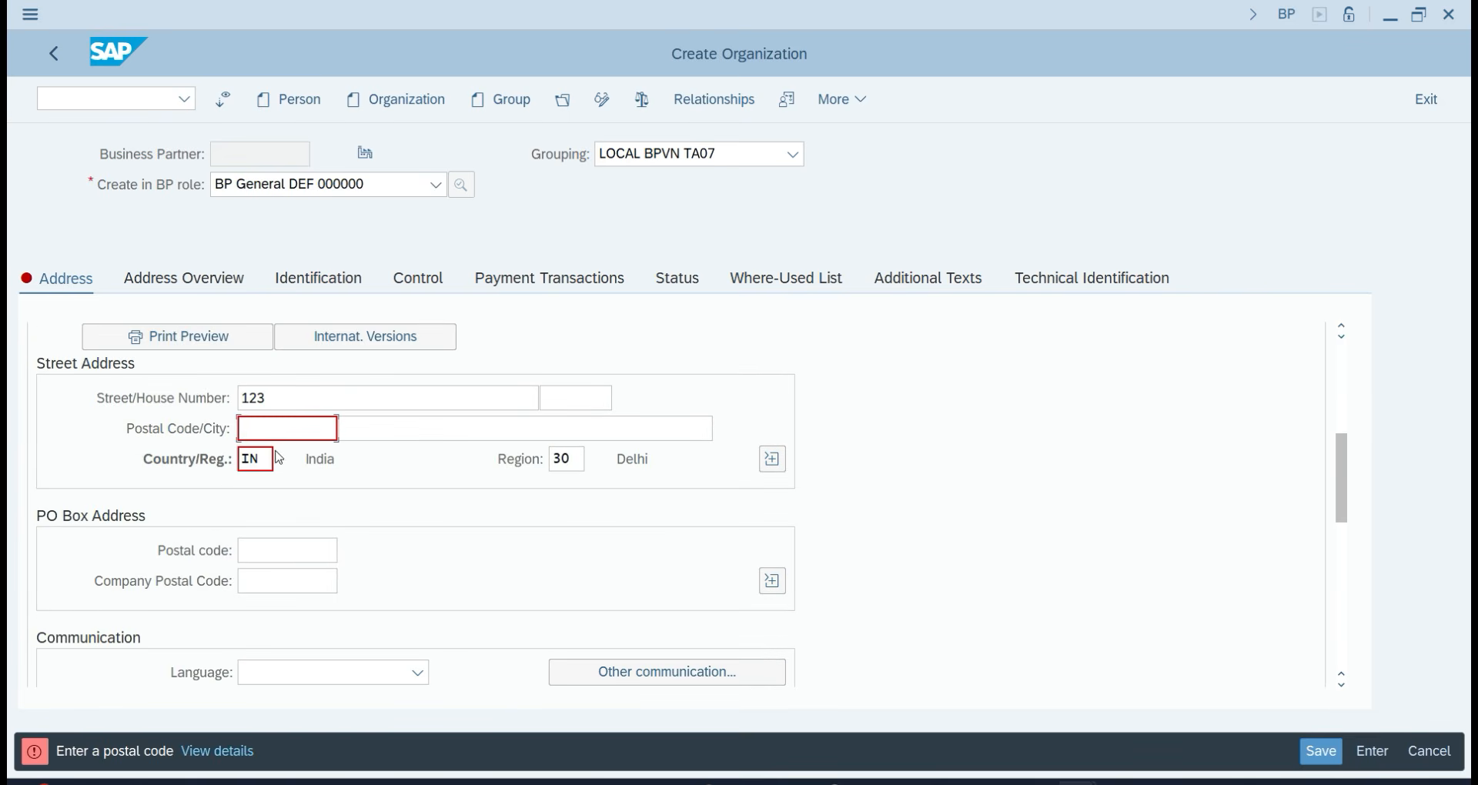
click(274, 428)
text(110)
text(022)
key(Return)
scroll(270, 614, down, 5)
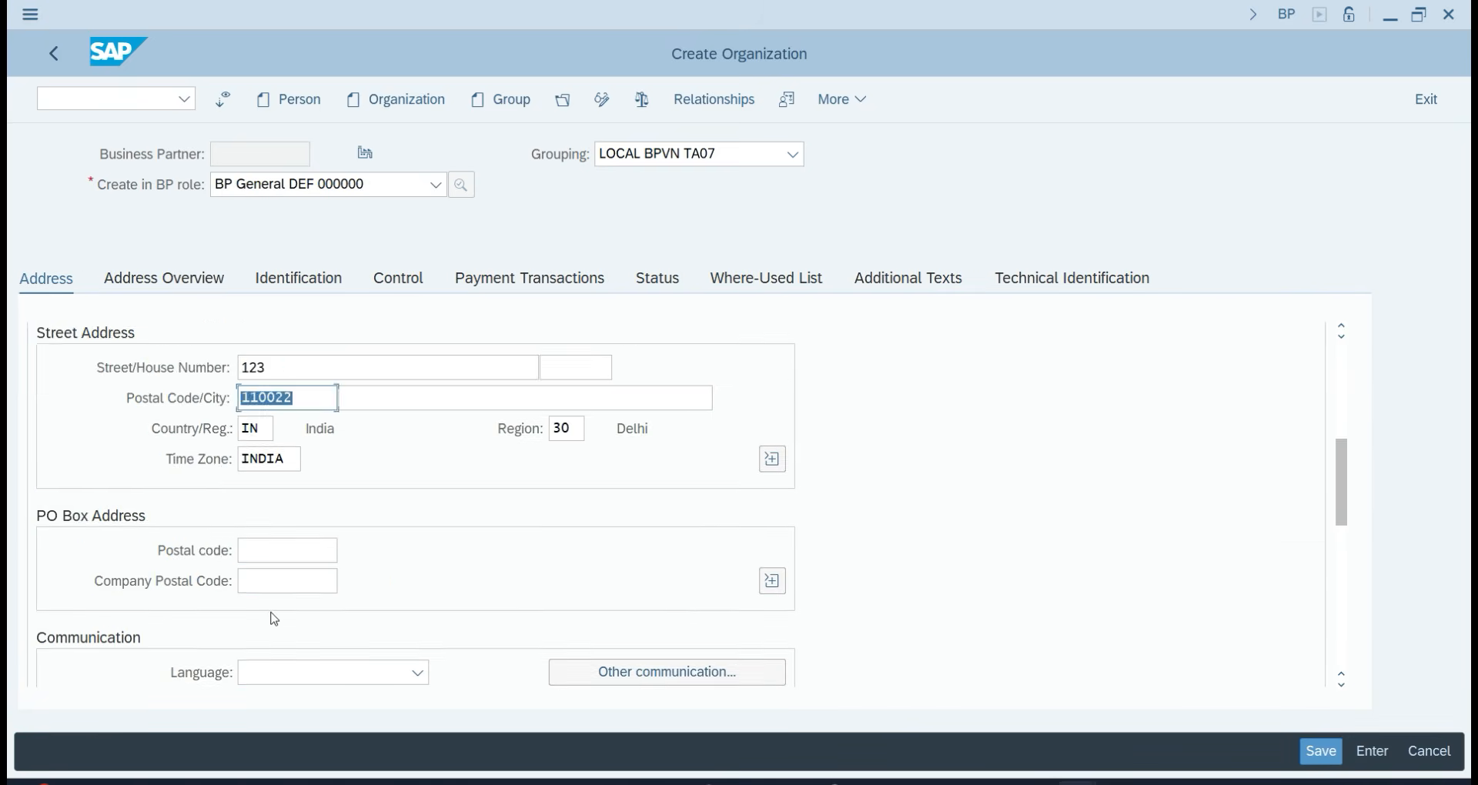
click(278, 582)
key(e)
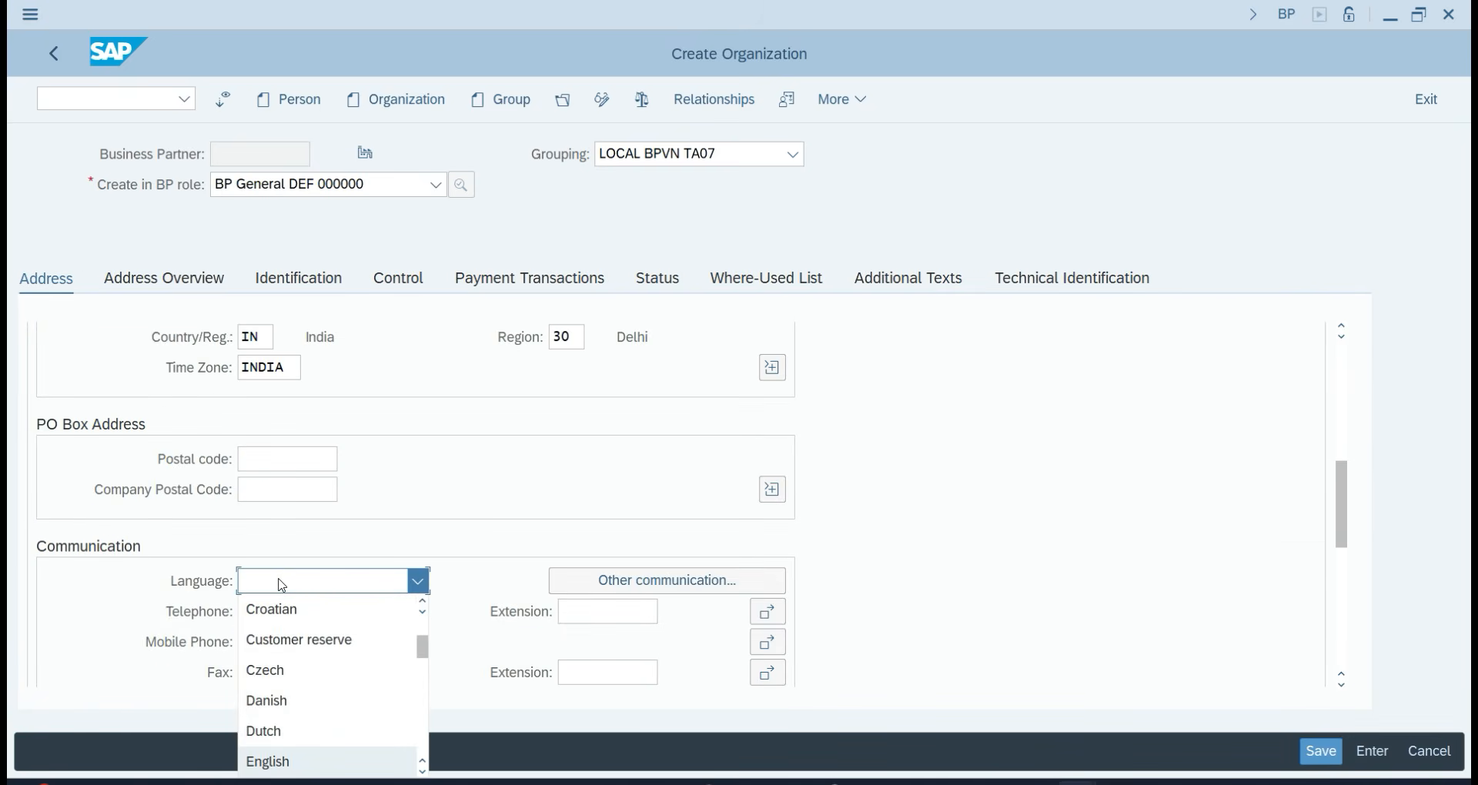
key(Return)
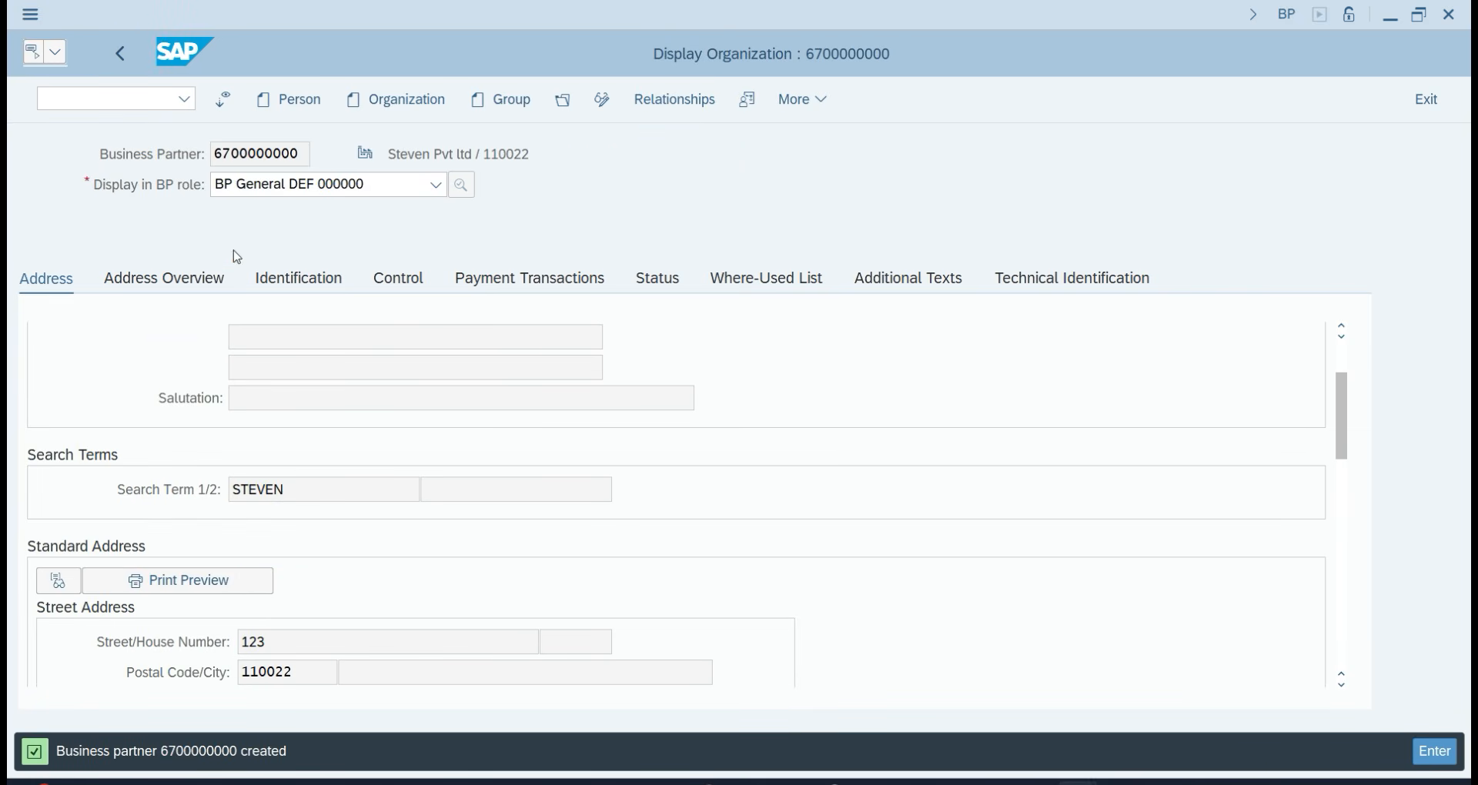
Switch the saved partner to change mode and add role FI Vendor DEF- FLVN00.
click(608, 102)
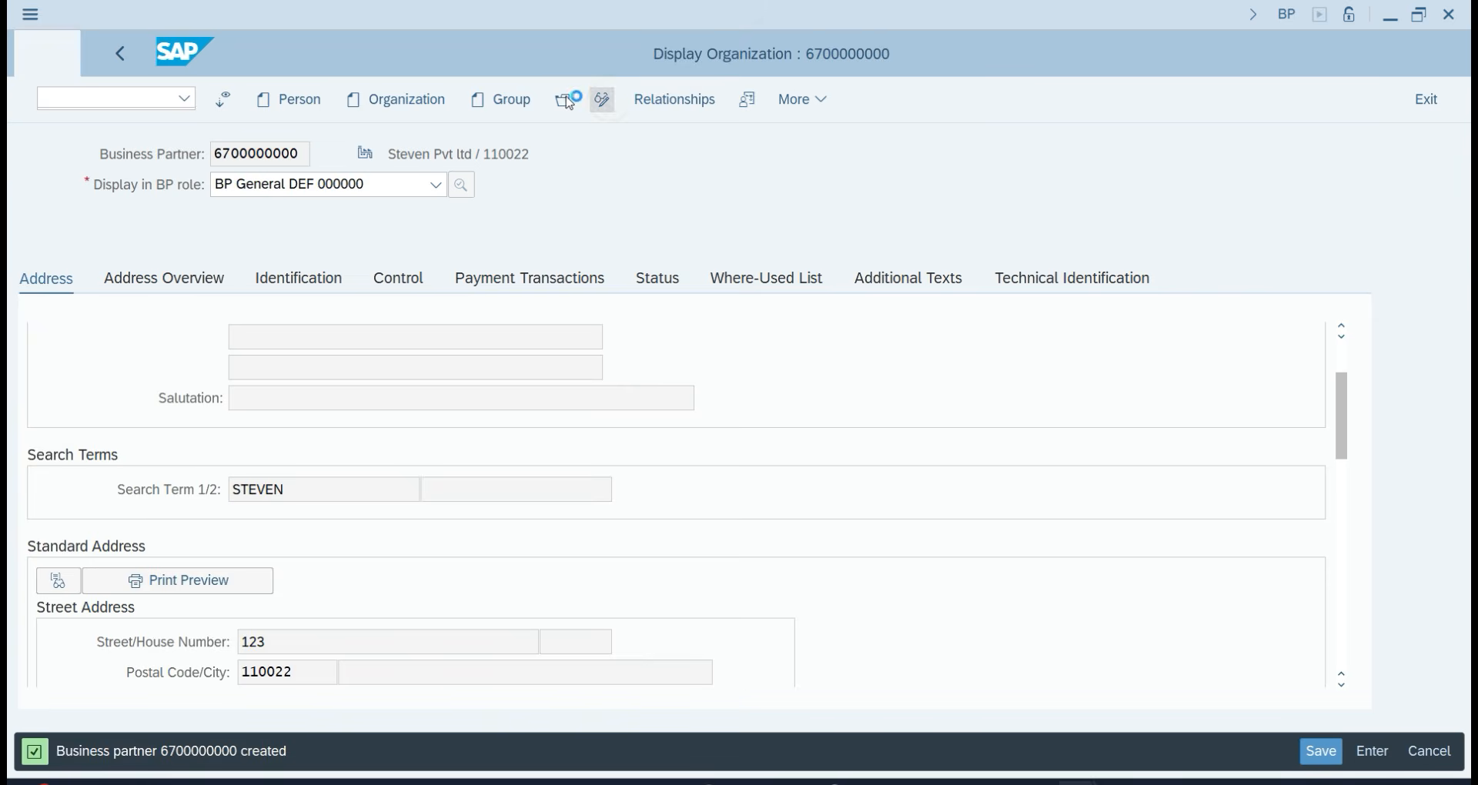
click(283, 187)
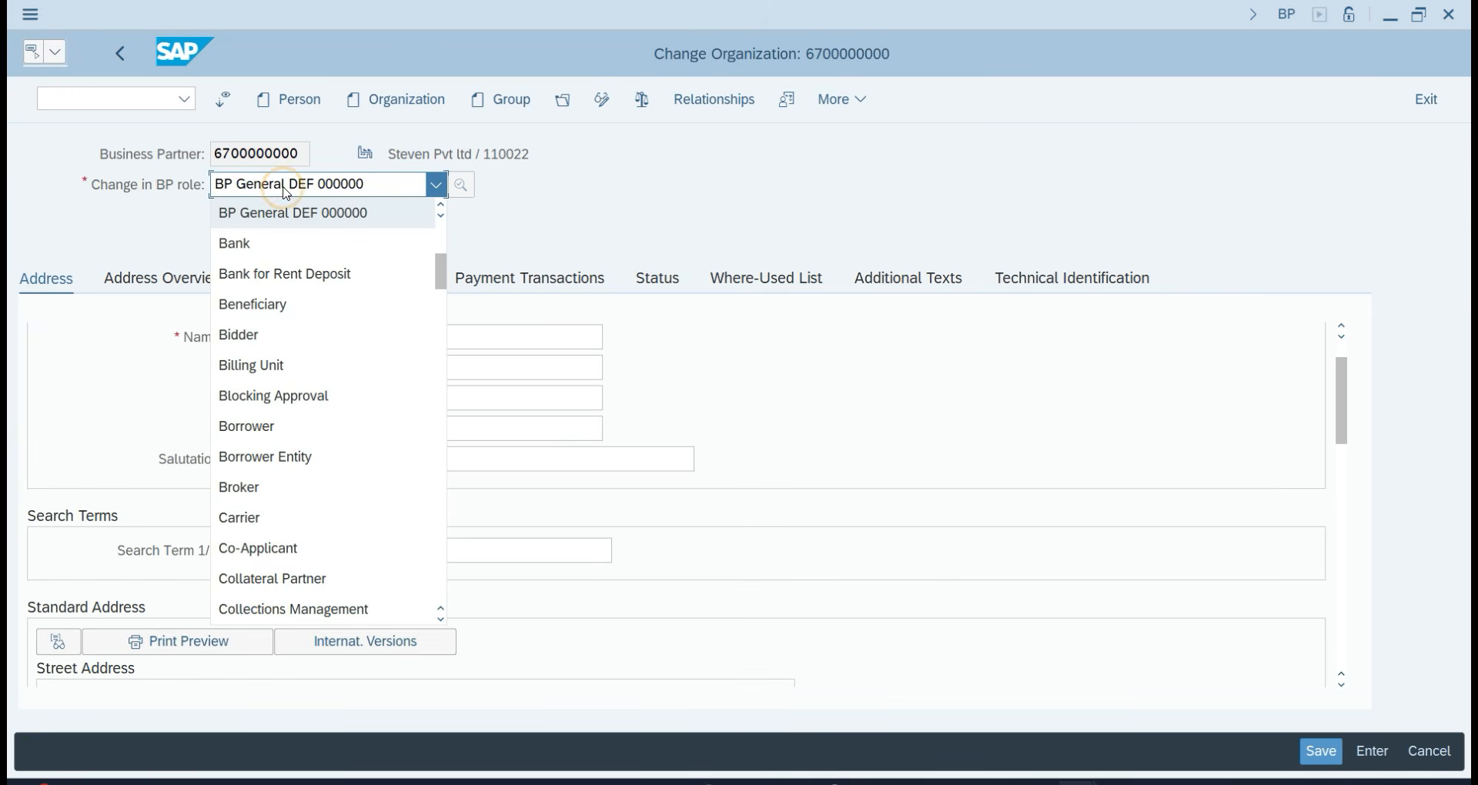
text(flvo)
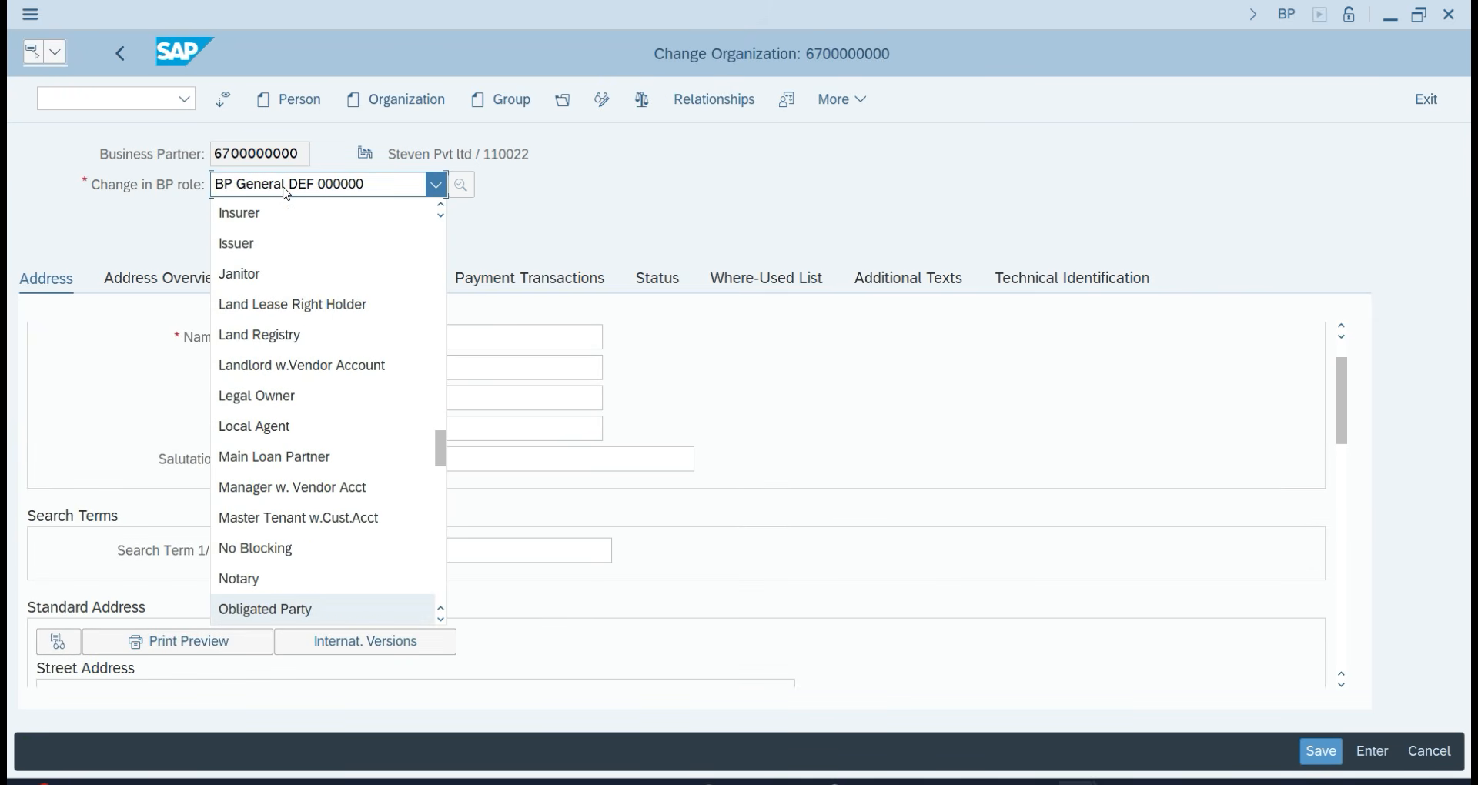
text(flv)
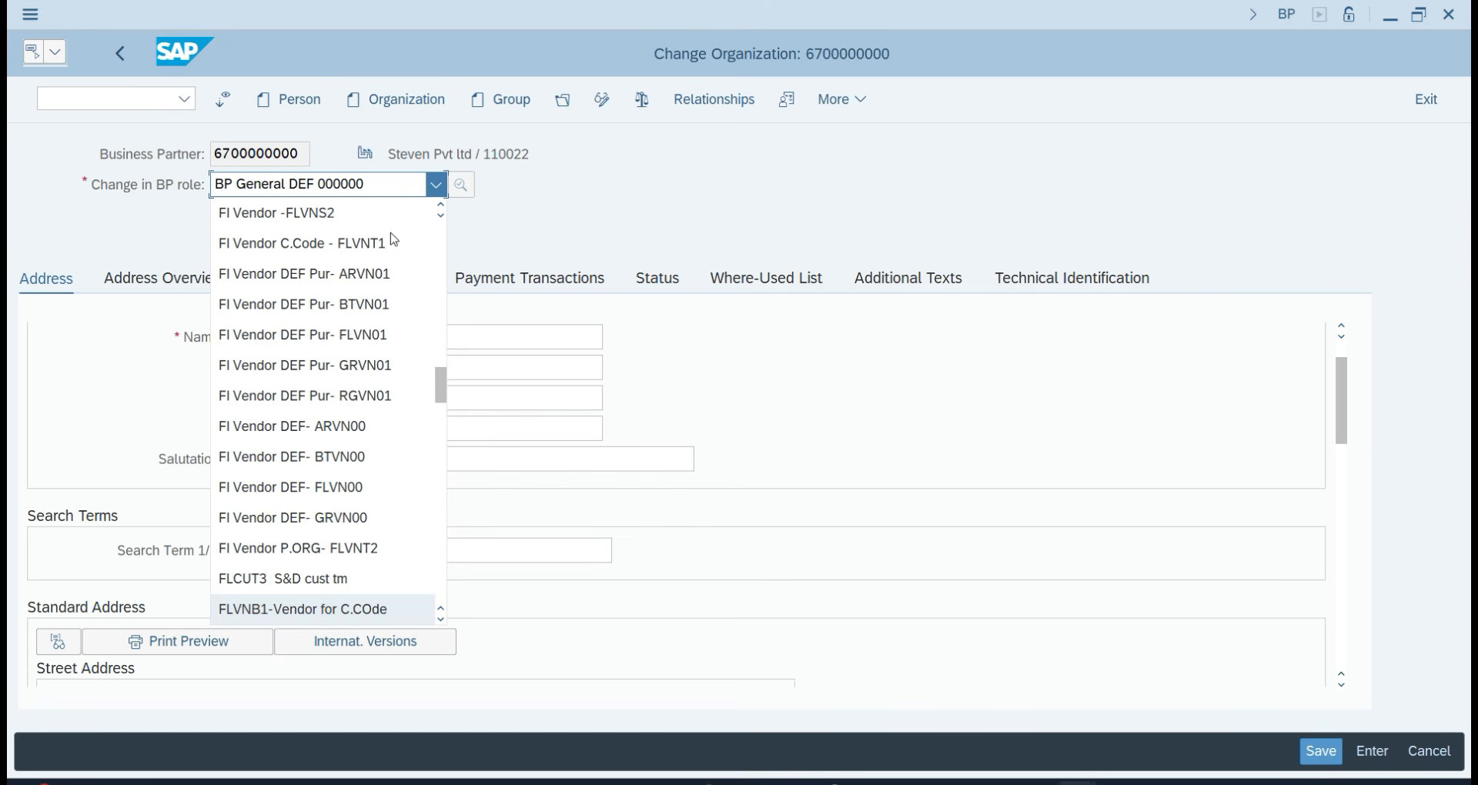
scroll(361, 504, down, 1)
scroll(362, 526, down, 2)
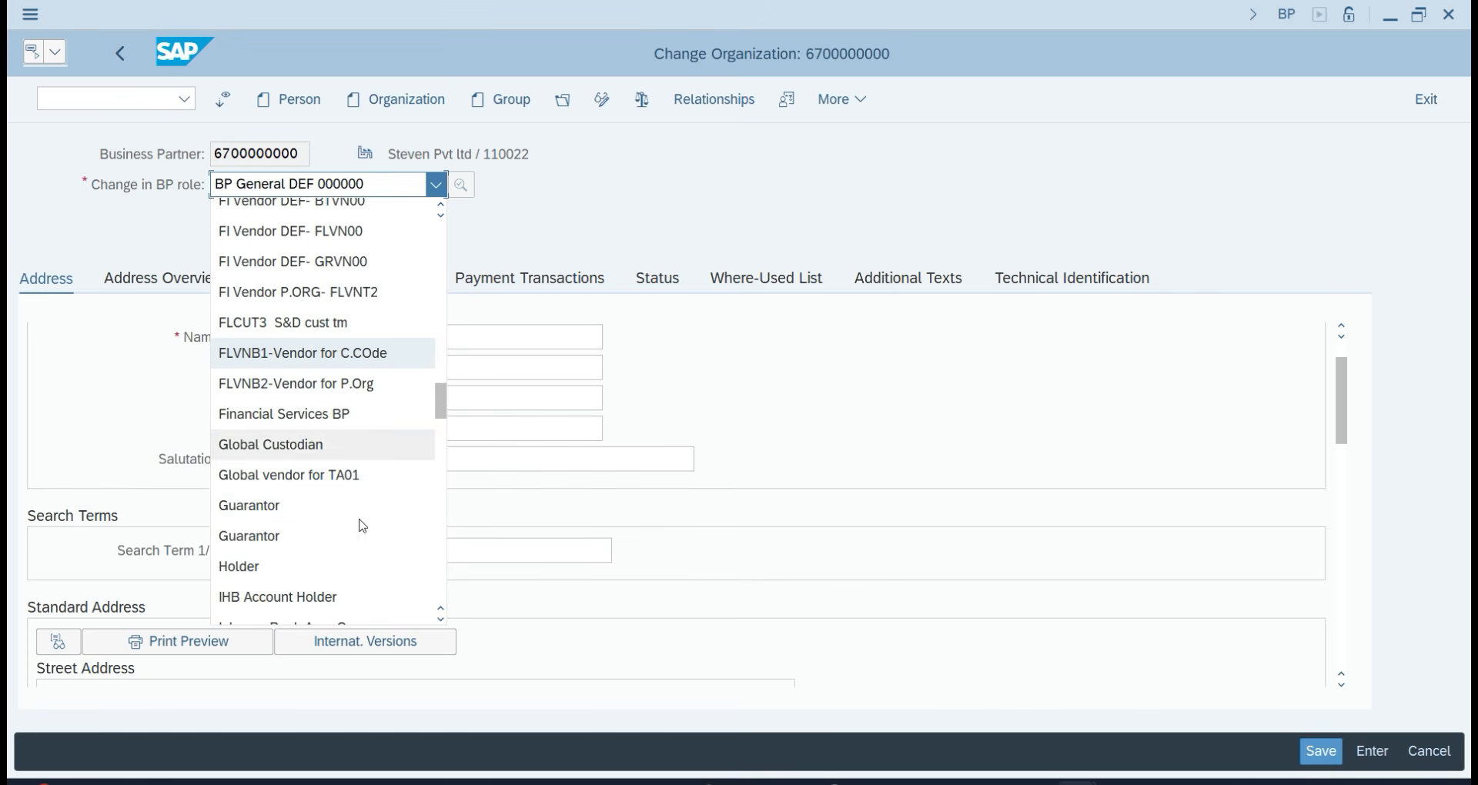
scroll(359, 521, up, 3)
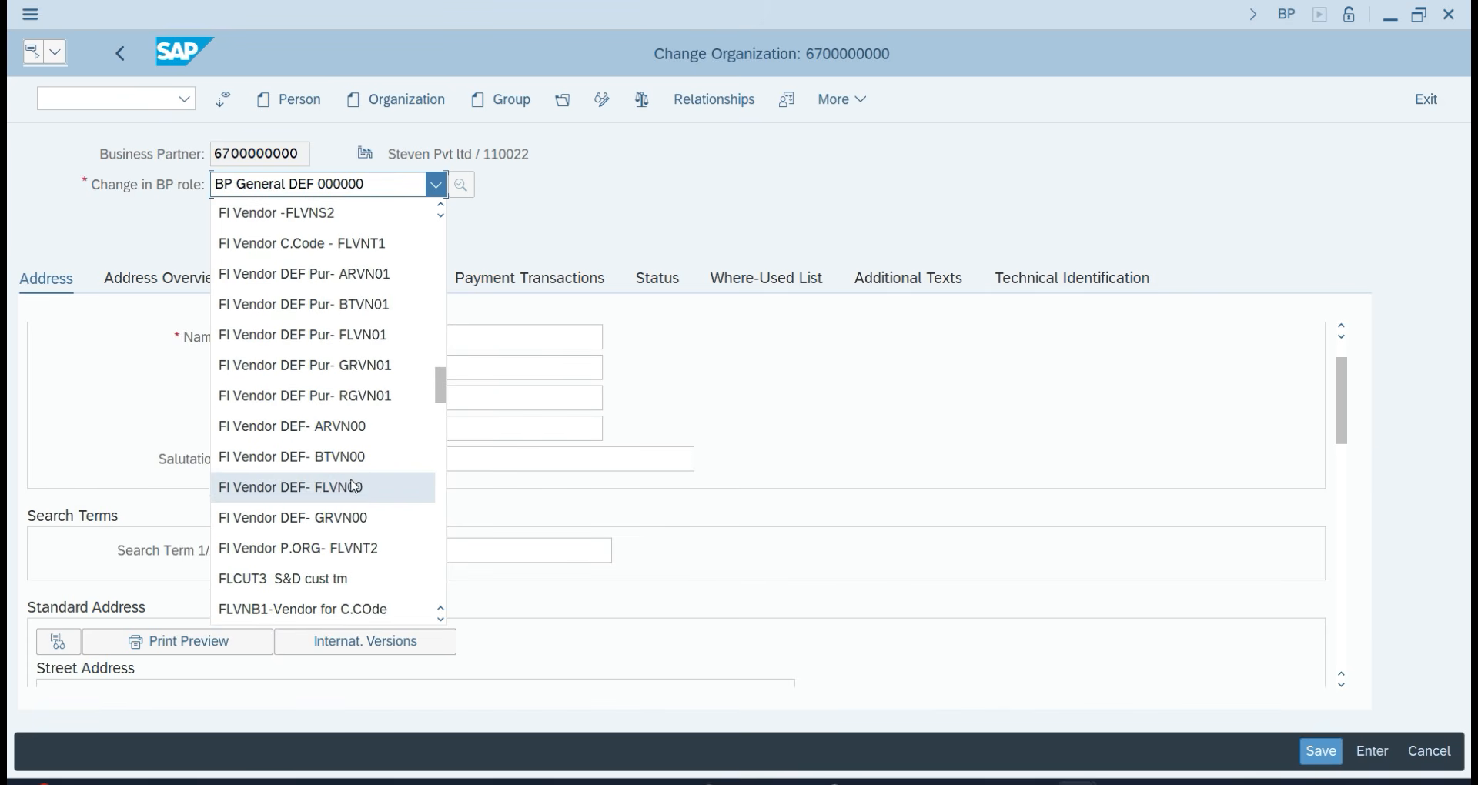
click(358, 488)
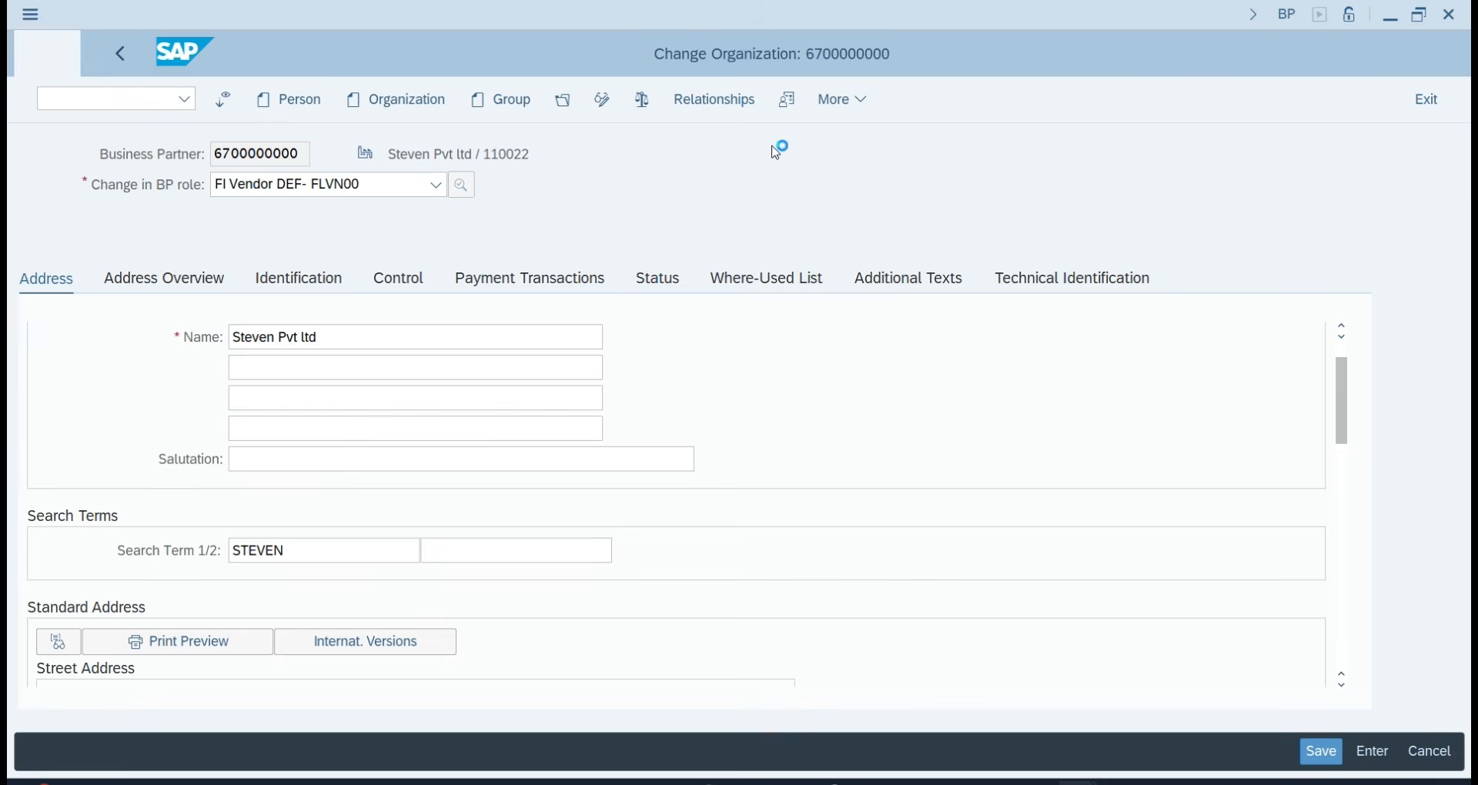
Enter company code TA07 for the vendor role and look up reconciliation accounts.
click(869, 99)
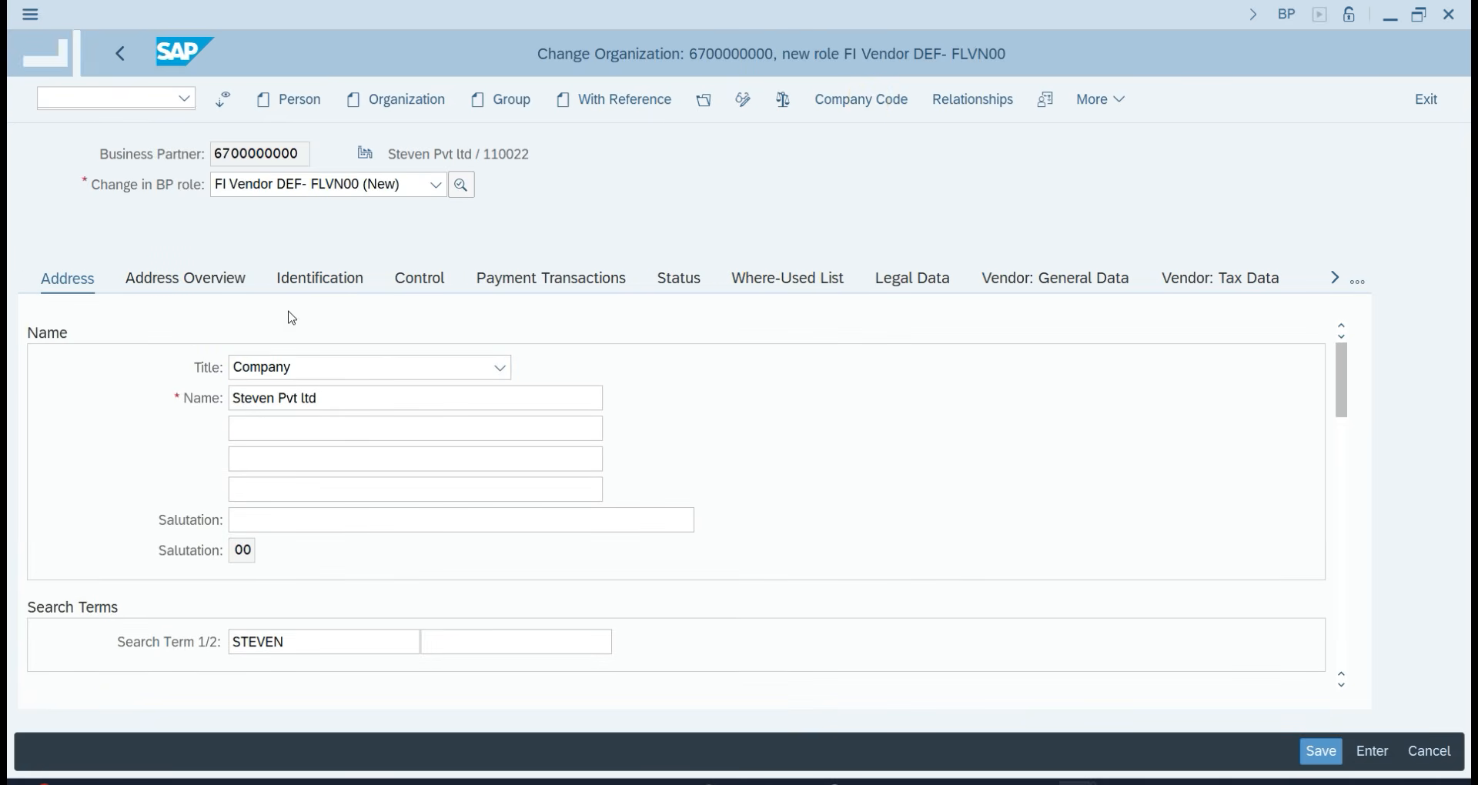
text(TA0)
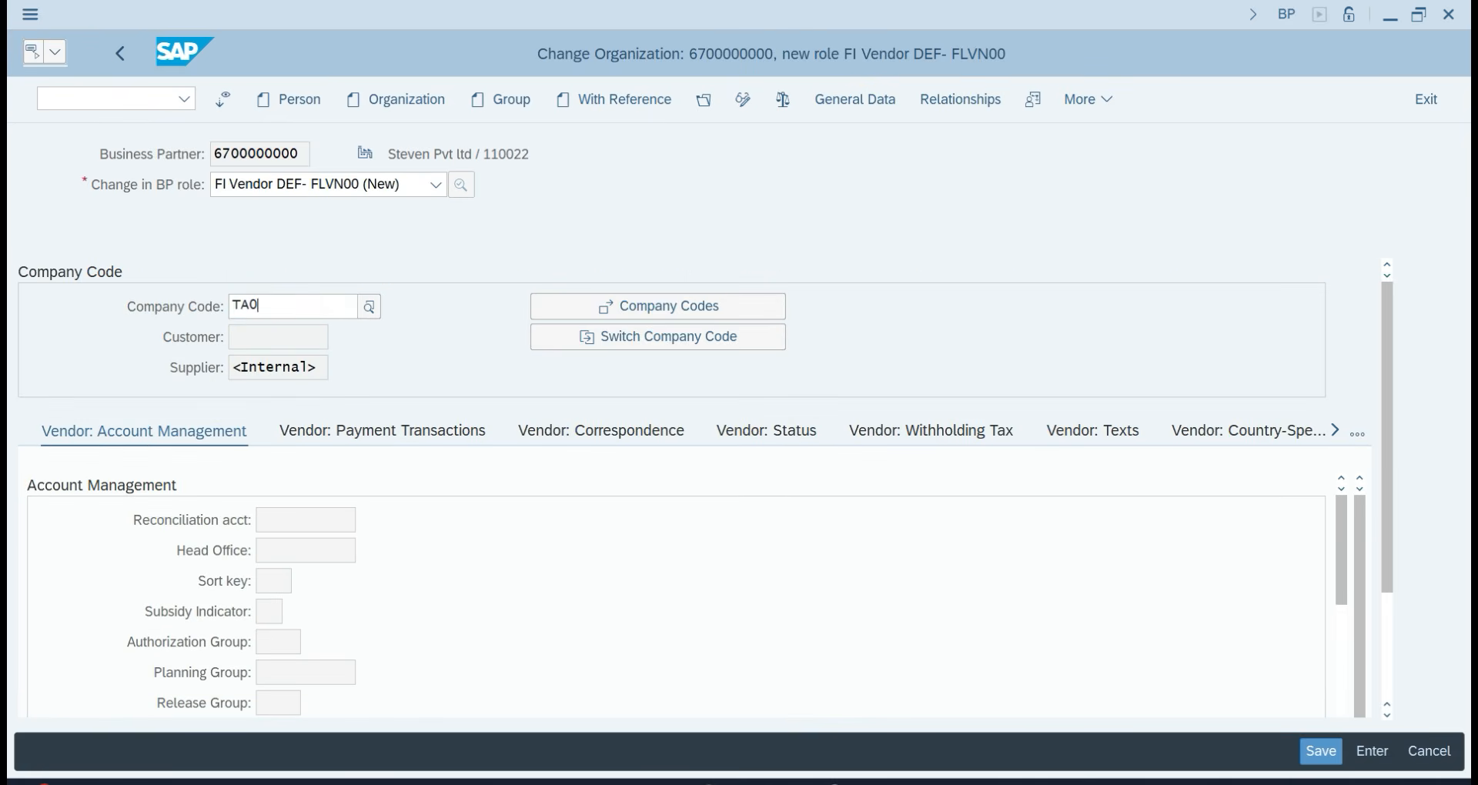
text(7)
click(287, 406)
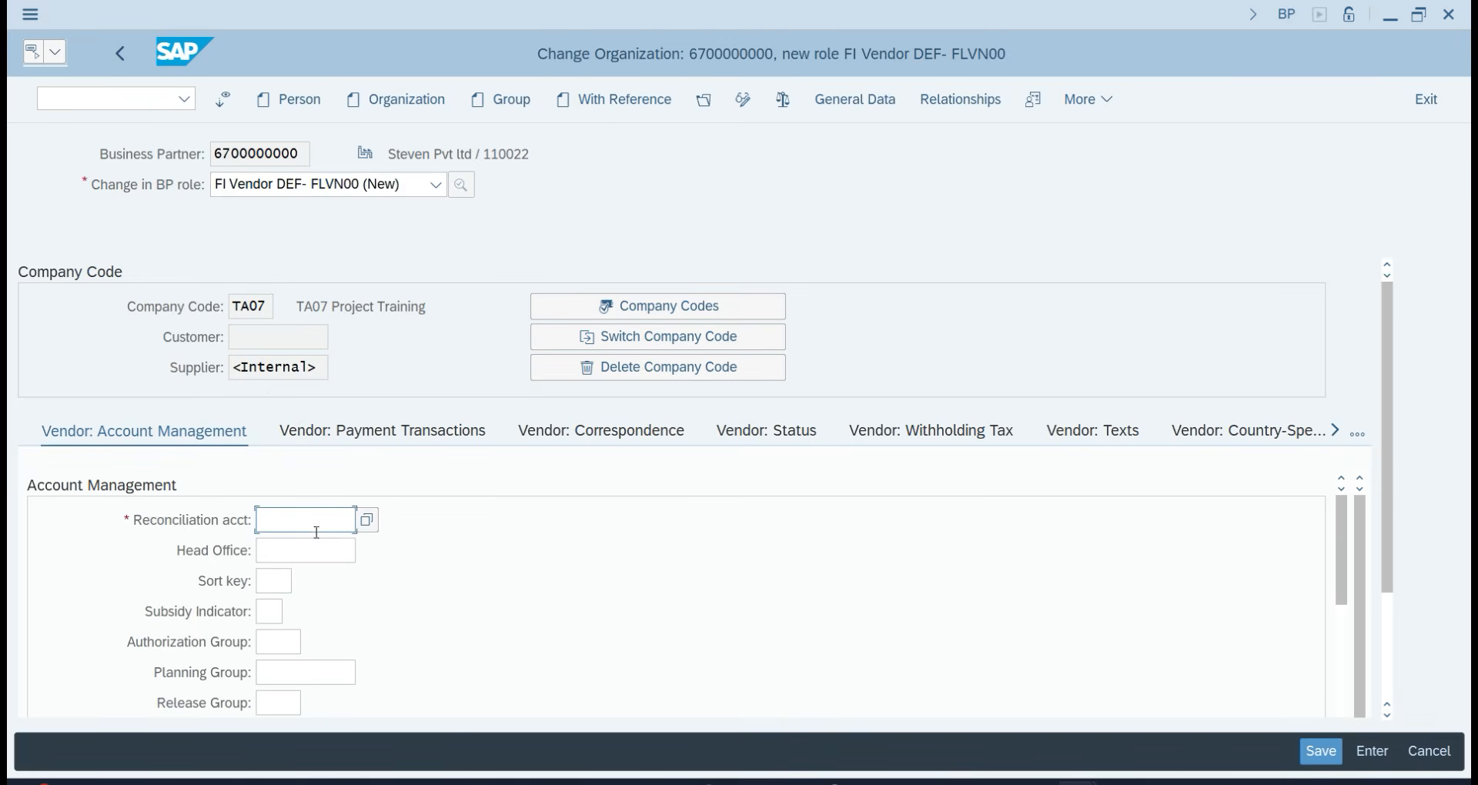
click(366, 520)
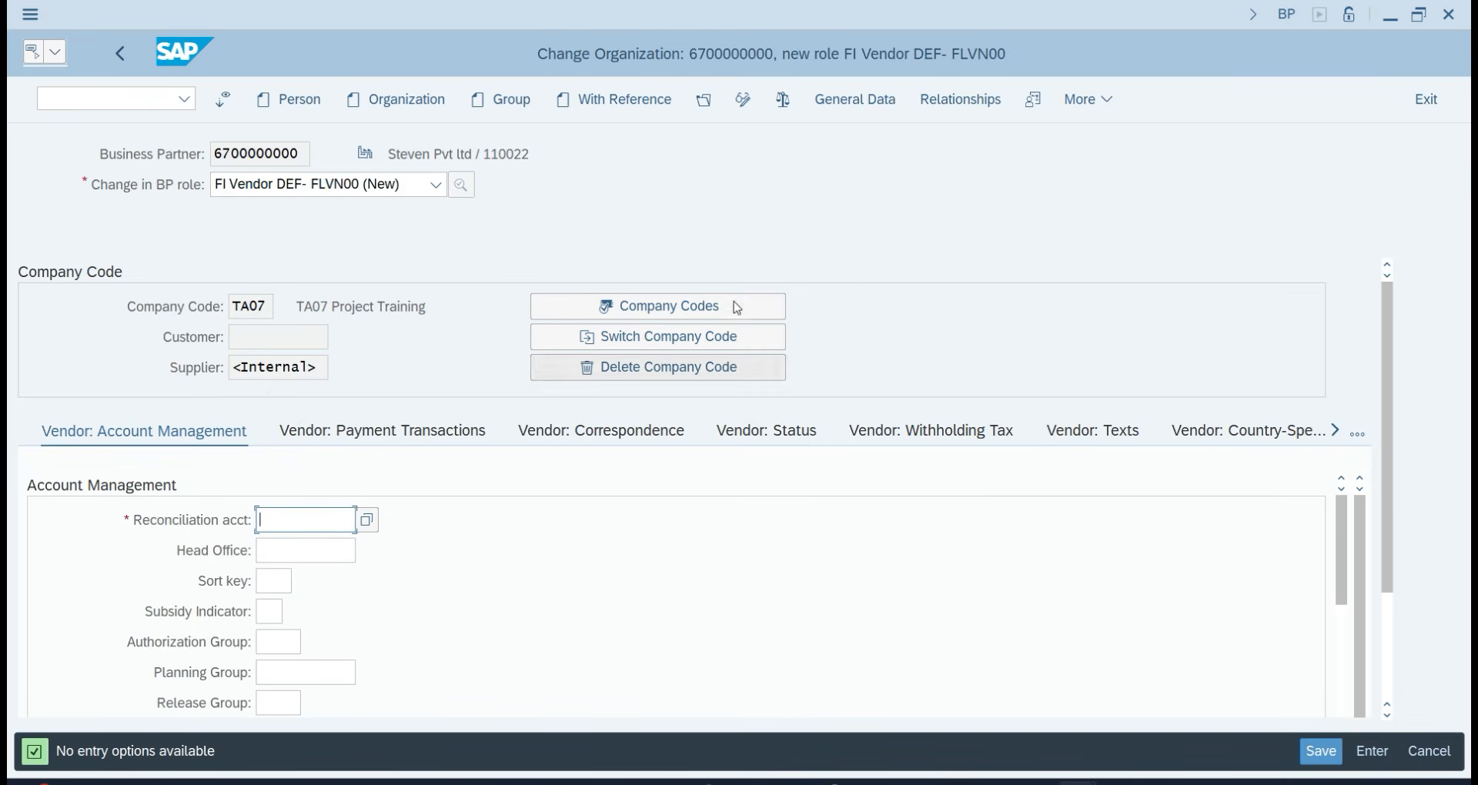
In a new session, run FS00 and start creating G/L account 500.
key(ctrl+n)
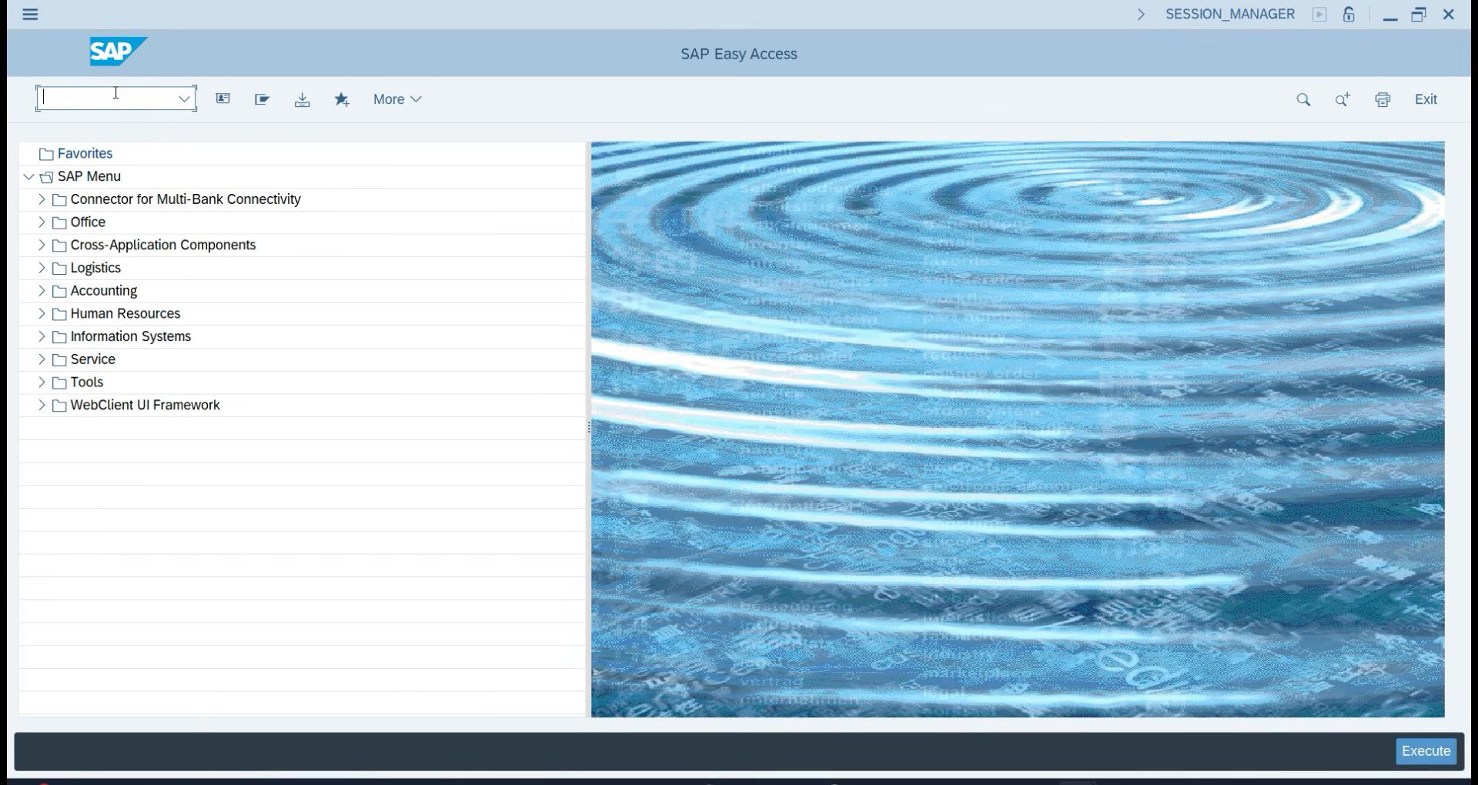
text(FS00)
key(Return)
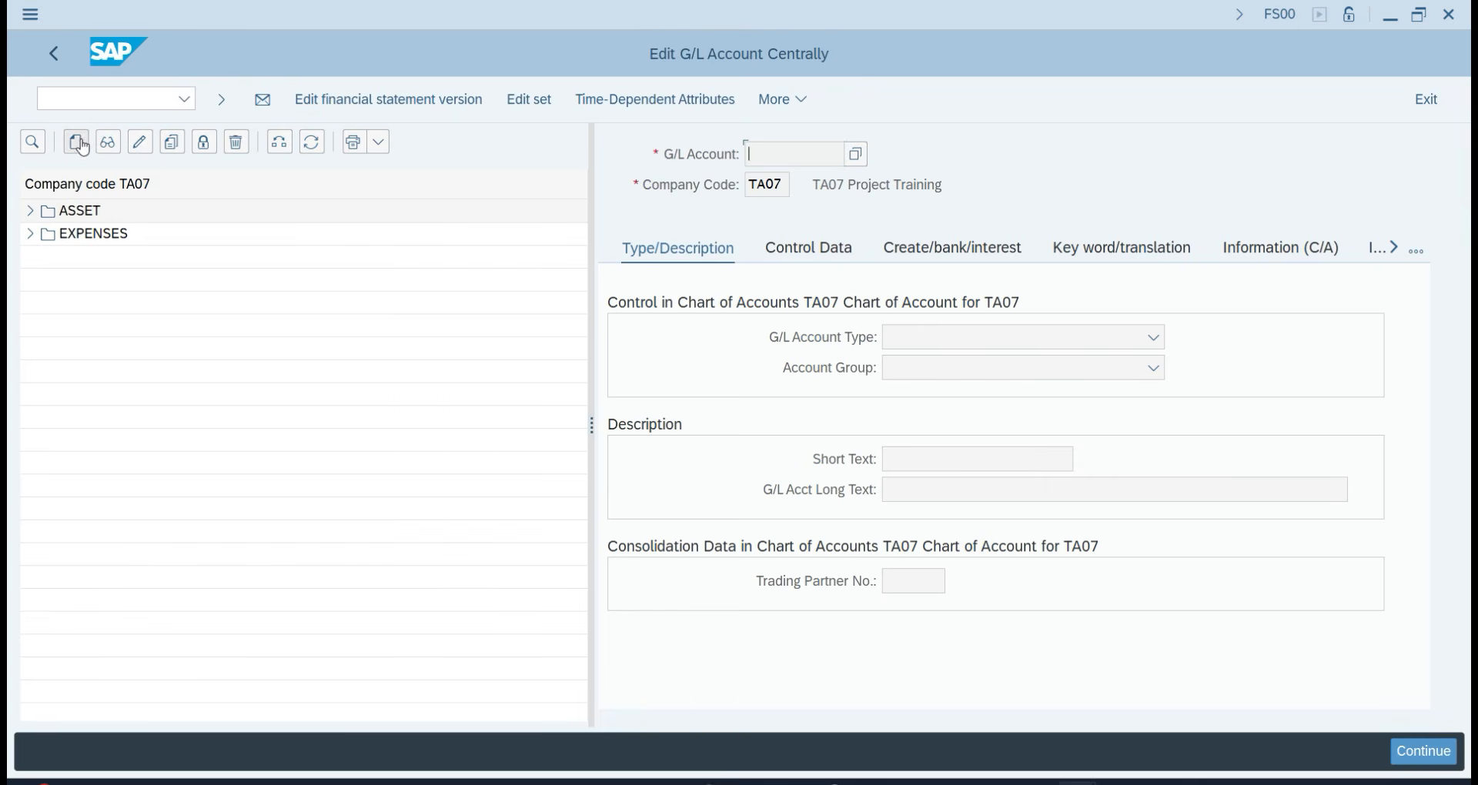
click(77, 142)
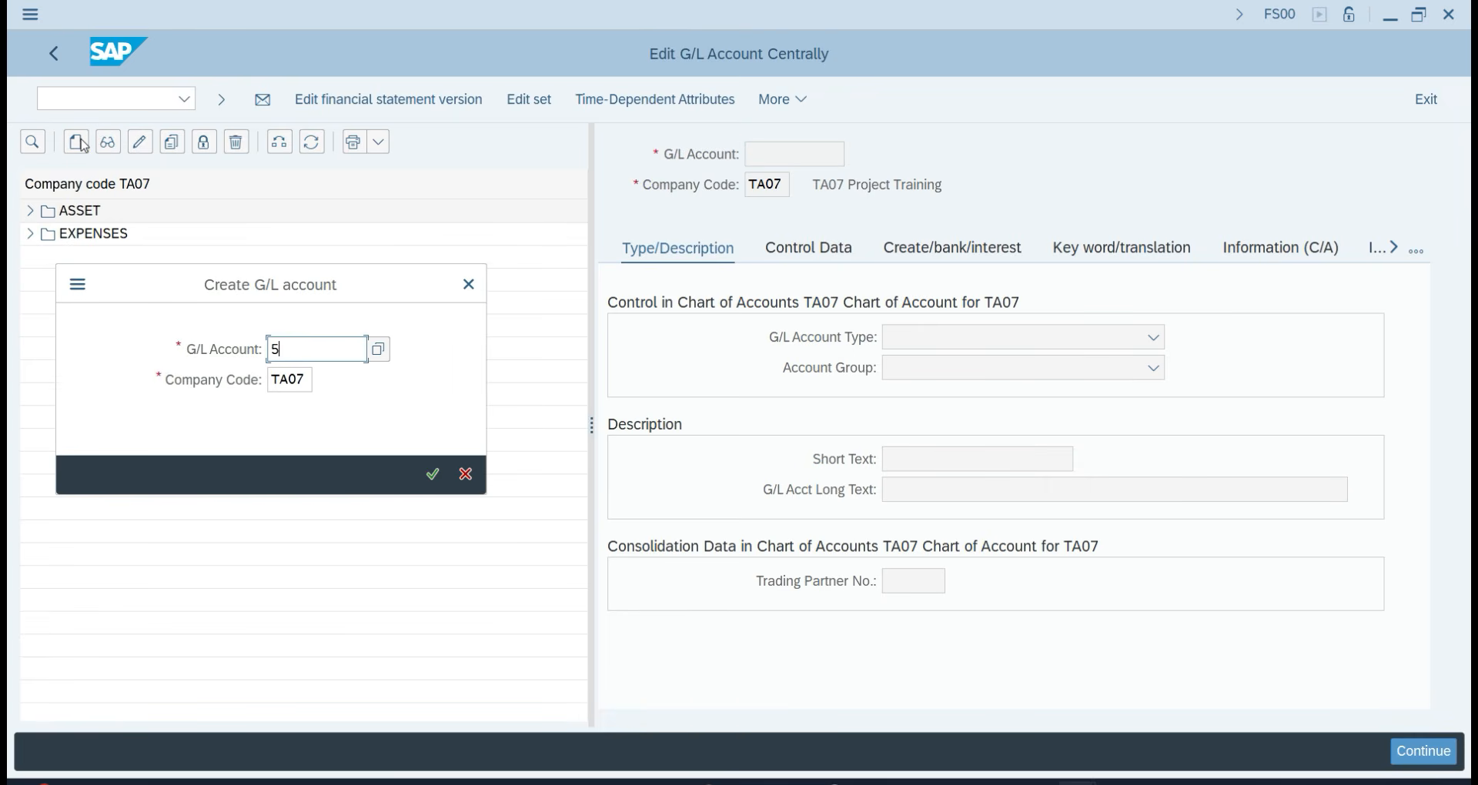
key(Return)
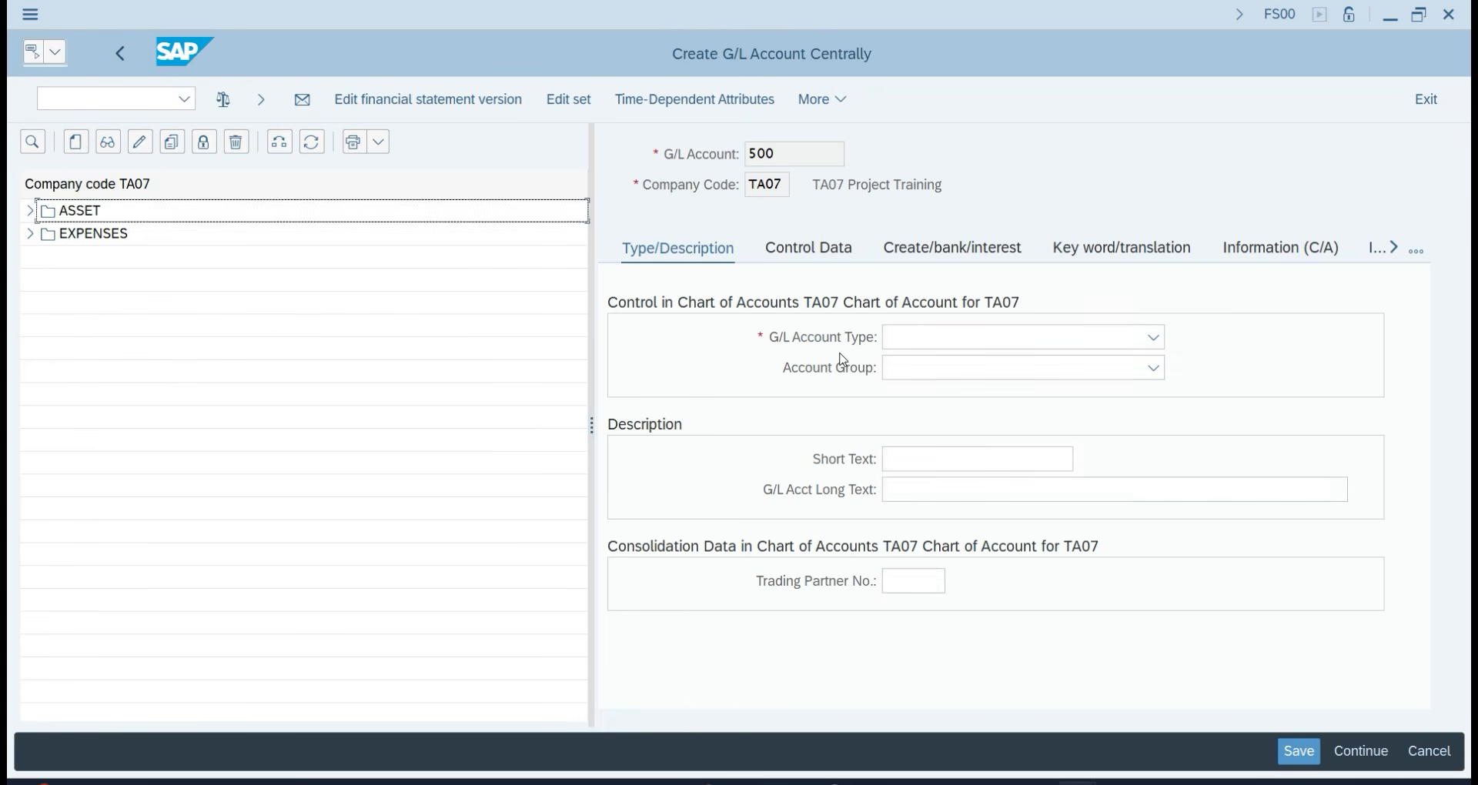
Set Balance Sheet Account with group LIABILITY, then restart maintenance via /NFS00.
click(918, 342)
click(920, 364)
click(908, 370)
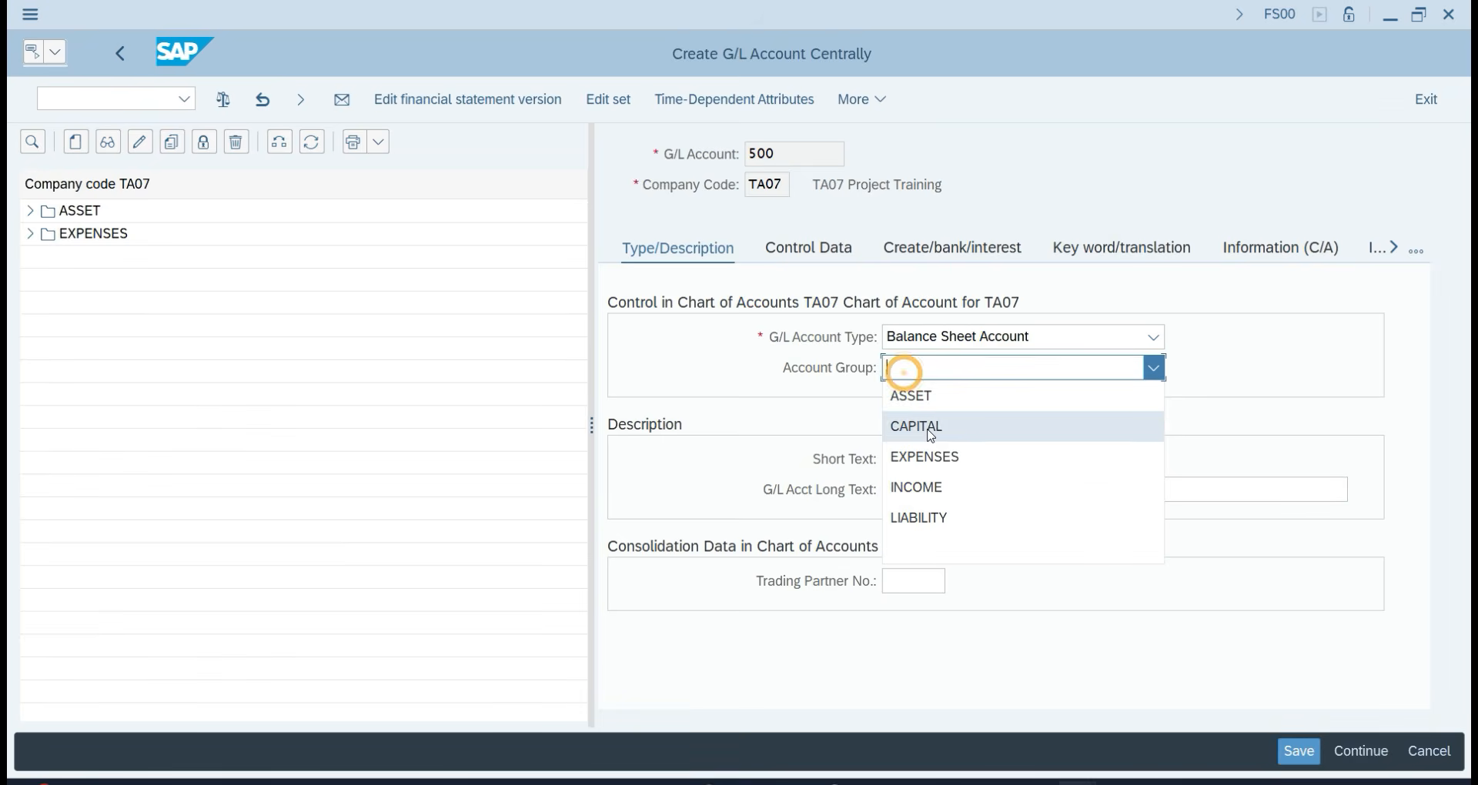
click(916, 516)
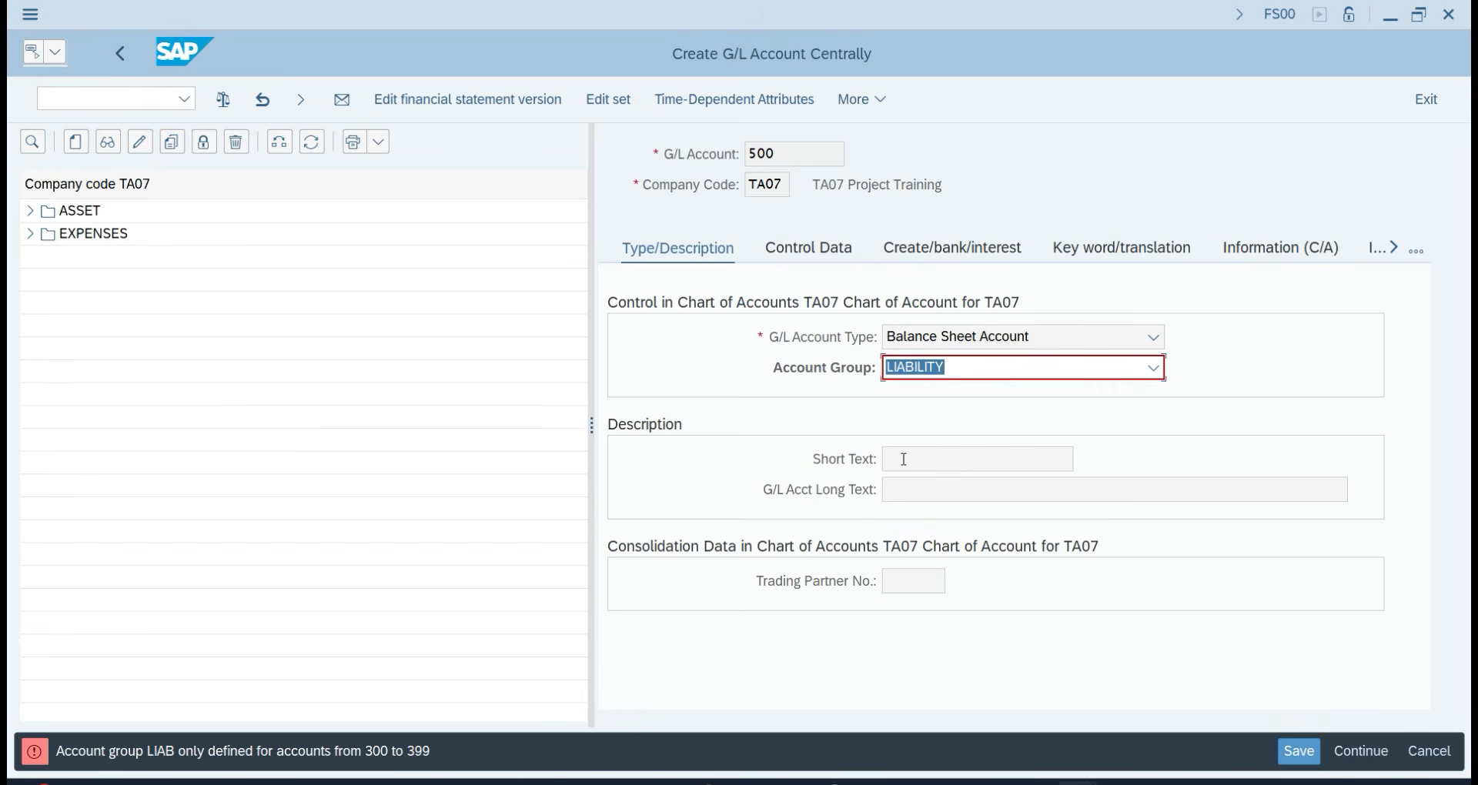
click(76, 96)
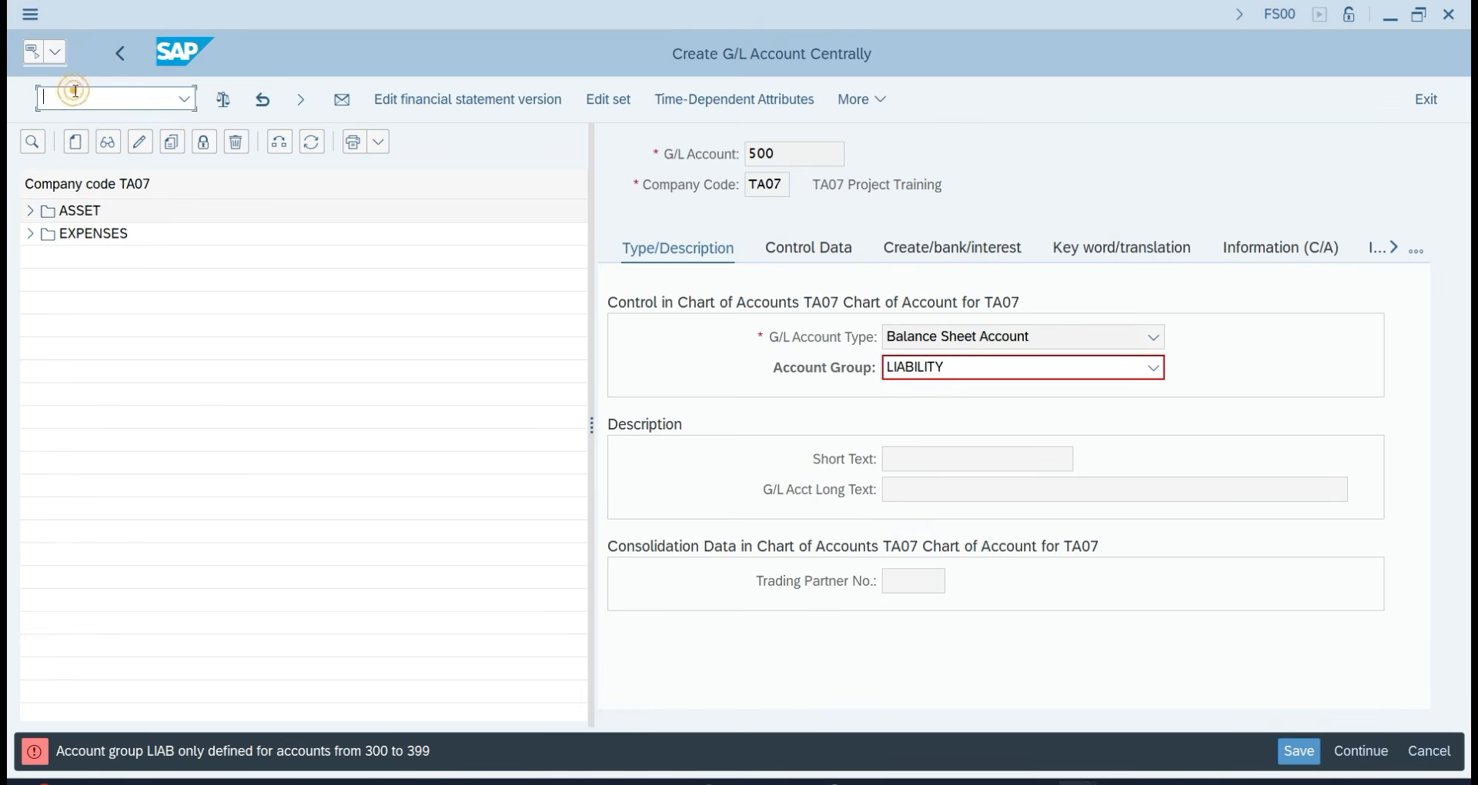
text(/NFS00)
key(Return)
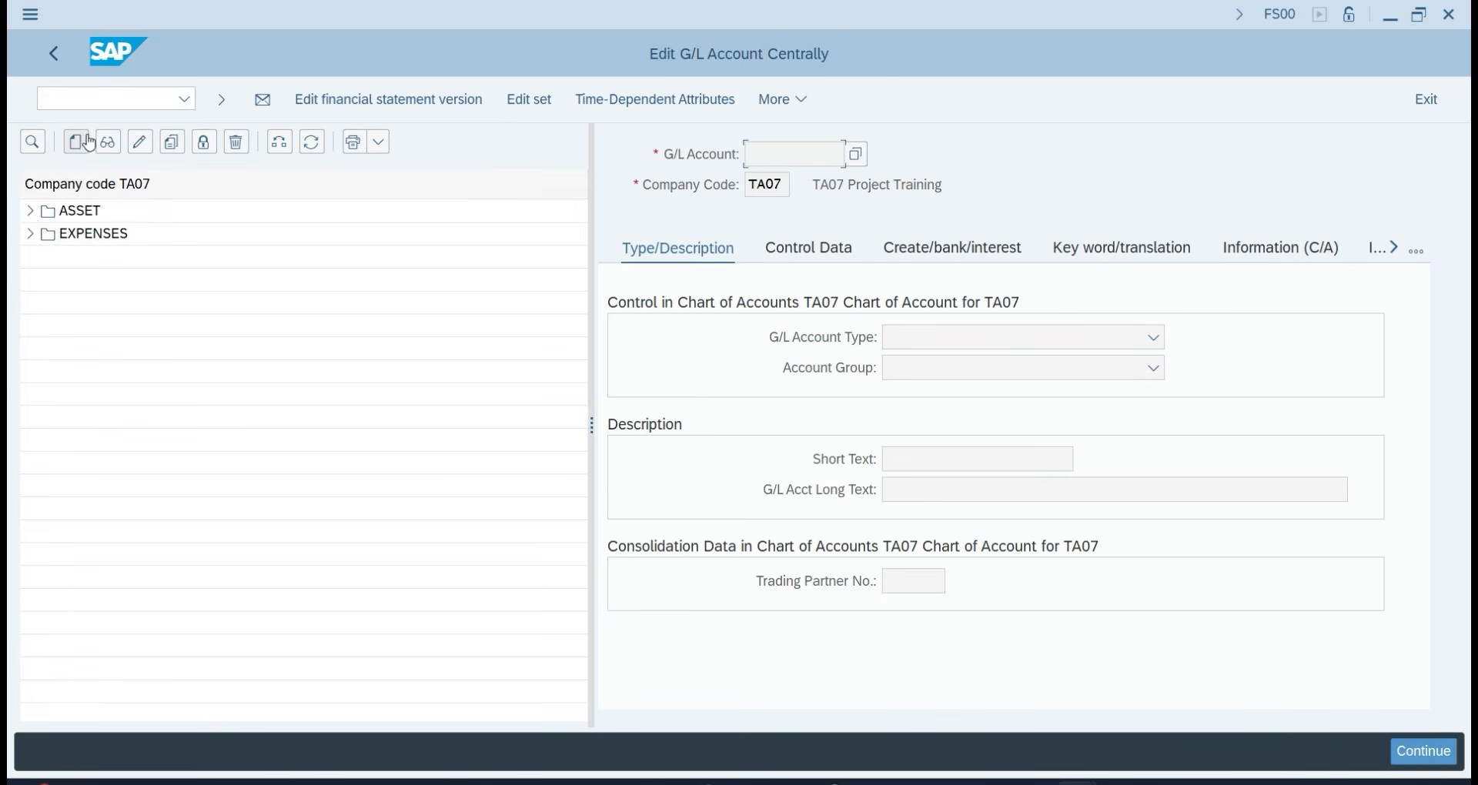
Create G/L account 300 in TA07 as a Balance Sheet Account in the LIABILITY group.
click(76, 142)
text(300)
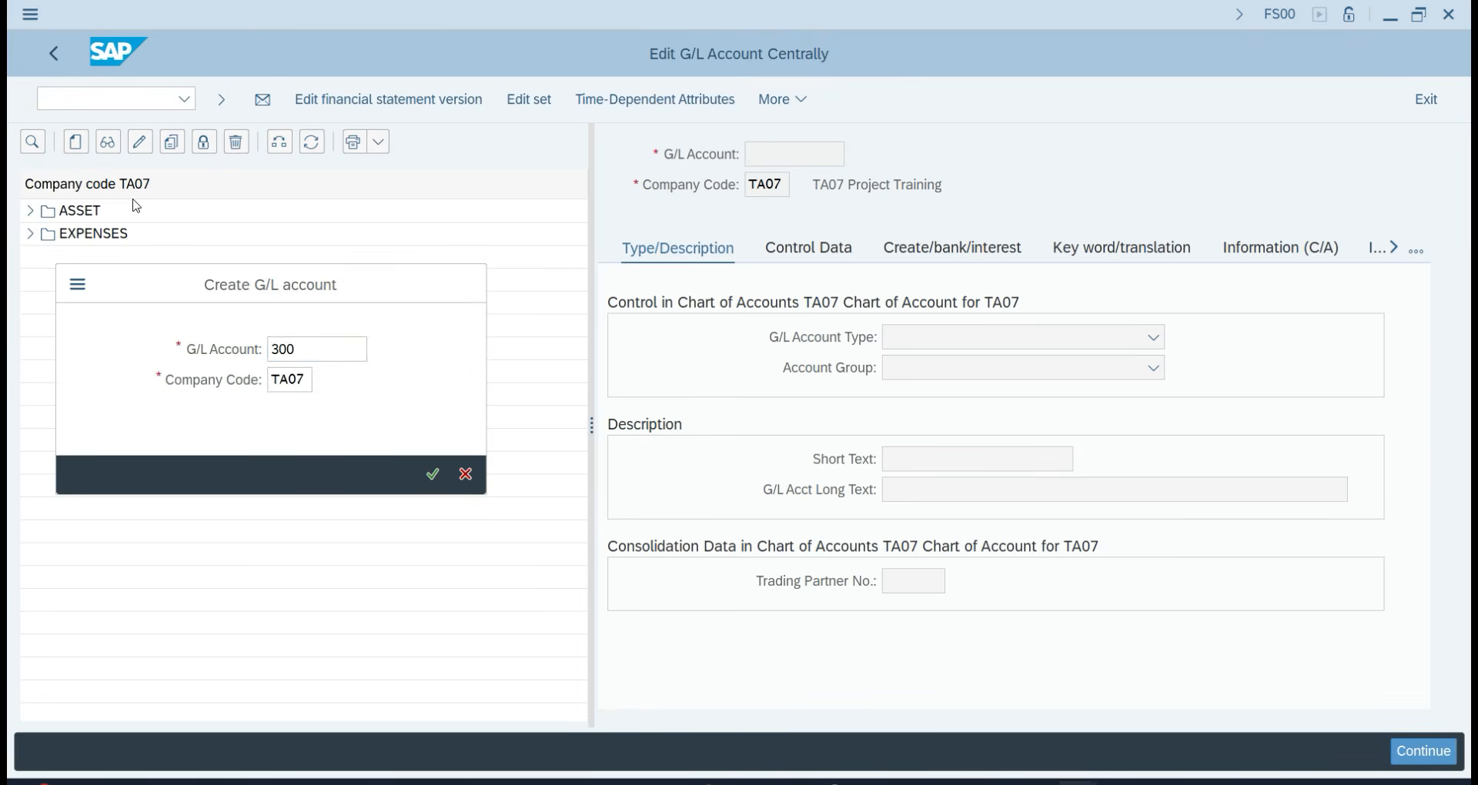
key(Return)
click(897, 336)
click(920, 363)
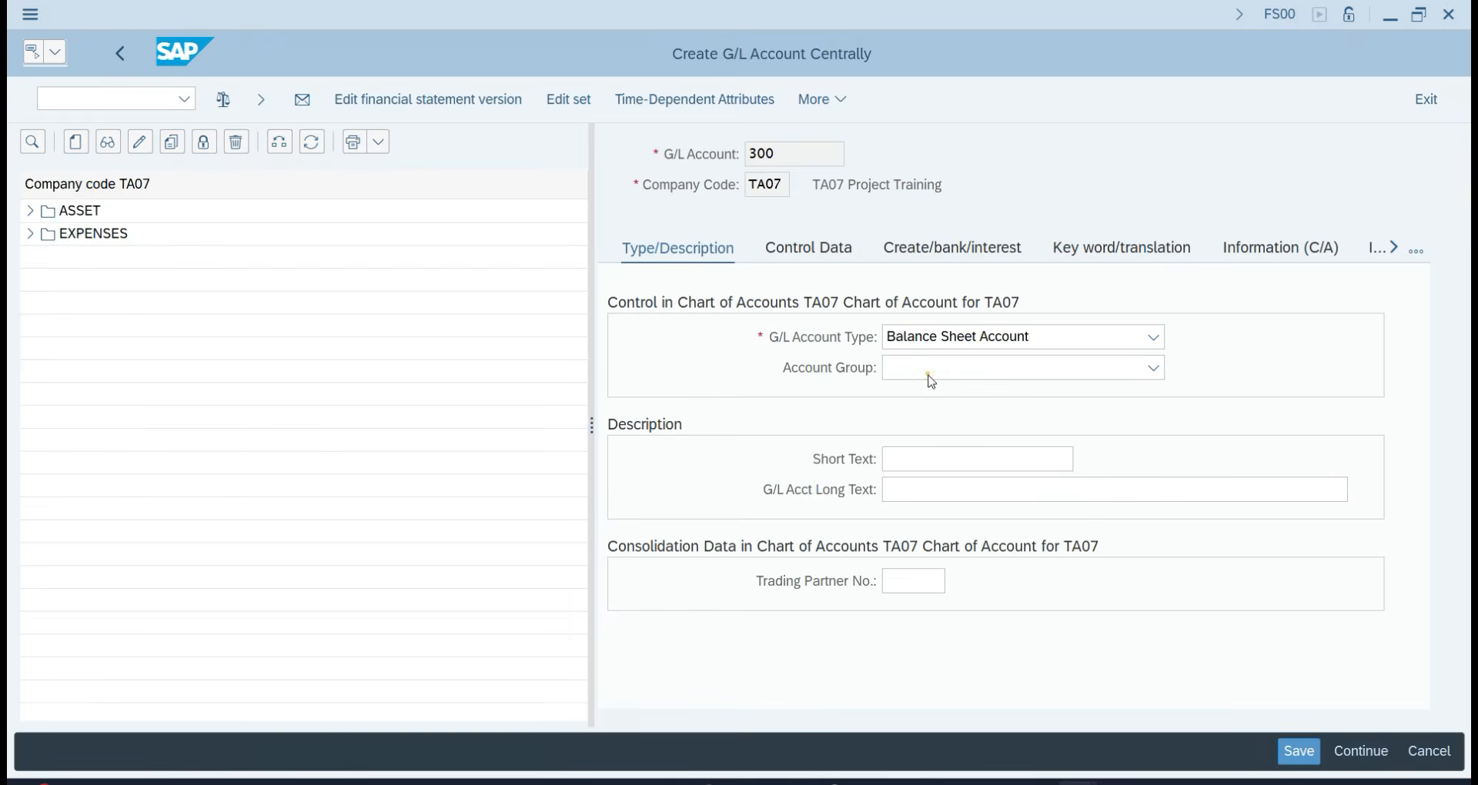
click(916, 369)
click(916, 517)
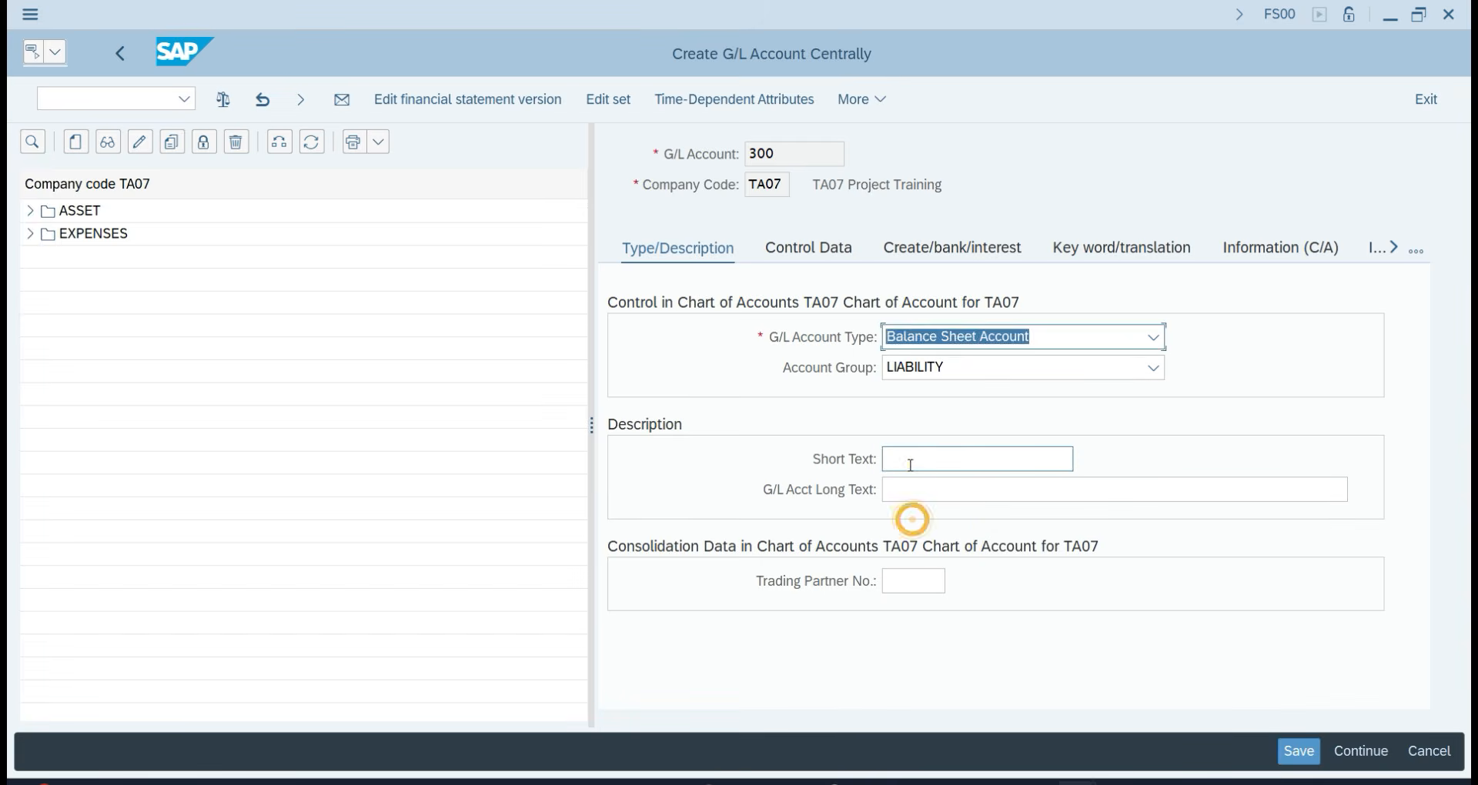
Set the short and long text of account 300 to Sundry Creditor's.
click(909, 465)
text(SU)
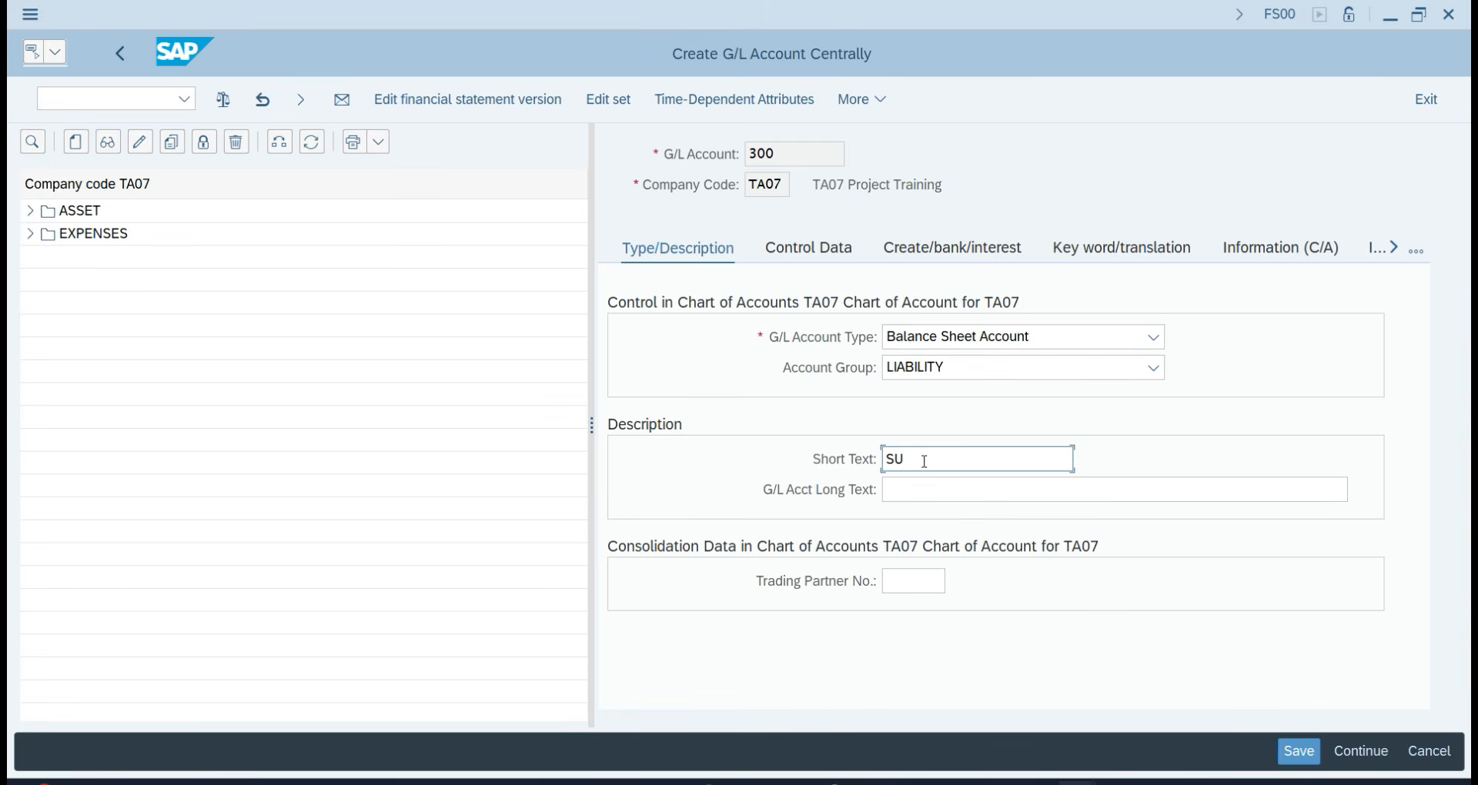
key(BackSpace)
text(un)
key(BackSpace)
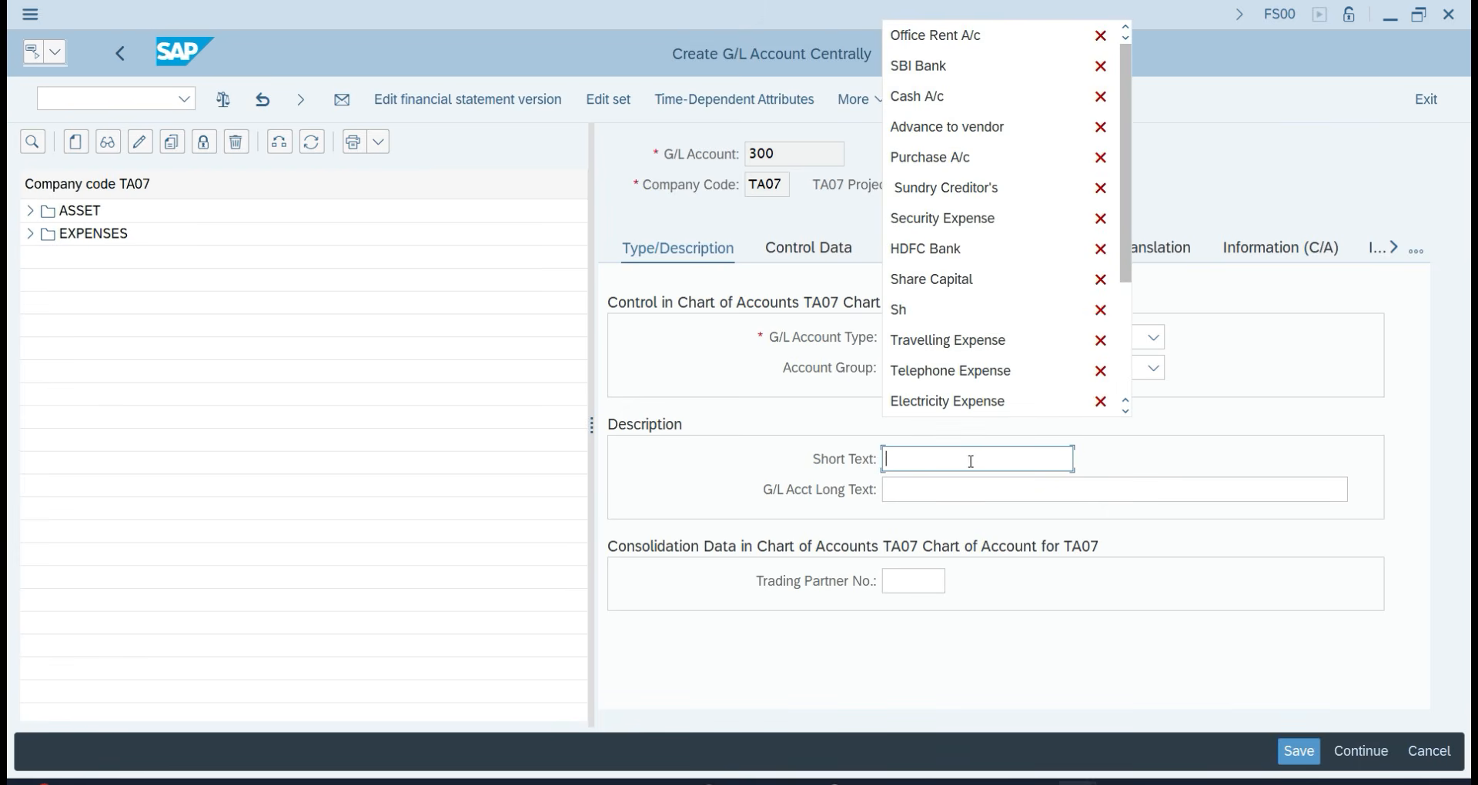
click(955, 219)
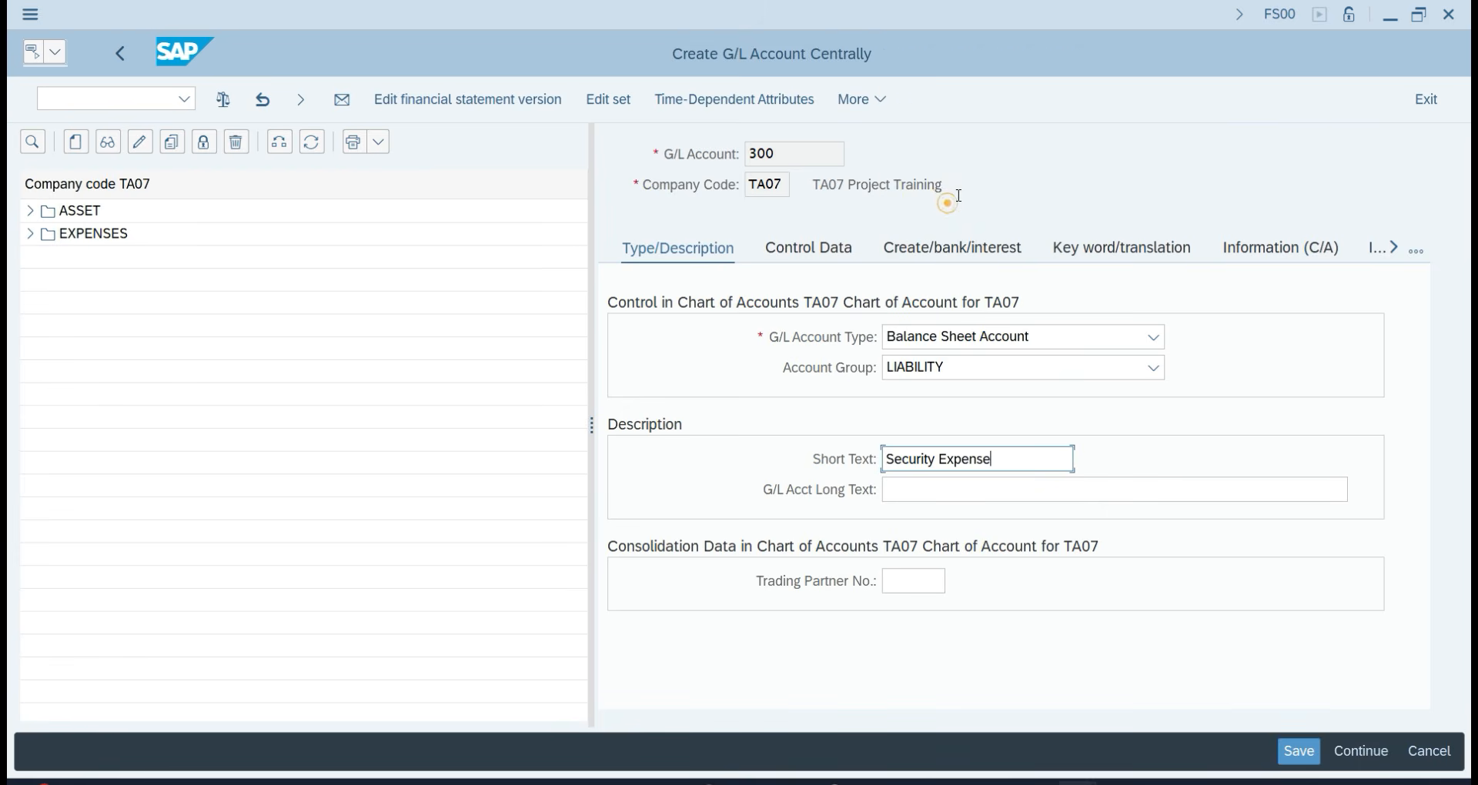
click(1003, 462)
triple_click(1003, 462)
text(s)
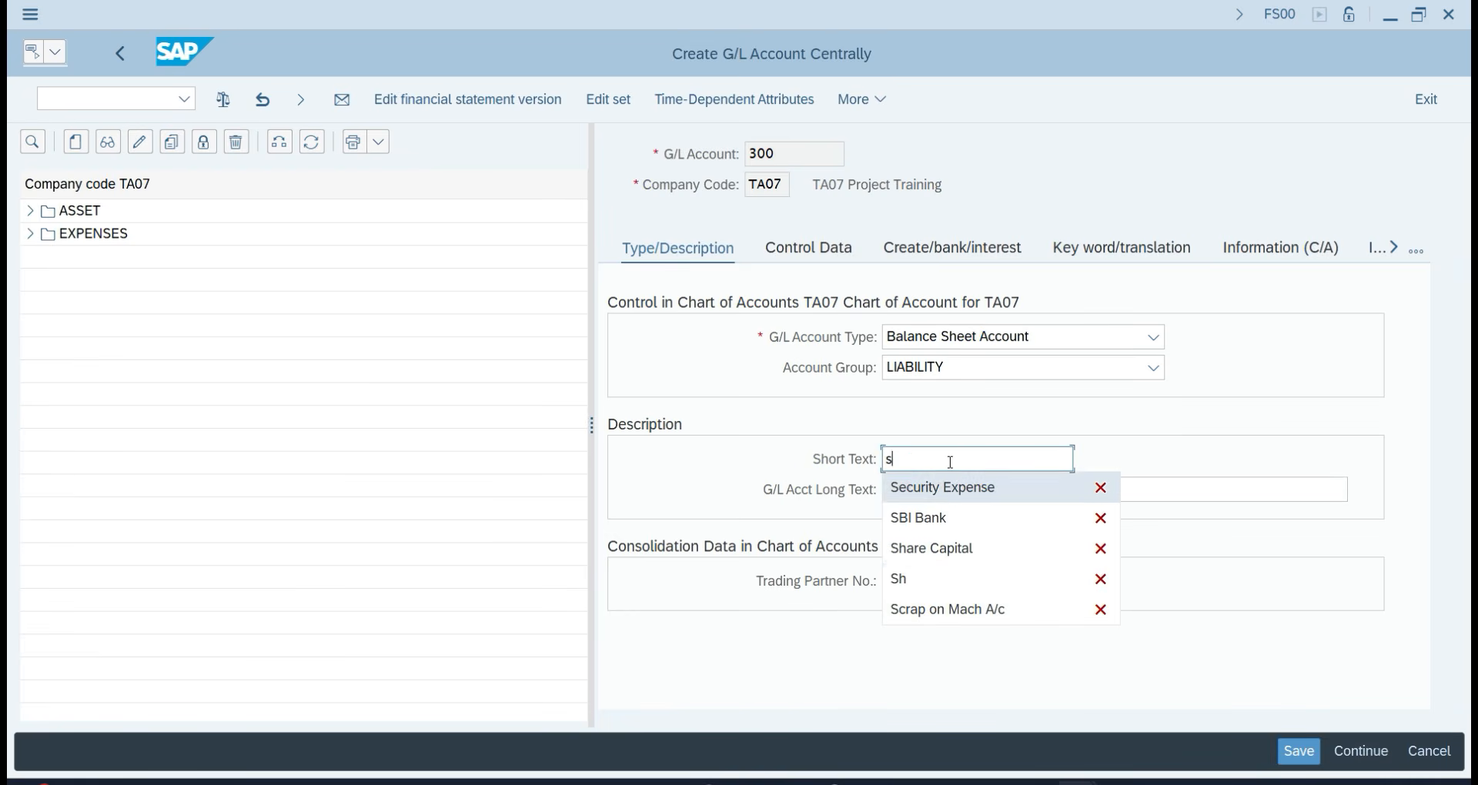
key(BackSpace)
text(S)
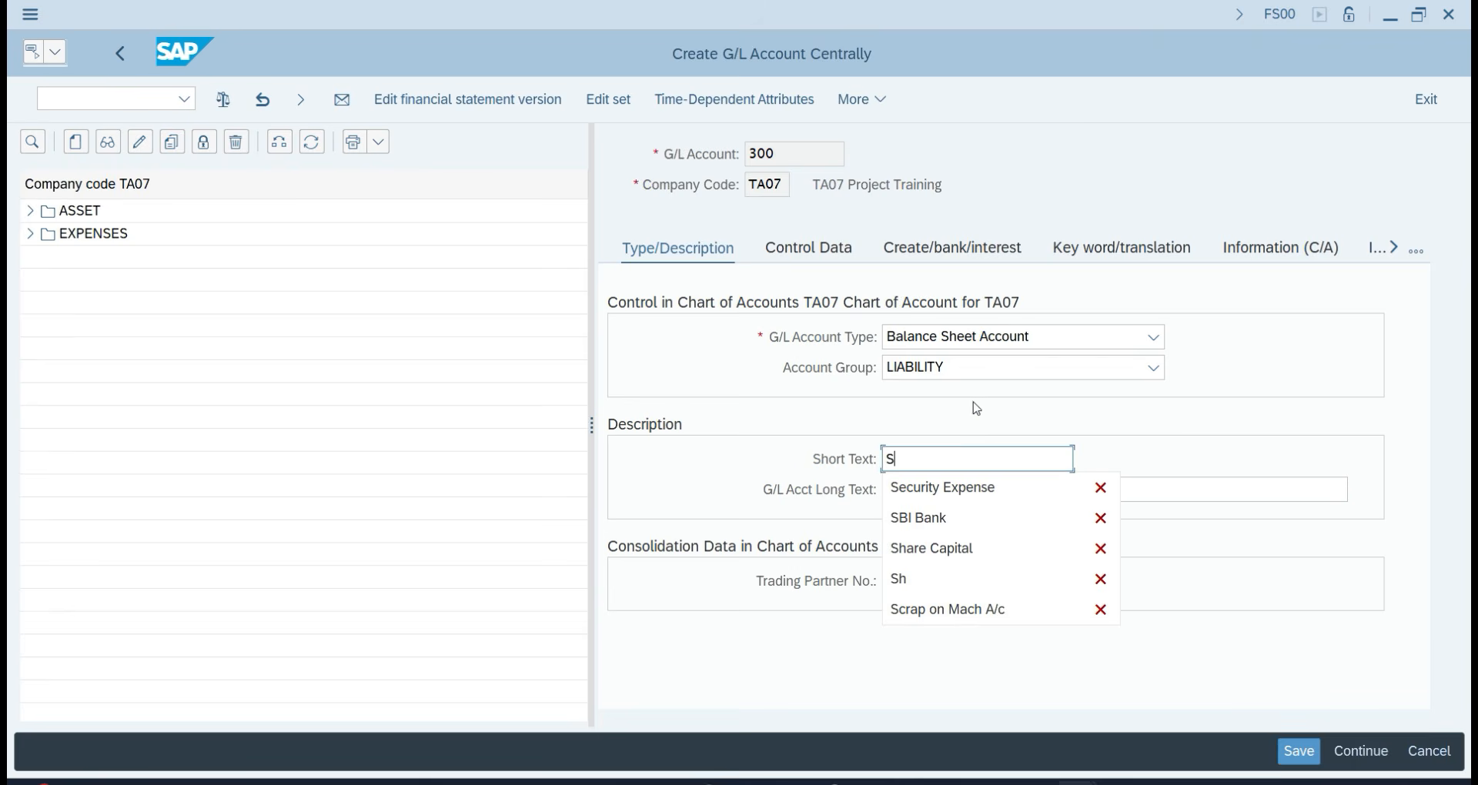
key(BackSpace)
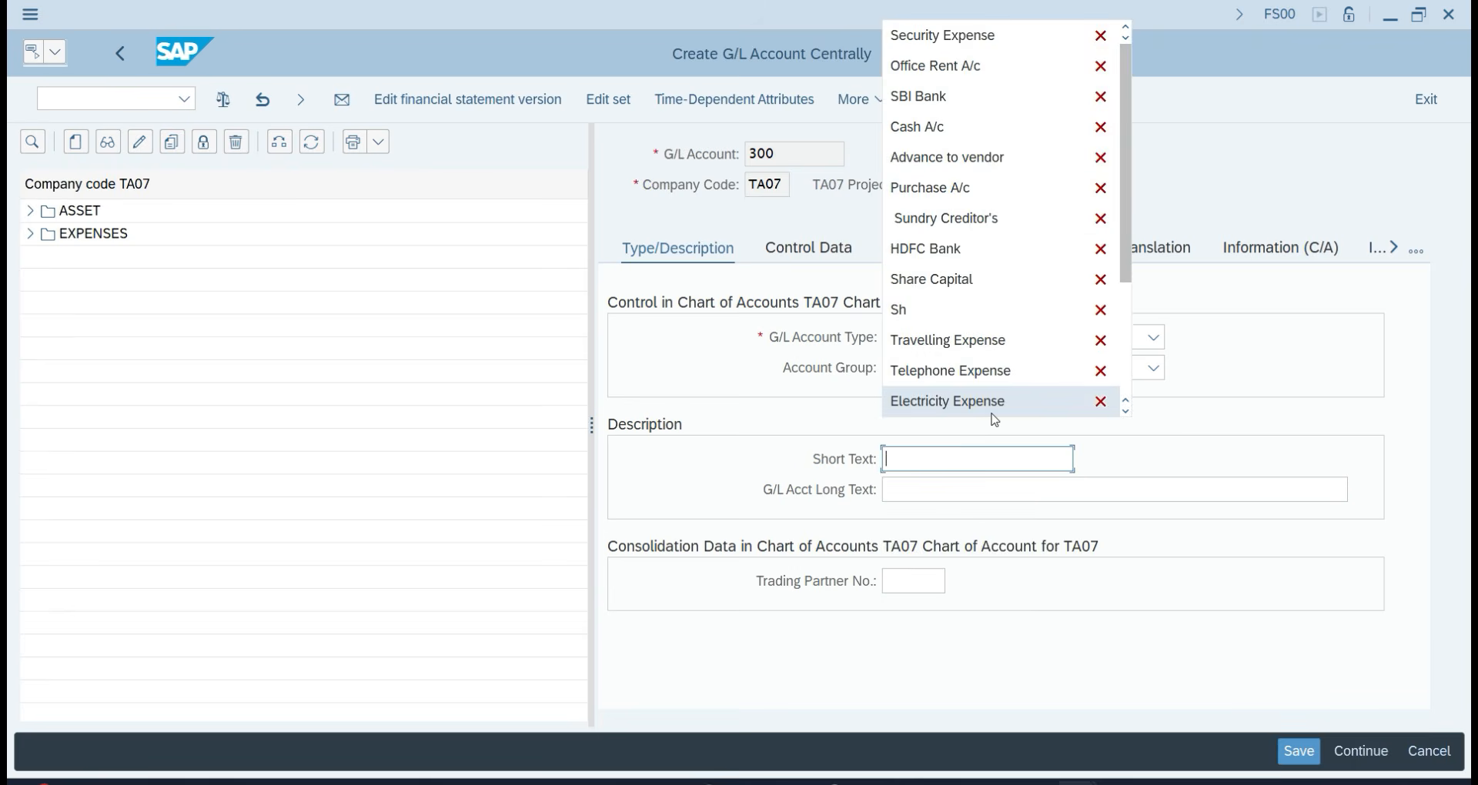
click(970, 224)
click(934, 490)
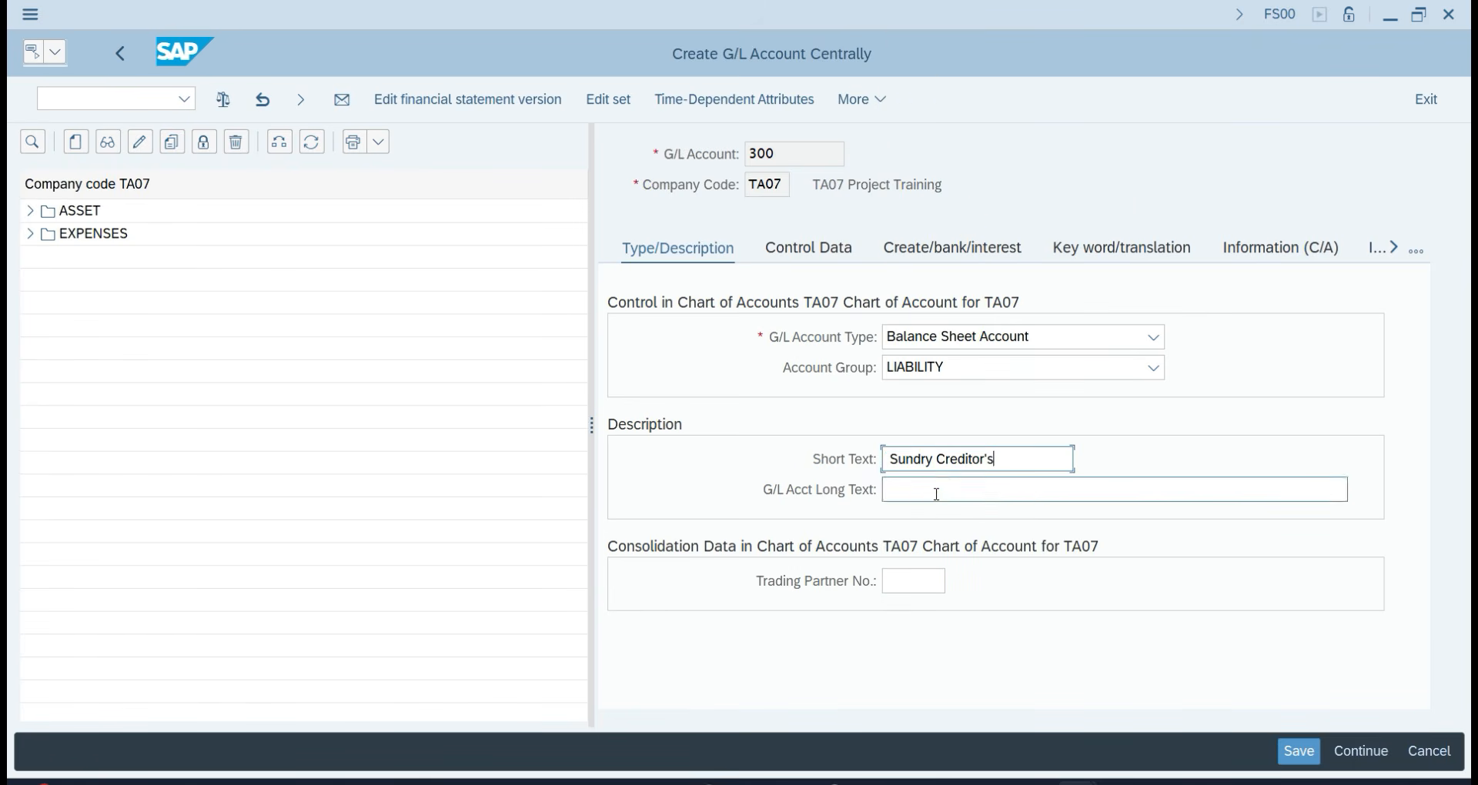
text(Sundry Creditor's)
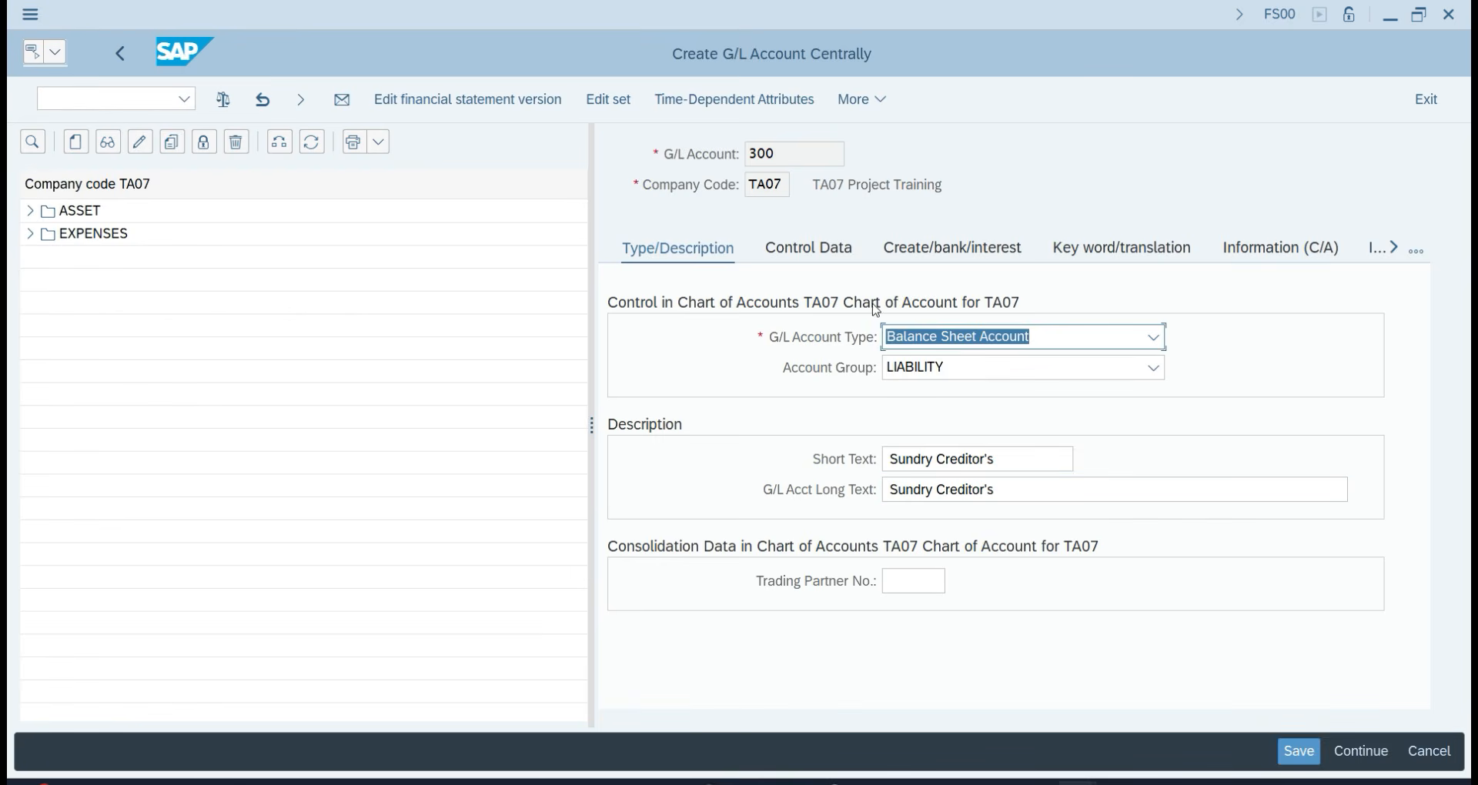
Make it a Vendors reconciliation account with sort key 001 and field status G067, then save.
click(824, 247)
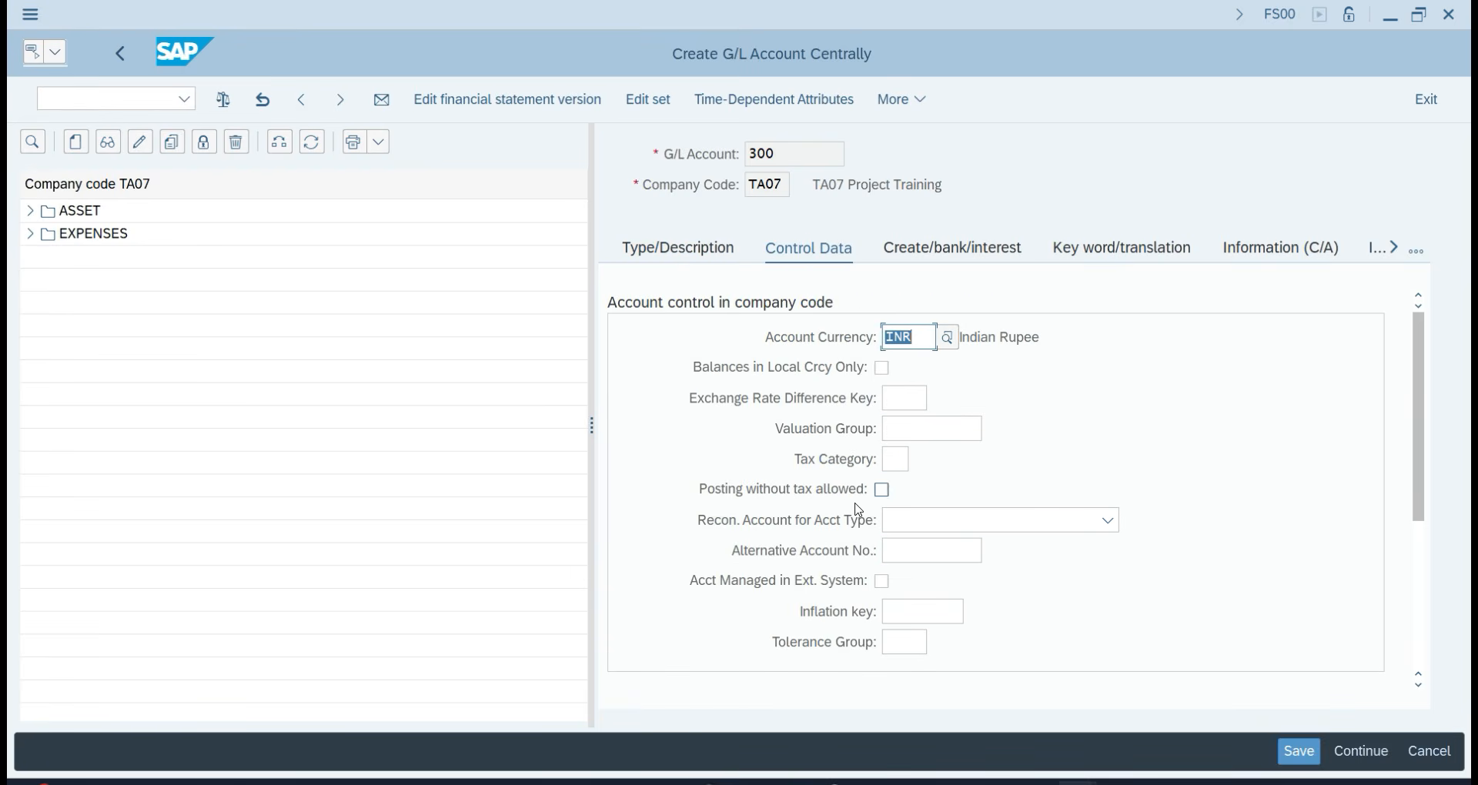
click(963, 521)
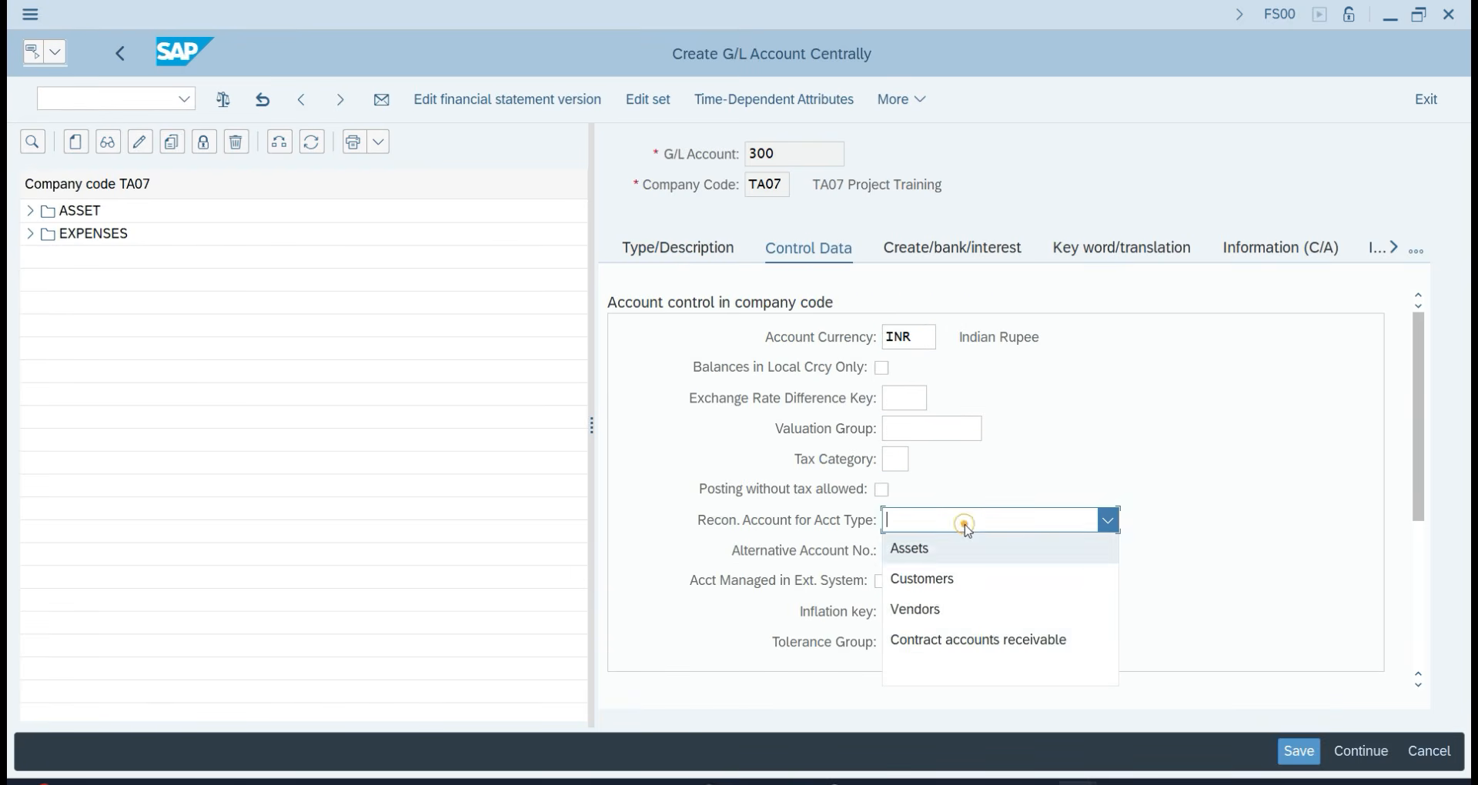
click(954, 606)
scroll(947, 604, down, 3)
click(898, 551)
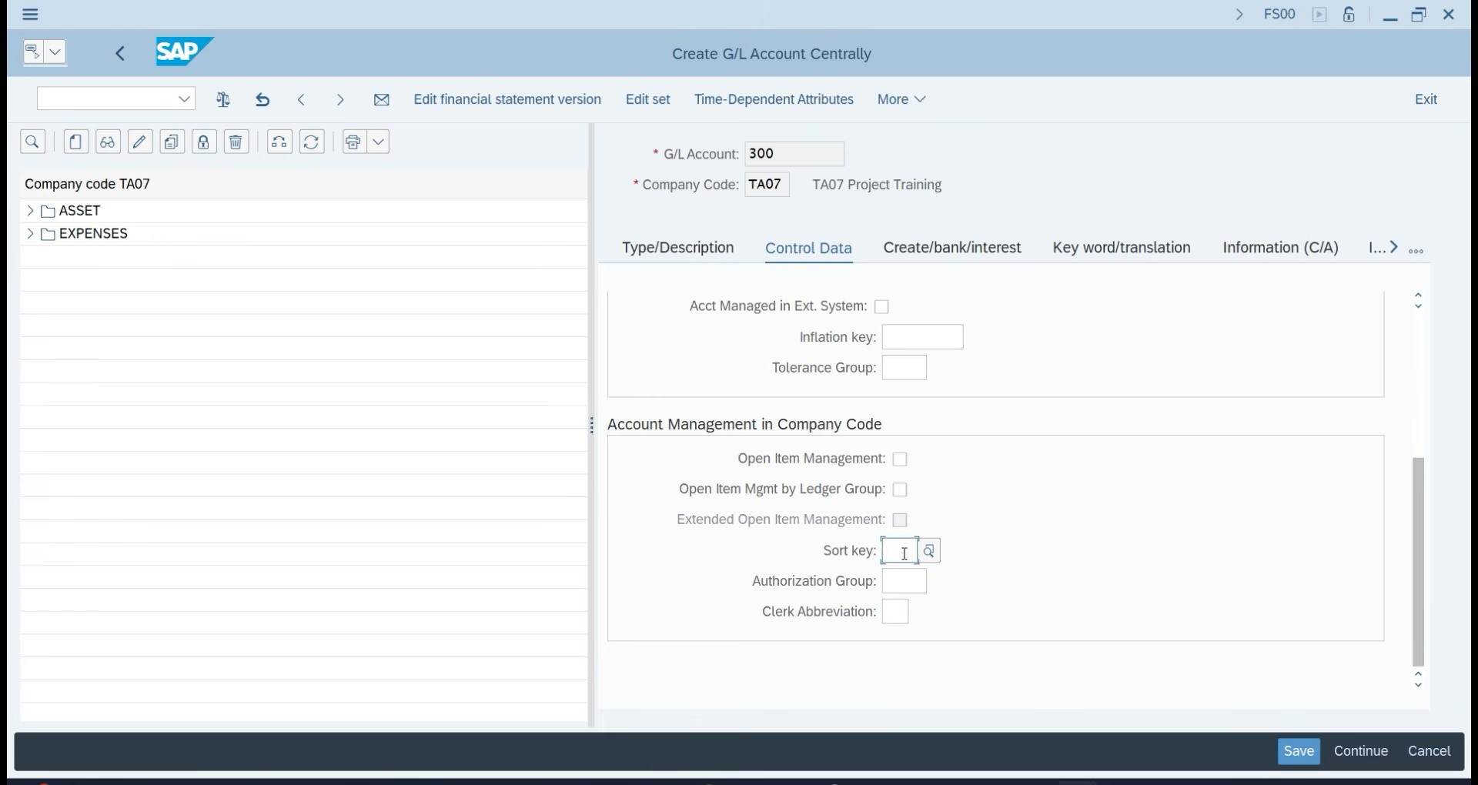
text(001)
scroll(905, 552, up, 3)
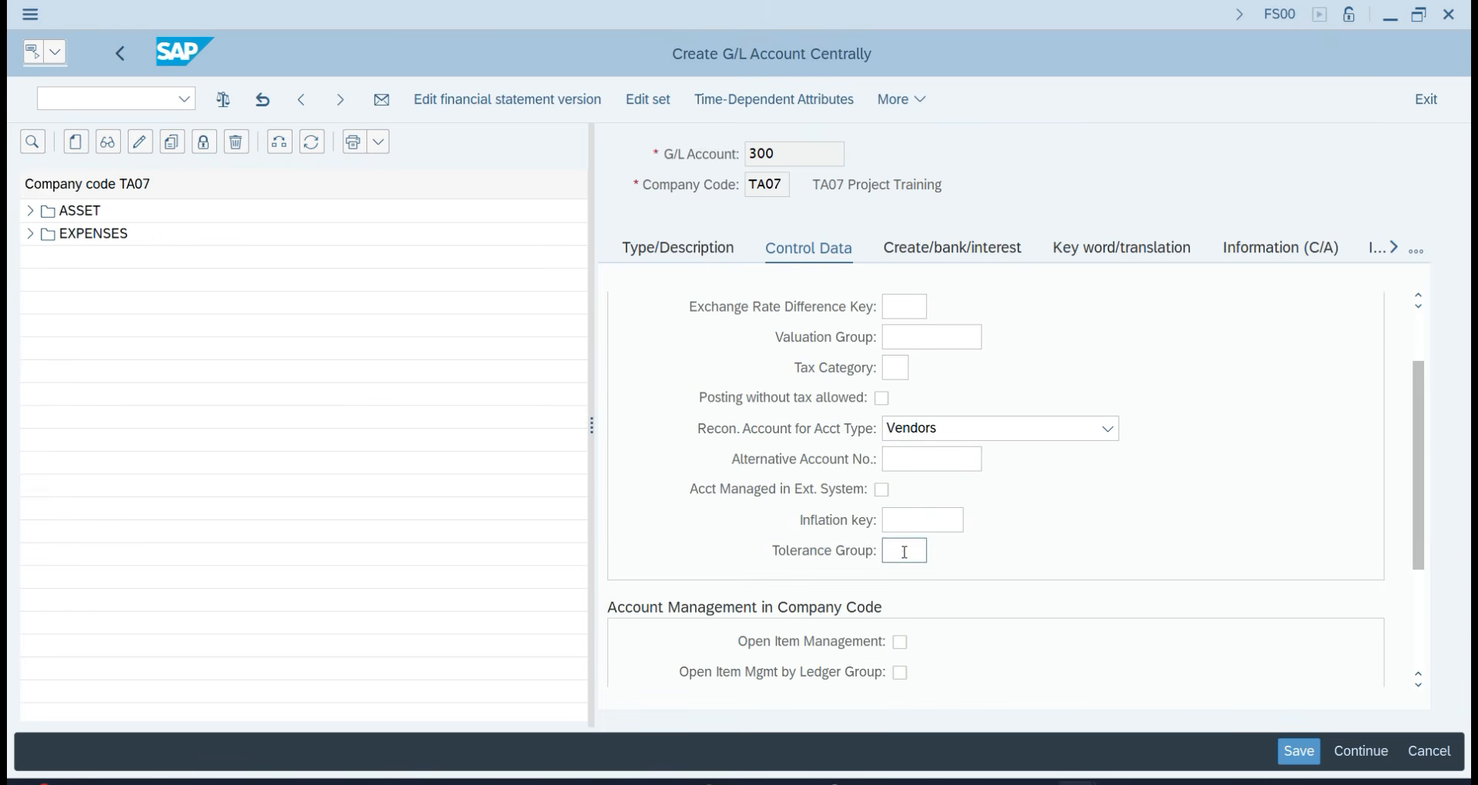
click(926, 252)
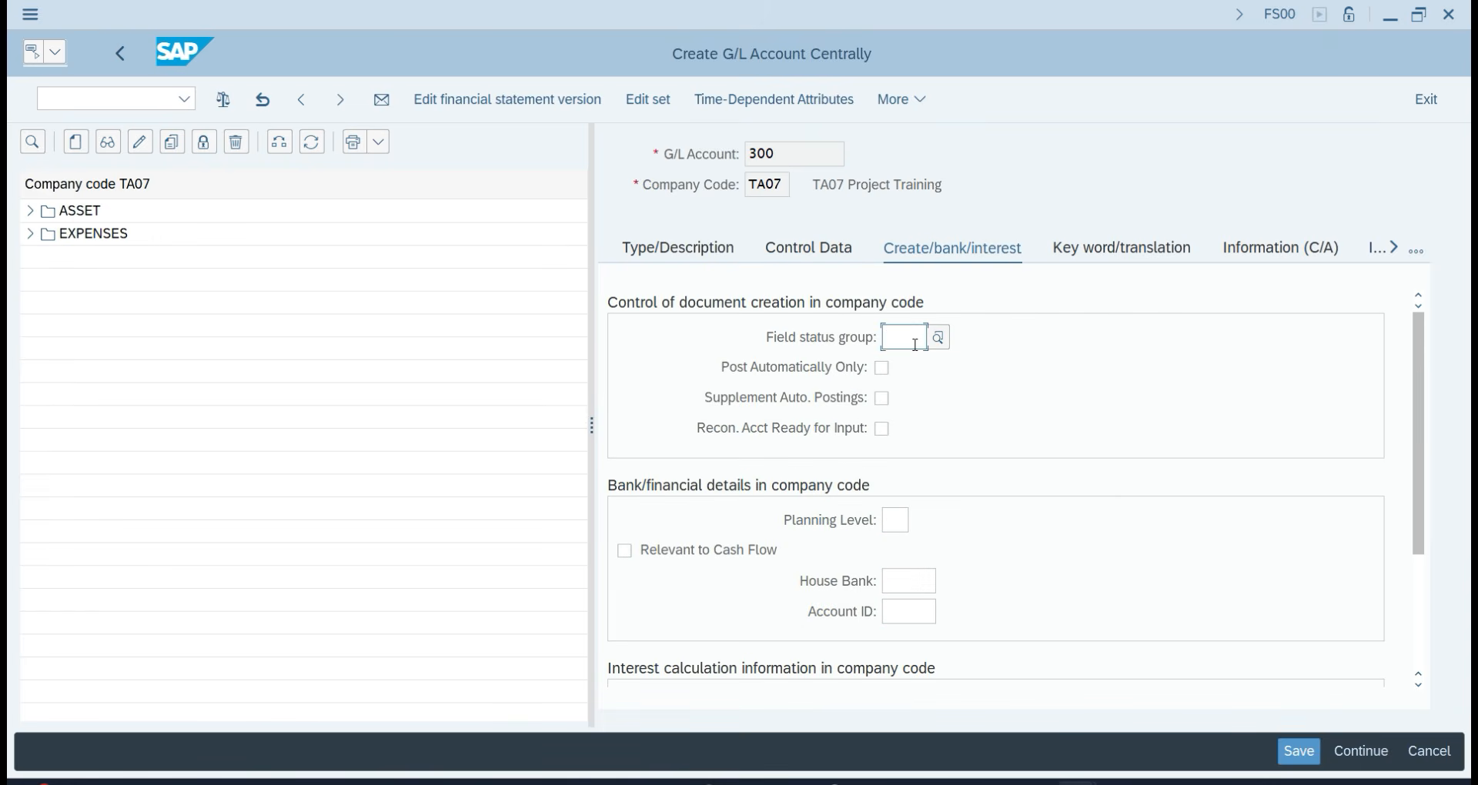
text(G067)
key(Return)
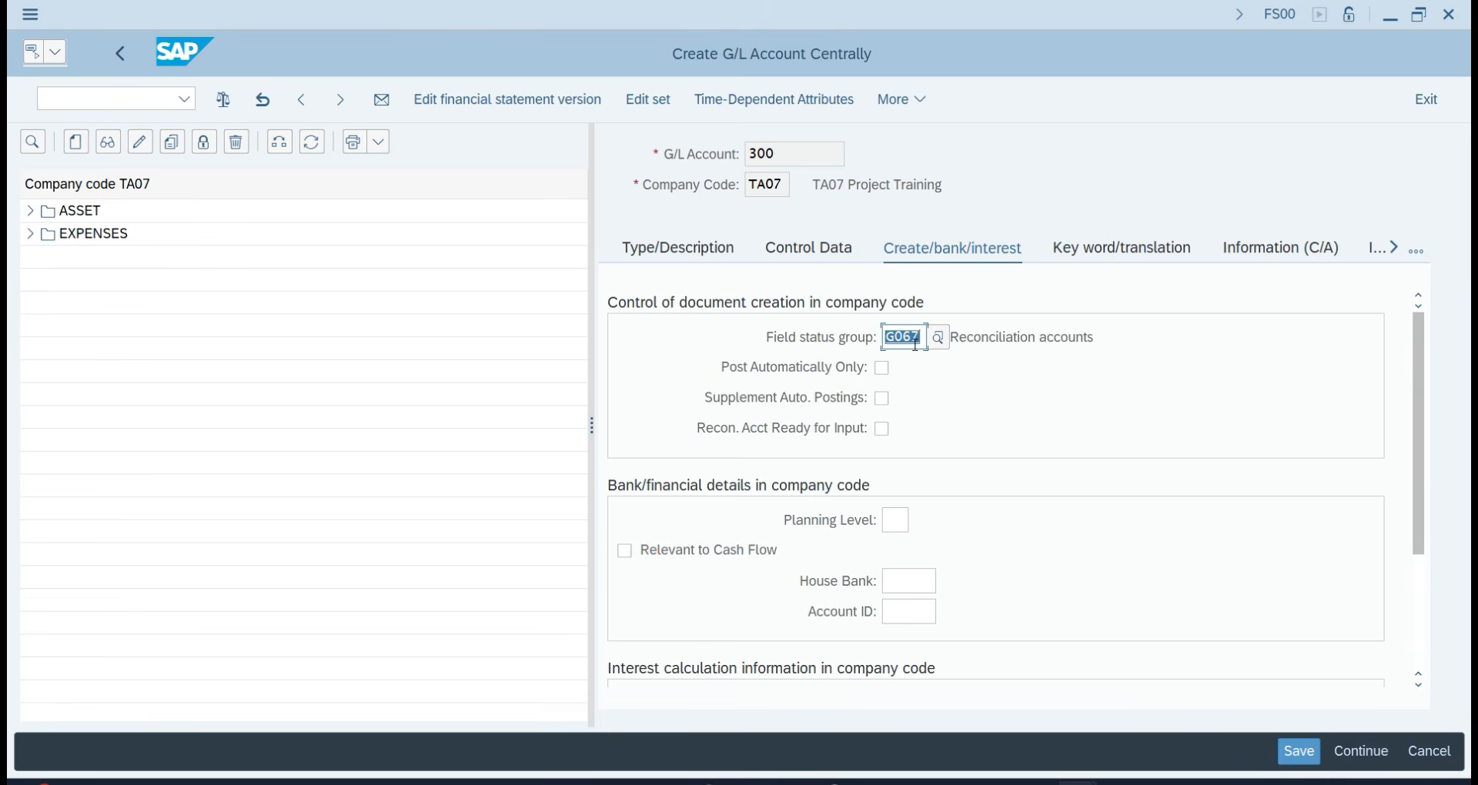
key(ctrl+s)
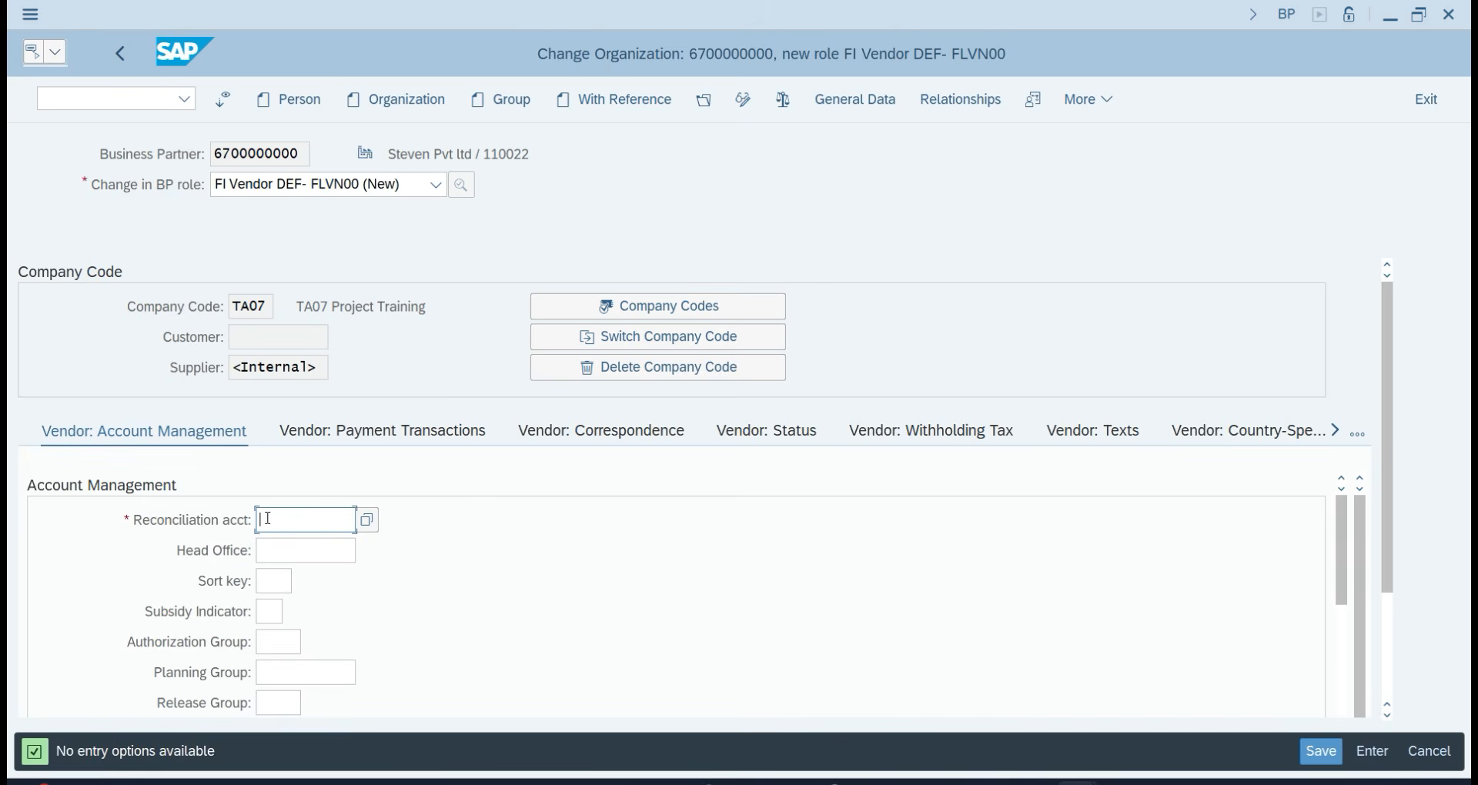
Set the vendor's reconciliation account to 300 Sundry Creditor's with sort key 001.
click(366, 520)
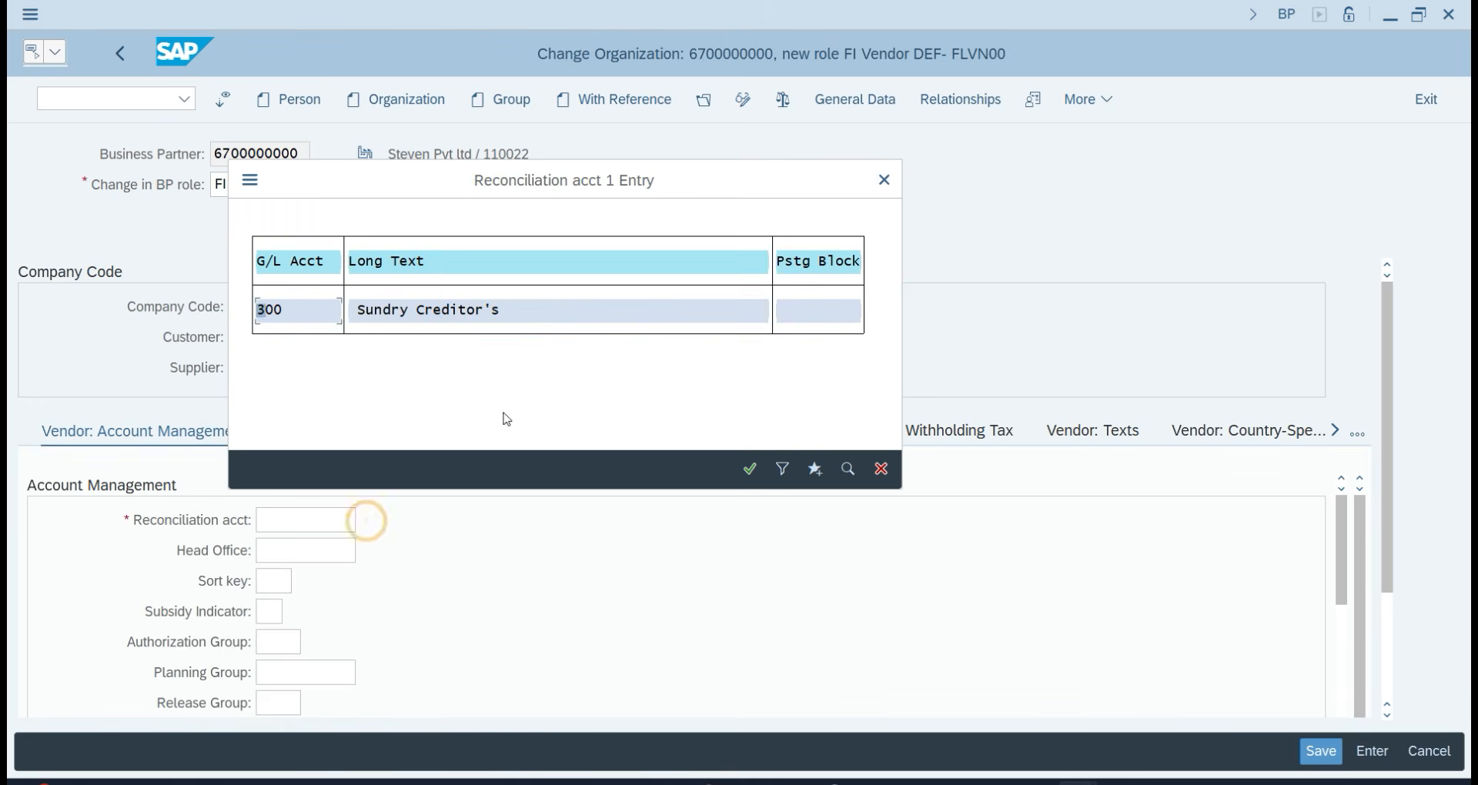
double_click(445, 312)
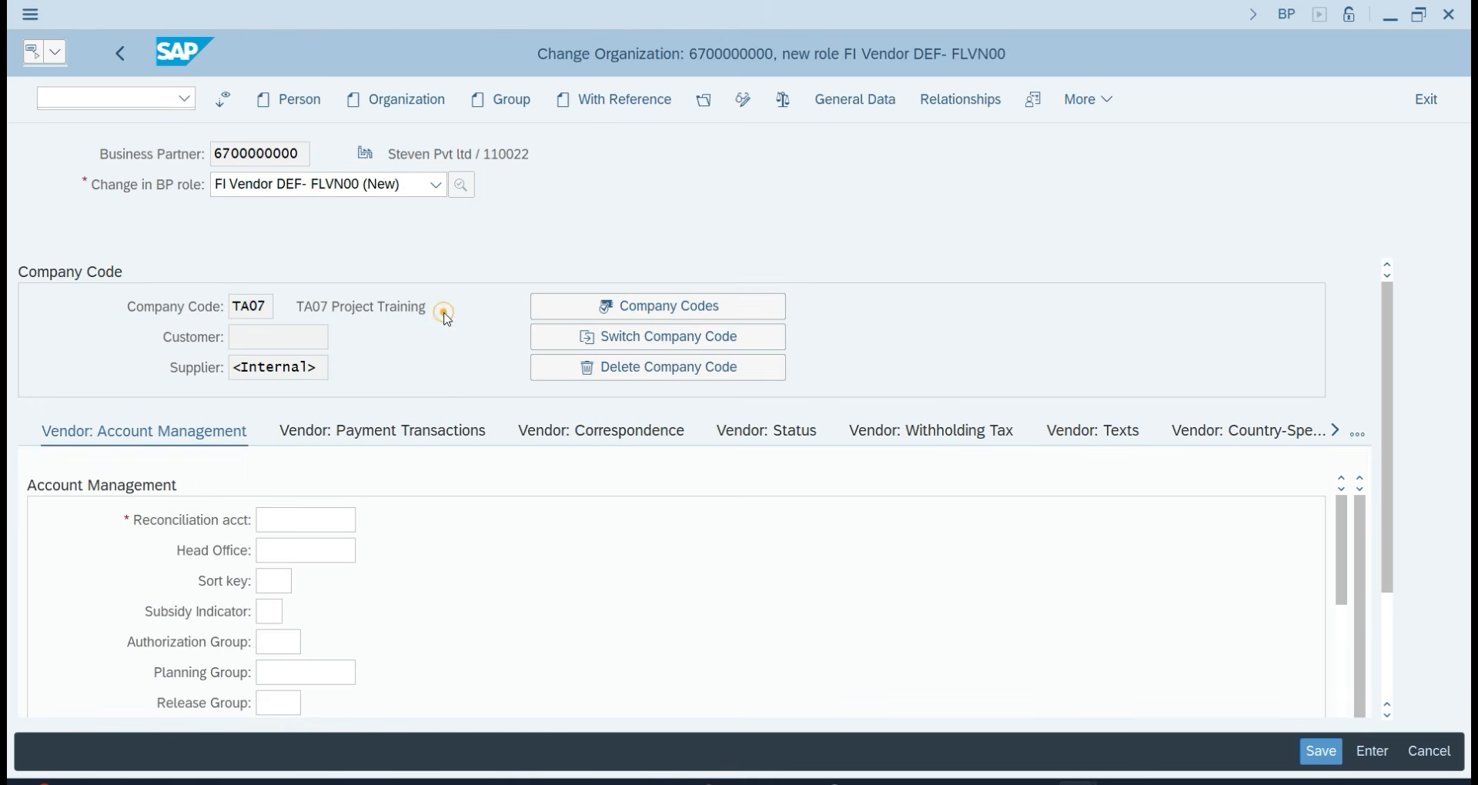
click(268, 581)
text(001)
key(Return)
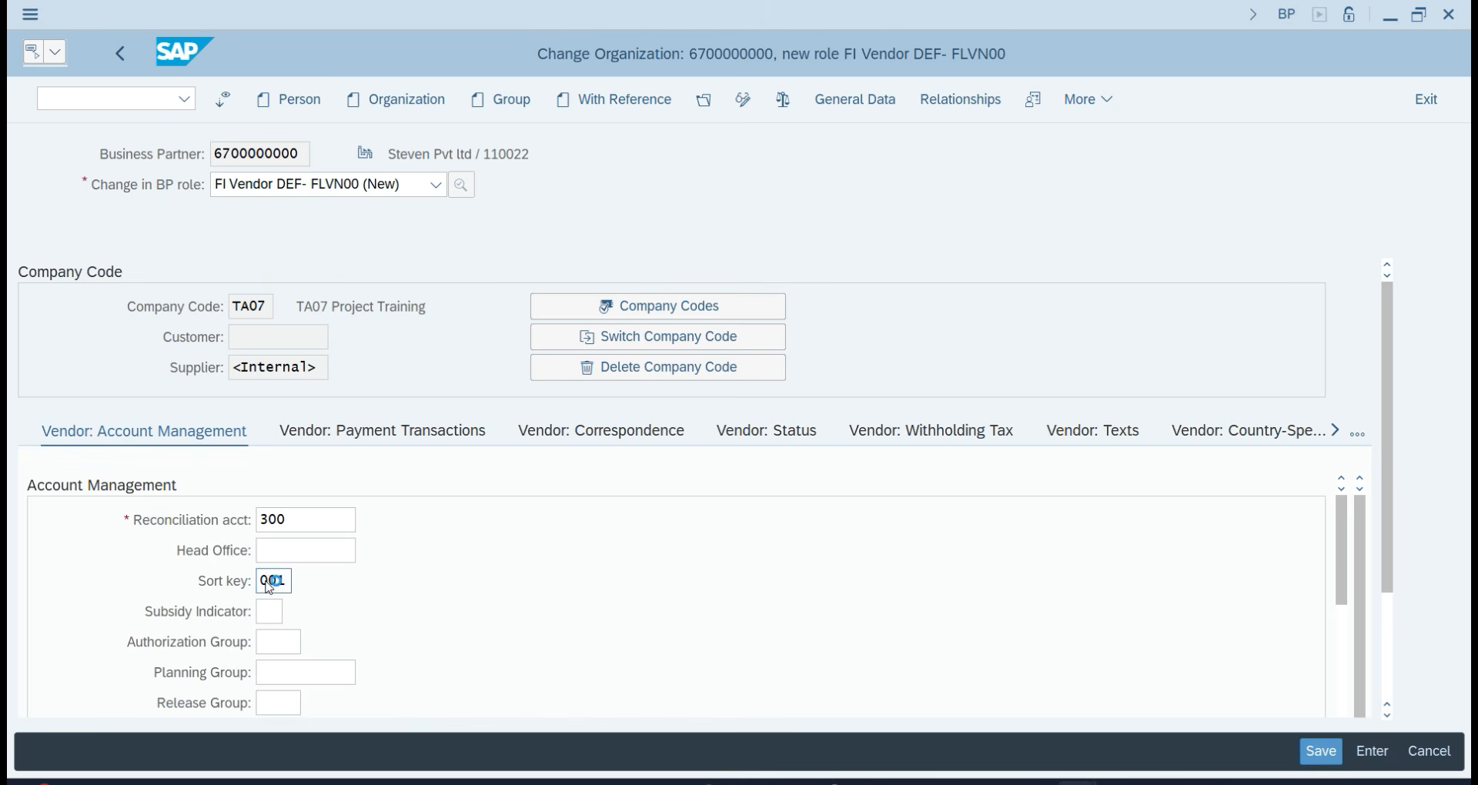
Enter terms of payment 0001 in the vendor's payment transaction data.
click(340, 435)
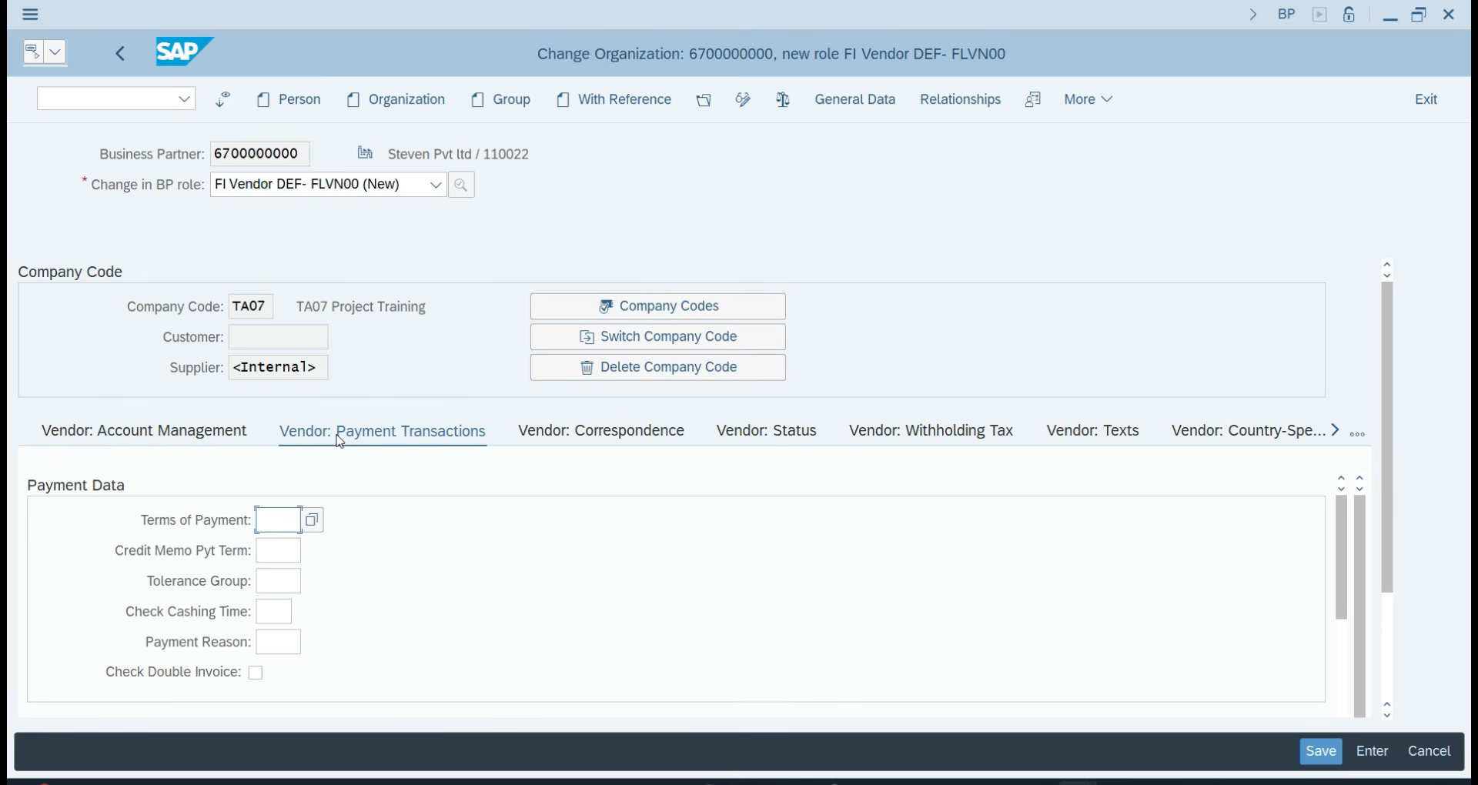
text(0001)
key(Return)
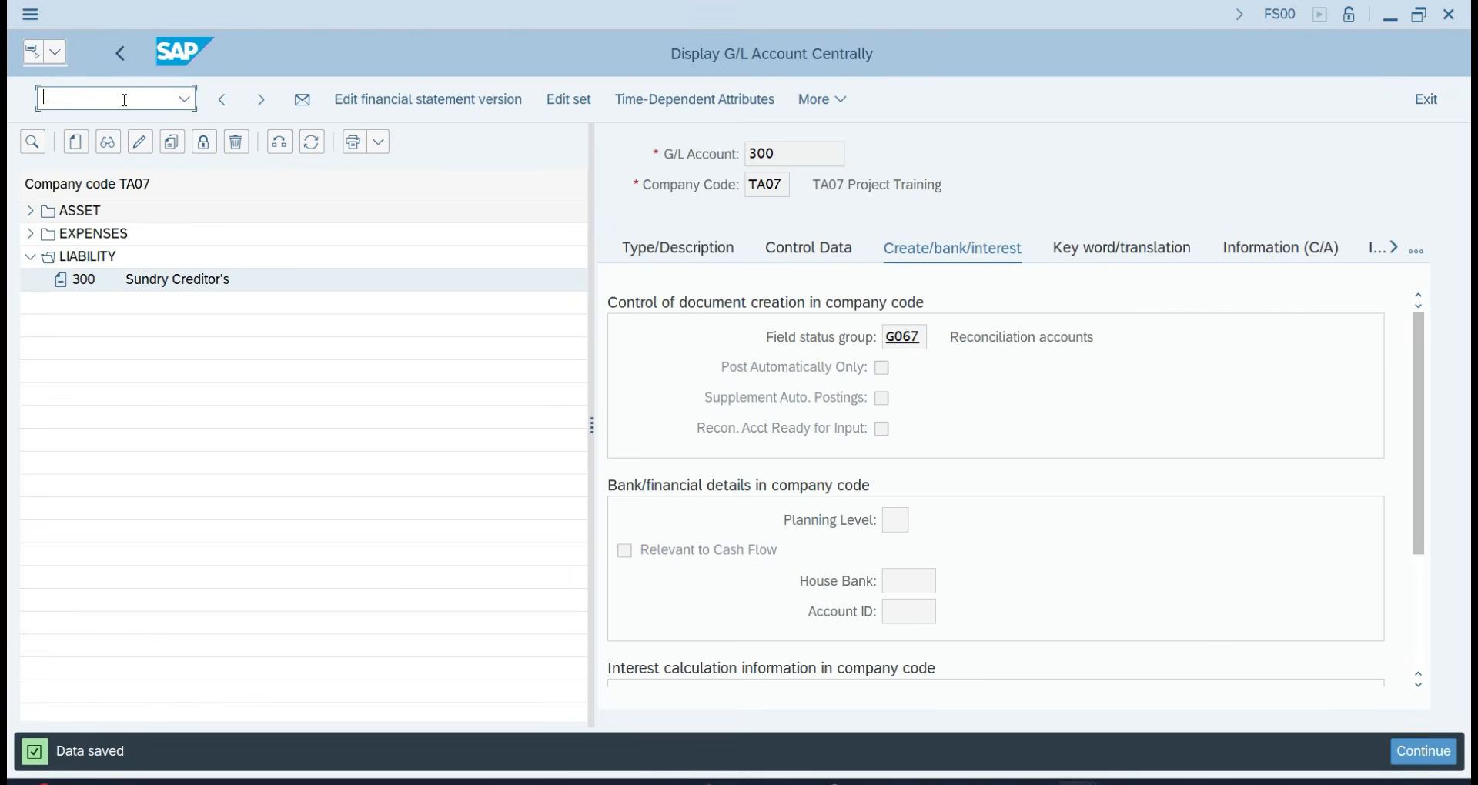
Start a new OBA3 tolerance entry for company code TA07.
key(Return)
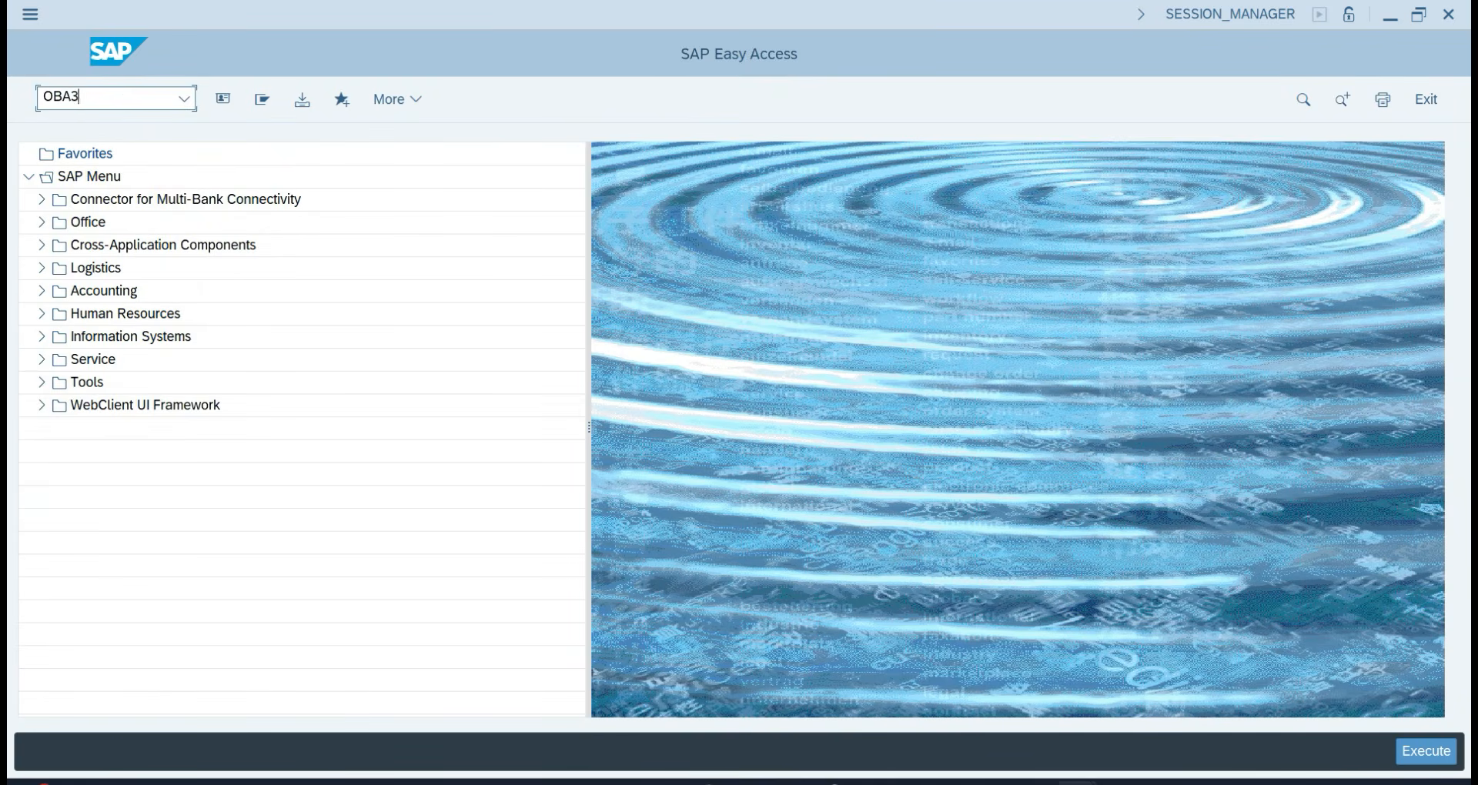
text(OBA3)
key(Return)
click(282, 108)
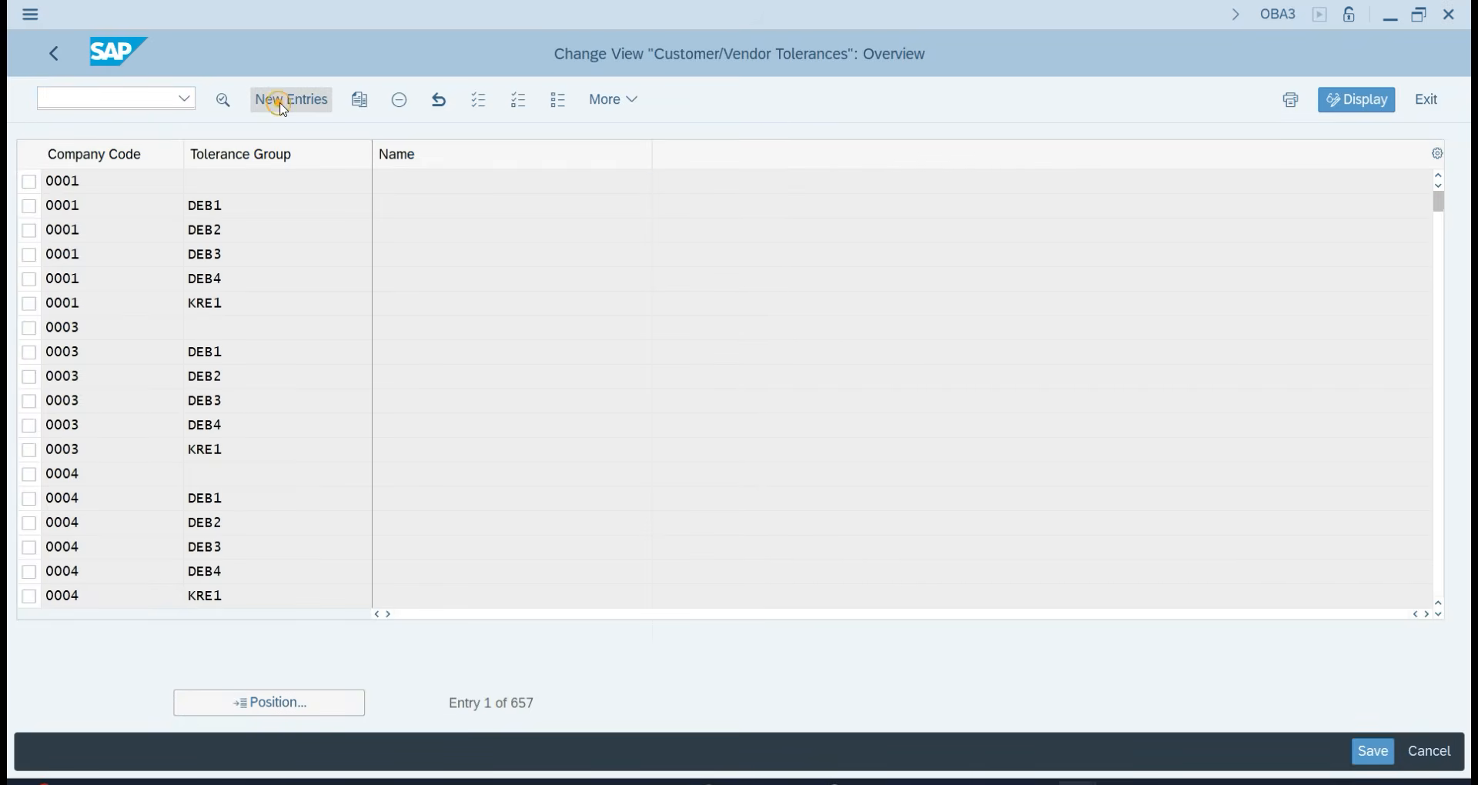
text(TA07)
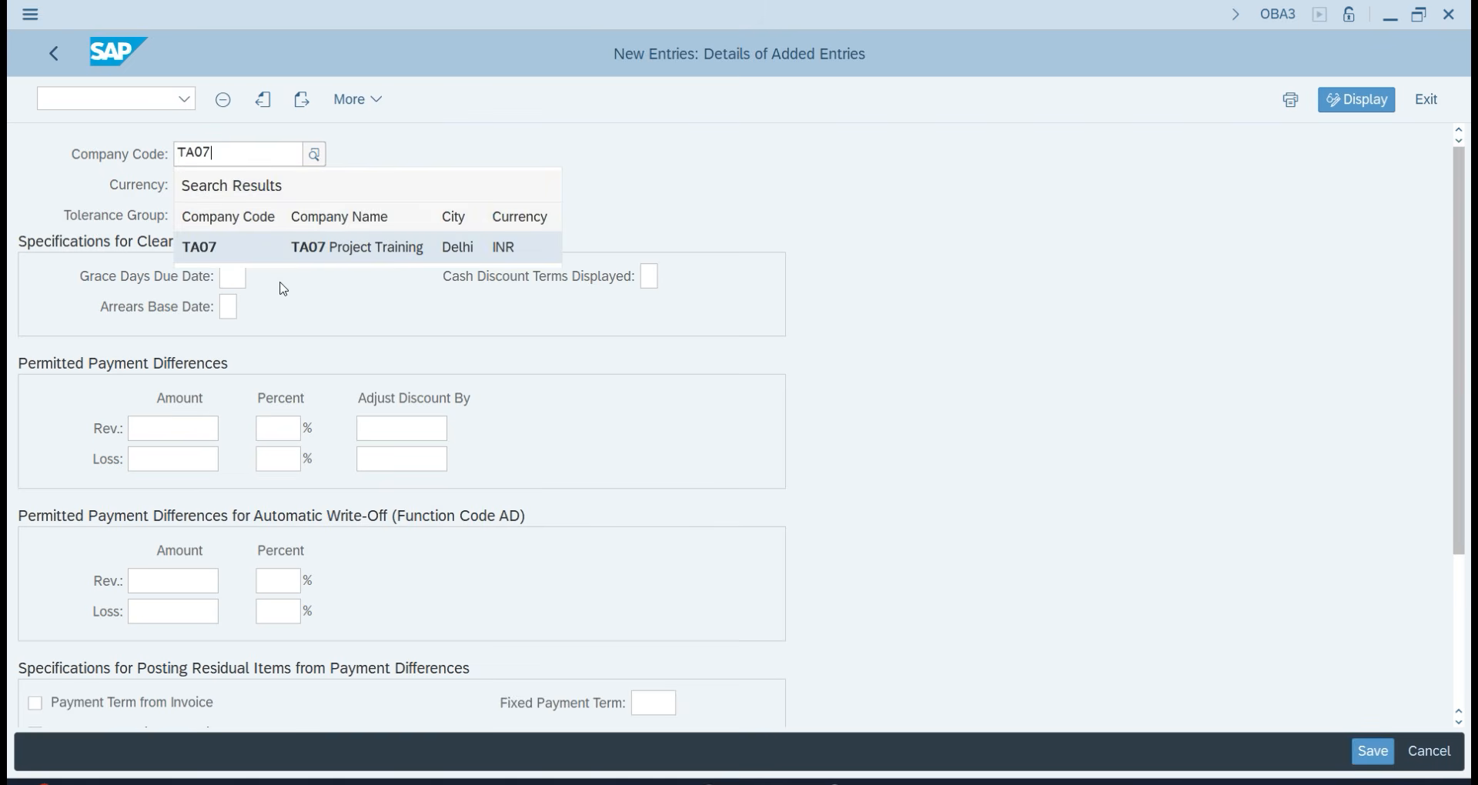
key(Return)
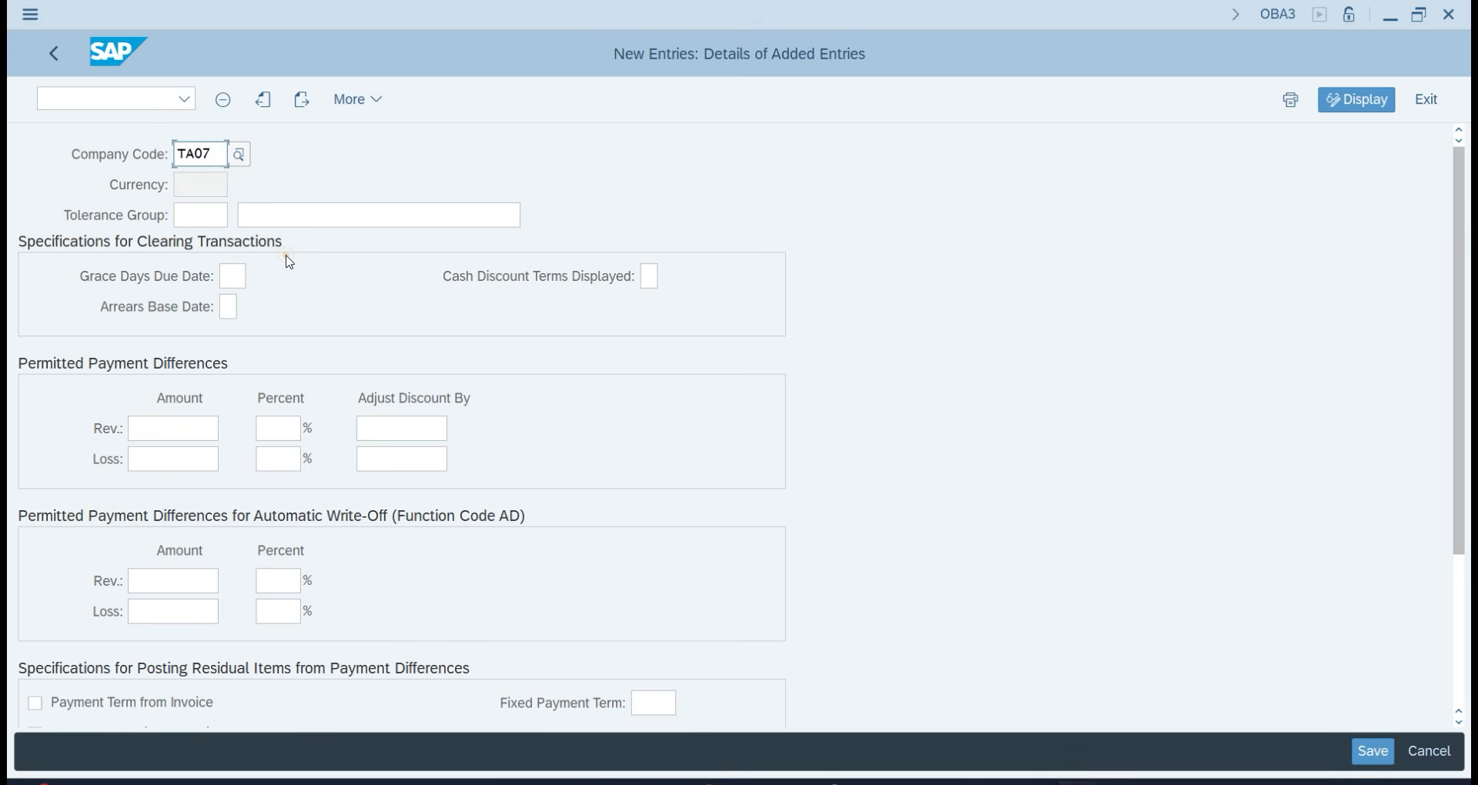
Enter tolerance group TATG with its description for TA07.
click(224, 214)
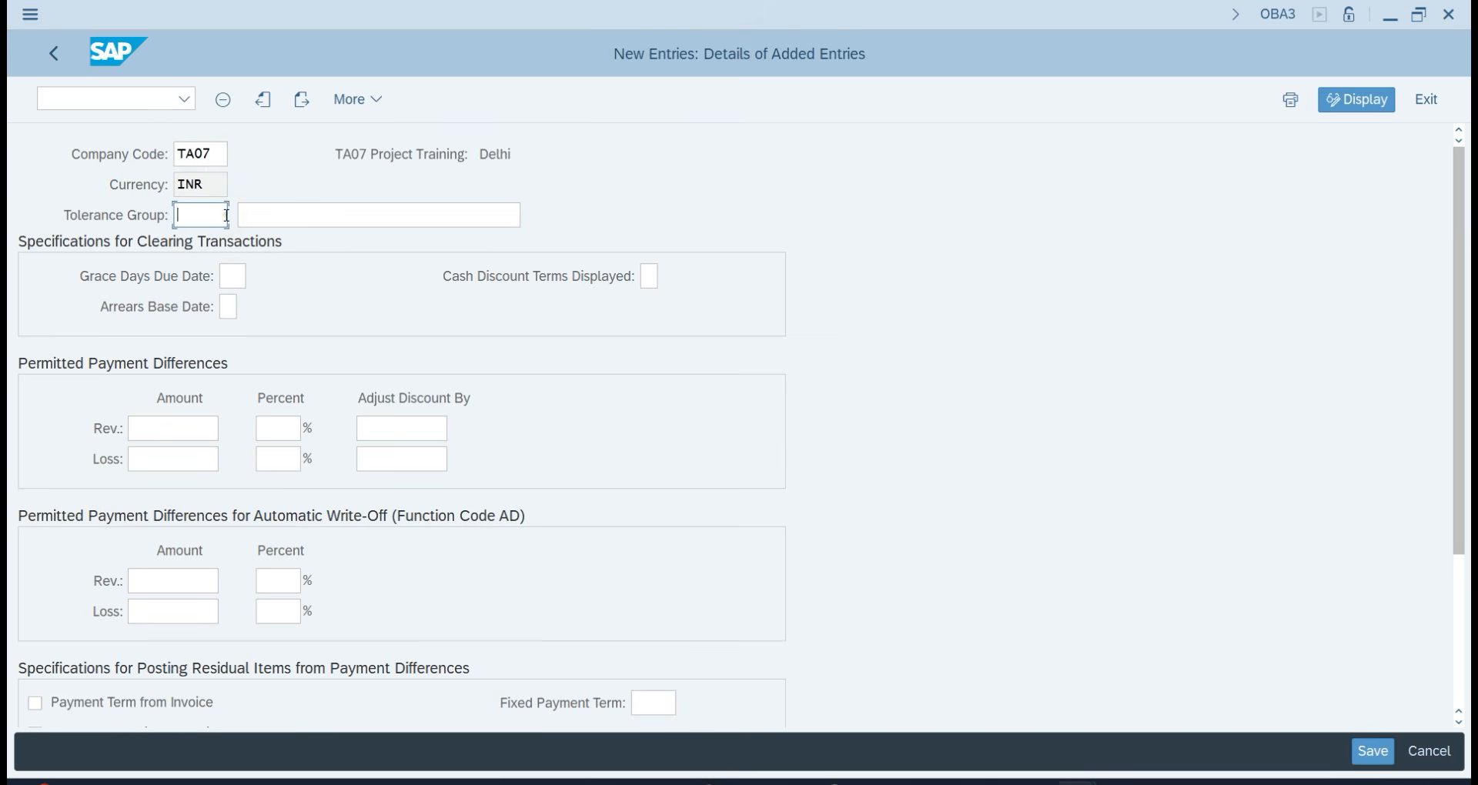
text(TATG)
key(Tab)
text(TO)
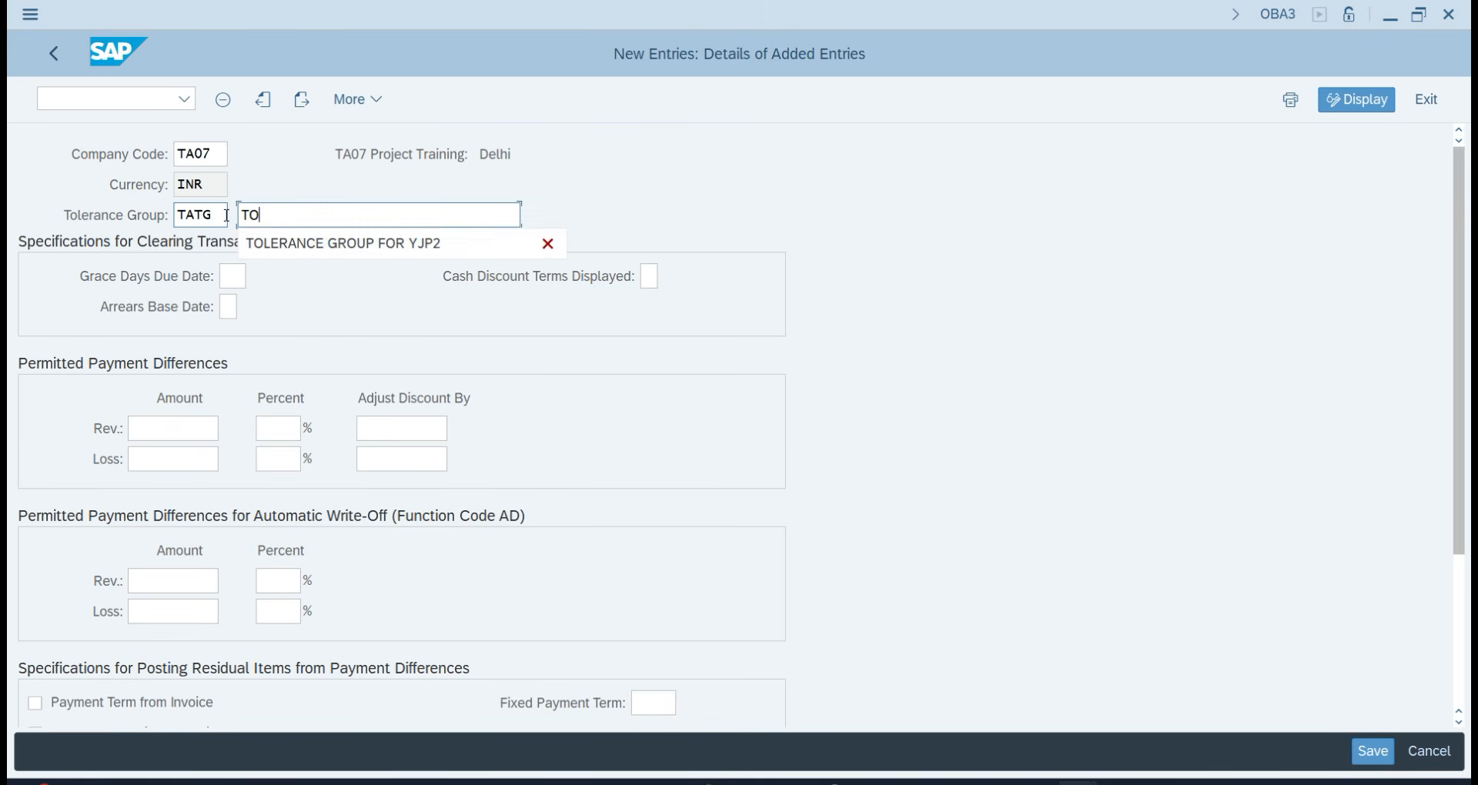
key(Return)
key(Return)
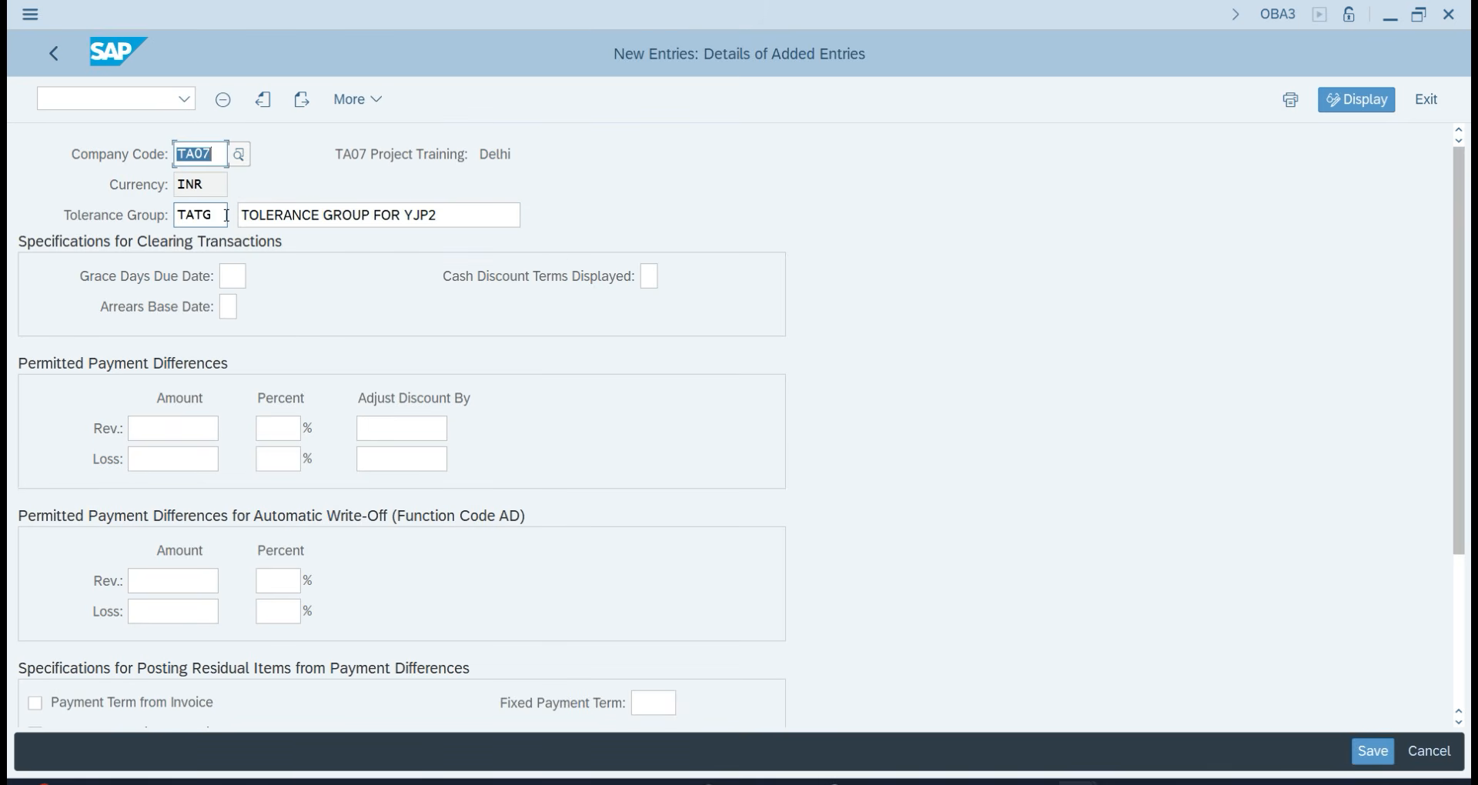
click(428, 216)
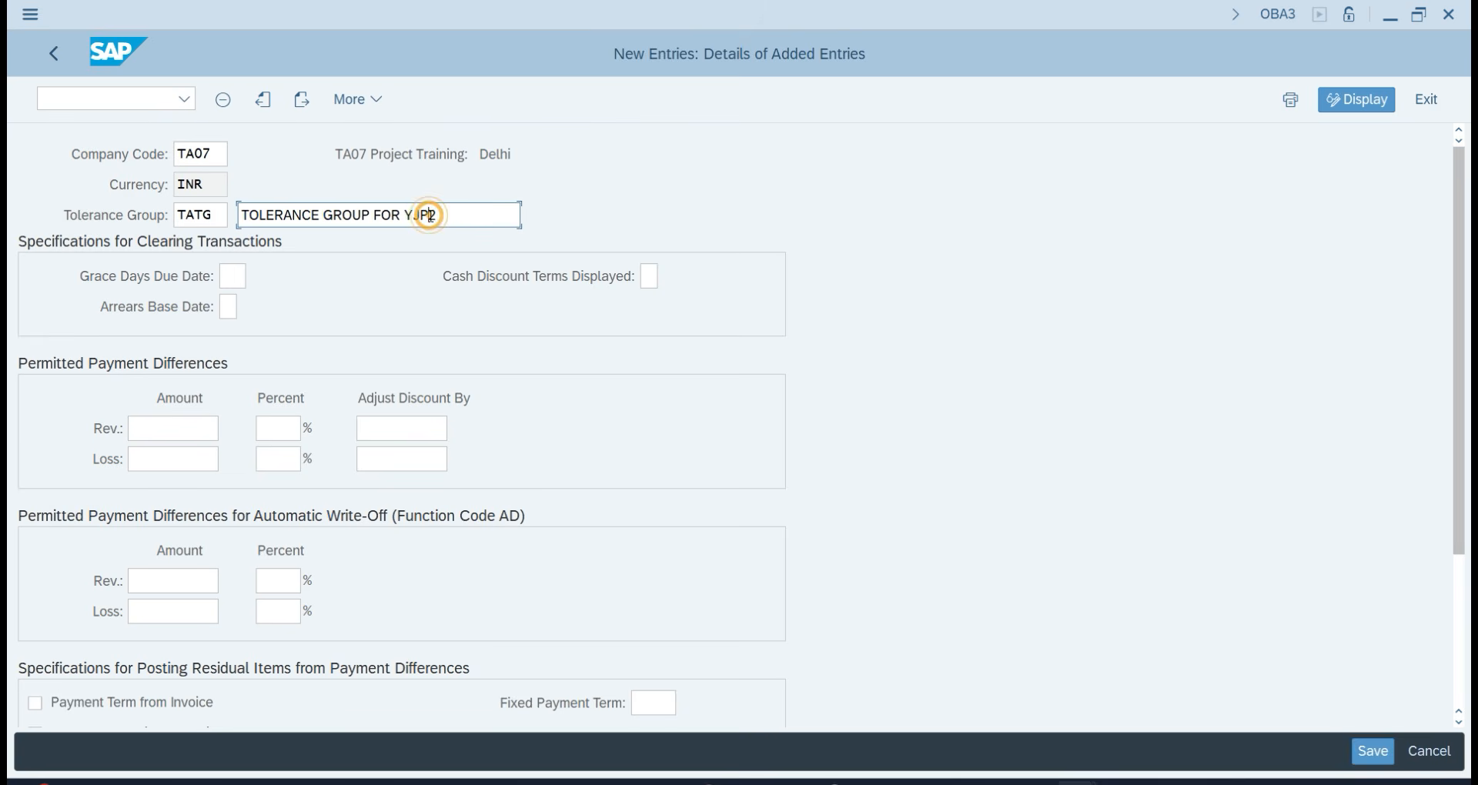
key(BackSpace)
key(BackSpace)
key(BackSpace)
key(BackSpace)
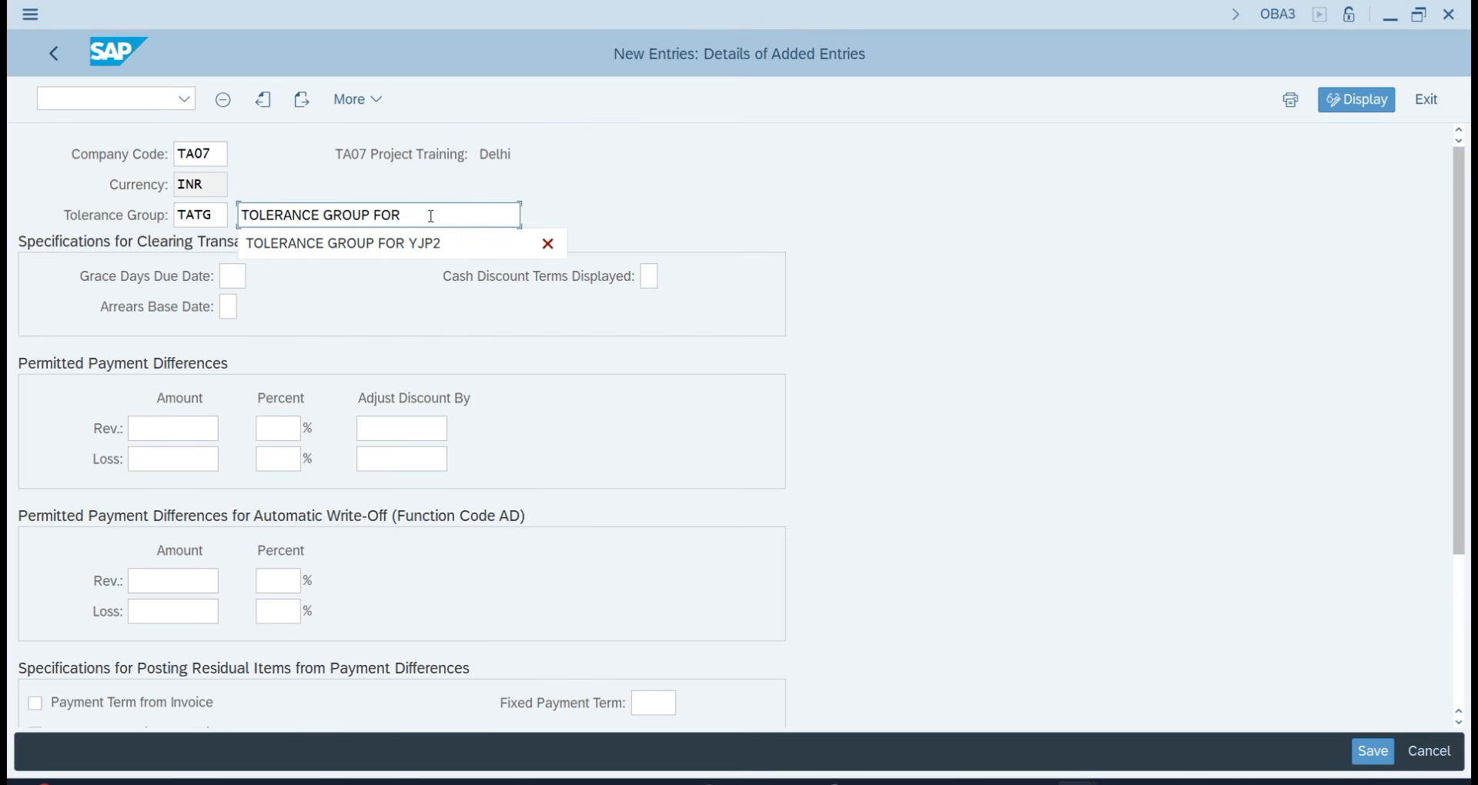
text(TA)
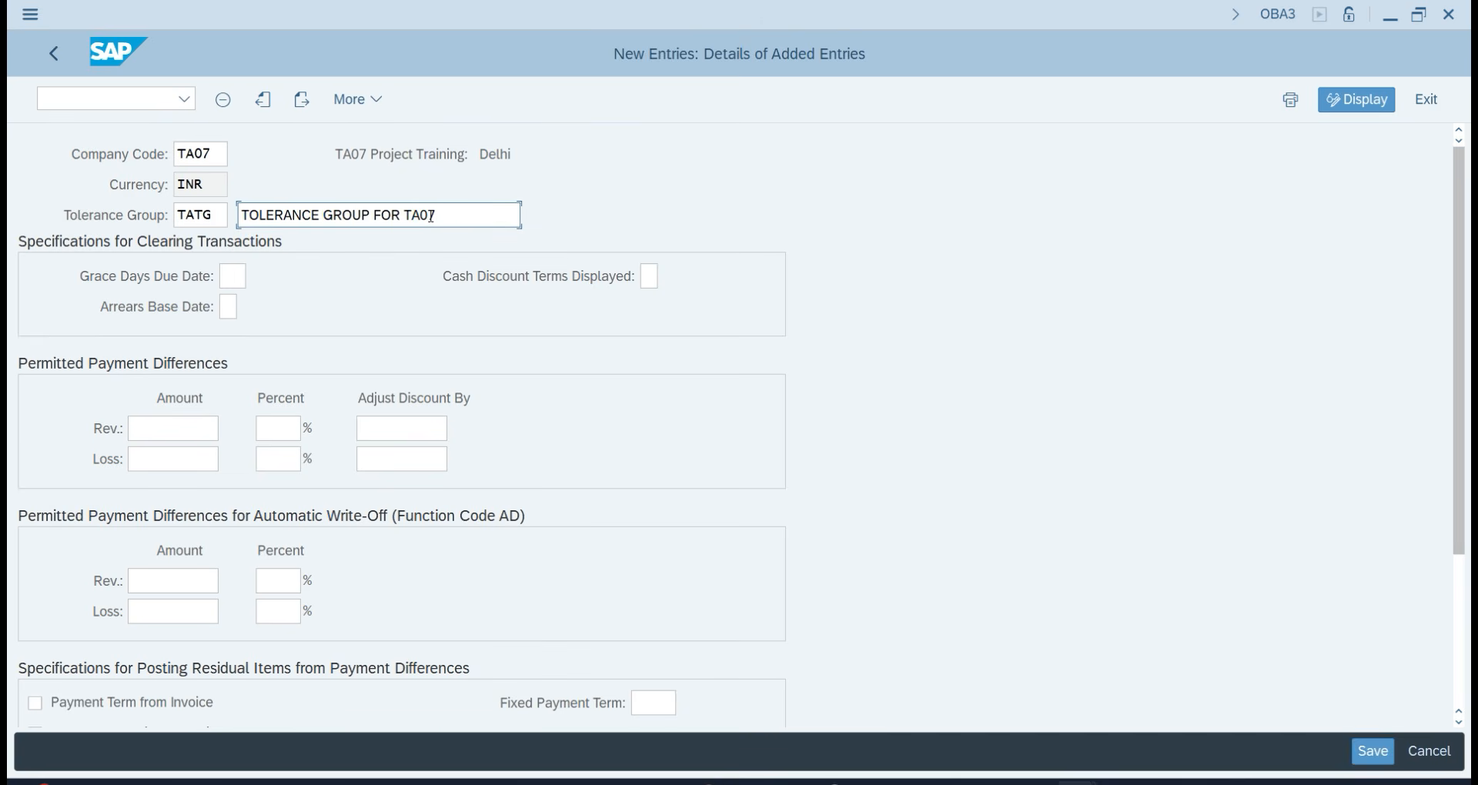
text(07)
Set revenue and loss difference limits to 200 and 2%, with discount adjustment 200.
click(187, 426)
text(200)
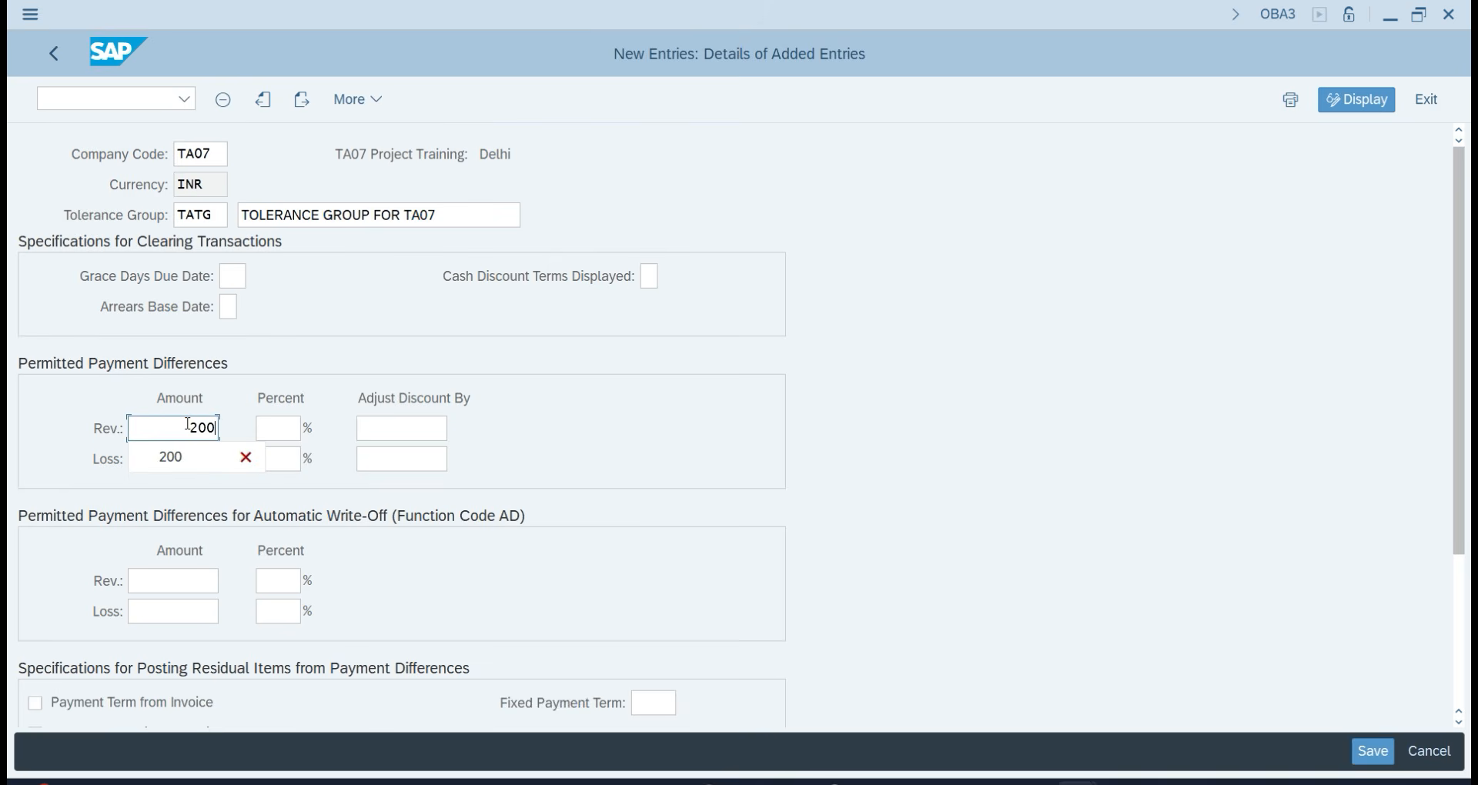
key(Tab)
text(2)
key(Tab)
text(2000)
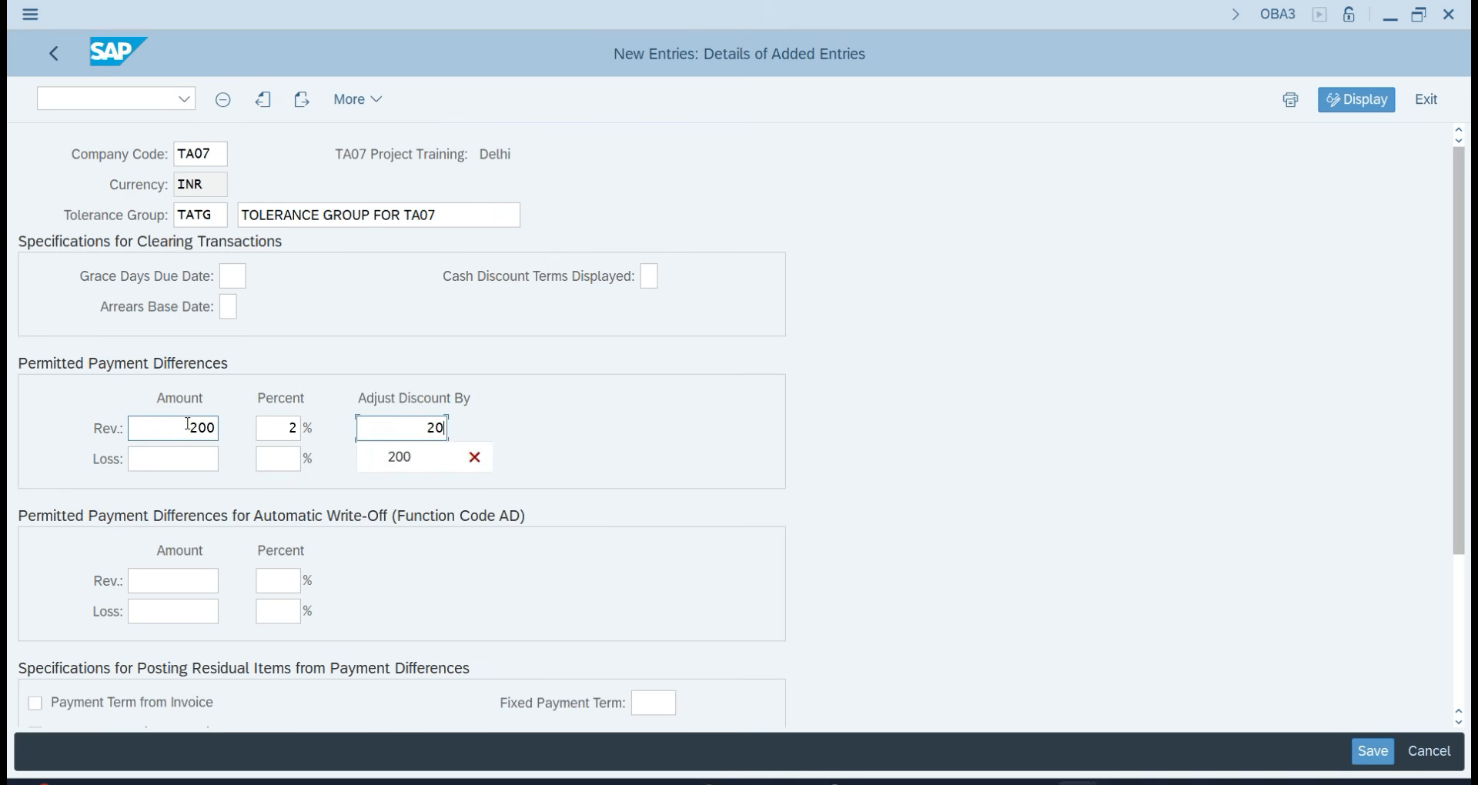
key(Tab)
text(200)
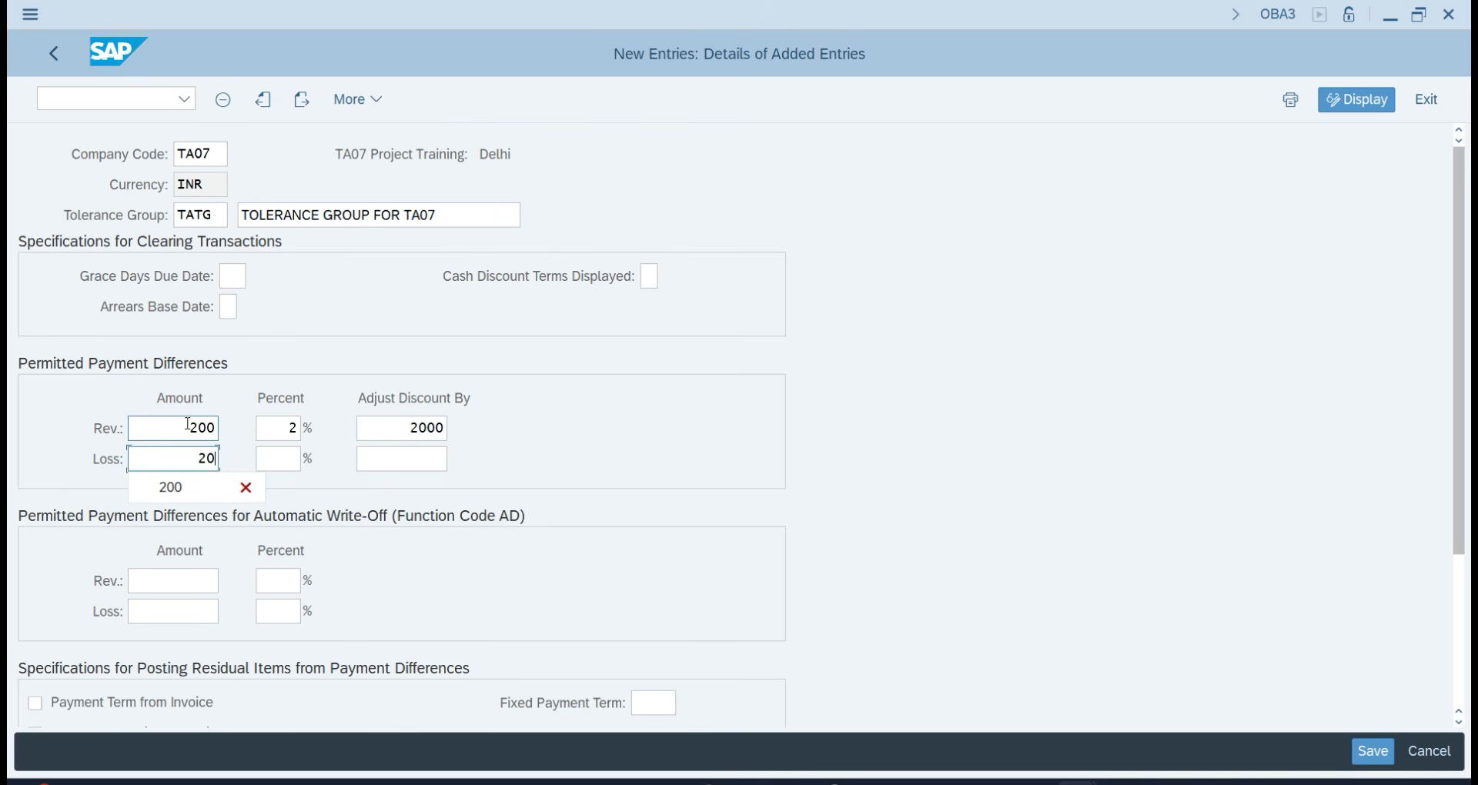
key(Tab)
text(2)
key(Tab)
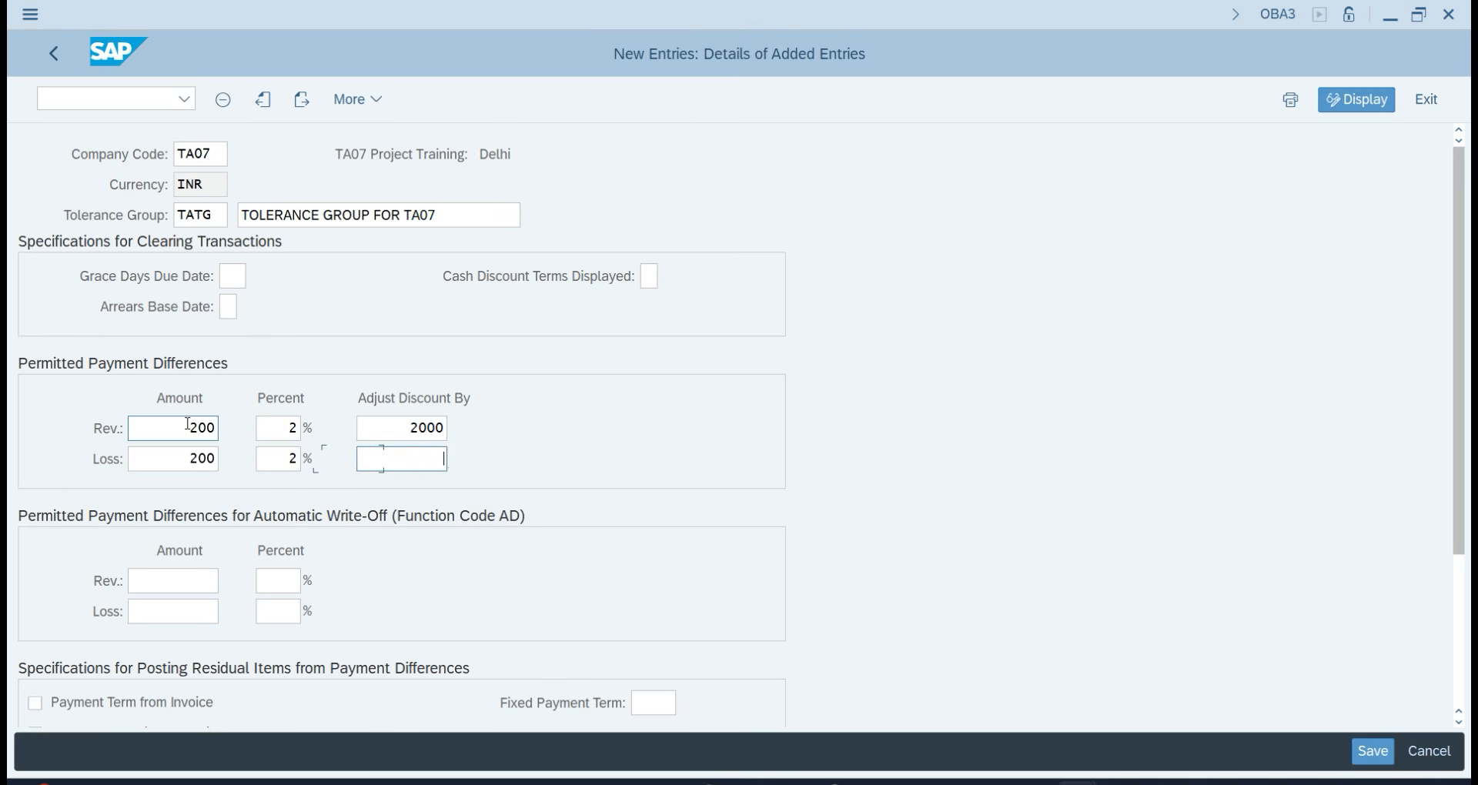
text(200)
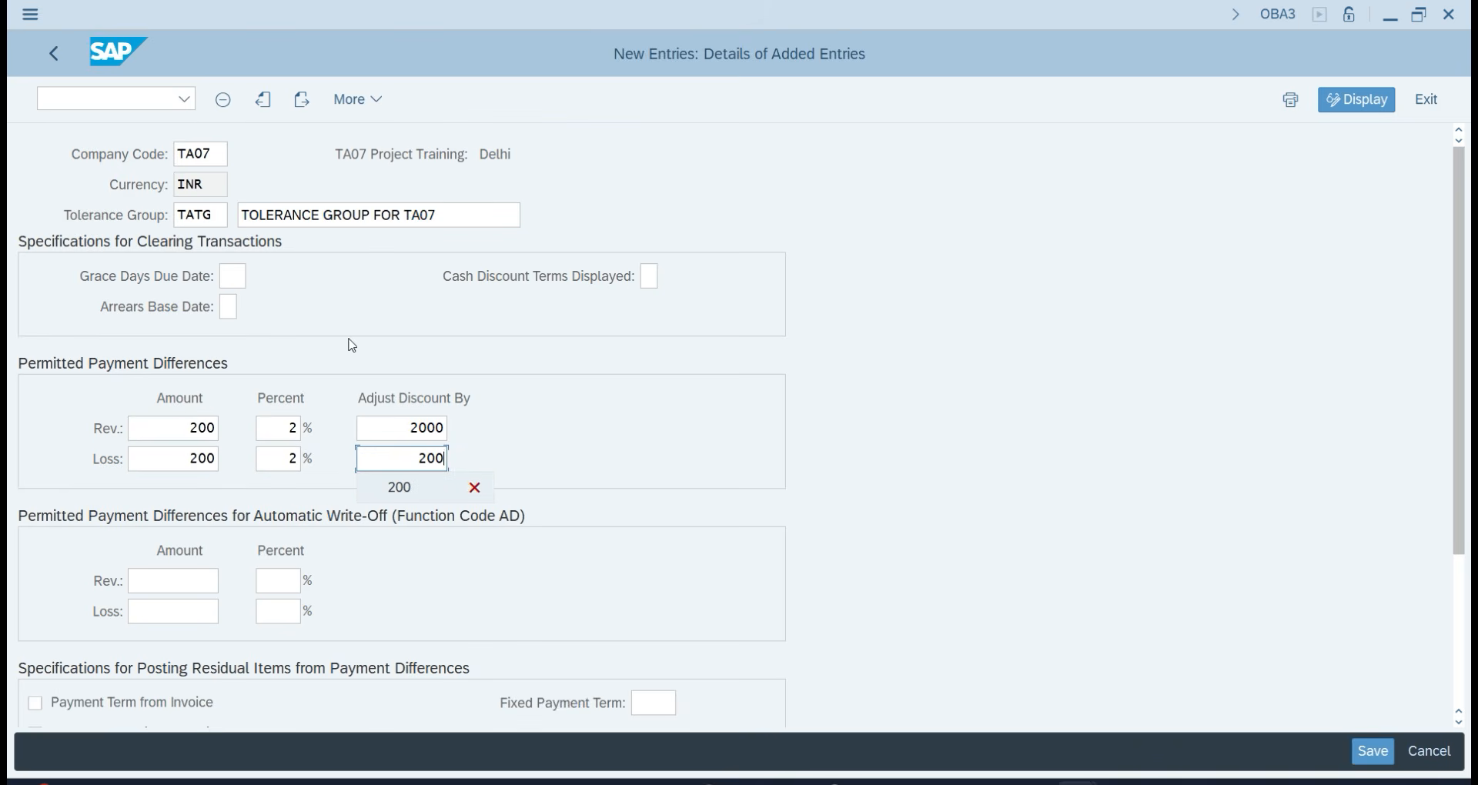
click(427, 429)
key(BackSpace)
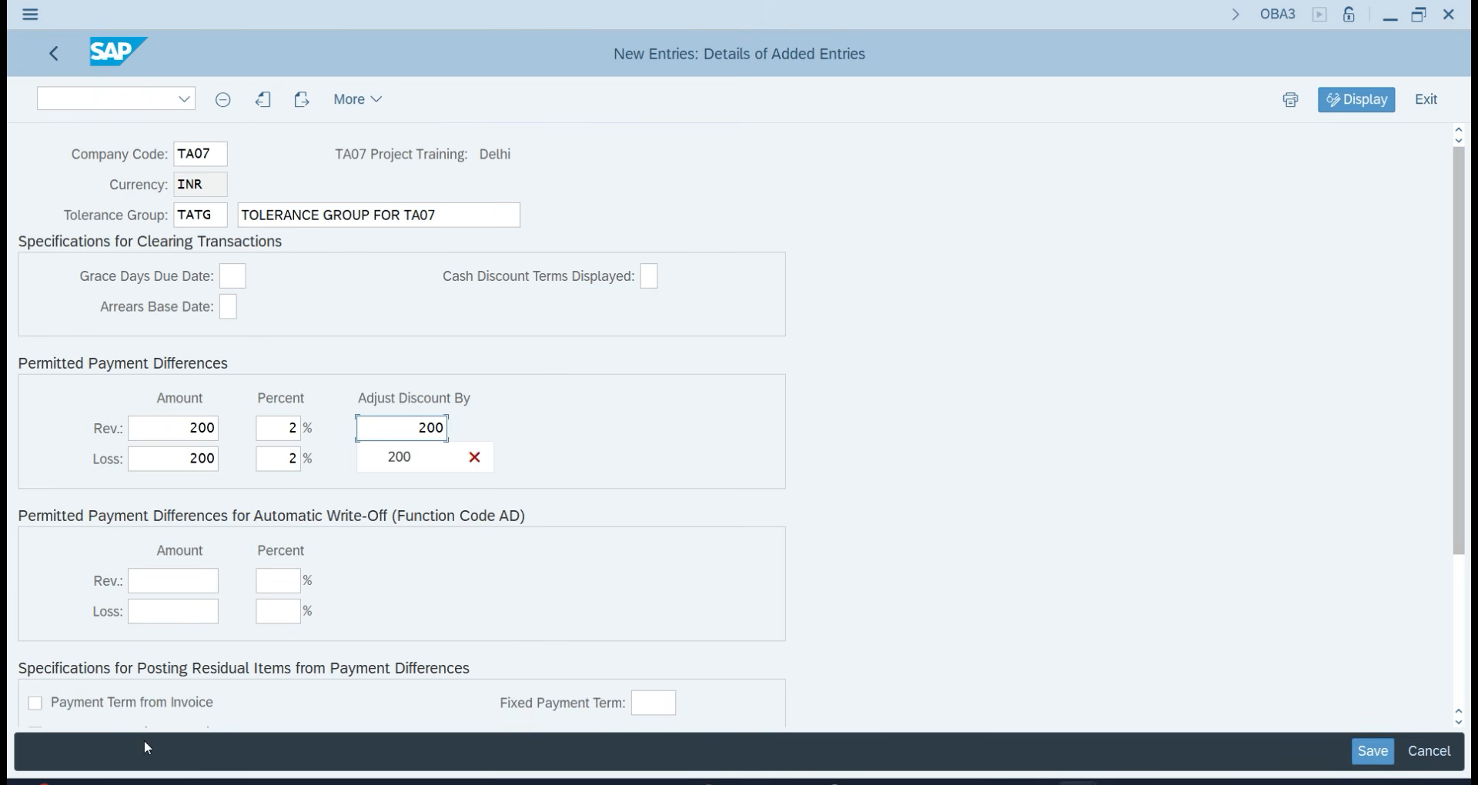
Set automatic write-off limits for revenue and loss to 200 and 2%.
key(alt+Tab)
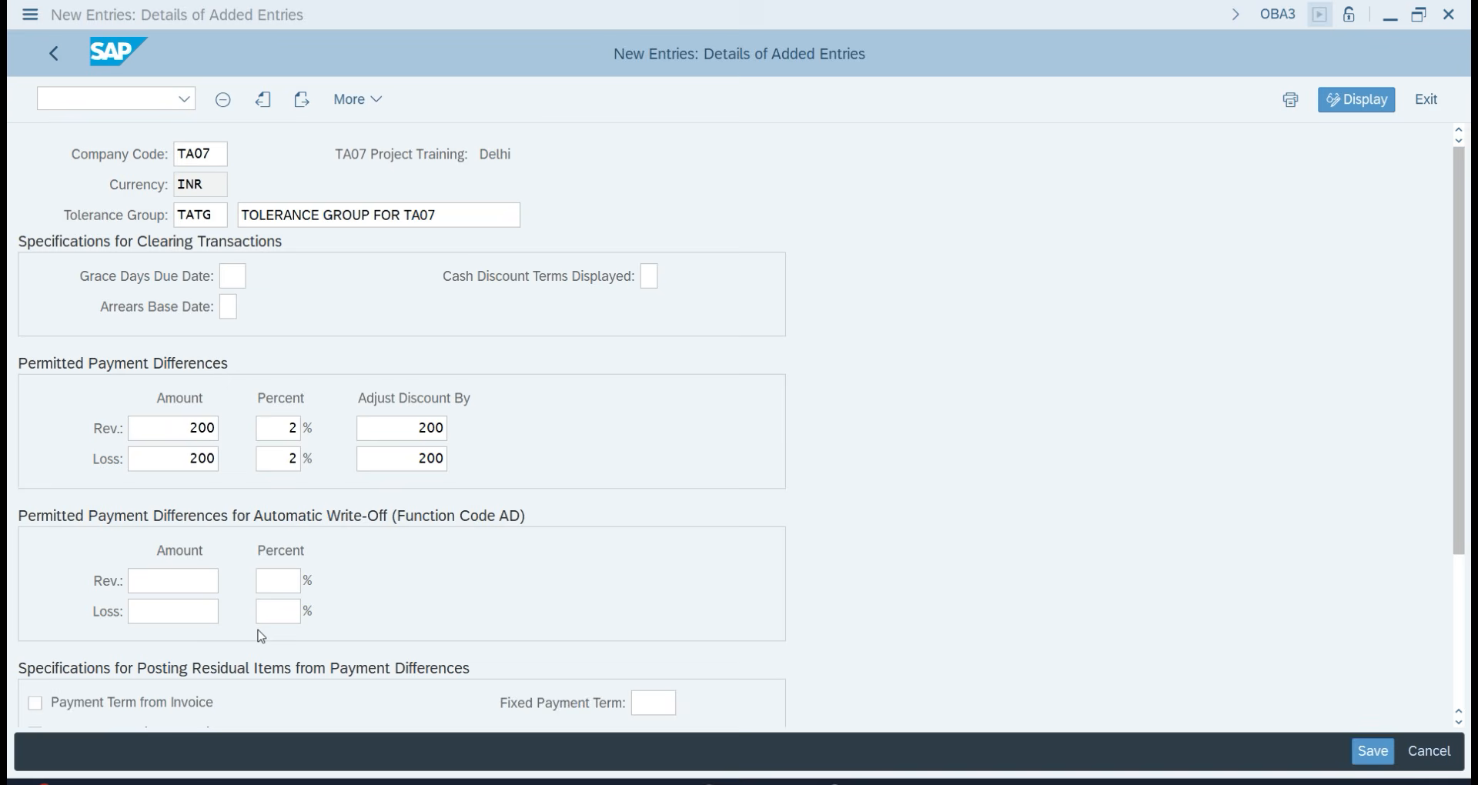
click(173, 579)
text(200)
key(Tab)
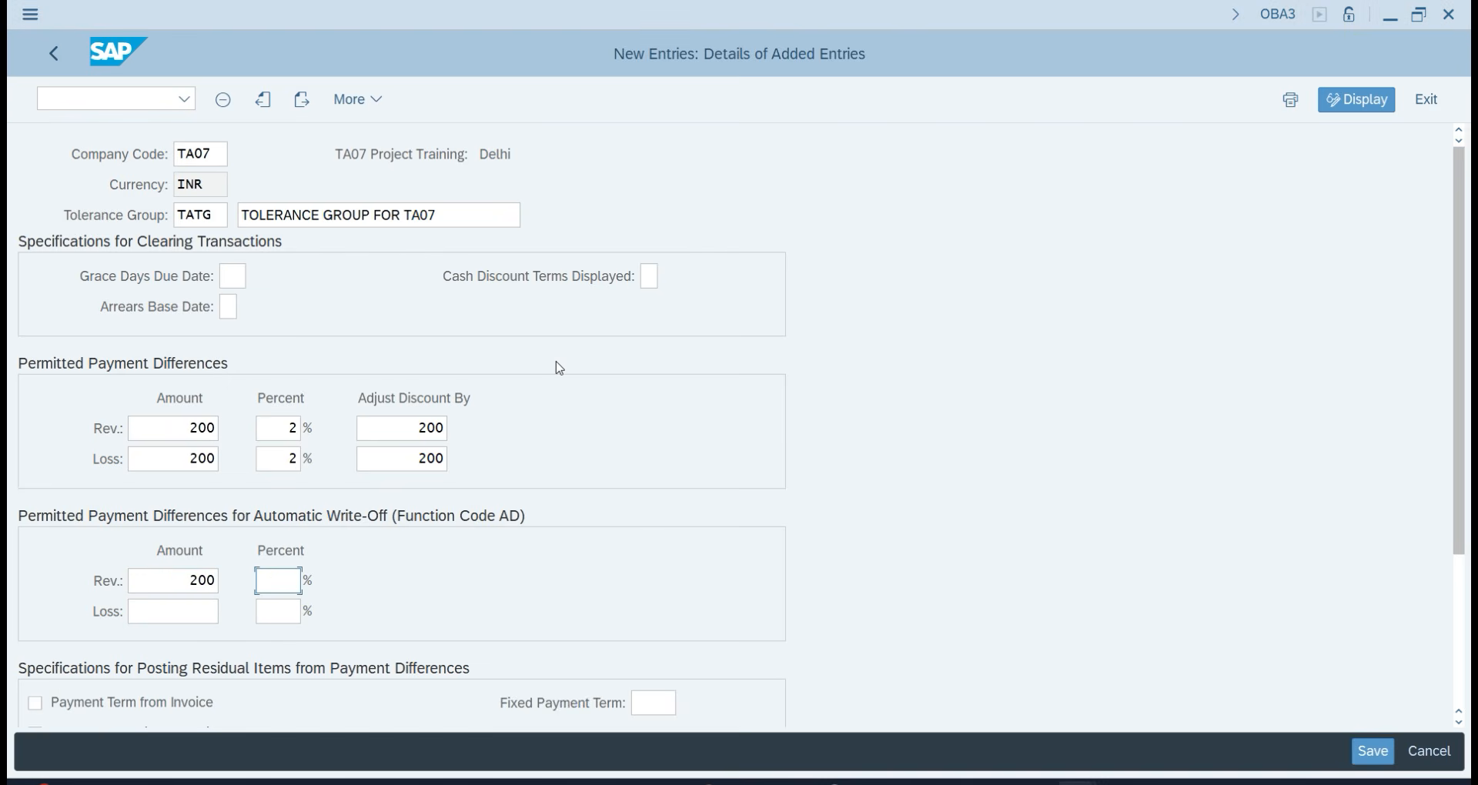
text(2)
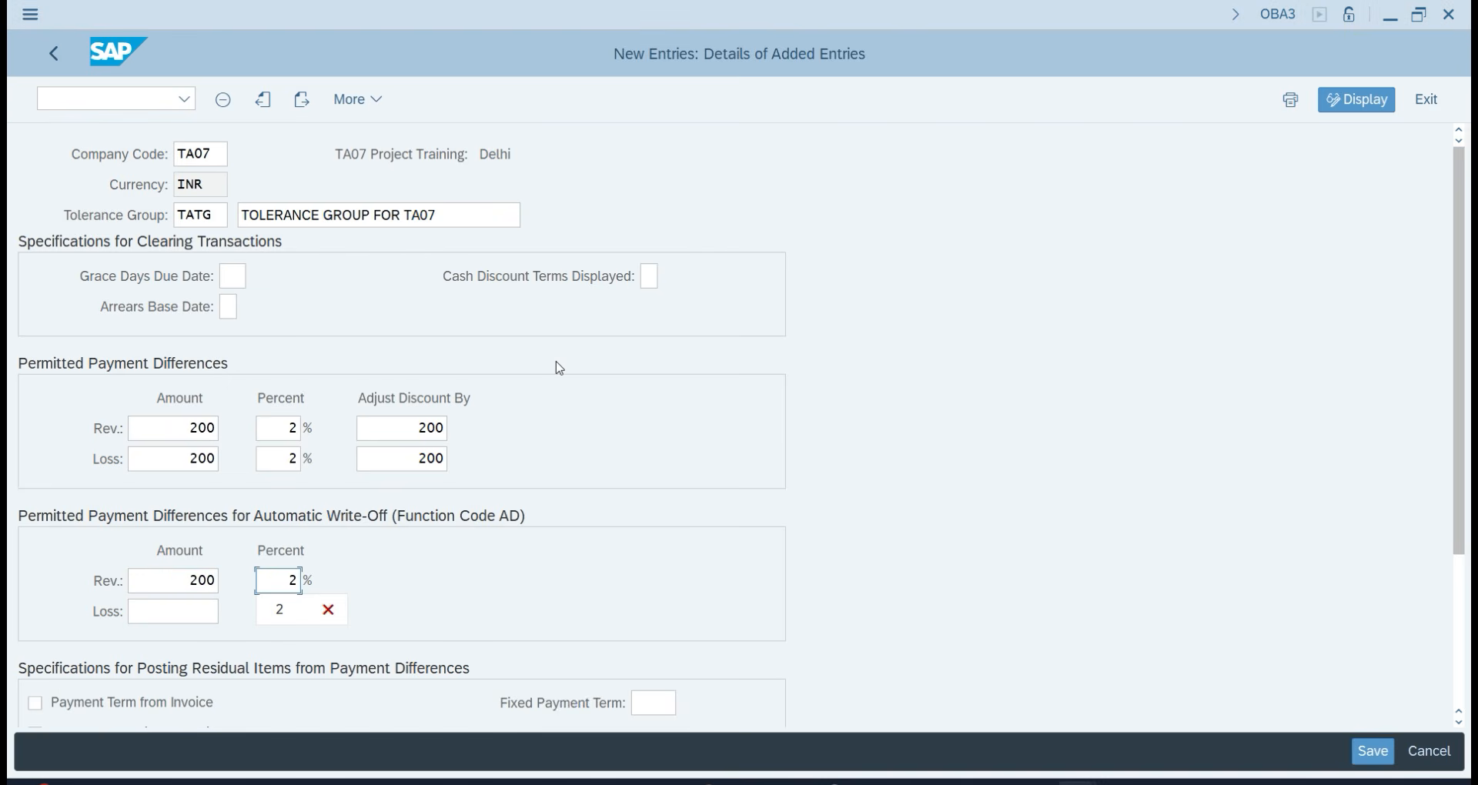
key(Tab)
text(200)
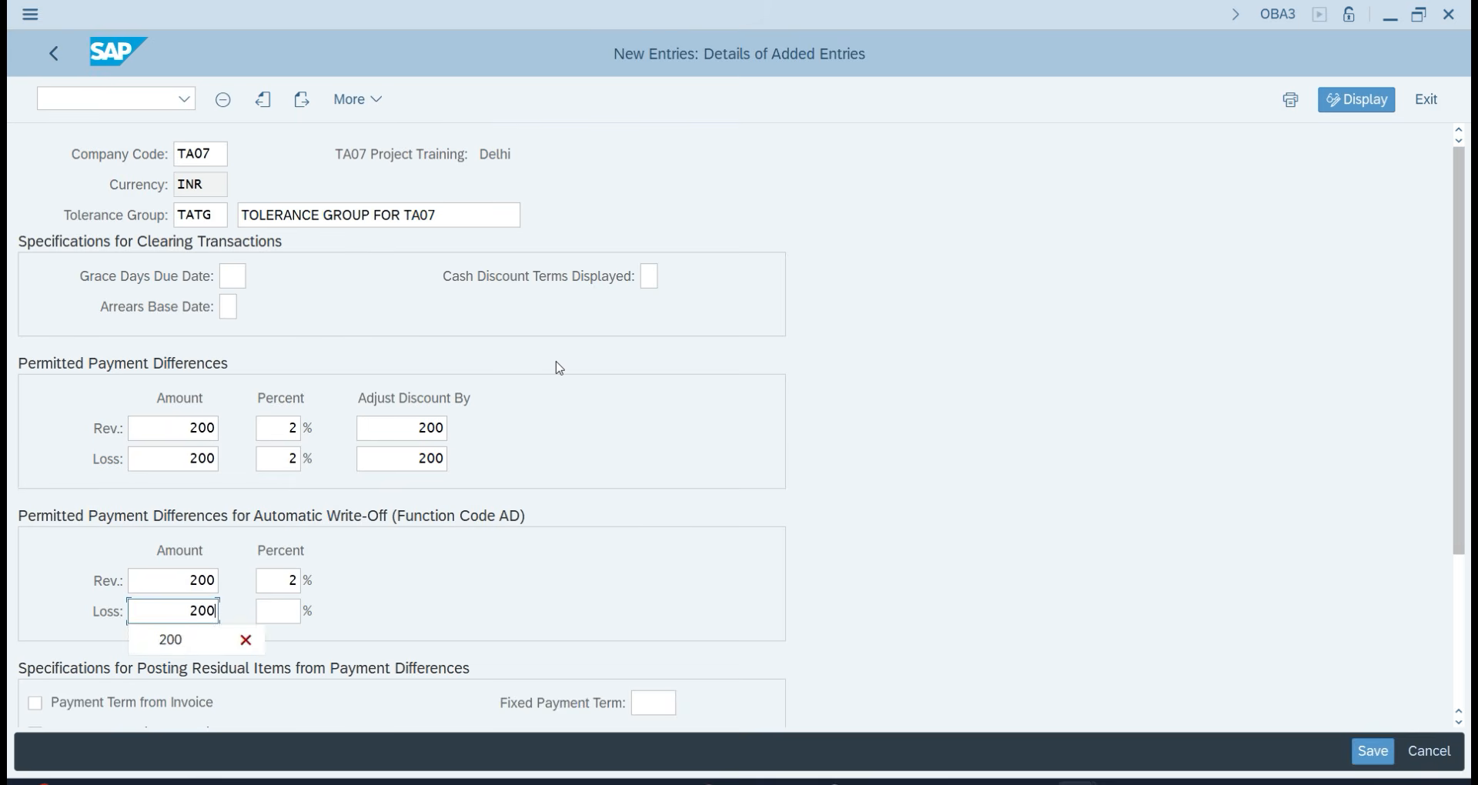
key(Tab)
text(2)
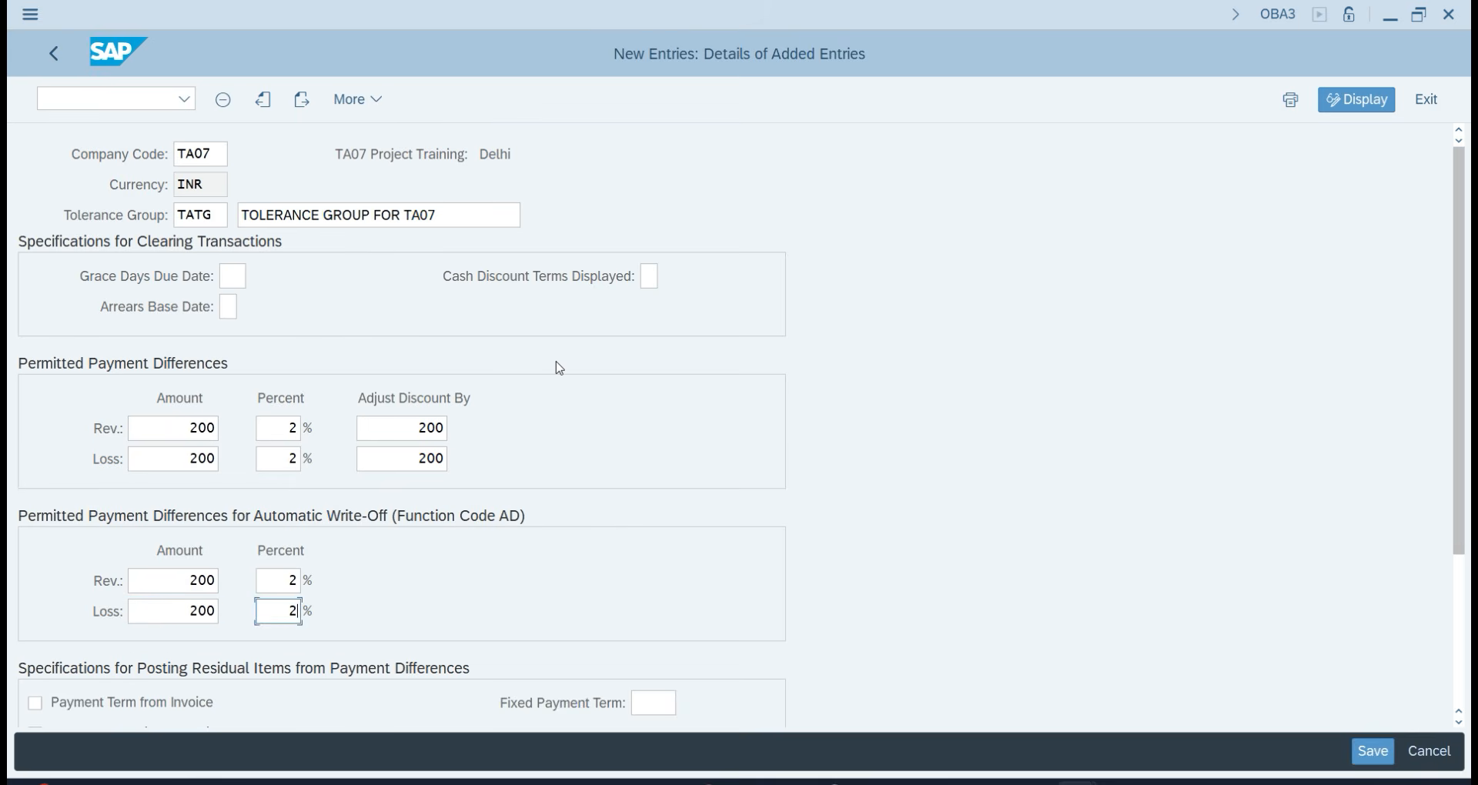
key(Return)
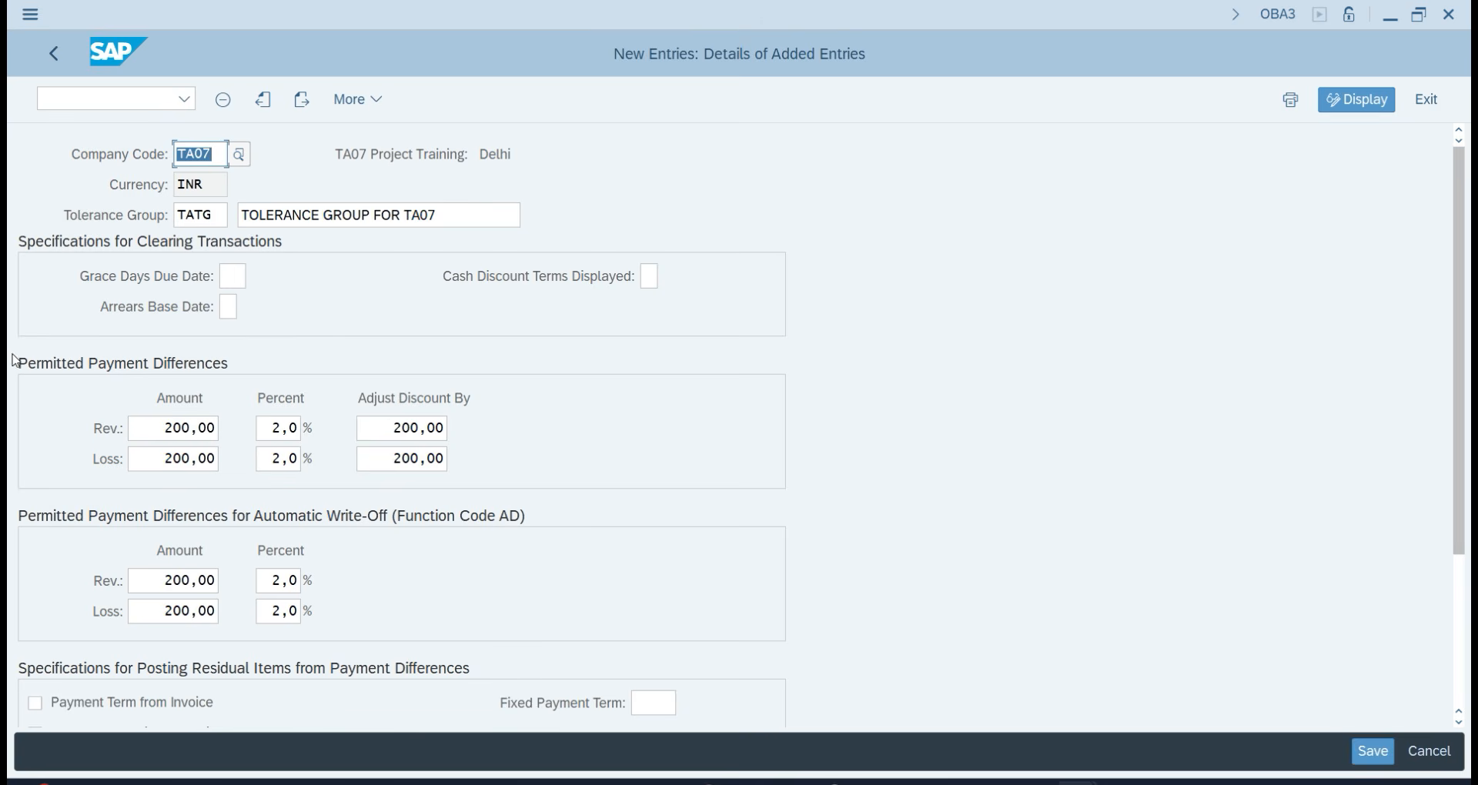
Save tolerance group TATG under a customizing request and return to the vendor window.
scroll(524, 635, down, 1)
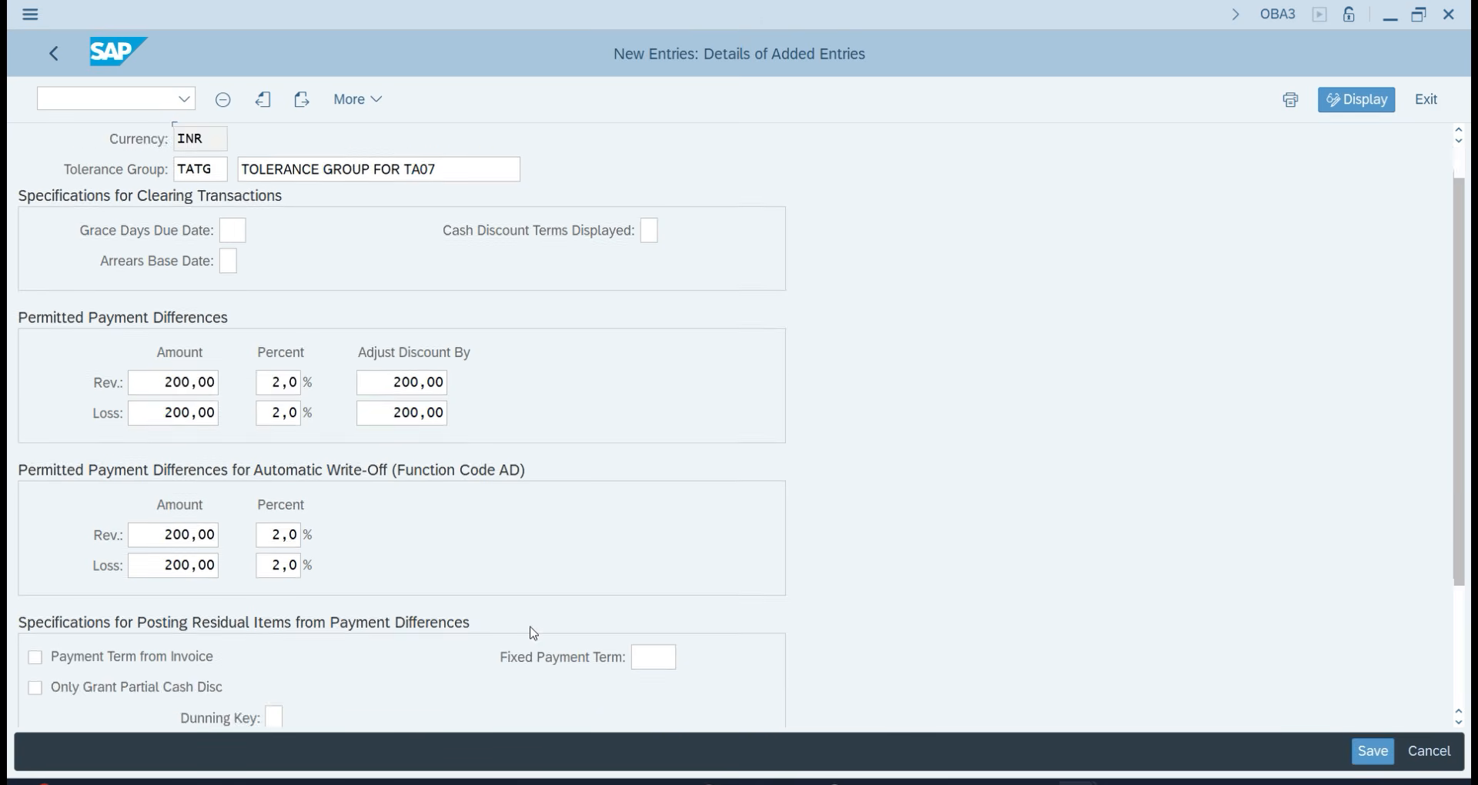
scroll(531, 631, up, 1)
click(1373, 751)
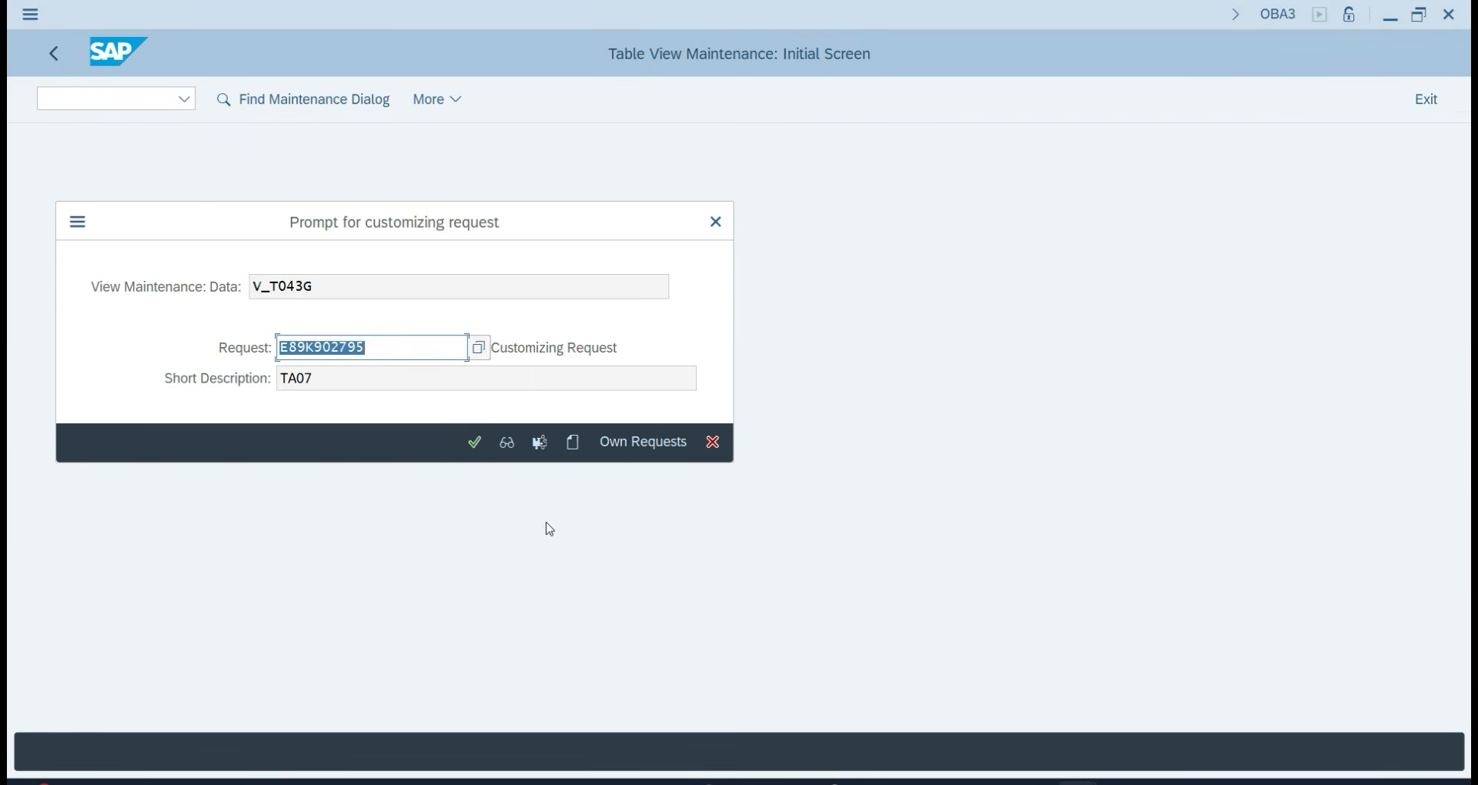
click(472, 444)
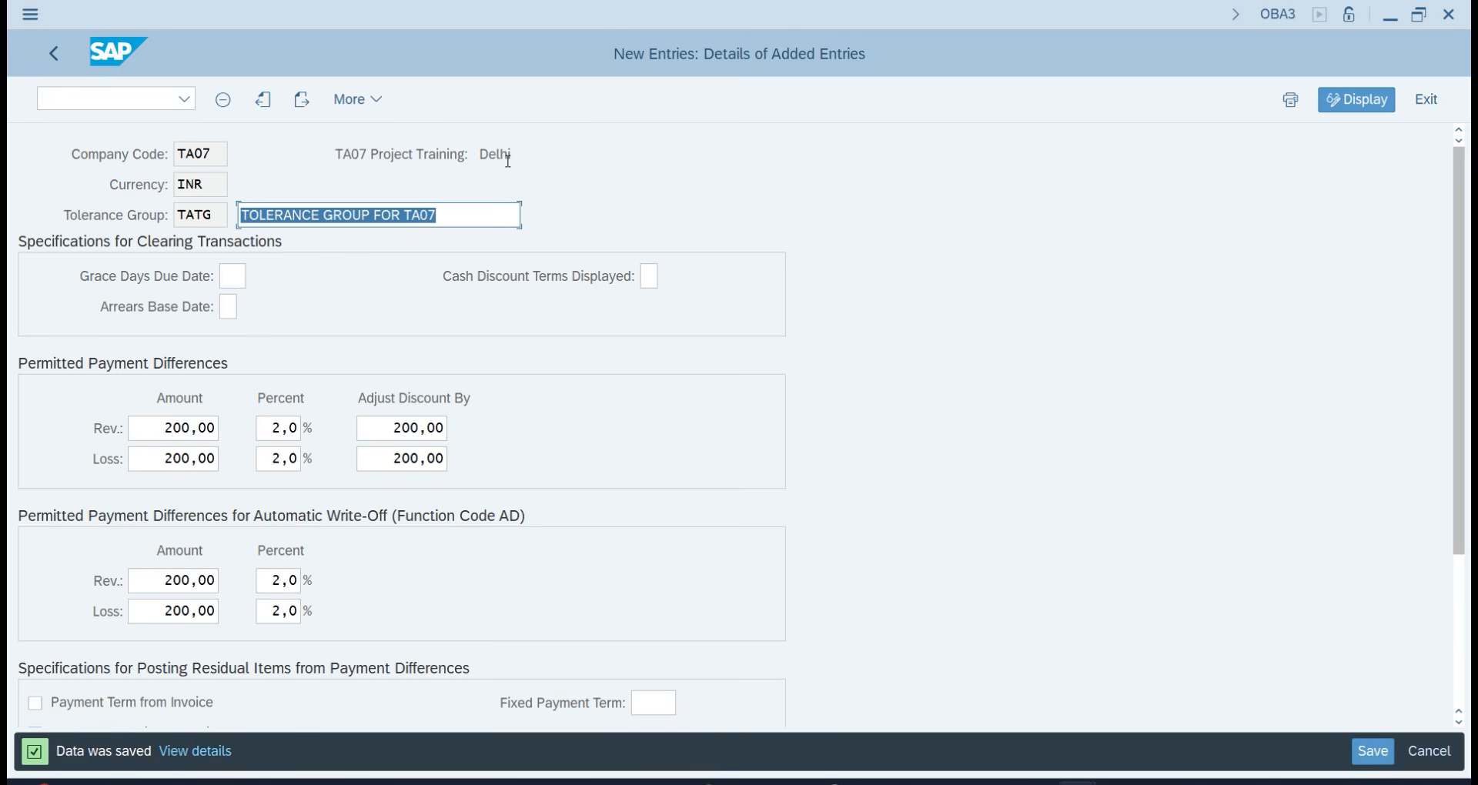
key(alt+Tab)
key(alt+Tab)
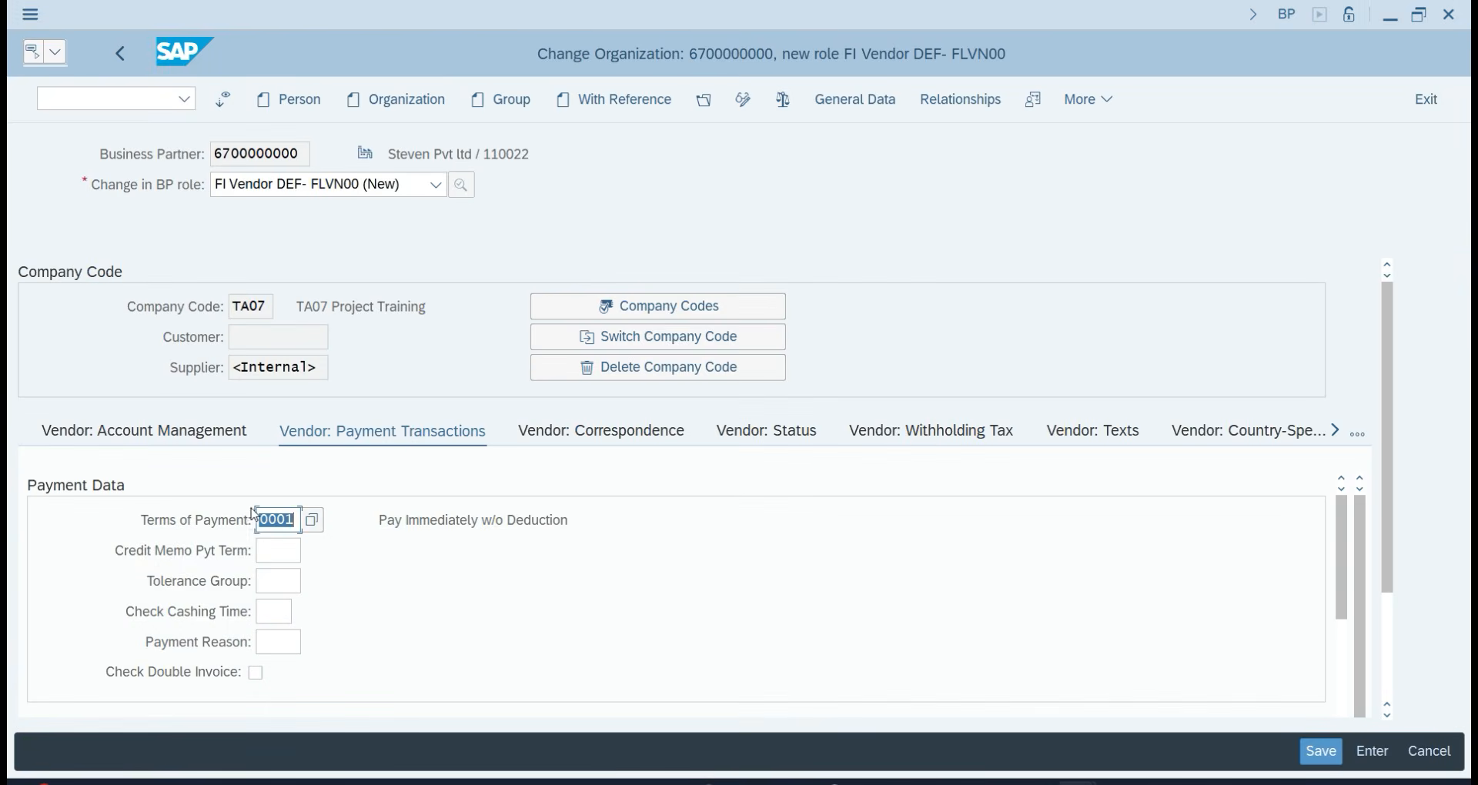
Assign tolerance group TATG to the vendor and save.
click(278, 581)
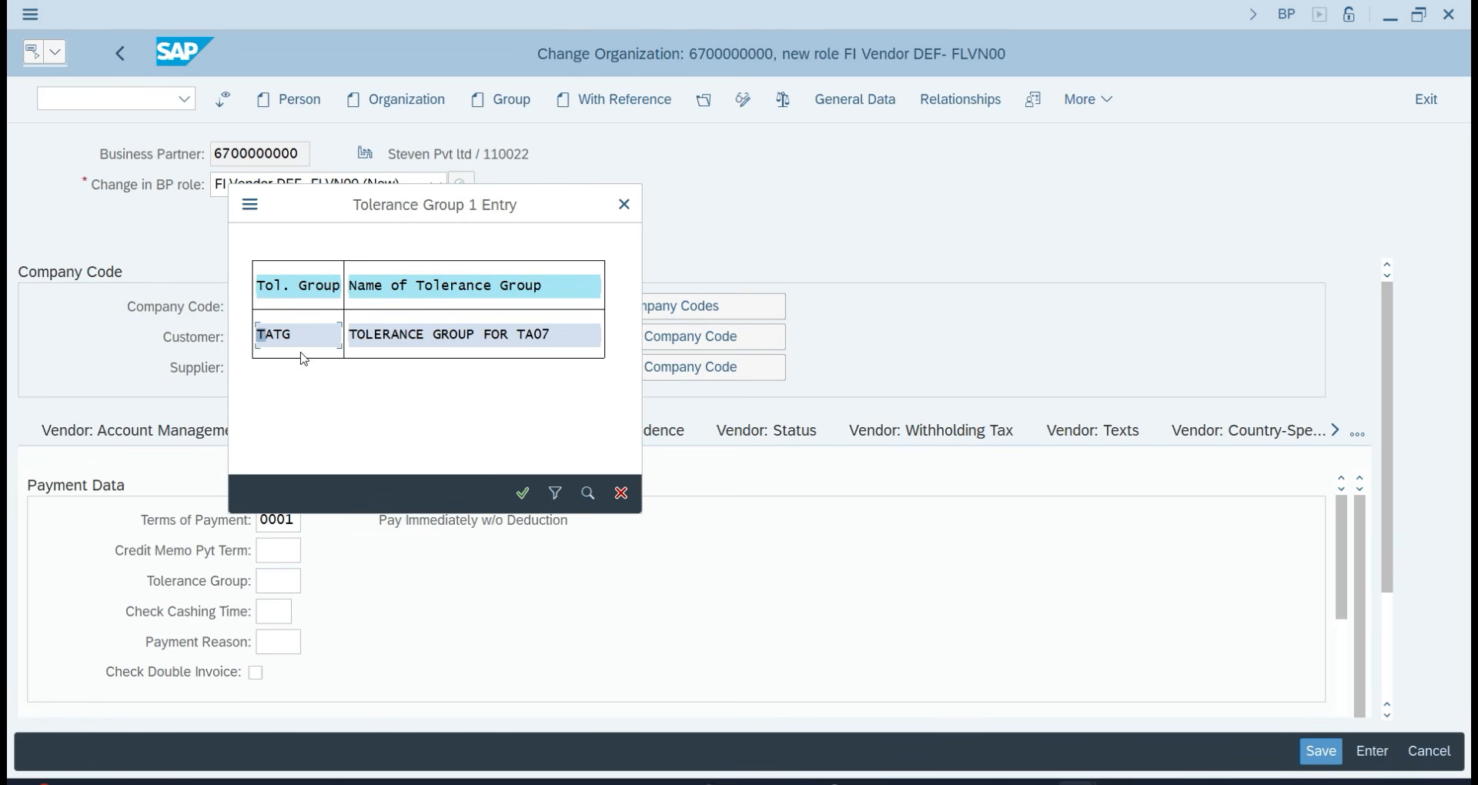
double_click(403, 338)
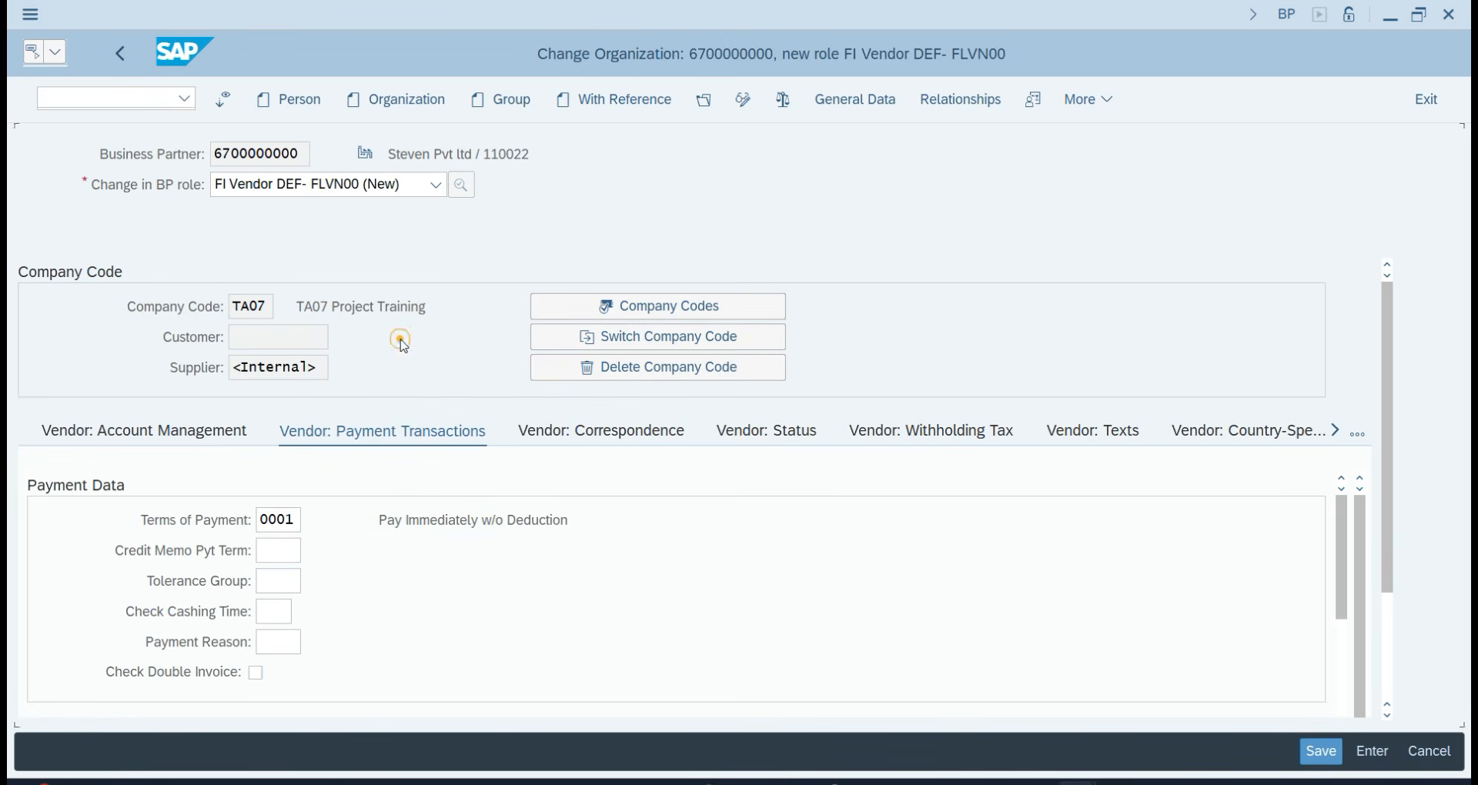
click(1337, 760)
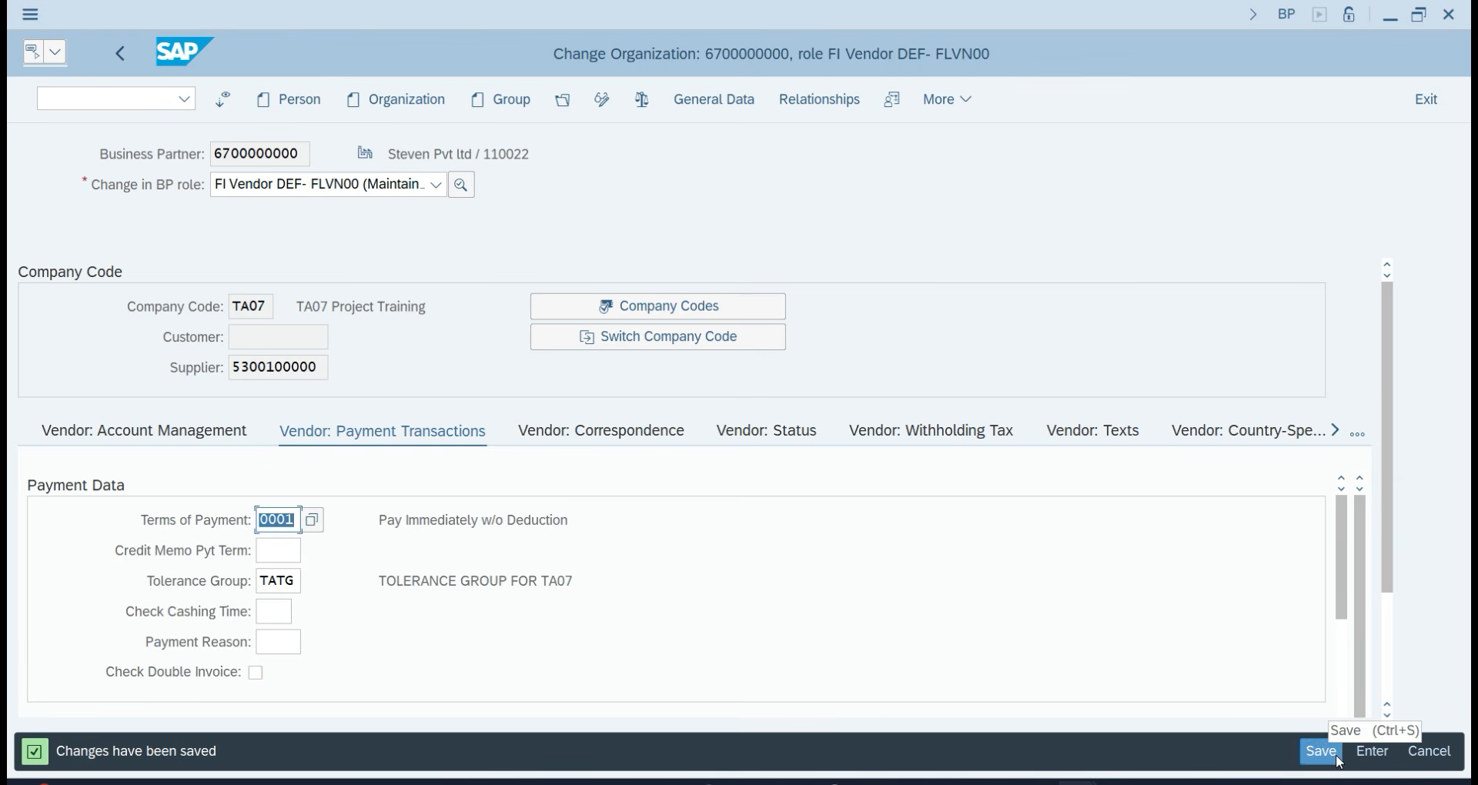
Return to the SAP Easy Access menu with /n.
click(107, 99)
text(/n)
key(Return)
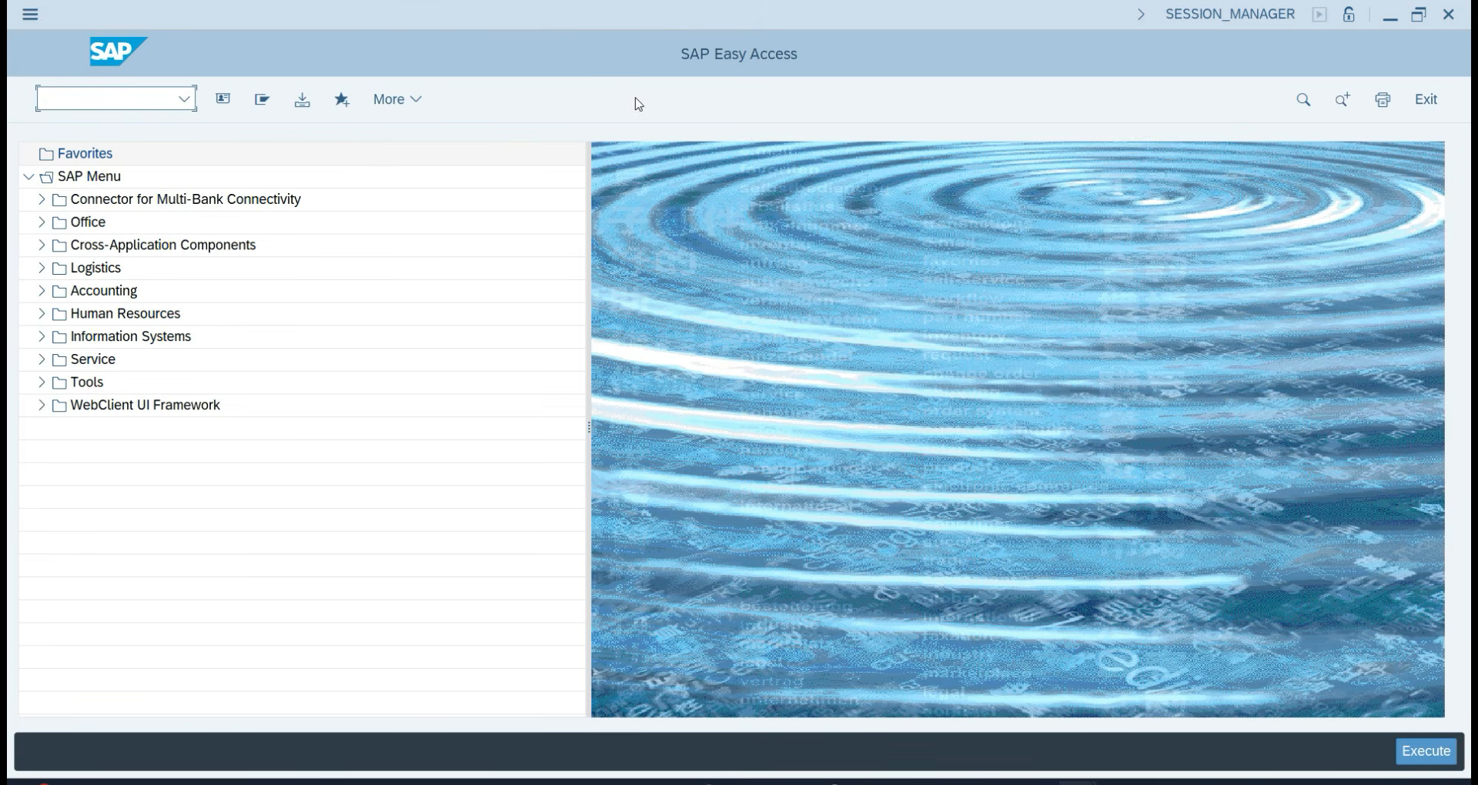
Launch FB60 from Accounting > Financial Accounting > Accounts Payable > Document Entry.
click(42, 291)
click(54, 313)
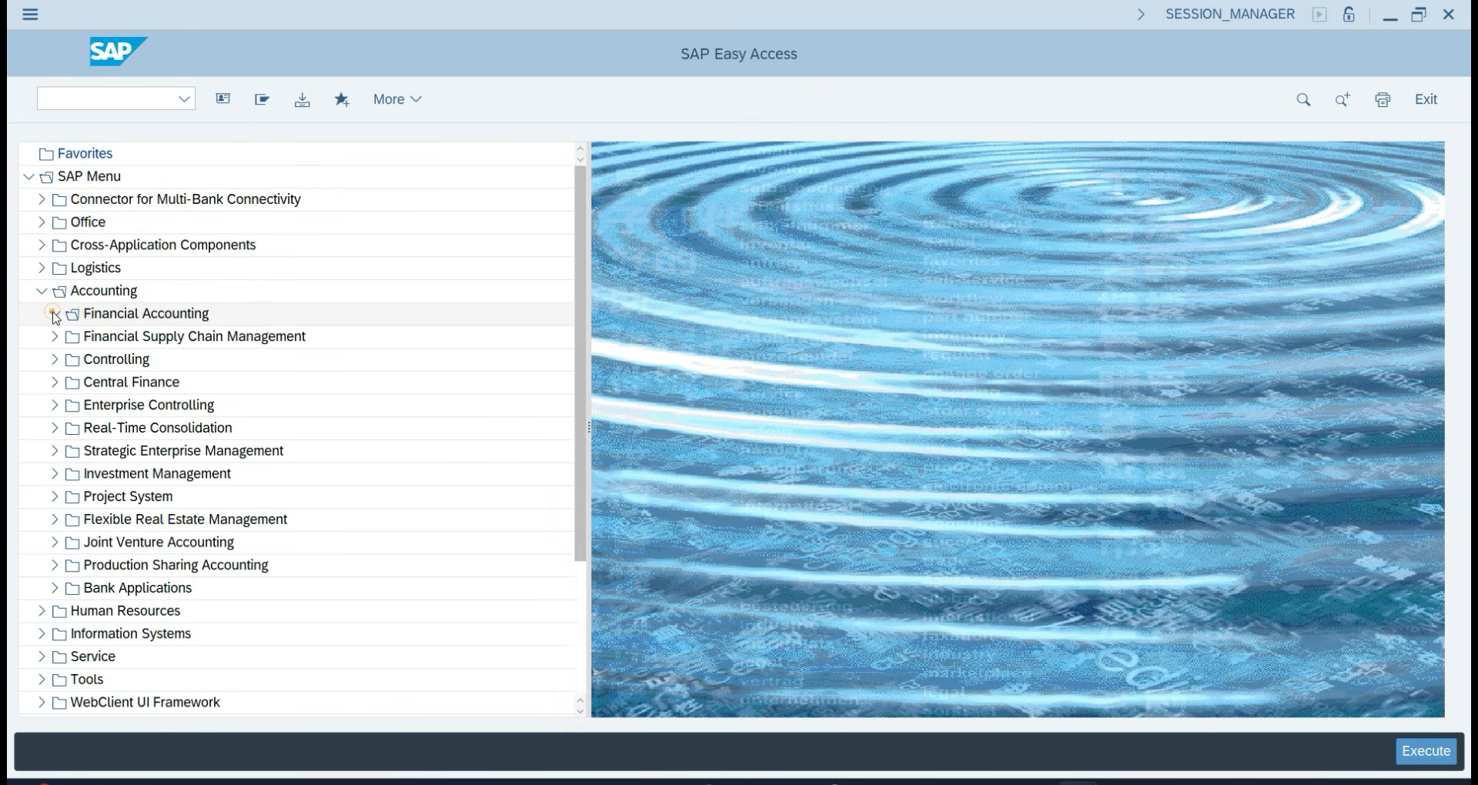
click(67, 382)
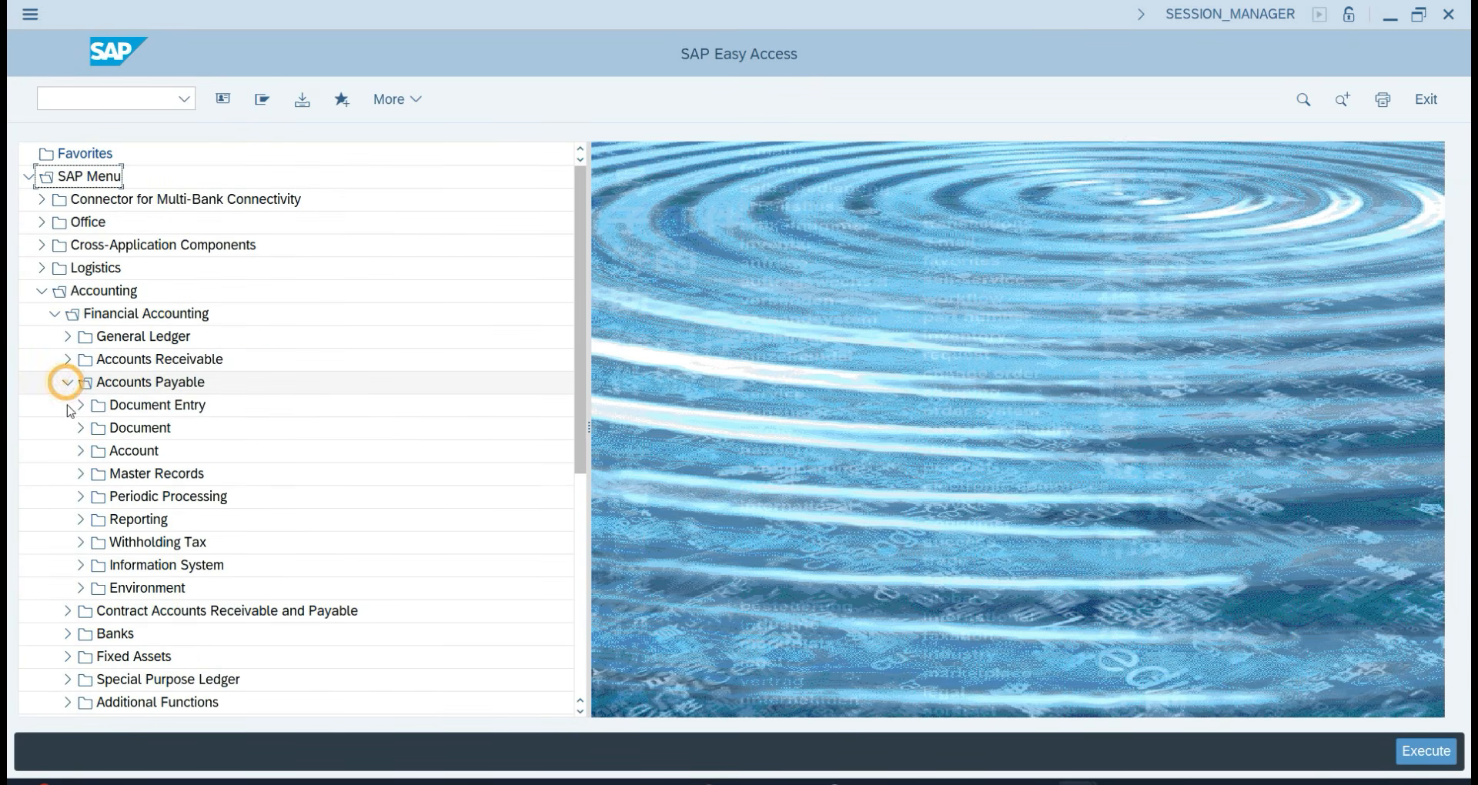
click(80, 405)
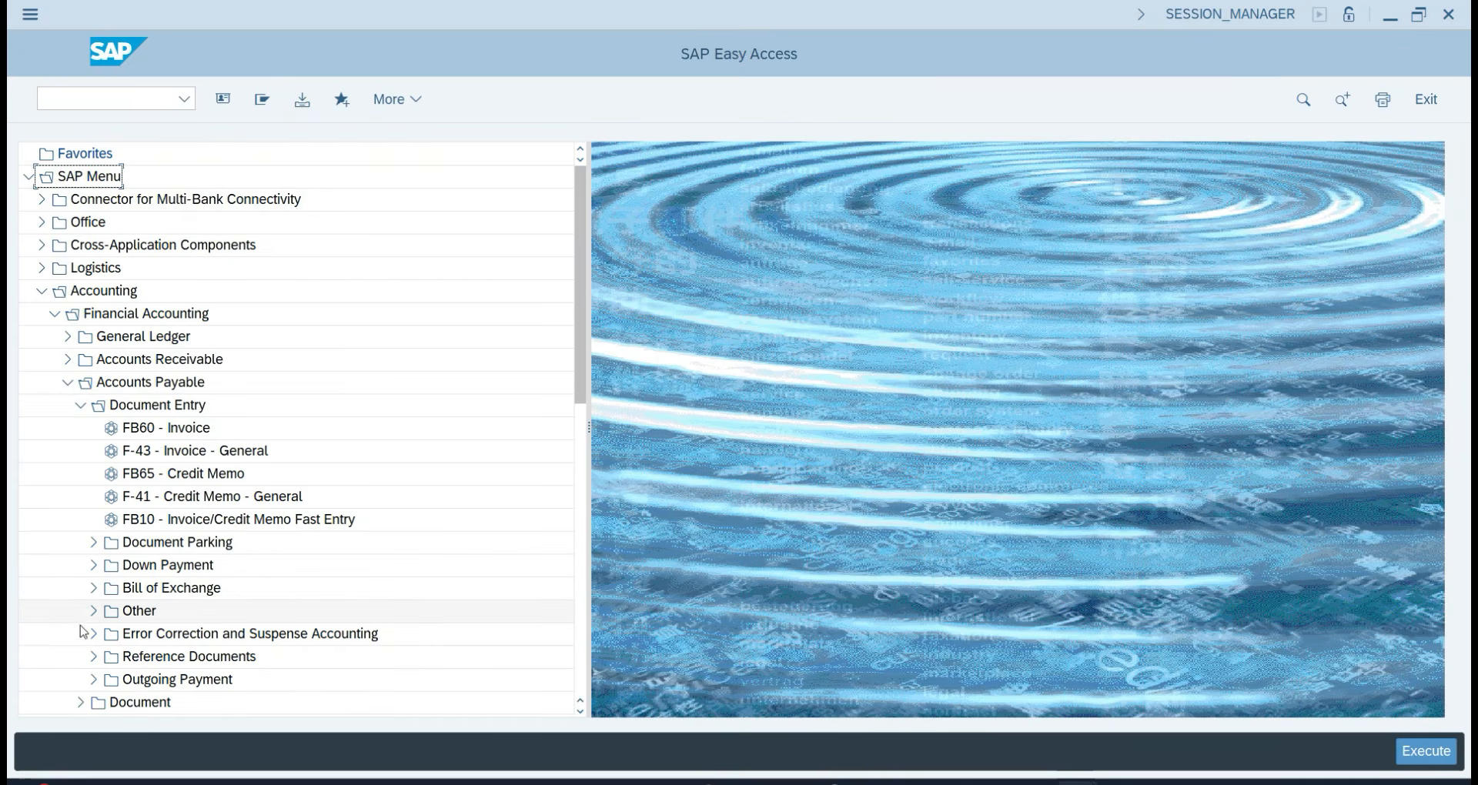
double_click(159, 429)
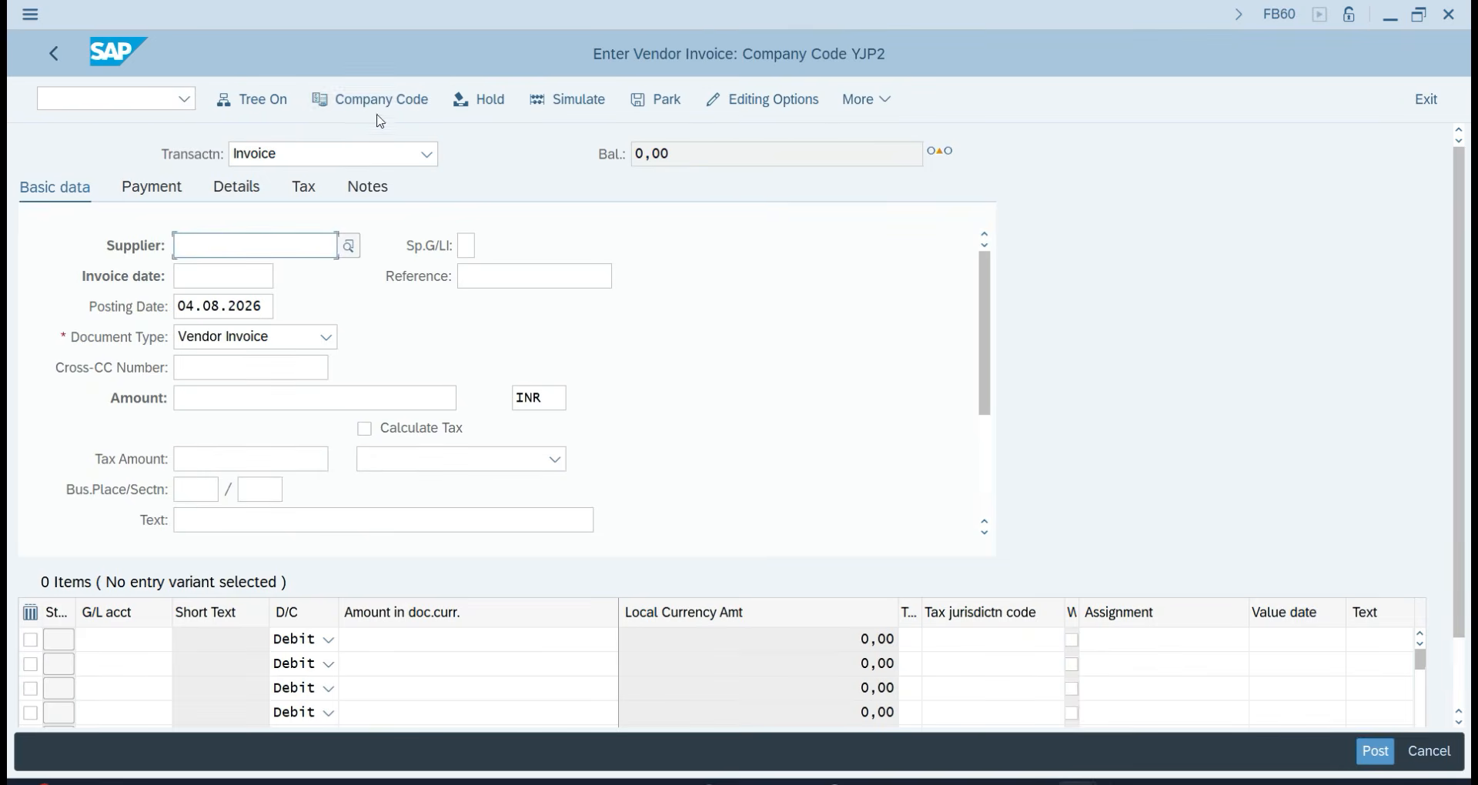
Set company code TA07 and pick STEVEN PVT LTD as the supplier.
click(385, 110)
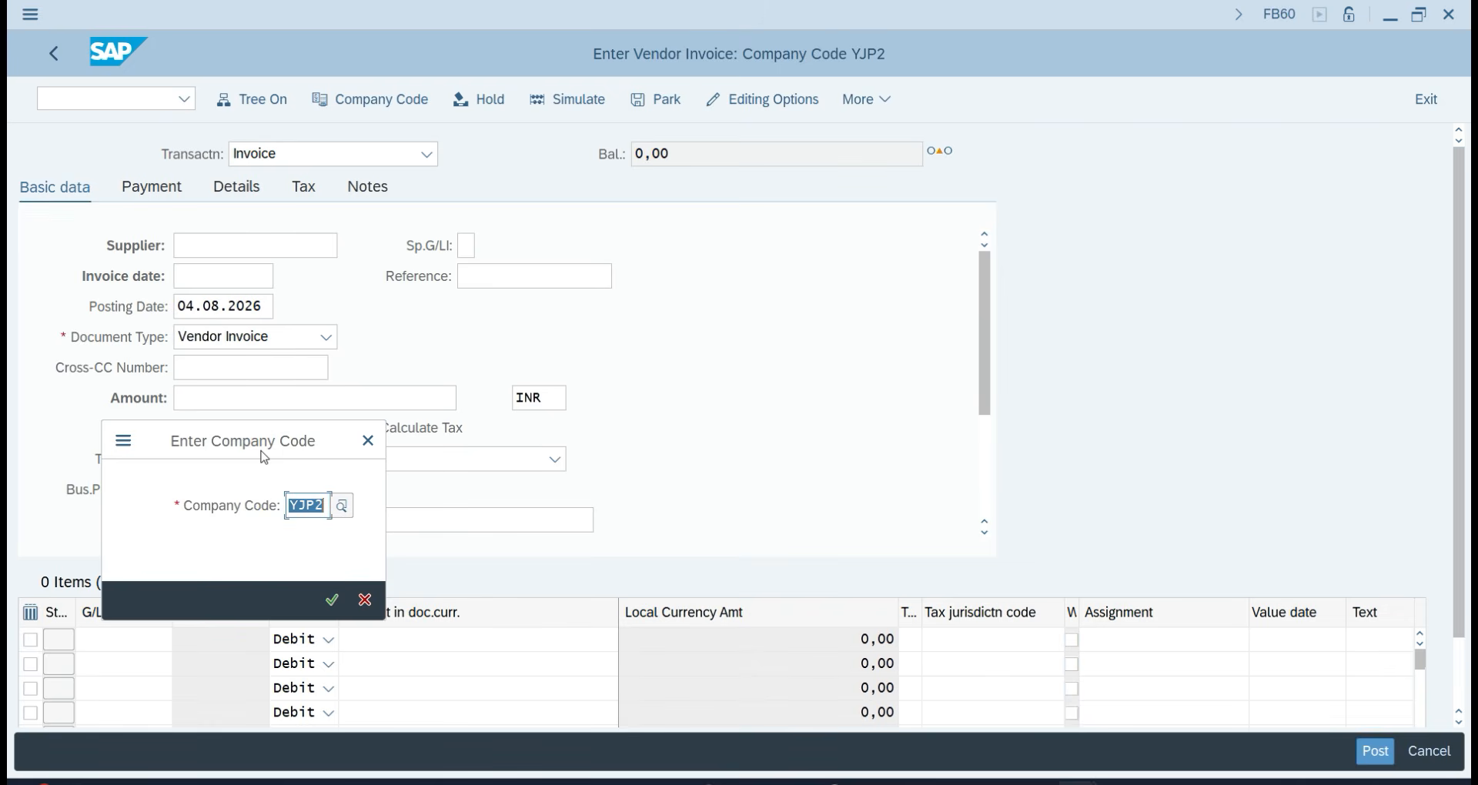
text(TA08)
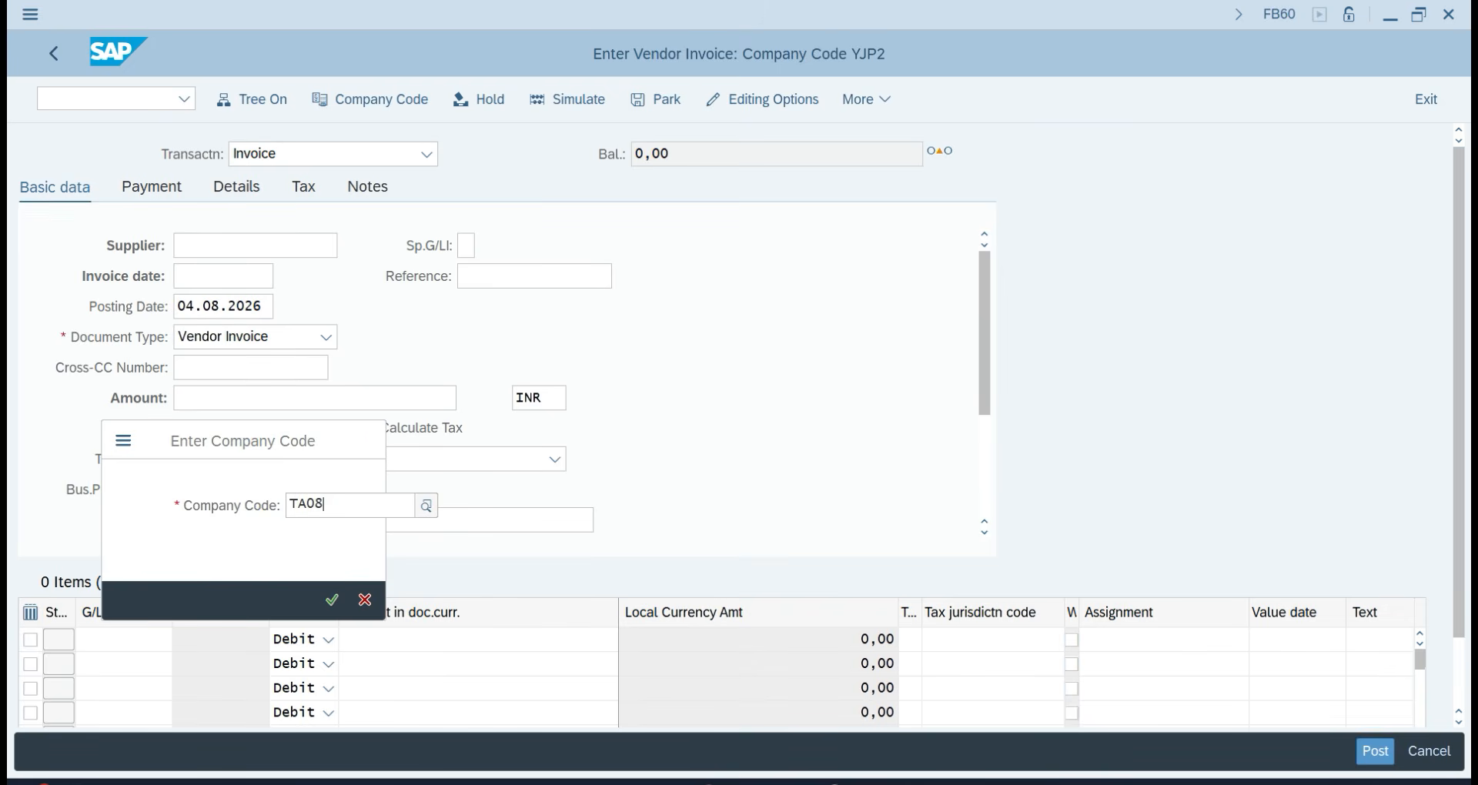
key(BackSpace)
text(7)
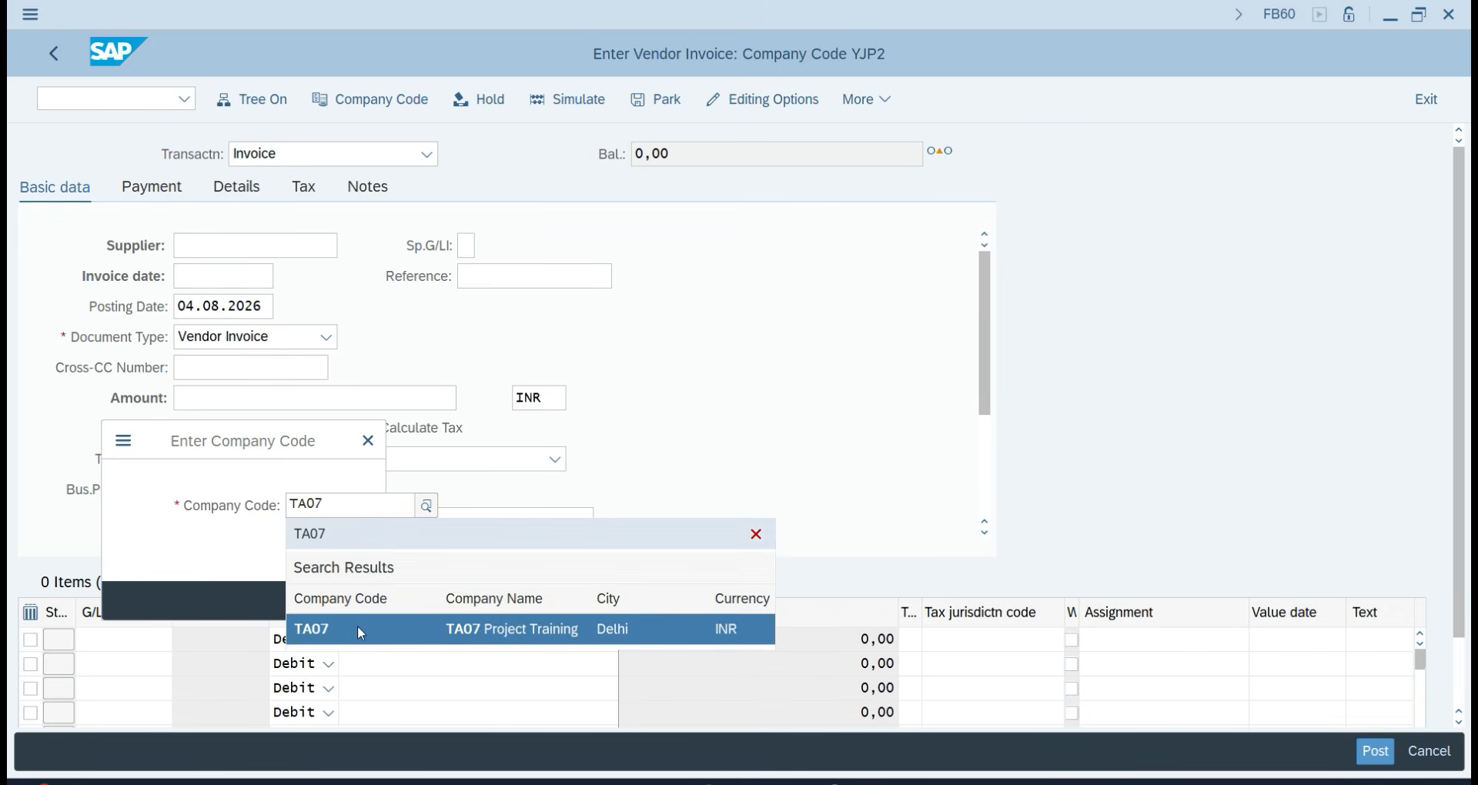
click(357, 626)
click(323, 599)
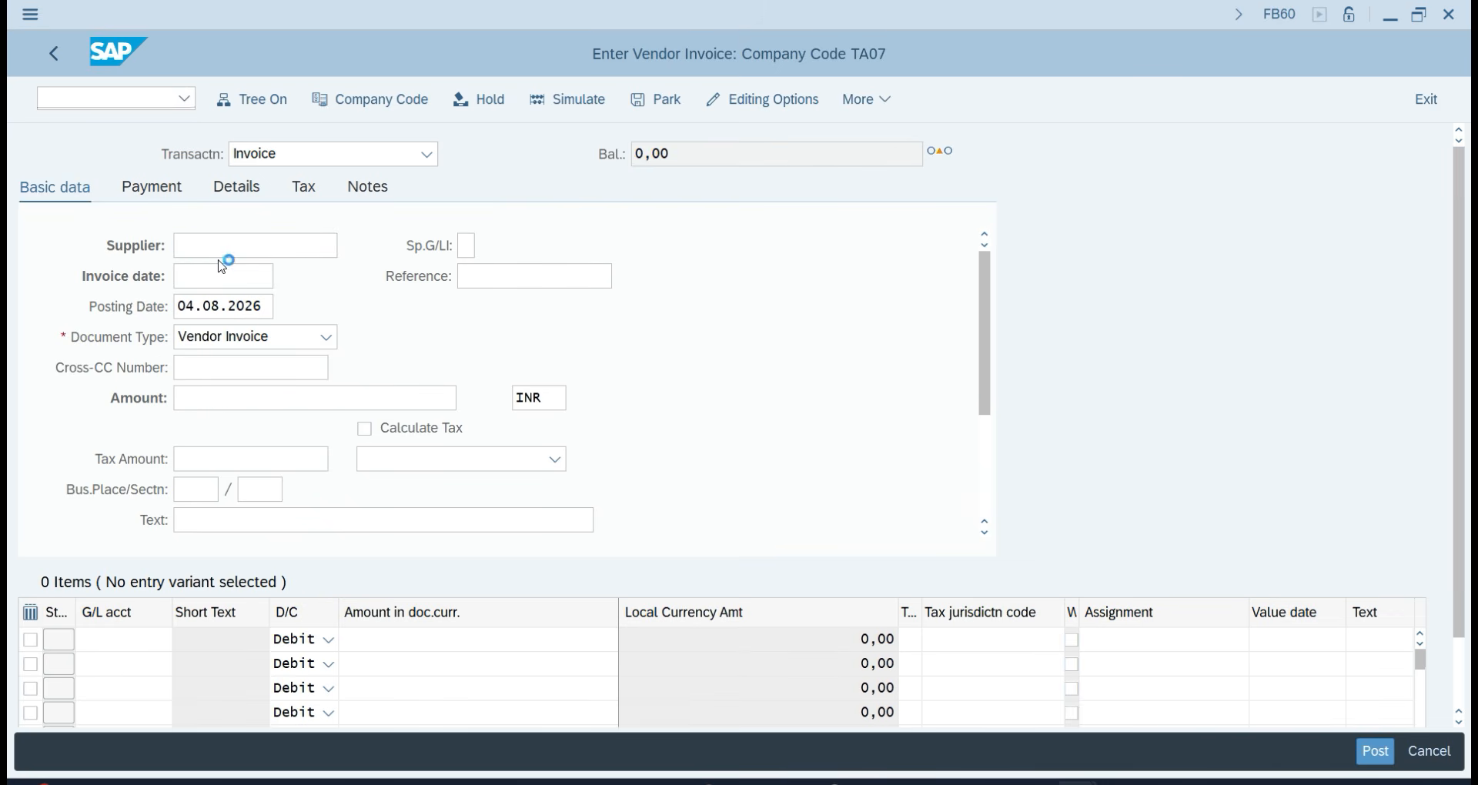
key(F4)
key(Return)
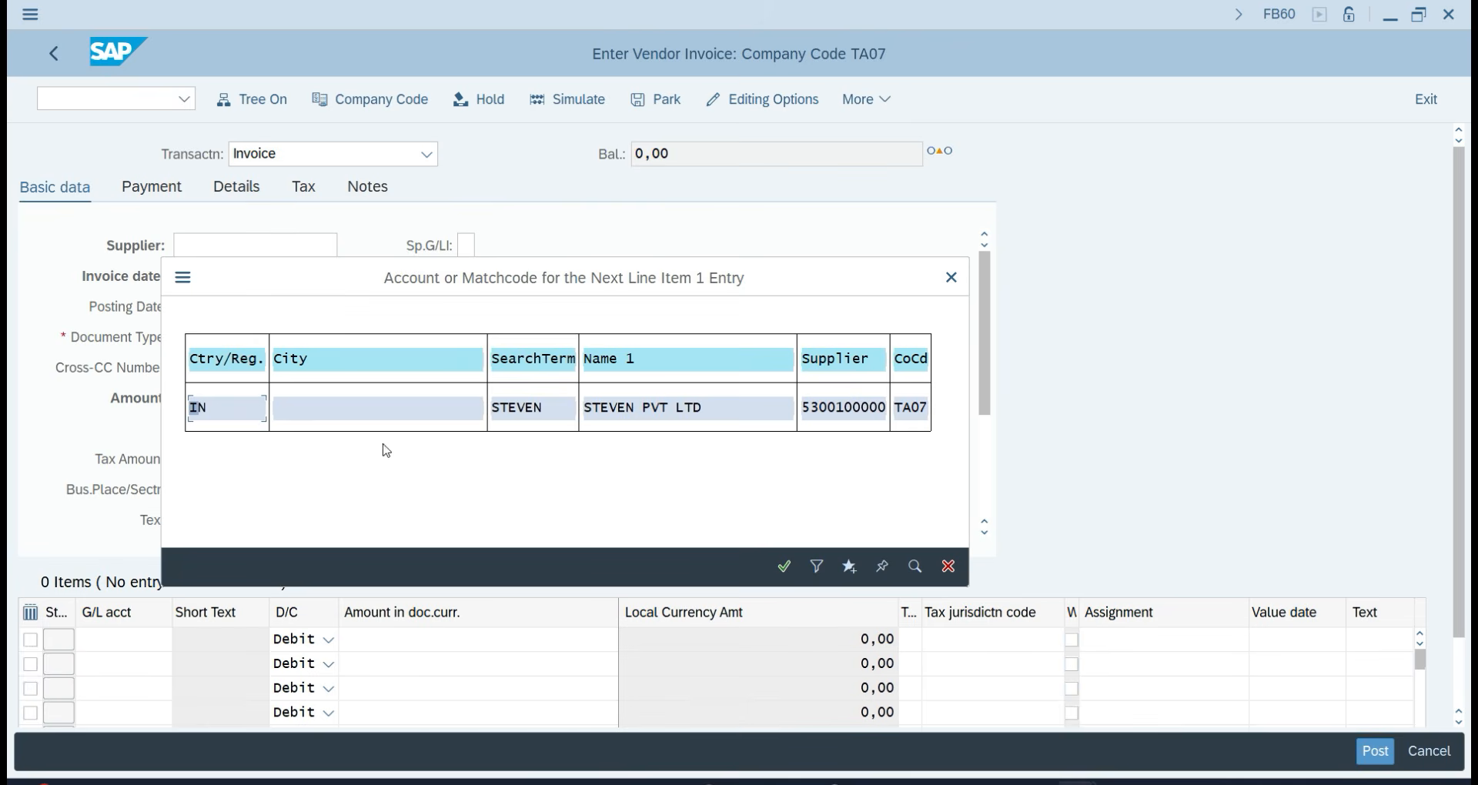
click(620, 399)
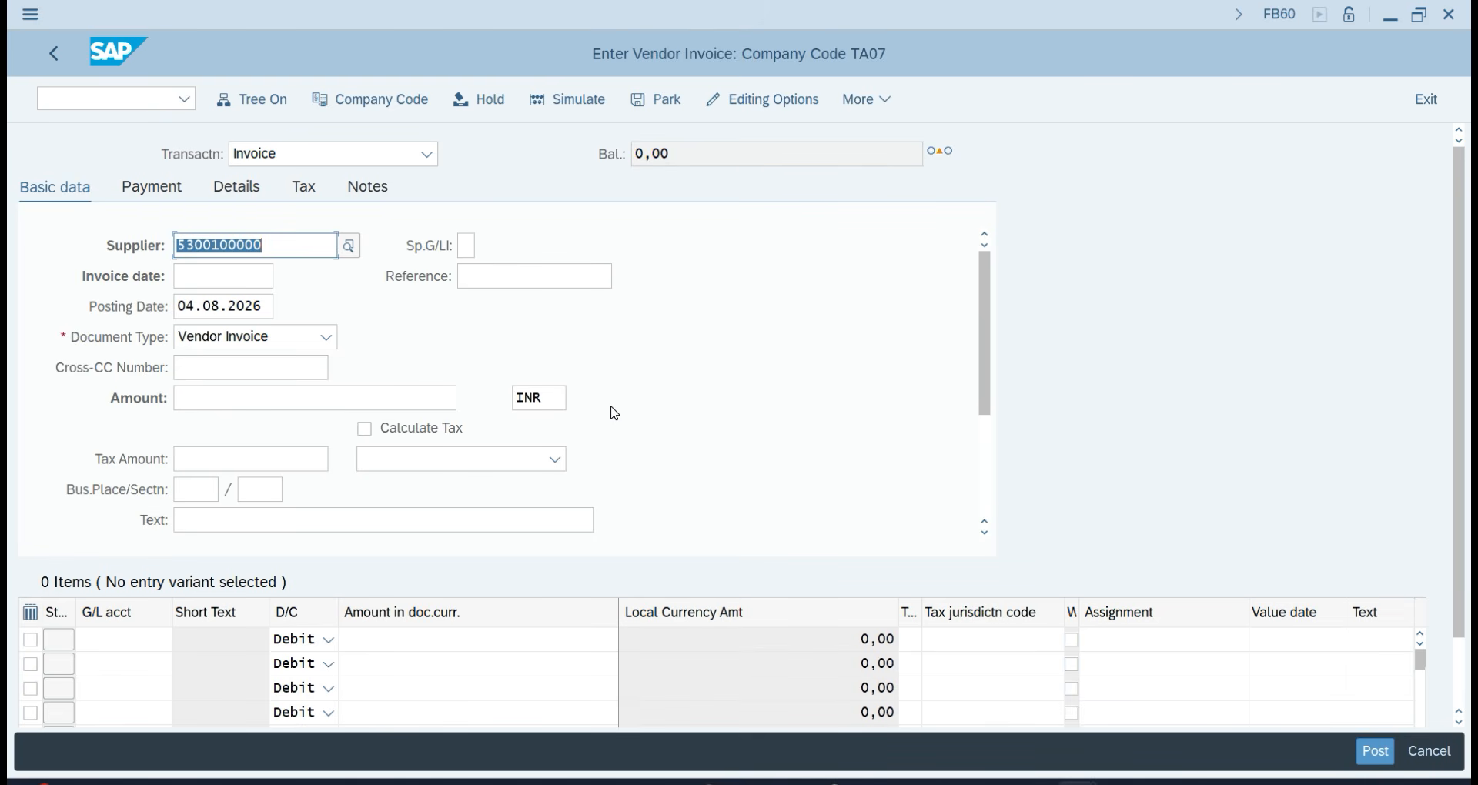
Enter invoice and posting dates 03.08.2026 and keep document type Vendor Invoice.
click(47, 782)
click(184, 276)
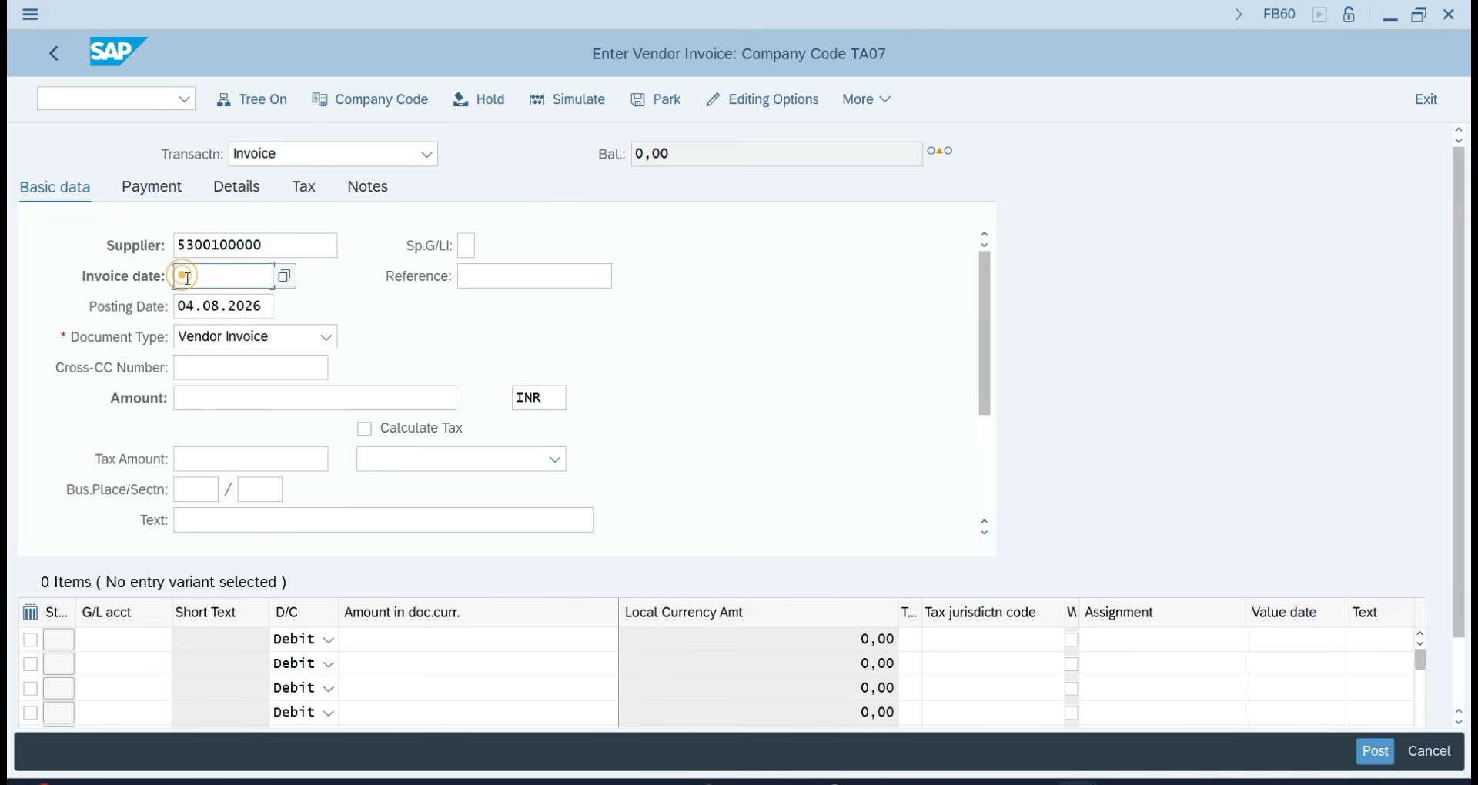
text(03.08.2026)
key(Tab)
key(Tab)
text(0)
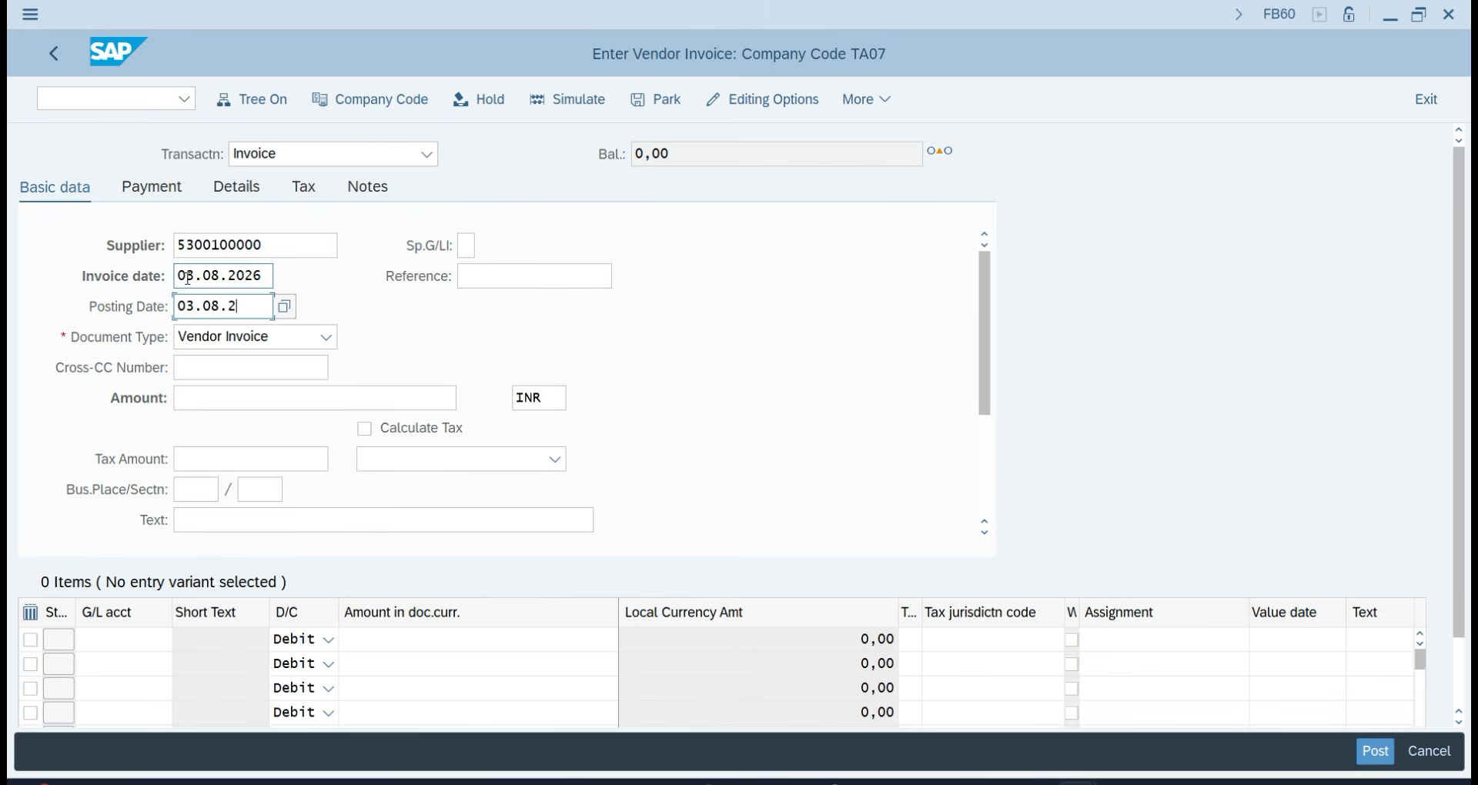
click(251, 346)
click(253, 346)
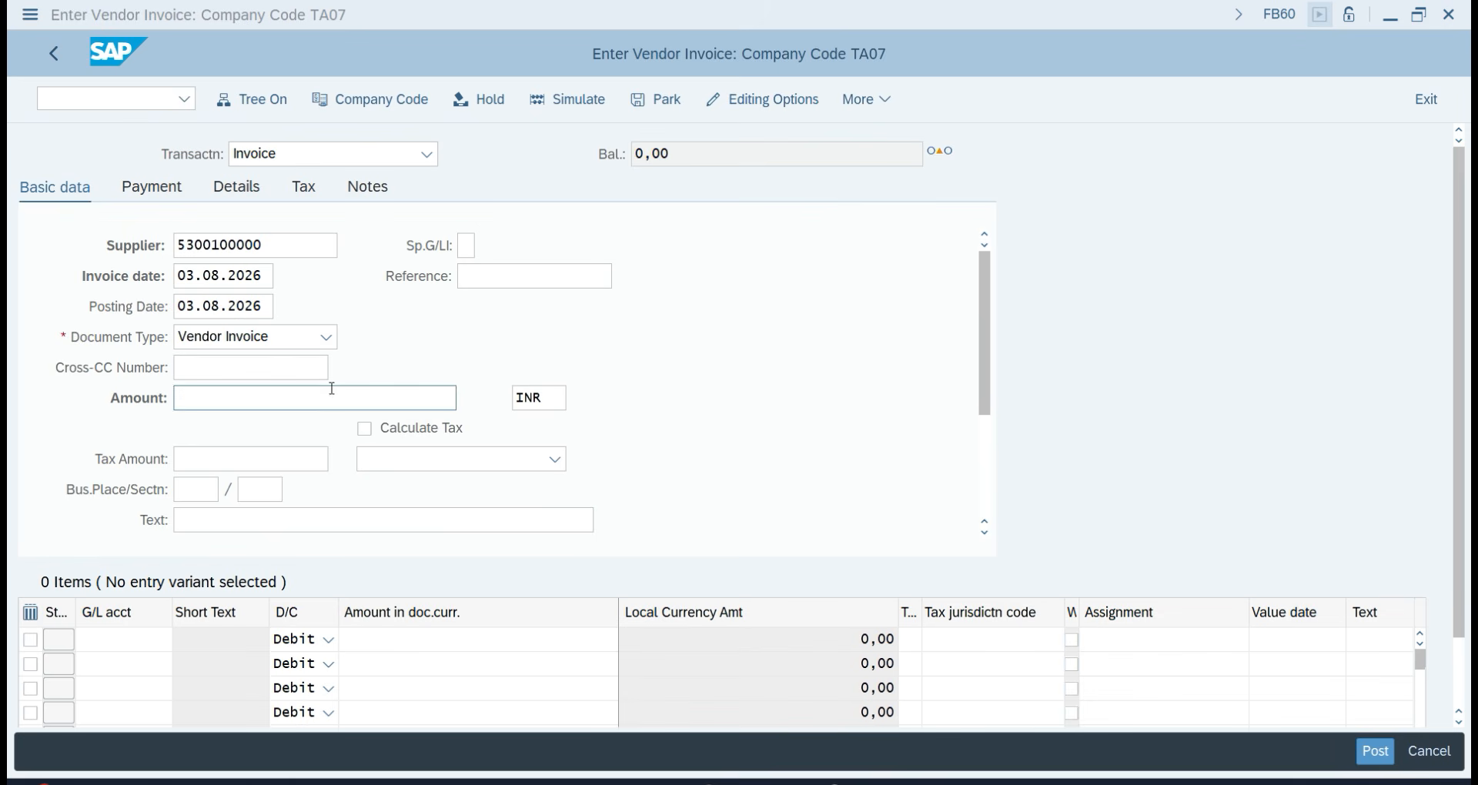
click(759, 104)
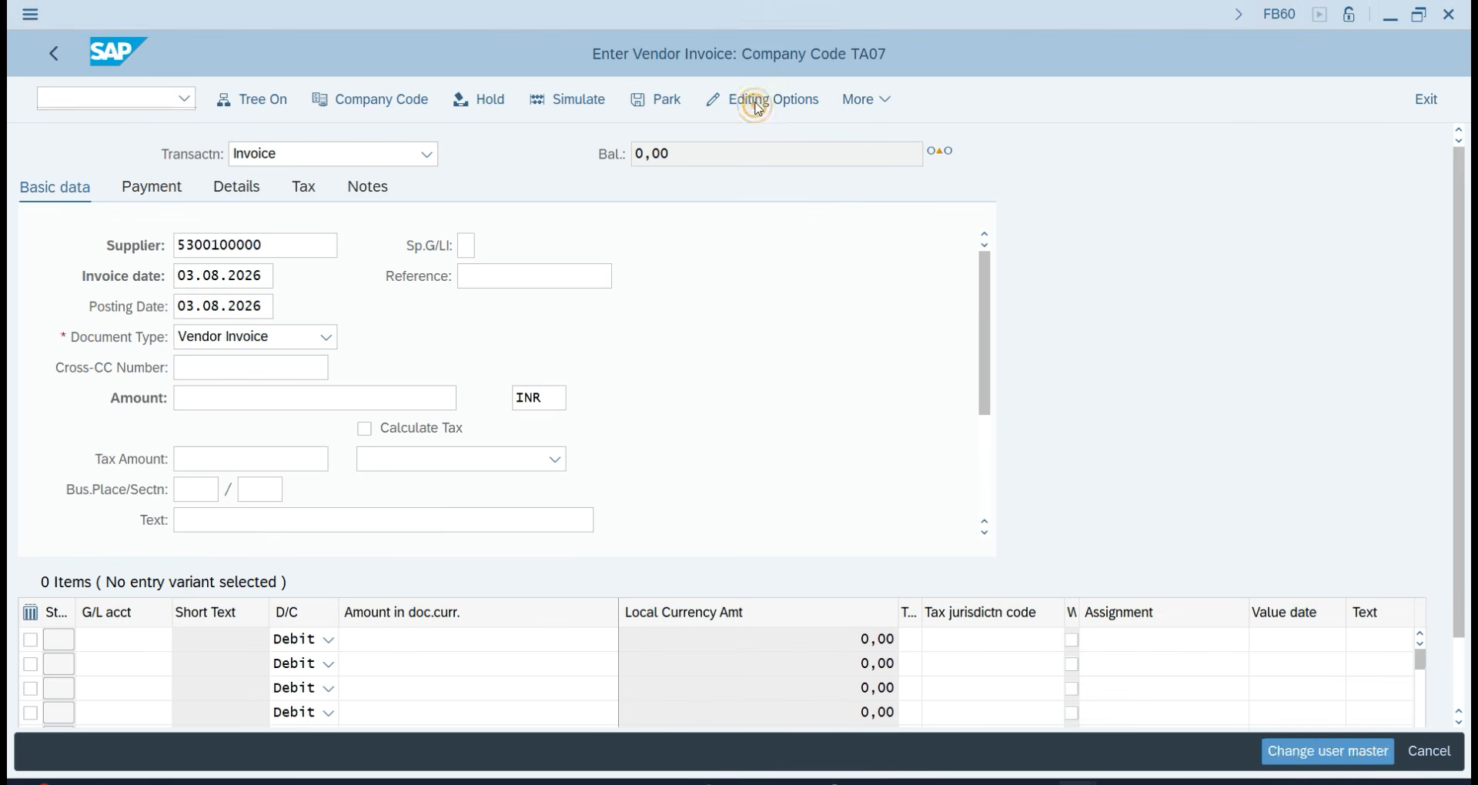
scroll(740, 513, down, 2)
scroll(741, 514, down, 1)
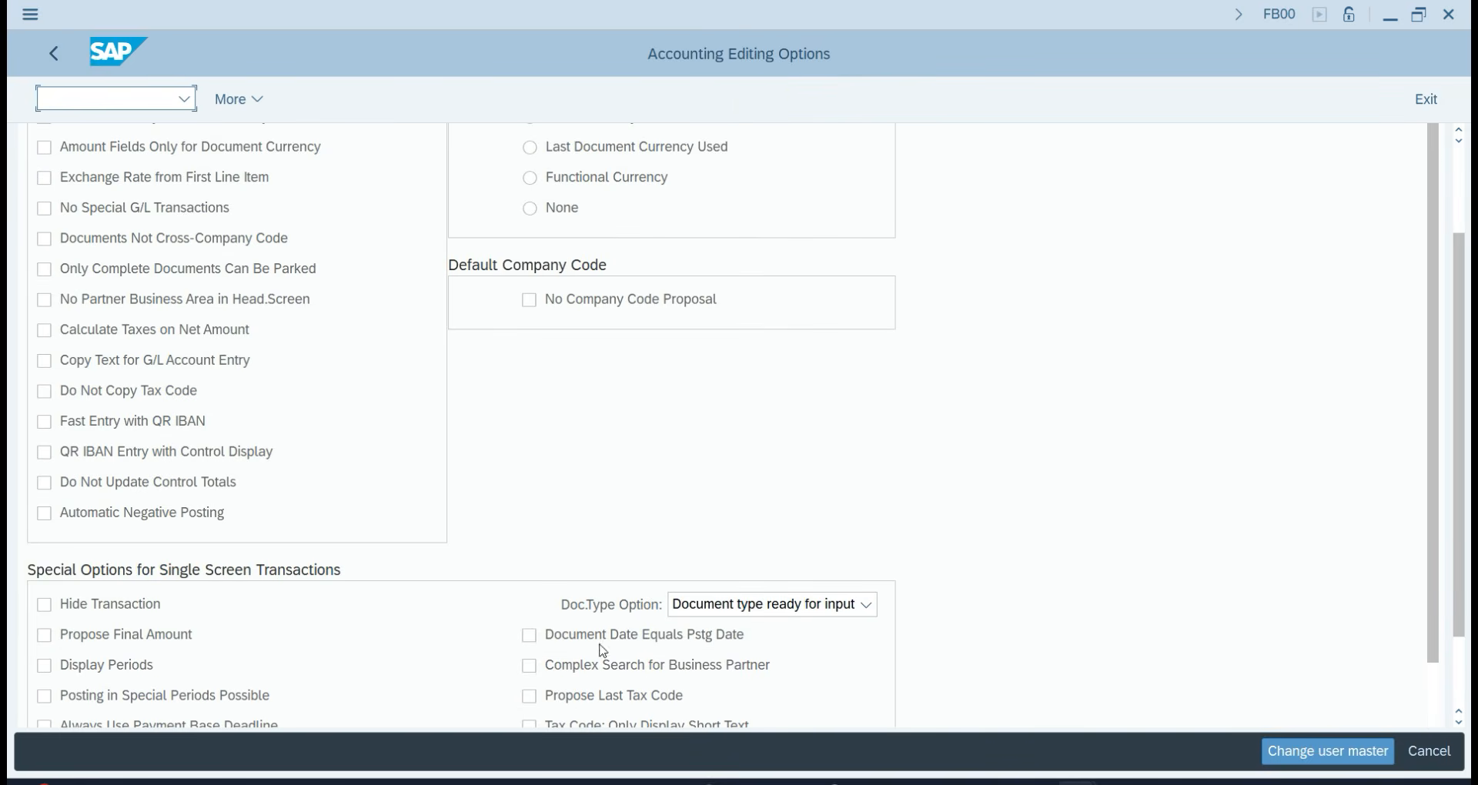
click(765, 616)
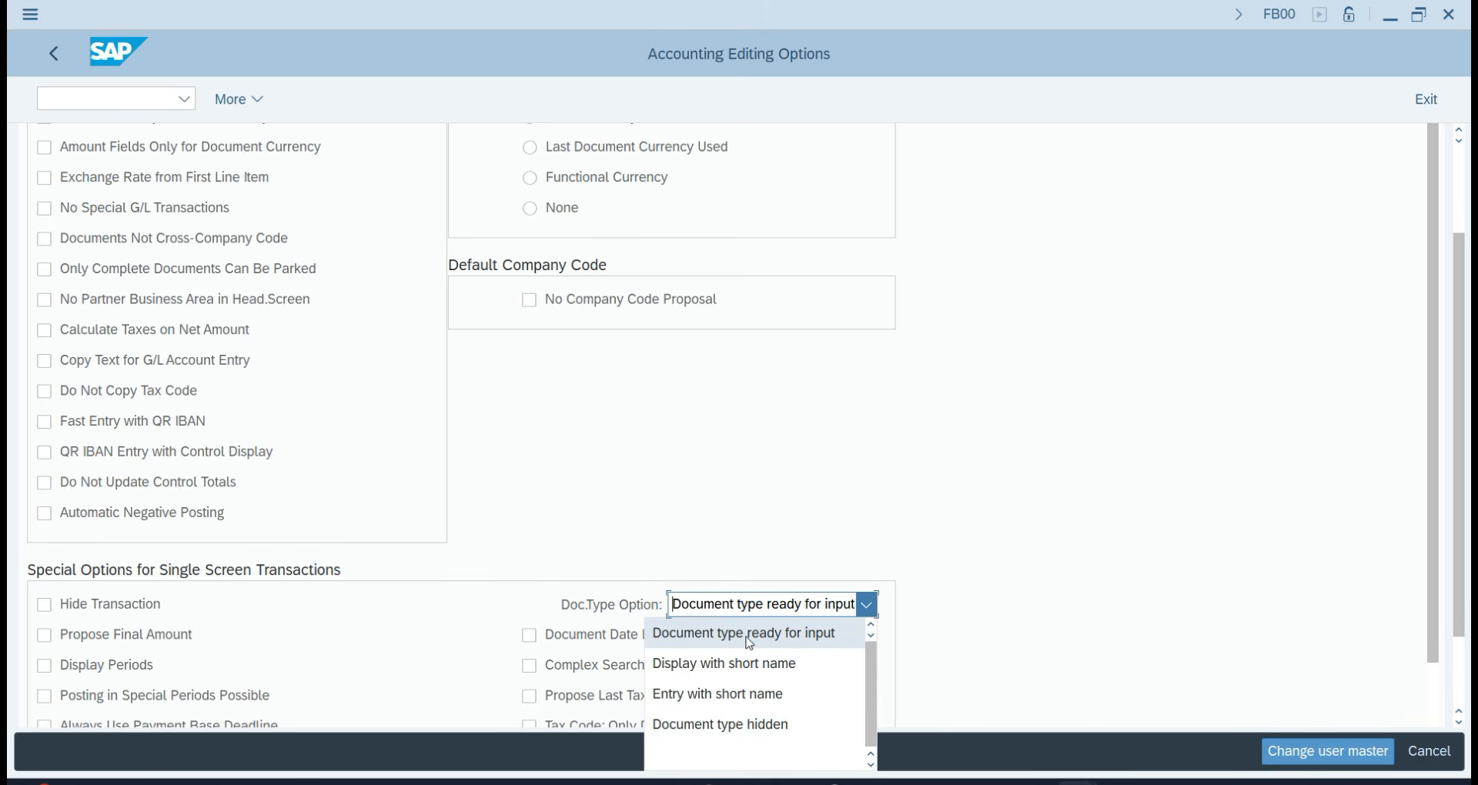
click(1004, 625)
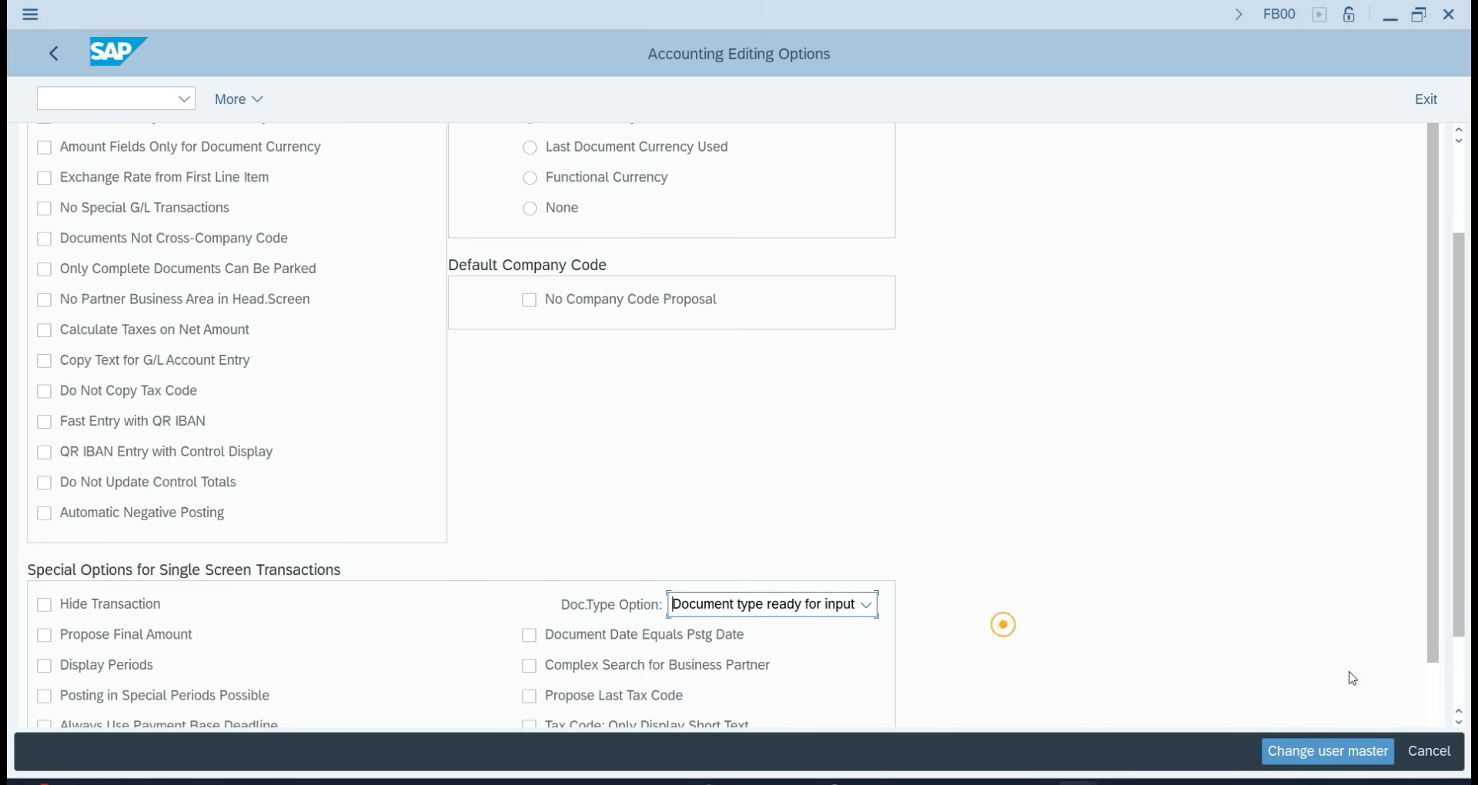
click(1430, 754)
Enter invoice amount 45000 INR and header text Purchase Goods.
click(293, 340)
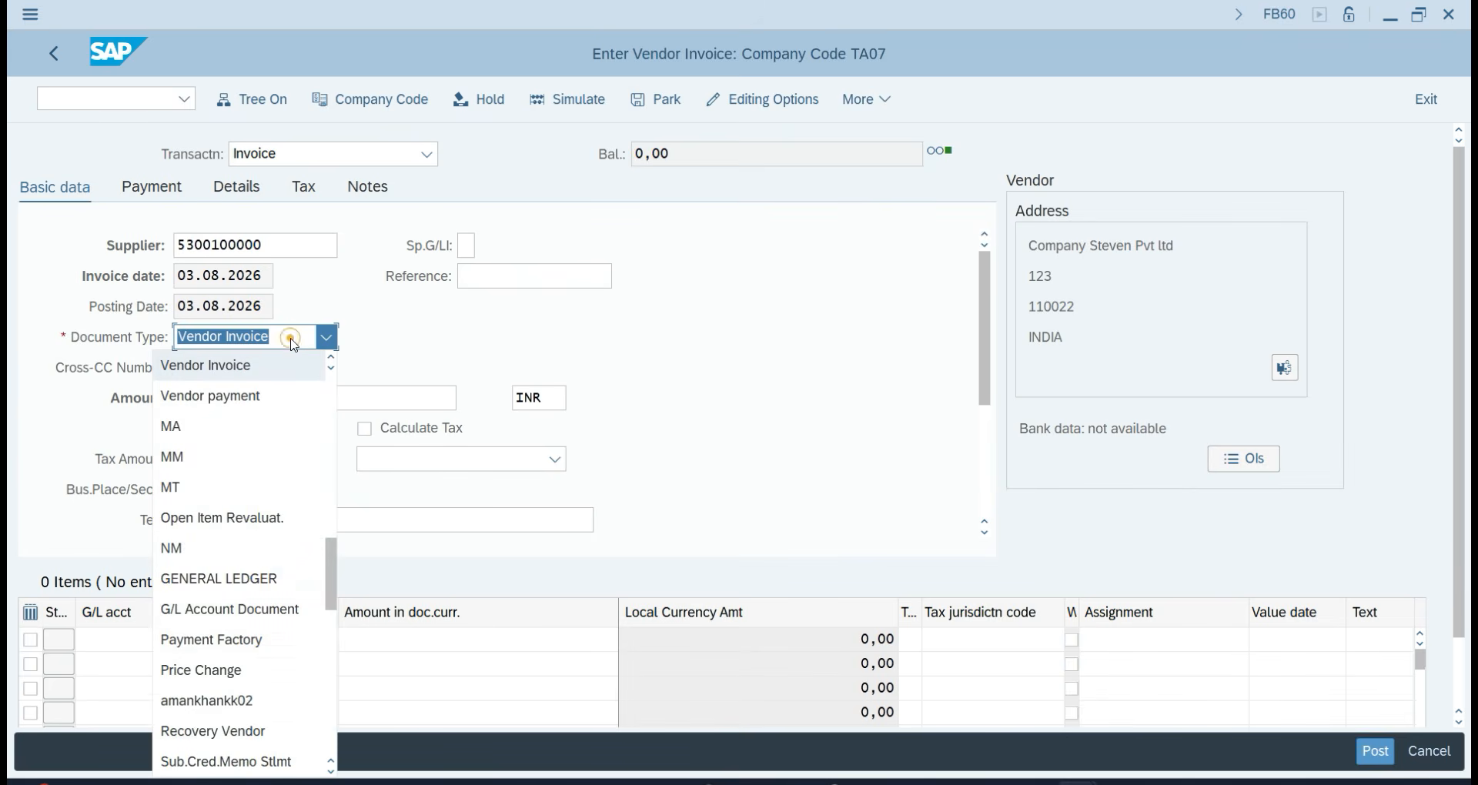
click(674, 337)
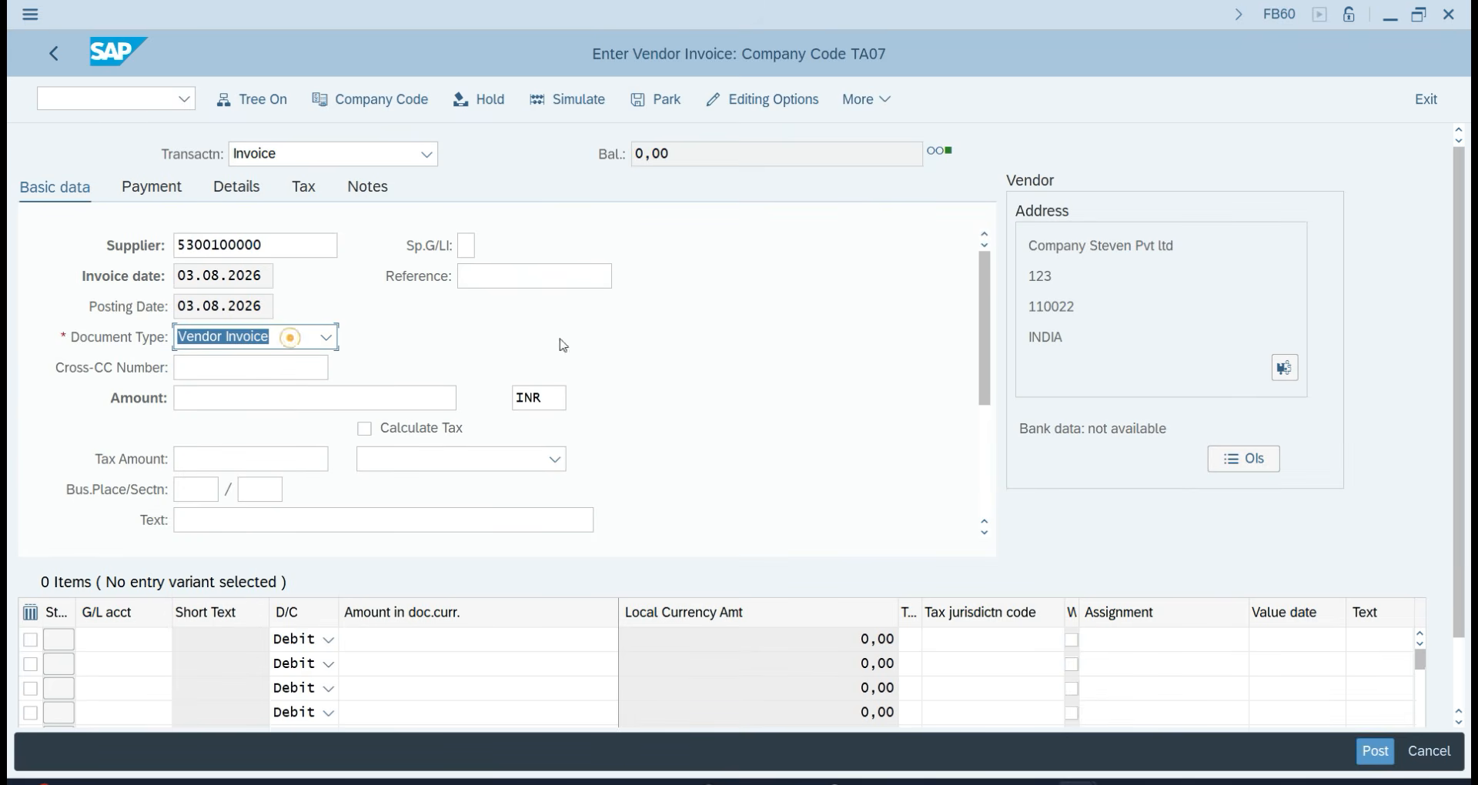
click(250, 403)
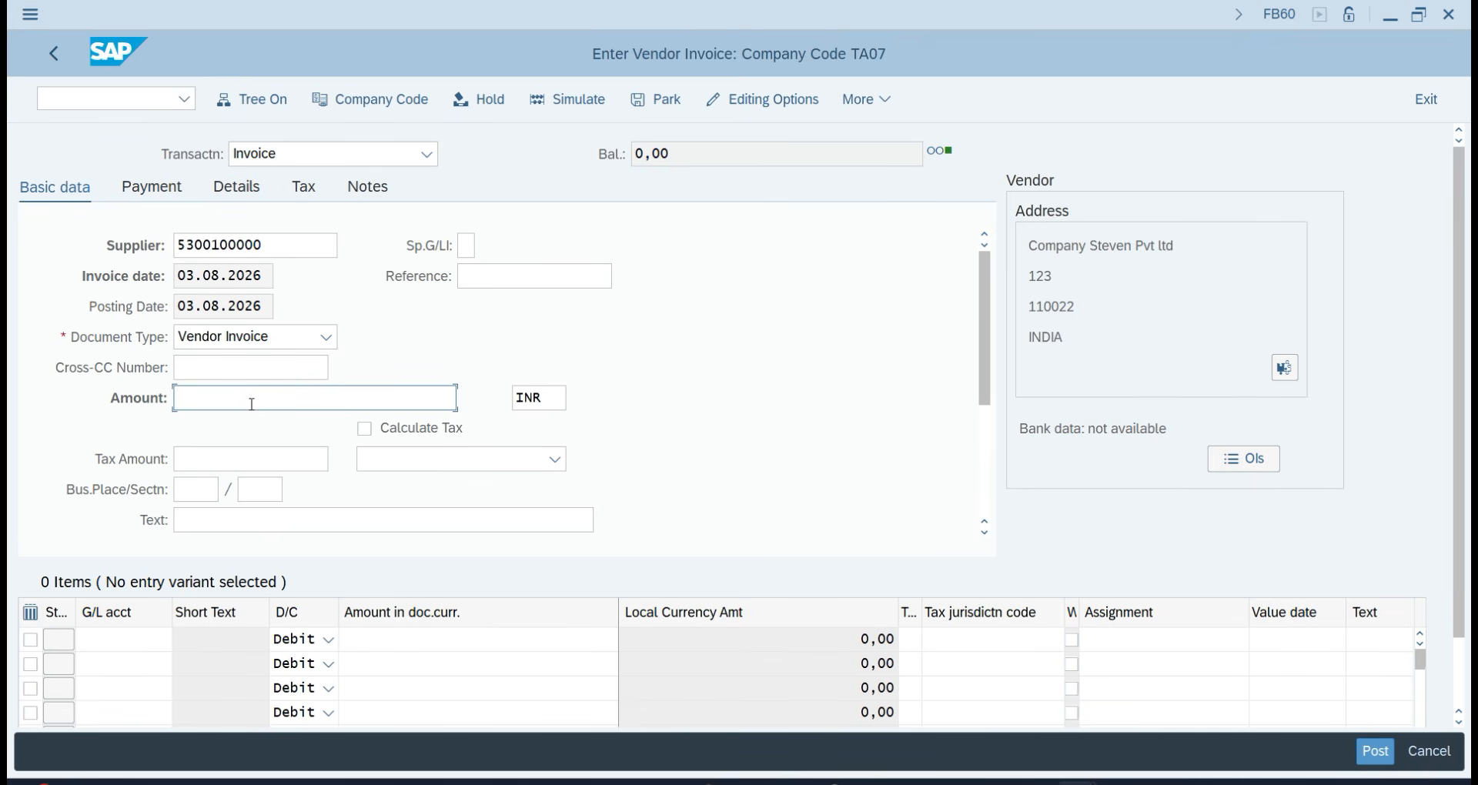
text(45000)
click(208, 528)
text(PU)
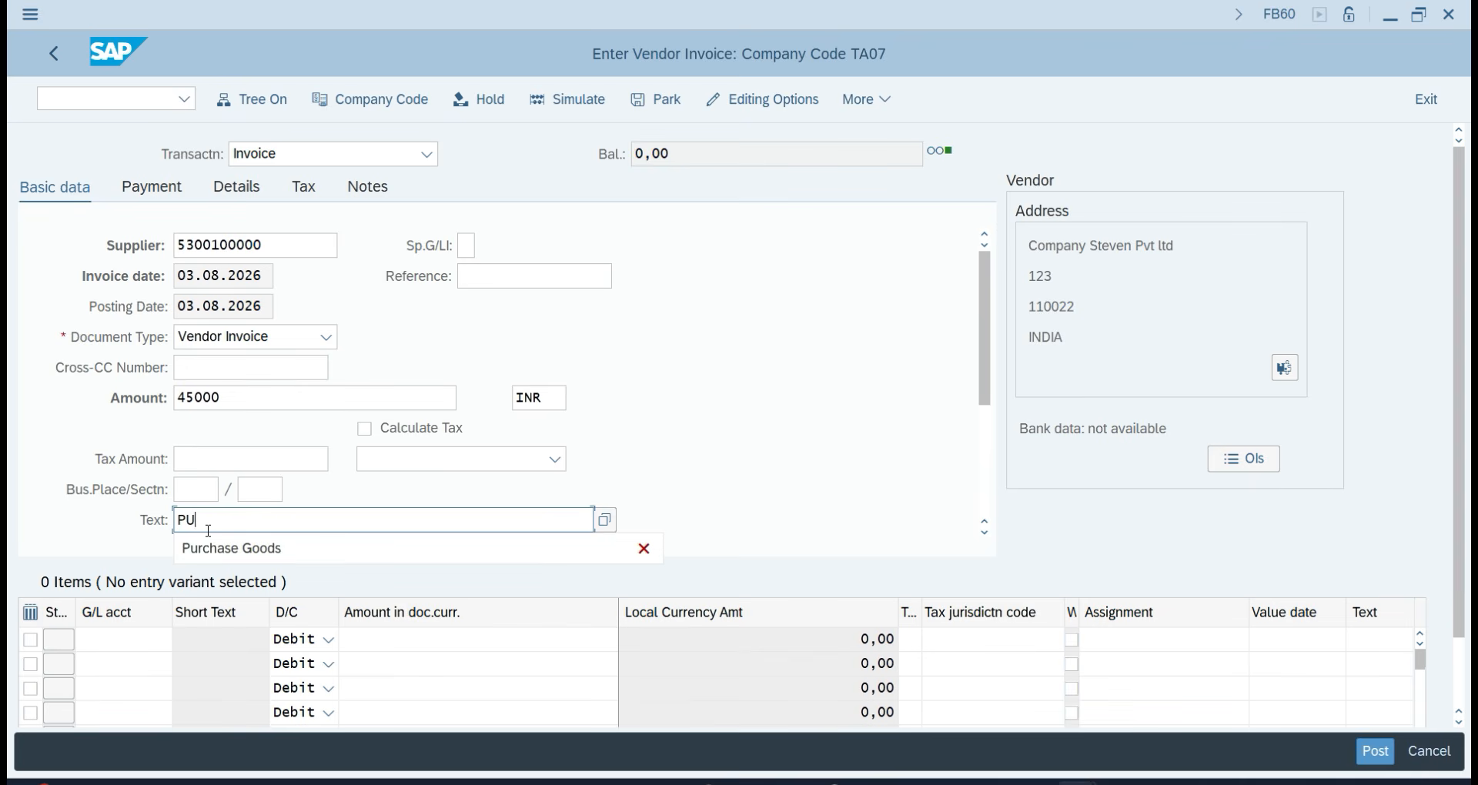
key(Down)
key(Return)
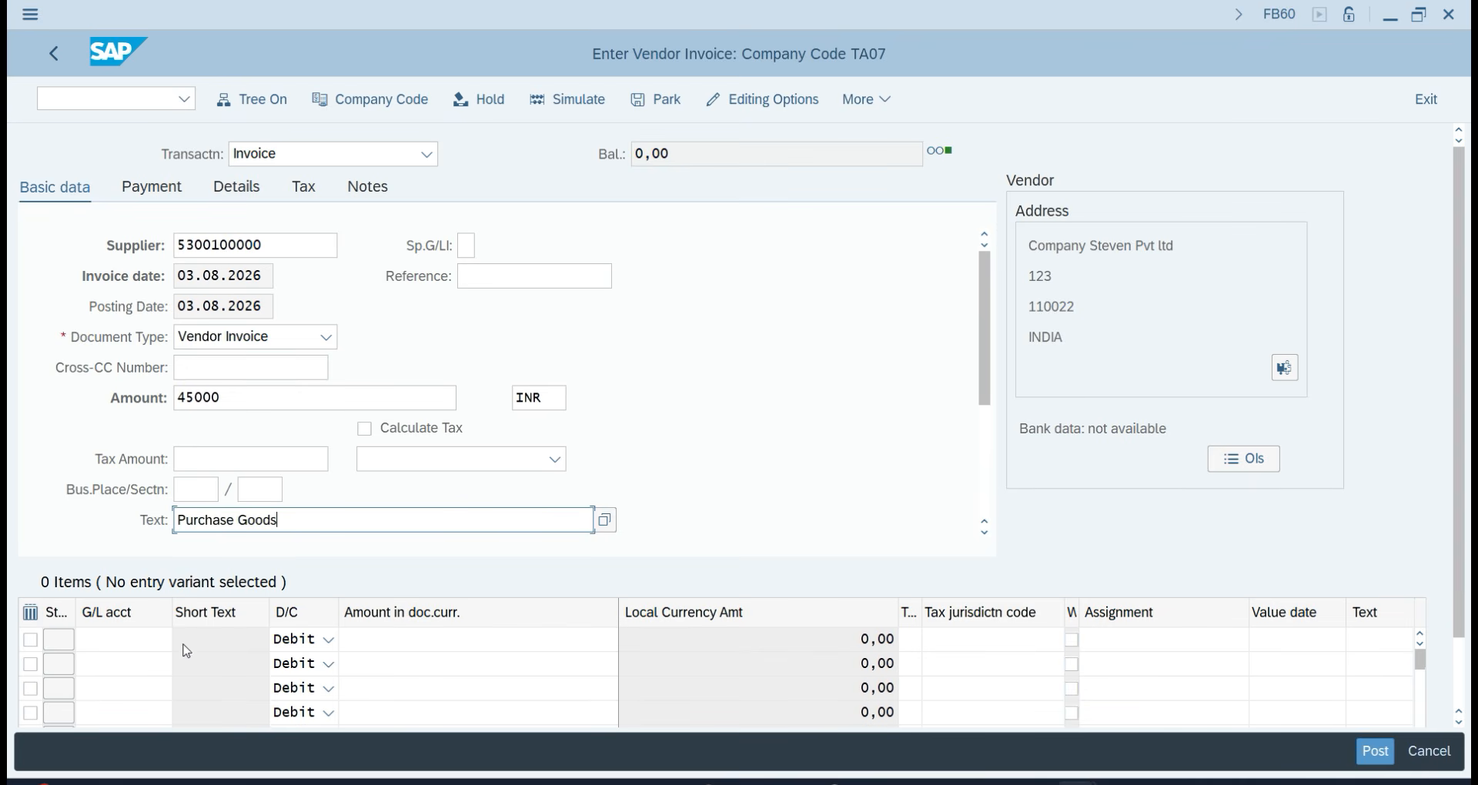
click(152, 640)
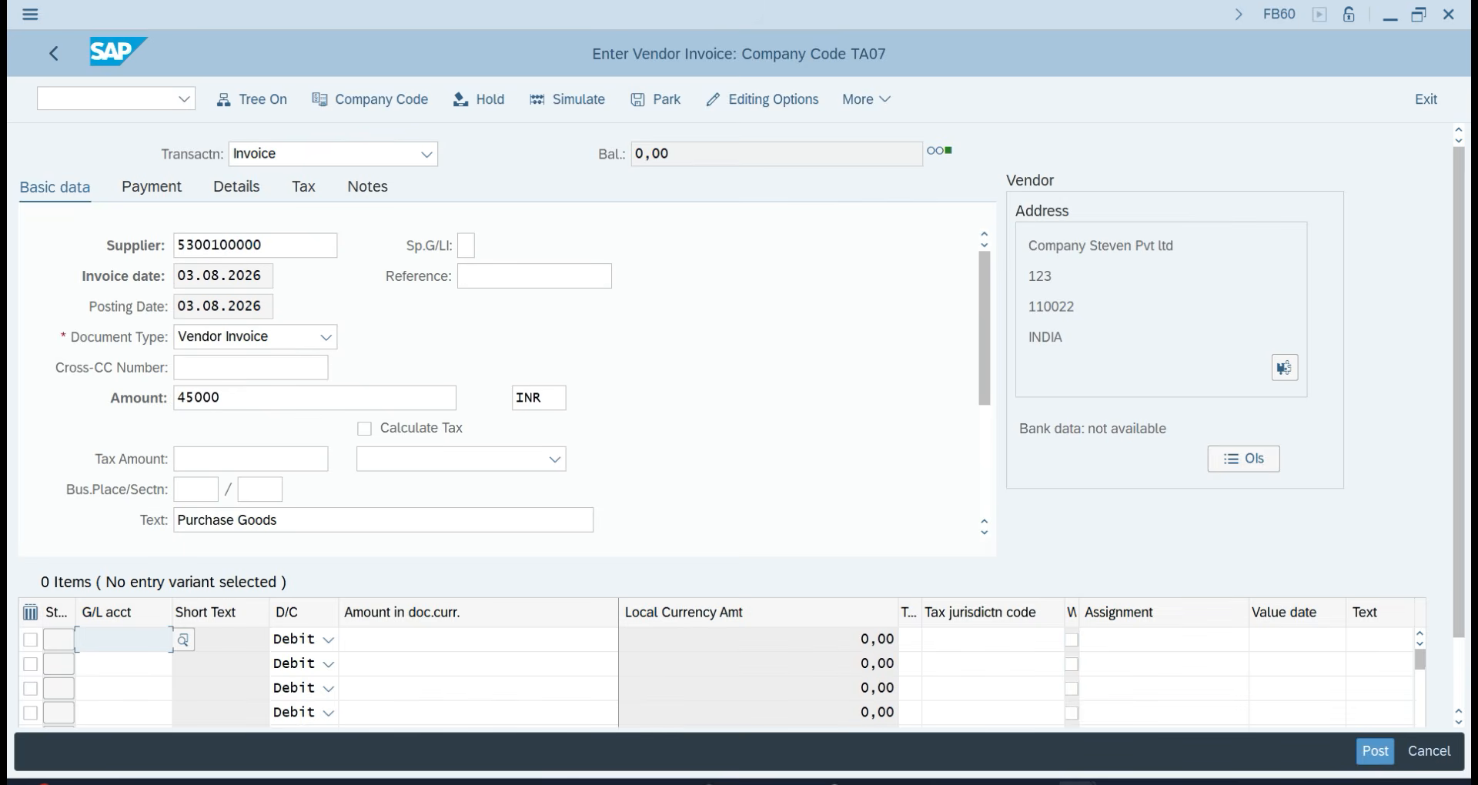
click(1078, 783)
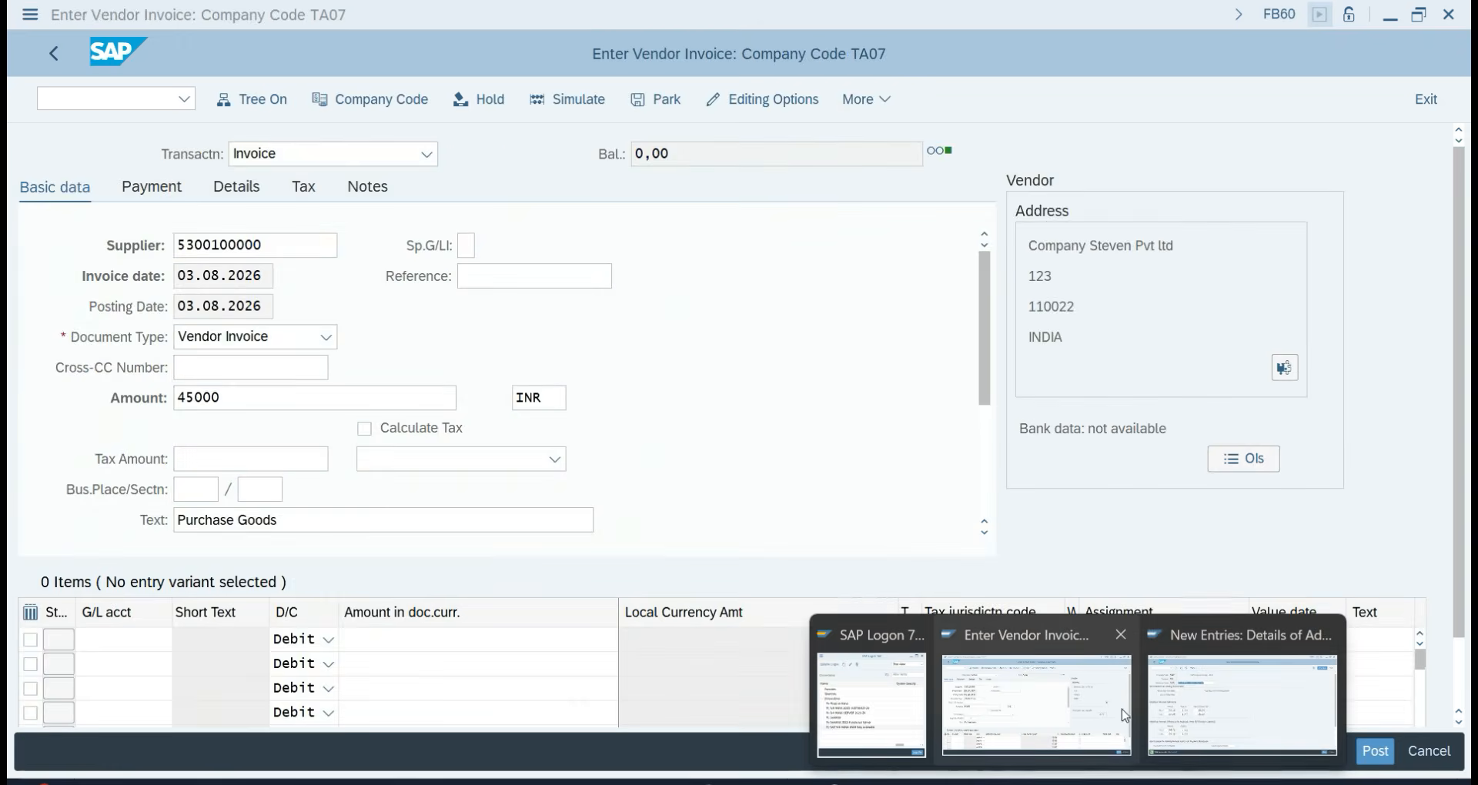
In FS00, copy account 400 Office Rent A/c to create new G/L account 401.
click(1280, 709)
click(100, 100)
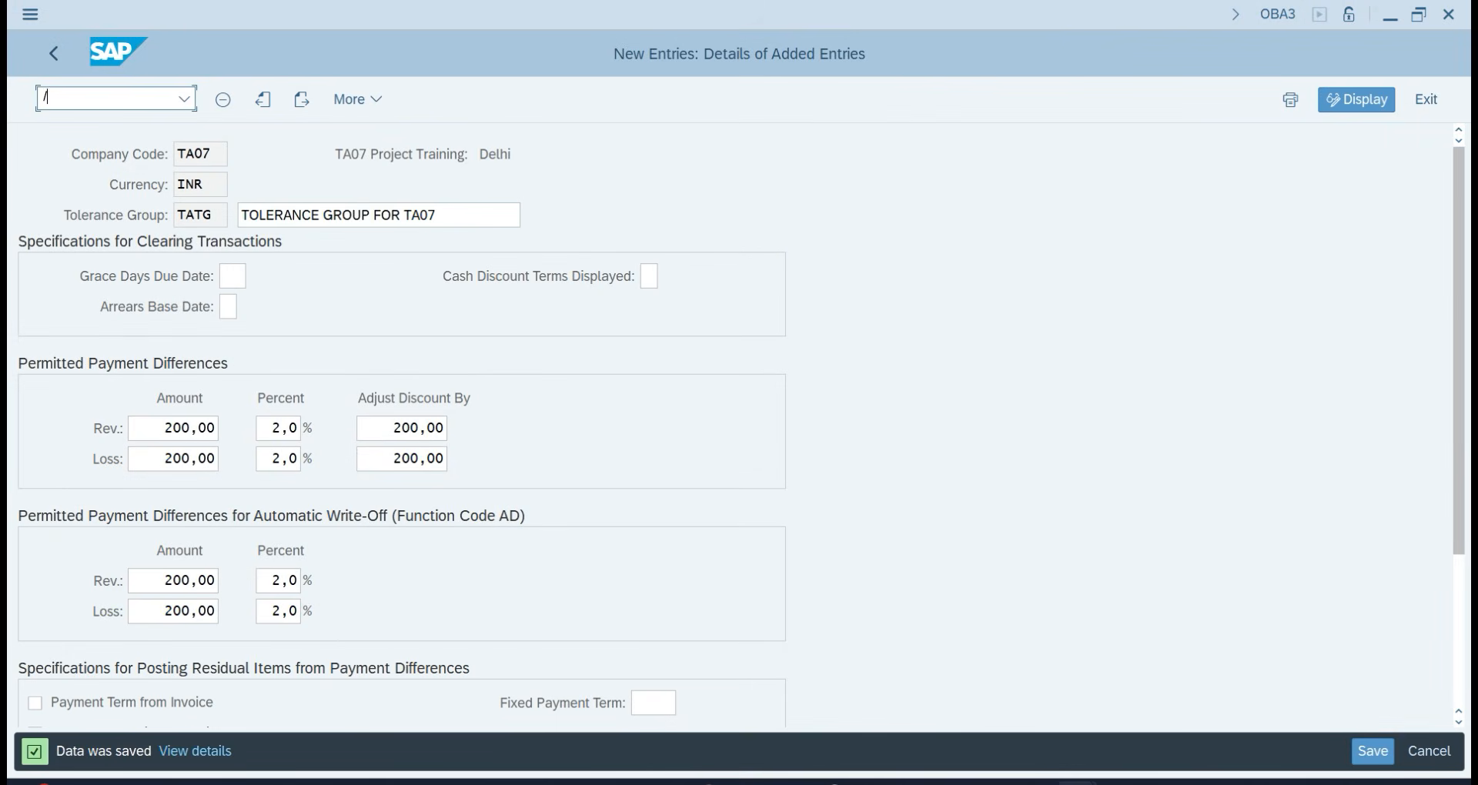
text(/NFS00)
key(Return)
click(25, 233)
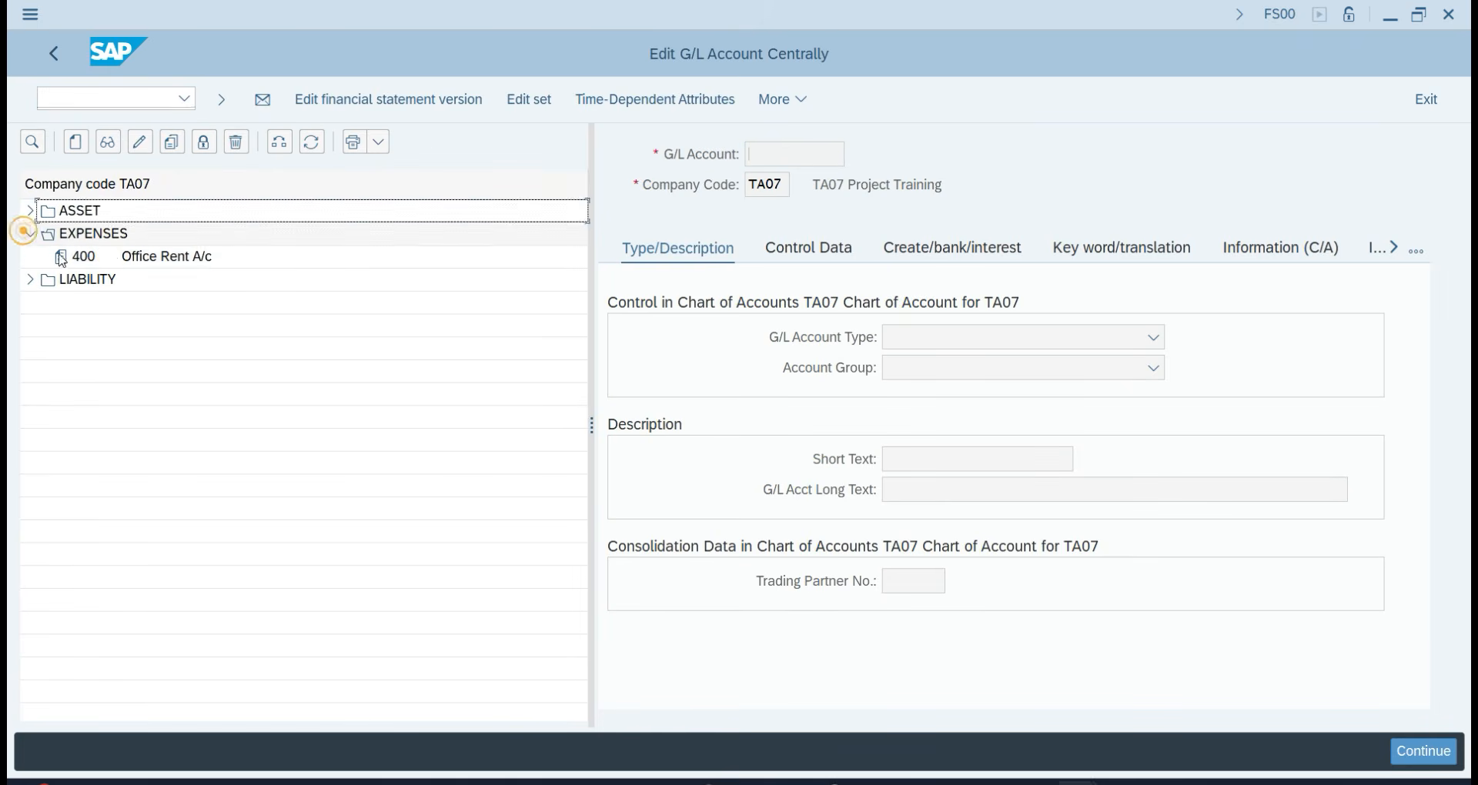
click(77, 256)
click(174, 141)
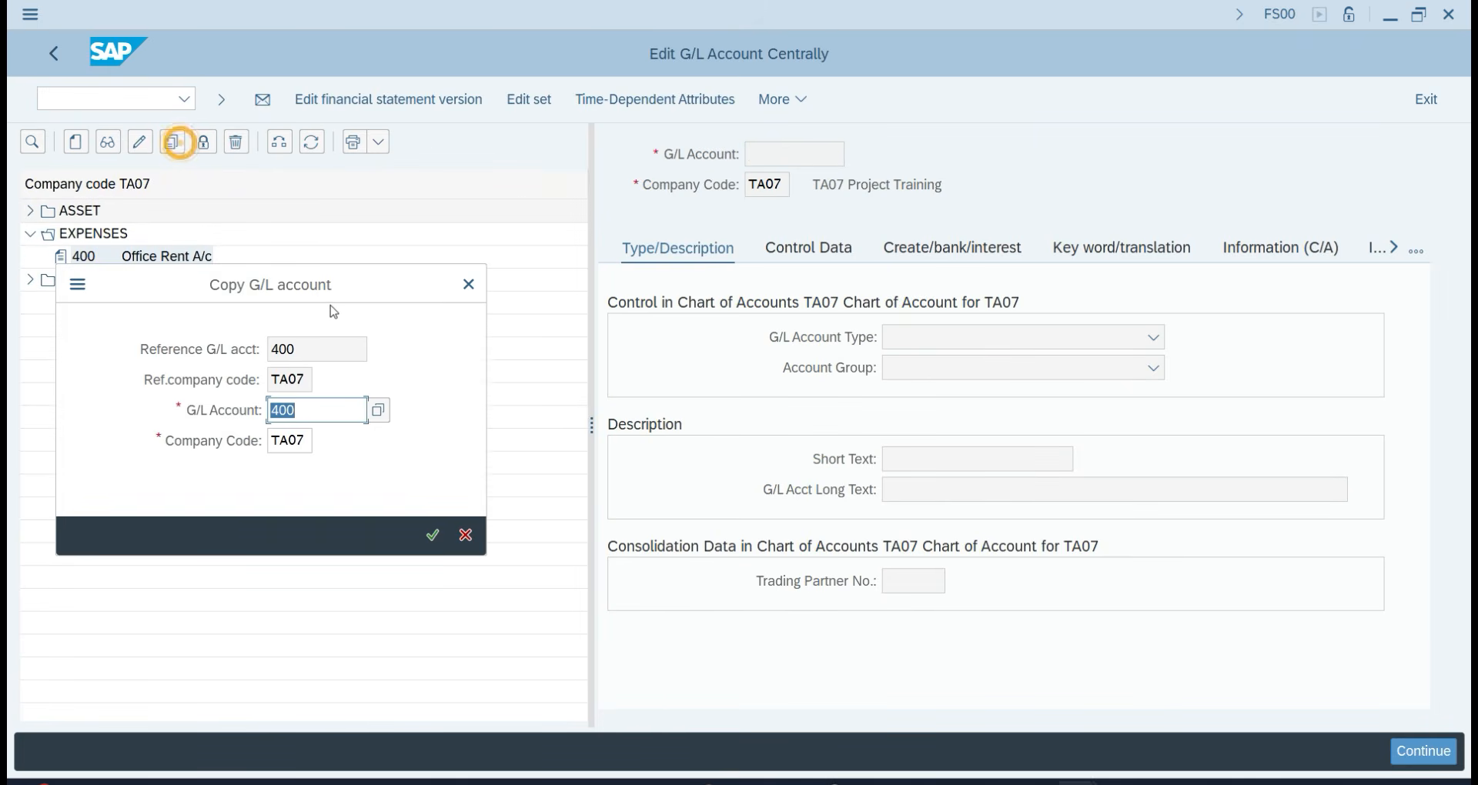
text(401)
key(Return)
Set account 401's short and long text to Purchase A/c and save it.
click(1004, 455)
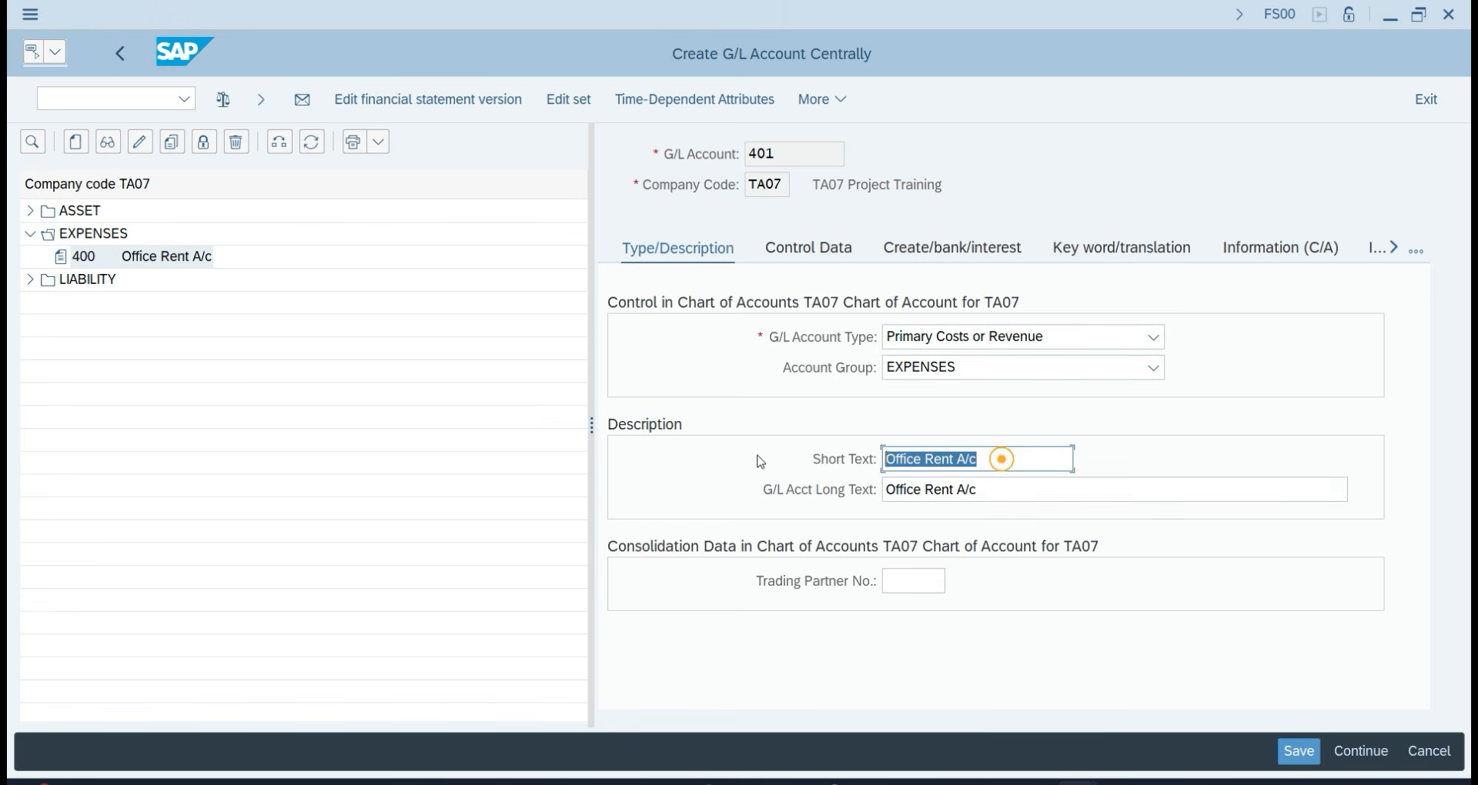
text(Pu)
key(Down)
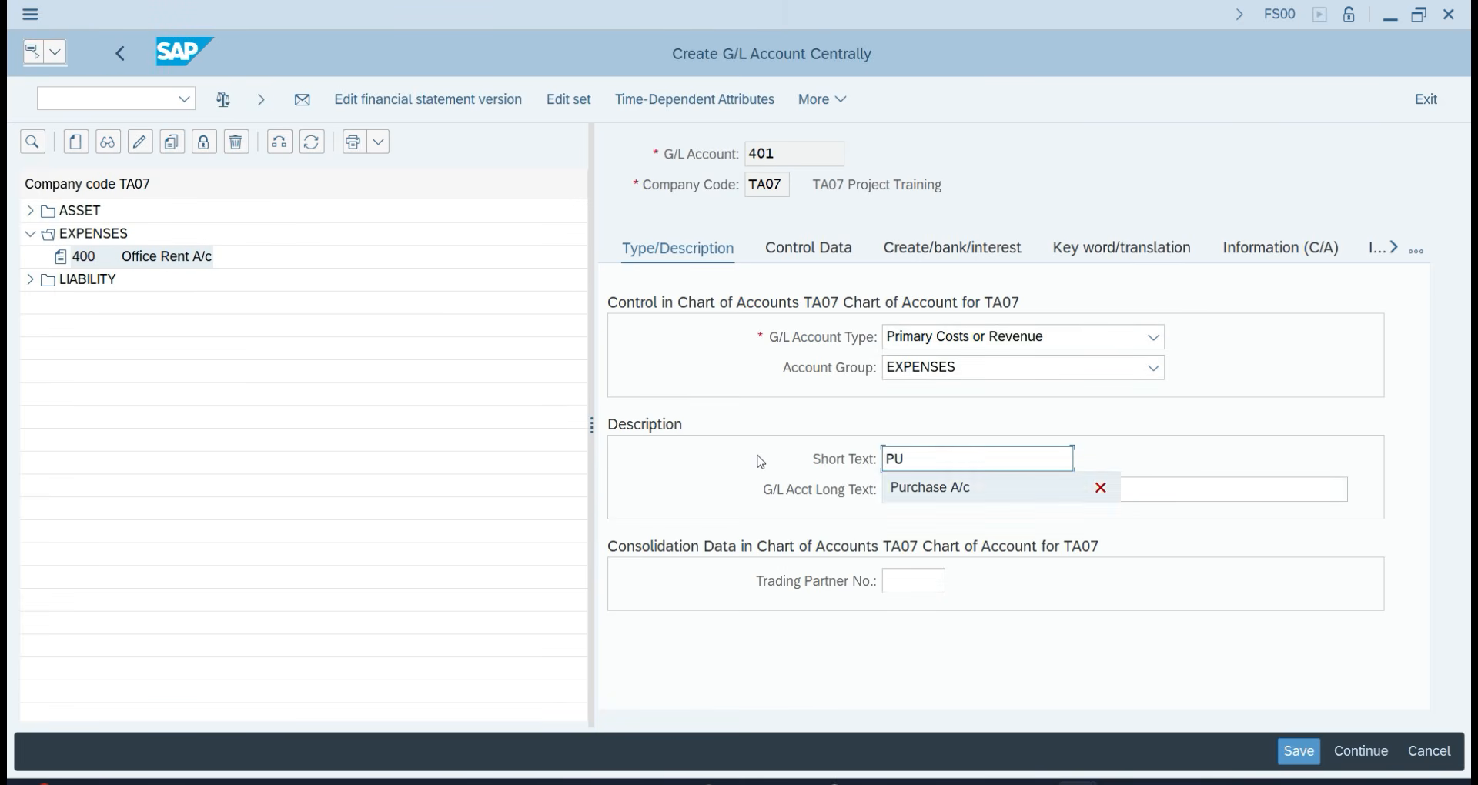
key(Return)
key(Tab)
text(O)
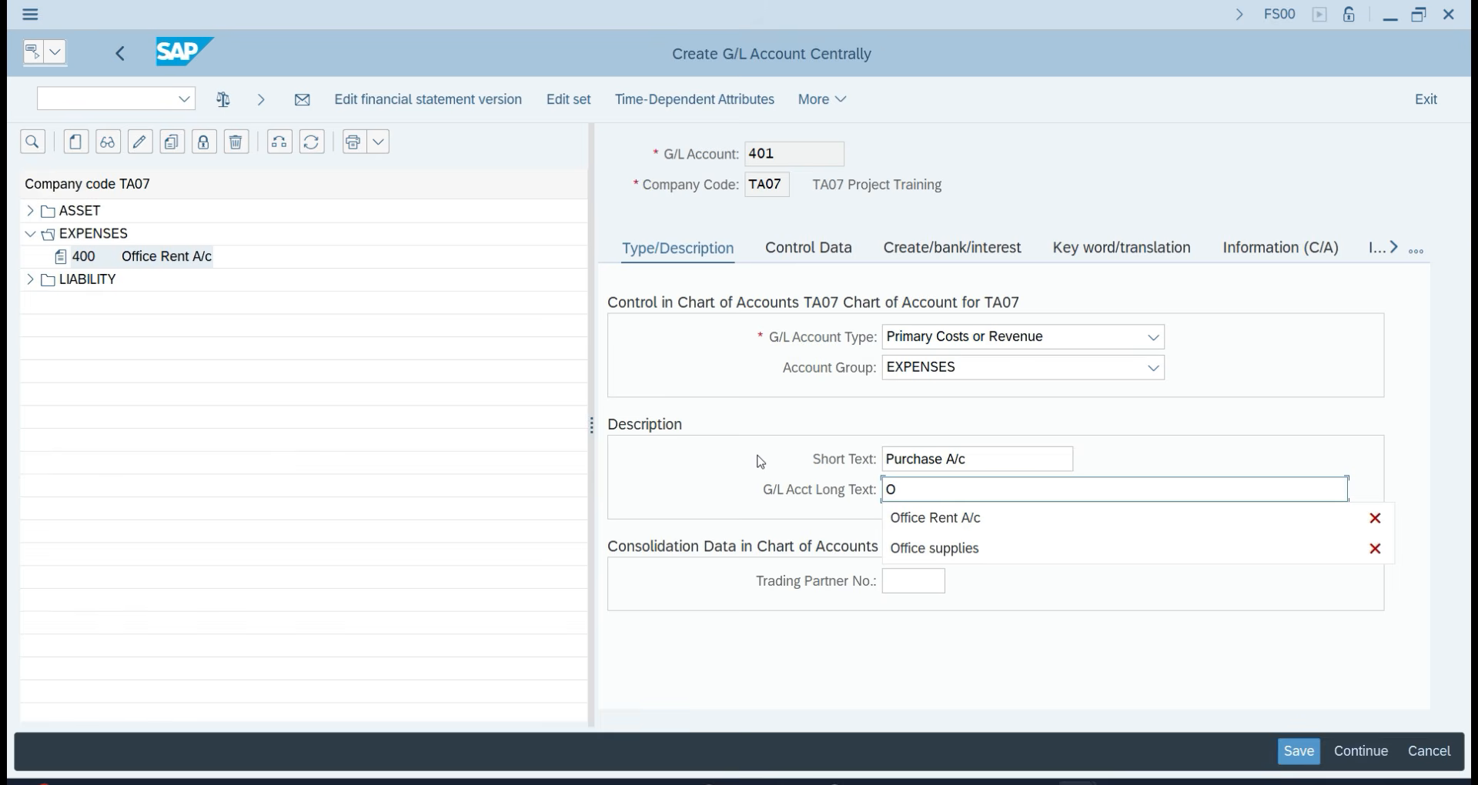
key(BackSpace)
text(PU)
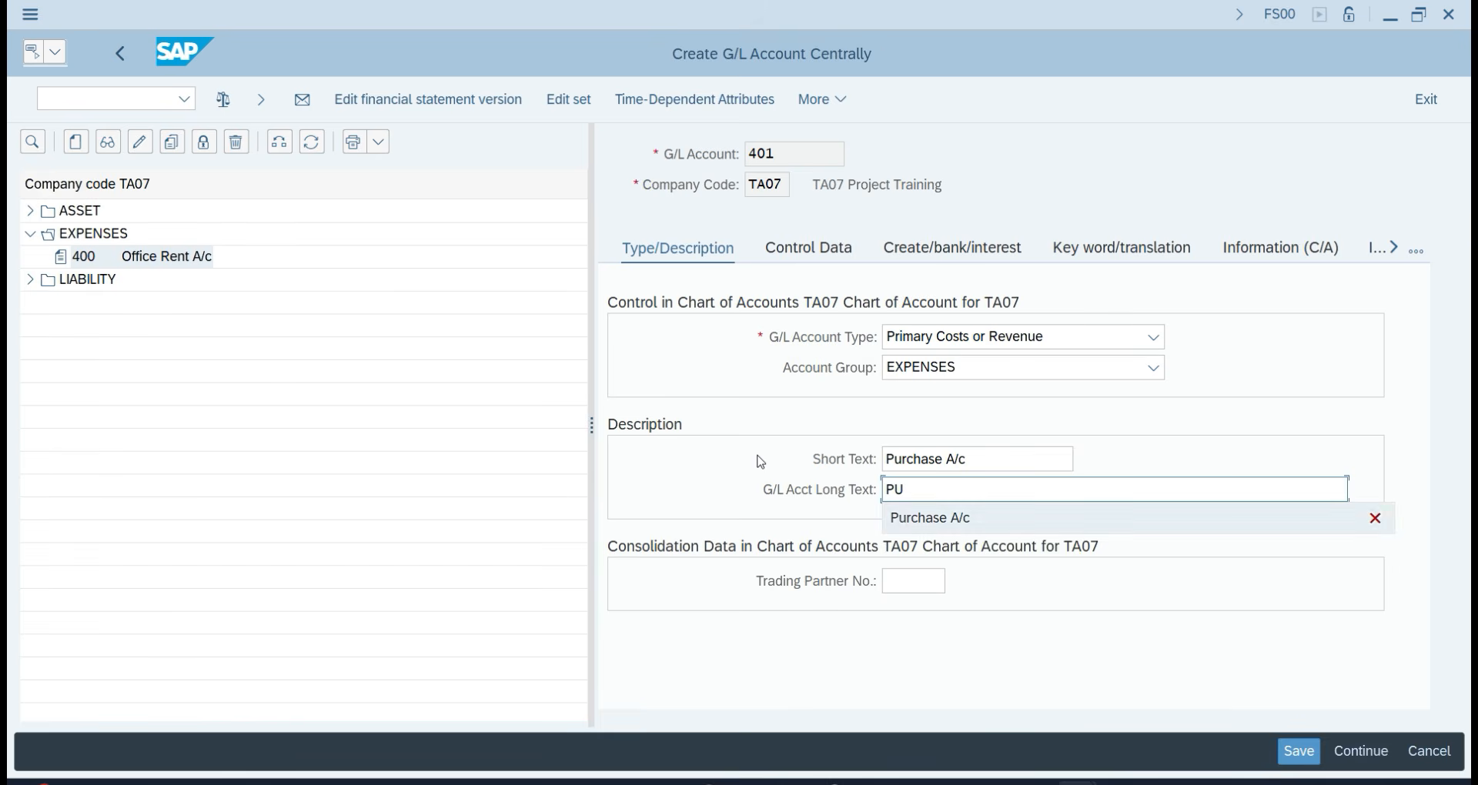
key(Down)
key(Return)
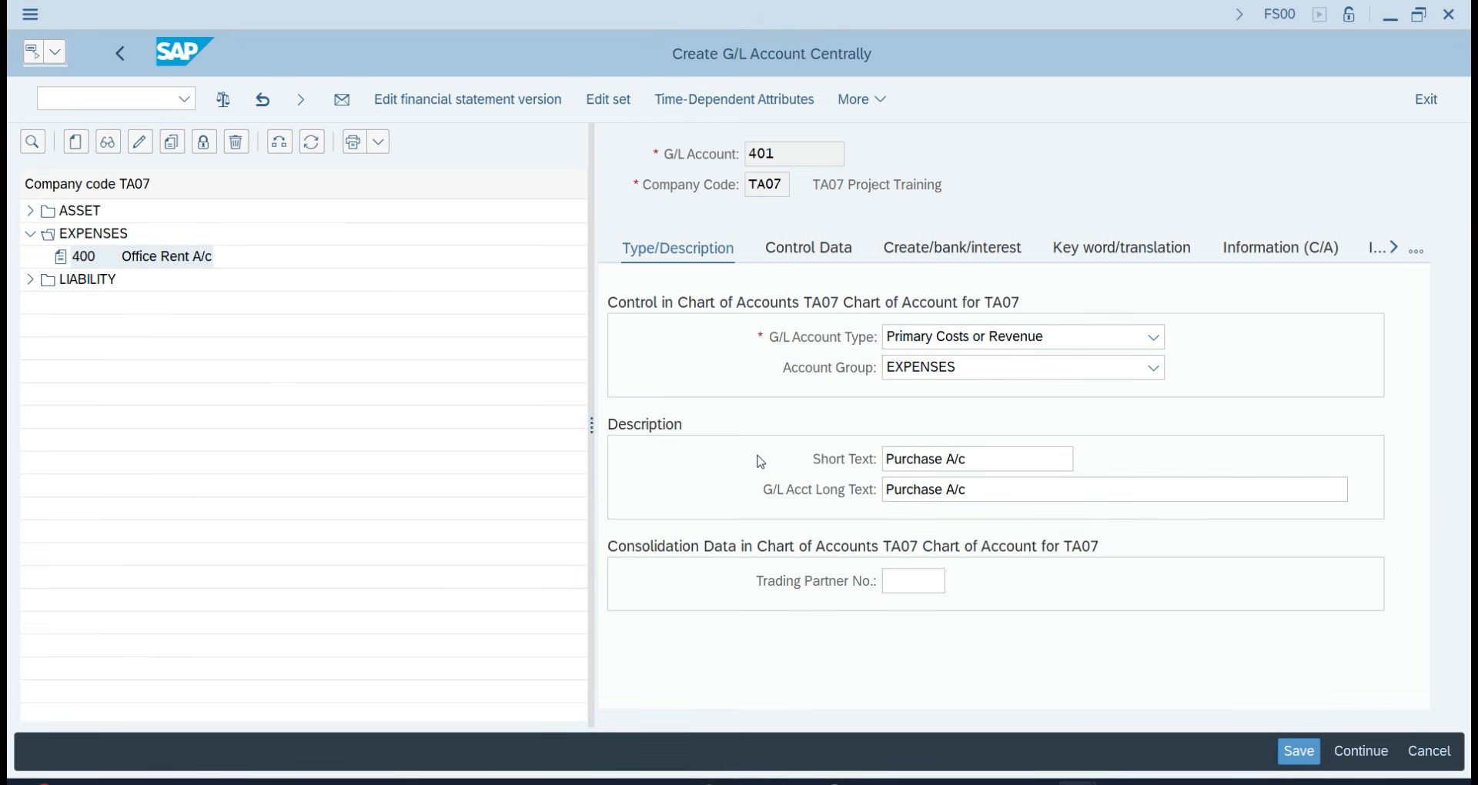
key(ctrl+s)
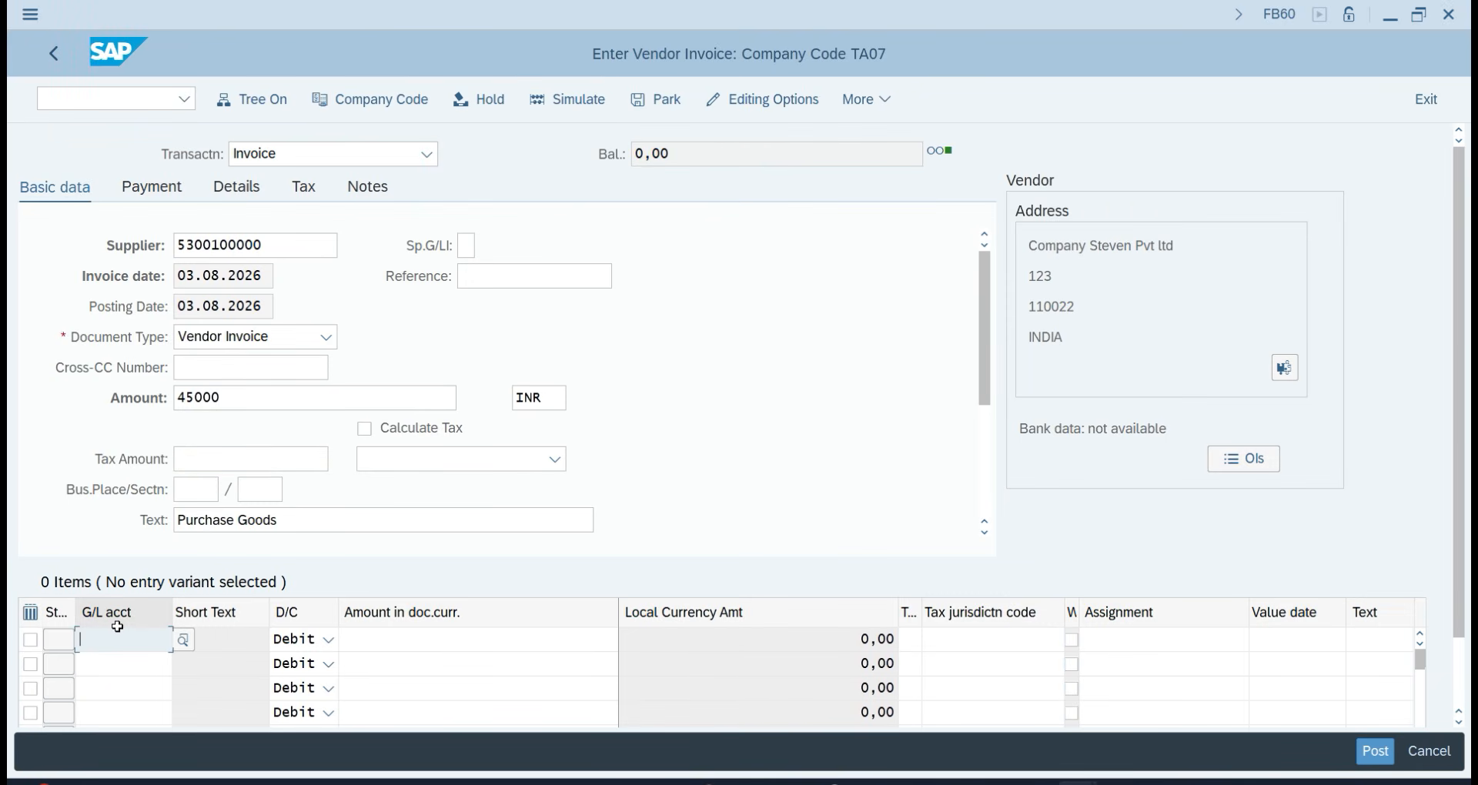
Fill the first line item with G/L account 401 Purchase A/c and amount 45,000.
key(F4)
key(Return)
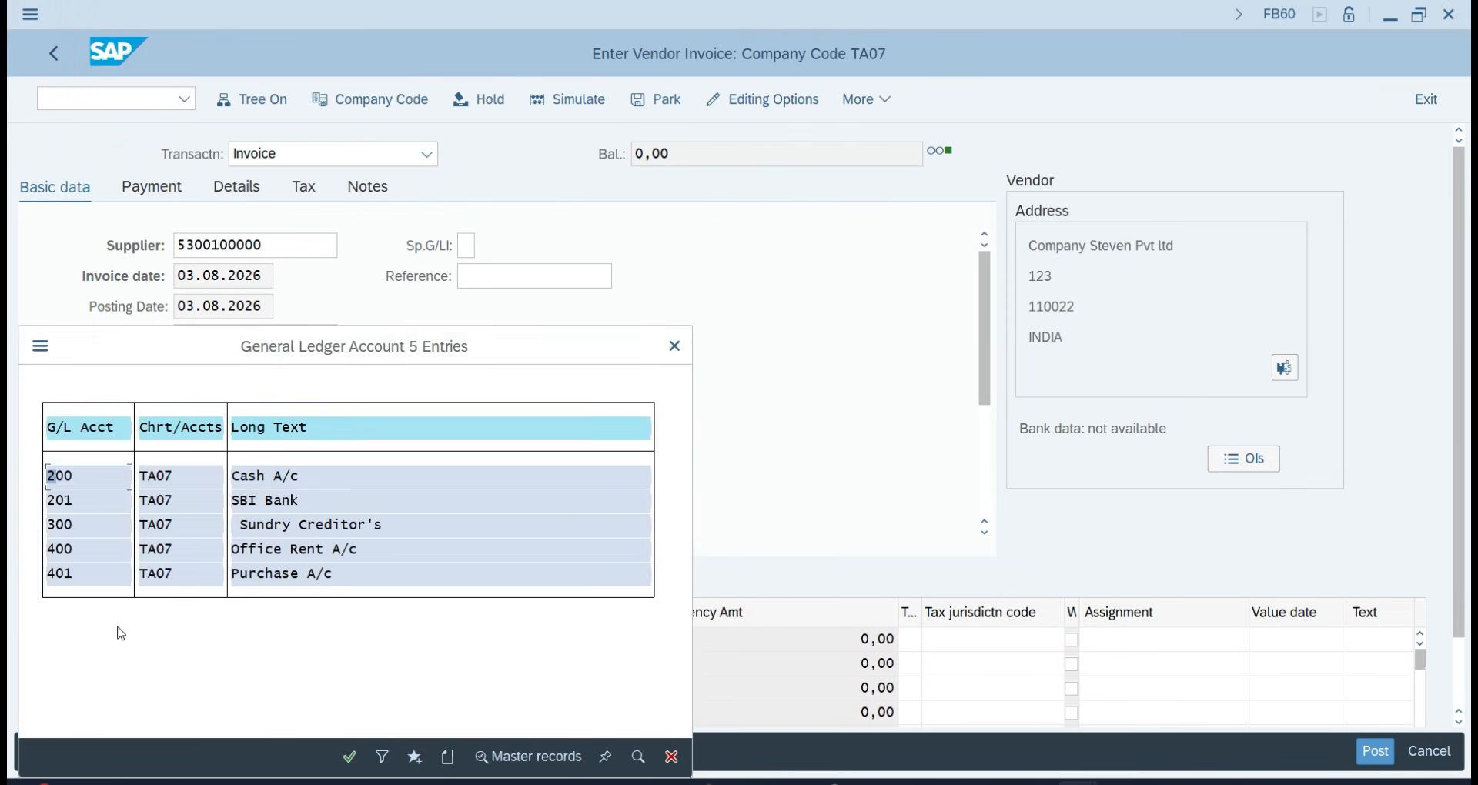
double_click(266, 579)
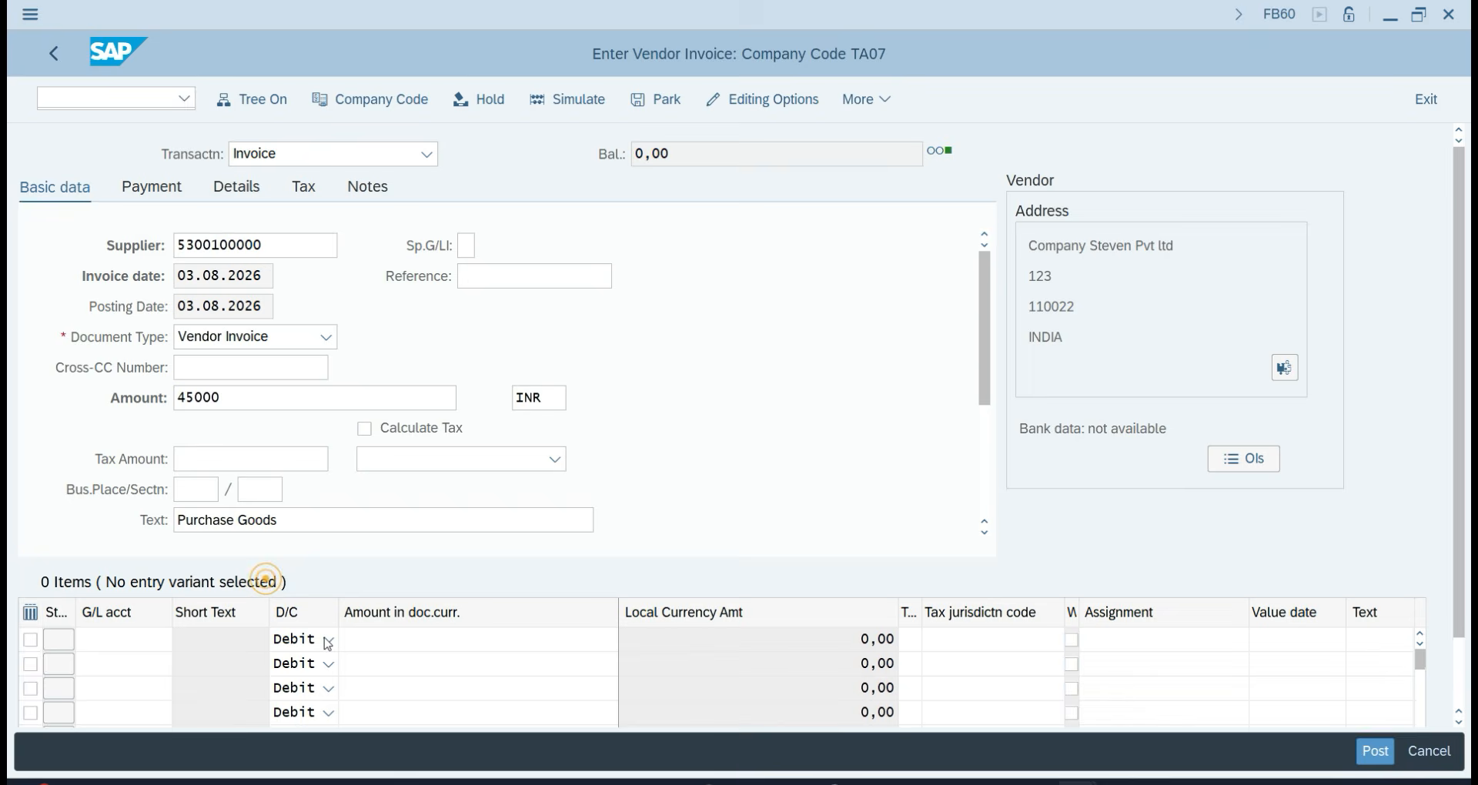
click(396, 645)
text(45000)
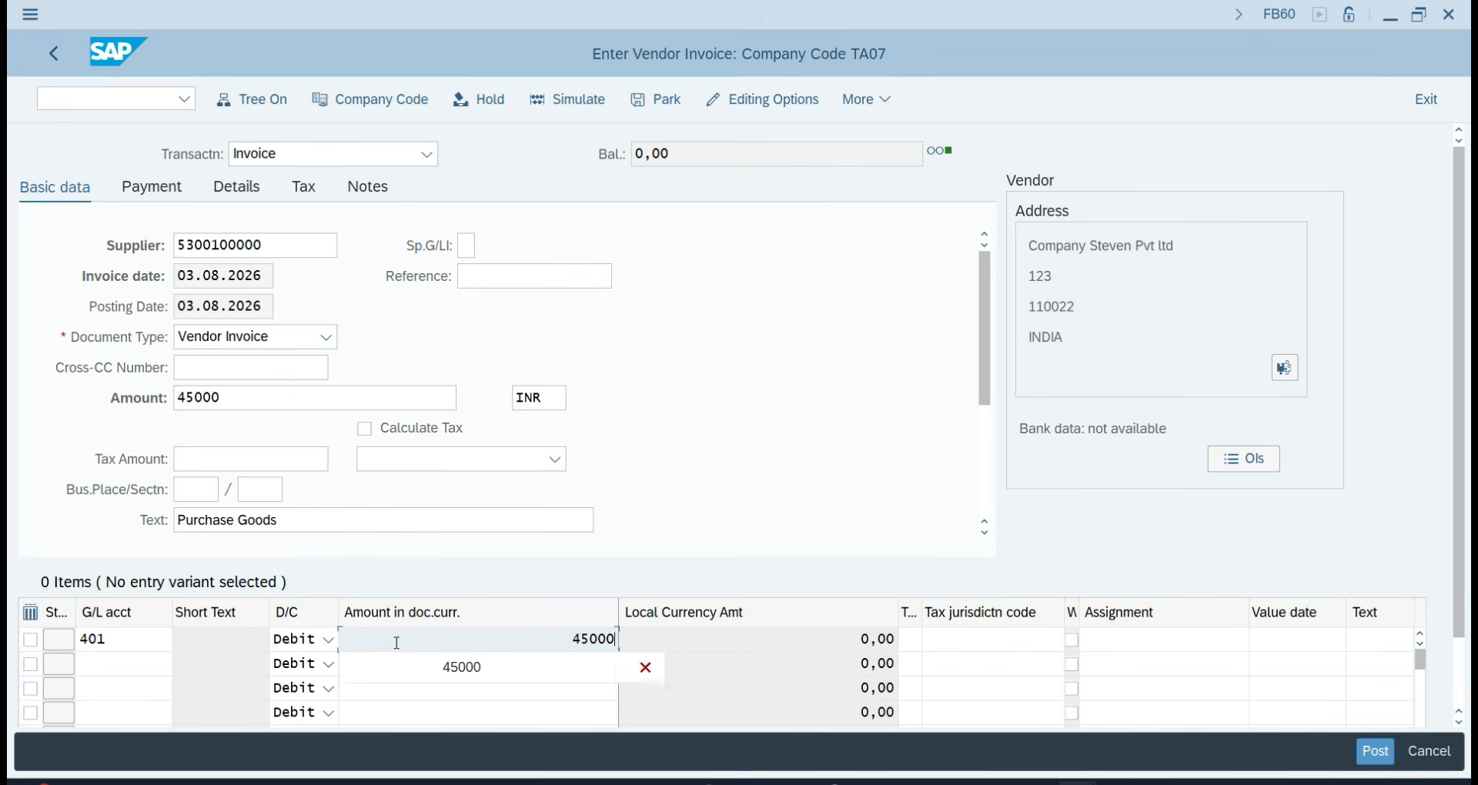
key(Tab)
key(Tab)
key(Tab)
key(Tab)
key(Tab)
key(Tab)
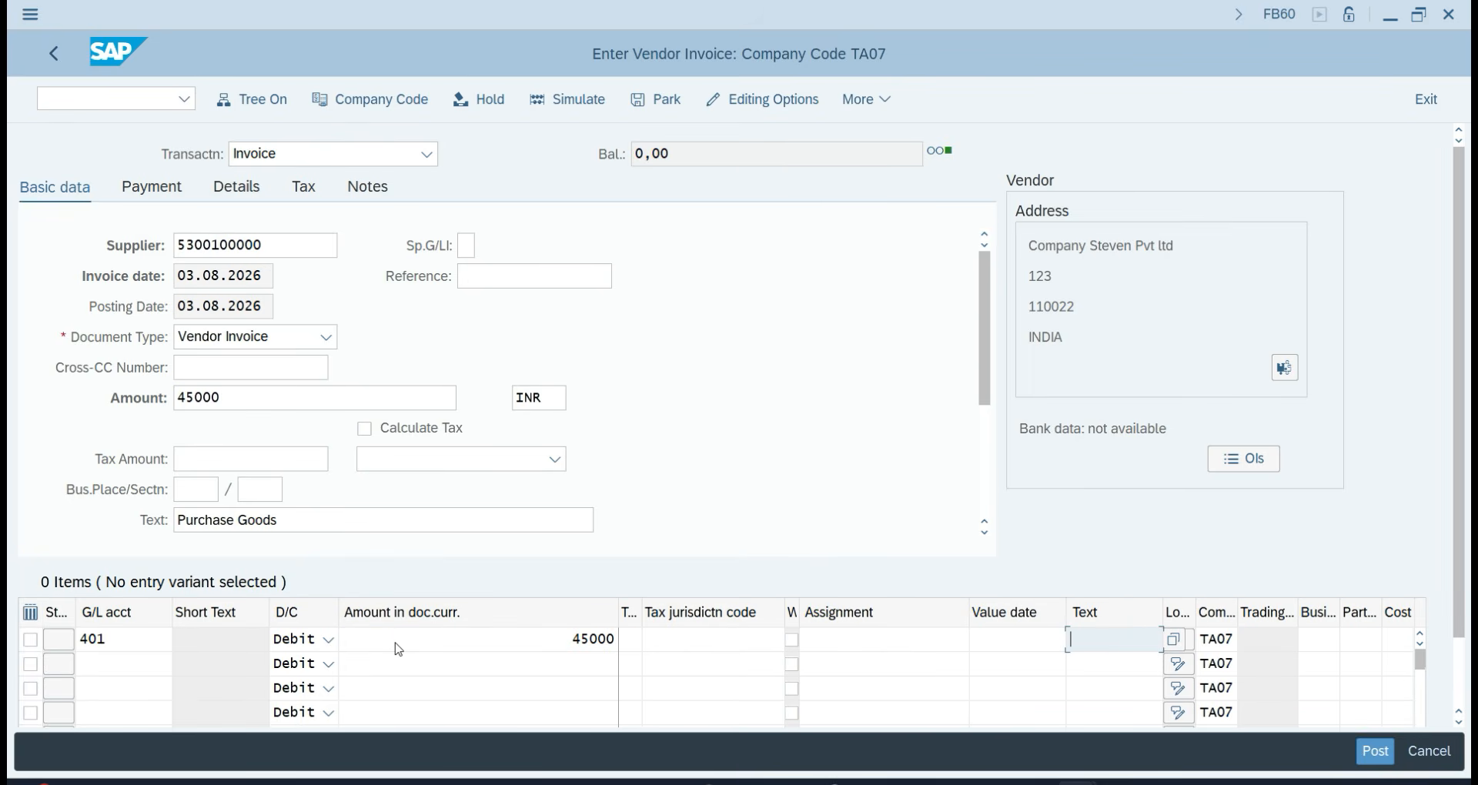
Add the line text, simulate the postings, and post the invoice as document 400000000.
text(PU)
key(Return)
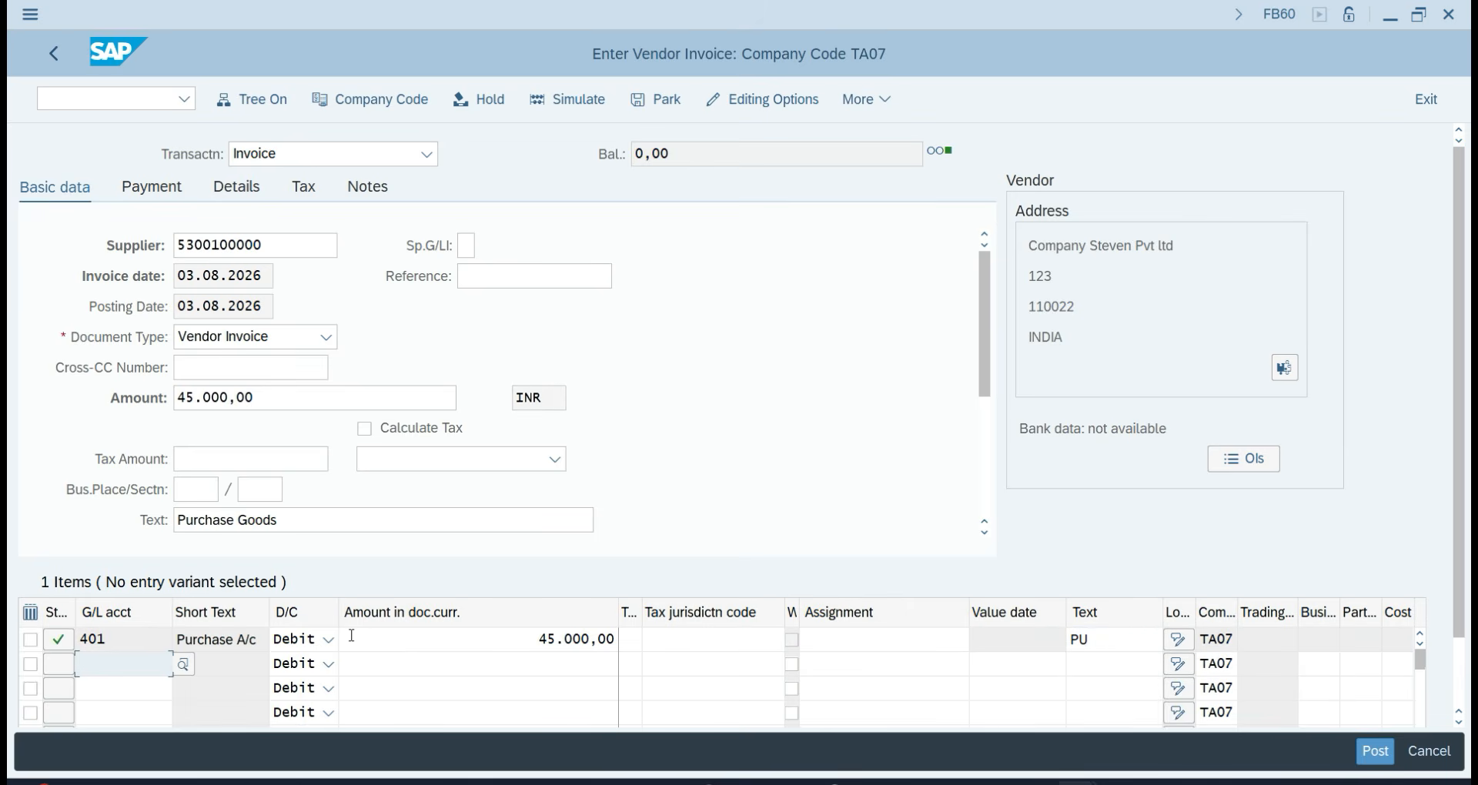
click(576, 102)
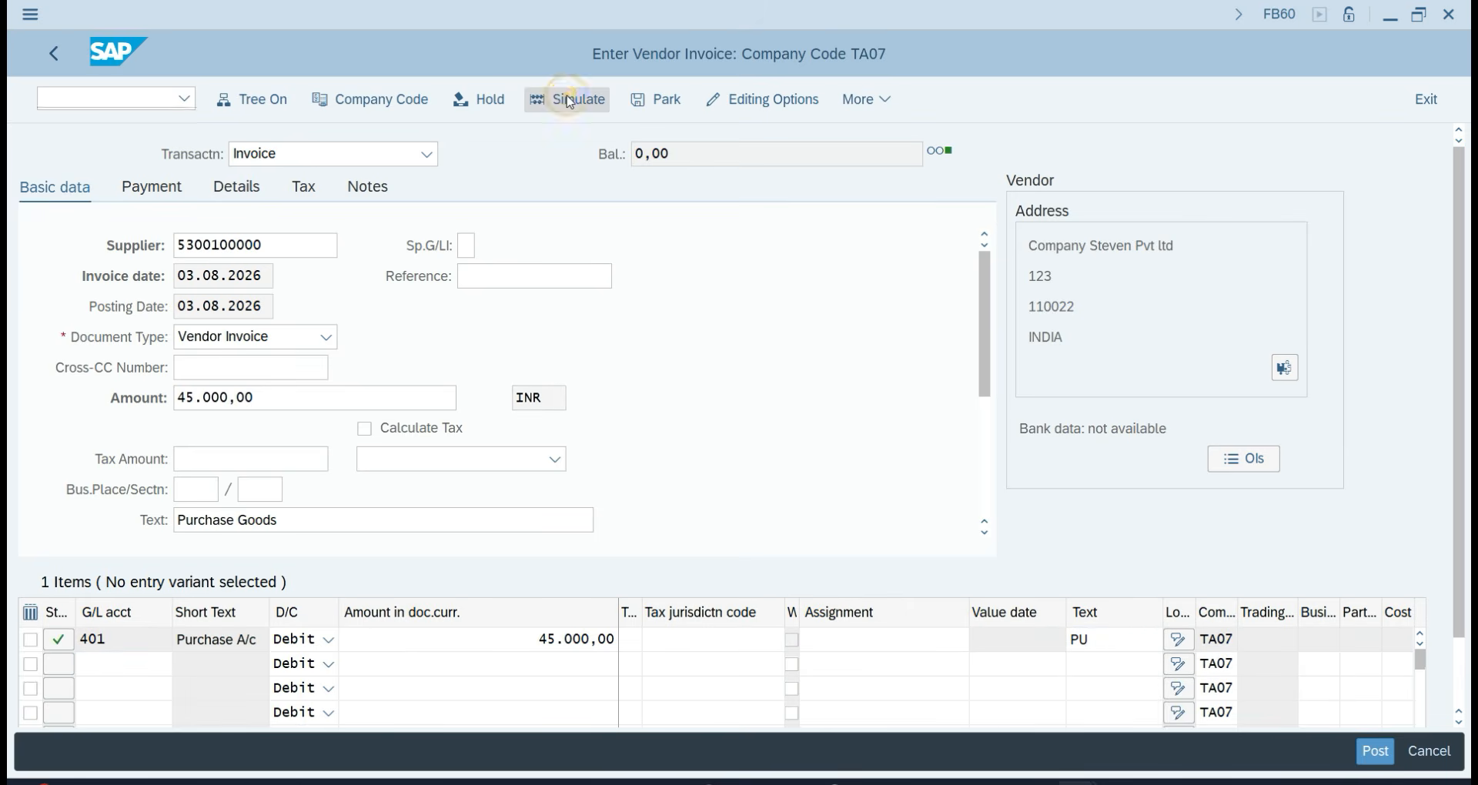
click(1380, 756)
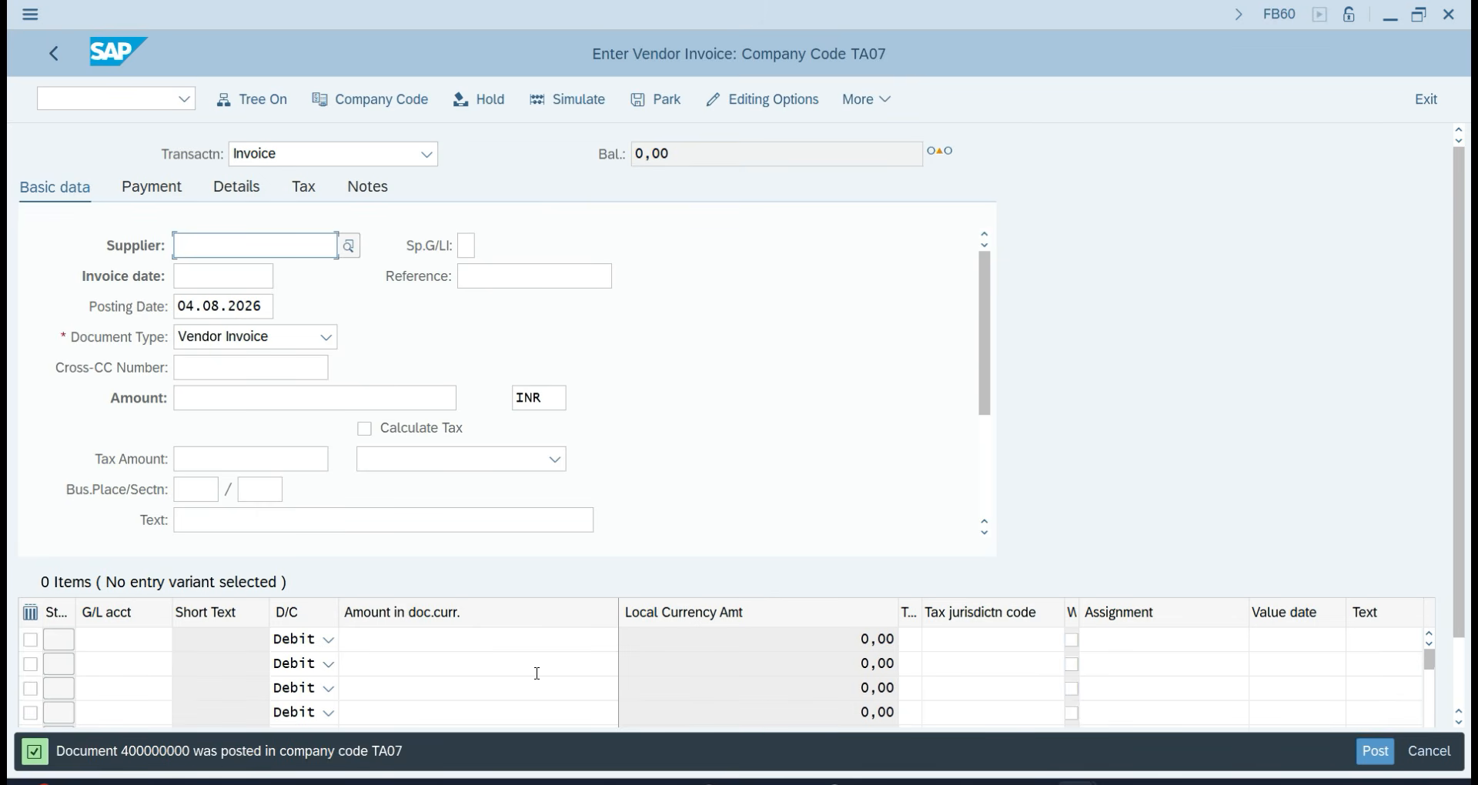
click(77, 101)
click(226, 245)
click(220, 273)
click(220, 276)
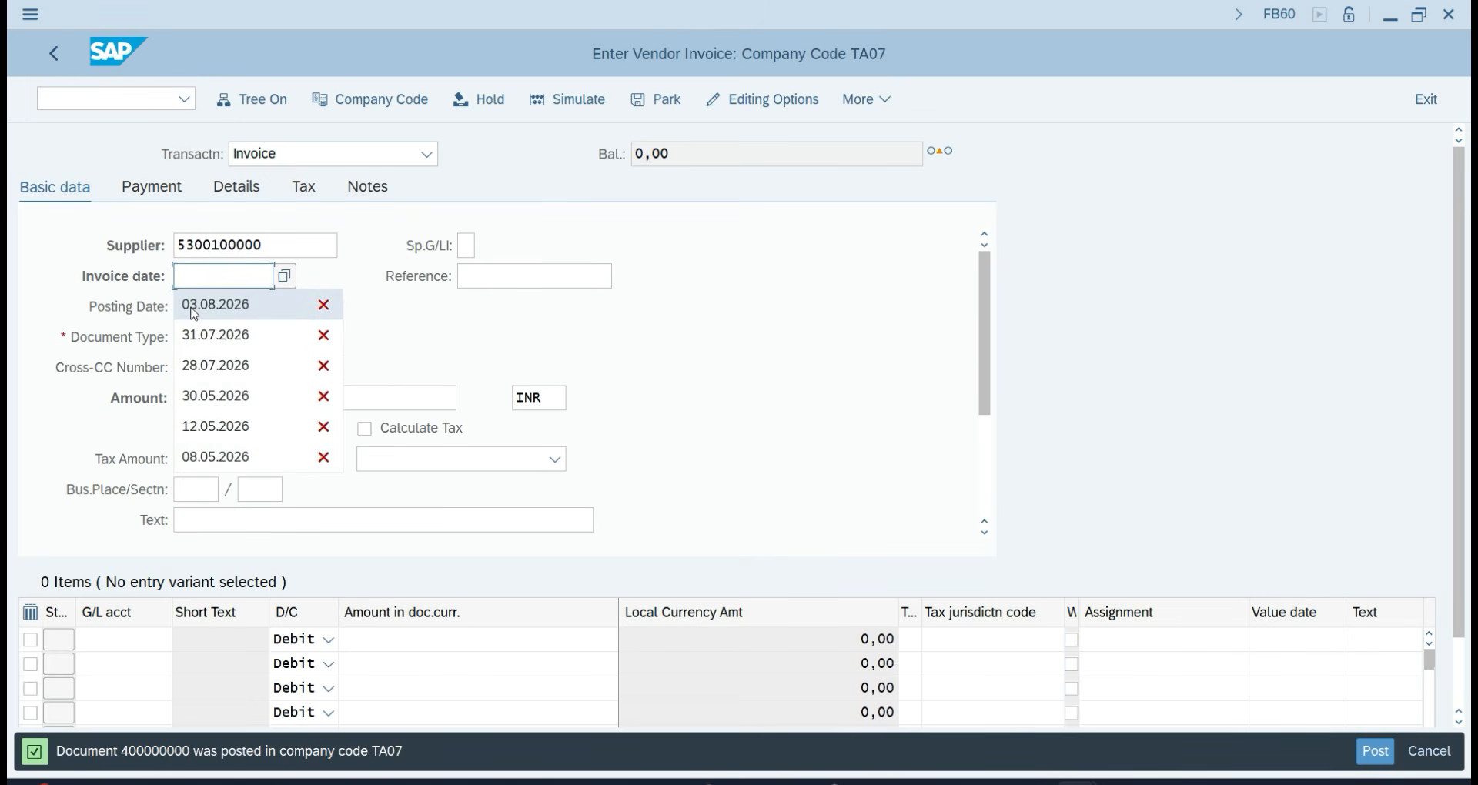
click(197, 306)
drag(266, 307, 62, 308)
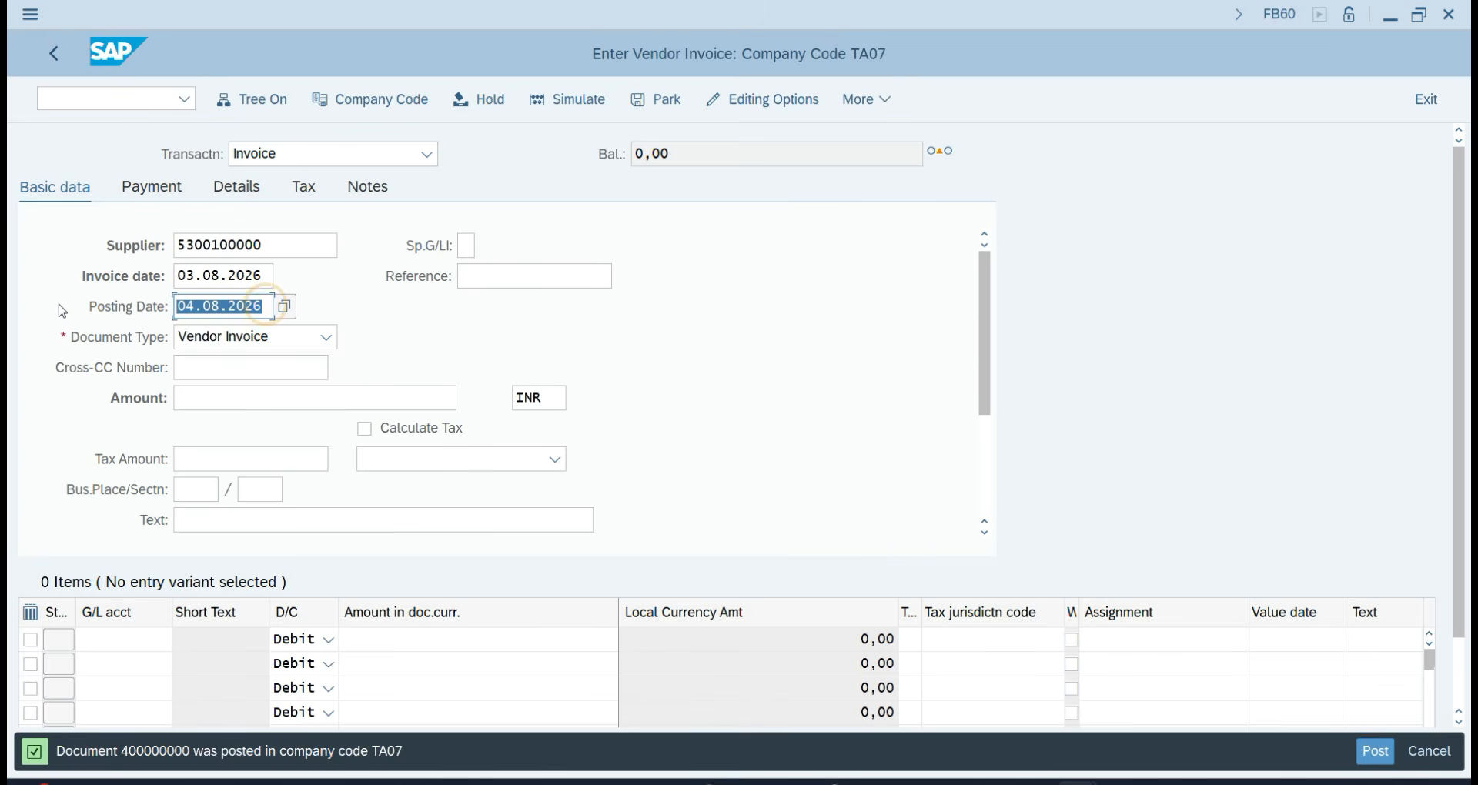
key(BackSpace)
click(201, 335)
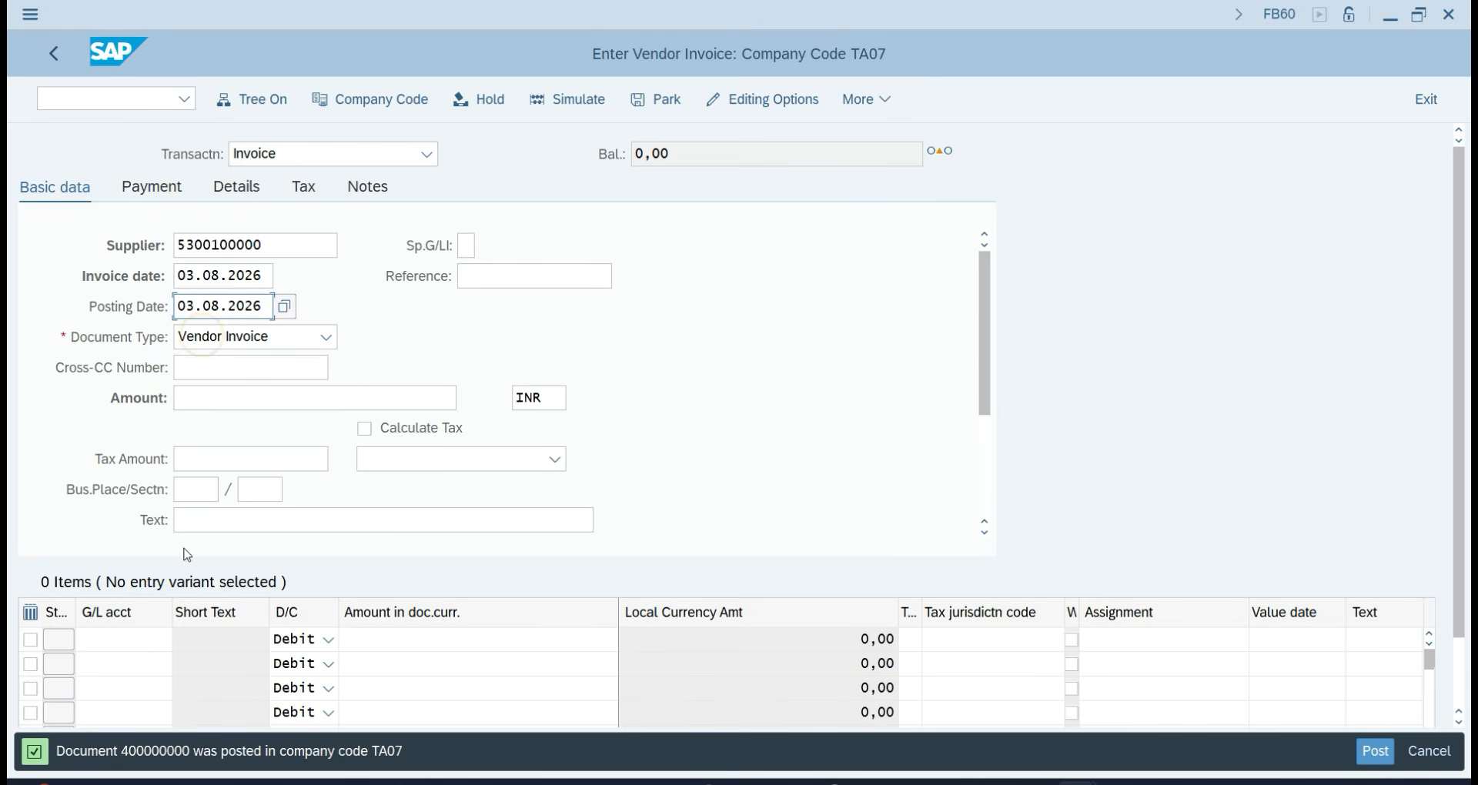
Add a line item for G/L 401 of 75,000 with text PURCHASE.
click(119, 639)
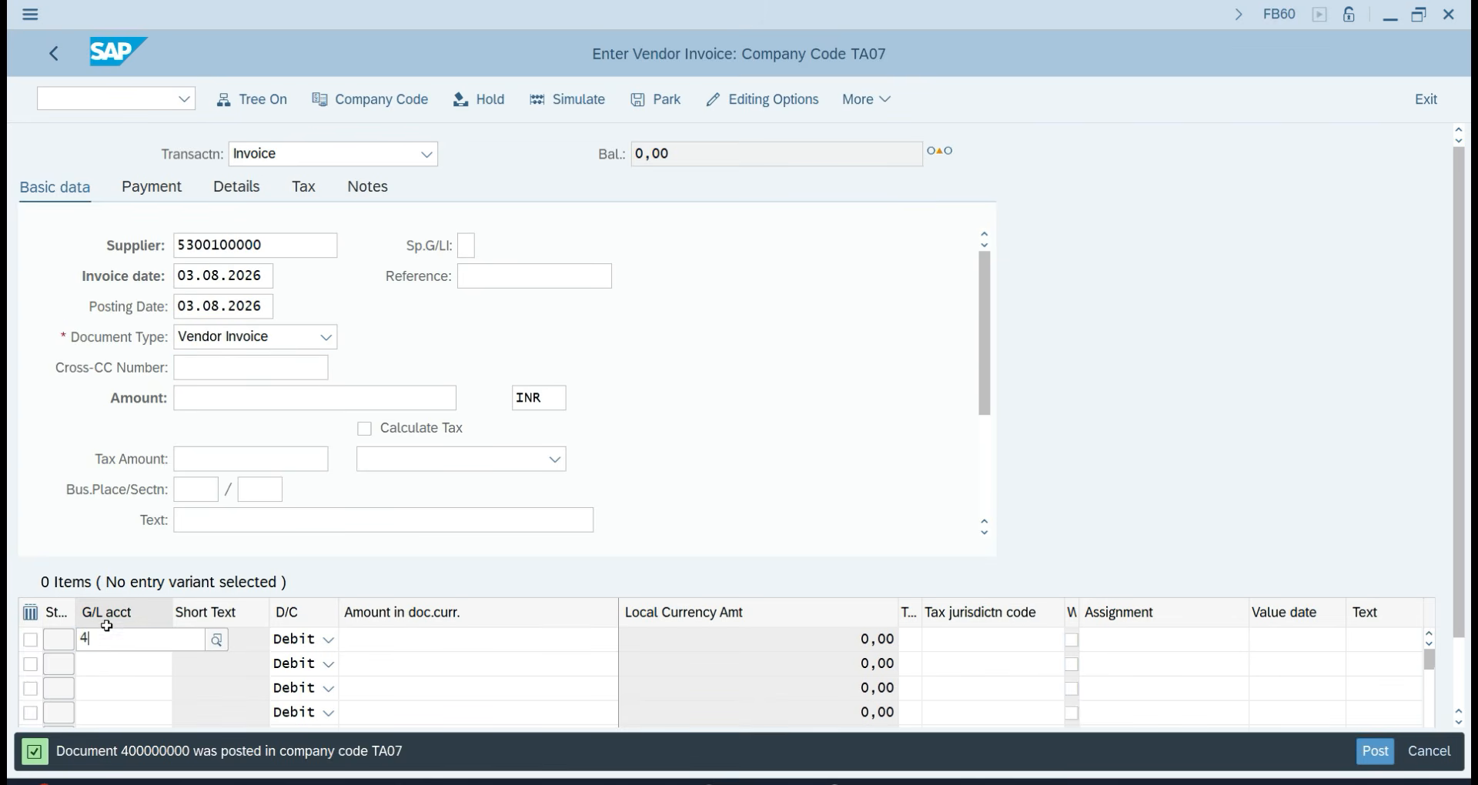
text(401)
key(Tab)
key(Tab)
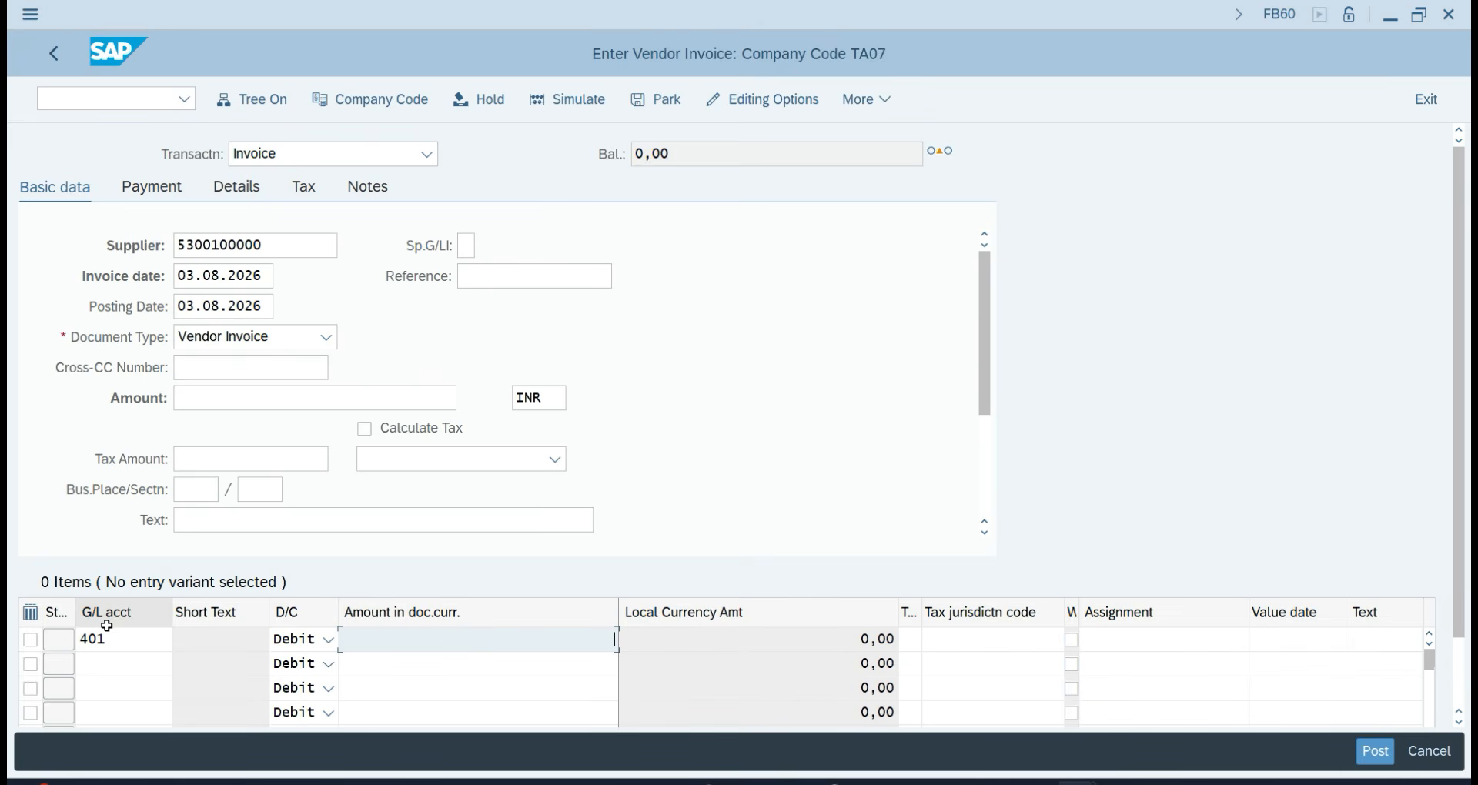
text(75000)
key(Tab)
key(Tab)
key(Tab)
key(Tab)
key(Tab)
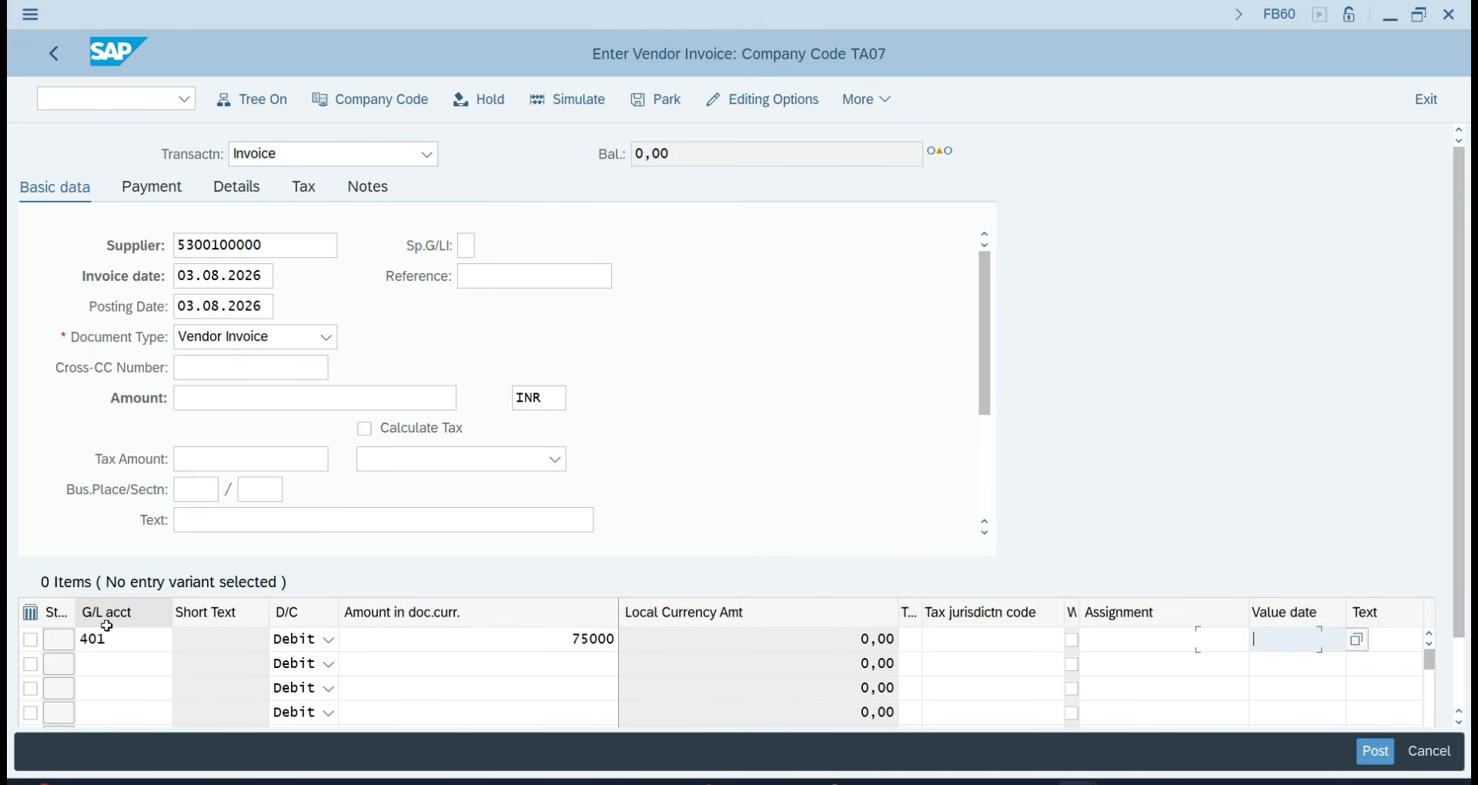
key(Tab)
text(PU)
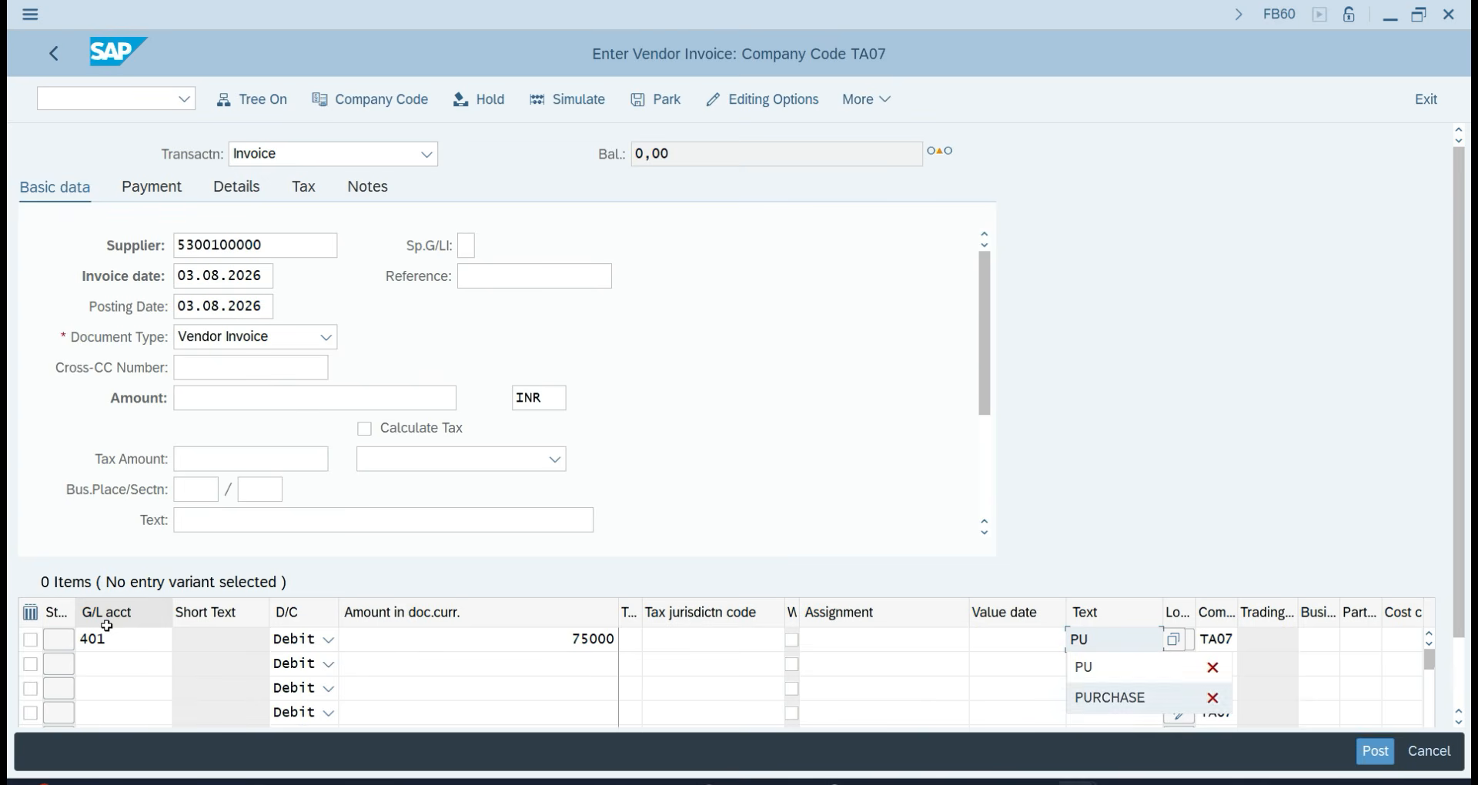
key(Return)
key(Return)
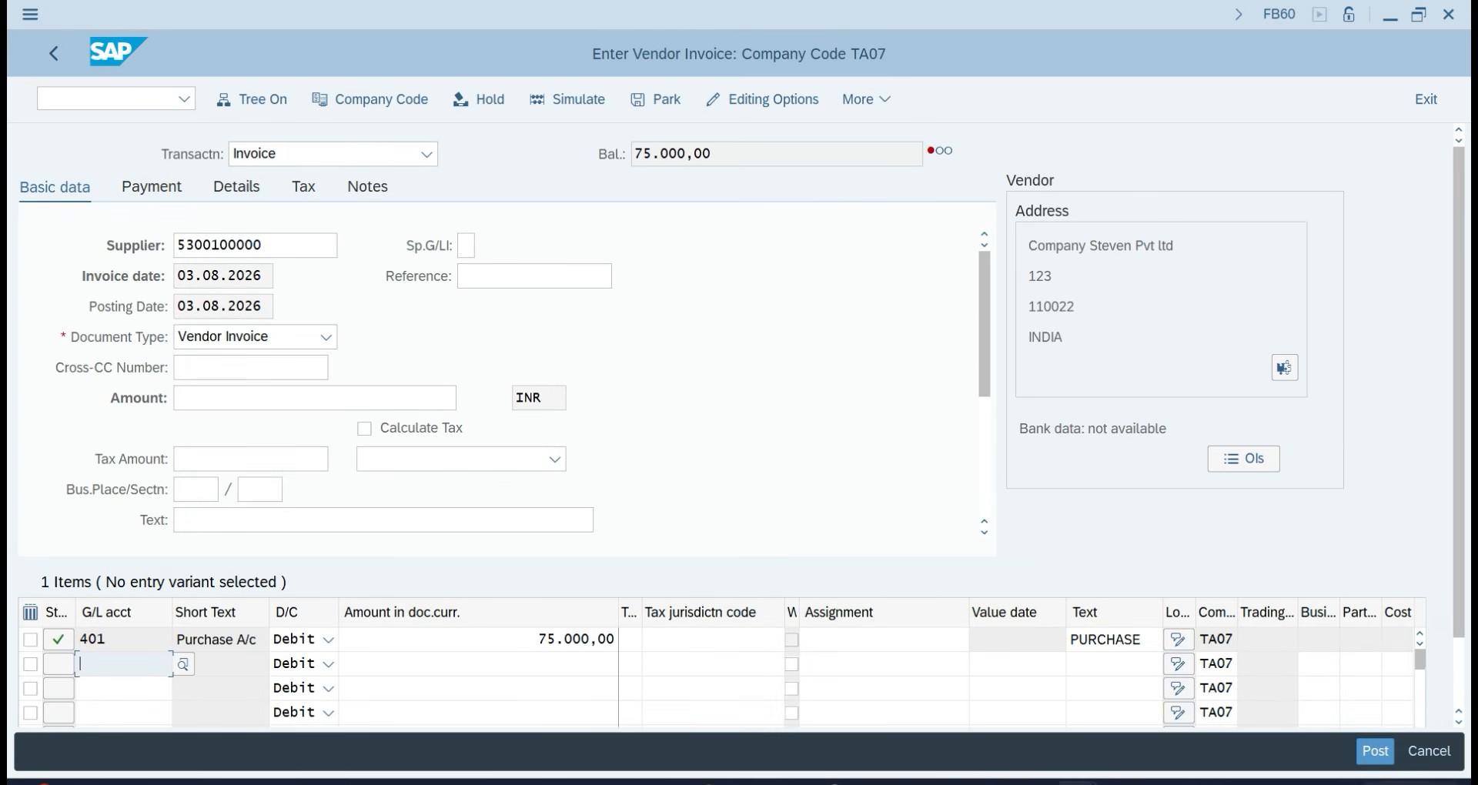
Fill in the missing header amount of 75,000 and post the invoice as document 400000001.
click(1376, 752)
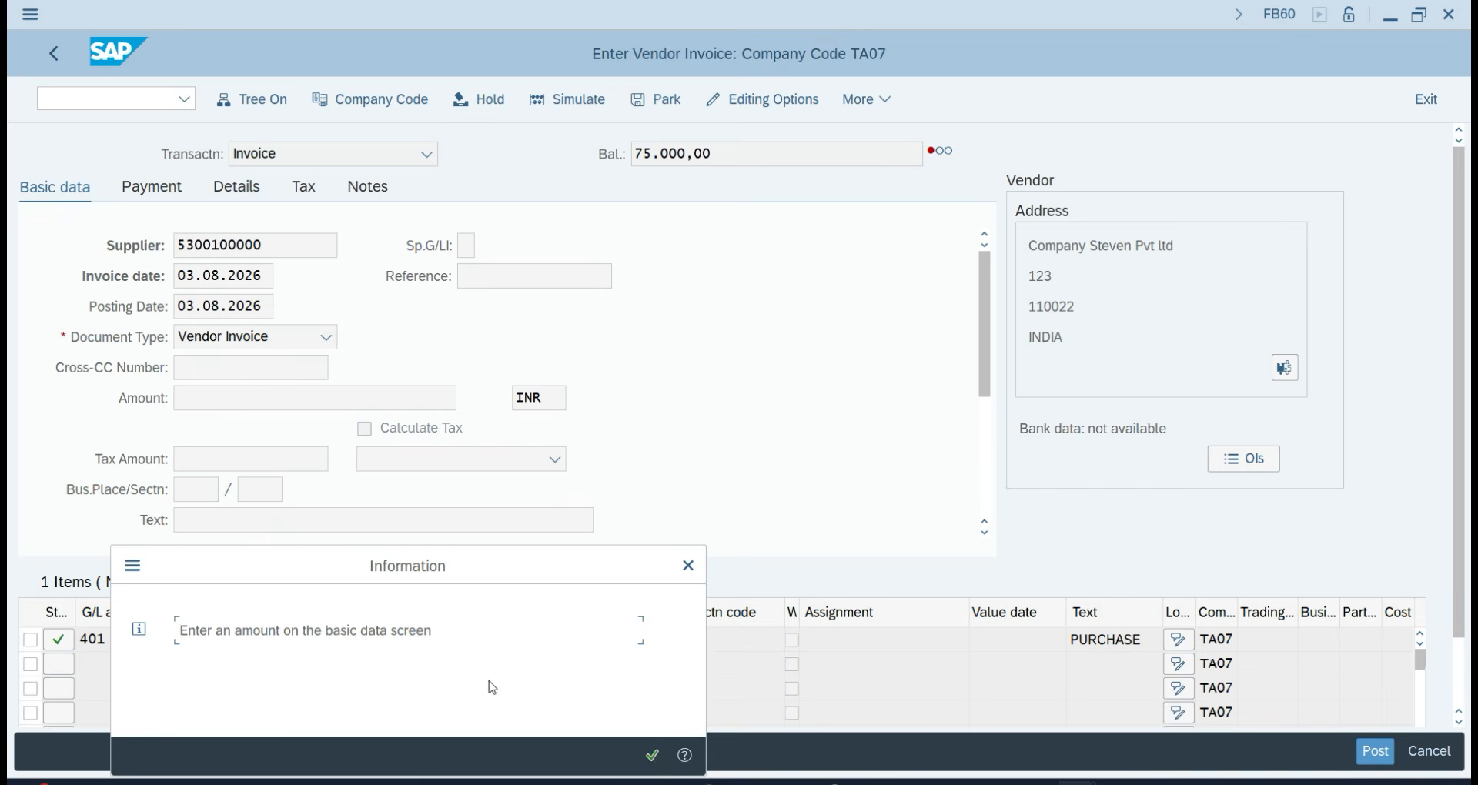
click(690, 563)
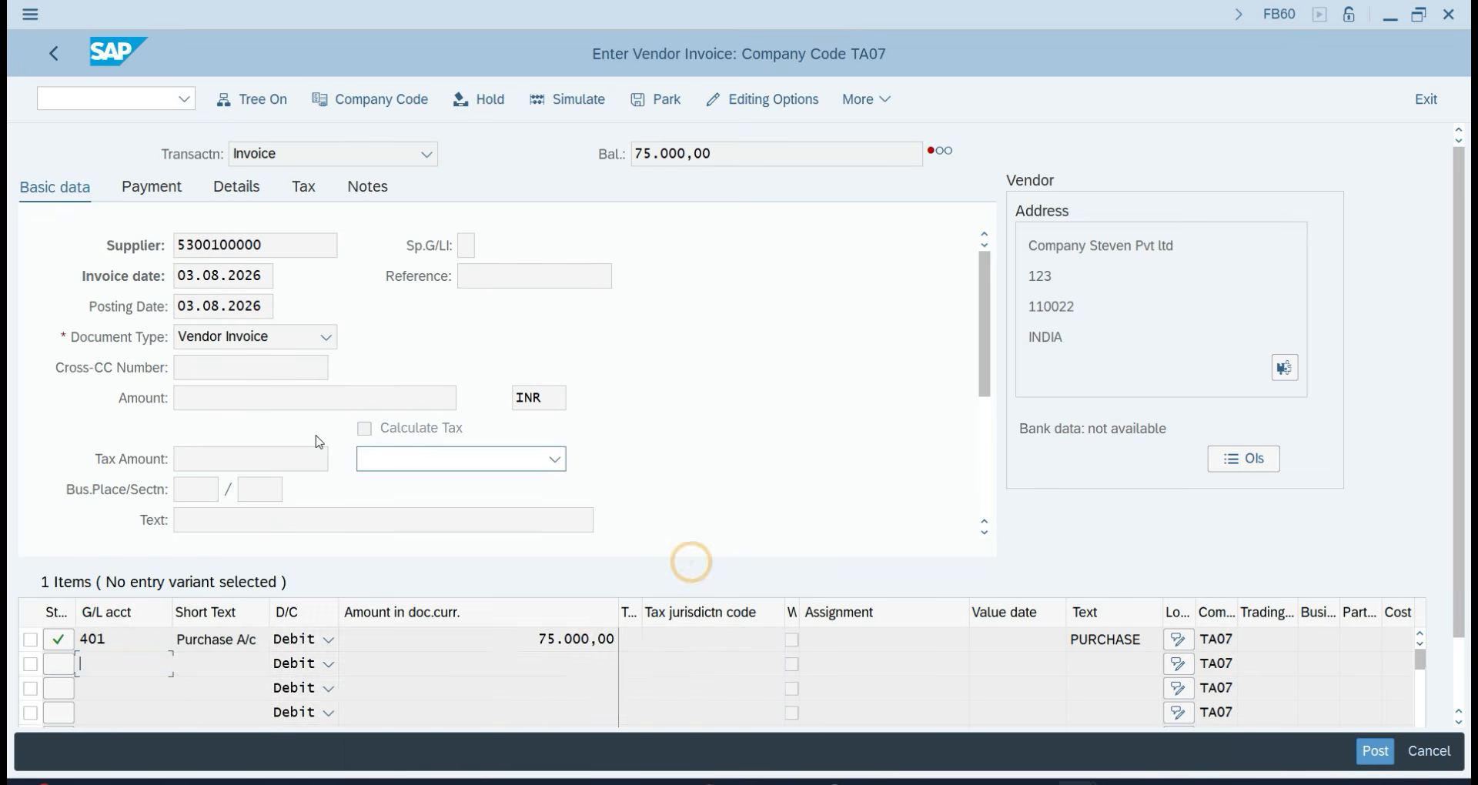
click(229, 402)
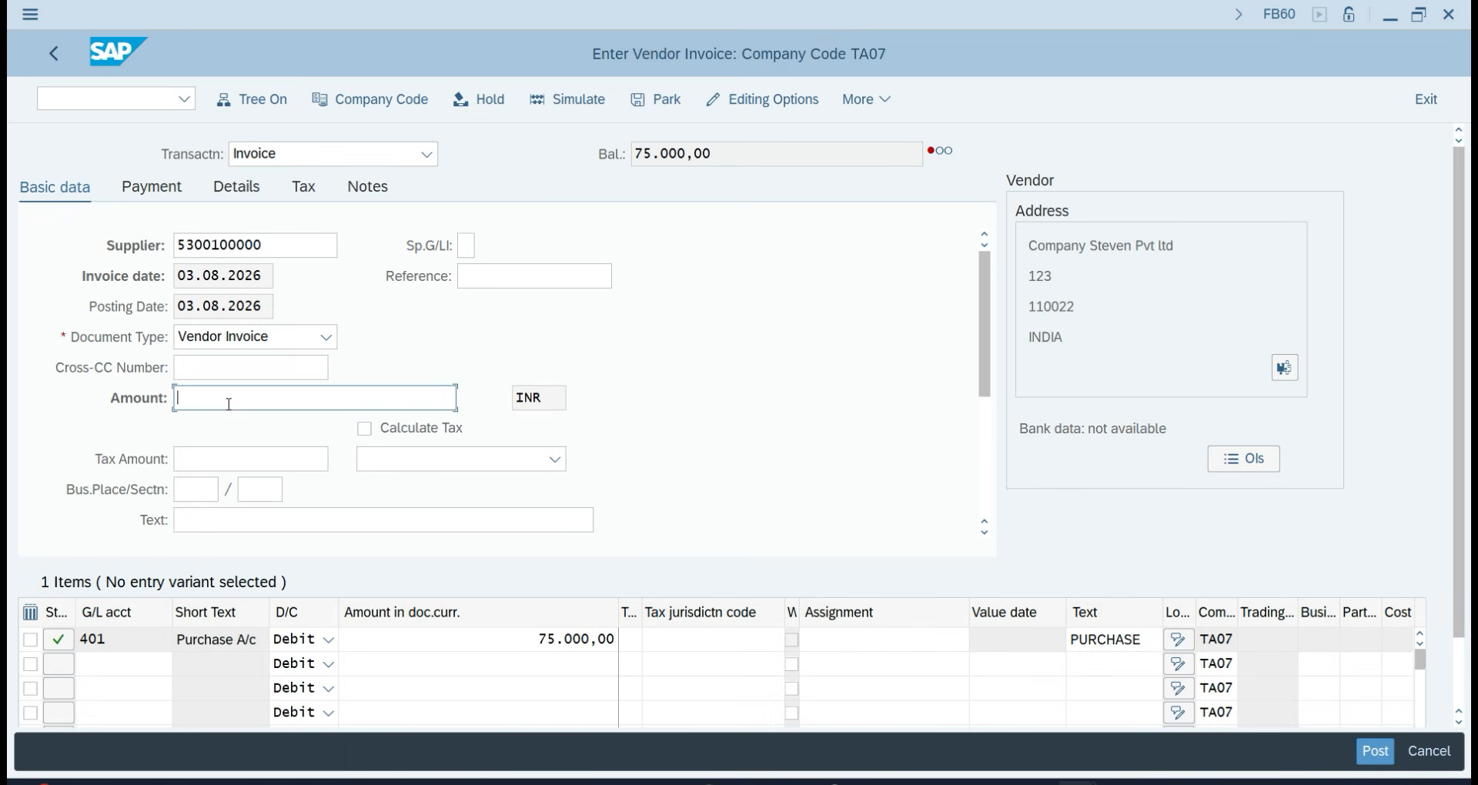
text(75000)
key(Return)
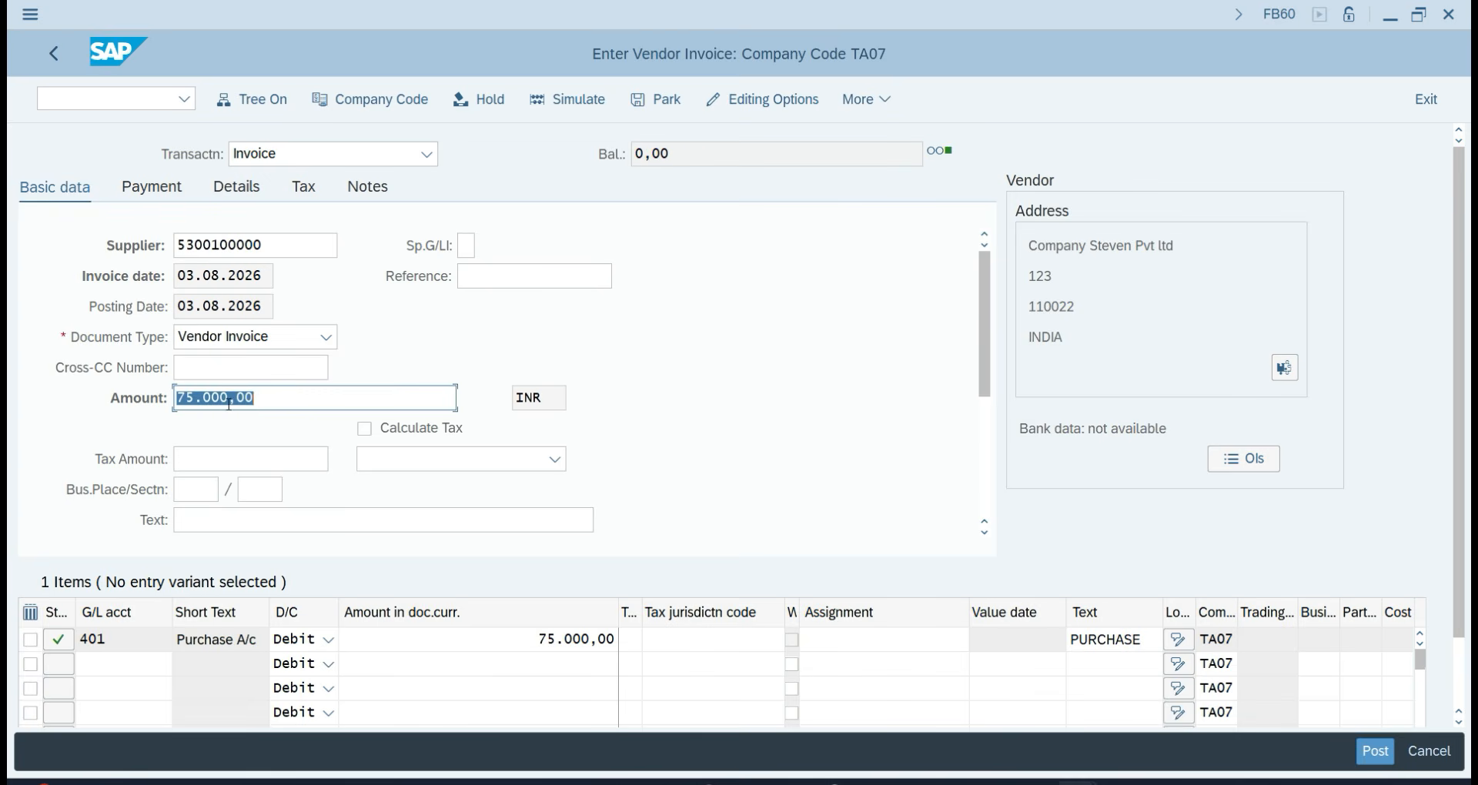
click(1378, 753)
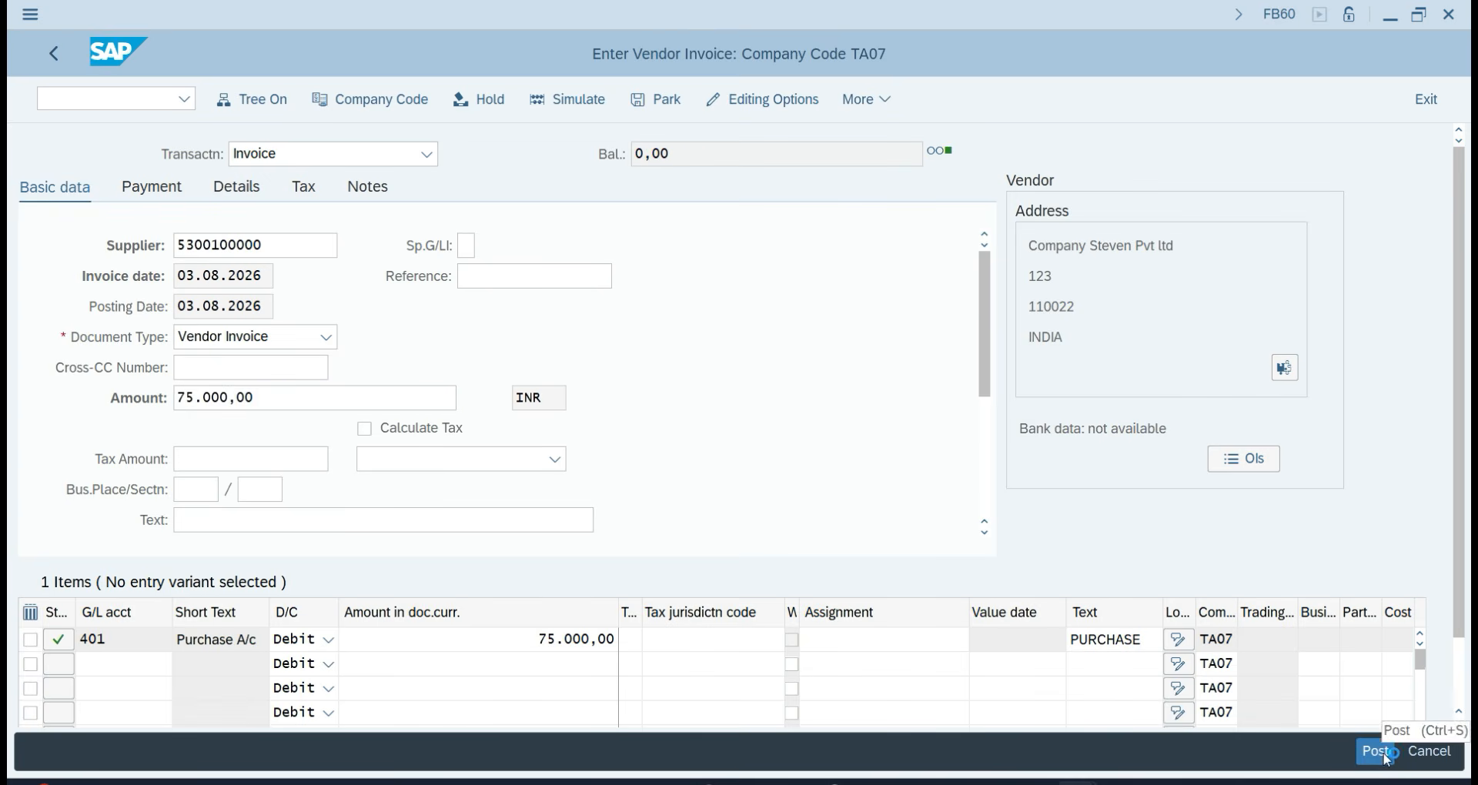
click(138, 100)
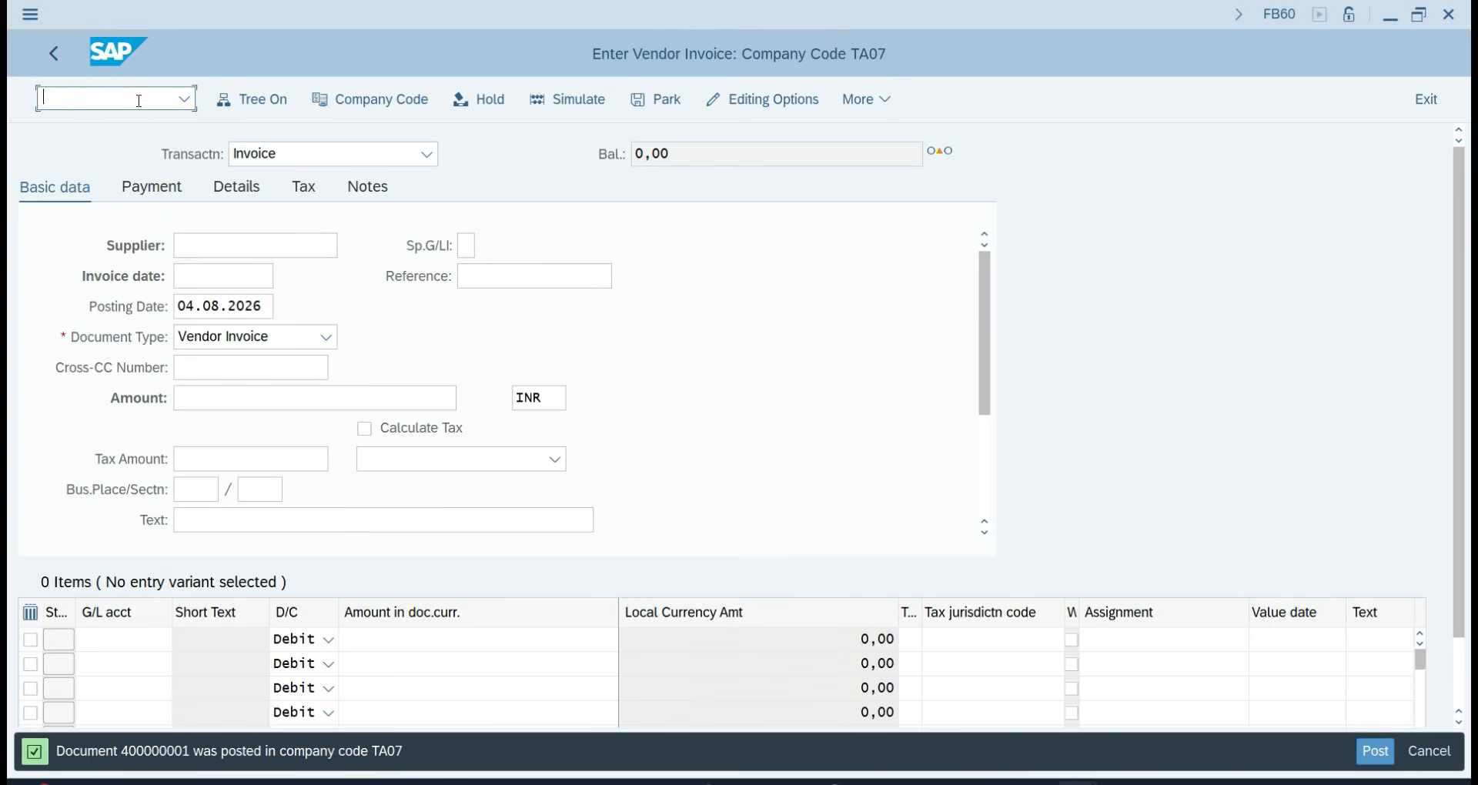
Run the FBL1N vendor line item report showing both open invoices totalling 120,000 INR.
text(/NFBL1N)
key(Return)
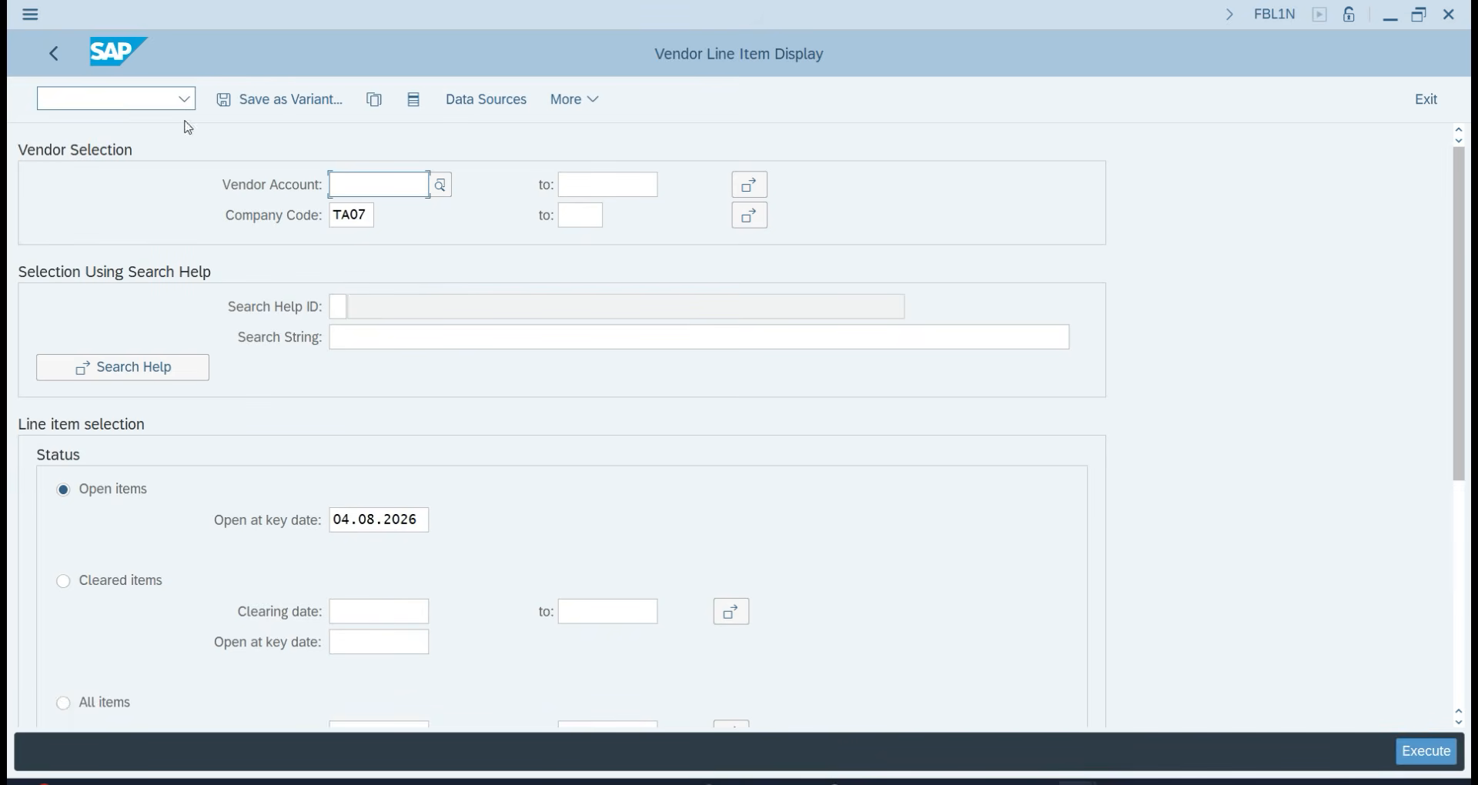
key(F8)
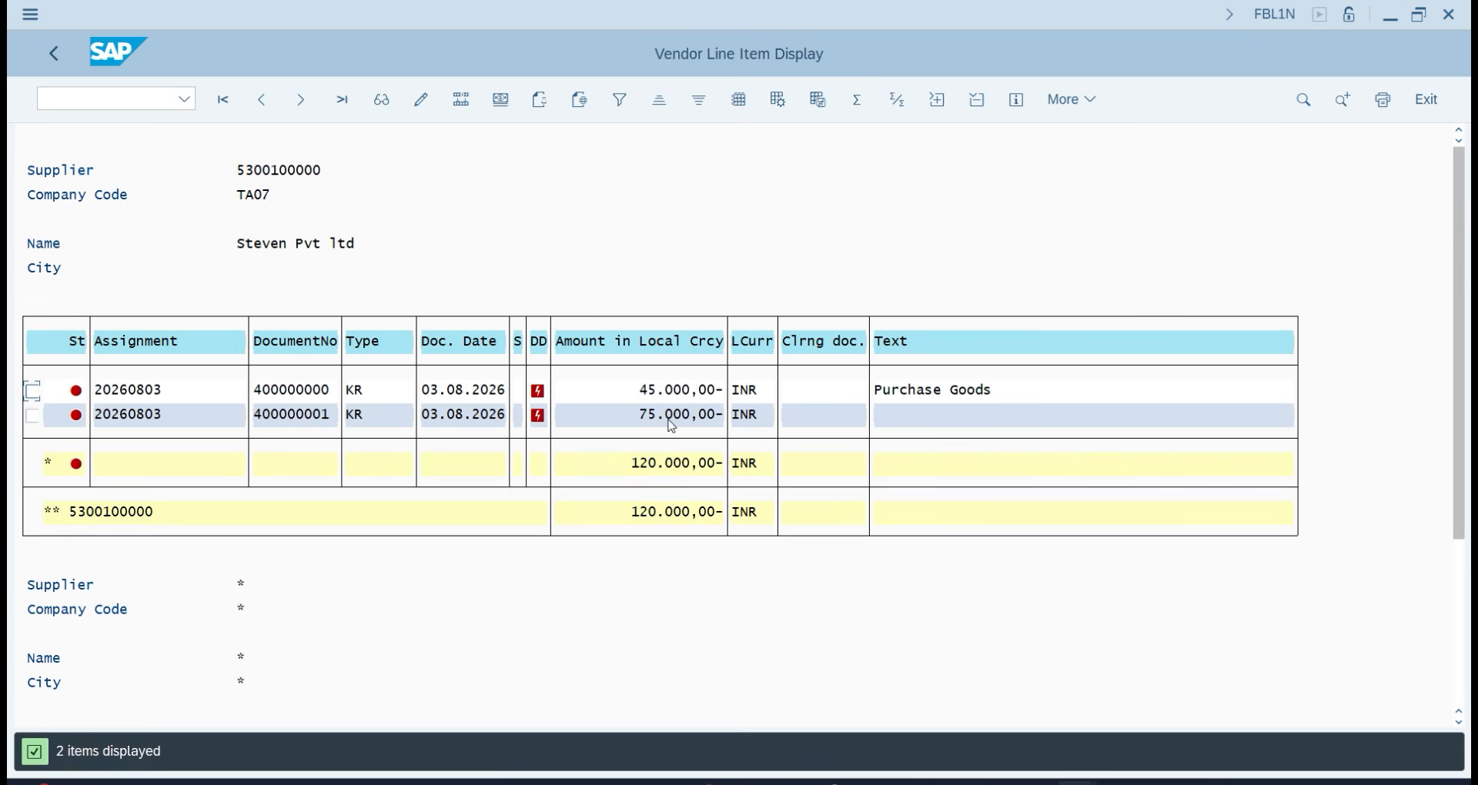
Return to the SAP Easy Access menu with /n.
click(128, 98)
text(/n)
key(Return)
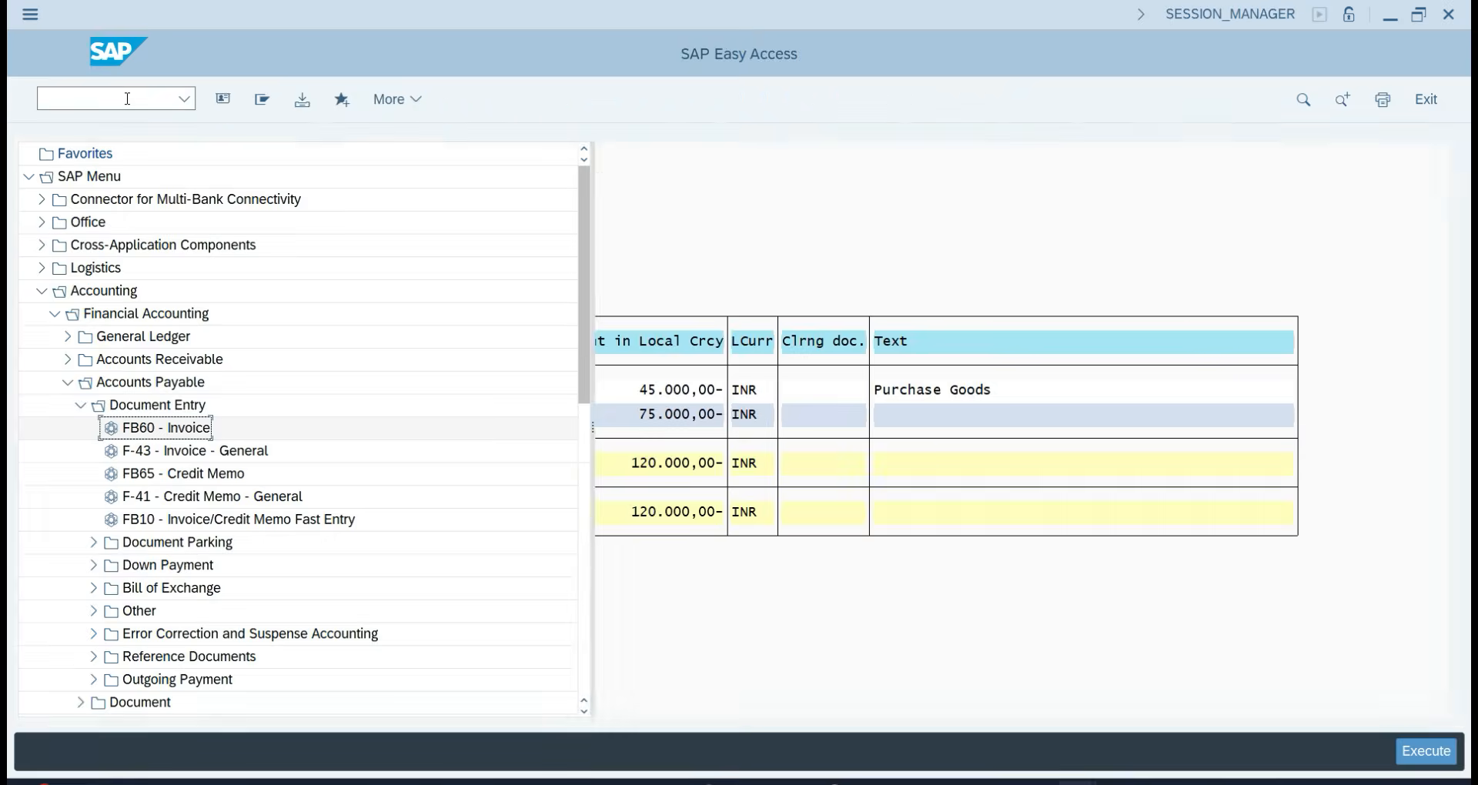
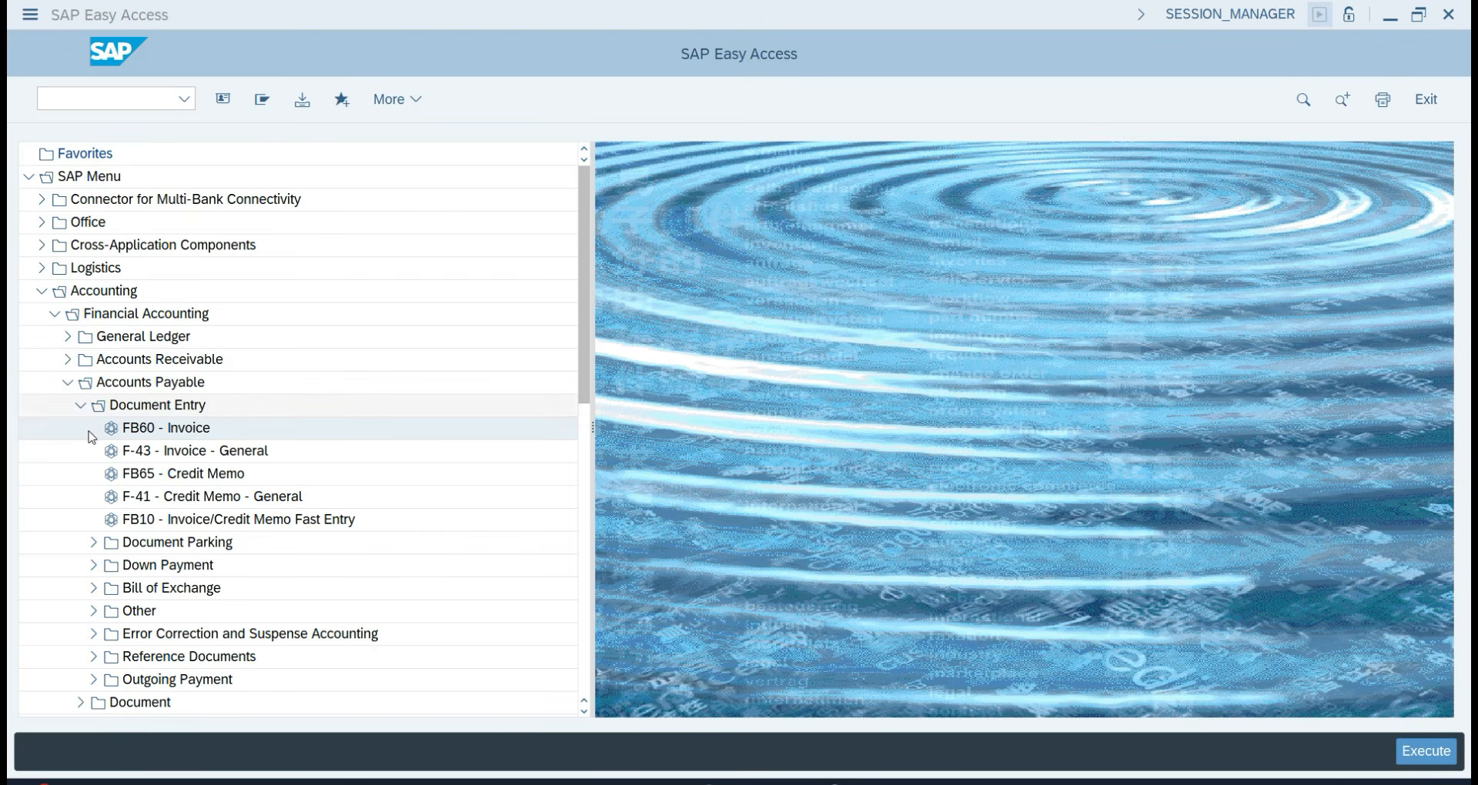
Expand Accounts Payable > Document Entry > Outgoing Payment in Easy Access and select F-53 Post.
scroll(86, 608, down, 1)
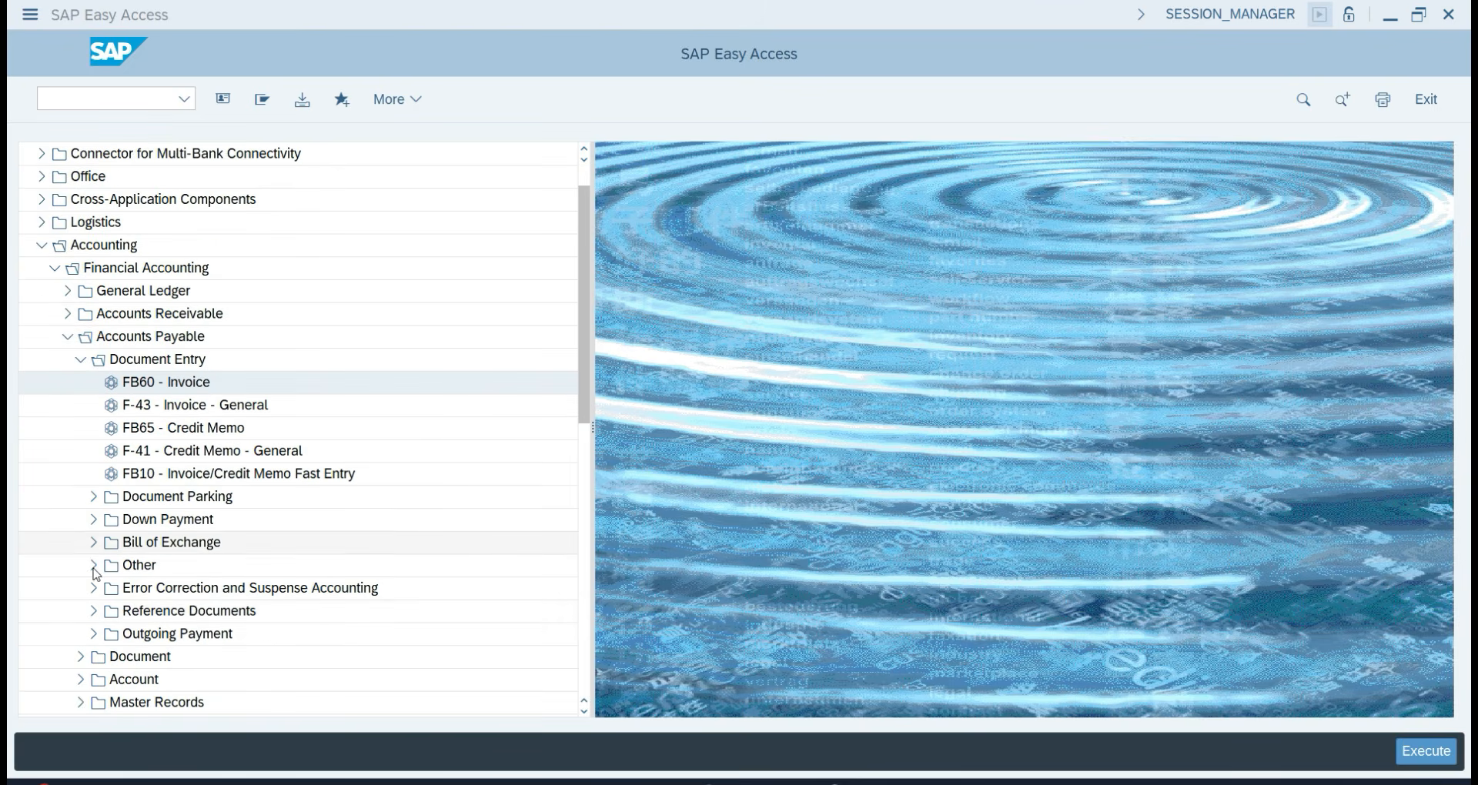
click(93, 634)
scroll(93, 627, down, 1)
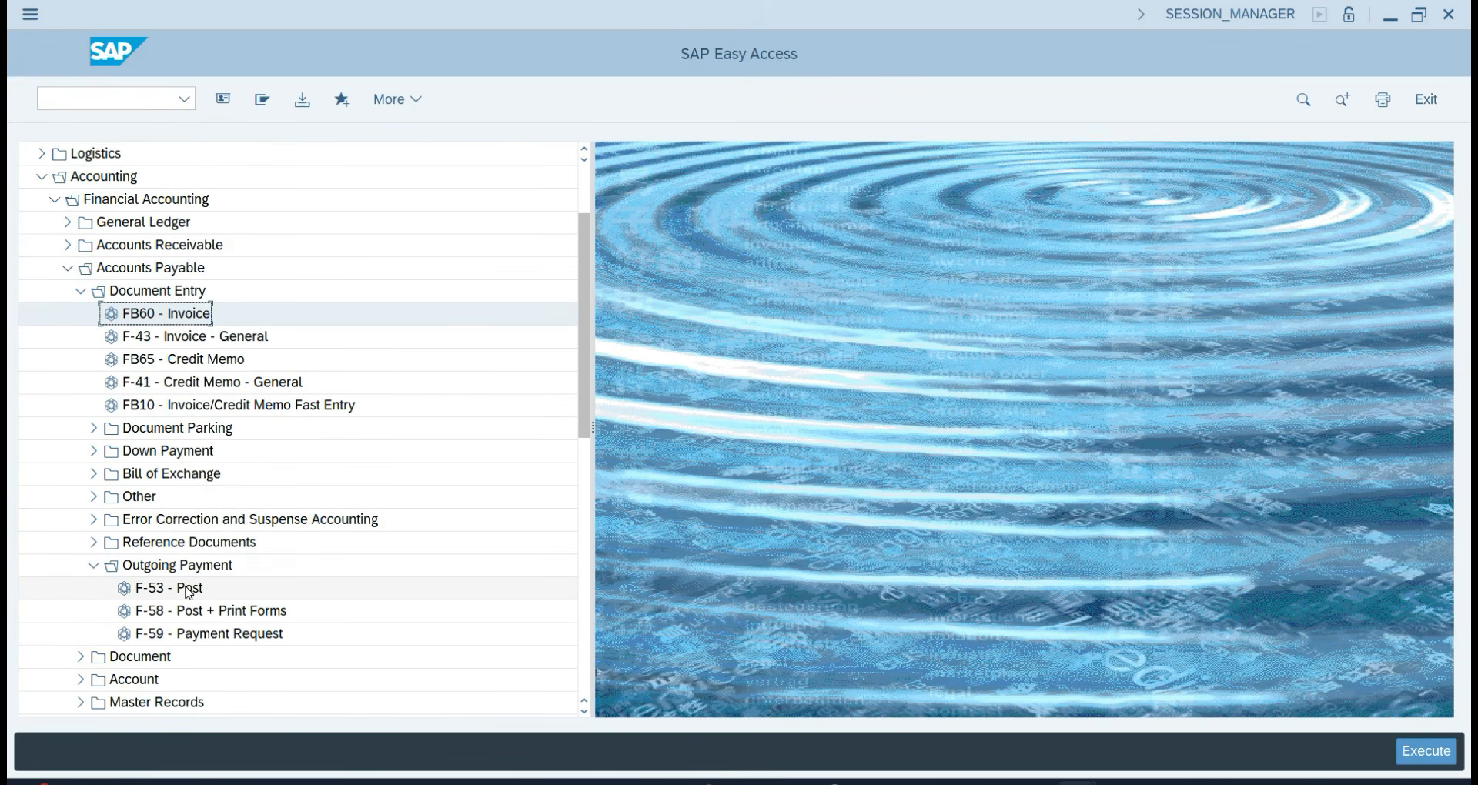
click(188, 590)
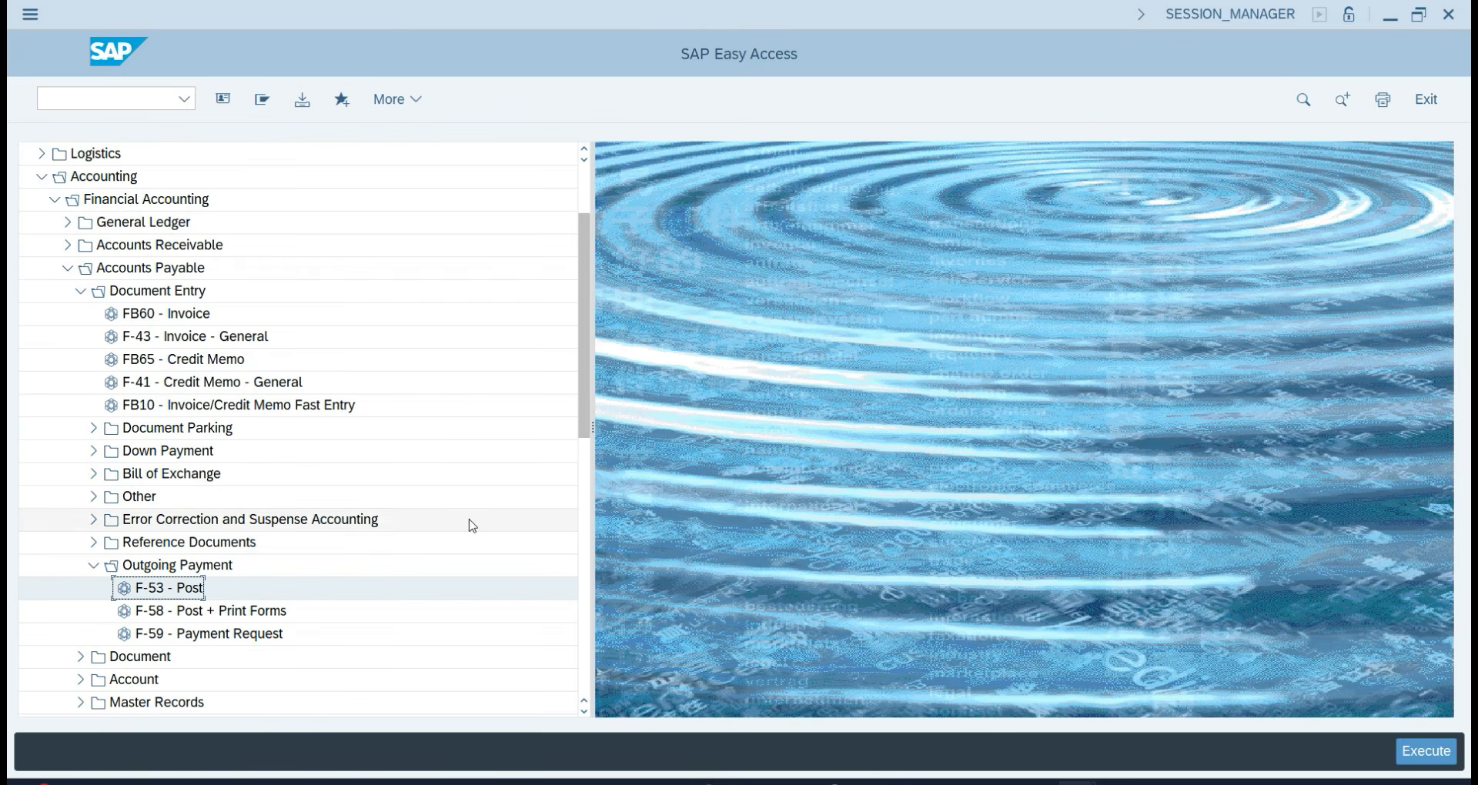
click(111, 103)
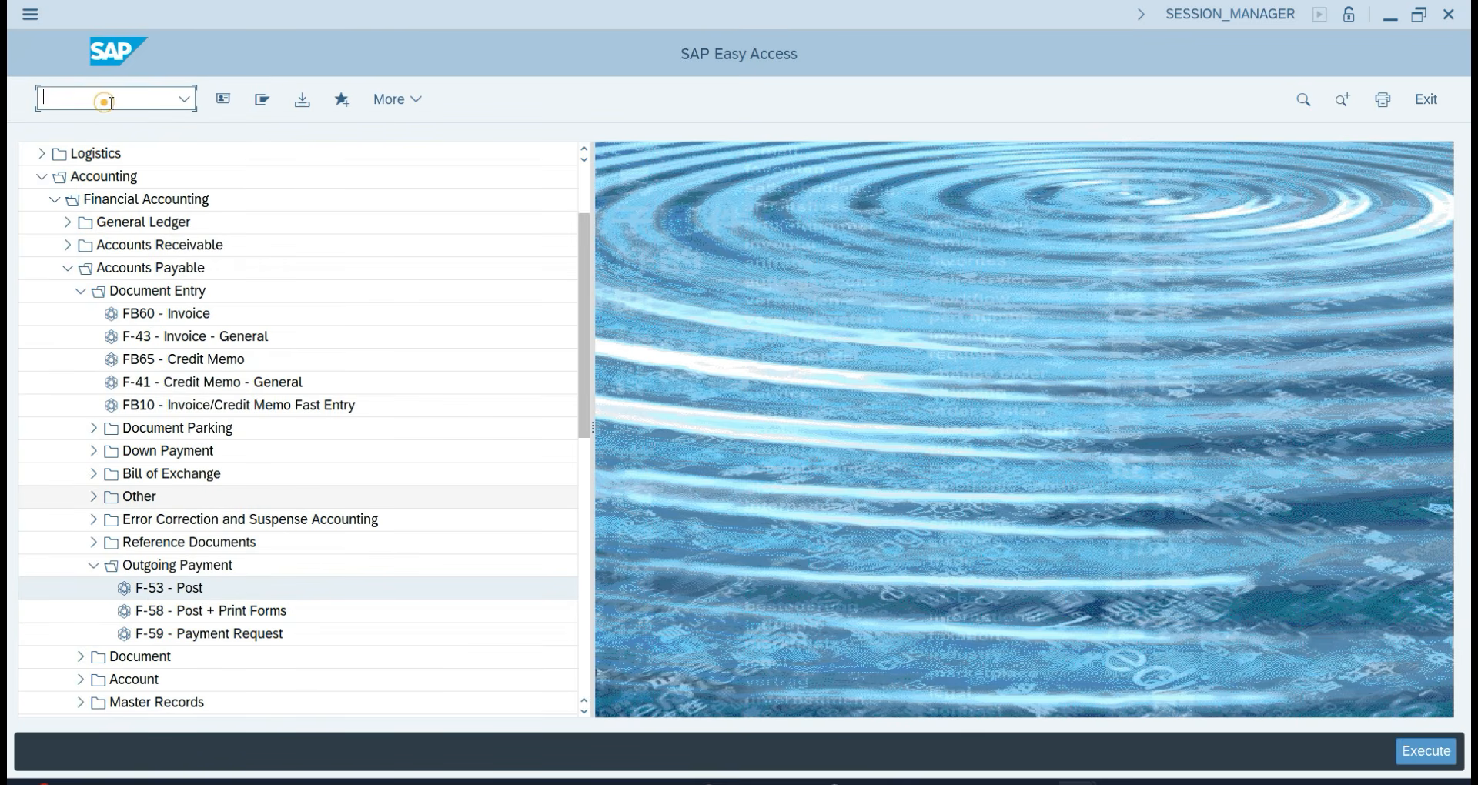
text(/\)
key(BackSpace)
text(oba7)
key(Return)
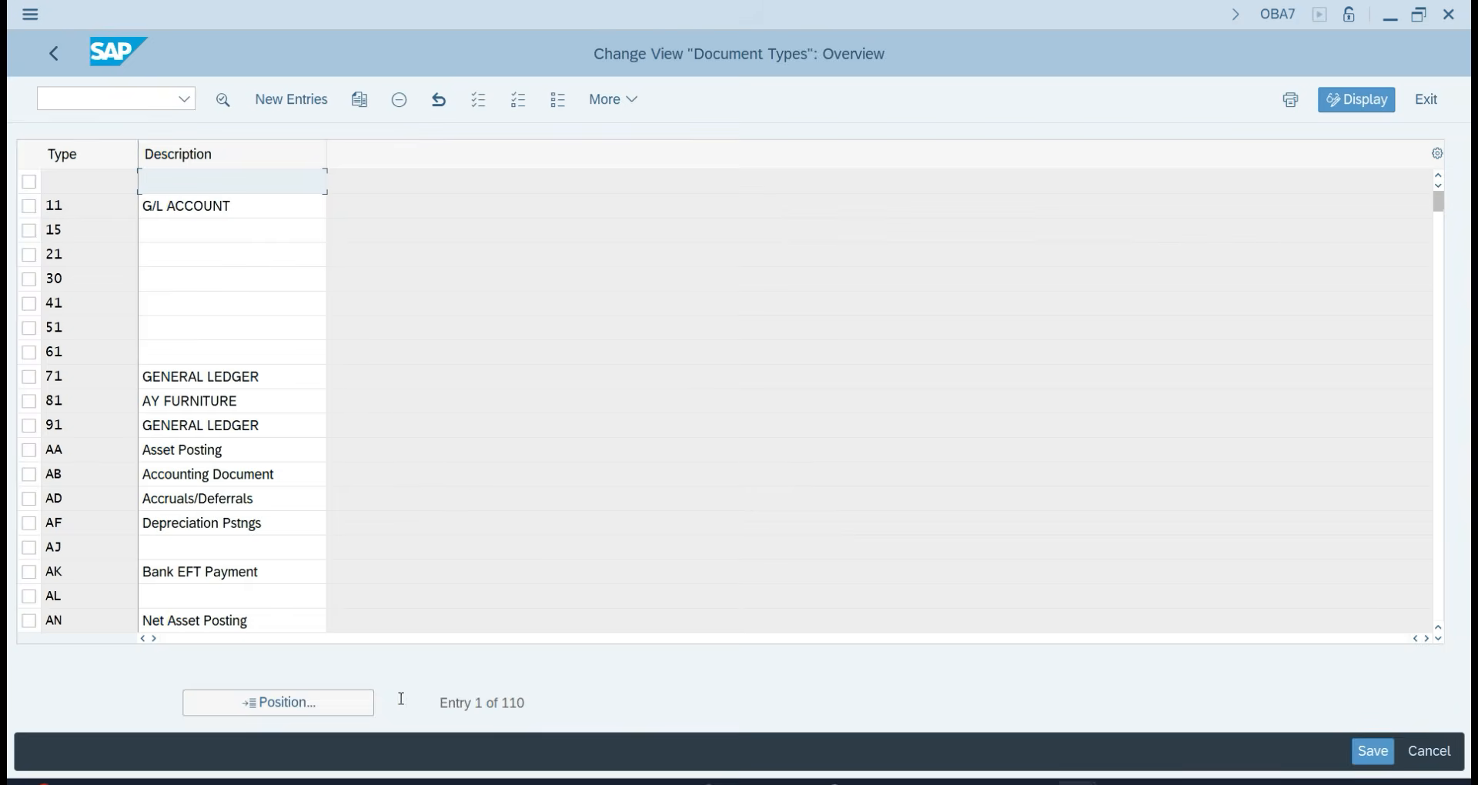
click(308, 703)
text(kz)
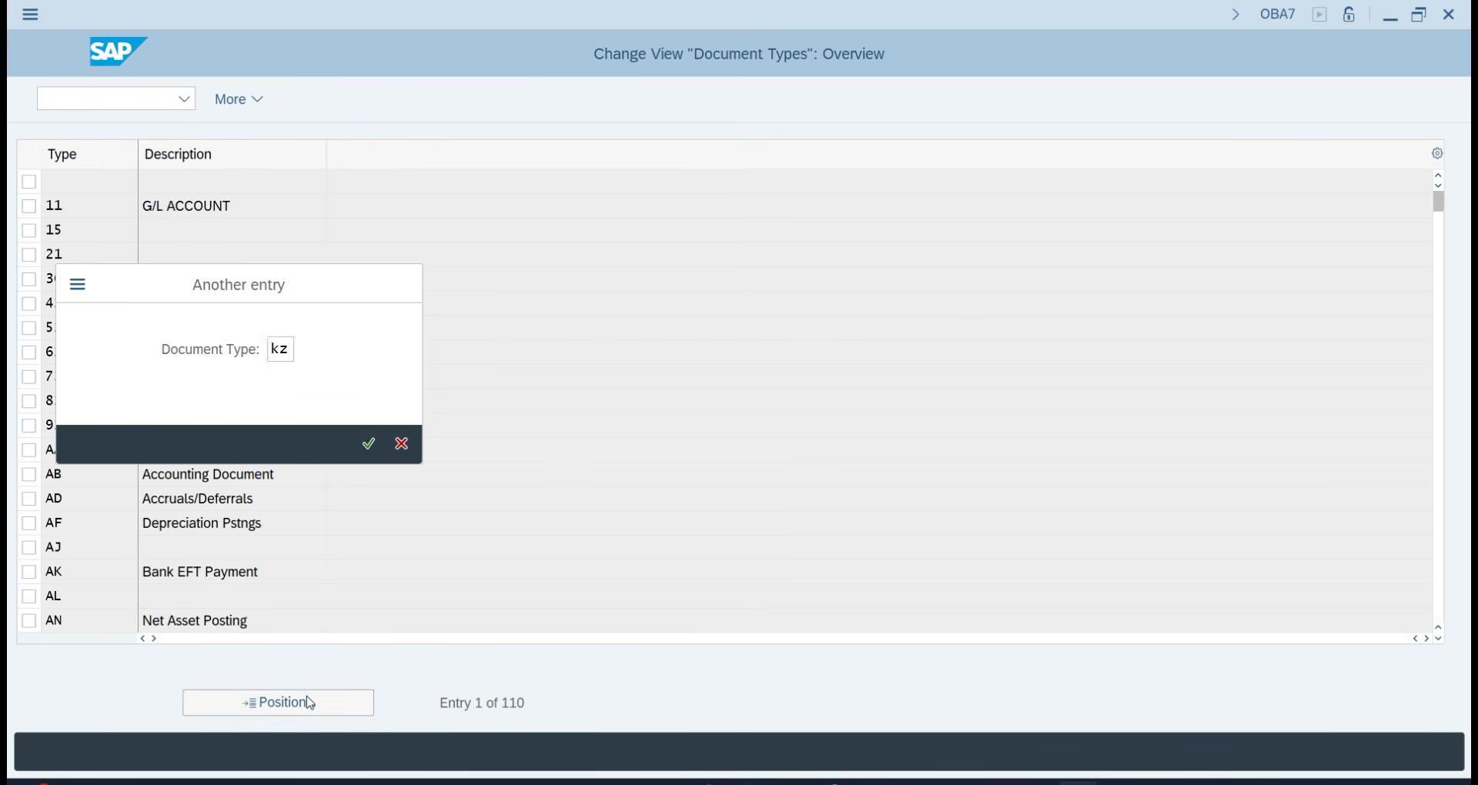
key(Return)
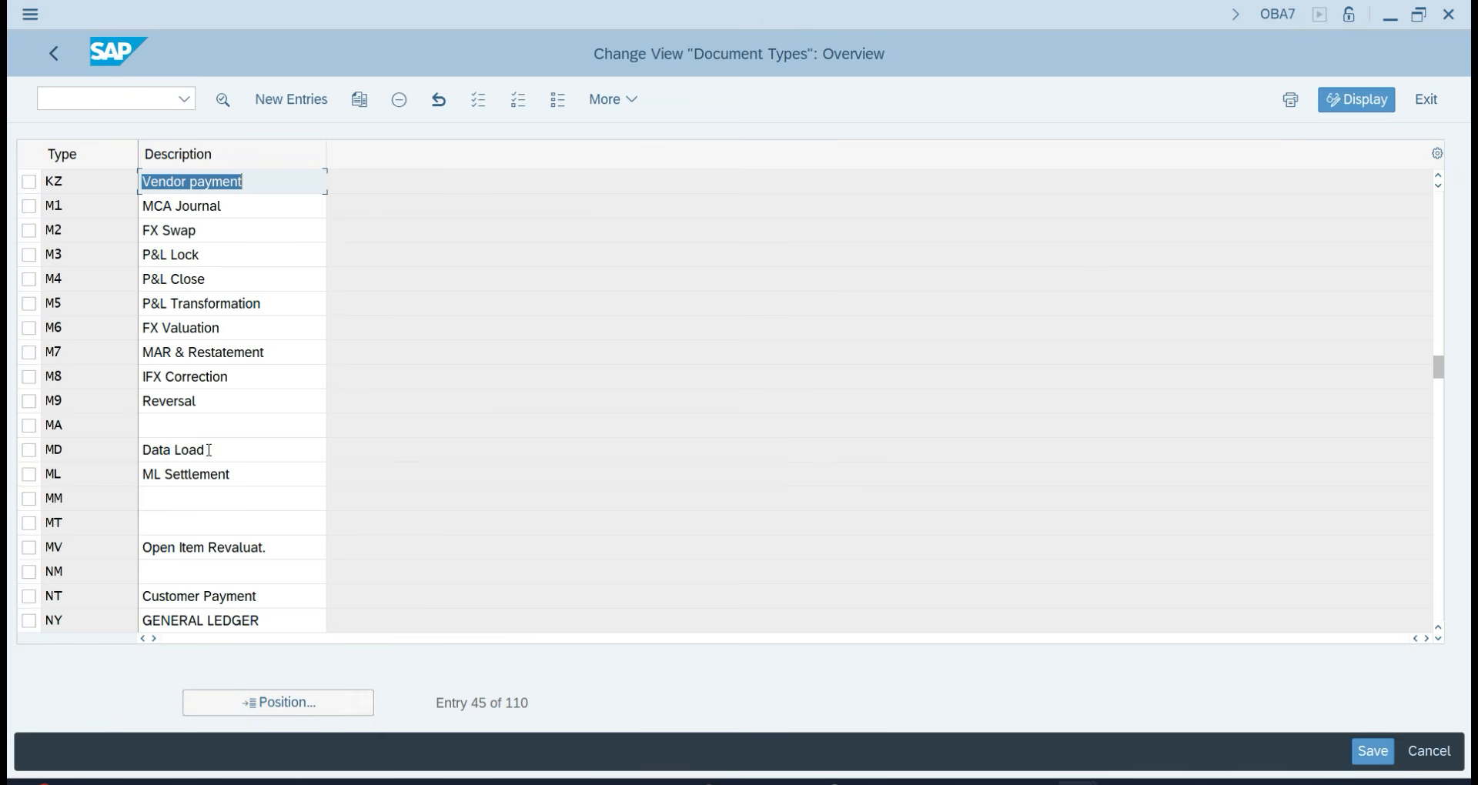
click(254, 185)
double_click(254, 185)
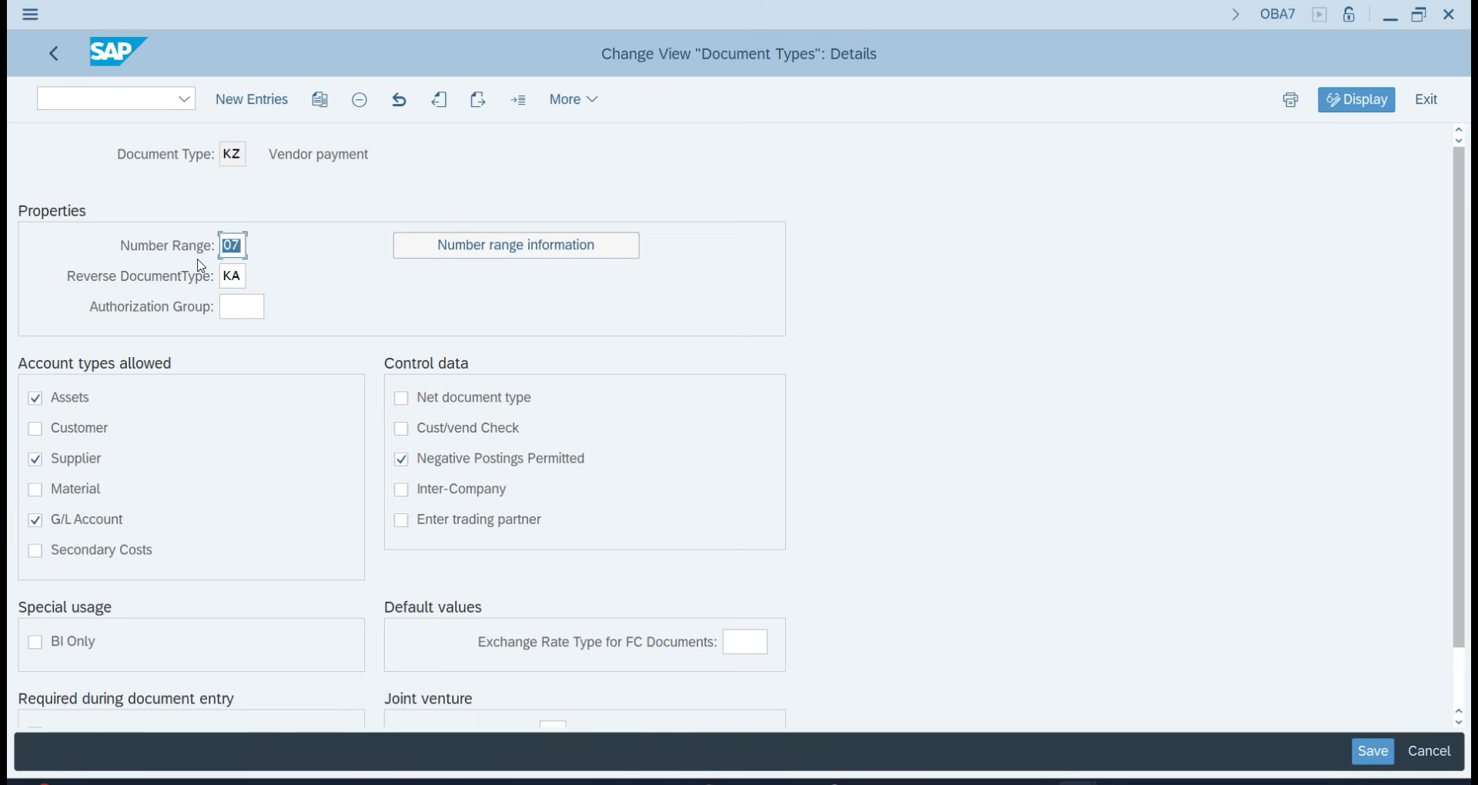
click(529, 251)
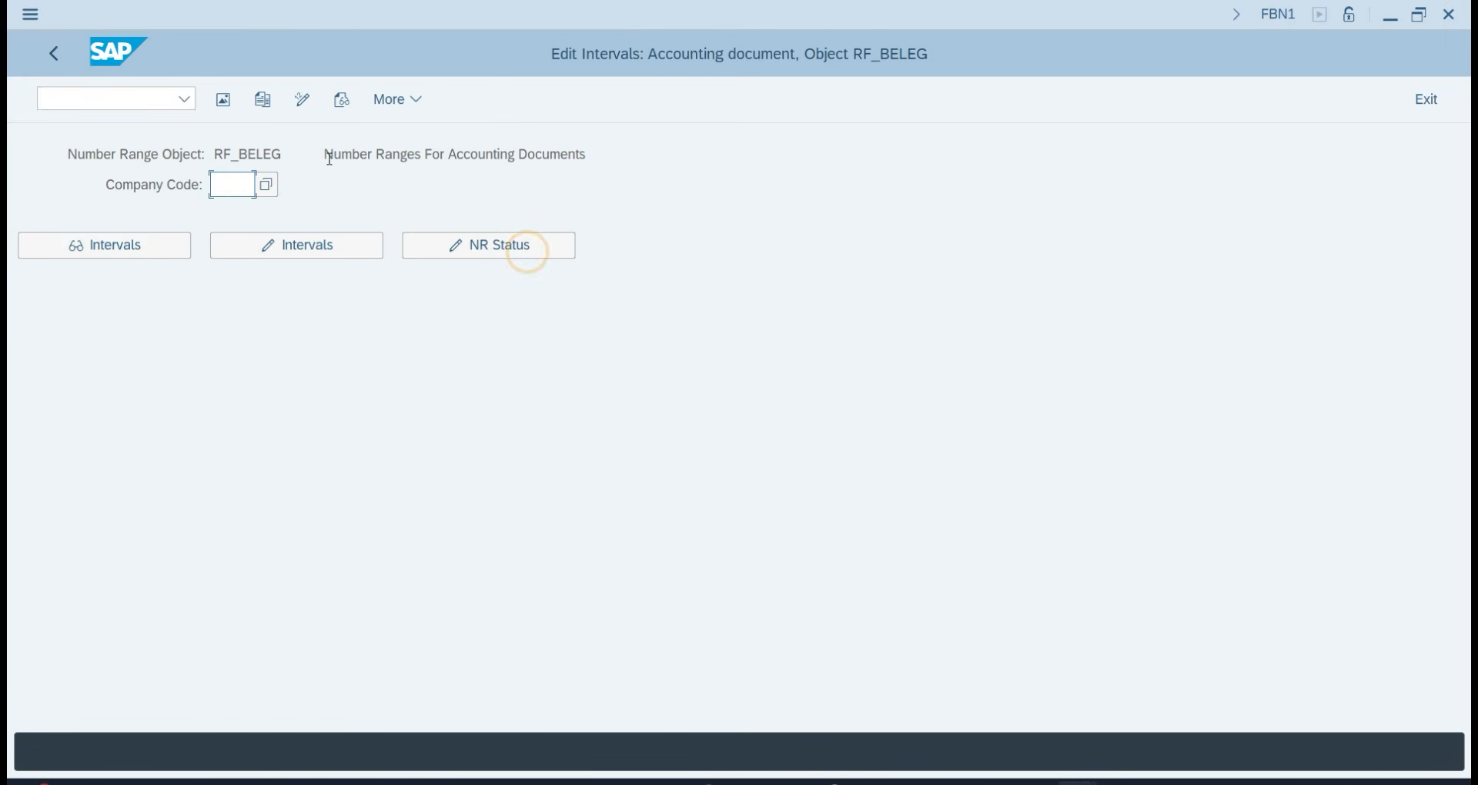
text(TA07)
click(68, 245)
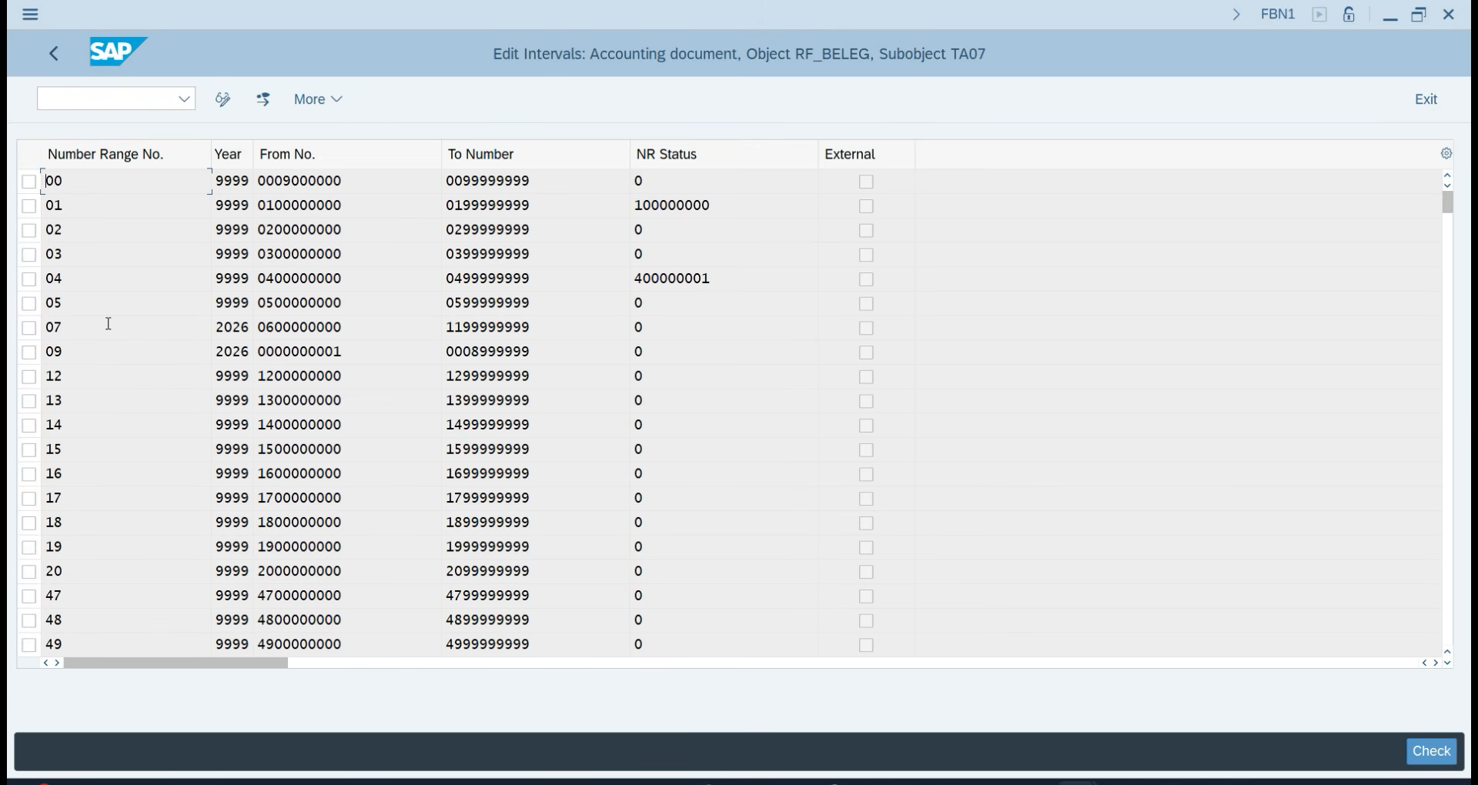
click(89, 99)
text(/N)
key(Return)
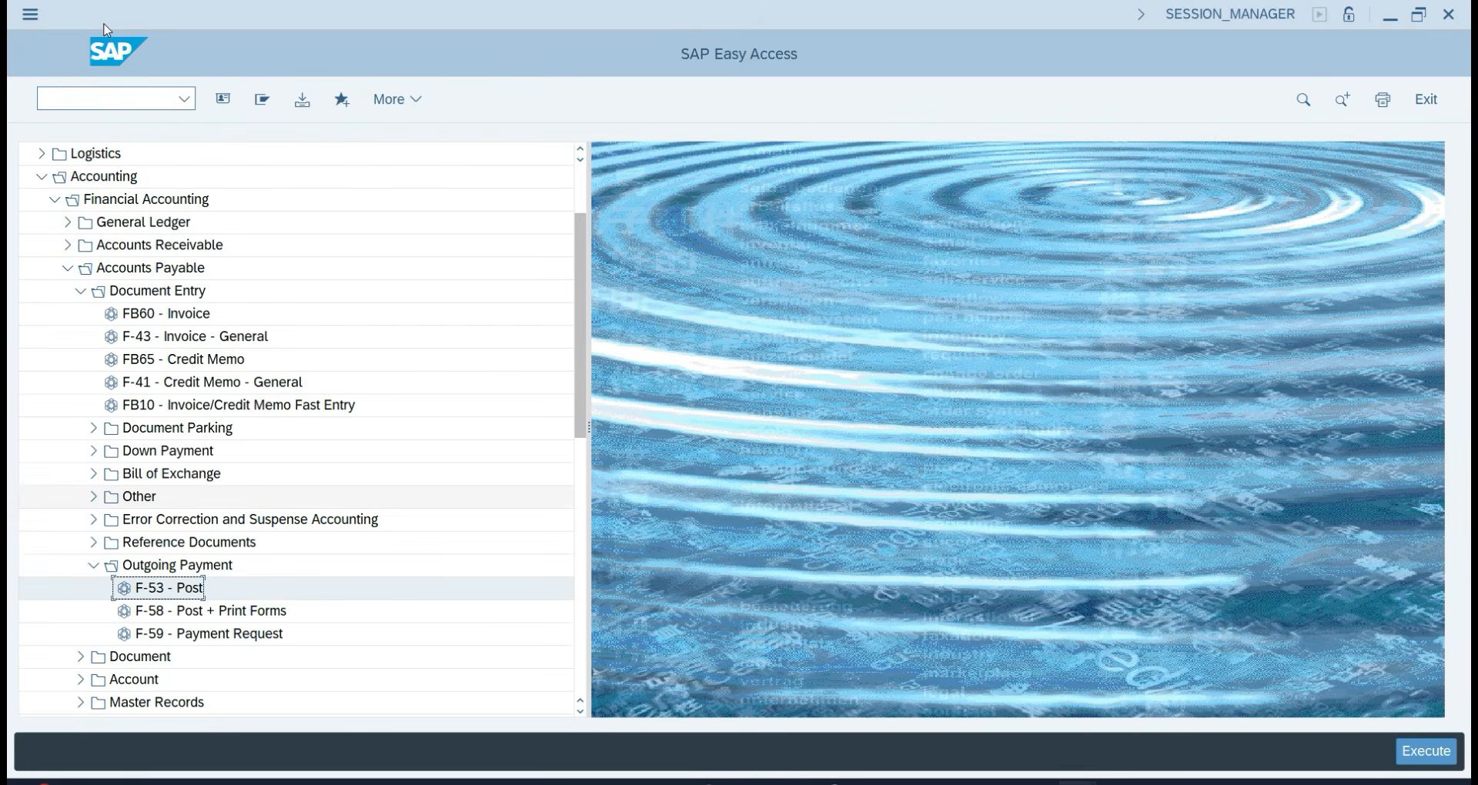
Start F-53 Post and set document and posting dates to 03.08.2026.
double_click(177, 589)
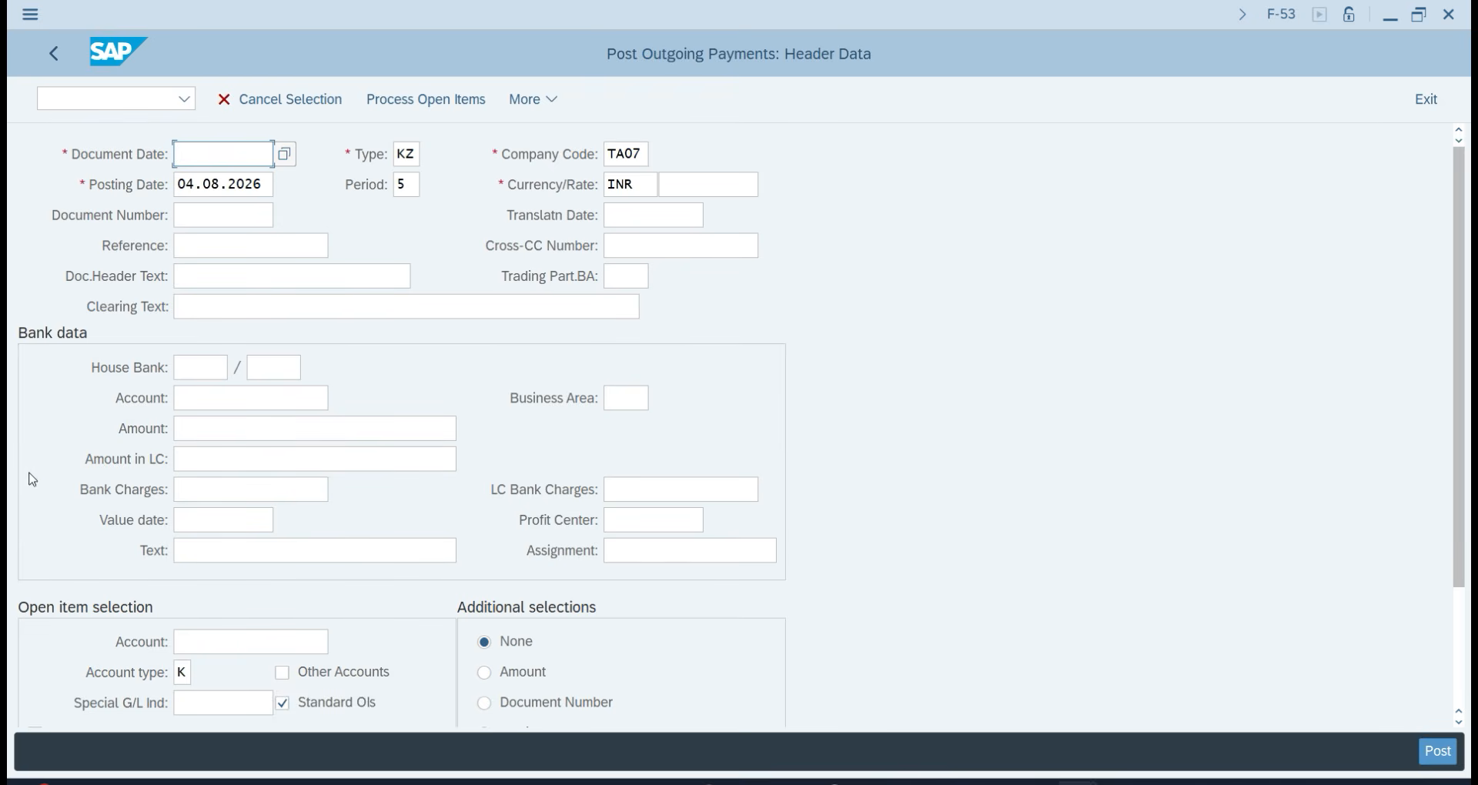
text(0)
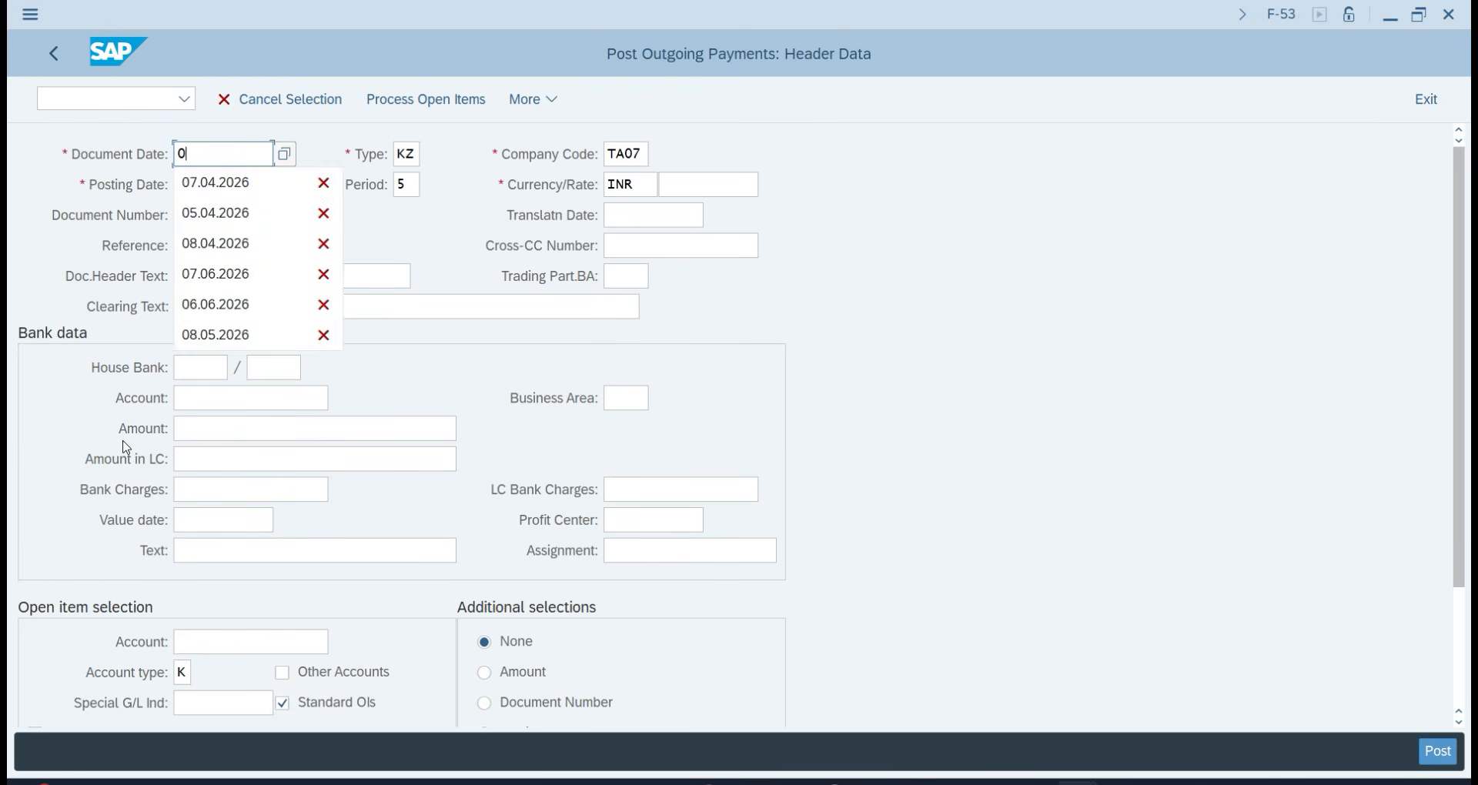
text(43.08)
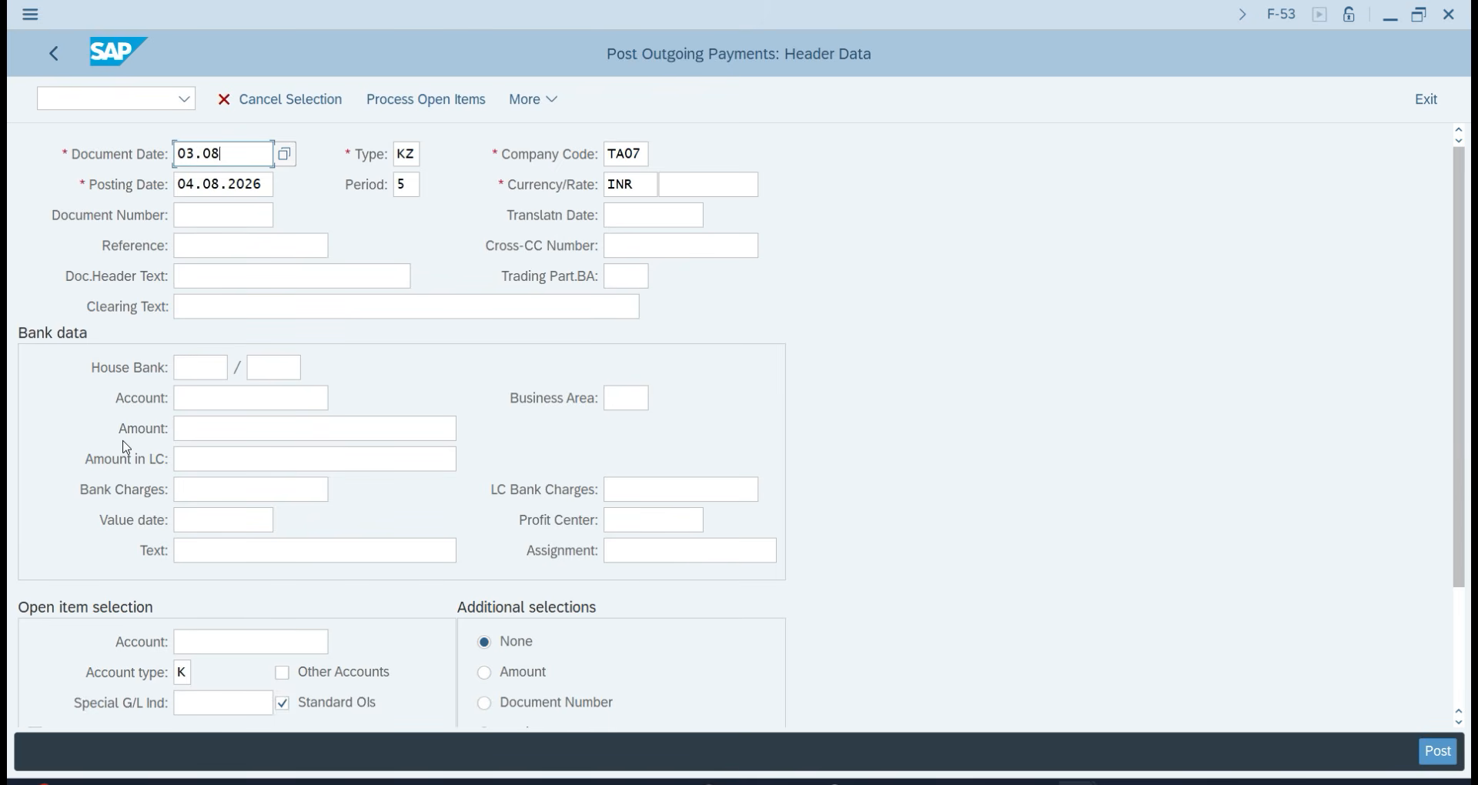
text(.2026)
key(Tab)
key(Tab)
key(Tab)
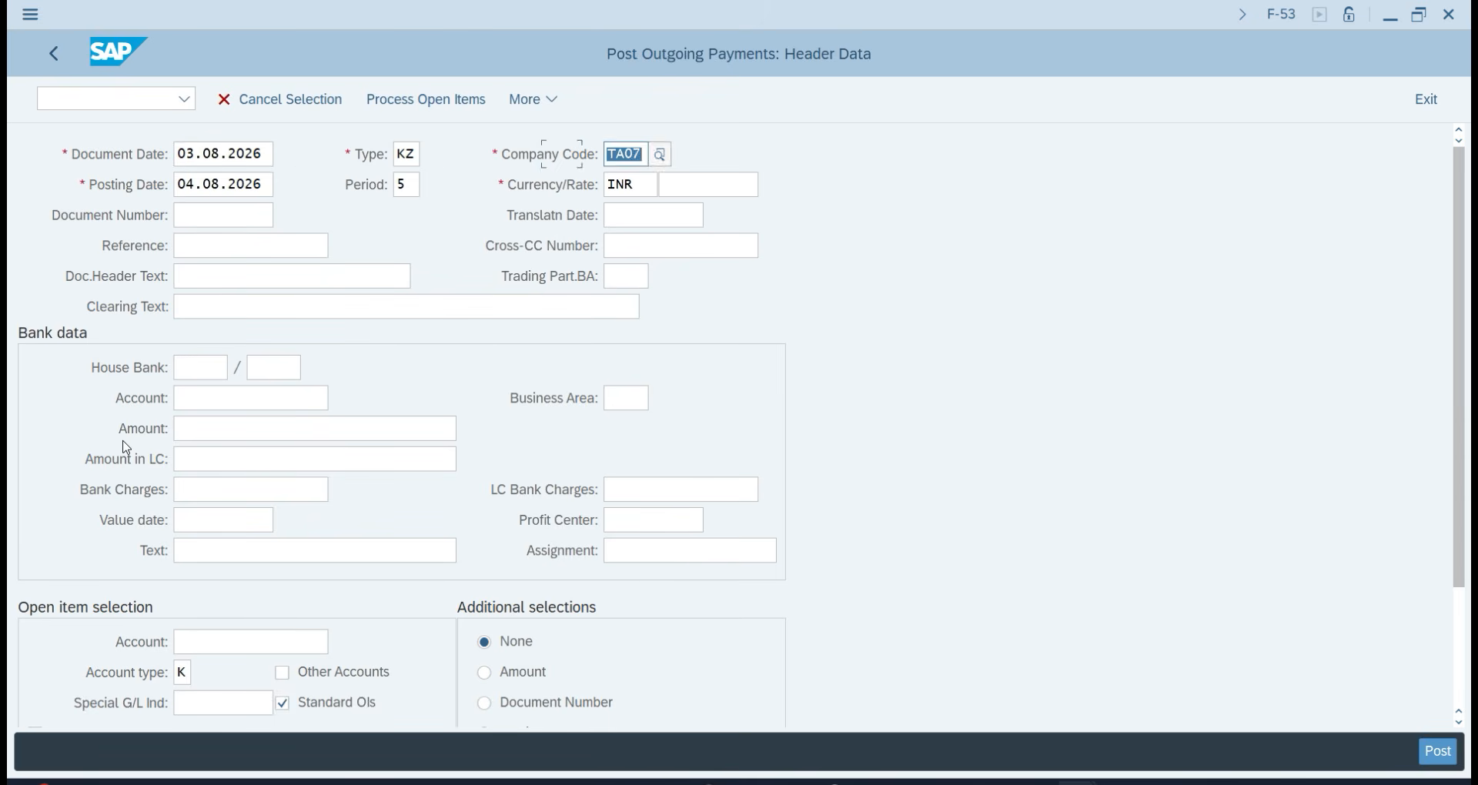
text(03.0)
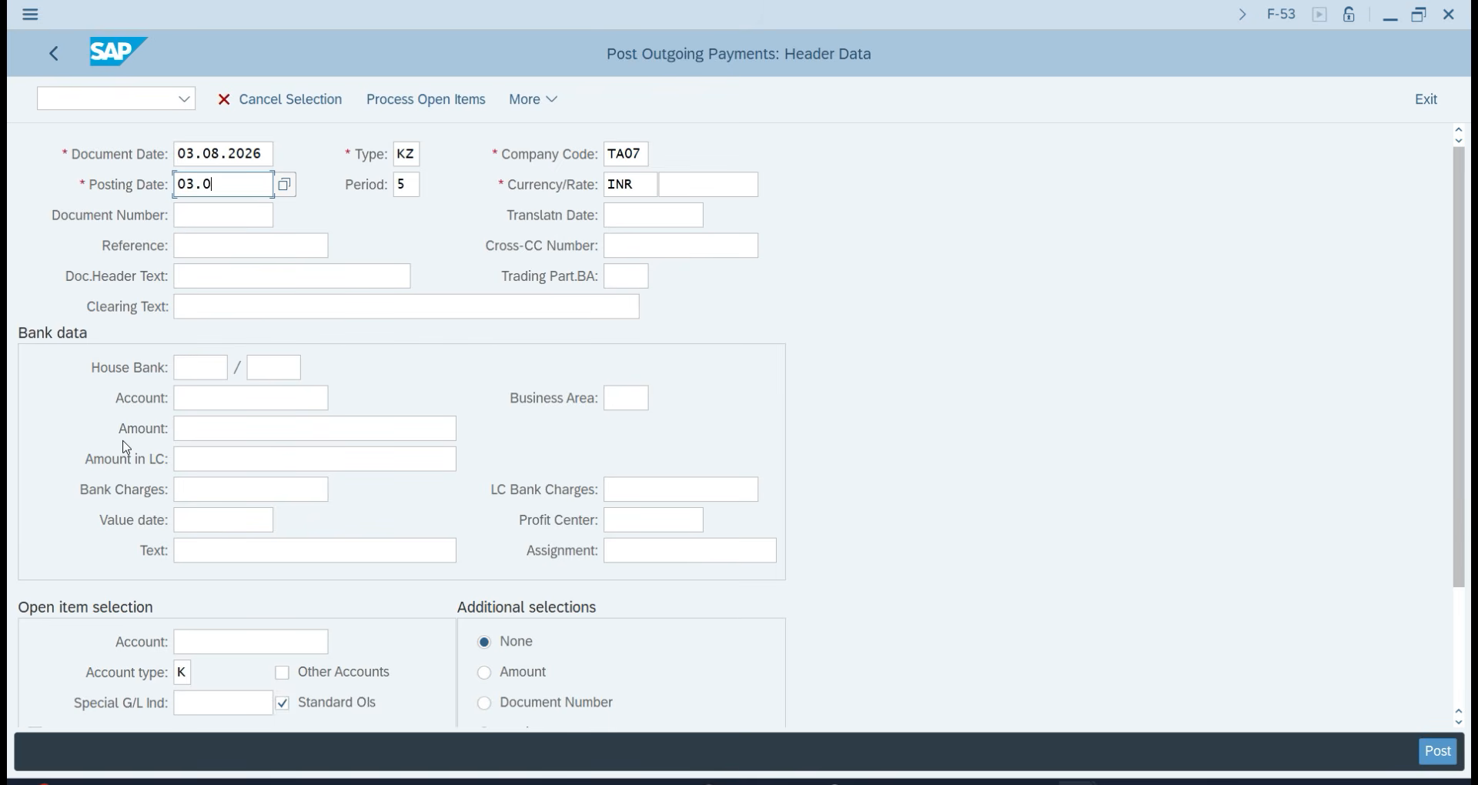
text(8.2026)
click(415, 182)
Enter the document header text 'Paid Vendor invoice'.
click(239, 271)
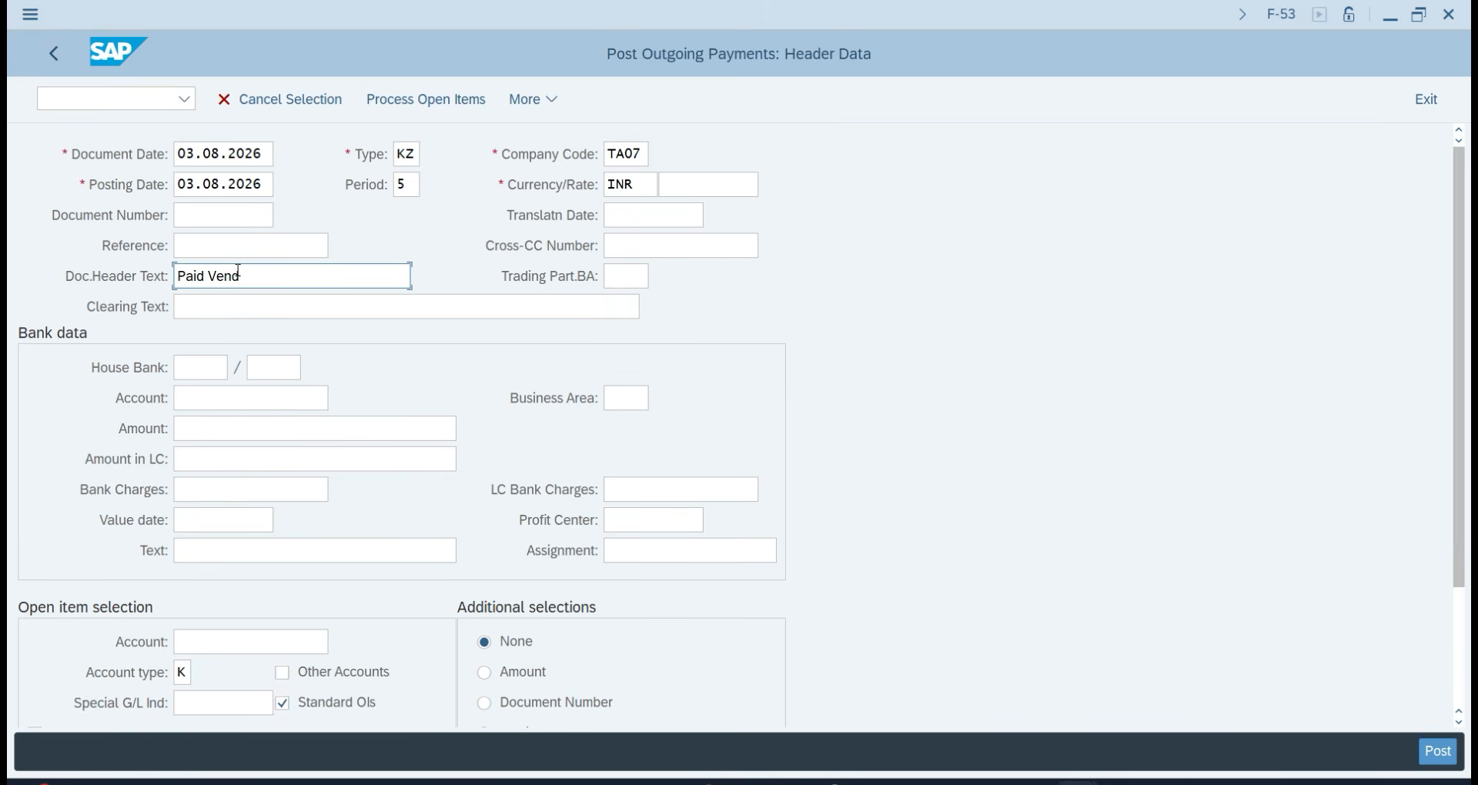
text(voice)
key(Tab)
key(Tab)
key(Tab)
click(197, 399)
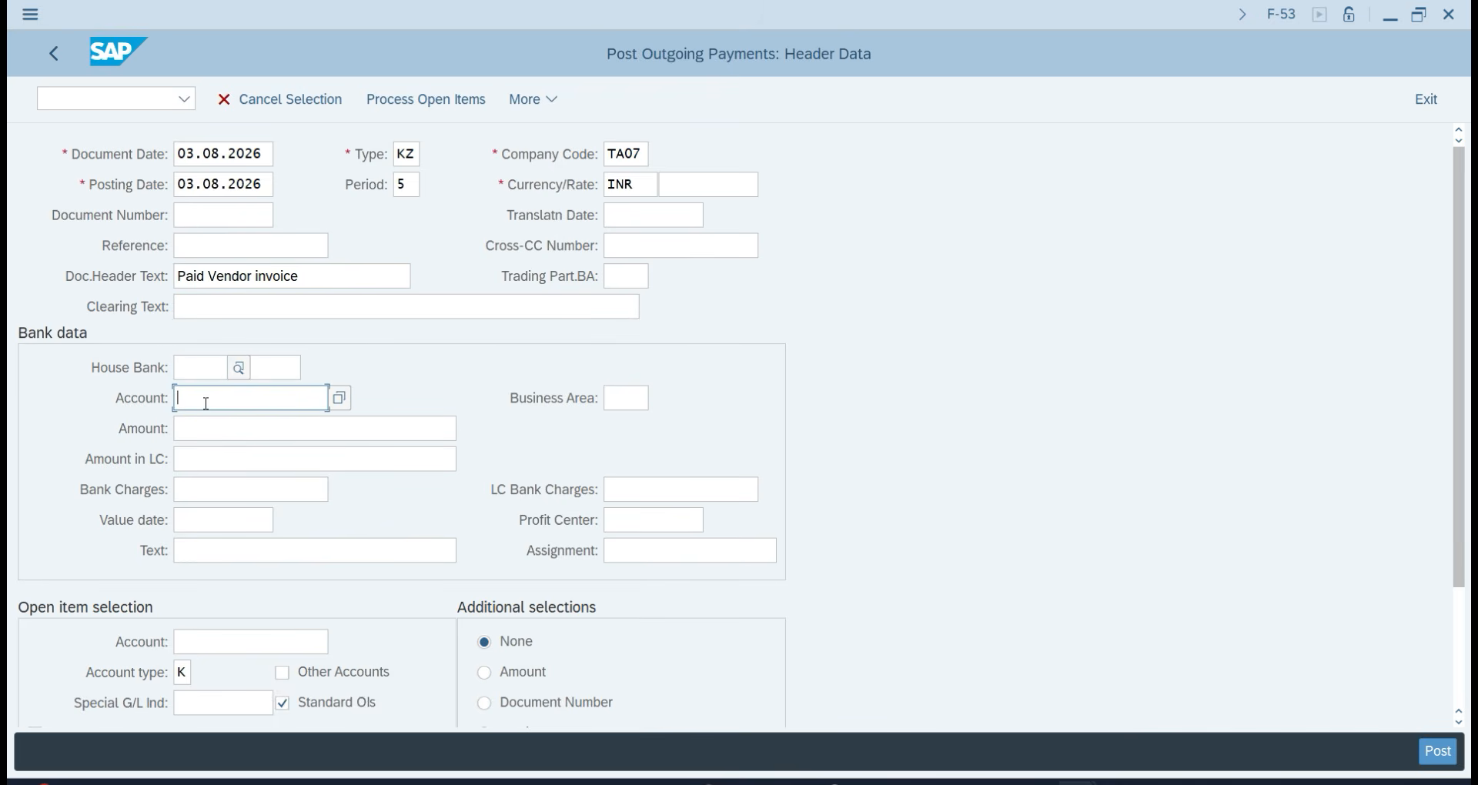
Set bank account 201 (SBI Bank), amount 45000 and line text 'Paid Vendor invoice'.
click(336, 401)
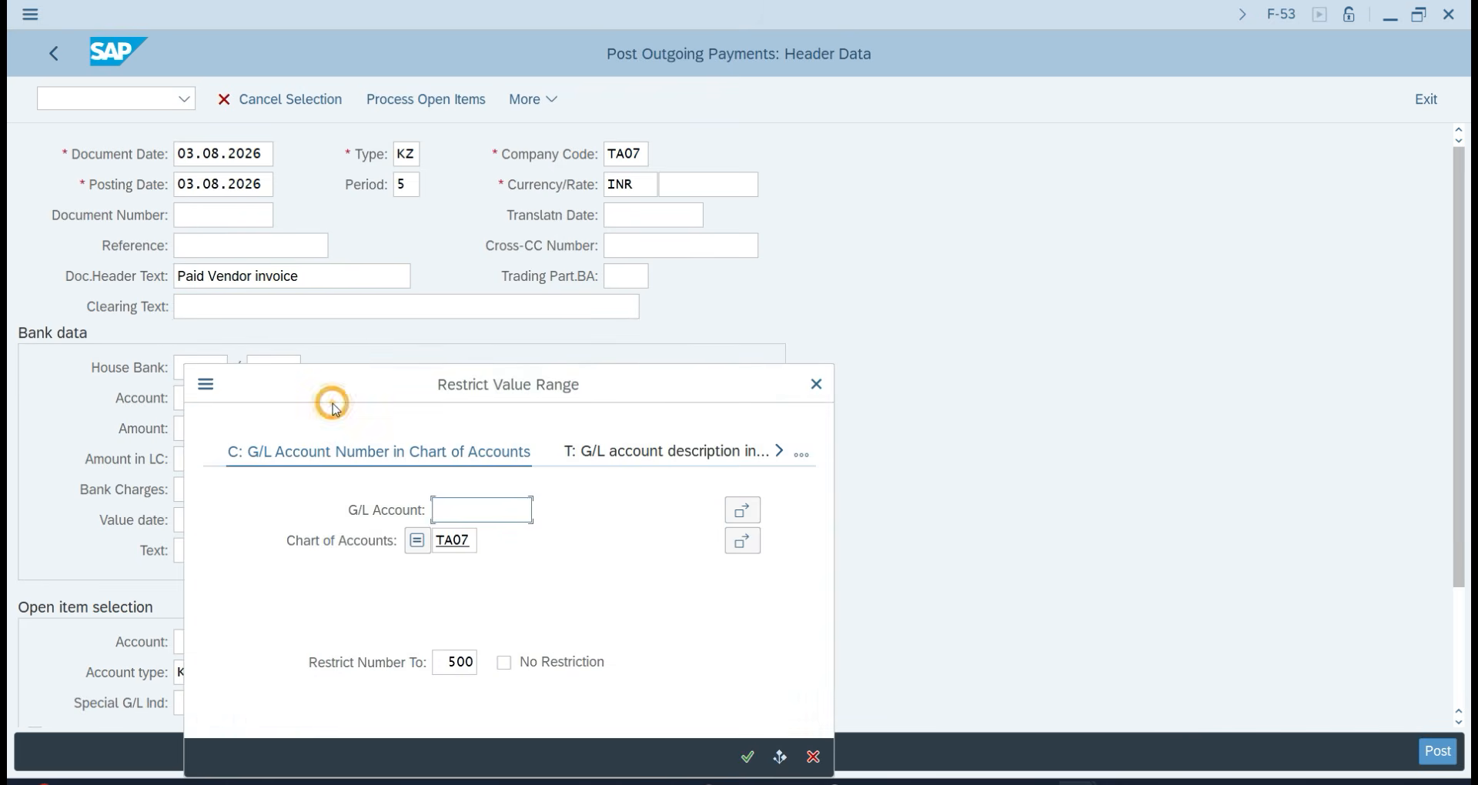
key(Return)
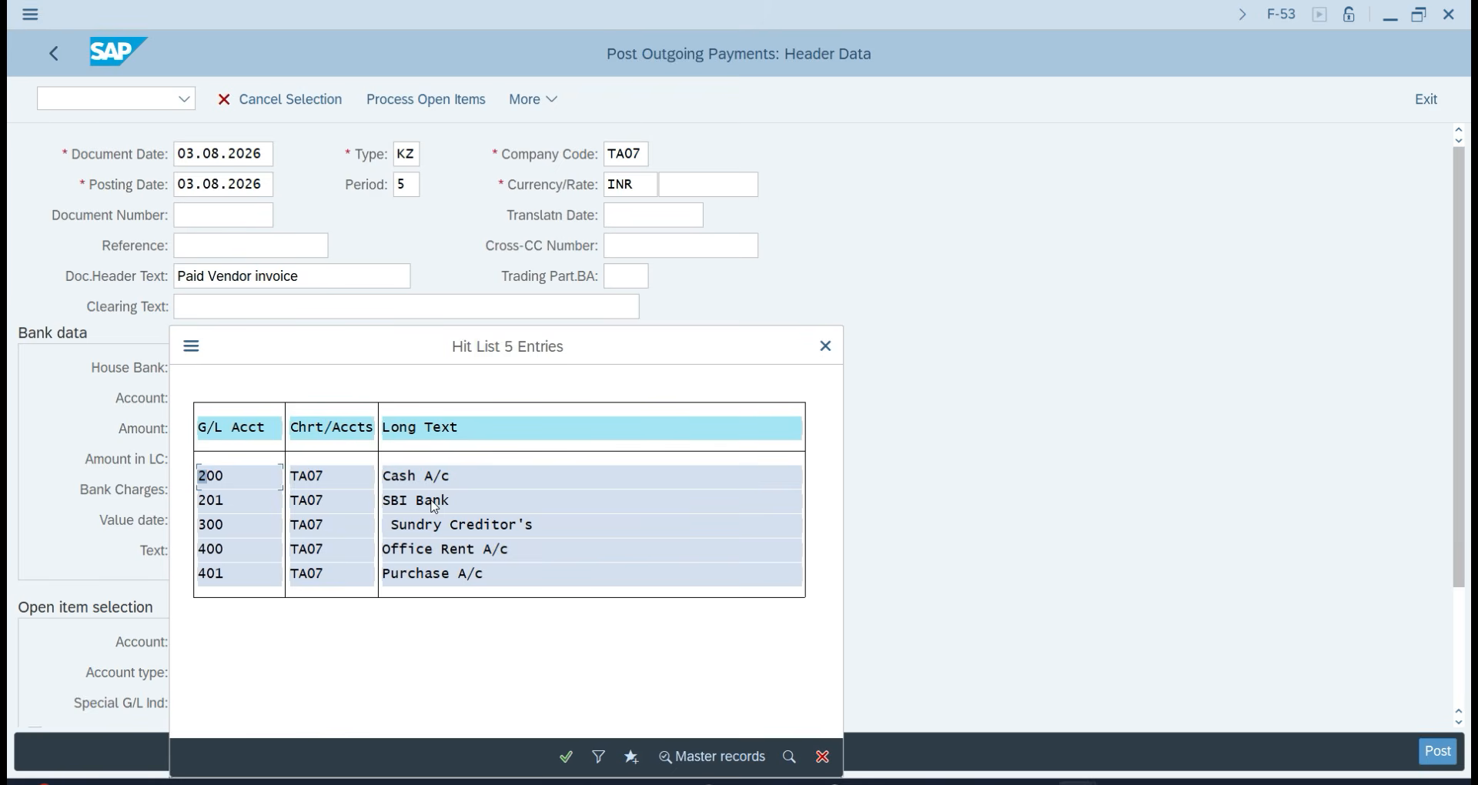
double_click(434, 501)
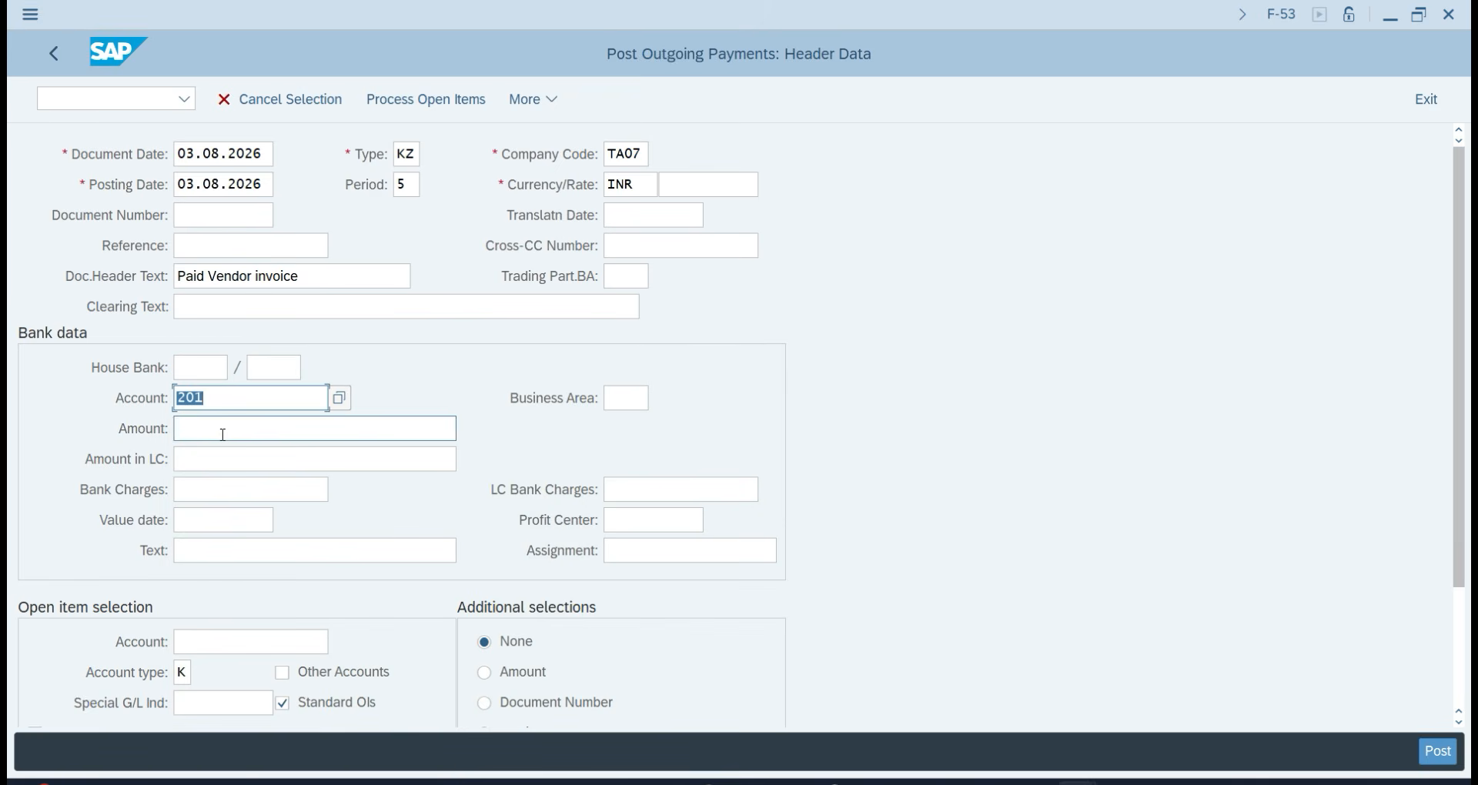
click(223, 435)
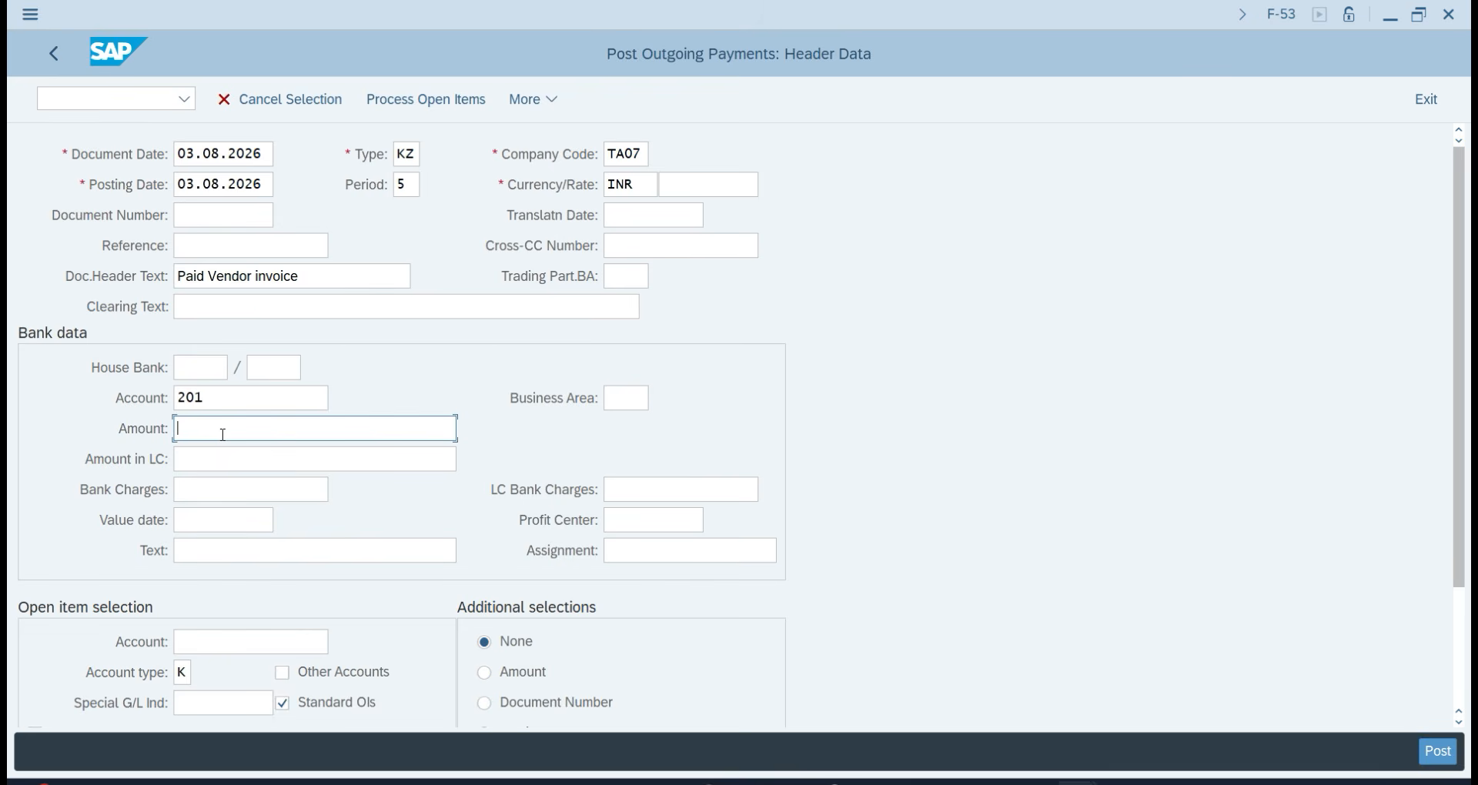
text(45000)
click(235, 551)
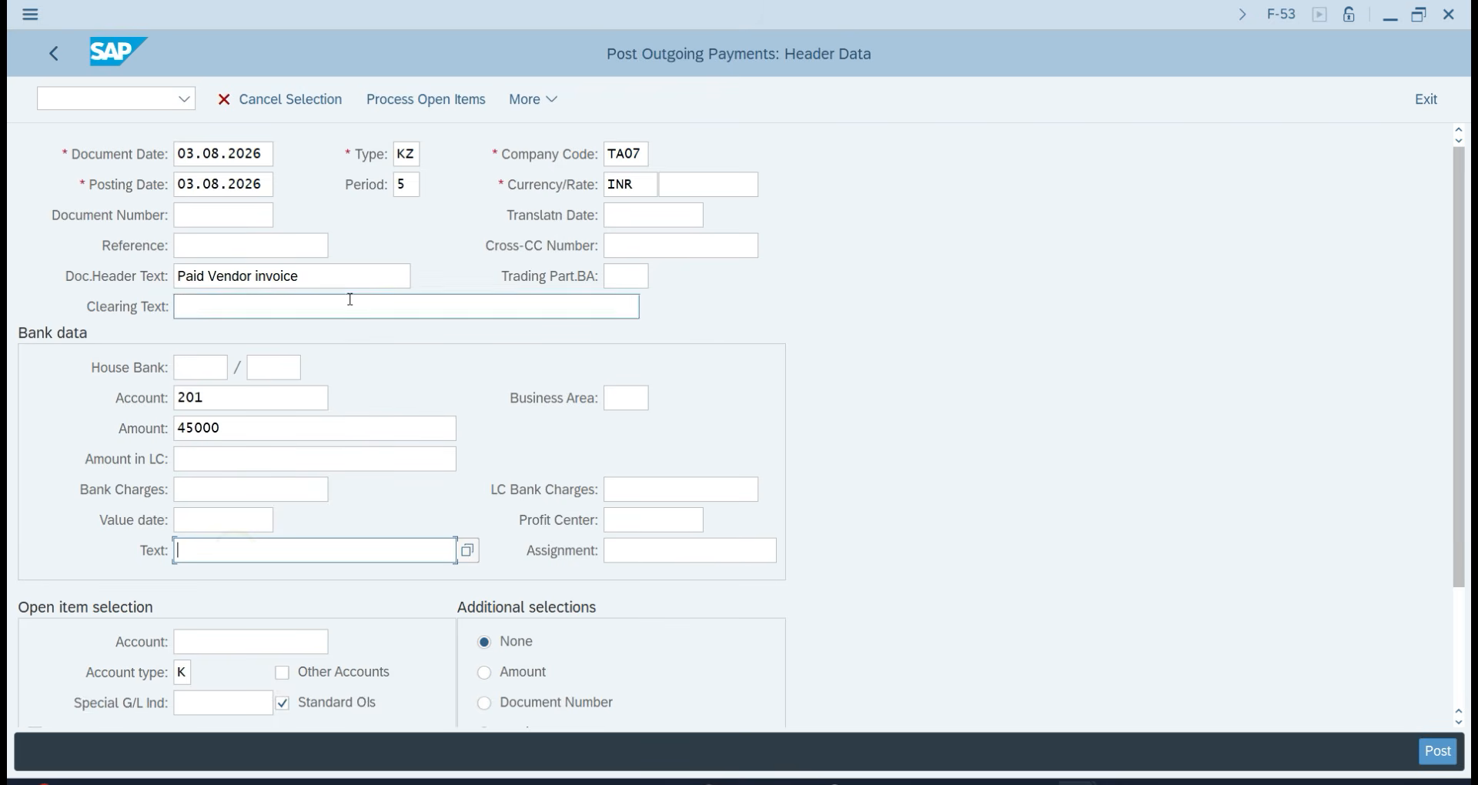
click(317, 271)
key(ctrl+c)
click(223, 548)
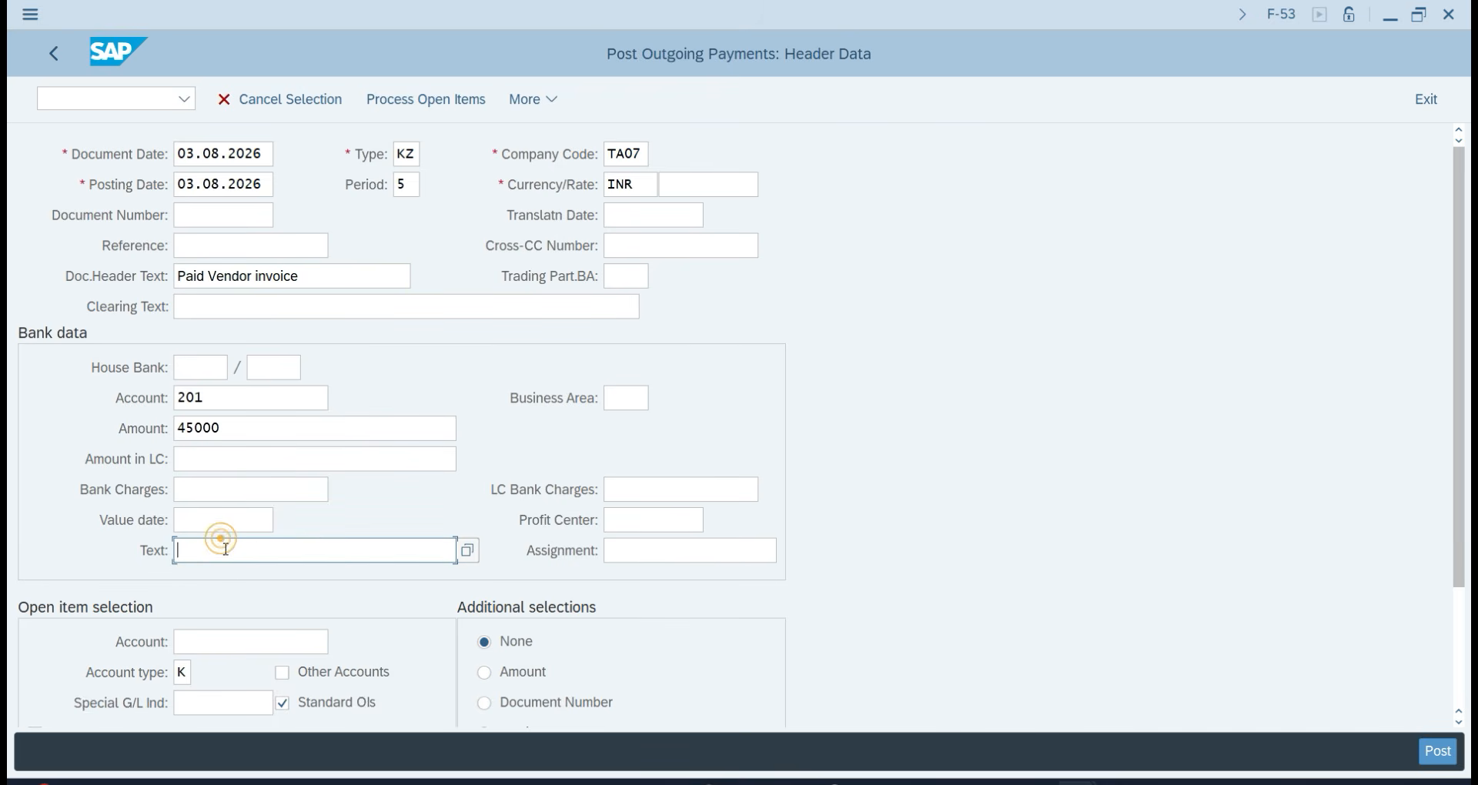
key(ctrl+v)
Look up and select the supplier, then process the supplier's open items.
click(326, 649)
click(237, 641)
click(345, 645)
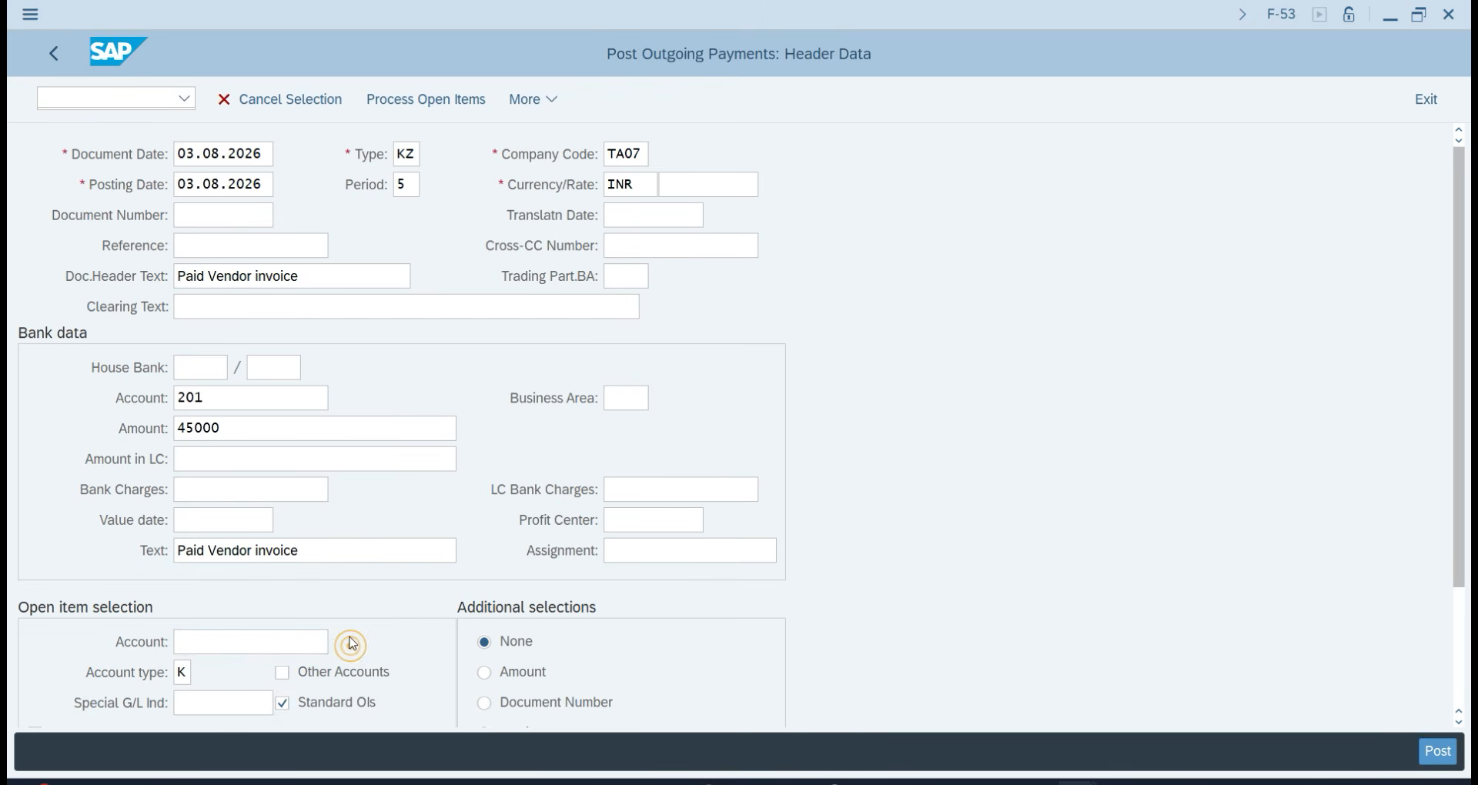
key(Return)
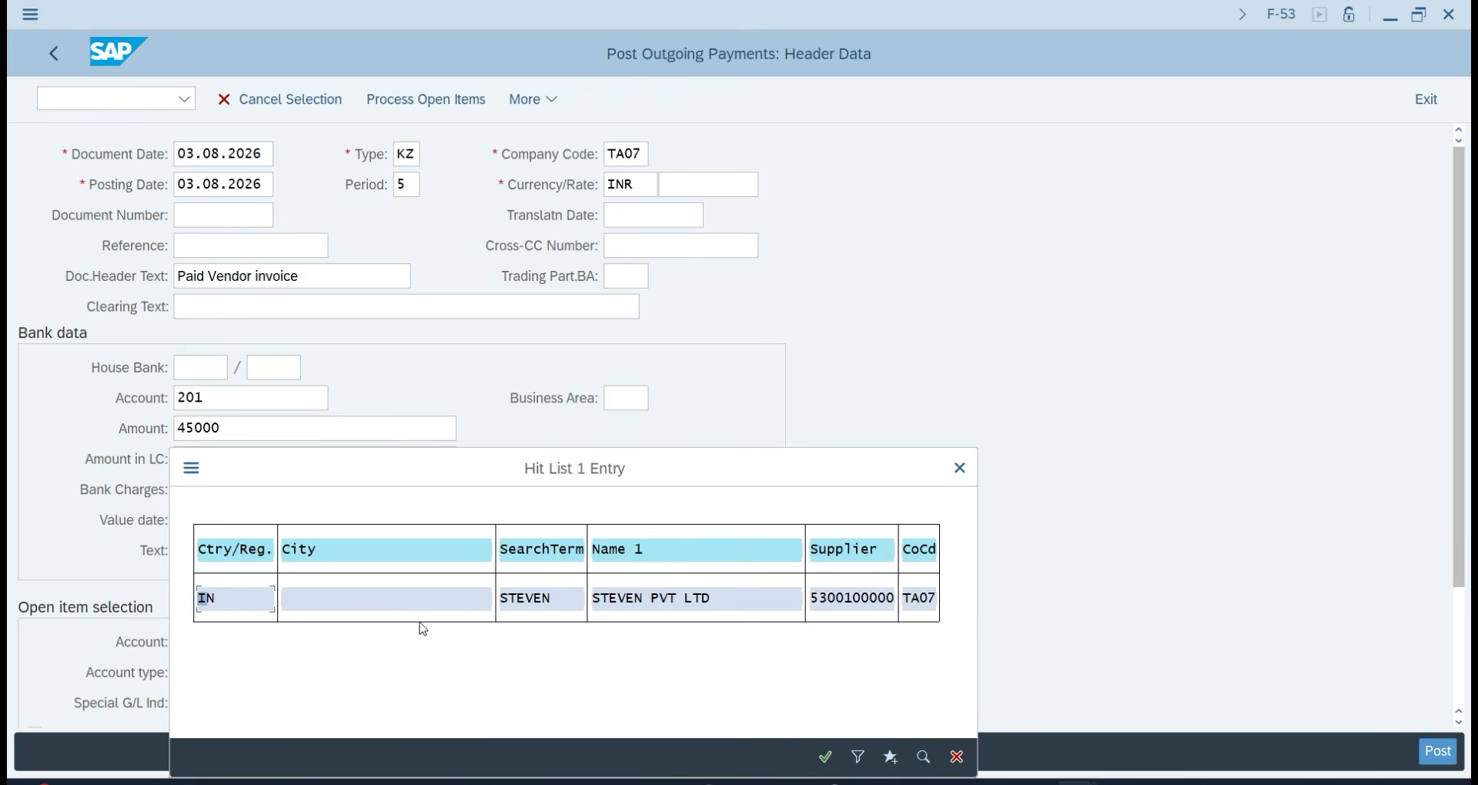
double_click(661, 599)
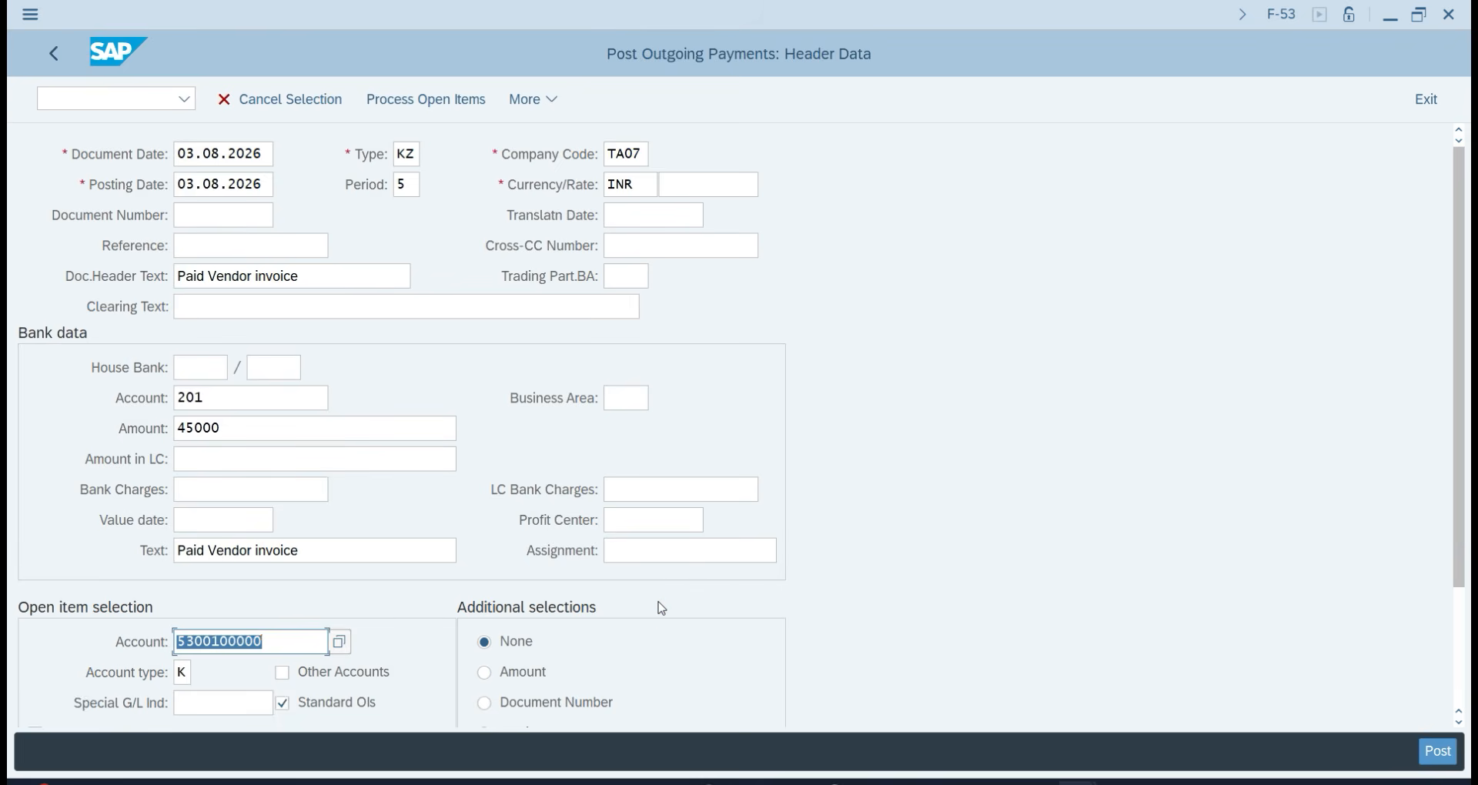
key(Return)
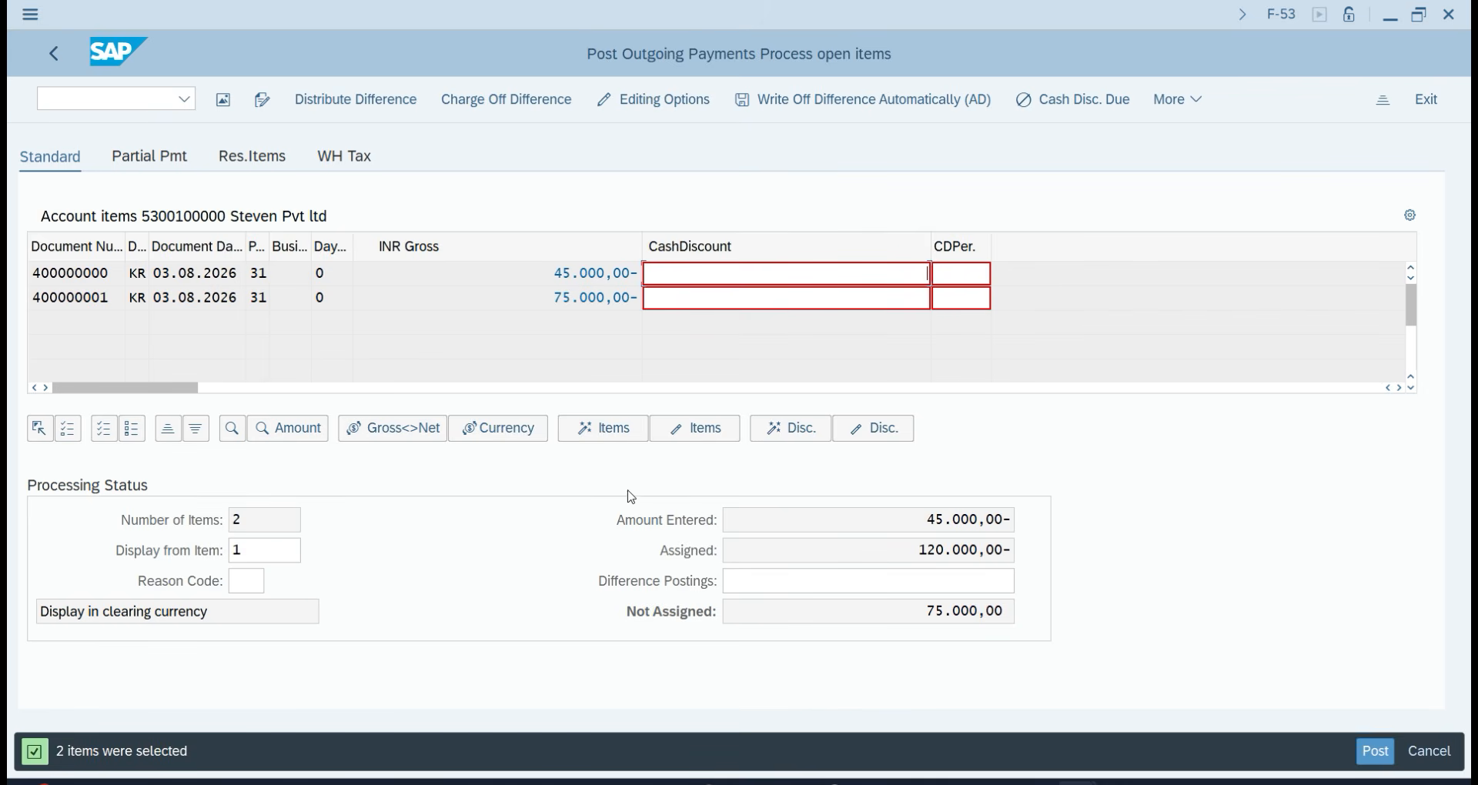
Deactivate the 75.000,00 invoice and post the 45,000 payment as document 600000000.
double_click(588, 298)
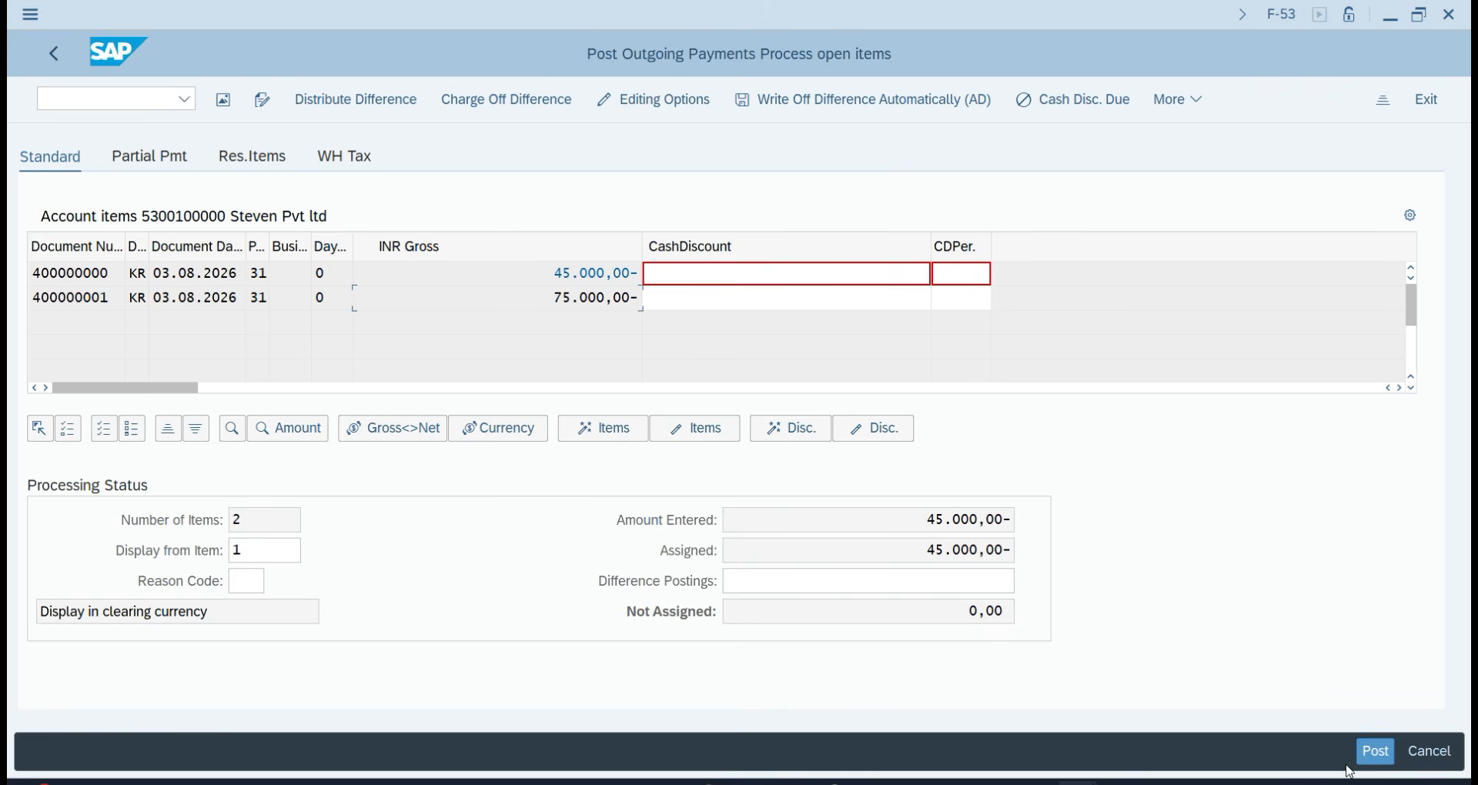
click(1374, 751)
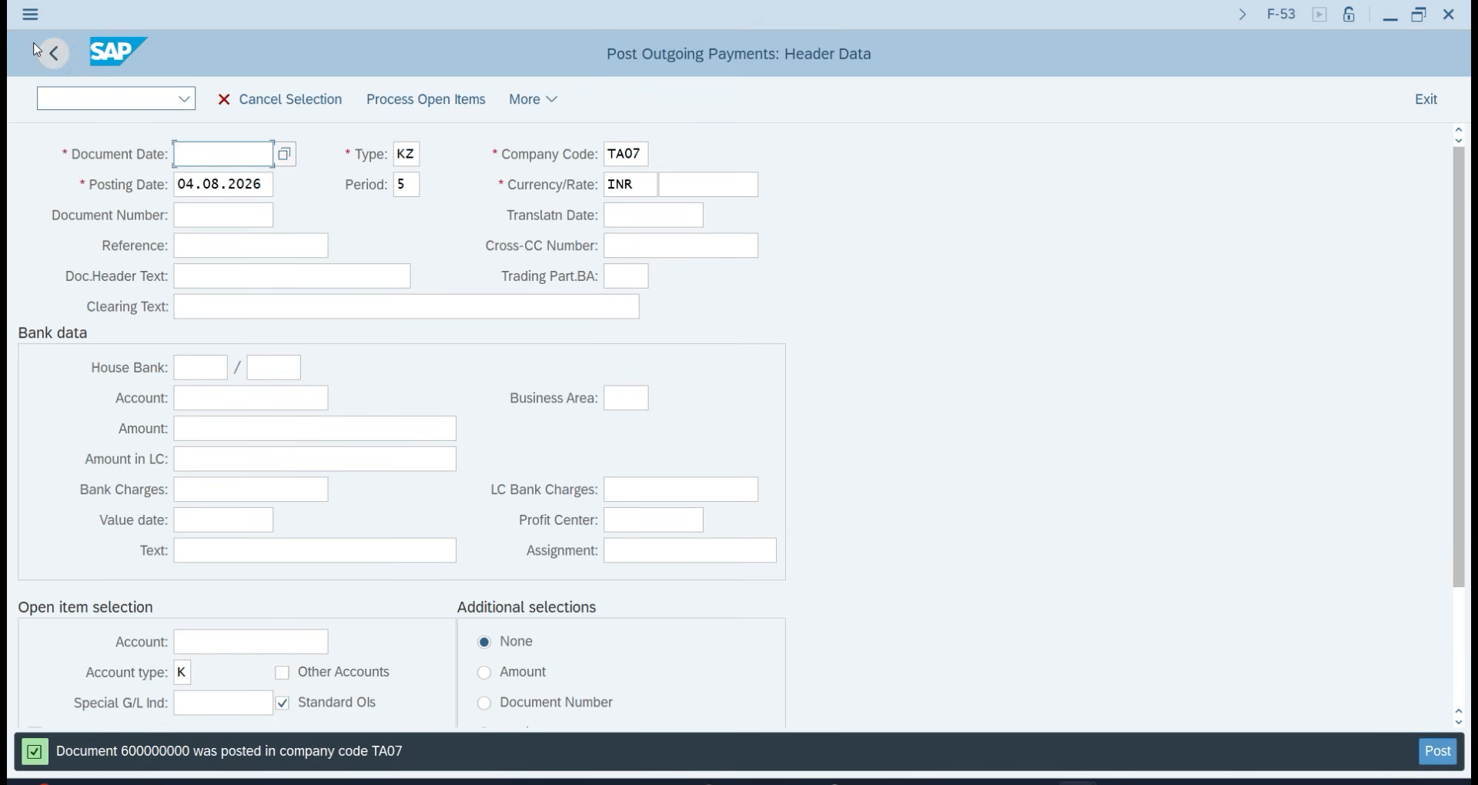
Run FBL1N to list the supplier's open line items.
click(70, 93)
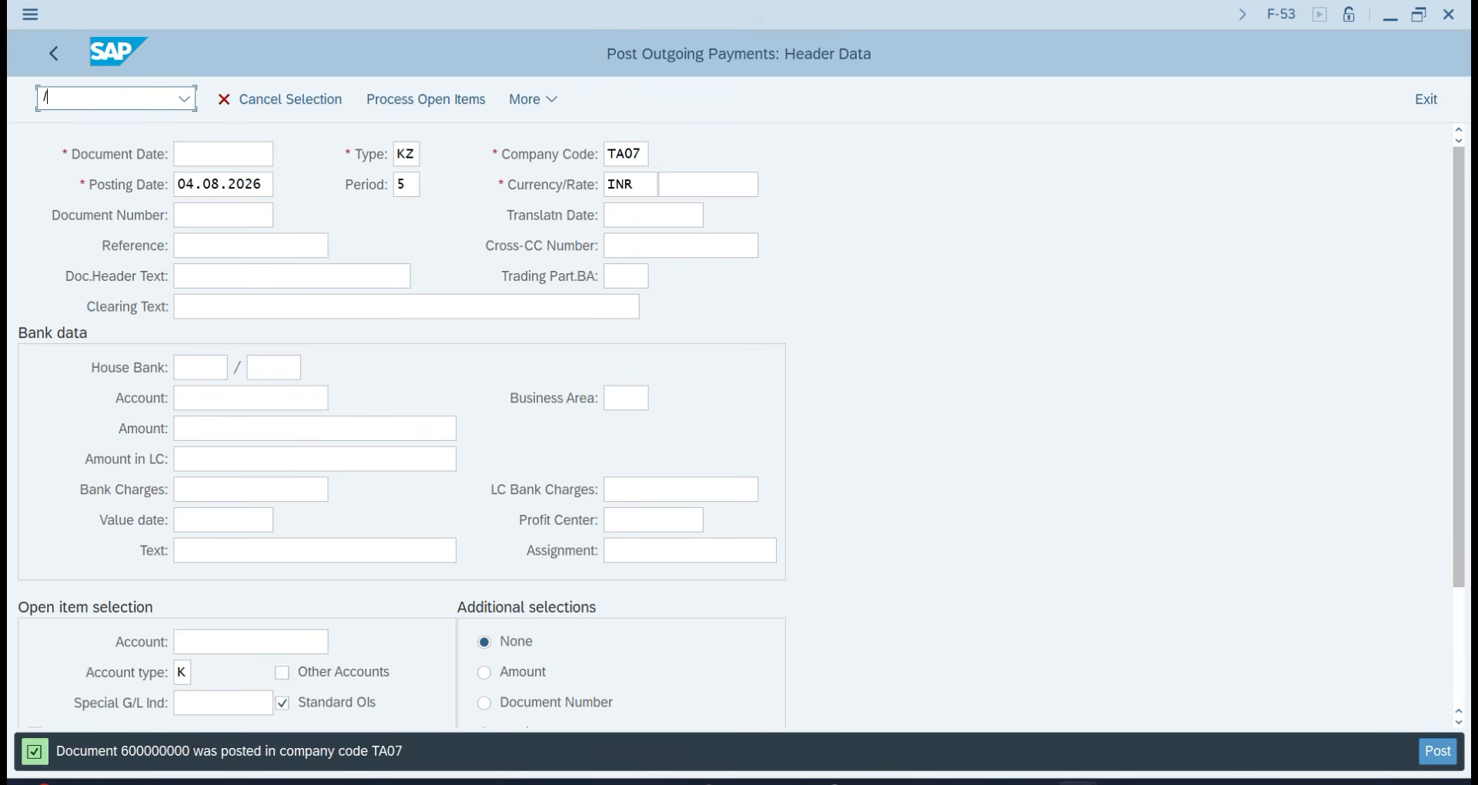
text(/nfbl1n)
key(Return)
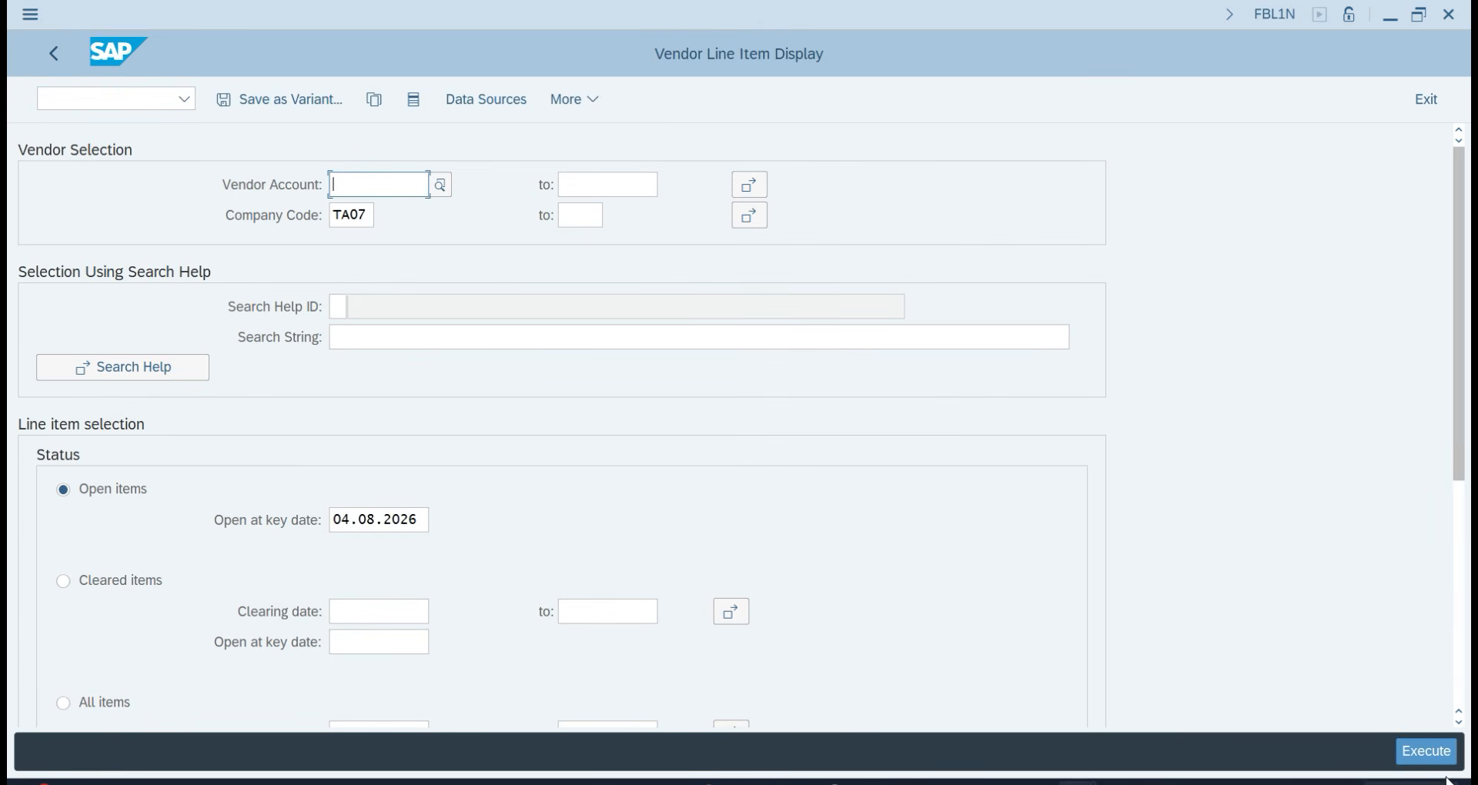
click(1426, 750)
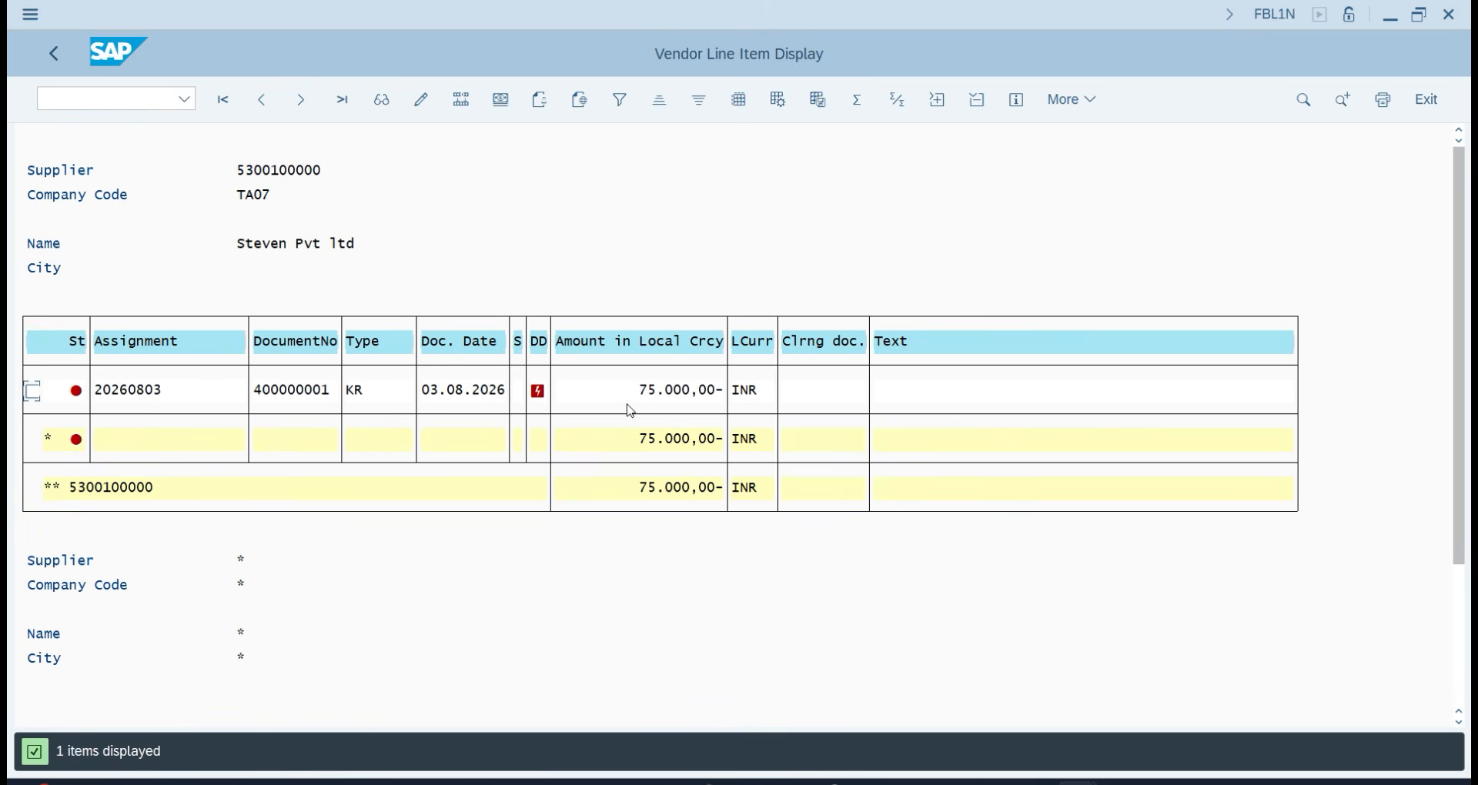
scroll(640, 524, down, 1)
scroll(508, 470, down, 1)
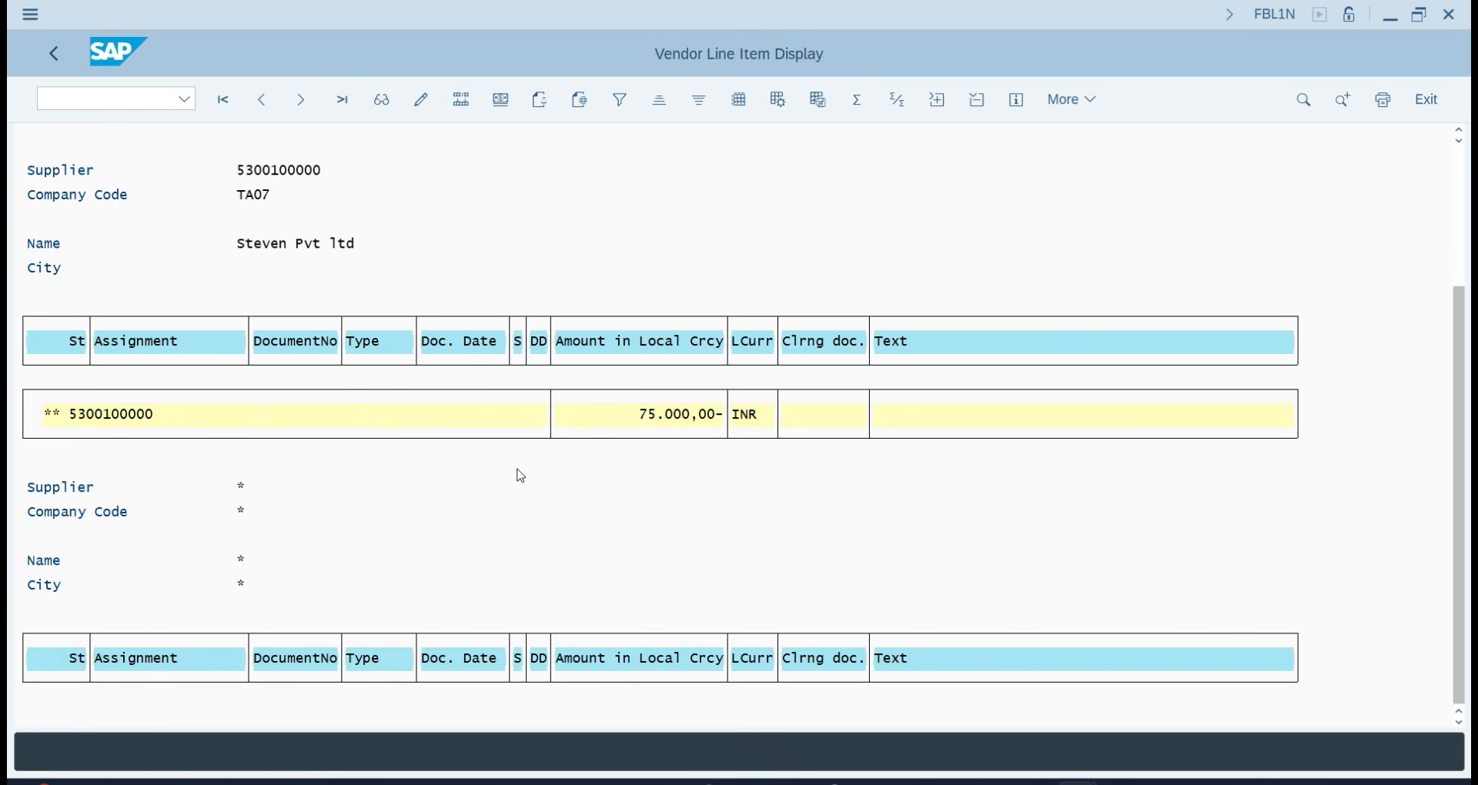
scroll(518, 465, up, 1)
scroll(516, 460, up, 1)
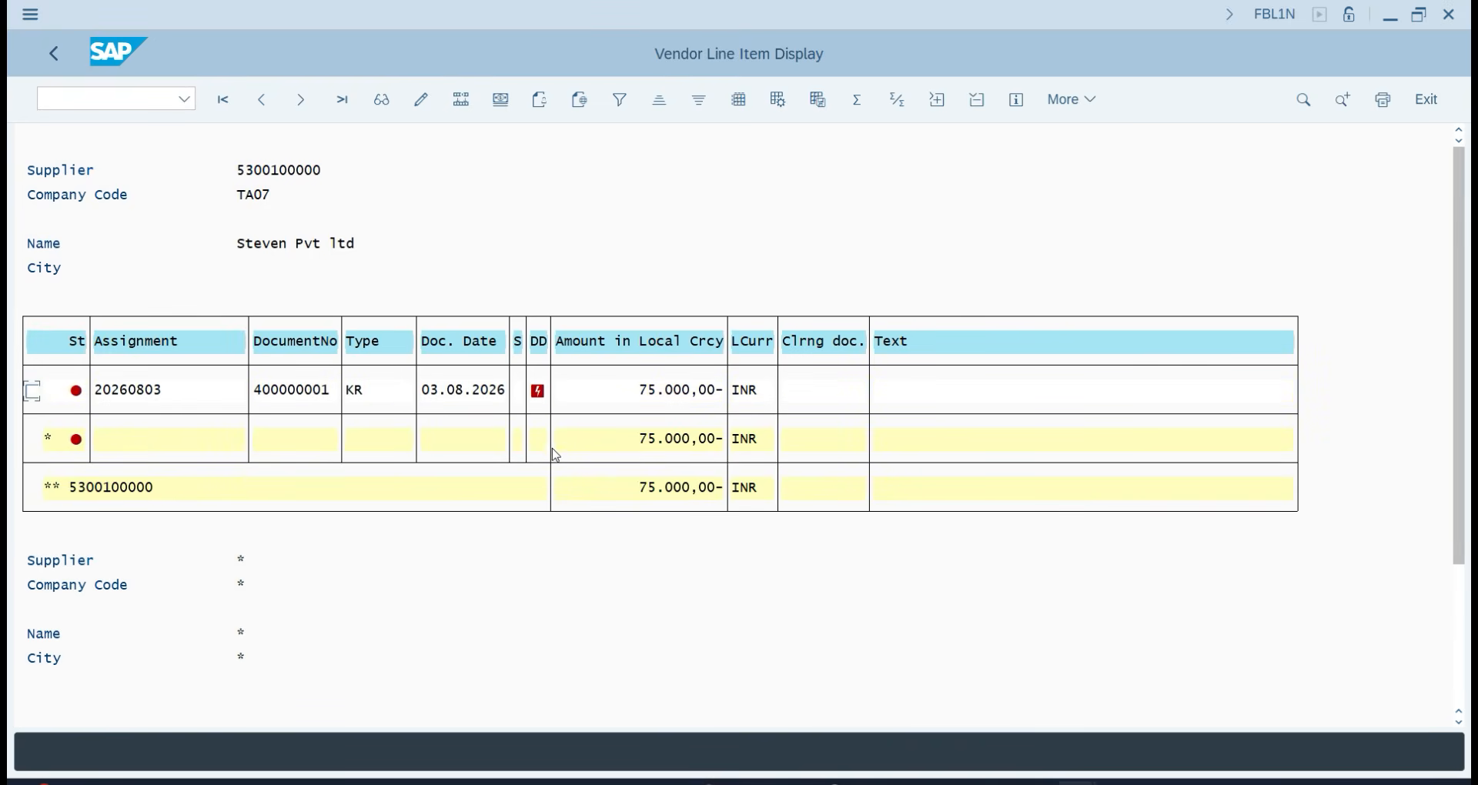
click(45, 60)
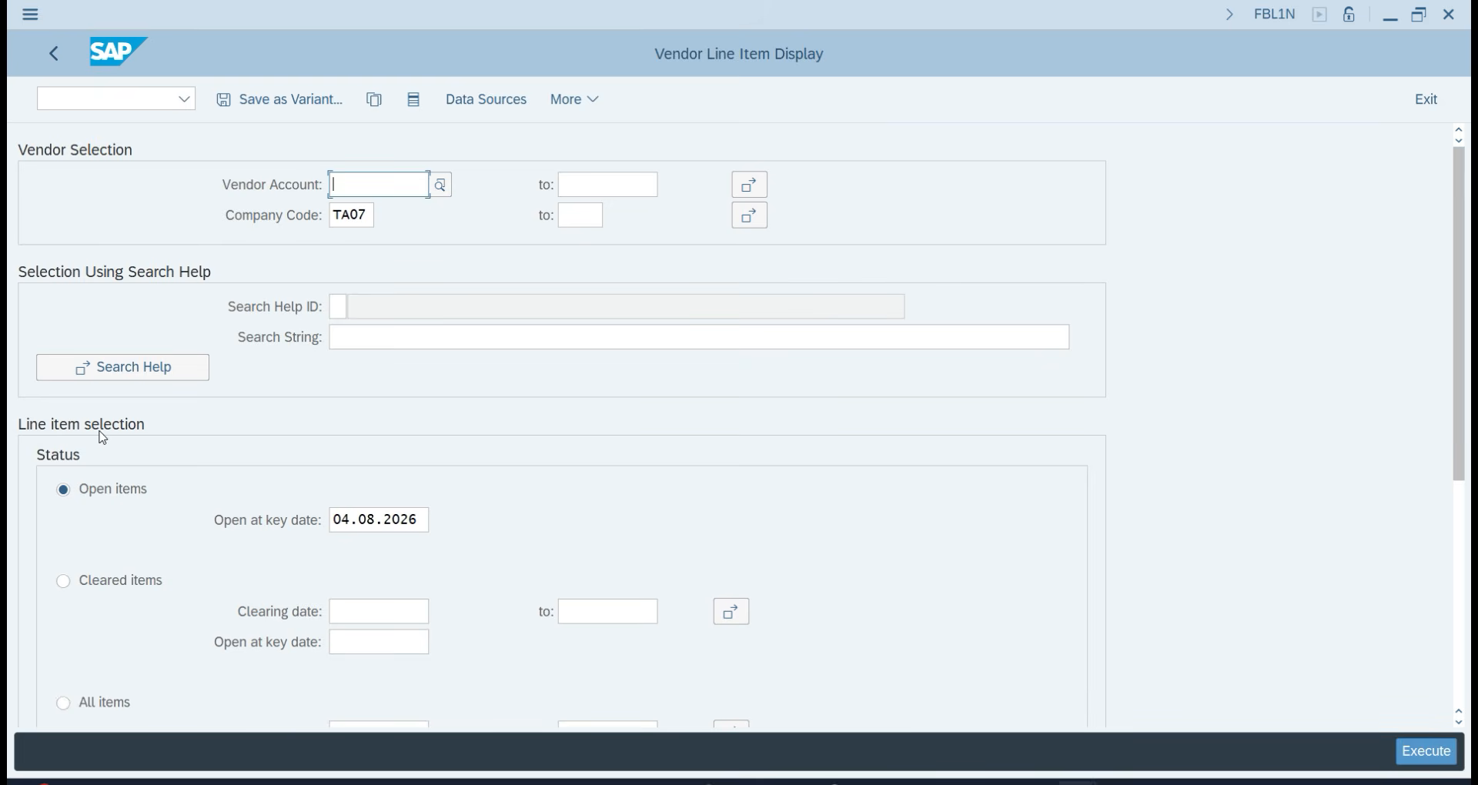
List the supplier's cleared items, then all items, showing 400000000 cleared by 600000000.
click(119, 583)
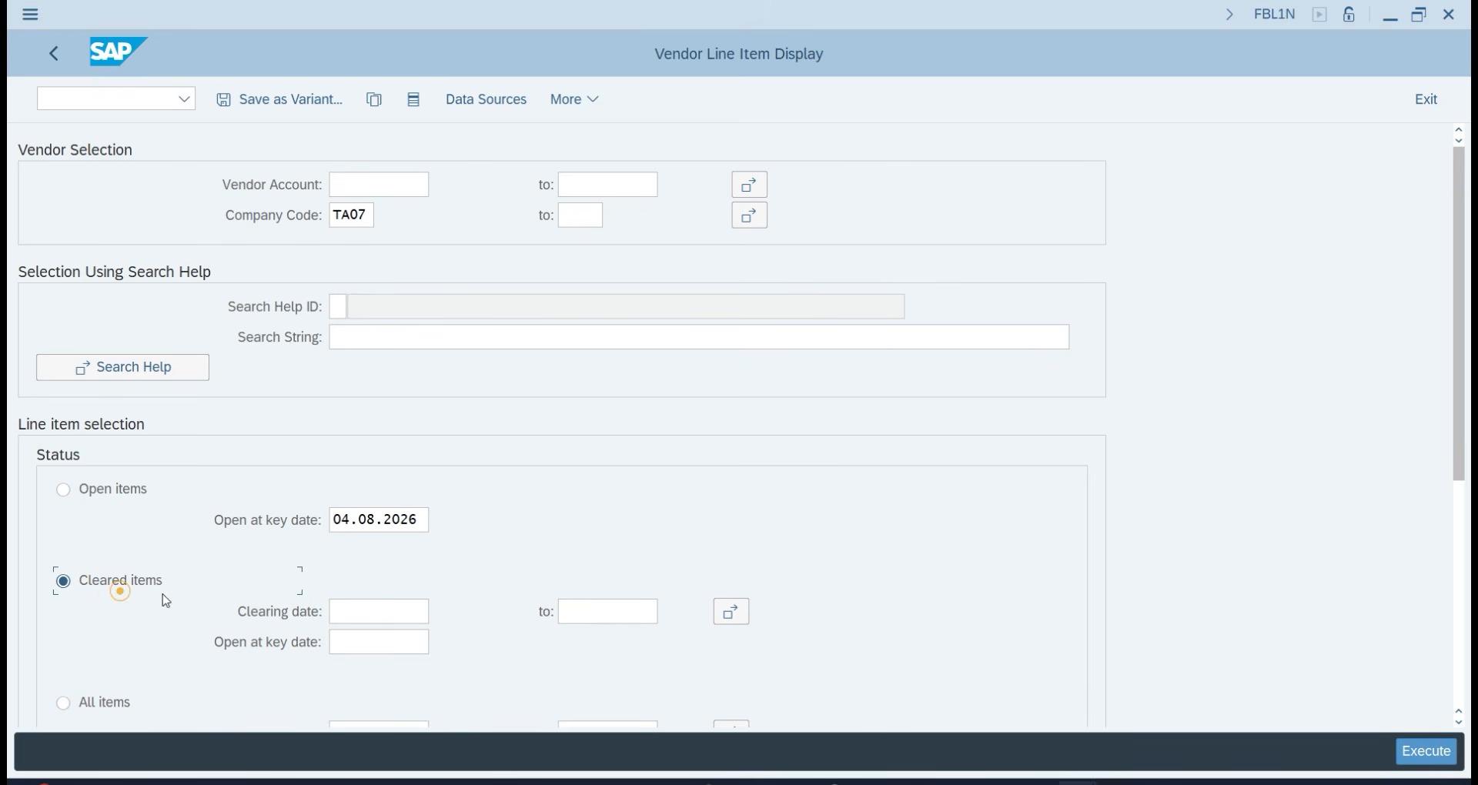
click(1437, 752)
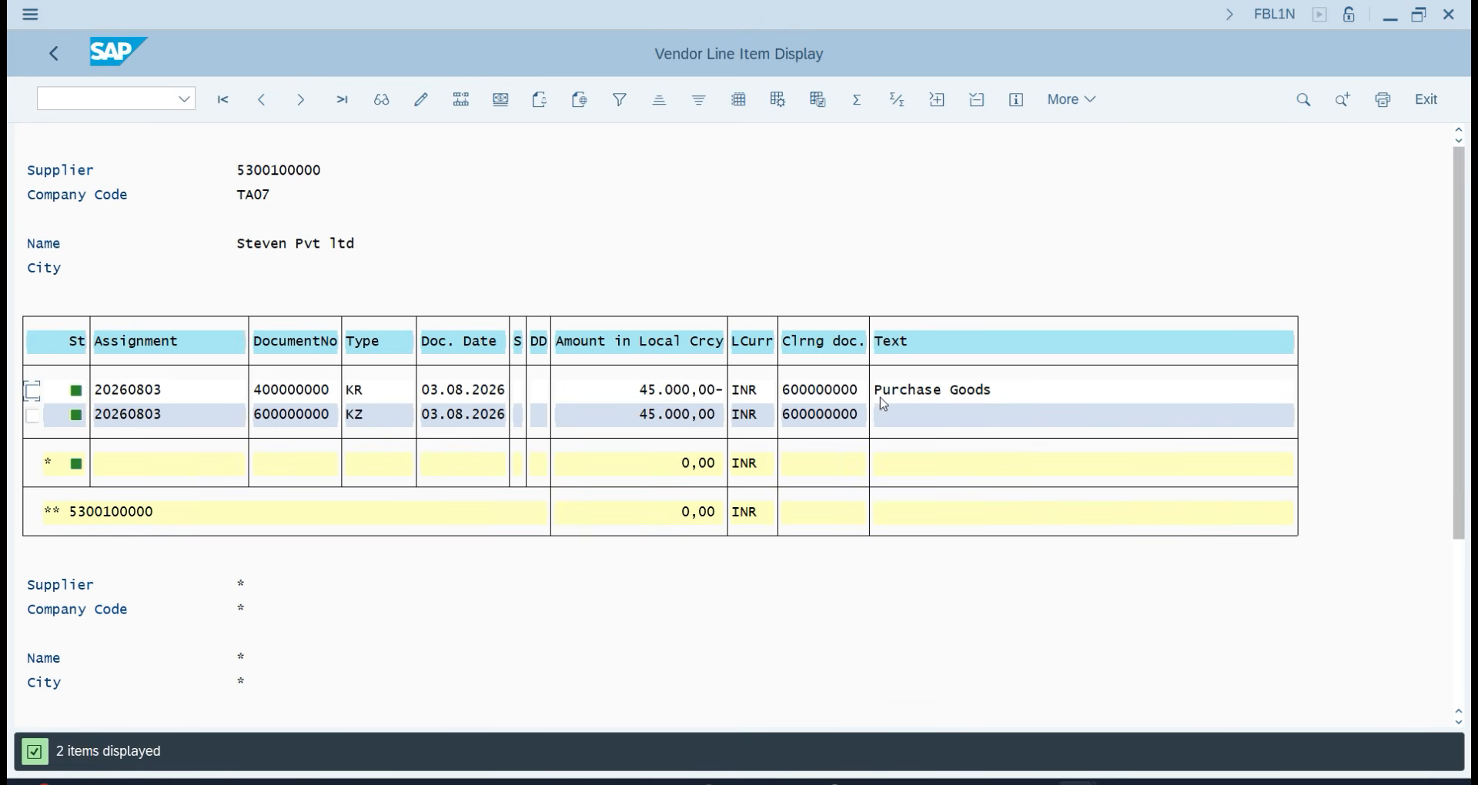
click(53, 68)
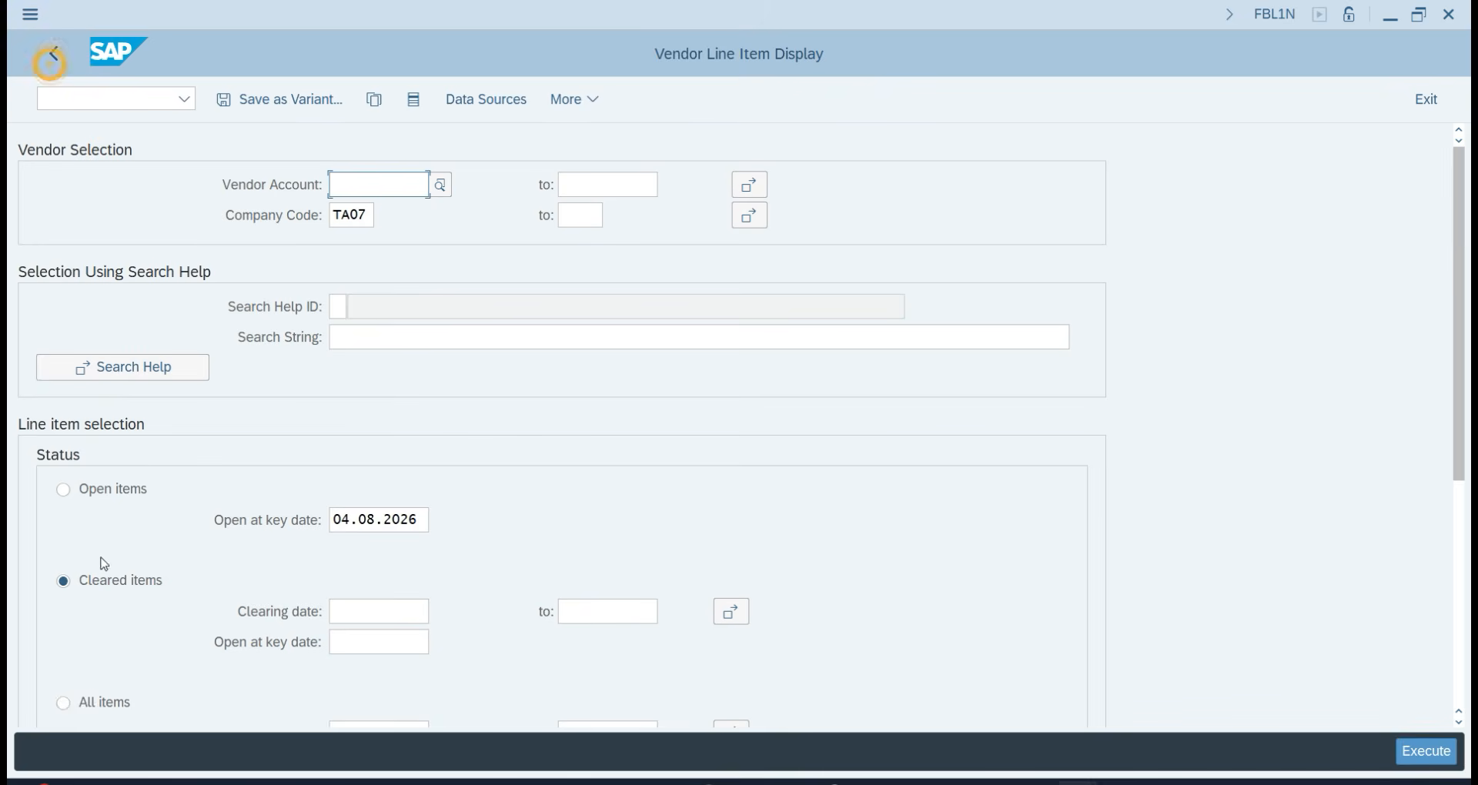
click(87, 704)
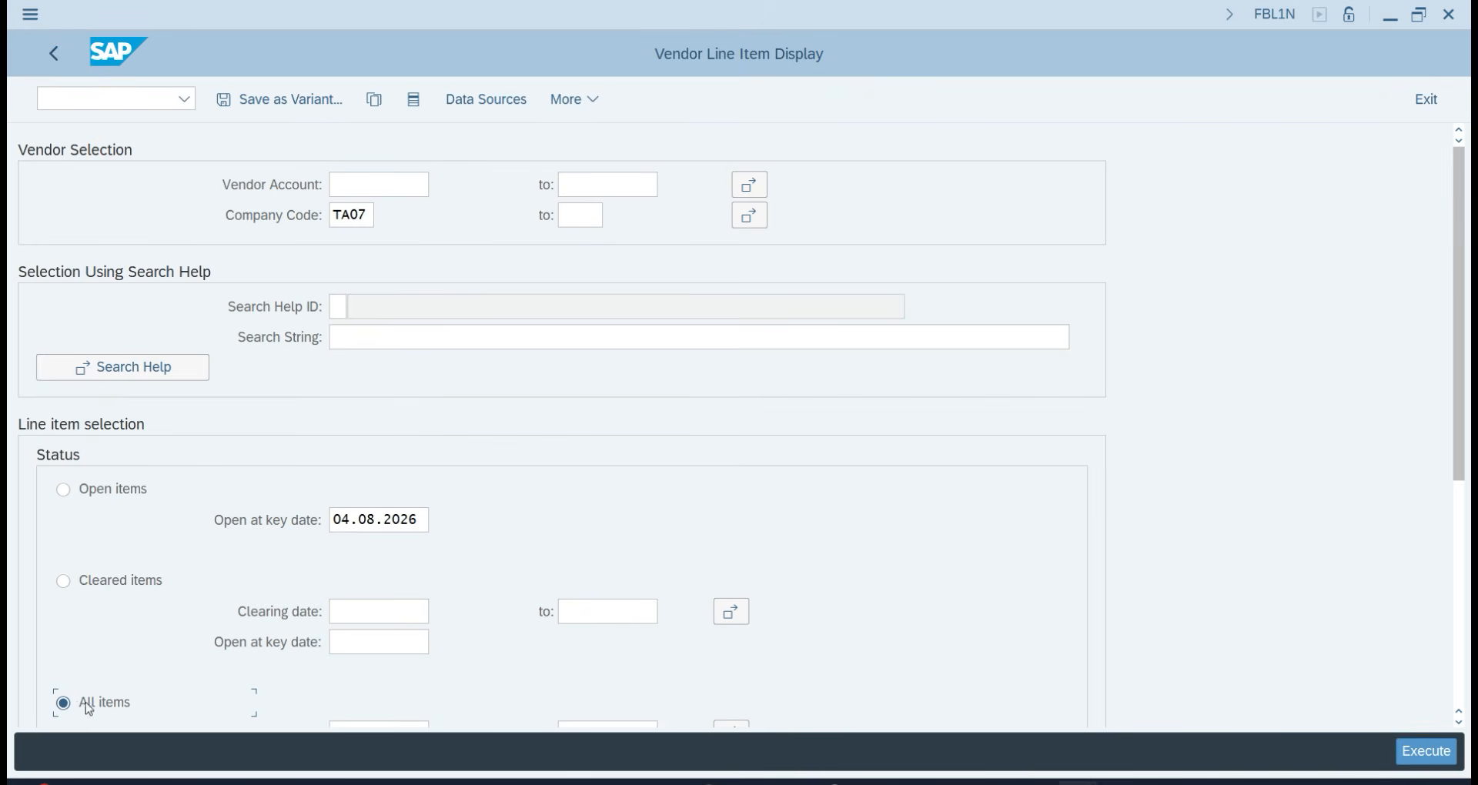
click(1433, 760)
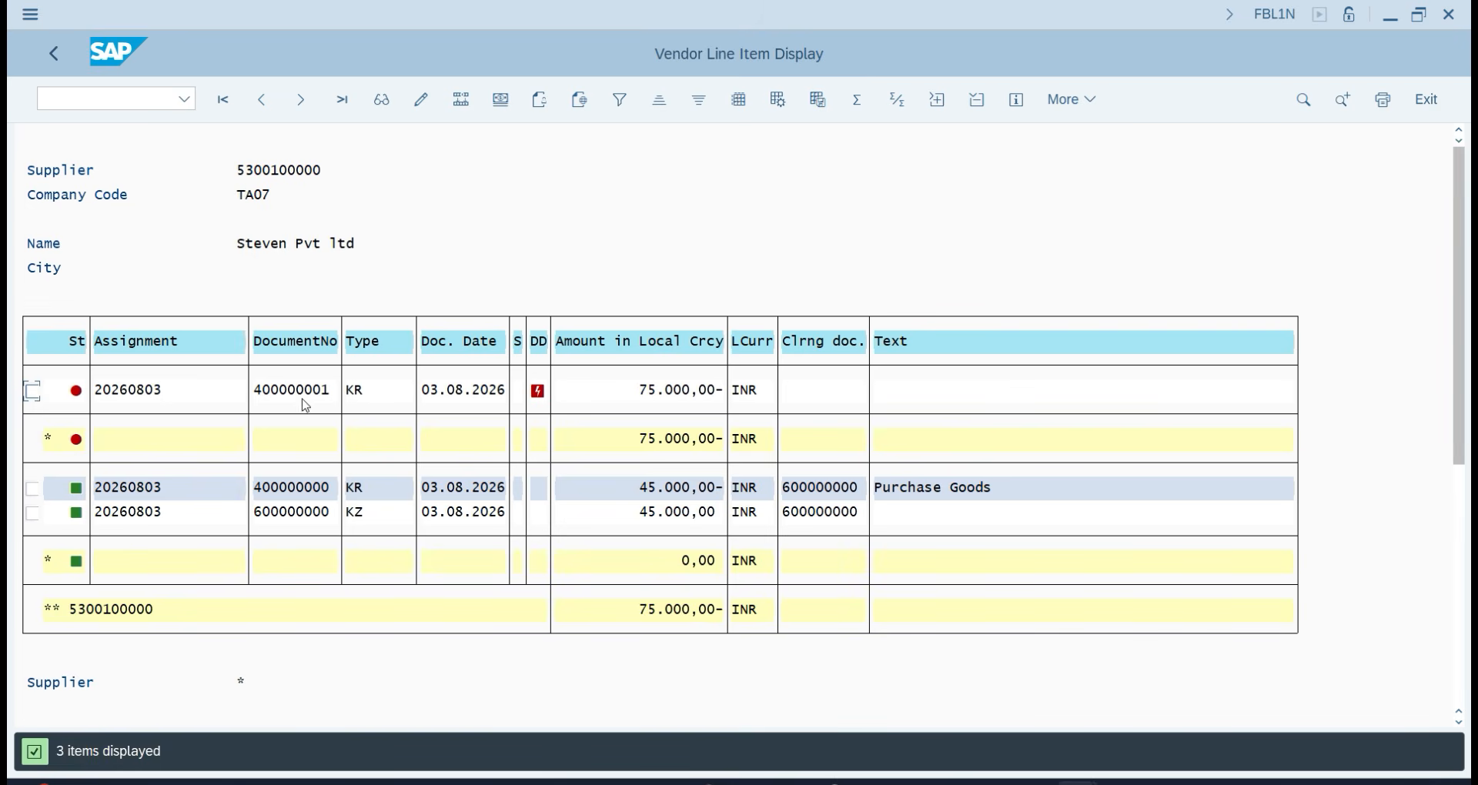
click(59, 61)
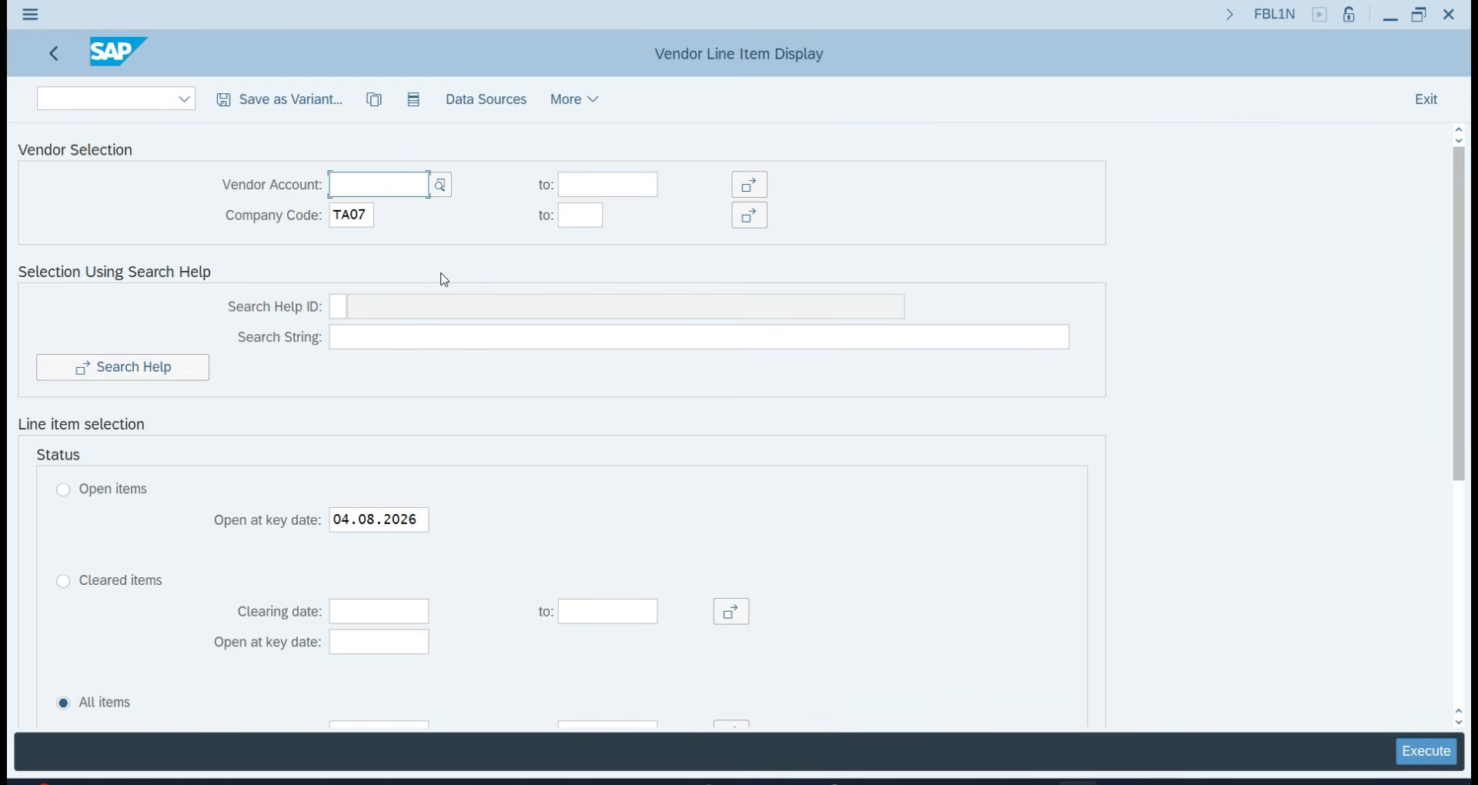
Start a new F-53 payment dated 03.08.2026 with a 'Partial Payment' header text.
click(46, 98)
text(/)
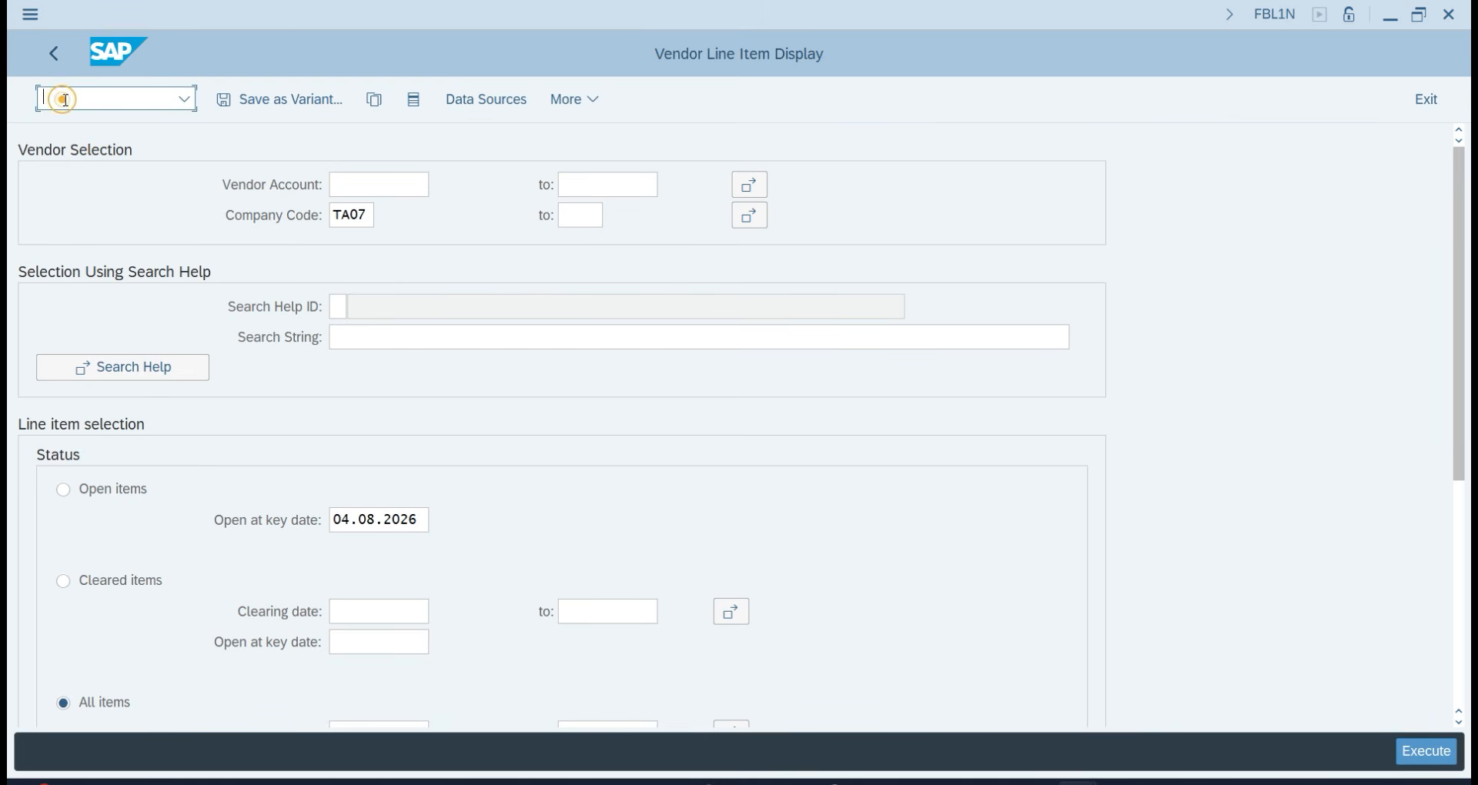
text(n)
key(Return)
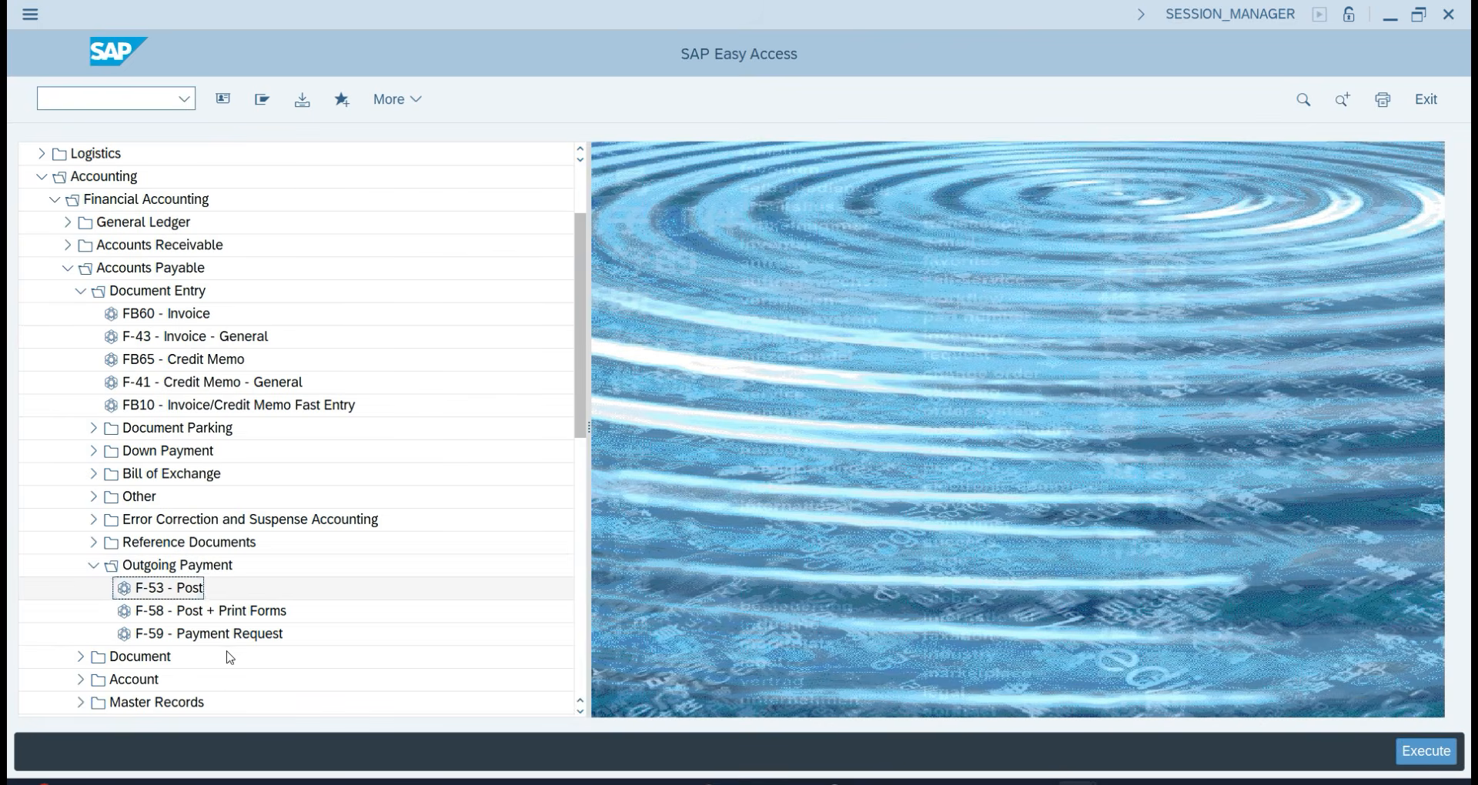
double_click(150, 588)
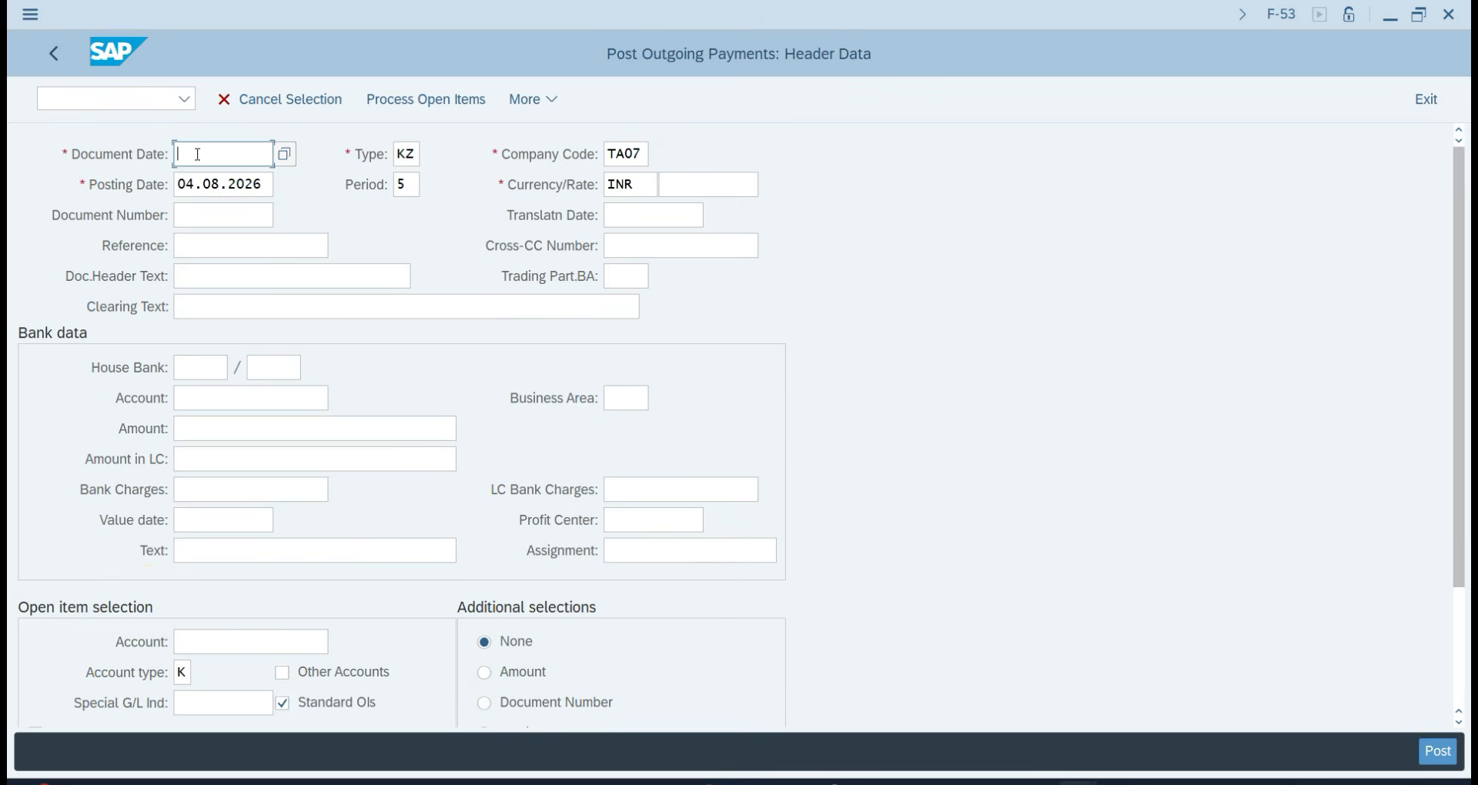
click(198, 154)
click(205, 185)
double_click(215, 186)
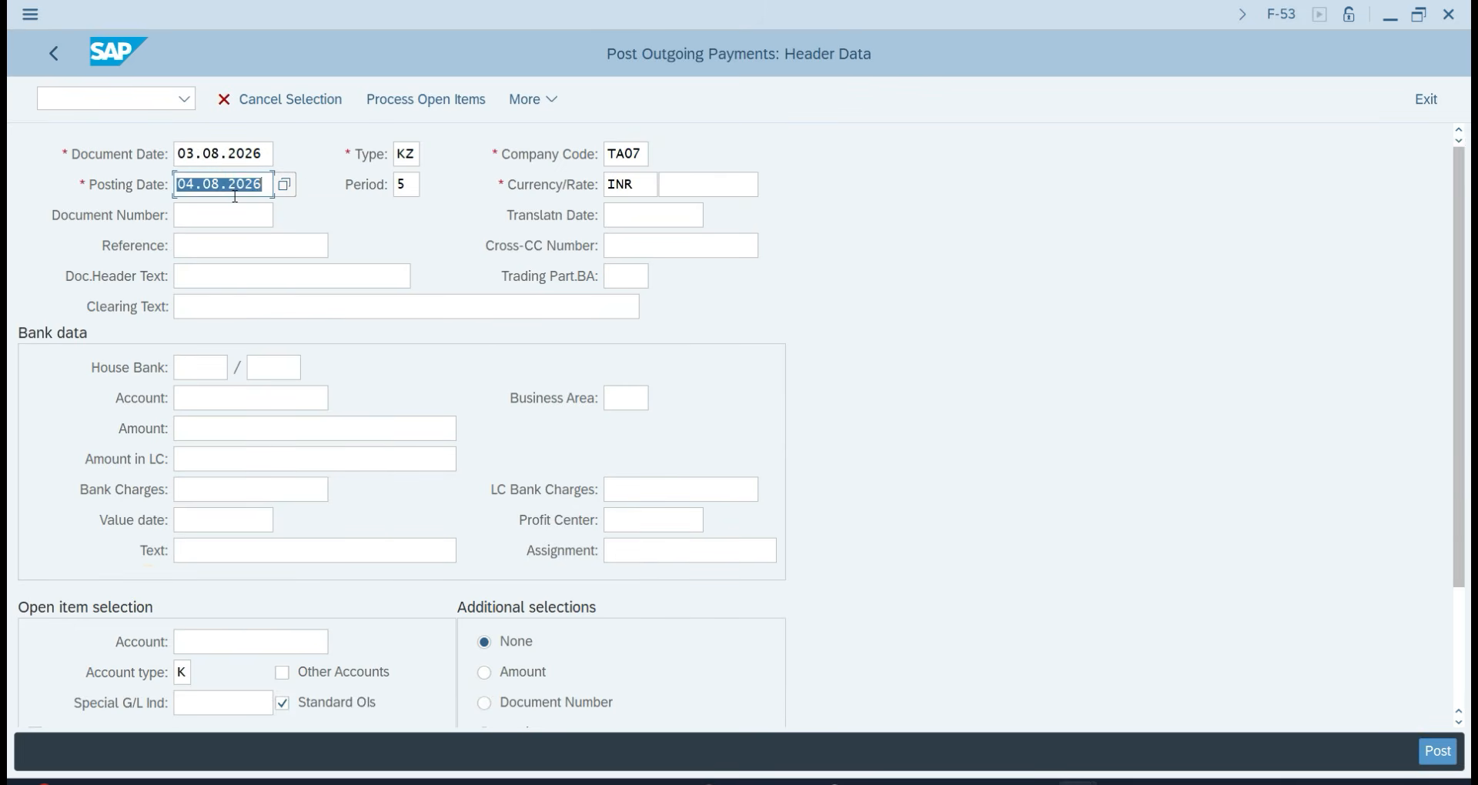
key(BackSpace)
click(221, 202)
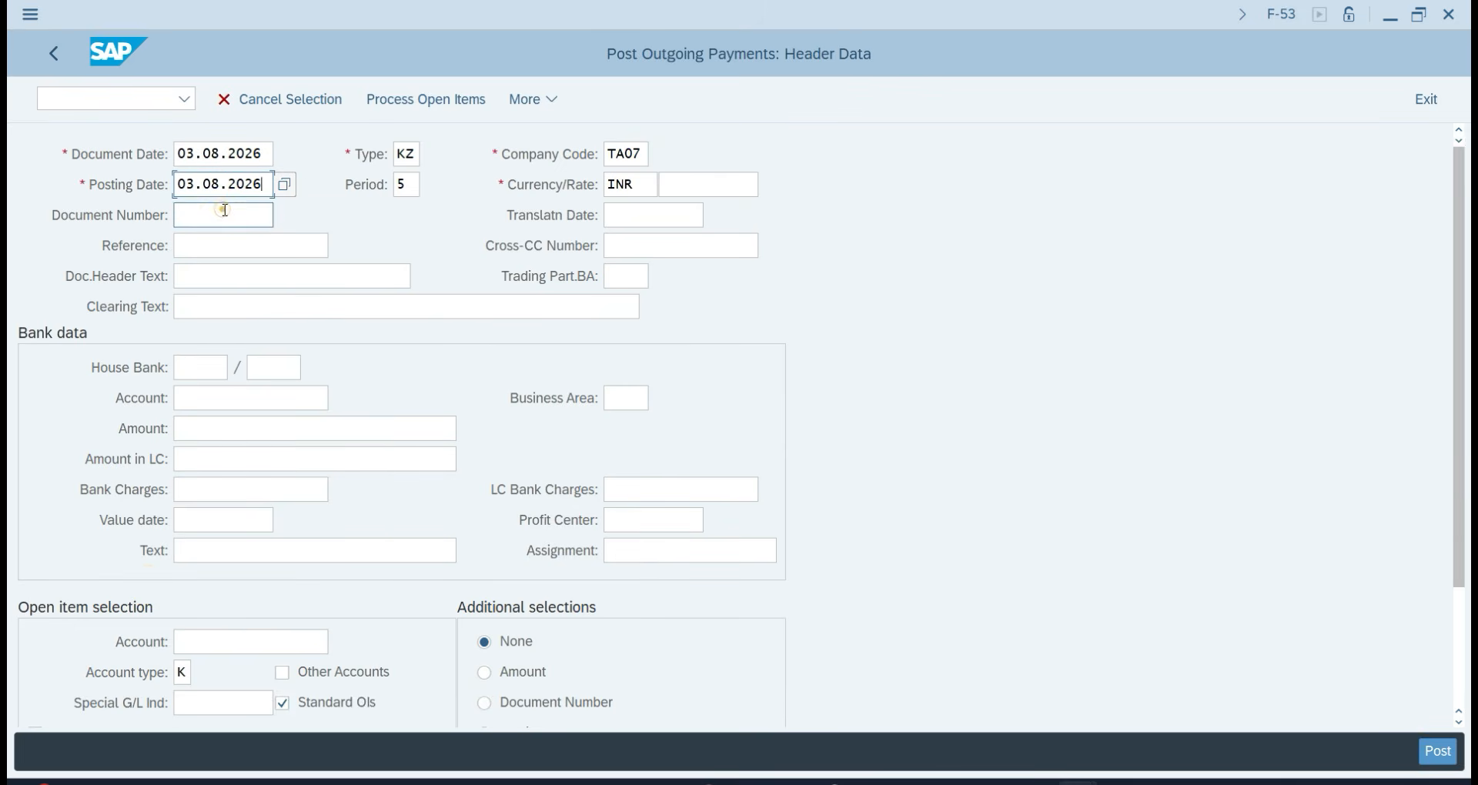
click(207, 281)
text(Pa)
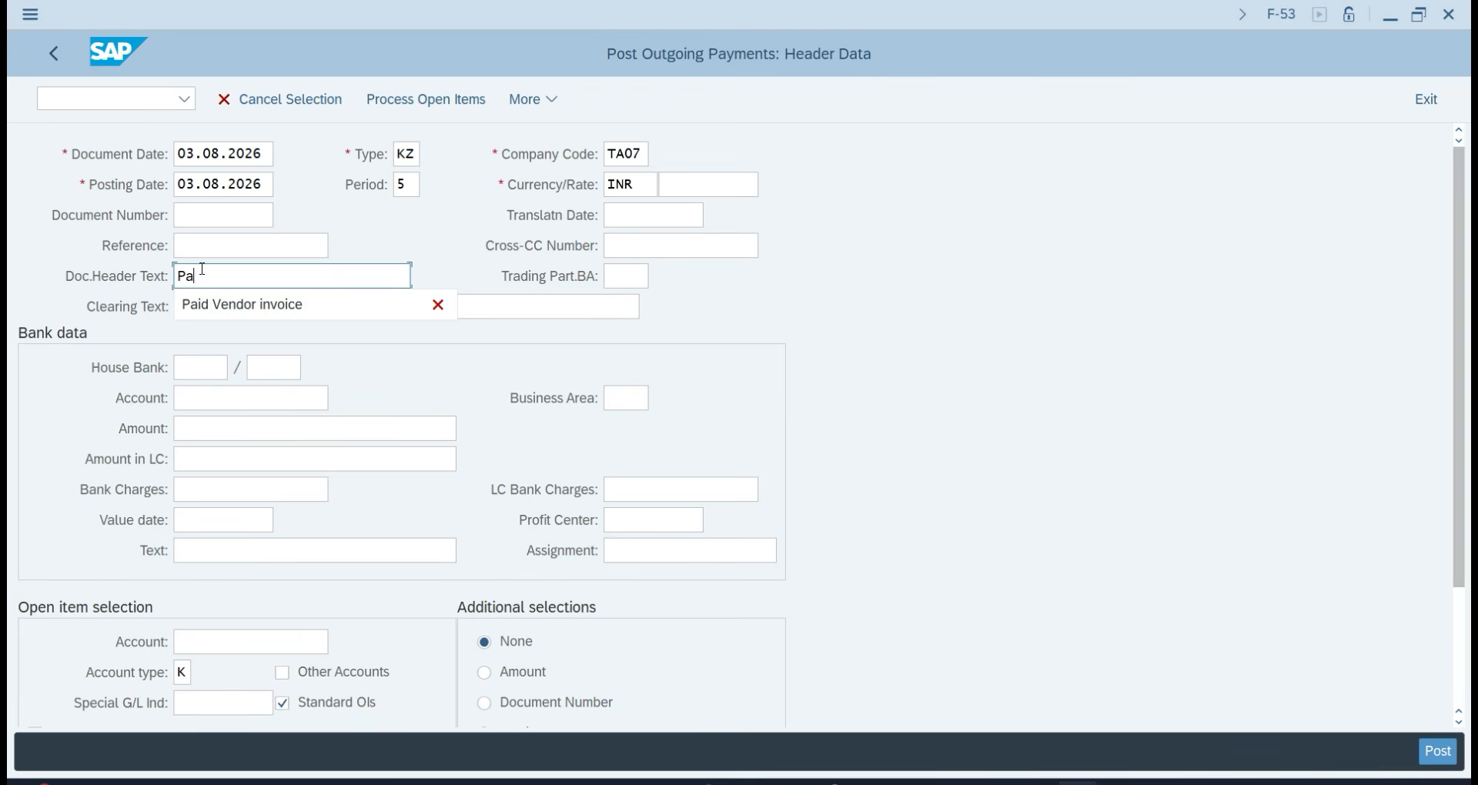
text(rtial Pa)
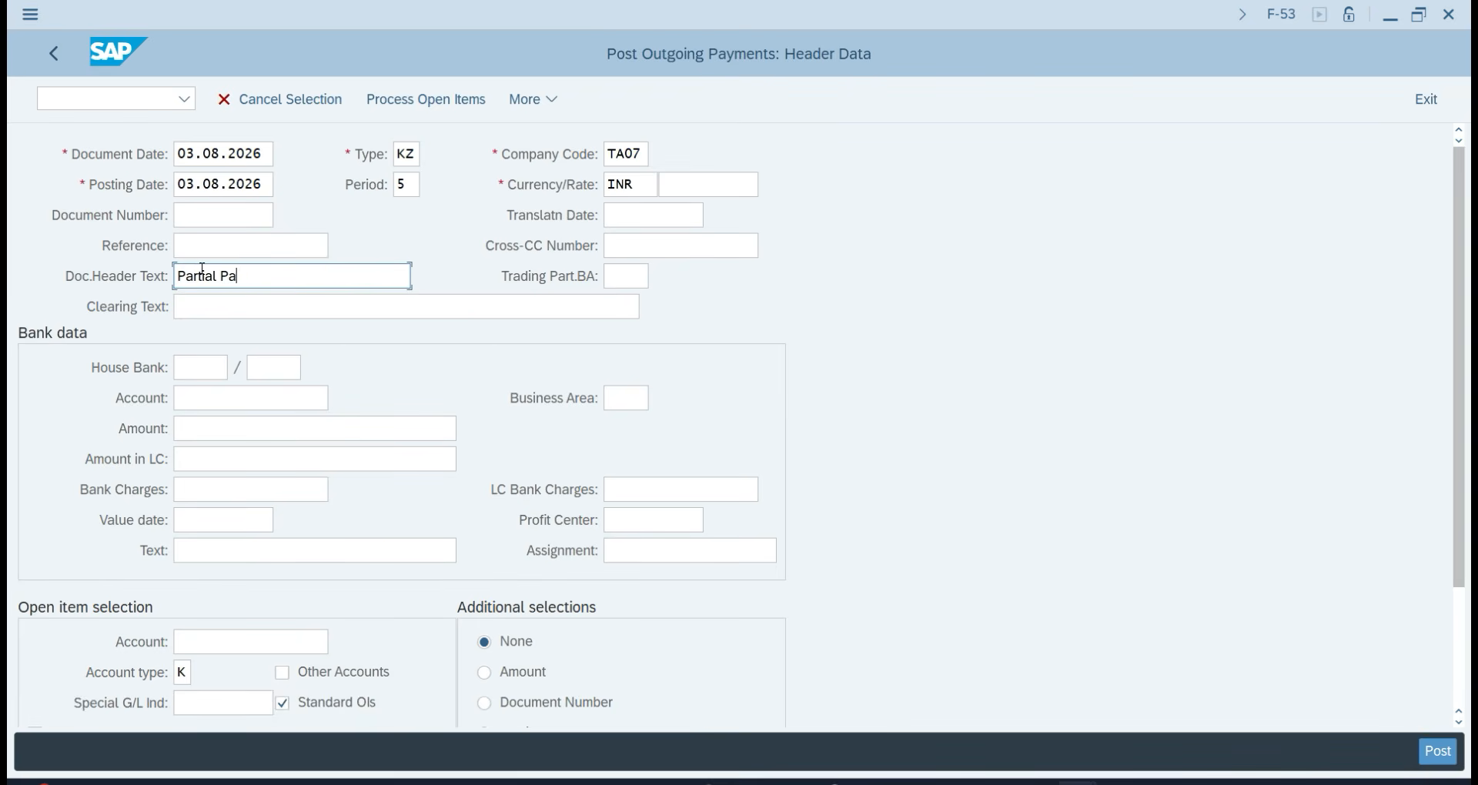
text(yment of 5000)
Set bank account 201, amount 5000 and line text 'Partial payment of 5000'.
click(224, 396)
click(339, 399)
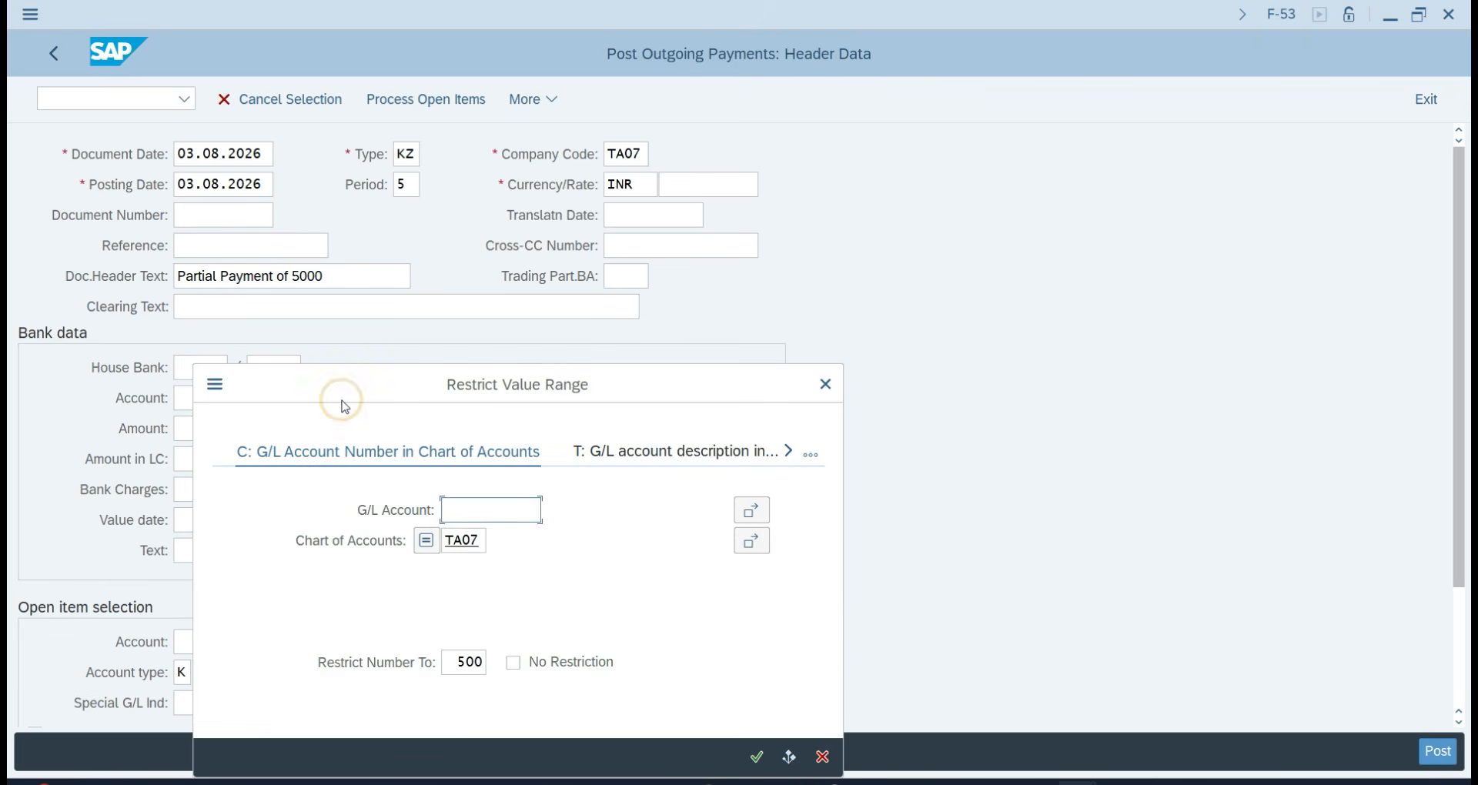
key(Return)
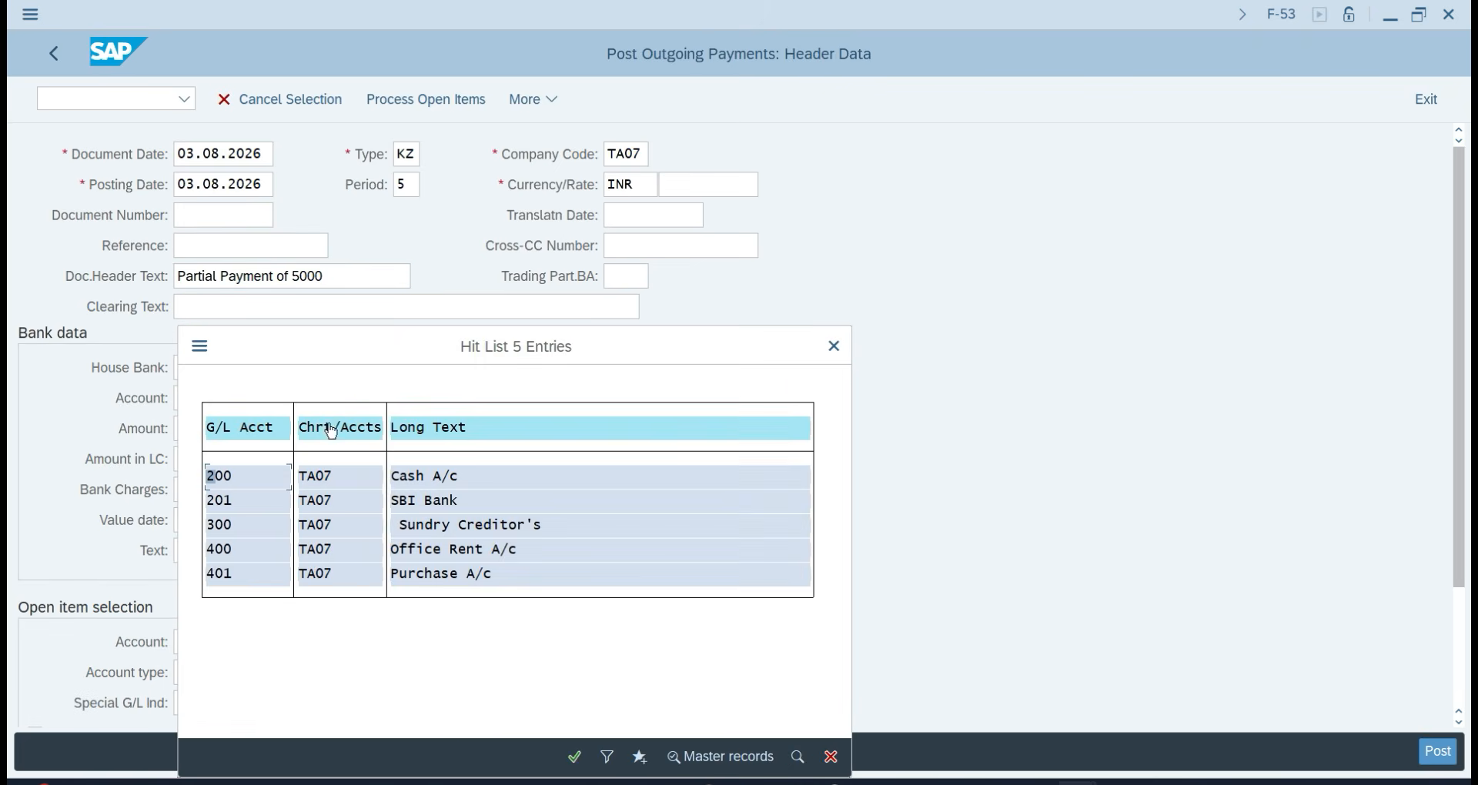
double_click(422, 502)
click(270, 436)
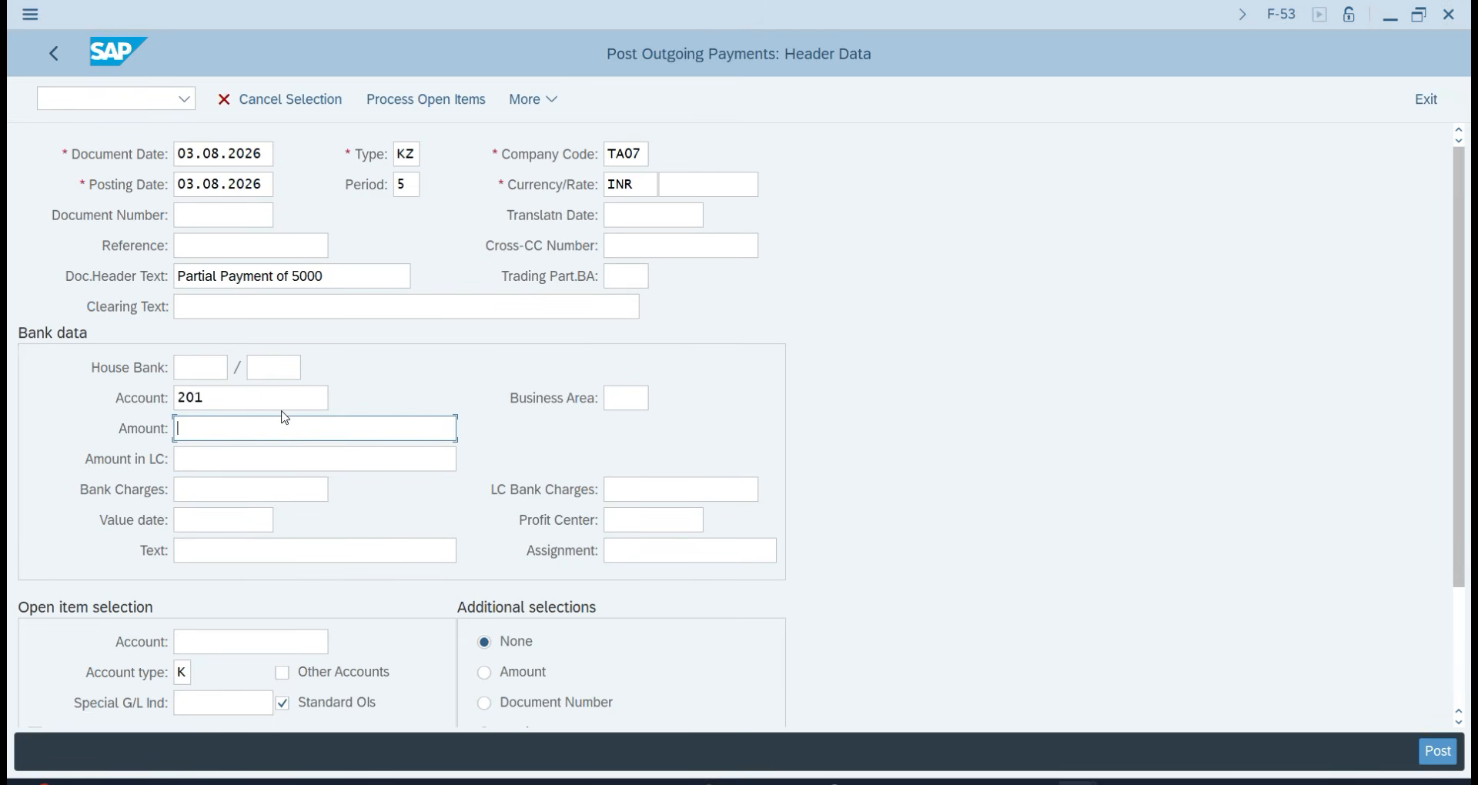
text(5000)
click(218, 559)
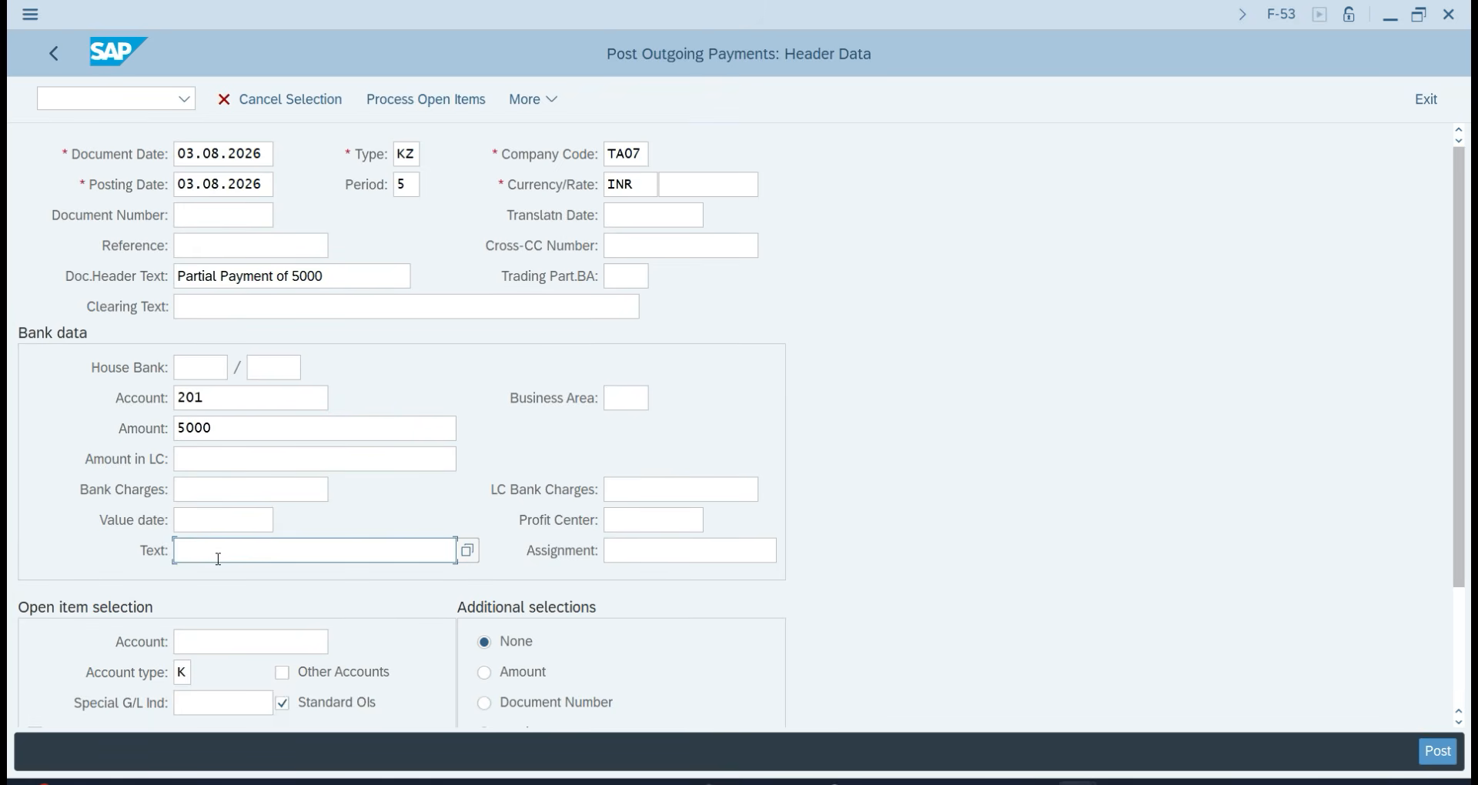
text(Par)
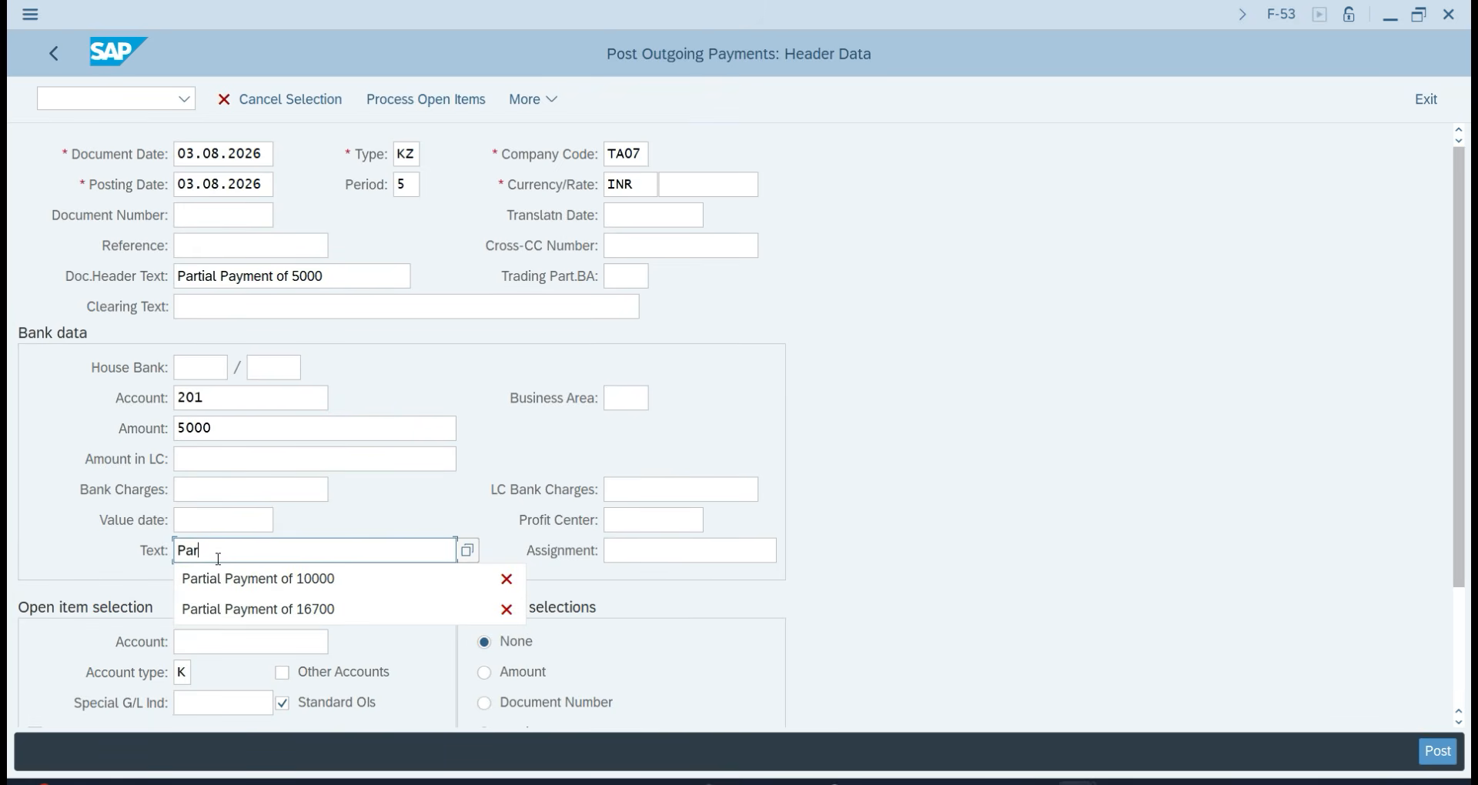
text(tial payment of 5000)
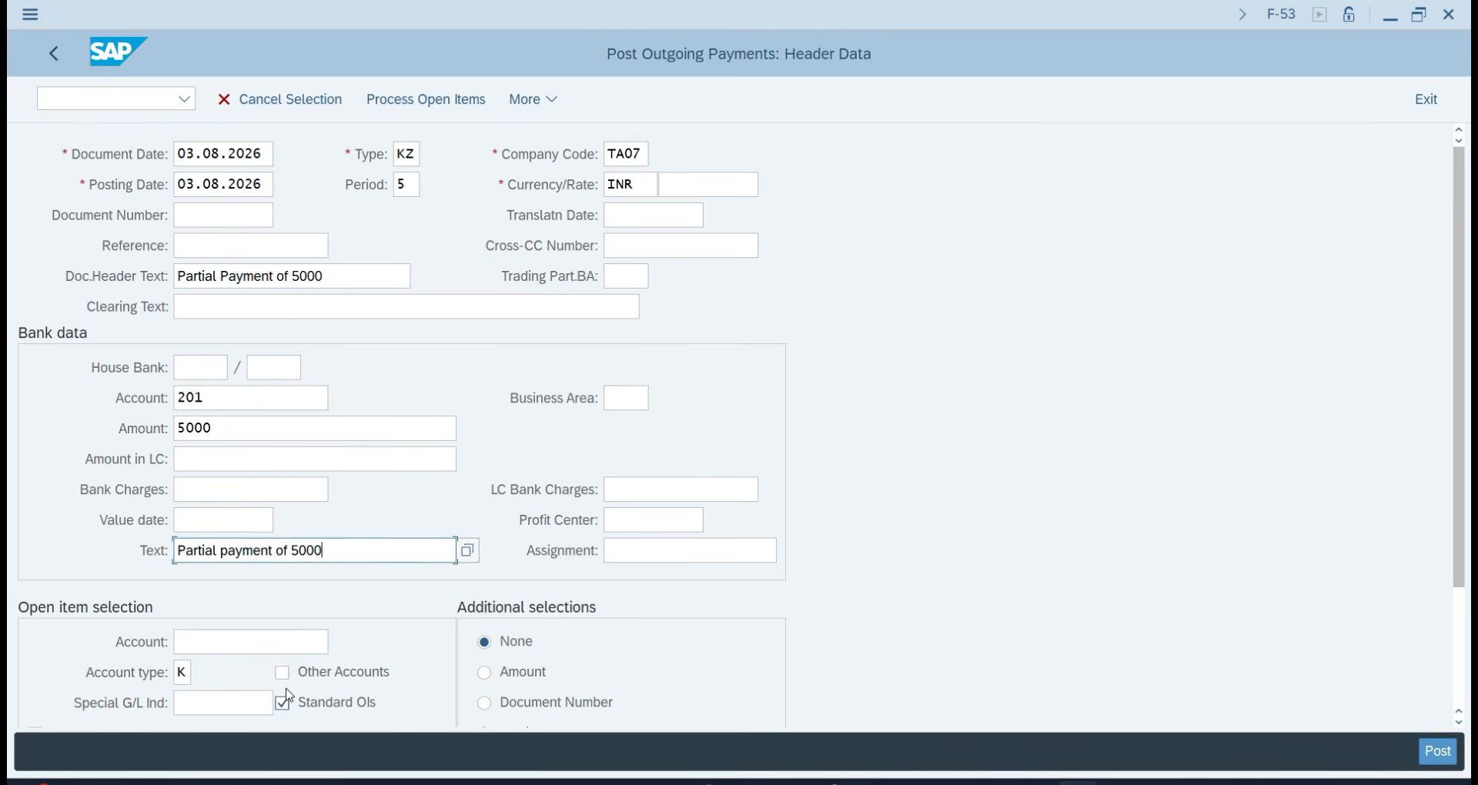
Look up and select the supplier, then process the supplier's open items.
click(279, 649)
key(F4)
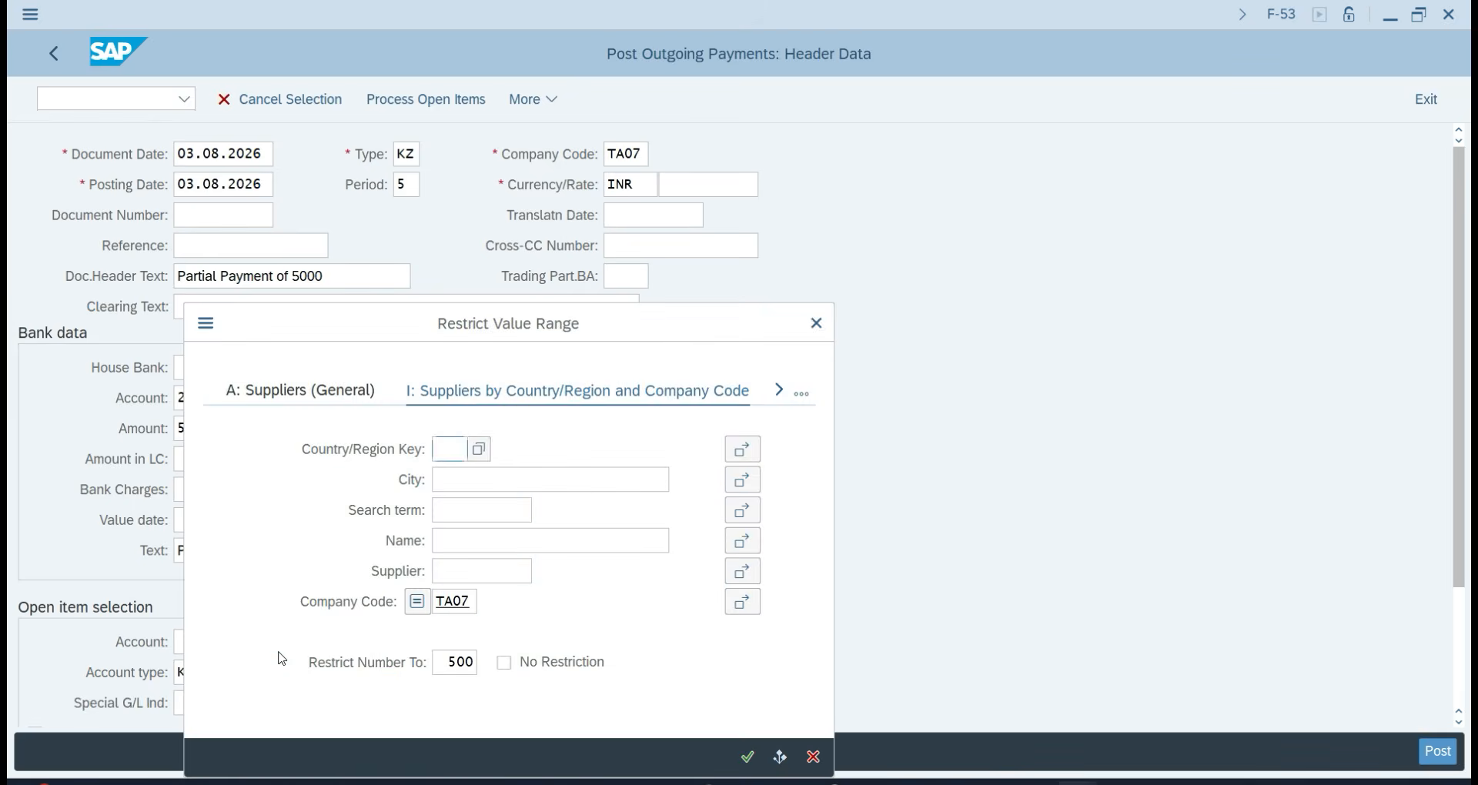
key(Return)
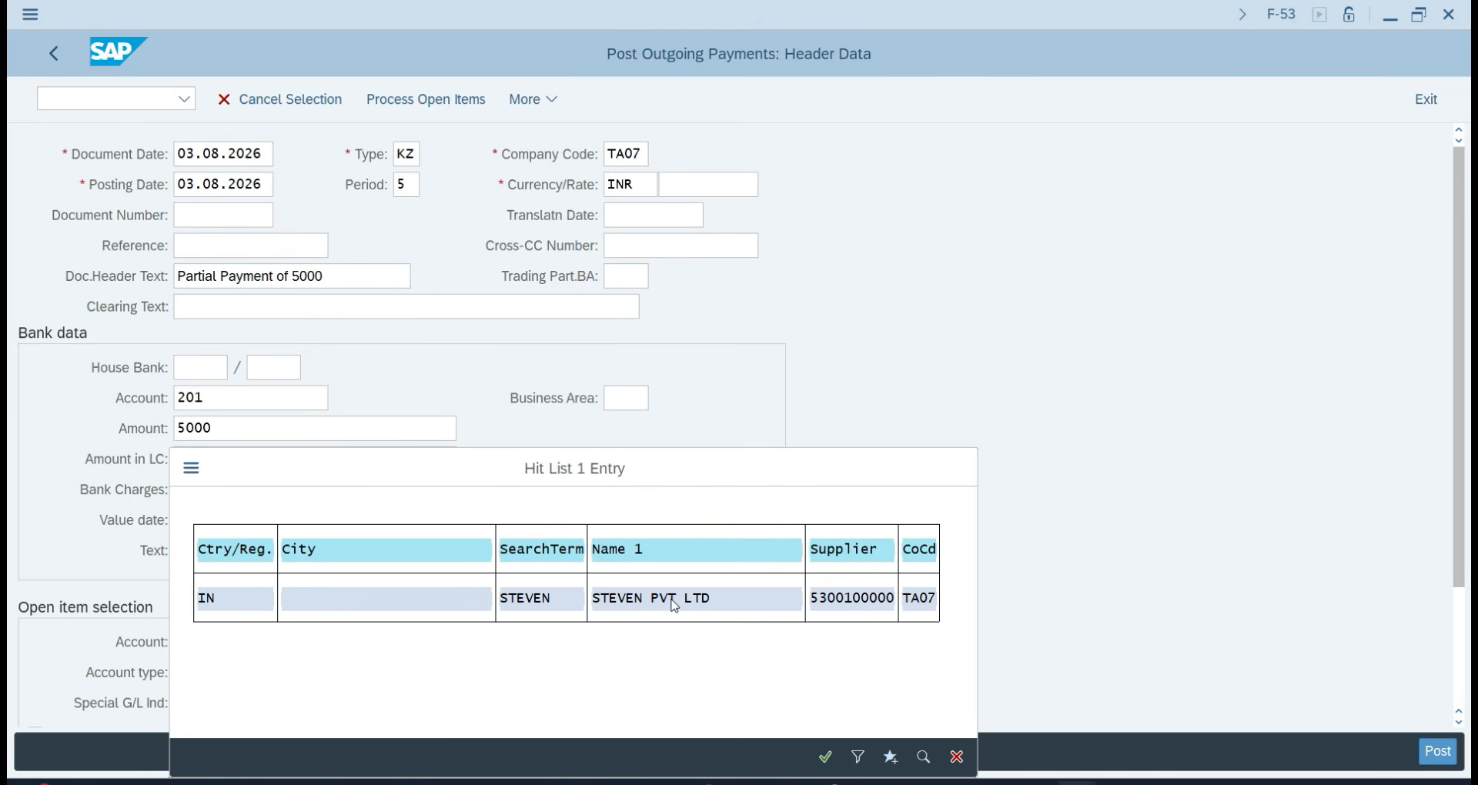
double_click(676, 604)
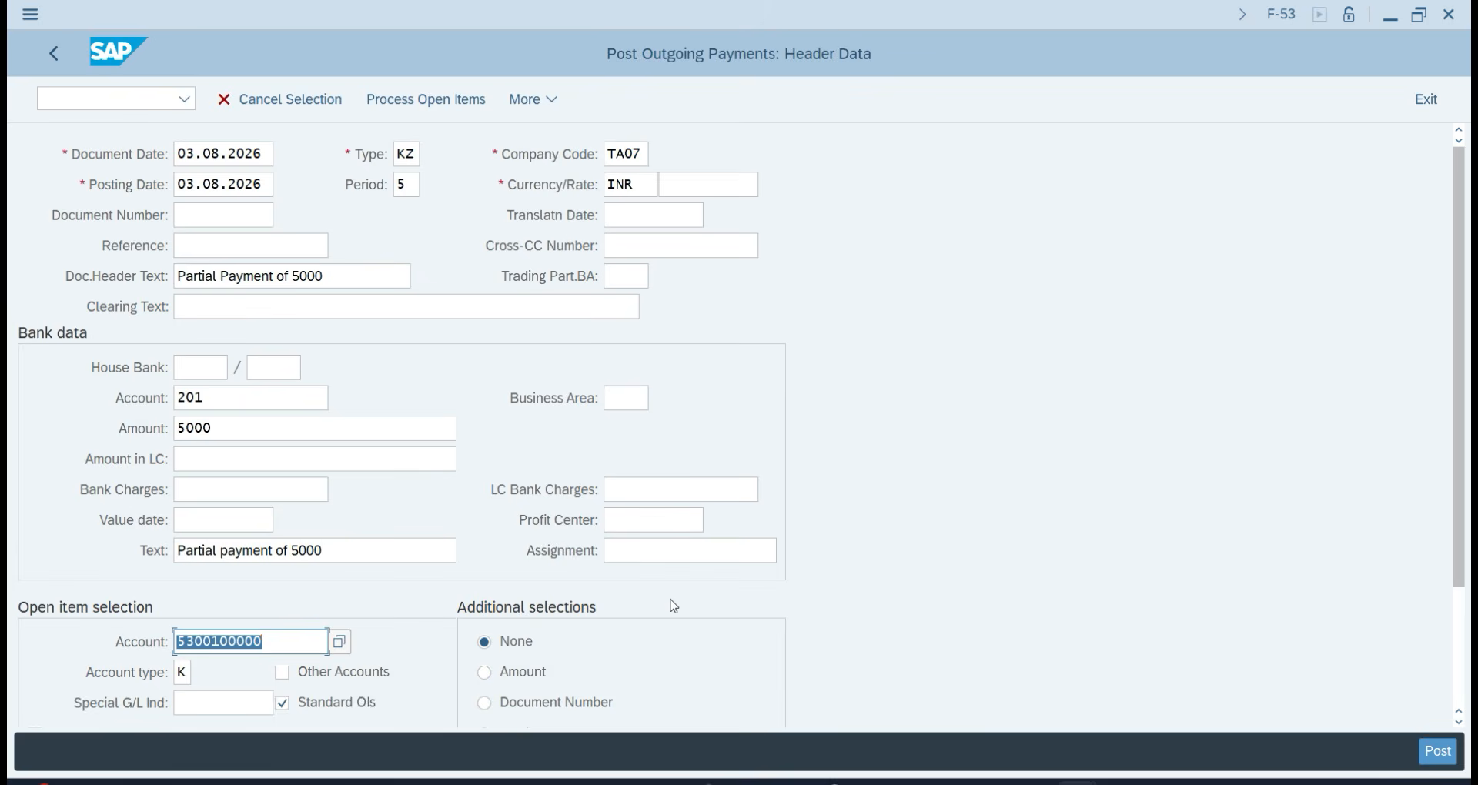
key(Return)
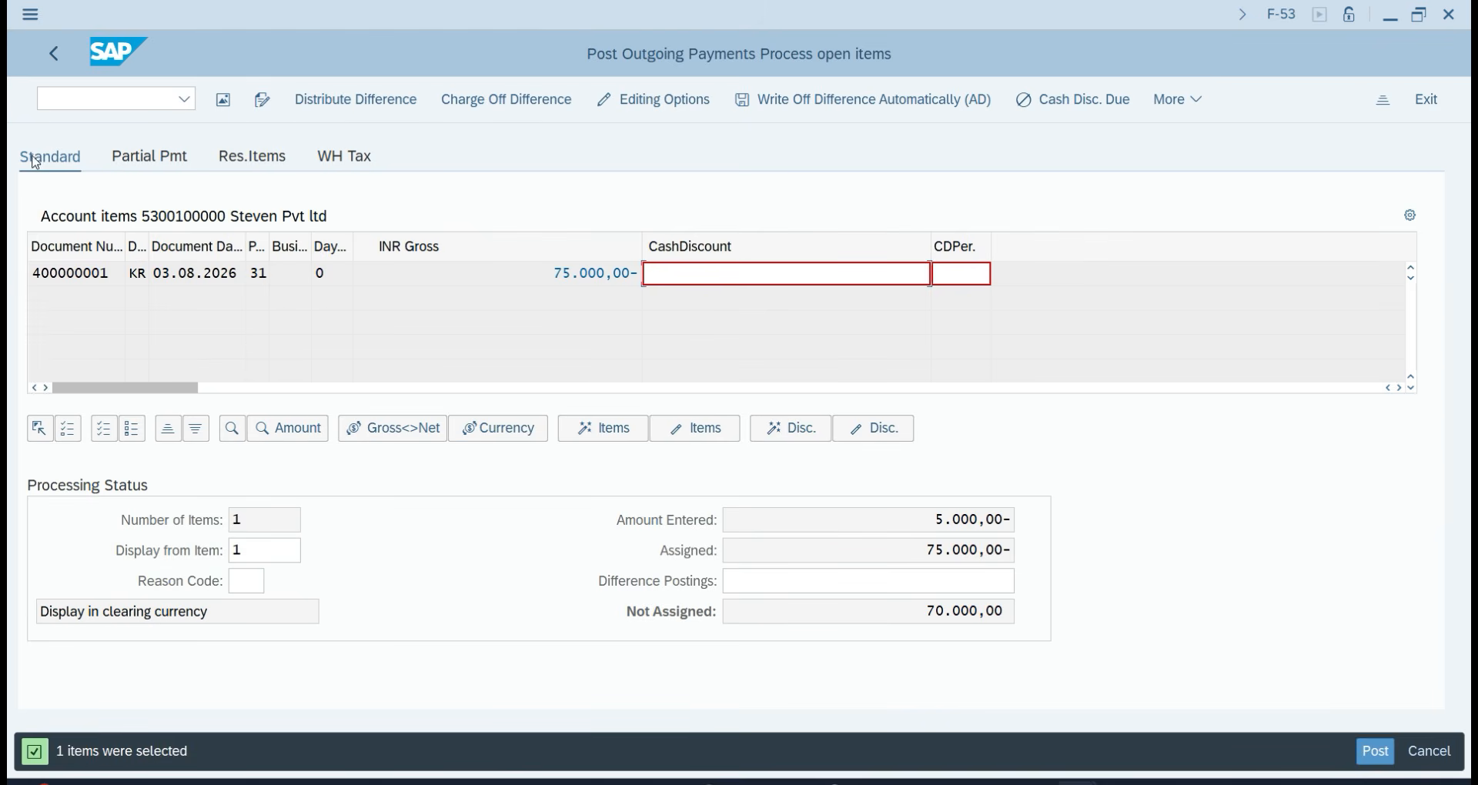
On the Partial Pmt tab, set invoice 400000001's payment to 5000 and post as 600000001.
click(125, 160)
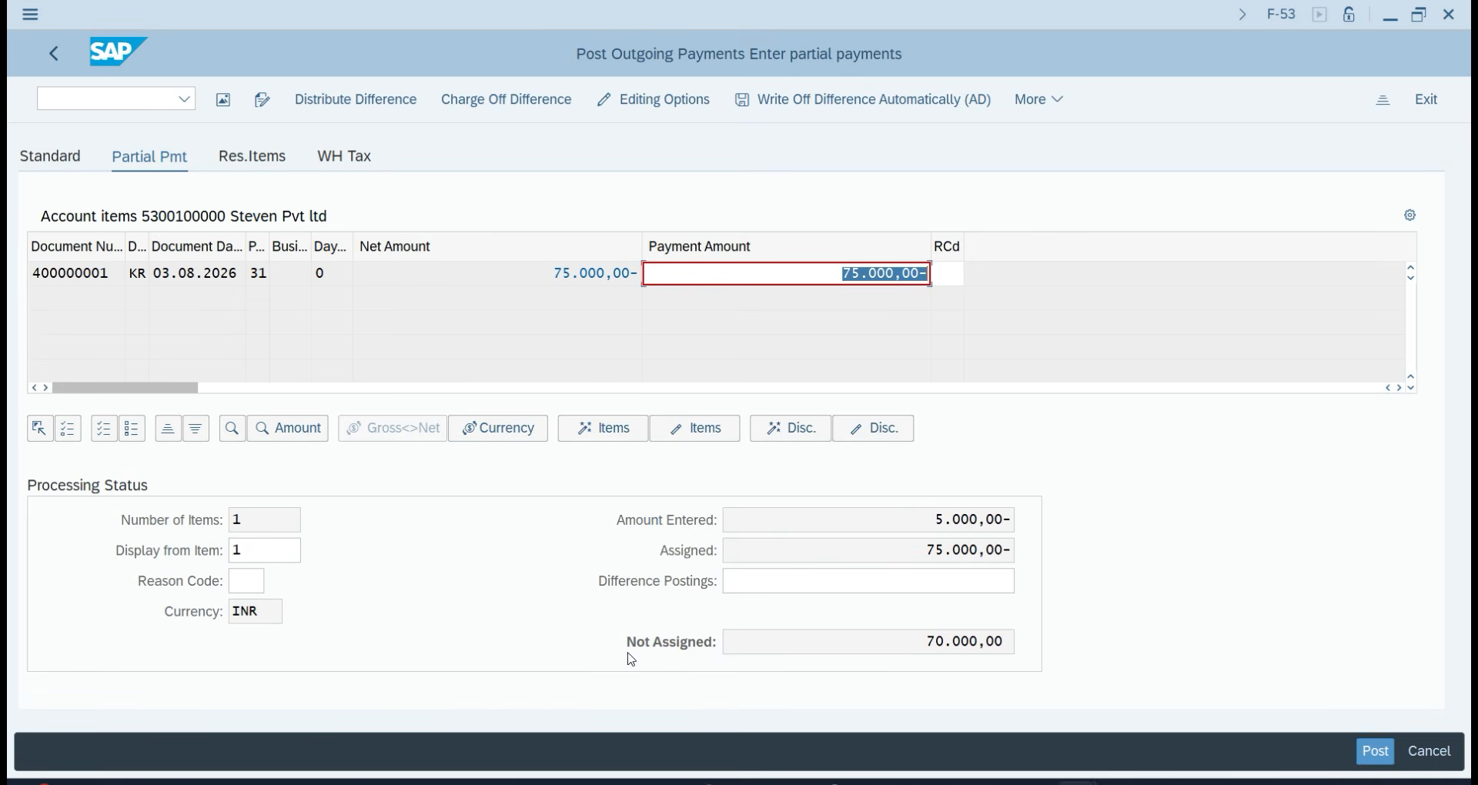
double_click(837, 269)
click(1361, 751)
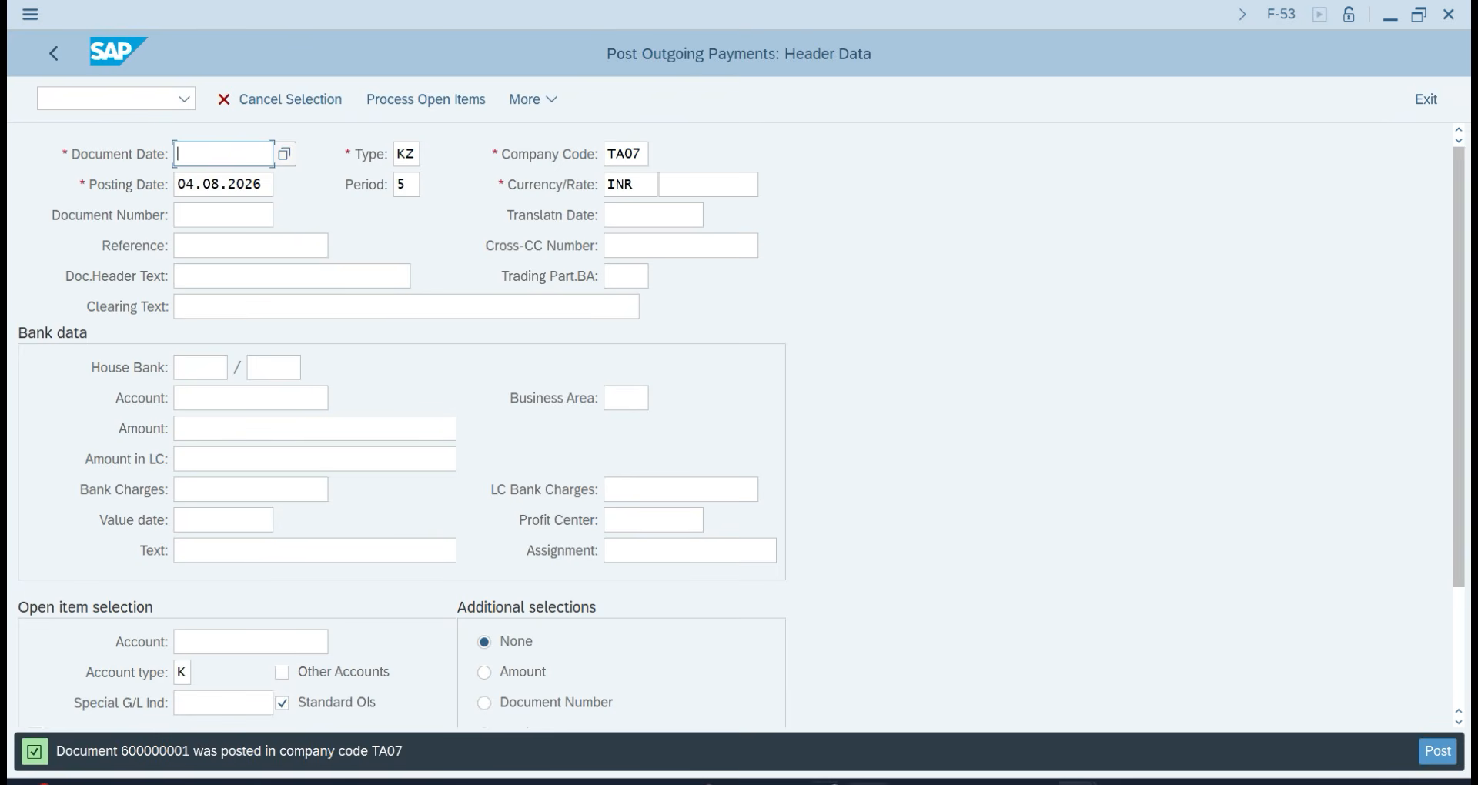
Run FBL1N to list the supplier's open items netting 70,000.
click(135, 102)
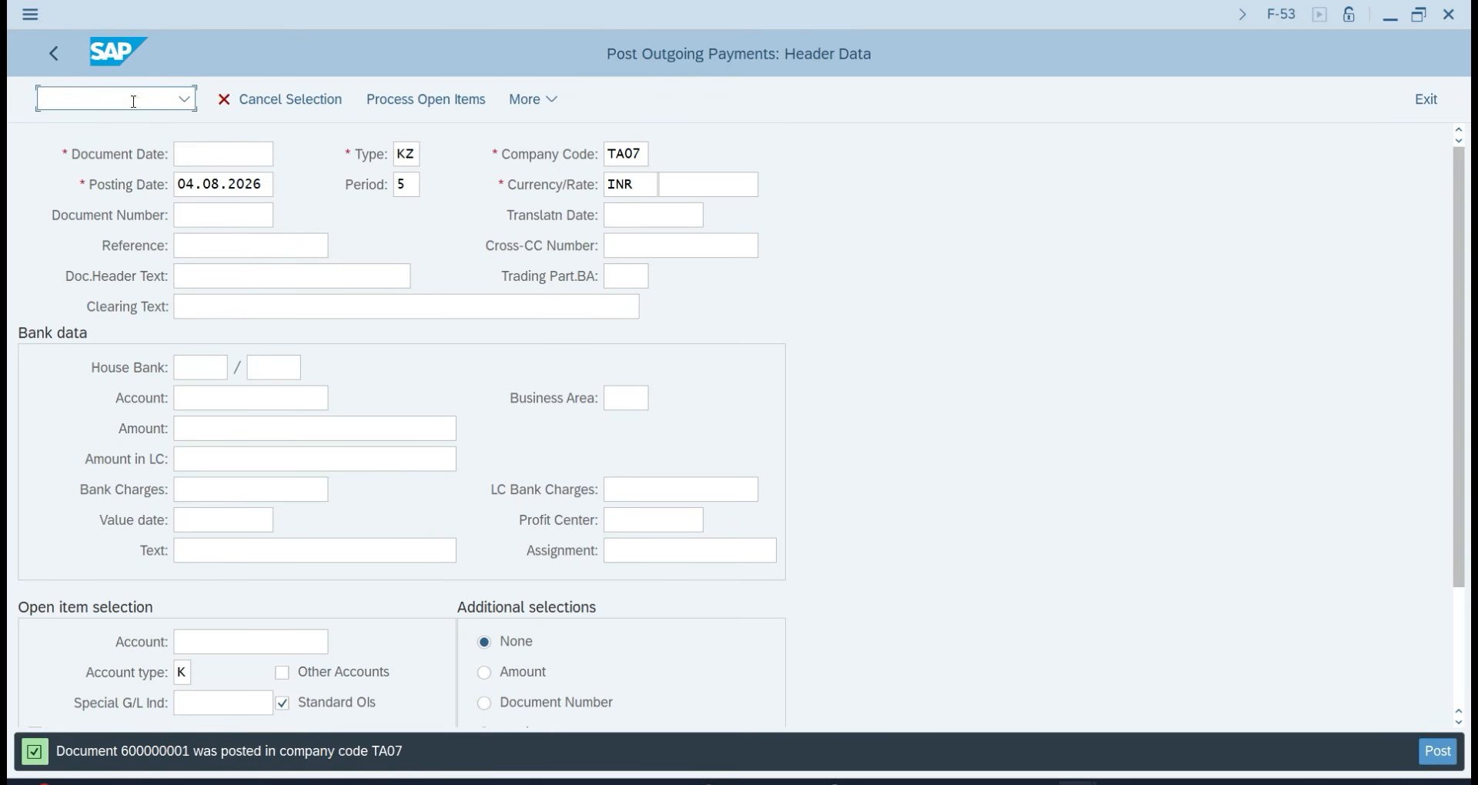
text(/ng)
text(bl1n)
key(Return)
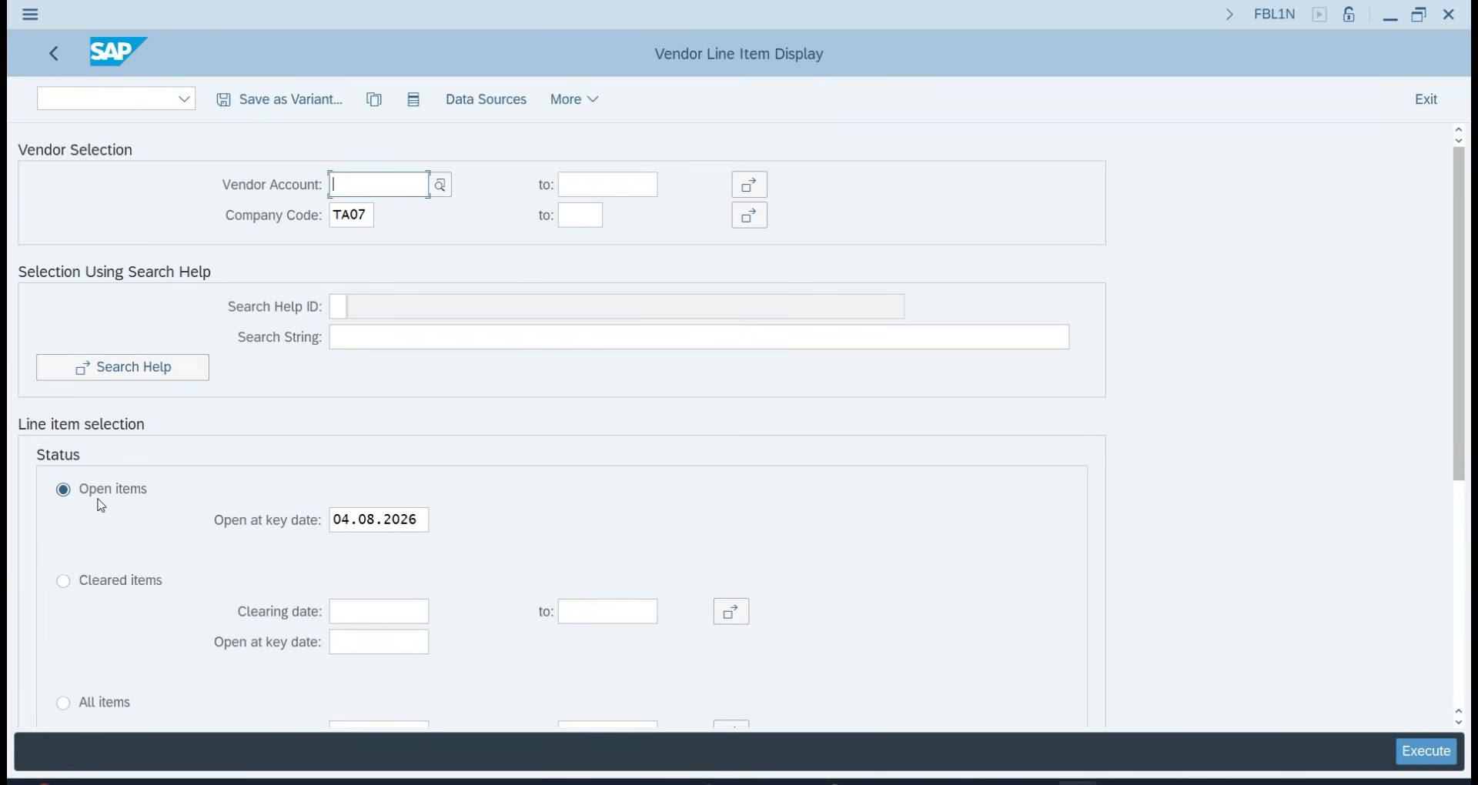
click(1425, 751)
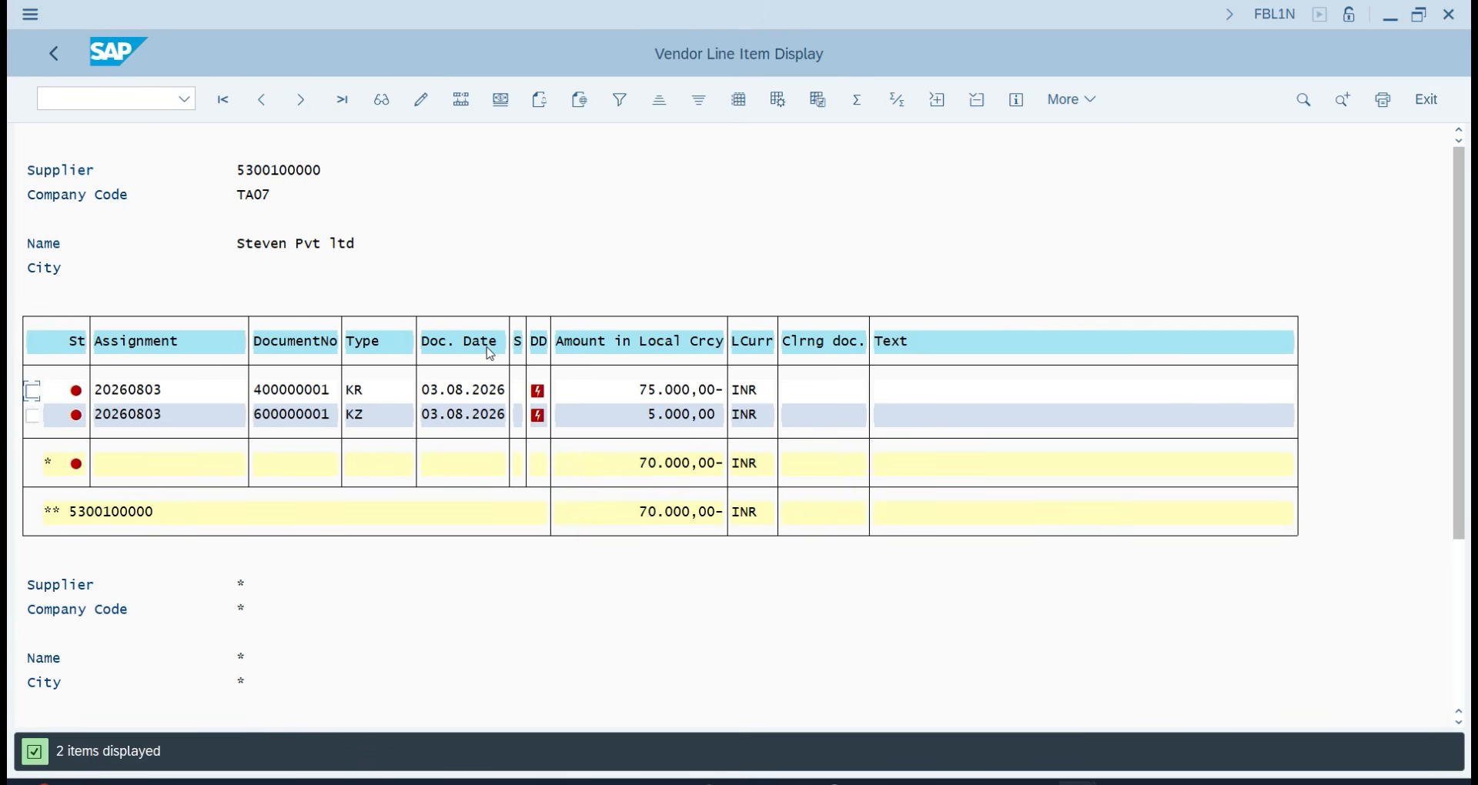
Return to the SAP Easy Access menu with /n.
click(84, 107)
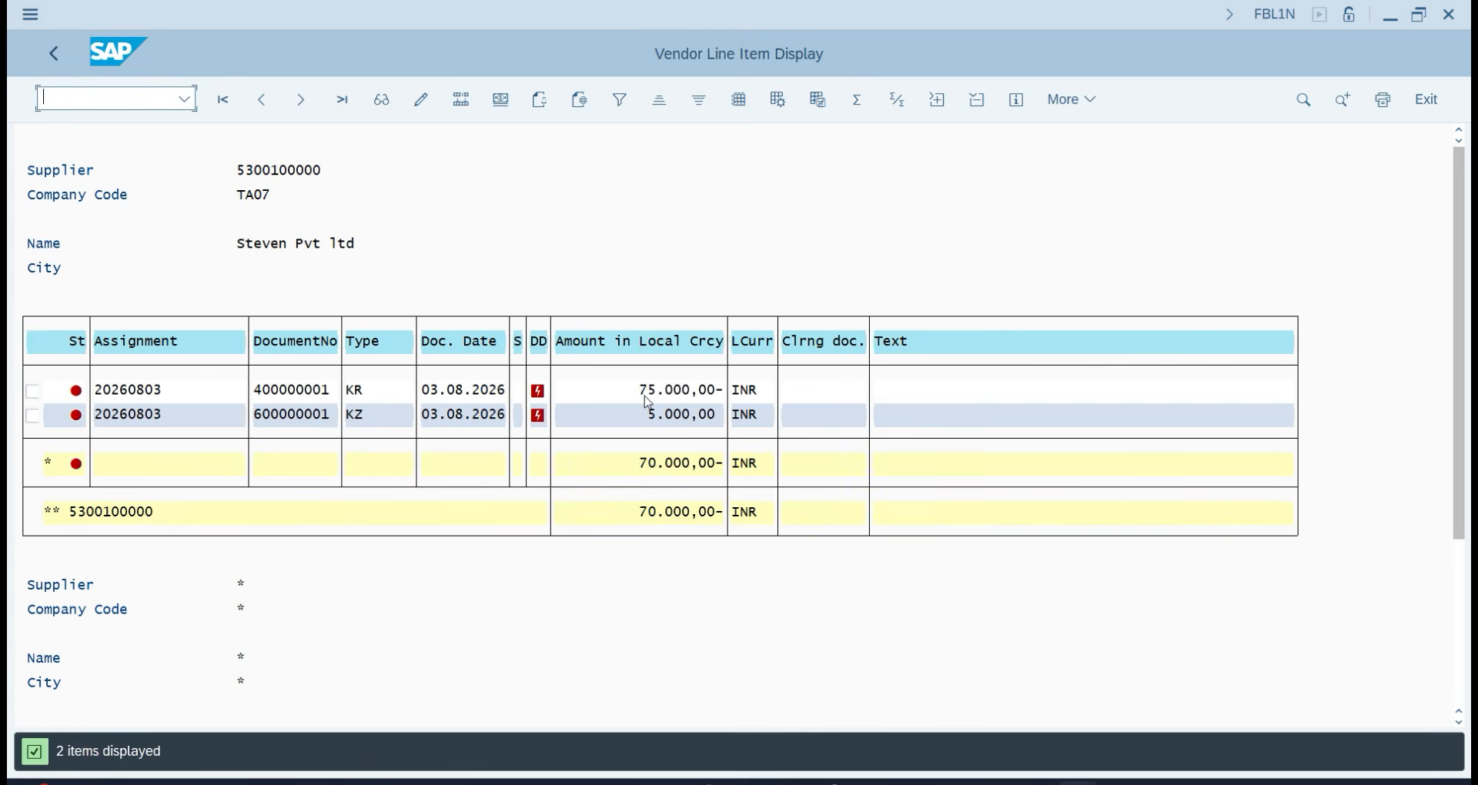
text(/n)
key(Return)
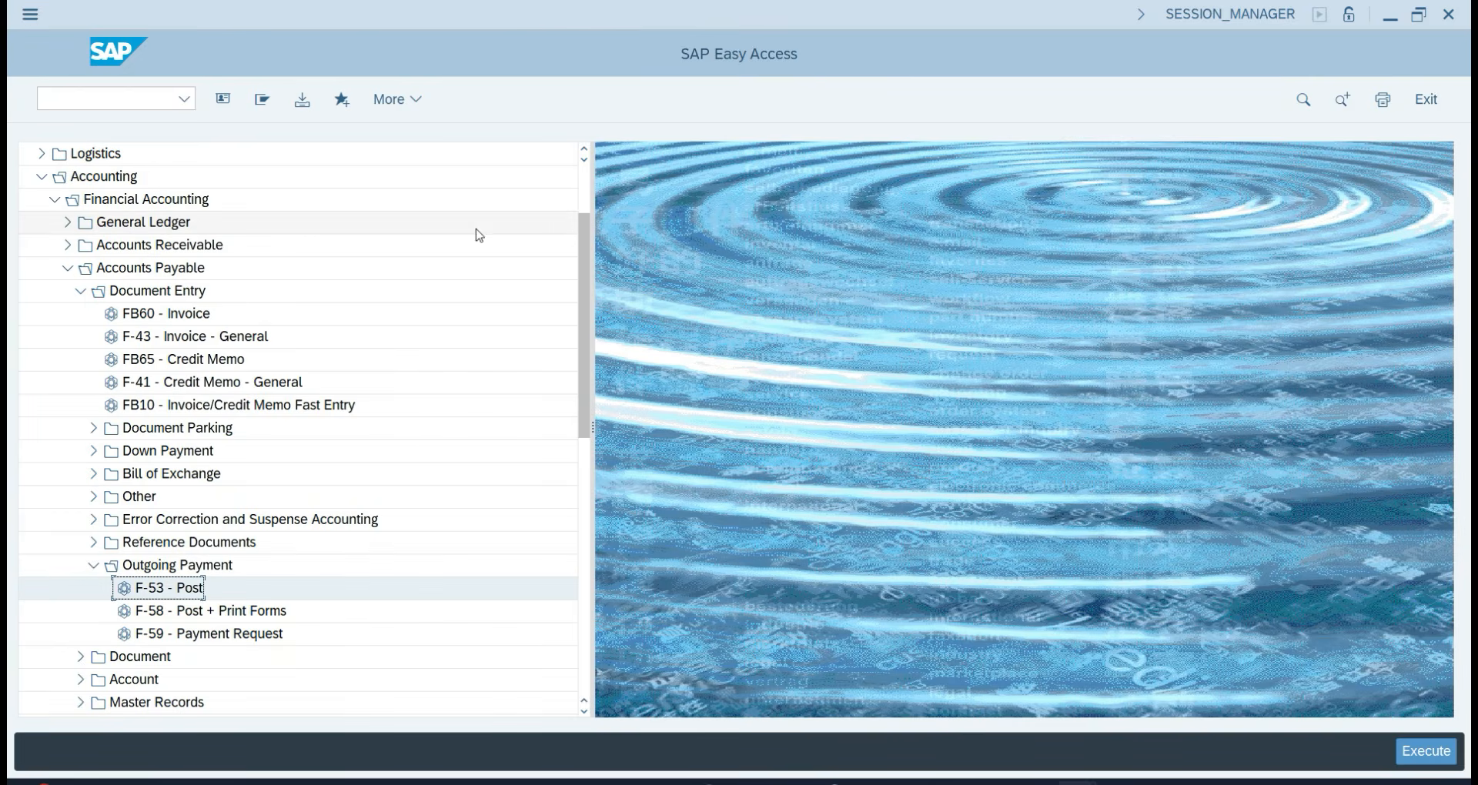
Start another F-53 payment with document and posting dates 03.08.2026.
double_click(156, 590)
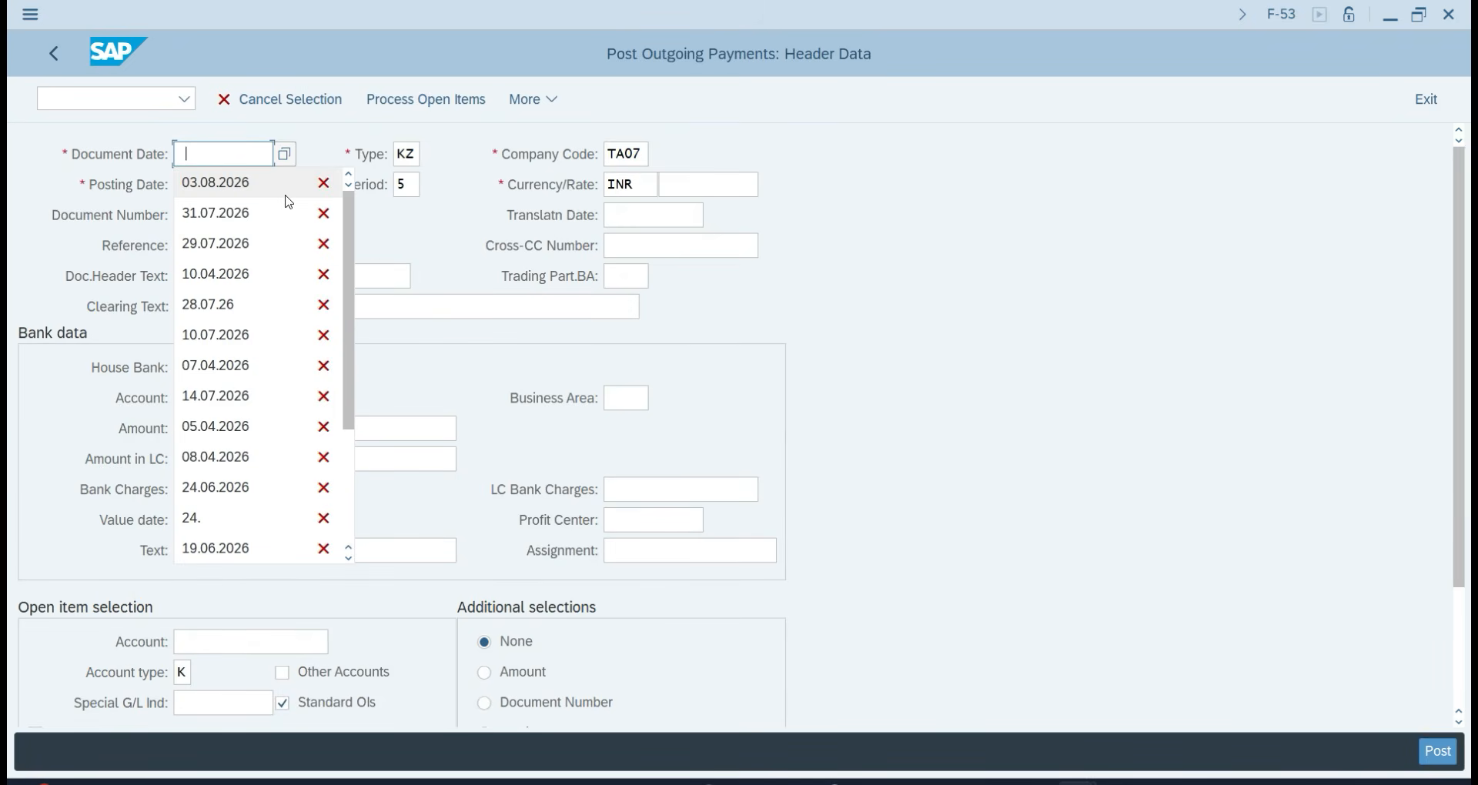
click(287, 197)
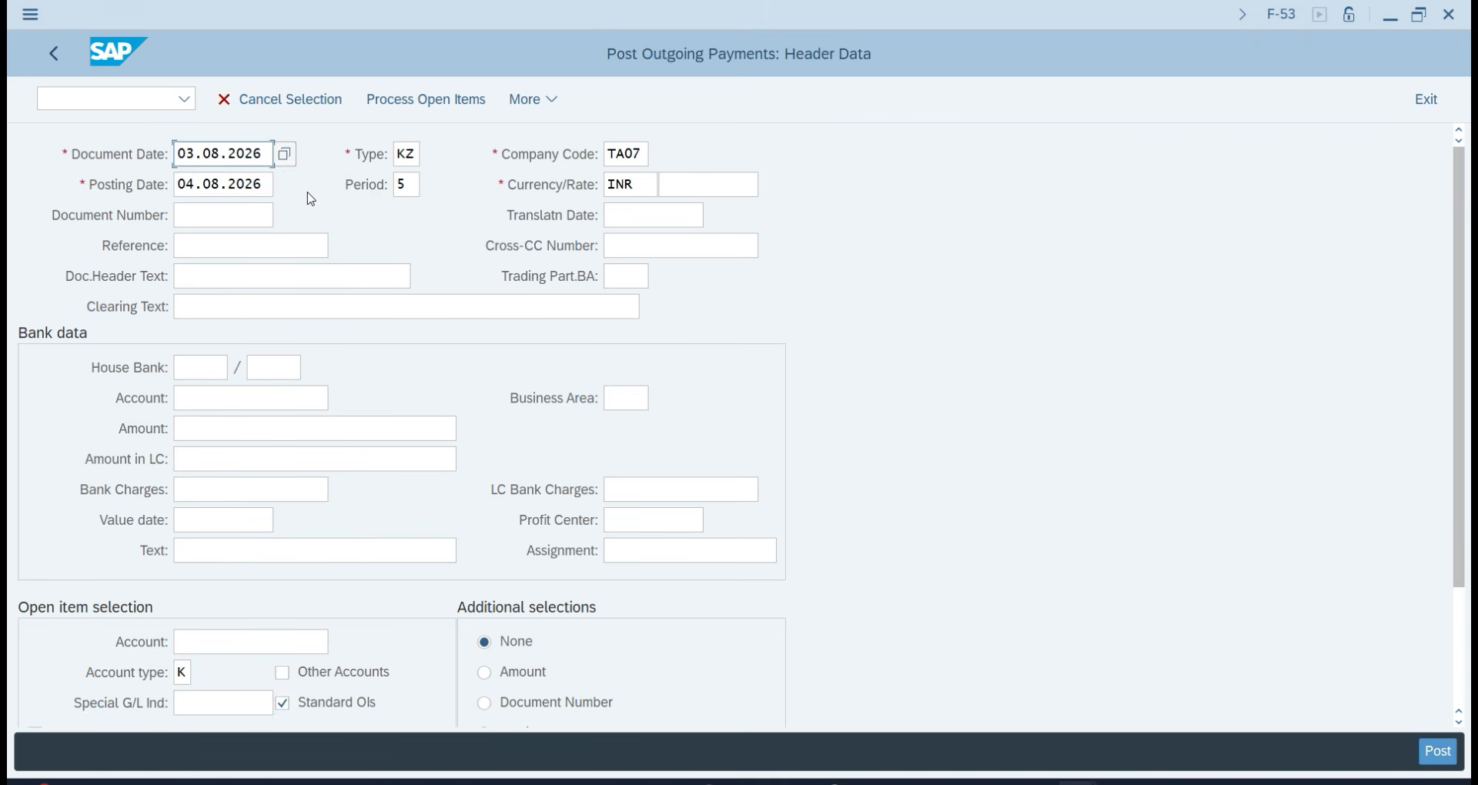
key(Tab)
double_click(225, 183)
key(BackSpace)
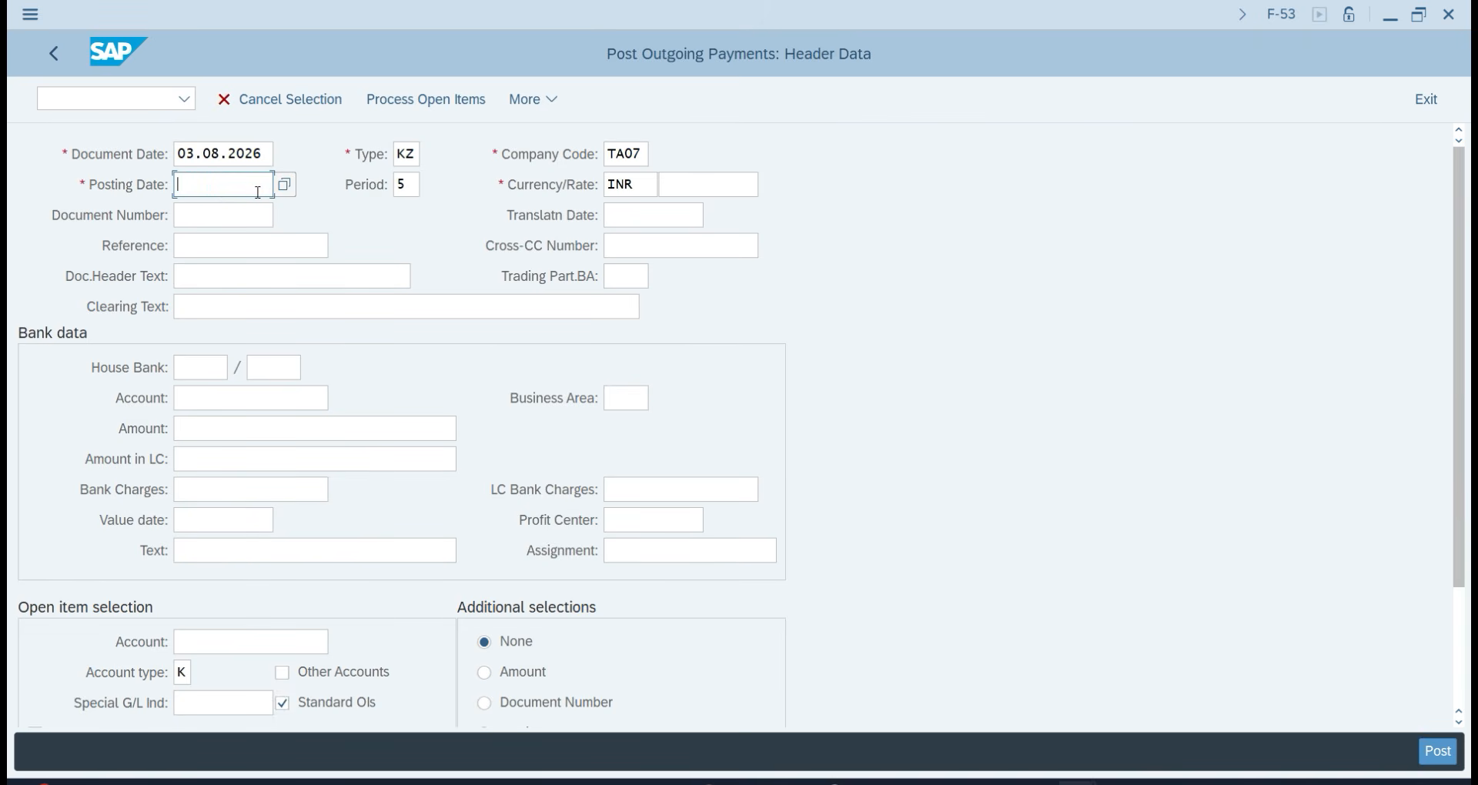
click(224, 209)
click(208, 309)
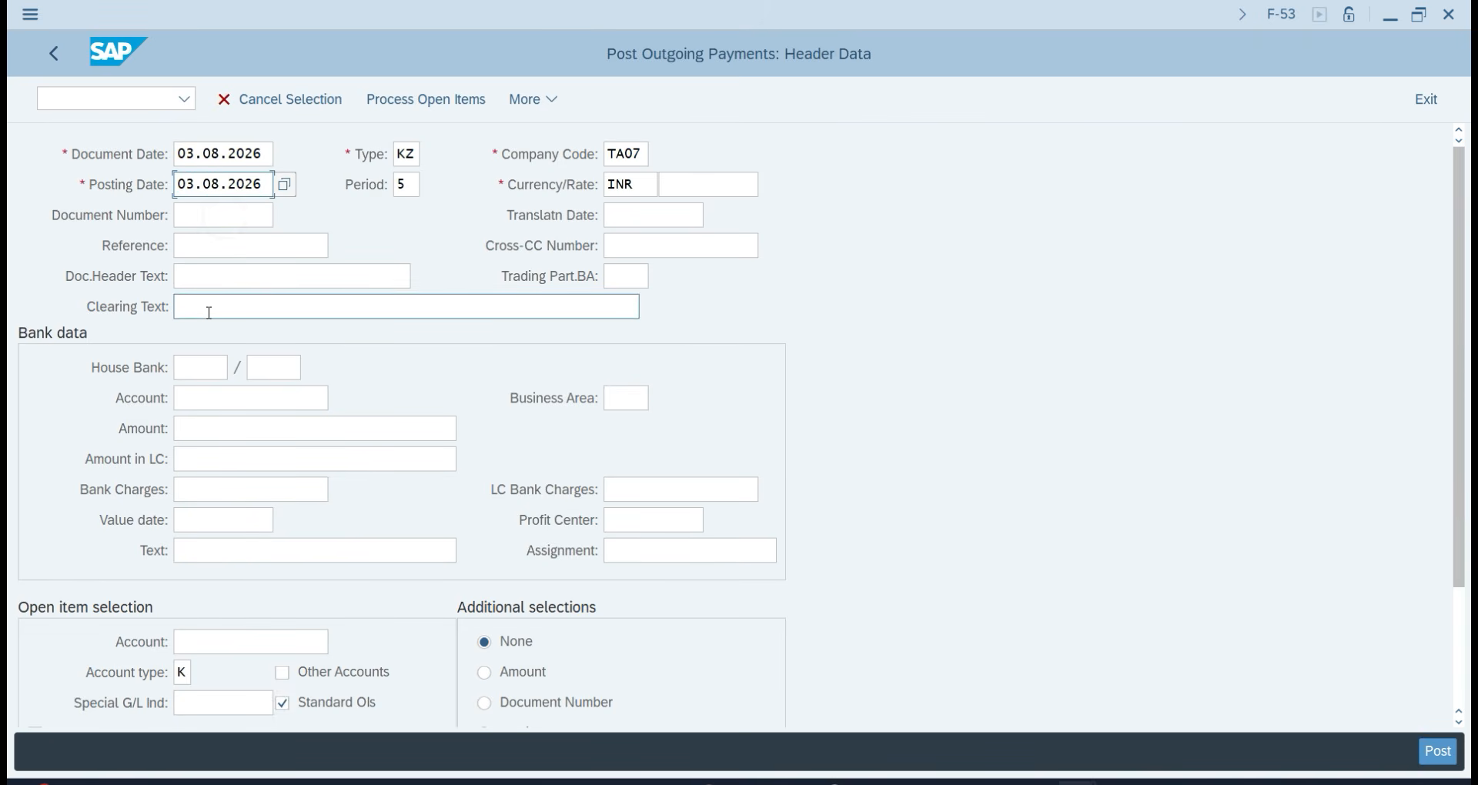
Reuse the earlier partial-payment header text, changing its amount for this payment.
click(221, 273)
click(225, 302)
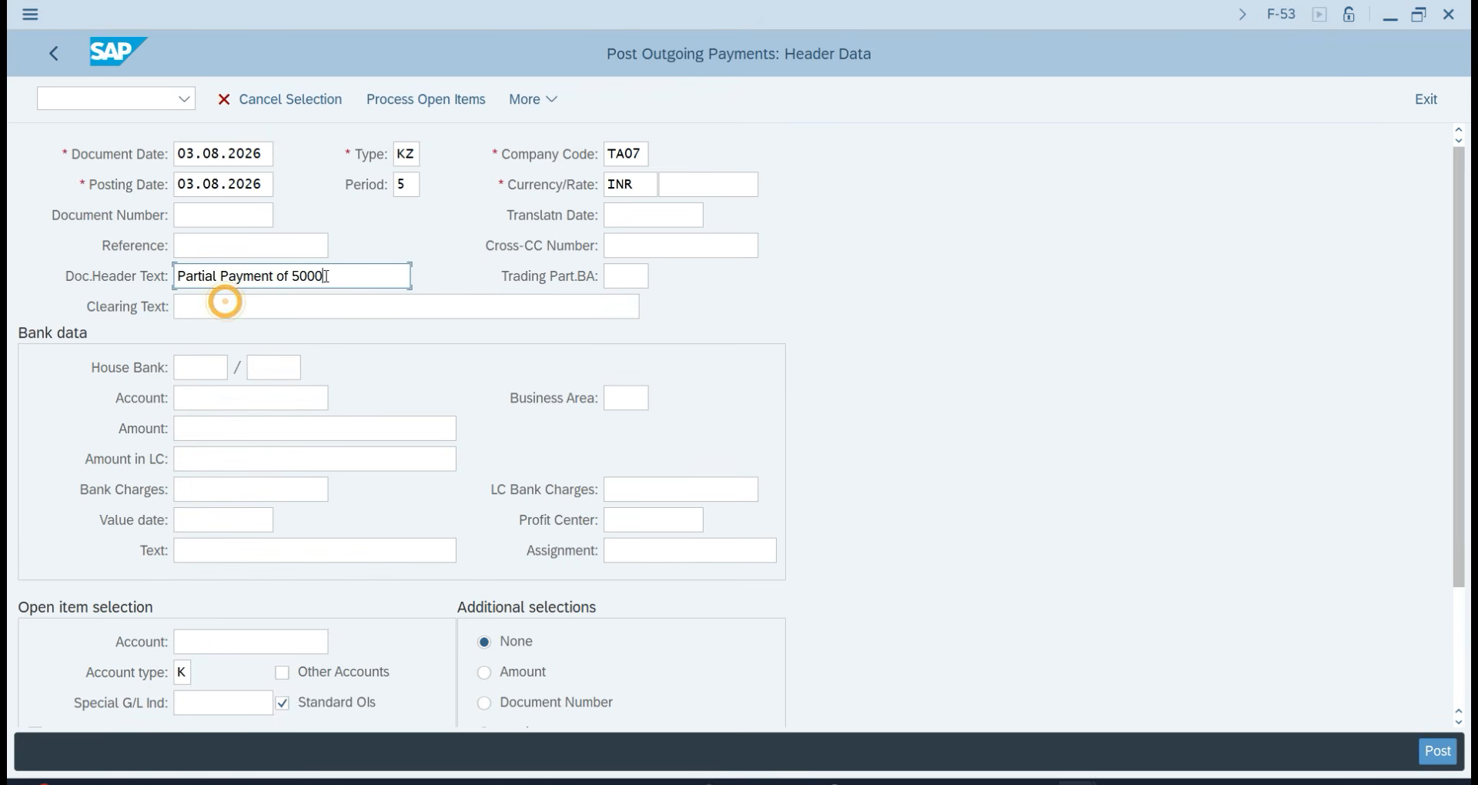
key(BackSpace)
key(BackSpace)
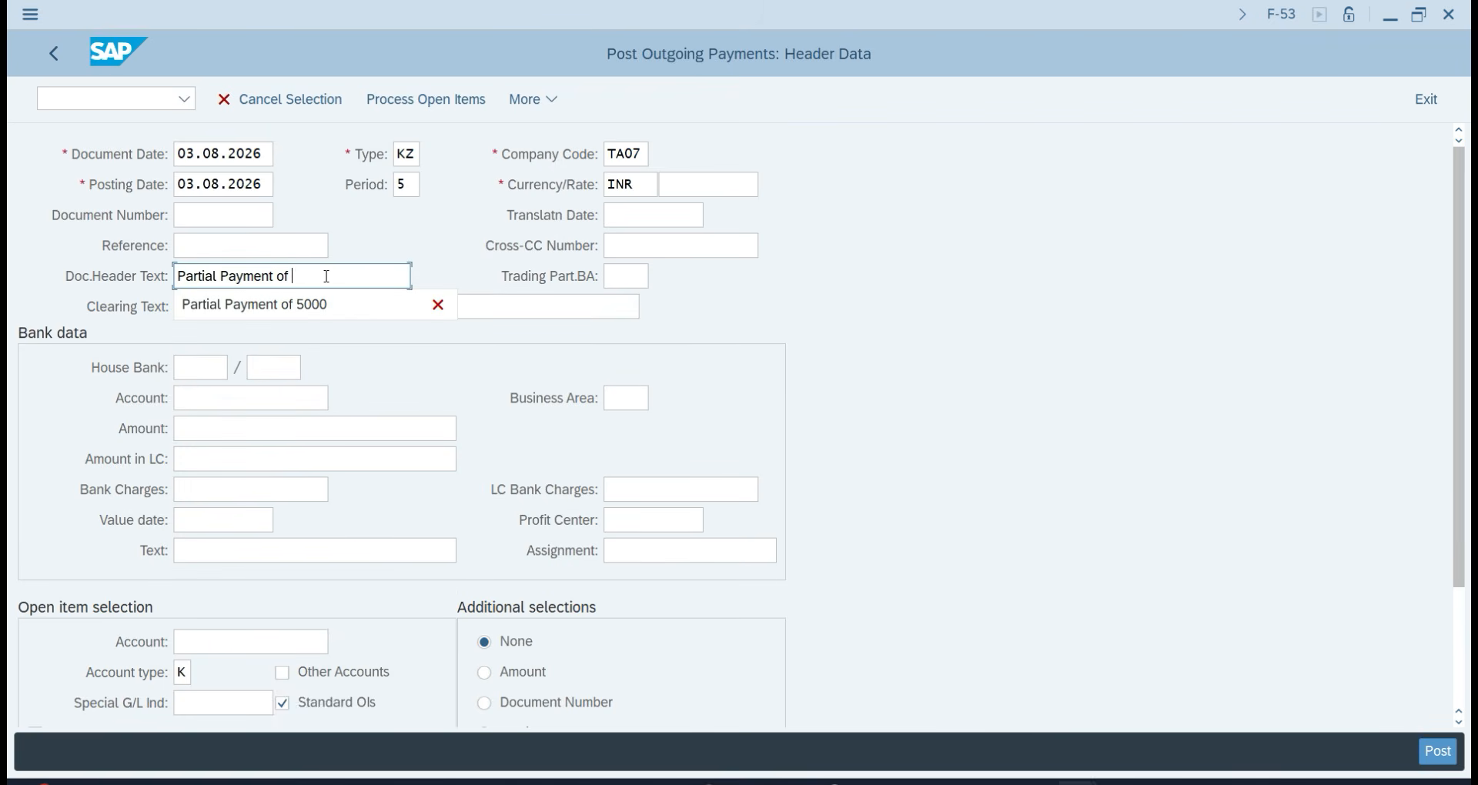
text(1)
key(BackSpace)
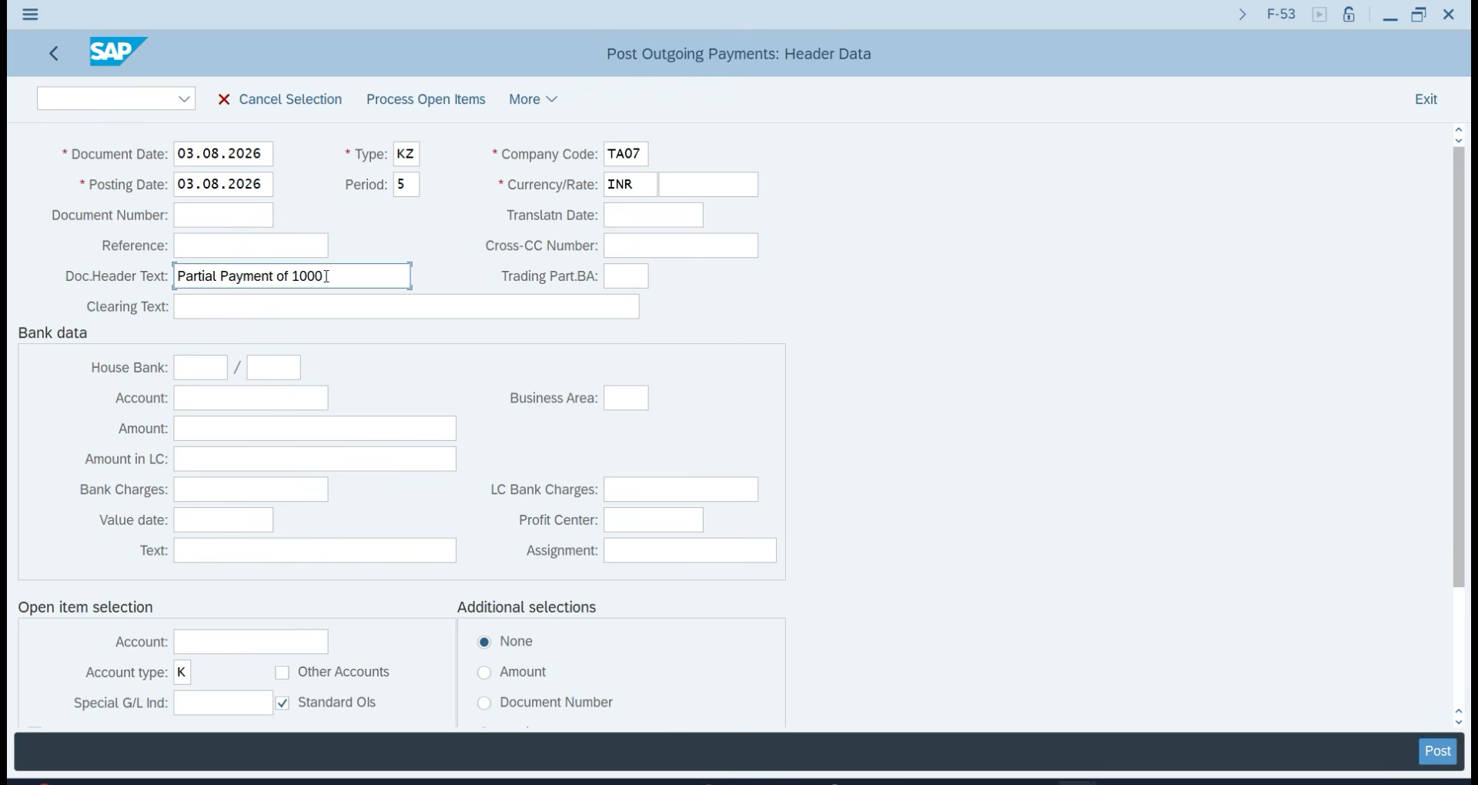
key(BackSpace)
key(BackSpace)
key(BackSpace)
key(BackSpace)
text(3)
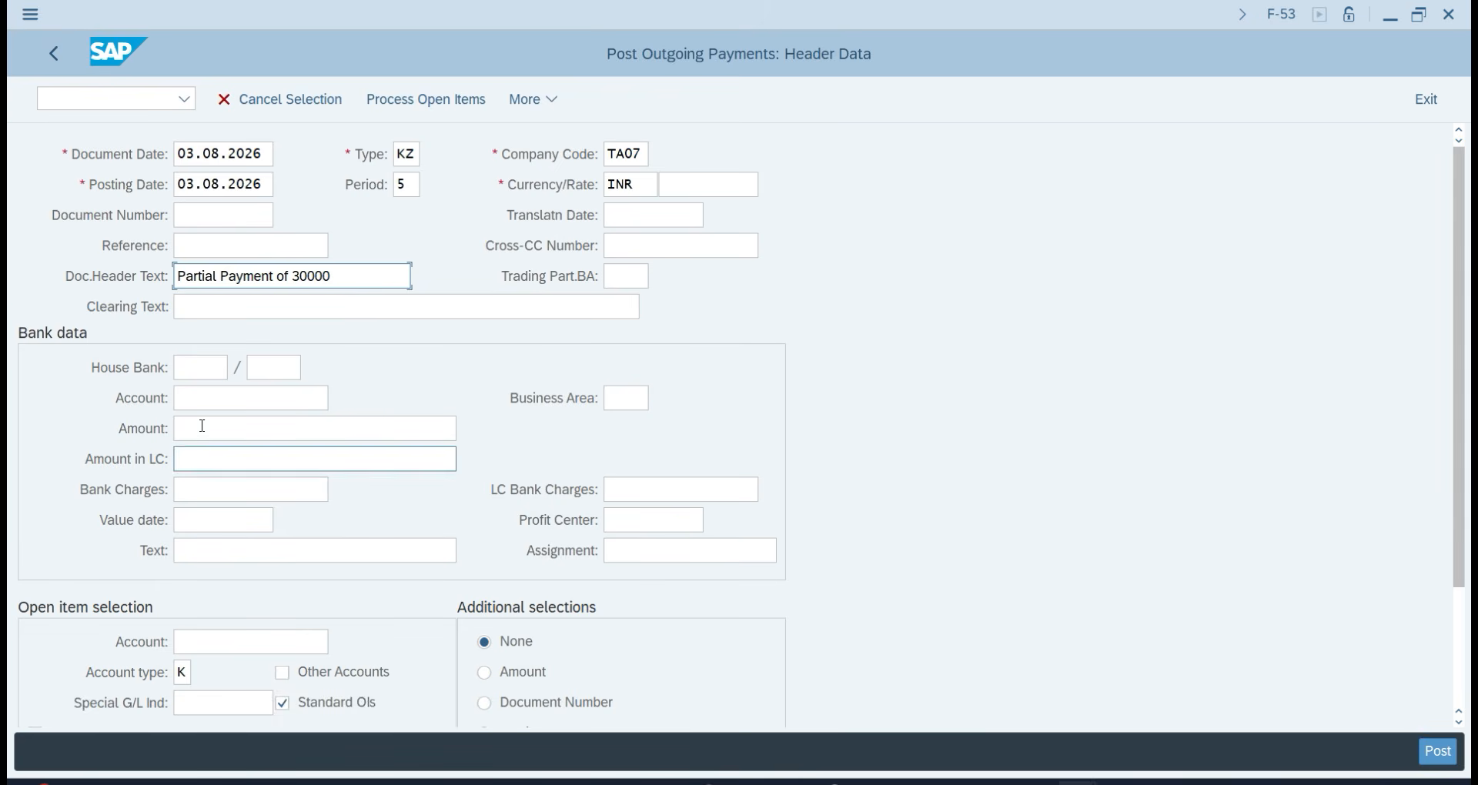
Set bank account 201, amount 30000 and a partial-payment line text for 30000.
click(215, 401)
click(339, 398)
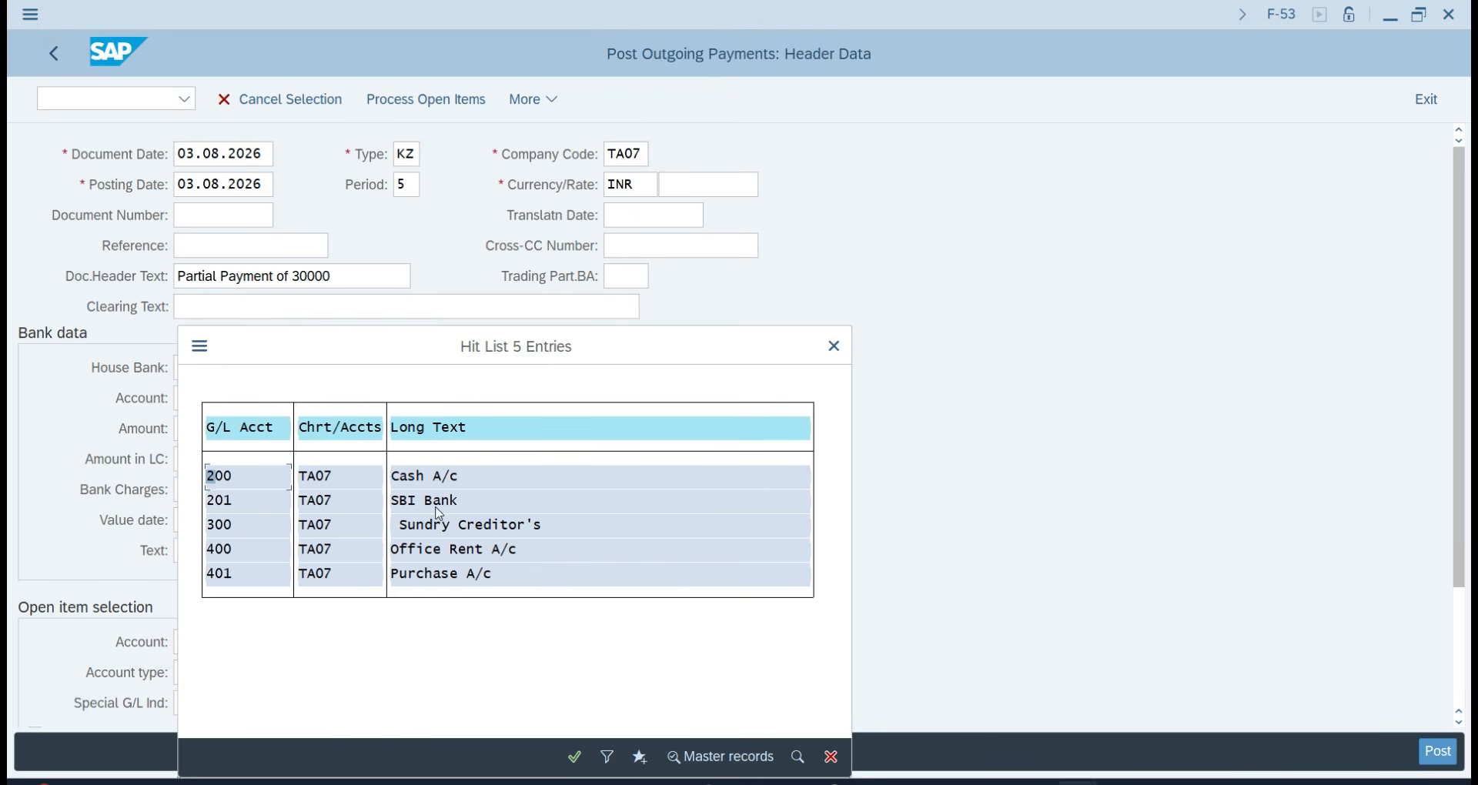
double_click(437, 505)
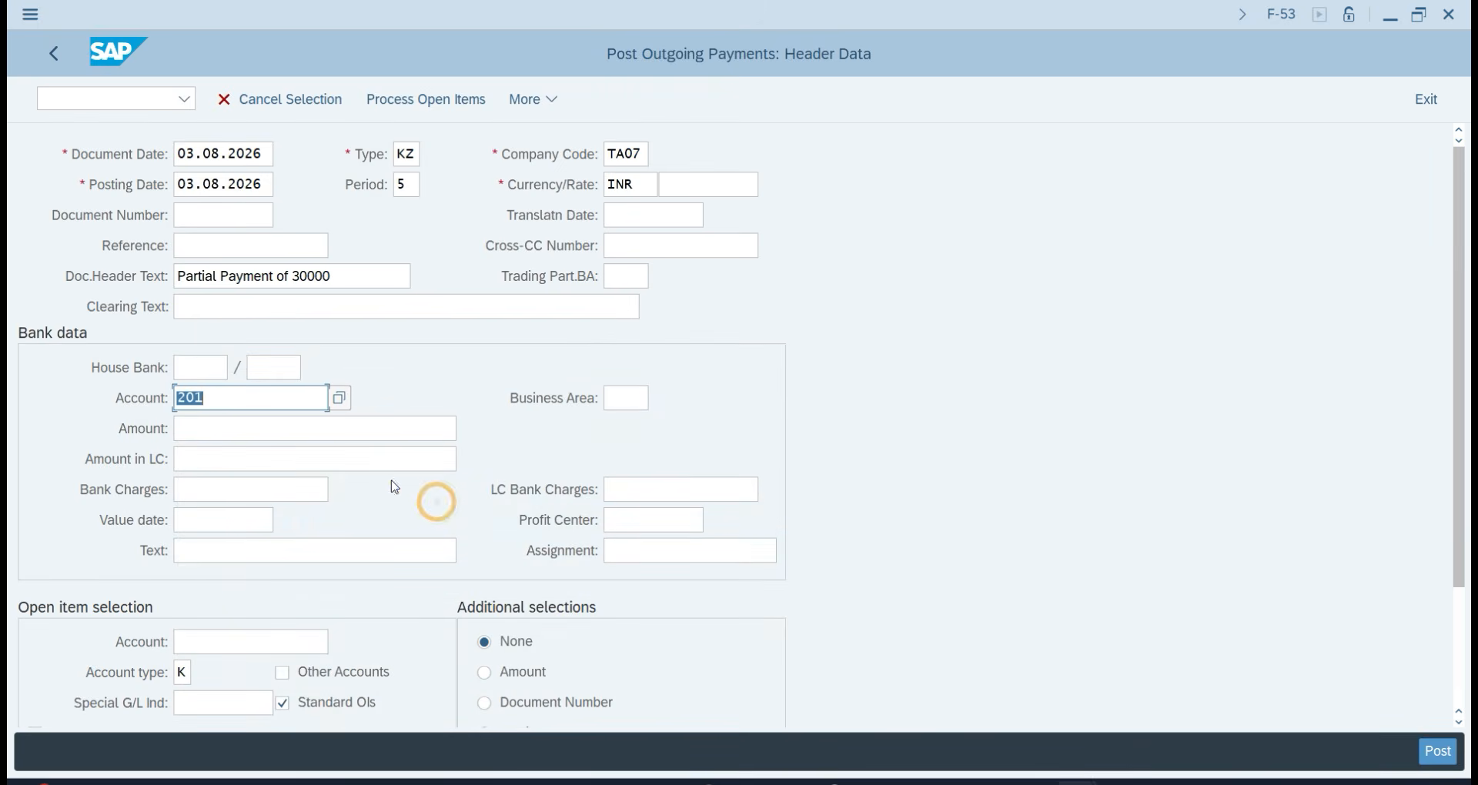
click(201, 428)
text(30000)
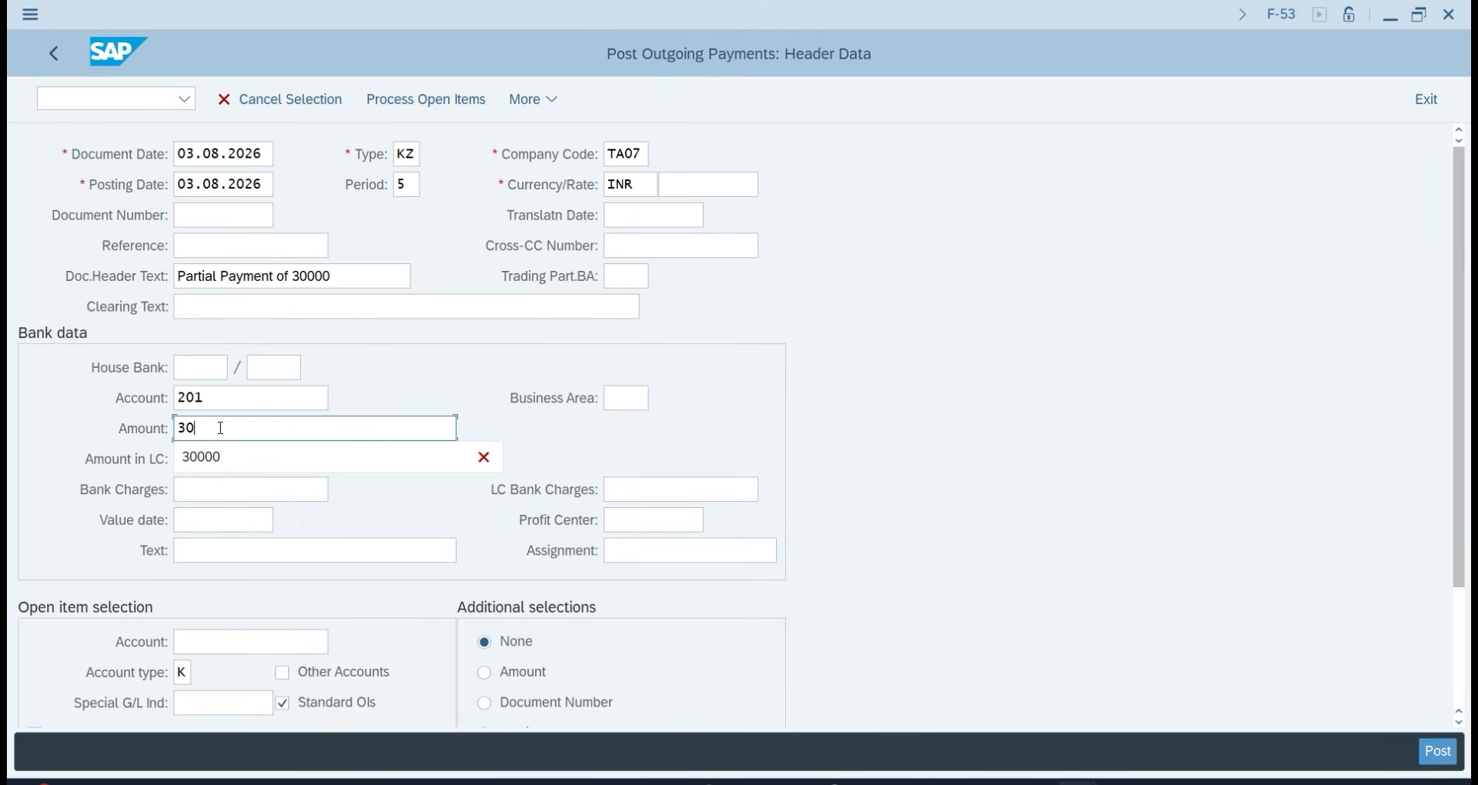
click(206, 550)
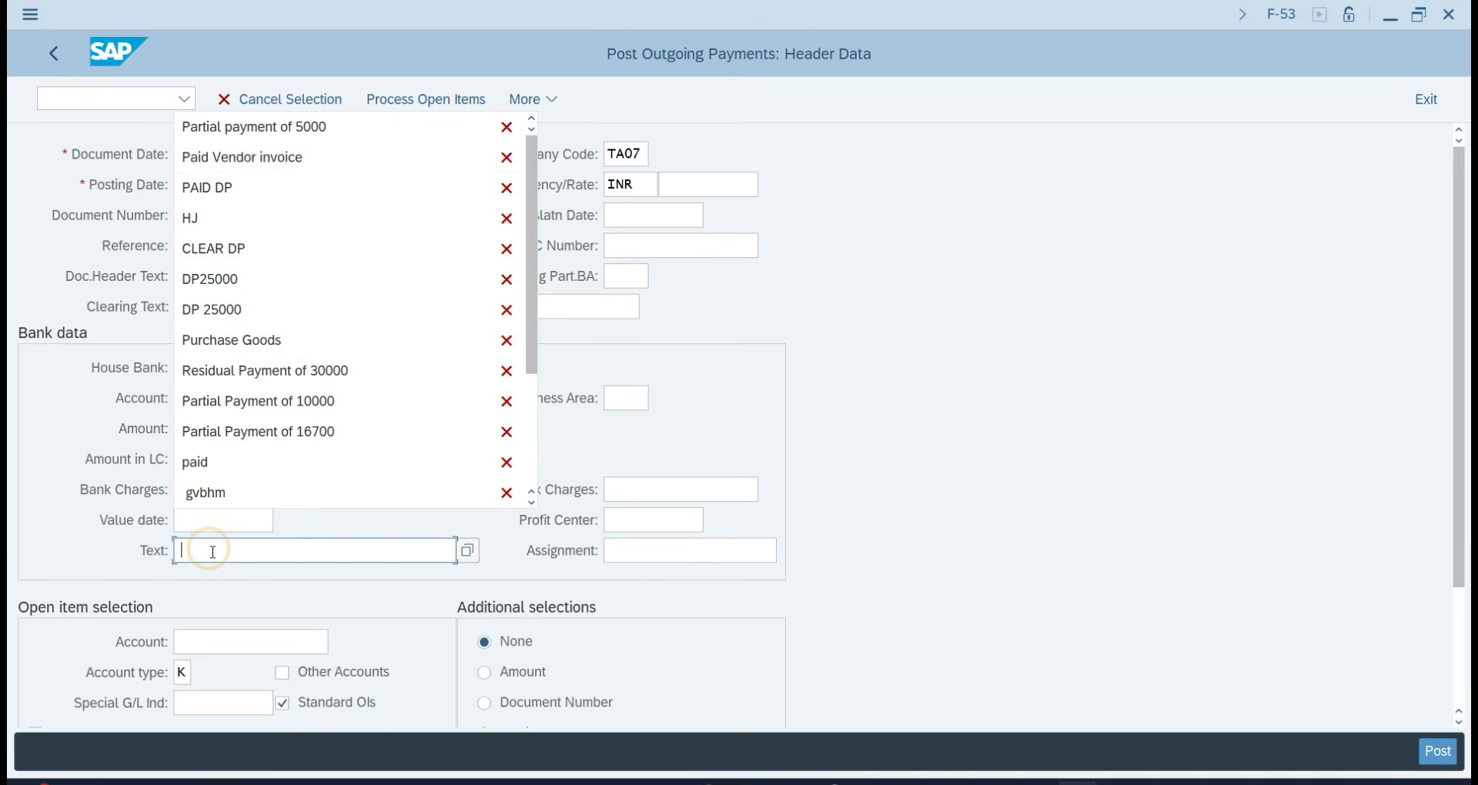
click(291, 126)
key(BackSpace)
key(BackSpace)
key(BackSpace)
key(BackSpace)
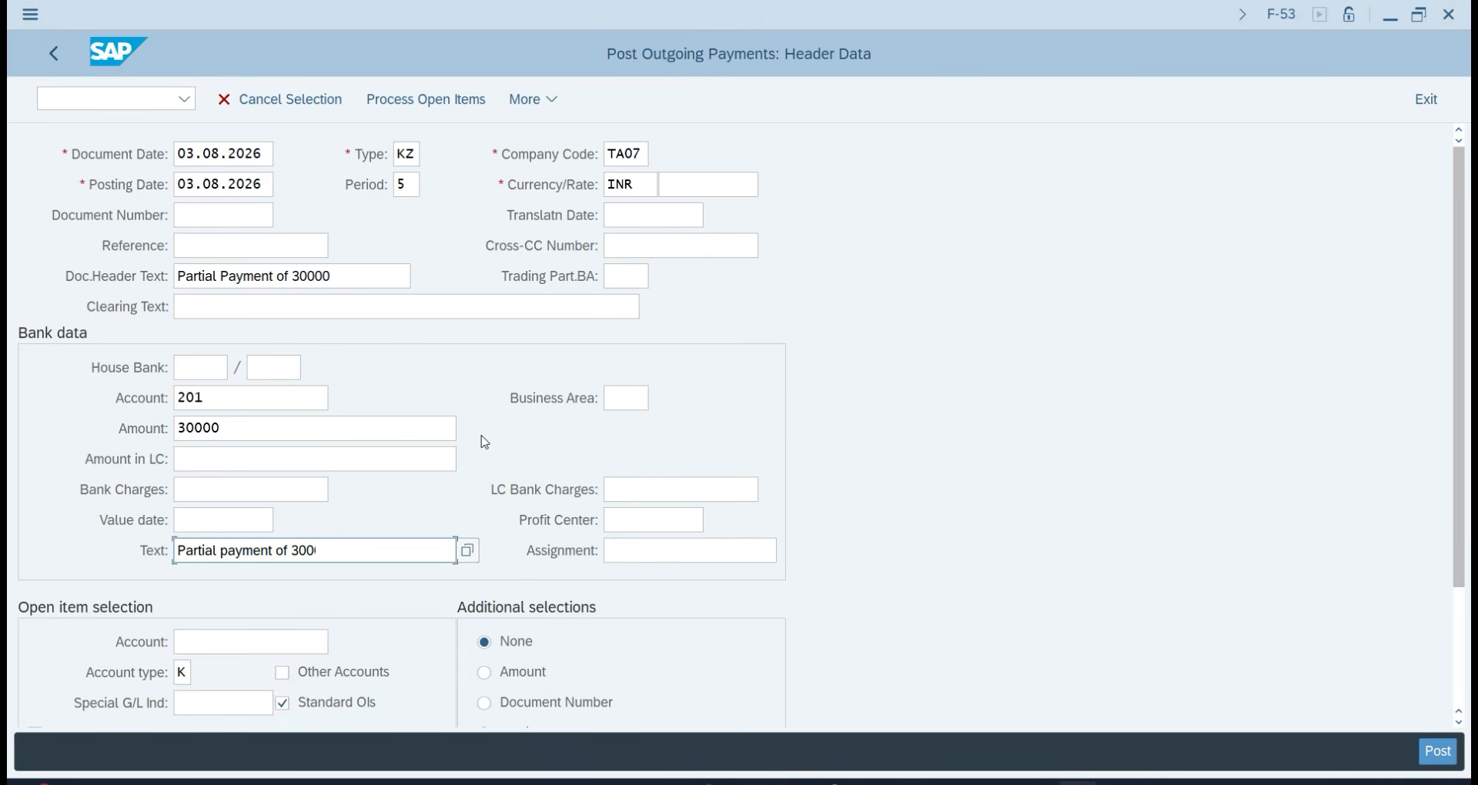
text(30000)
Look up and select the supplier, then process the supplier's open items.
click(237, 641)
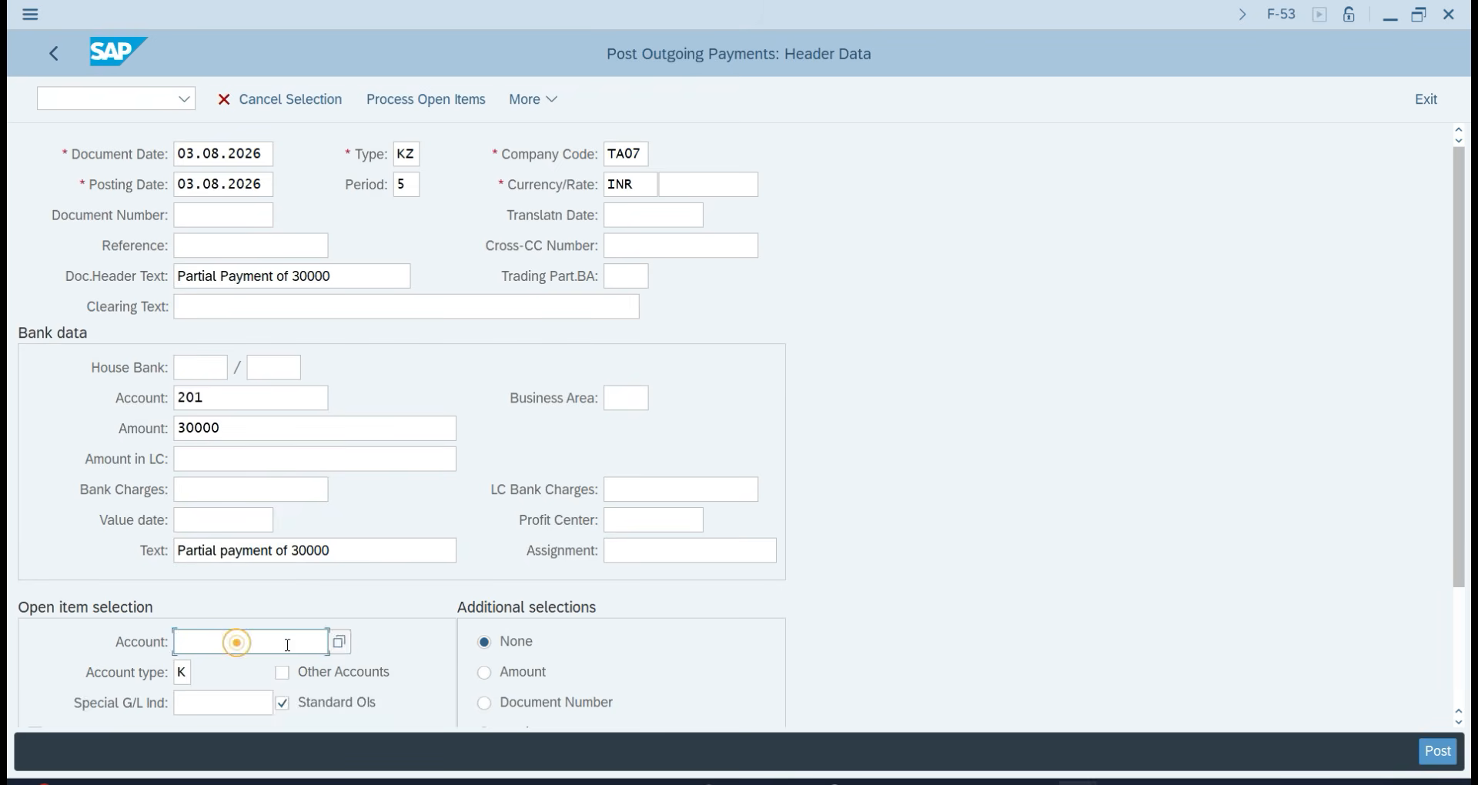
click(344, 641)
key(Return)
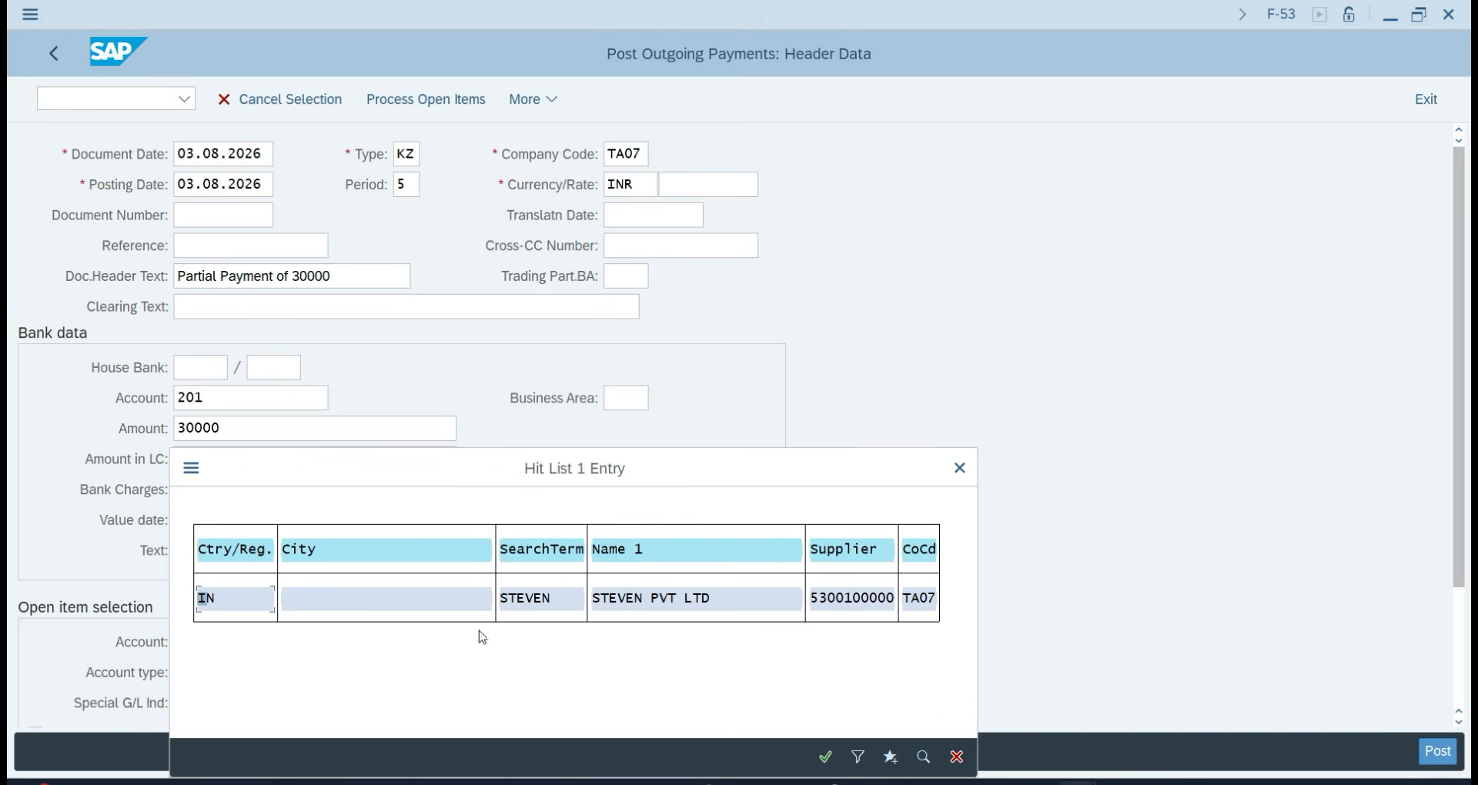
click(622, 608)
double_click(624, 611)
key(Return)
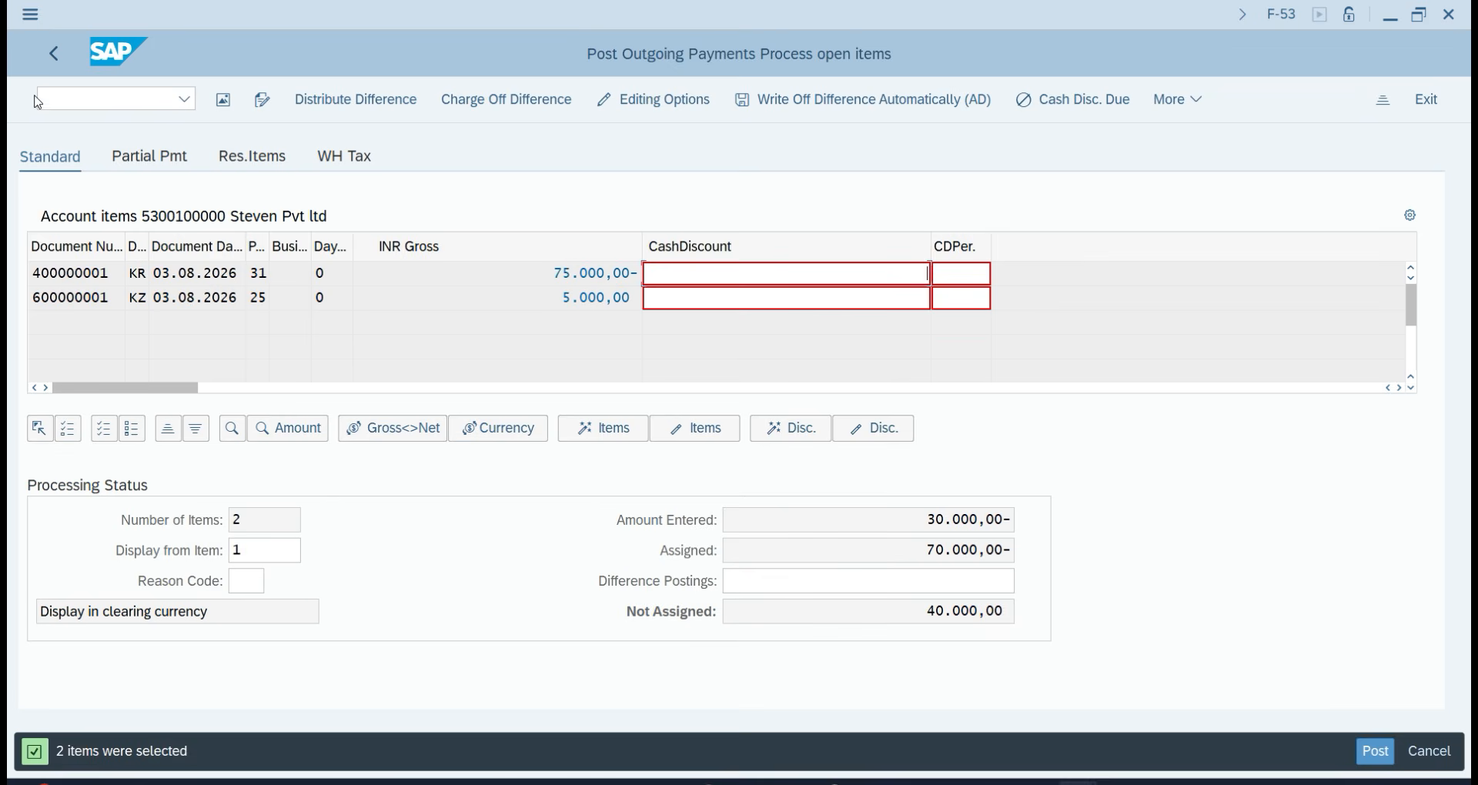
On the Partial Pmt tab, try editing the payment amounts of the invoice and down payment rows.
click(144, 155)
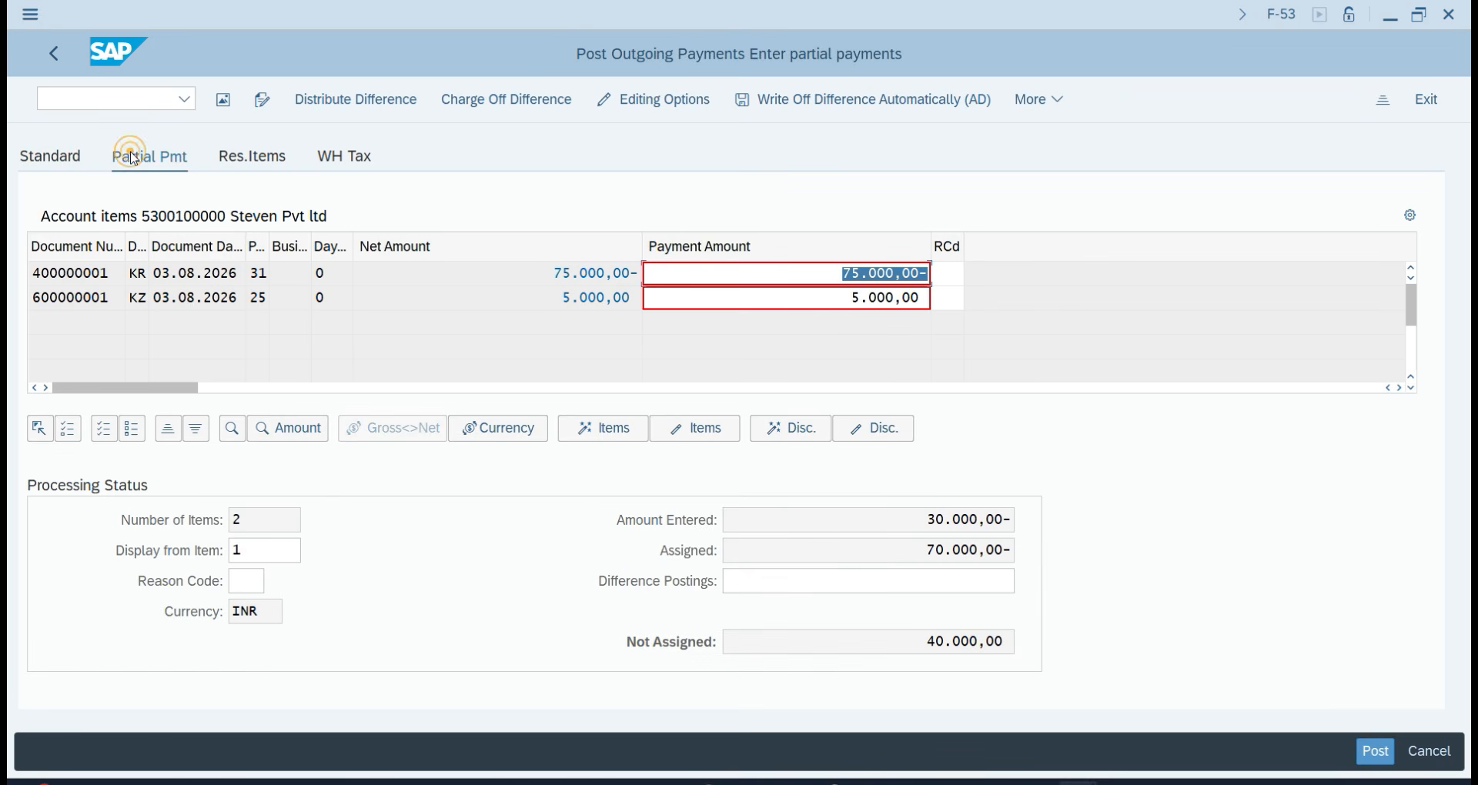
click(821, 301)
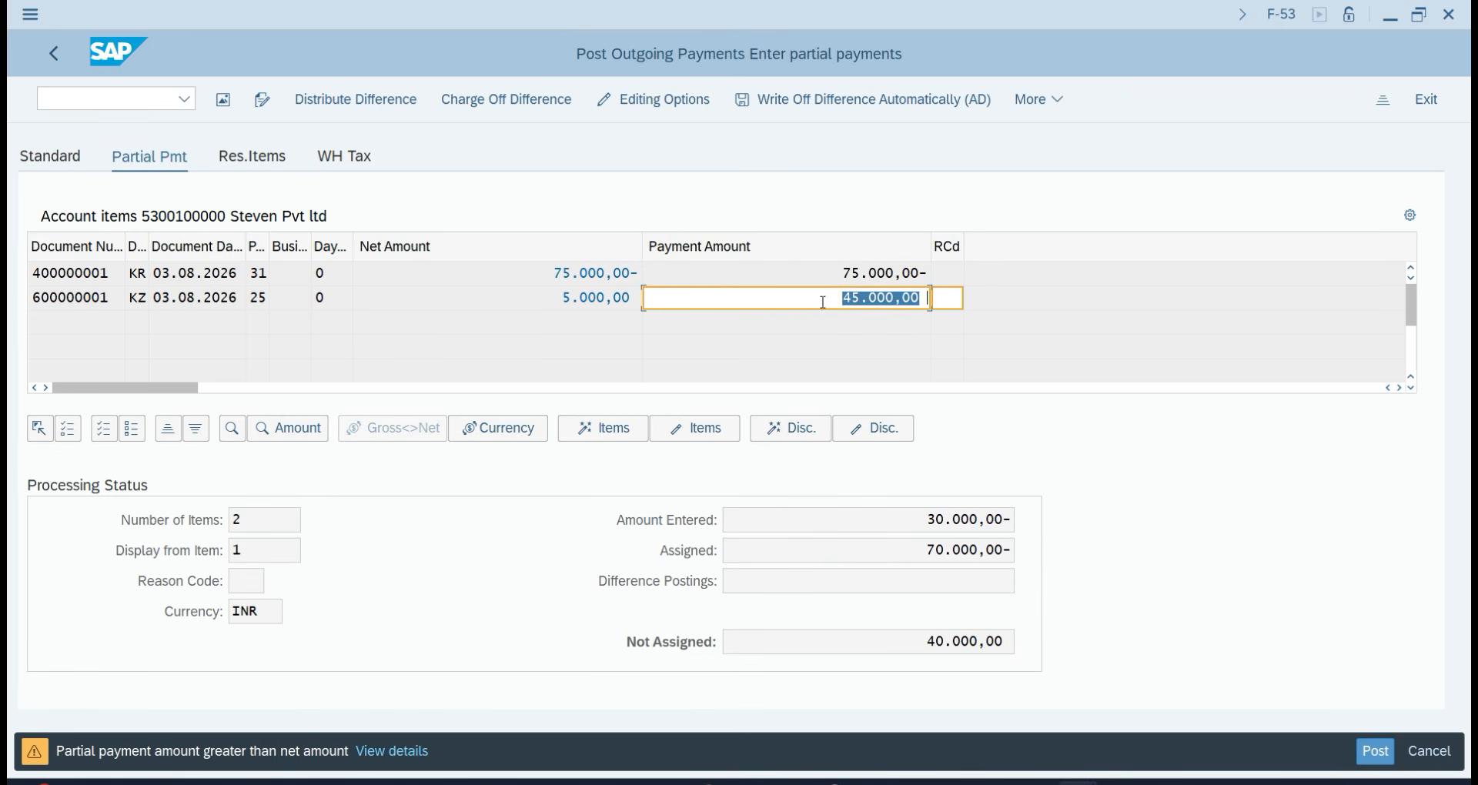
click(888, 275)
click(806, 292)
click(806, 292)
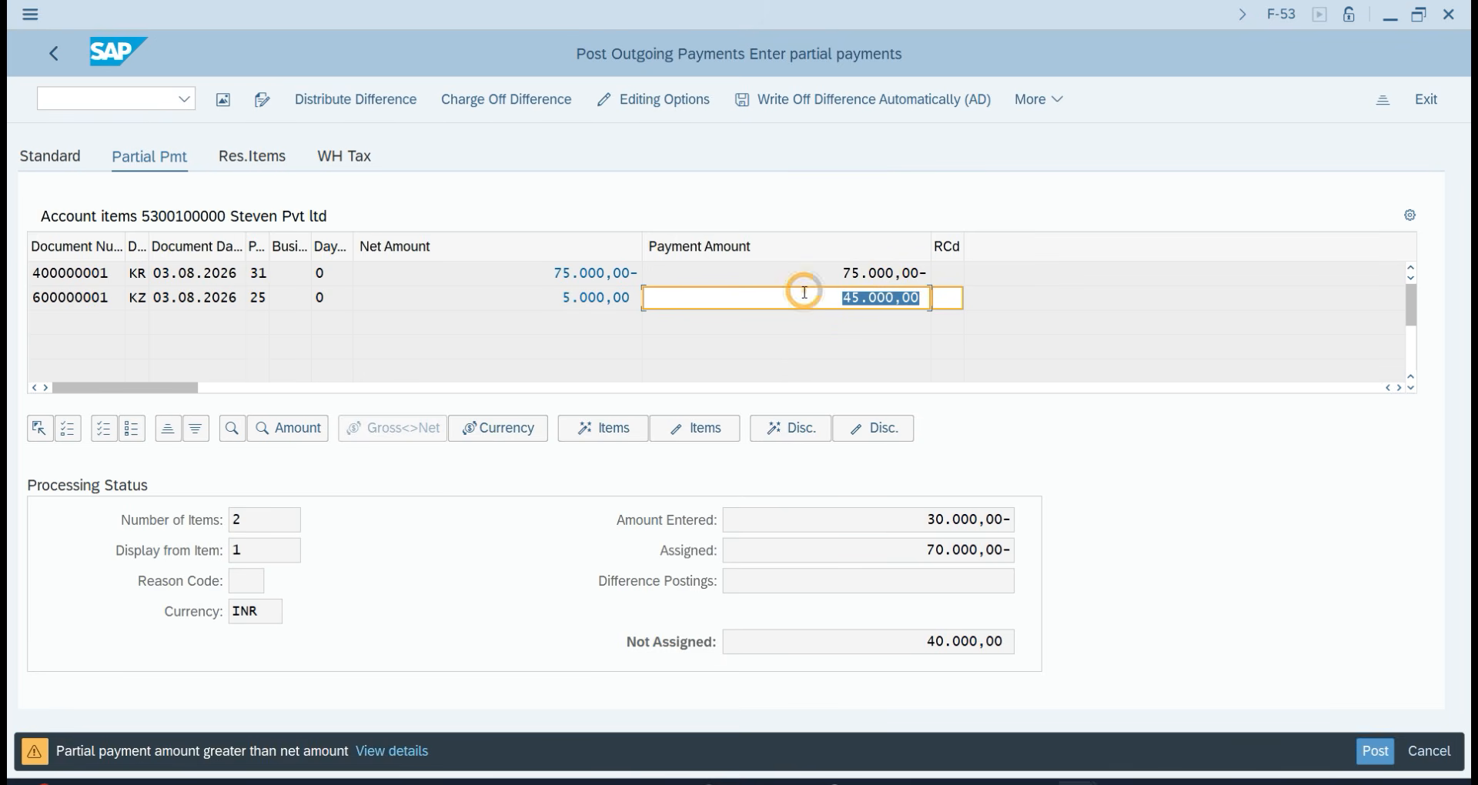
click(861, 275)
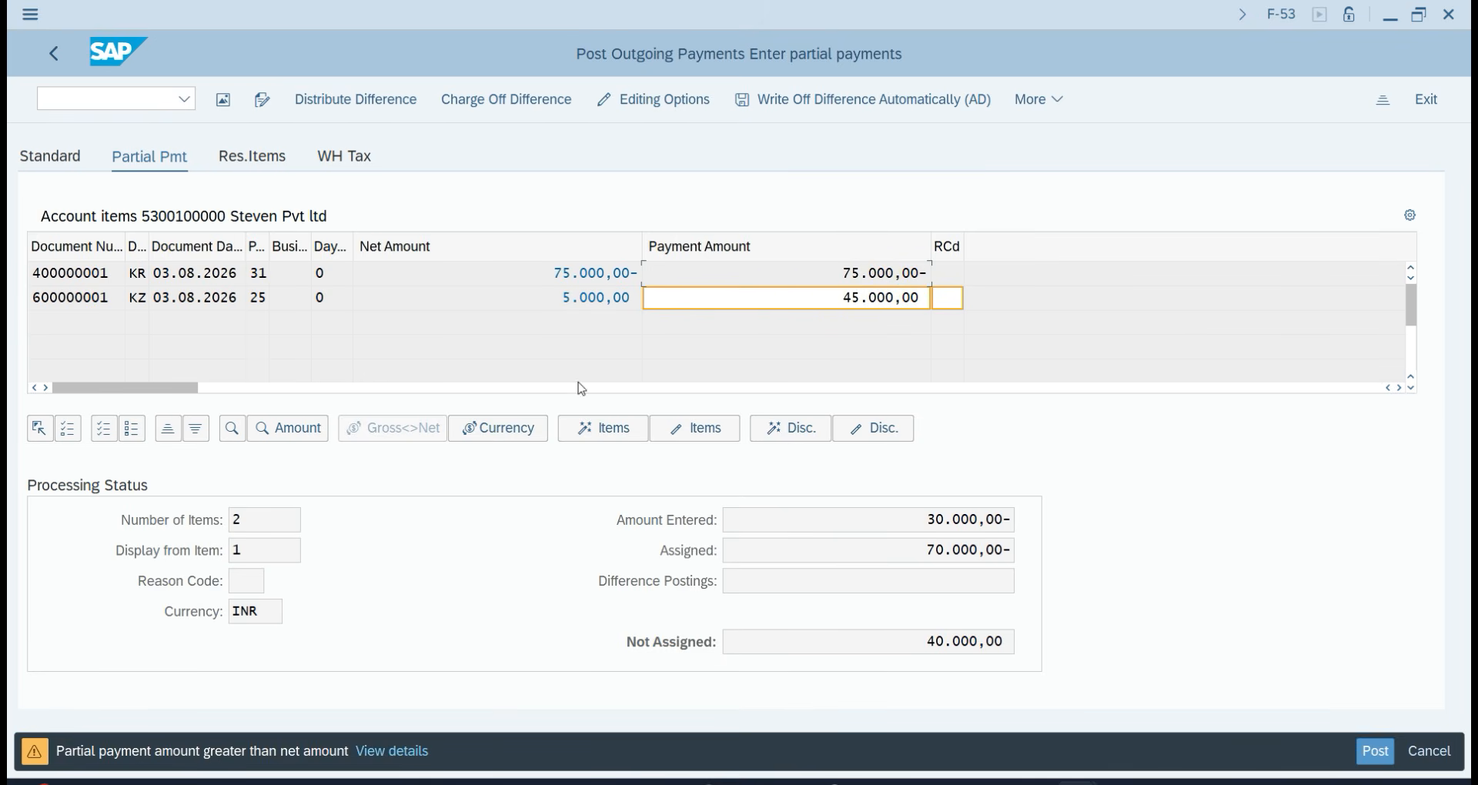
click(601, 297)
click(602, 297)
click(589, 274)
double_click(923, 304)
key(BackSpace)
click(1101, 463)
key(ctrl+z)
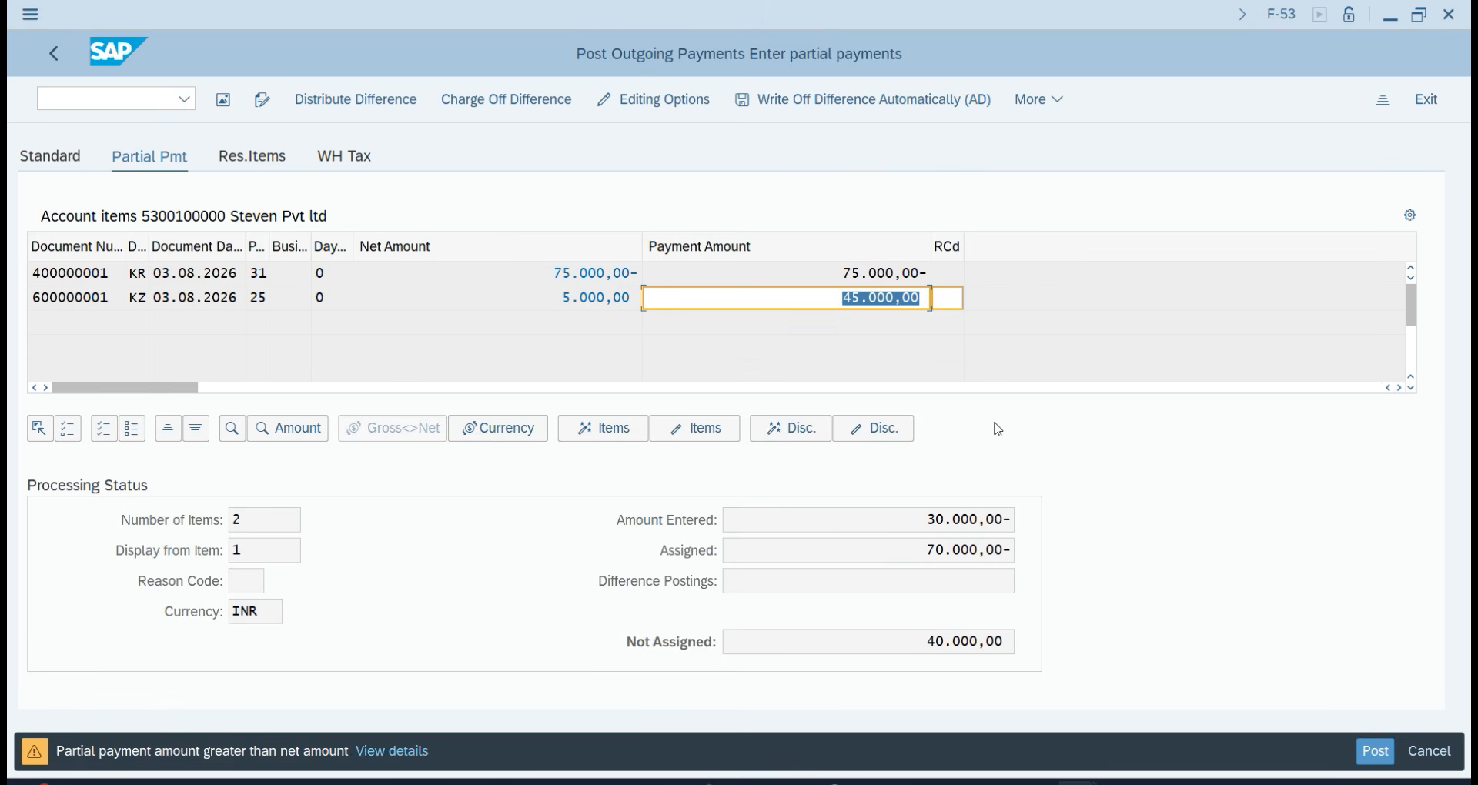
click(885, 263)
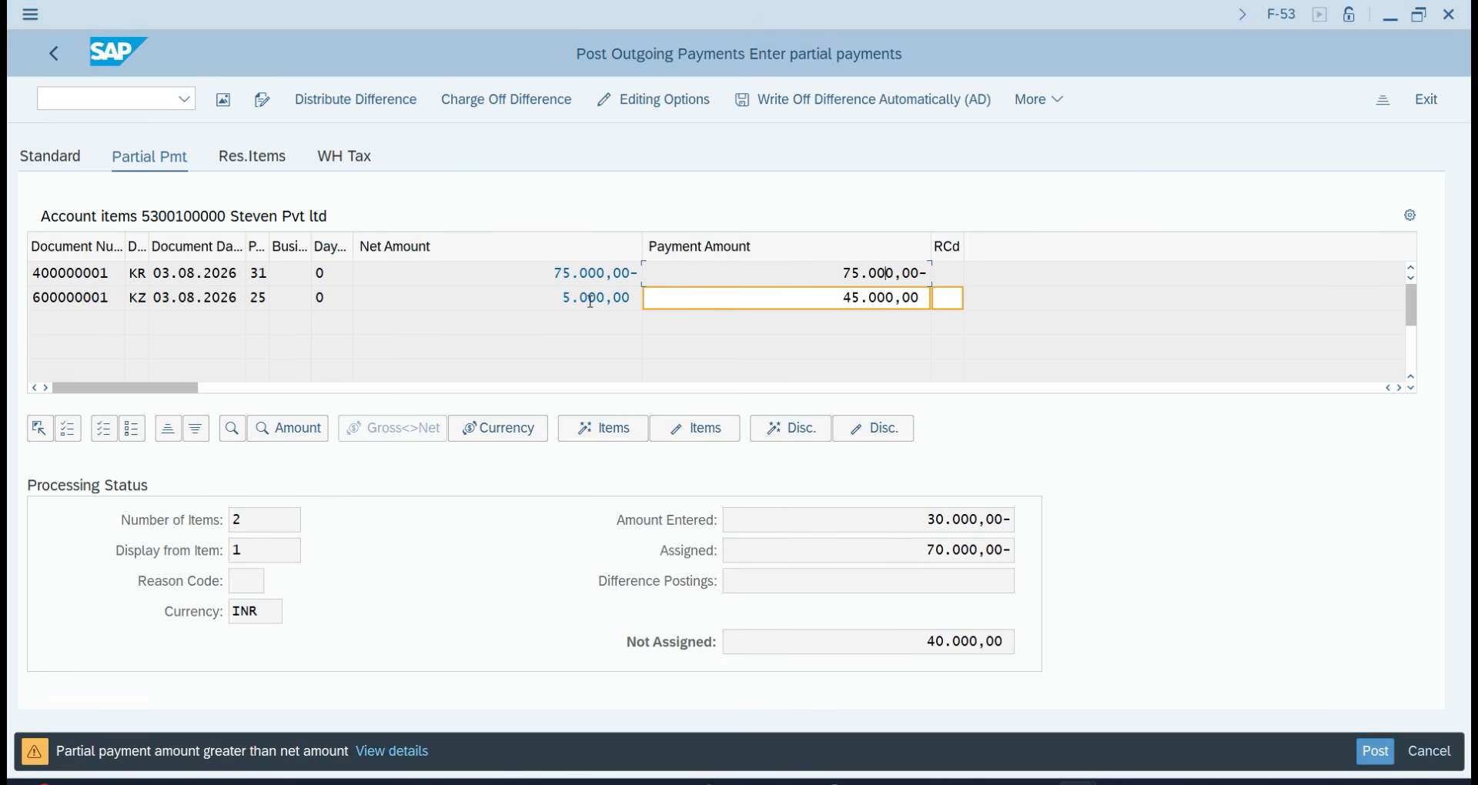
click(841, 302)
click(883, 302)
click(588, 271)
click(887, 272)
Replace row 2's 45.000,00 payment amount with 30.000,00.
click(54, 56)
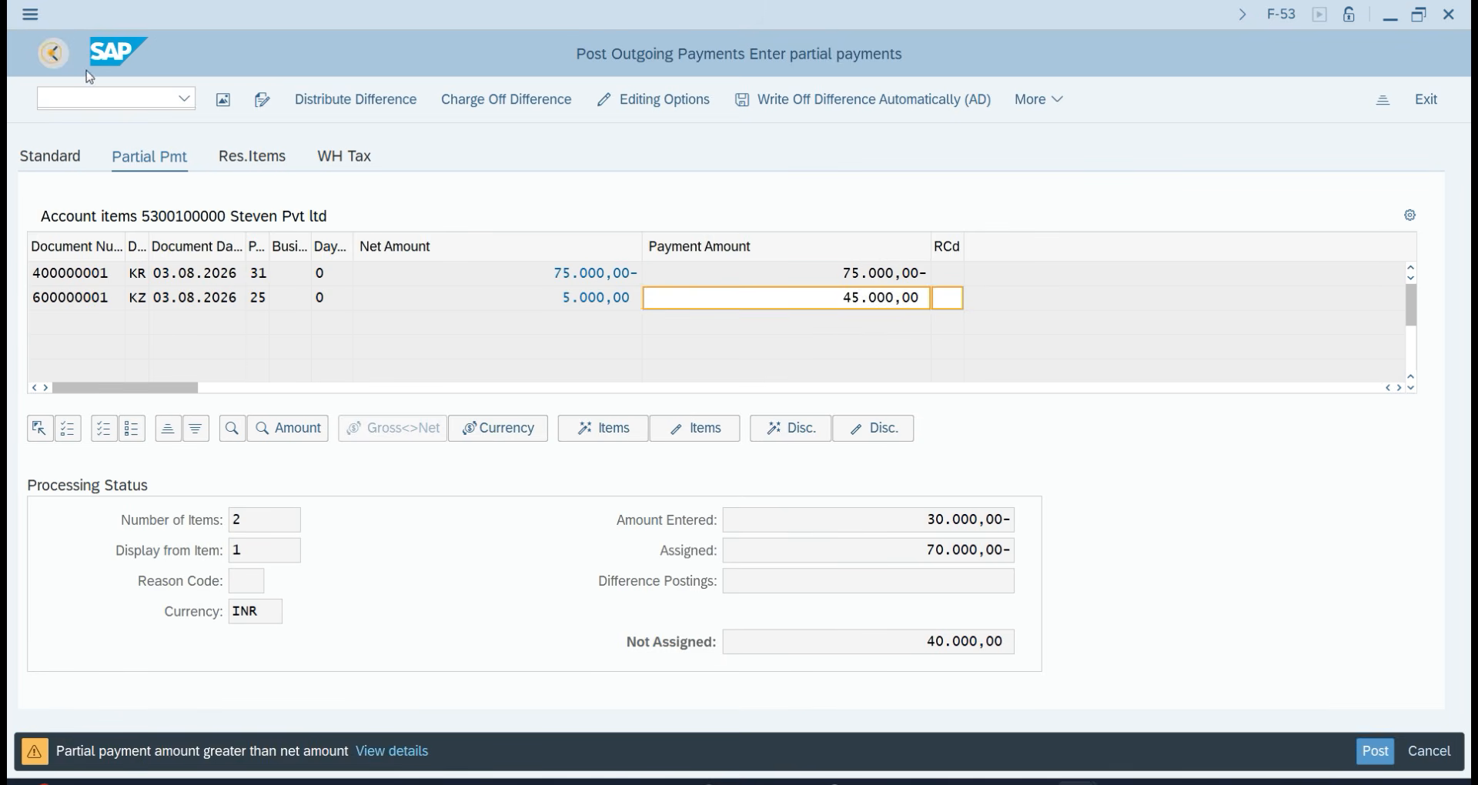
click(629, 102)
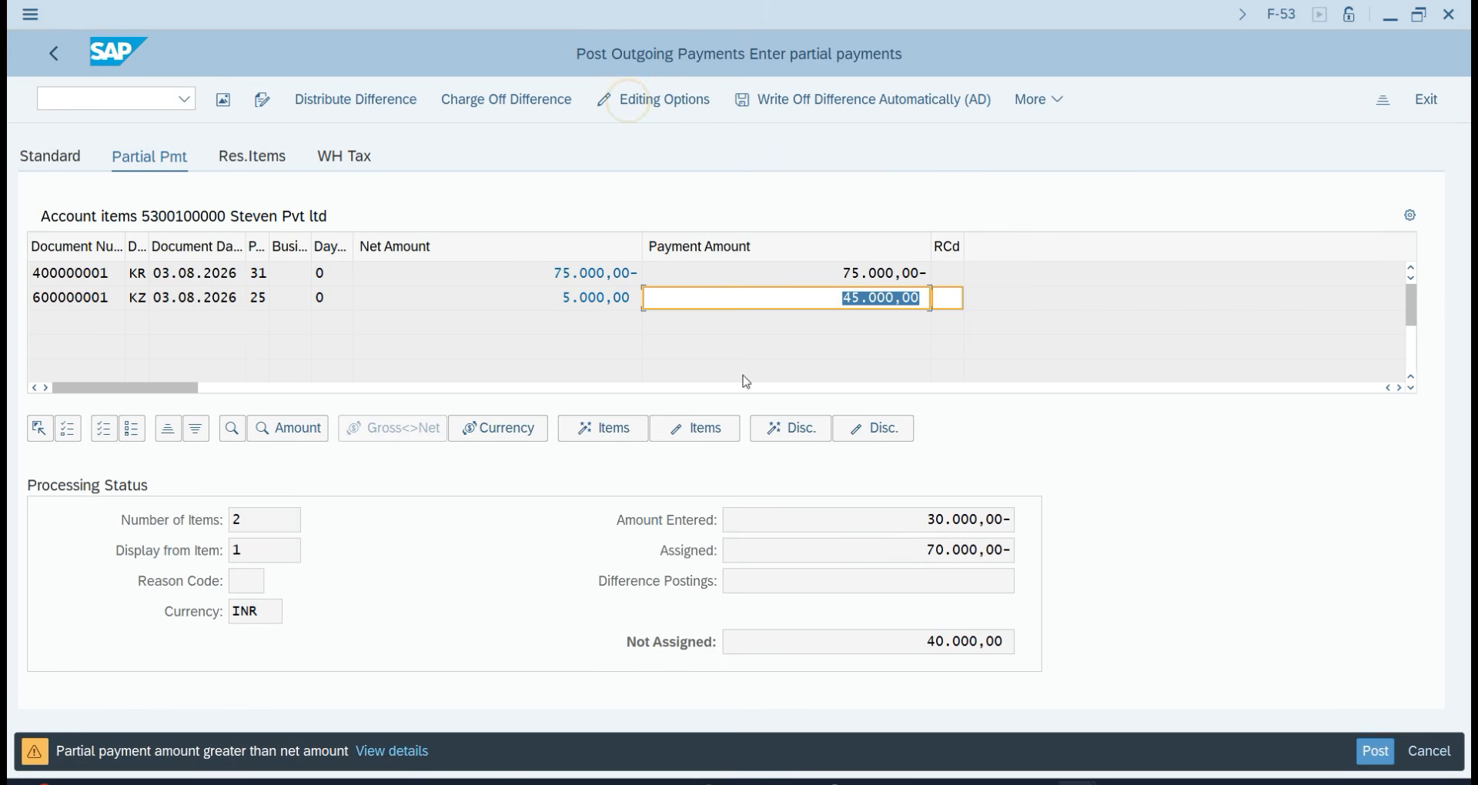
click(851, 297)
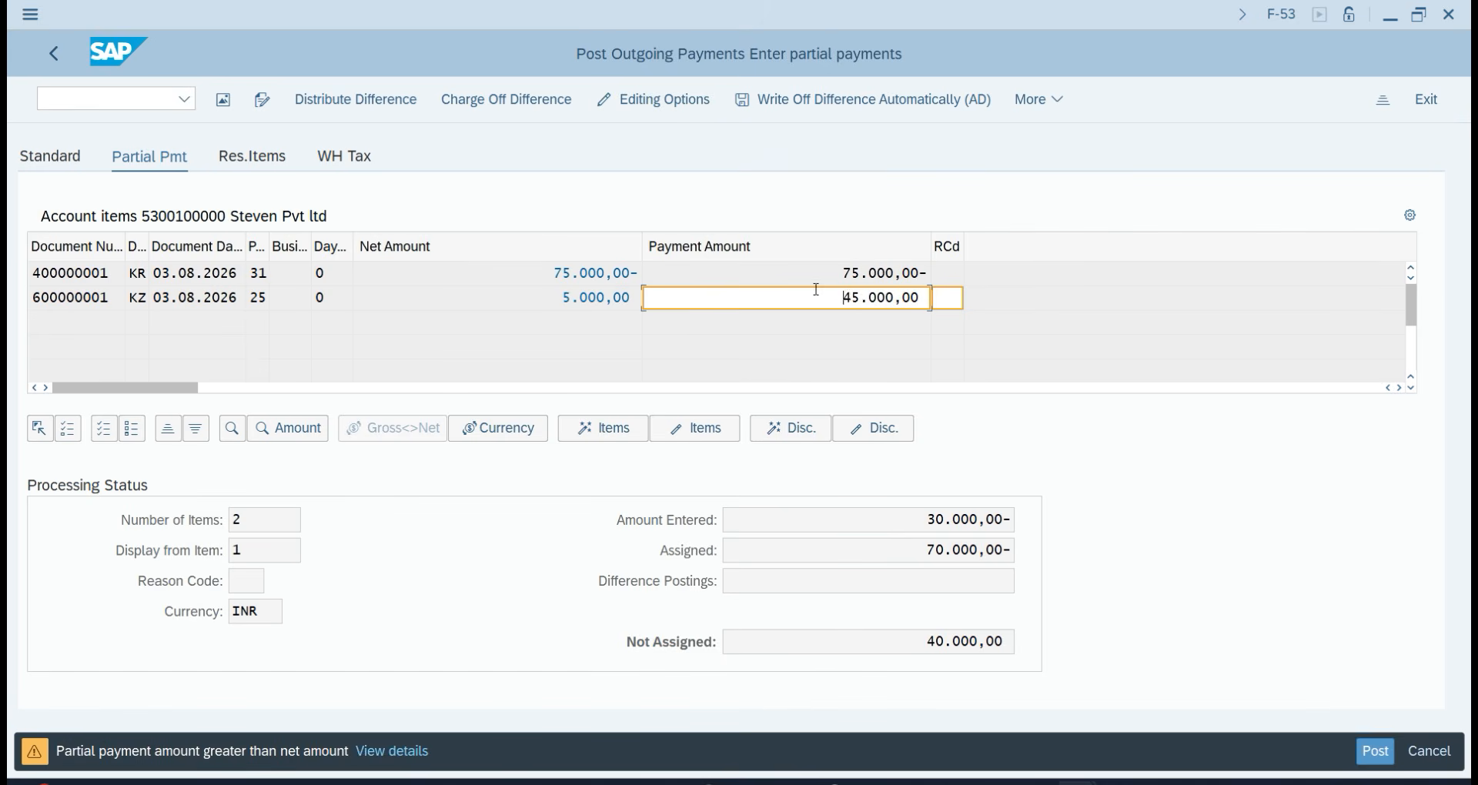
double_click(816, 290)
key(BackSpace)
key(ctrl+z)
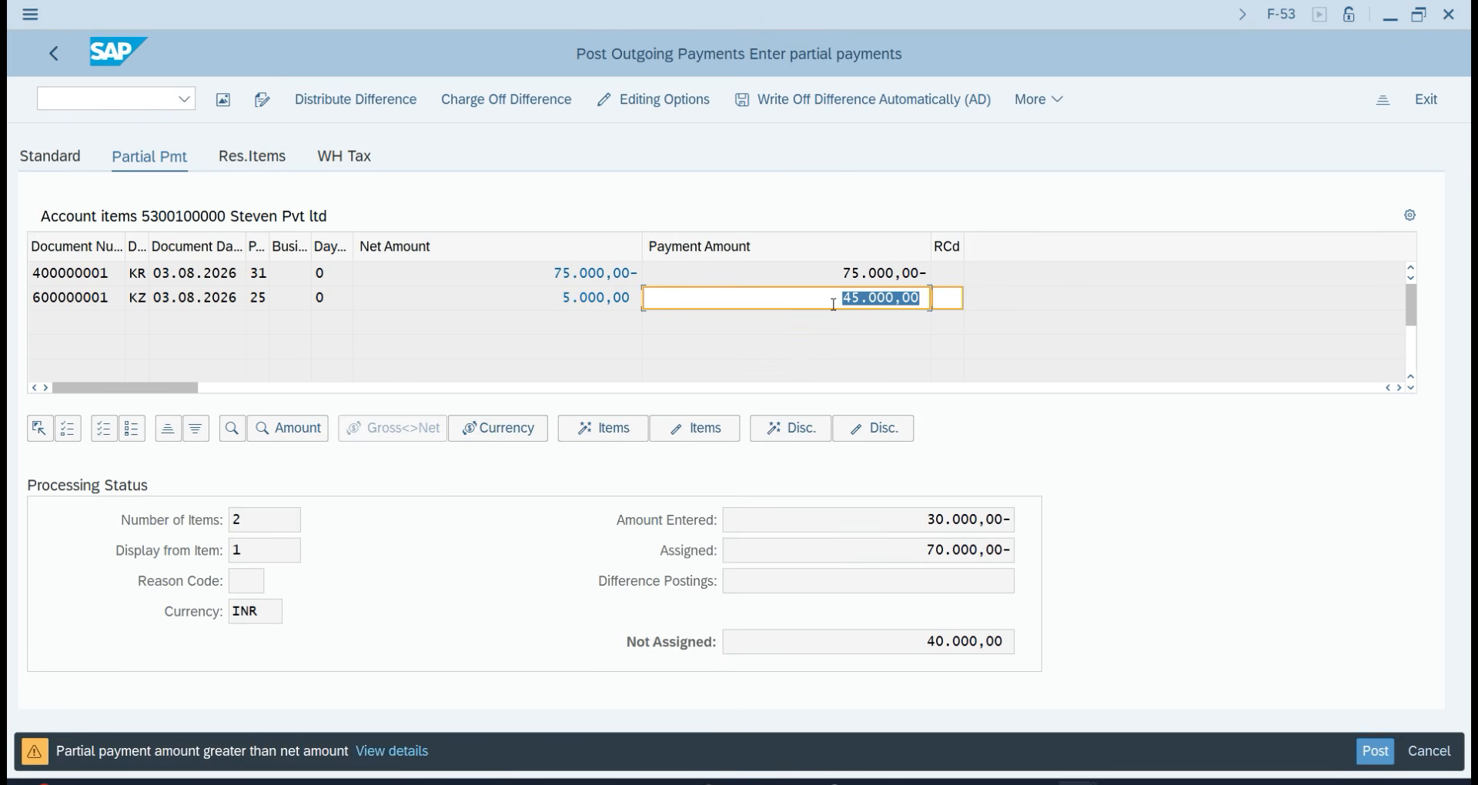
text(3)
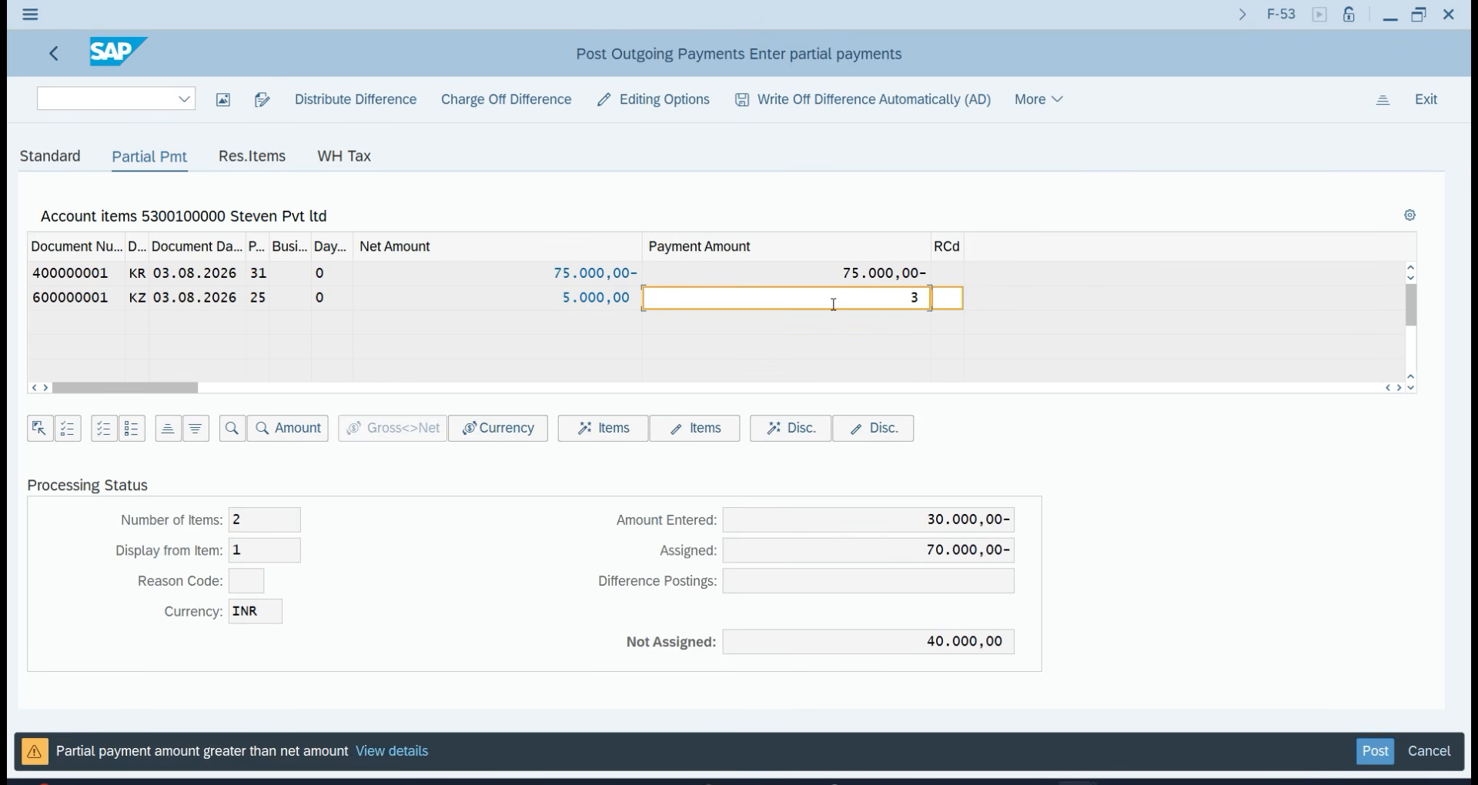
text(0.000)
key(Return)
key(Return)
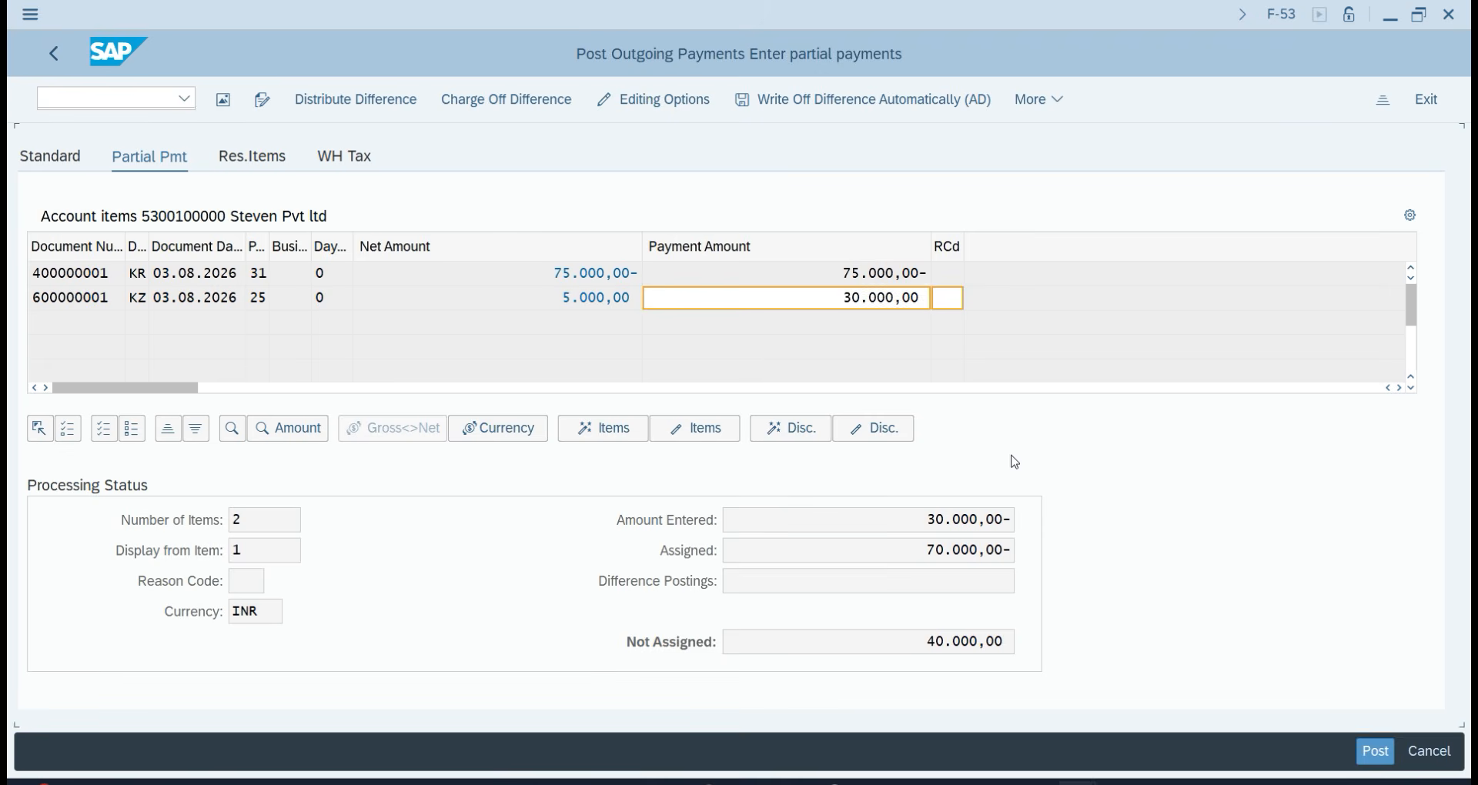
Deactivate the down payment row and set invoice 400000001's payment amount to 30.000,00-.
click(818, 273)
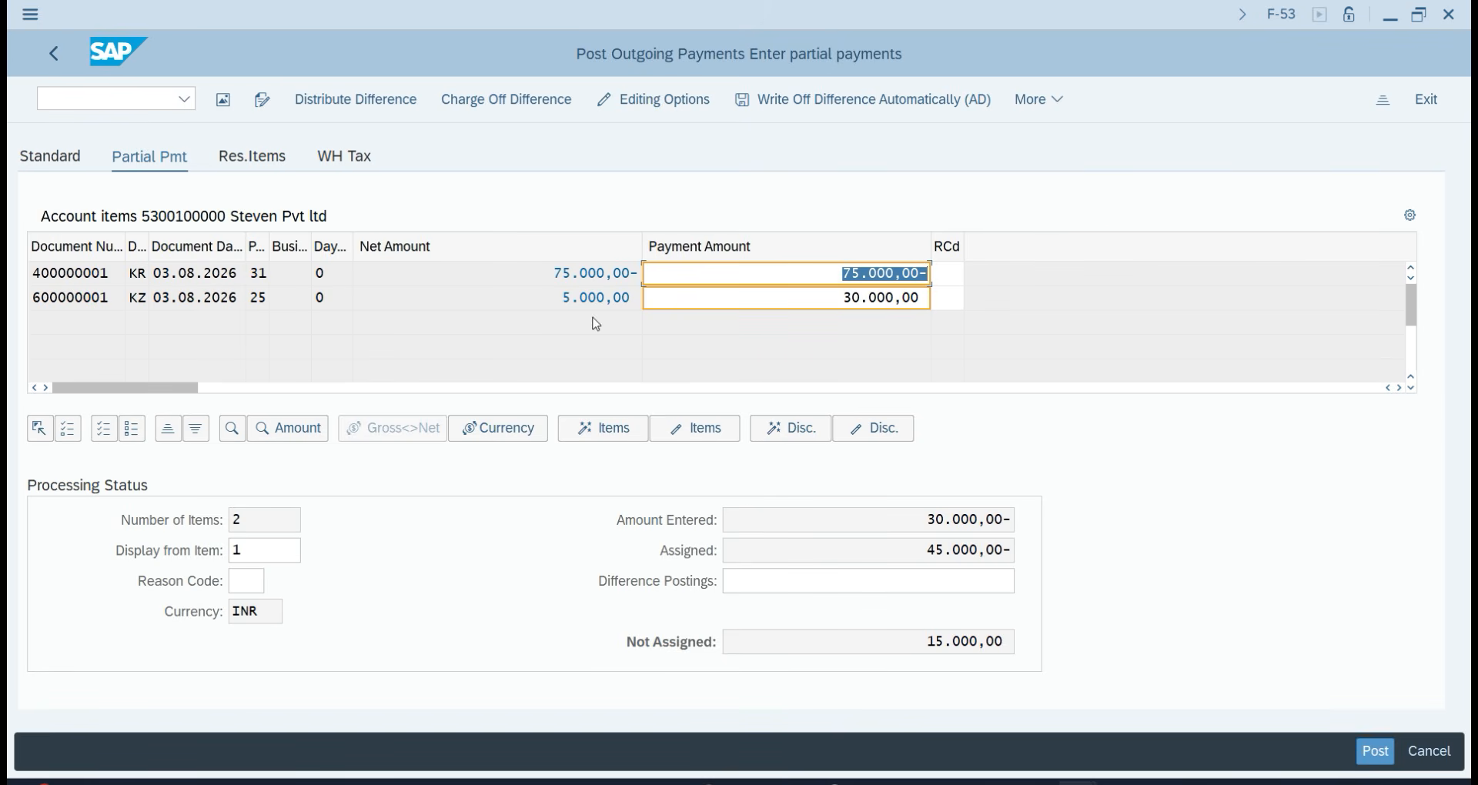
double_click(559, 298)
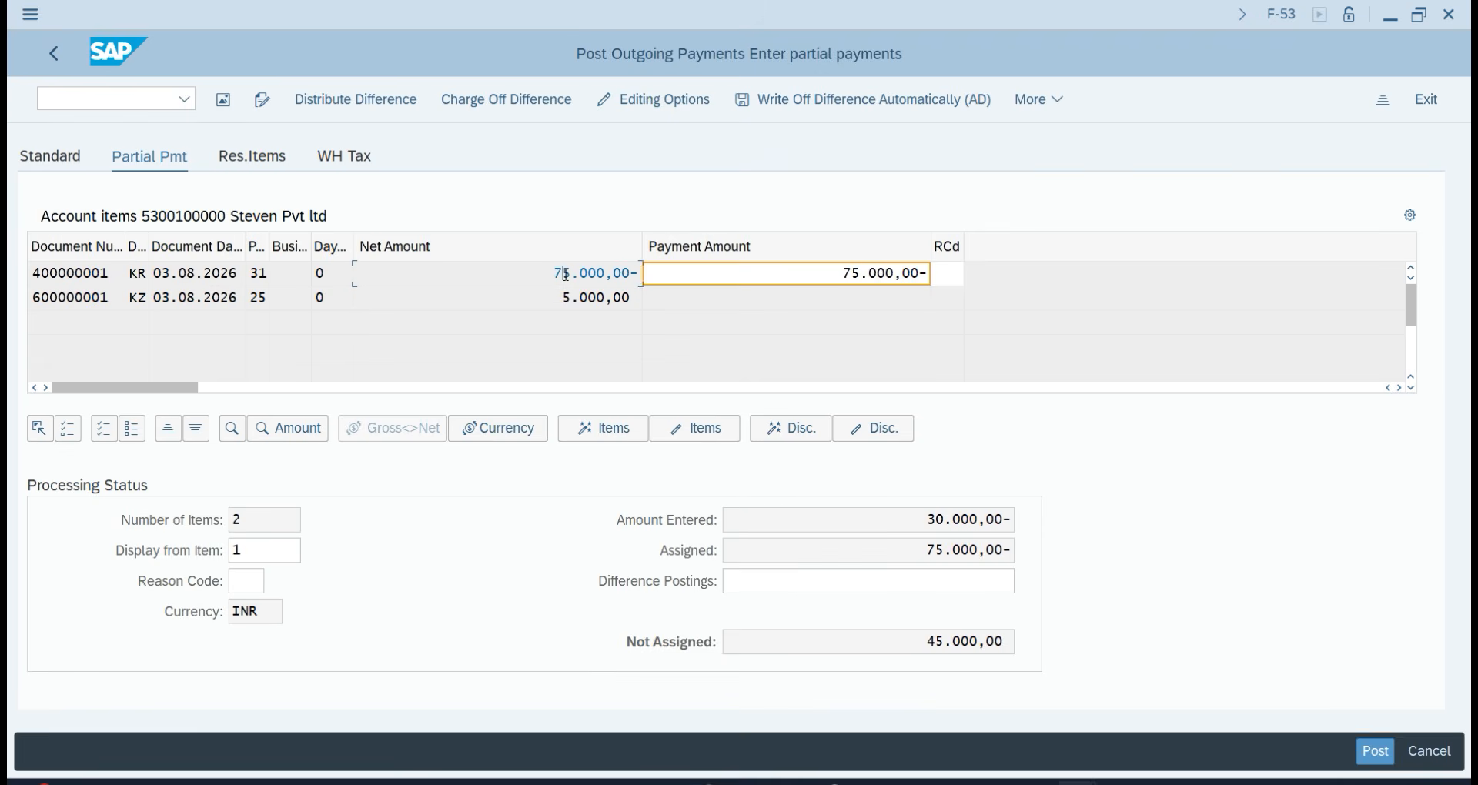
double_click(565, 273)
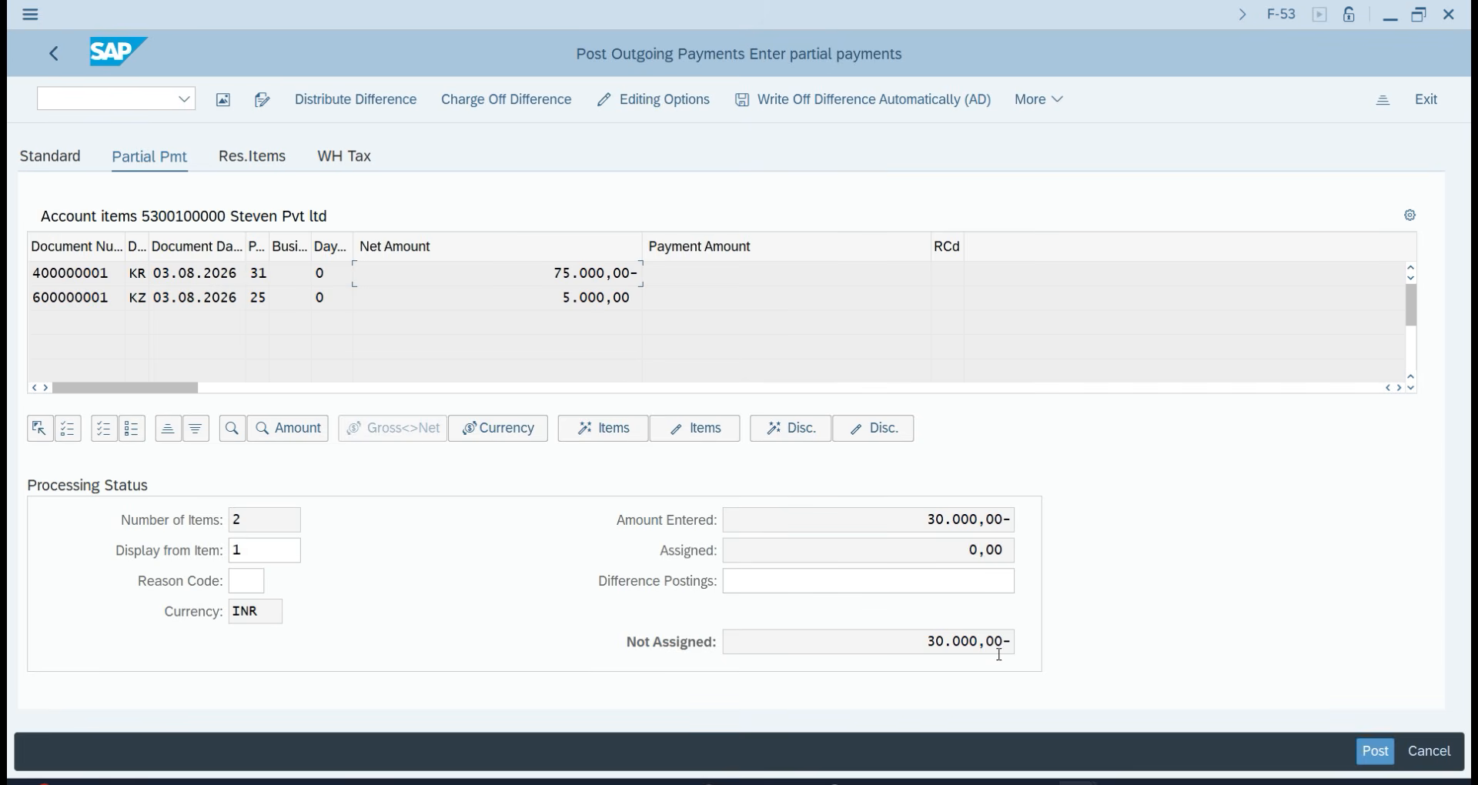
double_click(593, 274)
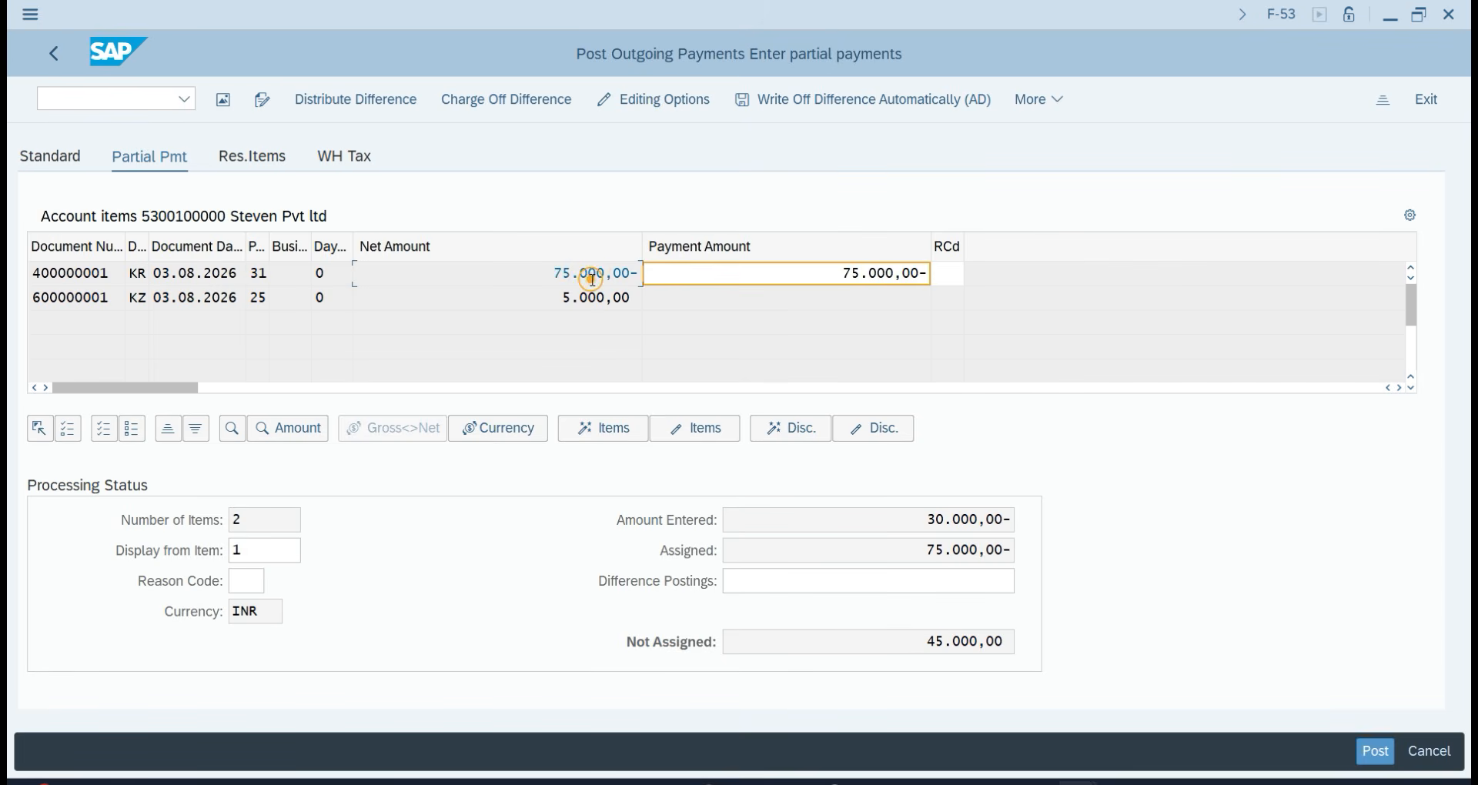
double_click(852, 272)
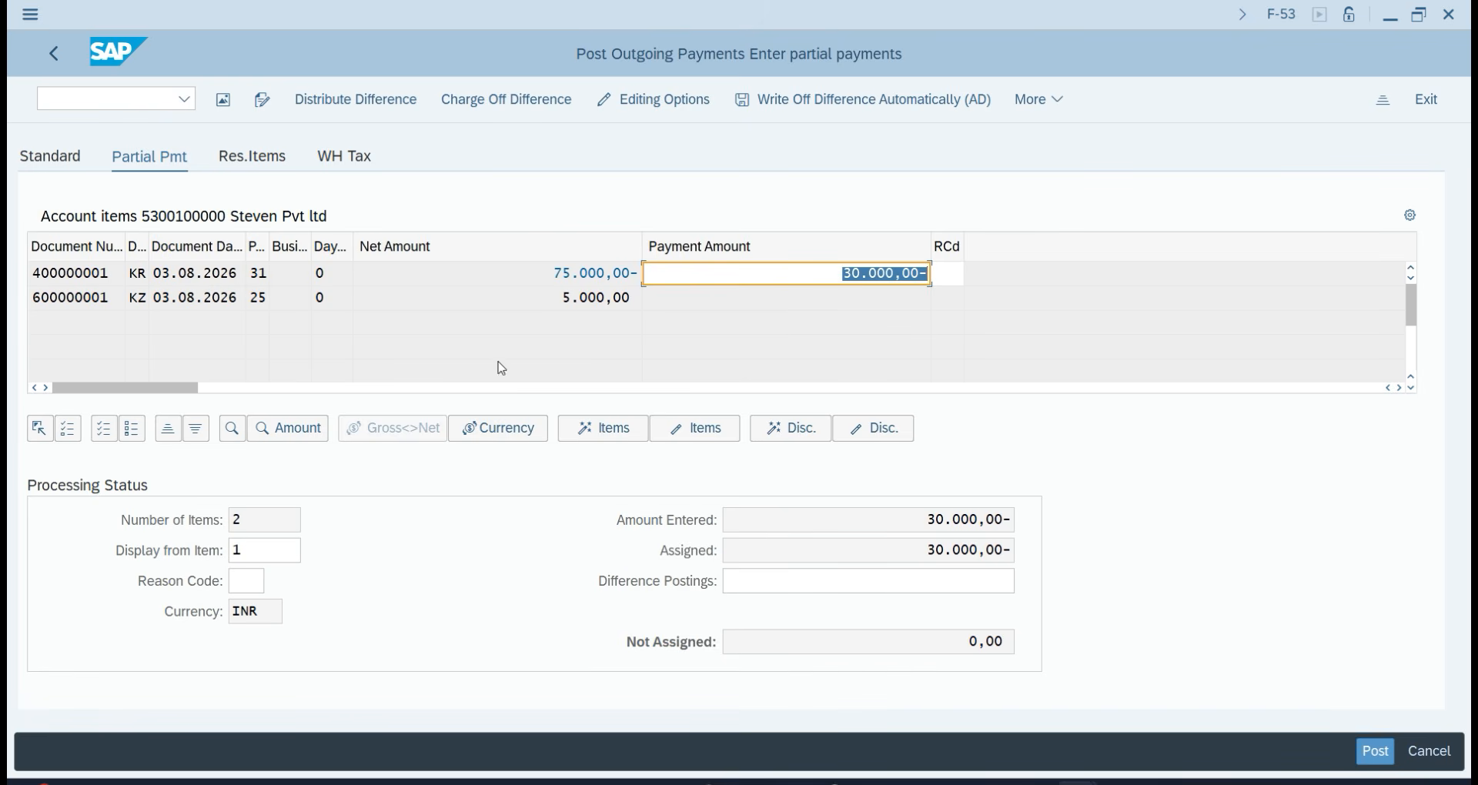
click(847, 298)
Post the partial payment as document 600000002 and list the supplier's line items in FBL1N.
click(1376, 751)
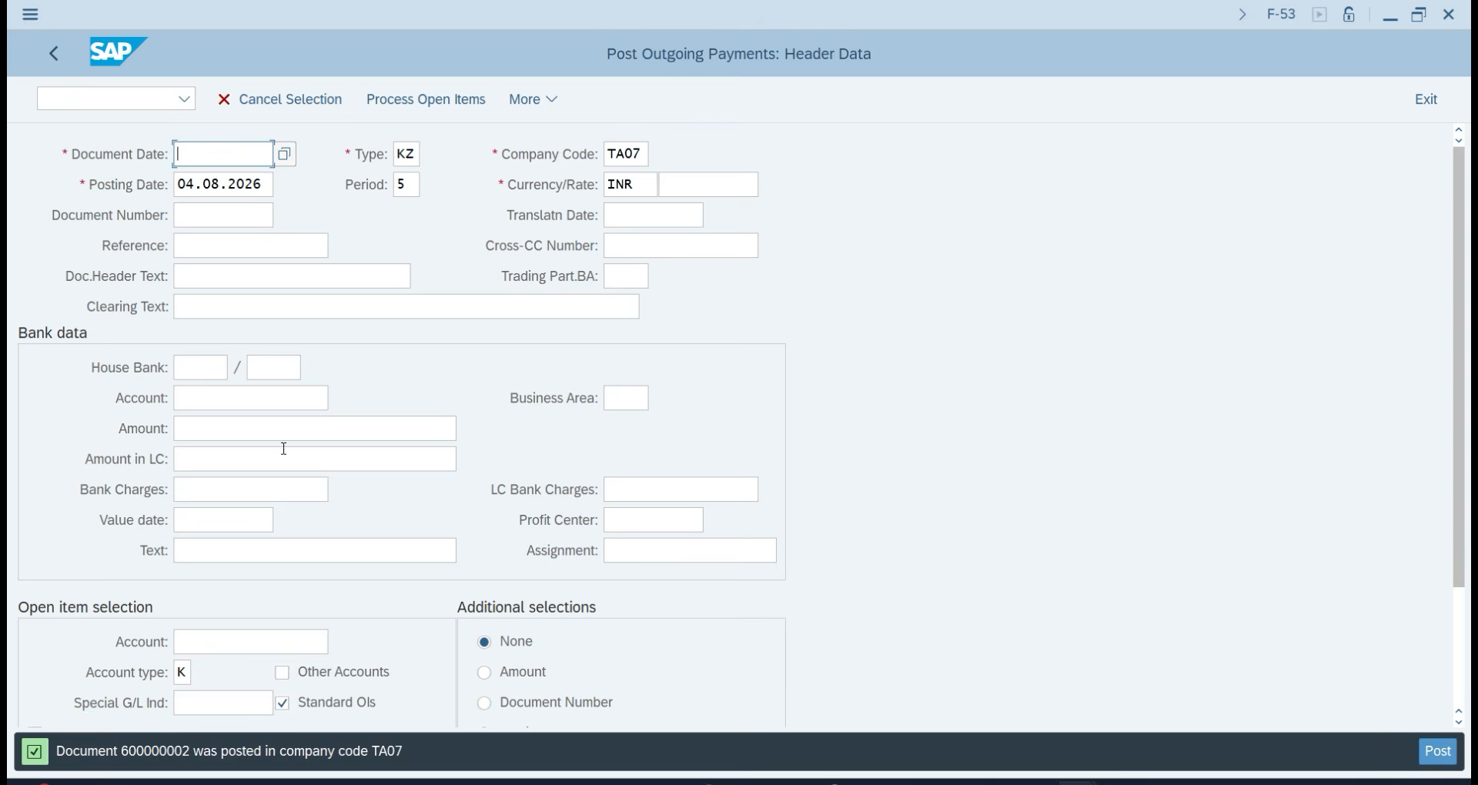
click(52, 95)
text(/nfbl1n)
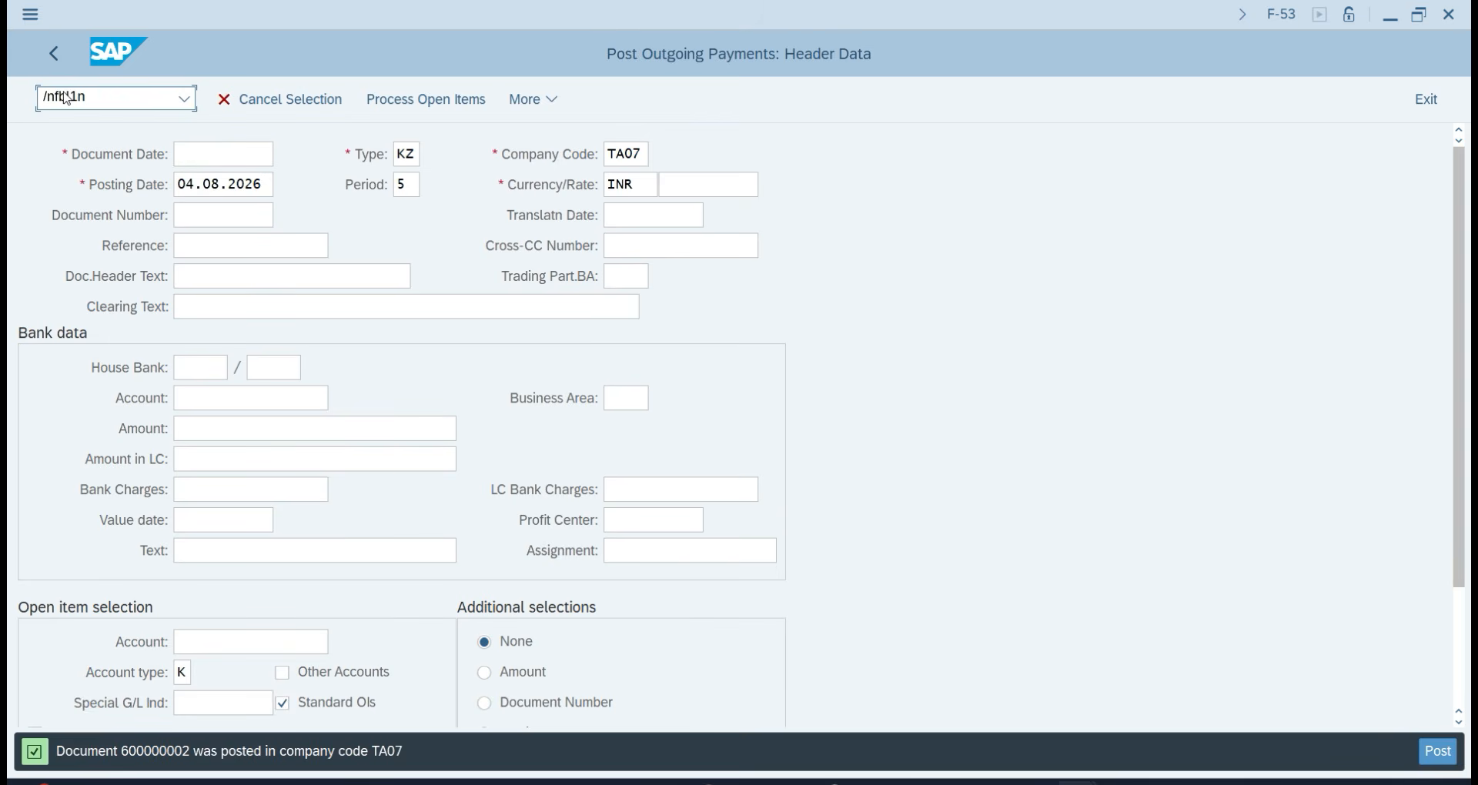
key(Return)
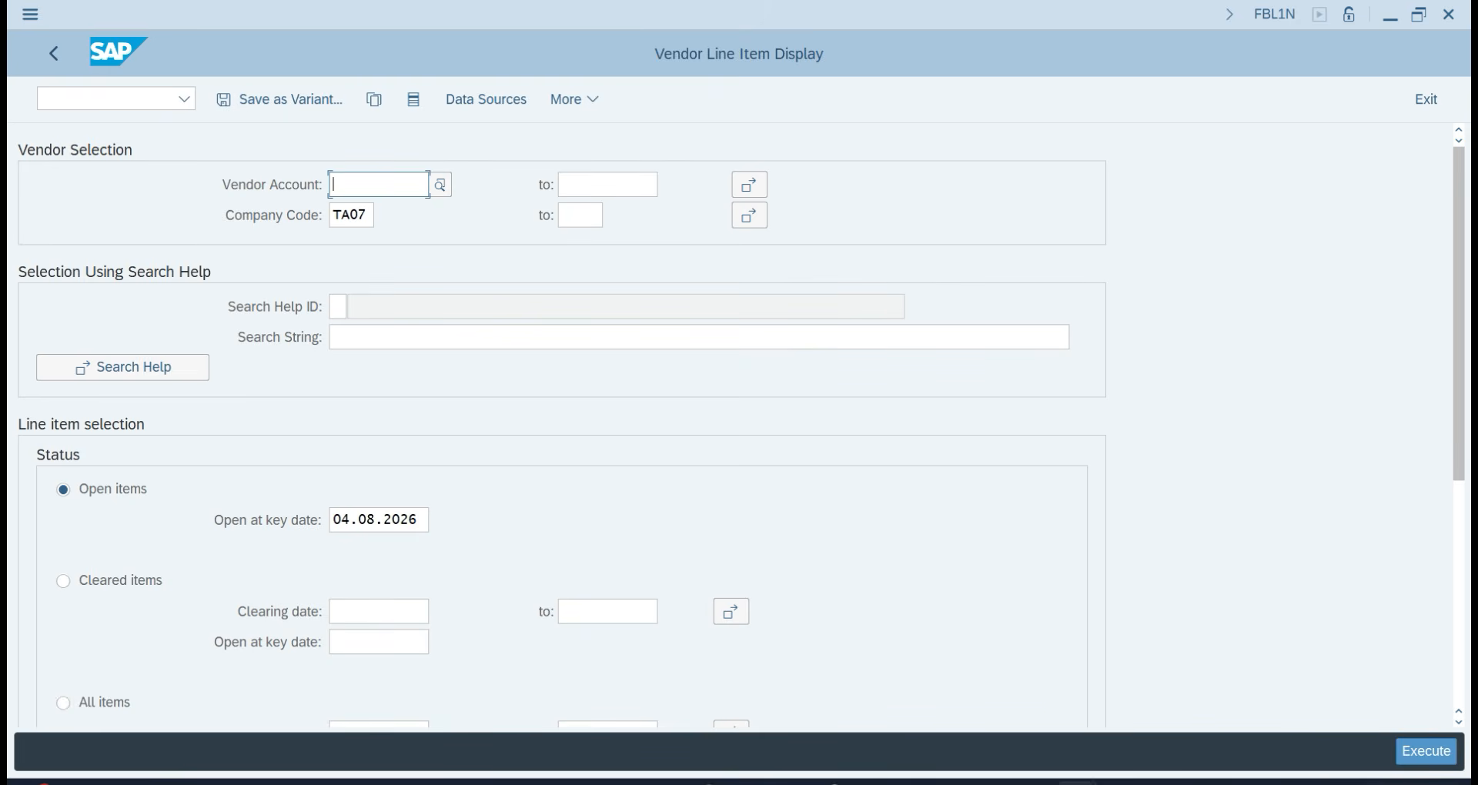
click(1425, 752)
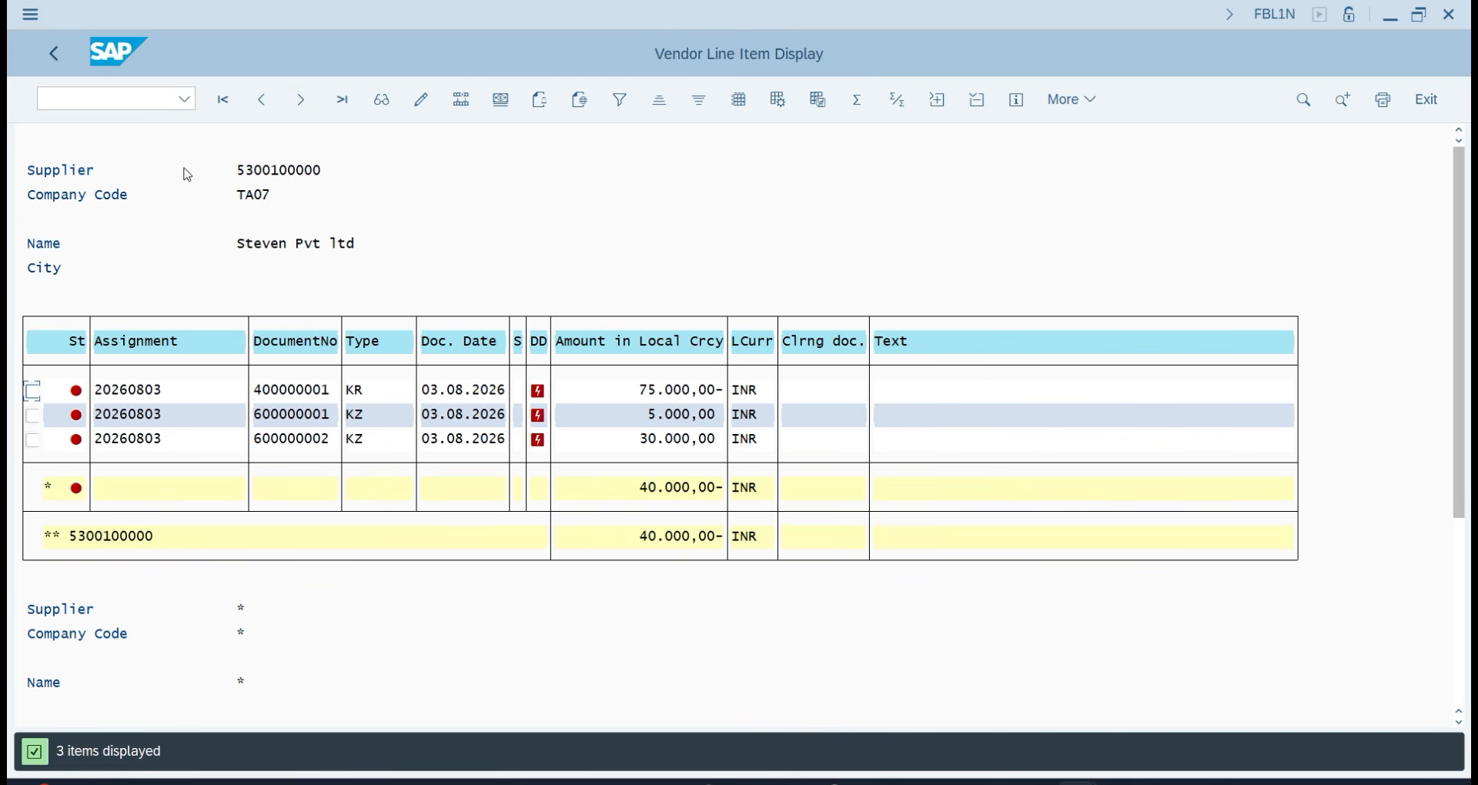
click(54, 53)
Return to the SAP Easy Access menu, leaving the F-53 transaction with /n.
click(54, 53)
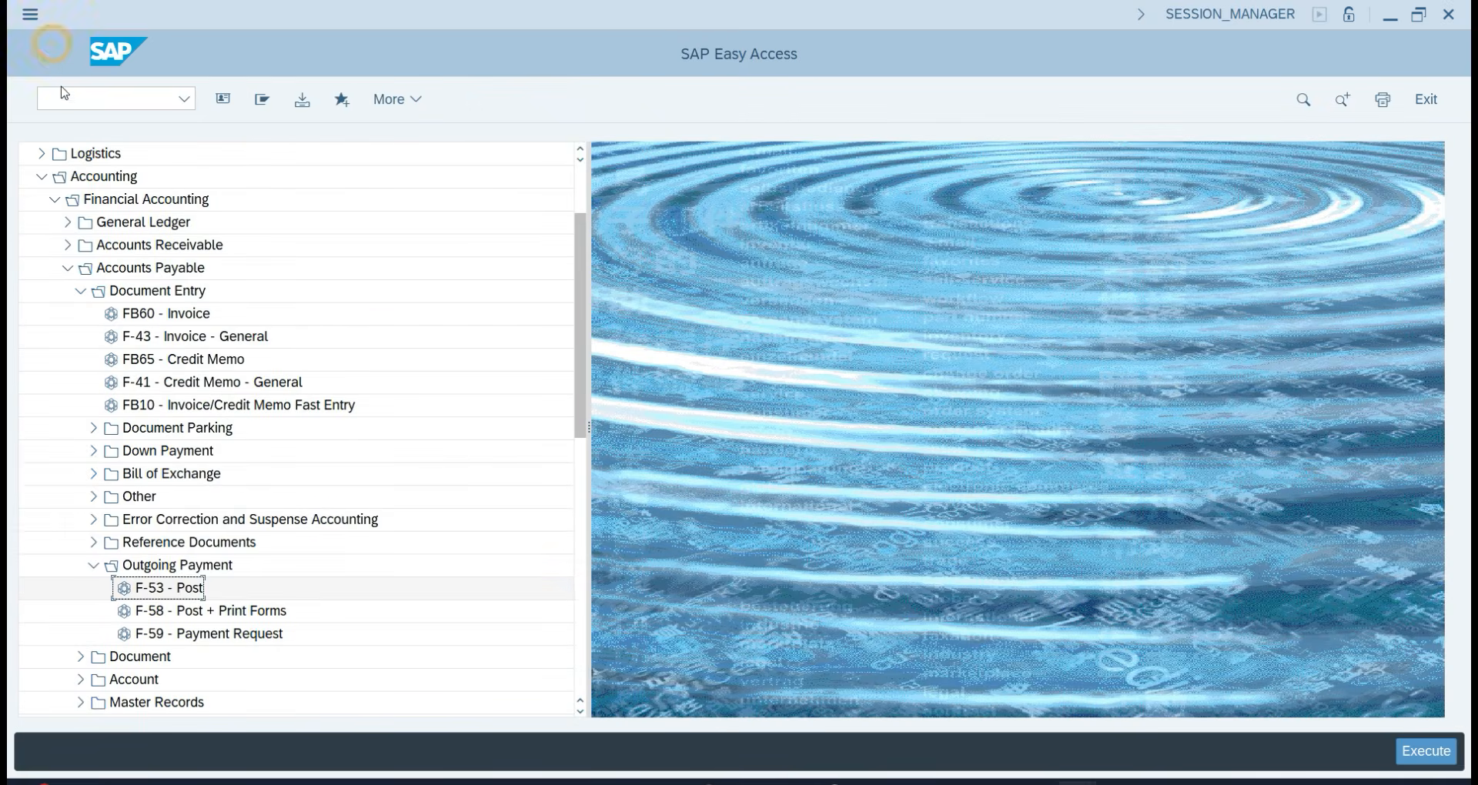
double_click(176, 587)
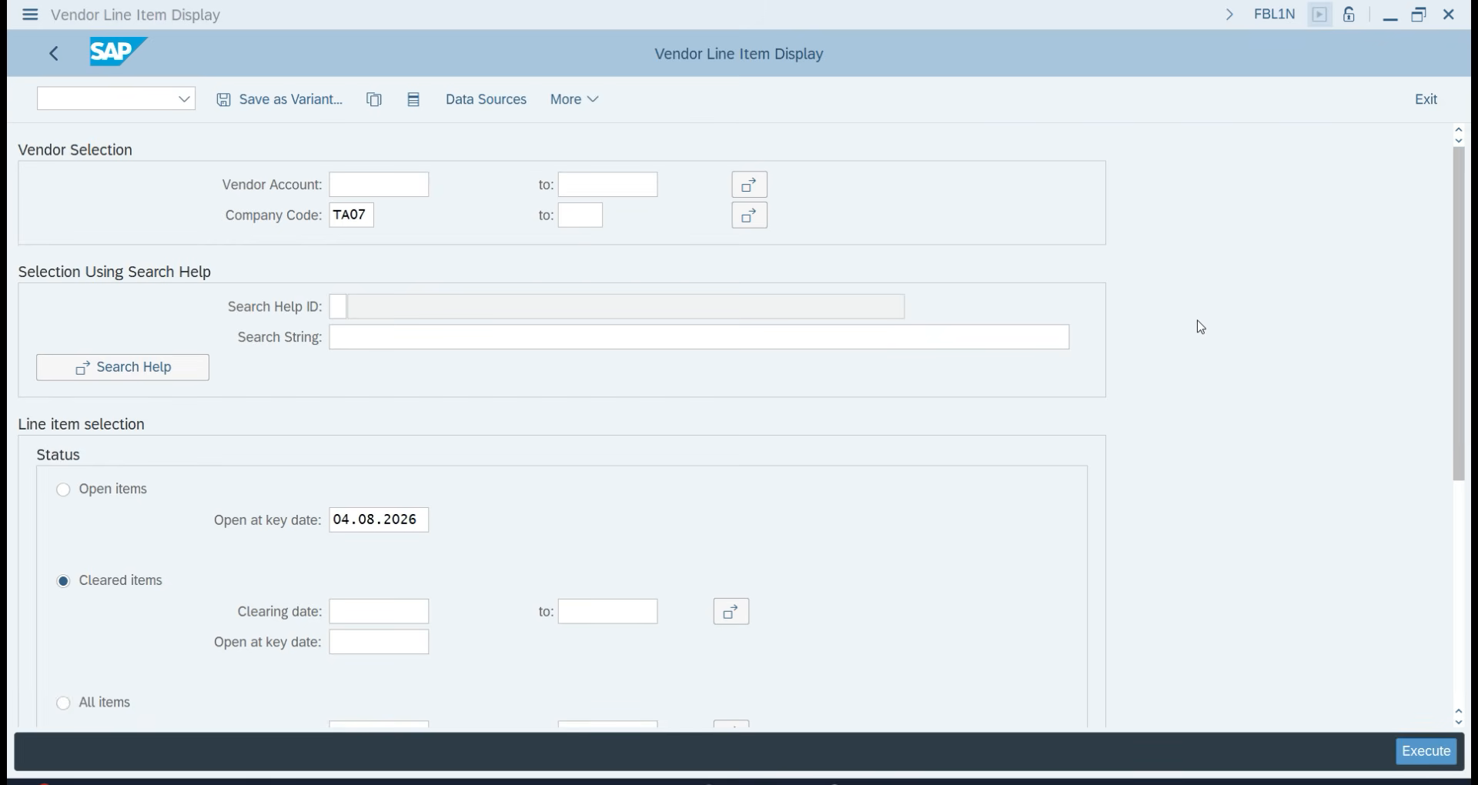
click(53, 106)
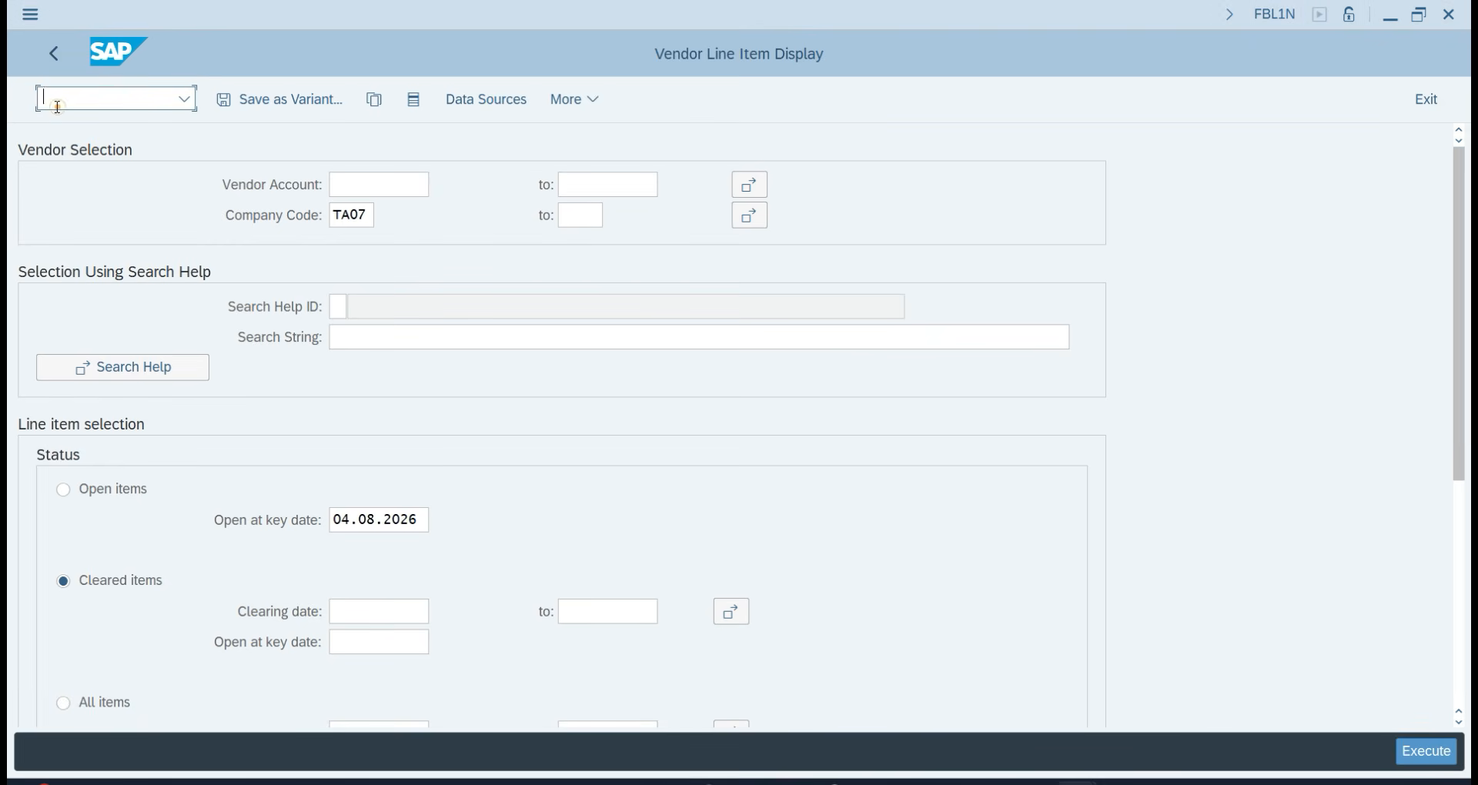
text(/n)
key(Return)
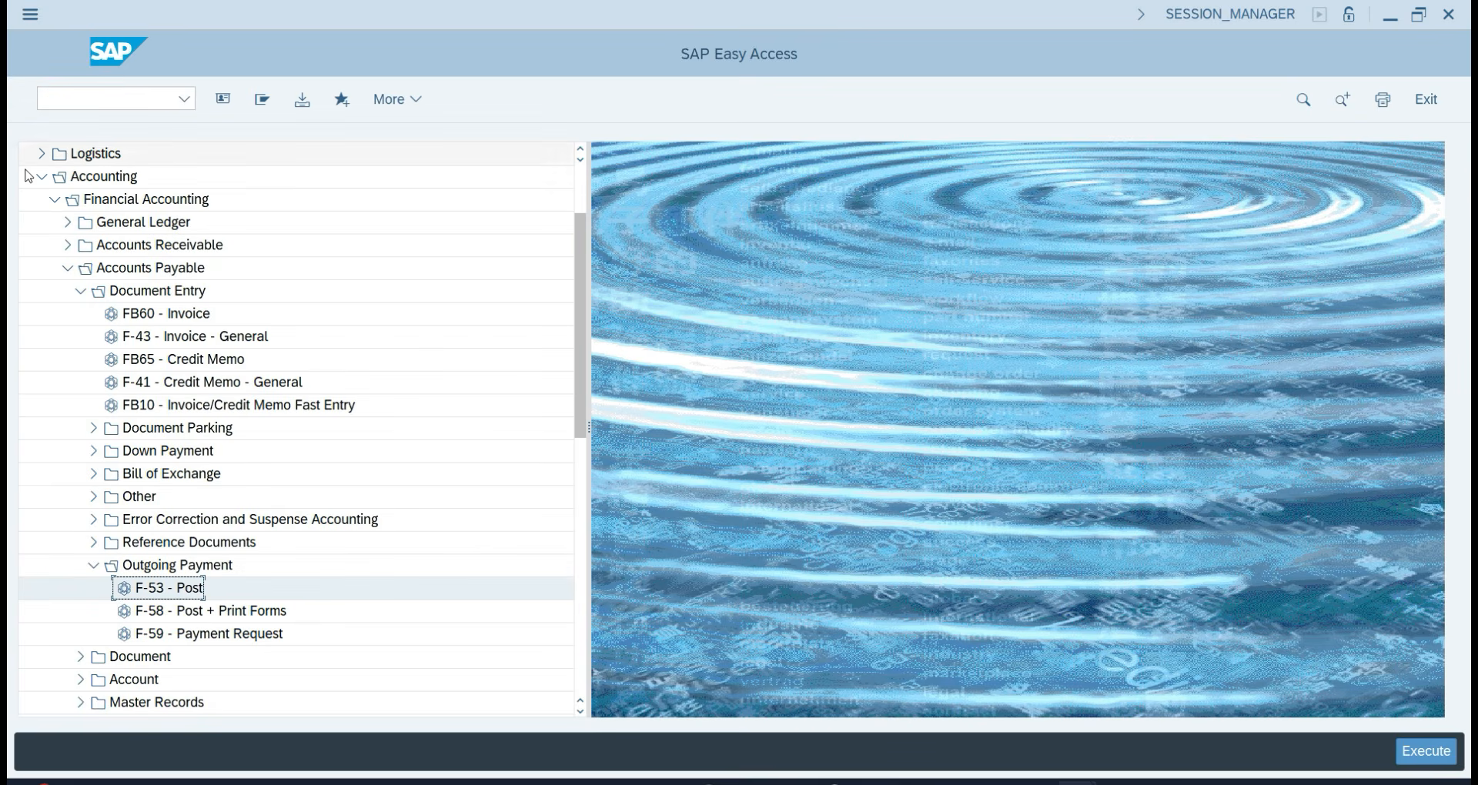
Collapse the Accounts Payable and Accounting folders and launch the Fiori Launchpad with /n/ui2/flp.
click(66, 267)
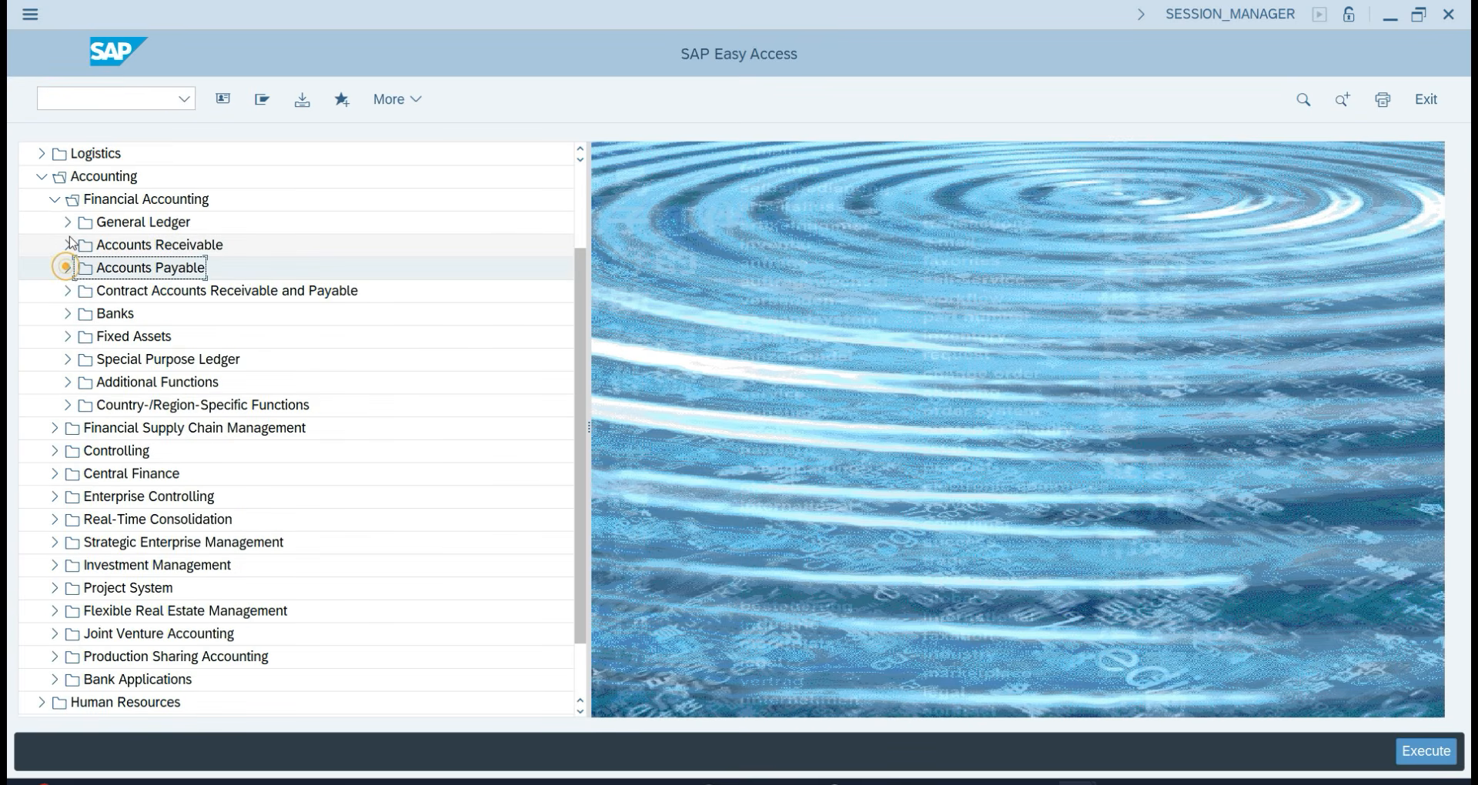
click(42, 177)
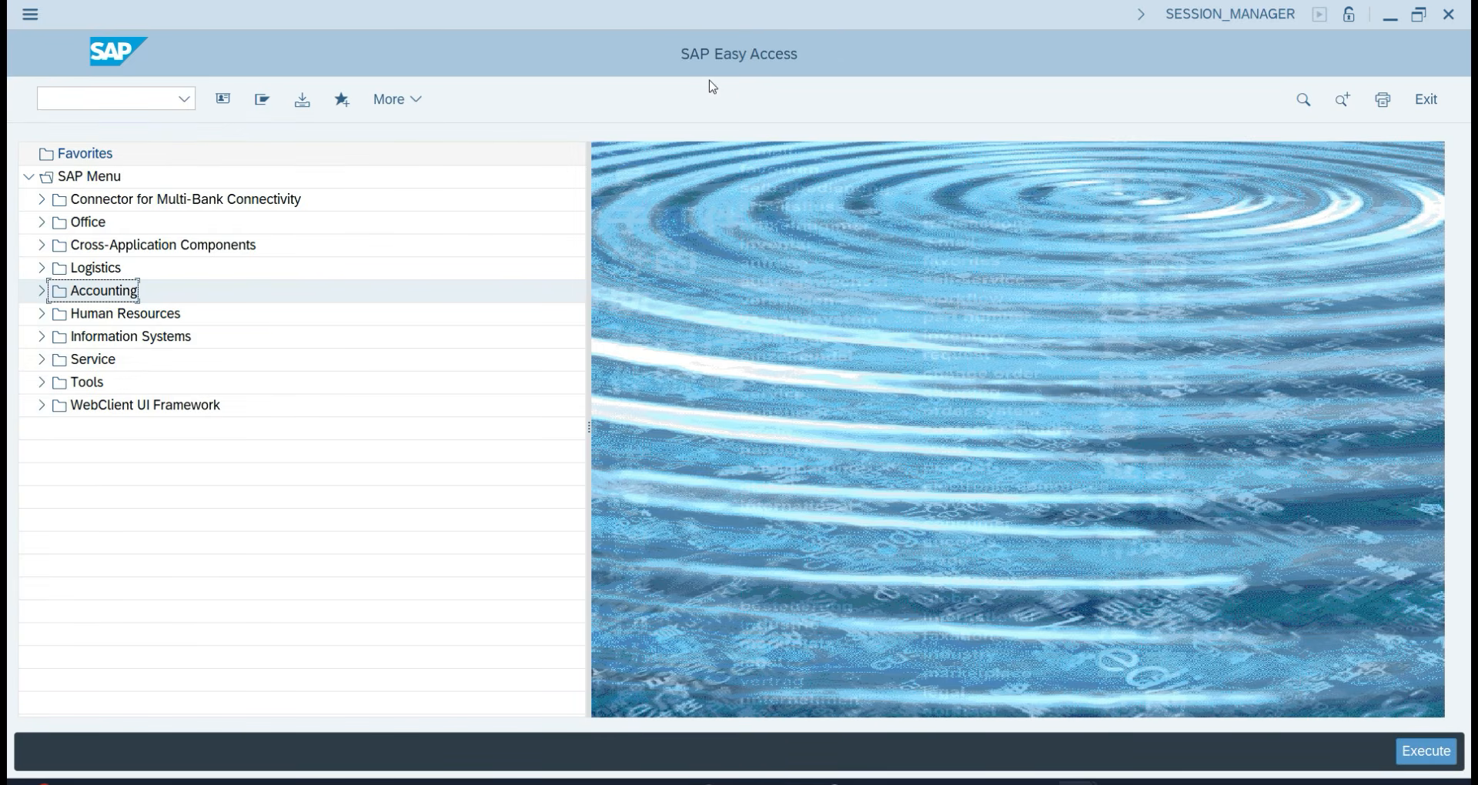
click(144, 95)
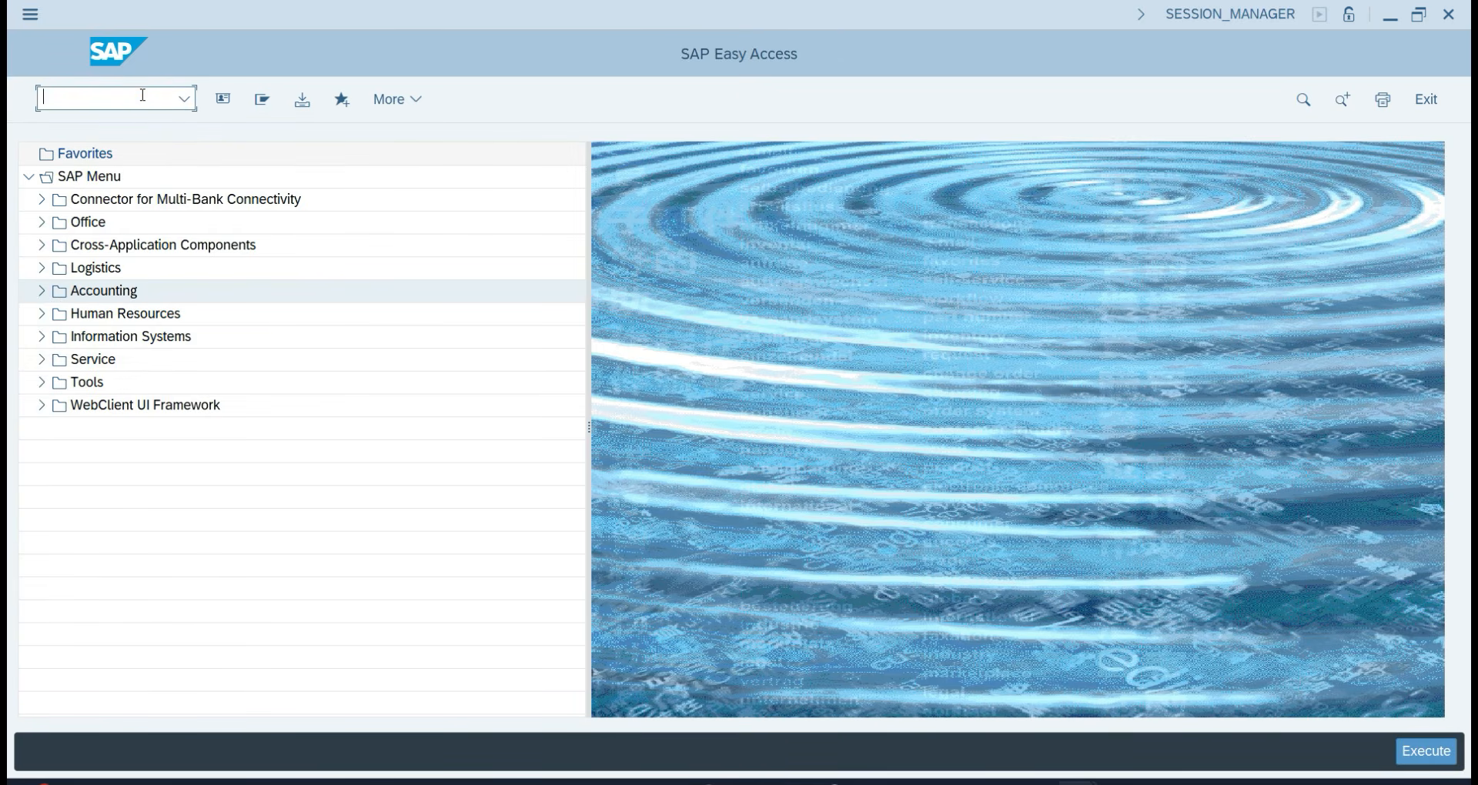
text(/n/ui2/flp)
key(Return)
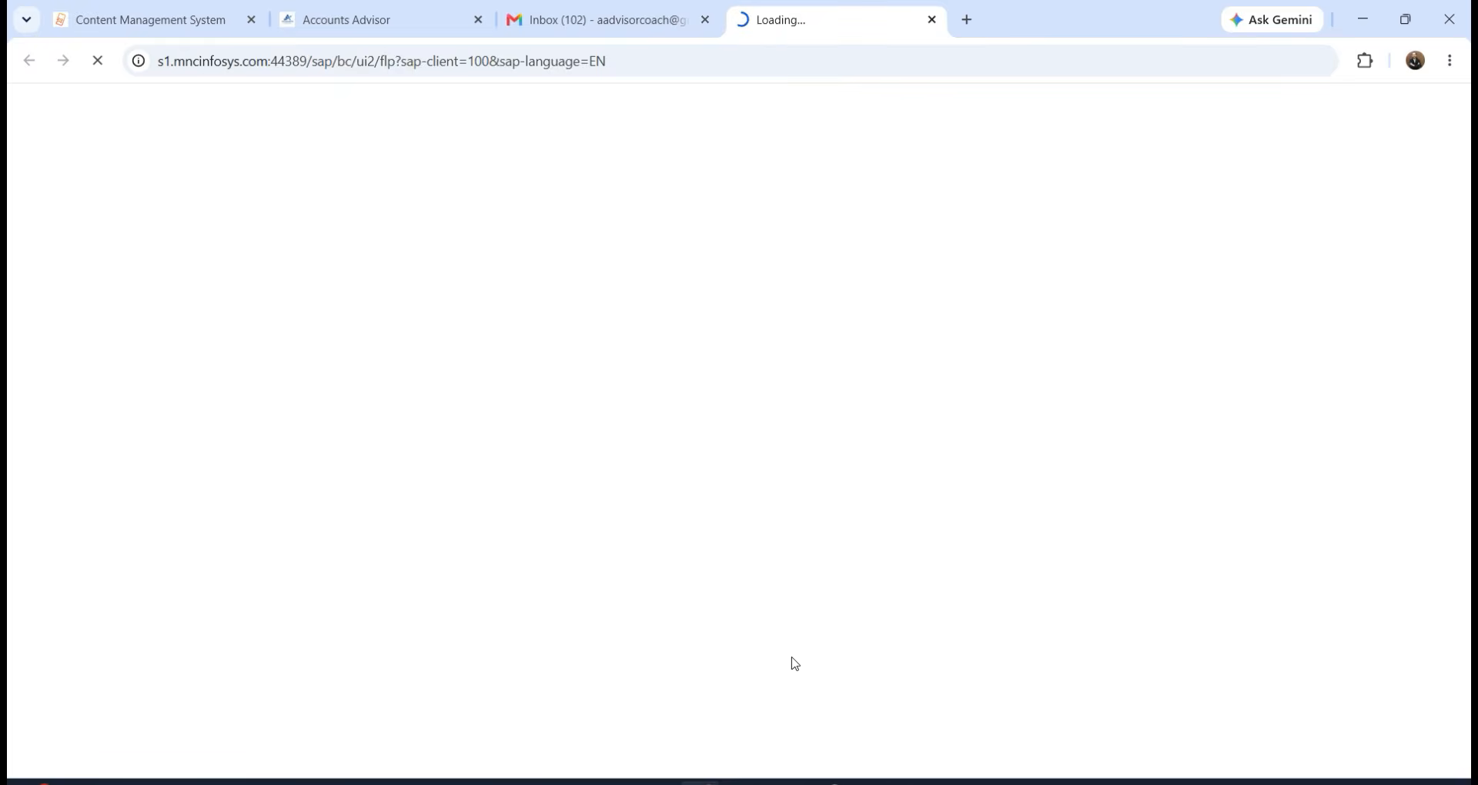
Navigate File Explorer to the MAIN DATA folder on New volume (F:).
click(868, 783)
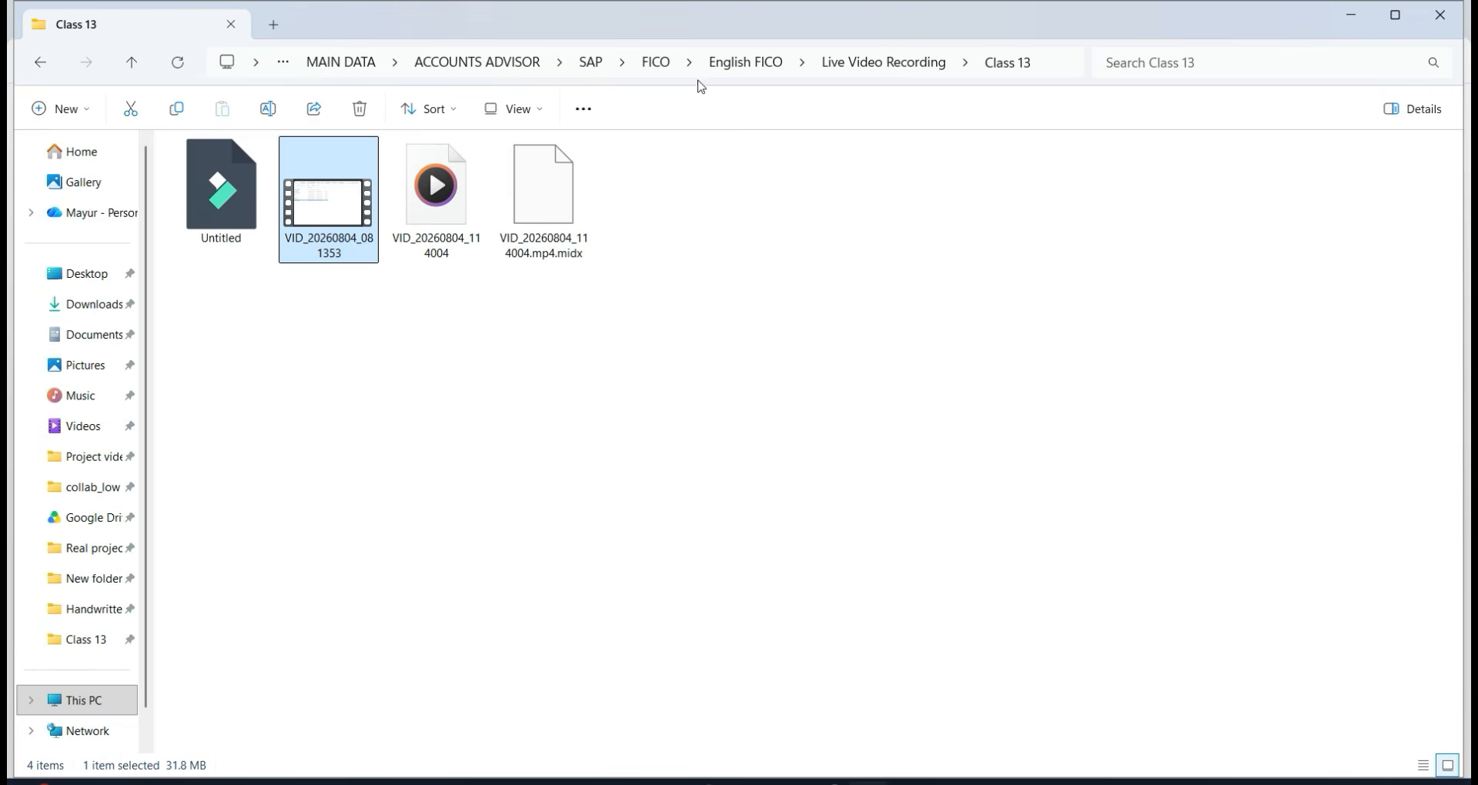
click(496, 68)
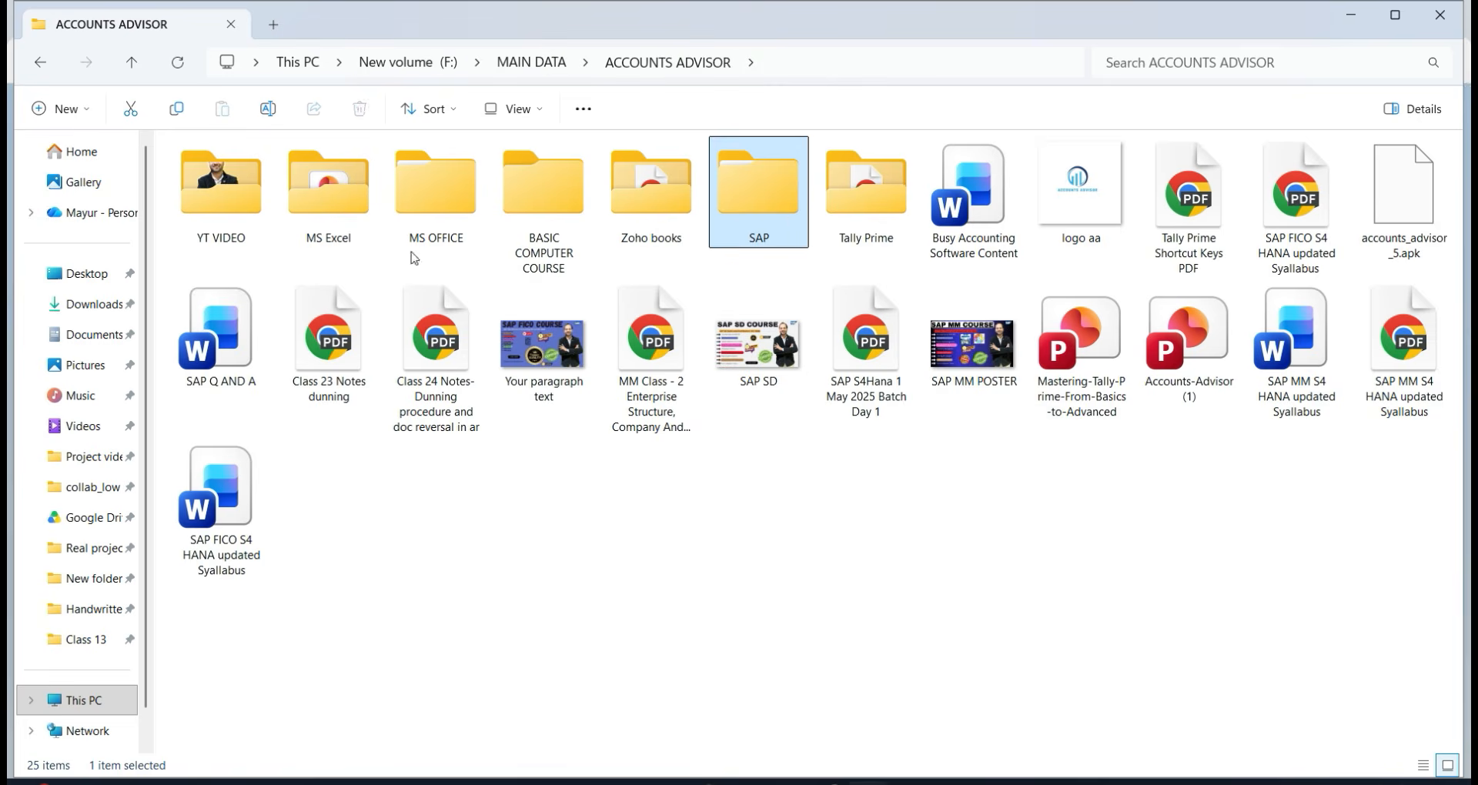
double_click(790, 217)
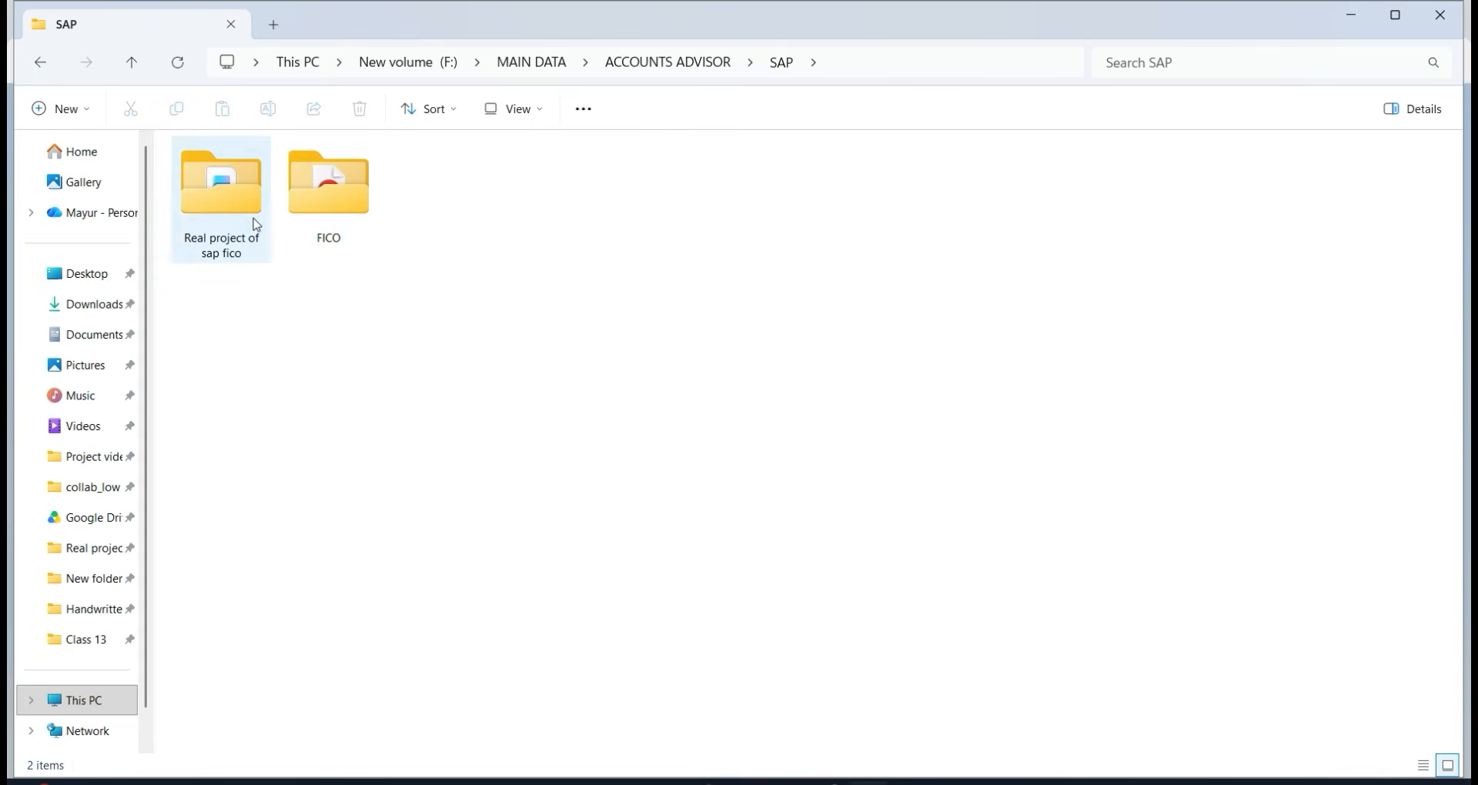
double_click(256, 224)
key(alt+Left)
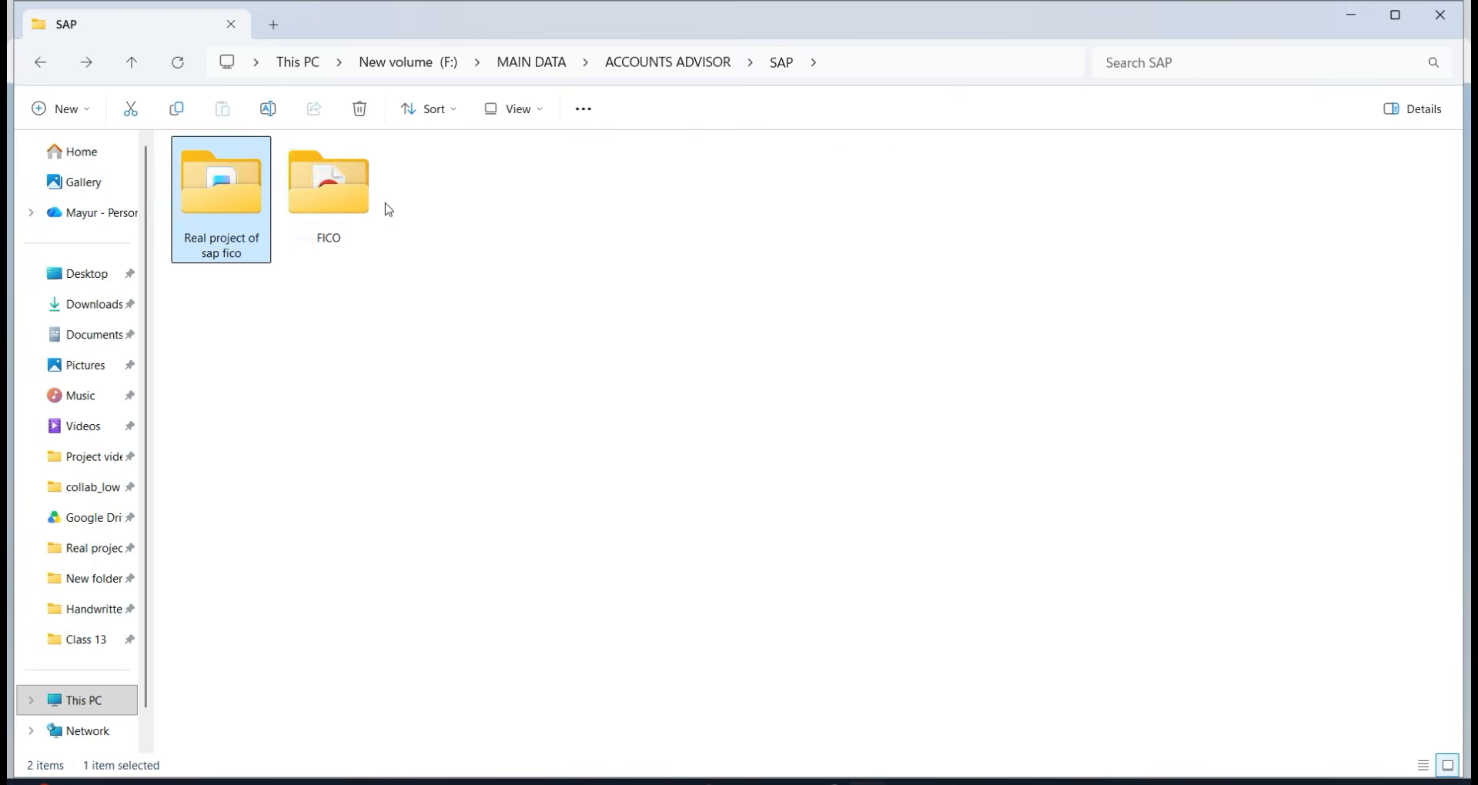
double_click(362, 208)
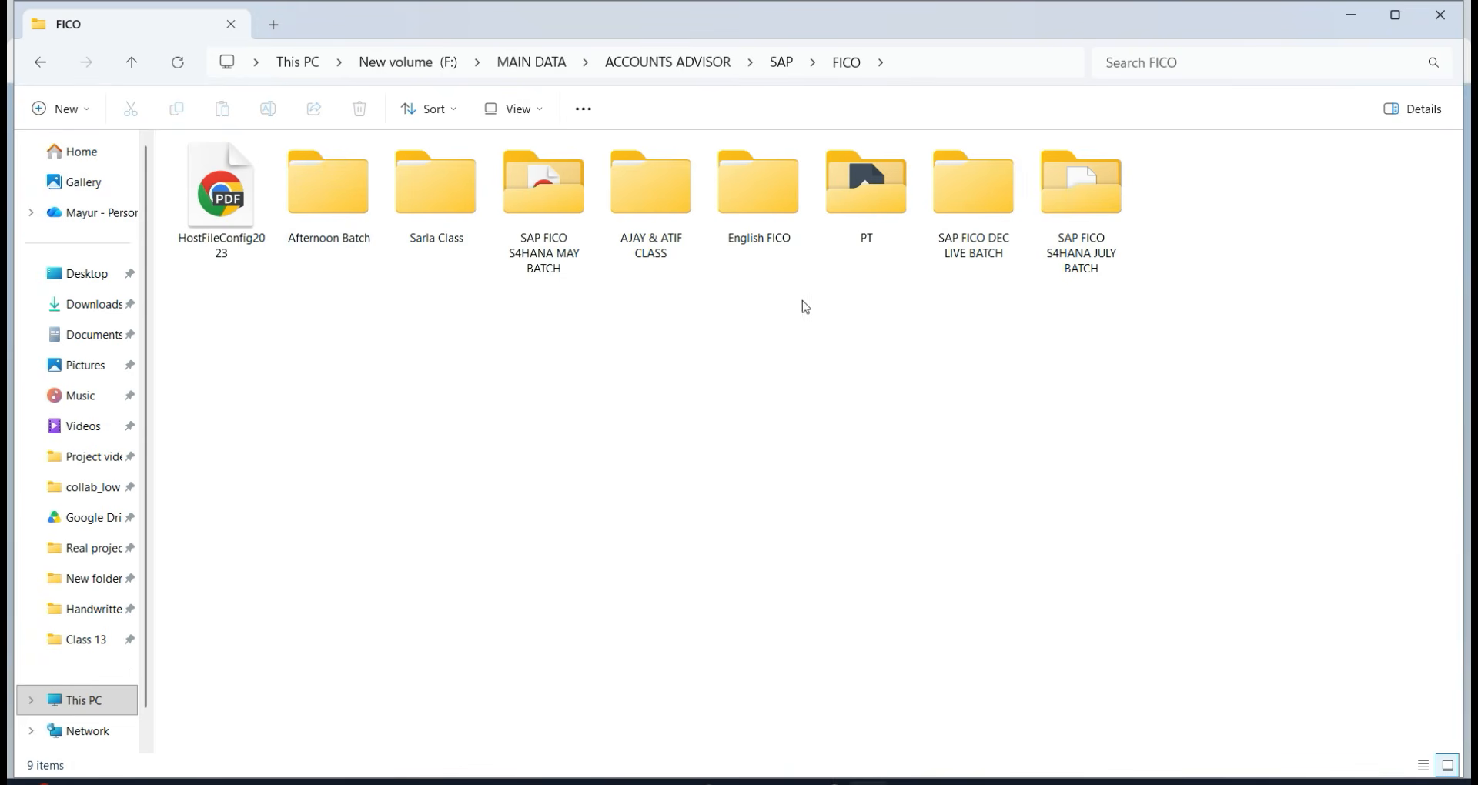
key(alt+Left)
key(alt+Left)
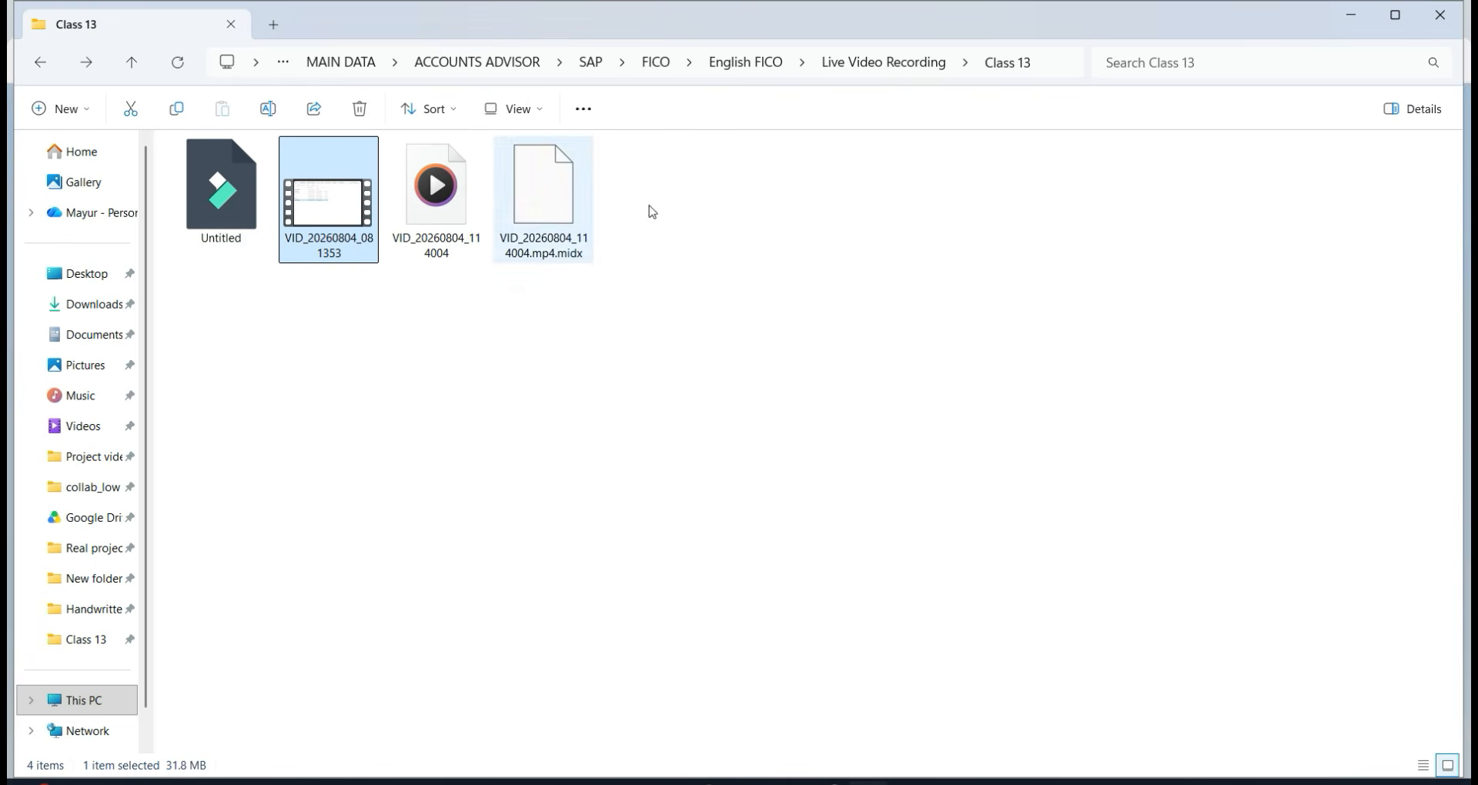
click(324, 64)
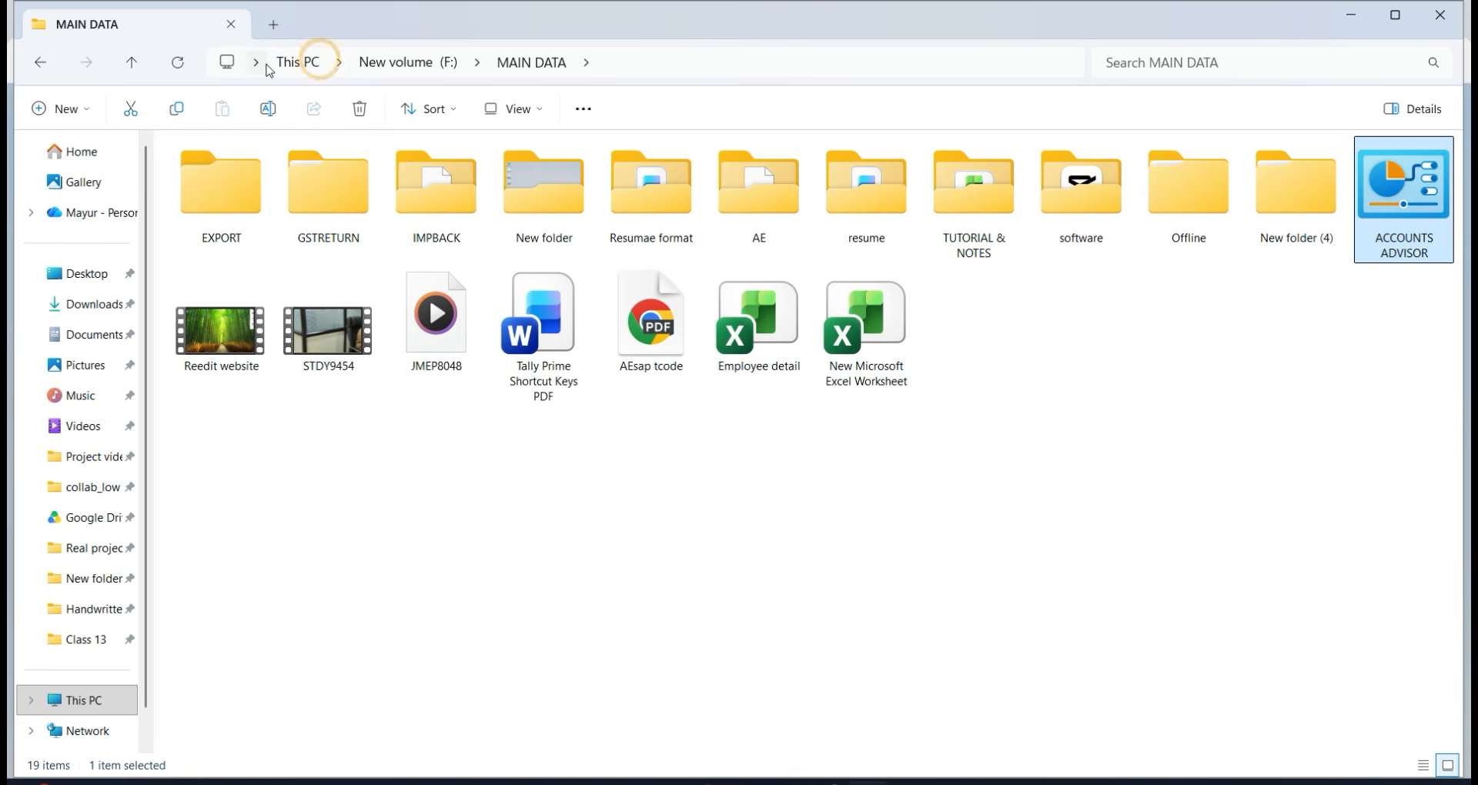
click(296, 63)
double_click(814, 190)
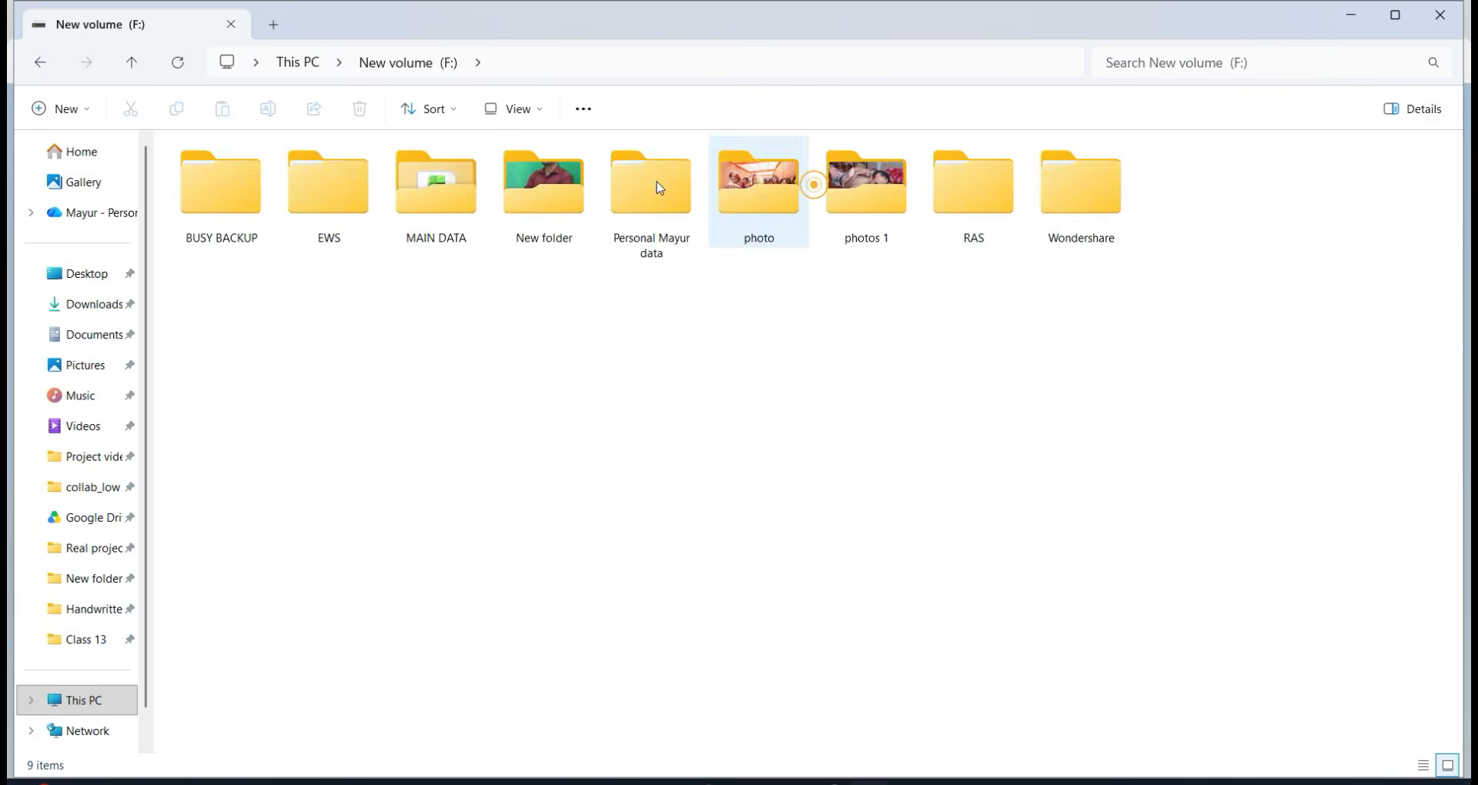
double_click(455, 201)
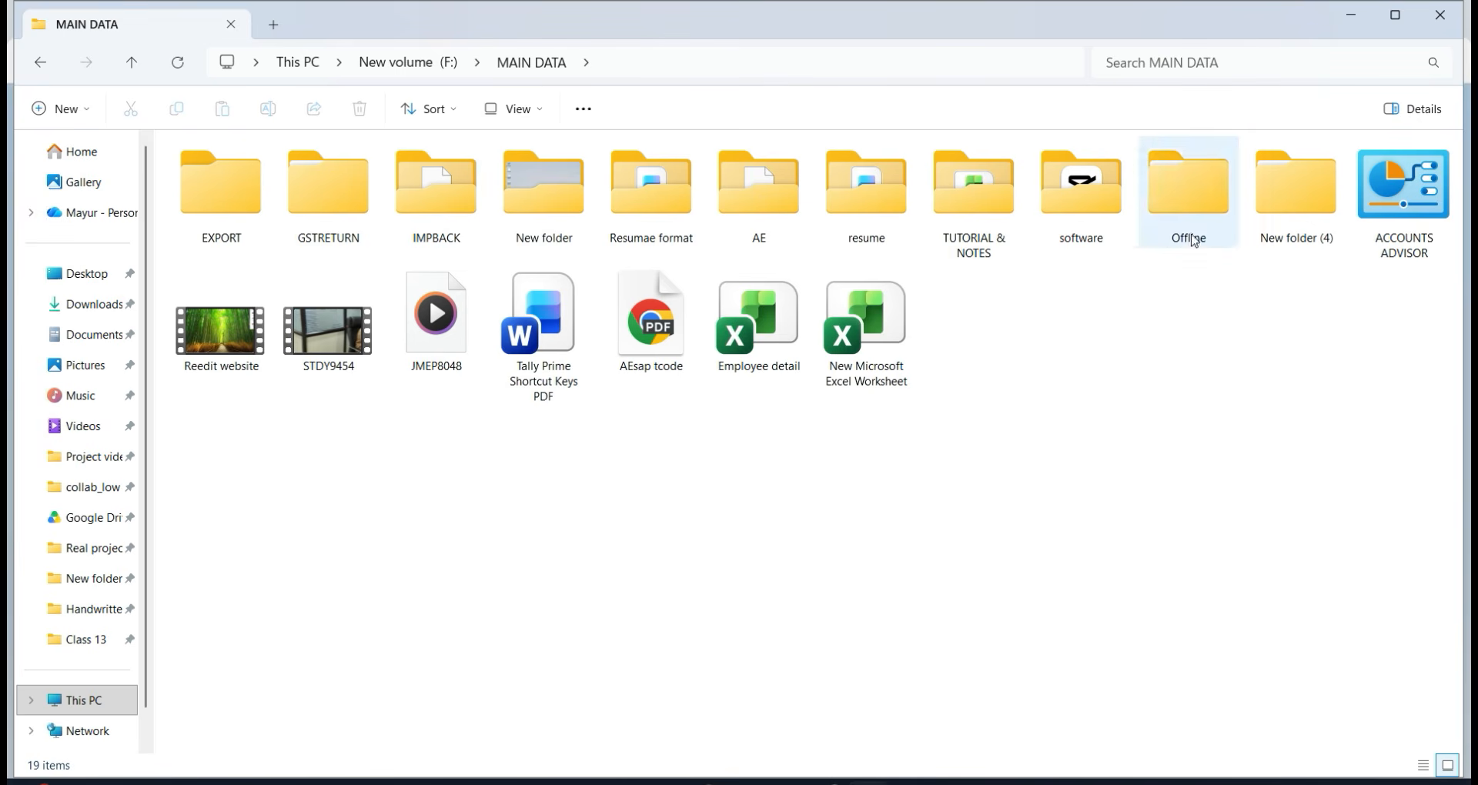
Open TUTORIAL & NOTES > SAP > Live class of SAP S4 HANA and launch HostFileConfig2023.pdf.
double_click(979, 231)
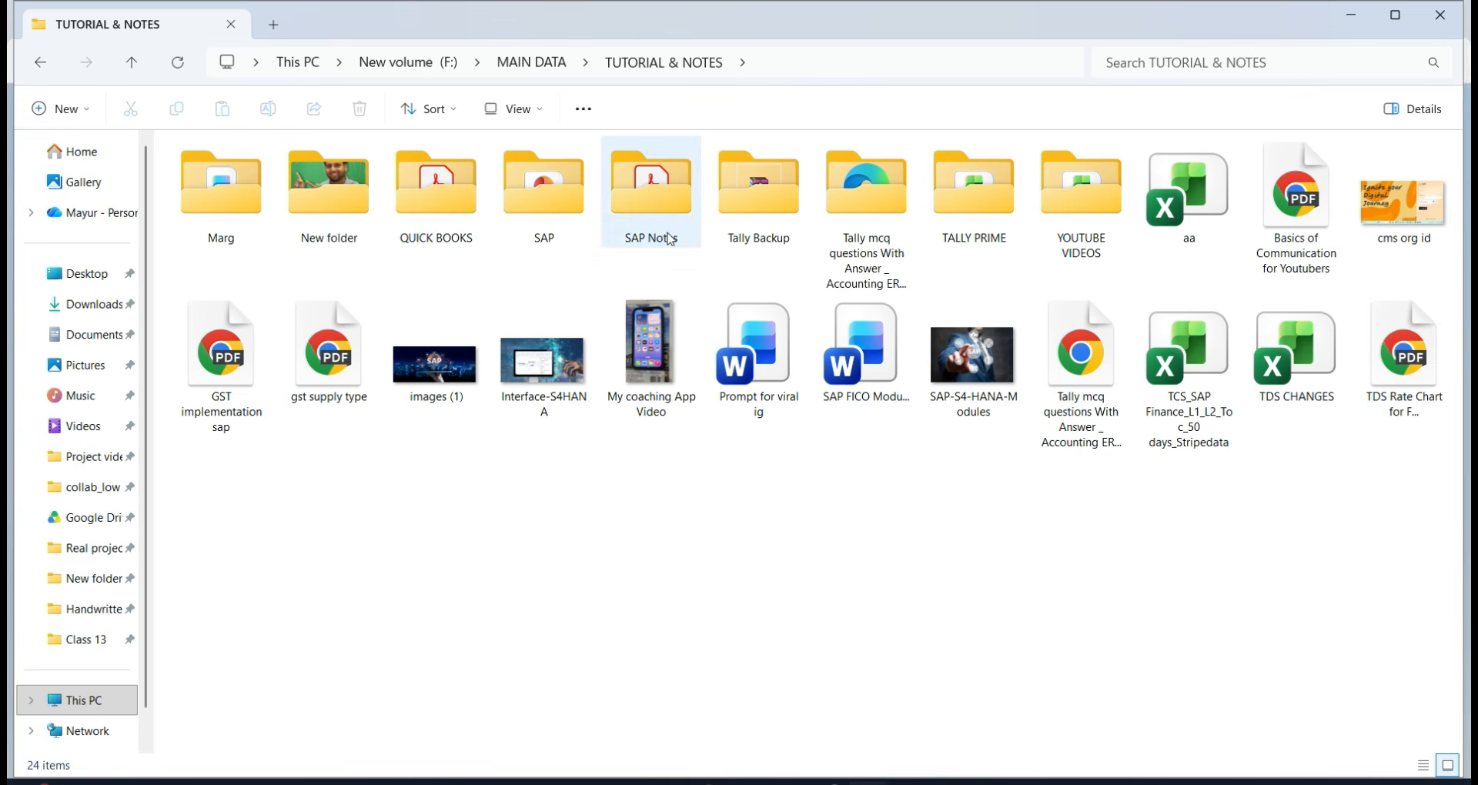
click(537, 227)
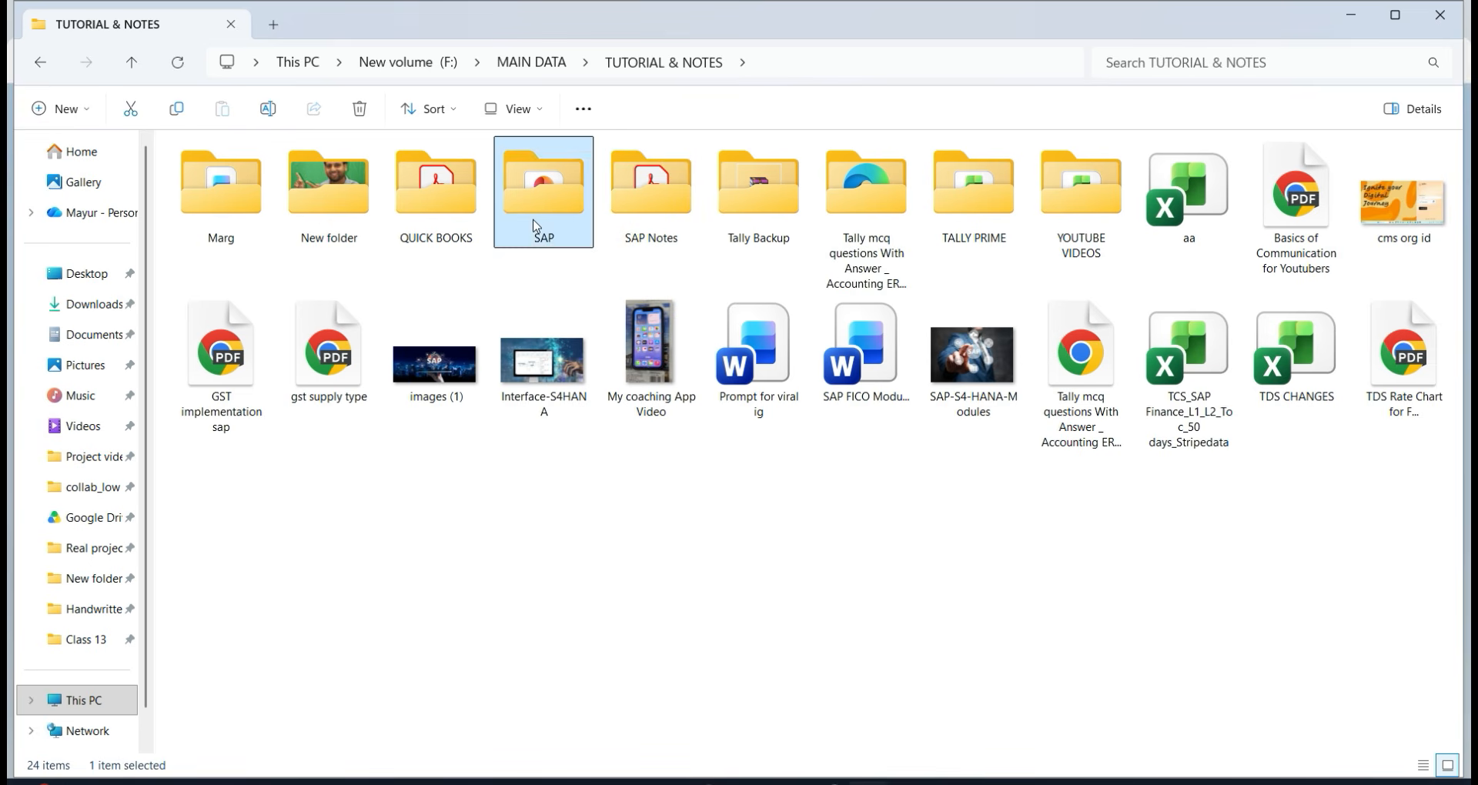
double_click(536, 227)
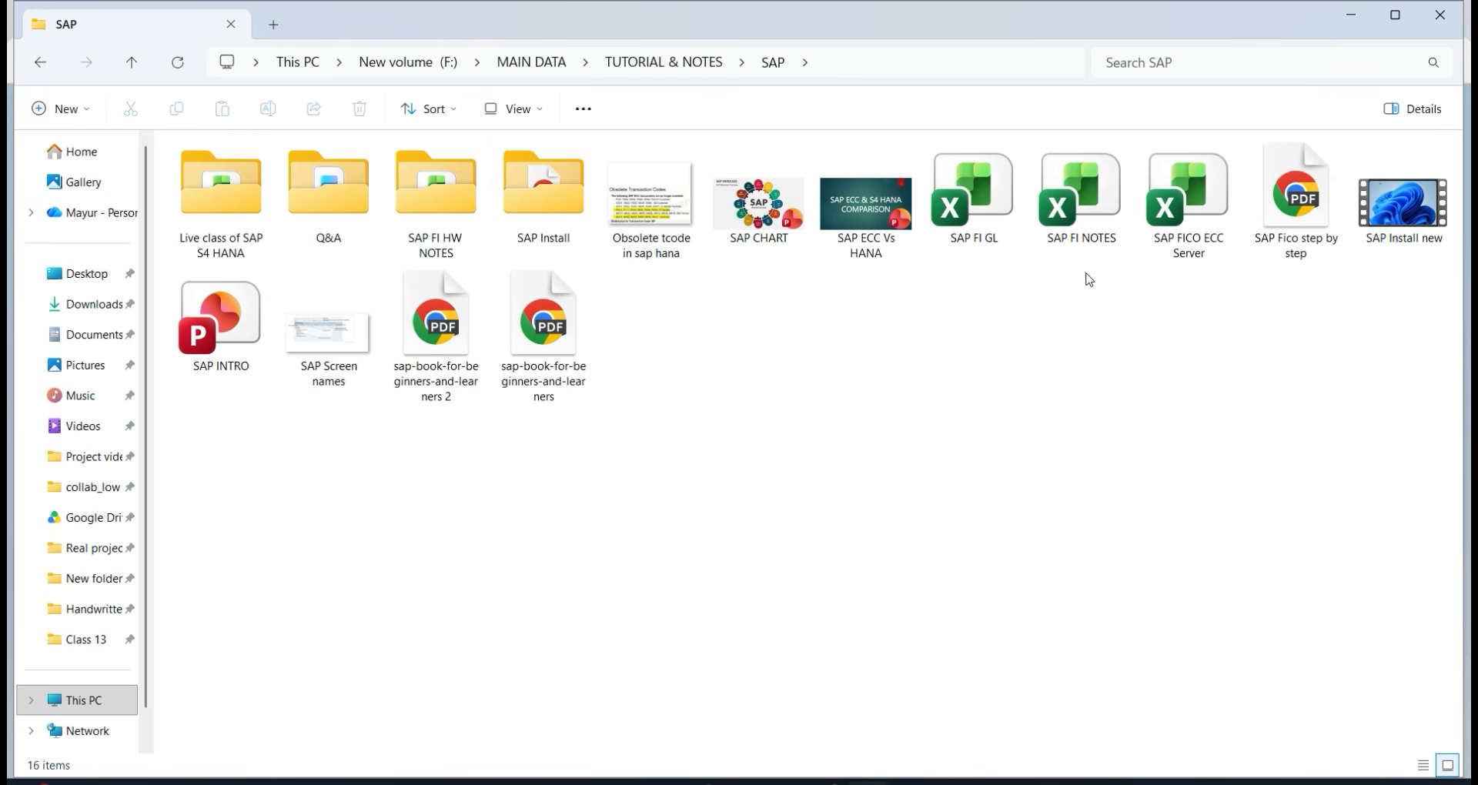
double_click(517, 178)
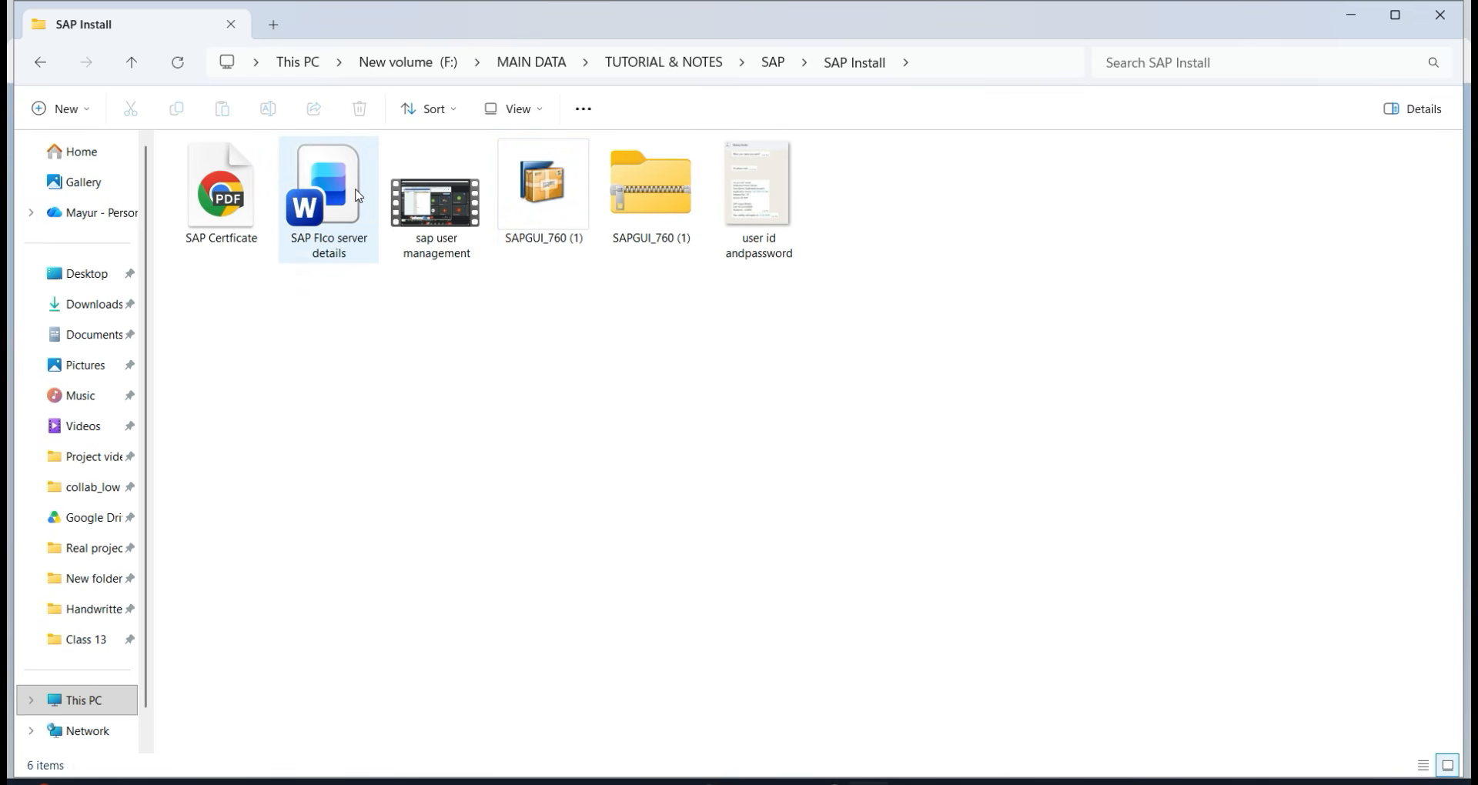
key(BackSpace)
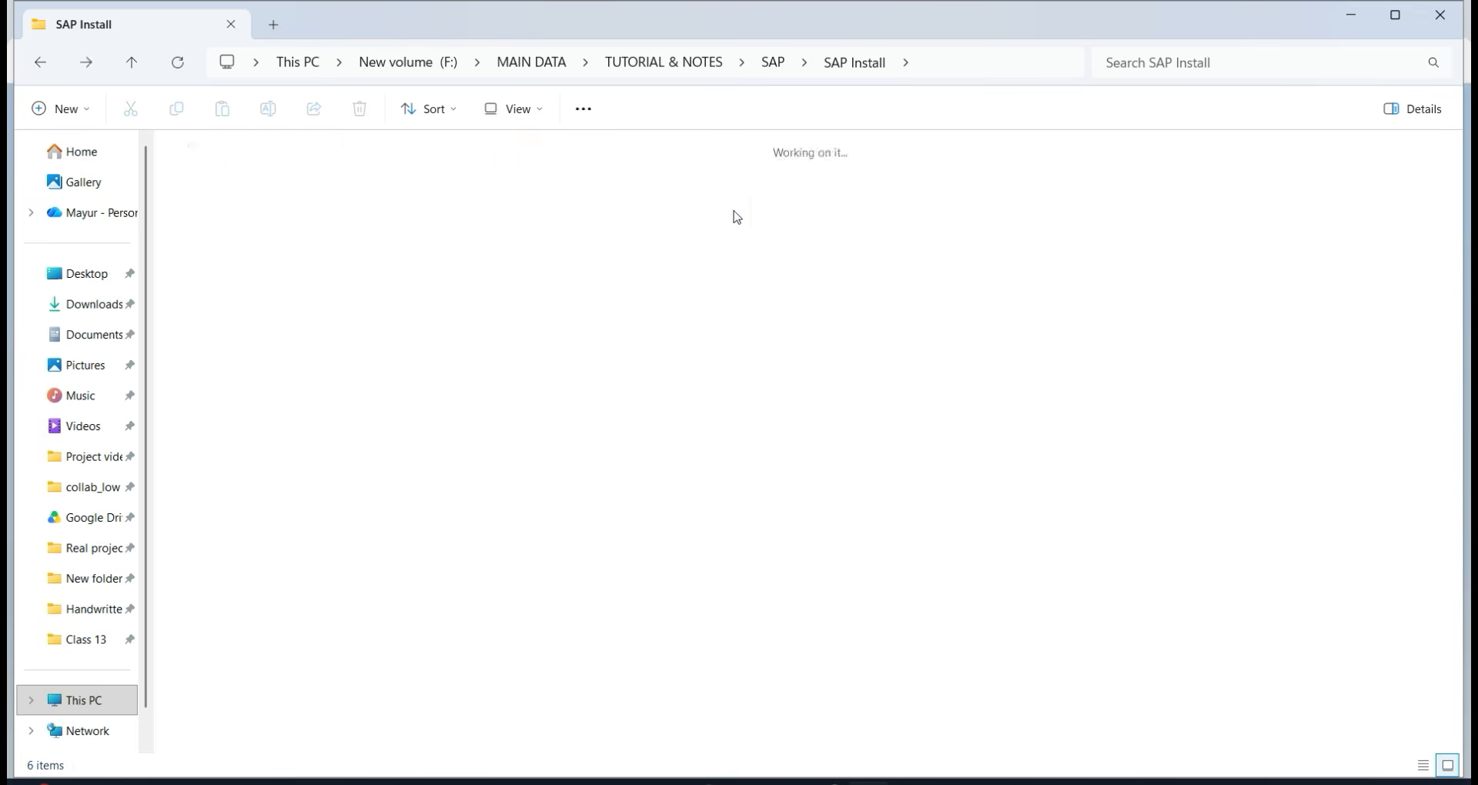
double_click(454, 224)
key(BackSpace)
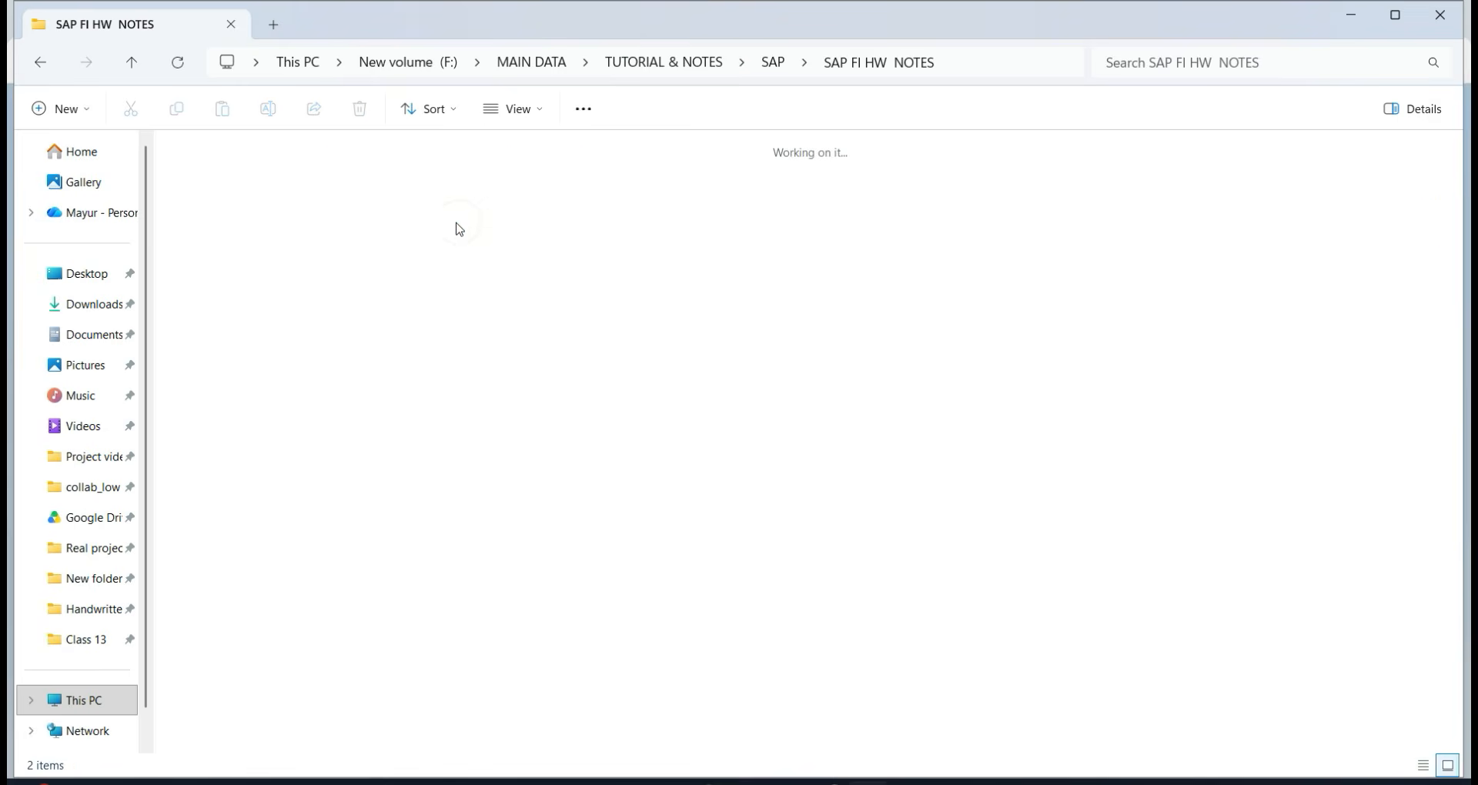
double_click(358, 218)
key(BackSpace)
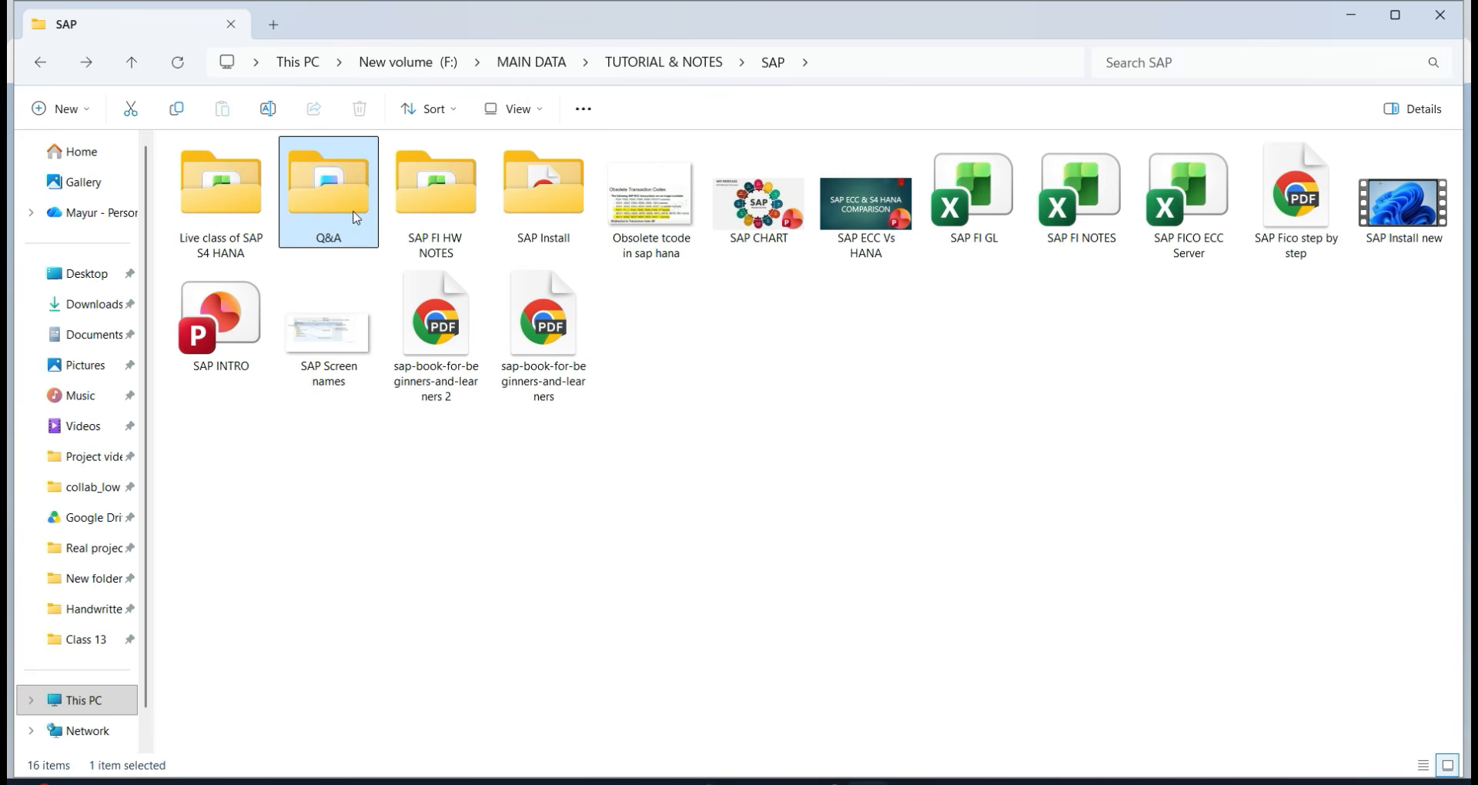
double_click(260, 219)
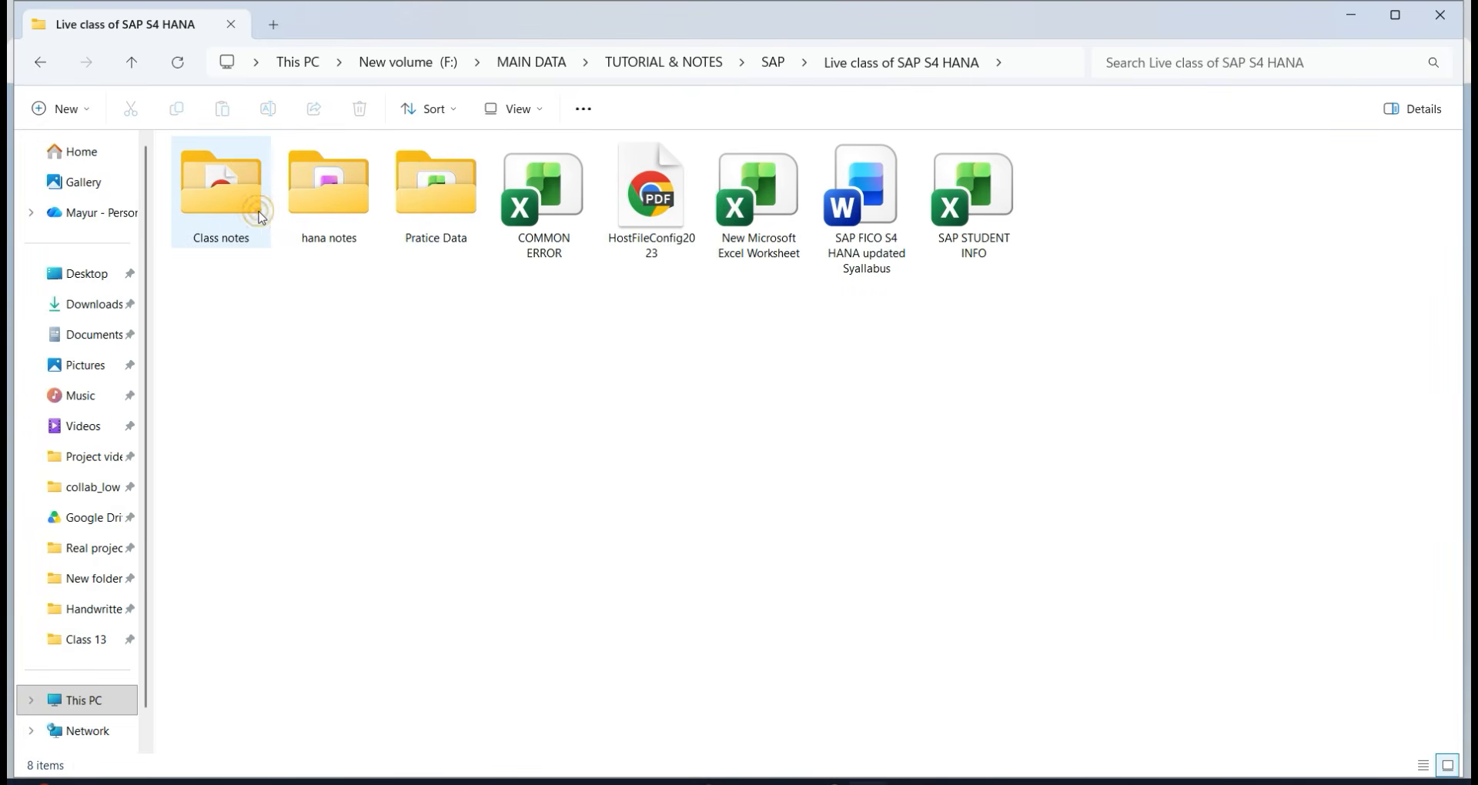
double_click(673, 223)
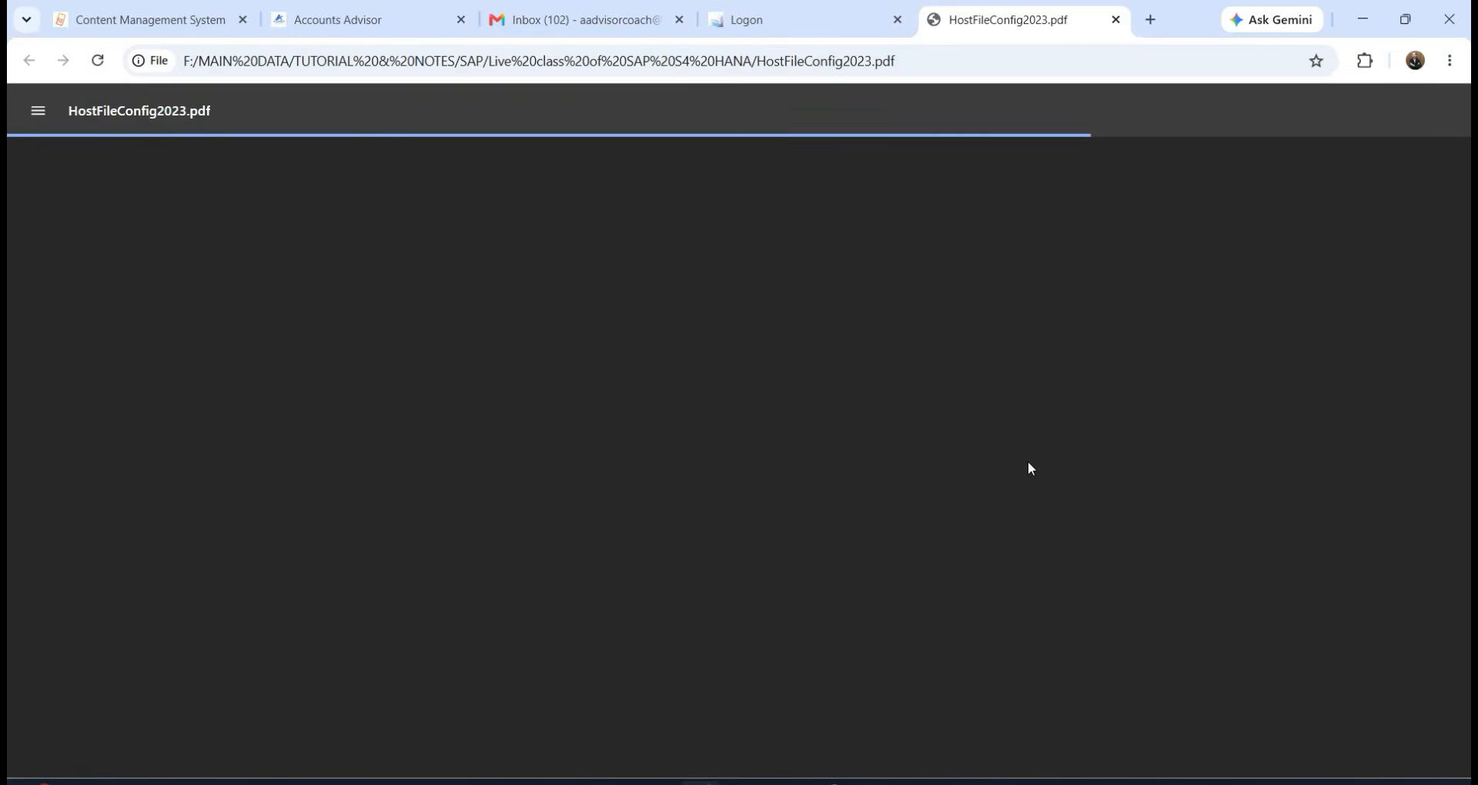
Scroll through the opening pages of the Host File Configuration guide.
scroll(876, 512, down, 4)
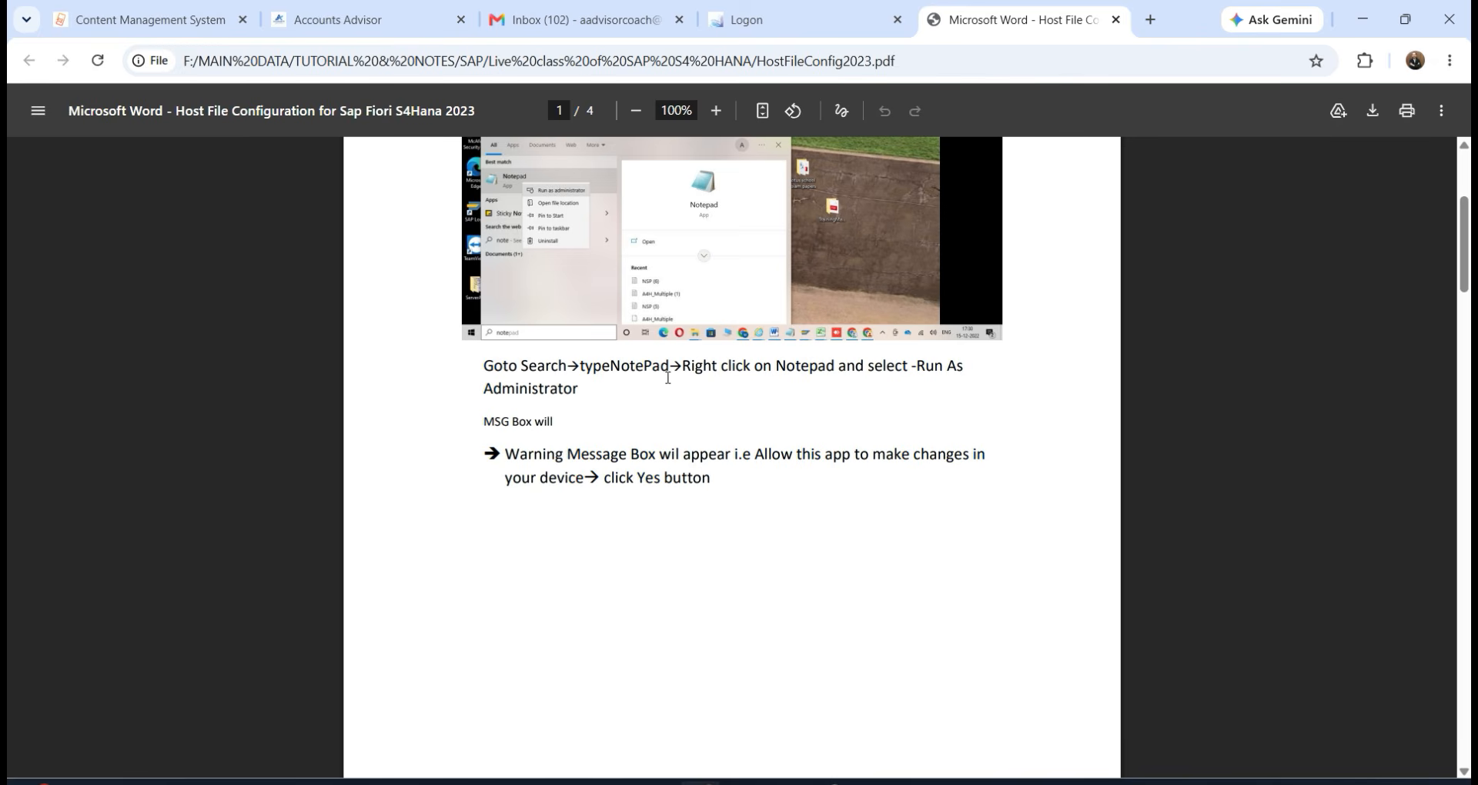
key(super)
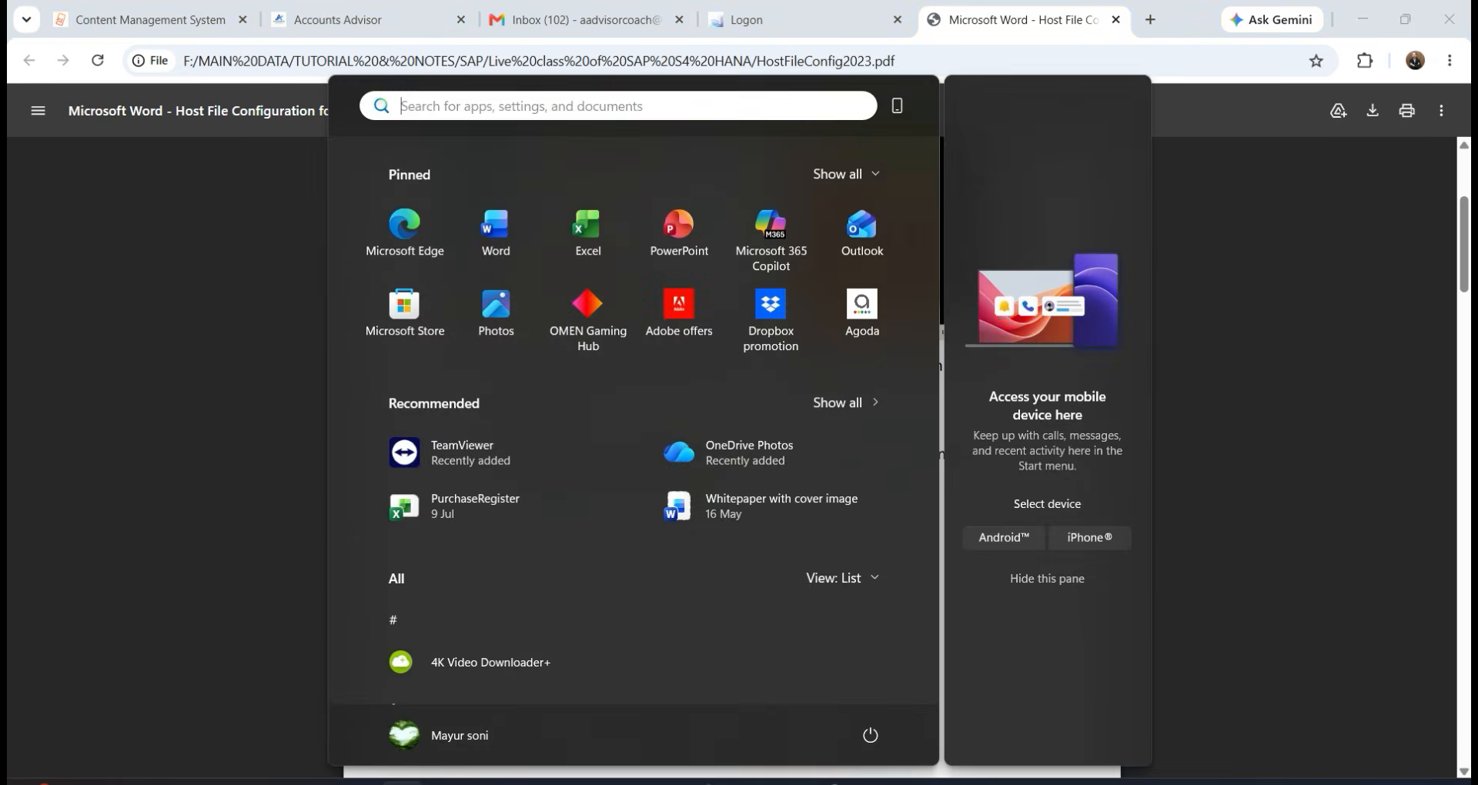
text(n)
click(230, 634)
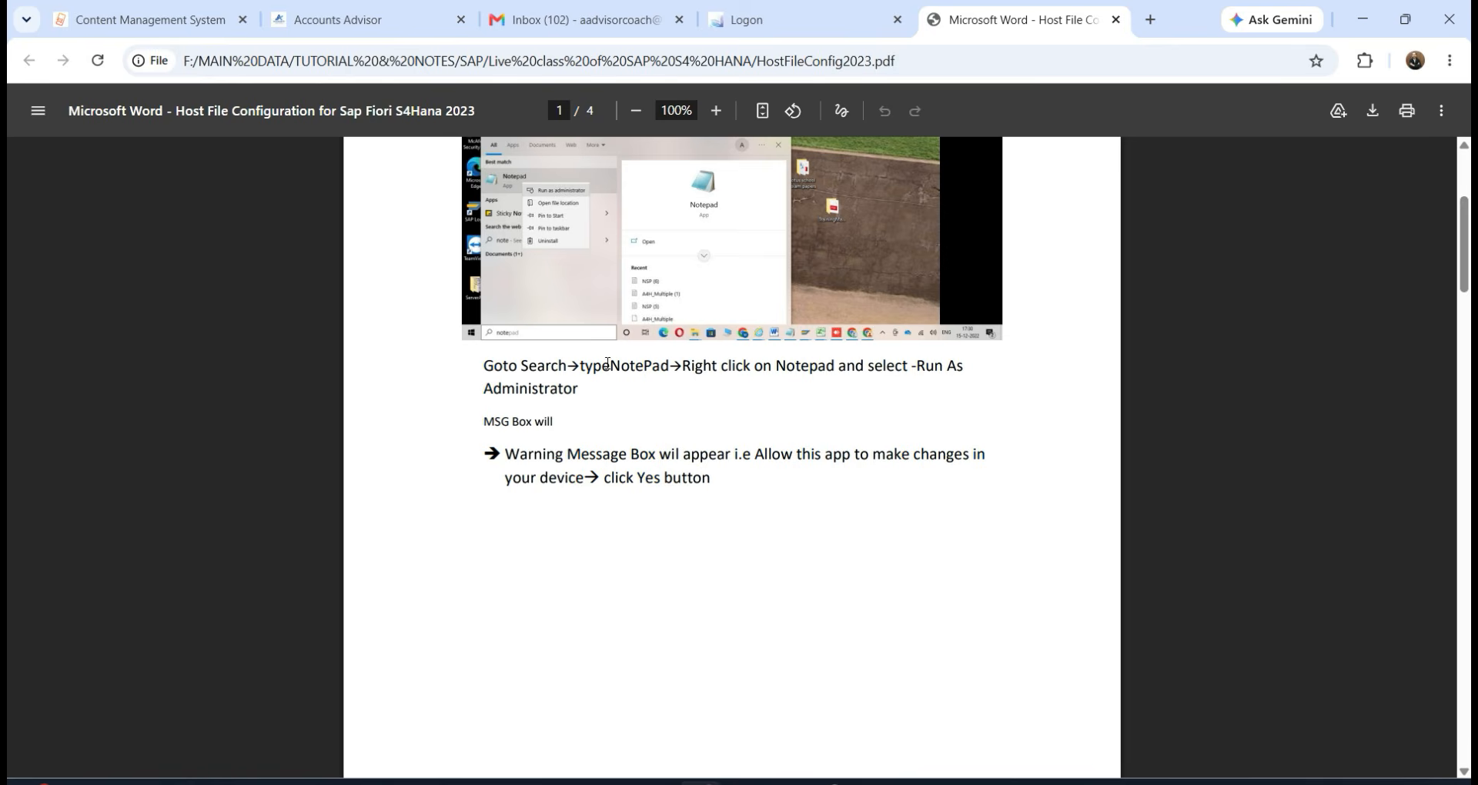
scroll(540, 193, up, 5)
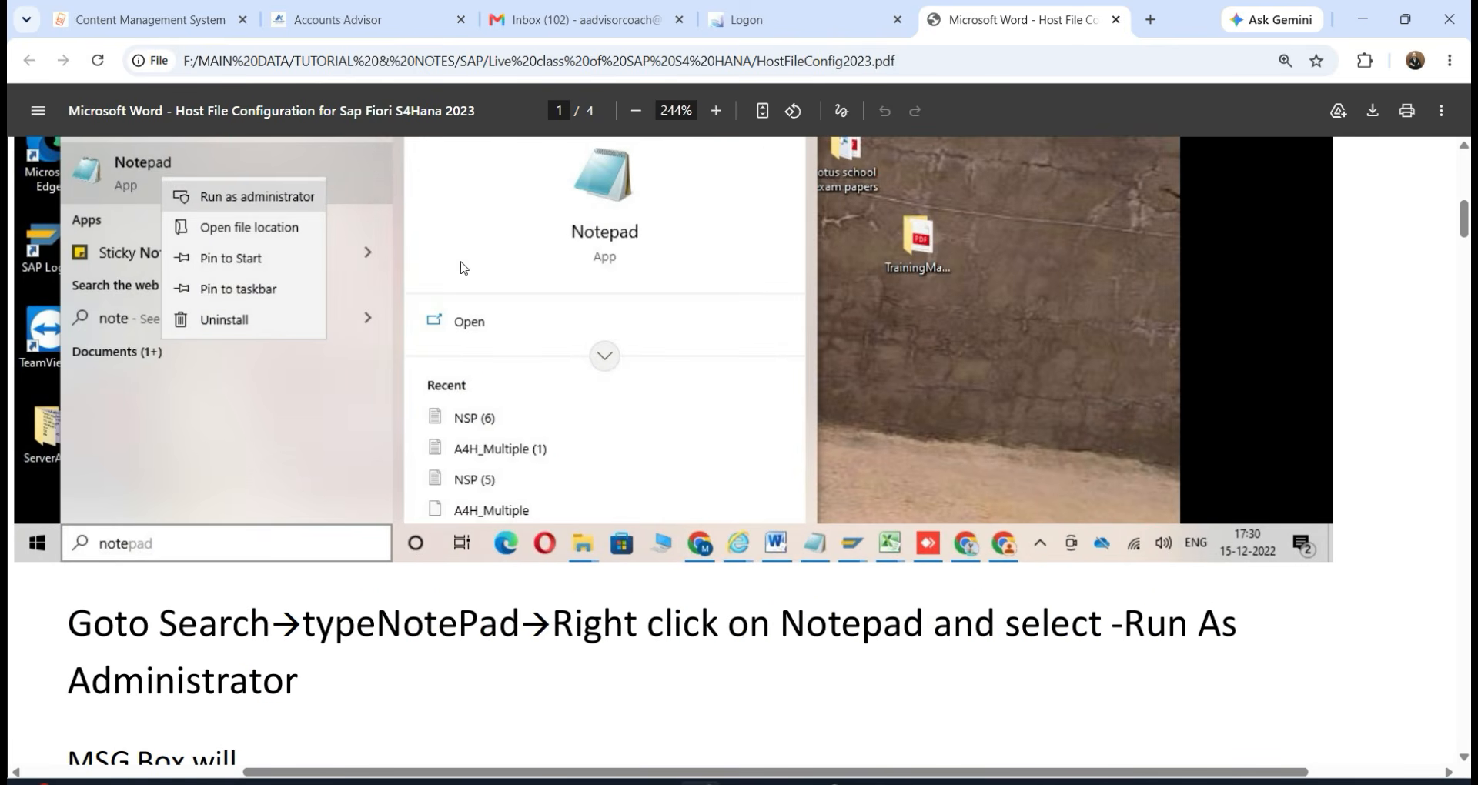
scroll(615, 524, down, 3)
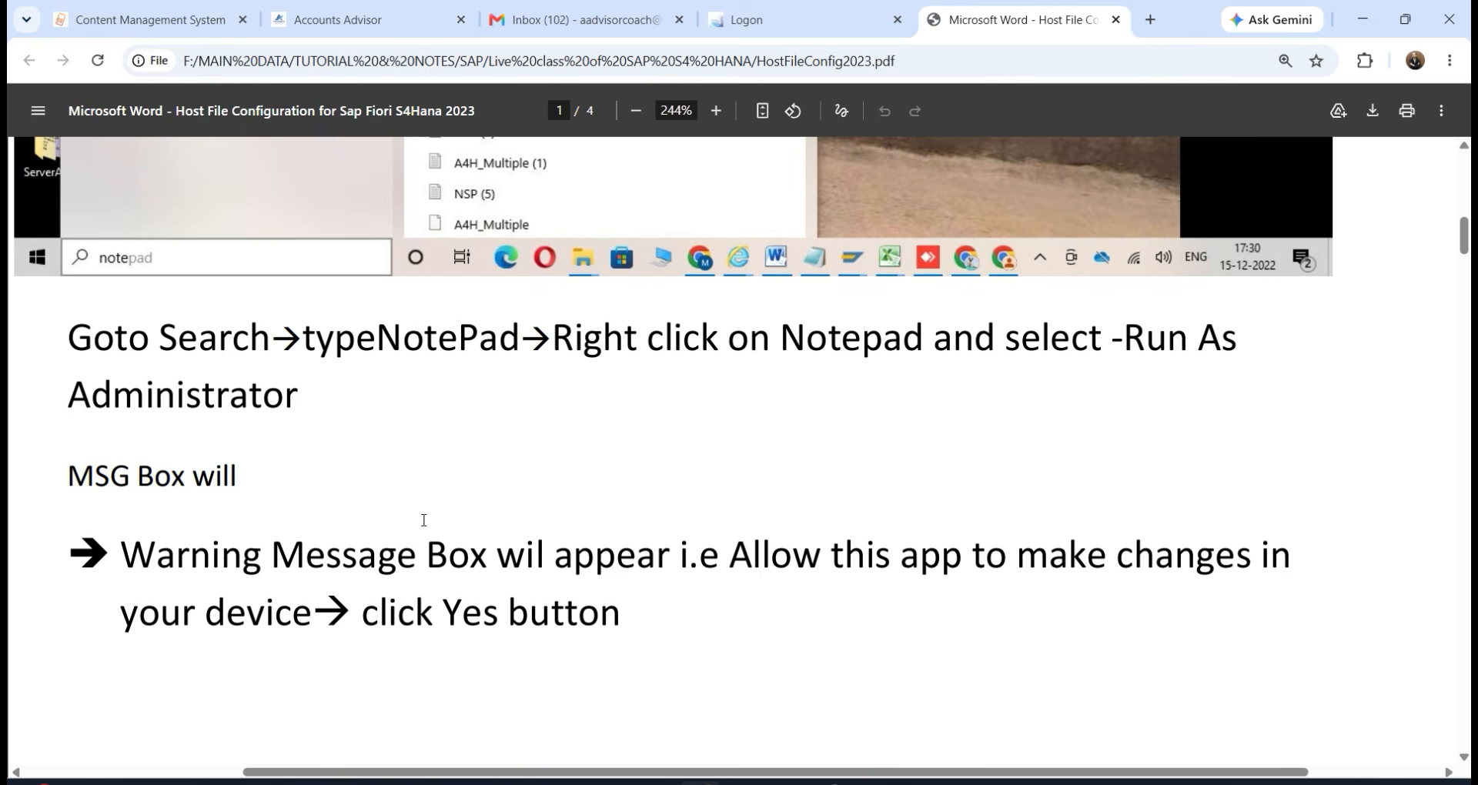
scroll(424, 520, down, 3)
scroll(518, 475, up, 2)
scroll(380, 479, down, 3)
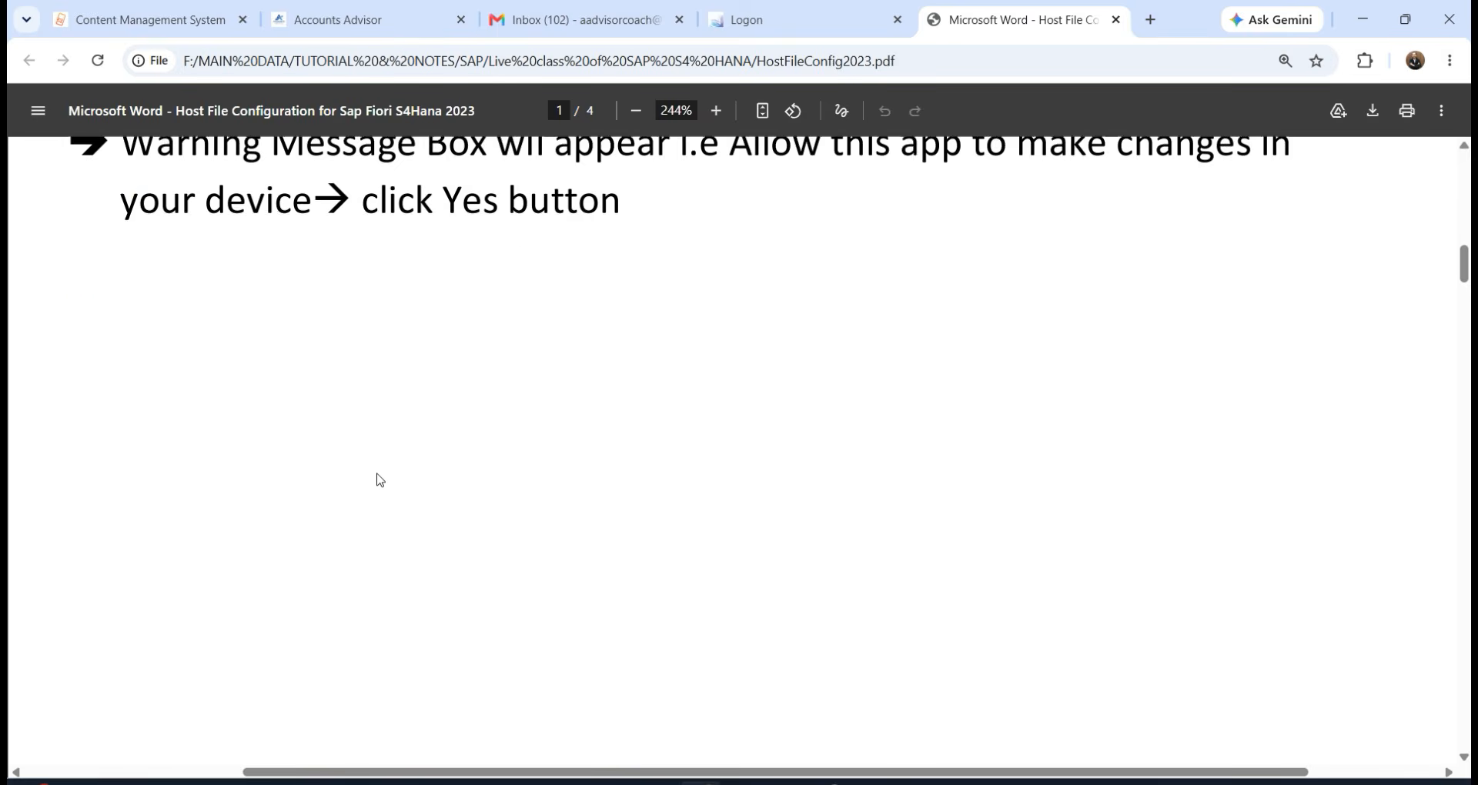
scroll(380, 480, down, 10)
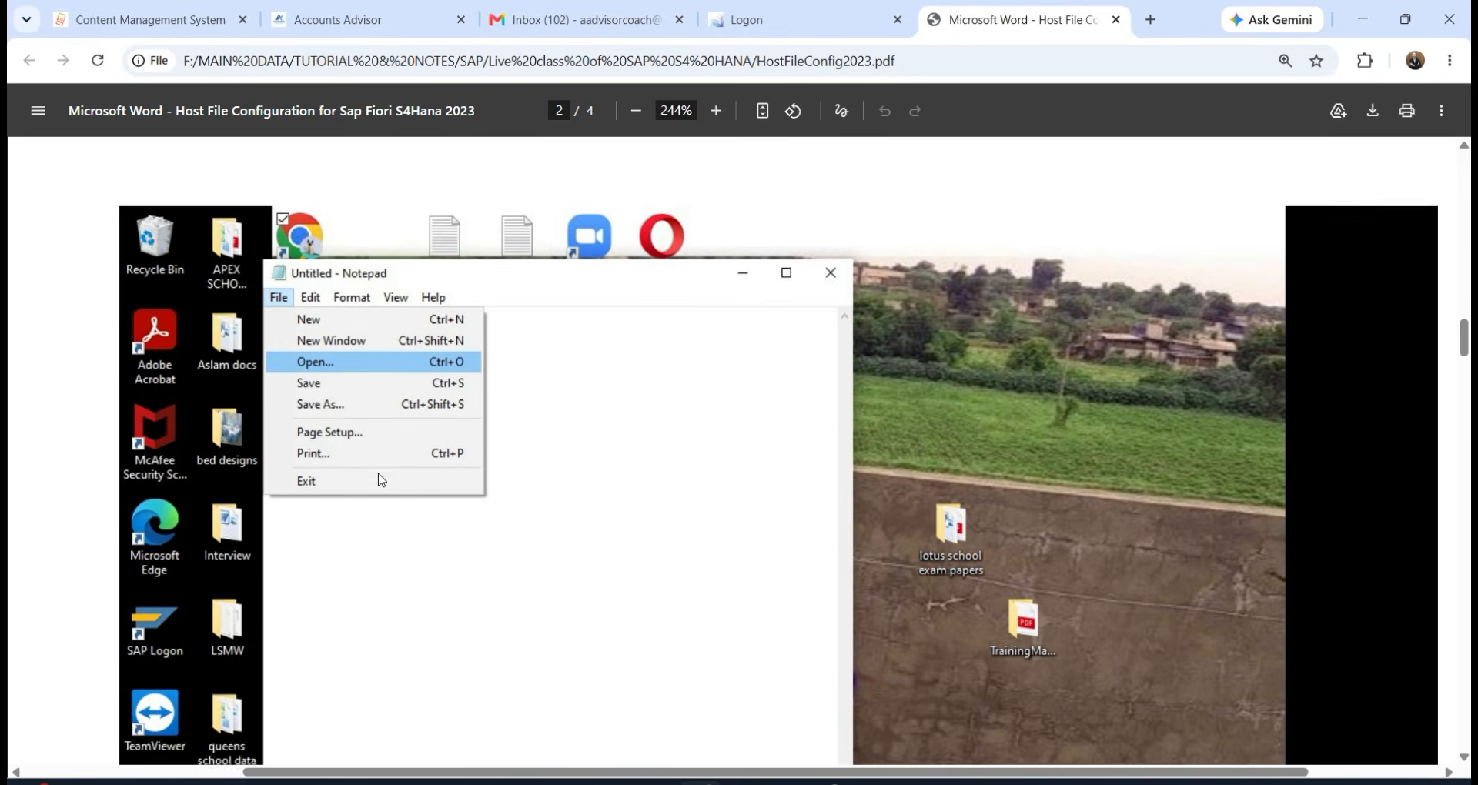
scroll(379, 480, down, 5)
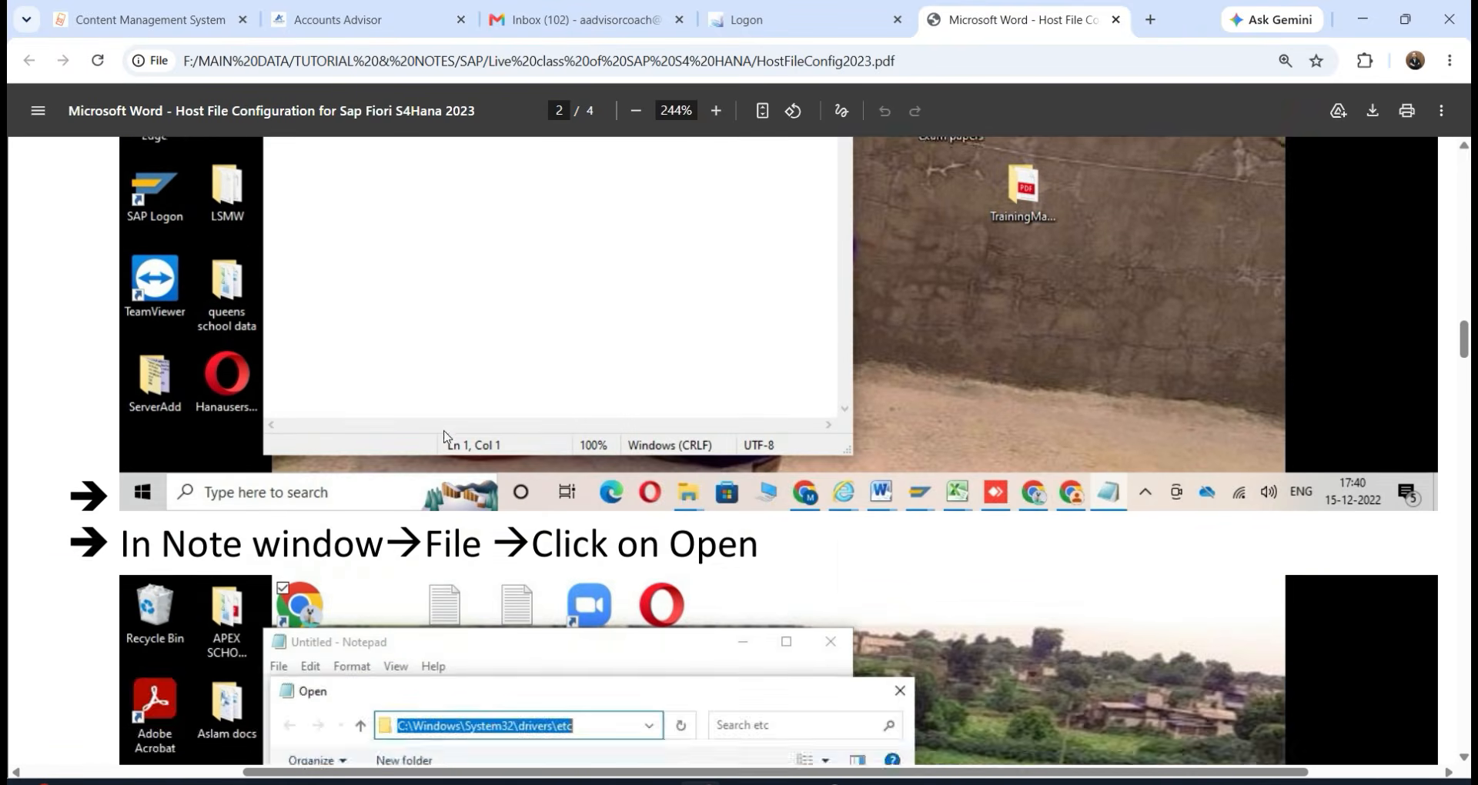
Select the C:\Windows\System32\drivers\etc path text and read on to page 3.
scroll(444, 436, up, 4)
scroll(413, 527, down, 11)
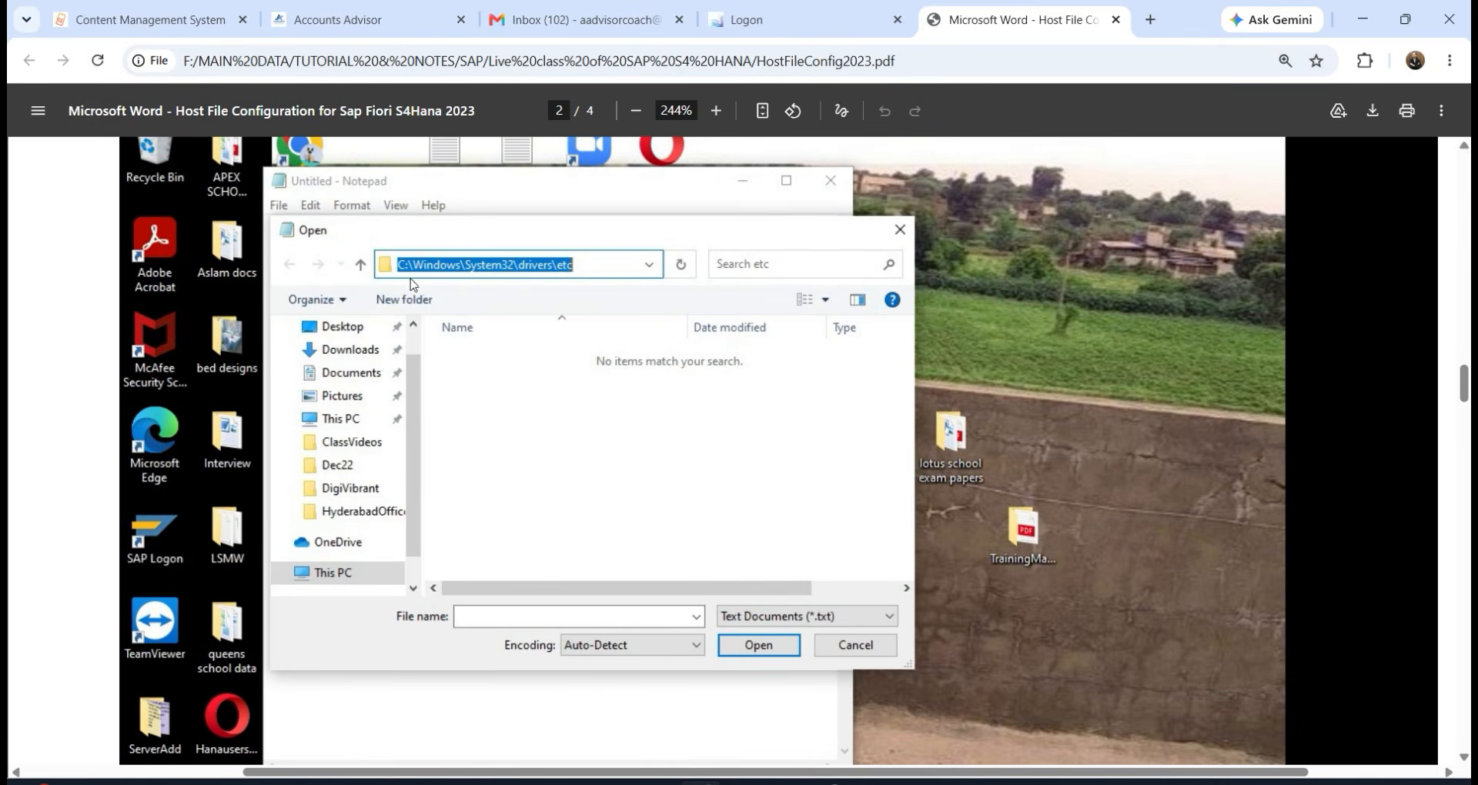
scroll(464, 346, up, 4)
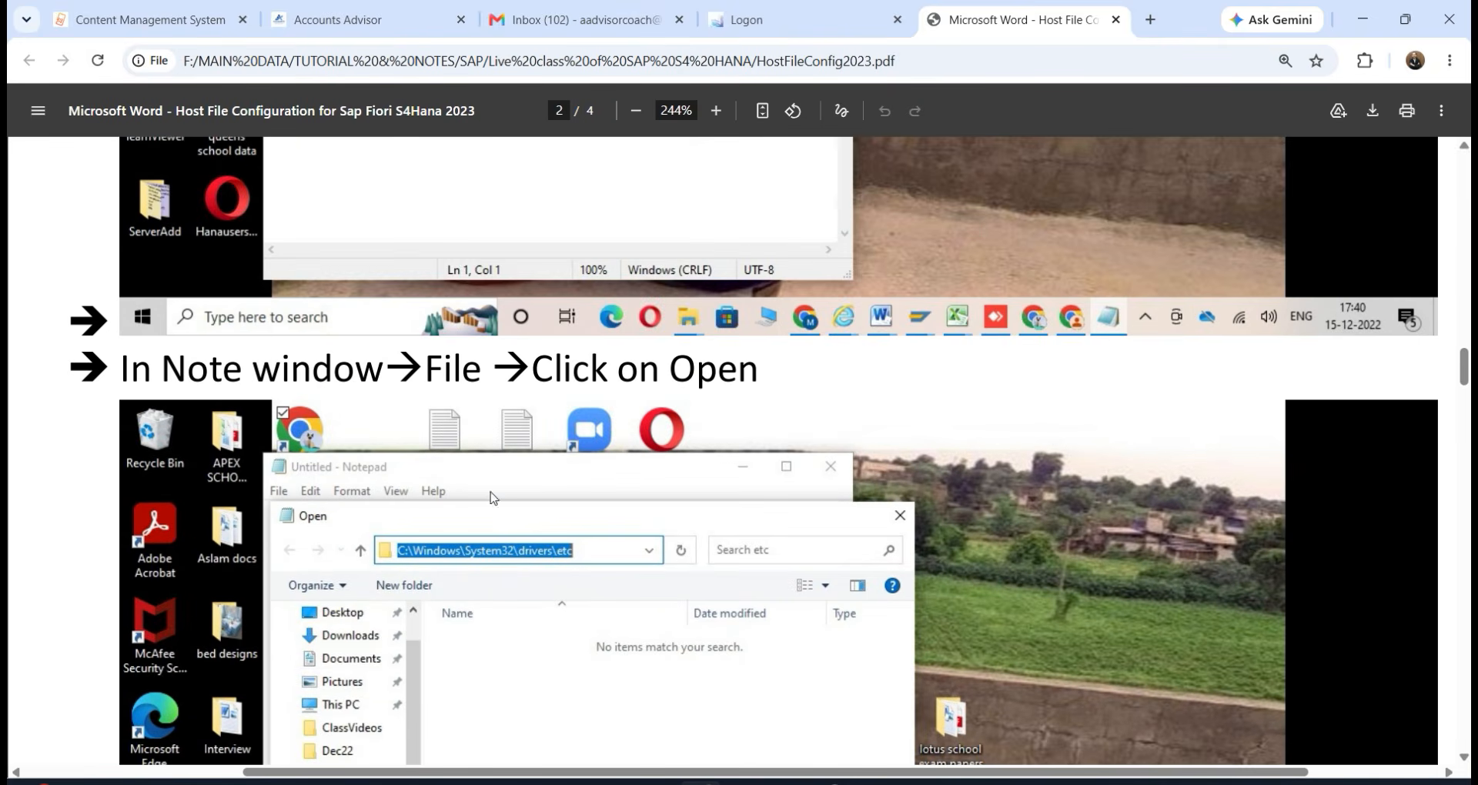
scroll(493, 497, down, 3)
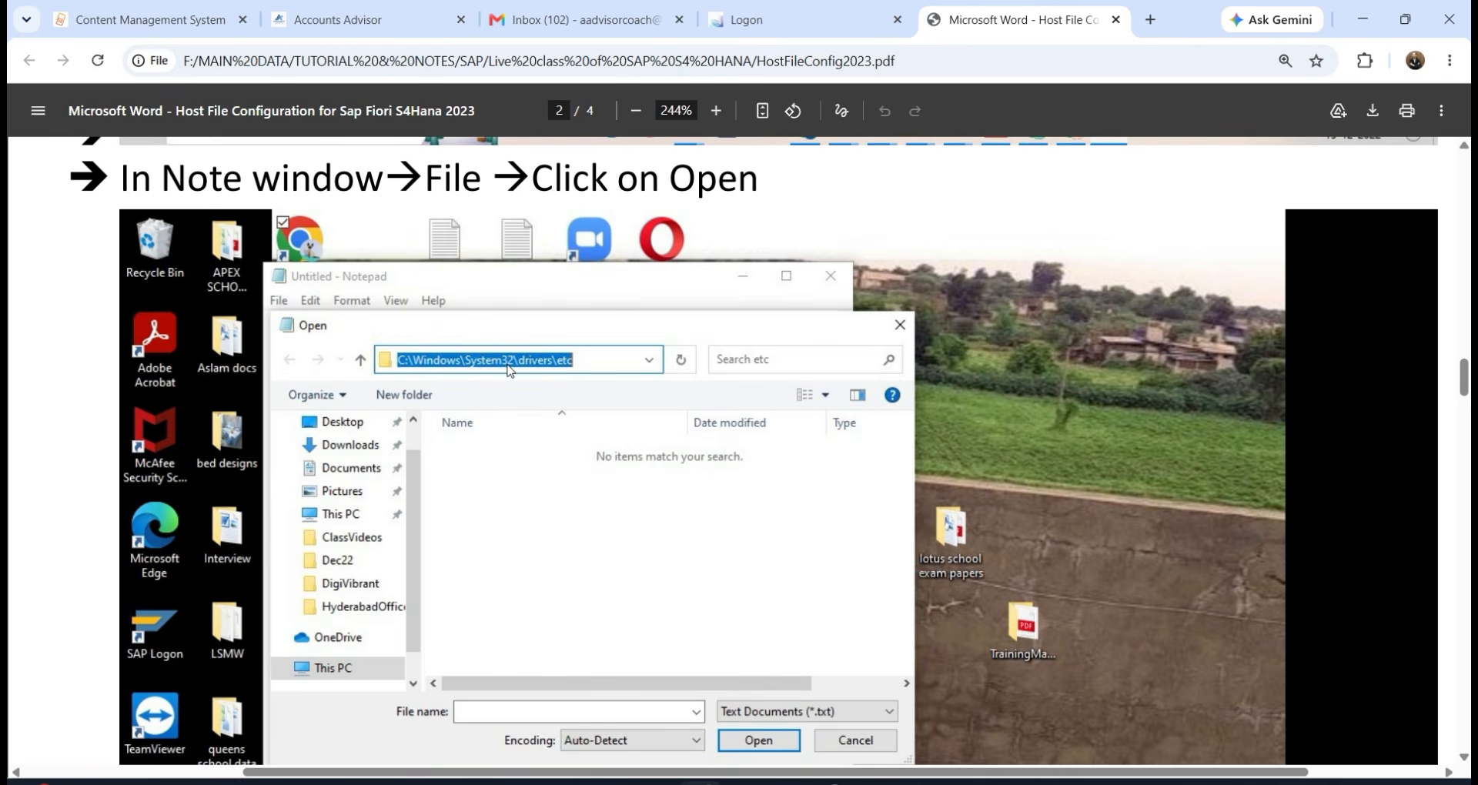
scroll(617, 500, down, 5)
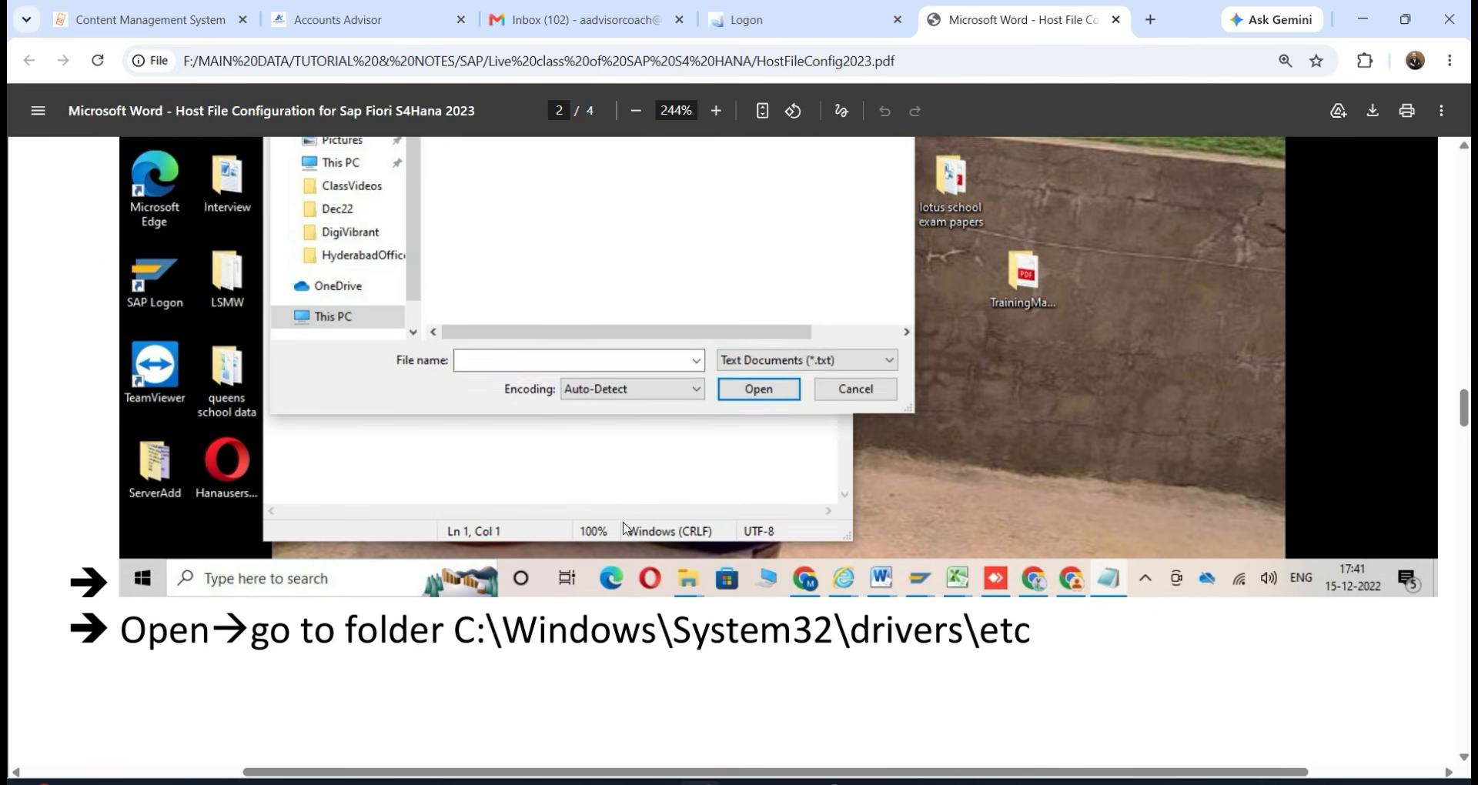
scroll(625, 529, down, 3)
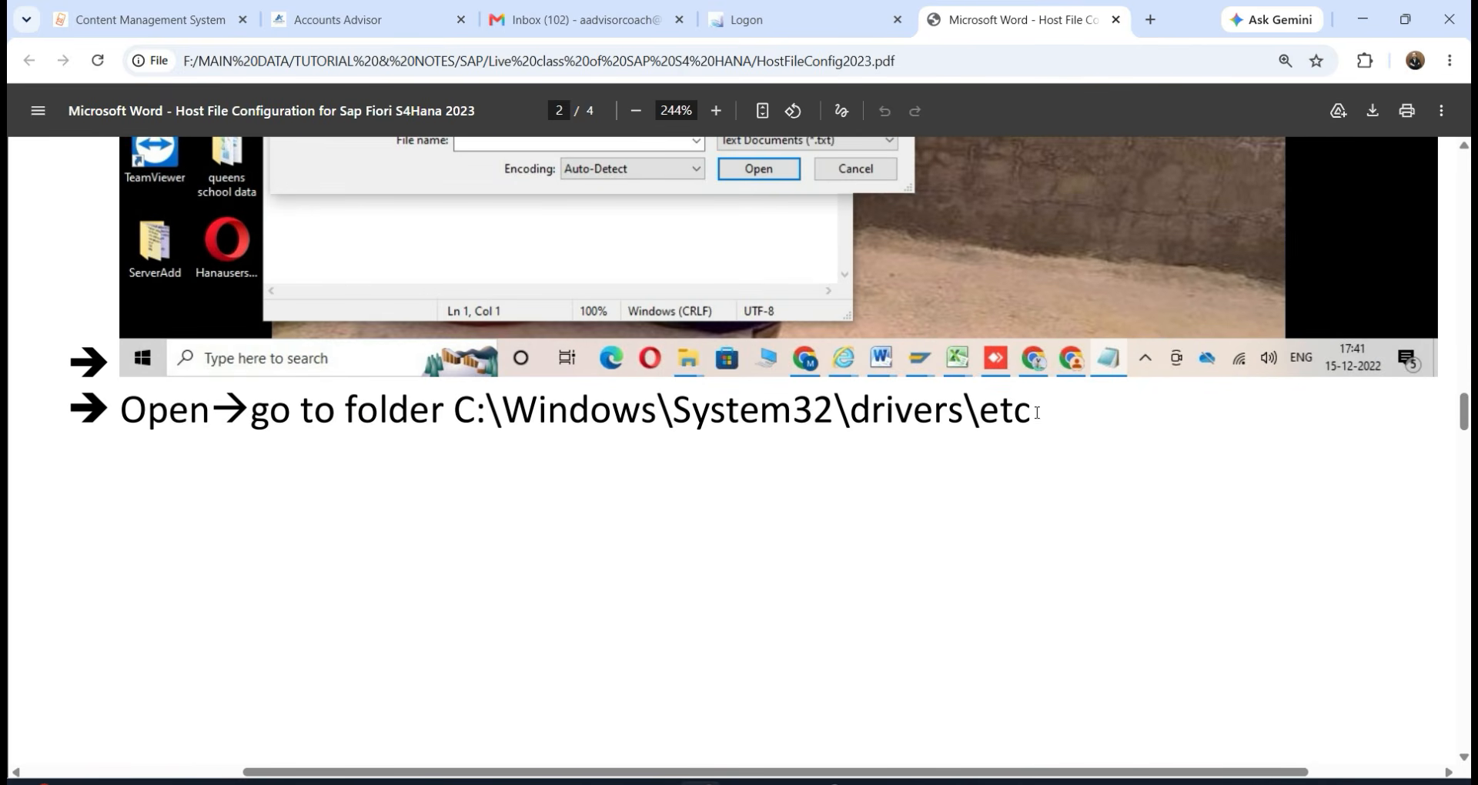
drag(1037, 413, 453, 409)
scroll(477, 554, down, 2)
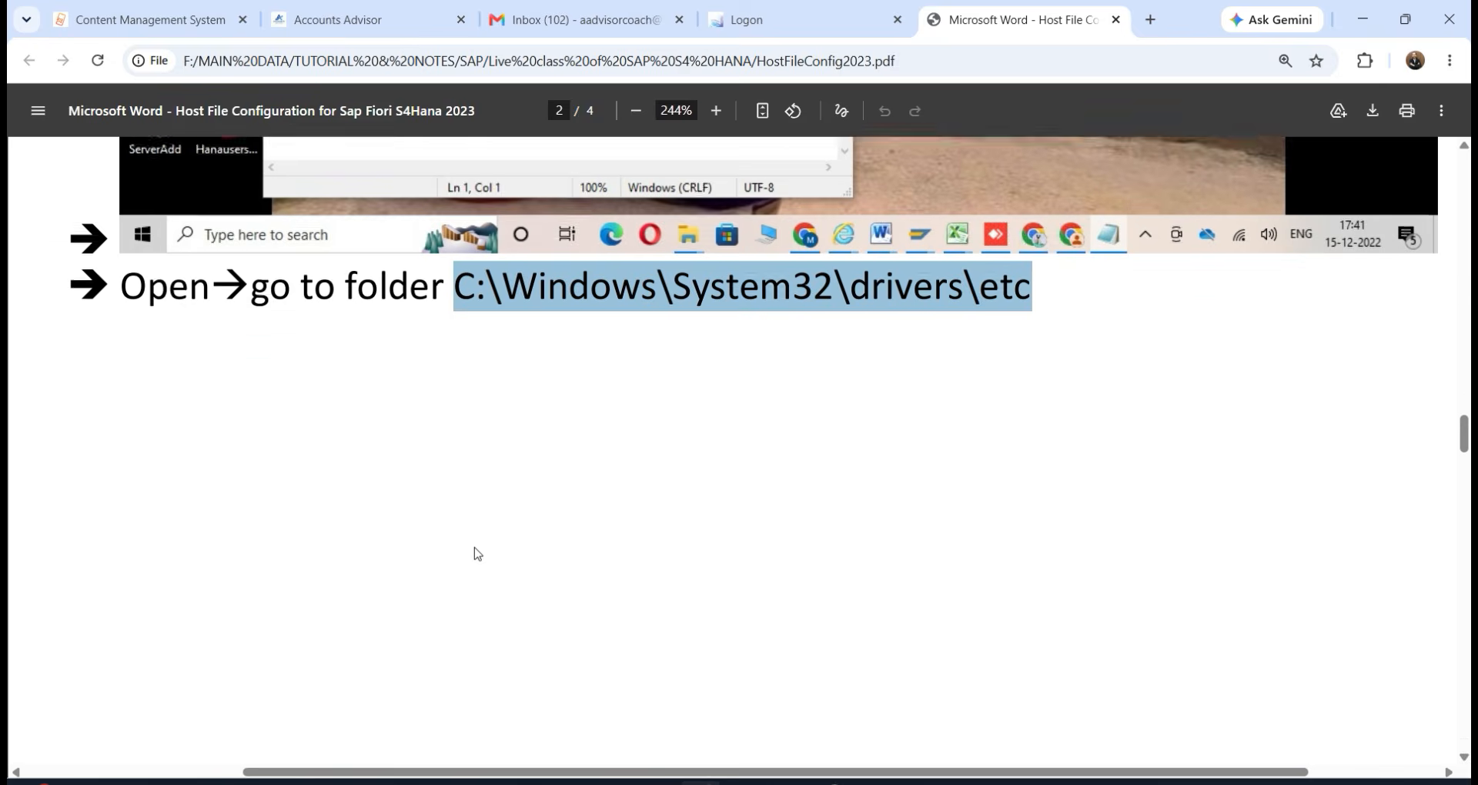
scroll(478, 553, down, 15)
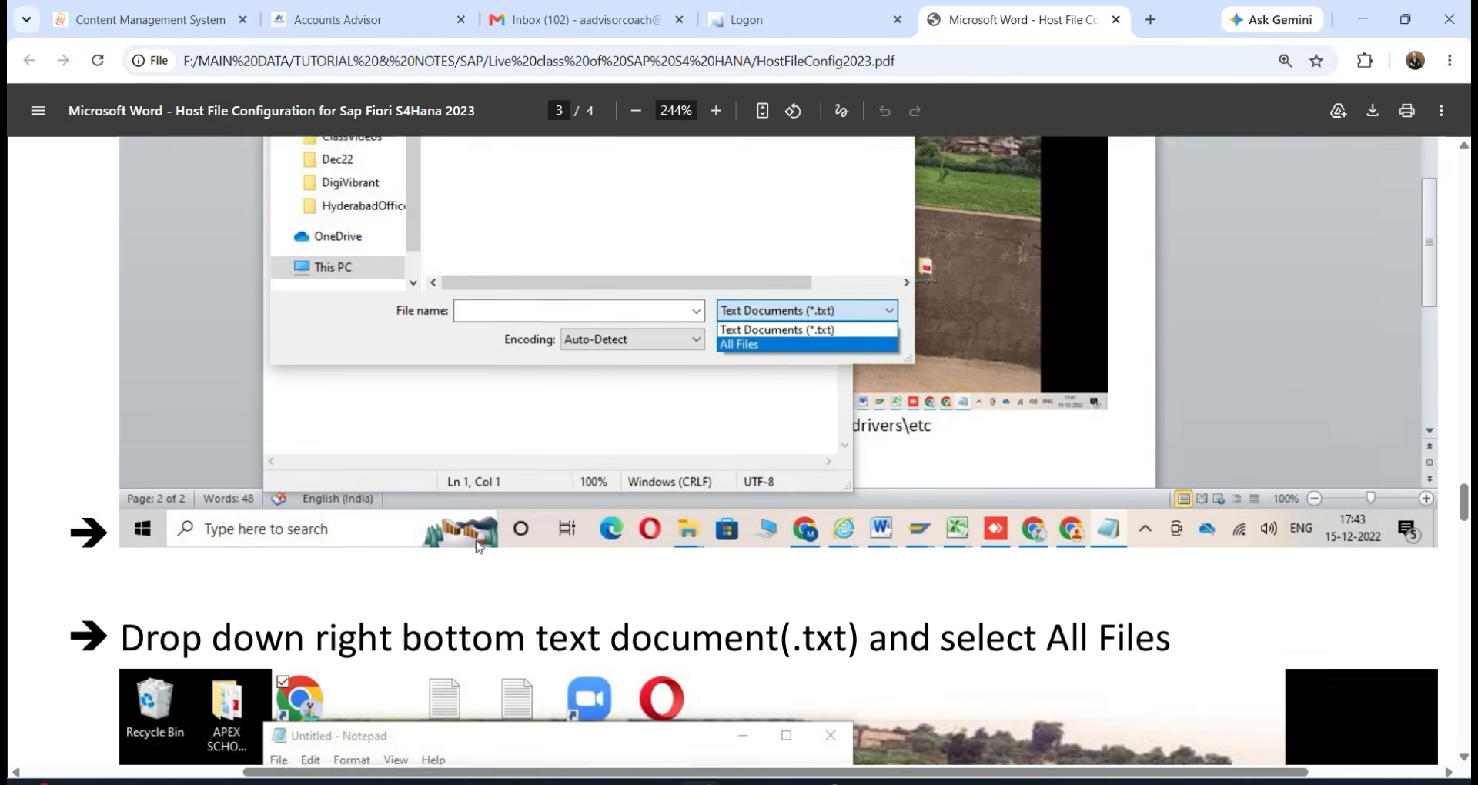
Scroll to page 4's final step: add 122.176.112.165 s4hana2023.sapserver.com, save and exit.
scroll(560, 574, down, 4)
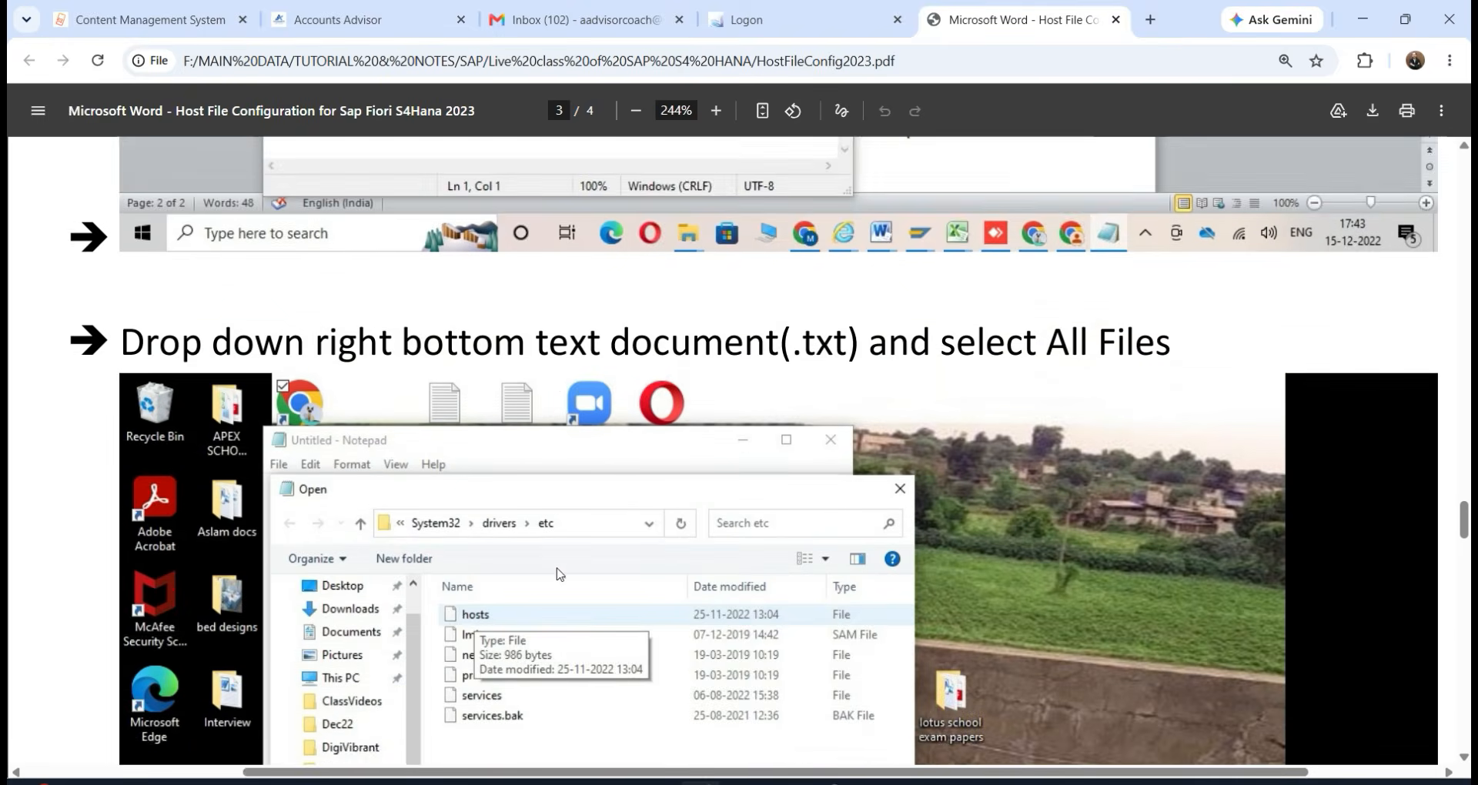
scroll(560, 574, down, 4)
scroll(404, 356, up, 4)
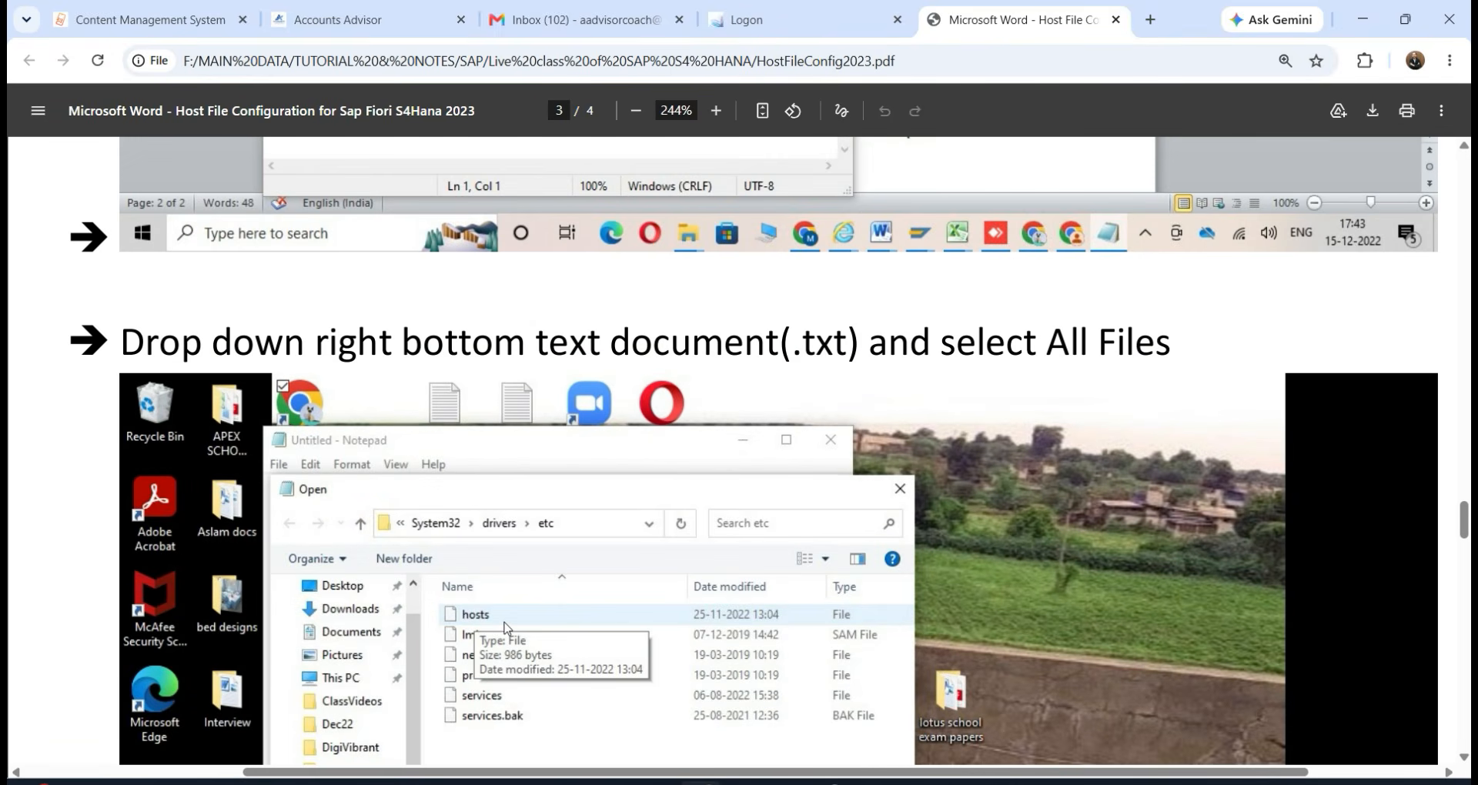
scroll(506, 628, down, 3)
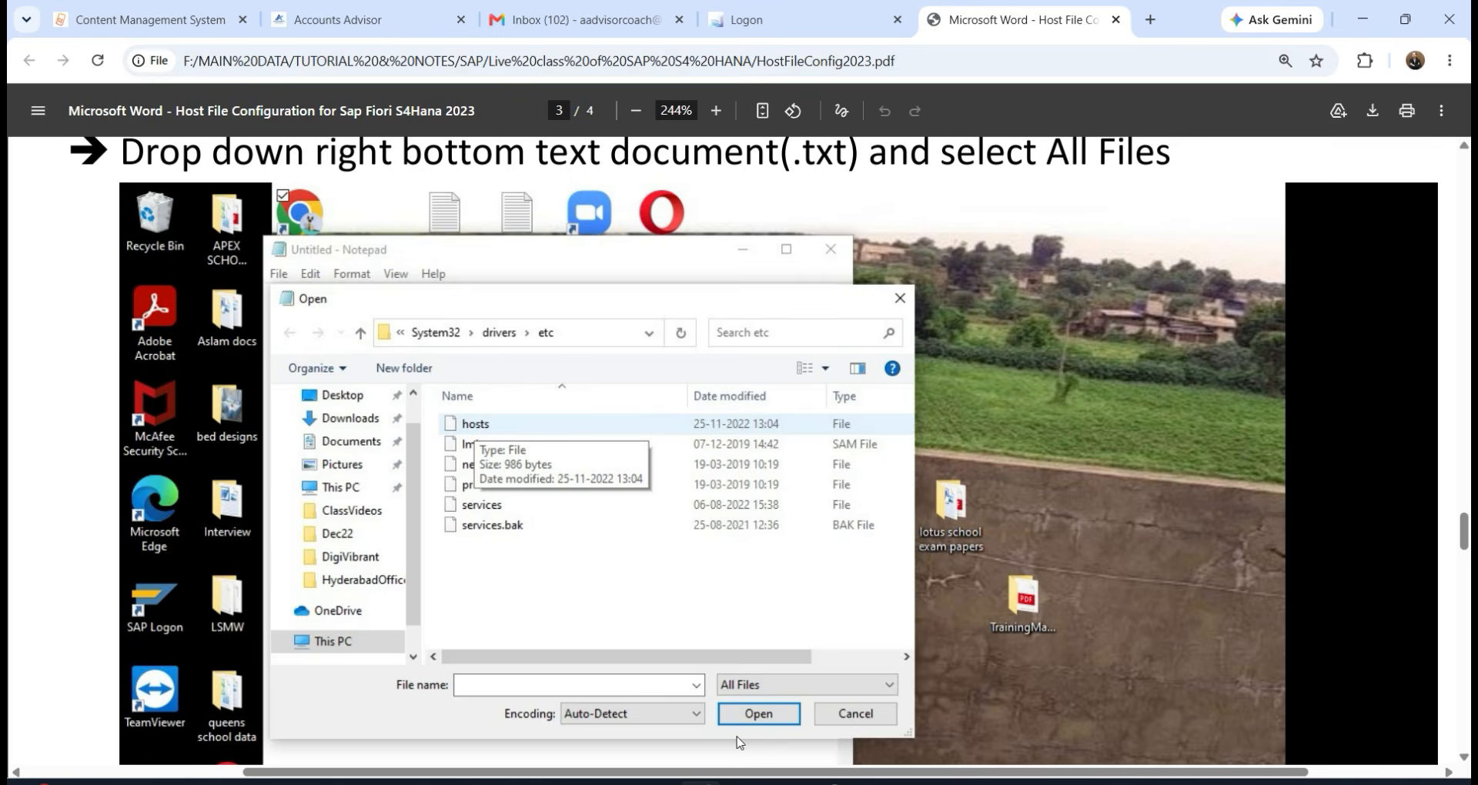
scroll(739, 743, down, 10)
scroll(722, 727, down, 12)
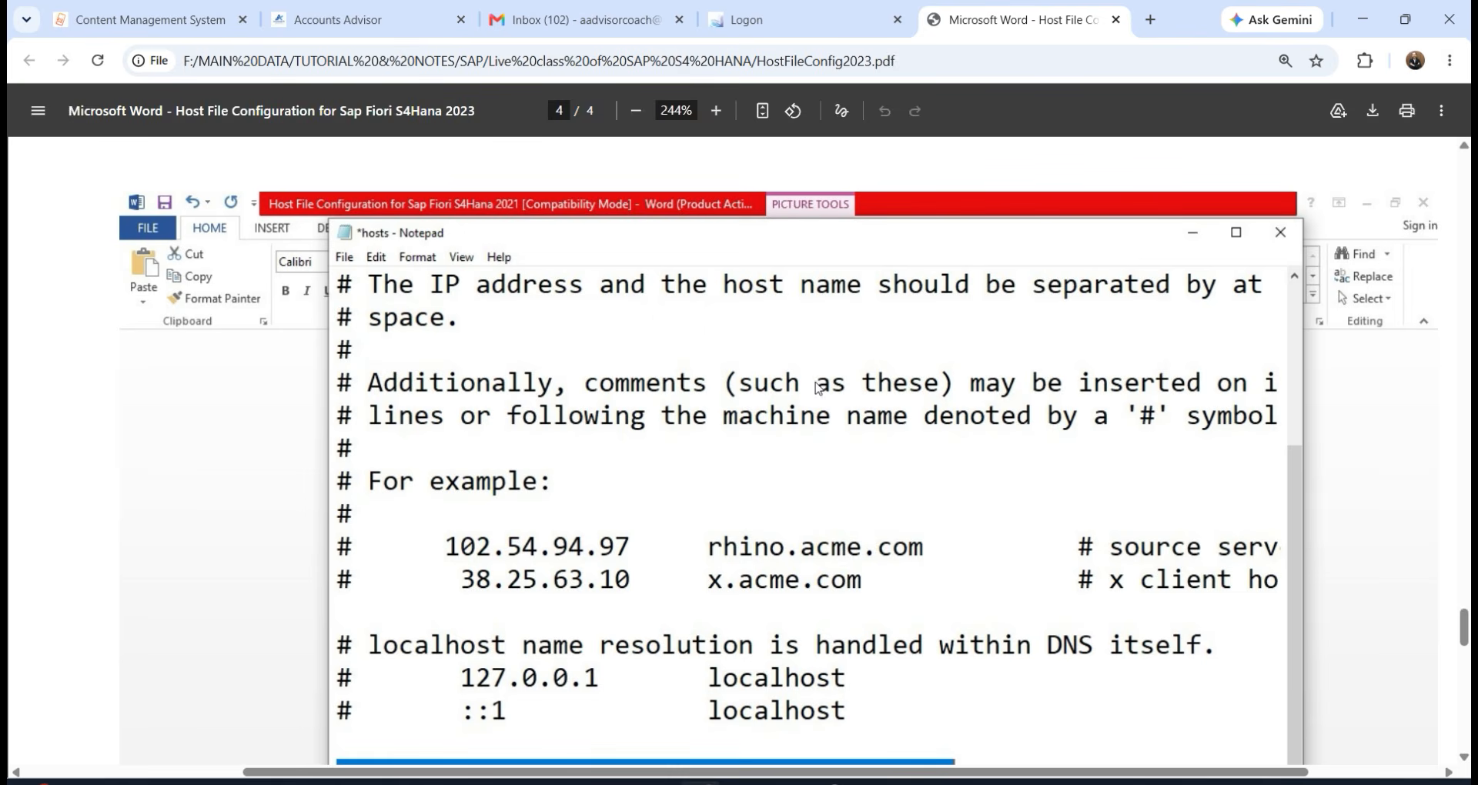
scroll(639, 480, down, 1)
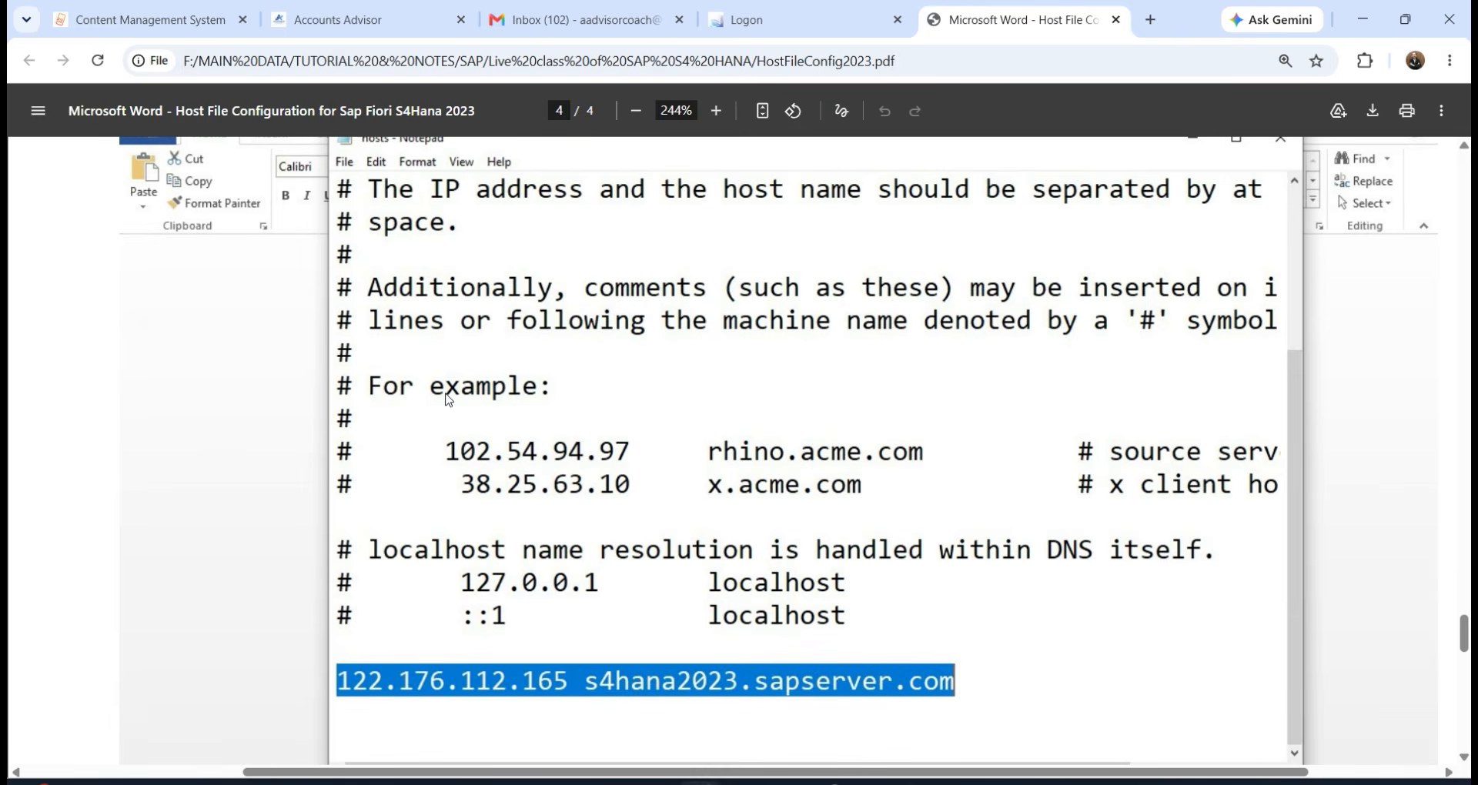
scroll(660, 454, down, 2)
scroll(382, 460, down, 2)
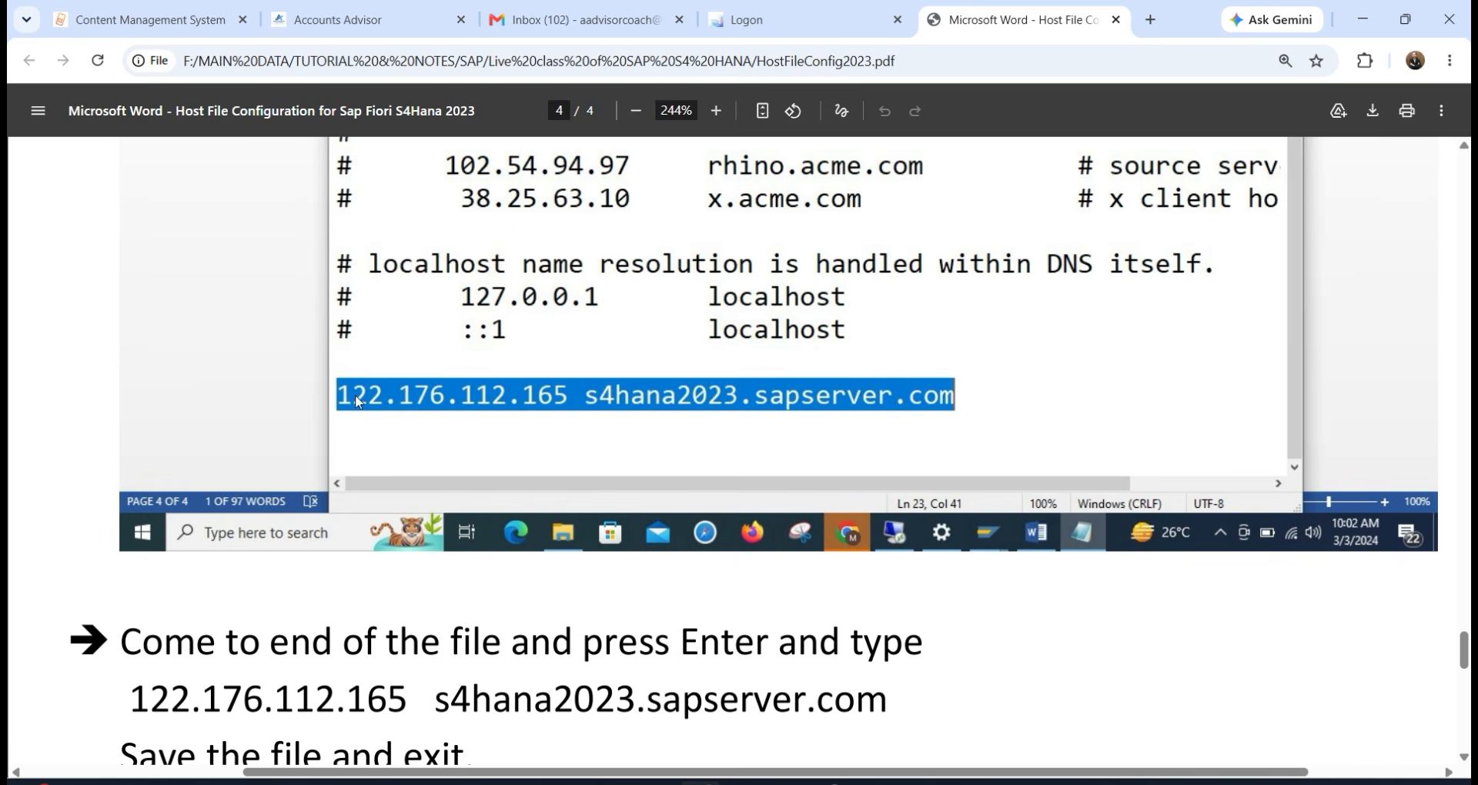
scroll(985, 398, down, 6)
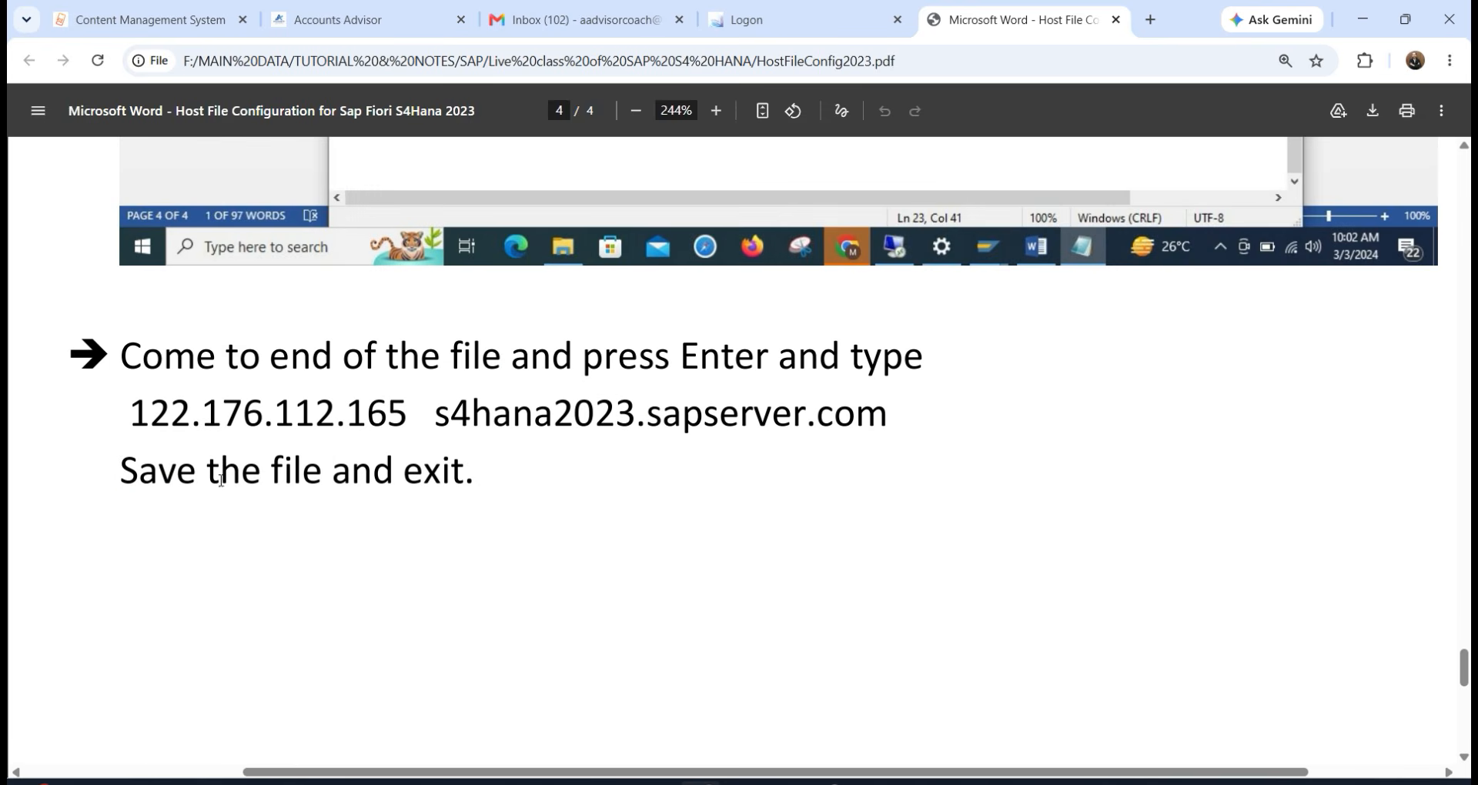
Log on to the Fiori Launchpad, dismiss Chrome's password warning, and start an app search.
click(830, 14)
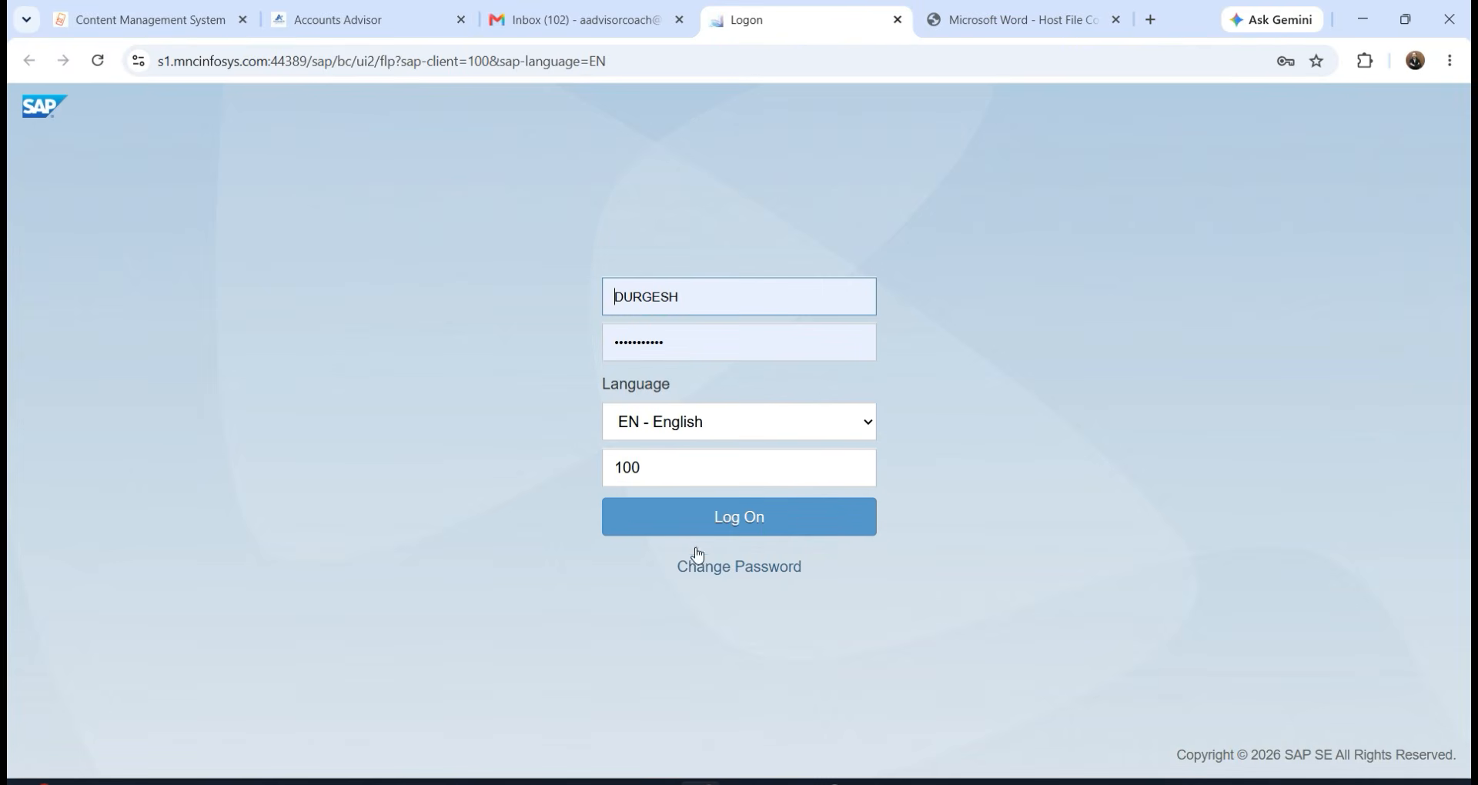
click(699, 531)
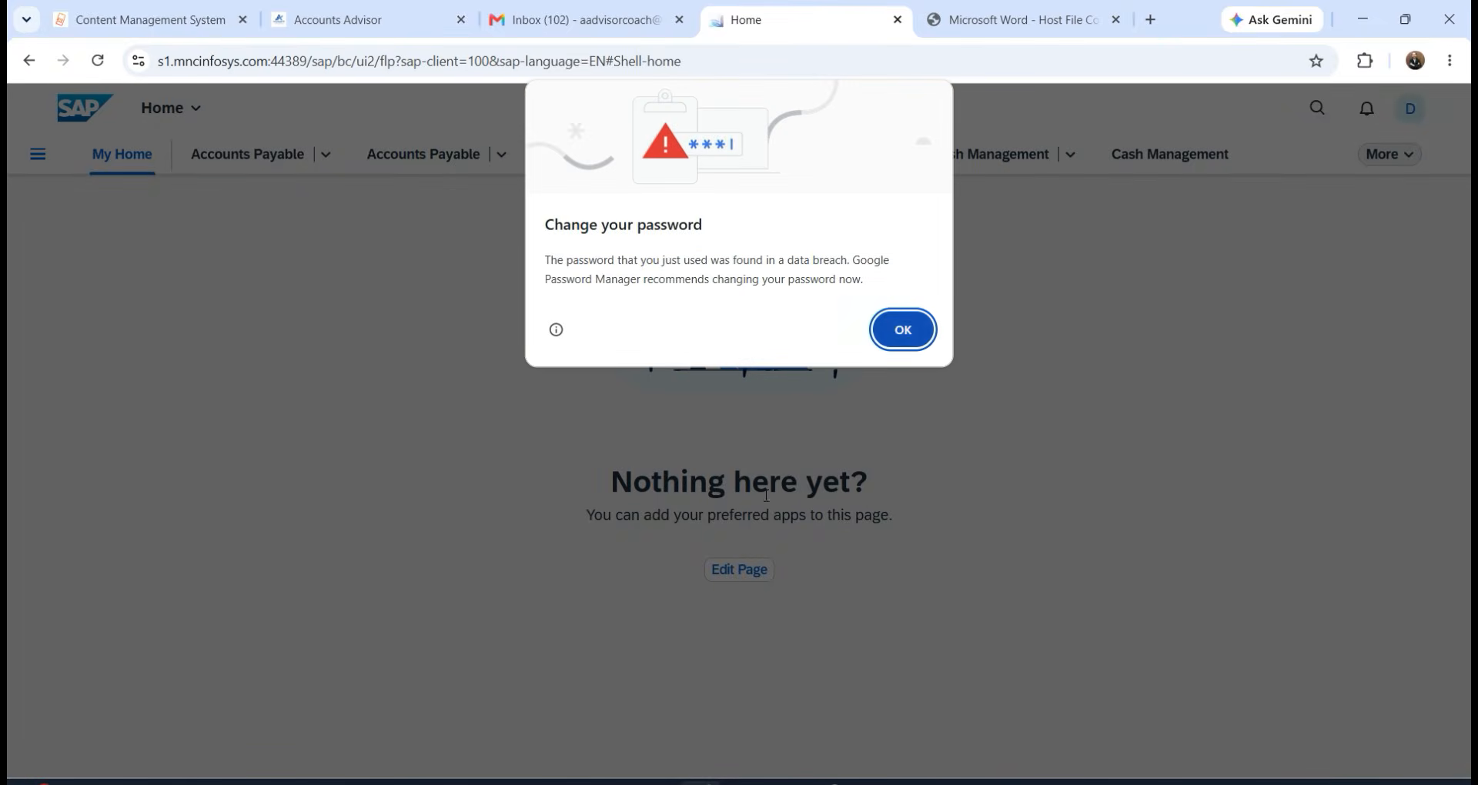
click(896, 326)
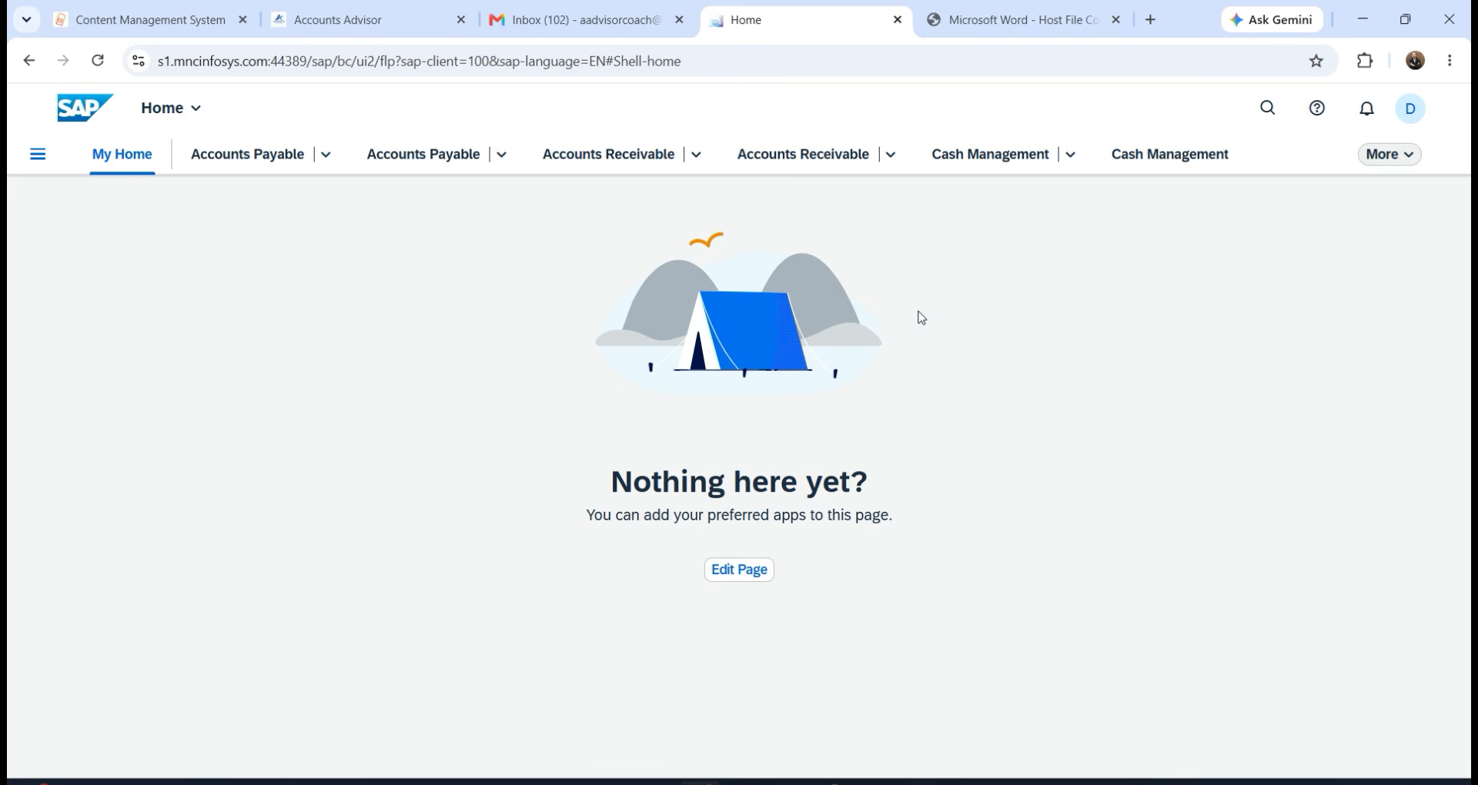
click(1267, 108)
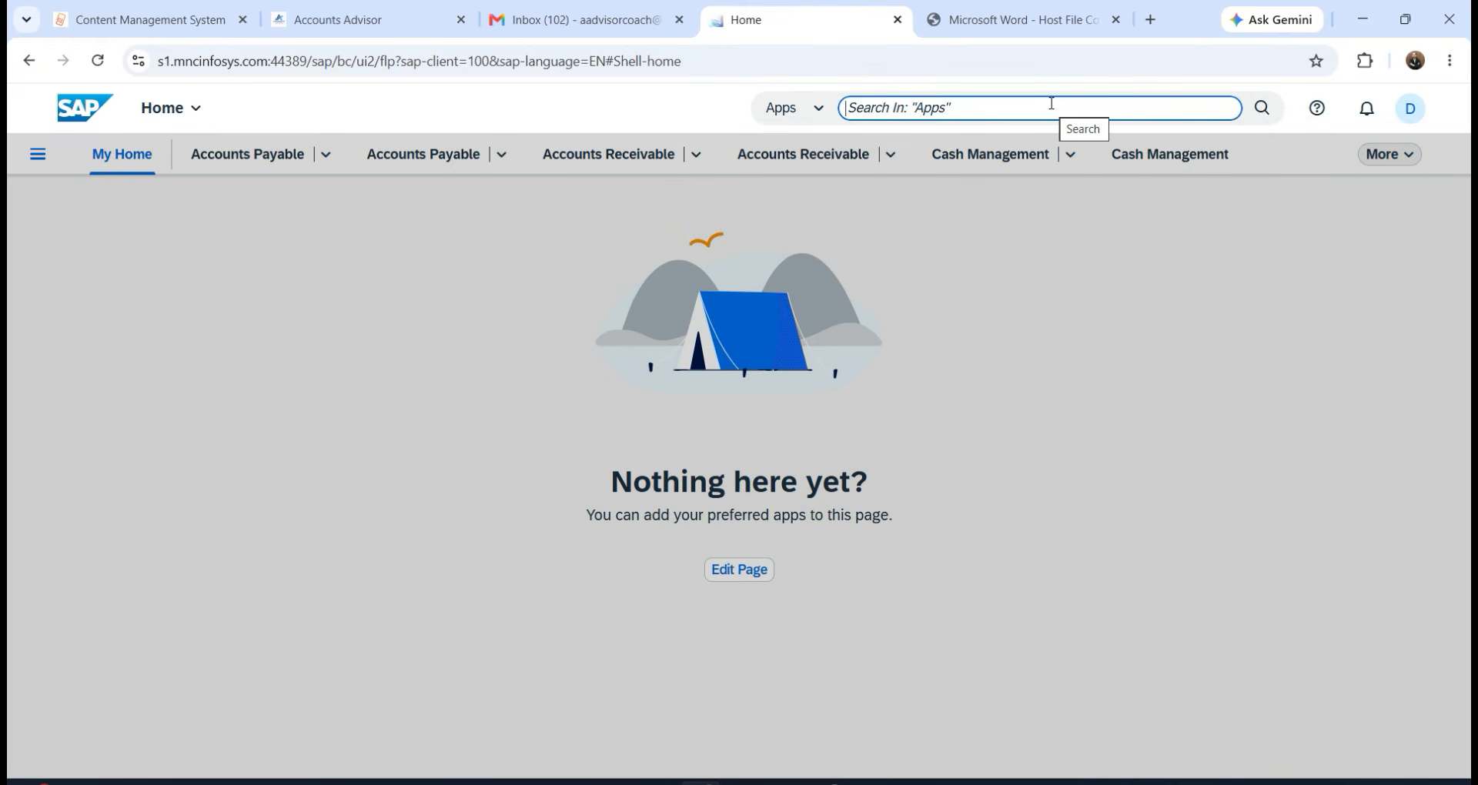
Search apps for 'vendor invoice', then 'create i', and open Create Incoming Invoices.
text(vend)
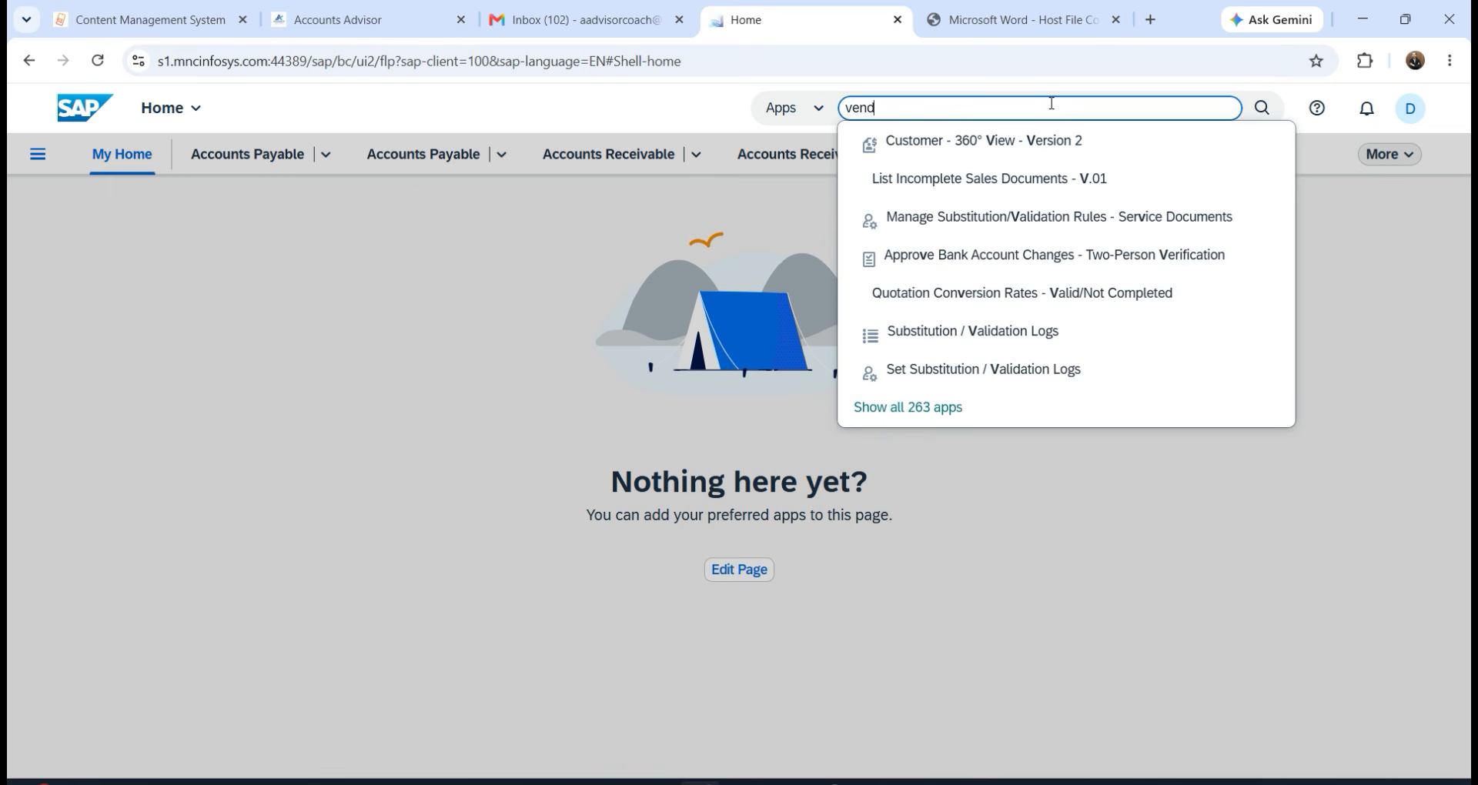
text(or inv)
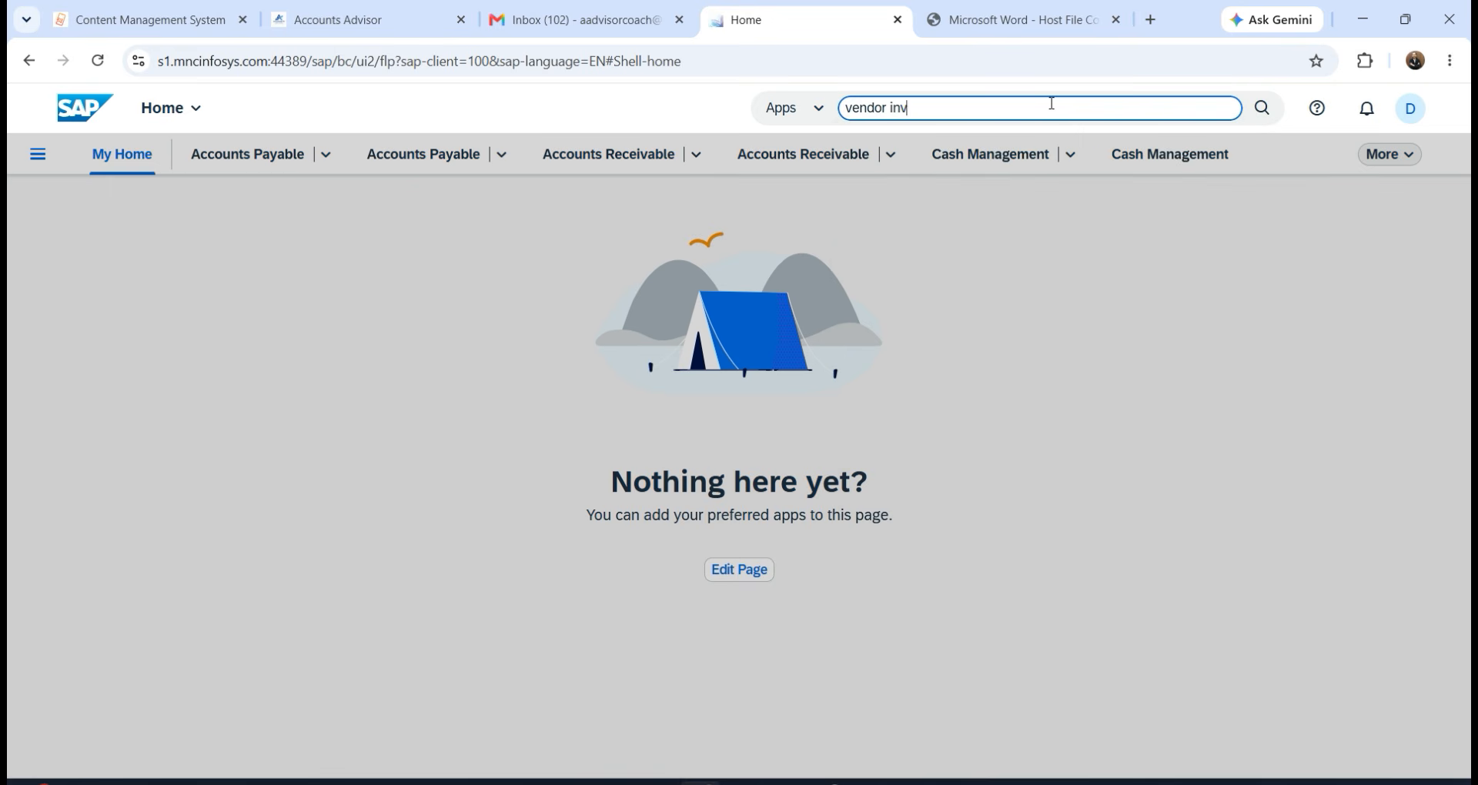
text(oice)
key(Return)
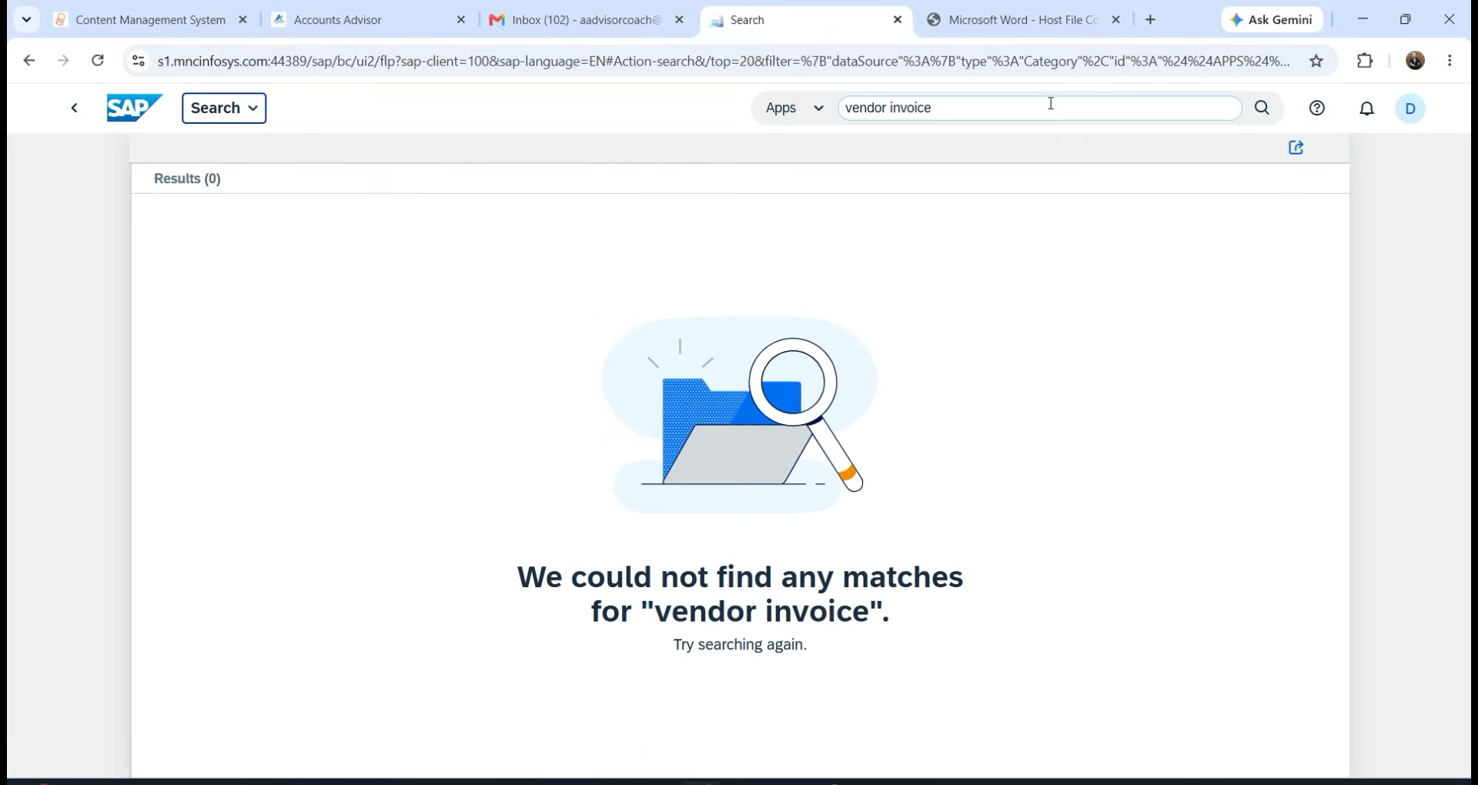
drag(931, 108, 781, 111)
text(creat)
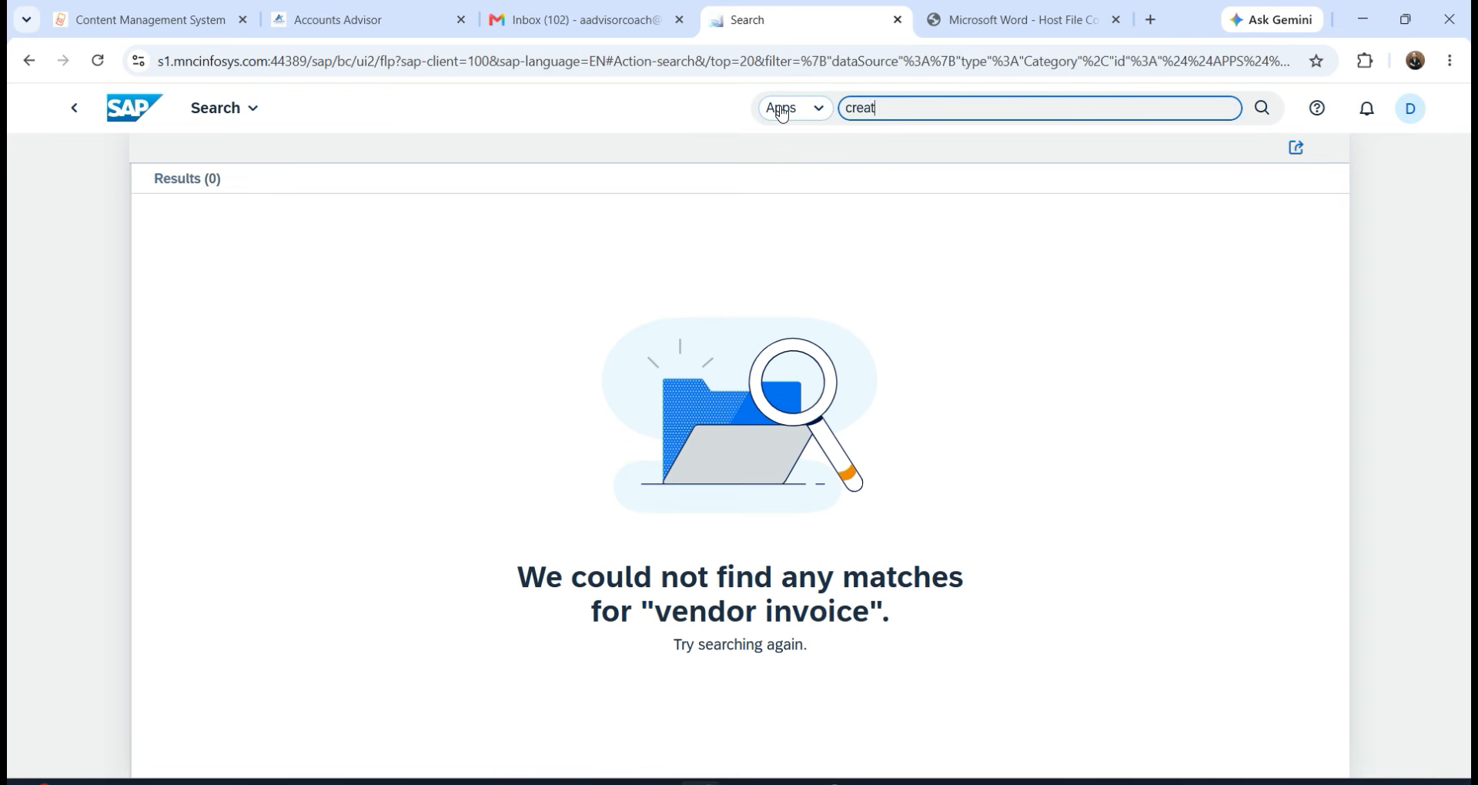
text(e inc)
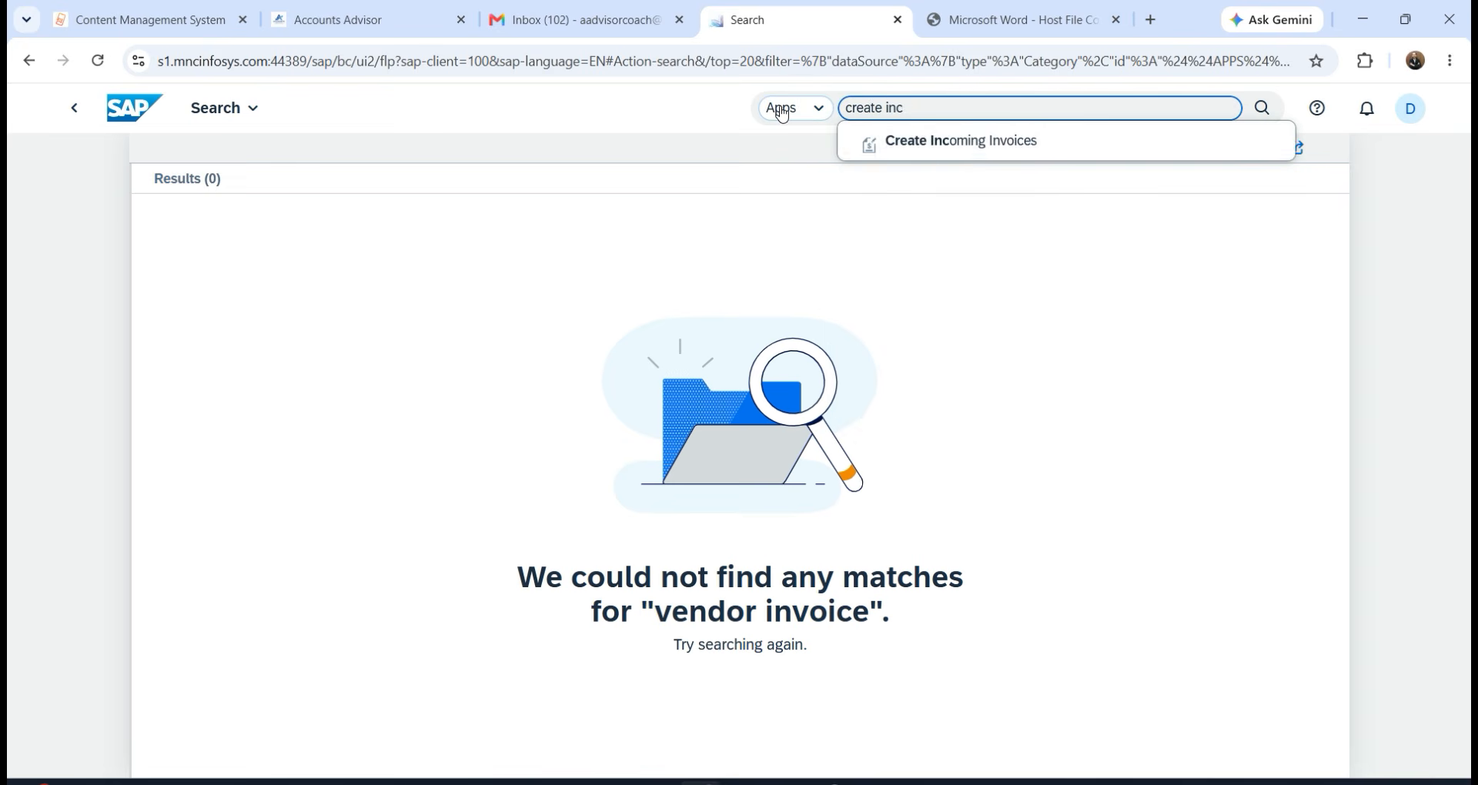
click(960, 146)
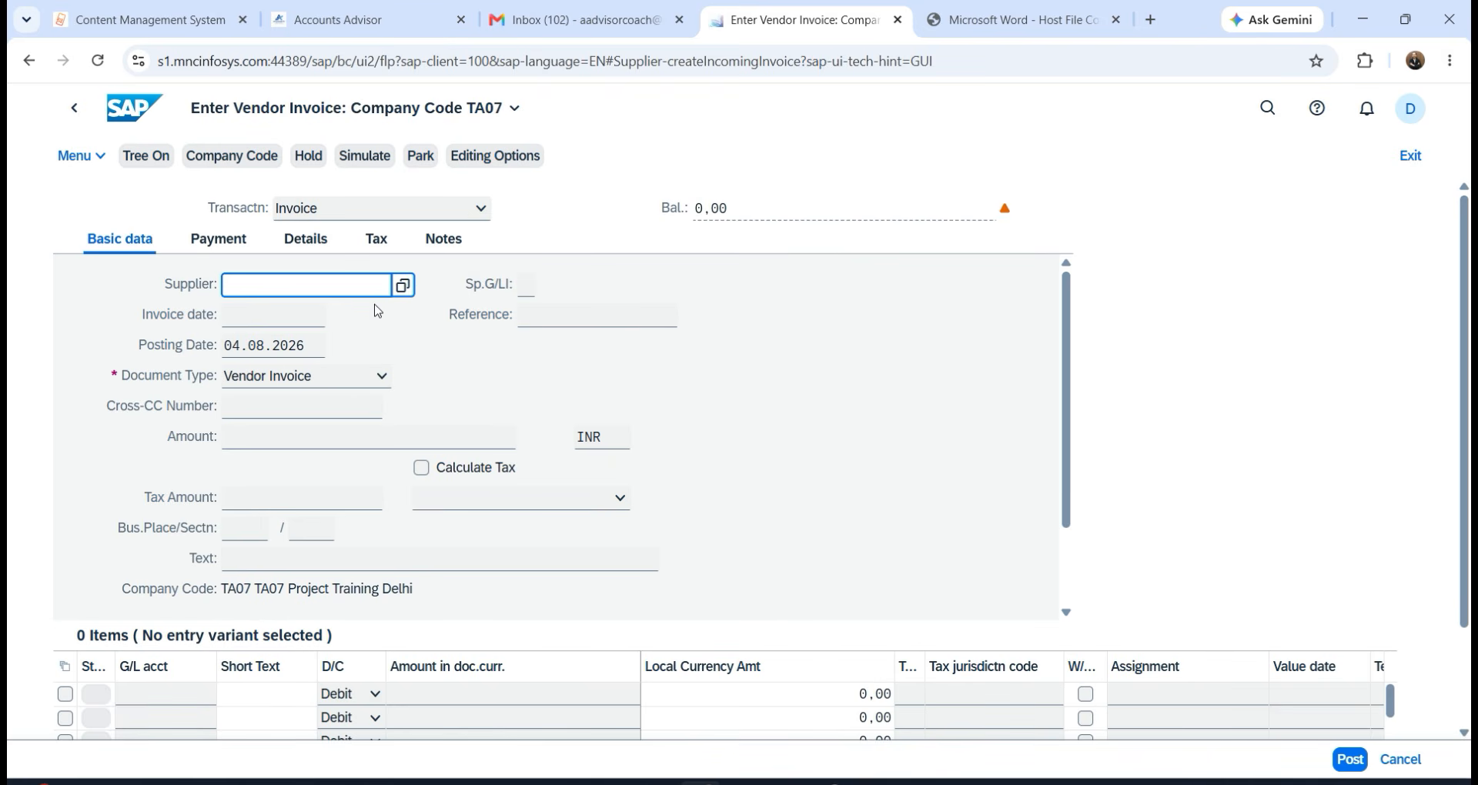
Confirm company code TA07 and pick the supplier from the Supplier value-help search results.
click(231, 159)
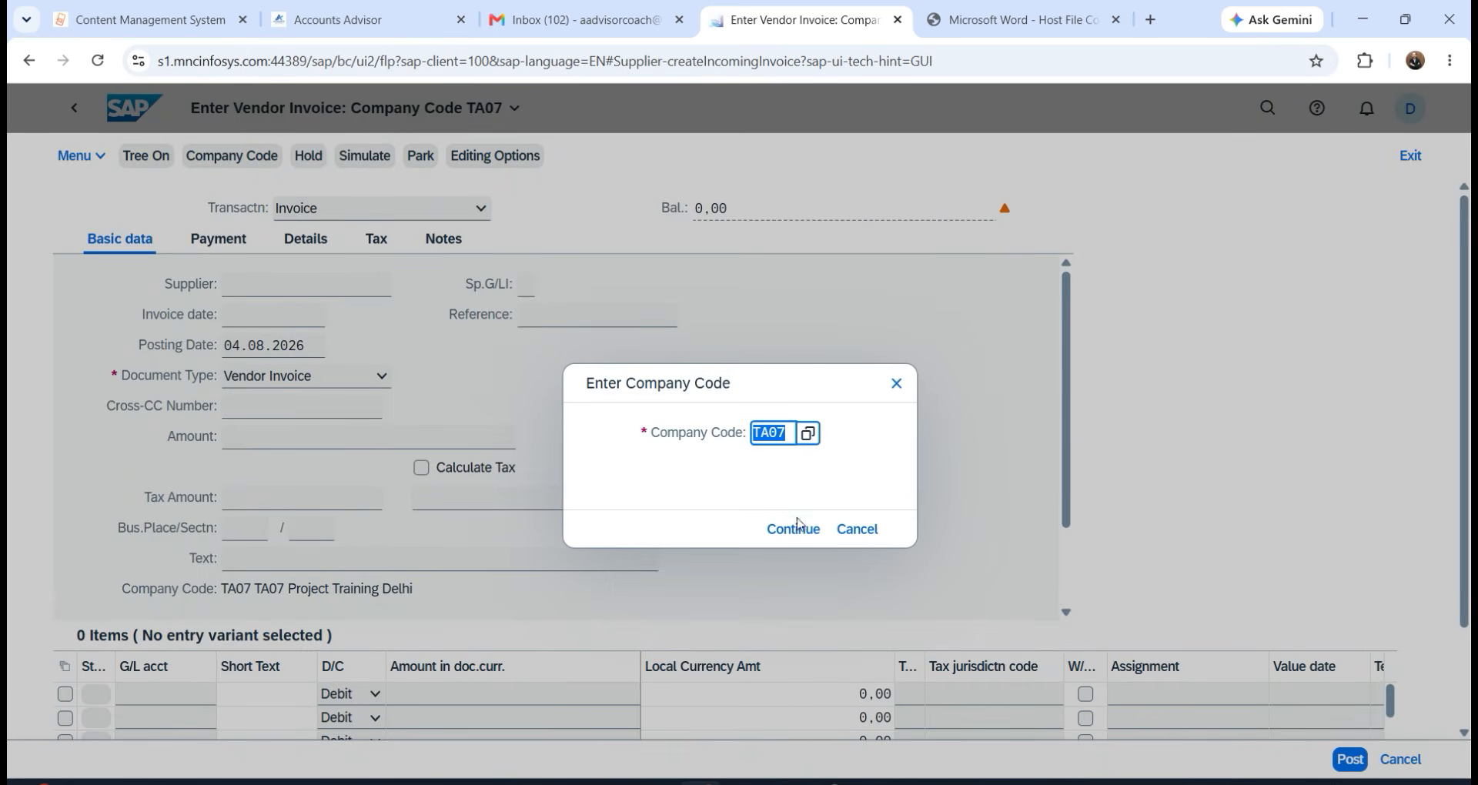
click(793, 529)
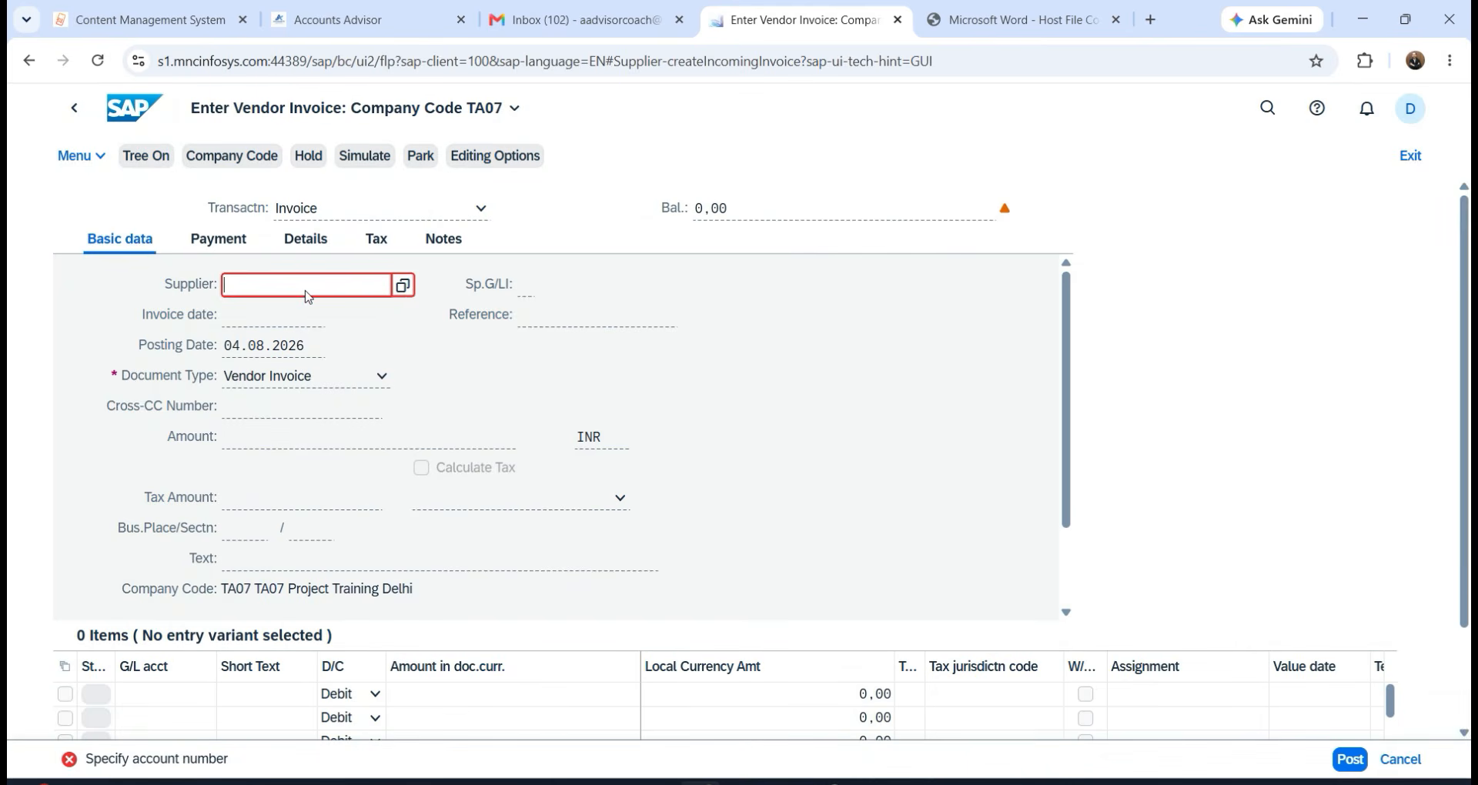
click(403, 286)
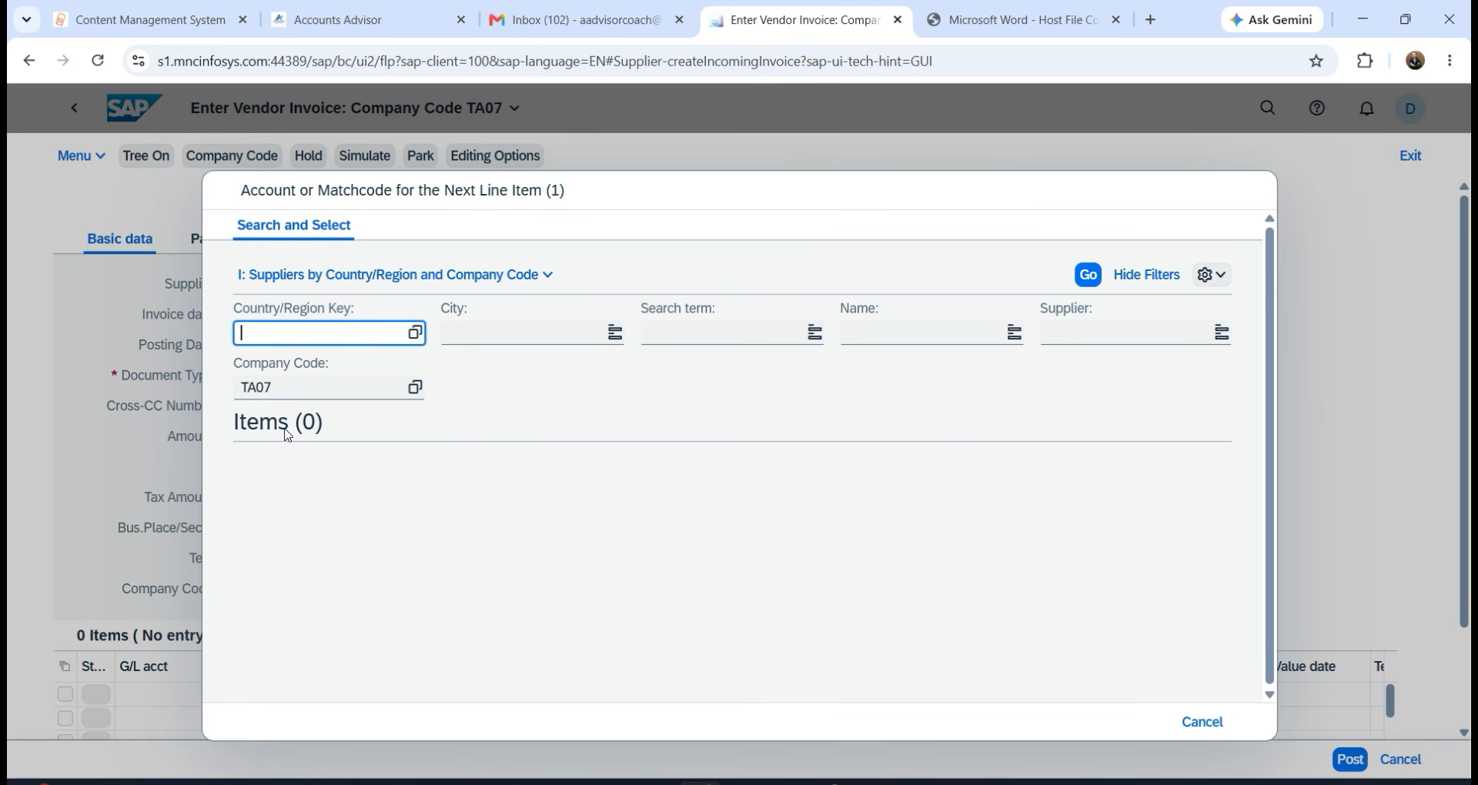
click(293, 387)
key(Return)
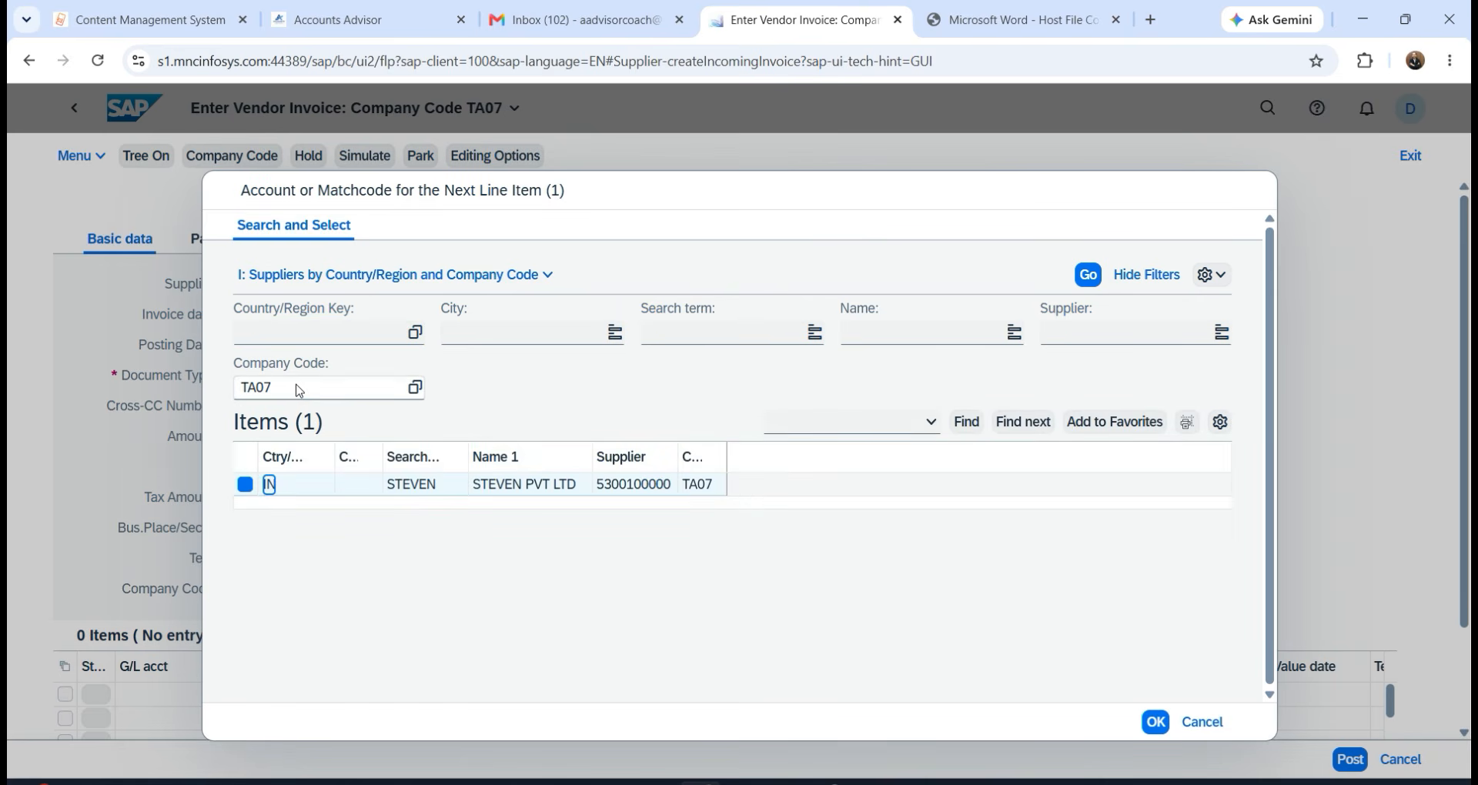
double_click(490, 484)
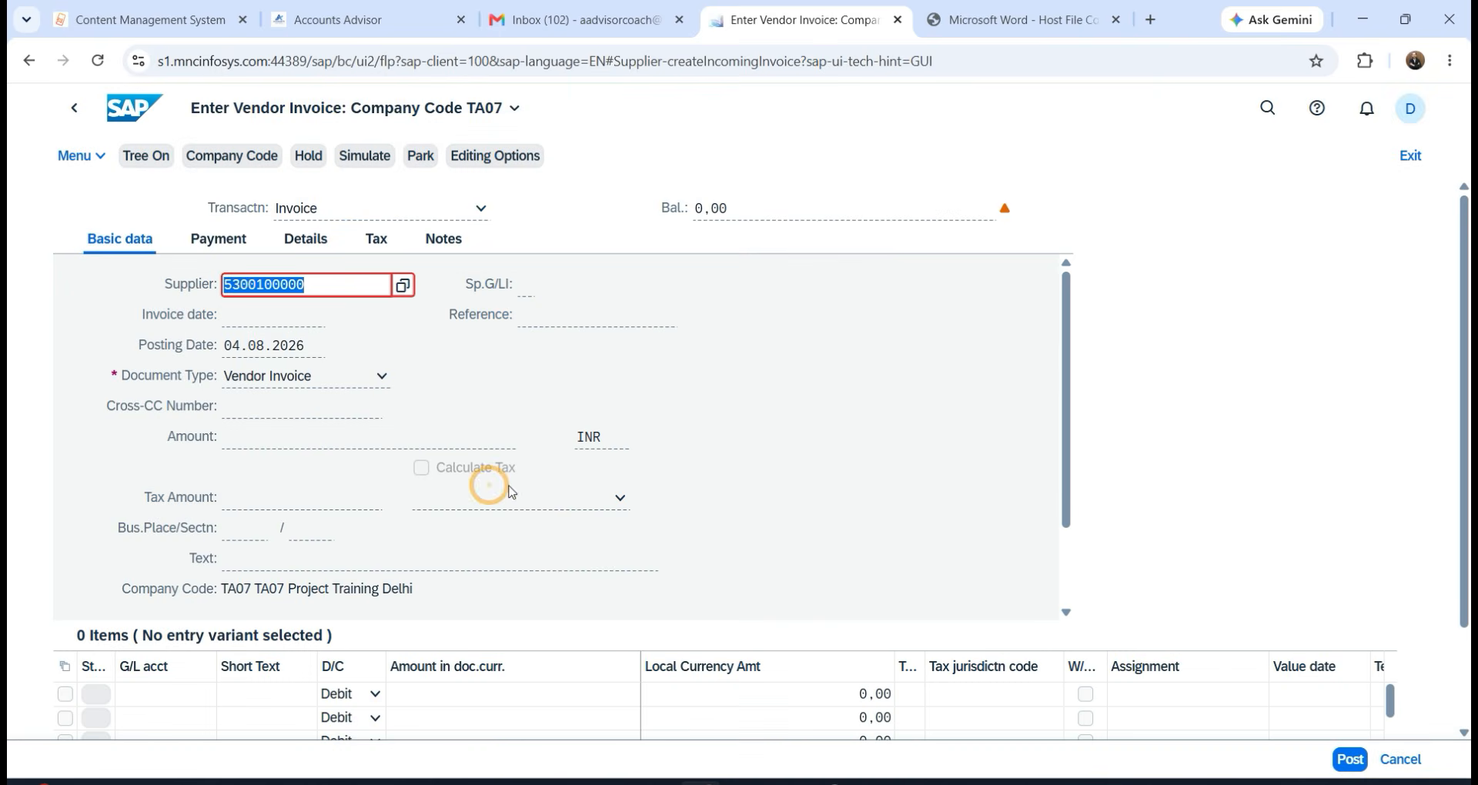
Enter 04.08 as the invoice date.
click(266, 322)
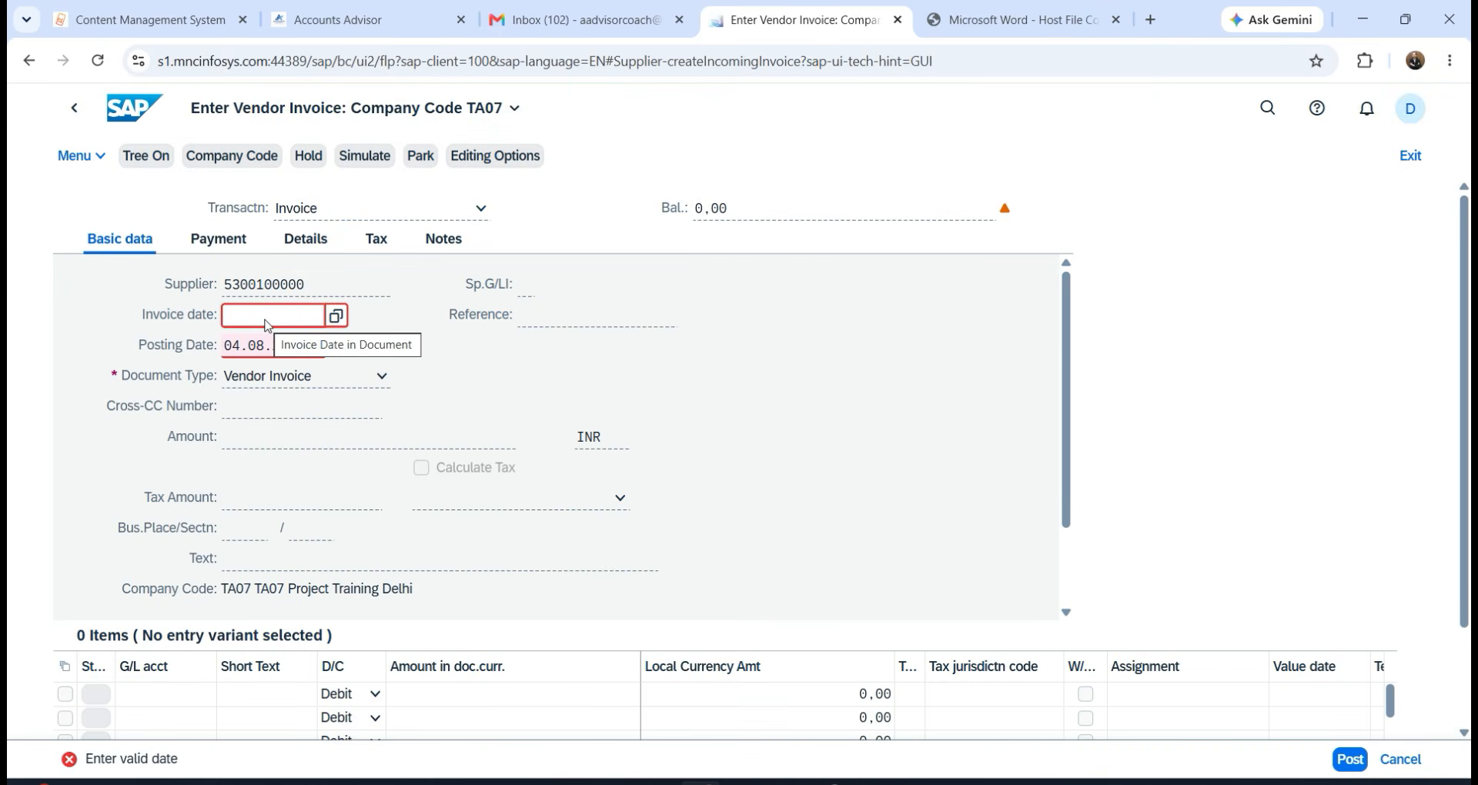
text(04.08.2026)
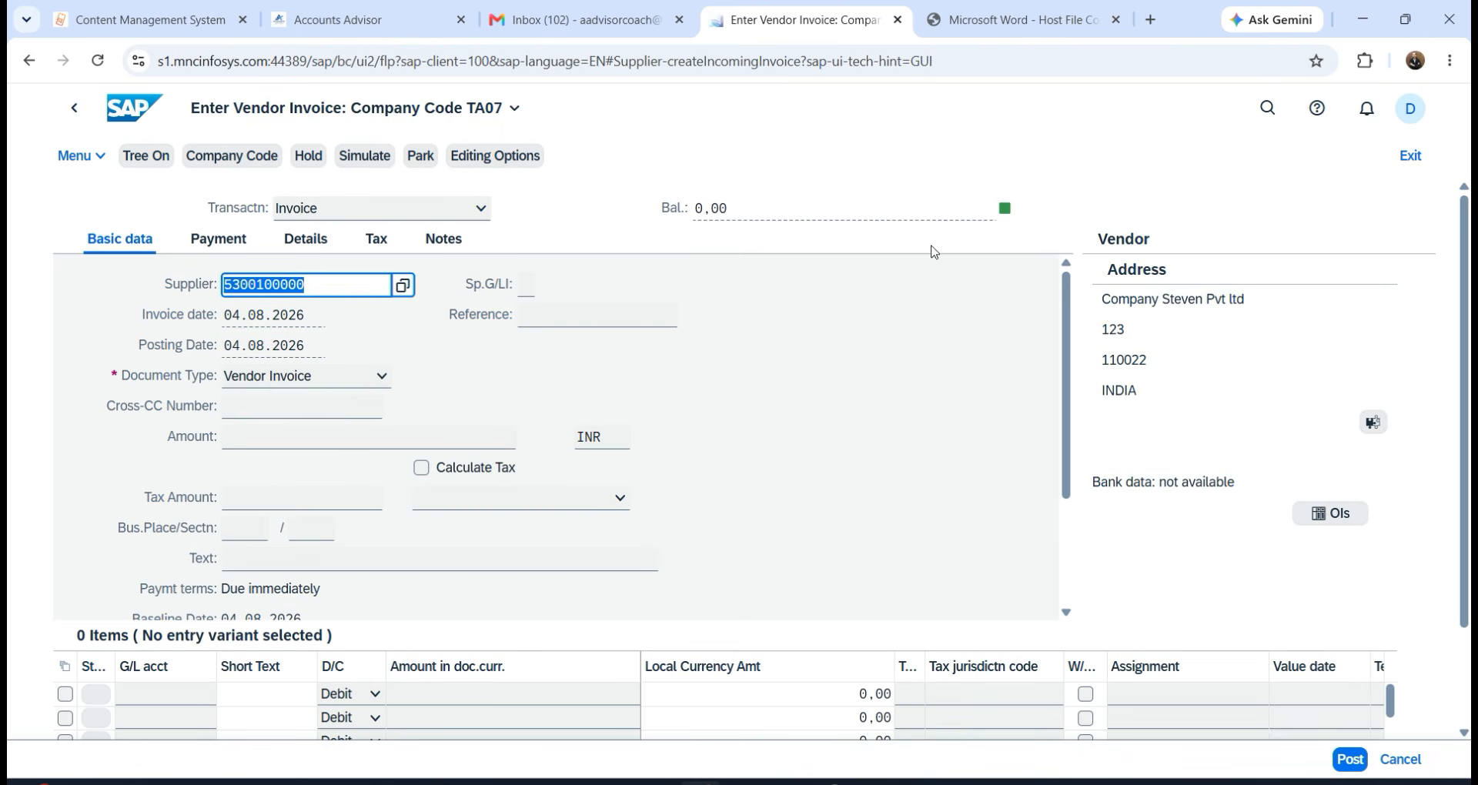
scroll(231, 423, down, 2)
click(229, 393)
scroll(228, 393, up, 1)
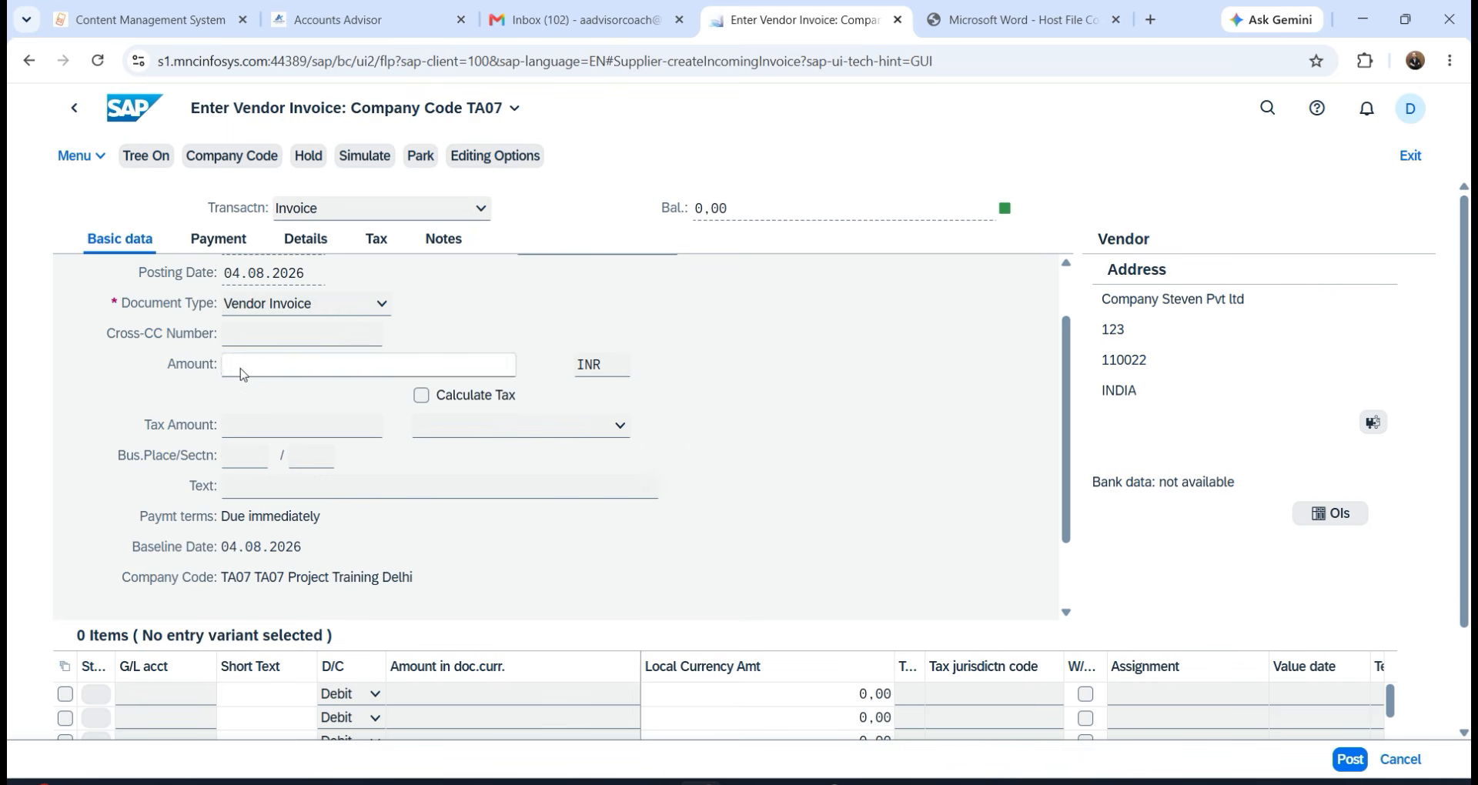
Enter the 80000 invoice amount and G/L account 401 on the first item line.
click(238, 366)
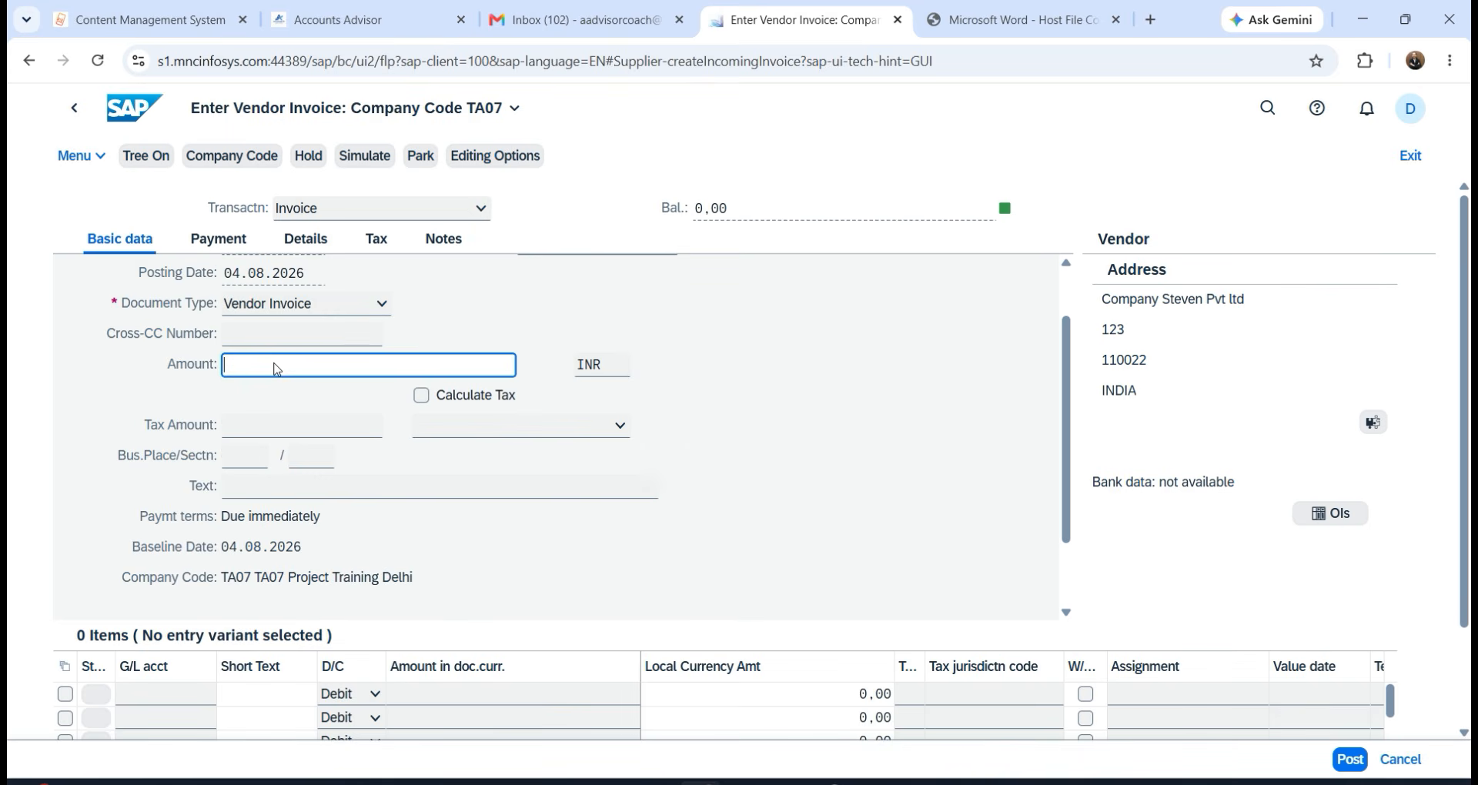
text(80000)
scroll(254, 616, down, 1)
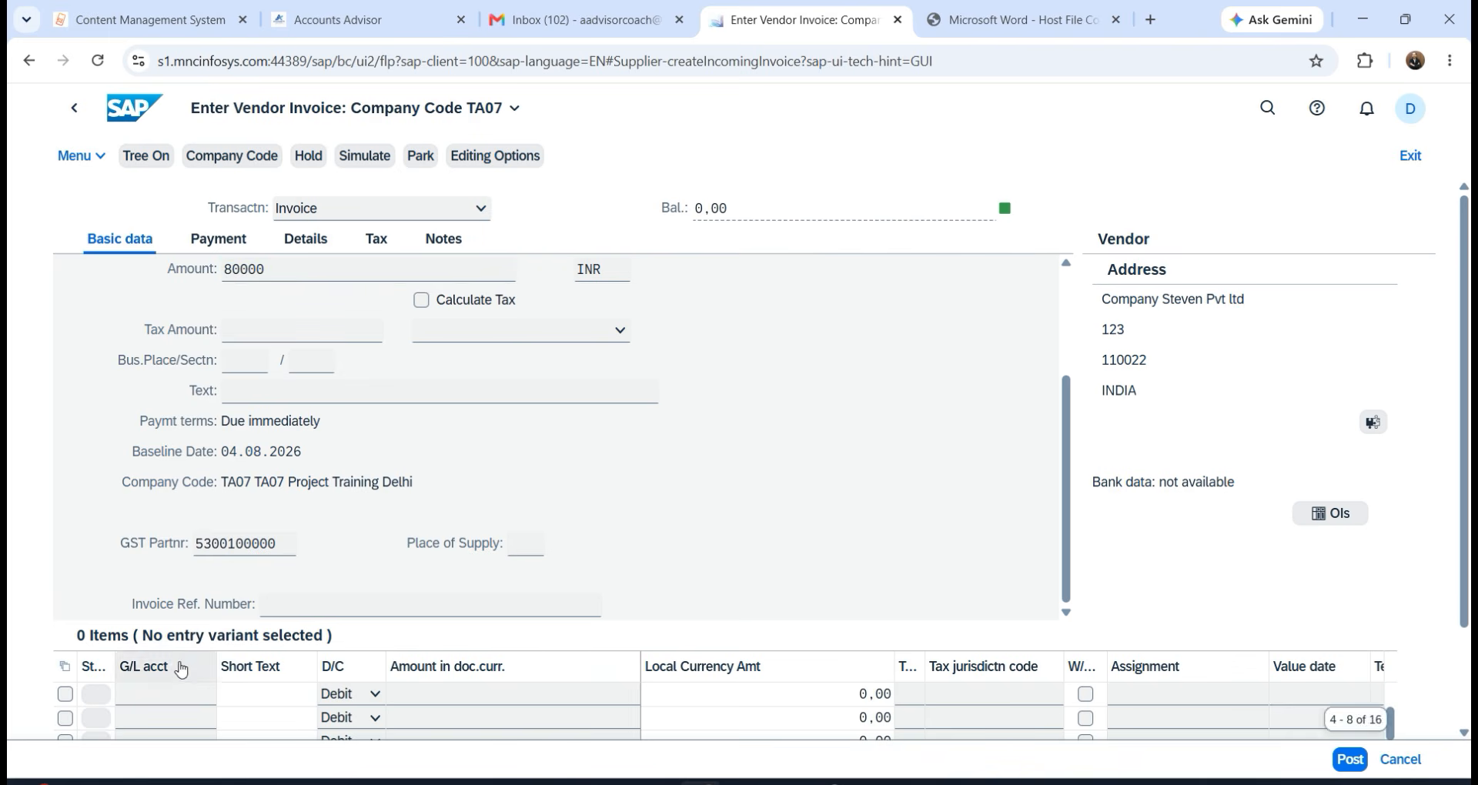
click(172, 695)
text(4)
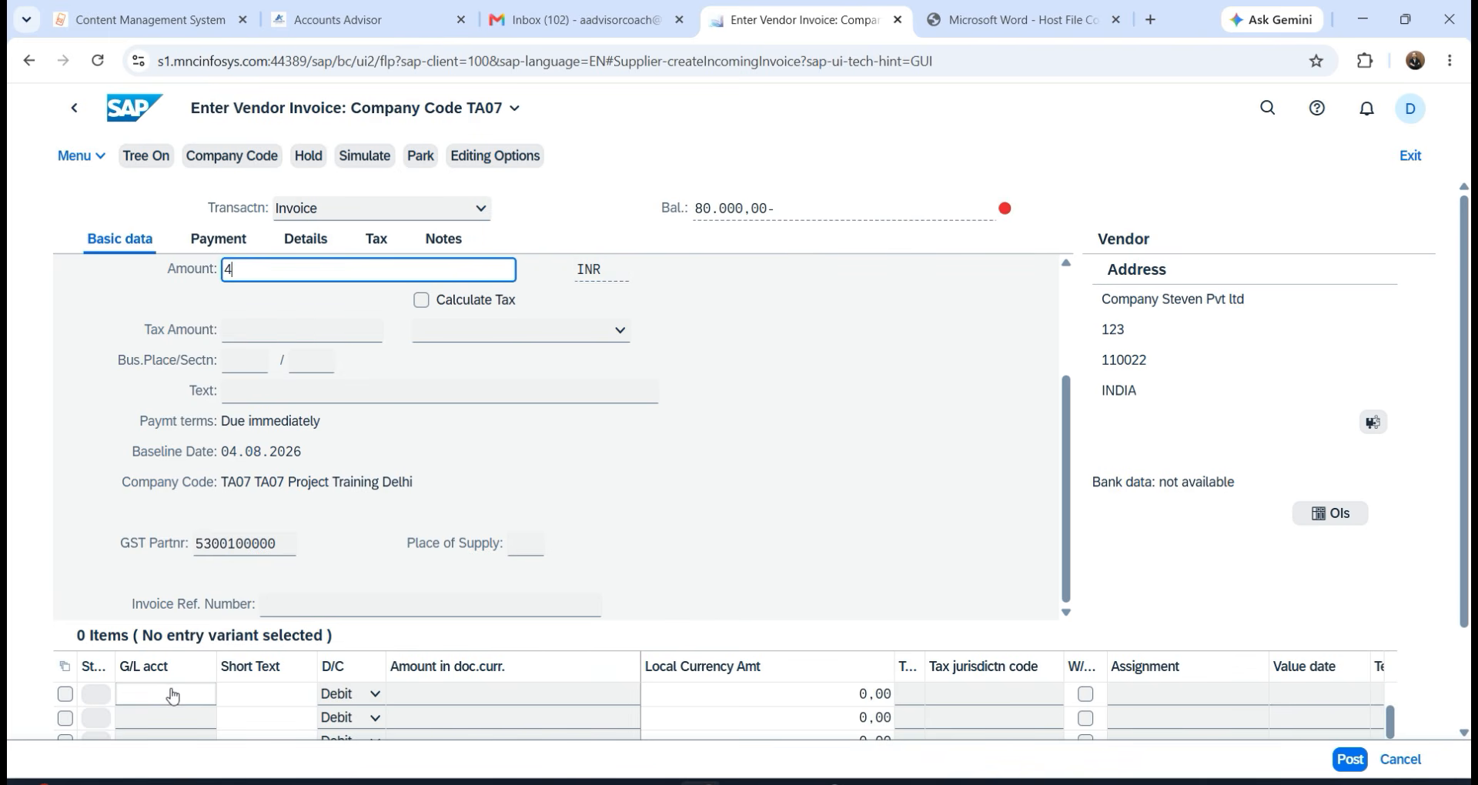
key(BackSpace)
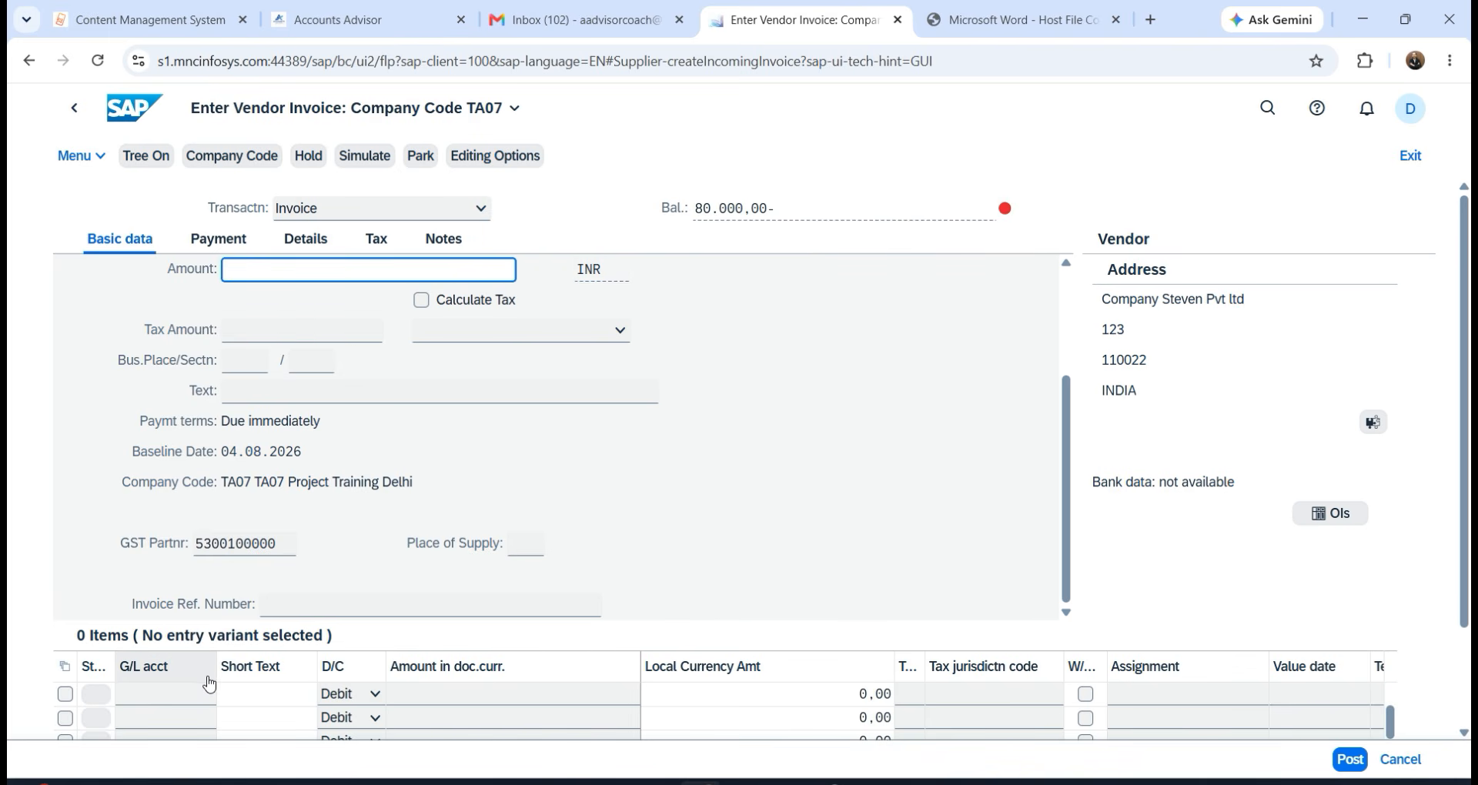
text(80000)
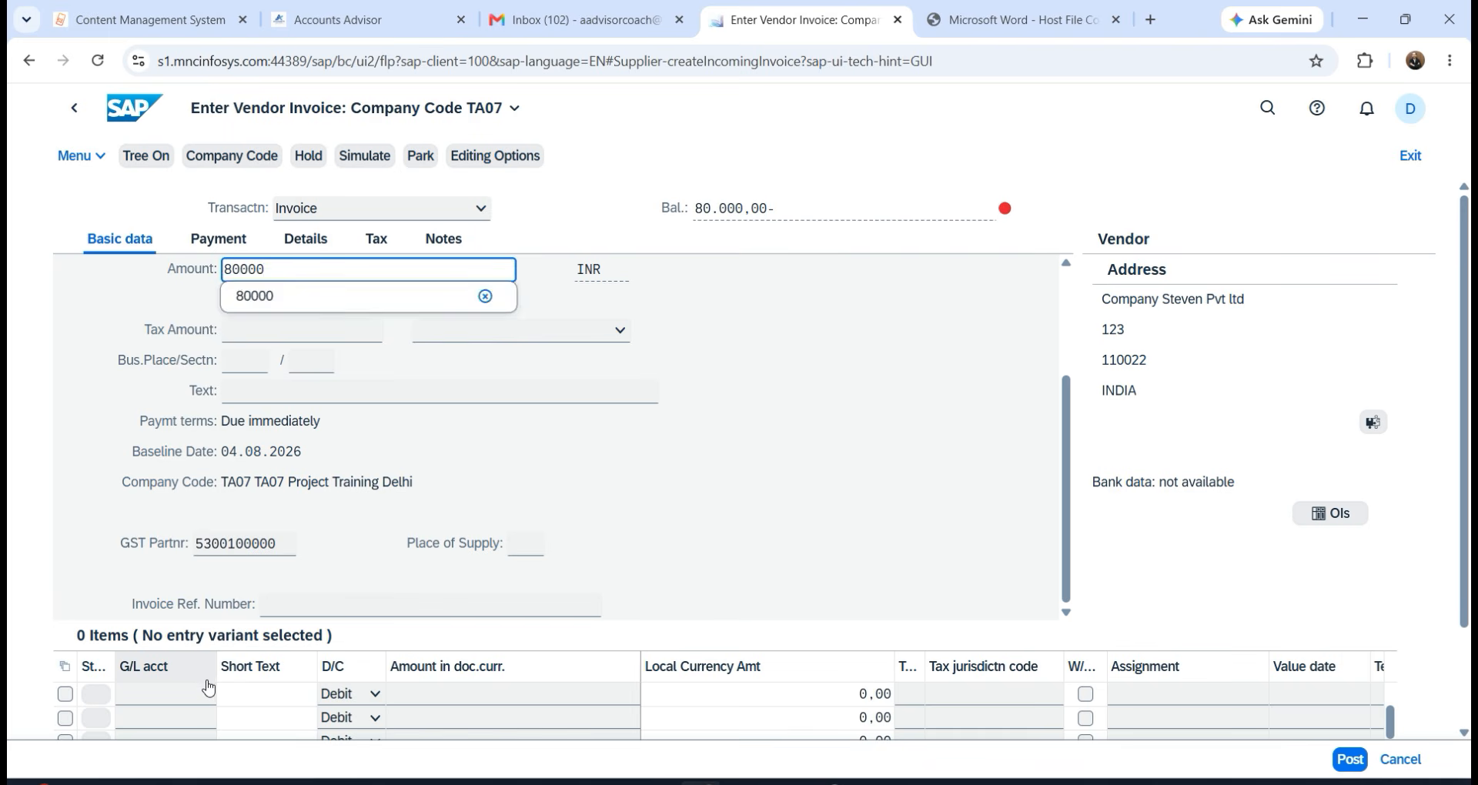
key(Return)
click(122, 695)
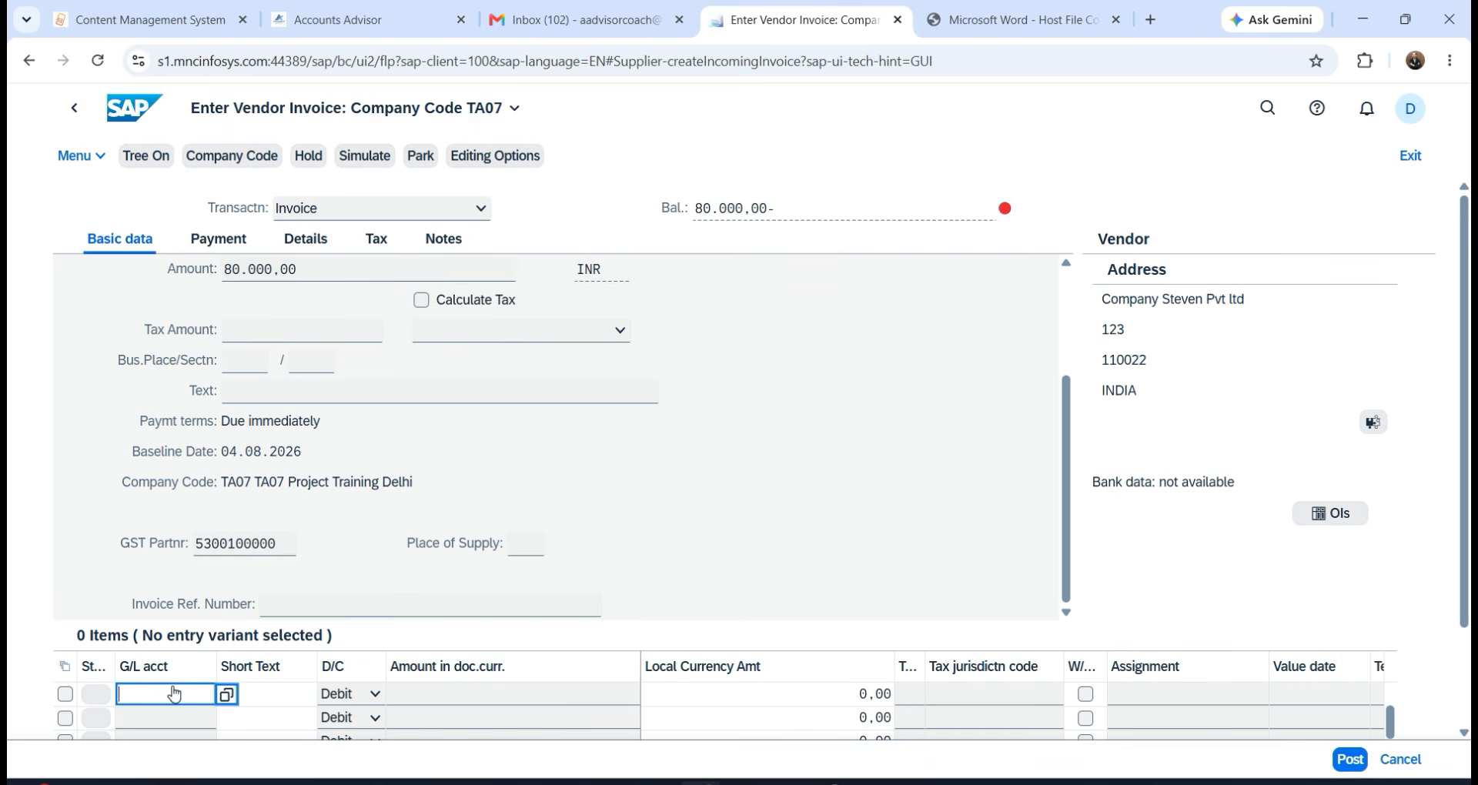
text(401)
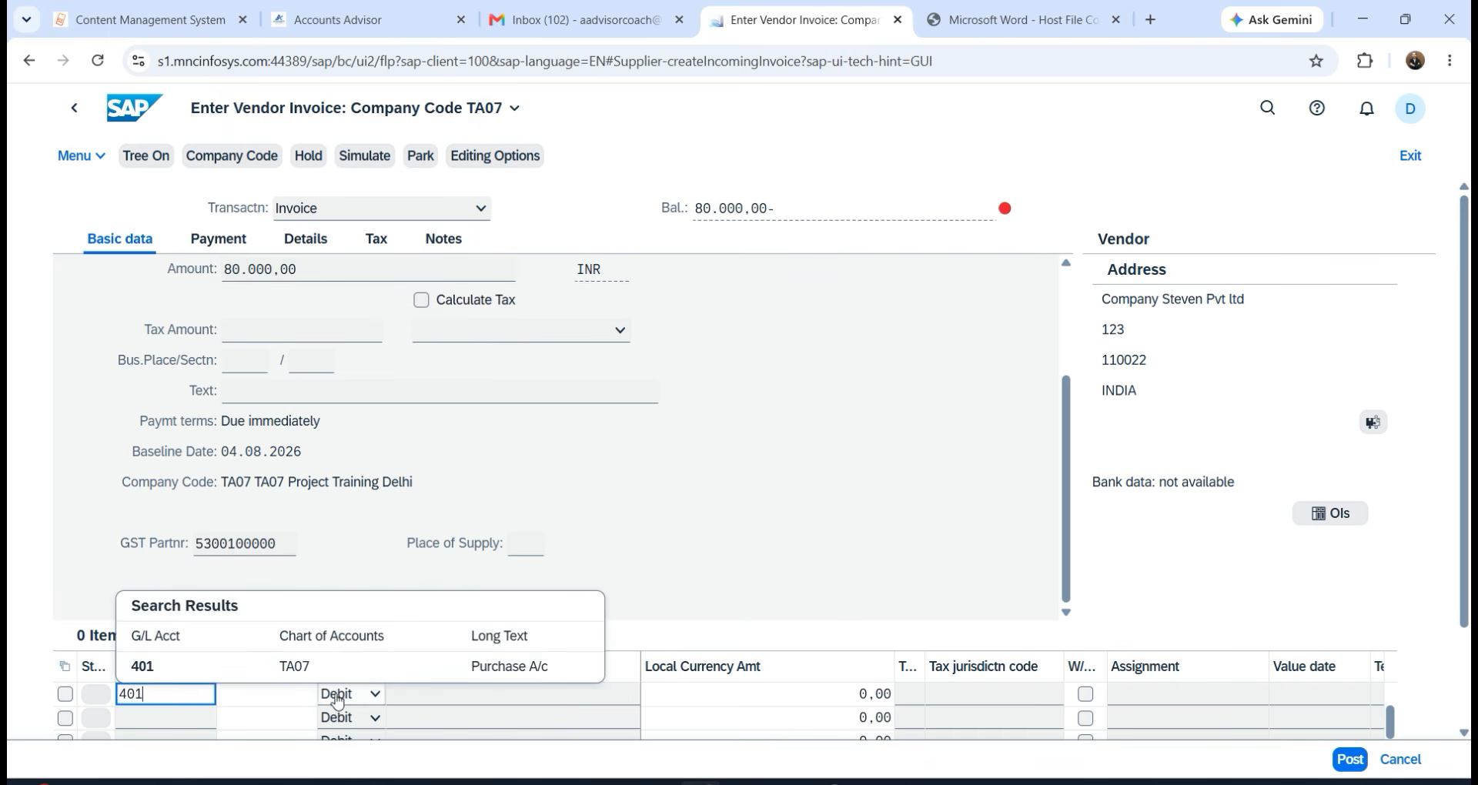
Add a Purchase A/c 401 debit line of 80000 with text 'purchase', then simulate the document.
click(482, 670)
click(460, 693)
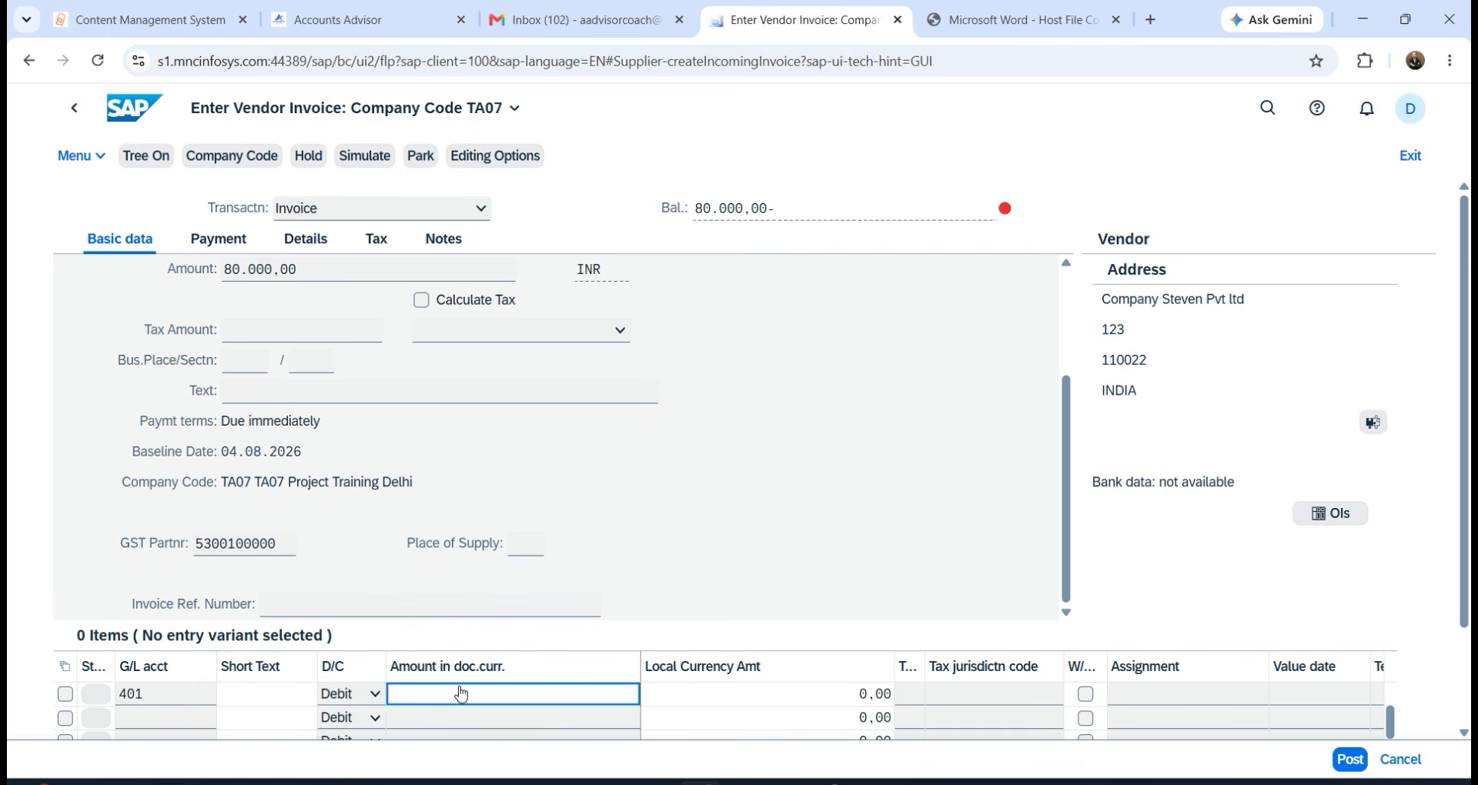
text(80000)
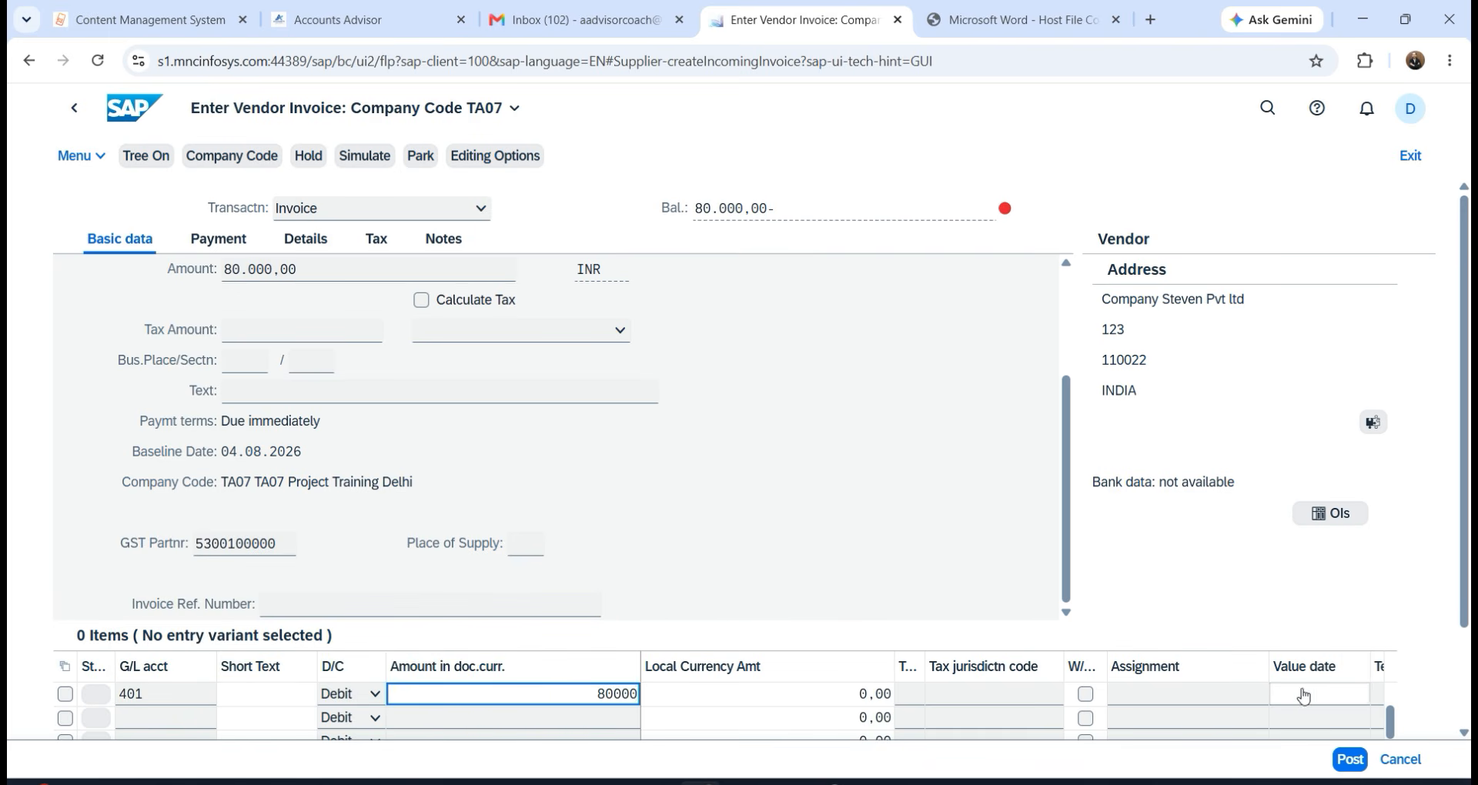
click(1378, 693)
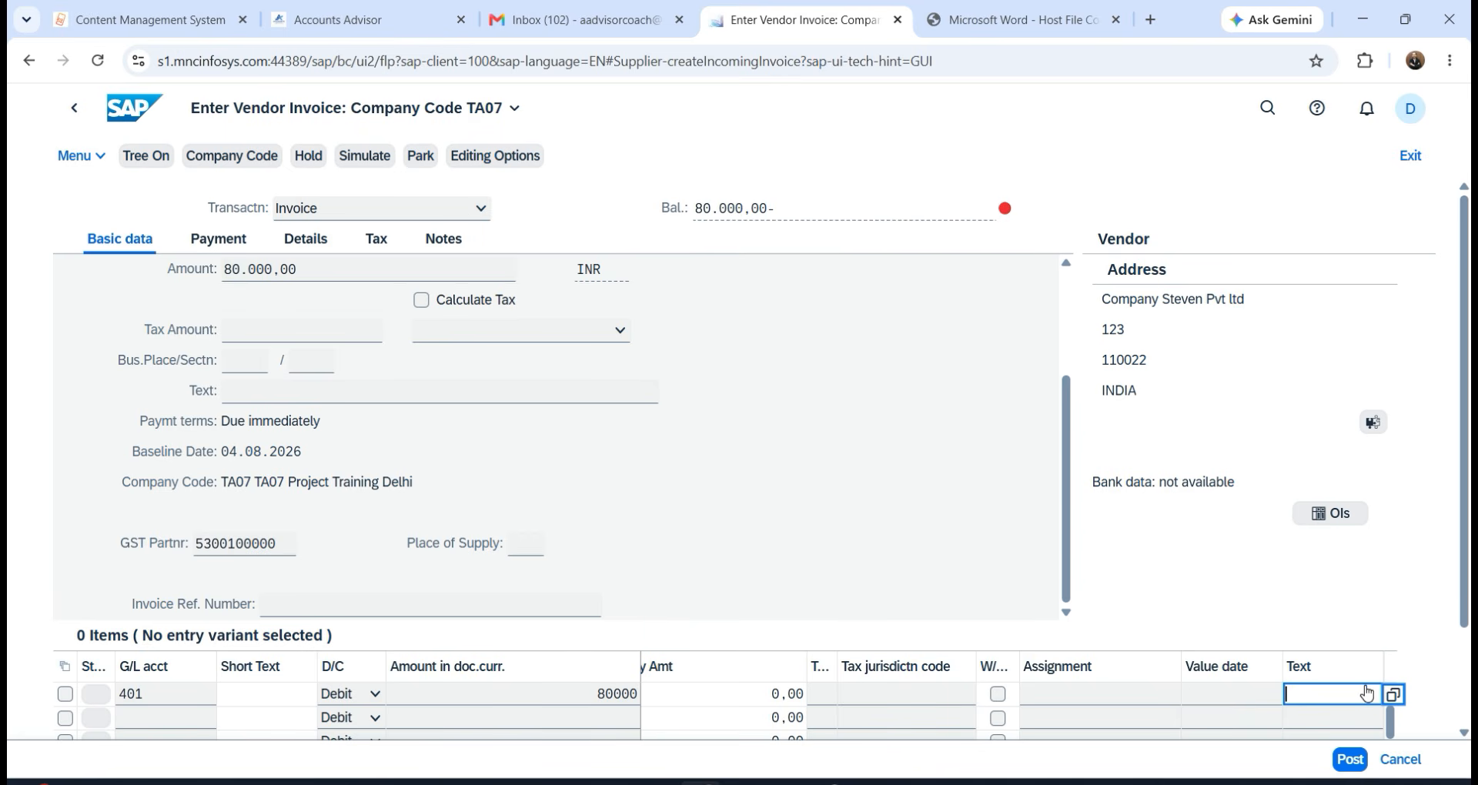
text(purchase)
key(Return)
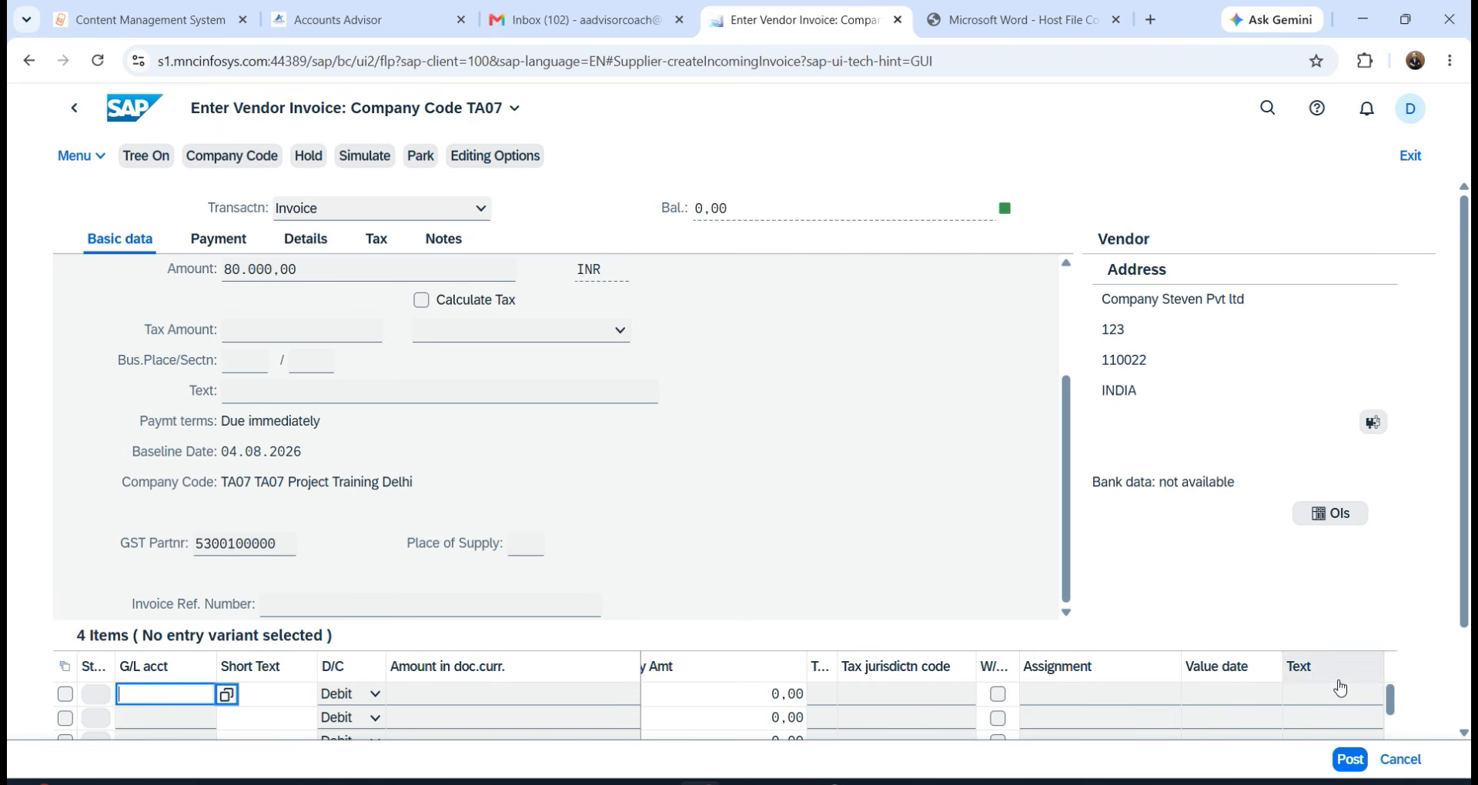
scroll(812, 504, up, 3)
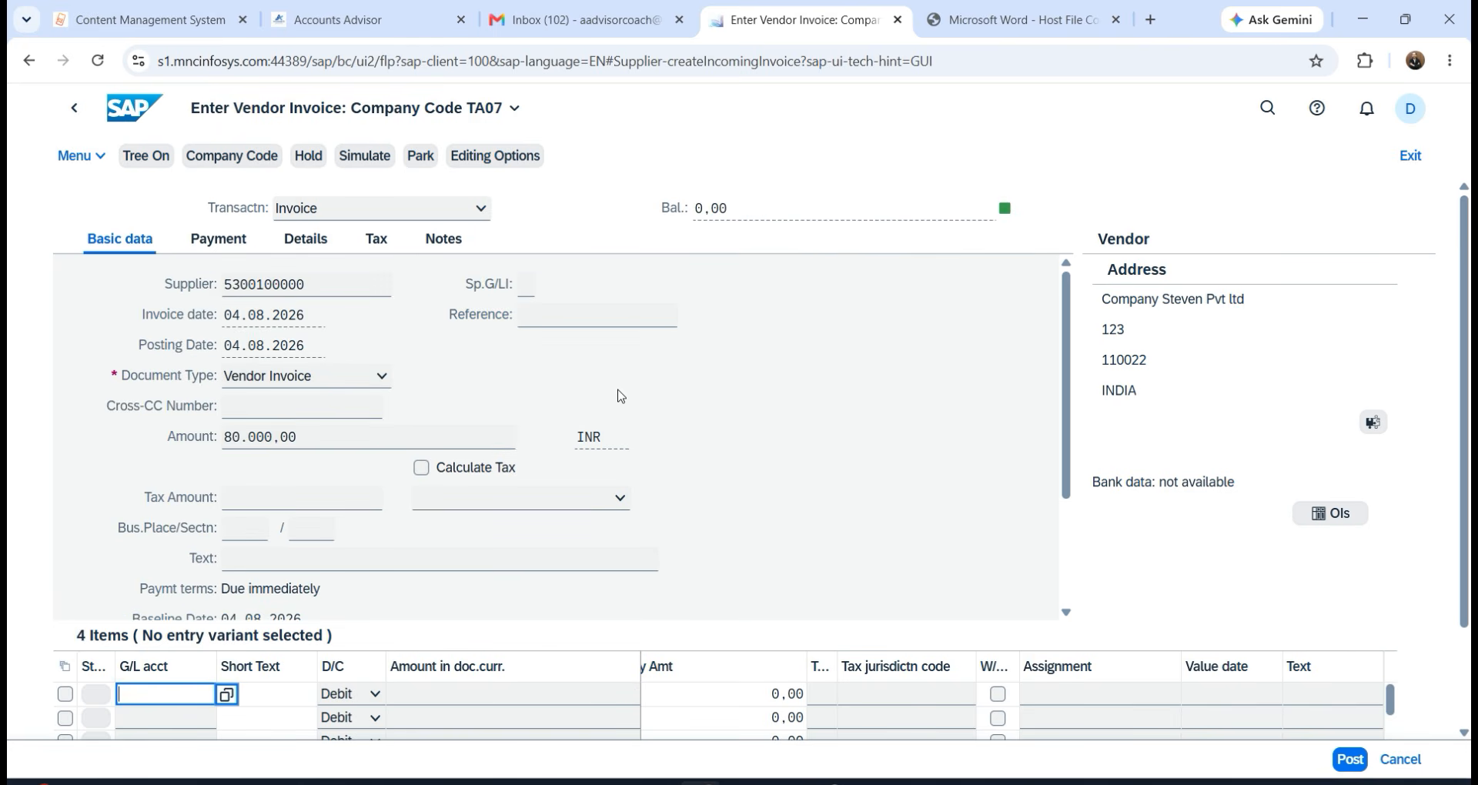
click(371, 156)
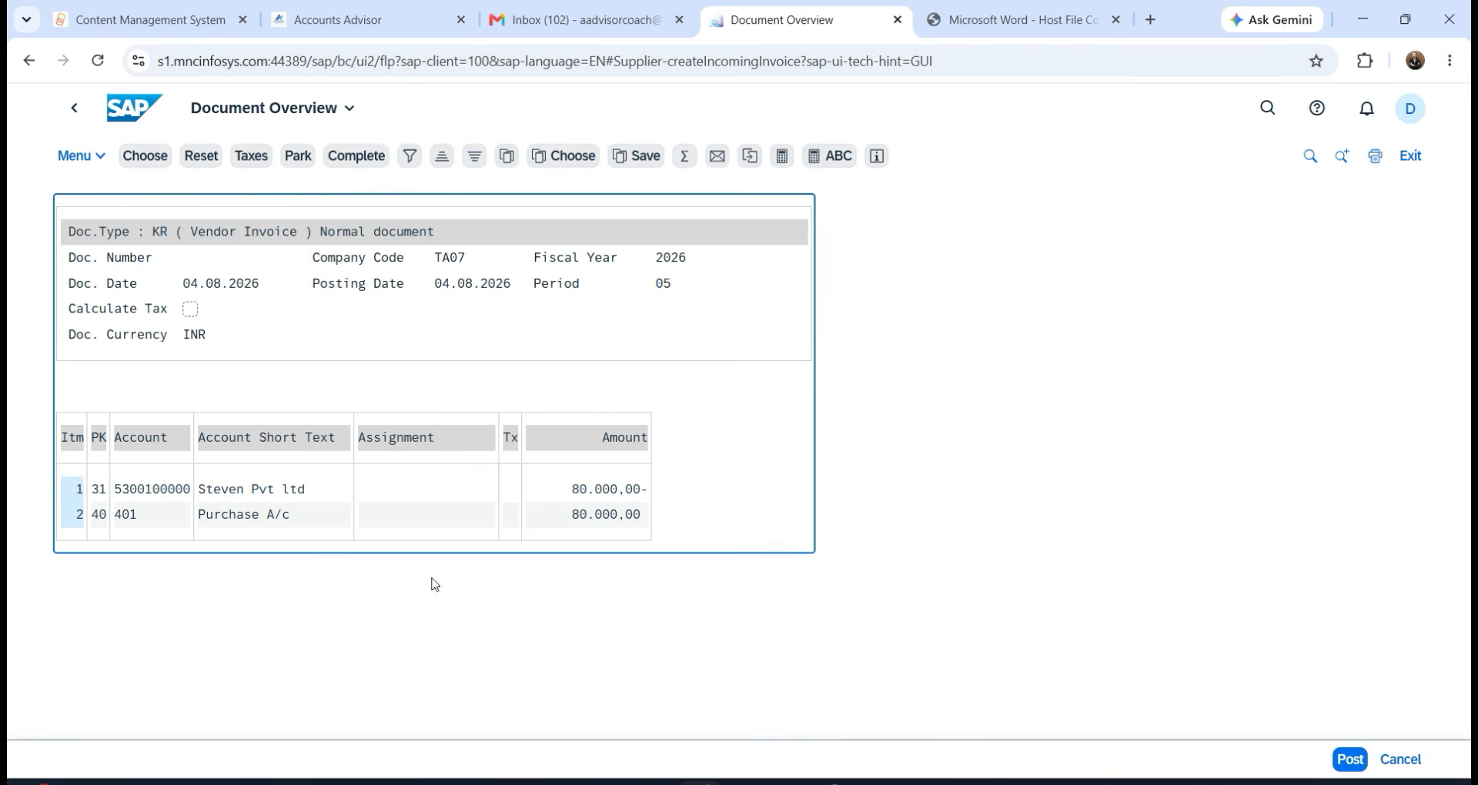
Post the invoice as document 400000003 and exit Enter Vendor Invoice, confirming Yes to discard editing.
click(1349, 760)
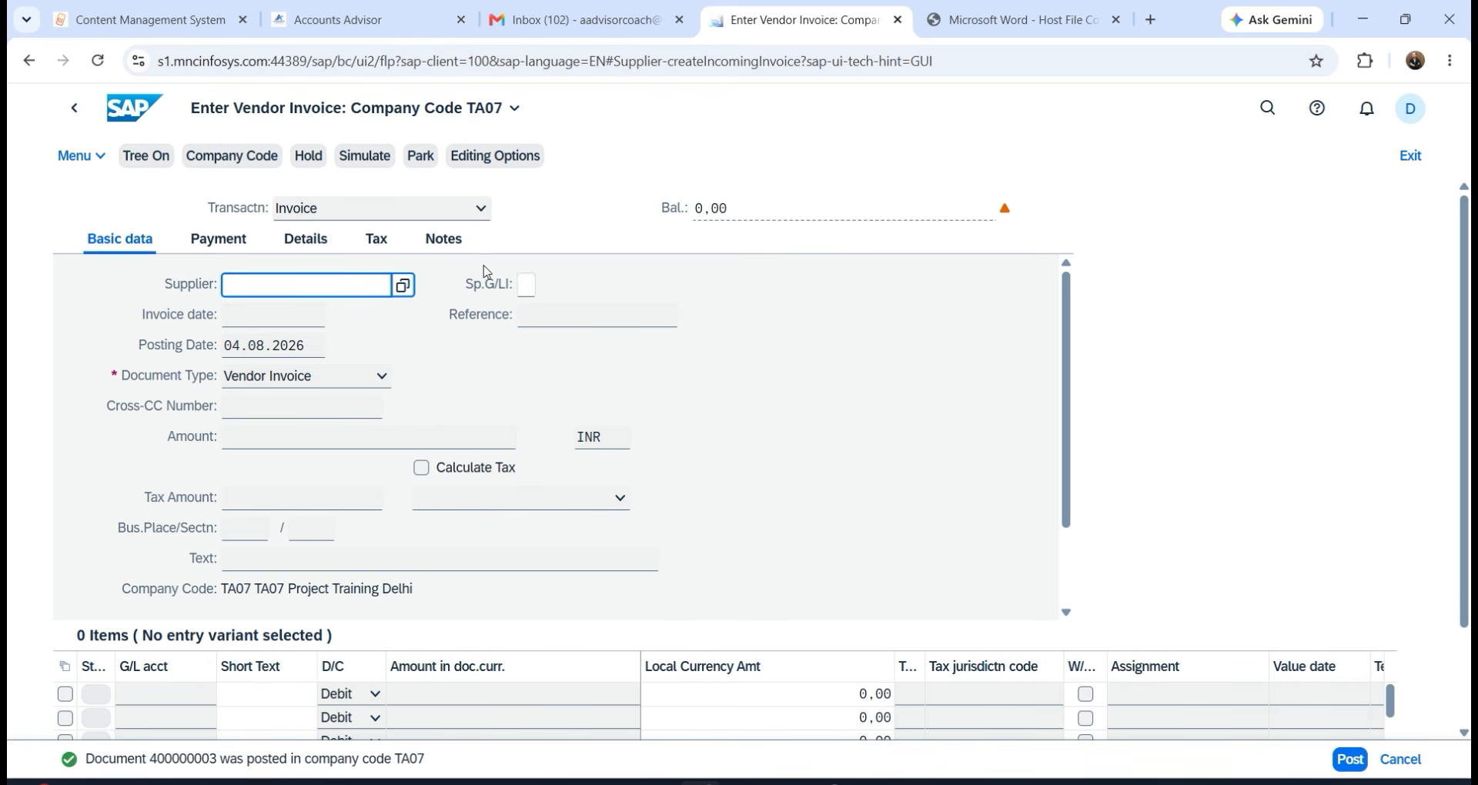
click(80, 109)
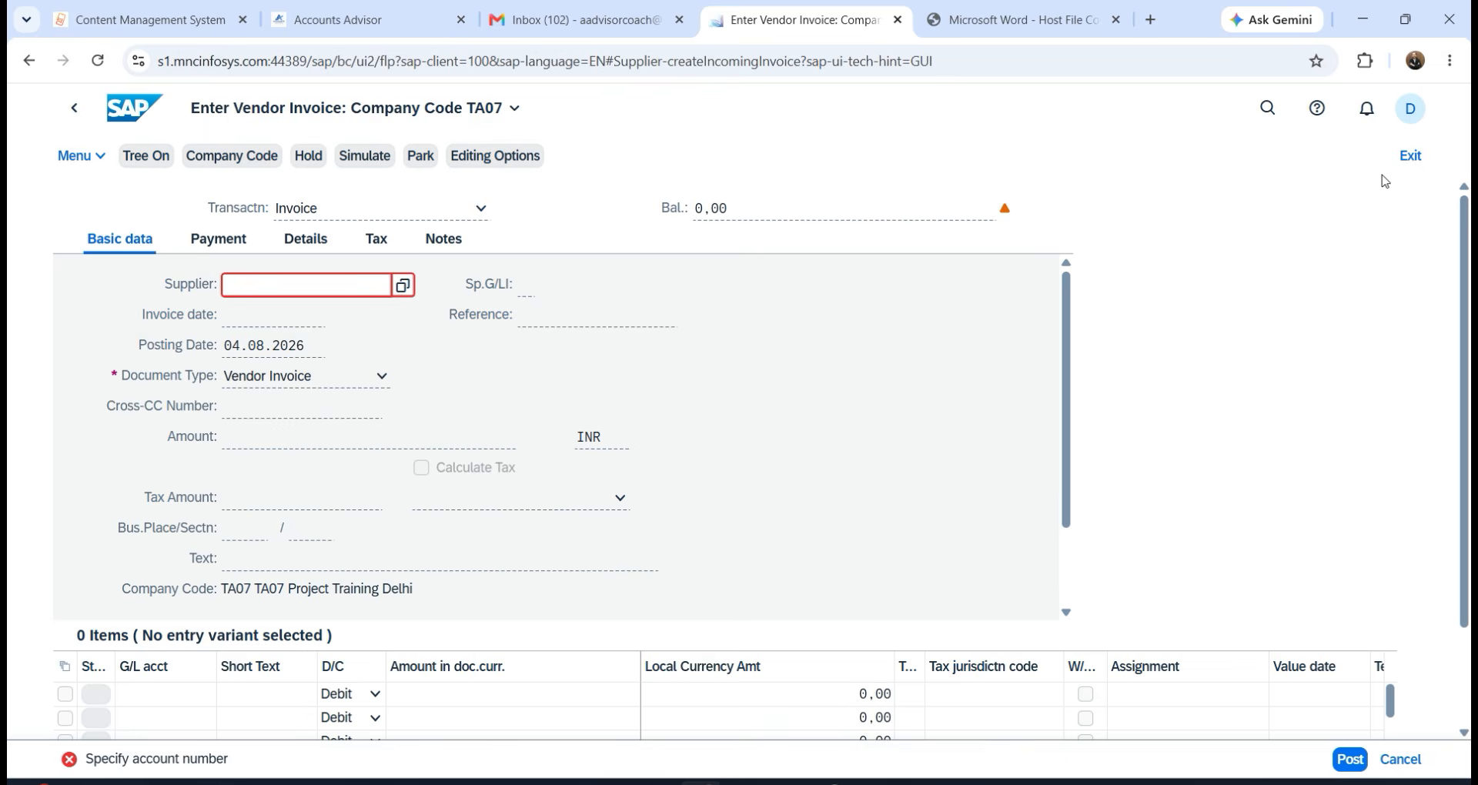
click(1401, 160)
click(659, 508)
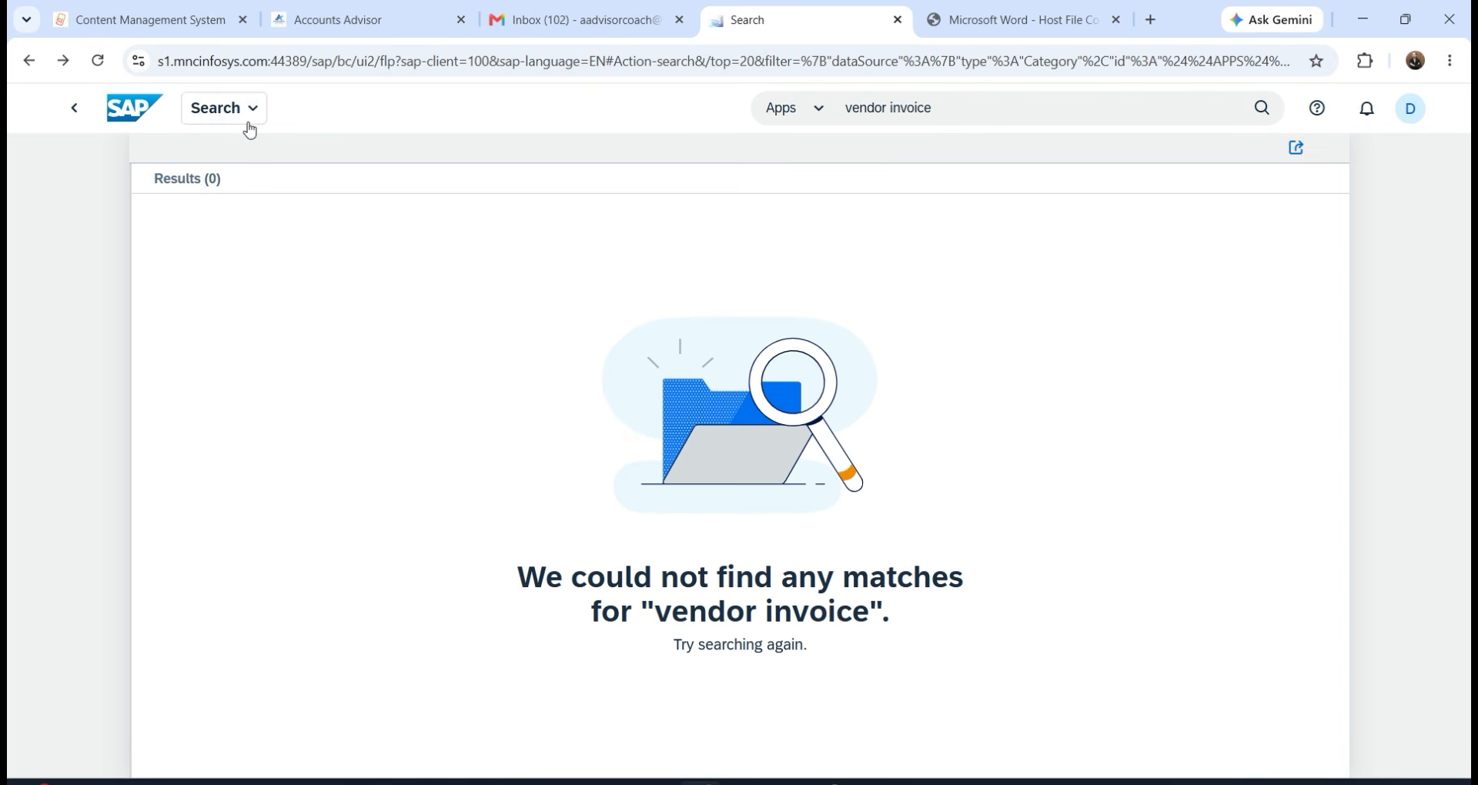
From the launchpad home, browse the Accounts Payable, Accounts Receivable, Cash Management and remaining spaces.
click(150, 117)
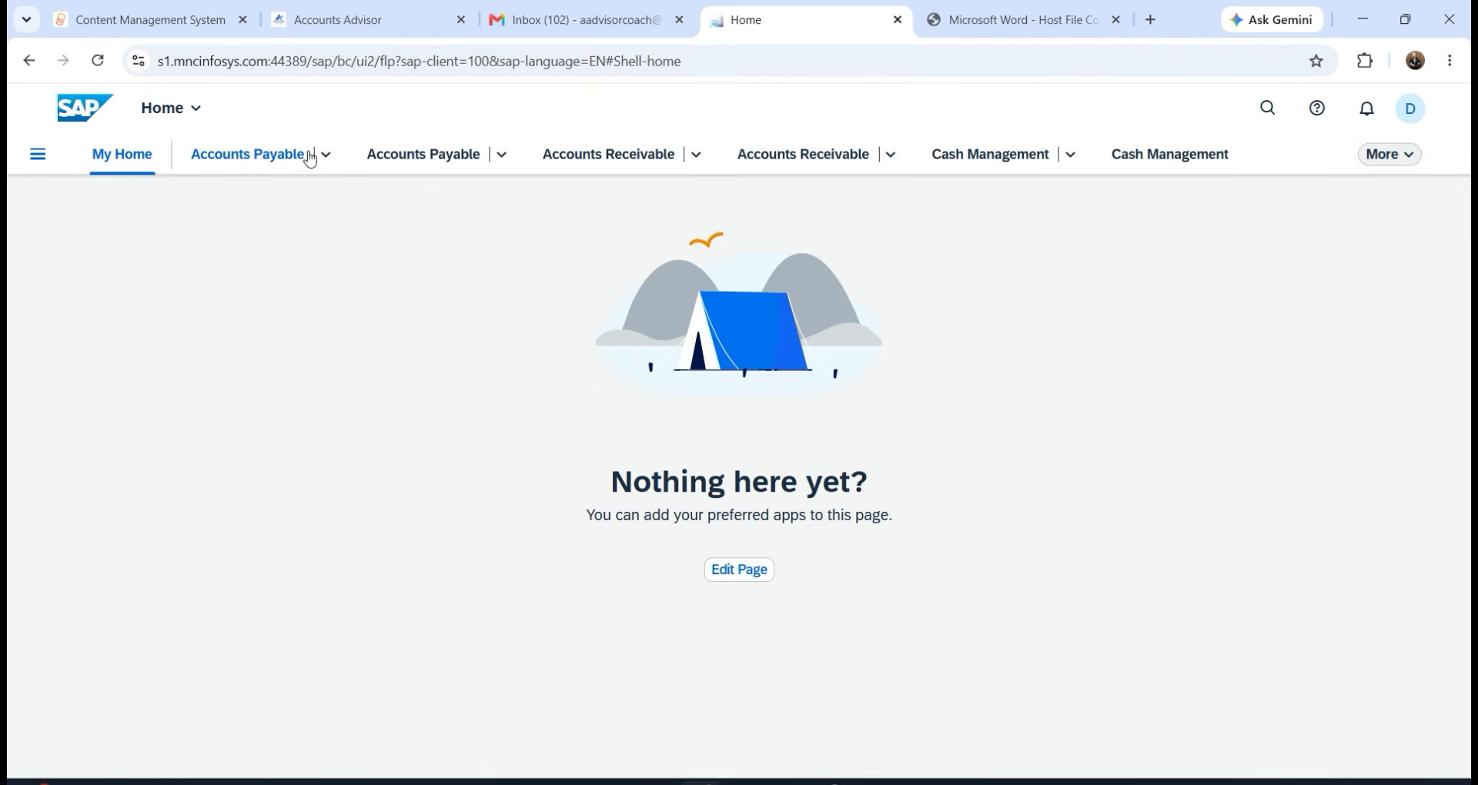
click(302, 155)
click(468, 166)
click(647, 158)
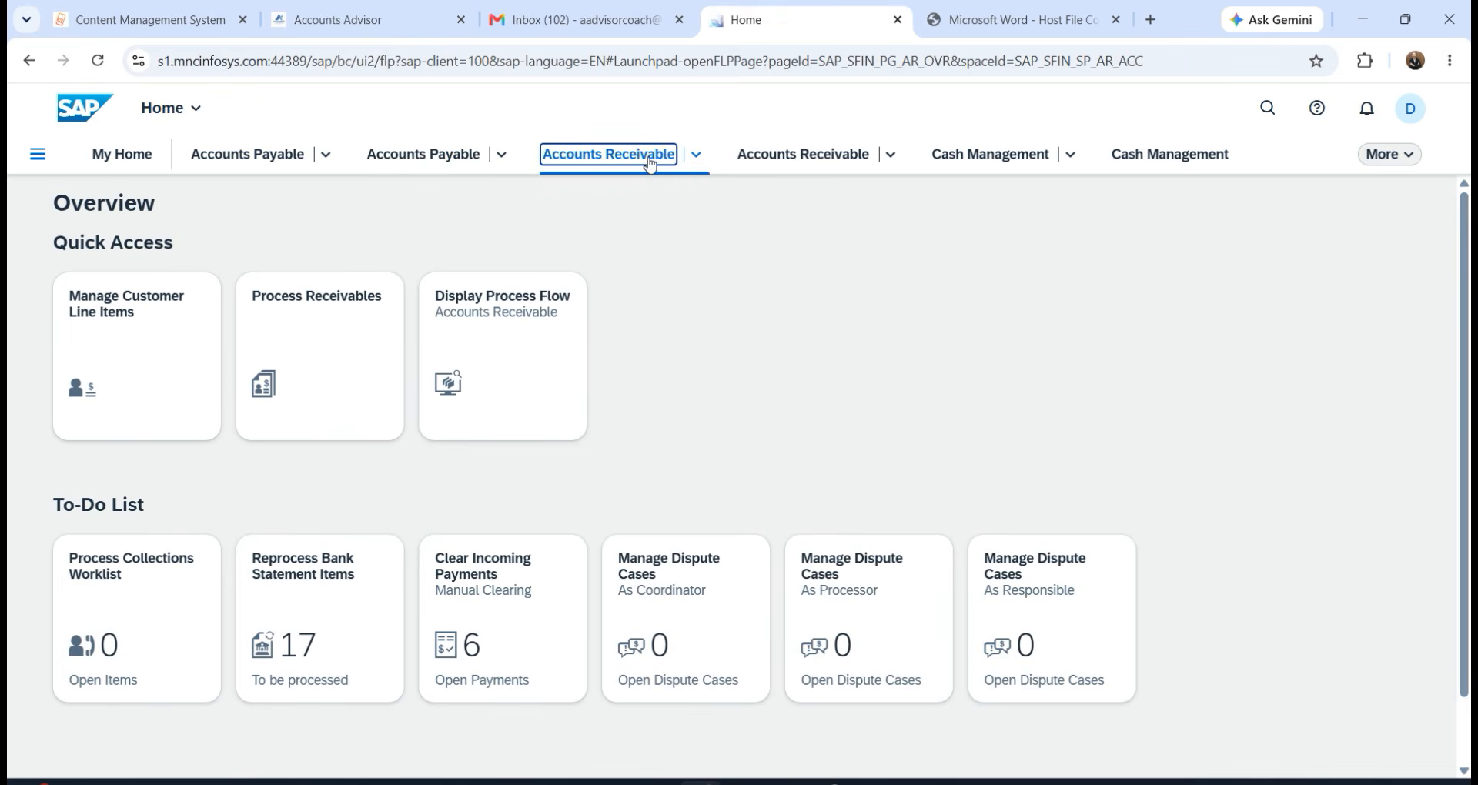
click(1033, 155)
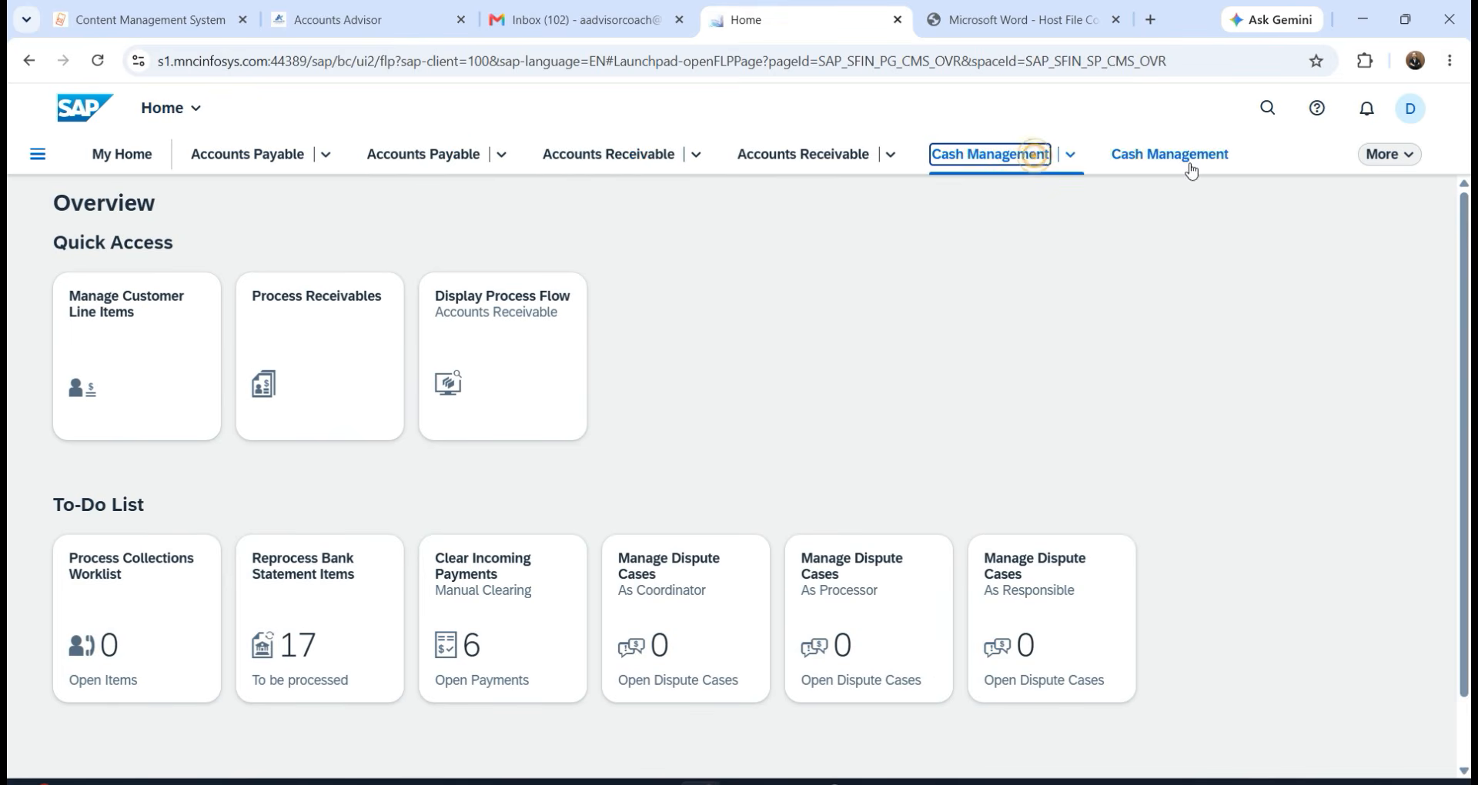
click(1378, 154)
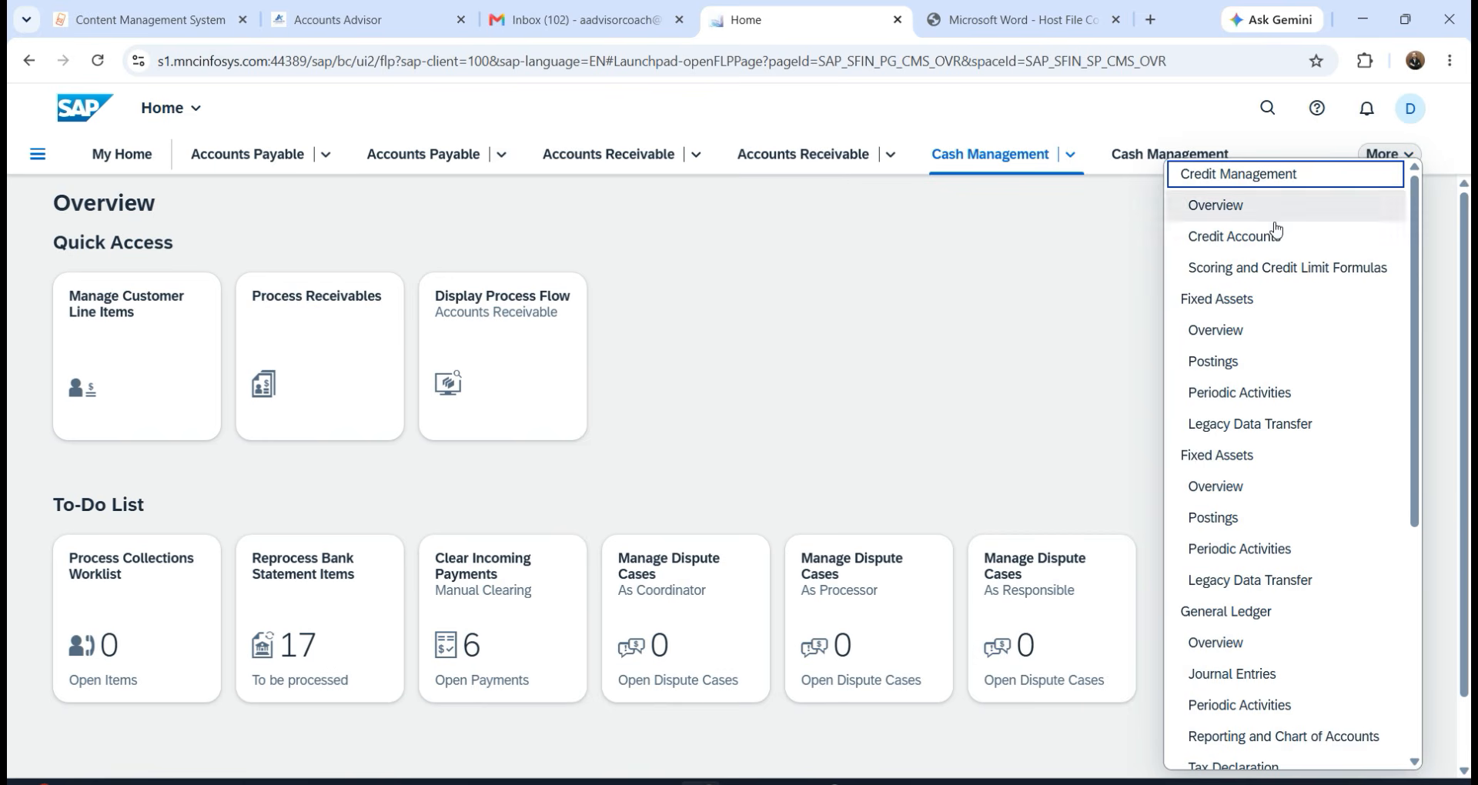
scroll(1211, 584, down, 5)
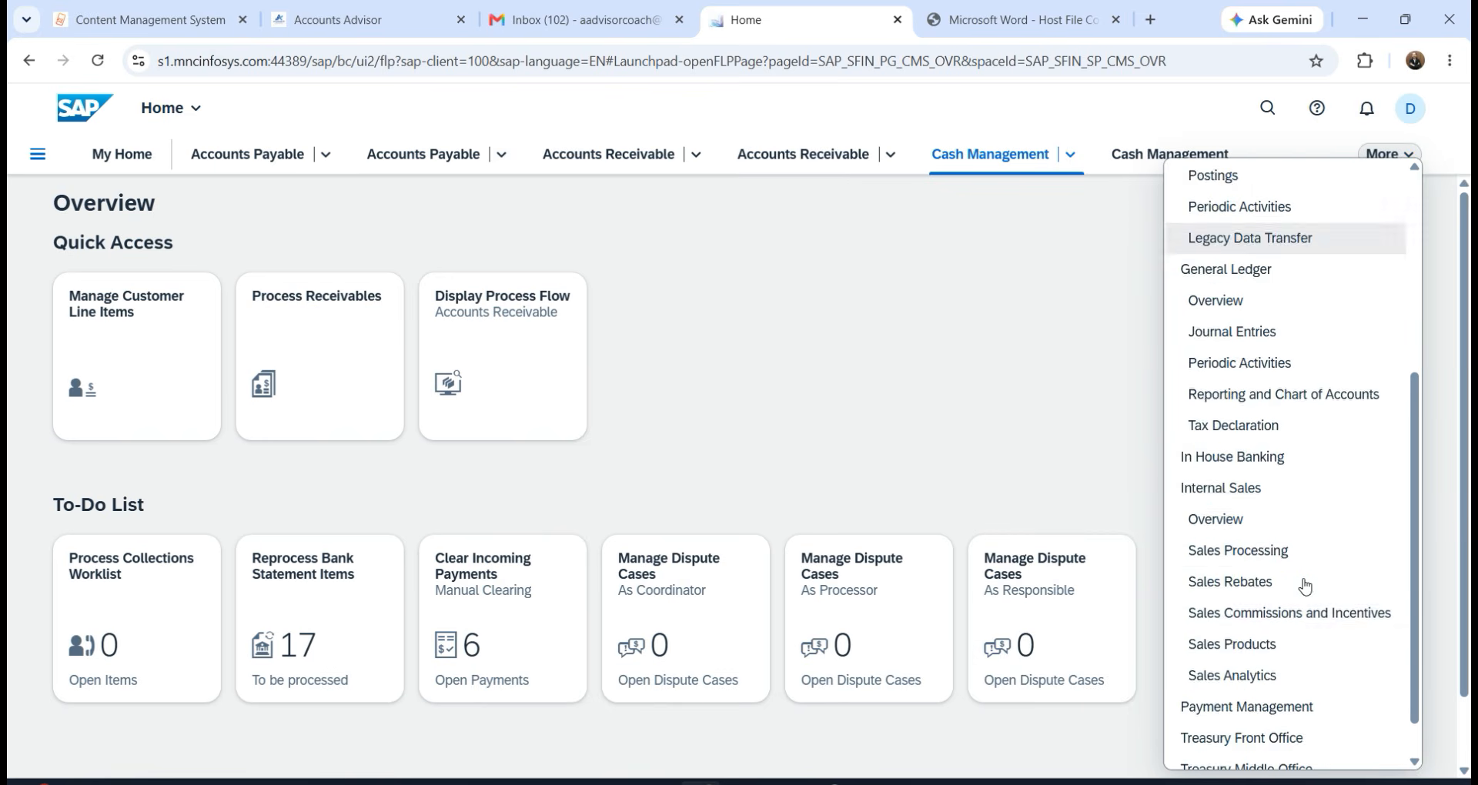
click(929, 321)
Open and close Approve Bank Account Changes, then view and close the pinned spaces menu.
click(45, 160)
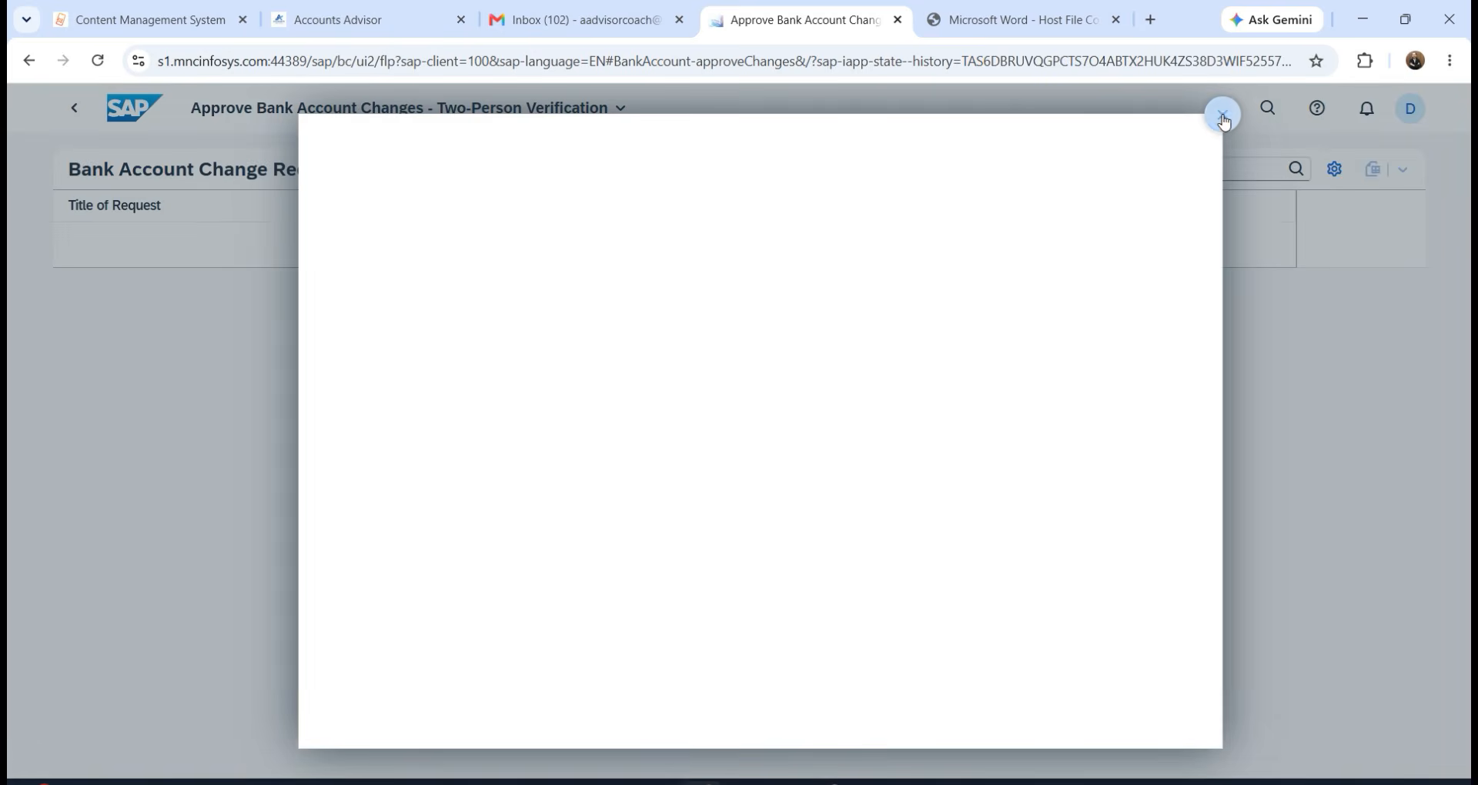
click(1224, 117)
click(81, 109)
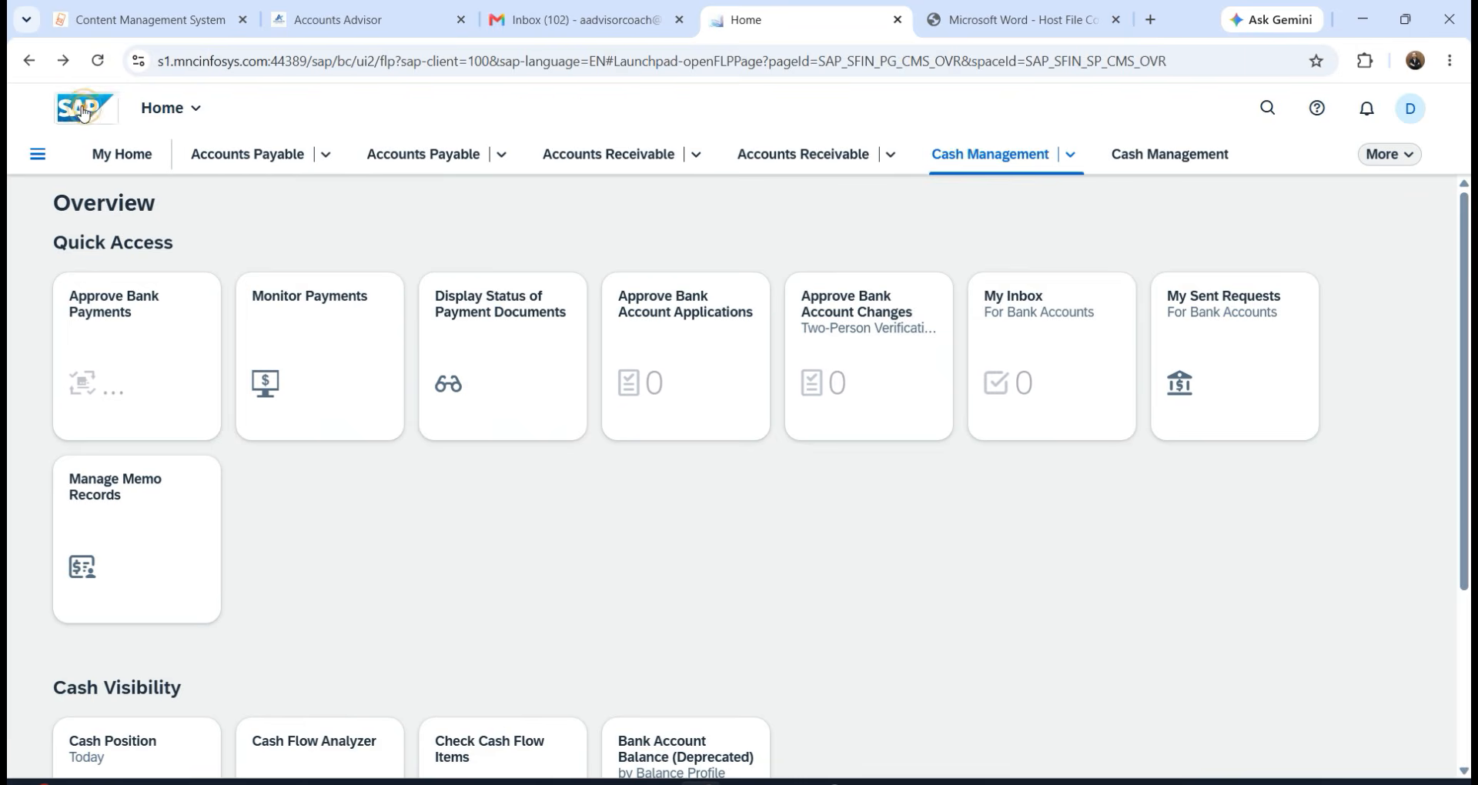
click(37, 154)
scroll(119, 331, down, 1)
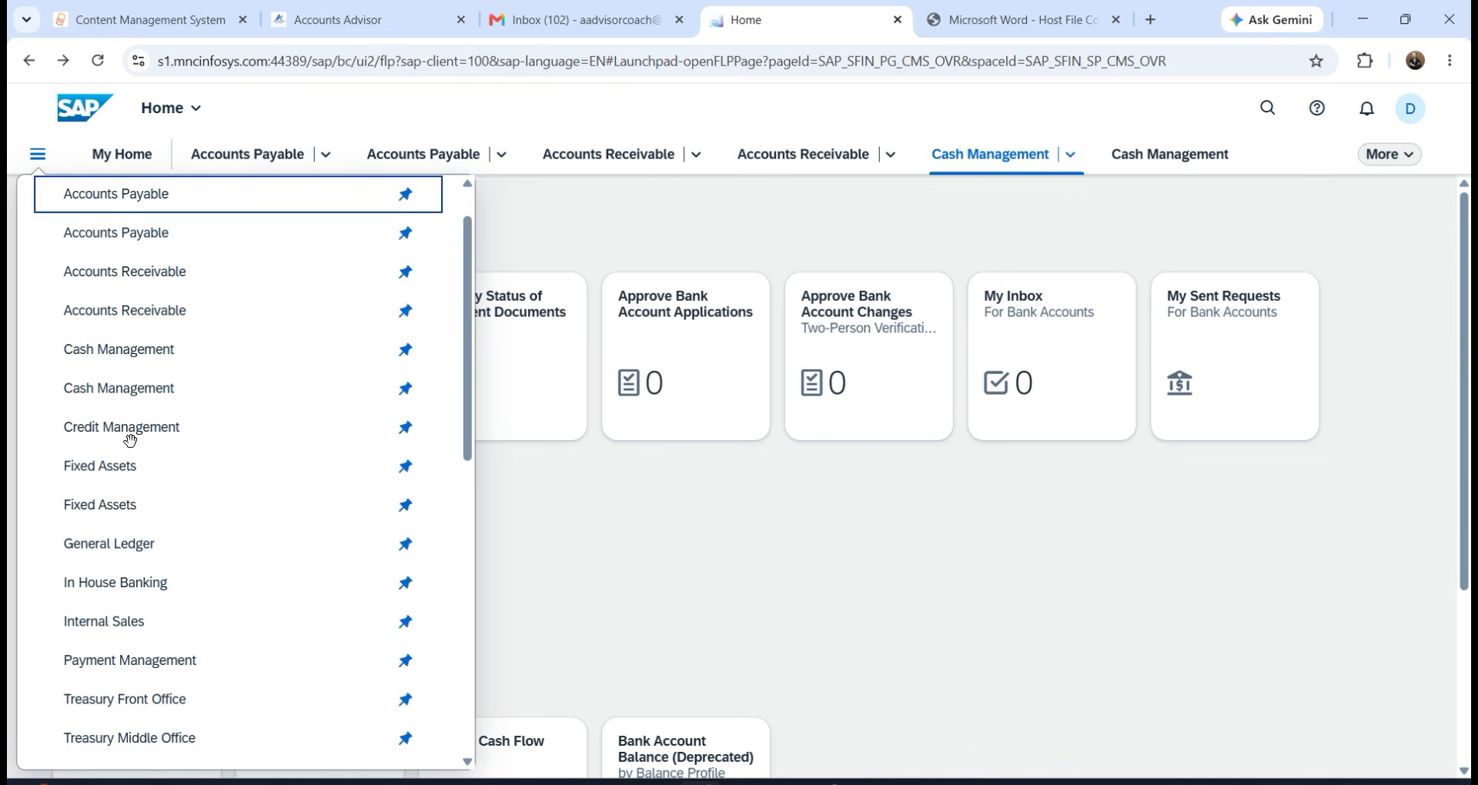
click(779, 594)
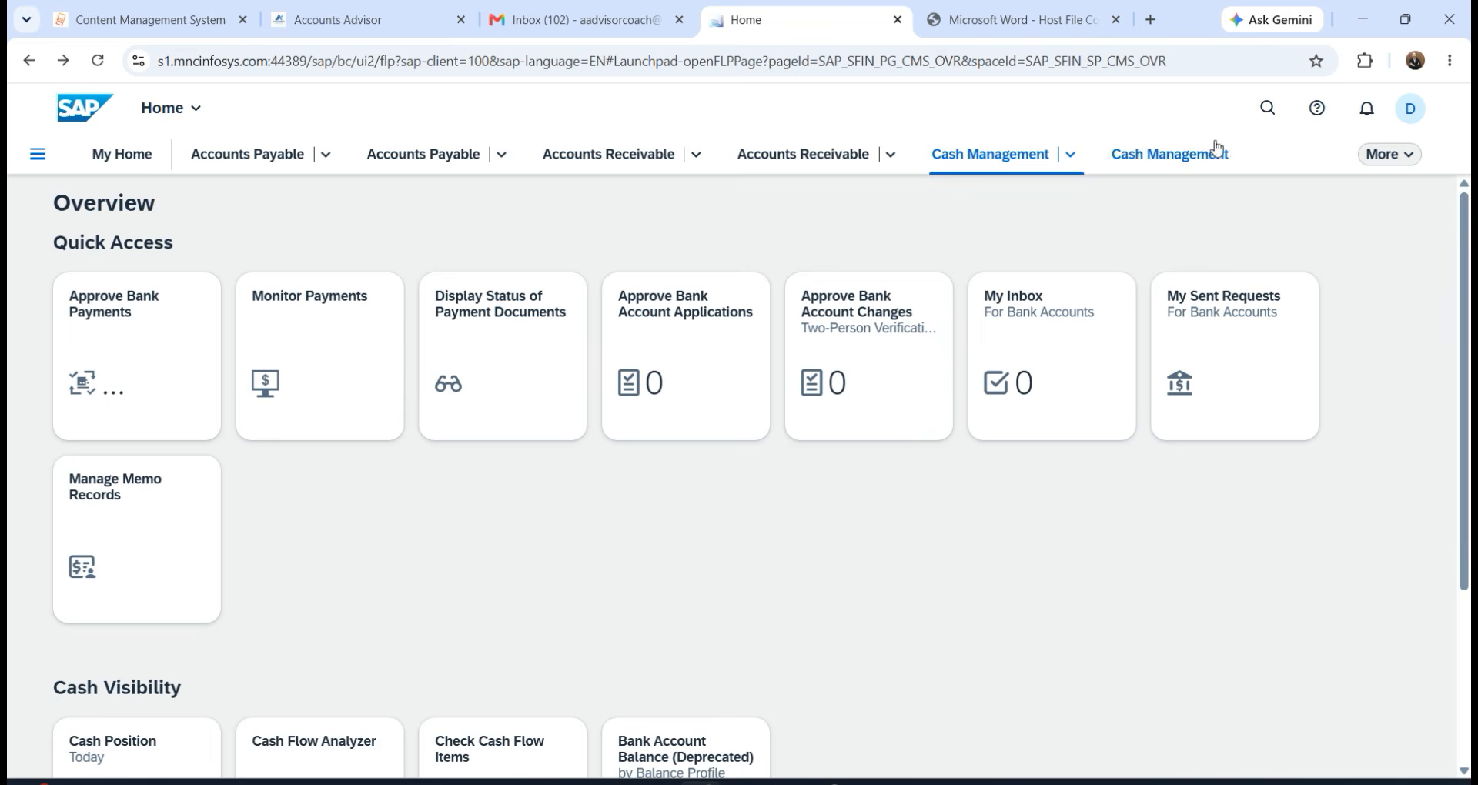
Enter 'house bank' in the Apps search field and dismiss the suggestion list.
click(1268, 108)
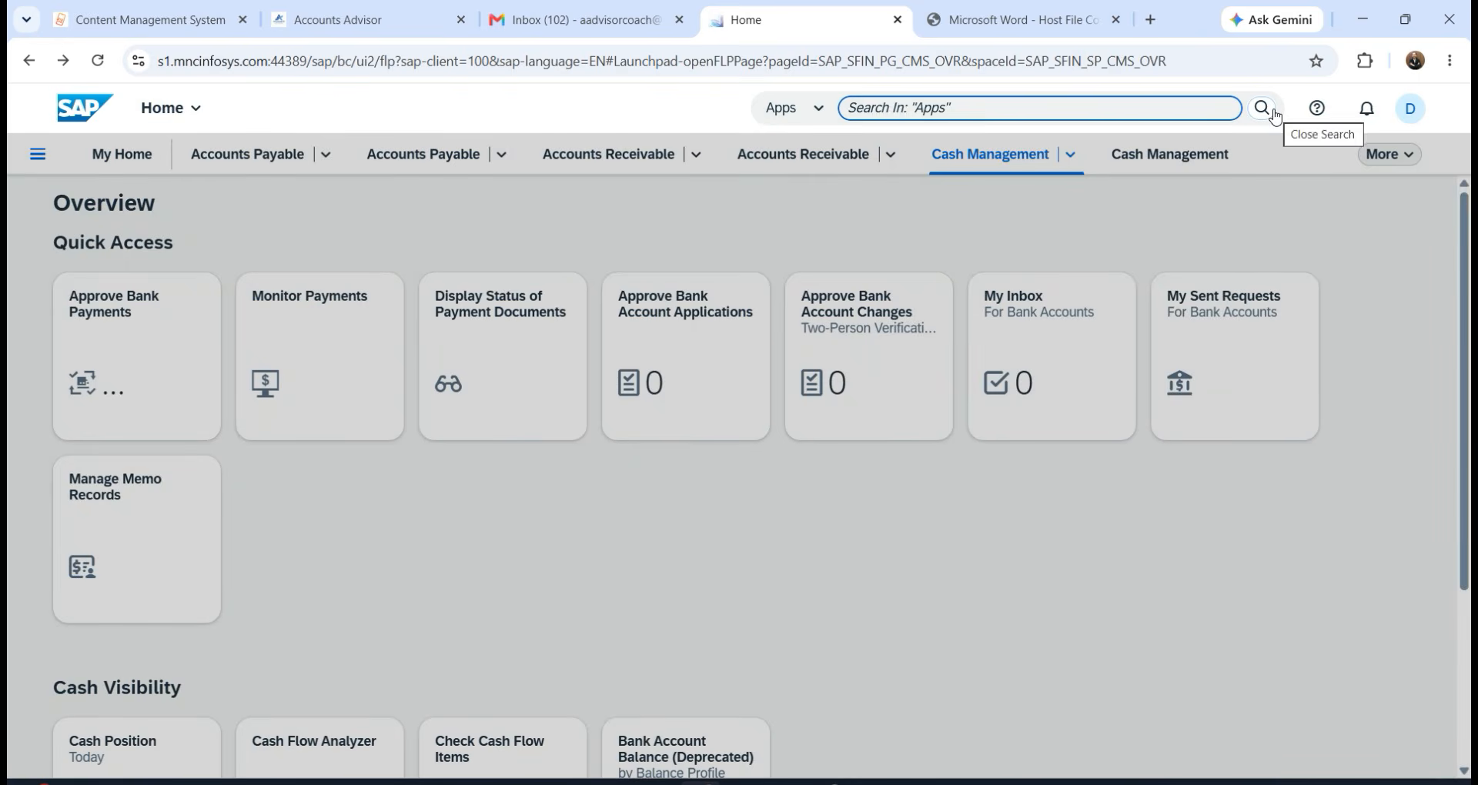
text(ma)
key(BackSpace)
key(BackSpace)
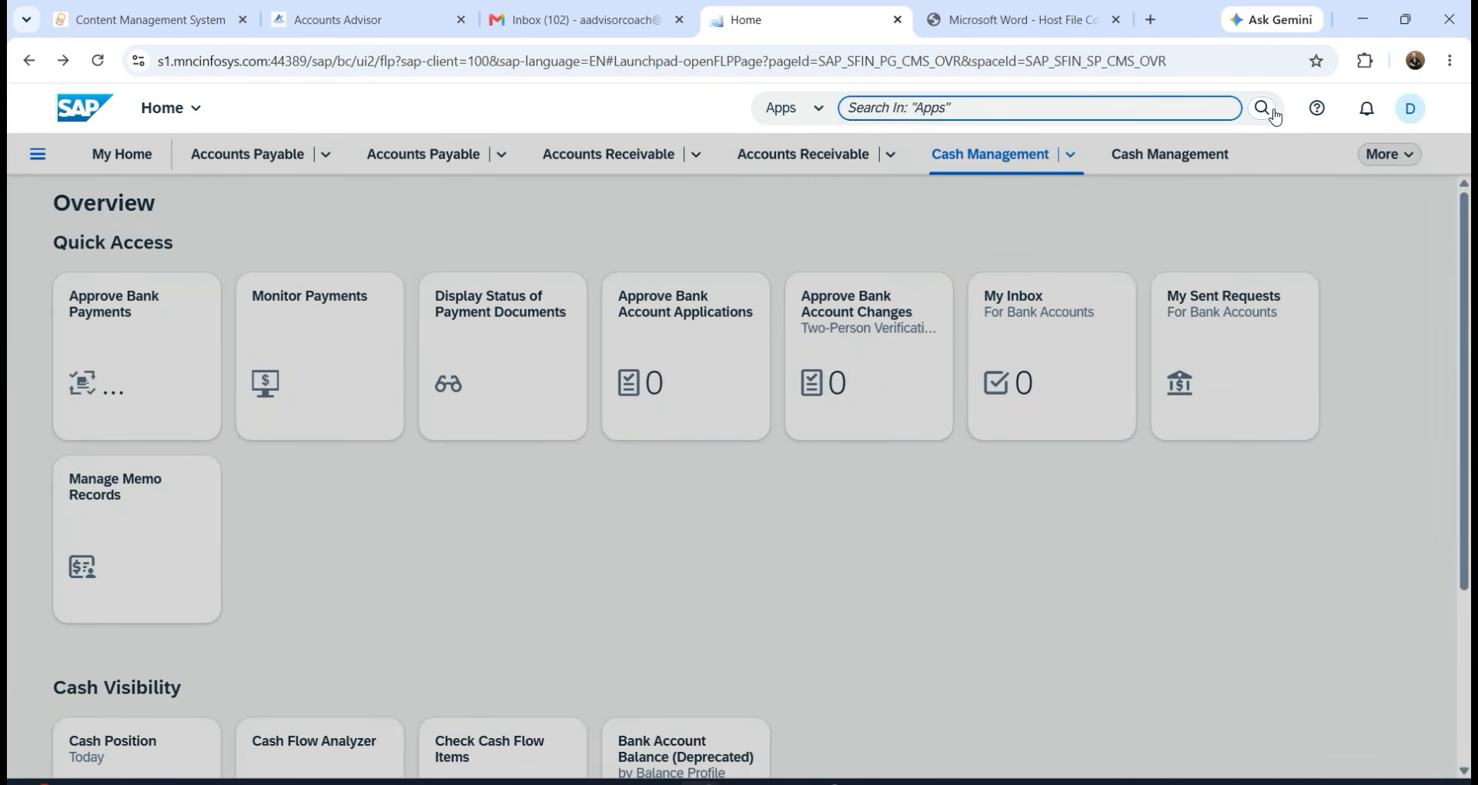
text(house bank)
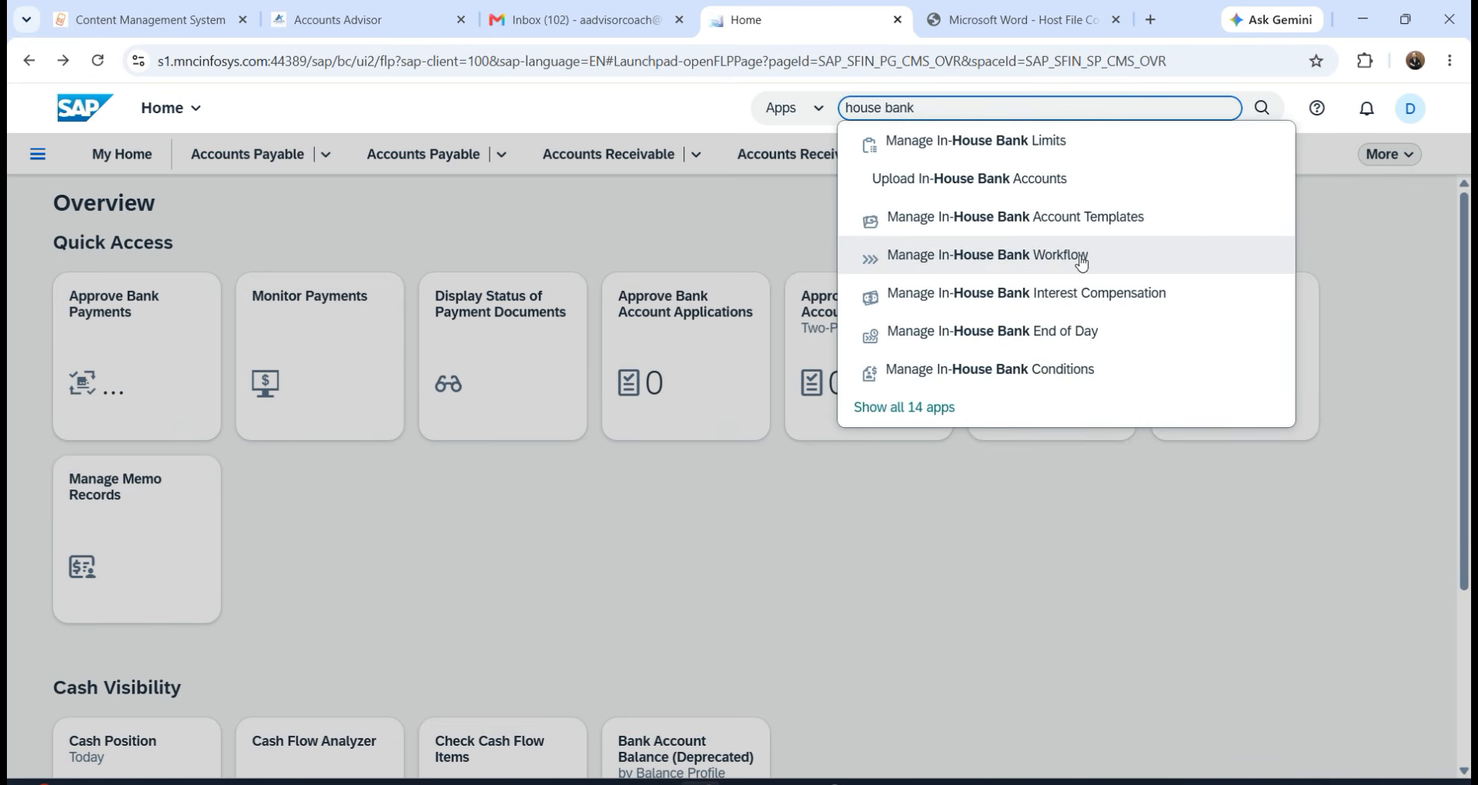
click(825, 541)
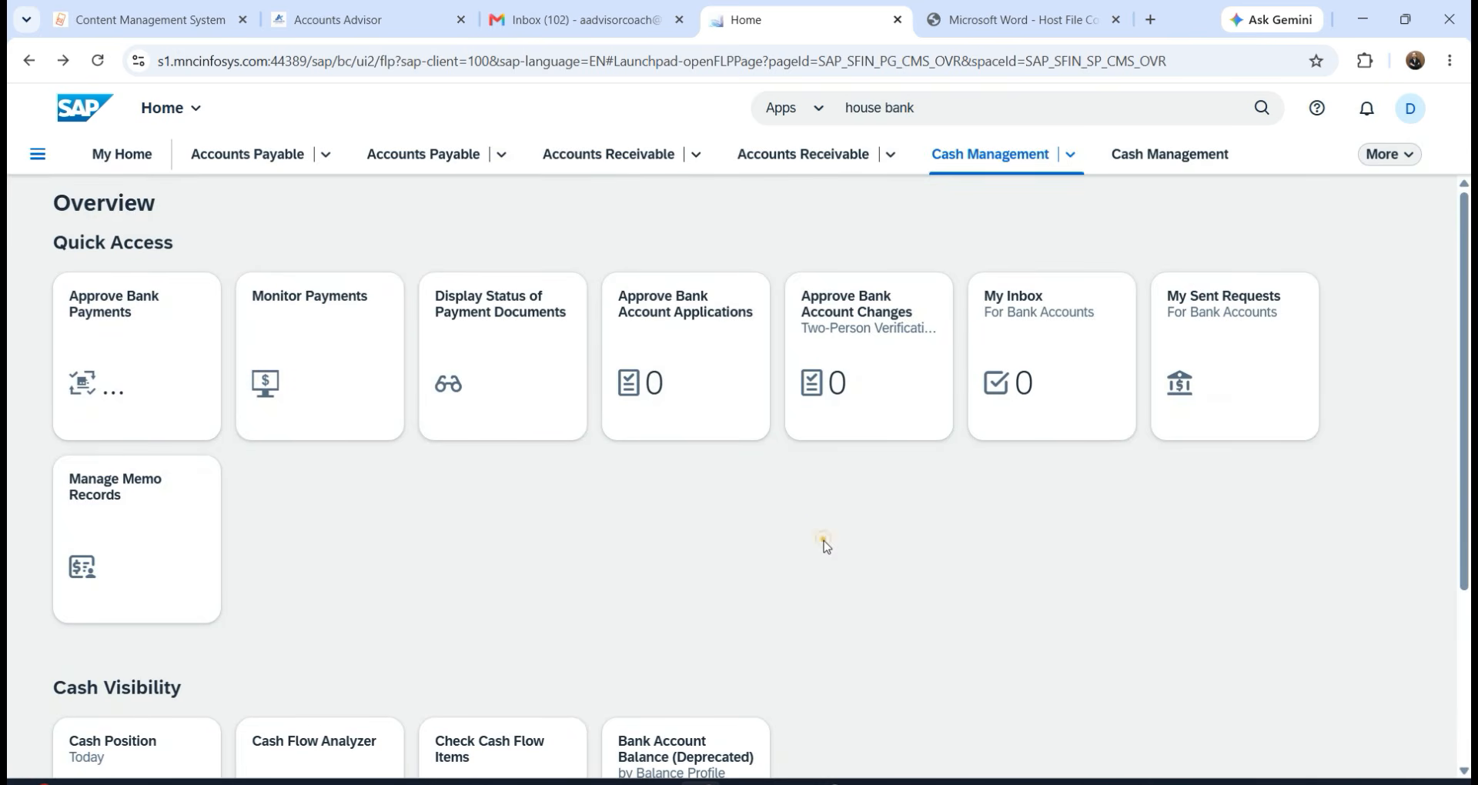
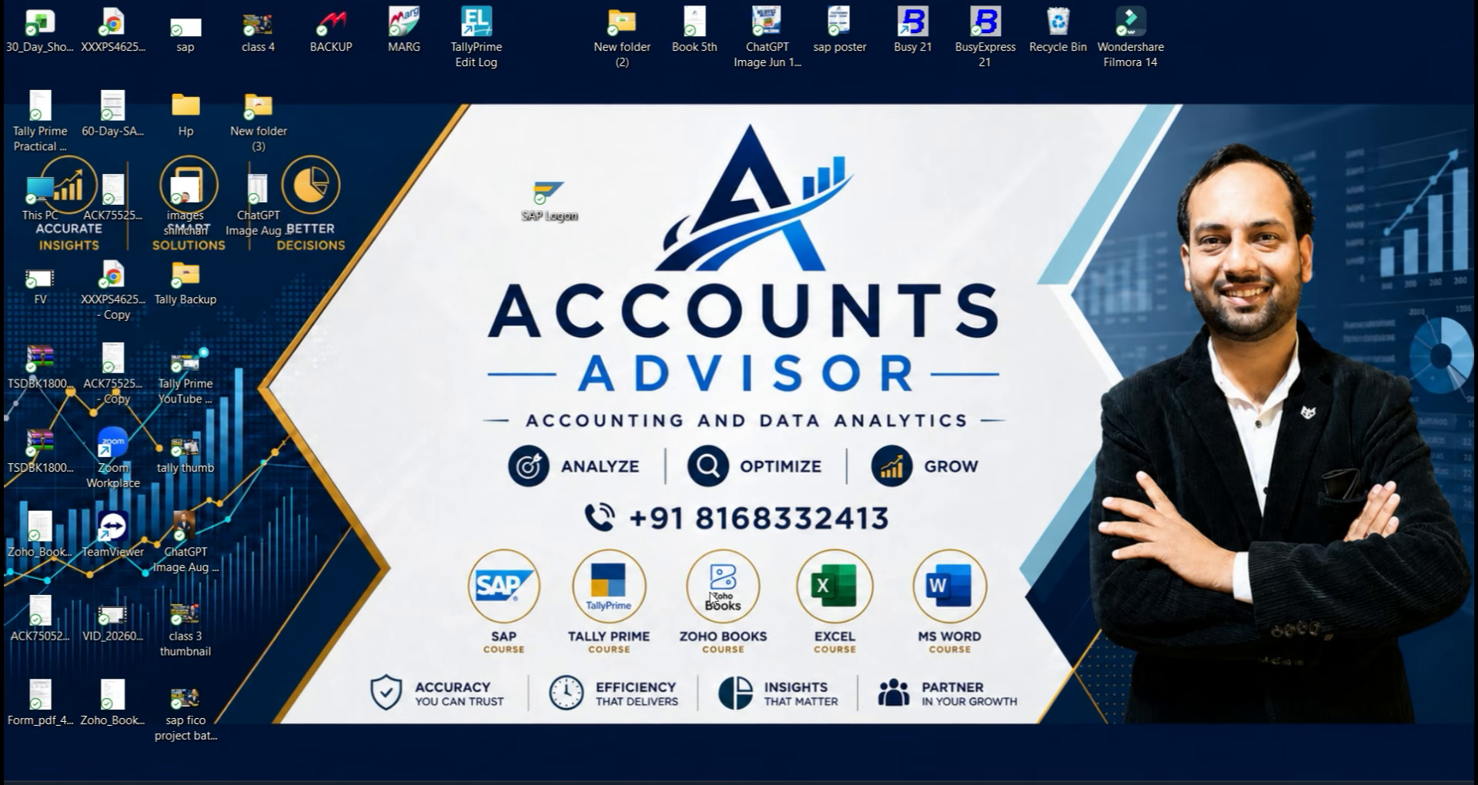
Launch SAP Logon 760, switch to Tree View and select the S/4 HANA-2023 connection.
double_click(527, 222)
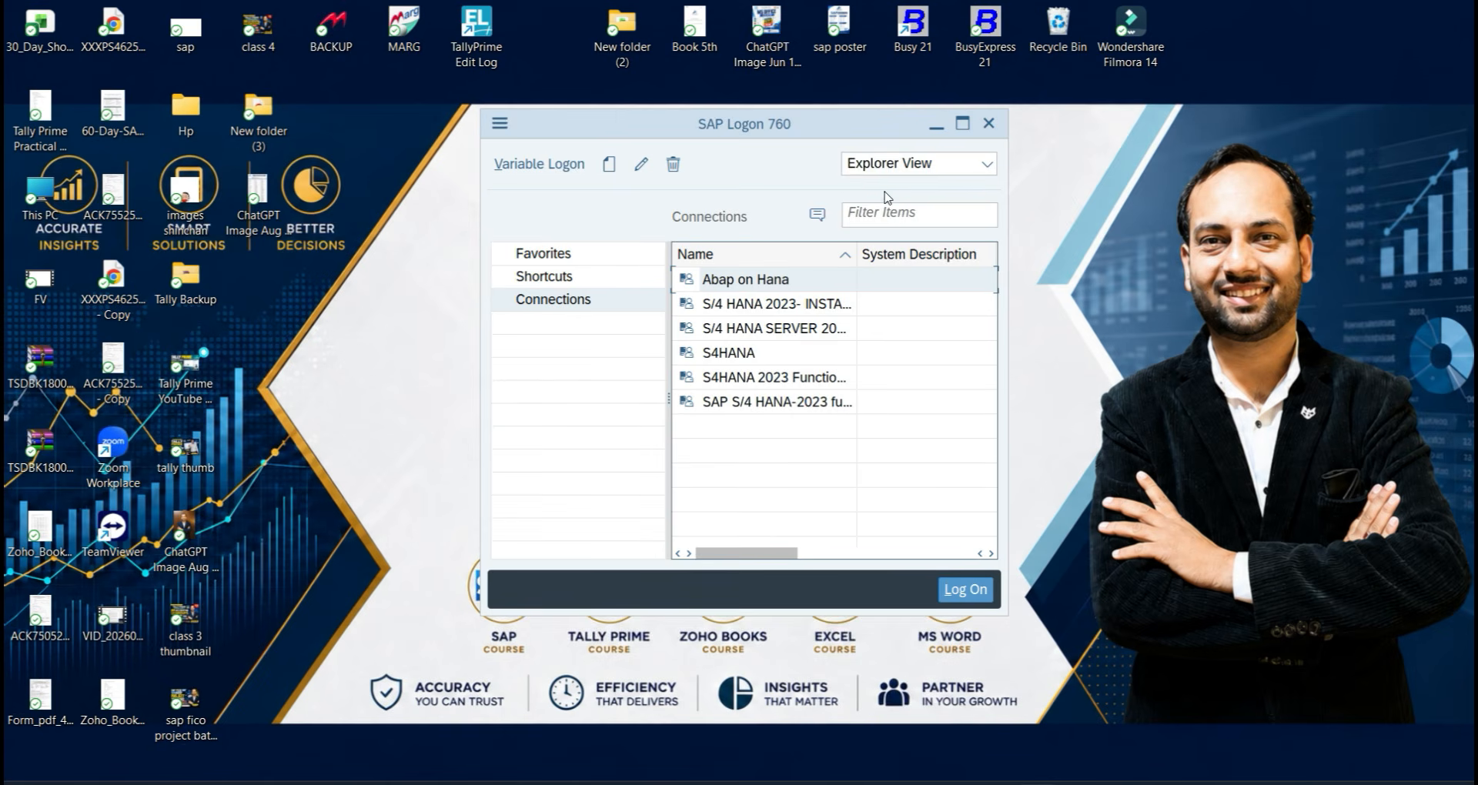
click(905, 168)
click(873, 280)
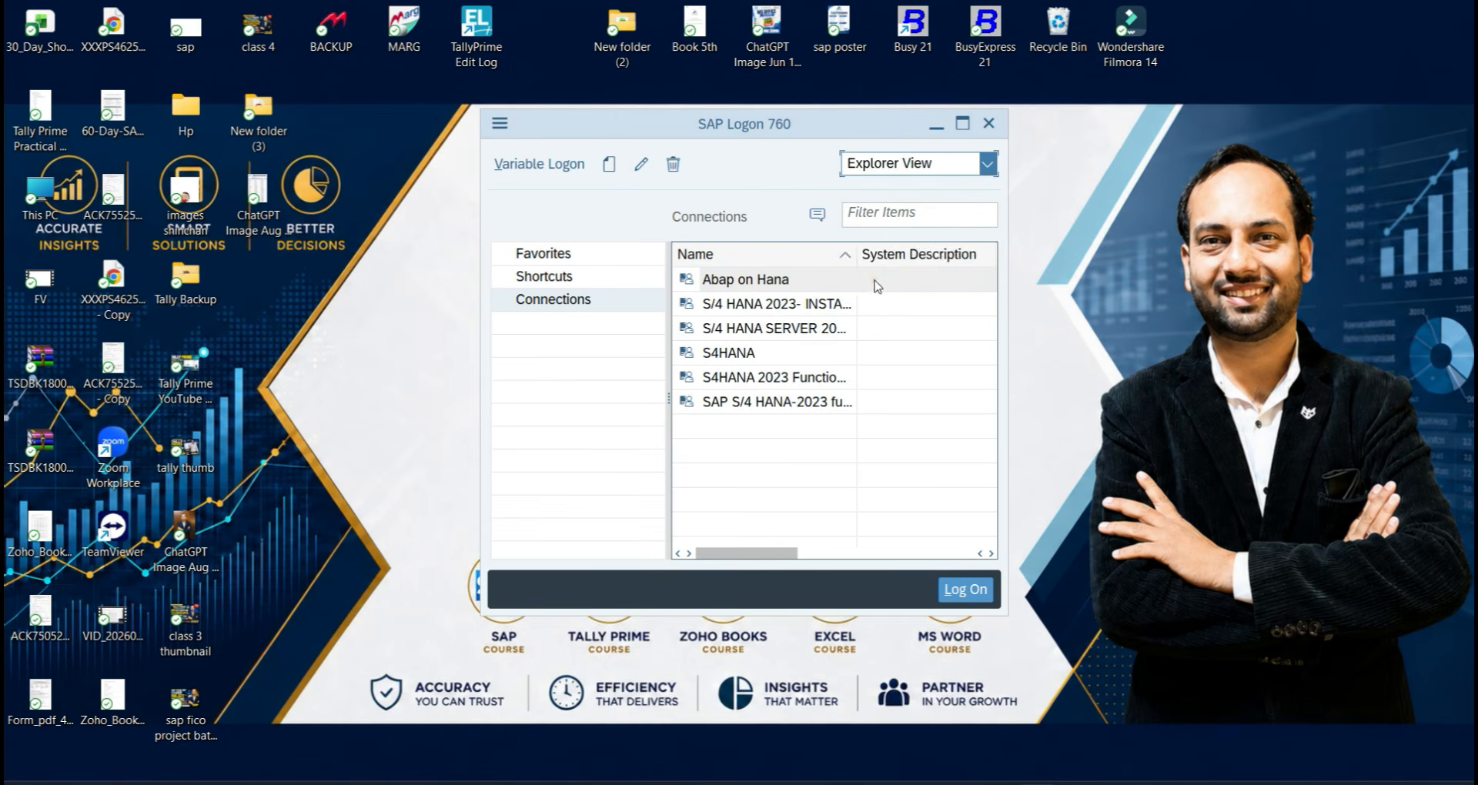
click(621, 465)
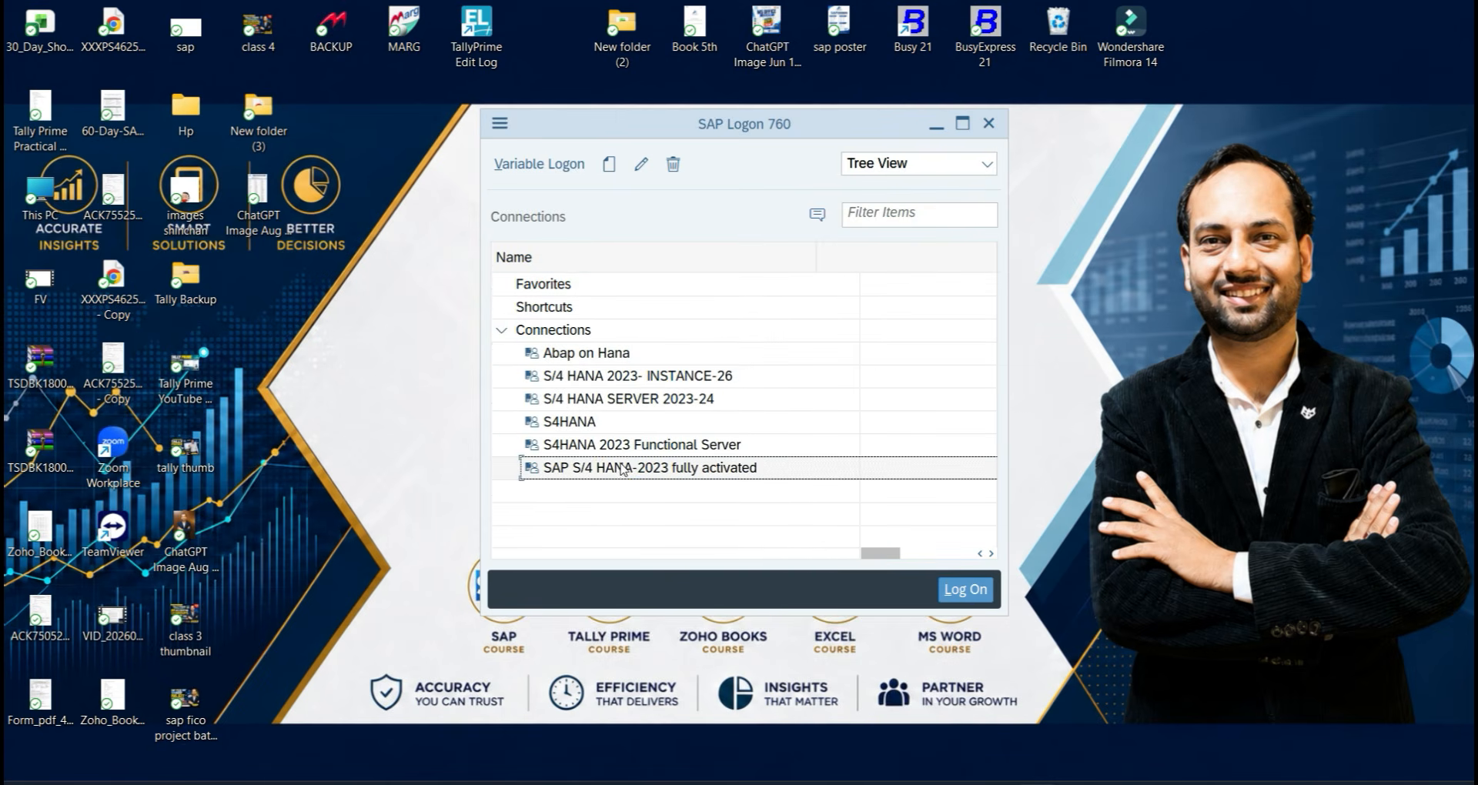
Log on to the S/4 HANA-2023 fully activated system with the suggested user and password.
double_click(624, 455)
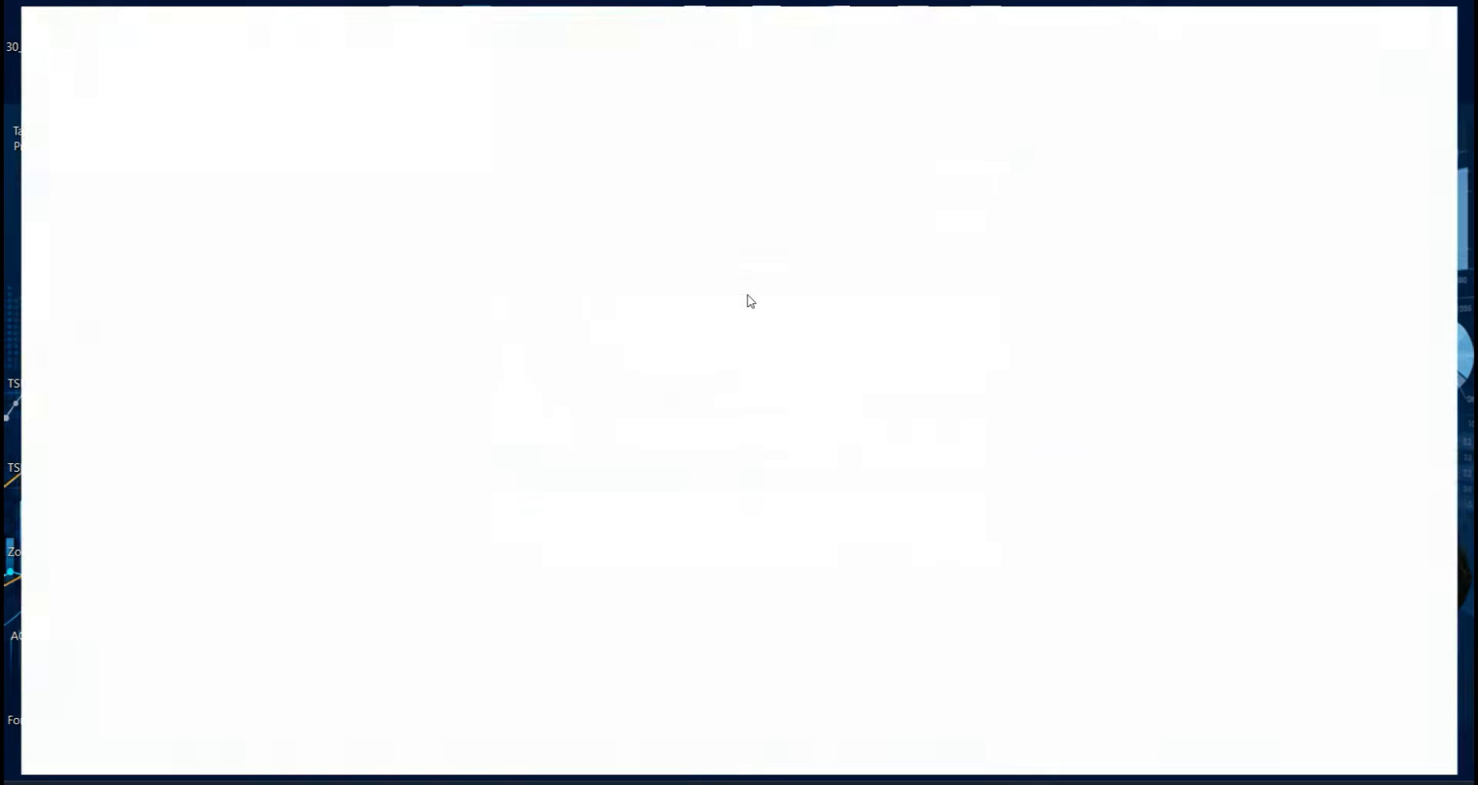
text(du)
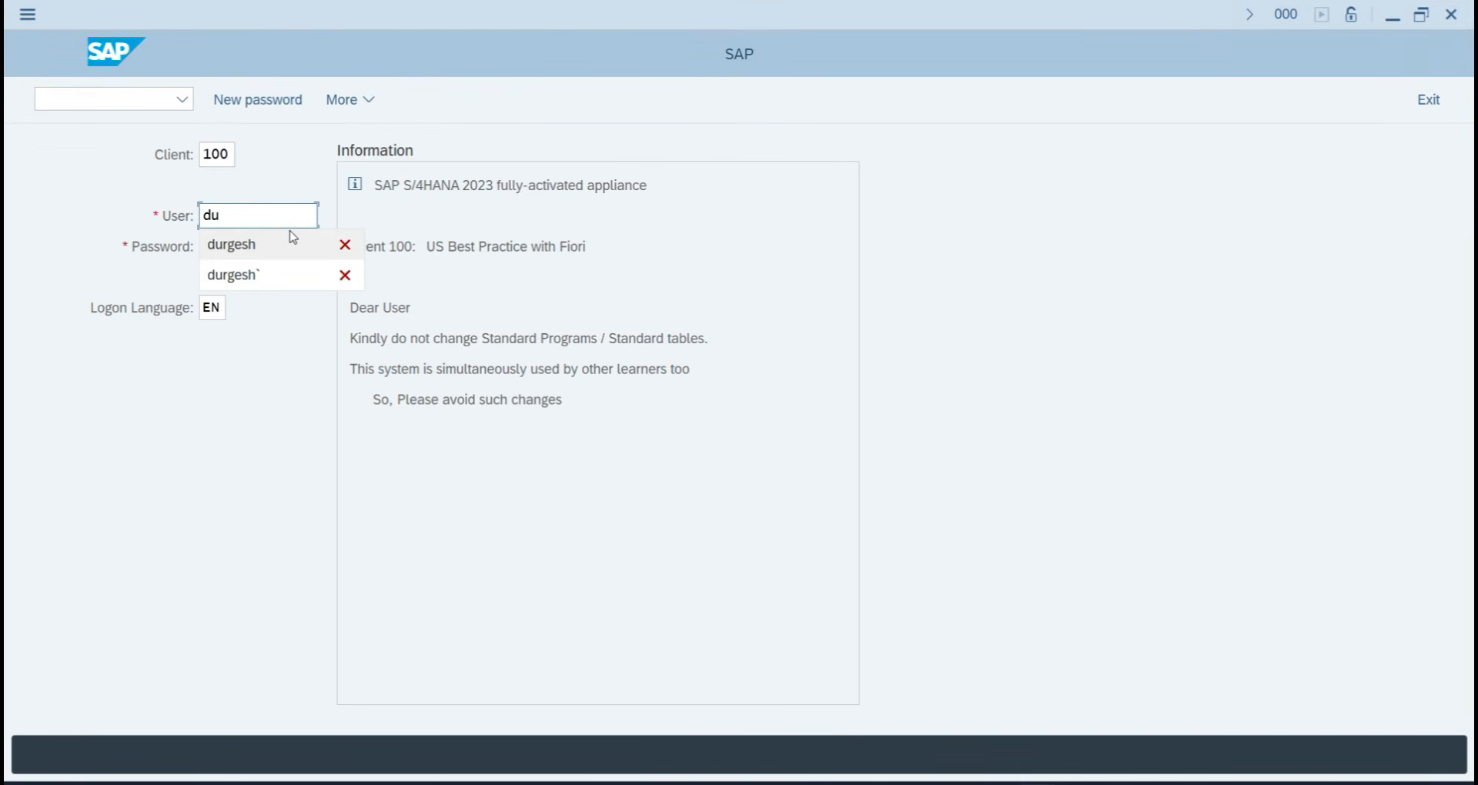
click(293, 240)
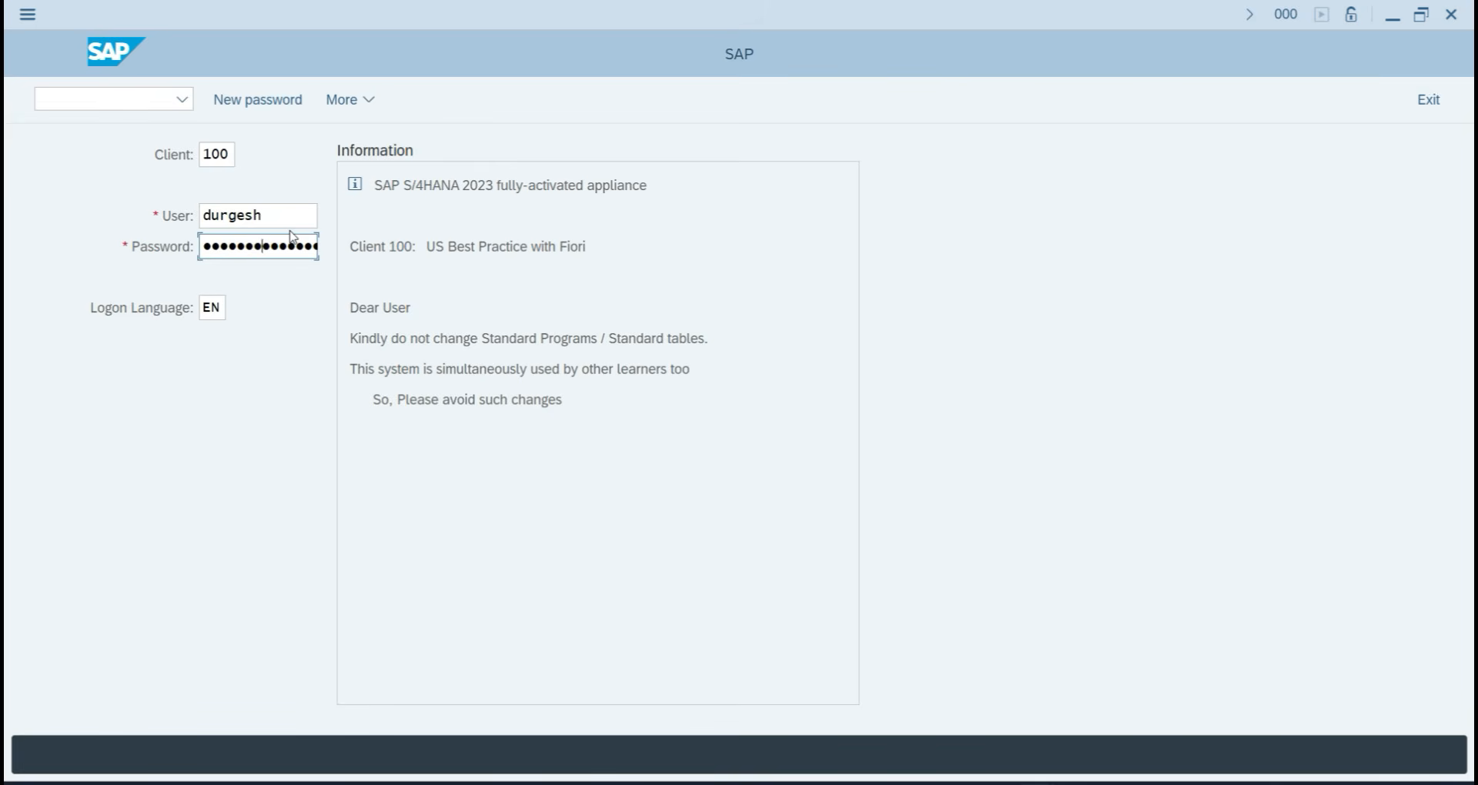
key(Return)
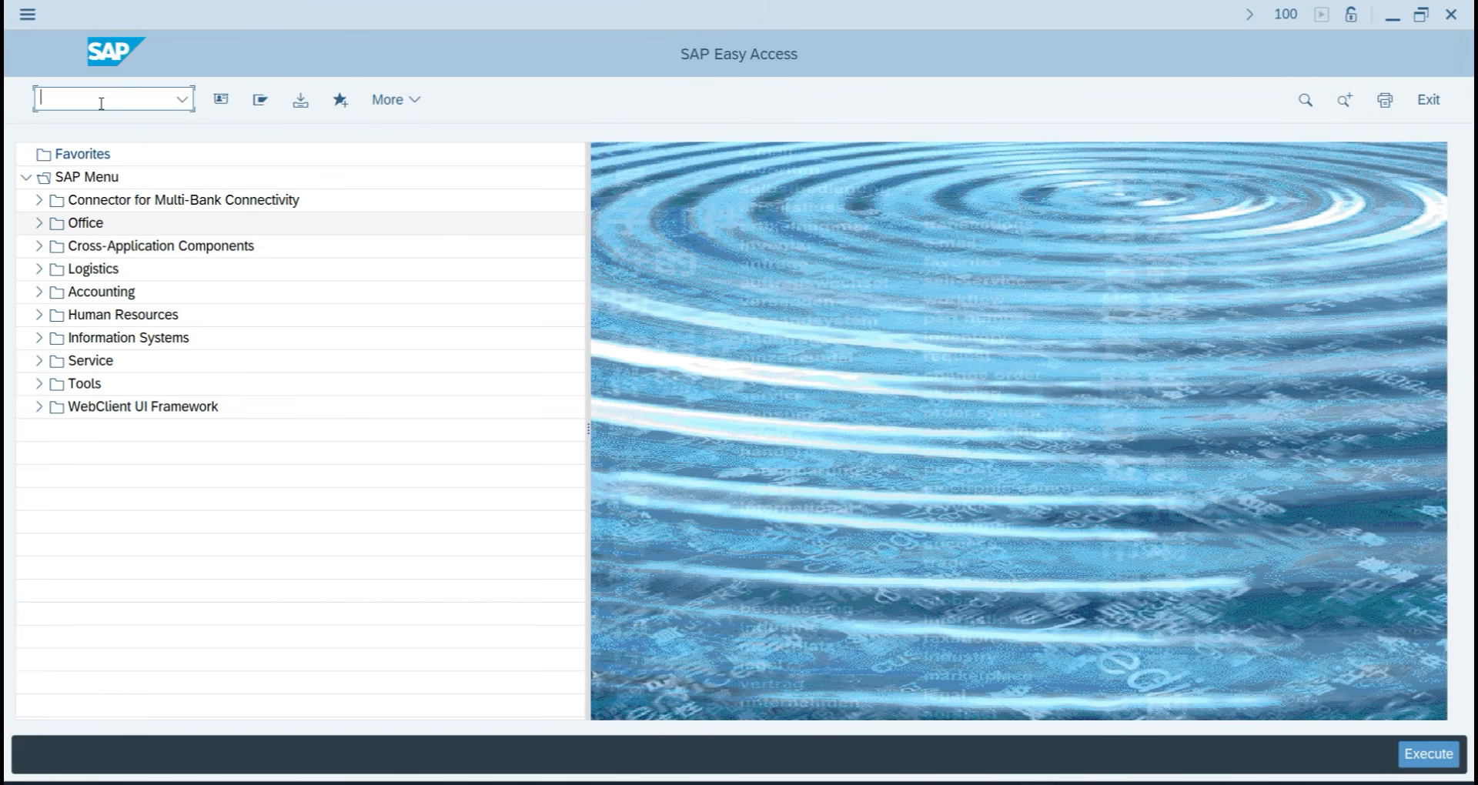
Run SPRO and expand Financial Accounting down to Payment Method/Bank Selection for Payment Program.
text(pro)
key(Return)
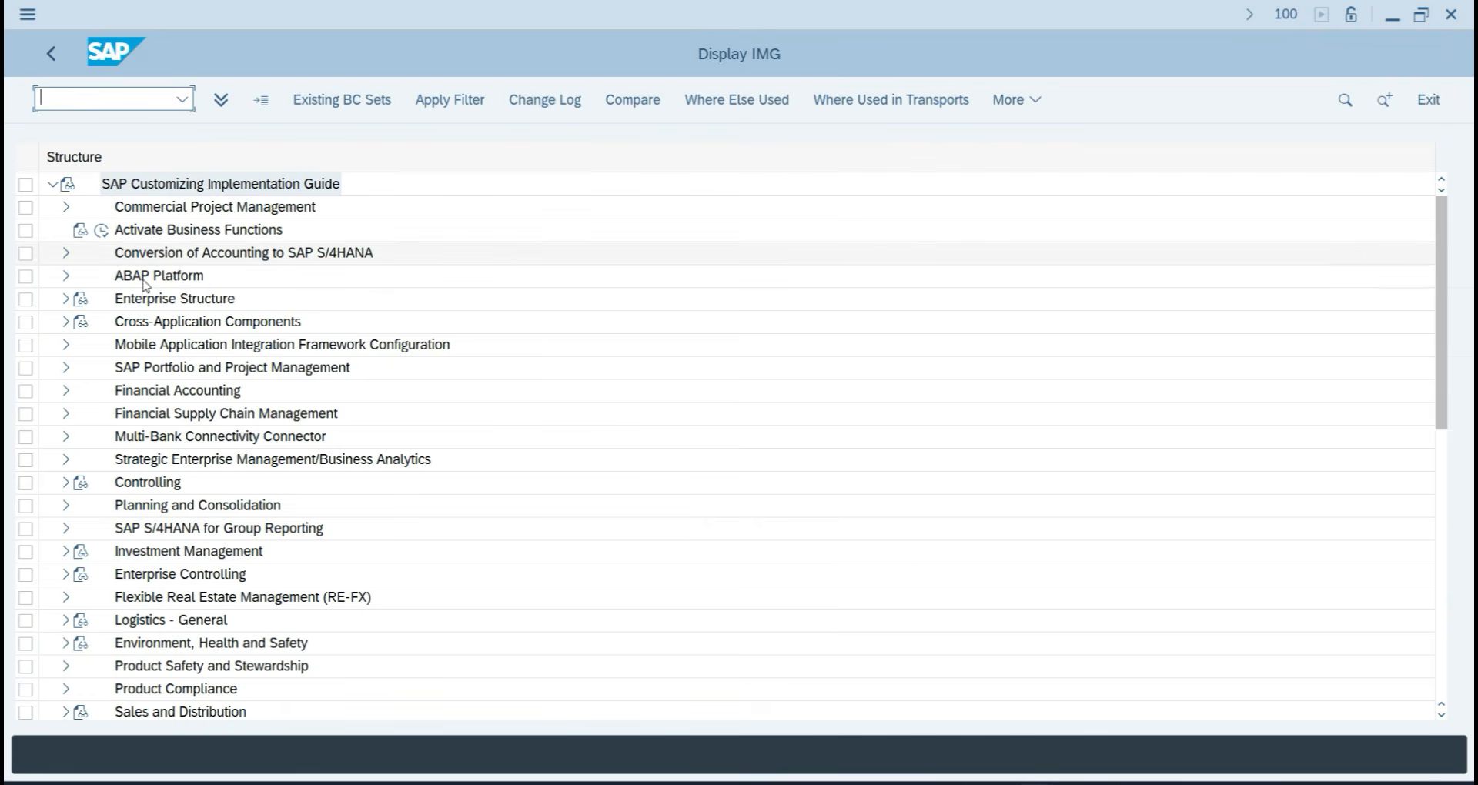
click(65, 391)
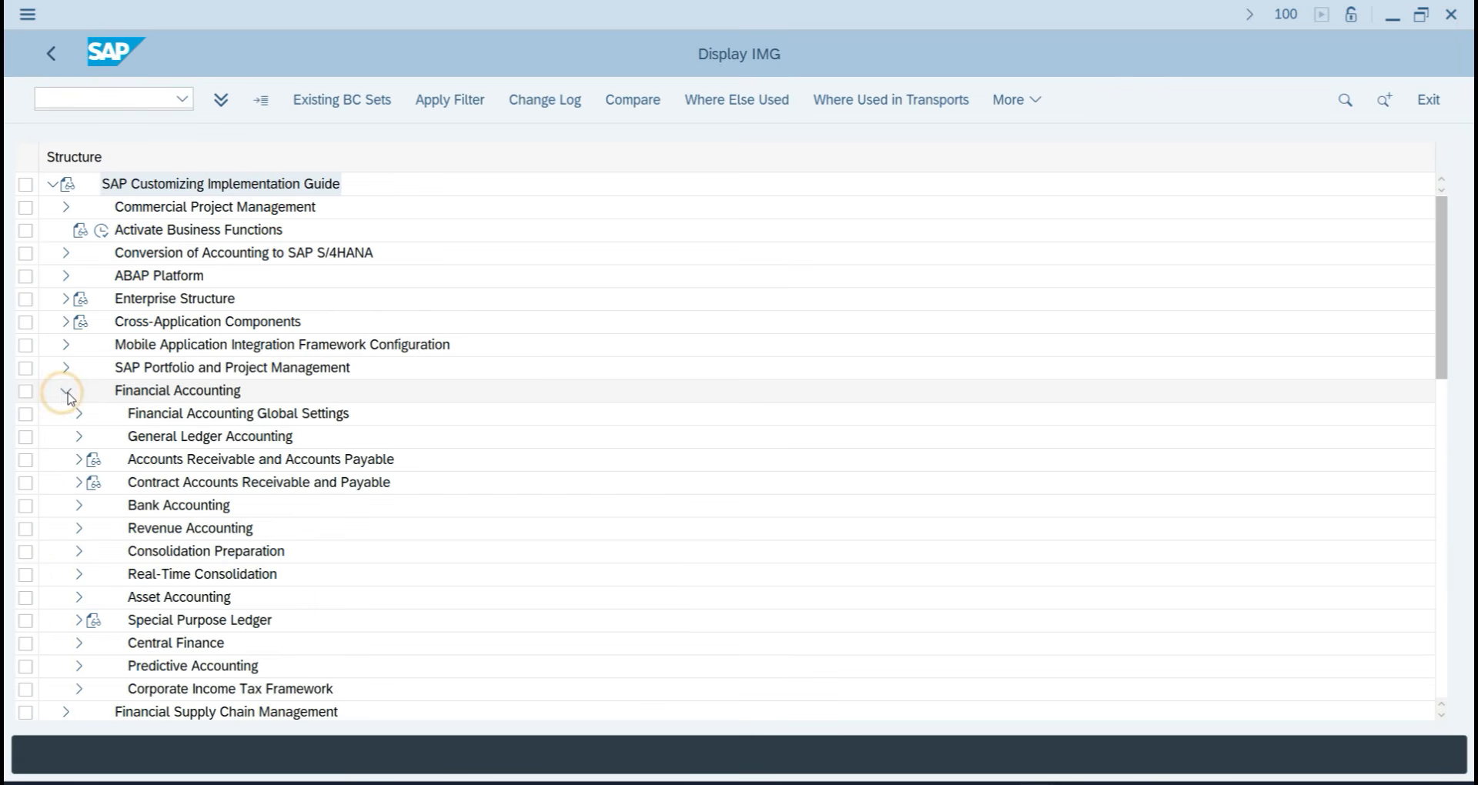
click(79, 461)
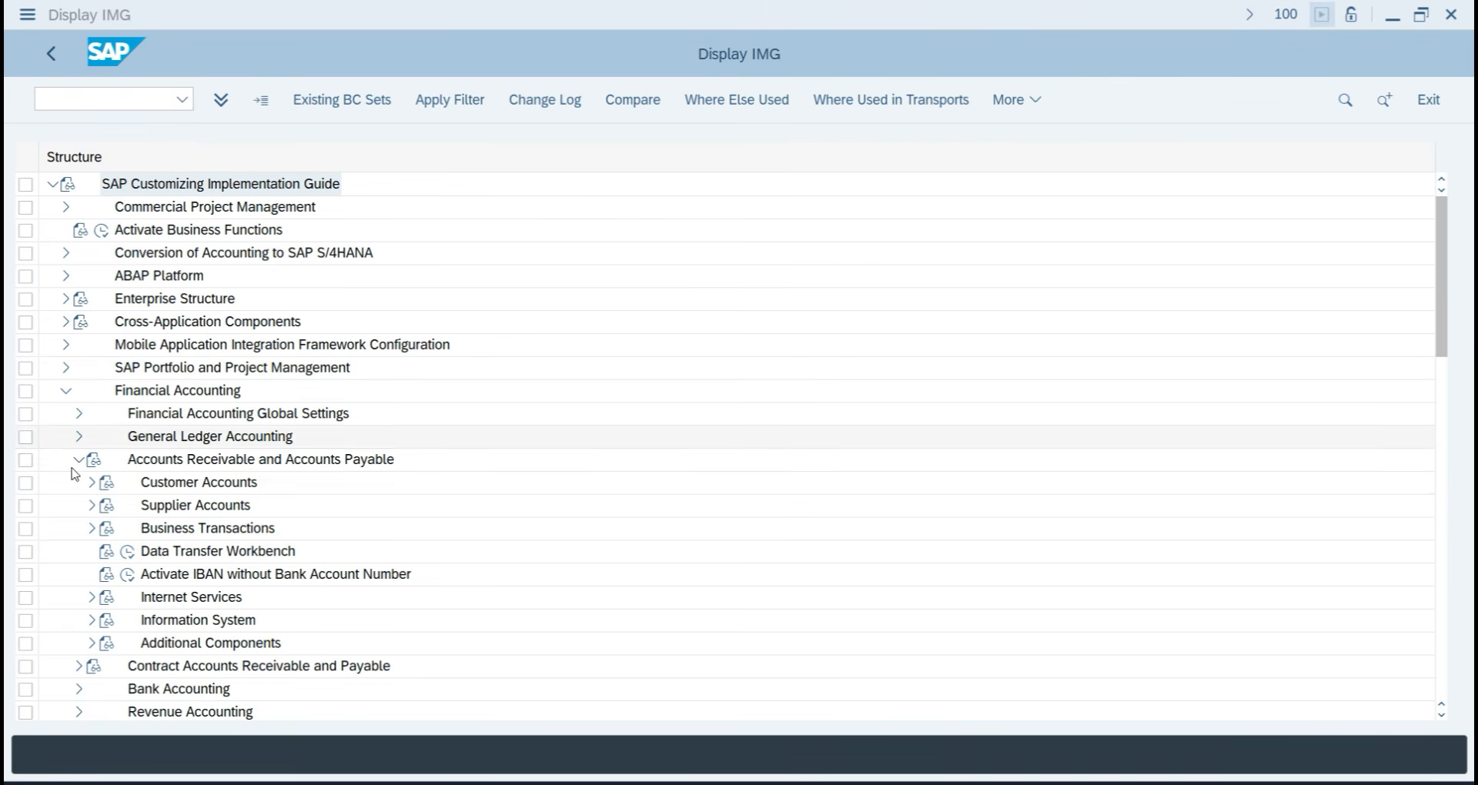
click(94, 531)
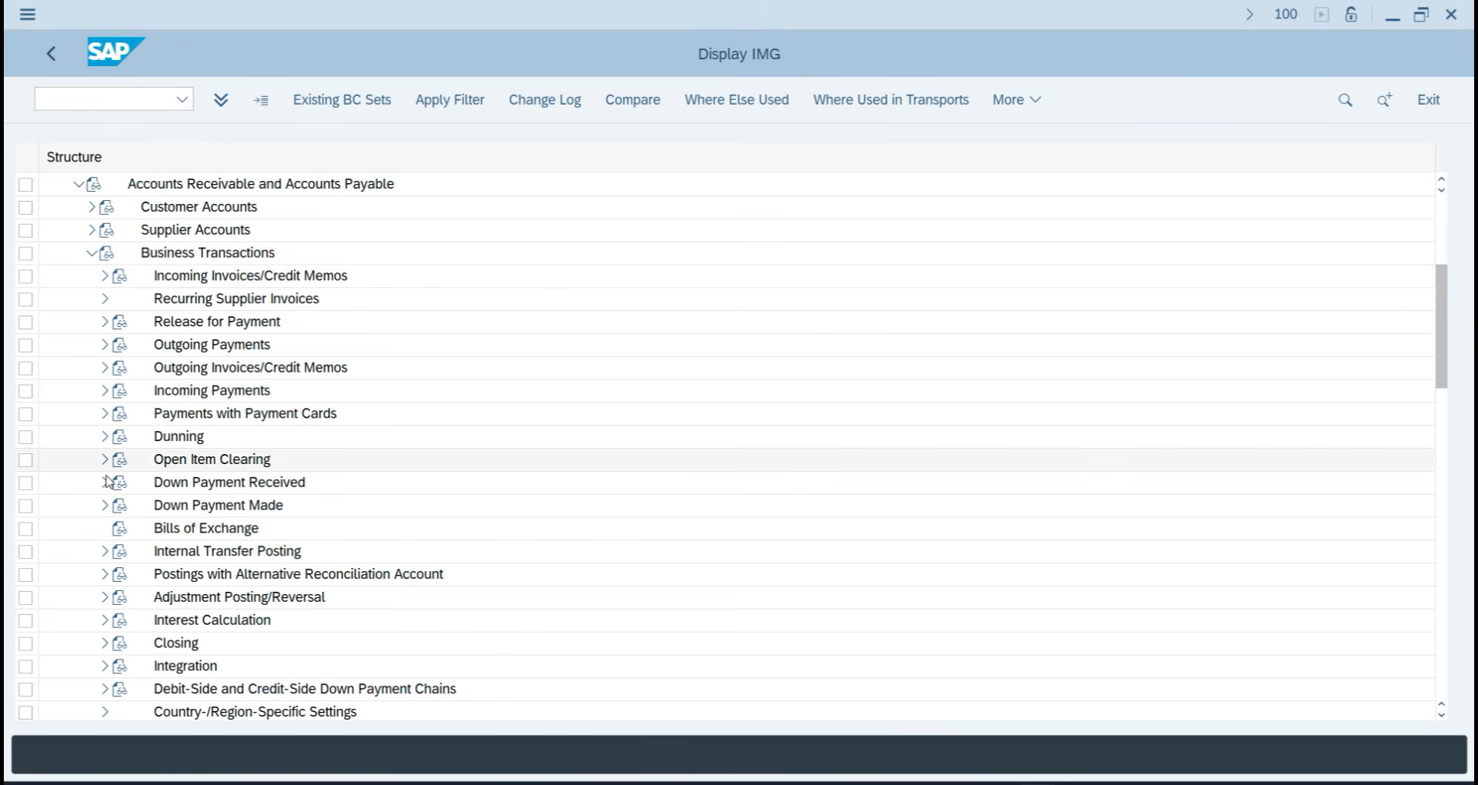
click(105, 344)
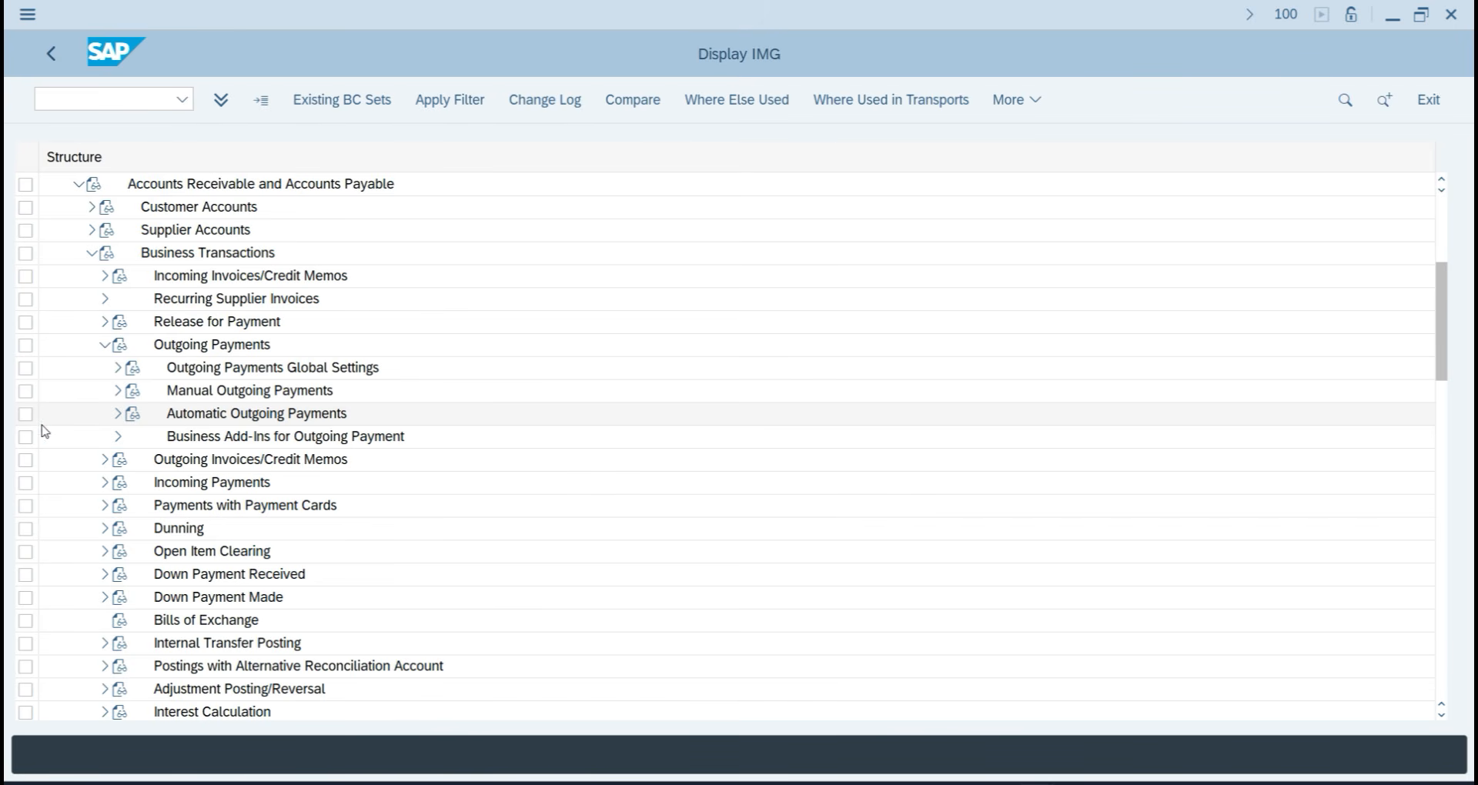
click(117, 414)
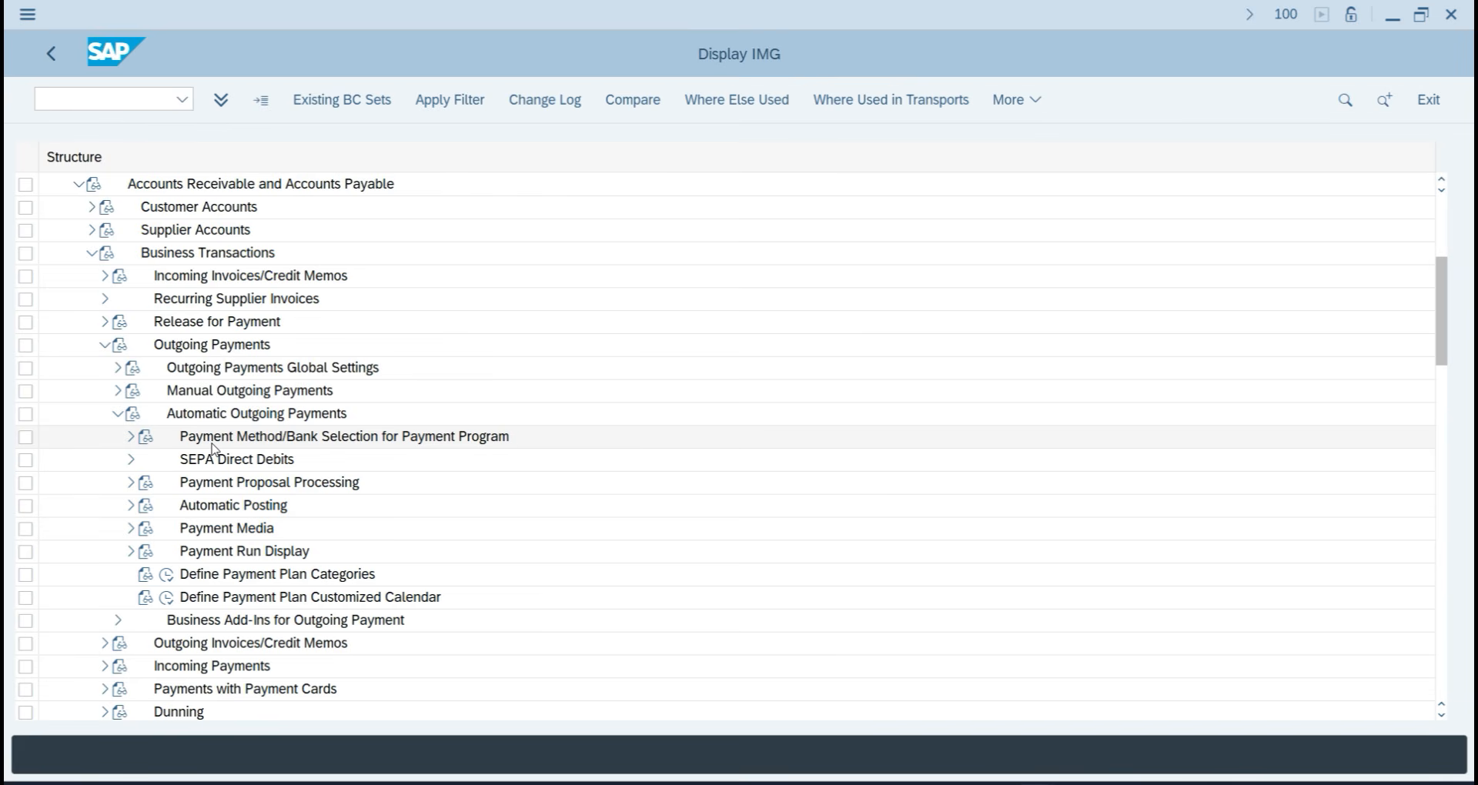
click(131, 437)
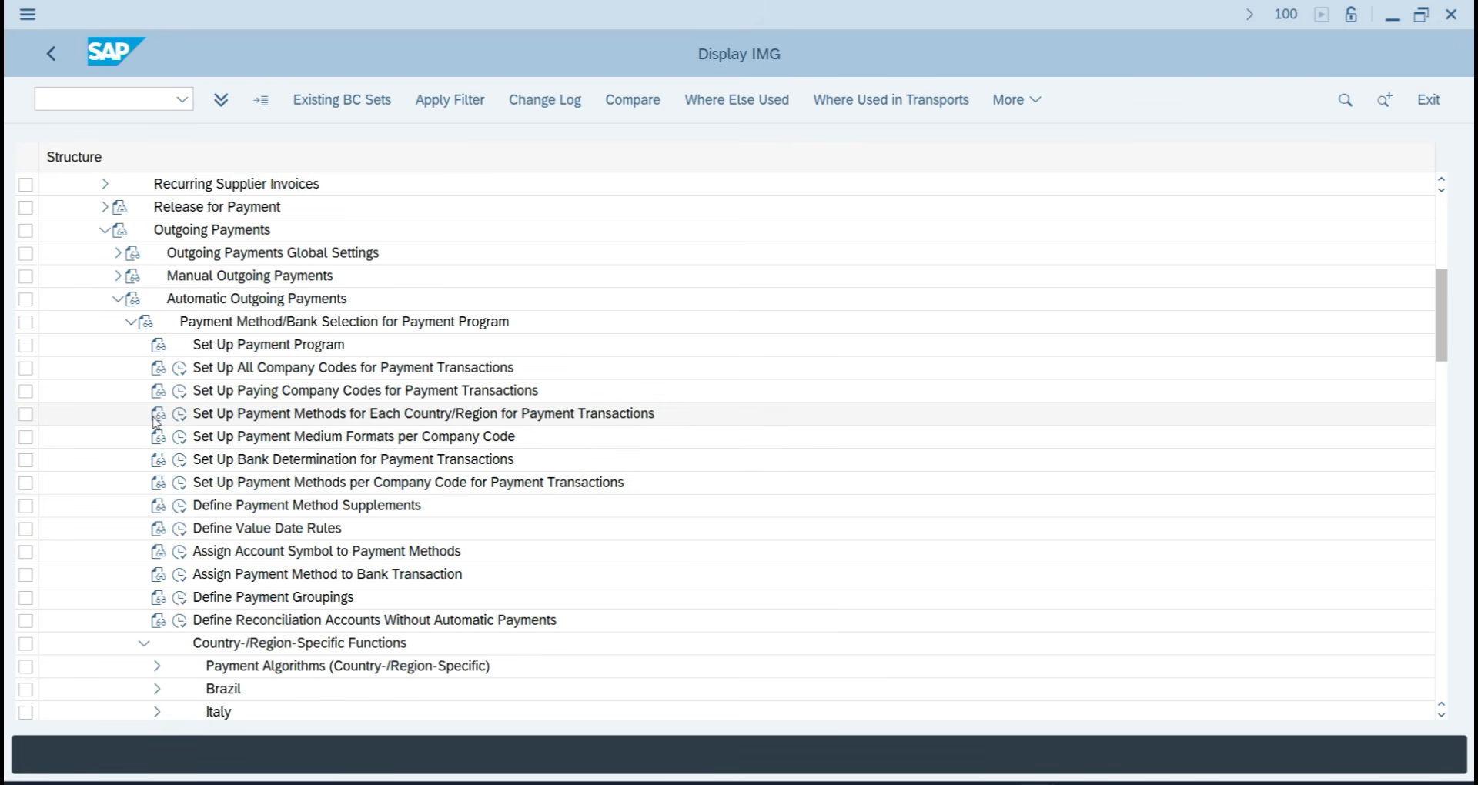
click(87, 96)
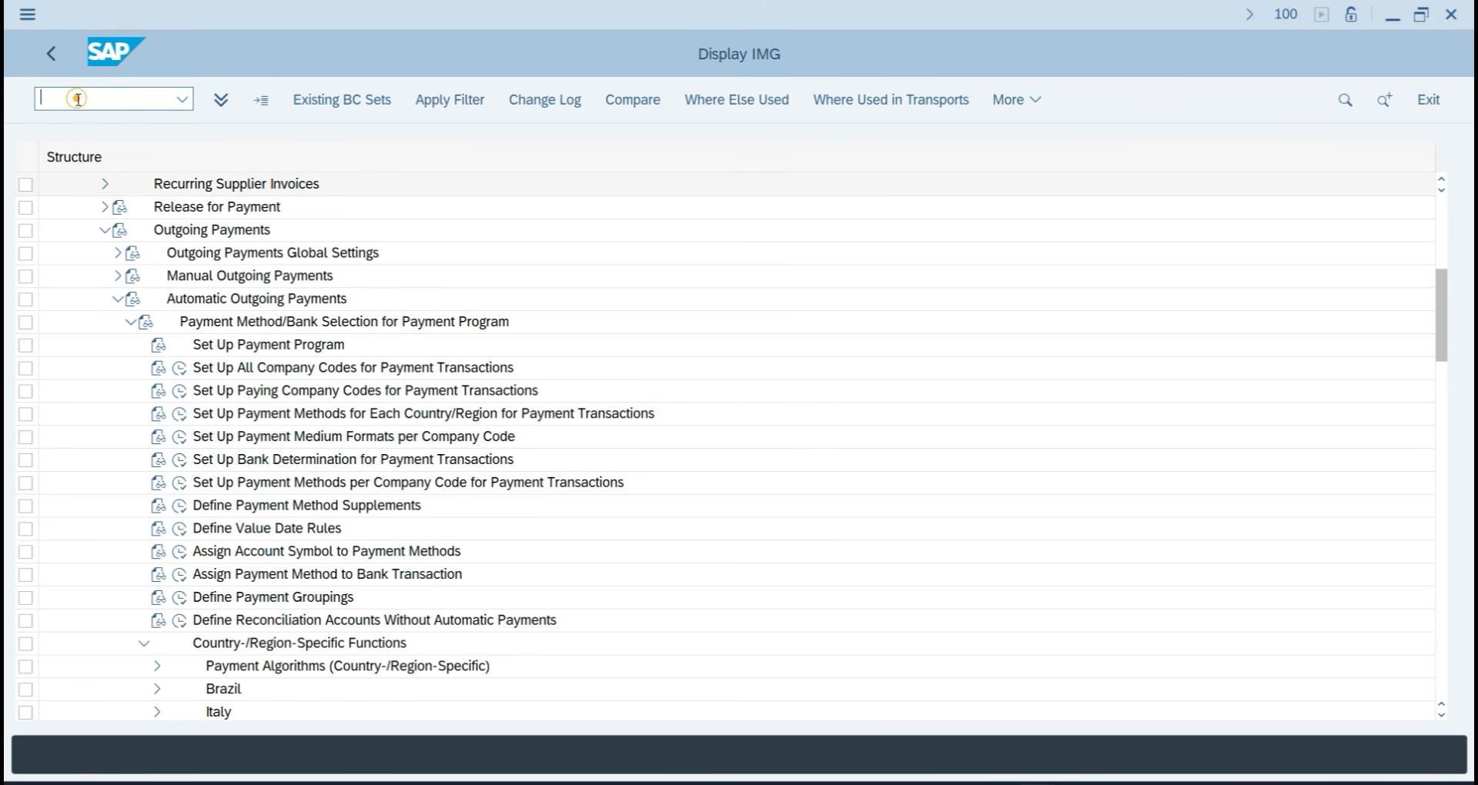
In FBZP All company codes, start a new entry for company code TA07.
key(Return)
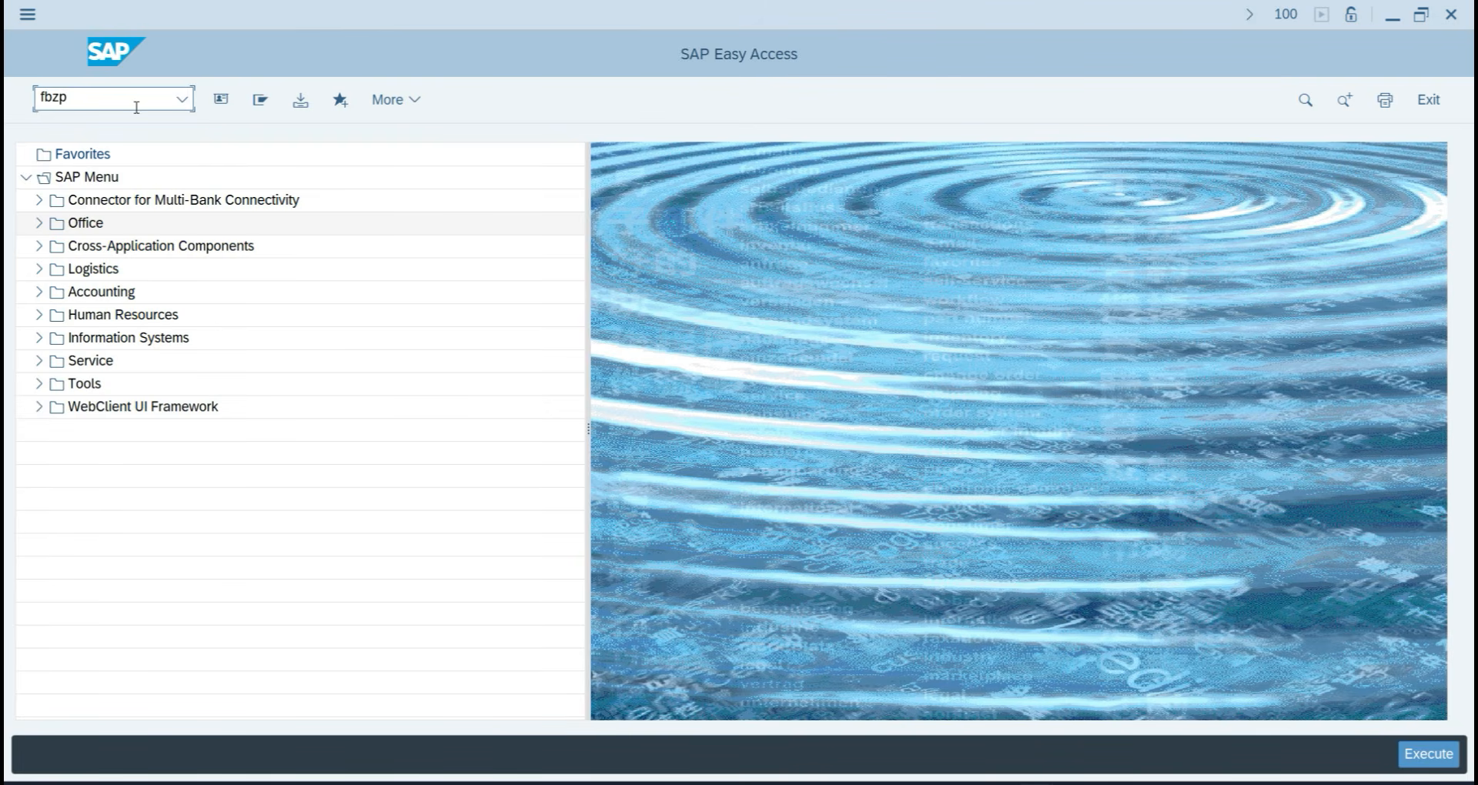
key(Return)
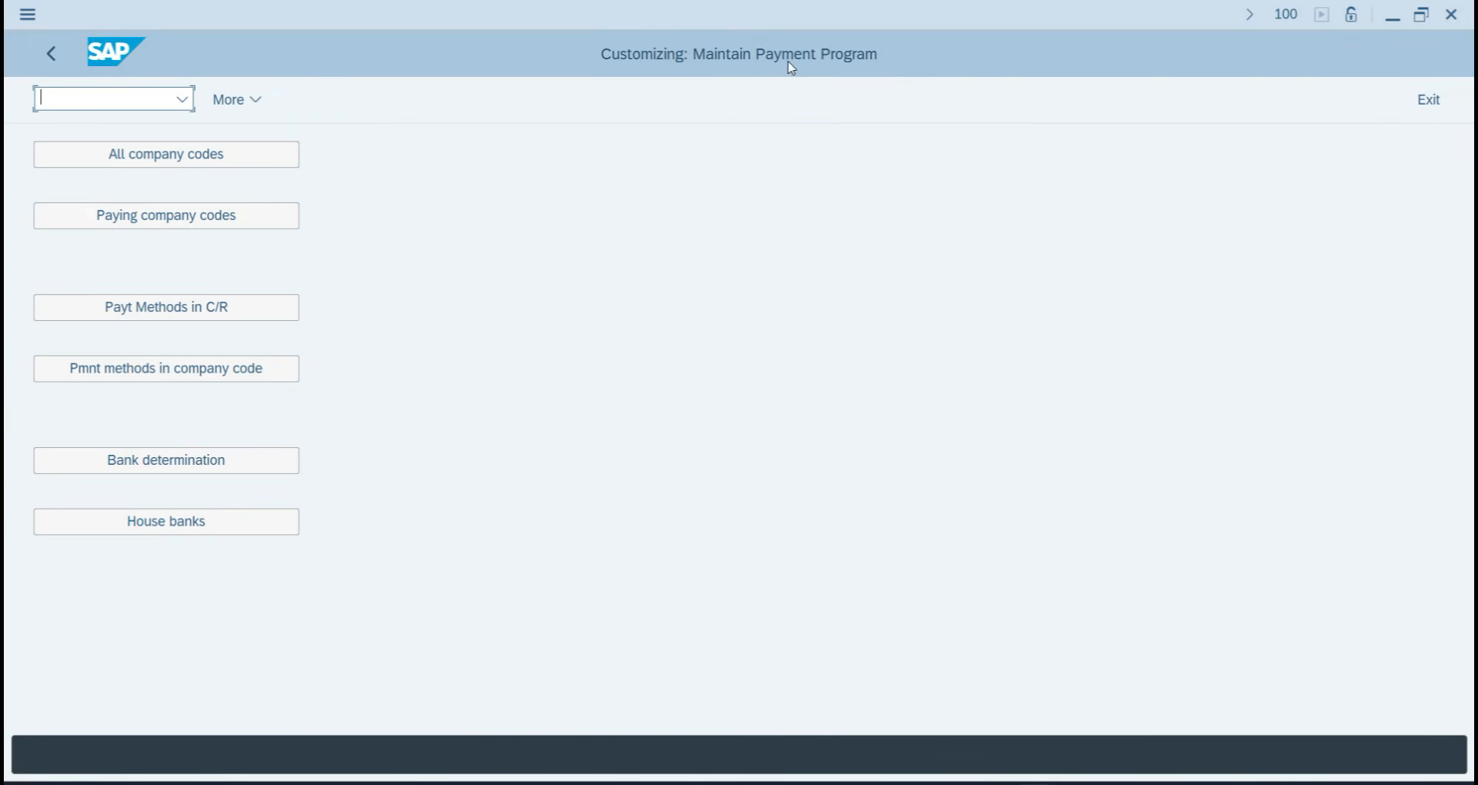
click(161, 158)
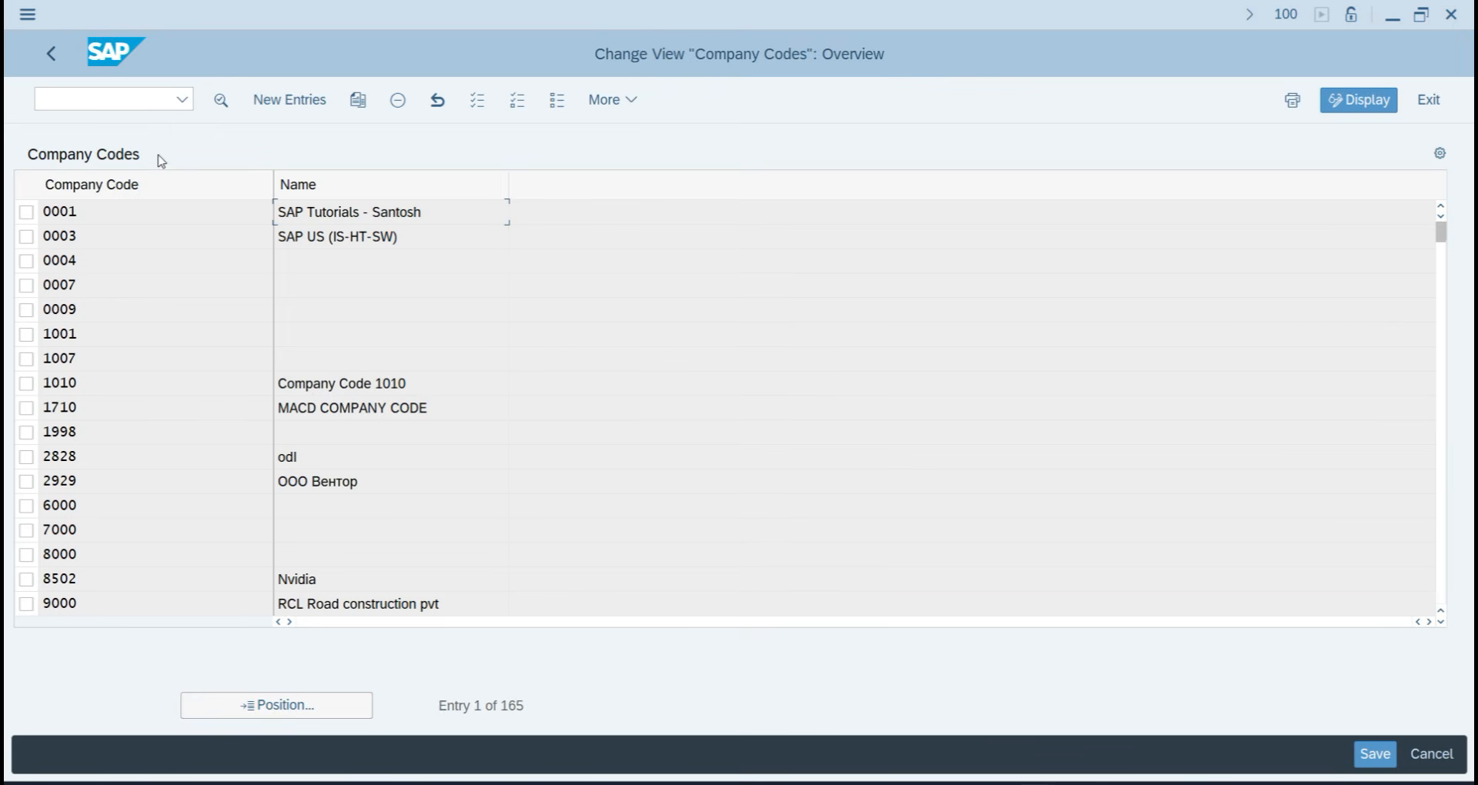
click(279, 103)
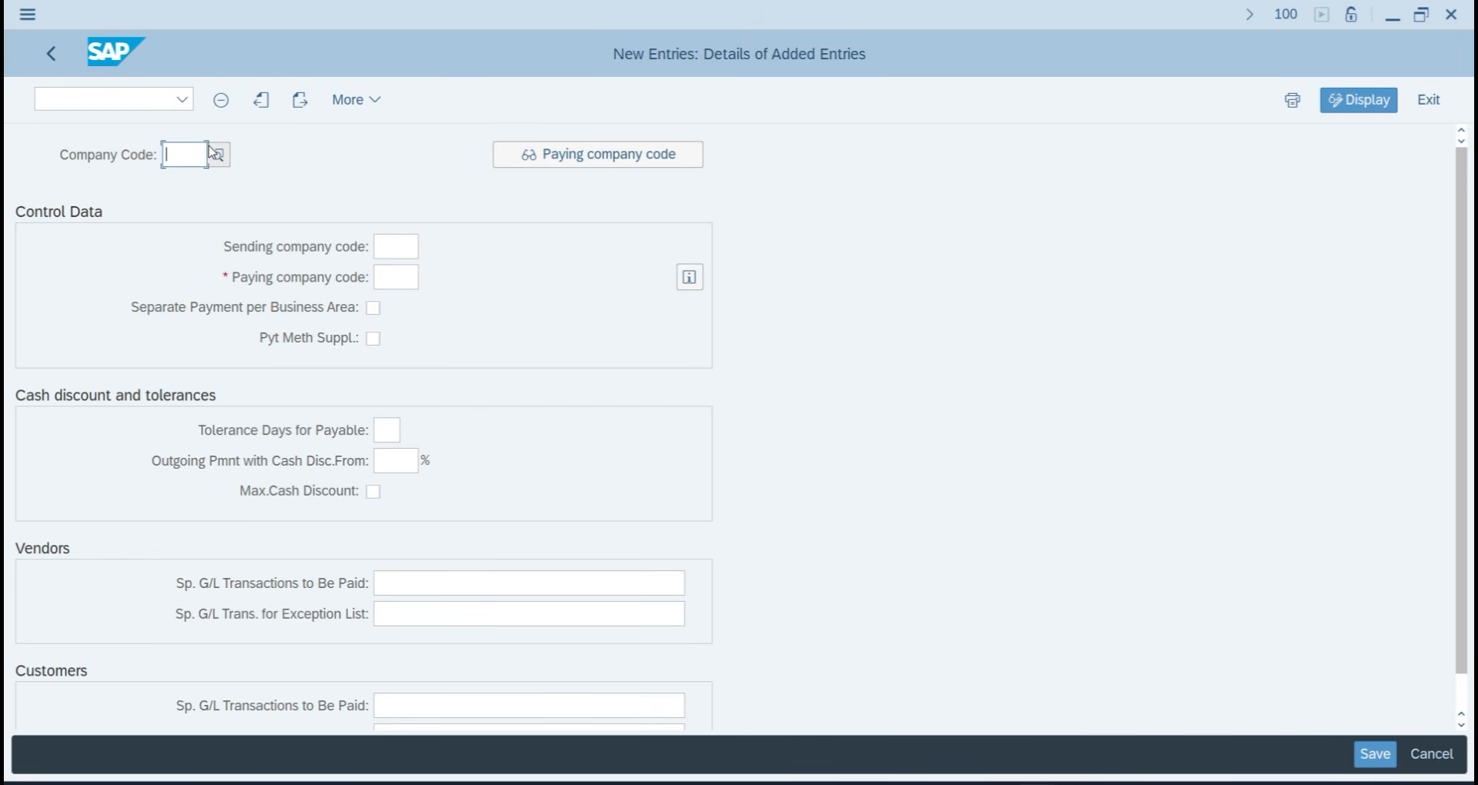
text(TA07)
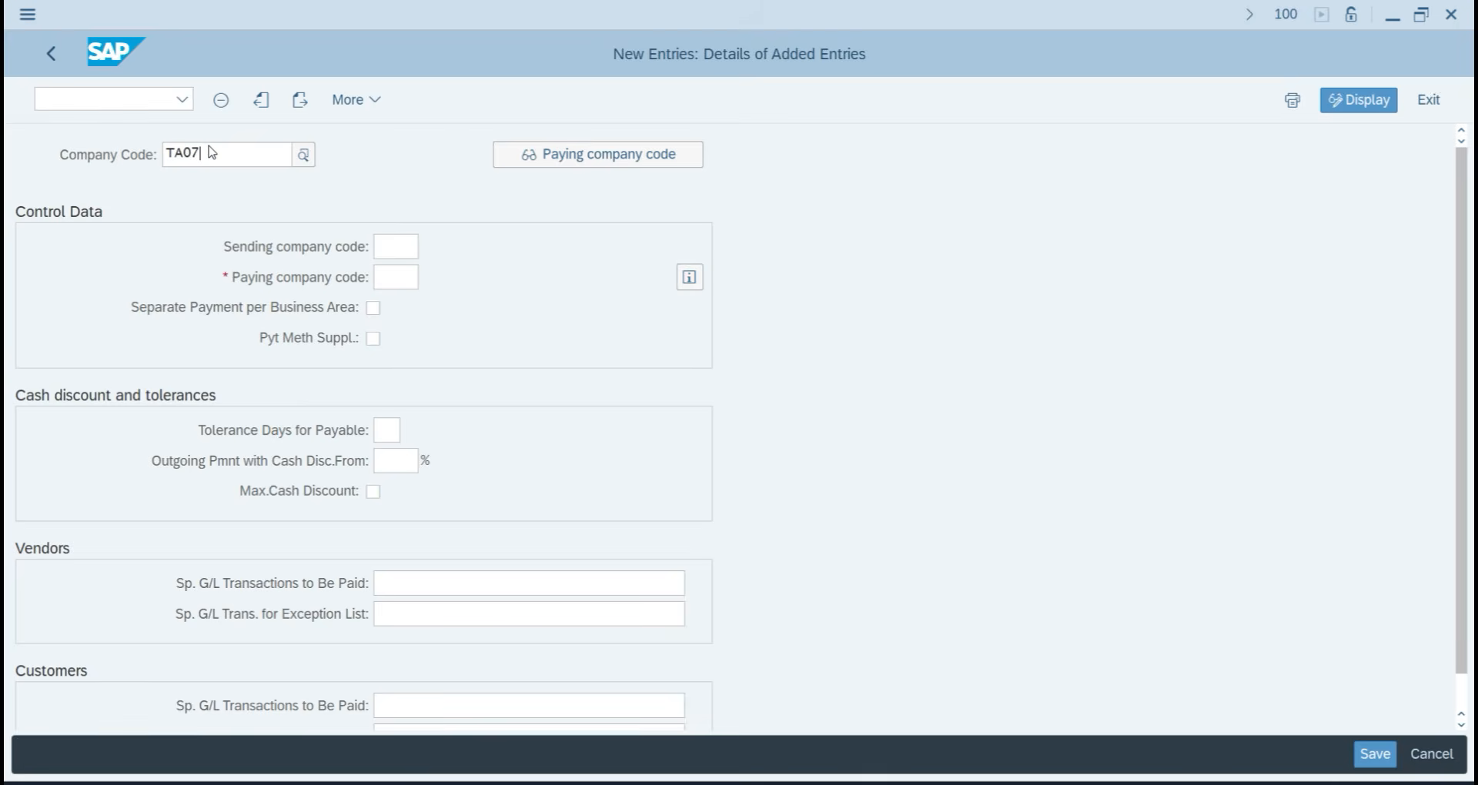
click(262, 247)
Set TA07 as its own paying company code and save to a customizing request.
click(400, 274)
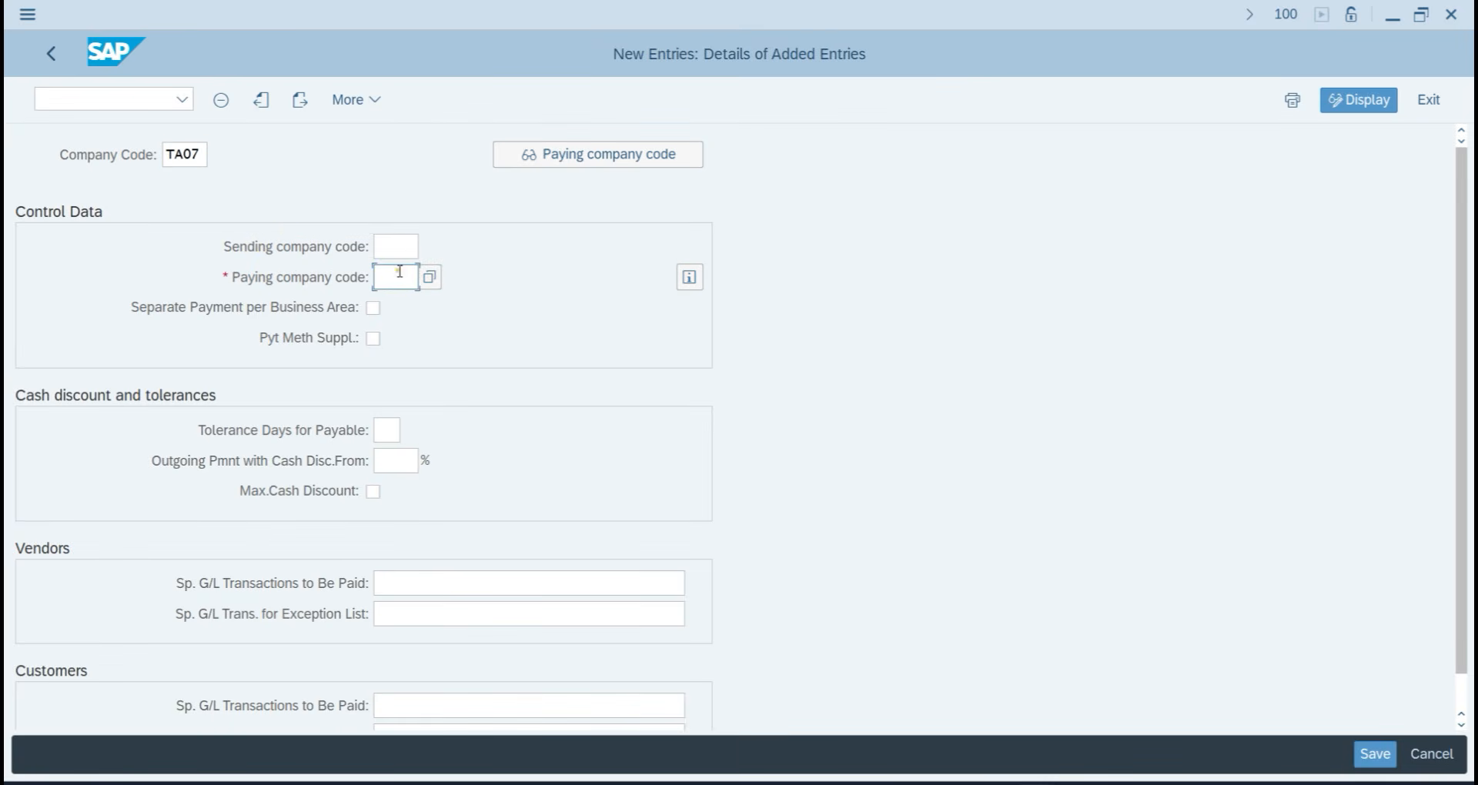
text(TA07)
key(Return)
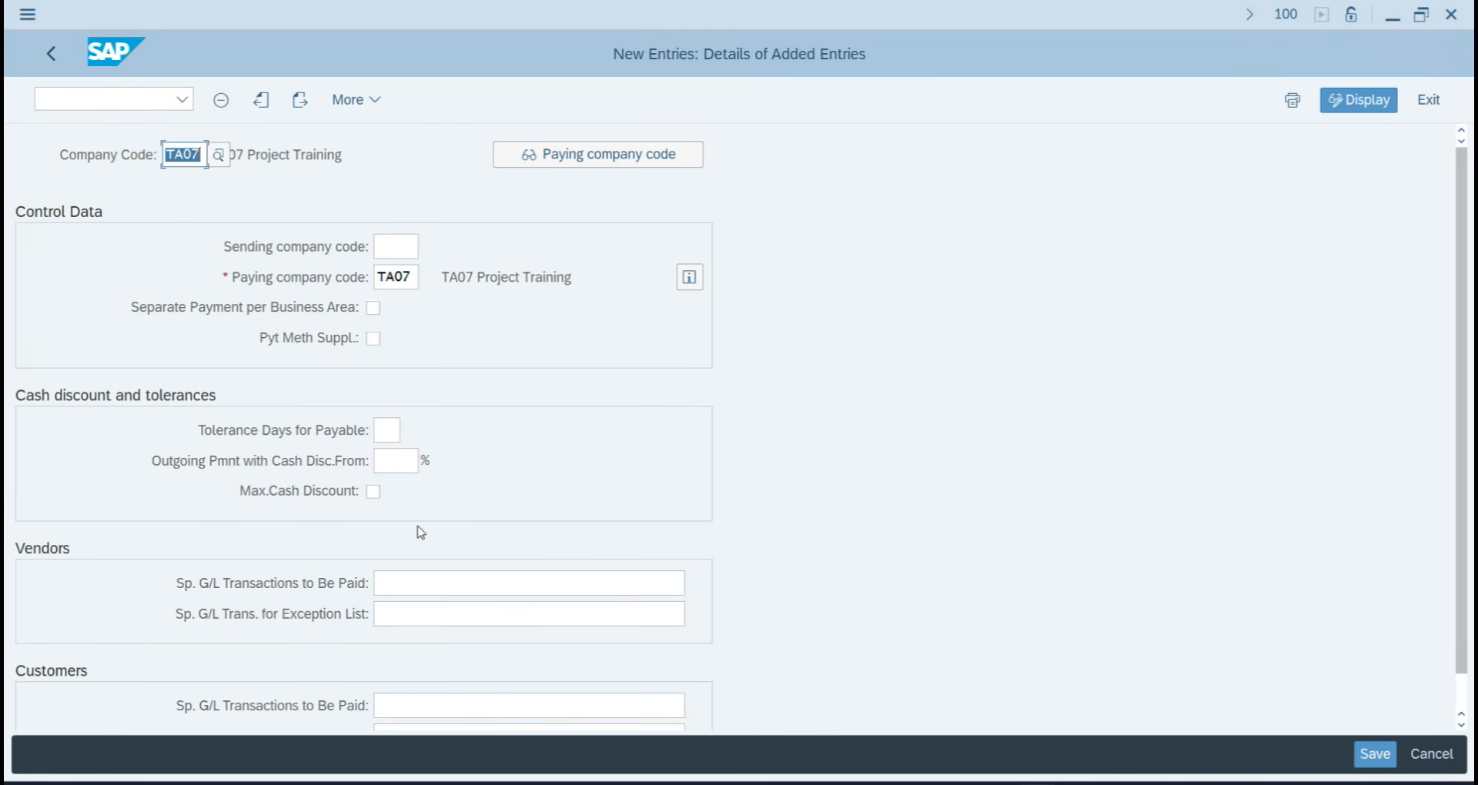
scroll(366, 564, down, 1)
scroll(382, 568, down, 1)
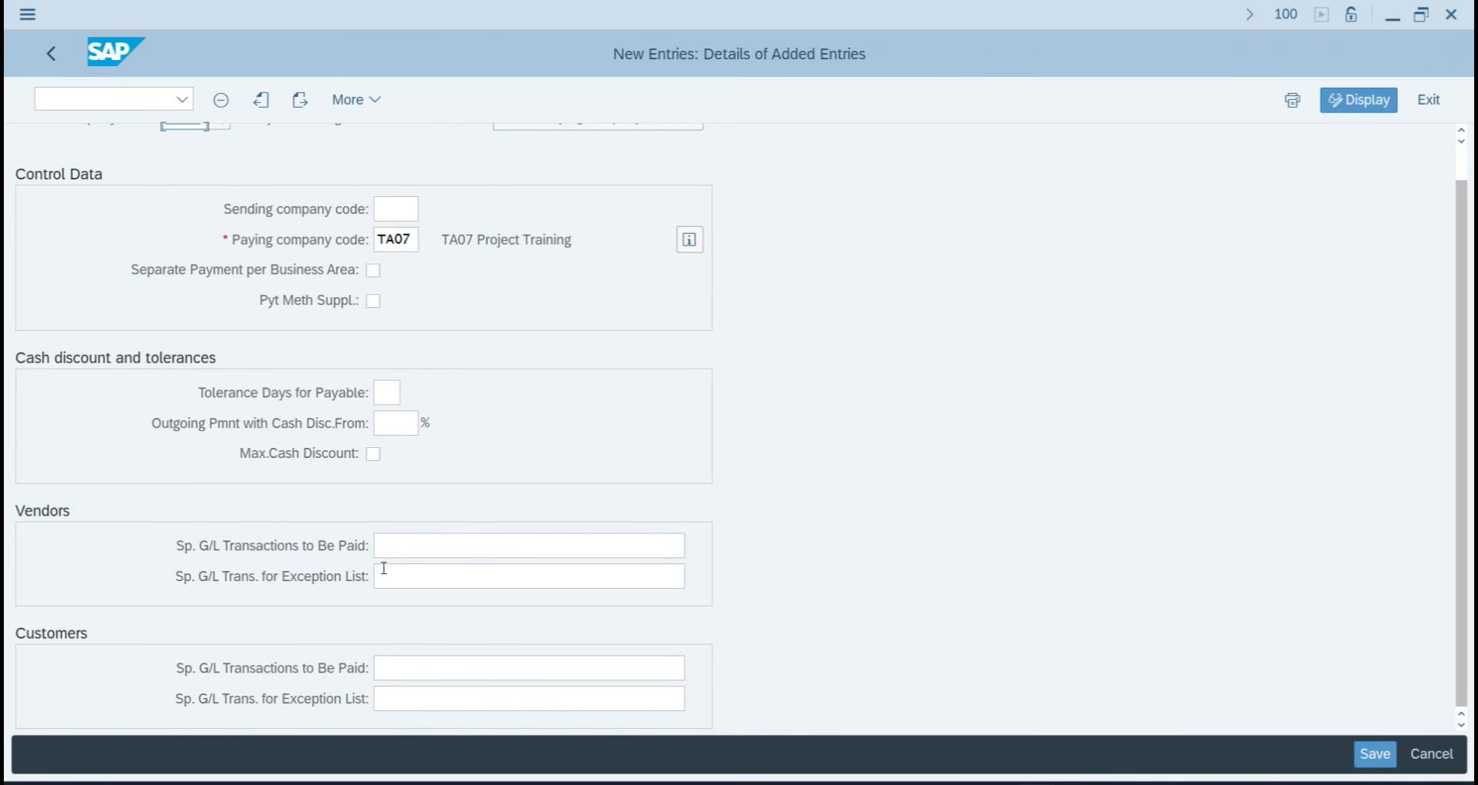
click(1366, 755)
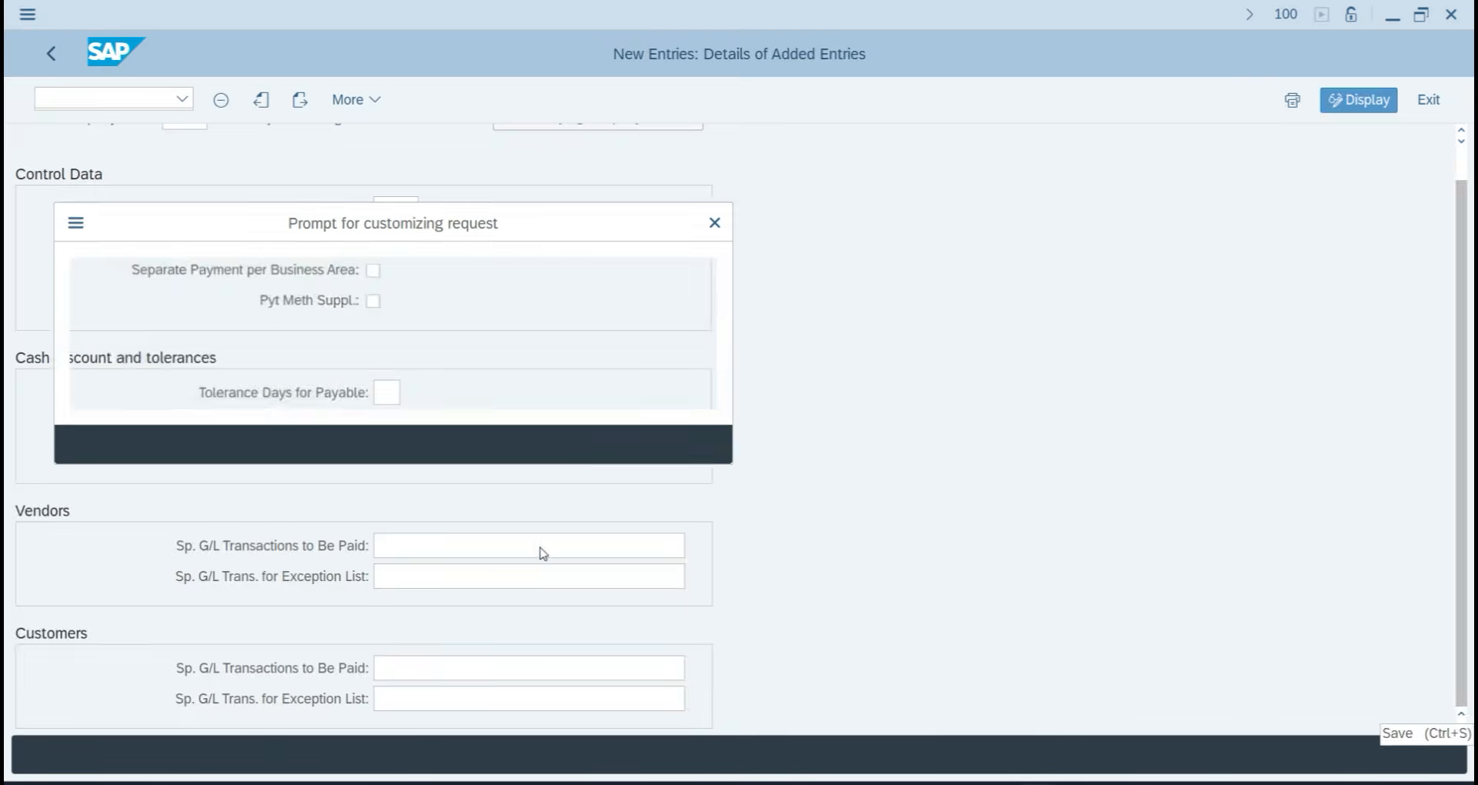
click(479, 445)
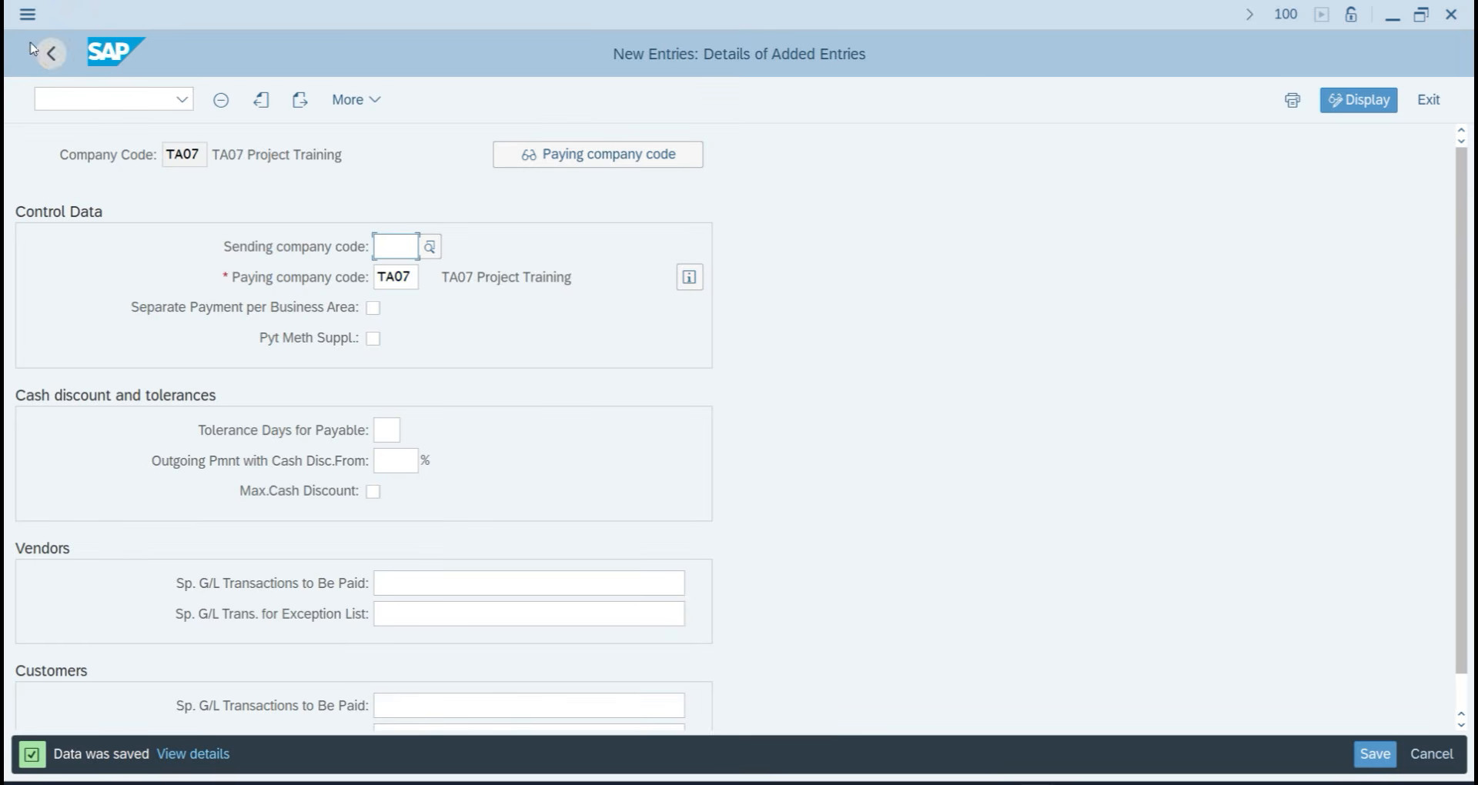
click(51, 56)
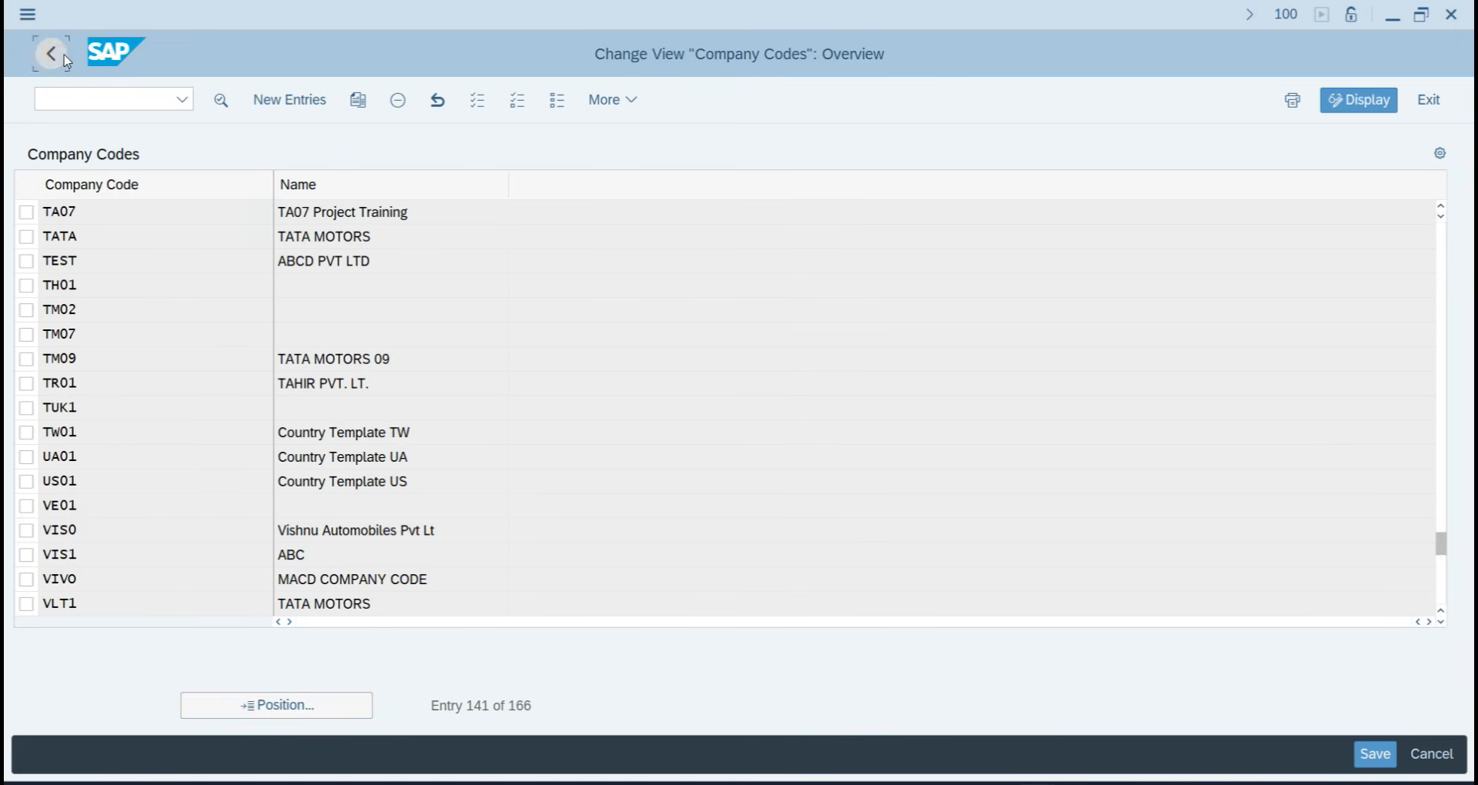
click(51, 57)
Create a paying company code entry for TA07 with a 100 minimum outgoing payment.
click(165, 218)
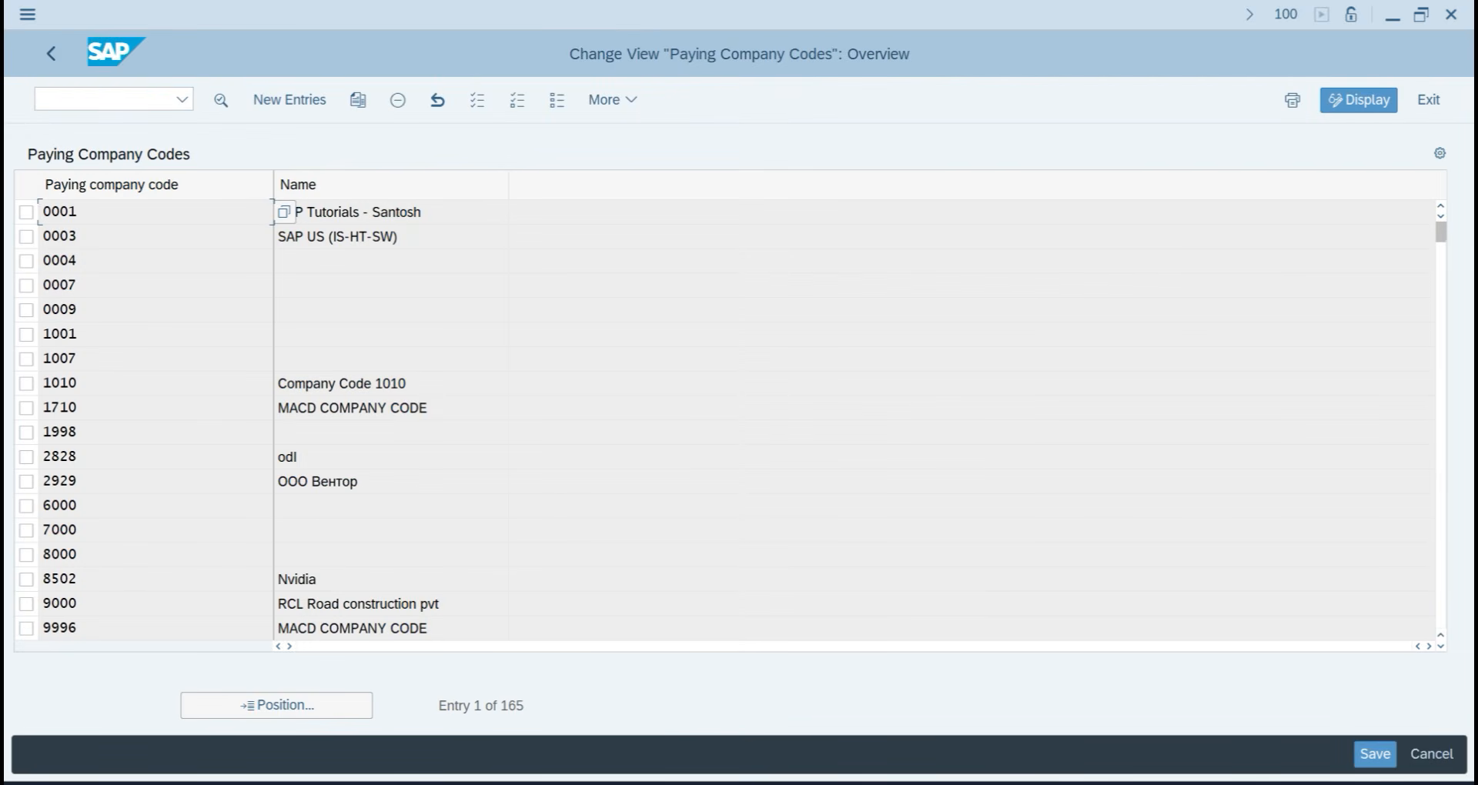
click(290, 104)
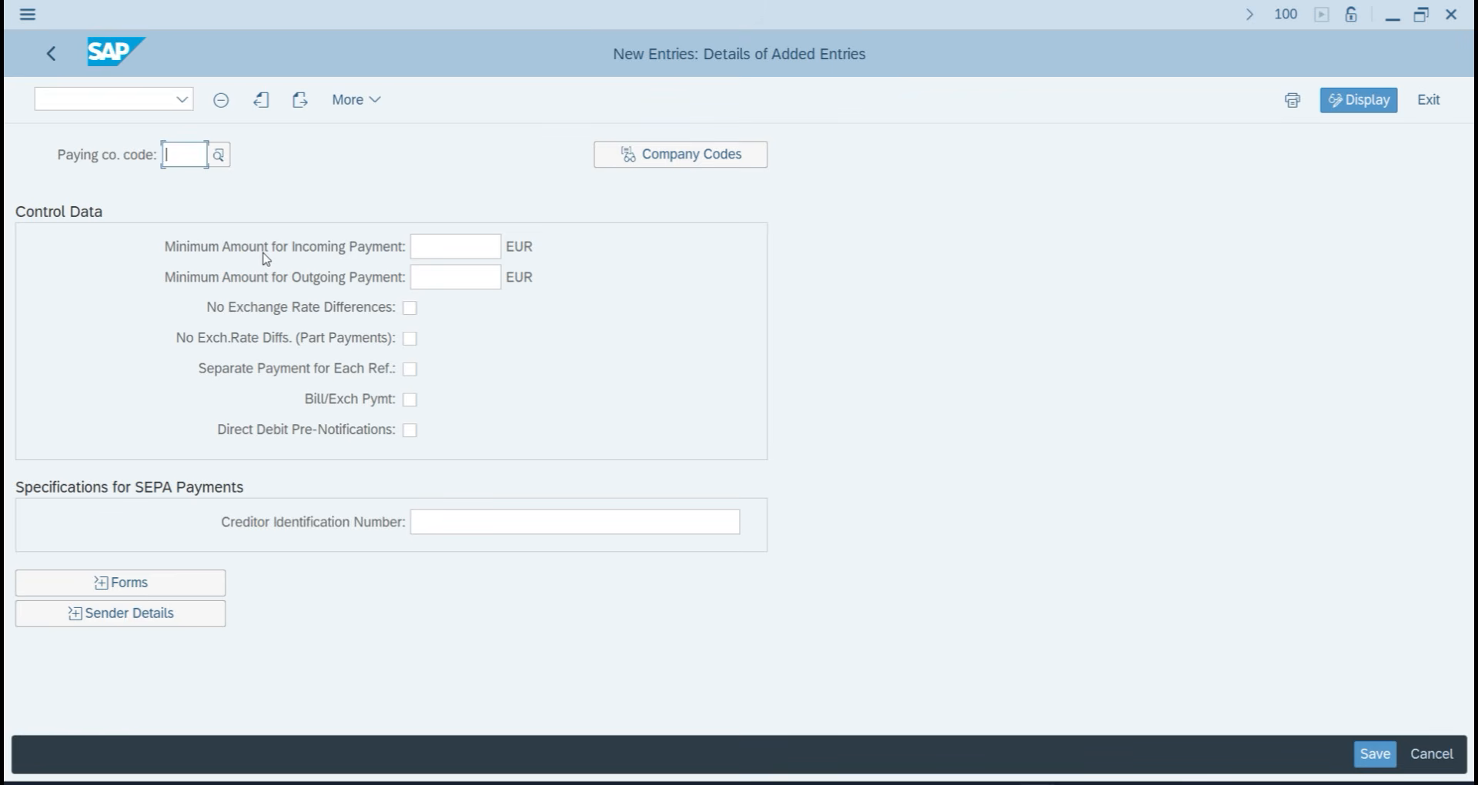
text(TA07)
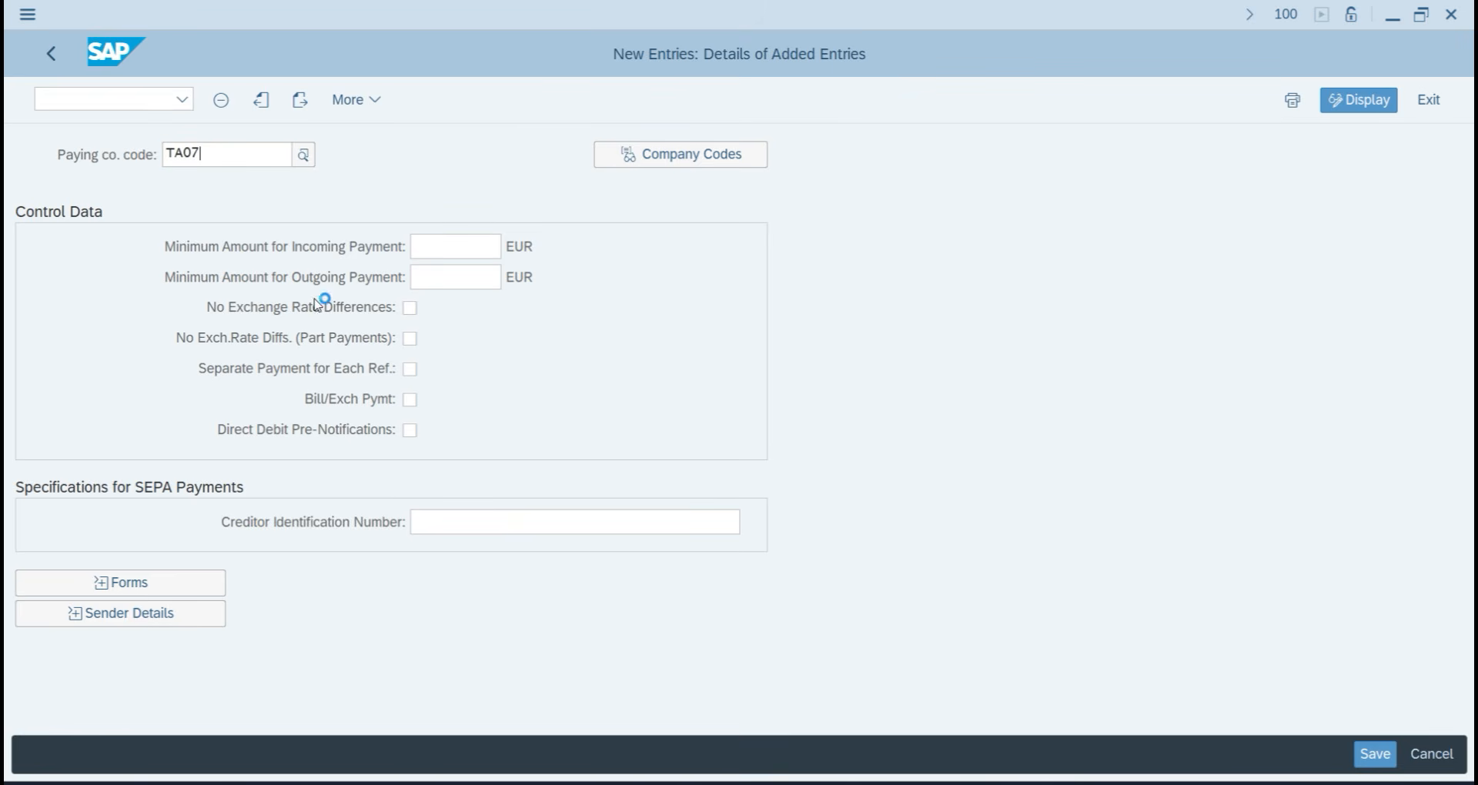
click(312, 246)
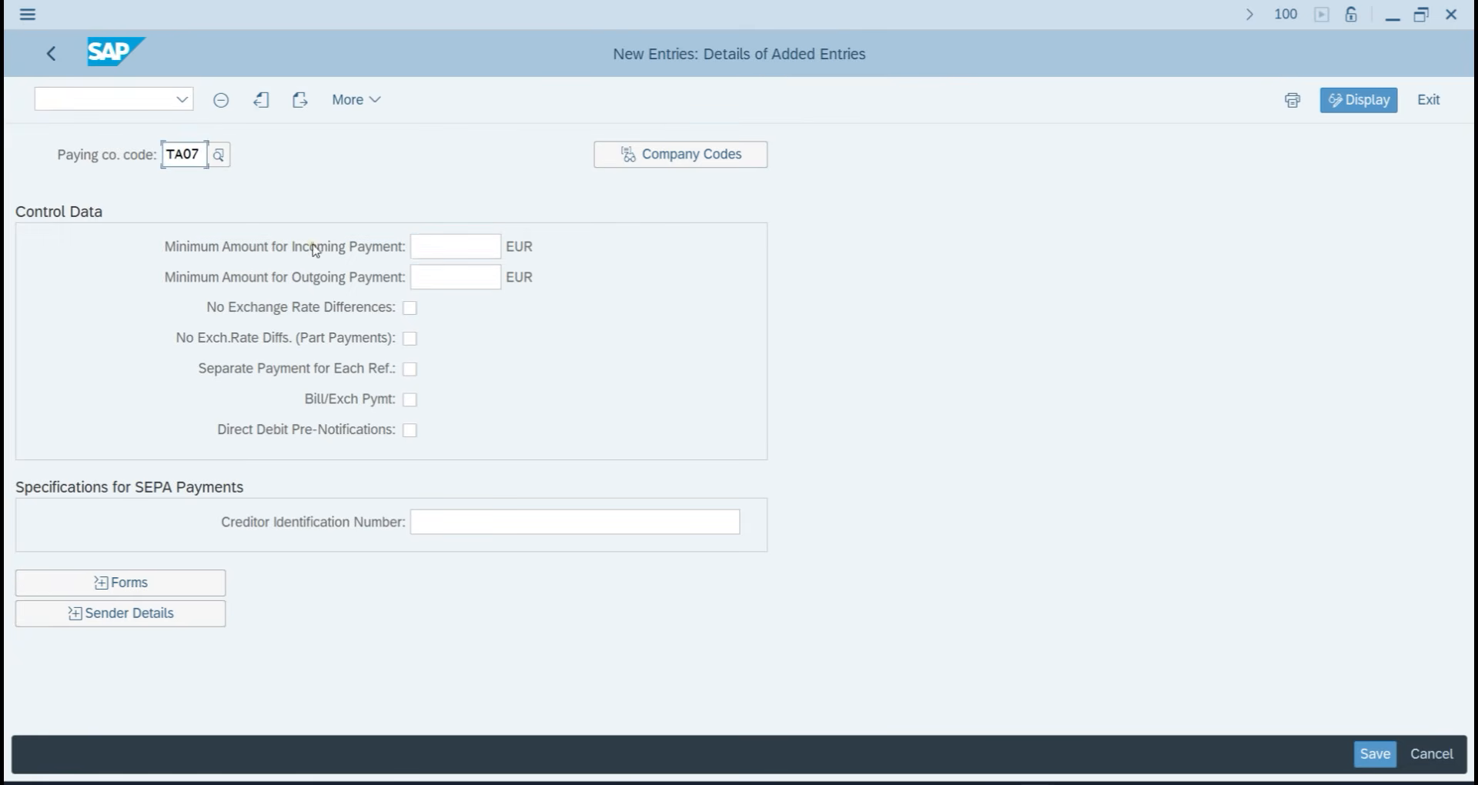
click(443, 248)
text(10)
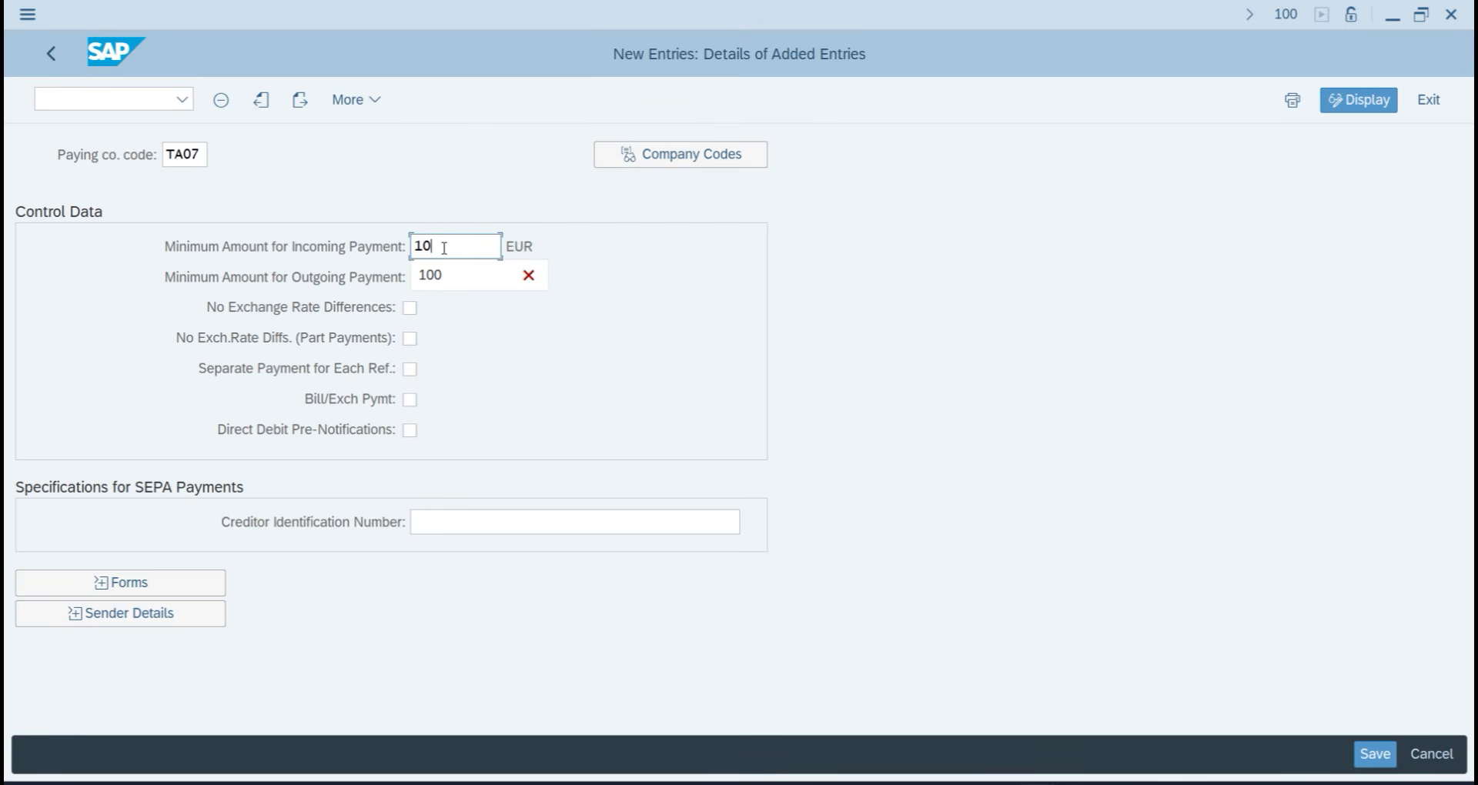
text(0)
key(Tab)
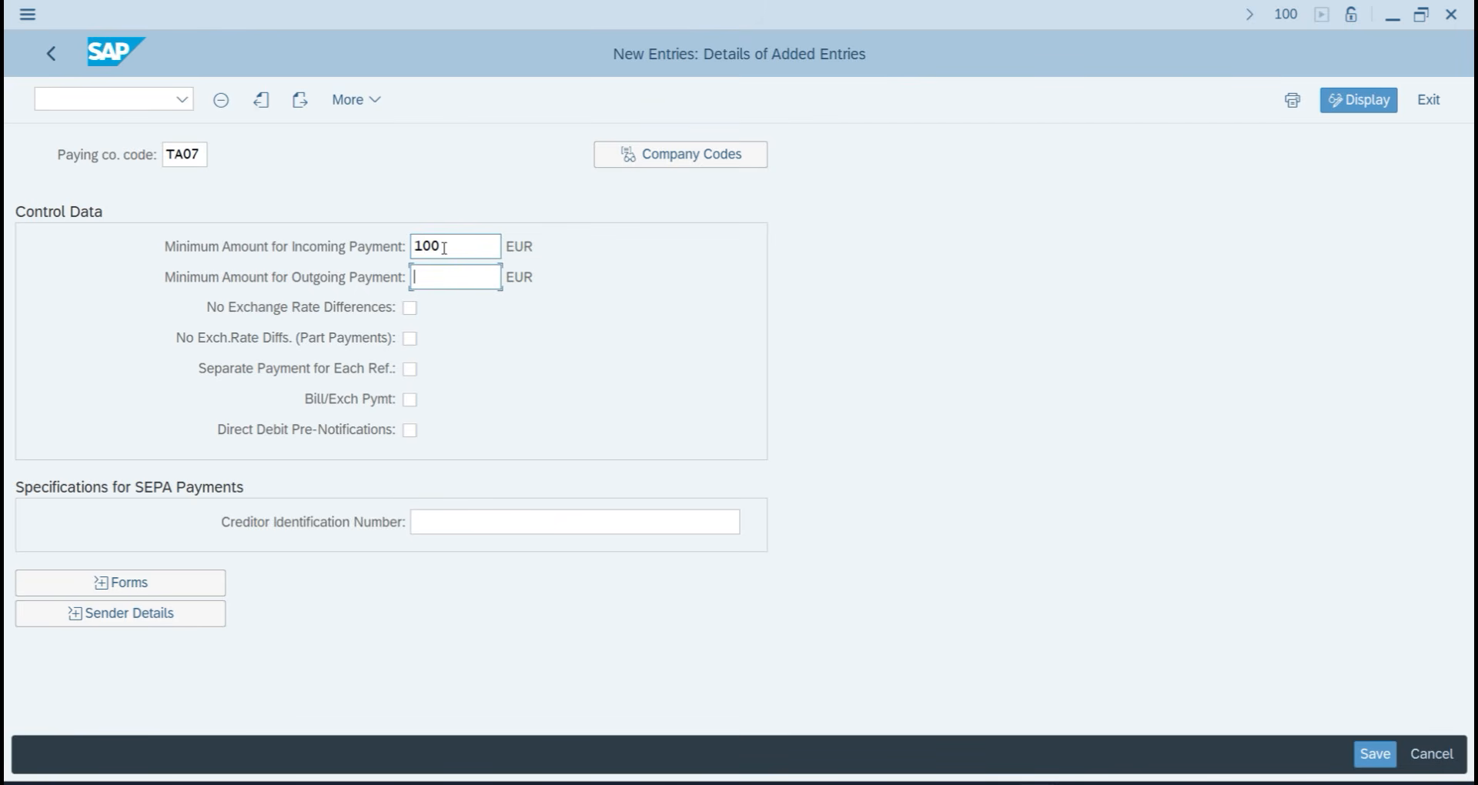
click(444, 248)
key(BackSpace)
key(BackSpace)
key(BackSpace)
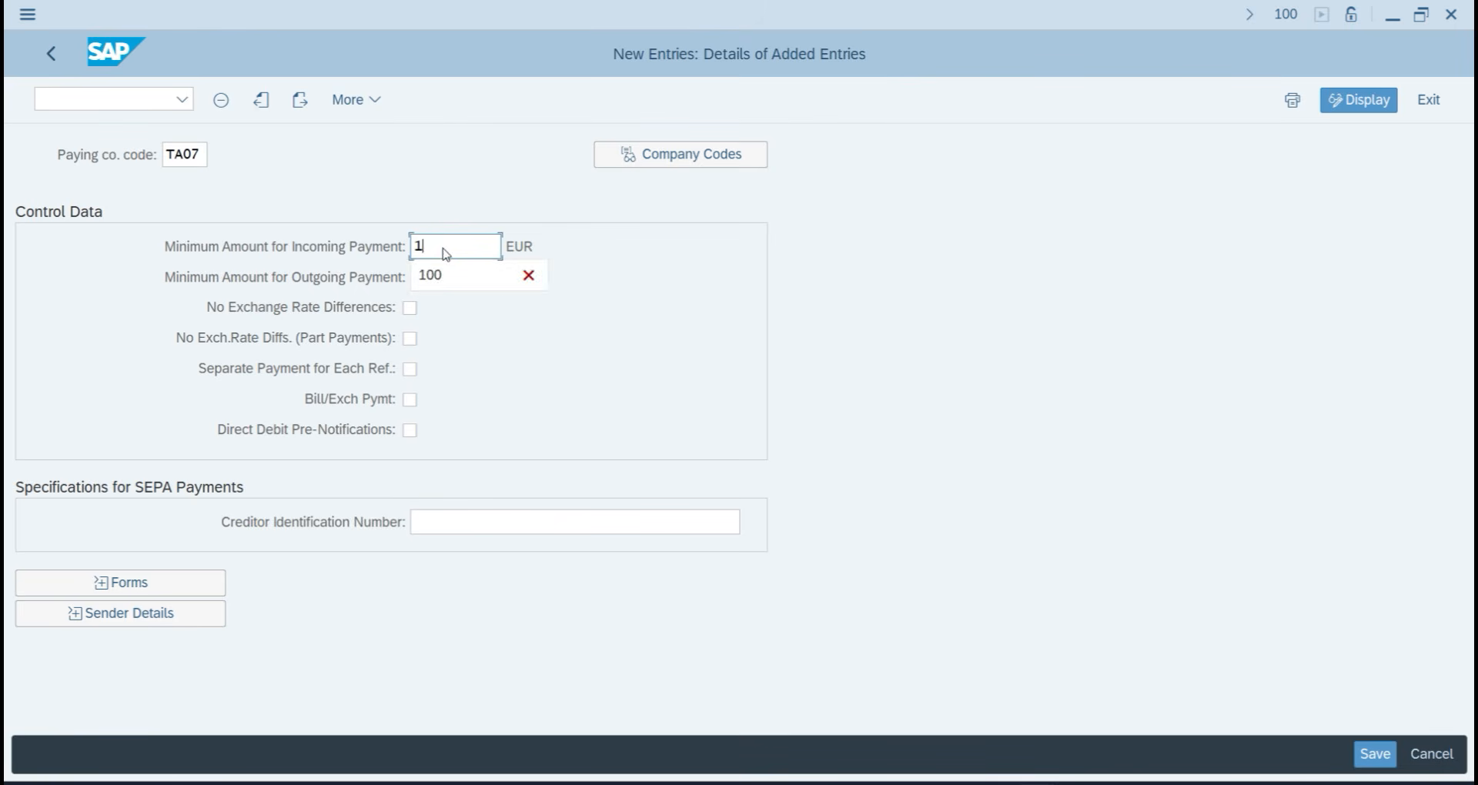
text(1)
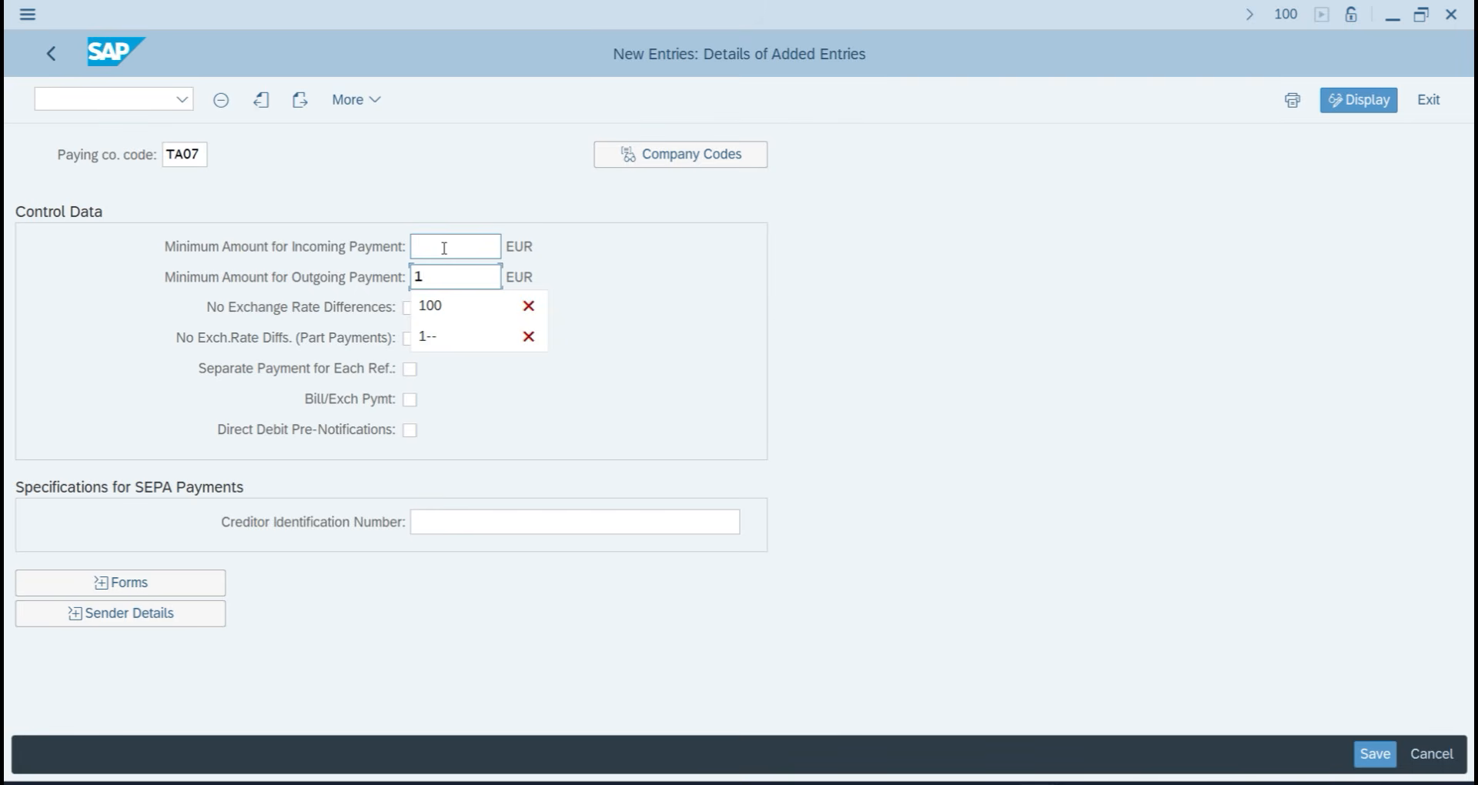
text(00)
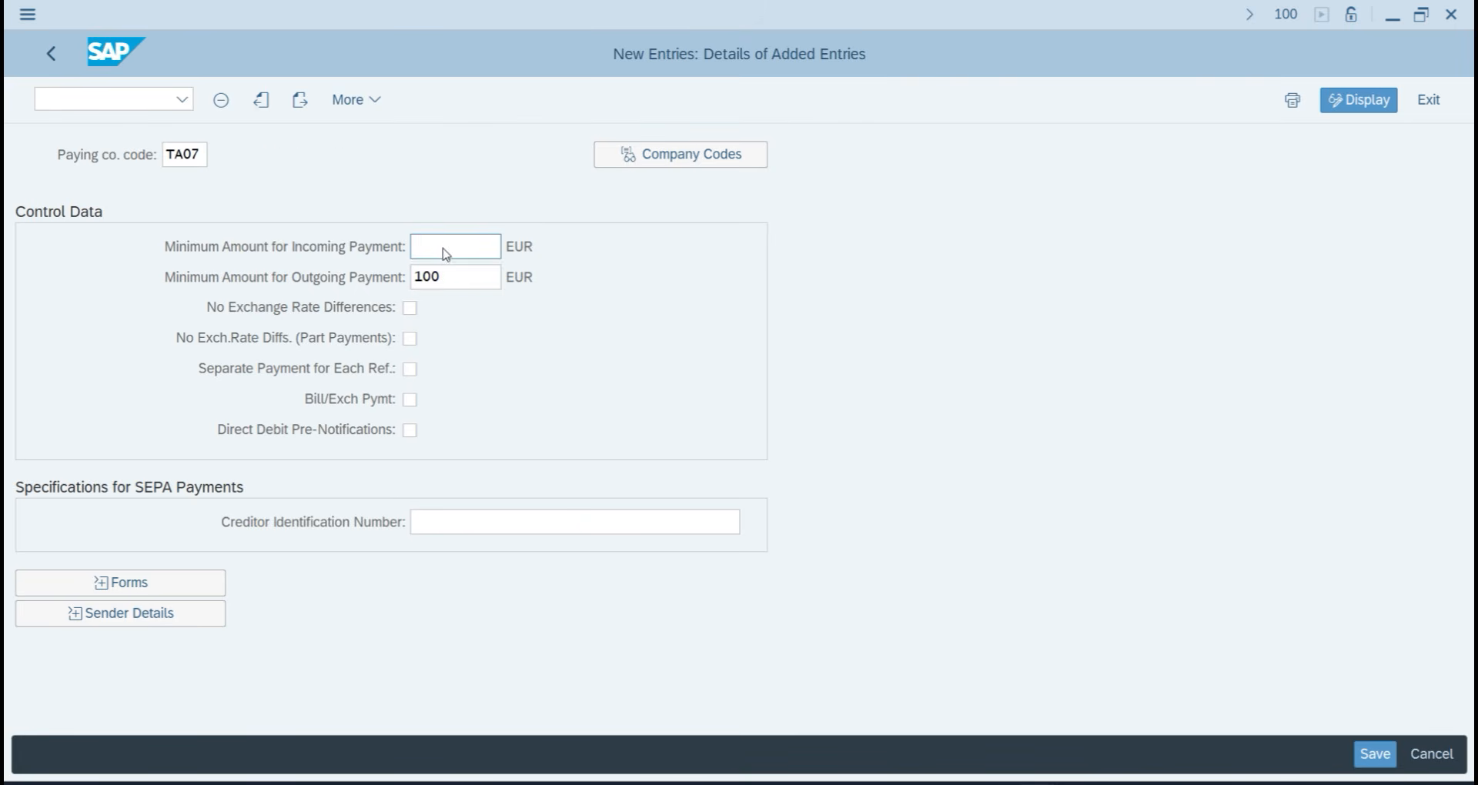
key(Return)
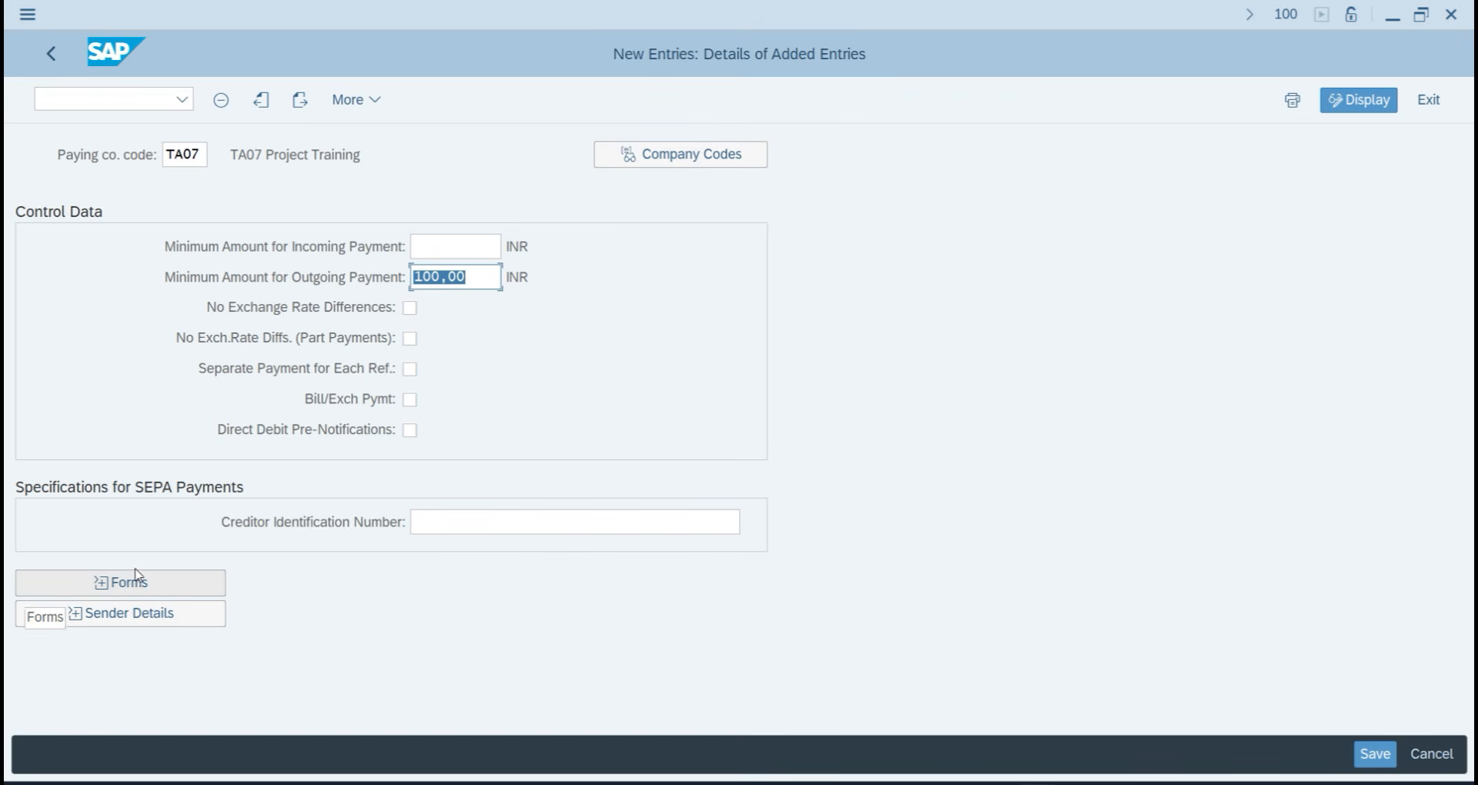
Choose F110_US_AVIS as the payment advice form and save to the customizing request.
click(151, 590)
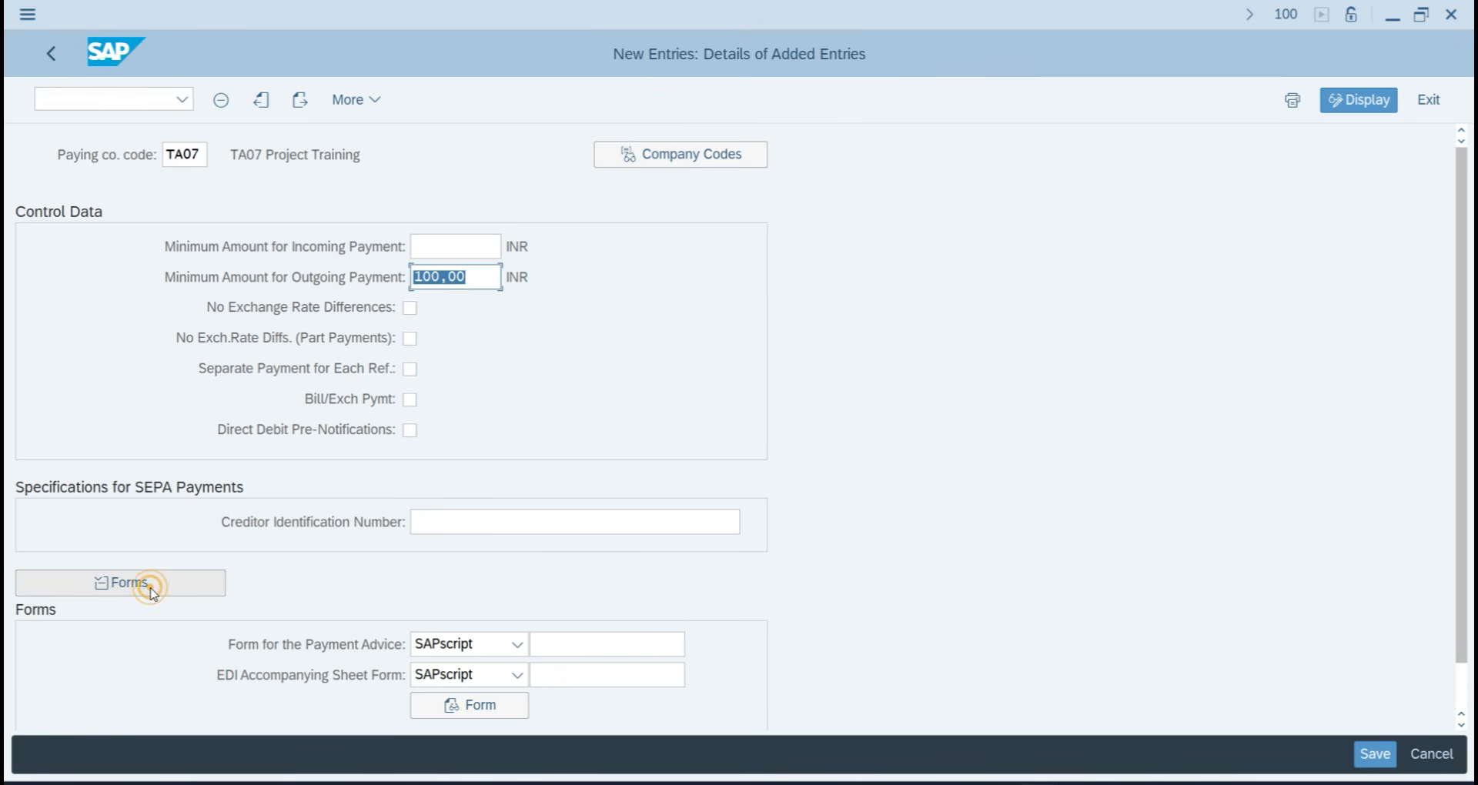
click(566, 651)
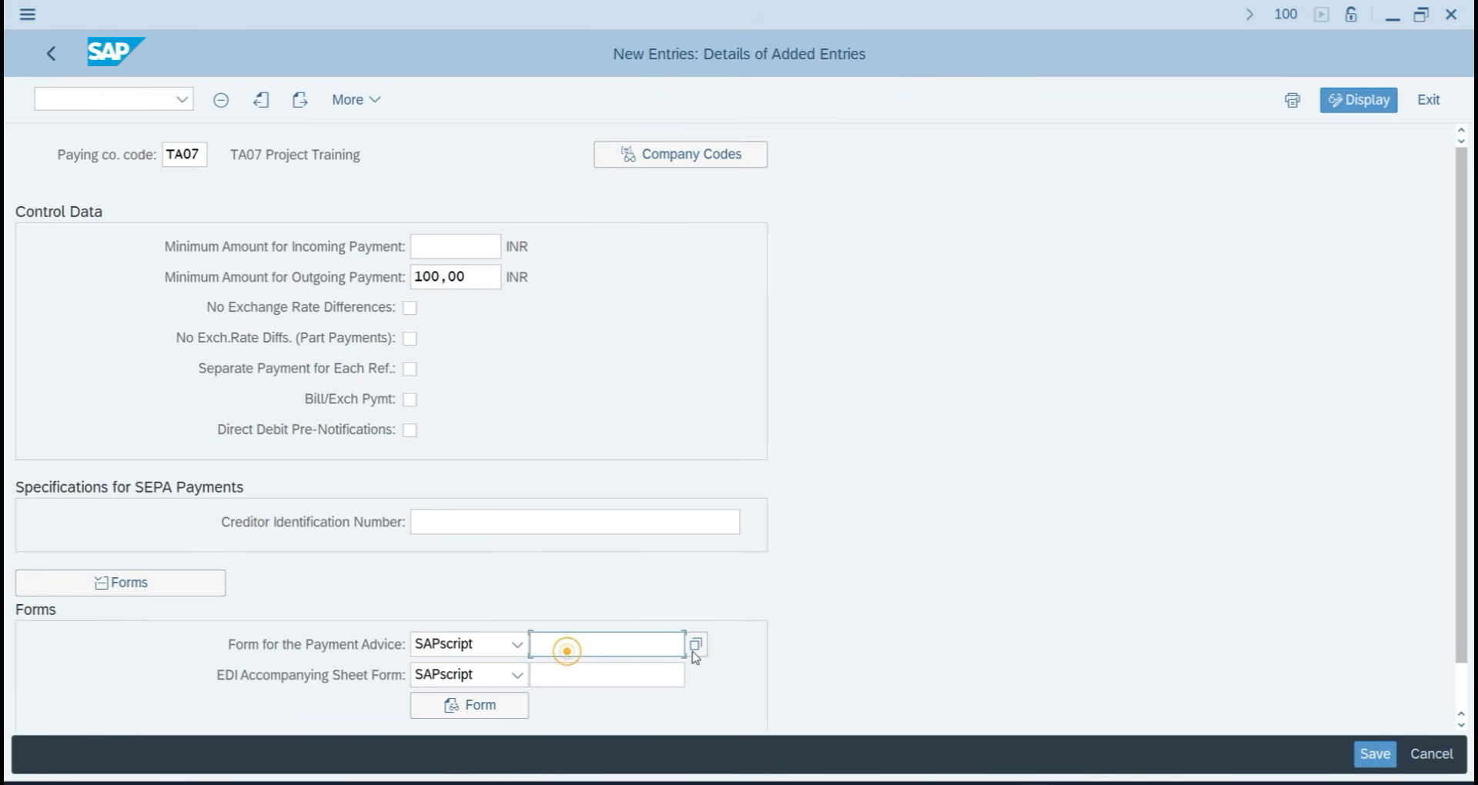
click(698, 645)
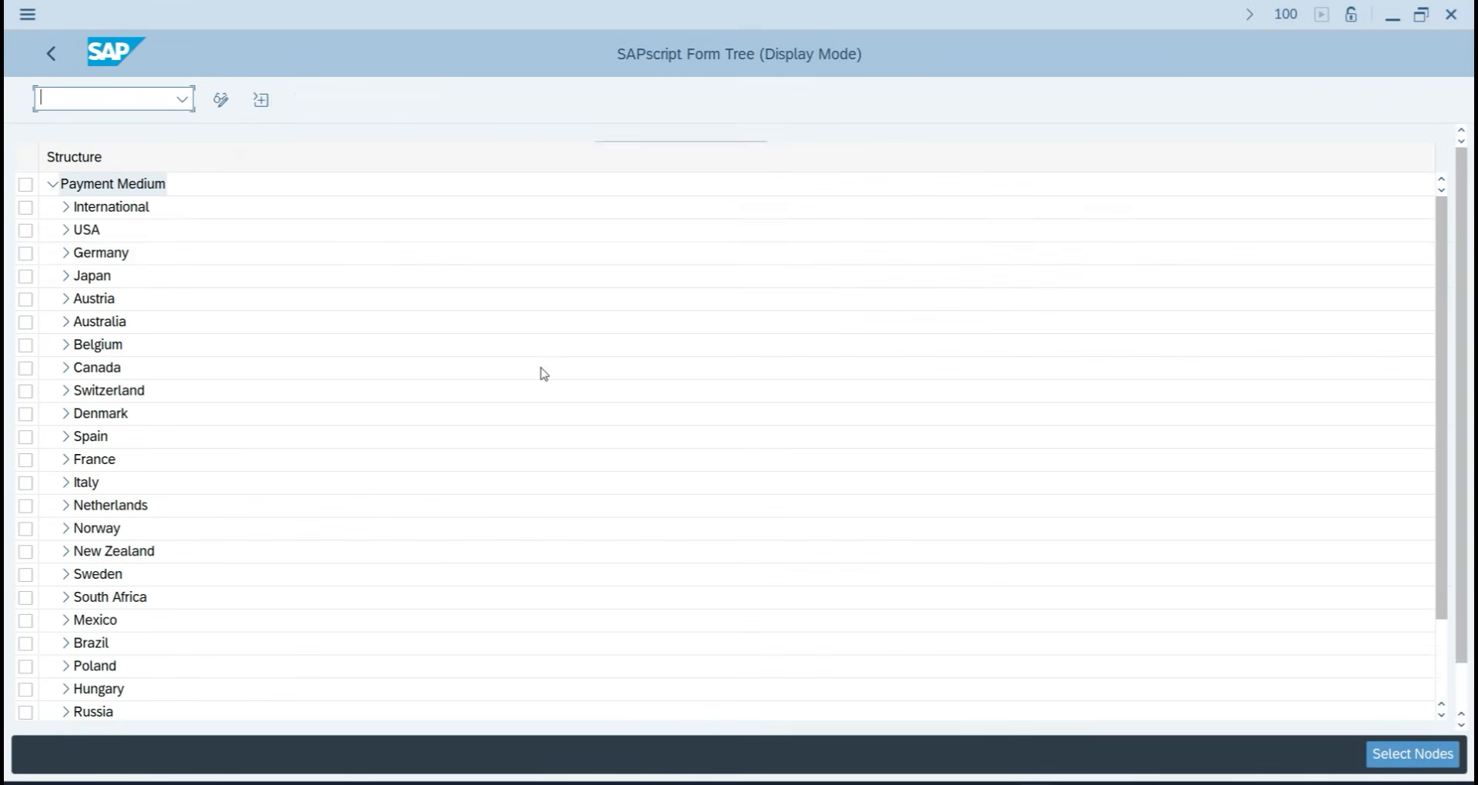
click(66, 229)
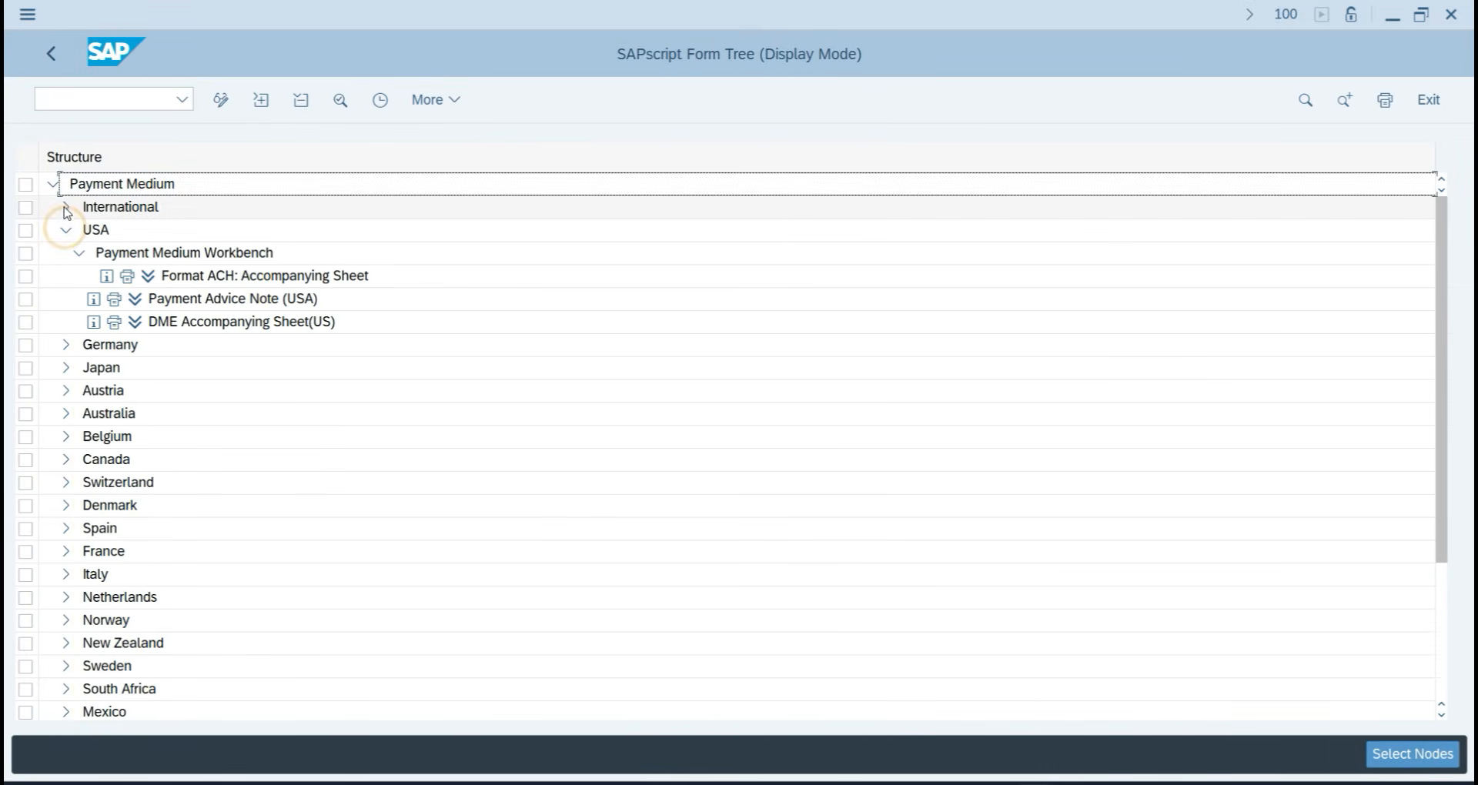
click(66, 207)
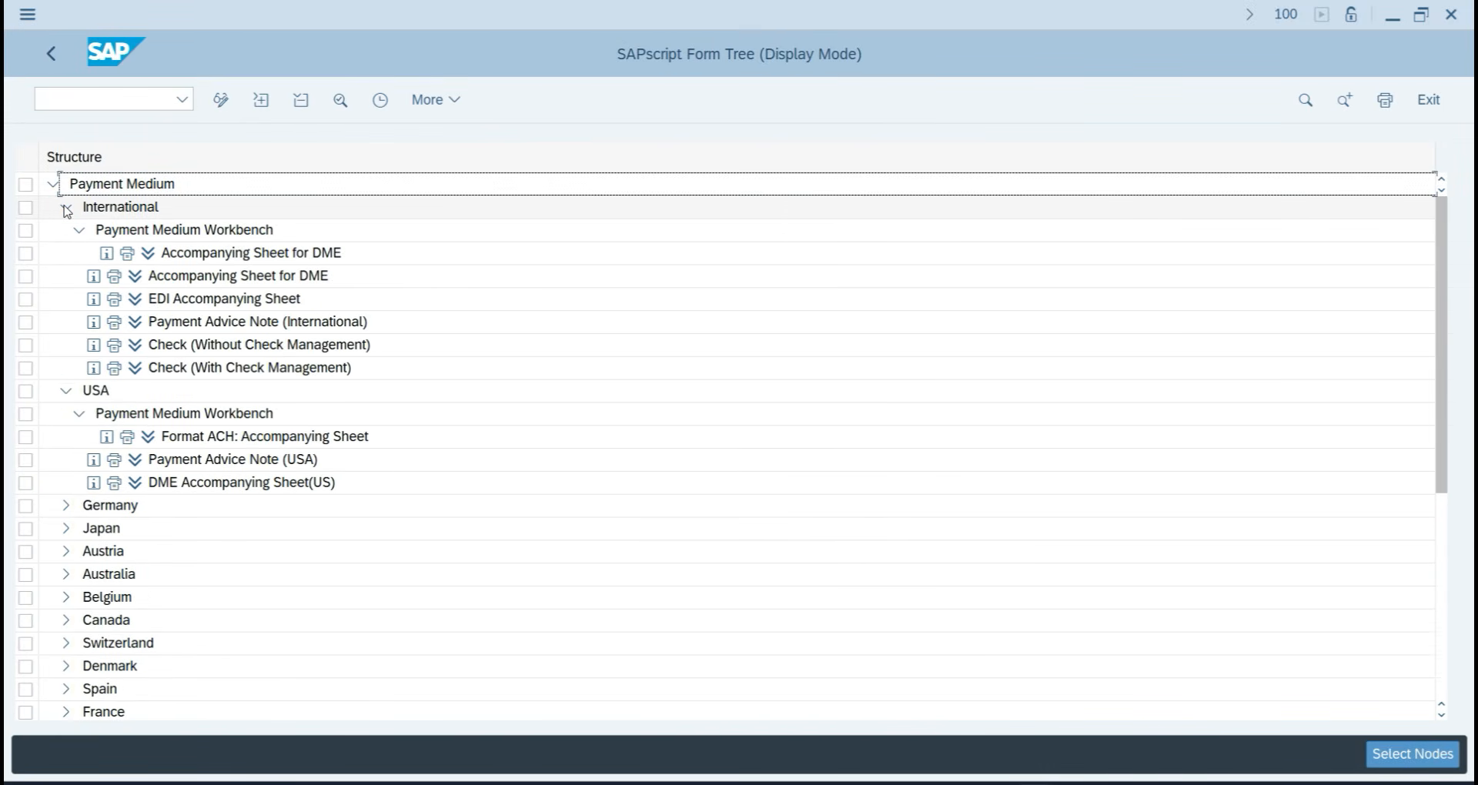
click(67, 208)
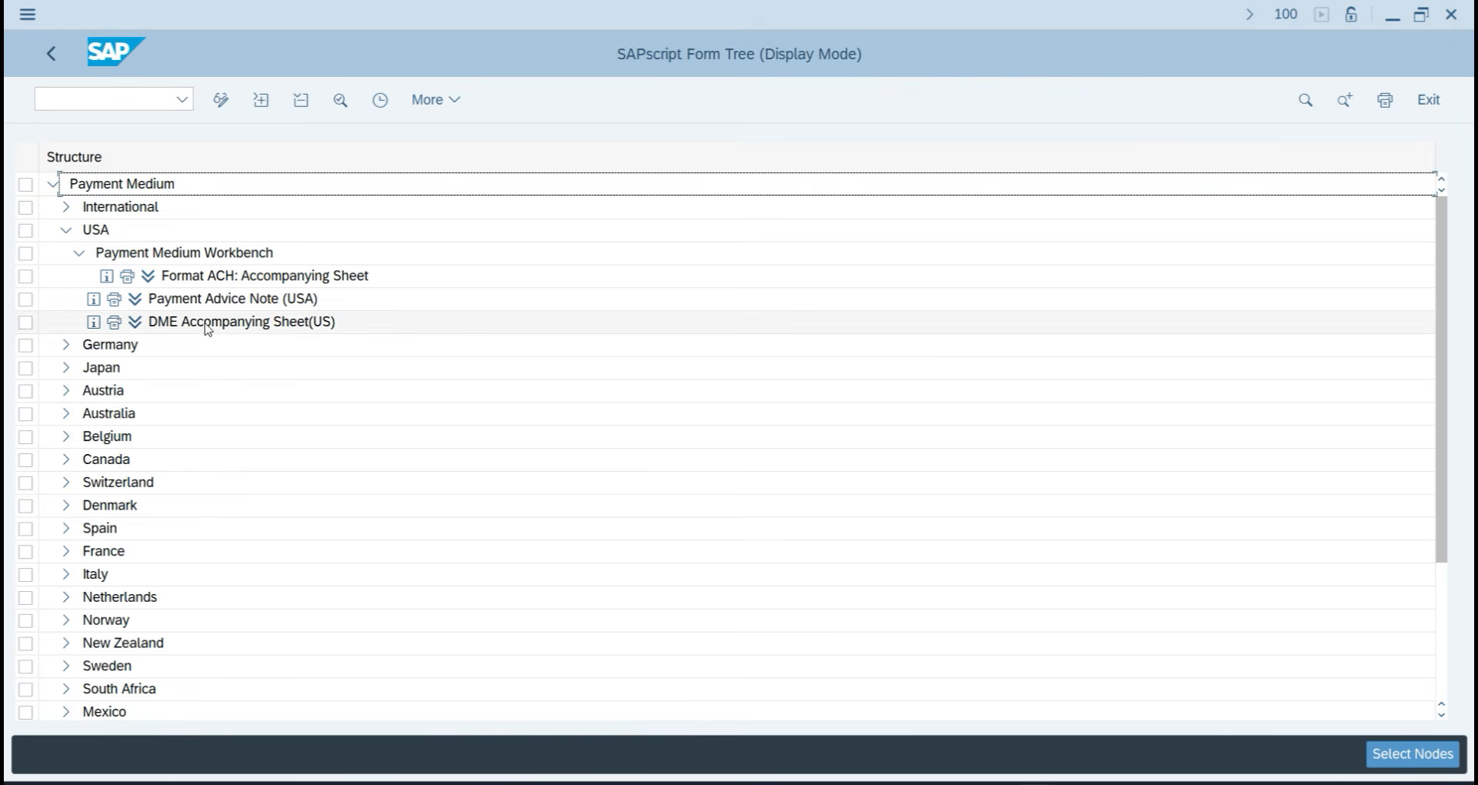
double_click(228, 301)
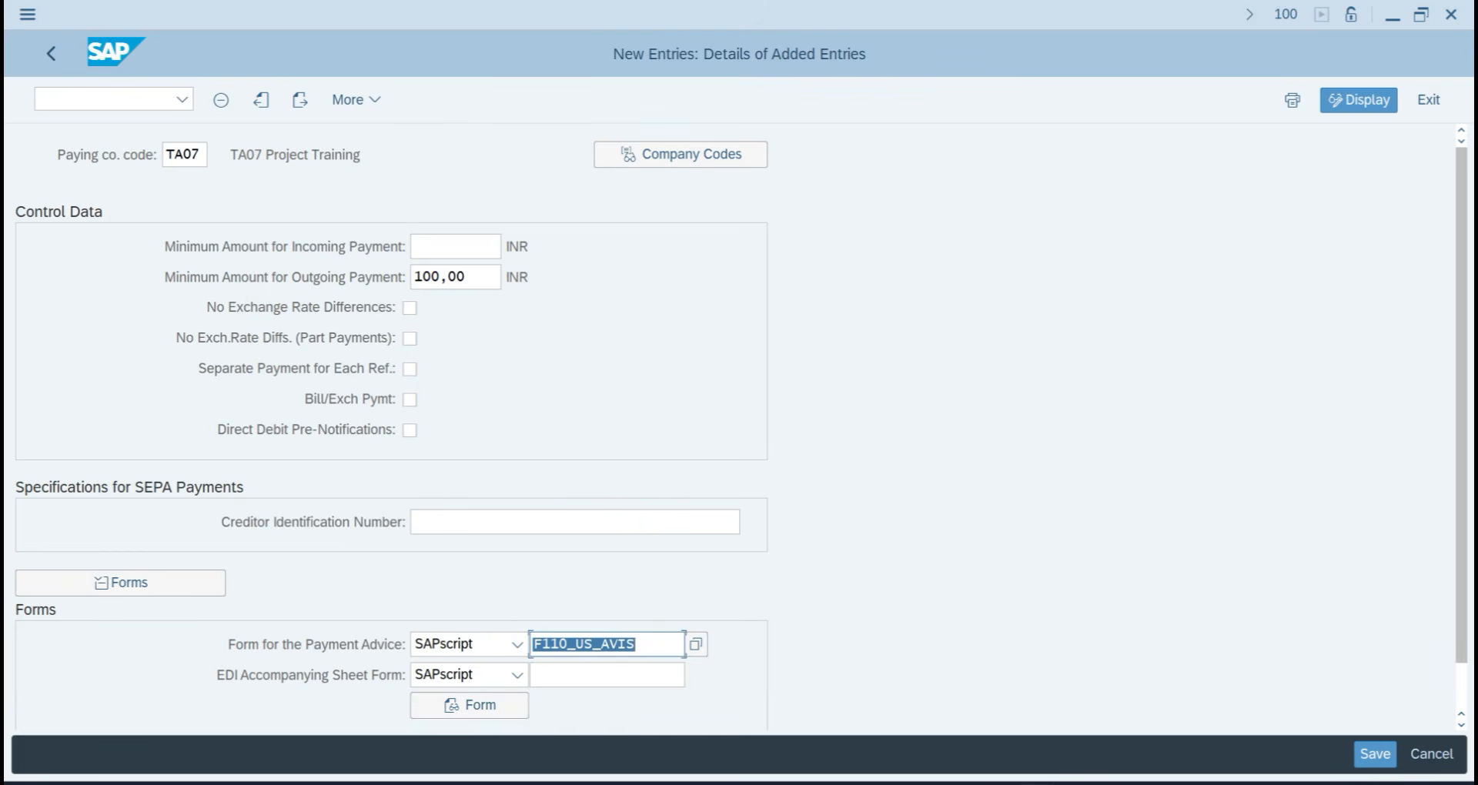
click(1373, 755)
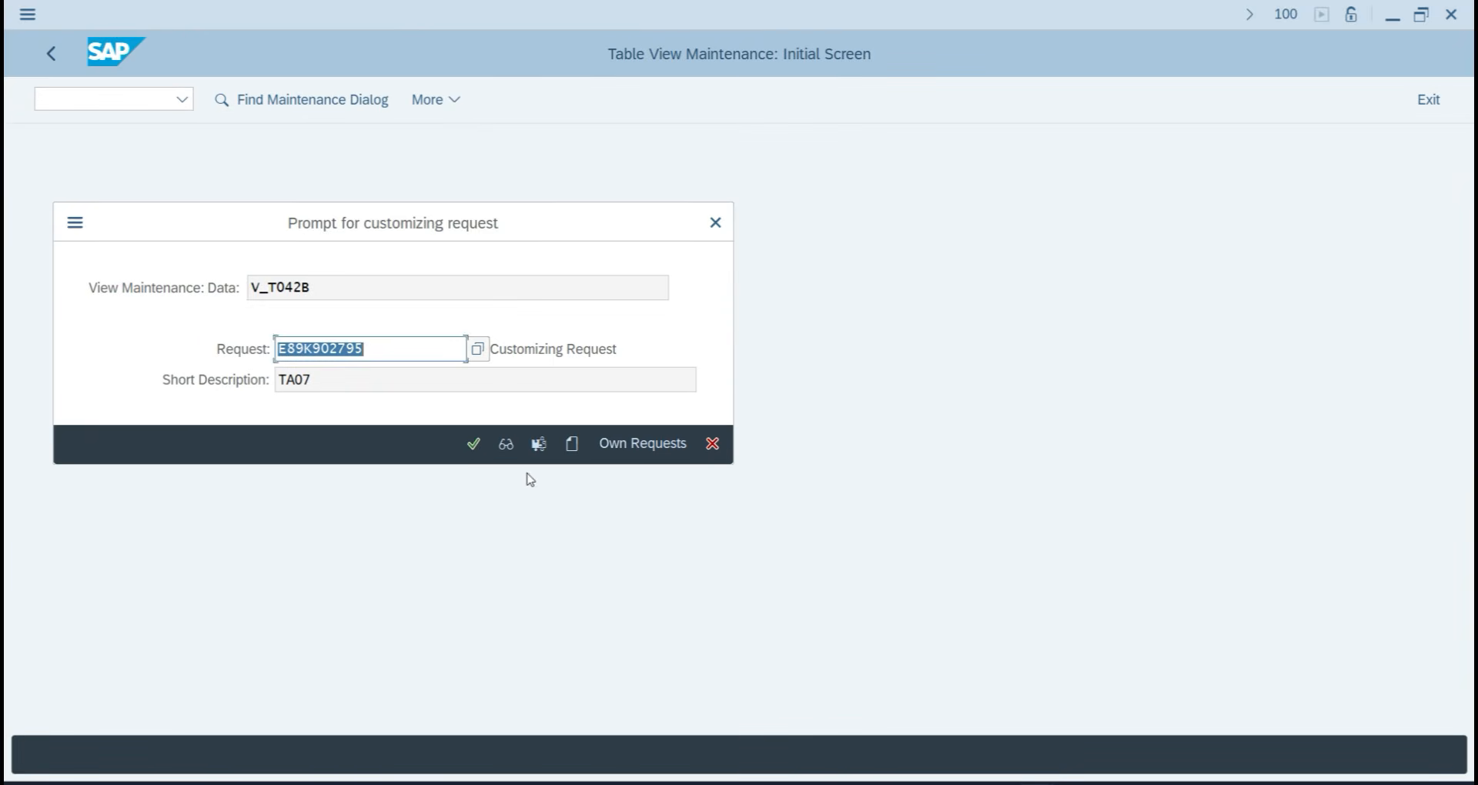
click(474, 444)
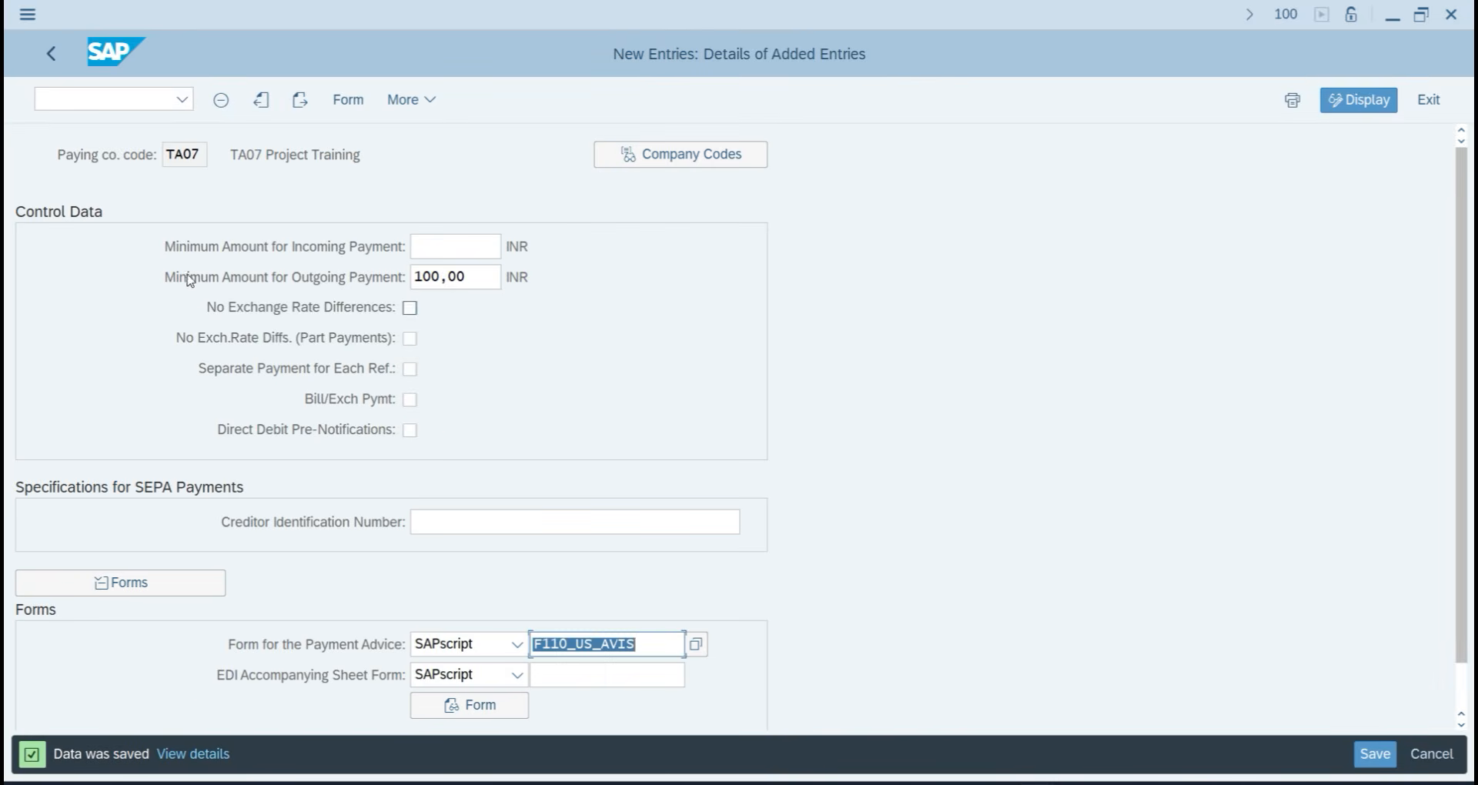
click(44, 54)
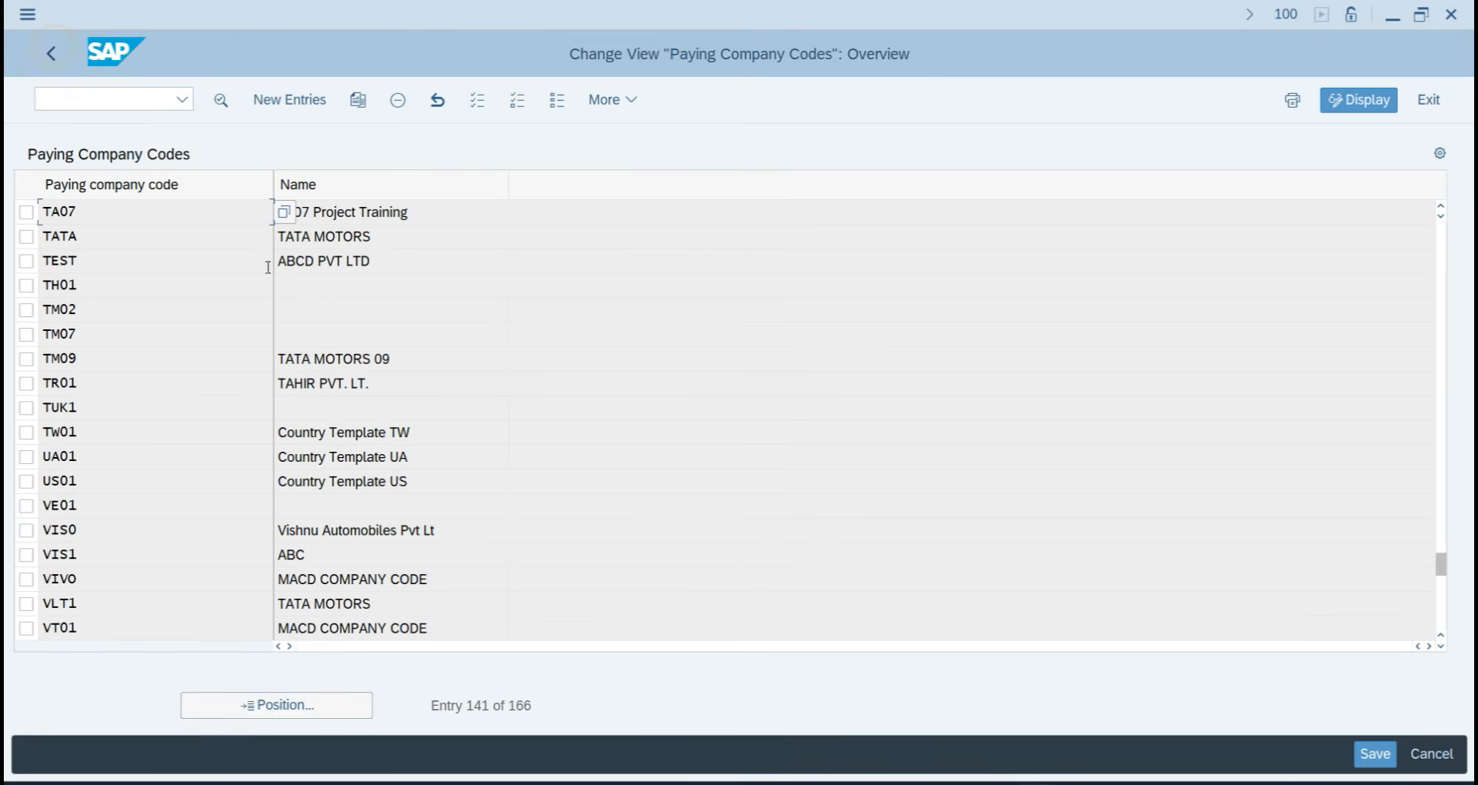
click(33, 61)
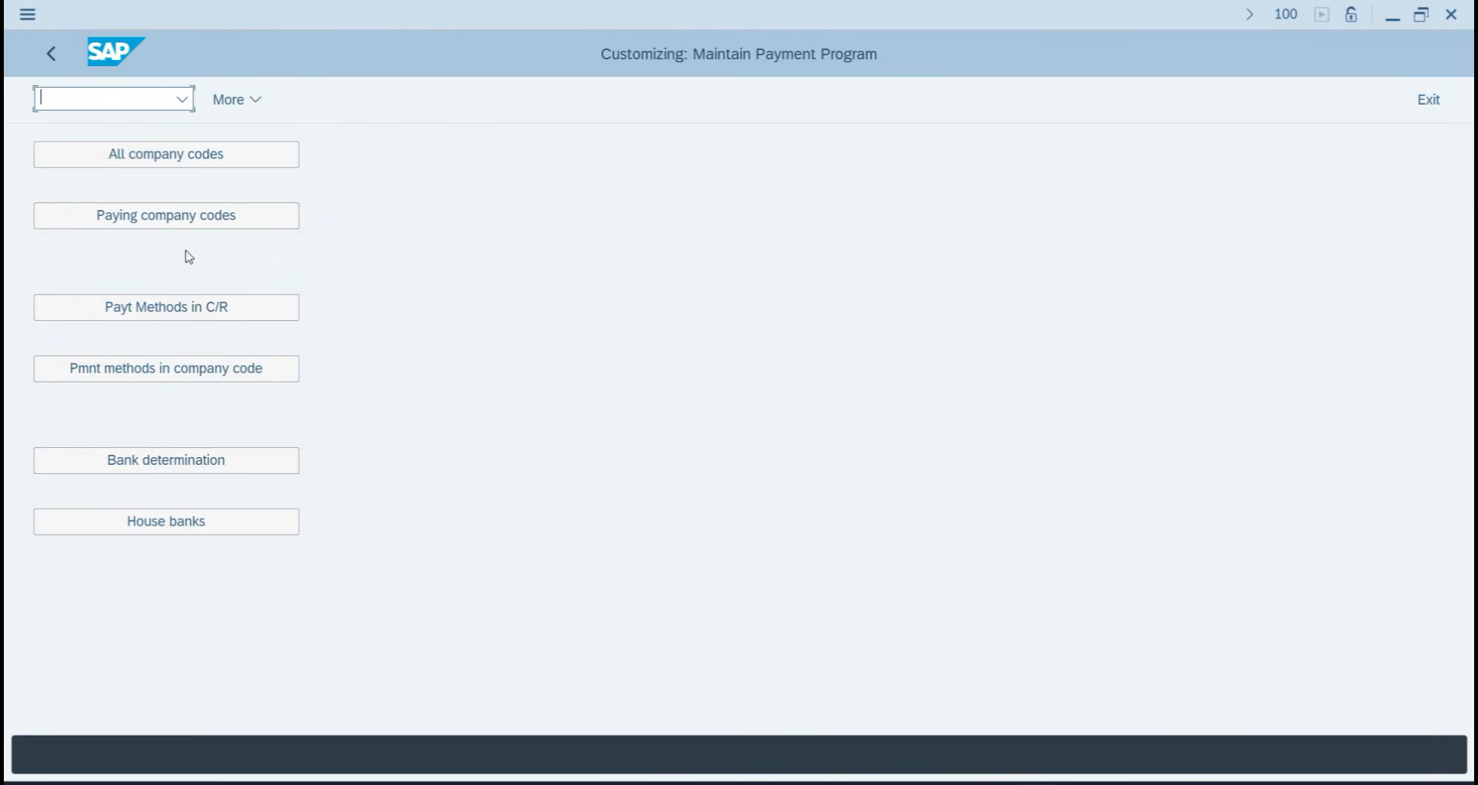
Start a new India payment method described as 'FOR CHEQUE PAYMENT'.
click(194, 318)
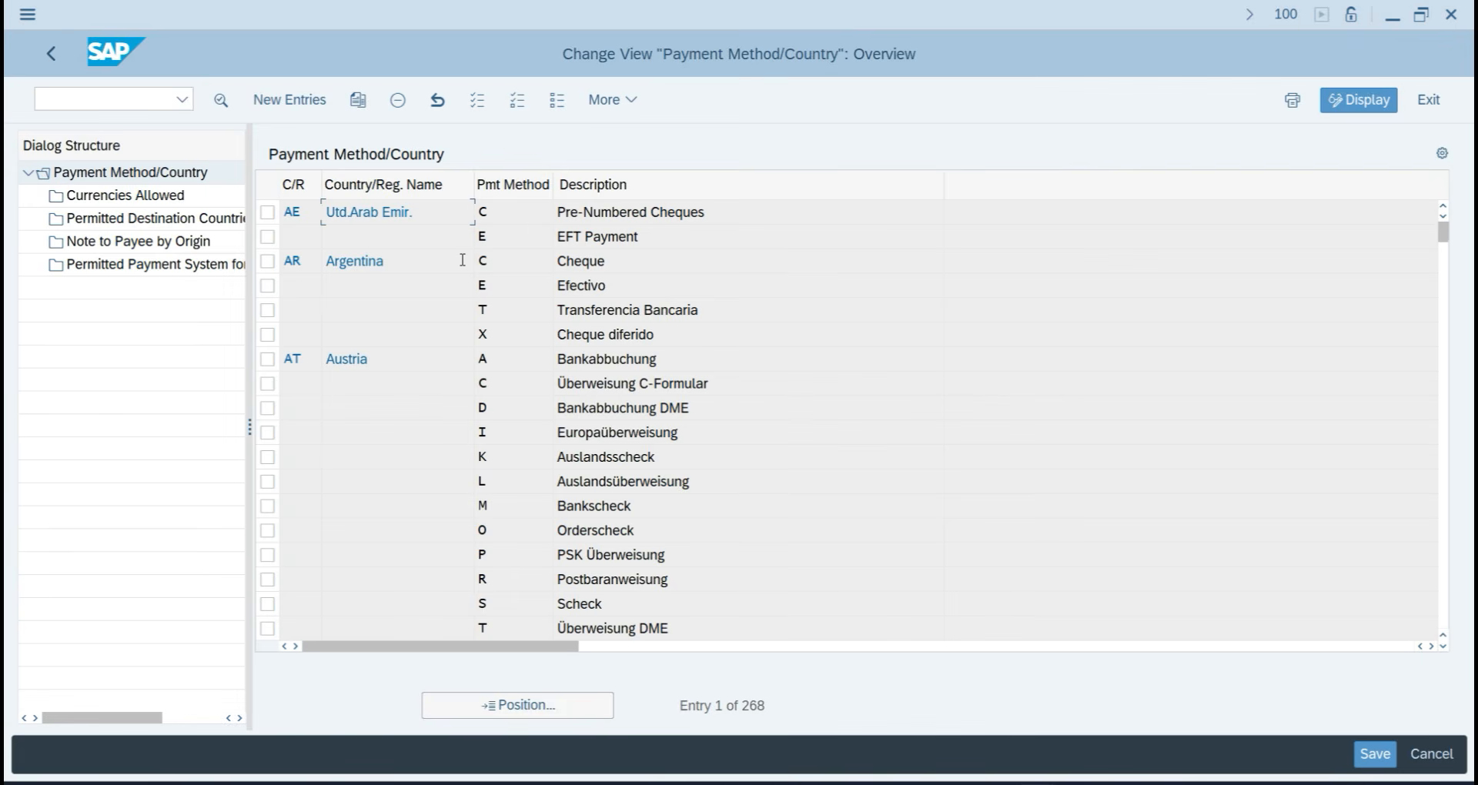
click(306, 105)
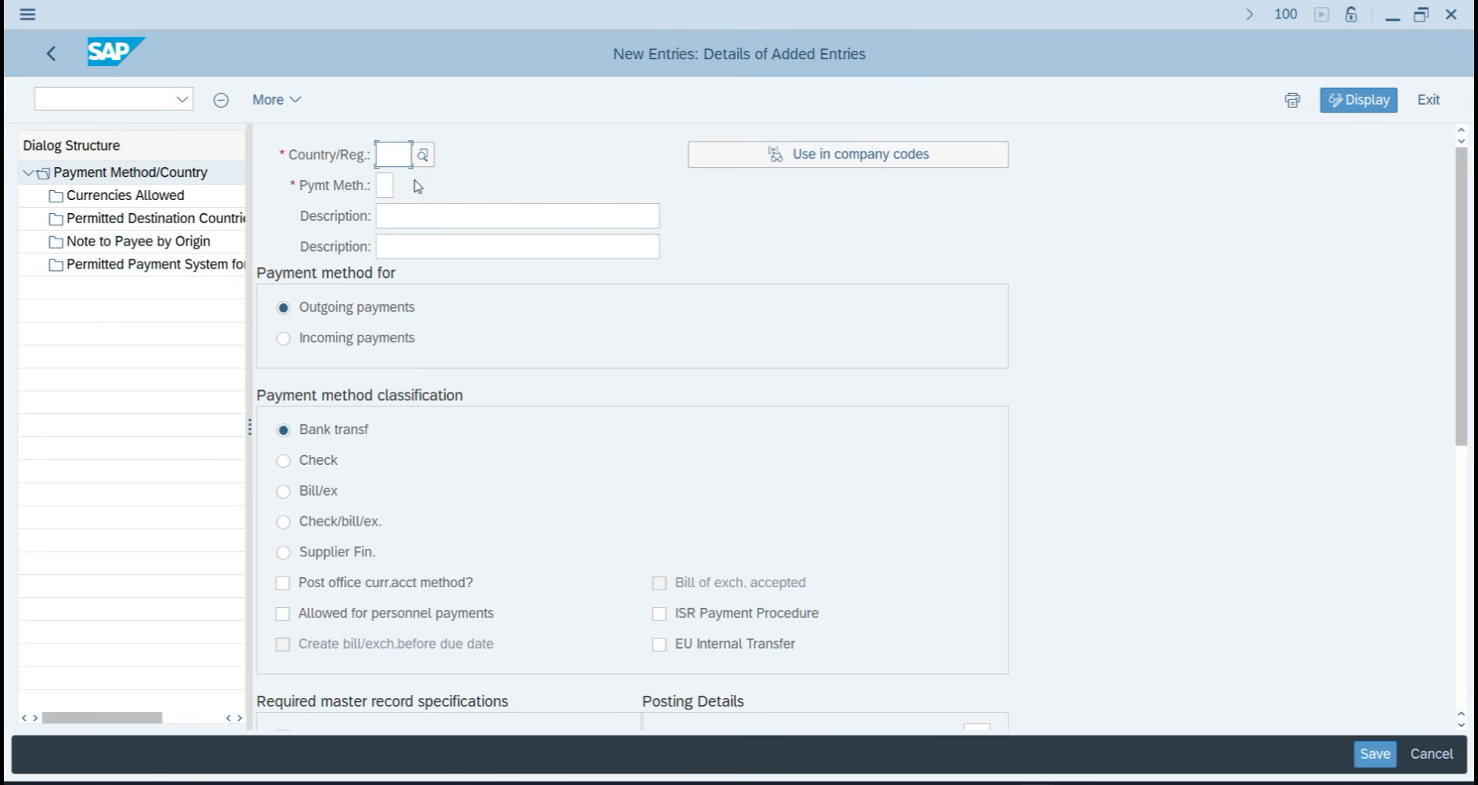
text(IN)
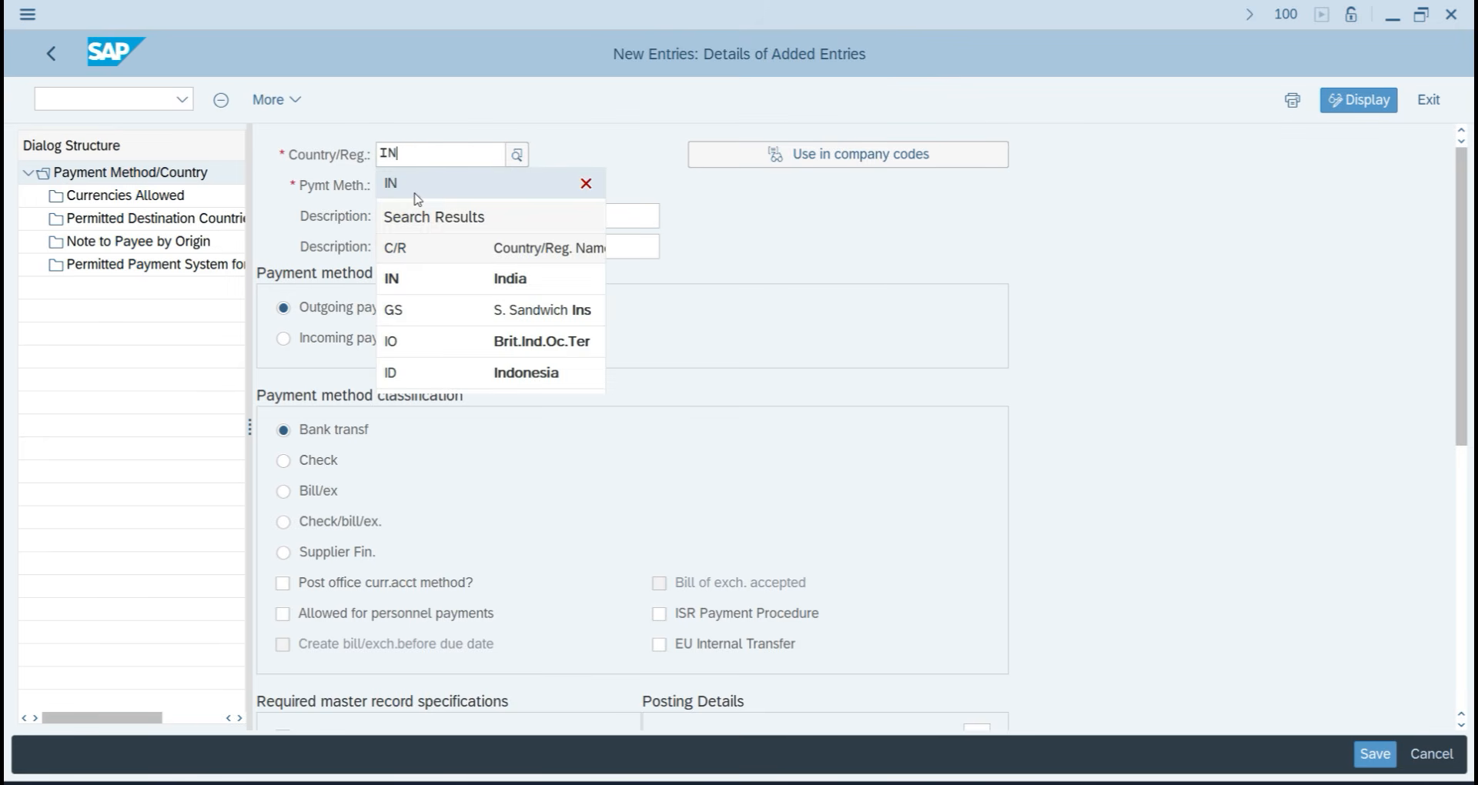
click(420, 278)
click(390, 193)
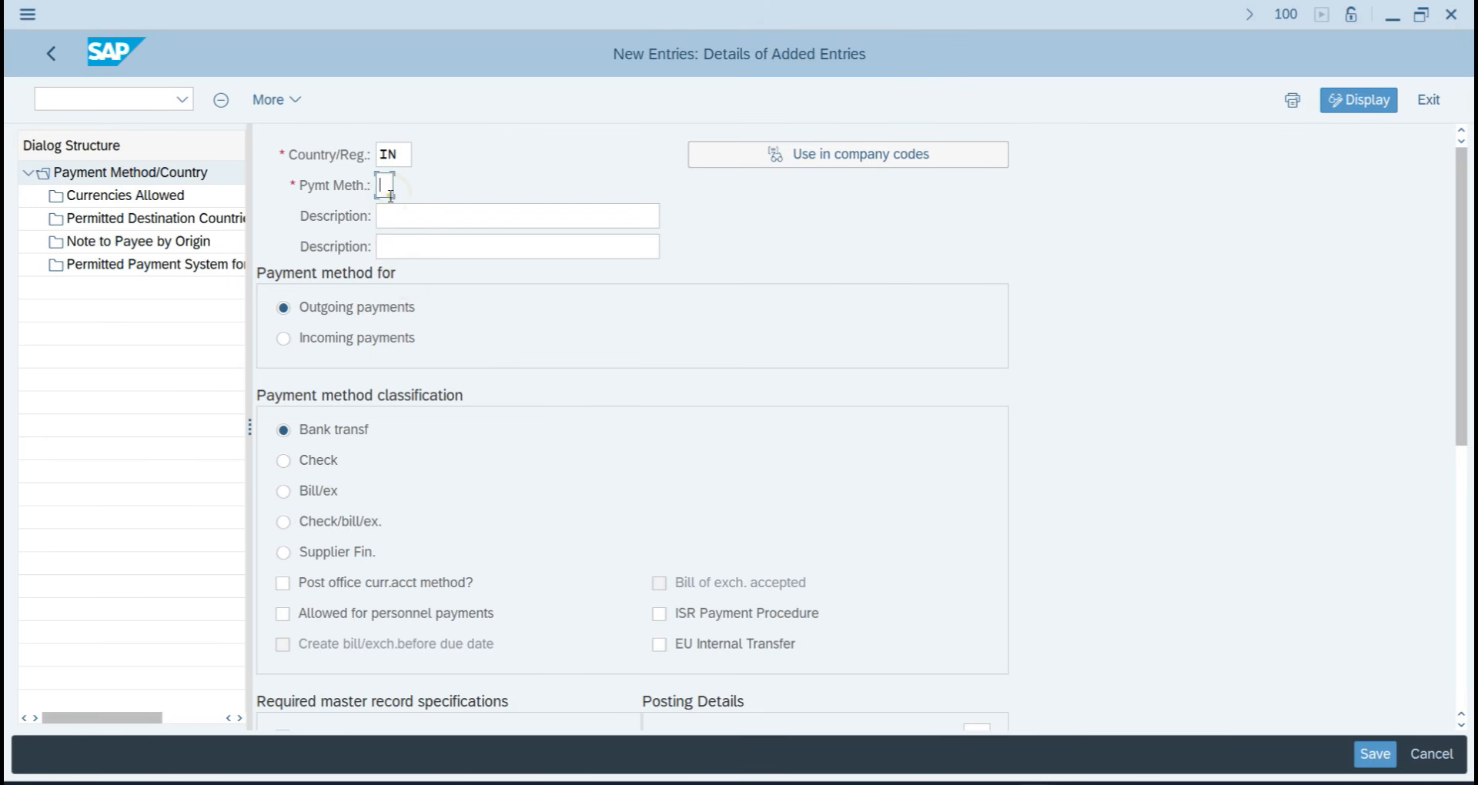
text(T)
click(446, 220)
text(FOR CHE)
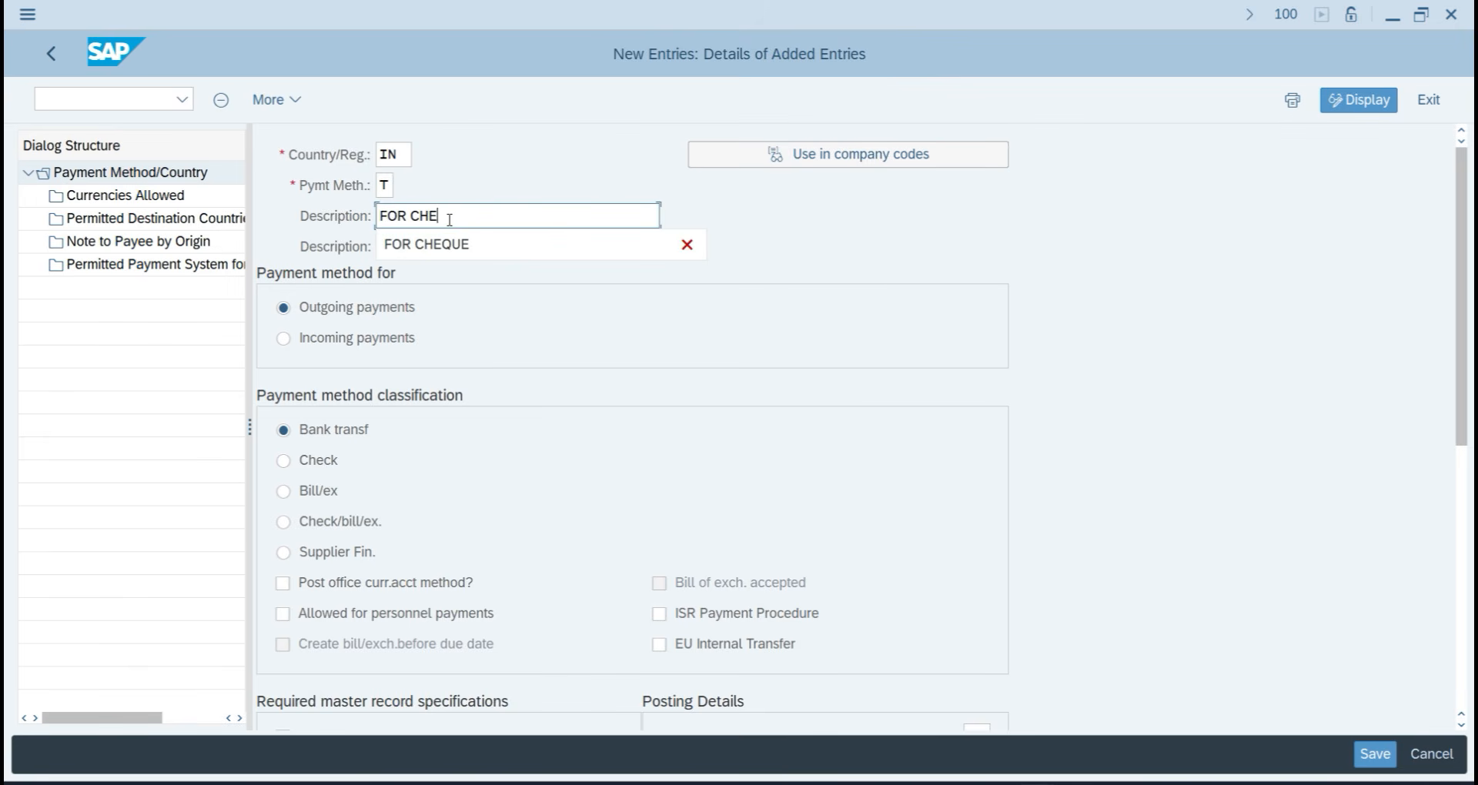
text(QUE PAYM)
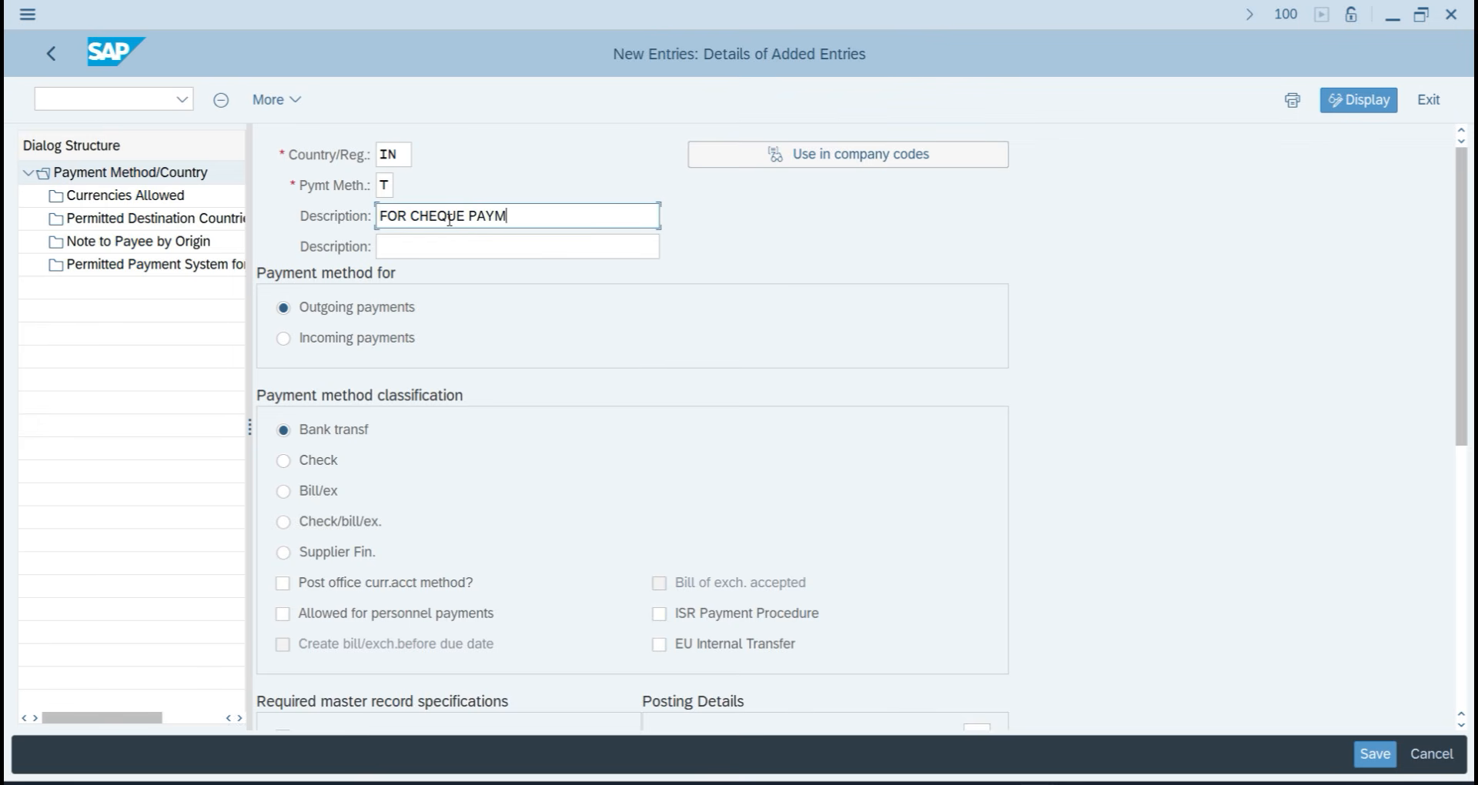
text(ENT)
key(ctrl+a)
key(ctrl+c)
key(Tab)
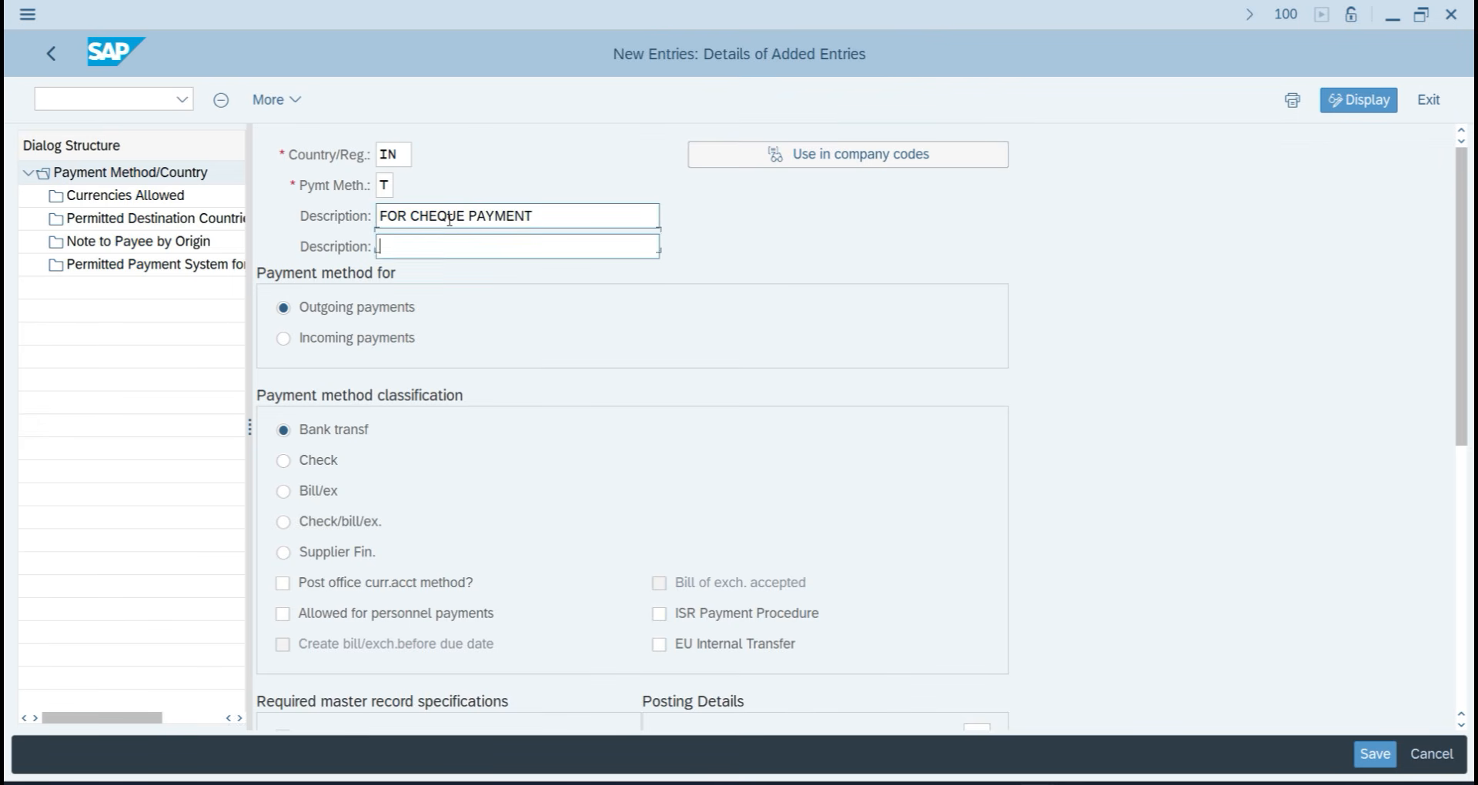
key(ctrl+v)
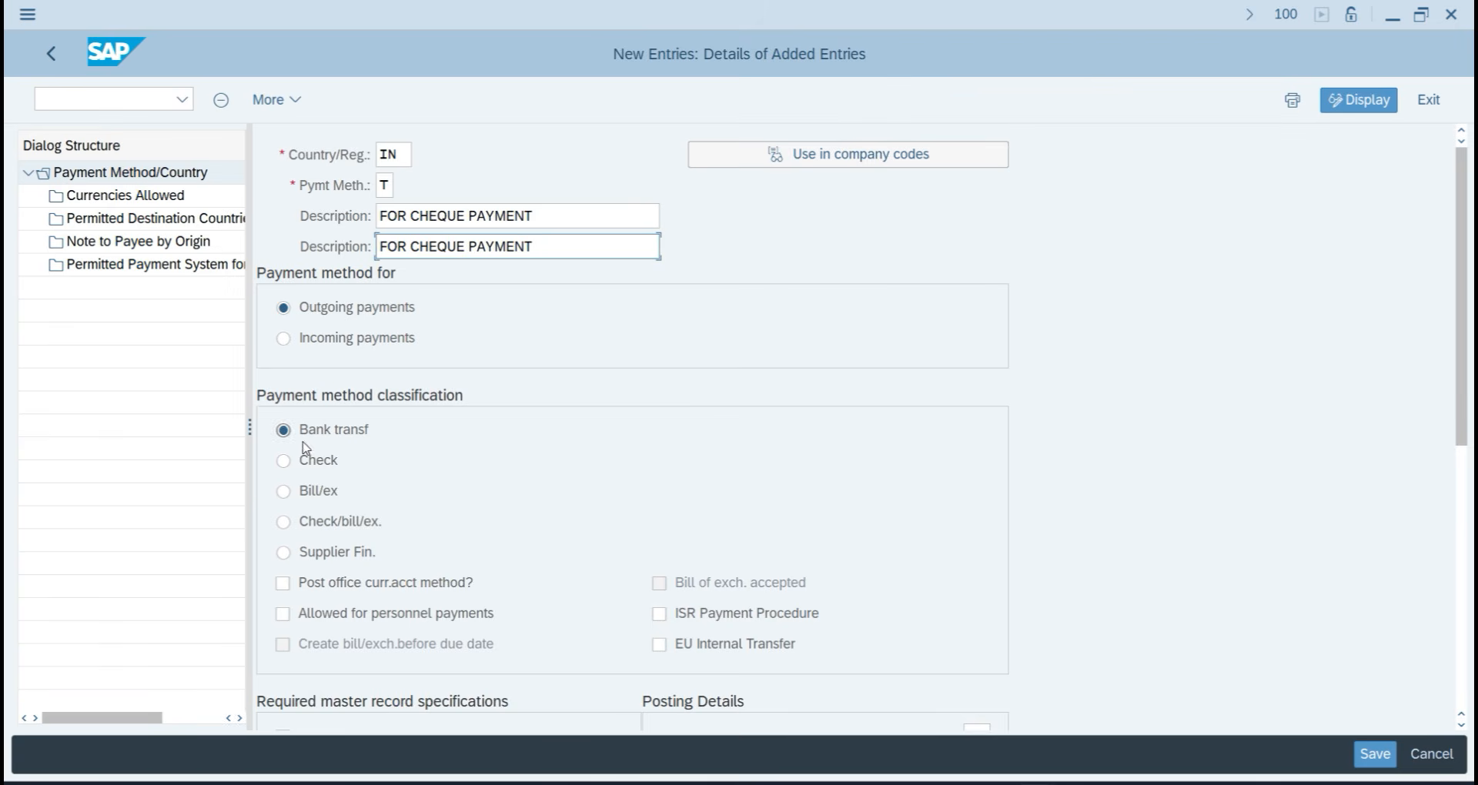
Classify it as an outgoing check payment with payment and clearing document types KZ.
click(285, 461)
scroll(877, 609, down, 1)
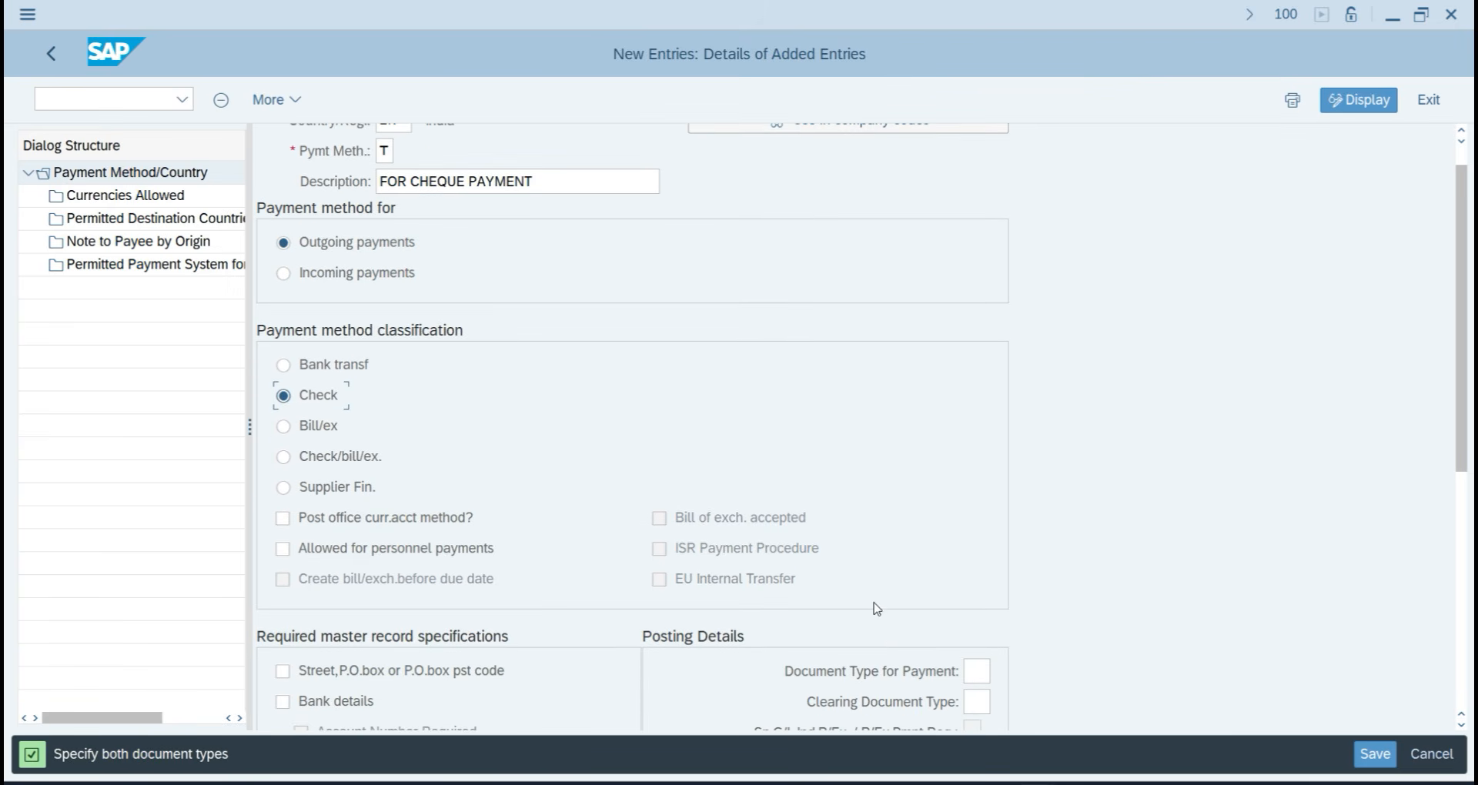
click(979, 677)
text(KZ)
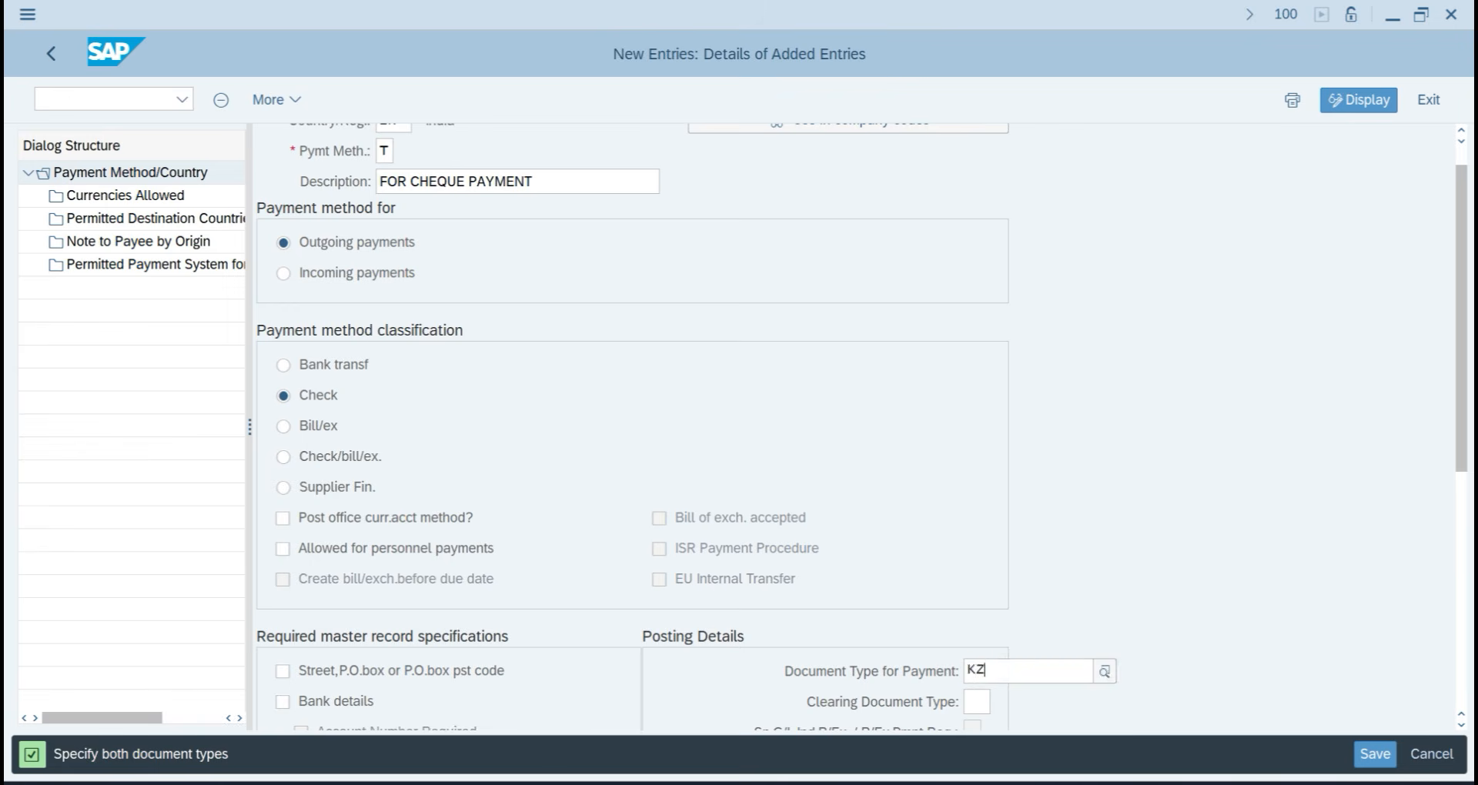
key(Tab)
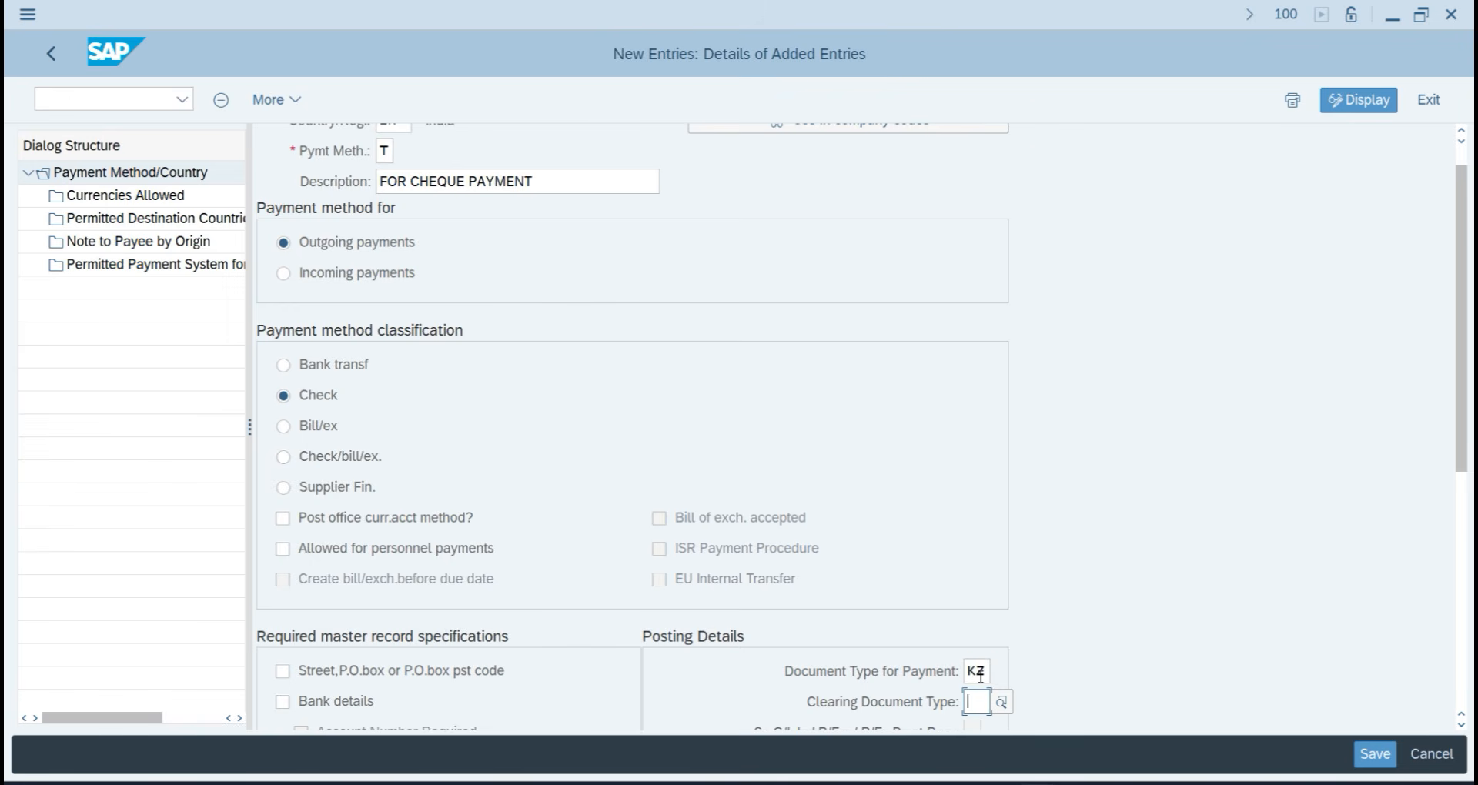
text(KZ)
key(Return)
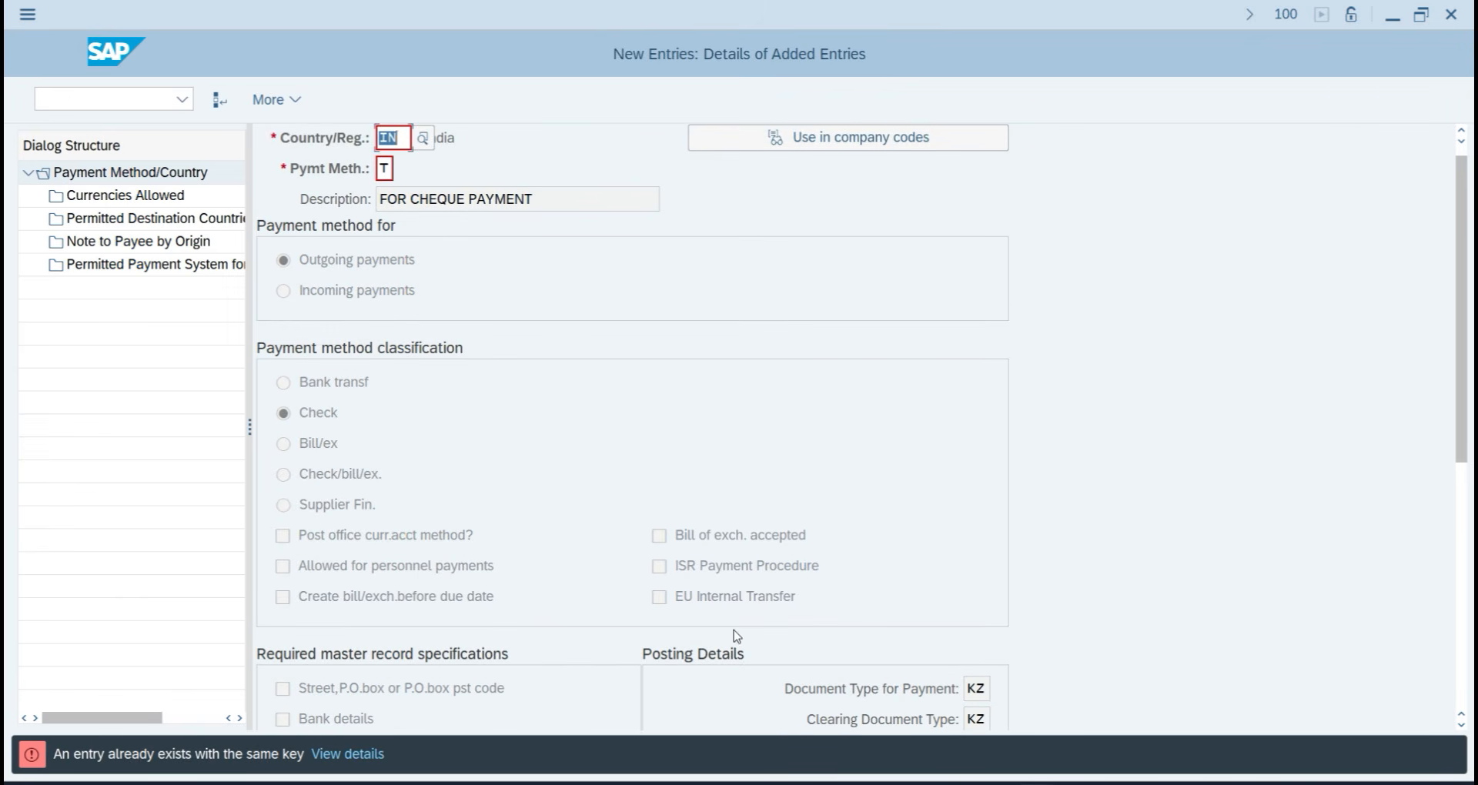
Correct the payment method code from T to 7 and confirm the entry.
scroll(375, 215, up, 1)
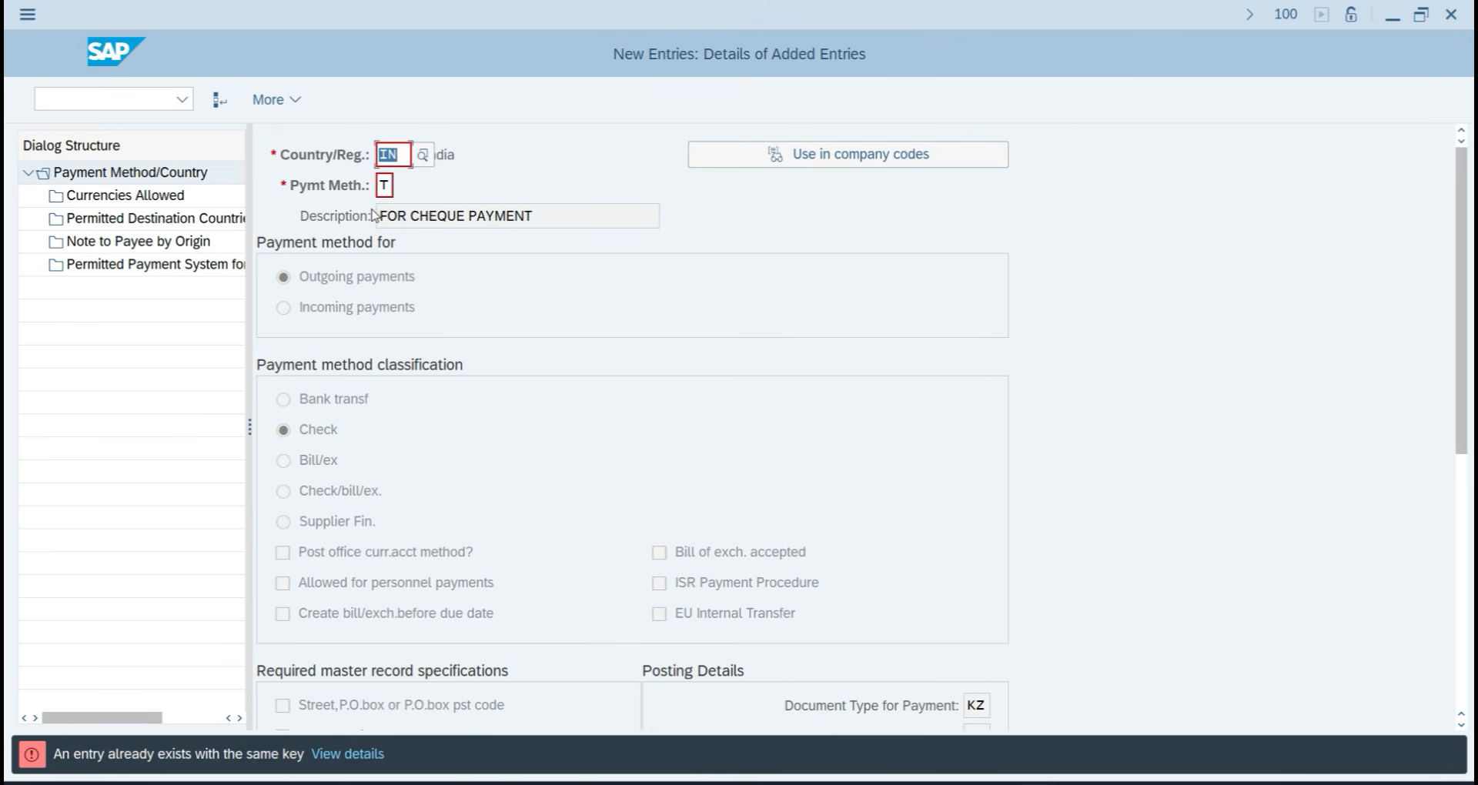
click(385, 185)
key(BackSpace)
text(7)
key(Return)
scroll(434, 291, up, 3)
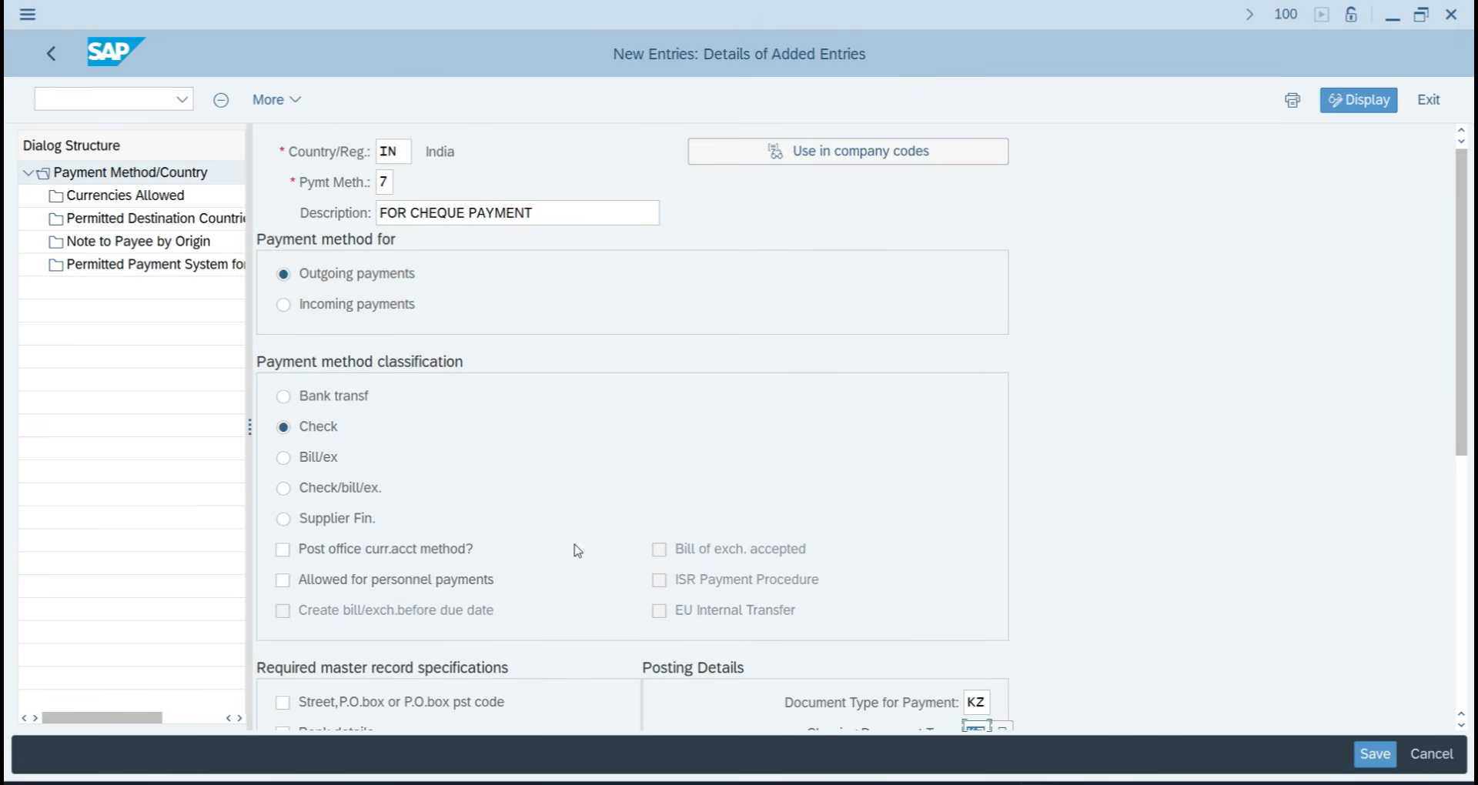
scroll(749, 588, down, 3)
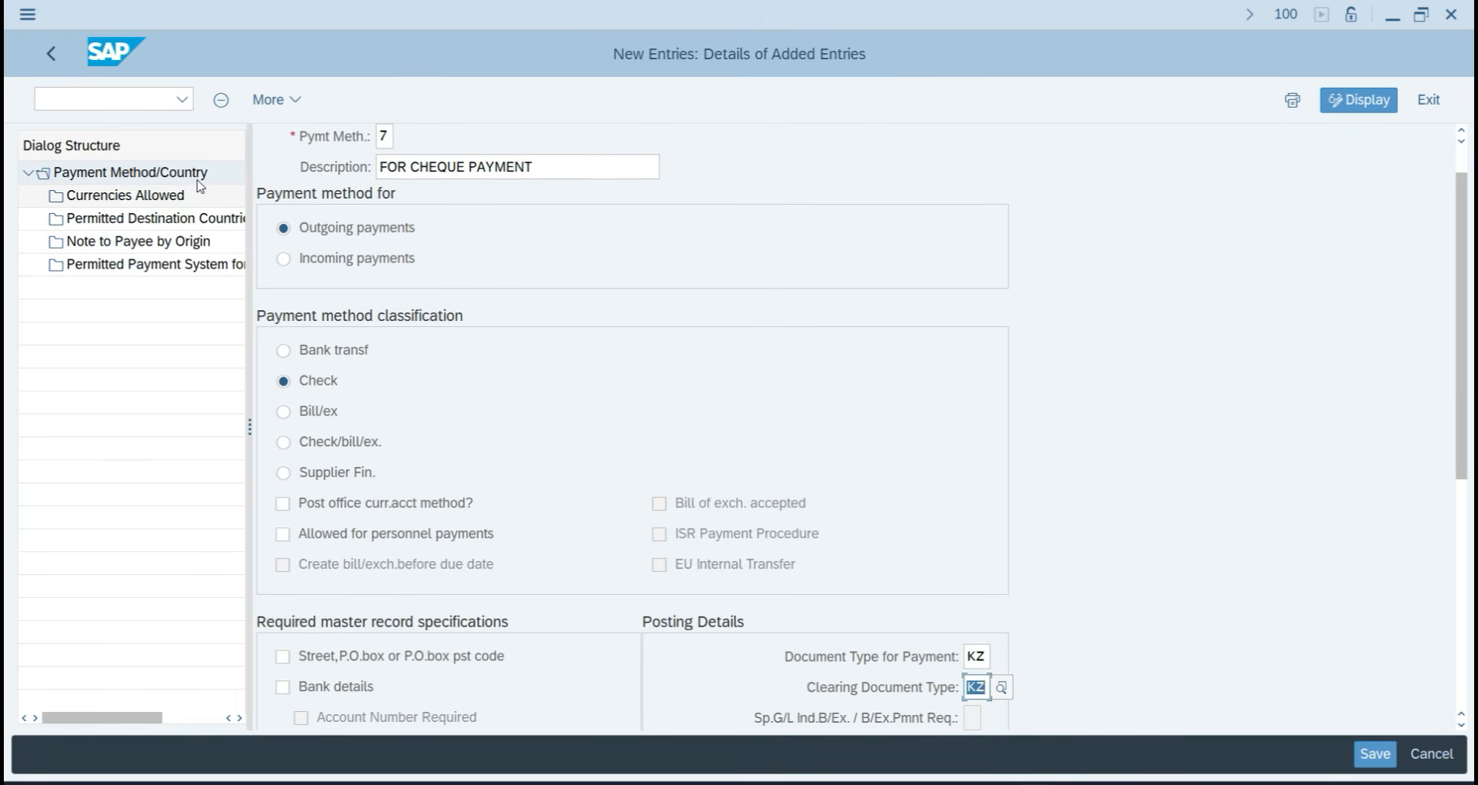
Add INR as an allowed currency for payment method 7 and save it to the transport request.
click(137, 197)
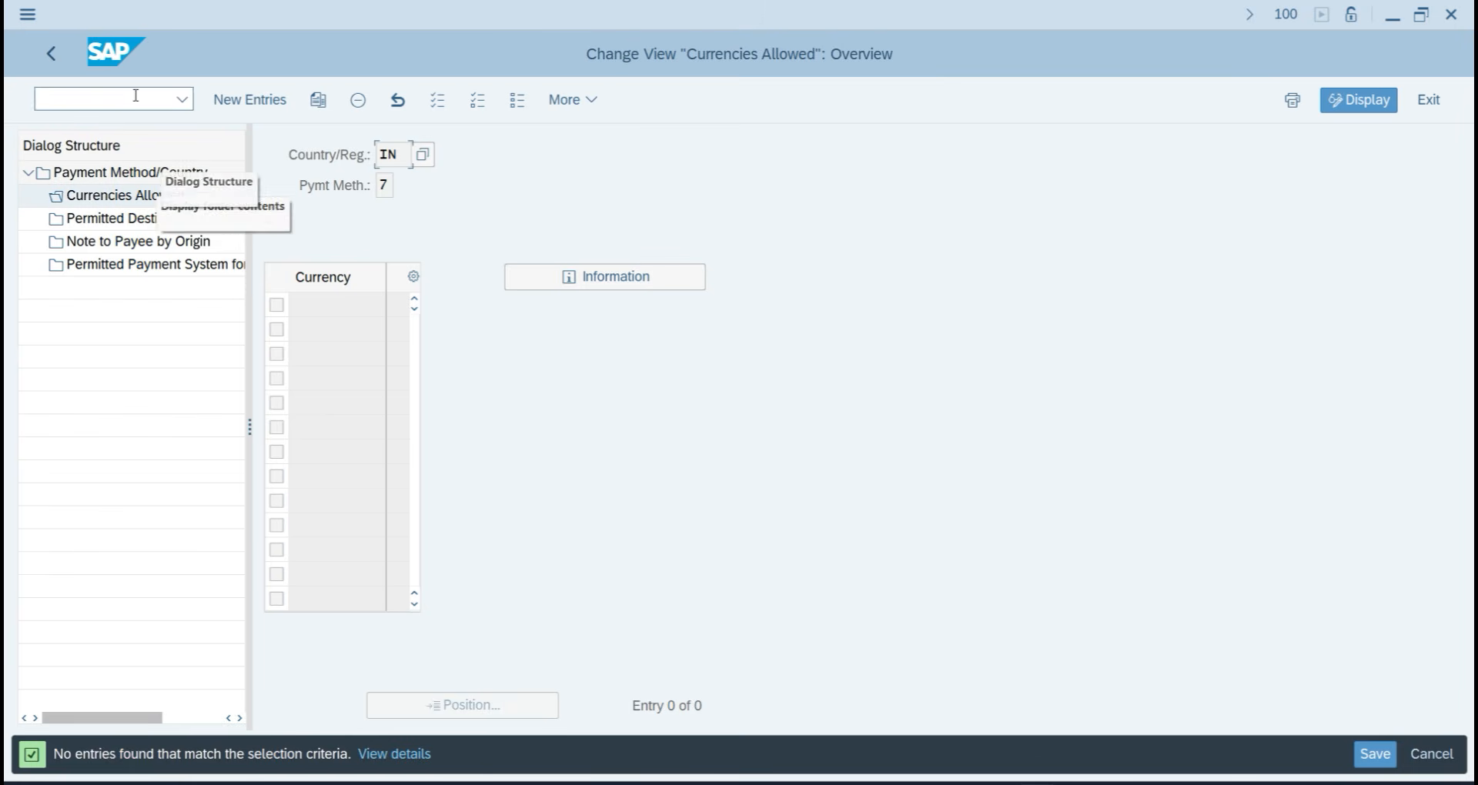
click(227, 99)
text(INR)
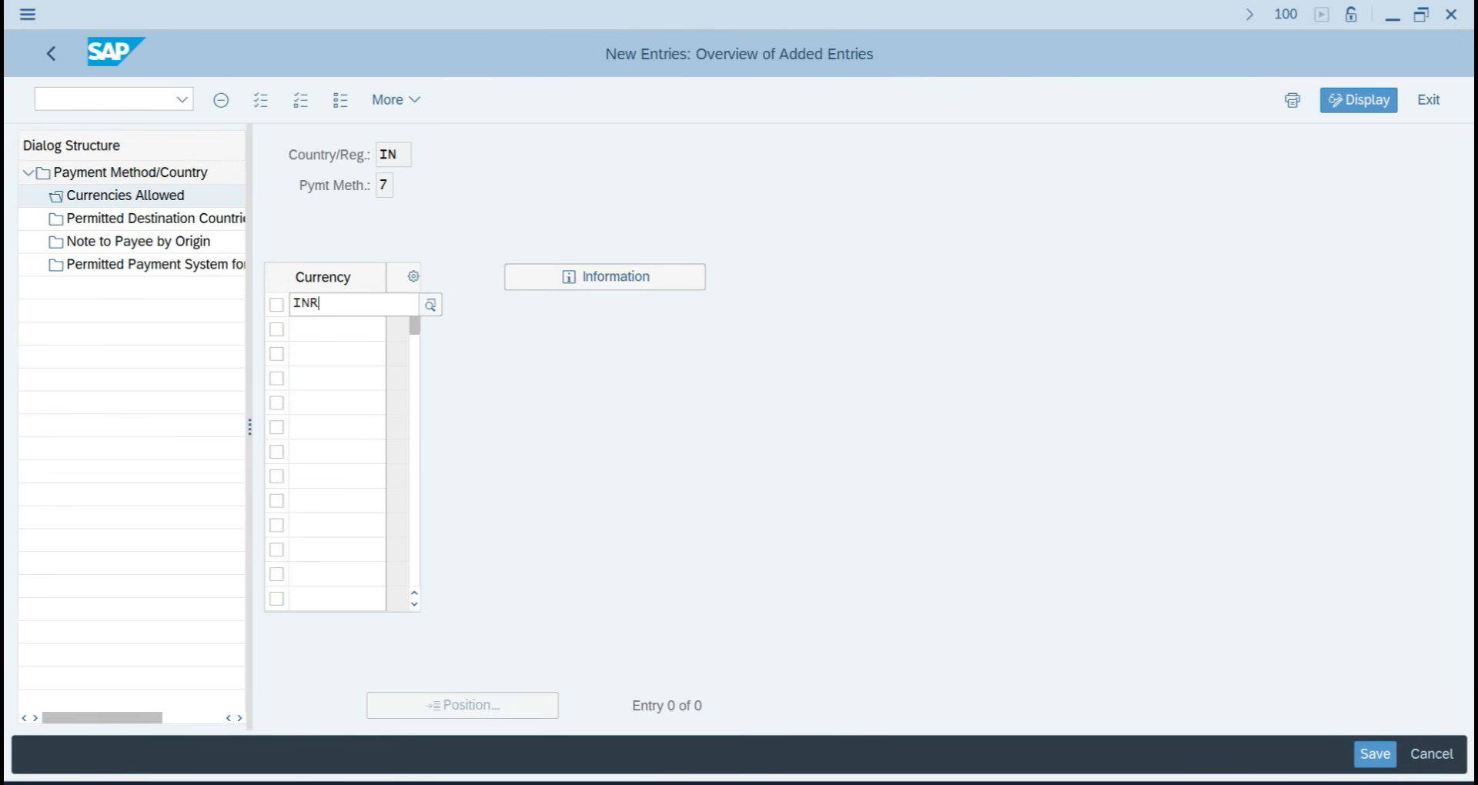
key(Return)
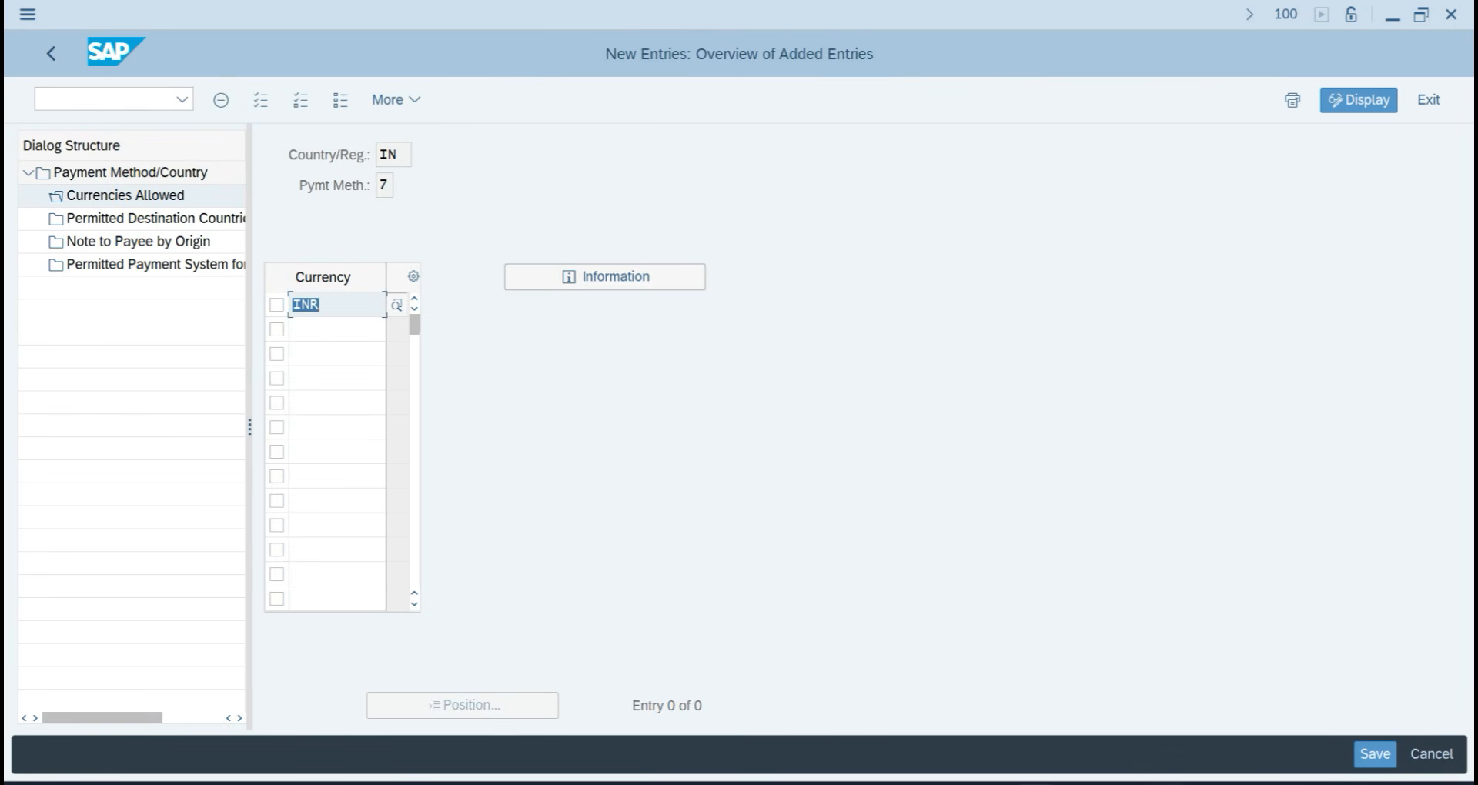
click(1374, 755)
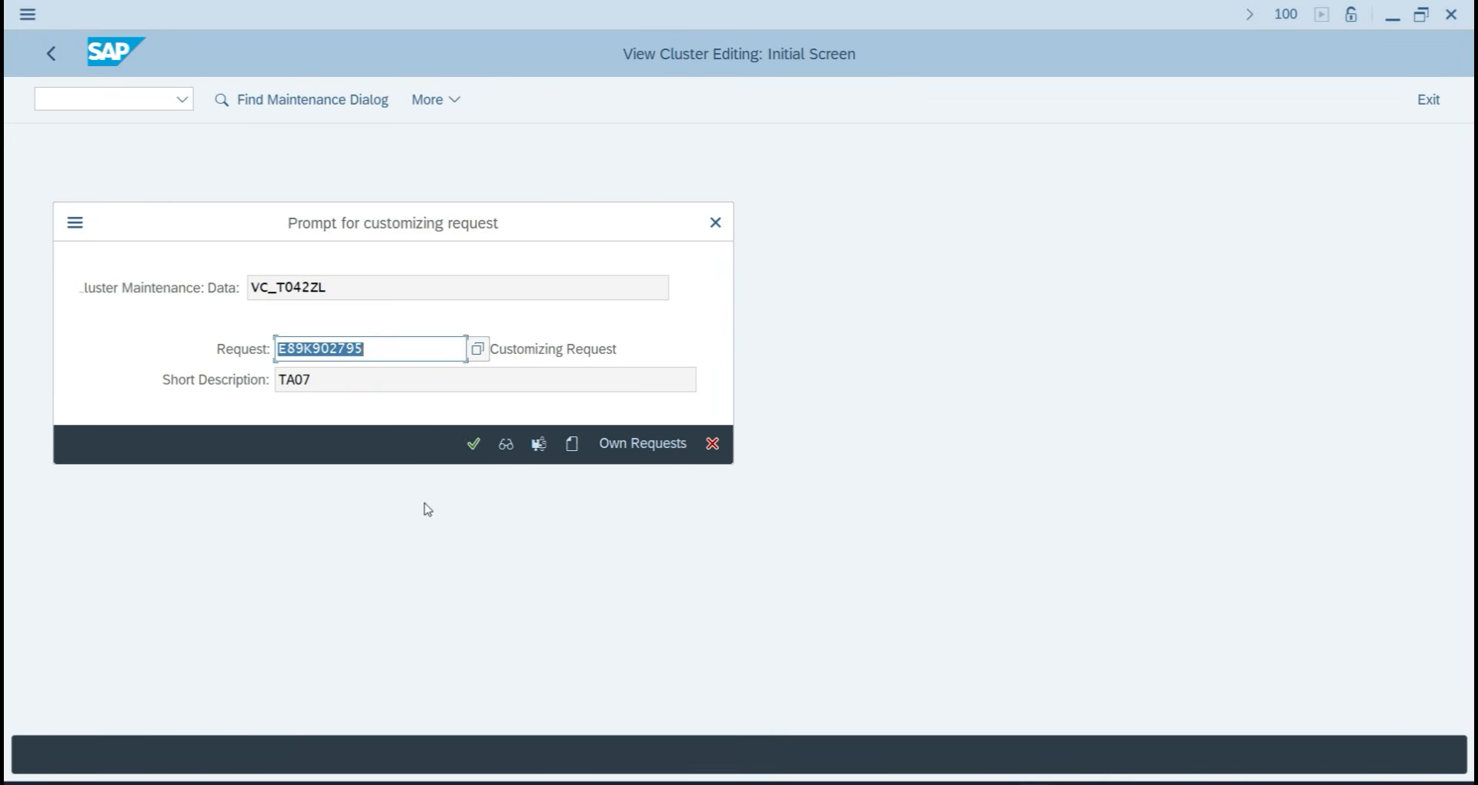
click(472, 449)
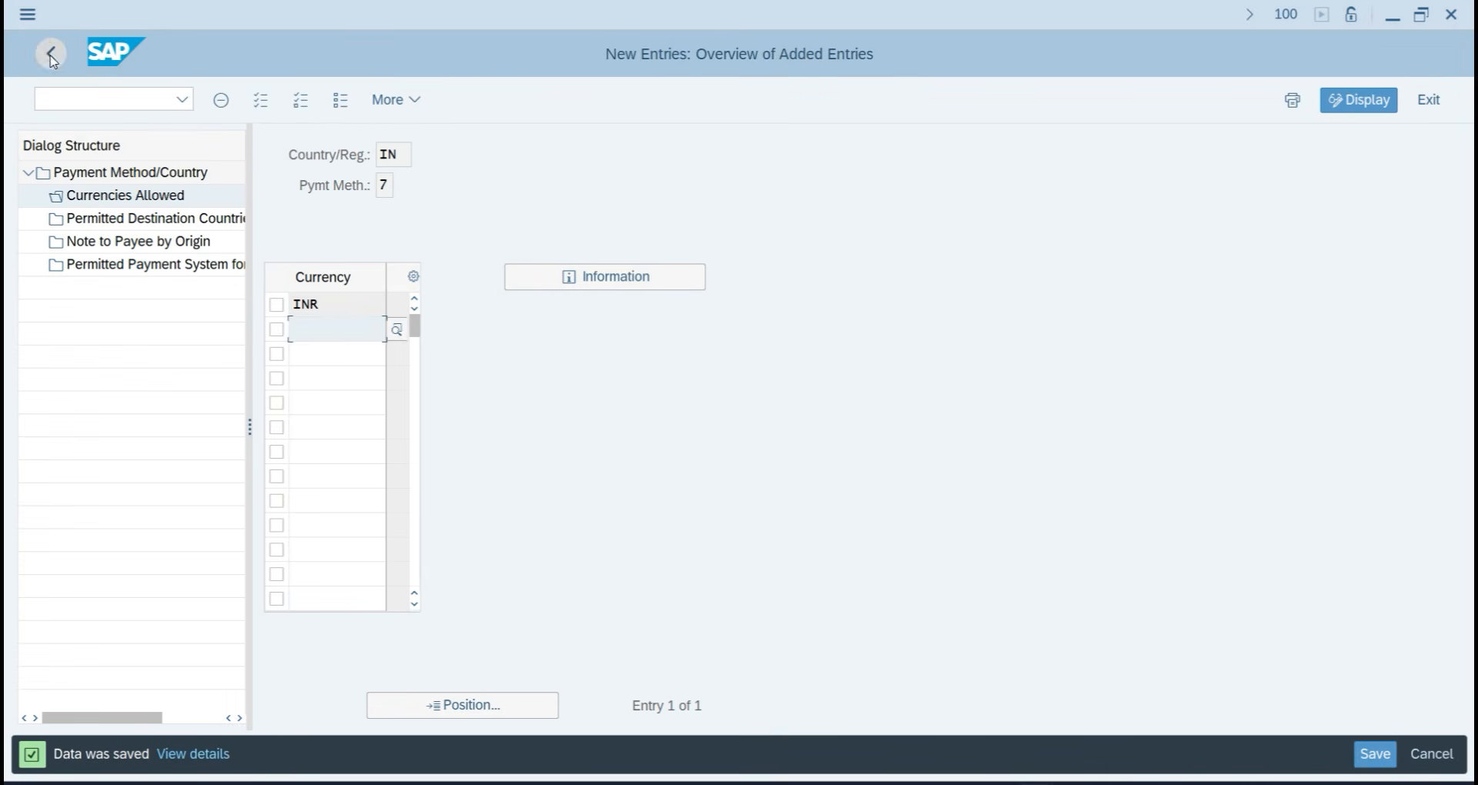
click(42, 54)
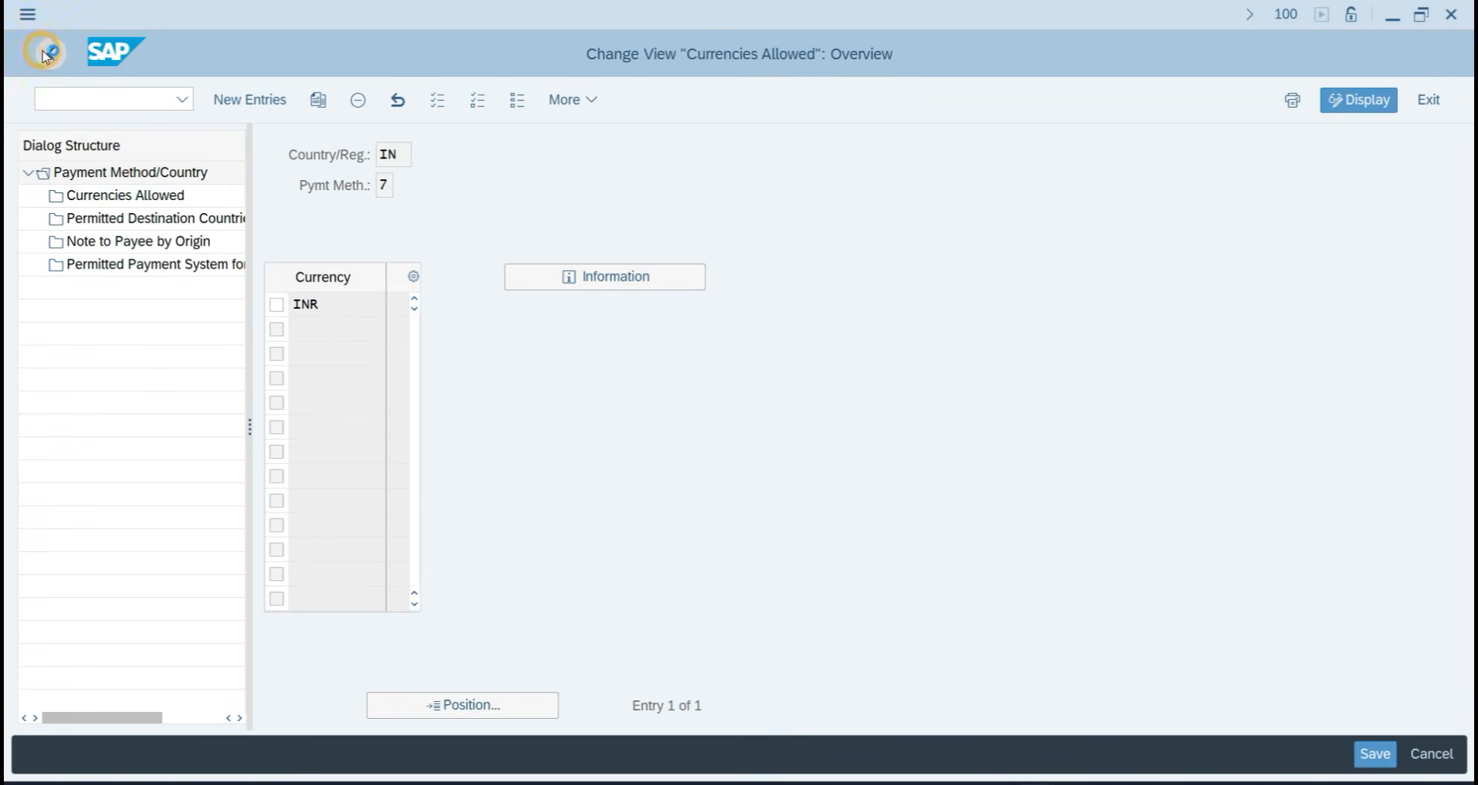
click(45, 55)
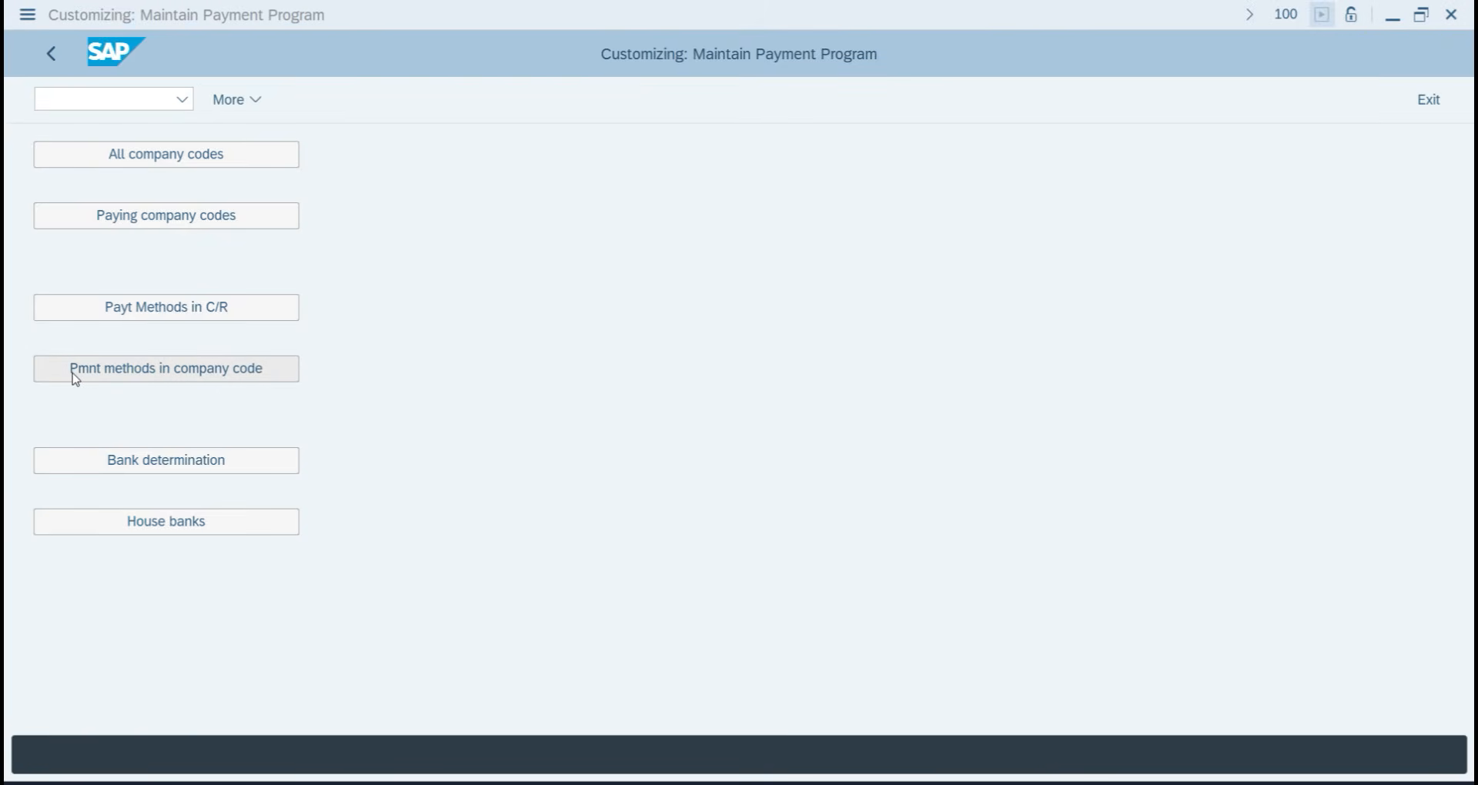
Start a company-code payment method entry for TA07 with method 7.
click(197, 375)
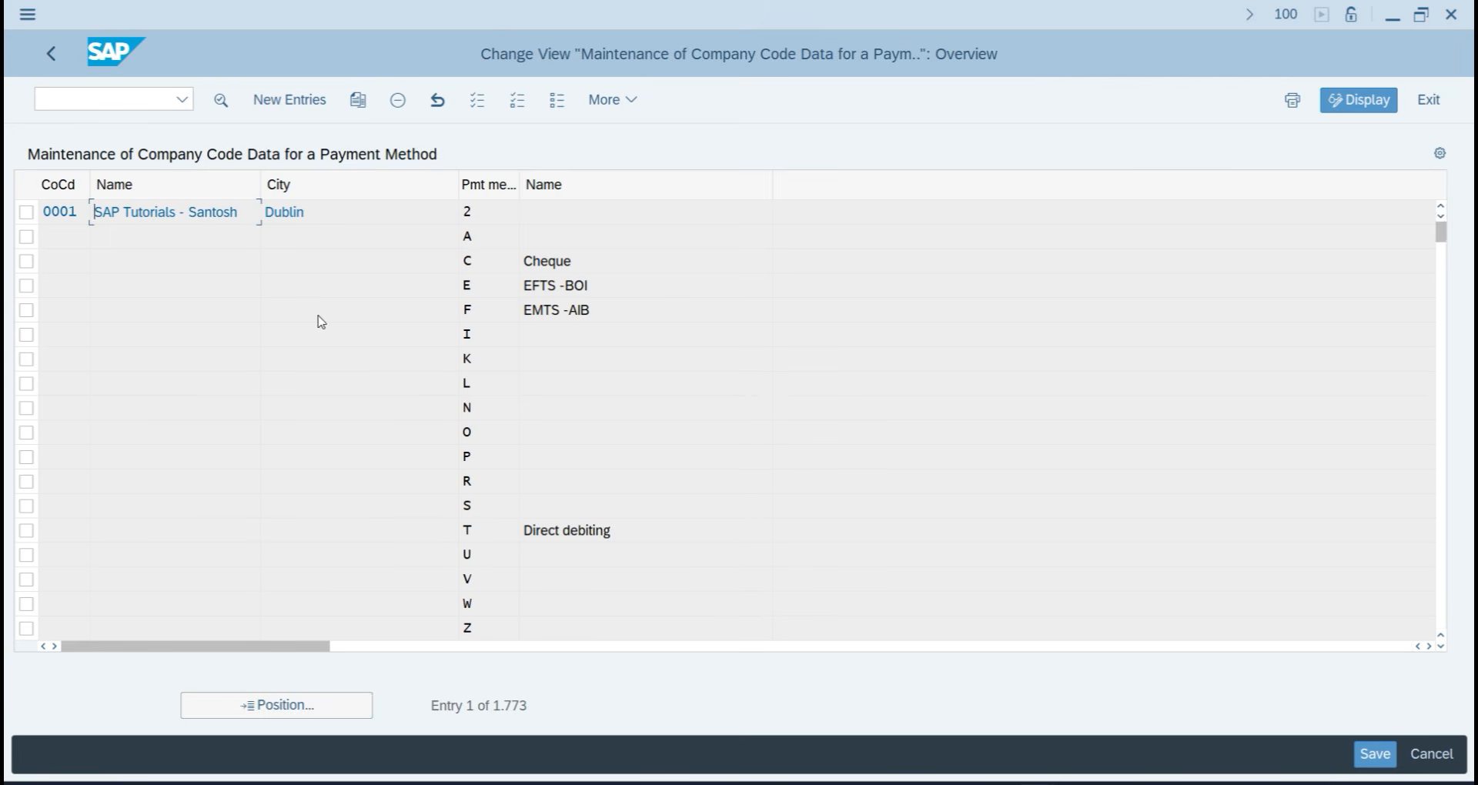
click(297, 100)
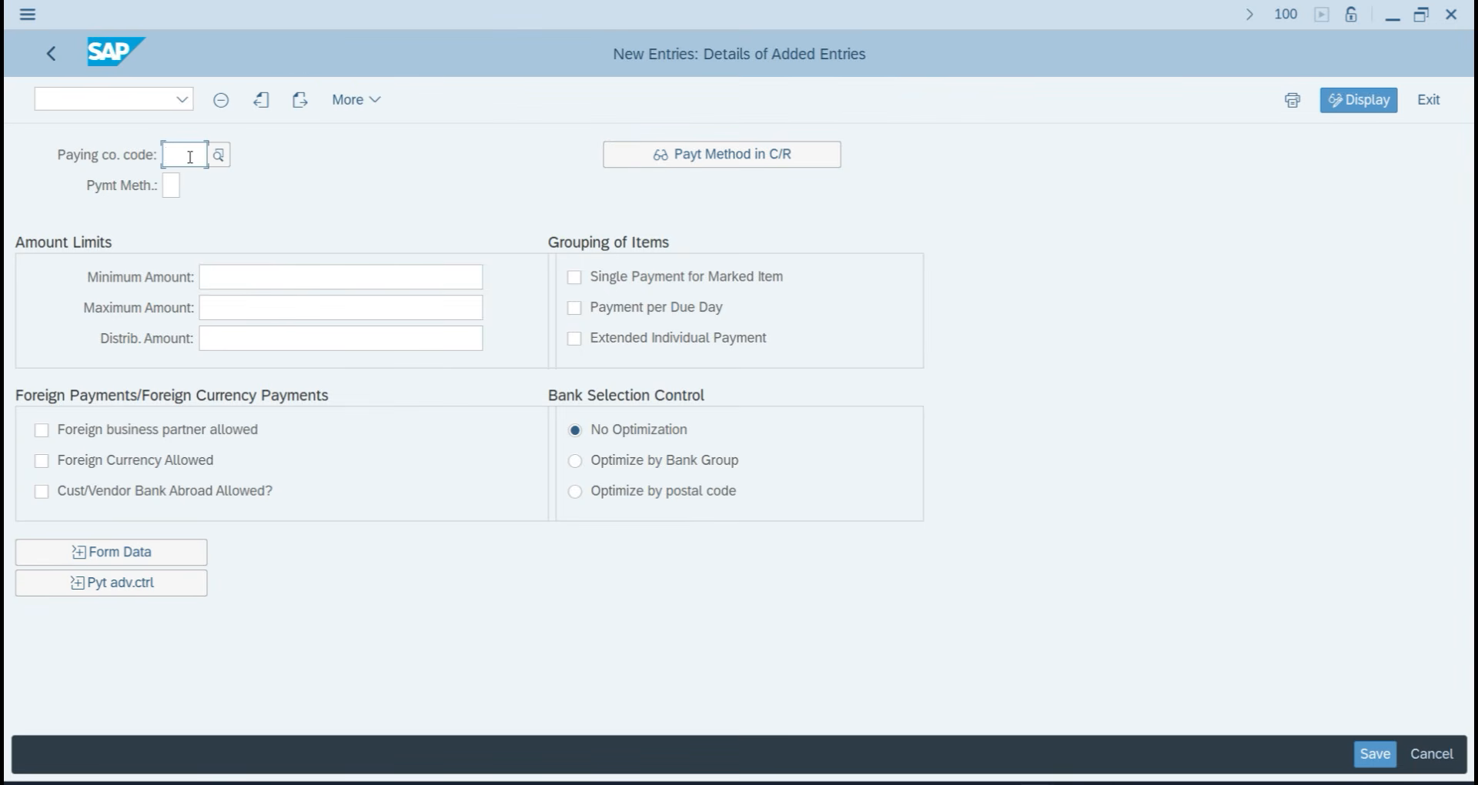
text(TA07)
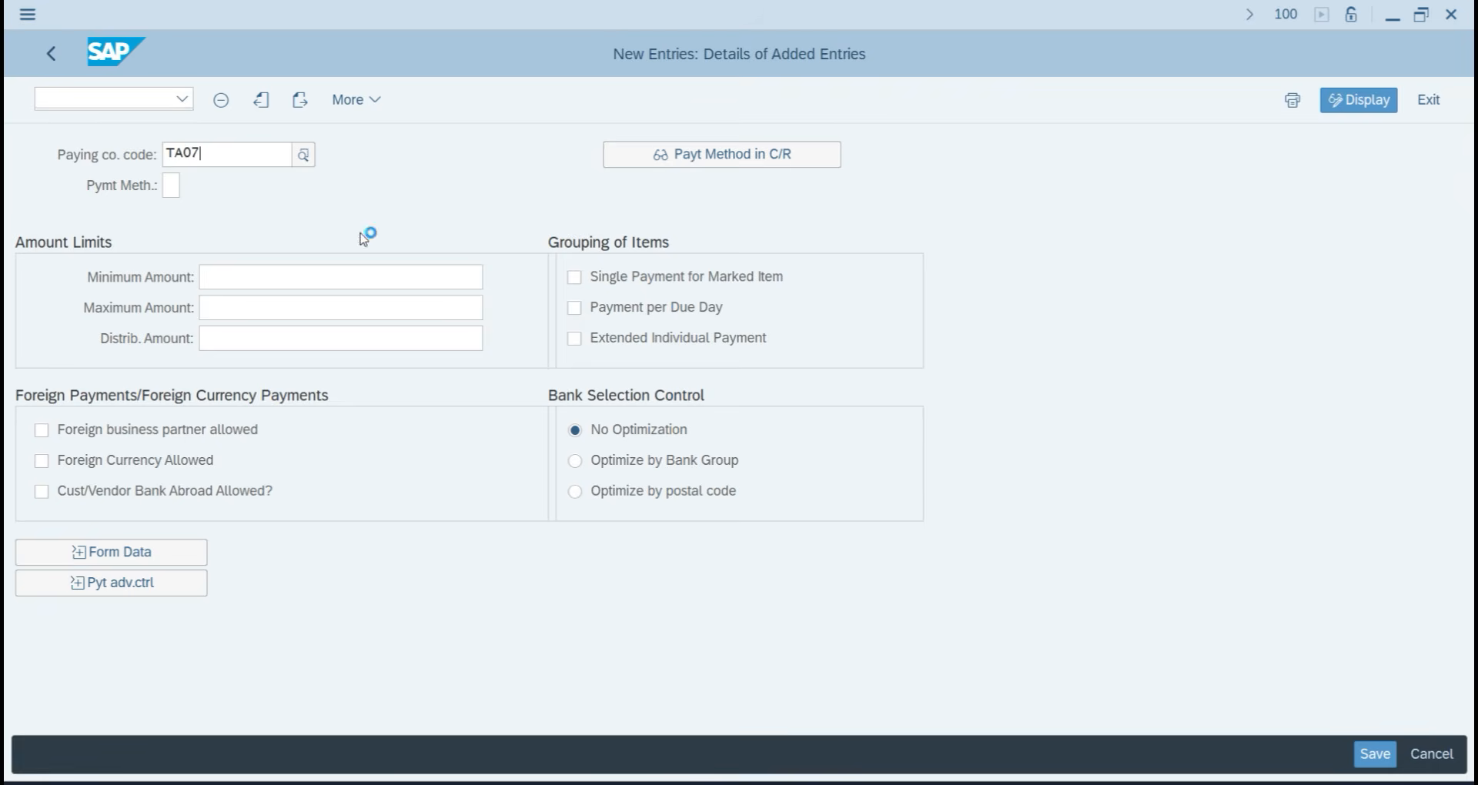
click(275, 243)
click(171, 190)
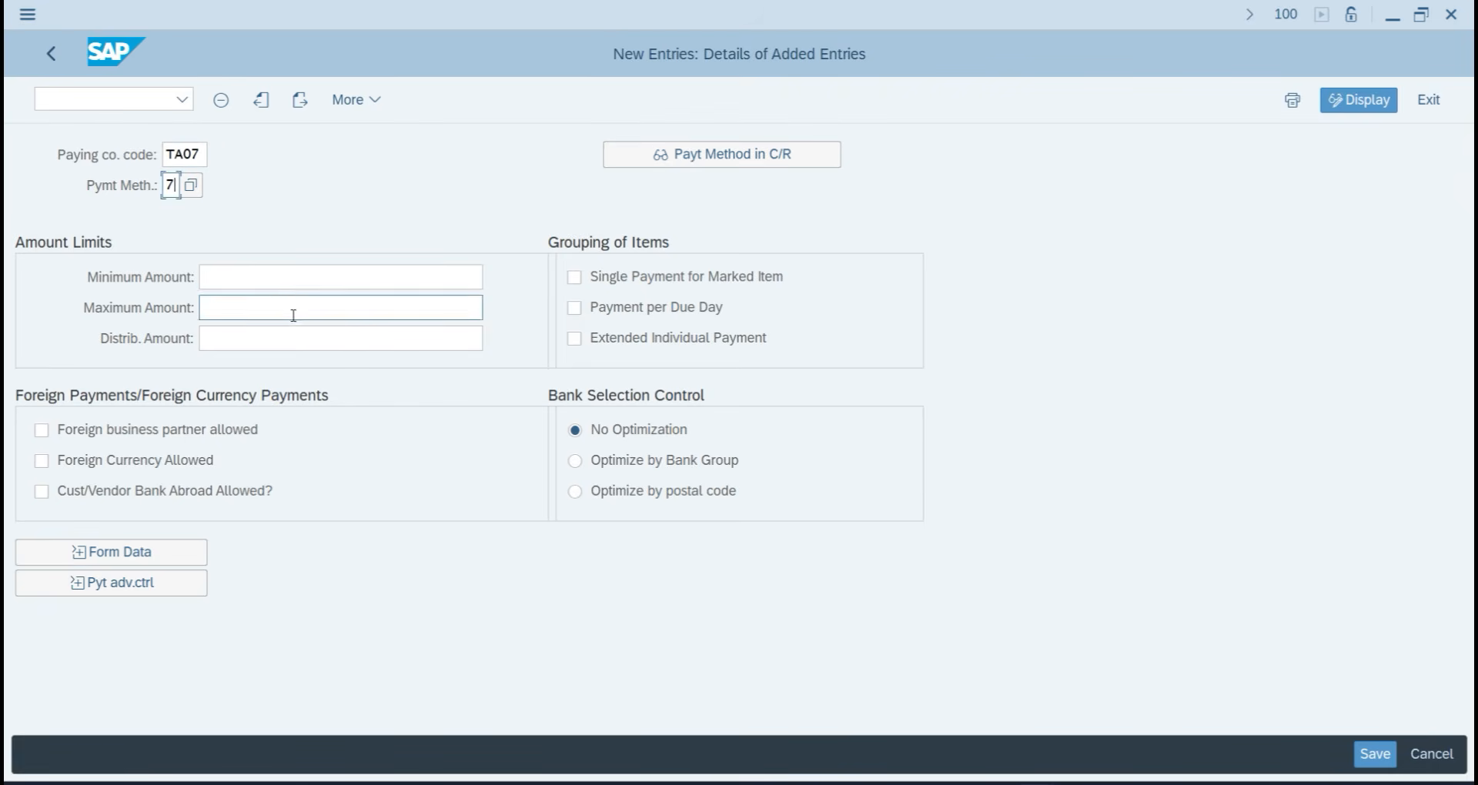
Set the payment limits to 100,00 minimum and 1.000.000,00 INR maximum.
click(289, 284)
text(100)
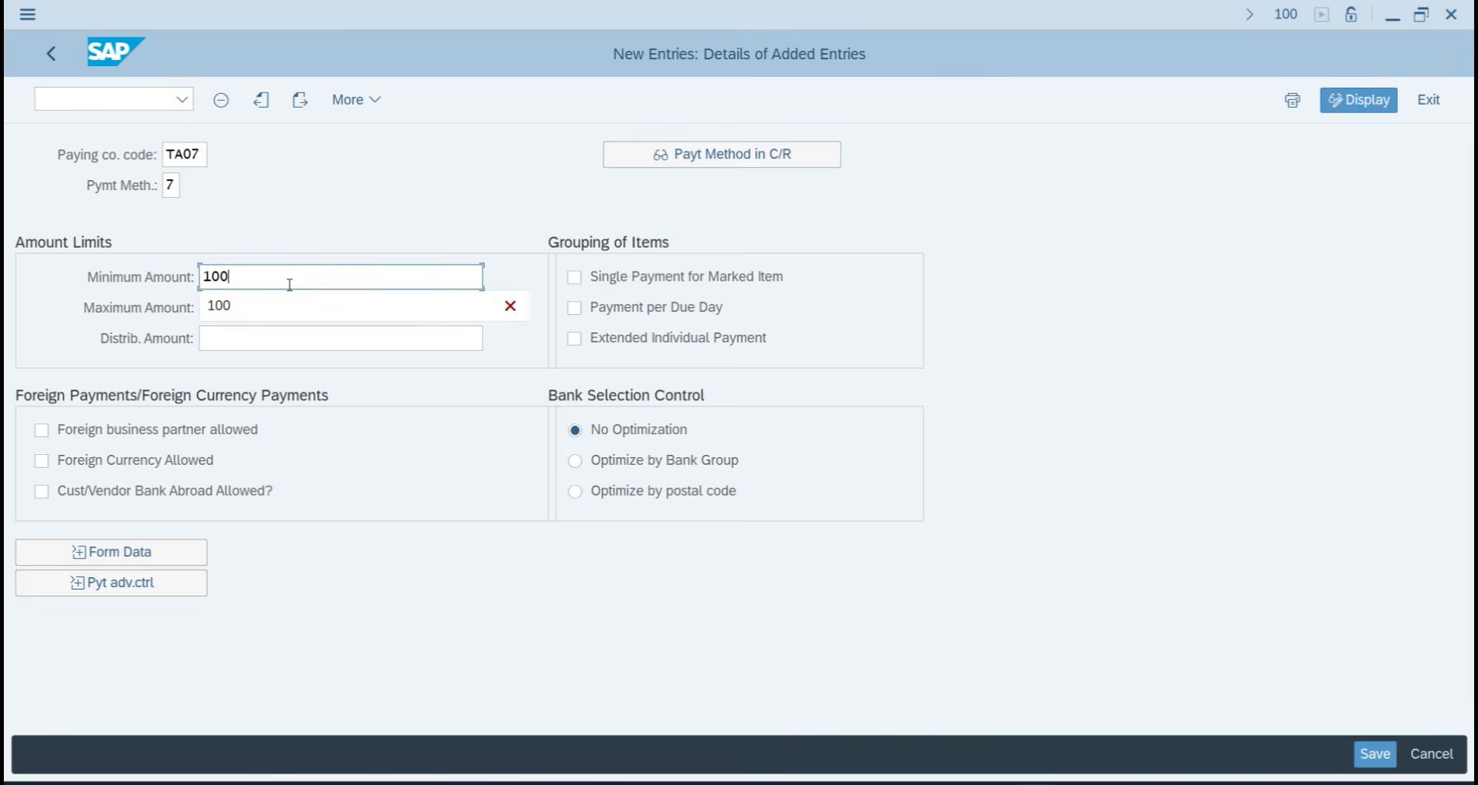
key(Tab)
text(1000000000000)
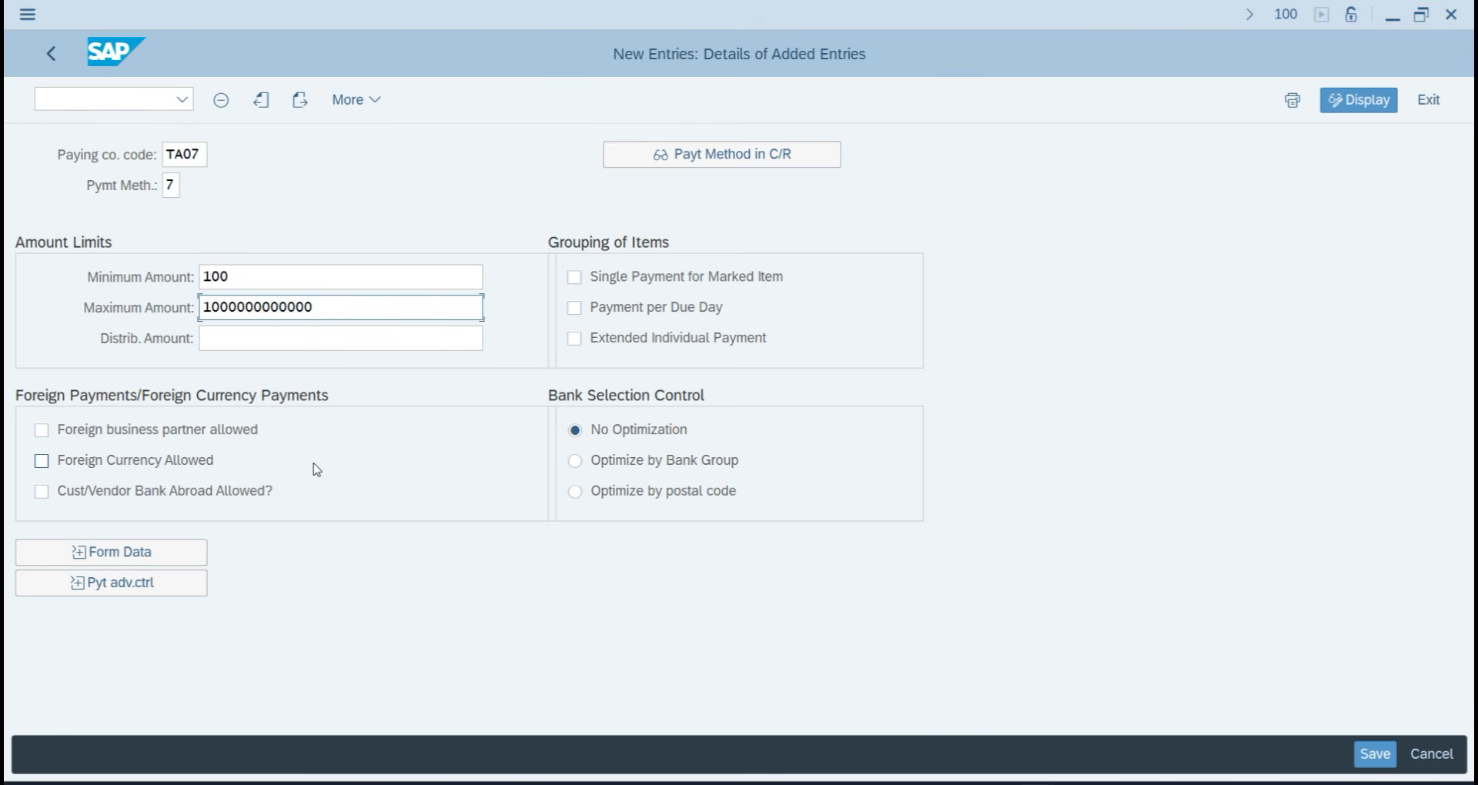
key(Return)
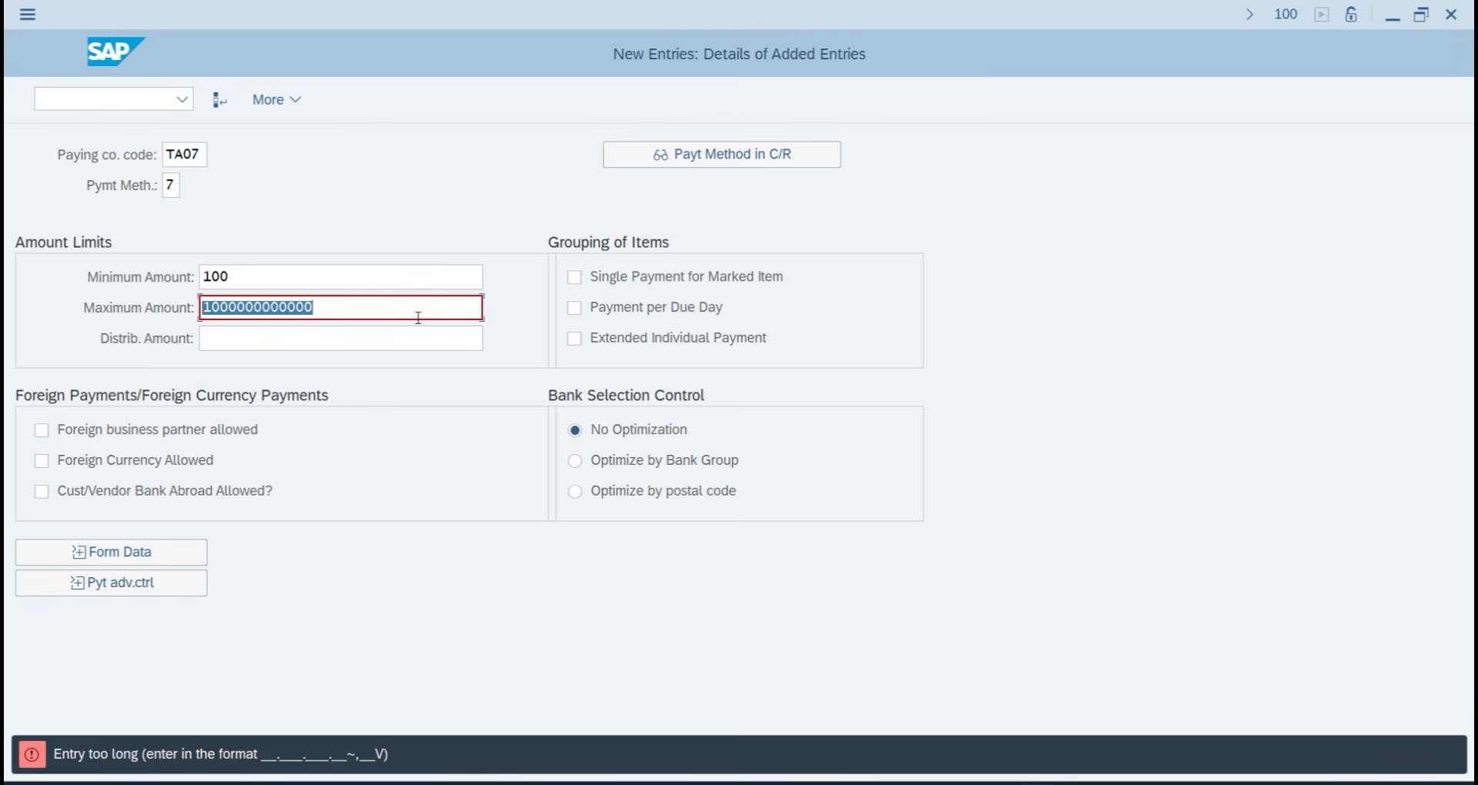
click(385, 312)
key(BackSpace)
key(BackSpace)
key(BackSpace)
key(BackSpace)
key(BackSpace)
key(BackSpace)
key(BackSpace)
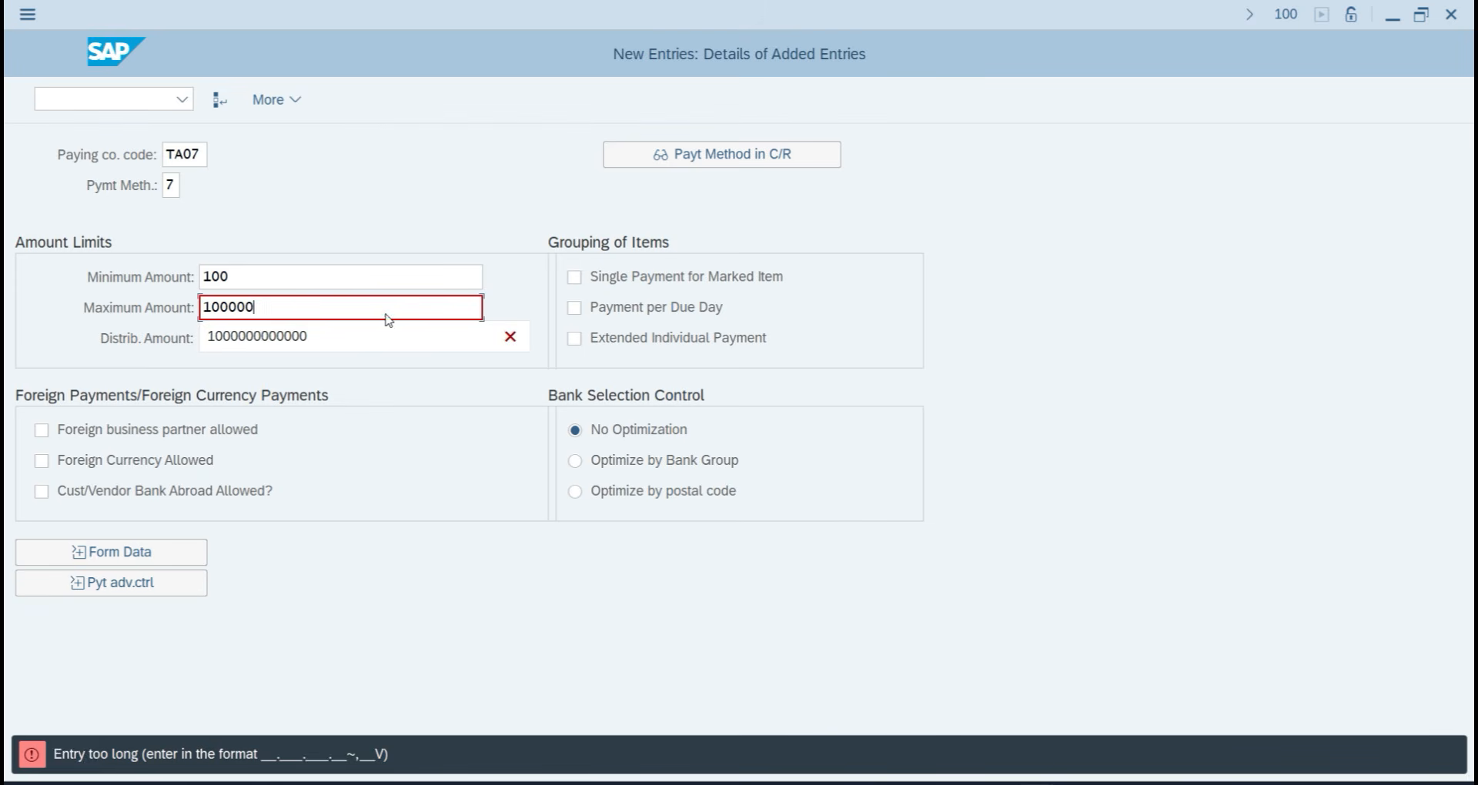
key(Return)
click(386, 313)
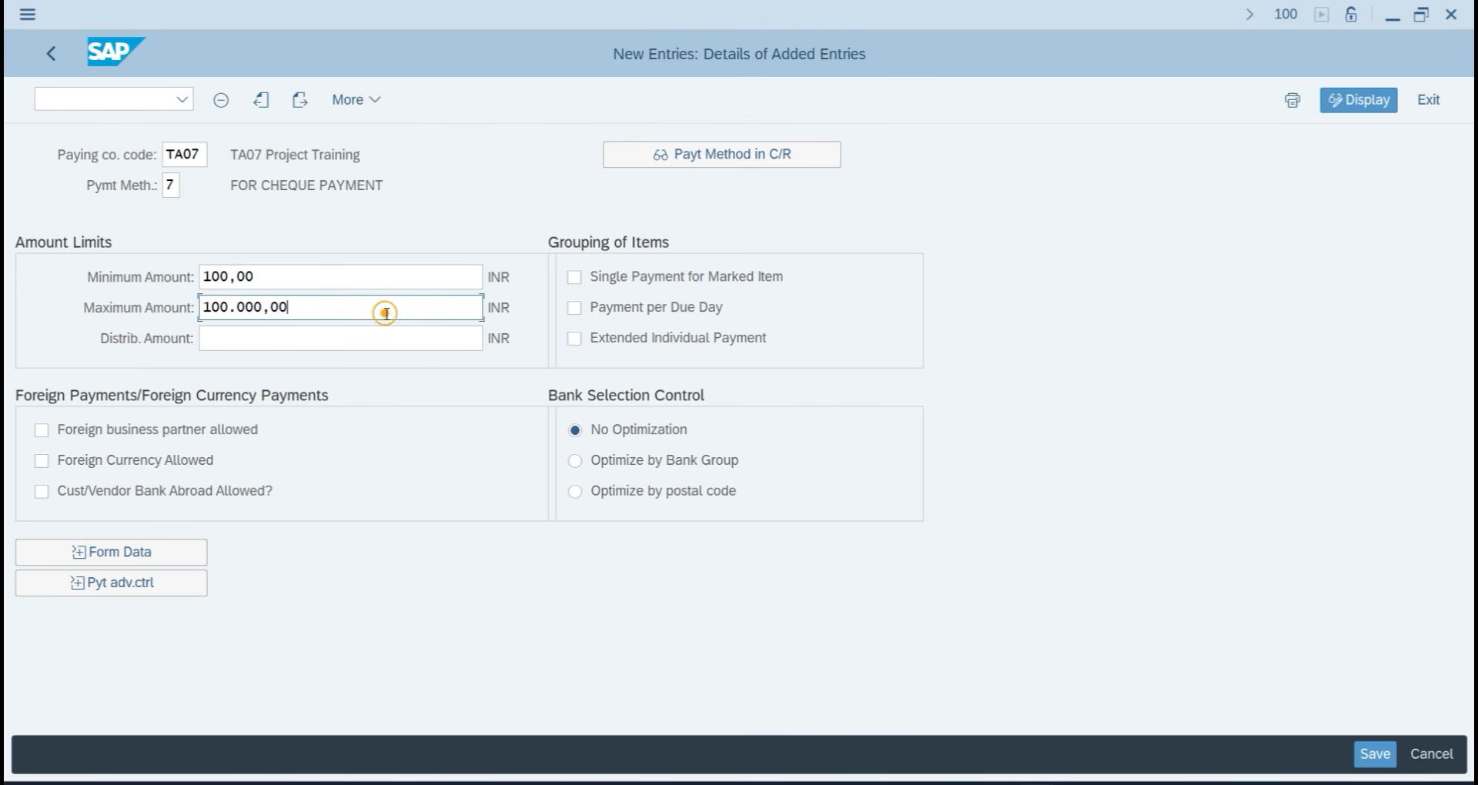
key(BackSpace)
key(BackSpace)
key(BackSpace)
key(BackSpace)
key(BackSpace)
key(BackSpace)
key(BackSpace)
key(BackSpace)
key(BackSpace)
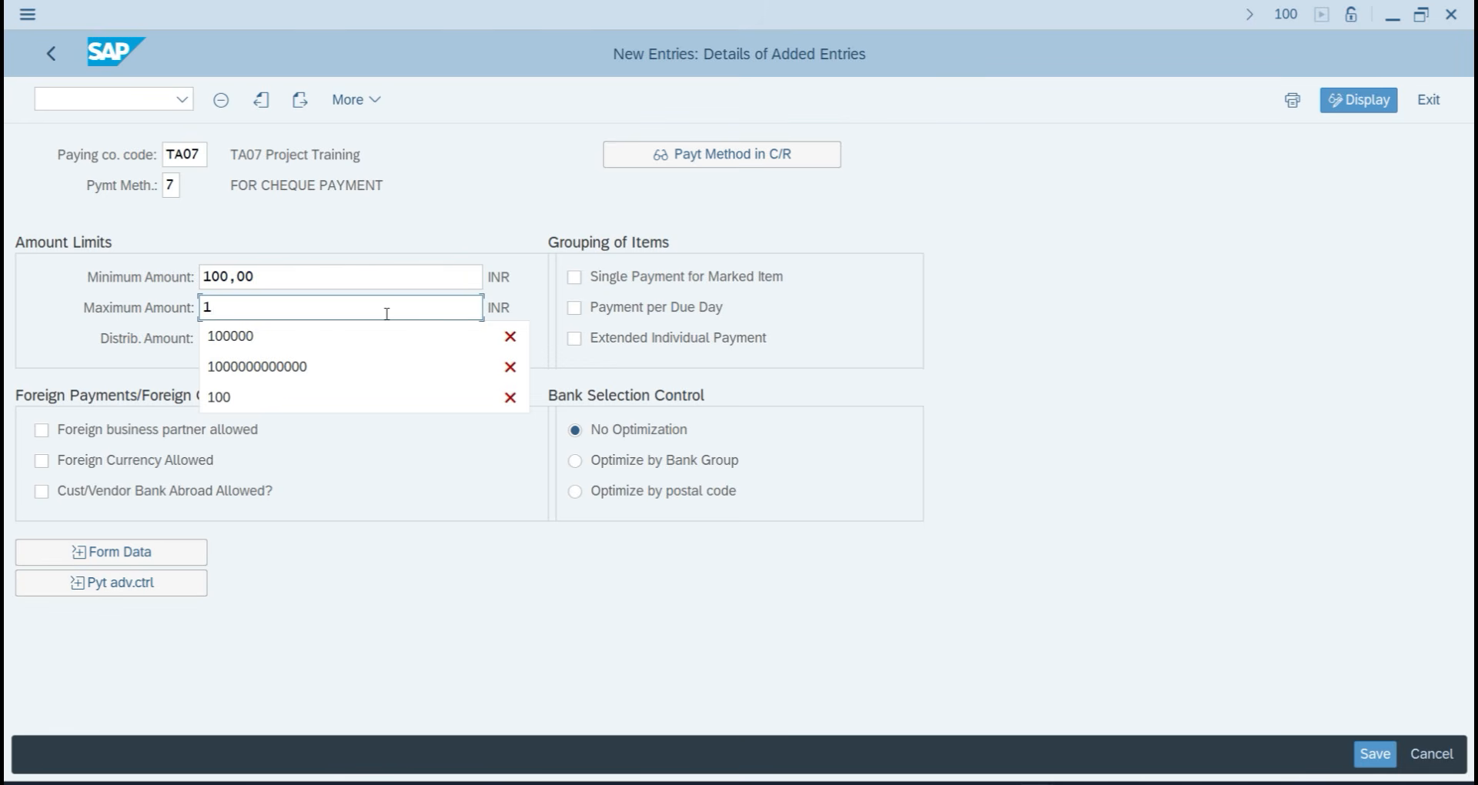
text(000000)
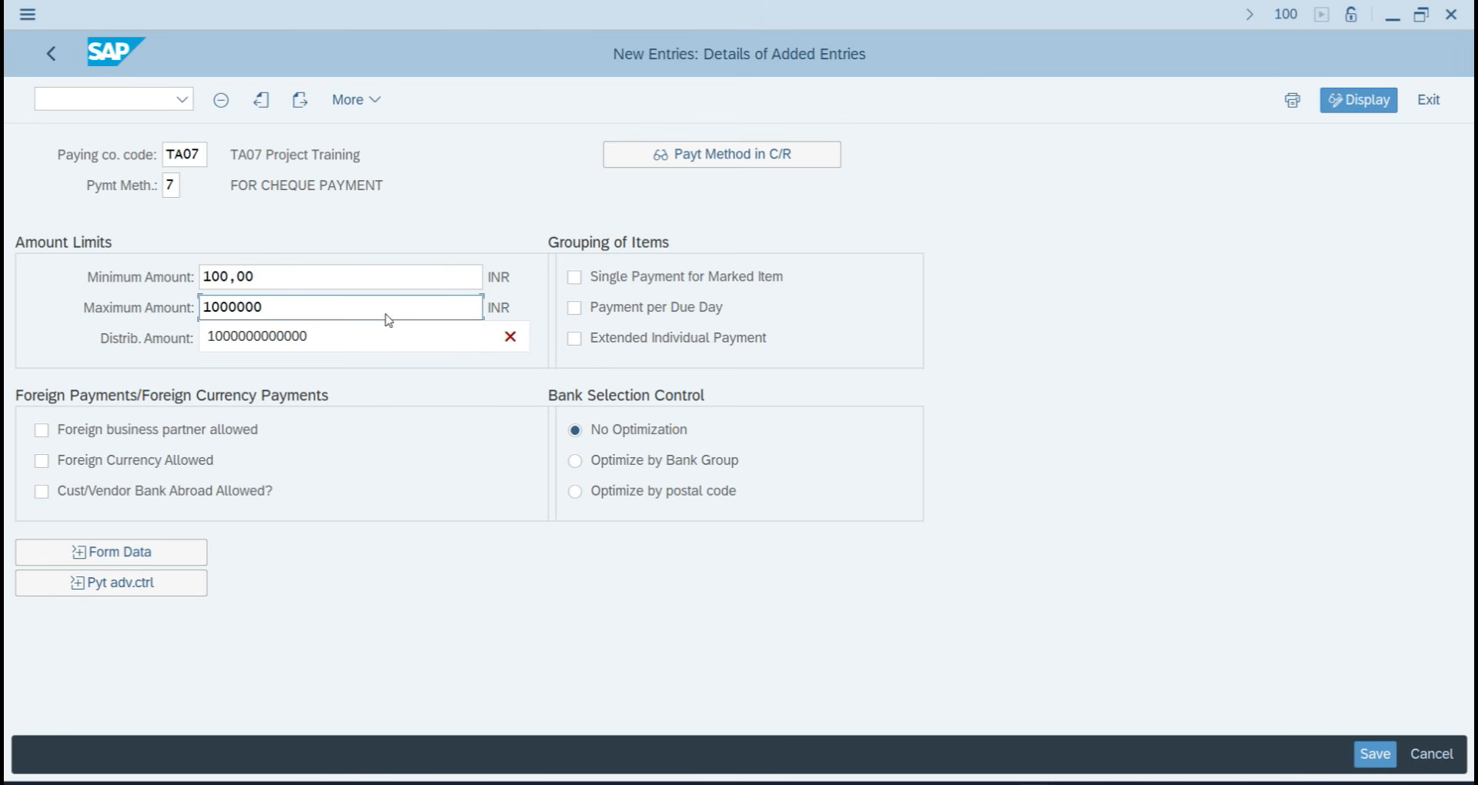
key(Return)
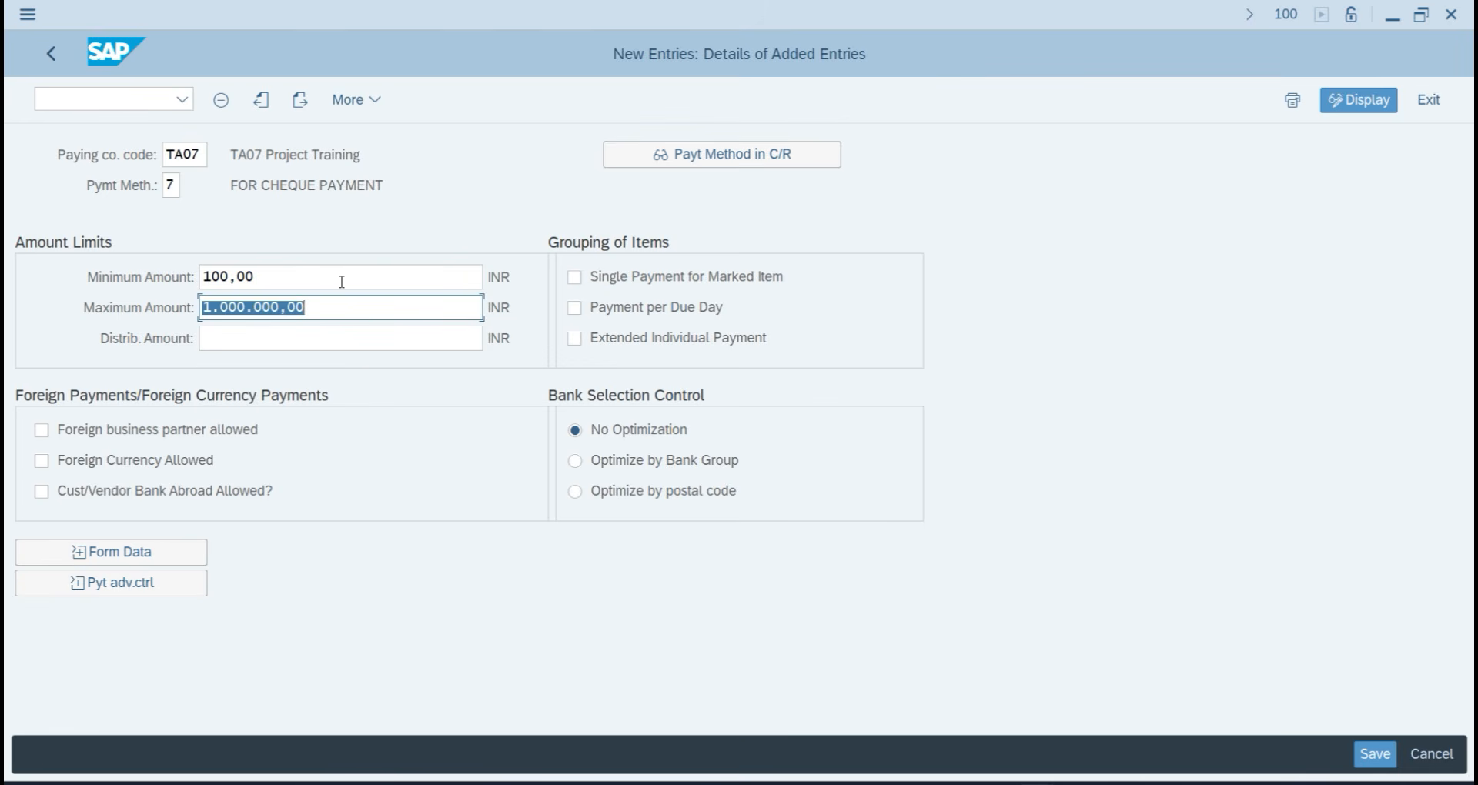
Assign payment medium form F110_US_AVIS and save to the customizing request.
click(140, 554)
click(749, 615)
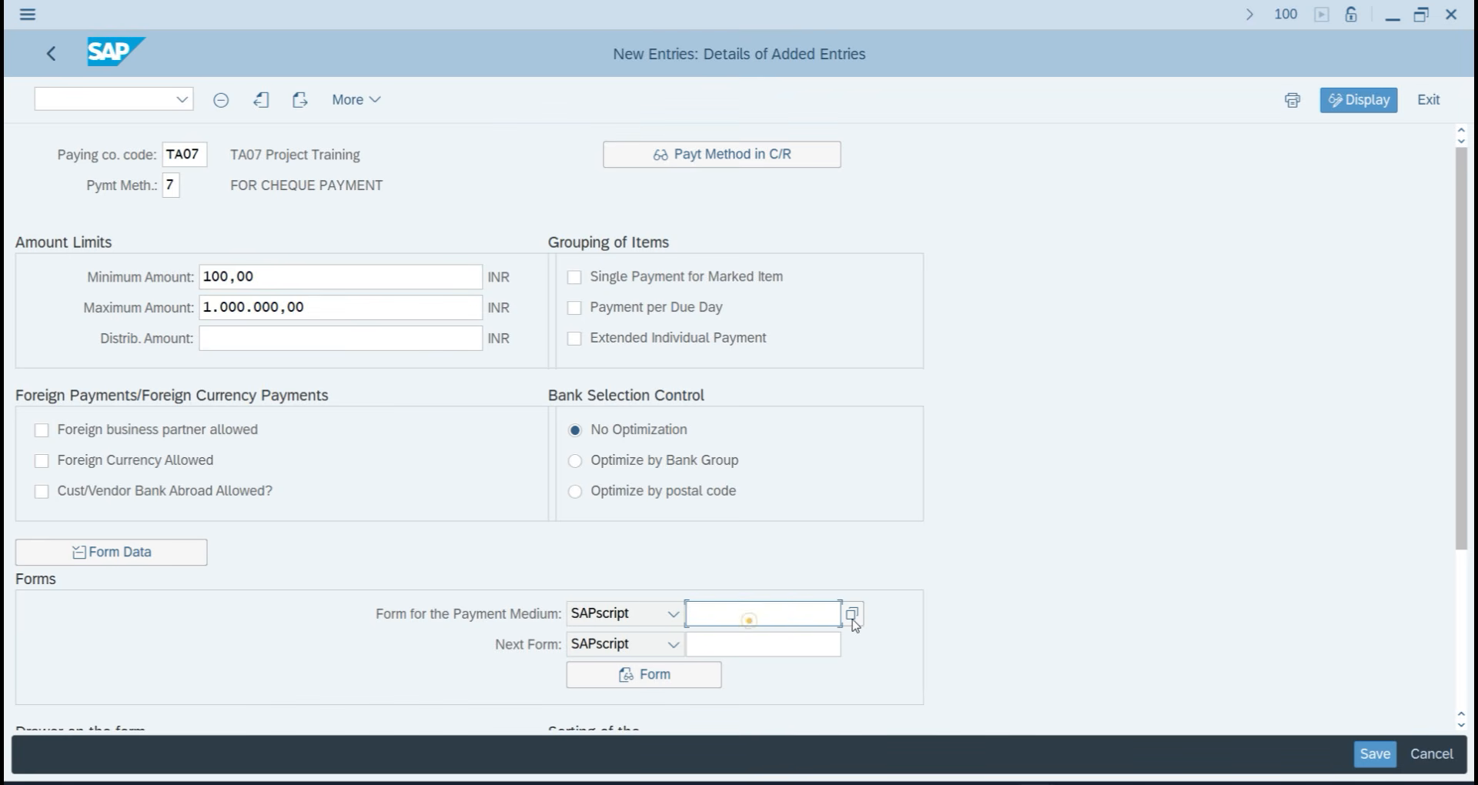
click(865, 617)
click(855, 615)
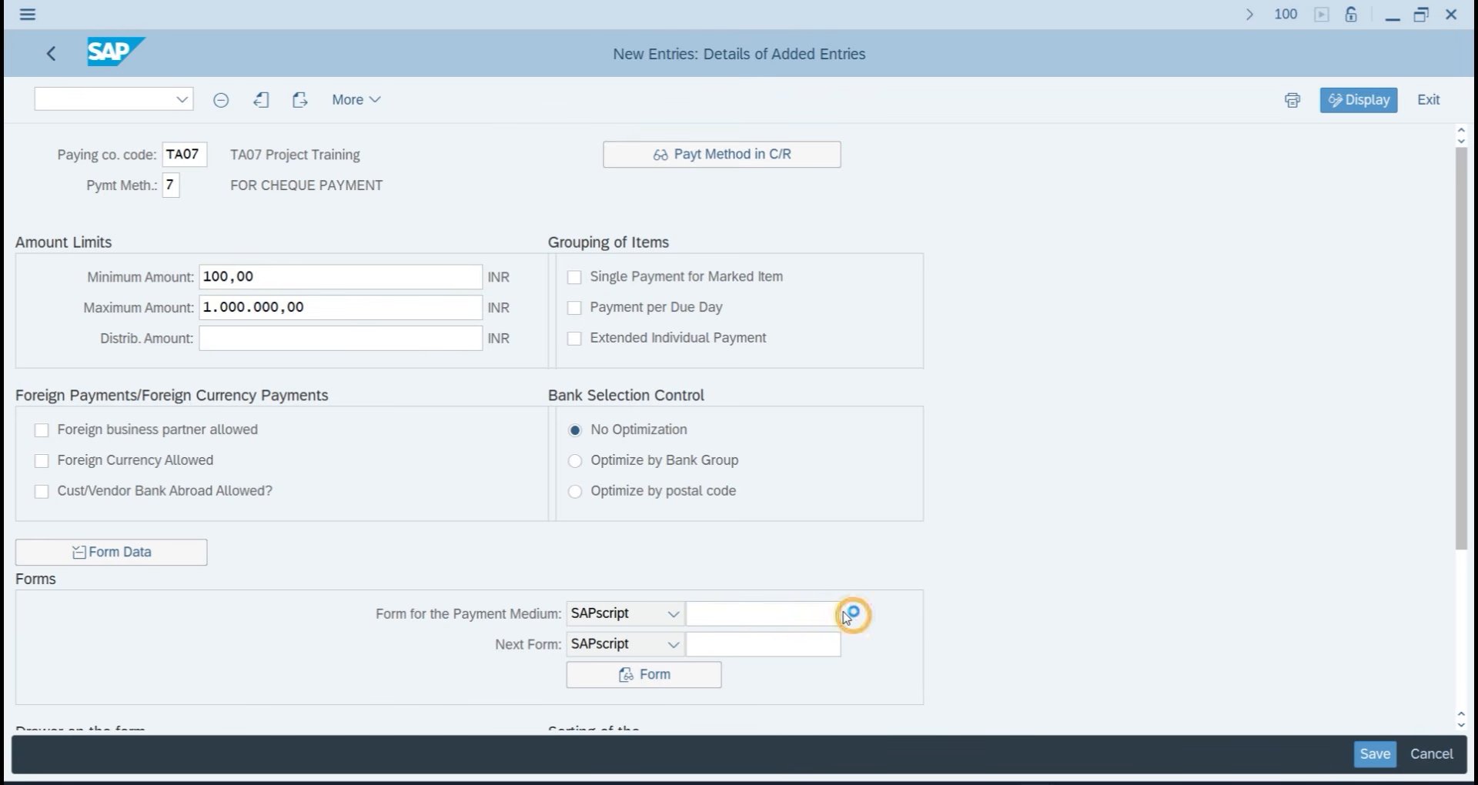
click(66, 230)
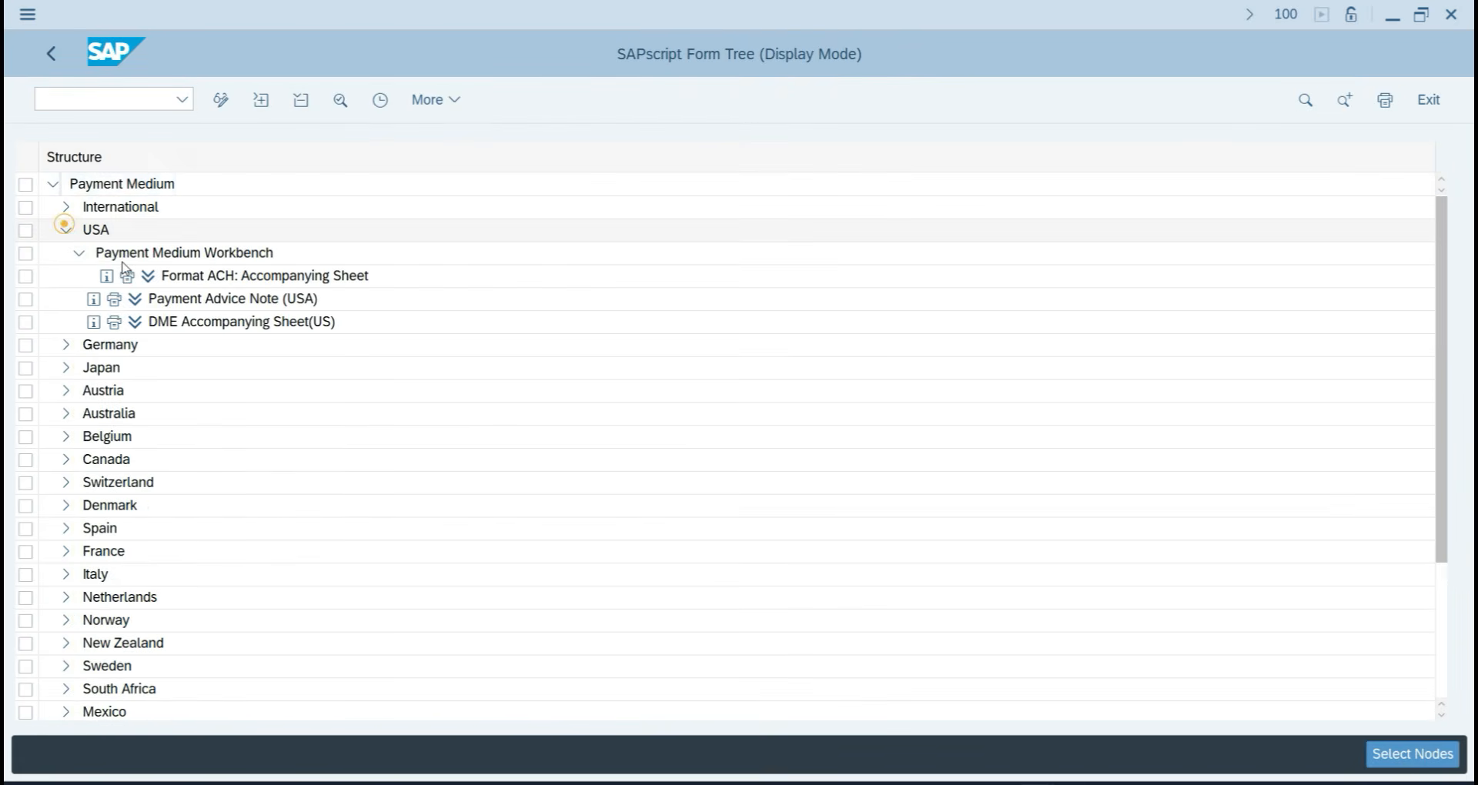
double_click(237, 306)
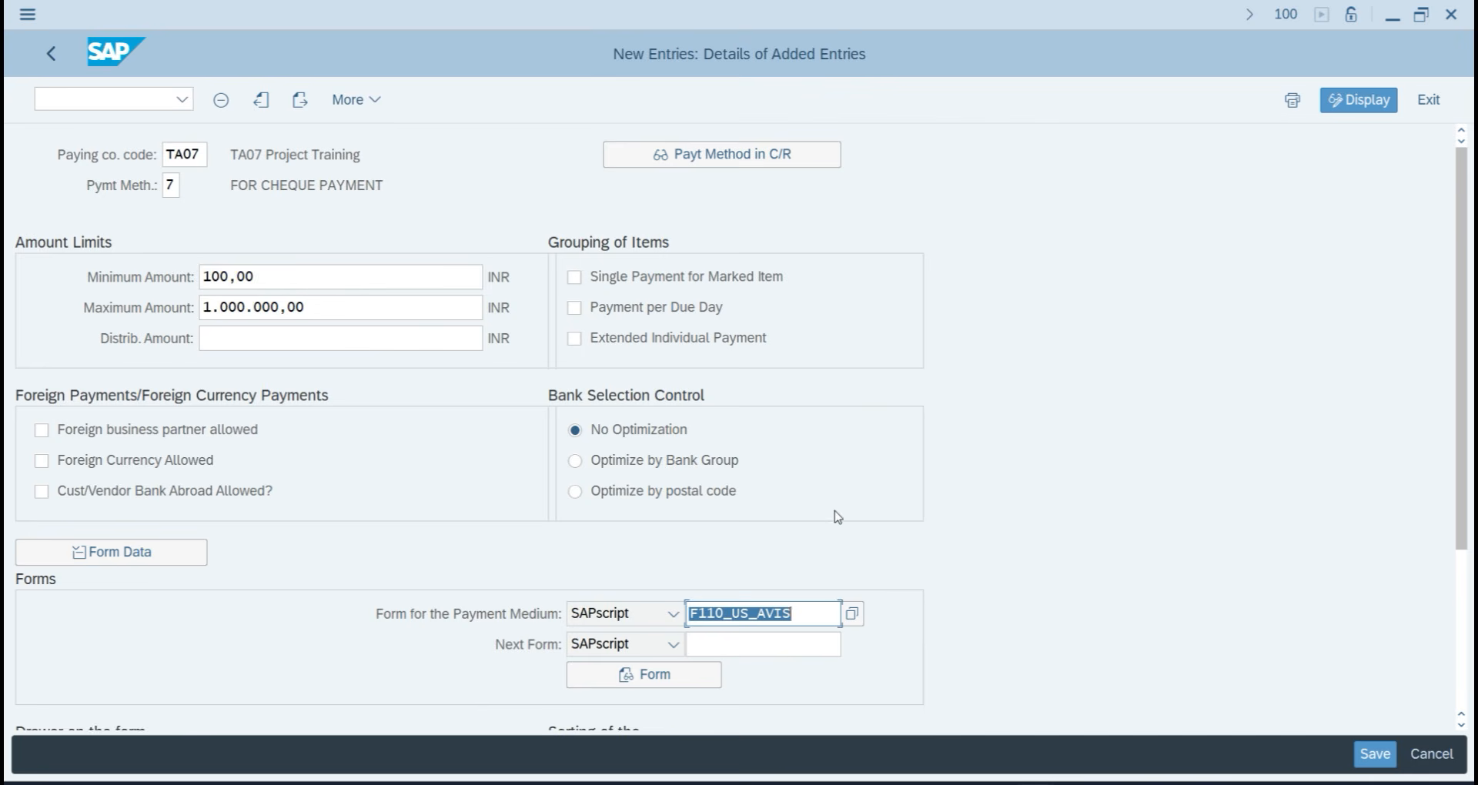
click(1384, 754)
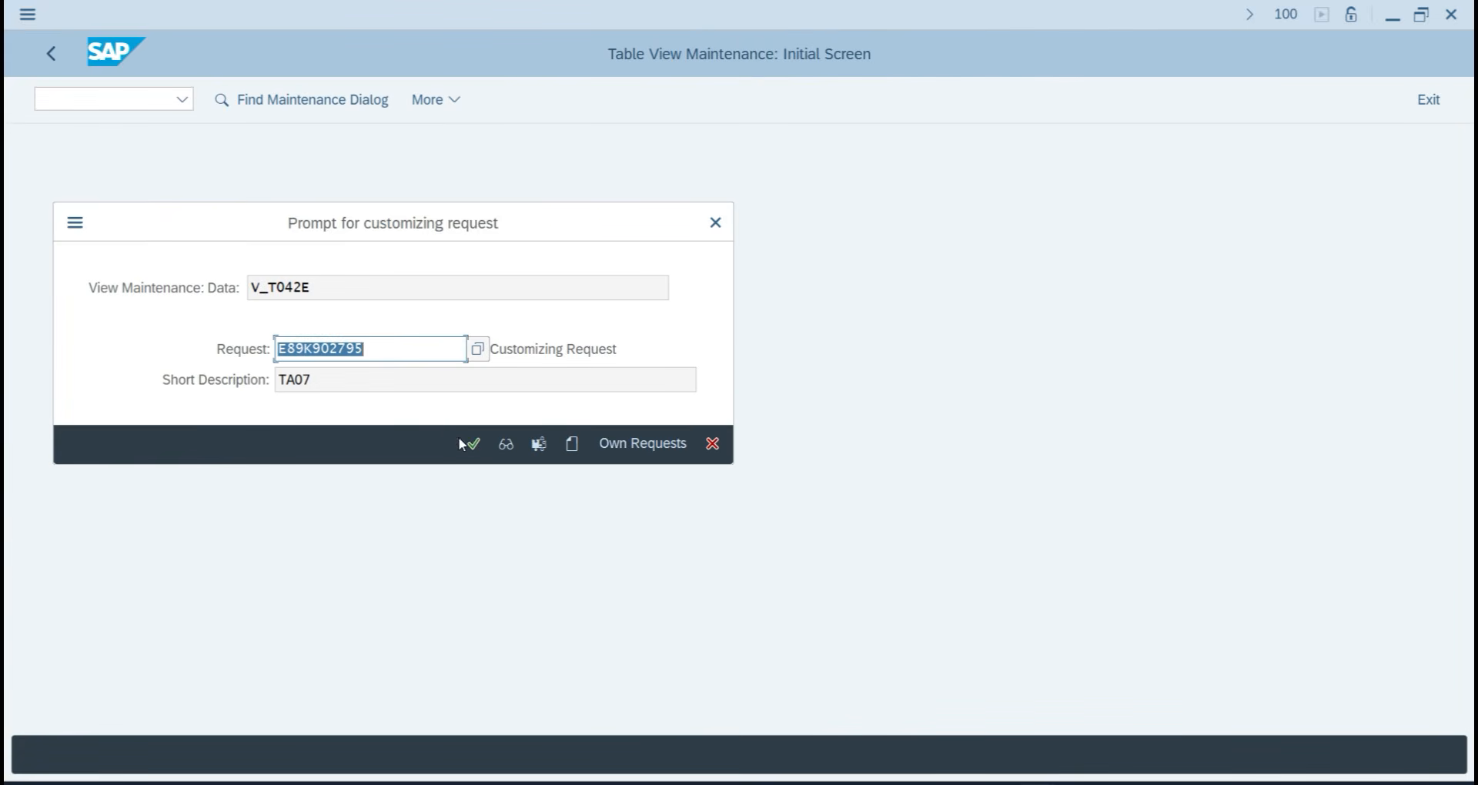
click(470, 442)
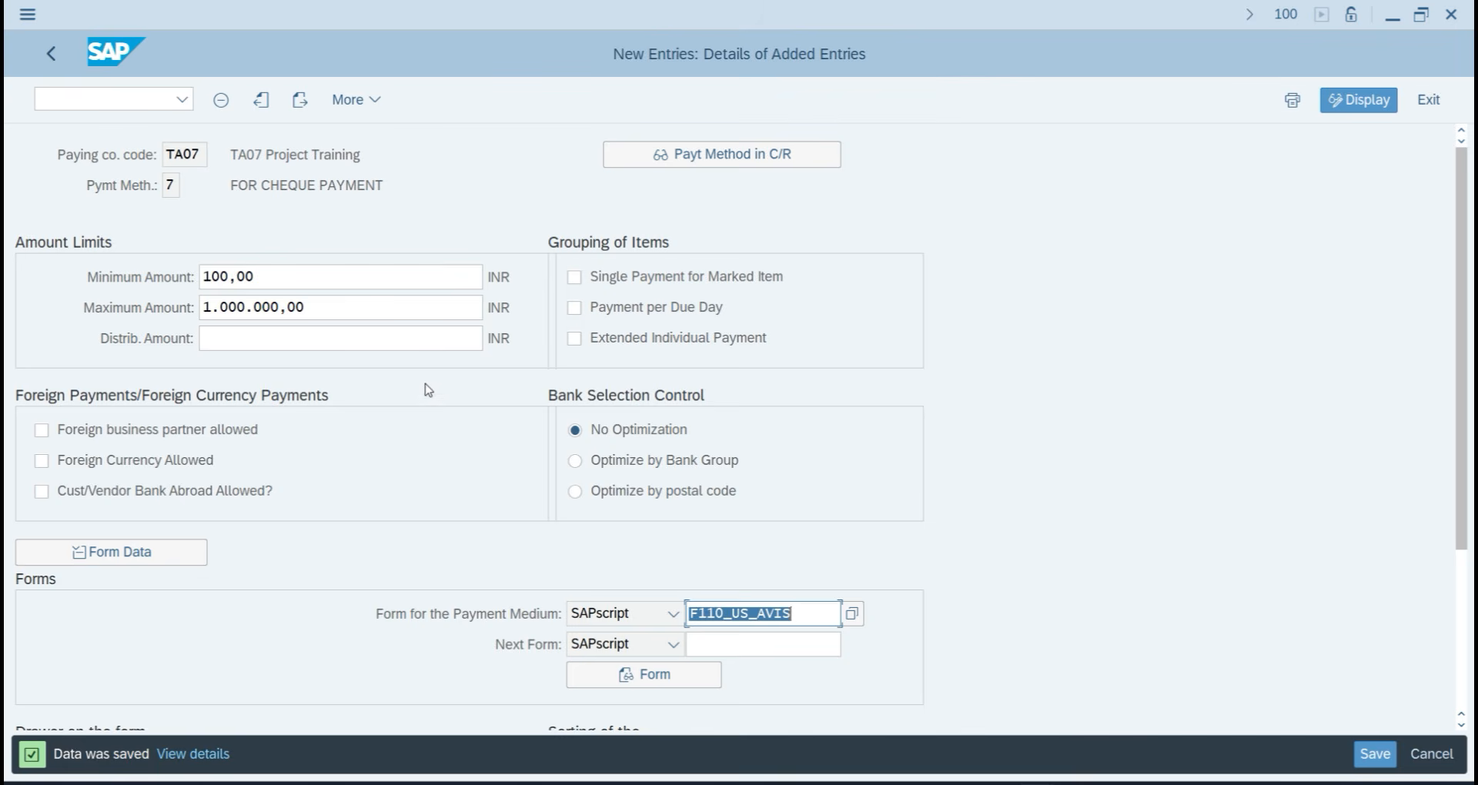
click(51, 53)
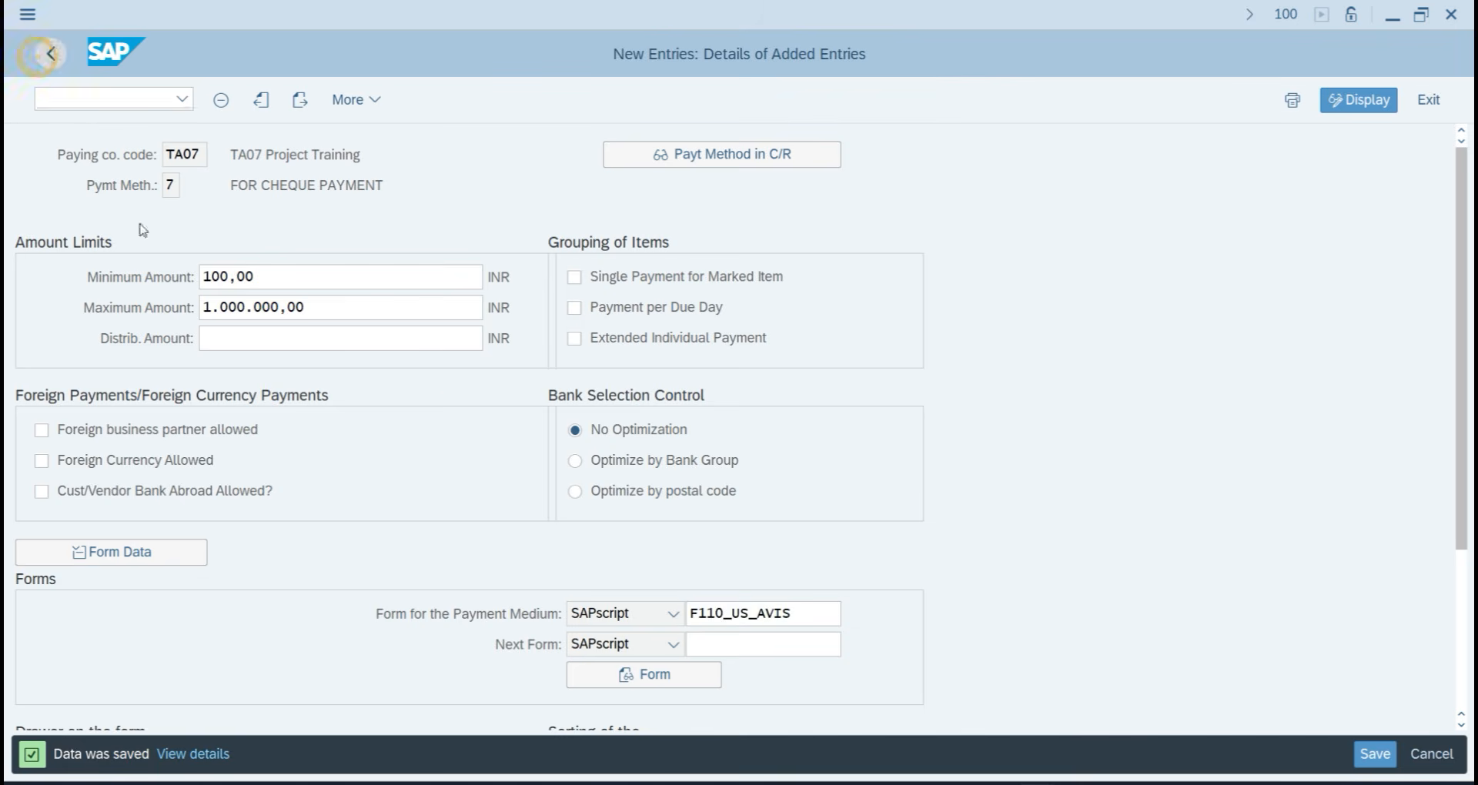
In the house bank settings, locate company code TA07 and view its empty House Banks list.
click(60, 68)
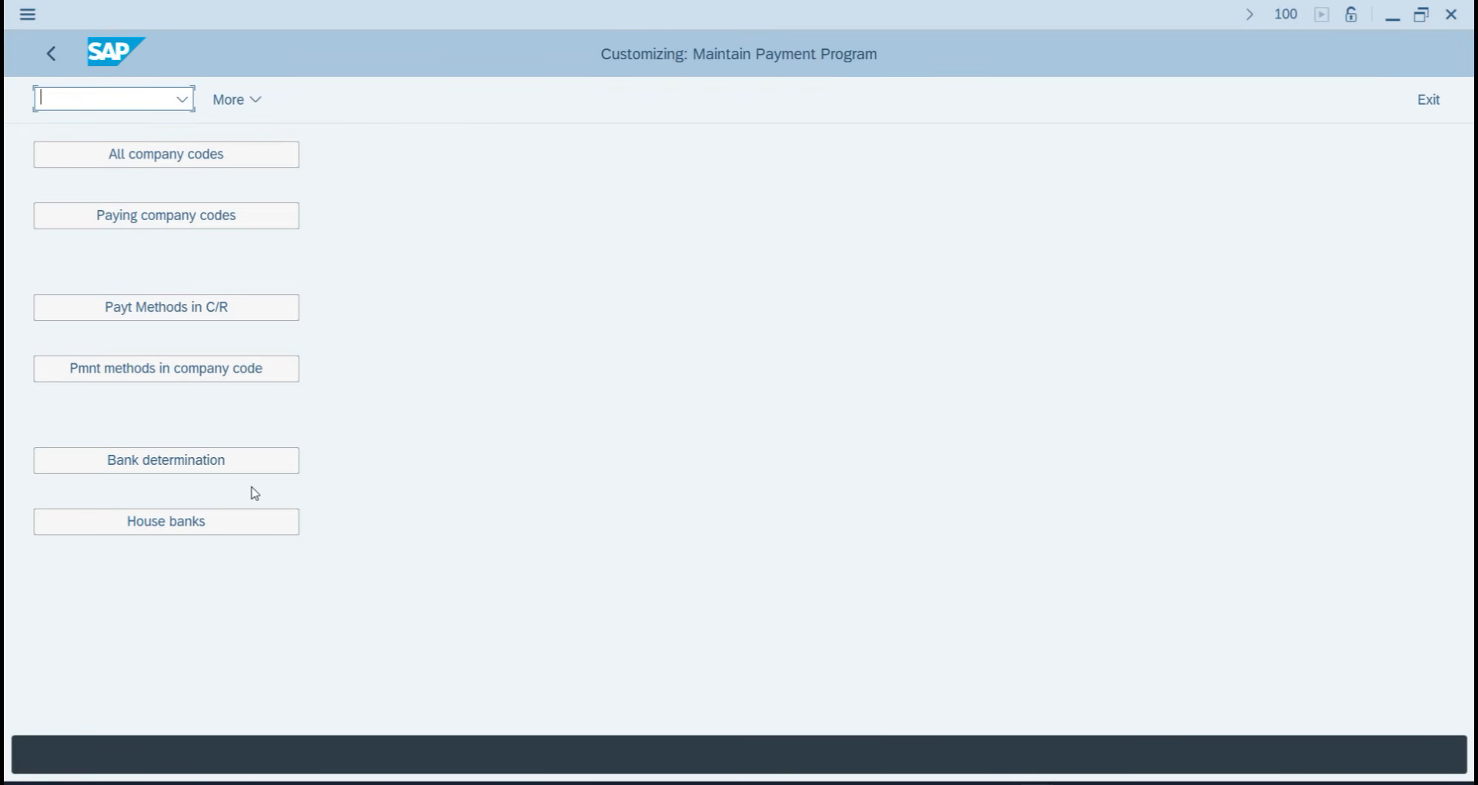
click(224, 532)
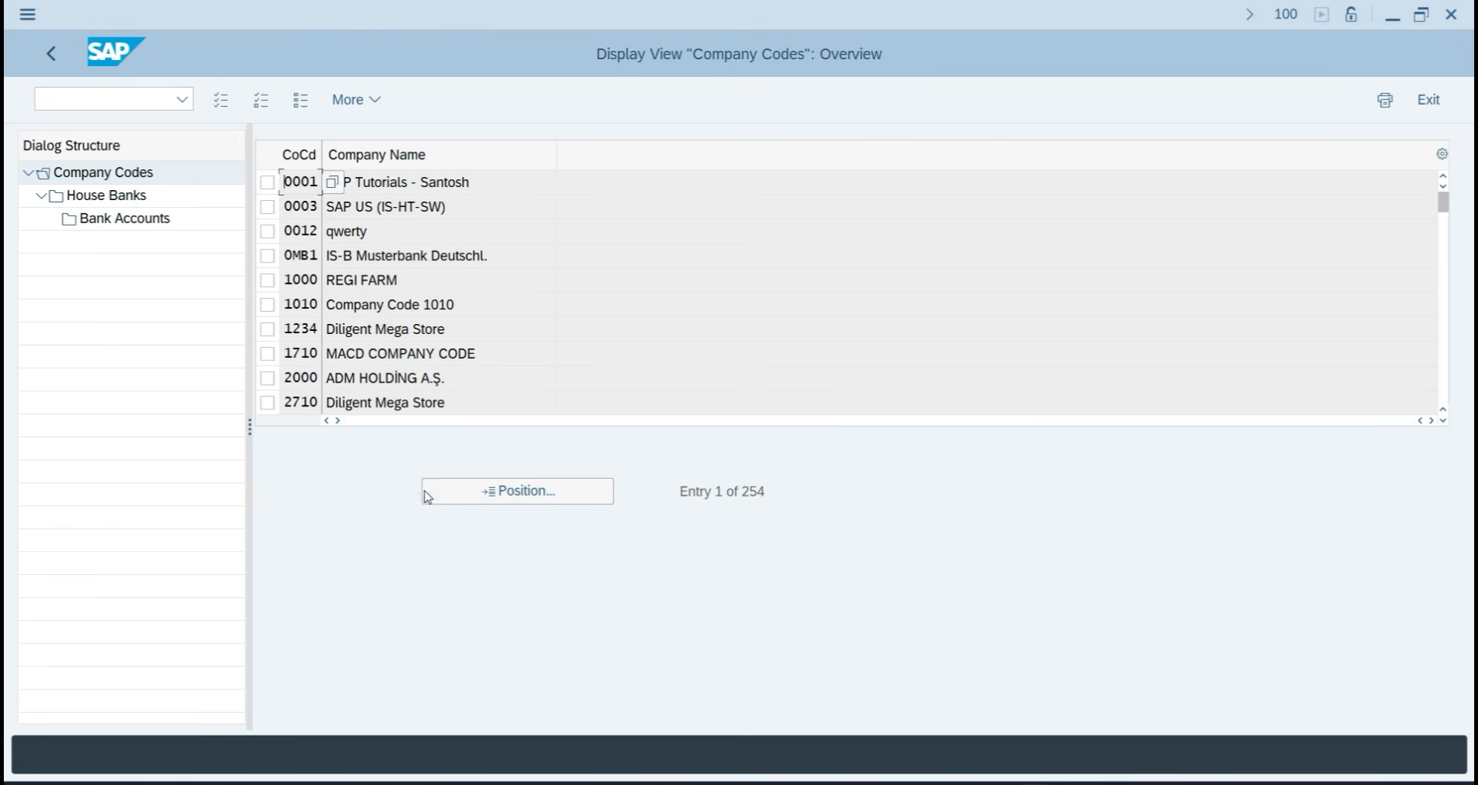
click(475, 498)
text(T)
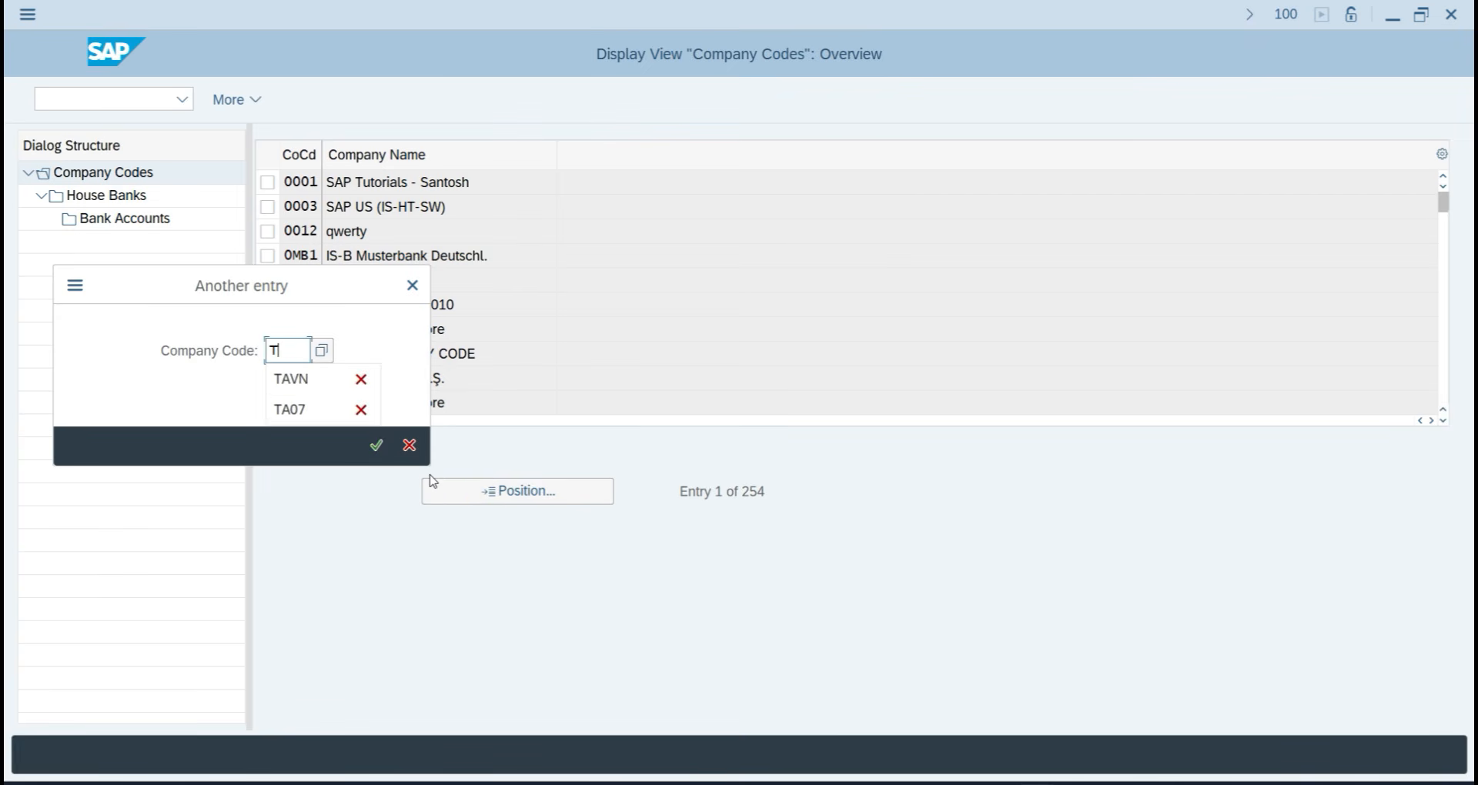
text(A07)
key(Return)
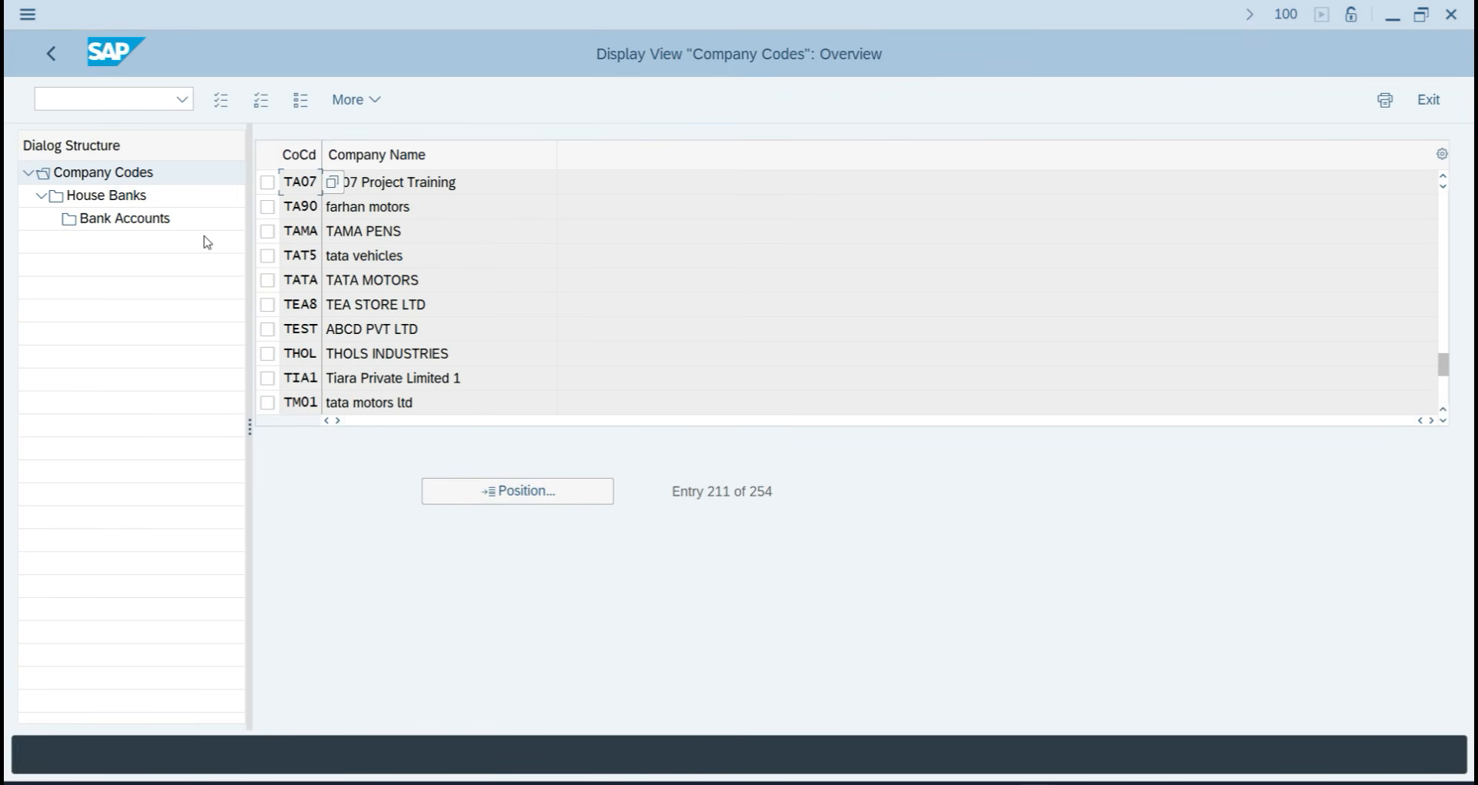
click(267, 182)
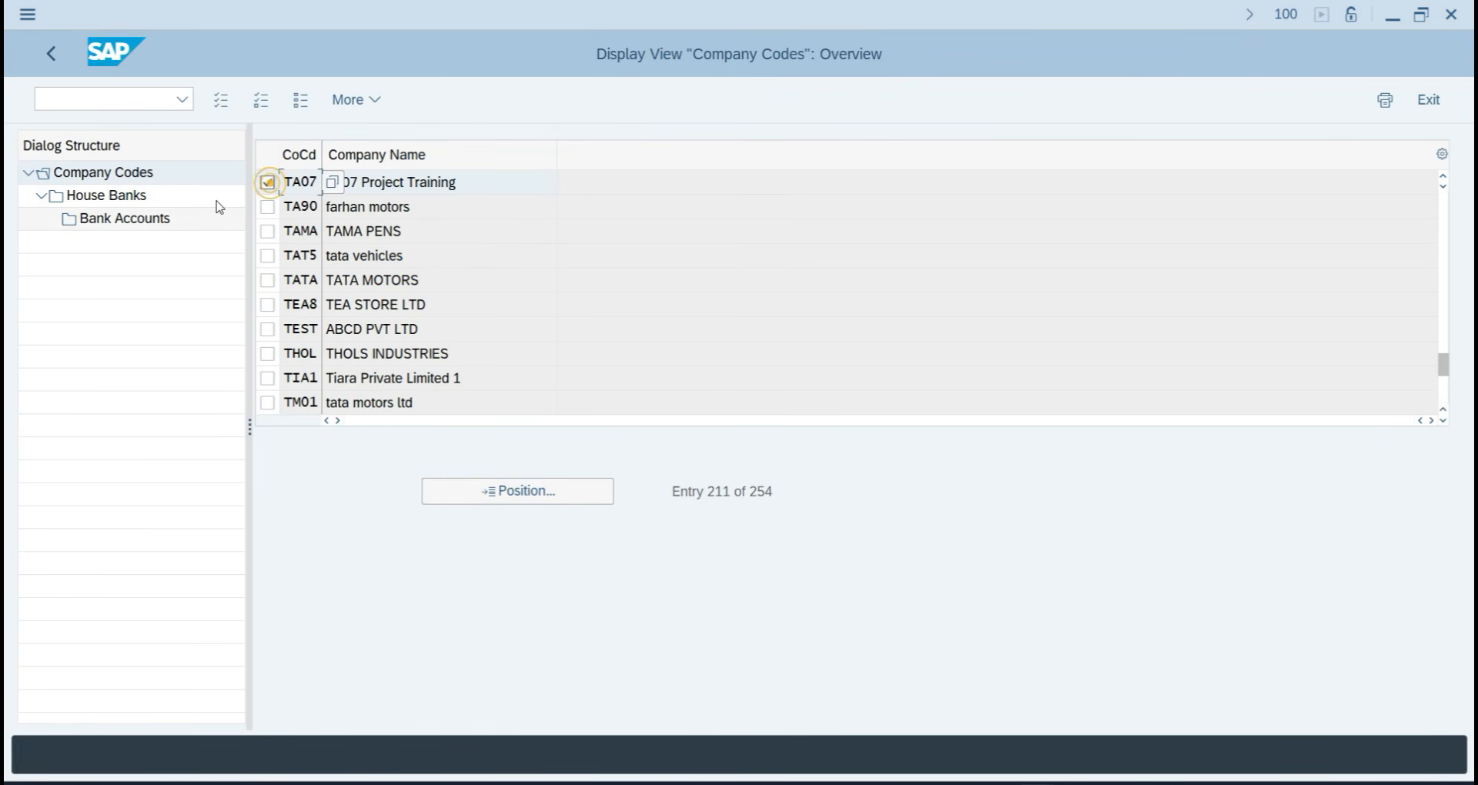
double_click(110, 197)
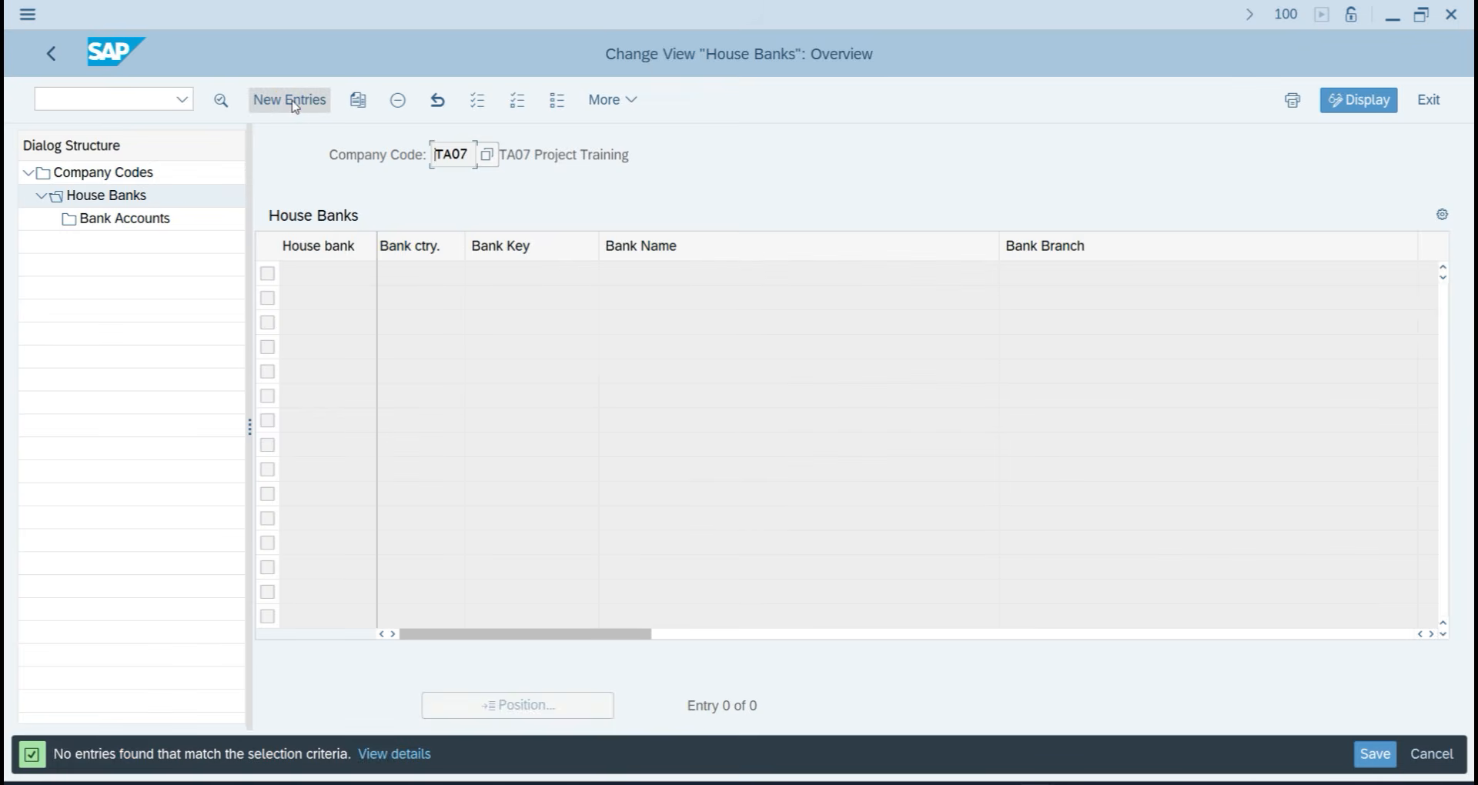
Start house bank SBI07 for TA07 with bank country India and bank key SBITA07.
click(294, 104)
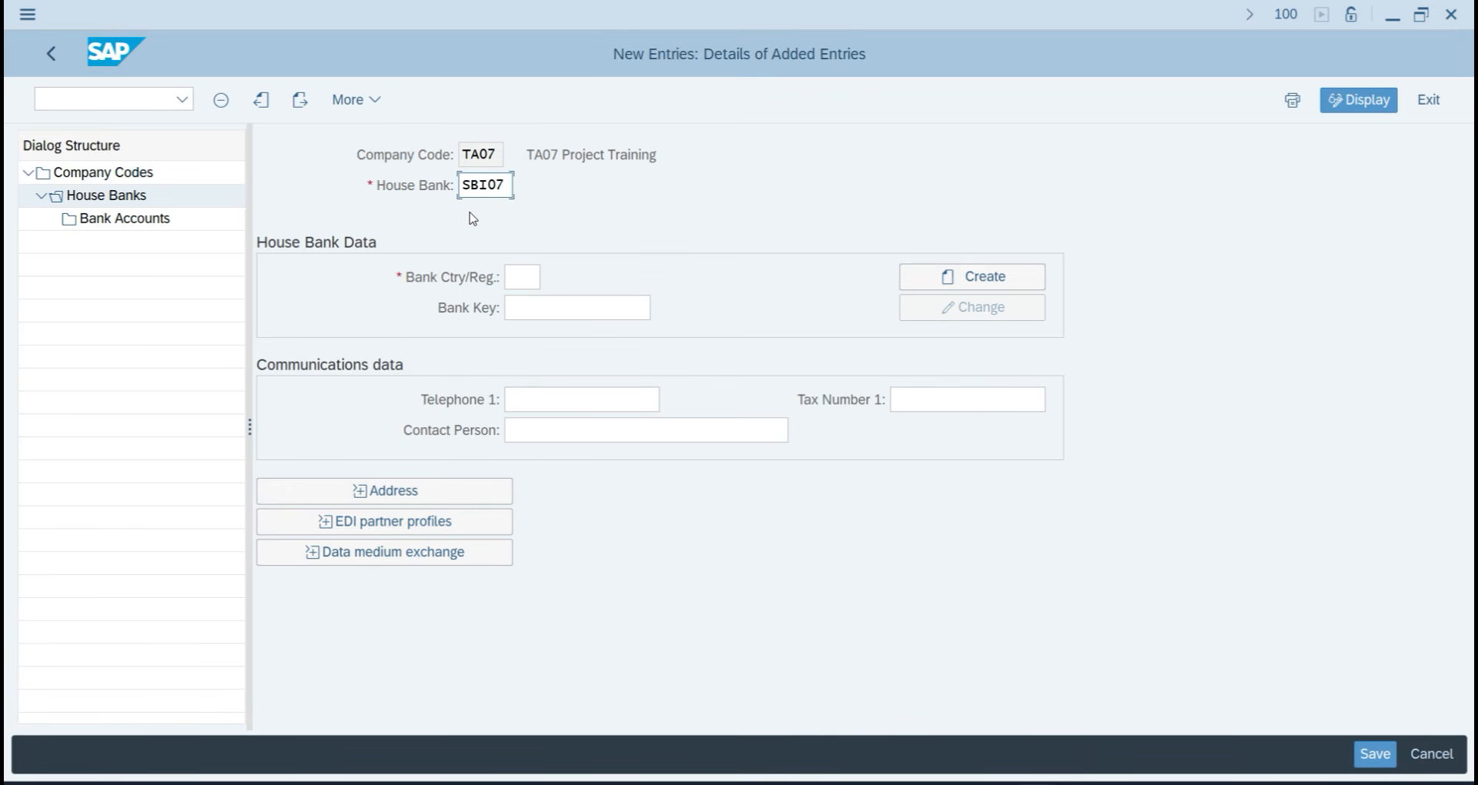
click(512, 277)
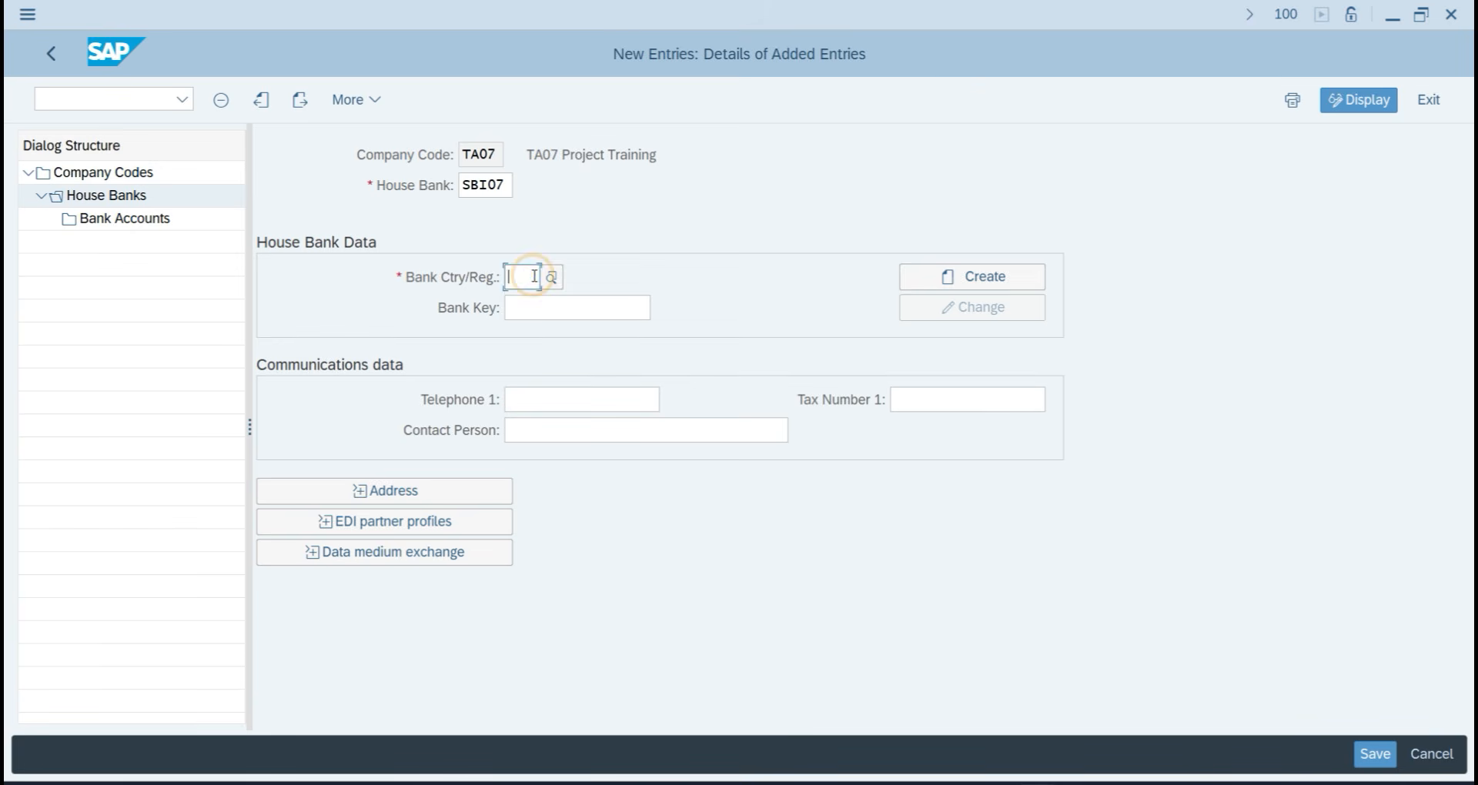
text(IN)
key(Down)
key(Down)
key(Down)
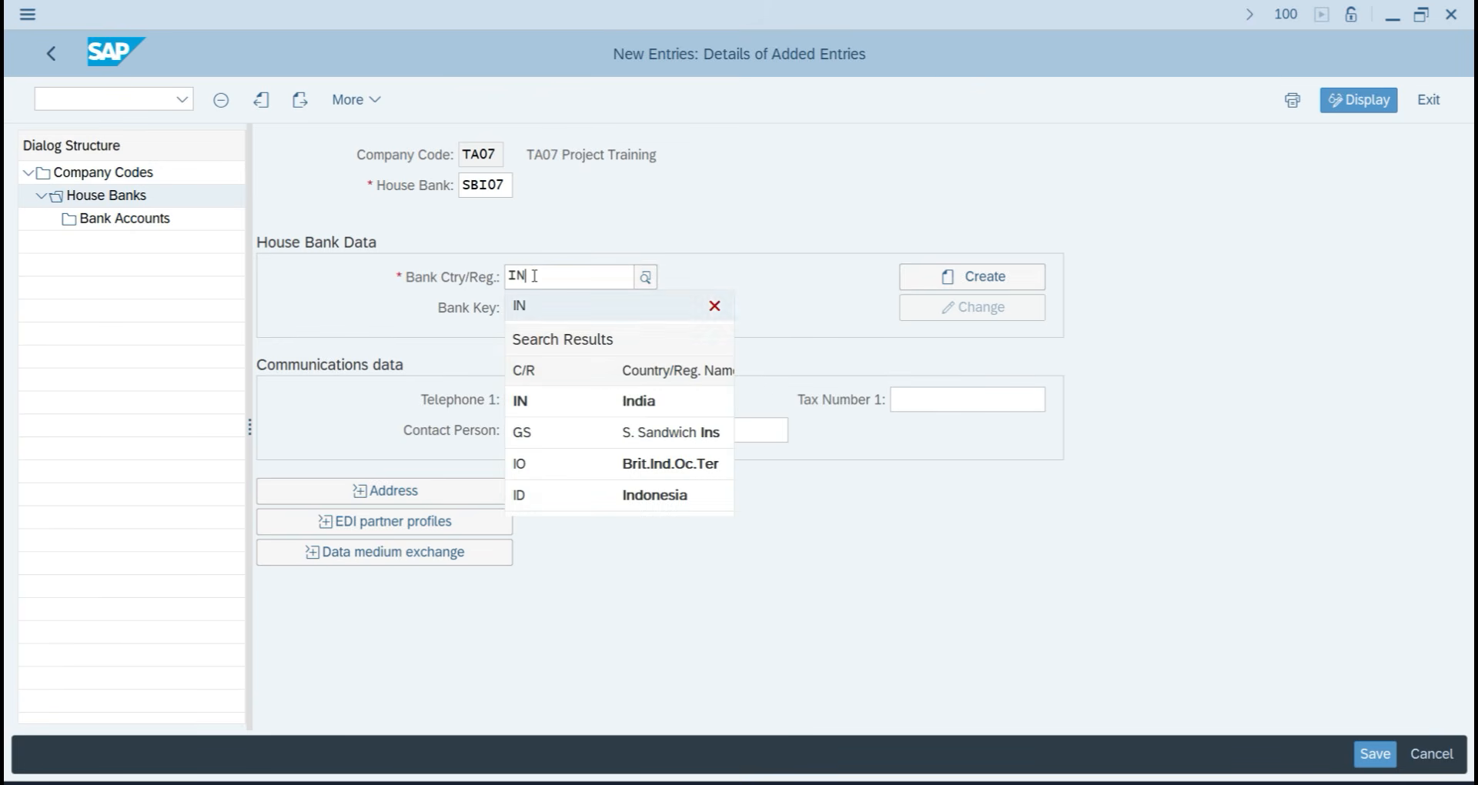
key(Up)
key(Return)
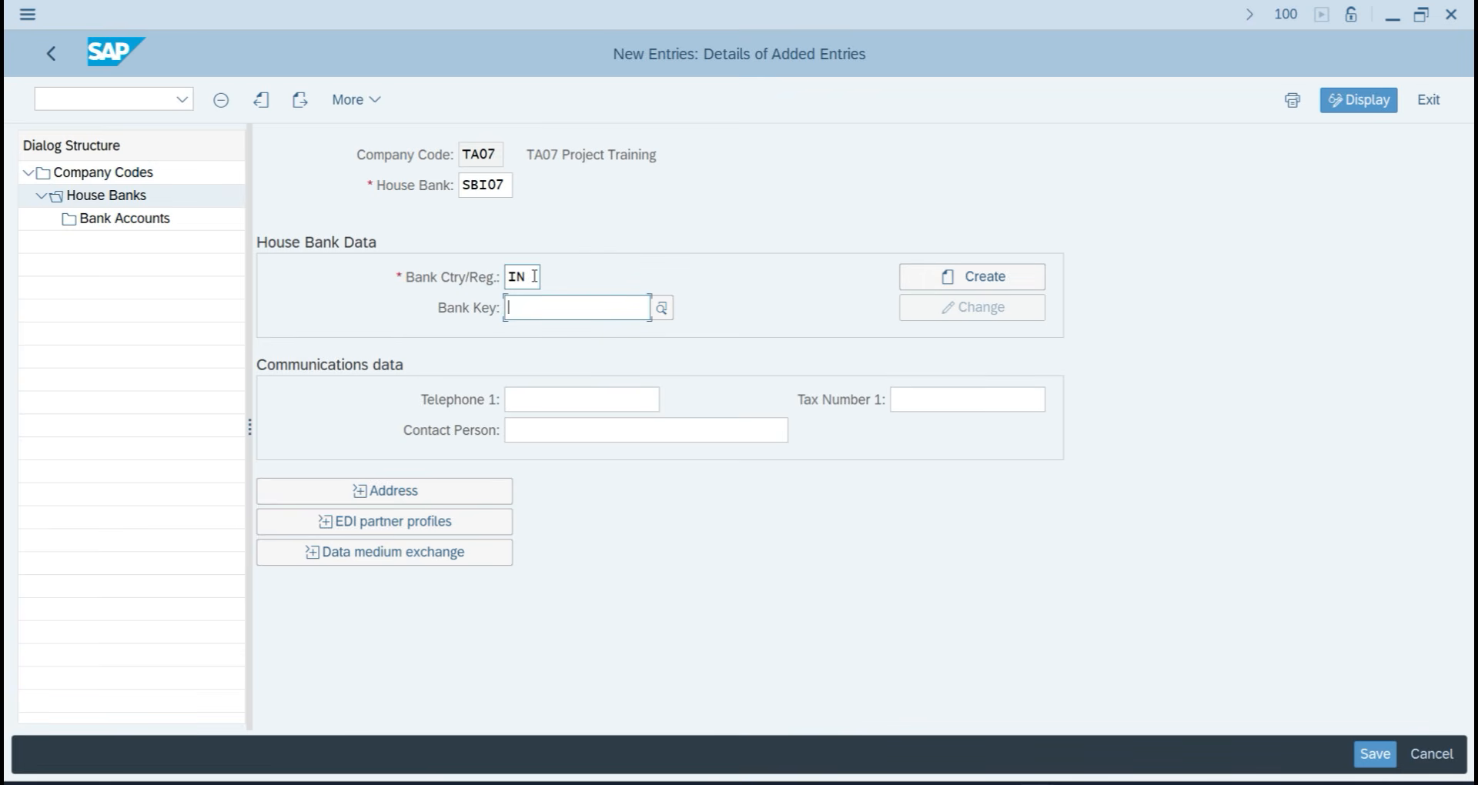
text(SBITA)
text(0)
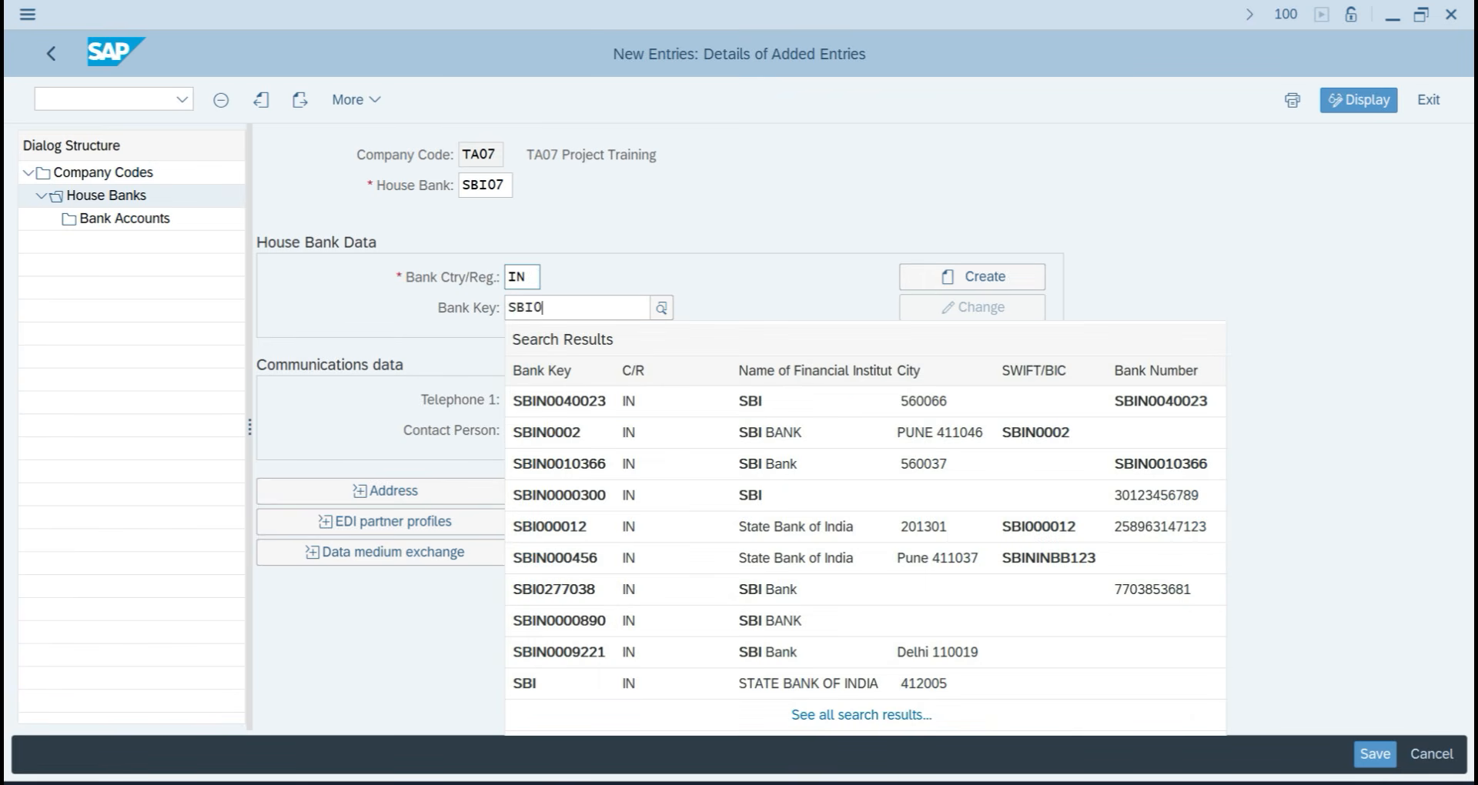
key(BackSpace)
text(TA07)
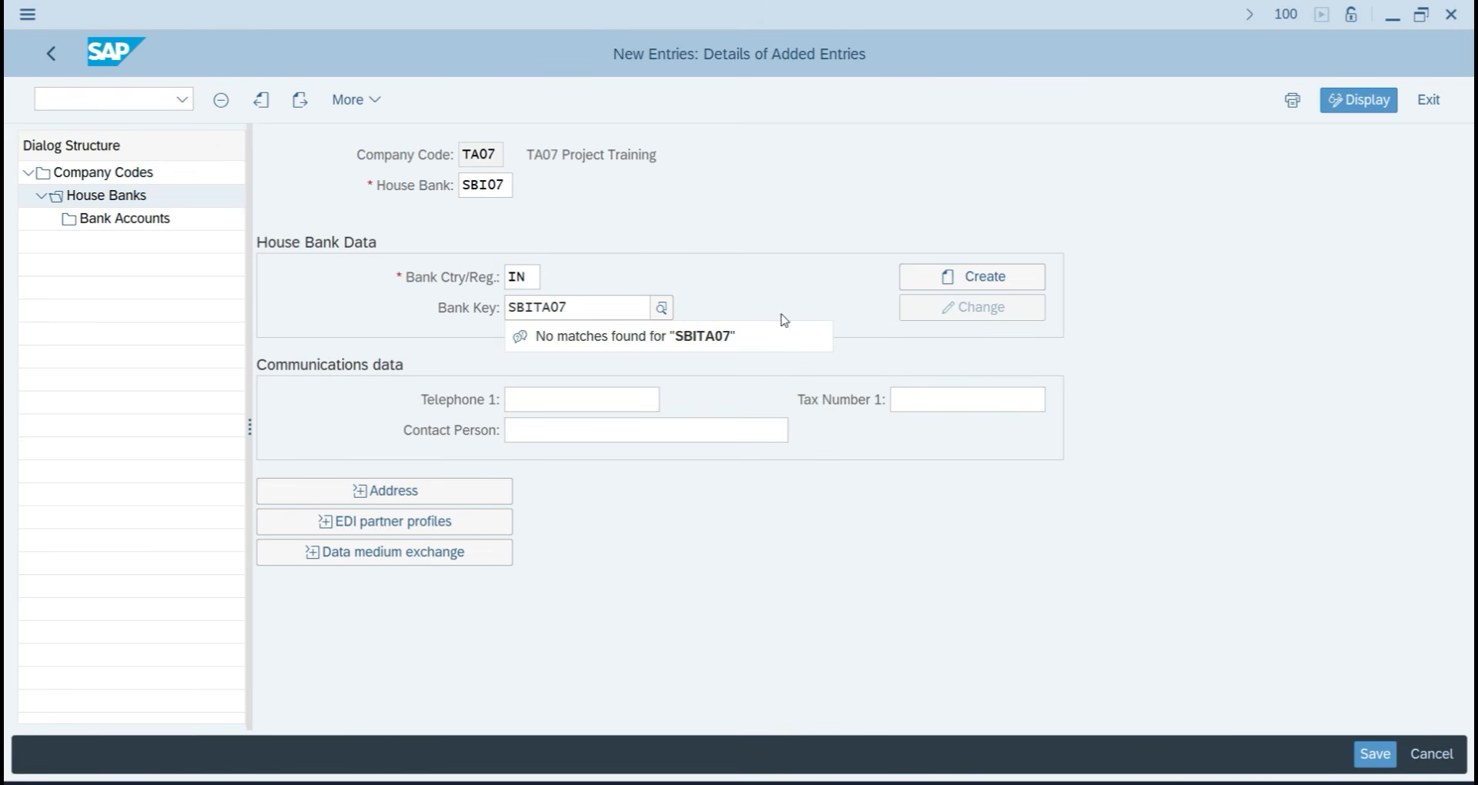
Create bank master data named SBI BANK with bank number 123456789 and save to the request.
click(934, 276)
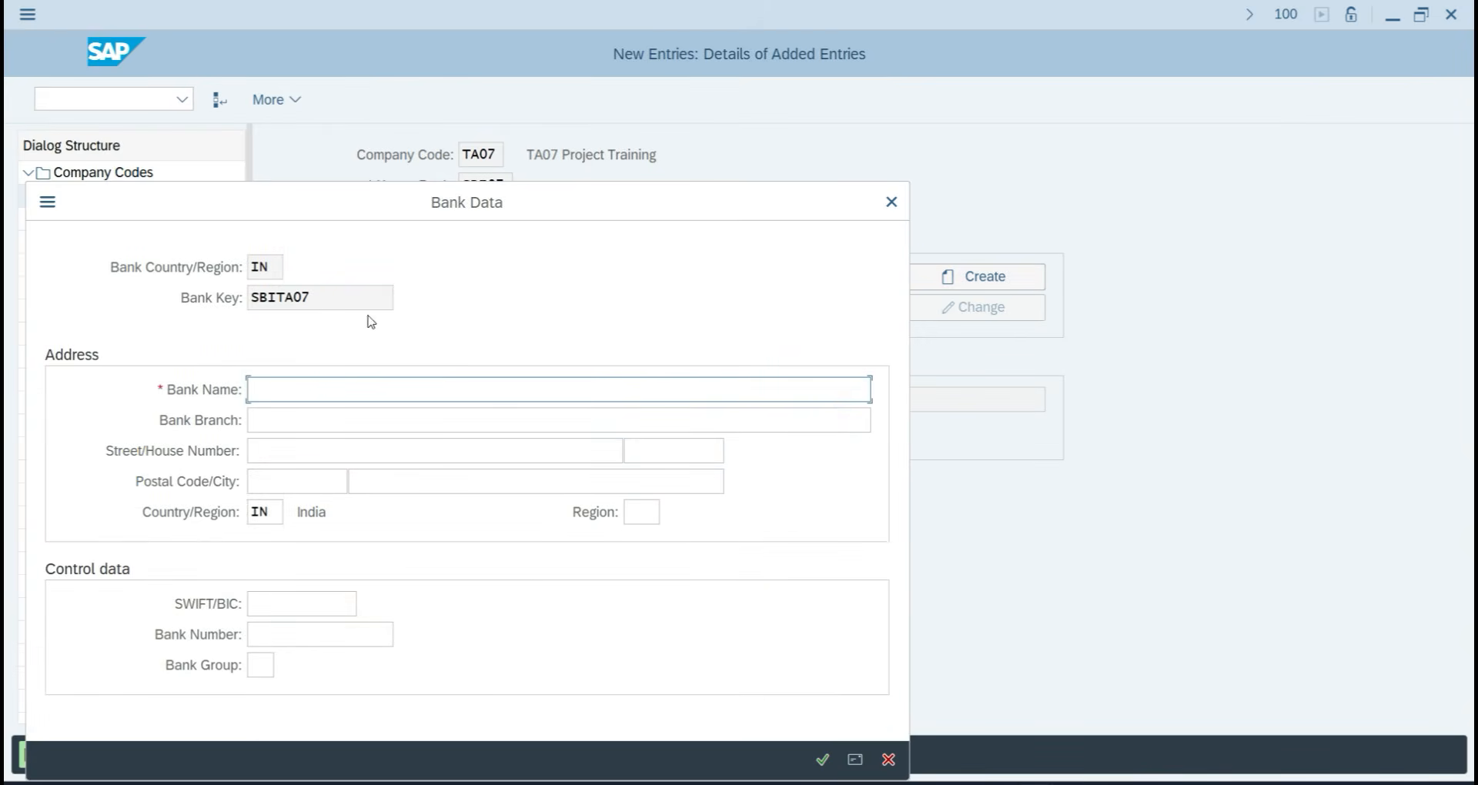
text(SBI BANK)
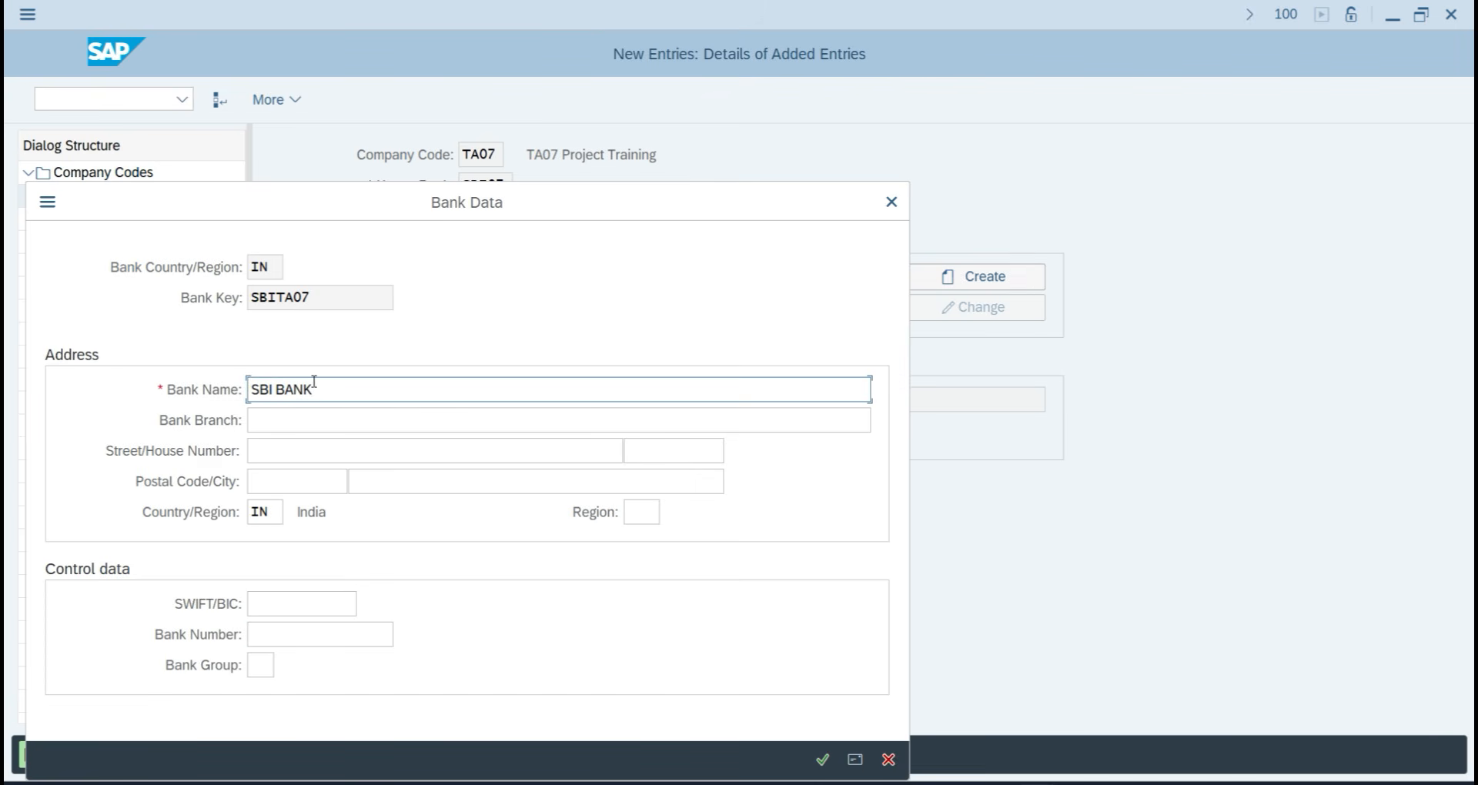
click(314, 634)
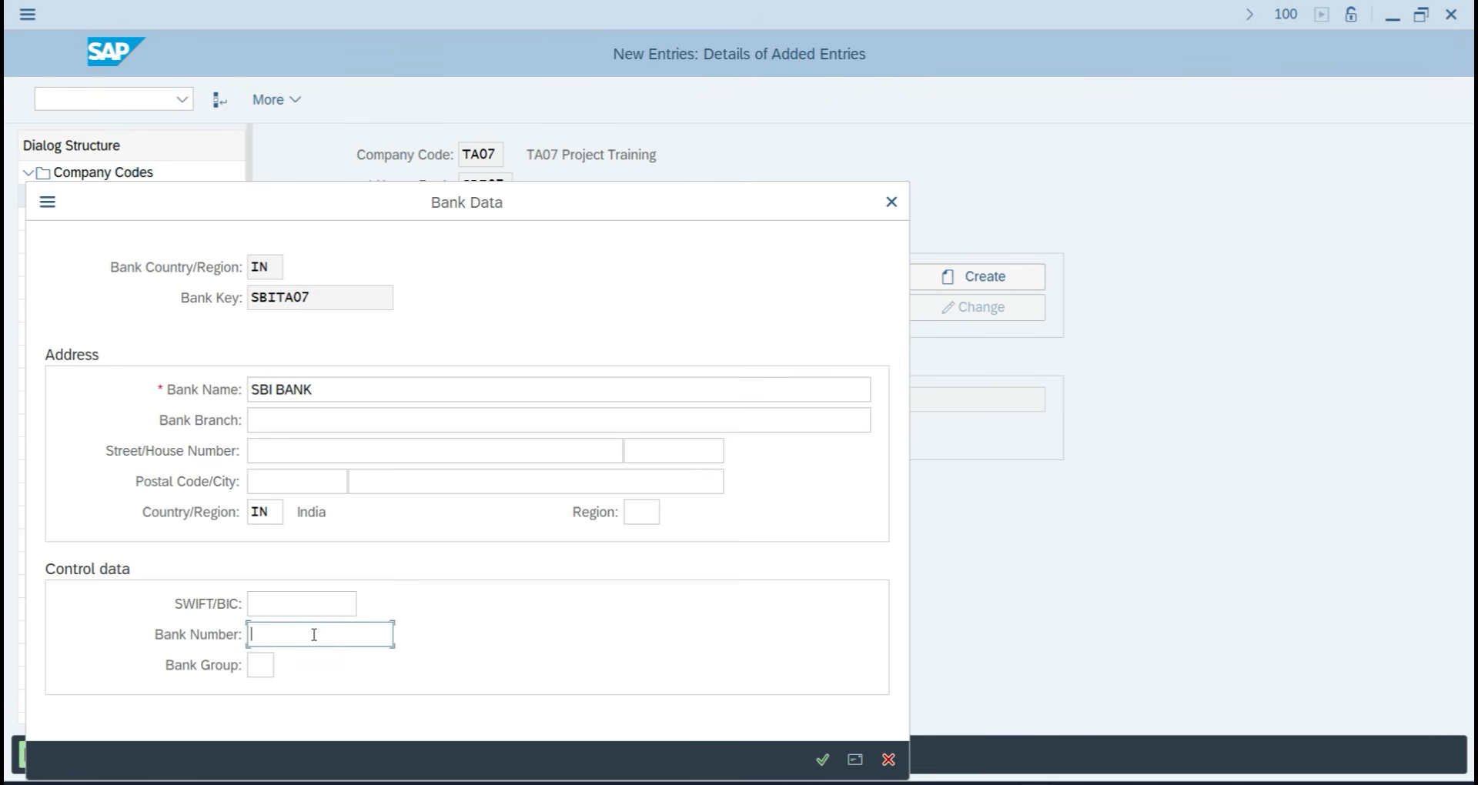
text(123456789)
click(822, 760)
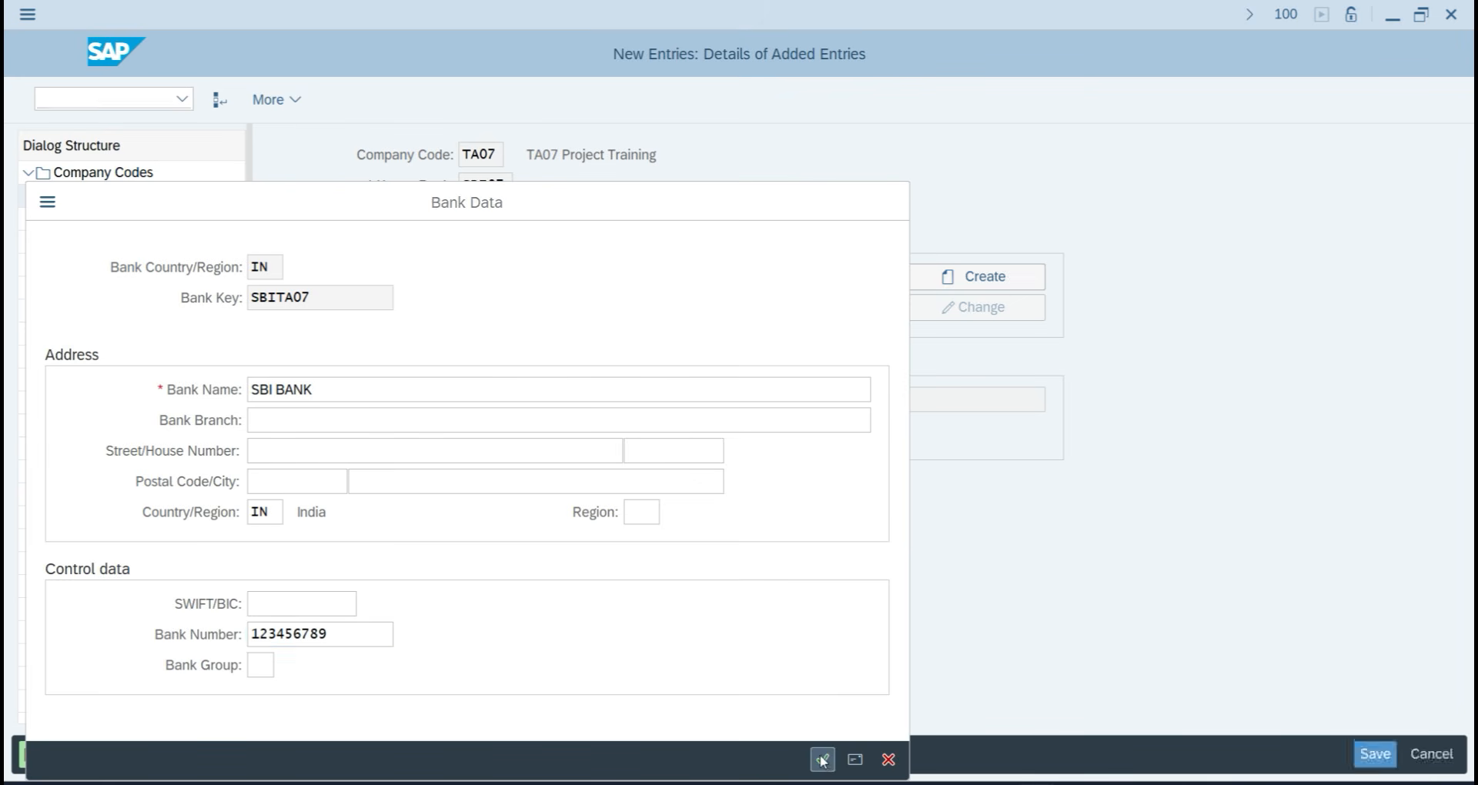
click(1375, 753)
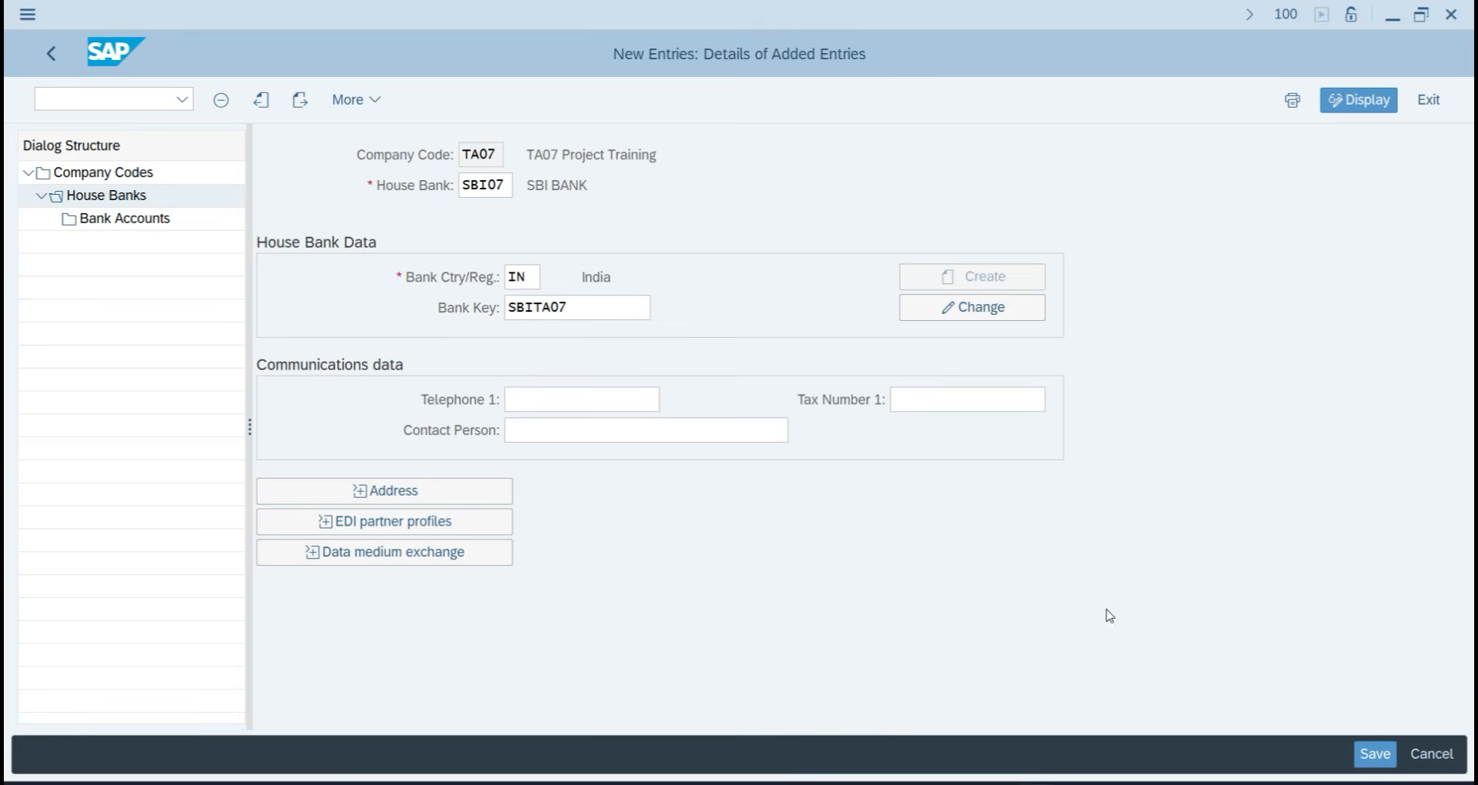
click(475, 447)
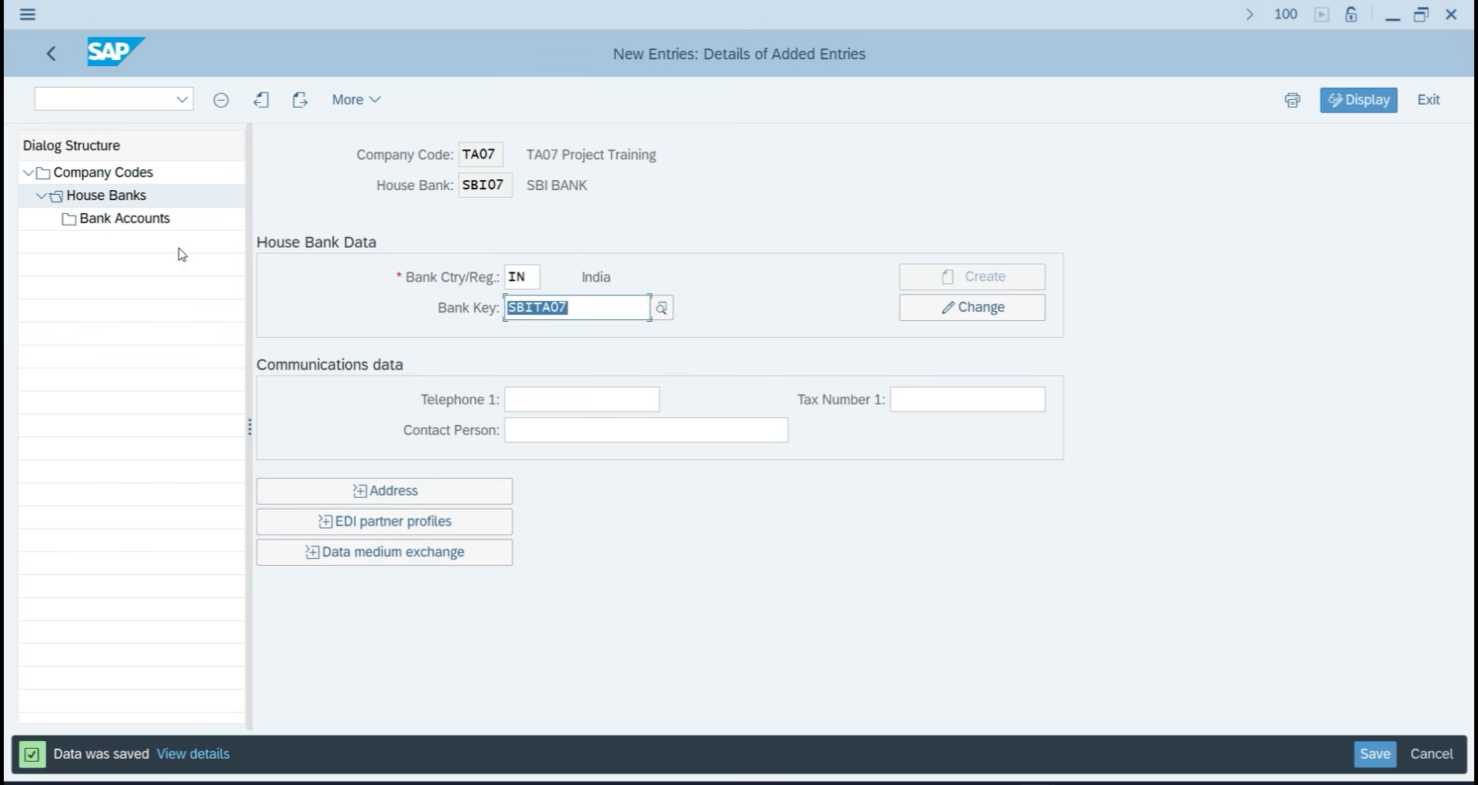
double_click(151, 220)
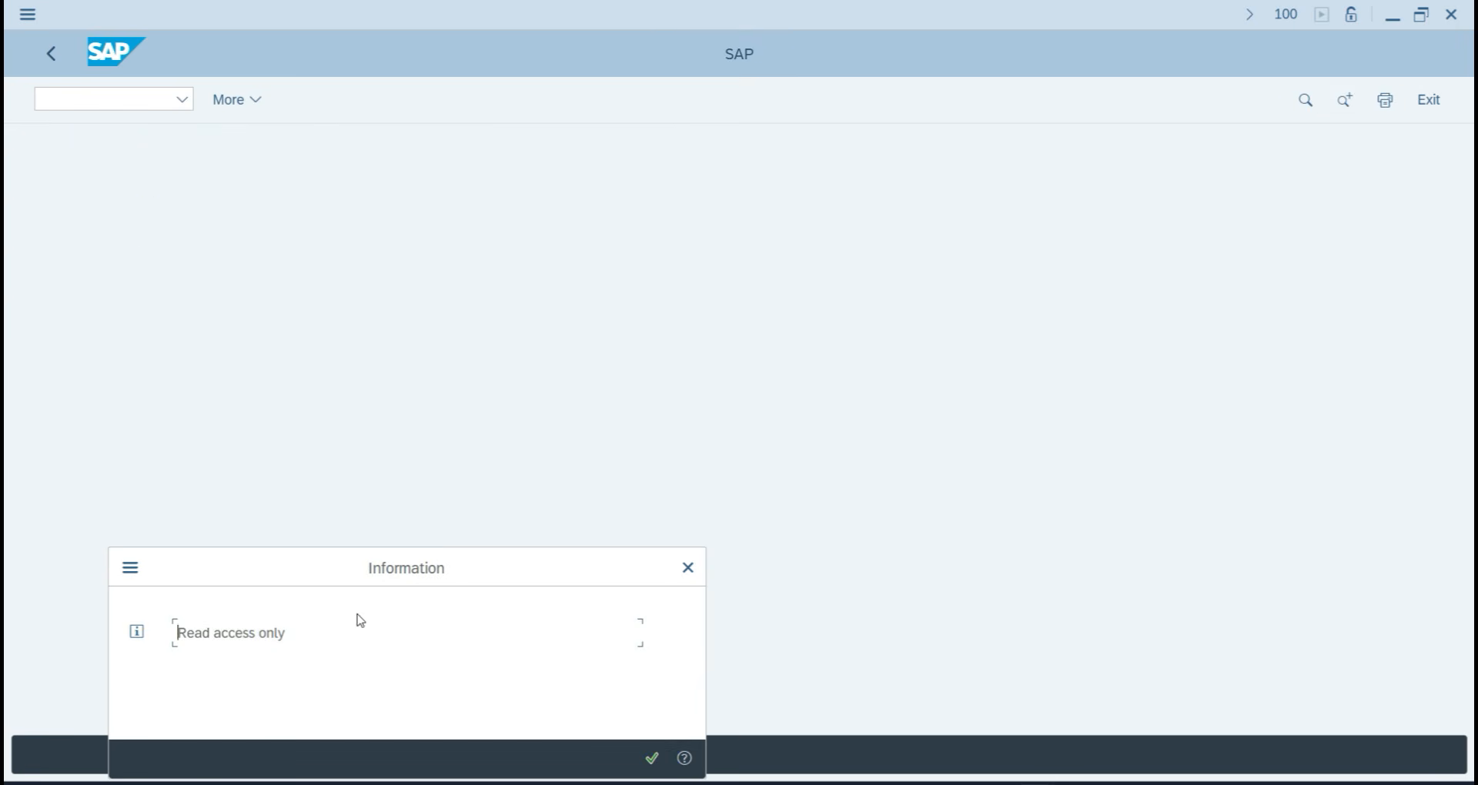
Dismiss the read-only notice and launch the SAP Fiori Launchpad (/N/UI2/FLP) in a new session.
drag(387, 568, 472, 282)
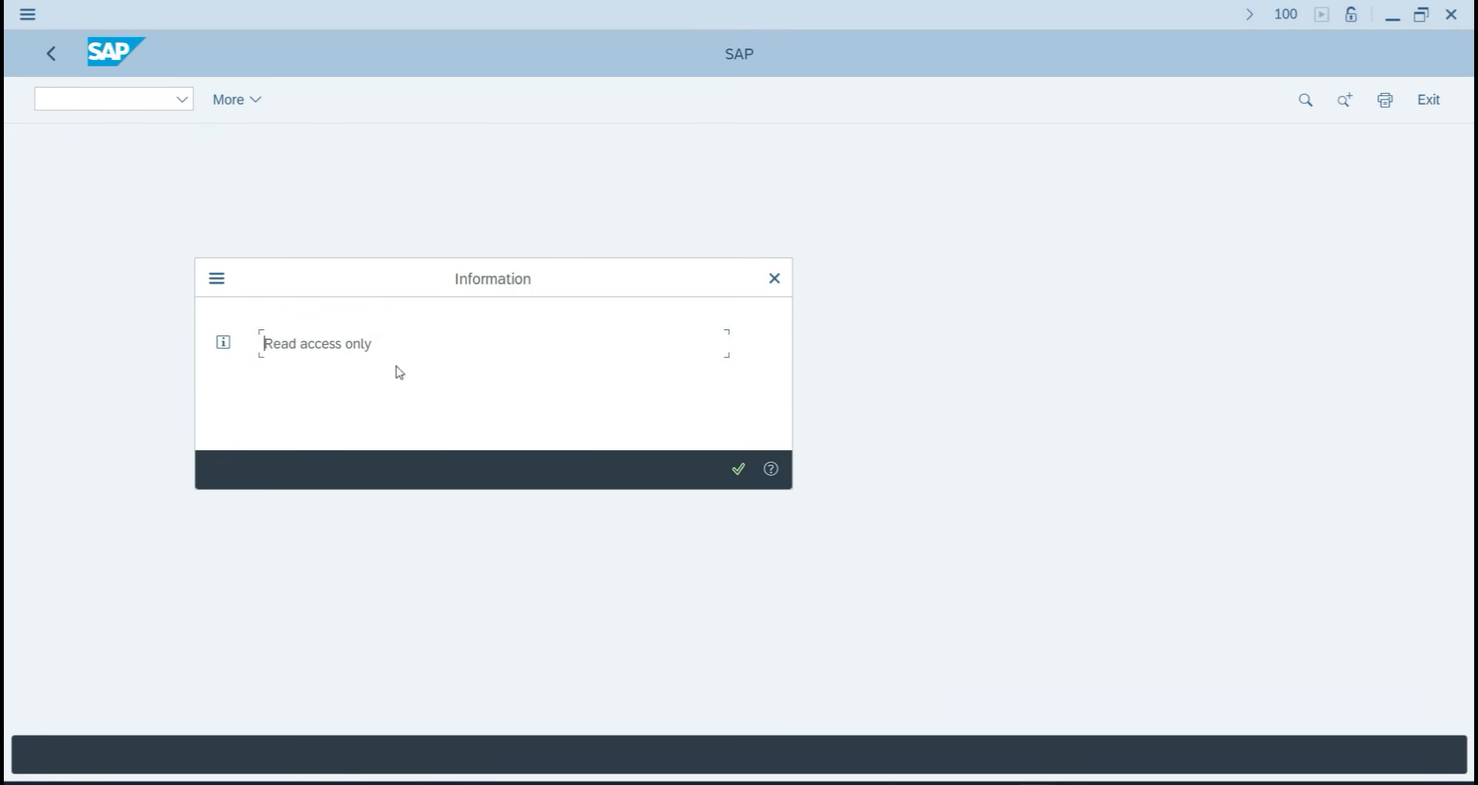
click(743, 474)
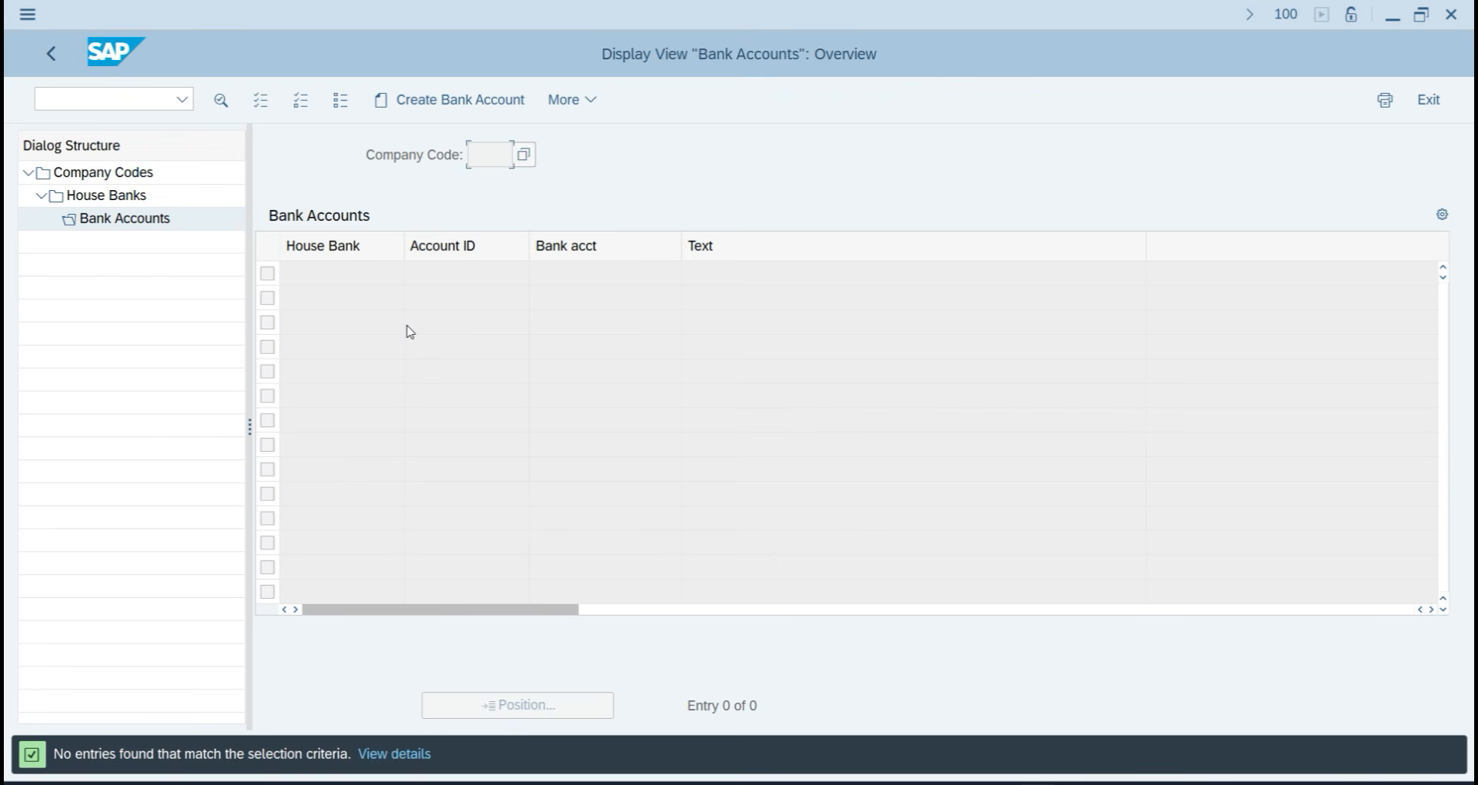
click(125, 198)
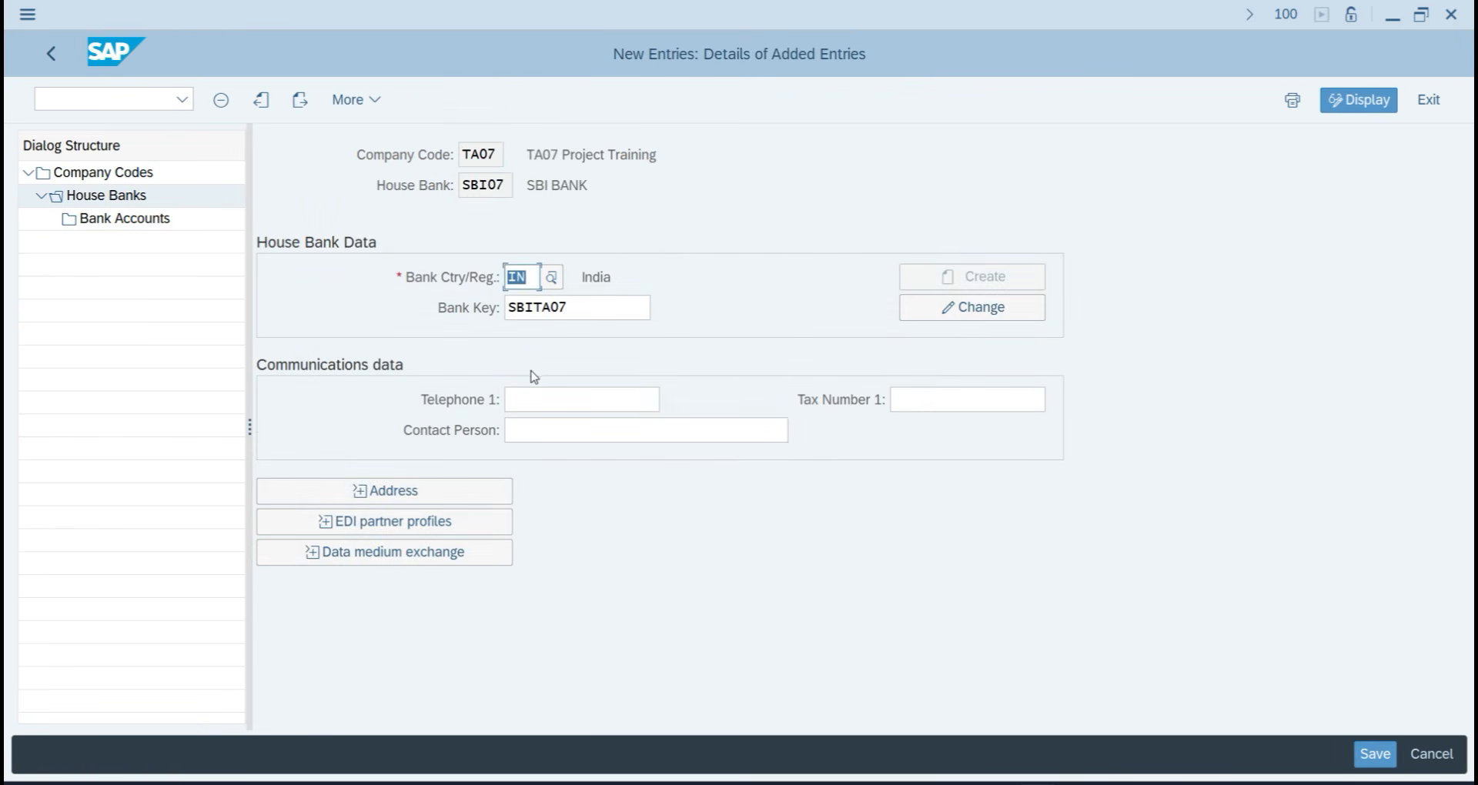
key(ctrl+n)
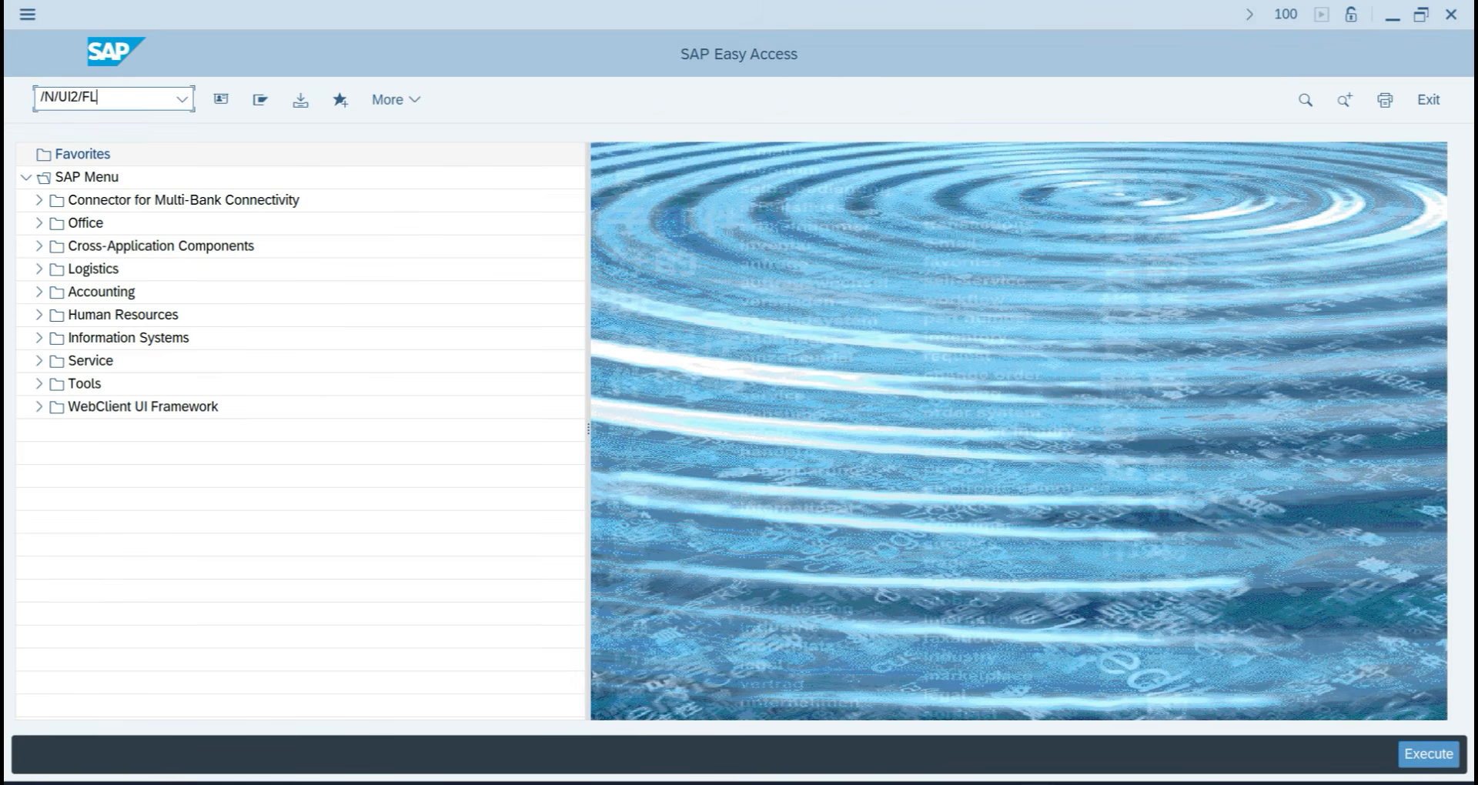
key(Return)
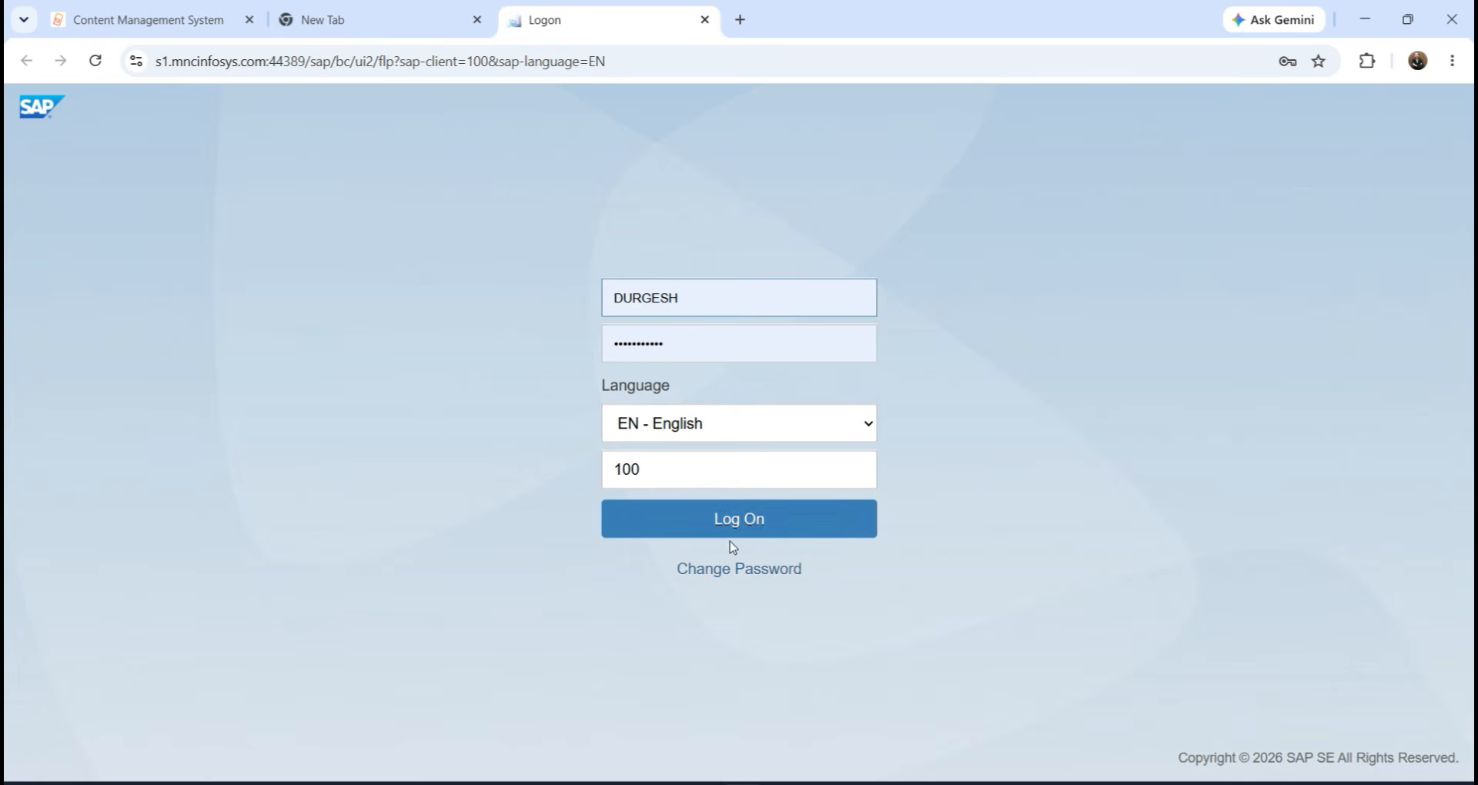
Log on to the Fiori launchpad, dismissing the browser's password warning.
click(742, 521)
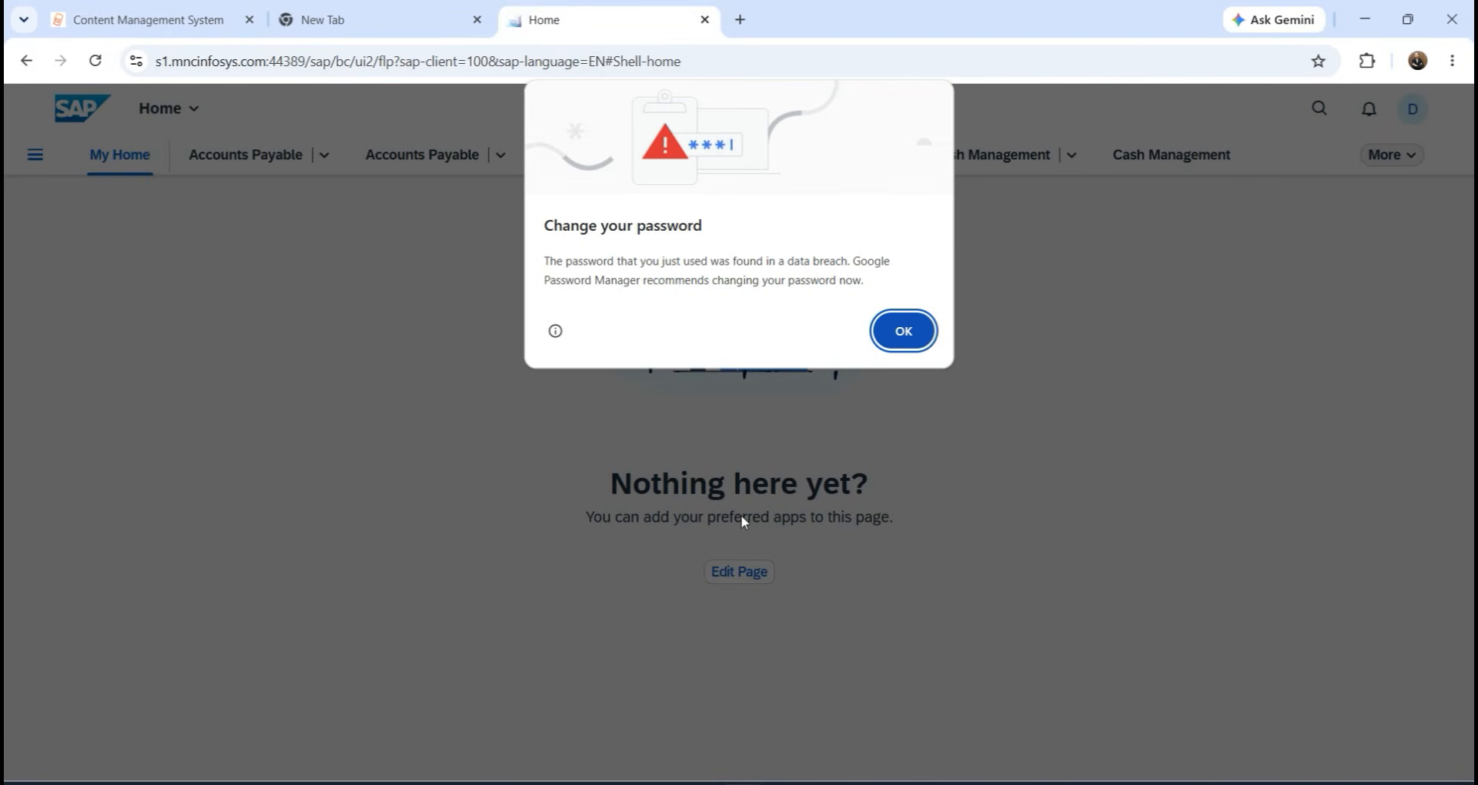
click(899, 338)
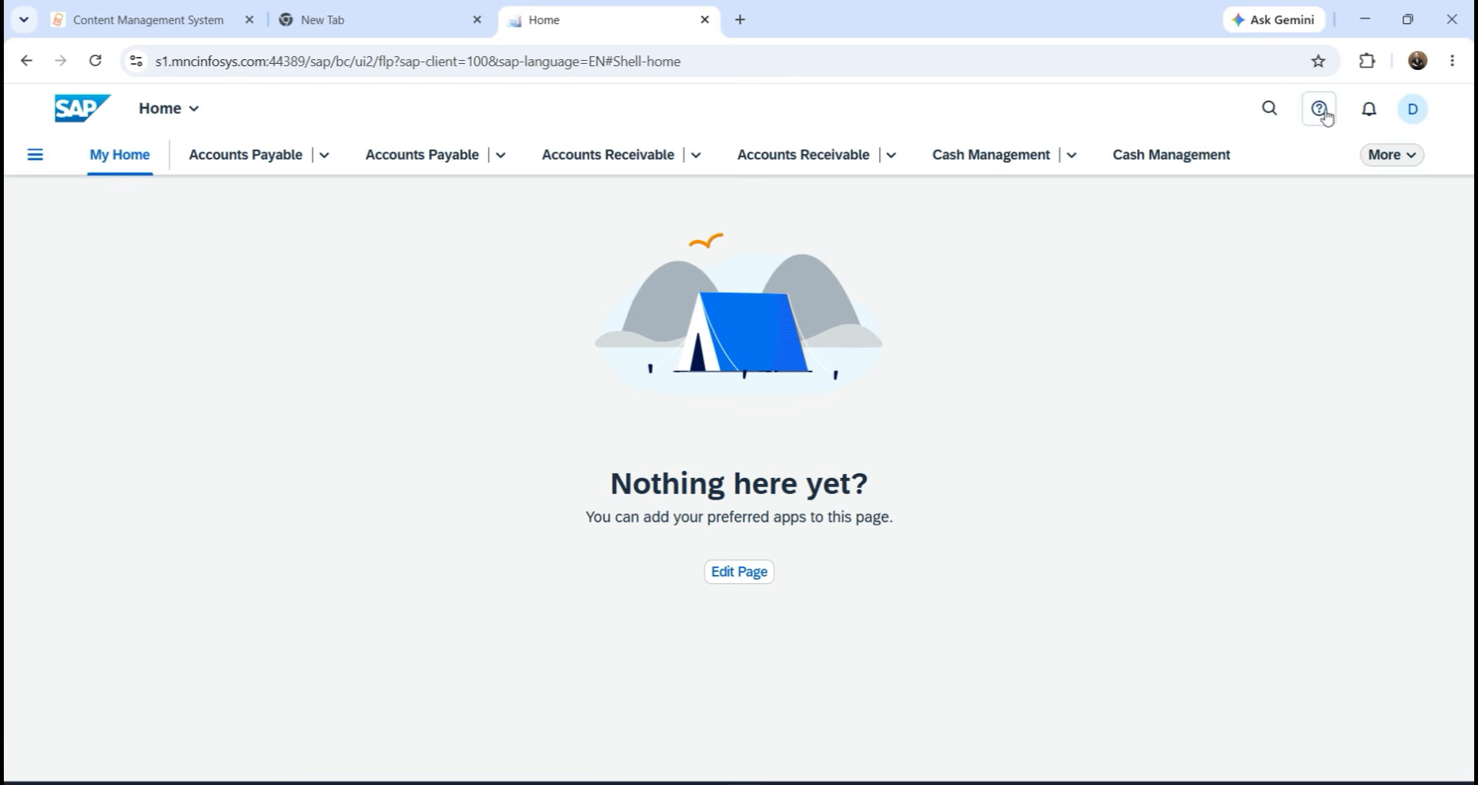
click(1319, 126)
click(1319, 125)
Search for 'MANAGE' and open the Manage Bank Accounts app.
click(1272, 110)
text(M)
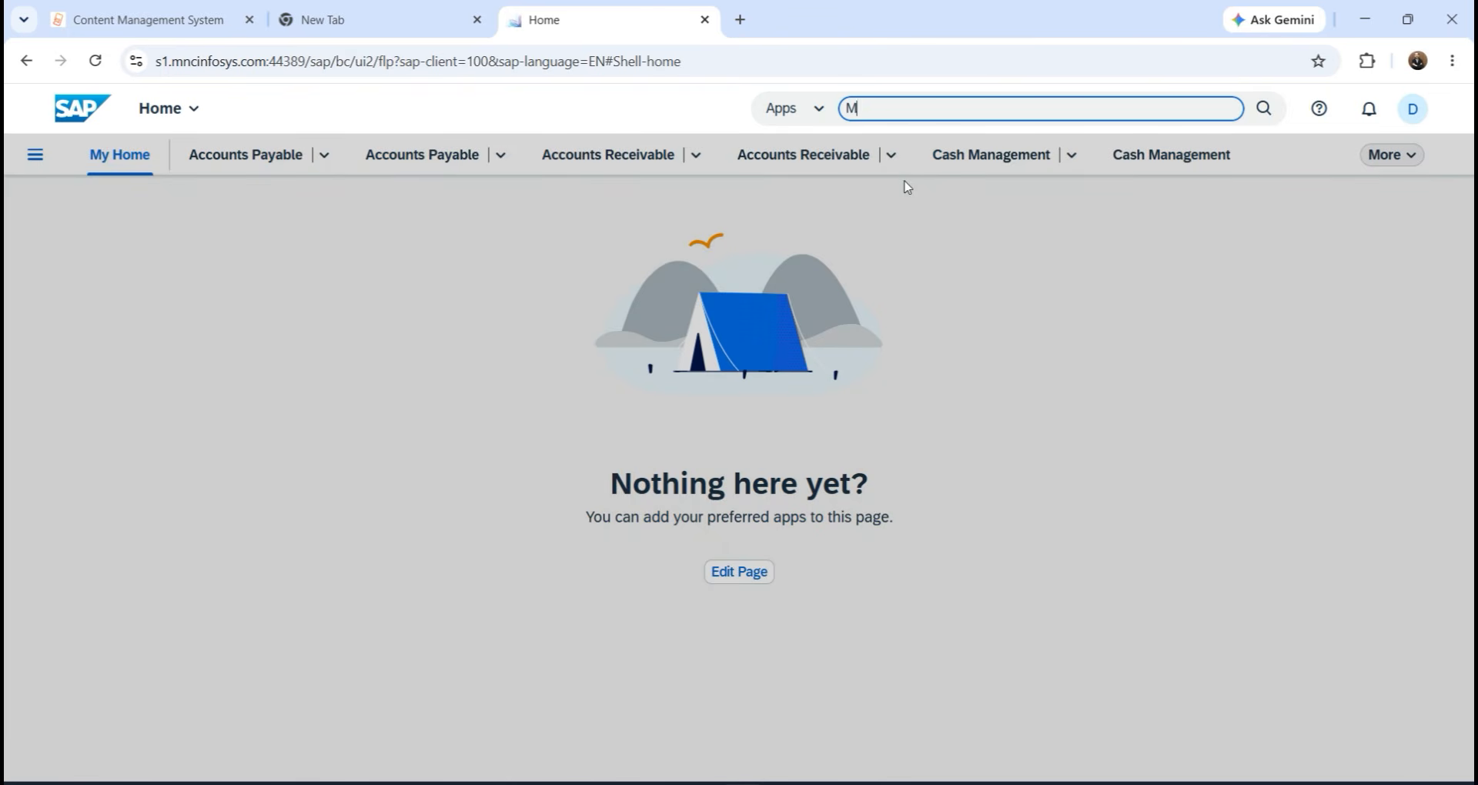
text(ANAGE BANK)
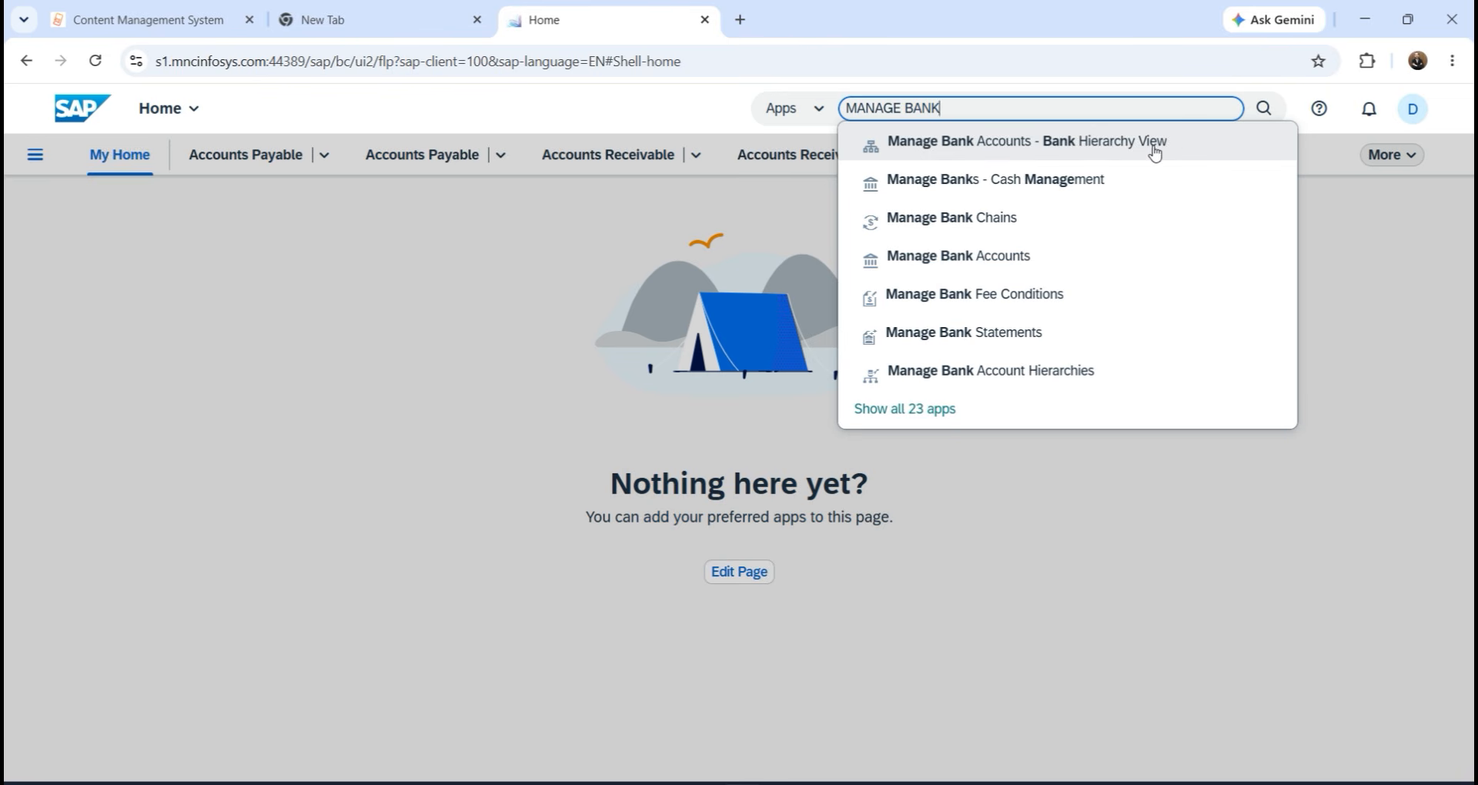
click(953, 257)
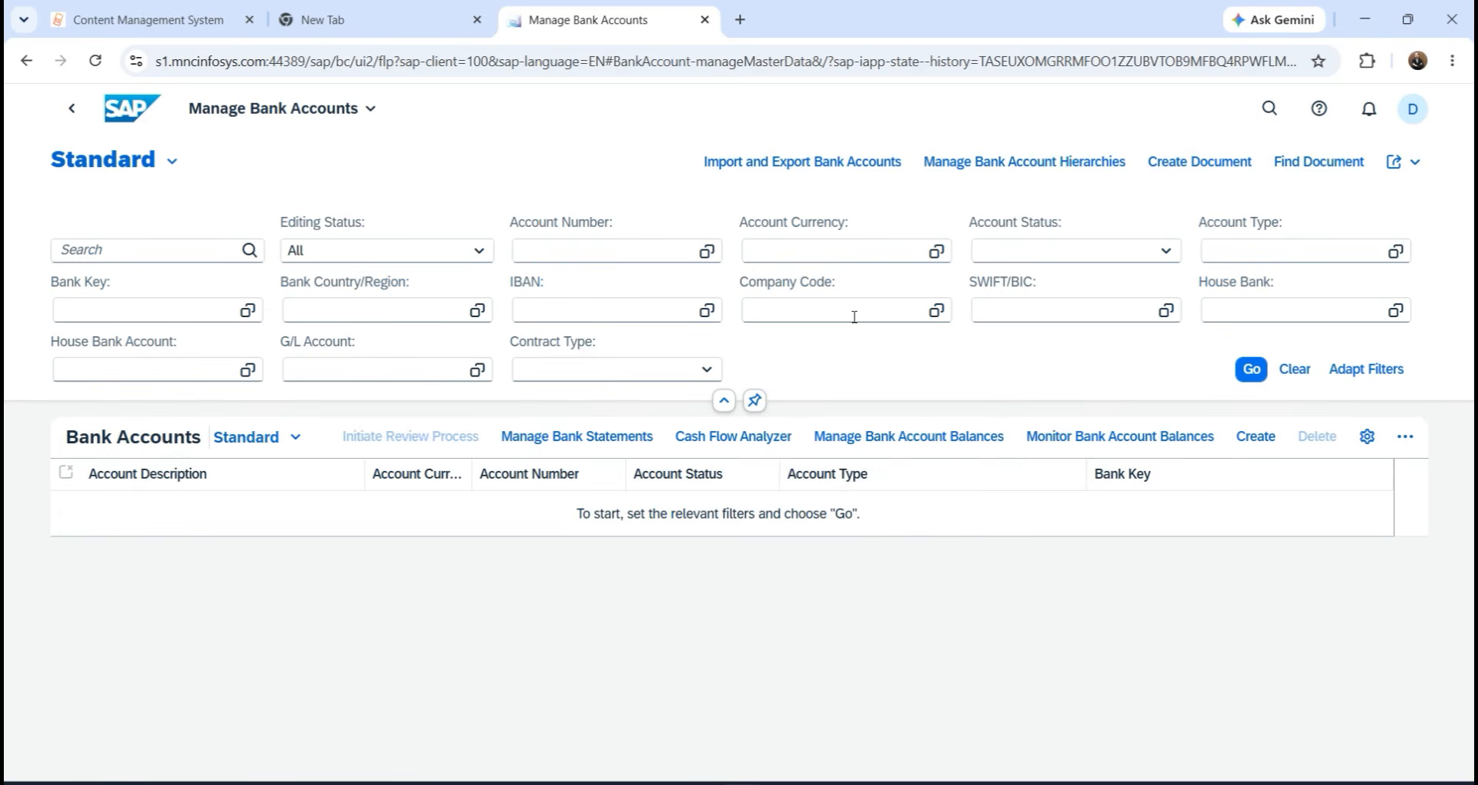
Create a new bank account draft for company code TA07 with account type 01 Current Account.
click(1256, 439)
text(T)
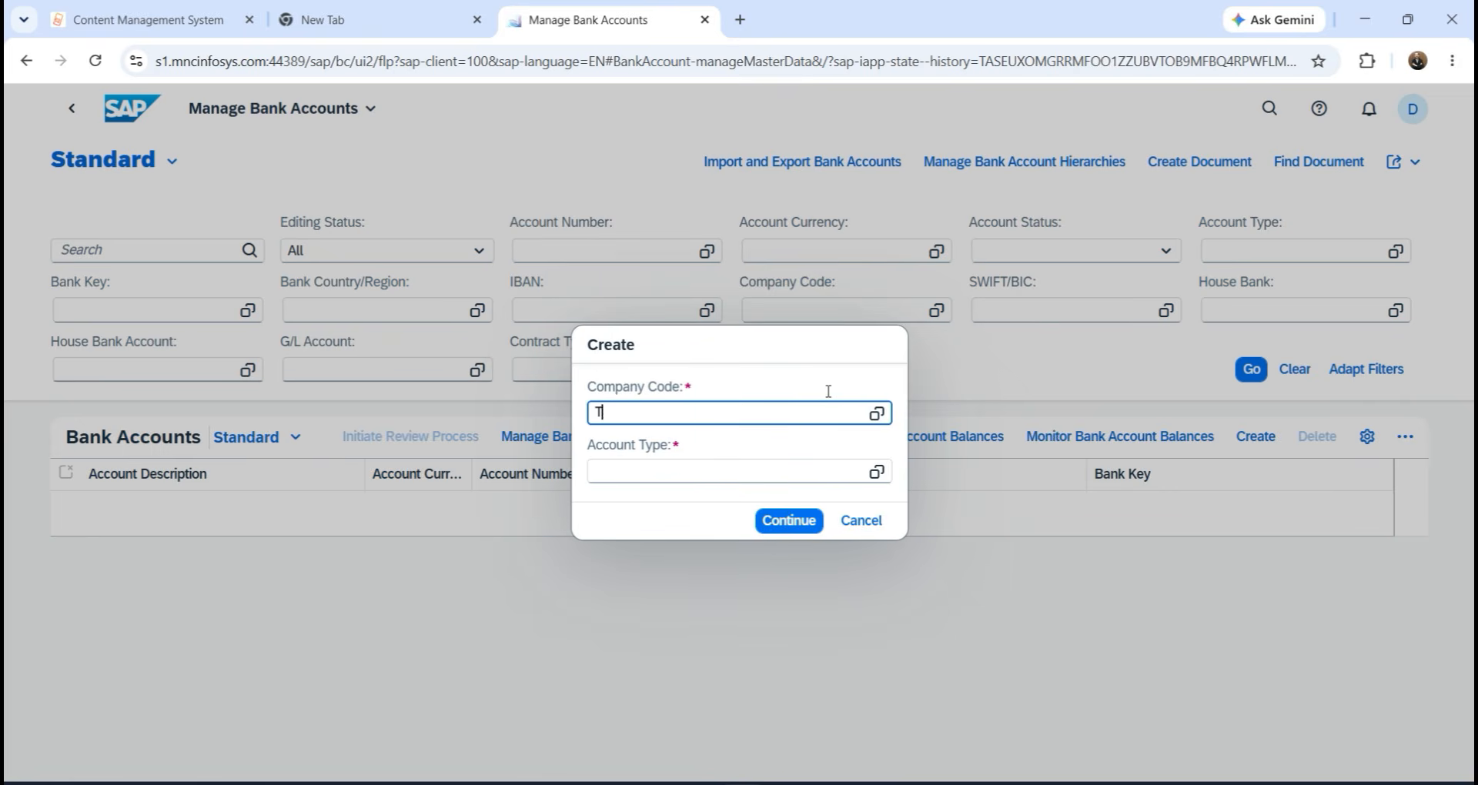
text(A07)
click(817, 481)
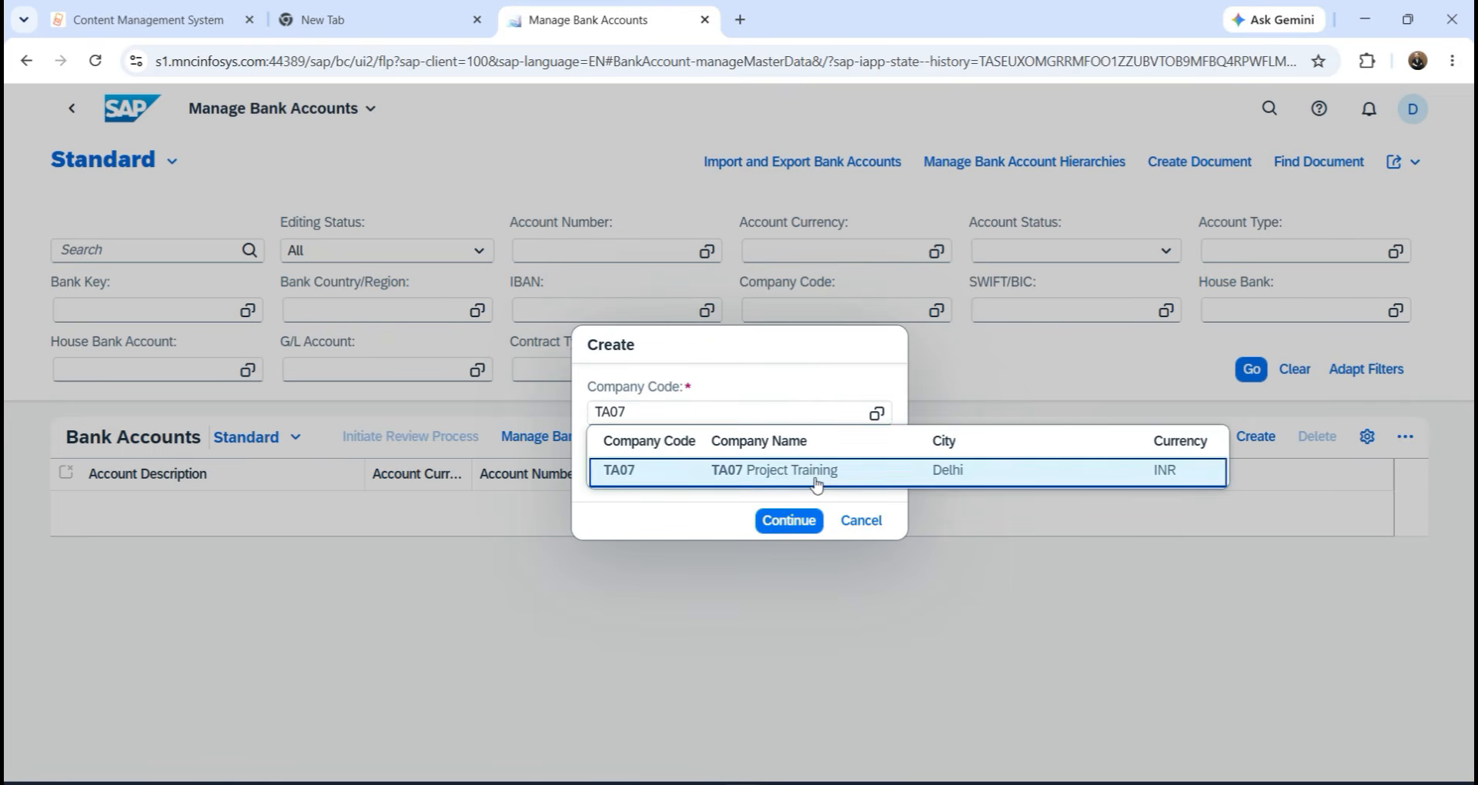
click(675, 467)
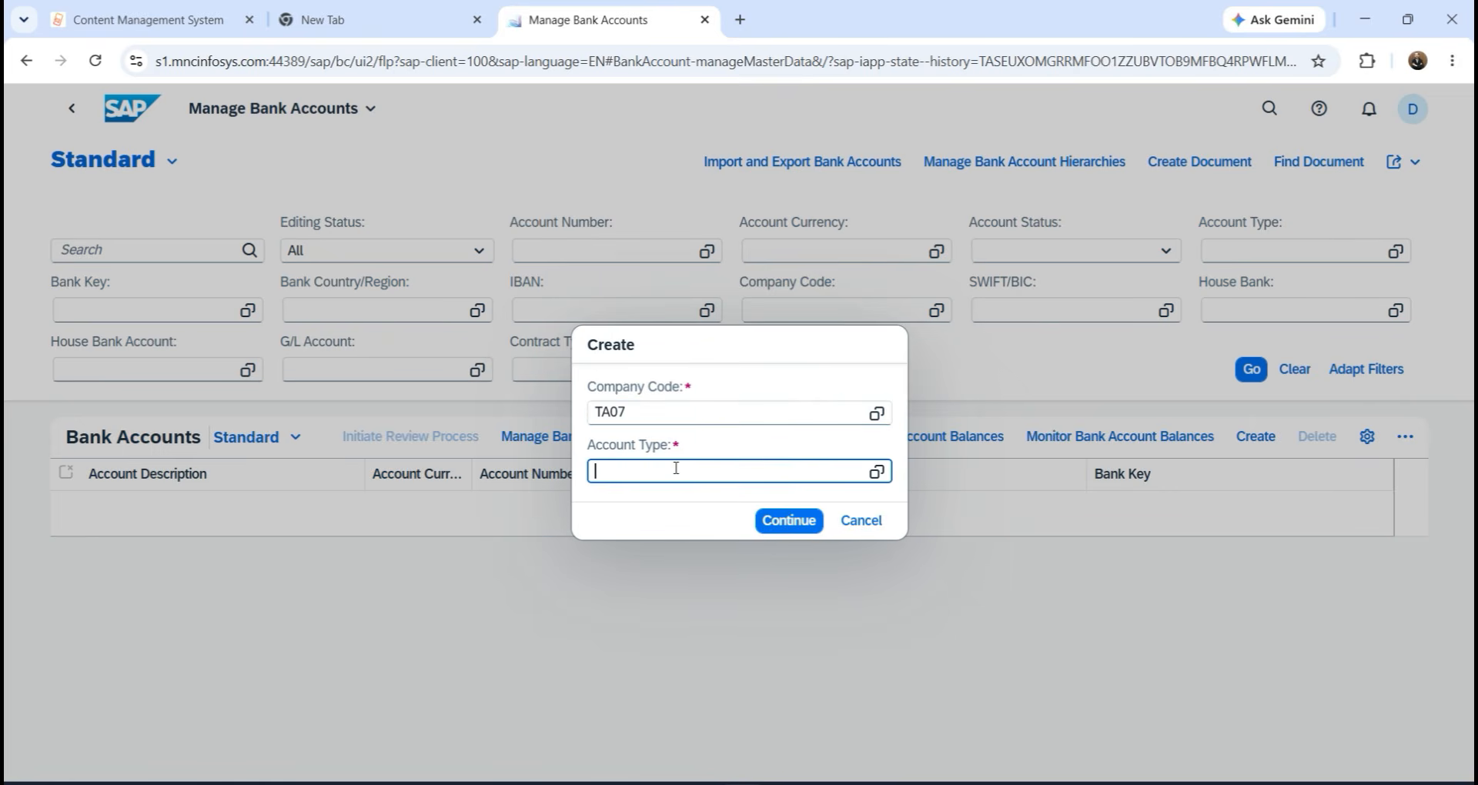
click(876, 472)
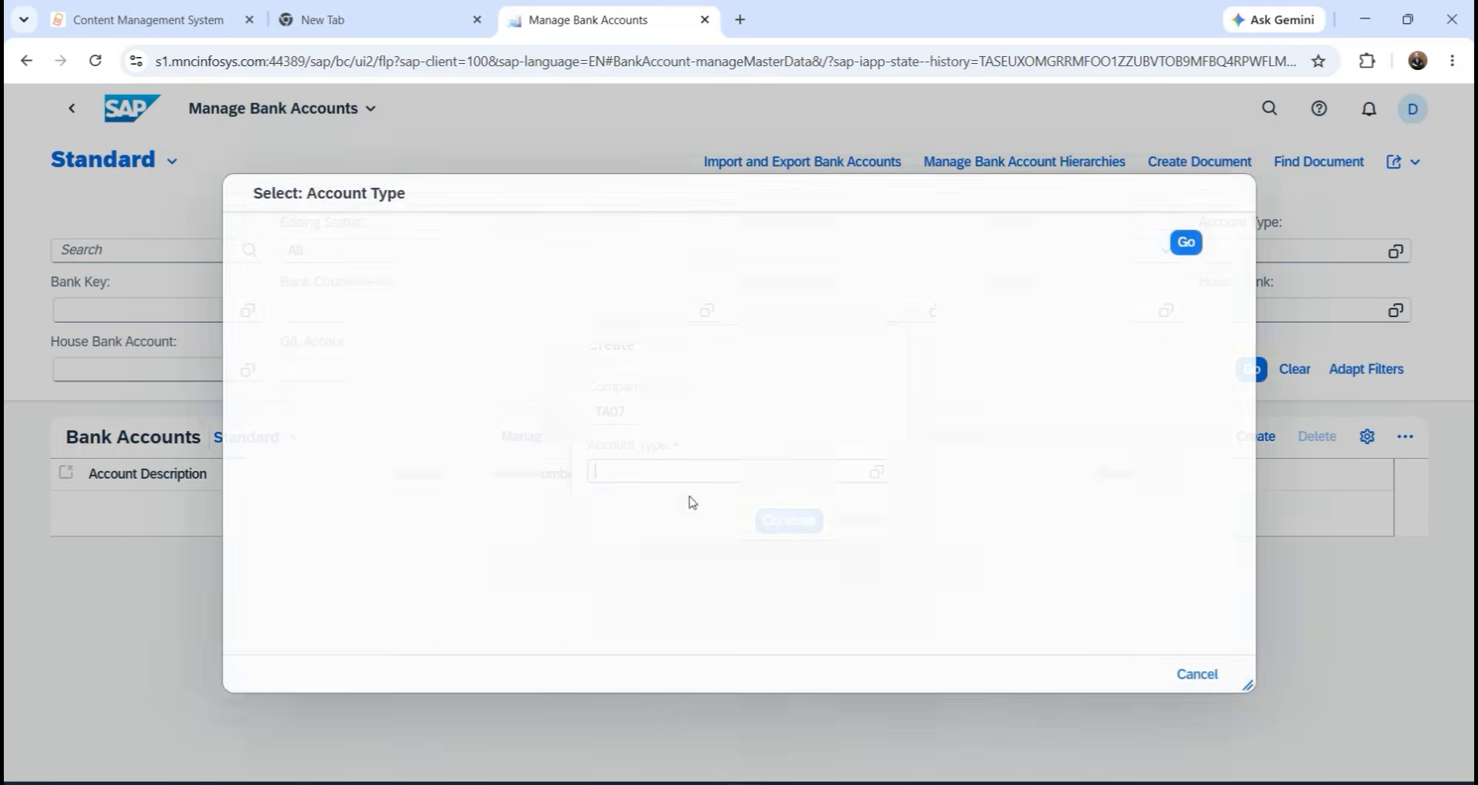
click(423, 344)
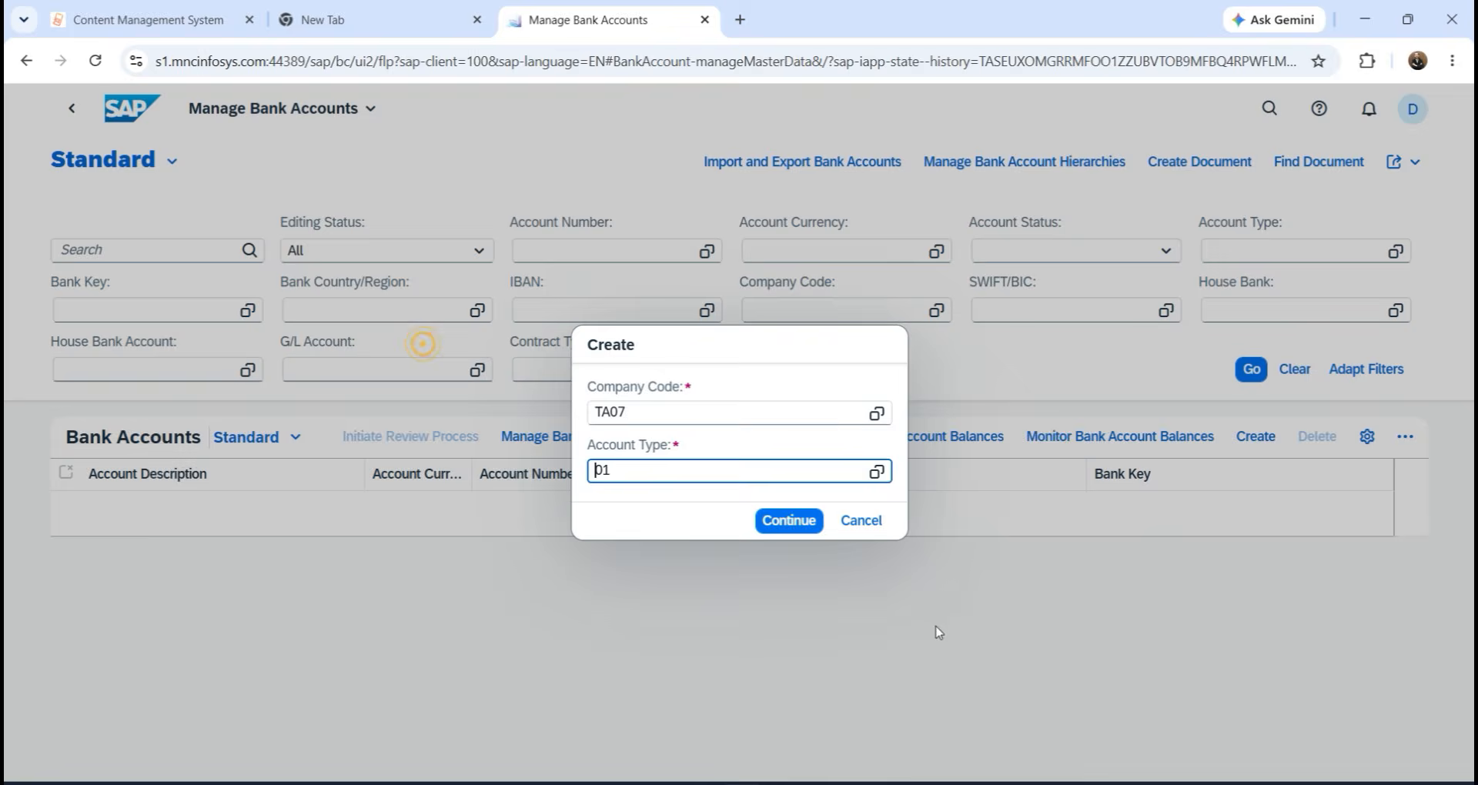
click(787, 522)
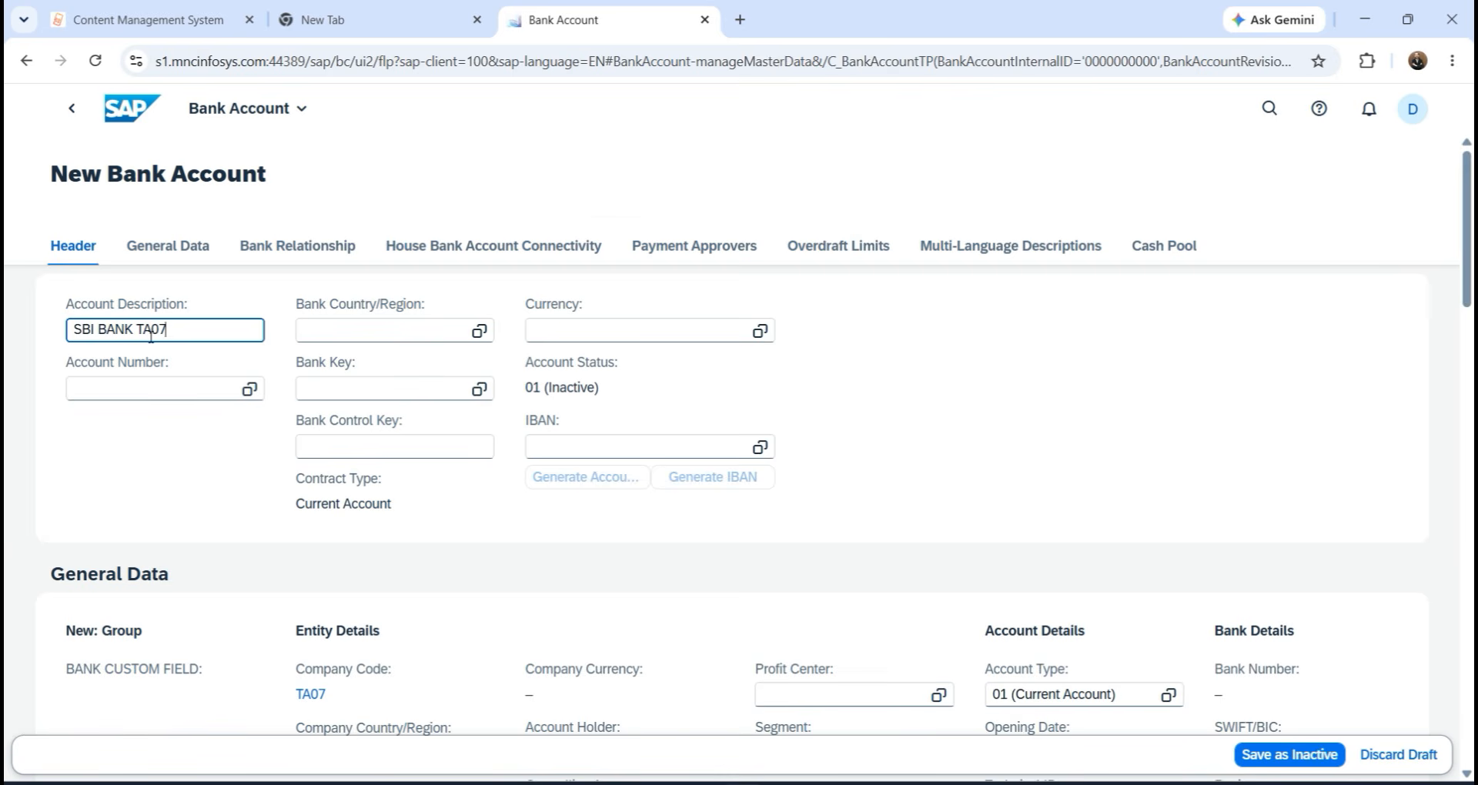
Enter the account number, accepting the suggestion that fills country IN and currency INR.
click(121, 380)
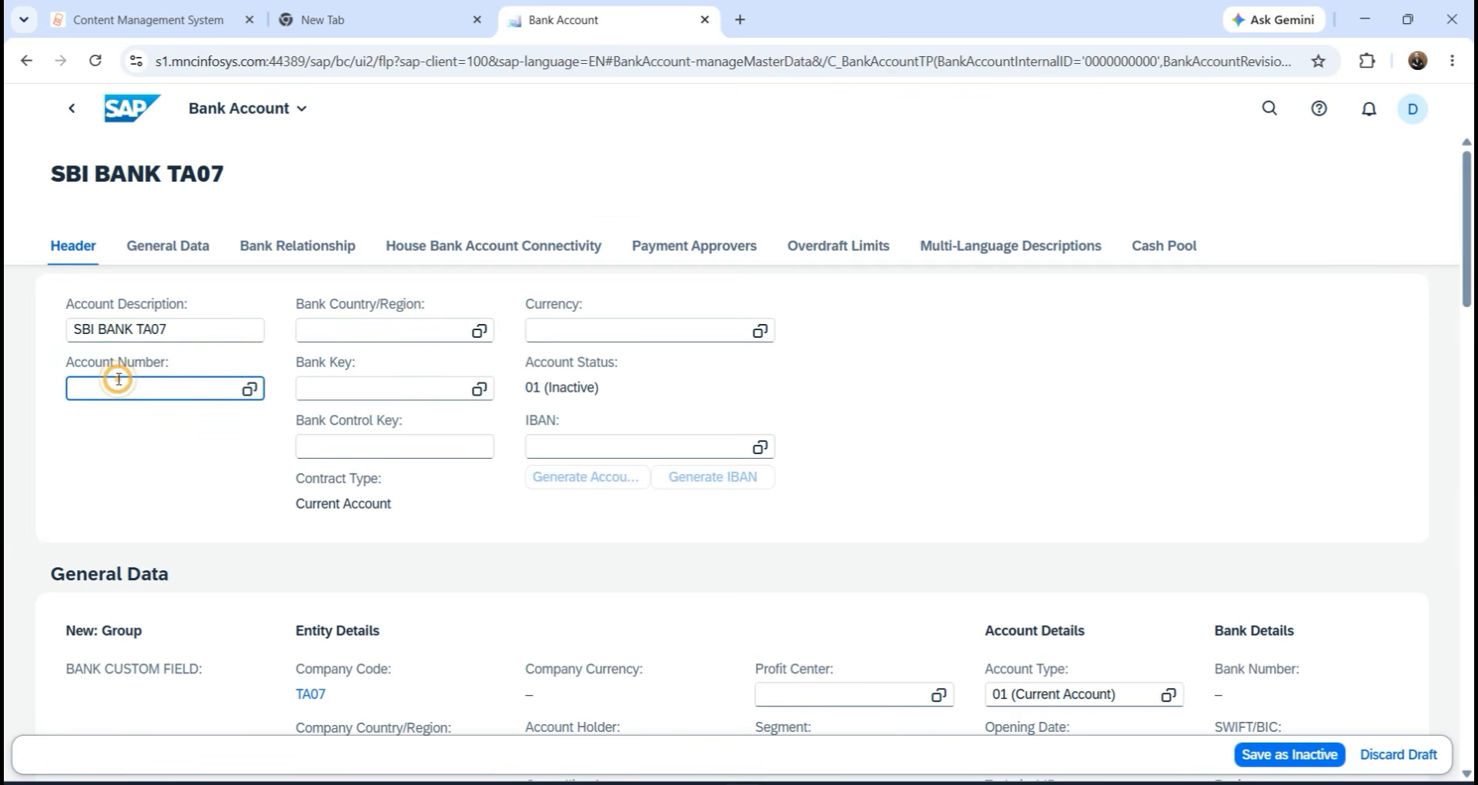
text(123456789)
click(310, 330)
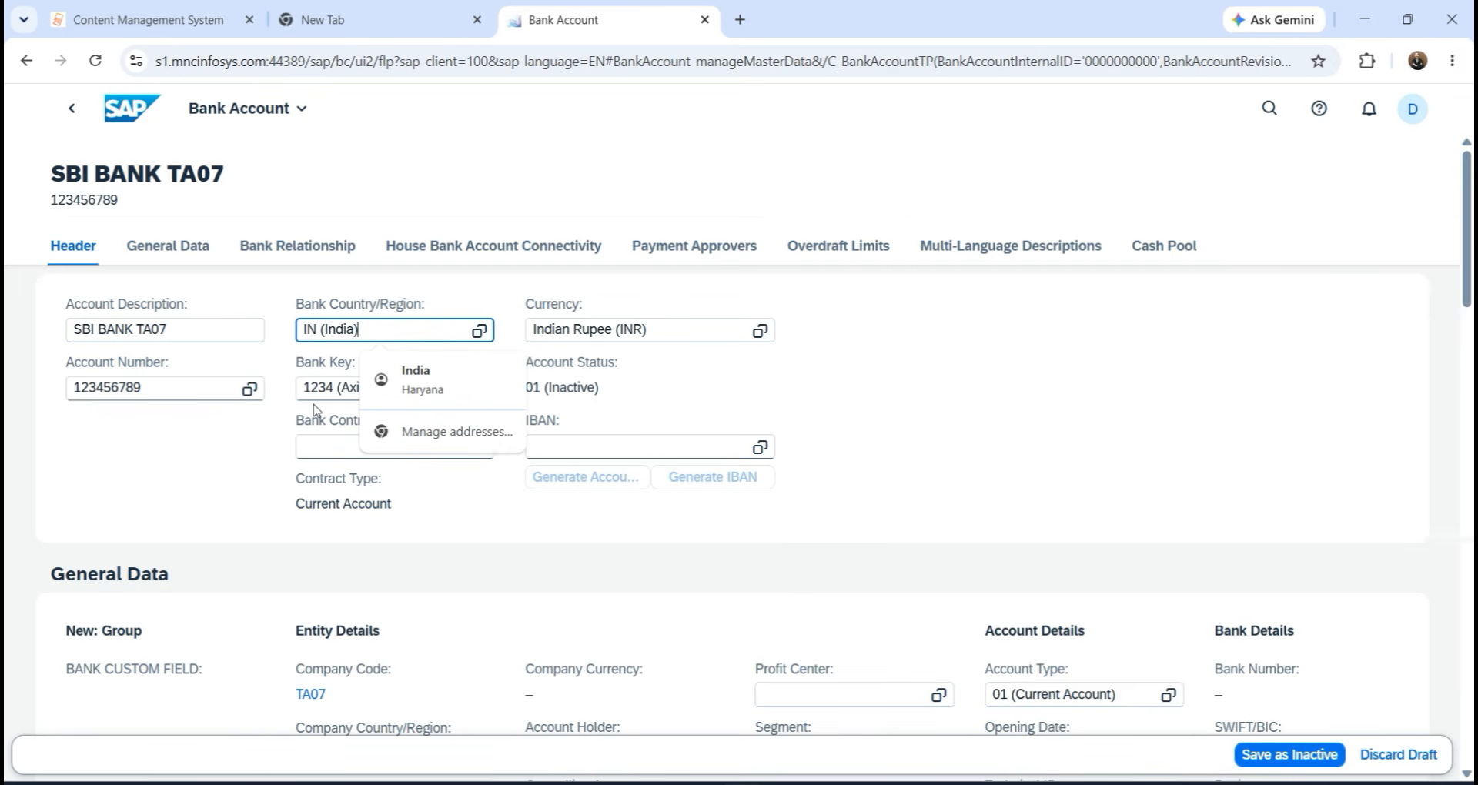
click(319, 419)
Replace the bank key with SBITA07 (SBI BANK) and dismiss the bank key warning.
drag(434, 394, 242, 391)
text(SB)
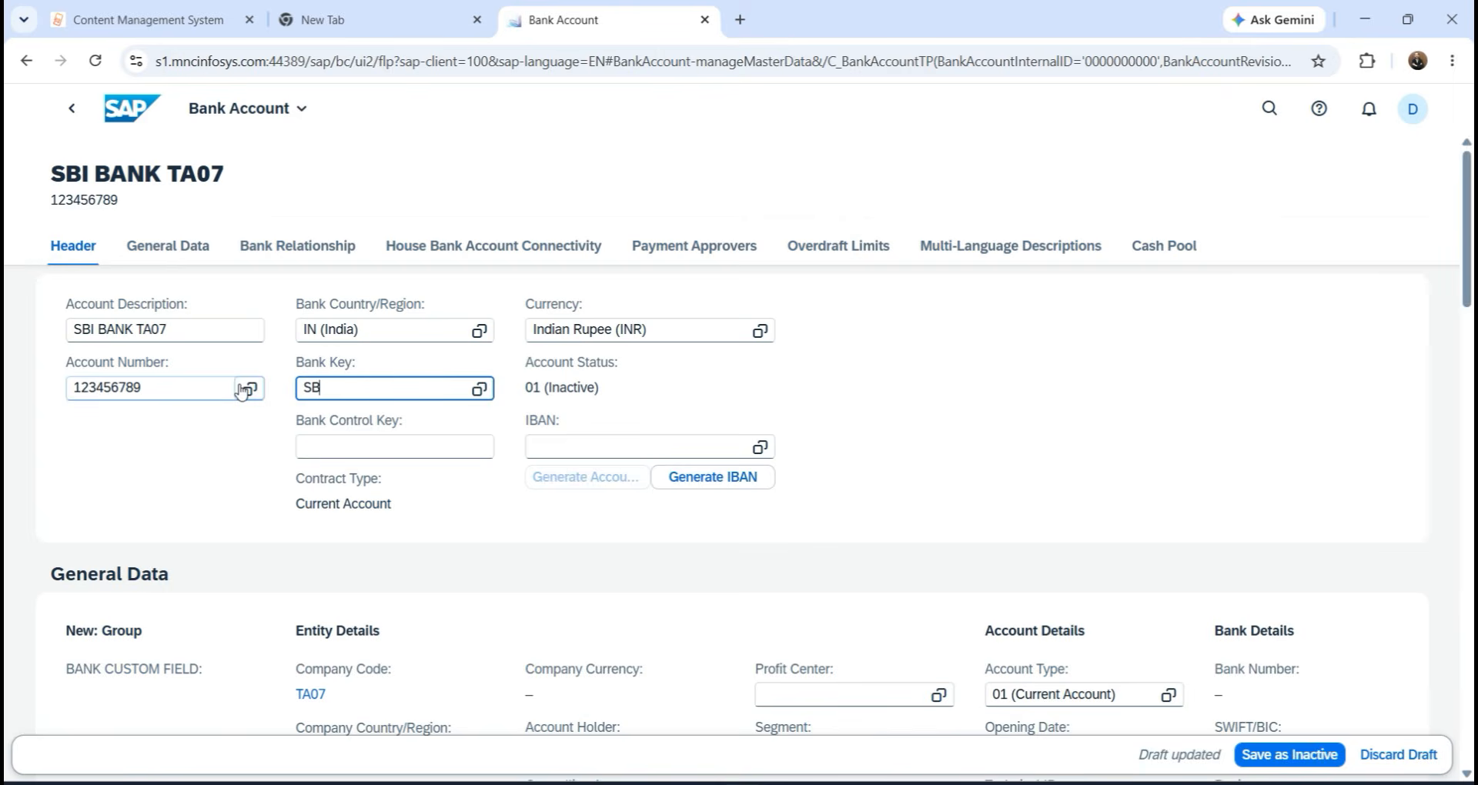
text(ITA07)
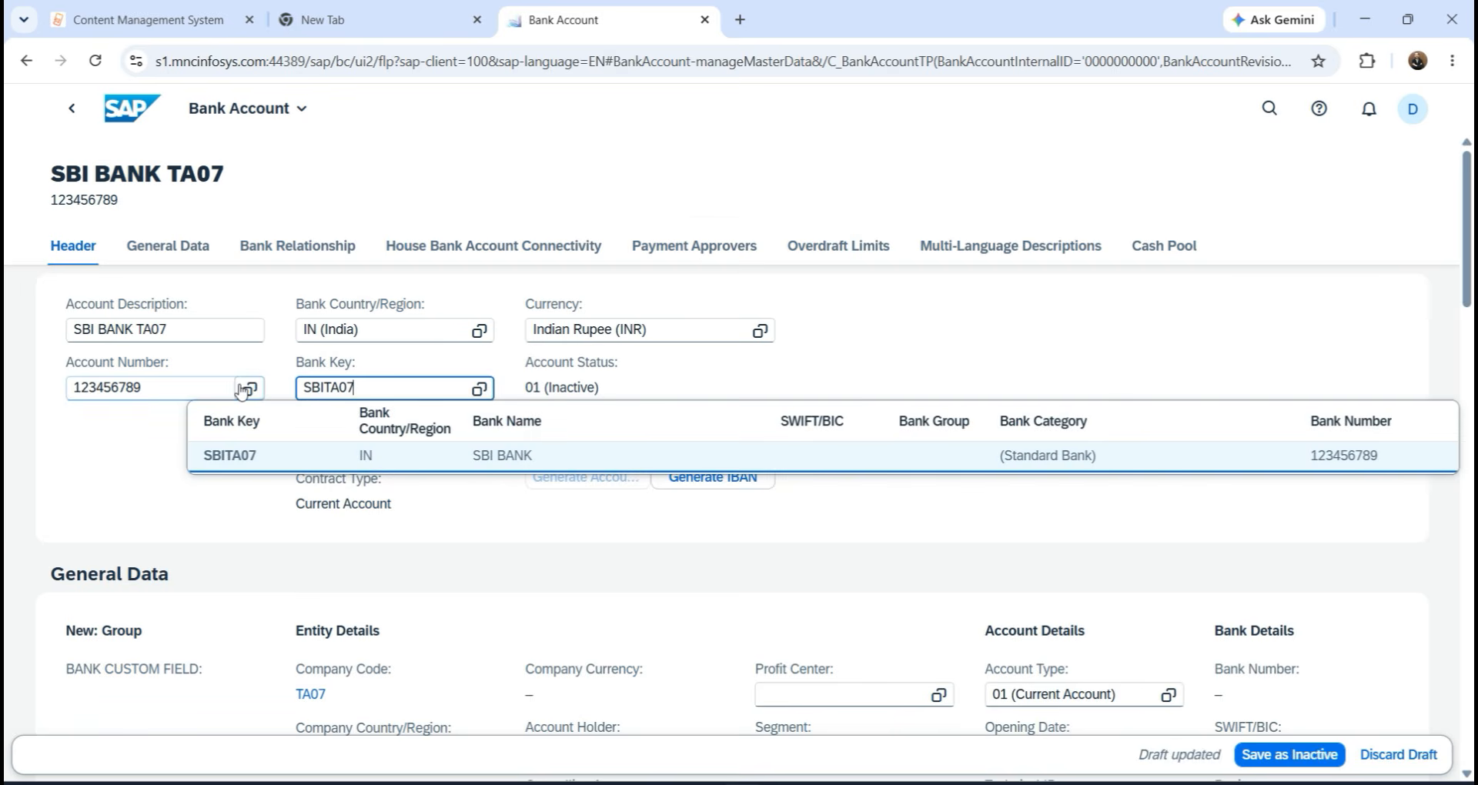
click(444, 455)
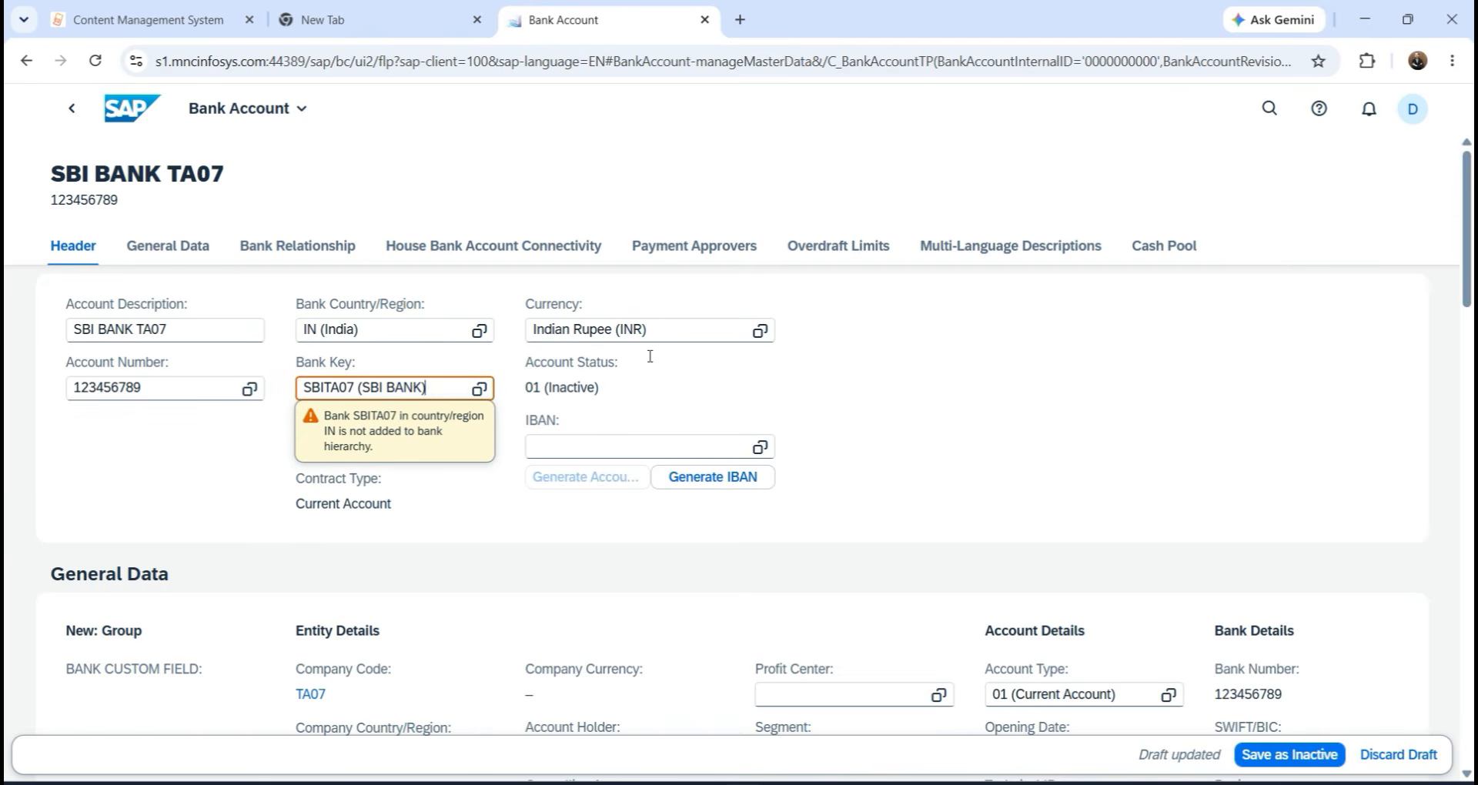
click(686, 419)
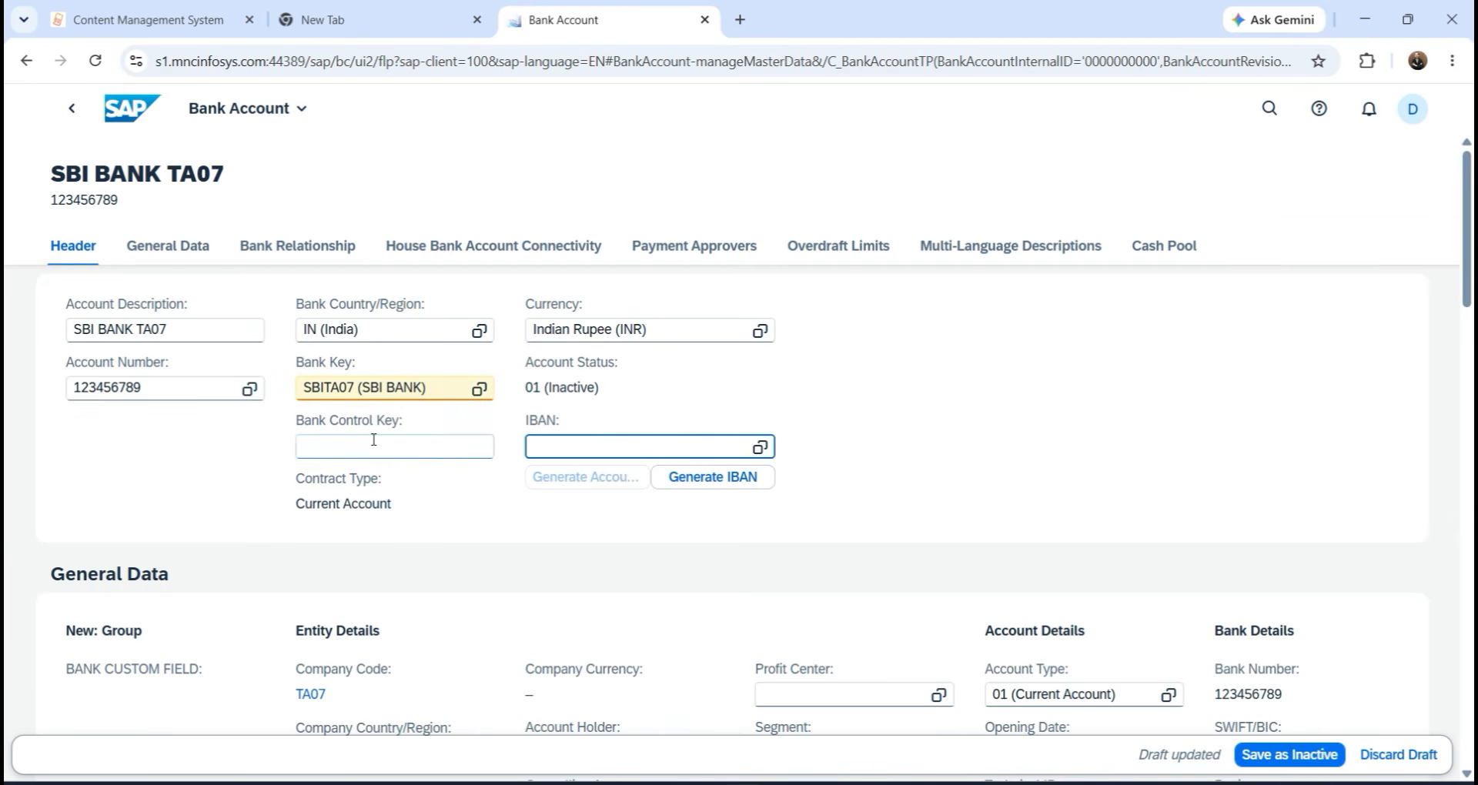
scroll(472, 567, down, 4)
scroll(717, 612, down, 10)
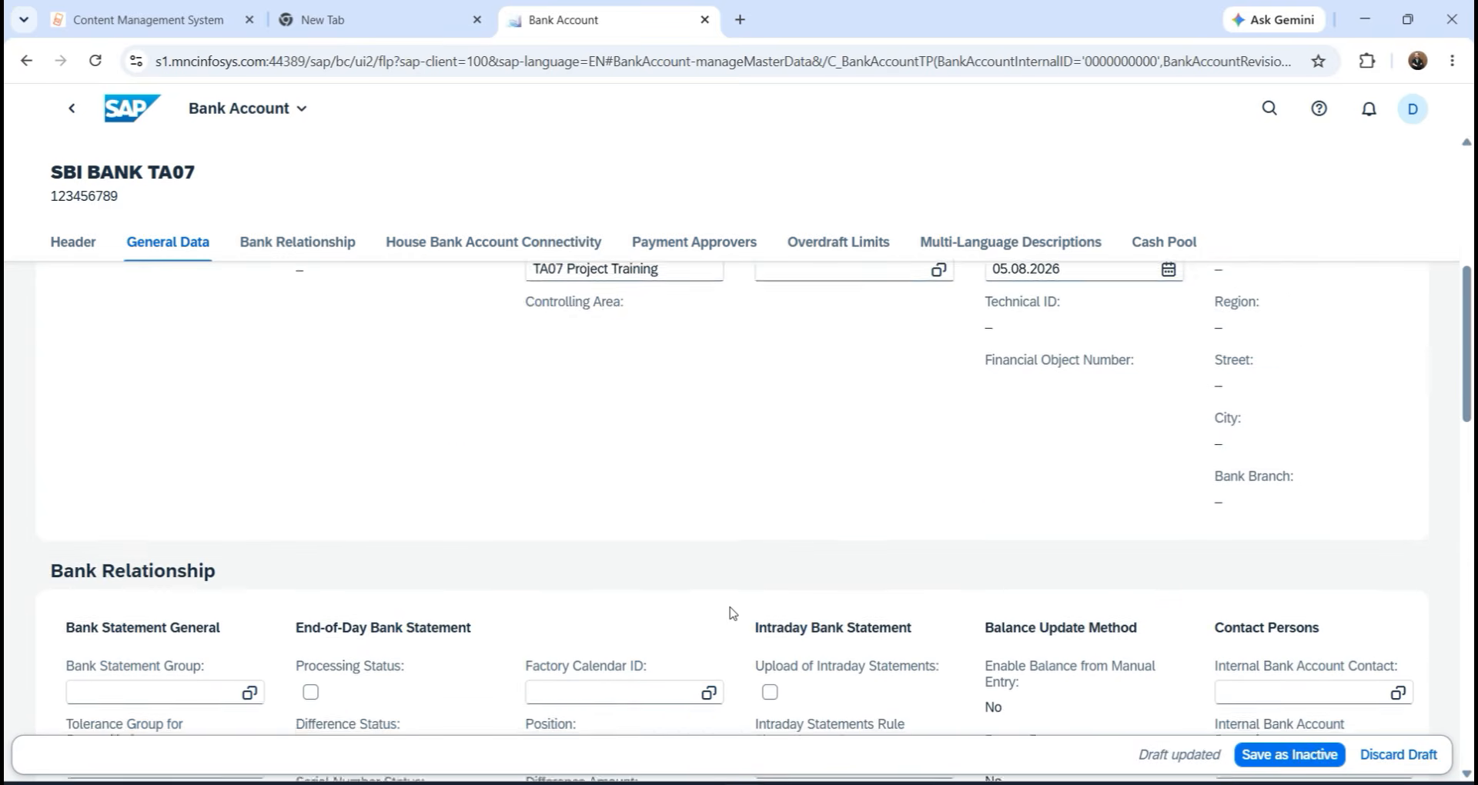
scroll(735, 608, down, 1)
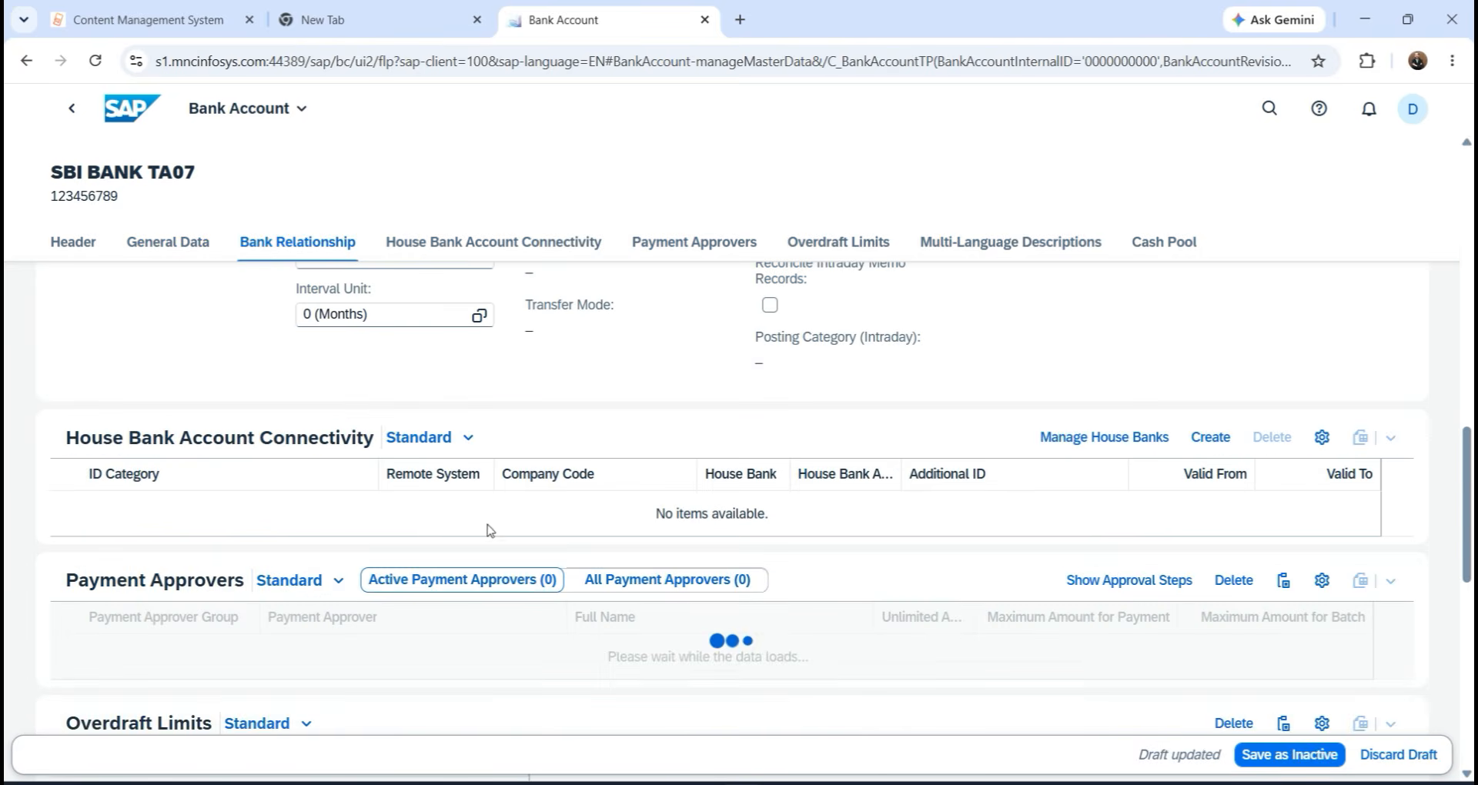
Add a house bank connectivity entry for TA07 with house bank SBI07 and account SBI07.
click(1228, 435)
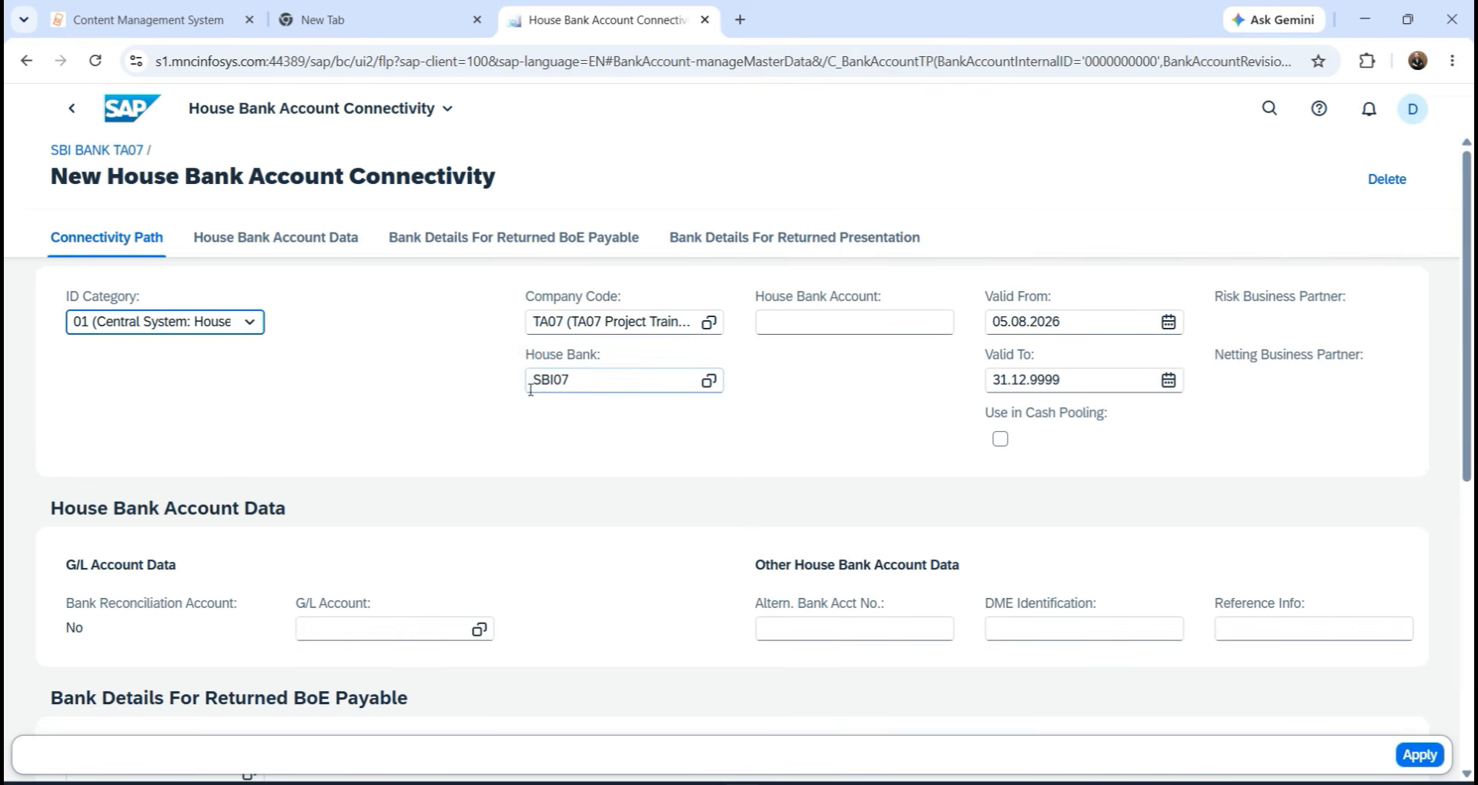
click(764, 317)
text(SBI07)
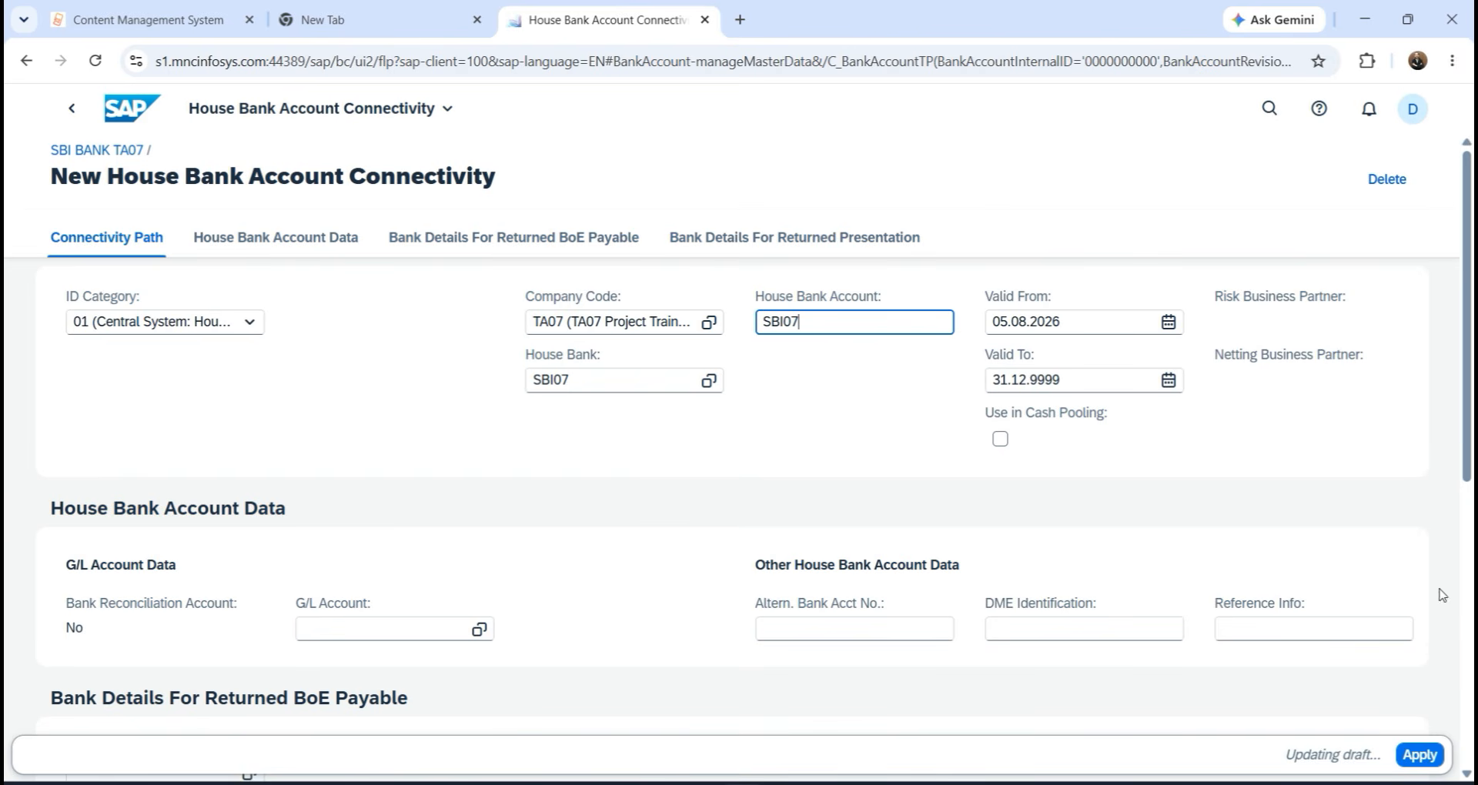
click(1420, 756)
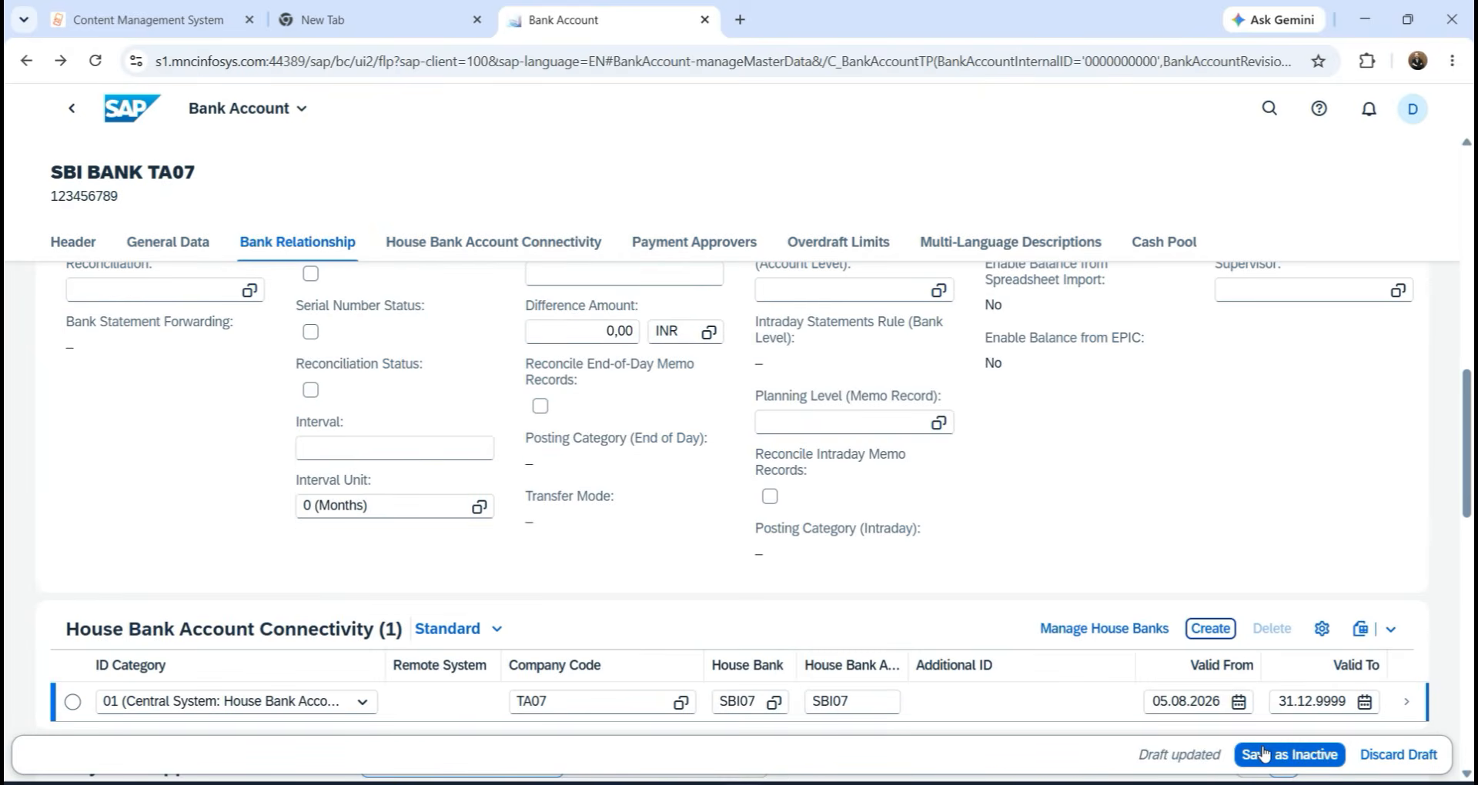
Save the SBI BANK TA07 account as inactive, then activate it to status 02 (Active).
click(1263, 754)
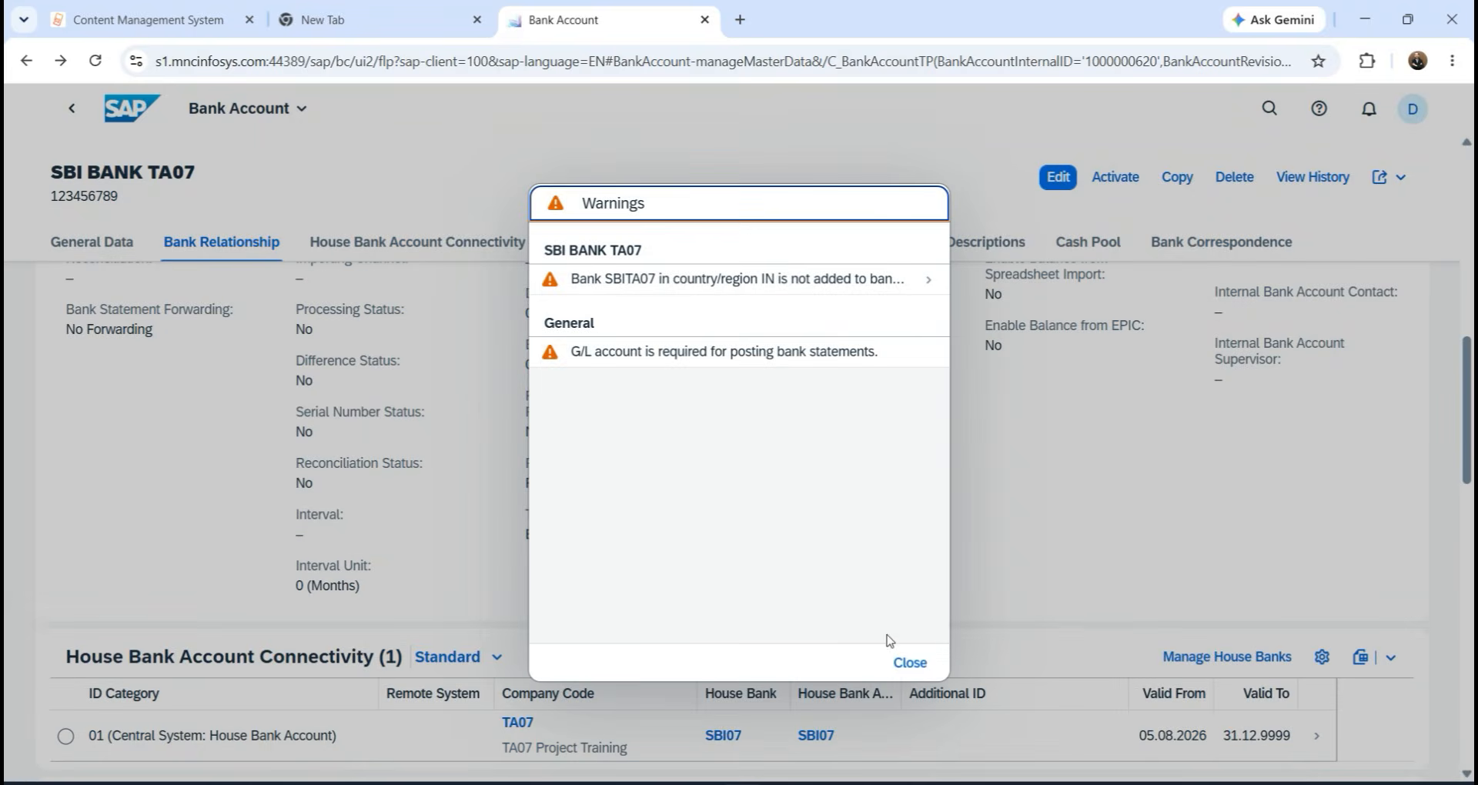
click(901, 663)
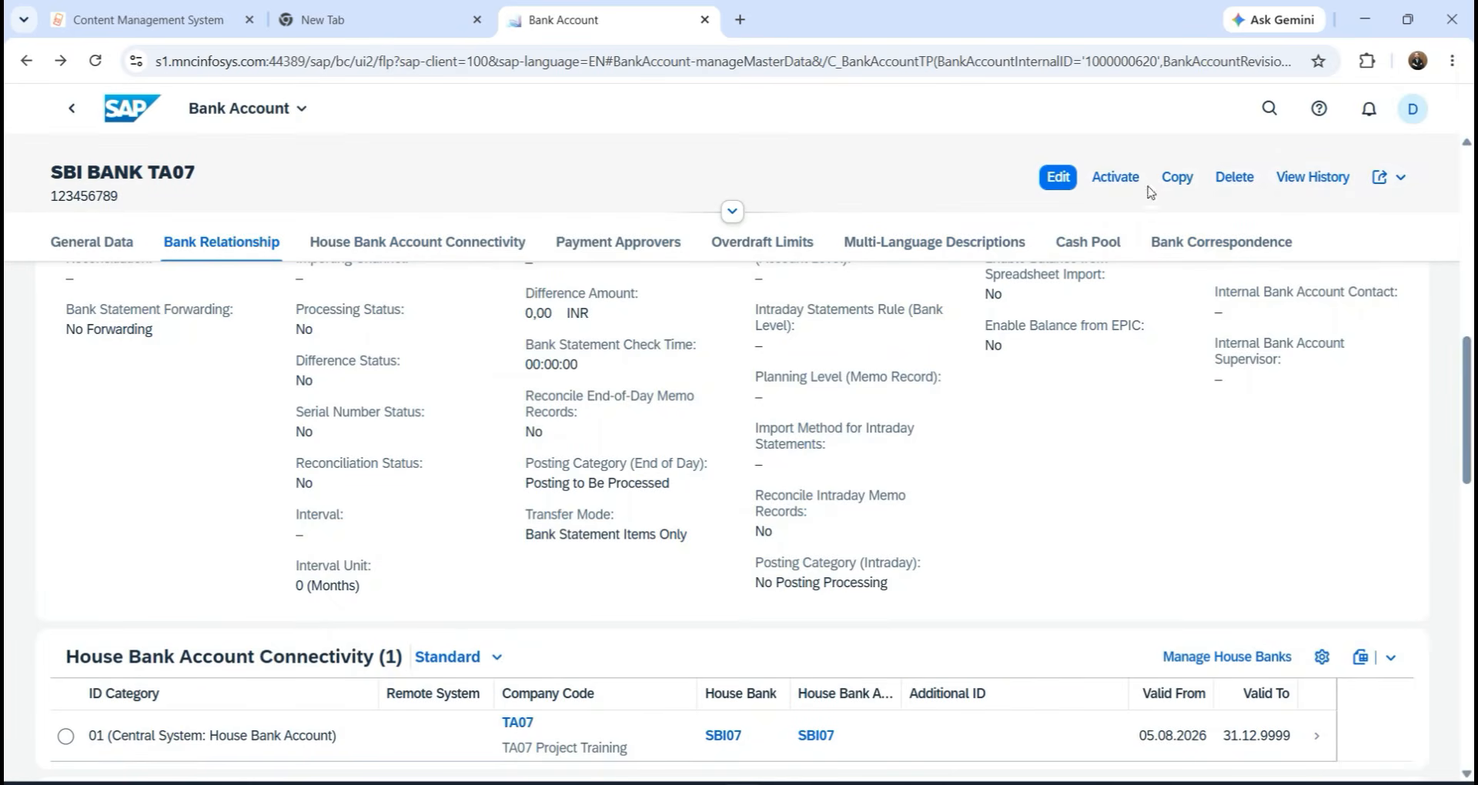
click(1134, 182)
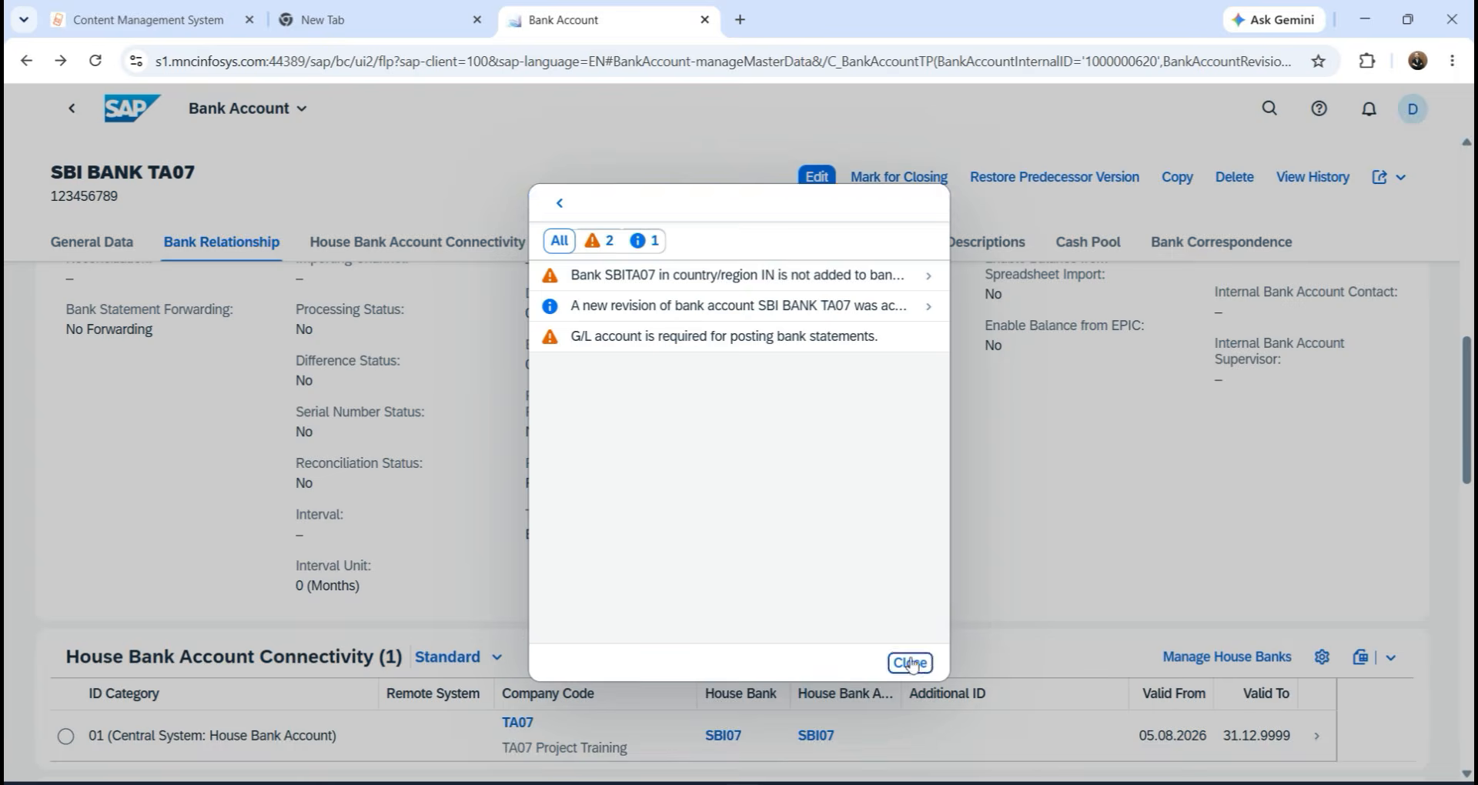
click(908, 660)
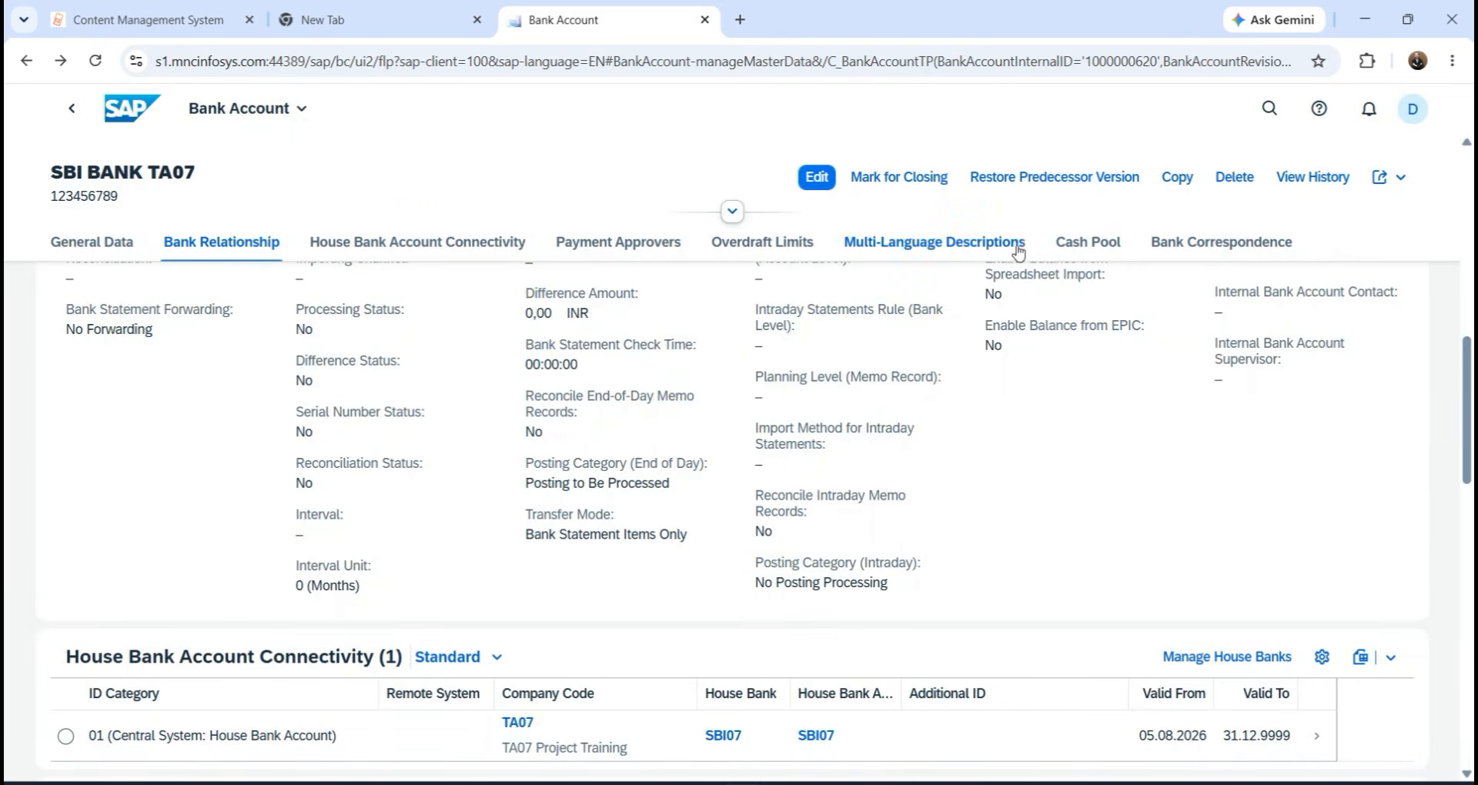
click(106, 240)
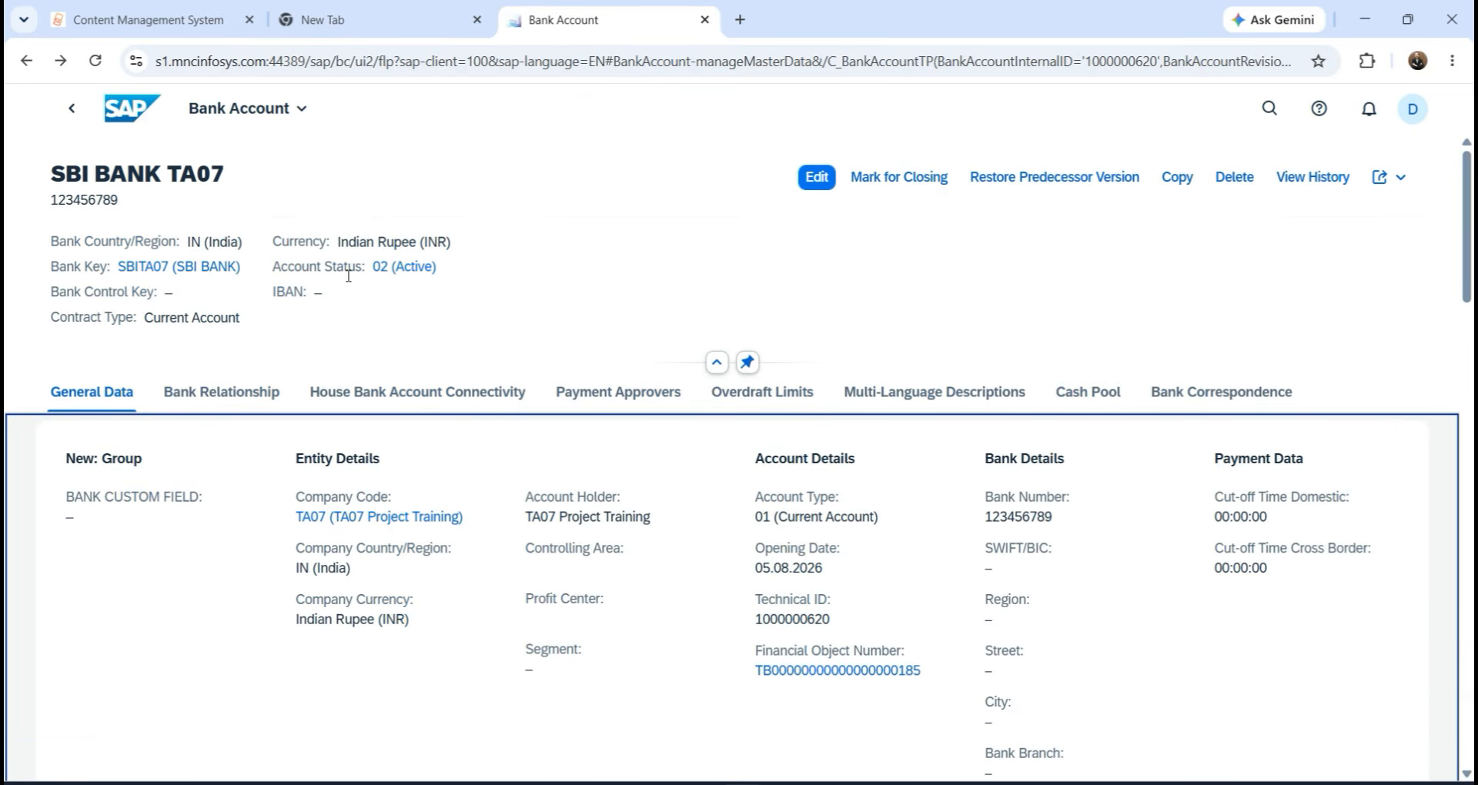
key(alt+Tab)
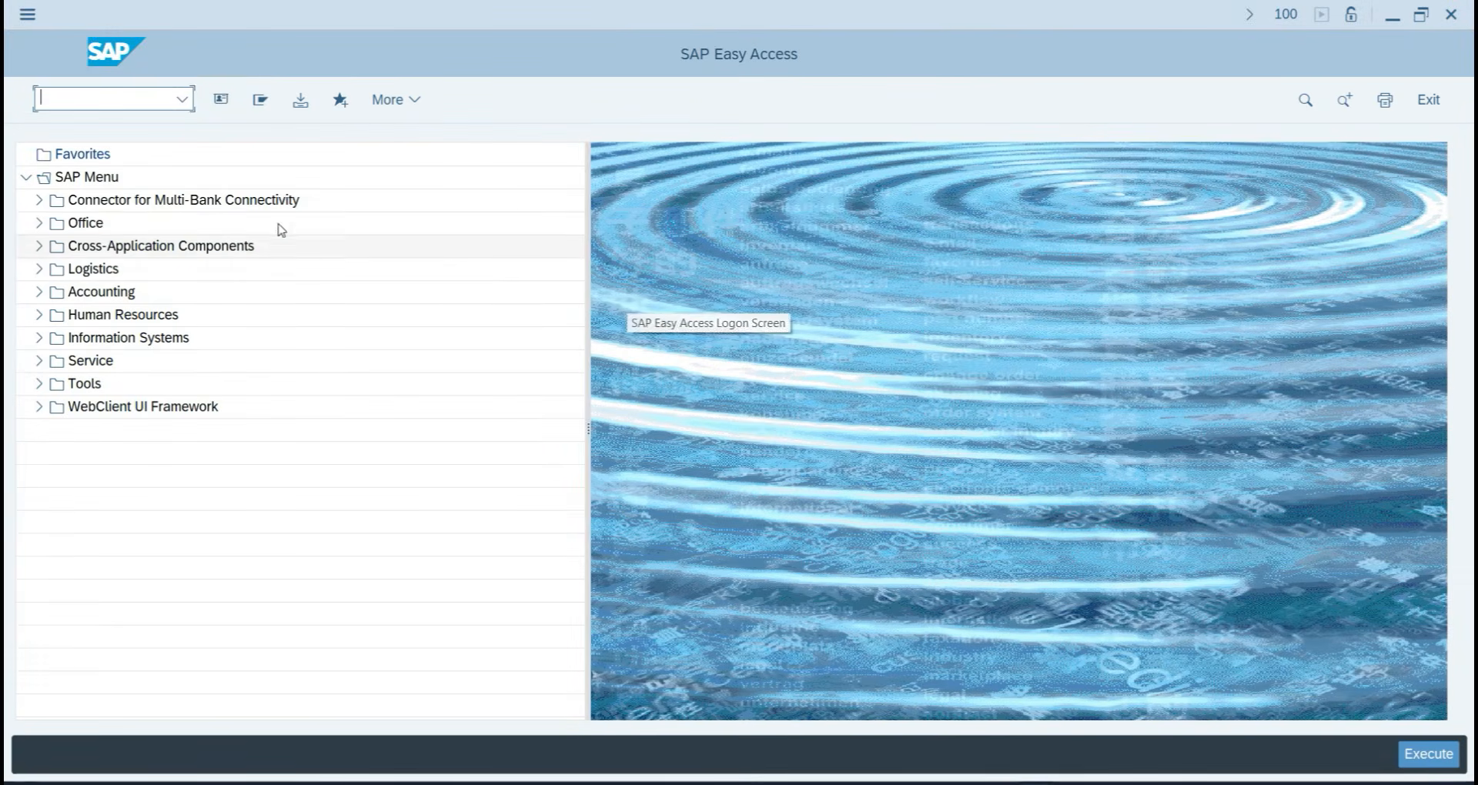
Open the house bank's bank accounts in SAP GUI, then exit to SAP Easy Access with /n.
key(alt+Tab)
key(alt+Tab)
key(alt+Tab)
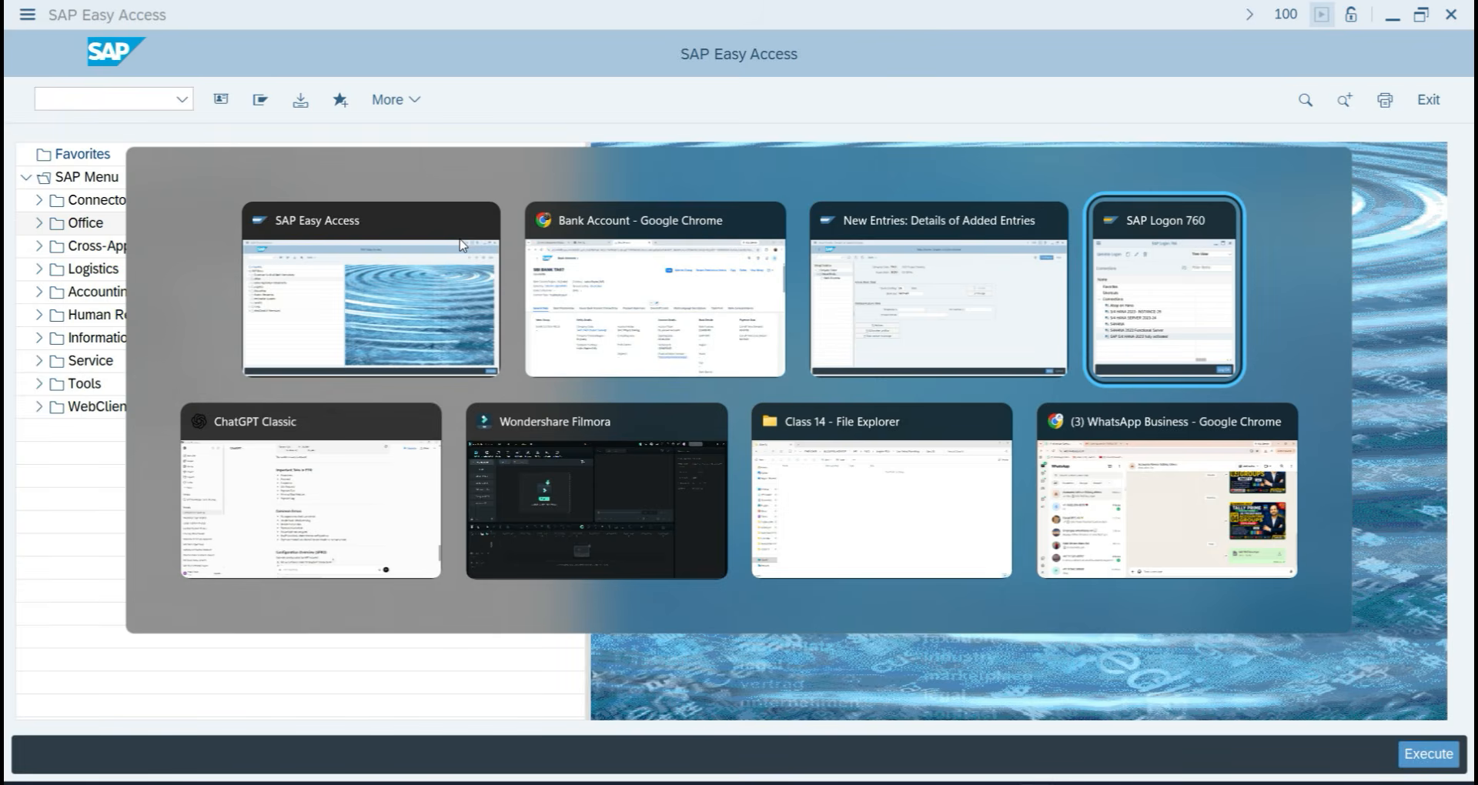
click(935, 330)
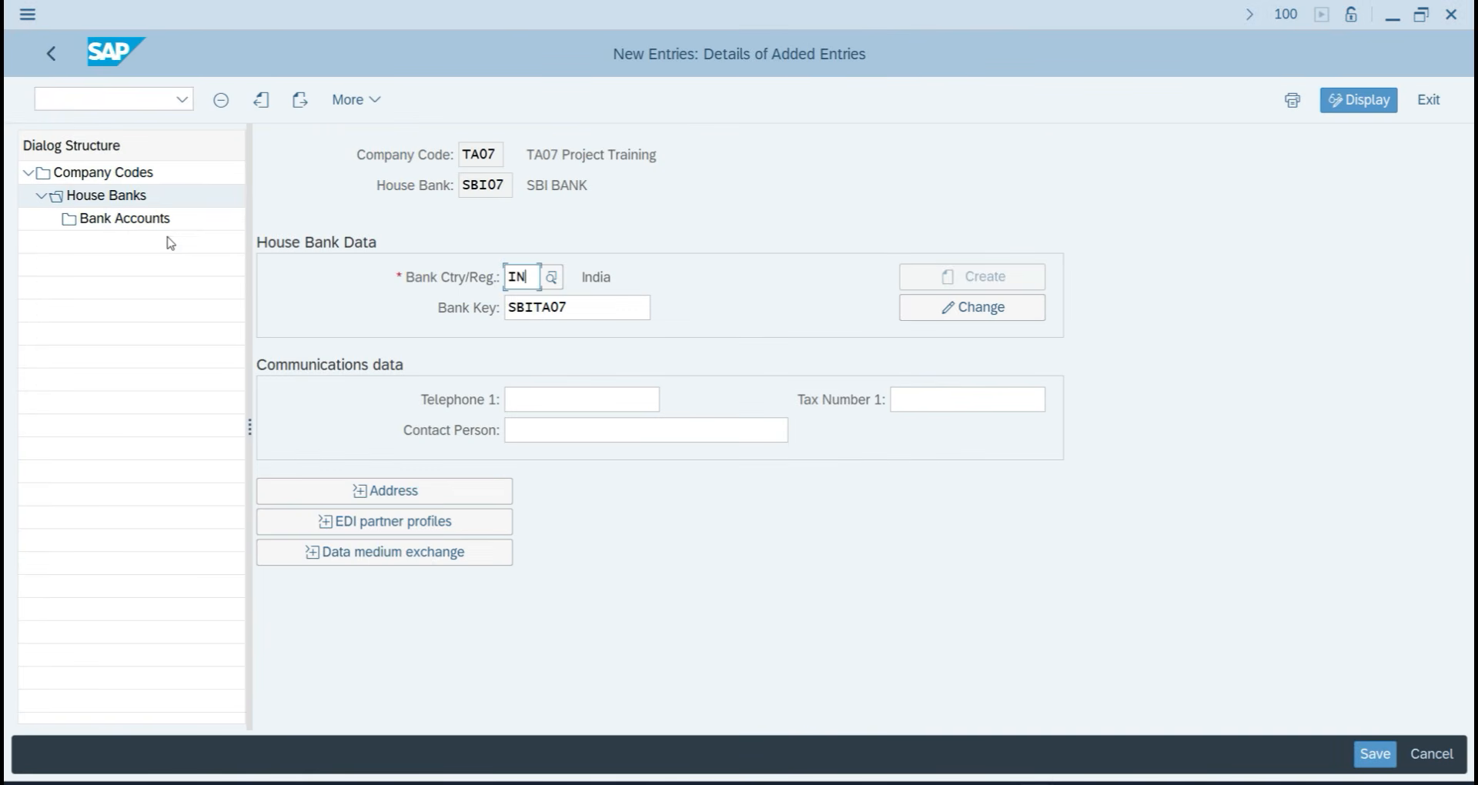
double_click(122, 219)
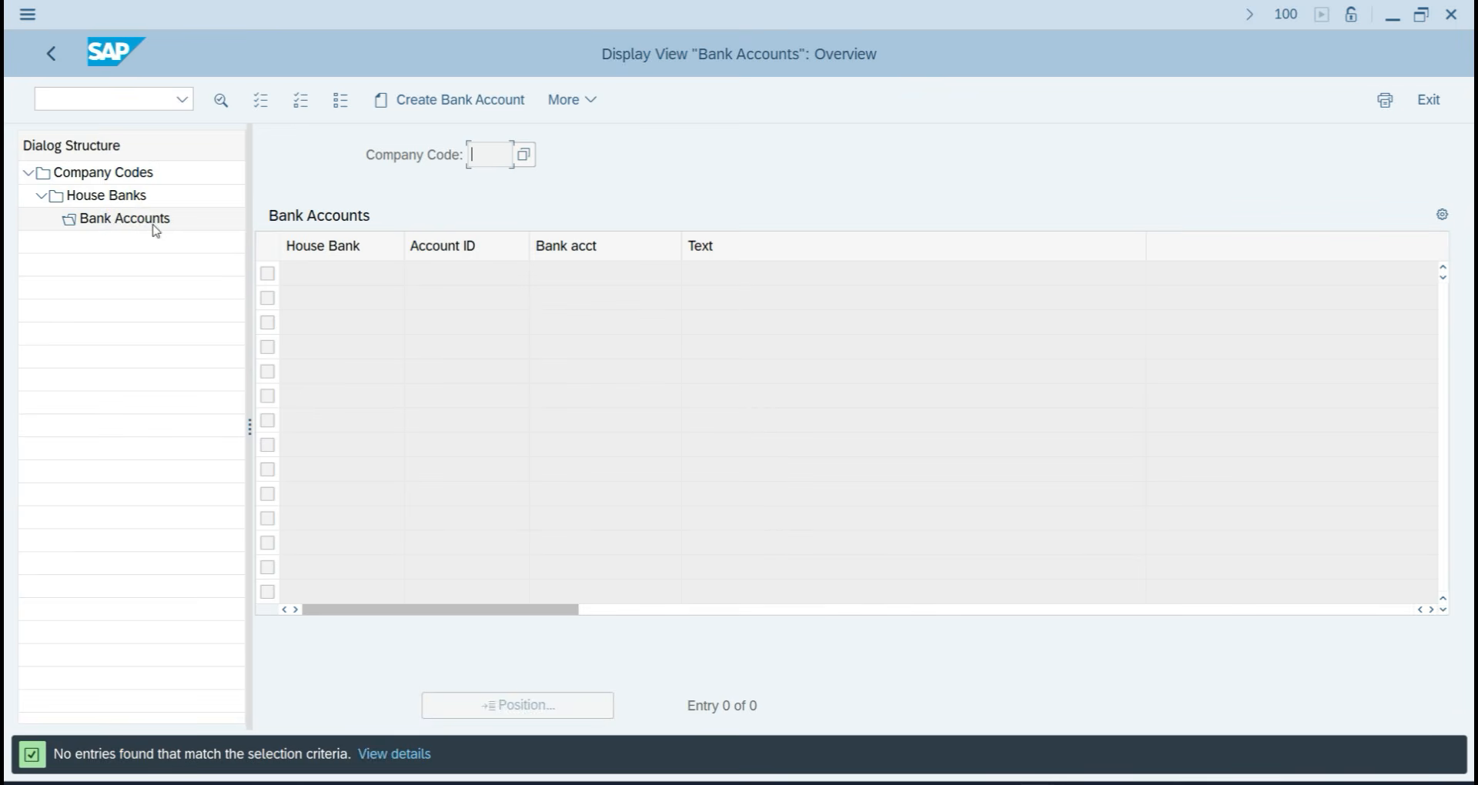
click(90, 99)
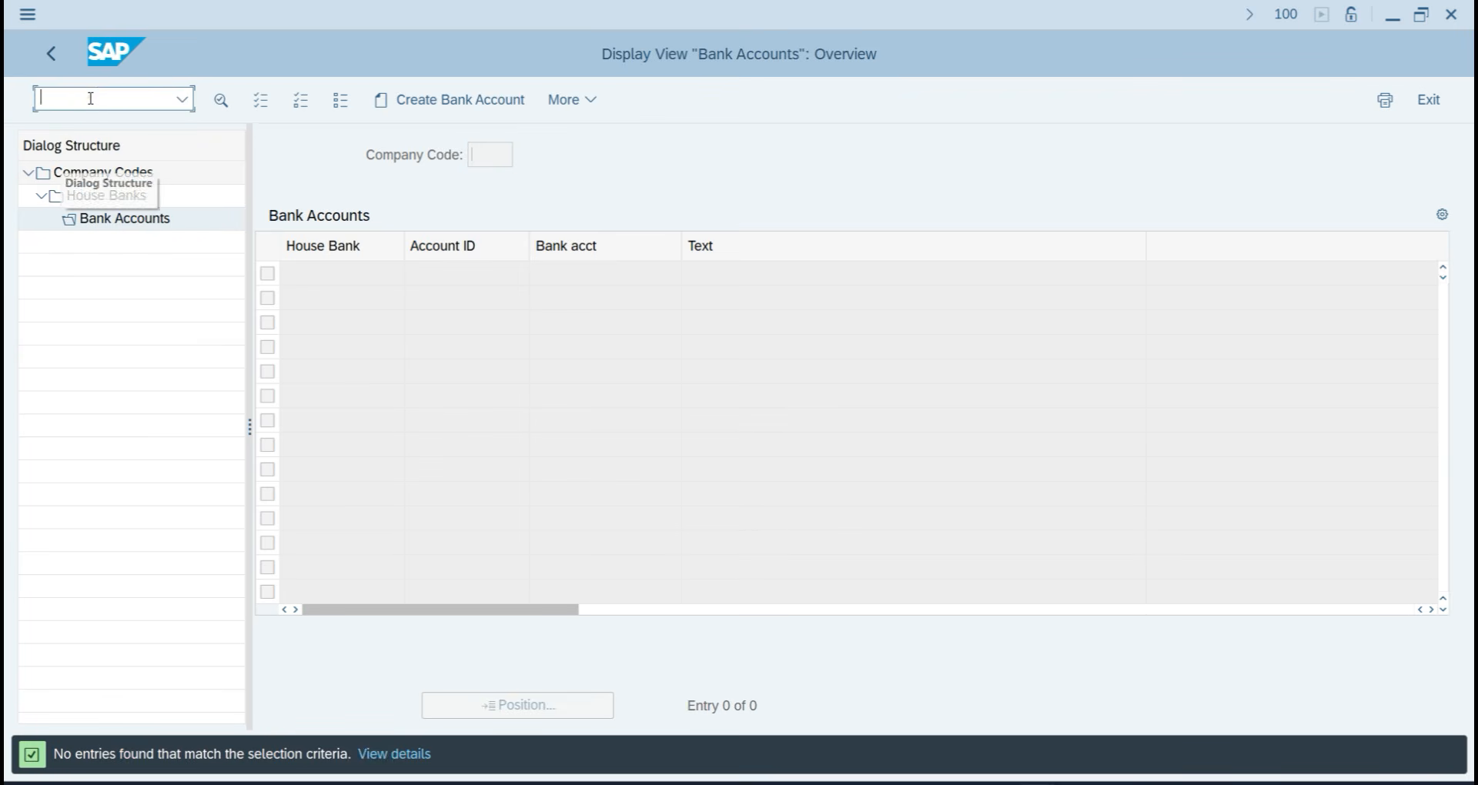
text(/n)
key(Return)
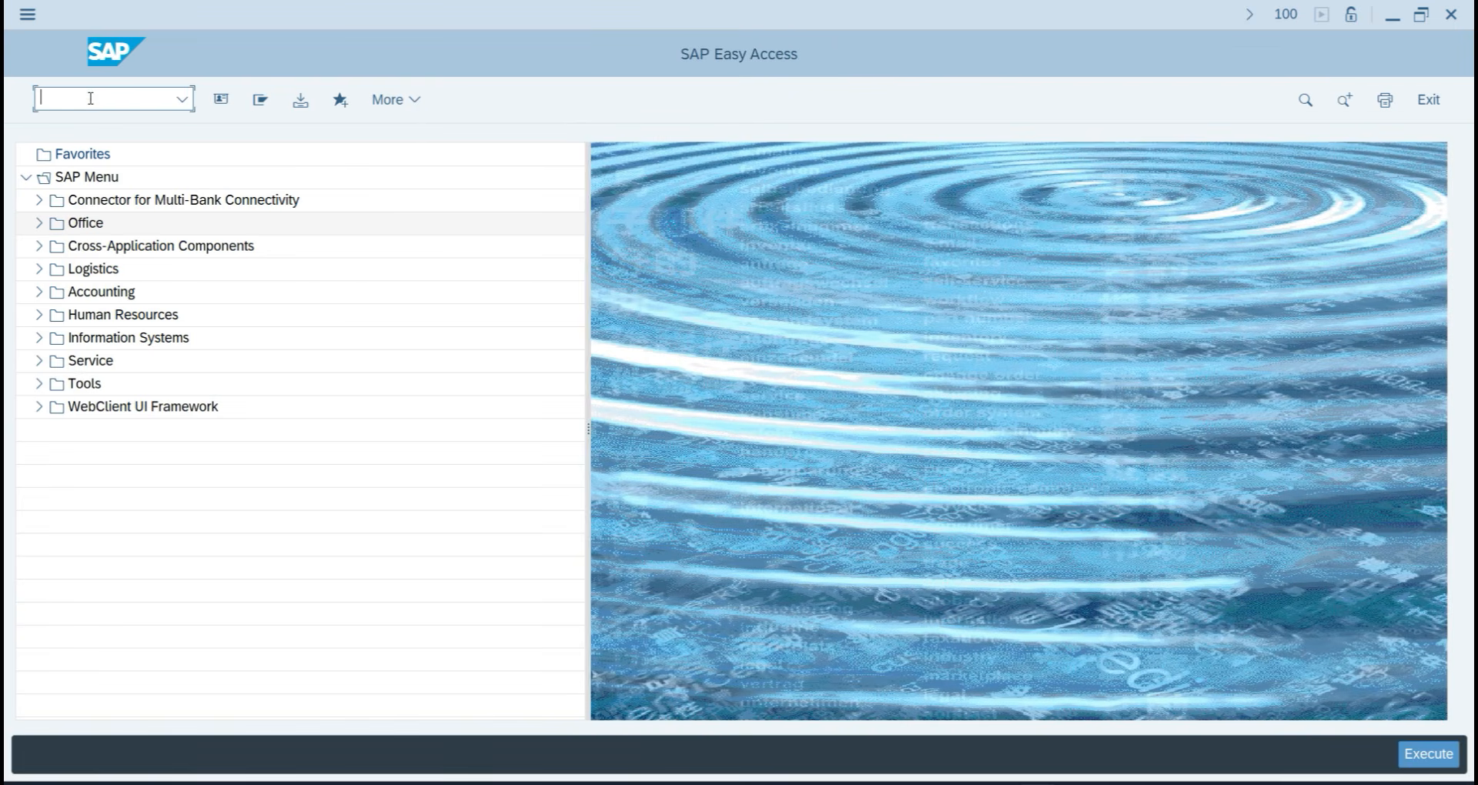
In the payment program configuration, open house bank SBI07's accounts for TA07 to view account SBI07.
text(FBZP)
key(Return)
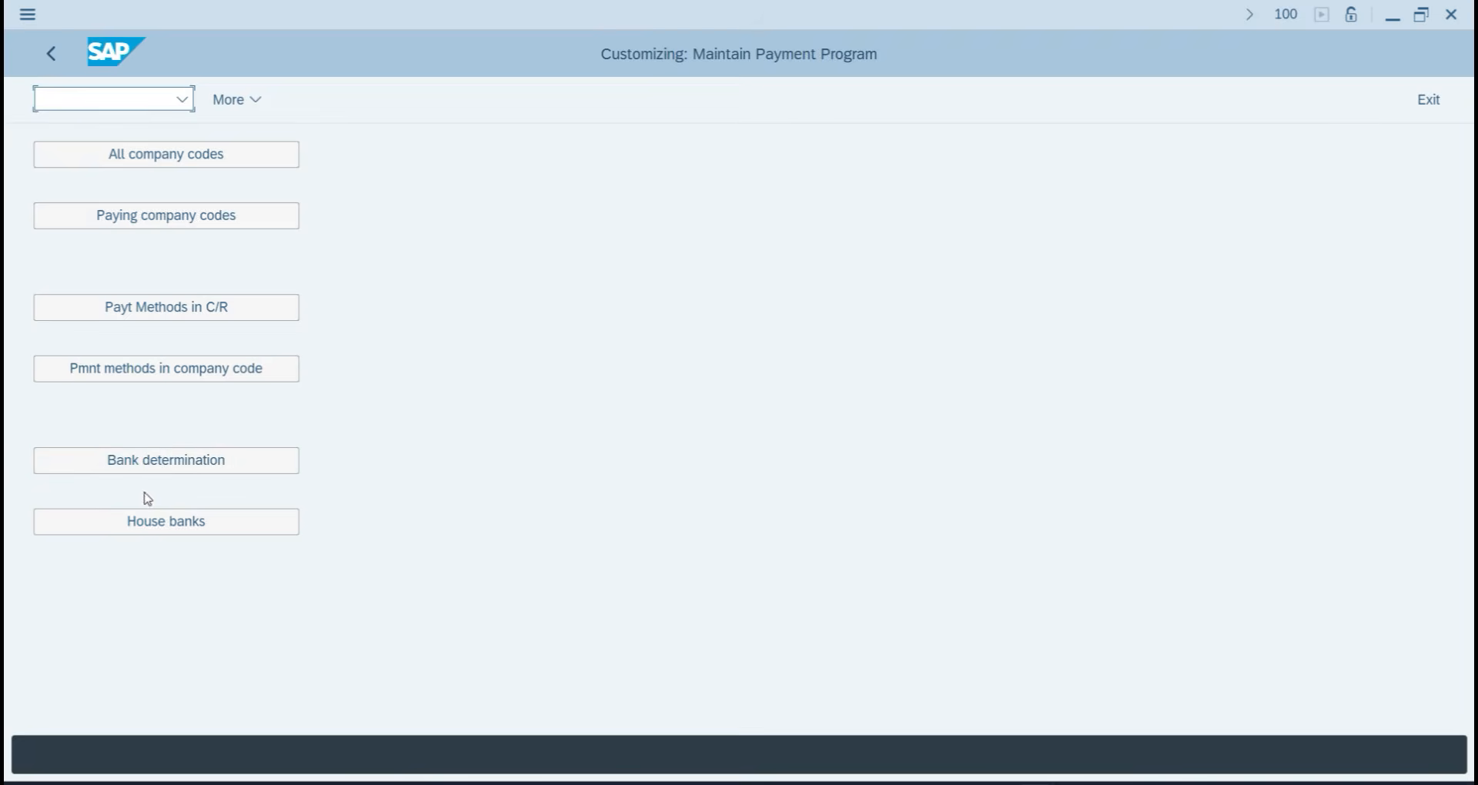
click(144, 513)
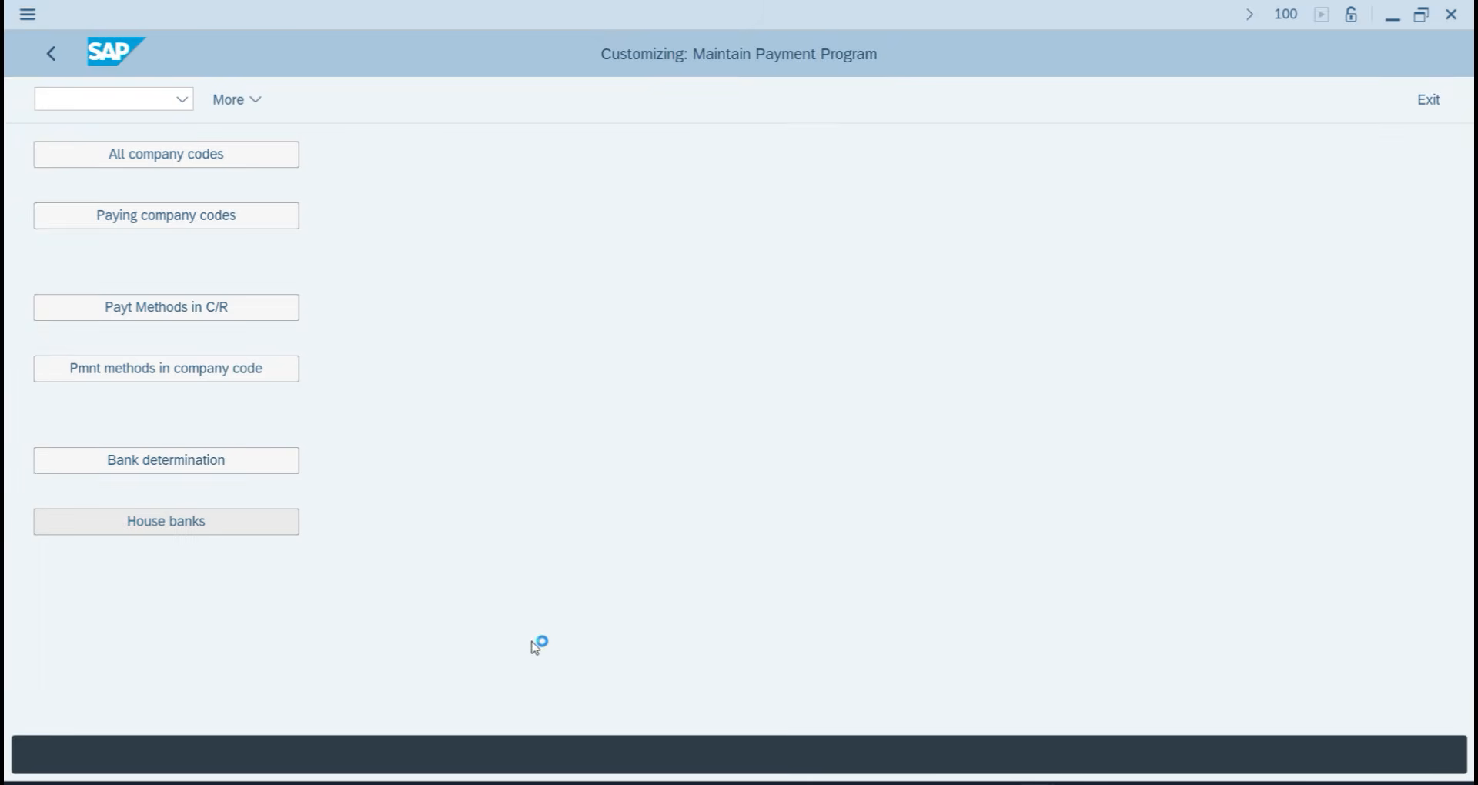
click(495, 493)
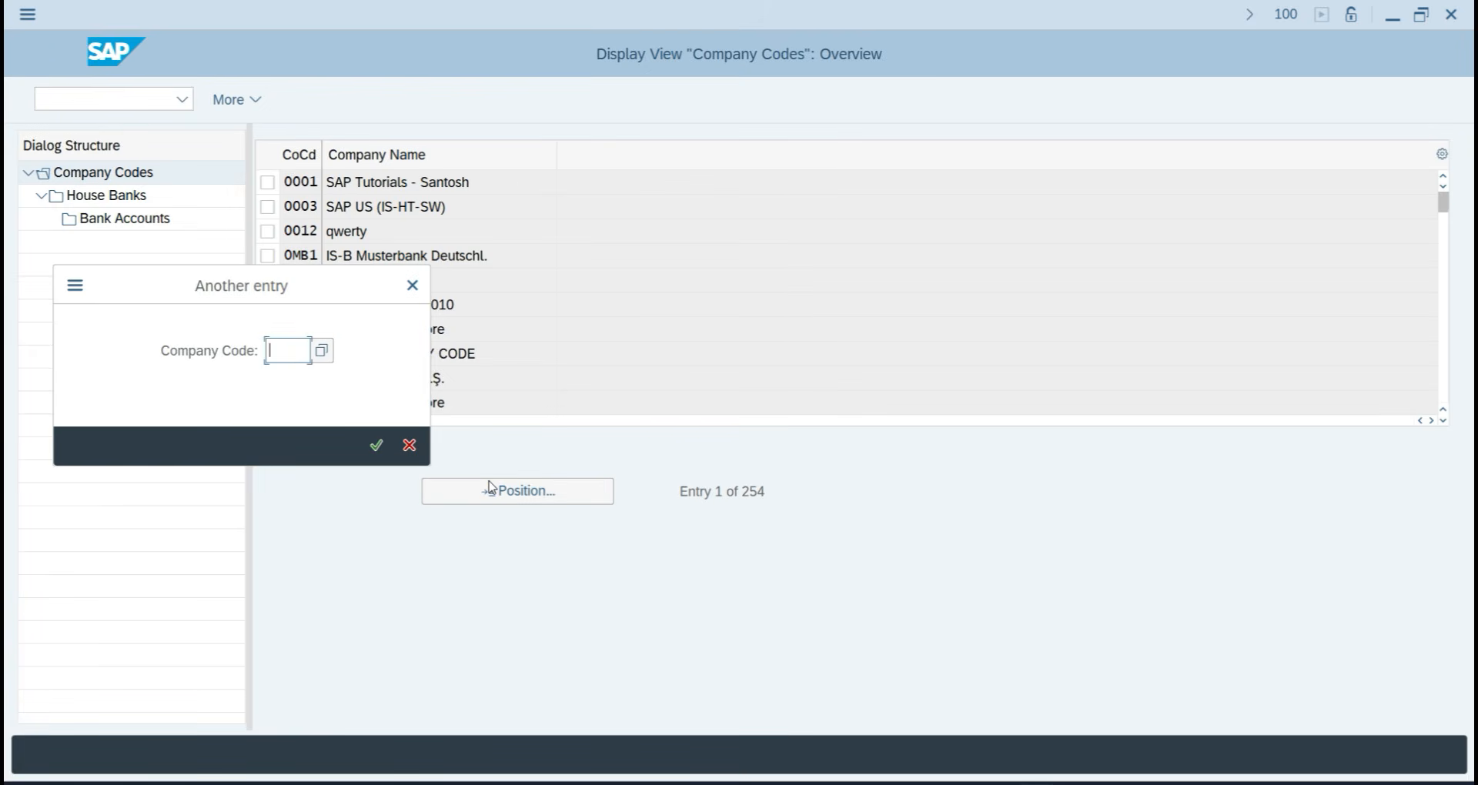
text(TA01)
key(Return)
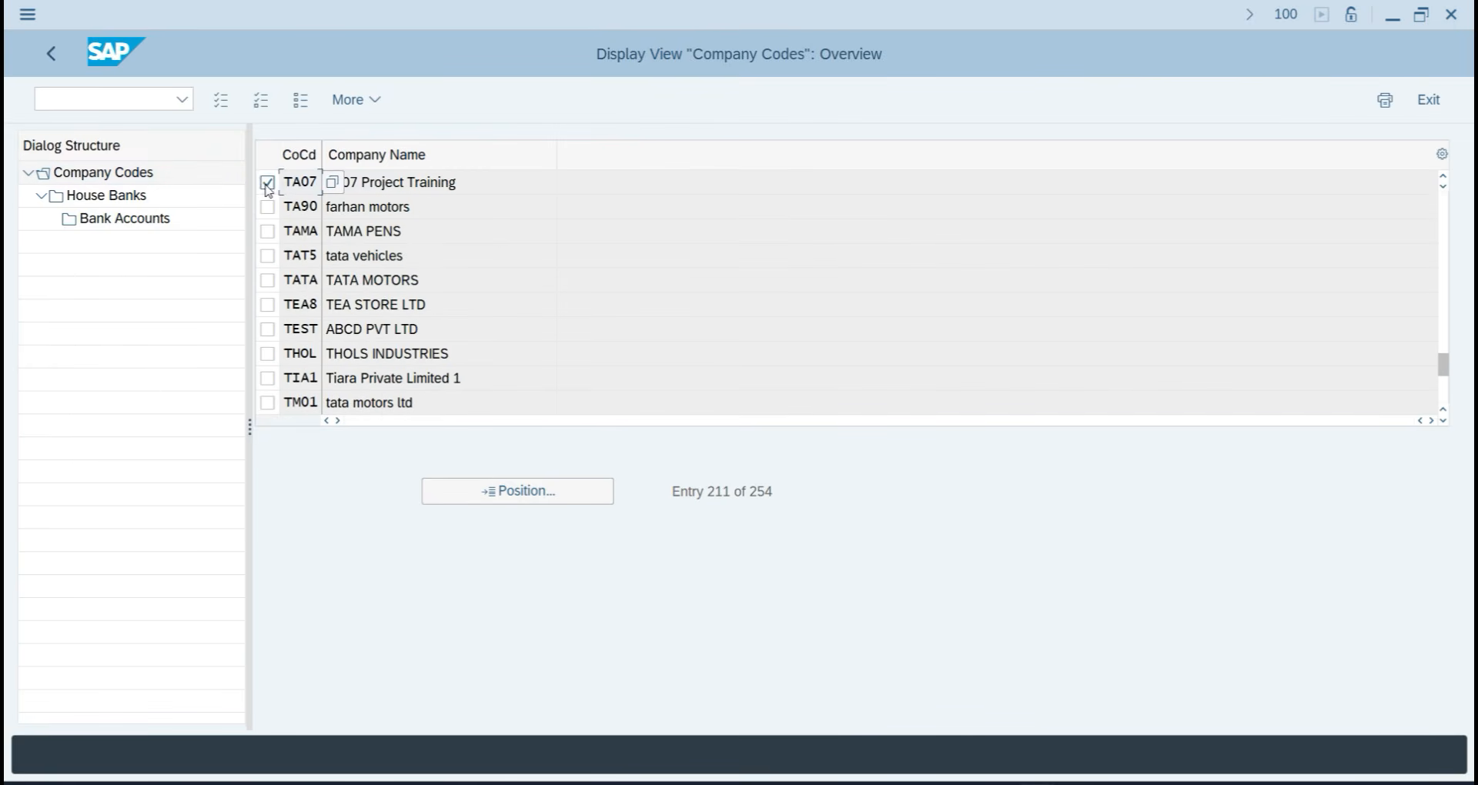
click(266, 182)
double_click(116, 196)
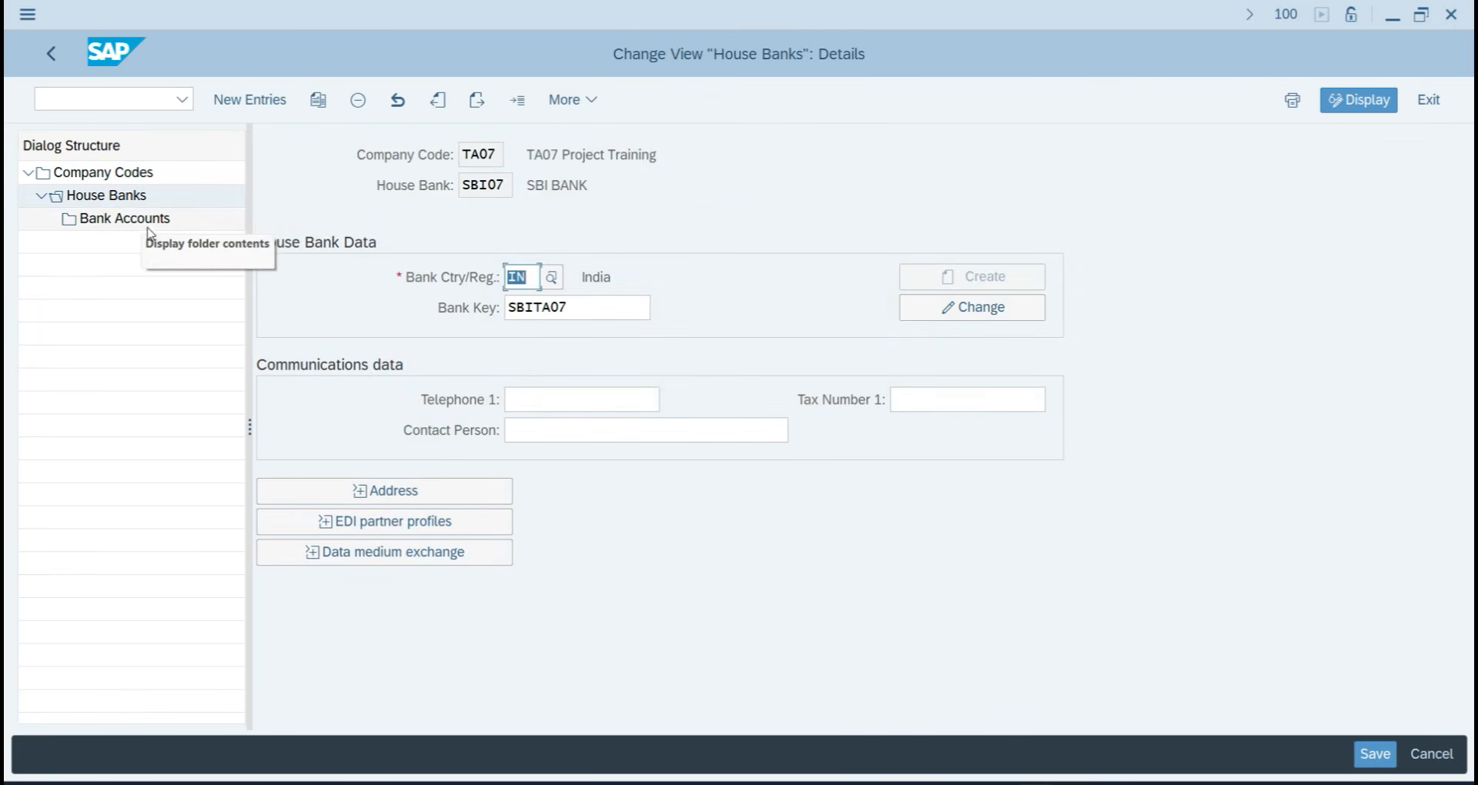
double_click(120, 221)
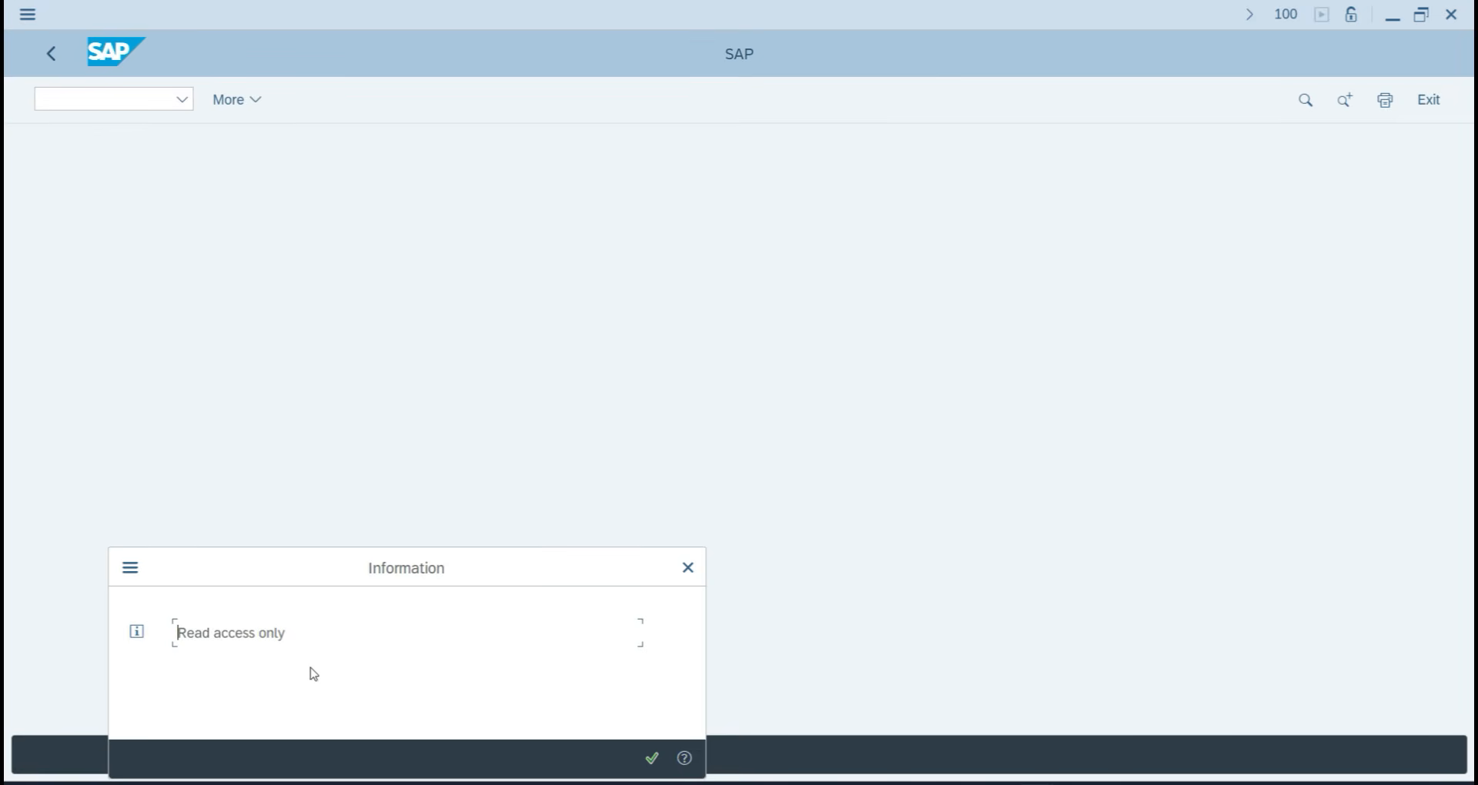
click(652, 759)
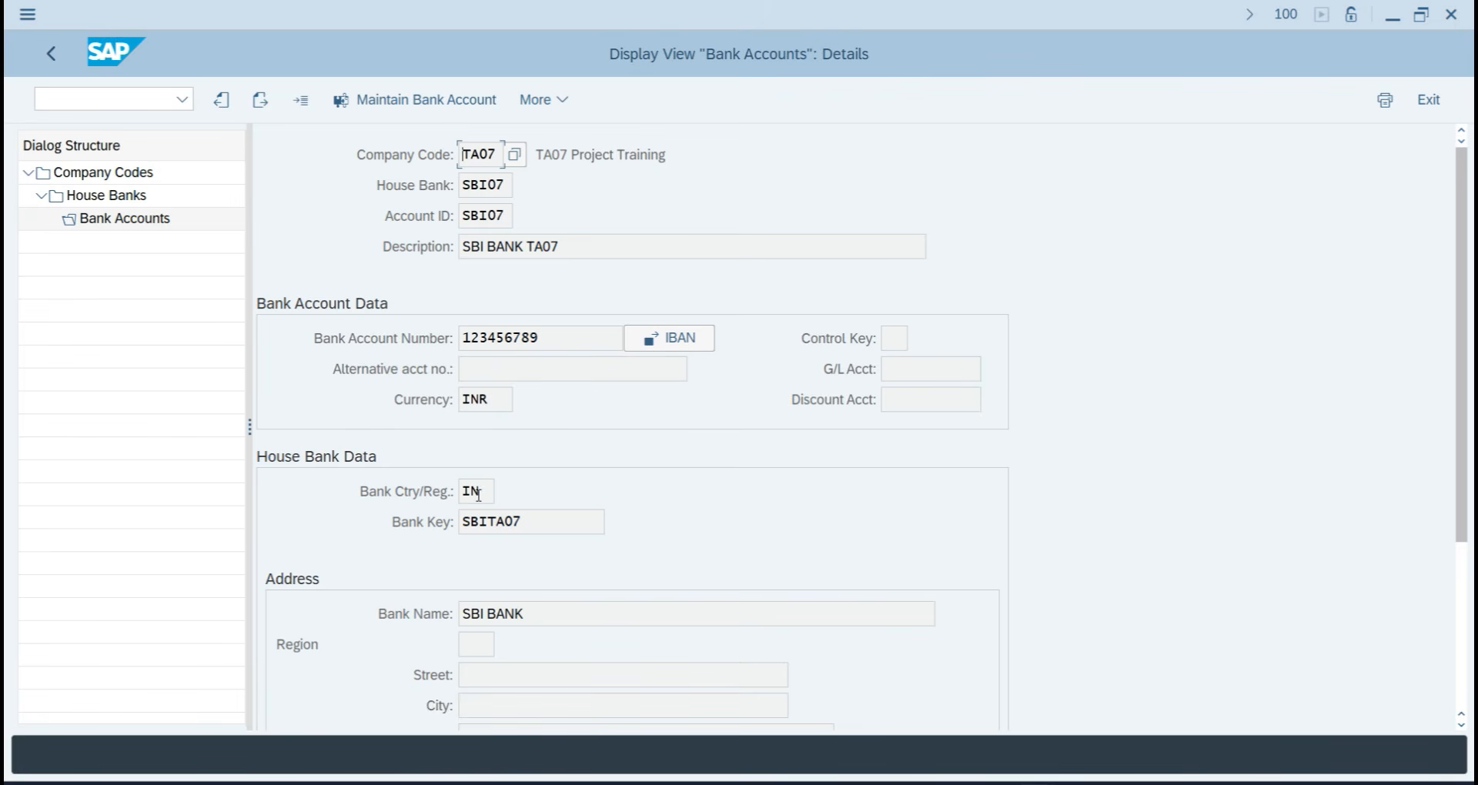
Back out to the payment program customizing menu and switch to the SAP Easy Access window.
click(51, 54)
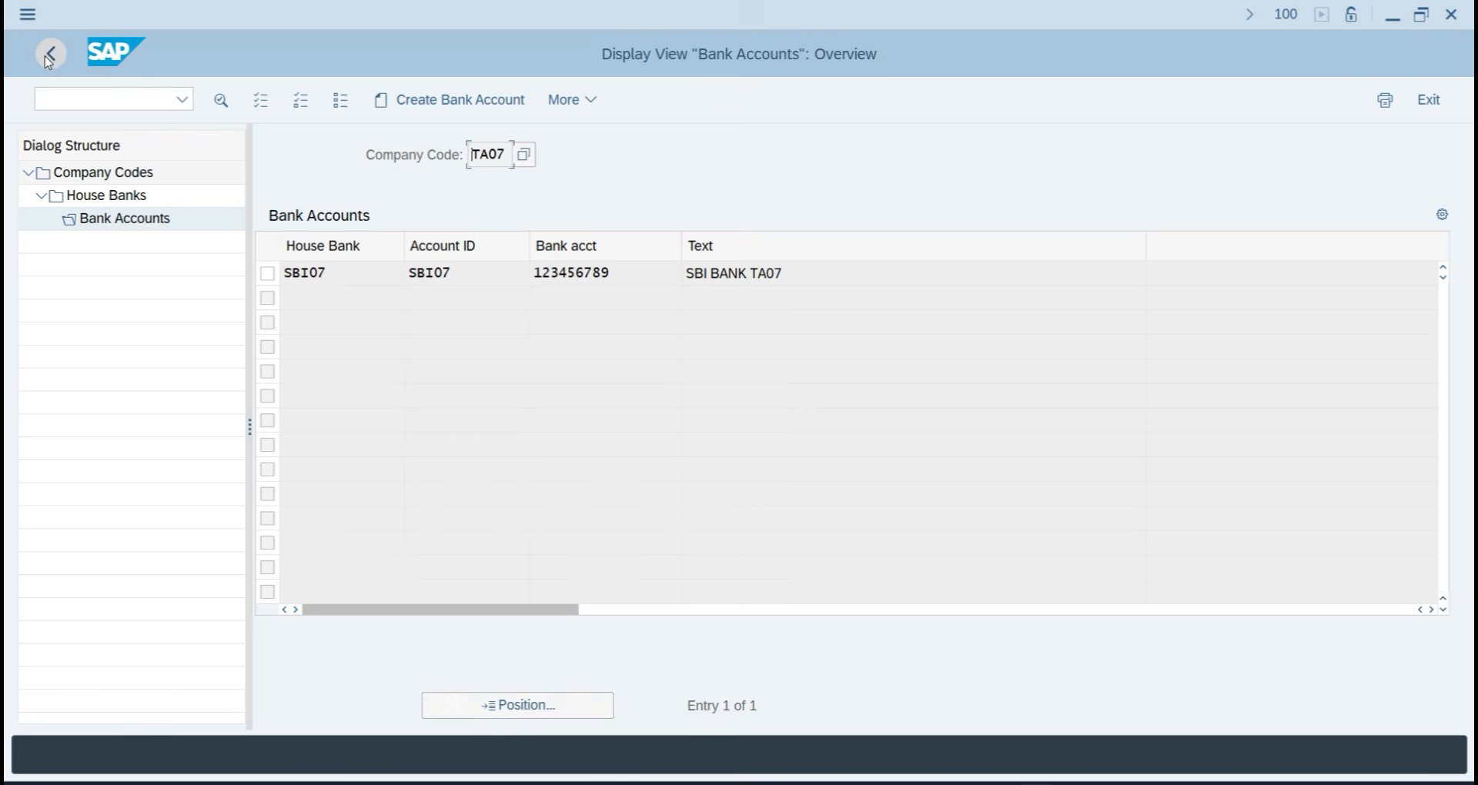
click(48, 58)
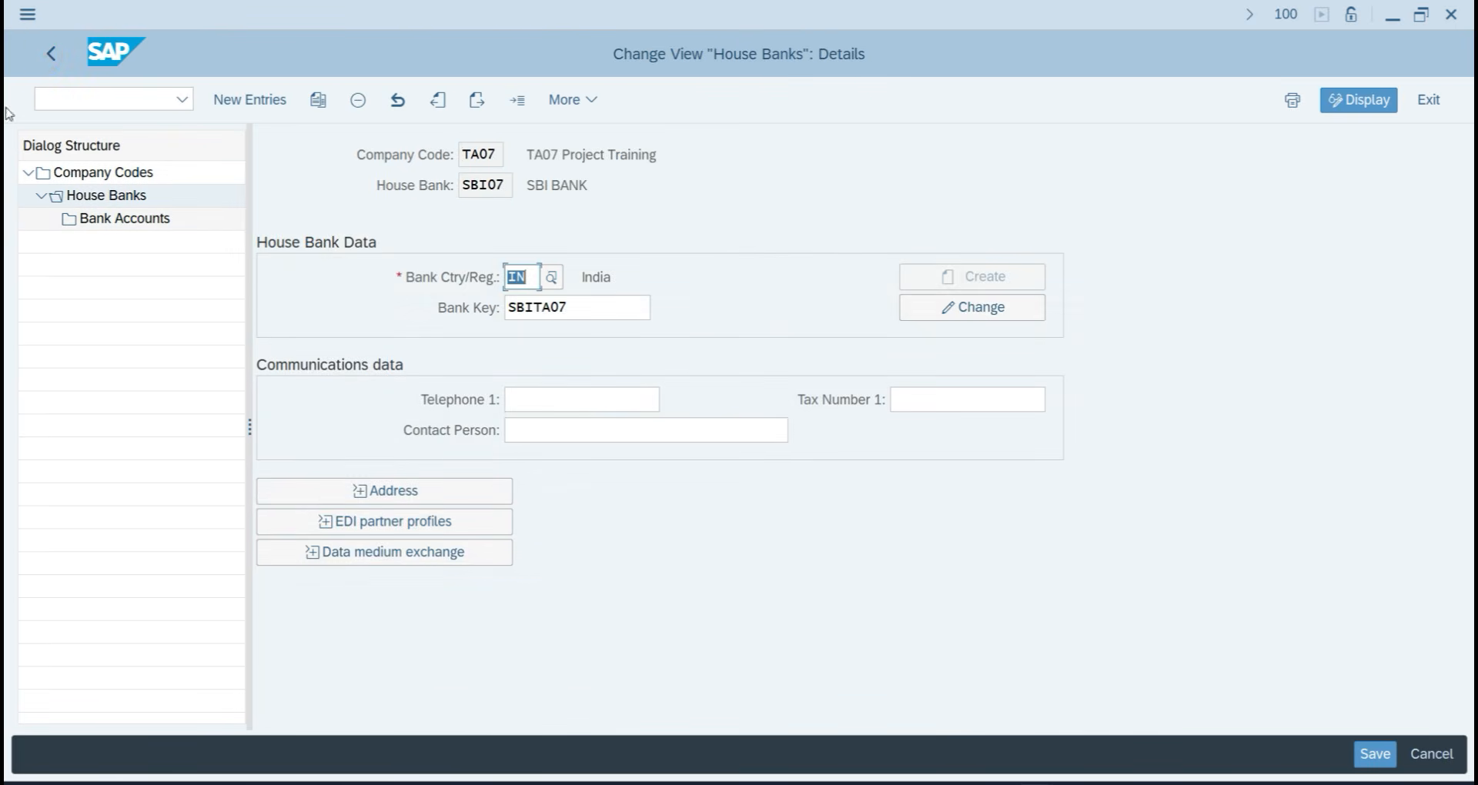
click(51, 54)
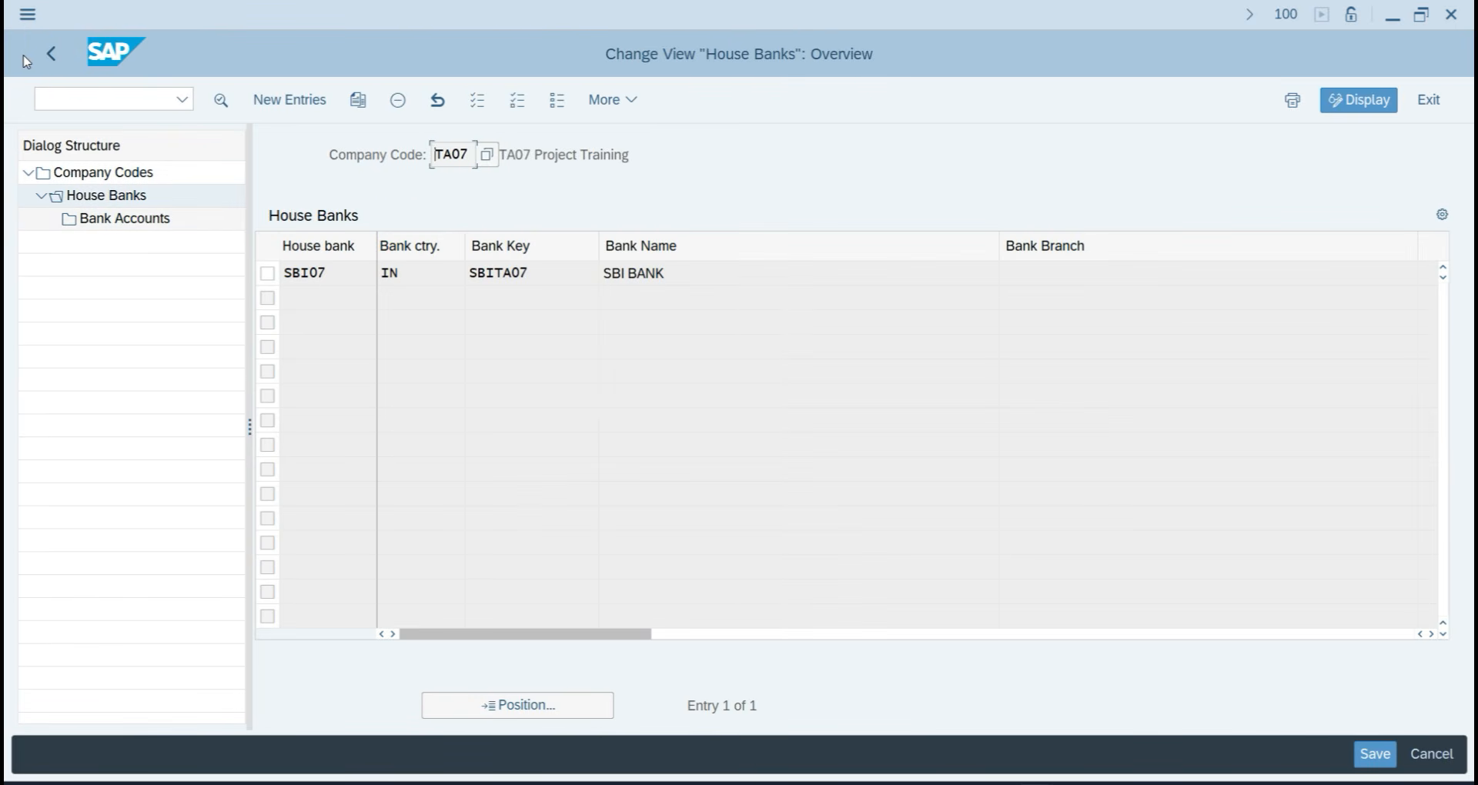
click(50, 59)
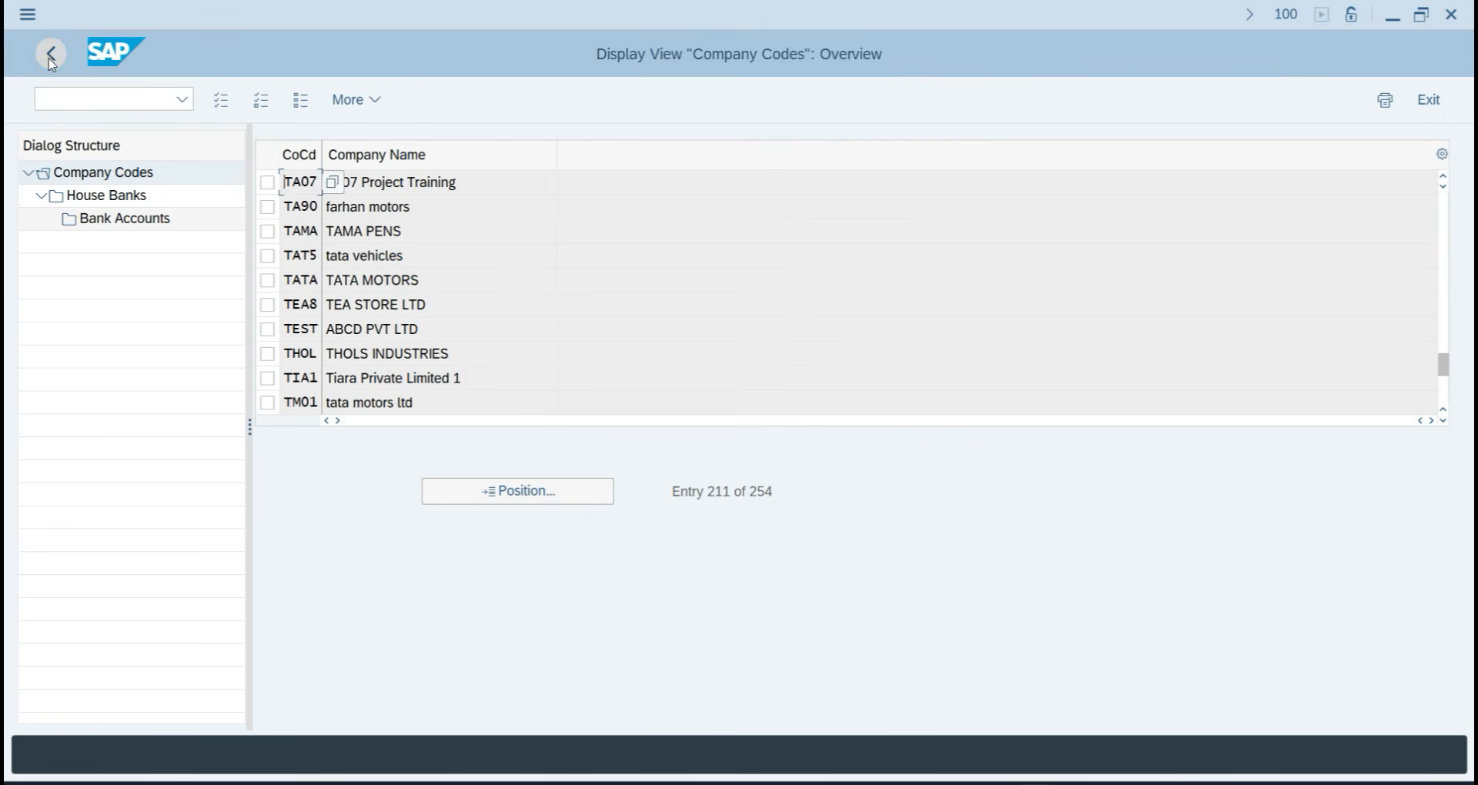
click(51, 54)
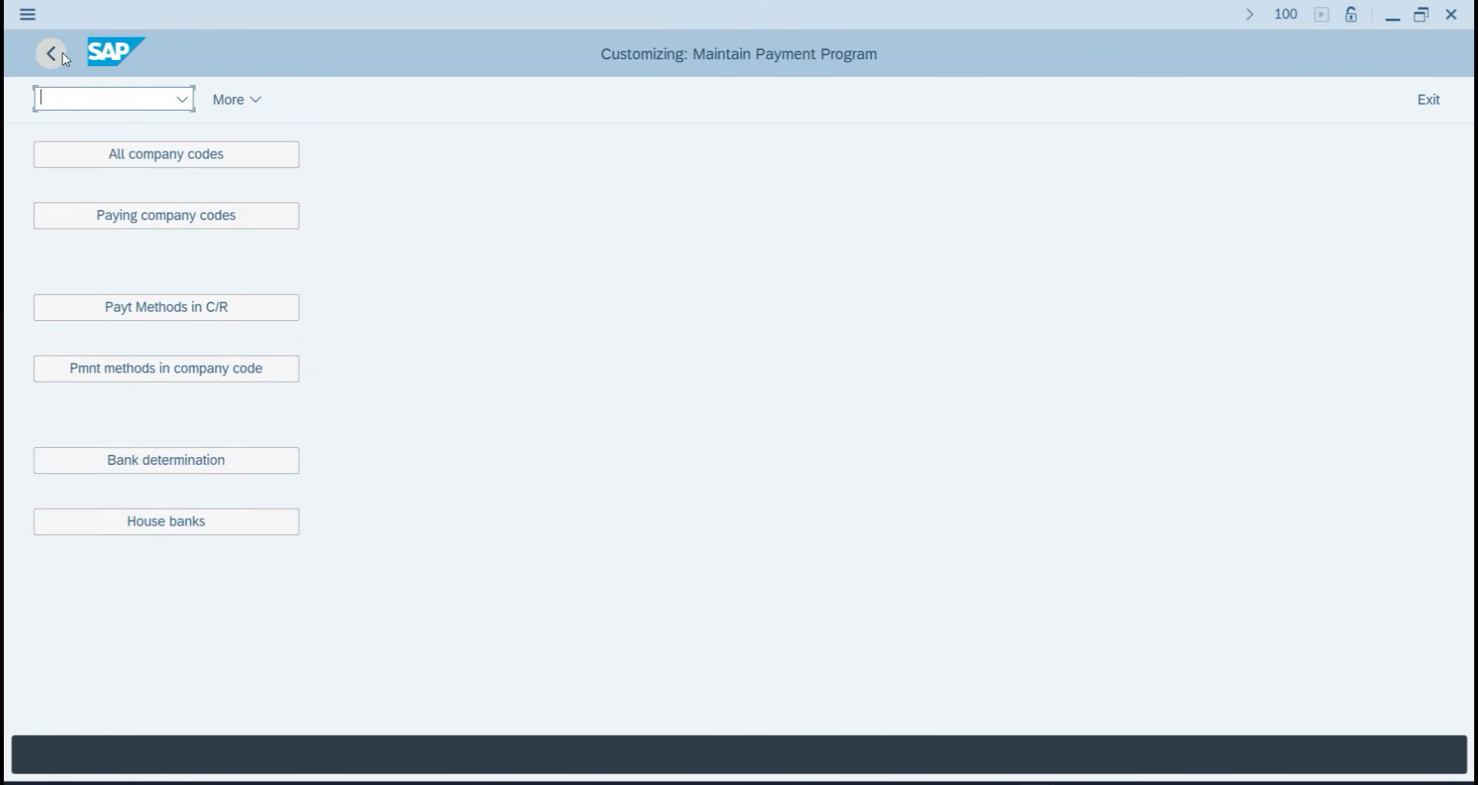
key(alt+Tab)
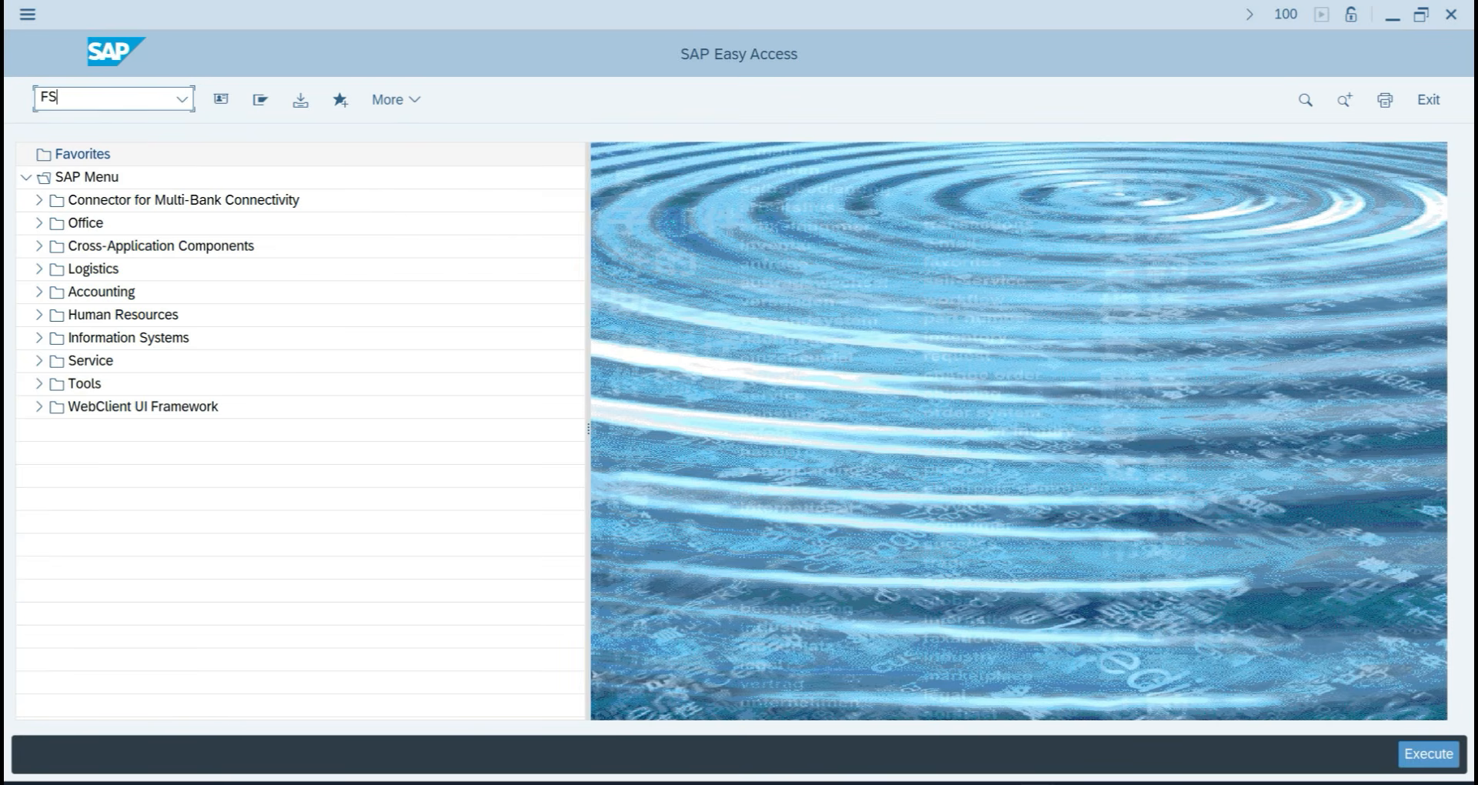
Run FS00, expand the ASSET group and try copying account 201 SBI Bank, then cancel.
click(132, 102)
text(FS00)
key(Return)
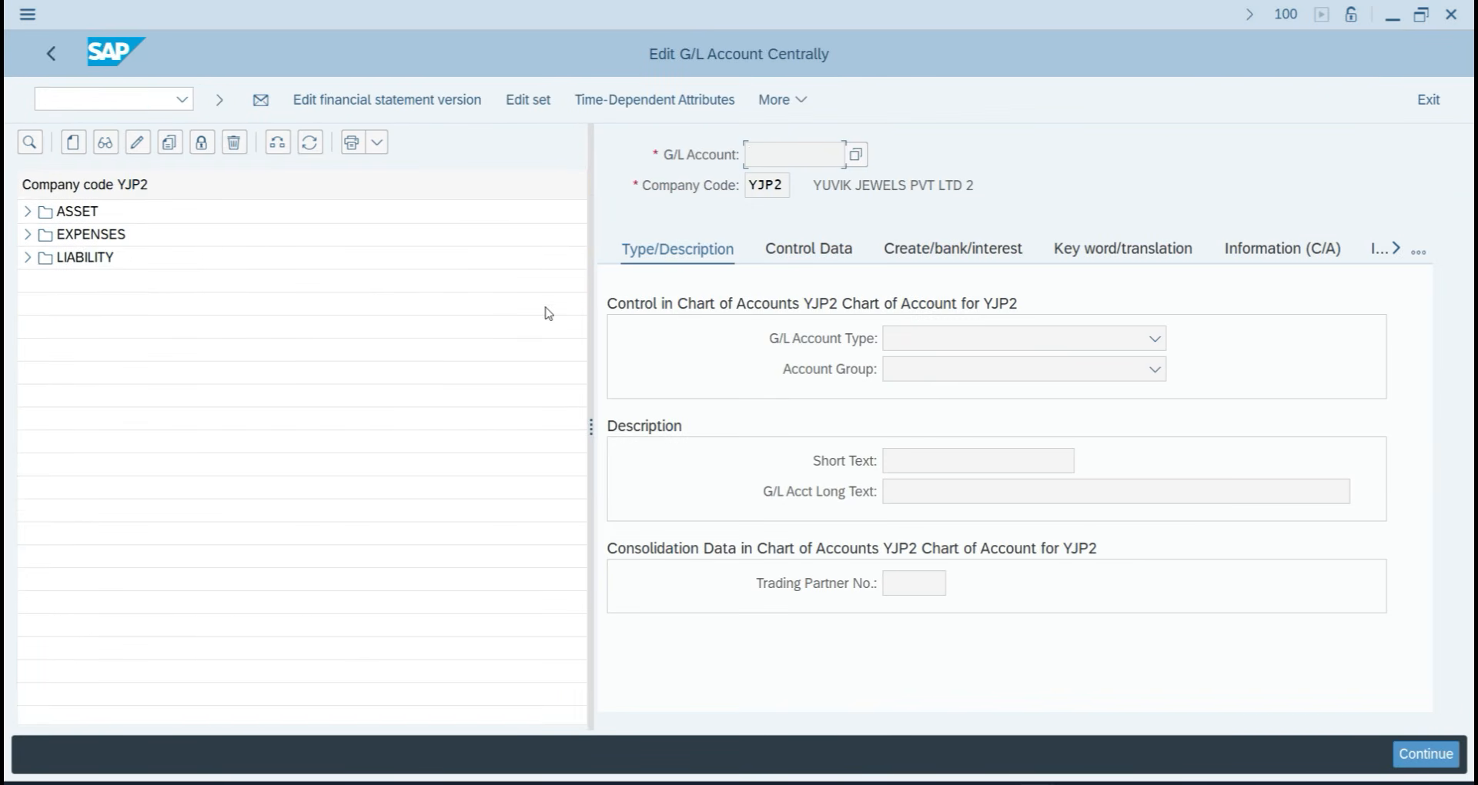
click(27, 211)
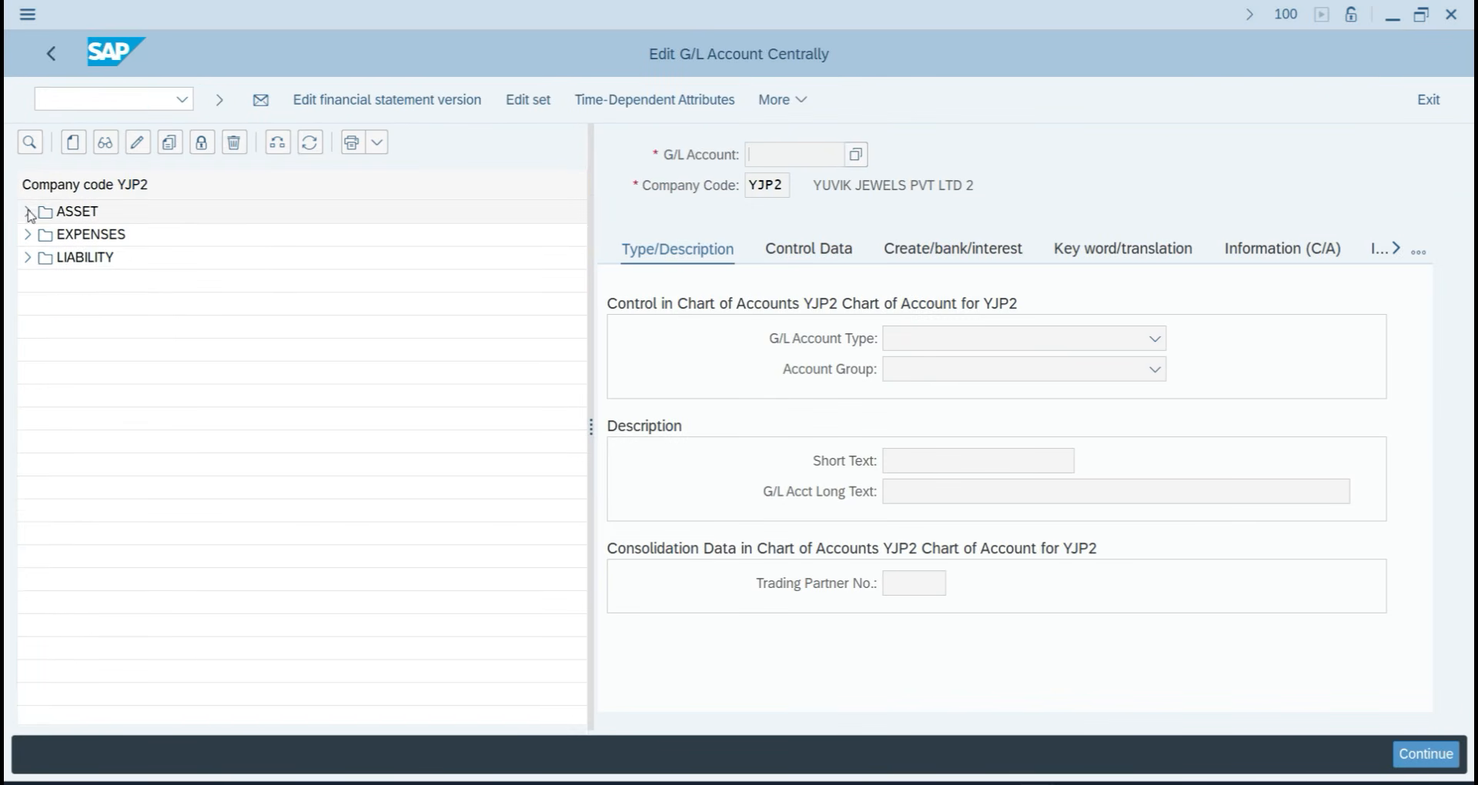
click(154, 257)
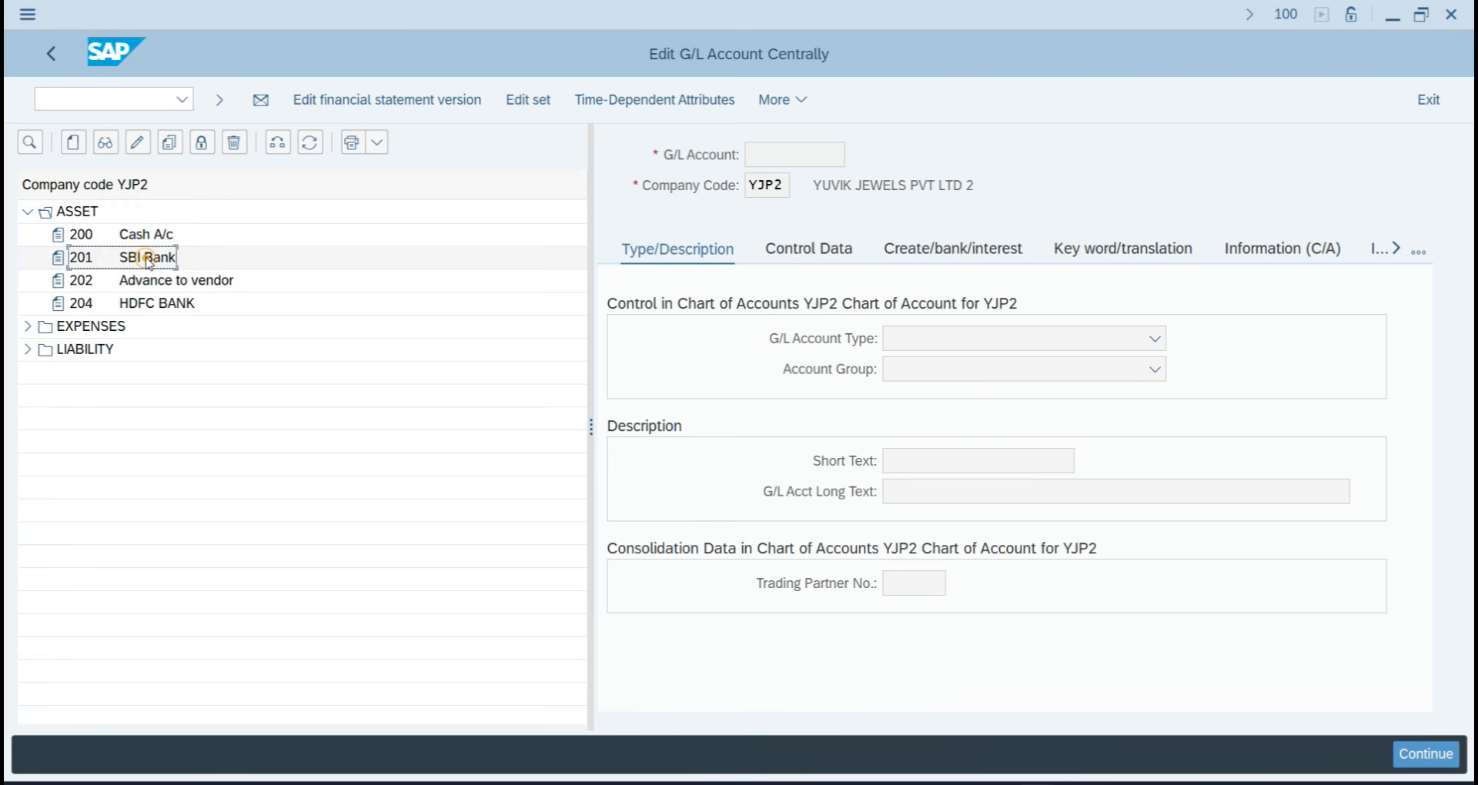
click(170, 145)
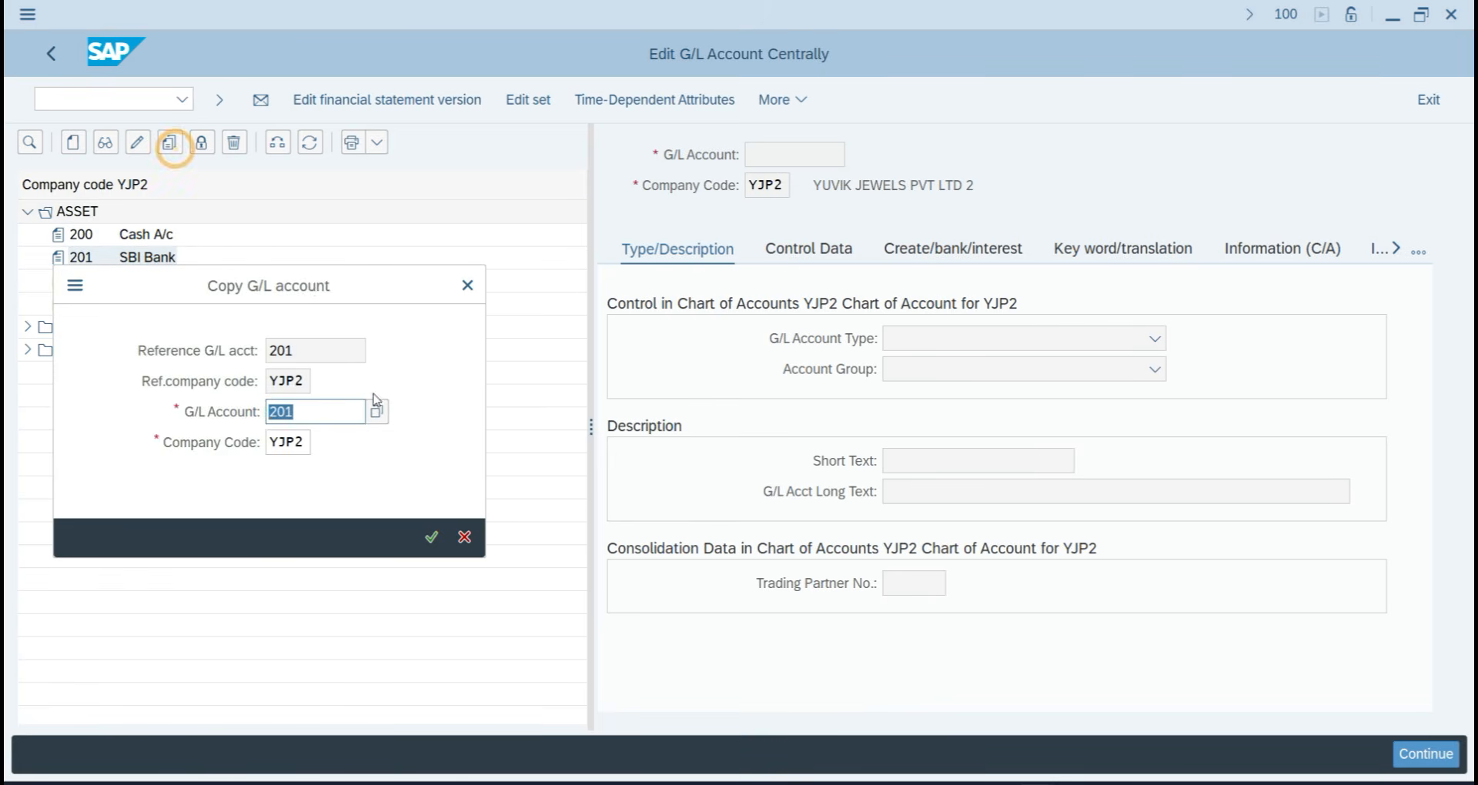
drag(308, 279, 558, 379)
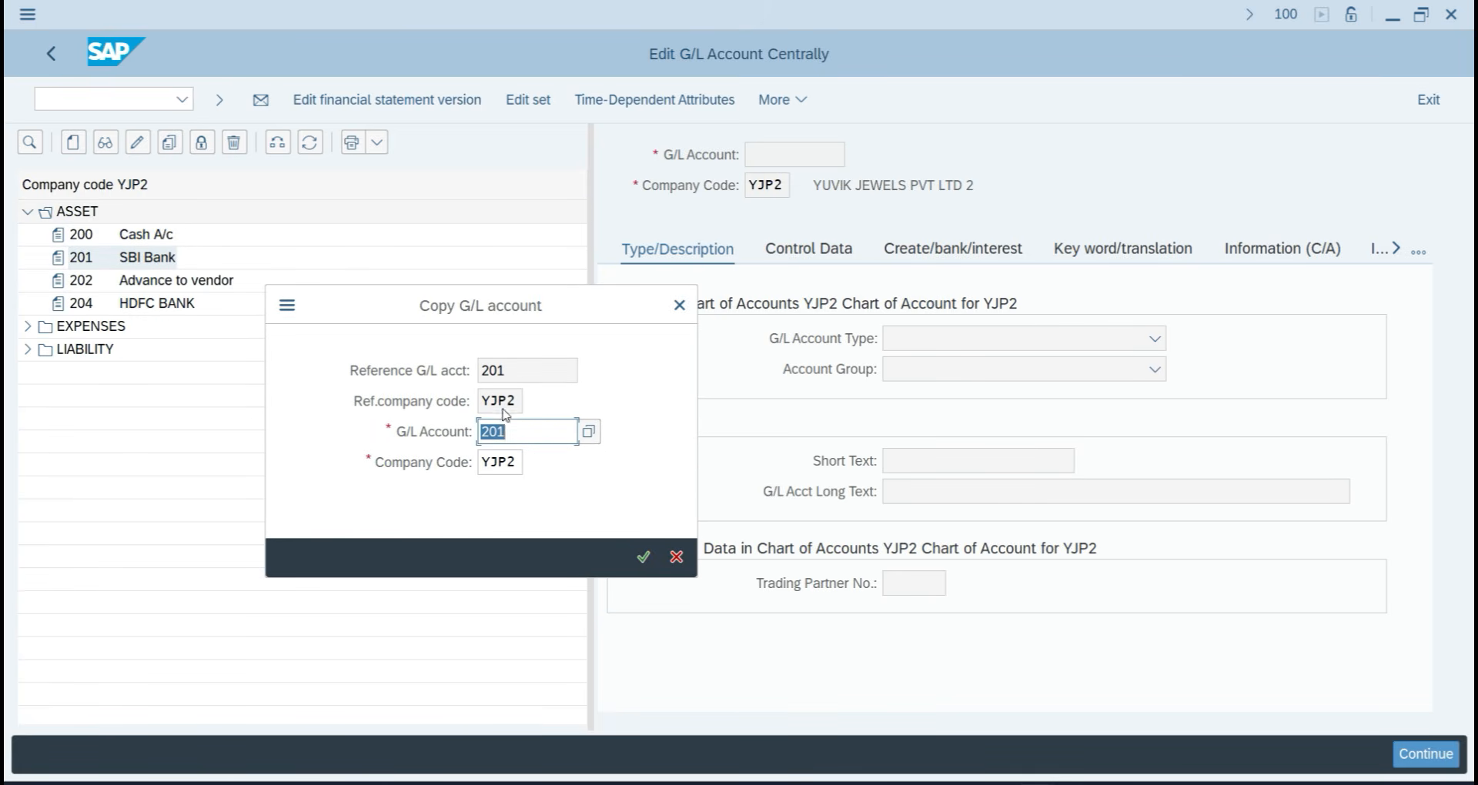
click(677, 307)
Start creating new G/L account 204 for company code TA07.
click(74, 146)
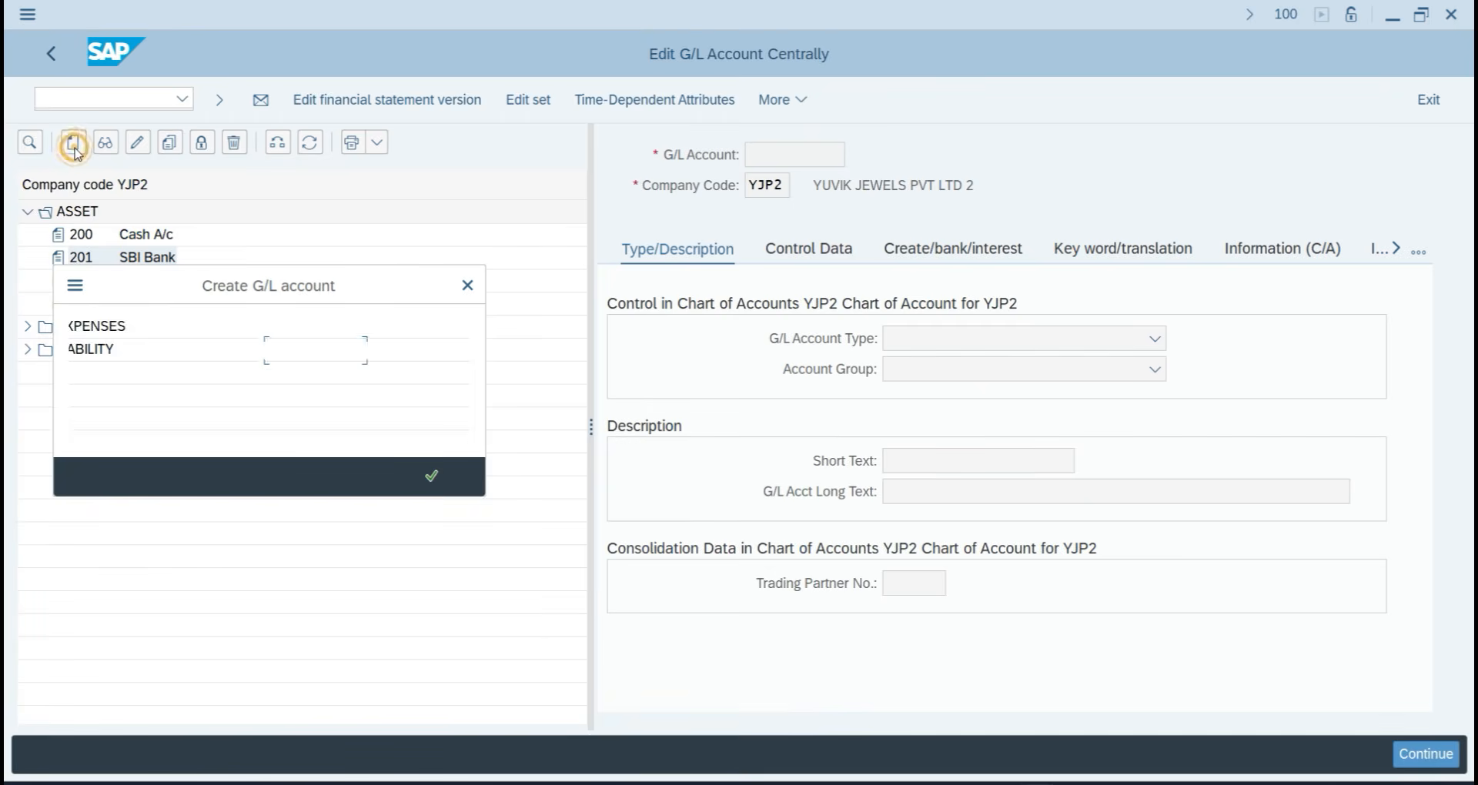
text(204)
key(Tab)
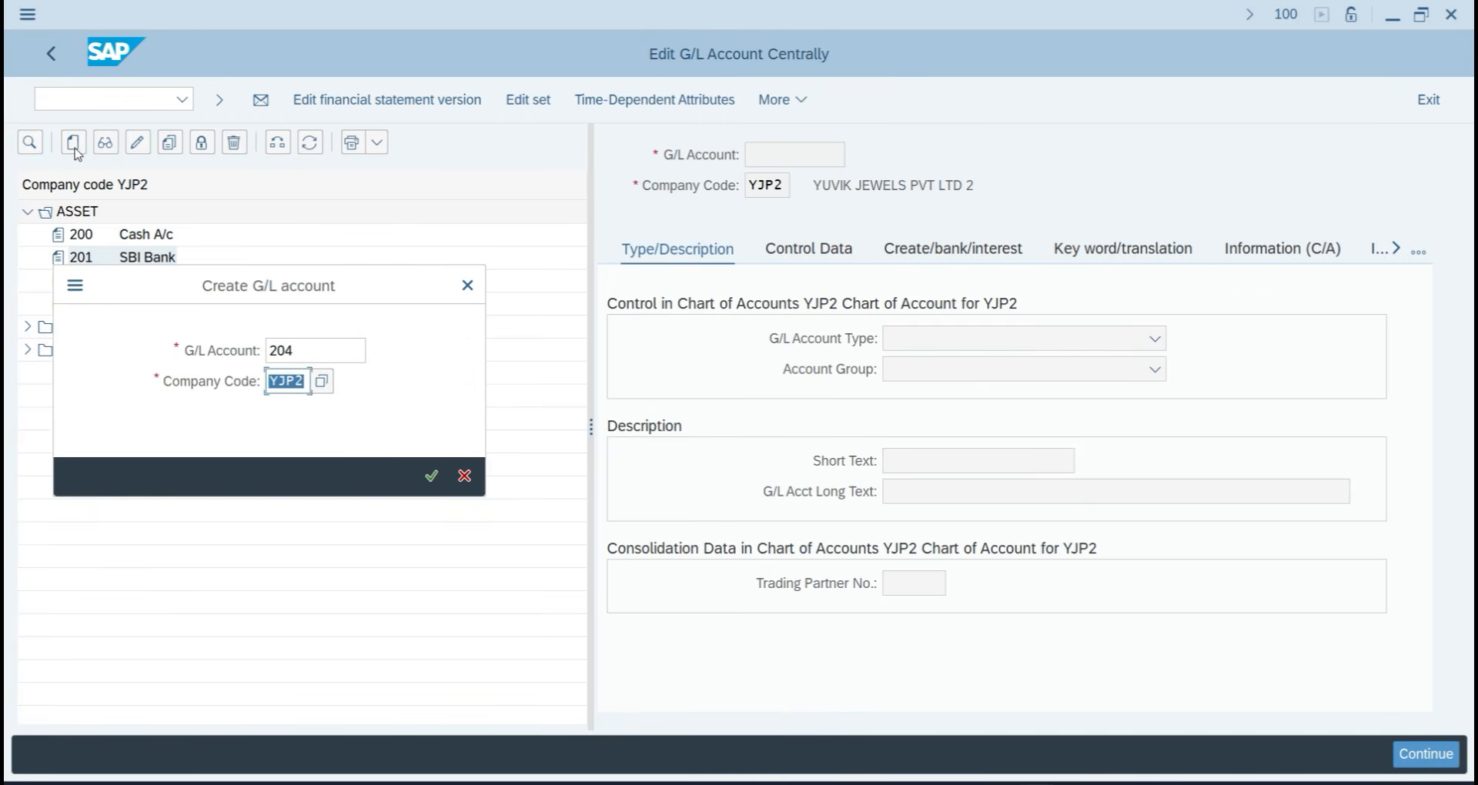
text(TAST)
key(Return)
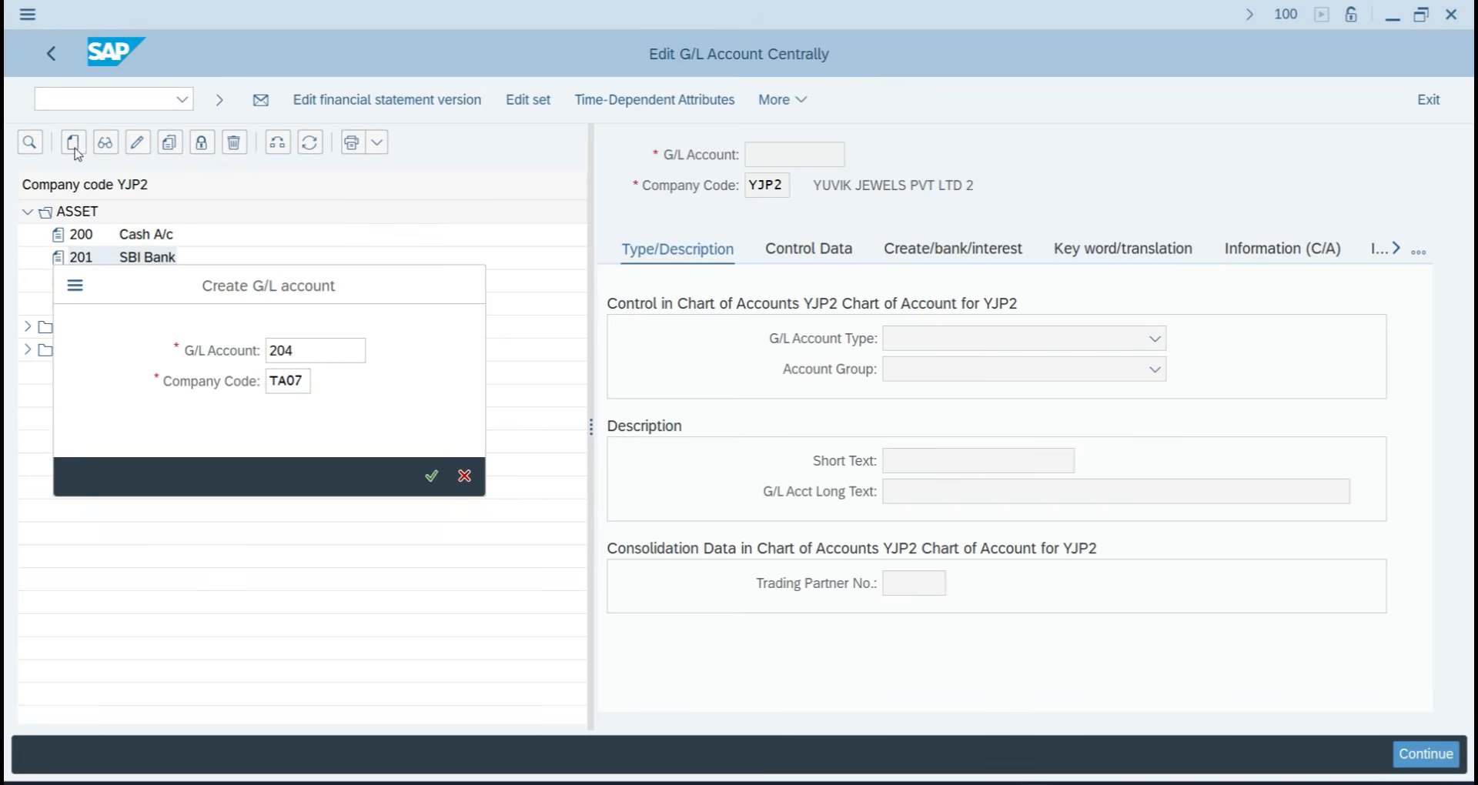
Restart G/L account maintenance for TA07, expand ASSET accounts and select 201 SBI Bank as reference.
click(69, 97)
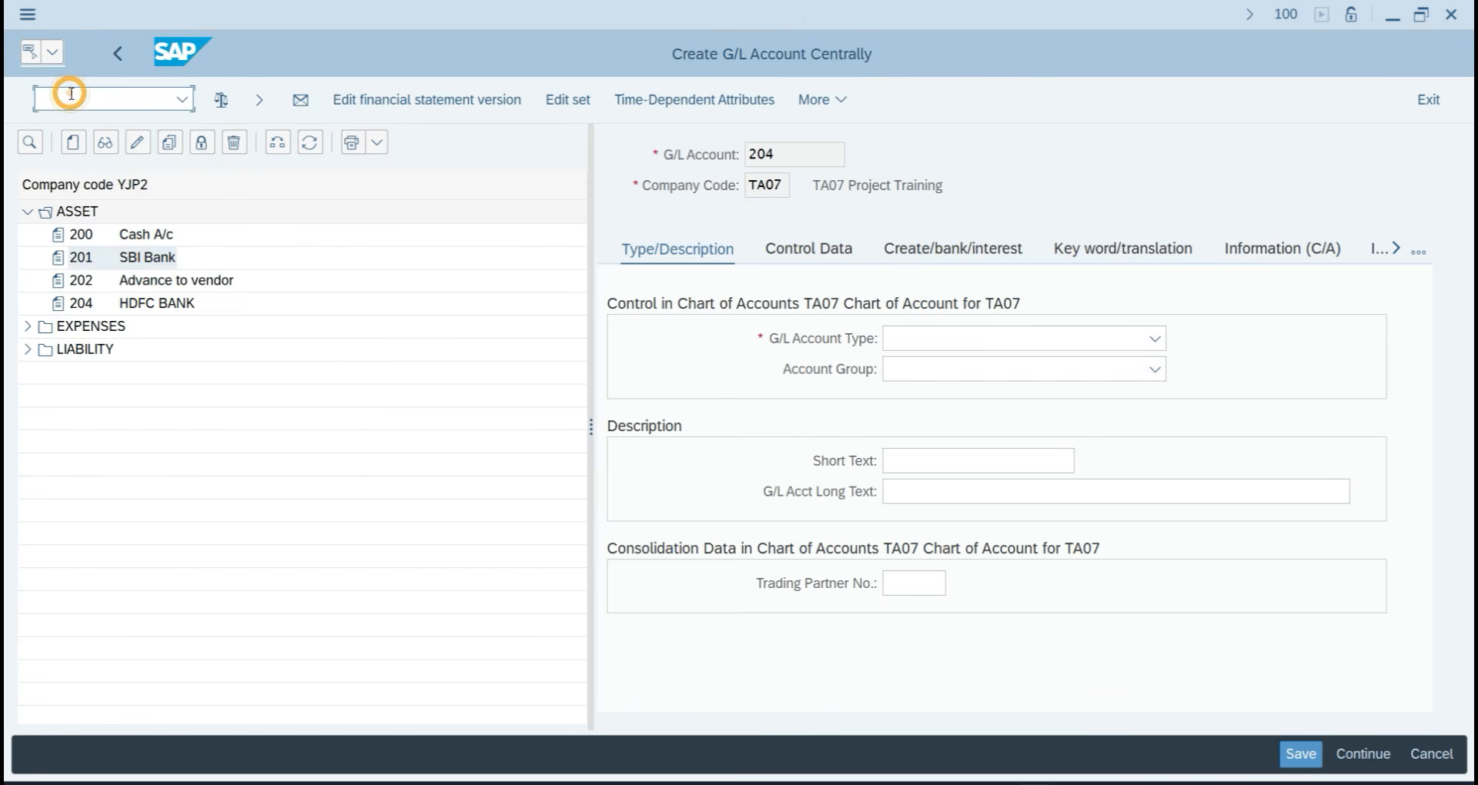
text(/NFS00)
key(Return)
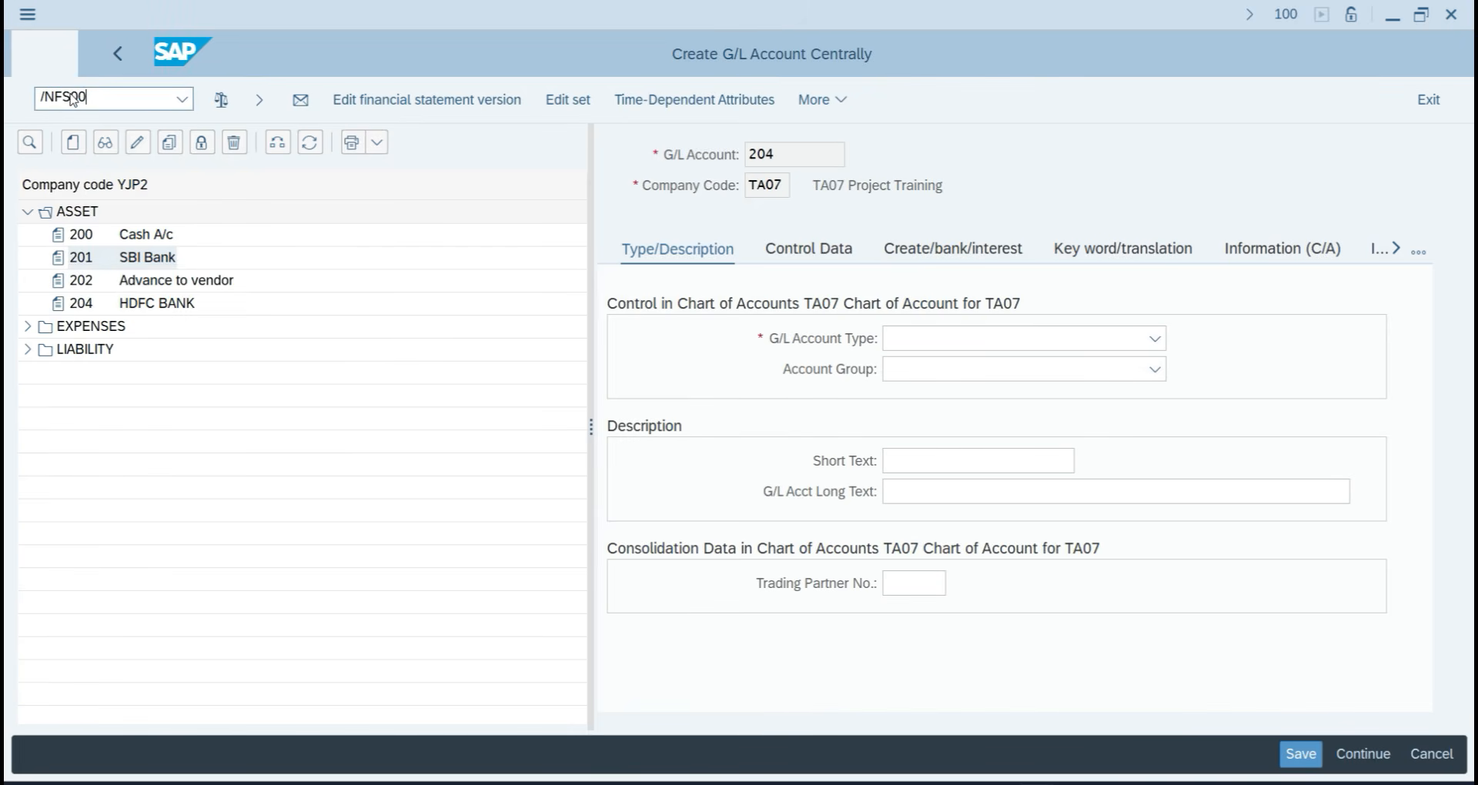
click(28, 211)
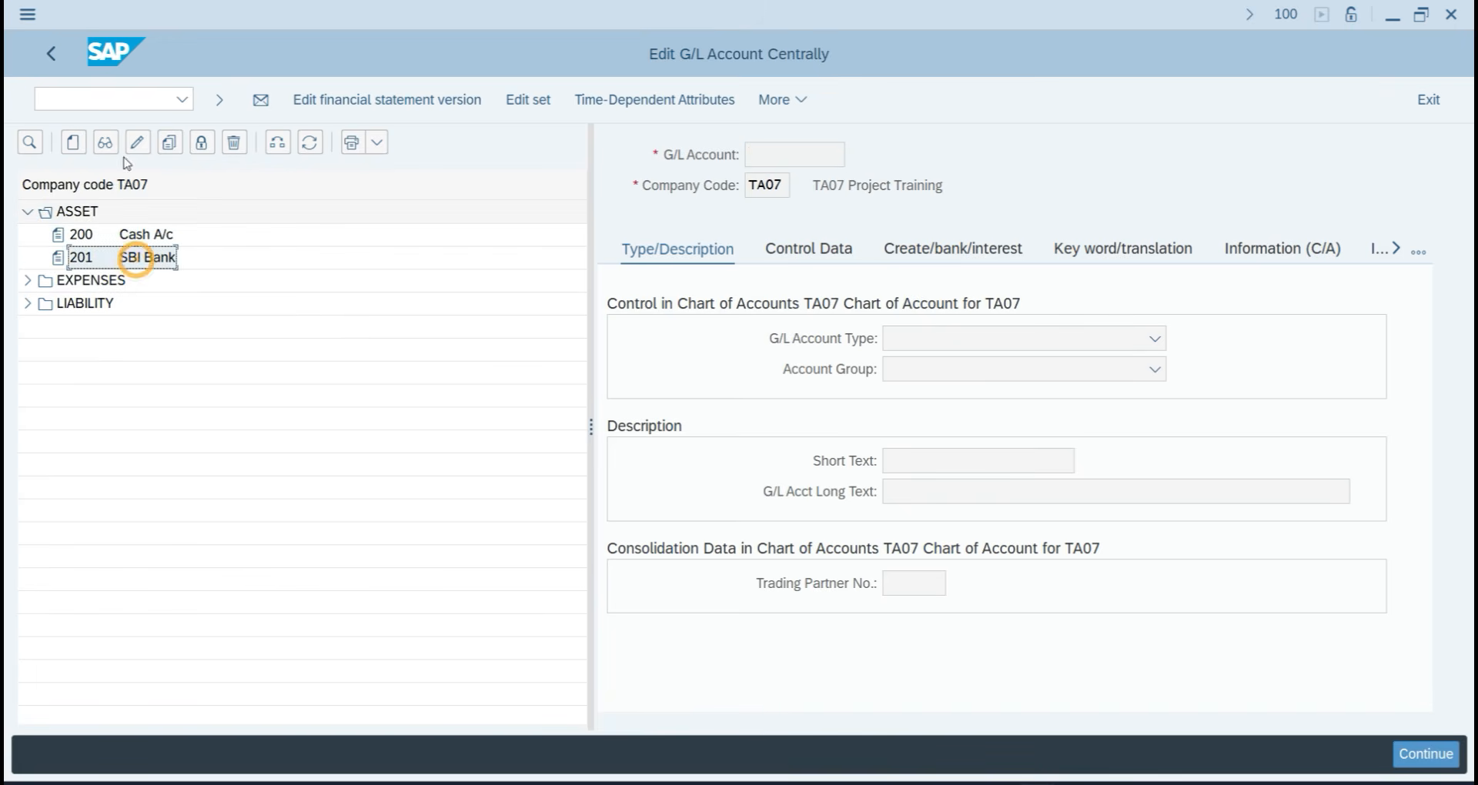
click(73, 142)
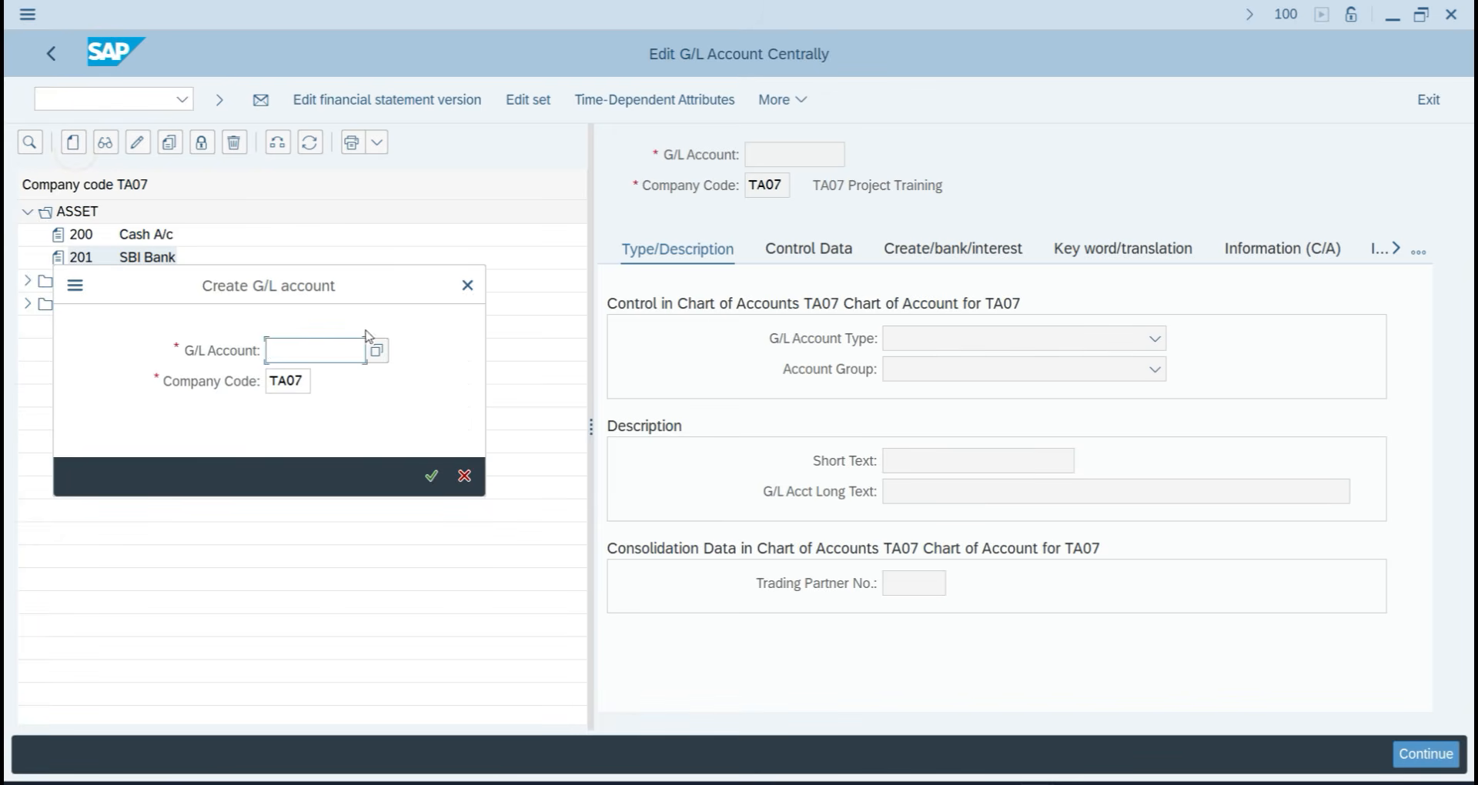
click(467, 286)
click(122, 258)
Copy account 201 to new account 202 with short and long text 'SBI Bank TA07'.
click(170, 142)
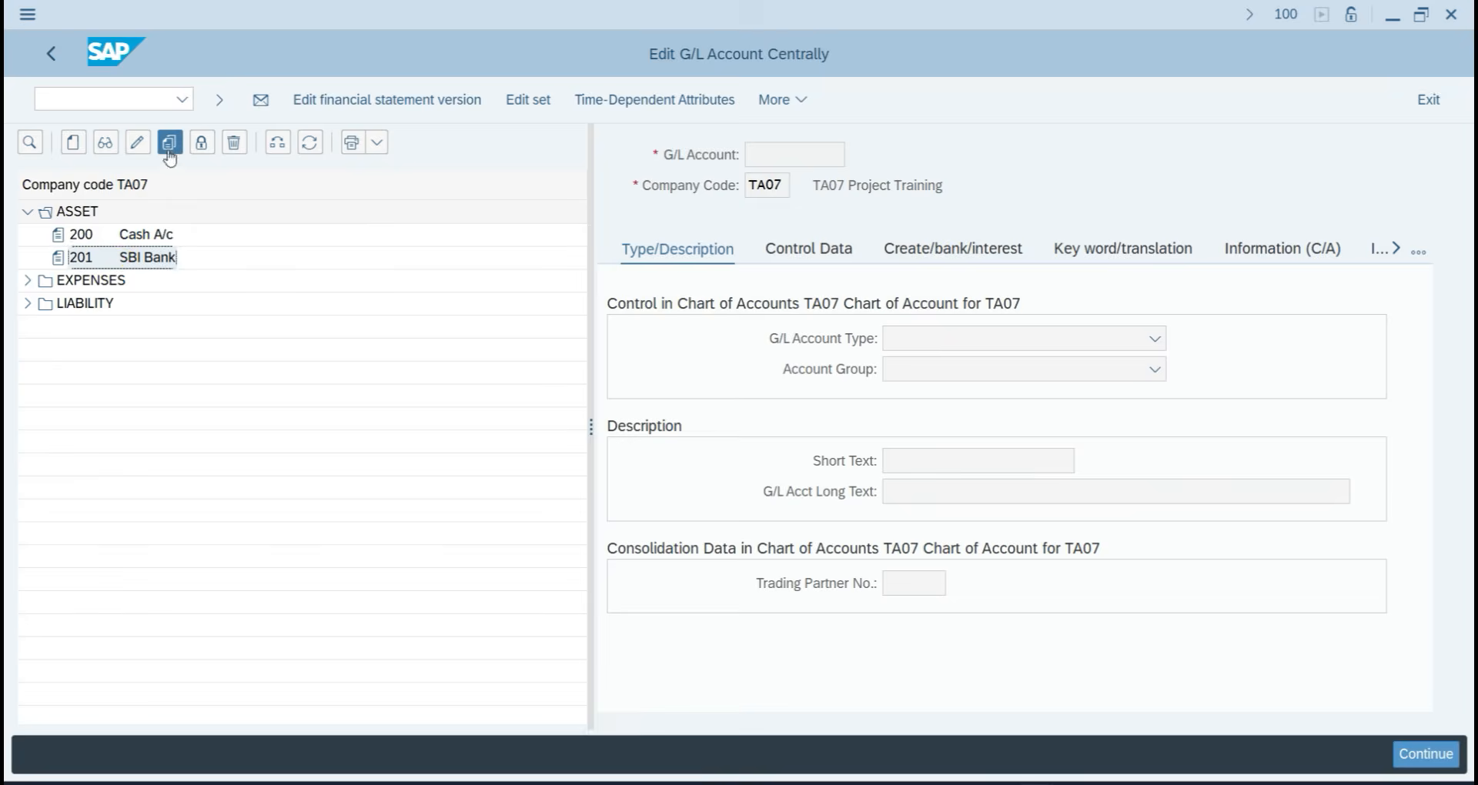
click(302, 413)
key(BackSpace)
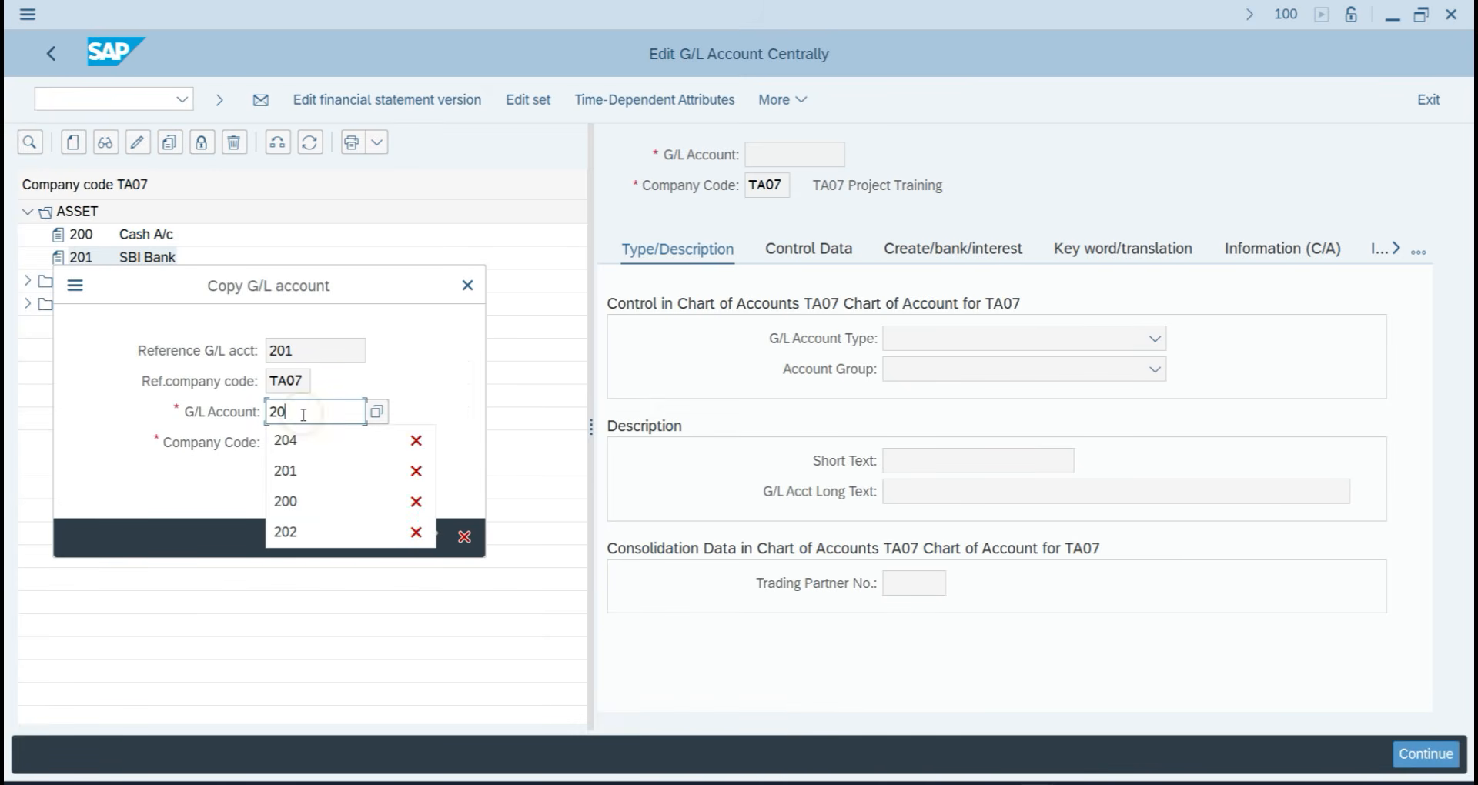
text(2)
key(Return)
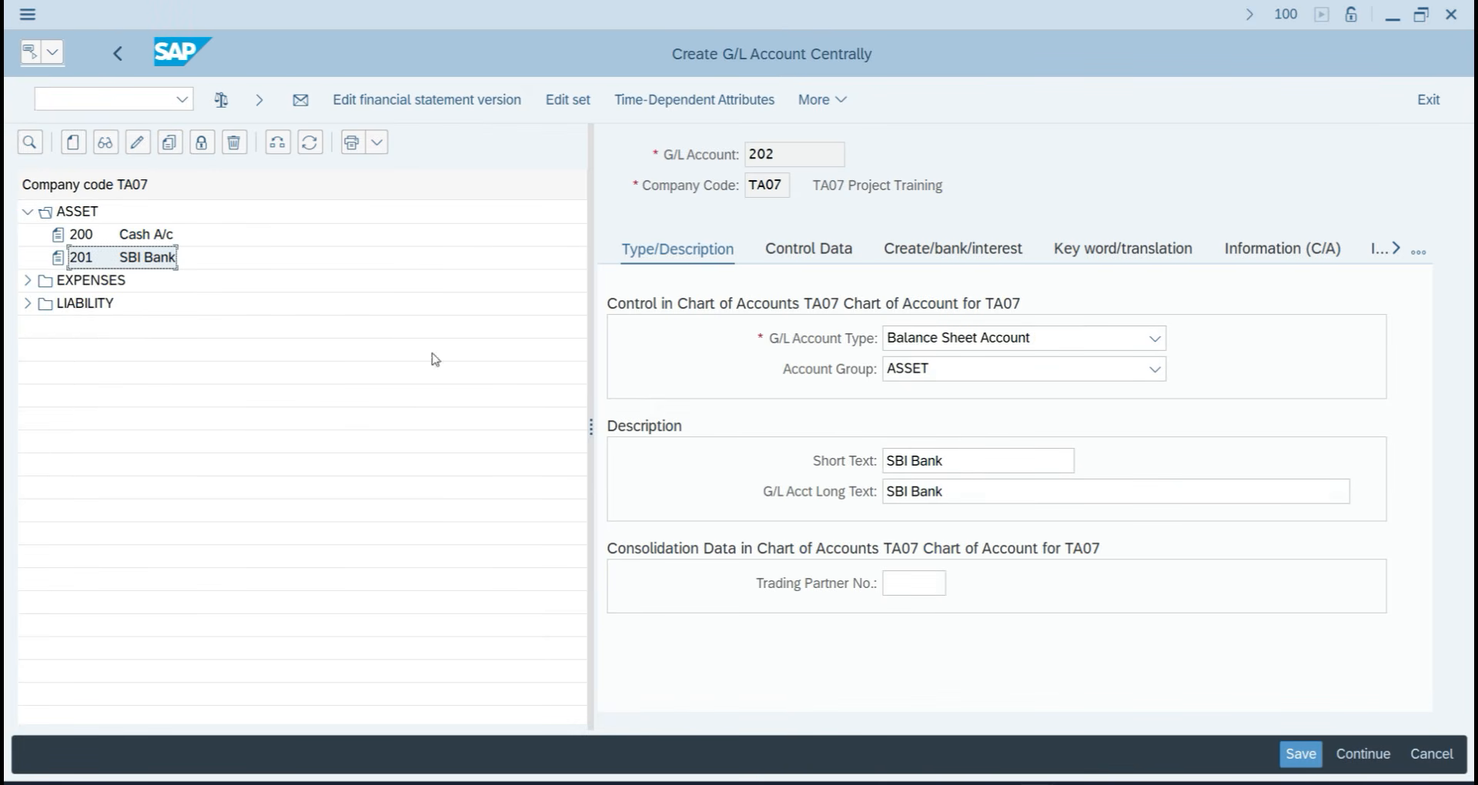
click(959, 461)
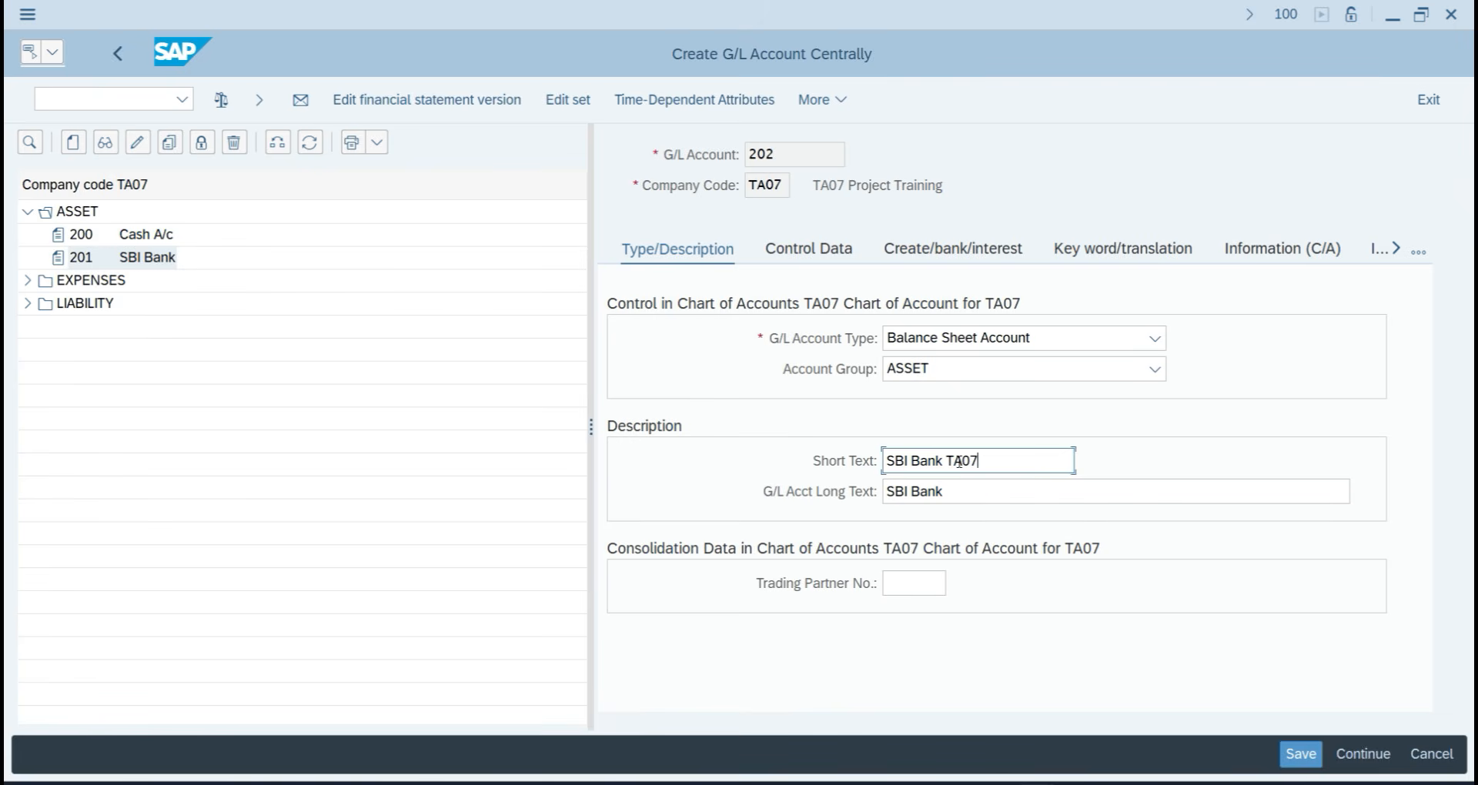
click(959, 488)
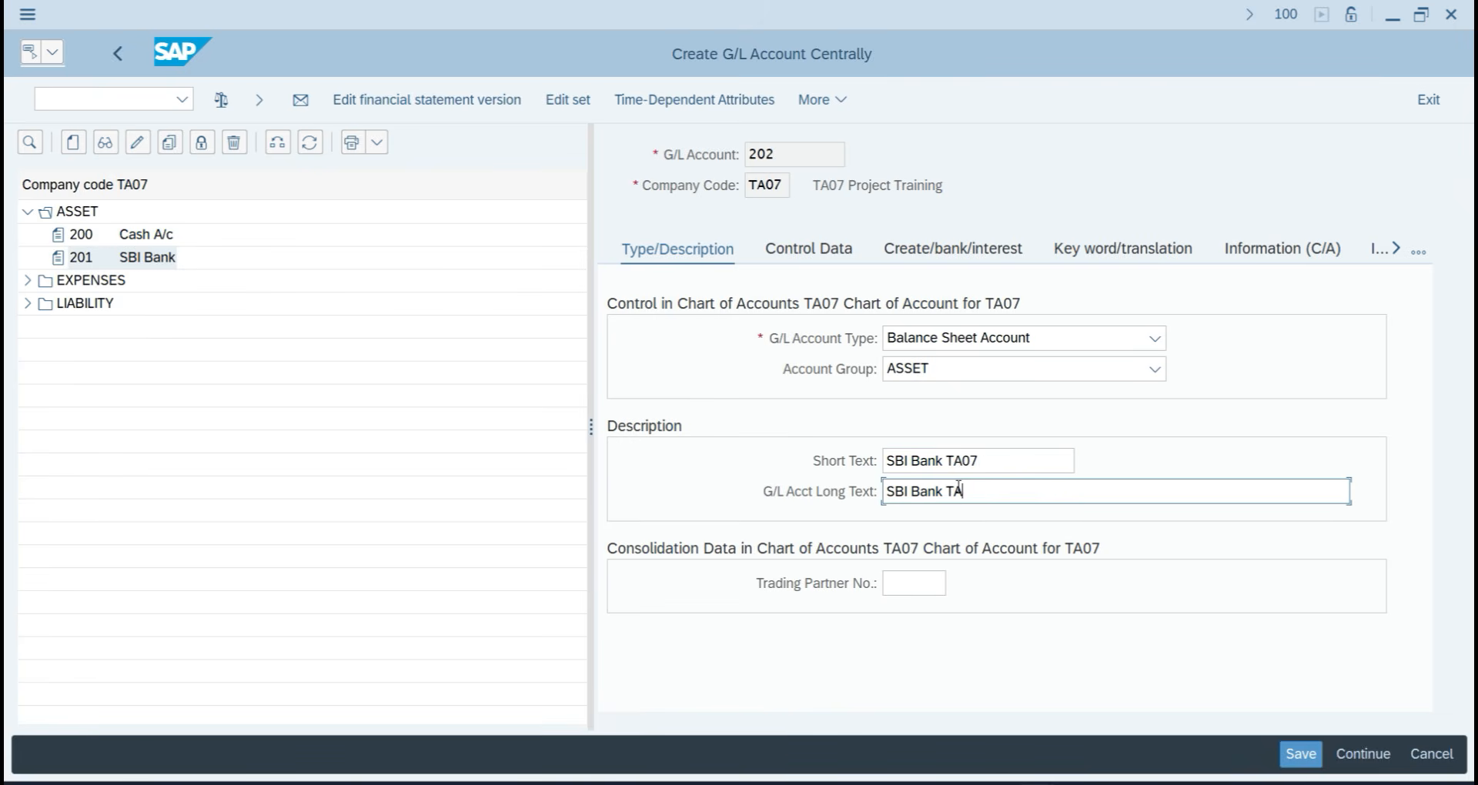
key(Return)
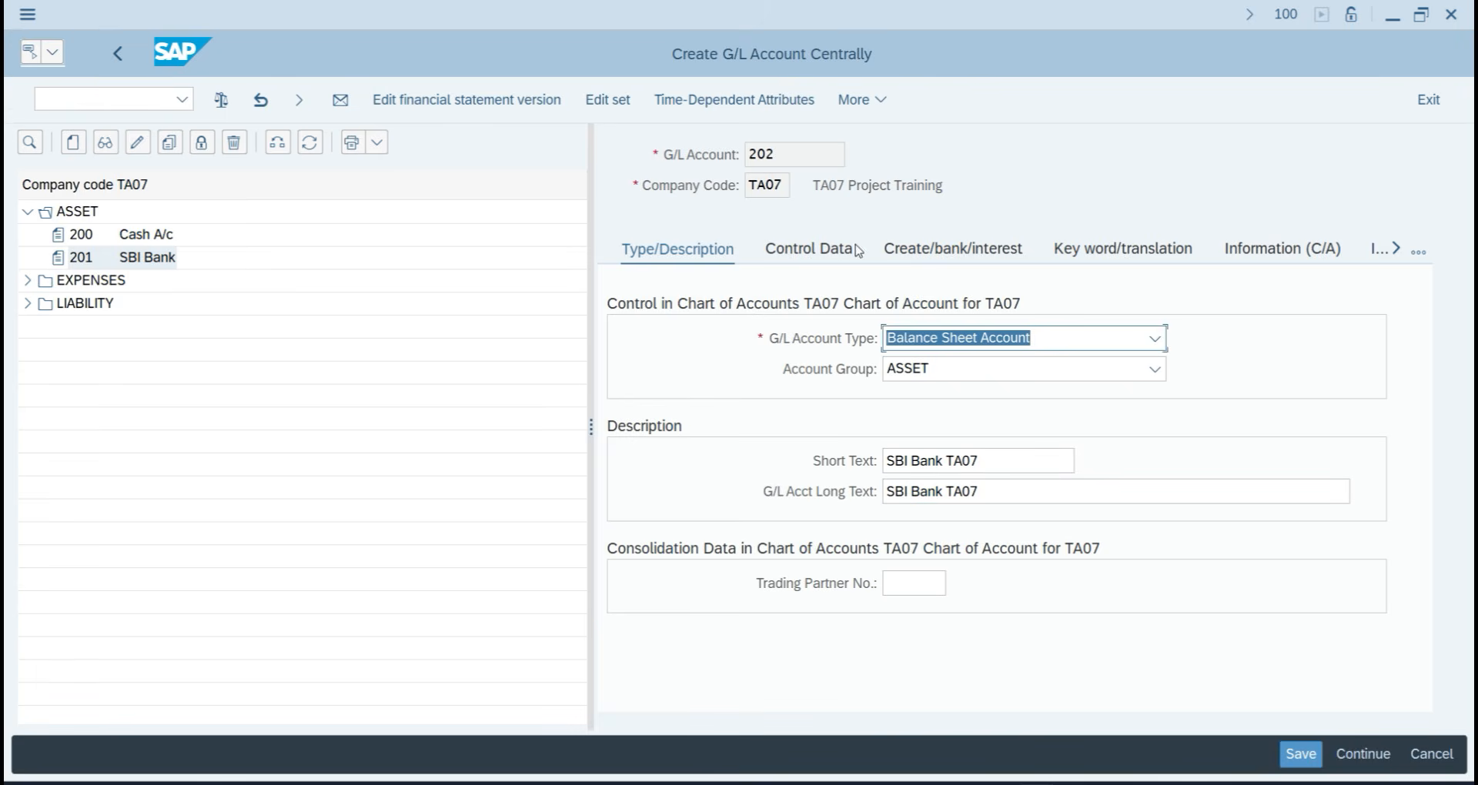
click(818, 251)
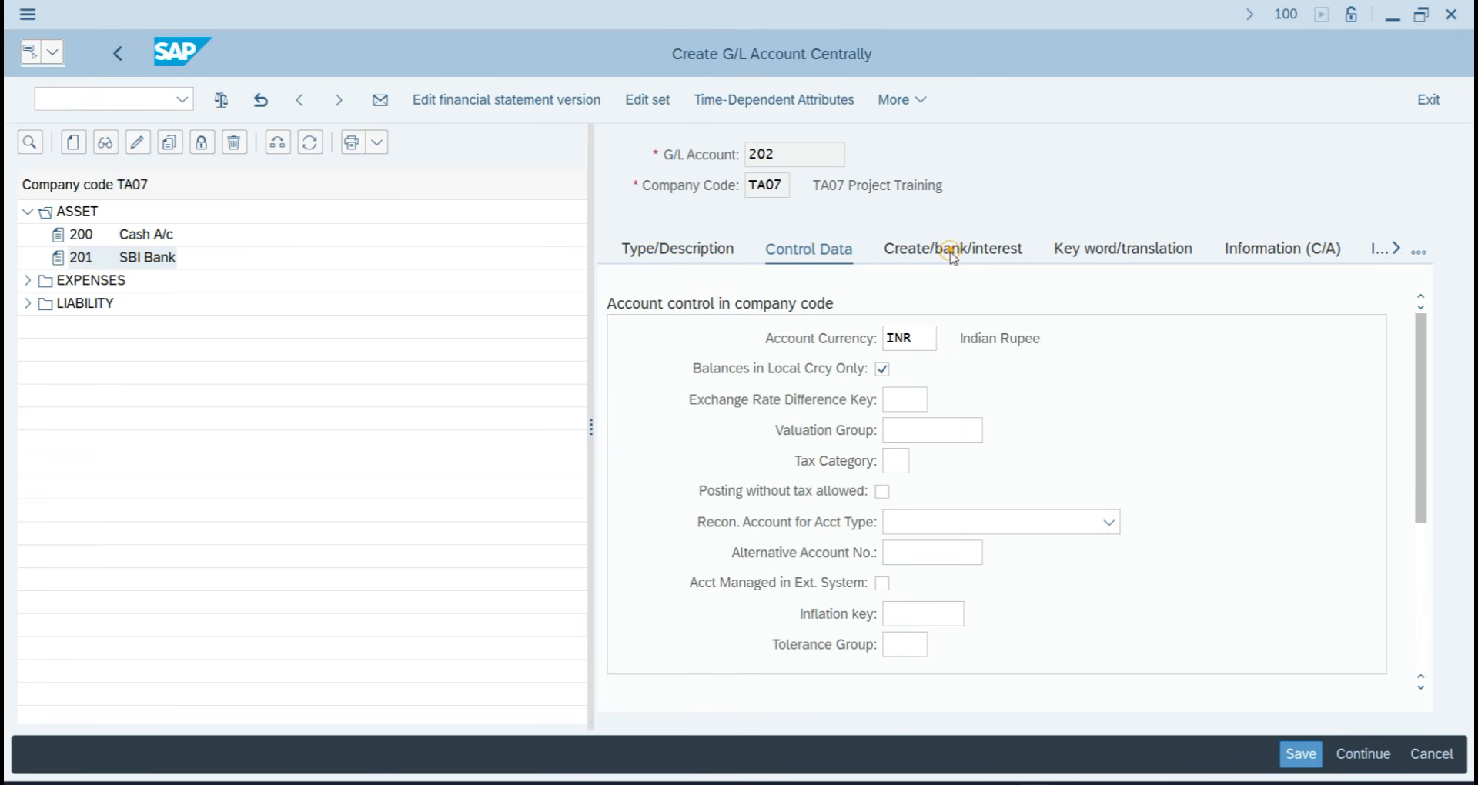
Assign house bank SBI07 and account ID SBI07 to G/L account 202 and save it.
click(949, 250)
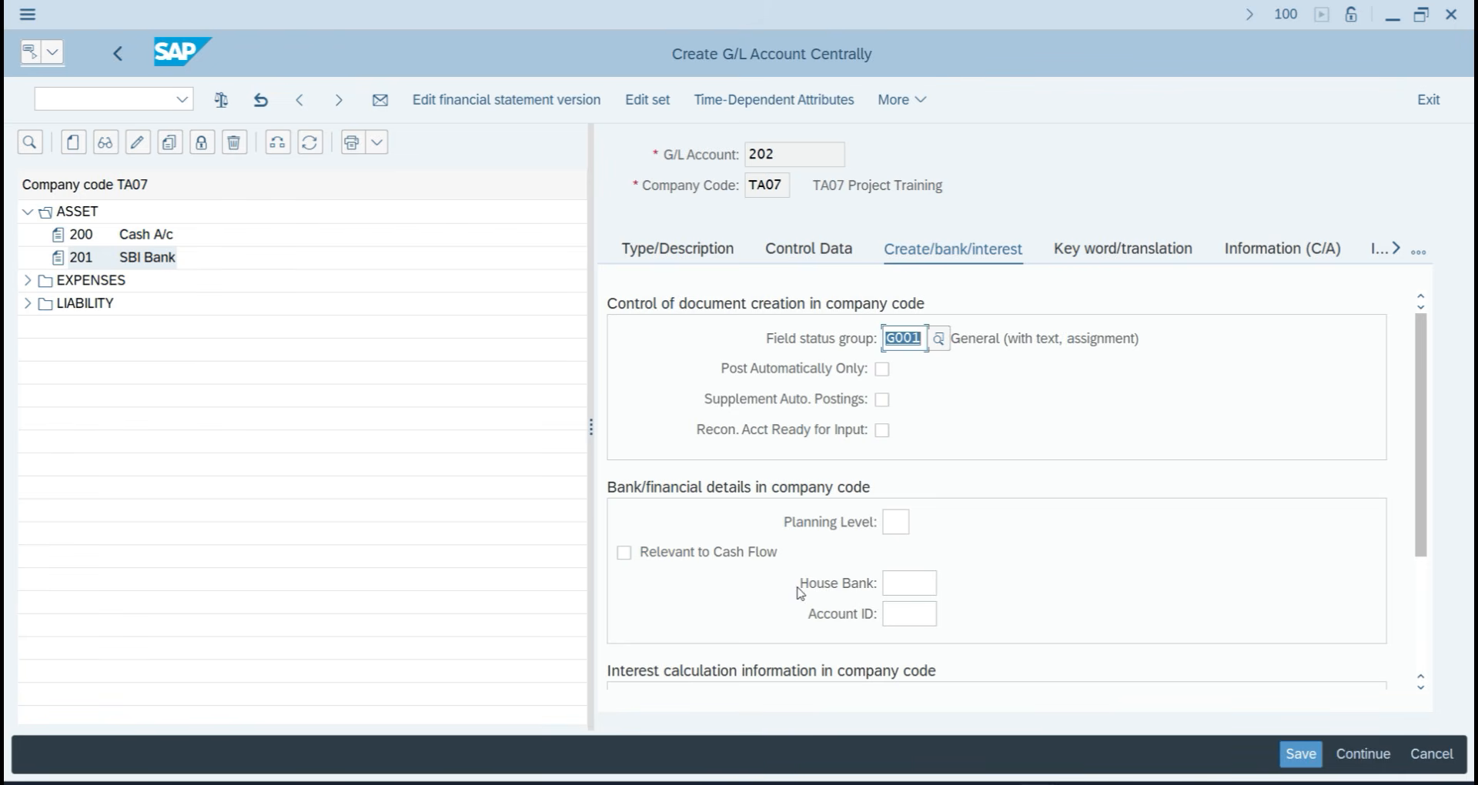
click(915, 585)
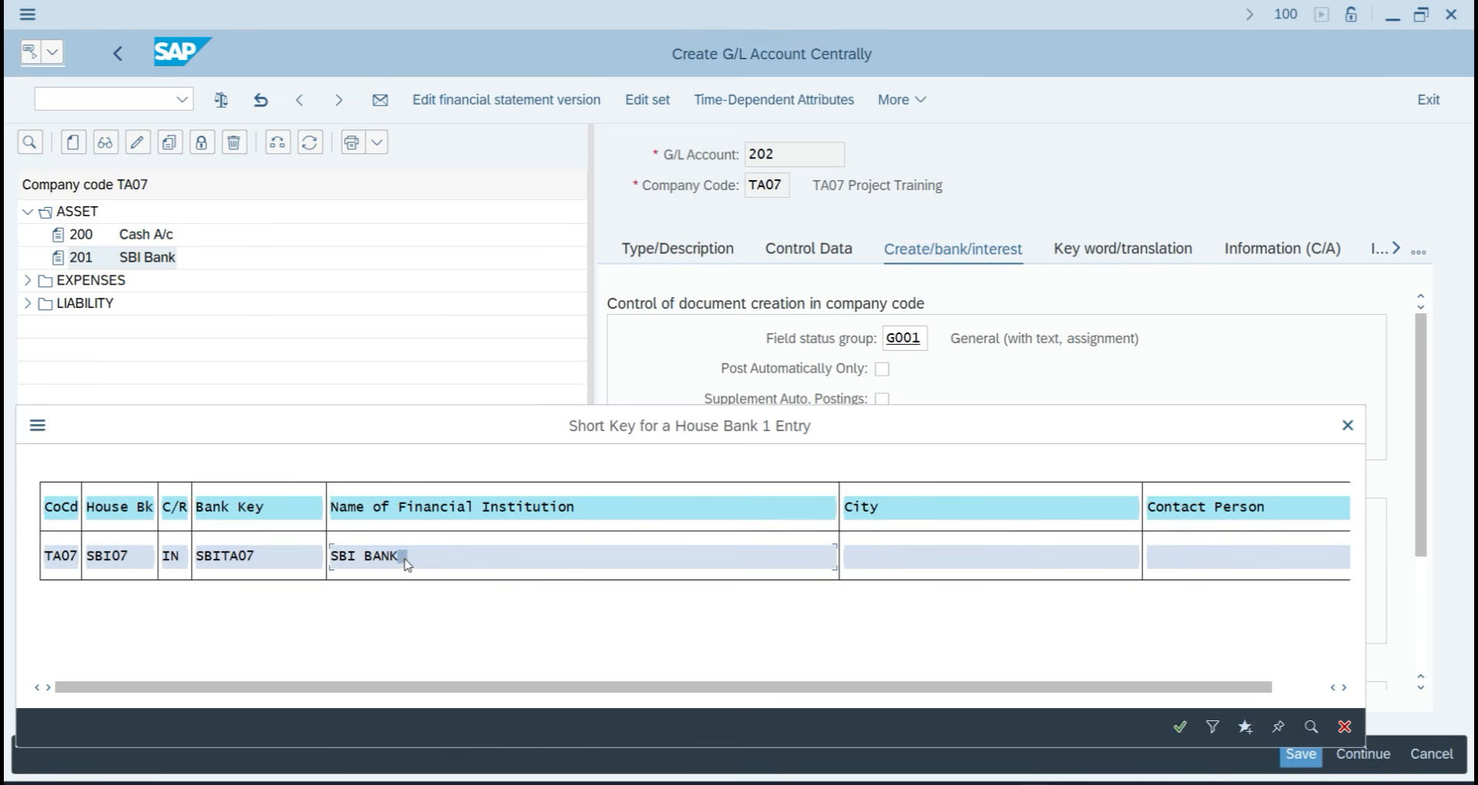
double_click(406, 564)
click(916, 614)
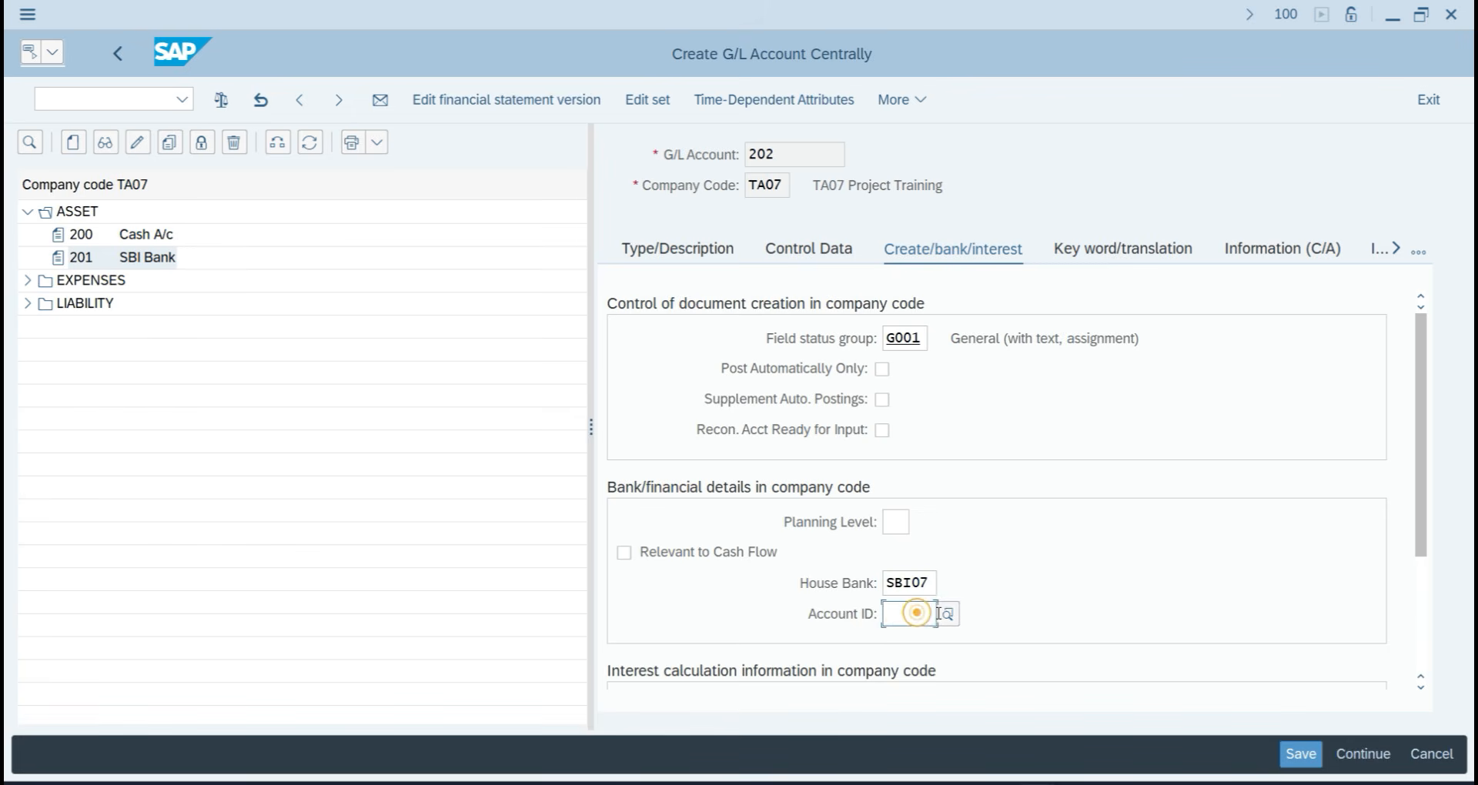
click(942, 614)
double_click(544, 583)
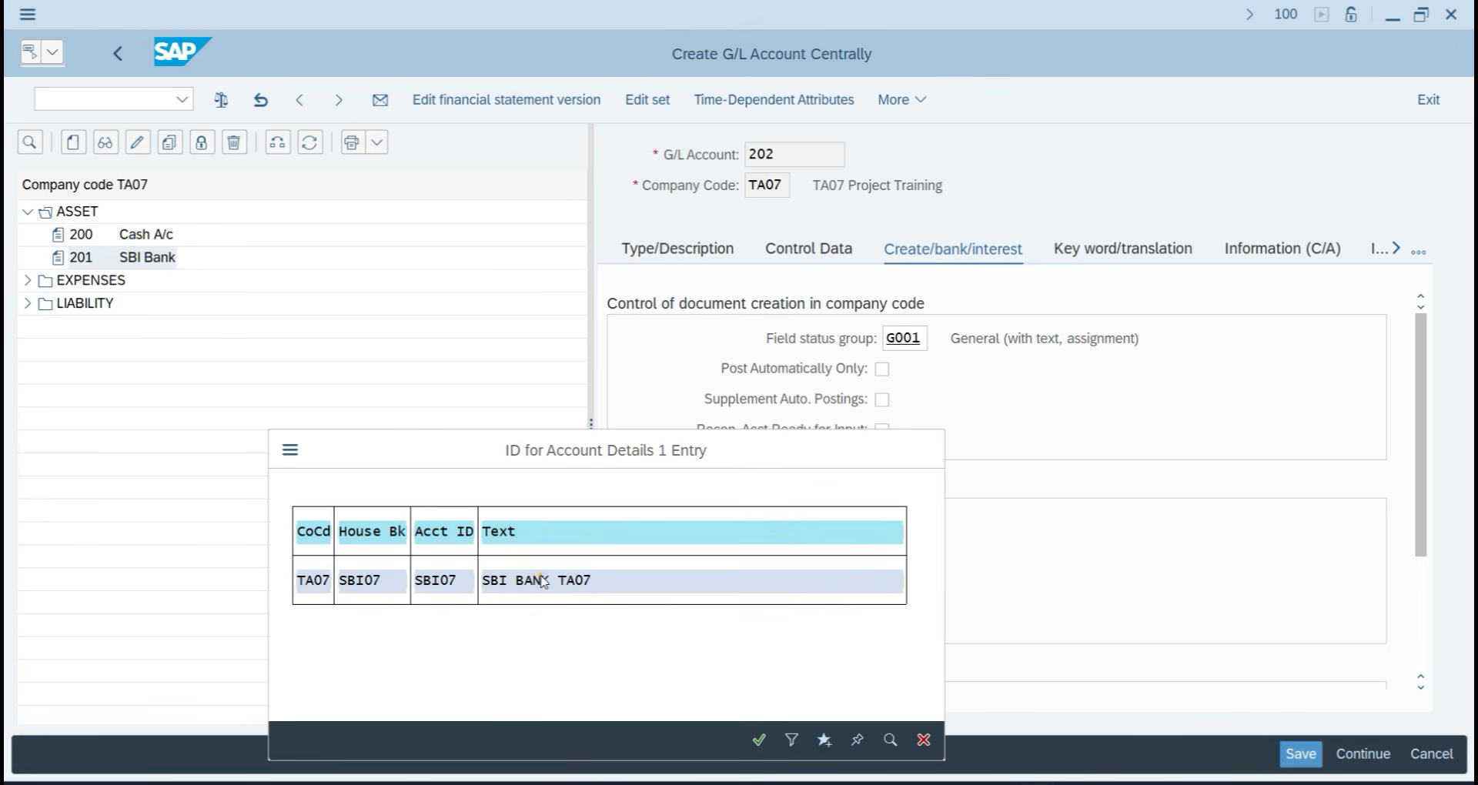
click(1313, 758)
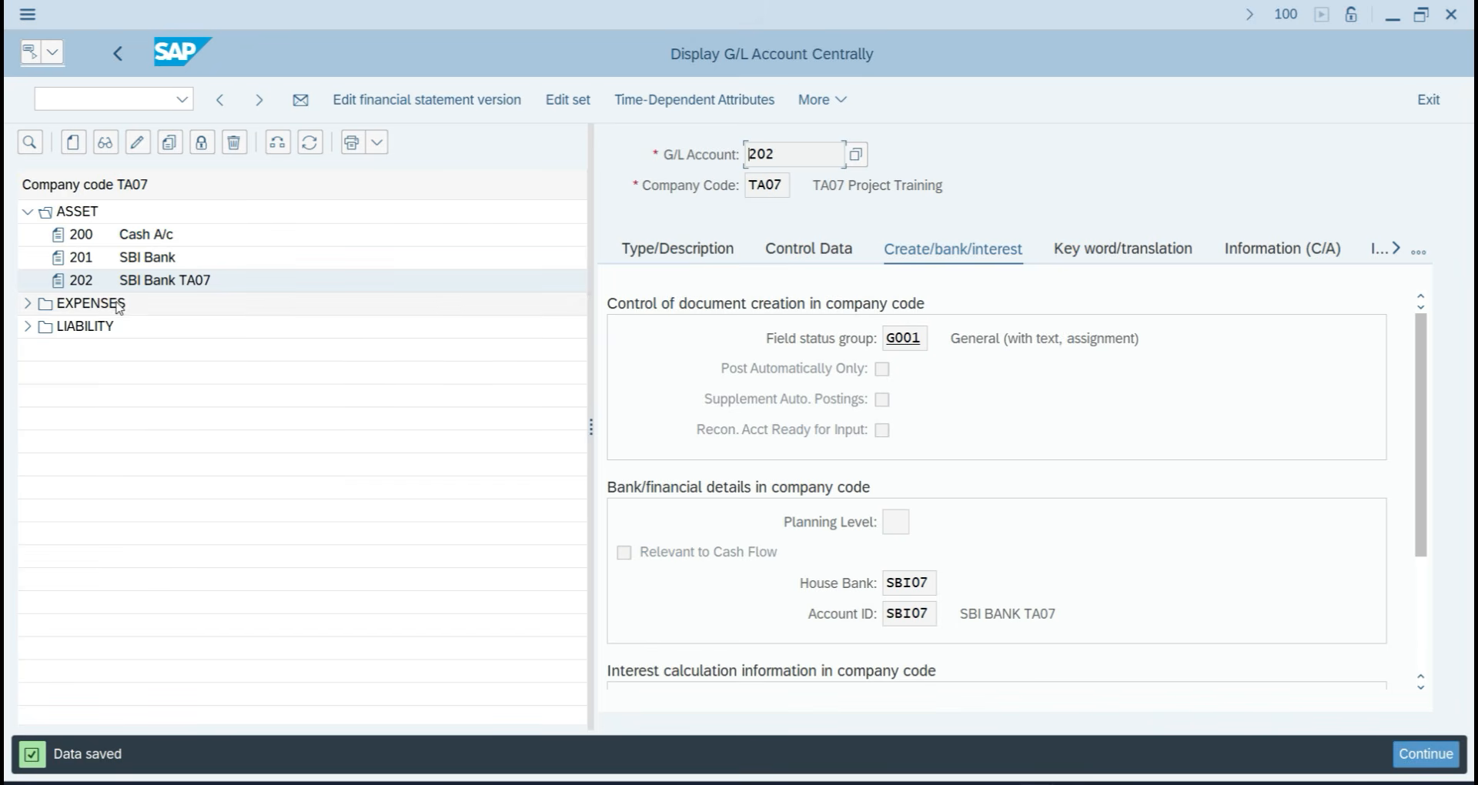
click(142, 97)
Leave G/L account maintenance with /N and open the bank determination settings.
text(/N)
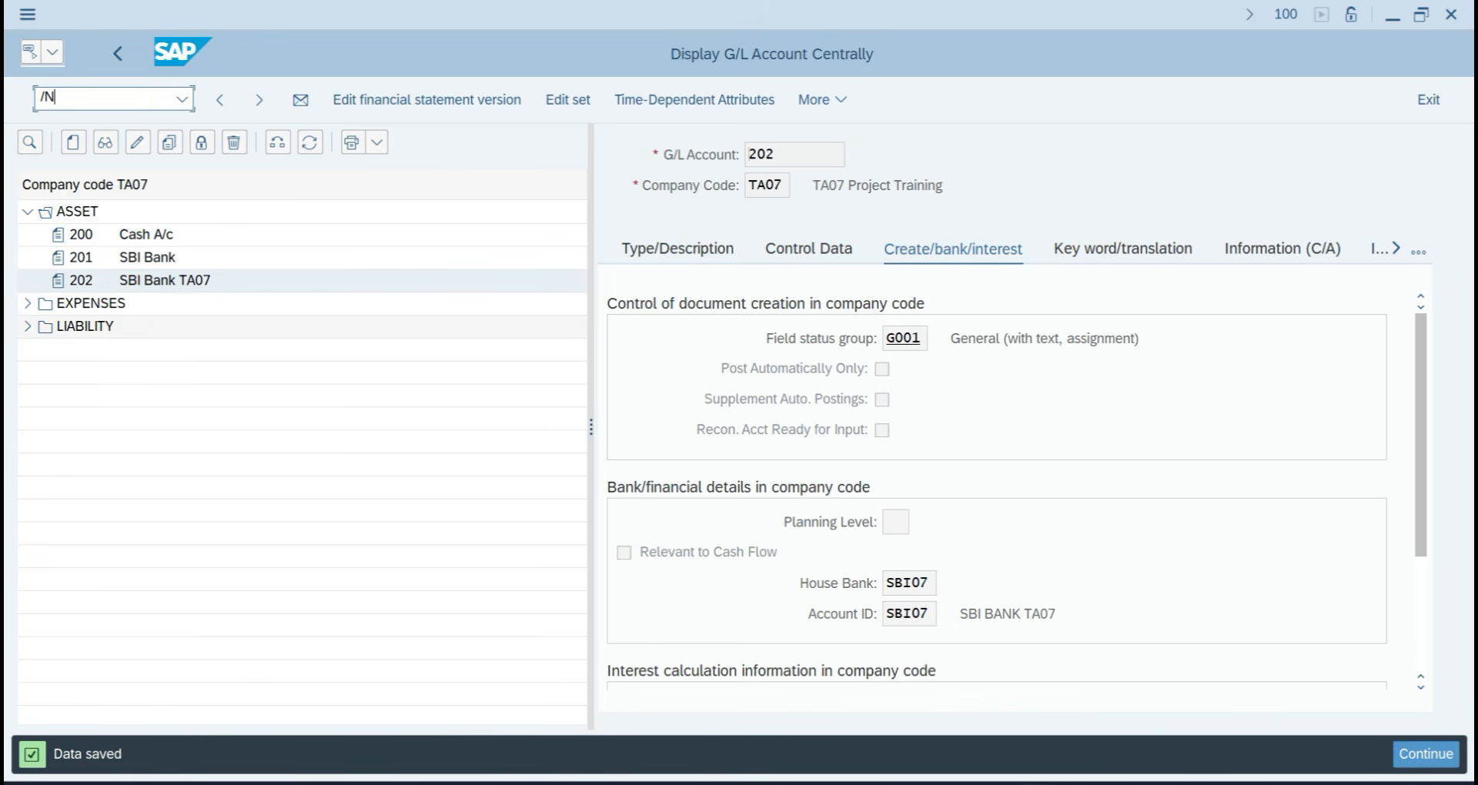
key(Return)
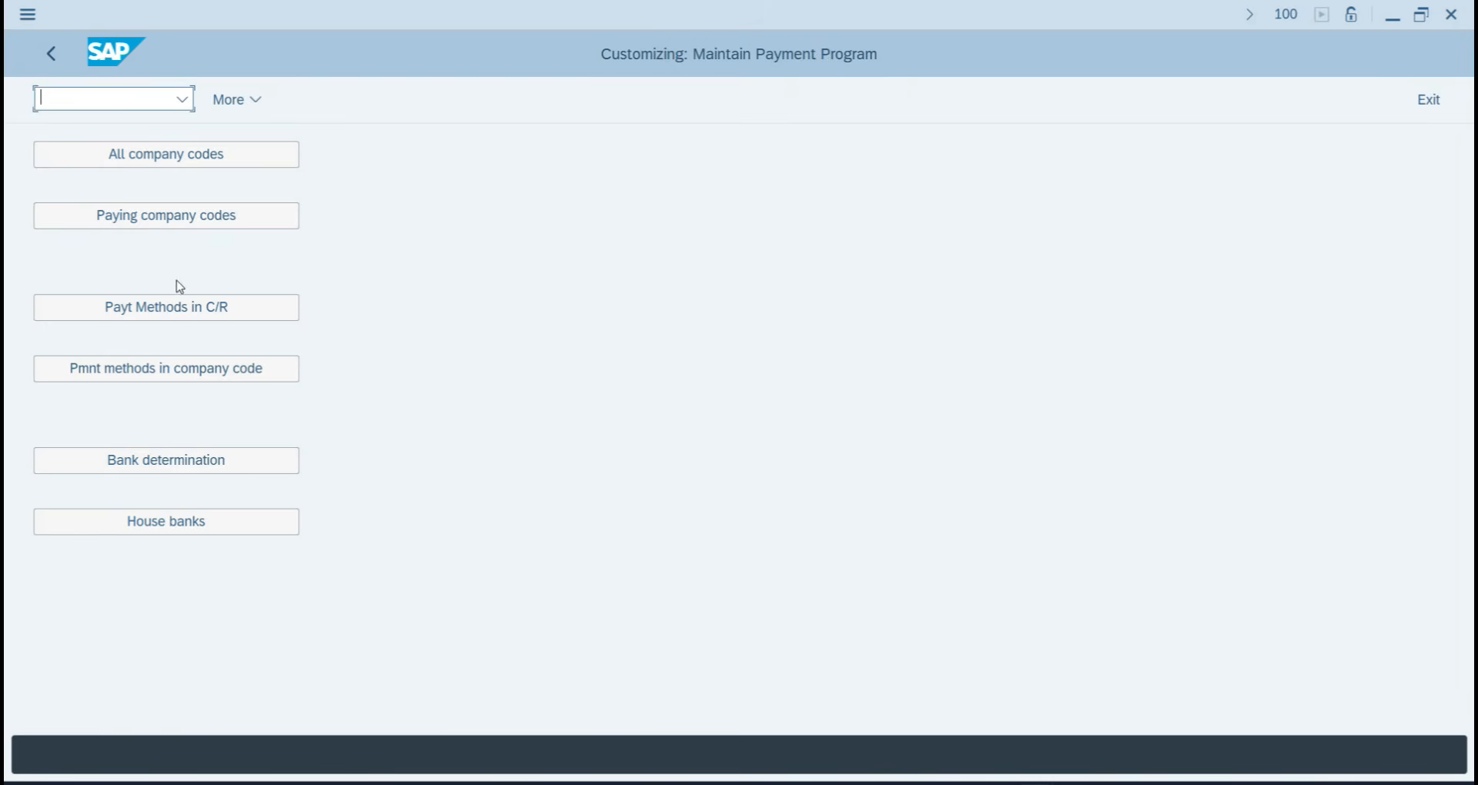
click(127, 469)
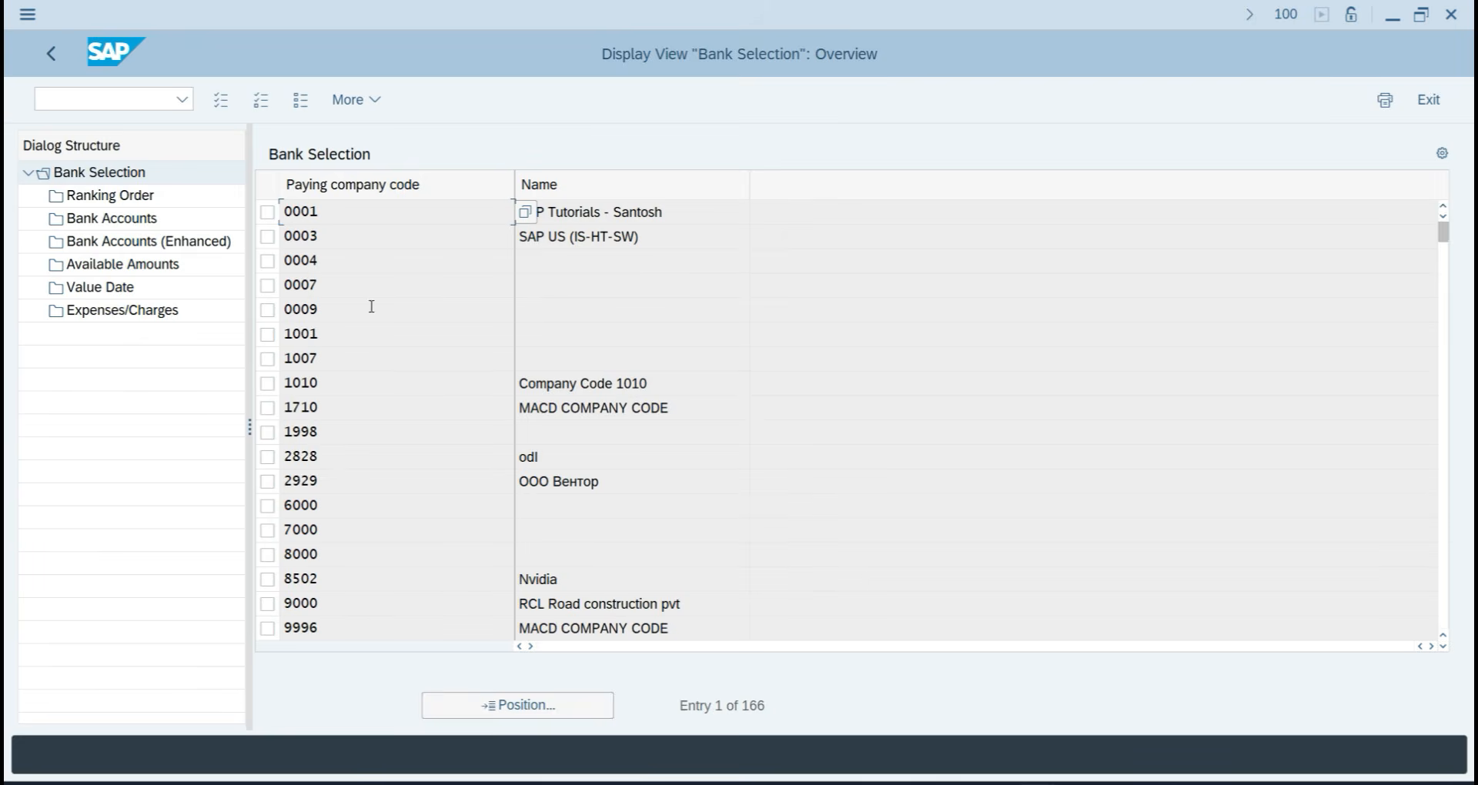
Jump to company code TA07, select its row, and open its Ranking Order.
click(520, 704)
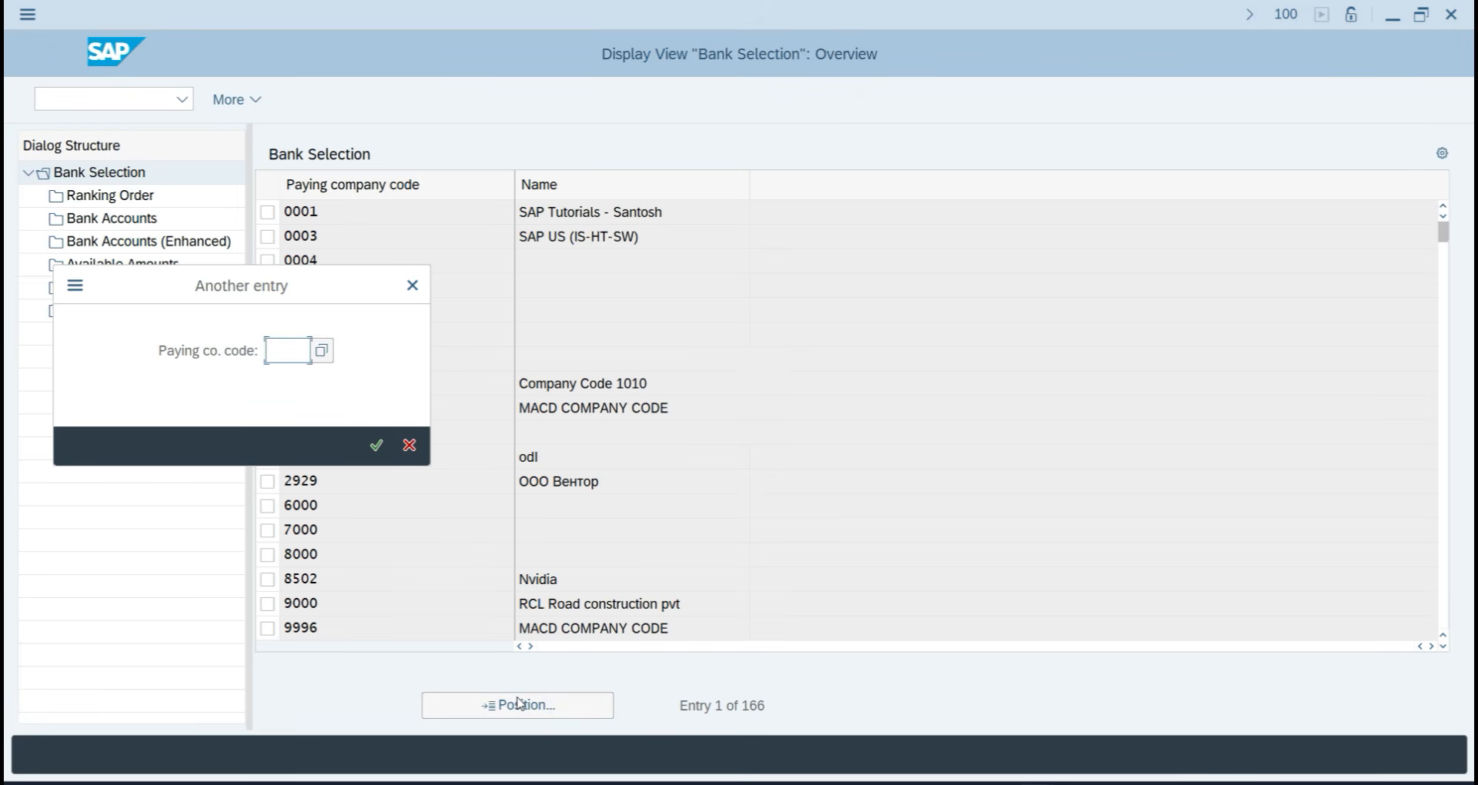
text(TA07)
key(Return)
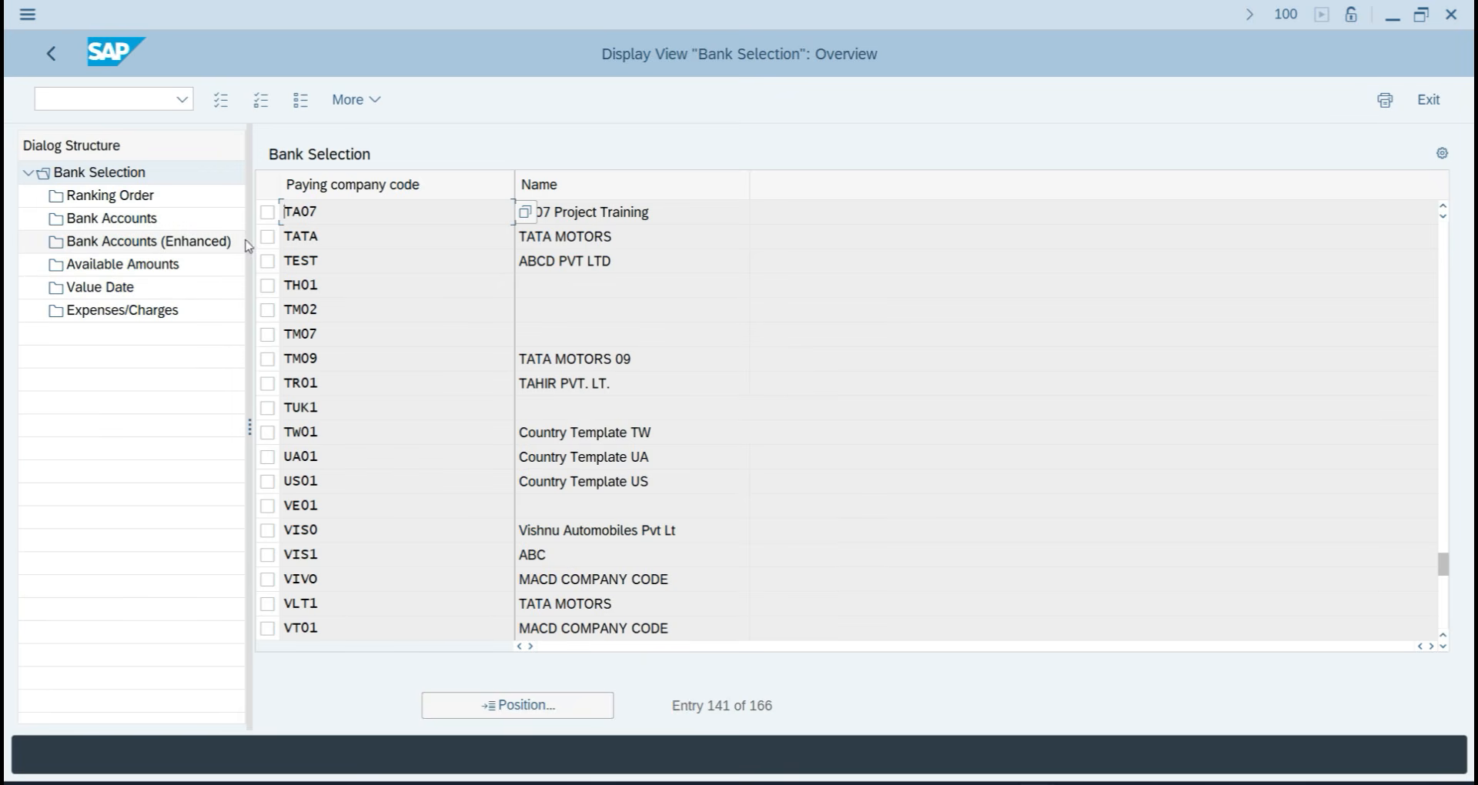
click(264, 215)
click(82, 201)
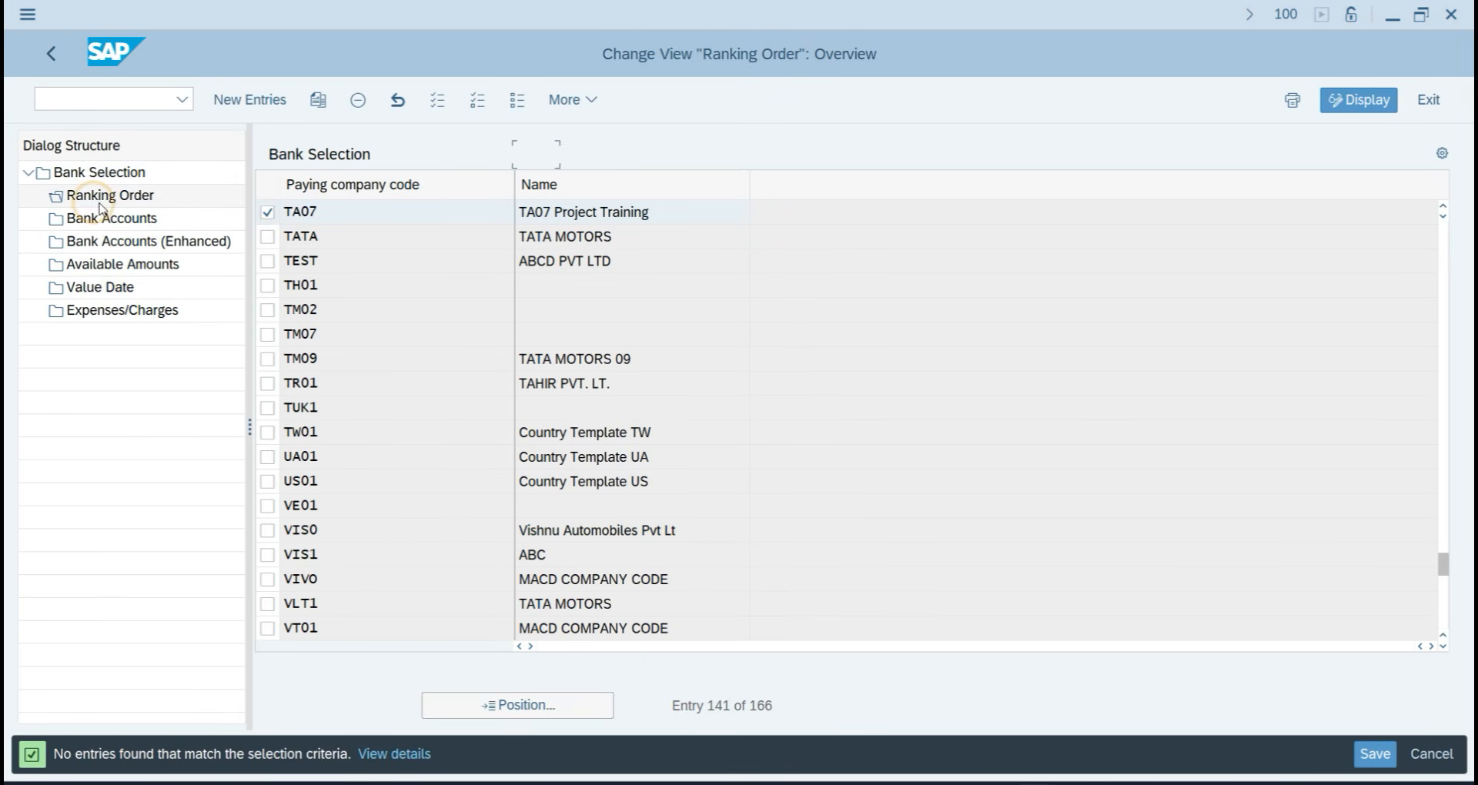
Create a ranking order row with payment method 7, currency INR, rank 1 and house bank SBI07.
click(249, 99)
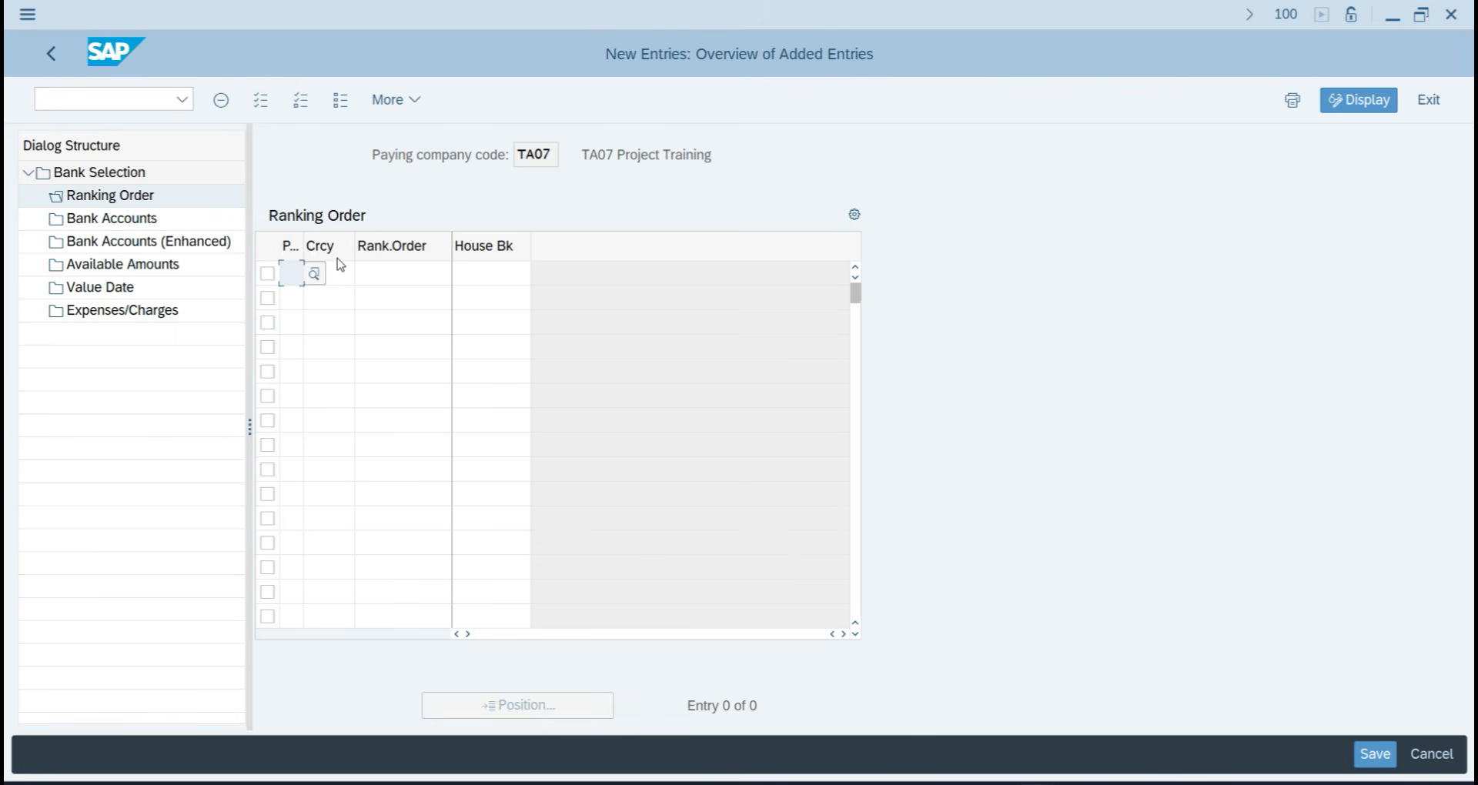
text(7)
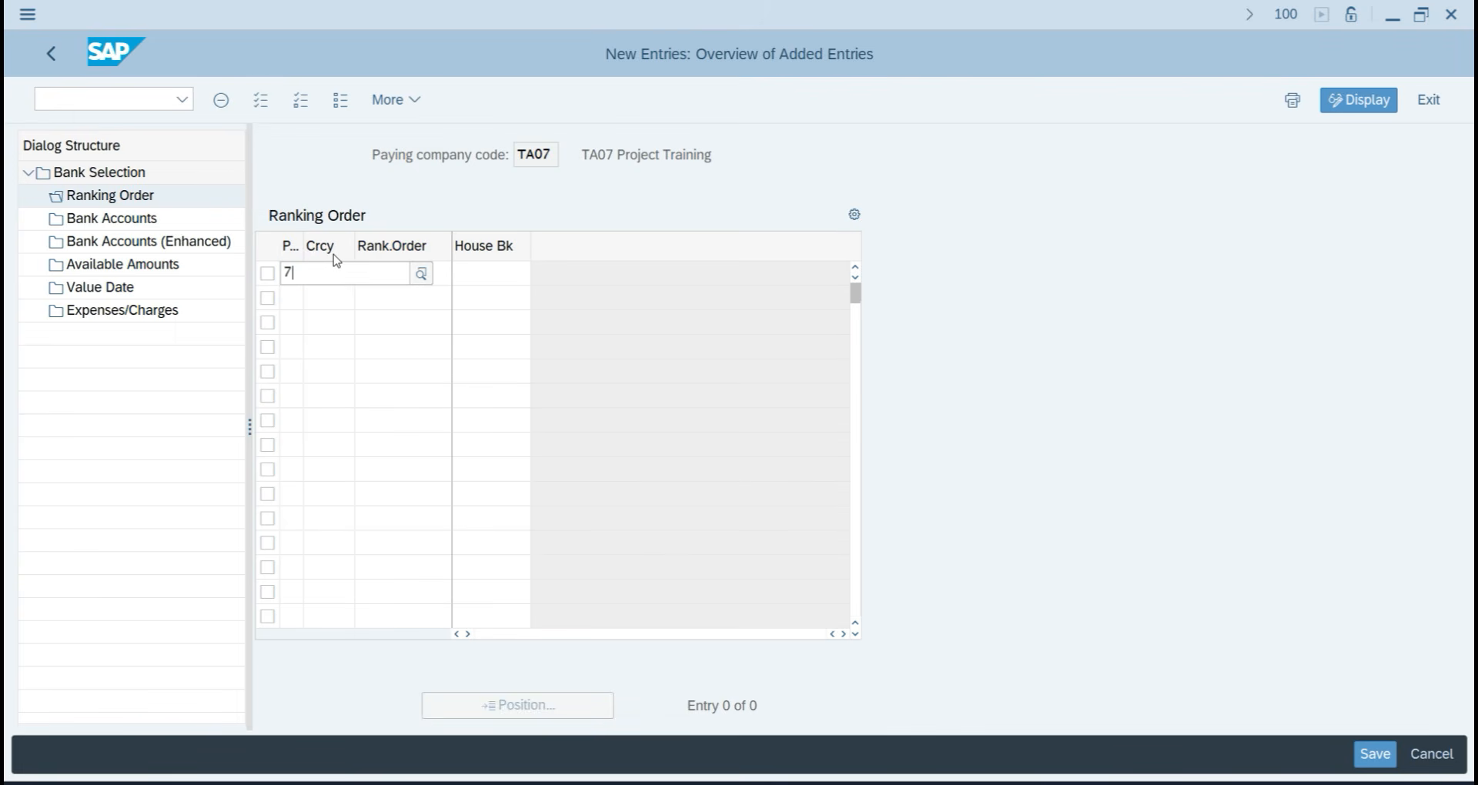
click(336, 370)
click(337, 270)
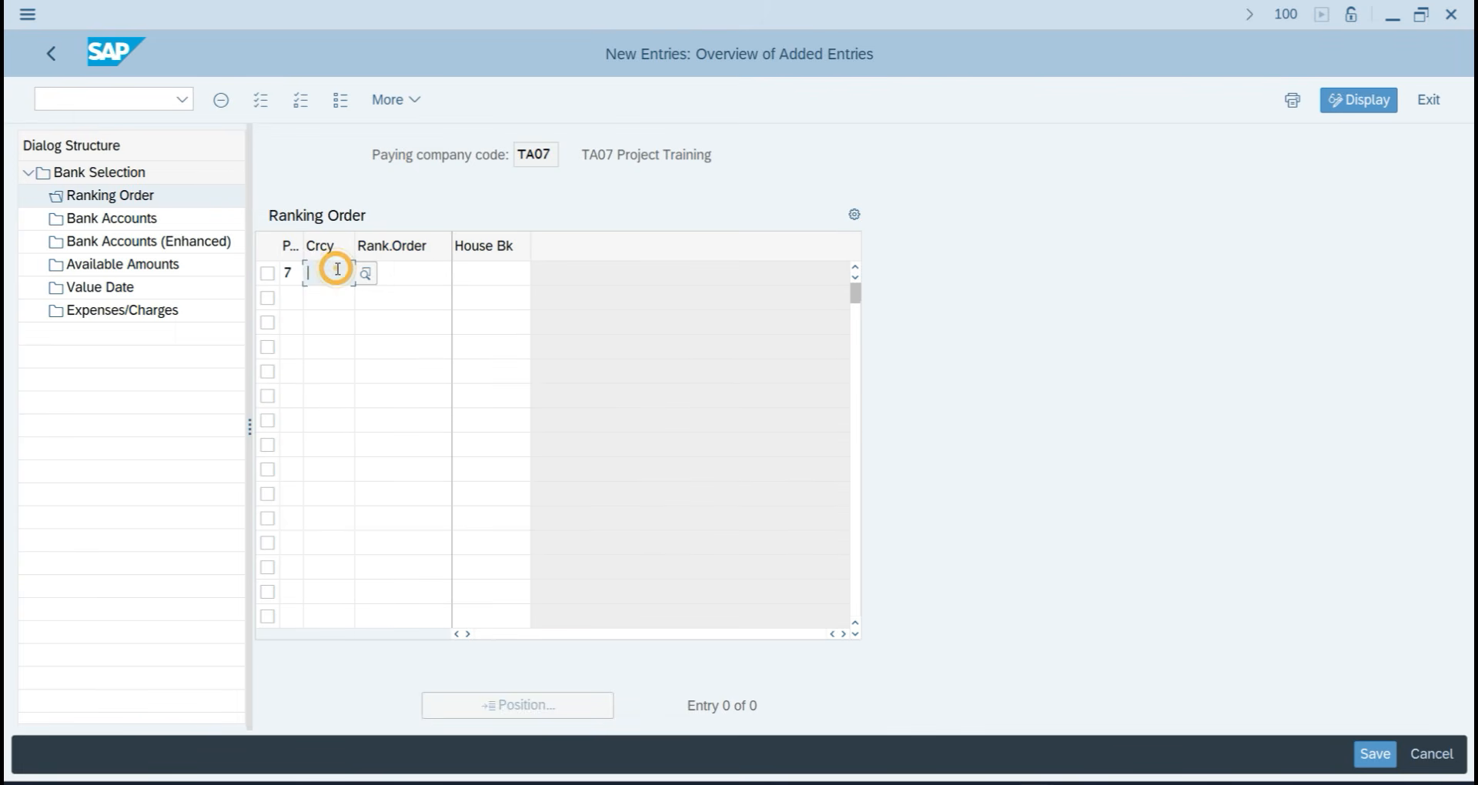
text(INR)
key(Tab)
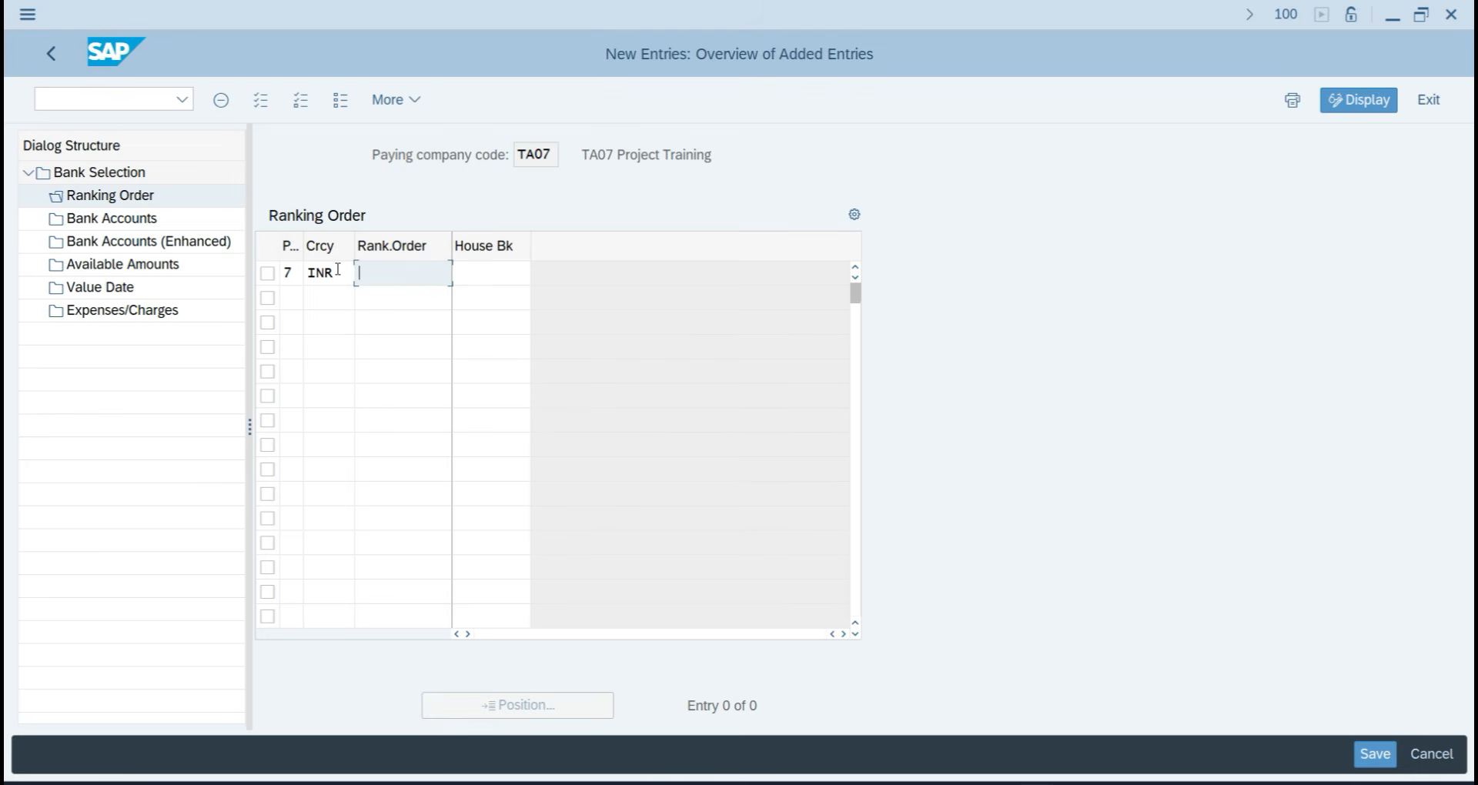
text(2)
key(BackSpace)
text(1)
key(Tab)
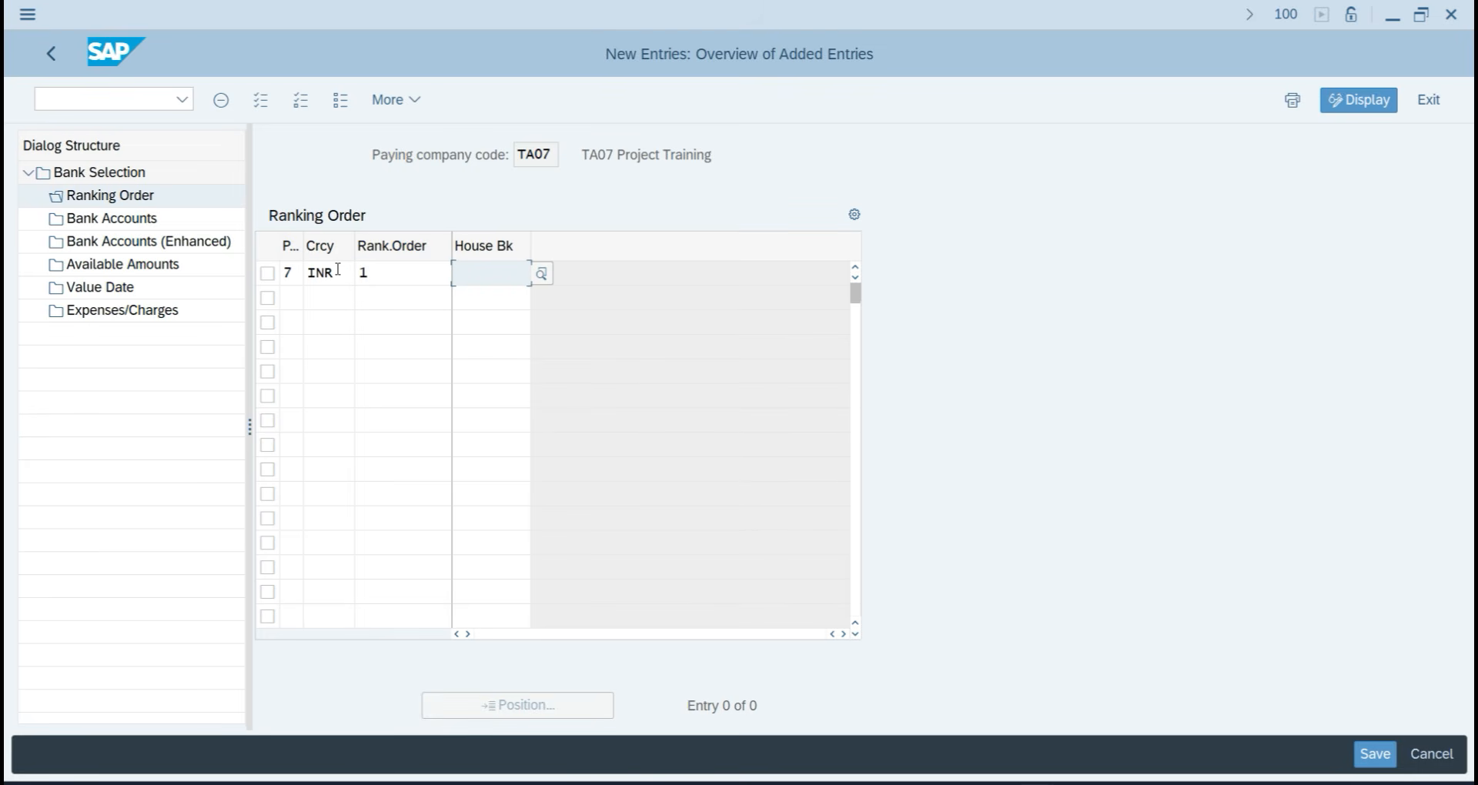
key(F4)
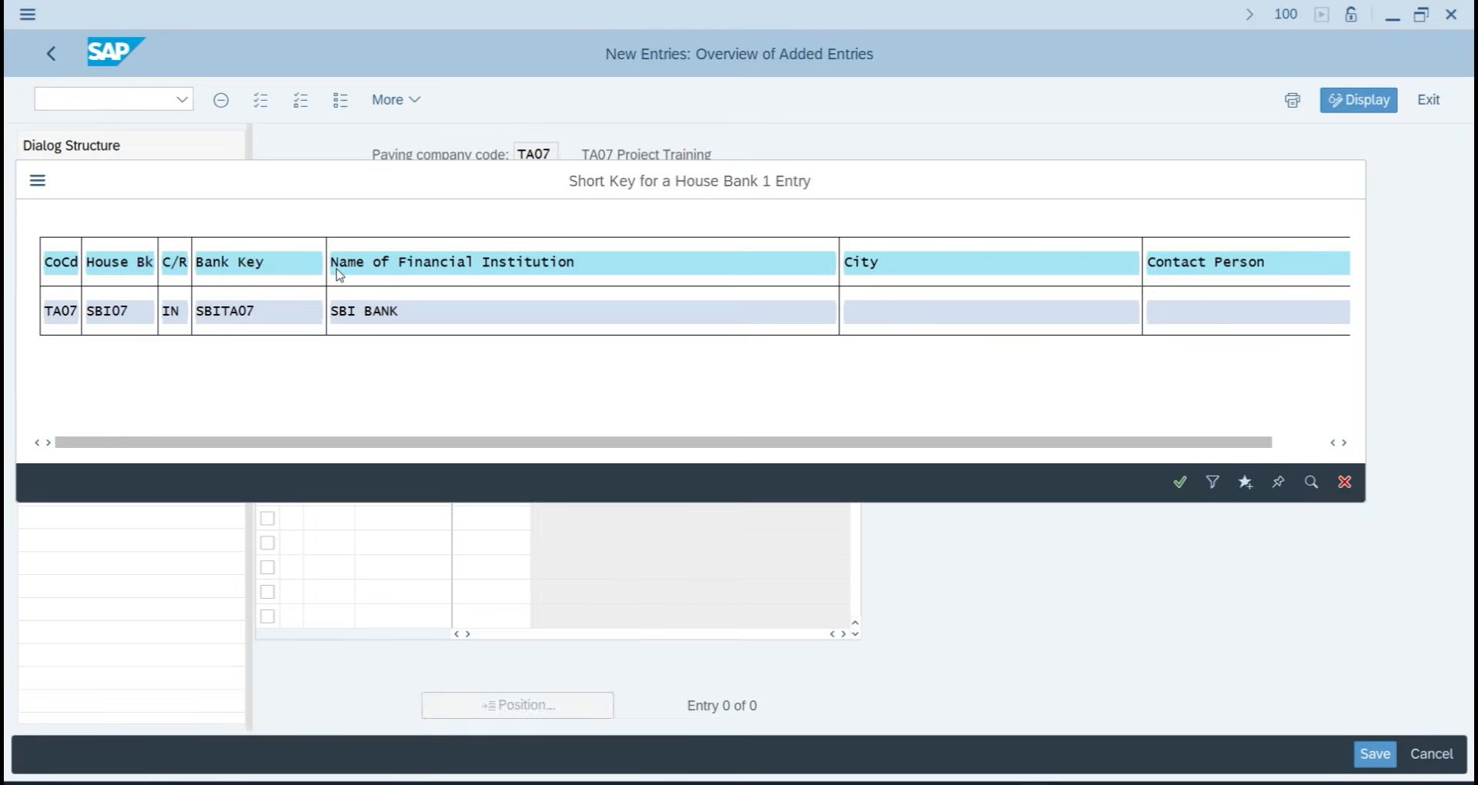
key(Return)
key(Return)
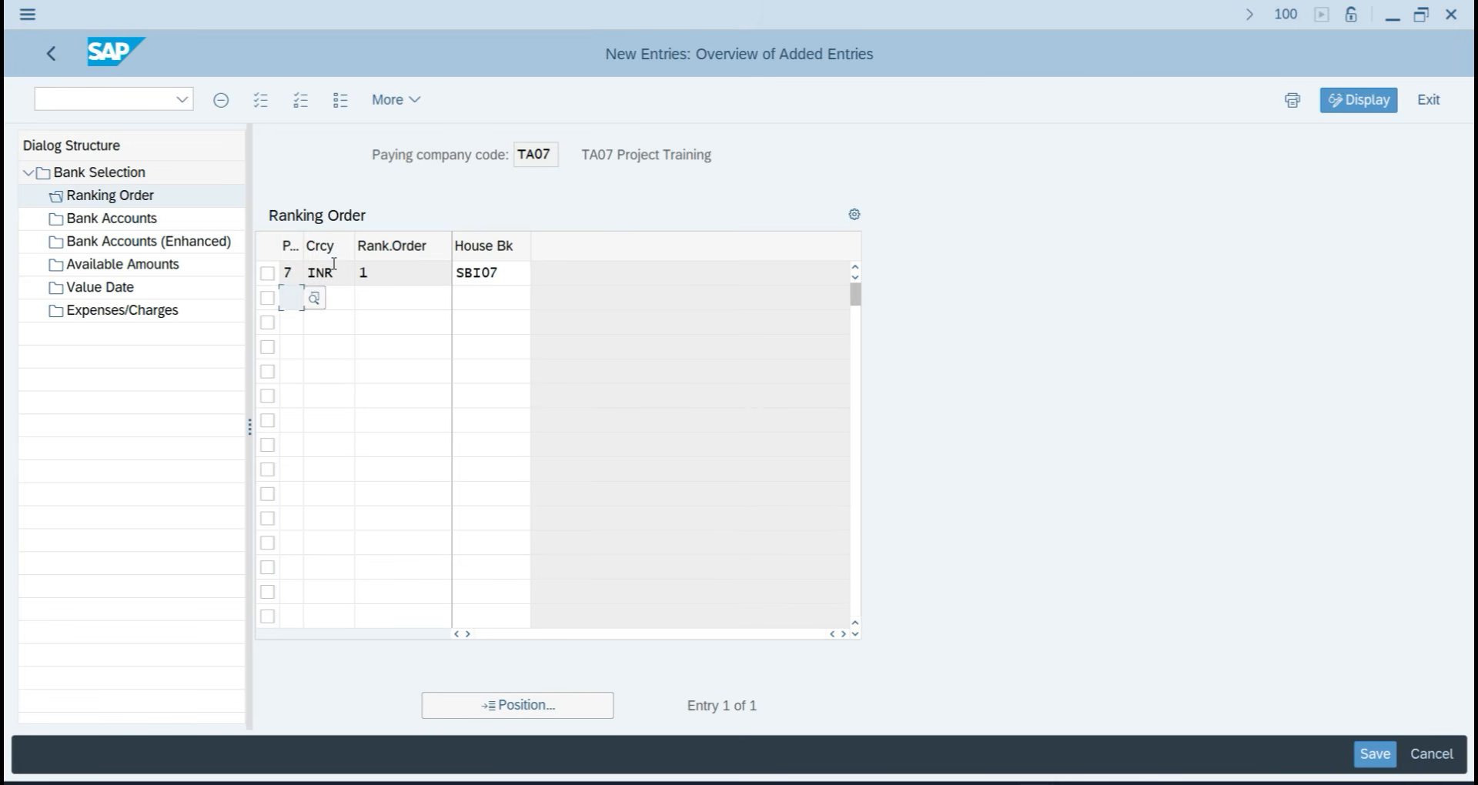
click(270, 276)
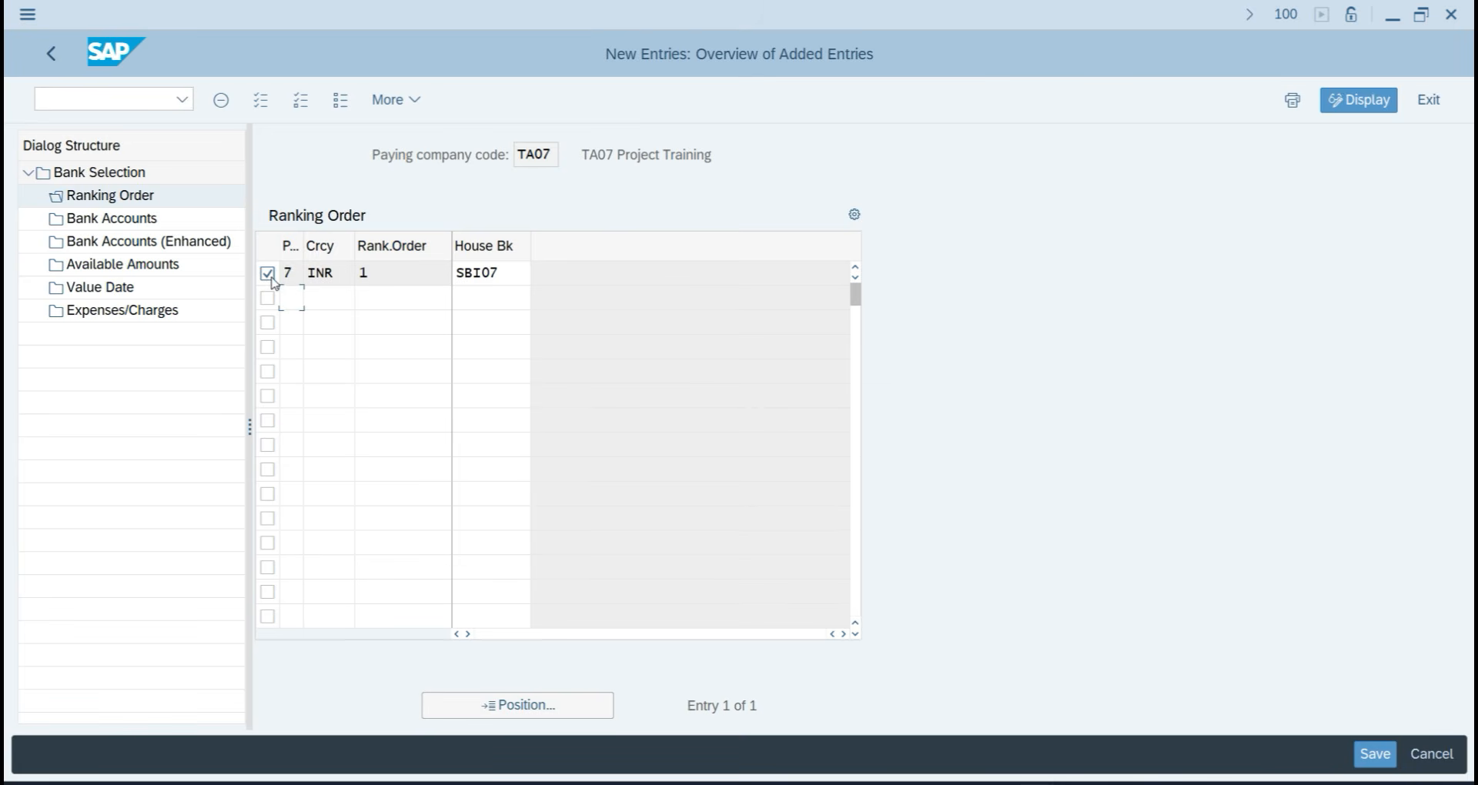
Start a new TA07 Bank Accounts entry with house bank SBI07 and payment method 7.
double_click(108, 218)
click(245, 106)
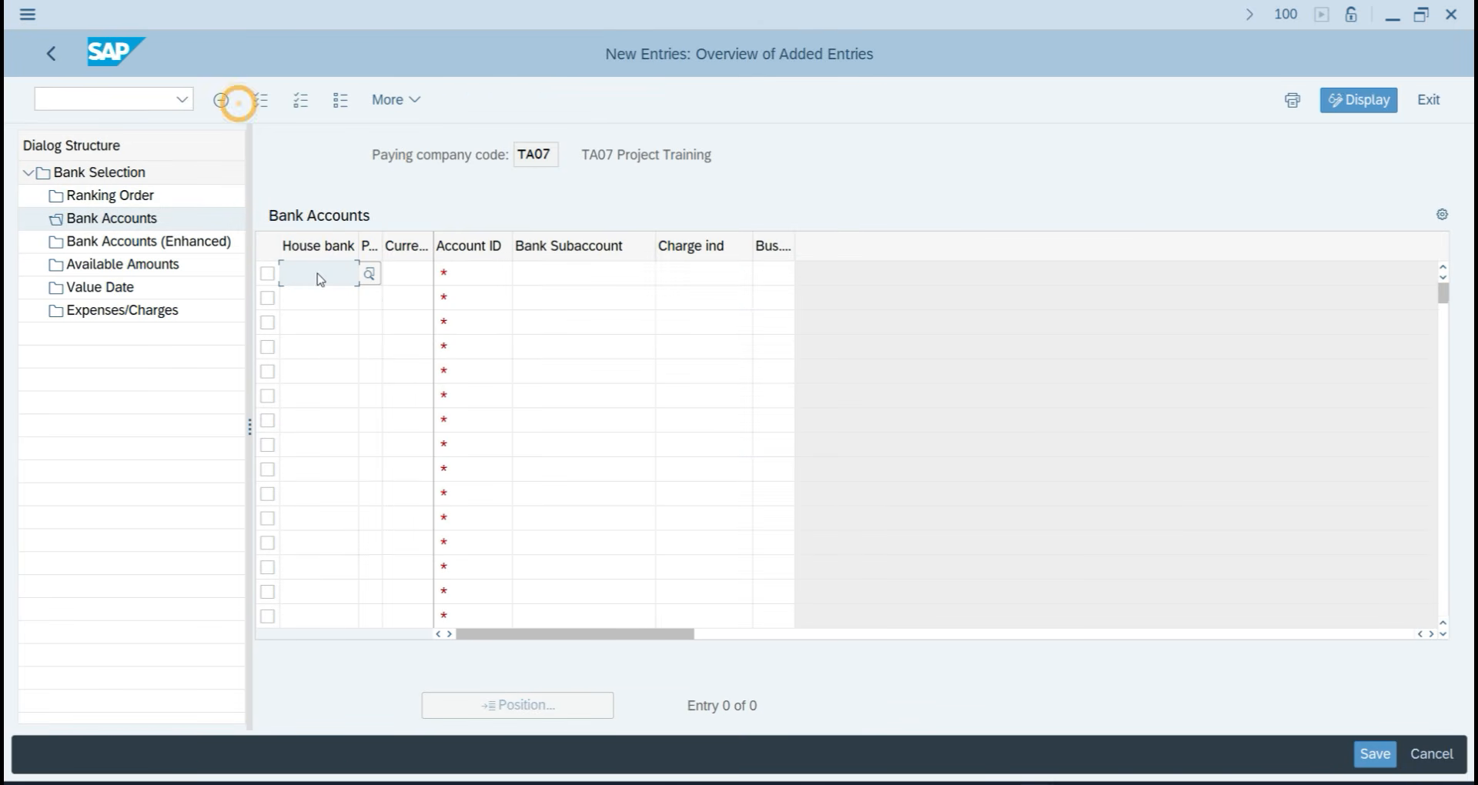
key(F4)
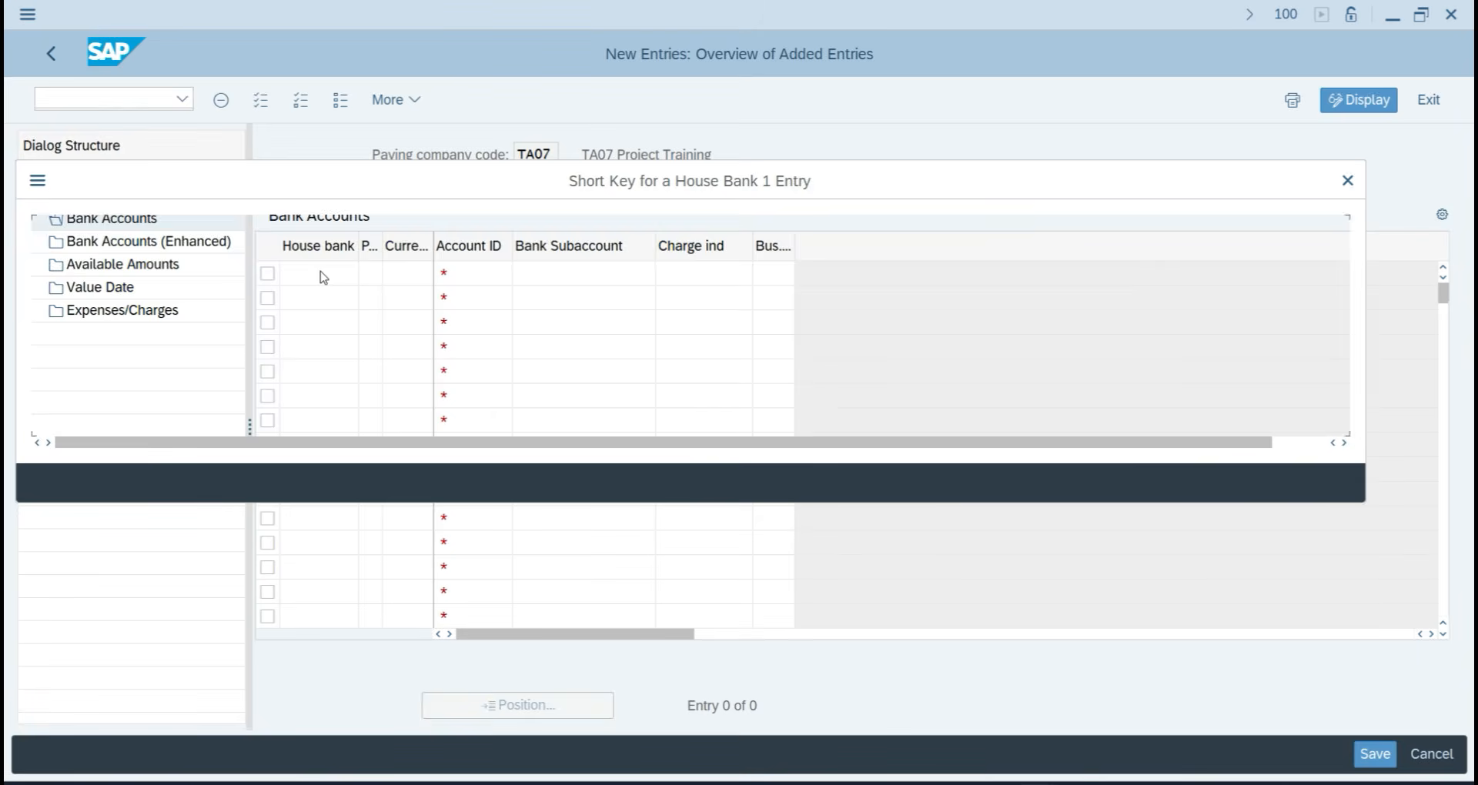
key(Return)
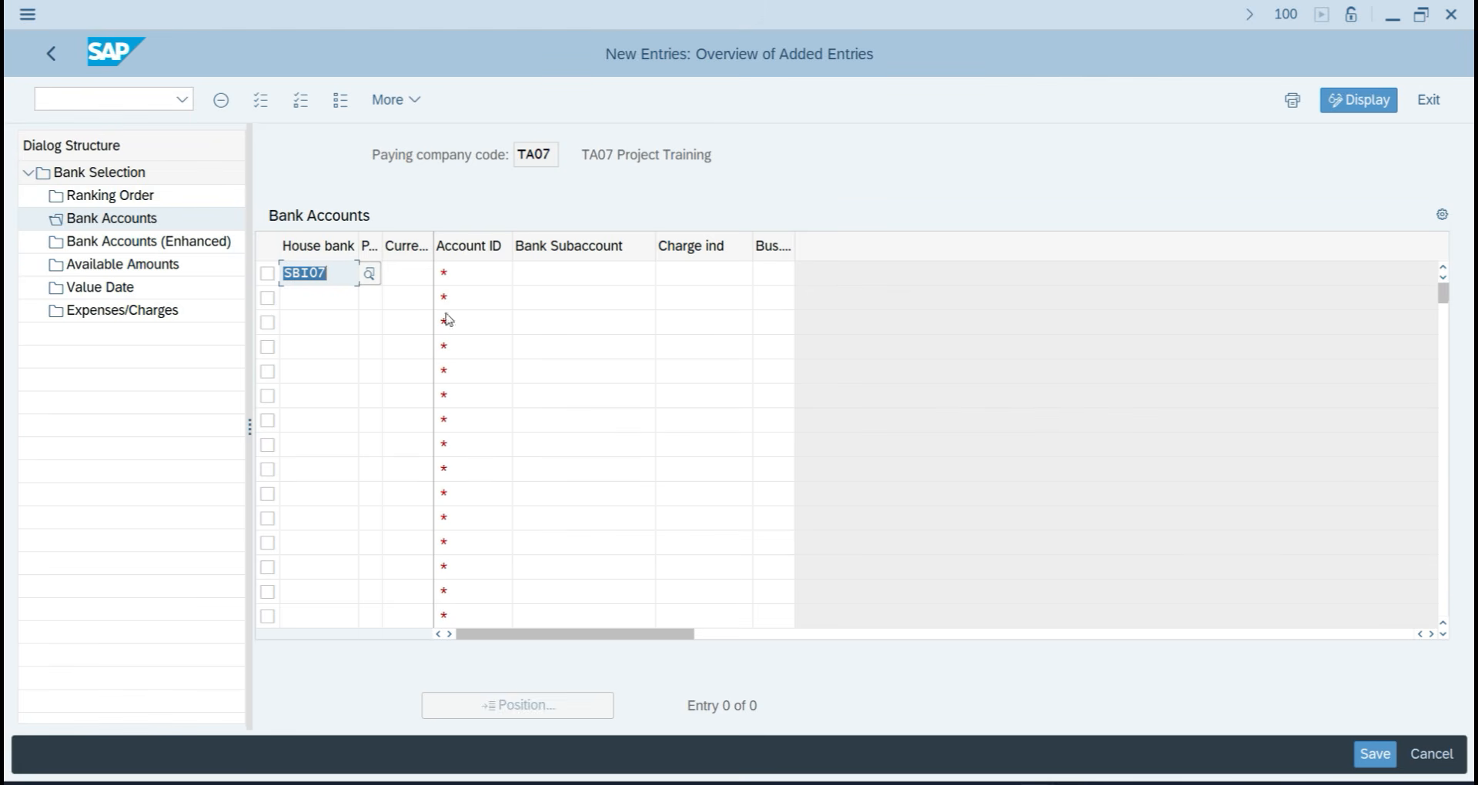
click(382, 314)
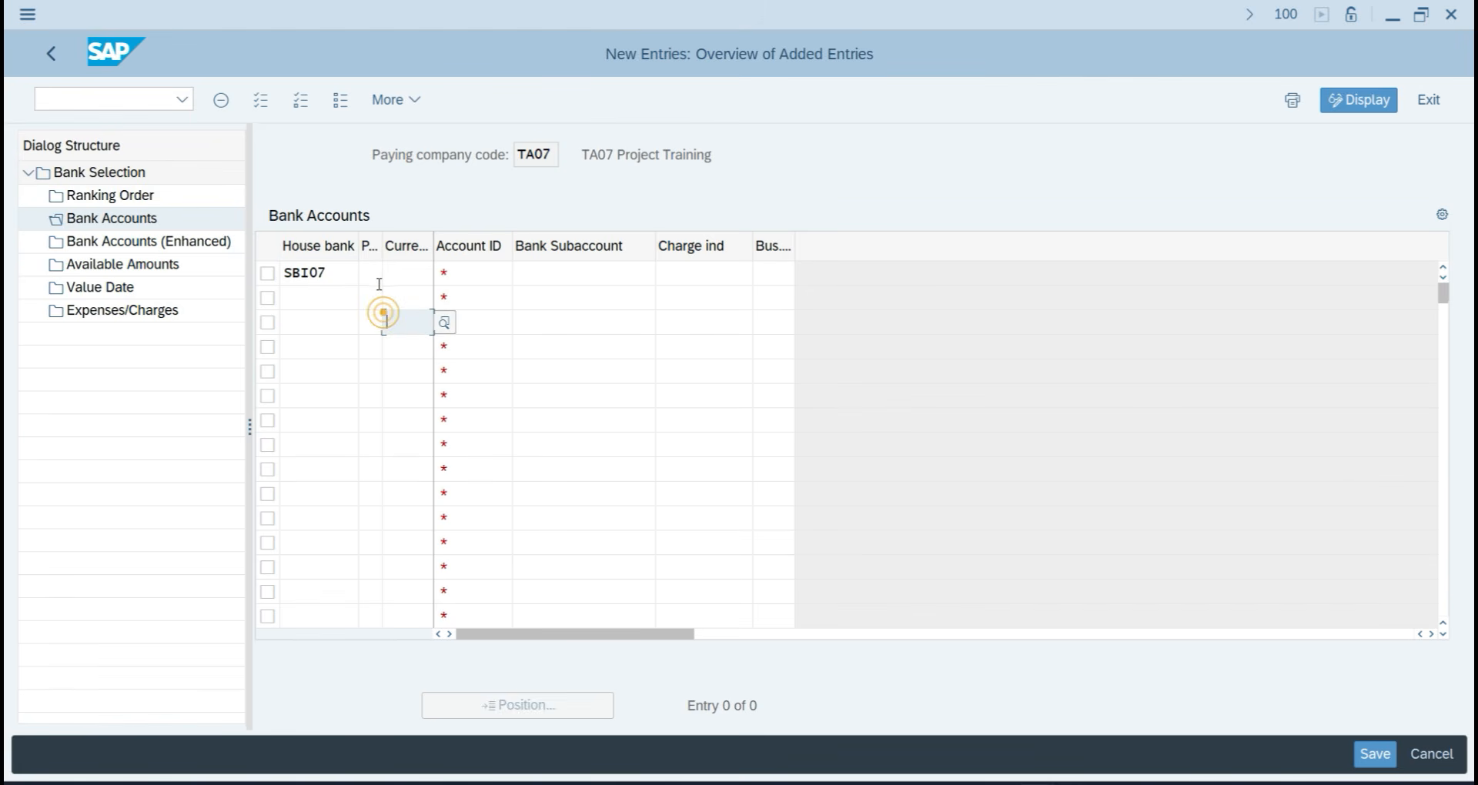
click(391, 273)
key(F4)
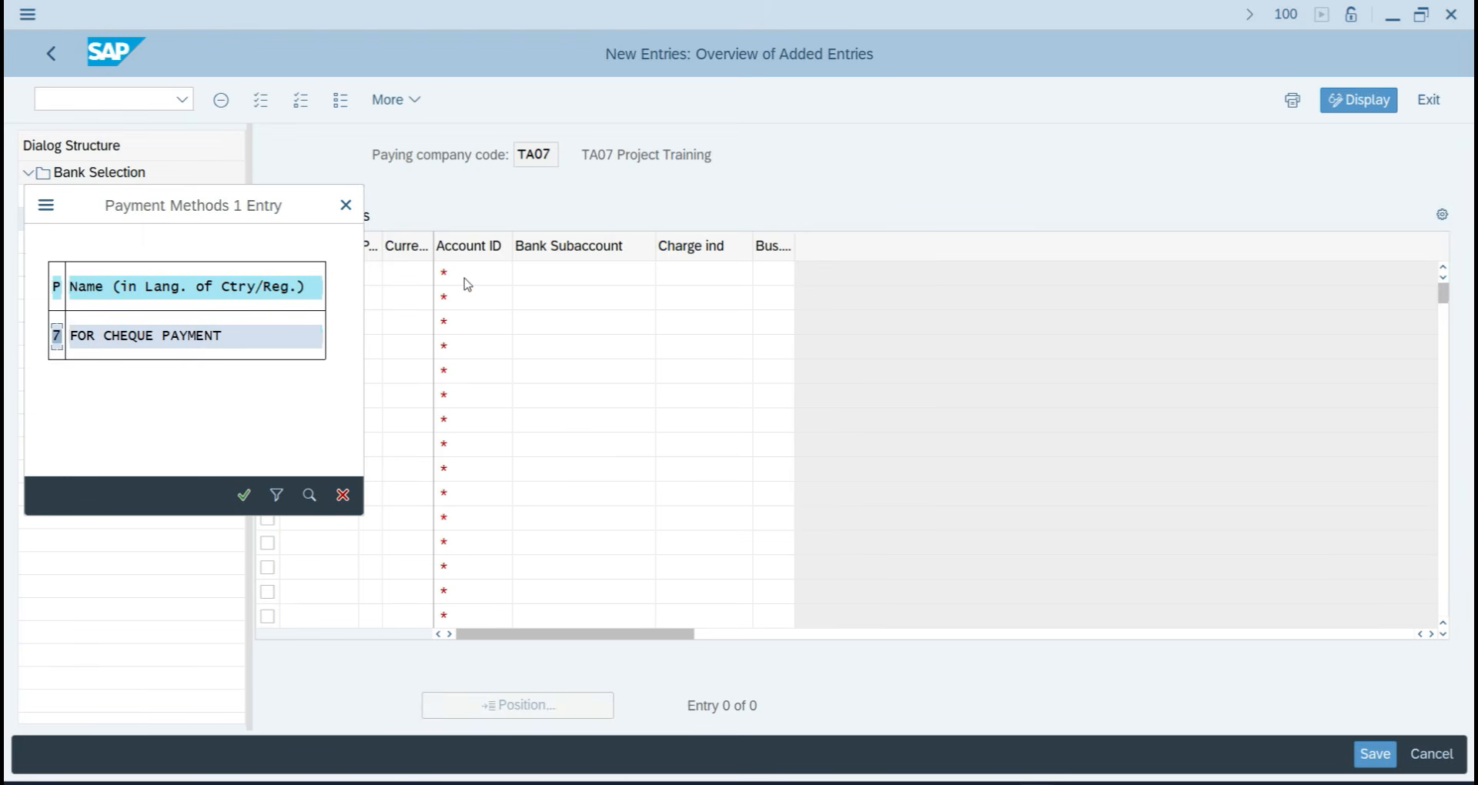
click(191, 337)
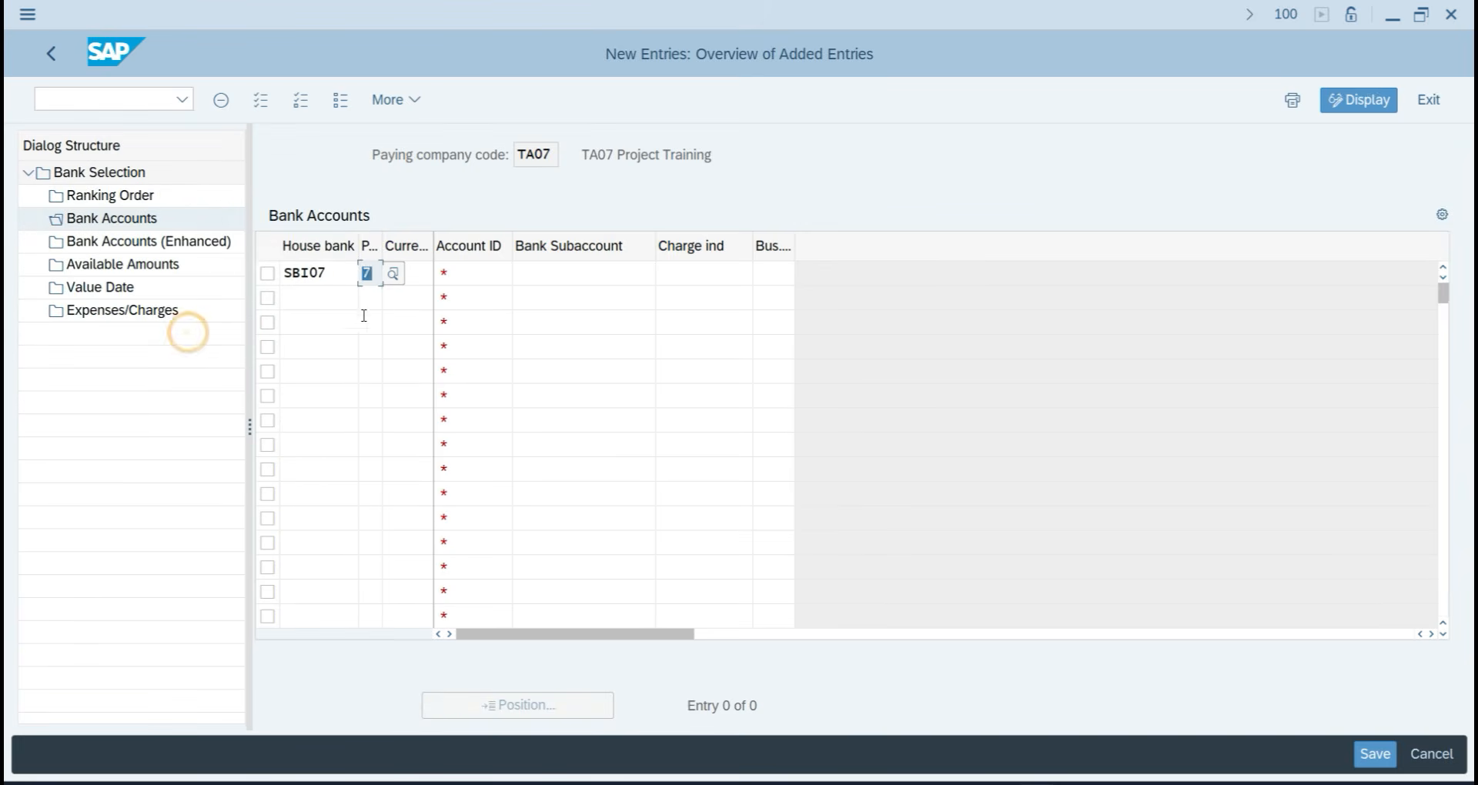
Complete the row with INR, account ID SBI07 and bank subaccount 202, then confirm it.
click(413, 284)
click(416, 285)
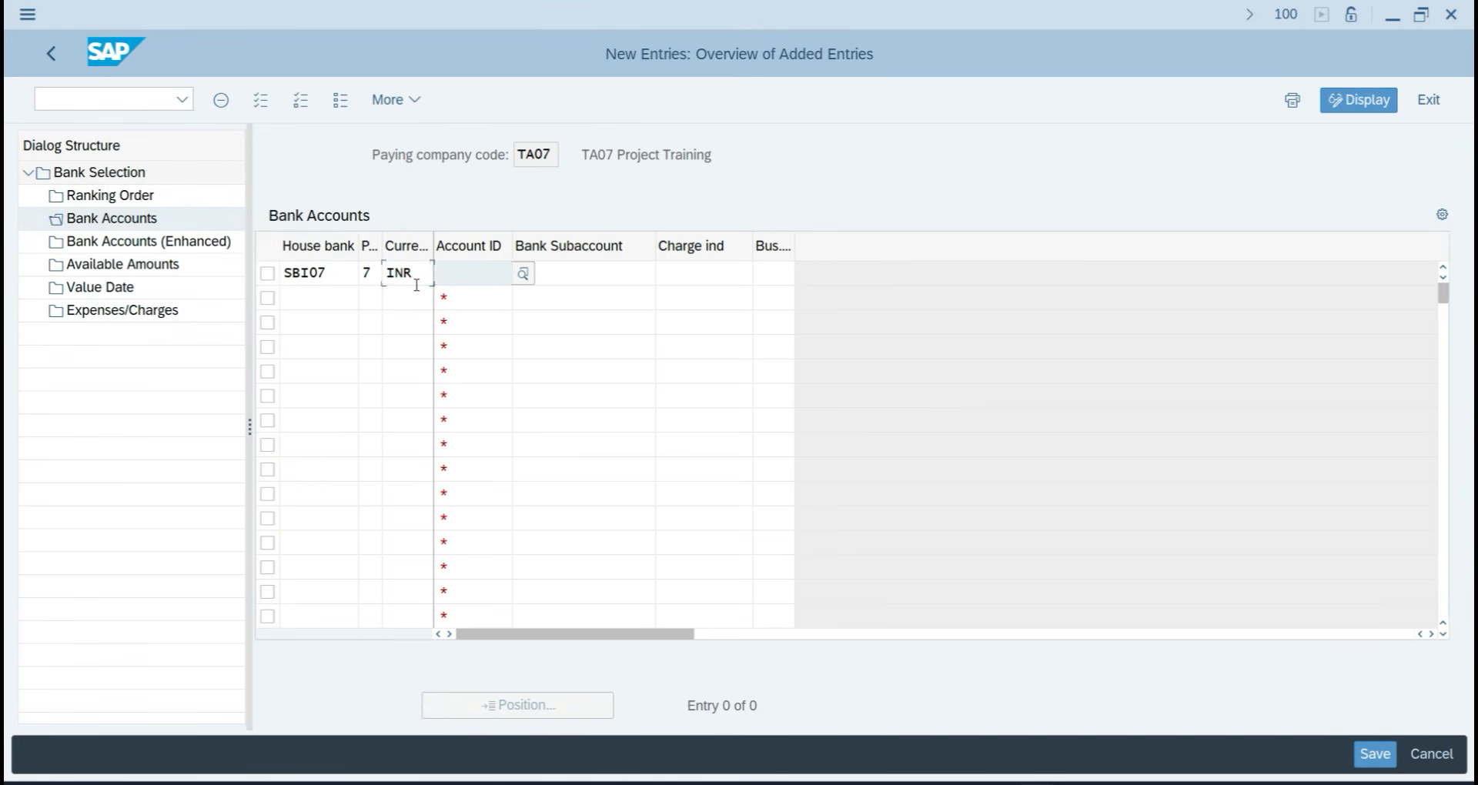
key(F4)
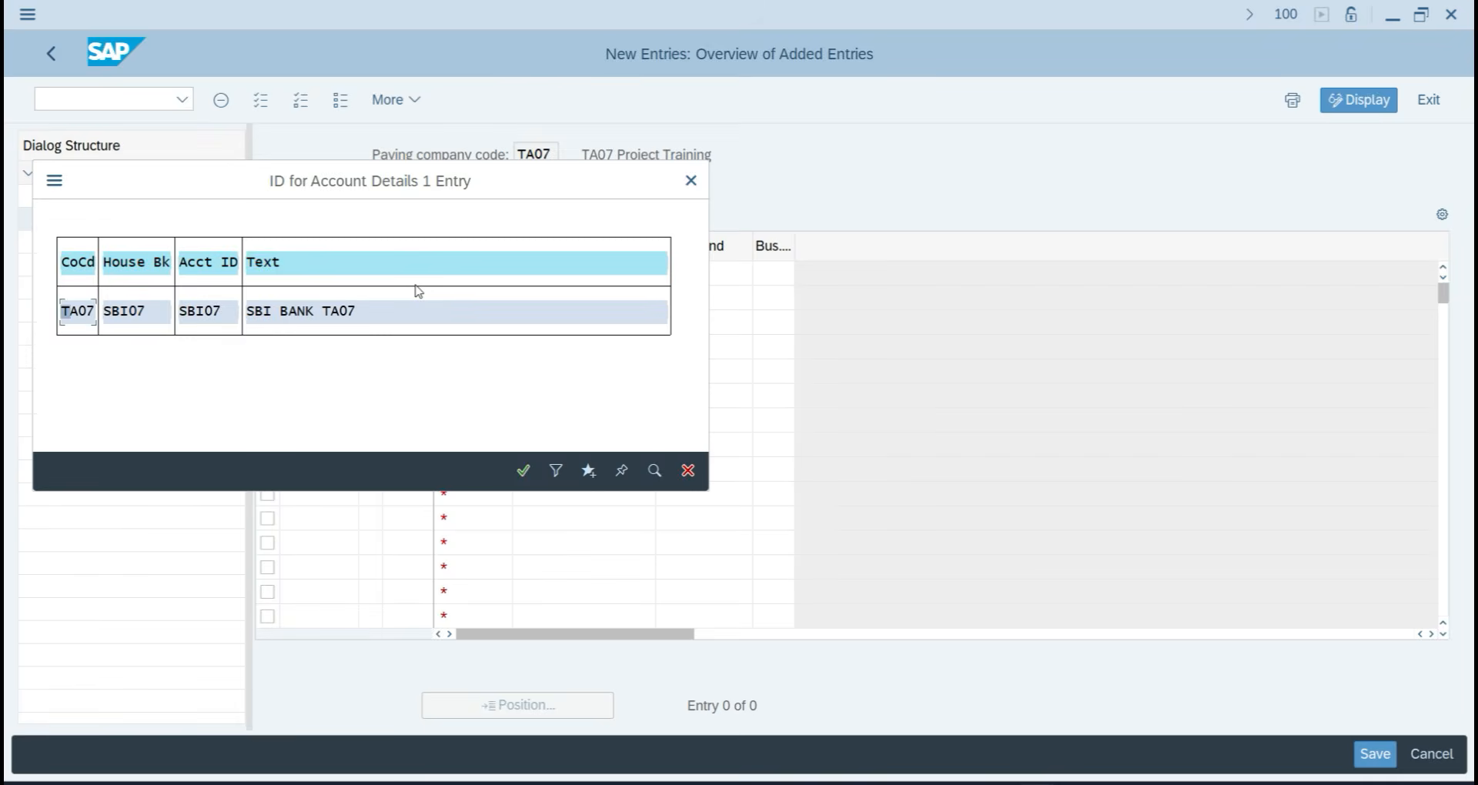
key(Return)
key(Tab)
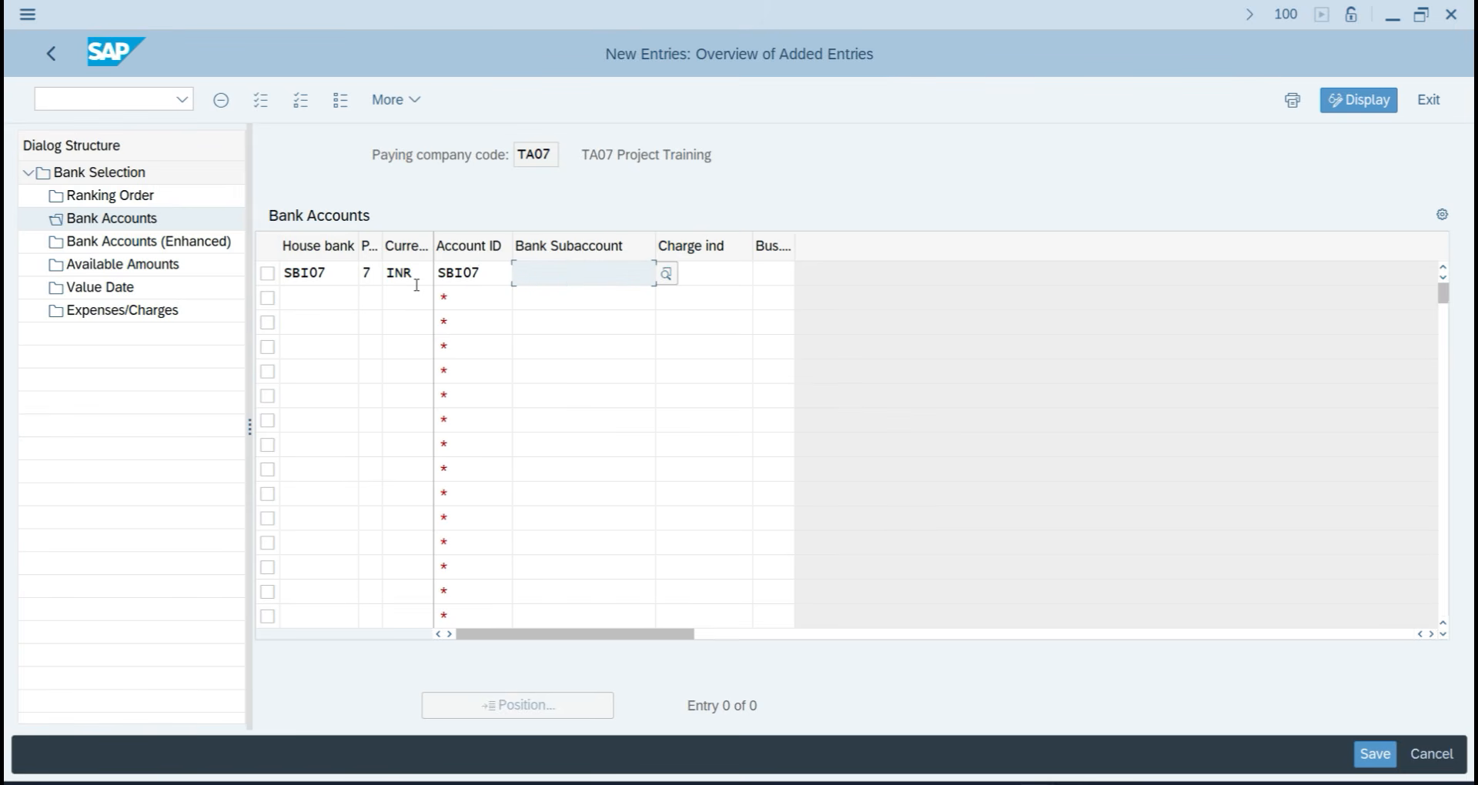
key(F4)
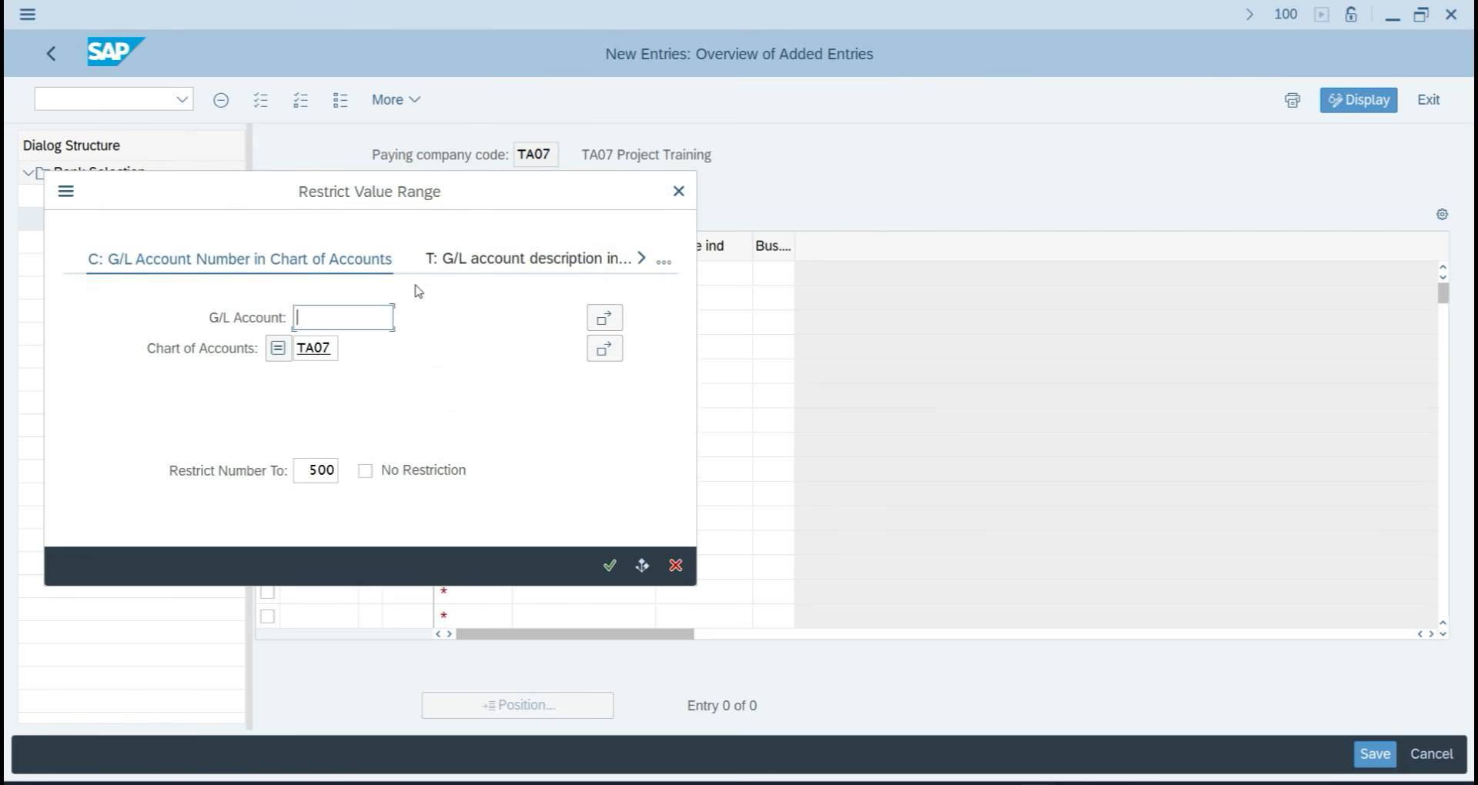
key(Return)
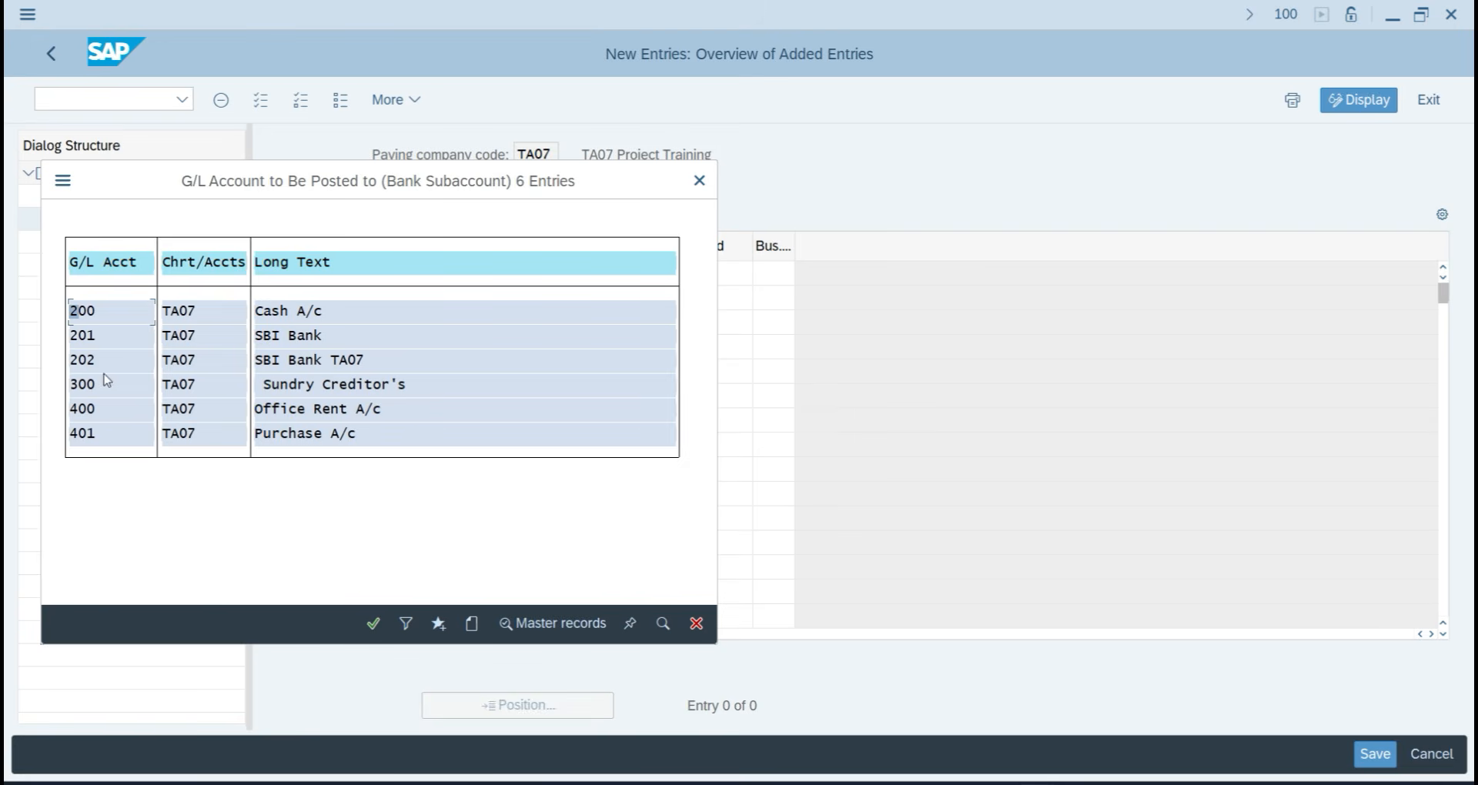
click(331, 360)
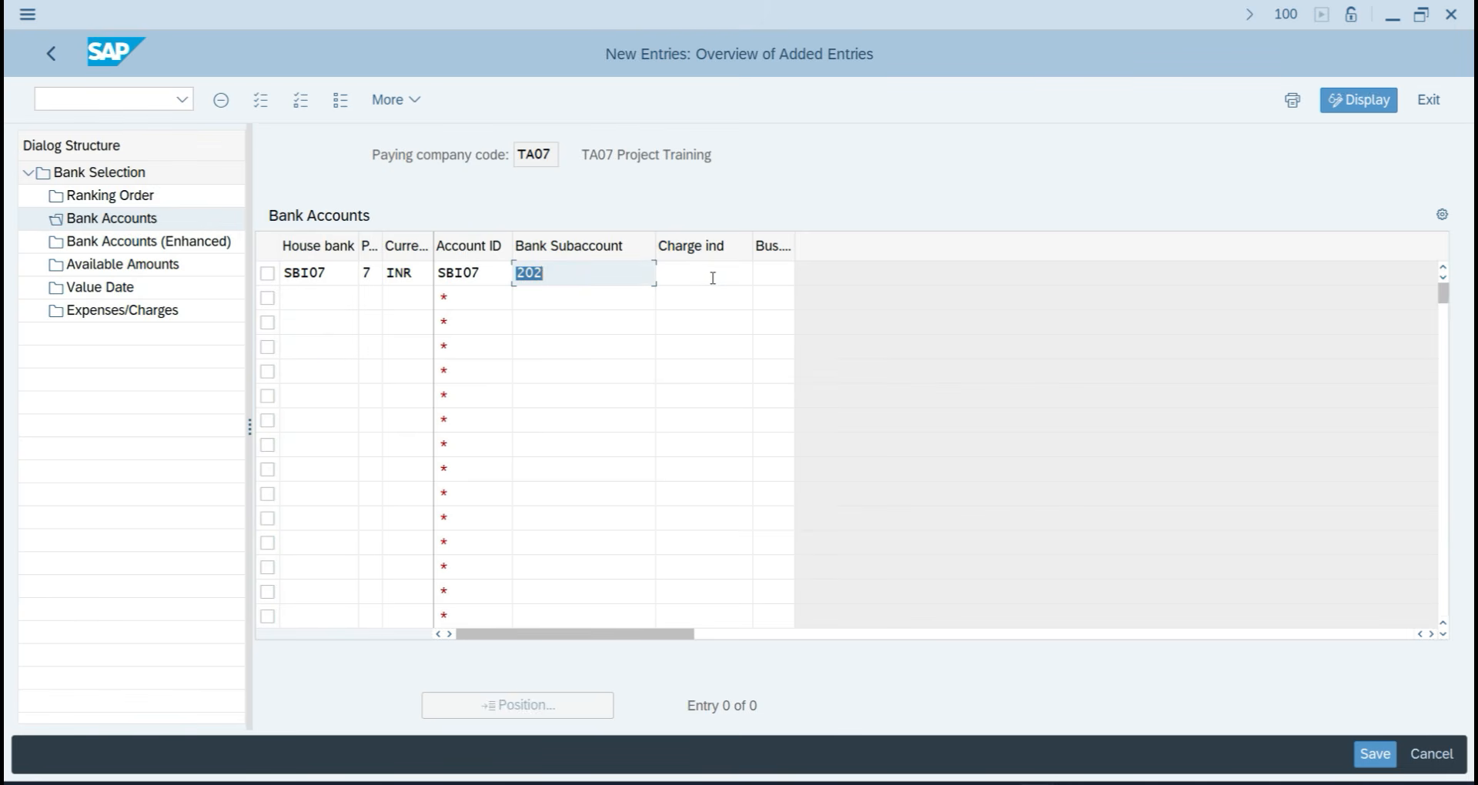
click(714, 282)
key(Return)
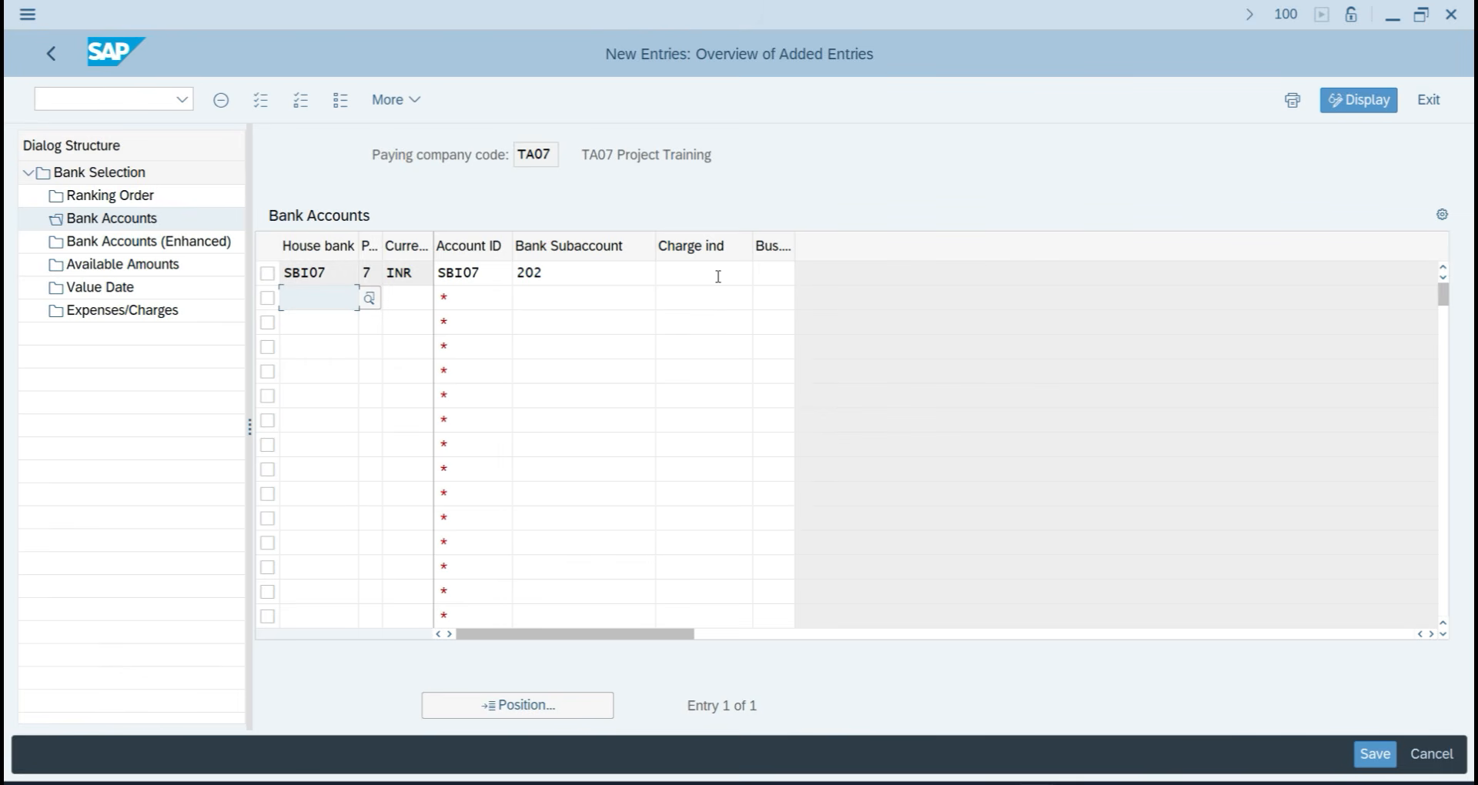
click(269, 274)
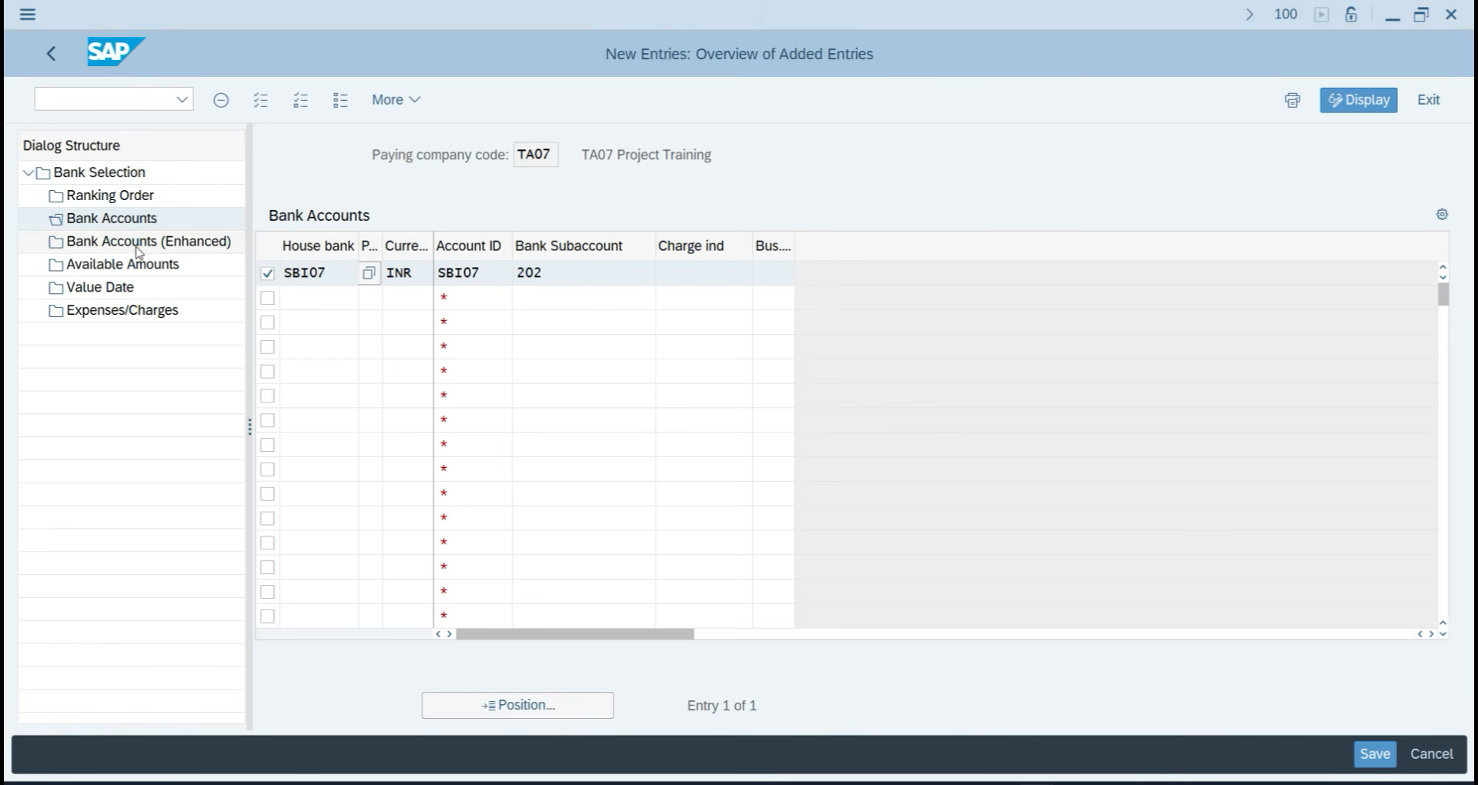
Start a new Bank Accounts (Enhanced) row with house bank SBI07, payment method 7, INR and rank 1.
double_click(140, 245)
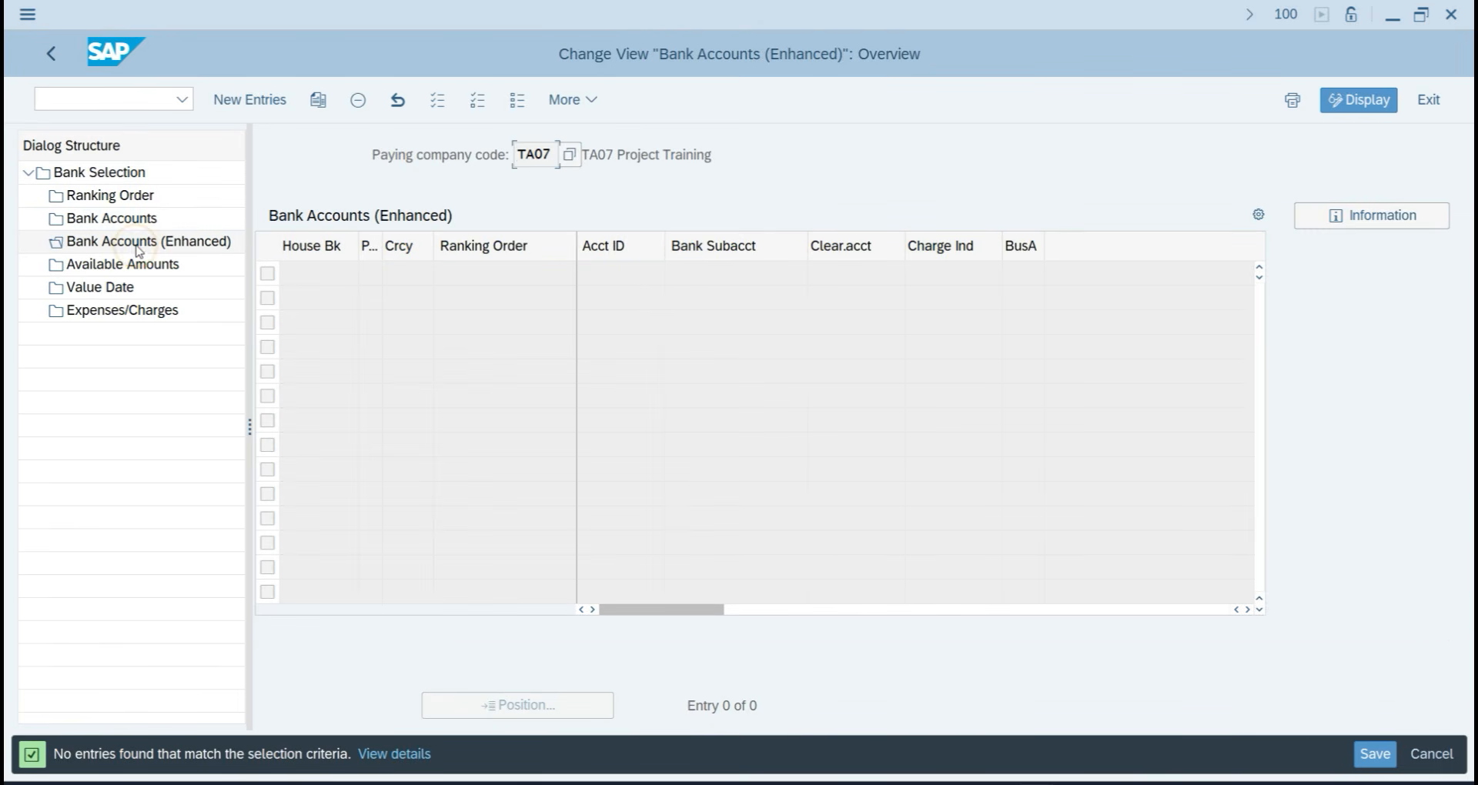
click(262, 100)
key(F4)
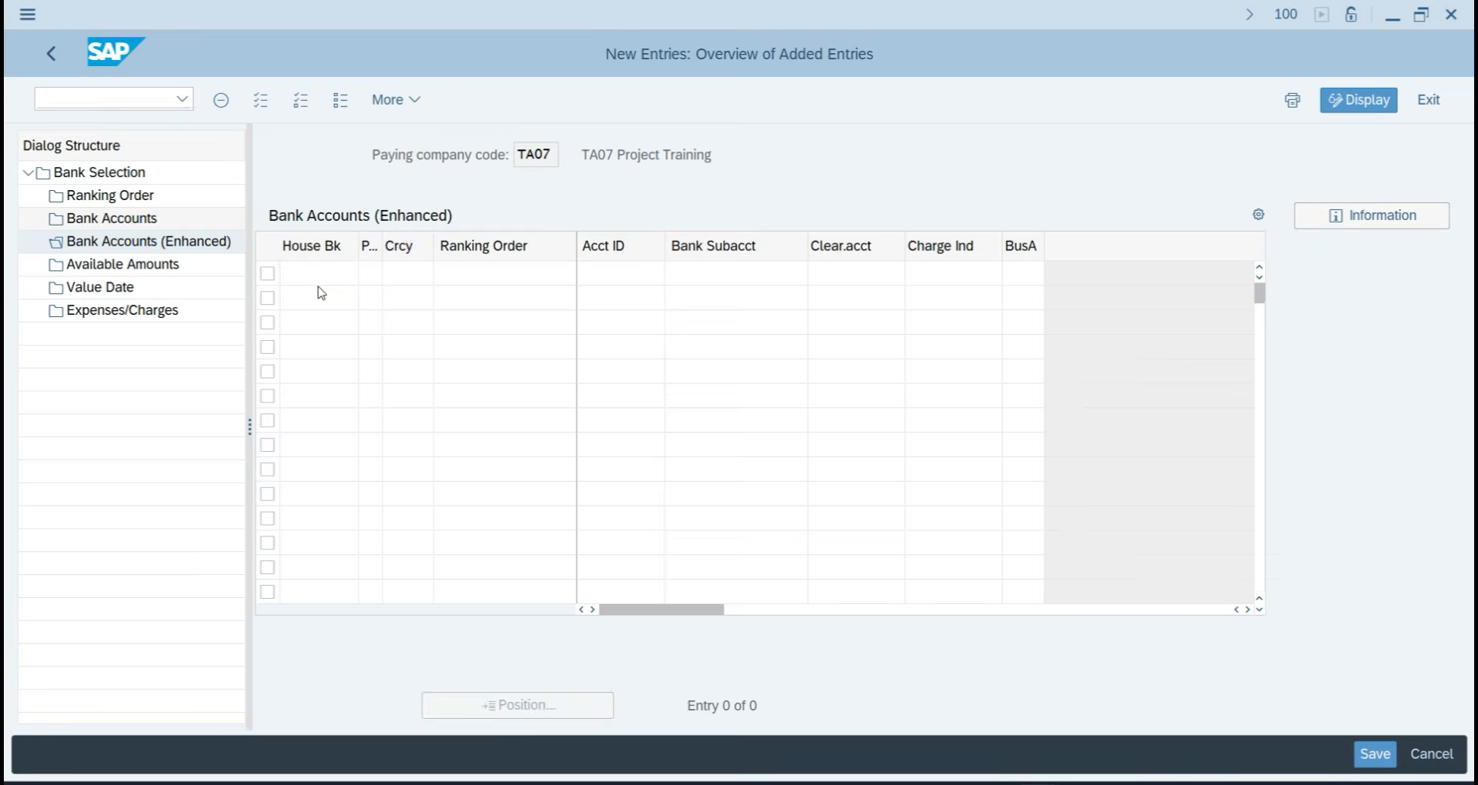
double_click(322, 292)
key(Tab)
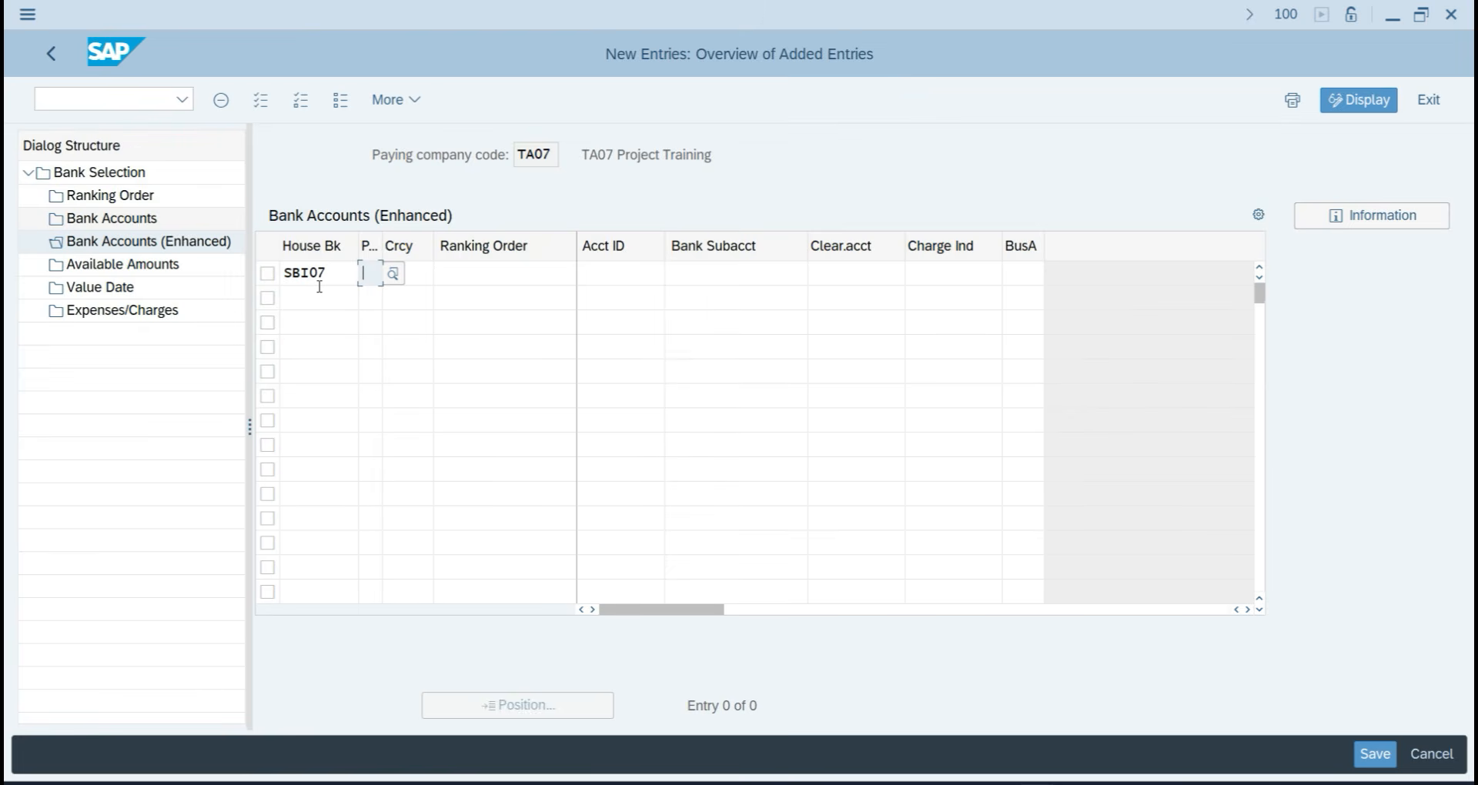
key(F4)
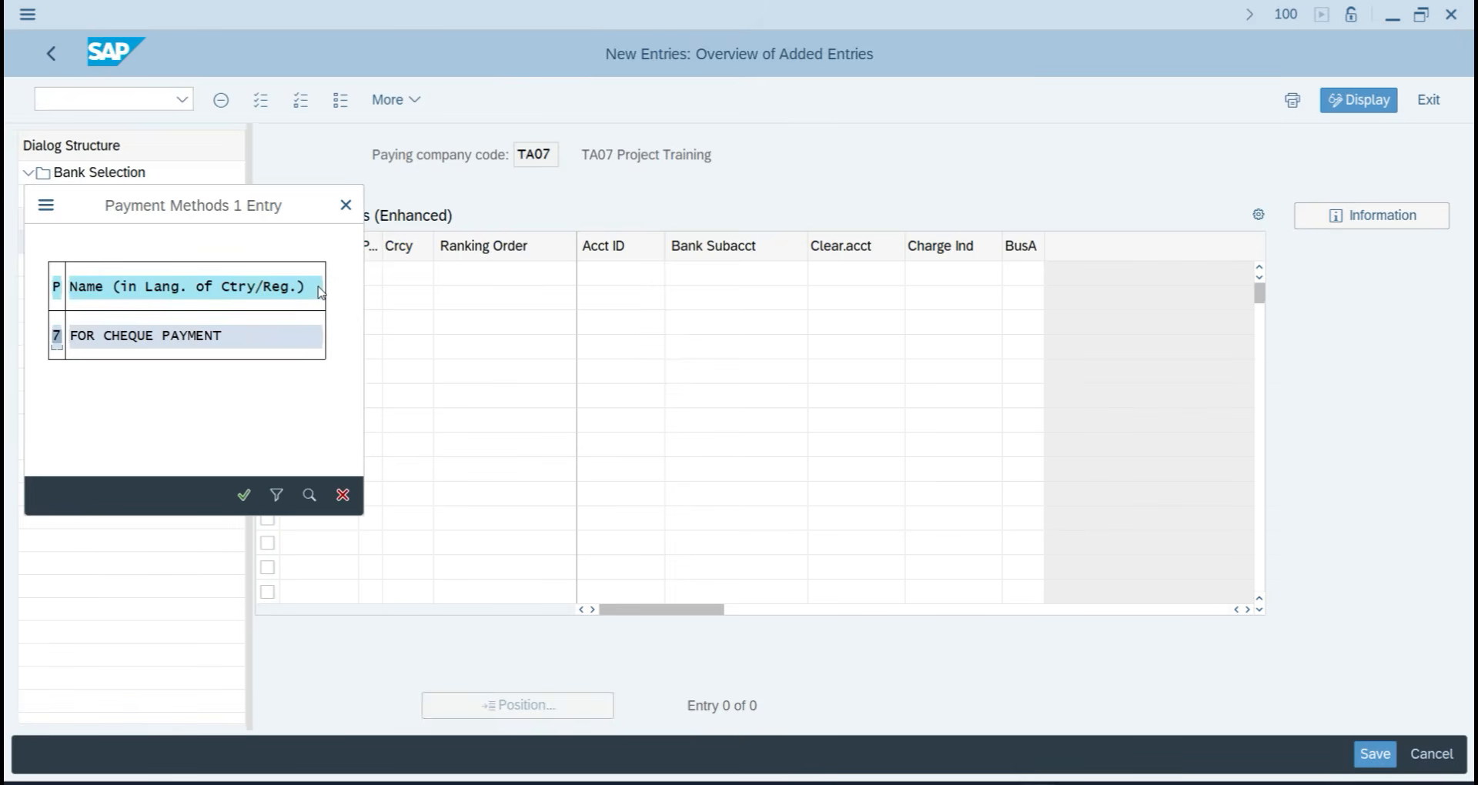
key(Return)
key(Tab)
text(IN)
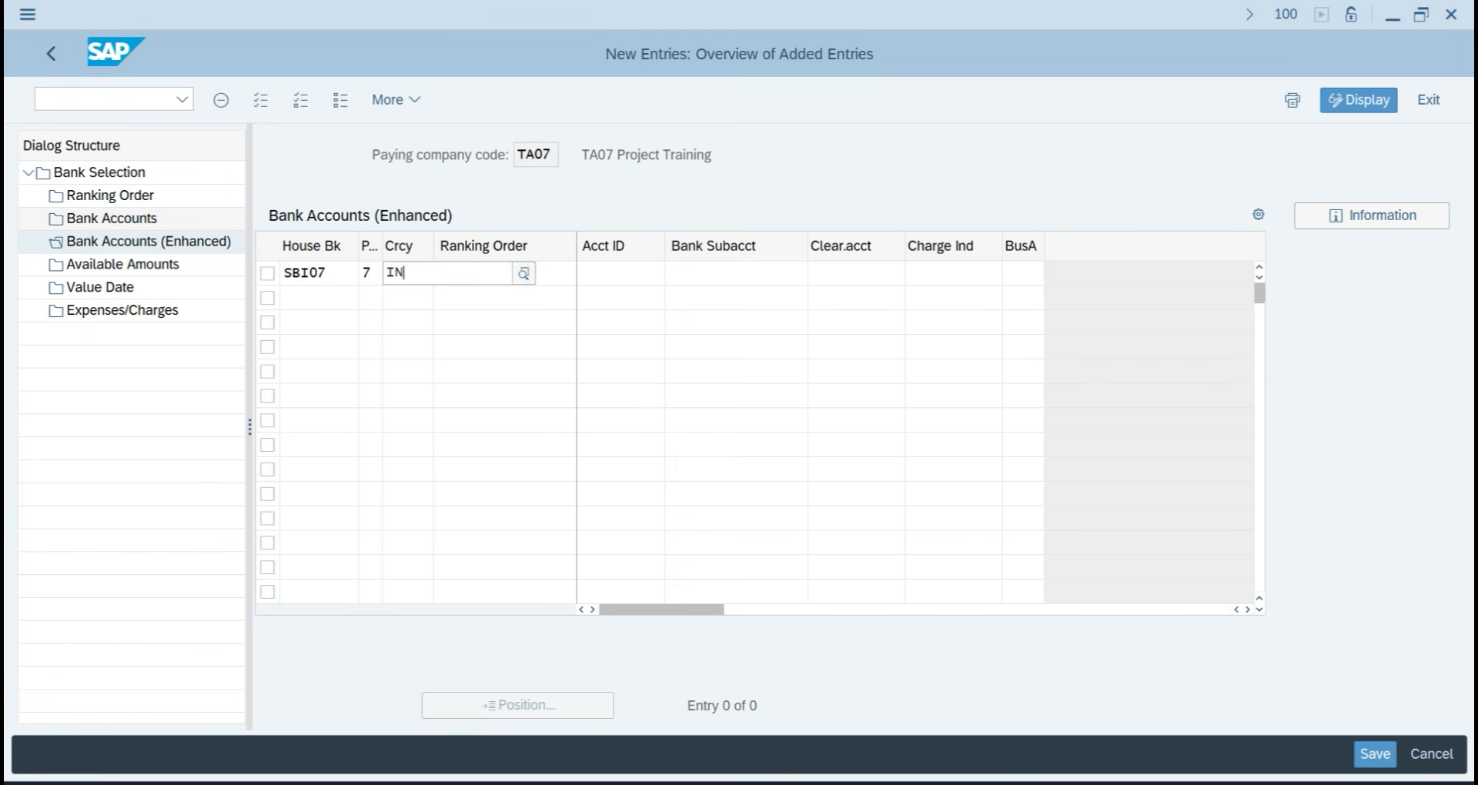
key(Tab)
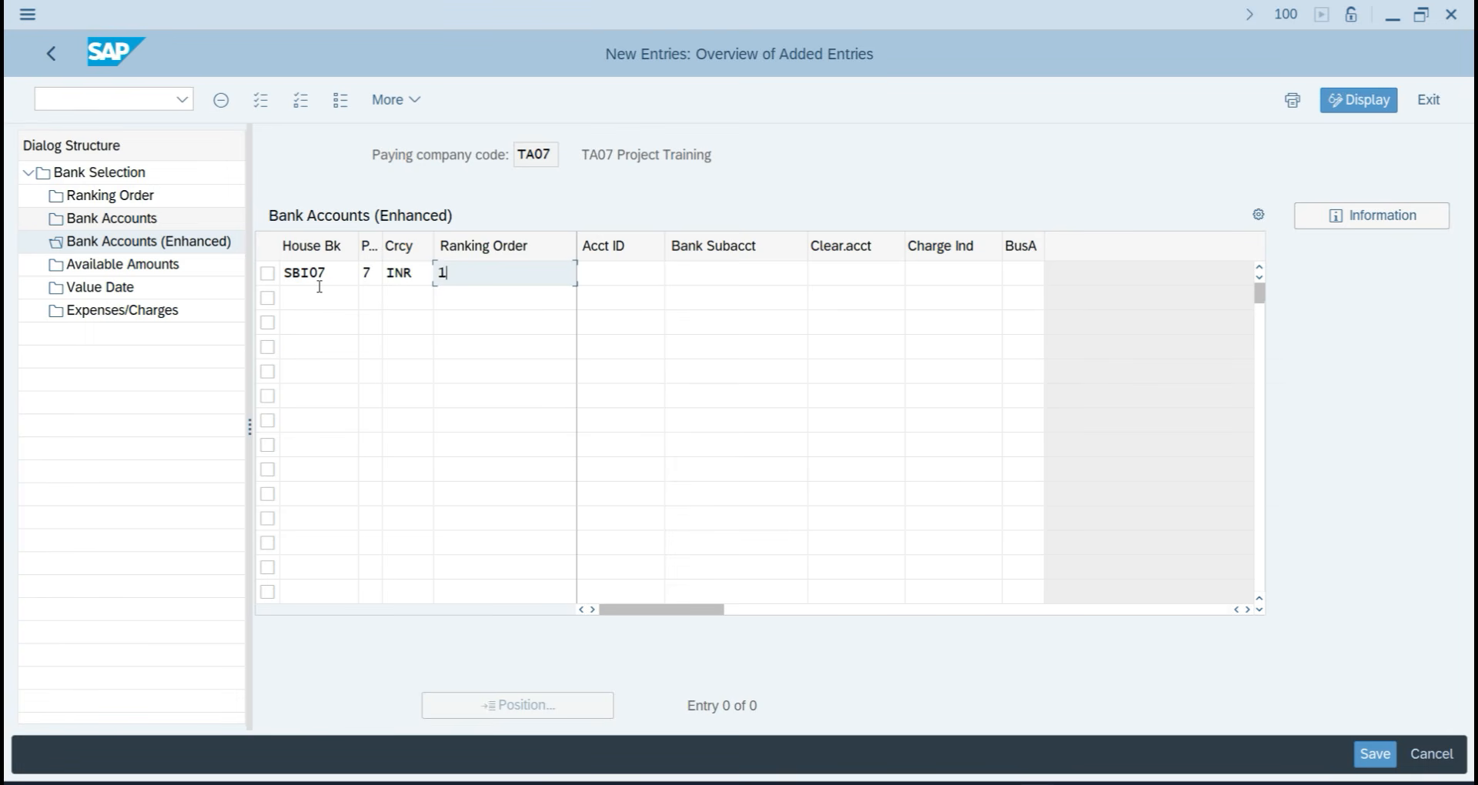
text(1)
key(Tab)
Fill in account ID SBI07, bank subaccount 202 and clearing account 202.
key(F4)
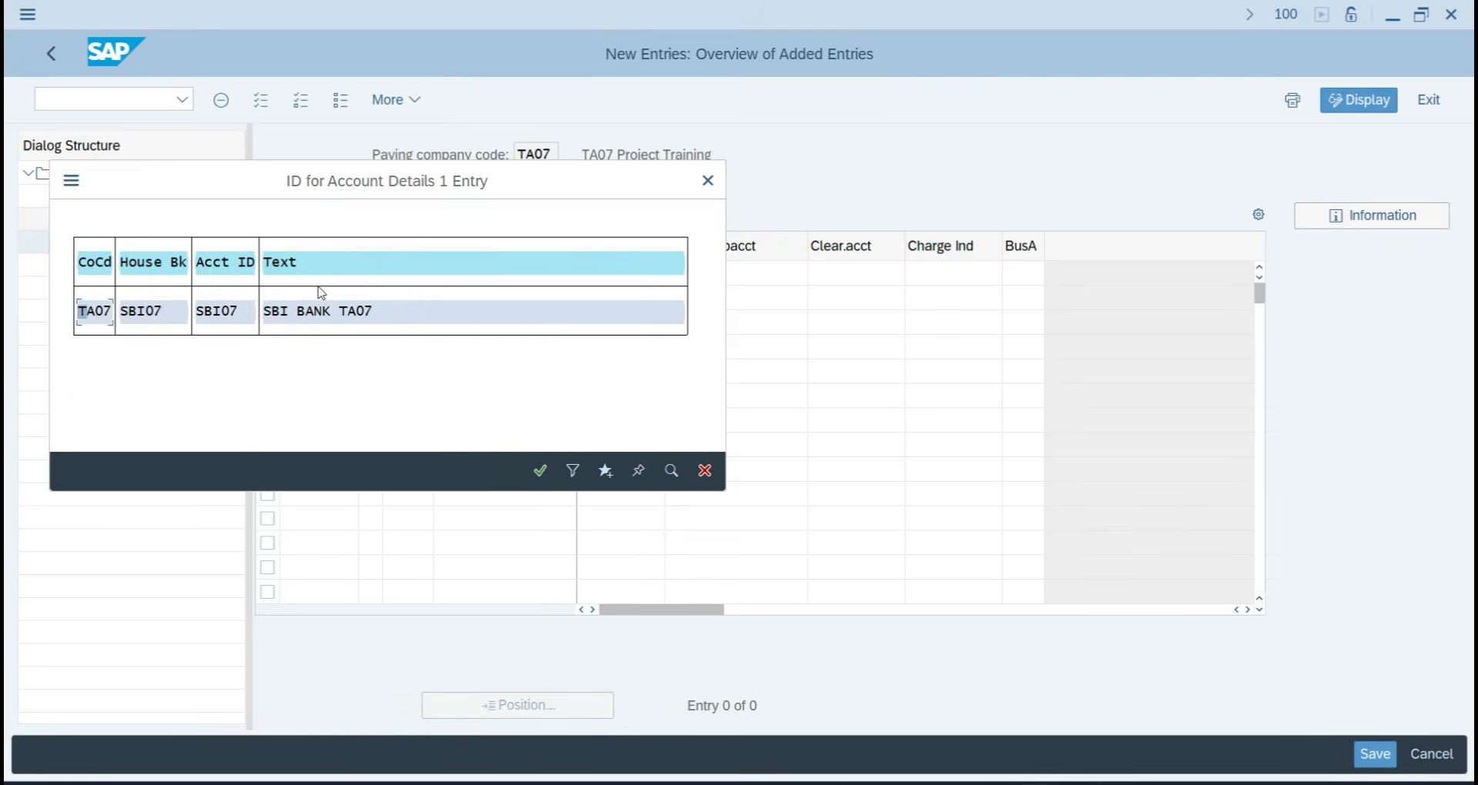
key(Return)
key(F4)
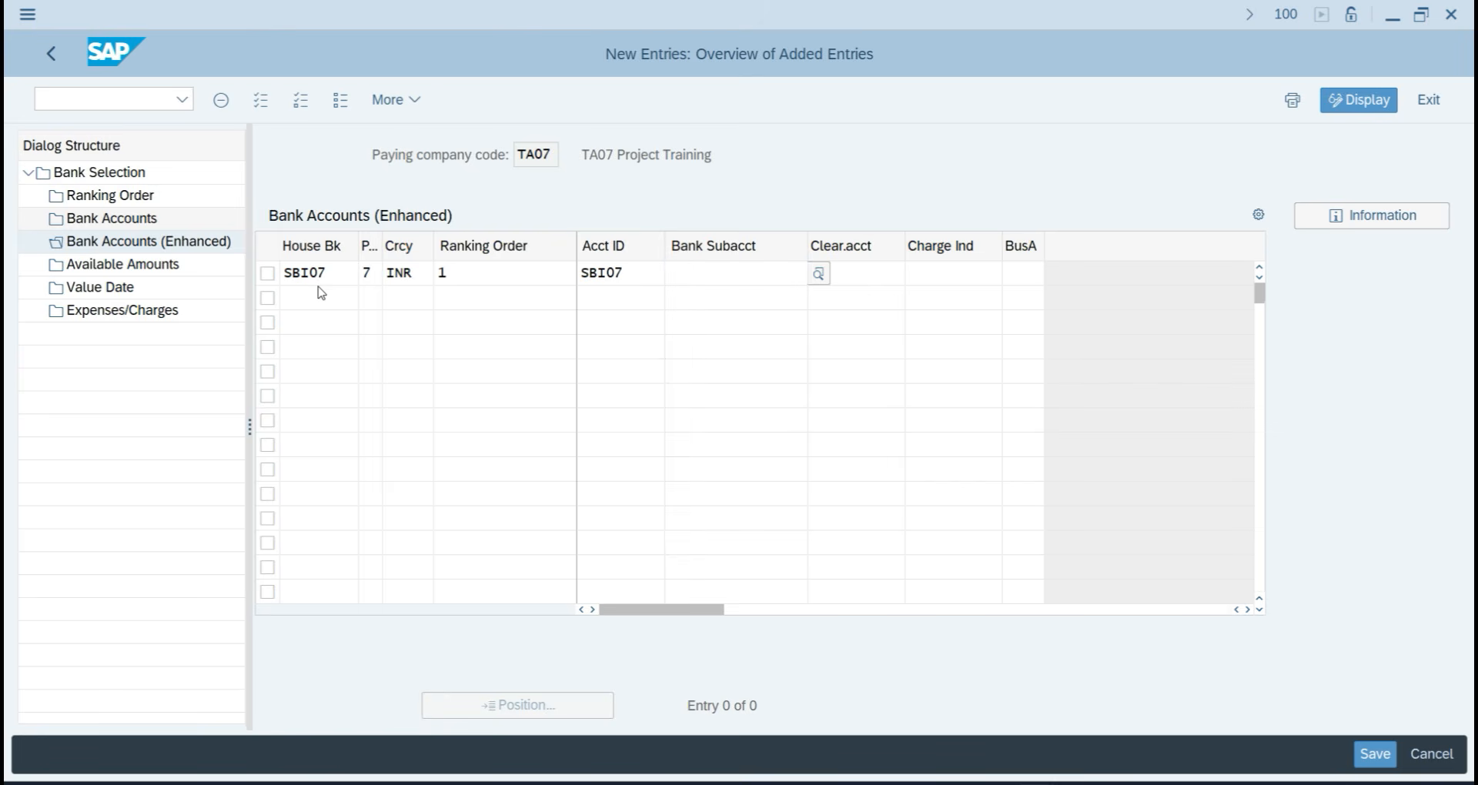
key(Return)
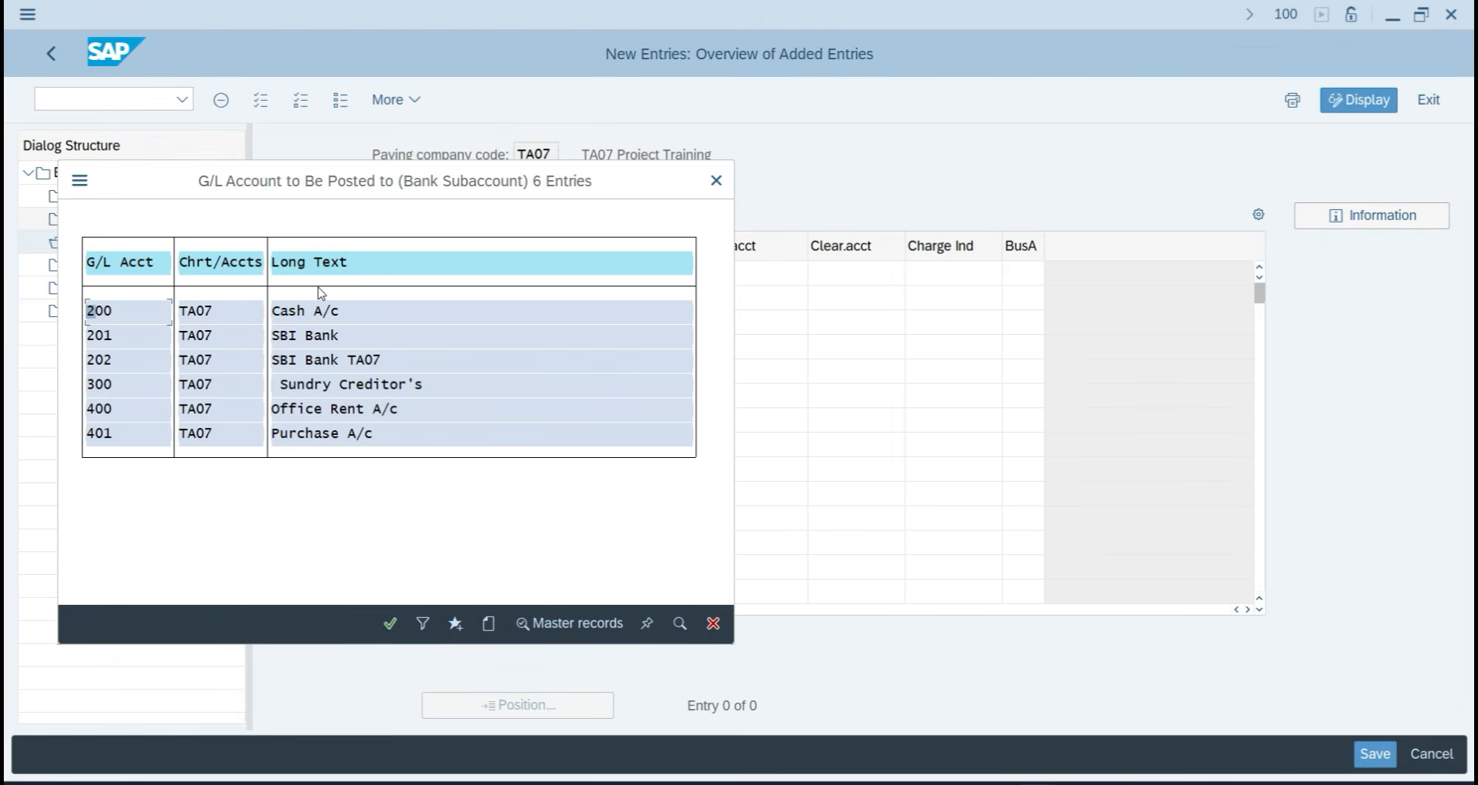
double_click(350, 362)
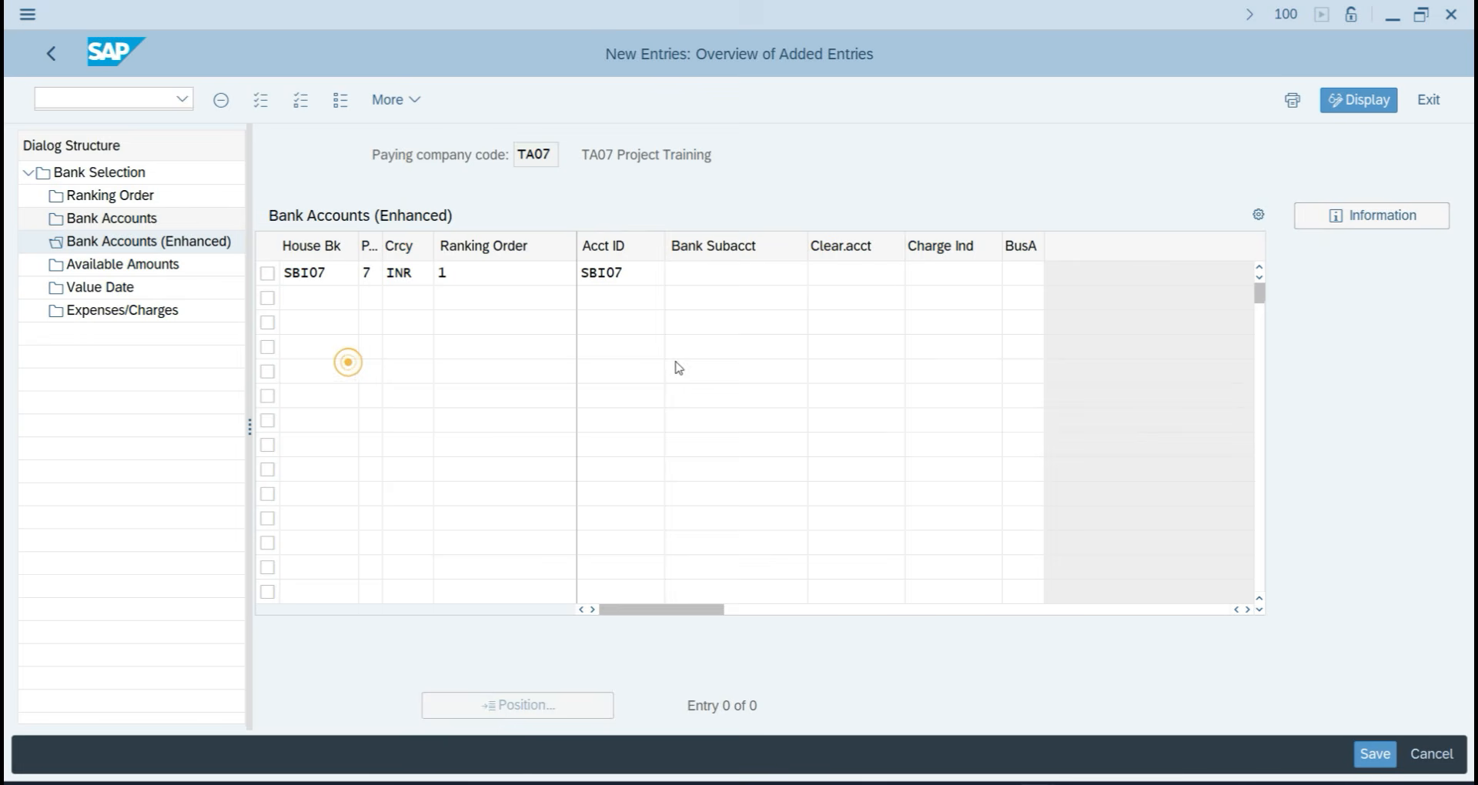
click(867, 280)
key(F4)
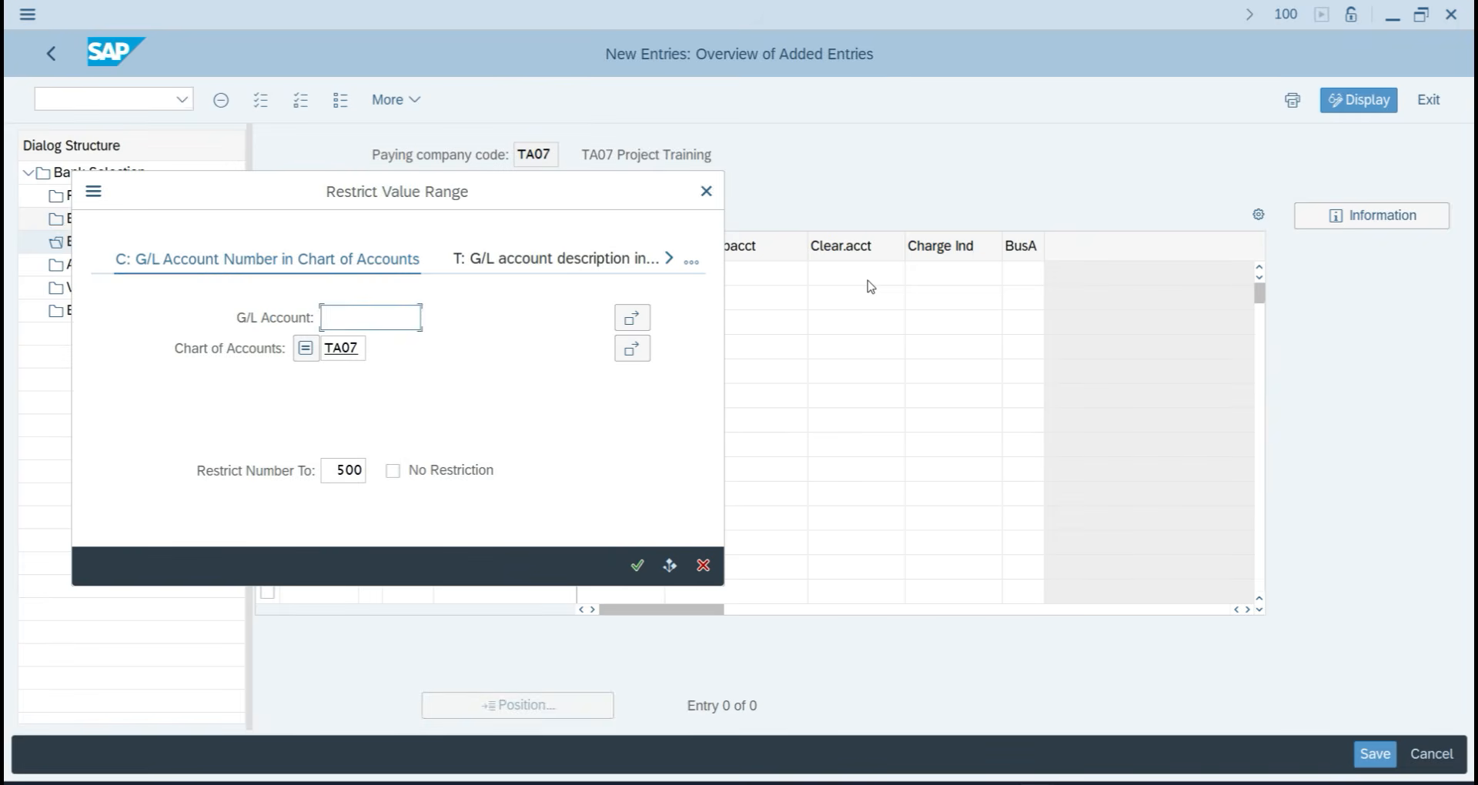
key(Return)
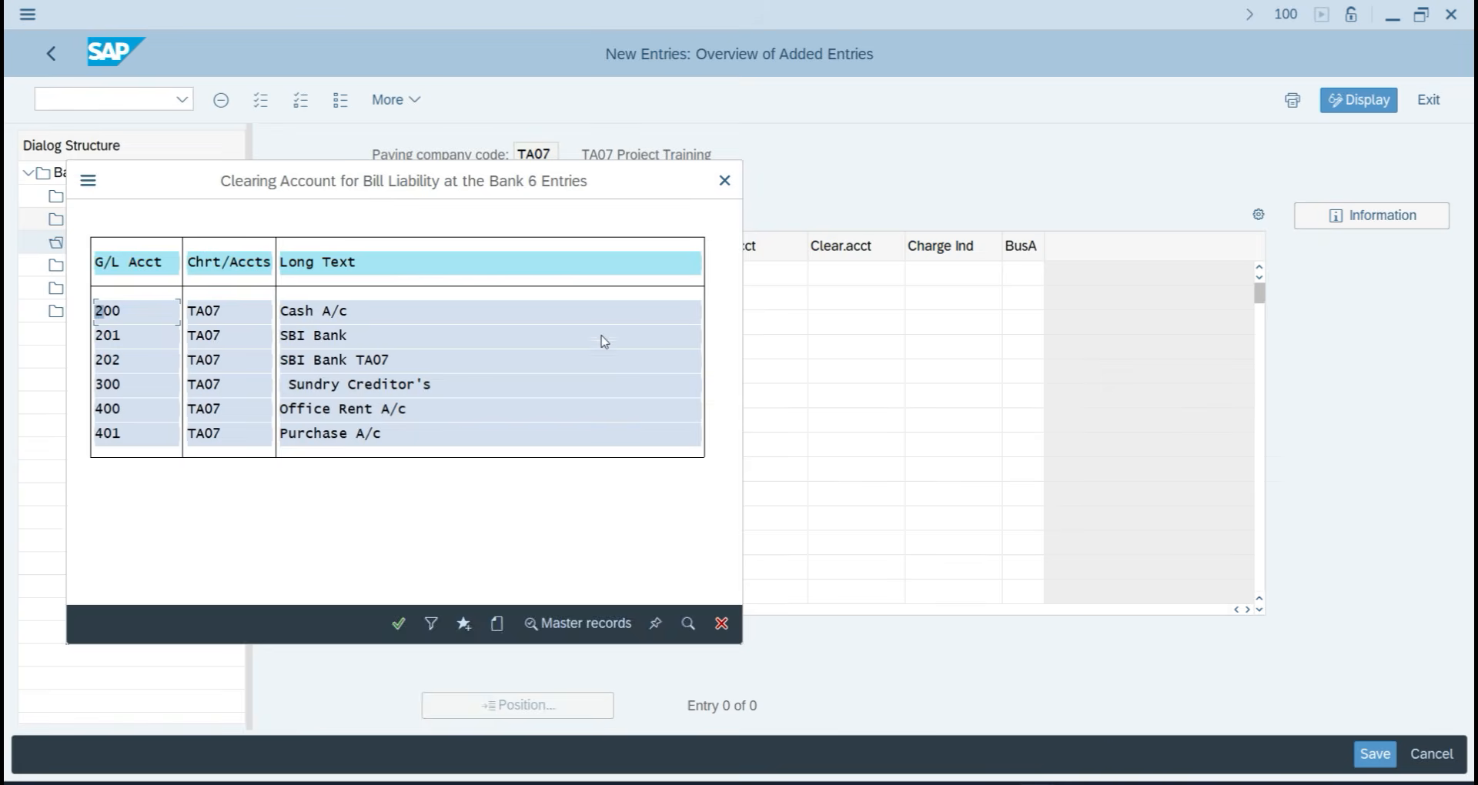
double_click(322, 360)
Clear the rejected clearing account value and confirm the enhanced bank account row.
key(Return)
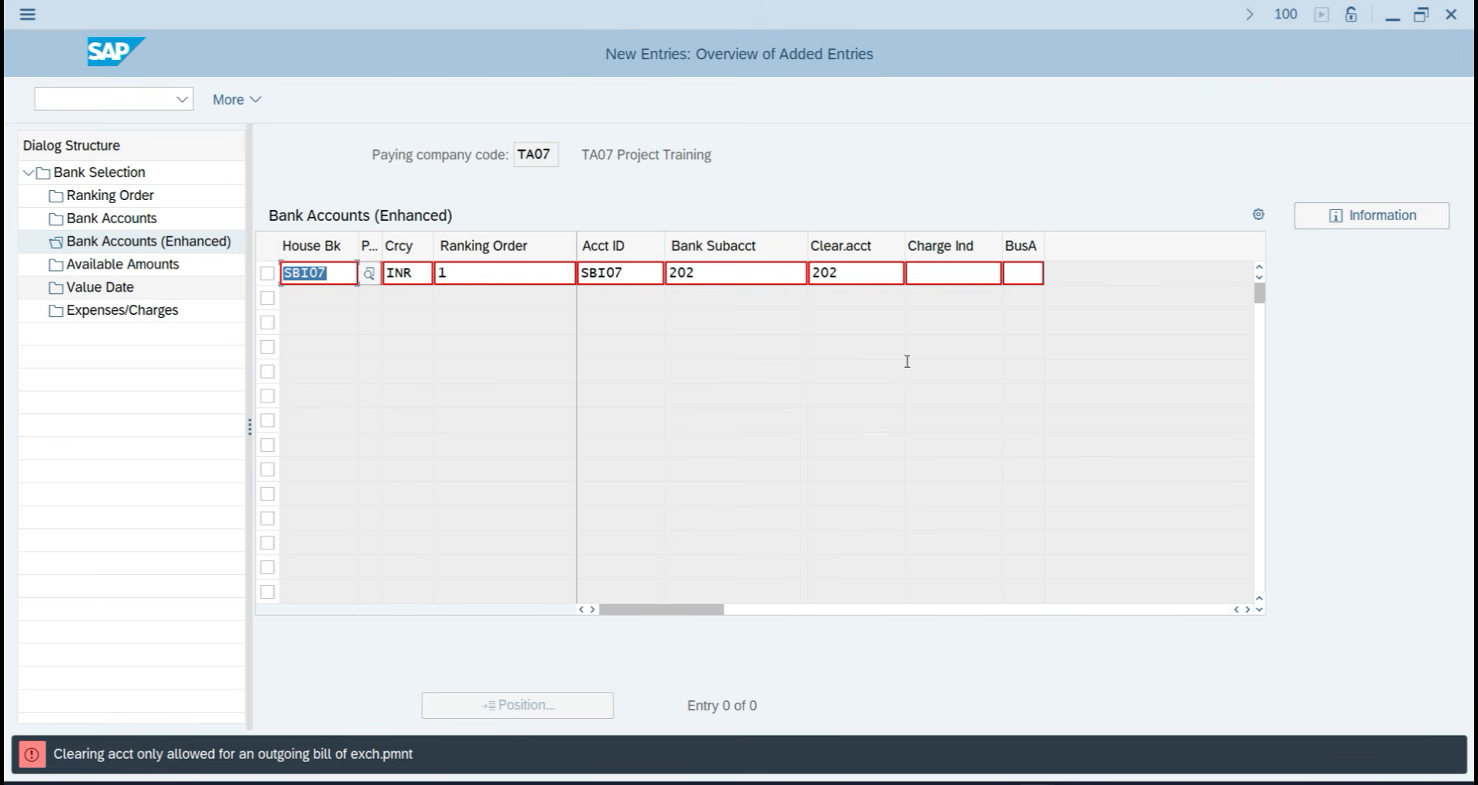
click(885, 280)
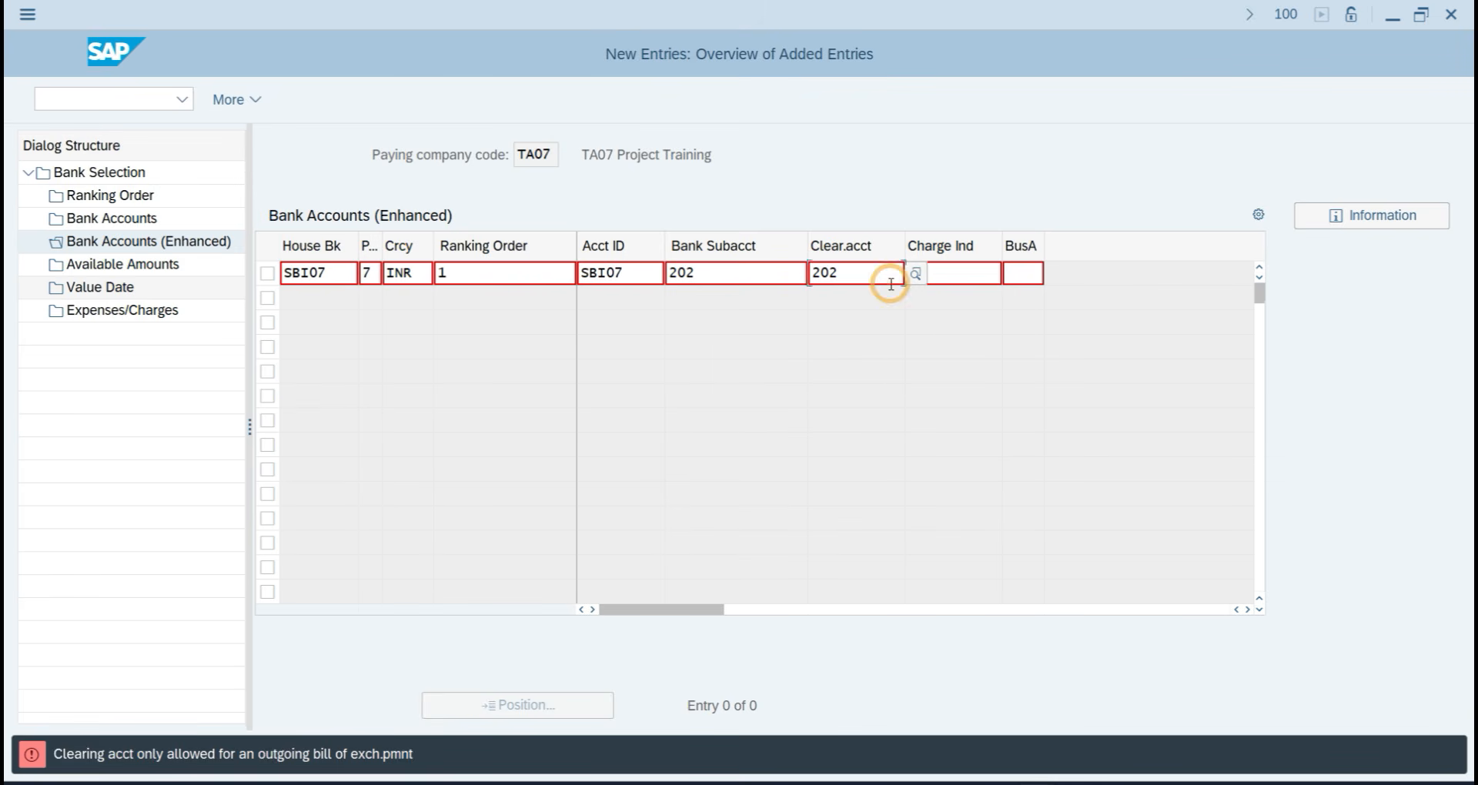
key(BackSpace)
key(BackSpace)
key(BackSpace)
key(Return)
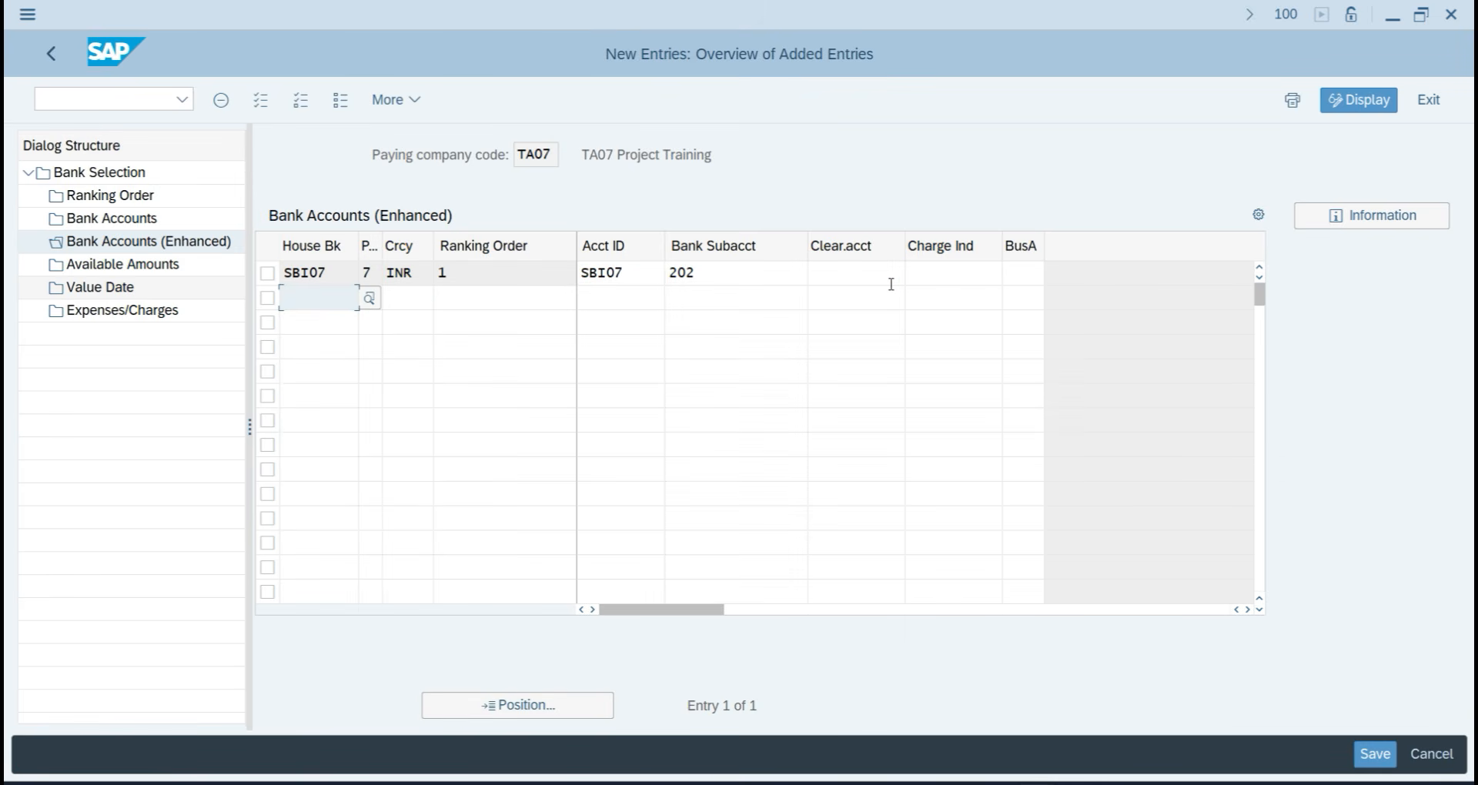
click(267, 273)
Enter house bank and account ID SBI07 with 1.000.000.000 INR available for outgoing payments.
double_click(126, 266)
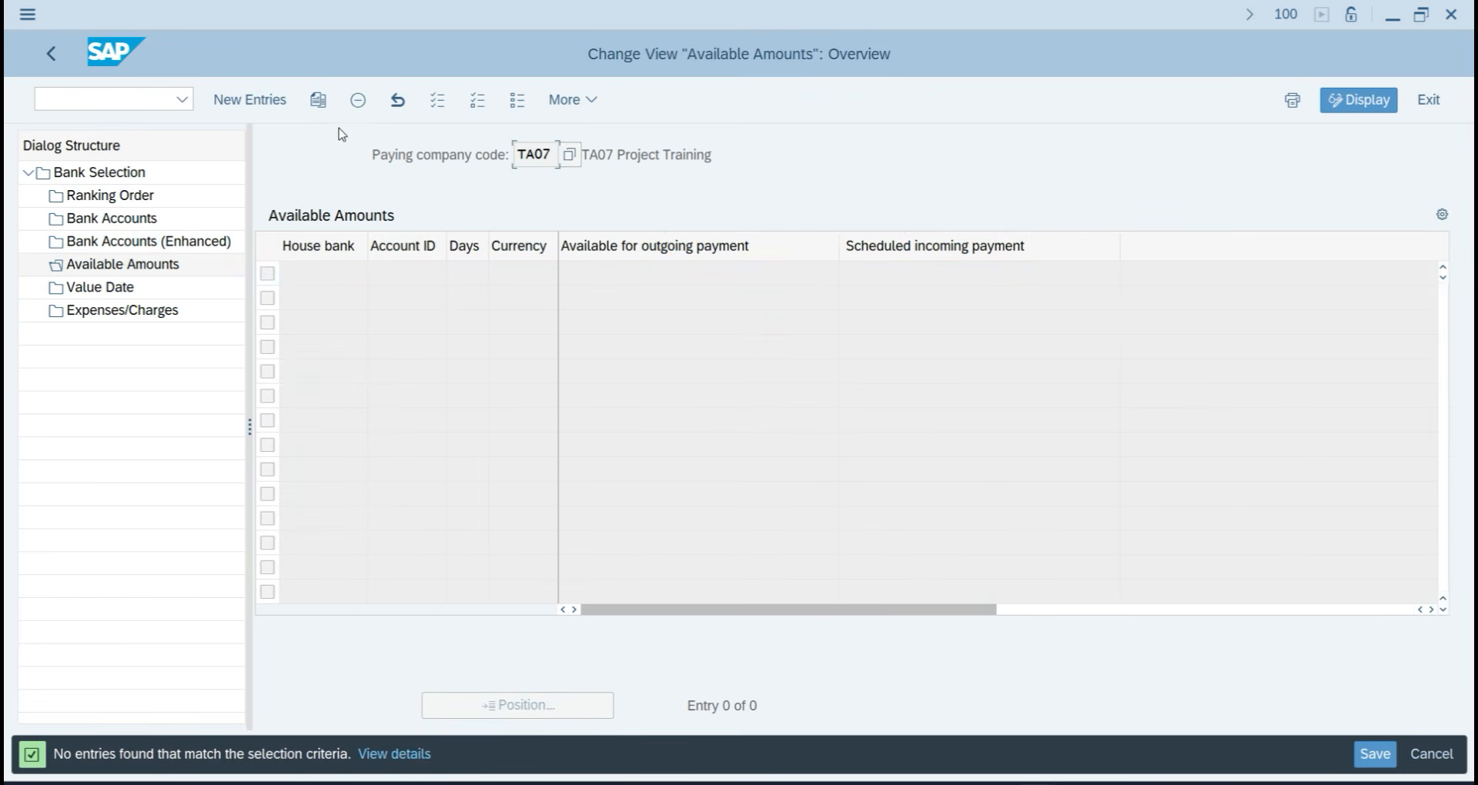
click(251, 100)
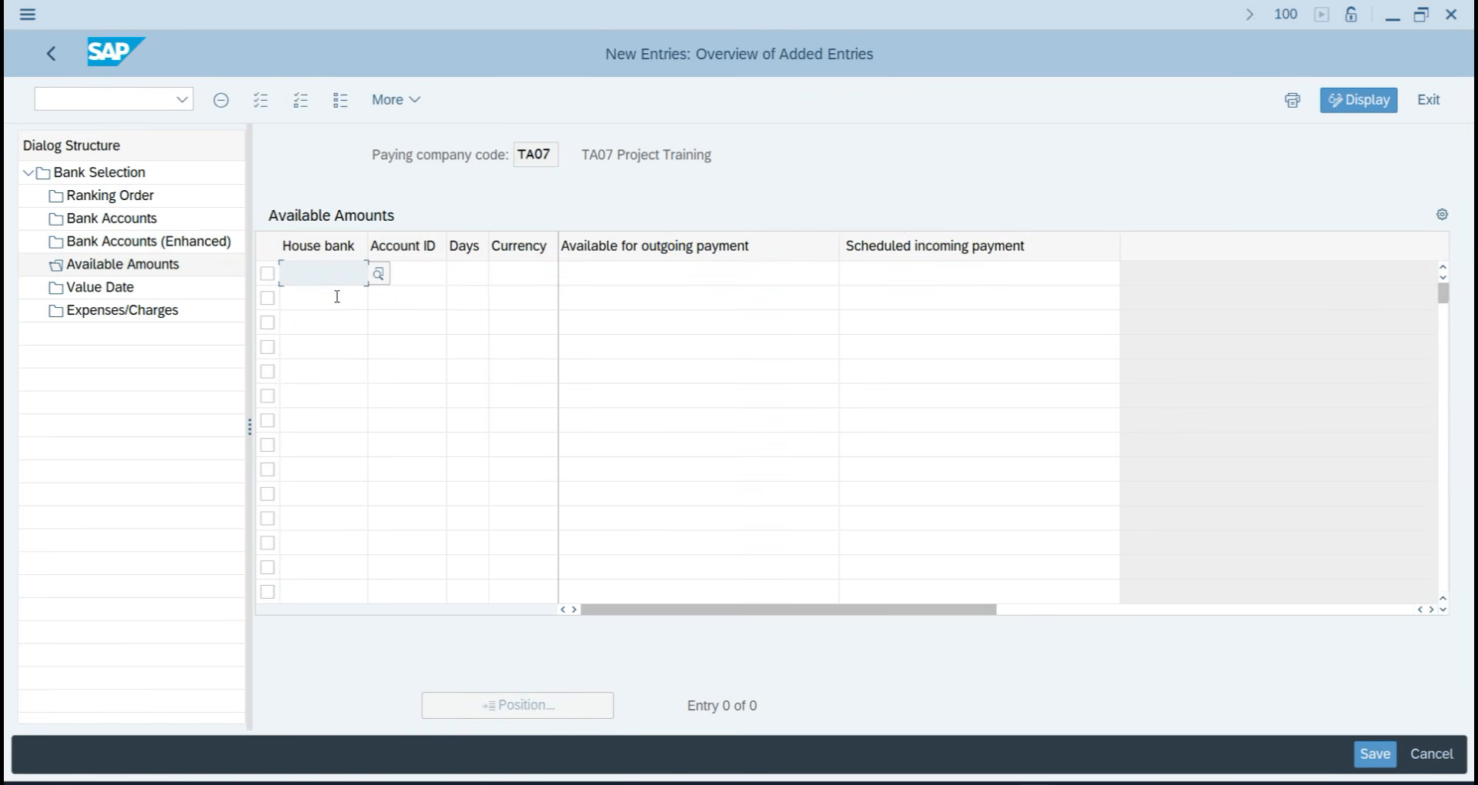
key(F4)
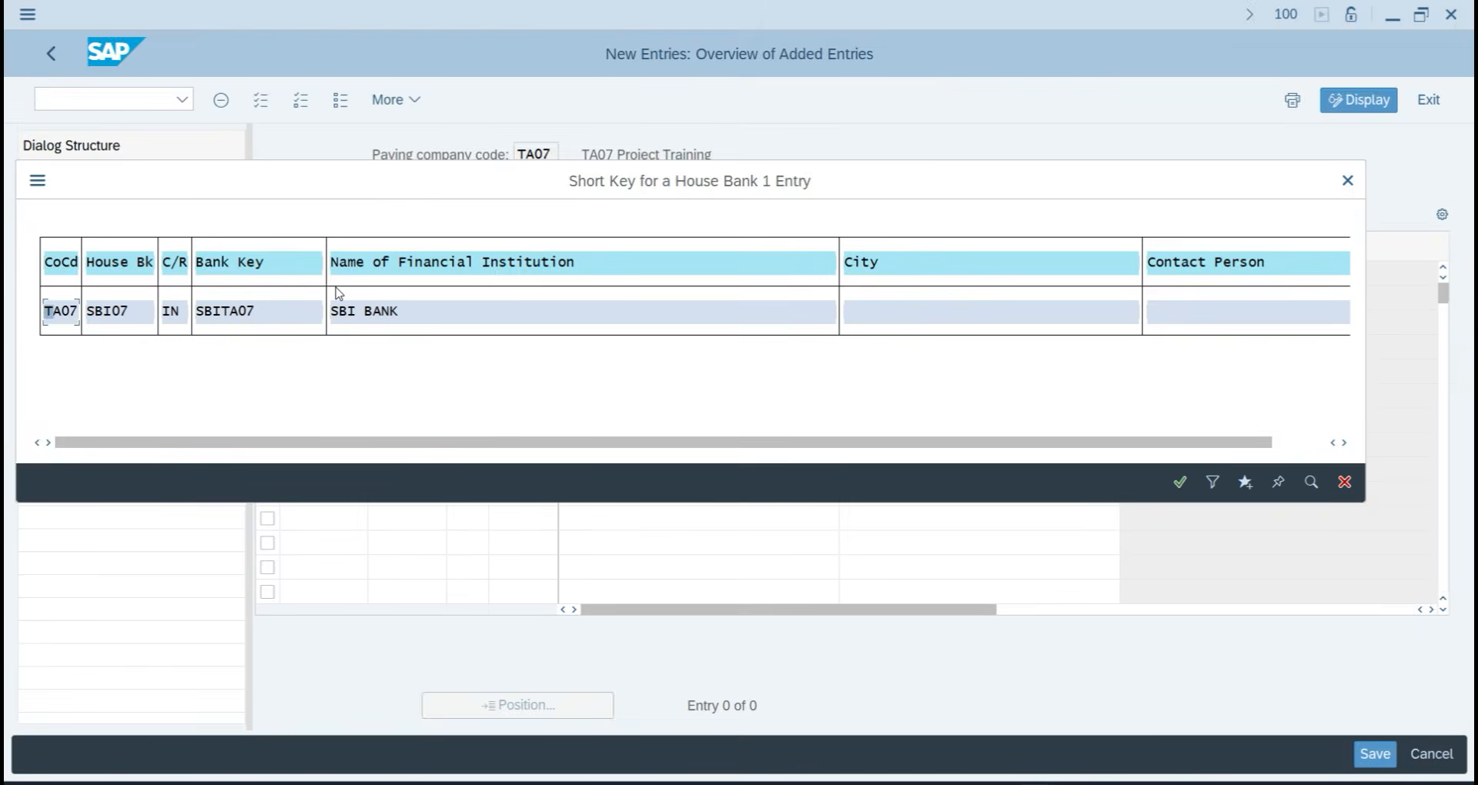
double_click(336, 293)
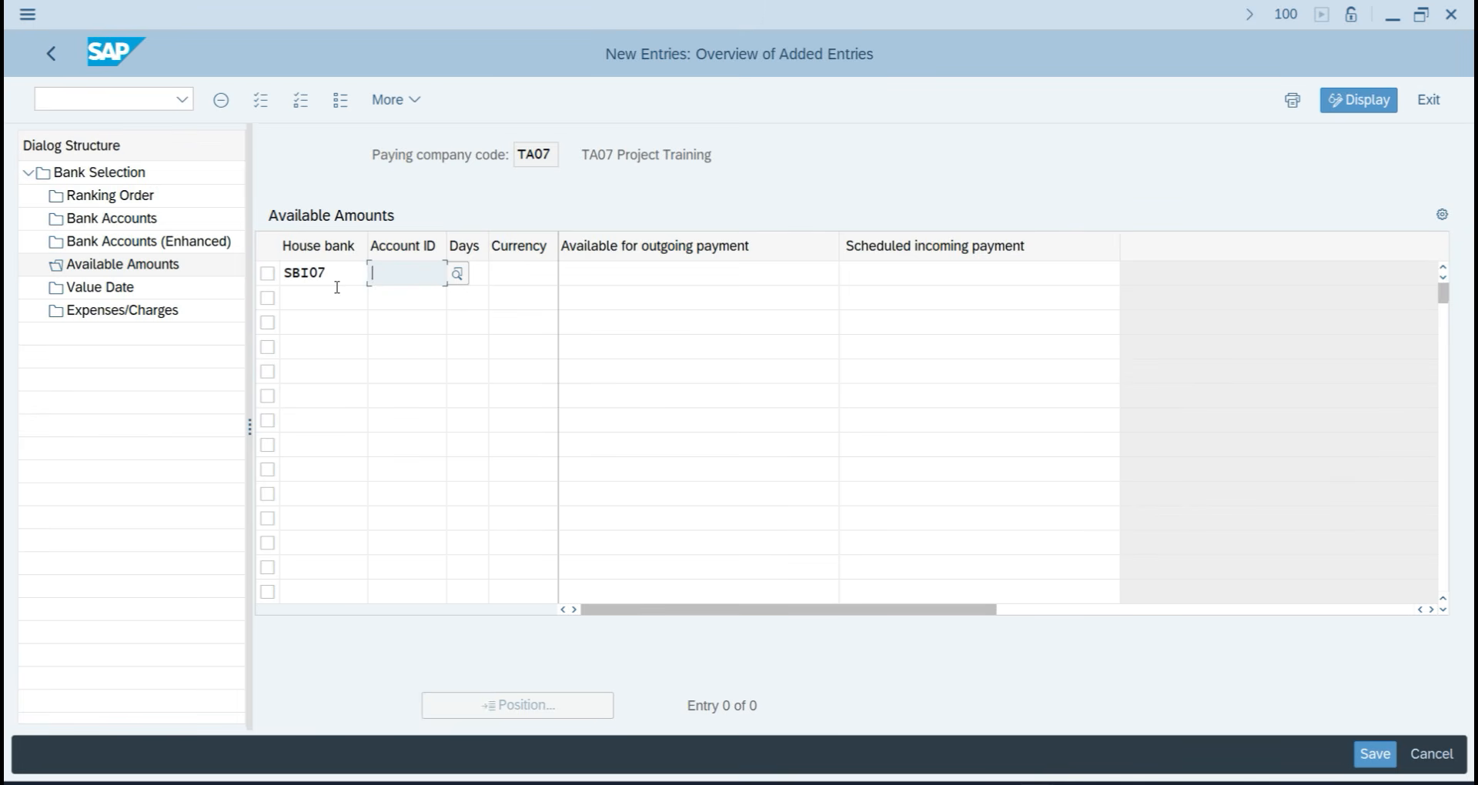
key(F4)
double_click(336, 287)
key(Tab)
key(Tab)
text(INR)
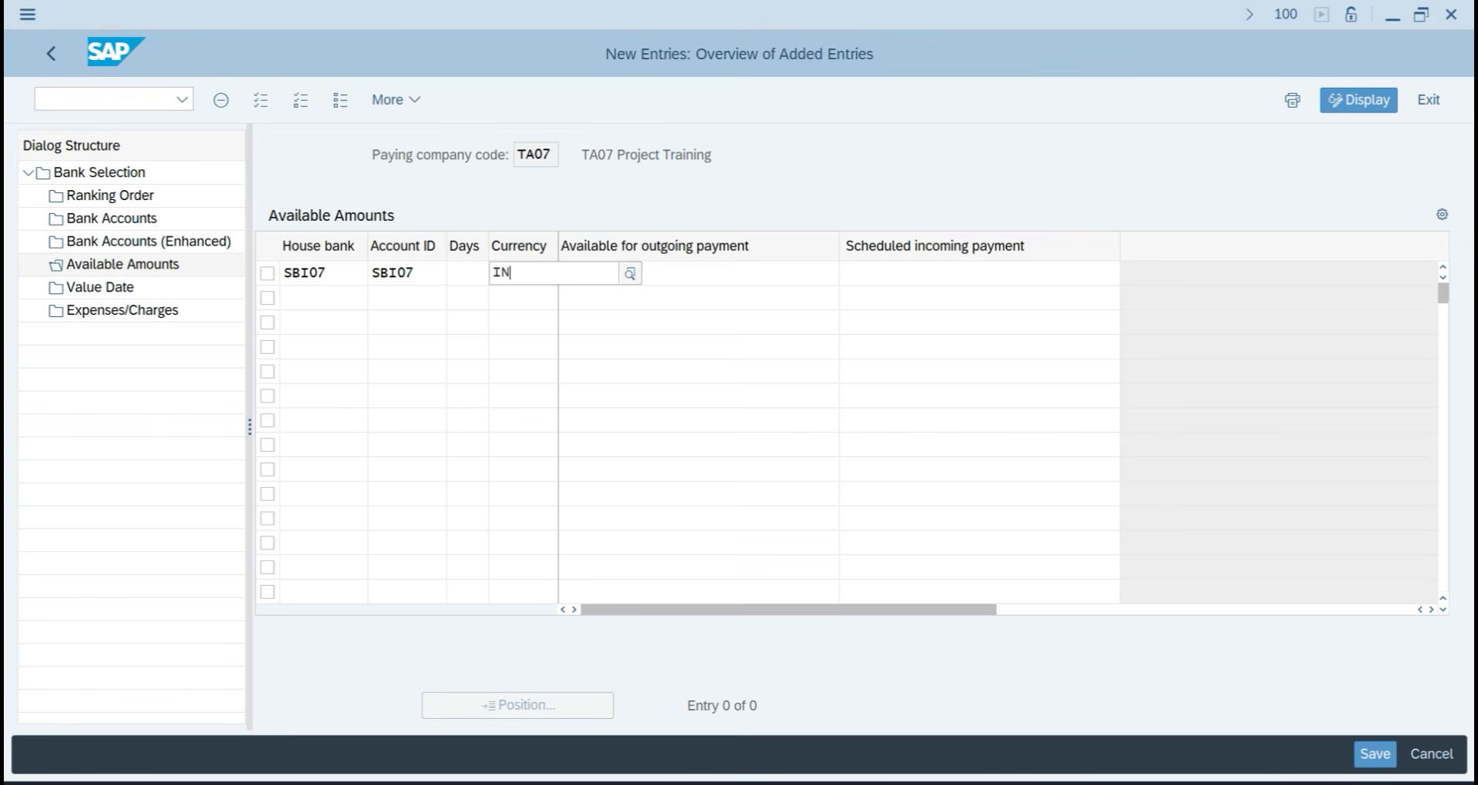
key(Tab)
text(1.00)
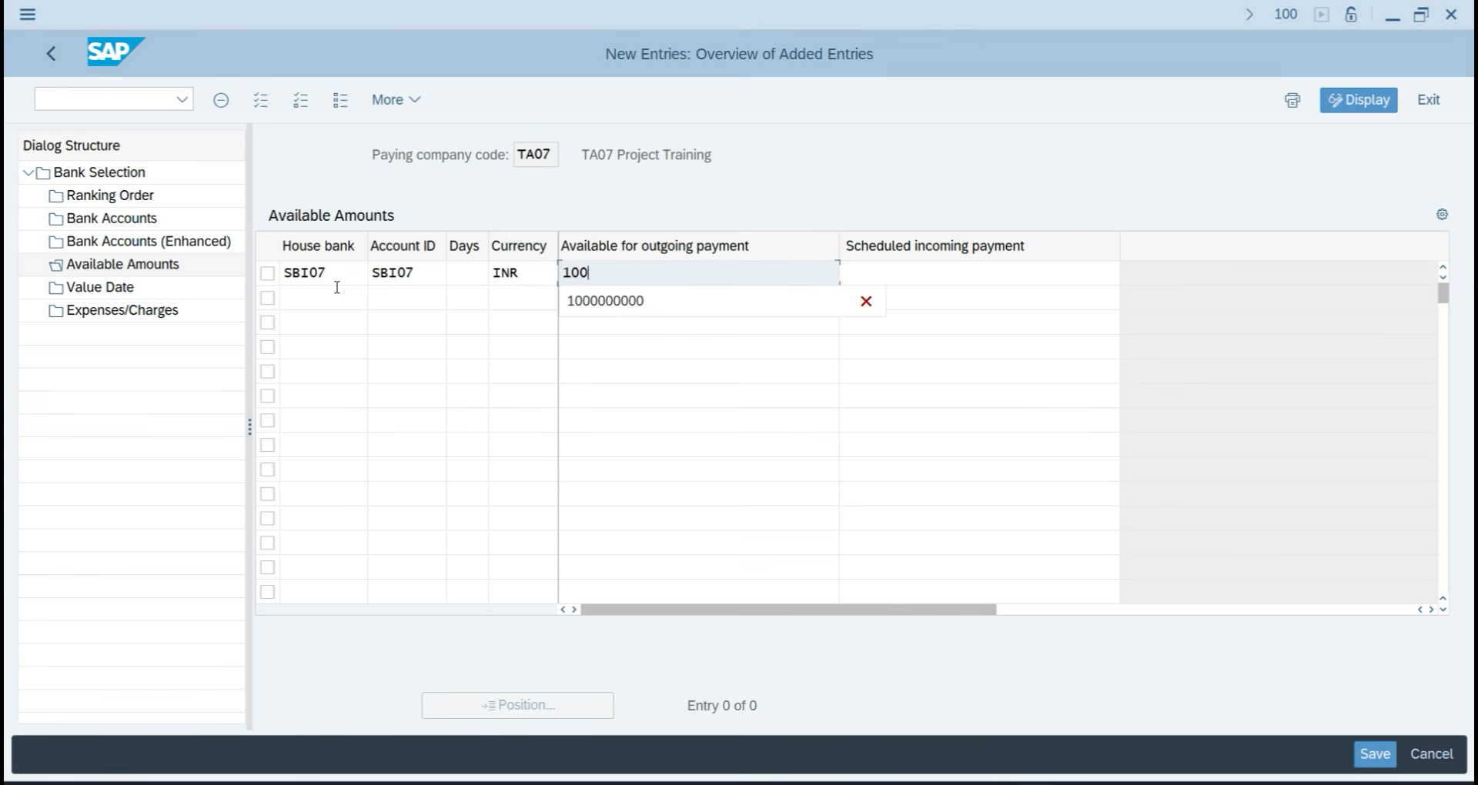
text(0.000.000)
key(Return)
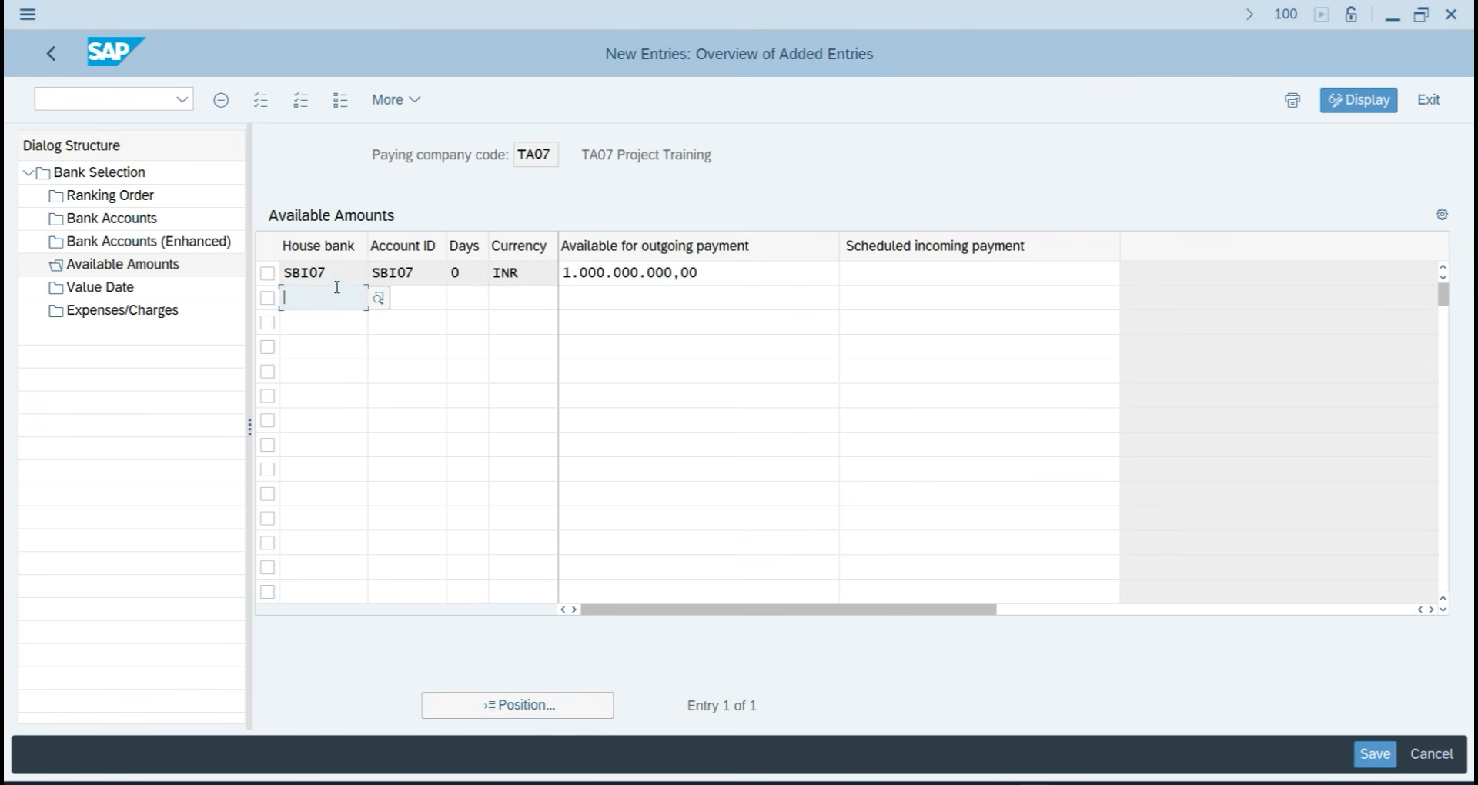
click(269, 273)
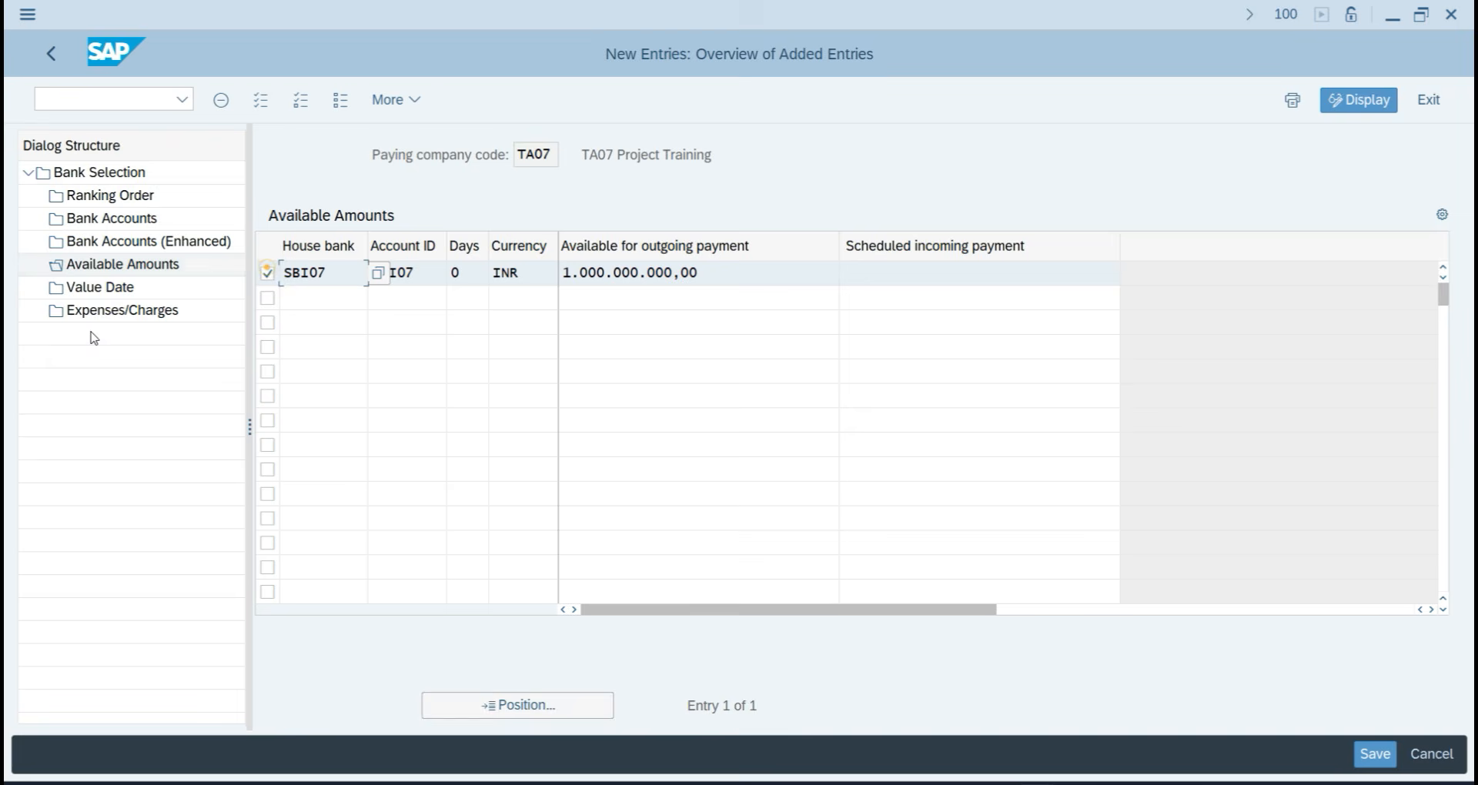
Start a new Value Date entry with payment method 7 and house bank SBI07.
double_click(108, 291)
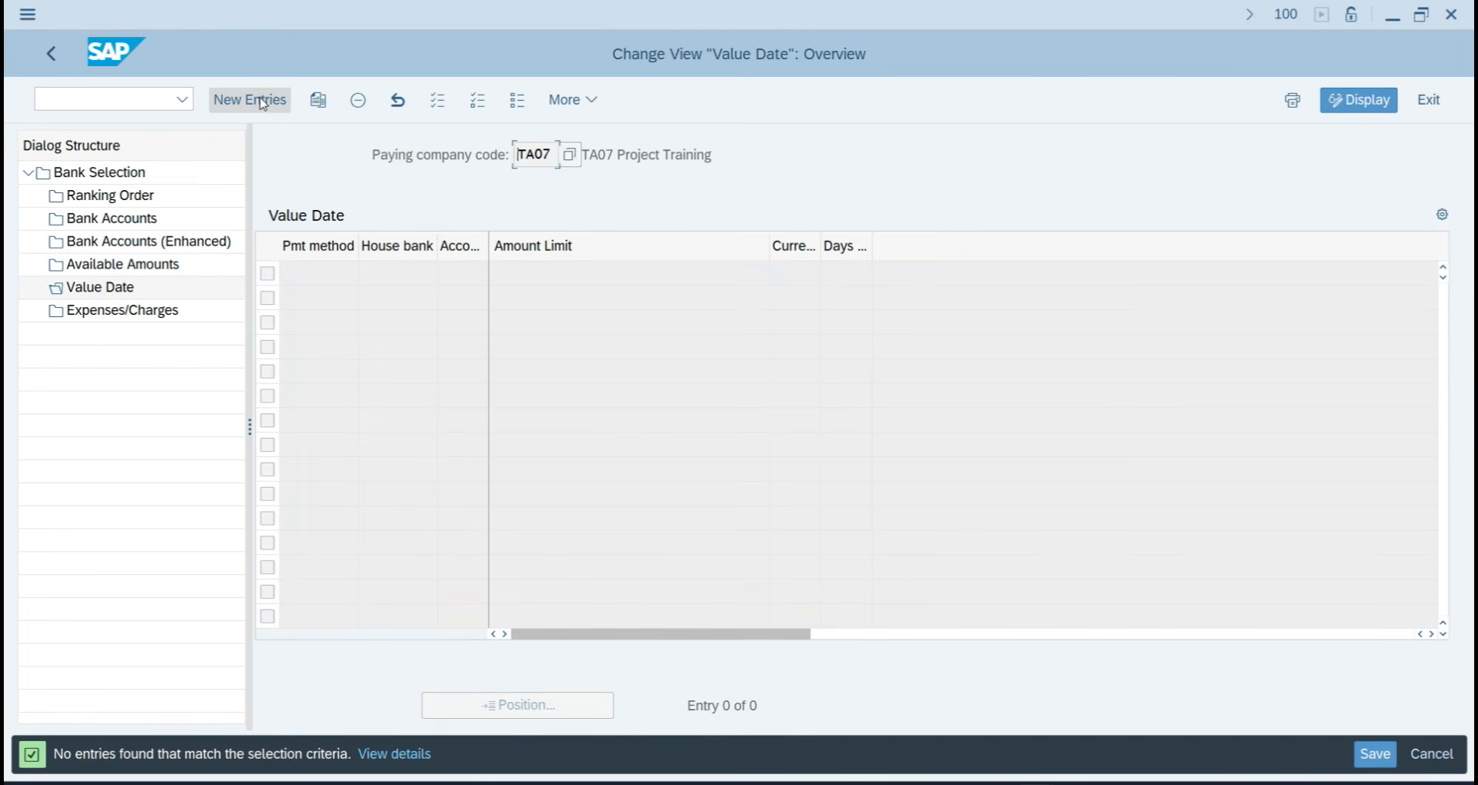
click(246, 99)
key(F4)
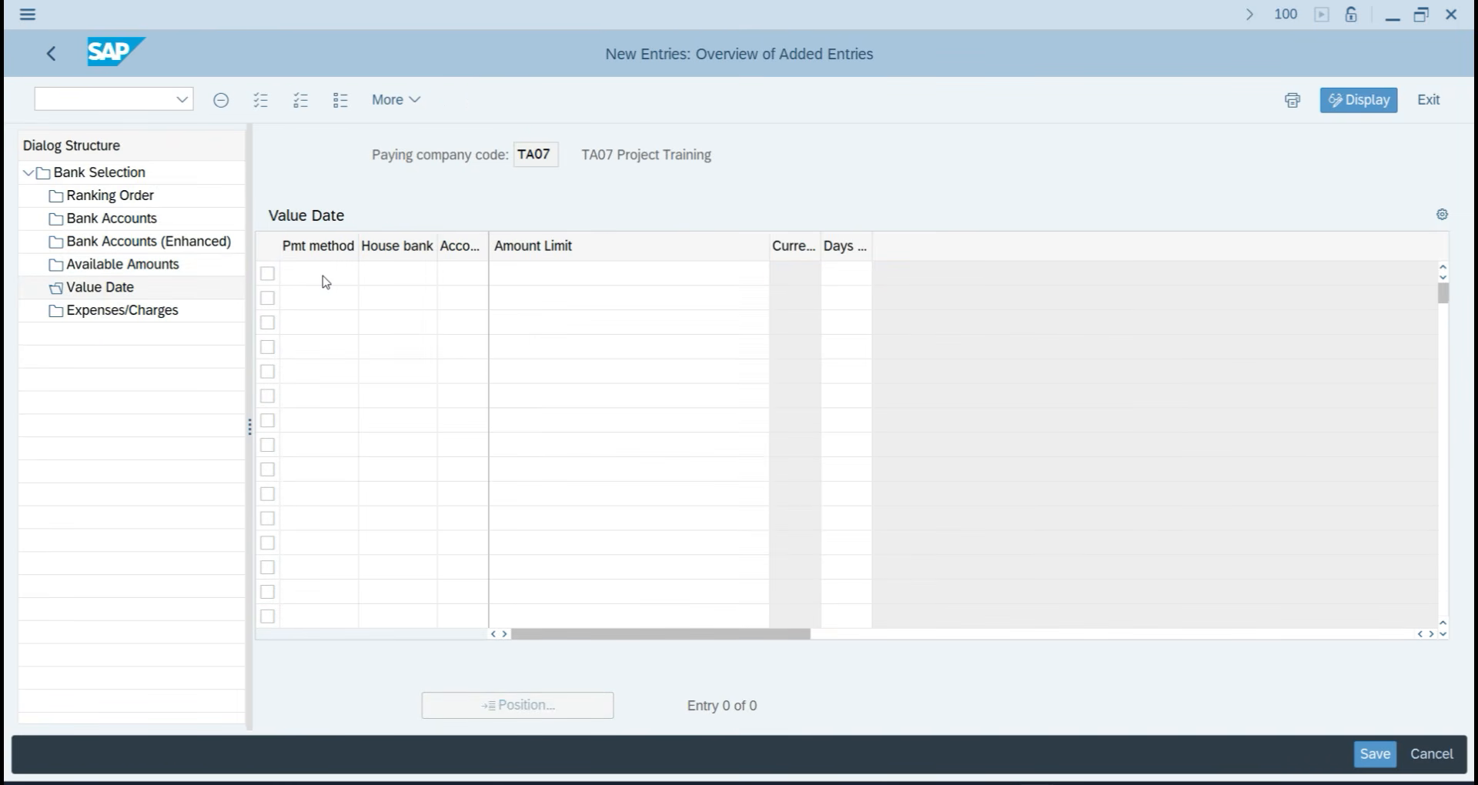
key(Return)
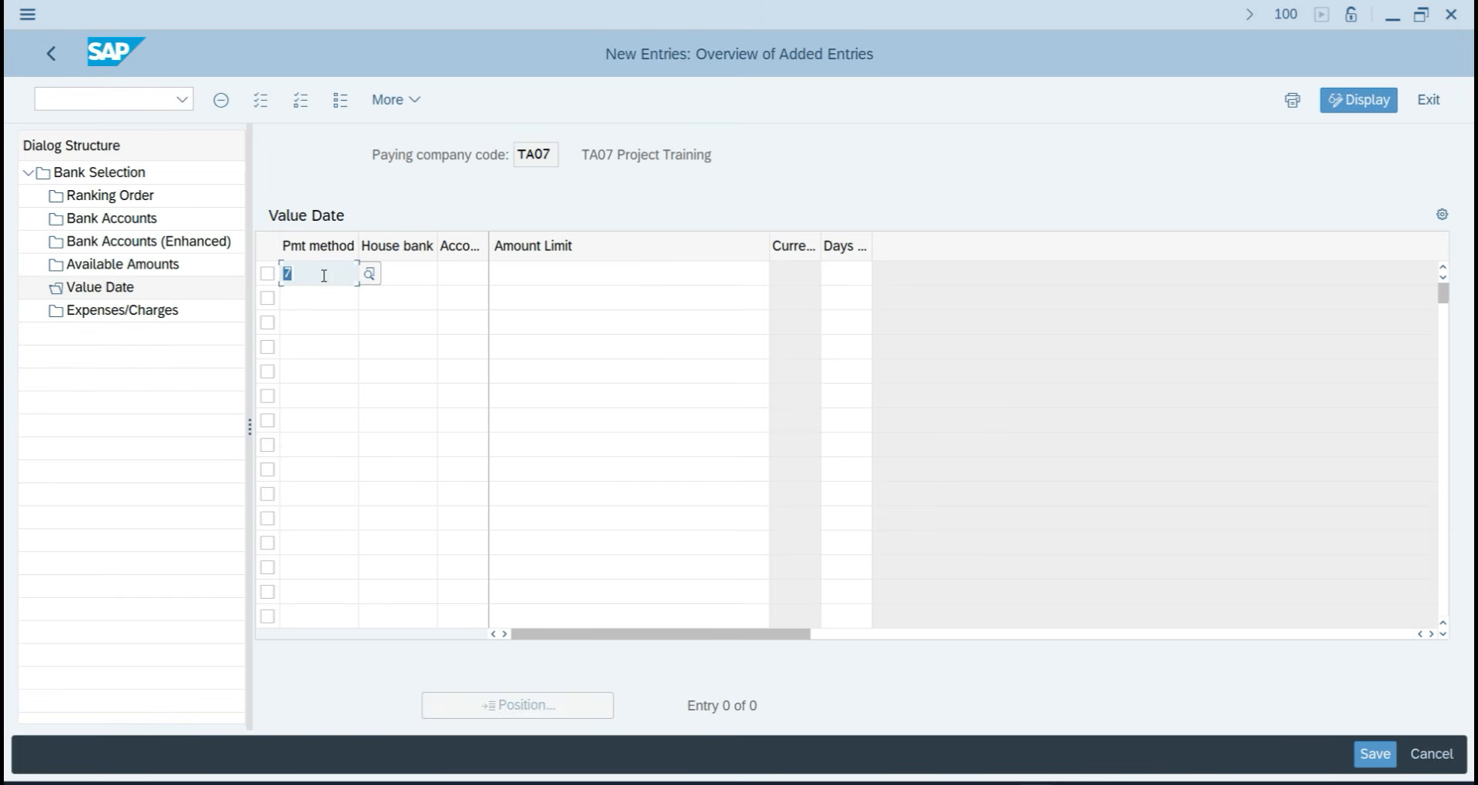
key(F4)
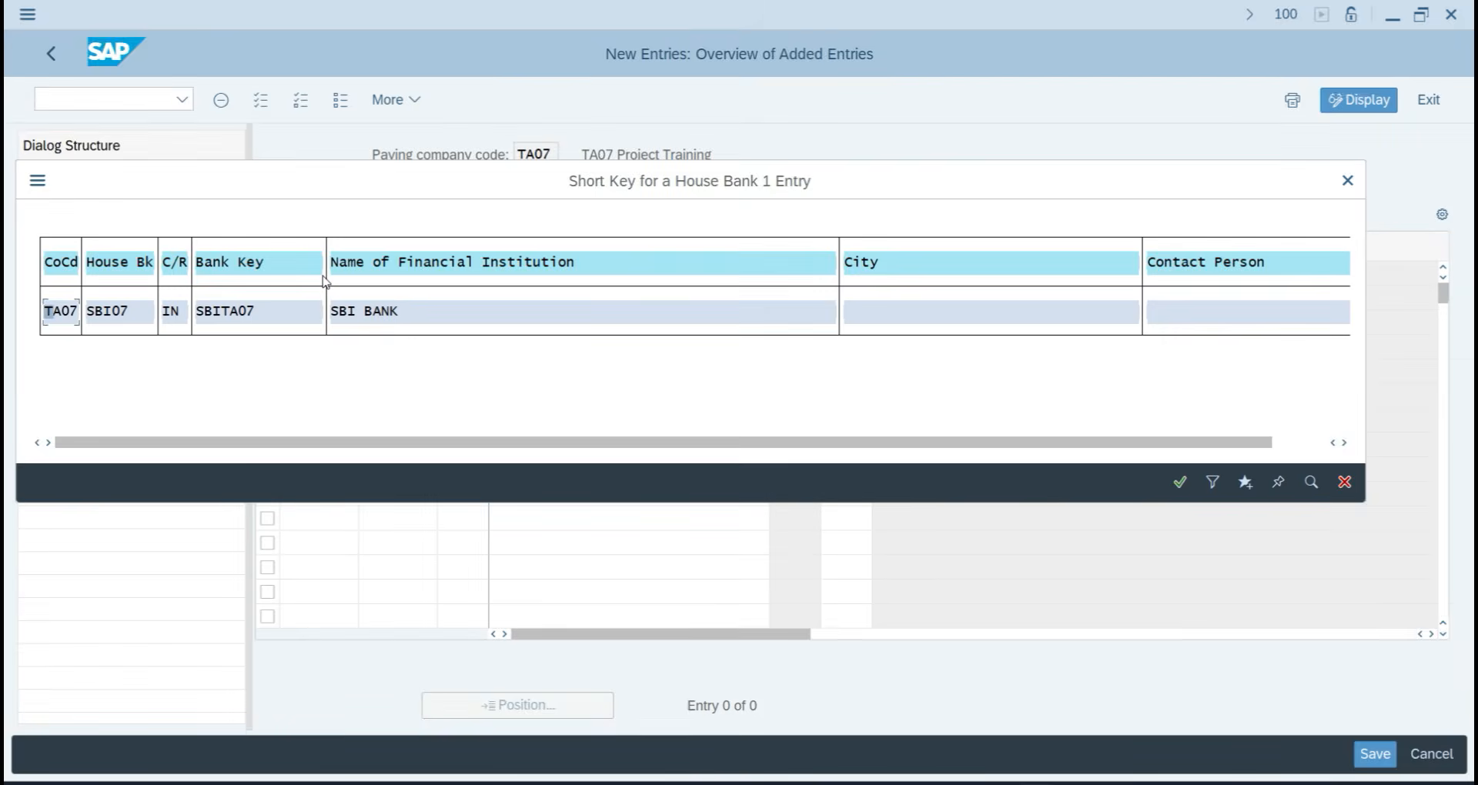
key(Return)
Add account ID SBI07 and the amount limit, then save under the customizing request.
key(Tab)
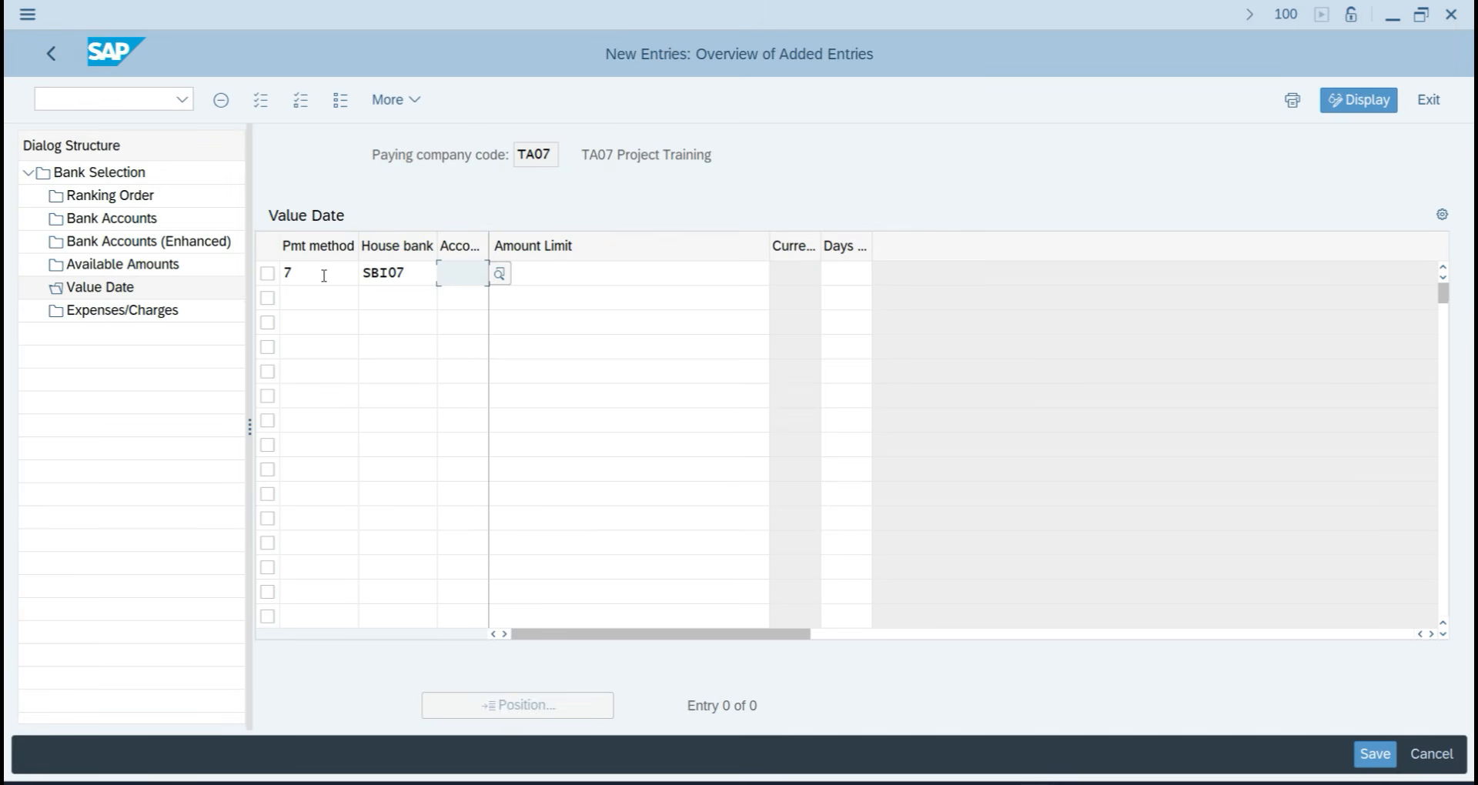
key(F4)
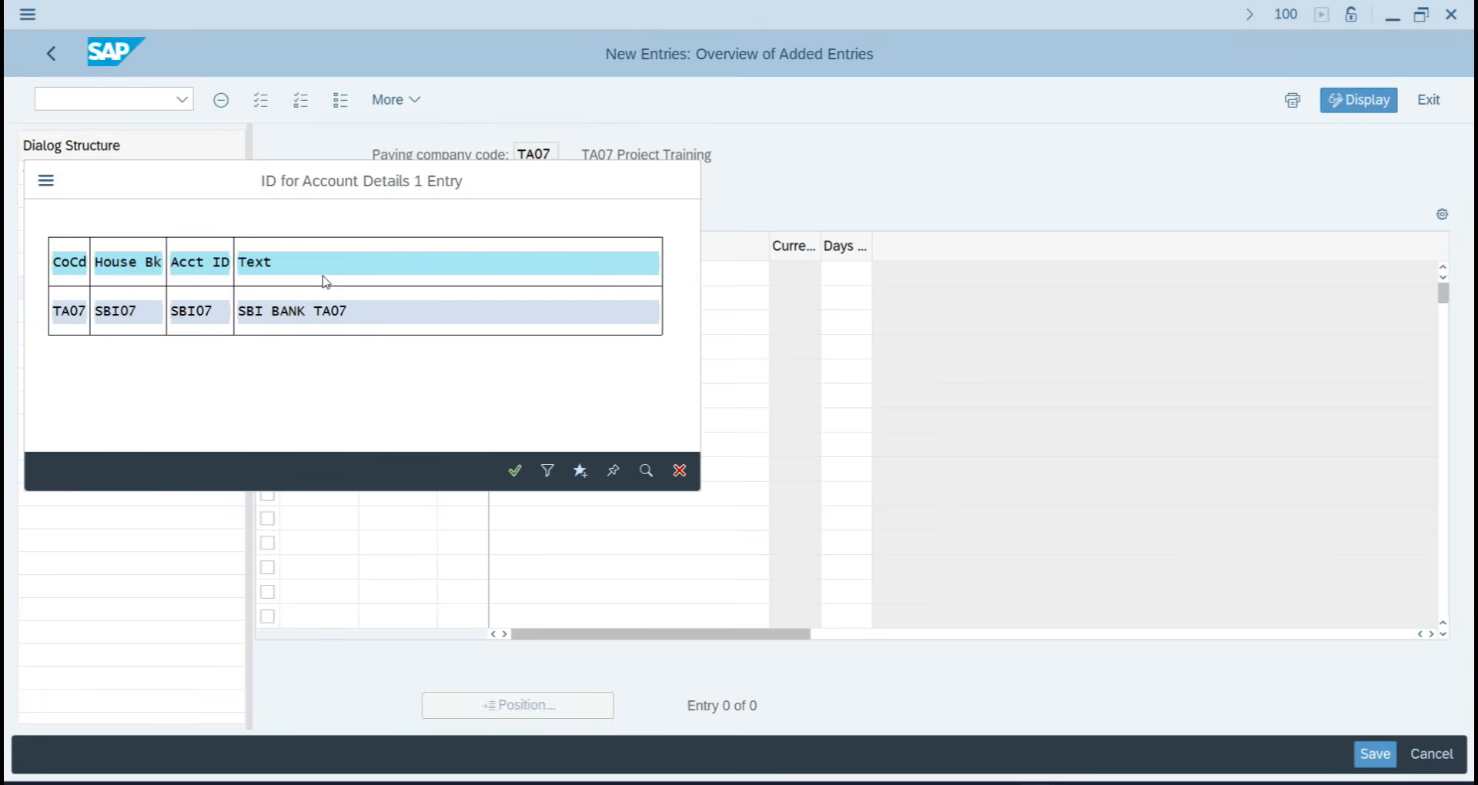
key(Return)
key(Tab)
text(1)
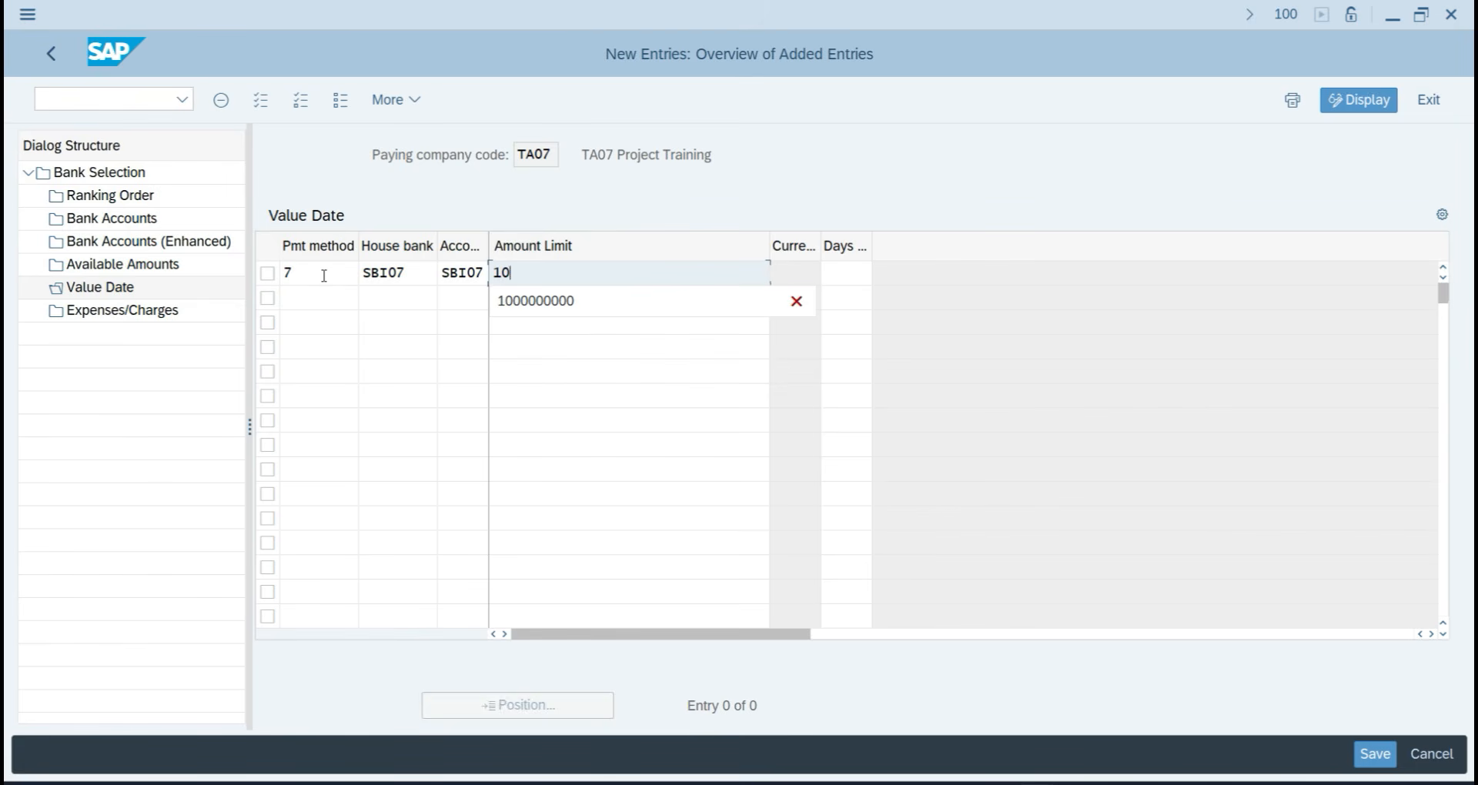
key(Return)
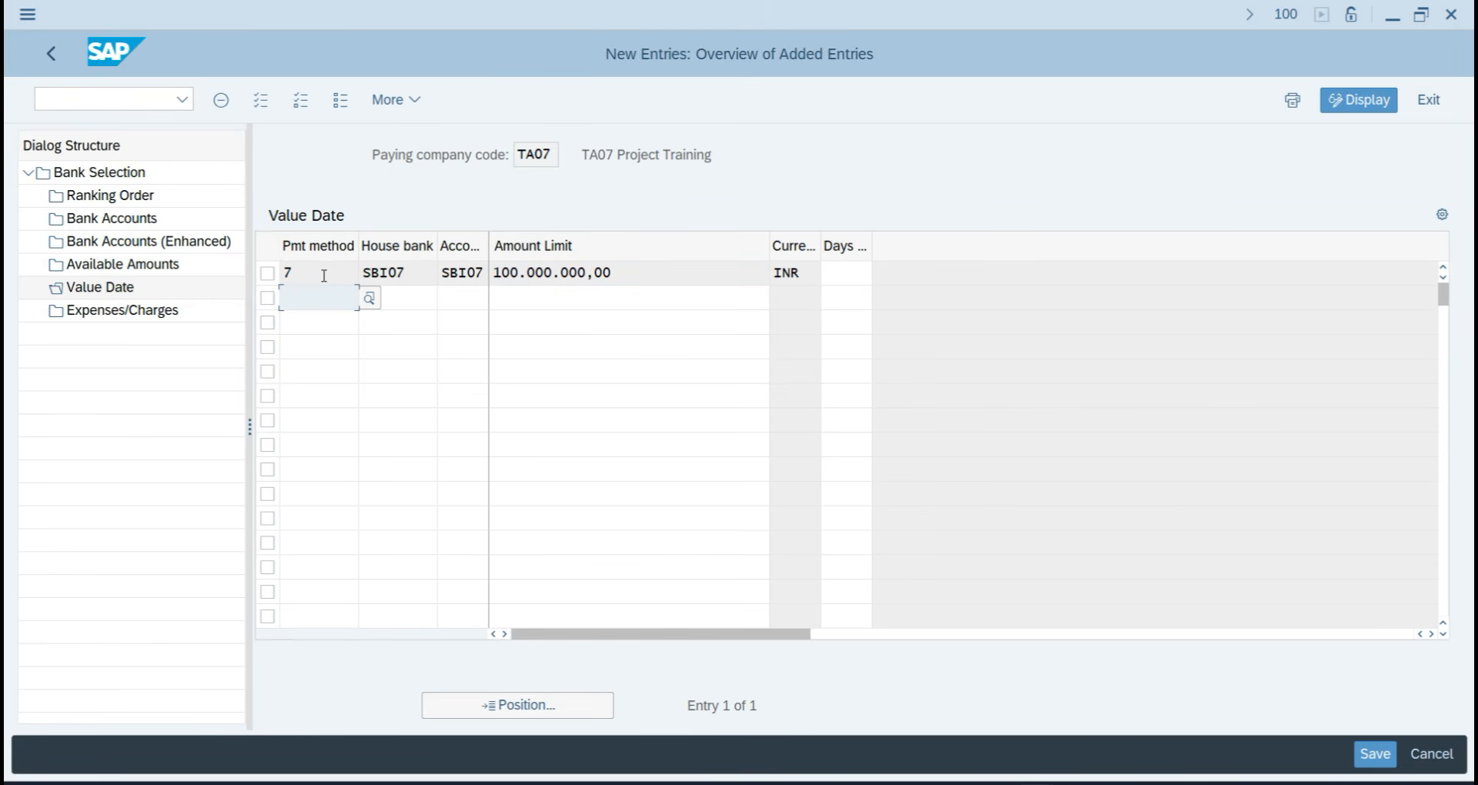
click(1376, 755)
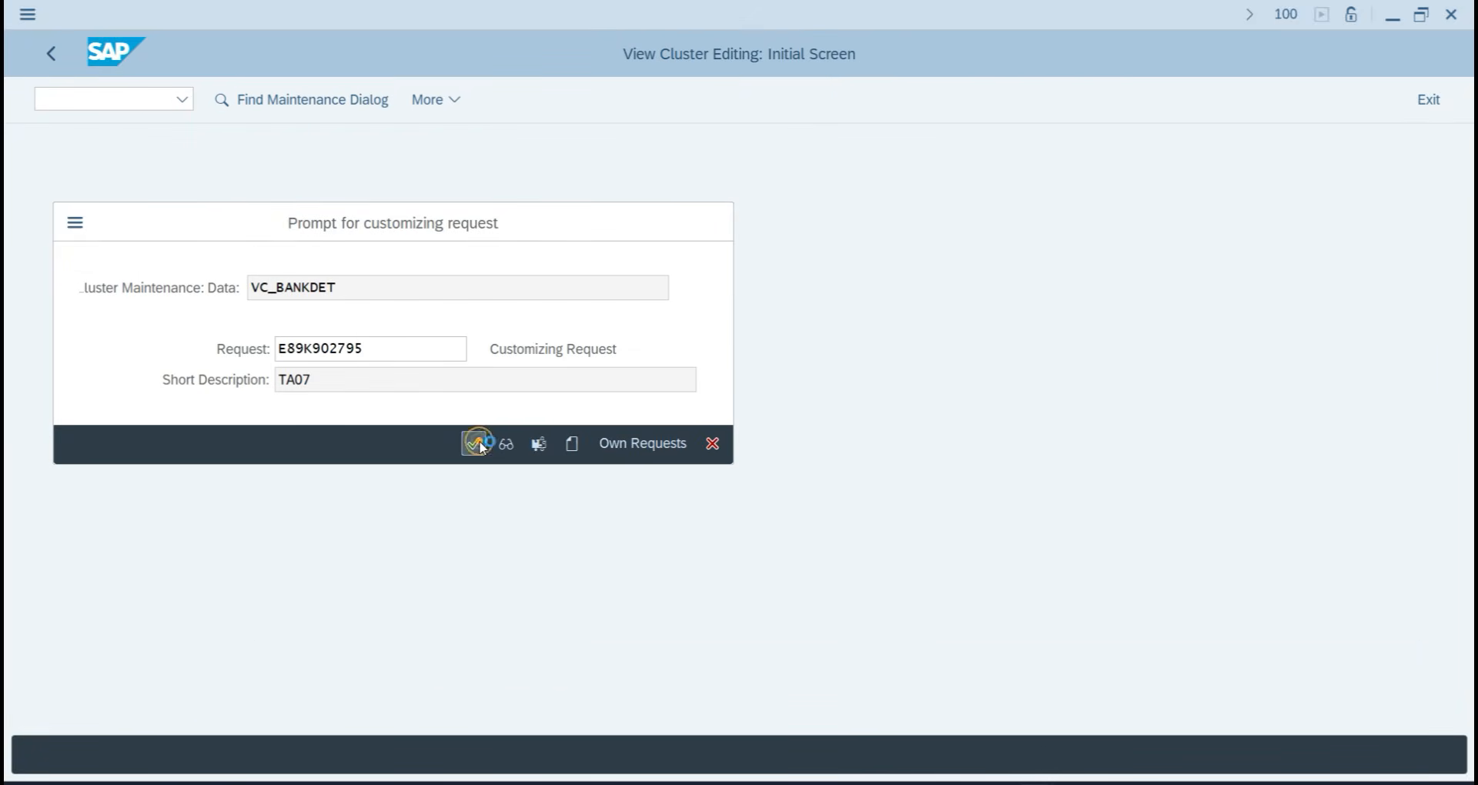
click(473, 444)
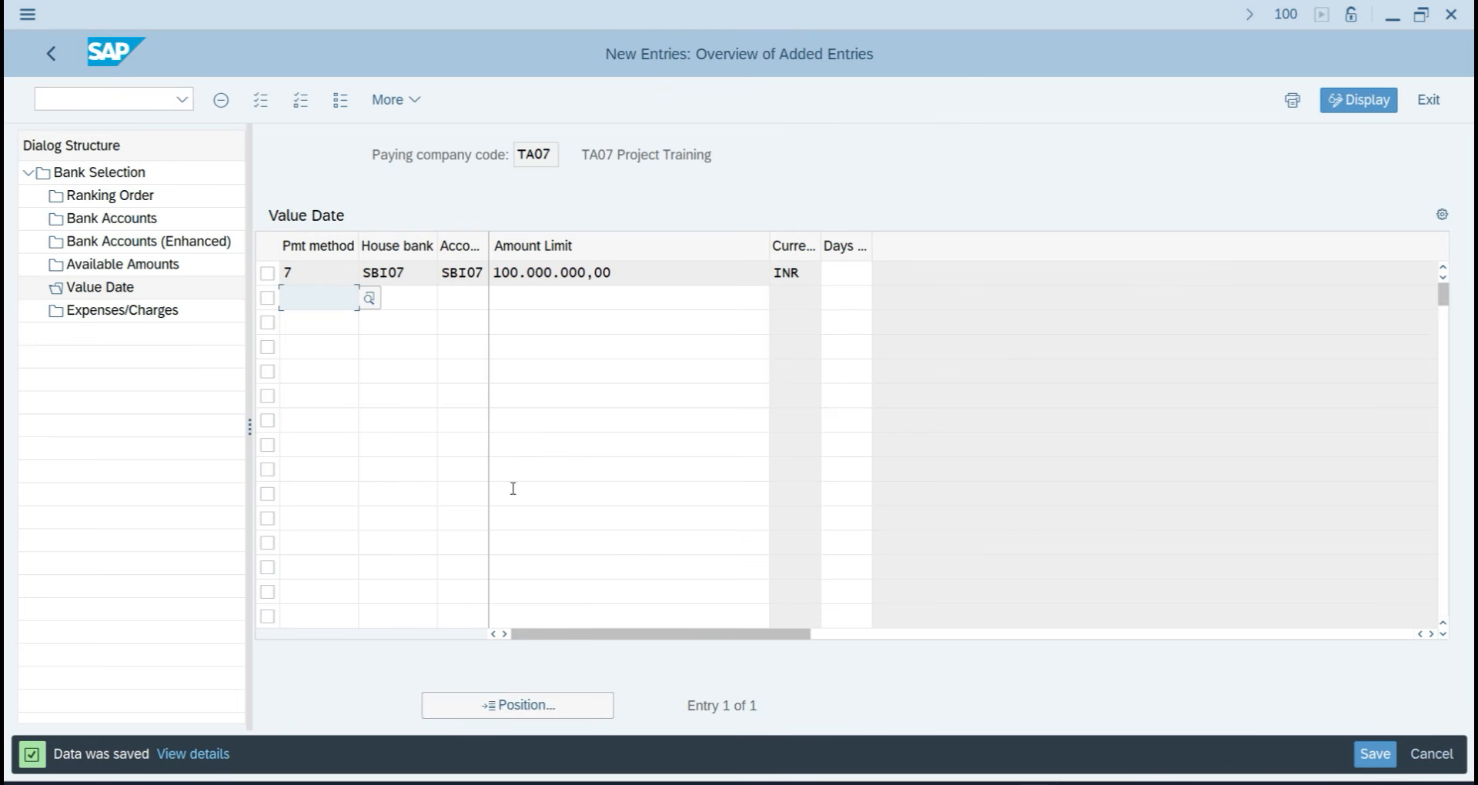
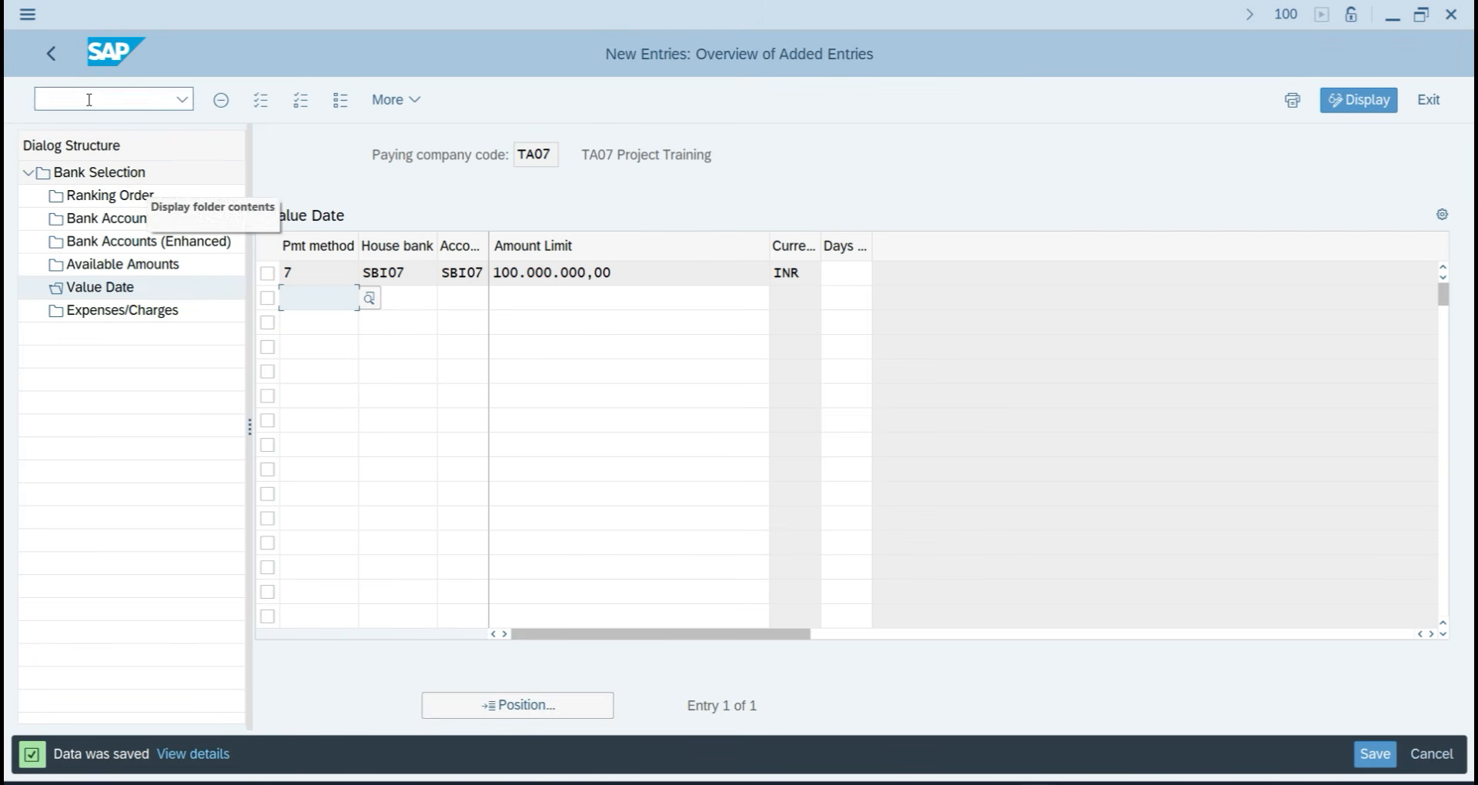
Back out of the Value Date and bank selection views, then enter /N to reach Easy Access.
click(54, 57)
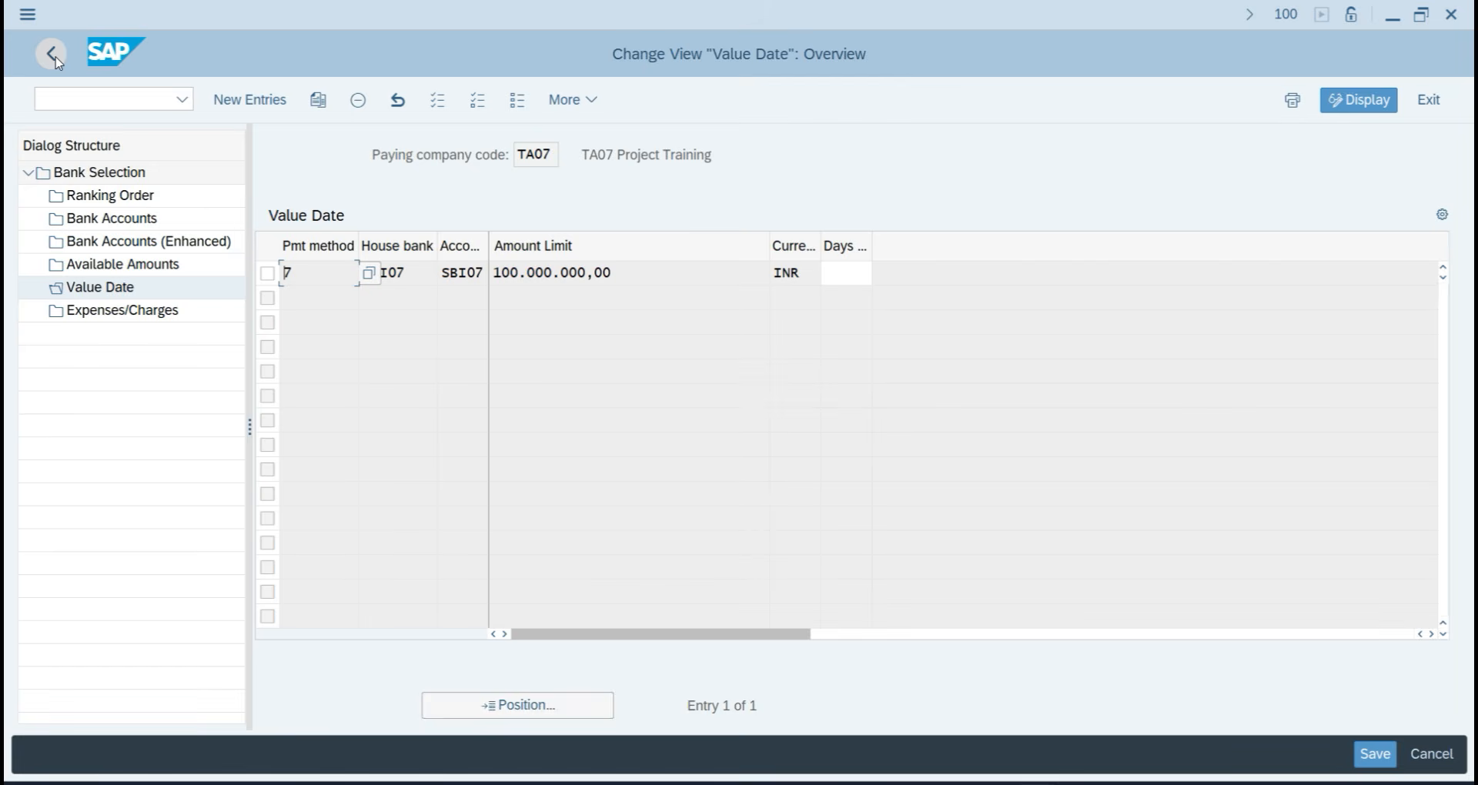
click(54, 57)
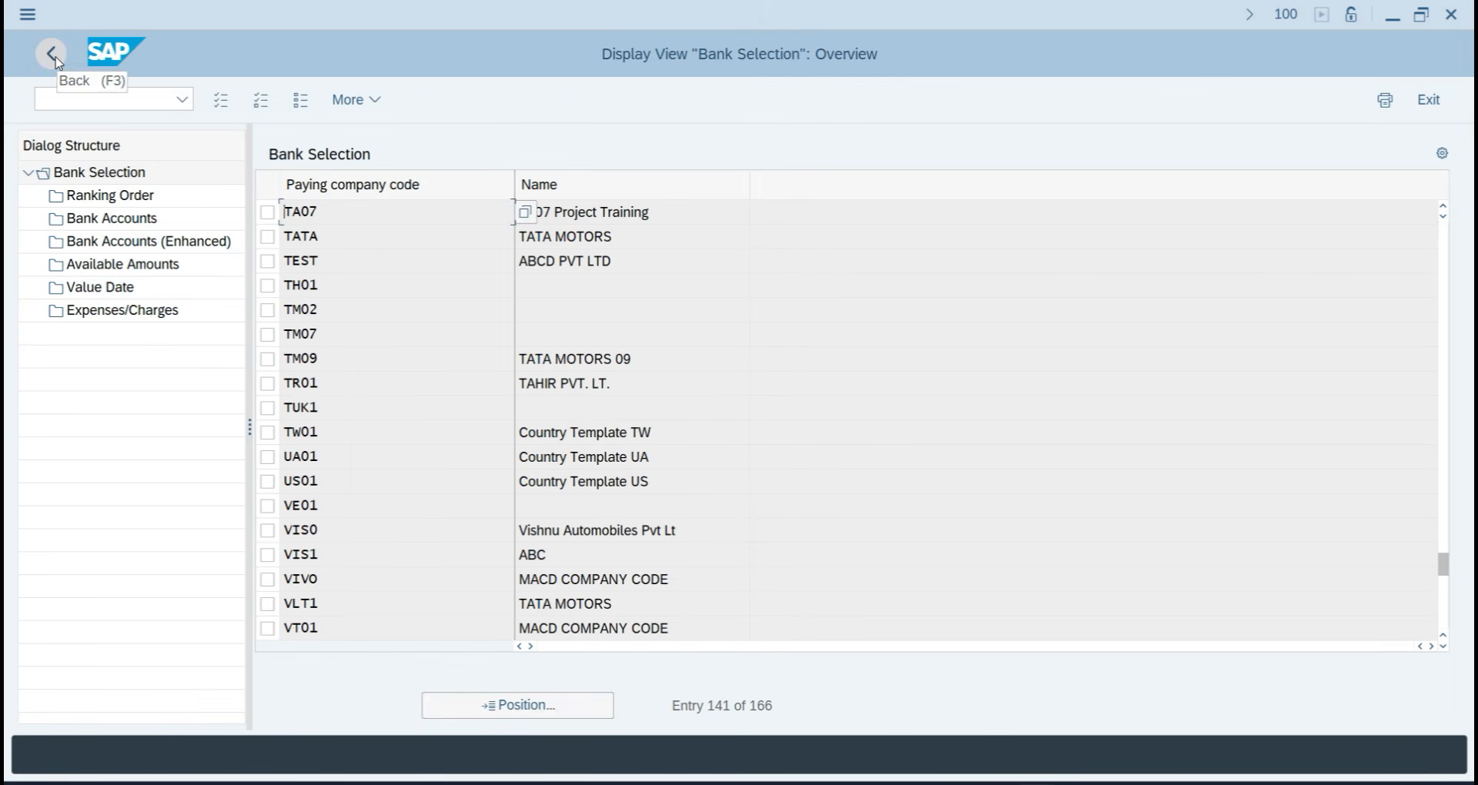
click(54, 57)
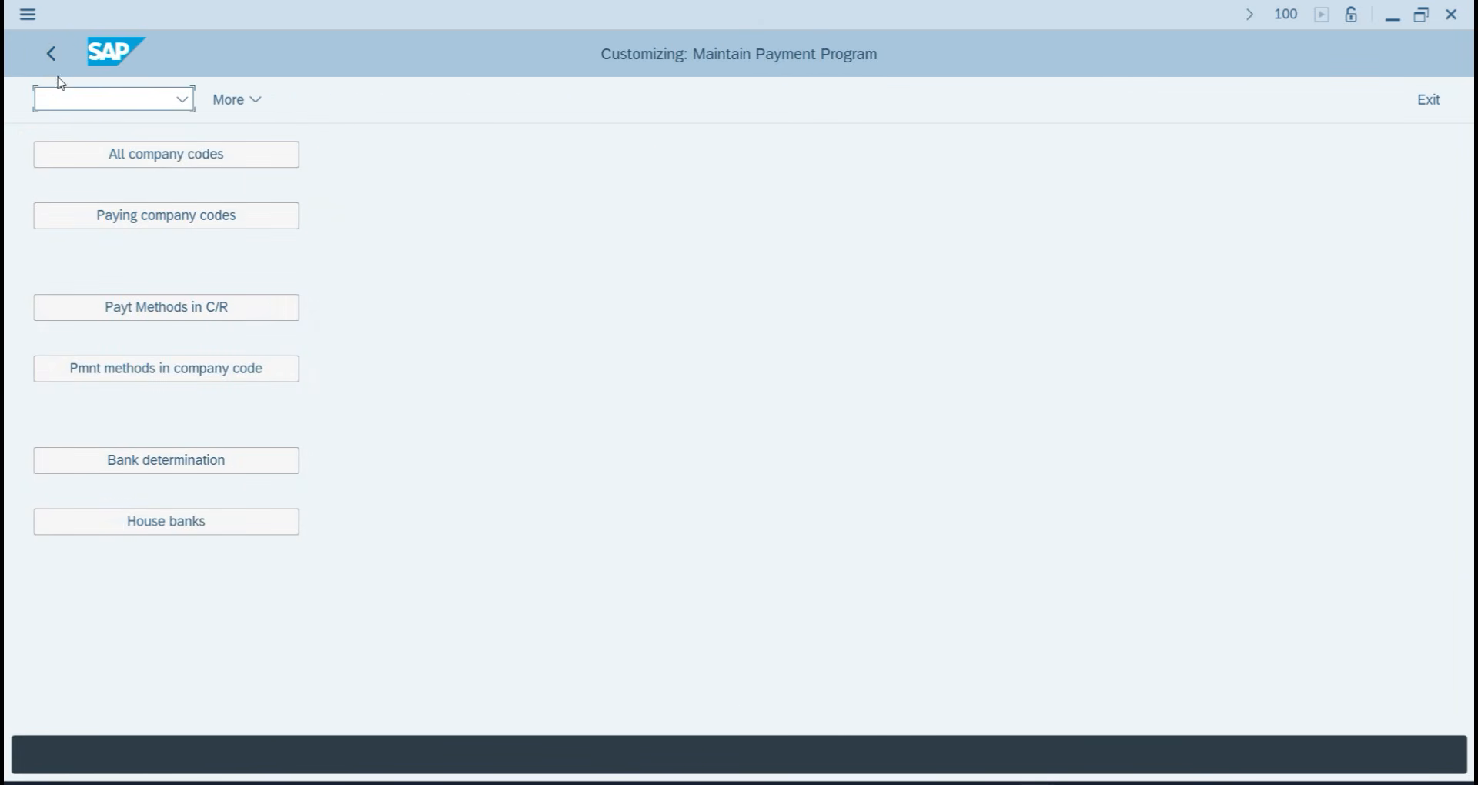
click(69, 100)
text(/N)
key(Return)
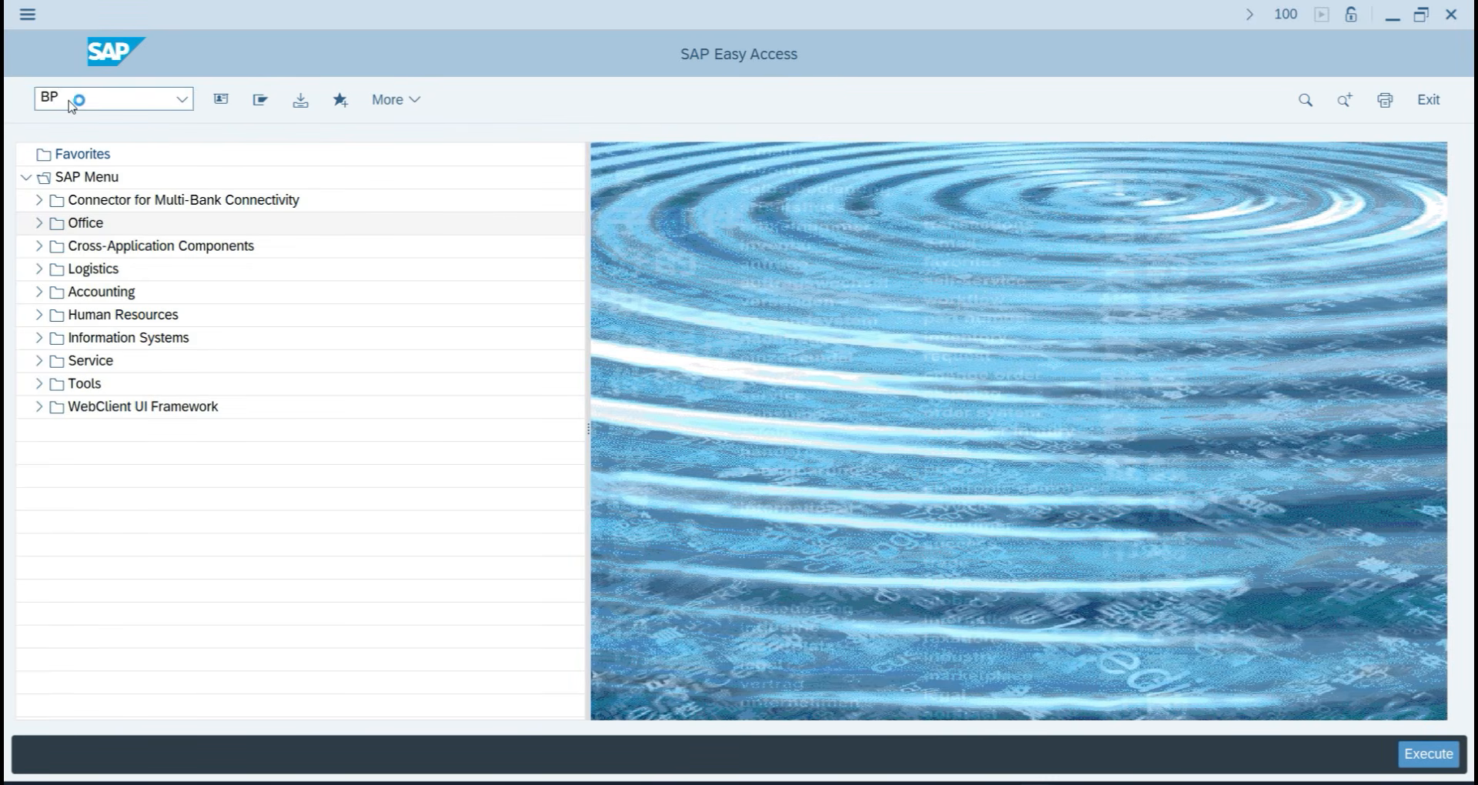
Start an organization partner with grouping LOCAL BPVN TA07, title Company, name Hunter Pvt ltd and search term.
key(Return)
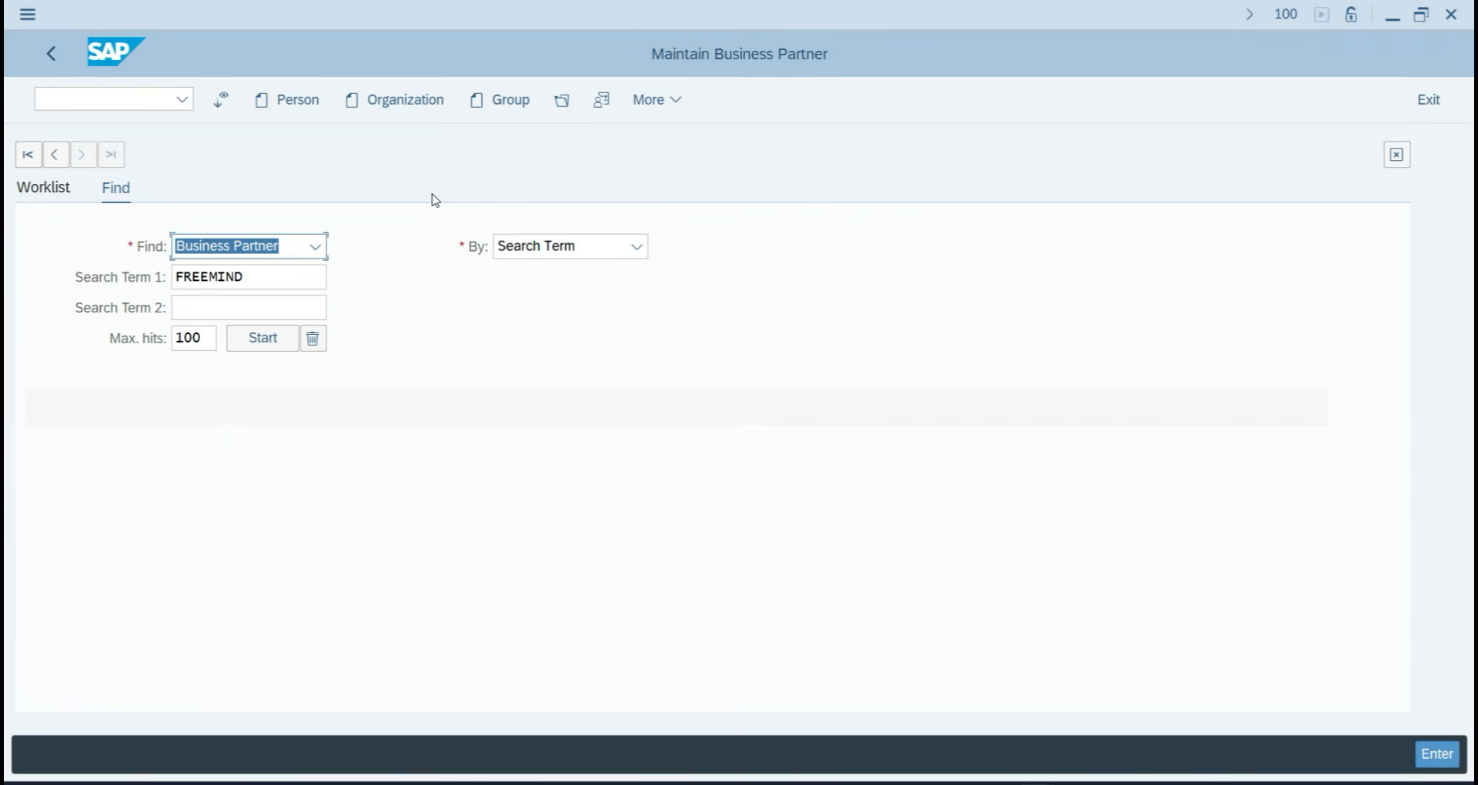
click(403, 108)
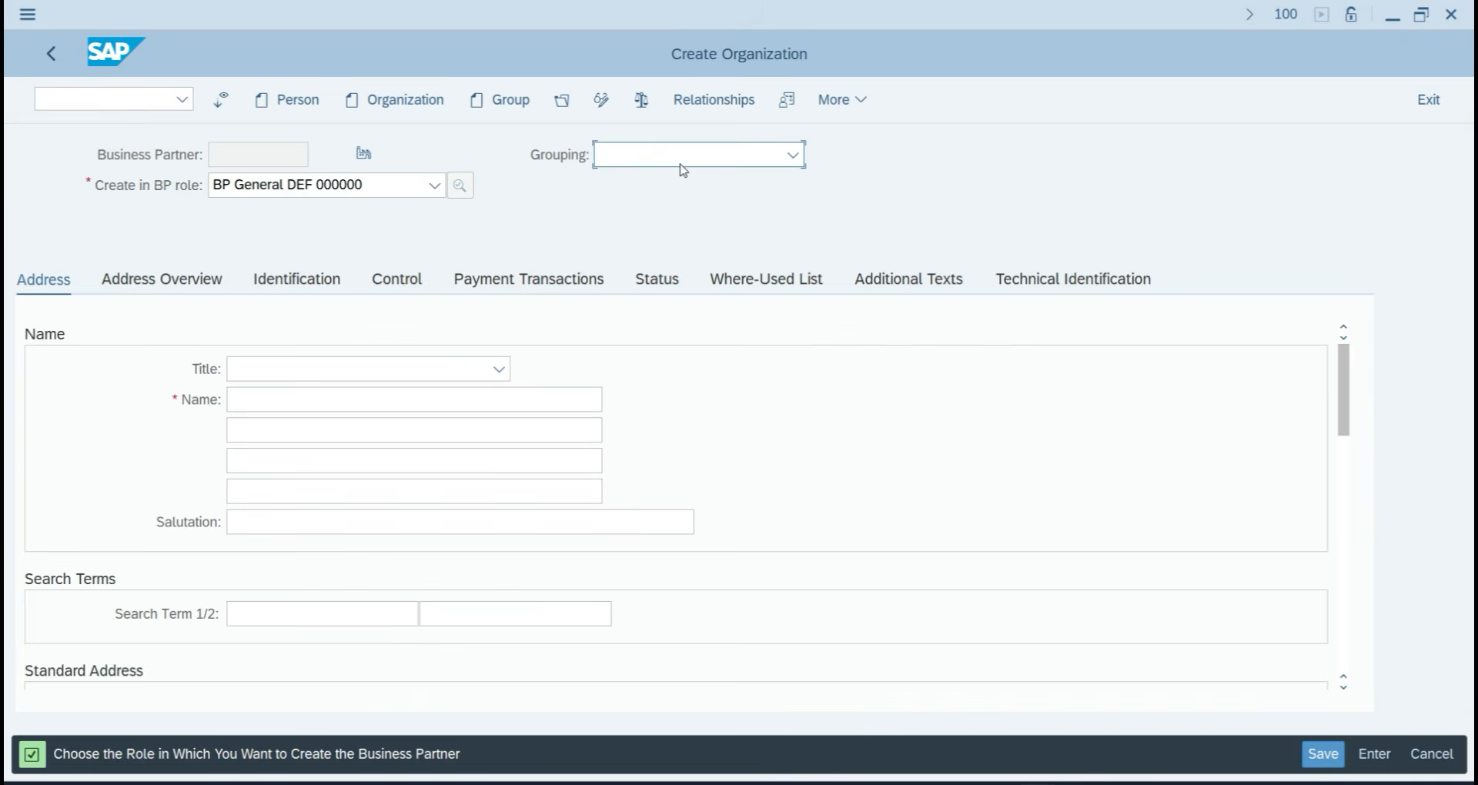
click(682, 163)
scroll(654, 462, down, 2)
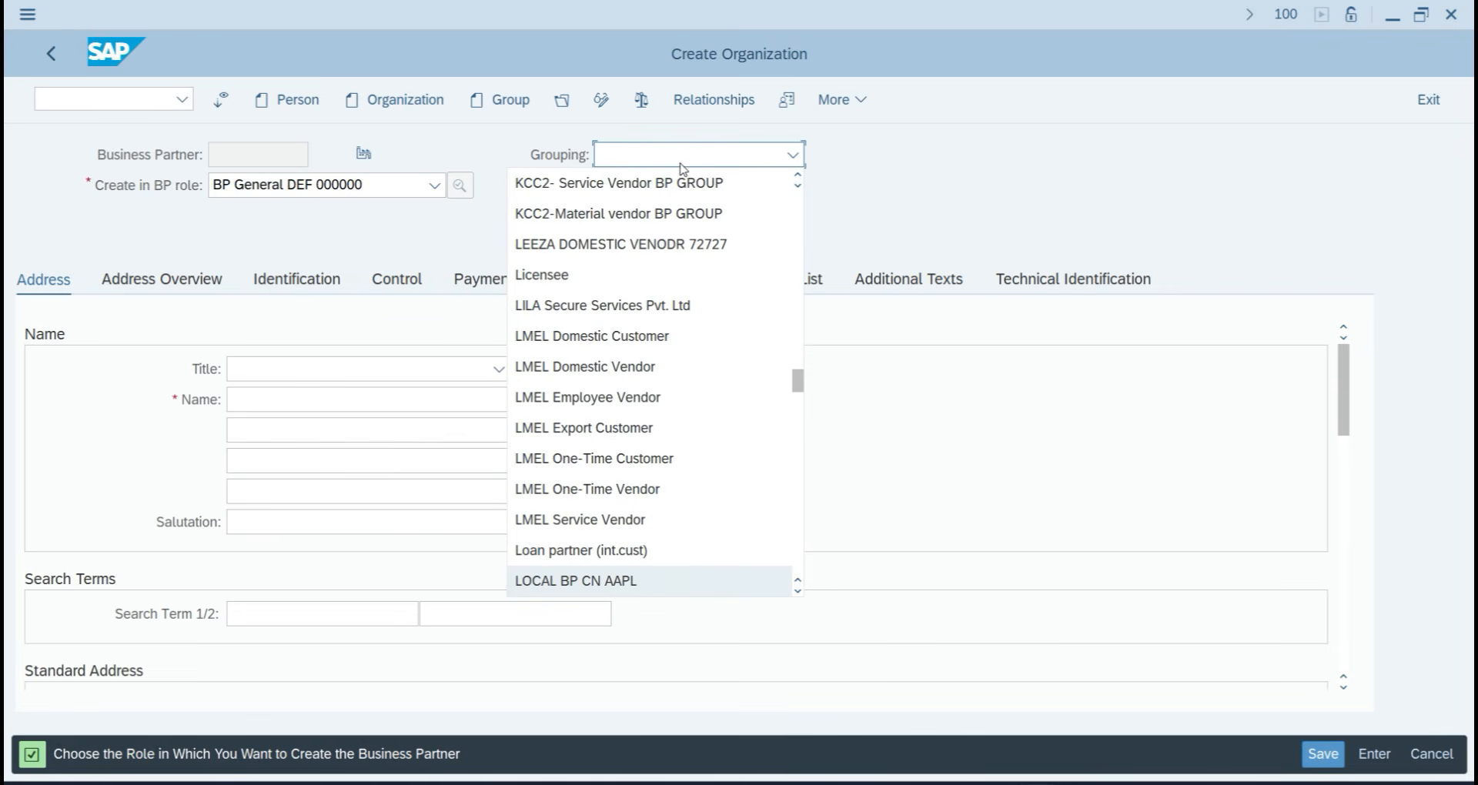
scroll(655, 531, down, 1)
scroll(669, 523, down, 3)
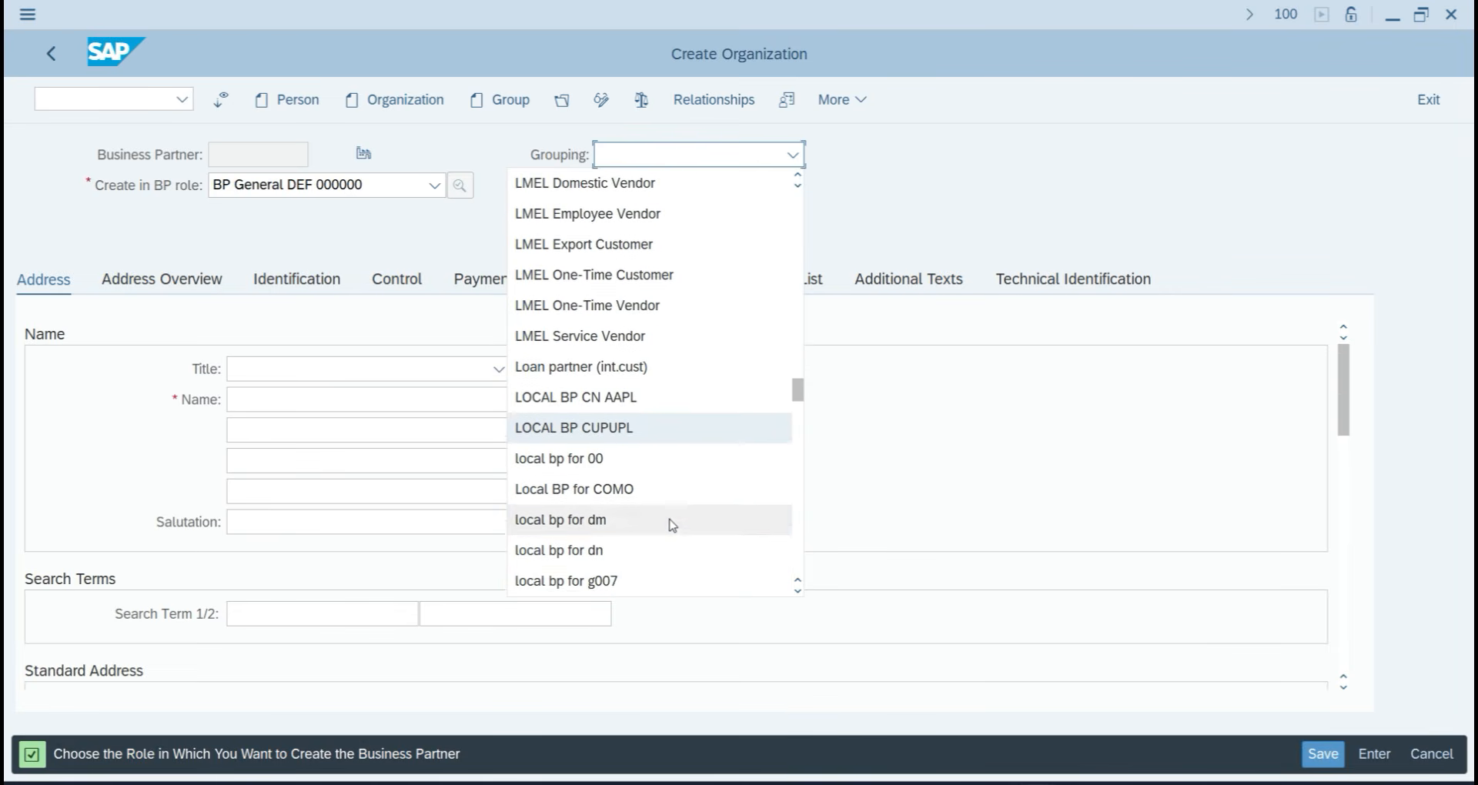
scroll(673, 525, down, 2)
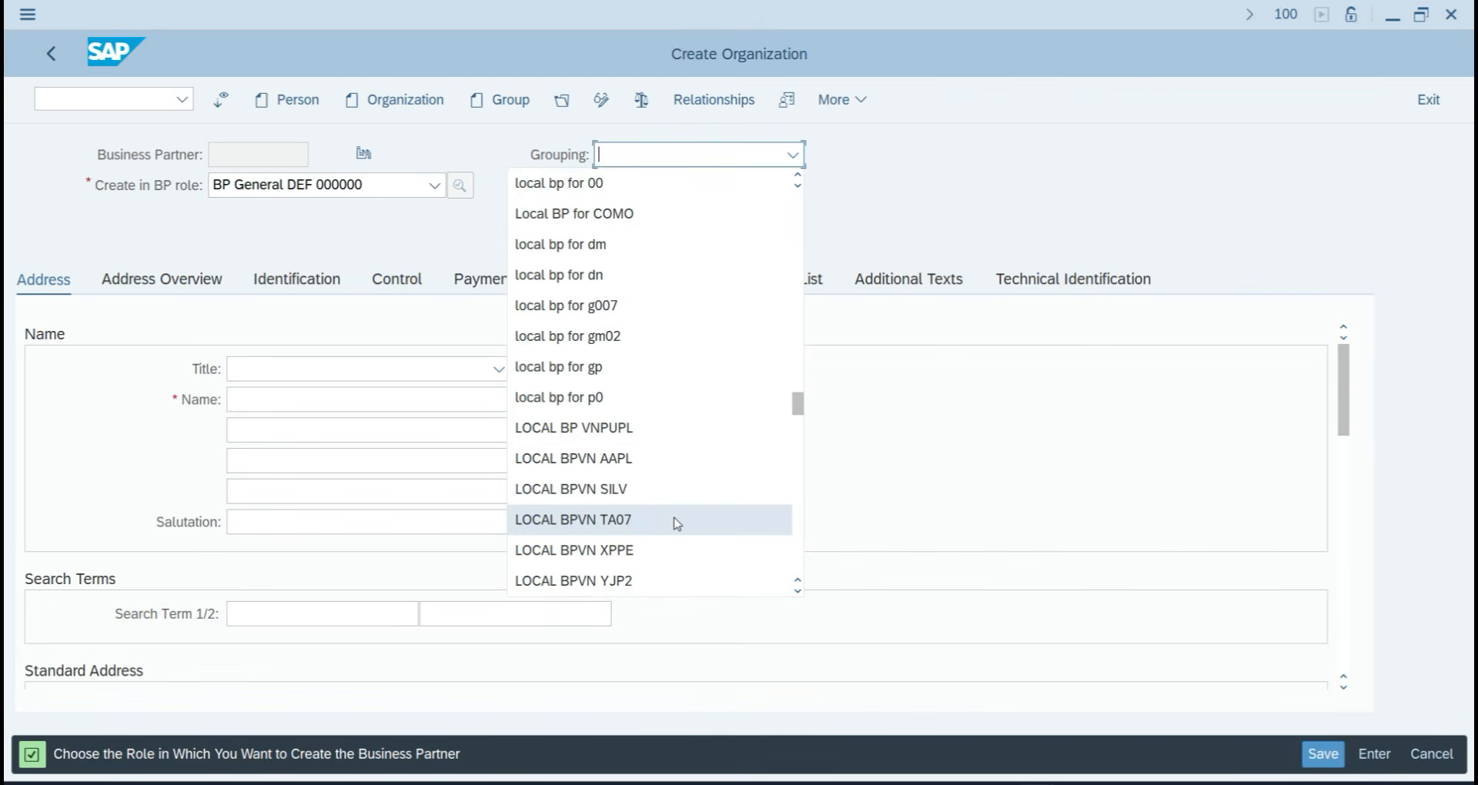
click(673, 523)
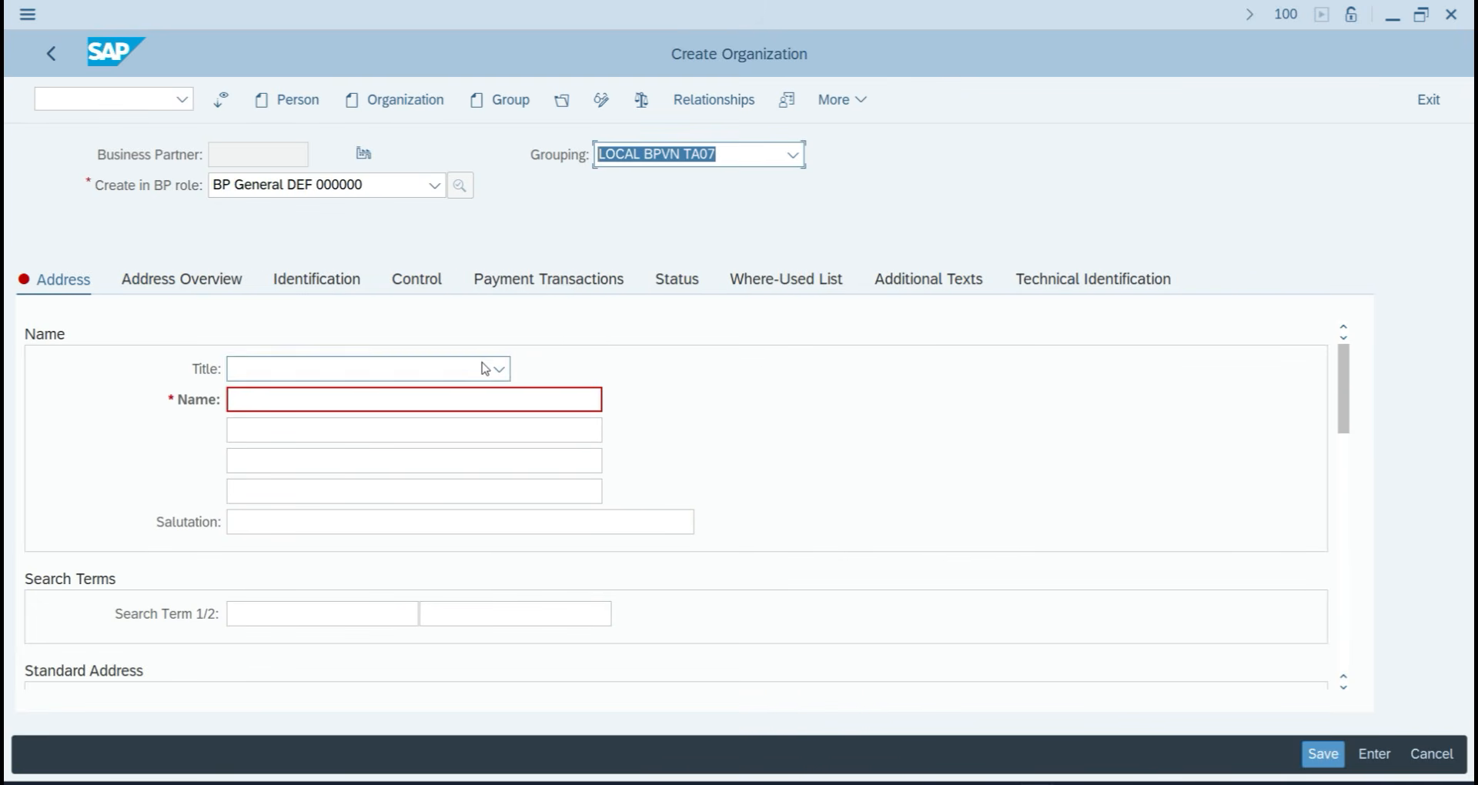
click(358, 367)
click(337, 396)
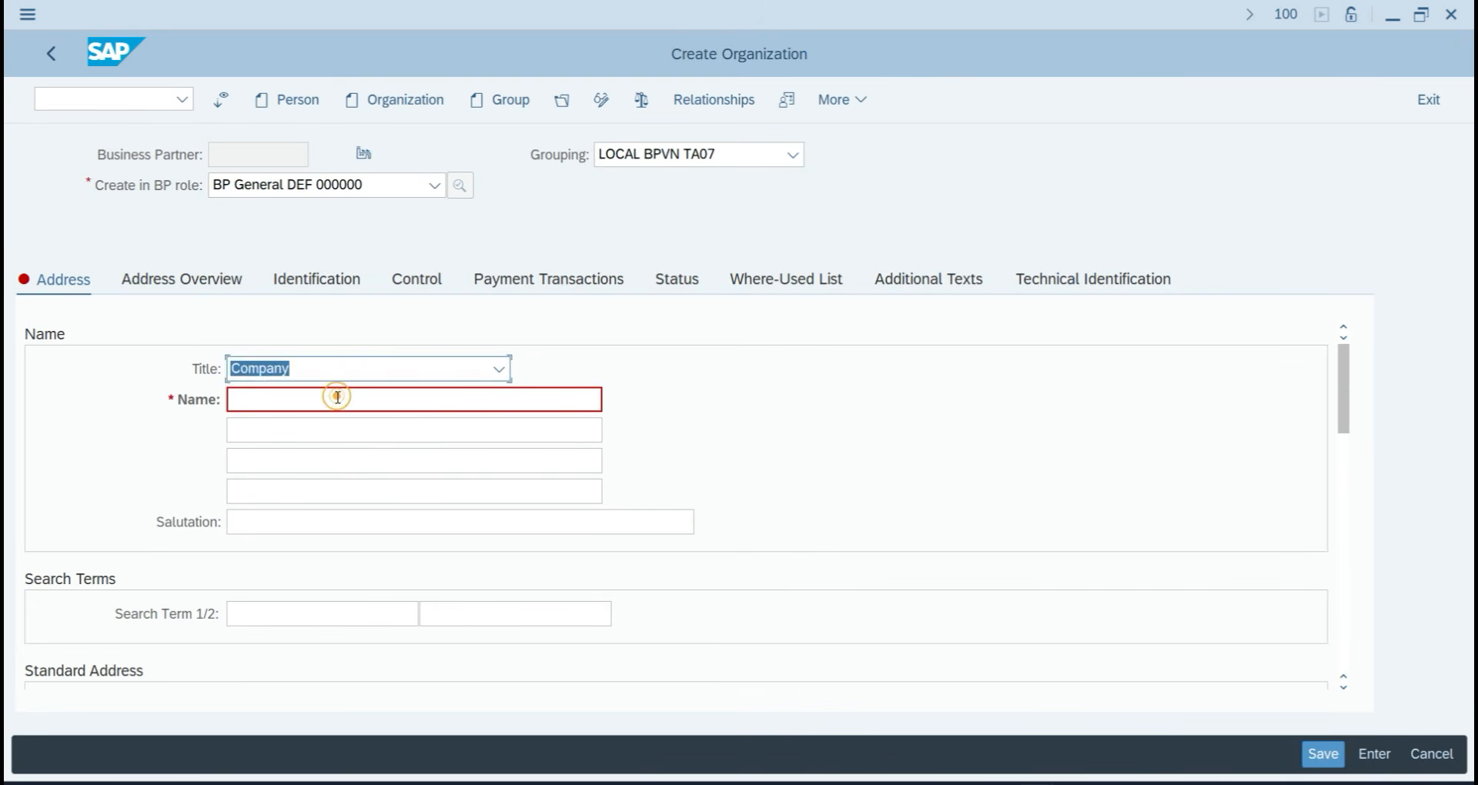
click(337, 398)
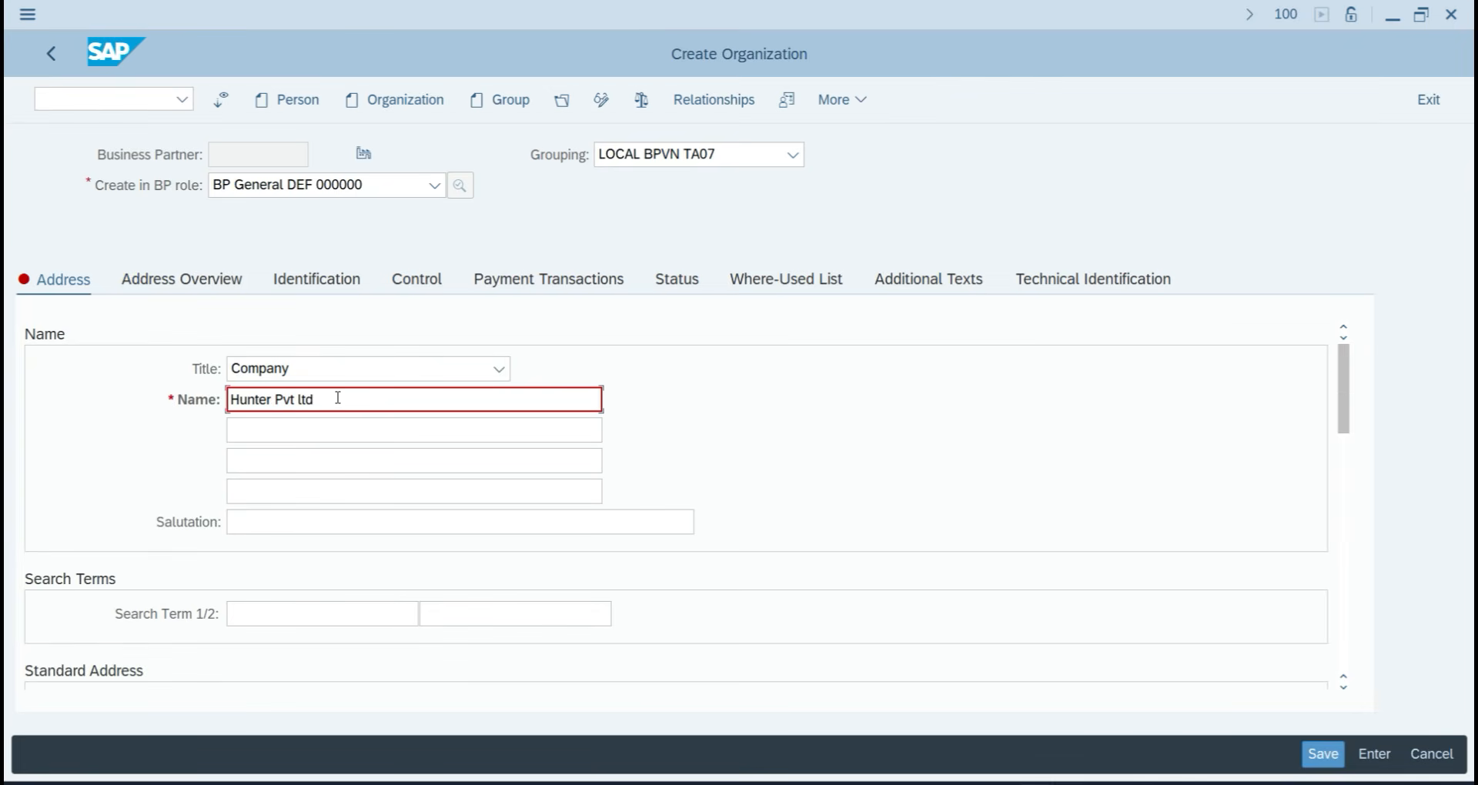
click(245, 613)
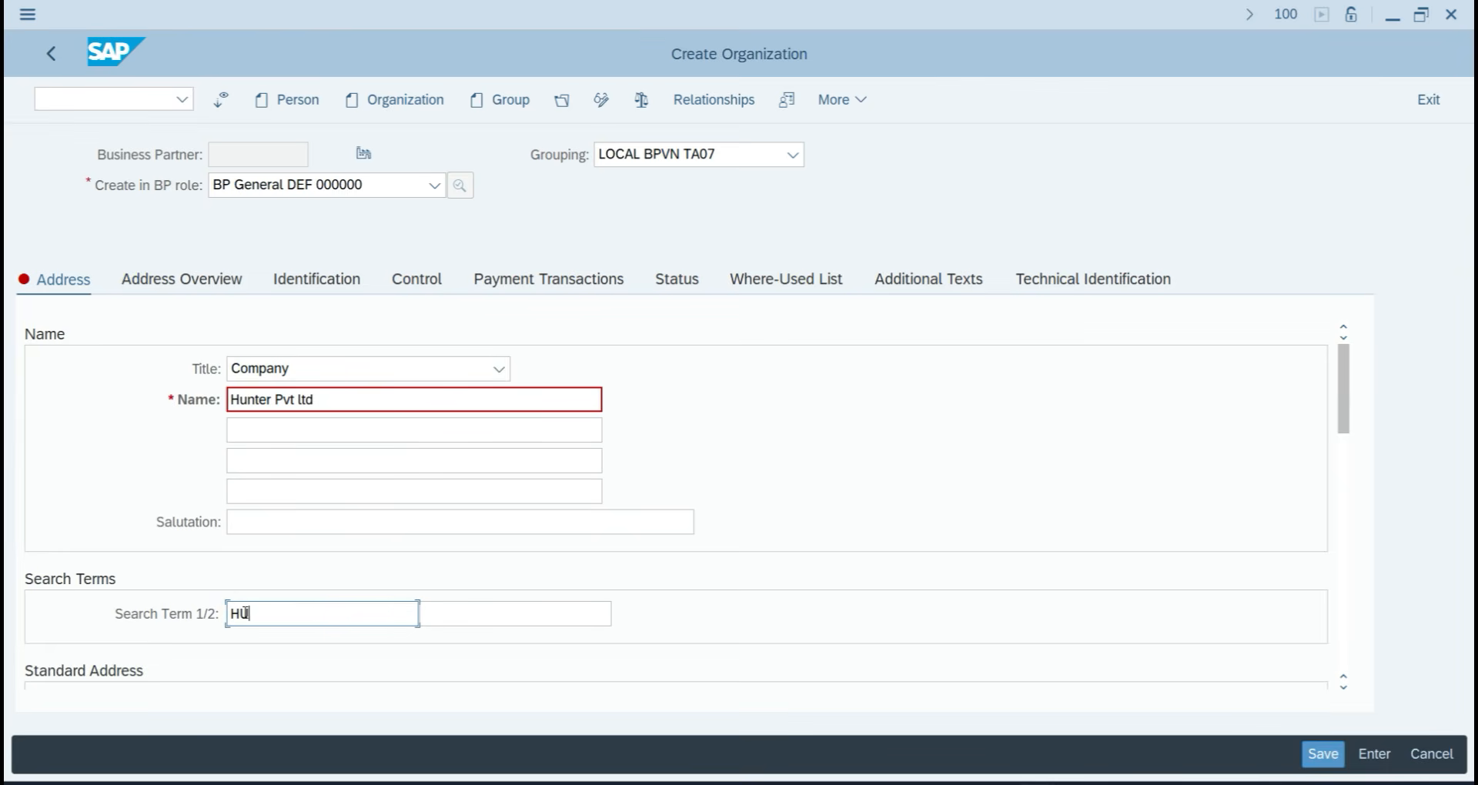
Enter street 123, postal code 110023, country IN, region 30, and language English.
scroll(244, 614, down, 3)
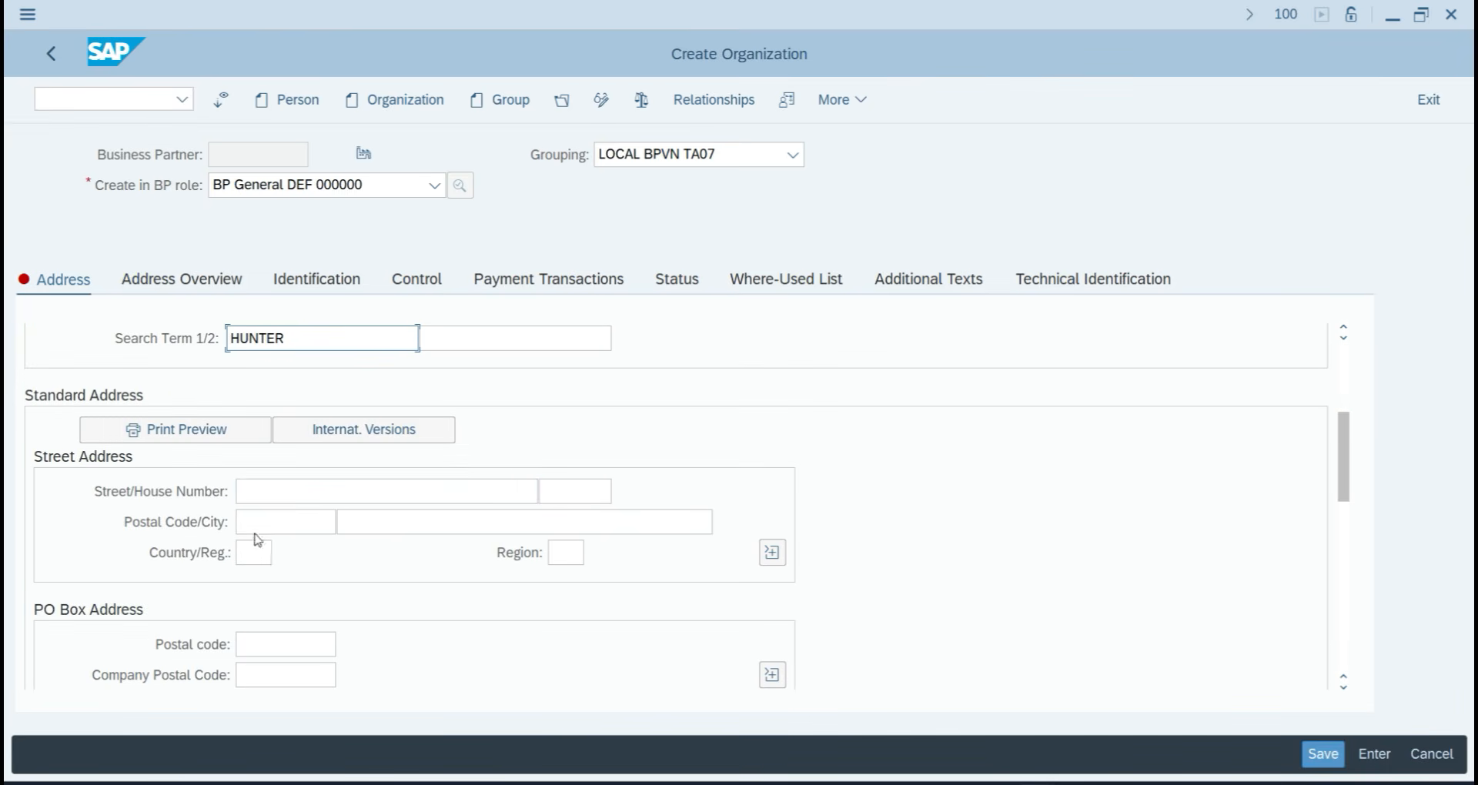
click(283, 491)
text(123)
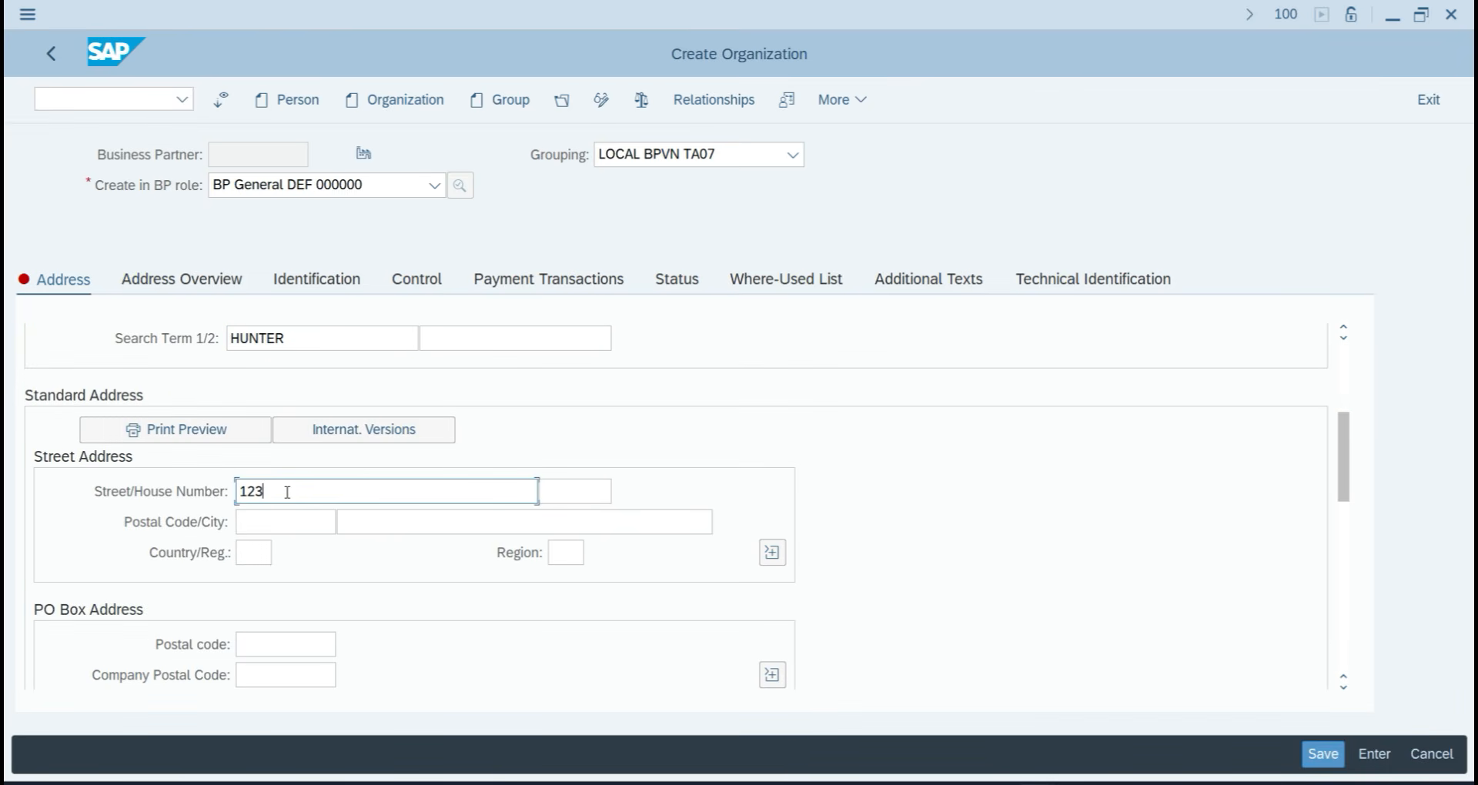
key(Tab)
key(Tab)
text(110023)
key(Tab)
text(IN)
key(Tab)
text(30)
key(Return)
scroll(328, 559, down, 5)
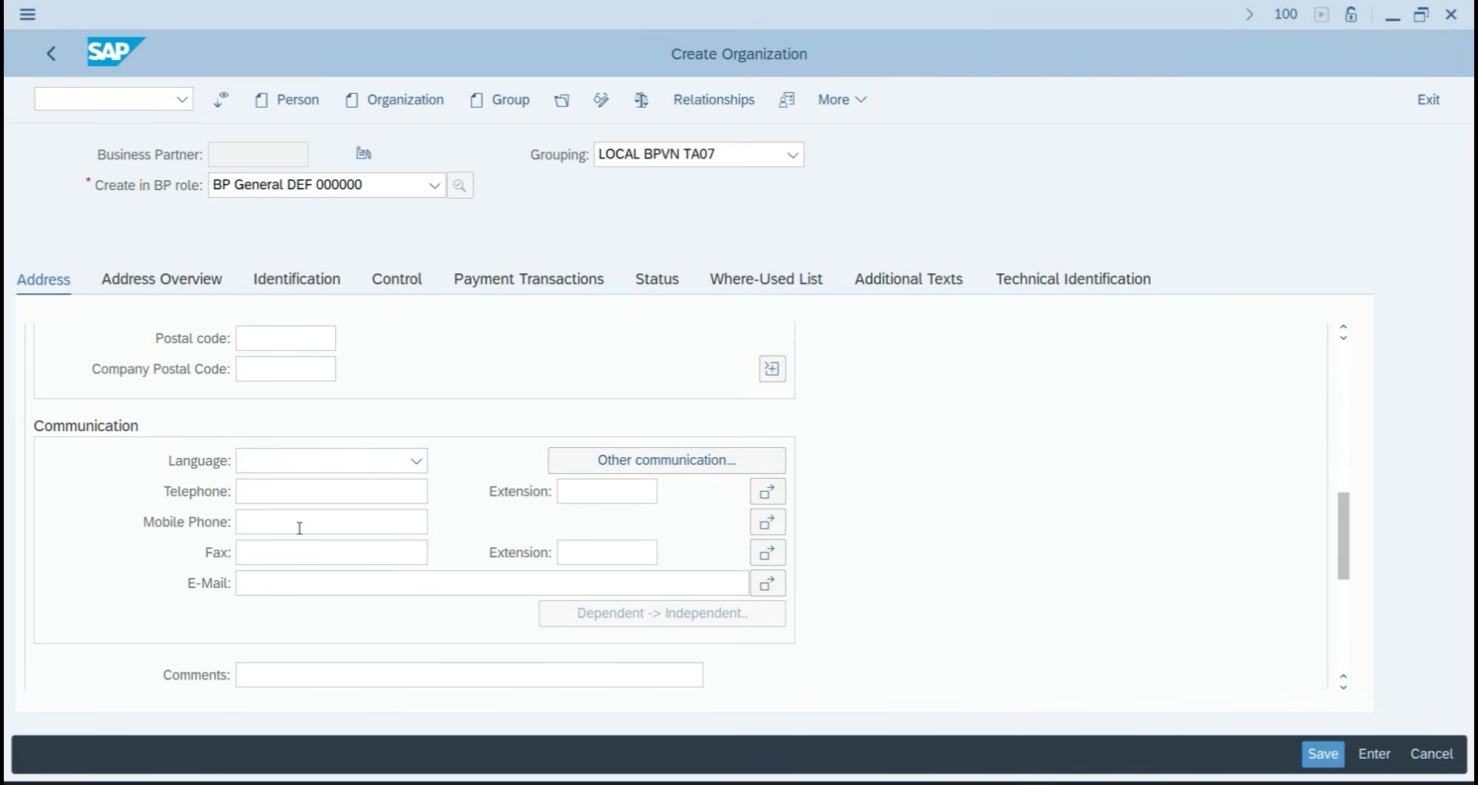
click(293, 460)
key(Down)
key(Down)
key(Down)
key(Down)
key(Down)
key(Down)
key(Down)
key(Down)
key(Down)
key(Down)
key(Down)
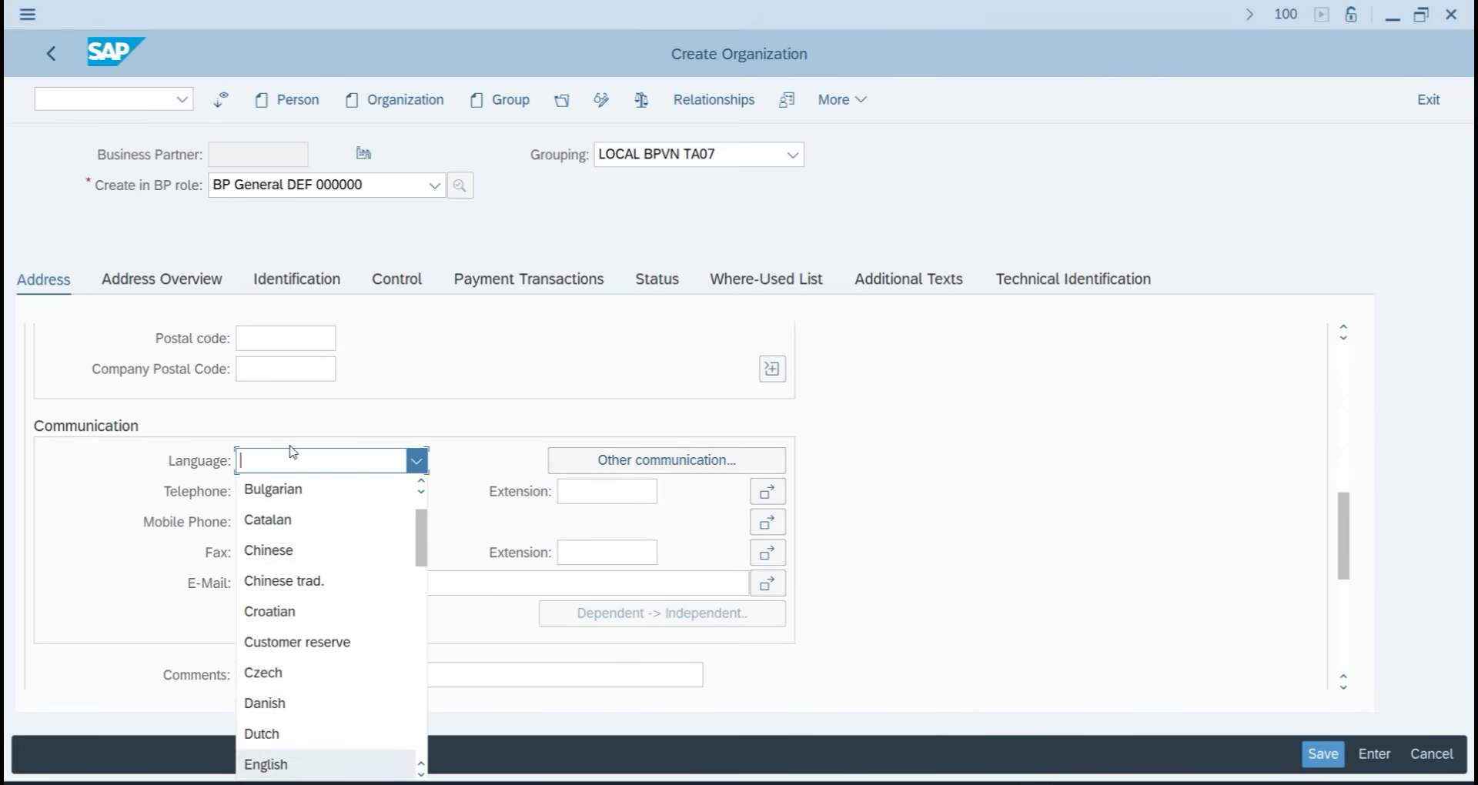
key(Return)
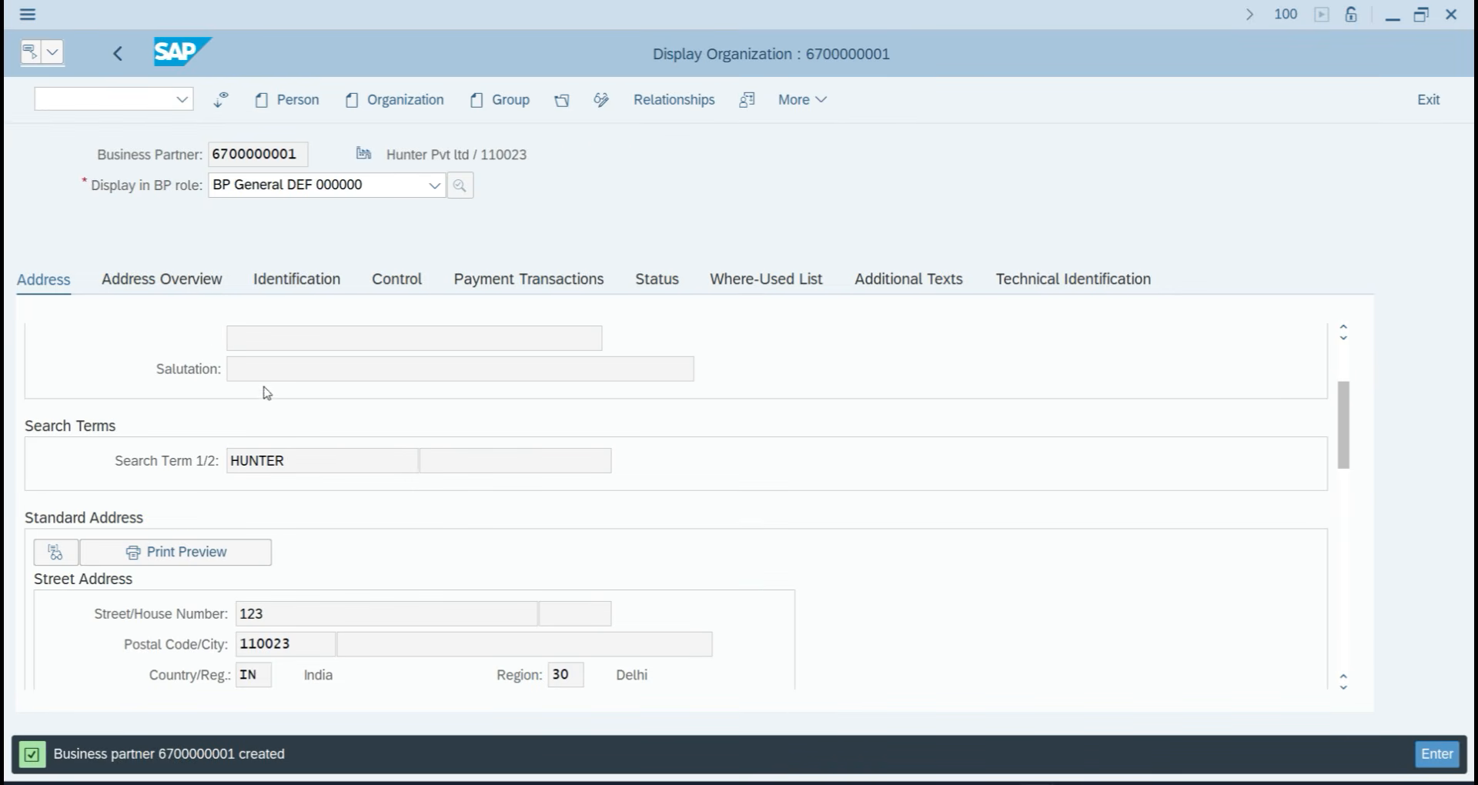
click(293, 281)
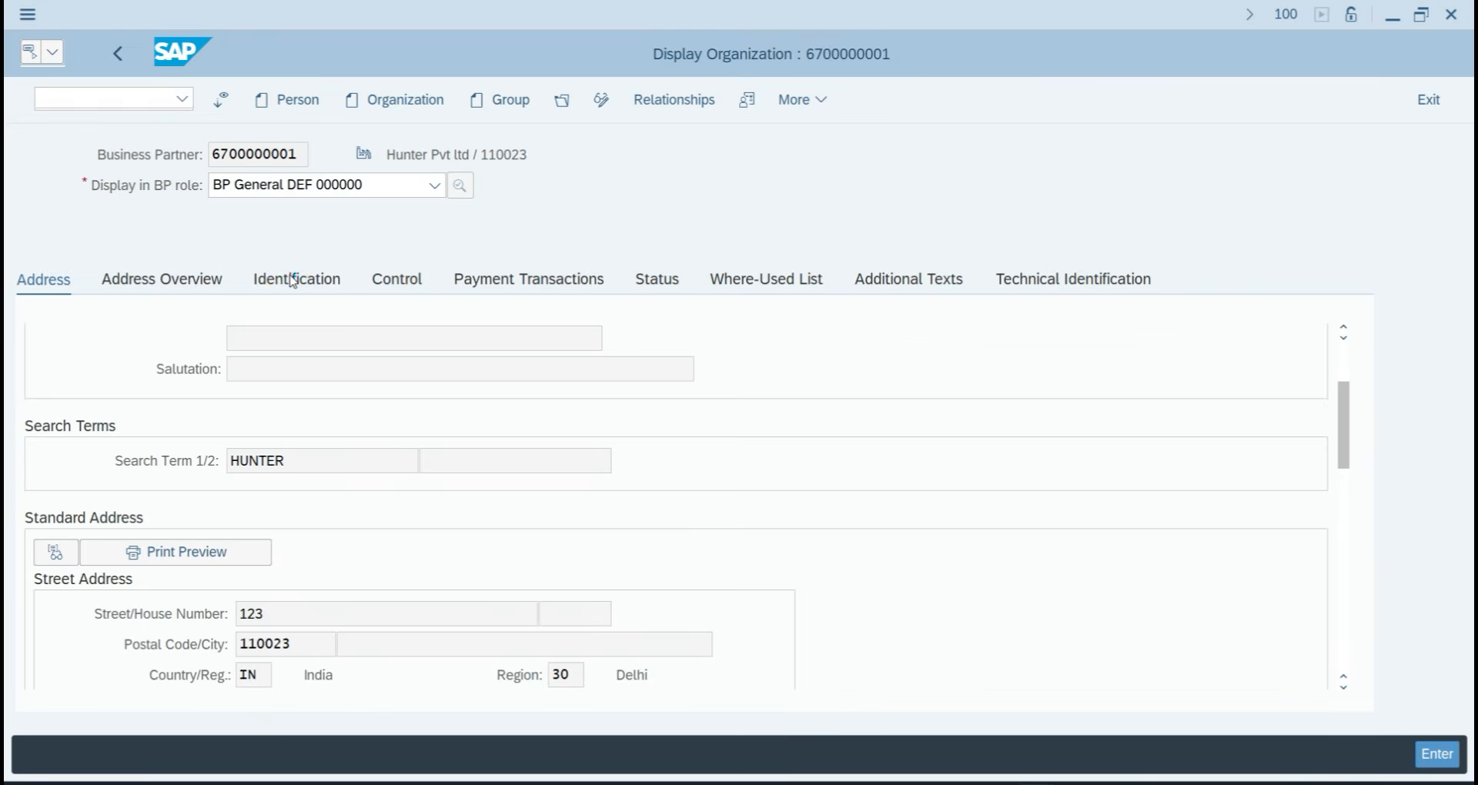
click(61, 282)
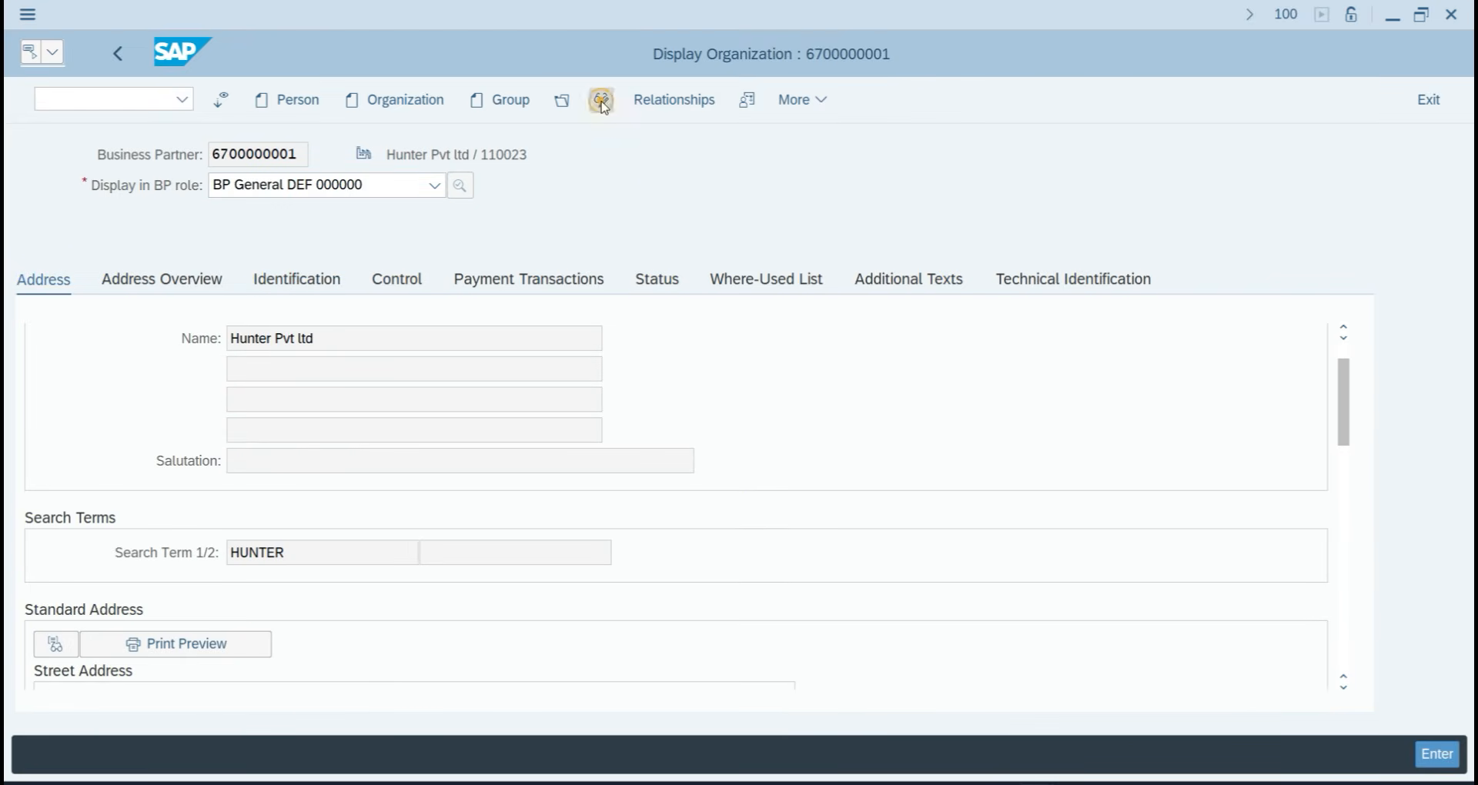
click(602, 101)
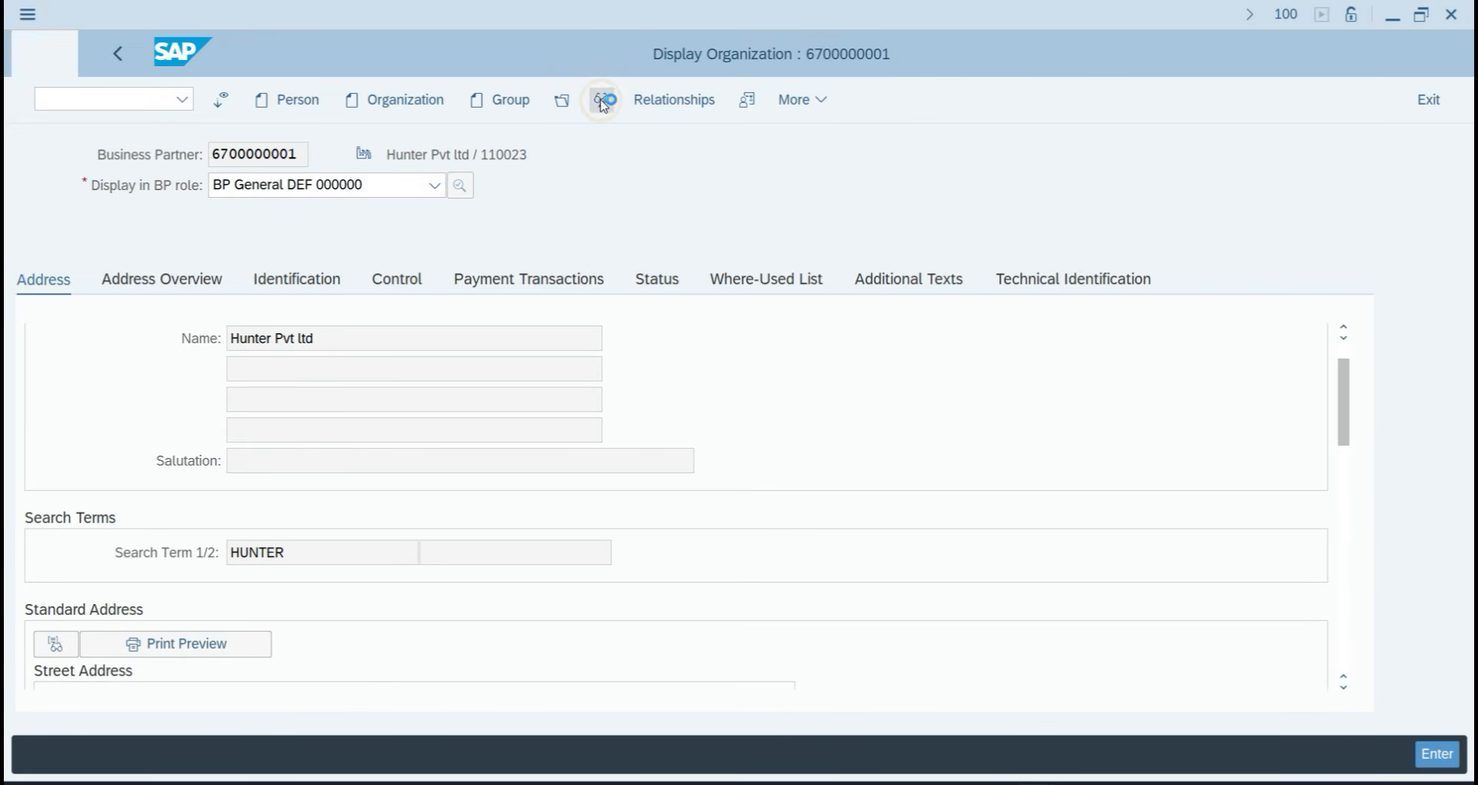
click(279, 187)
text(flv)
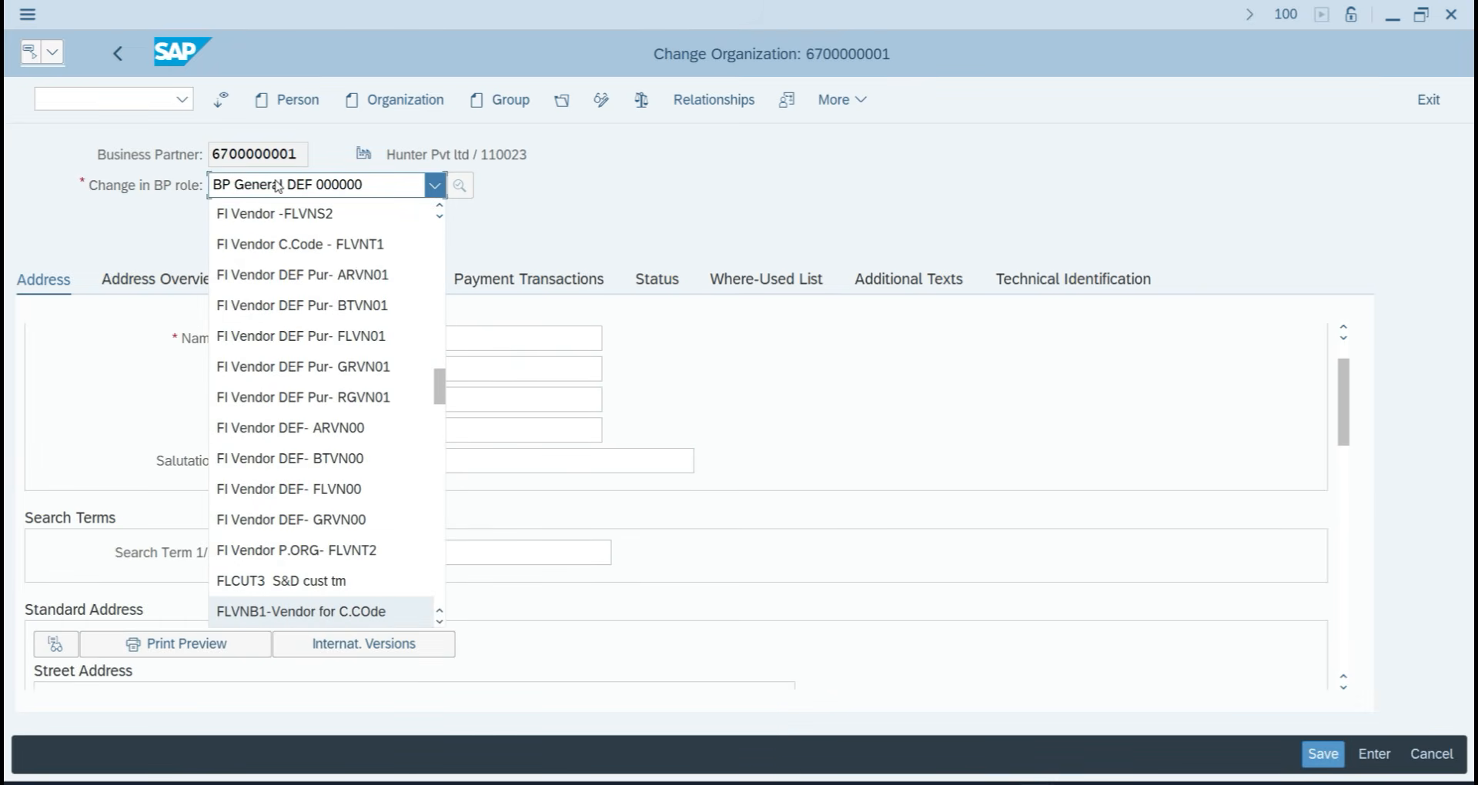
click(367, 486)
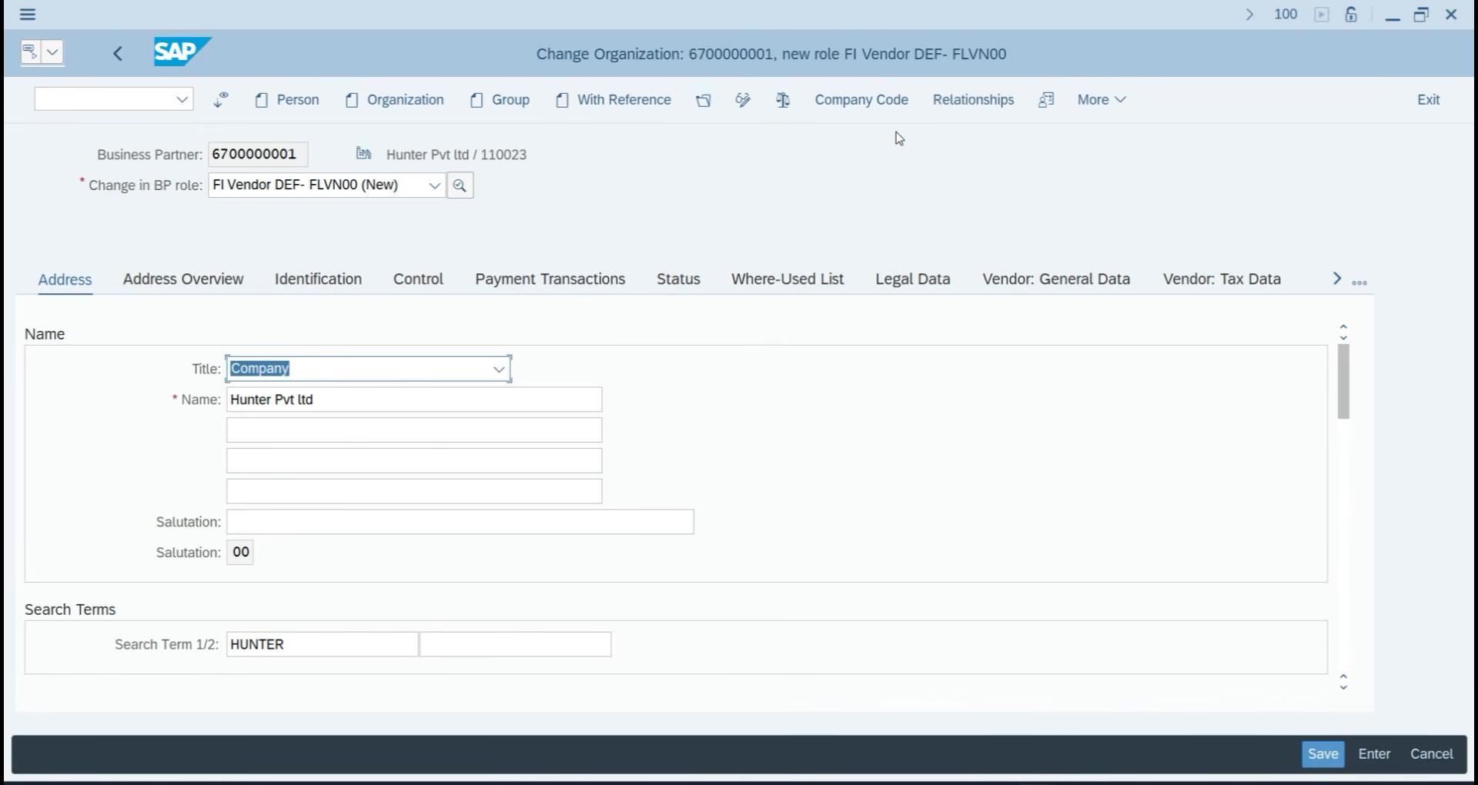
click(883, 102)
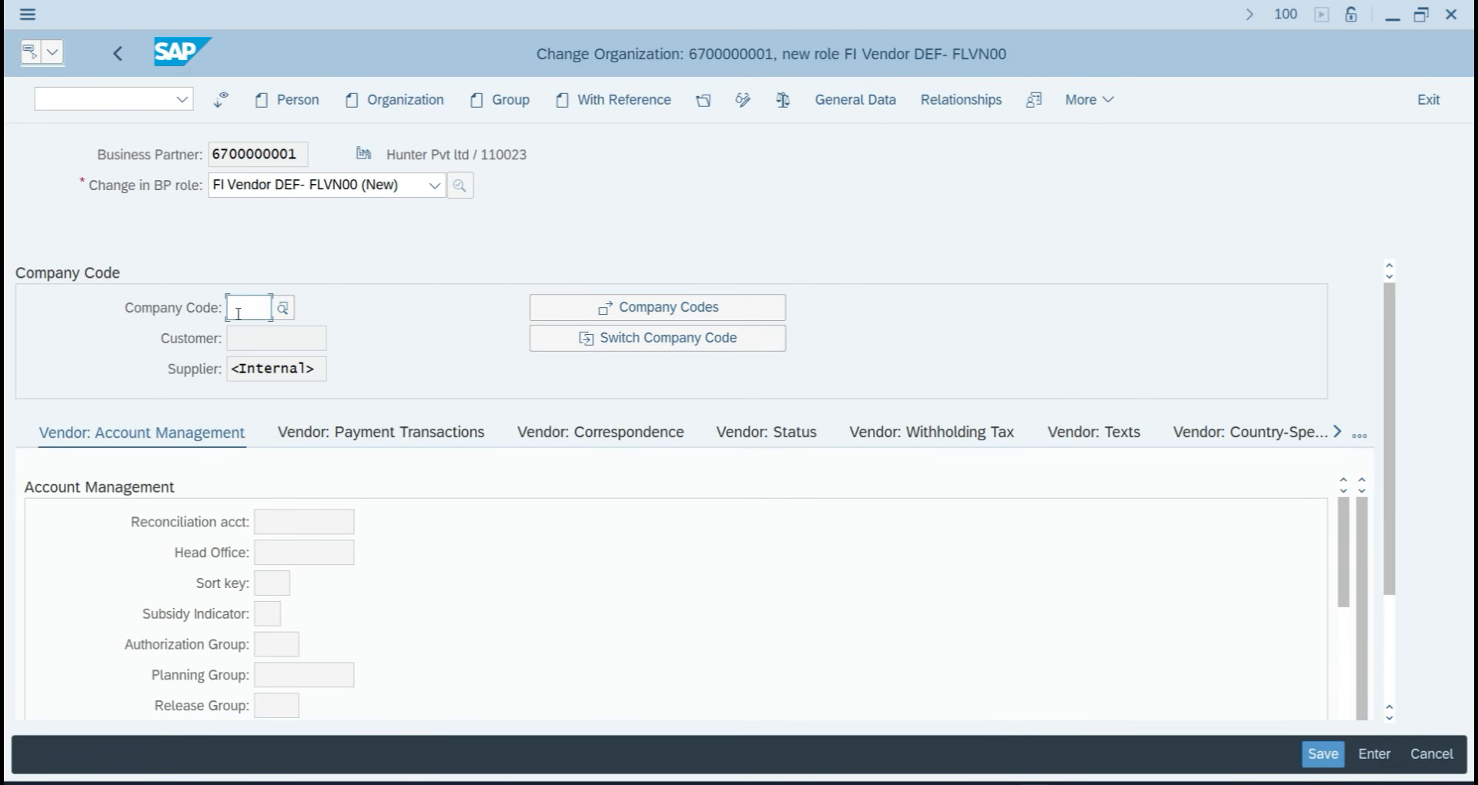
Assign company code TA07 Project Training with reconciliation account 300 and sort key 001.
text(TA07)
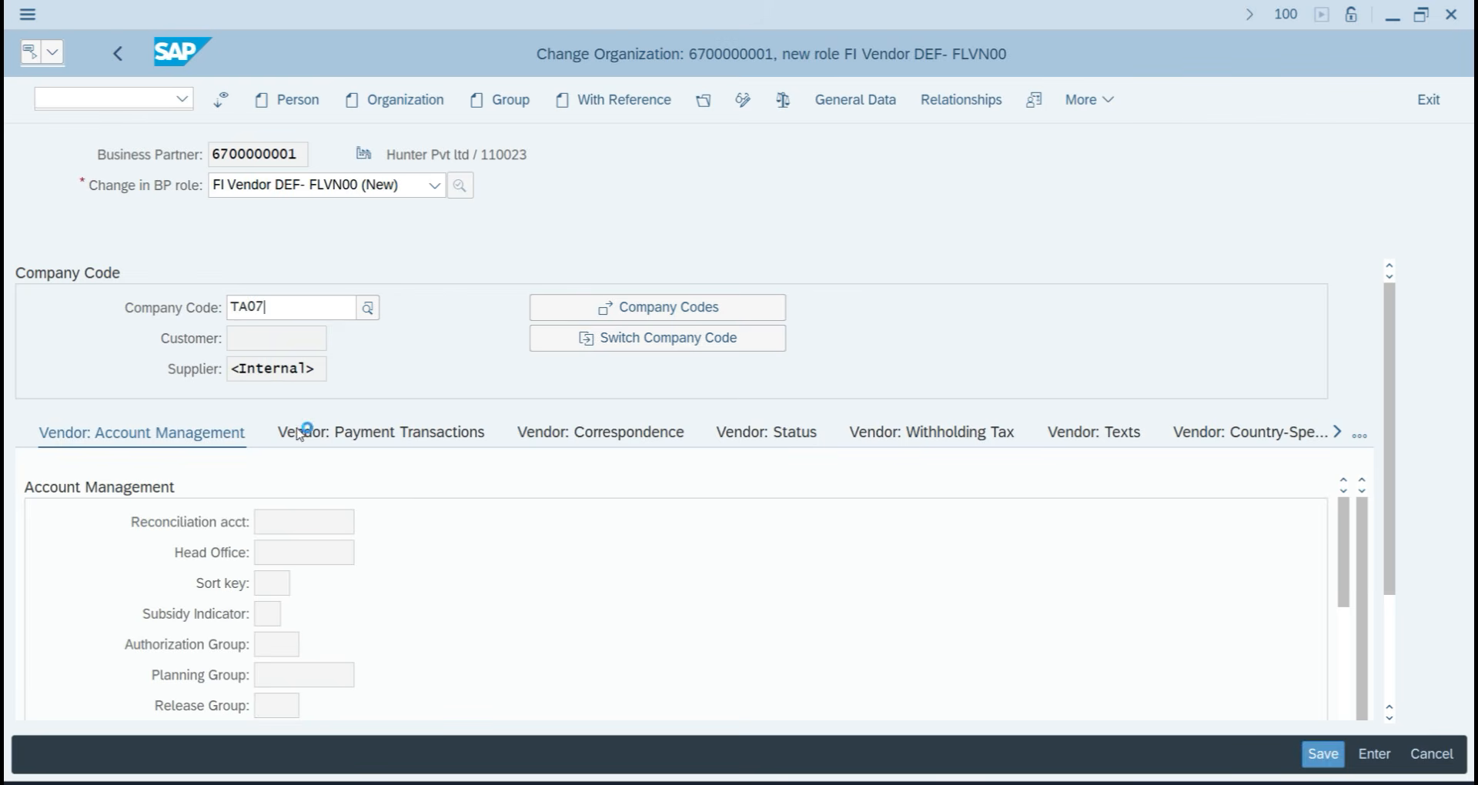
click(329, 415)
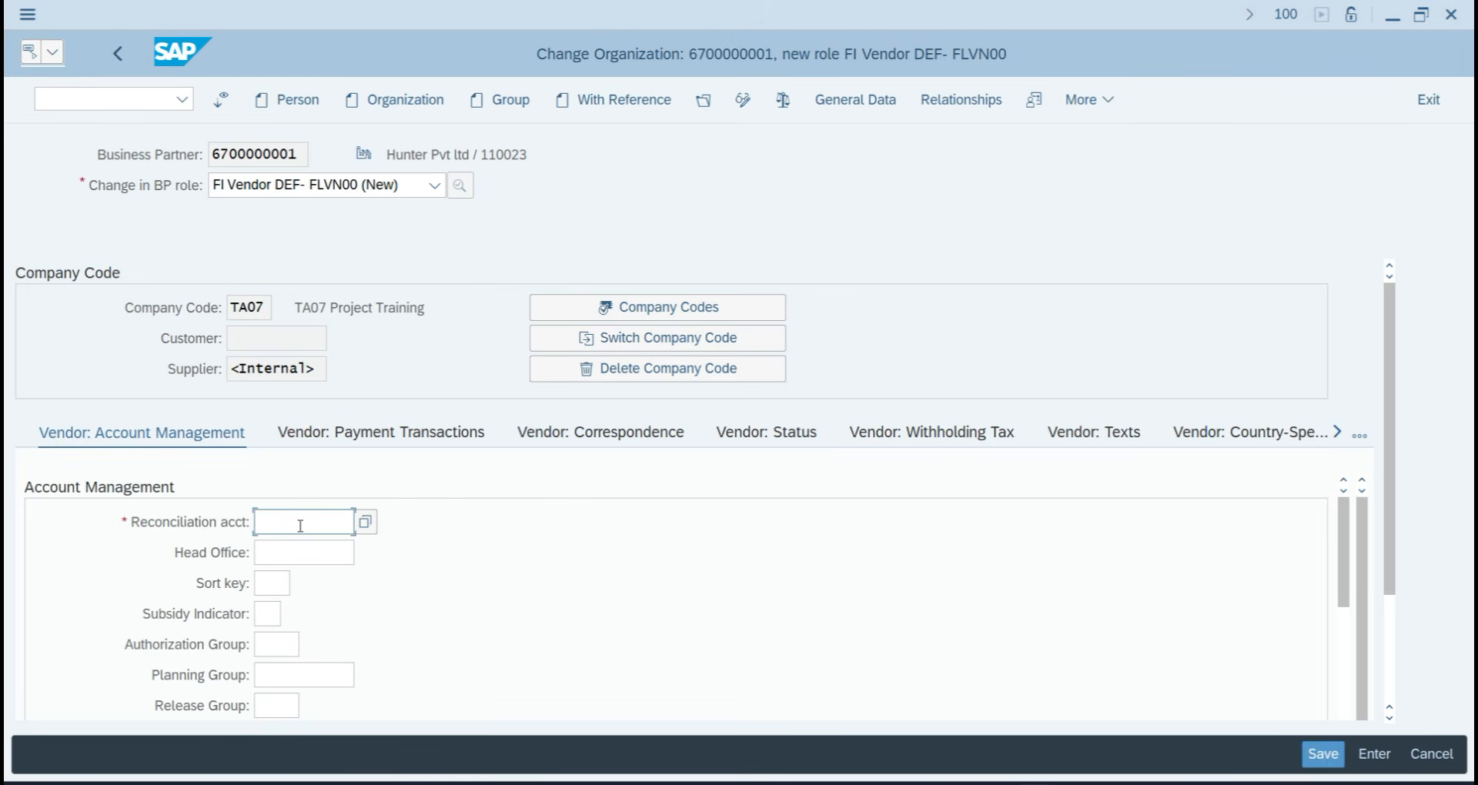
key(F4)
key(Return)
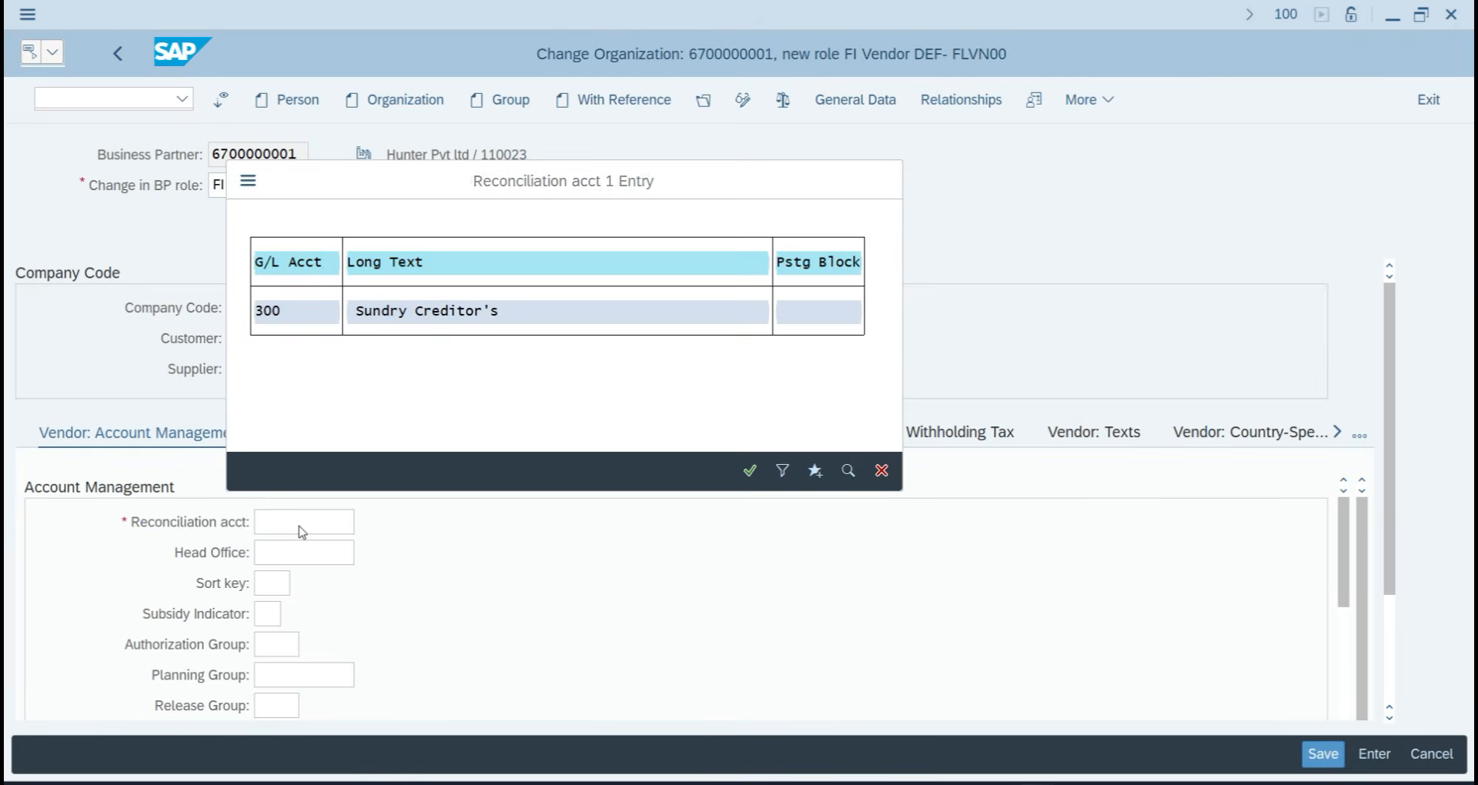
click(264, 583)
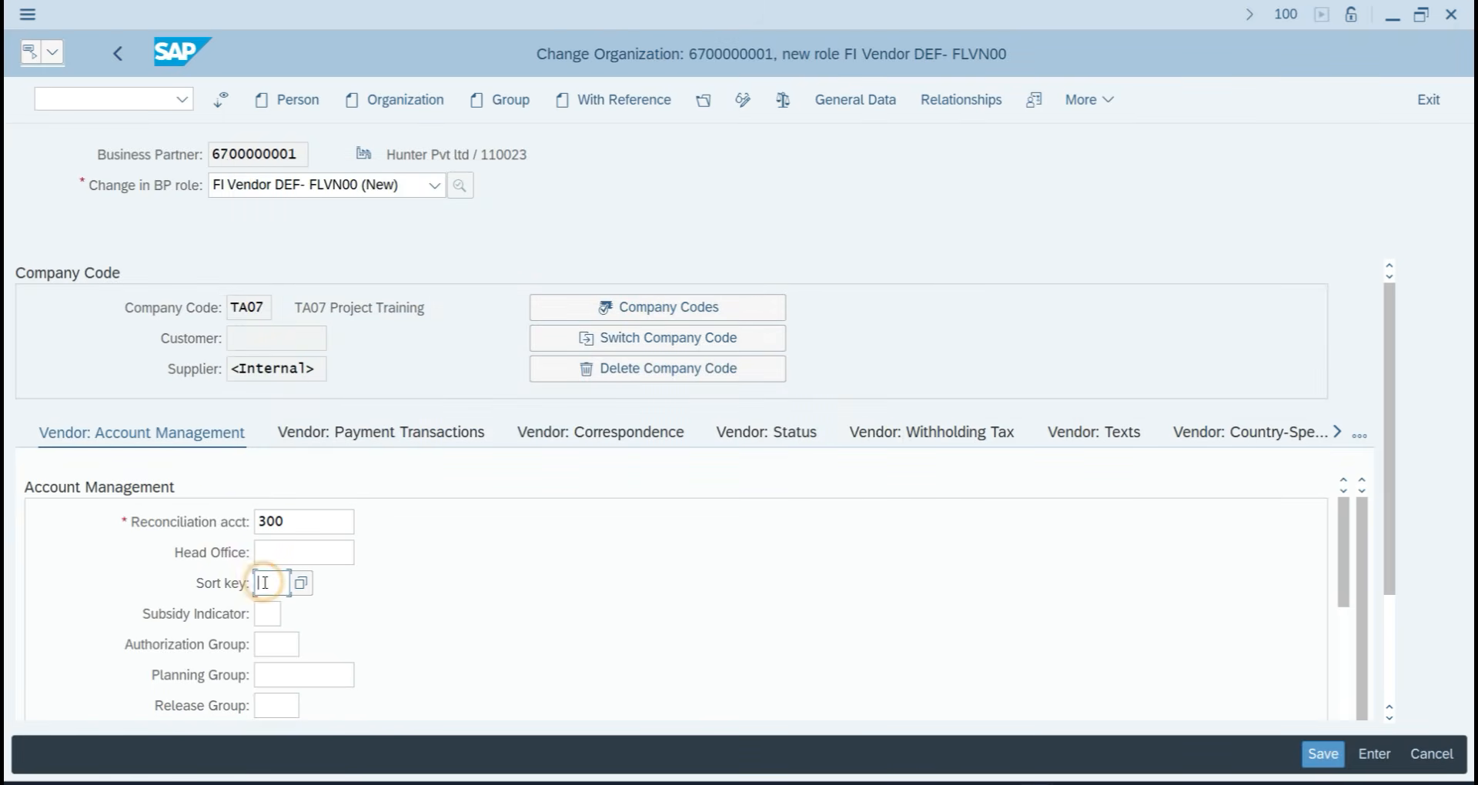
text(001)
key(Return)
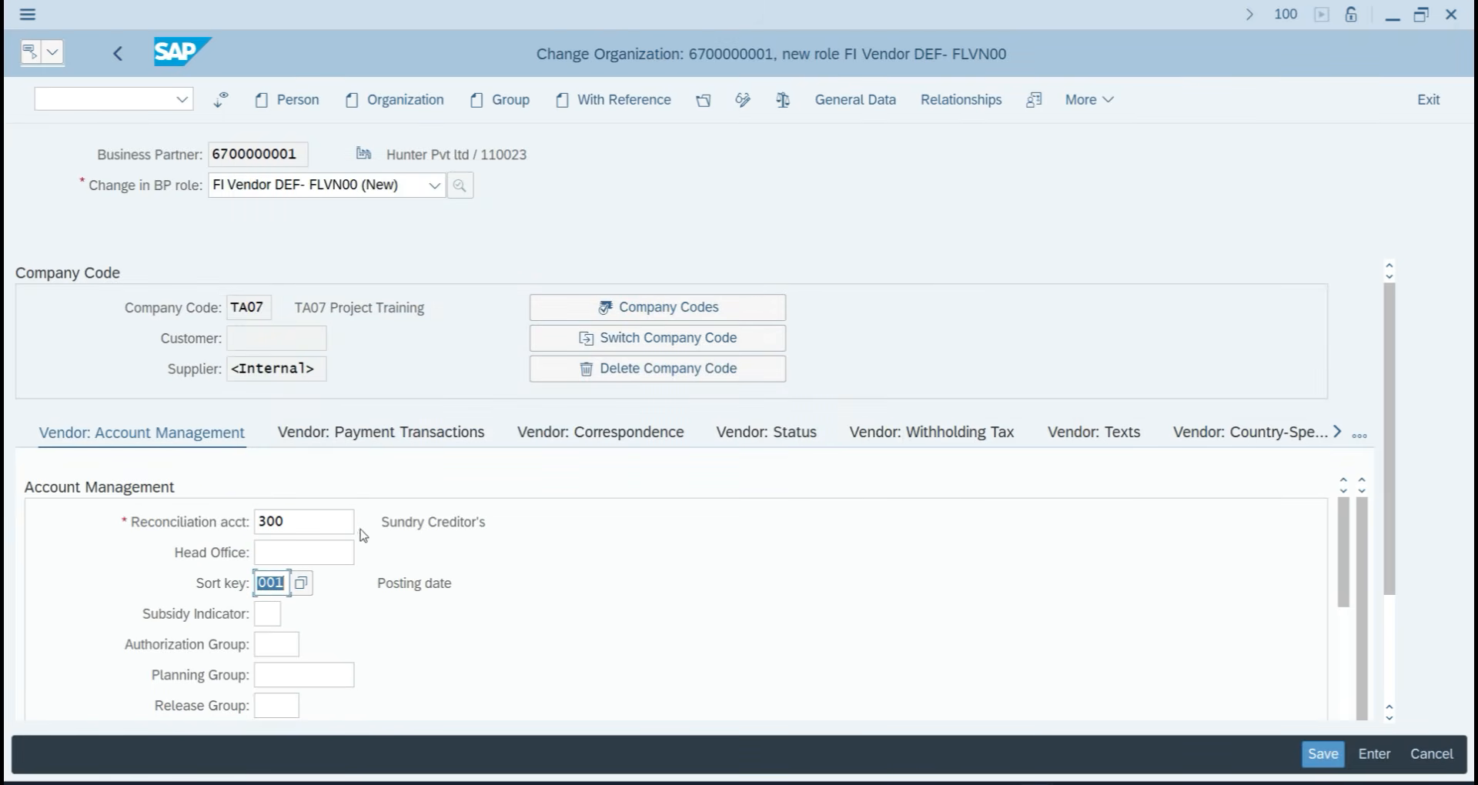
click(370, 431)
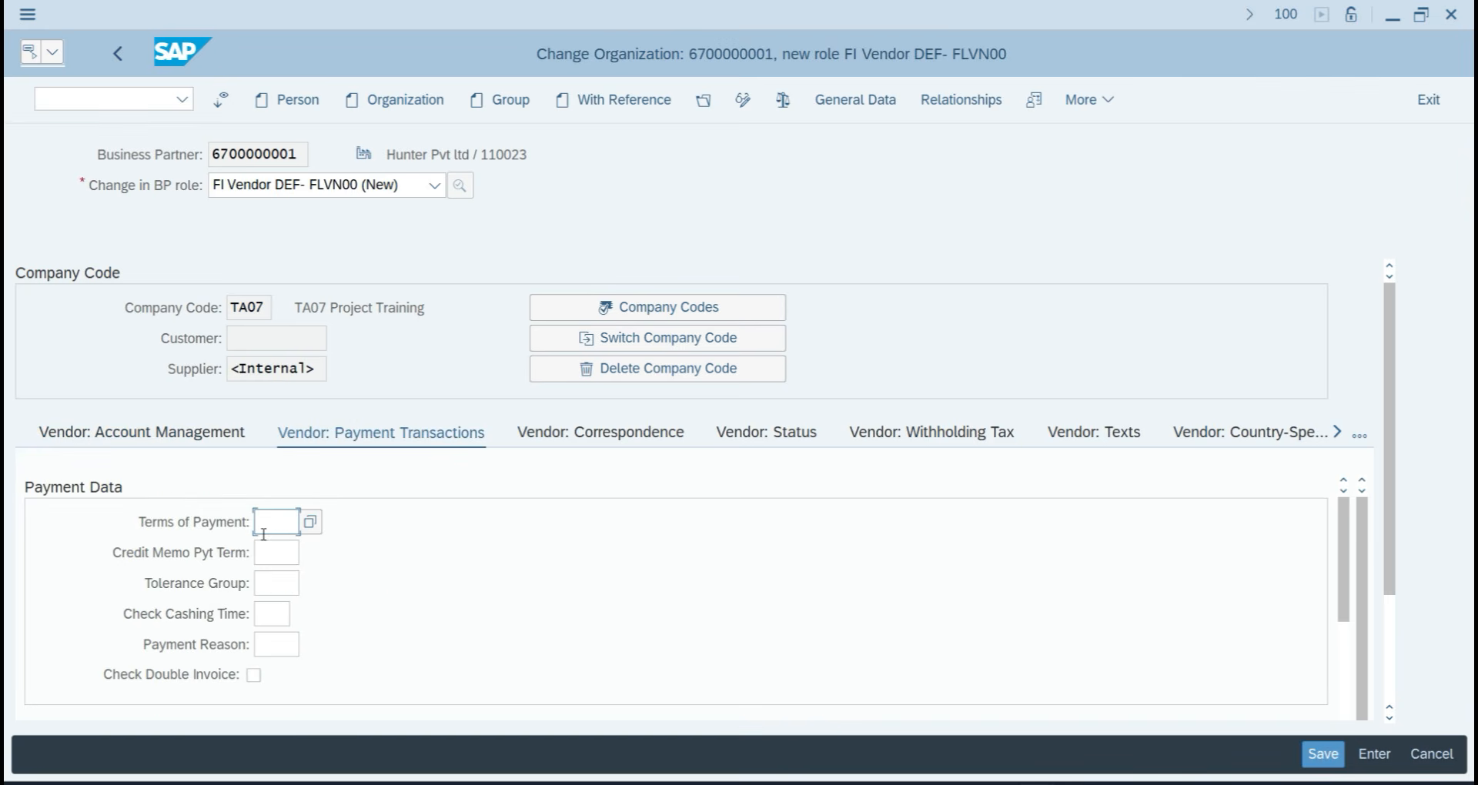
Set terms of payment 0001 and tolerance group TATG, leaving payment reason empty.
text(0001)
key(Return)
click(278, 583)
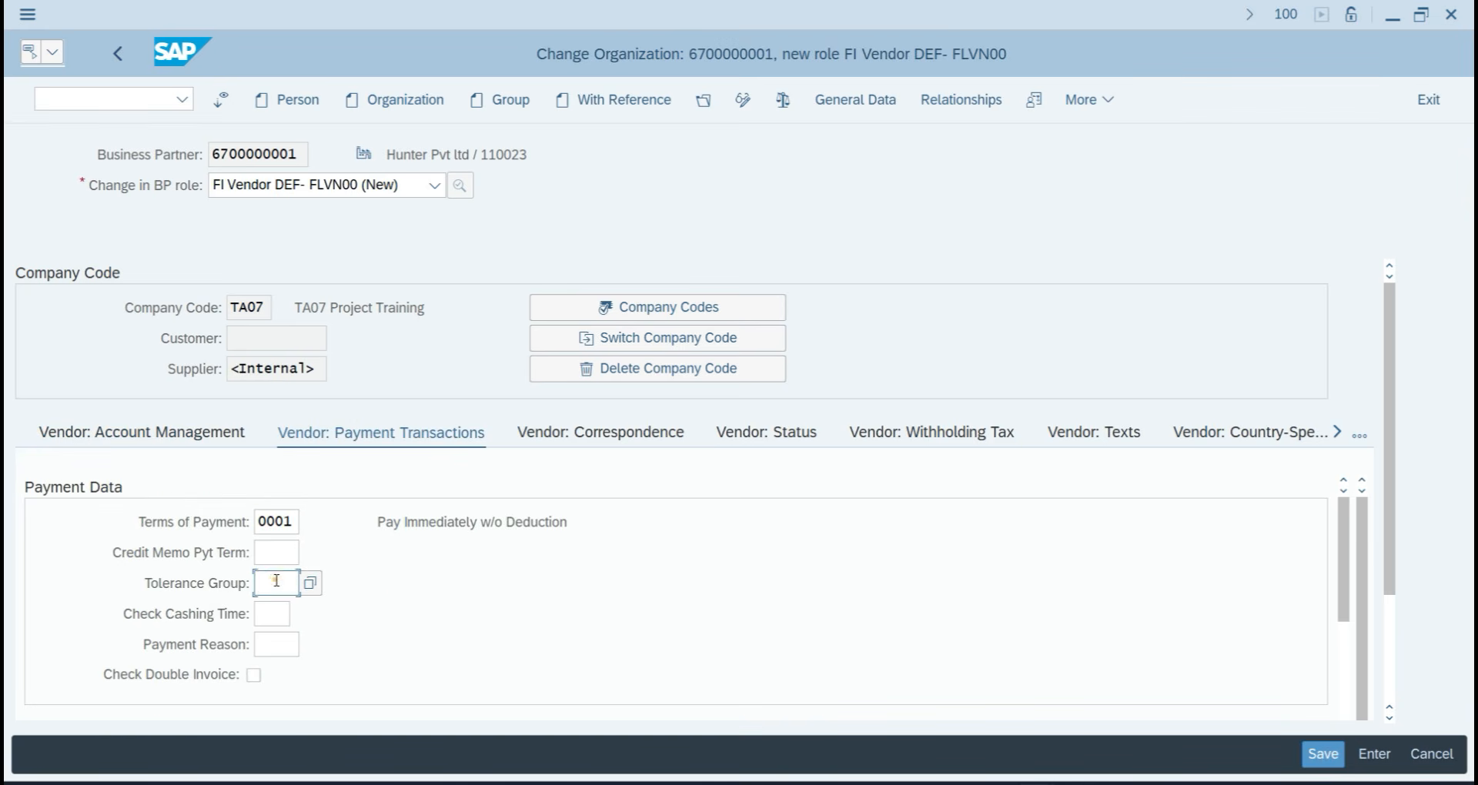
click(310, 583)
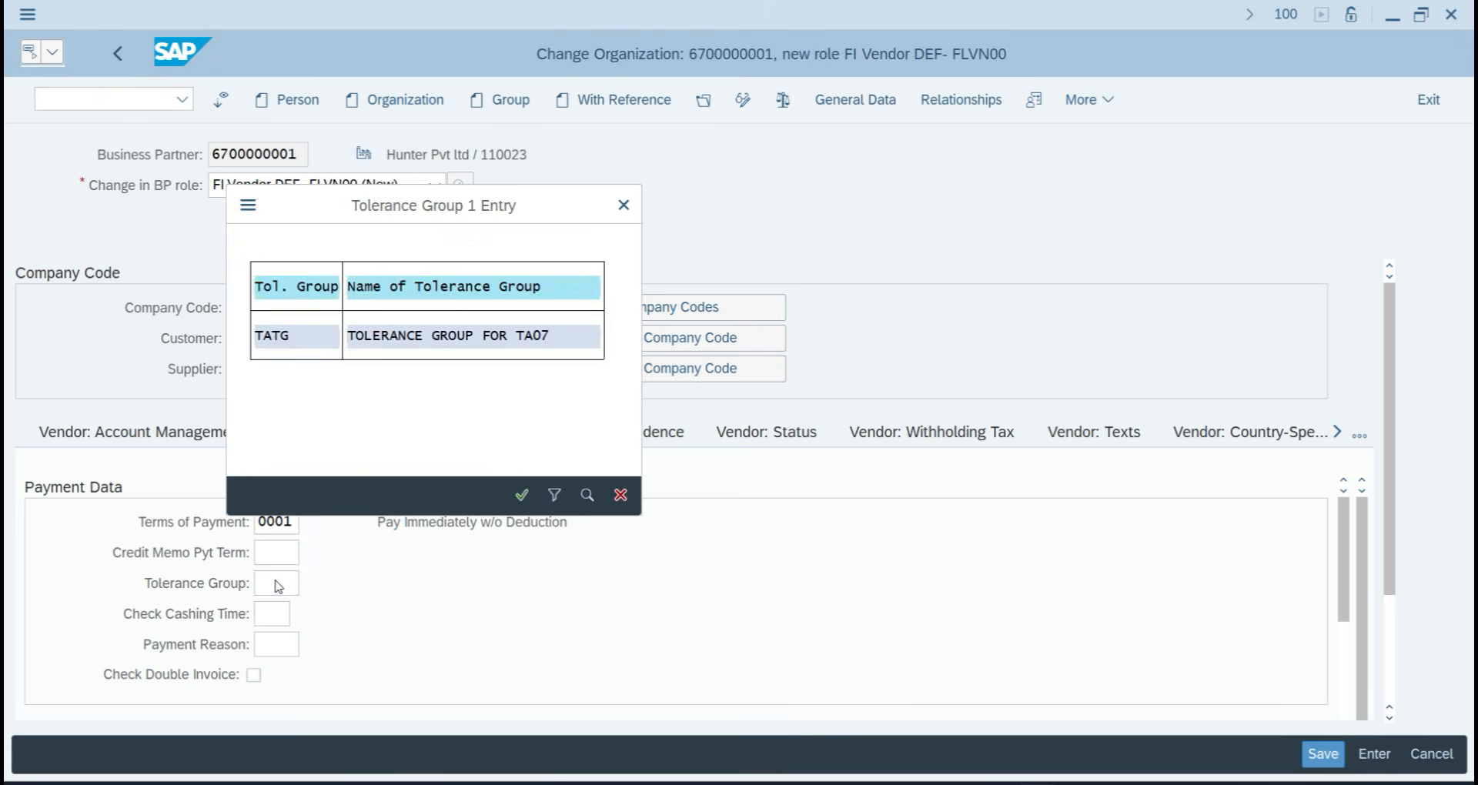
double_click(262, 335)
scroll(422, 658, down, 1)
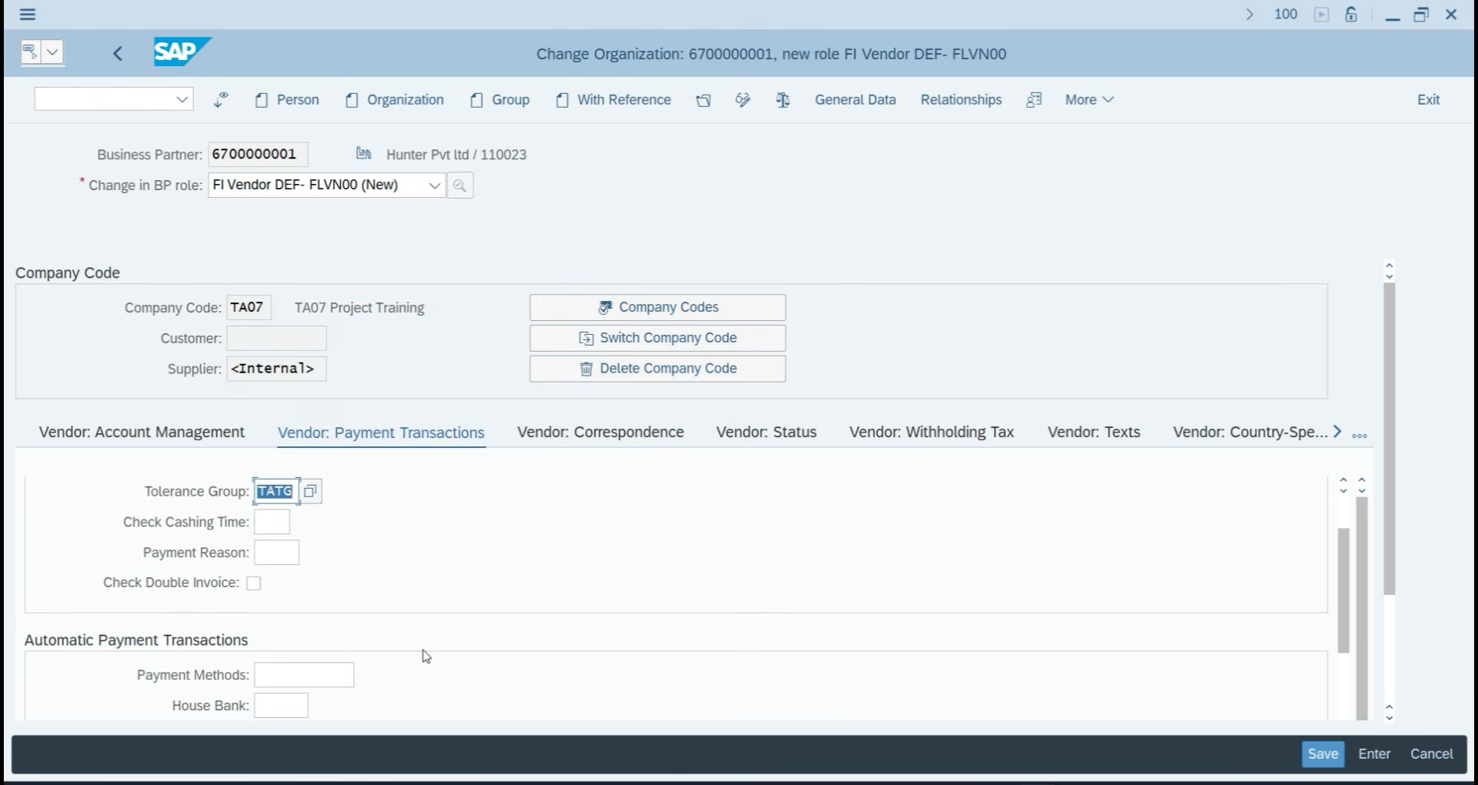
click(282, 553)
click(311, 552)
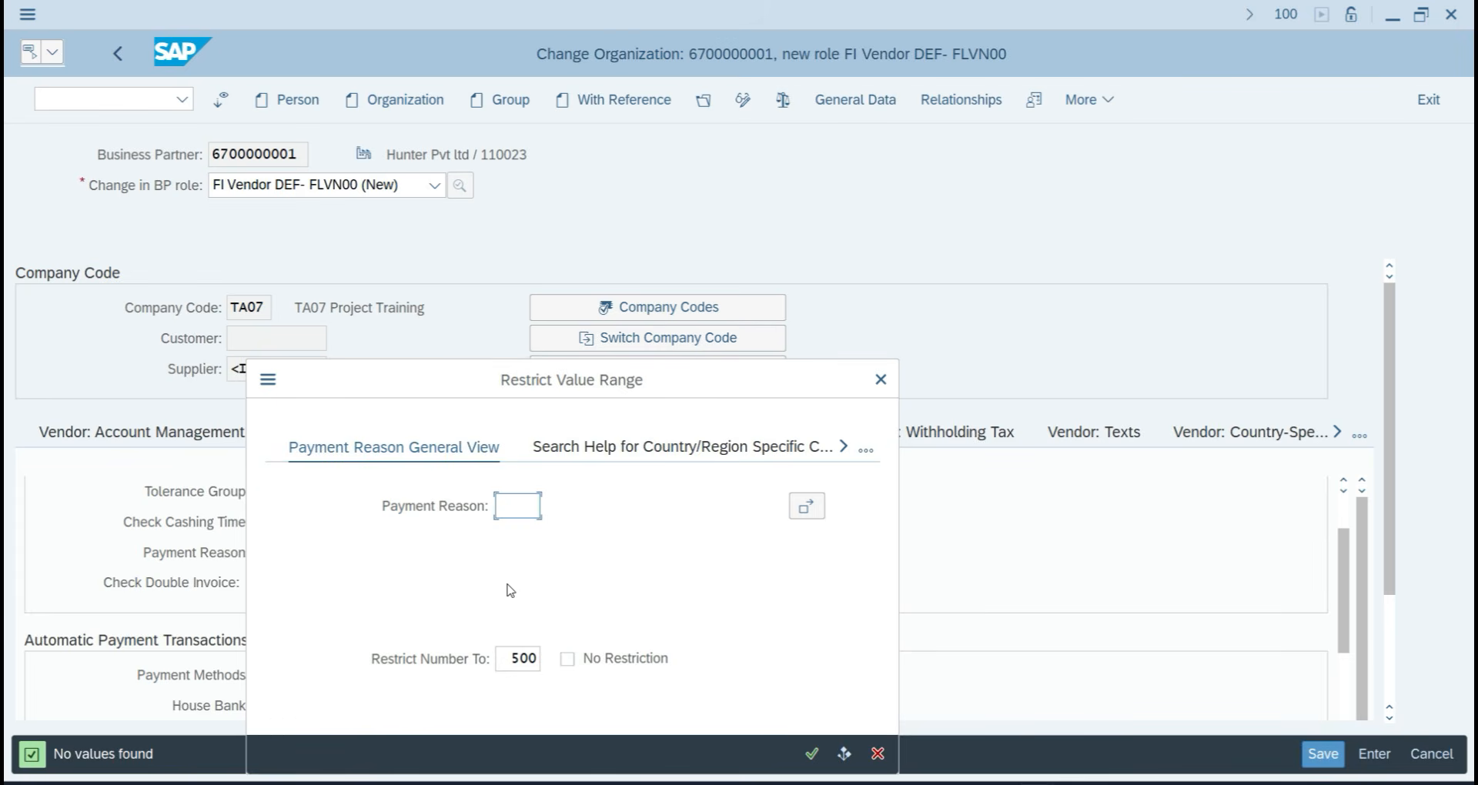
click(880, 379)
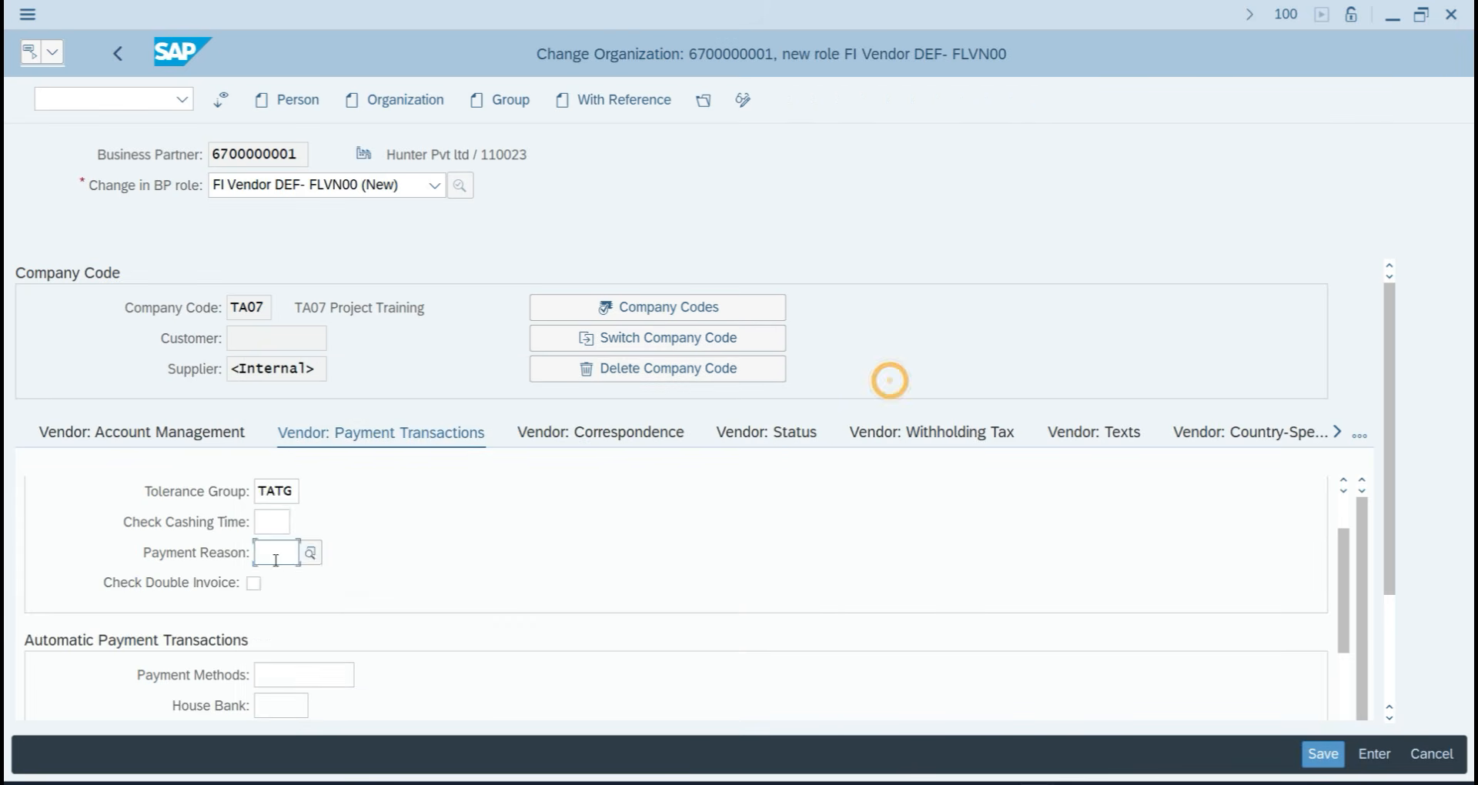
scroll(300, 606, down, 3)
scroll(307, 602, up, 1)
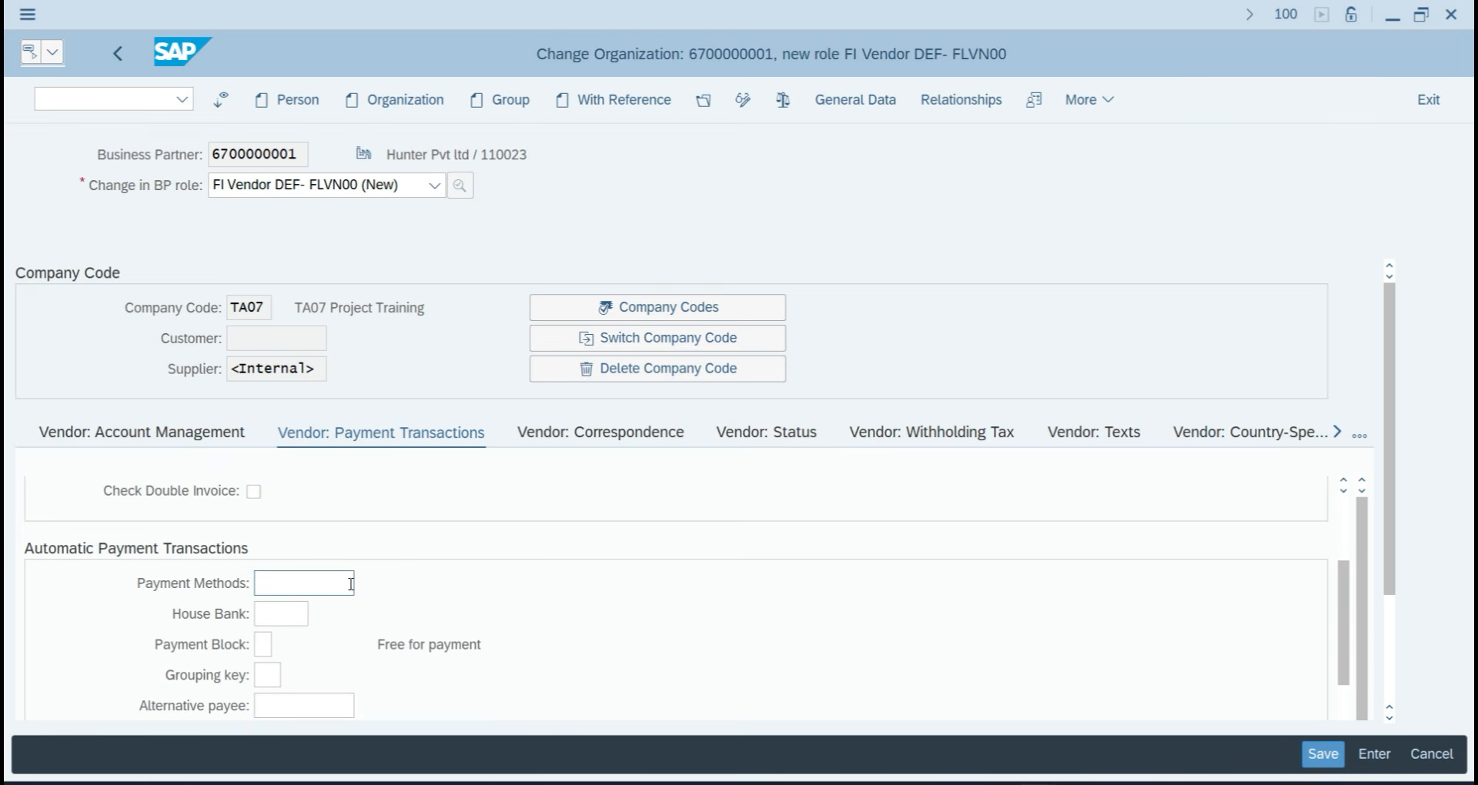
Choose cheque payment method 7 and house bank SBI07.
click(331, 582)
click(370, 583)
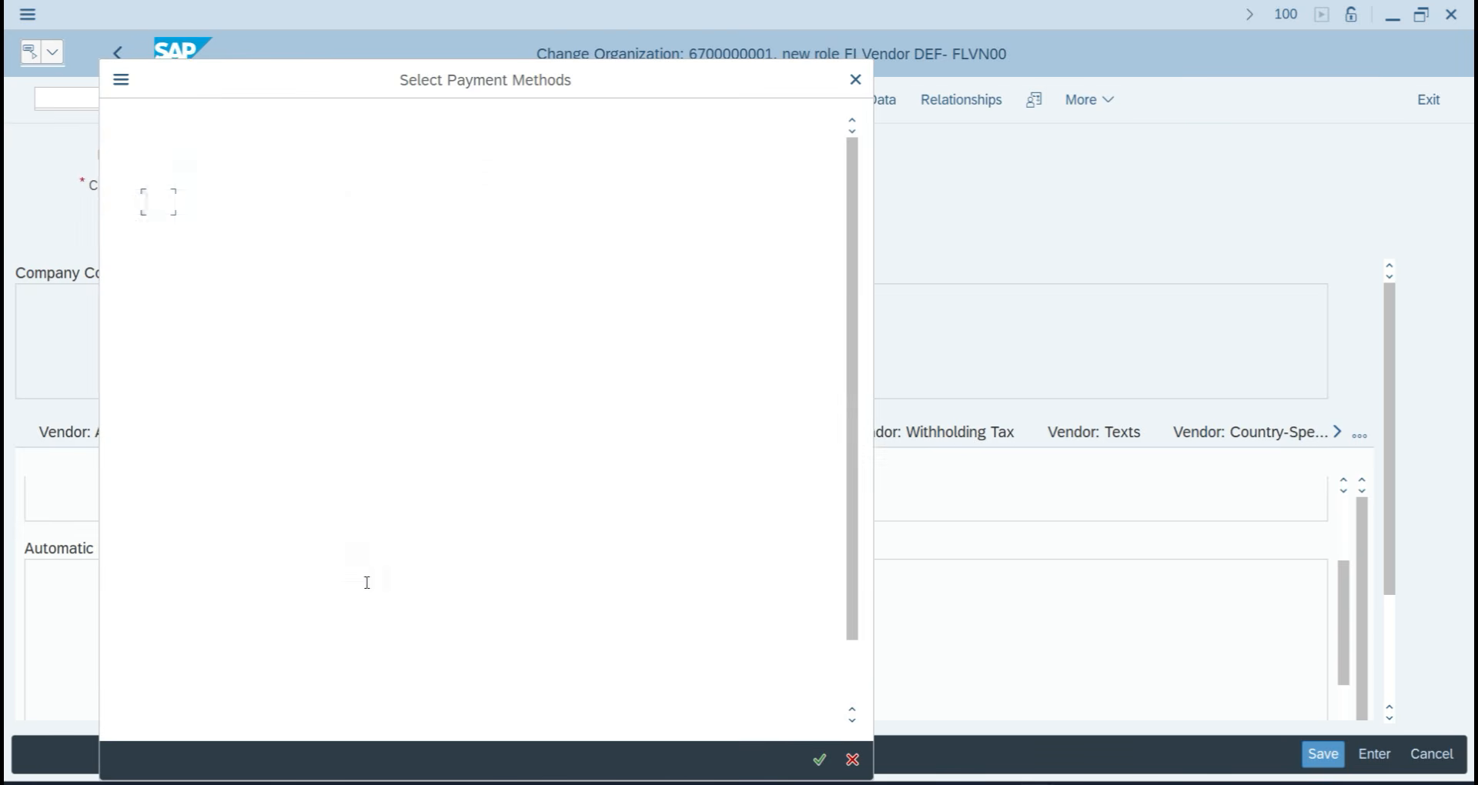
click(594, 201)
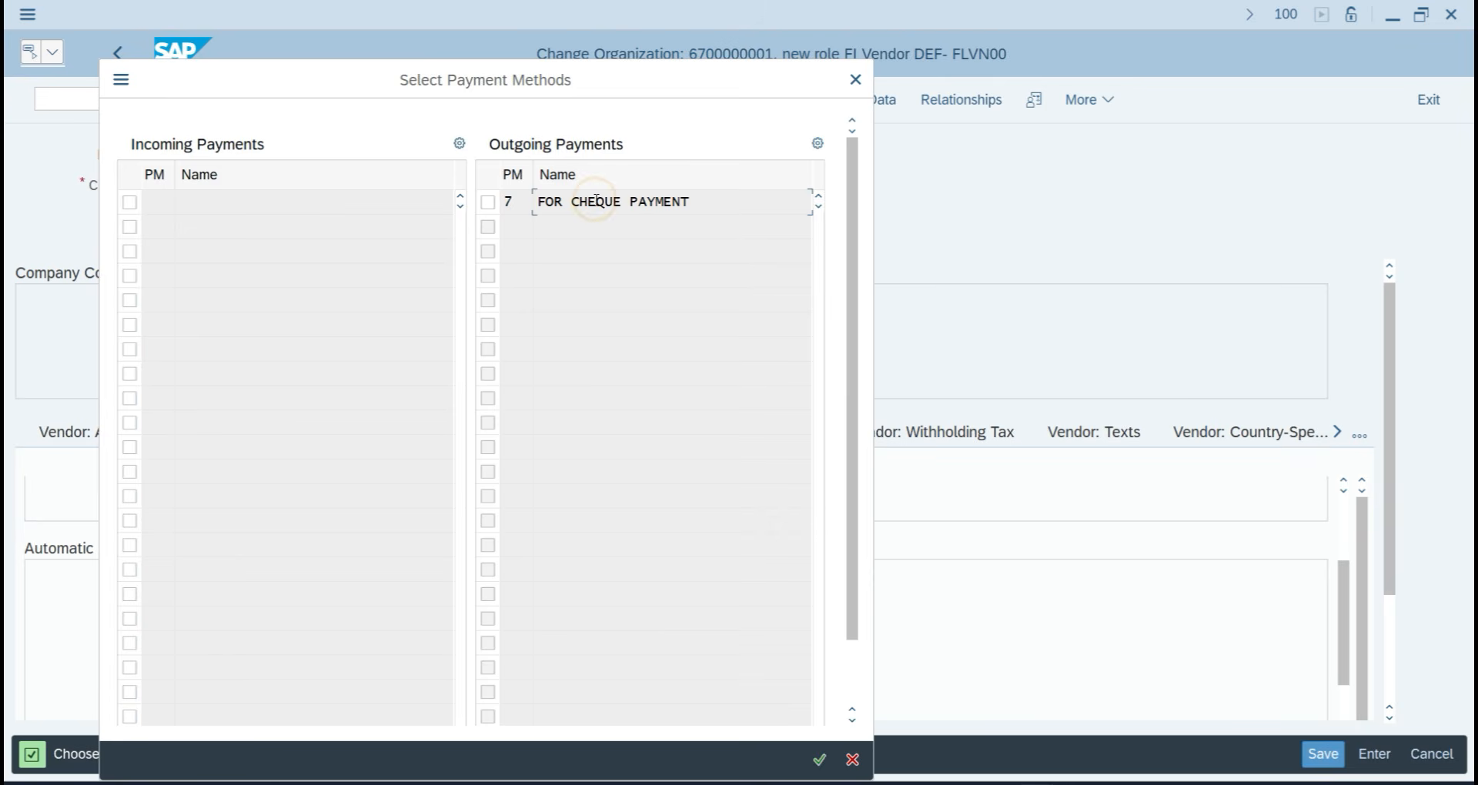
click(493, 203)
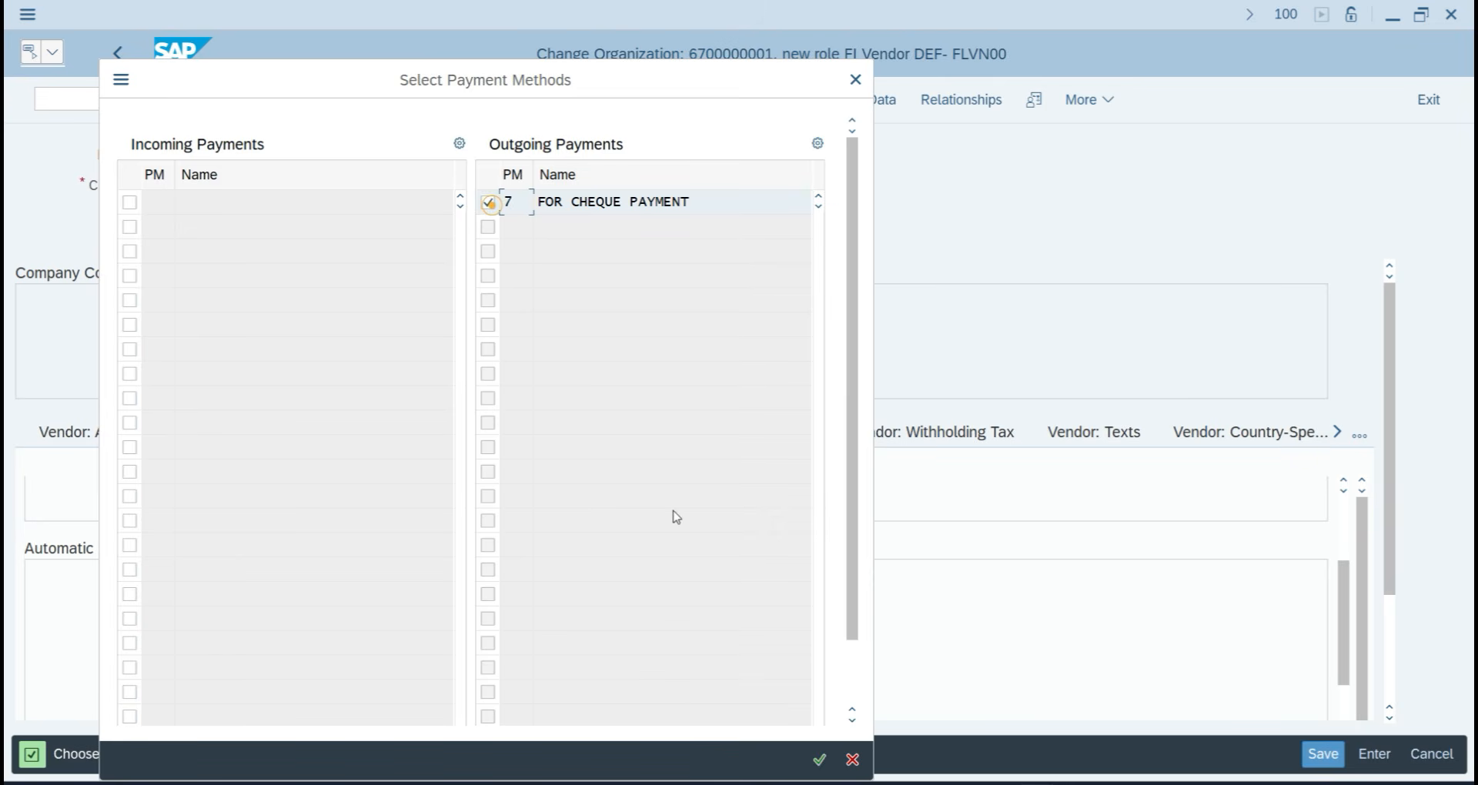
click(812, 759)
click(281, 613)
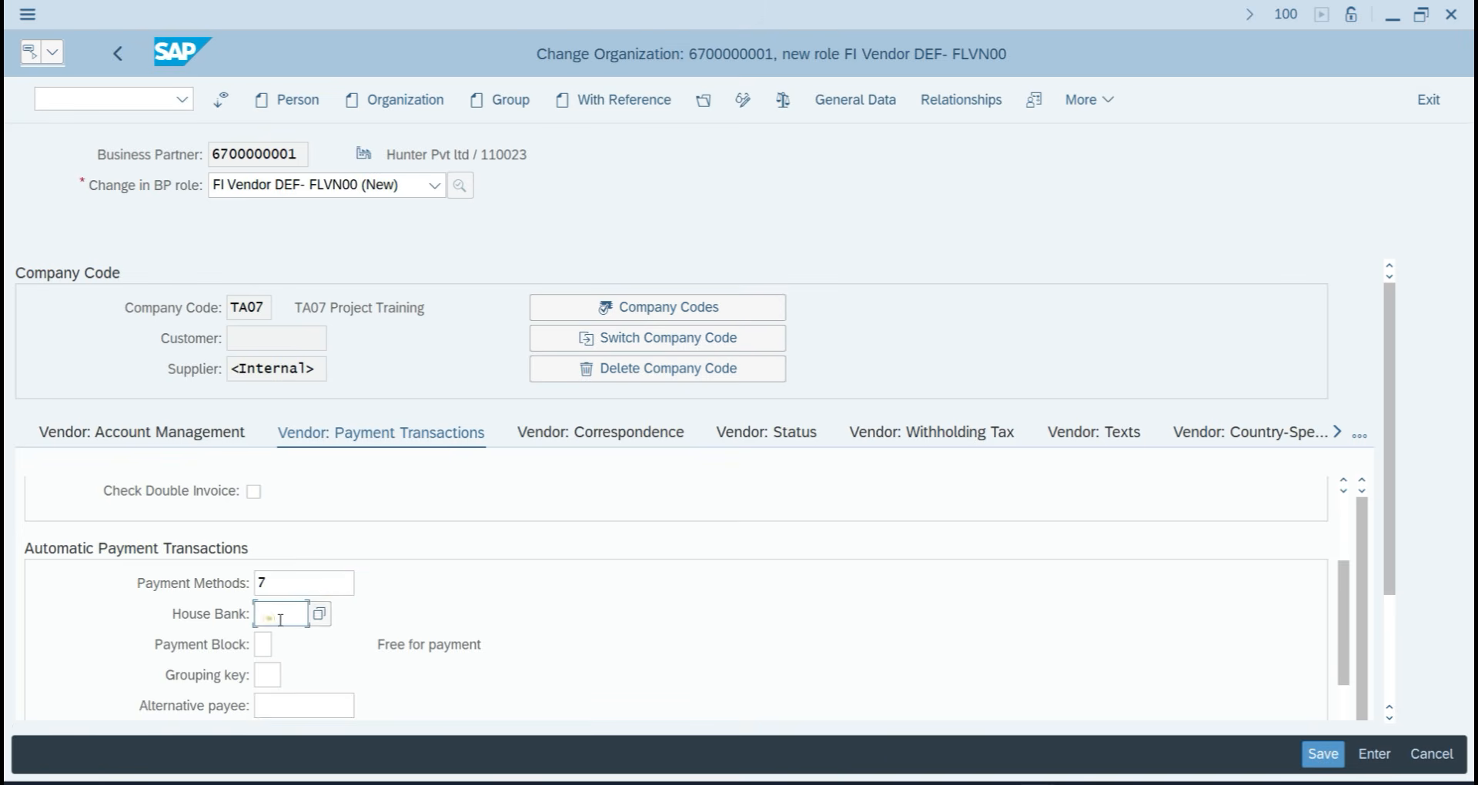
click(325, 618)
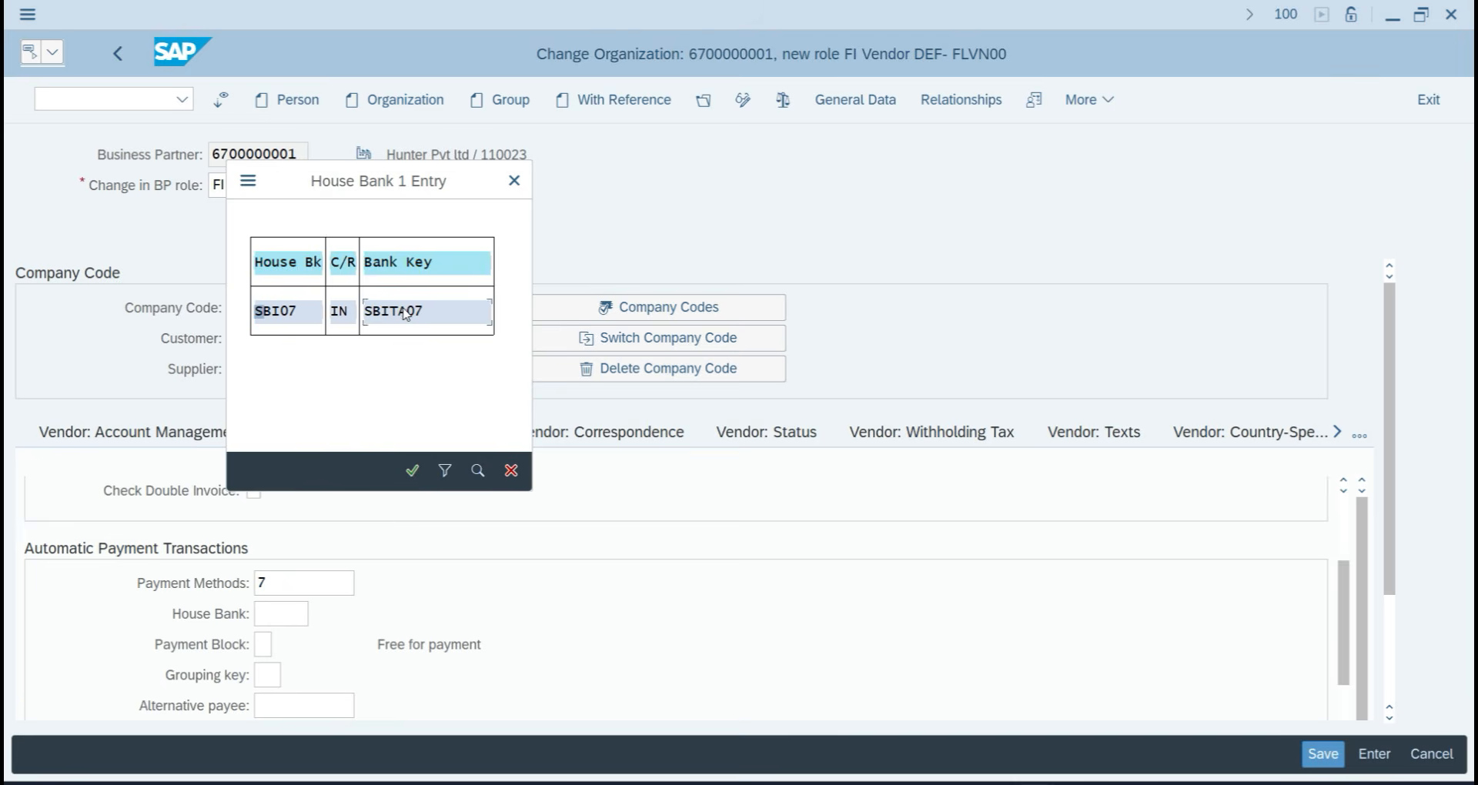
click(406, 313)
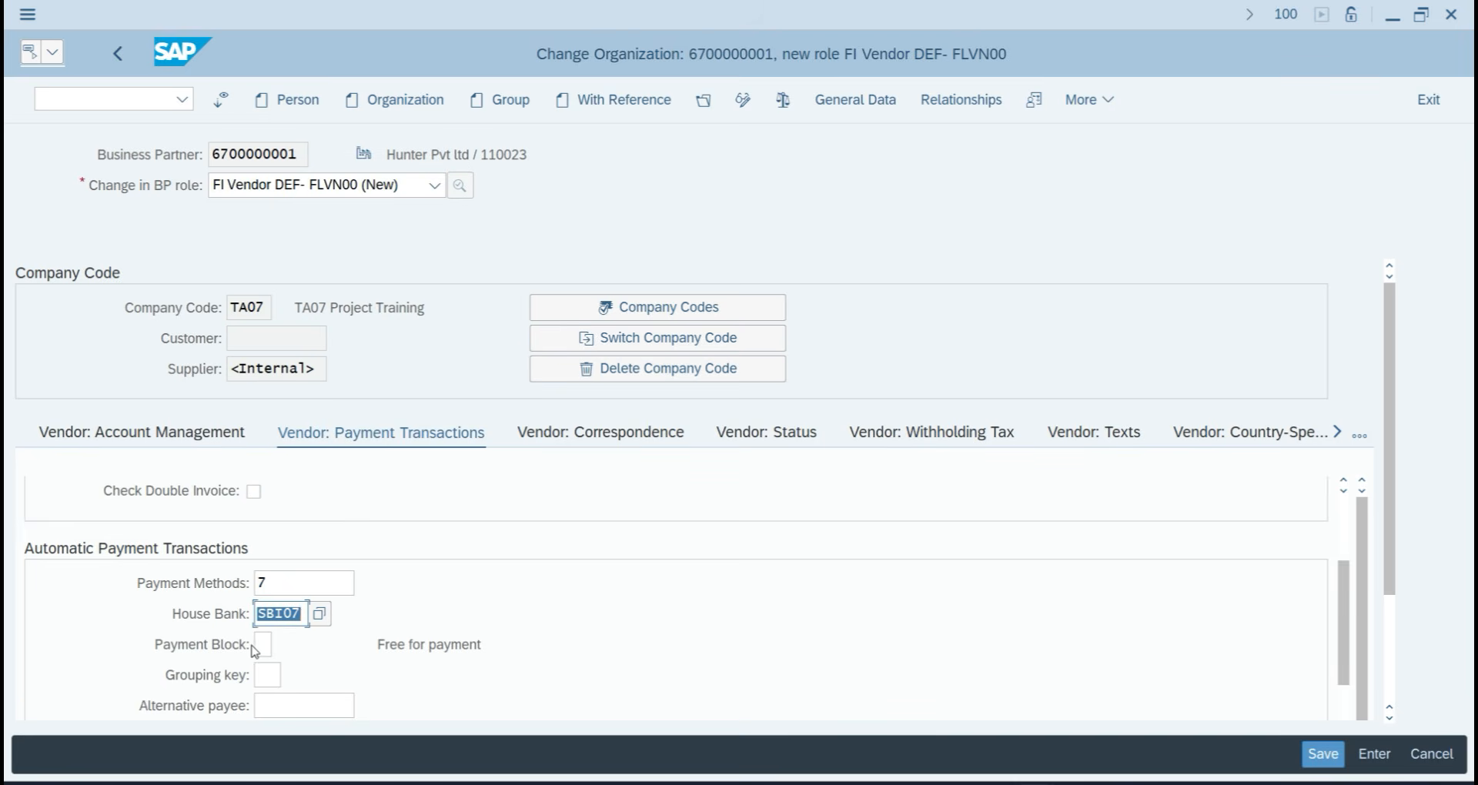
Review the vendor's payment transaction data and save it.
scroll(255, 650, down, 3)
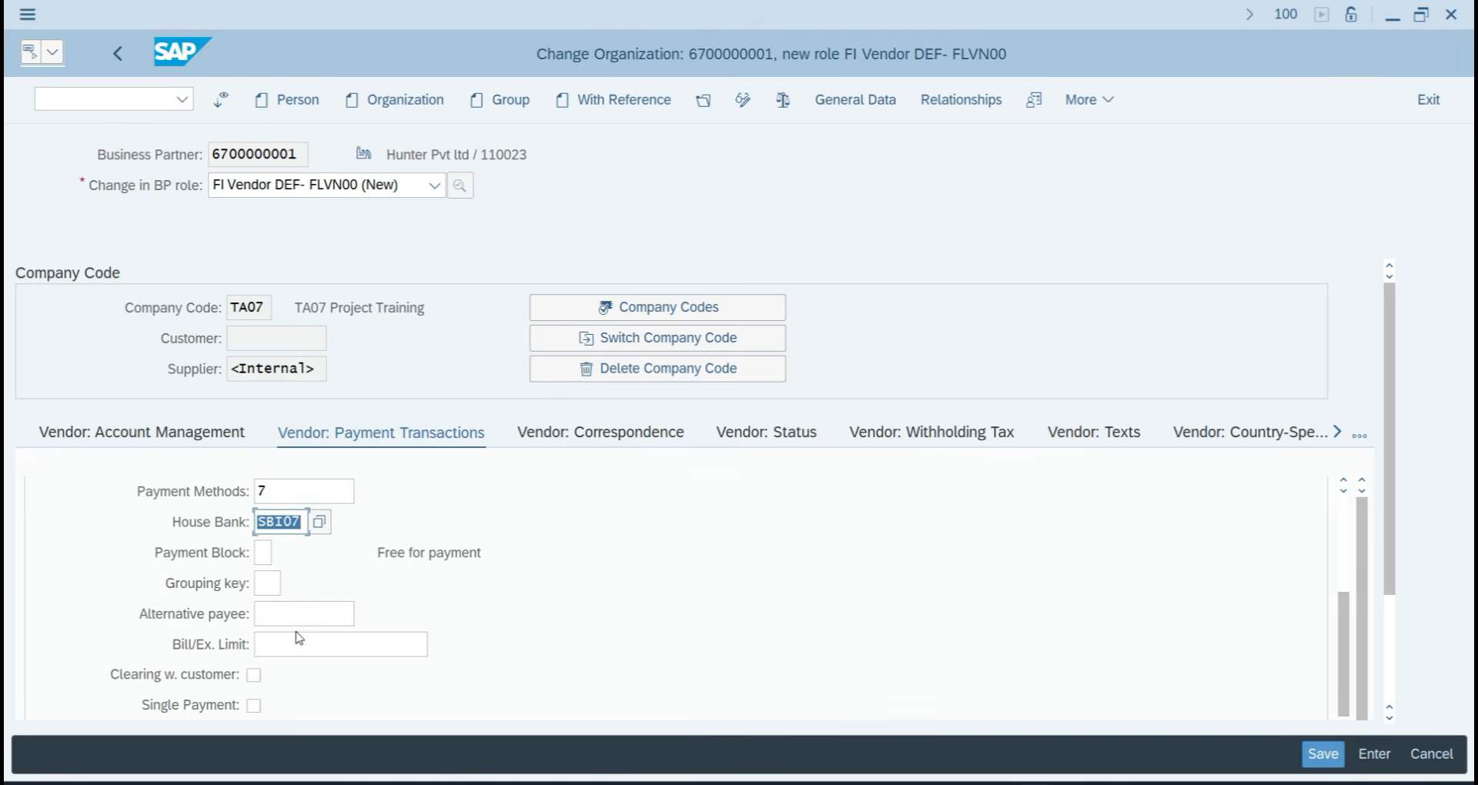
scroll(296, 647, down, 3)
scroll(297, 583, up, 3)
scroll(234, 666, down, 3)
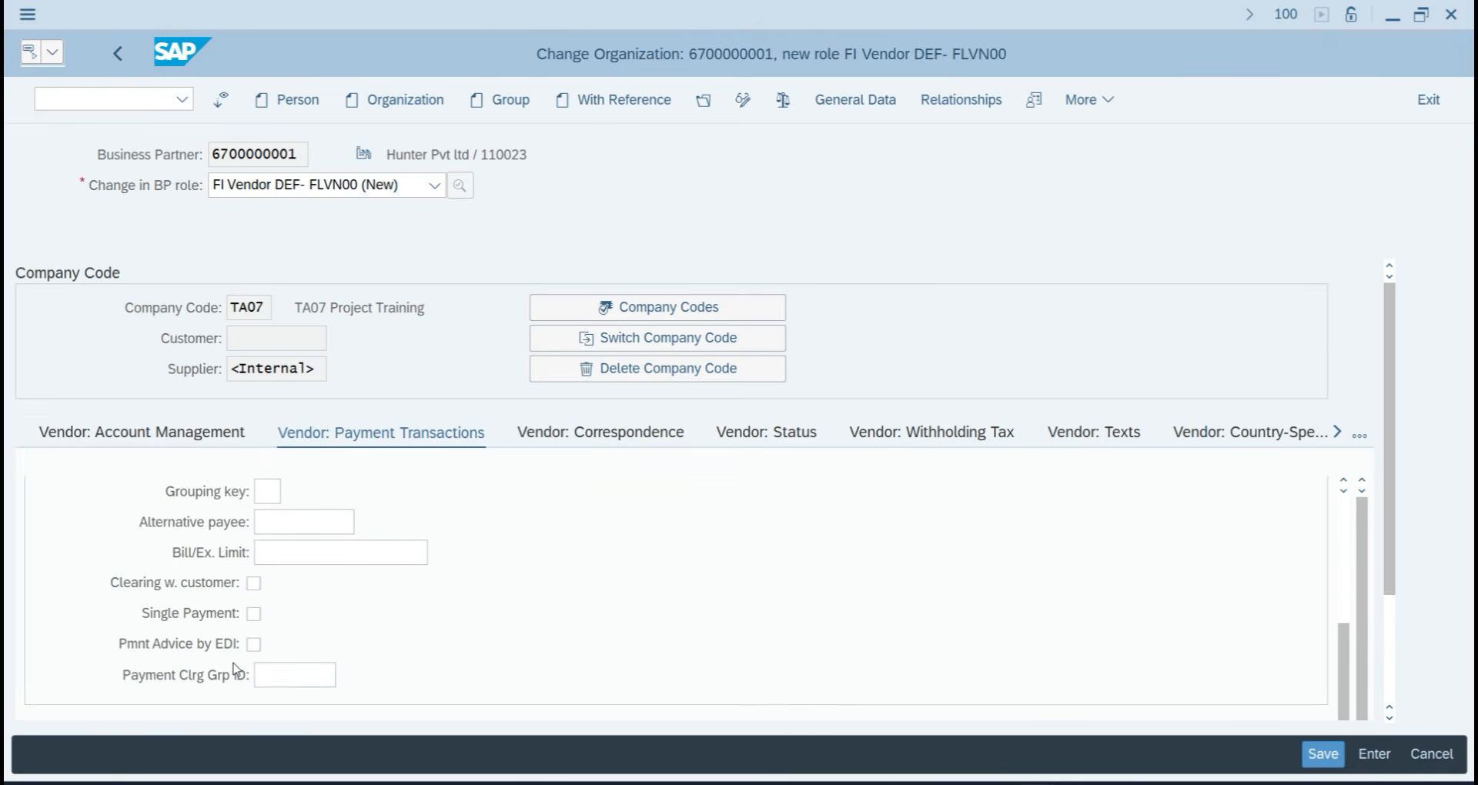
scroll(329, 681, down, 3)
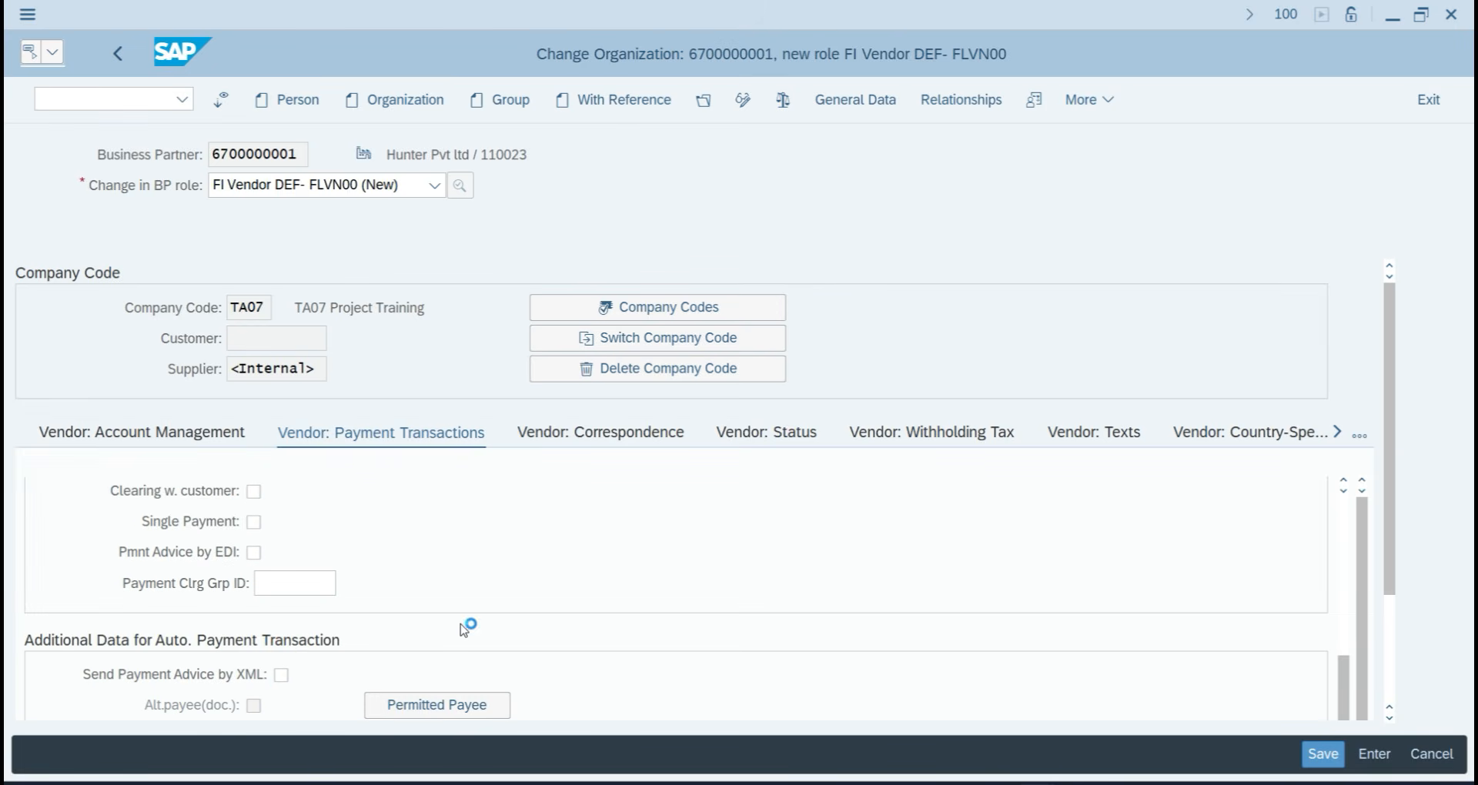
scroll(464, 630, down, 2)
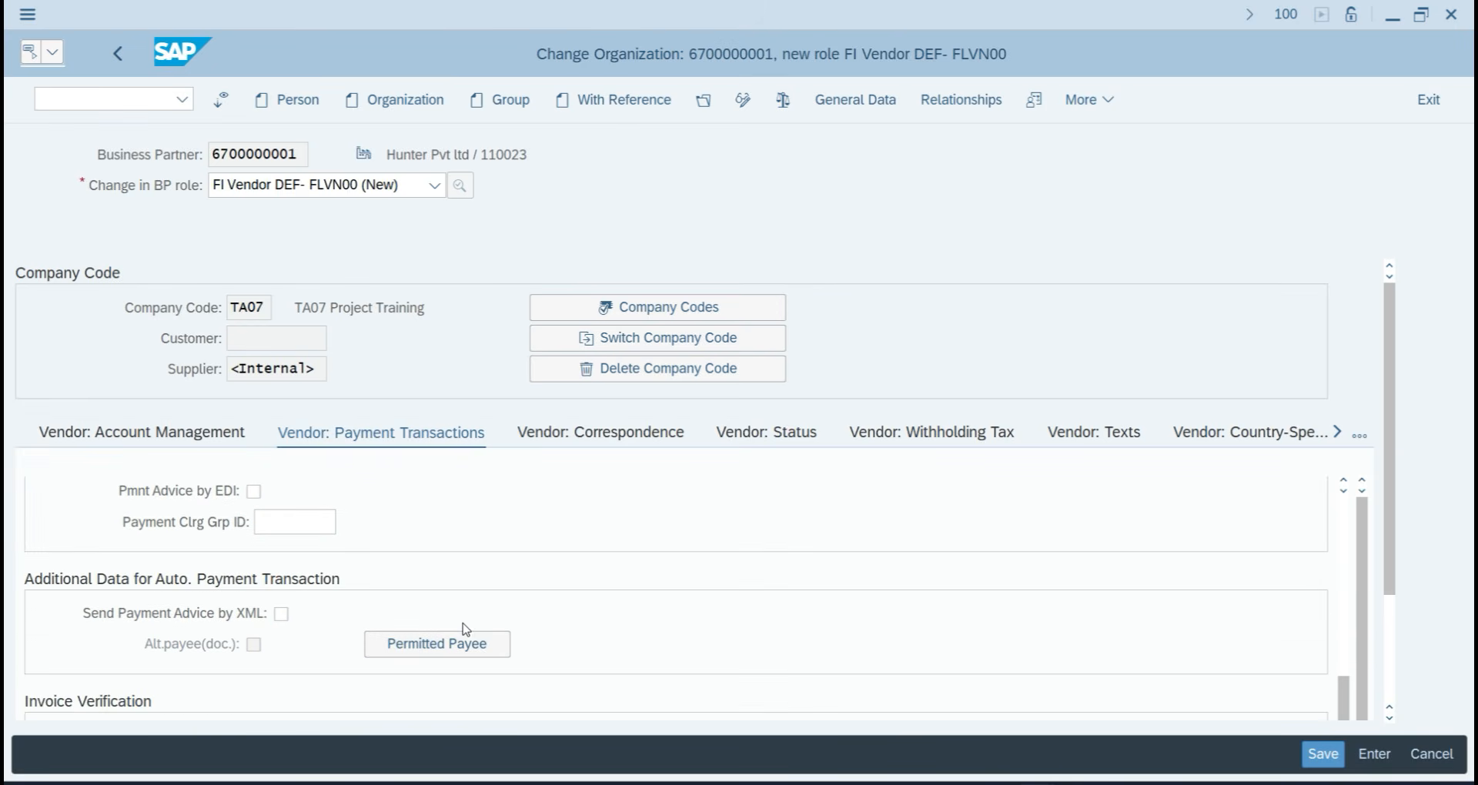
scroll(466, 628, down, 2)
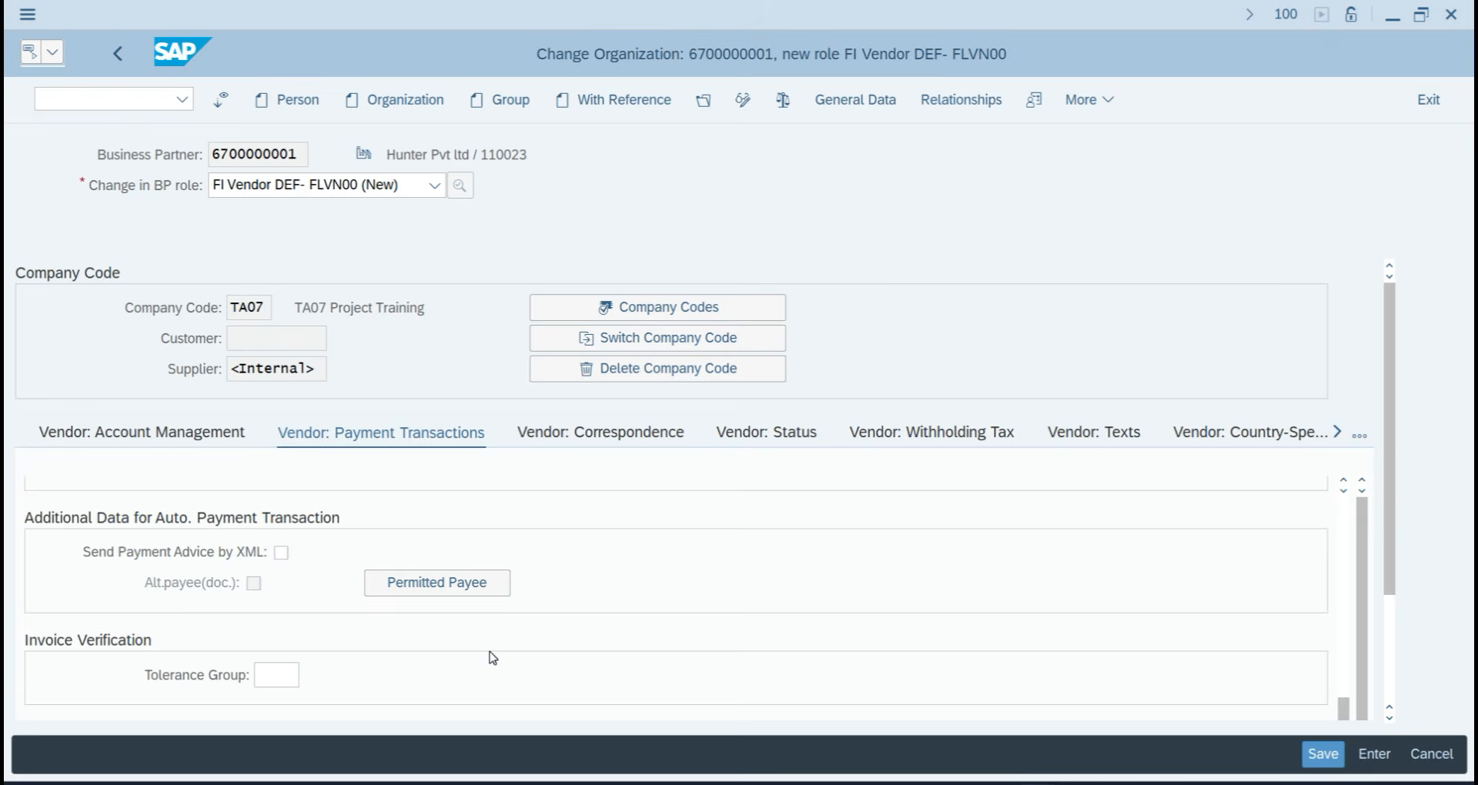
scroll(492, 658, down, 5)
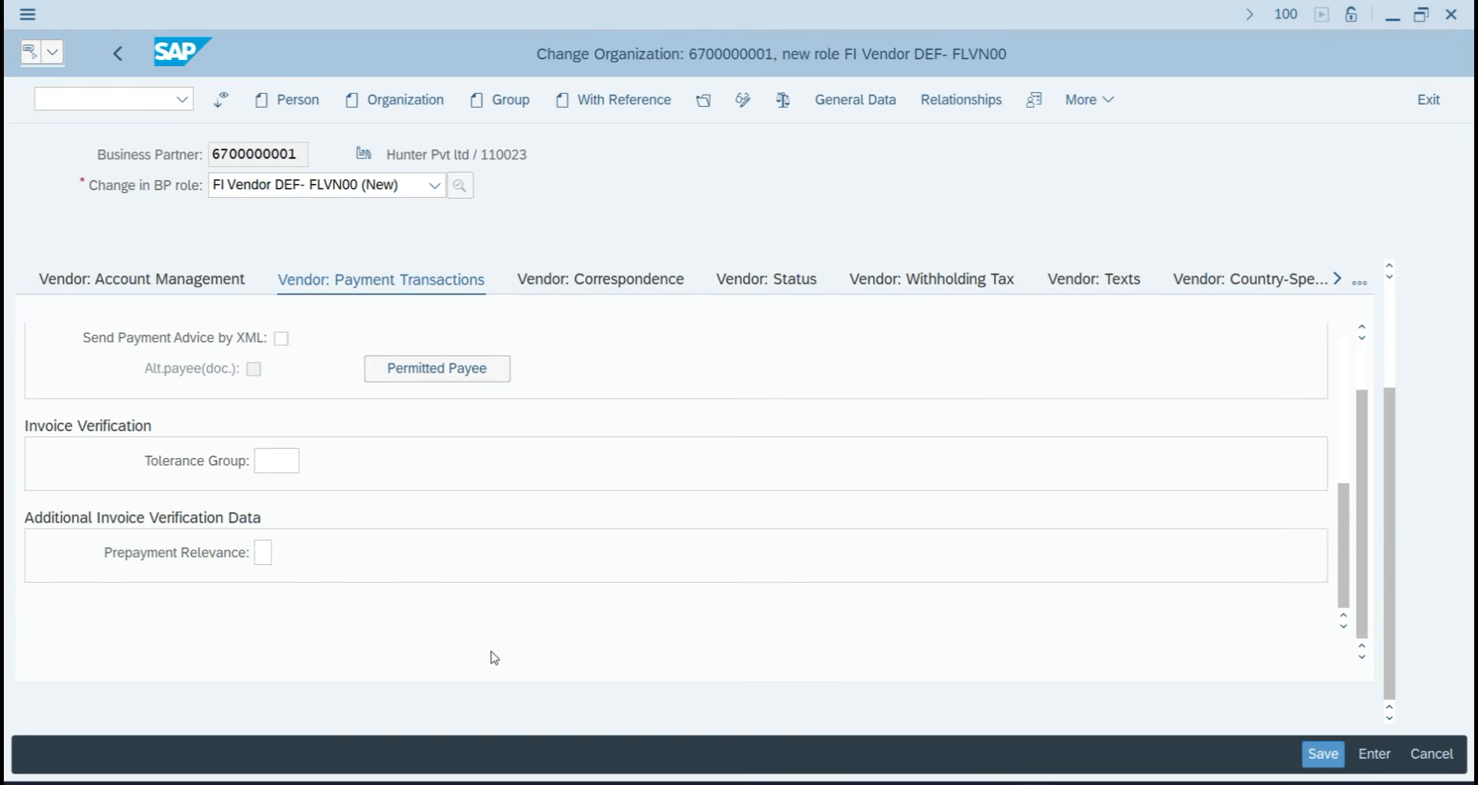
scroll(494, 658, down, 5)
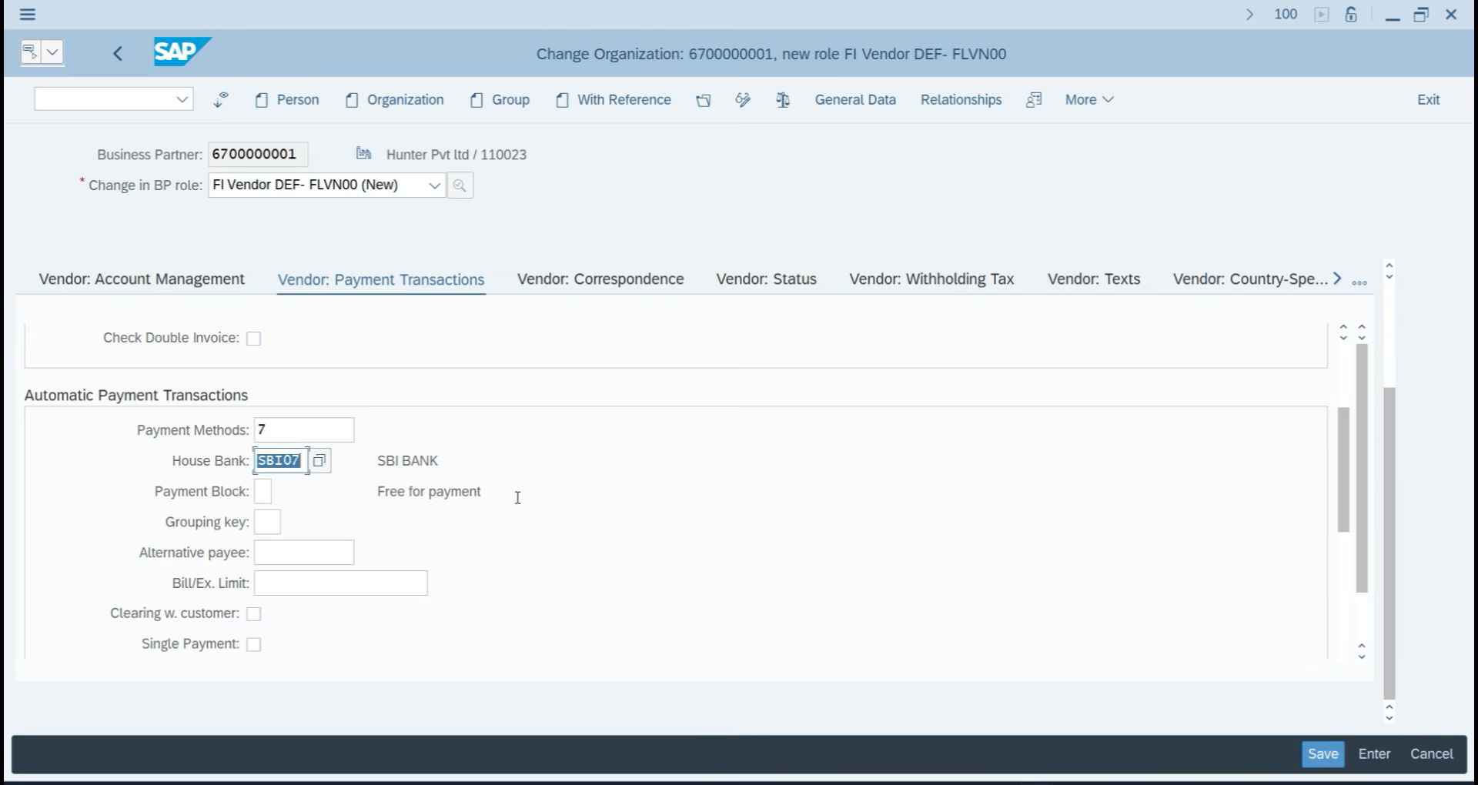
scroll(531, 502, up, 5)
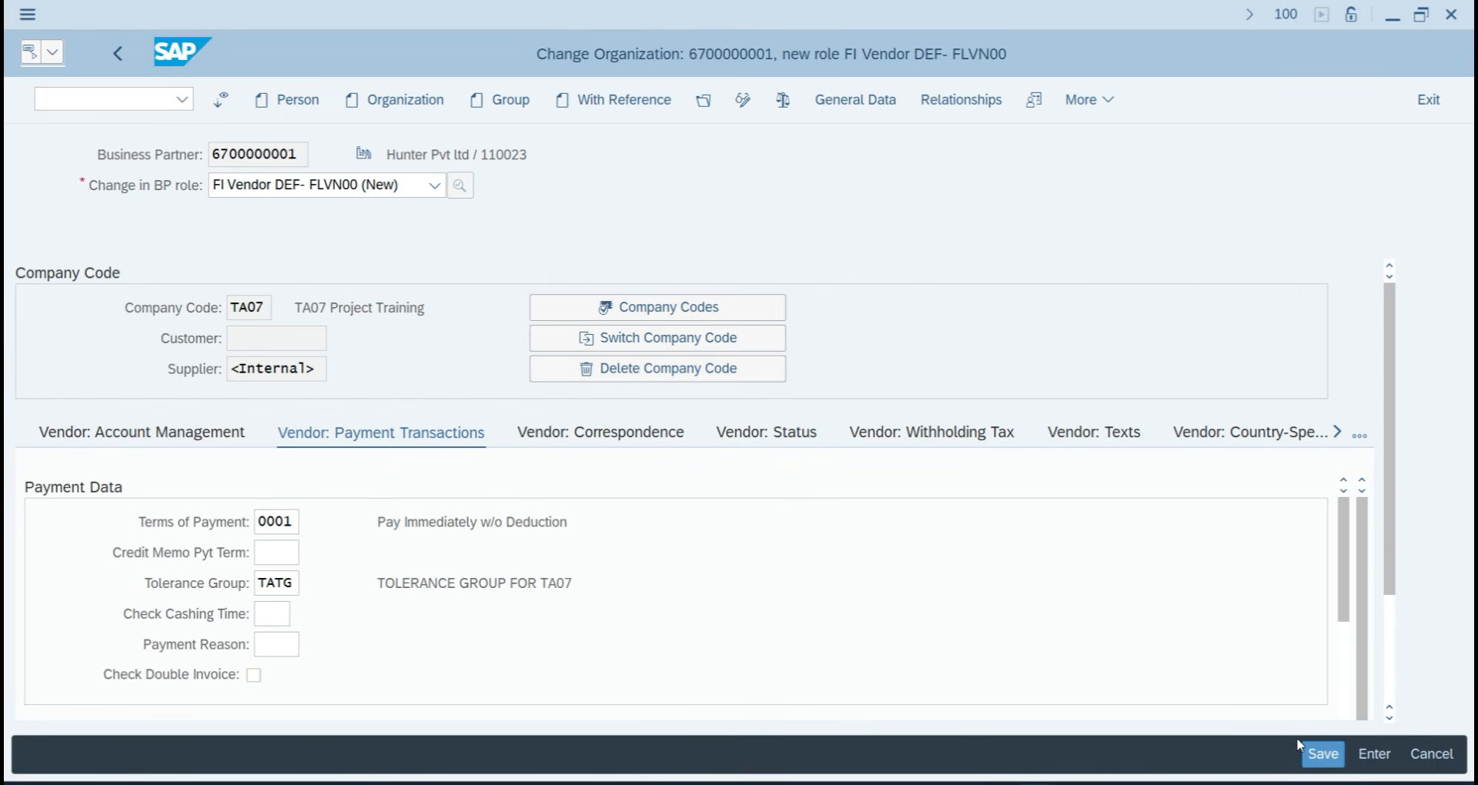
click(1321, 754)
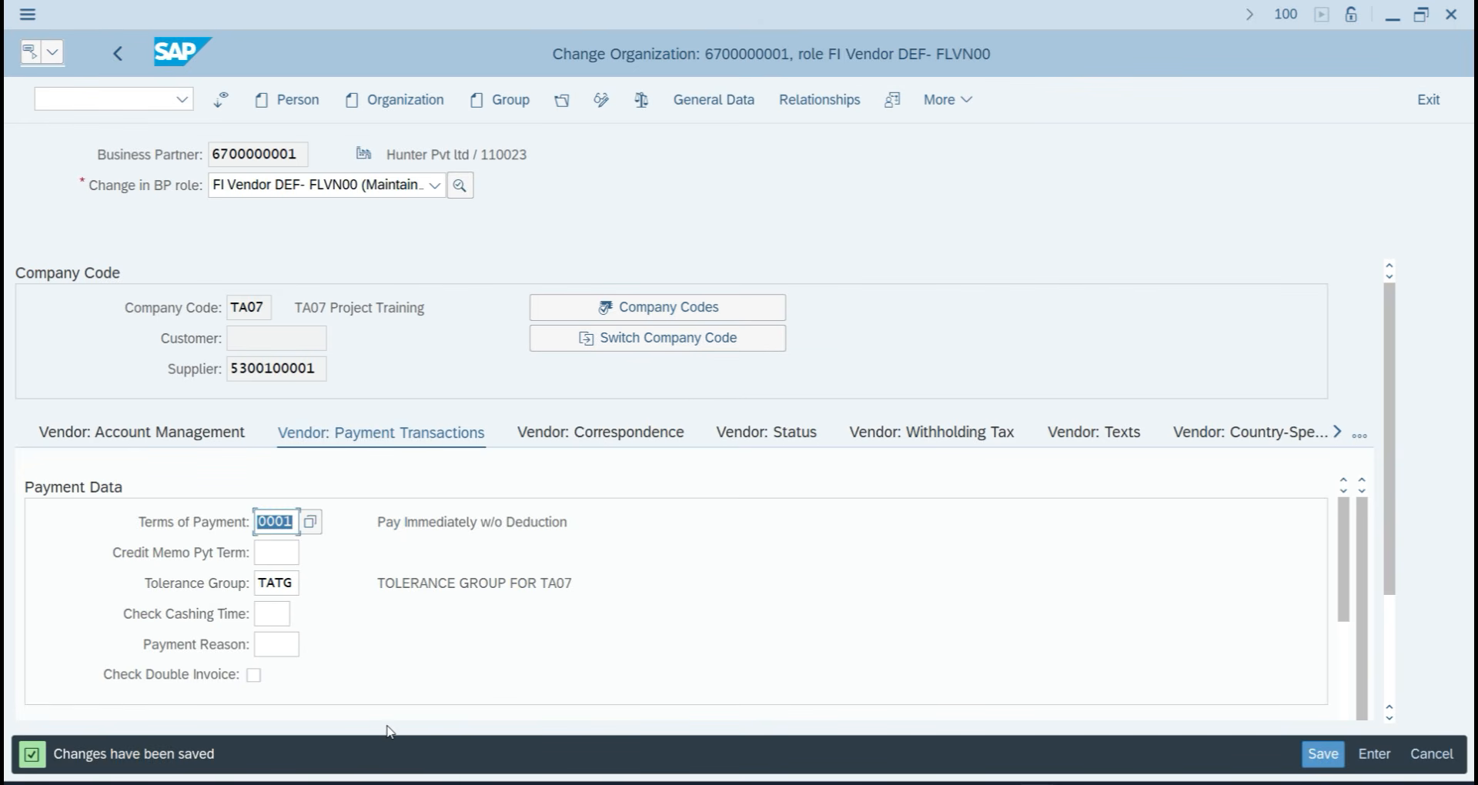
Start vendor invoice entry in company code TA07 with supplier HUNTER PVT LTD.
click(59, 99)
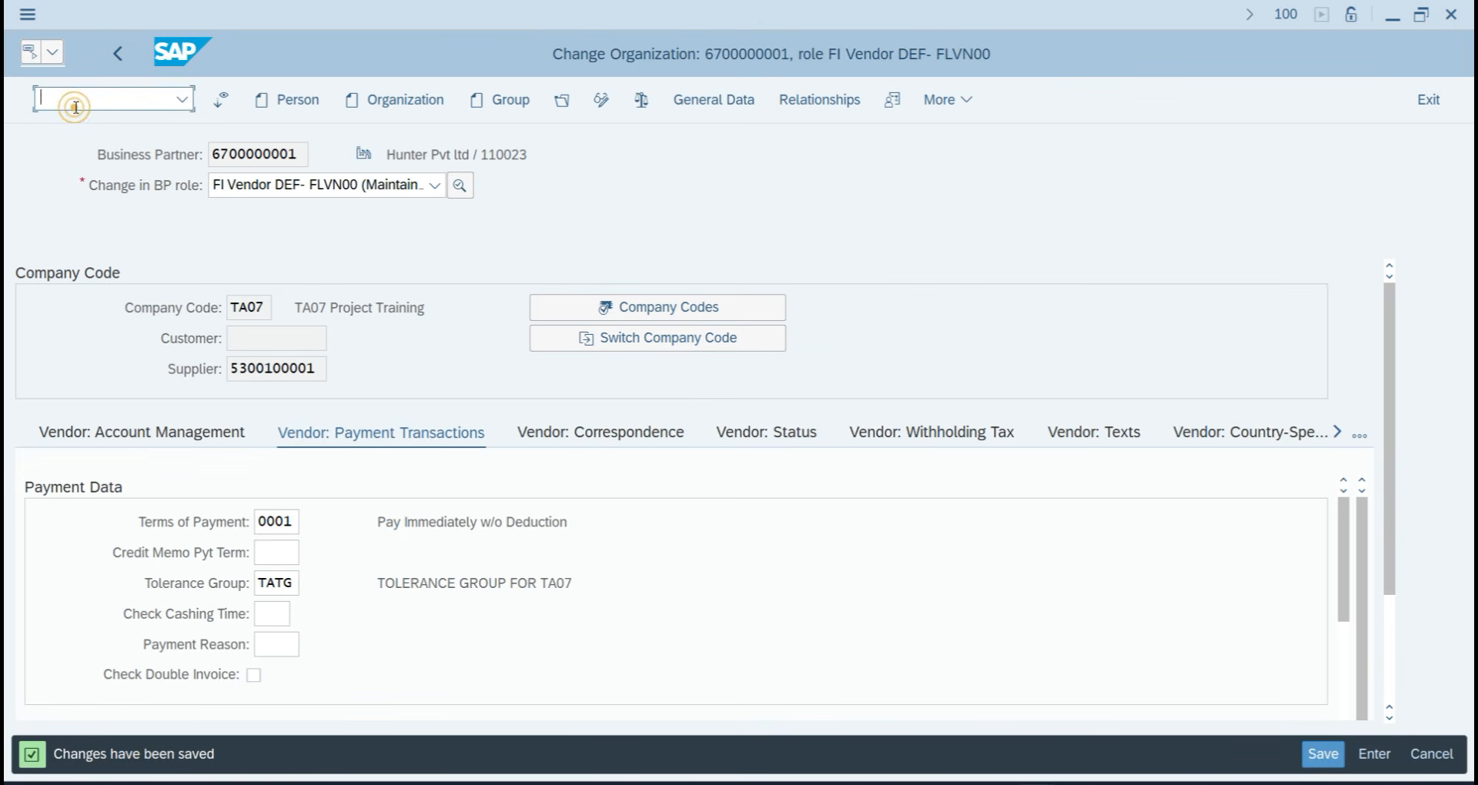
key(Return)
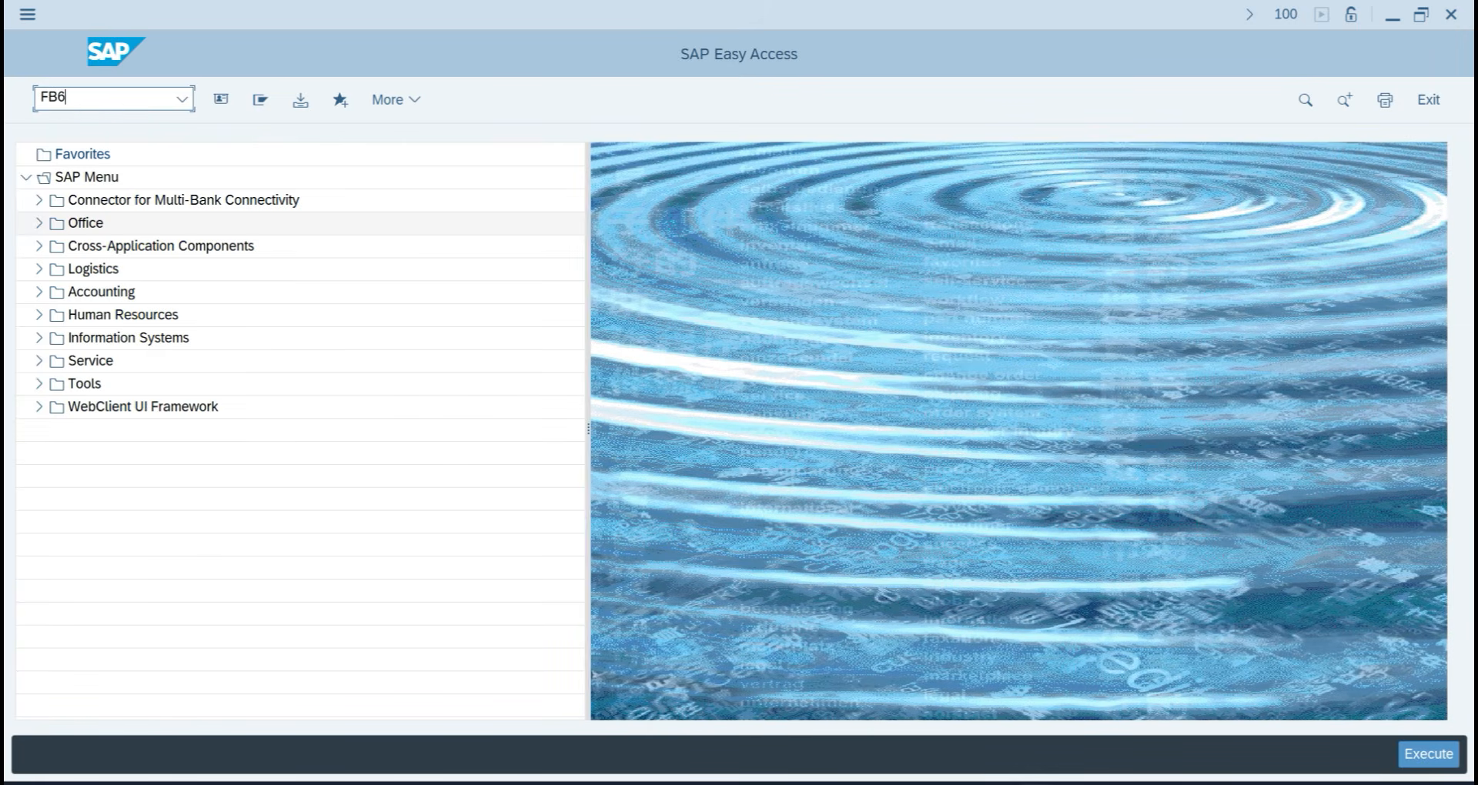
key(Return)
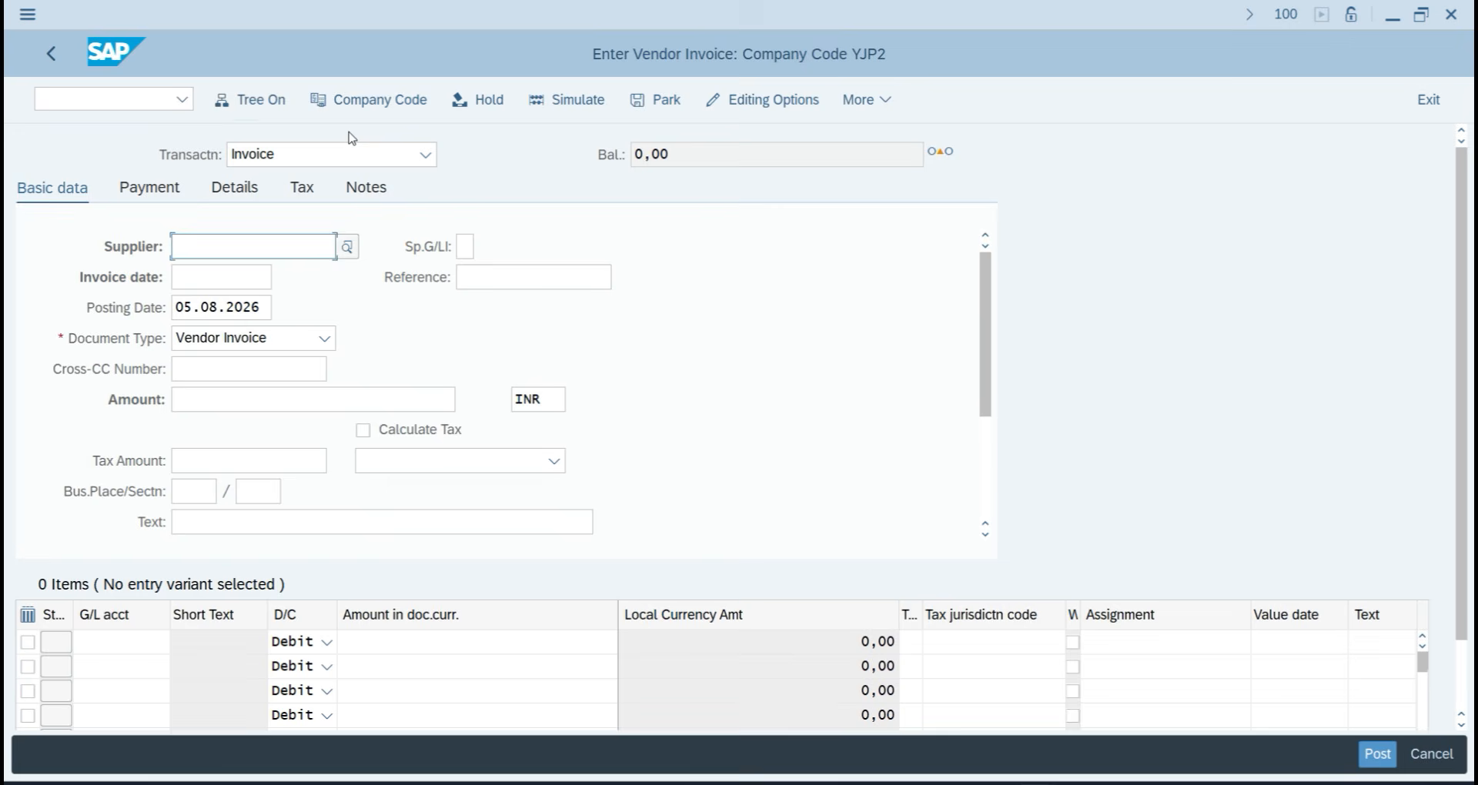
click(399, 102)
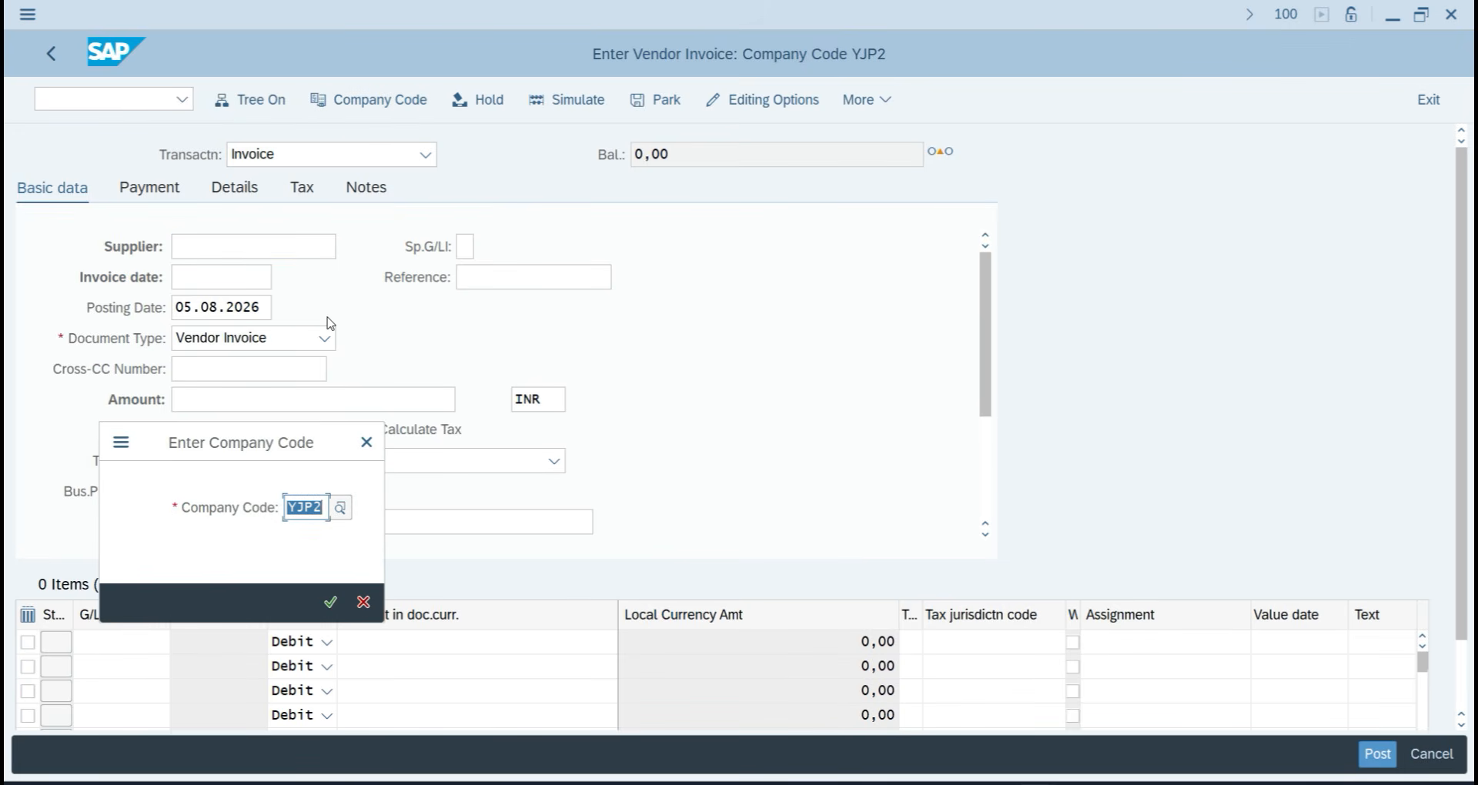
text(TA07)
key(Return)
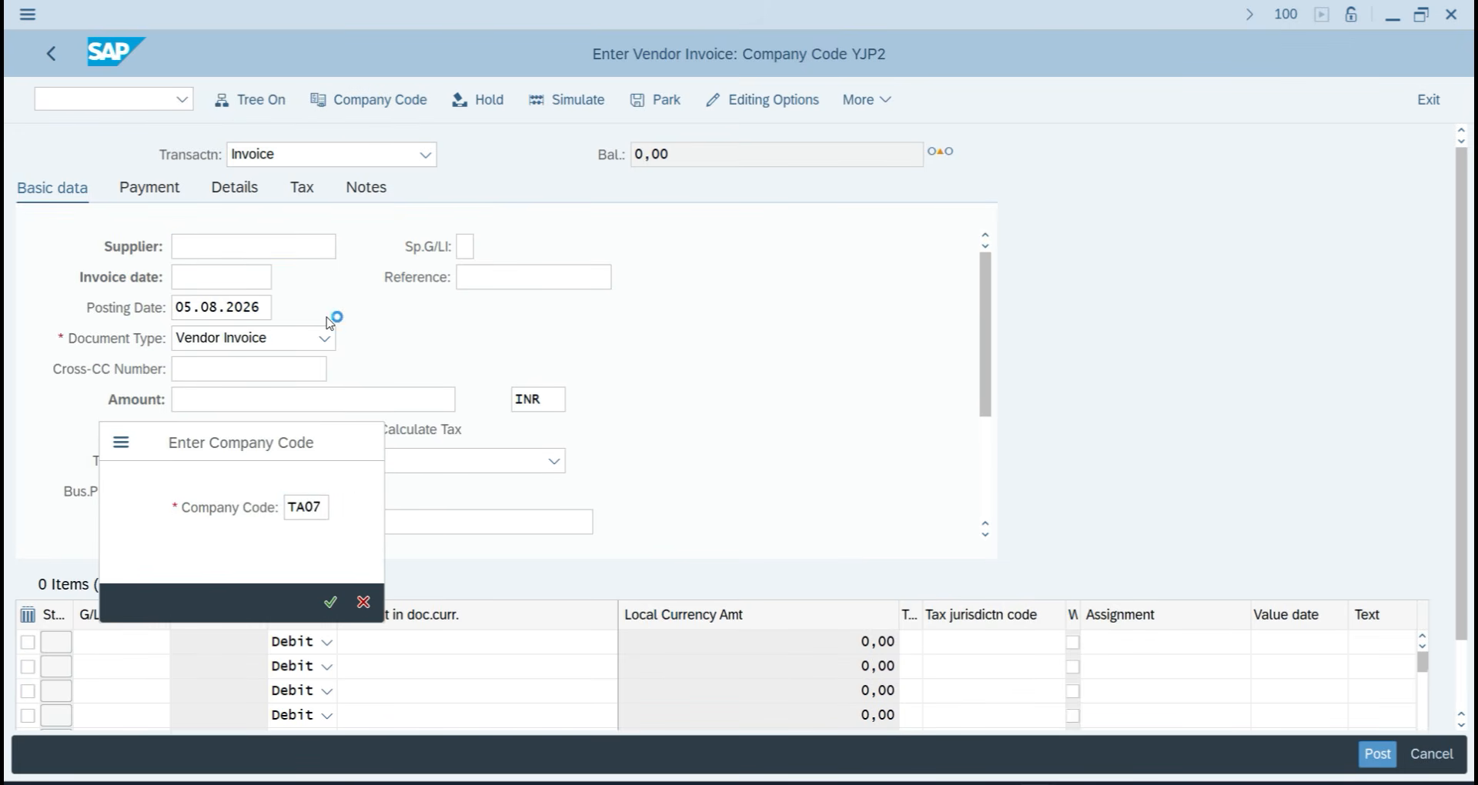
click(223, 257)
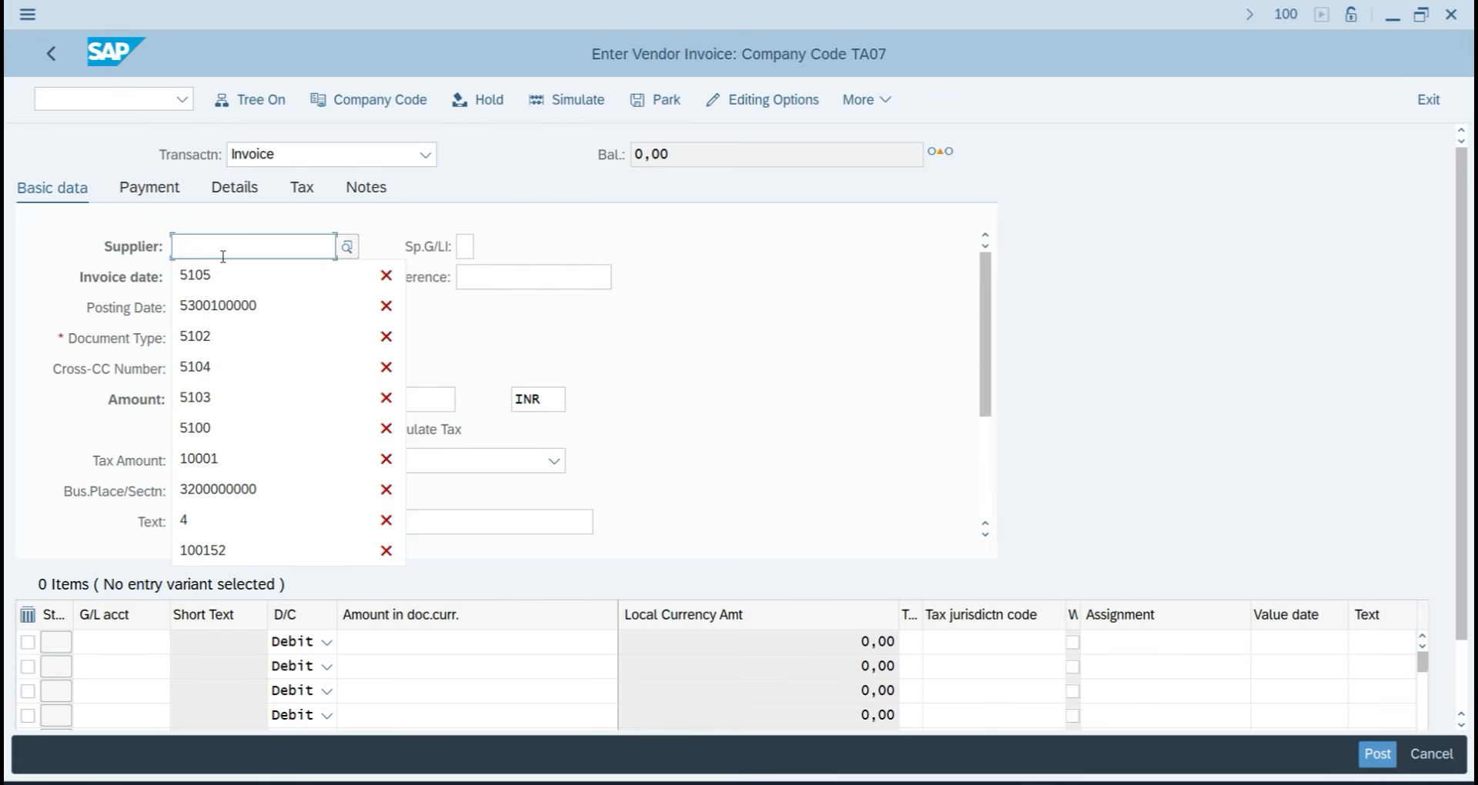
key(Return)
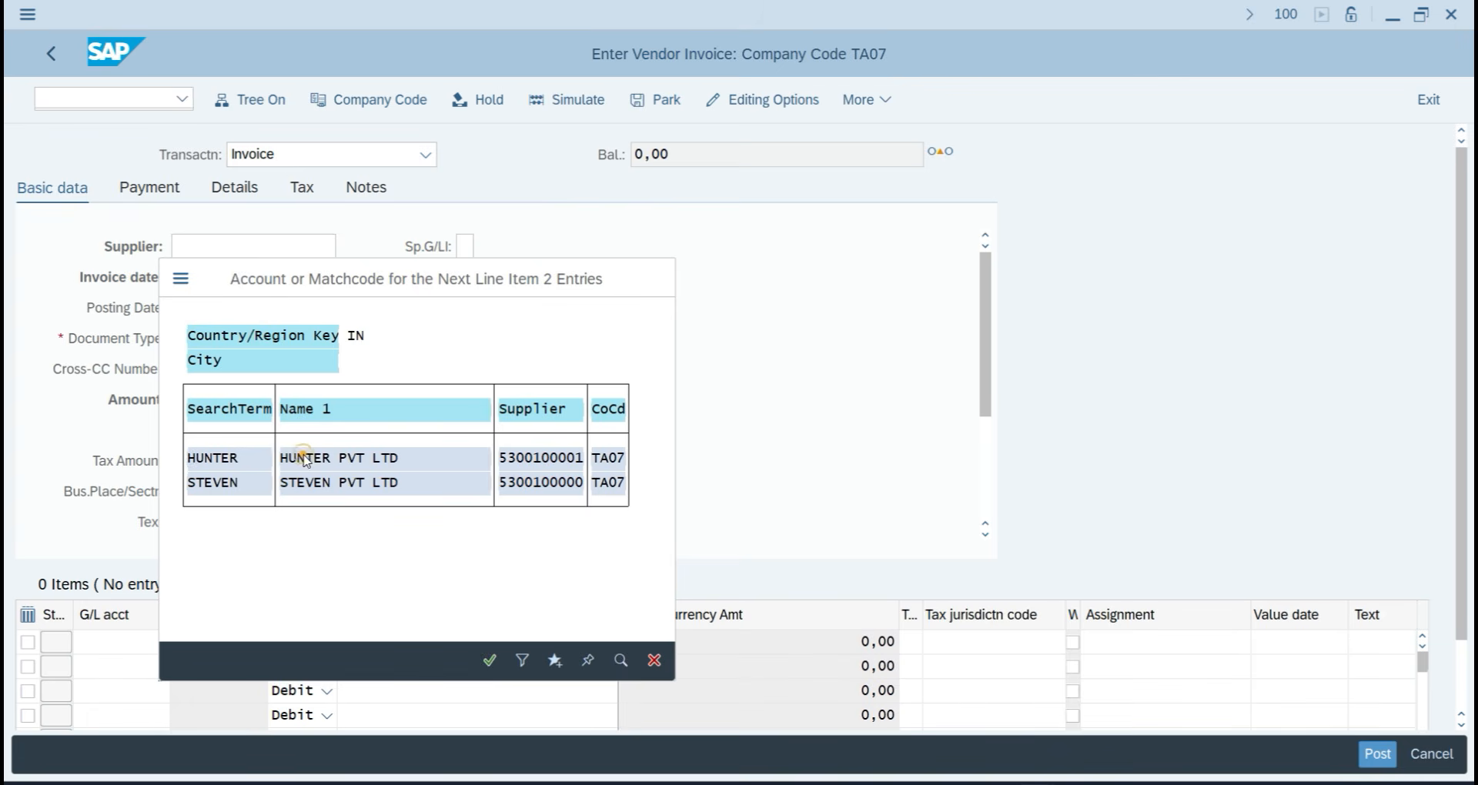
double_click(304, 459)
Fill invoice date 05.08.202…, amount 38000 and header text Purchase Goods.
click(193, 277)
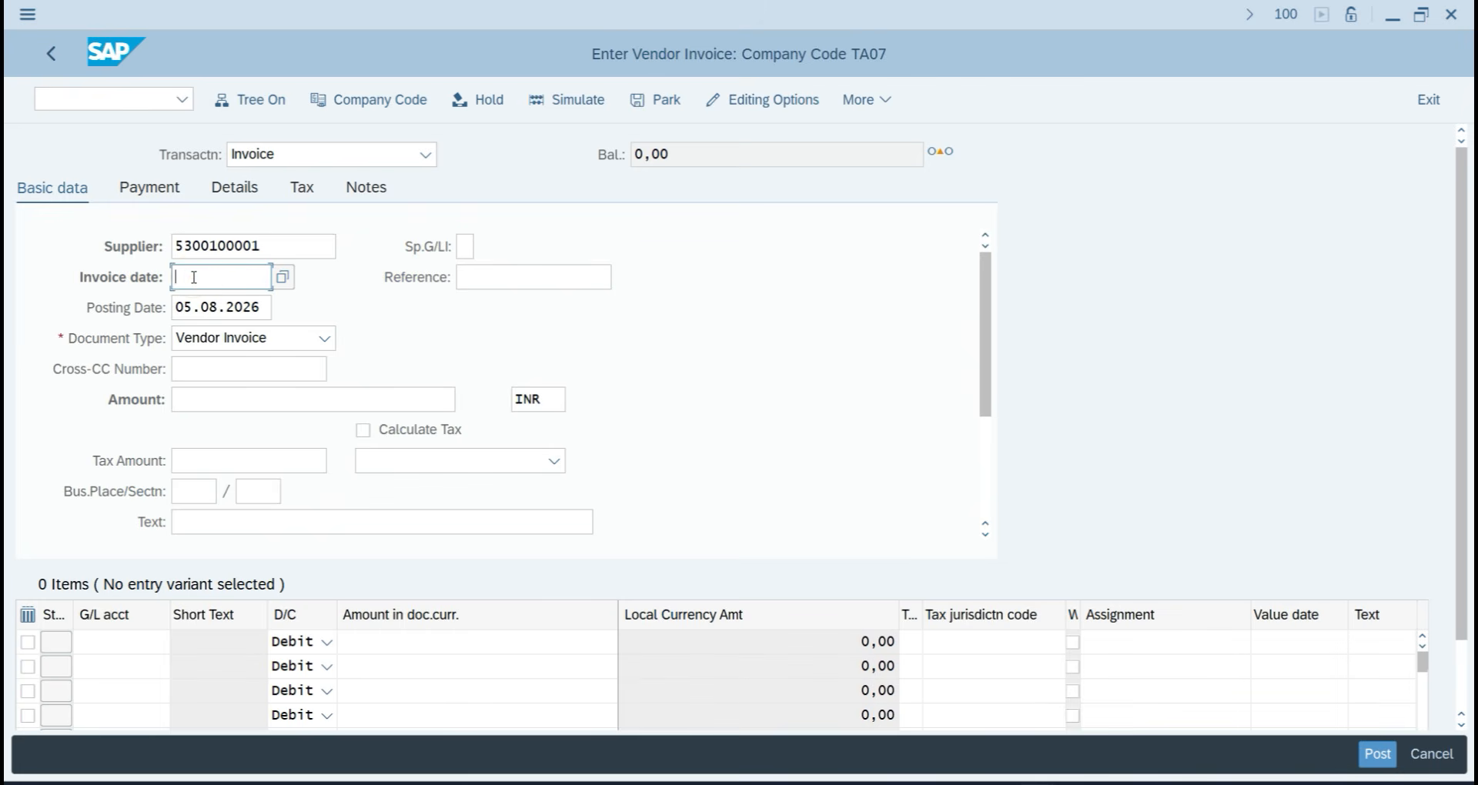
text(05.08.2026)
key(Tab)
click(199, 409)
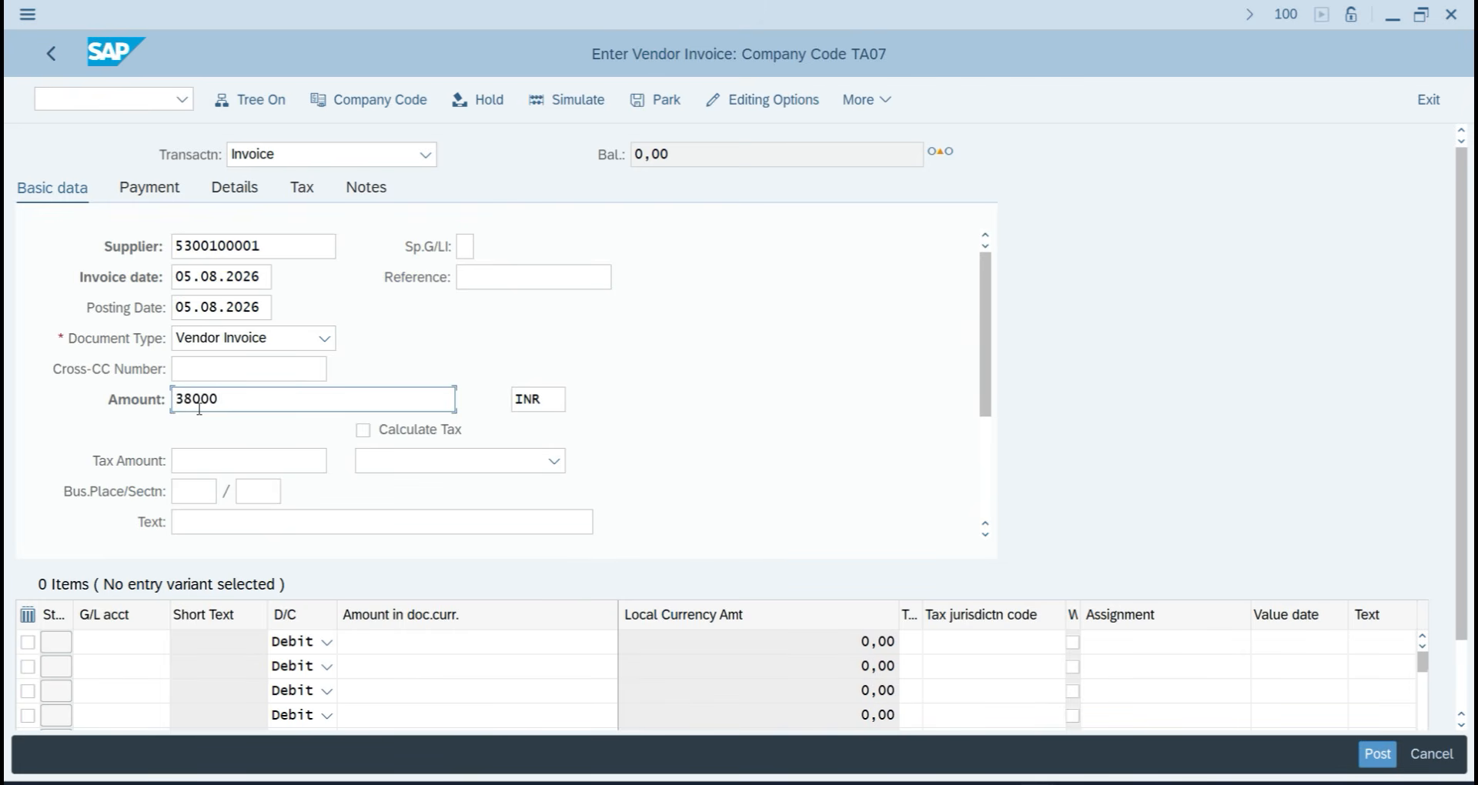
click(297, 521)
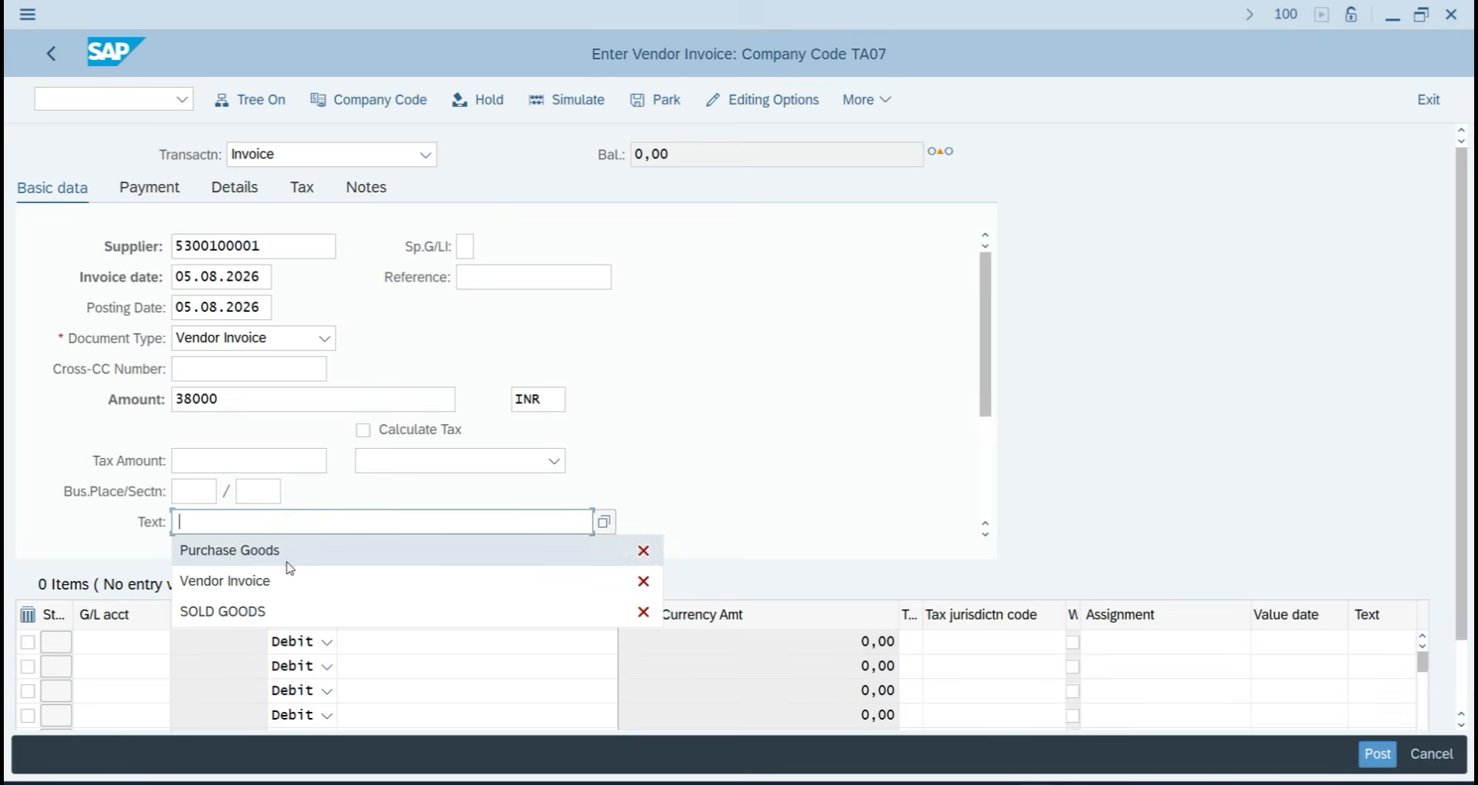
click(287, 563)
Add a line on G/L 401 Purchase A/c for 38000 with text PURCHASE, and post.
click(127, 644)
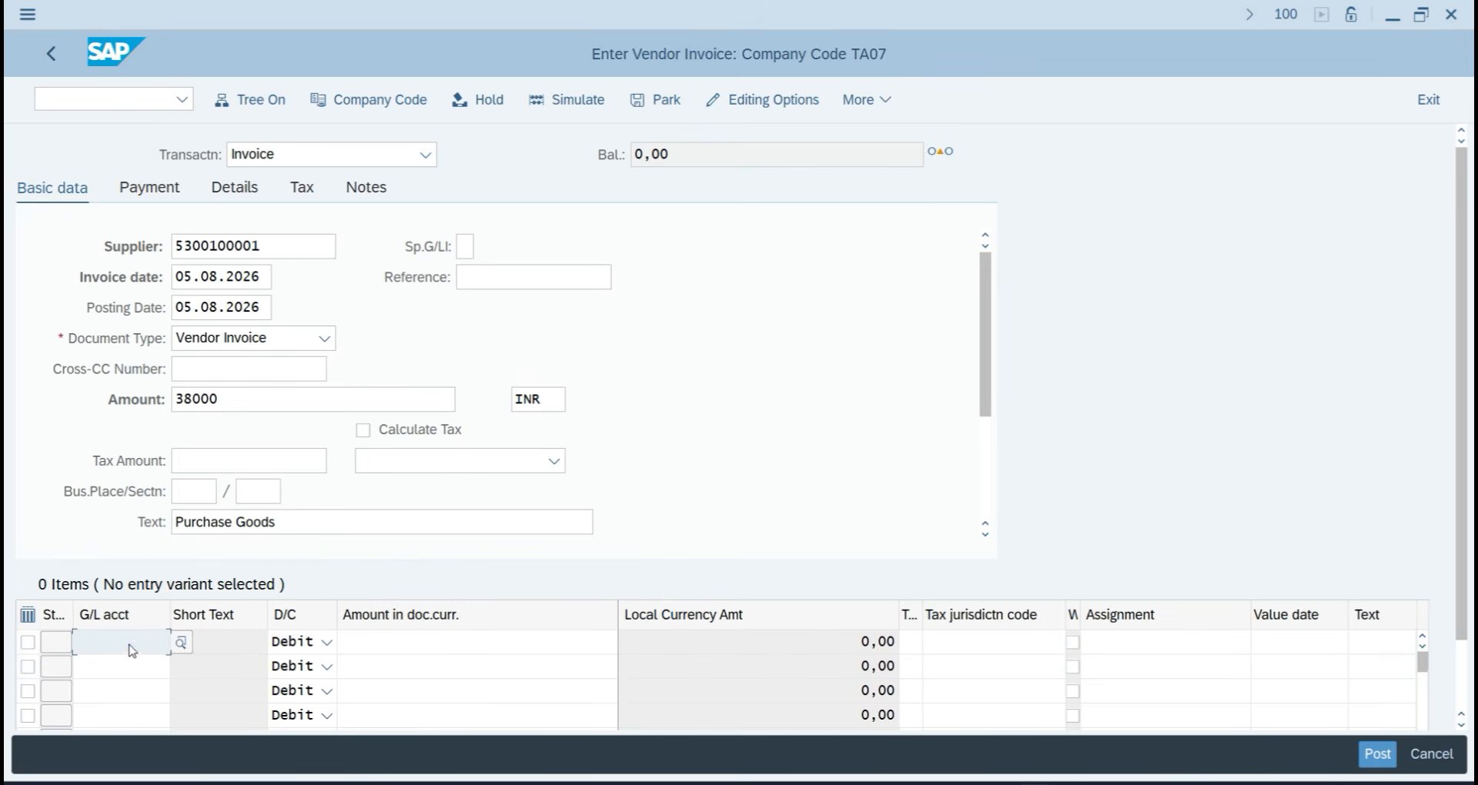
key(F4)
key(Return)
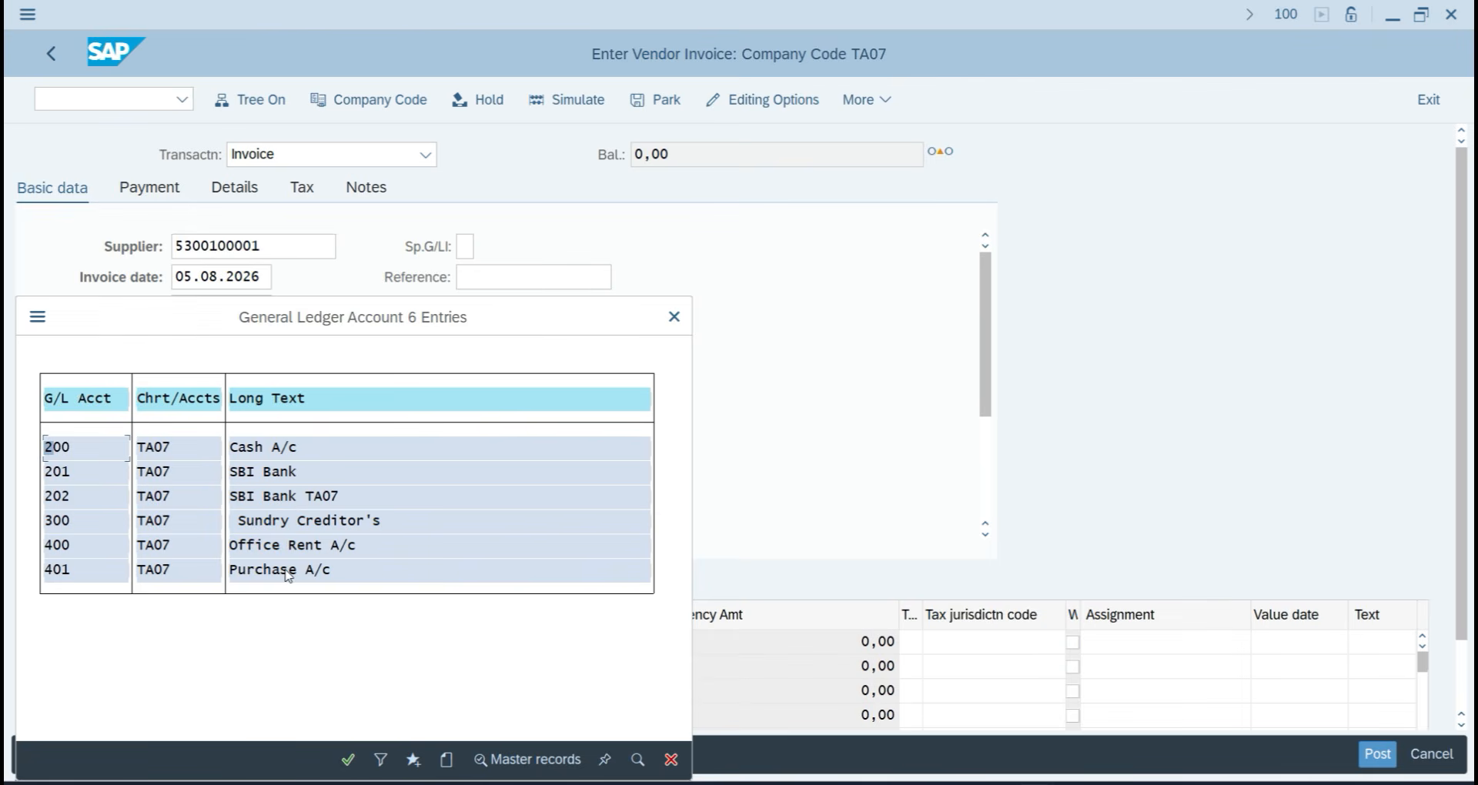
double_click(285, 570)
click(461, 644)
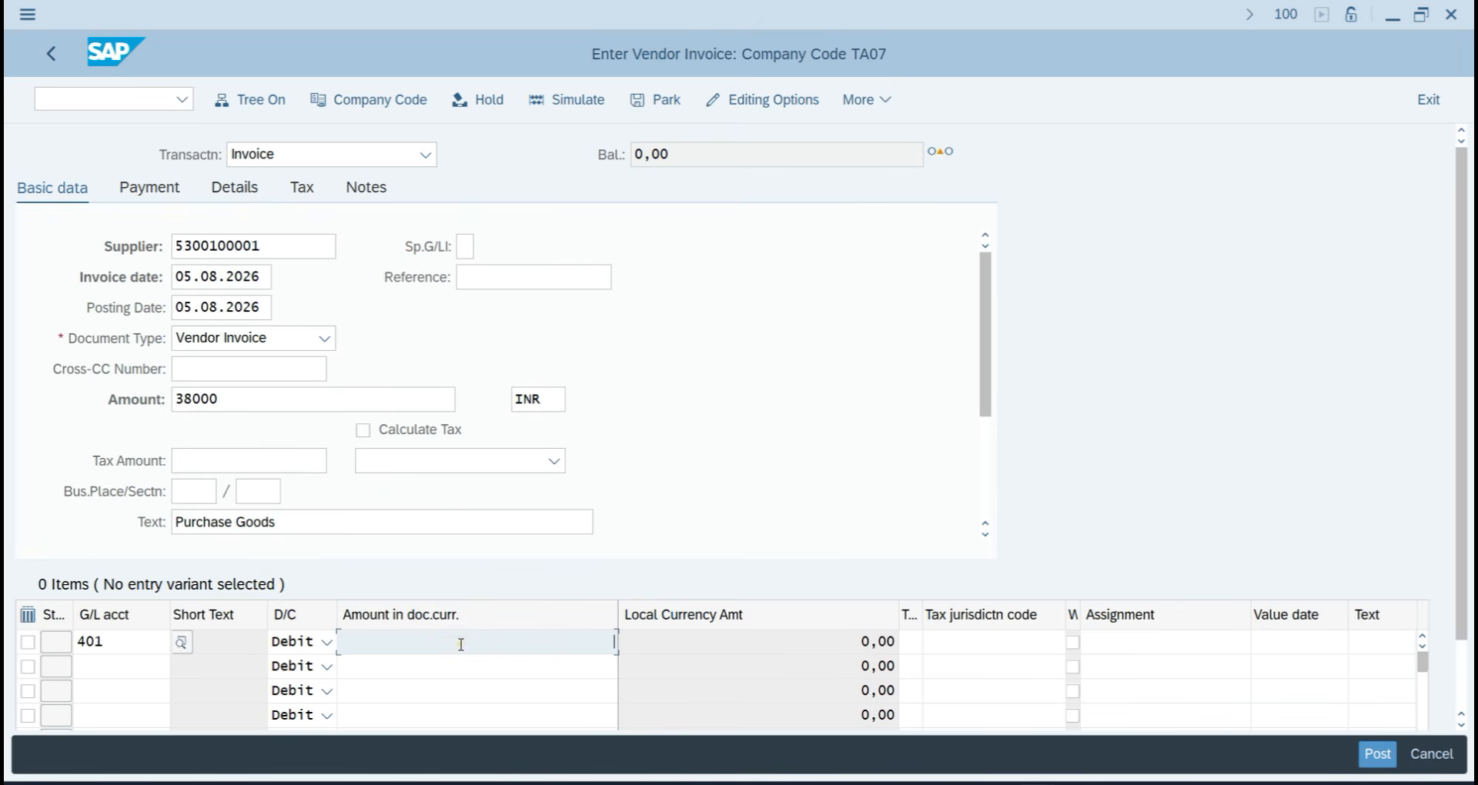
text(3)
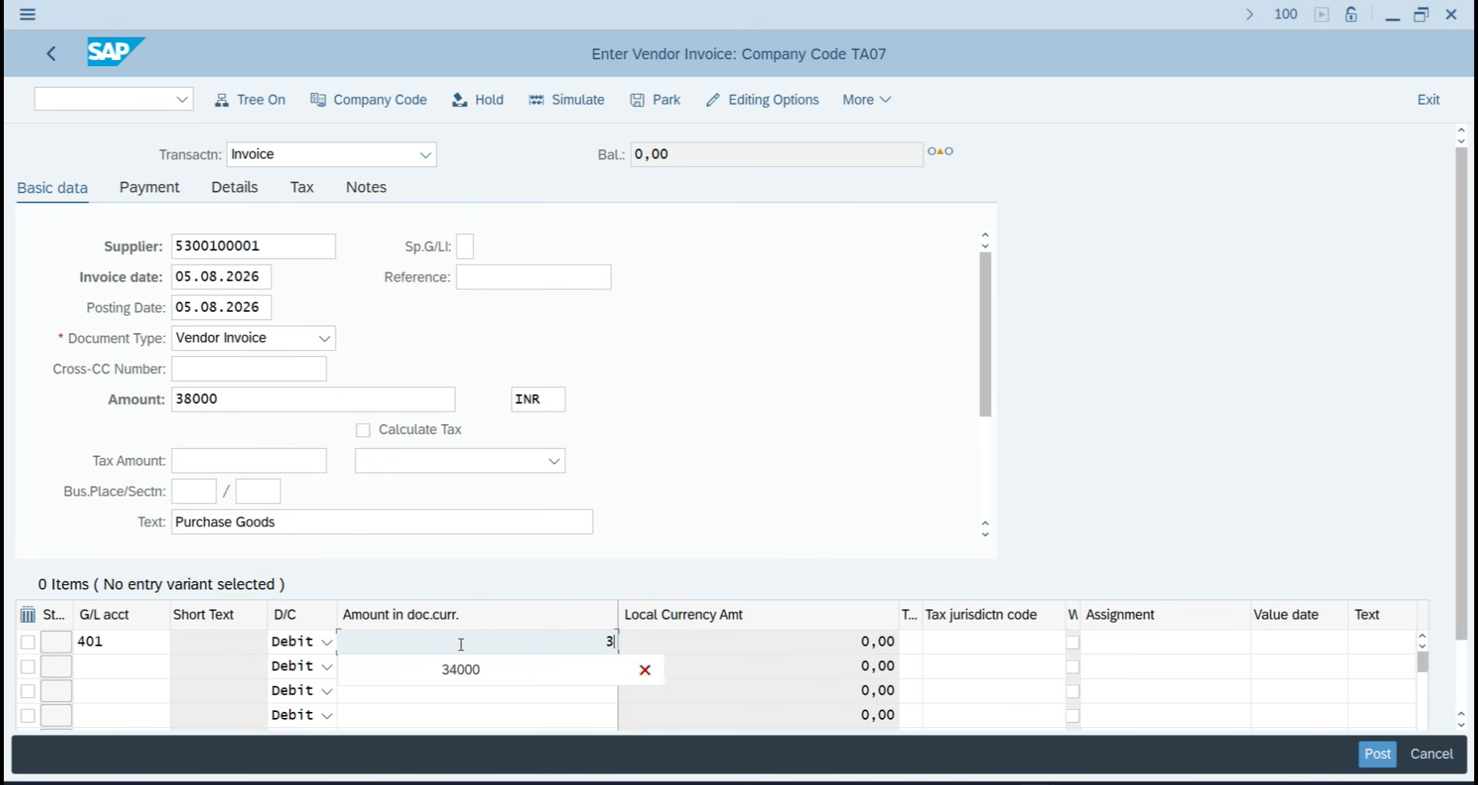
text(8000)
key(Tab)
key(Tab)
key(Tab)
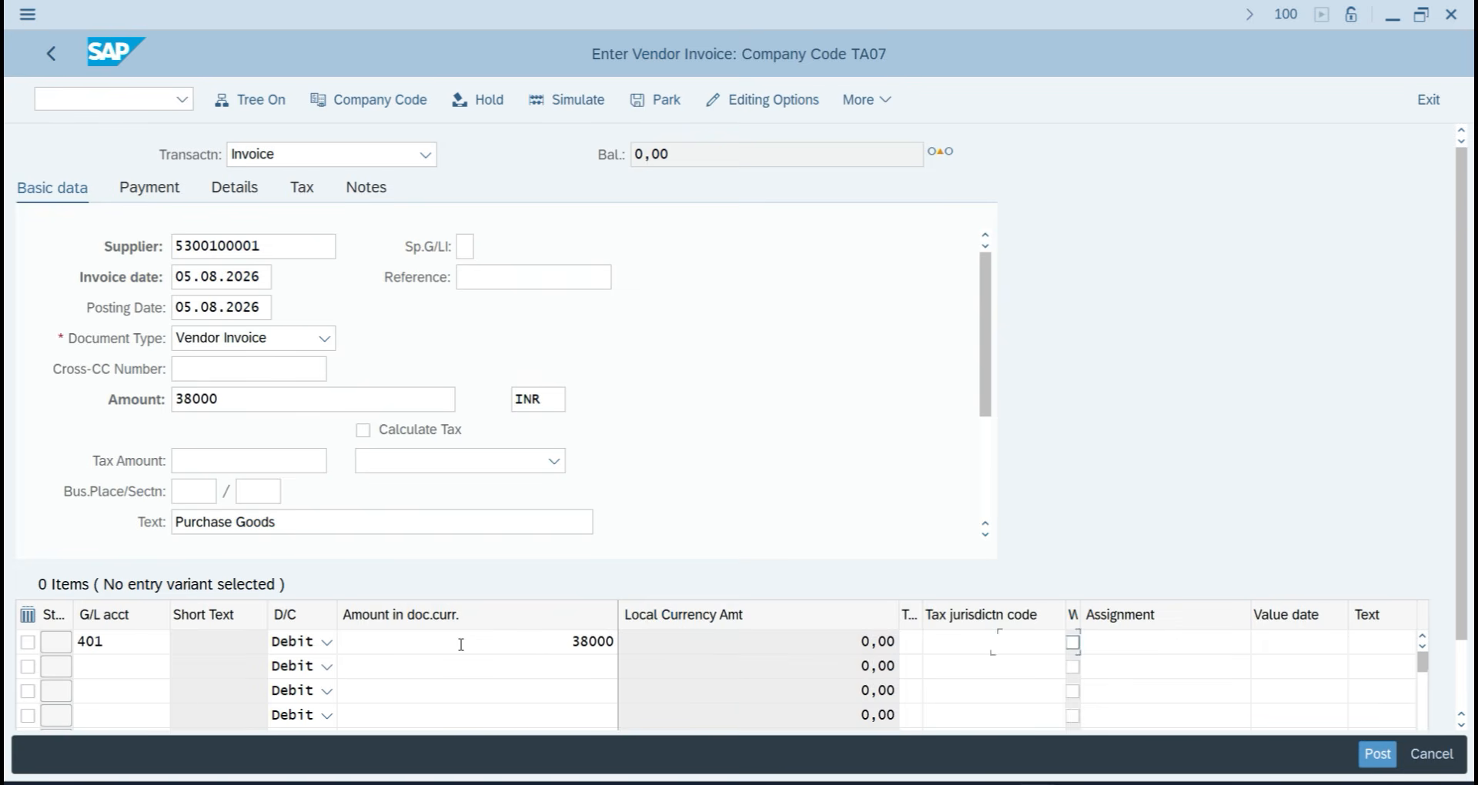
key(Tab)
key(Tab)
key(Tab)
text(PU)
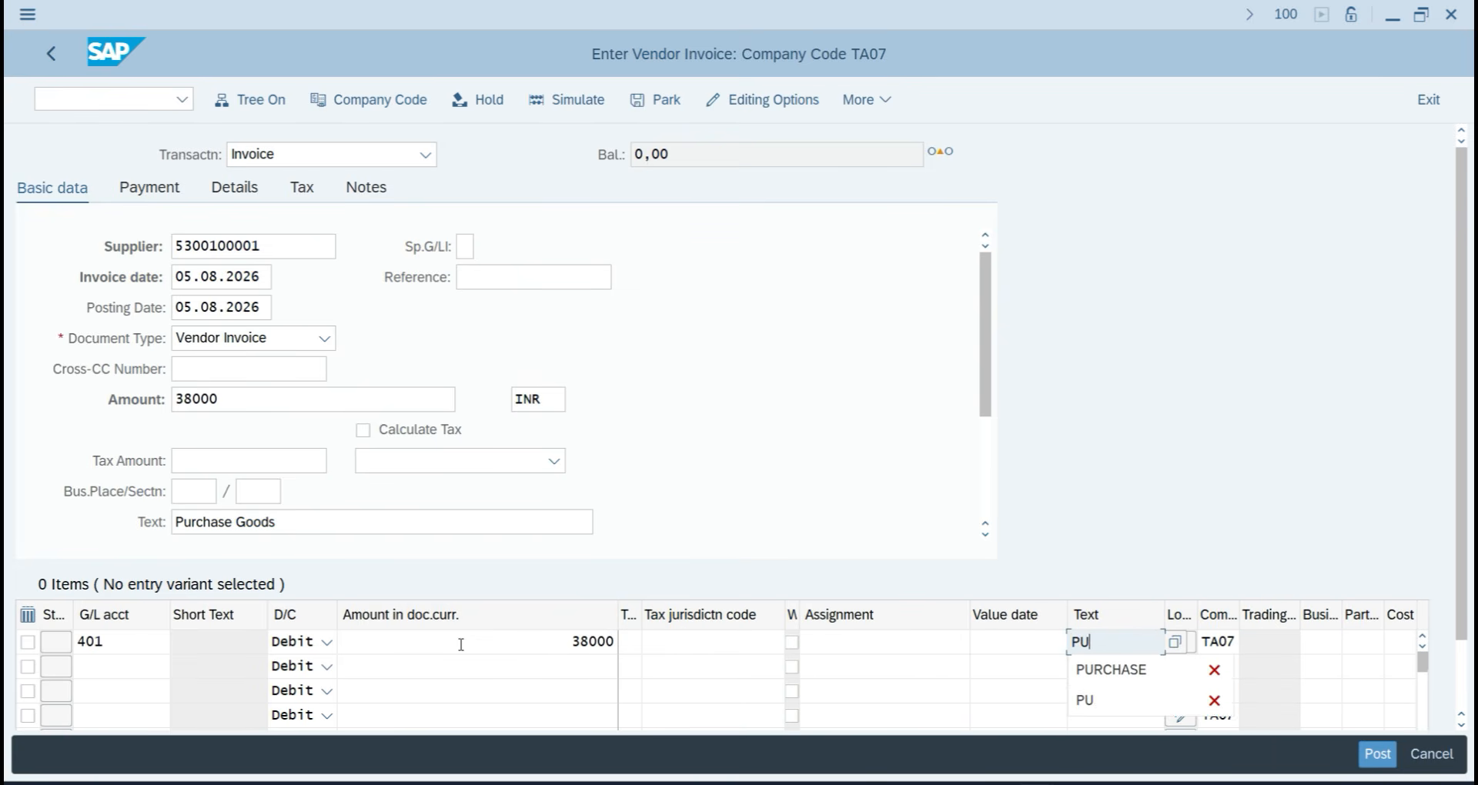
text(RCHASE)
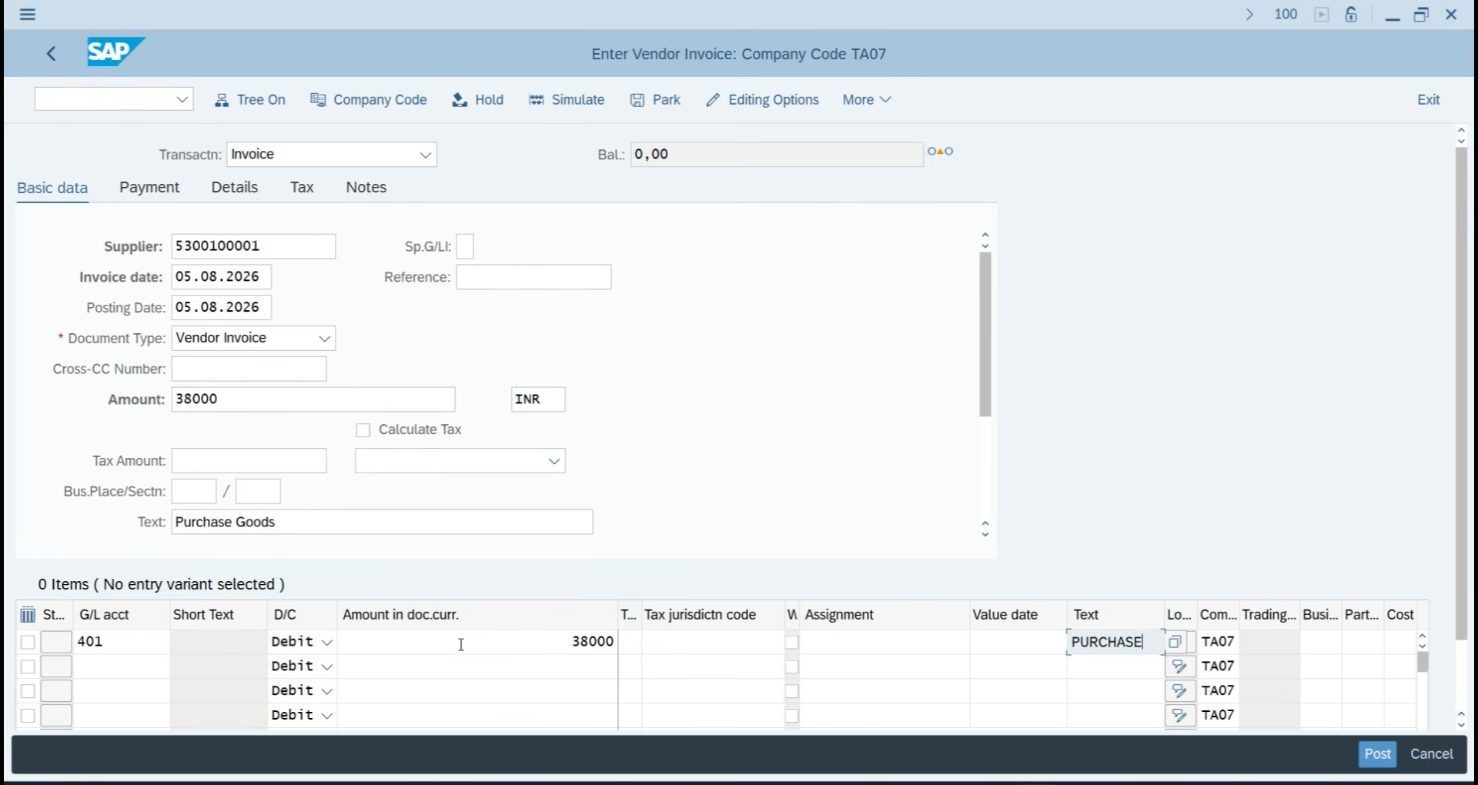
key(Return)
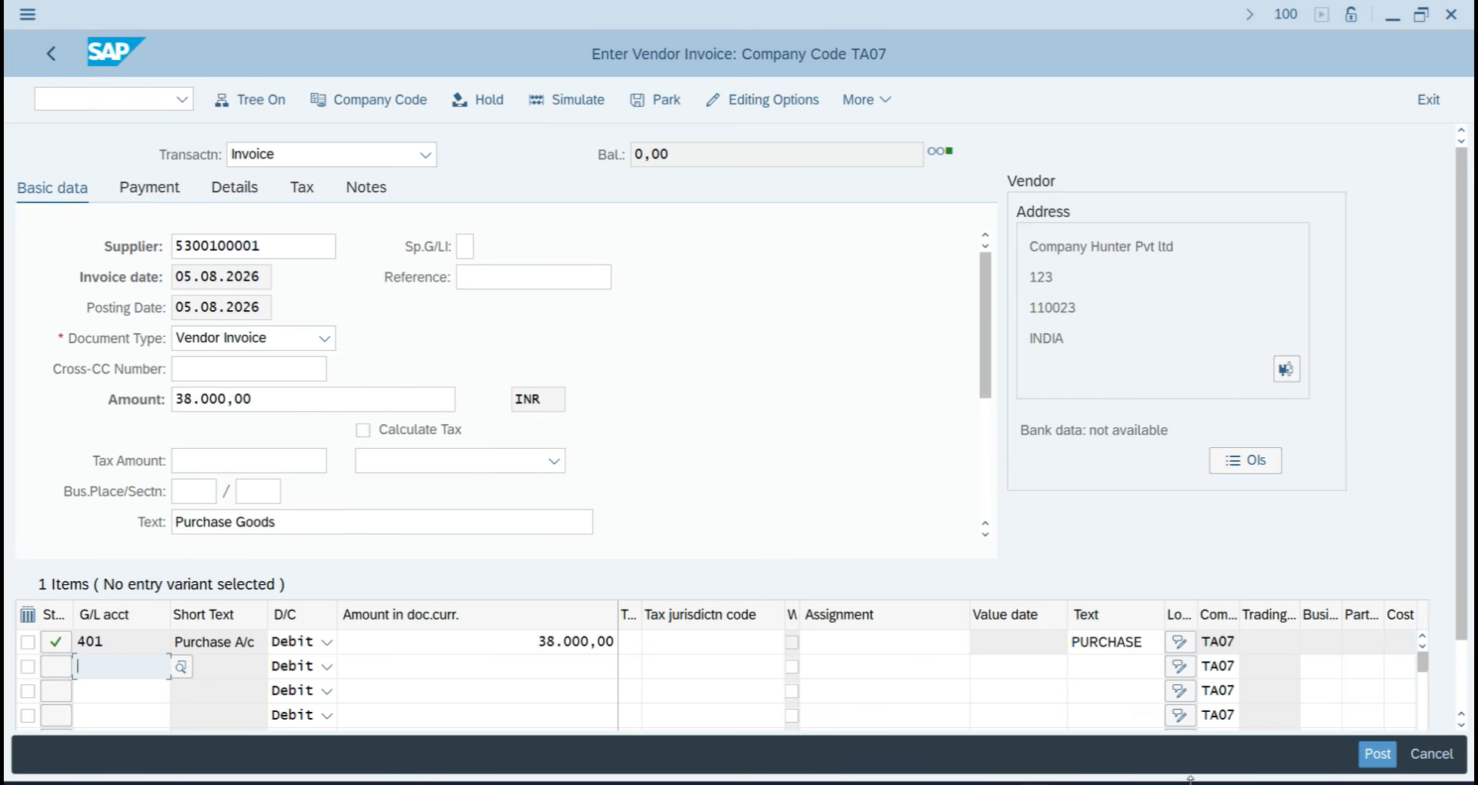
click(1375, 758)
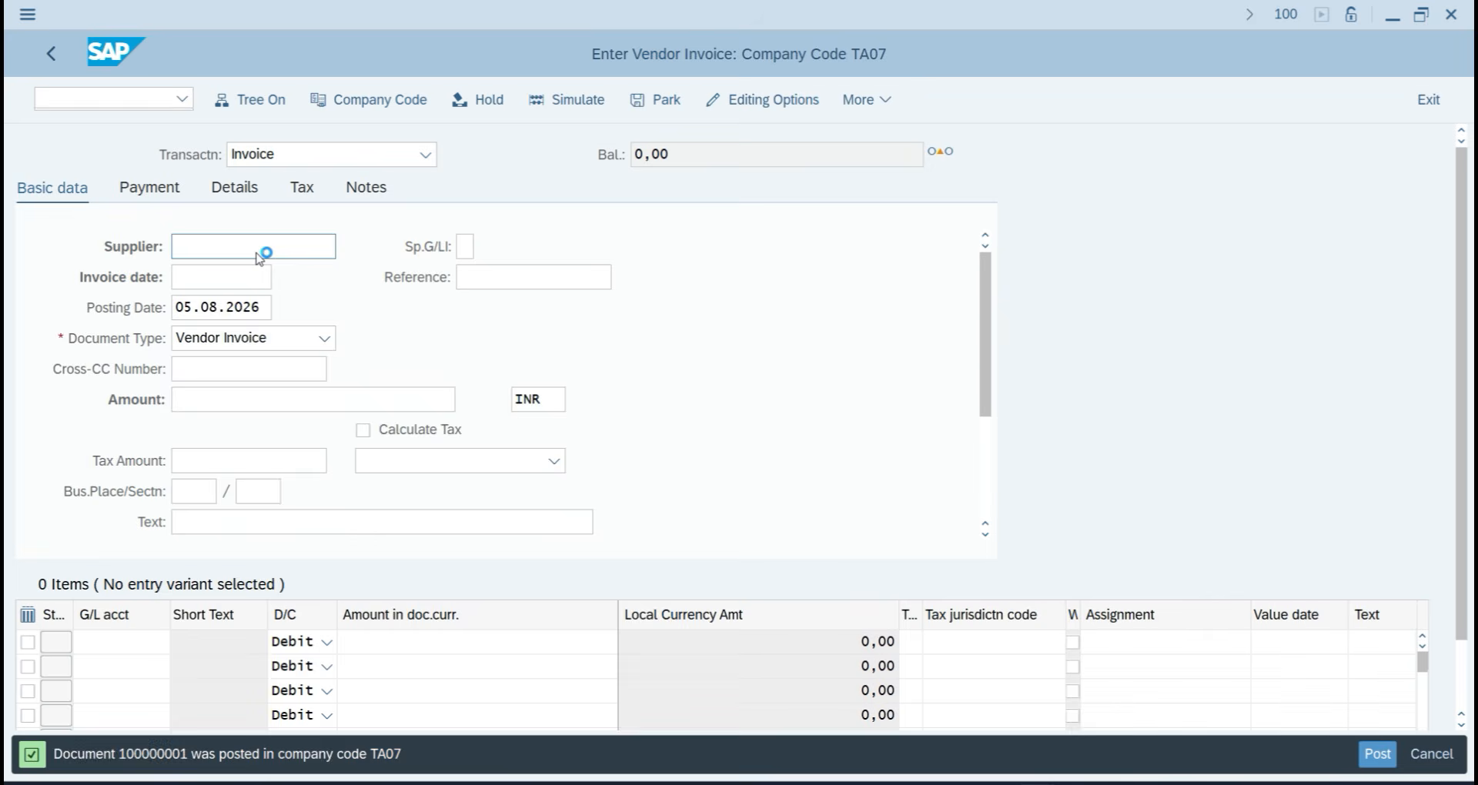
Select supplier HUNTER PVT LTD, invoice date 05.08.2026, amount 42000 and header text Purchase Goods.
key(F4)
key(Return)
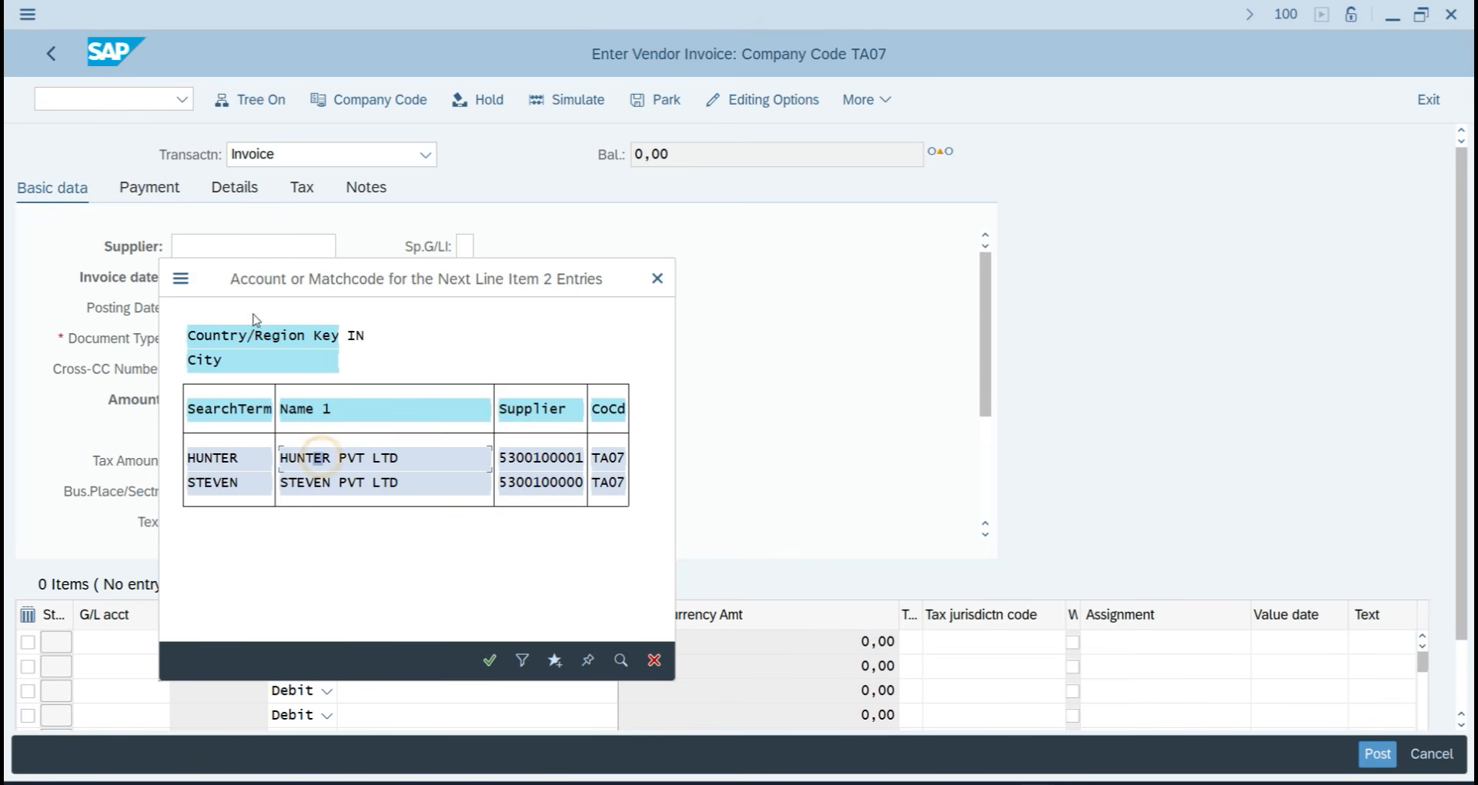
double_click(318, 460)
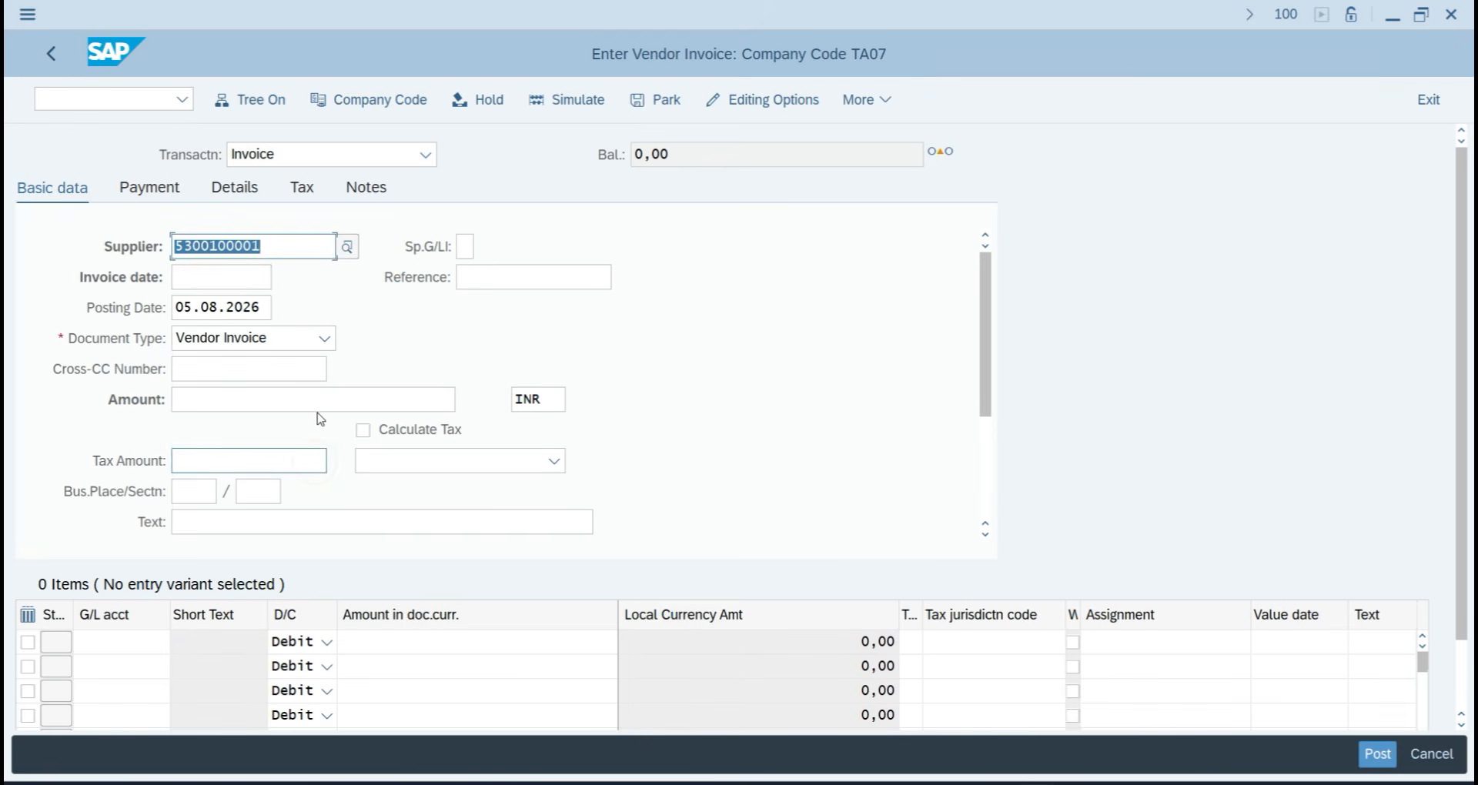
click(258, 277)
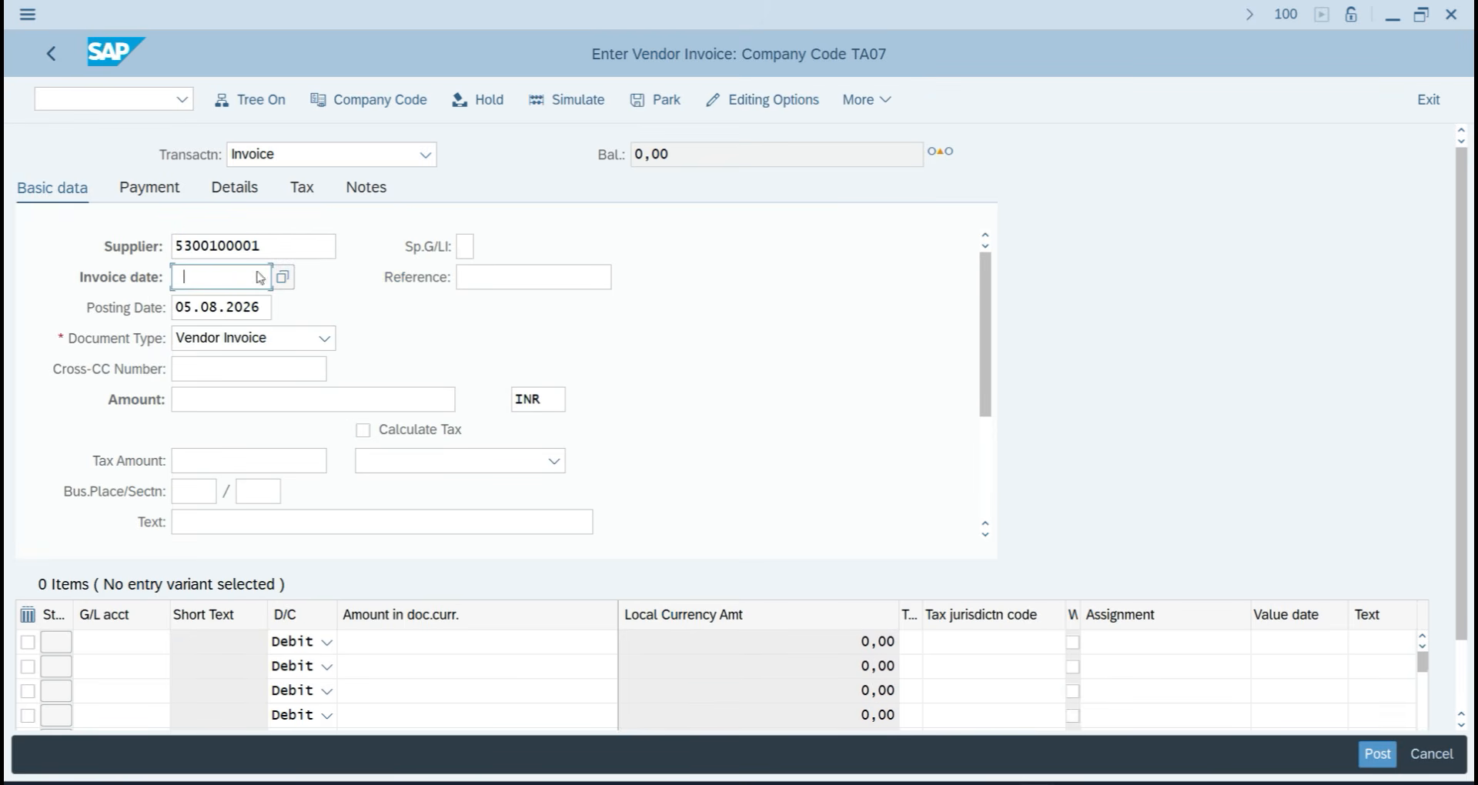
click(246, 302)
click(189, 397)
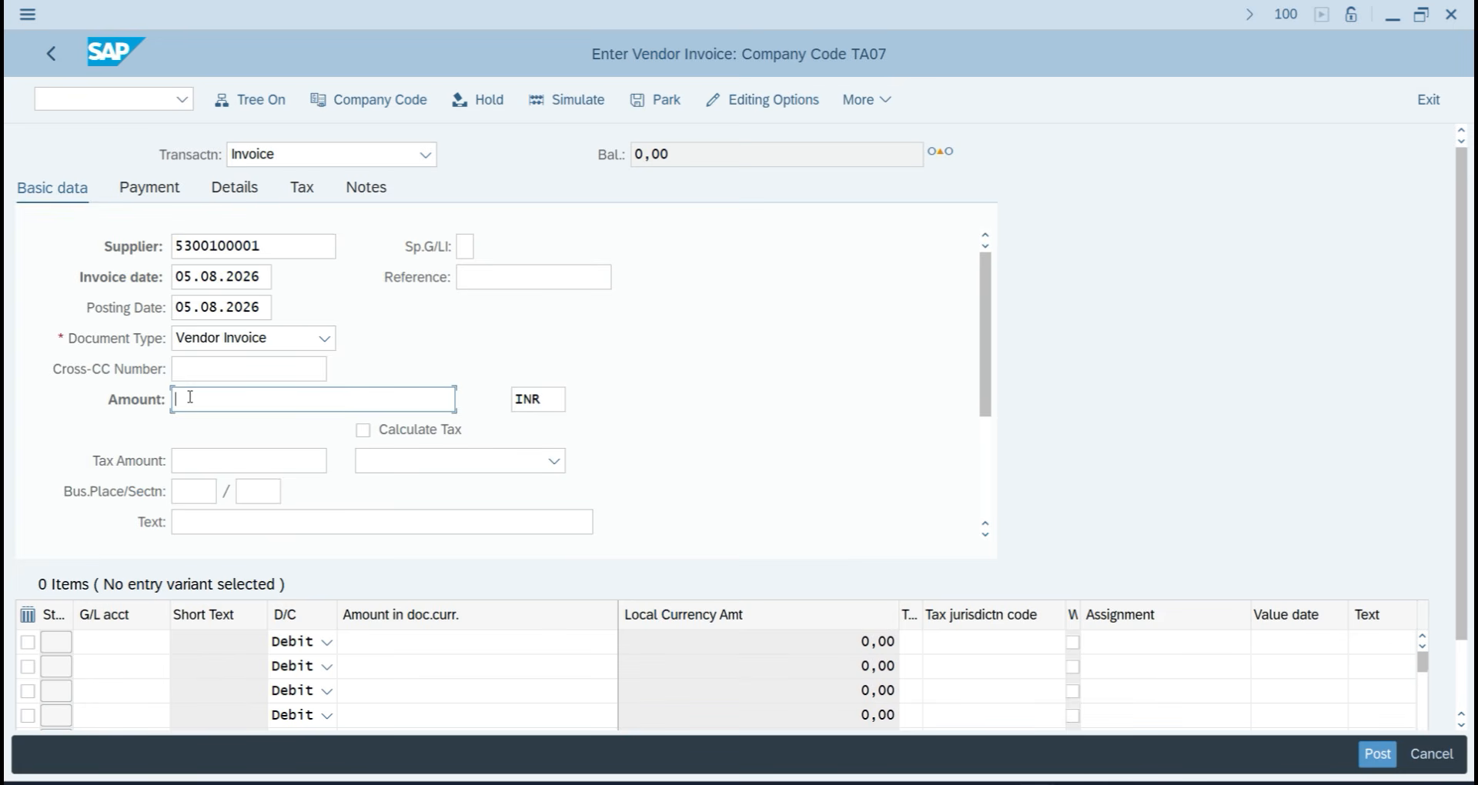
text(650)
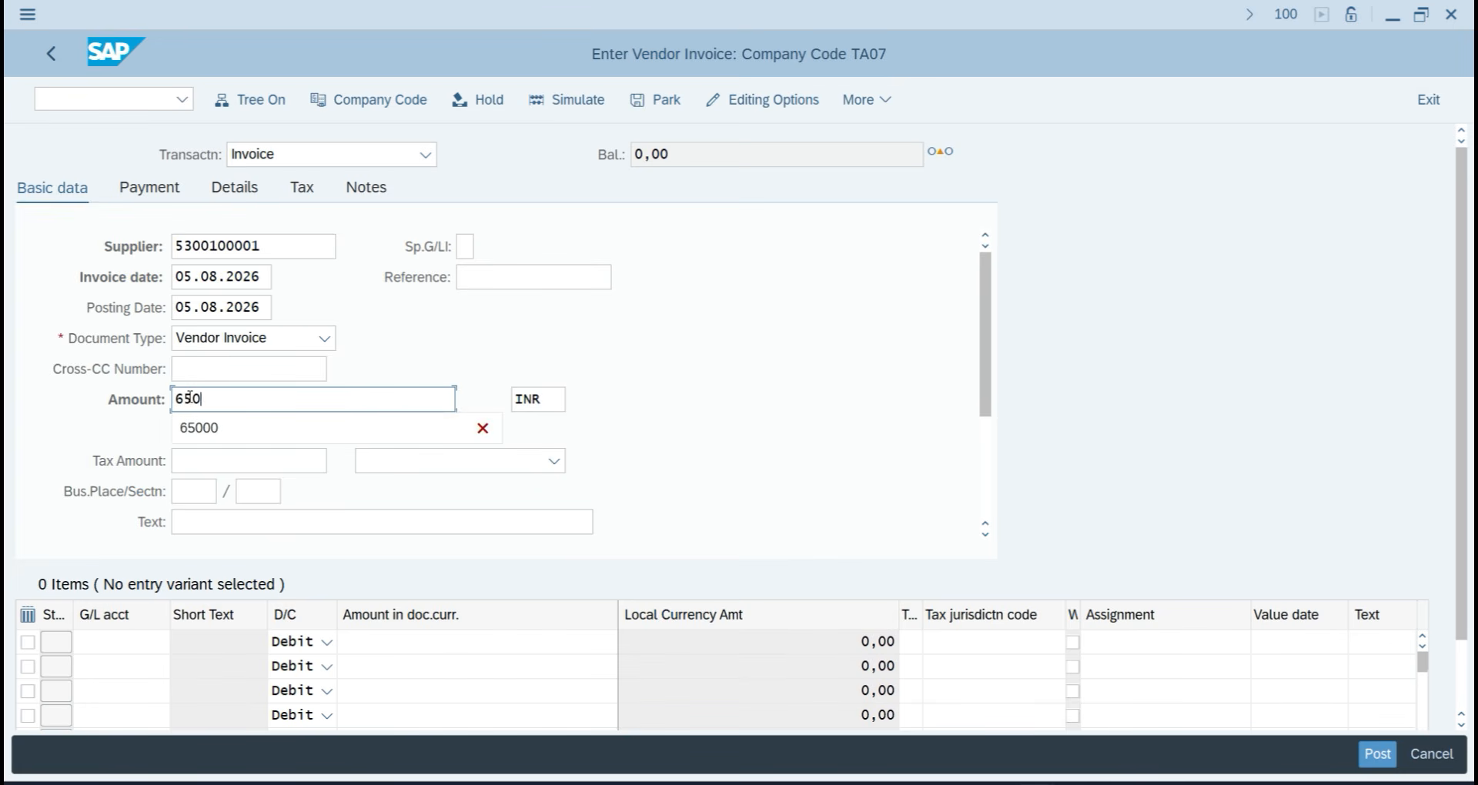
text(00)
key(BackSpace)
key(BackSpace)
key(BackSpace)
key(BackSpace)
key(BackSpace)
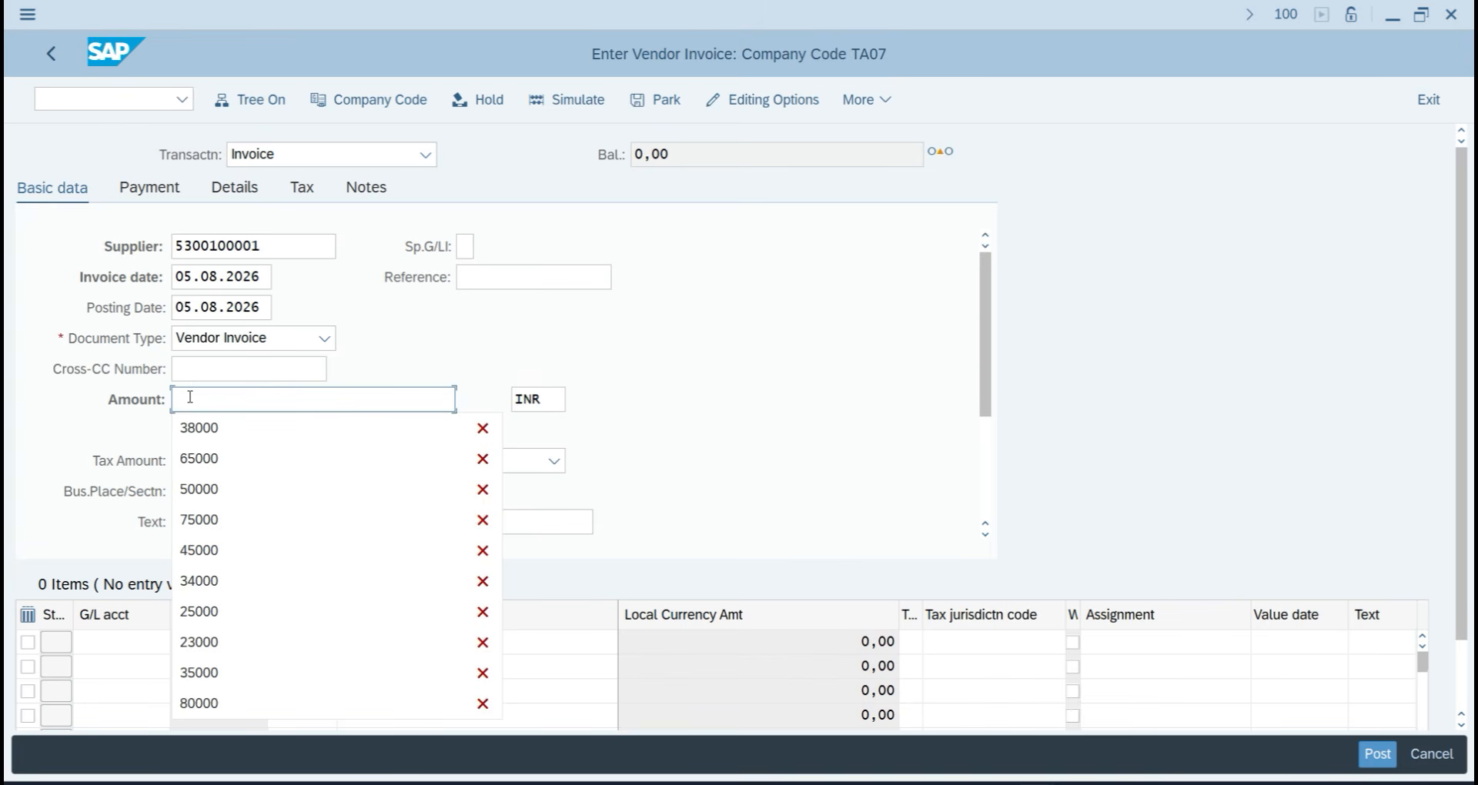
text(42000)
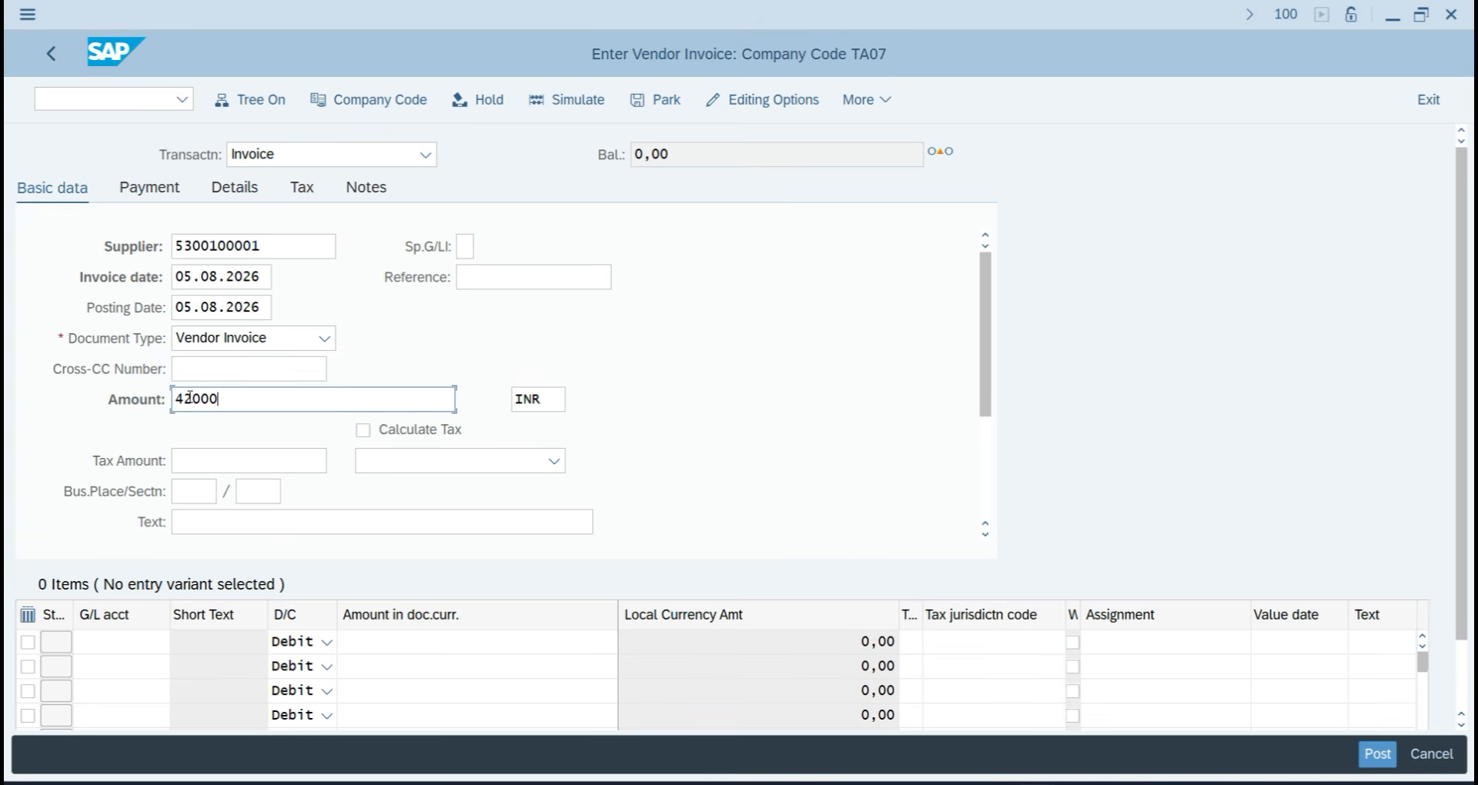
click(204, 517)
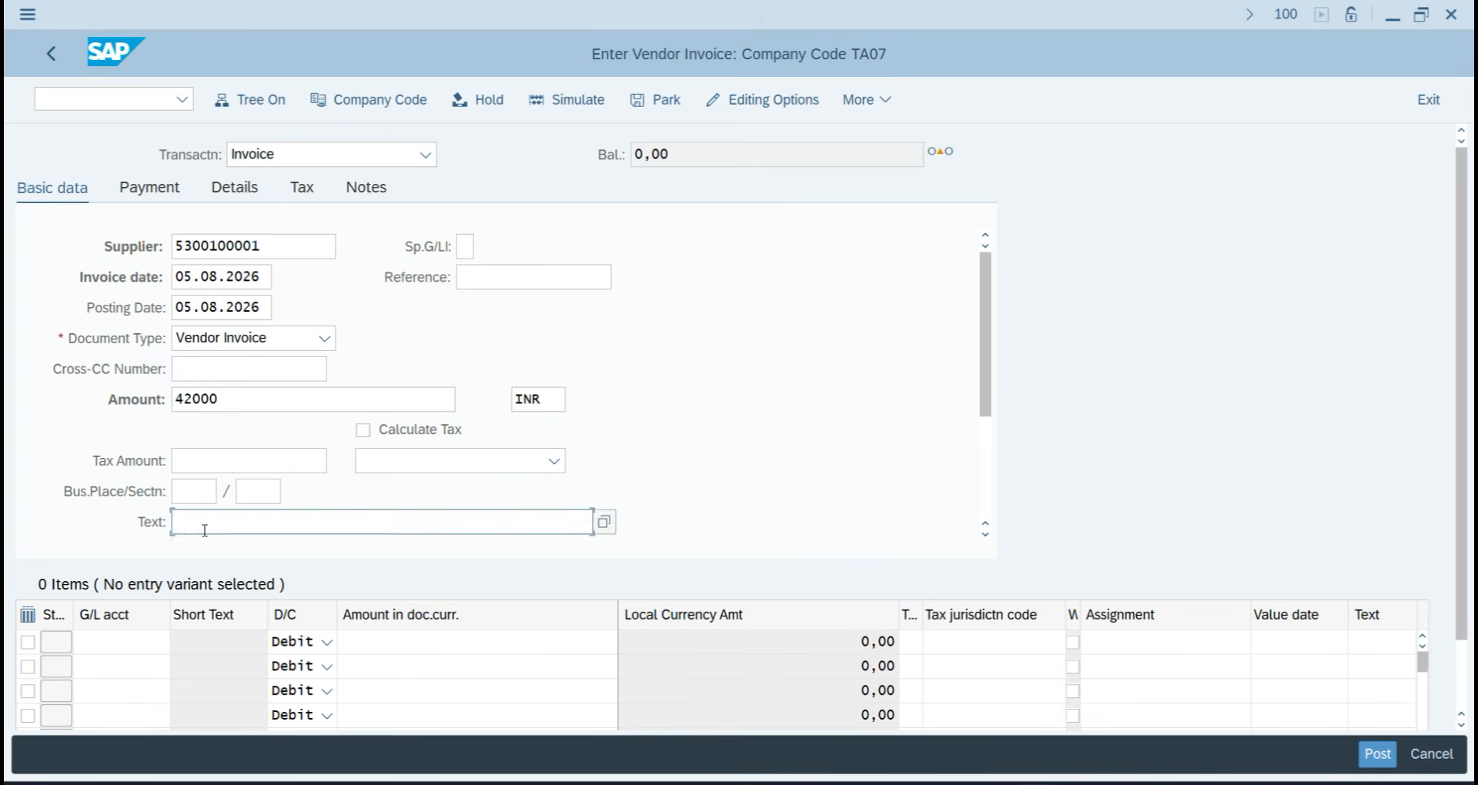
click(204, 558)
Add a line on G/L 401 Purchase A/c for 42000 with text PURCHASE.
click(148, 639)
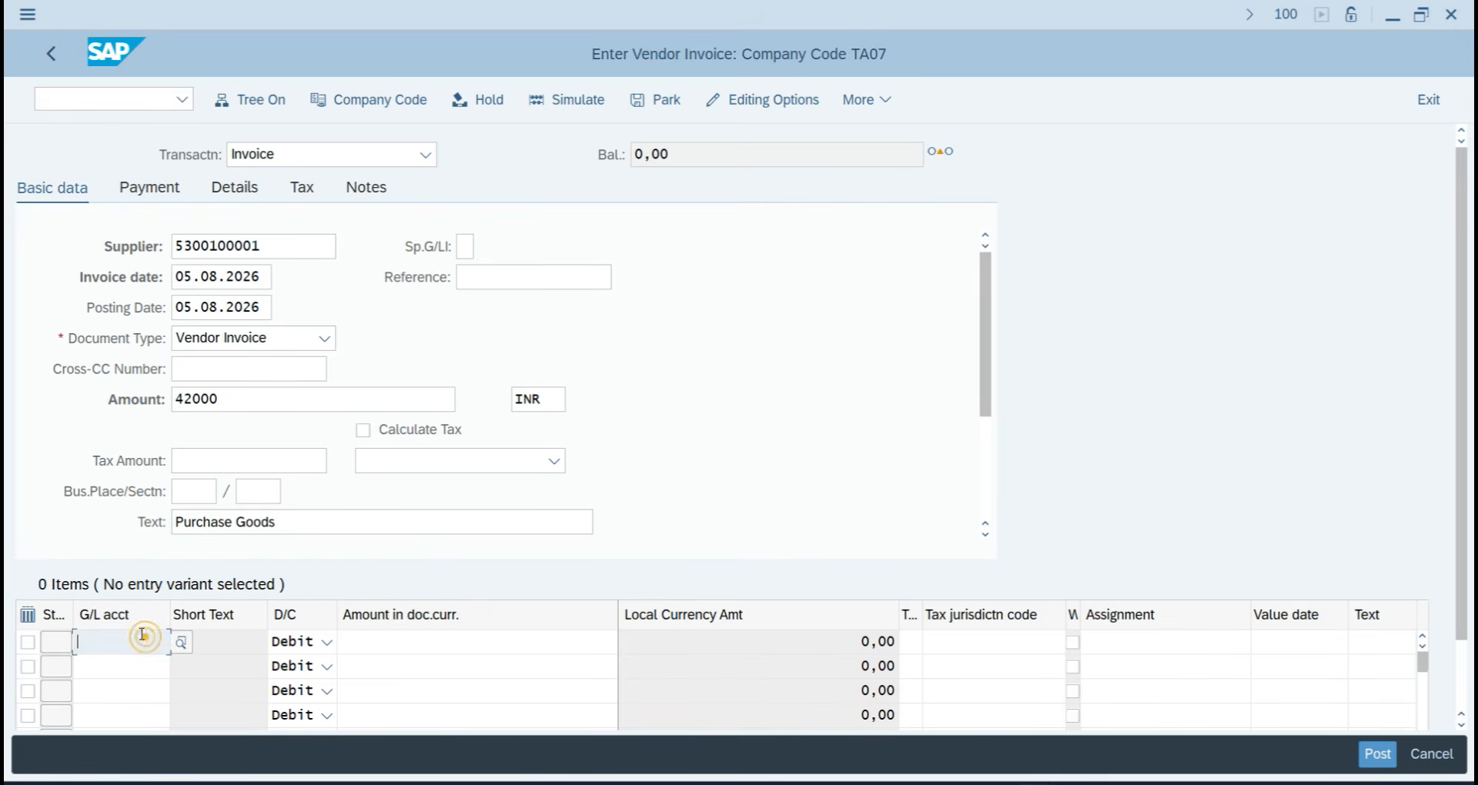
text(4)
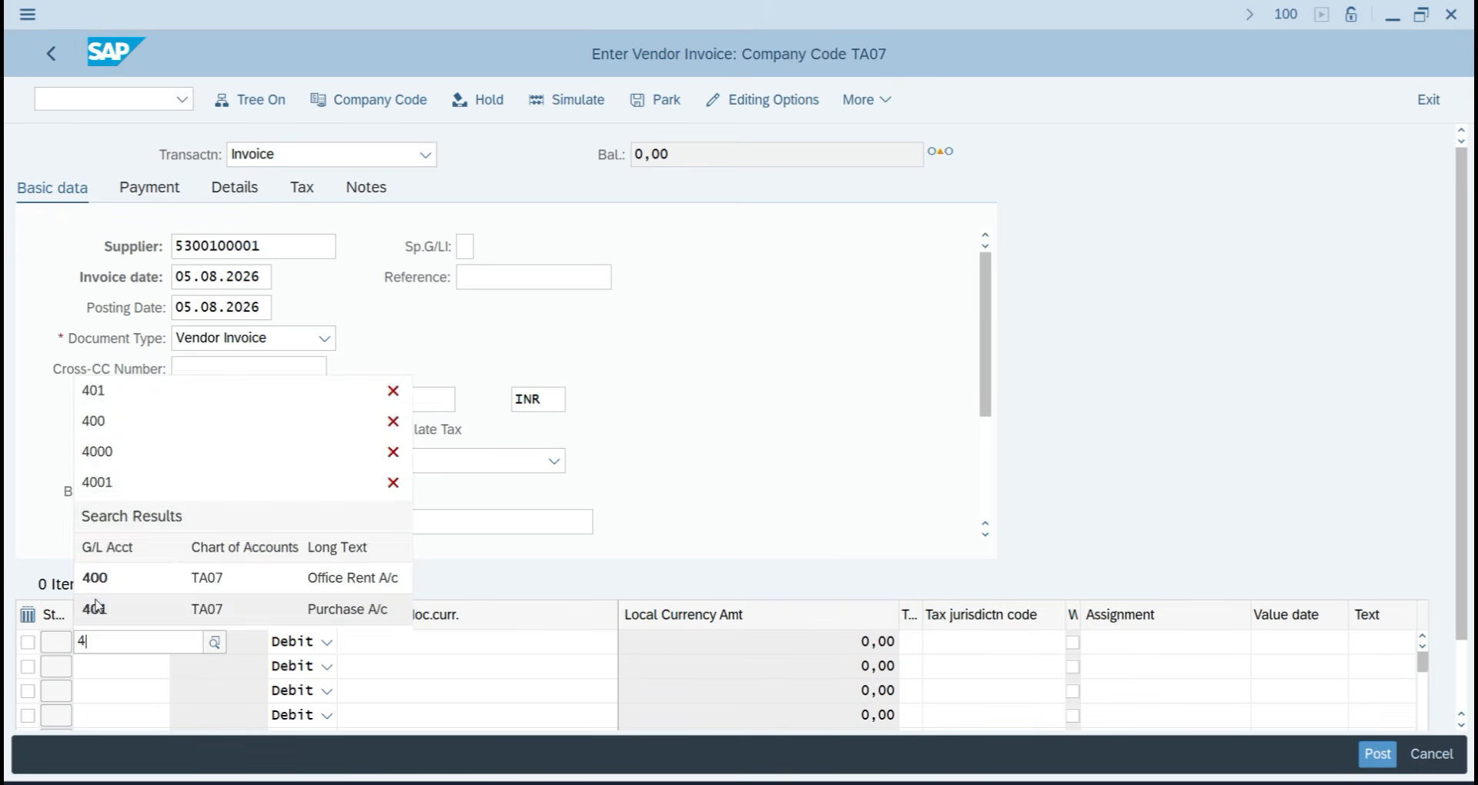
key(BackSpace)
key(F4)
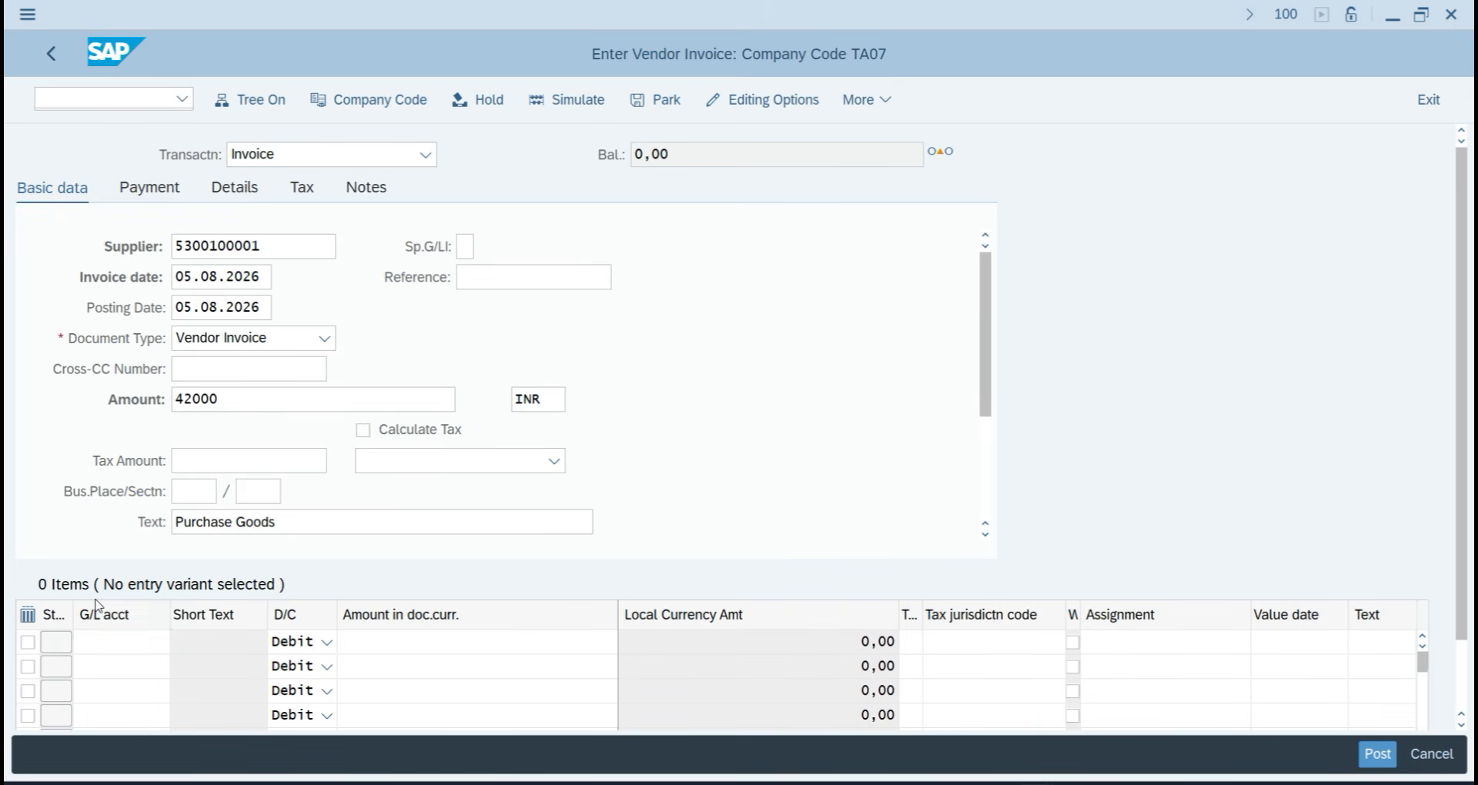
key(Return)
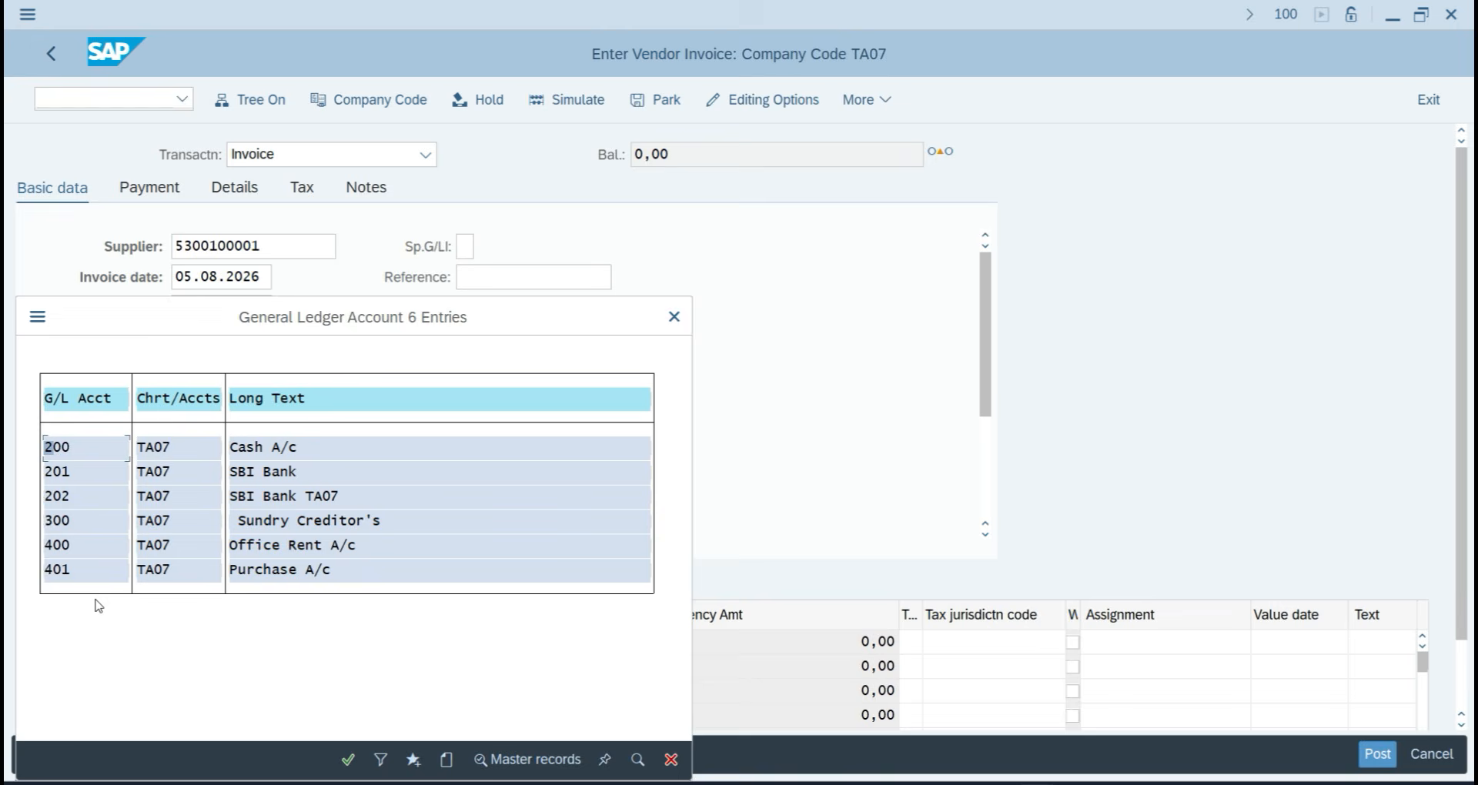
double_click(276, 571)
click(454, 644)
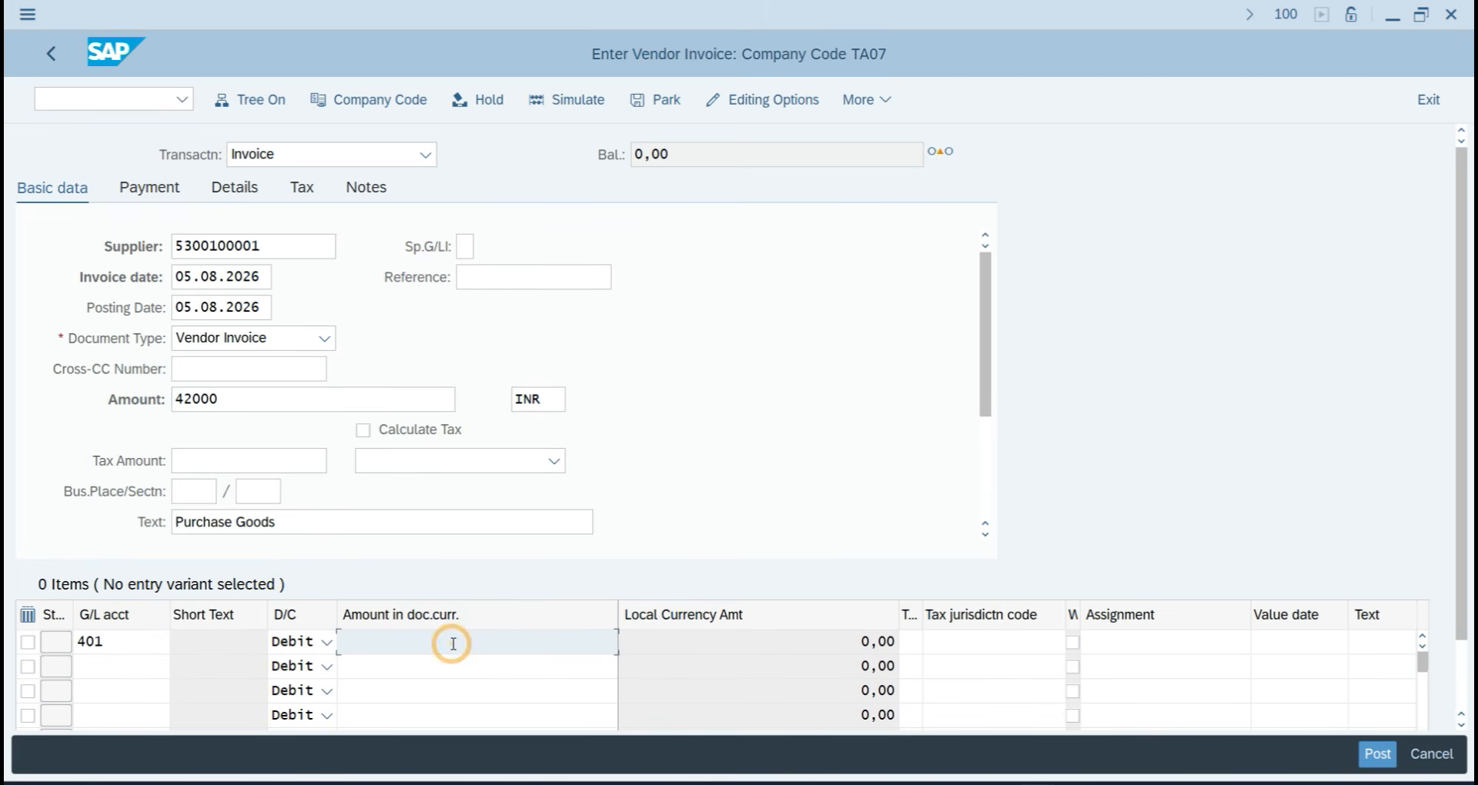
text(42000)
key(Tab)
key(Tab)
key(Tab)
key(Tab)
key(Tab)
key(Tab)
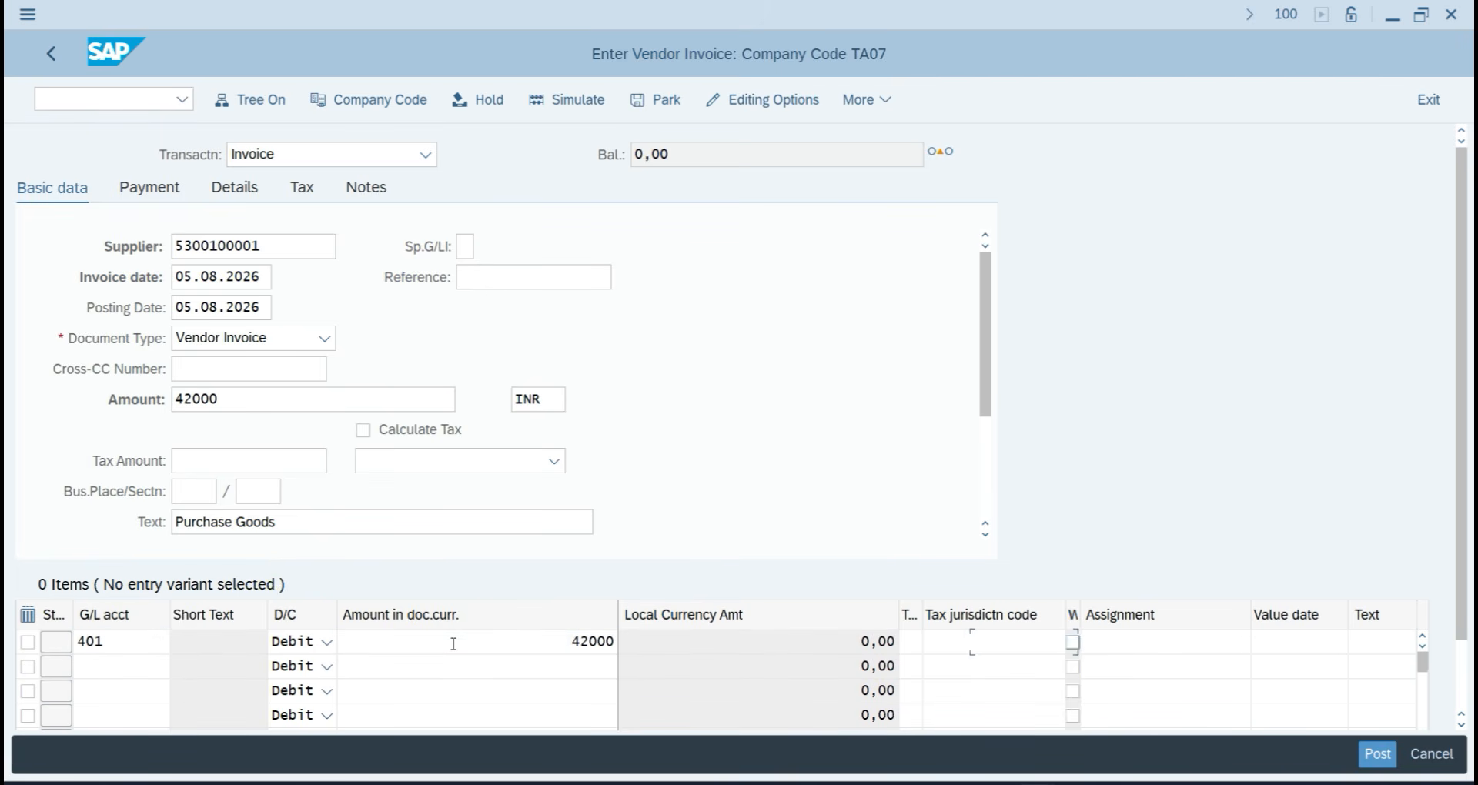
text(P)
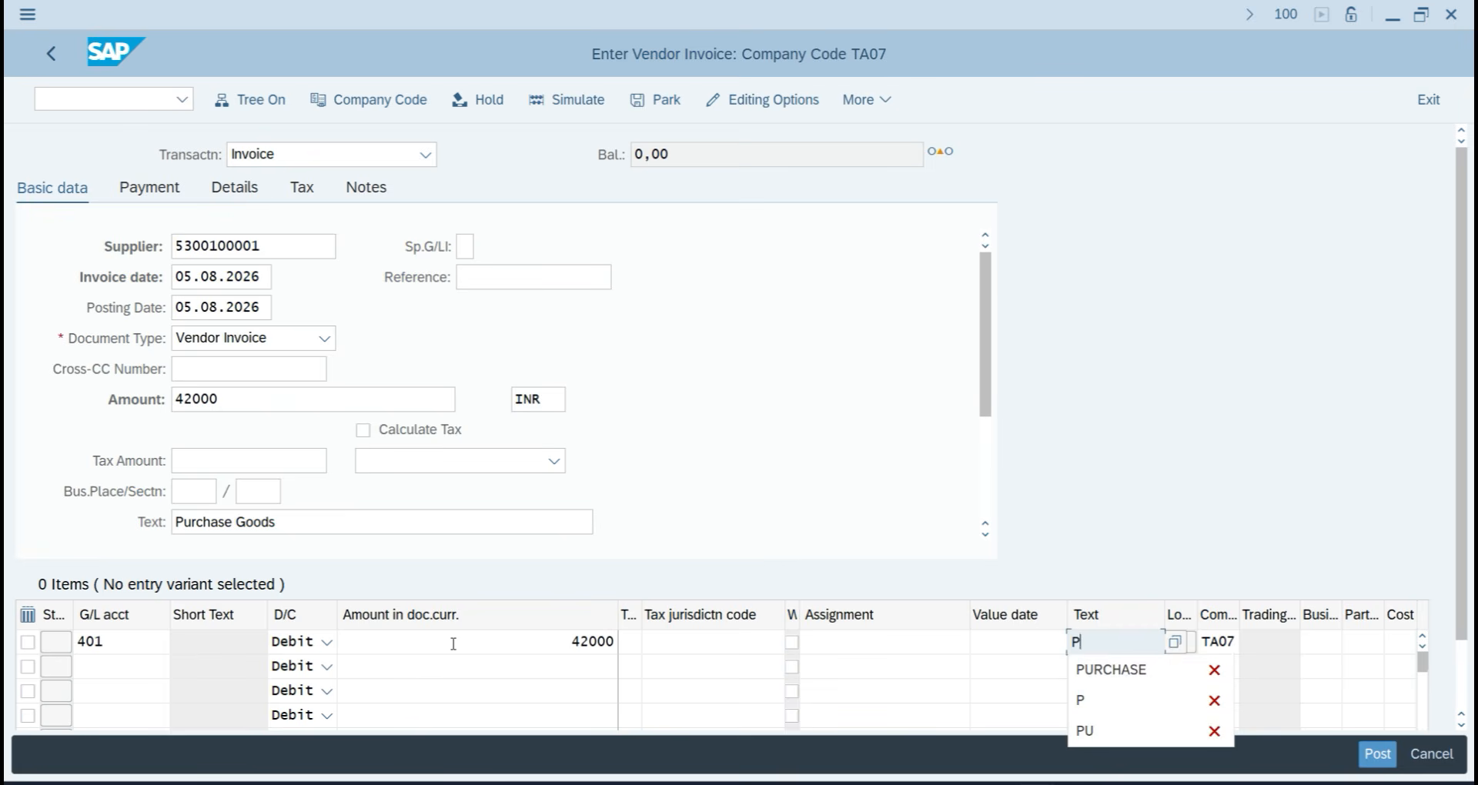
key(Down)
key(Return)
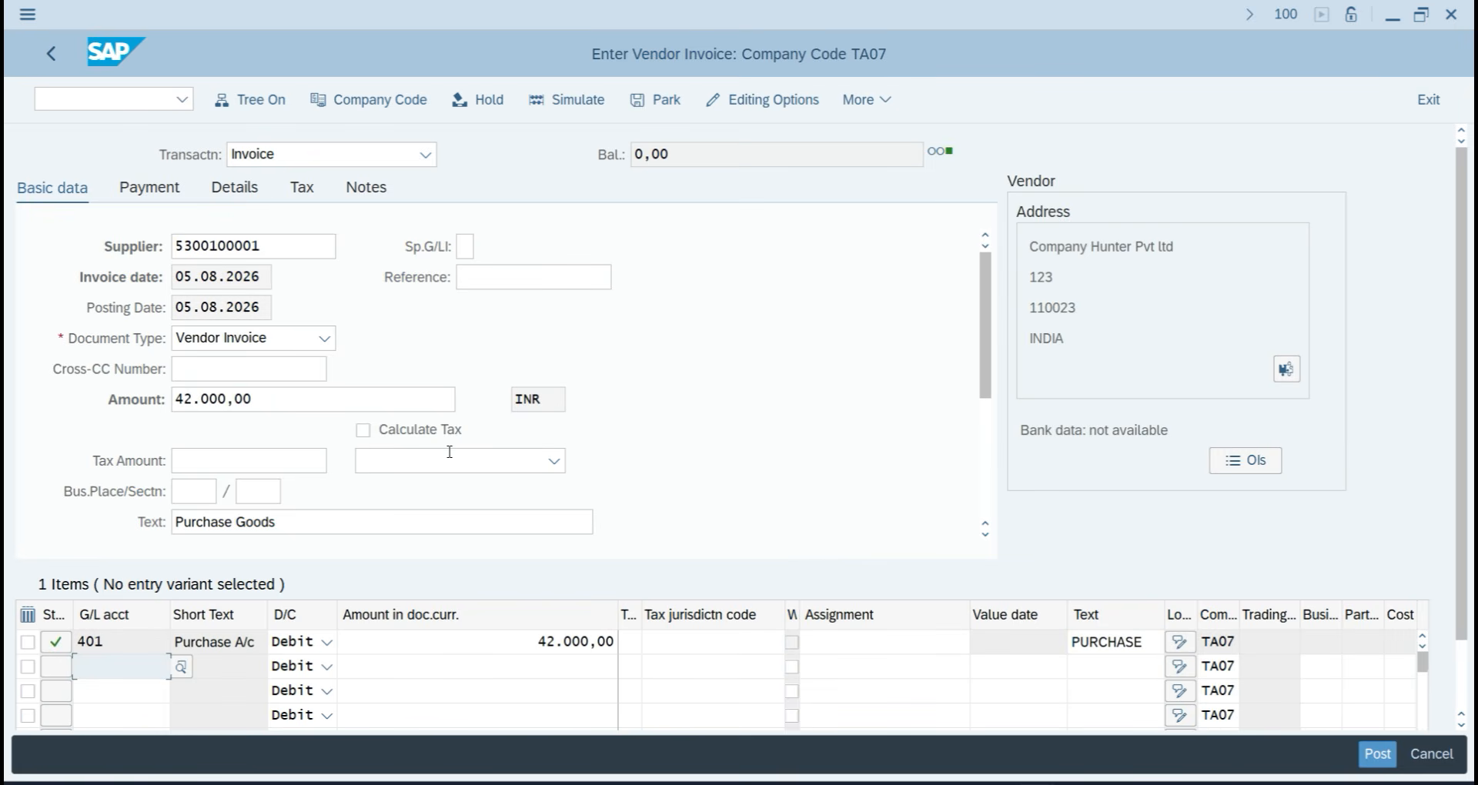
Simulate and post the invoice, then return to Easy Access with /n.
click(565, 101)
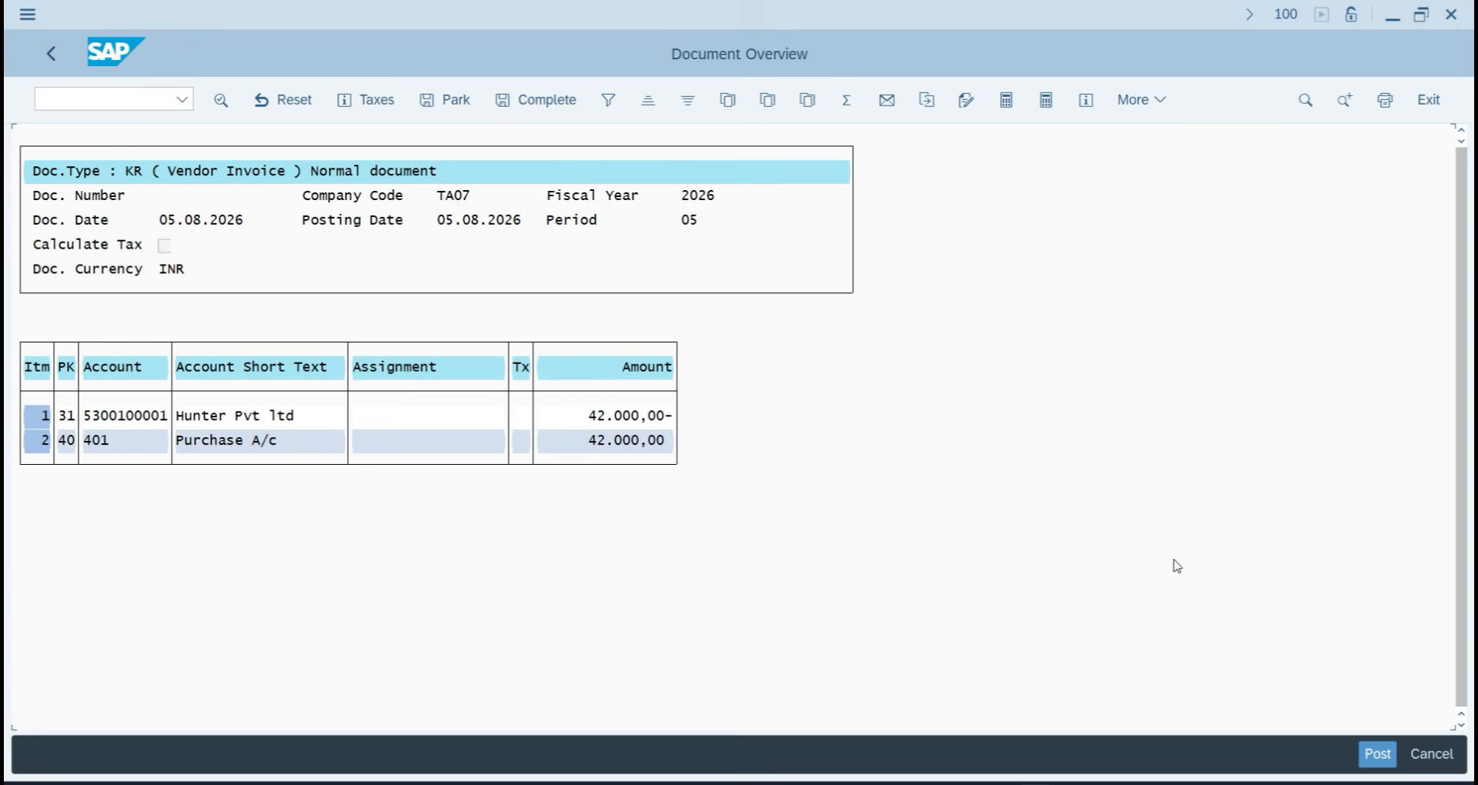
click(1361, 754)
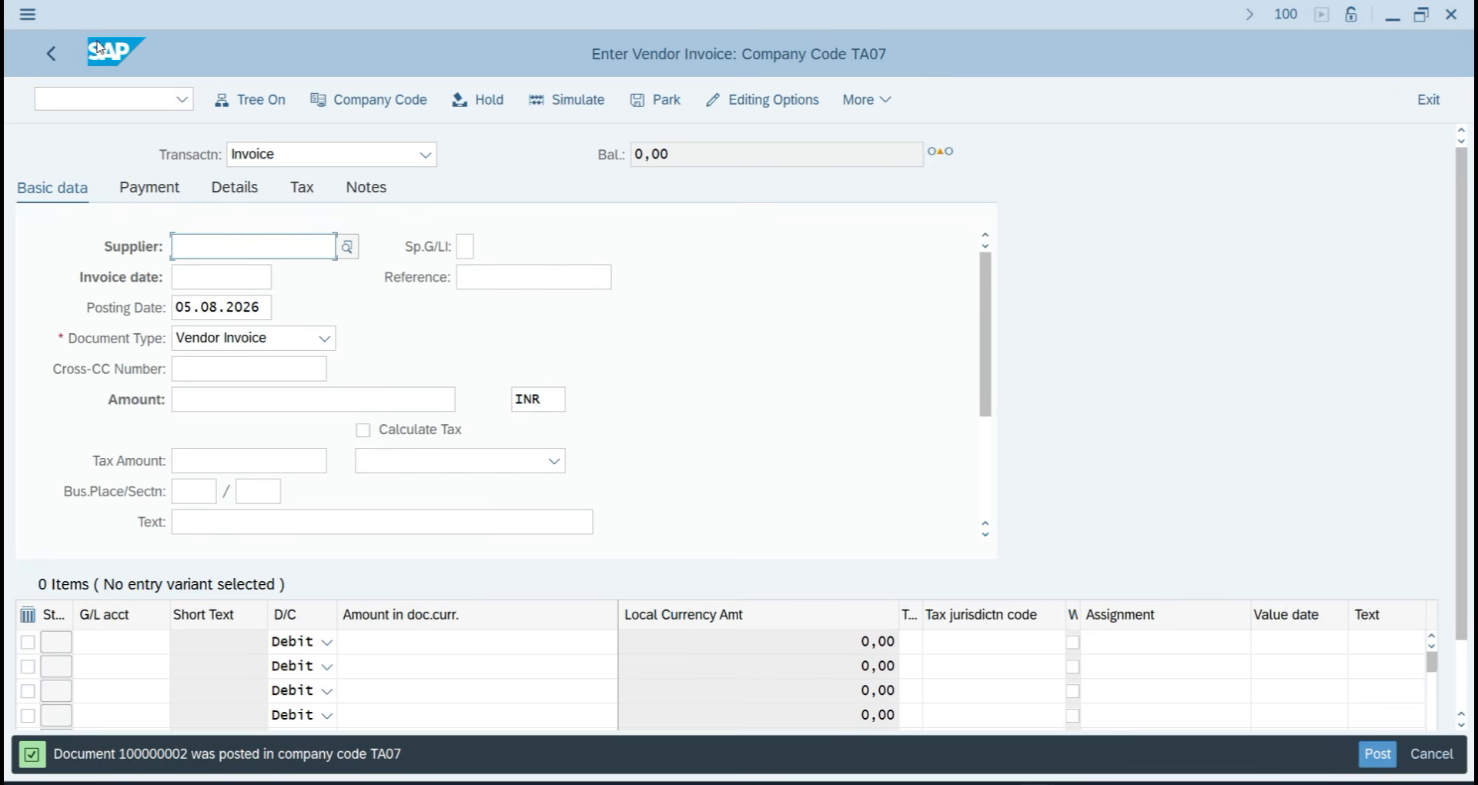
click(124, 108)
text(/n)
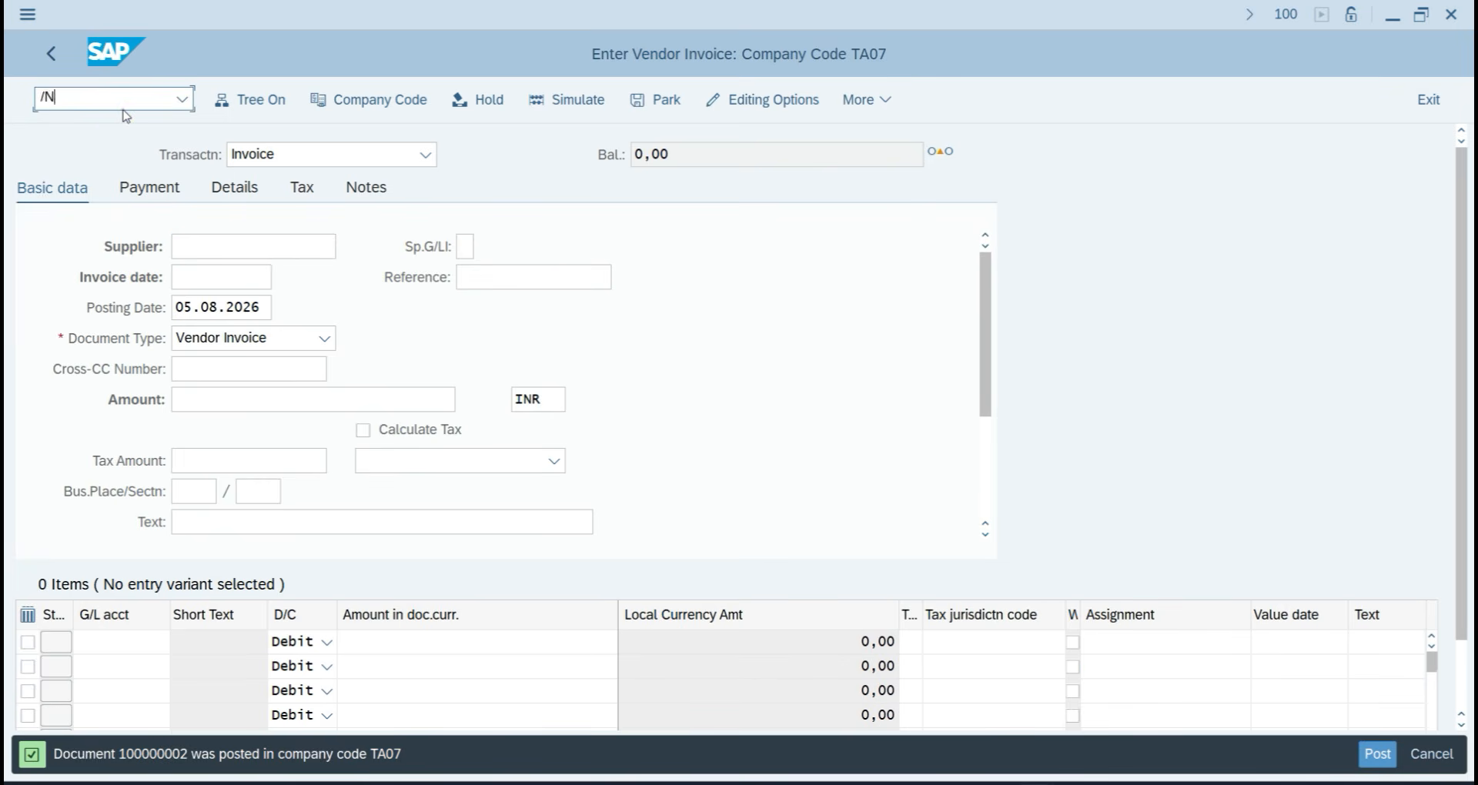
key(Return)
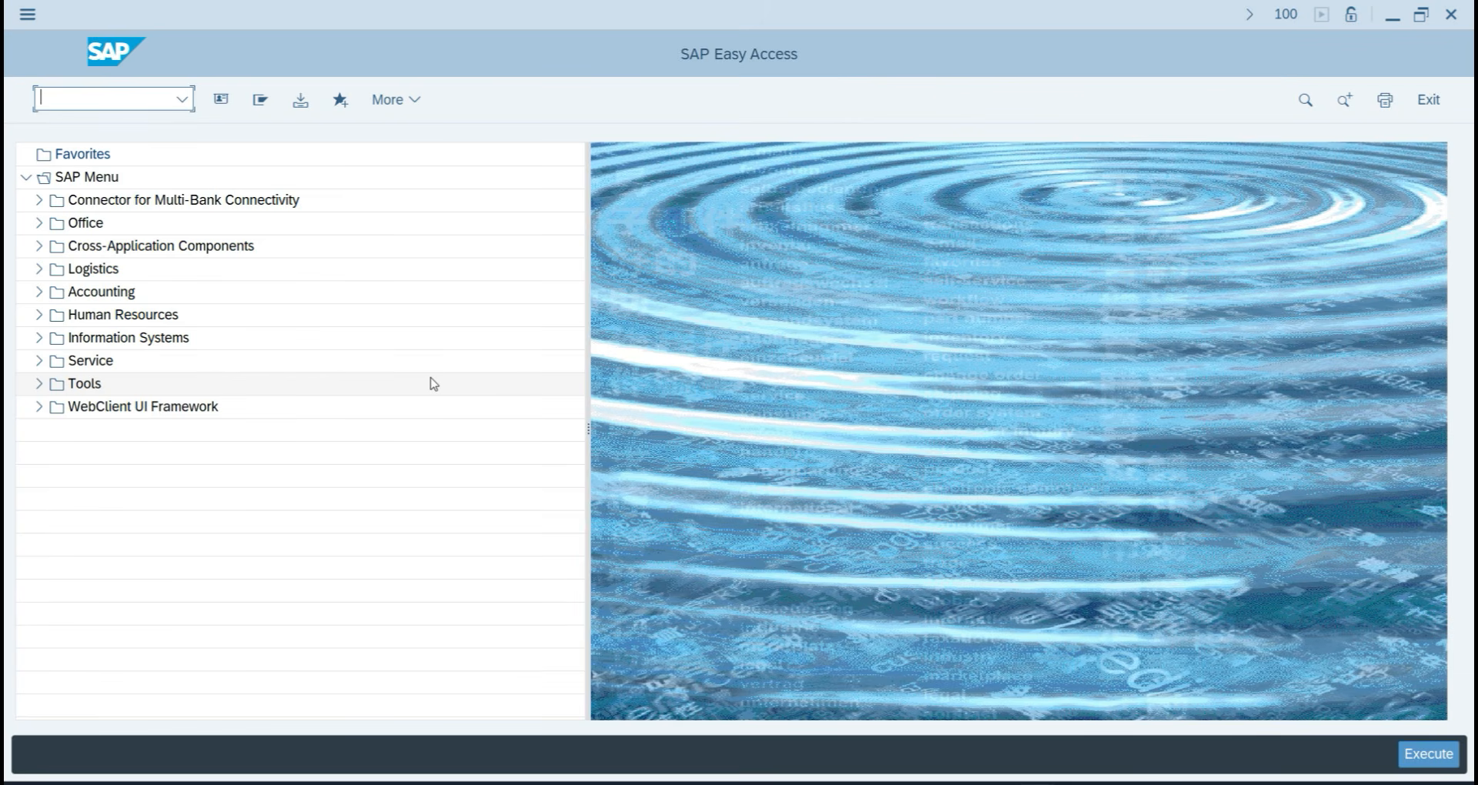
Leave the payment run and expand Accounting, Financial Accounting, Accounts Payable and Periodic Processing.
text(F)
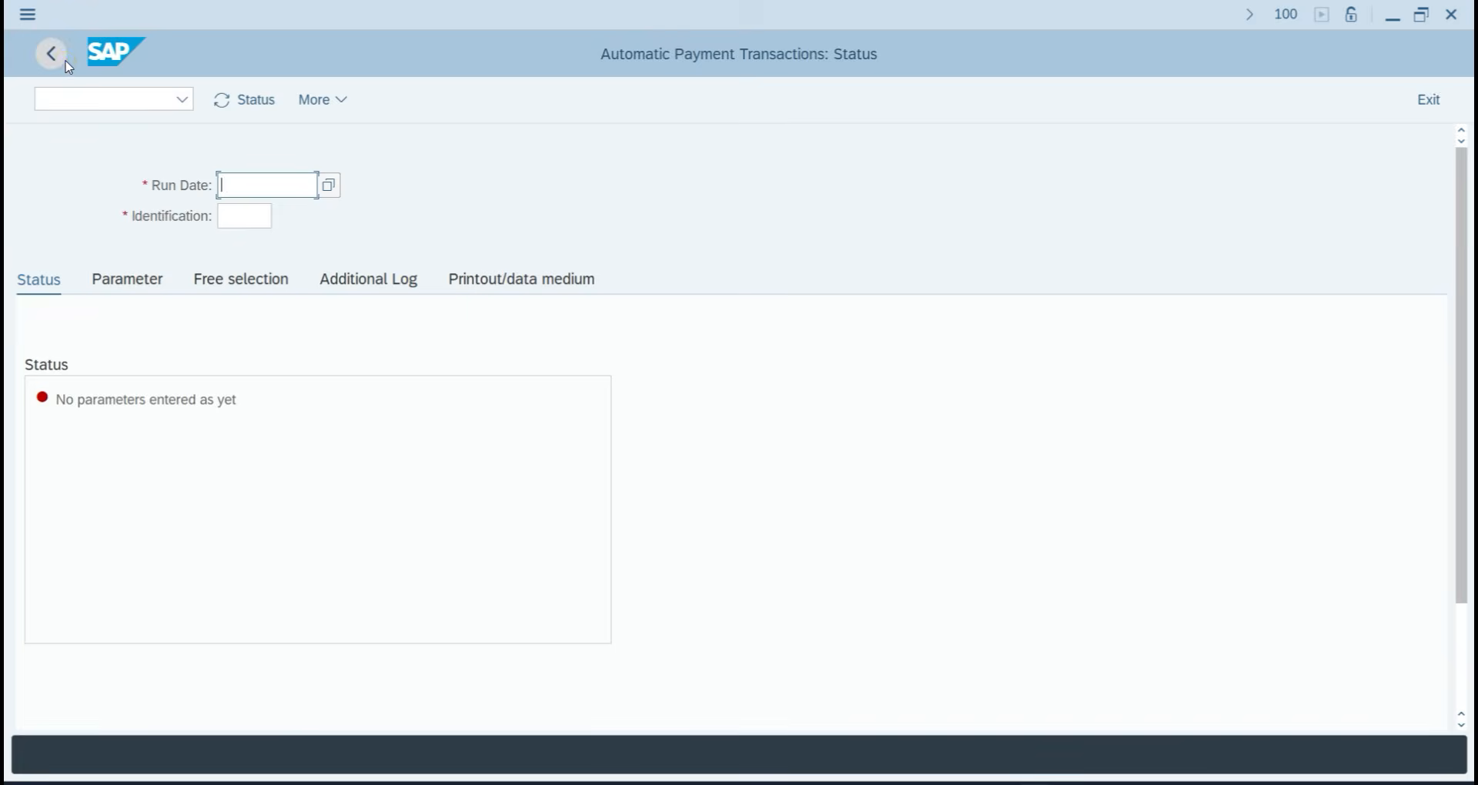
click(66, 63)
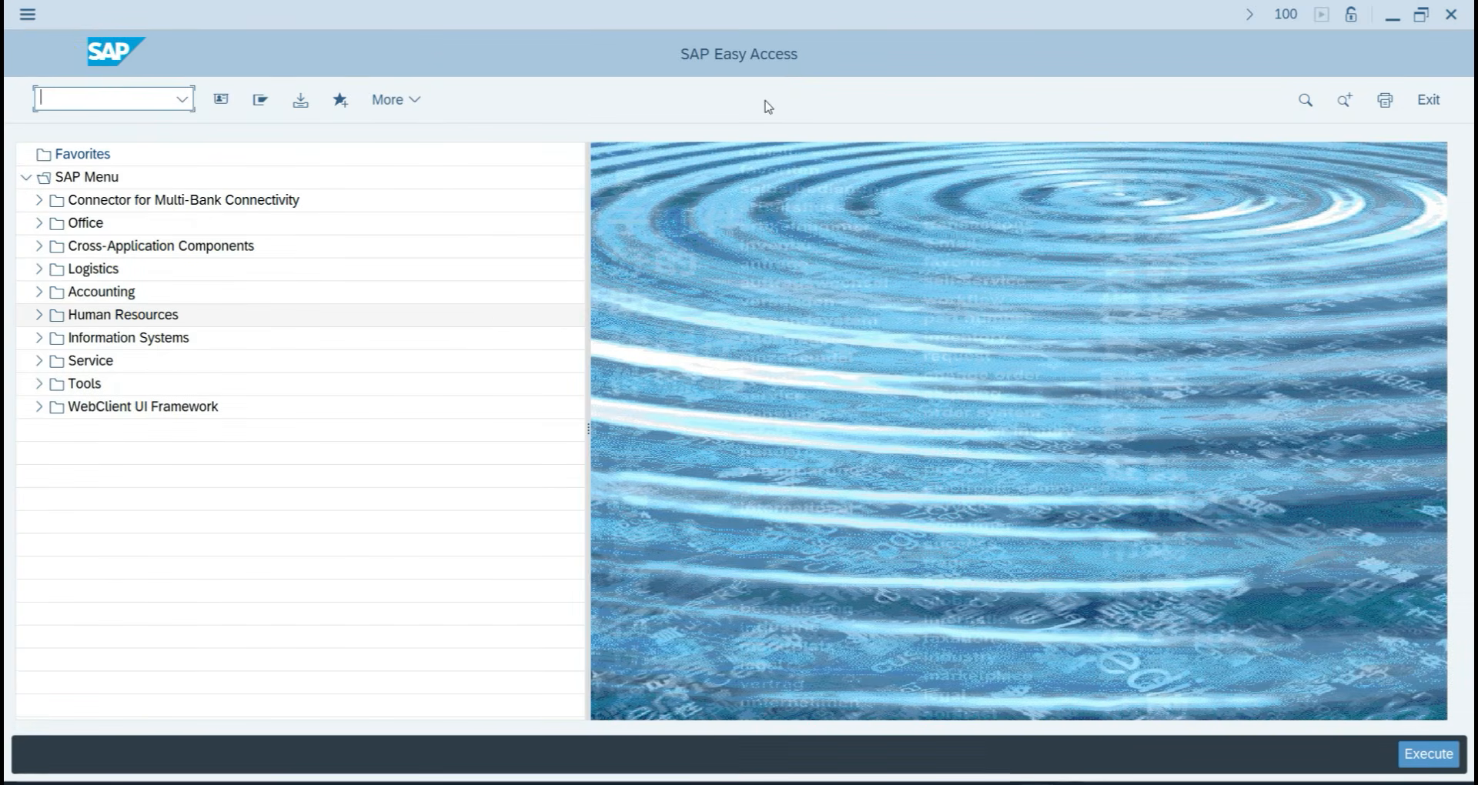
click(39, 292)
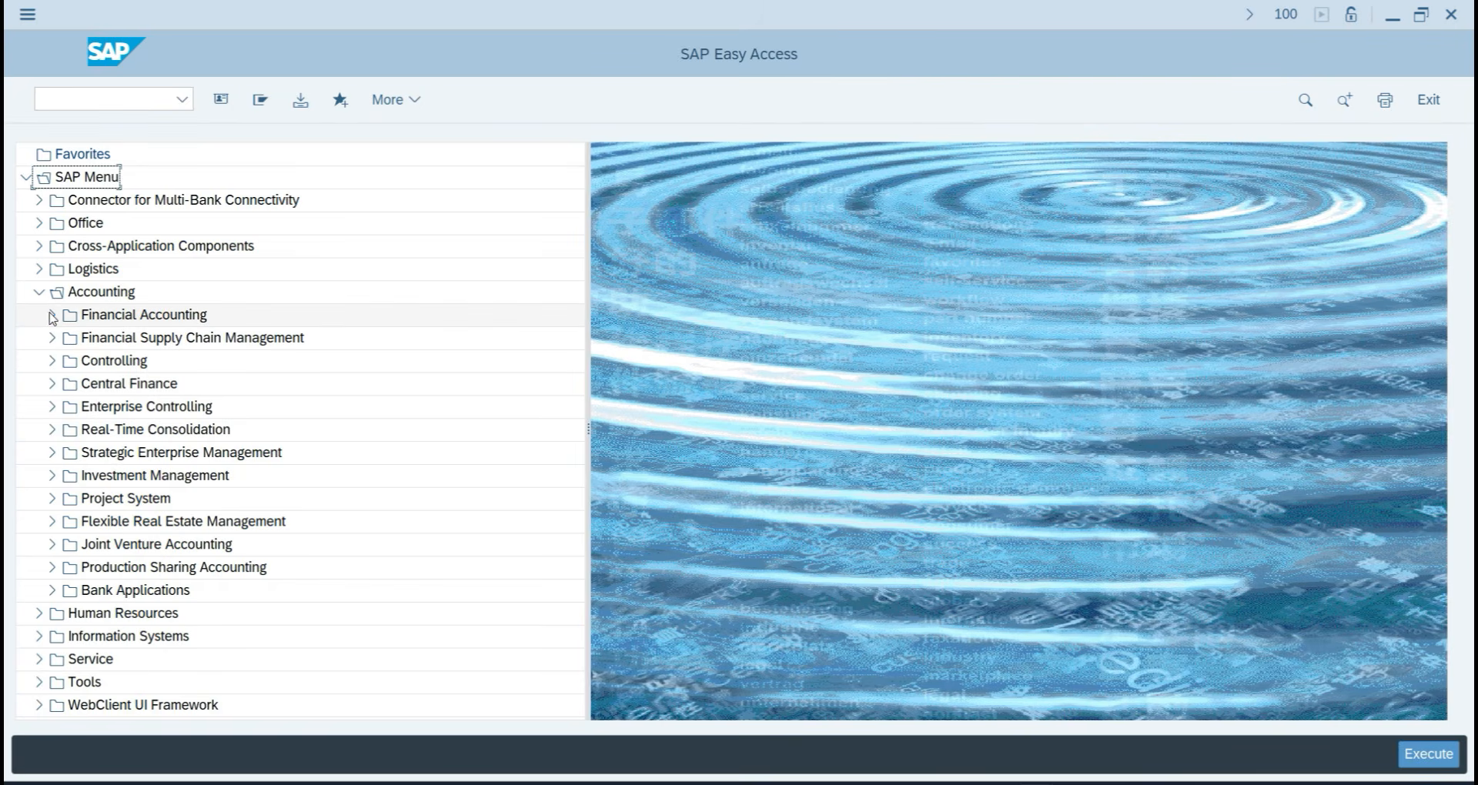
click(51, 315)
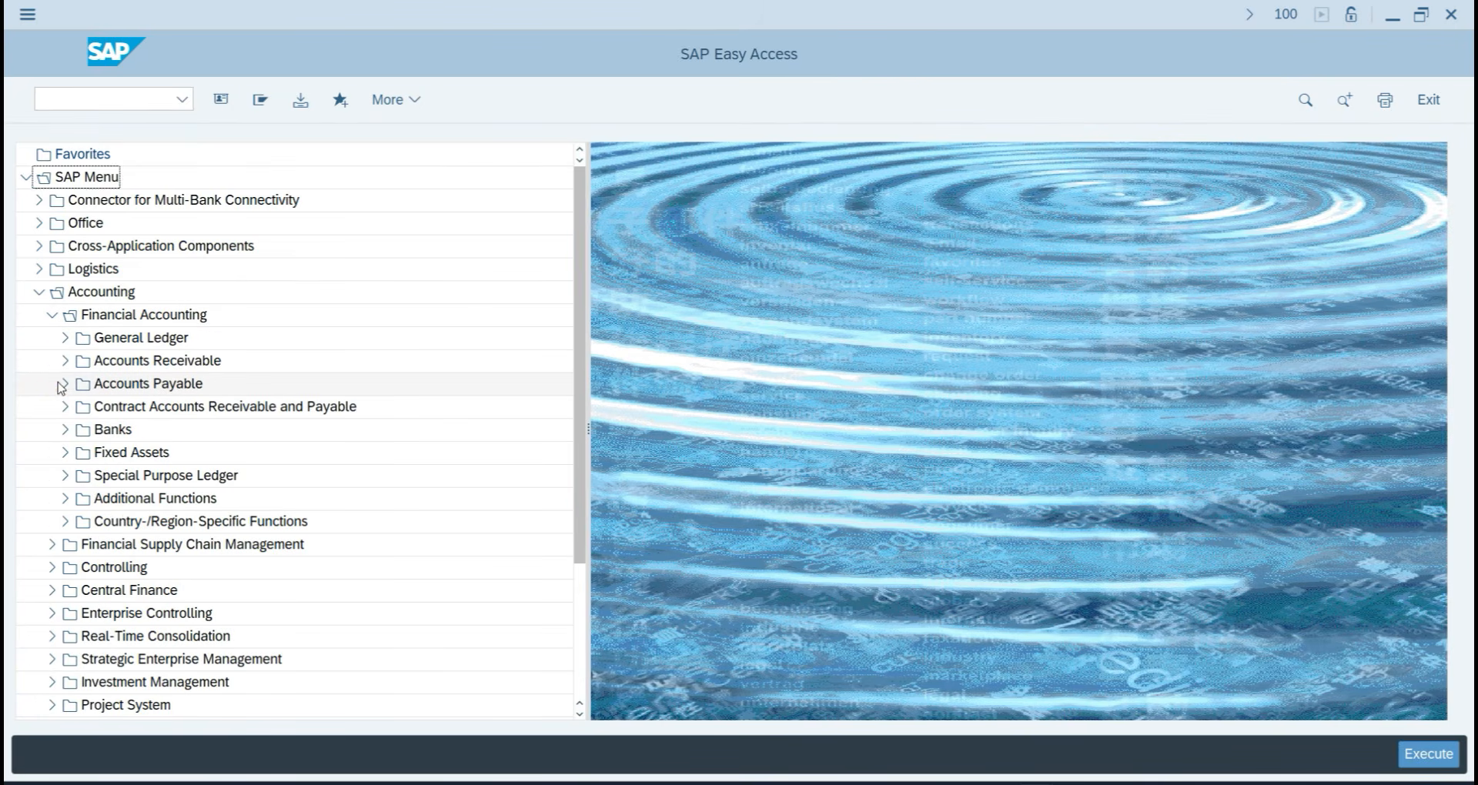
click(63, 383)
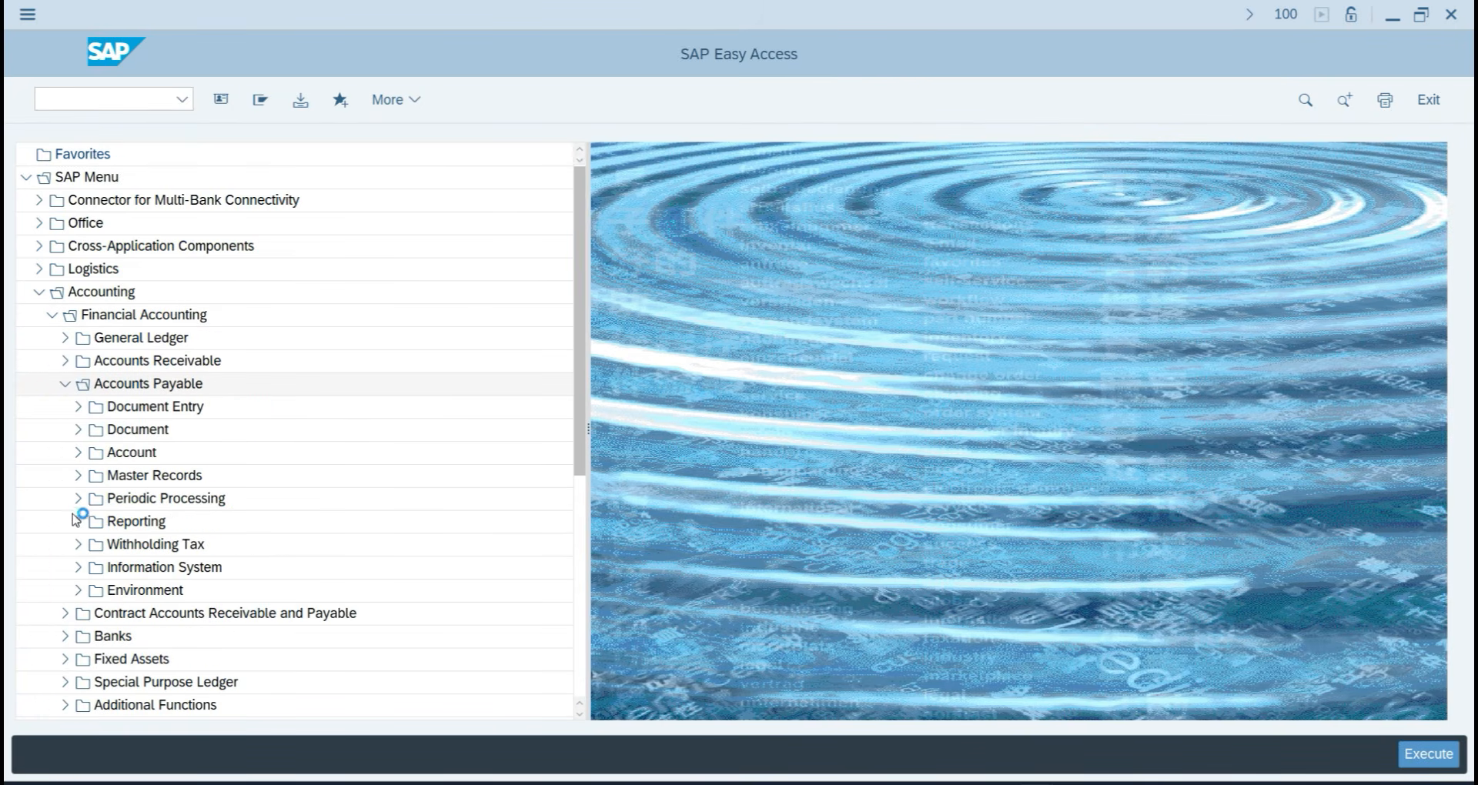
click(78, 499)
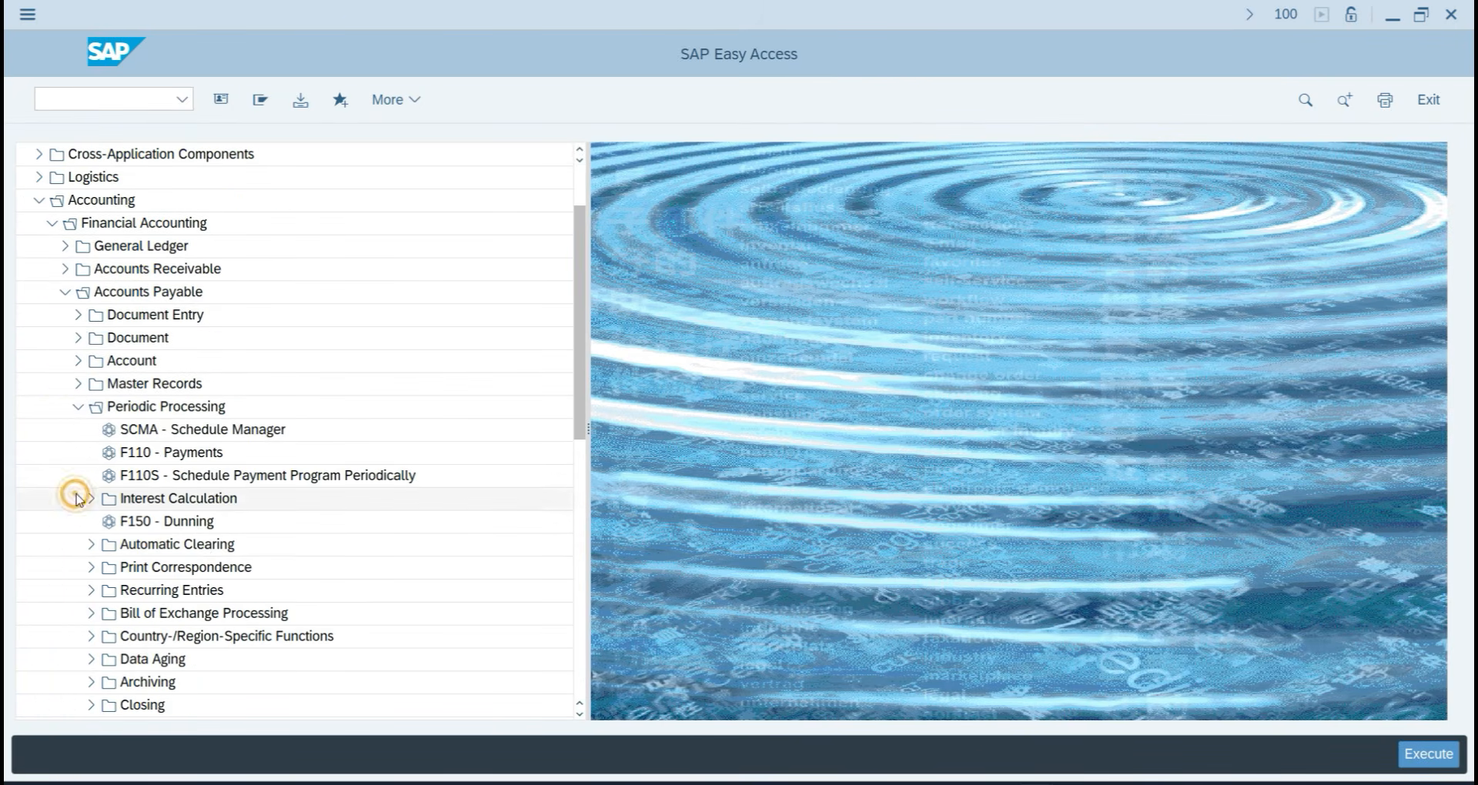
Start F110 payment run dated 05.08.2026 with identification TA071 and show its status.
double_click(191, 460)
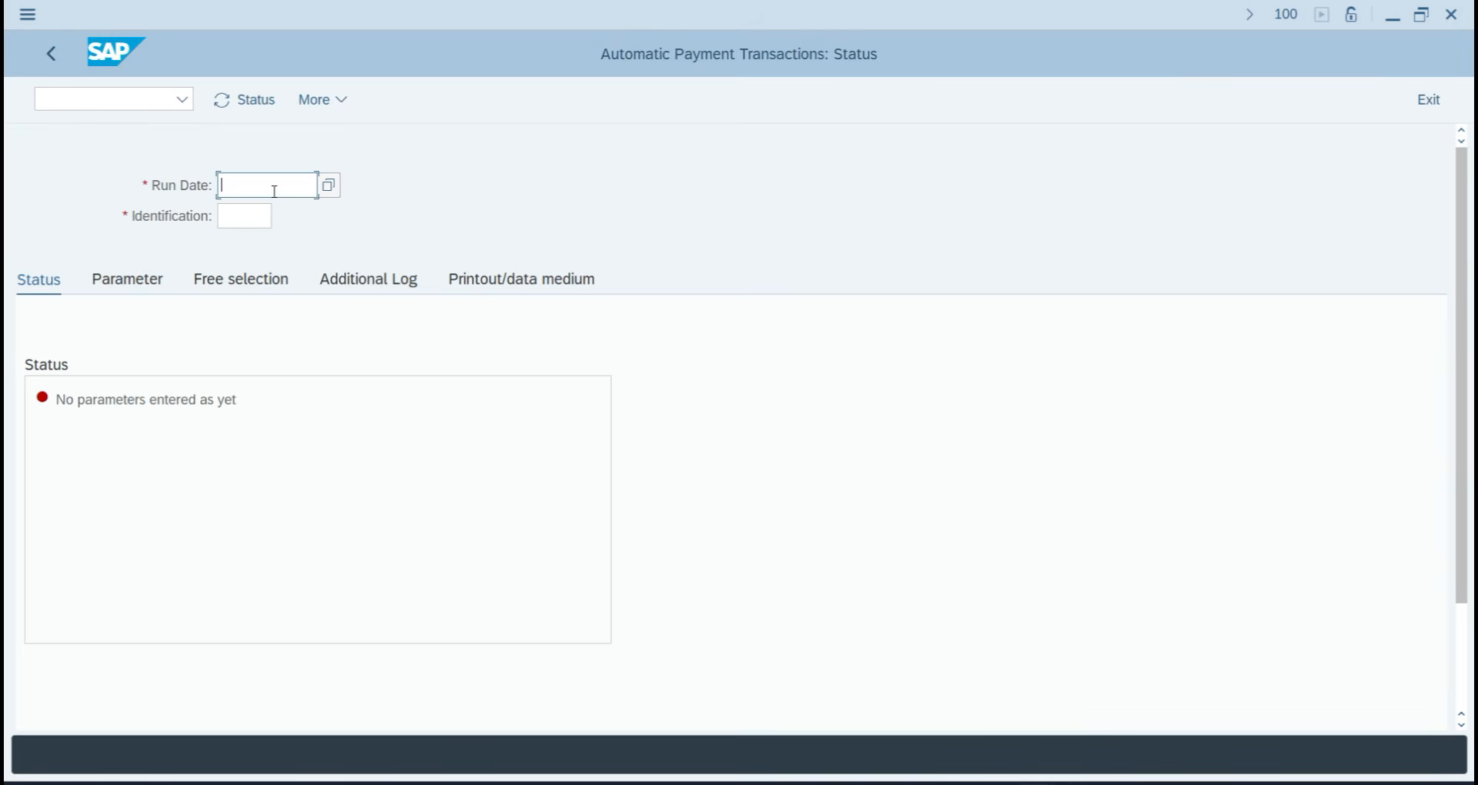
text(05.08.2026)
click(241, 217)
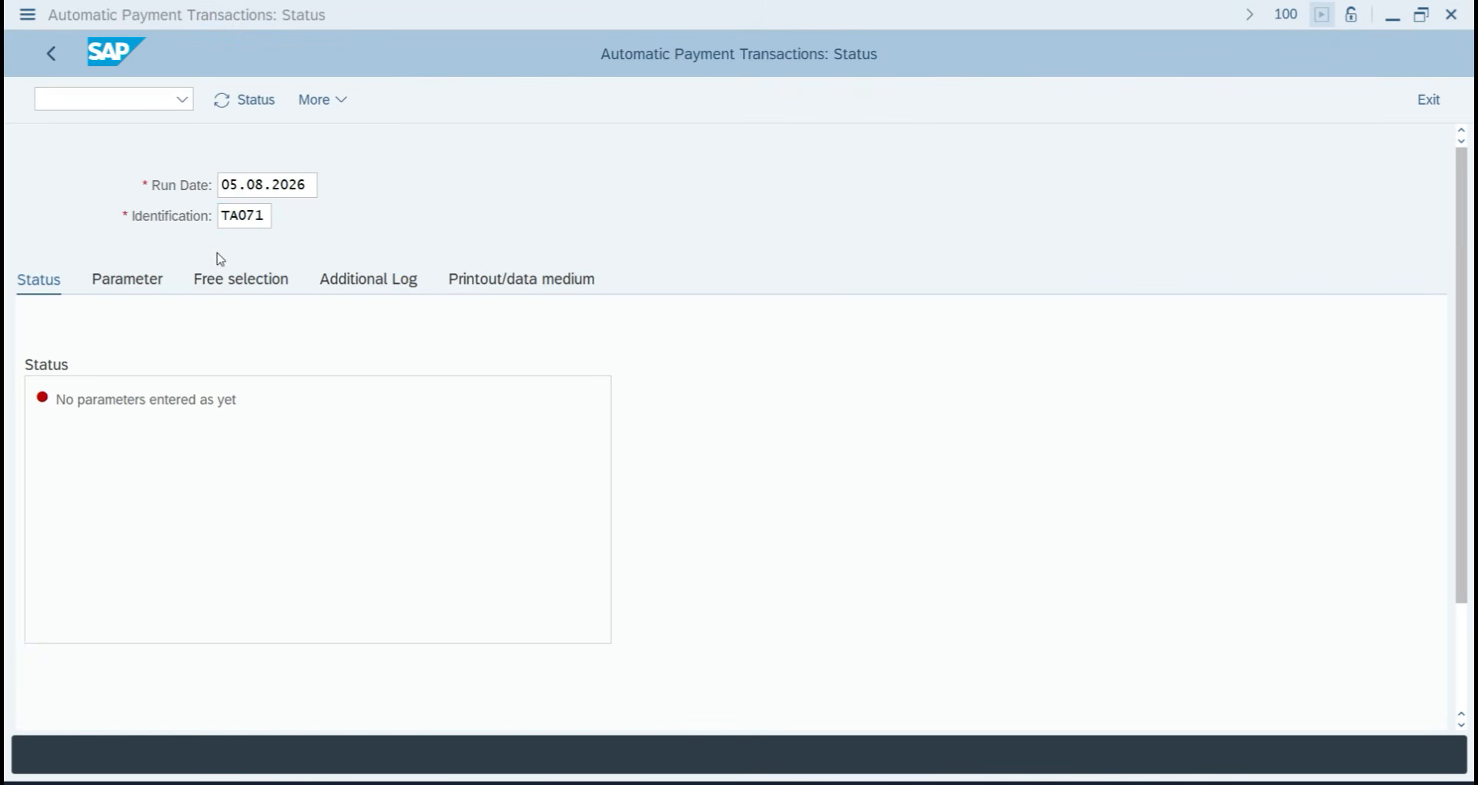
click(266, 216)
key(Return)
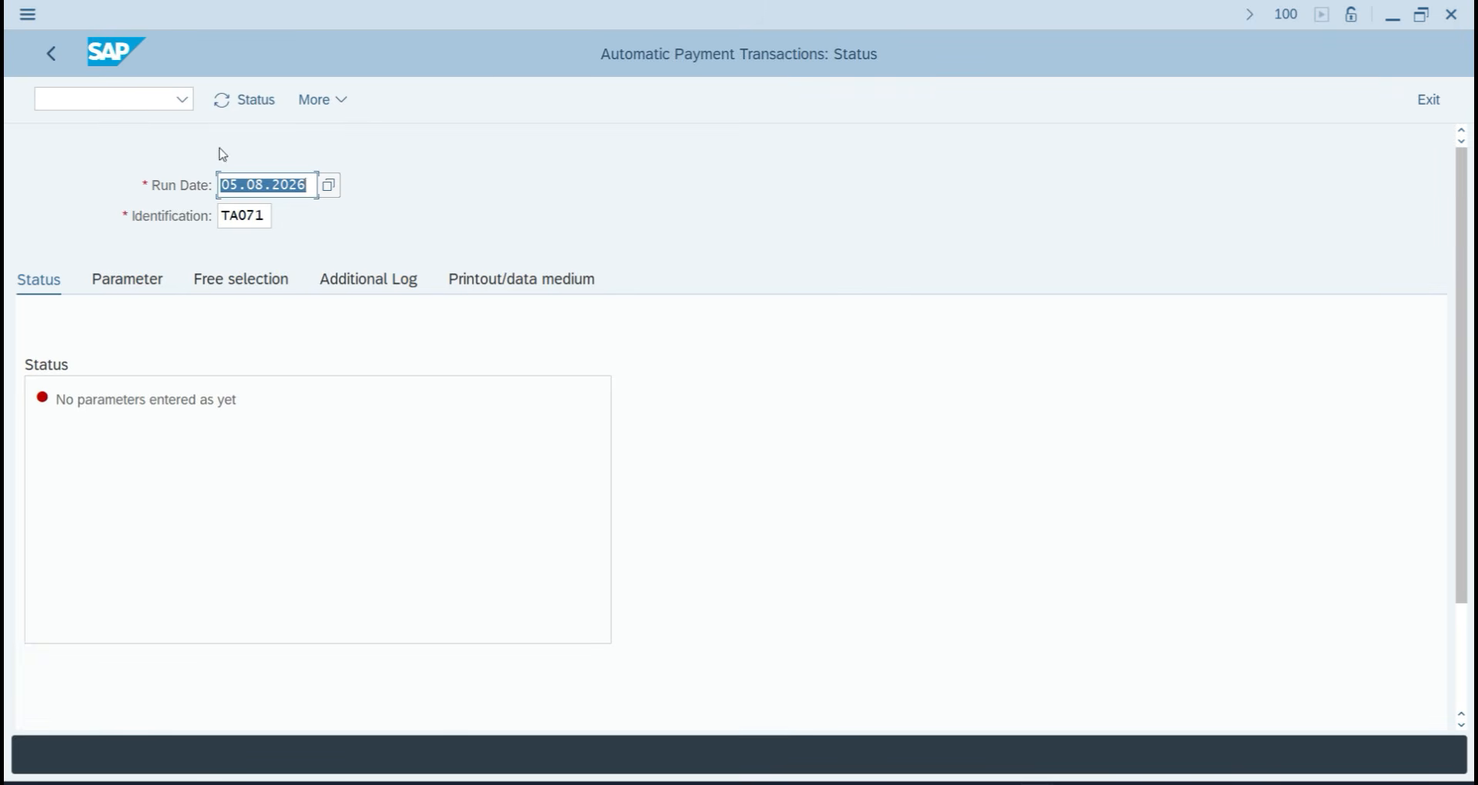
click(220, 106)
On the Parameter tab, enter company code TA07 and review the available payment methods.
click(143, 281)
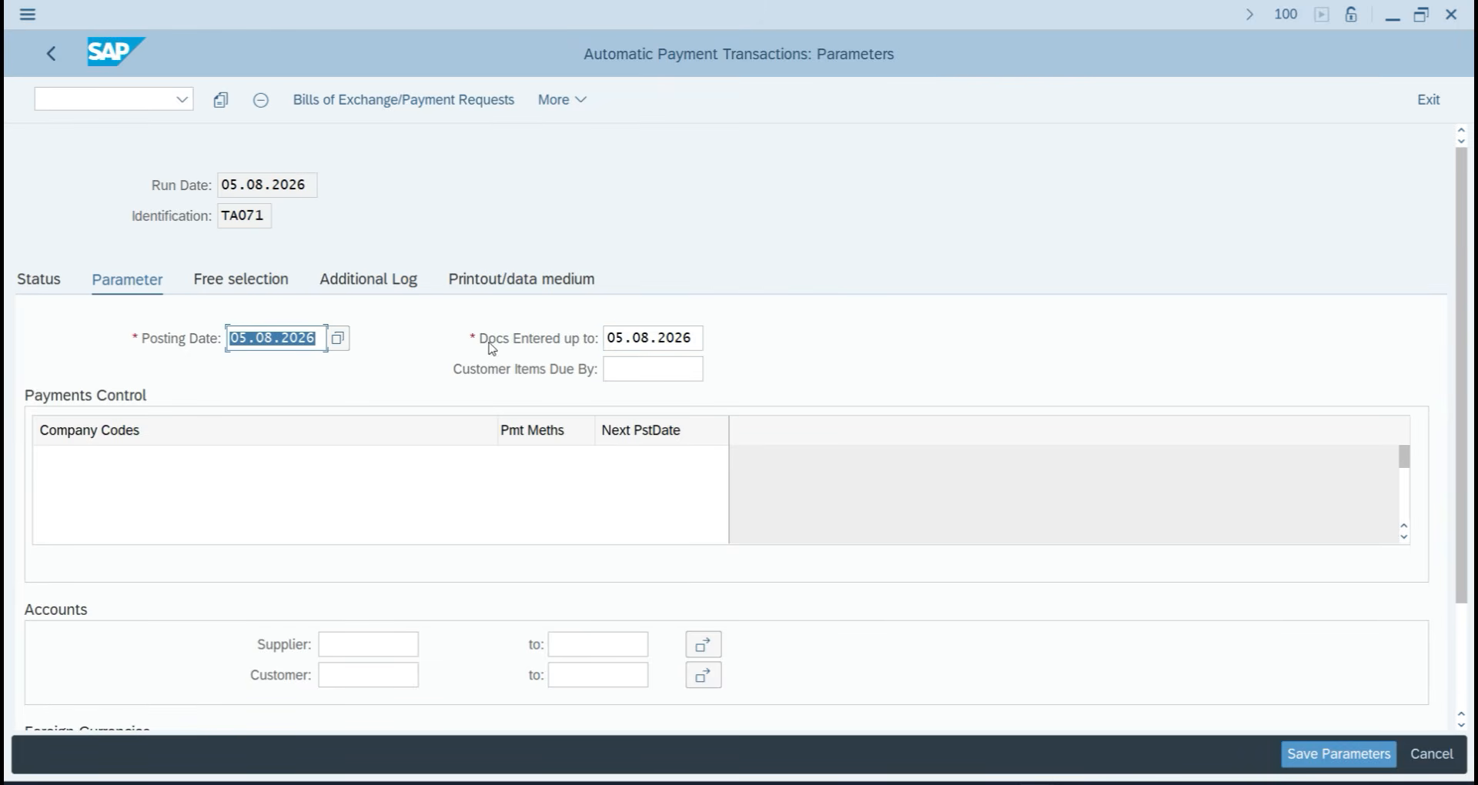
click(120, 455)
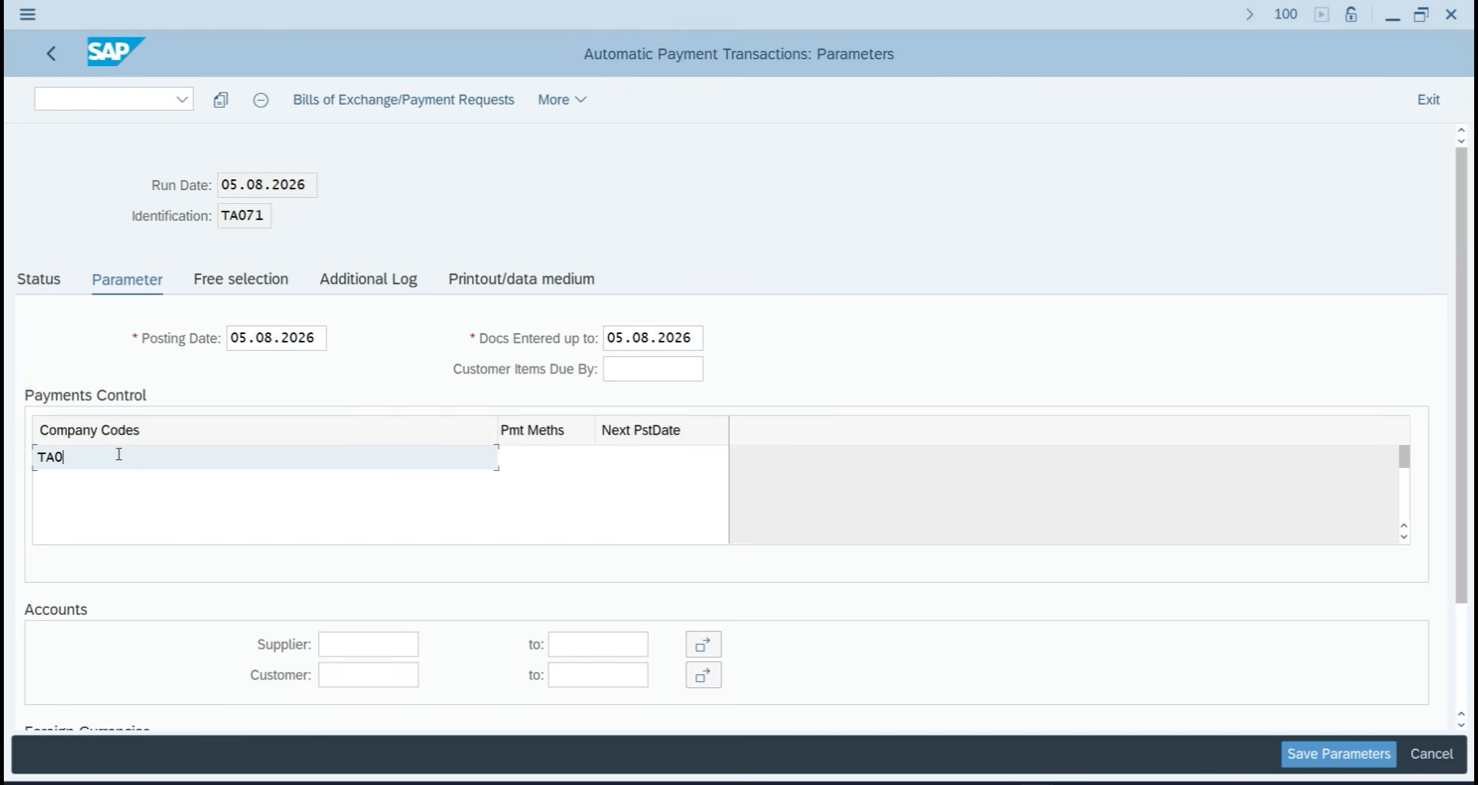
click(540, 449)
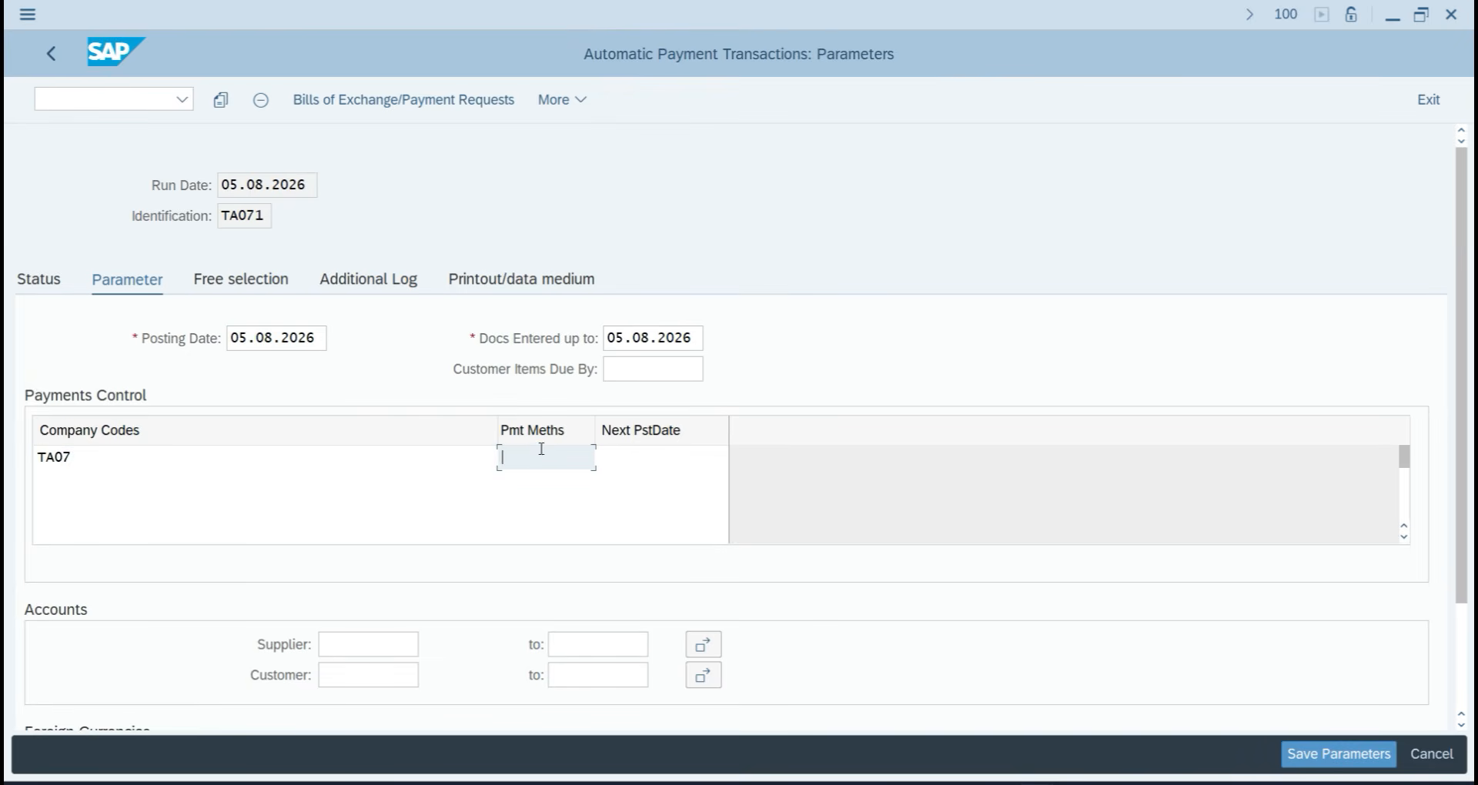
key(F4)
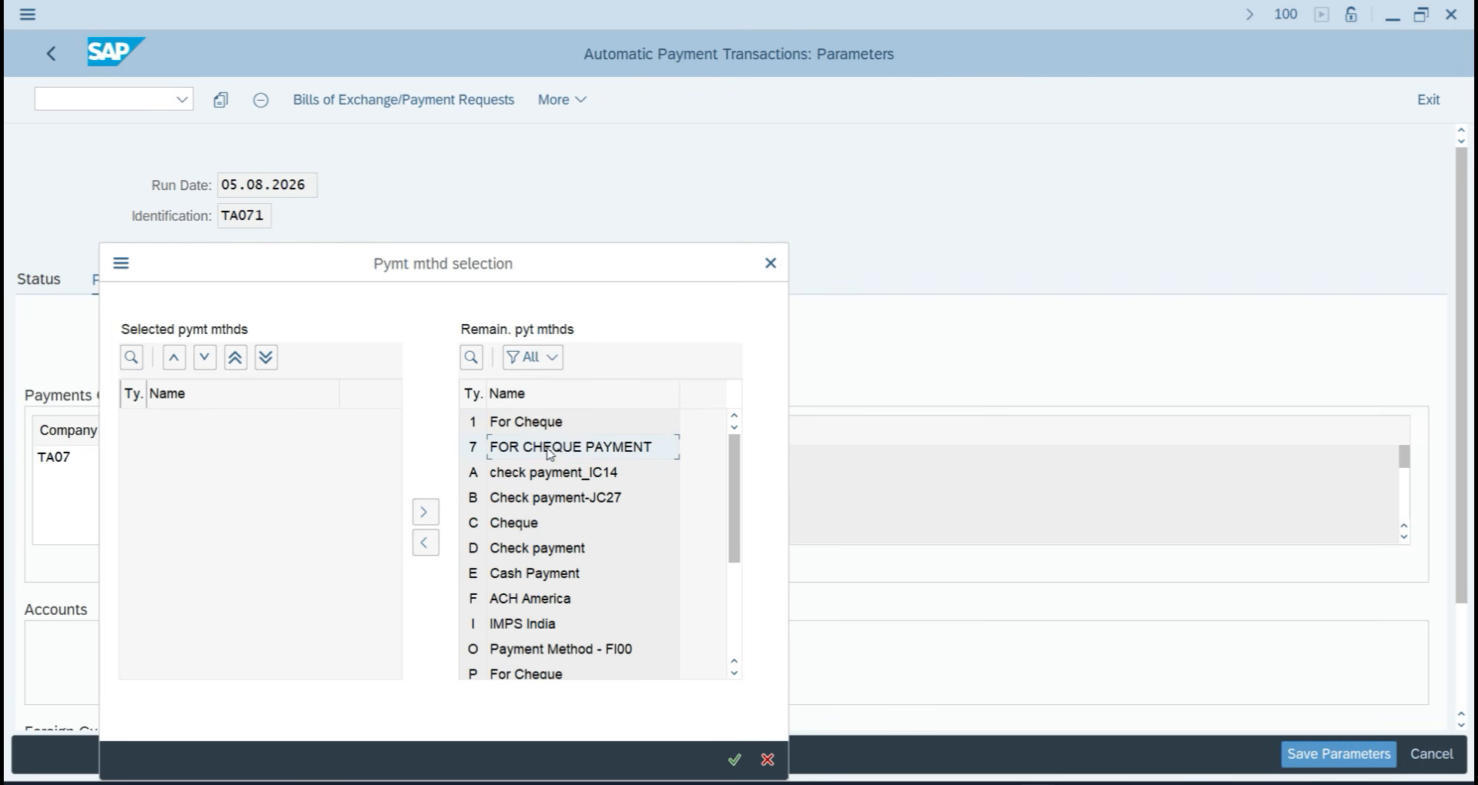
click(735, 760)
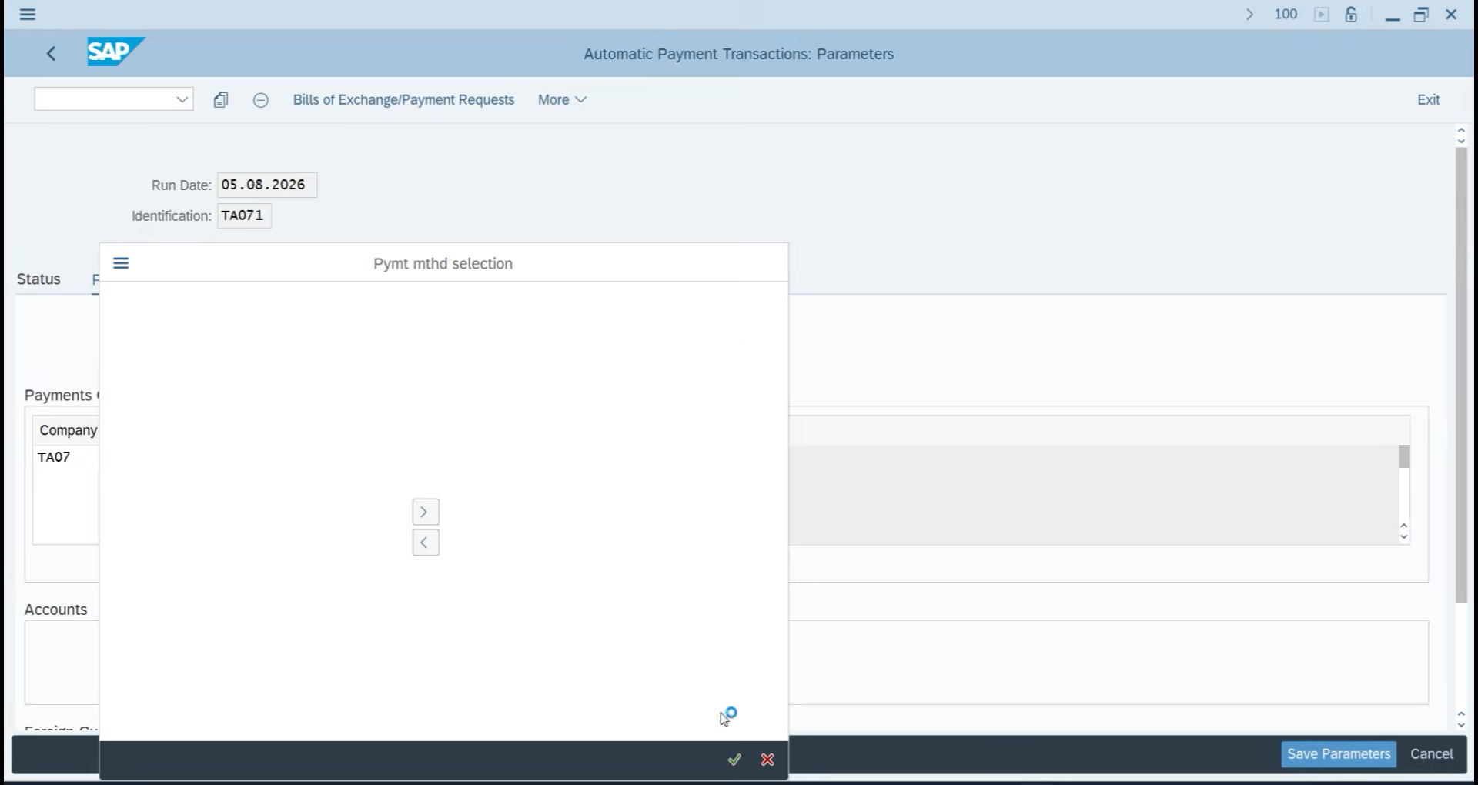
Set next posting date 06.08.2026 and payment method 7 for company code TA07.
click(629, 456)
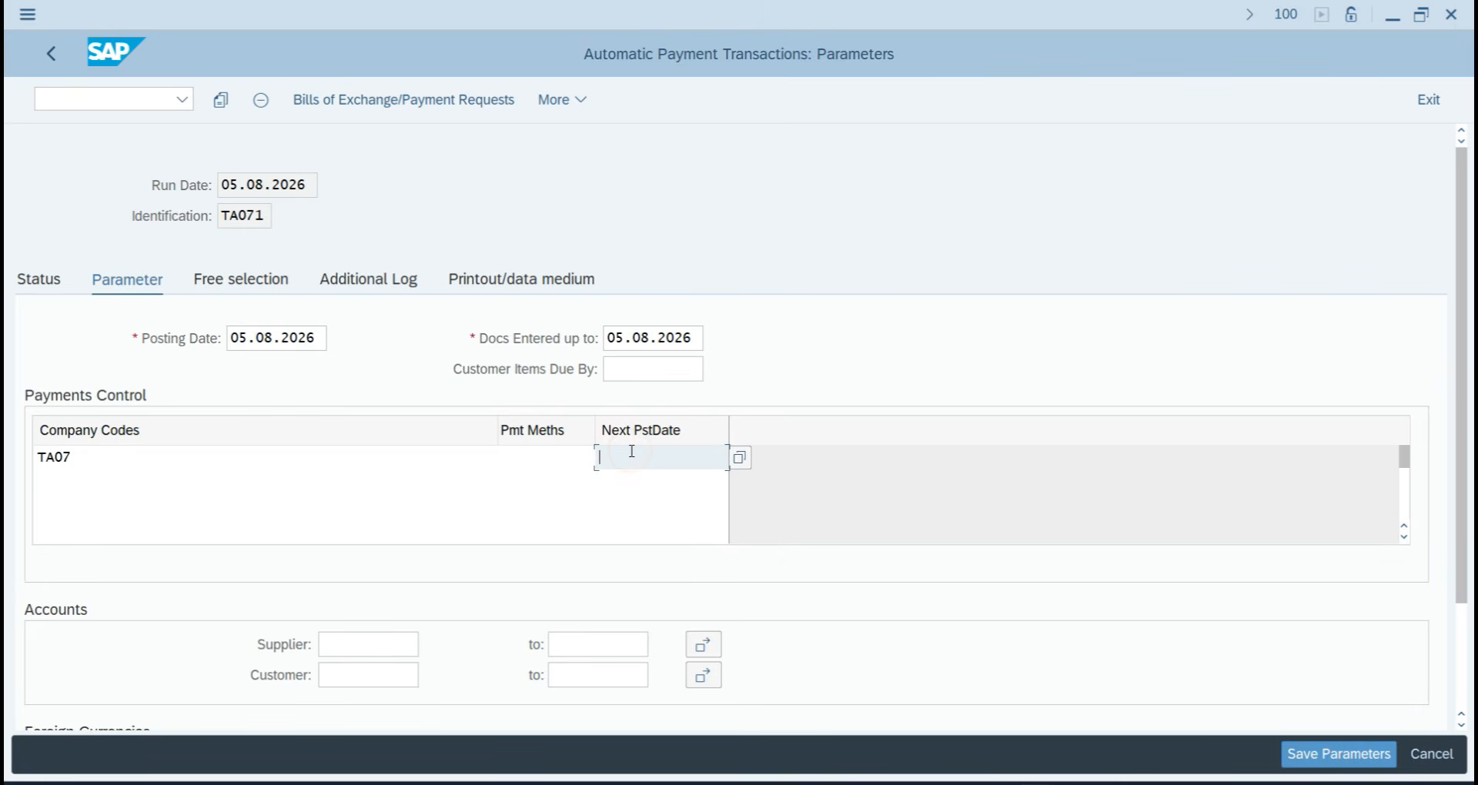
text(05.08)
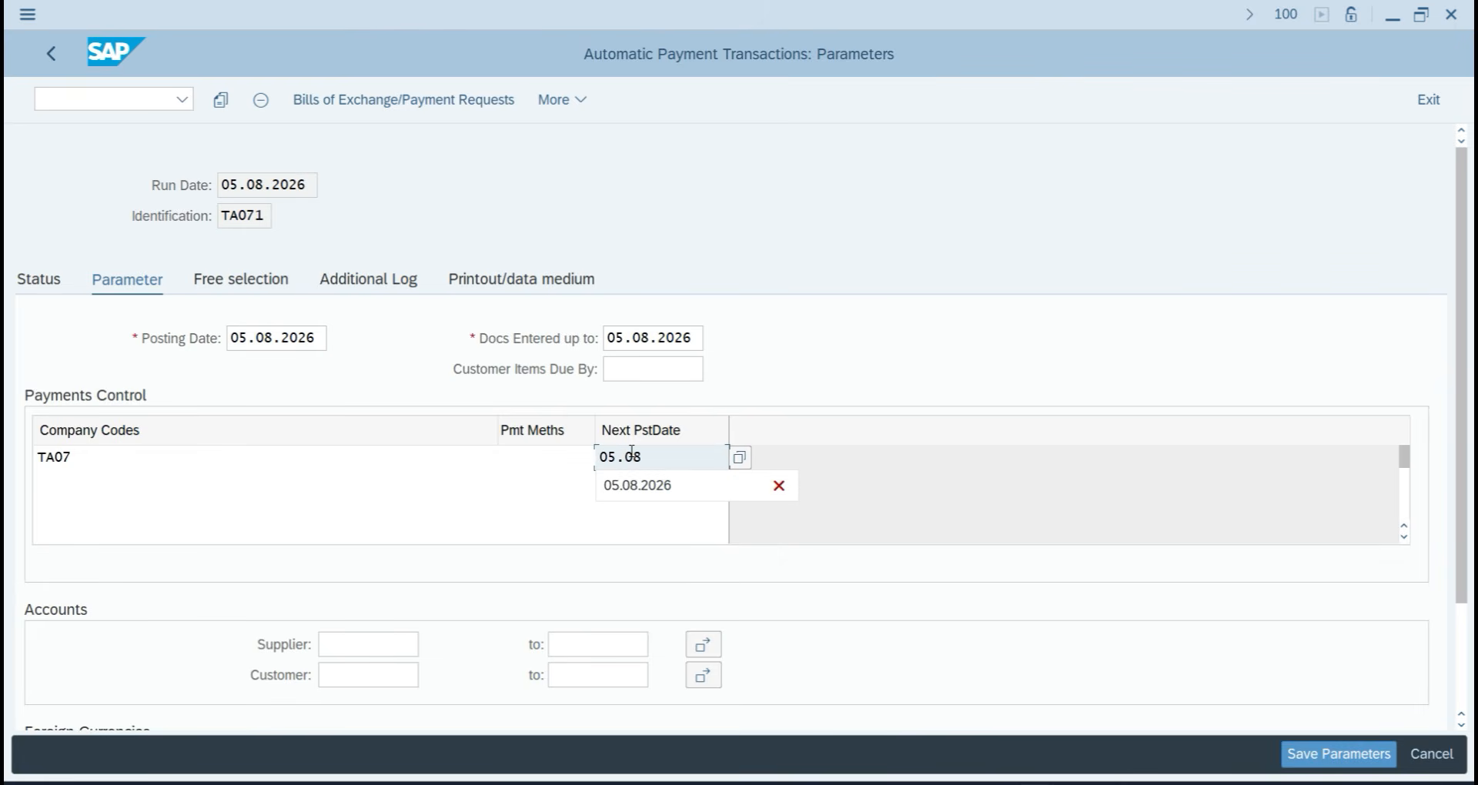
text(.2026)
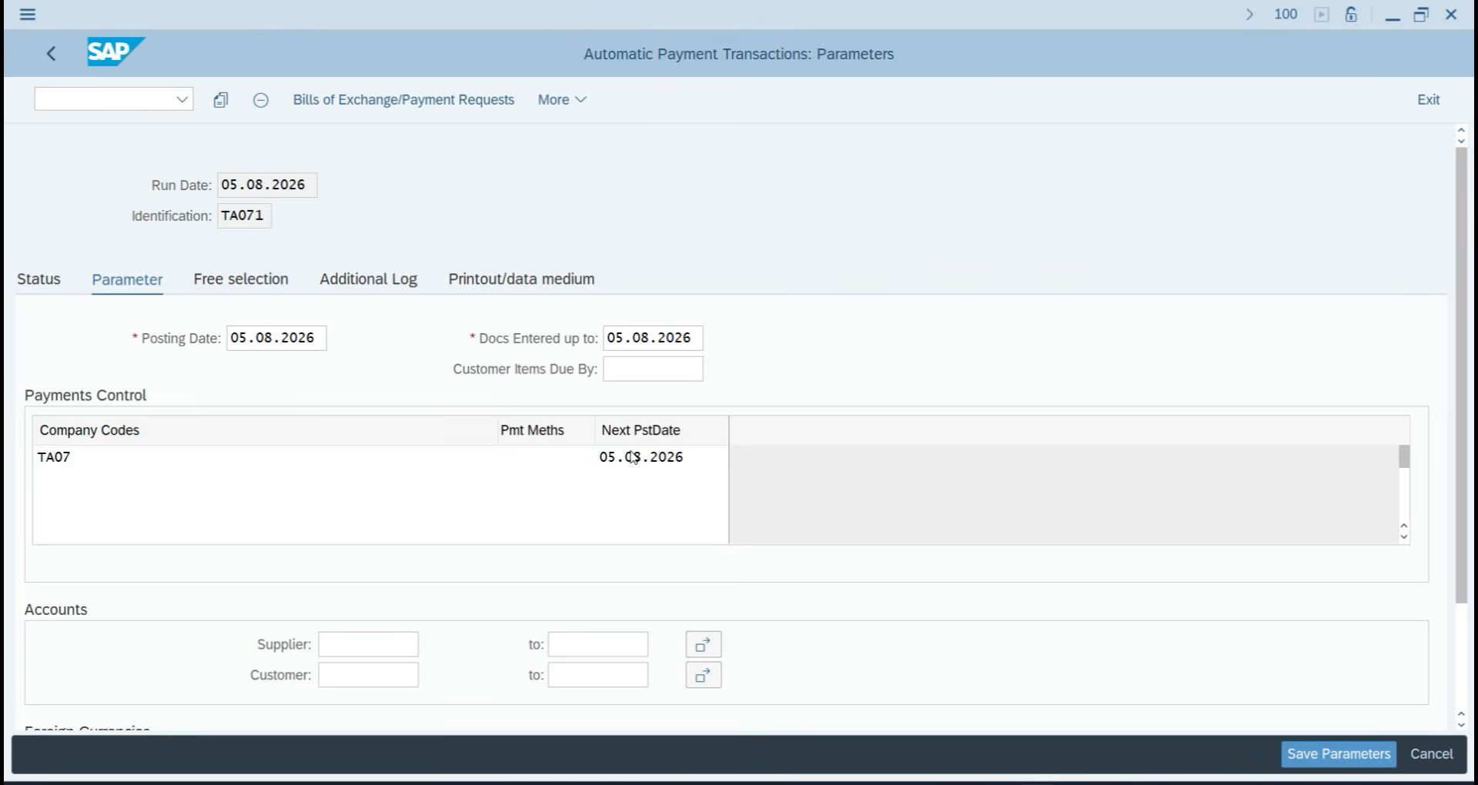
key(Return)
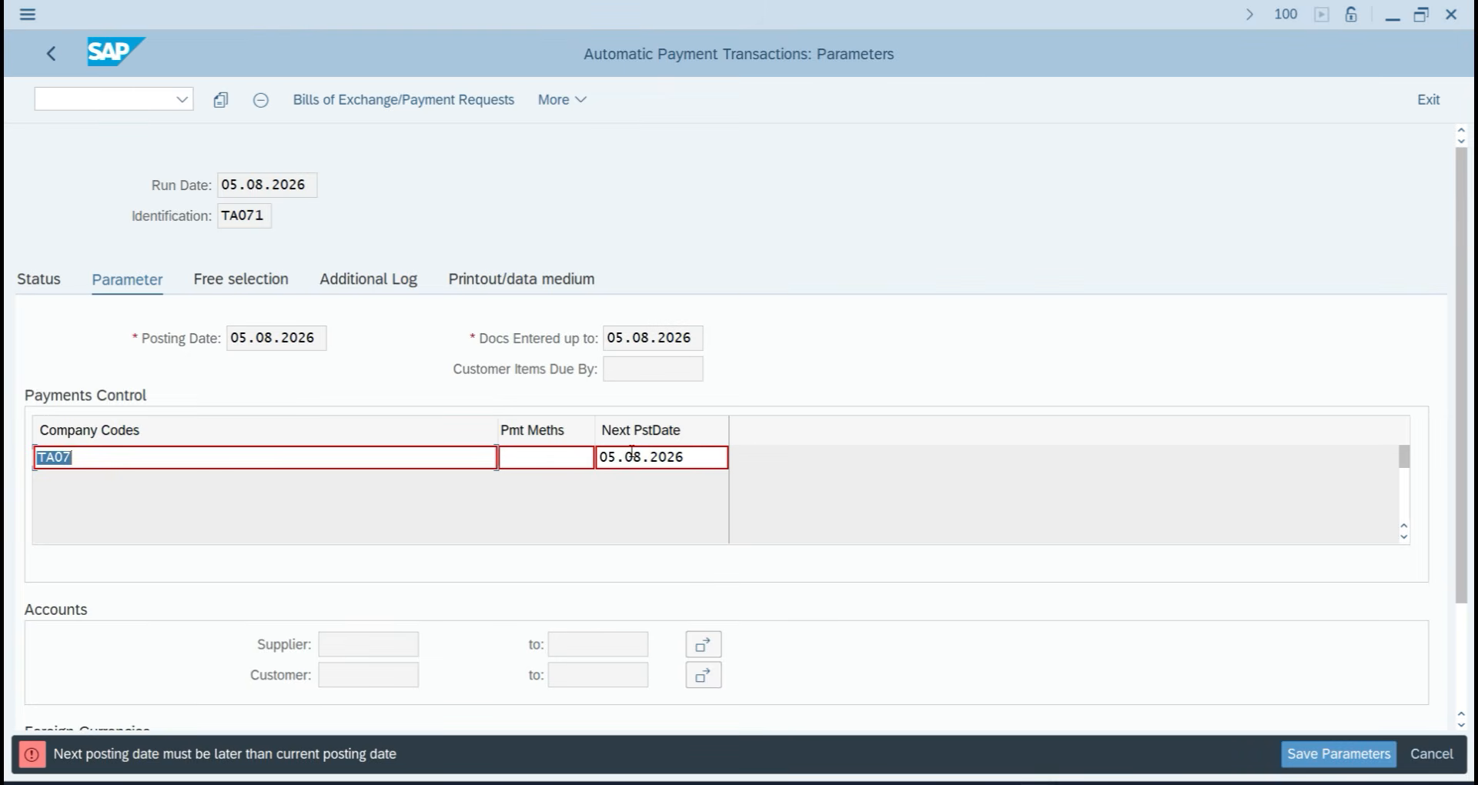
double_click(702, 460)
text(06.)
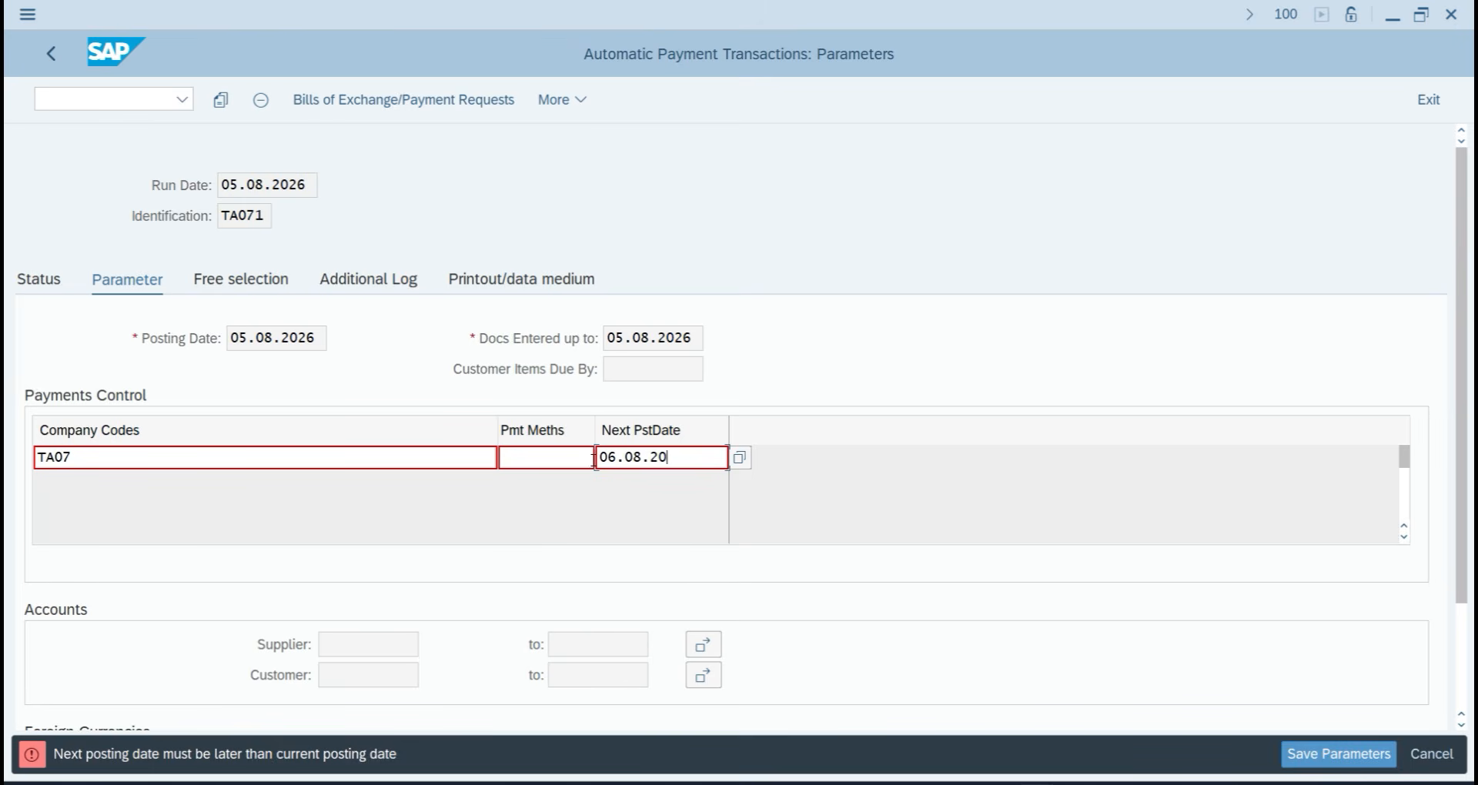
text(08.2026)
key(Return)
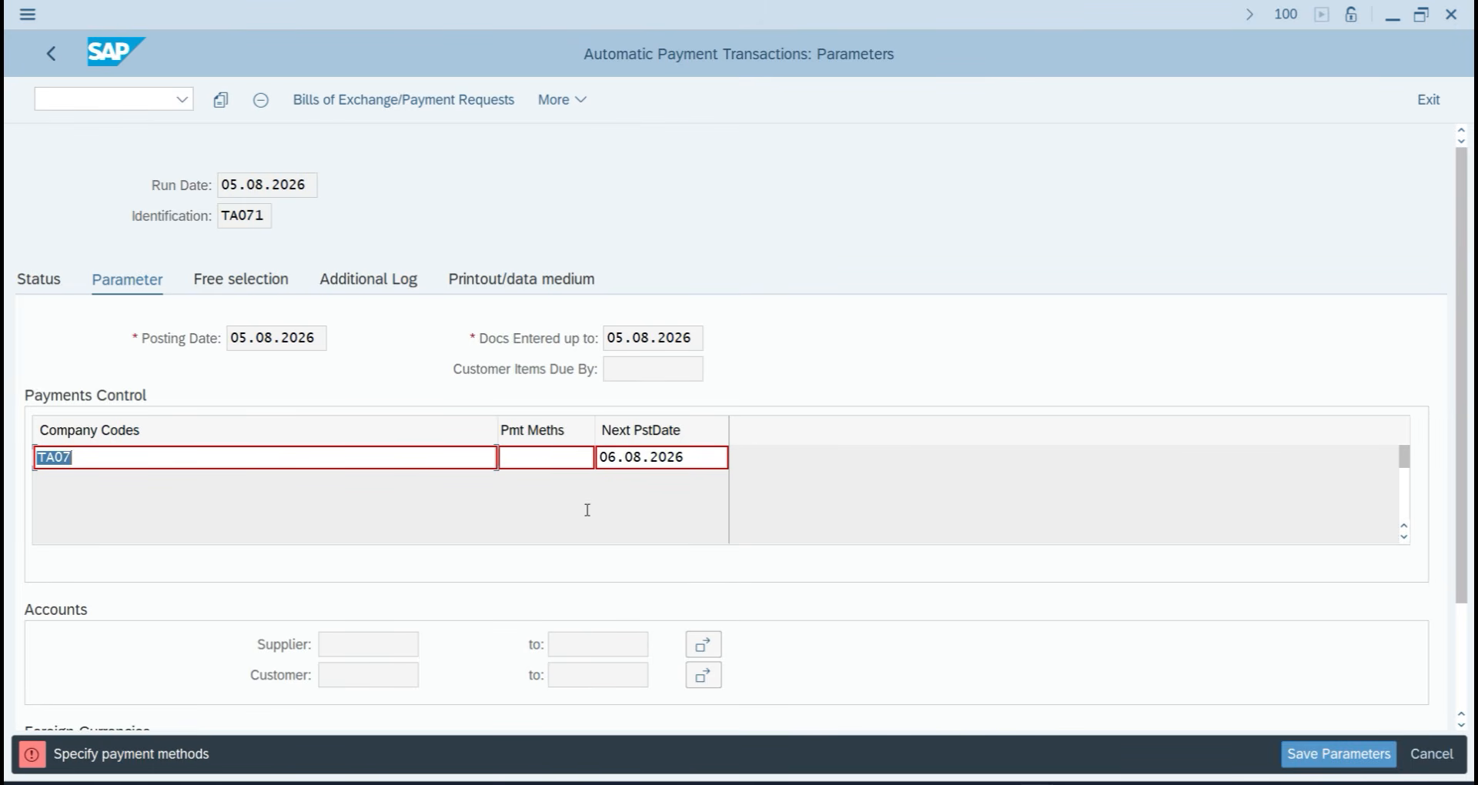
click(521, 464)
text(7)
key(Return)
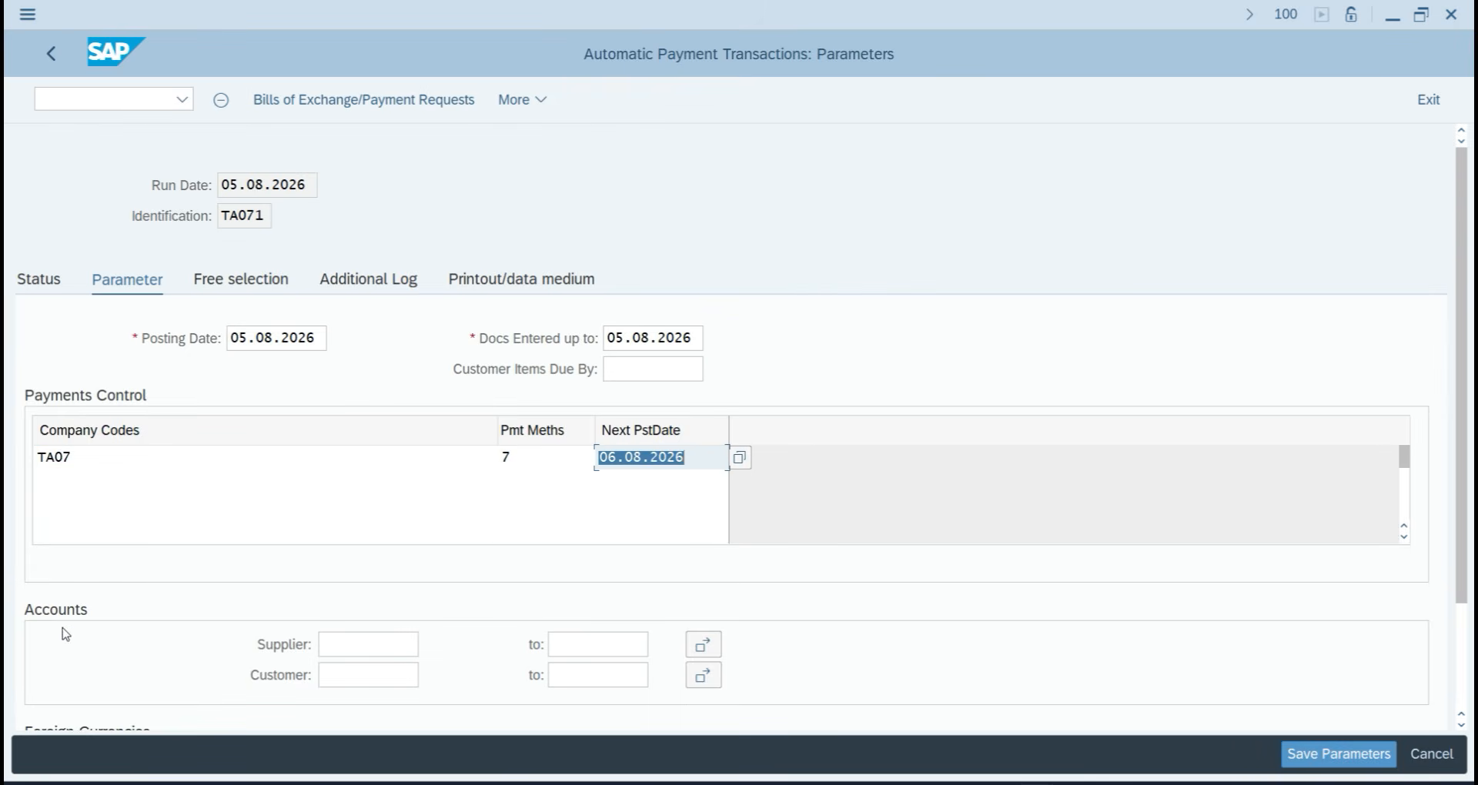
click(343, 644)
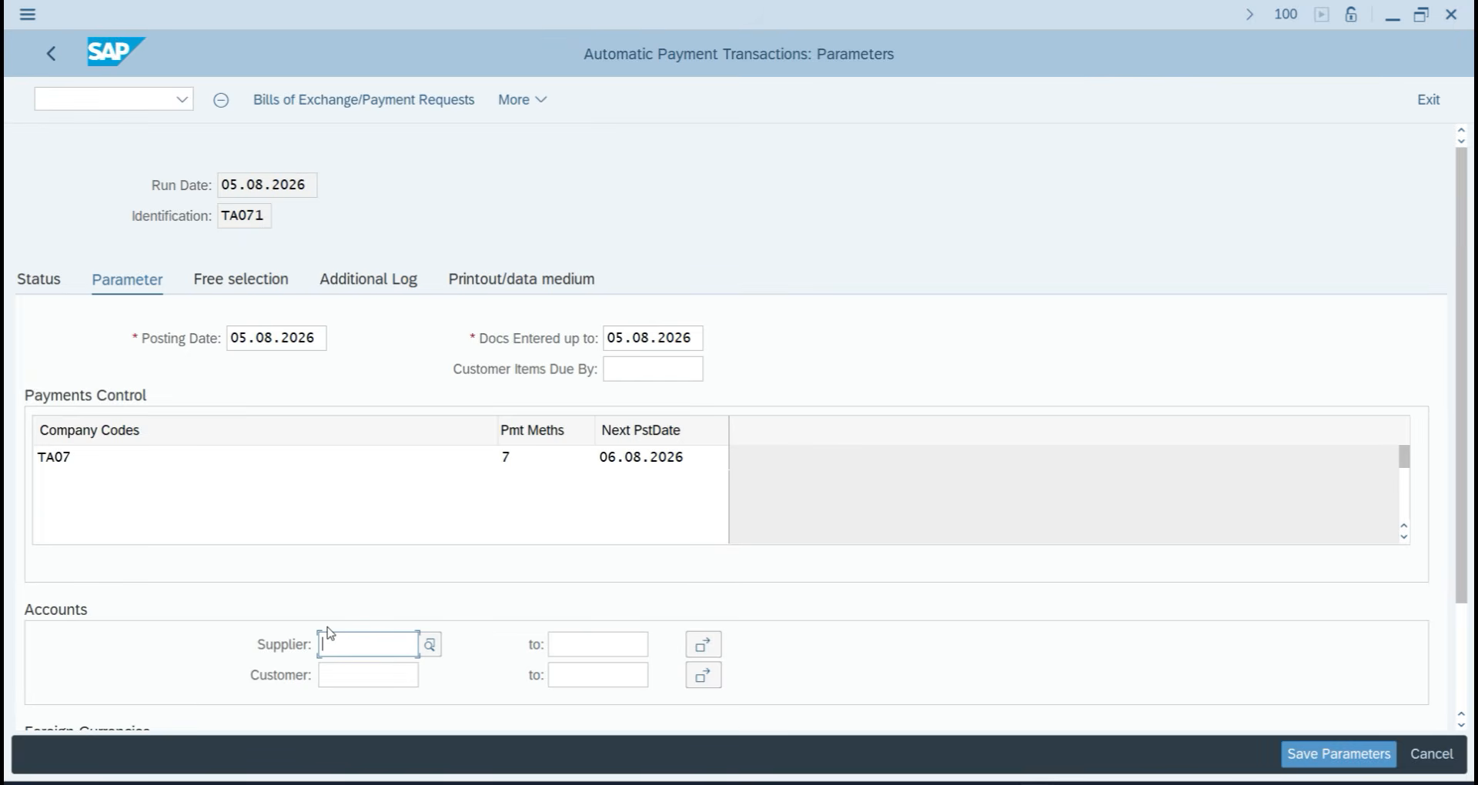
key(F4)
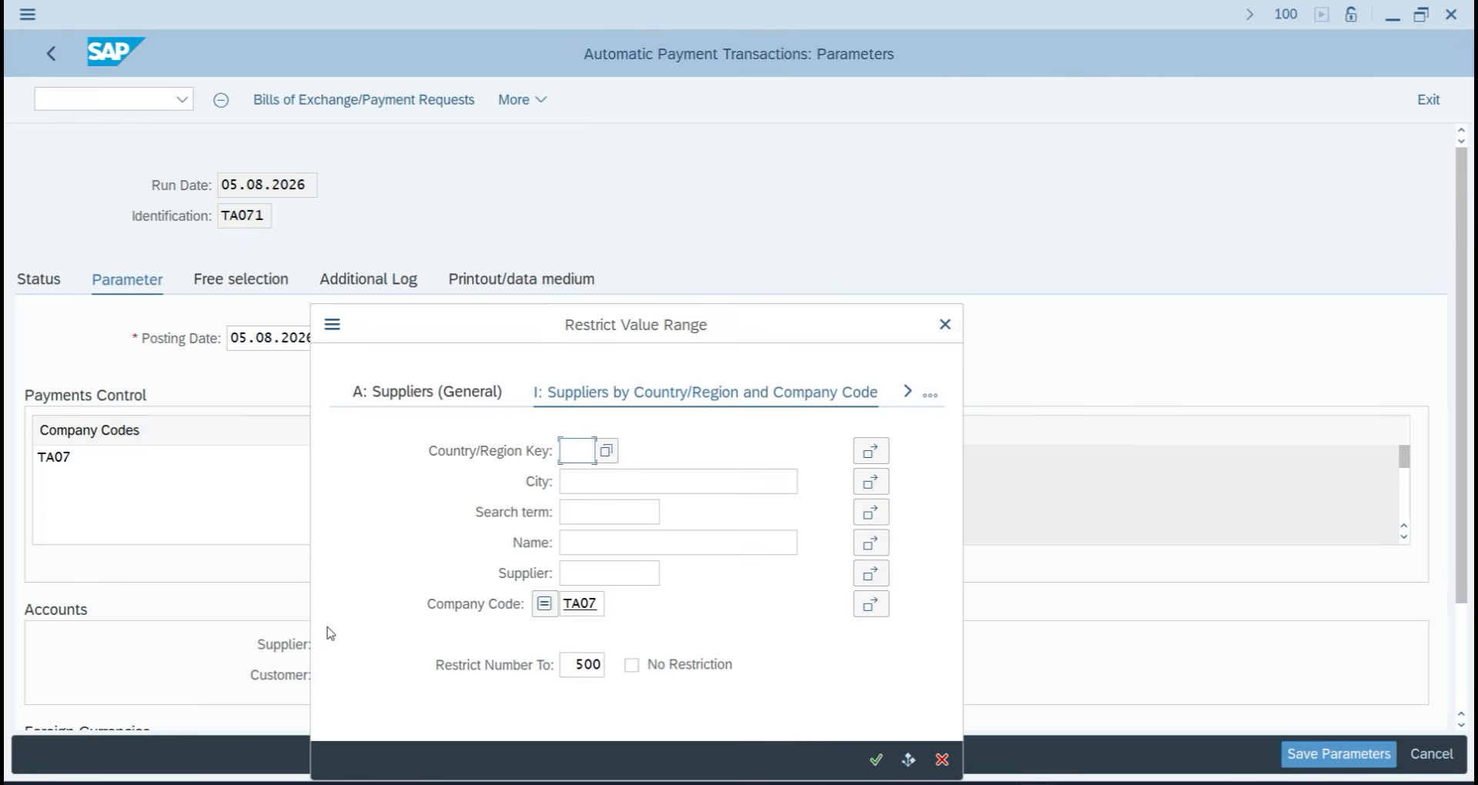
key(Return)
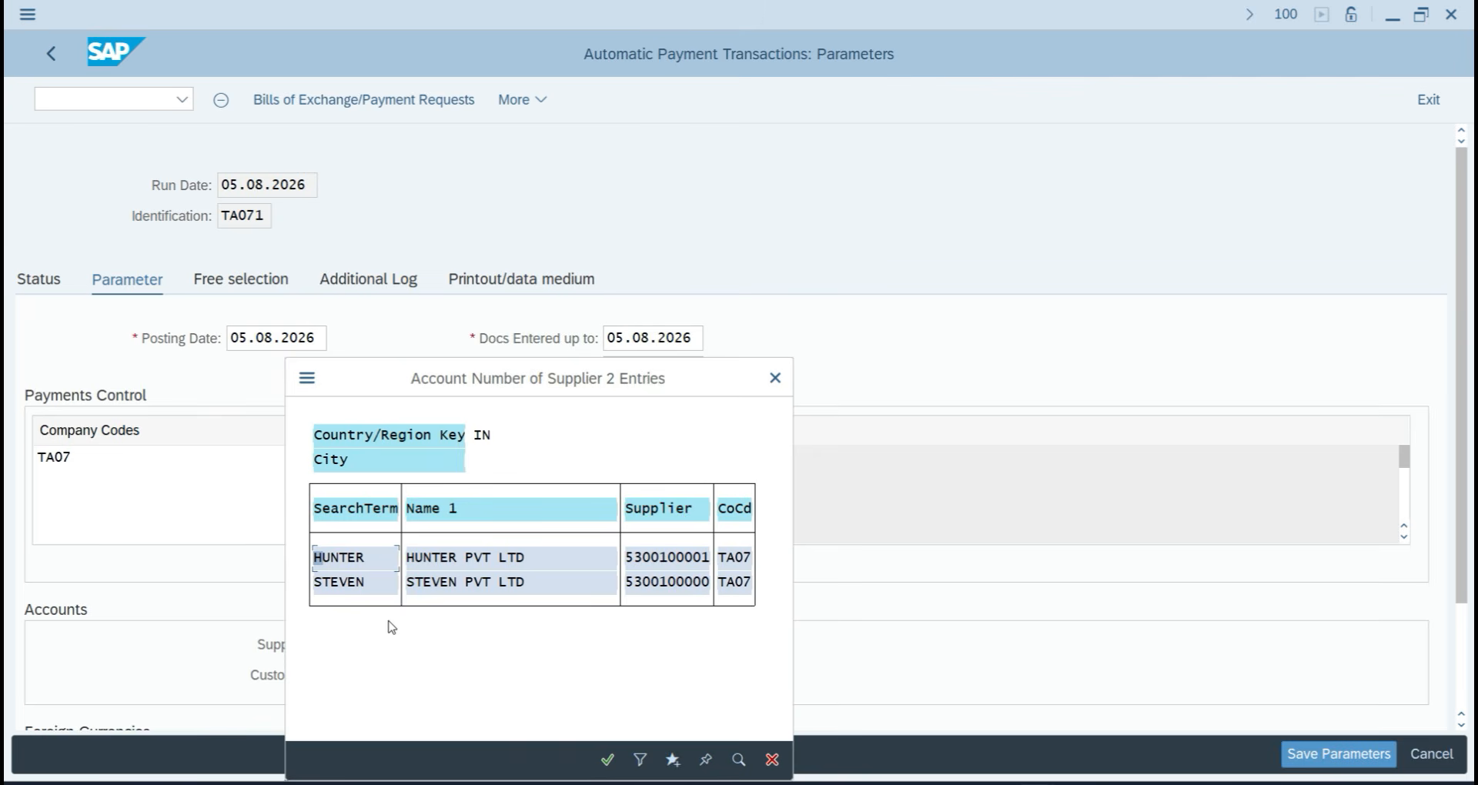
click(472, 551)
scroll(472, 670, down, 3)
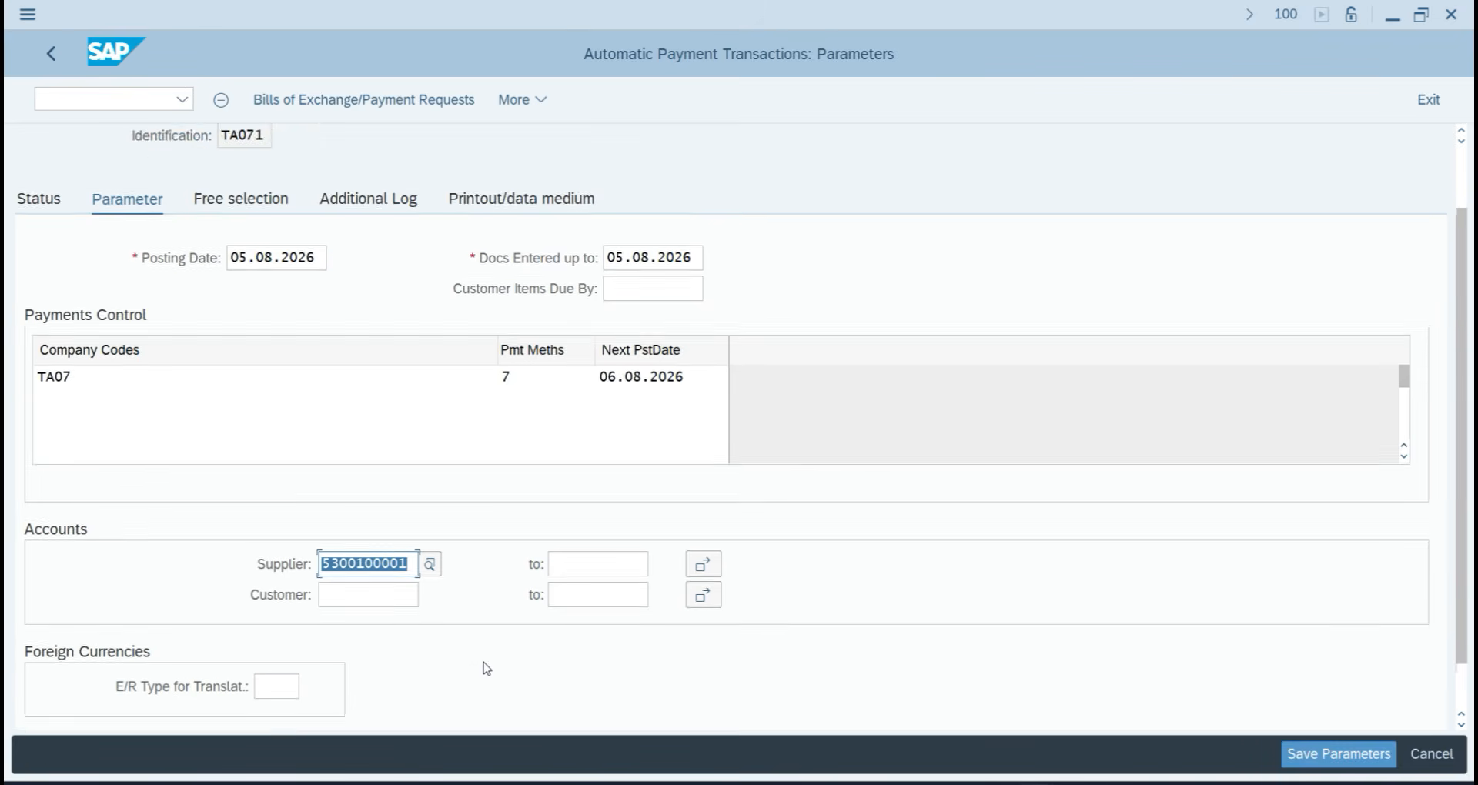
click(703, 507)
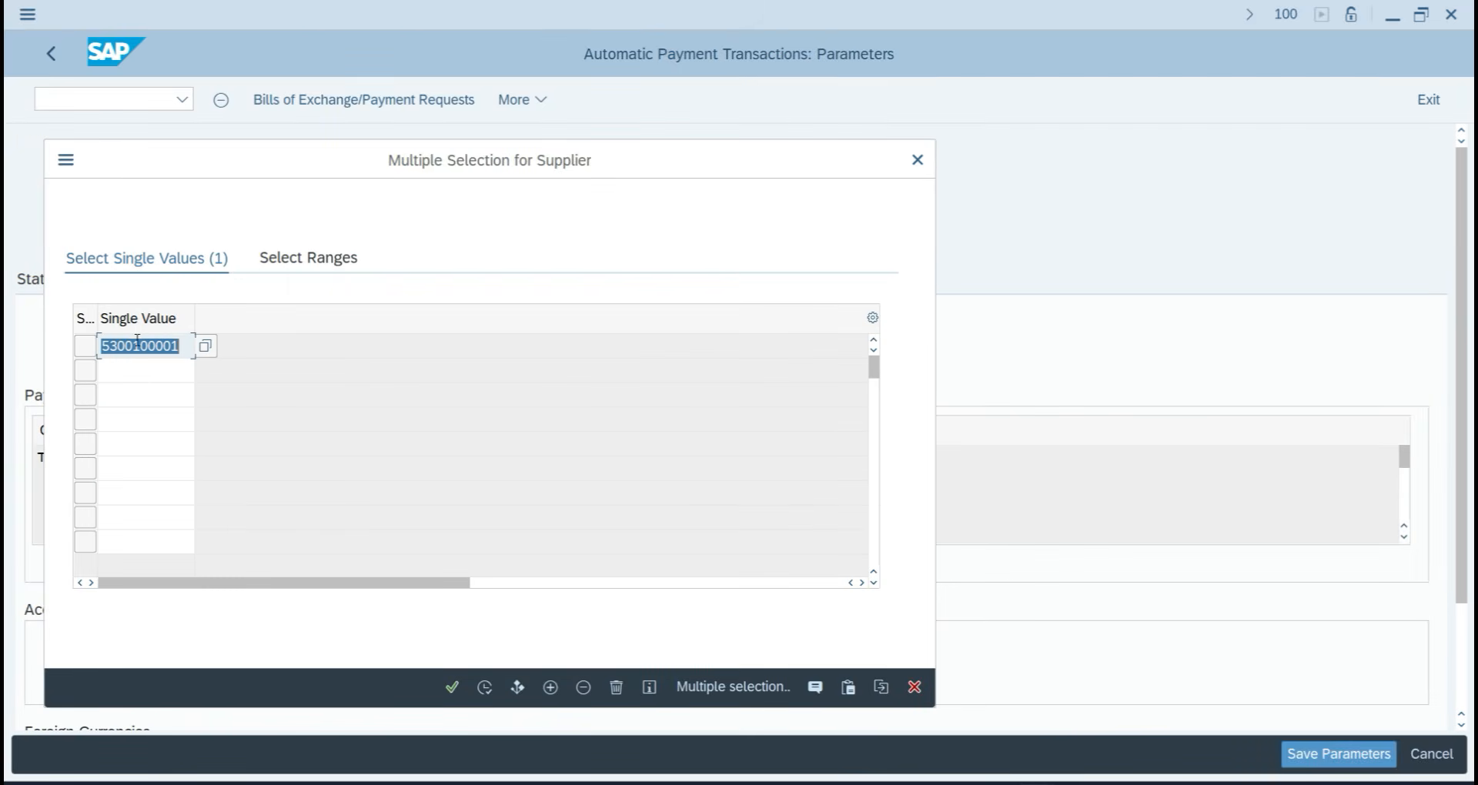
double_click(137, 341)
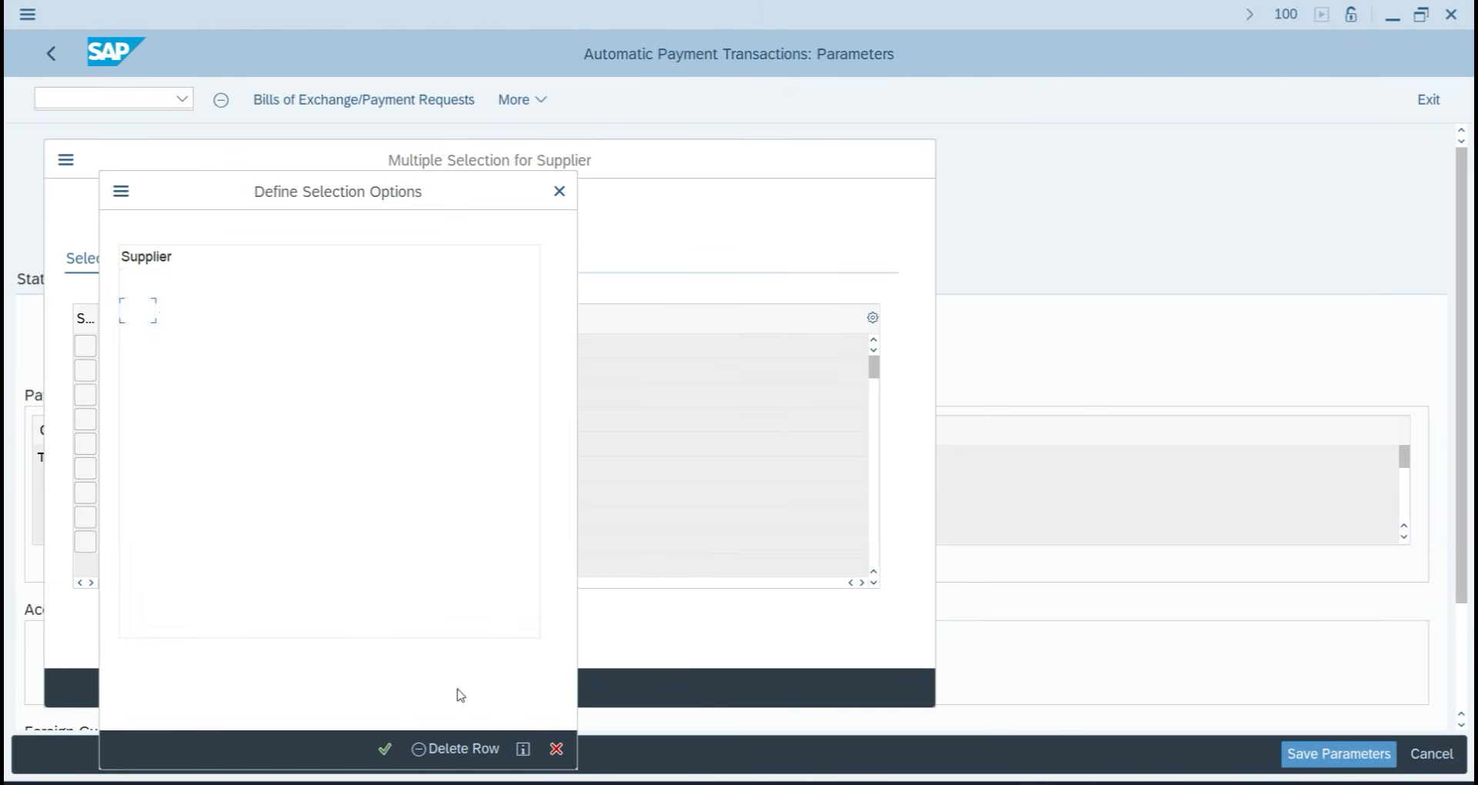
click(560, 191)
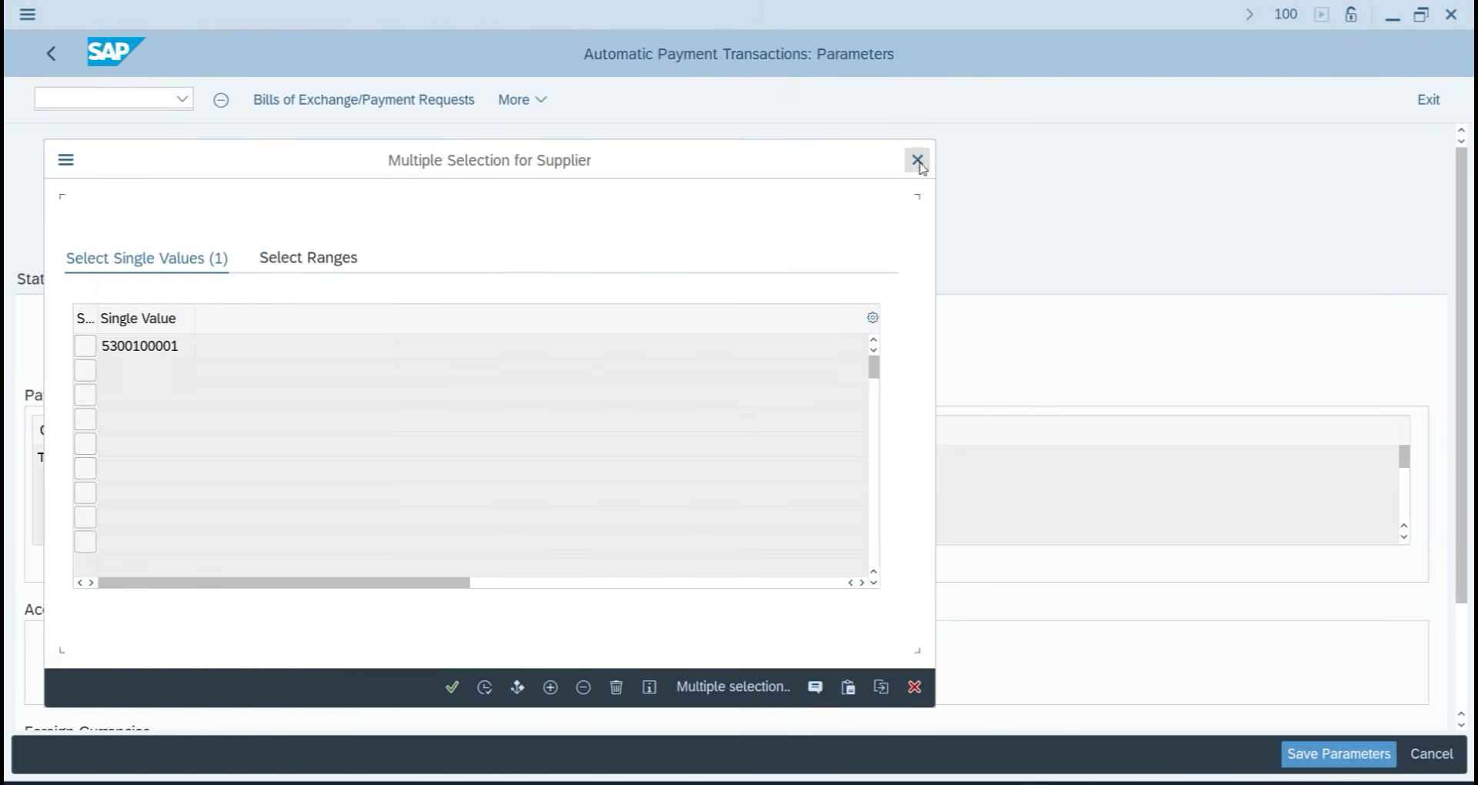
click(918, 160)
Save the TA071 payment run parameters.
scroll(415, 685, down, 1)
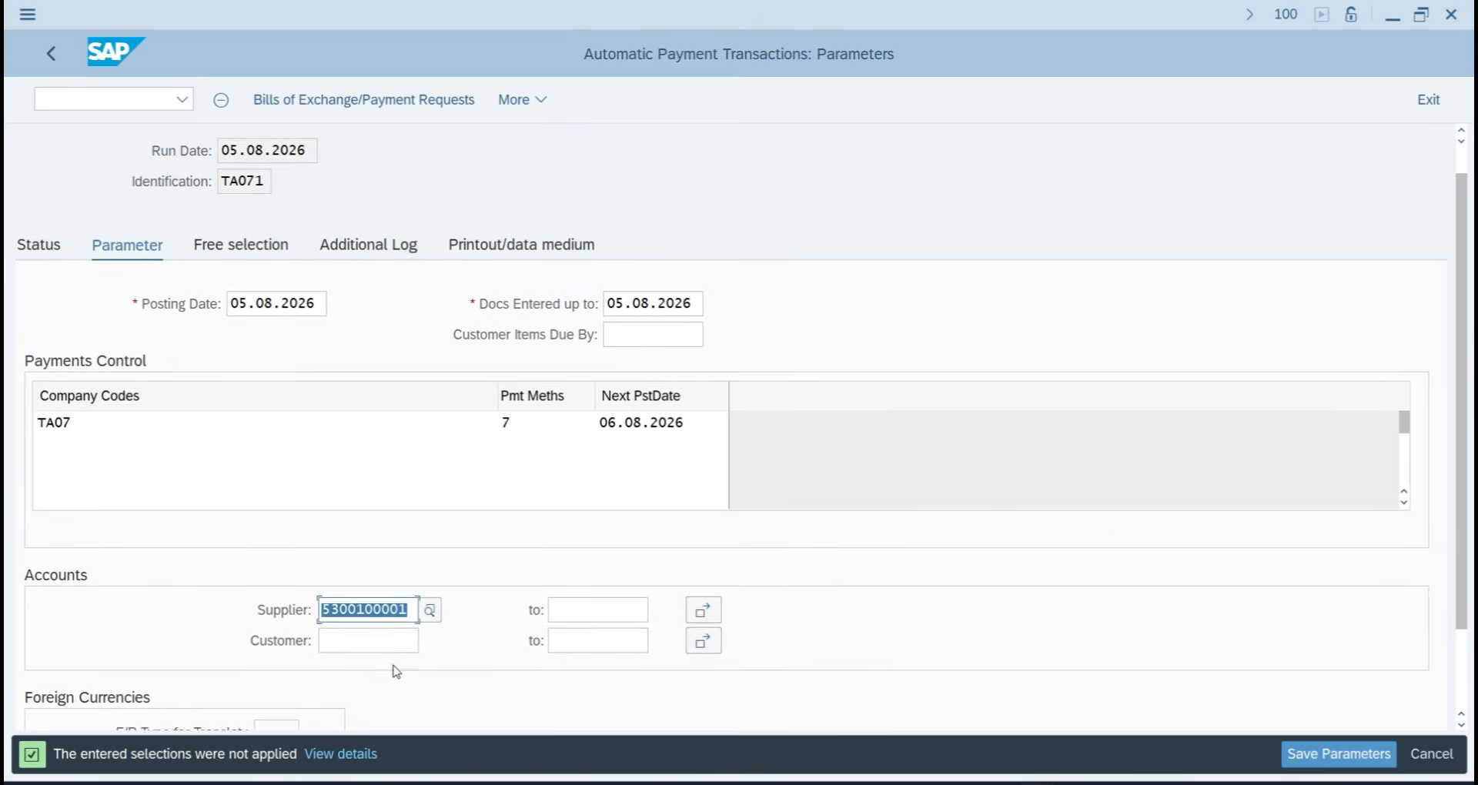
scroll(397, 672, down, 2)
scroll(385, 670, up, 3)
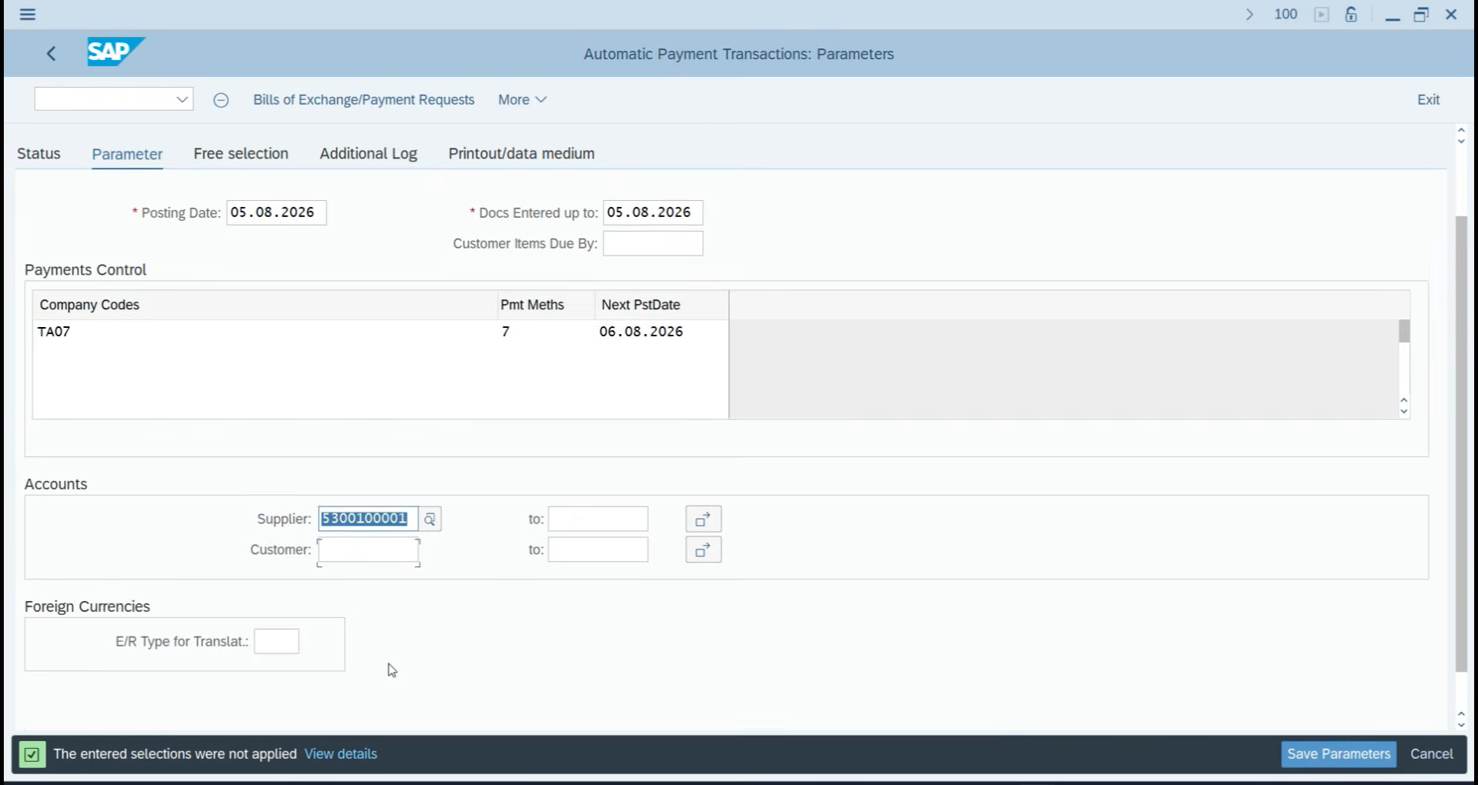
click(1326, 756)
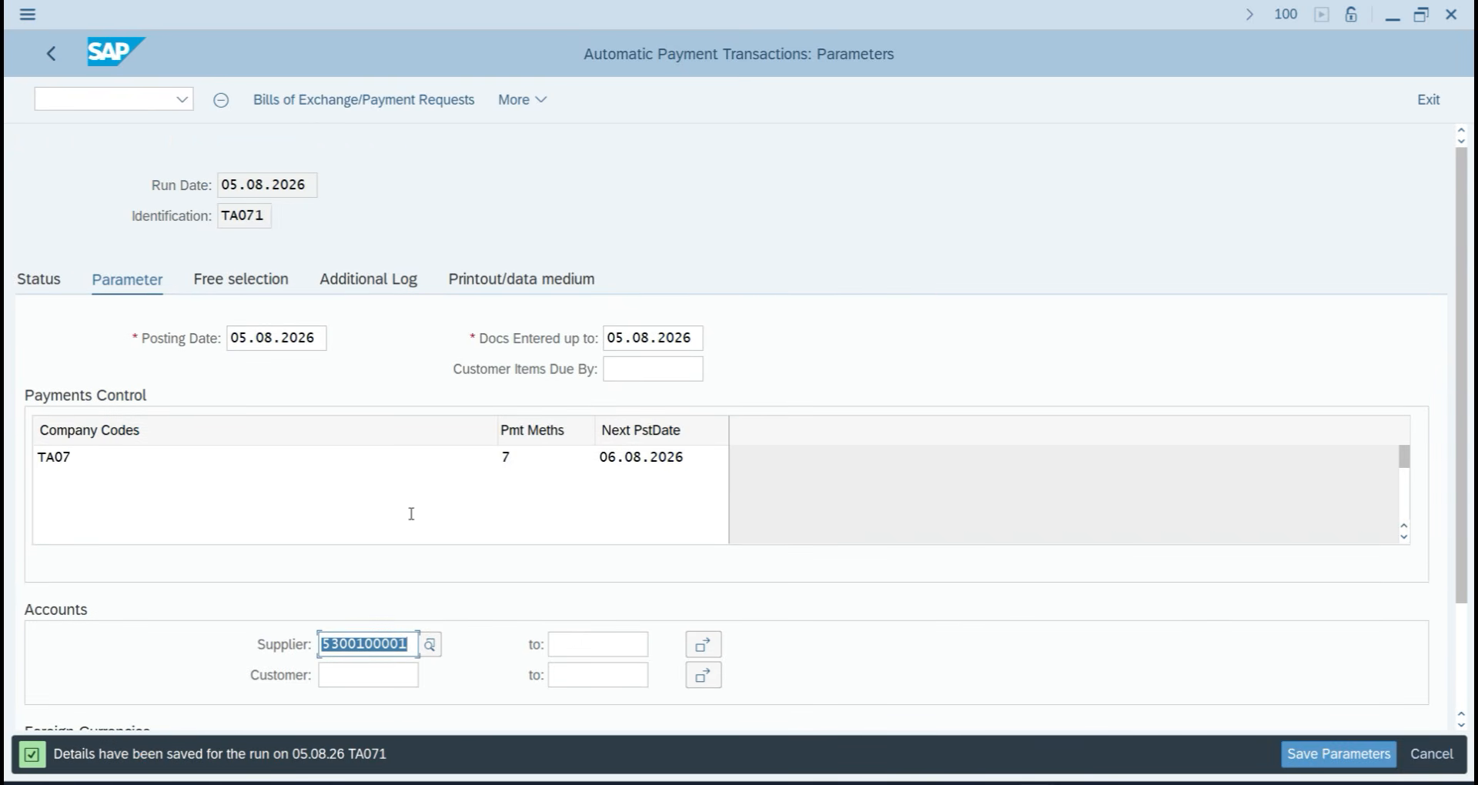
Review the Free selection, Additional log and Printout/data medium tabs, then refresh Status.
click(270, 283)
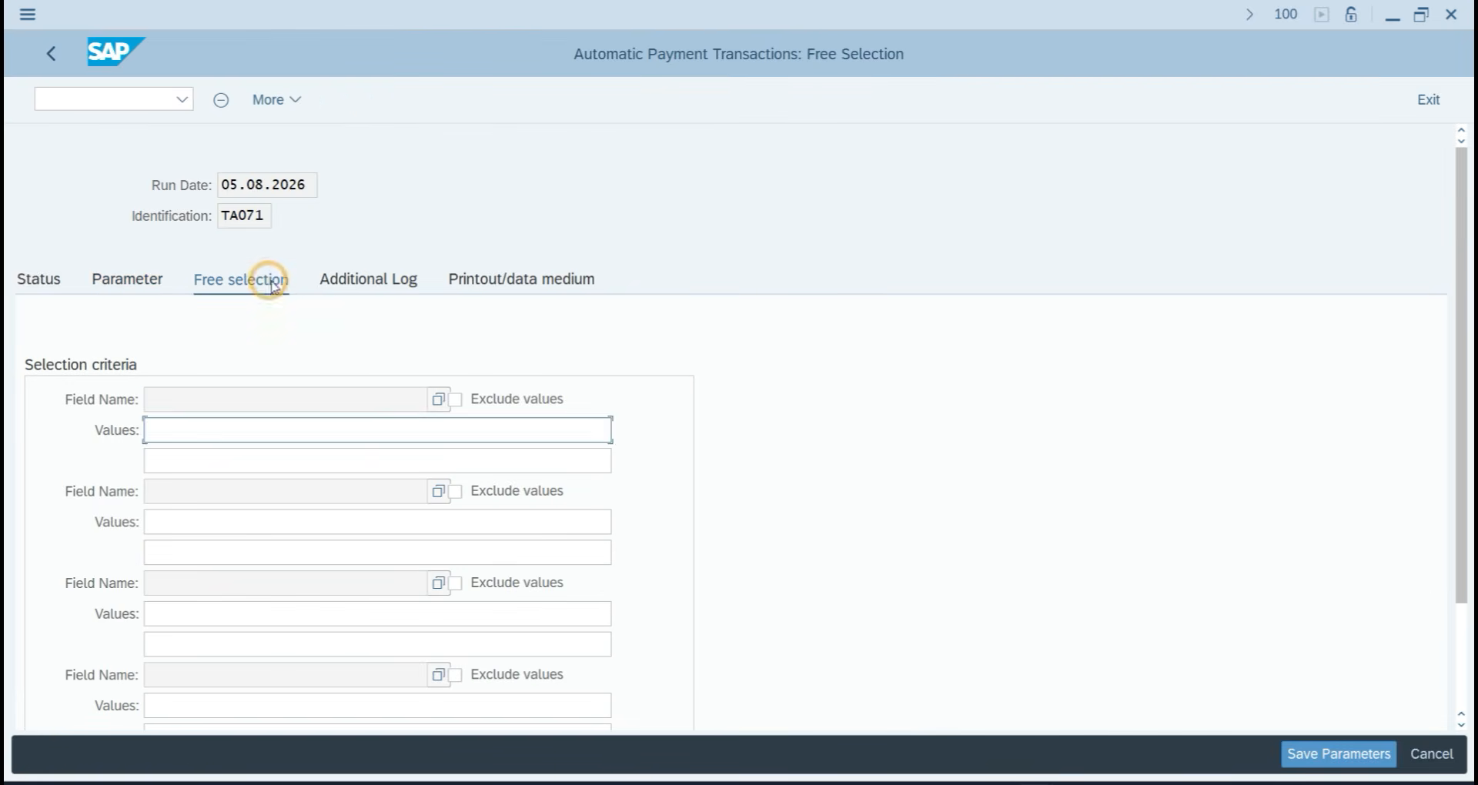
click(341, 281)
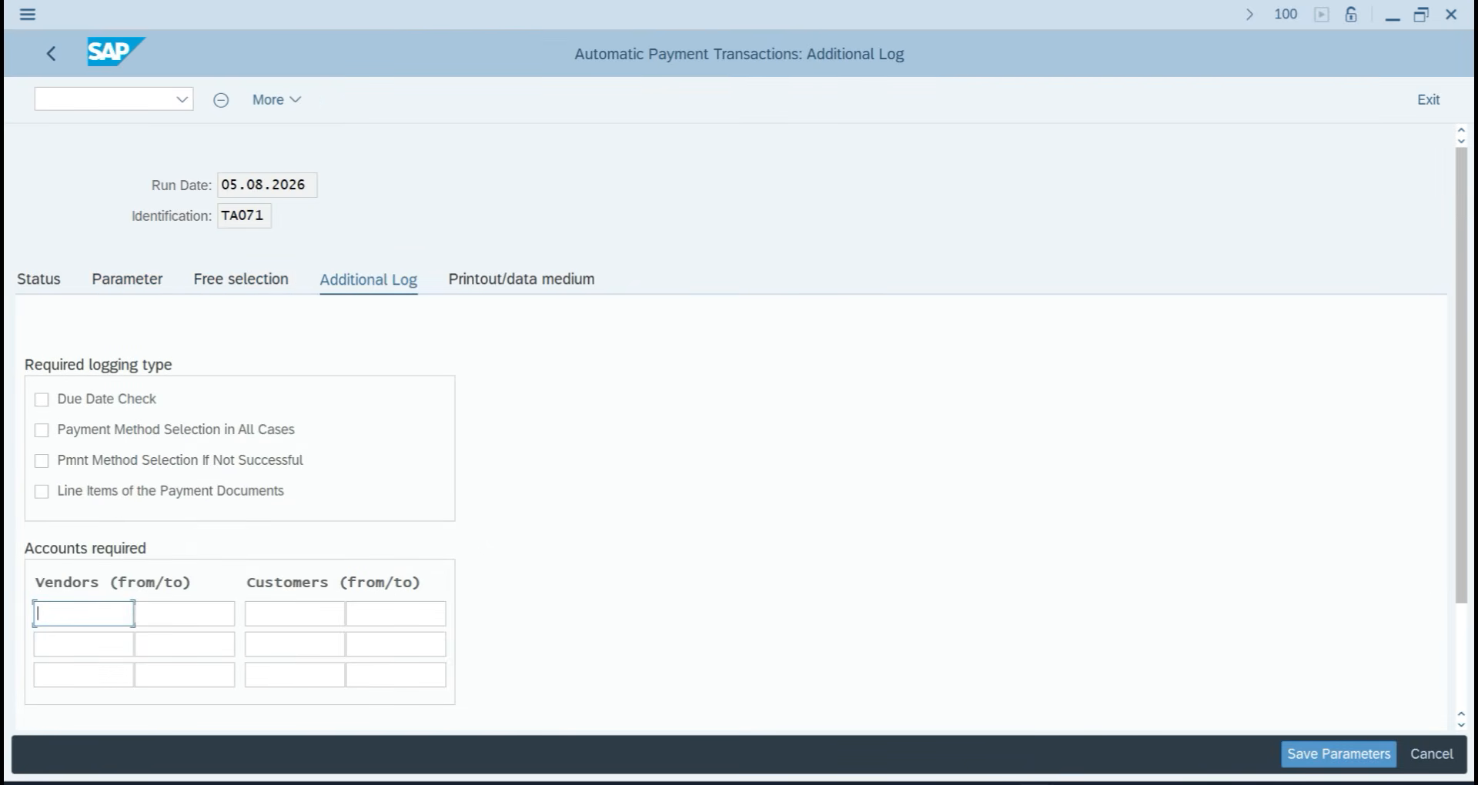
click(556, 283)
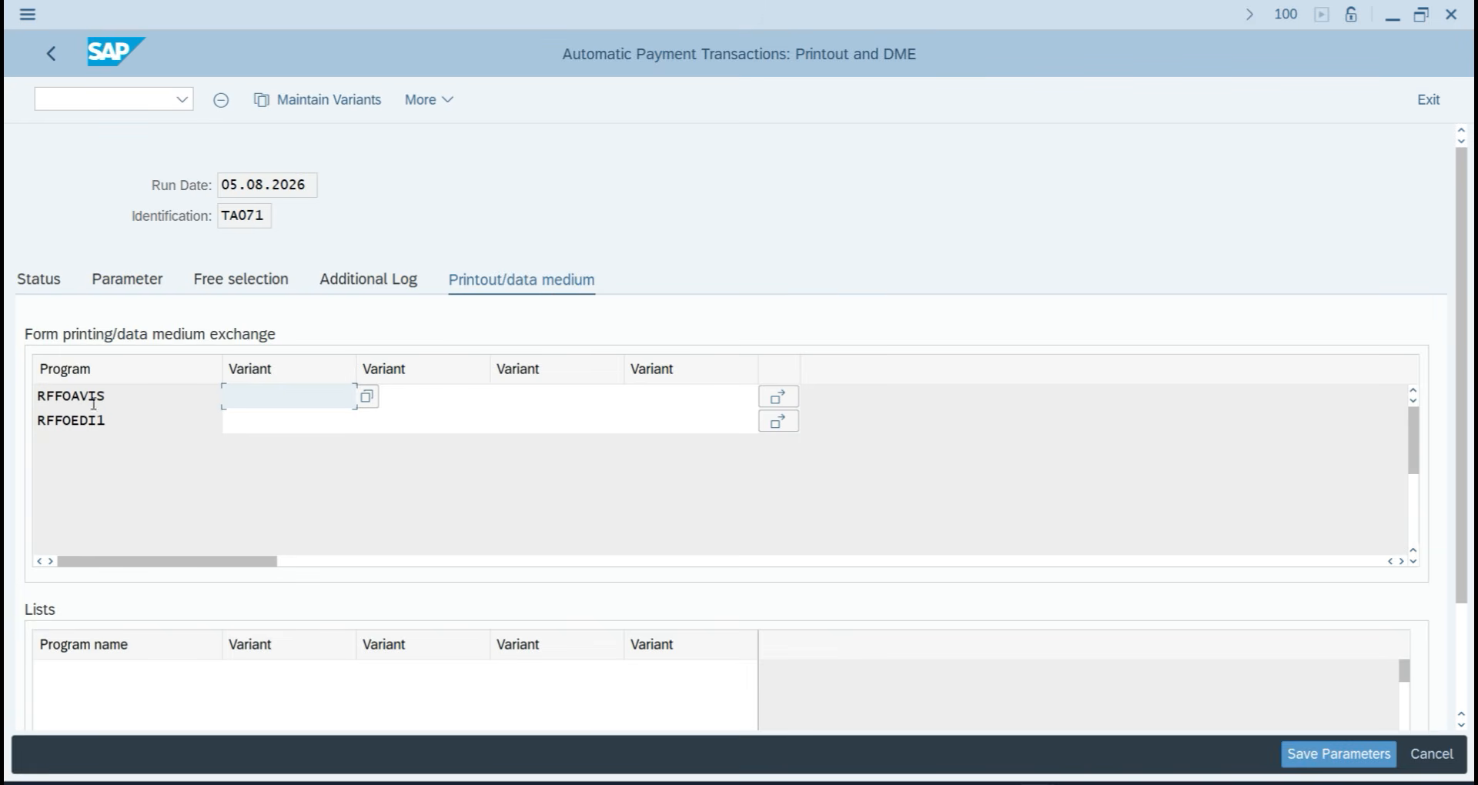
click(40, 278)
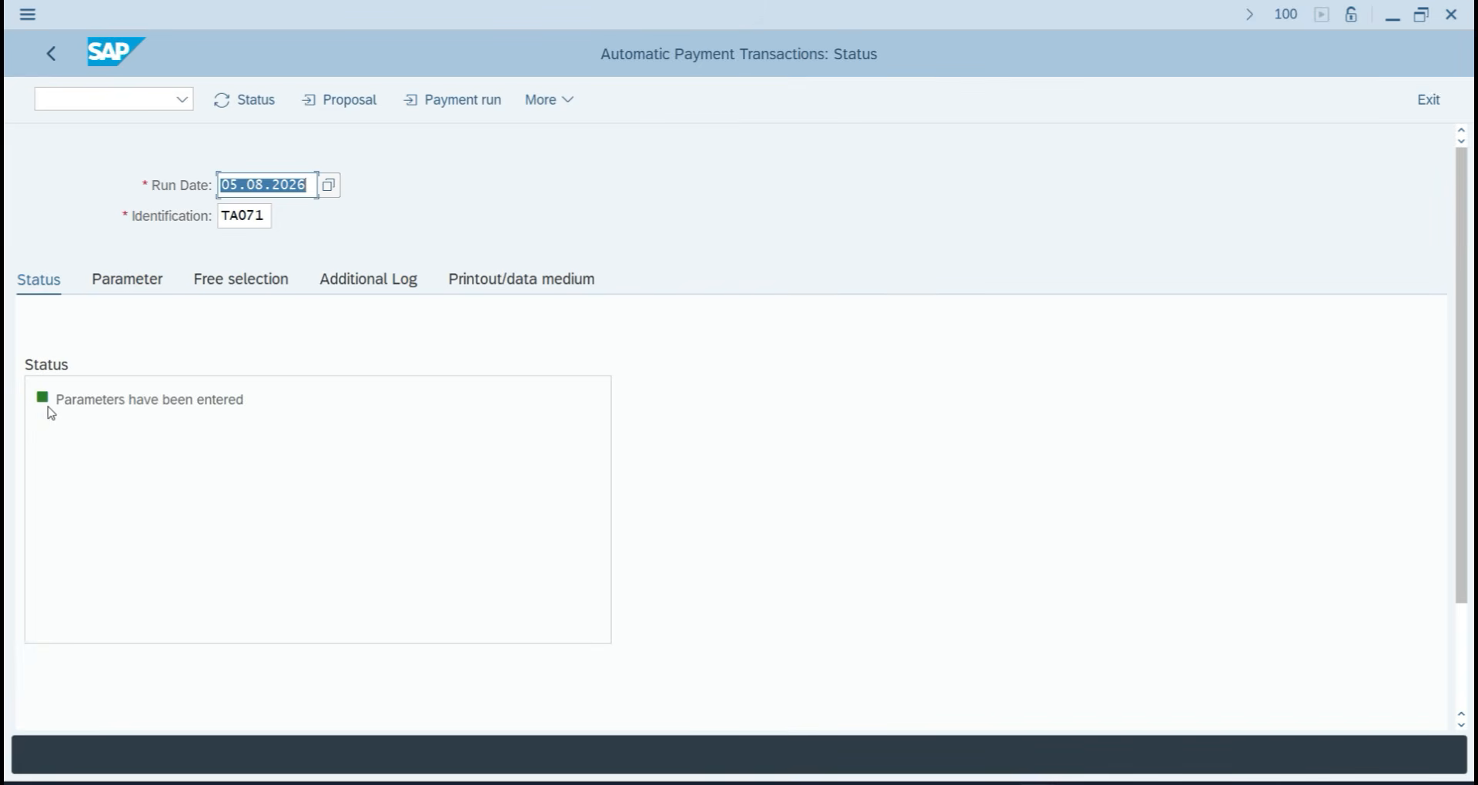
mouse_move(49, 413)
click(258, 106)
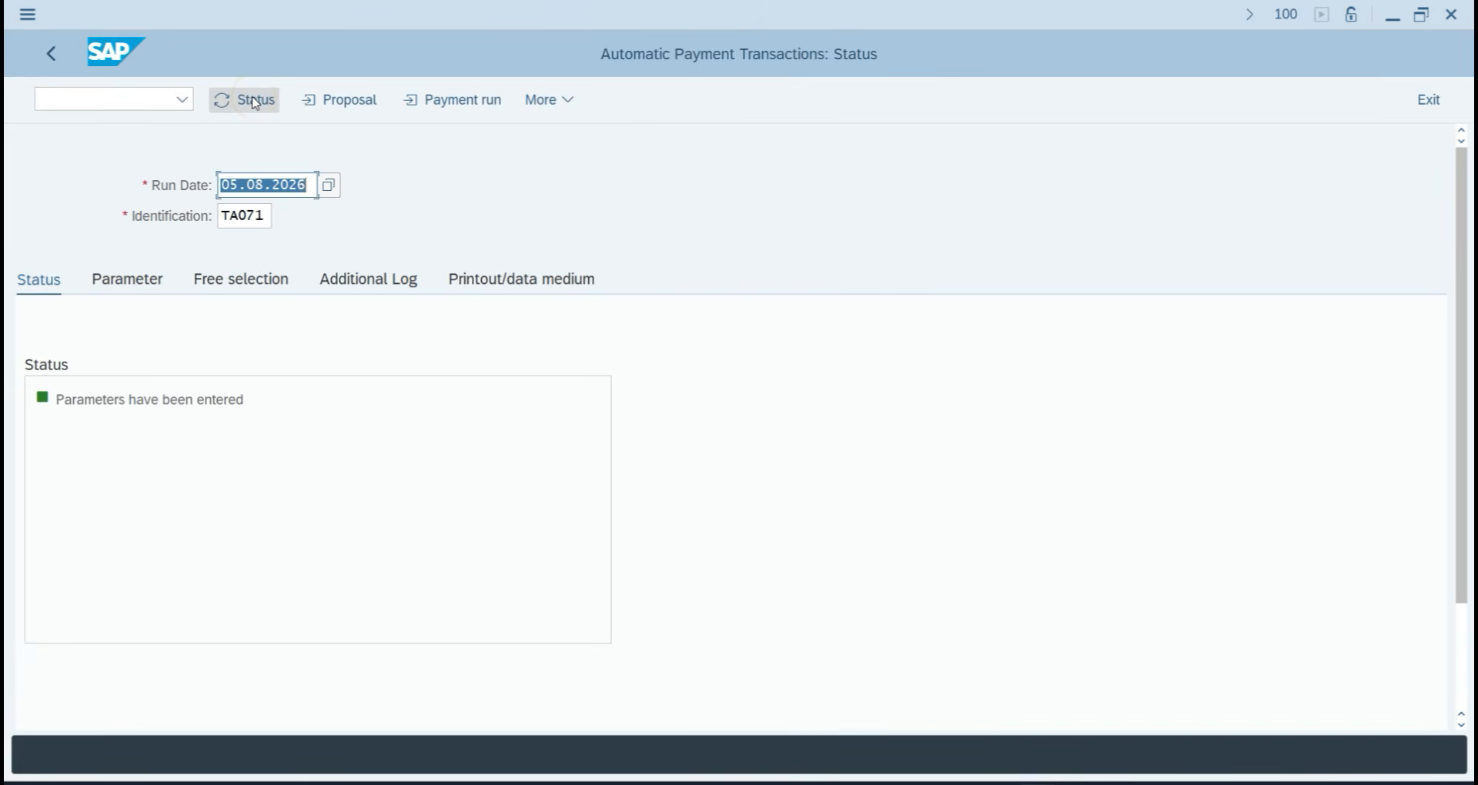
Schedule the payment proposal to start immediately and check that it finished.
click(349, 108)
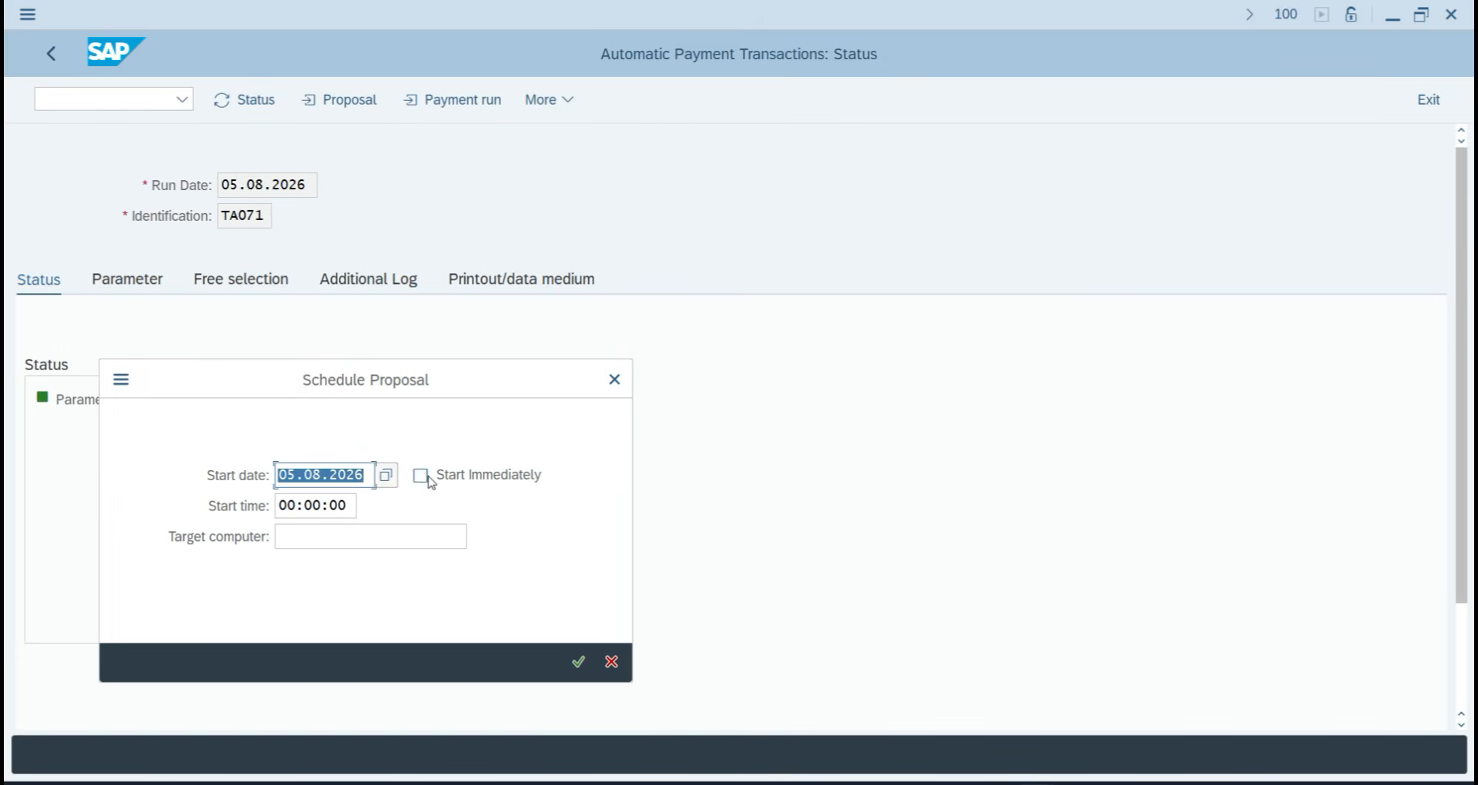
click(424, 478)
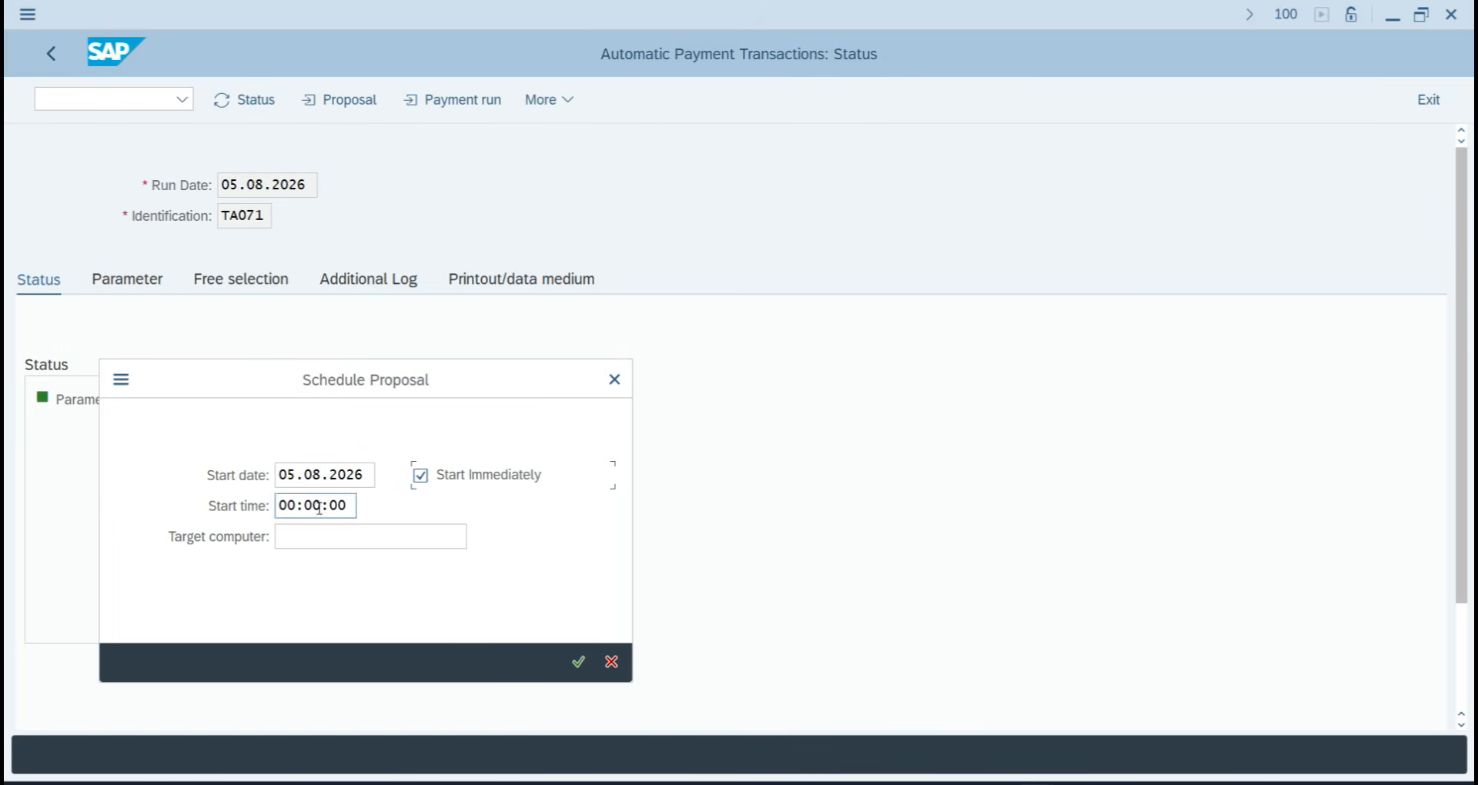
click(579, 662)
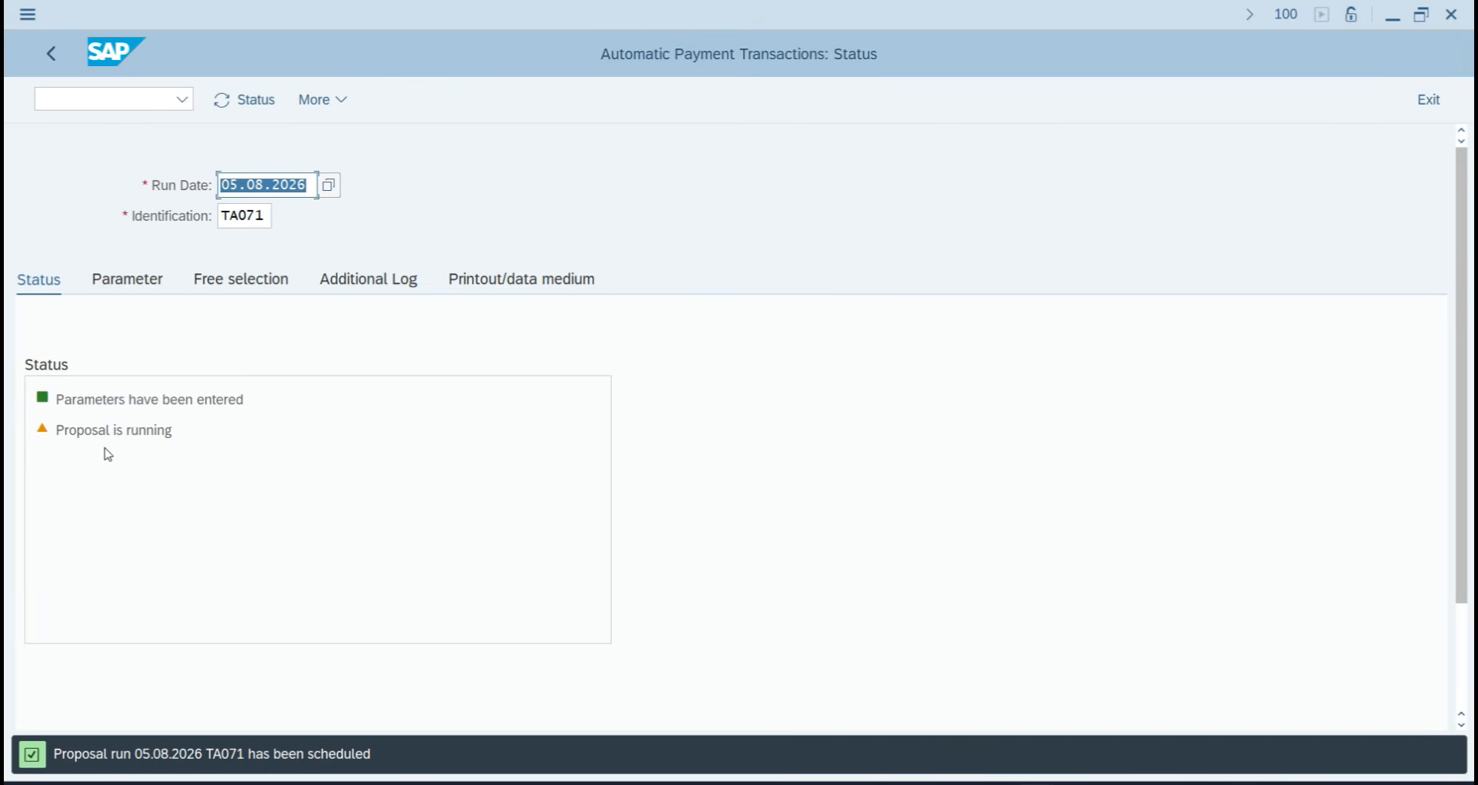
click(321, 103)
click(384, 164)
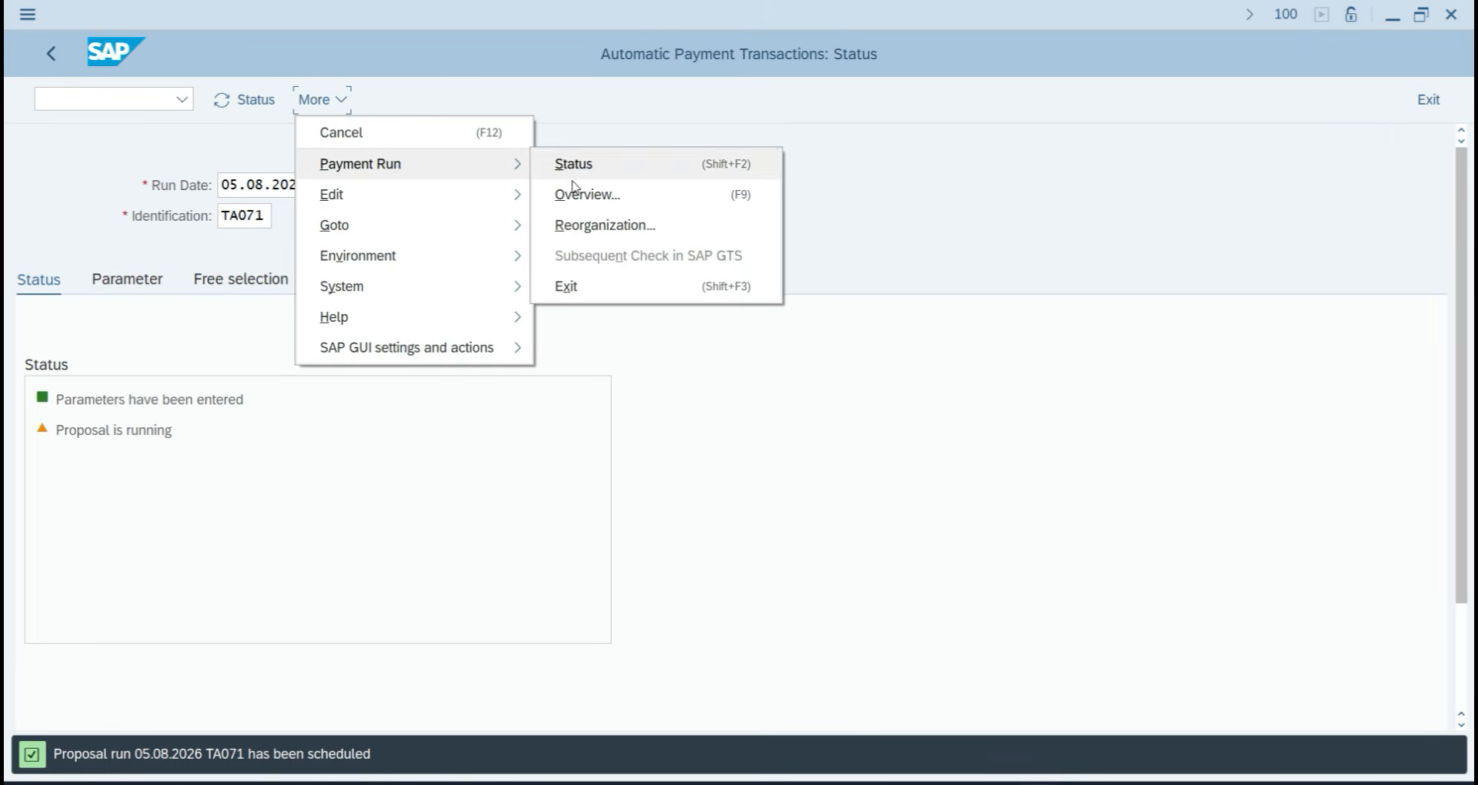
click(421, 533)
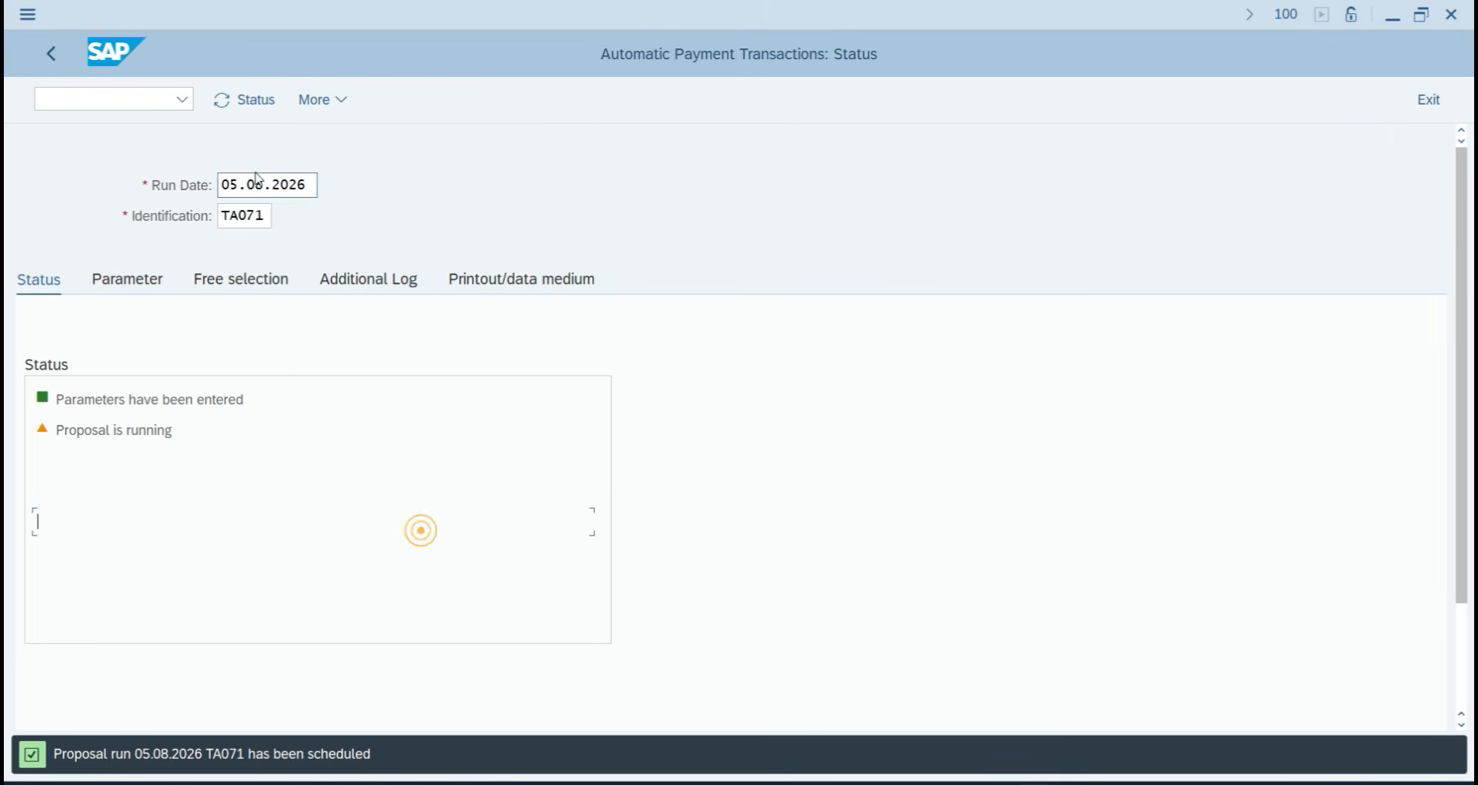
click(240, 100)
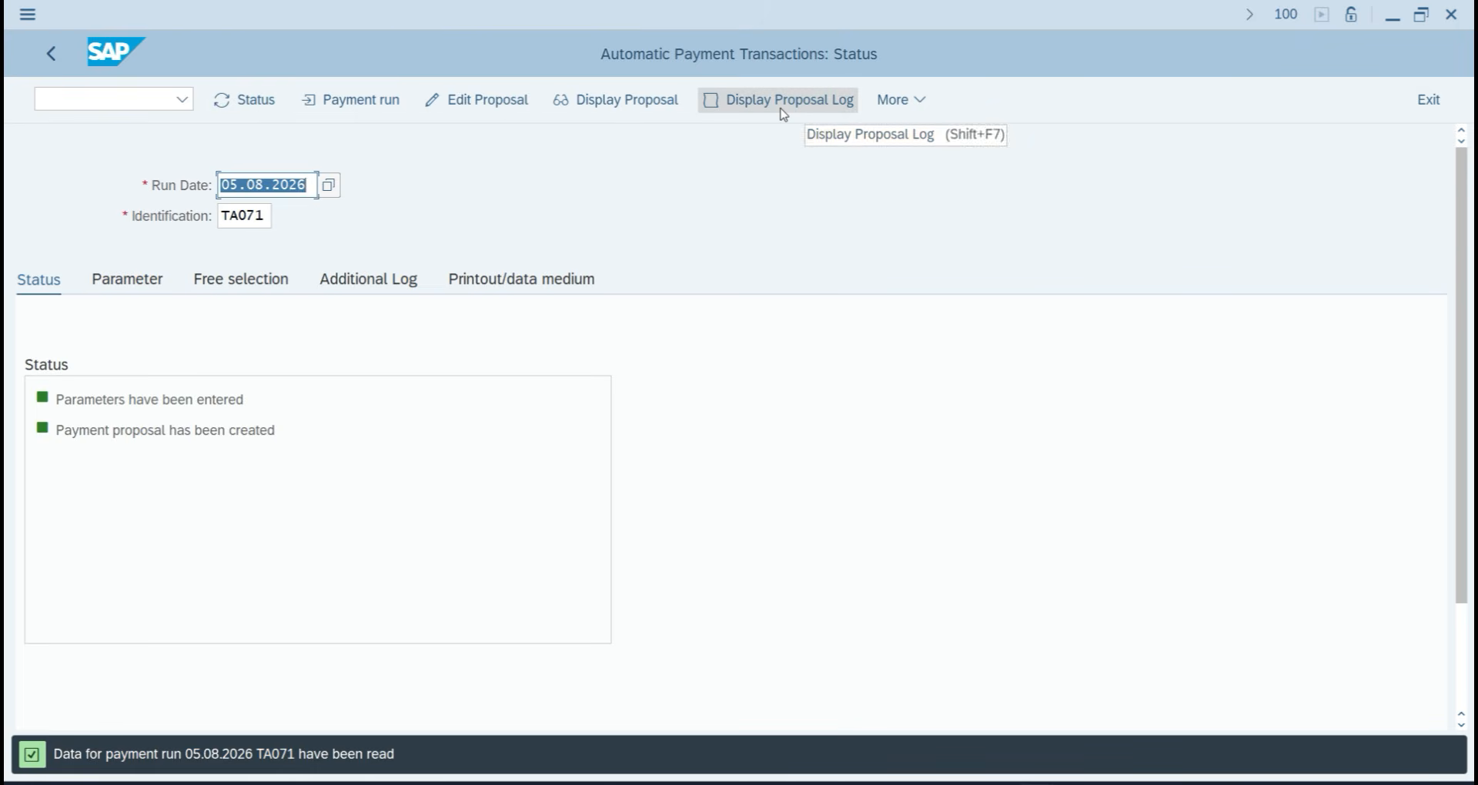
Schedule the payment run, refresh to see 1 posting order completed, and attempt the printout.
click(359, 101)
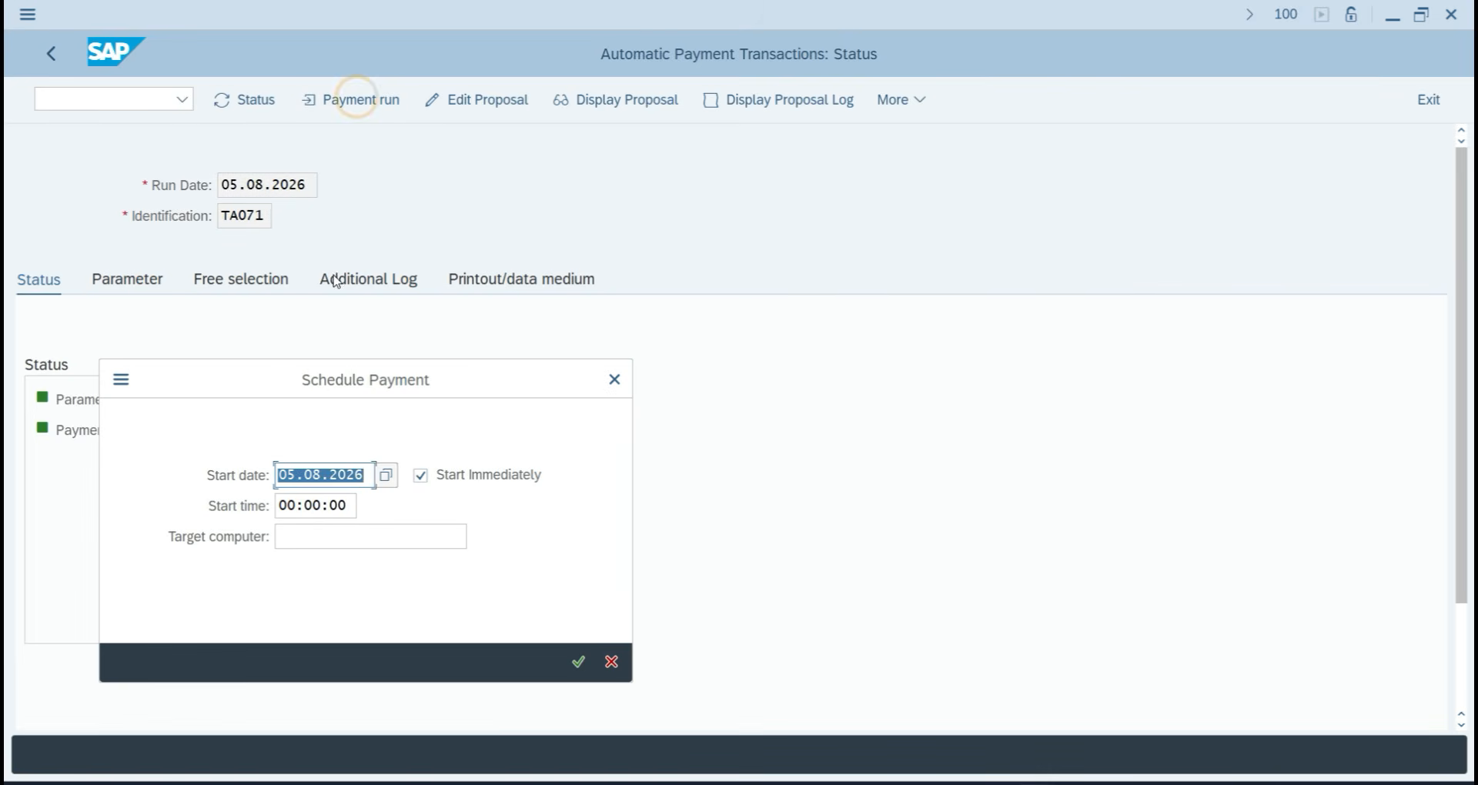
click(578, 662)
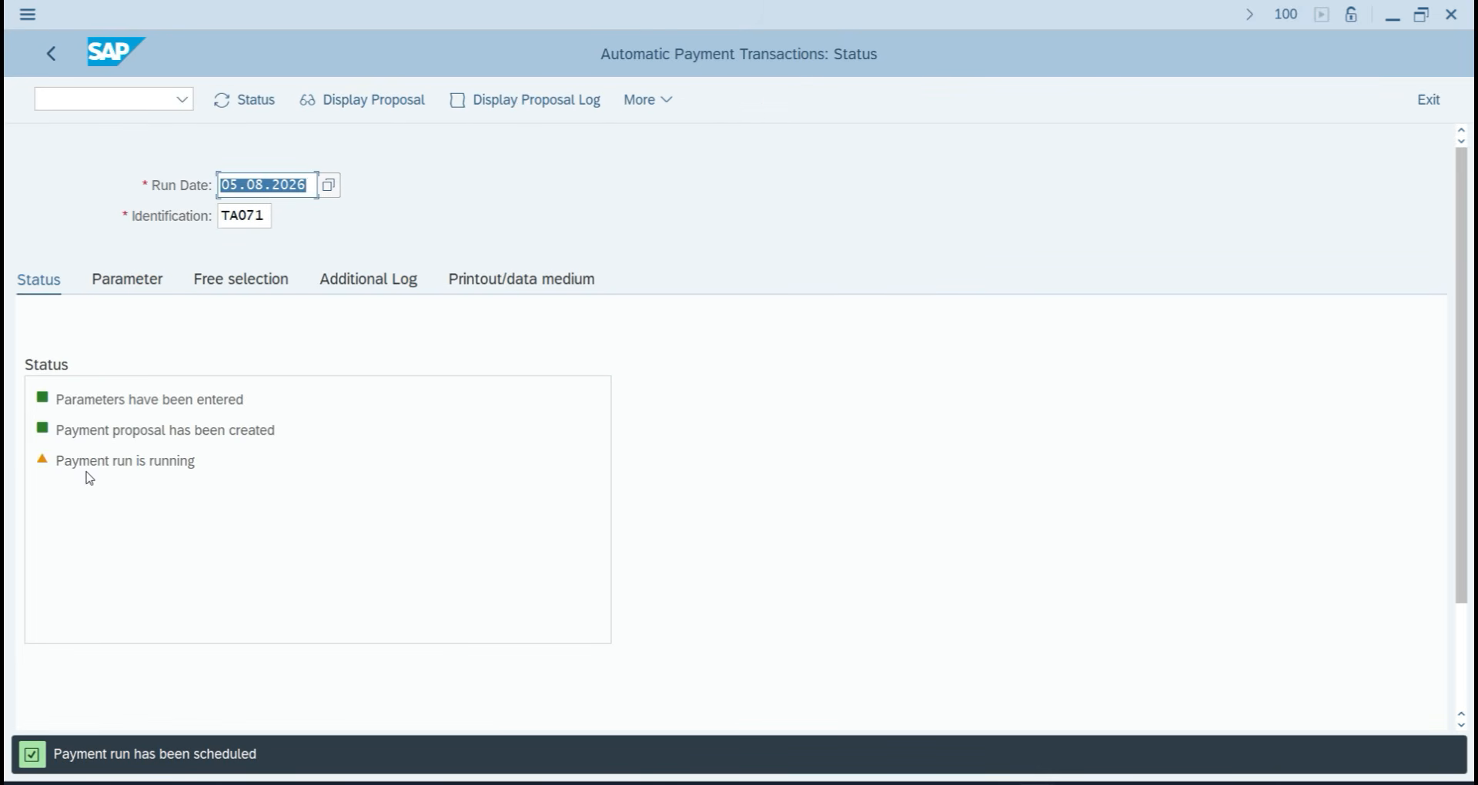
click(250, 102)
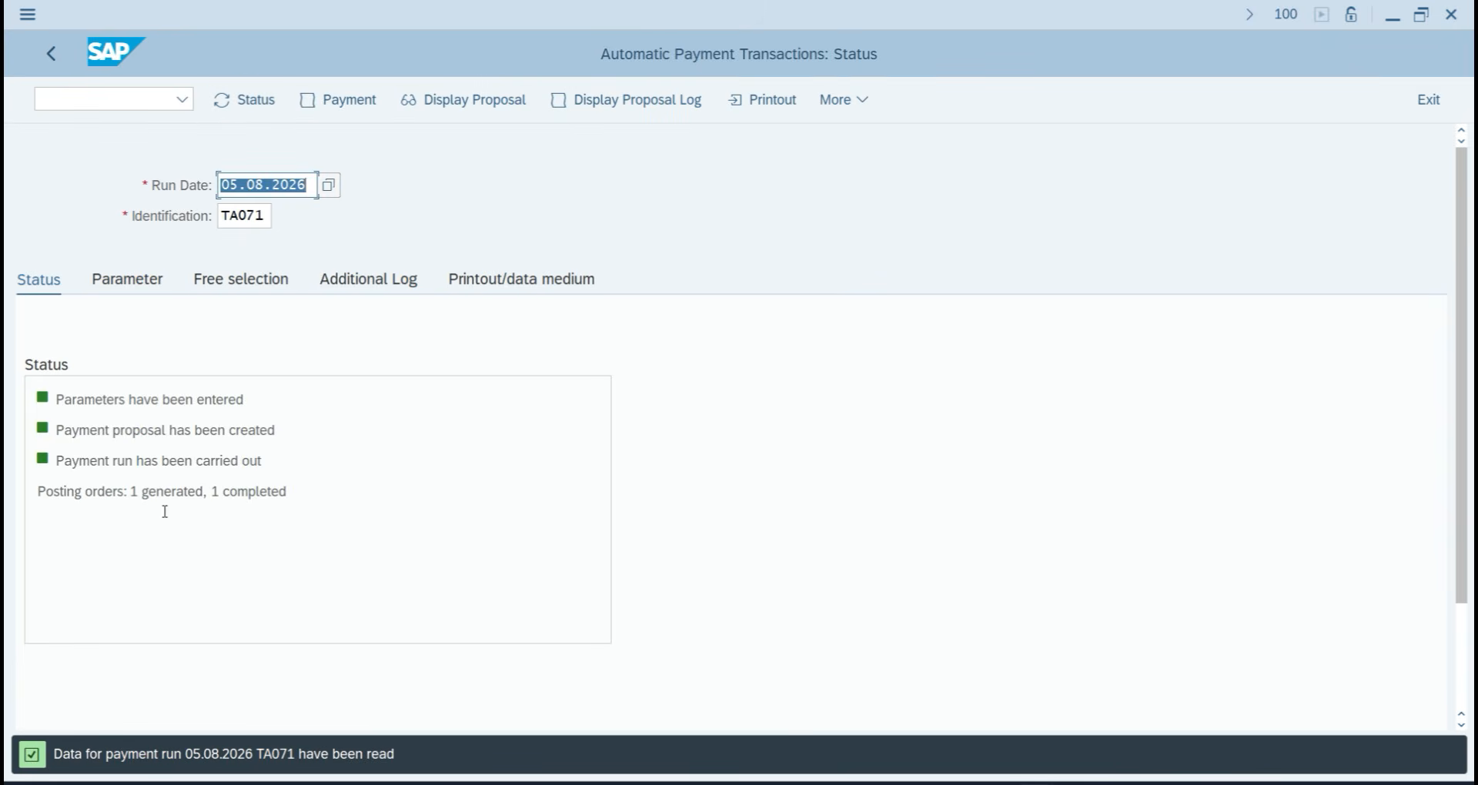
click(784, 104)
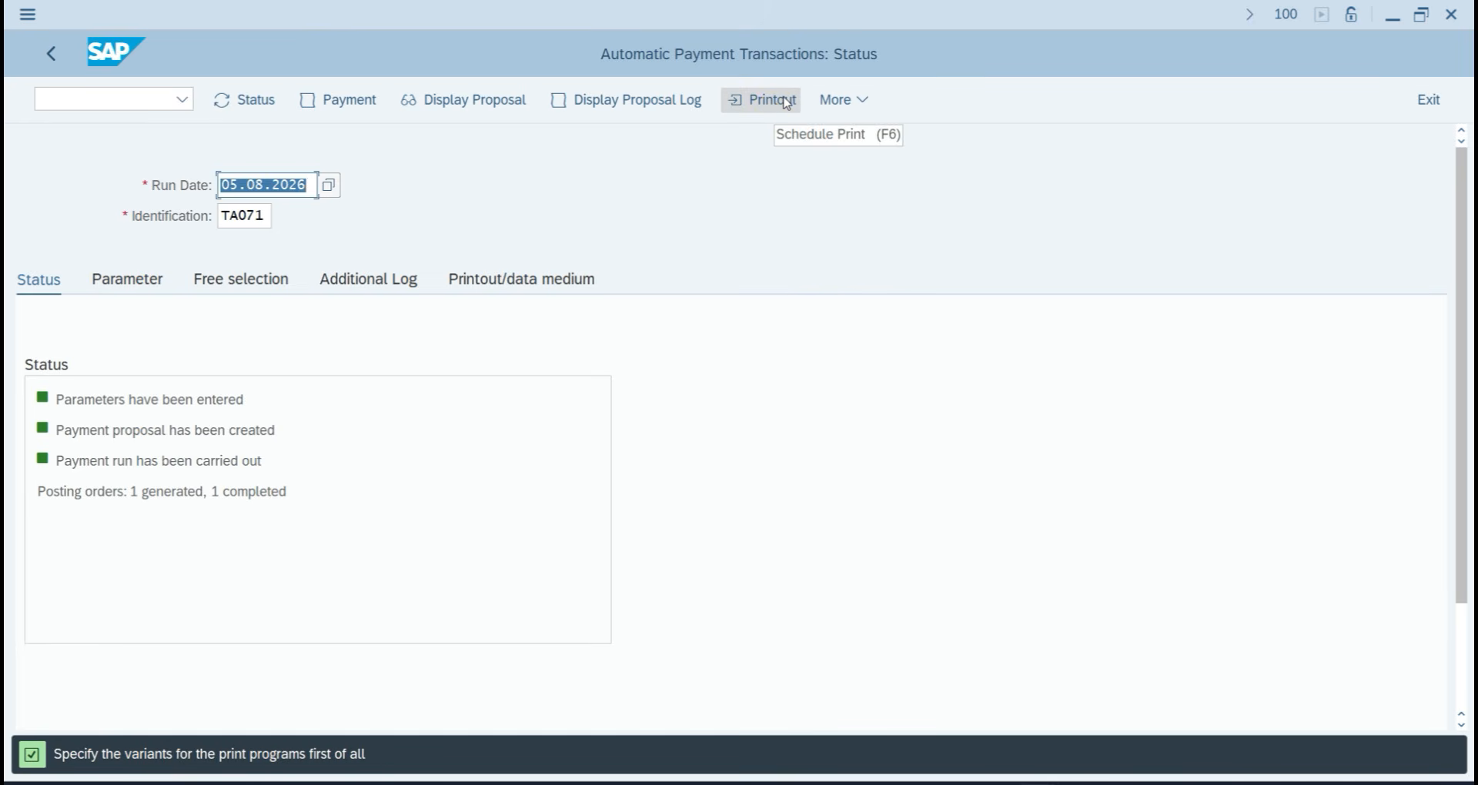
click(787, 103)
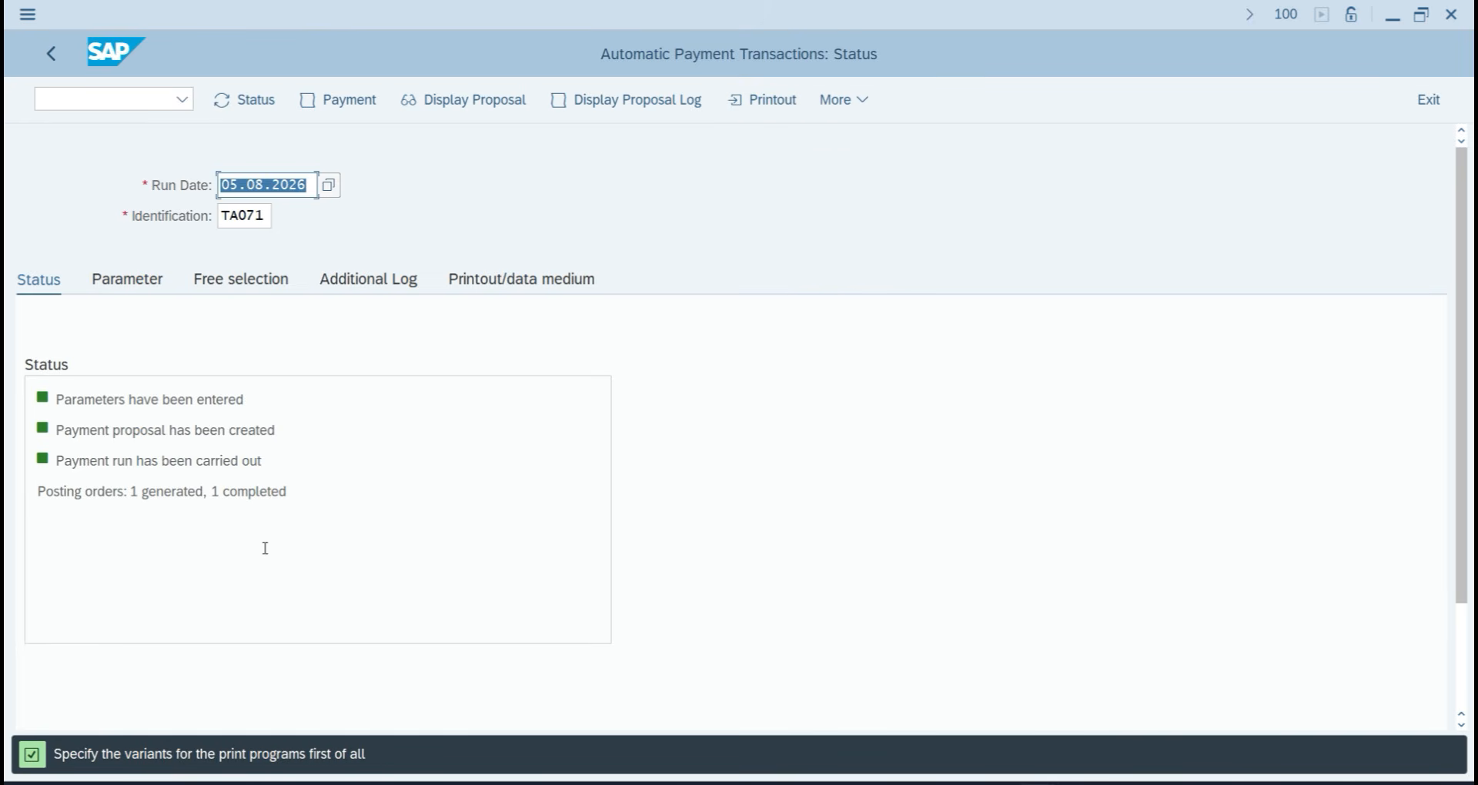
click(253, 100)
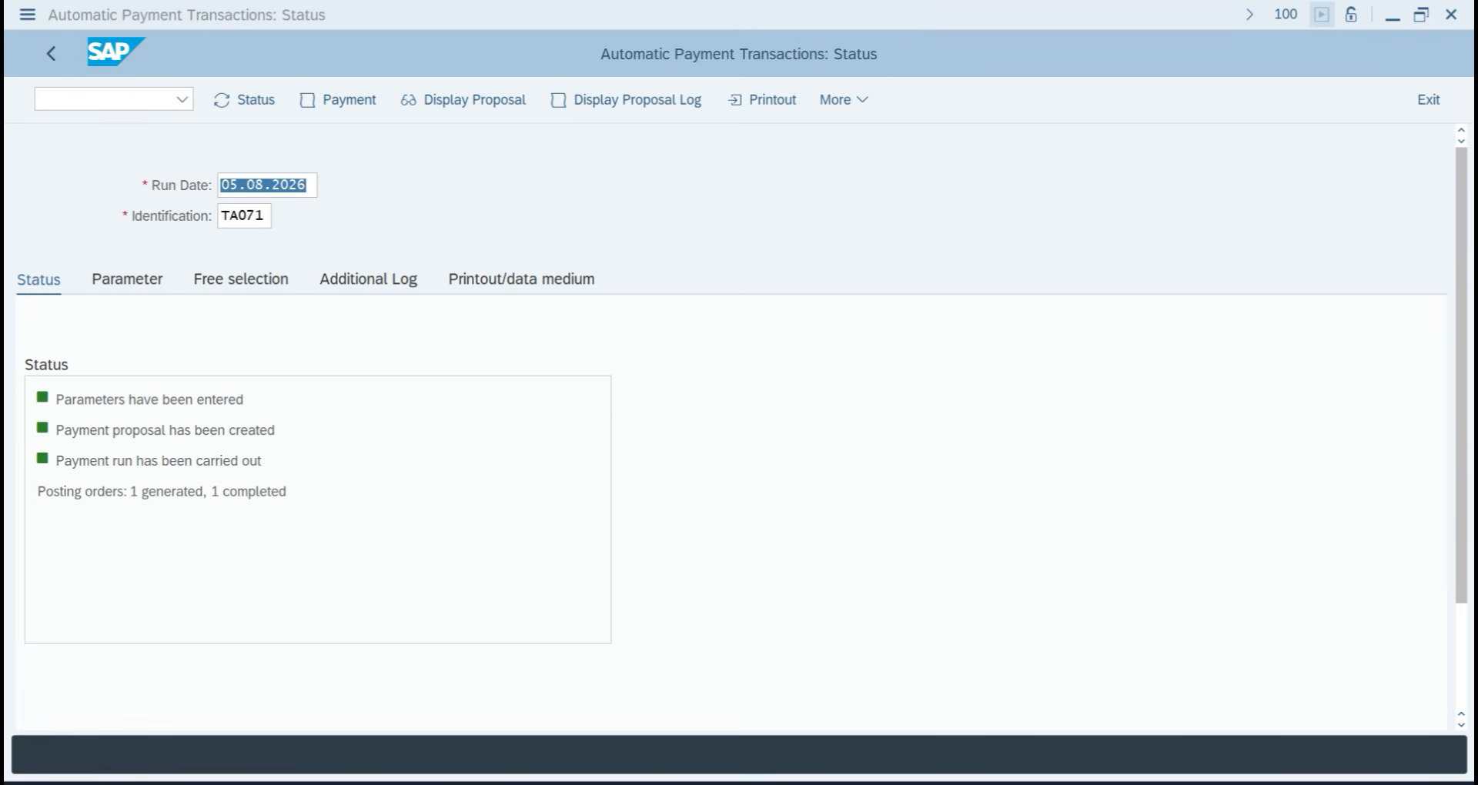
mouse_move(1037, 784)
click(1108, 739)
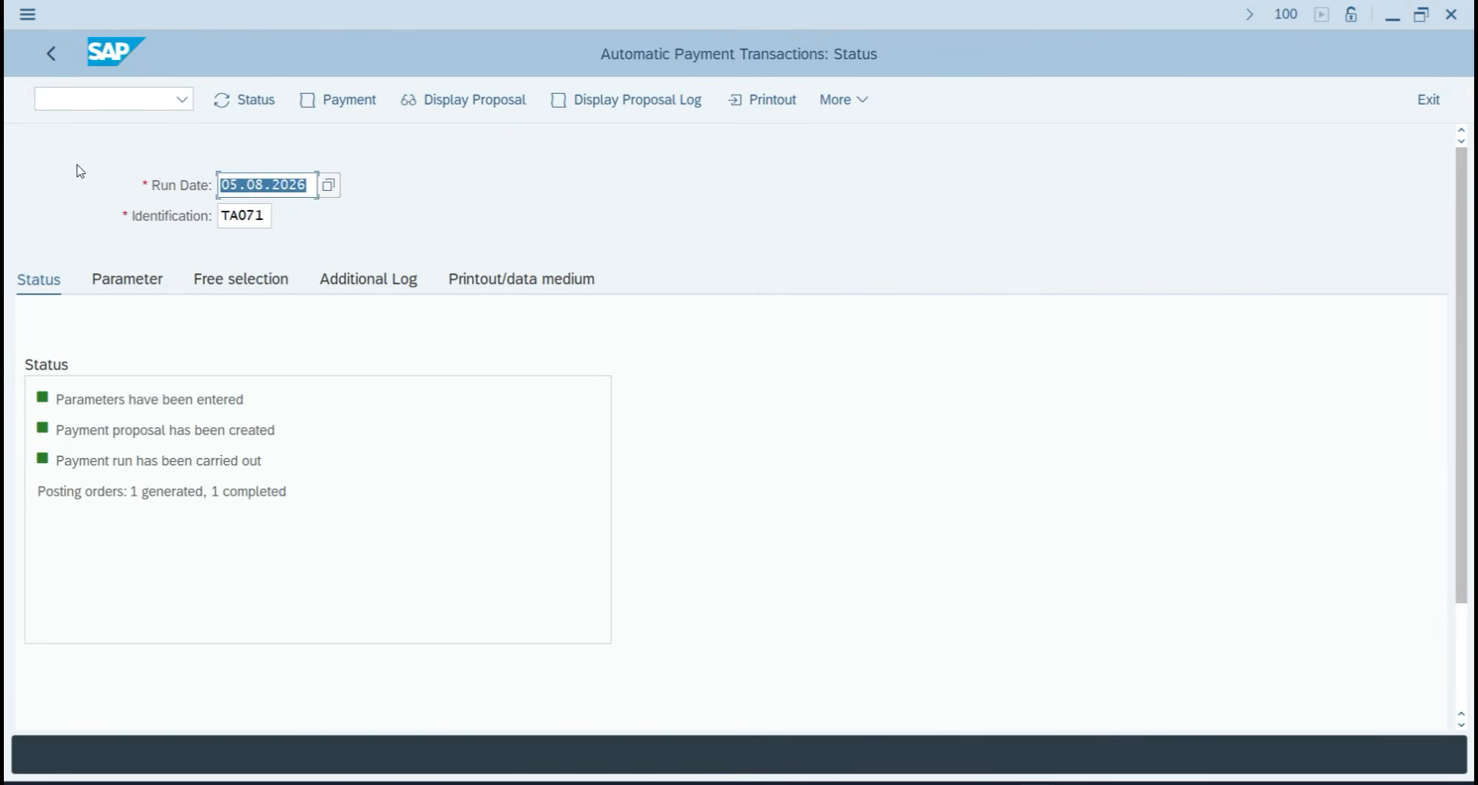
click(53, 101)
text(/NFBL1N)
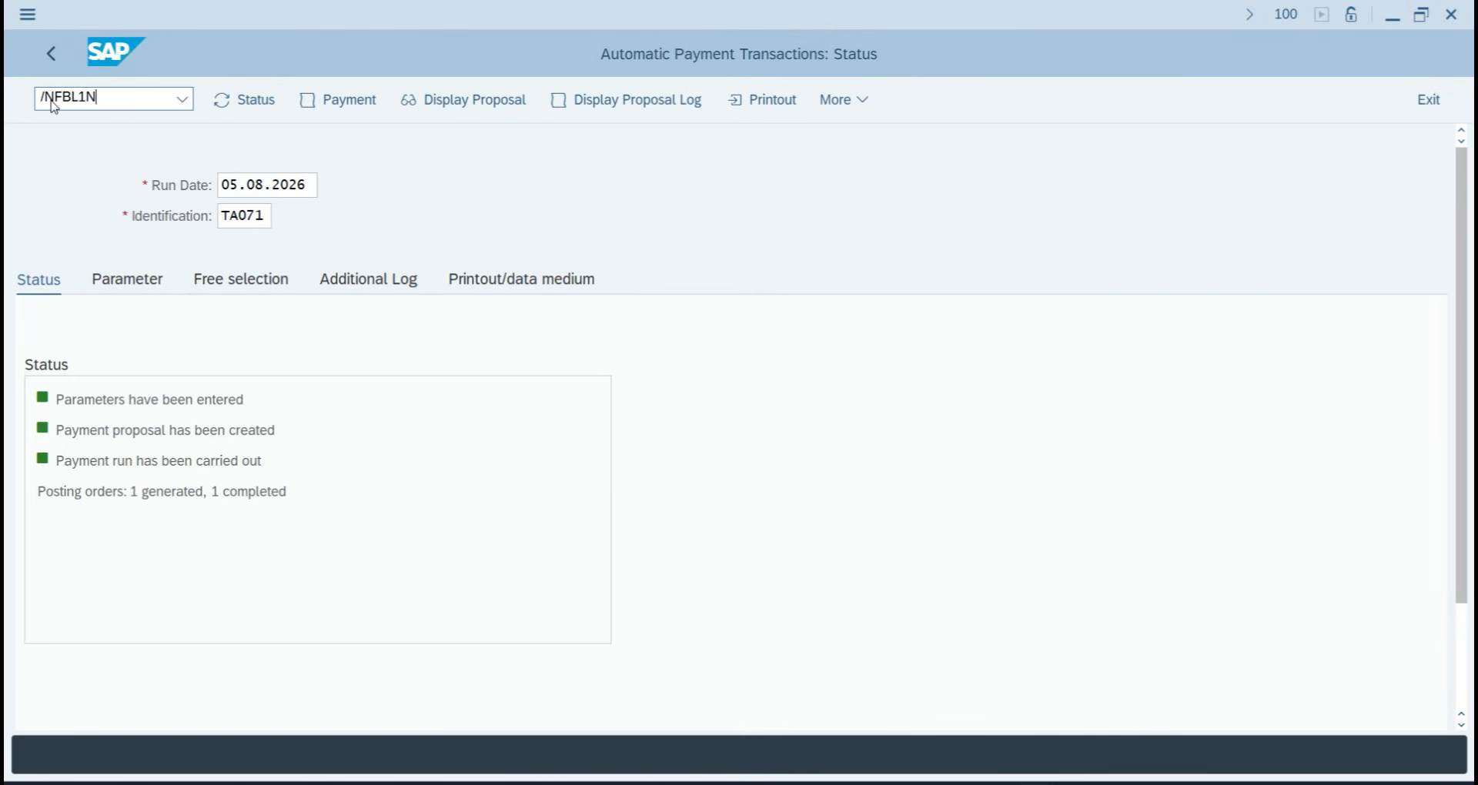
key(Return)
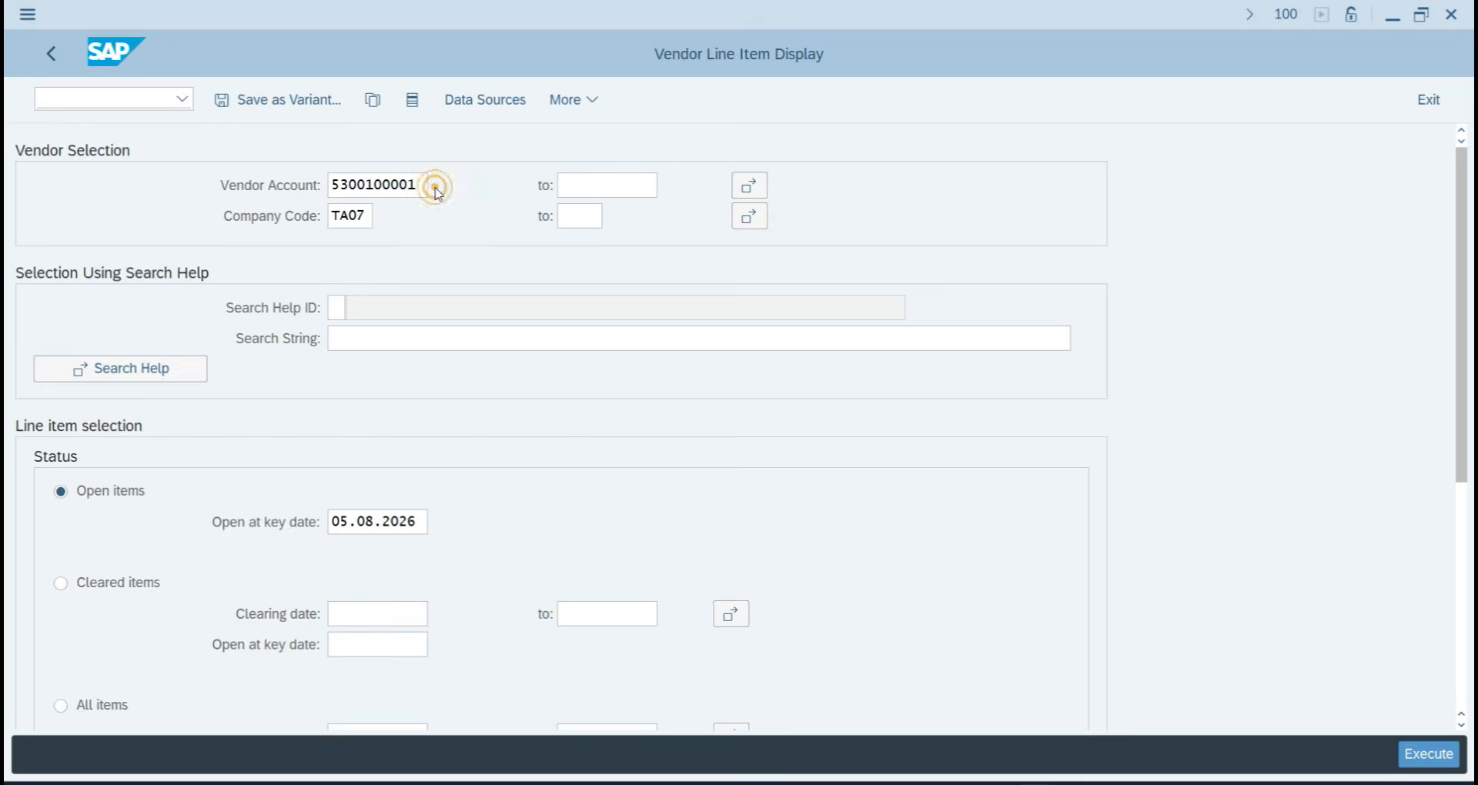
click(438, 190)
key(Return)
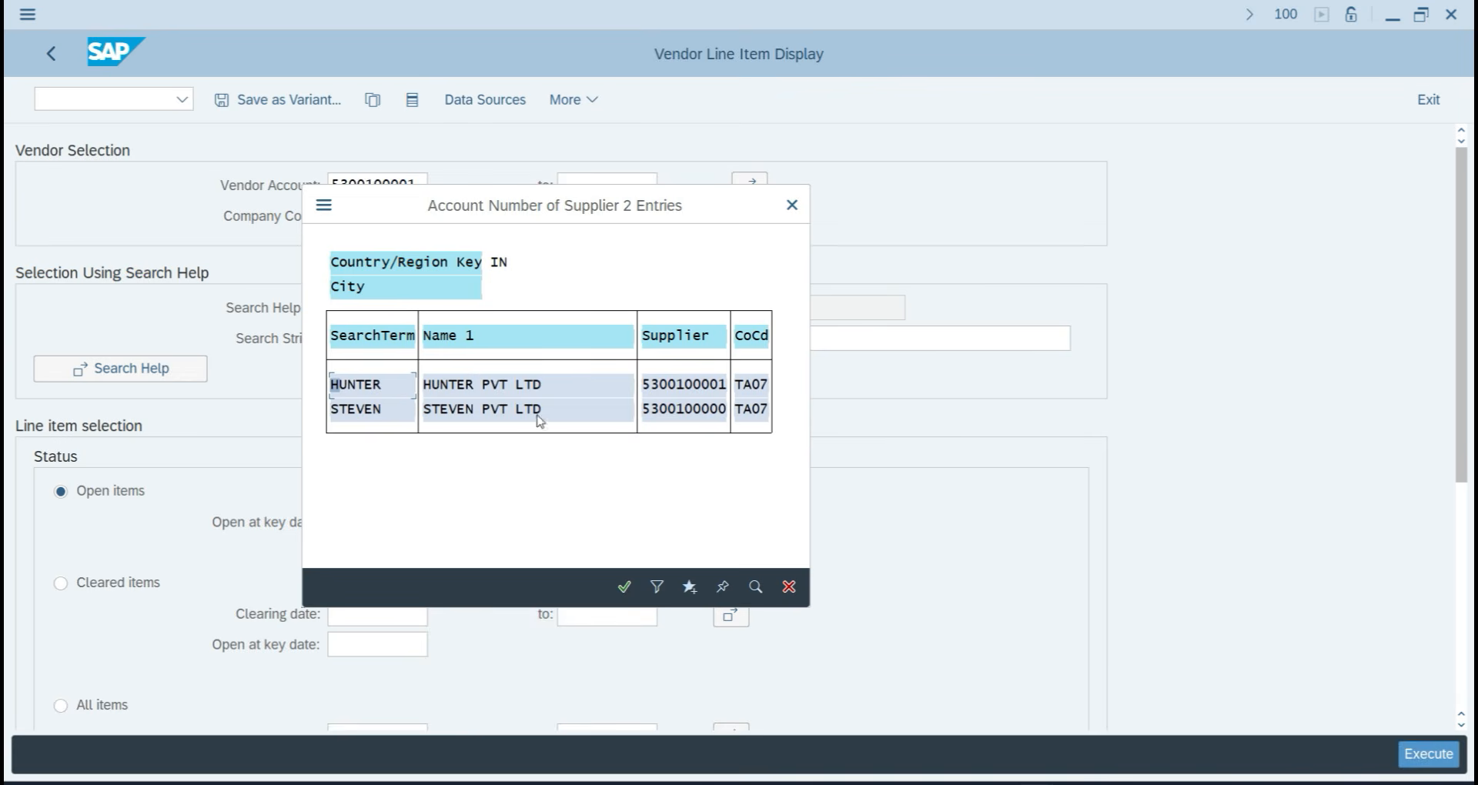
double_click(499, 385)
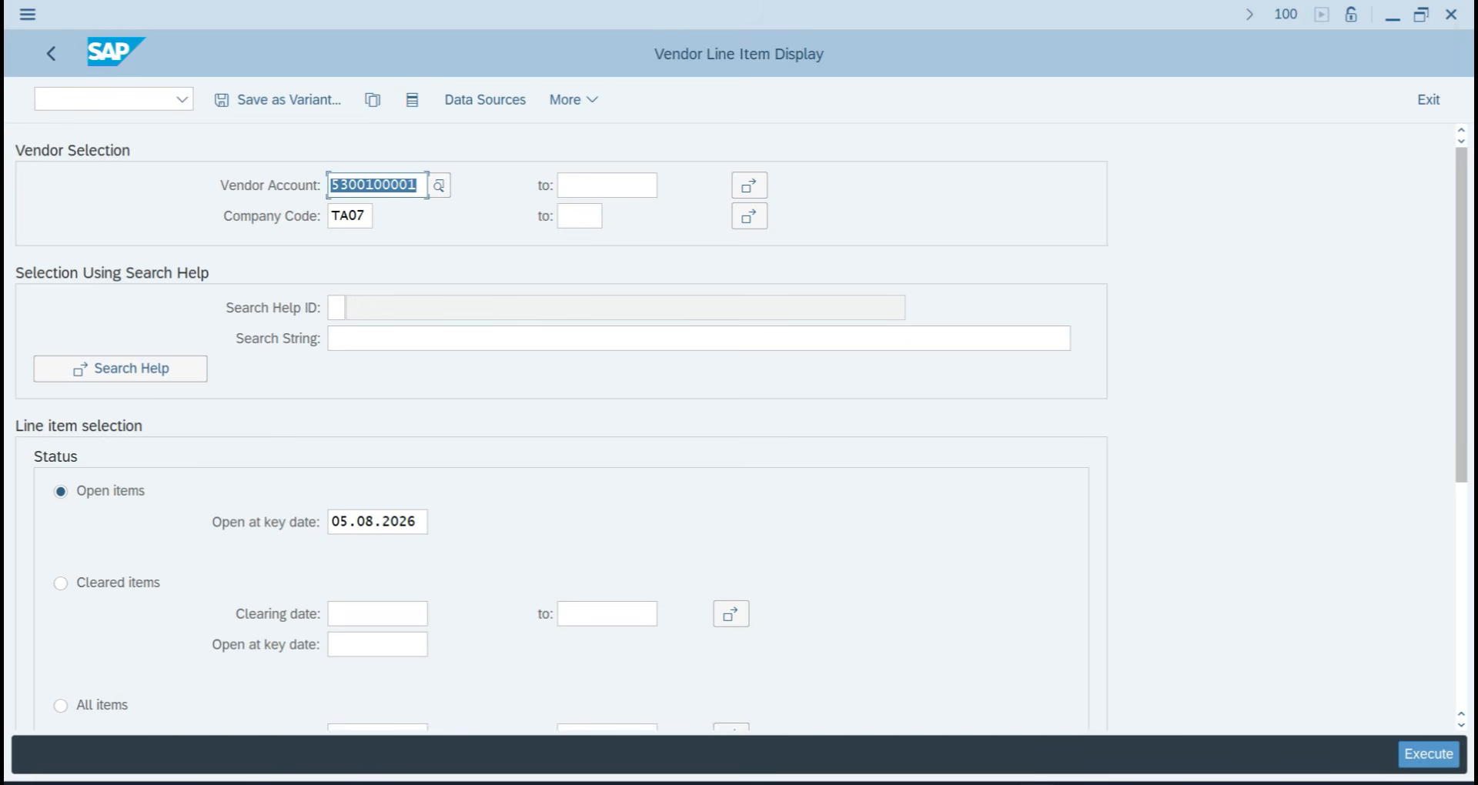
click(1402, 754)
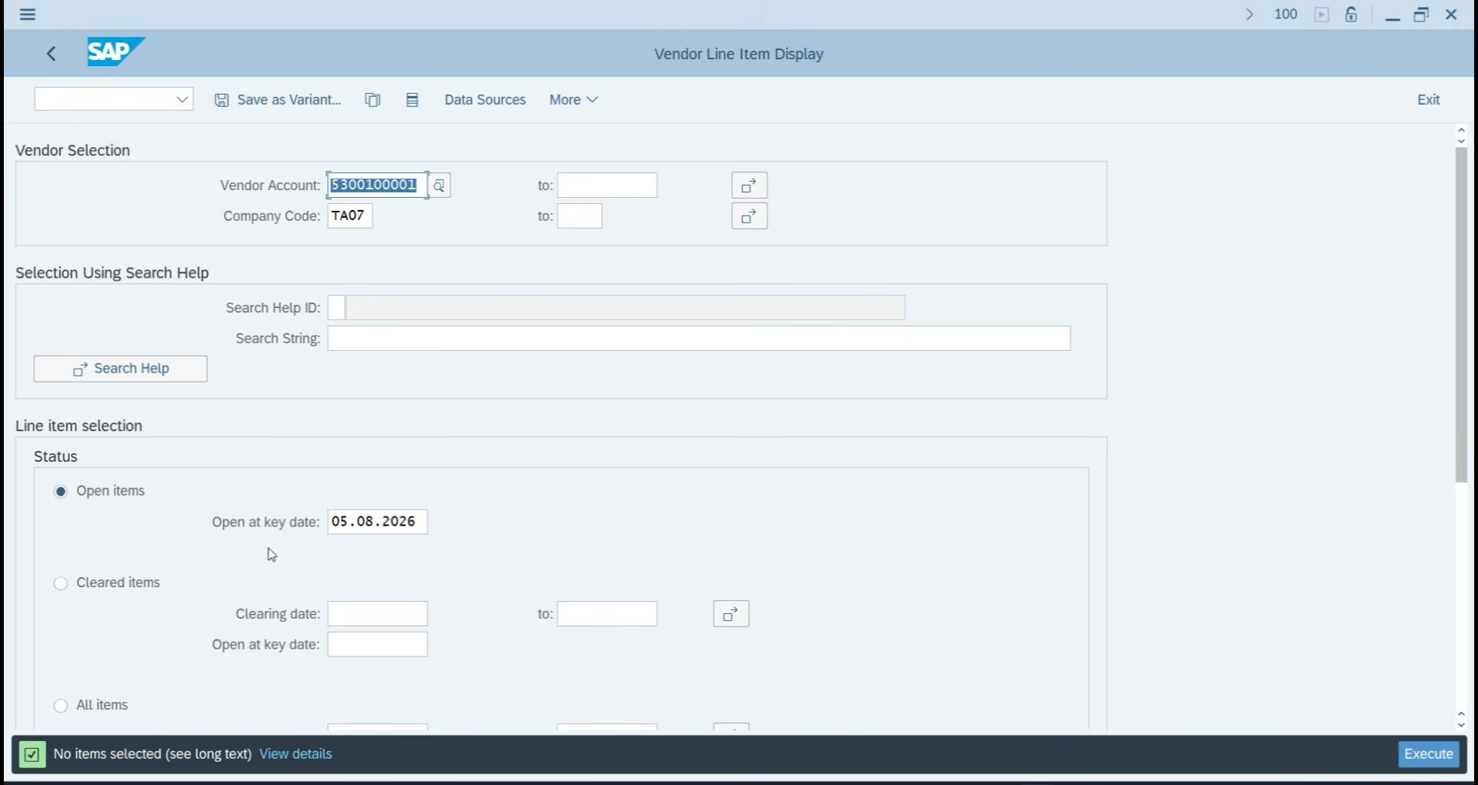
click(121, 583)
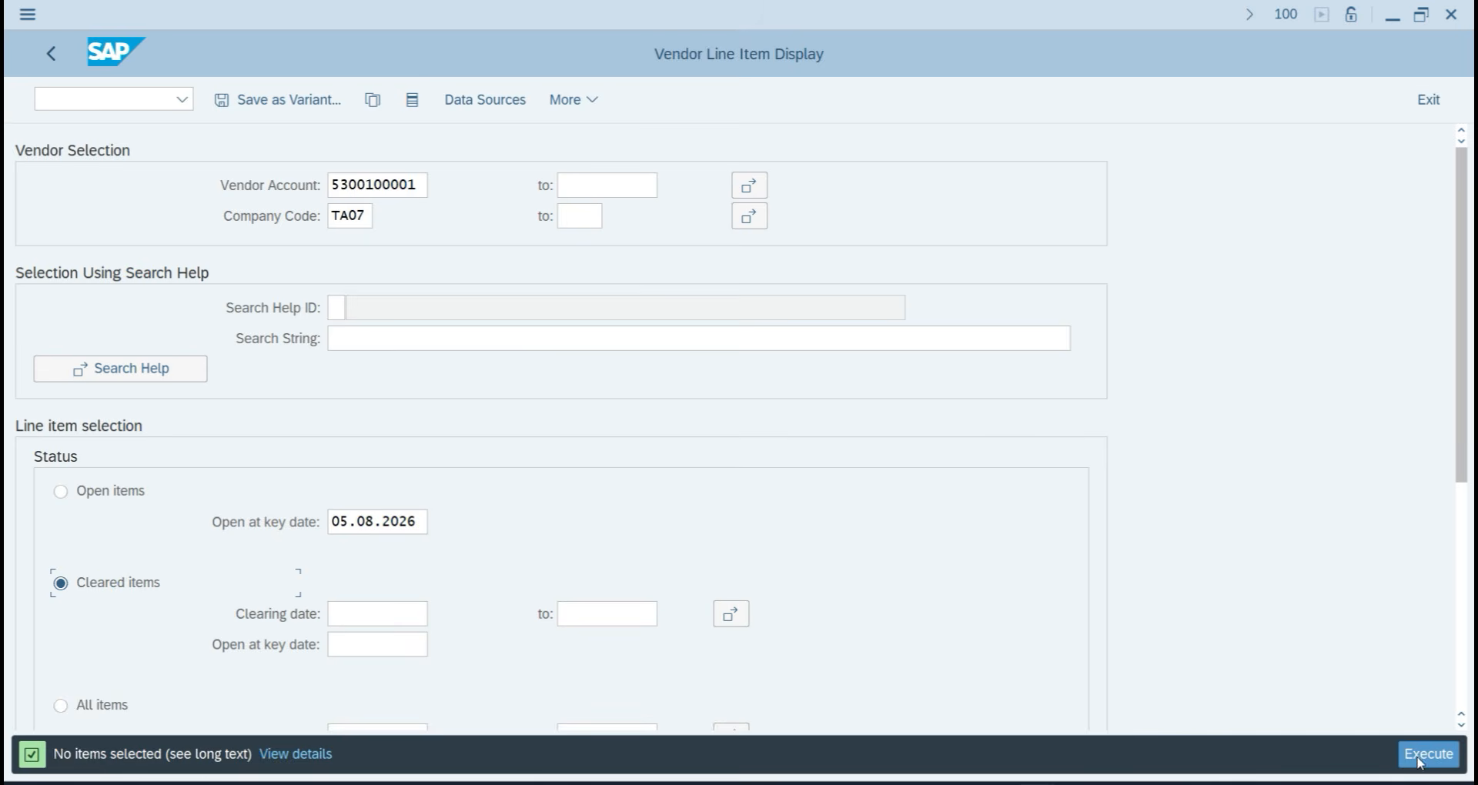
click(1425, 759)
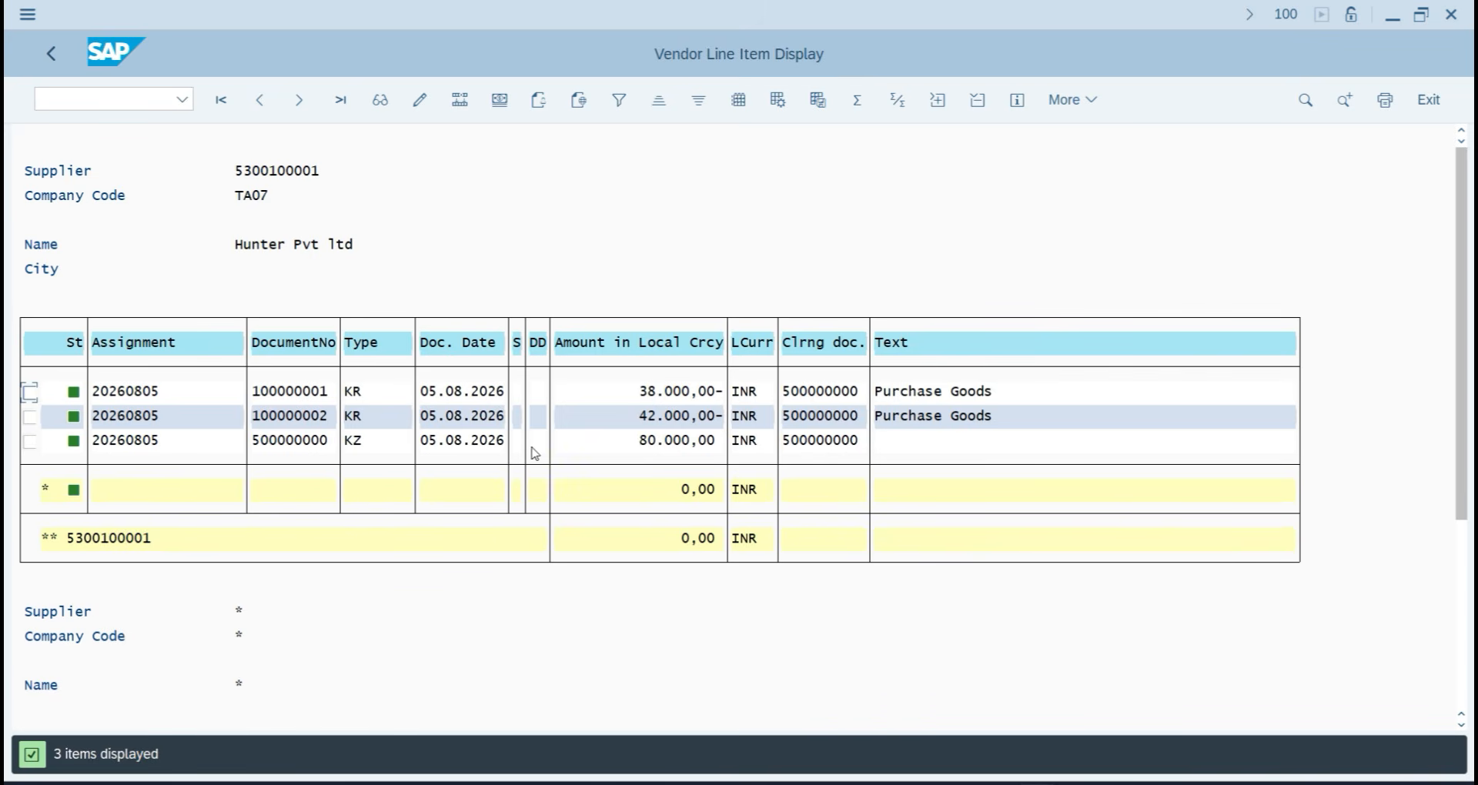
click(366, 443)
double_click(366, 443)
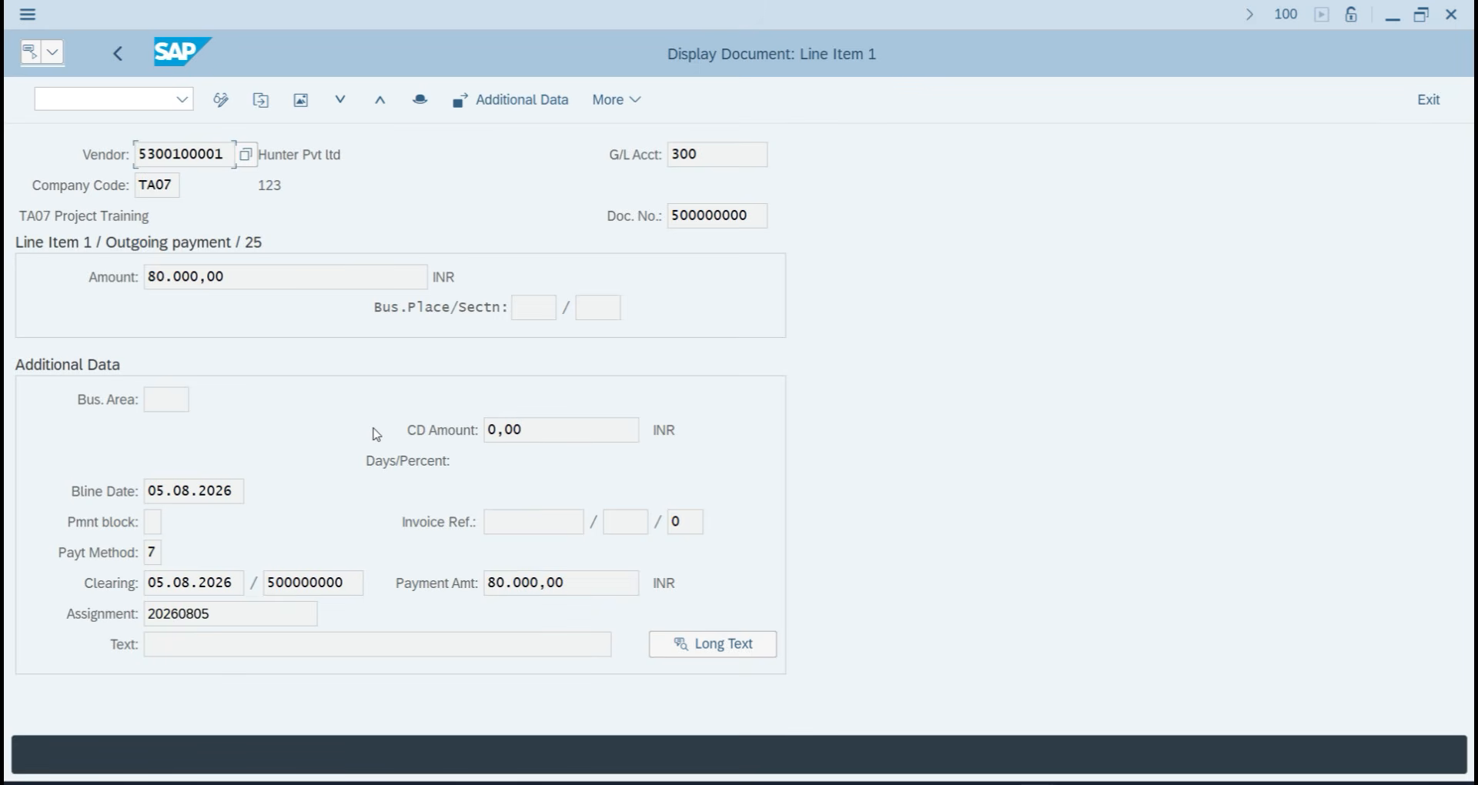
click(89, 101)
text(/N)
key(Return)
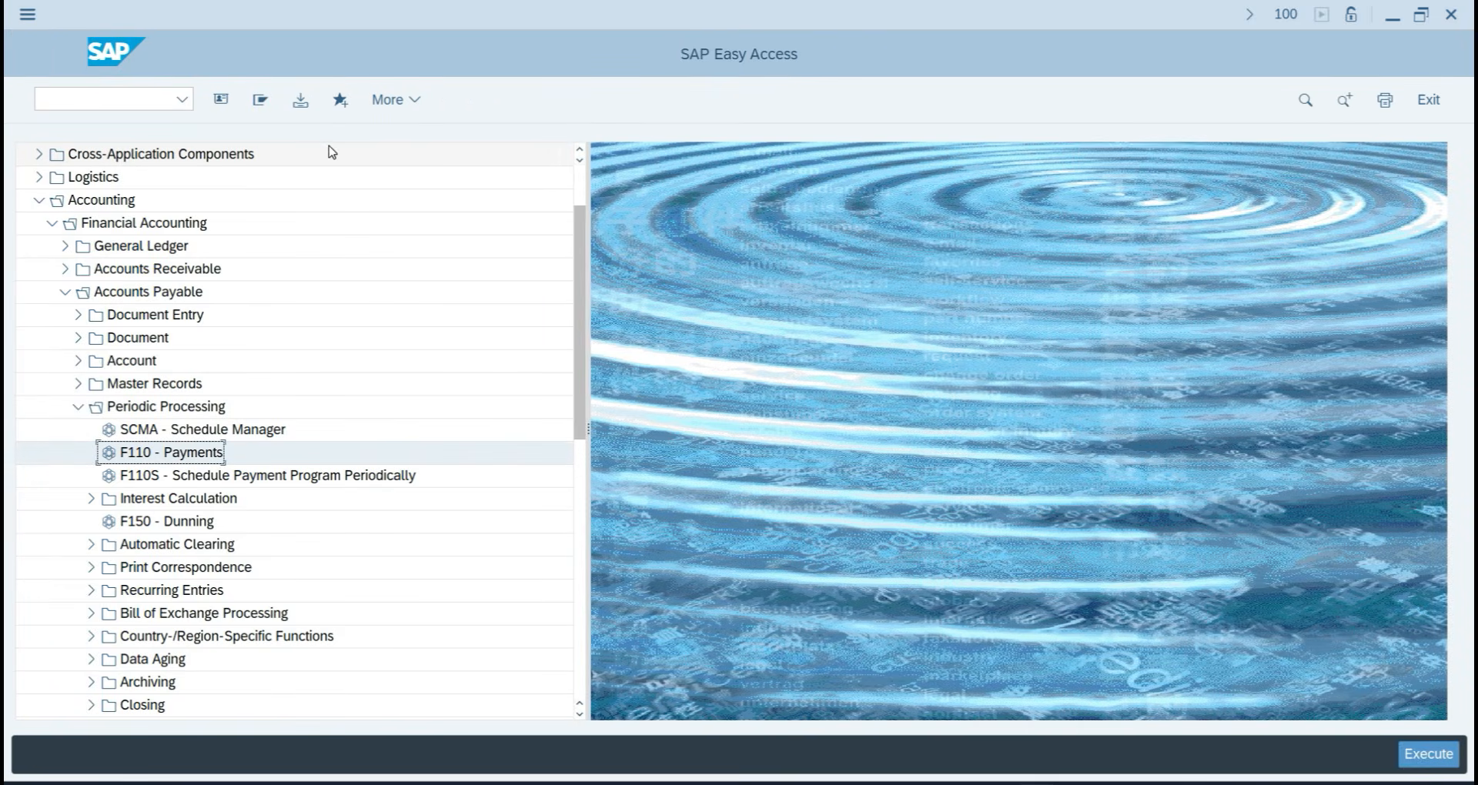
Open the FBZP payment program configuration, then switch to the browser showing SBI BANK TA07.
click(72, 103)
text(FBZP)
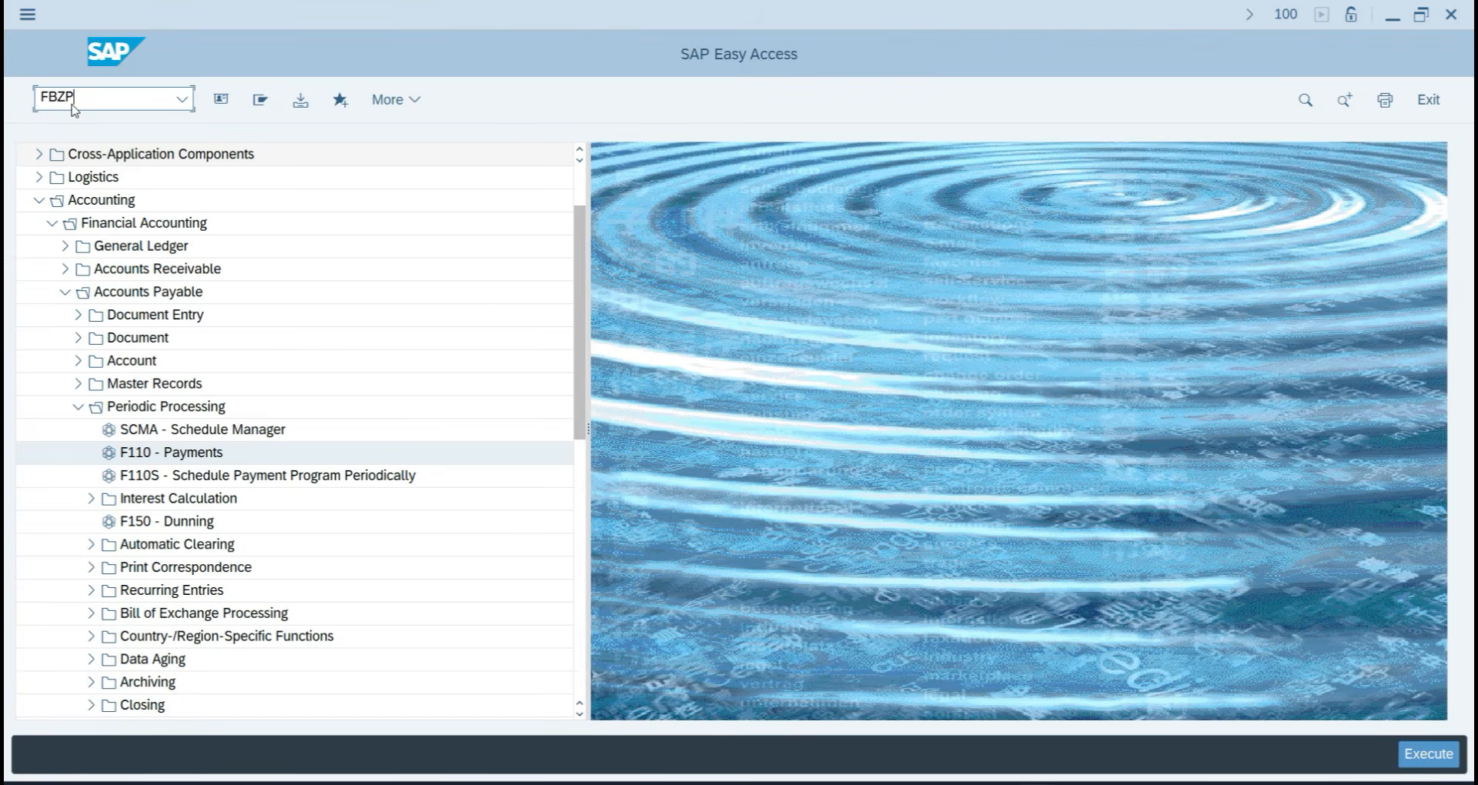
key(Return)
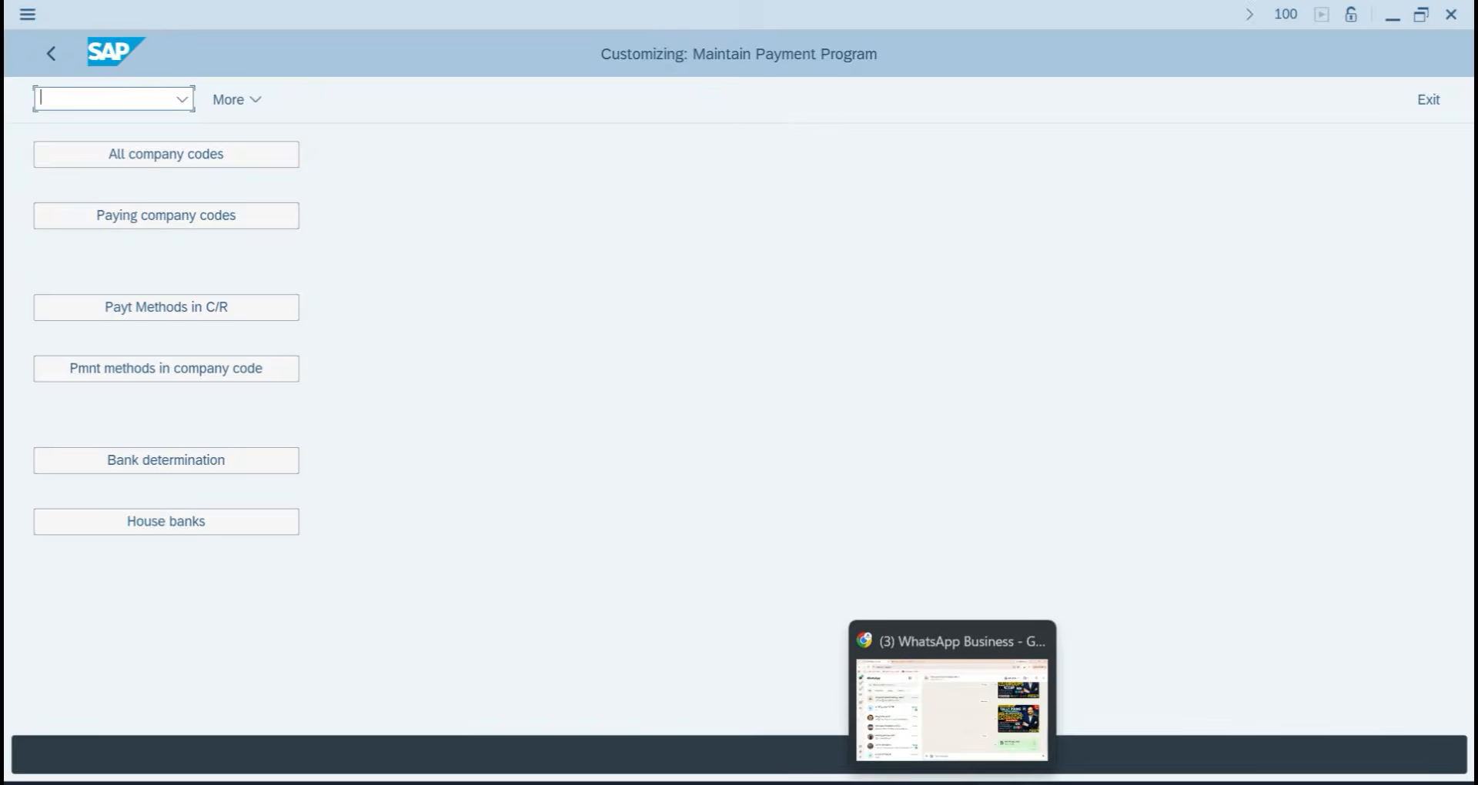
click(953, 783)
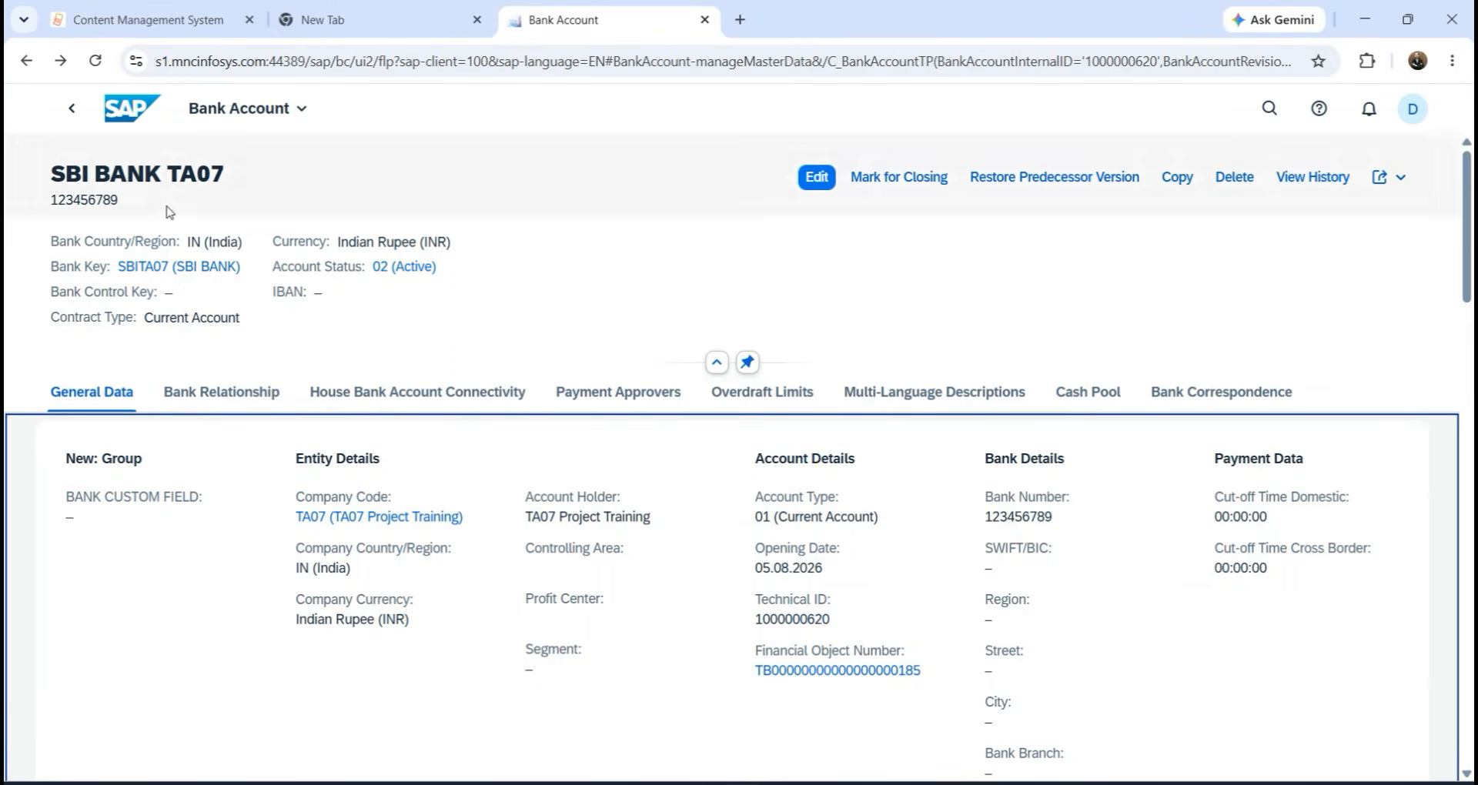
Search 'MANAGE BAN' from the launchpad home, open Manage Bank Accounts and create a new account.
click(70, 106)
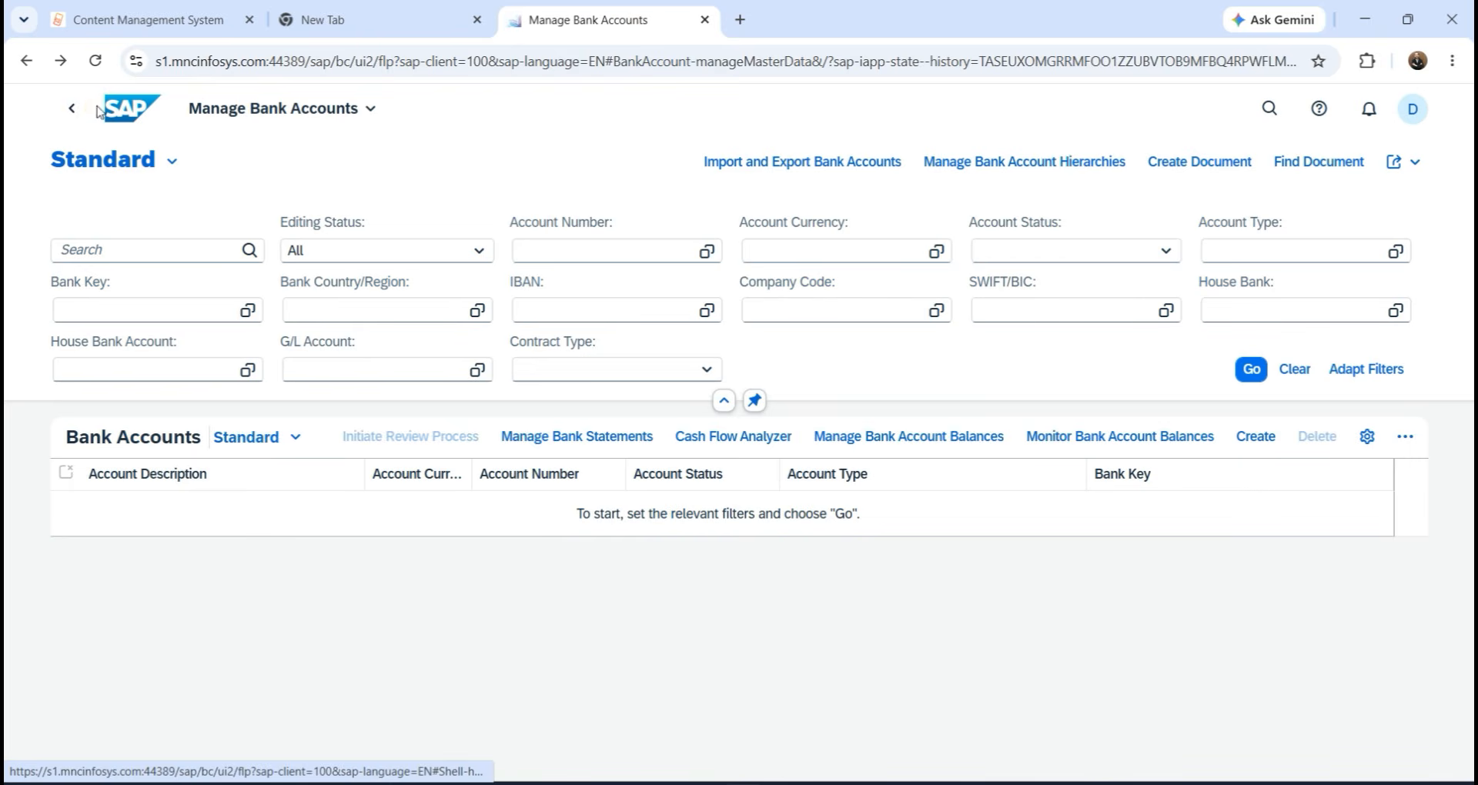
click(111, 112)
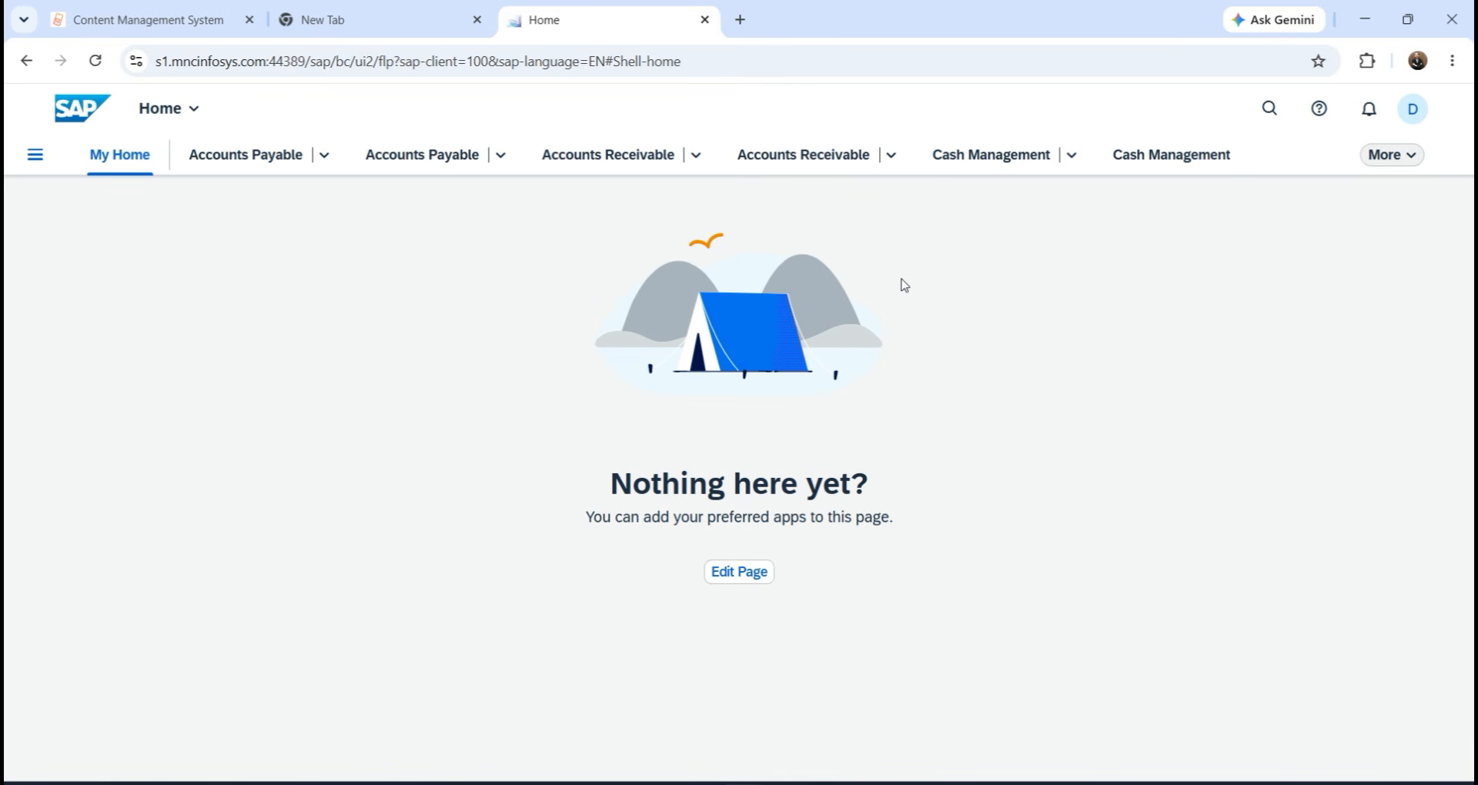
click(1280, 112)
text(M)
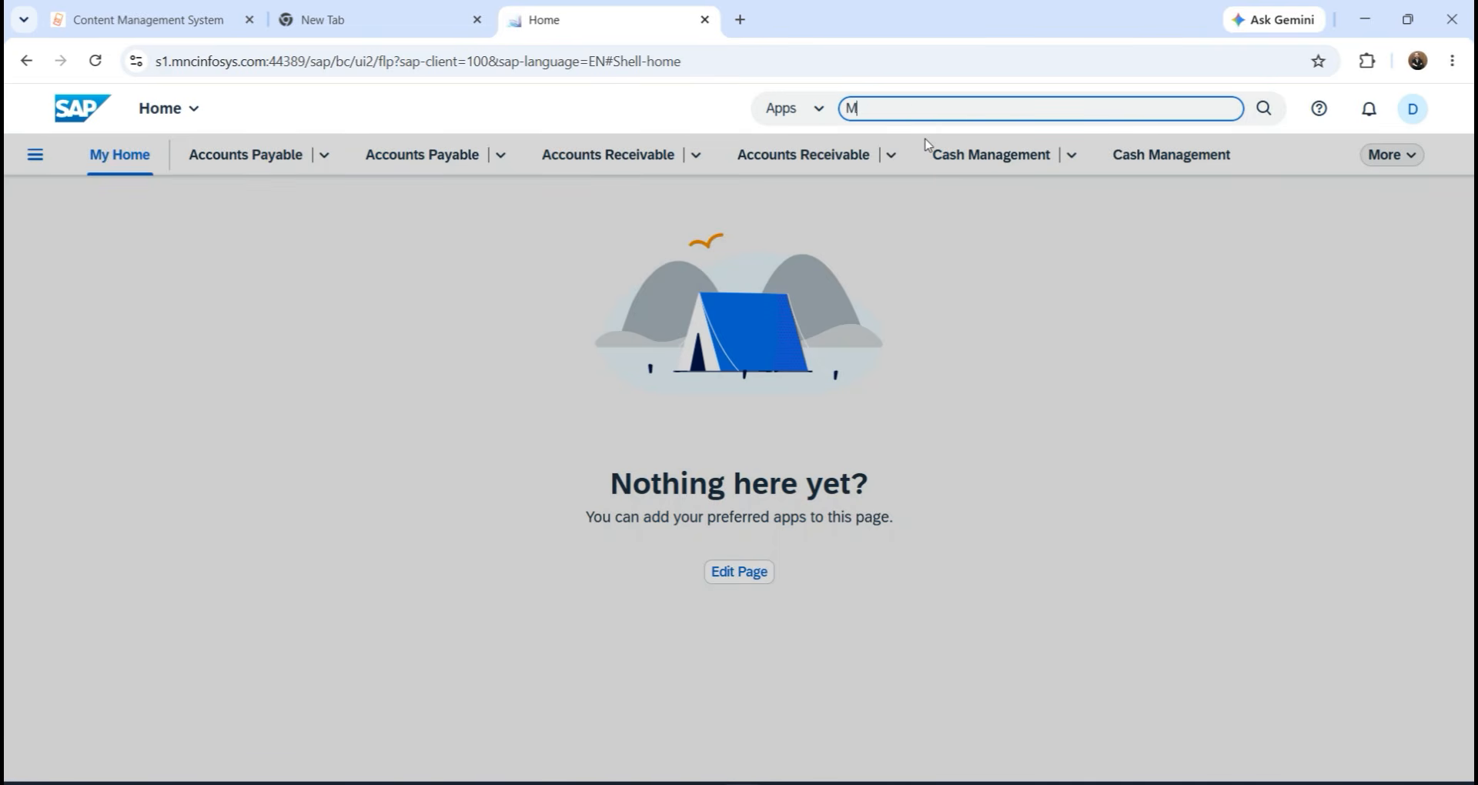
text(ANAGE BANK)
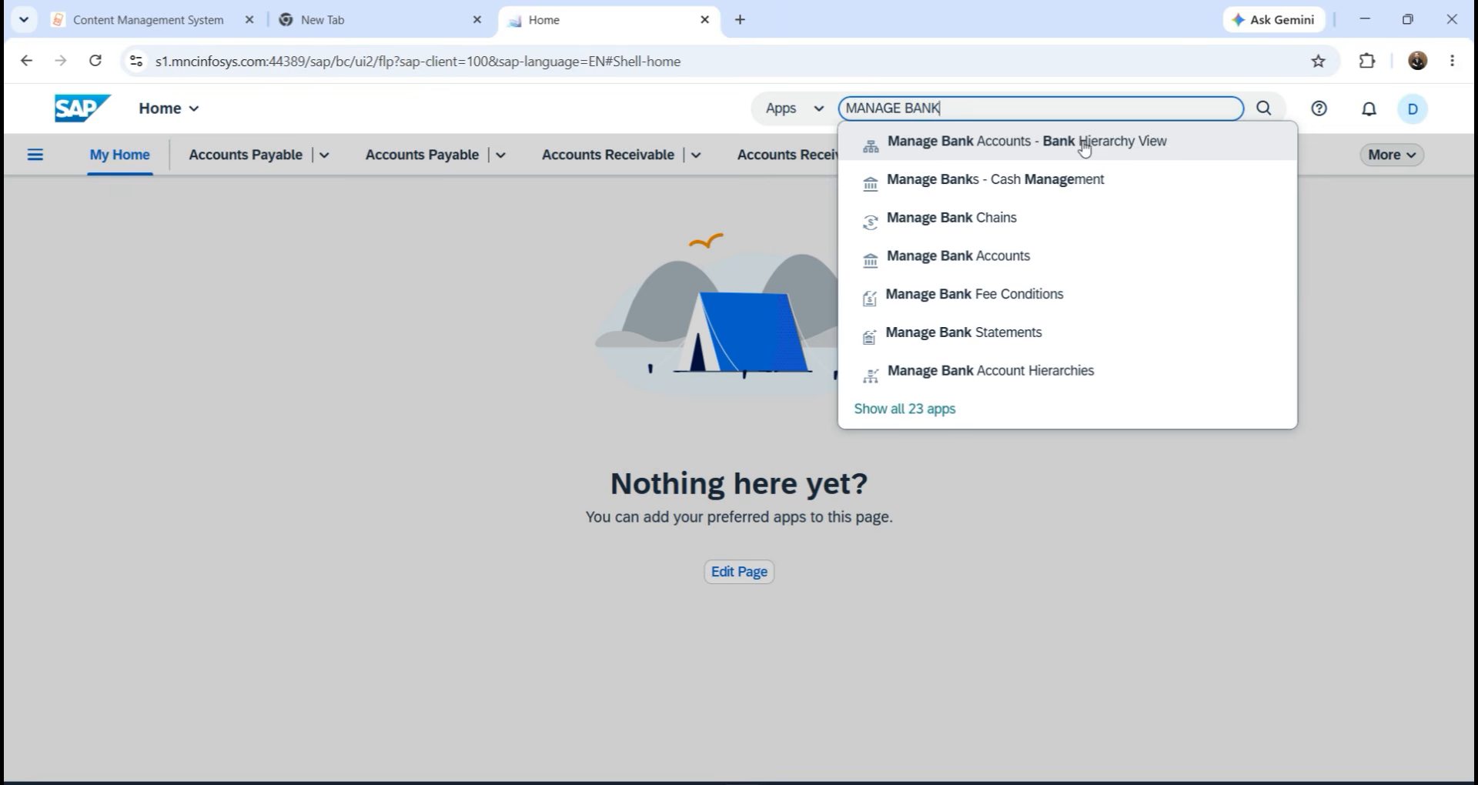
click(1003, 264)
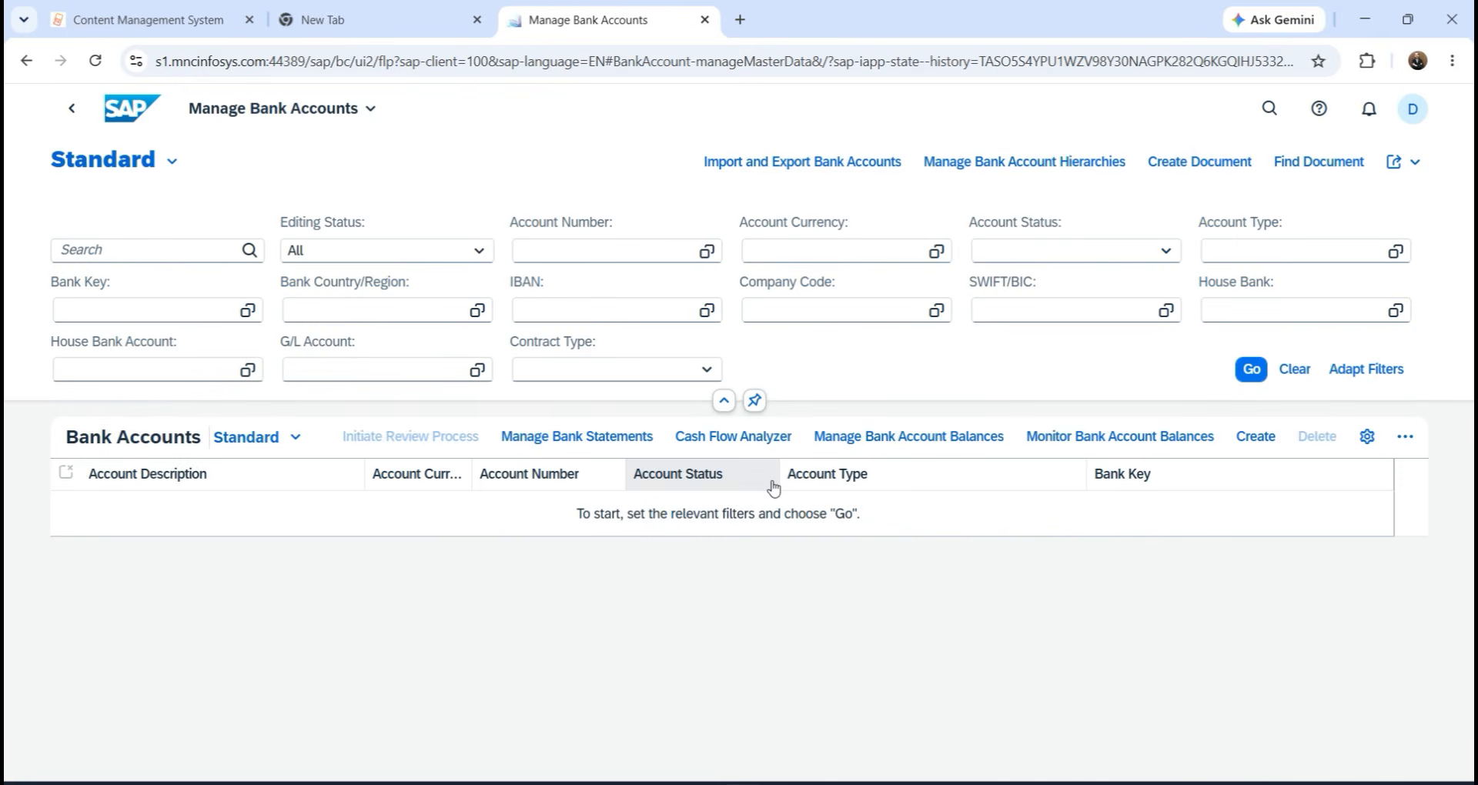
click(1256, 436)
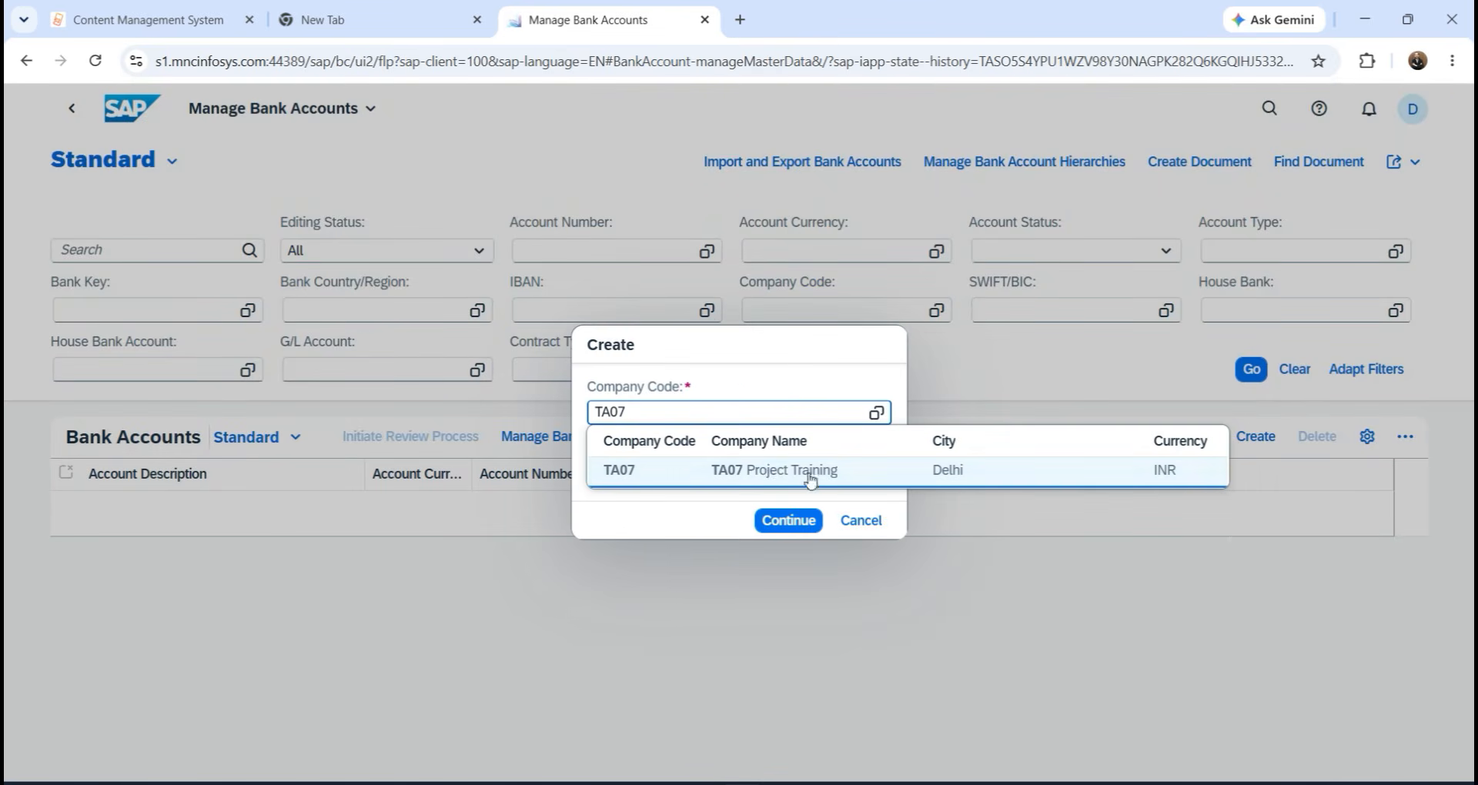
Choose company code TA07 and account type 01 Current Account, then continue to the draft.
click(713, 467)
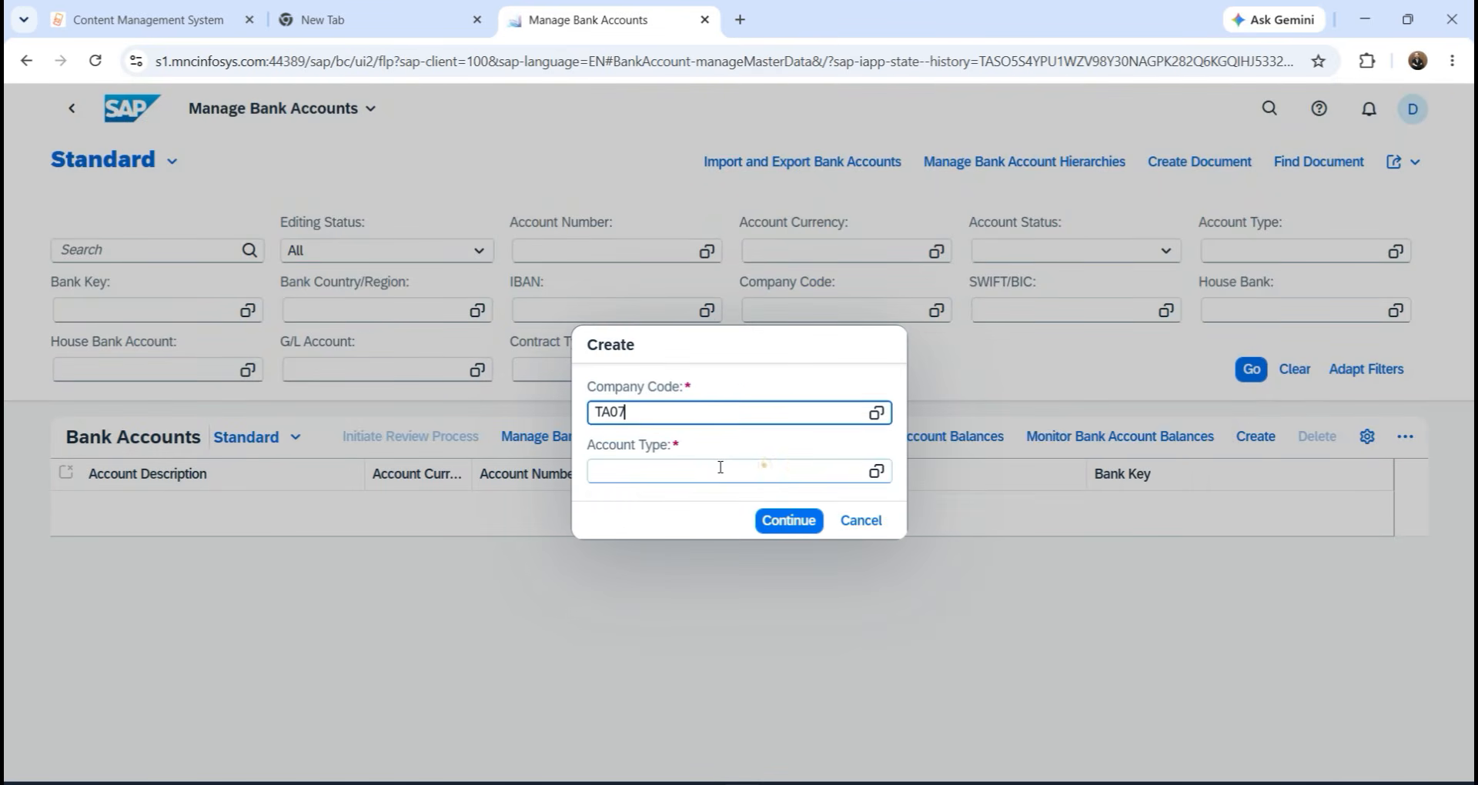
click(876, 471)
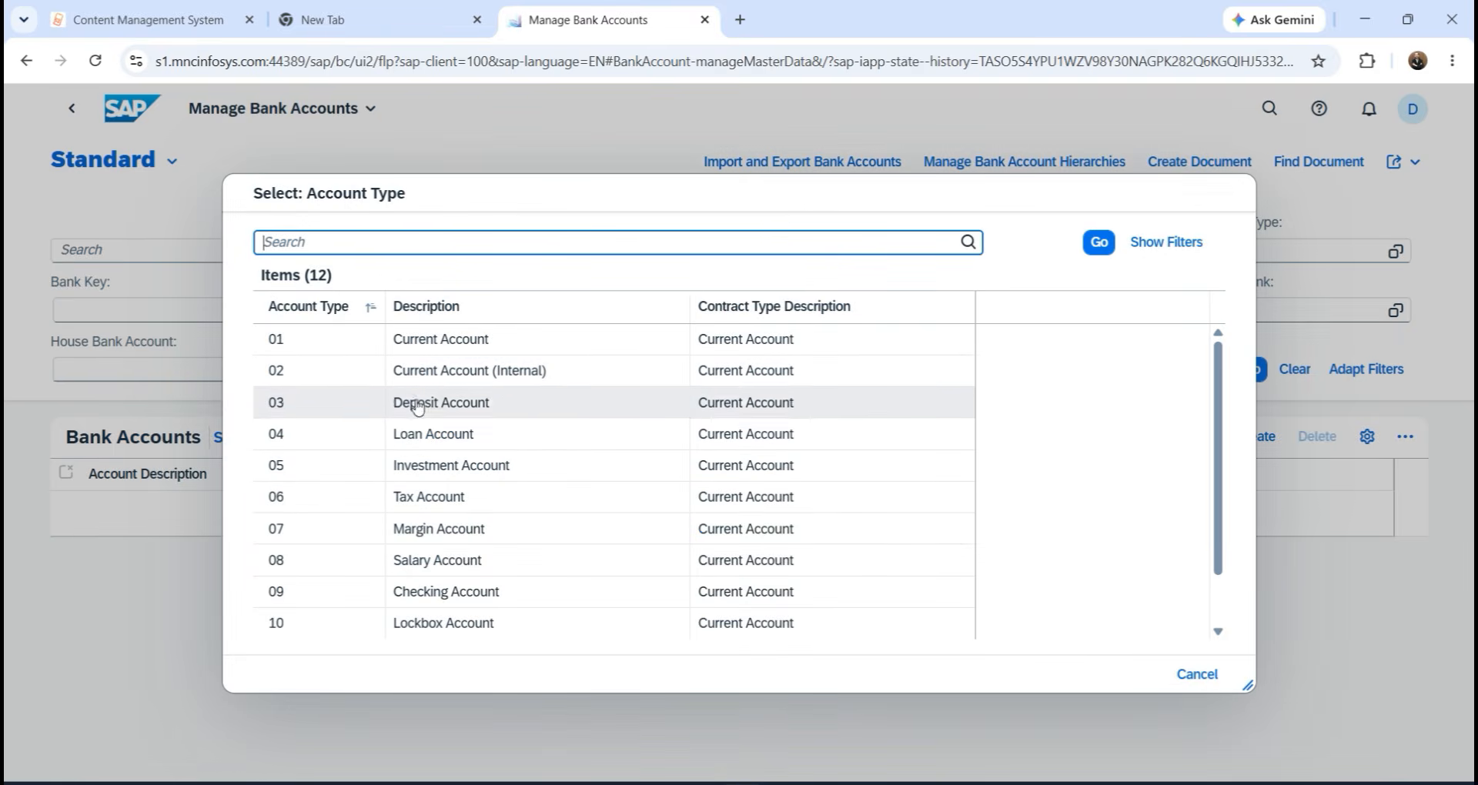
click(486, 339)
click(785, 521)
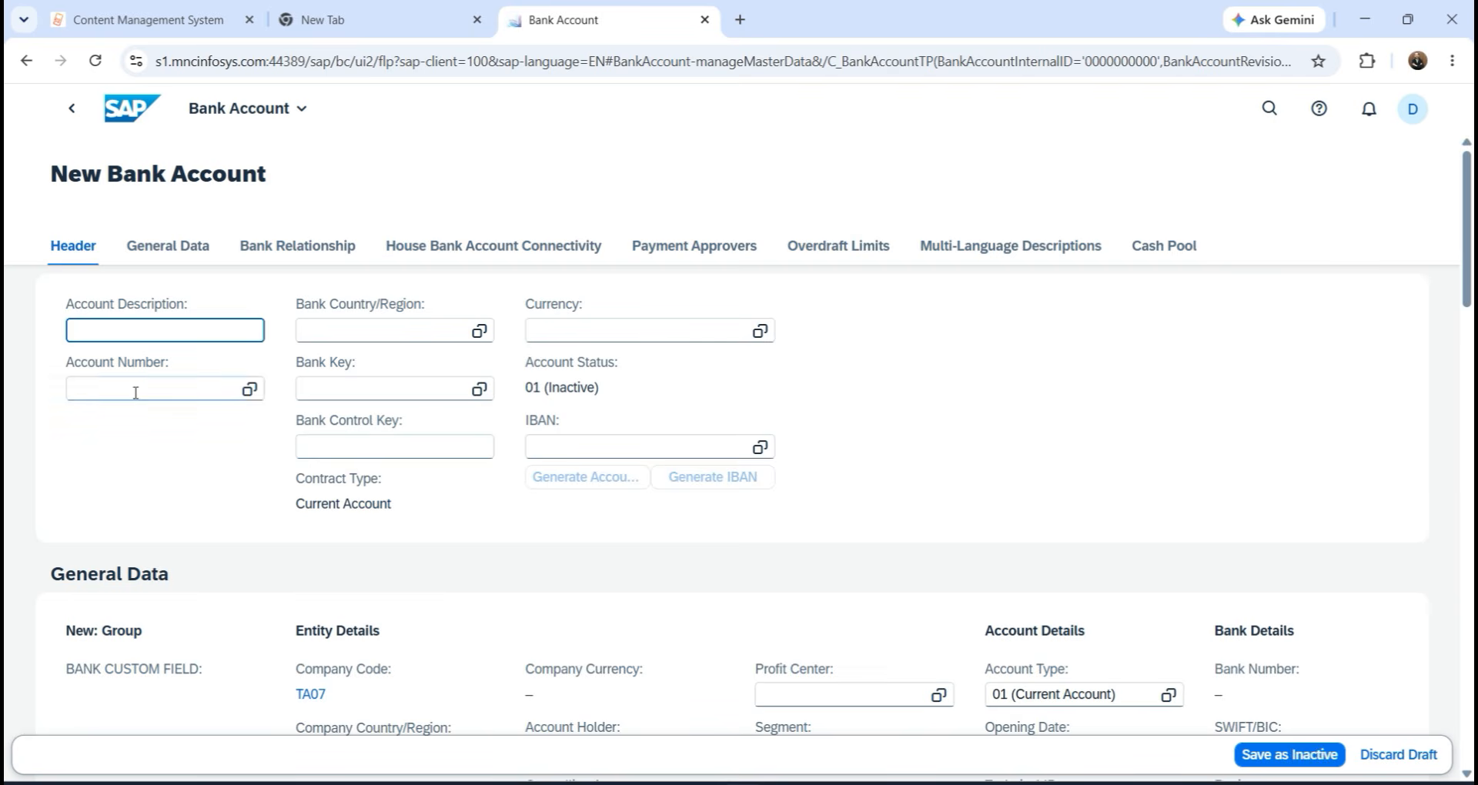
scroll(709, 551, down, 7)
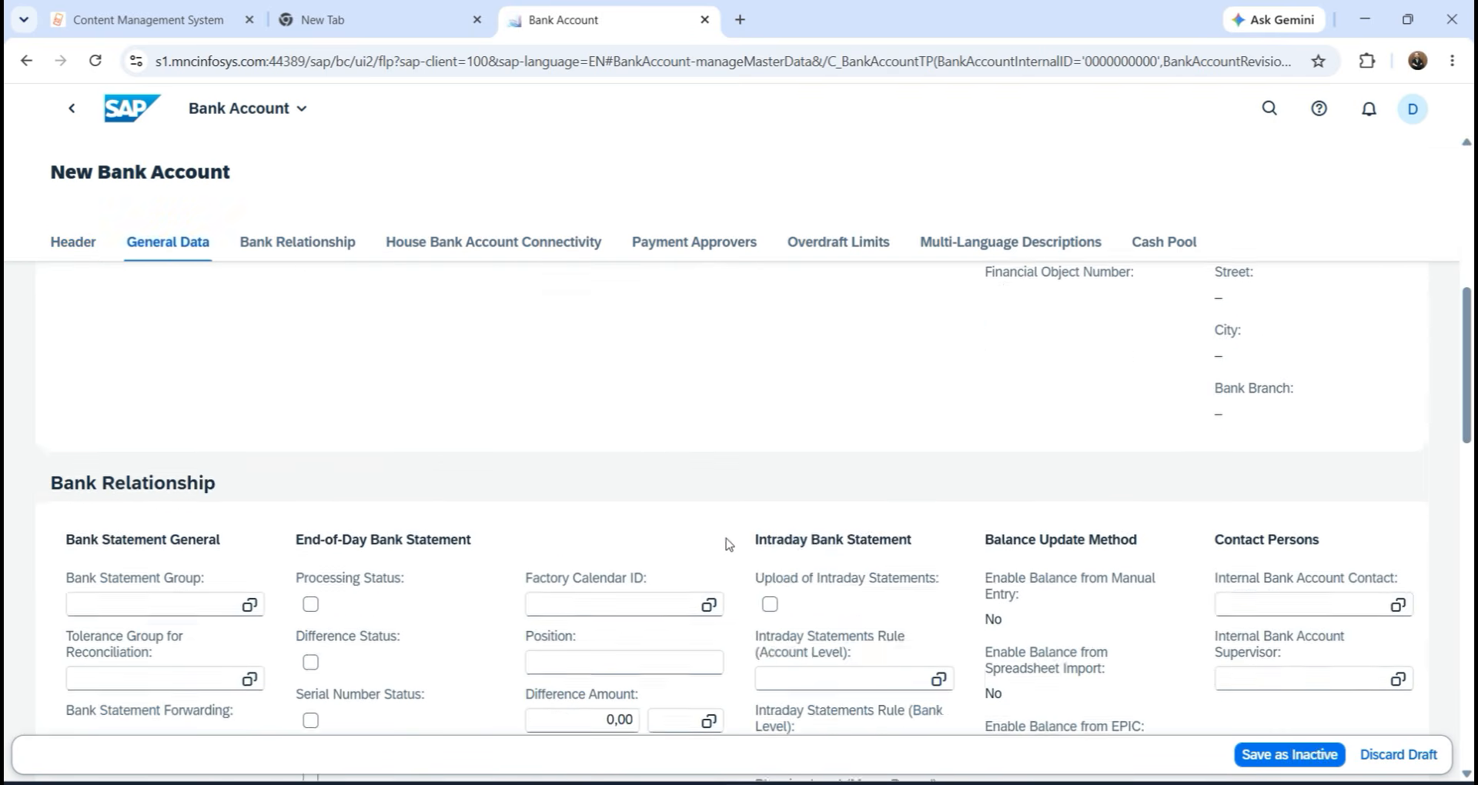
scroll(724, 545, down, 6)
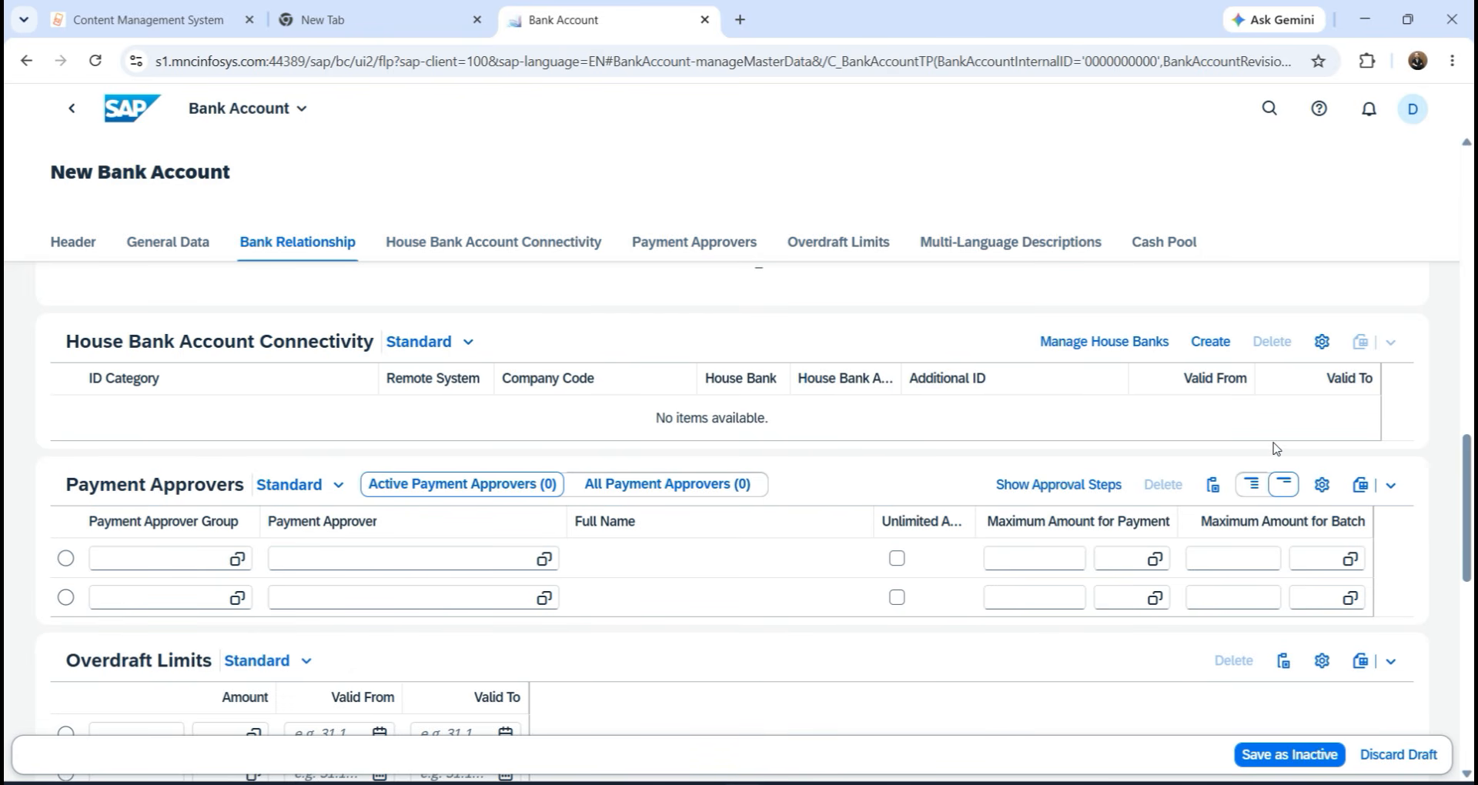
scroll(1005, 441, up, 4)
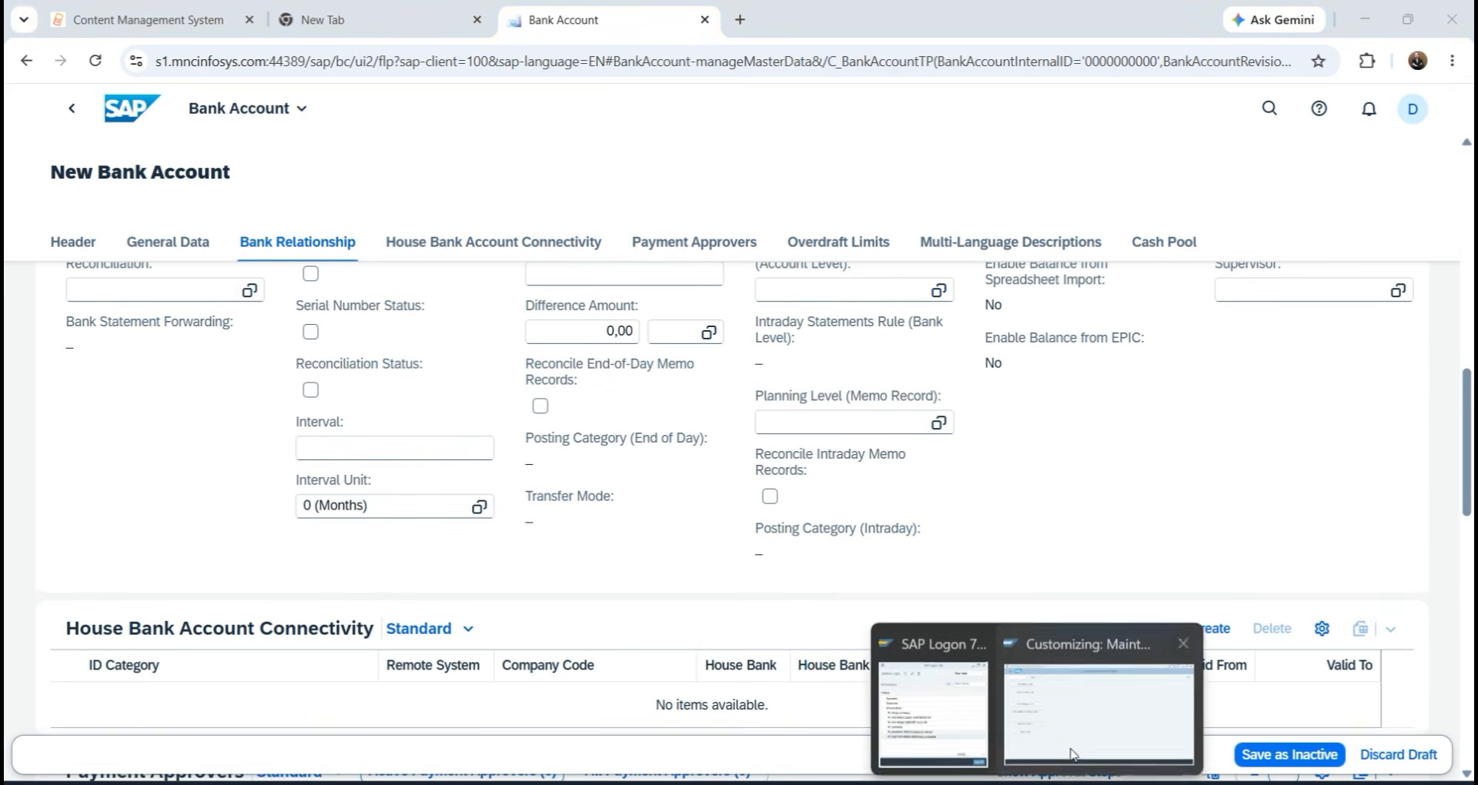
click(1070, 731)
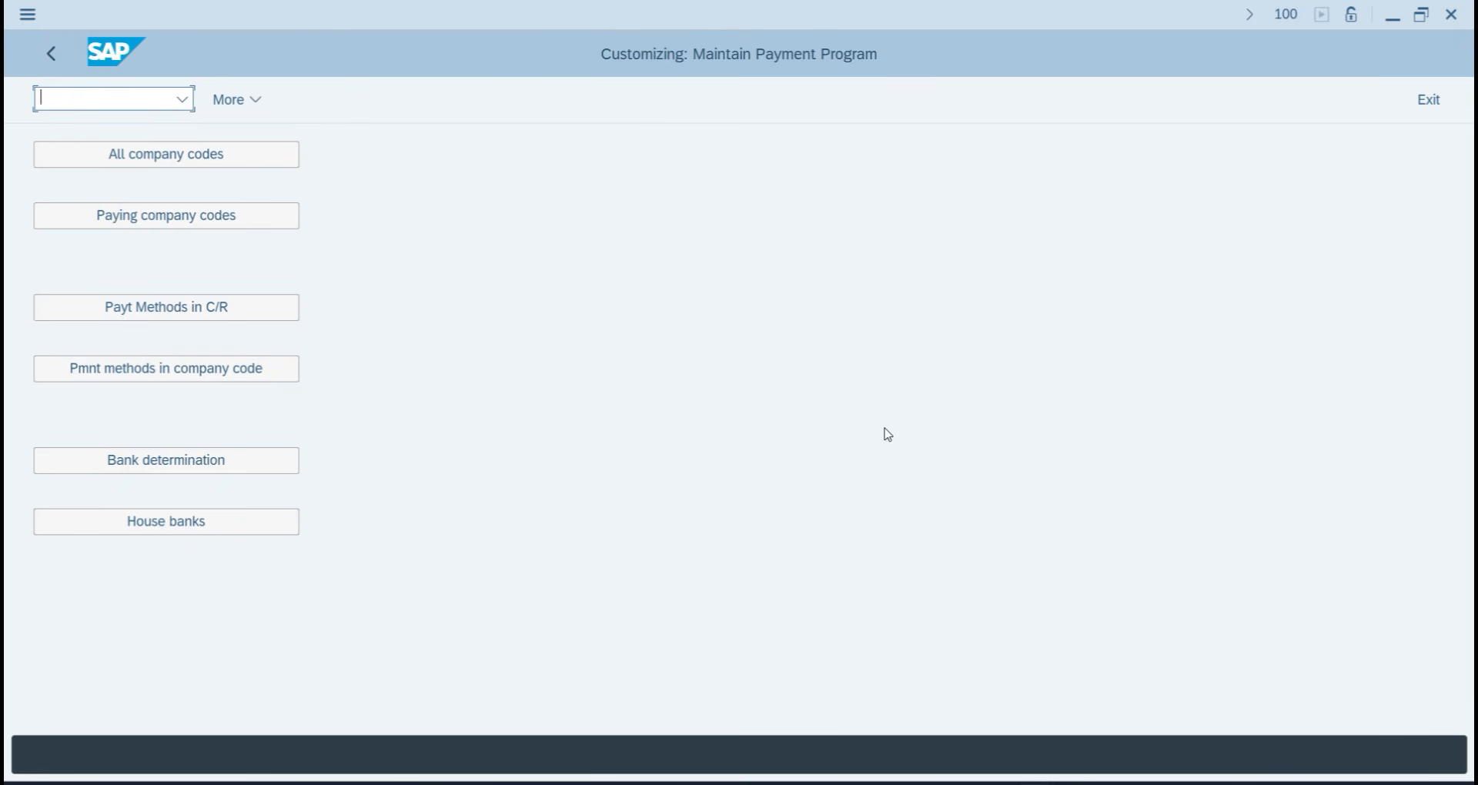
click(1392, 17)
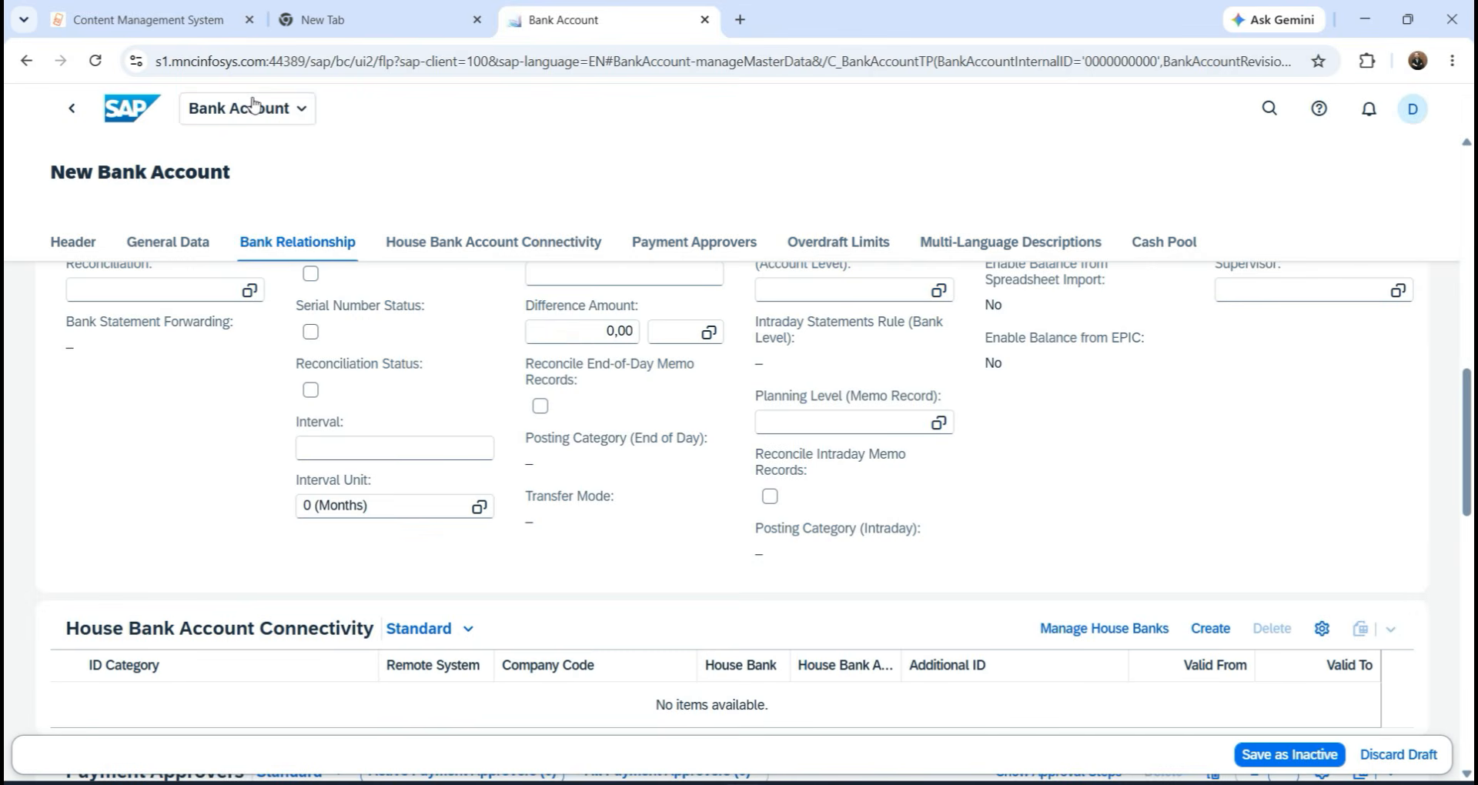
Return to the launchpad home and sign out through the user menu, confirming with OK.
click(122, 131)
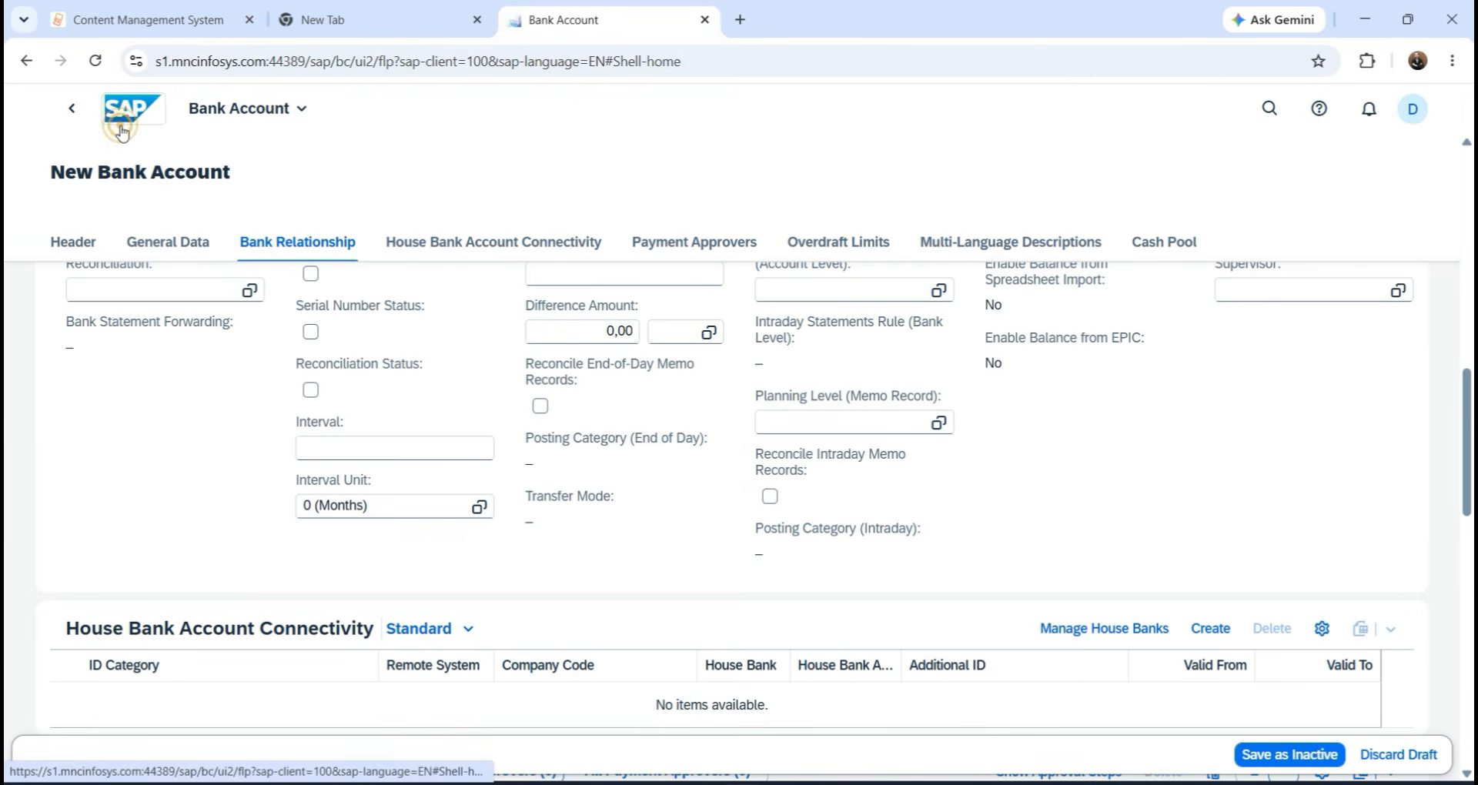
click(1414, 108)
click(1378, 385)
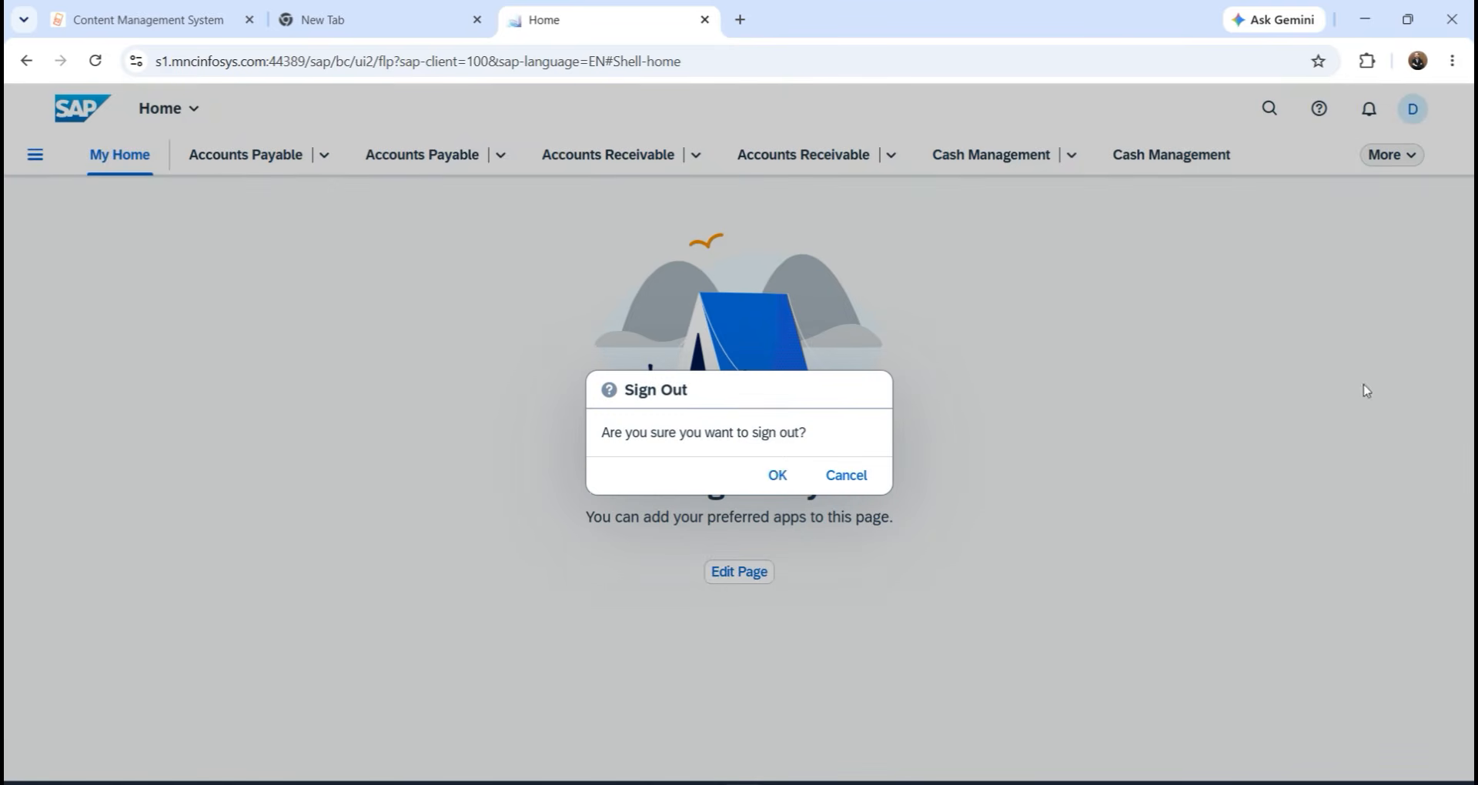
click(776, 475)
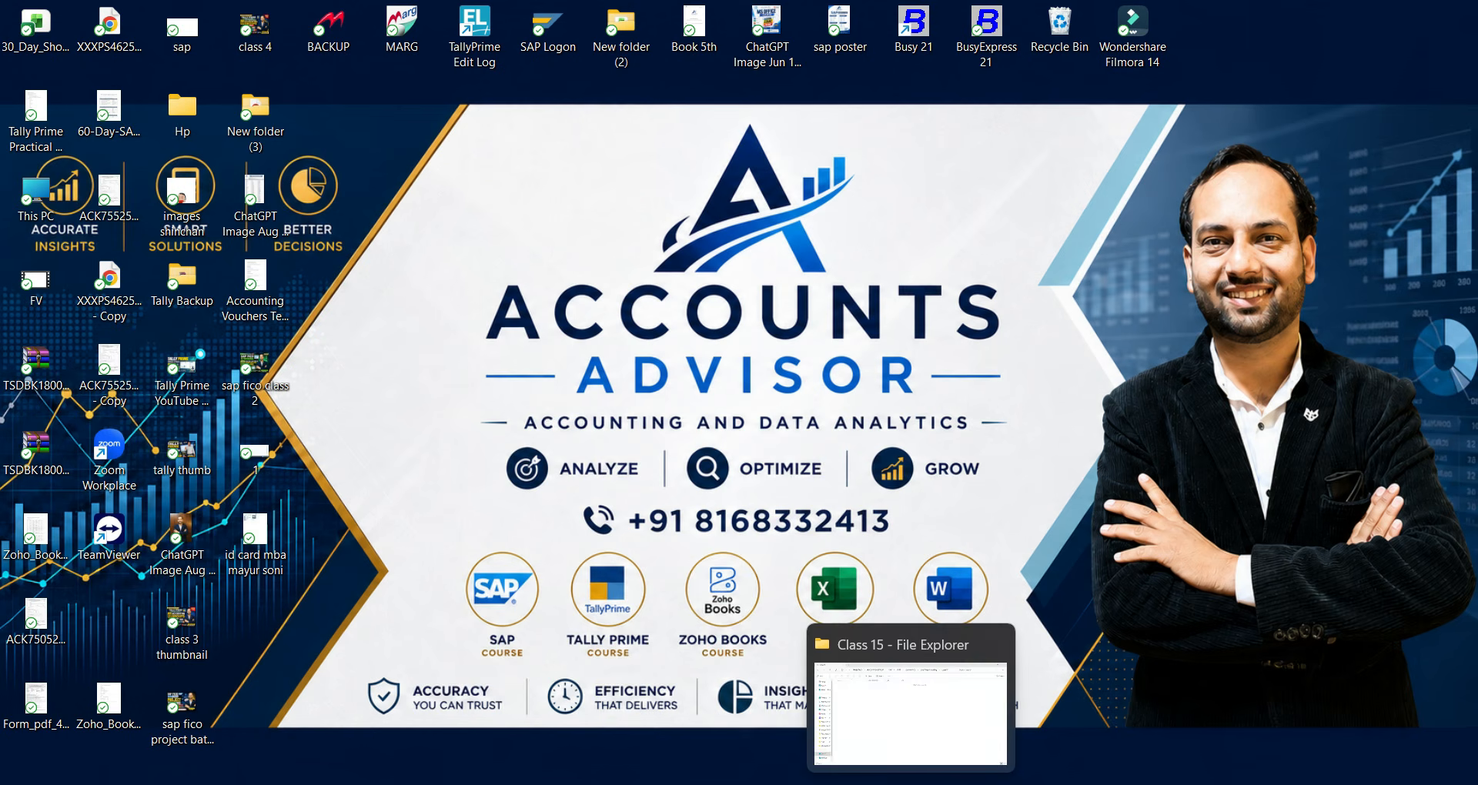
Browse to English FICO > One notes > FICO English and open the Open Notebook file.
click(911, 783)
click(893, 57)
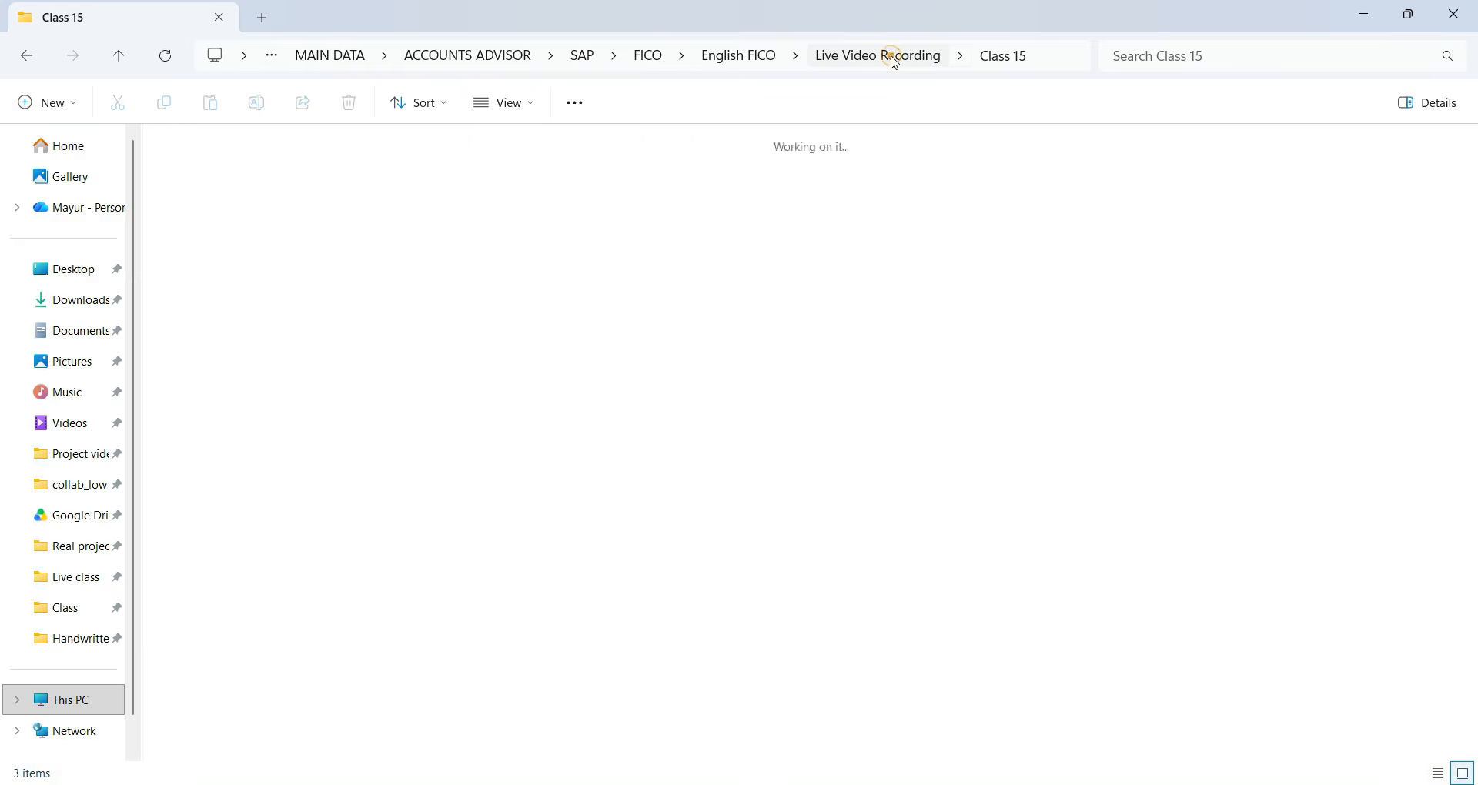
click(750, 57)
double_click(425, 223)
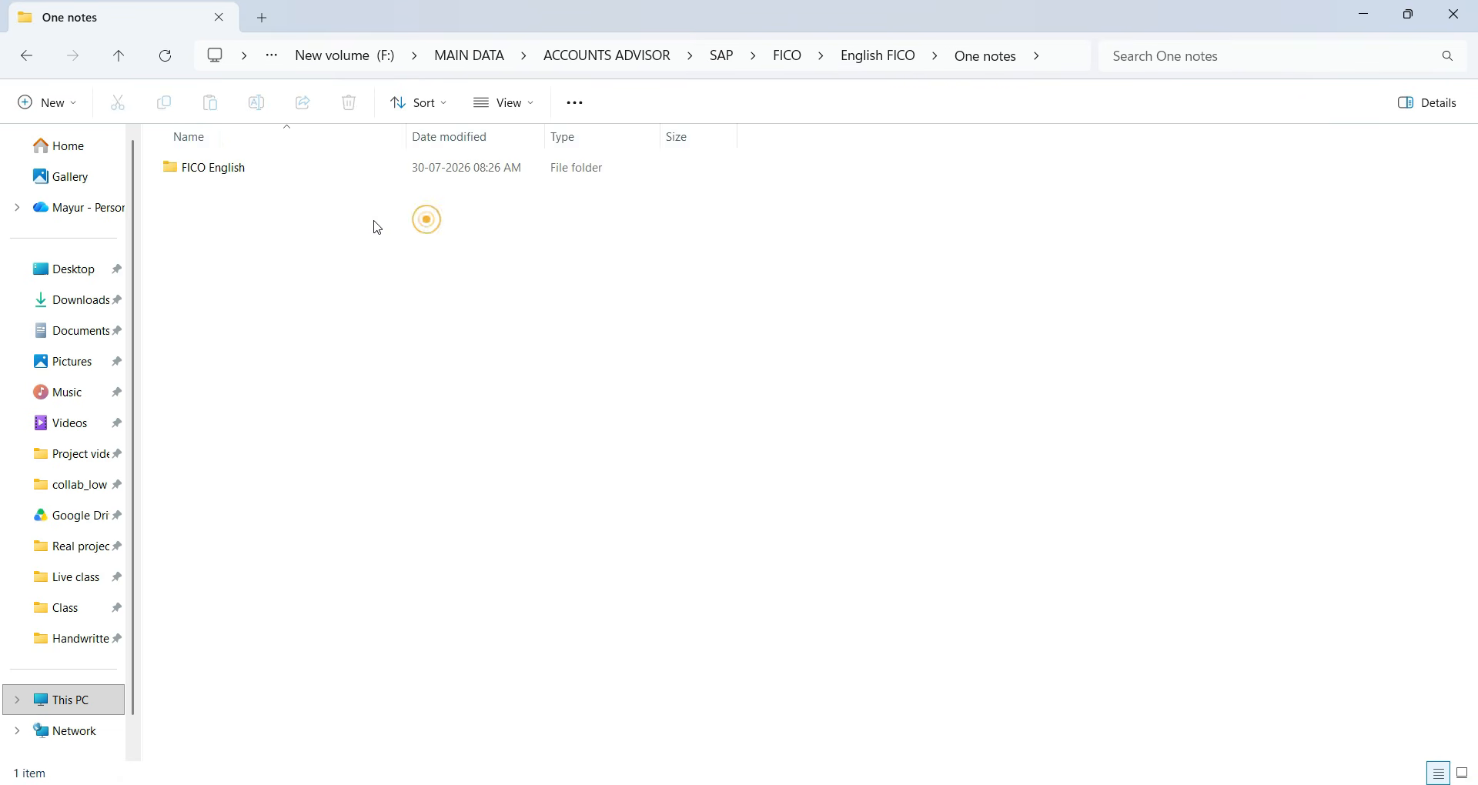
double_click(286, 179)
click(234, 343)
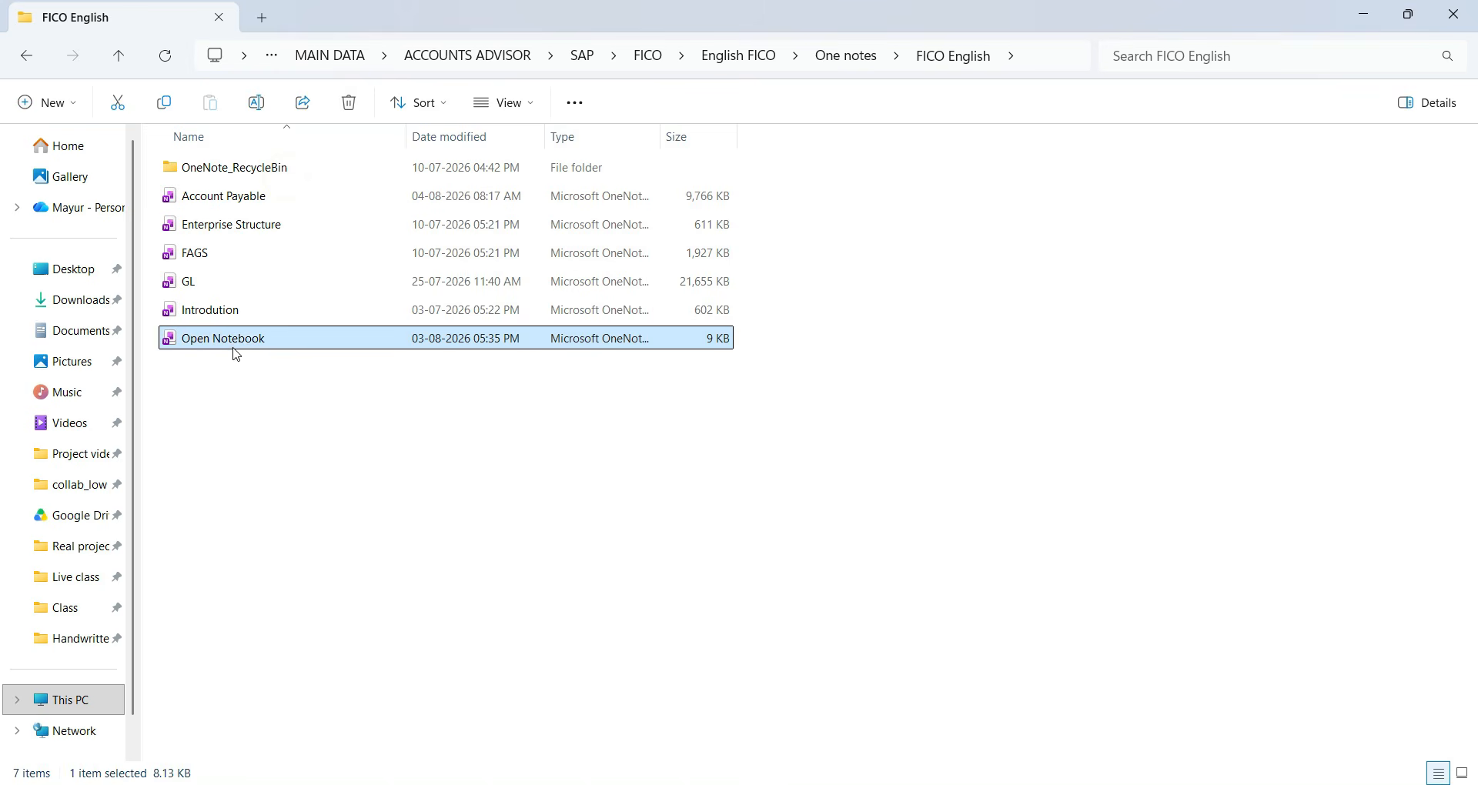
double_click(234, 340)
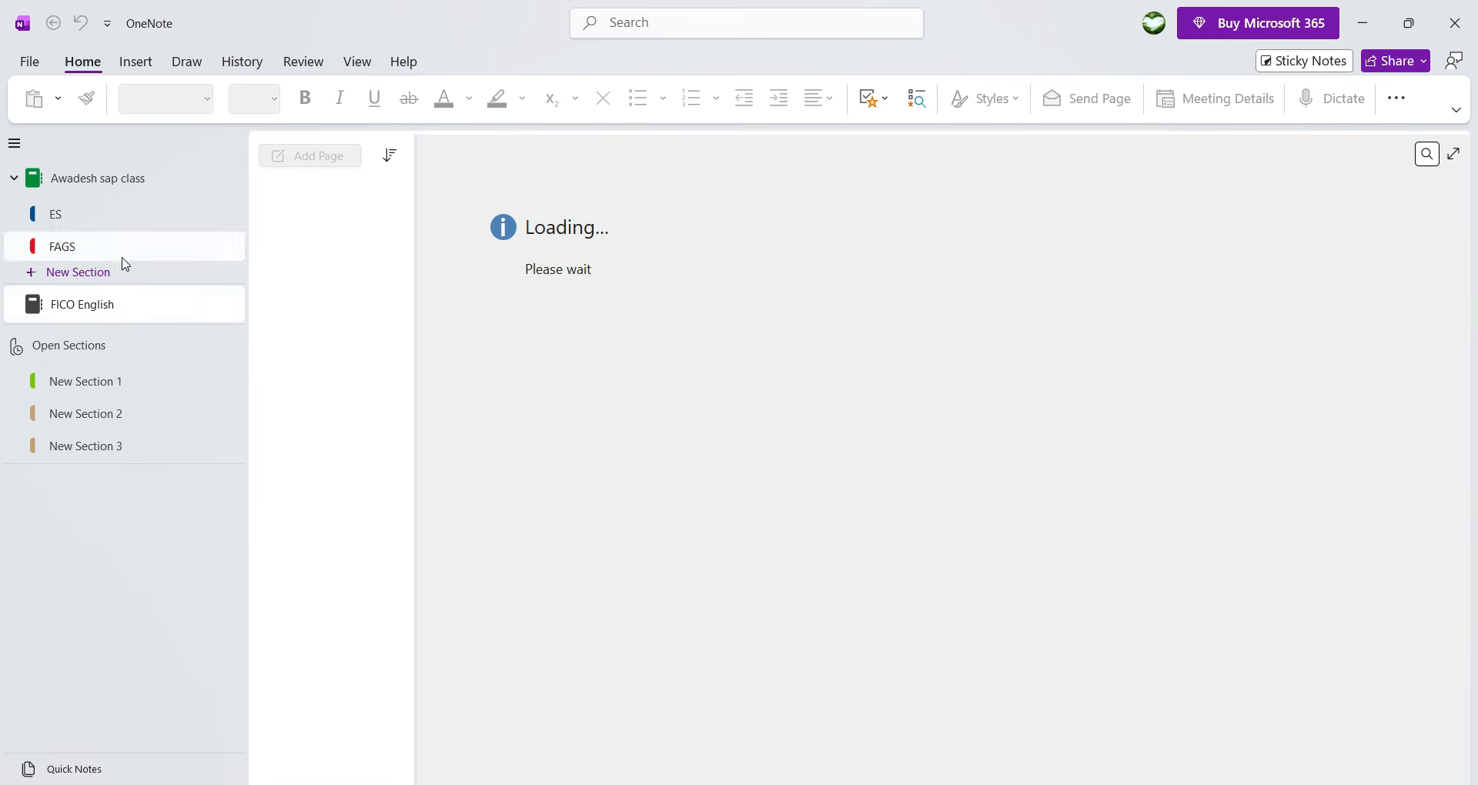
Add a new blank page to the Account Payable section of the FICO English notebook, in full-page view.
click(123, 311)
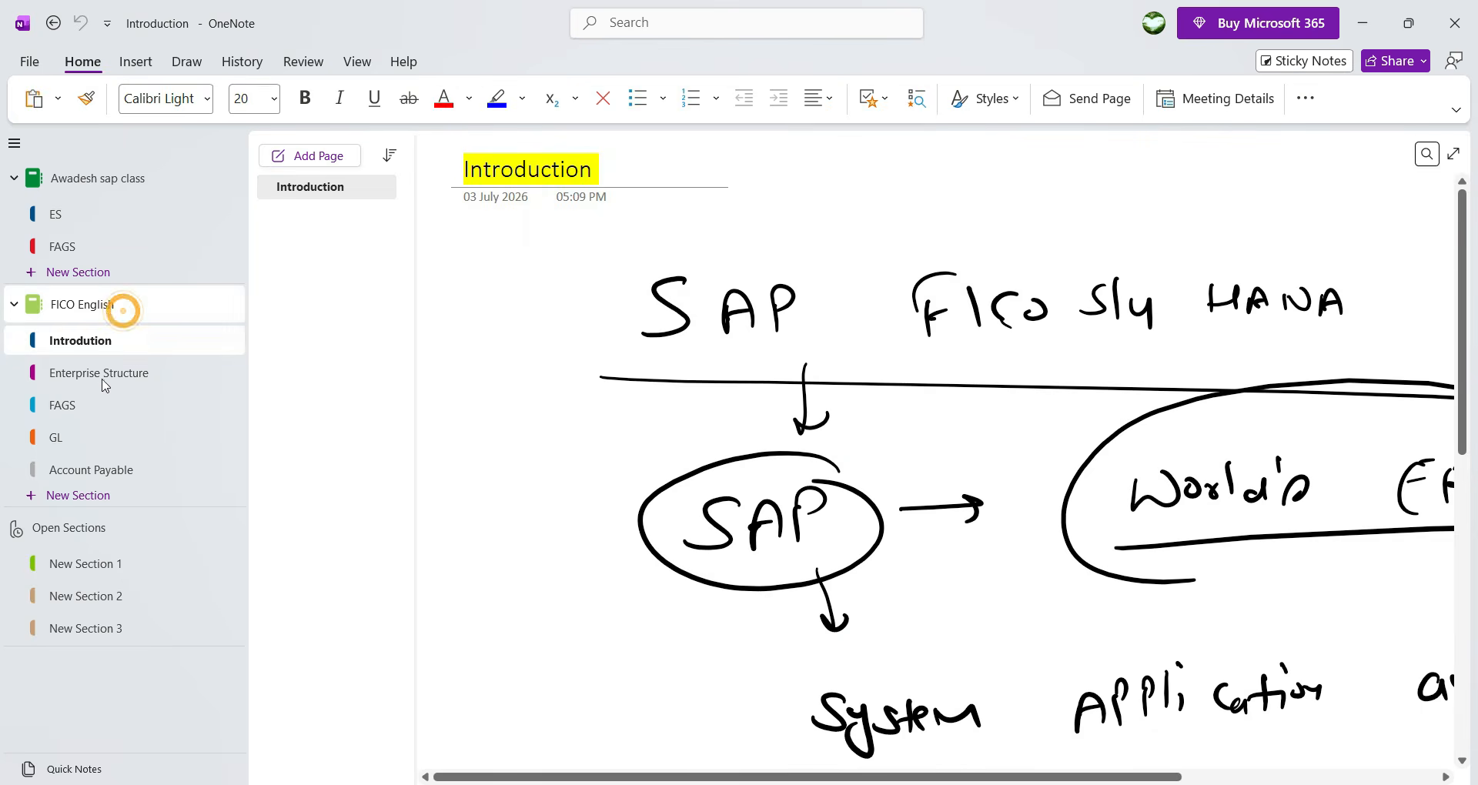
click(92, 470)
click(307, 157)
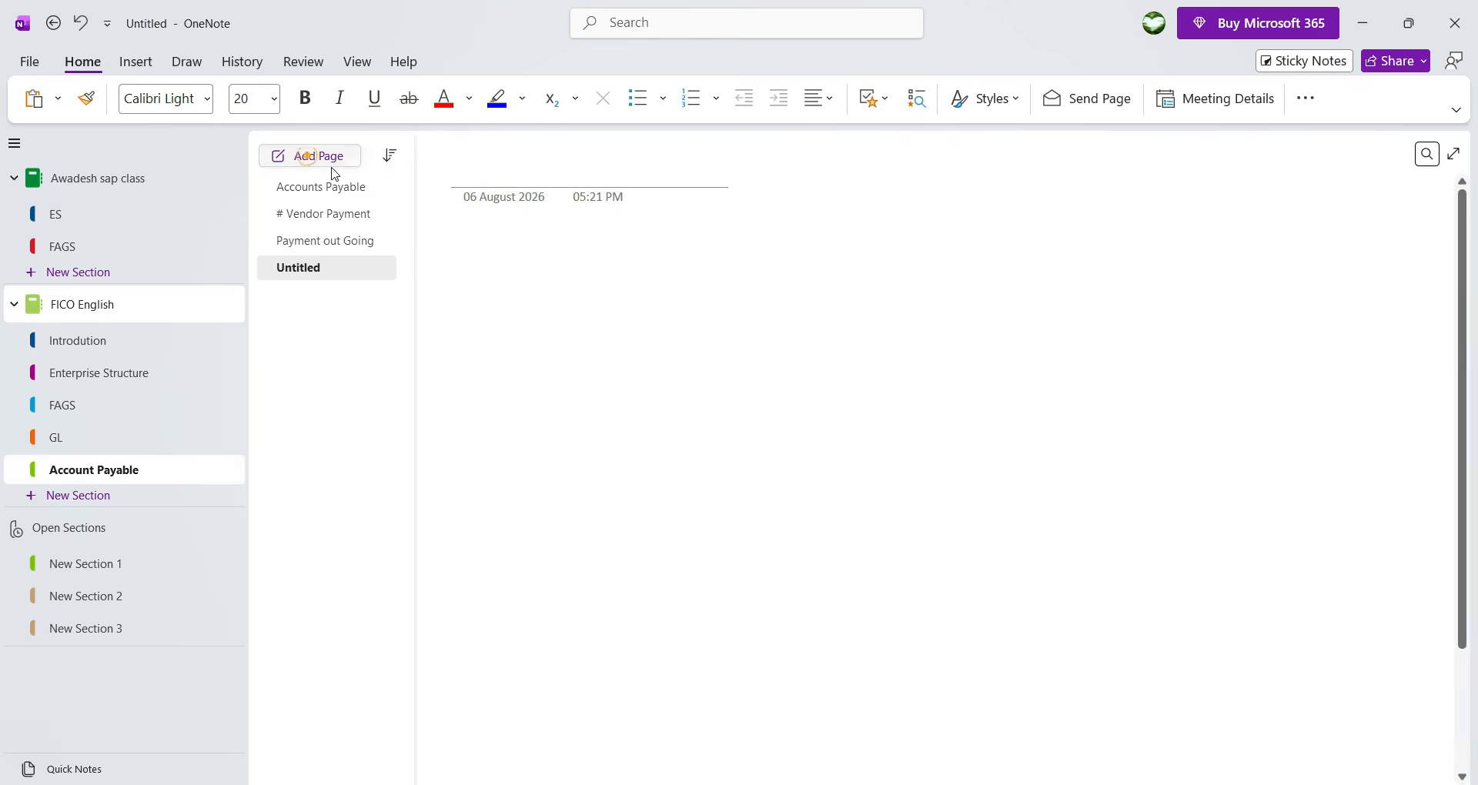
click(1454, 154)
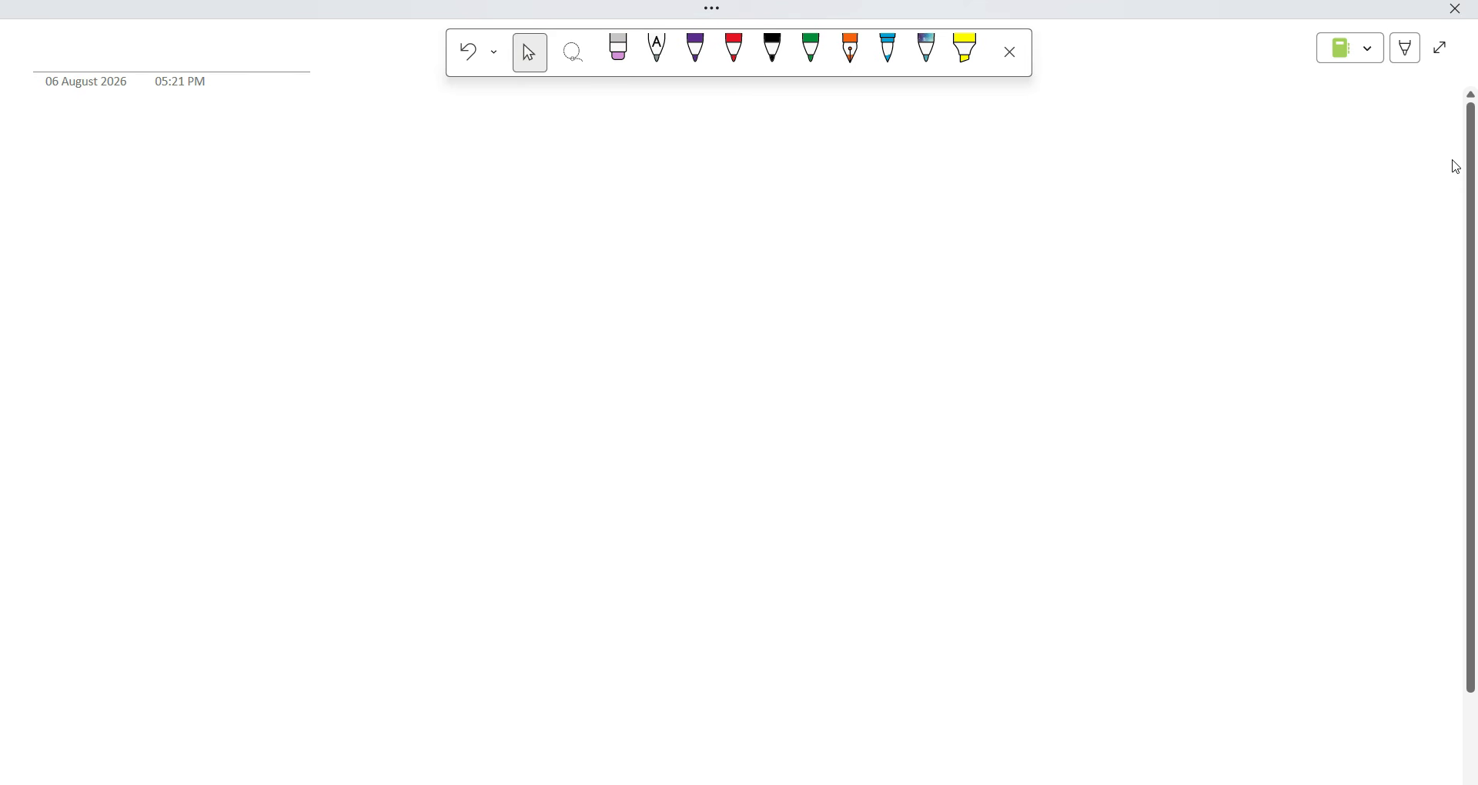
Handwrite 'Down Payment' in purple ink as the page title.
click(695, 51)
drag(206, 142, 205, 179)
drag(164, 153, 160, 179)
mouse_move(264, 165)
mouse_down()
mouse_move(334, 161)
mouse_move(372, 193)
mouse_up()
mouse_move(485, 171)
mouse_down()
mouse_move(508, 124)
mouse_move(486, 174)
mouse_up()
mouse_move(531, 168)
mouse_down()
mouse_move(548, 208)
mouse_move(648, 193)
mouse_up()
mouse_move(647, 199)
mouse_down()
mouse_move(659, 184)
mouse_move(671, 197)
mouse_up()
mouse_move(691, 158)
mouse_down()
mouse_move(696, 202)
mouse_move(701, 183)
mouse_up()
Extend the title with '& Report' and underline the whole heading.
drag(877, 148, 885, 210)
drag(984, 183, 995, 221)
drag(1001, 135, 1055, 202)
drag(1082, 173, 1085, 221)
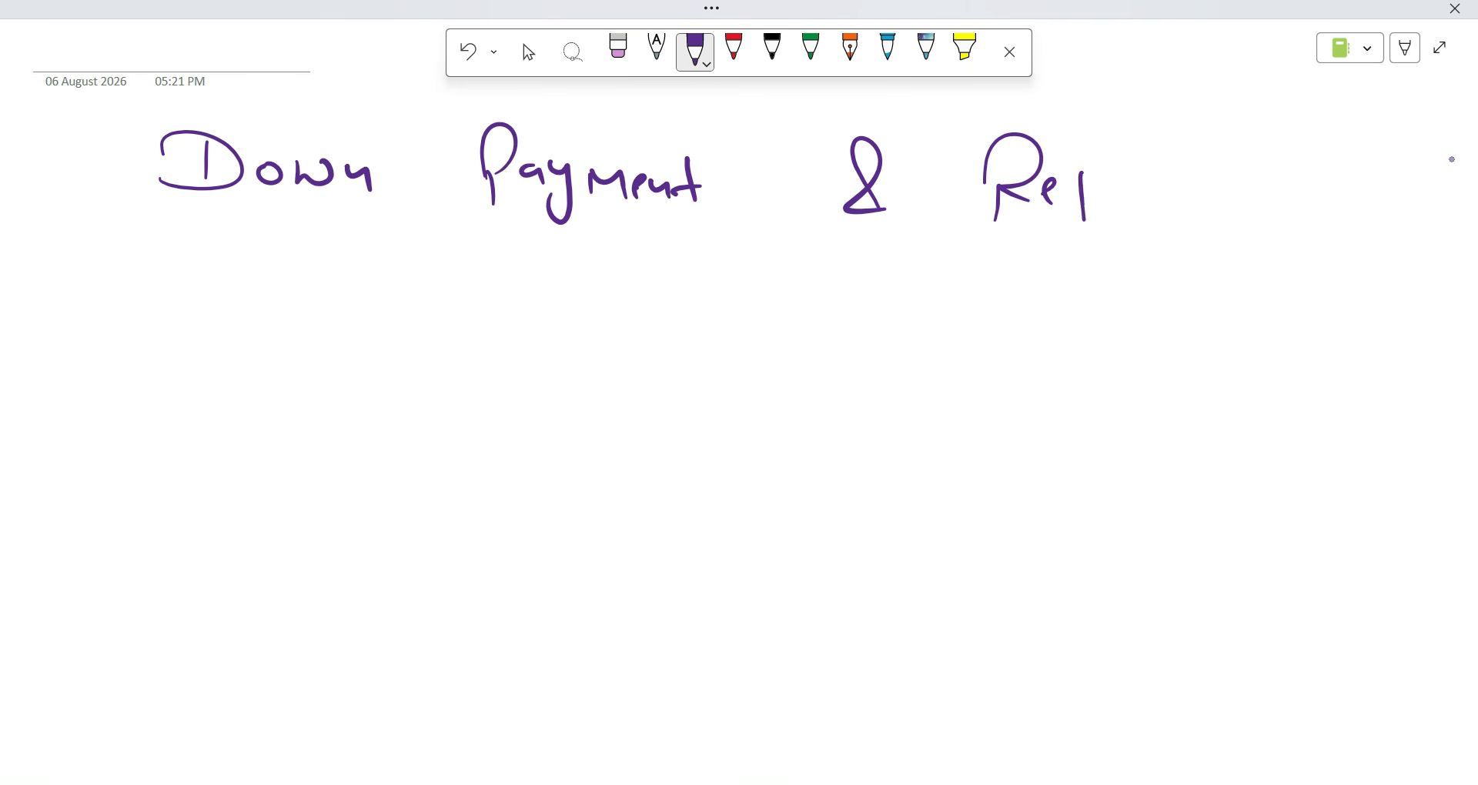
mouse_move(1081, 131)
mouse_down()
mouse_move(1084, 171)
mouse_move(1108, 177)
mouse_up()
mouse_move(1127, 194)
mouse_down()
mouse_move(1144, 169)
mouse_move(1161, 189)
mouse_up()
mouse_move(1147, 169)
mouse_down()
mouse_move(1169, 163)
mouse_move(1224, 202)
mouse_up()
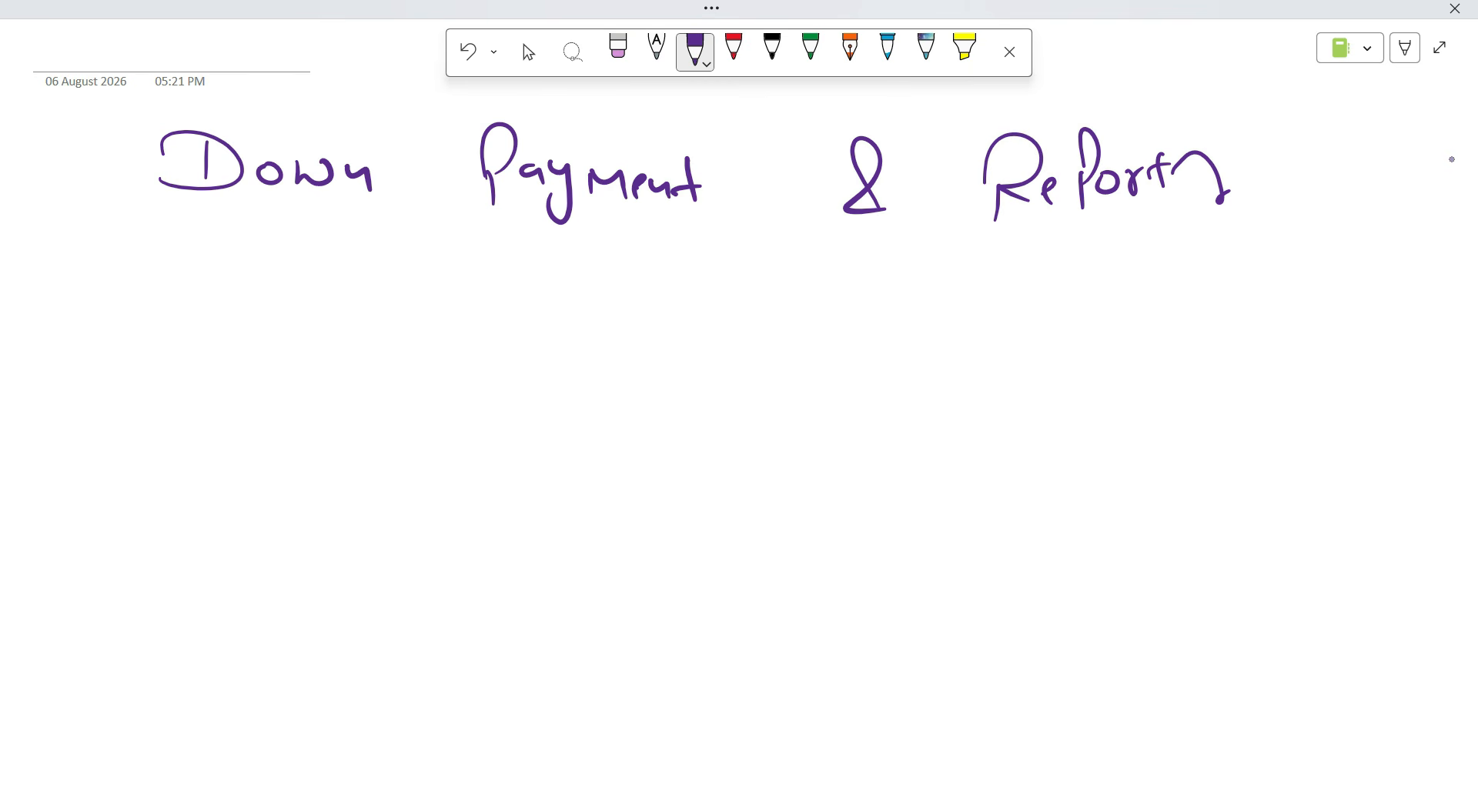
drag(138, 231, 1210, 247)
key(Escape)
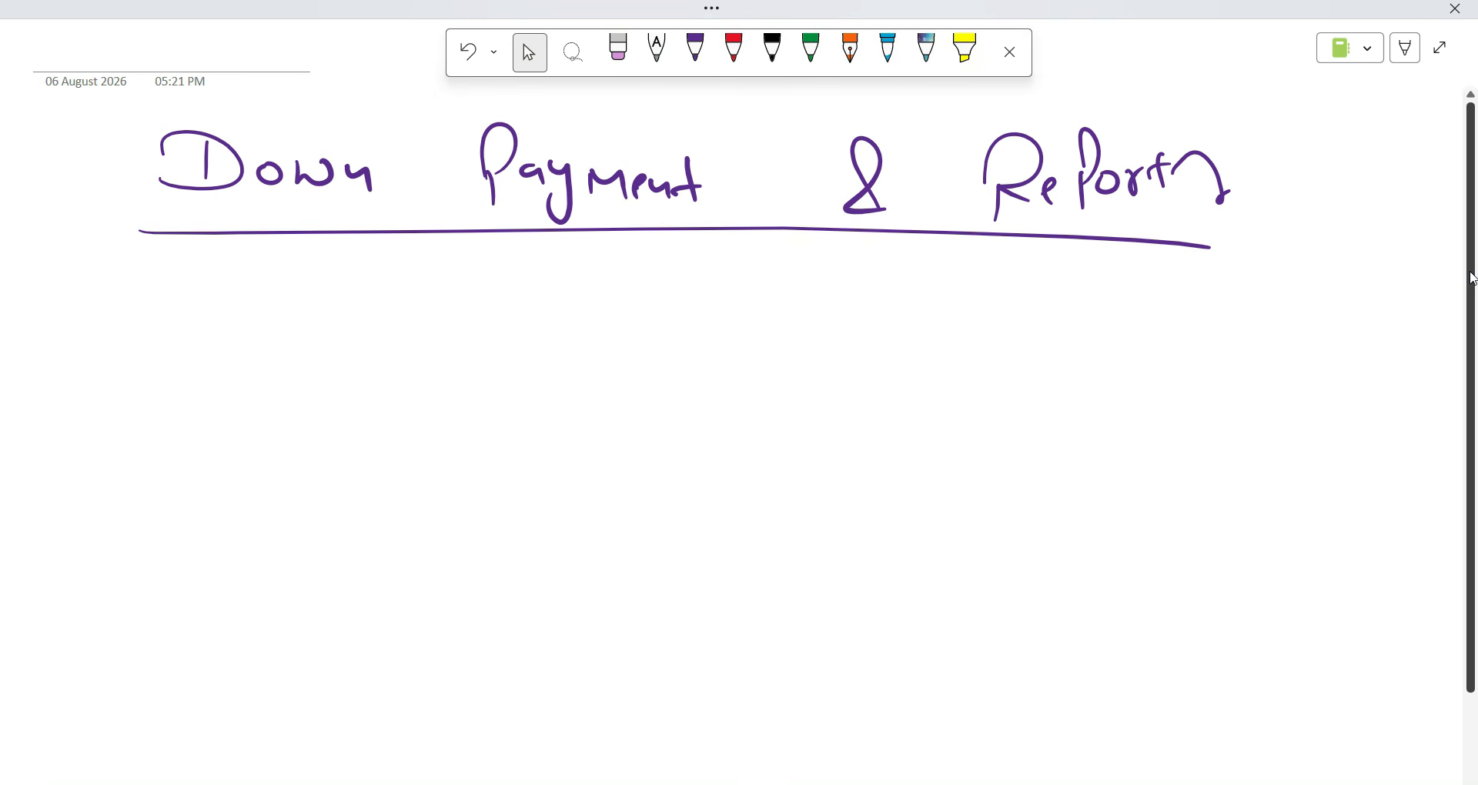
Write a purple (1) below the heading, then scribble it out.
click(695, 48)
mouse_move(91, 336)
mouse_down()
mouse_move(91, 383)
mouse_move(116, 377)
mouse_up()
drag(56, 322, 47, 400)
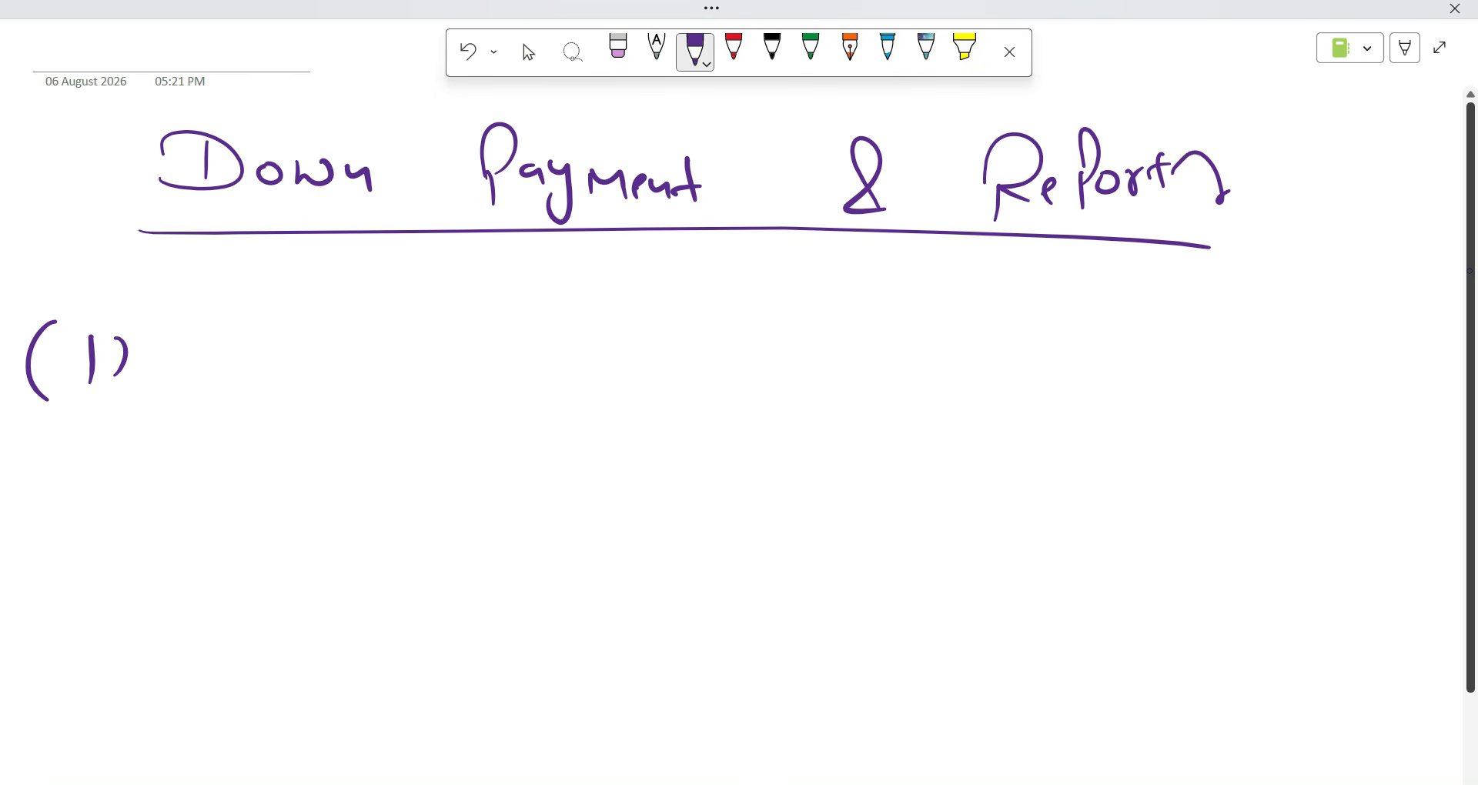
mouse_move(69, 338)
mouse_down()
mouse_move(31, 369)
mouse_move(88, 364)
mouse_up()
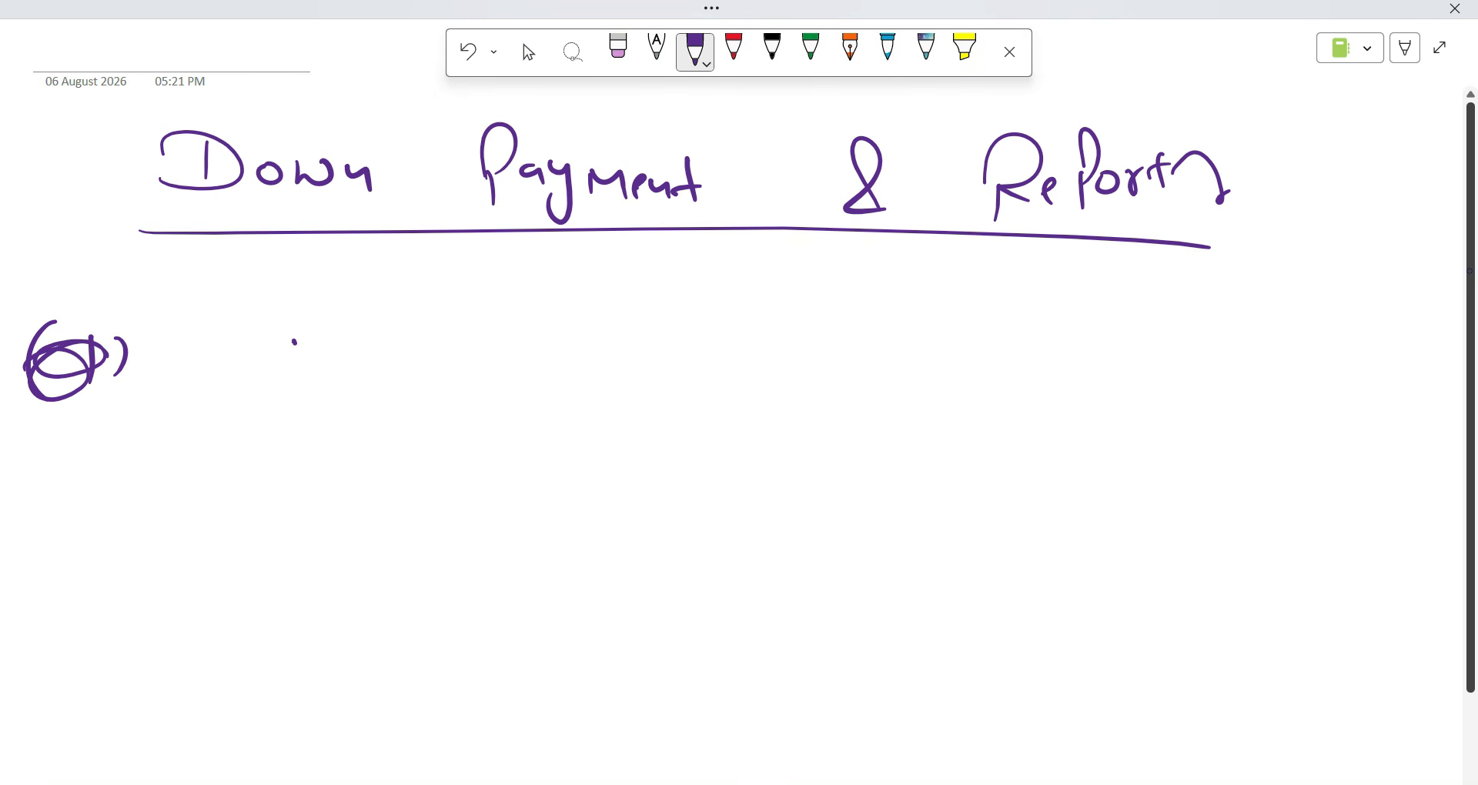
Erase the scribbled-out (1) and the stray marks below the heading.
click(772, 48)
drag(92, 304, 105, 297)
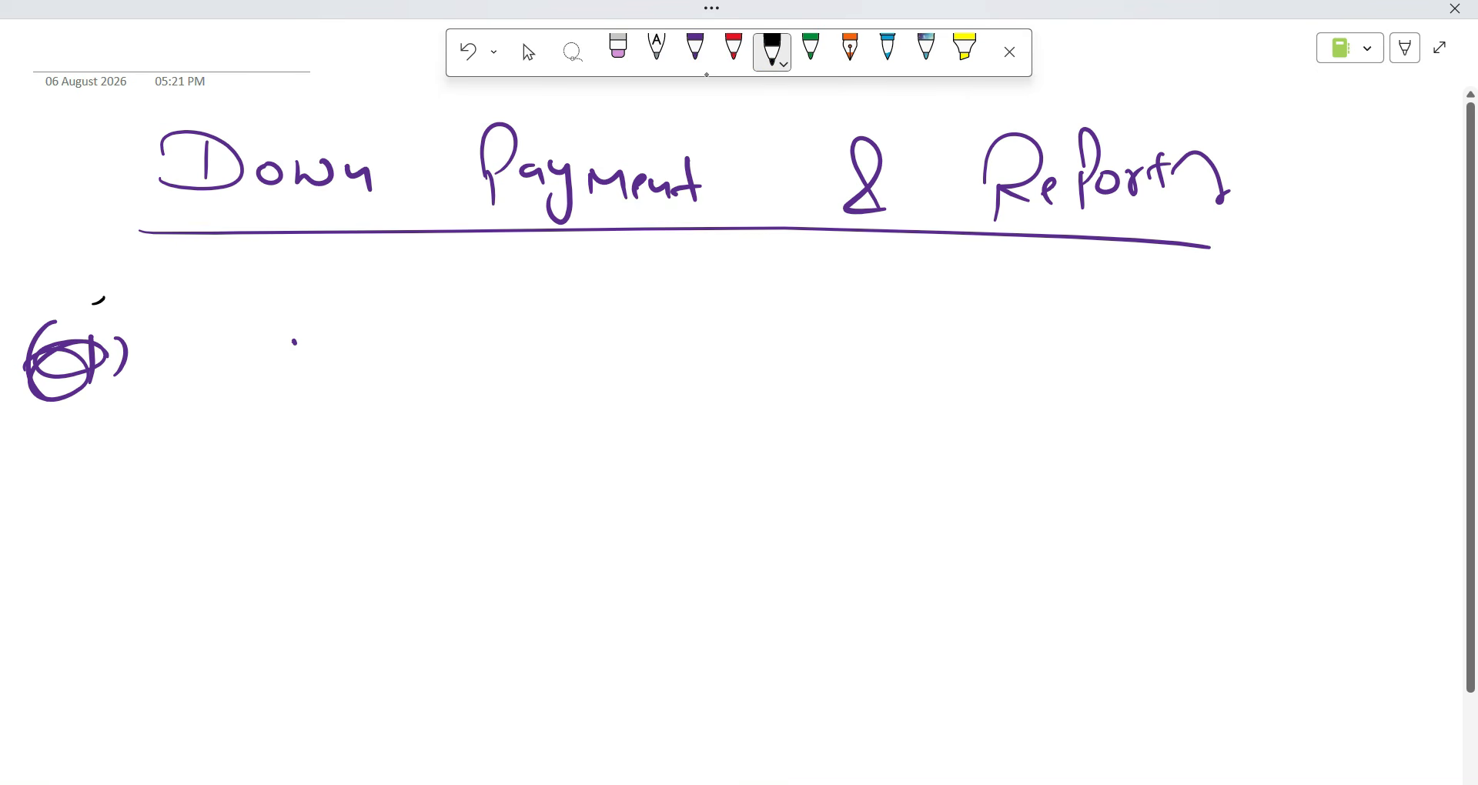
click(620, 50)
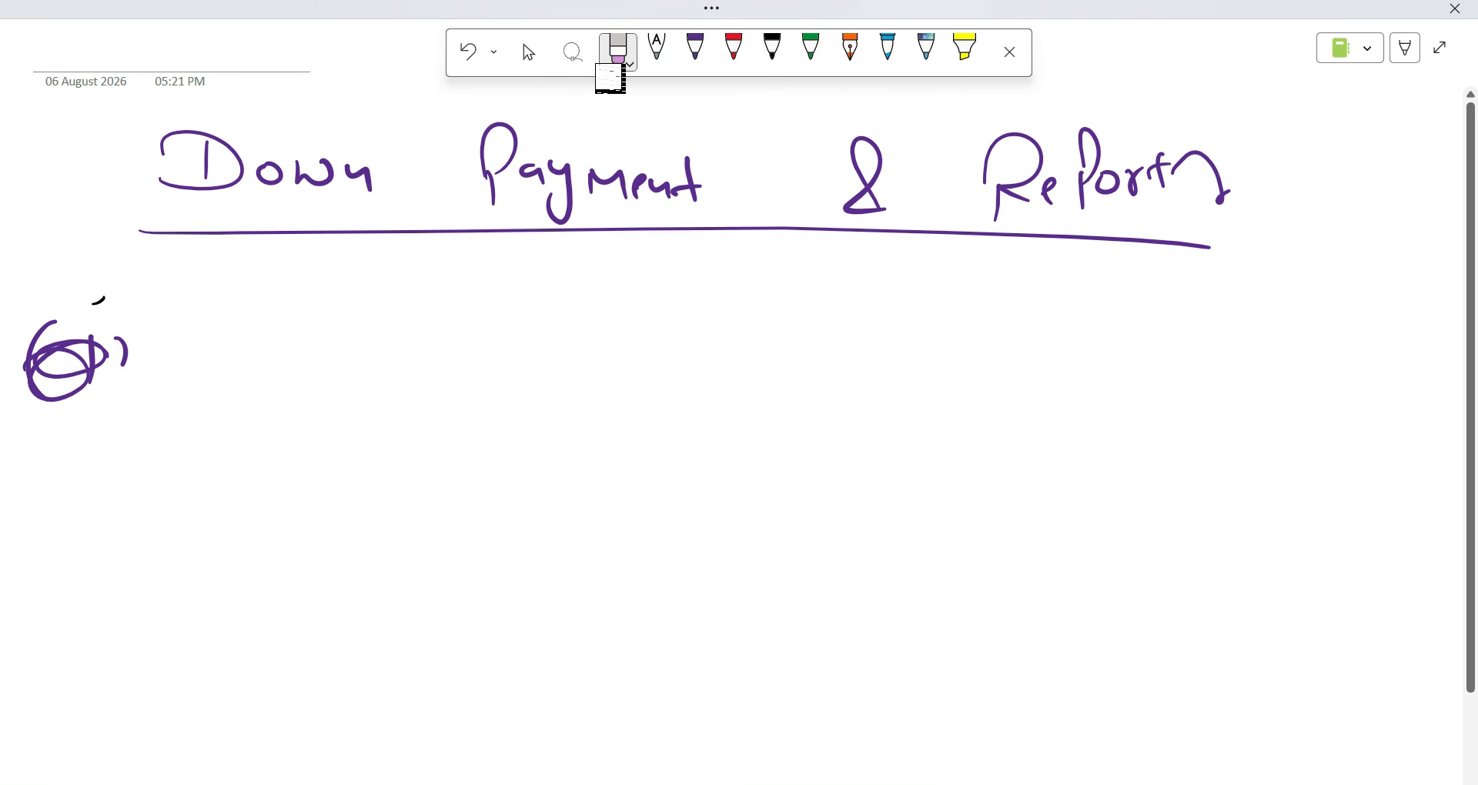
mouse_move(123, 351)
mouse_down()
mouse_move(55, 348)
mouse_move(37, 385)
mouse_move(84, 387)
mouse_up()
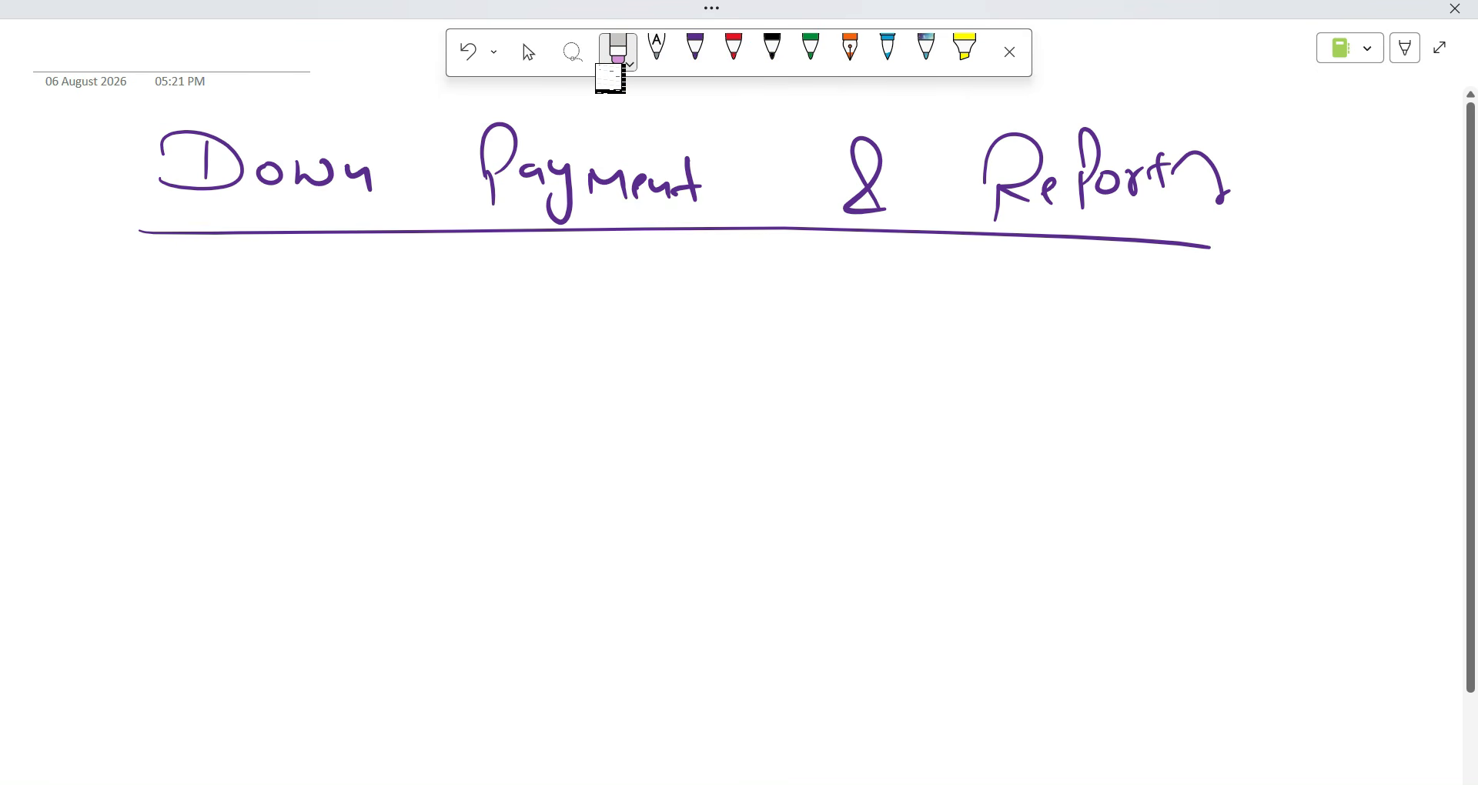
Handwrite 'Down Payment' in purple below the heading and draw a box around it.
click(694, 51)
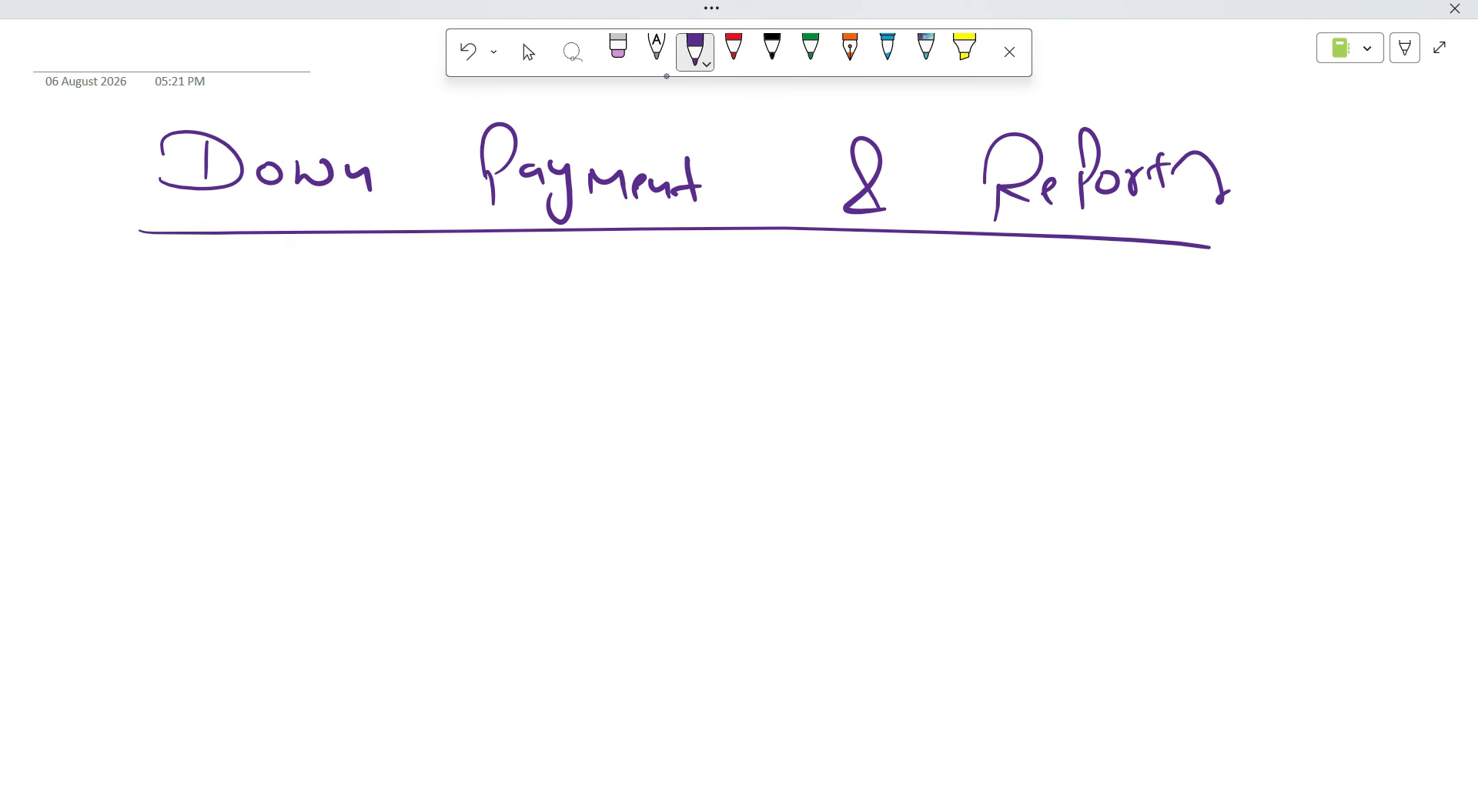
drag(161, 362, 164, 402)
drag(122, 368, 108, 394)
mouse_move(215, 379)
mouse_down()
mouse_move(287, 370)
mouse_move(323, 394)
mouse_up()
mouse_move(418, 398)
mouse_down()
mouse_move(443, 317)
mouse_move(421, 374)
mouse_up()
mouse_move(467, 369)
mouse_down()
mouse_move(472, 420)
mouse_move(539, 372)
mouse_move(585, 388)
mouse_up()
drag(600, 354, 604, 390)
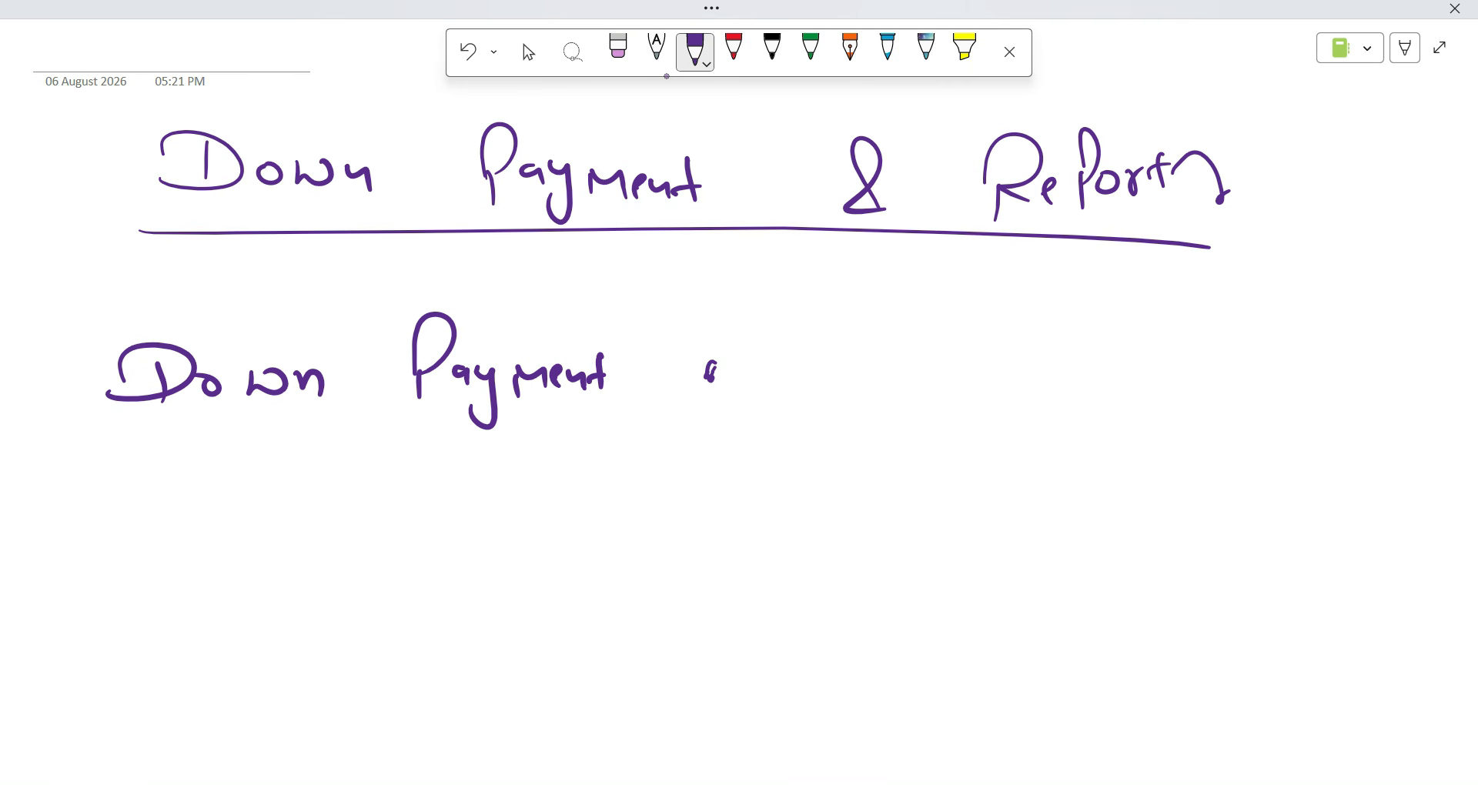
mouse_move(96, 453)
mouse_down()
mouse_move(674, 477)
mouse_move(95, 281)
mouse_move(148, 429)
mouse_up()
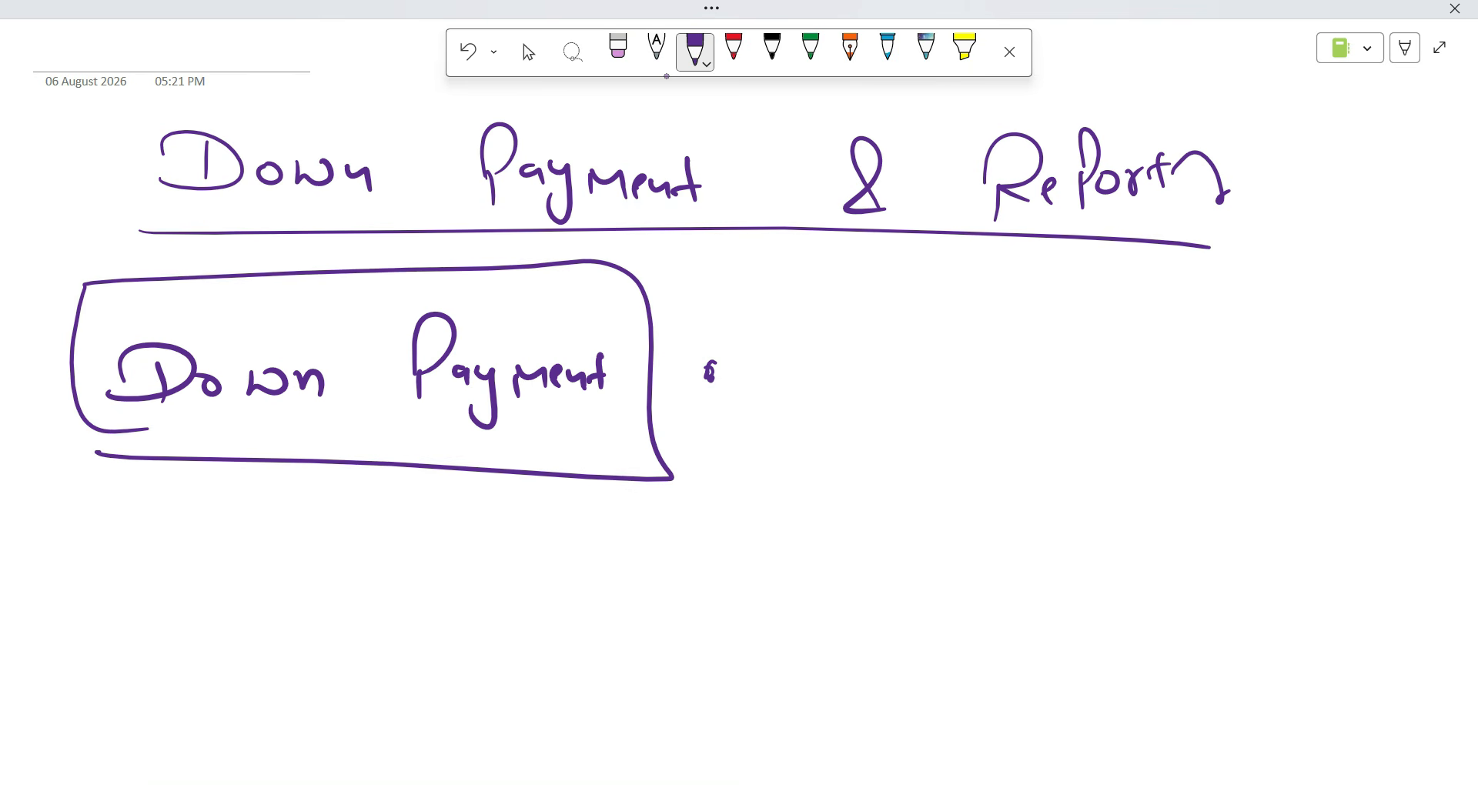
Draw an arrow from the box to a circled 'Advance vendor' note.
mouse_move(646, 417)
mouse_down()
mouse_move(696, 415)
mouse_move(655, 441)
mouse_up()
mouse_move(828, 458)
mouse_down()
mouse_move(870, 451)
mouse_move(862, 435)
mouse_up()
mouse_move(893, 403)
mouse_down()
mouse_move(868, 442)
mouse_move(920, 405)
mouse_move(945, 436)
mouse_up()
drag(954, 419, 981, 443)
mouse_move(998, 405)
mouse_down()
mouse_move(999, 445)
mouse_move(1017, 440)
mouse_up()
drag(1105, 426, 1126, 425)
mouse_move(1135, 435)
mouse_down()
mouse_move(1151, 425)
mouse_move(1155, 445)
mouse_up()
drag(1156, 425, 1203, 447)
mouse_move(1222, 397)
mouse_down()
mouse_move(1224, 447)
mouse_move(1257, 445)
mouse_move(1266, 419)
mouse_up()
mouse_move(1287, 396)
mouse_down()
mouse_move(908, 314)
mouse_move(1254, 384)
mouse_up()
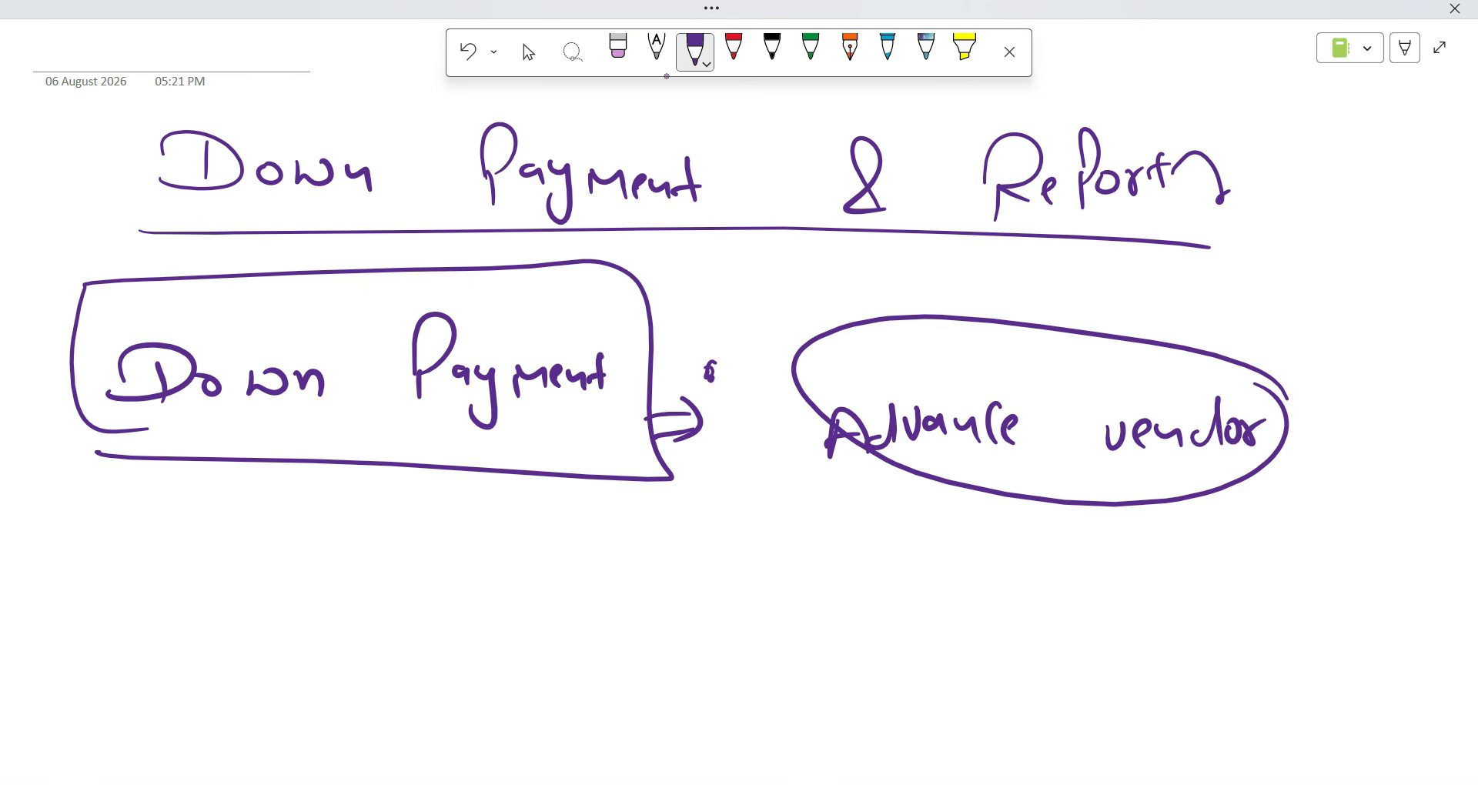
Add a circled black-ink 'Bike/Car' note below the box.
click(772, 48)
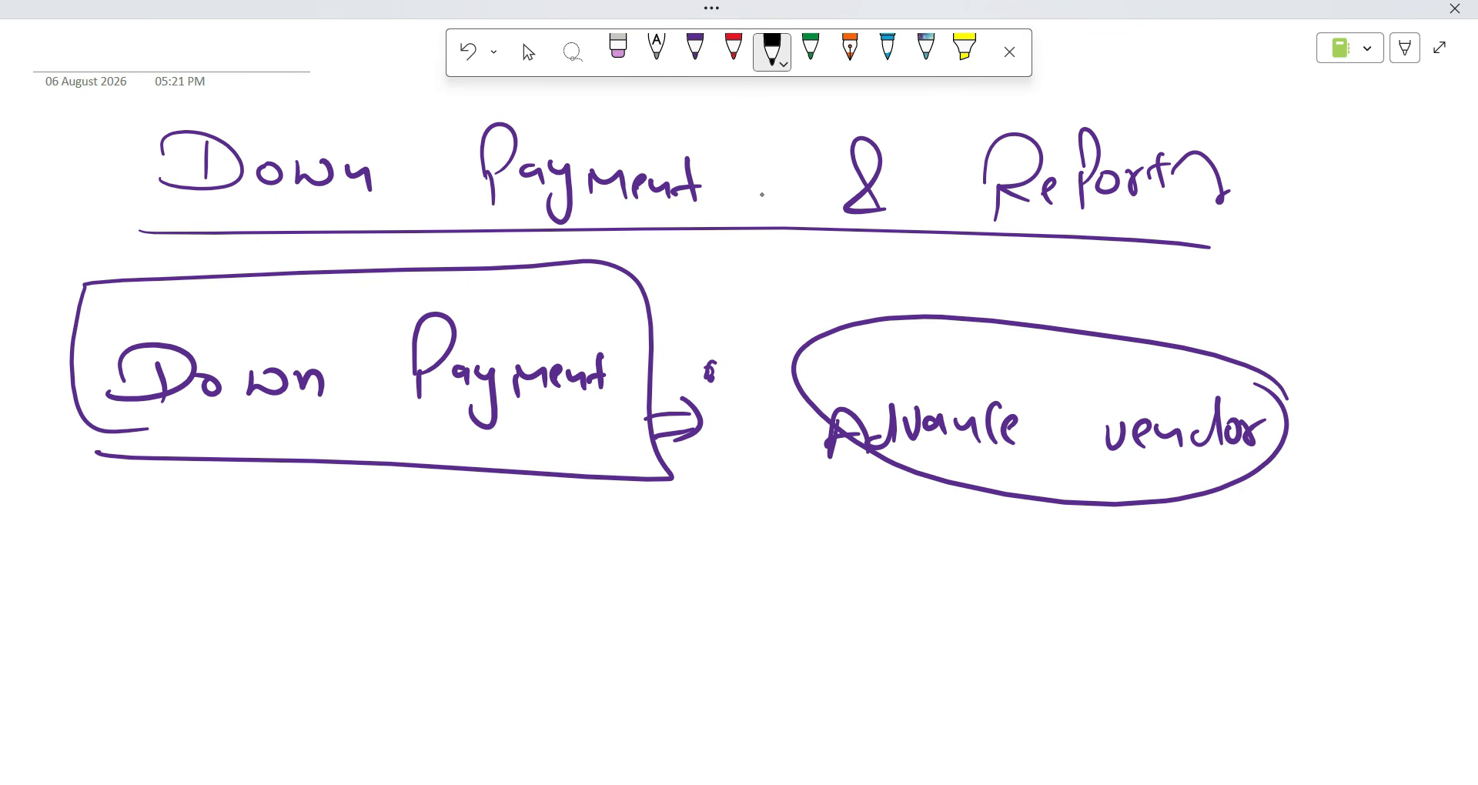
mouse_move(509, 561)
mouse_down()
mouse_move(514, 607)
mouse_move(548, 607)
mouse_up()
drag(544, 556, 546, 563)
mouse_move(563, 562)
mouse_down()
mouse_move(562, 613)
mouse_move(606, 598)
mouse_up()
drag(656, 542, 629, 624)
drag(699, 572, 671, 625)
drag(719, 599, 715, 628)
drag(743, 602, 787, 587)
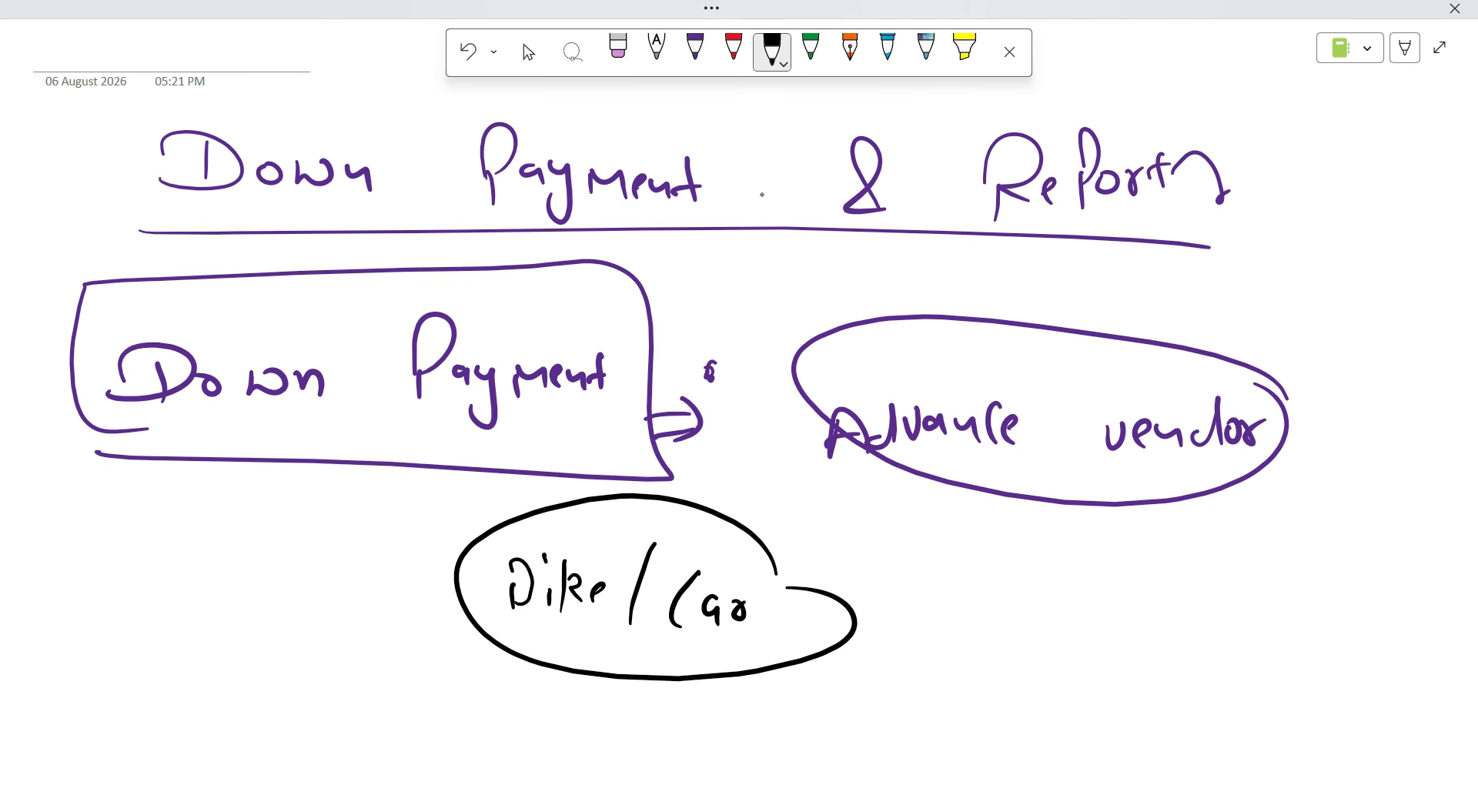
Add a circled 'Loan' note at the lower right and write '30%'.
click(1226, 659)
mouse_move(1207, 621)
mouse_down()
mouse_move(1208, 668)
mouse_move(1277, 667)
mouse_up()
mouse_move(1285, 629)
mouse_down()
mouse_move(1269, 614)
mouse_move(1281, 651)
mouse_up()
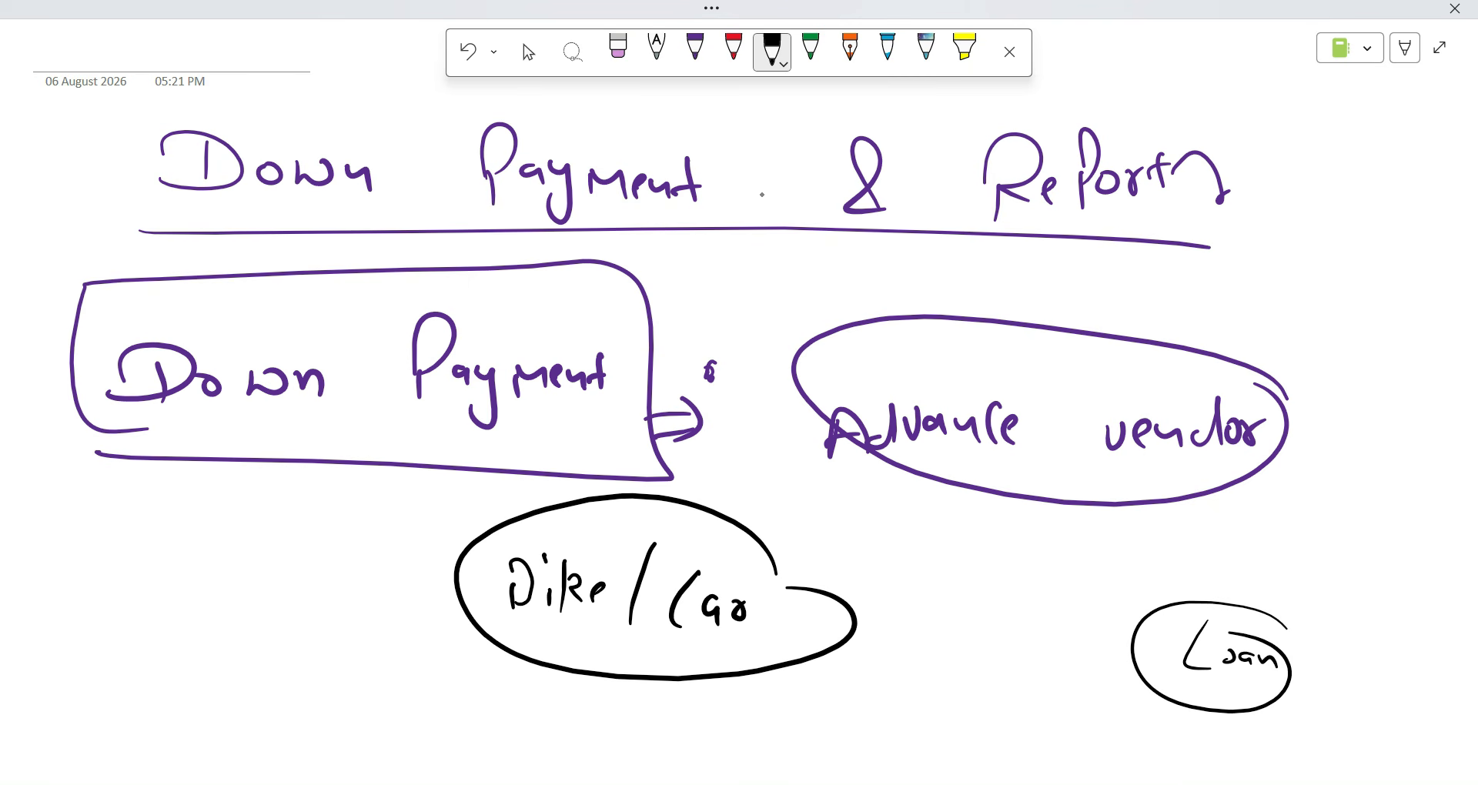
mouse_move(909, 665)
mouse_down()
mouse_move(900, 702)
mouse_move(942, 685)
mouse_up()
drag(974, 679, 956, 707)
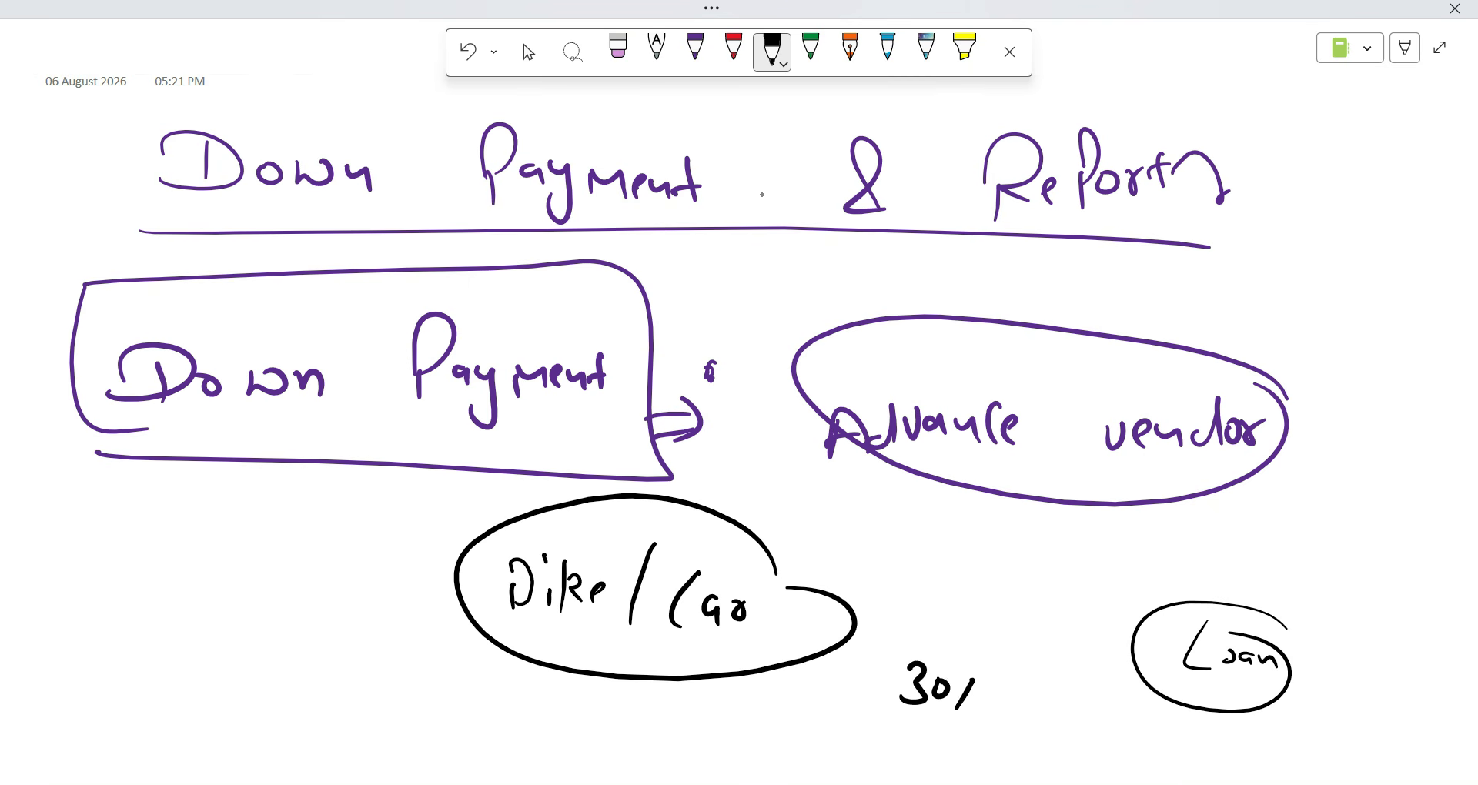
drag(999, 651, 971, 647)
Write a circled 'DP' with an arrow pointing right, then scroll further down the page.
click(528, 51)
scroll(854, 641, down, 3)
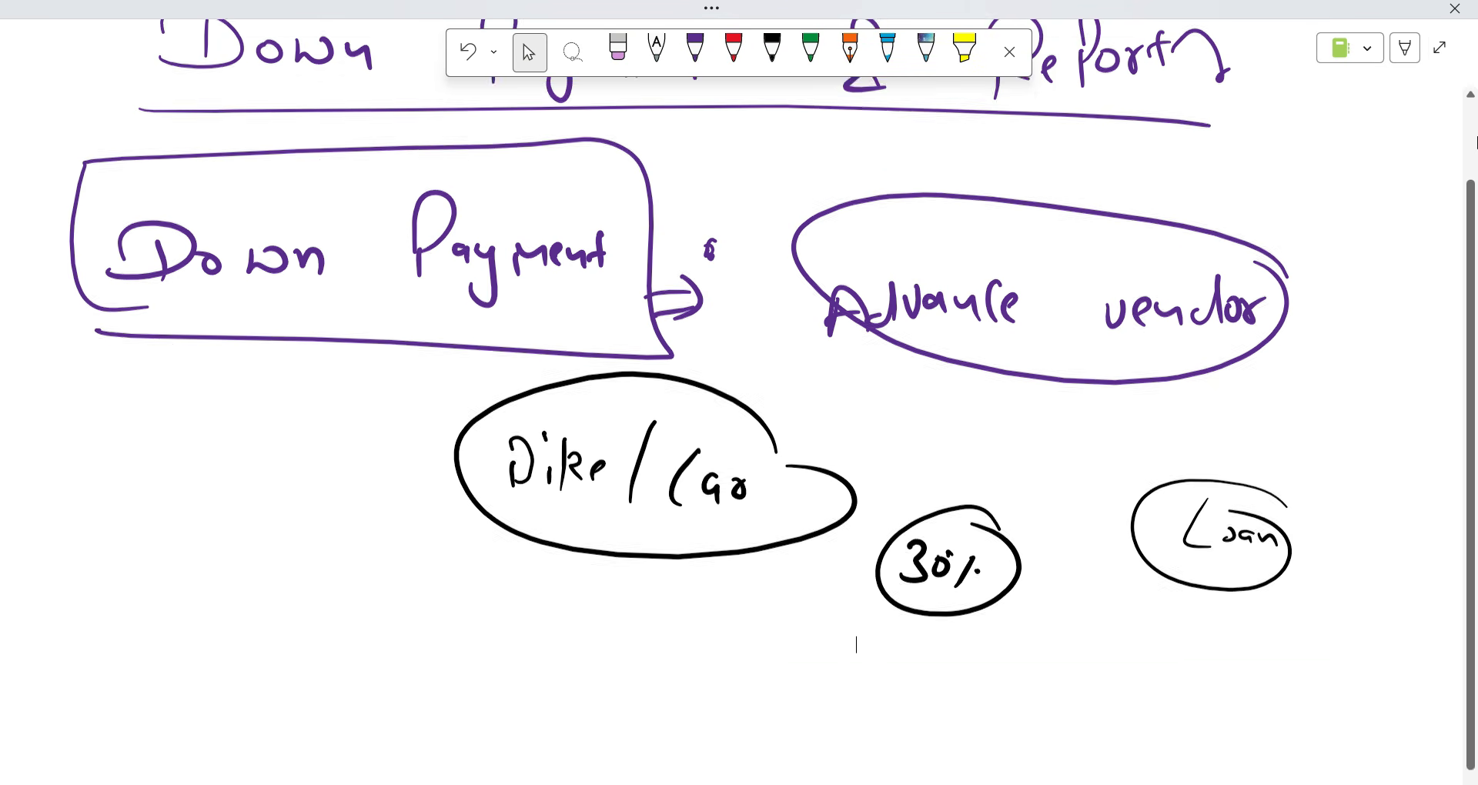
drag(814, 647, 796, 676)
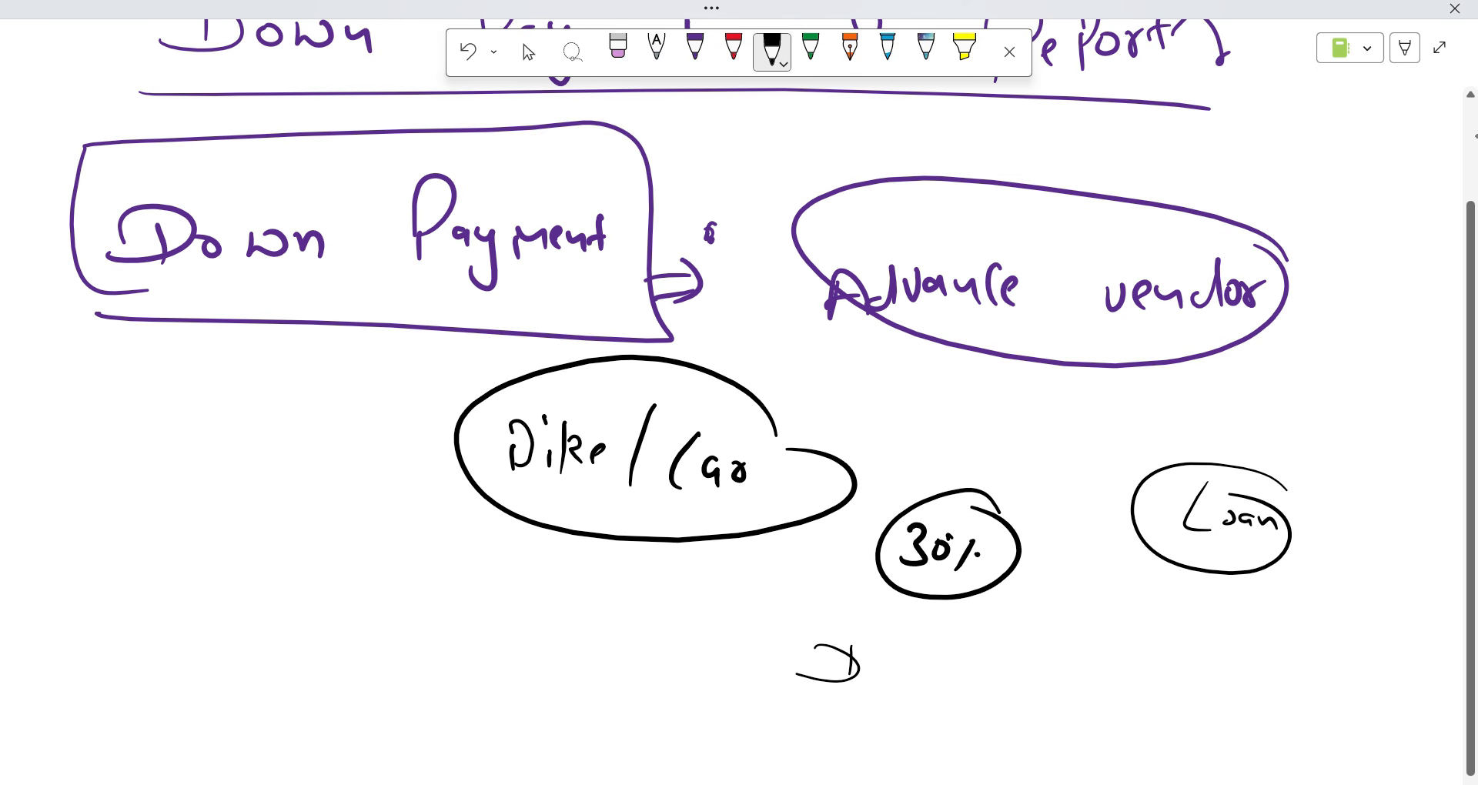
drag(905, 660, 902, 696)
mouse_move(899, 653)
mouse_down()
mouse_move(907, 674)
mouse_move(969, 684)
mouse_move(937, 636)
mouse_up()
drag(1036, 677, 1058, 682)
drag(1066, 661, 1060, 687)
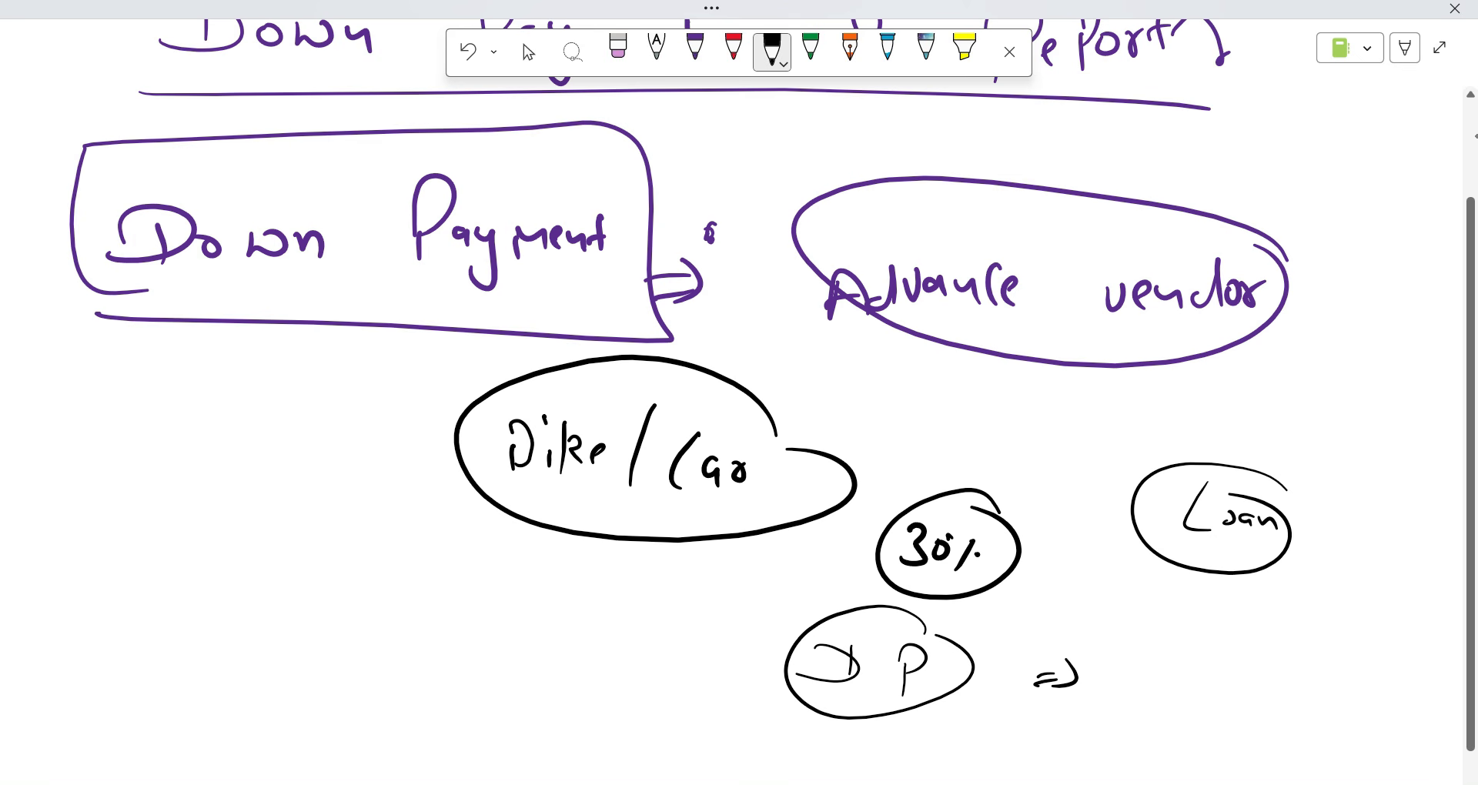
click(529, 52)
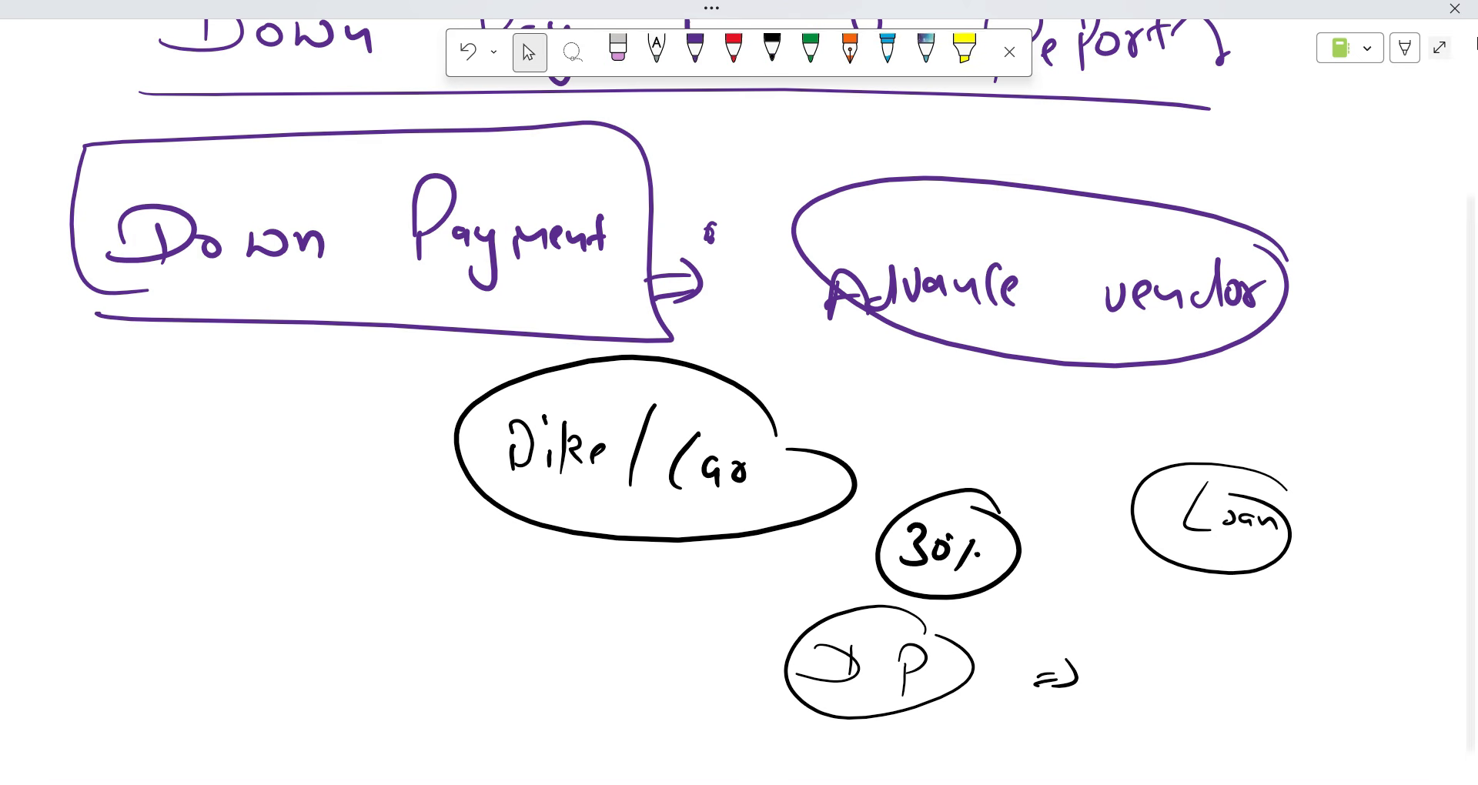
scroll(1008, 116, up, 3)
scroll(1181, 189, down, 3)
scroll(1181, 190, down, 4)
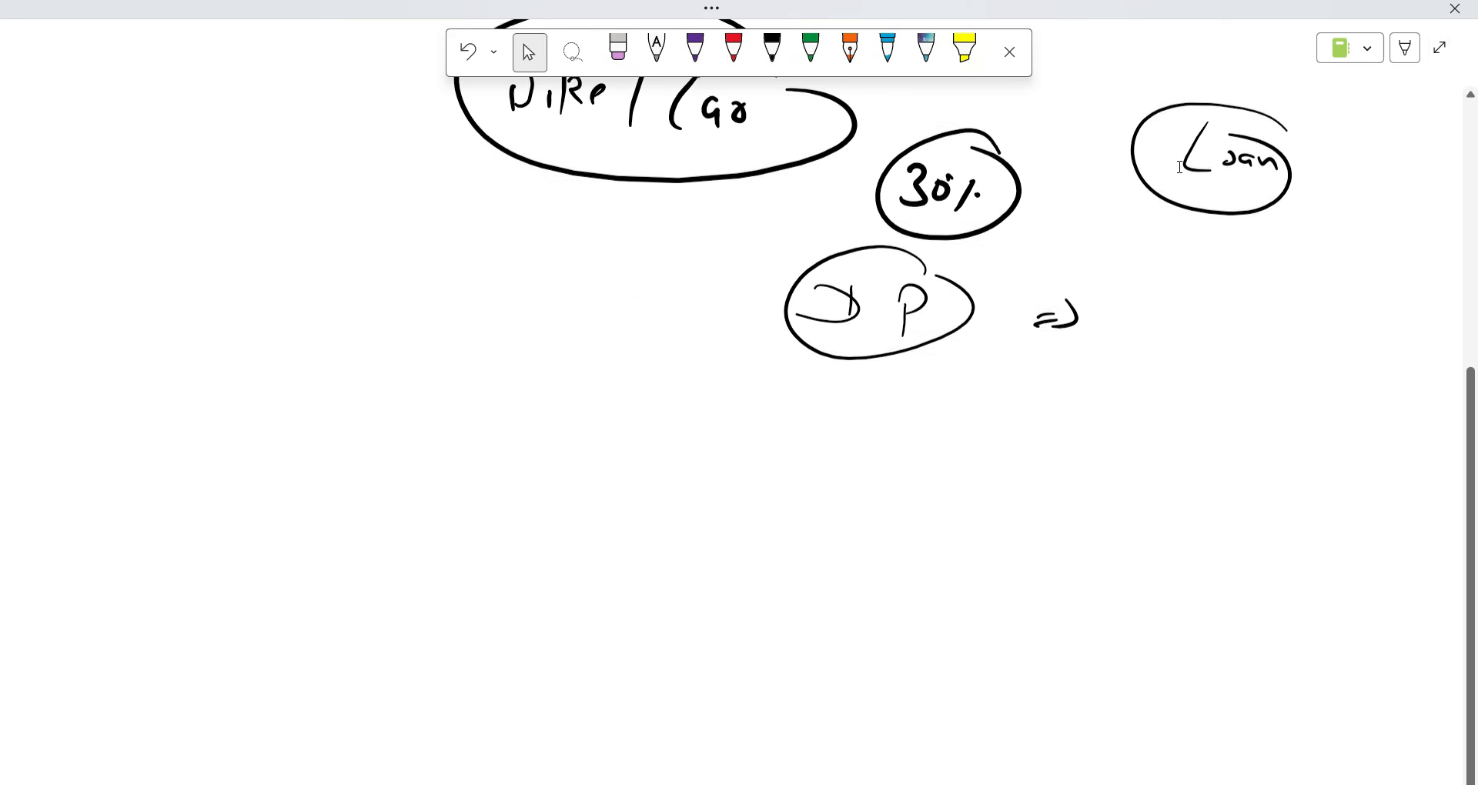
scroll(1293, 29, down, 2)
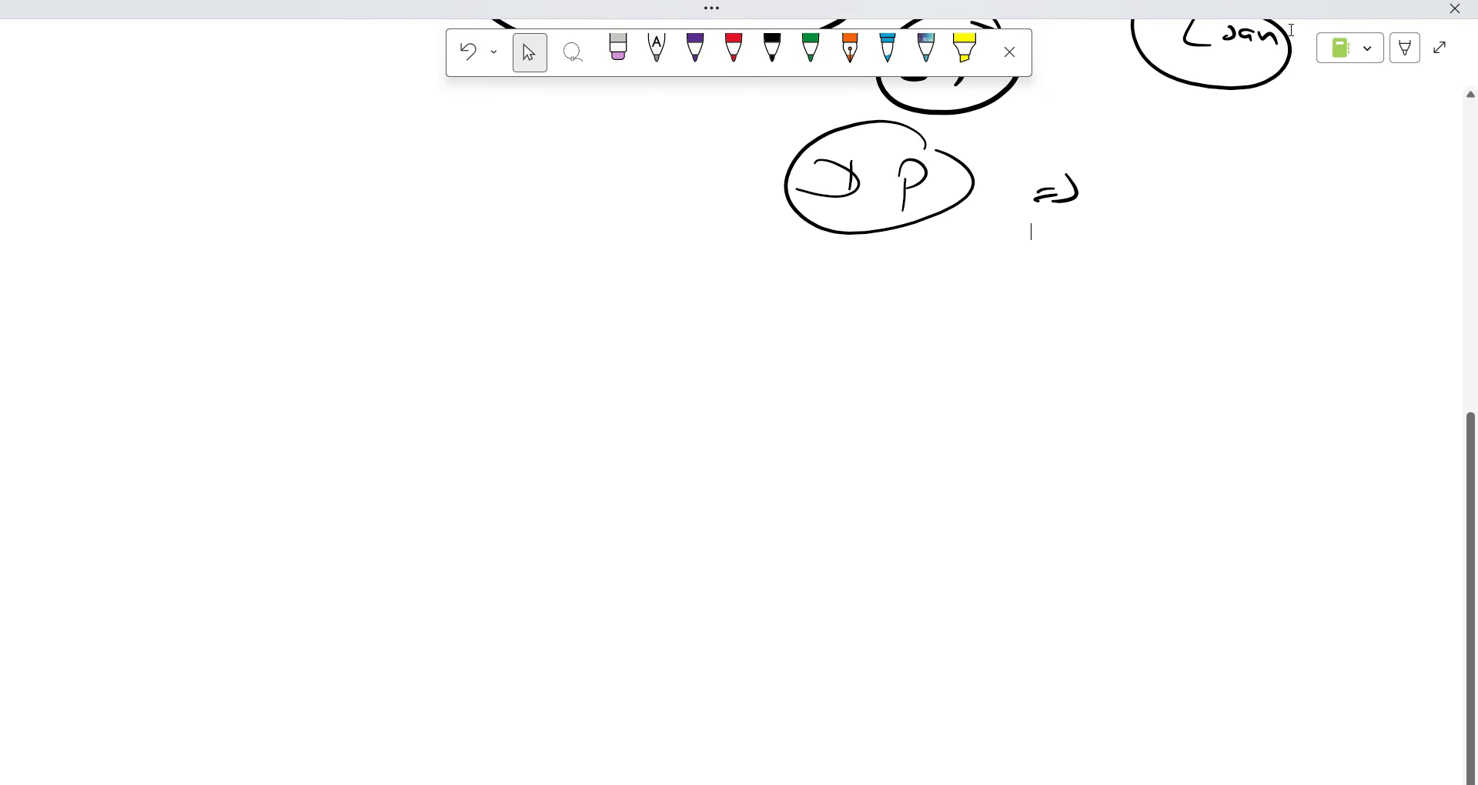
scroll(1303, 36, down, 2)
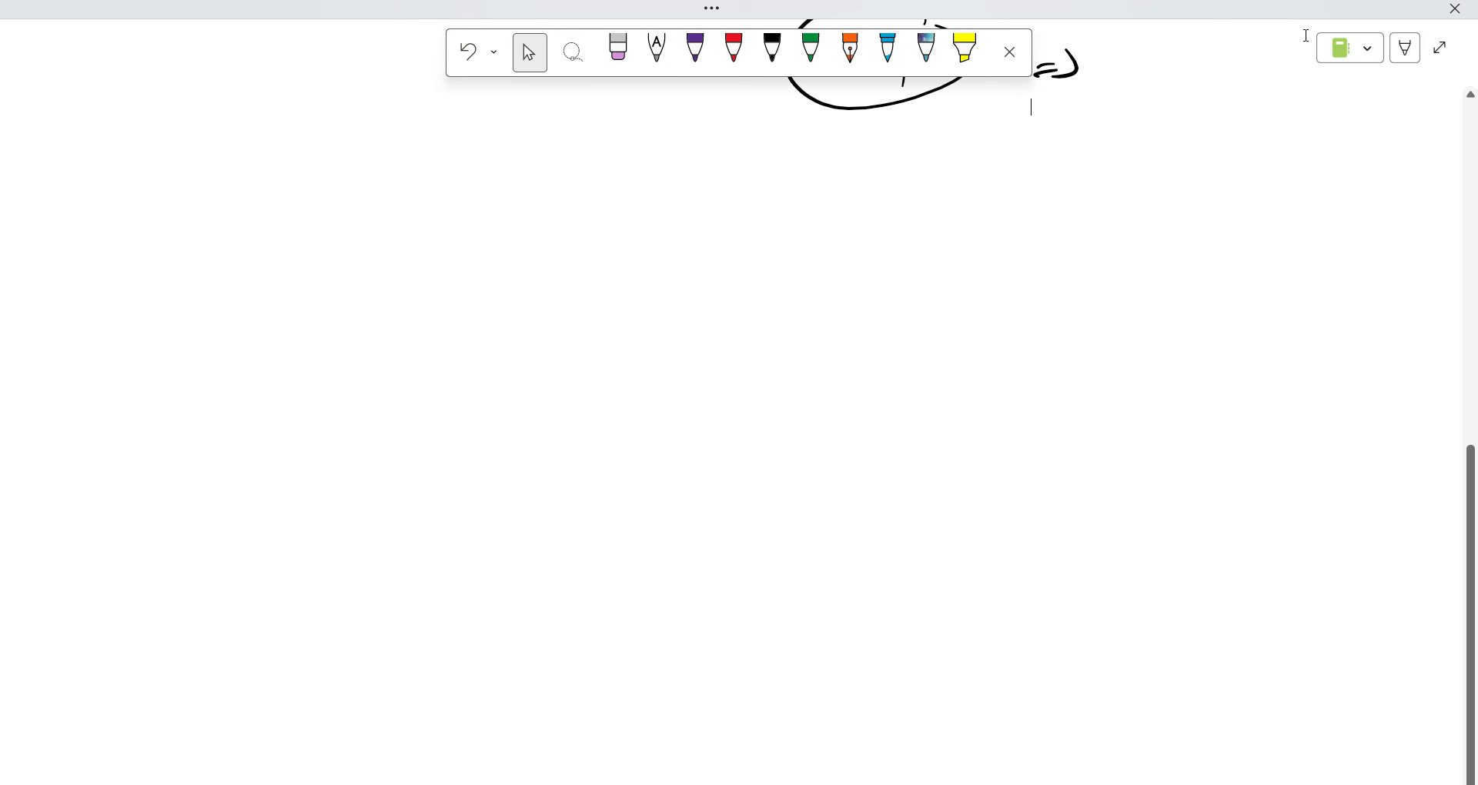
Handwrite a circled 'Steps' heading in black ink.
click(772, 52)
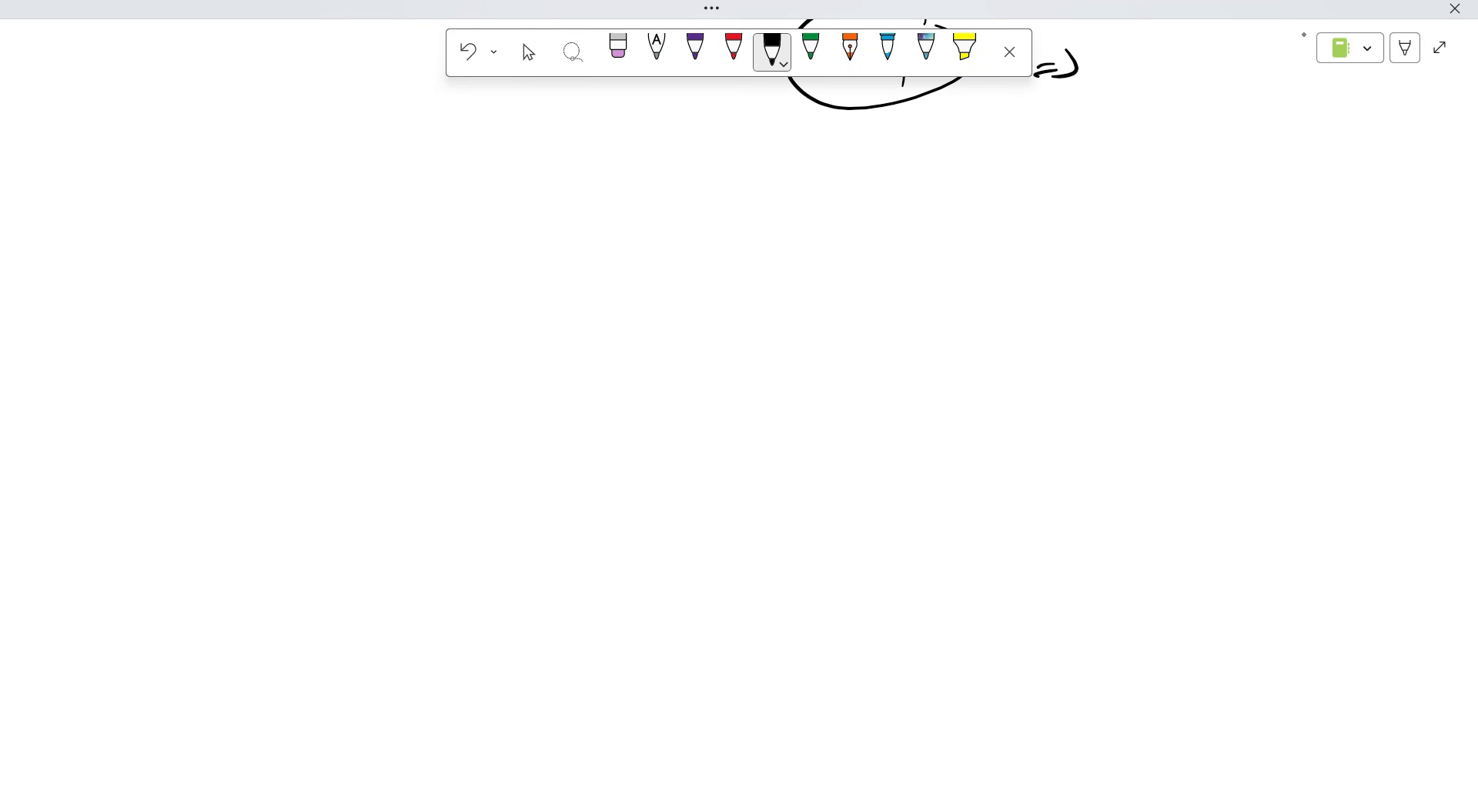
mouse_move(242, 176)
mouse_down()
mouse_move(188, 240)
mouse_move(175, 229)
mouse_up()
click(252, 218)
mouse_move(277, 178)
mouse_down()
mouse_move(280, 242)
mouse_move(277, 211)
mouse_up()
drag(285, 219, 304, 231)
mouse_move(318, 199)
mouse_down()
mouse_move(322, 233)
mouse_move(324, 204)
mouse_up()
drag(353, 197, 332, 227)
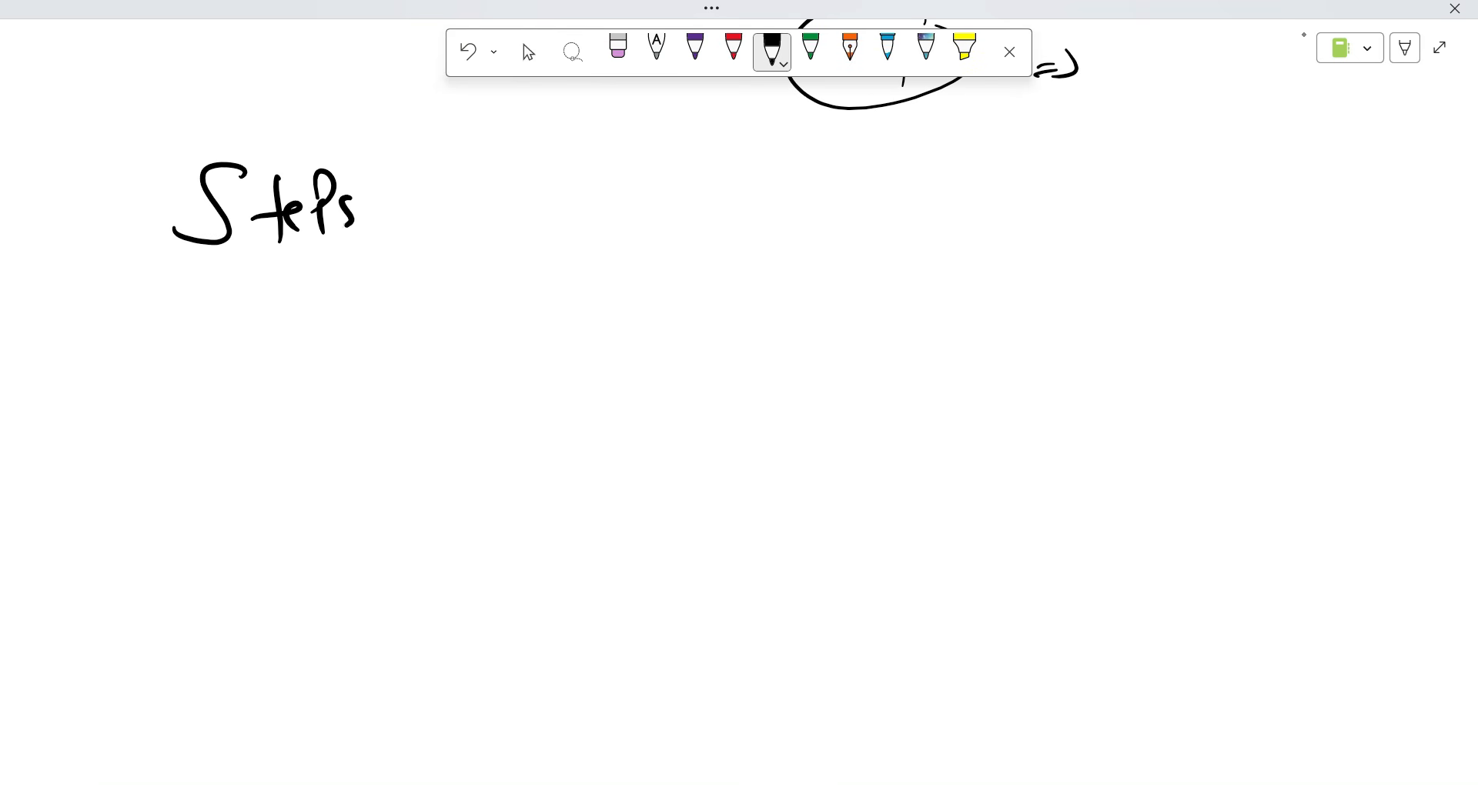
mouse_move(372, 153)
mouse_down()
mouse_move(374, 183)
mouse_move(312, 182)
mouse_up()
Write '(1) Create Ledgers' below the Steps heading.
drag(112, 368, 93, 400)
drag(147, 362, 151, 402)
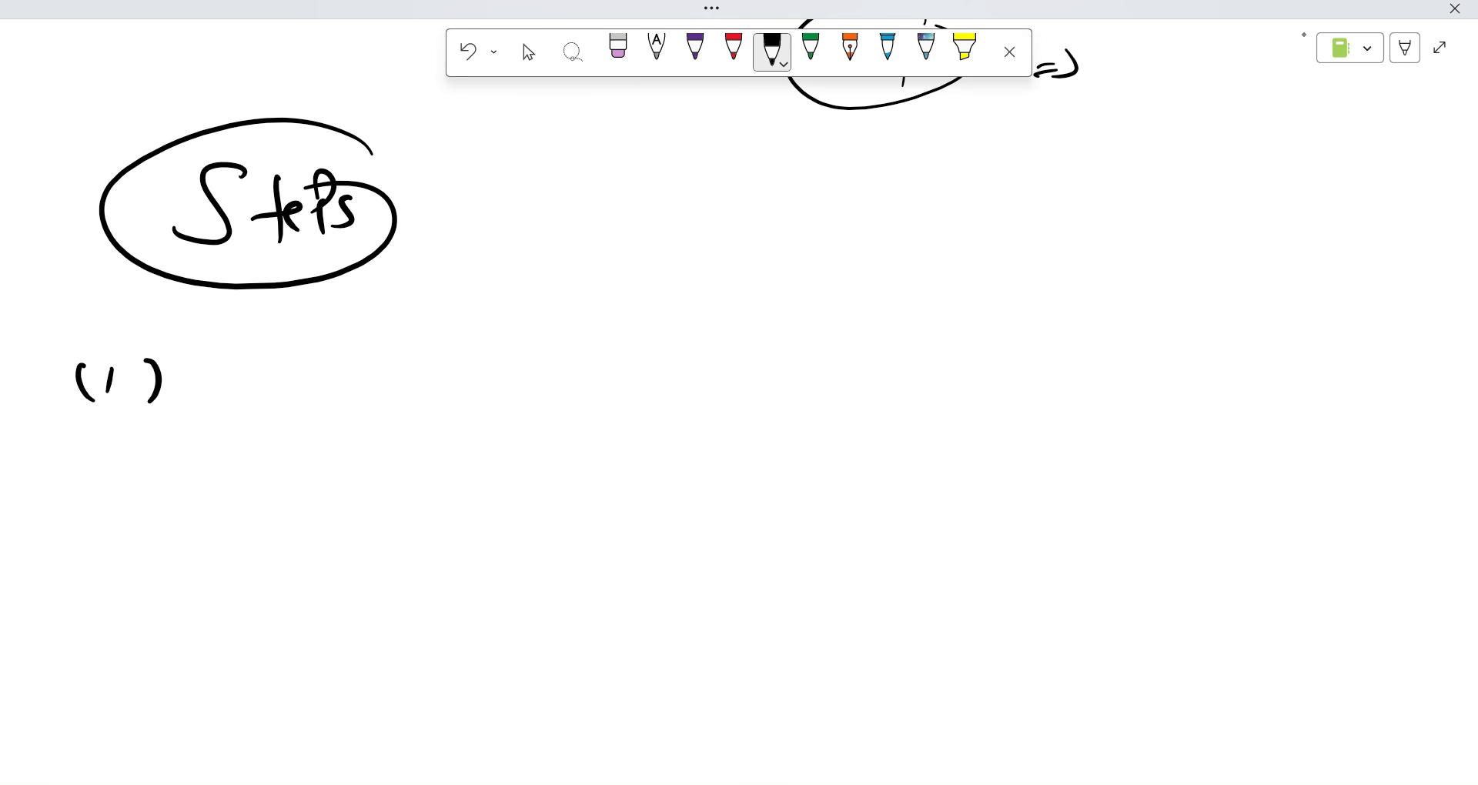
mouse_move(344, 350)
mouse_down()
mouse_move(316, 381)
mouse_move(342, 399)
mouse_up()
drag(362, 362, 411, 382)
mouse_move(428, 368)
mouse_down()
mouse_move(433, 389)
mouse_move(458, 391)
mouse_up()
drag(432, 381, 471, 371)
drag(563, 336, 579, 390)
mouse_move(585, 377)
mouse_down()
mouse_move(645, 406)
mouse_move(693, 385)
mouse_up()
mouse_move(701, 362)
mouse_down()
mouse_move(706, 375)
mouse_move(714, 362)
mouse_up()
drag(723, 361, 735, 394)
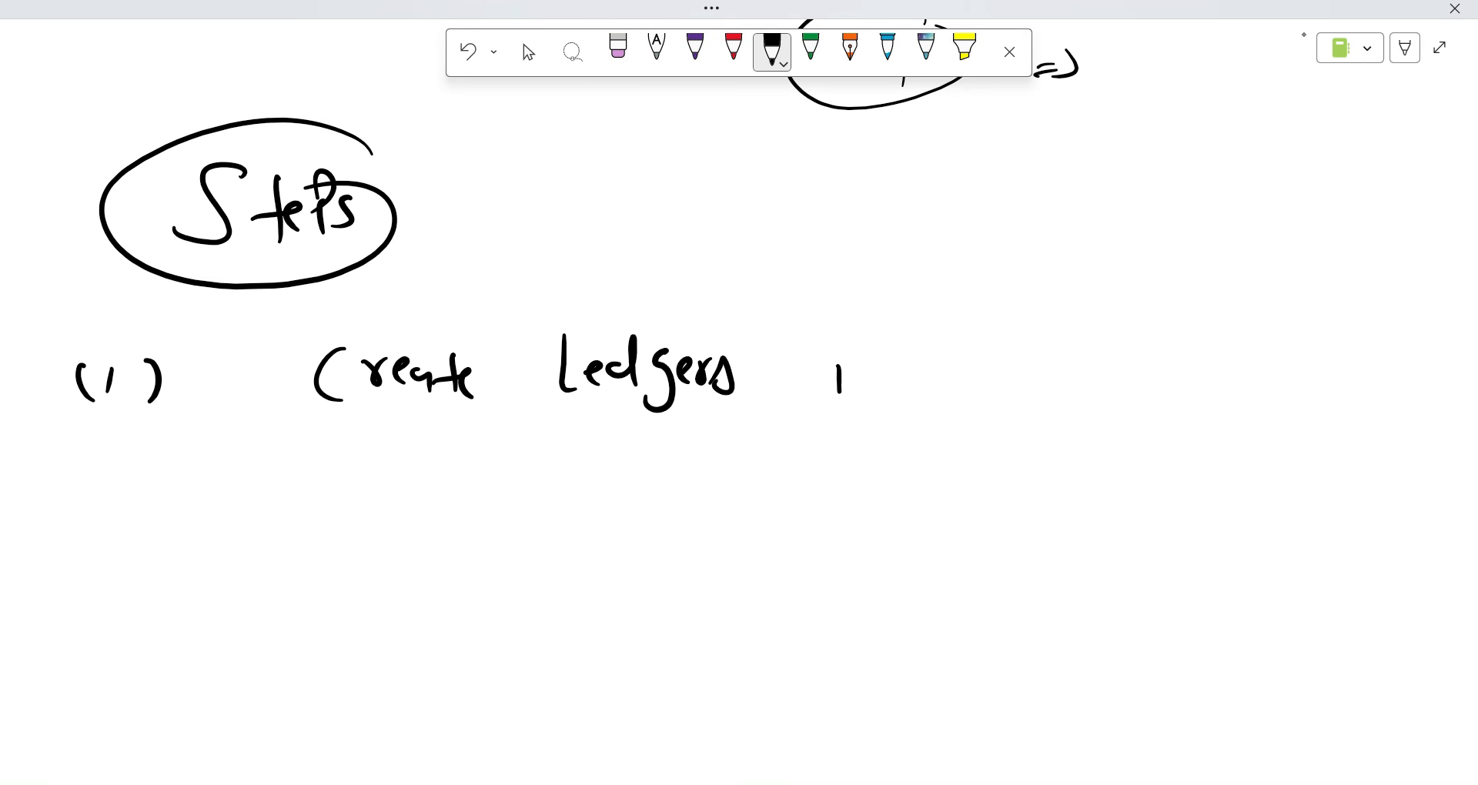
Complete the step as 'Create Ledgers in FS00' and underline it.
drag(825, 344, 827, 349)
mouse_move(848, 384)
mouse_down()
mouse_move(902, 392)
mouse_move(930, 337)
mouse_up()
drag(901, 371, 925, 368)
mouse_move(945, 355)
mouse_down()
mouse_move(930, 385)
mouse_move(954, 378)
mouse_up()
drag(992, 362, 988, 378)
drag(376, 447, 940, 446)
Start the first ledger sub-point with an arrow, a bracketed number and 'Sundry'.
drag(585, 435, 605, 500)
drag(728, 472, 726, 500)
drag(678, 465, 668, 476)
drag(759, 476, 749, 502)
drag(673, 472, 684, 516)
drag(839, 464, 811, 508)
drag(847, 485, 928, 502)
mouse_move(940, 477)
mouse_down()
mouse_move(955, 499)
mouse_move(962, 484)
mouse_up()
drag(967, 480, 973, 500)
mouse_move(983, 479)
mouse_down()
mouse_move(983, 523)
mouse_move(951, 537)
mouse_up()
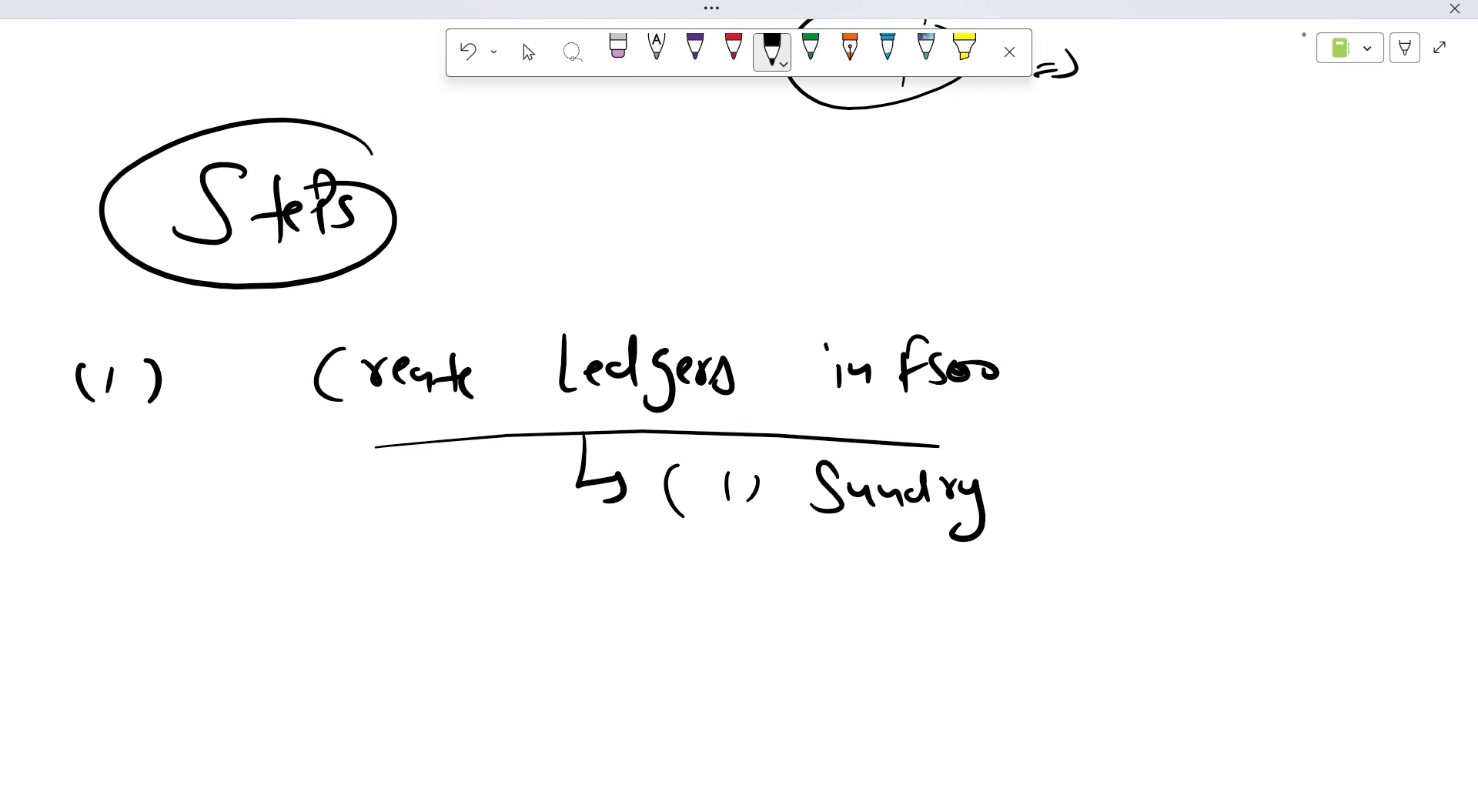
drag(1063, 463, 1066, 505)
mouse_move(1080, 472)
mouse_down()
mouse_move(1093, 499)
mouse_move(1127, 497)
mouse_up()
Finish the first ledger line as 'Sundry Creditor's A/c'.
drag(1146, 461, 1148, 496)
mouse_move(1162, 482)
mouse_down()
mouse_move(1164, 504)
mouse_move(1177, 488)
mouse_up()
drag(1186, 479, 1221, 493)
drag(1231, 454, 1245, 491)
mouse_move(1296, 494)
mouse_down()
mouse_move(1303, 478)
mouse_move(1314, 490)
mouse_up()
mouse_move(1329, 457)
mouse_down()
mouse_move(1321, 486)
mouse_move(1341, 503)
mouse_up()
Number the second ledger (2) and write 'Advance'.
drag(582, 579, 601, 597)
drag(613, 570, 618, 594)
drag(562, 557, 560, 606)
mouse_move(725, 618)
mouse_down()
mouse_move(727, 594)
mouse_move(751, 612)
mouse_up()
drag(723, 599, 783, 608)
mouse_move(792, 578)
mouse_down()
mouse_move(796, 592)
mouse_move(814, 570)
mouse_up()
drag(836, 582, 886, 603)
Finish the second ledger as 'Advance to Vendor A/c' and underline it.
drag(887, 592, 904, 600)
mouse_move(1001, 565)
mouse_down()
mouse_move(1002, 610)
mouse_move(999, 577)
mouse_up()
drag(1004, 579, 1114, 570)
mouse_move(1124, 586)
mouse_down()
mouse_move(1134, 577)
mouse_move(1141, 596)
mouse_up()
drag(1147, 596, 1194, 593)
mouse_move(1195, 551)
mouse_down()
mouse_move(1212, 591)
mouse_move(1249, 598)
mouse_up()
drag(1268, 599, 1325, 603)
drag(716, 642, 1274, 646)
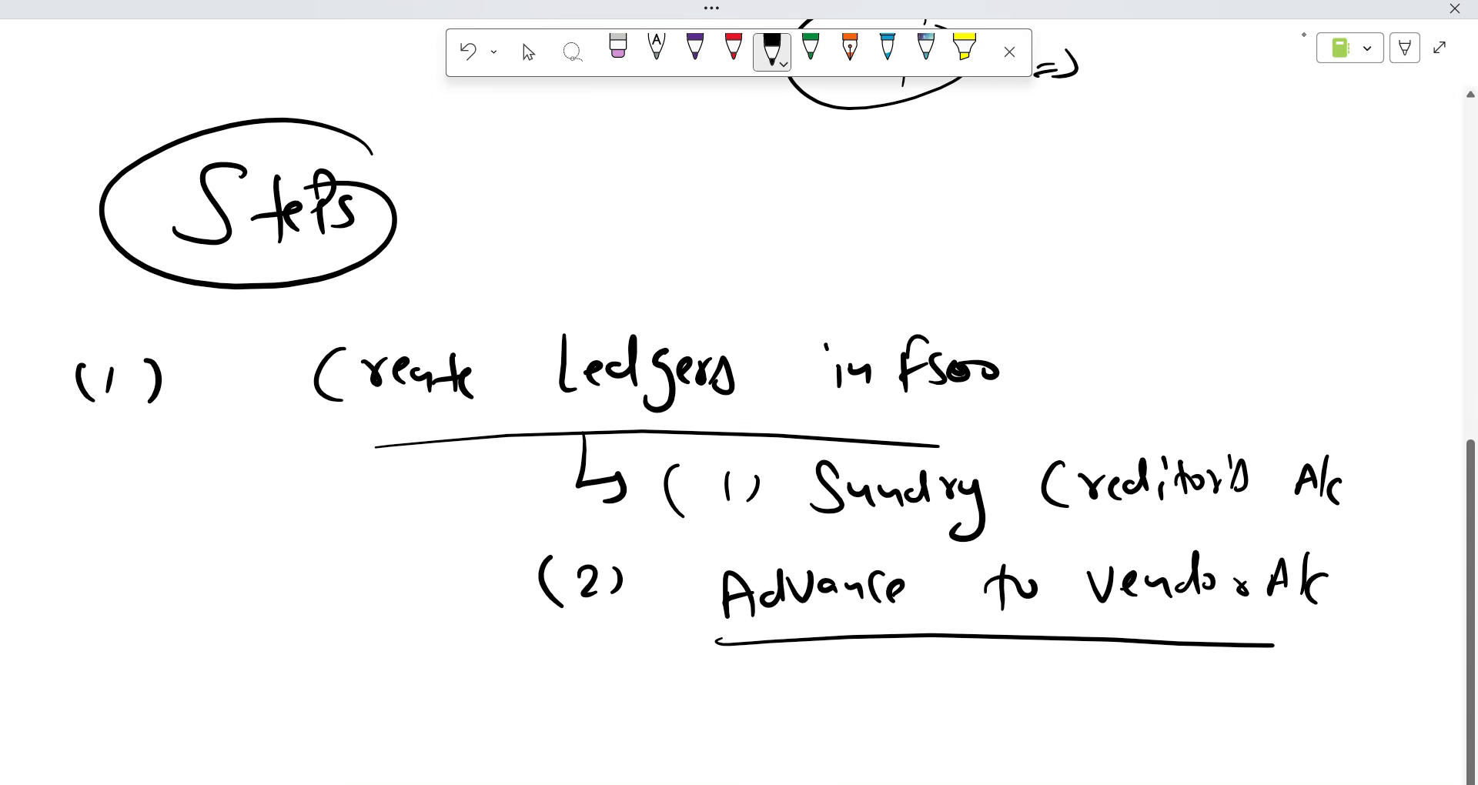
scroll(1261, 423, down, 3)
Handwrite step (2) Create/Process/Post DP in OneNote.
scroll(1266, 416, down, 3)
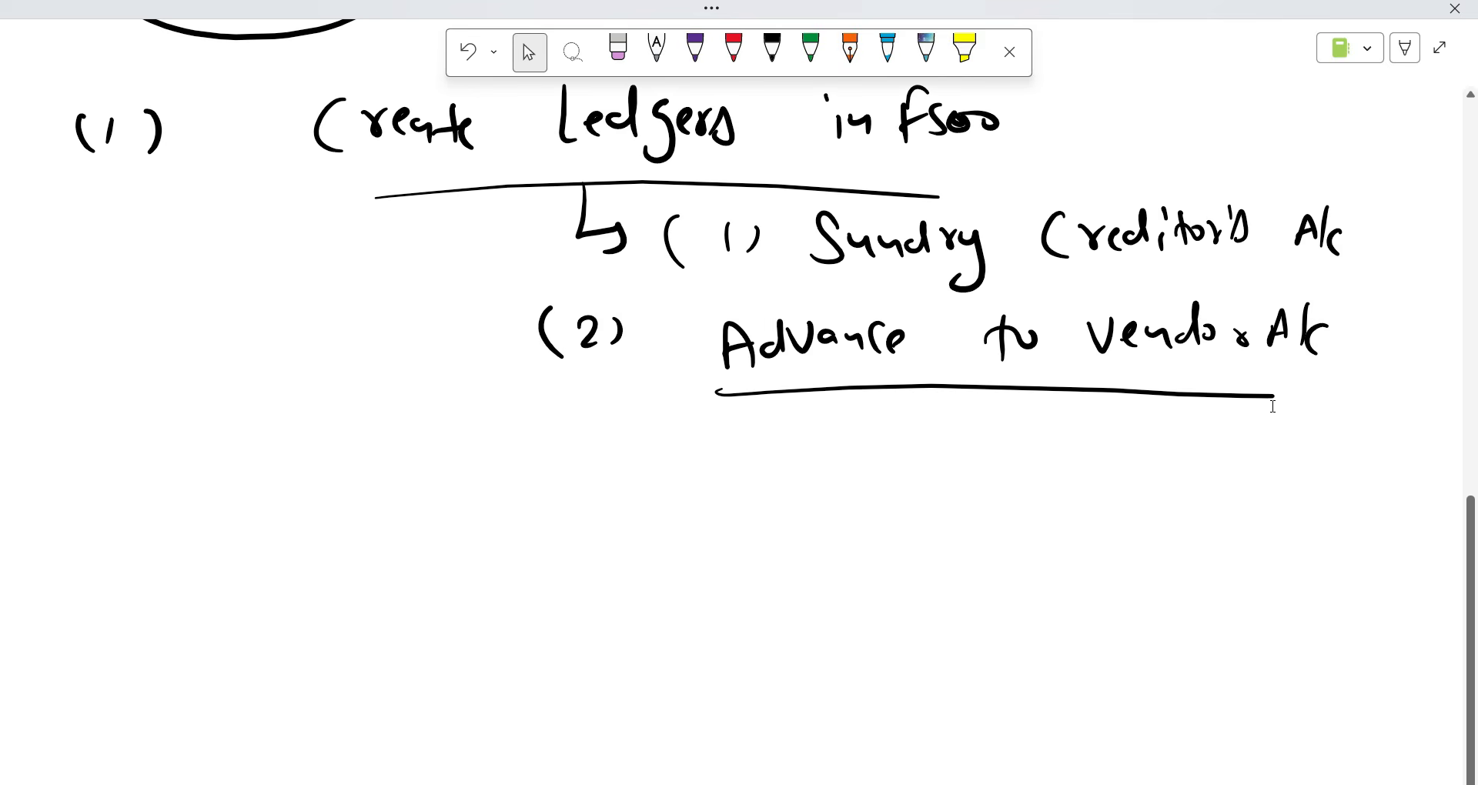
mouse_move(77, 505)
mouse_down()
mouse_move(77, 529)
mouse_move(102, 527)
mouse_up()
drag(117, 493, 107, 537)
mouse_move(54, 484)
mouse_down()
mouse_move(43, 524)
mouse_move(59, 560)
mouse_up()
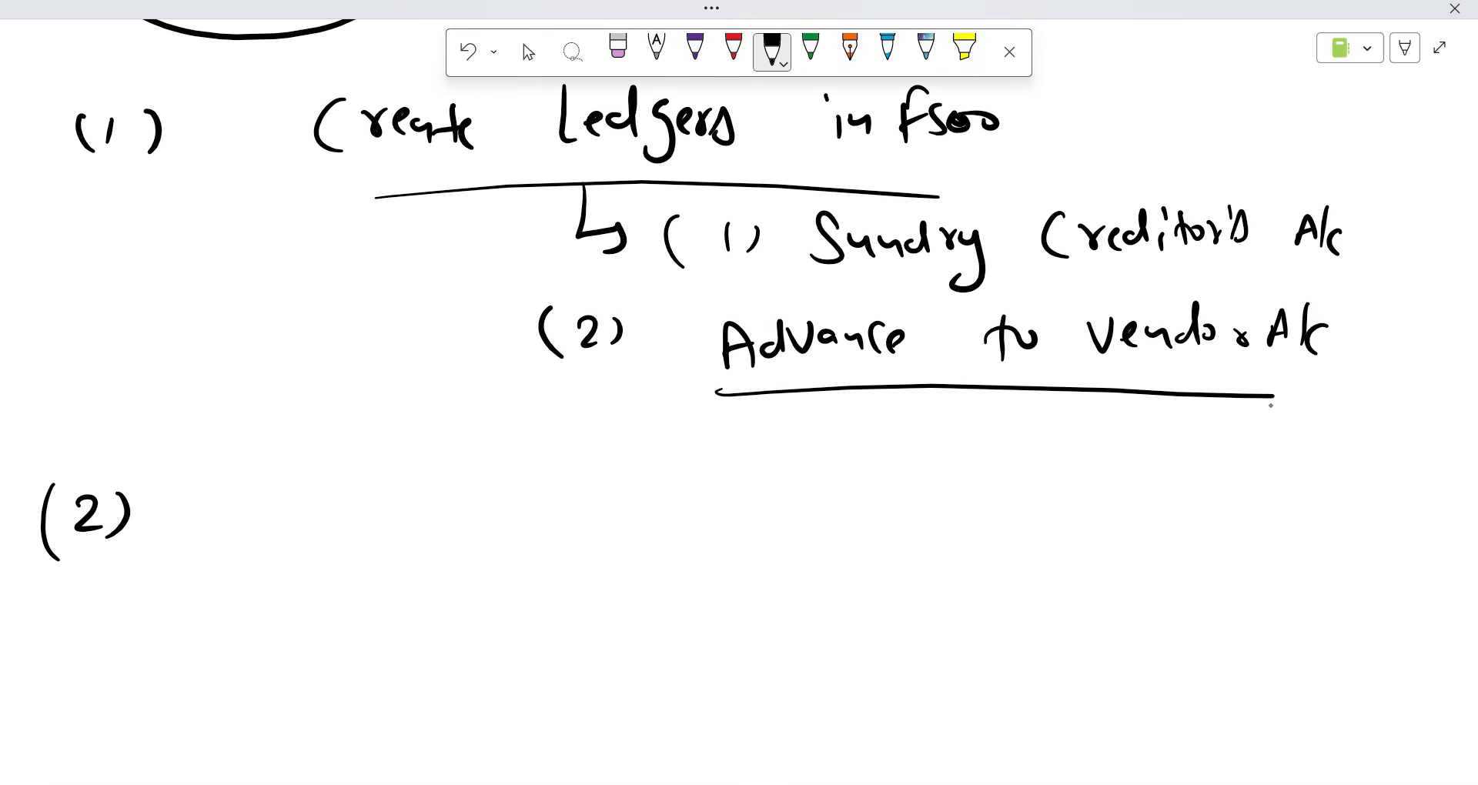
mouse_move(268, 490)
mouse_down()
mouse_move(252, 537)
mouse_move(312, 499)
mouse_move(394, 532)
mouse_up()
drag(420, 452, 397, 550)
drag(462, 478, 464, 546)
drag(462, 481, 510, 514)
drag(514, 504, 599, 519)
drag(657, 442, 652, 555)
drag(679, 489, 680, 535)
drag(689, 462, 730, 504)
mouse_move(745, 489)
mouse_down()
mouse_move(756, 496)
mouse_move(739, 513)
mouse_up()
drag(762, 478, 786, 514)
mouse_move(904, 474)
mouse_down()
mouse_move(907, 517)
mouse_move(873, 515)
mouse_up()
drag(973, 478, 974, 522)
drag(973, 478, 976, 496)
Handwrite step (3) ending in Vendor Invoice.
mouse_move(58, 637)
mouse_down()
mouse_move(81, 659)
mouse_move(61, 668)
mouse_up()
drag(100, 635, 99, 670)
drag(69, 610, 52, 688)
scroll(1317, 346, down, 3)
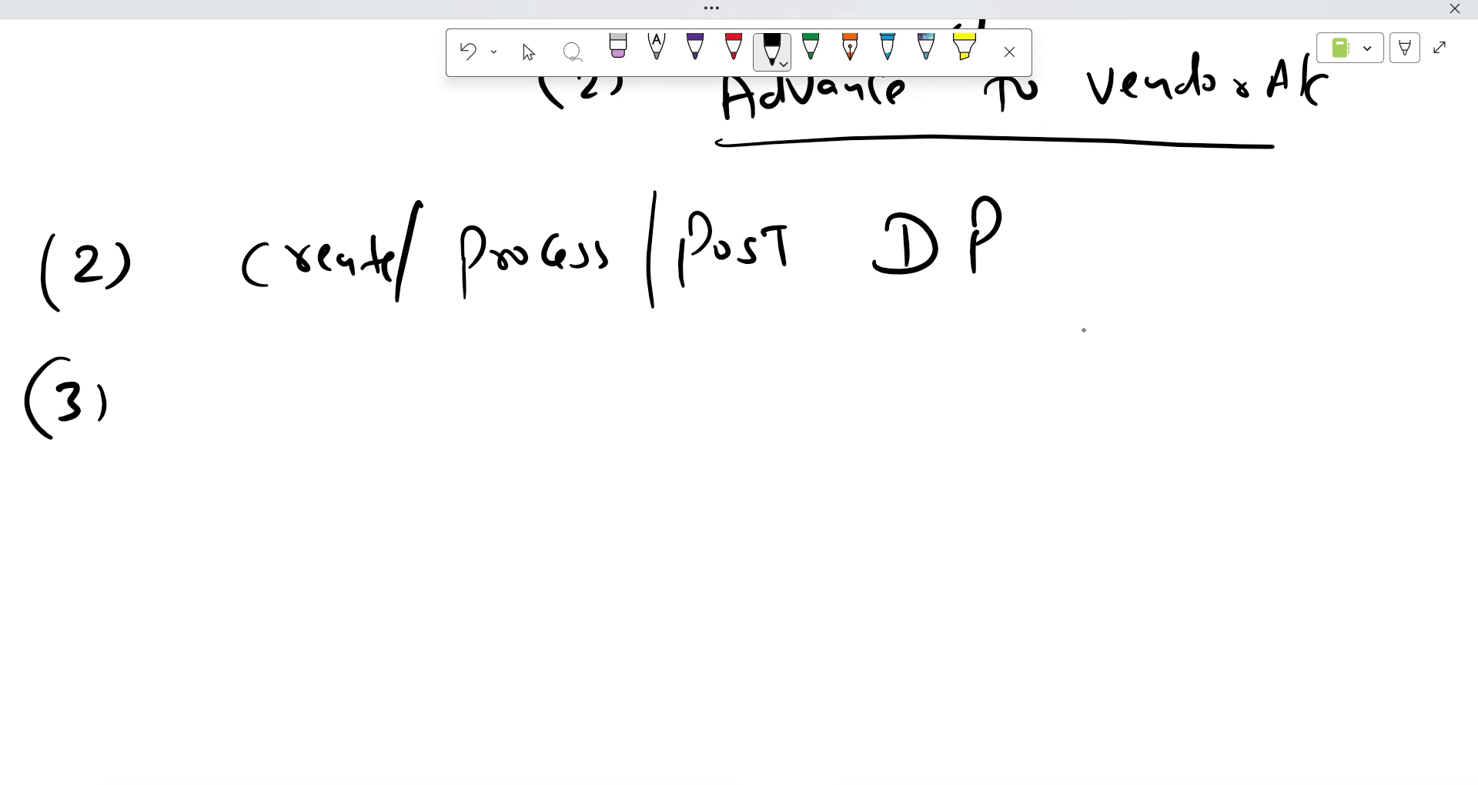
mouse_move(291, 367)
mouse_down()
mouse_move(286, 414)
mouse_move(362, 385)
mouse_move(386, 392)
mouse_up()
mouse_move(408, 359)
mouse_down()
mouse_move(406, 398)
mouse_move(434, 399)
mouse_up()
drag(541, 368, 571, 367)
mouse_move(579, 386)
mouse_down()
mouse_move(645, 394)
mouse_move(668, 350)
mouse_move(688, 377)
mouse_up()
drag(704, 378, 728, 371)
drag(828, 358, 833, 388)
drag(812, 351, 853, 359)
drag(809, 400, 908, 368)
drag(921, 368, 973, 389)
drag(987, 377, 1002, 387)
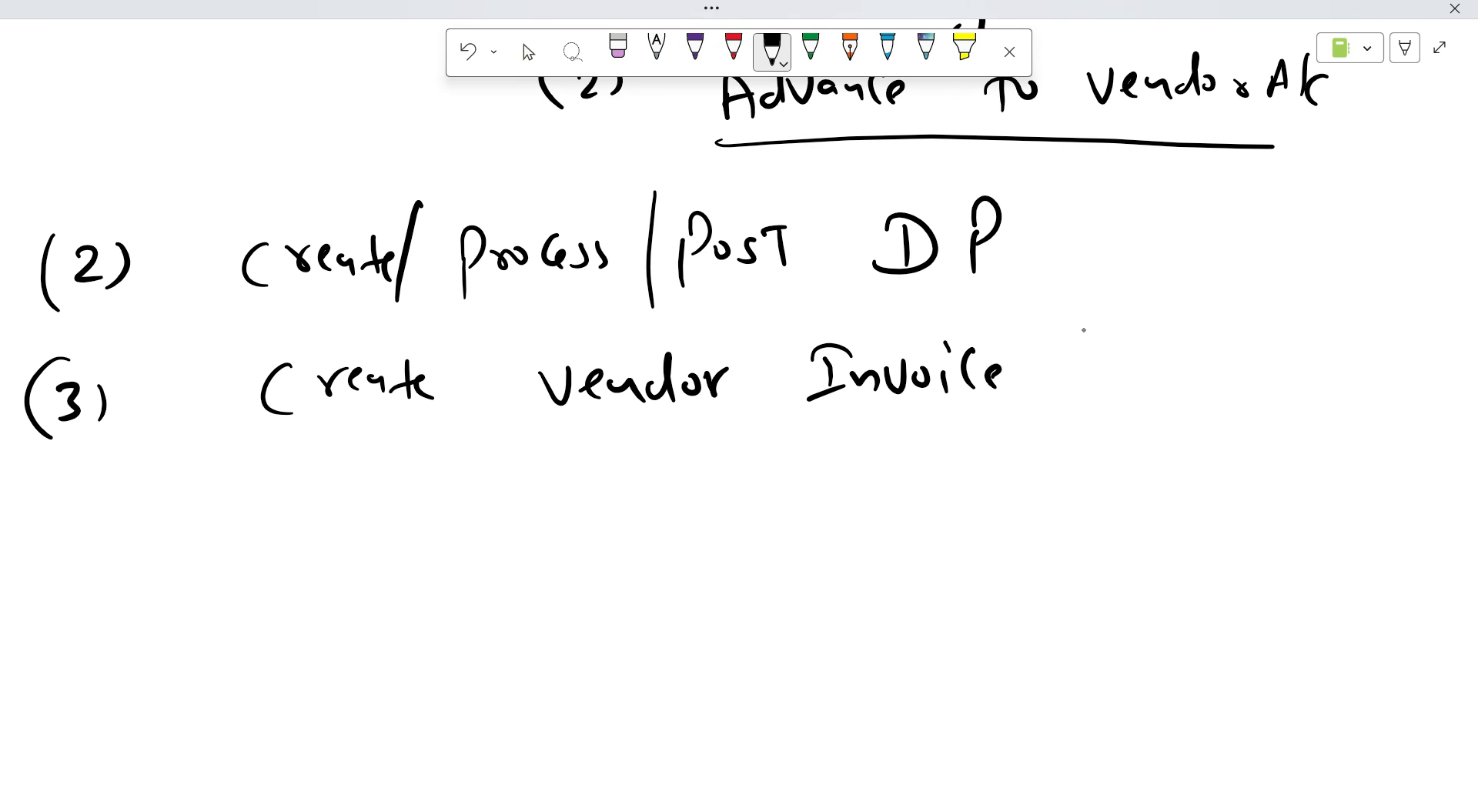
Handwrite step (4) Clear DP, then tick steps 2 and 4.
drag(60, 500, 90, 539)
mouse_move(87, 504)
mouse_down()
mouse_move(88, 560)
mouse_move(117, 555)
mouse_up()
drag(44, 491, 55, 583)
drag(297, 499, 298, 544)
drag(321, 462, 330, 539)
drag(339, 520, 374, 531)
drag(379, 510, 400, 512)
click(569, 488)
drag(568, 481, 572, 522)
drag(552, 478, 537, 525)
drag(645, 490, 648, 528)
drag(642, 464, 645, 502)
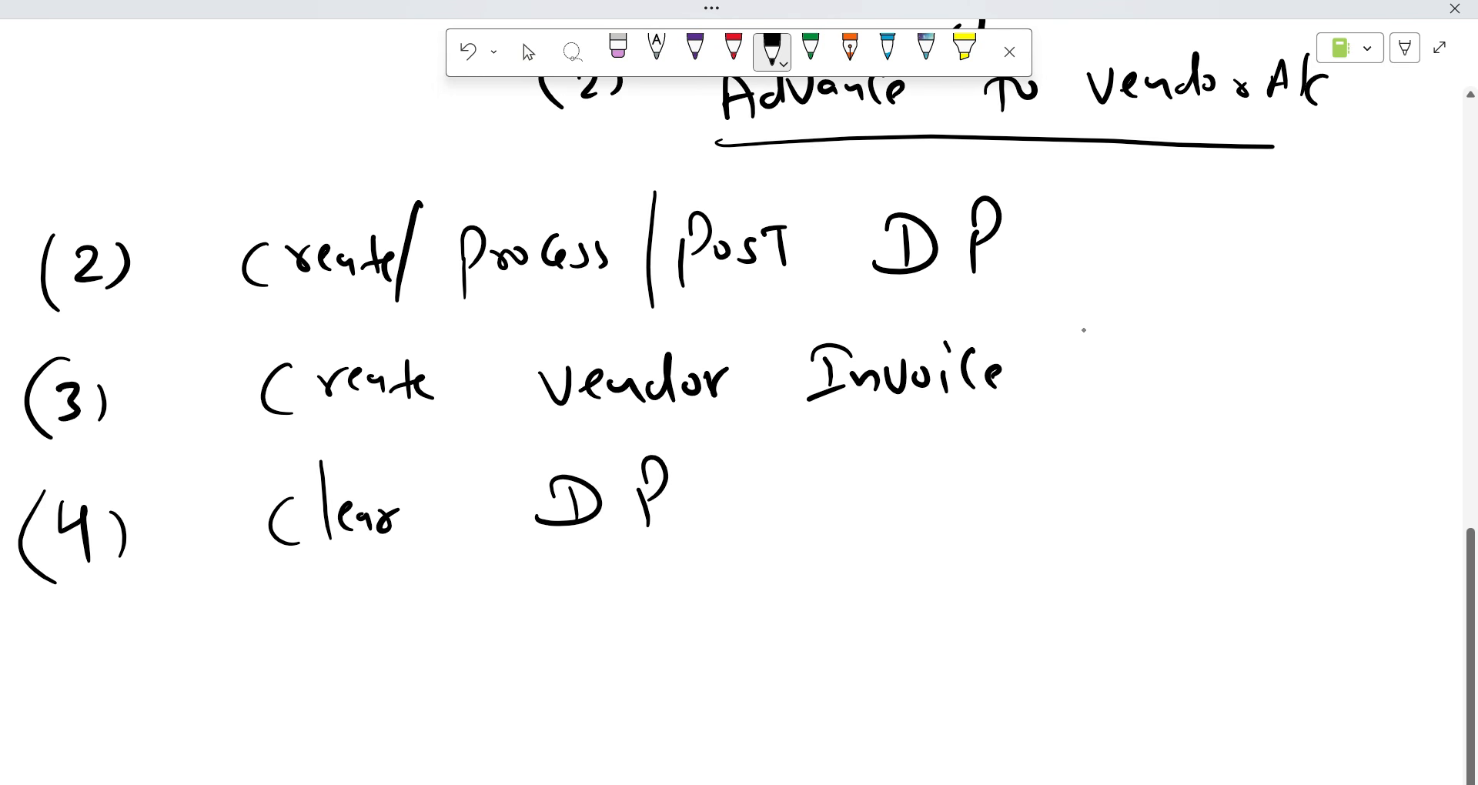
mouse_move(1061, 217)
mouse_down()
mouse_move(1077, 248)
mouse_move(1169, 221)
mouse_up()
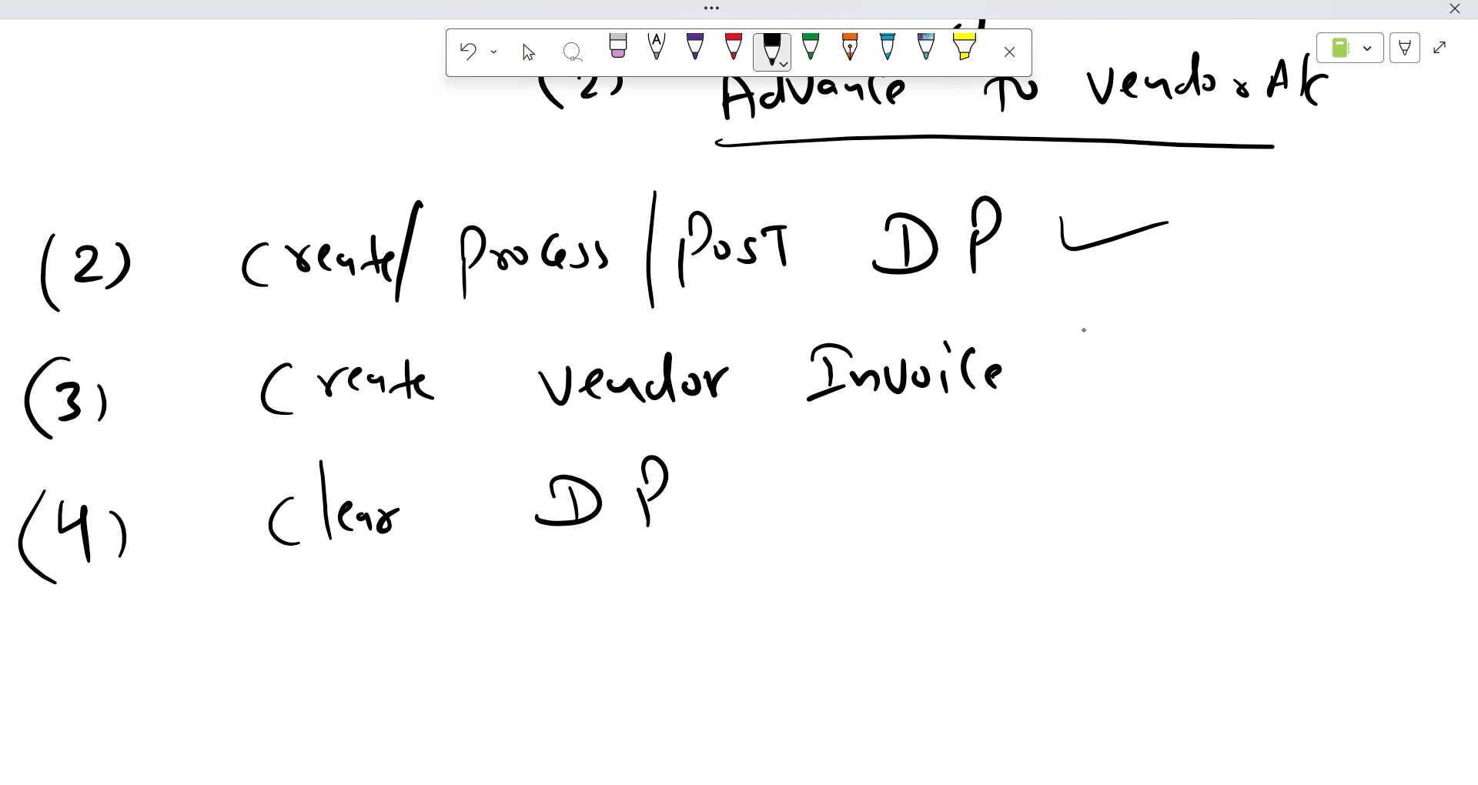
drag(716, 502, 804, 510)
Handwrite step (5) Pay outstanding Payment.
drag(108, 636, 98, 677)
mouse_move(107, 630)
mouse_down()
mouse_move(124, 627)
mouse_move(111, 694)
mouse_up()
drag(72, 624, 93, 719)
mouse_move(329, 618)
mouse_down()
mouse_move(333, 666)
mouse_move(370, 605)
mouse_move(335, 643)
mouse_up()
drag(379, 625, 403, 643)
mouse_move(414, 621)
mouse_down()
mouse_move(437, 677)
mouse_move(414, 660)
mouse_up()
mouse_move(539, 616)
mouse_down()
mouse_move(550, 635)
mouse_move(609, 645)
mouse_up()
drag(588, 622, 613, 617)
drag(622, 618, 621, 645)
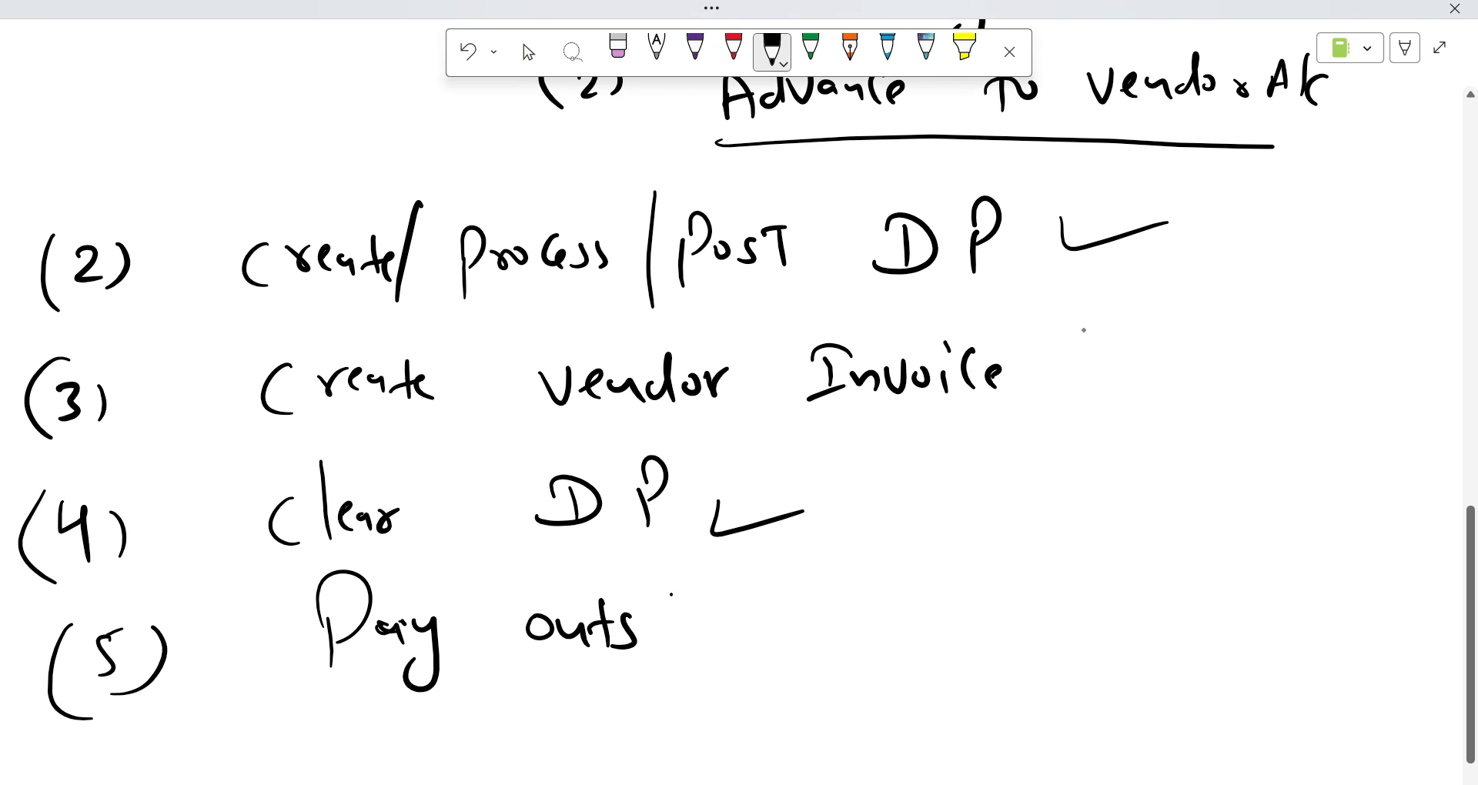
drag(676, 594, 673, 639)
mouse_move(654, 629)
mouse_down()
mouse_move(702, 614)
mouse_move(705, 638)
mouse_up()
drag(708, 638, 751, 636)
click(787, 621)
mouse_move(770, 598)
mouse_down()
mouse_move(769, 639)
mouse_move(810, 608)
mouse_up()
mouse_move(842, 608)
mouse_down()
mouse_move(838, 654)
mouse_move(815, 655)
mouse_up()
drag(958, 572, 962, 633)
drag(962, 571, 965, 616)
mouse_move(990, 610)
mouse_down()
mouse_move(976, 620)
mouse_move(998, 623)
mouse_up()
mouse_move(1004, 598)
mouse_down()
mouse_move(1015, 643)
mouse_move(1044, 636)
mouse_up()
mouse_move(1047, 604)
mouse_down()
mouse_move(1037, 641)
mouse_move(1096, 631)
mouse_up()
drag(1117, 589, 1122, 633)
drag(1099, 630, 1120, 627)
click(1162, 635)
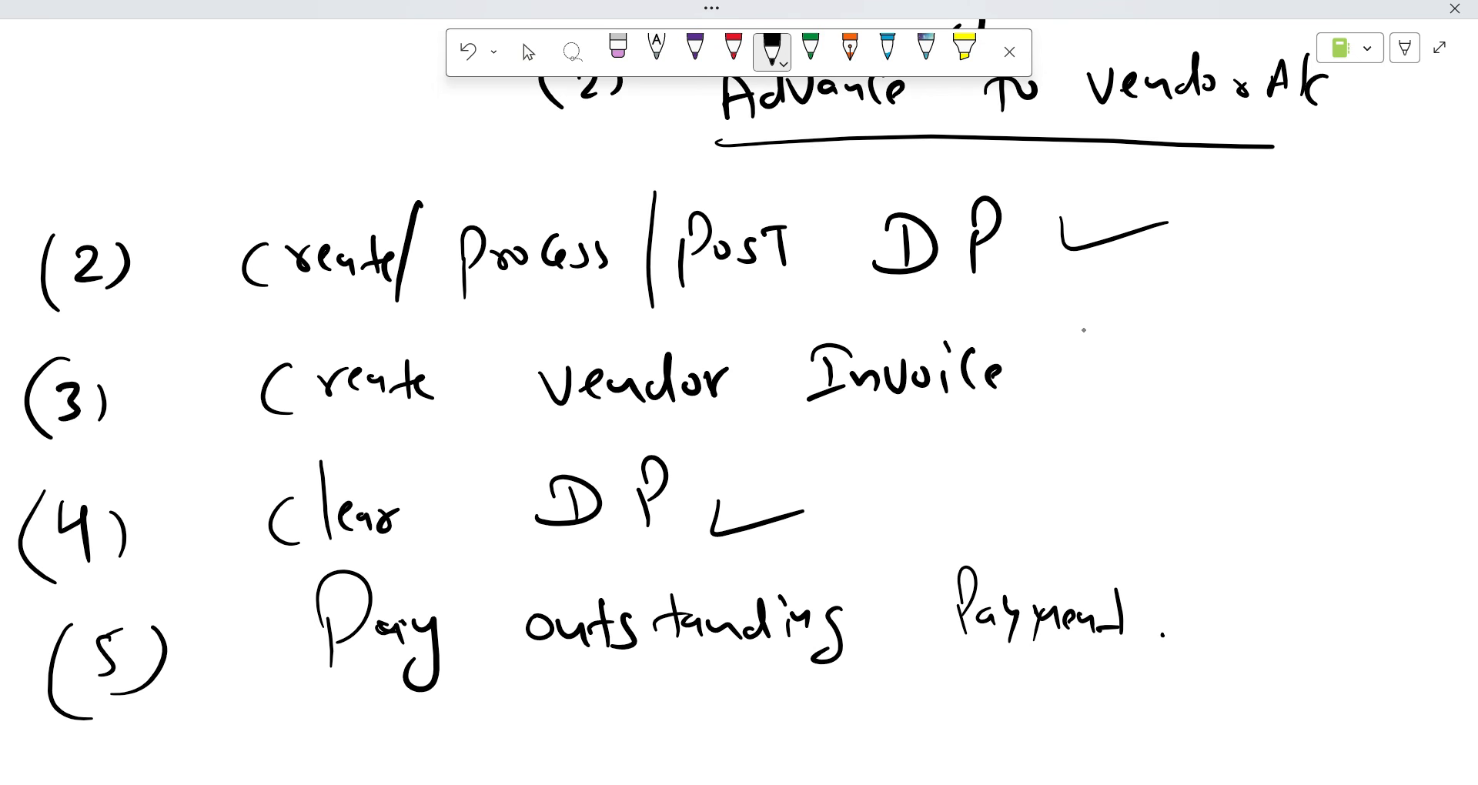
In purple ink, write a new point (1) Create Ledgers, then circle and tick it.
scroll(1415, 547, up, 3)
scroll(1415, 546, down, 6)
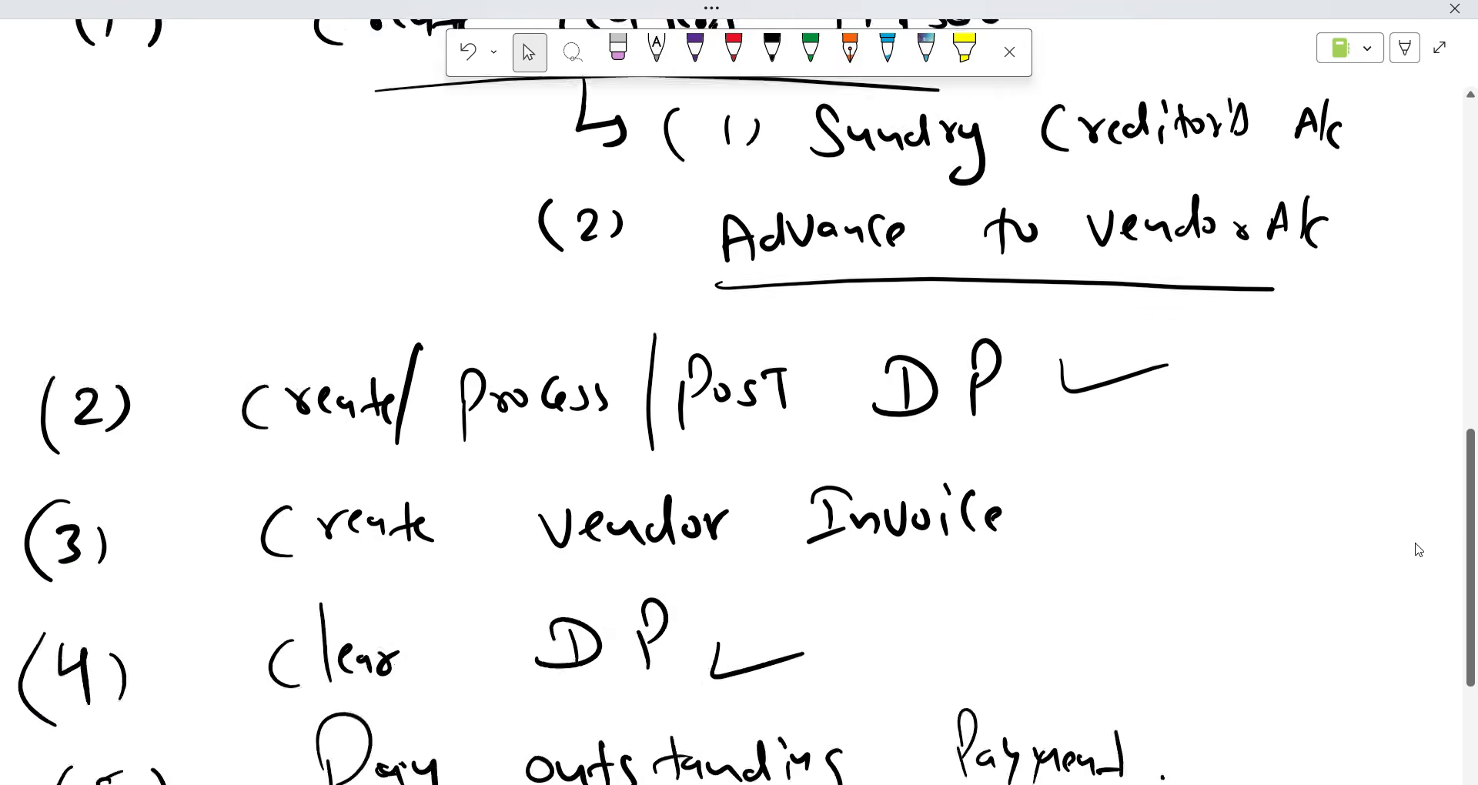
scroll(1401, 523, up, 10)
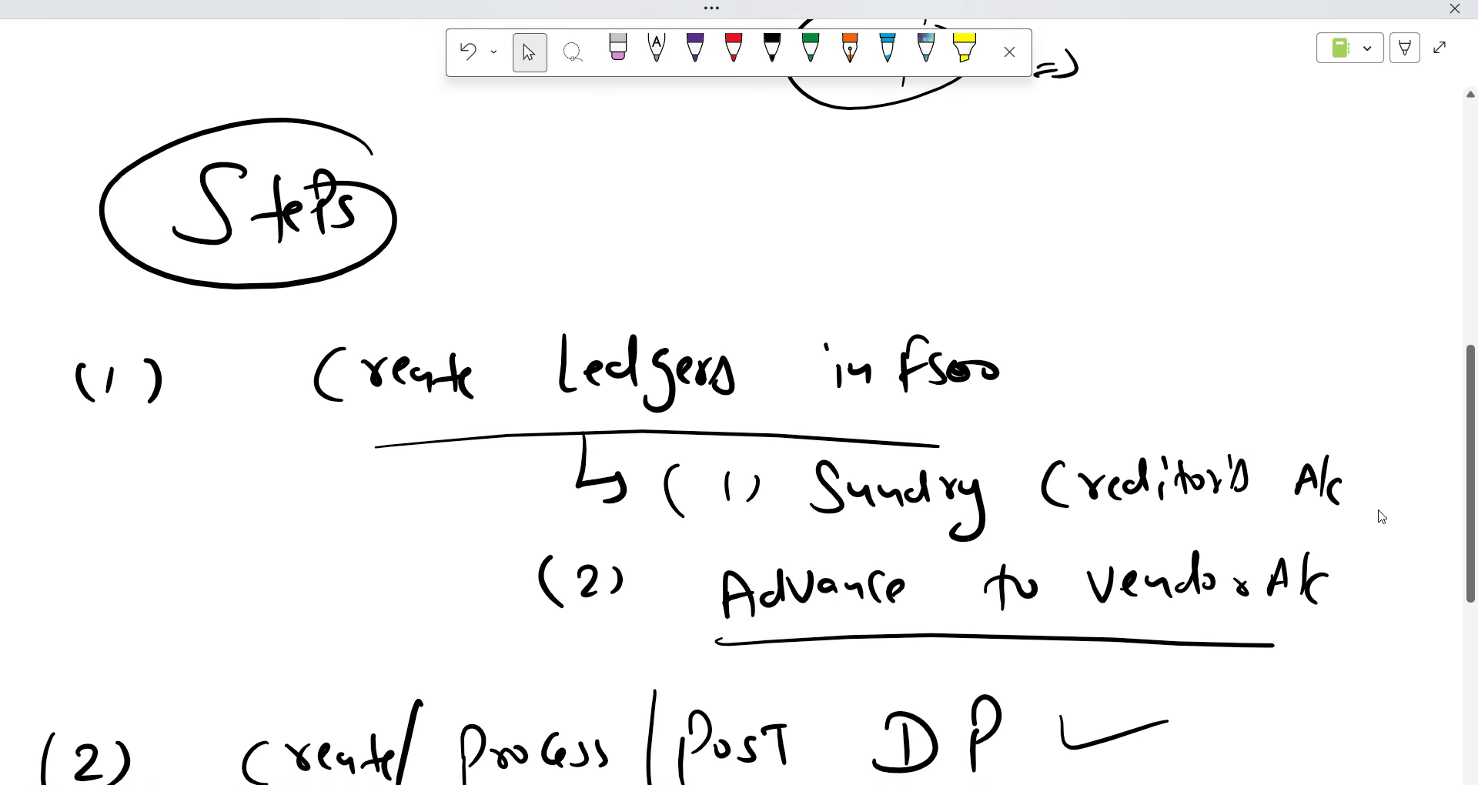
scroll(1359, 512, down, 12)
scroll(1340, 504, up, 10)
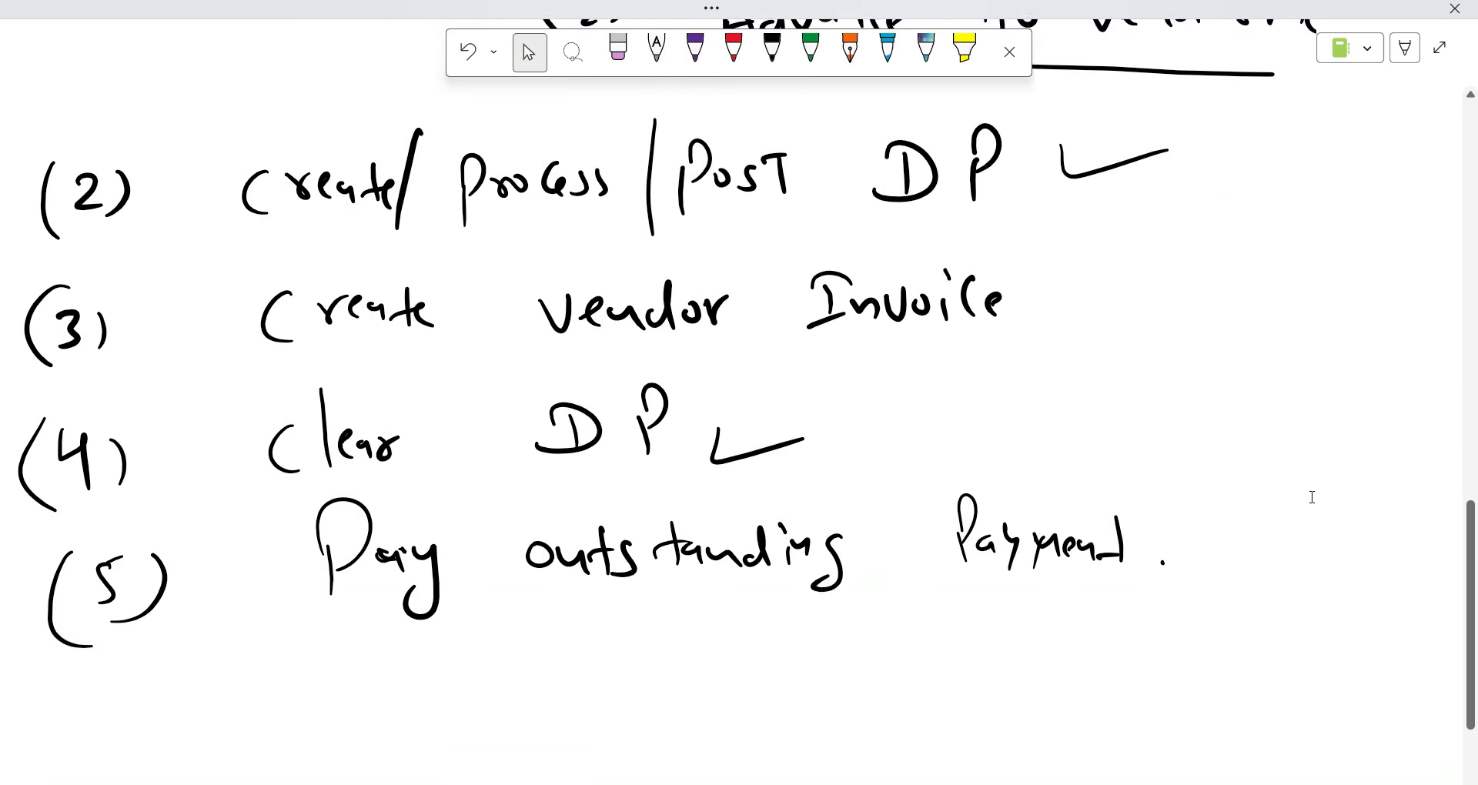
scroll(1303, 494, down, 12)
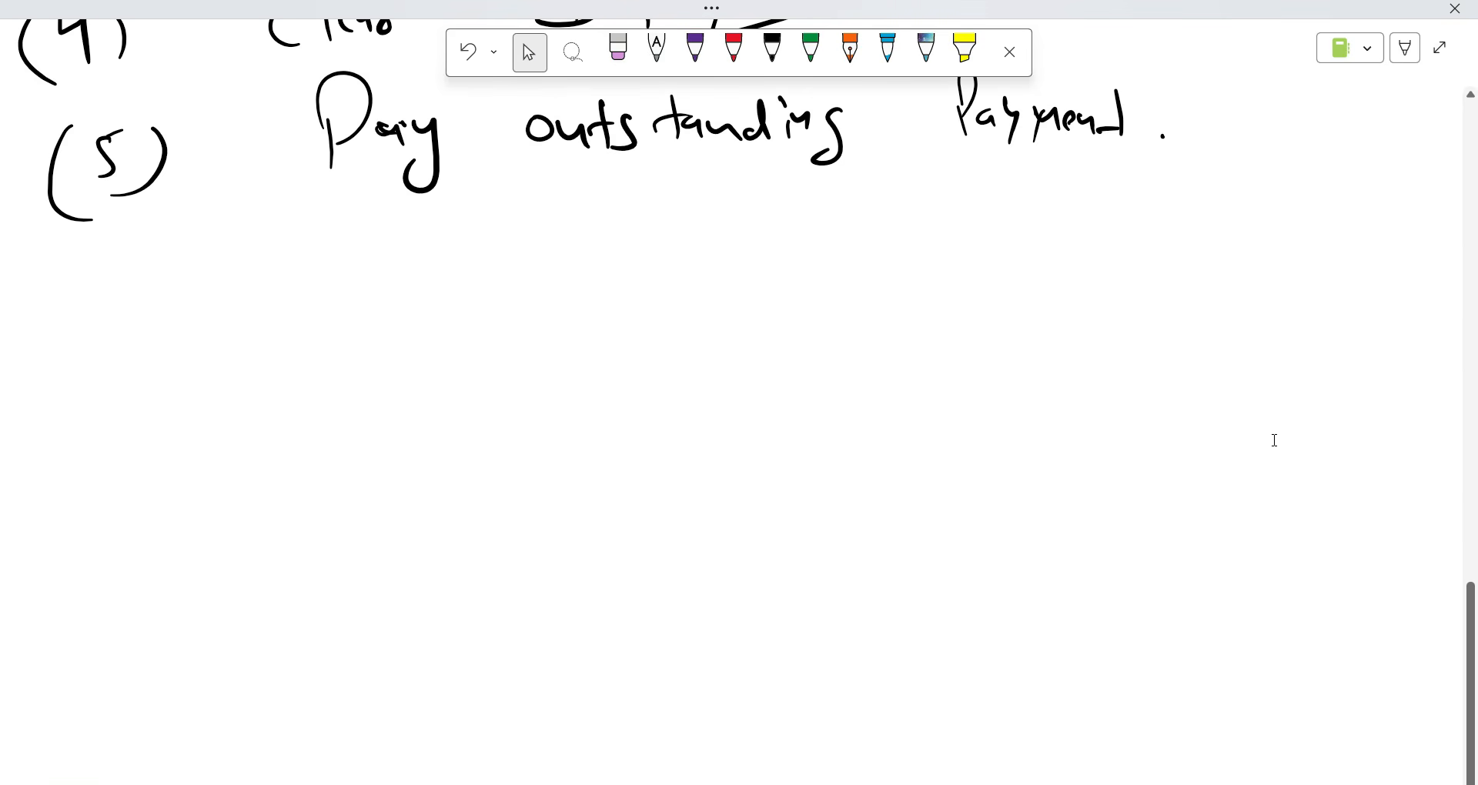
mouse_move(110, 348)
mouse_down()
mouse_move(110, 405)
mouse_move(139, 398)
mouse_up()
drag(62, 356, 64, 422)
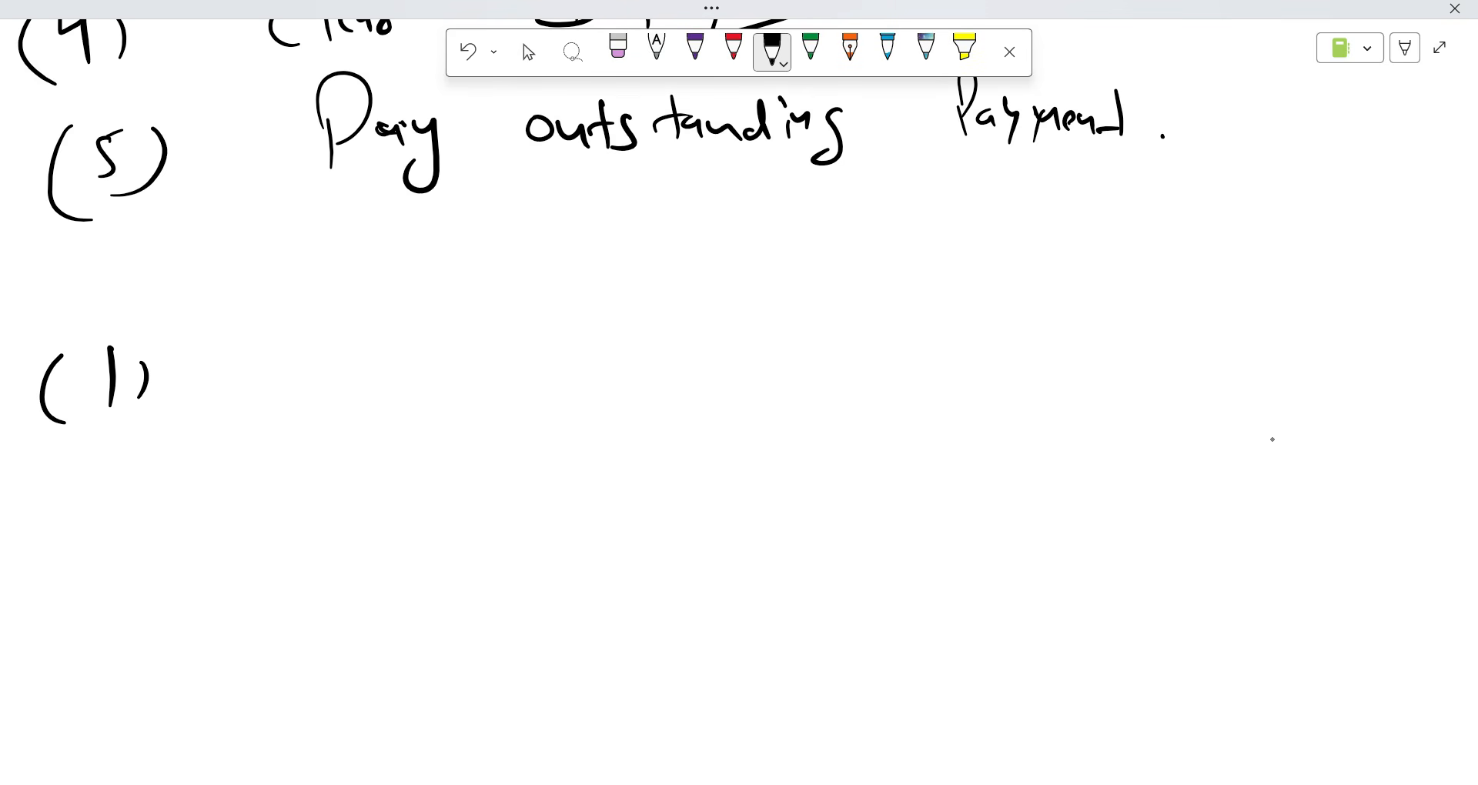
click(695, 48)
mouse_move(257, 337)
mouse_down()
mouse_move(226, 356)
mouse_move(240, 371)
mouse_up()
mouse_move(265, 338)
mouse_down()
mouse_move(292, 334)
mouse_move(316, 359)
mouse_up()
mouse_move(336, 346)
mouse_down()
mouse_move(331, 362)
mouse_move(382, 376)
mouse_up()
mouse_move(509, 323)
mouse_down()
mouse_move(522, 377)
mouse_move(548, 368)
mouse_up()
mouse_move(553, 370)
mouse_down()
mouse_move(564, 355)
mouse_move(584, 379)
mouse_move(585, 415)
mouse_up()
mouse_move(616, 362)
mouse_down()
mouse_move(643, 369)
mouse_move(663, 350)
mouse_up()
mouse_move(668, 370)
mouse_down()
mouse_move(611, 279)
mouse_move(702, 326)
mouse_up()
drag(865, 389, 1023, 391)
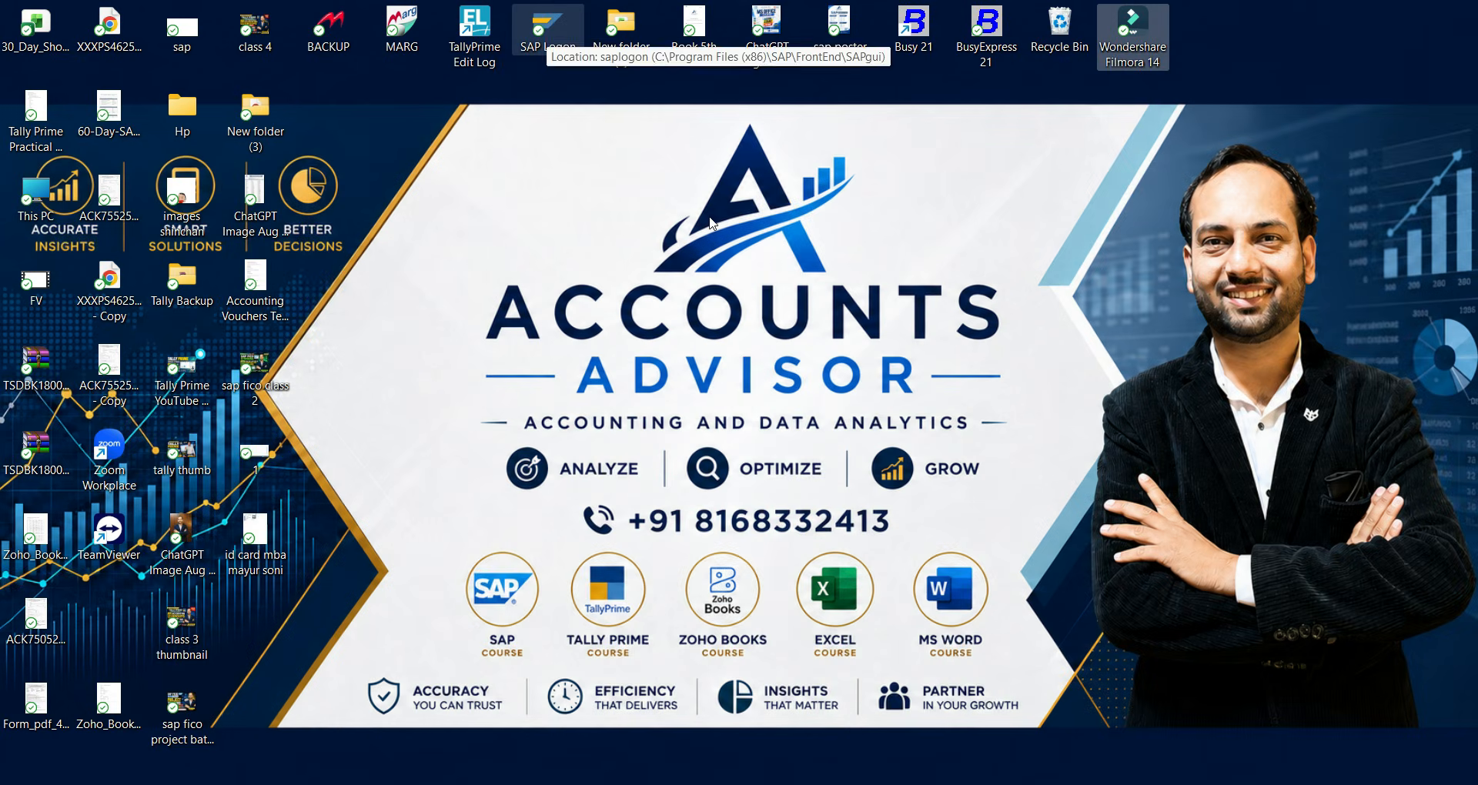
Log on to the S/4HANA-2023 connection with the saved user and run fs00.
click(974, 784)
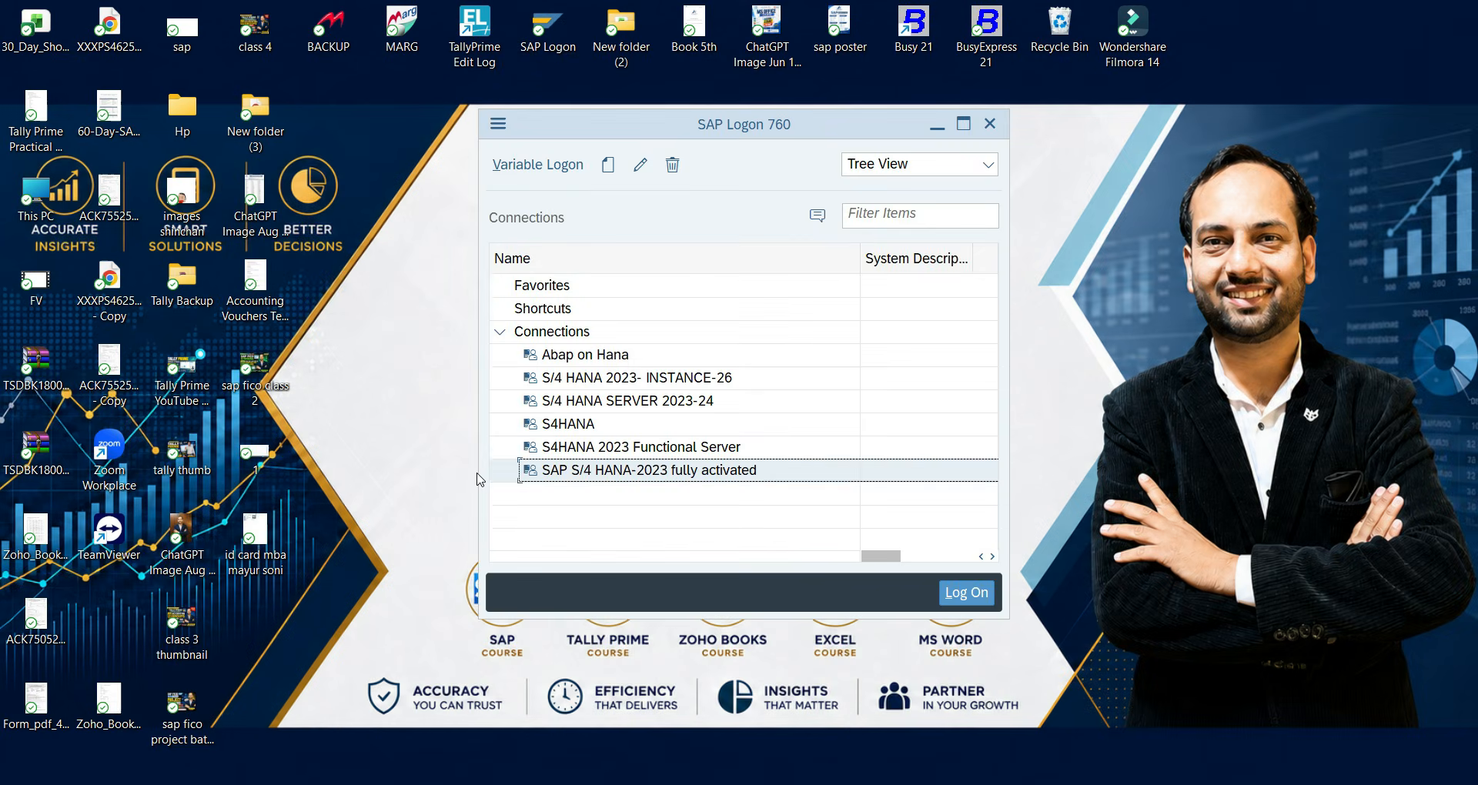
double_click(580, 466)
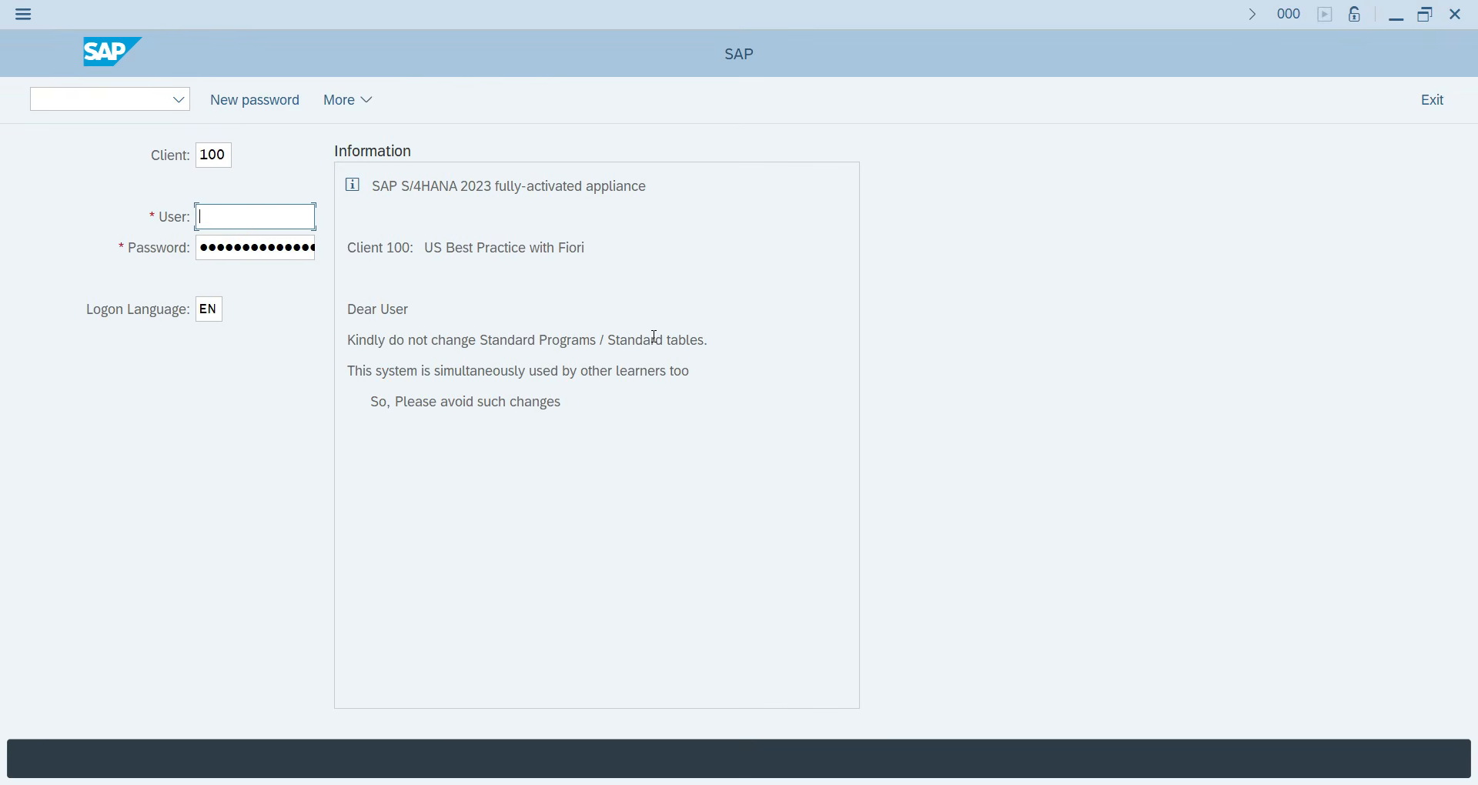
text(d)
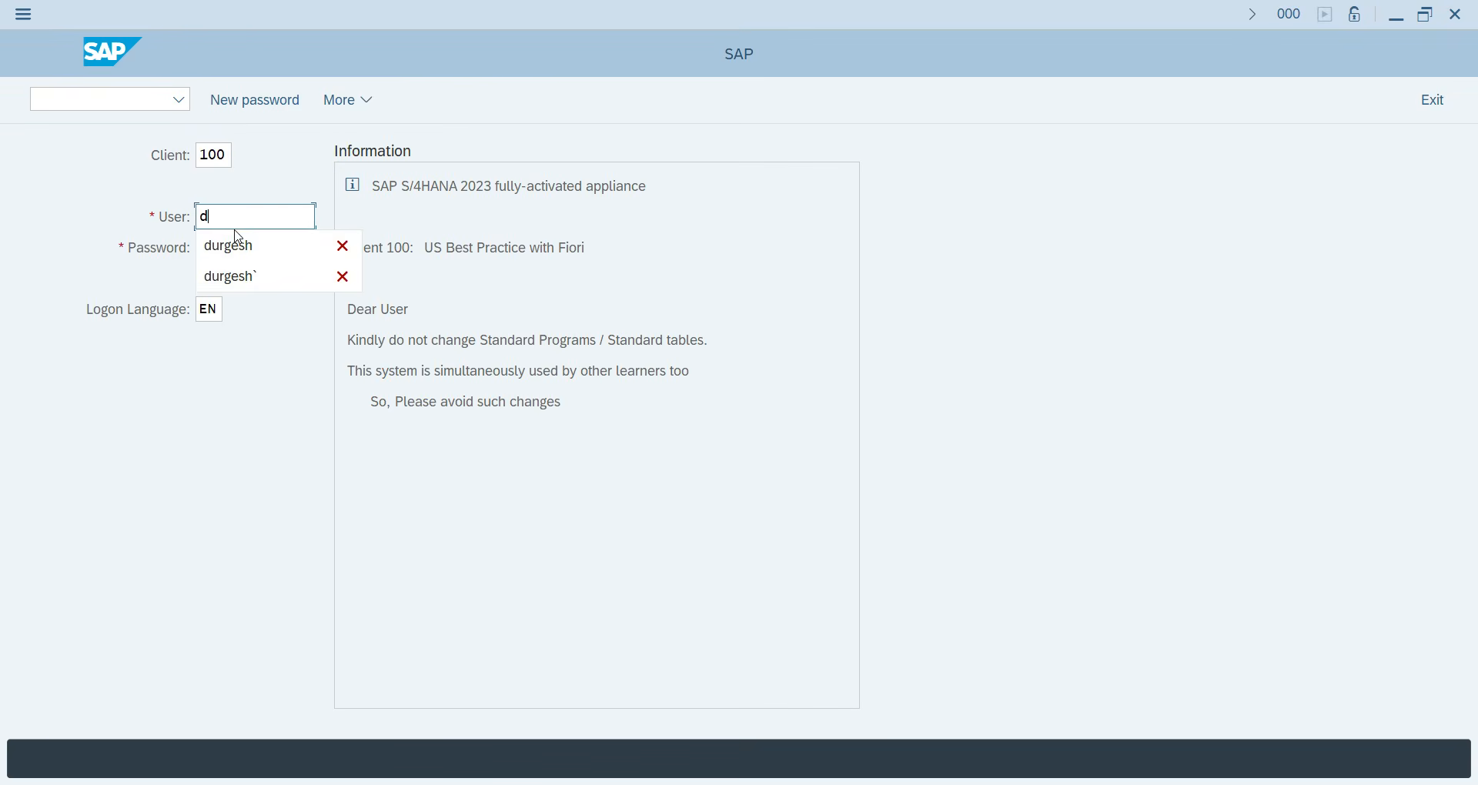
click(237, 244)
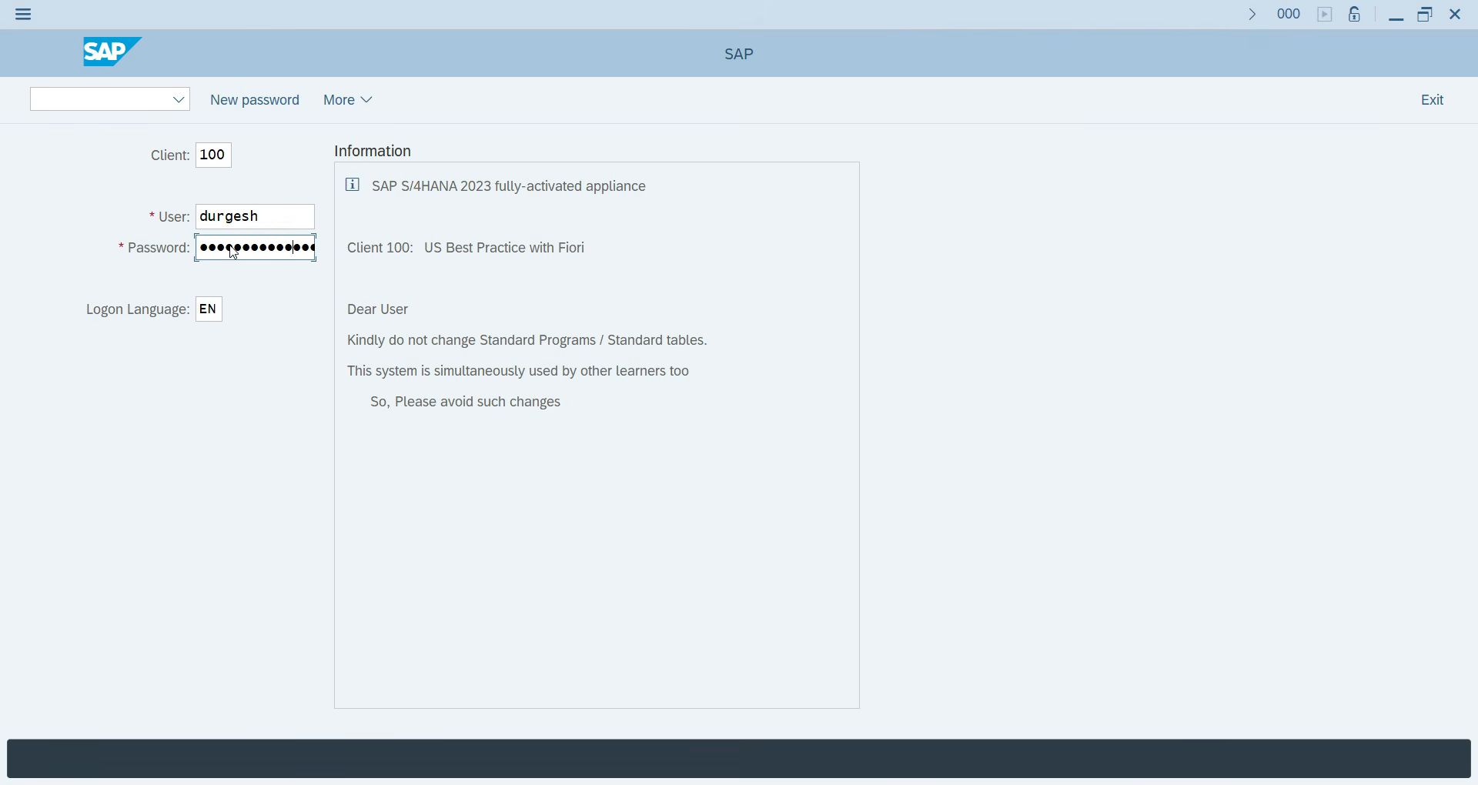
key(Return)
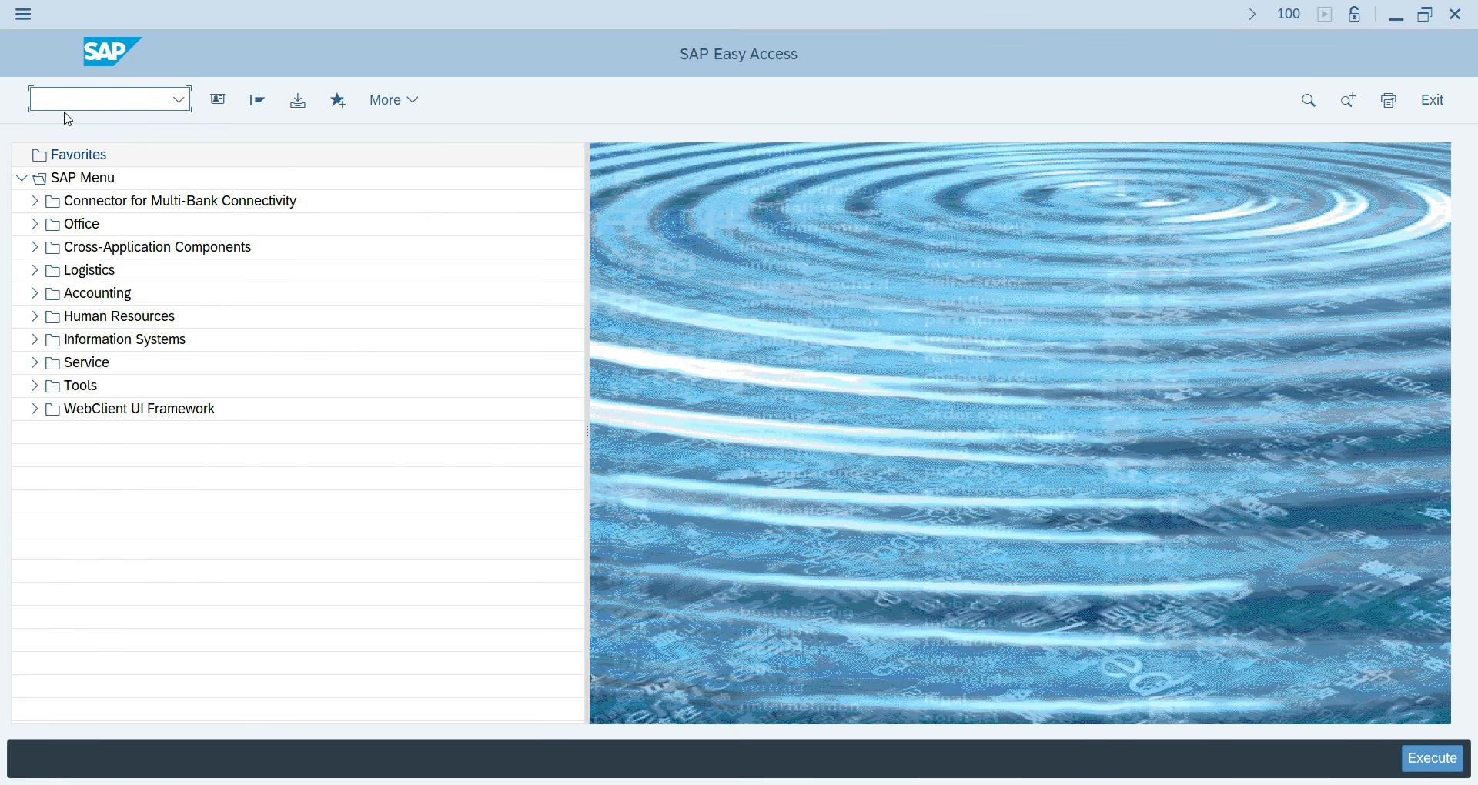
text(fs00)
key(Return)
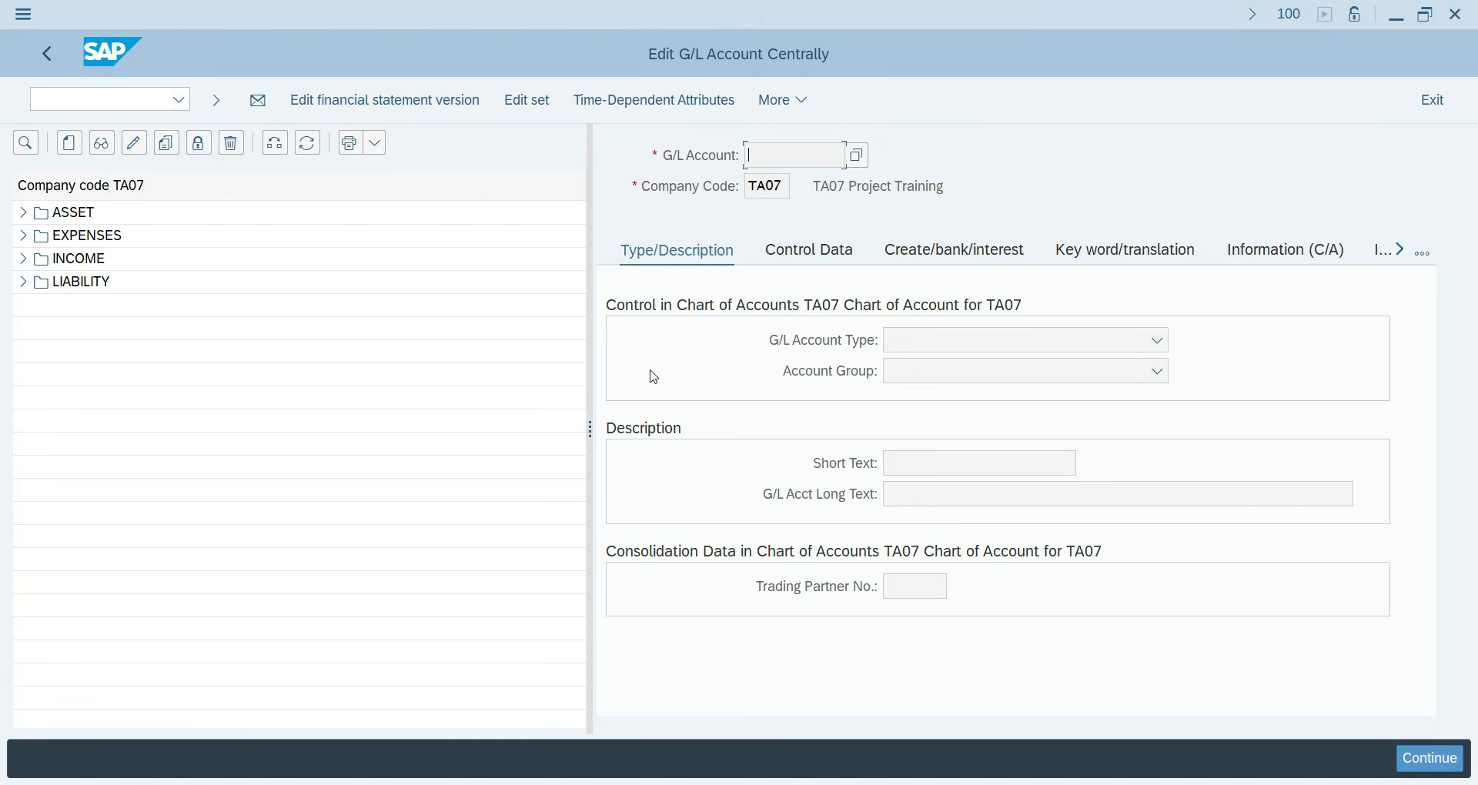
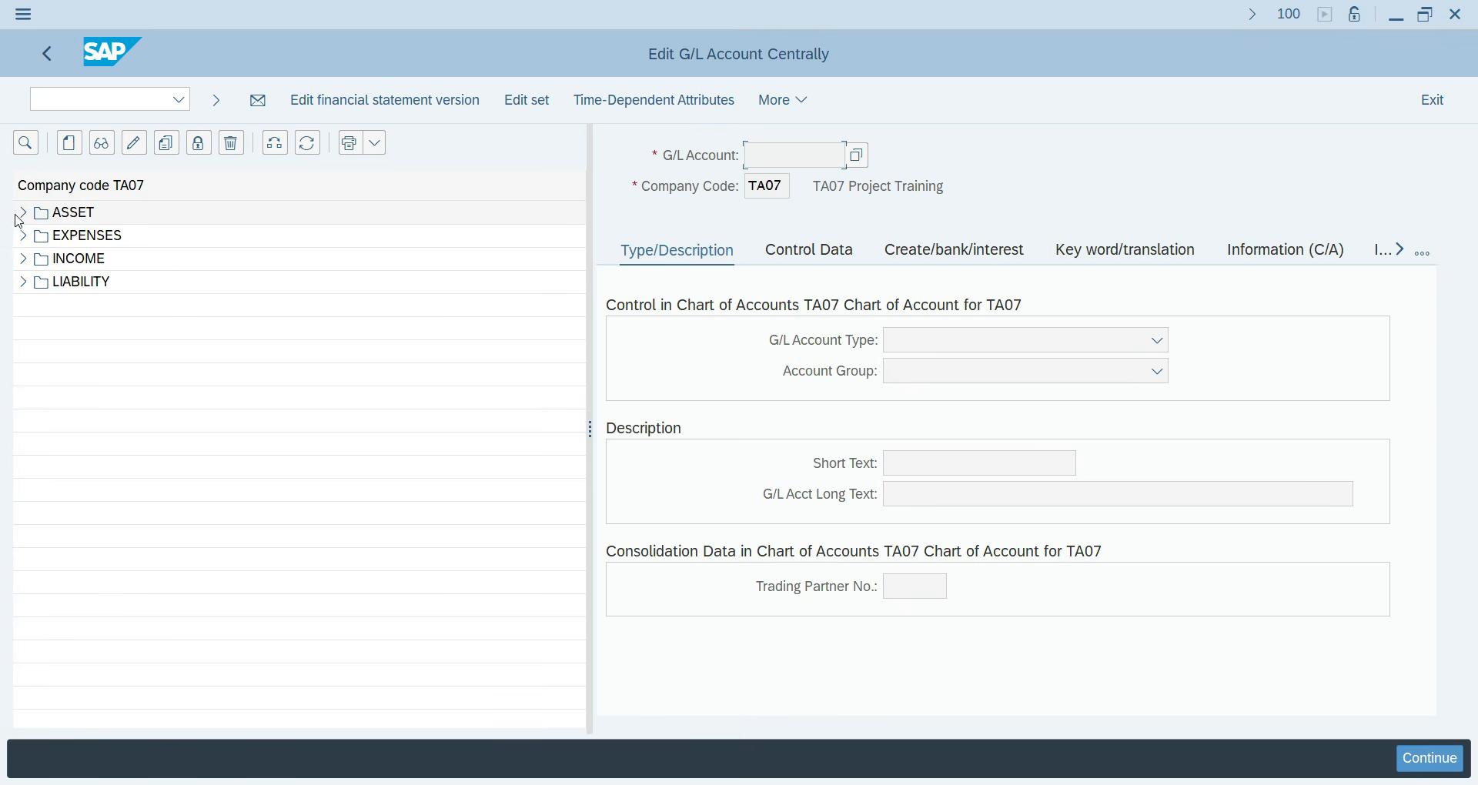
Review account 300 Sundry Creditor's in change mode: Vendors reconciliation and field status group G067.
click(22, 283)
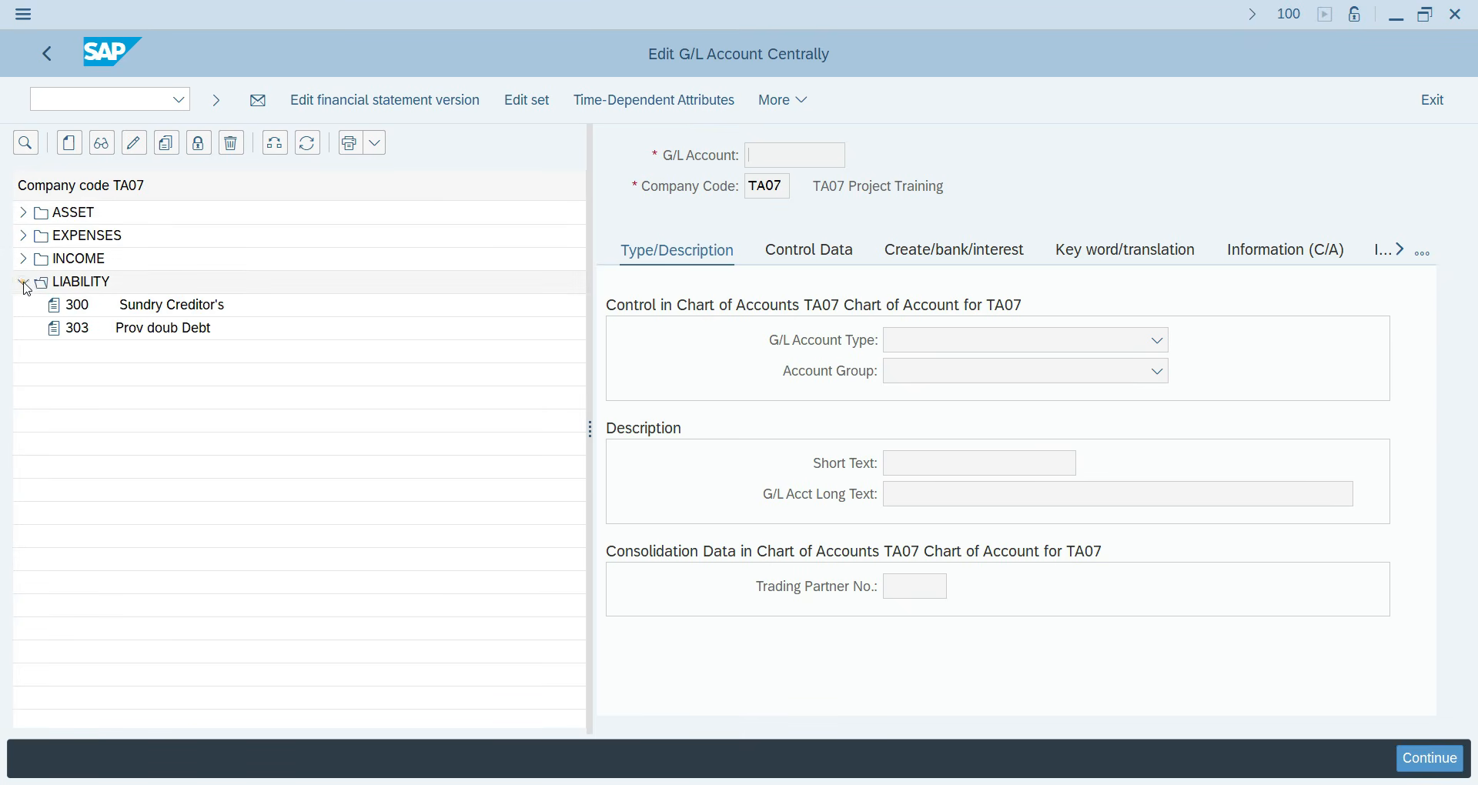
click(146, 311)
click(131, 144)
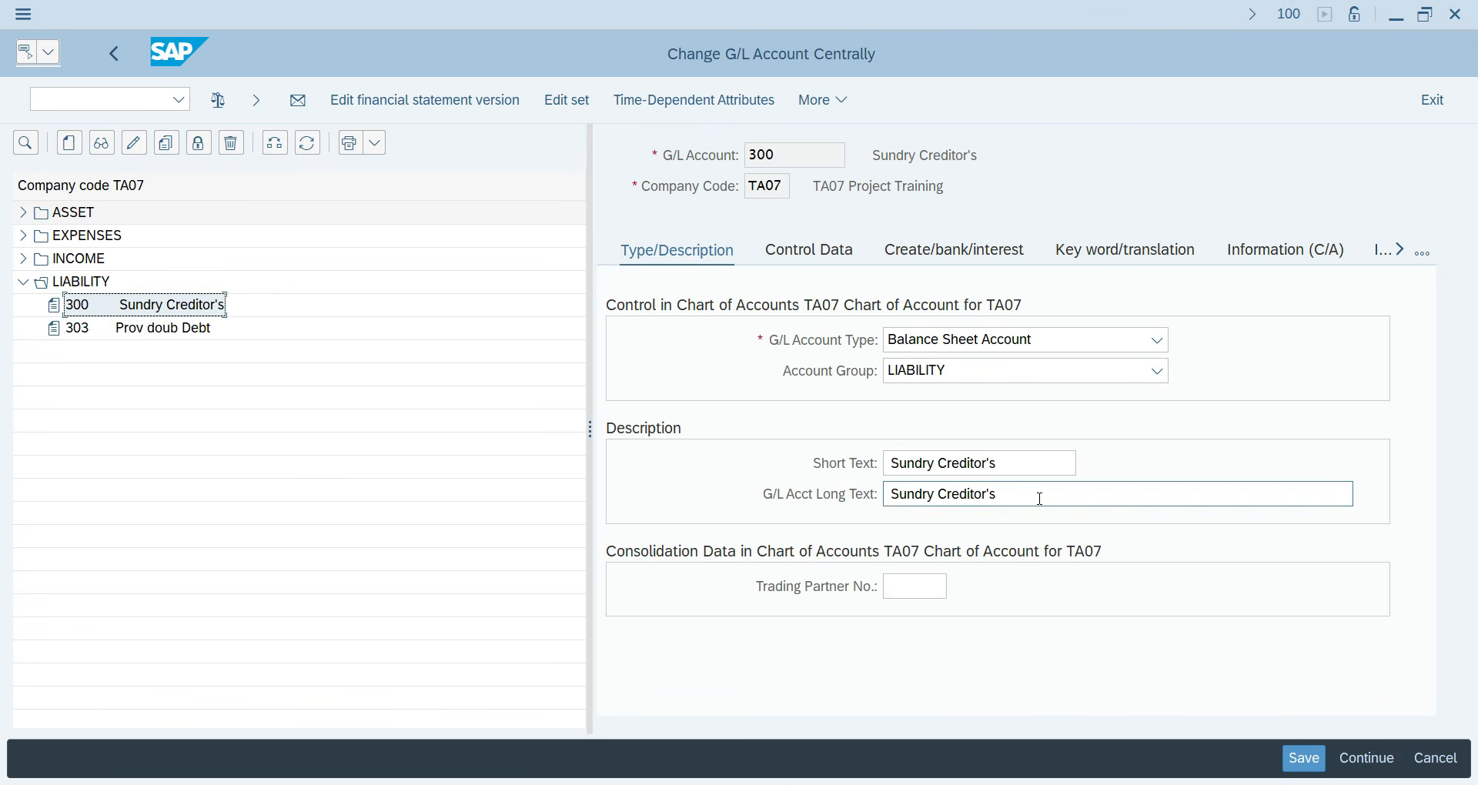
click(821, 254)
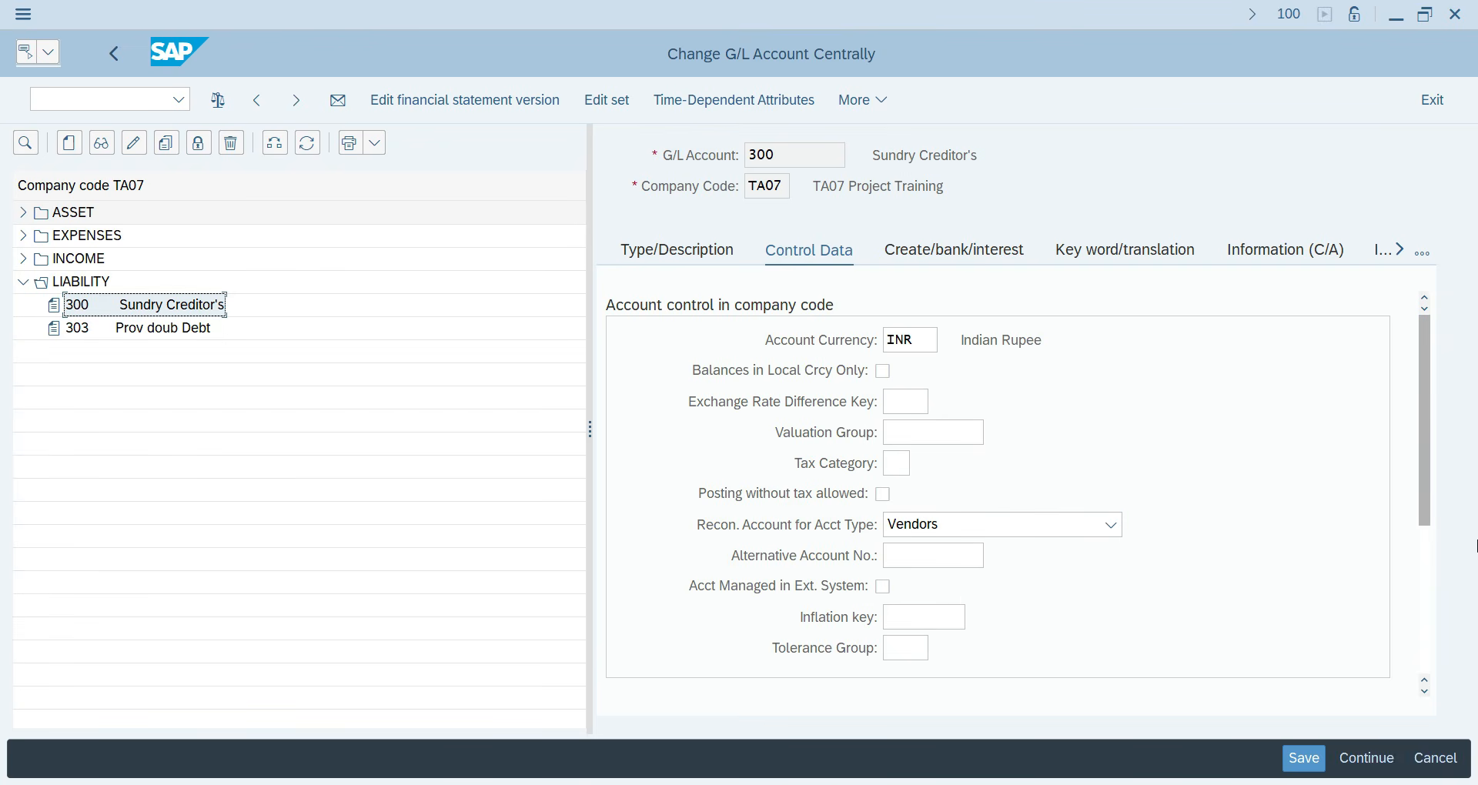
drag(1425, 488, 1438, 656)
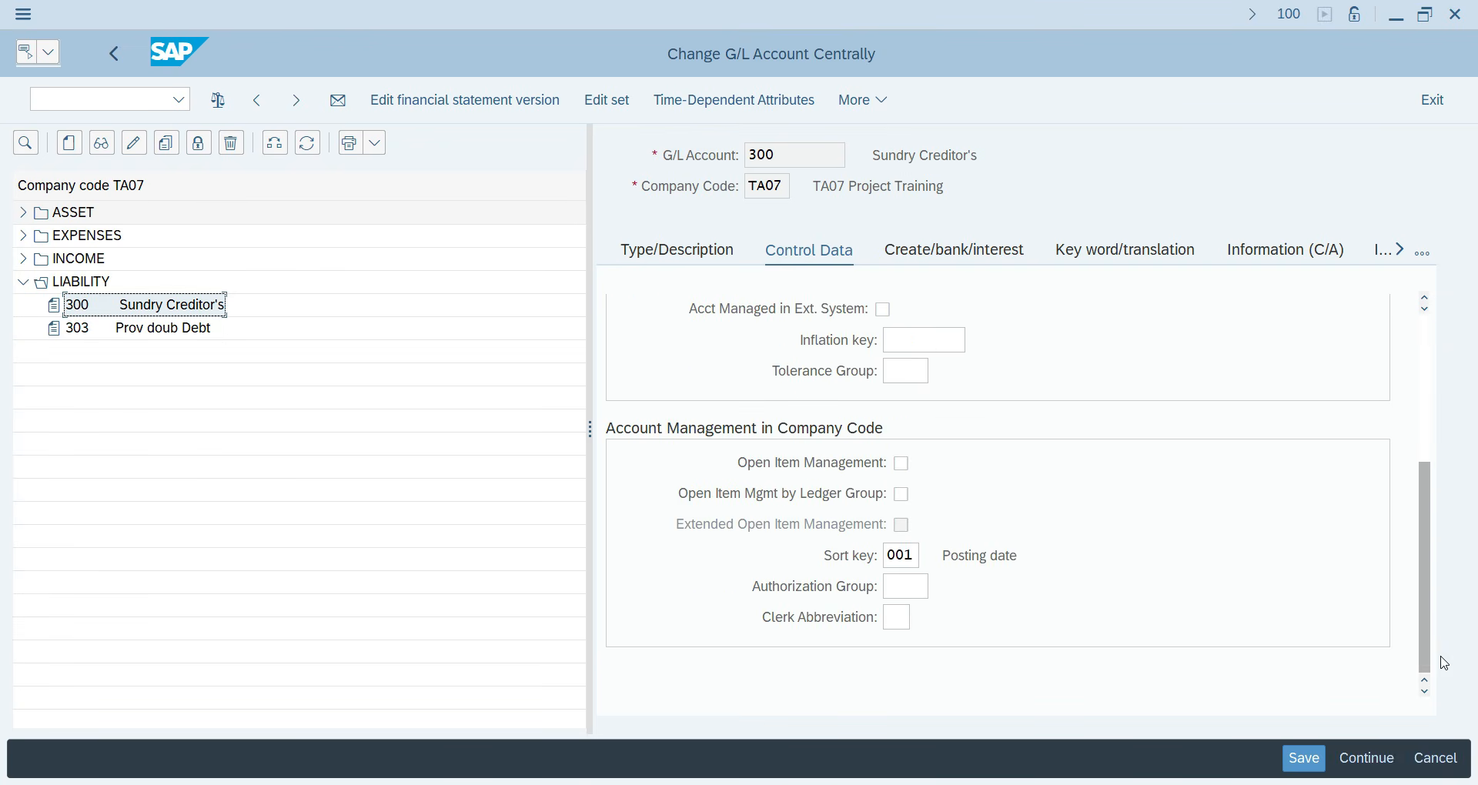
click(951, 250)
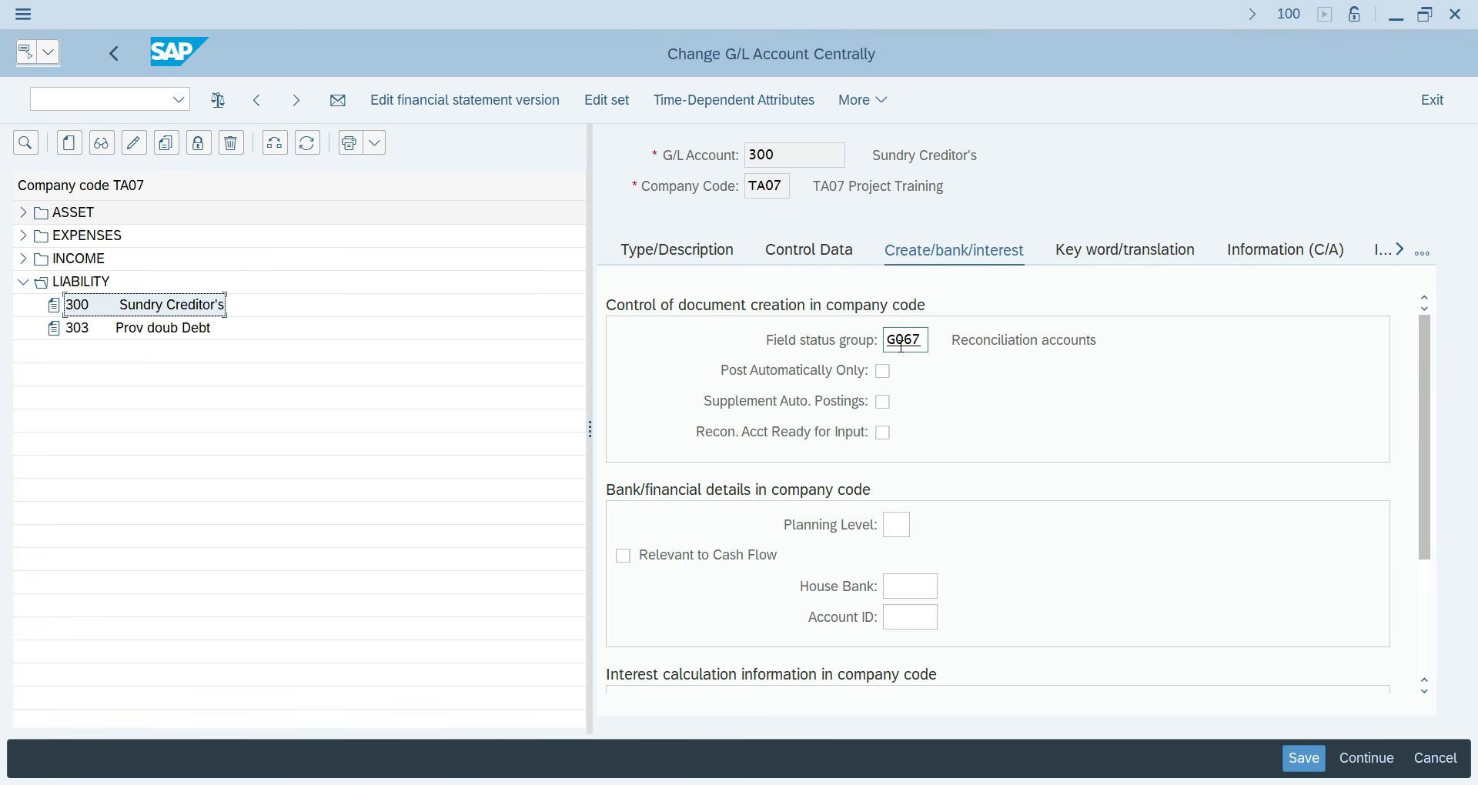
click(22, 213)
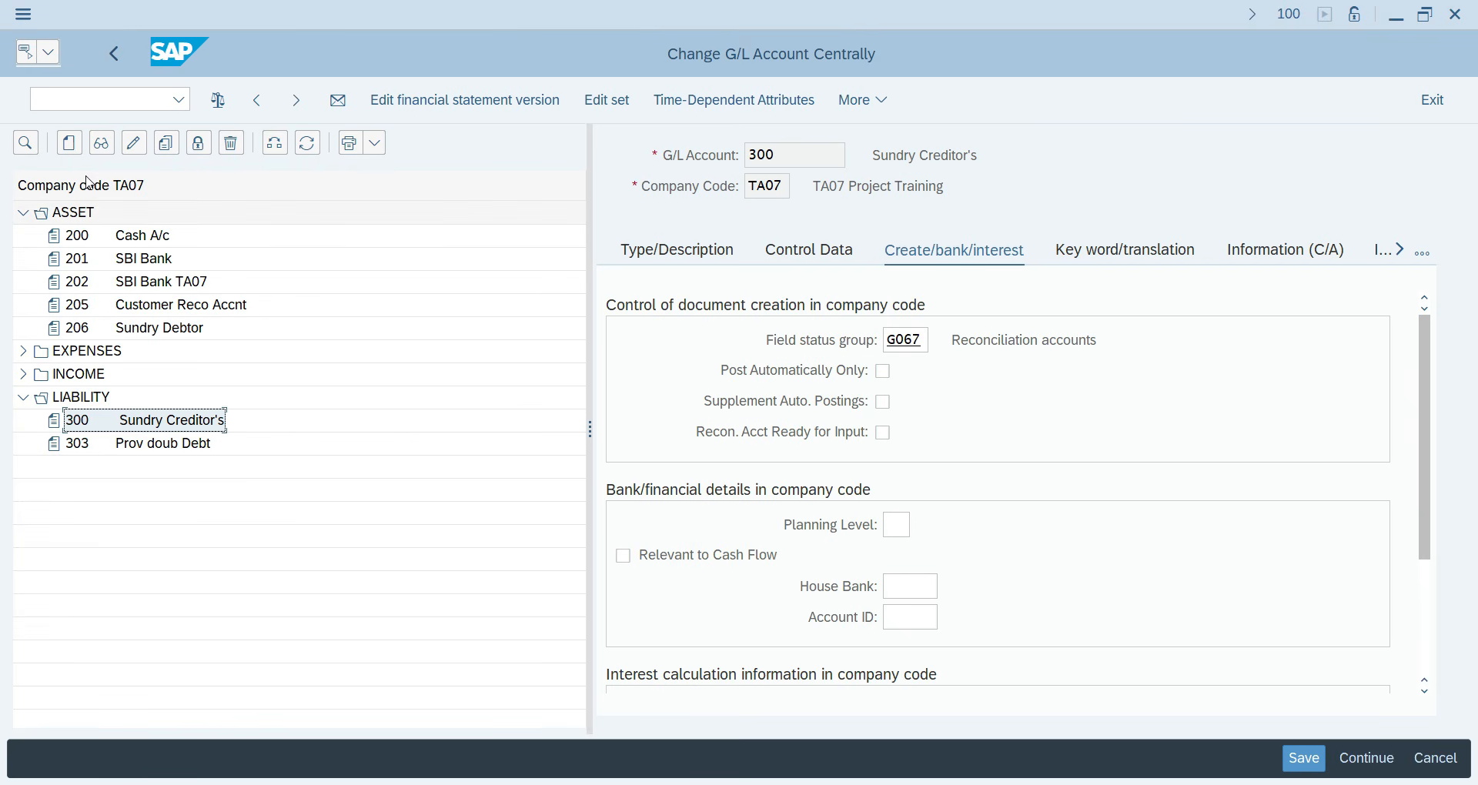
Start creating G/L account 207 as a Balance Sheet Account in the ASSET group.
click(70, 144)
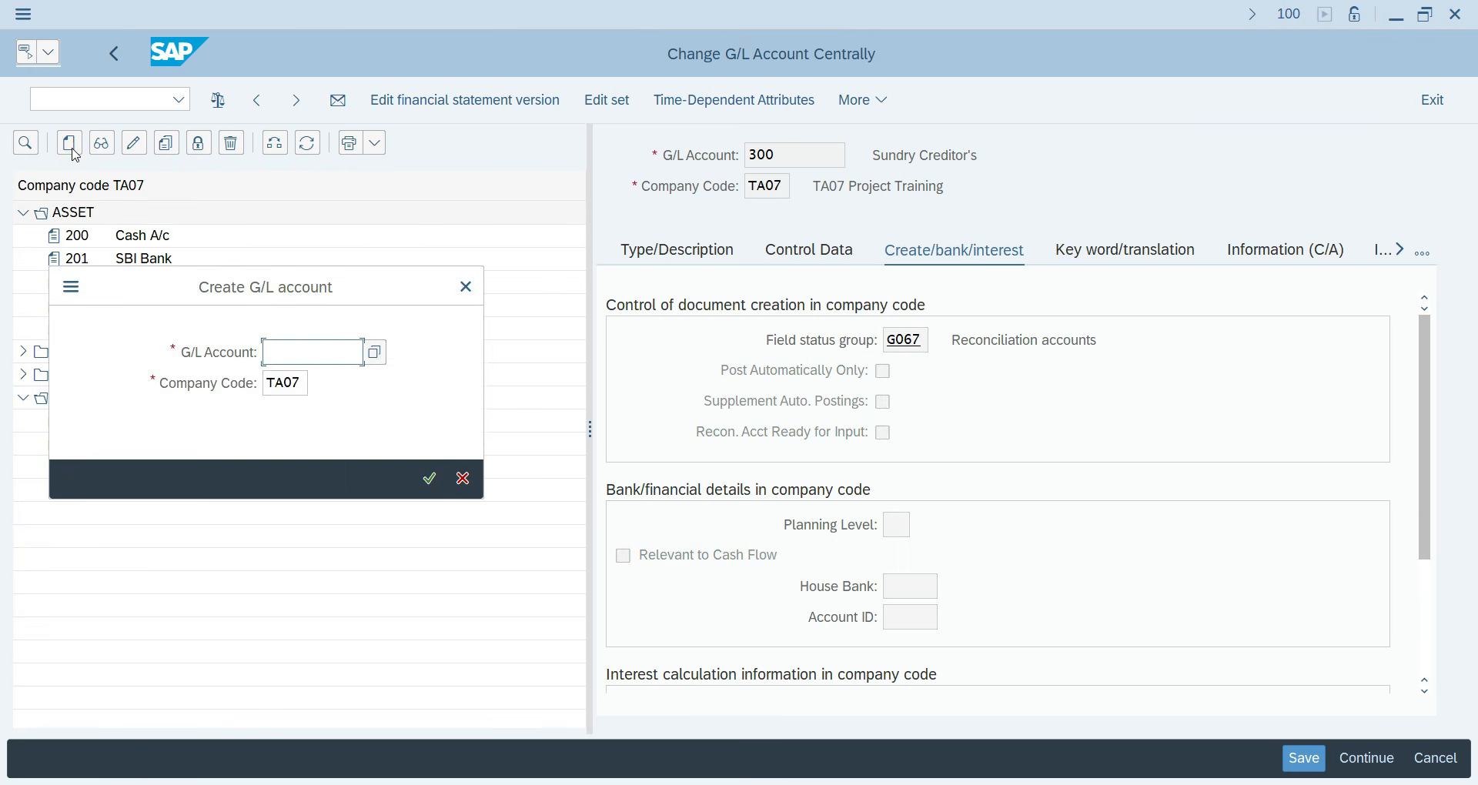
text(207)
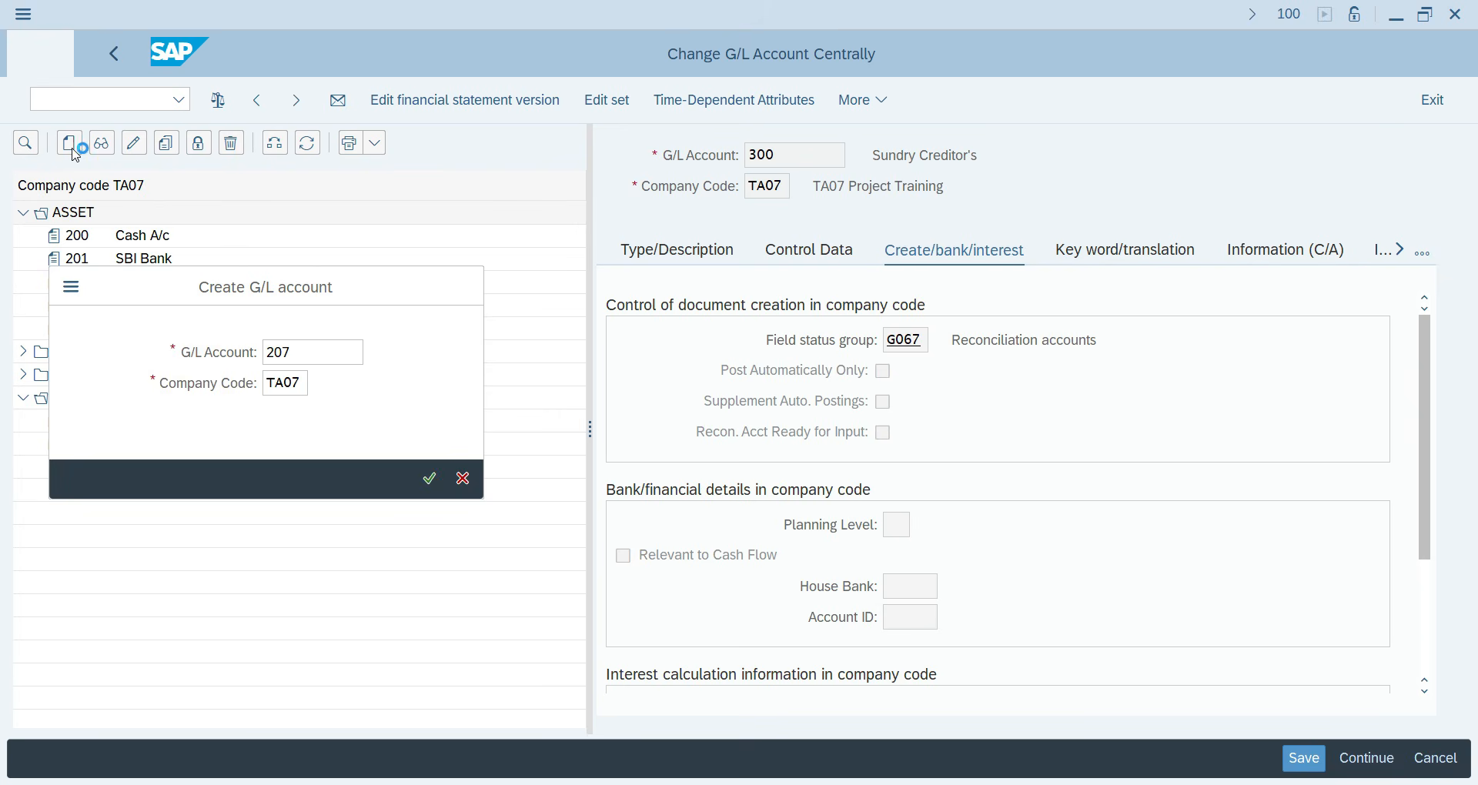
key(Return)
click(669, 252)
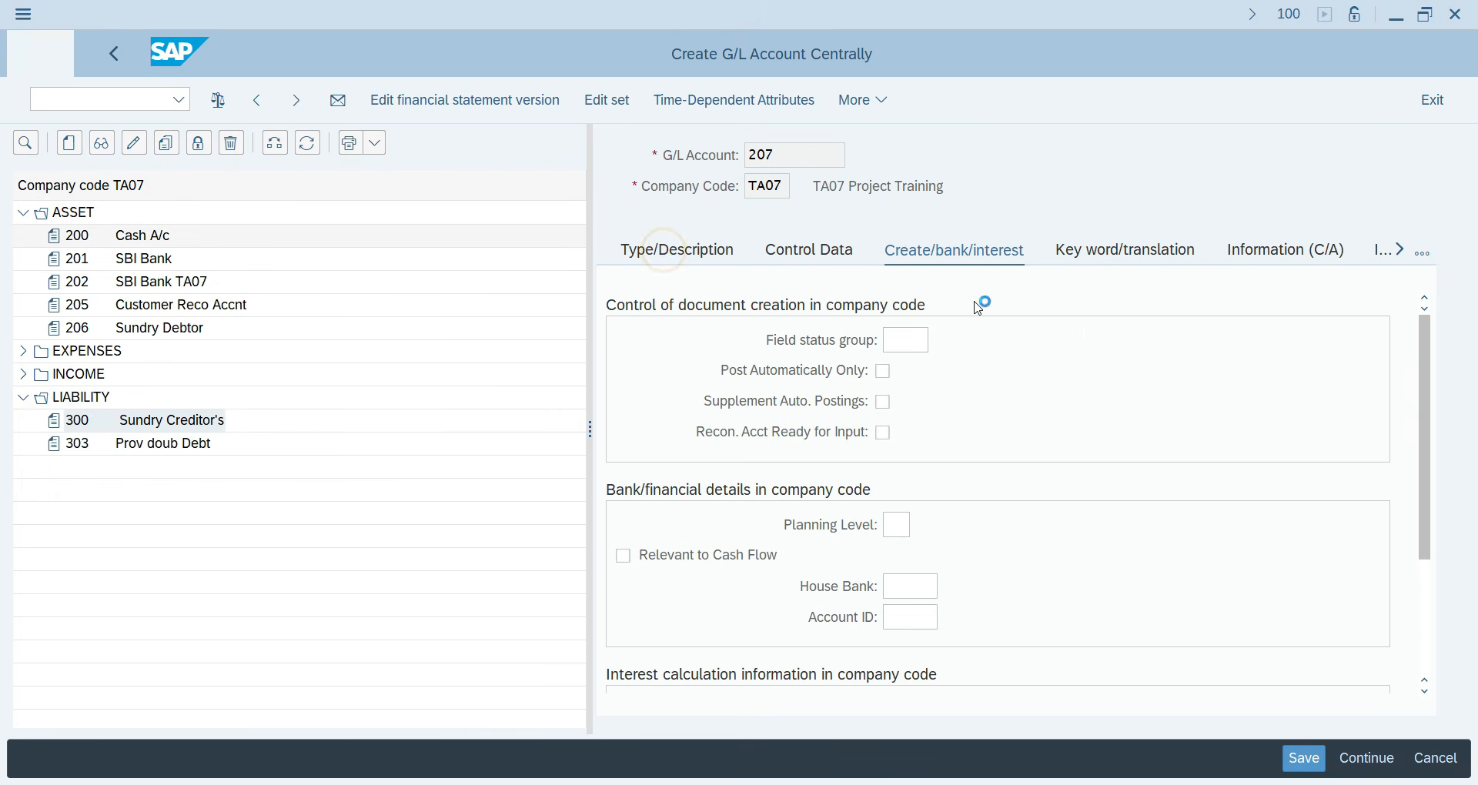
click(923, 339)
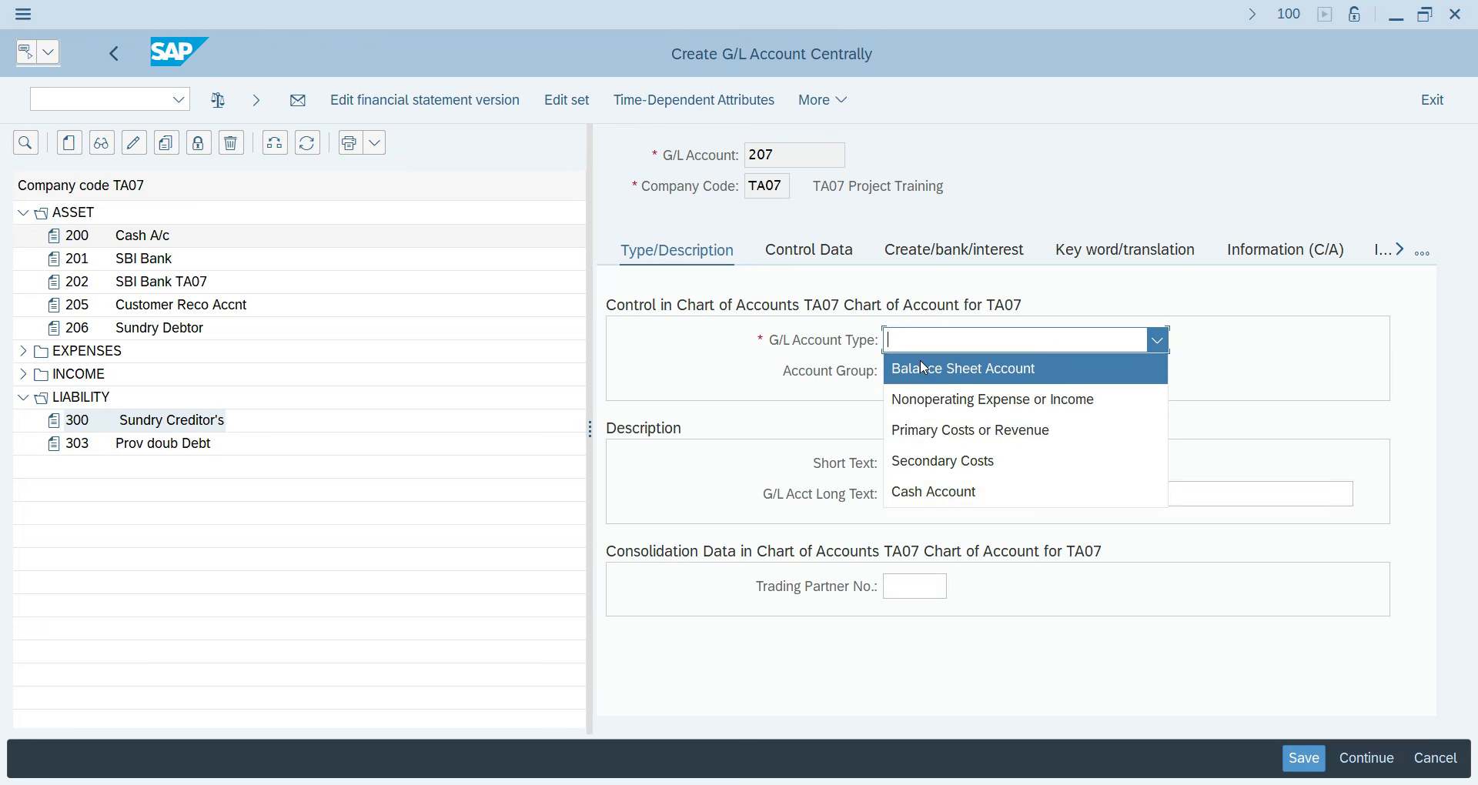
click(916, 367)
click(912, 374)
click(910, 394)
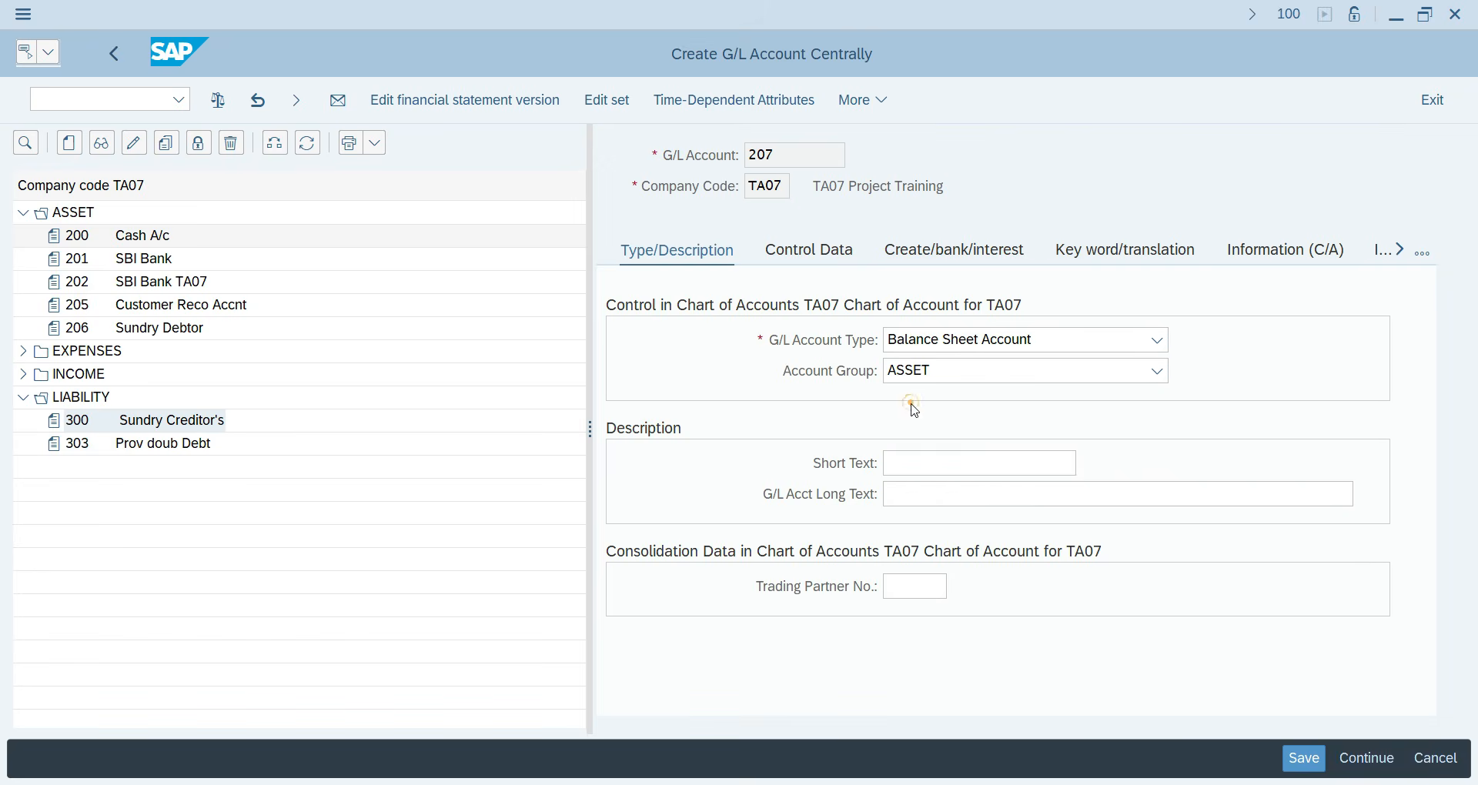
Set both the short and long text of account 207 to 'Advance to vendor'.
click(906, 466)
text(Ad)
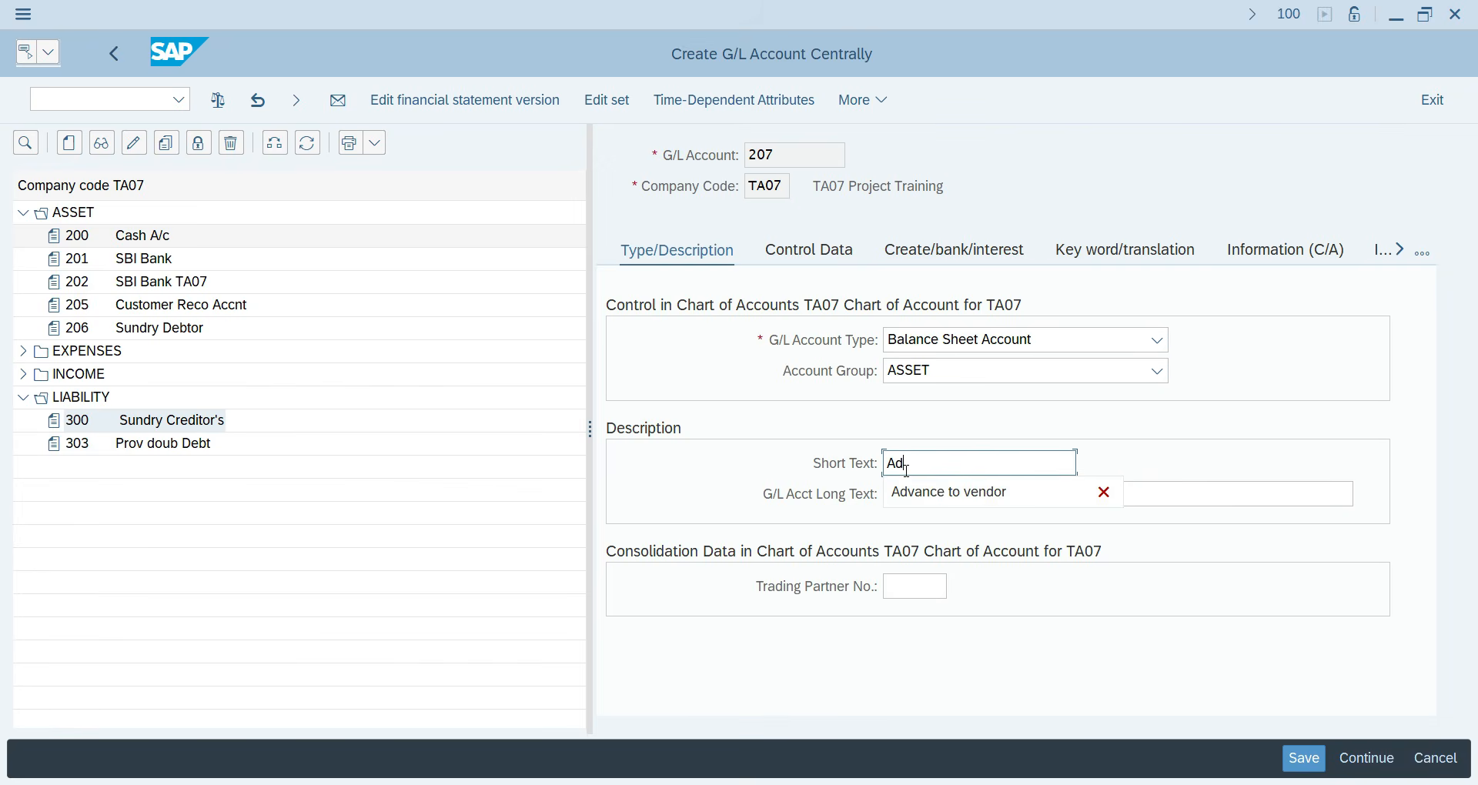
key(Down)
key(Return)
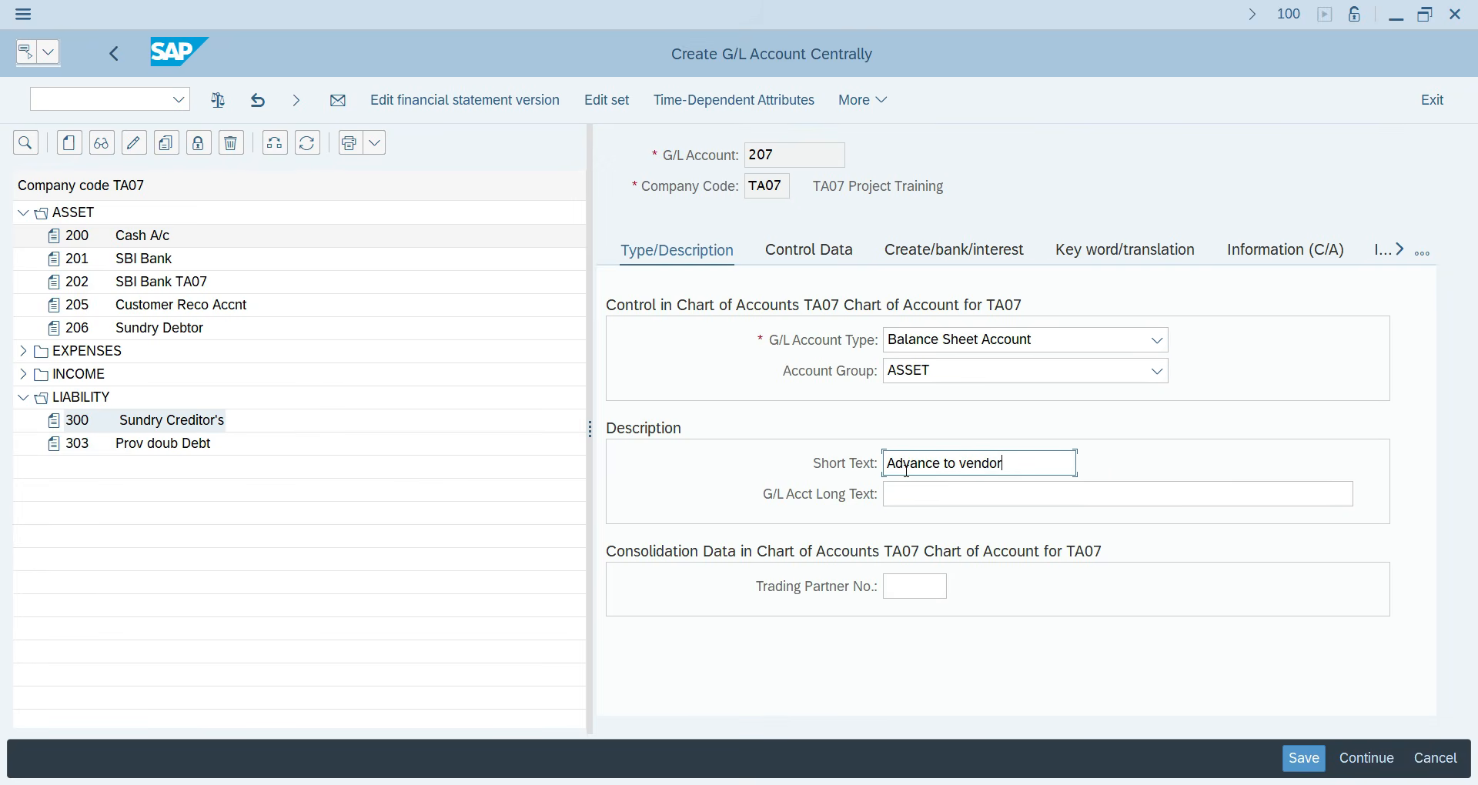
key(Tab)
click(900, 487)
text(A)
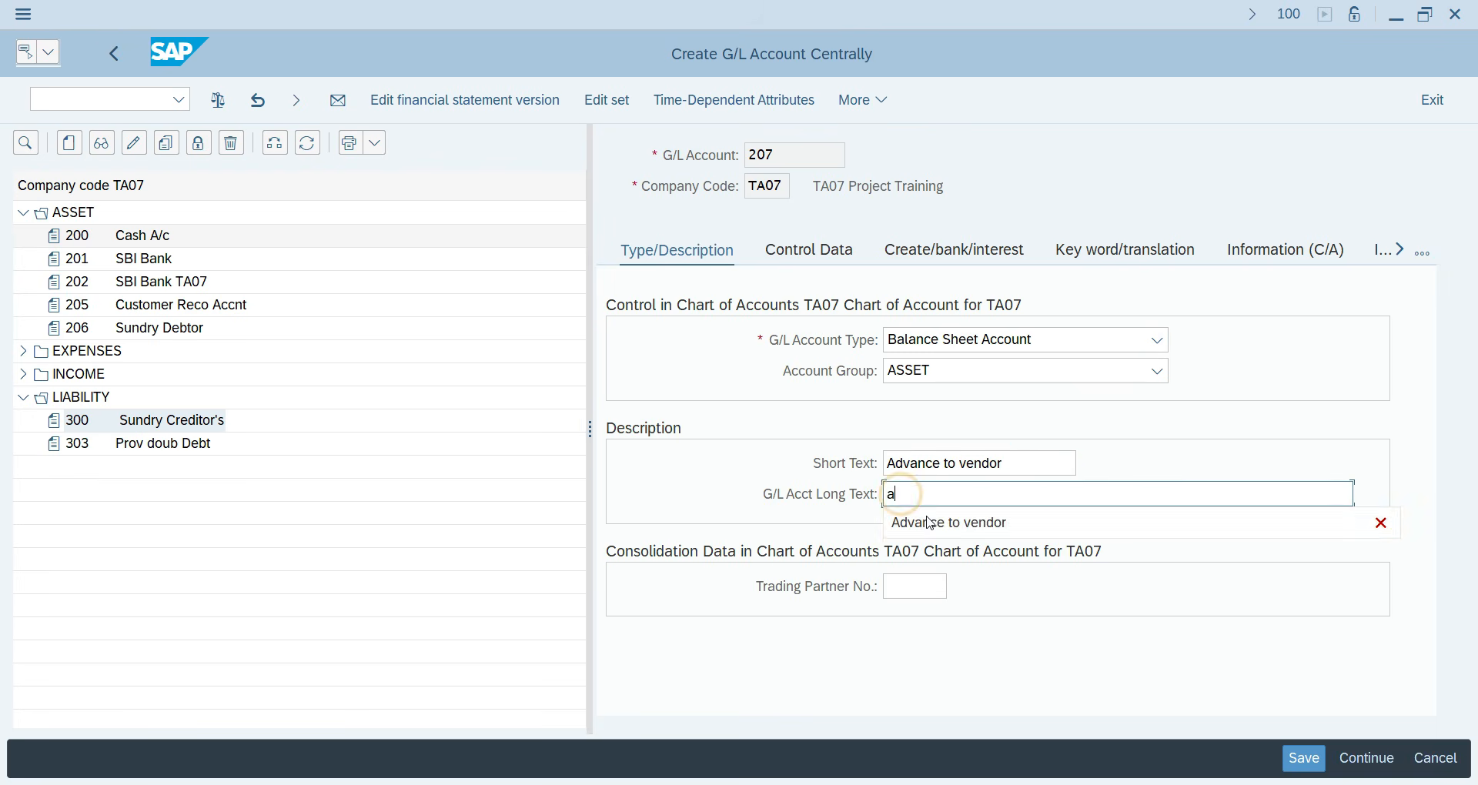
key(Down)
key(Return)
click(962, 541)
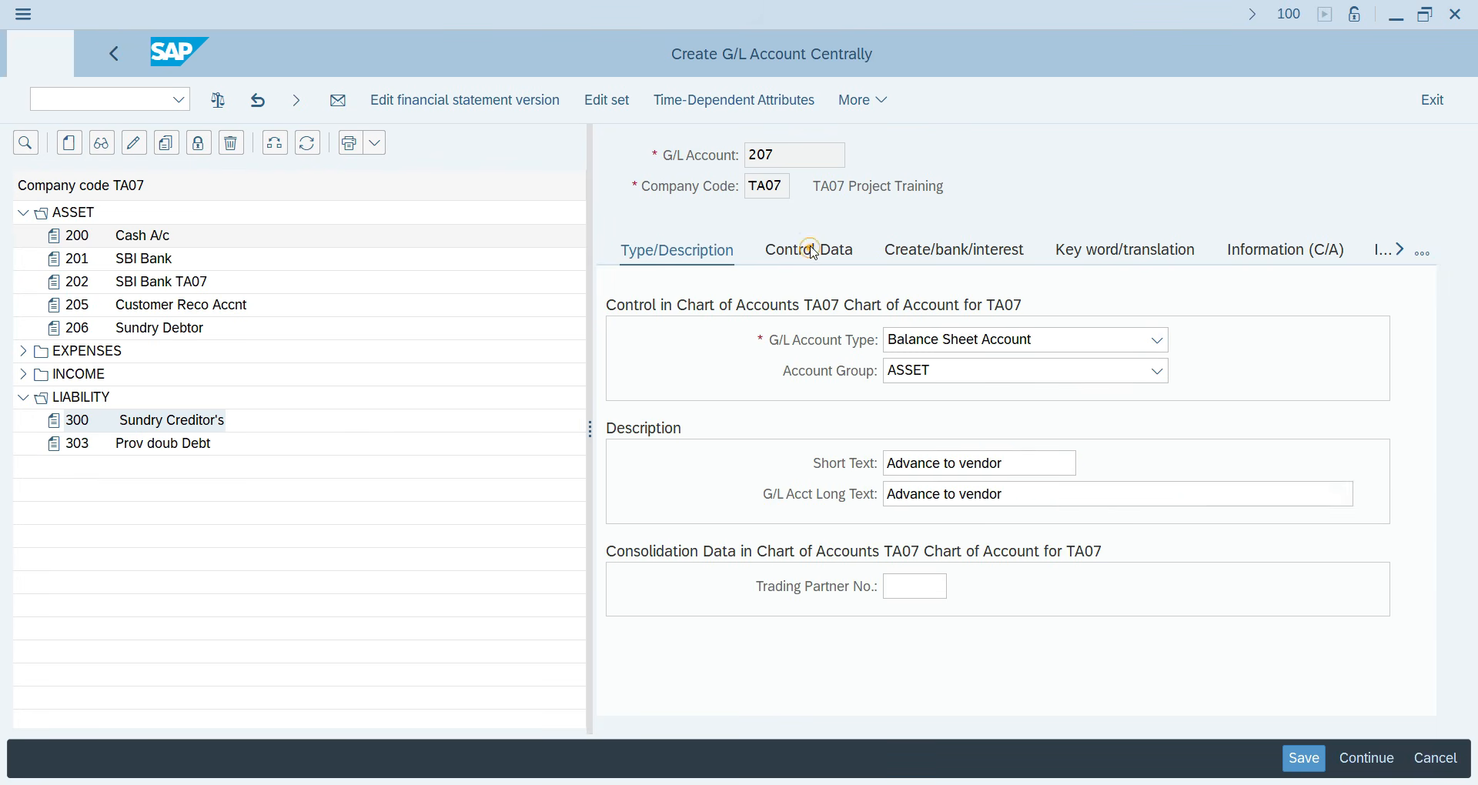
Make account 207 a Vendors reconciliation account with sort key 001.
click(809, 250)
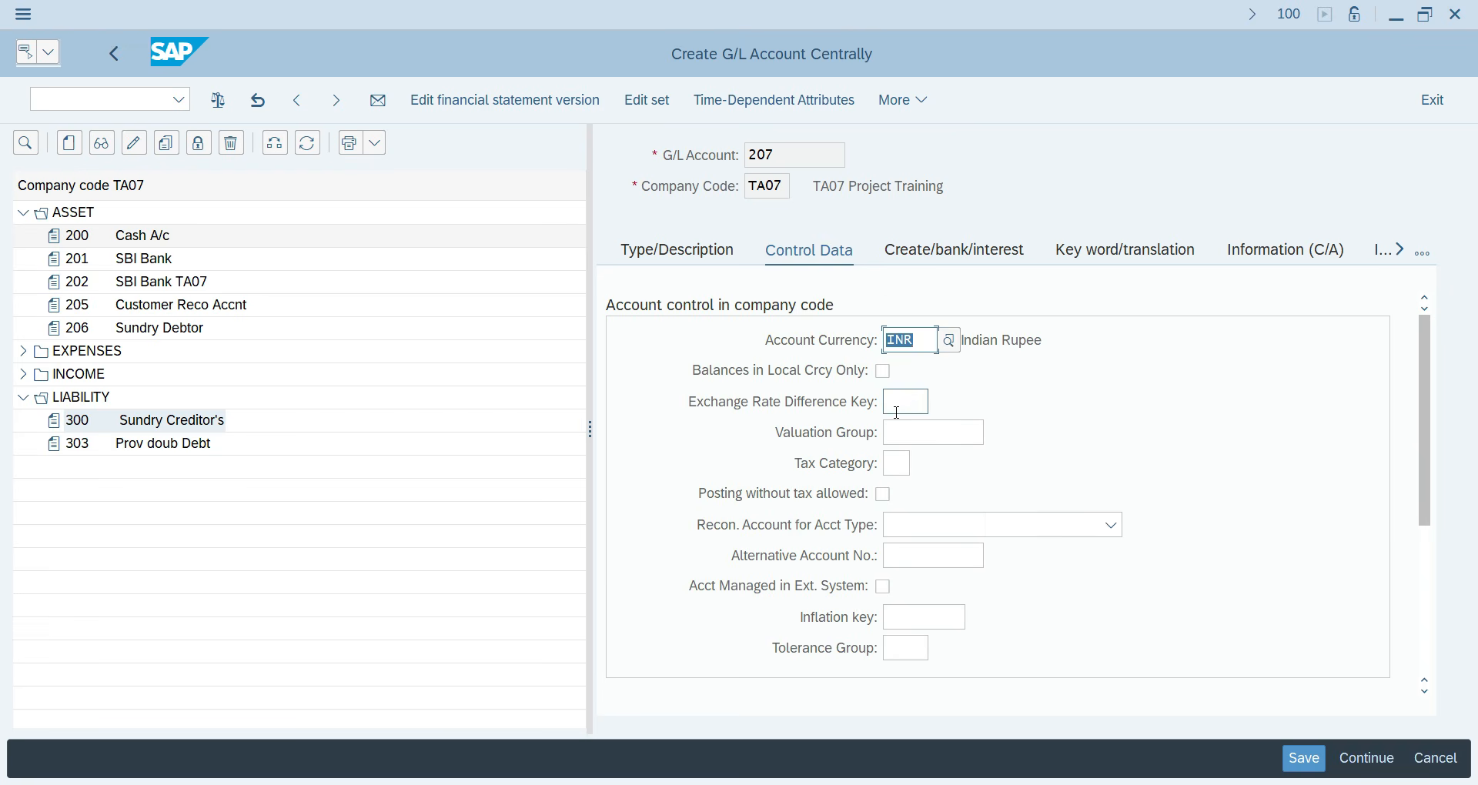
click(922, 526)
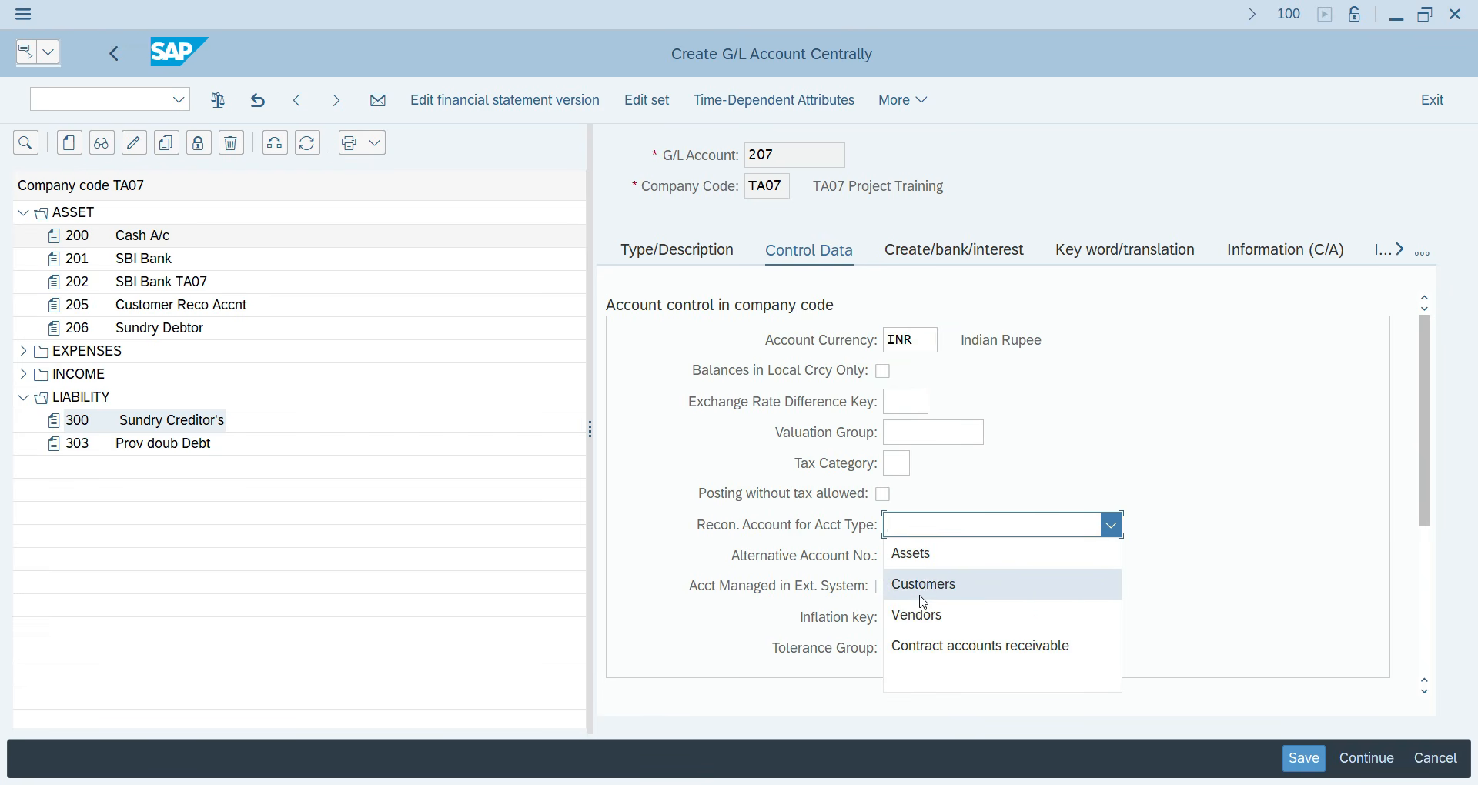
click(924, 621)
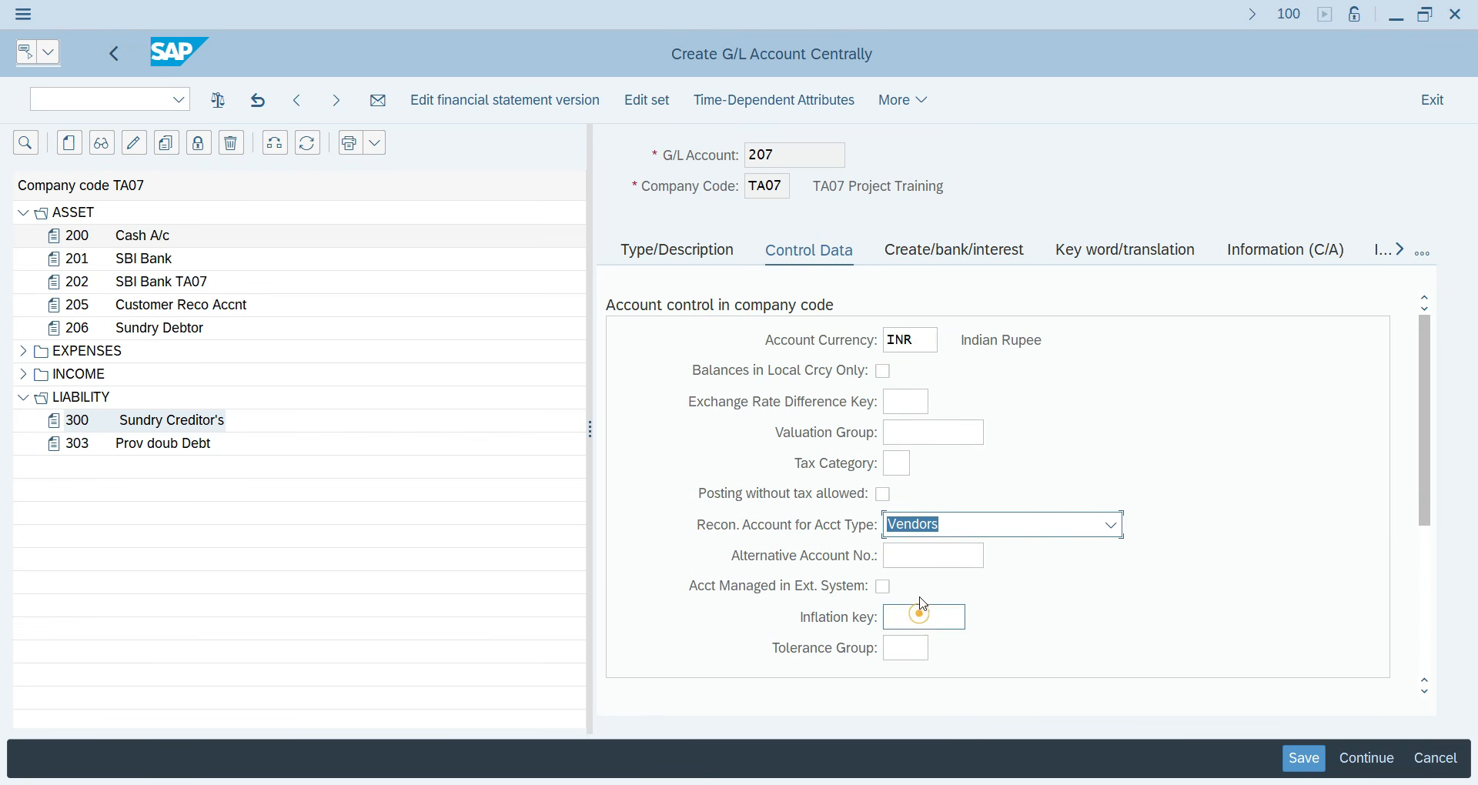
scroll(913, 585, down, 3)
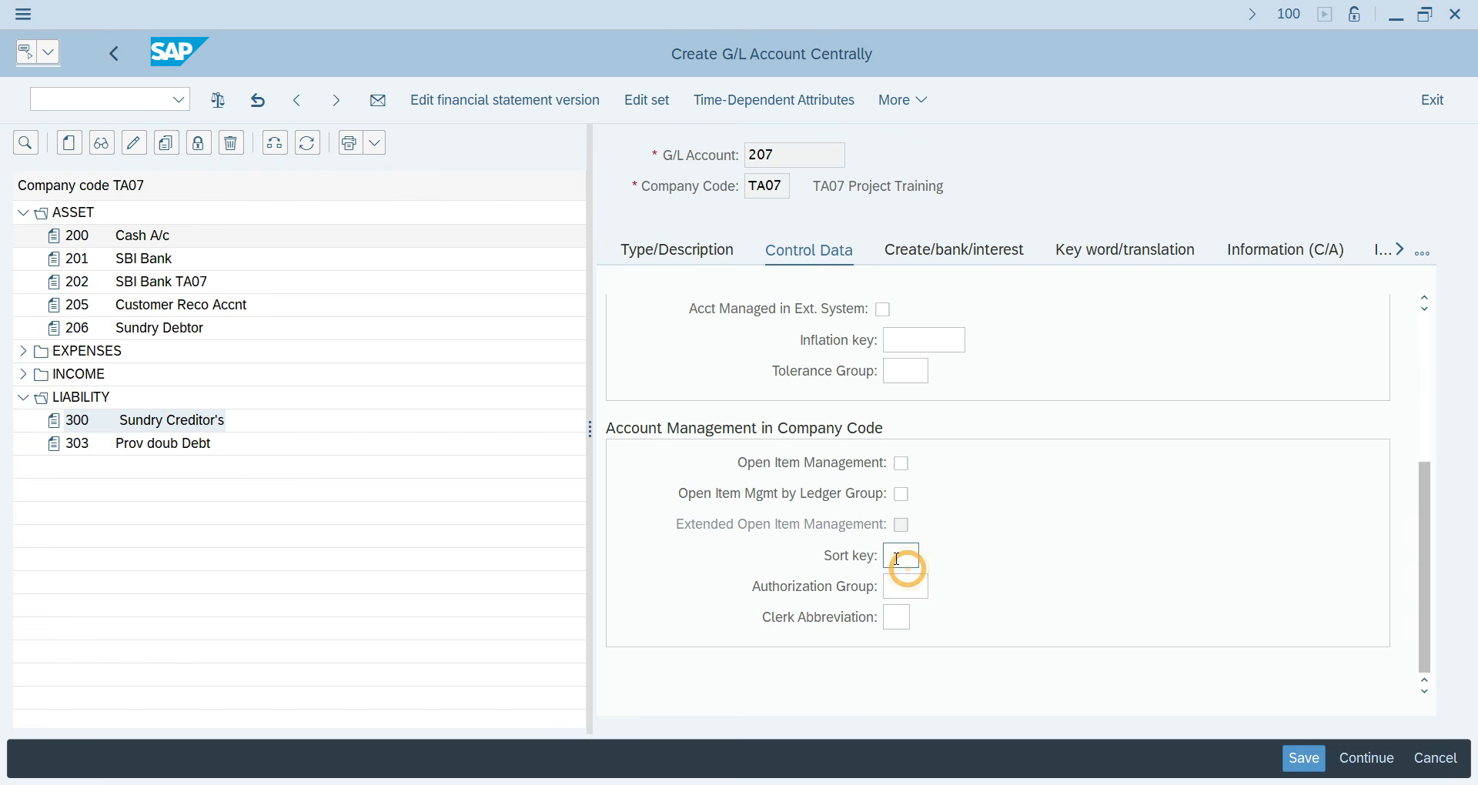
click(893, 554)
text(001)
key(Return)
scroll(962, 303, up, 2)
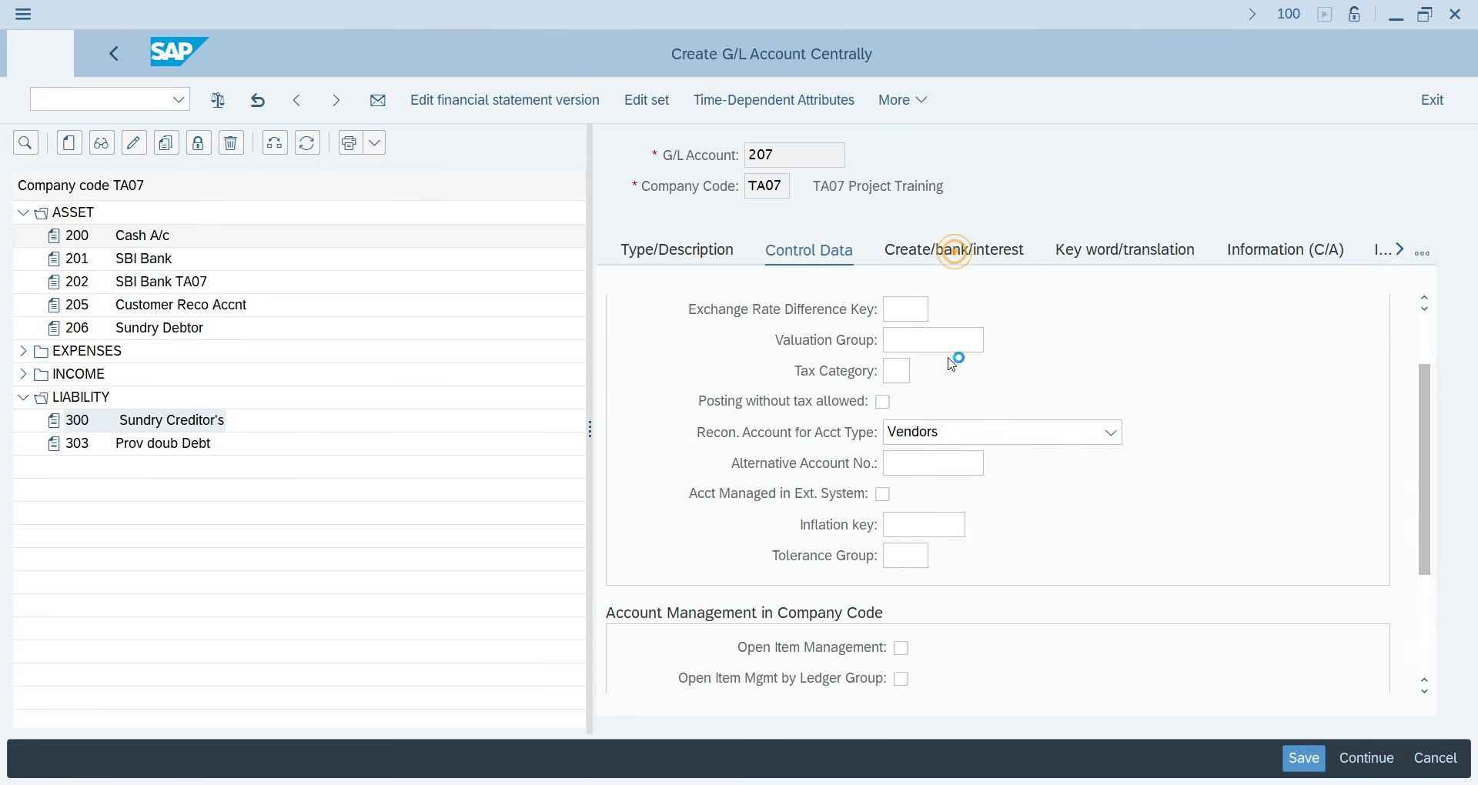
Give account 207 field status group G067 and save the account.
click(954, 251)
text(g06)
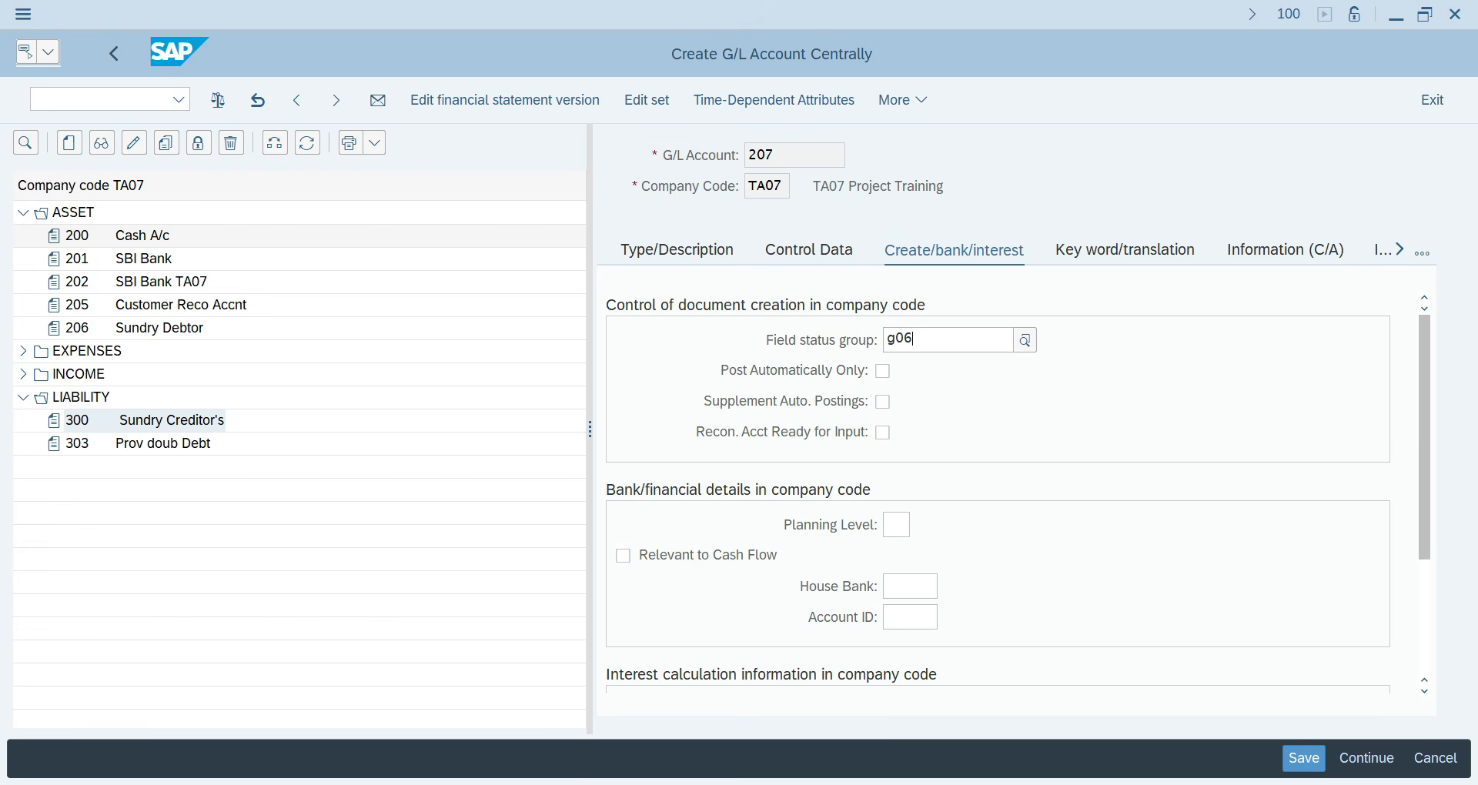
key(BackSpace)
key(BackSpace)
key(BackSpace)
key(BackSpace)
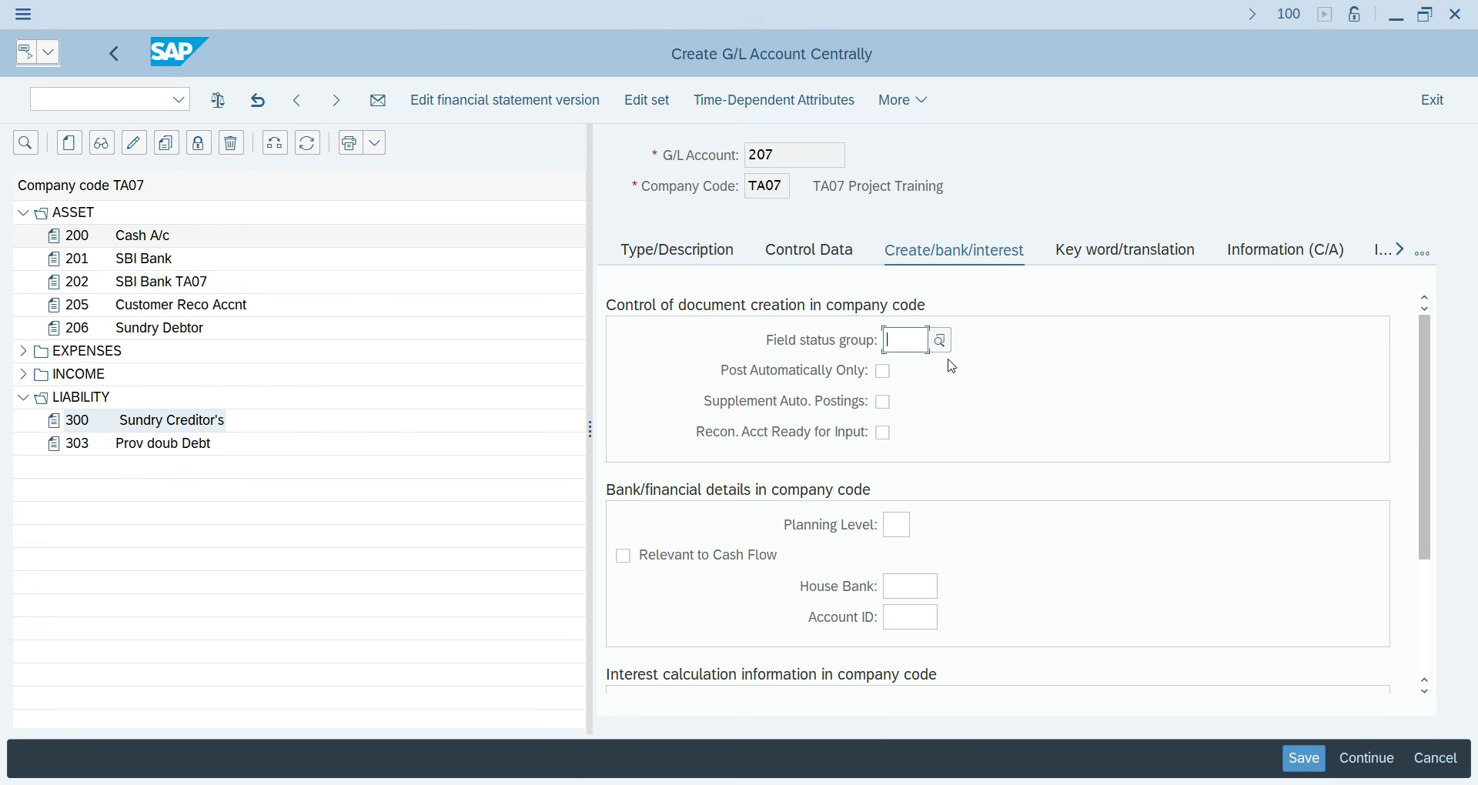
key(ctrl+s)
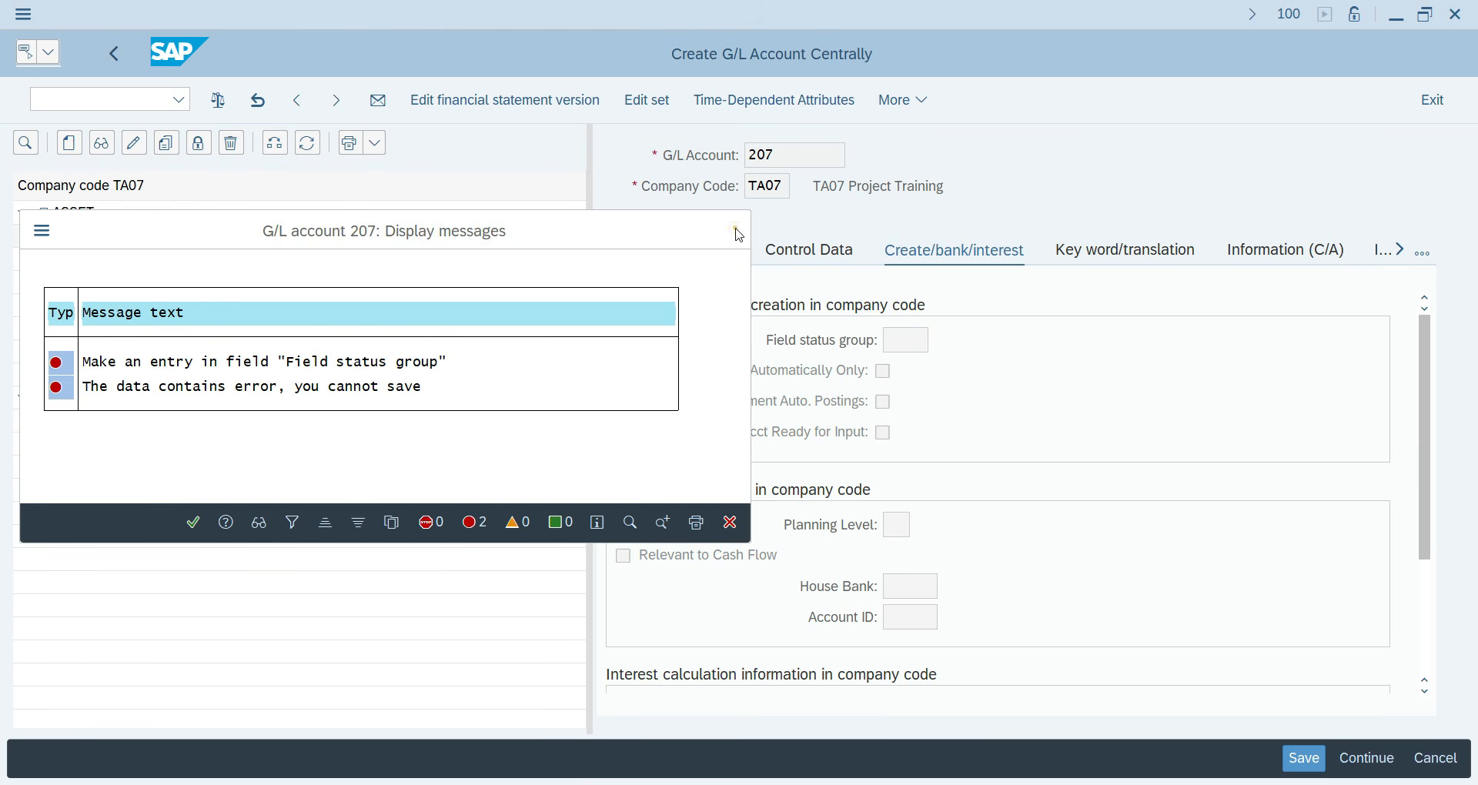
click(736, 231)
click(896, 339)
text(g0)
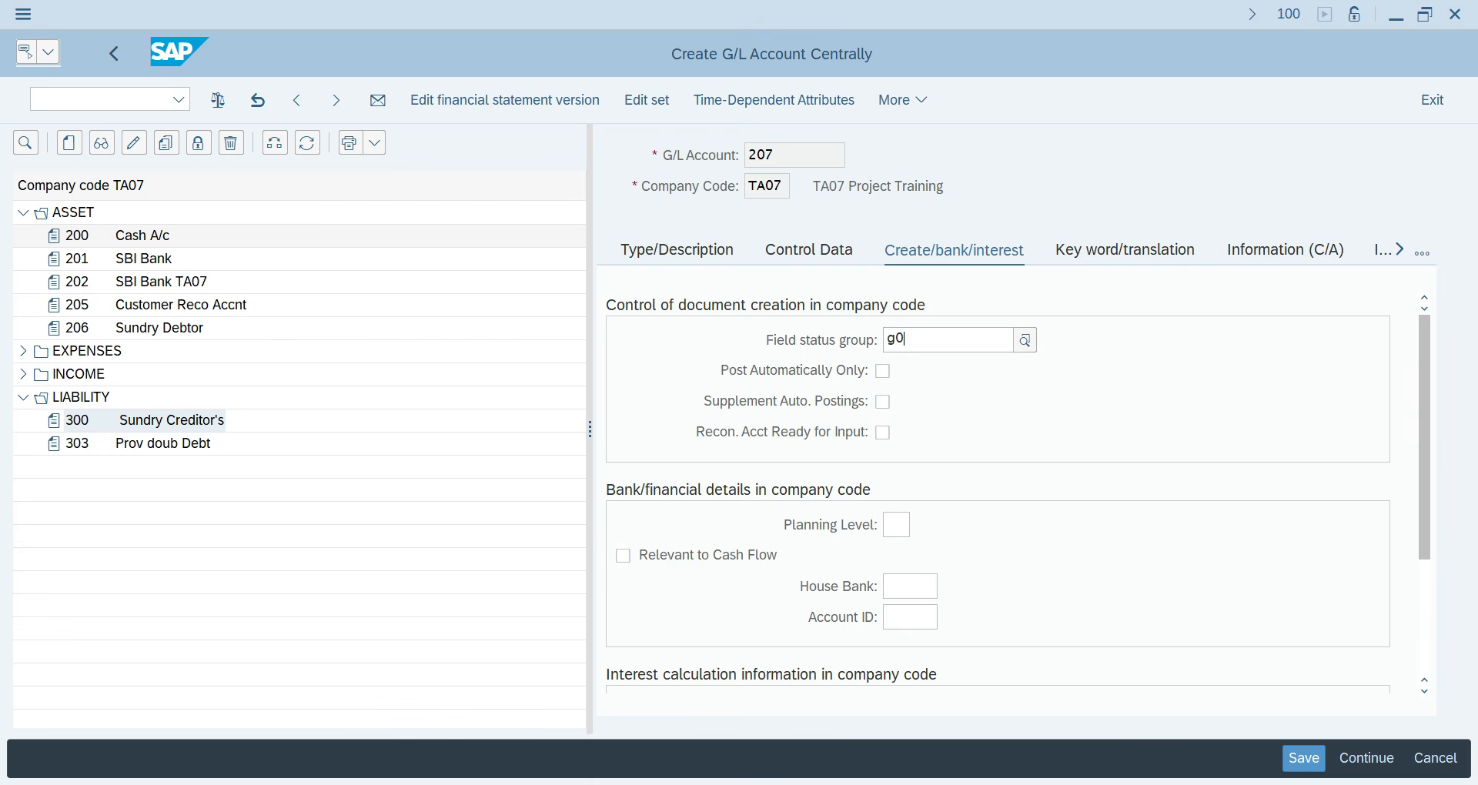
text(67)
key(Return)
double_click(891, 339)
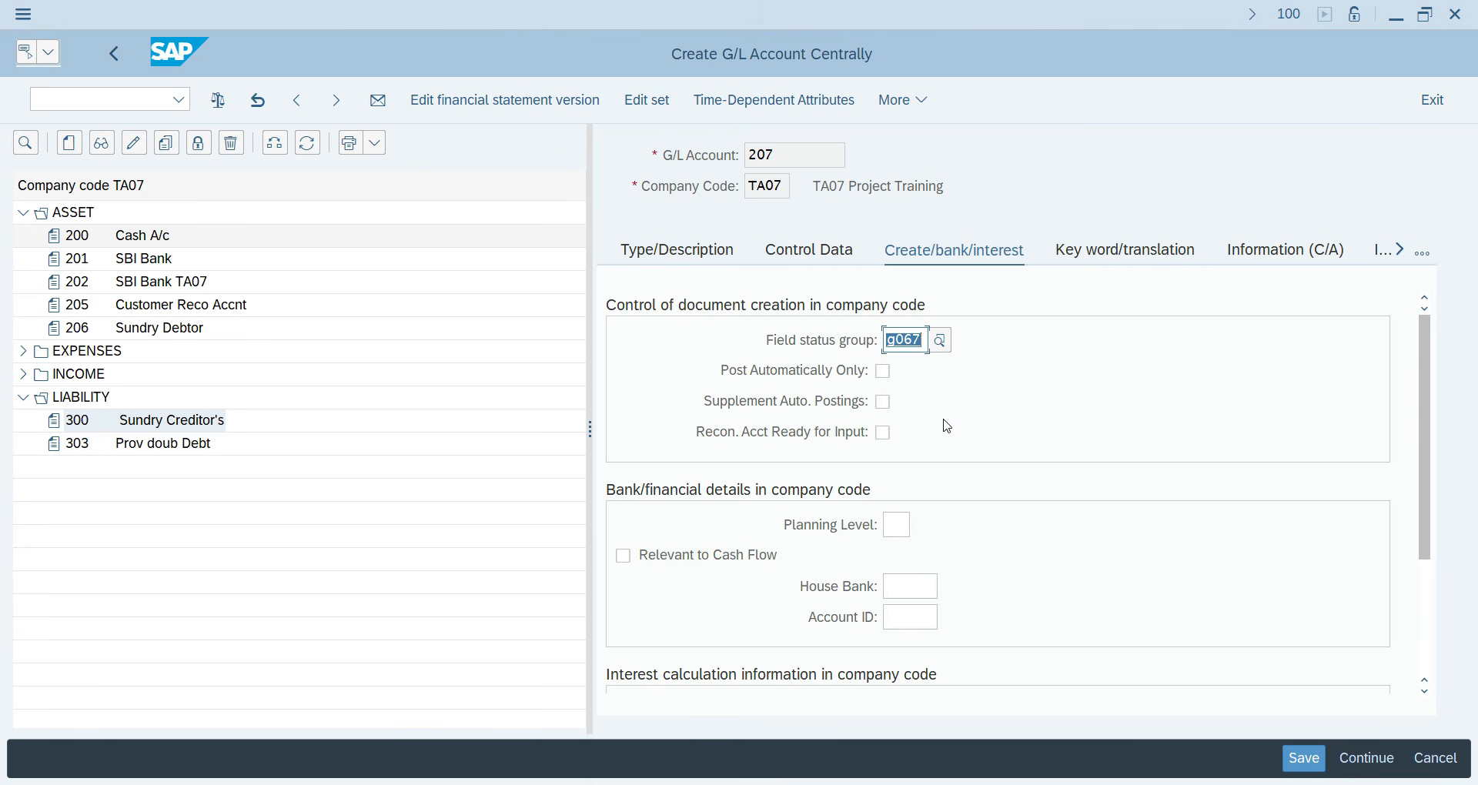
key(ctrl+s)
click(95, 99)
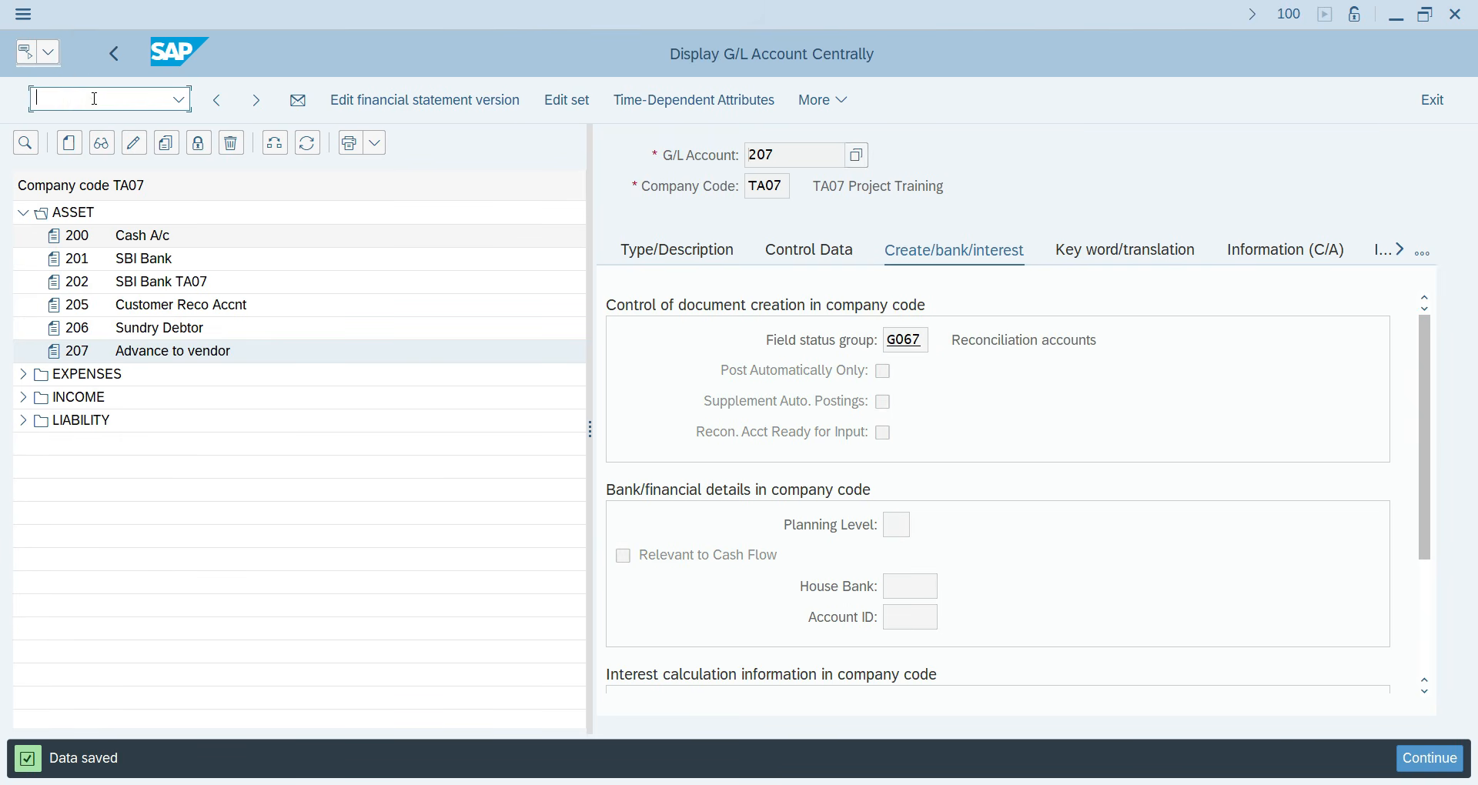
Return to the main menu with /n and open the customizing implementation guide (SPRO).
text(/n)
key(Return)
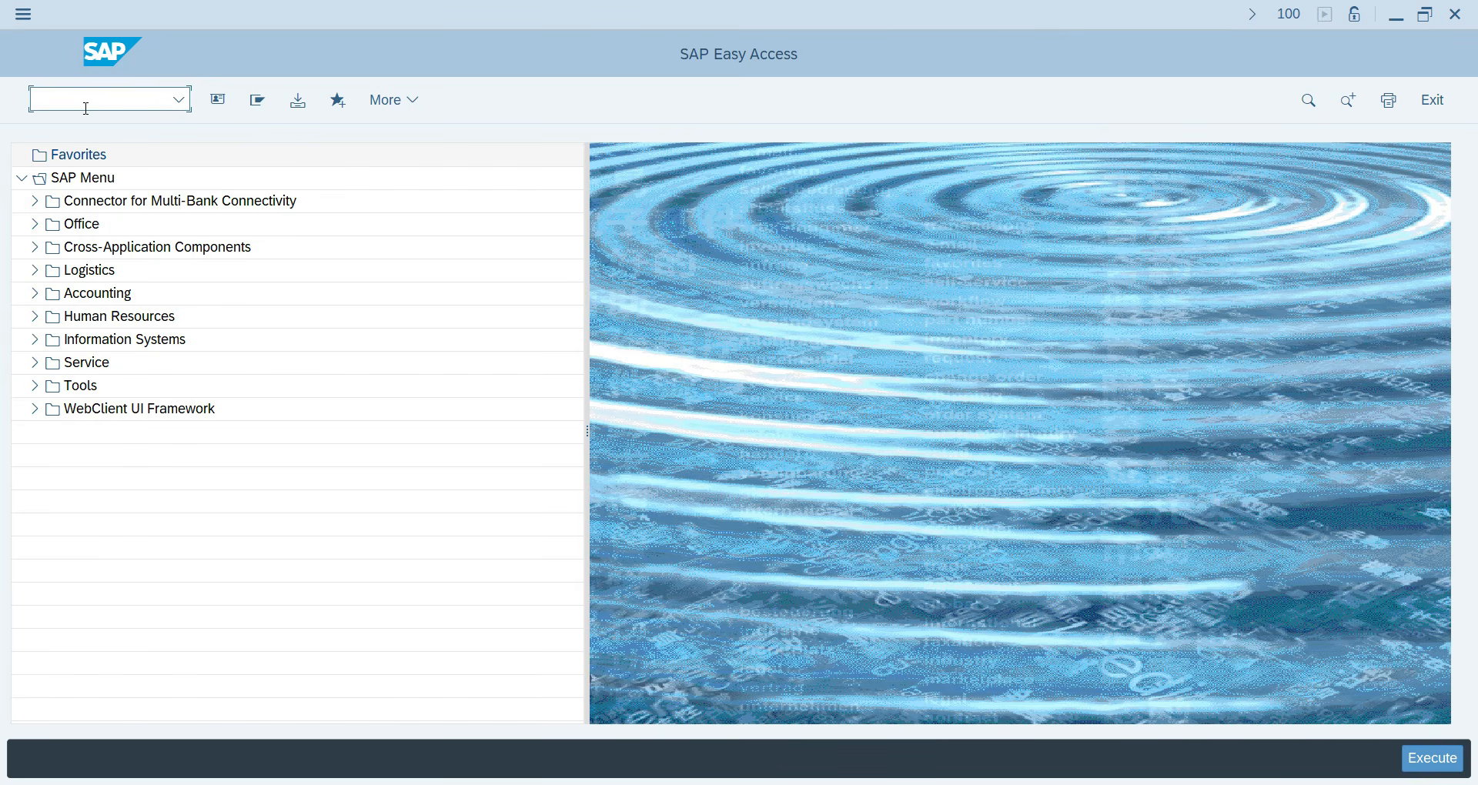
text(ro)
key(Return)
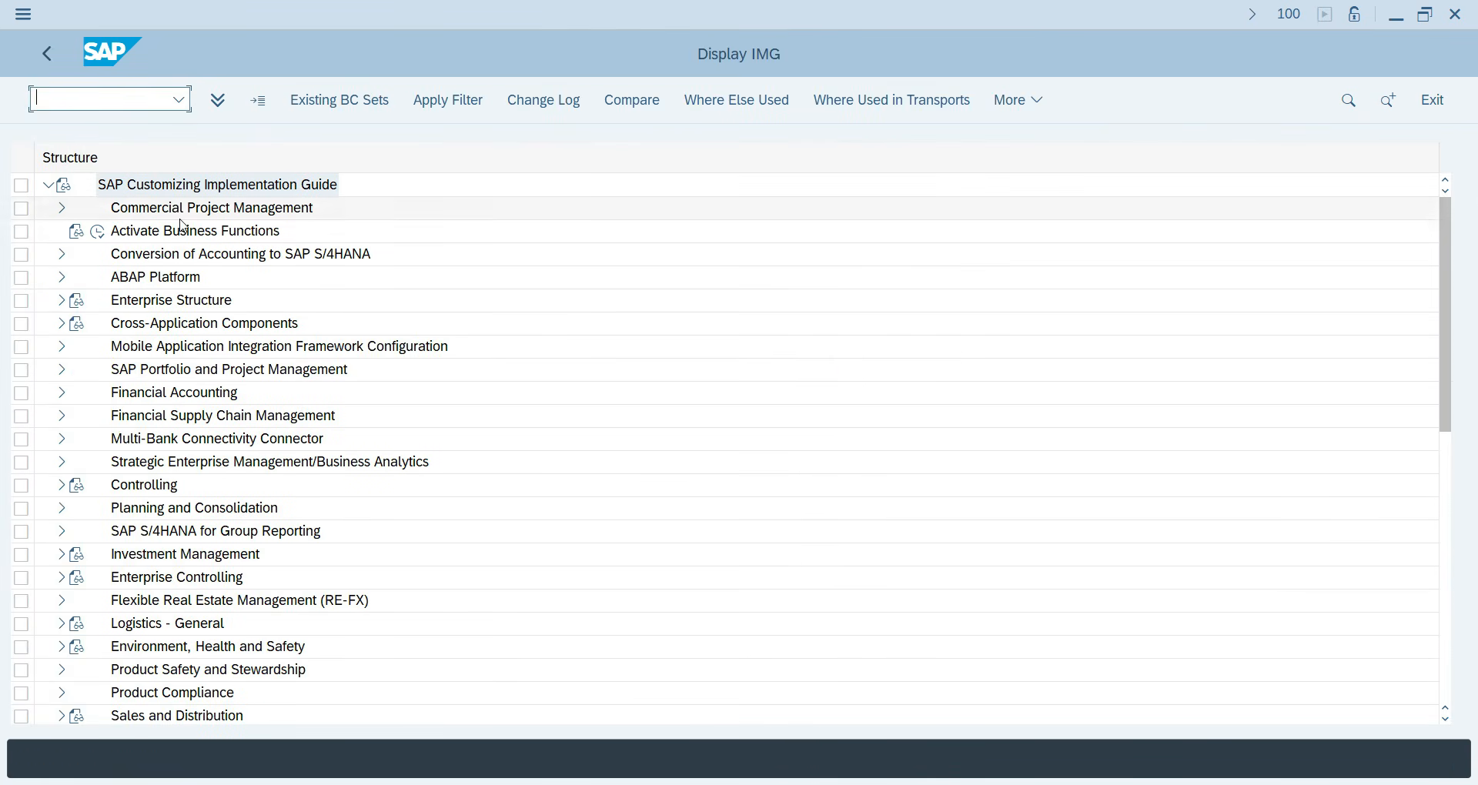
Under Financial Accounting > AR/AP > Business Transactions > Down Payment Made, open Define Alternative Reconciliation Account for Down Payments.
click(62, 393)
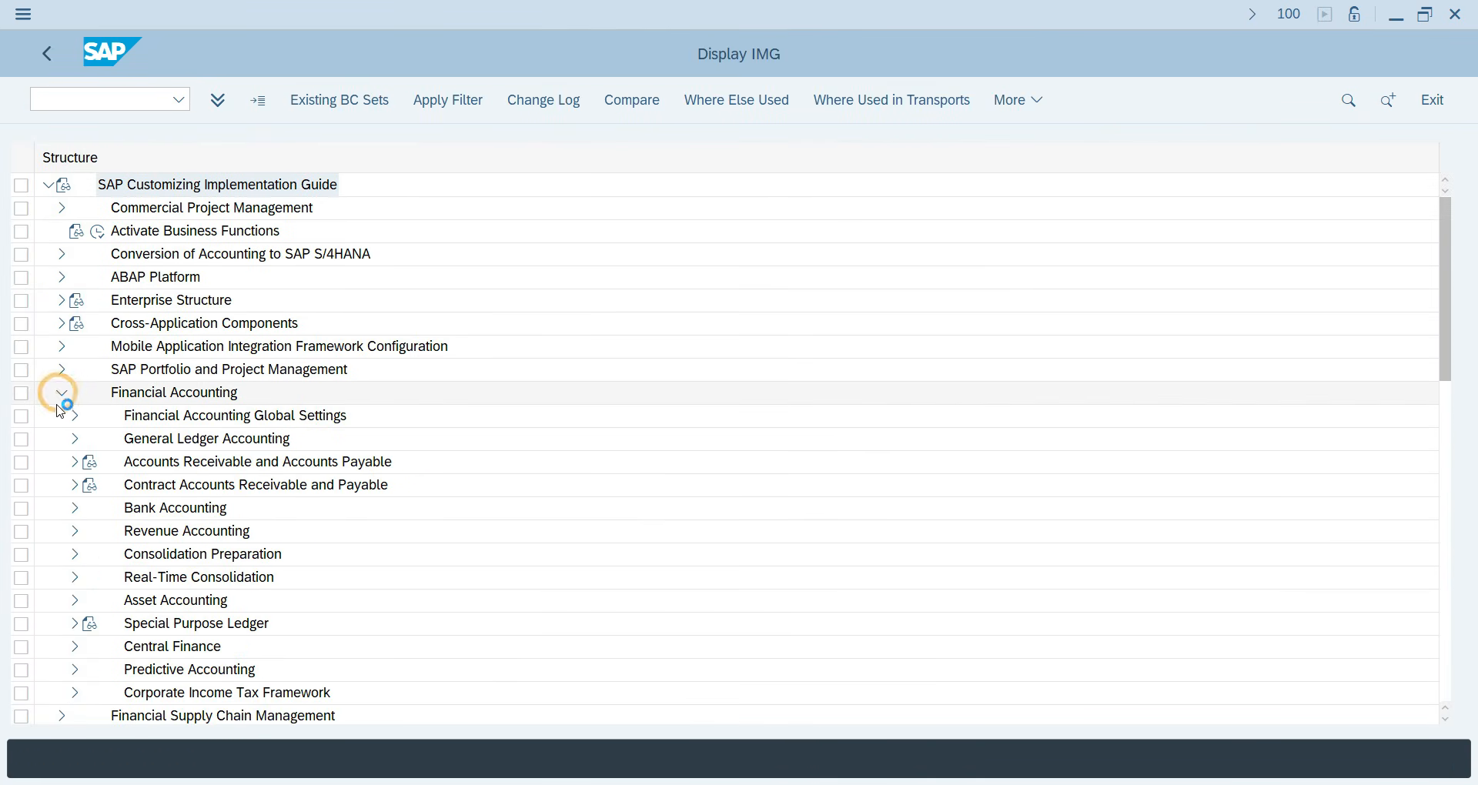
click(73, 464)
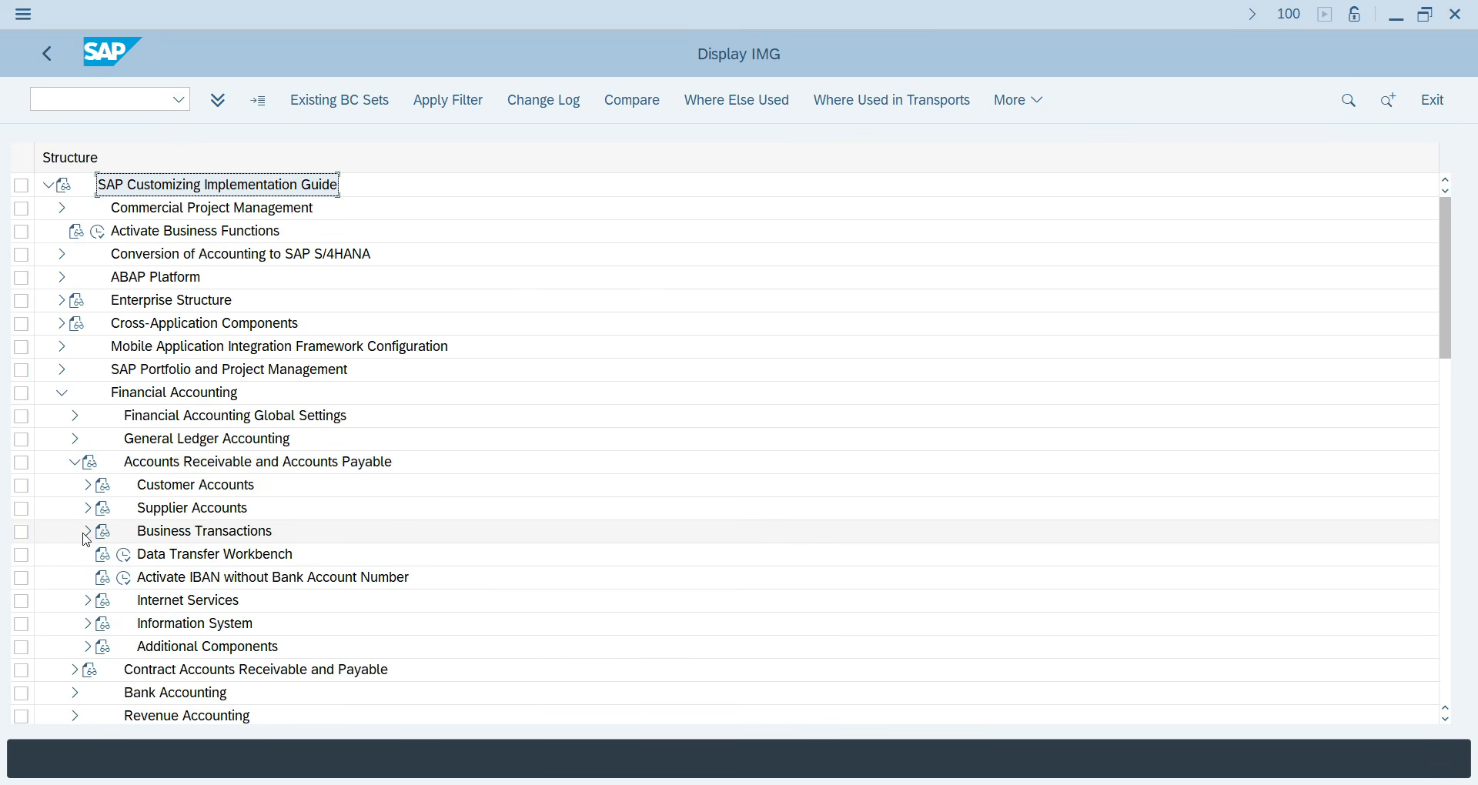
click(88, 532)
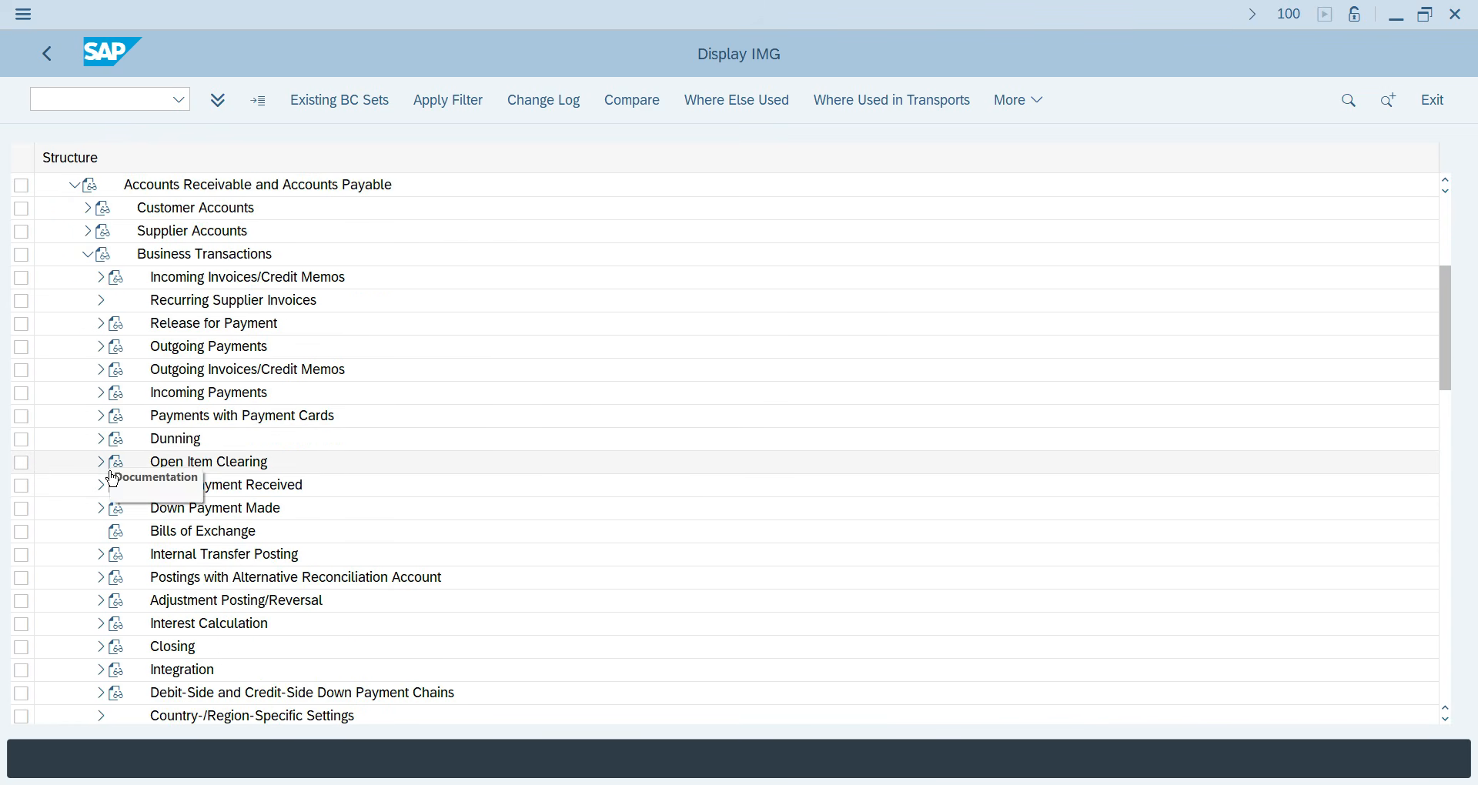
click(100, 508)
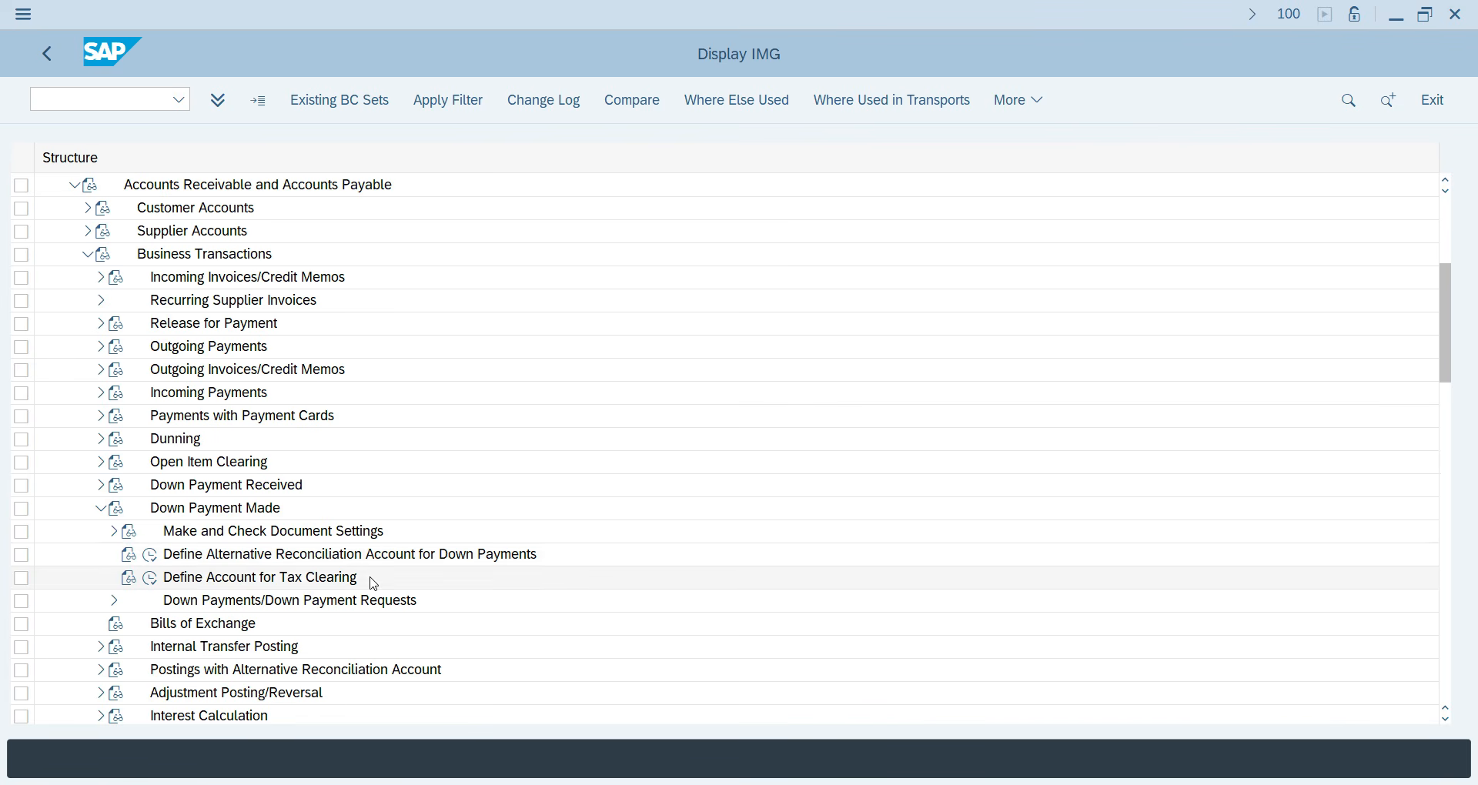
click(150, 555)
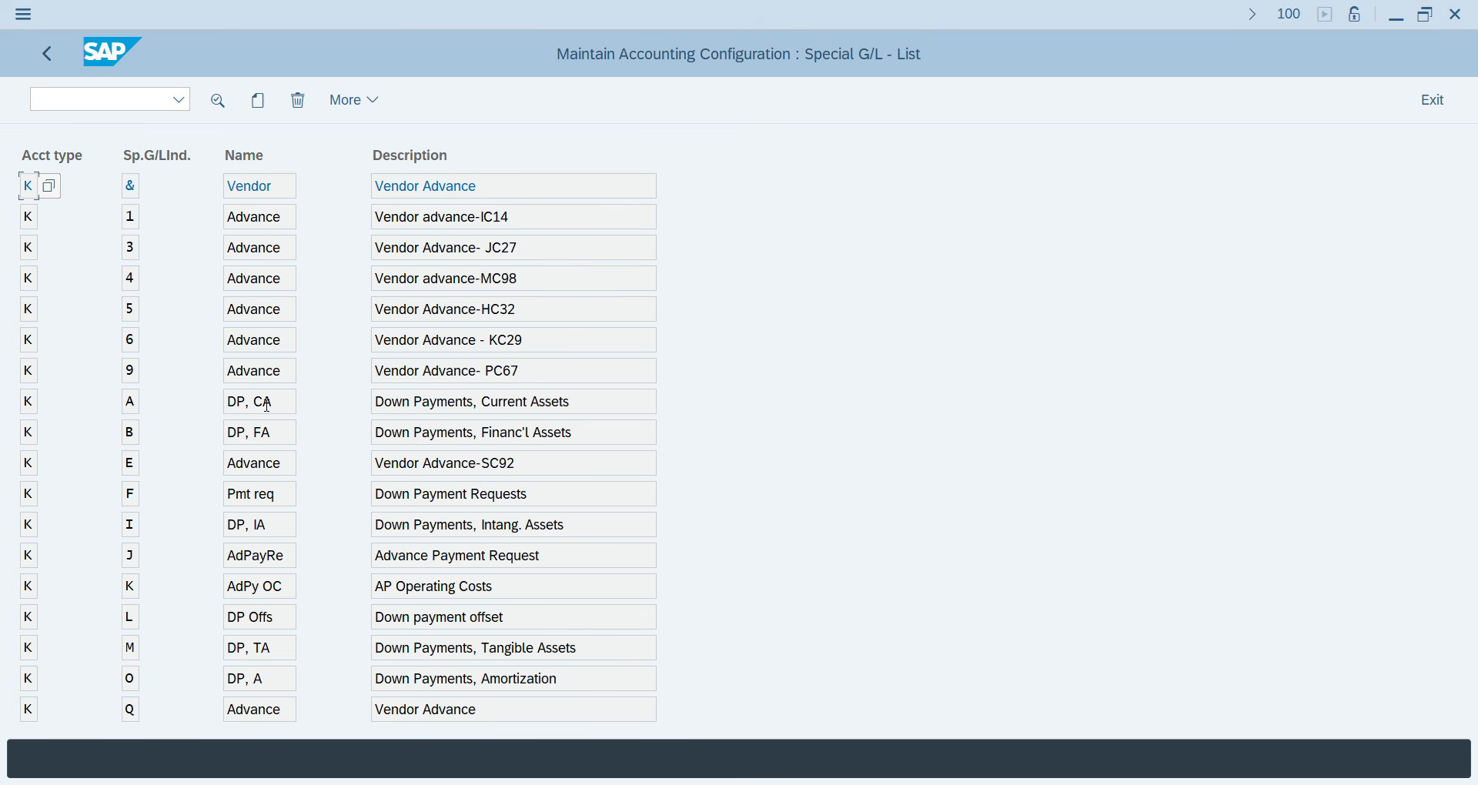
Open indicator A for chart TA07 and enter reconciliation account 300 Sundry Creditor's.
double_click(127, 402)
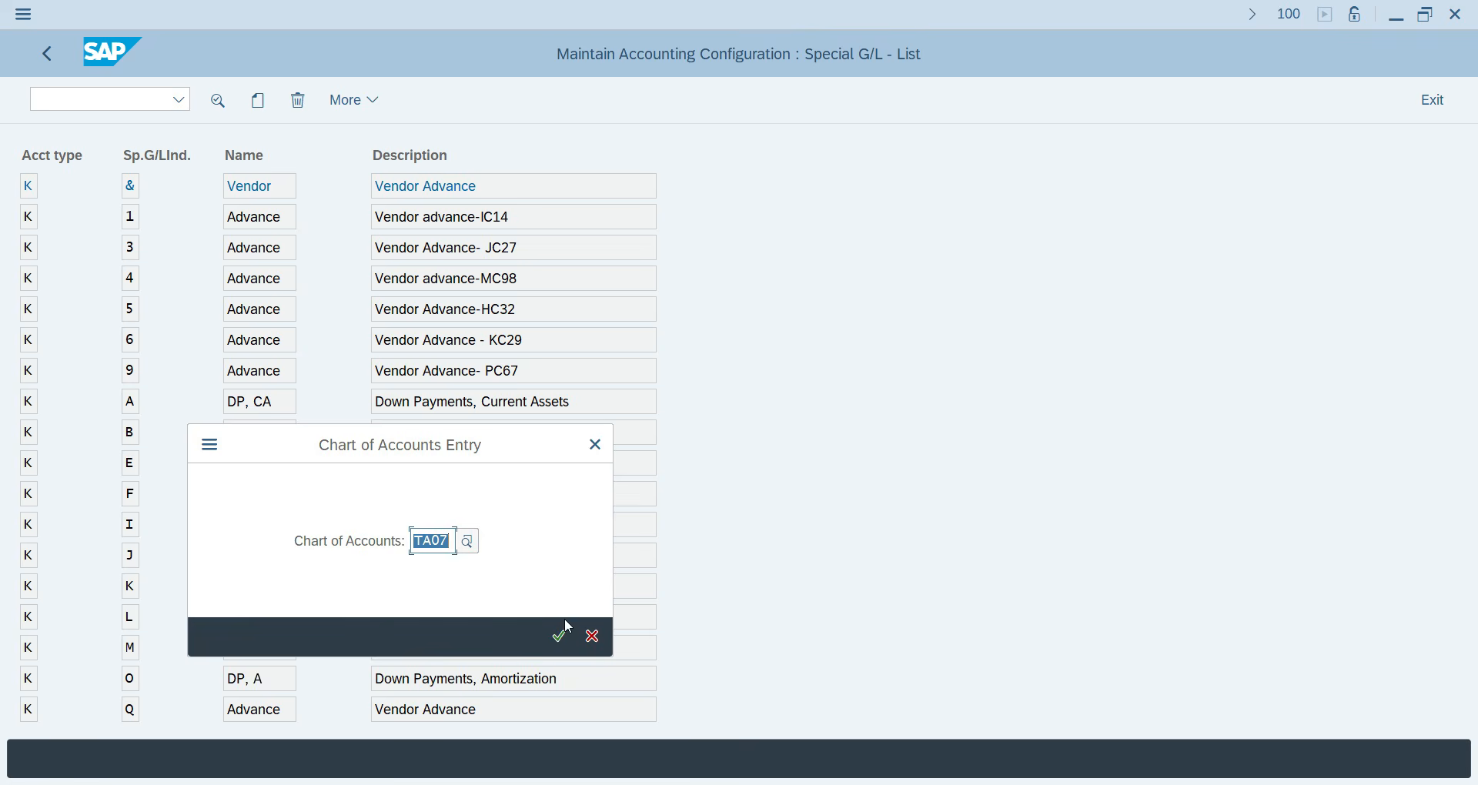
click(563, 632)
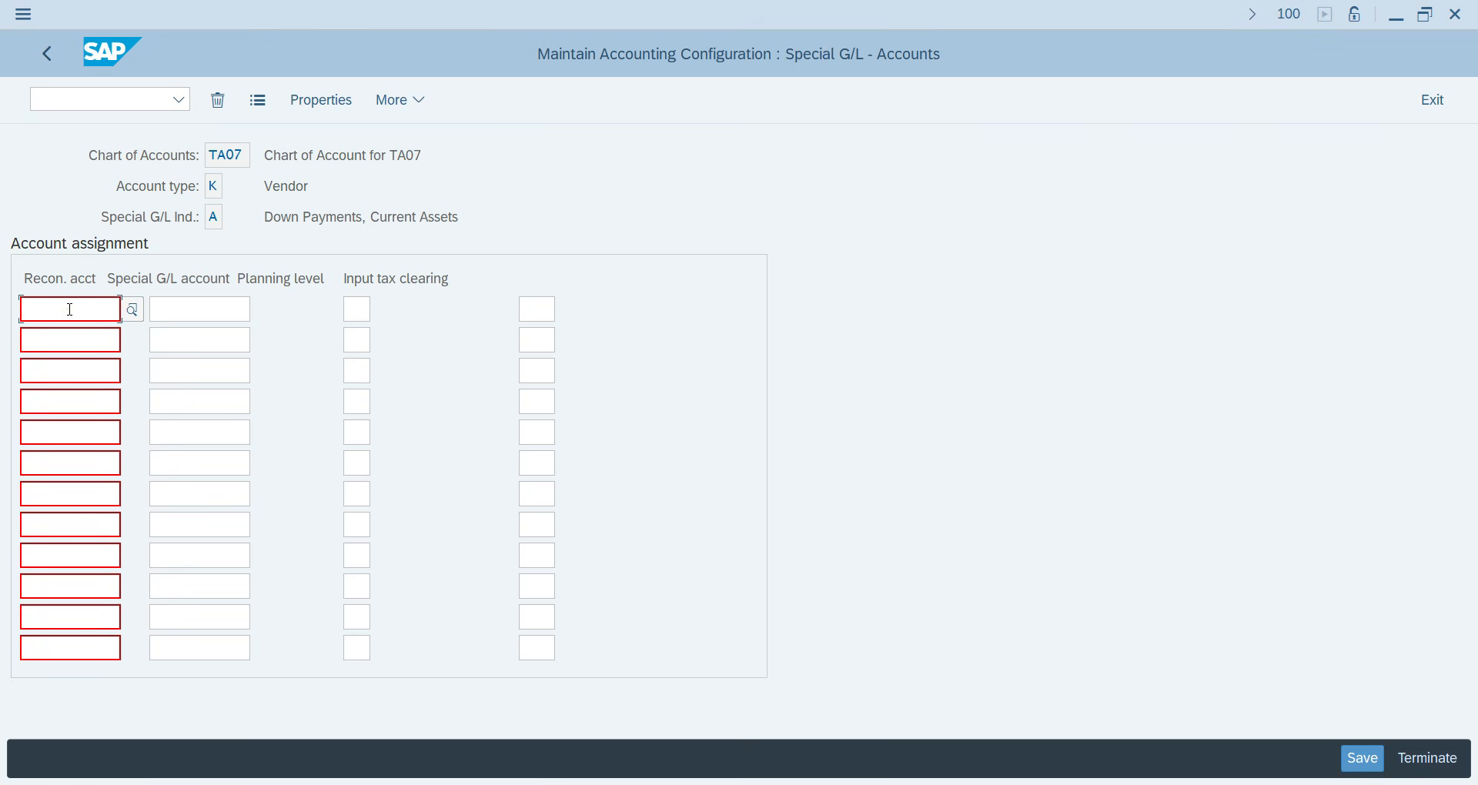
click(68, 308)
click(133, 309)
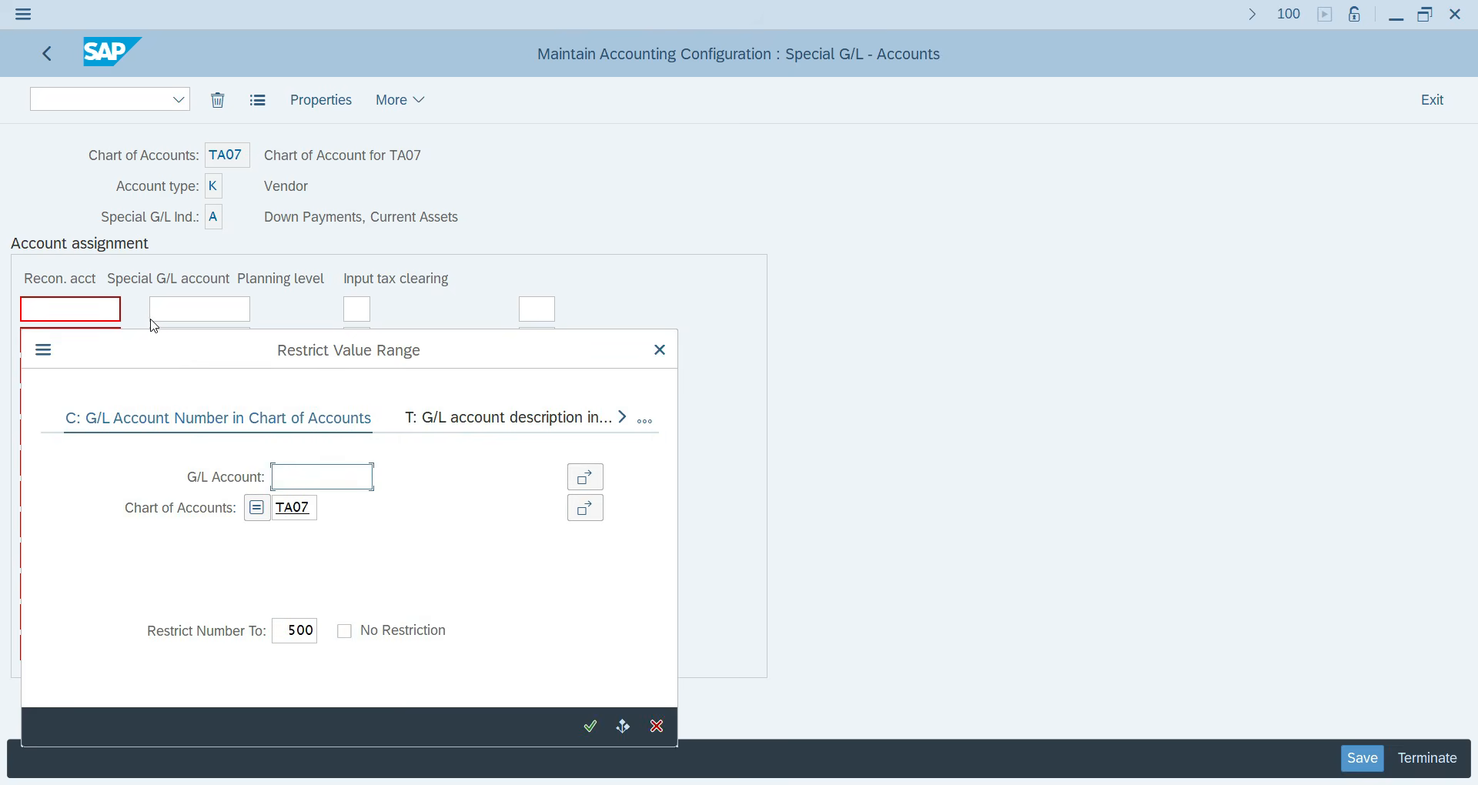
key(Return)
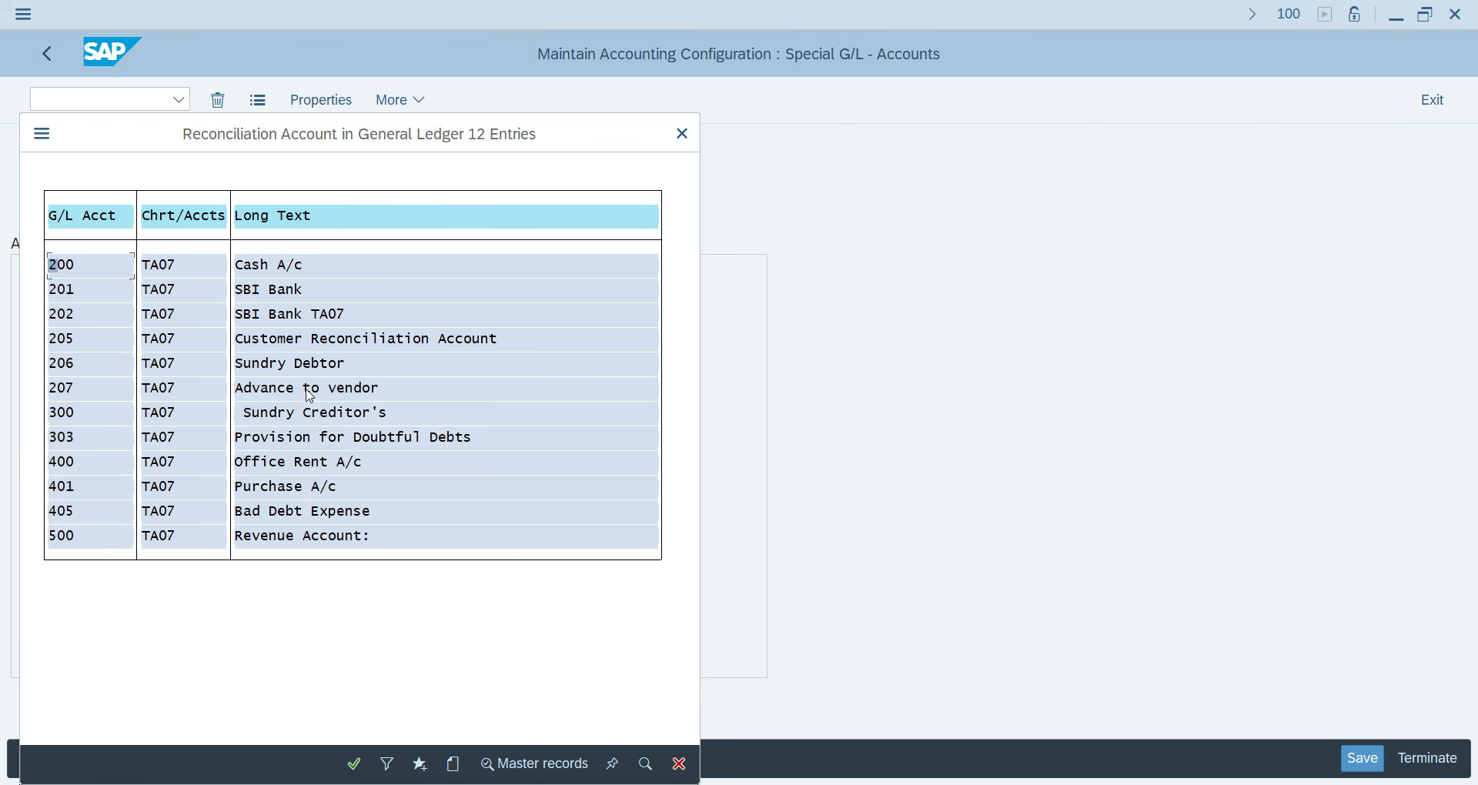
double_click(289, 410)
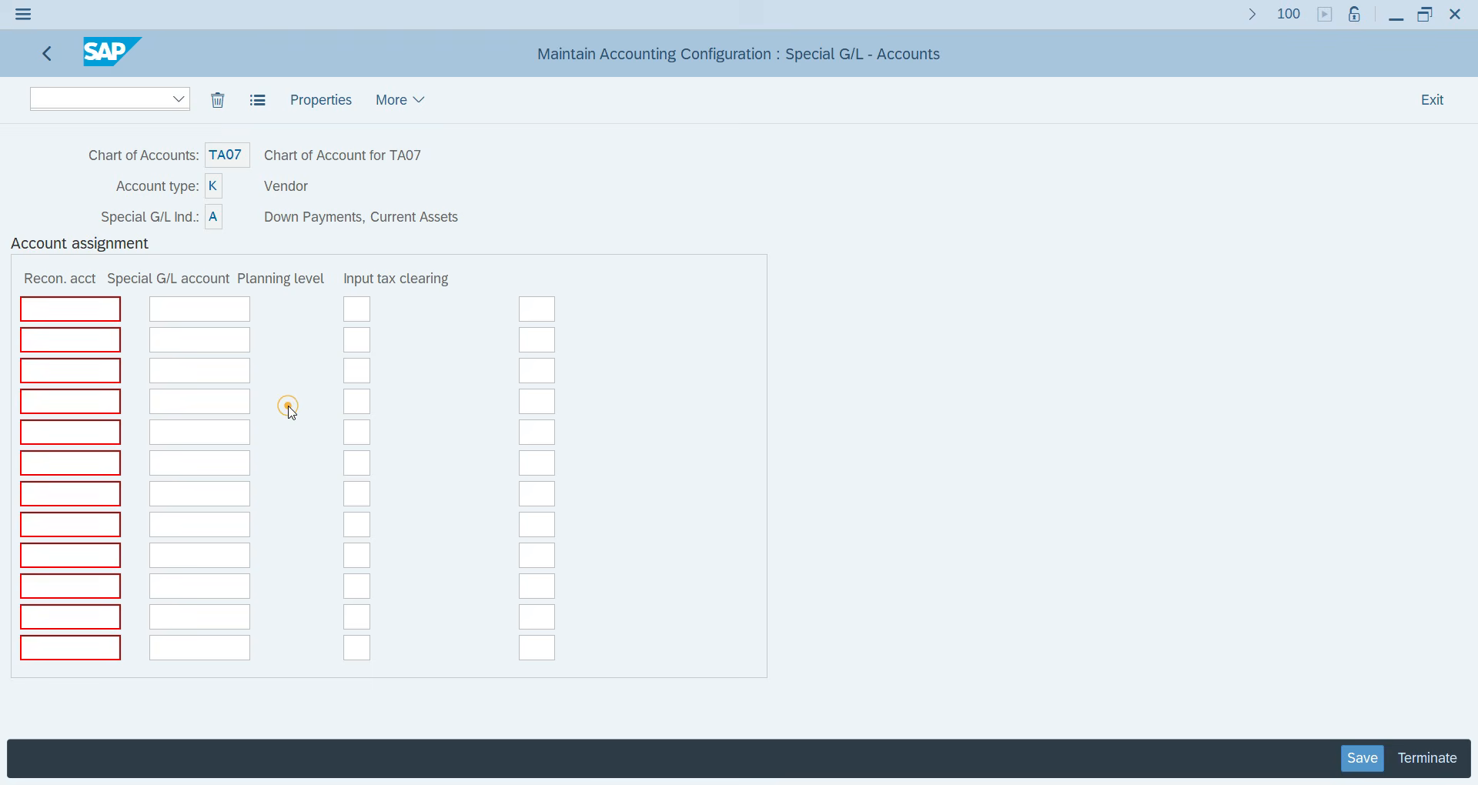
Assign special G/L account 207 Advance to vendor and save it under a customizing request.
click(200, 309)
click(264, 310)
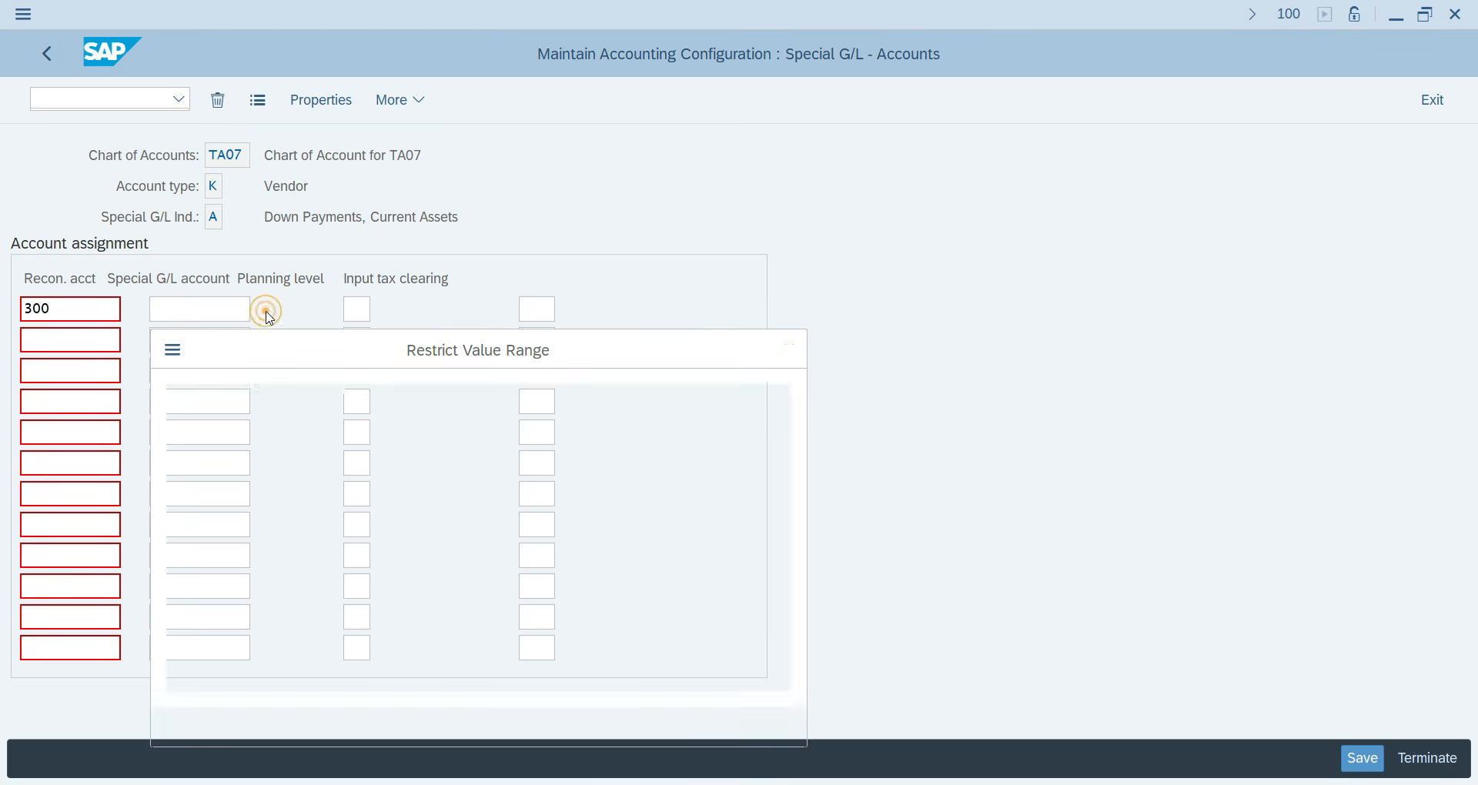
key(Return)
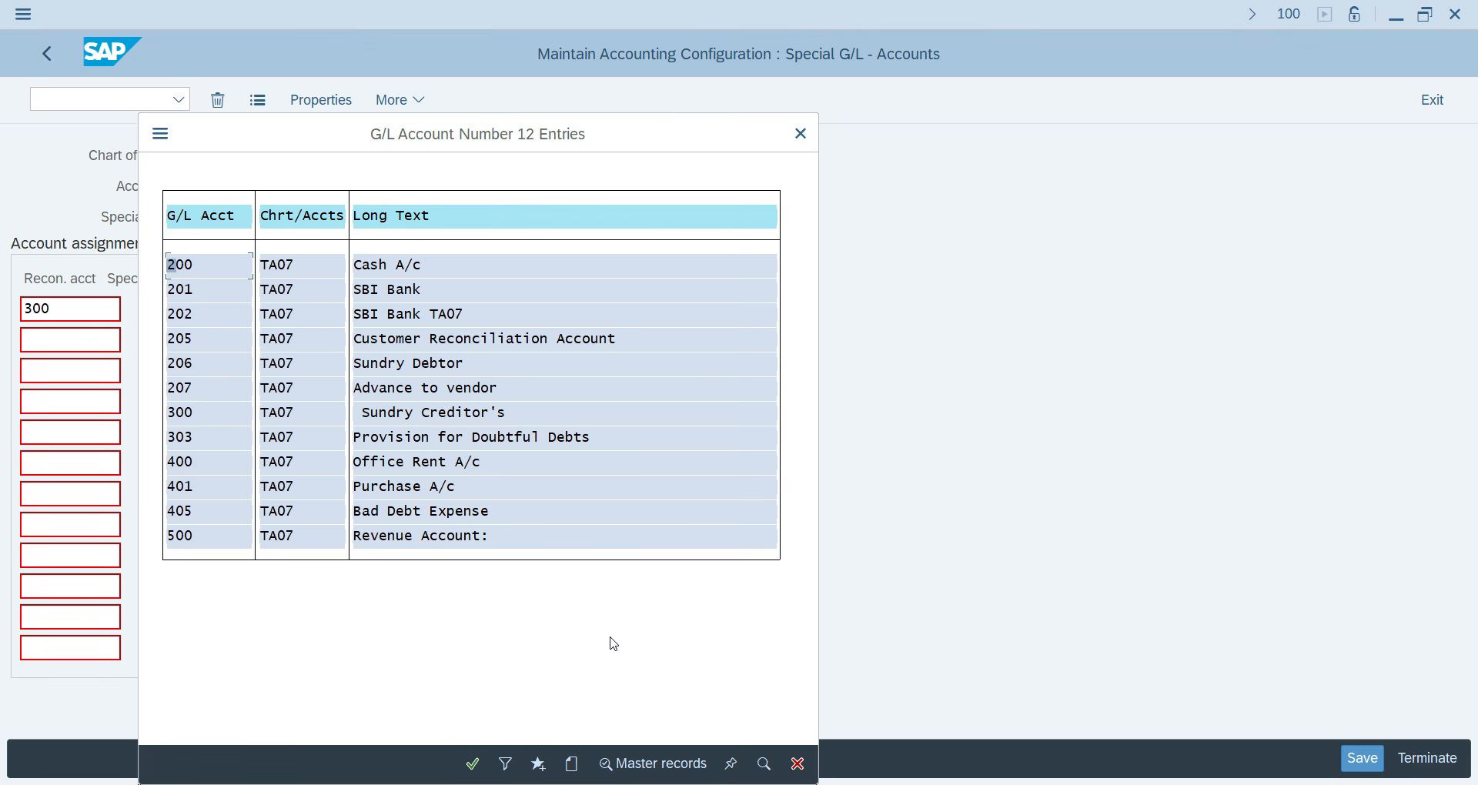
double_click(429, 388)
key(shift+Tab)
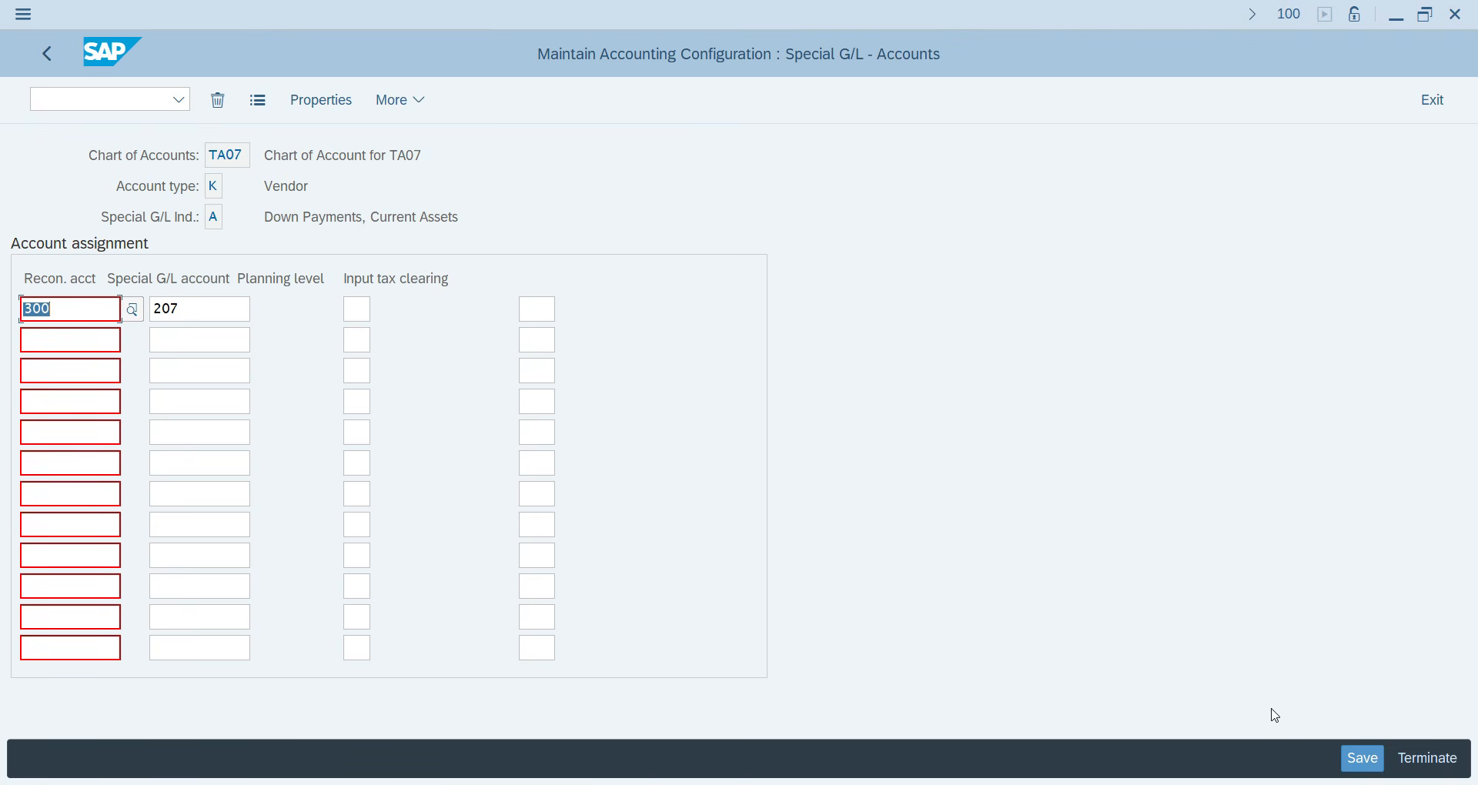
click(1364, 759)
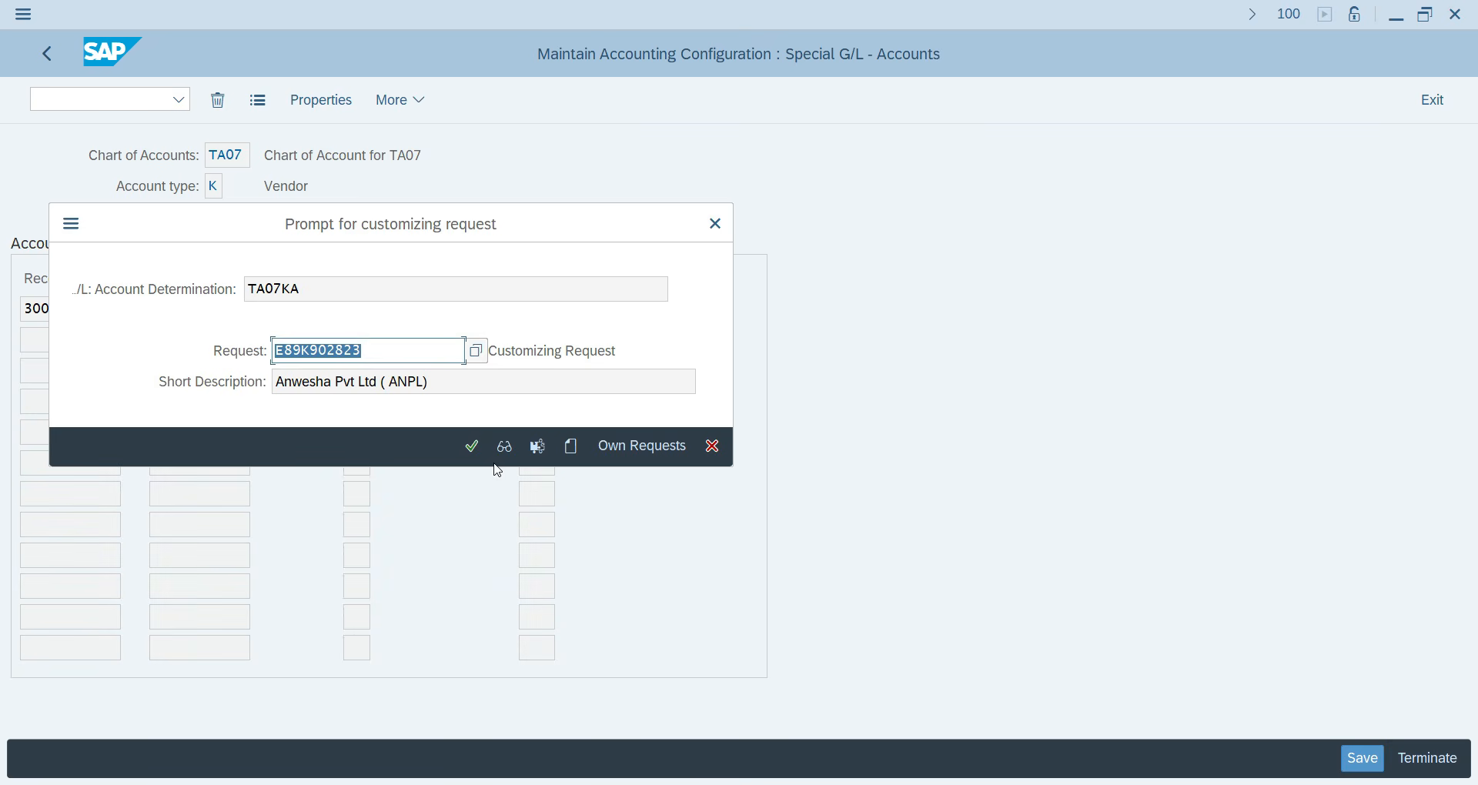
click(472, 446)
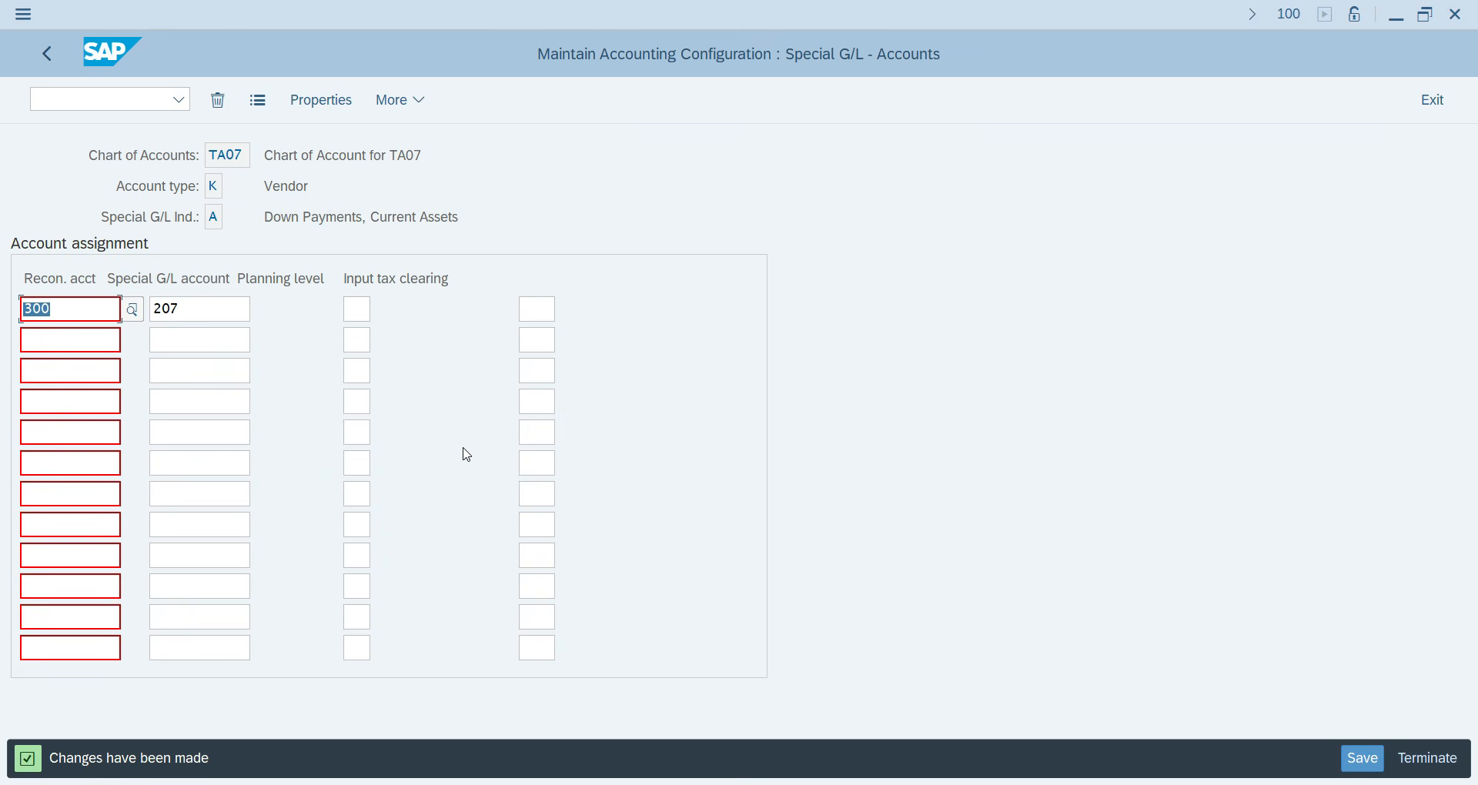
Go back through the configuration screens to SAP Easy Access.
click(55, 63)
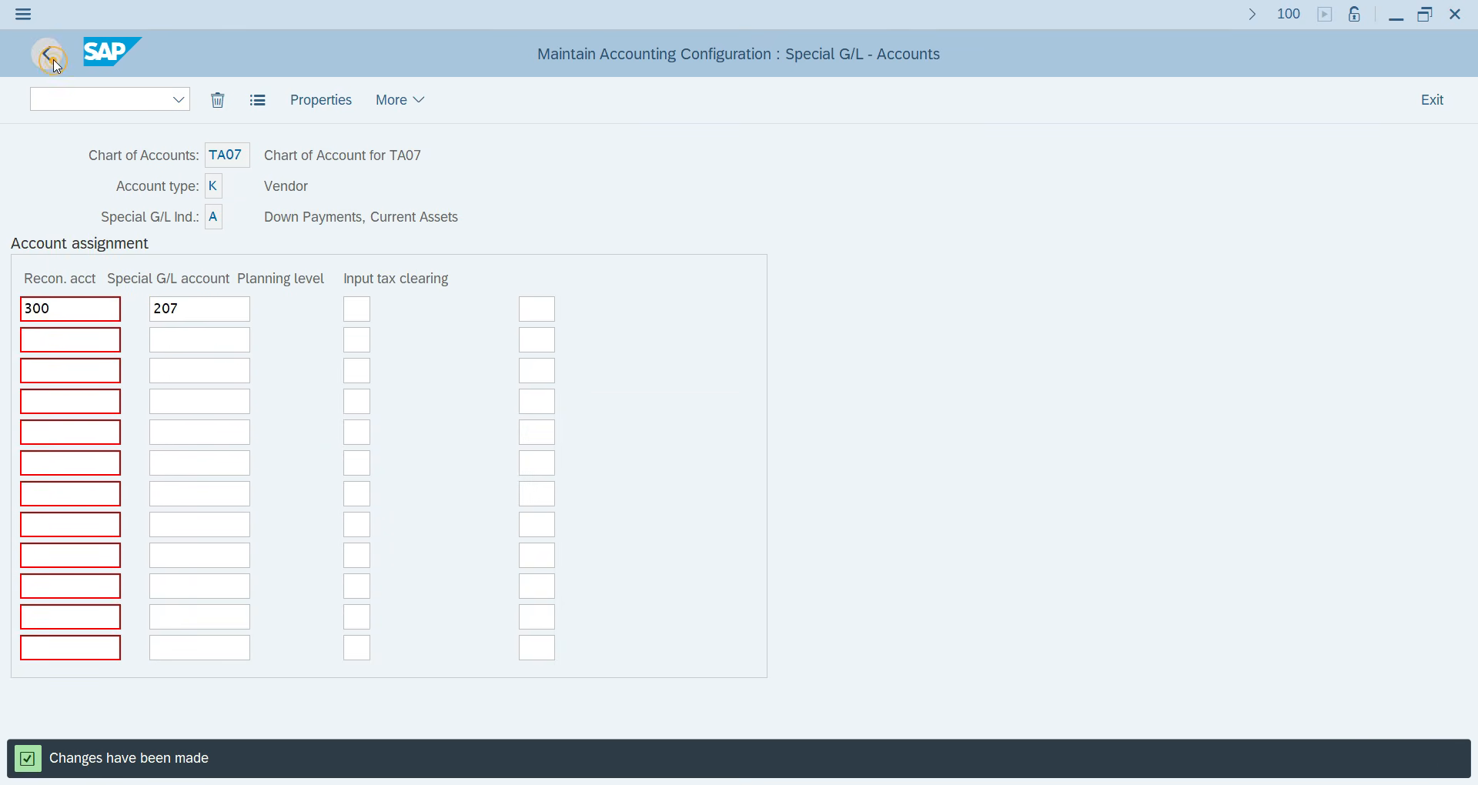
click(55, 63)
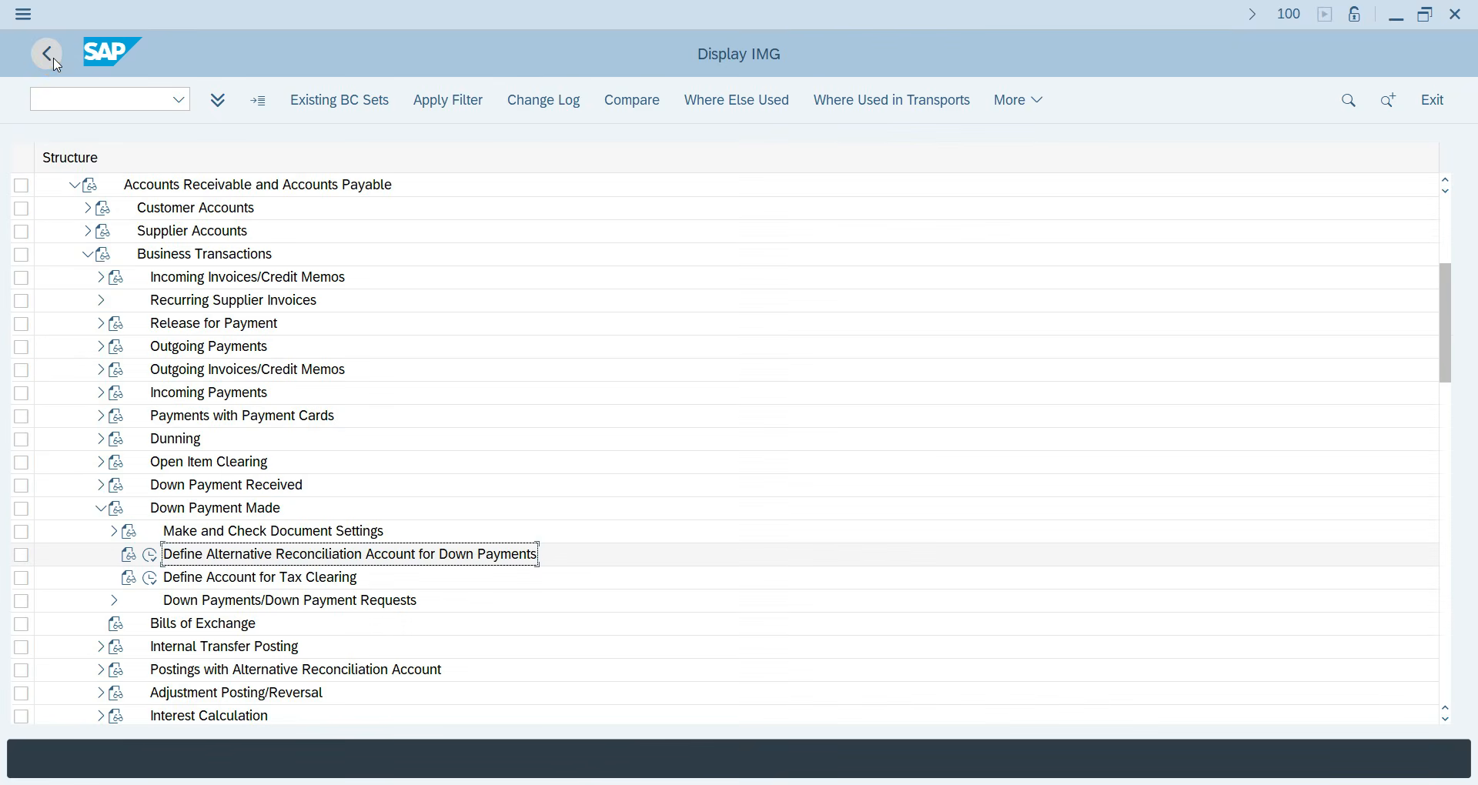
click(56, 63)
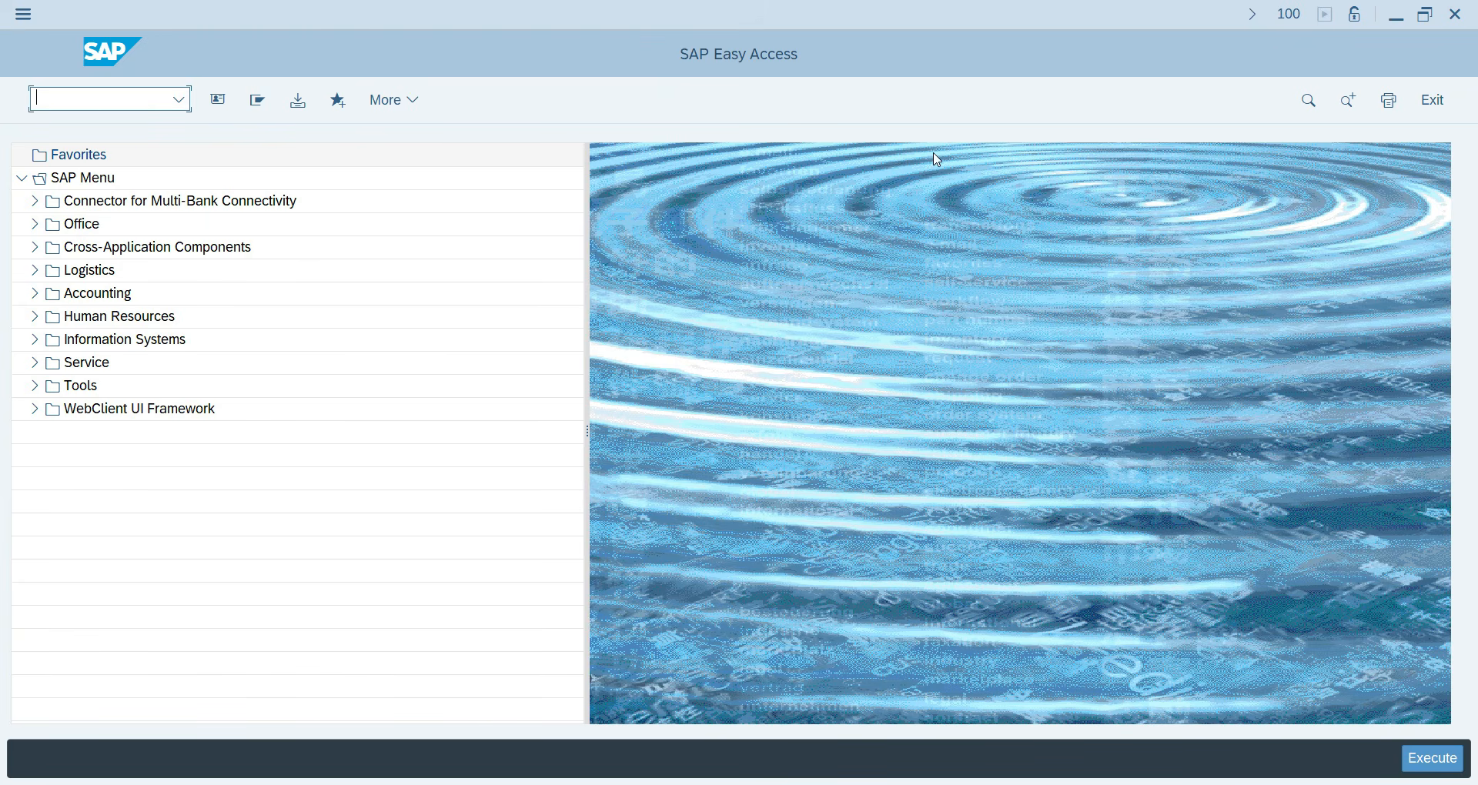
key(alt+Tab)
Handwrite '(2) Define Reco. A/c' below the earlier notes and underline it.
click(801, 290)
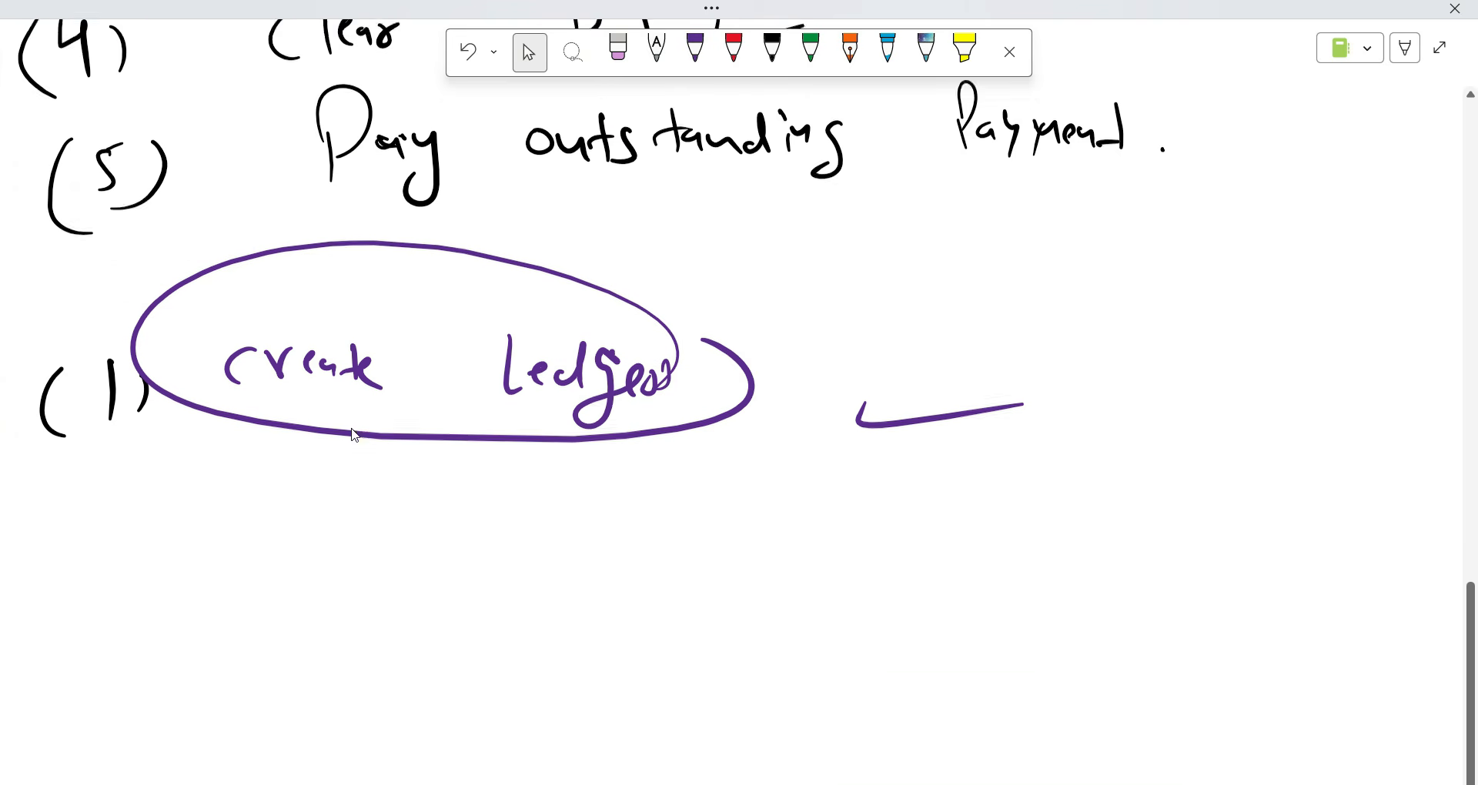
scroll(357, 427, down, 3)
scroll(881, 520, down, 1)
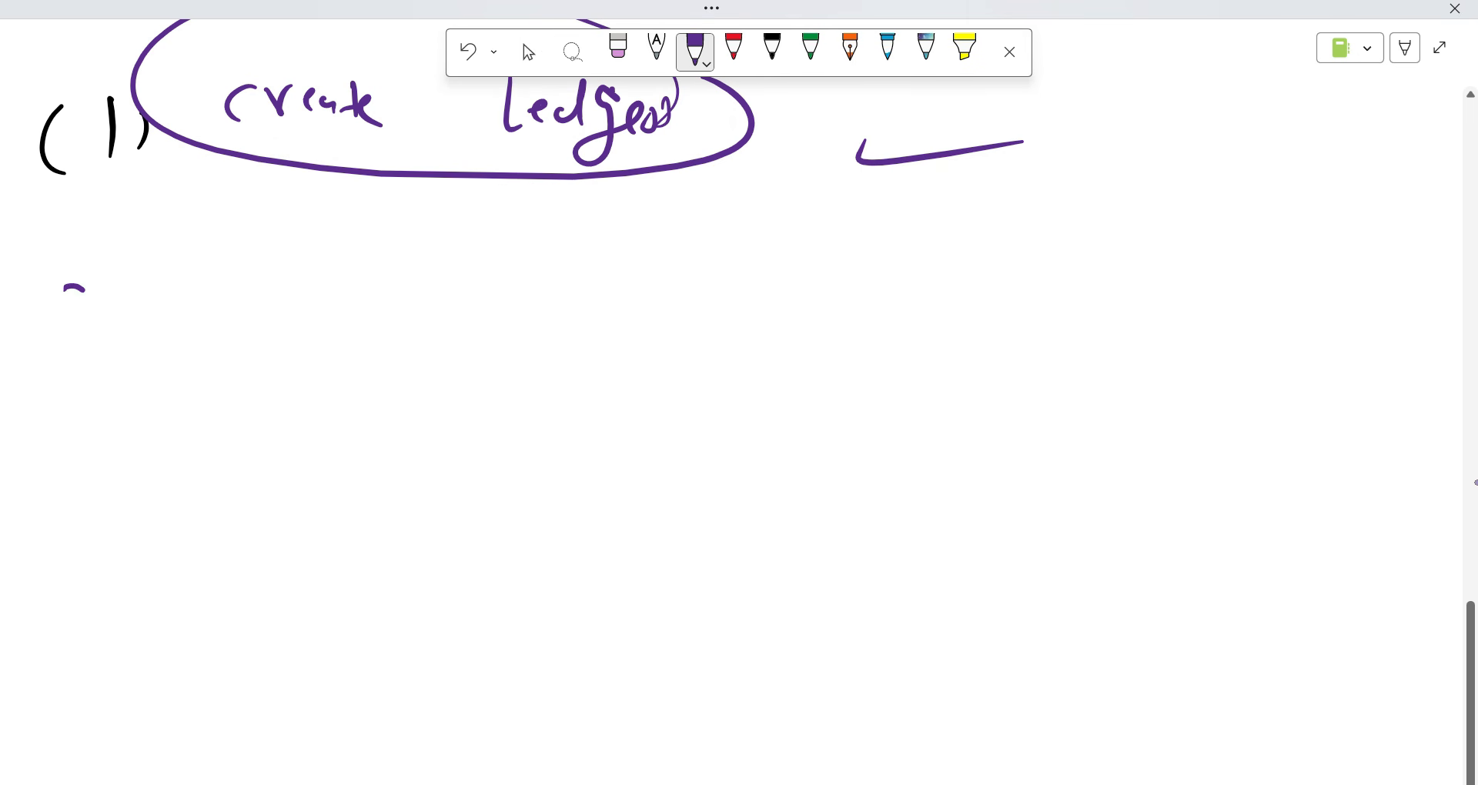
drag(85, 290, 89, 317)
mouse_move(109, 288)
mouse_down()
mouse_move(114, 312)
mouse_move(54, 335)
mouse_up()
drag(223, 285, 223, 309)
mouse_move(198, 282)
mouse_down()
mouse_move(195, 317)
mouse_move(276, 311)
mouse_move(288, 337)
mouse_move(356, 328)
mouse_up()
click(319, 294)
drag(363, 311, 381, 319)
drag(483, 287, 482, 316)
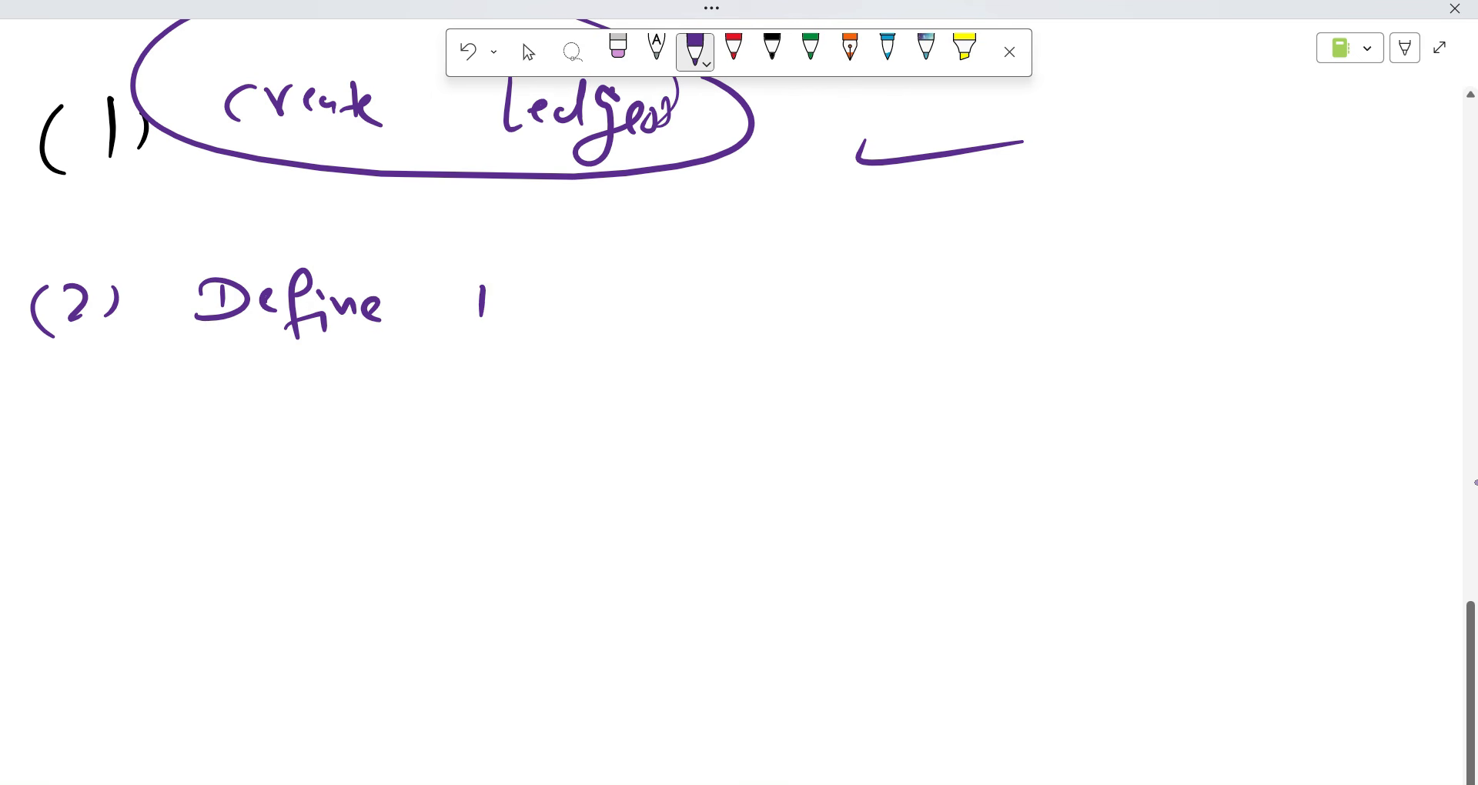
mouse_move(465, 264)
mouse_down()
mouse_move(526, 316)
mouse_move(549, 312)
mouse_up()
mouse_move(568, 282)
mouse_down()
mouse_move(560, 300)
mouse_move(706, 289)
mouse_up()
click(614, 300)
drag(715, 253, 718, 301)
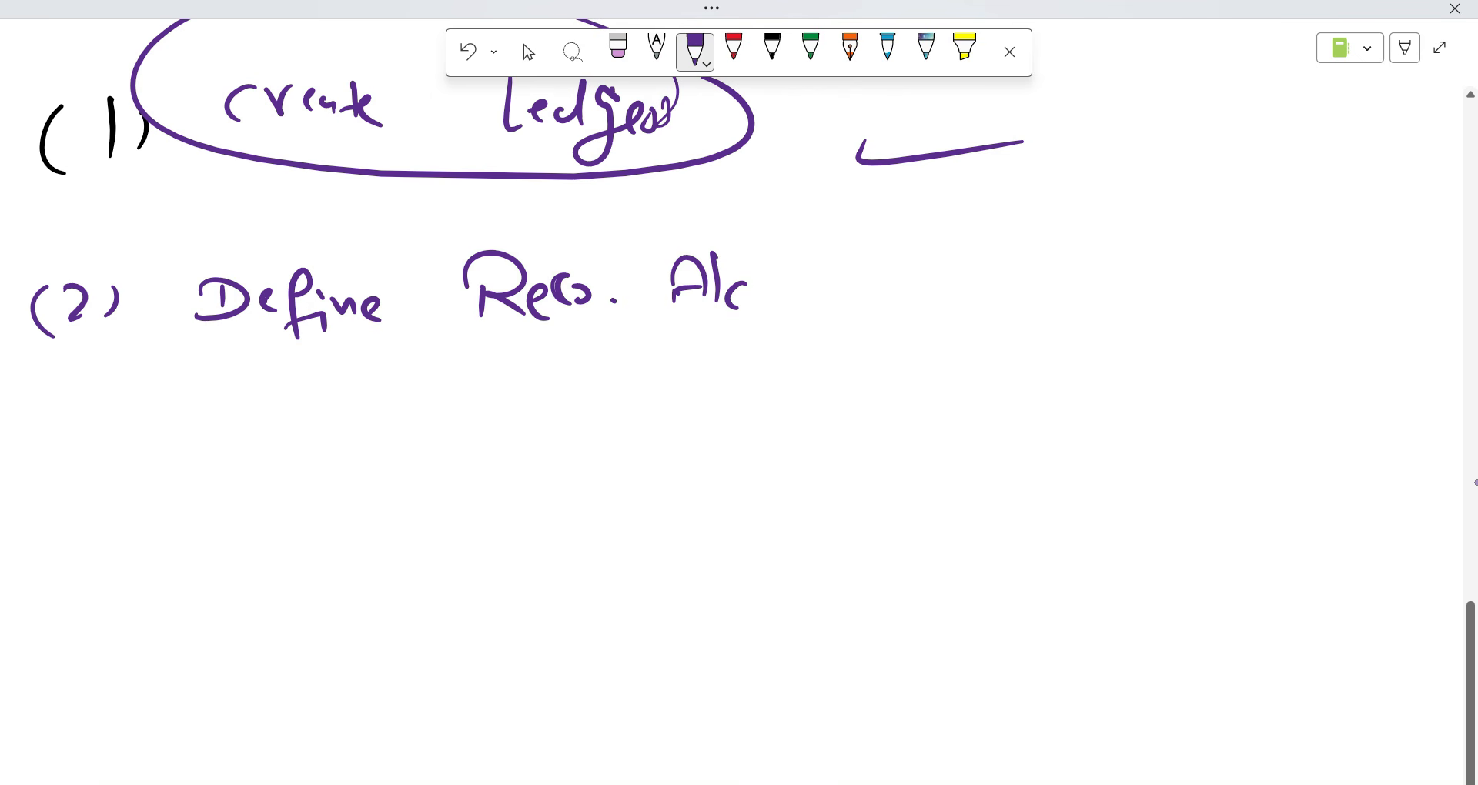
drag(228, 367, 739, 363)
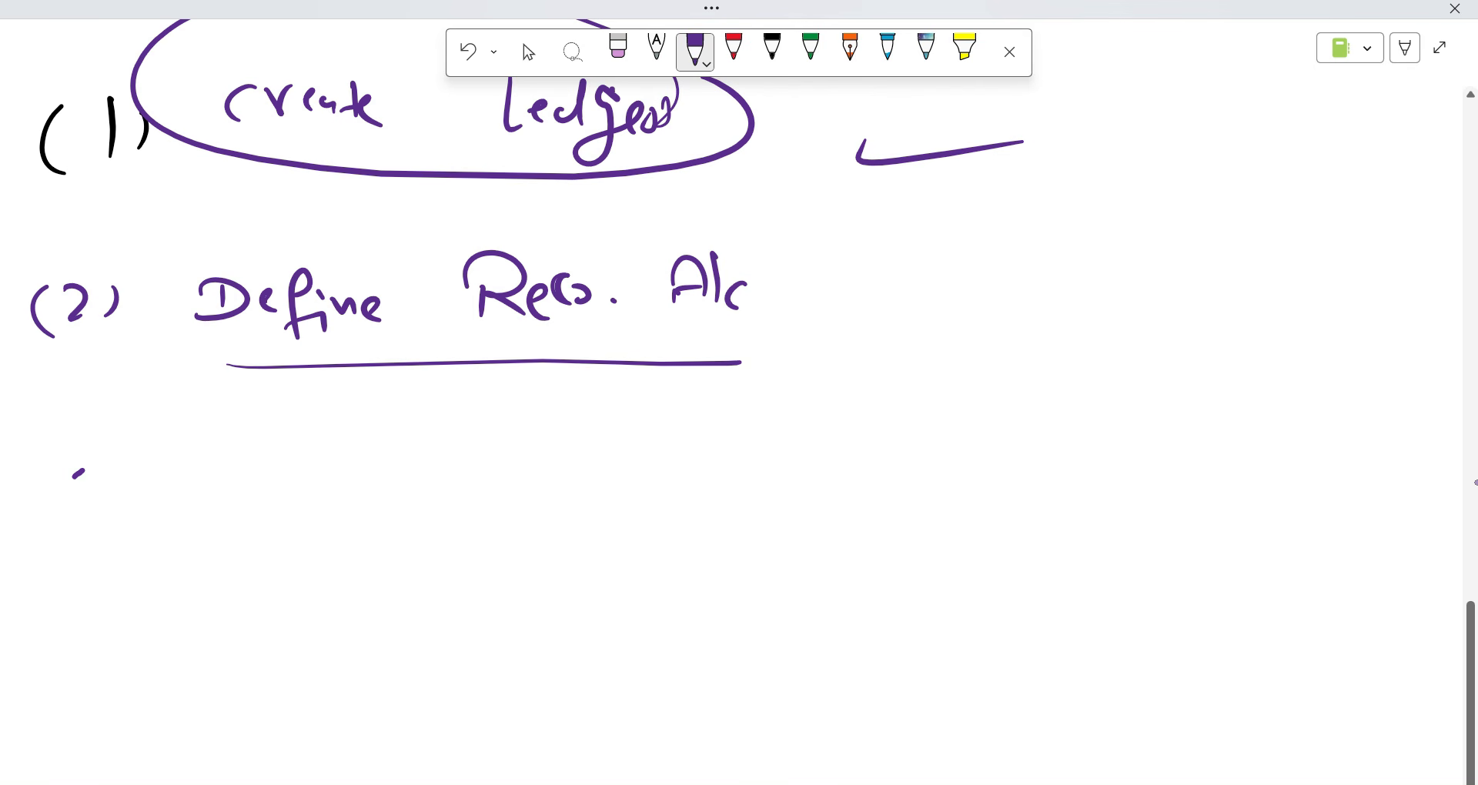
Handwrite '(3) Create DP' below step two.
mouse_move(77, 474)
mouse_down()
mouse_move(70, 511)
mouse_move(109, 517)
mouse_up()
mouse_move(52, 461)
mouse_down()
mouse_move(30, 527)
mouse_move(54, 548)
mouse_up()
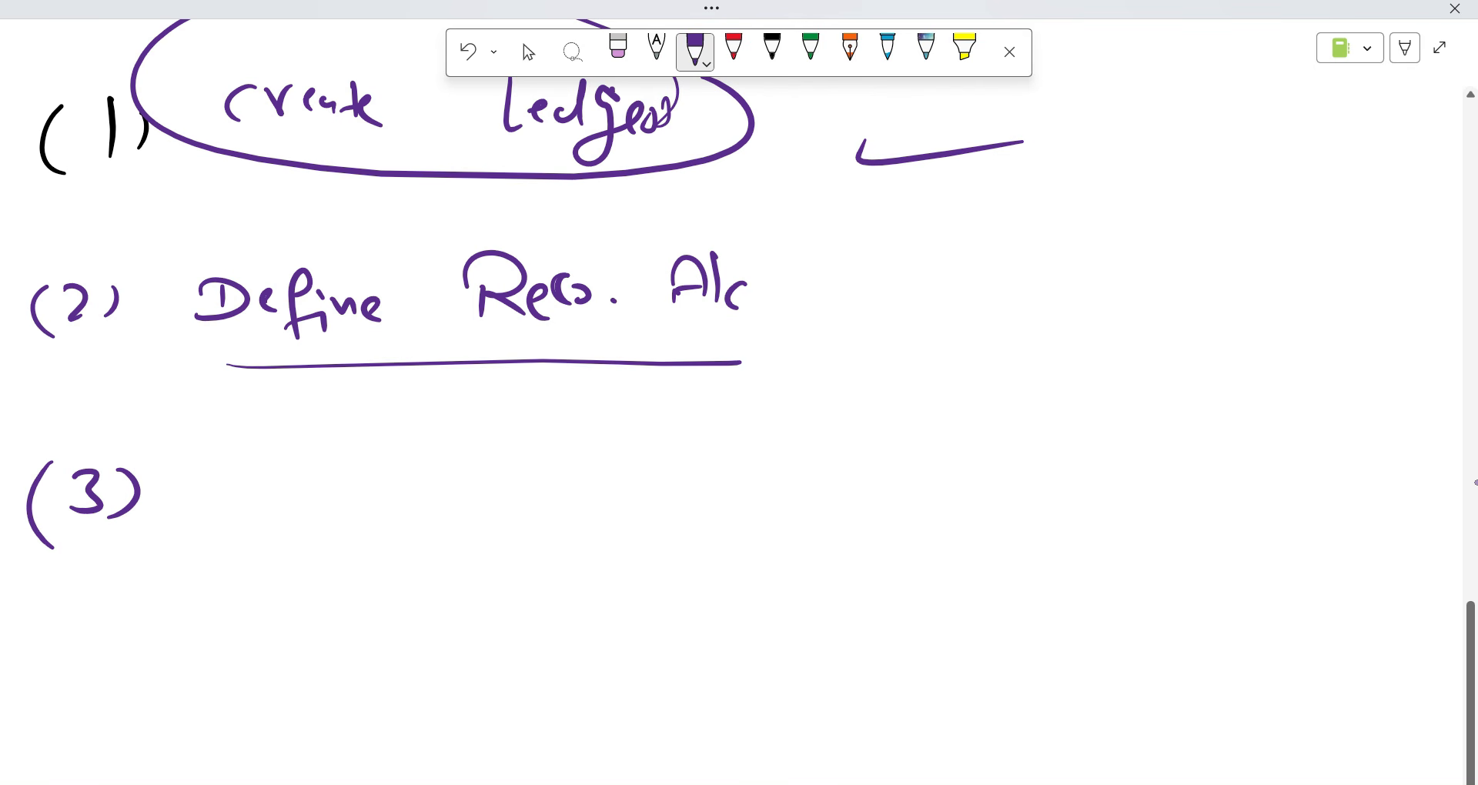
mouse_move(251, 460)
mouse_down()
mouse_move(249, 504)
mouse_move(292, 471)
mouse_move(339, 493)
mouse_up()
drag(331, 480, 373, 467)
mouse_move(462, 459)
mouse_down()
mouse_move(468, 490)
mouse_move(433, 492)
mouse_up()
mouse_move(509, 462)
mouse_down()
mouse_move(514, 494)
mouse_move(509, 467)
mouse_up()
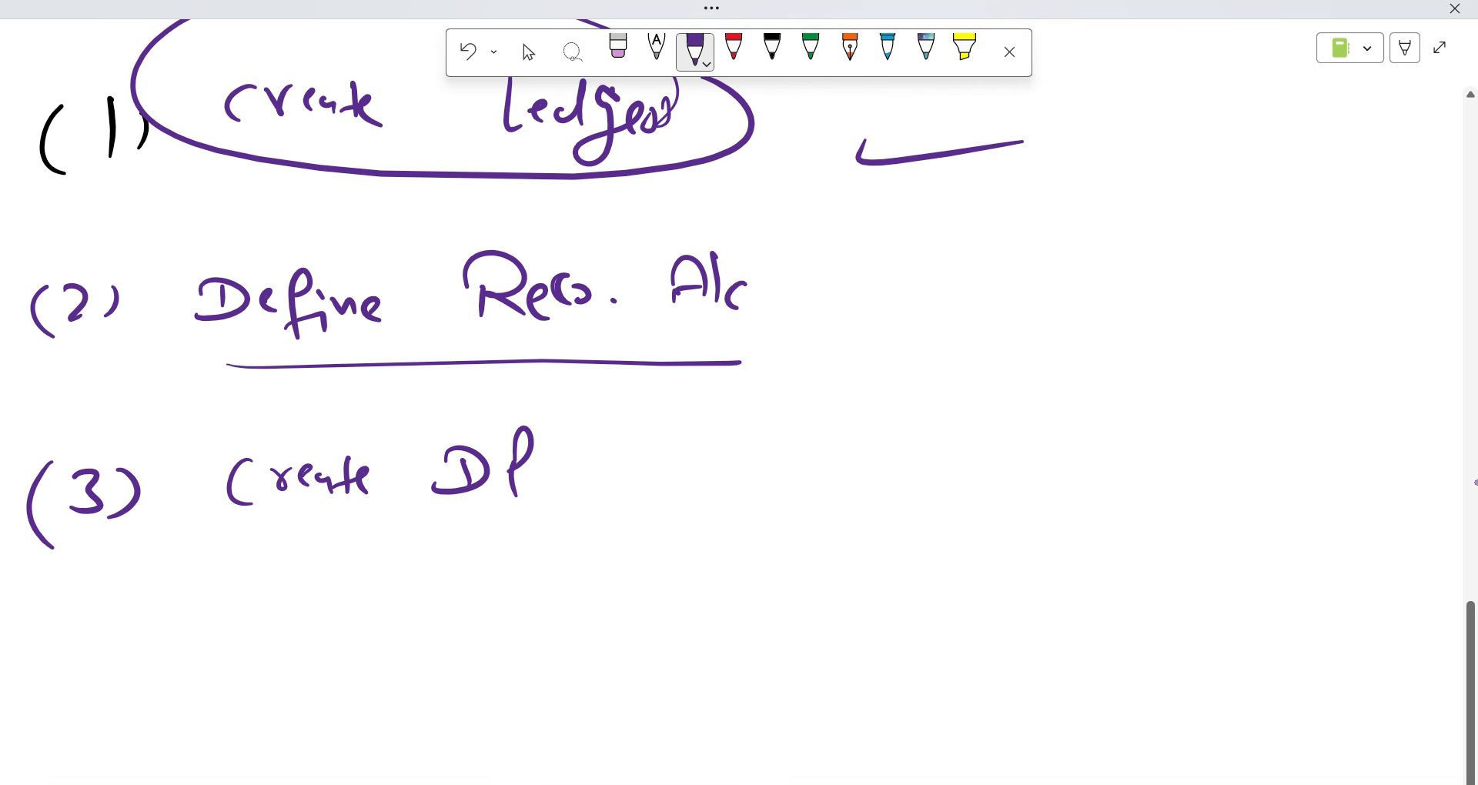
drag(224, 544, 591, 523)
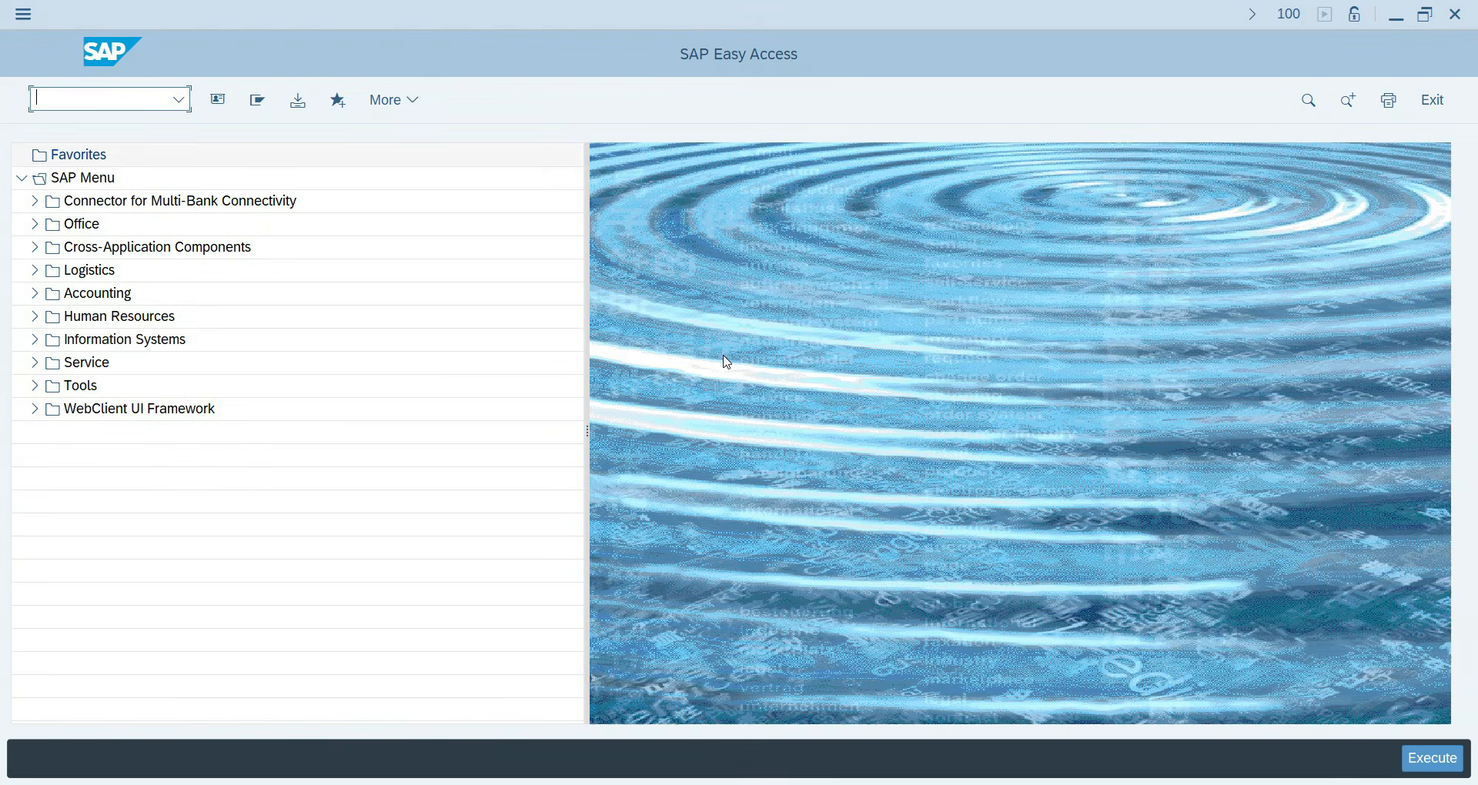
Navigate Accounting > Financial Accounting > Accounts Payable > Document Entry > Down Payment and launch F-48.
click(34, 293)
click(48, 318)
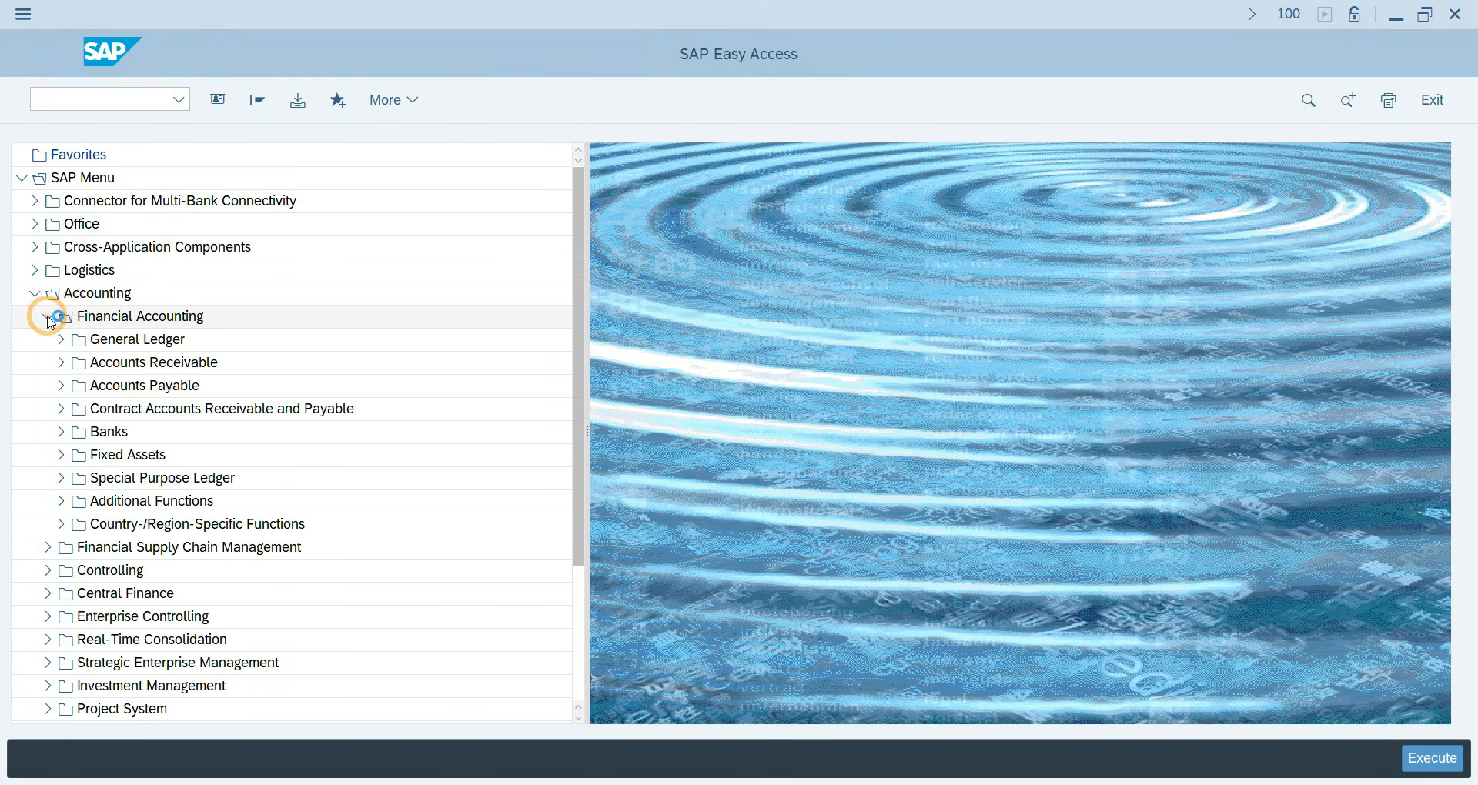
click(60, 386)
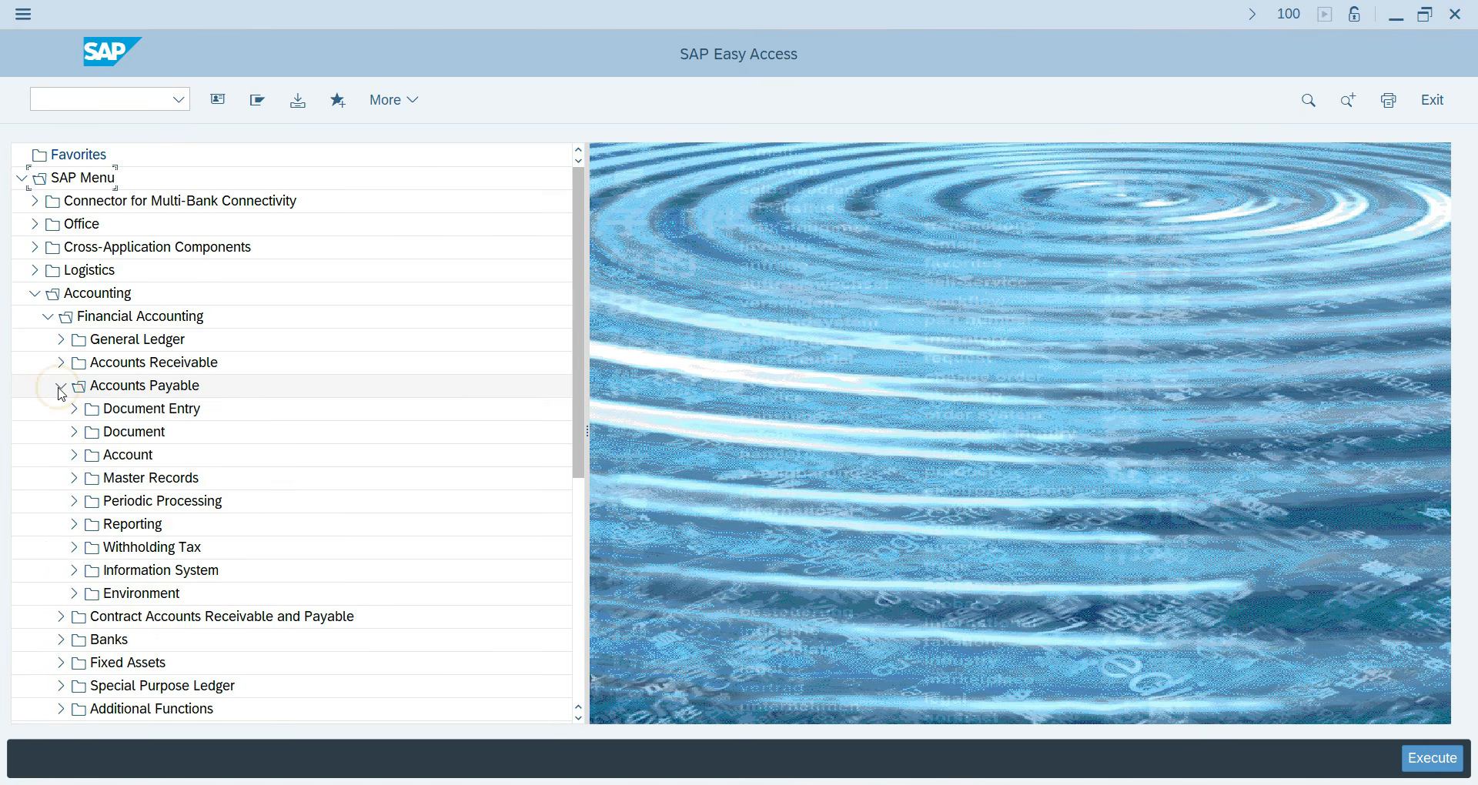
click(74, 412)
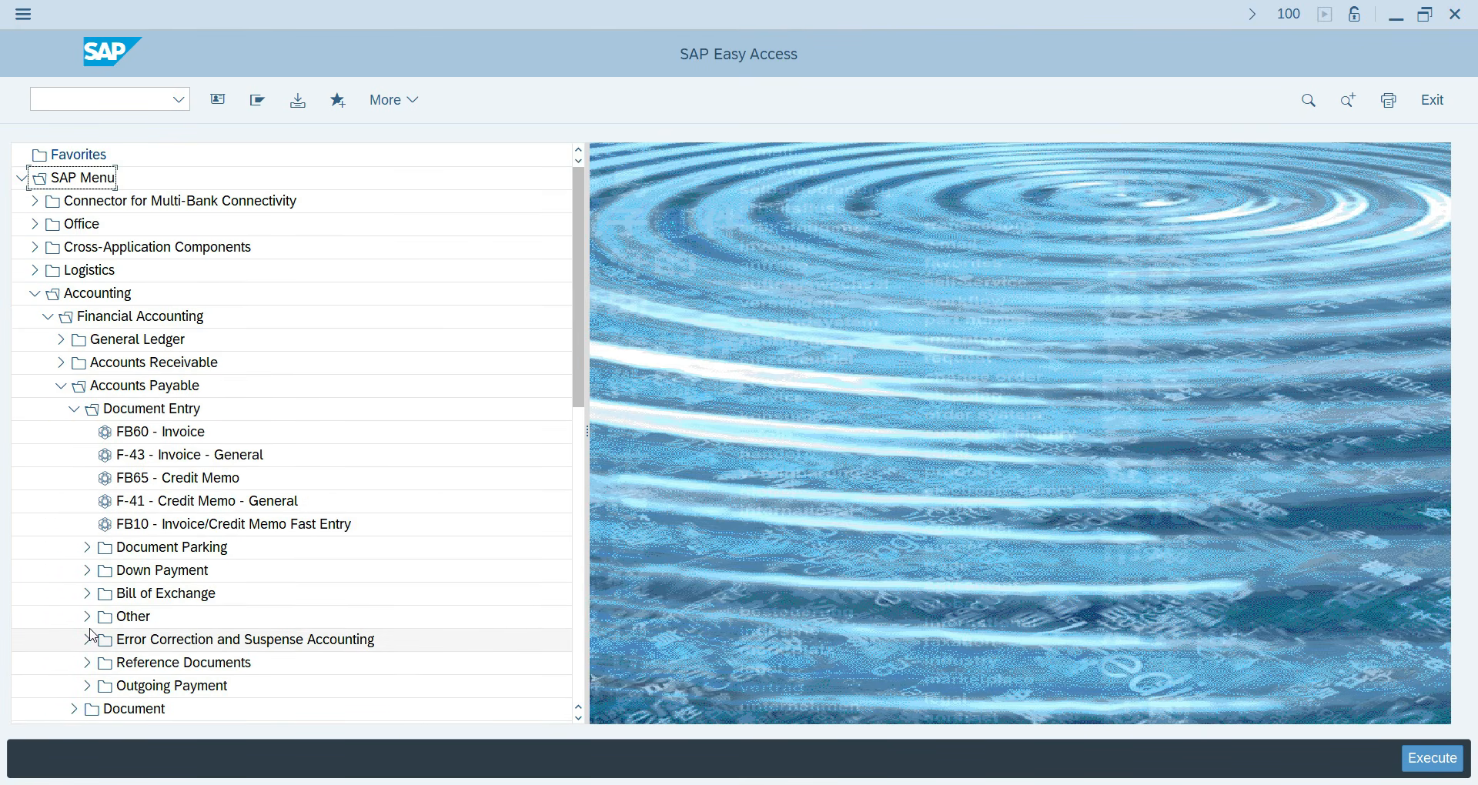
click(87, 571)
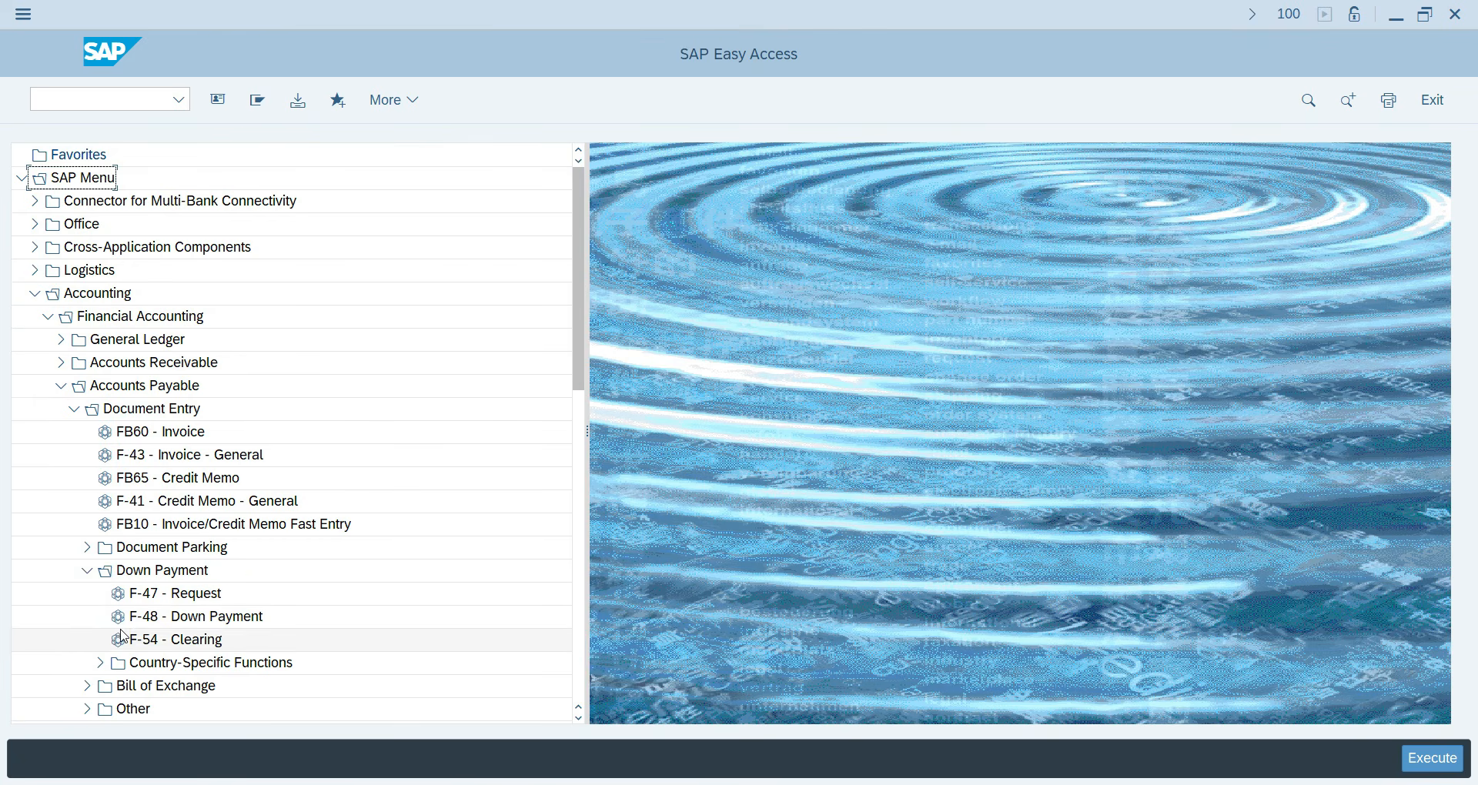
double_click(212, 623)
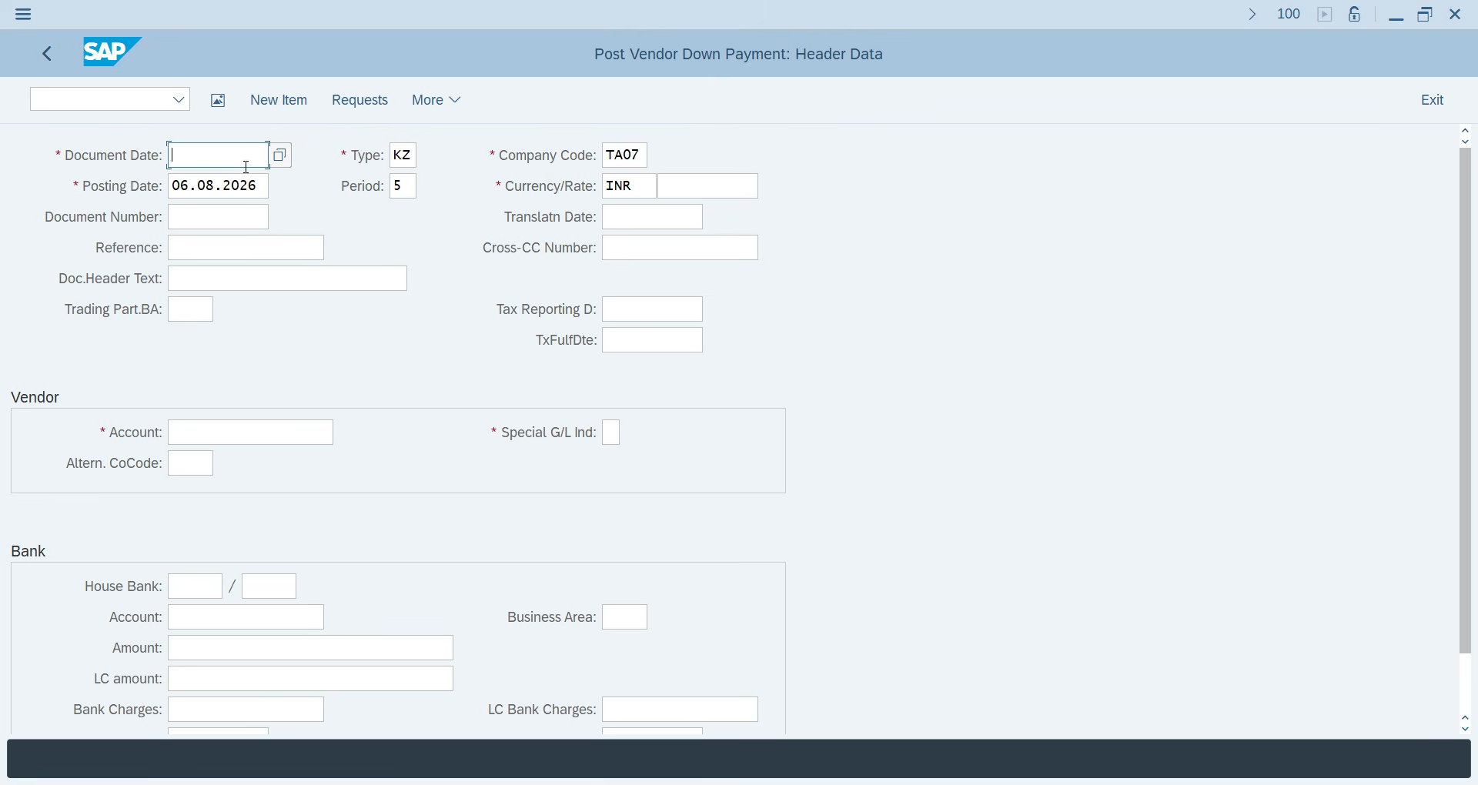
Enter document date 06.08 and header text 'Down Payment of 30,000'.
text(06.08.2026)
key(Tab)
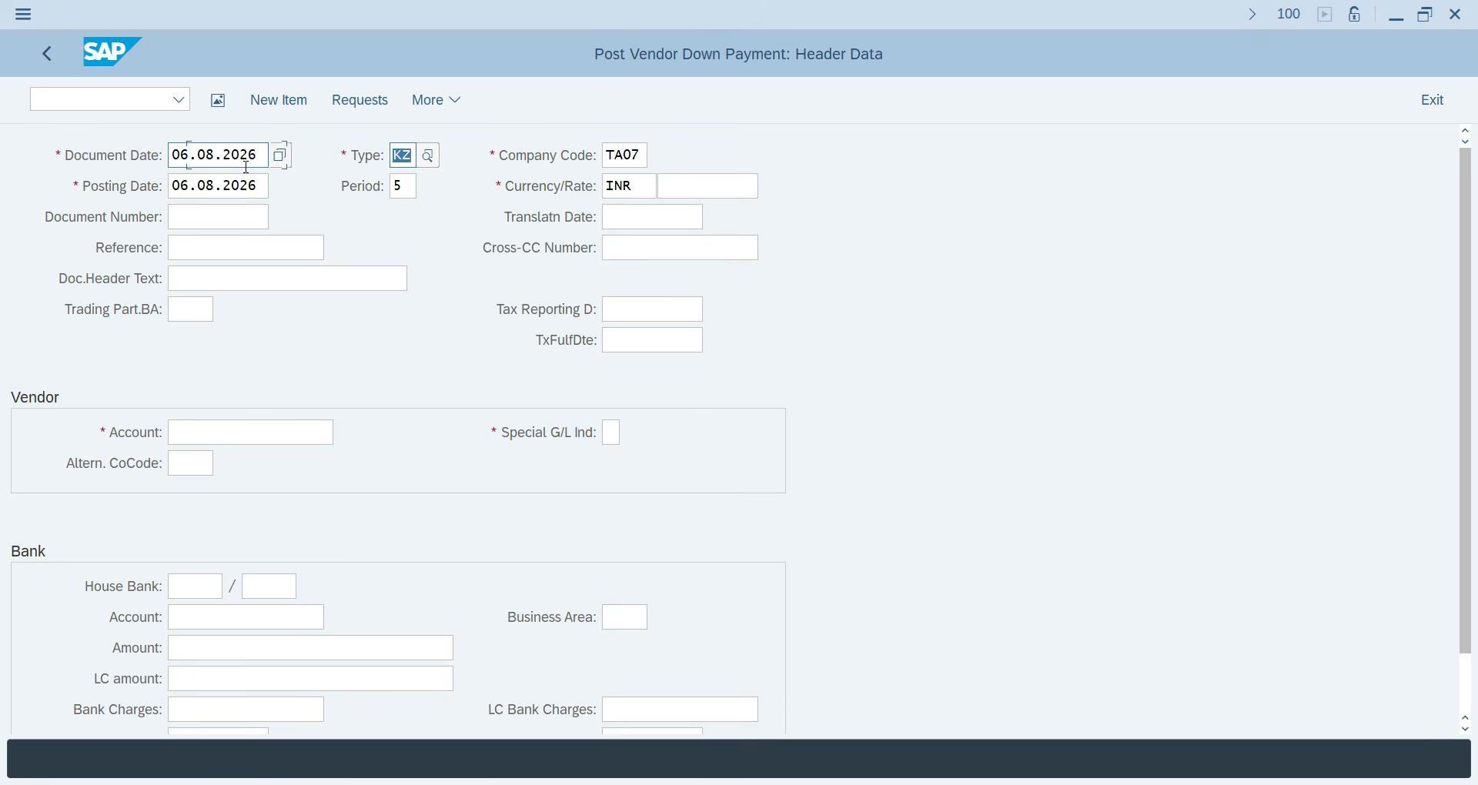
key(Tab)
key(Tab)
key(Tab)
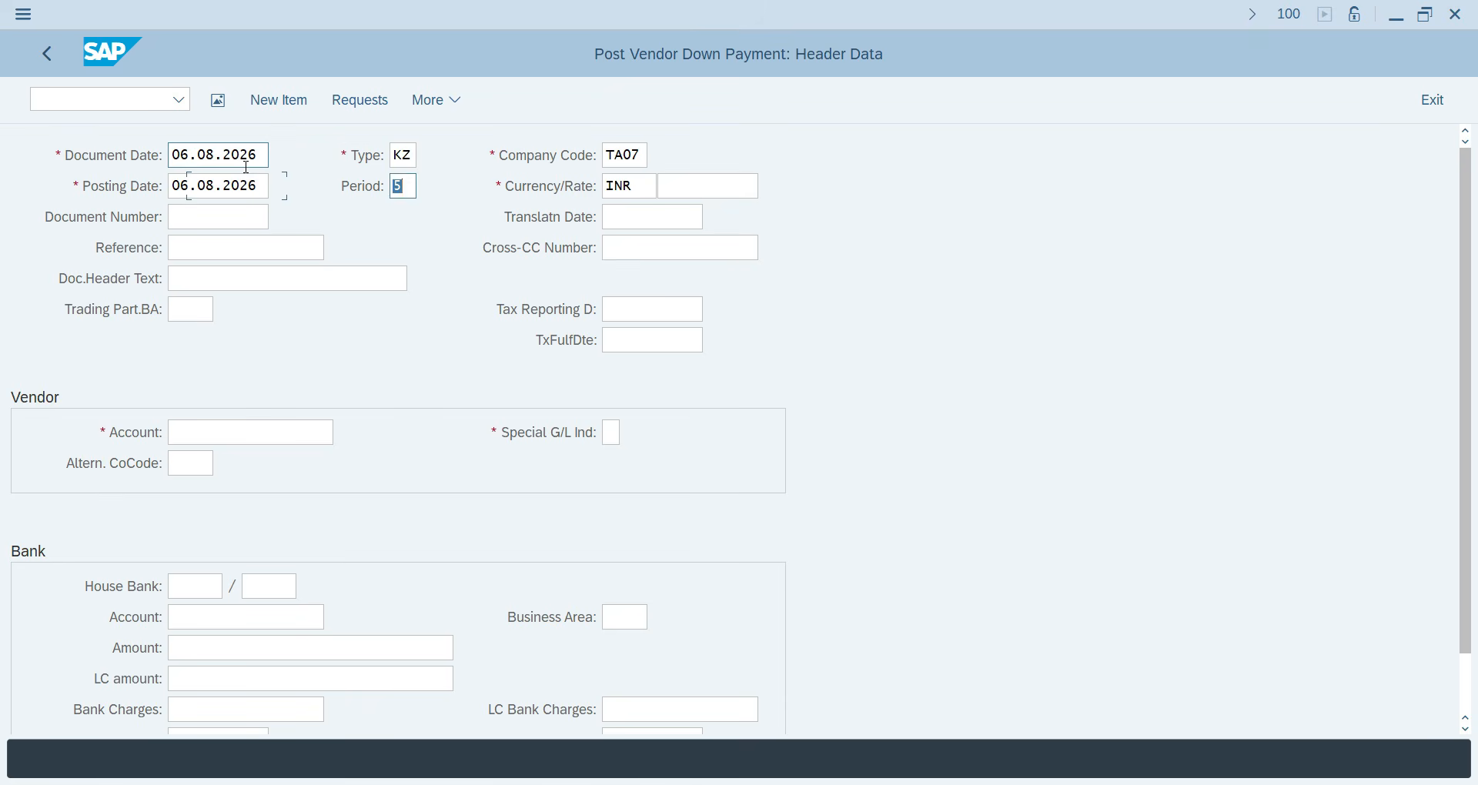
key(Tab)
key(Tab)
key(Tab)
key(Tab)
key(Tab)
key(Tab)
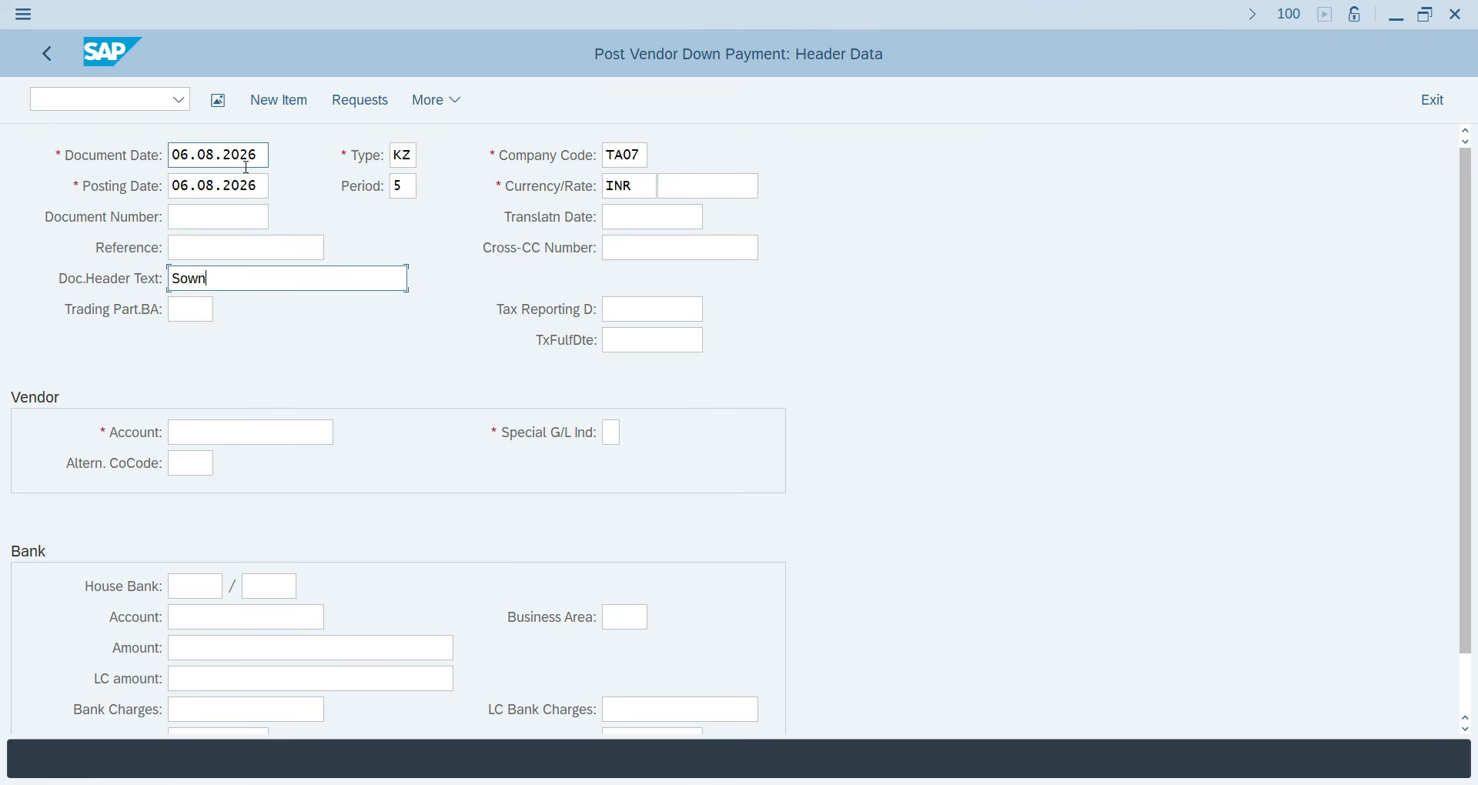
key(BackSpace)
key(BackSpace)
key(BackSpace)
key(BackSpace)
text(Dow)
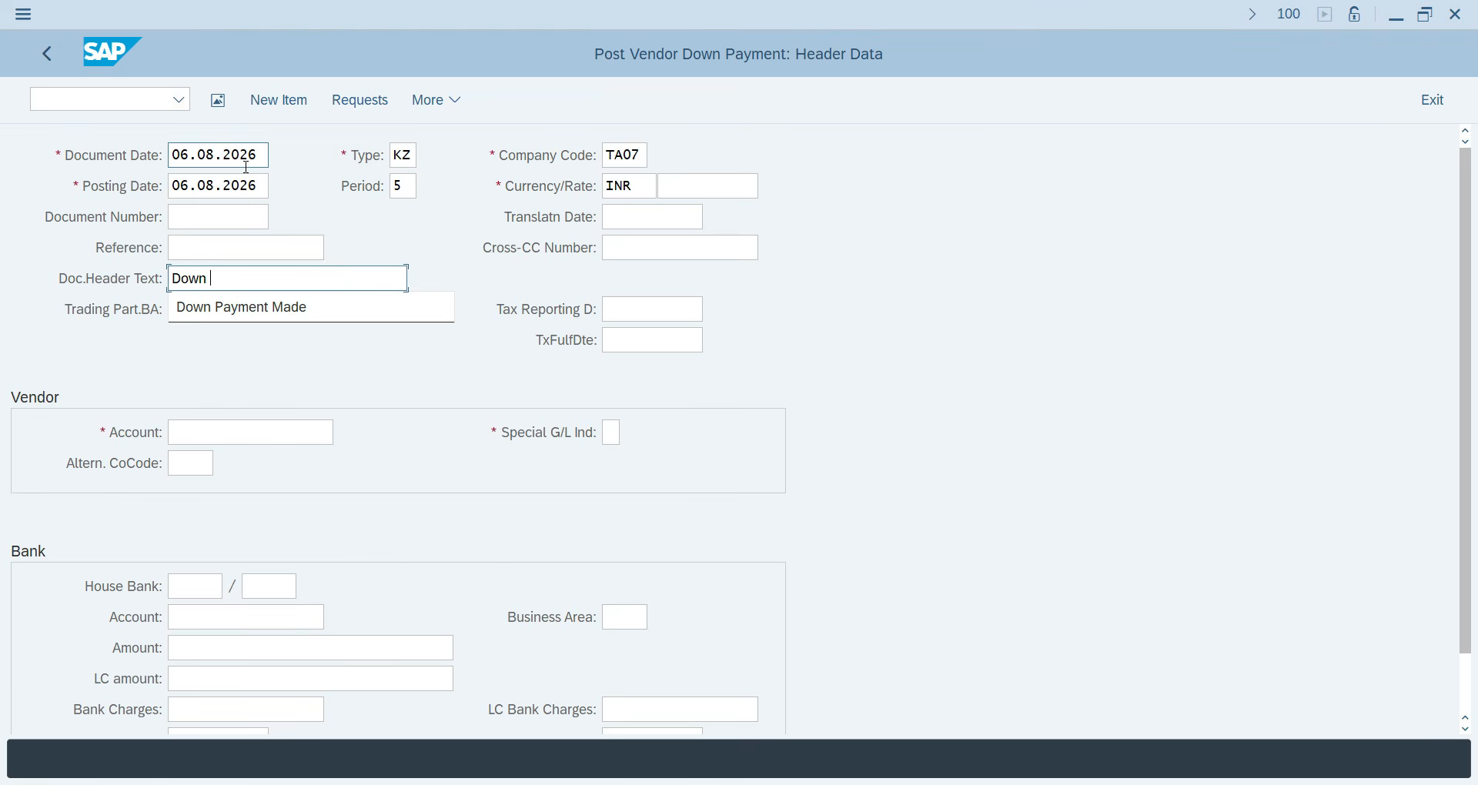
text(n Pay,)
text(e)
key(BackSpace)
key(BackSpace)
text(ment of 30,000 IN)
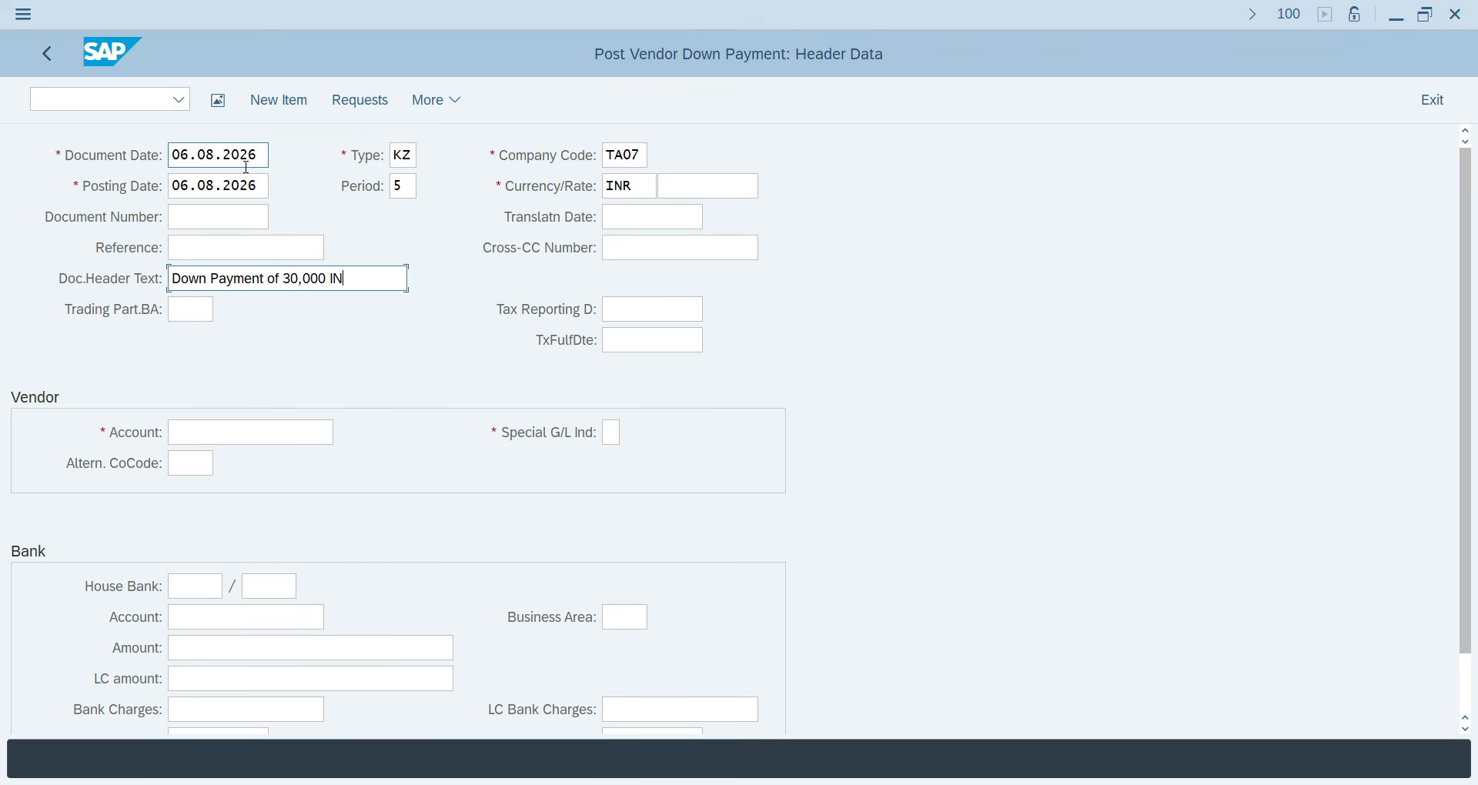
key(Num_Lock)
key(BackSpace)
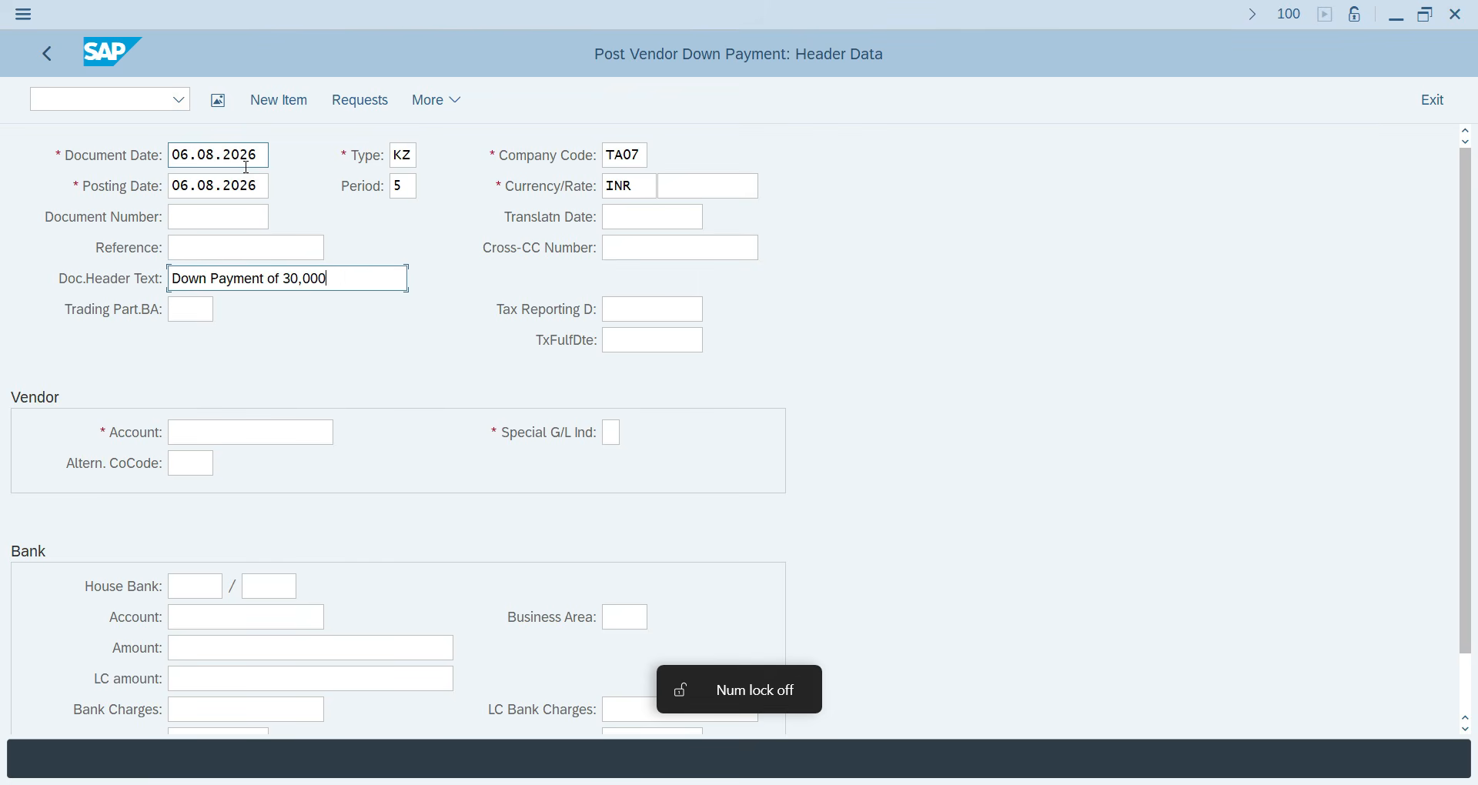
Select vendor Hunter Pvt Ltd and special G/L indicator A (Down Payments, Current Assets).
key(Tab)
key(Tab)
key(Tab)
key(Tab)
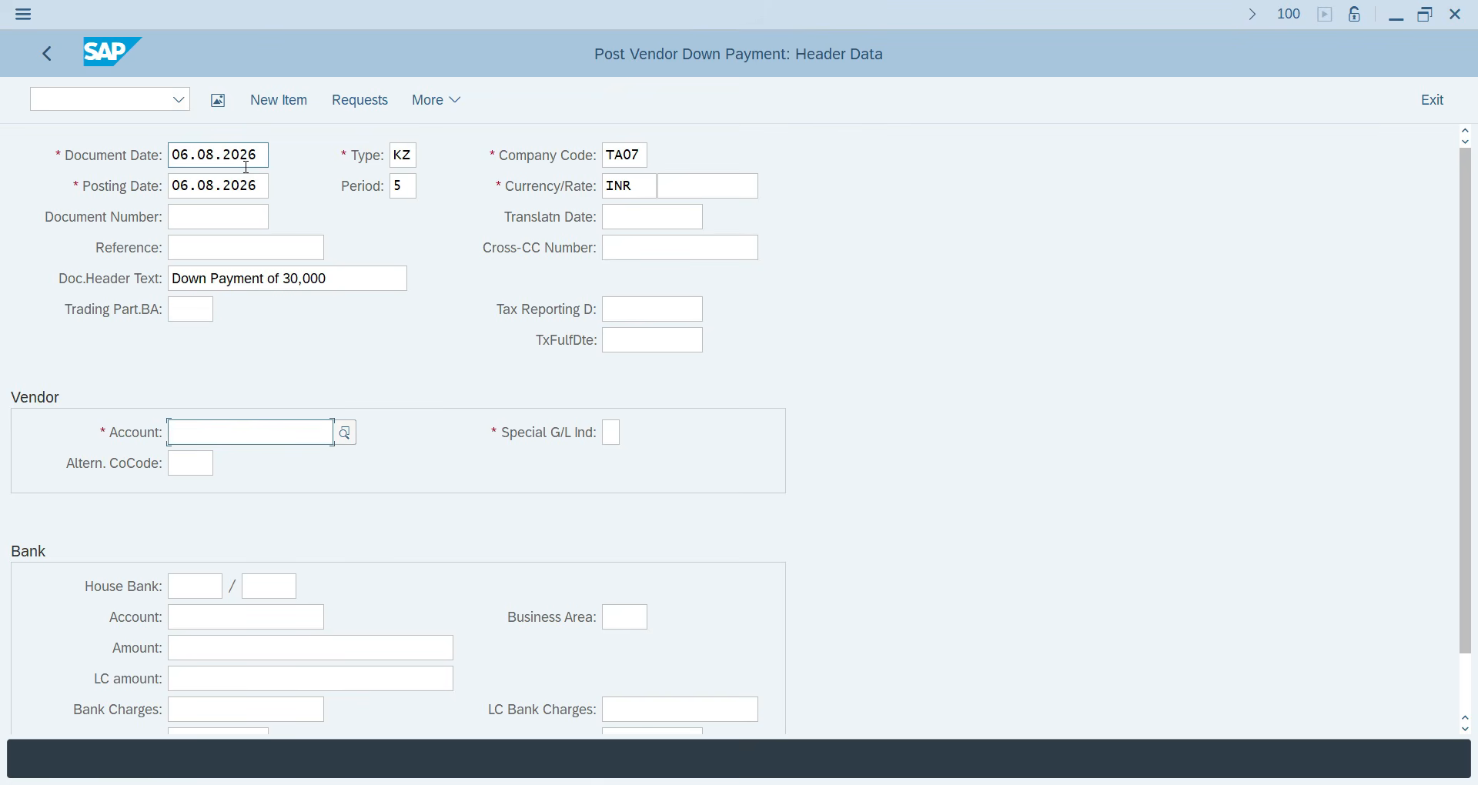
key(F4)
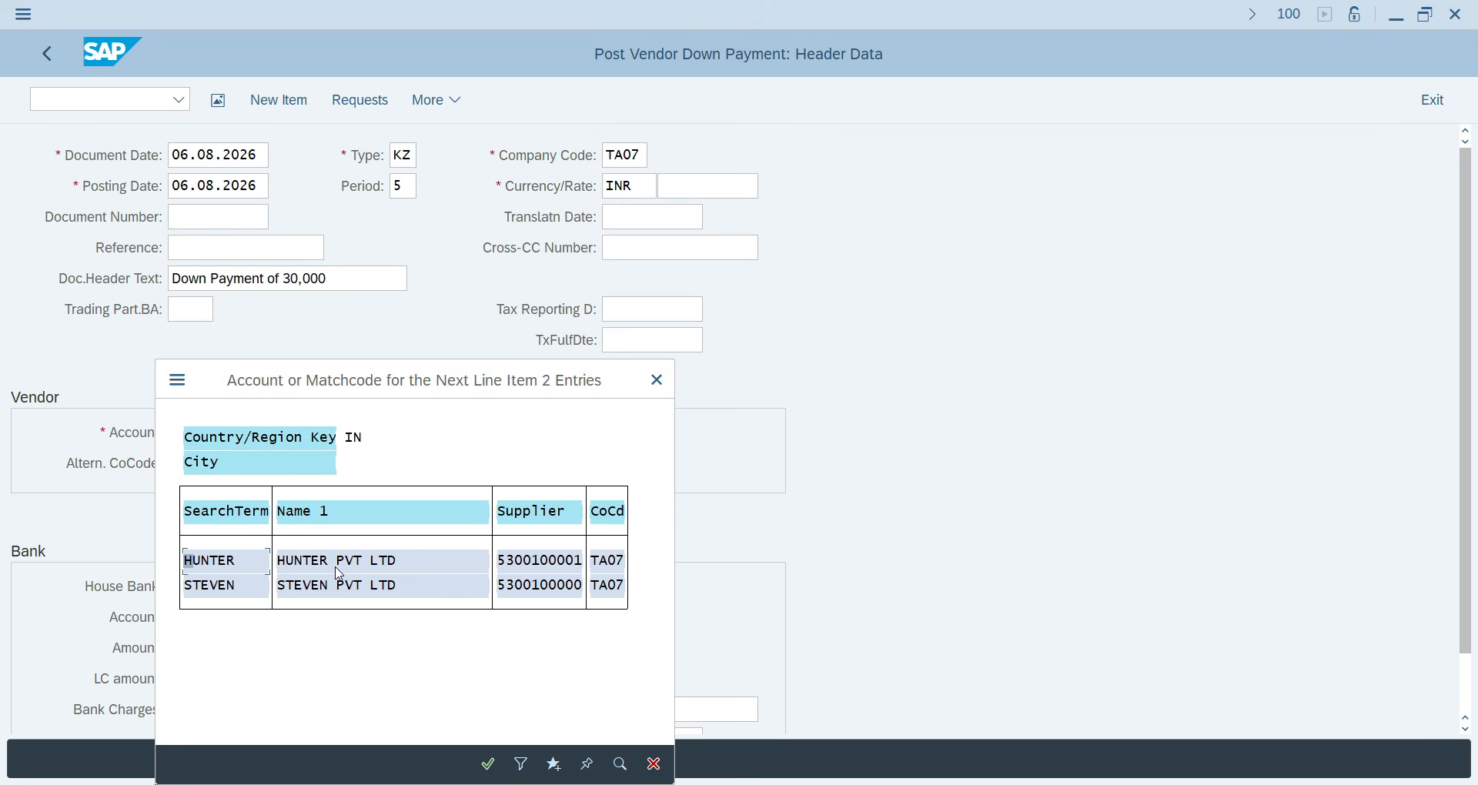
double_click(345, 562)
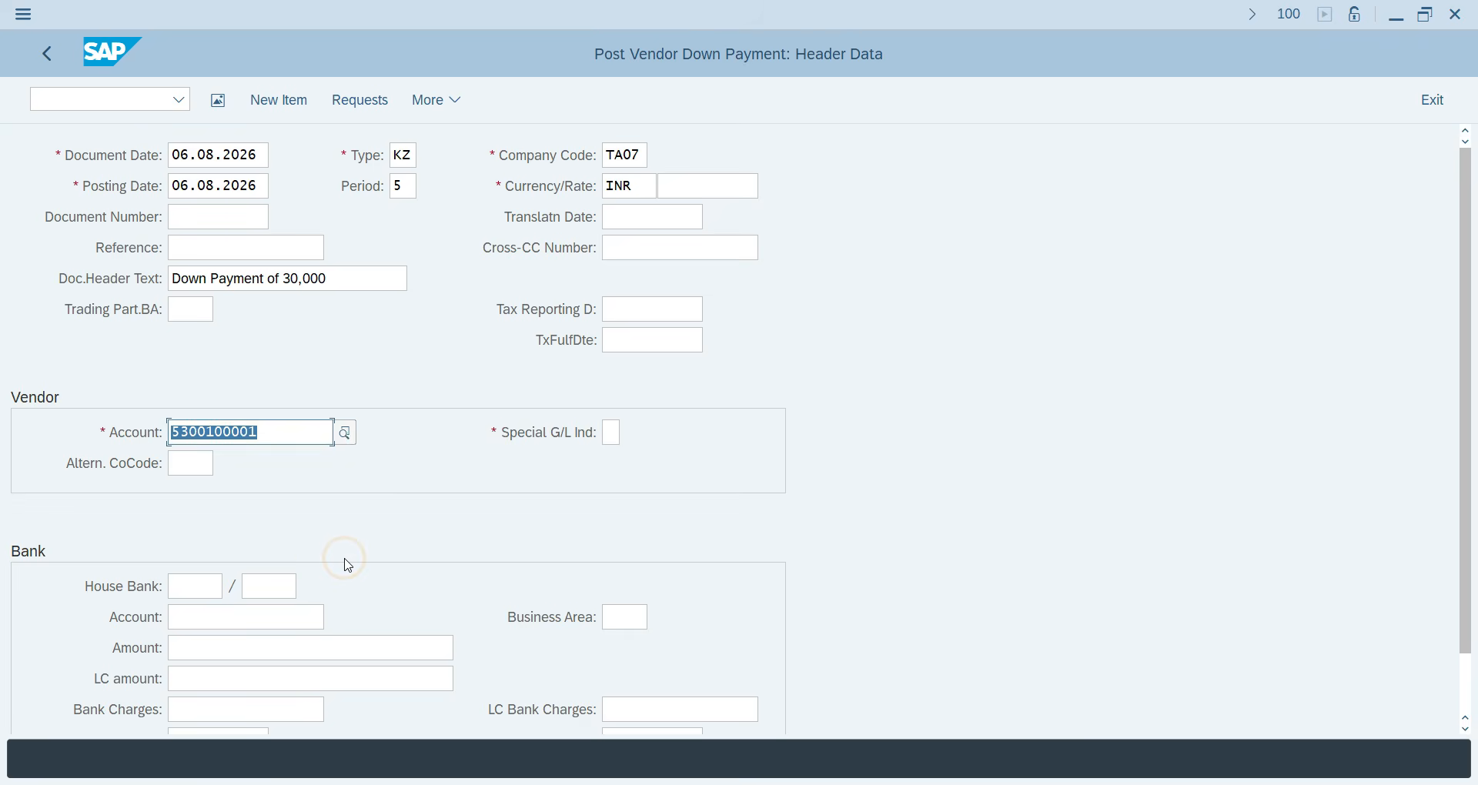
key(Tab)
key(F4)
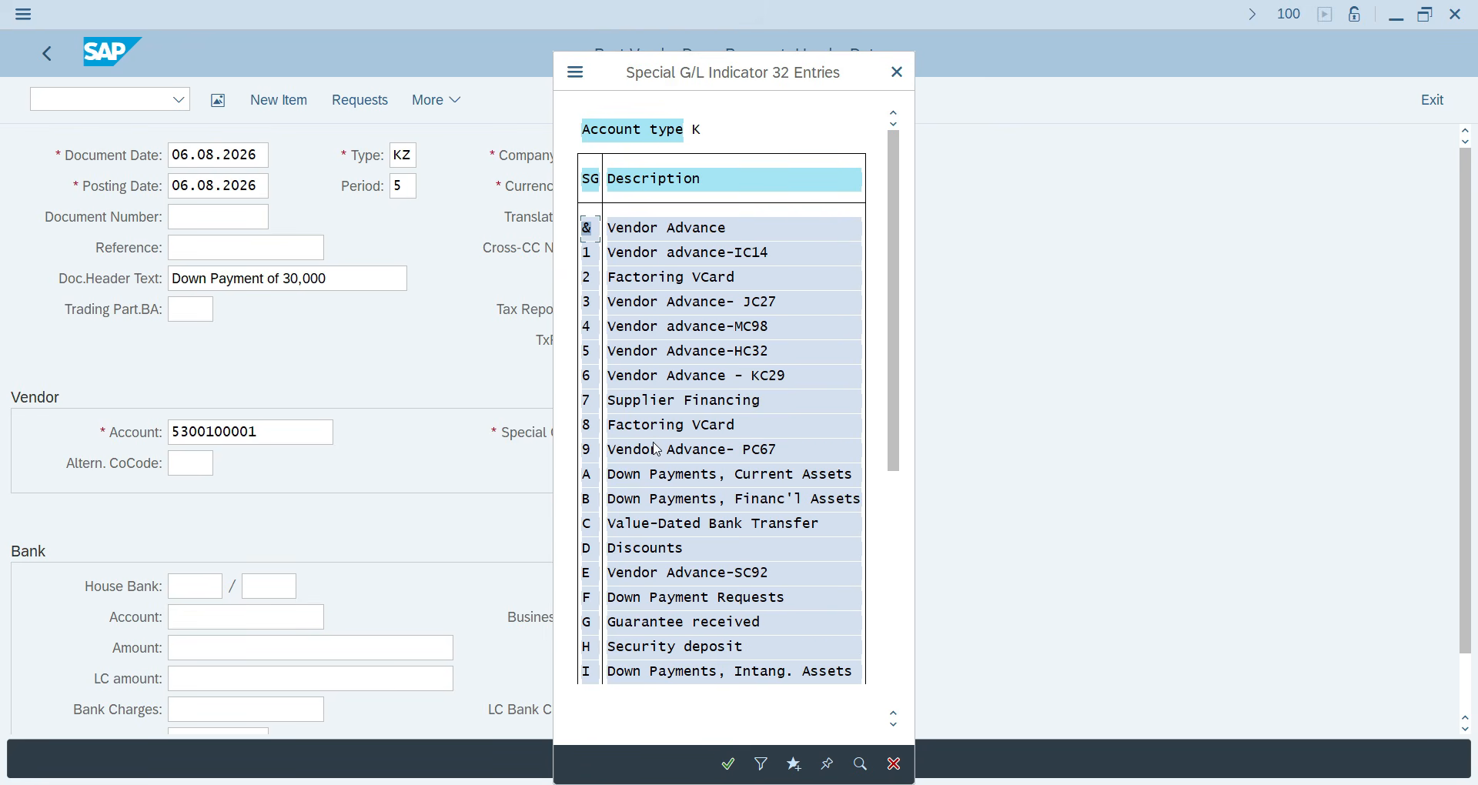
scroll(678, 585, down, 1)
scroll(692, 637, down, 3)
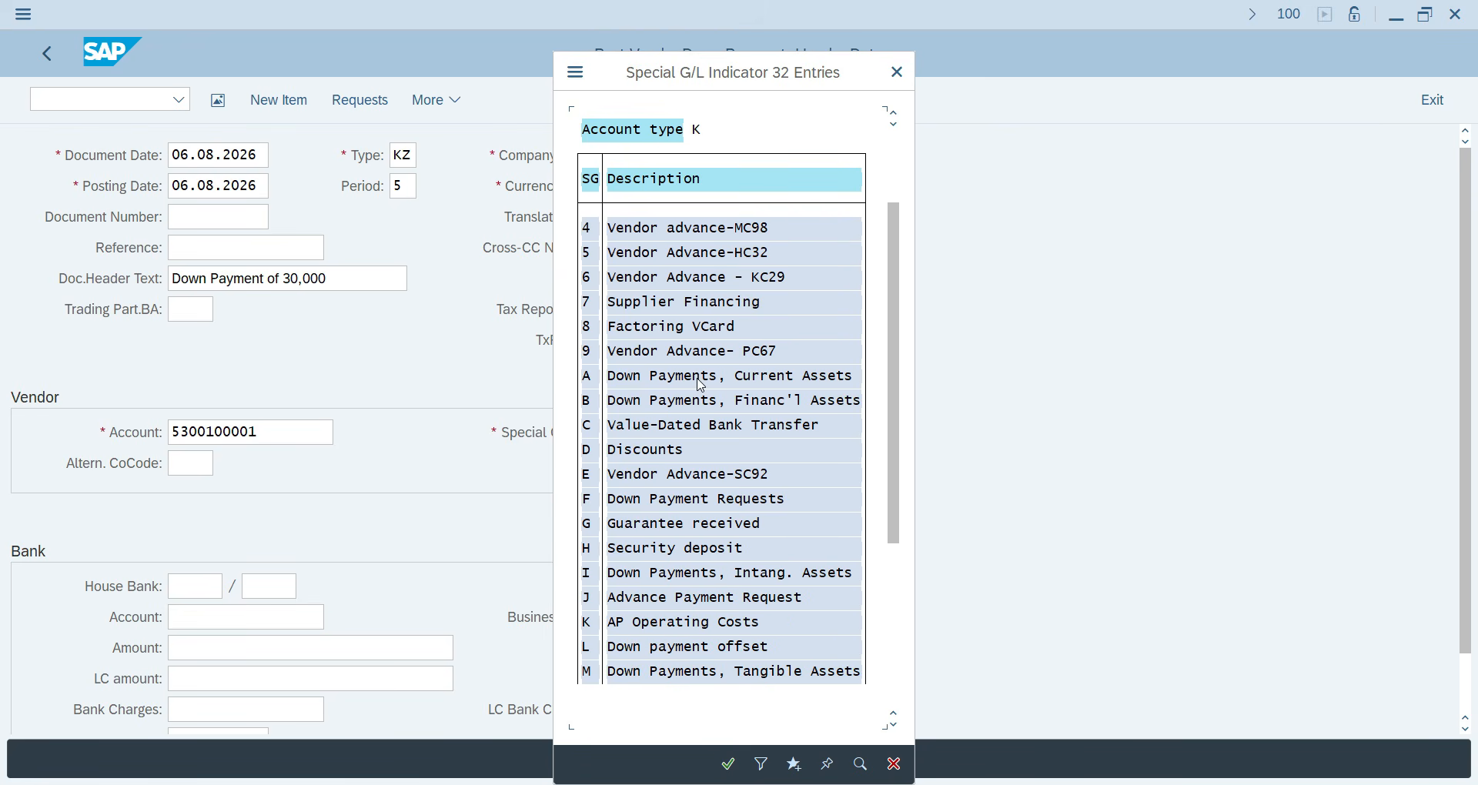
double_click(705, 384)
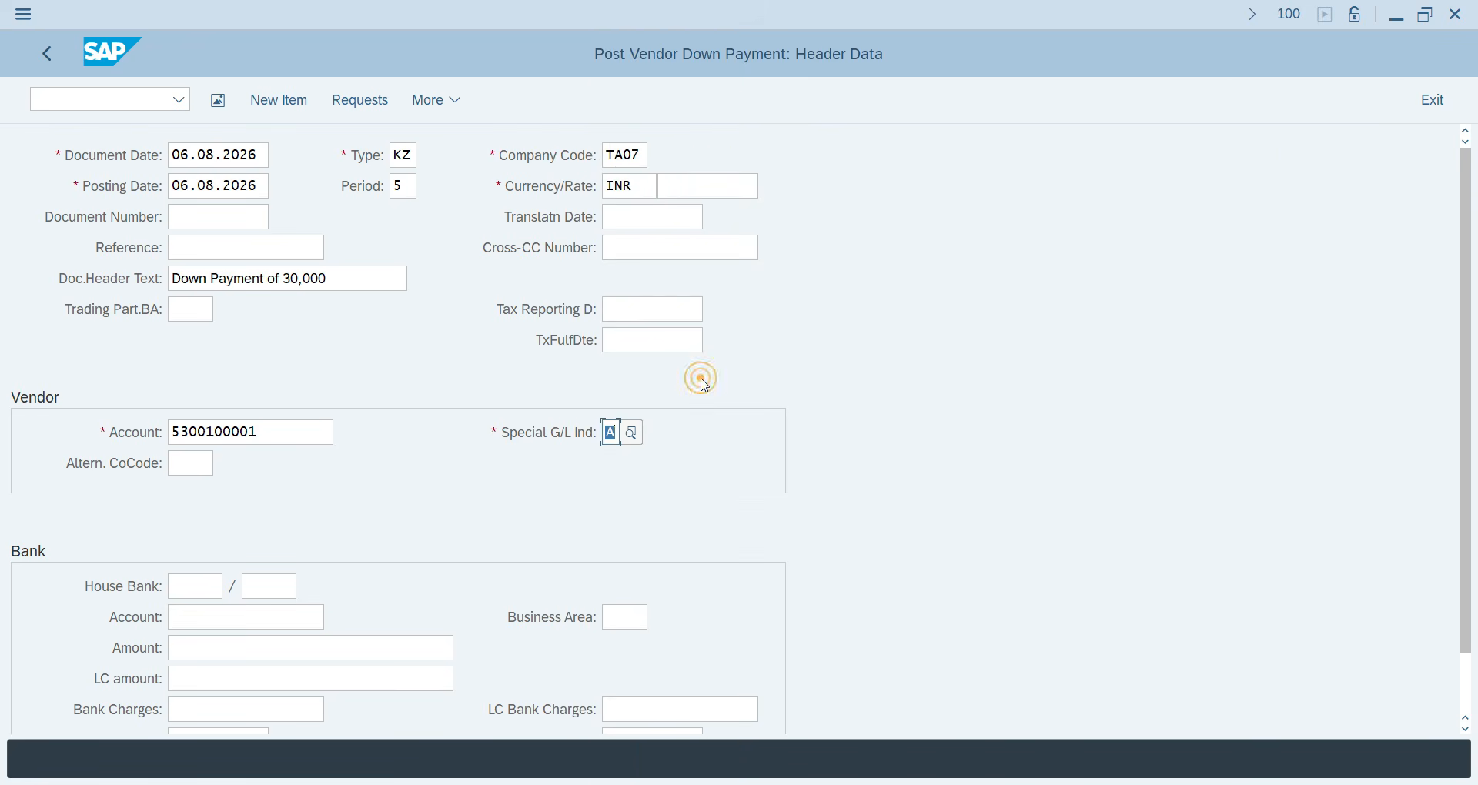
List the available G/L accounts for the bank account field.
scroll(154, 585, down, 1)
click(199, 606)
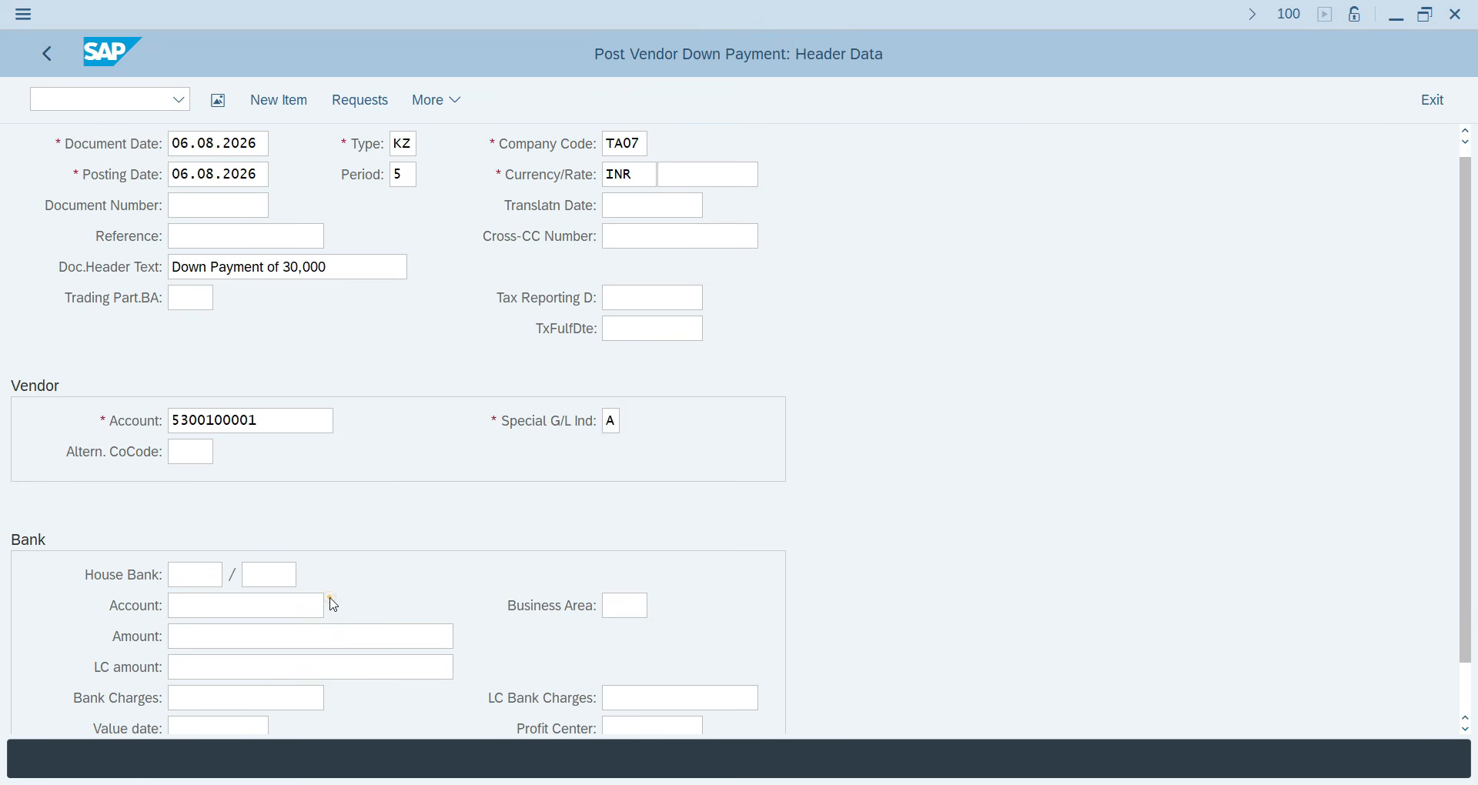
click(332, 605)
key(Return)
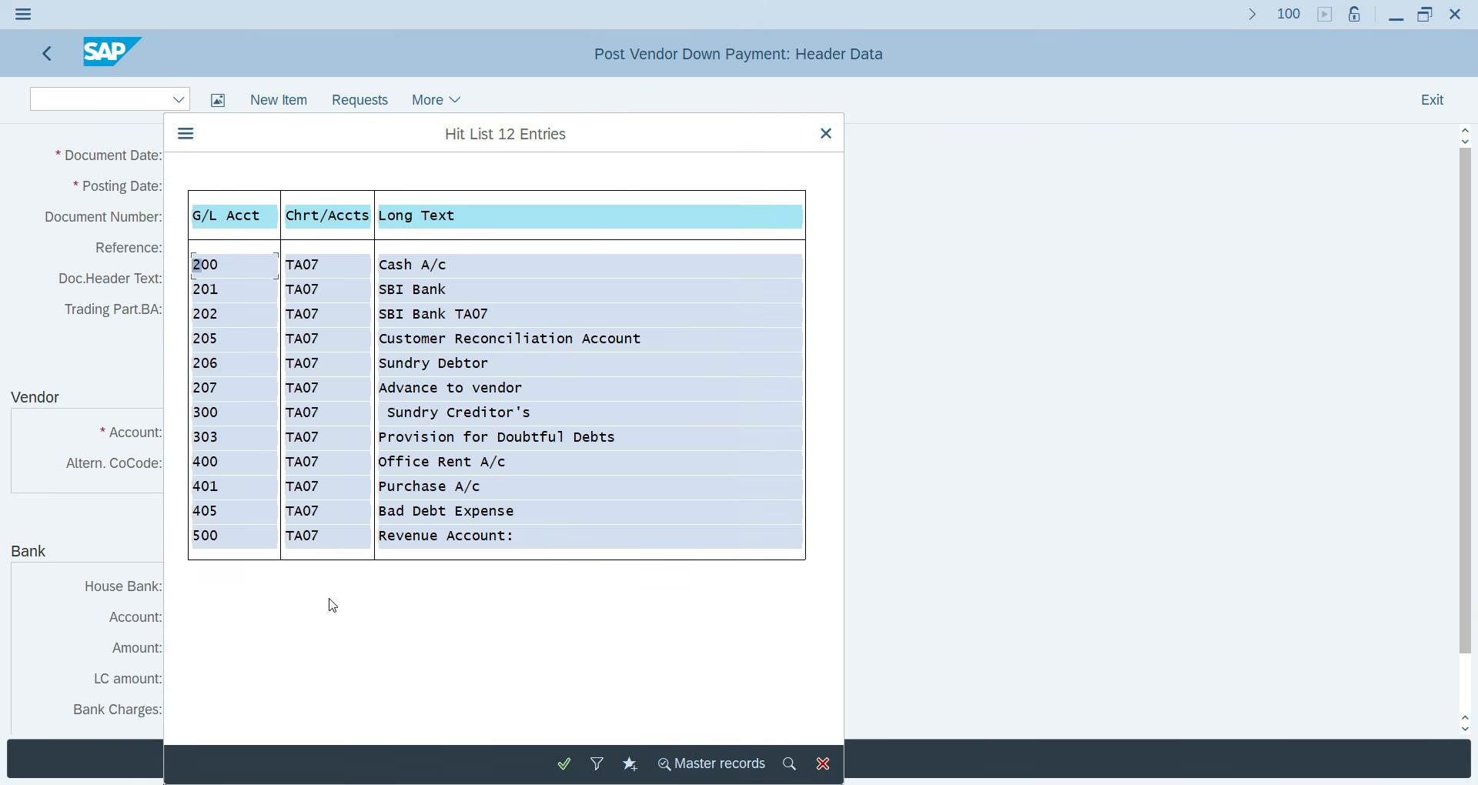
Choose bank account 201 SBI Bank and leave Business Area empty after searching Delhi areas.
double_click(409, 289)
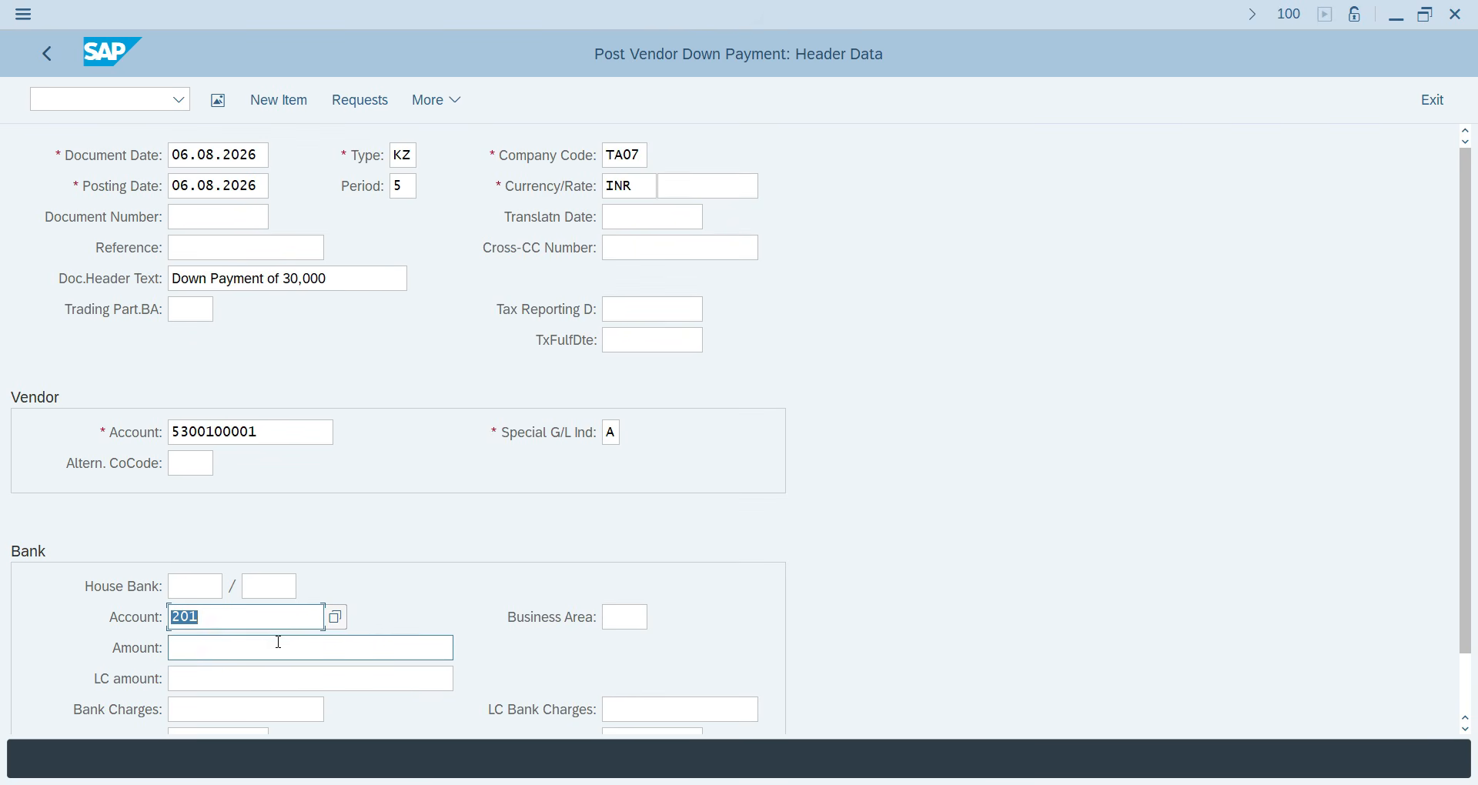
click(615, 618)
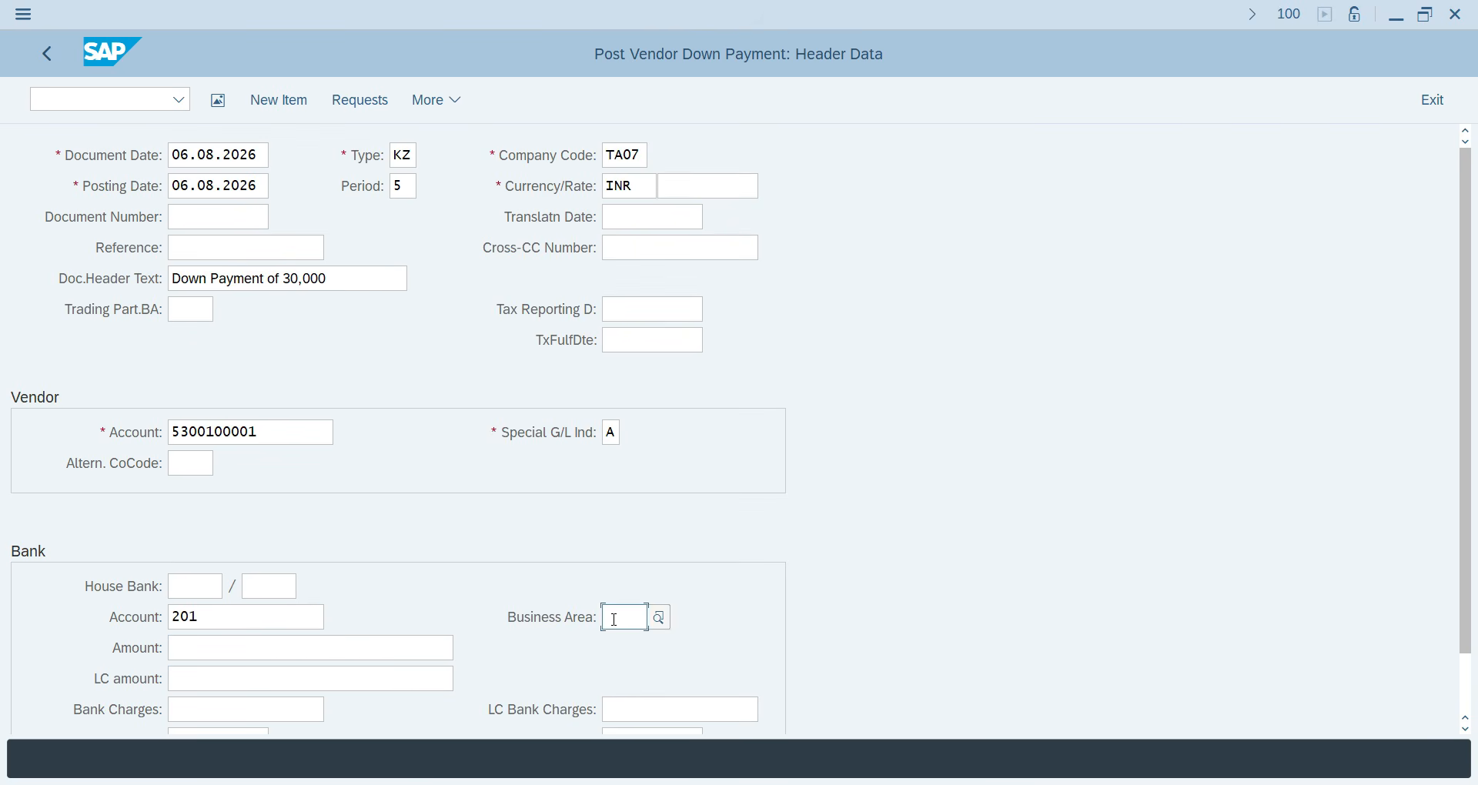
click(658, 618)
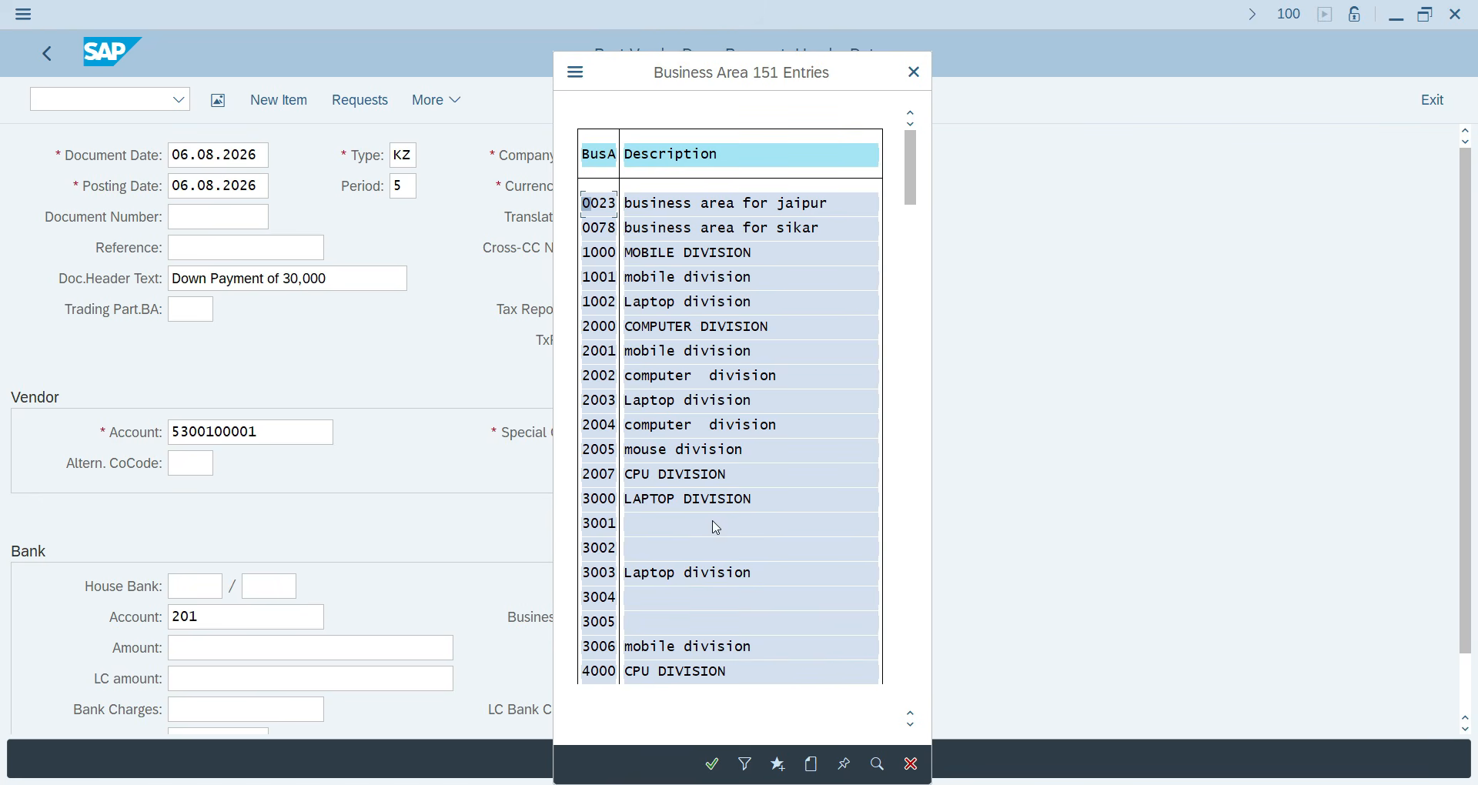
click(879, 773)
text(del)
key(Return)
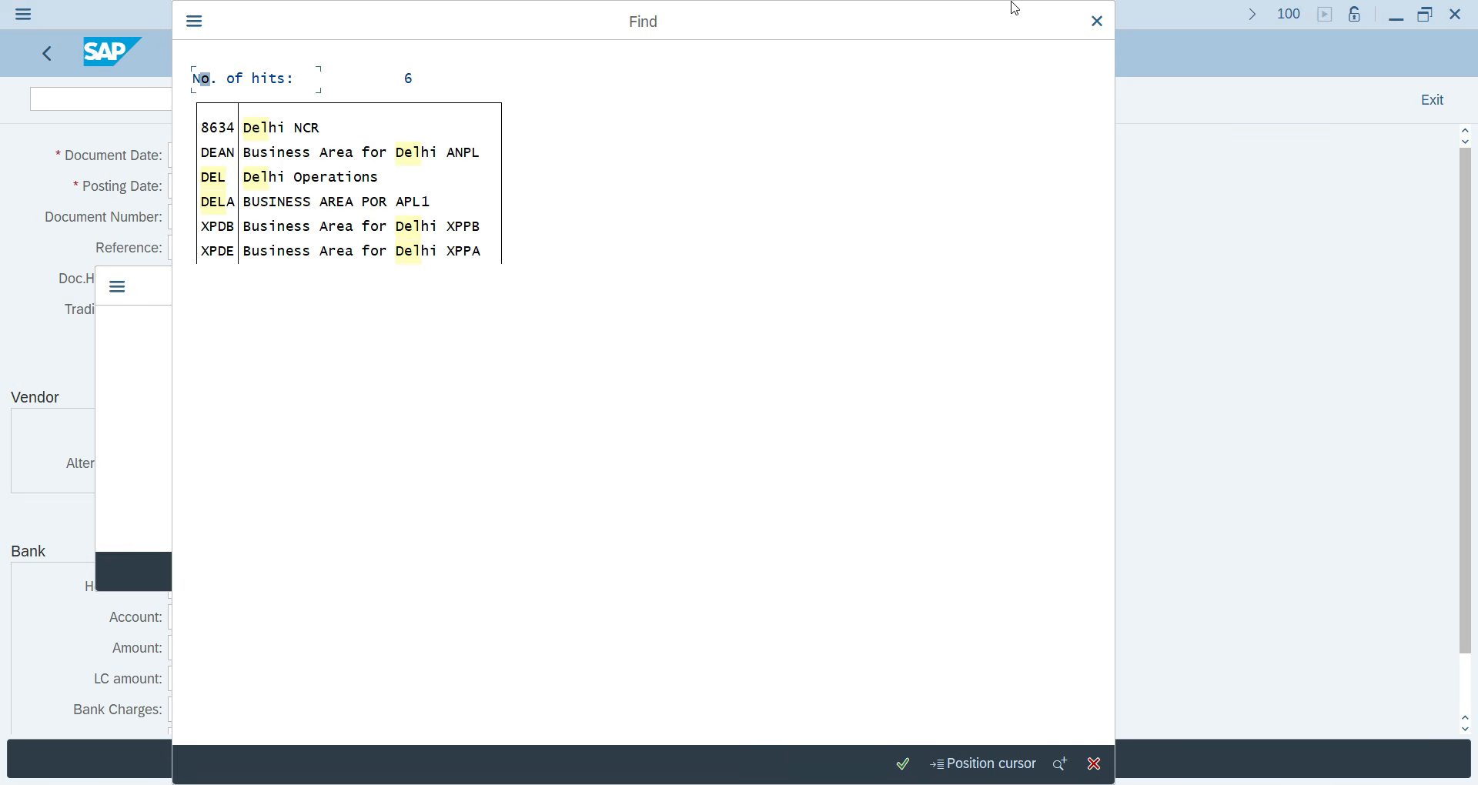
click(1093, 25)
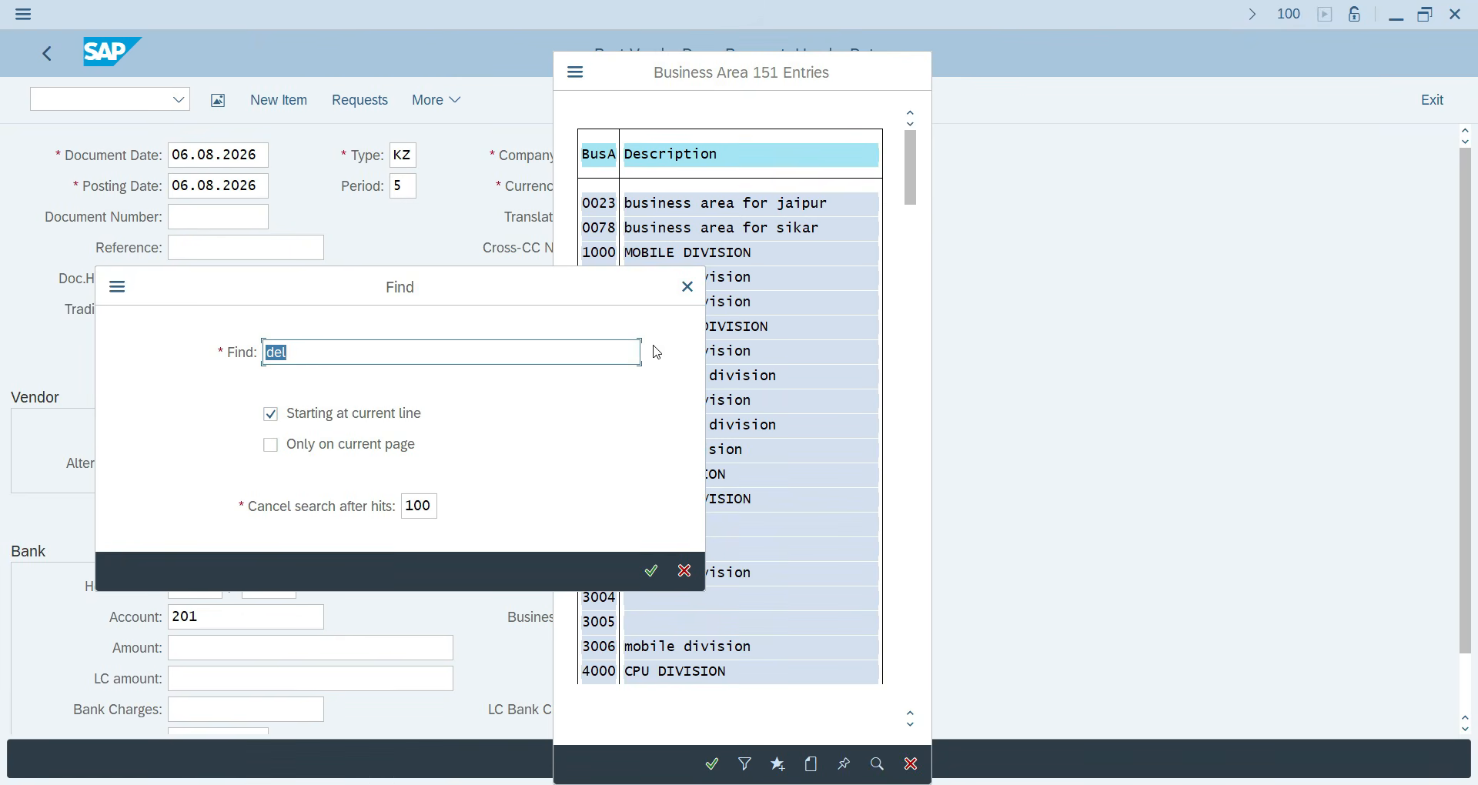
click(683, 287)
click(913, 72)
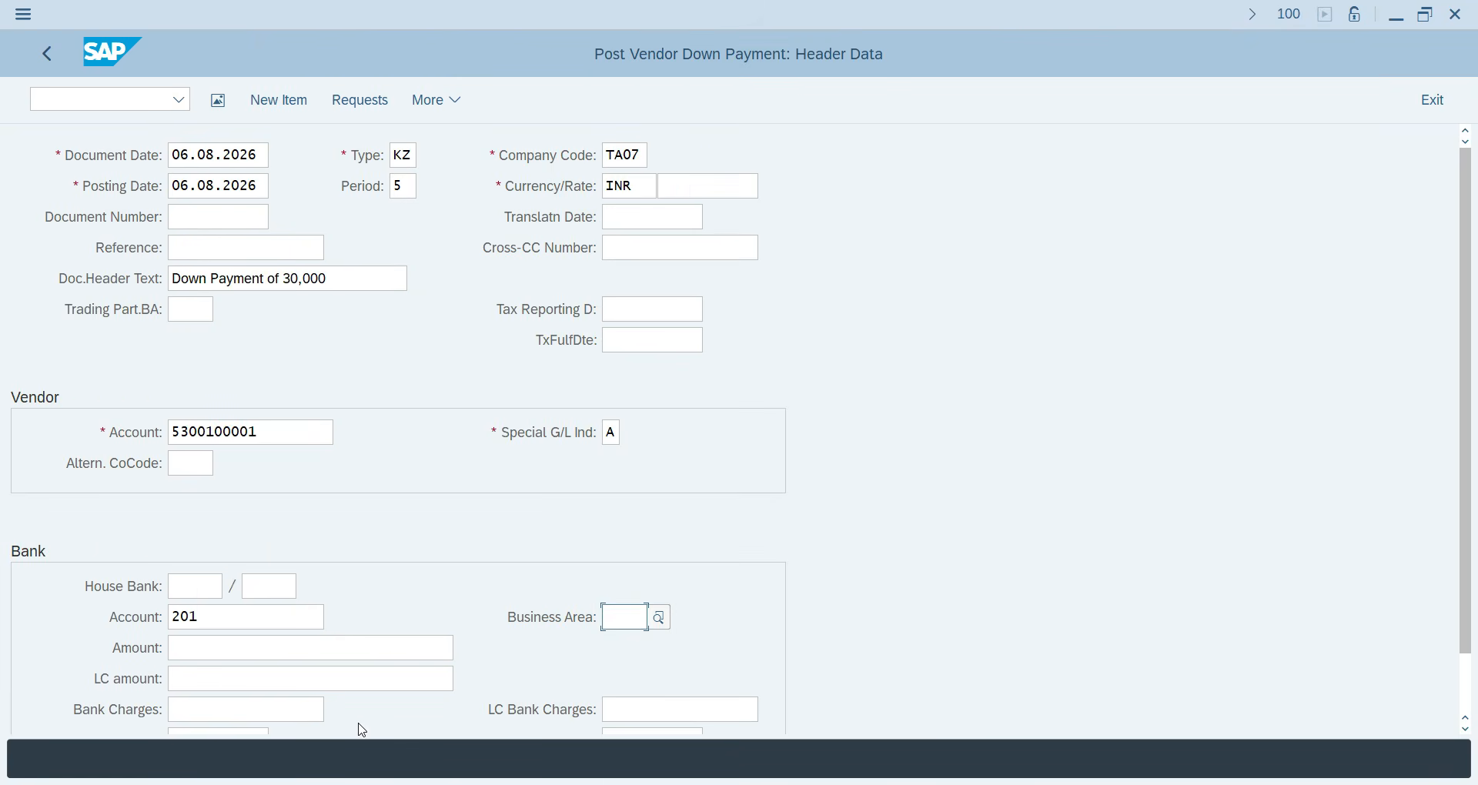
Enter amount 30000 and start the line text 'Down Payment of 30,000 INR'.
click(184, 650)
text(30000)
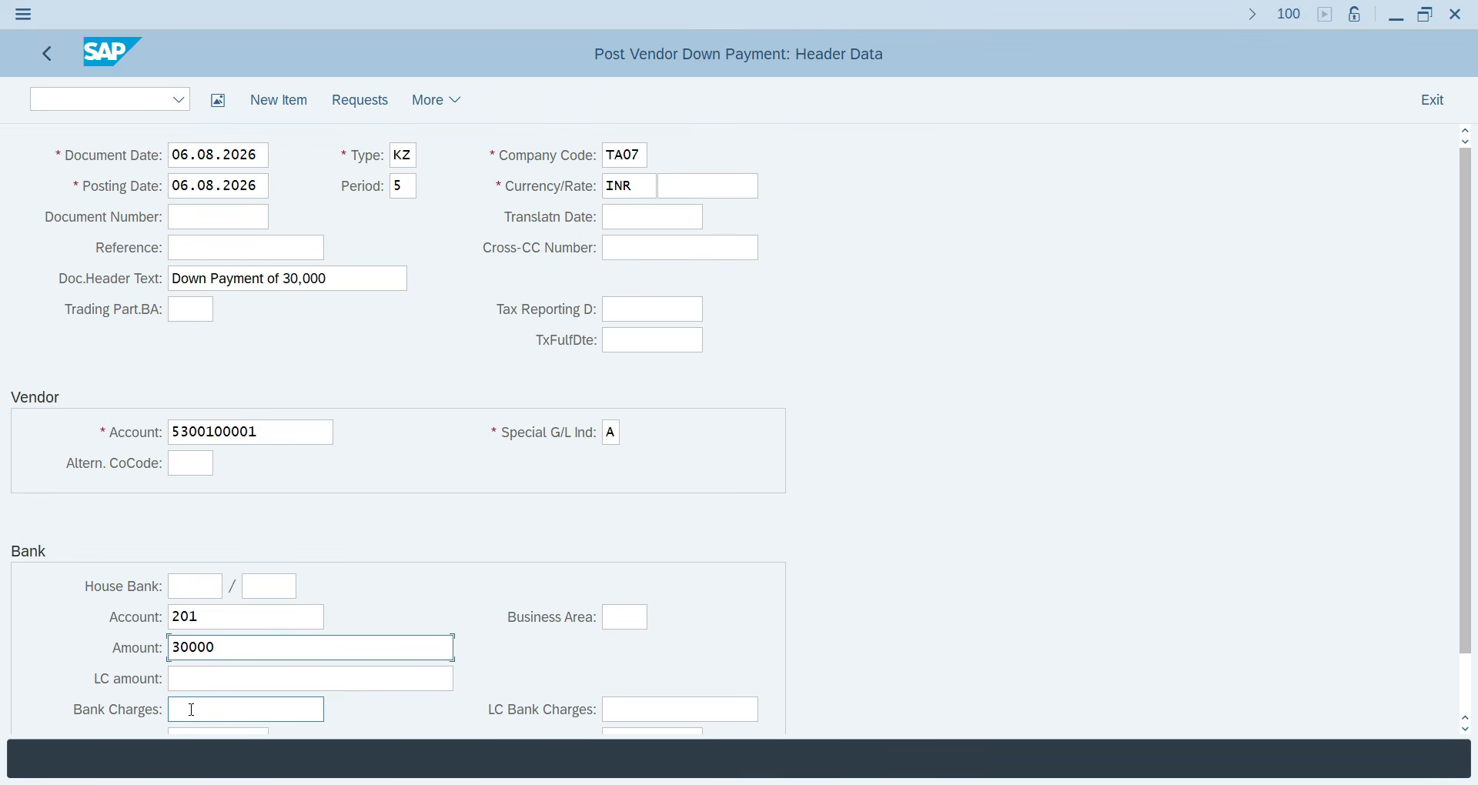
scroll(192, 709, down, 1)
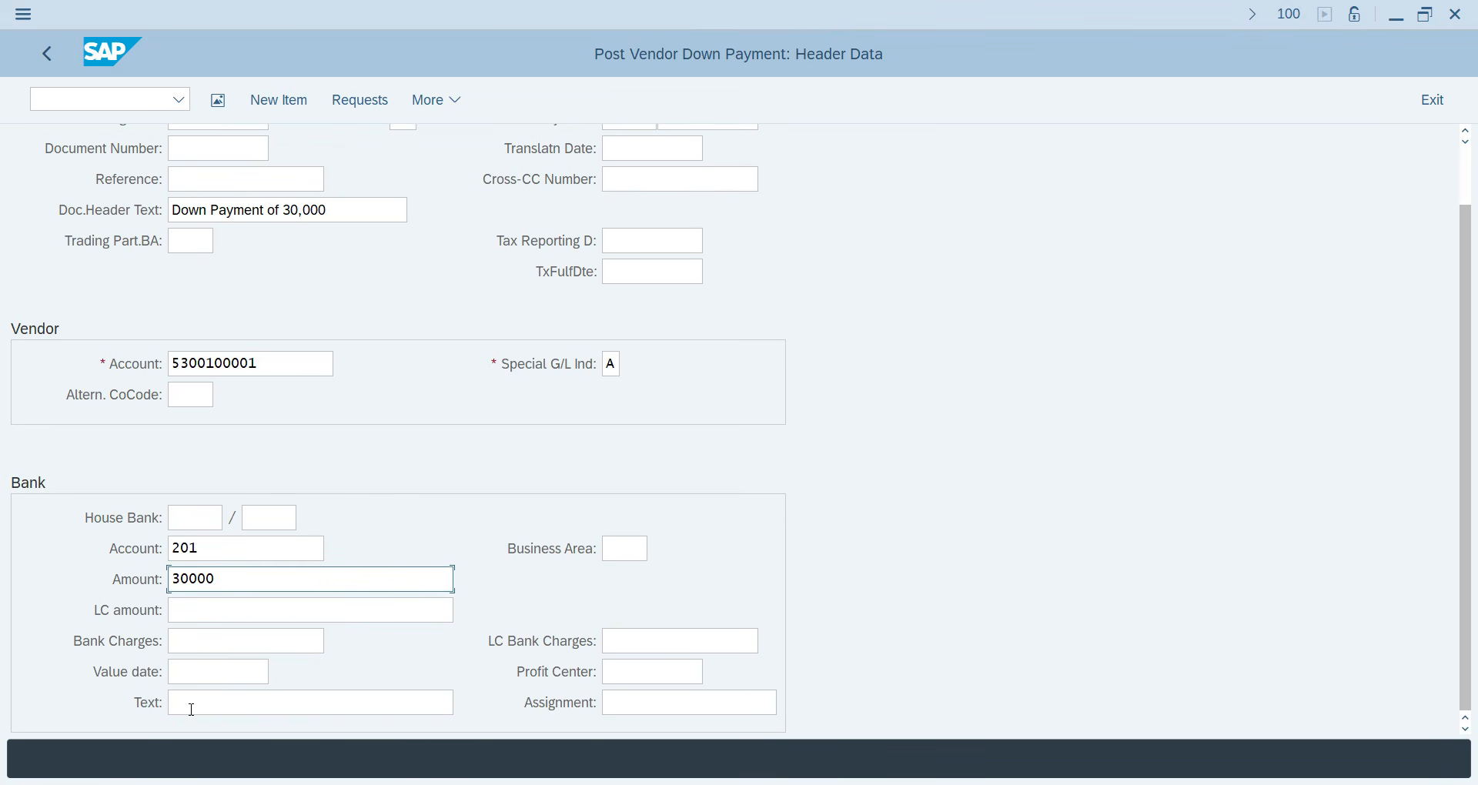
click(215, 652)
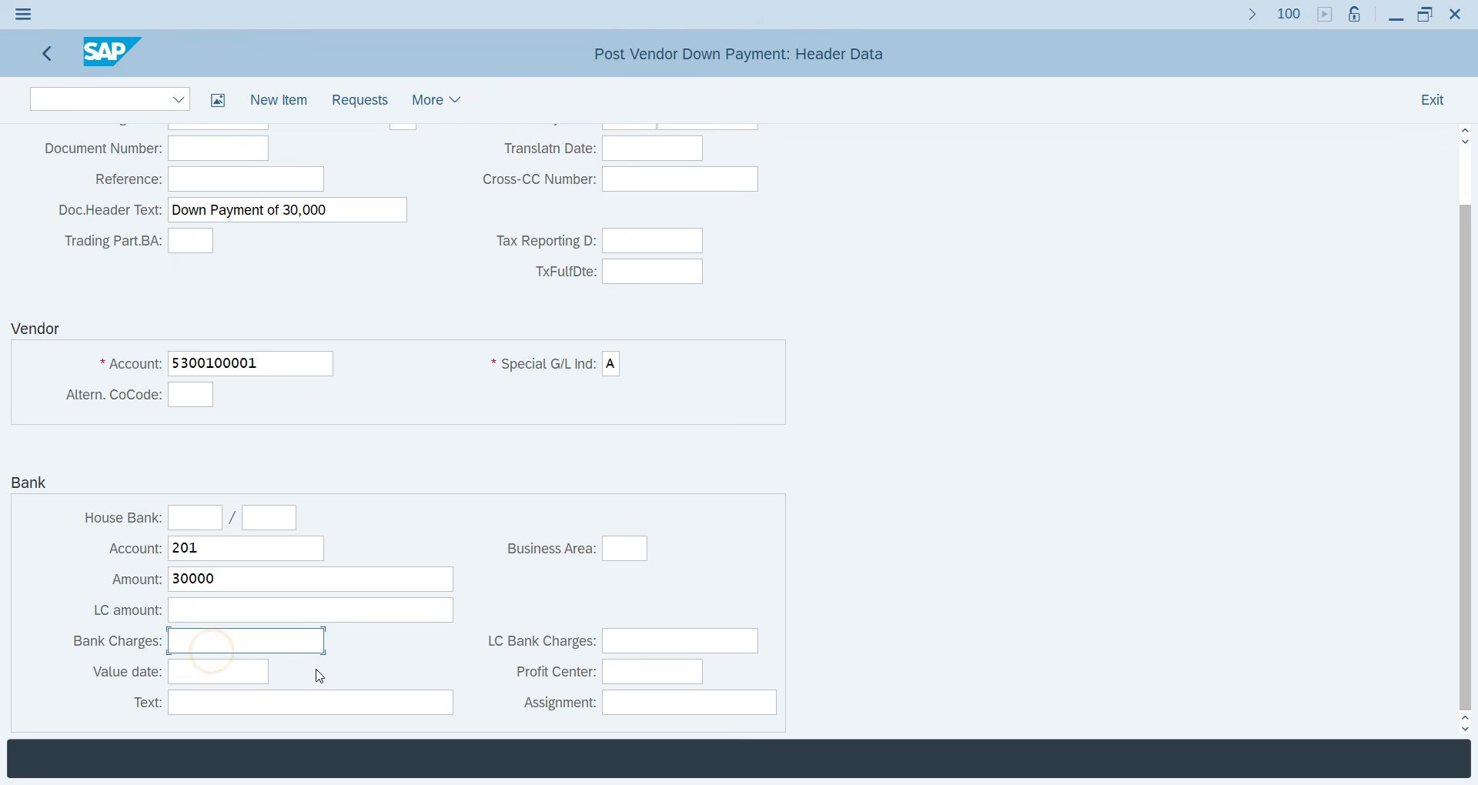
click(201, 703)
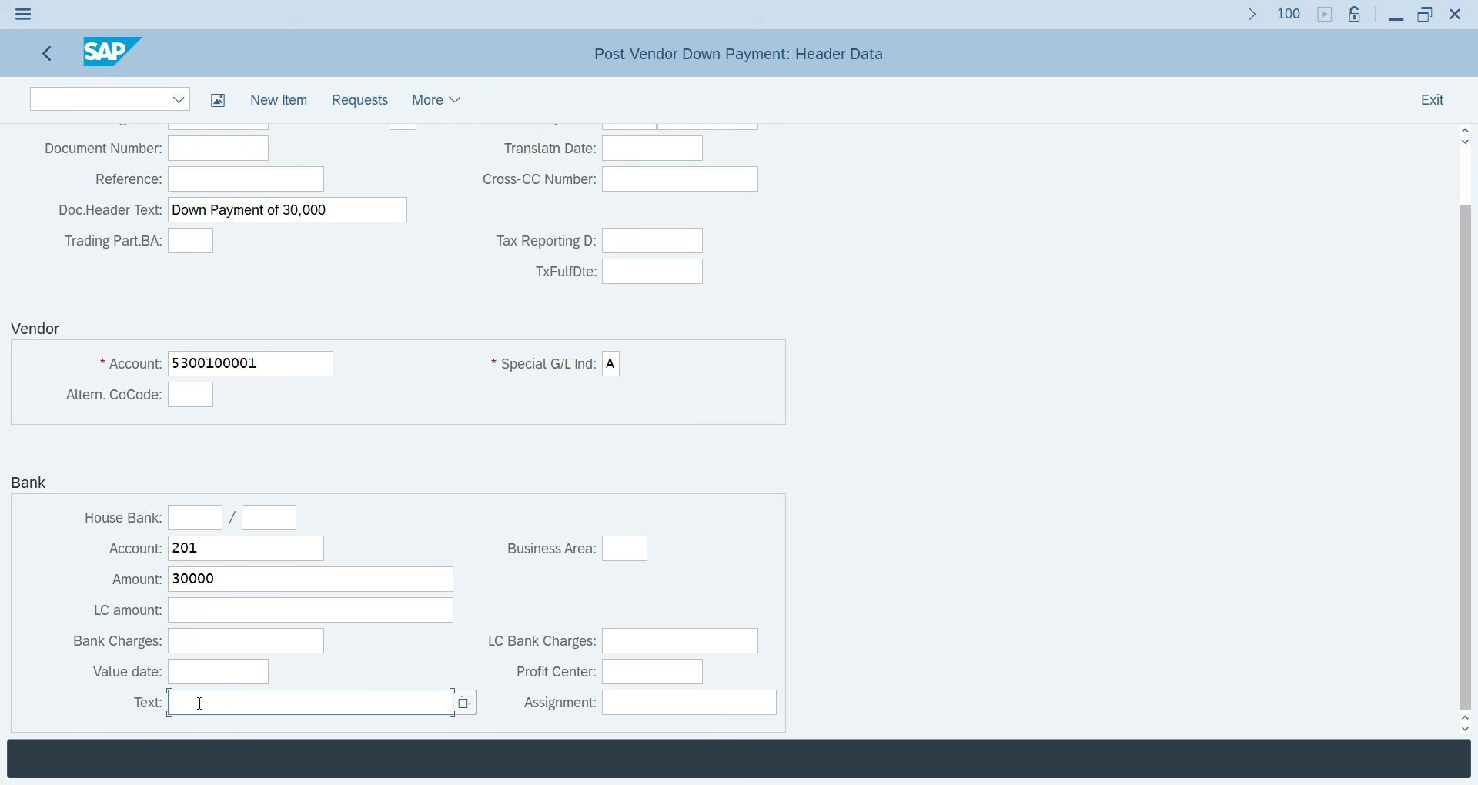
text(DO)
key(BackSpace)
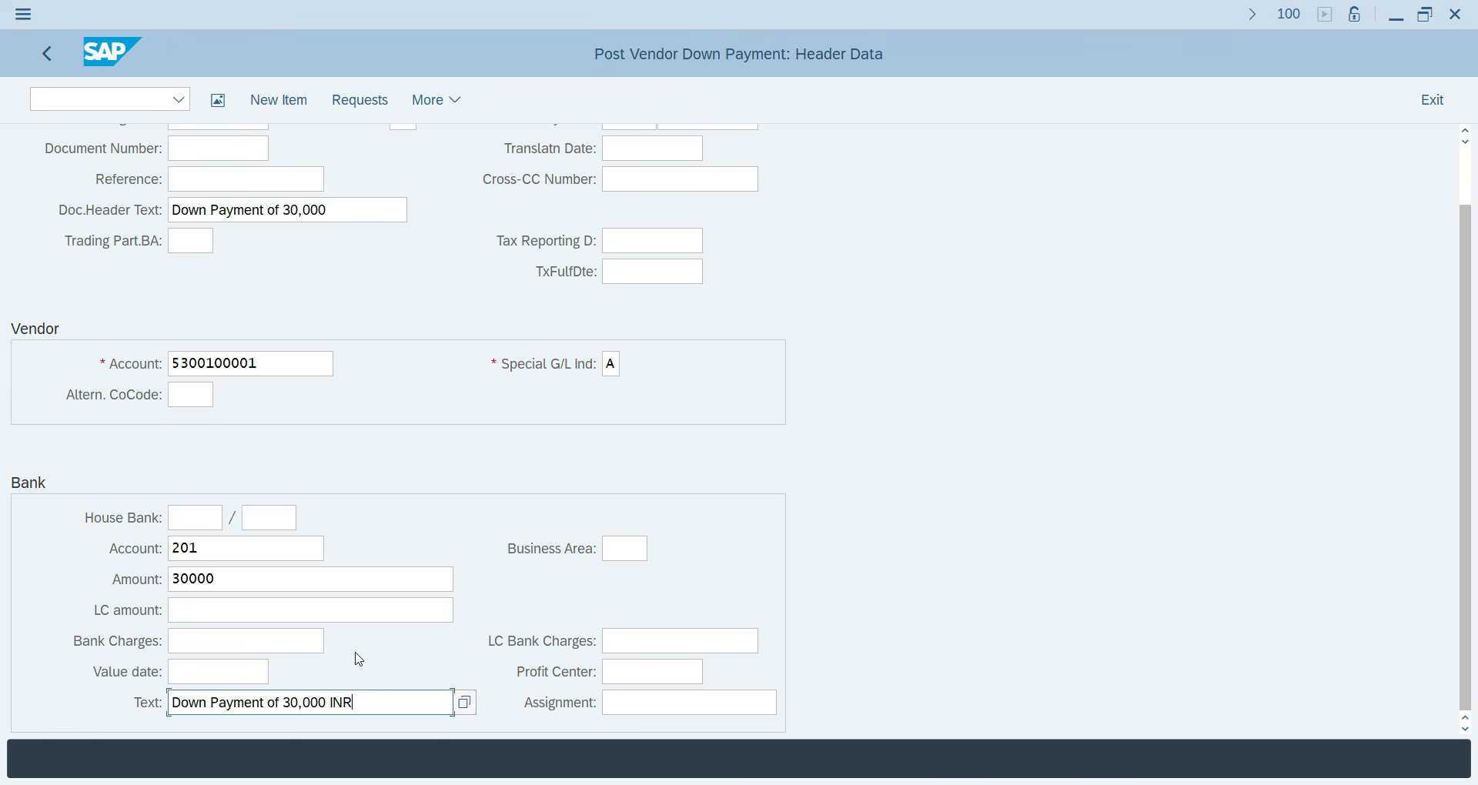
scroll(423, 550, up, 2)
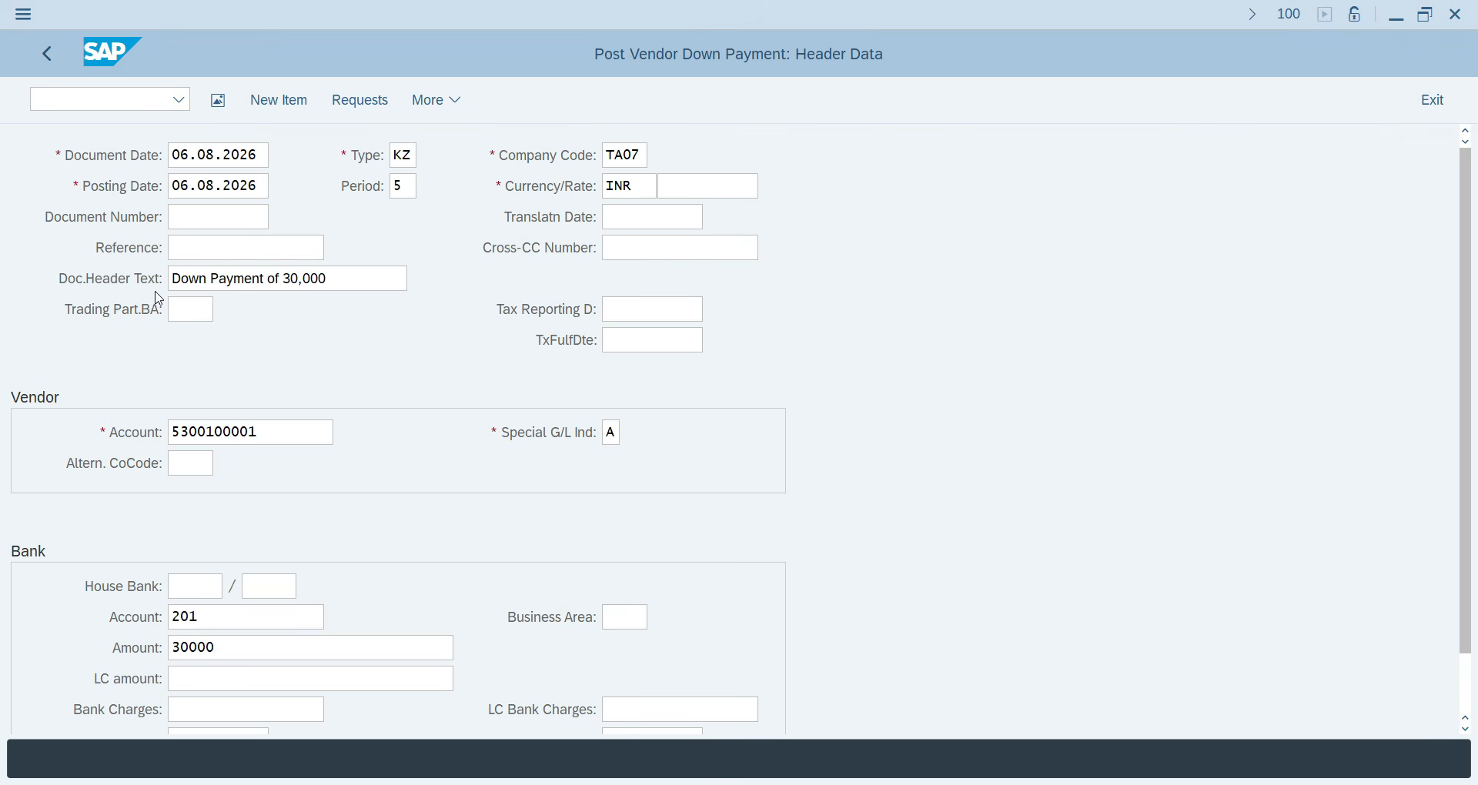
click(181, 430)
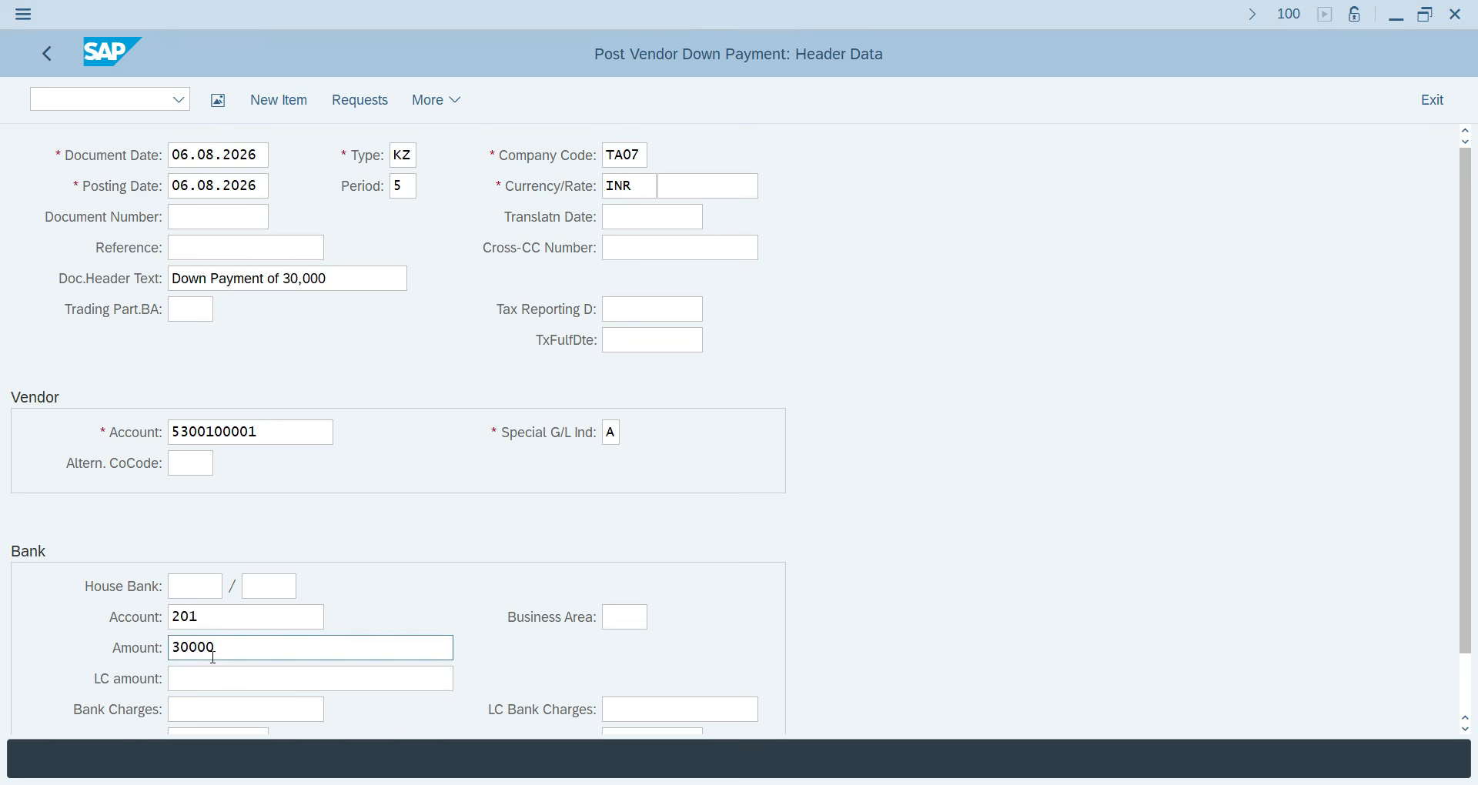
scroll(356, 719, down, 3)
click(386, 701)
Enter amount 30000 and text 'Payment of 30,000' on the vendor item, review the overview, and post.
key(Return)
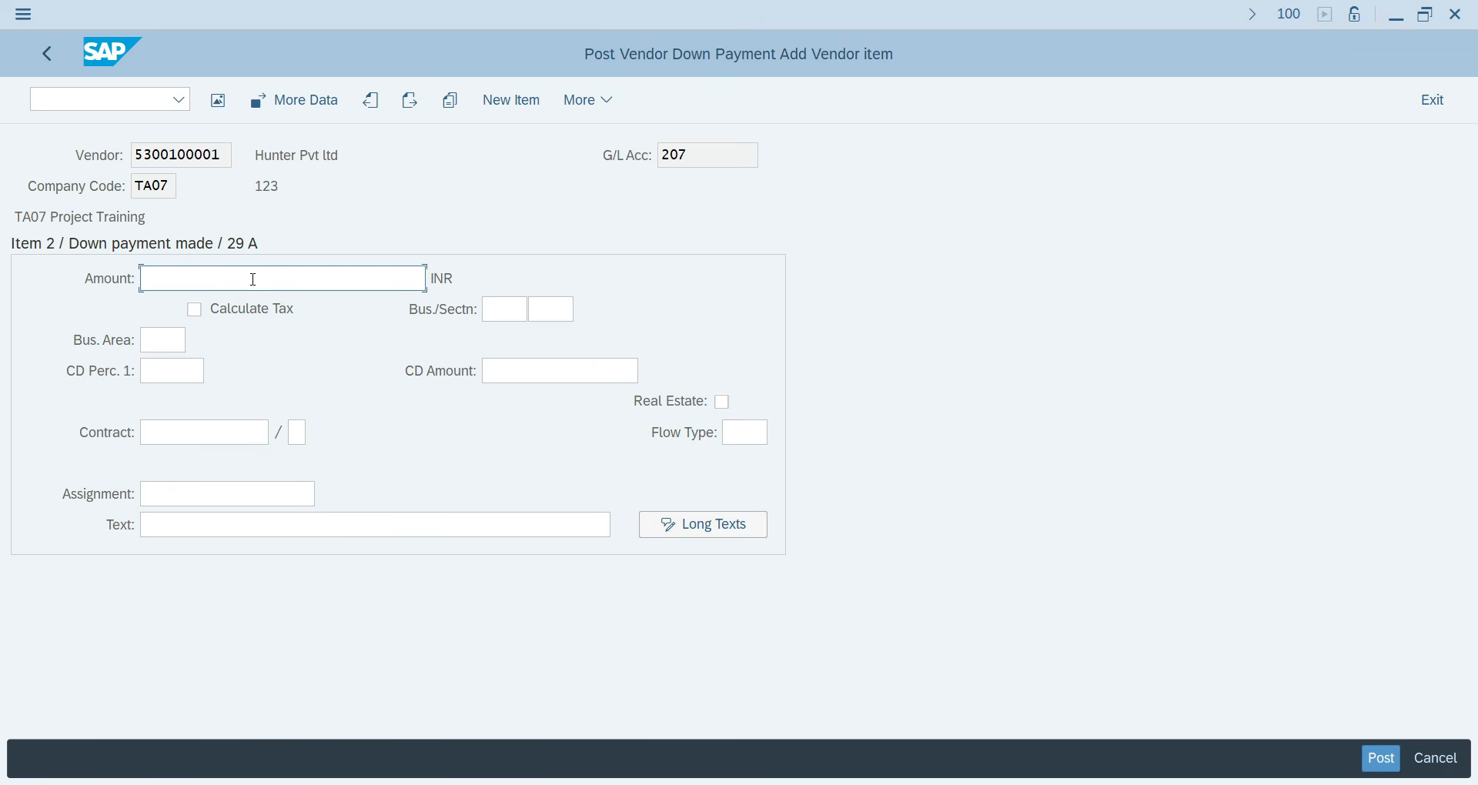
text(30000)
click(165, 342)
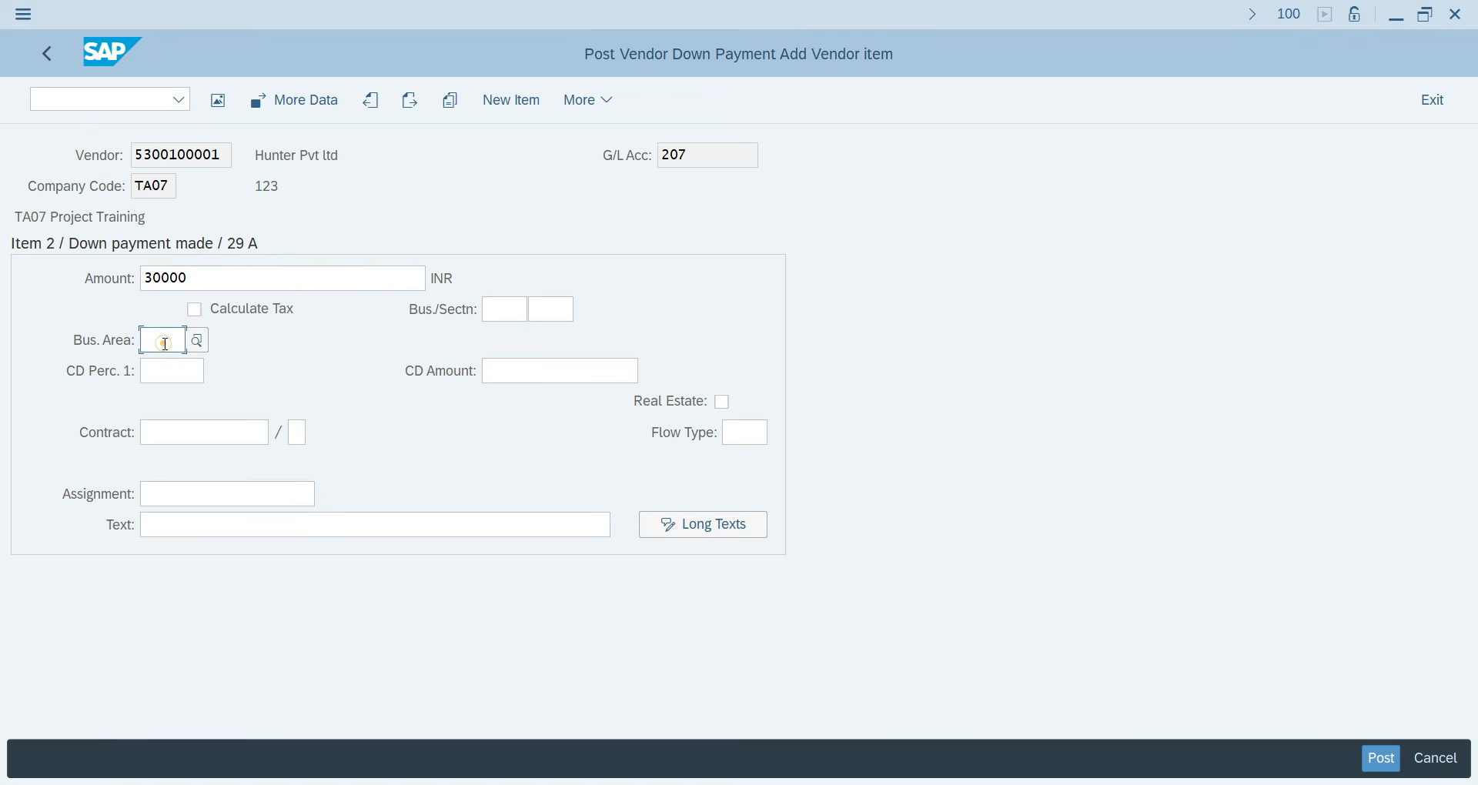
click(183, 532)
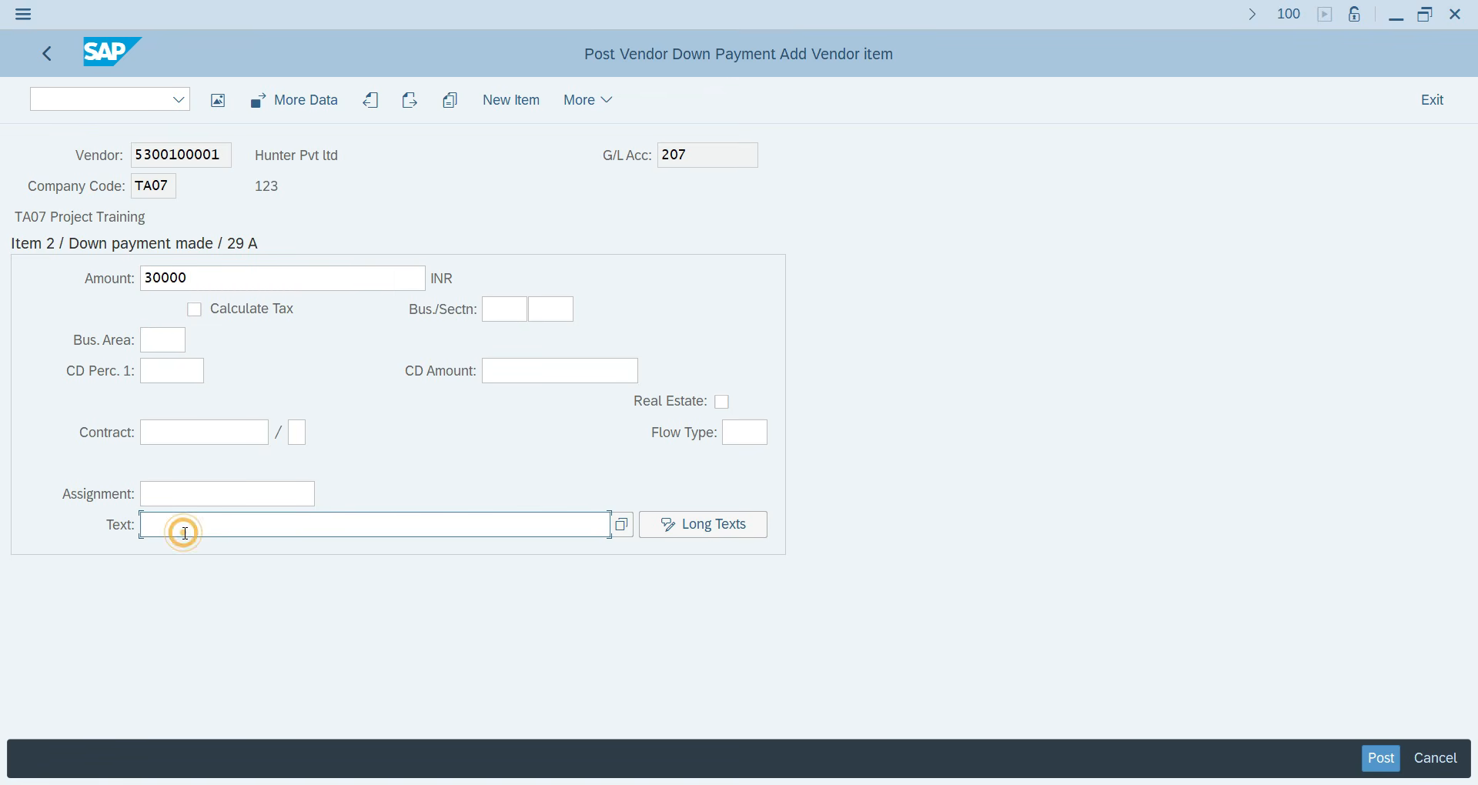
text(Downa)
key(BackSpace)
text(Payment o)
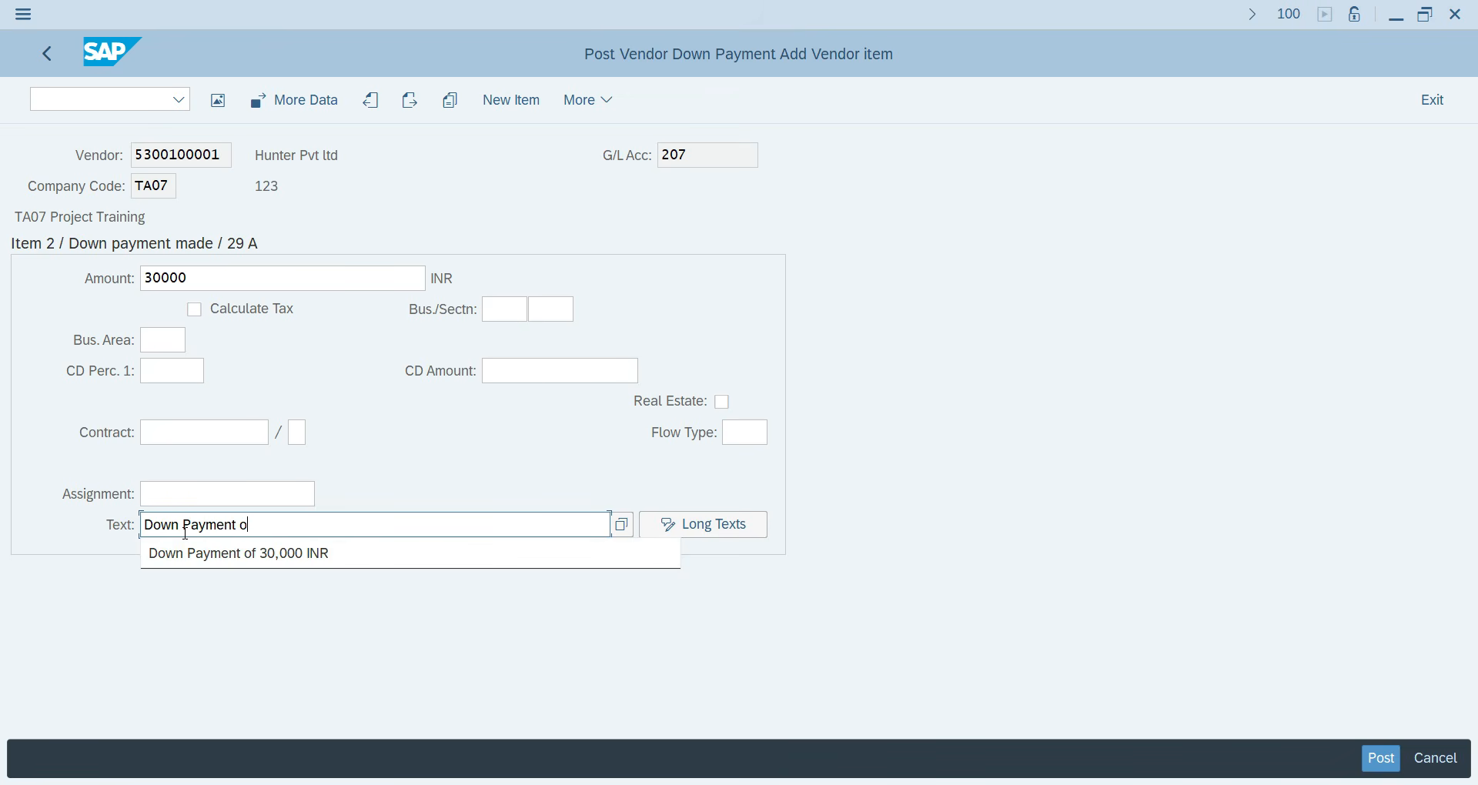
text(f 30,000)
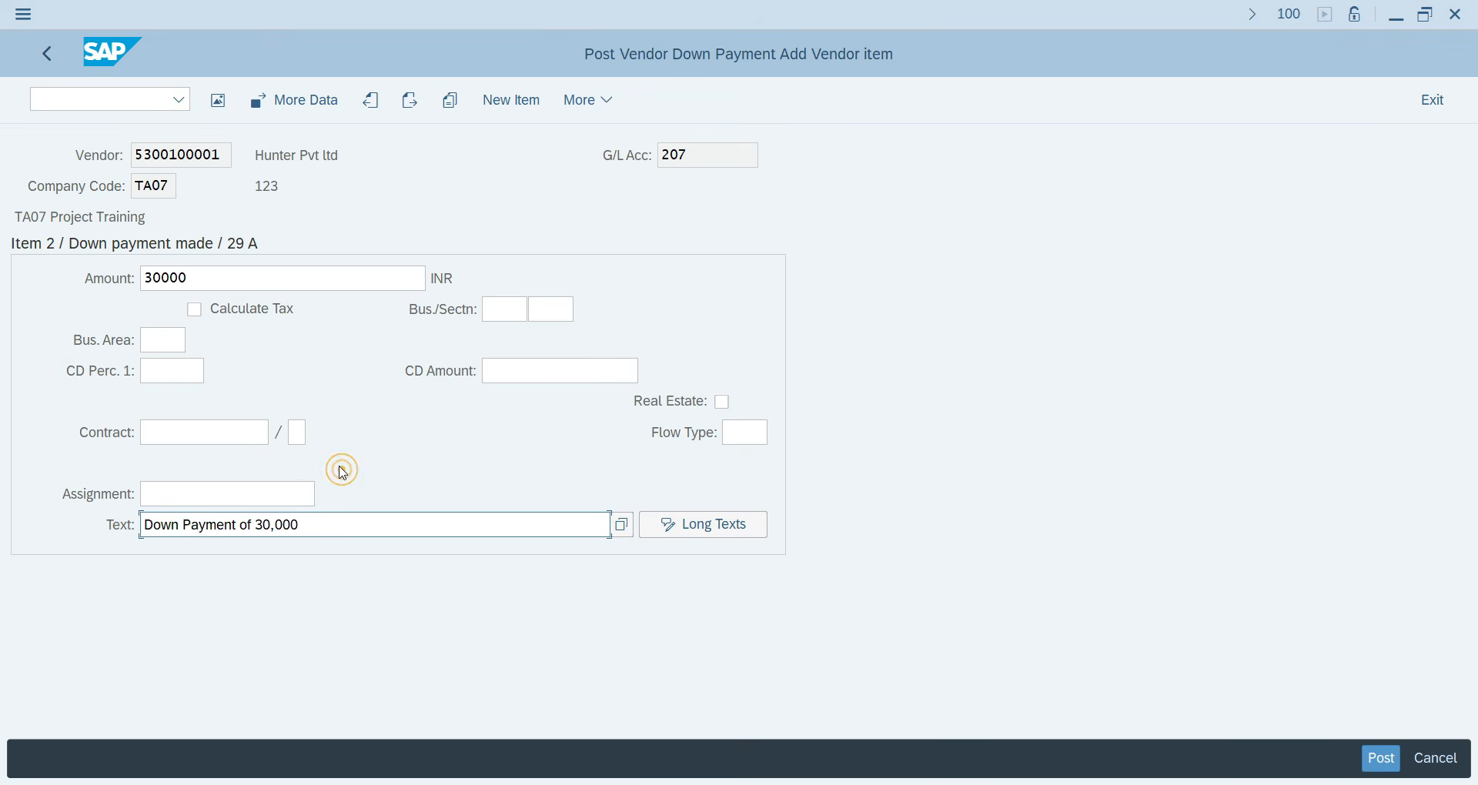
click(221, 113)
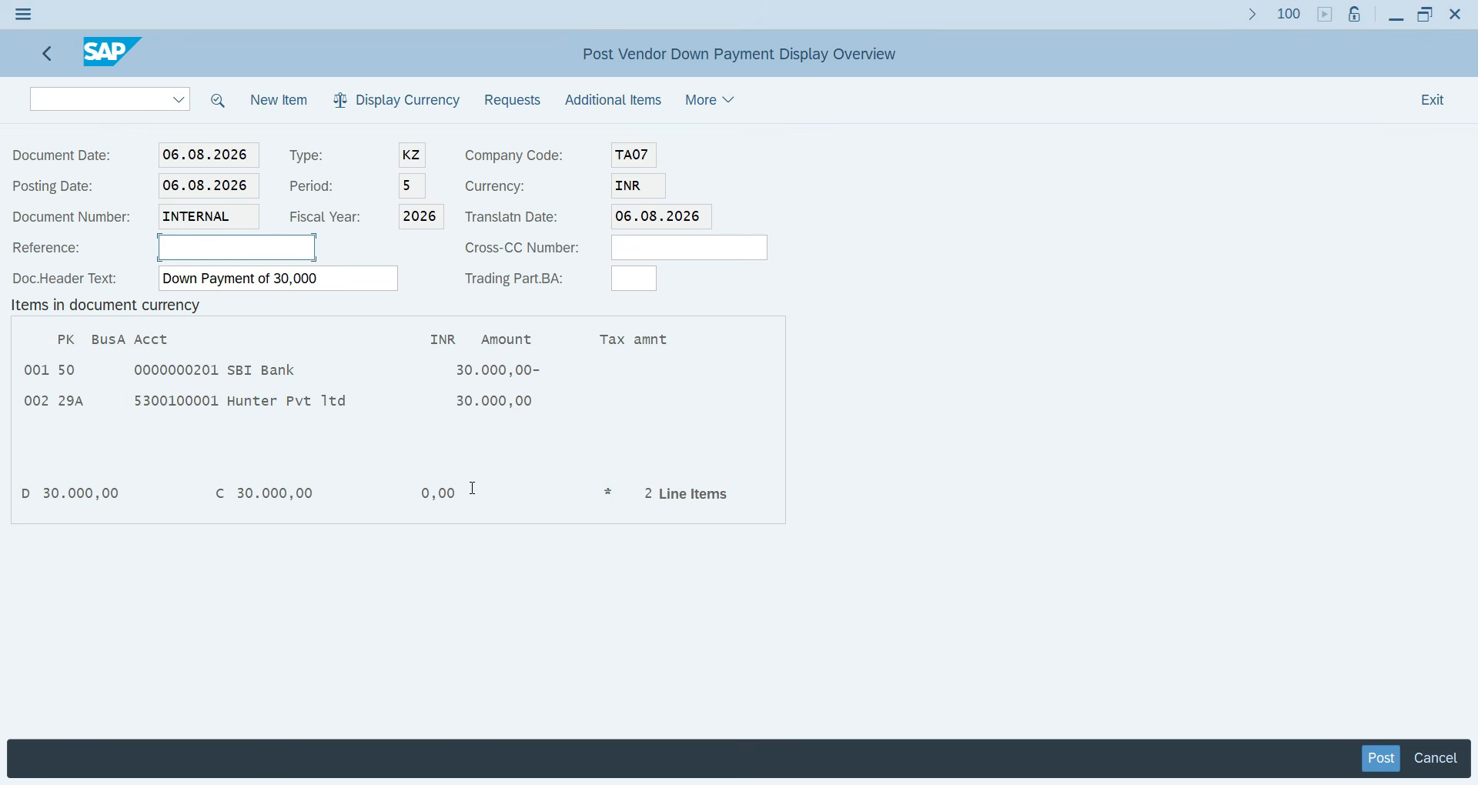
click(1383, 762)
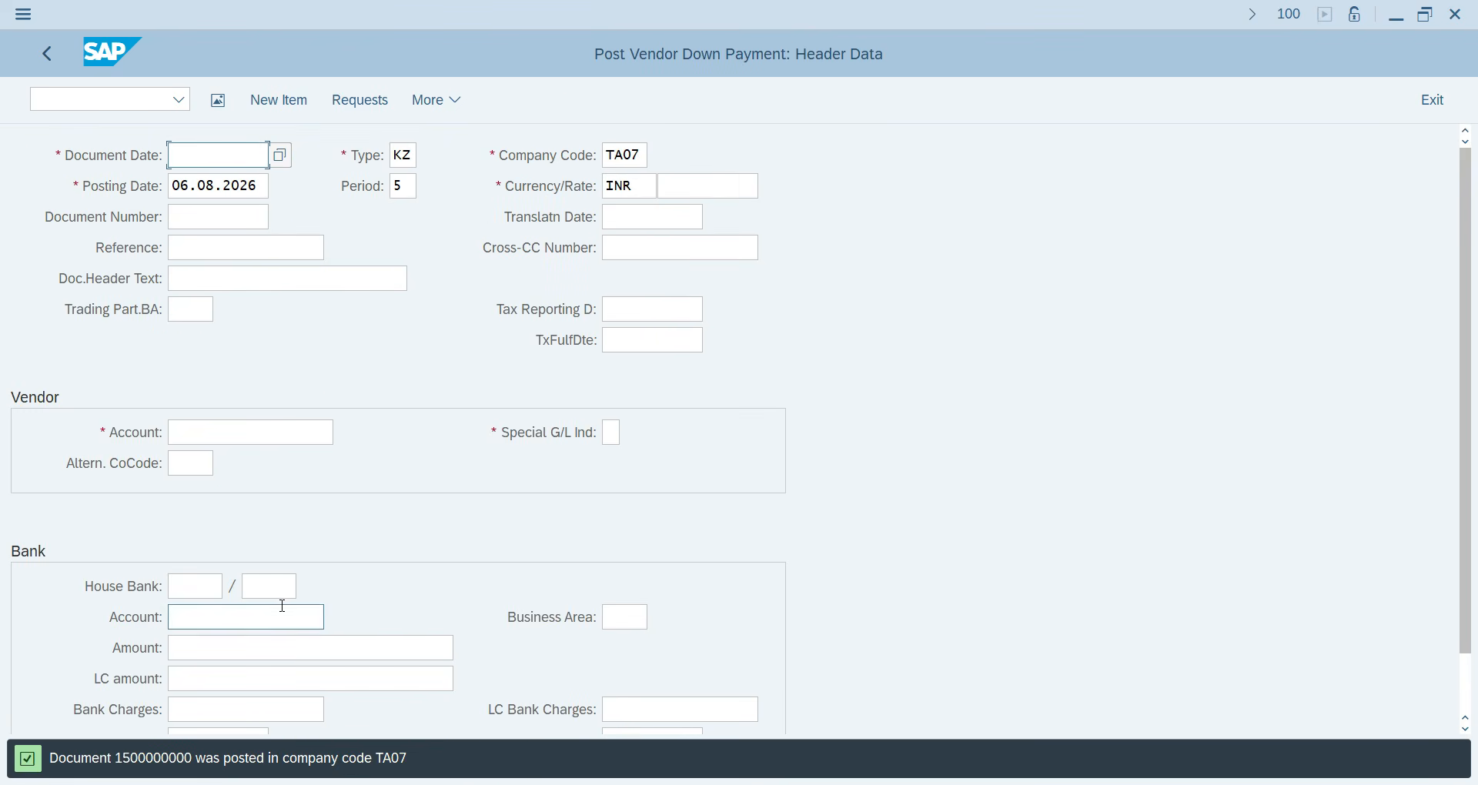
Return to SAP Easy Access and launch FBL1N Display/Change Line Items under Accounts Payable > Account.
click(73, 99)
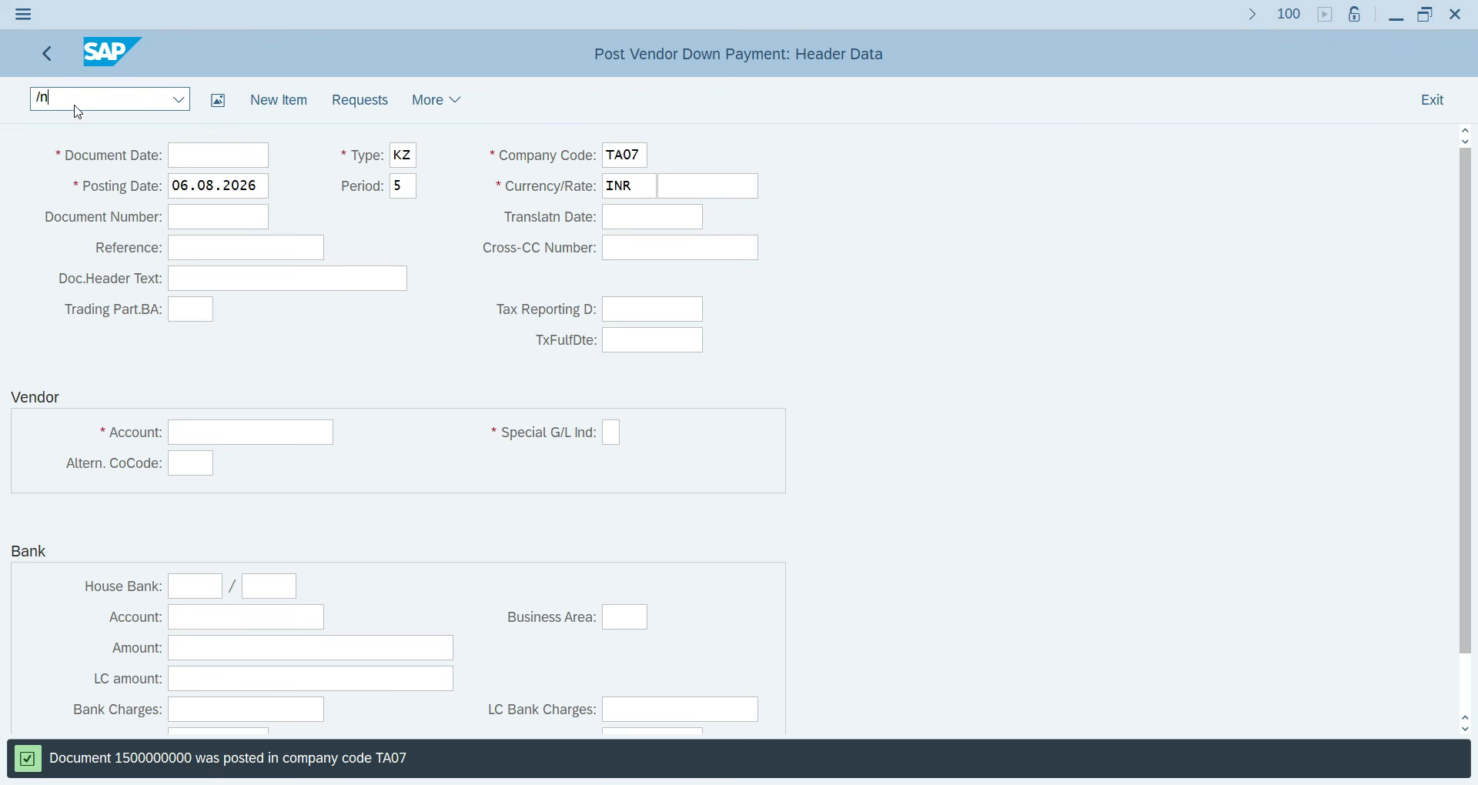
key(Return)
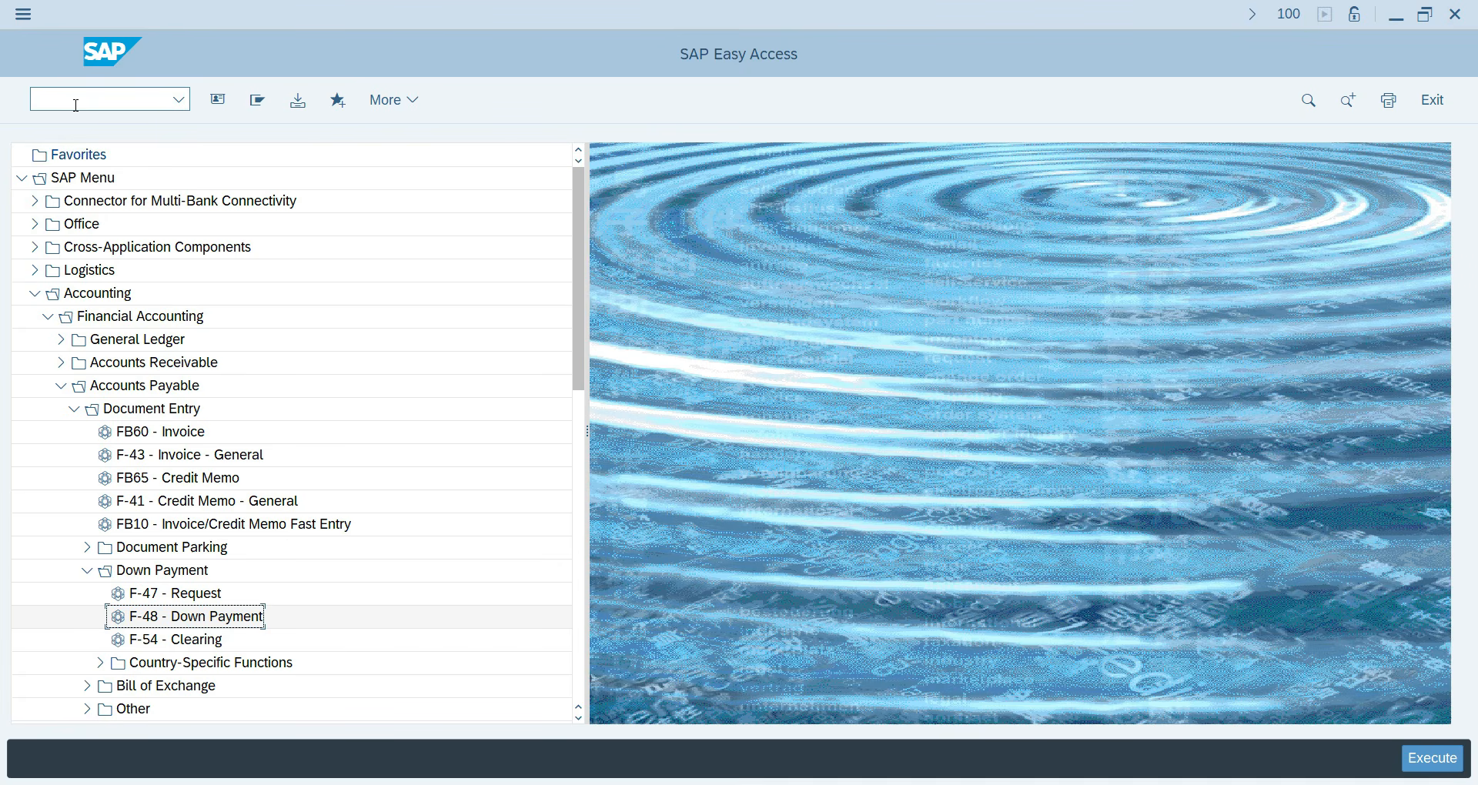
click(72, 104)
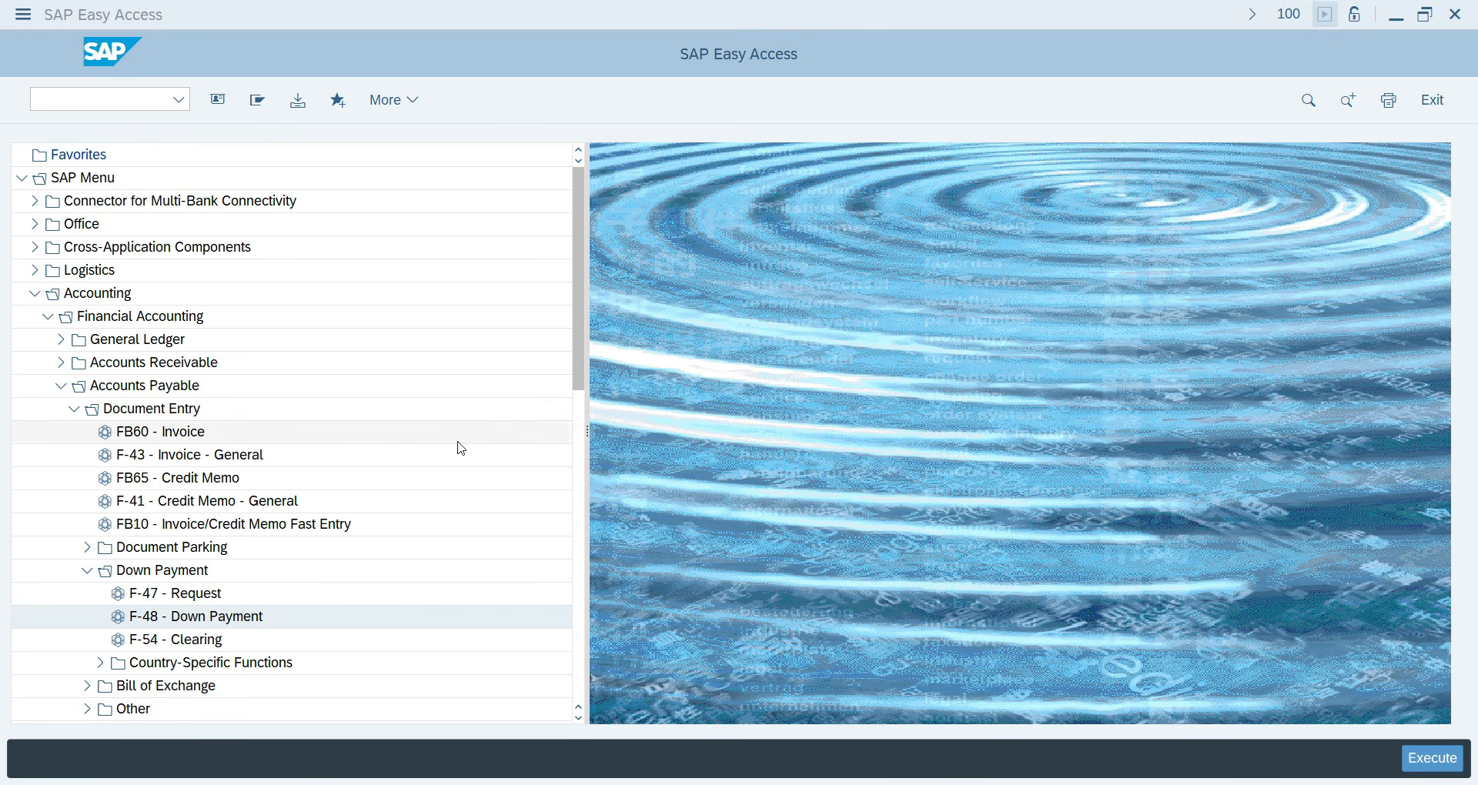
click(80, 411)
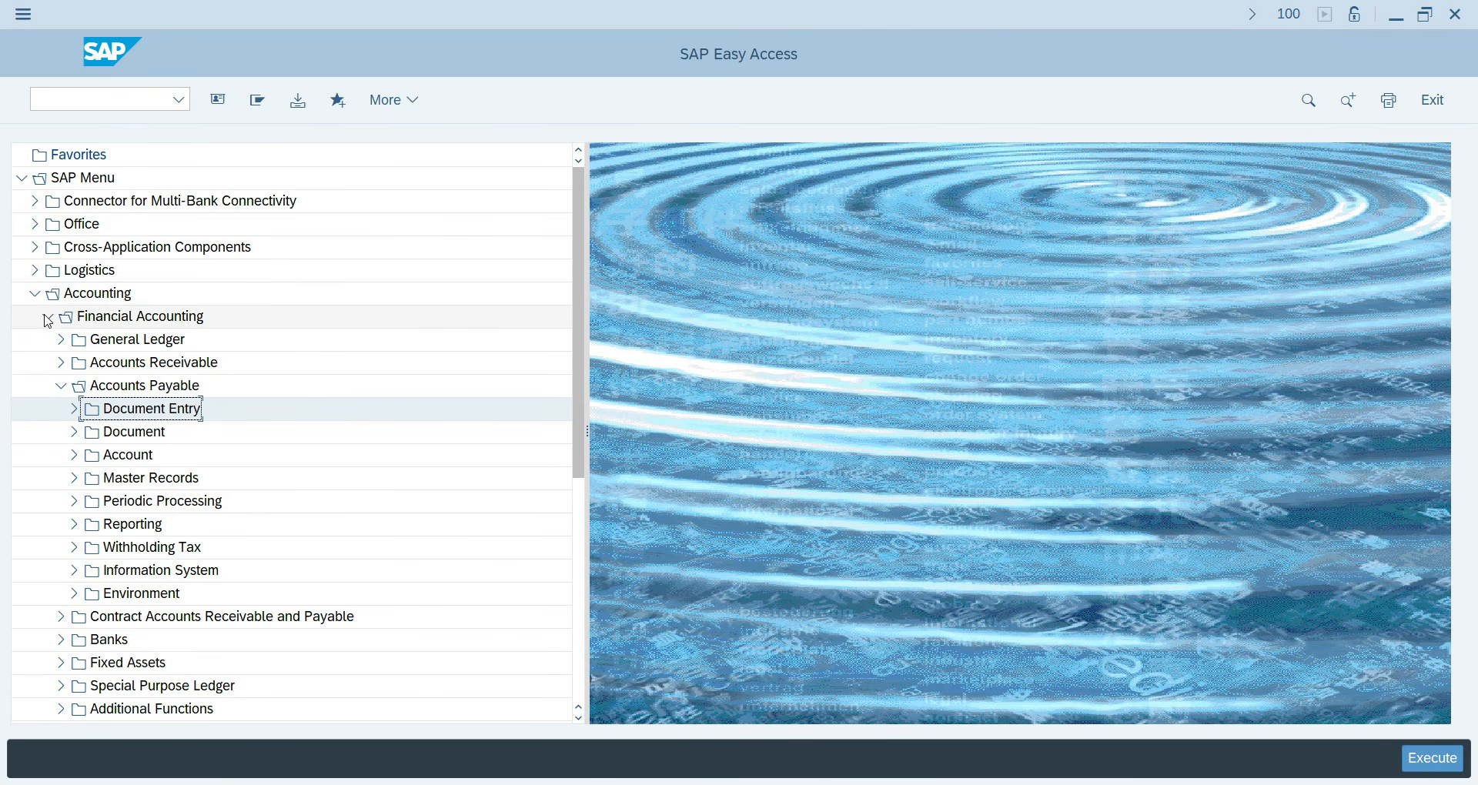
click(71, 458)
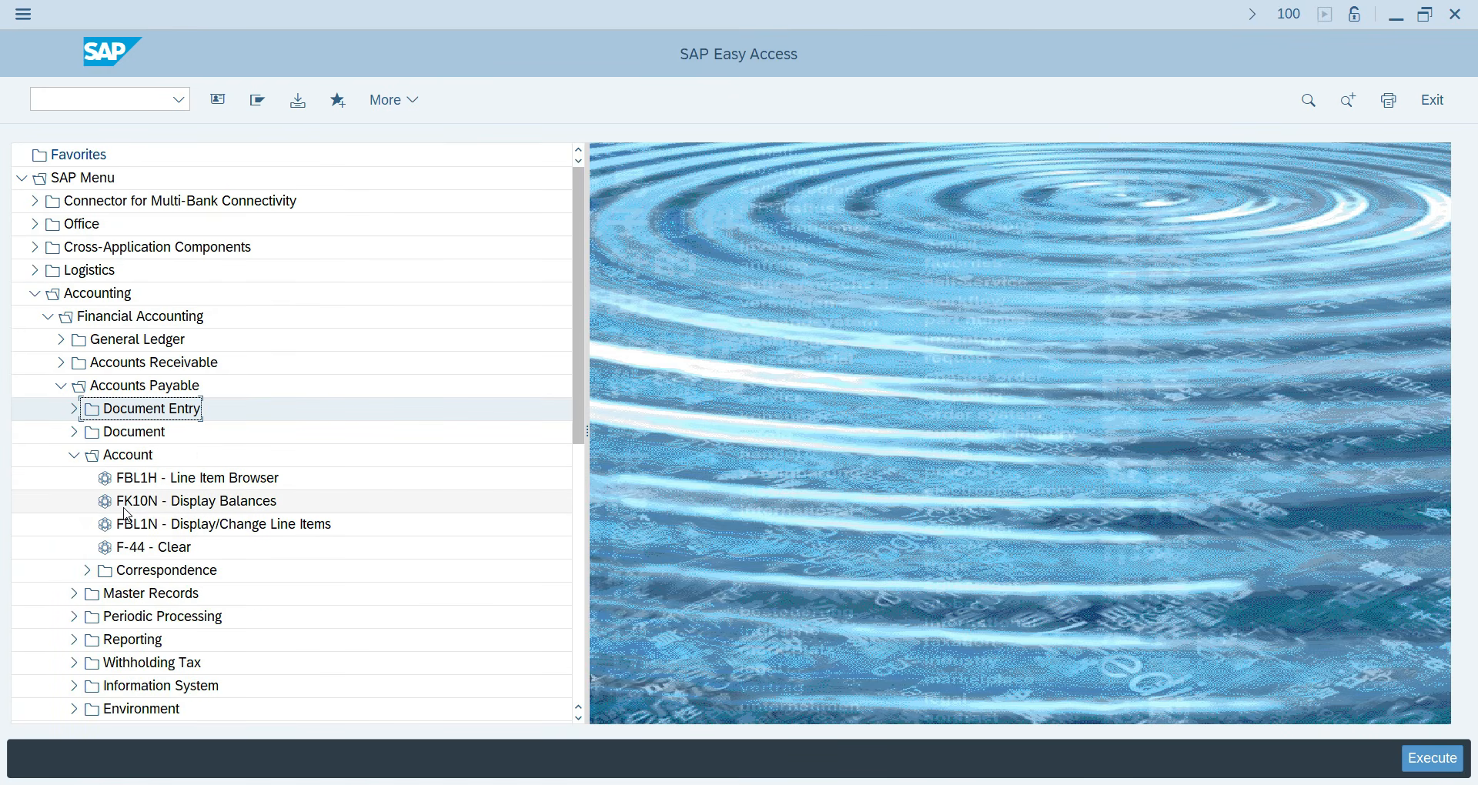
double_click(146, 525)
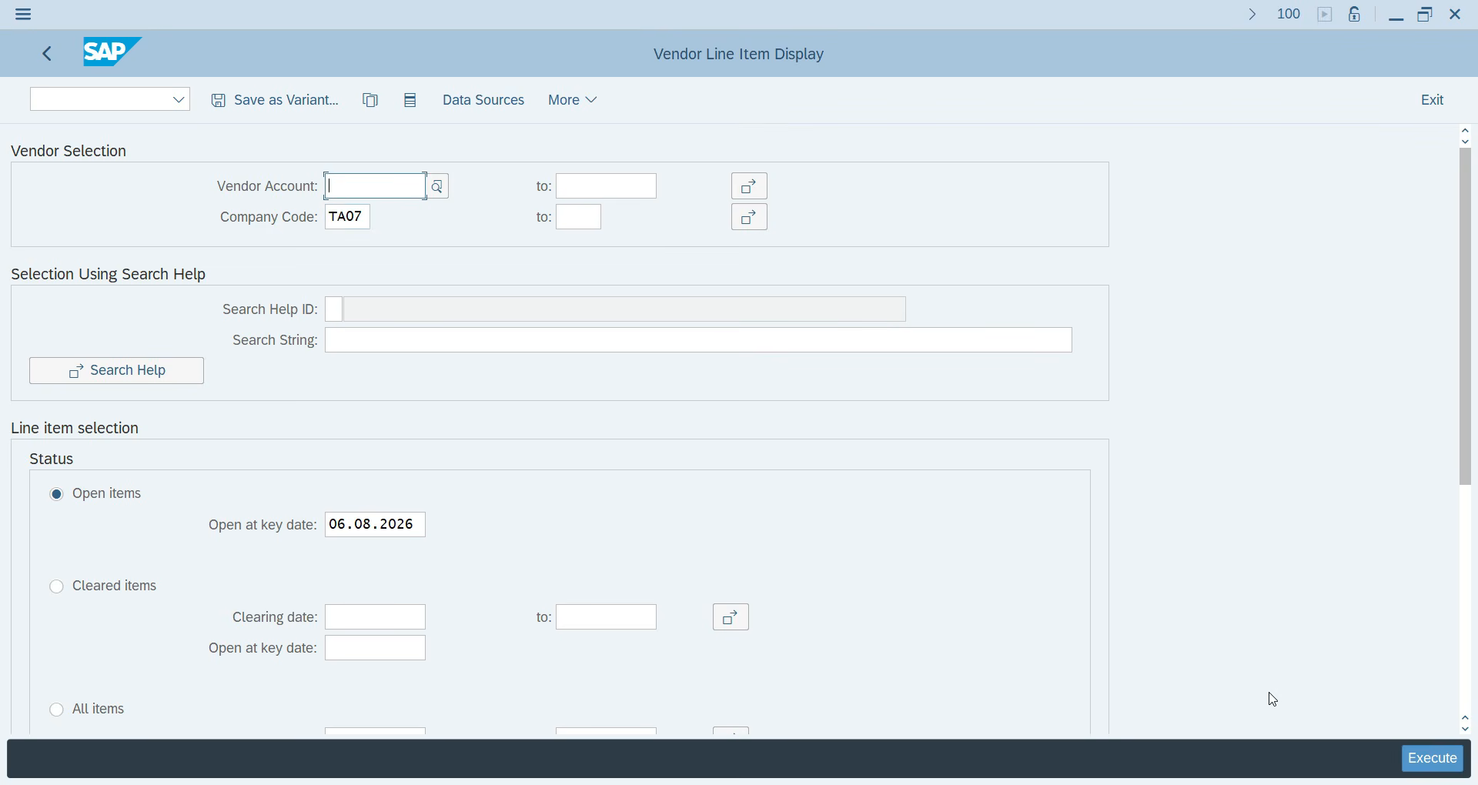
click(1435, 762)
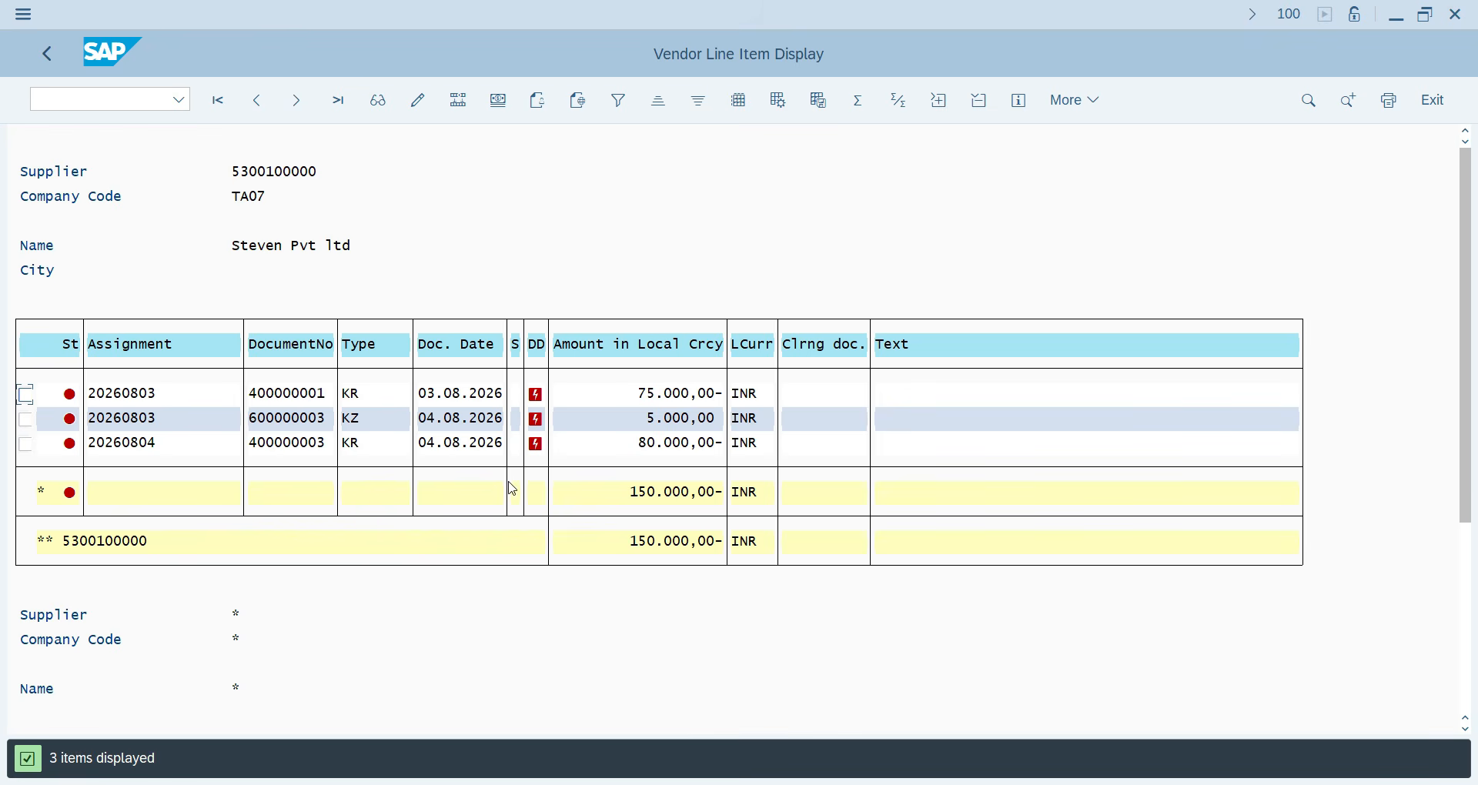
scroll(701, 593, down, 3)
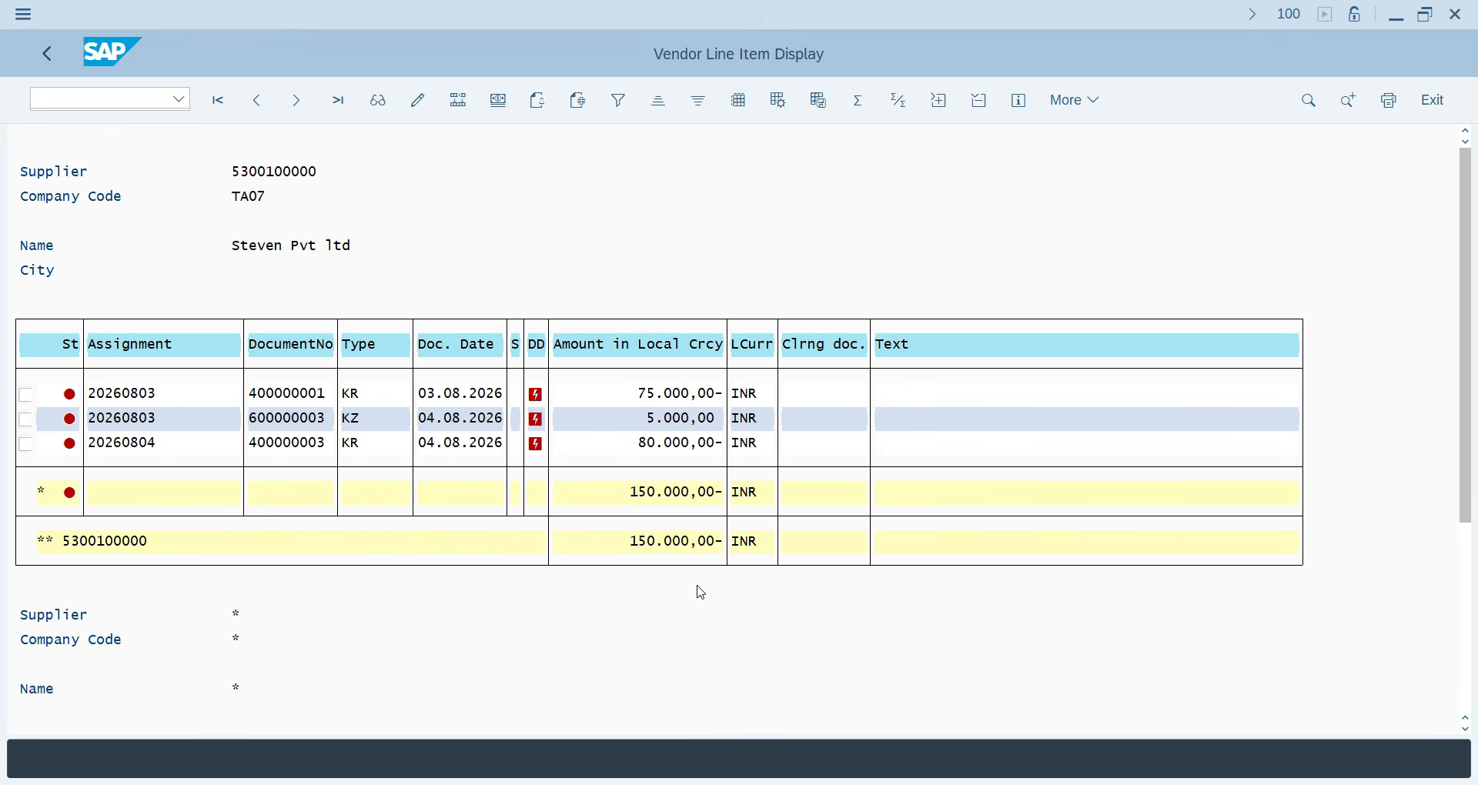
scroll(716, 591, down, 2)
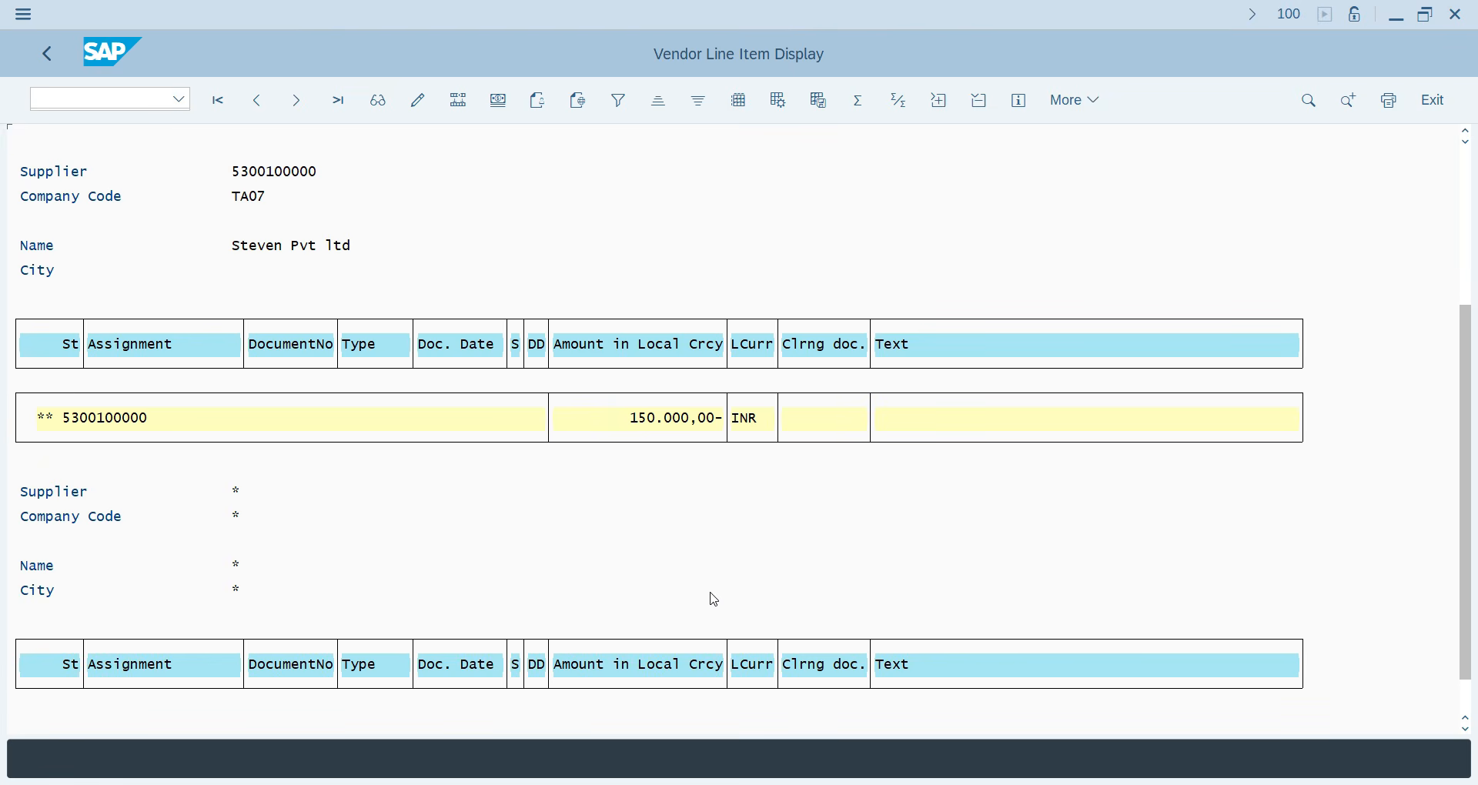
scroll(713, 588, up, 3)
scroll(713, 588, up, 3)
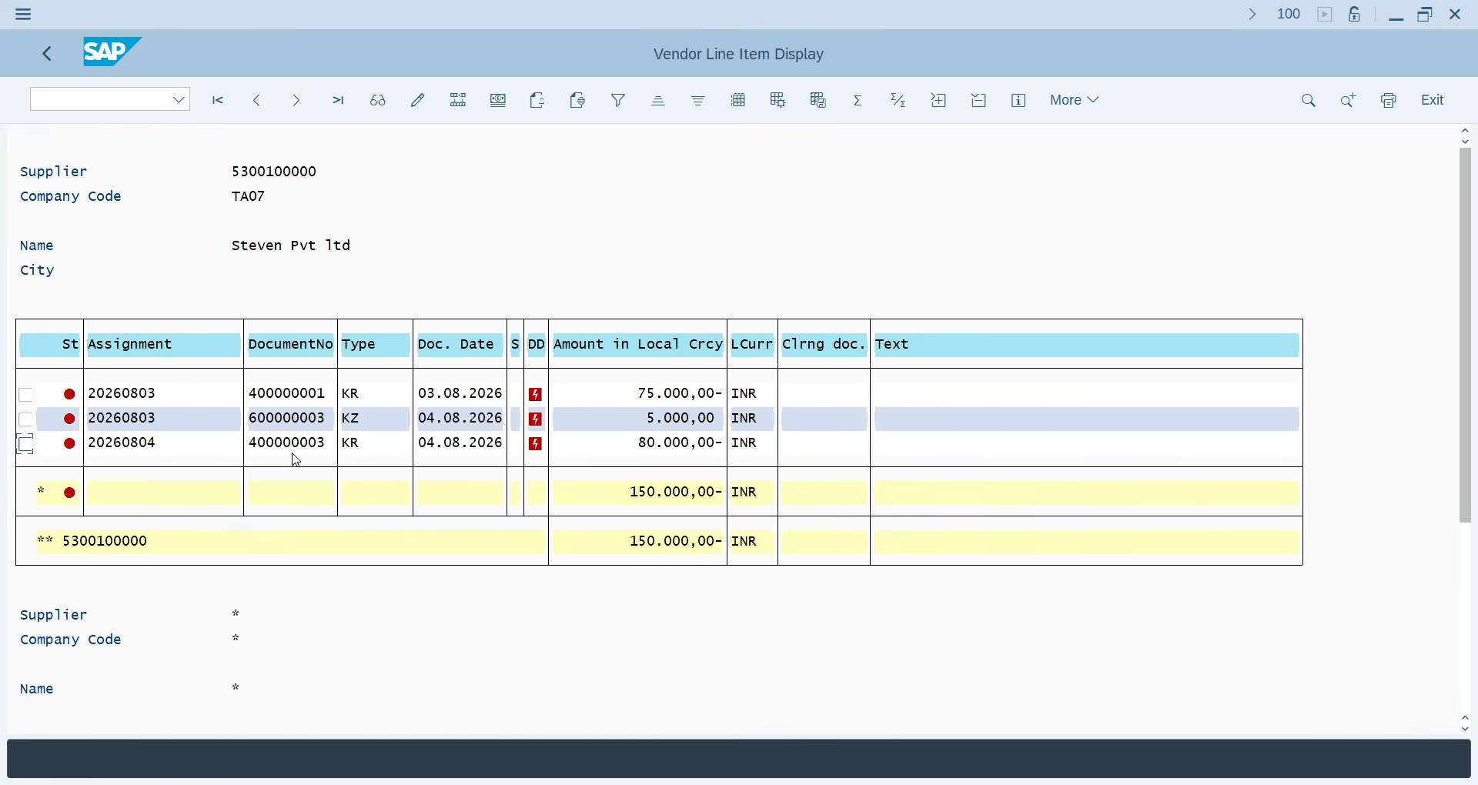
click(58, 61)
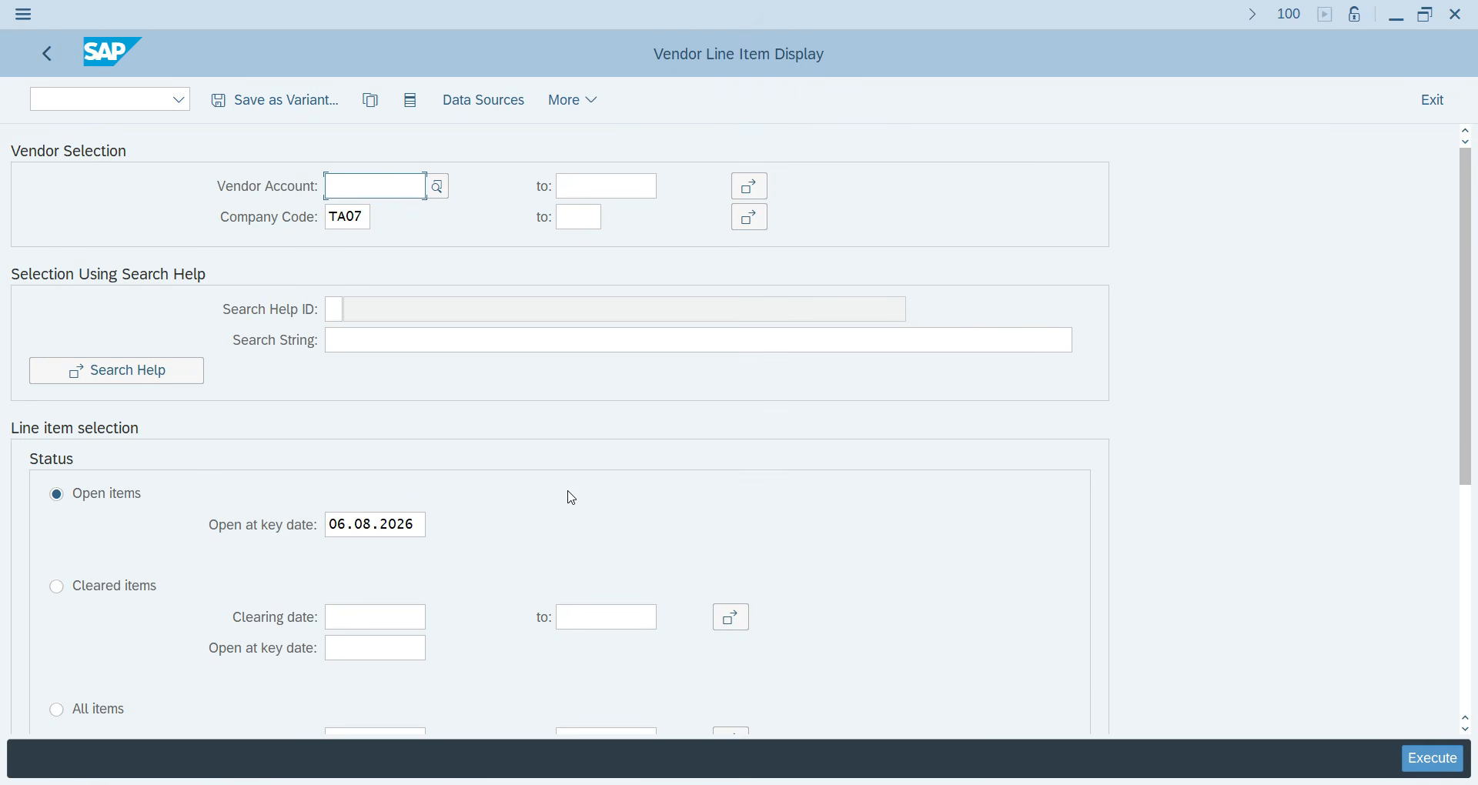
Run FBL1N with Special G/L transactions selected and Normal items excluded.
scroll(385, 562, down, 5)
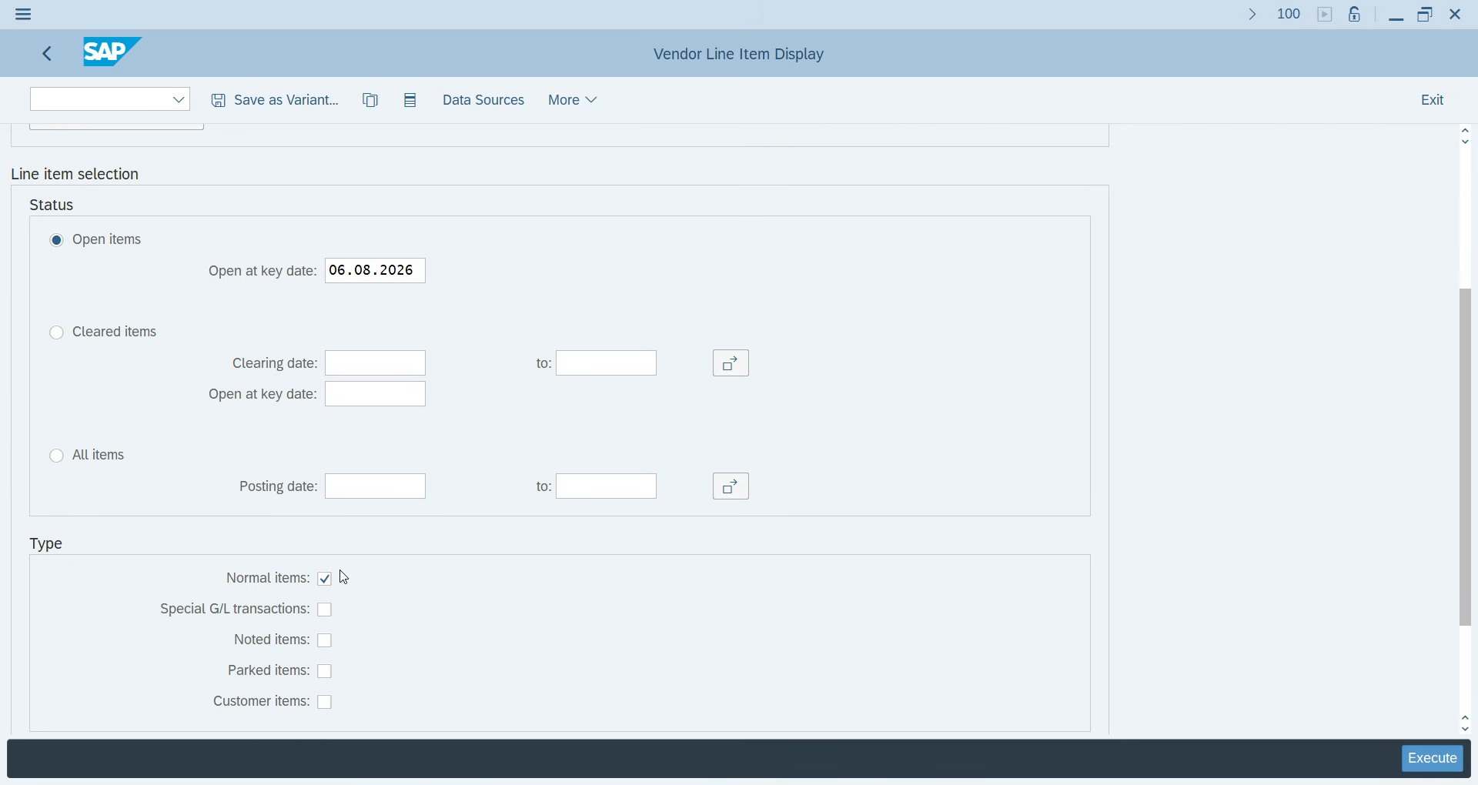
click(326, 611)
click(326, 580)
click(1433, 760)
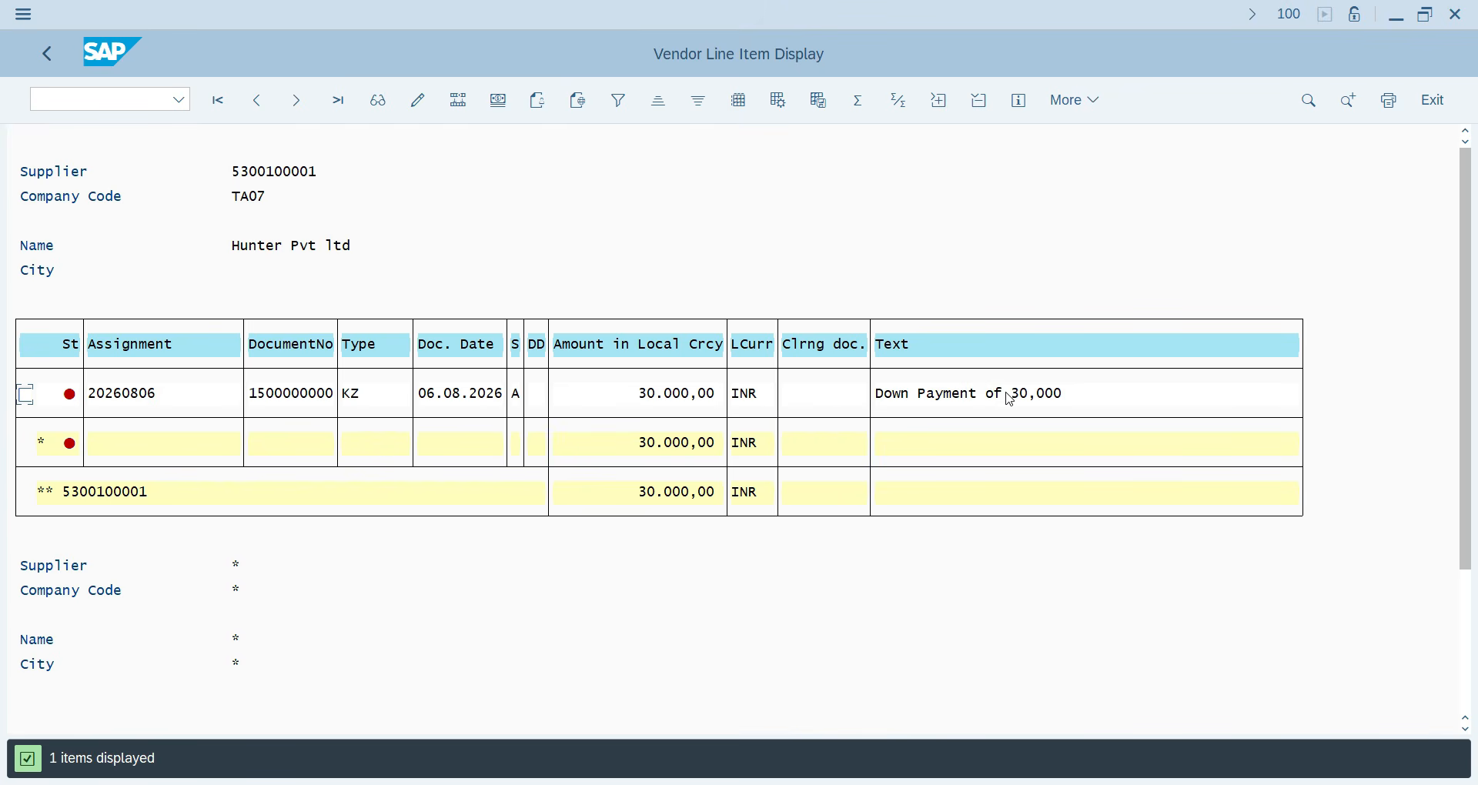
Rerun the line item report, then go back to the SAP Easy Access menu.
click(47, 53)
scroll(434, 649, down, 10)
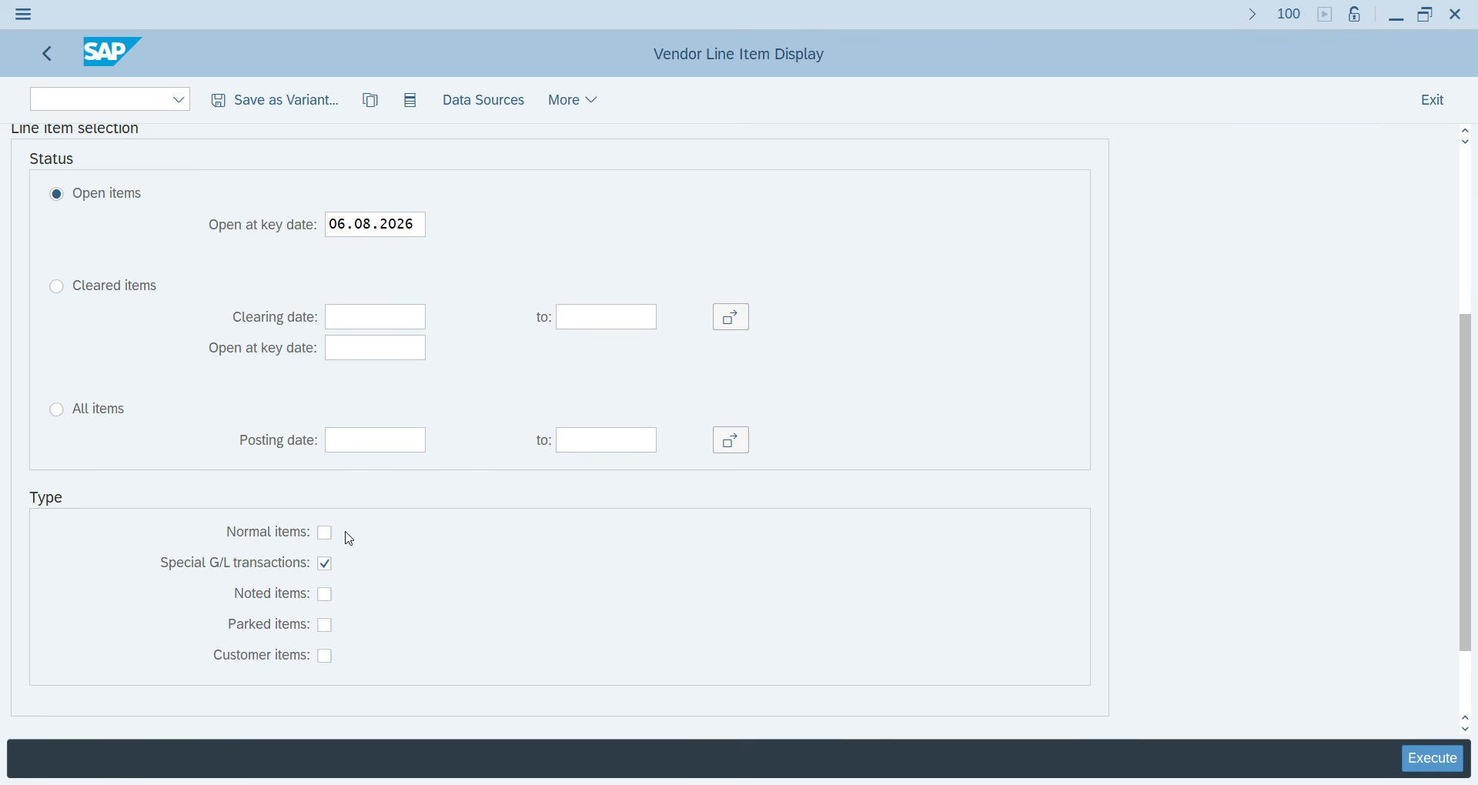
click(1432, 758)
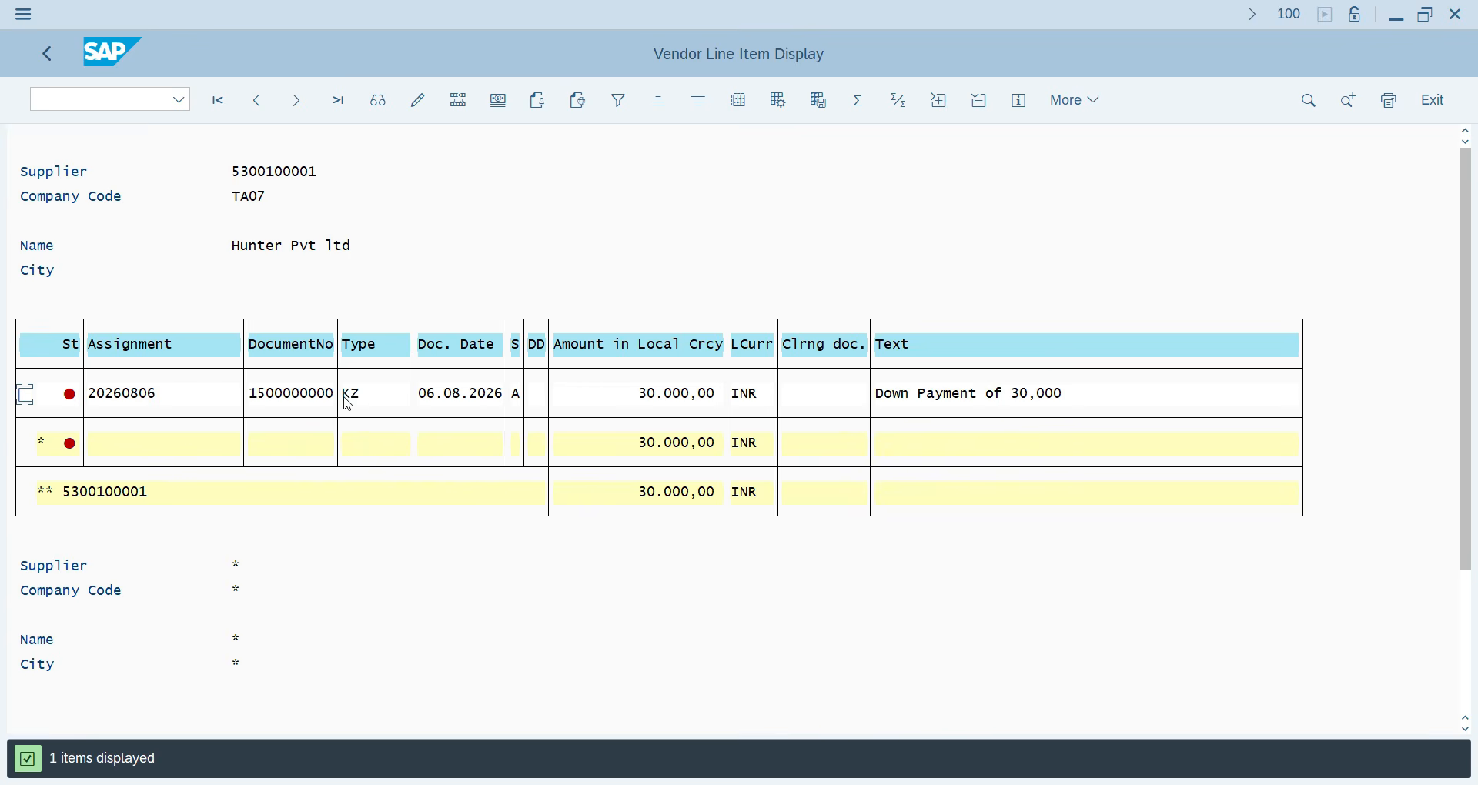
click(54, 55)
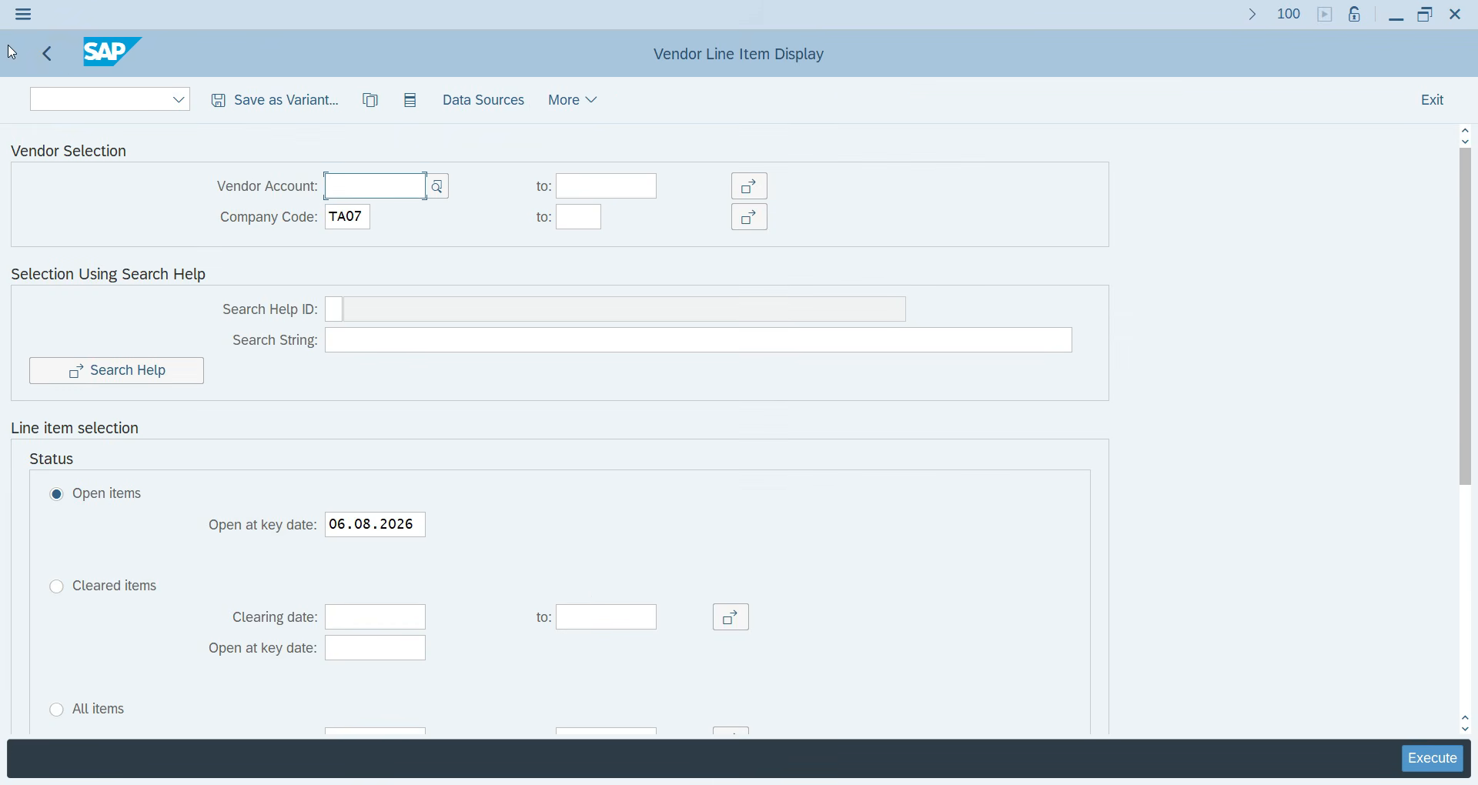
click(46, 54)
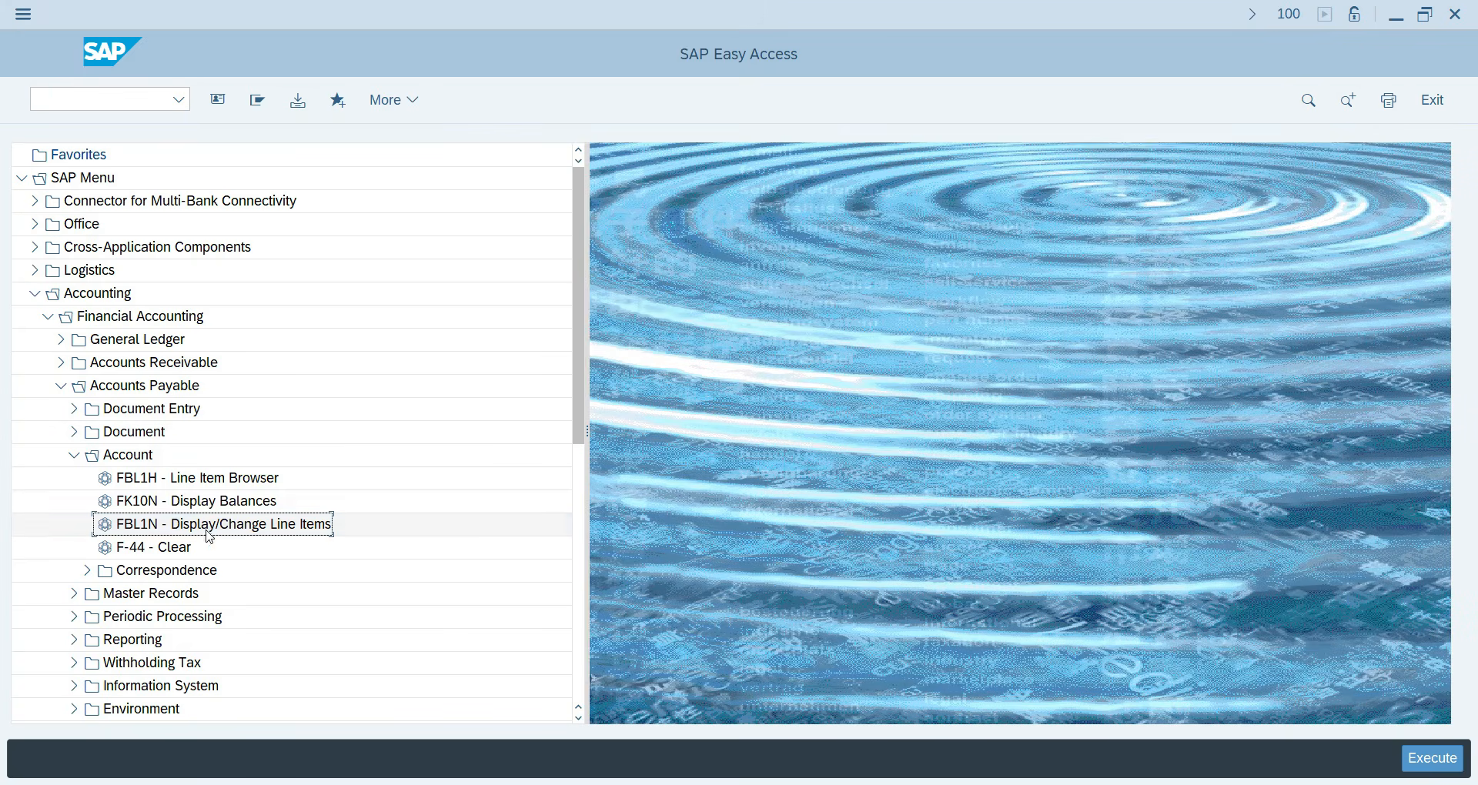
double_click(145, 501)
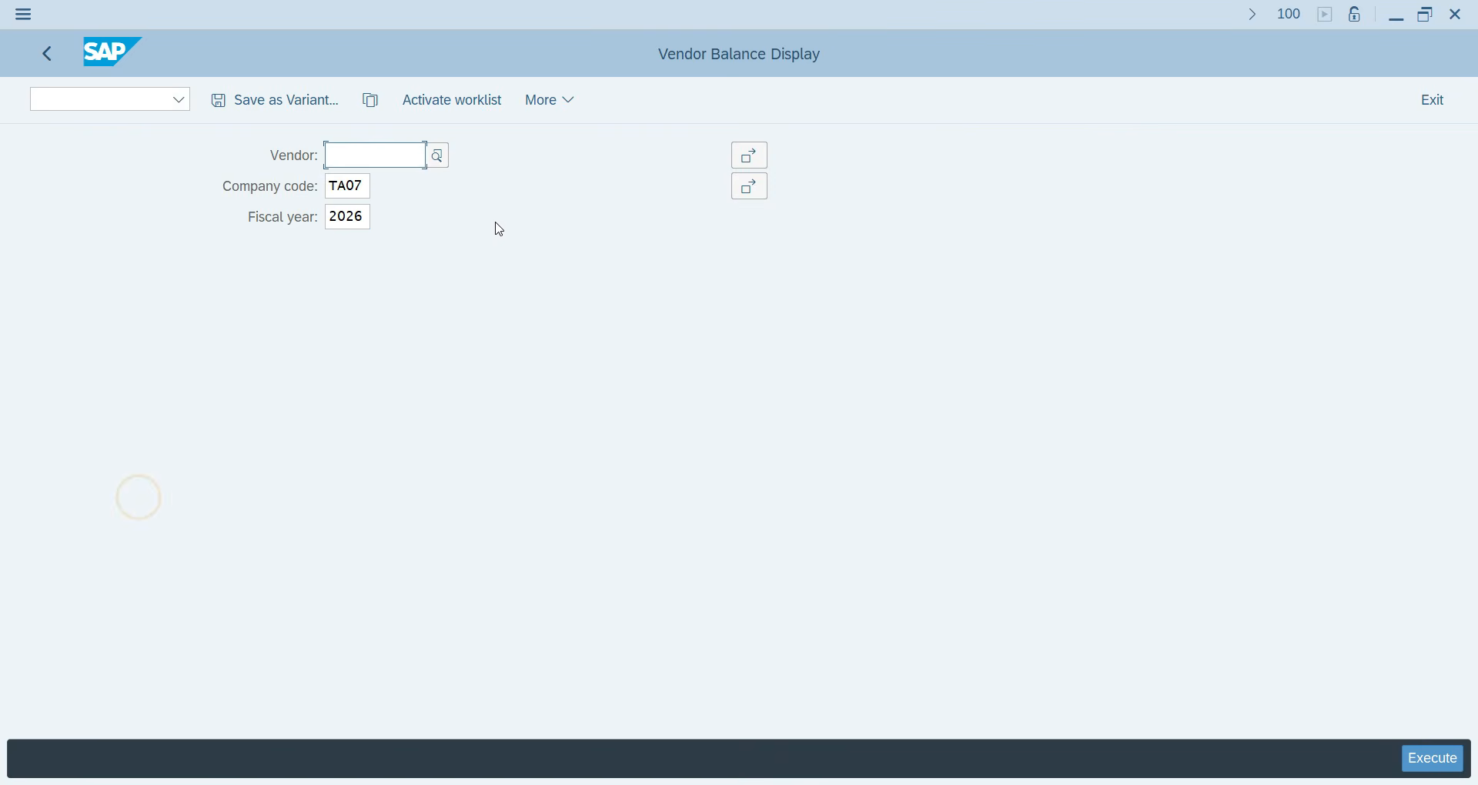
click(438, 157)
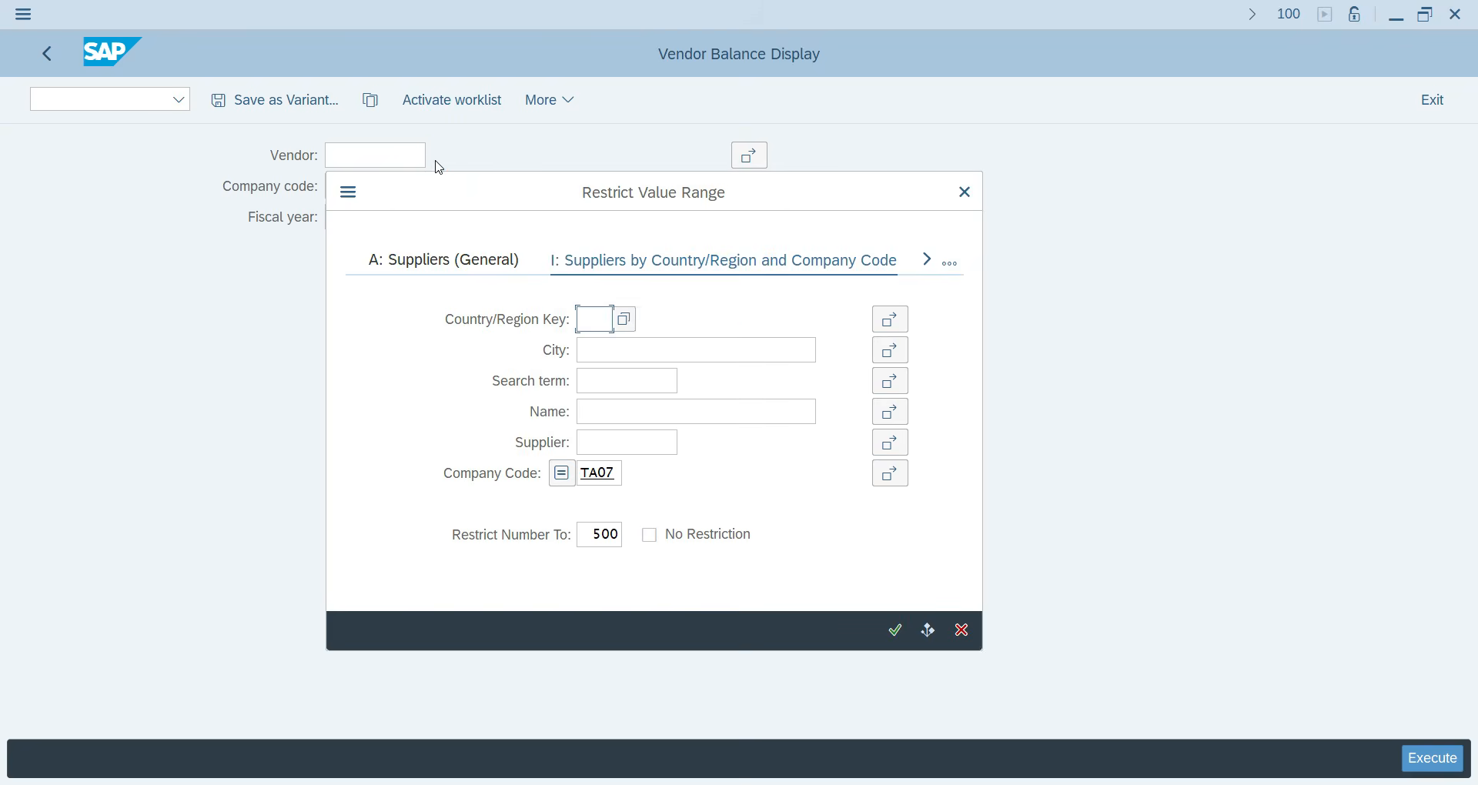
text(IN)
key(Return)
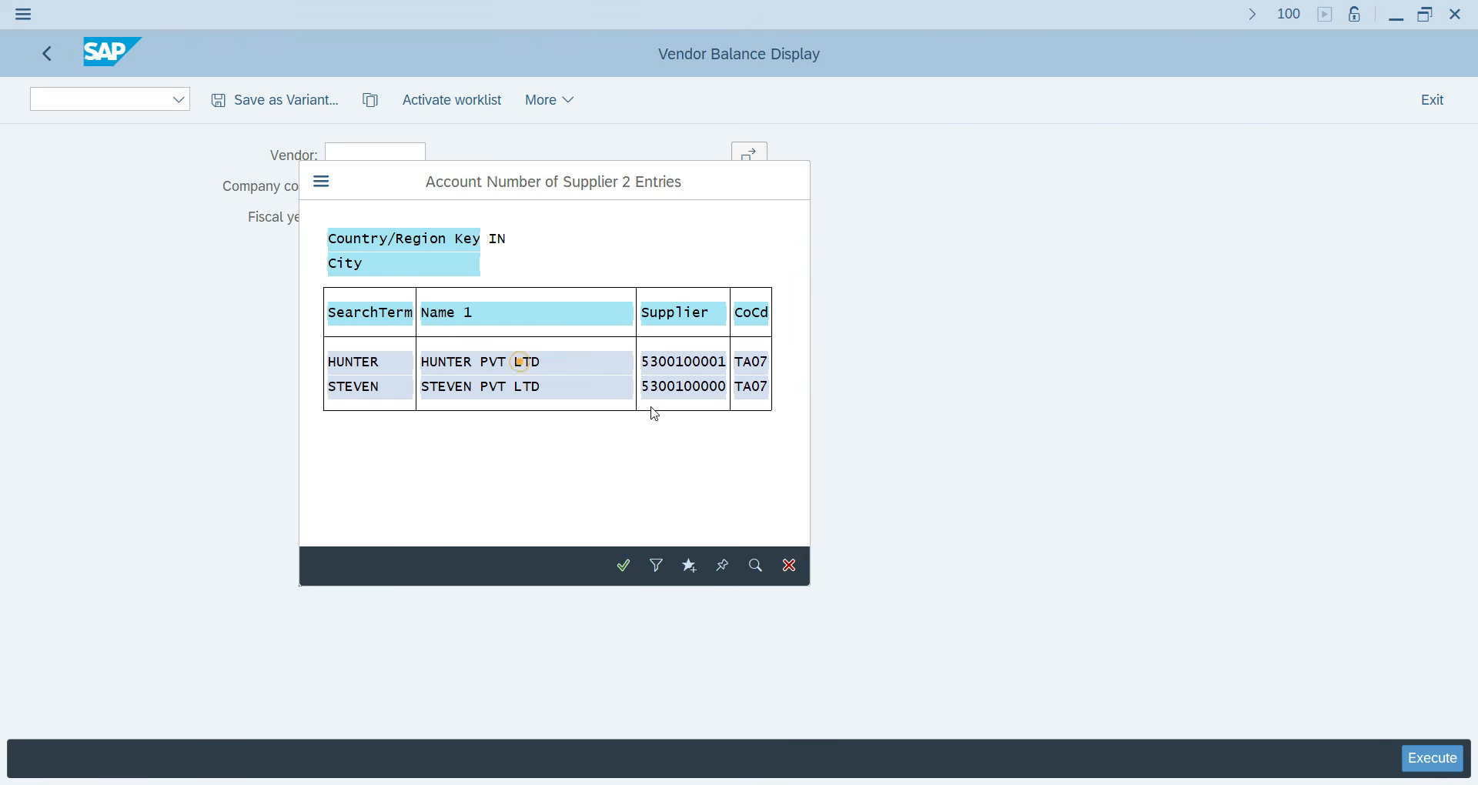
double_click(519, 362)
click(1453, 758)
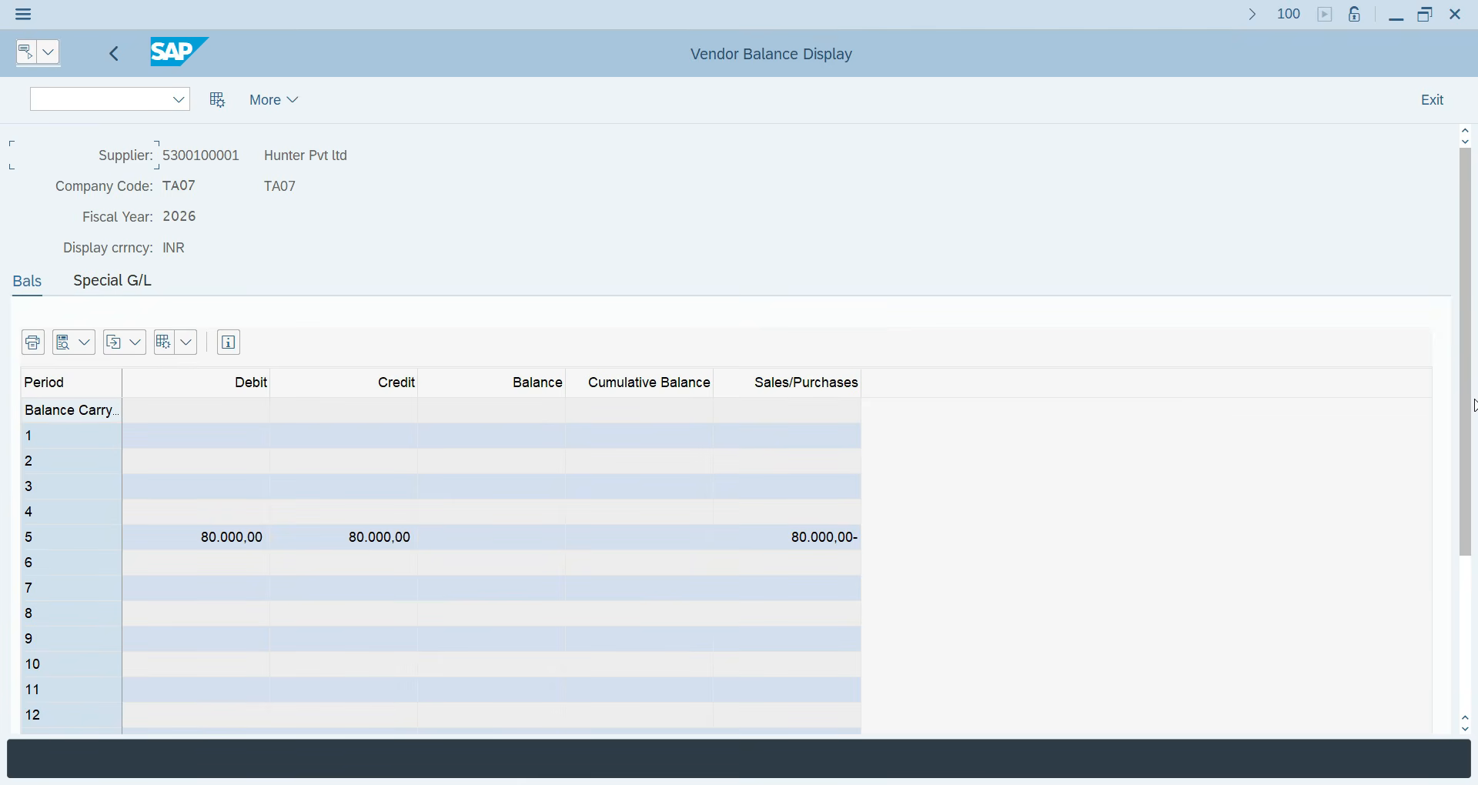
scroll(1467, 406, down, 5)
scroll(1399, 178, up, 5)
click(95, 110)
text(/n)
key(Return)
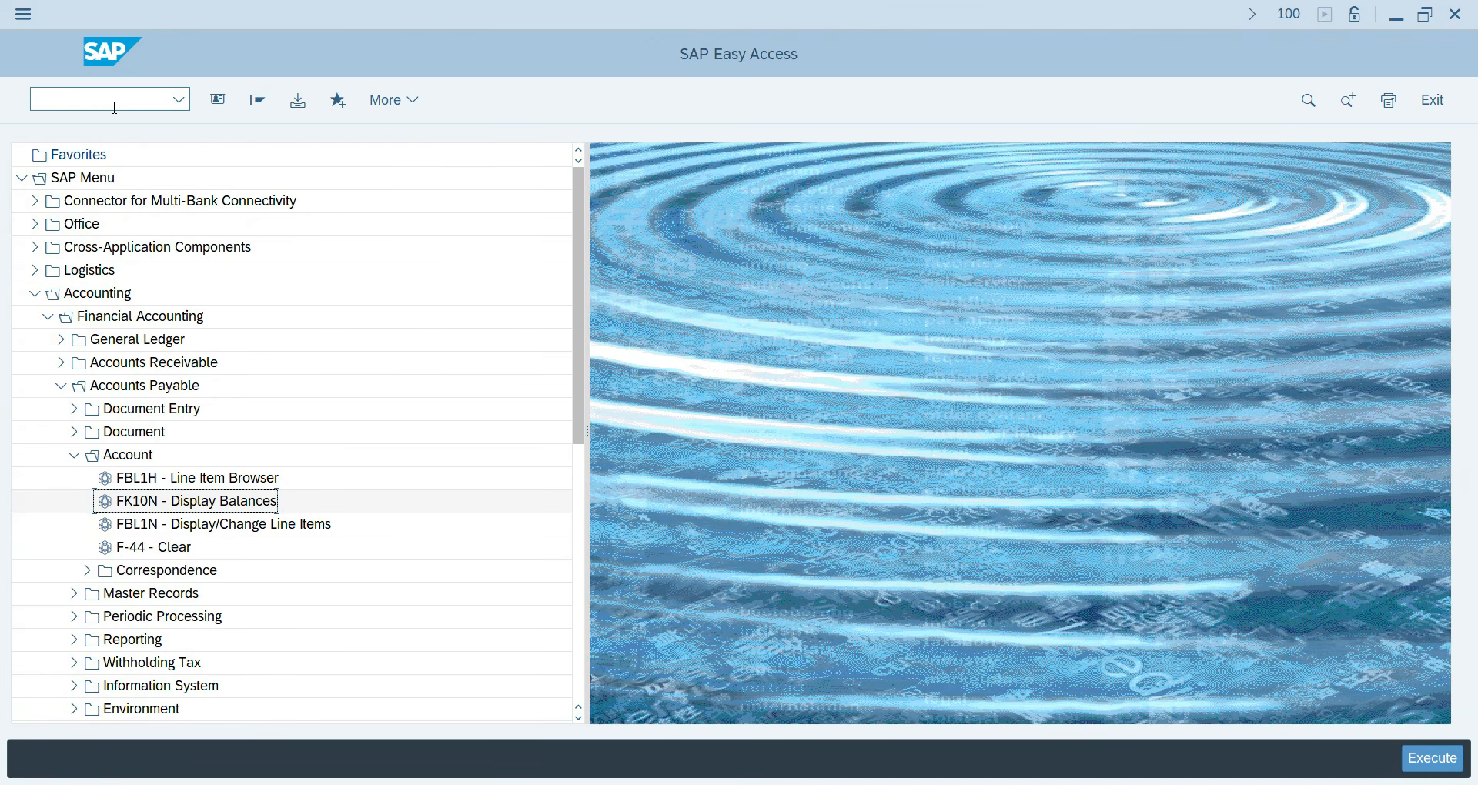
Enter /n/ui2/flp in the command field to launch the Fiori Launchpad.
click(75, 104)
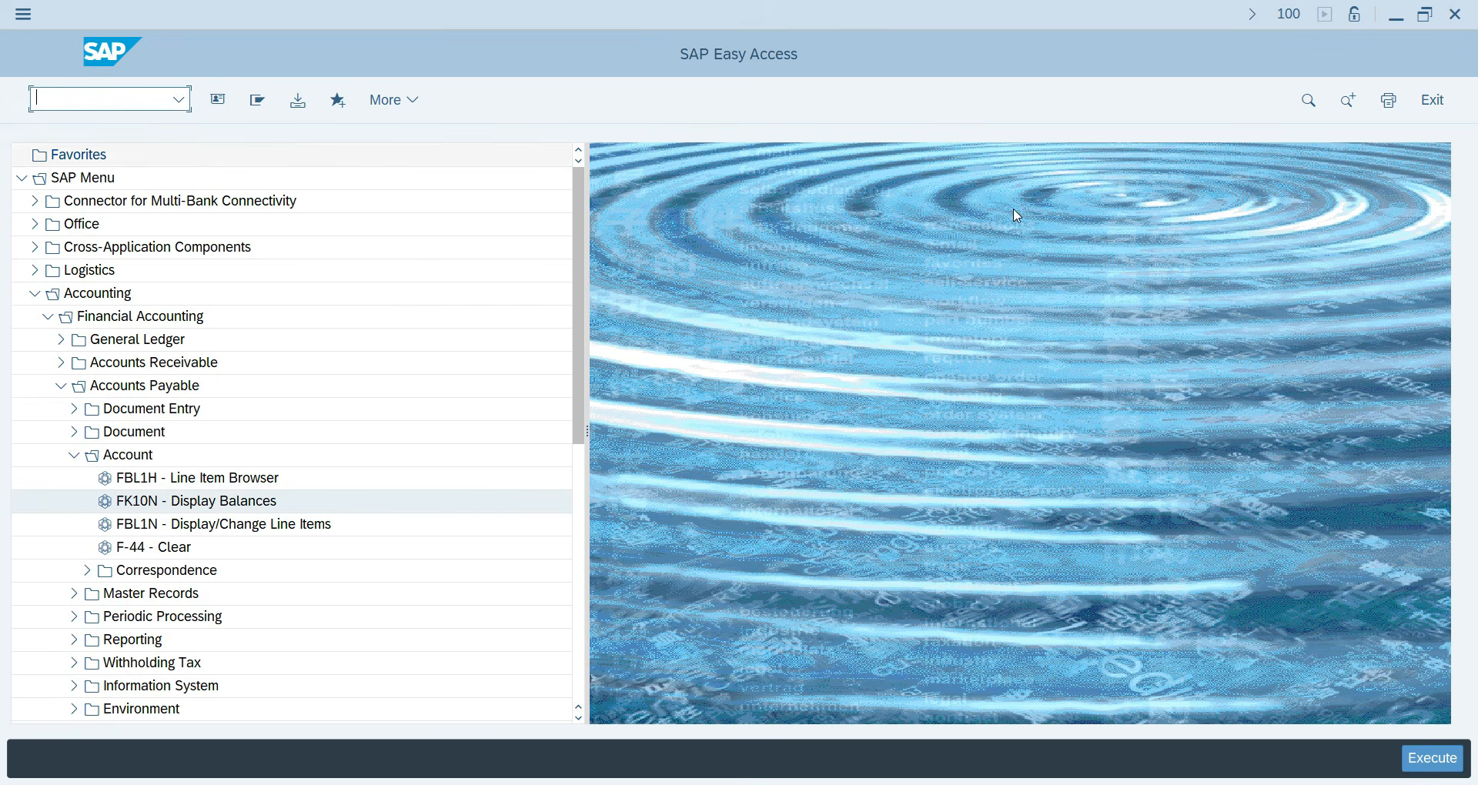
text(/n)
click(178, 99)
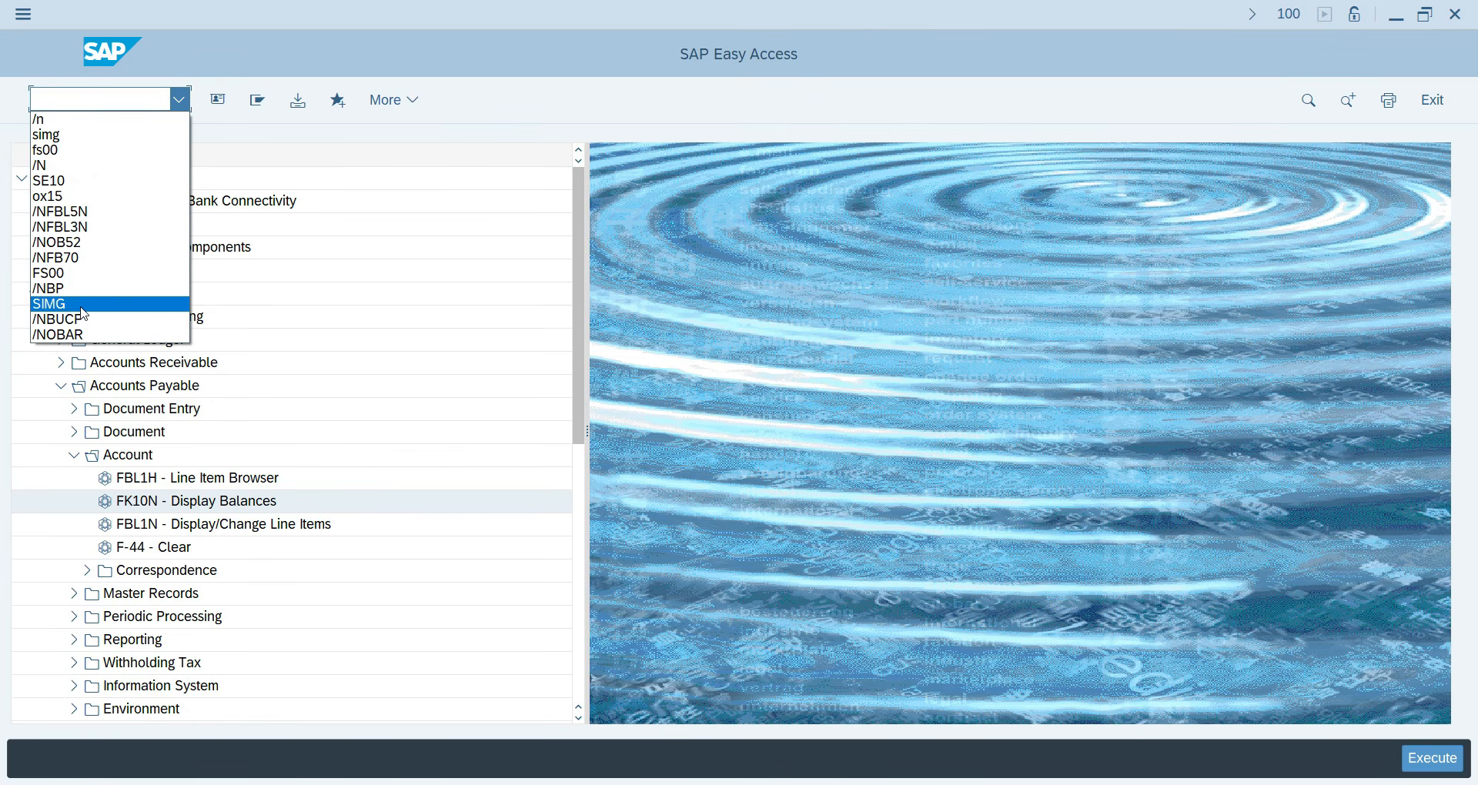
click(68, 98)
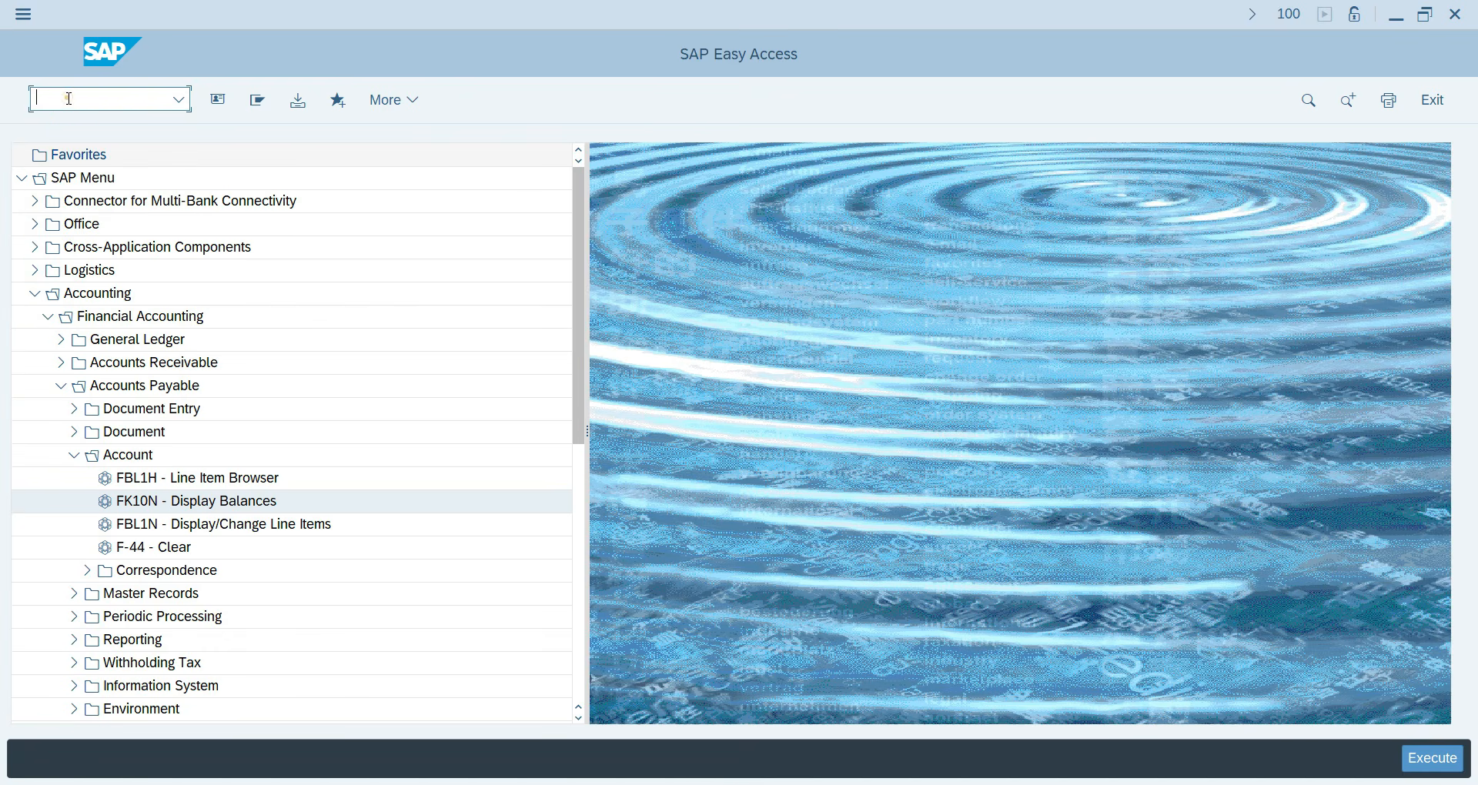
text(/n/ui2/lflp)
key(Return)
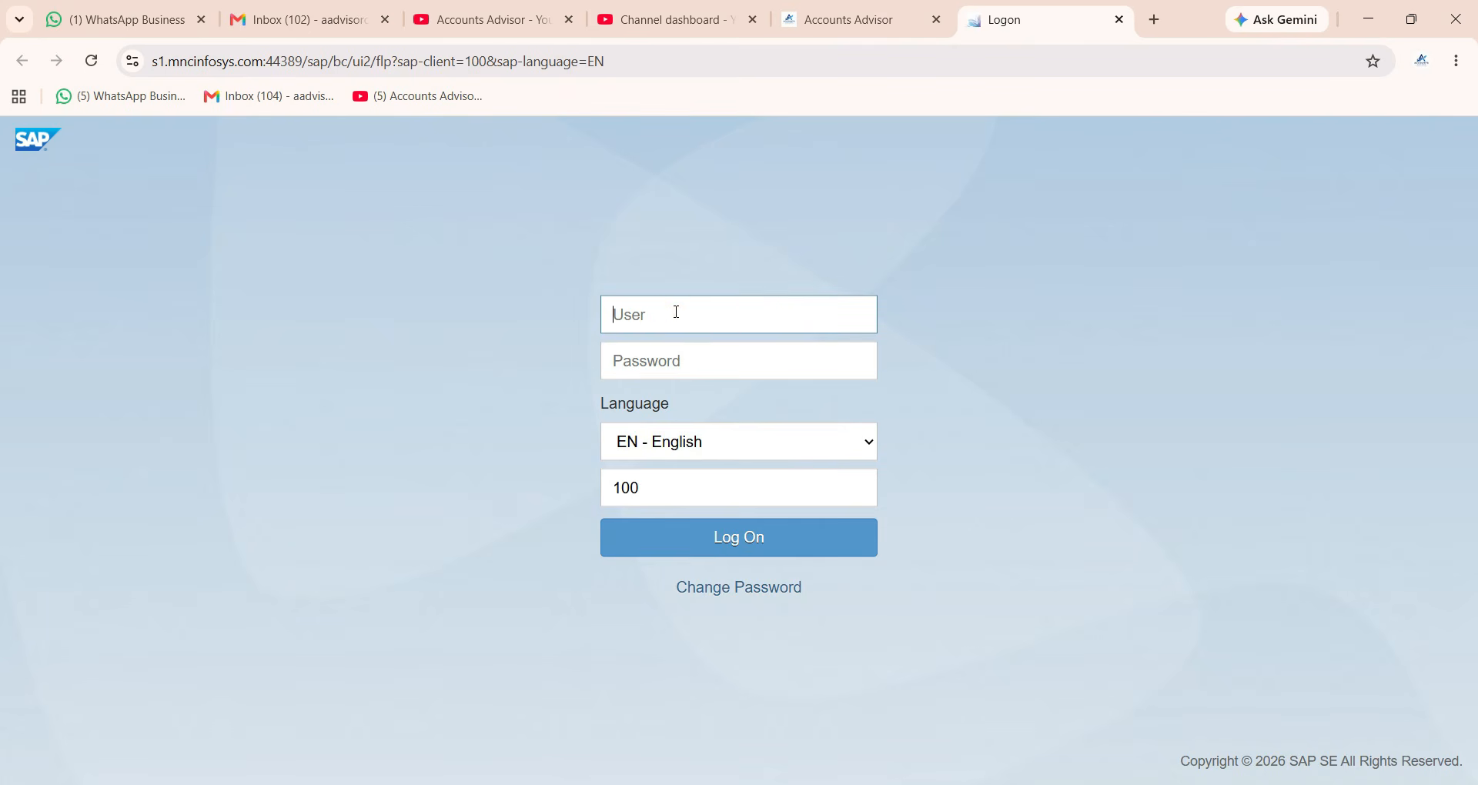
Log on to the Fiori Launchpad with the user name and password, dismissing the browser's password popups.
click(674, 311)
text(Durgesh)
key(Tab)
text(•)
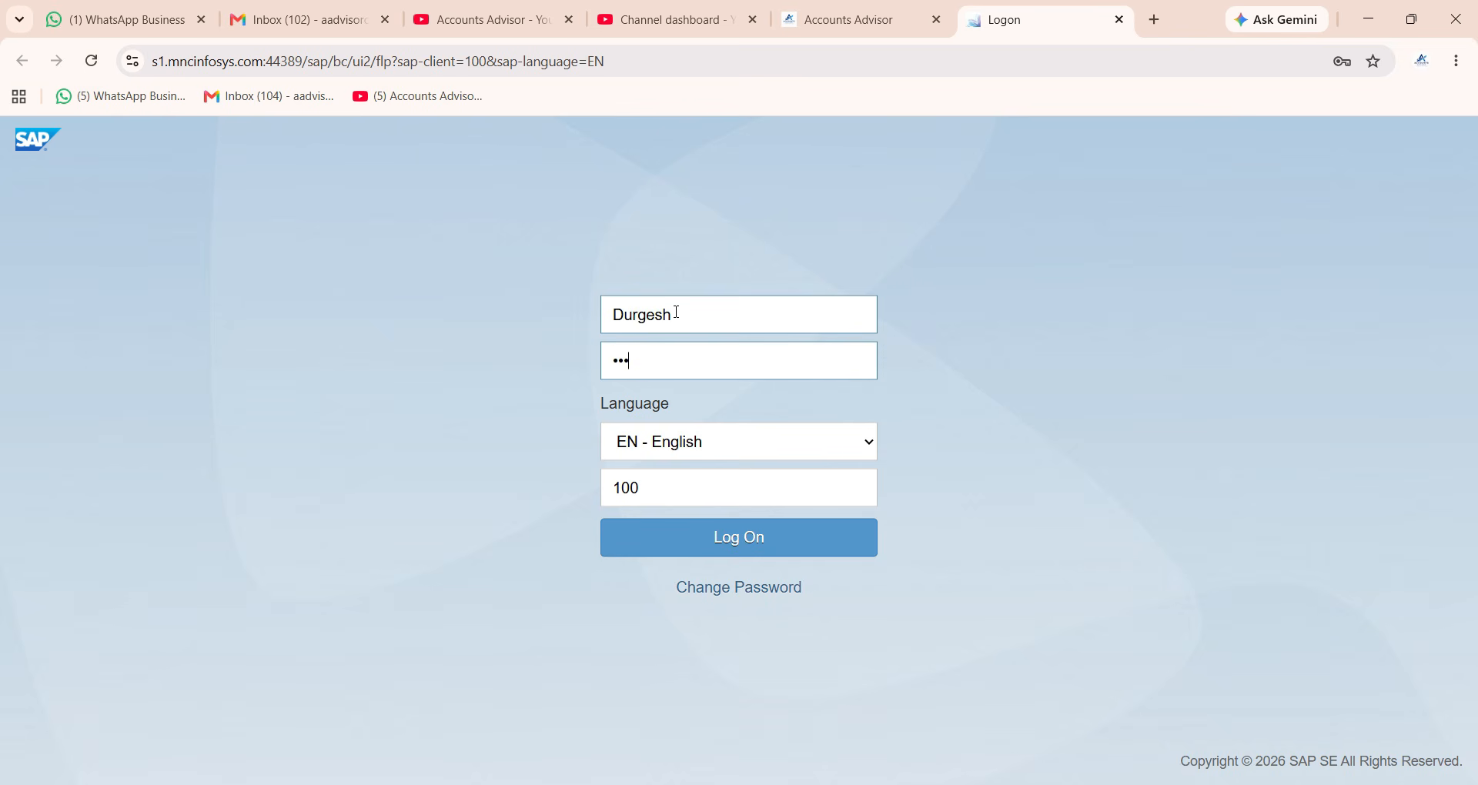
key(Return)
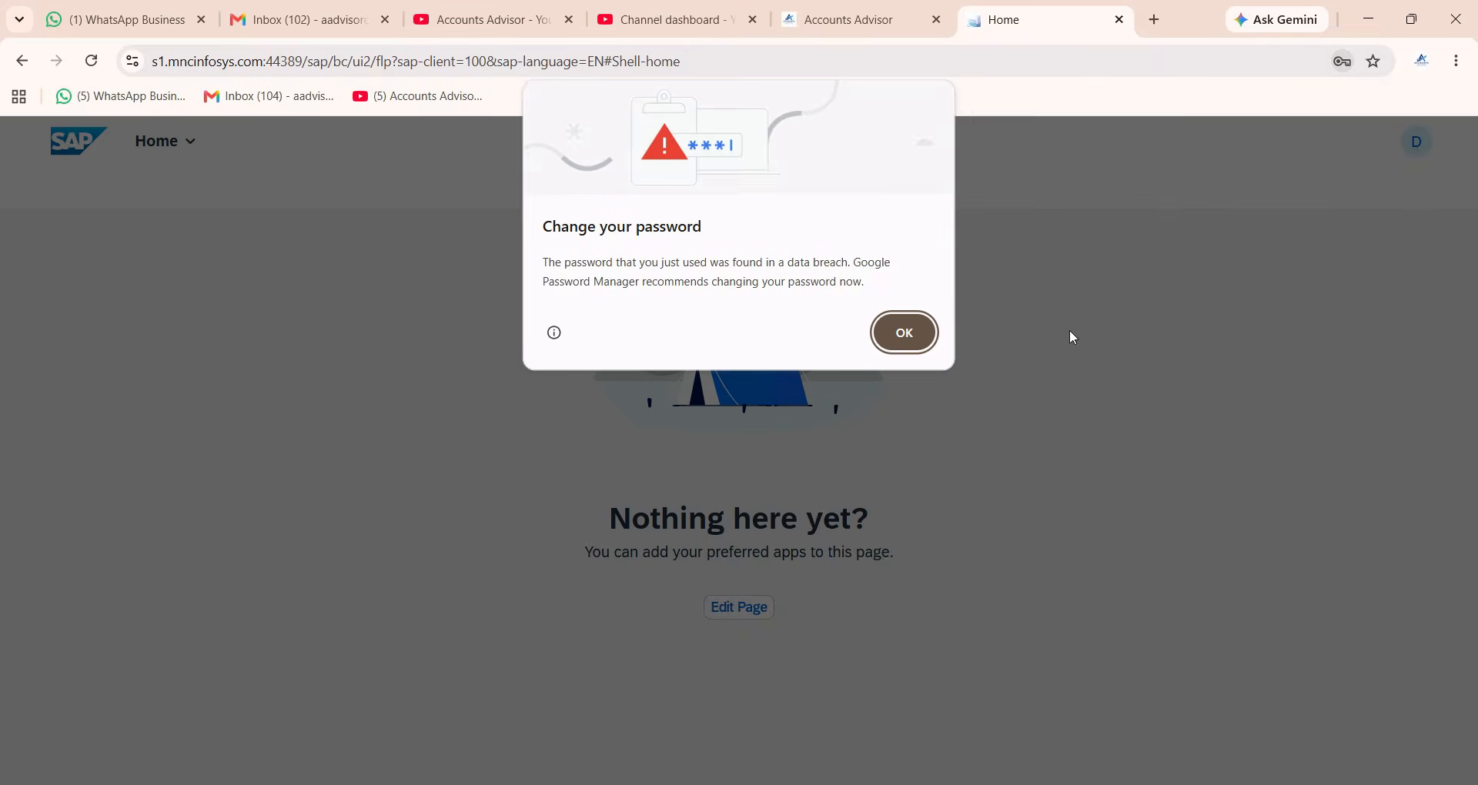
click(904, 332)
click(1221, 362)
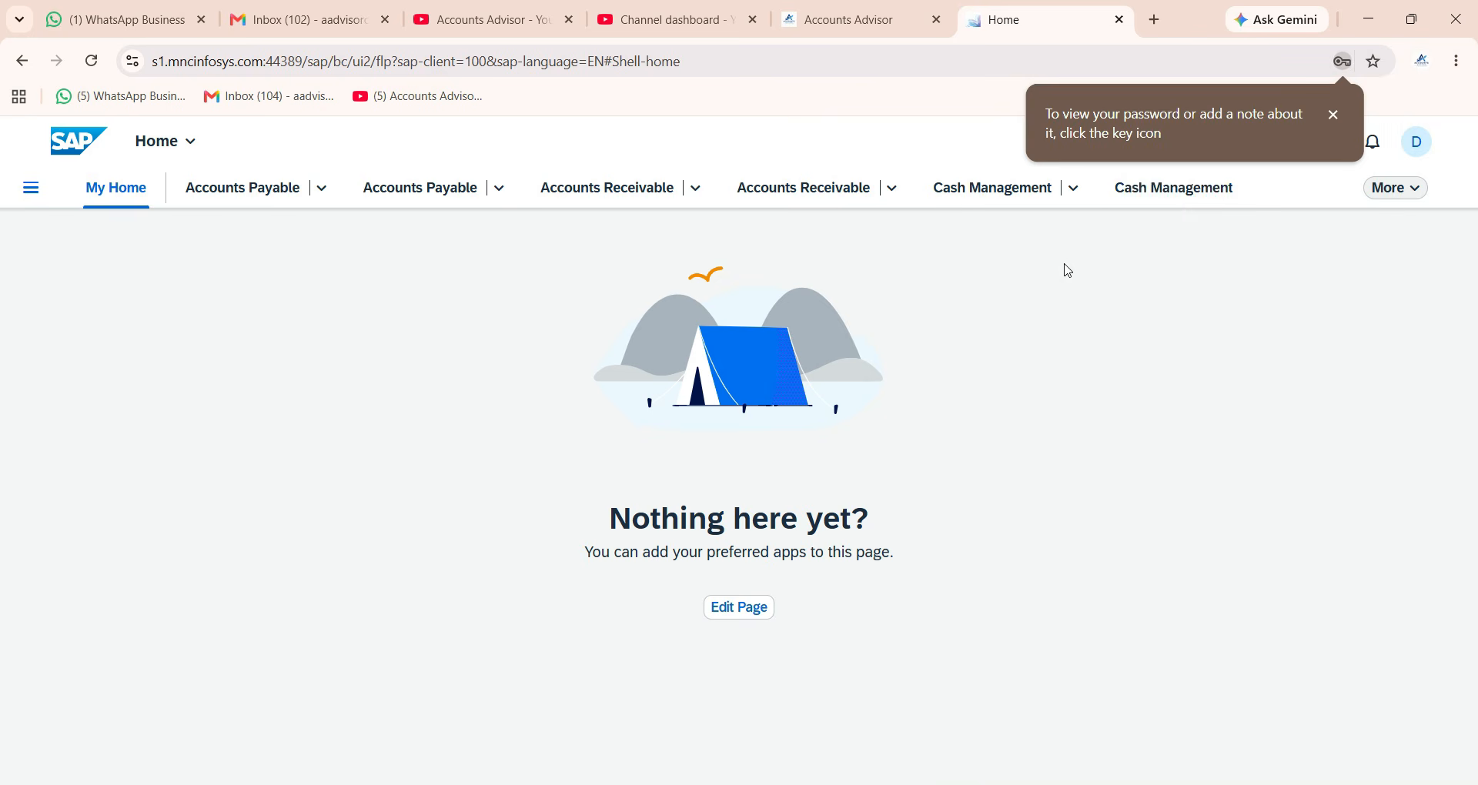
click(1334, 117)
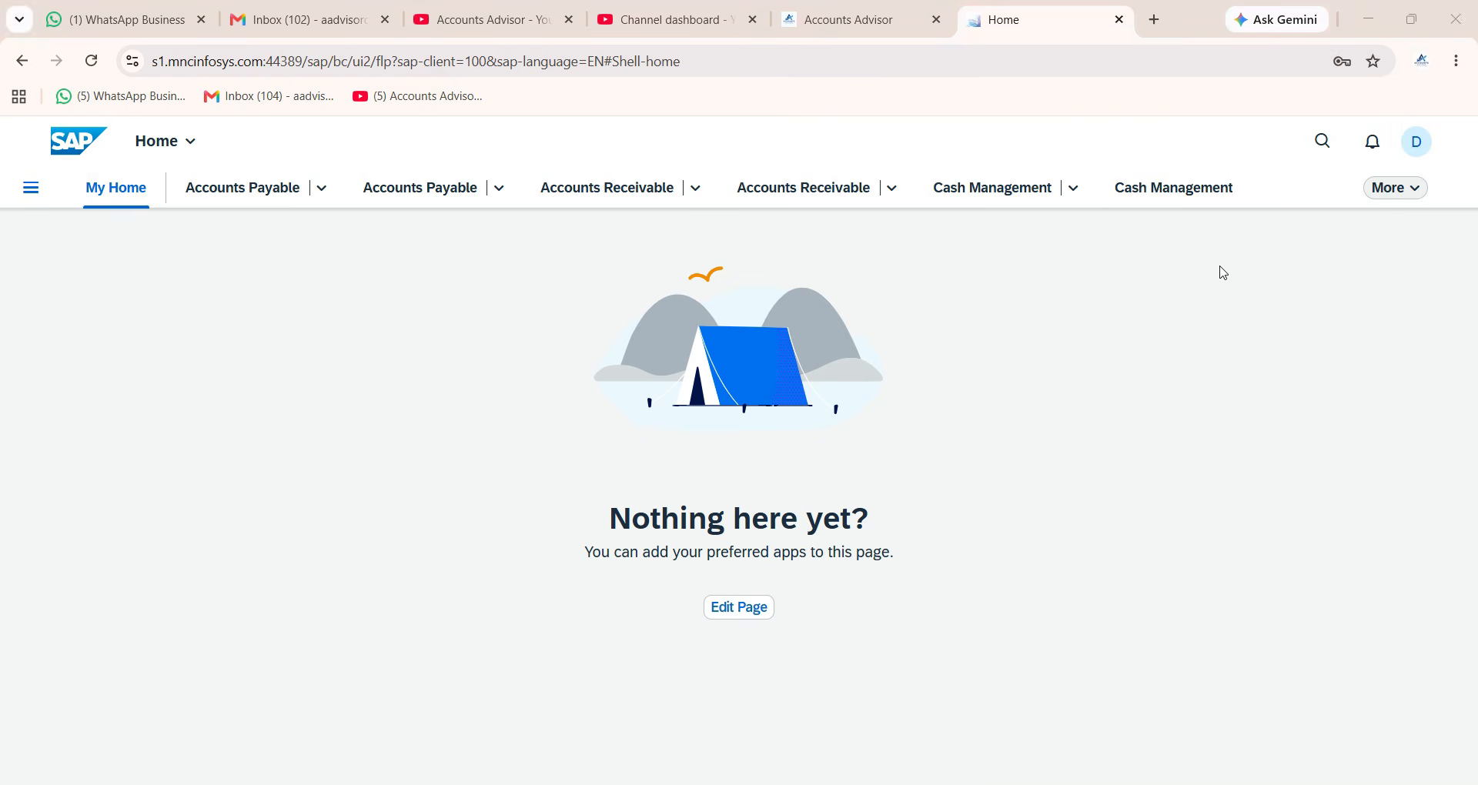
Search the launchpad for 'create inc' and open Create Incoming Invoices.
click(1318, 145)
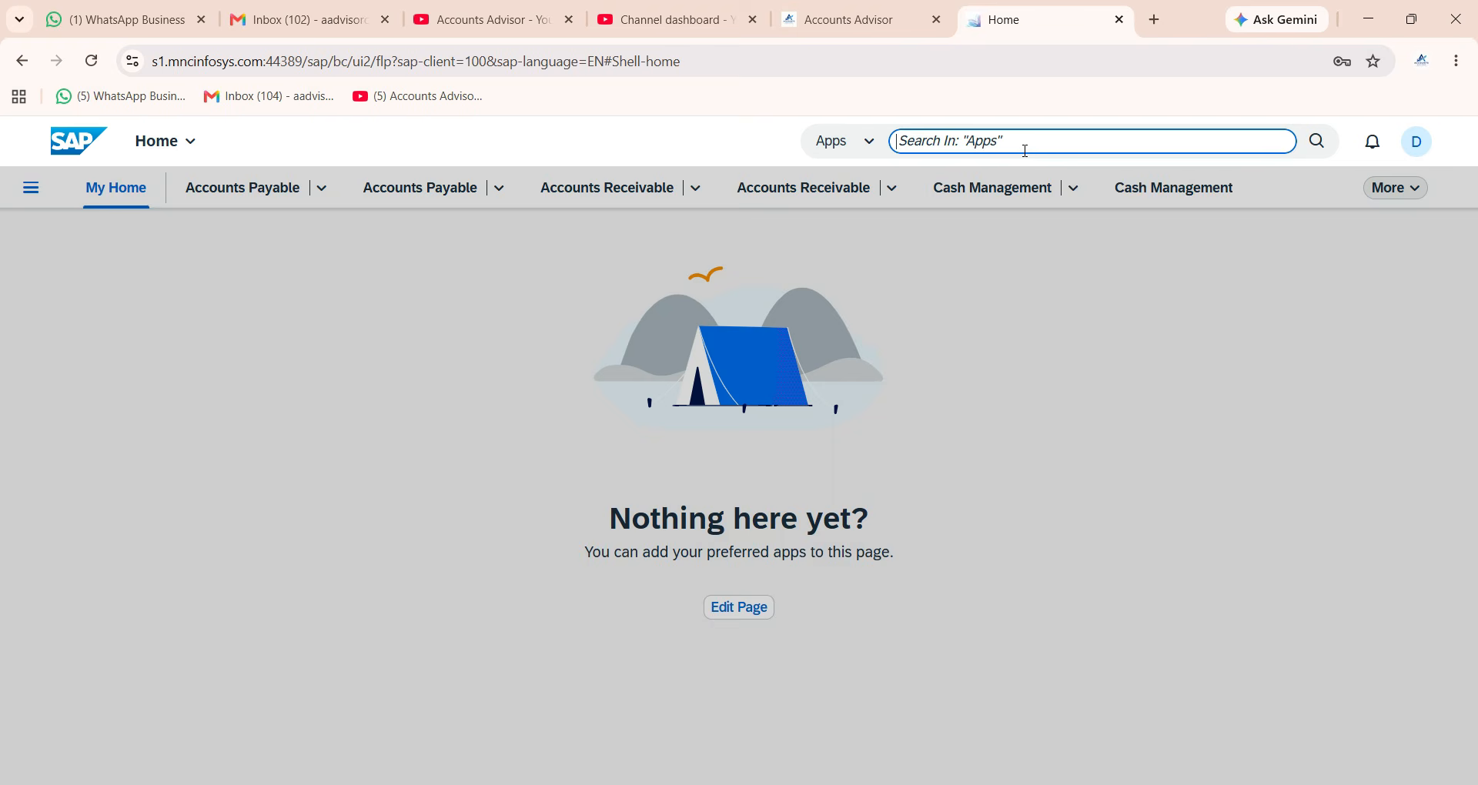
text(cretae incp)
key(BackSpace)
key(BackSpace)
key(BackSpace)
text(ate)
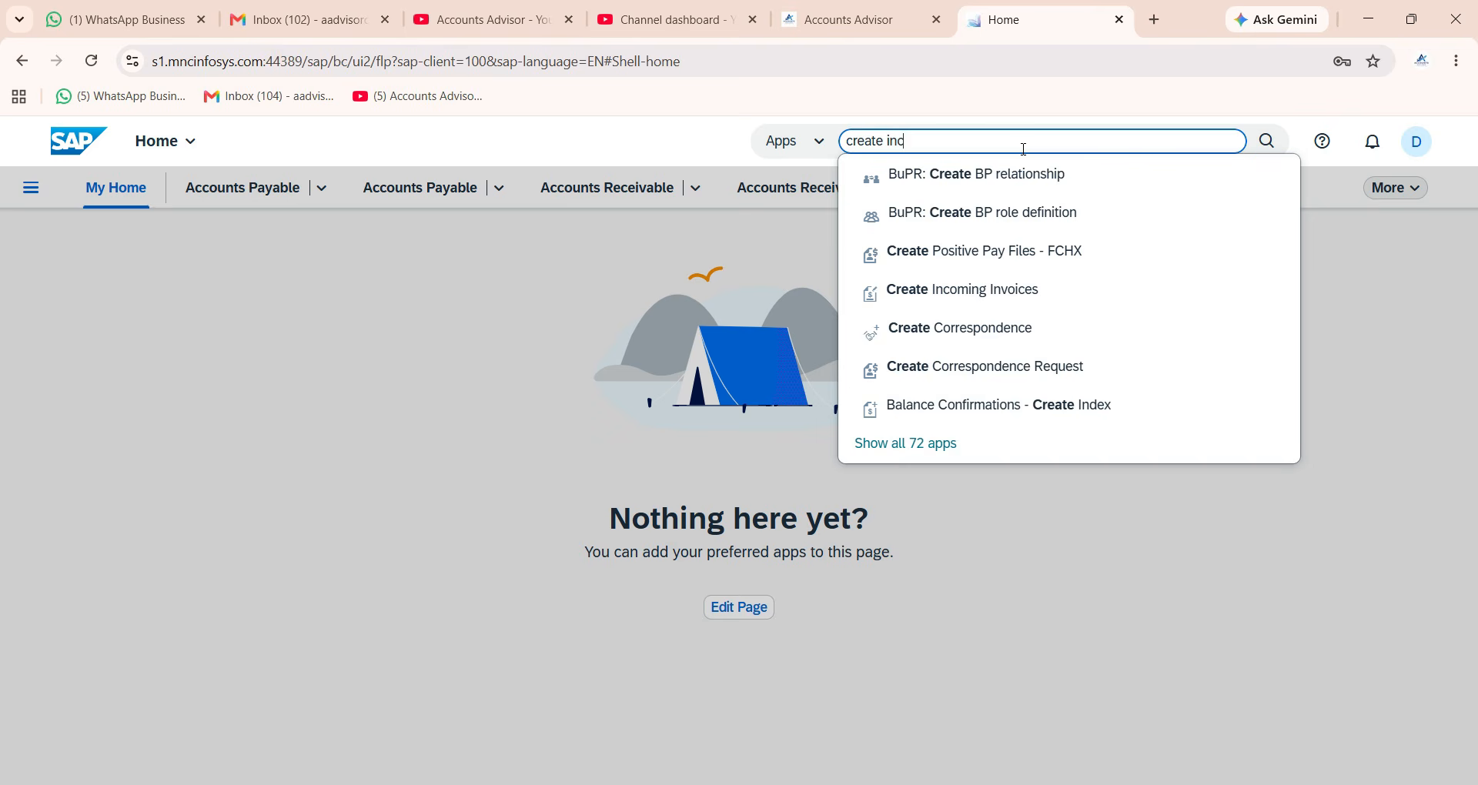
click(978, 174)
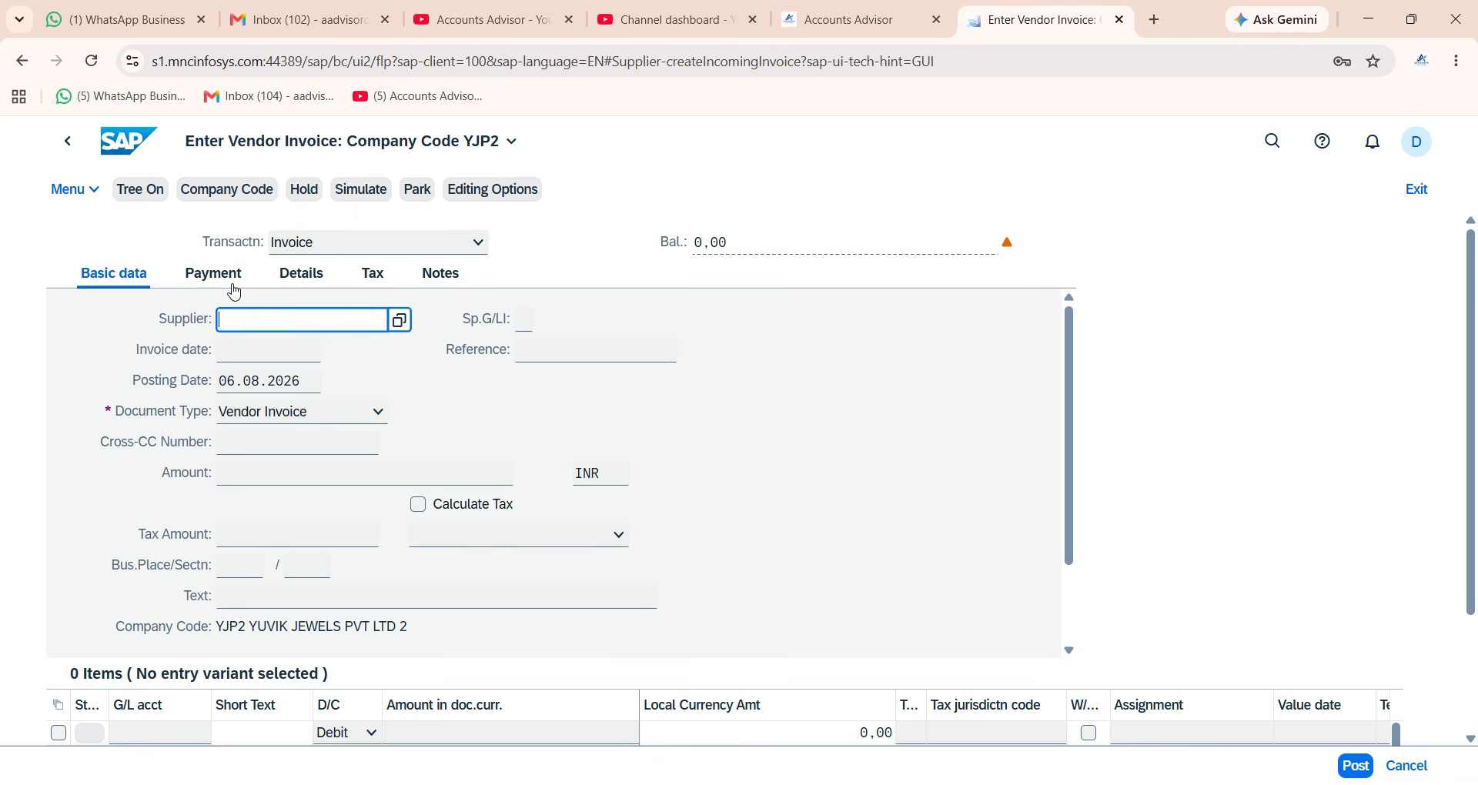
Switch the company code to TA07 and select supplier HUNTER PVT LTD from the search help.
click(229, 190)
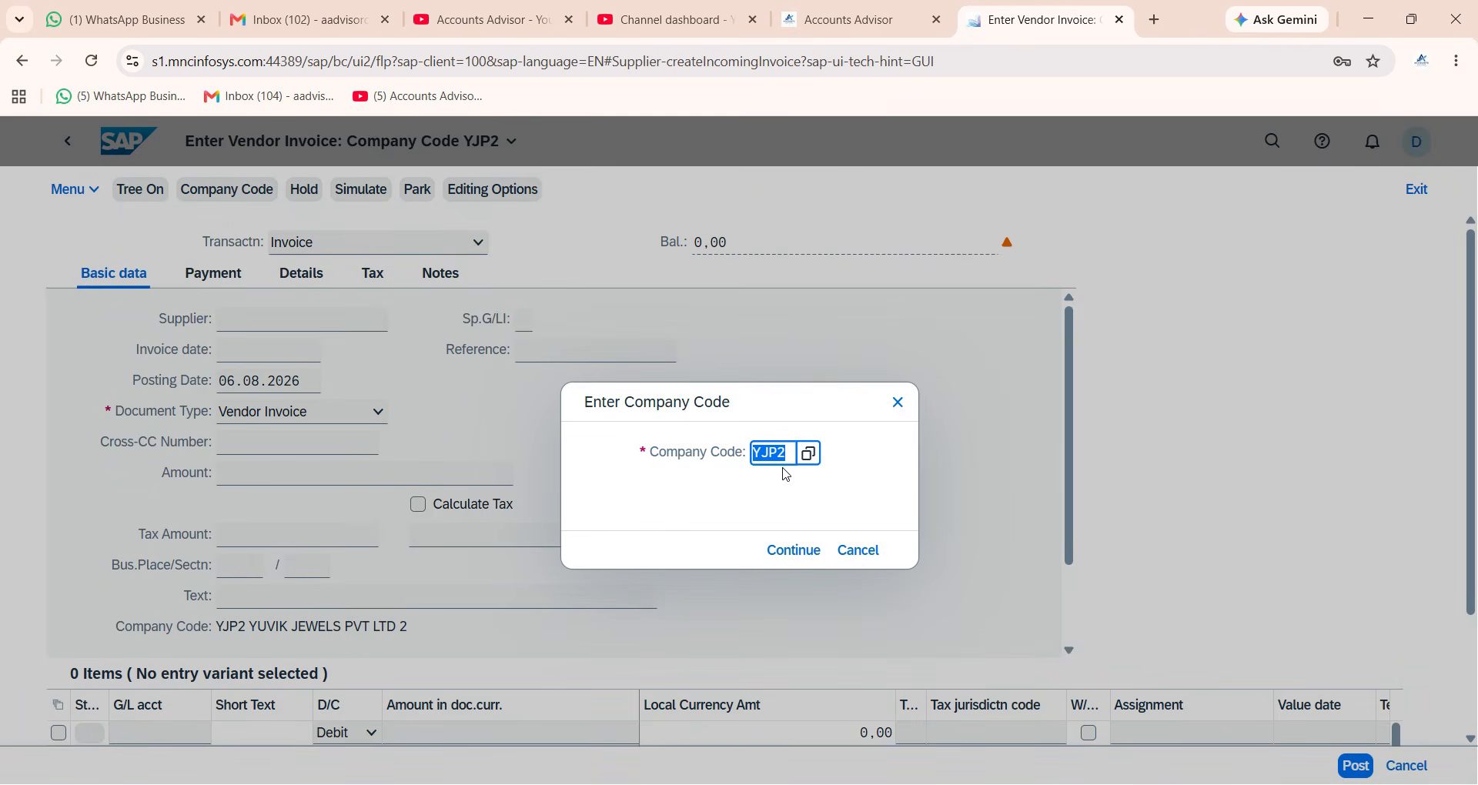
text(TA07)
key(Return)
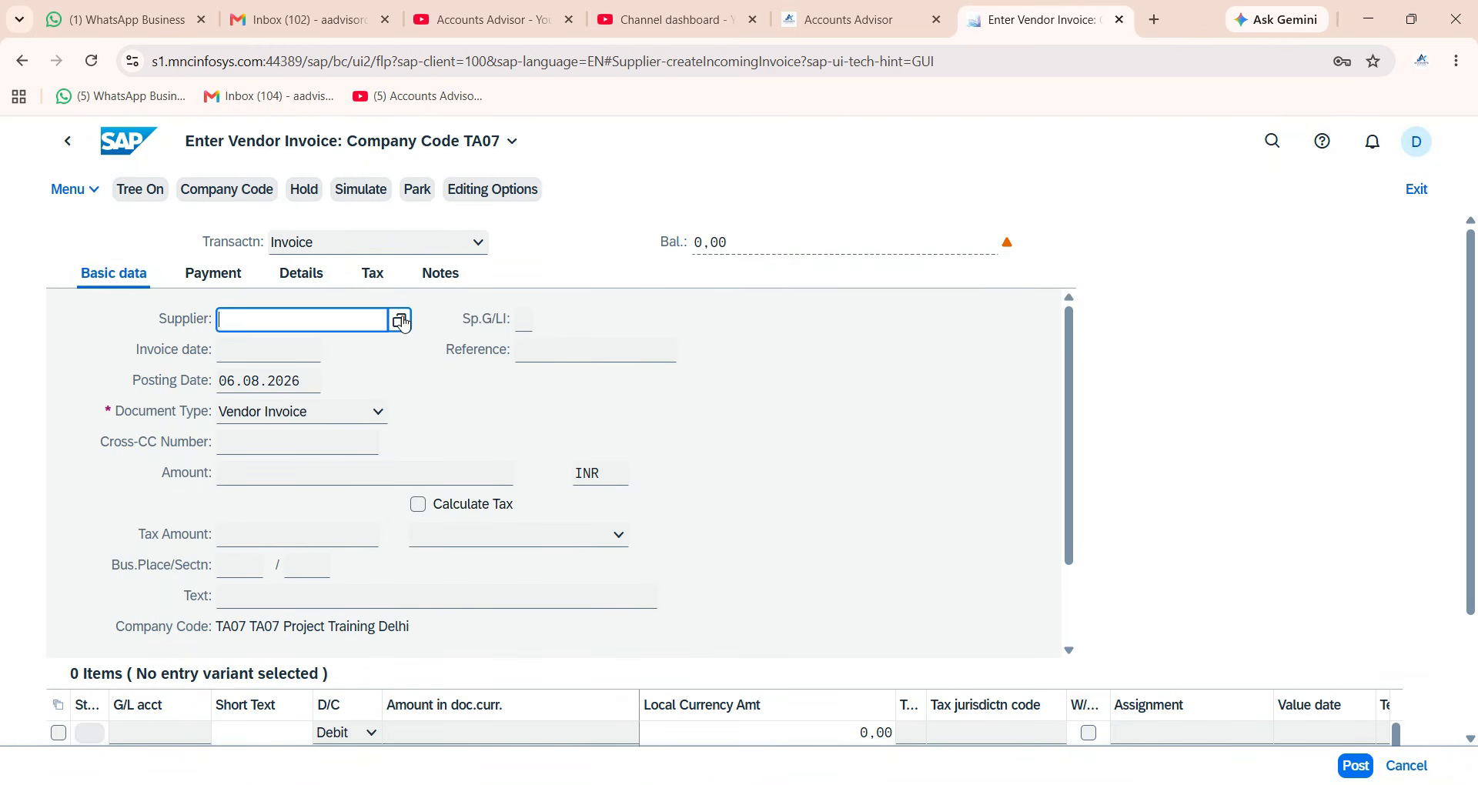
click(401, 318)
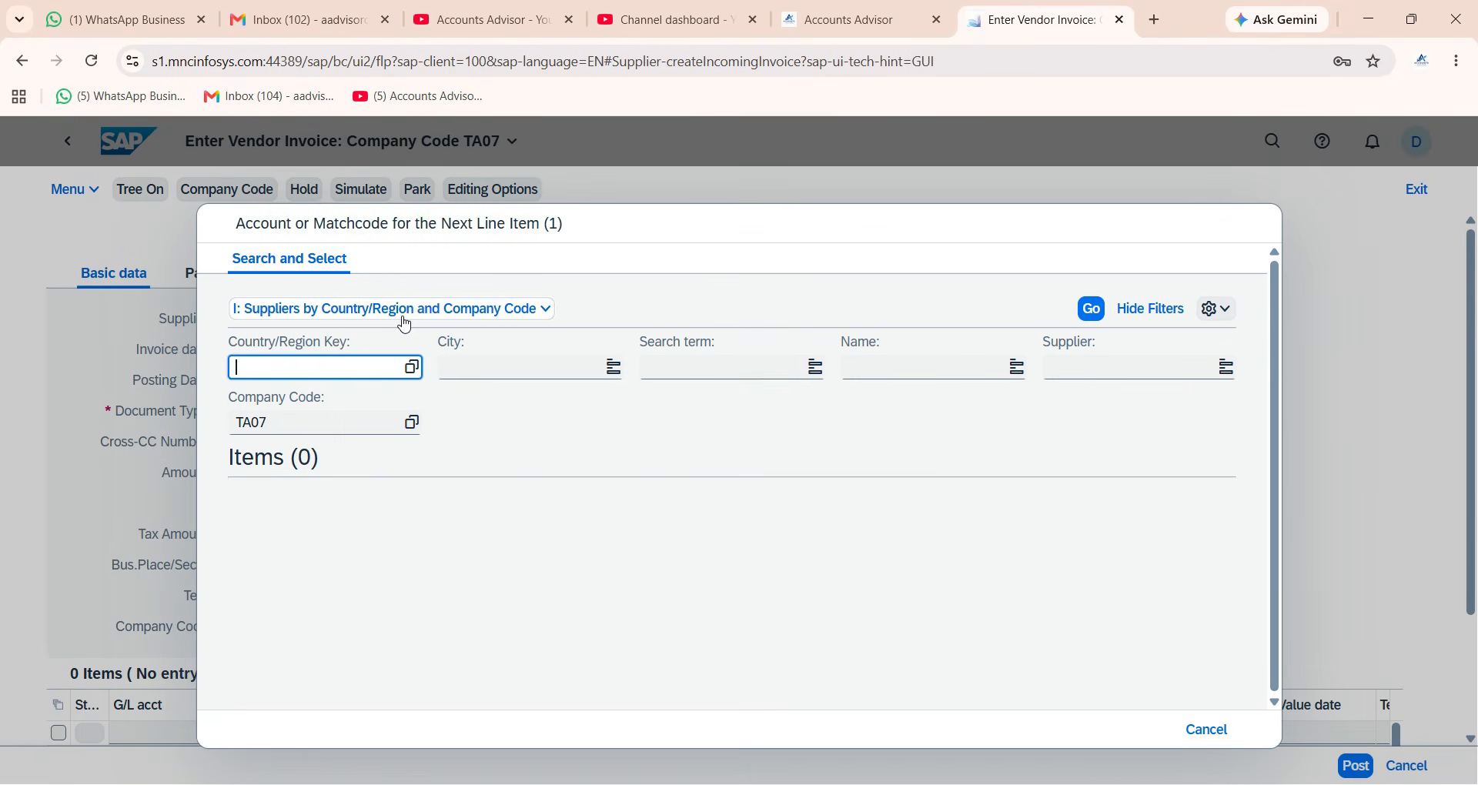
click(548, 520)
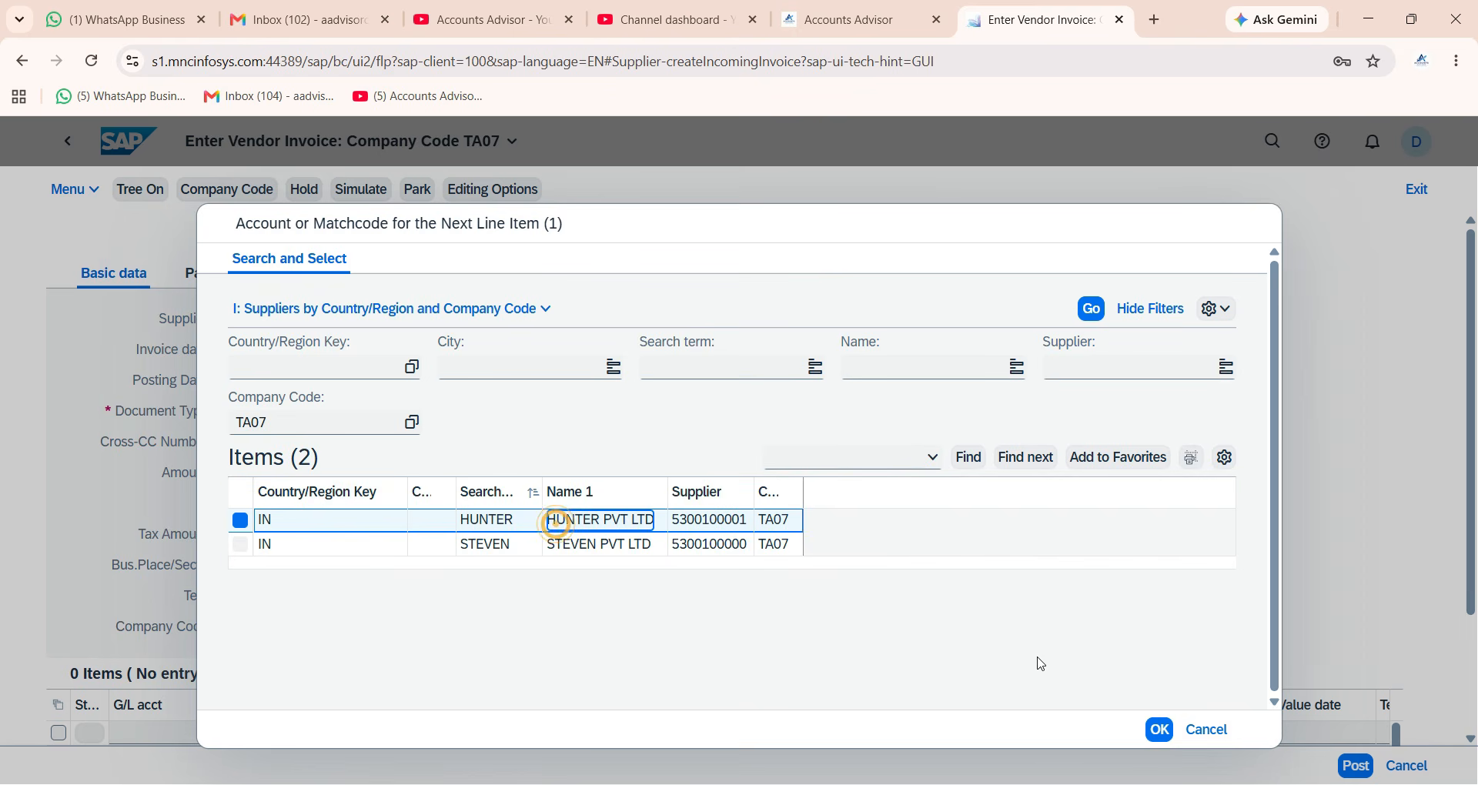
click(1158, 729)
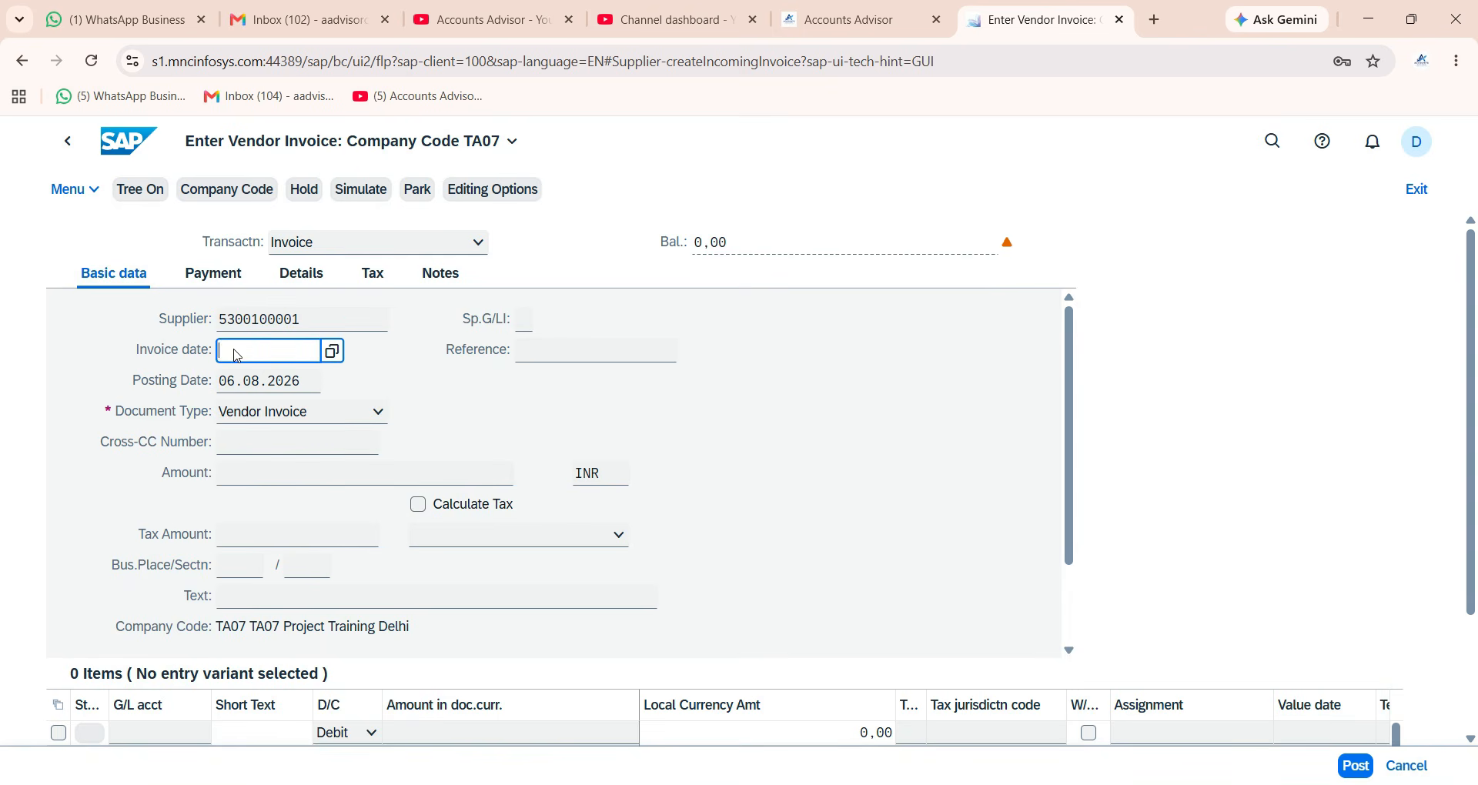
Enter invoice date 06.08.2026, amount 70000 INR and header text 'Goods Purchased'.
click(233, 351)
click(330, 471)
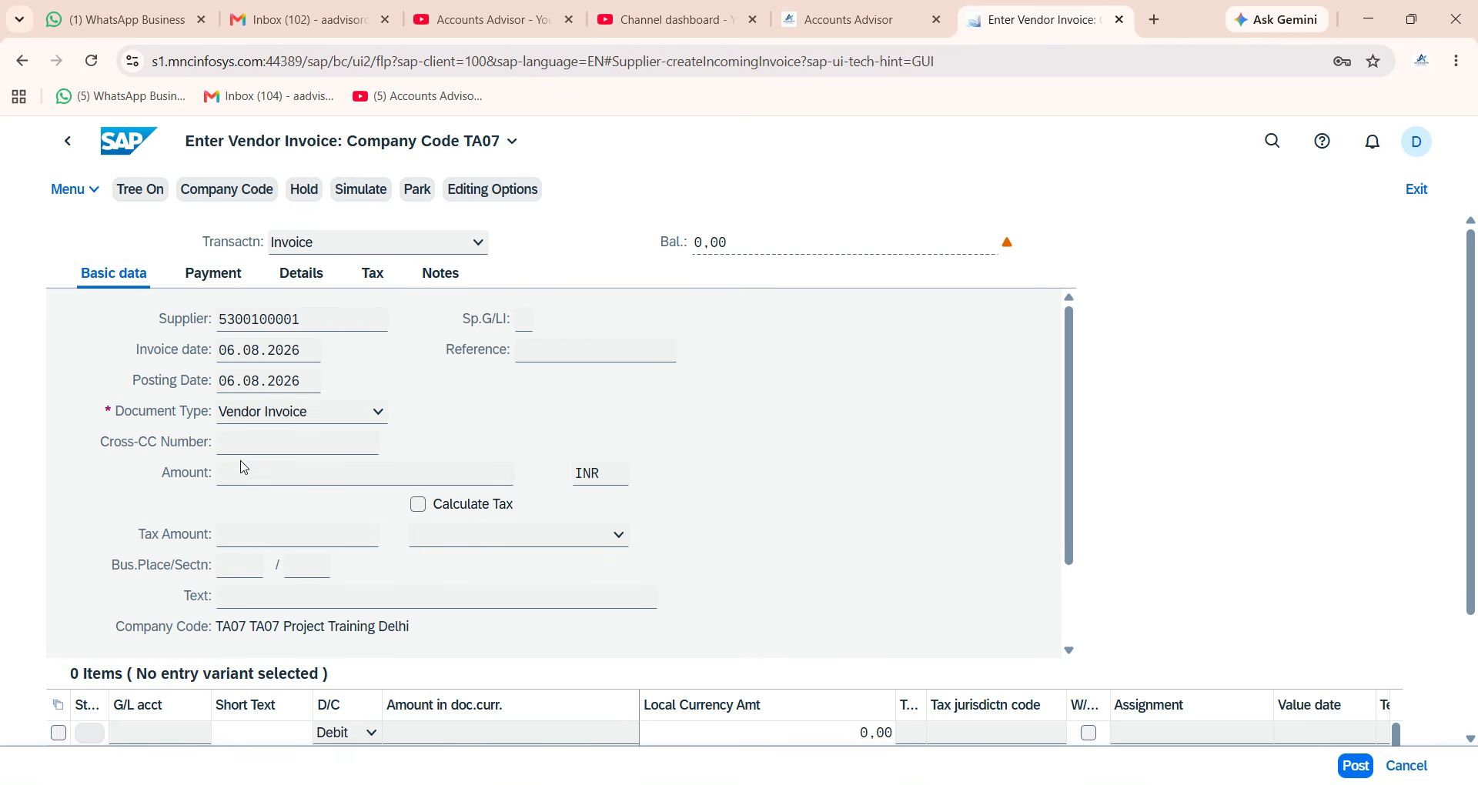
click(241, 477)
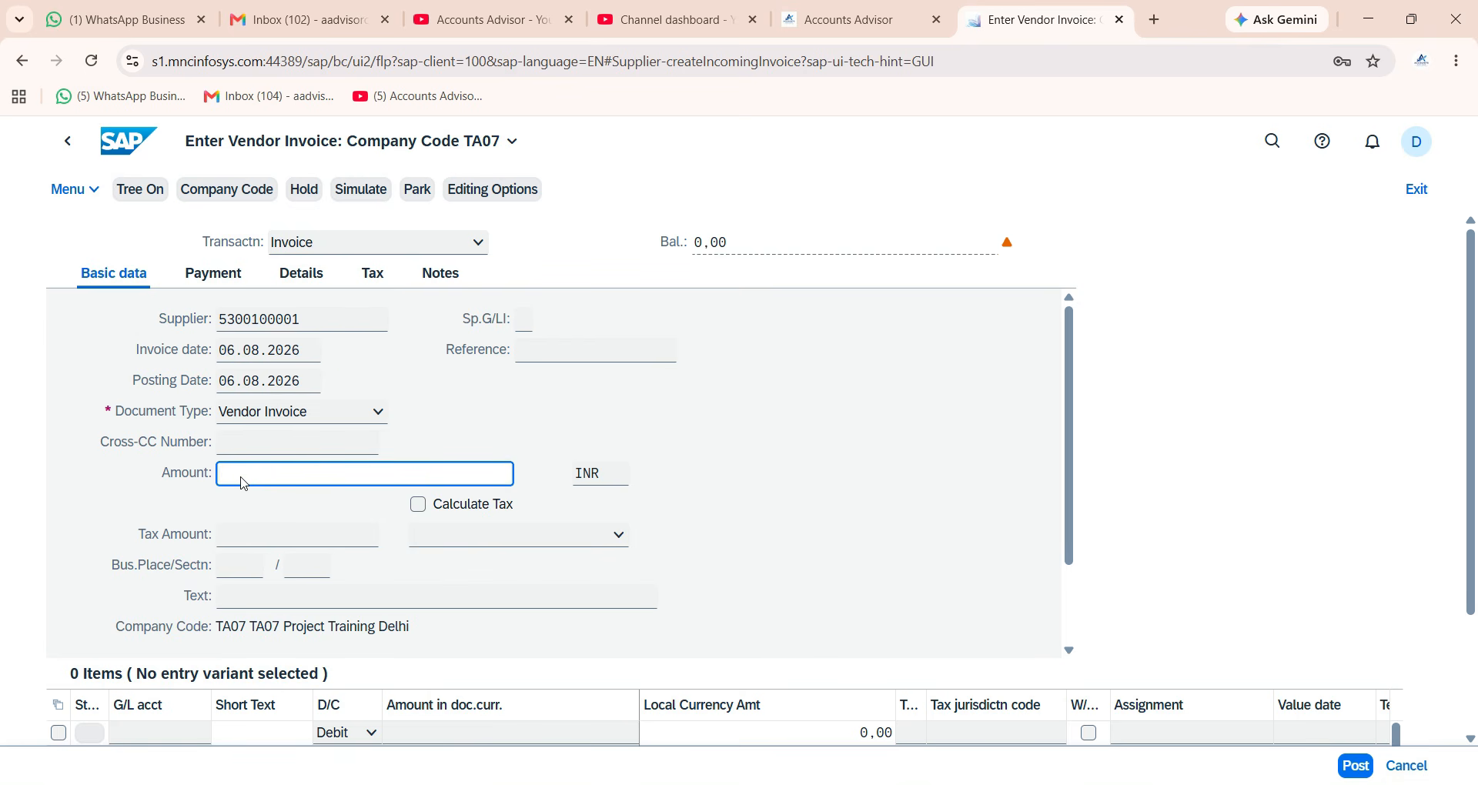
text(70000)
click(238, 598)
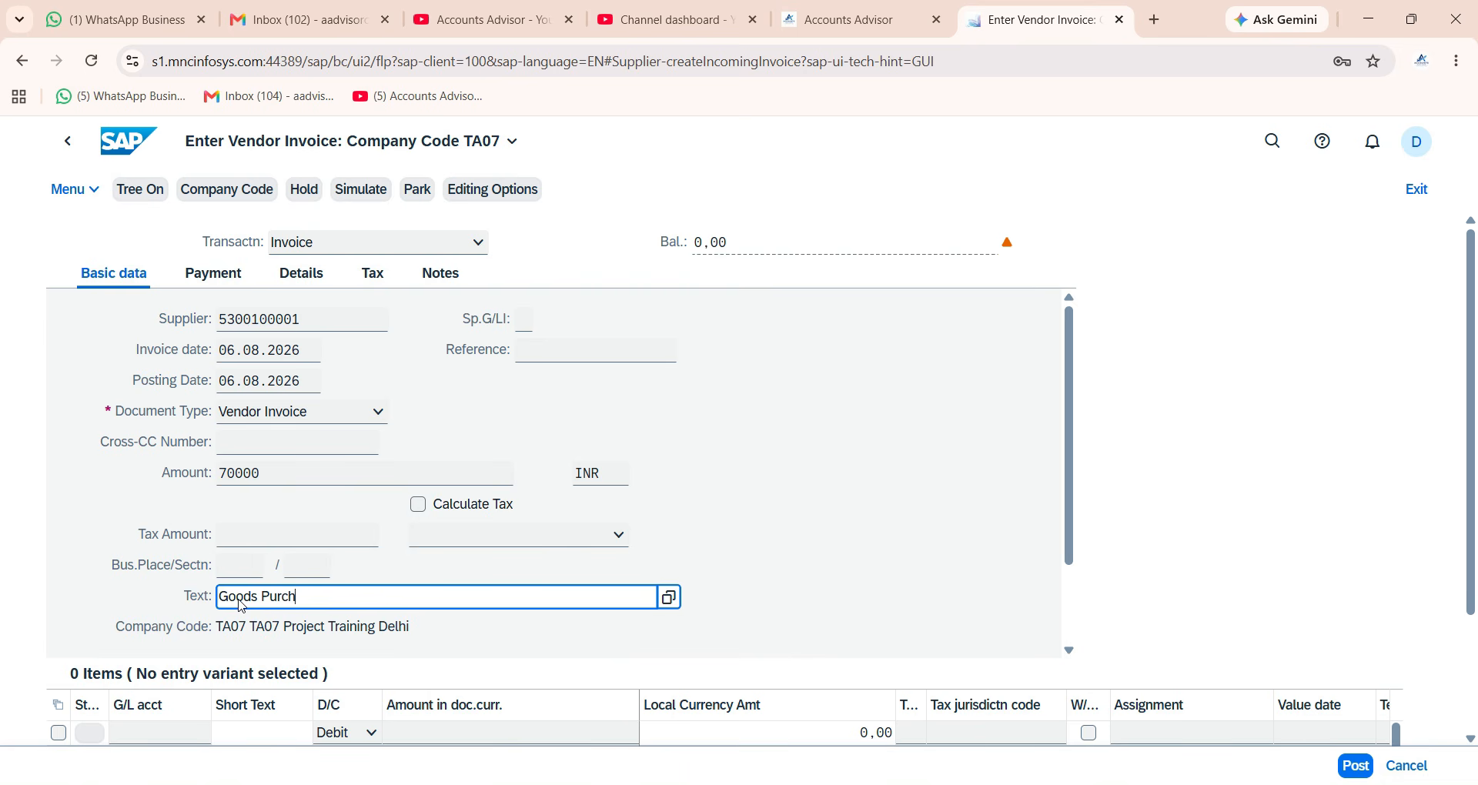
text(Goods Purchased)
scroll(235, 539, down, 5)
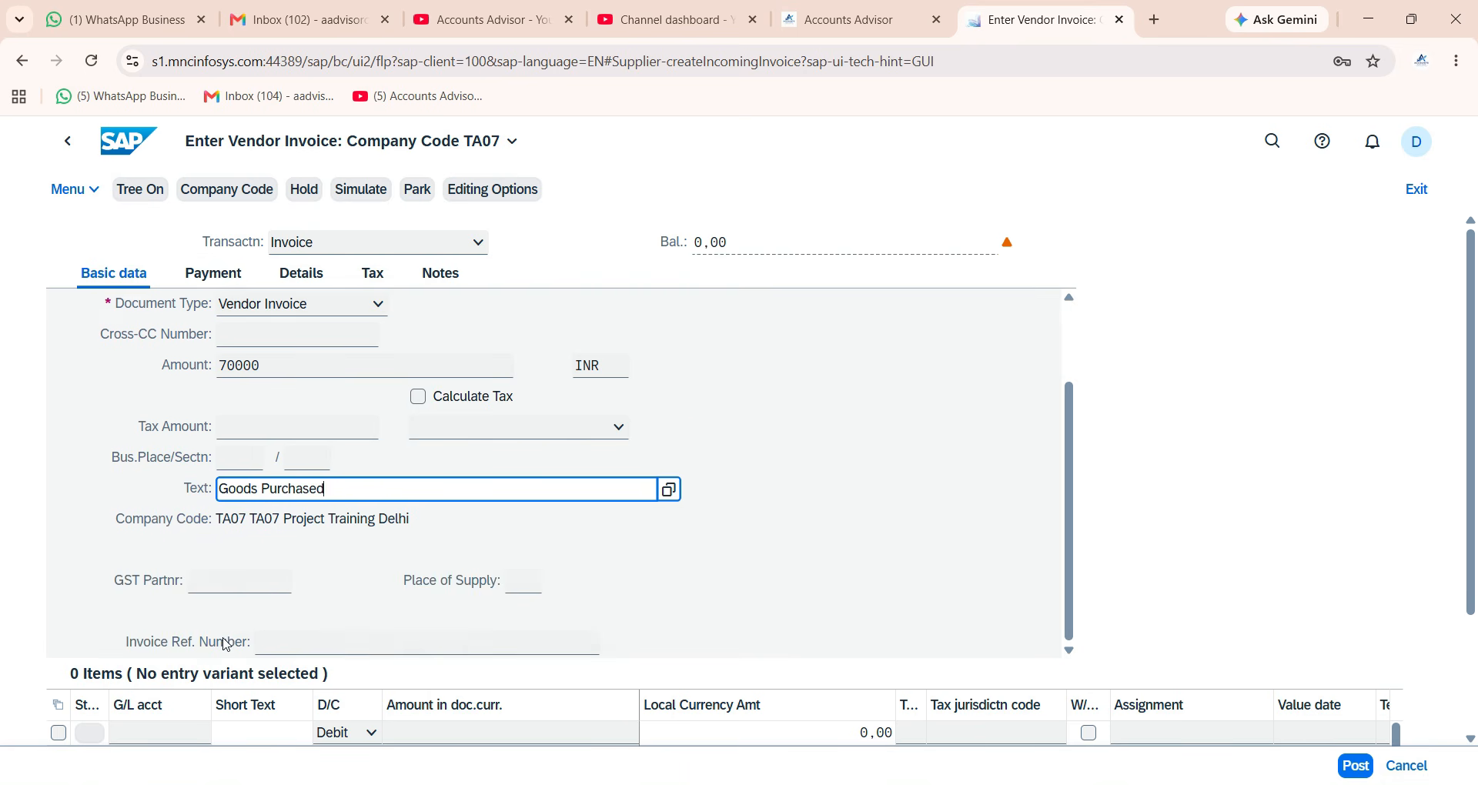
Add a line item to G/L 401 Purchase A/c with amount 70000 and item text.
click(164, 574)
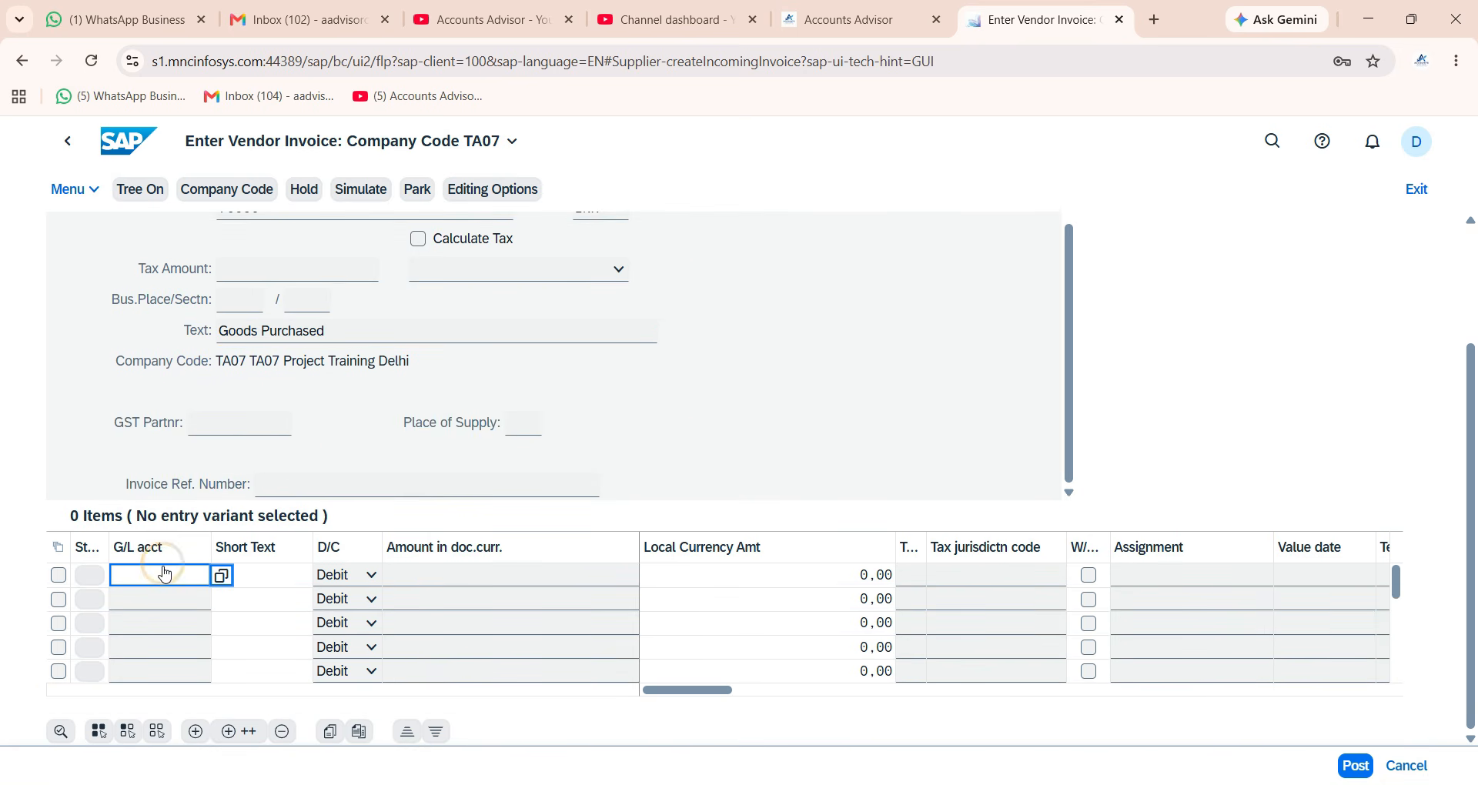
key(F4)
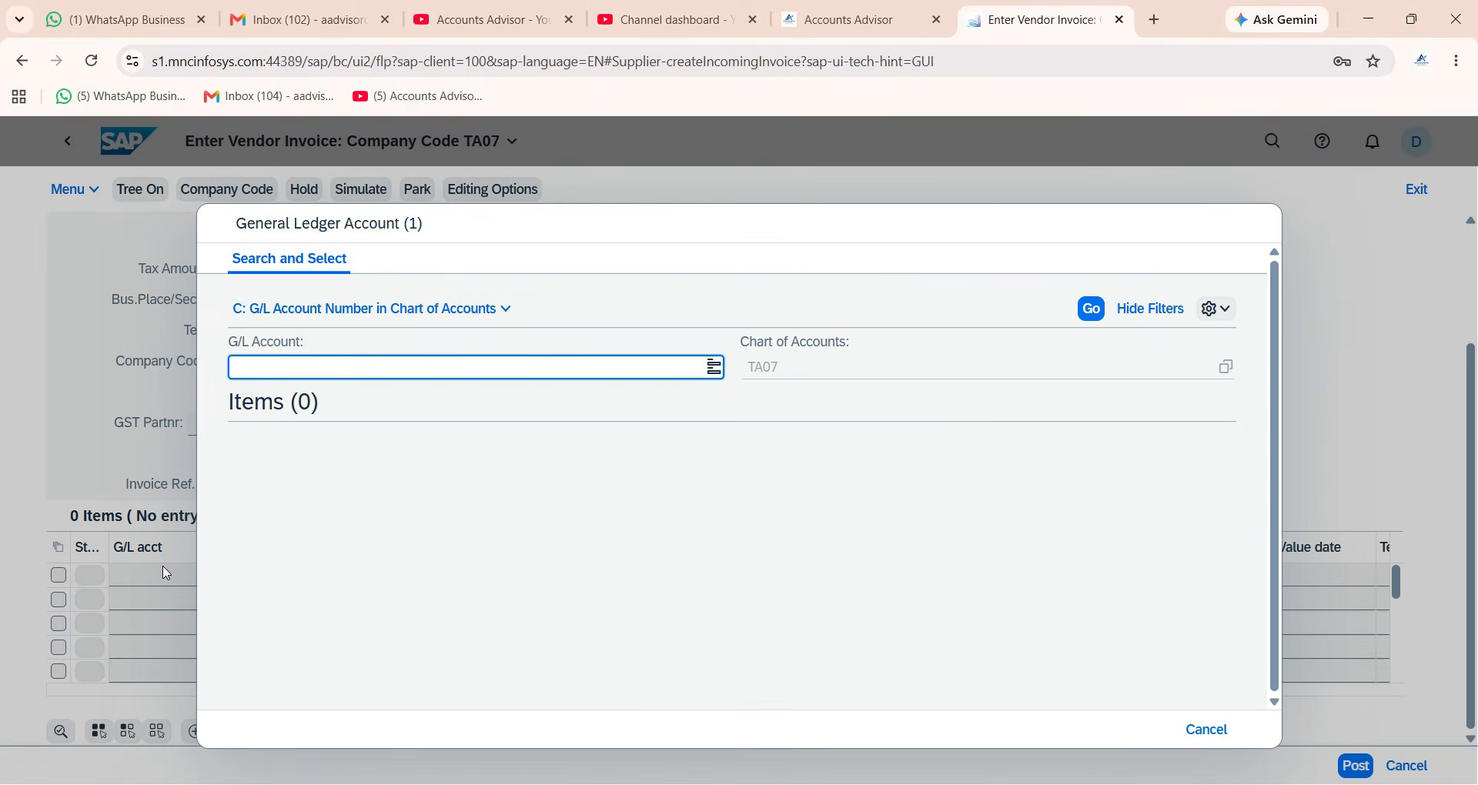
scroll(435, 616, down, 3)
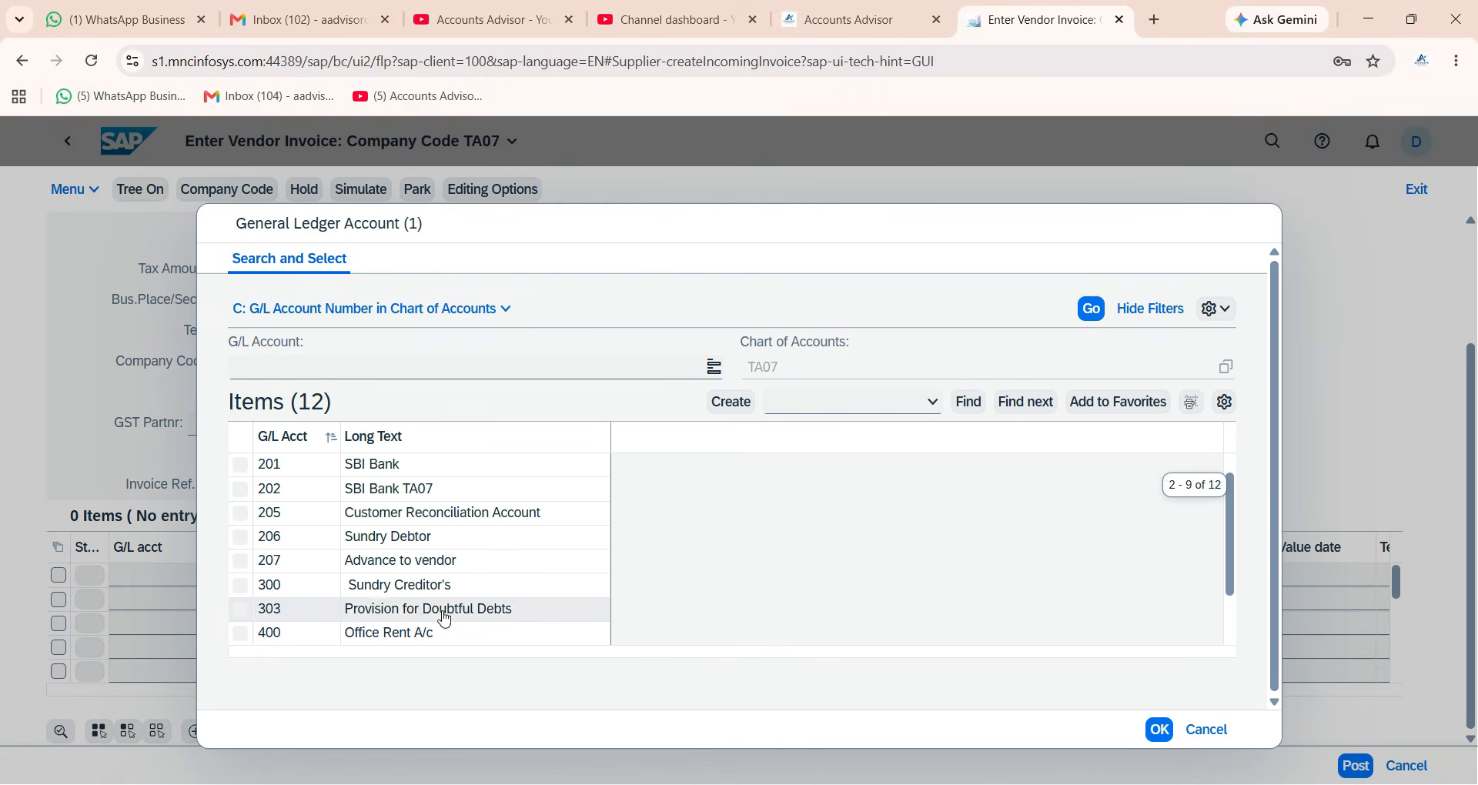
click(442, 610)
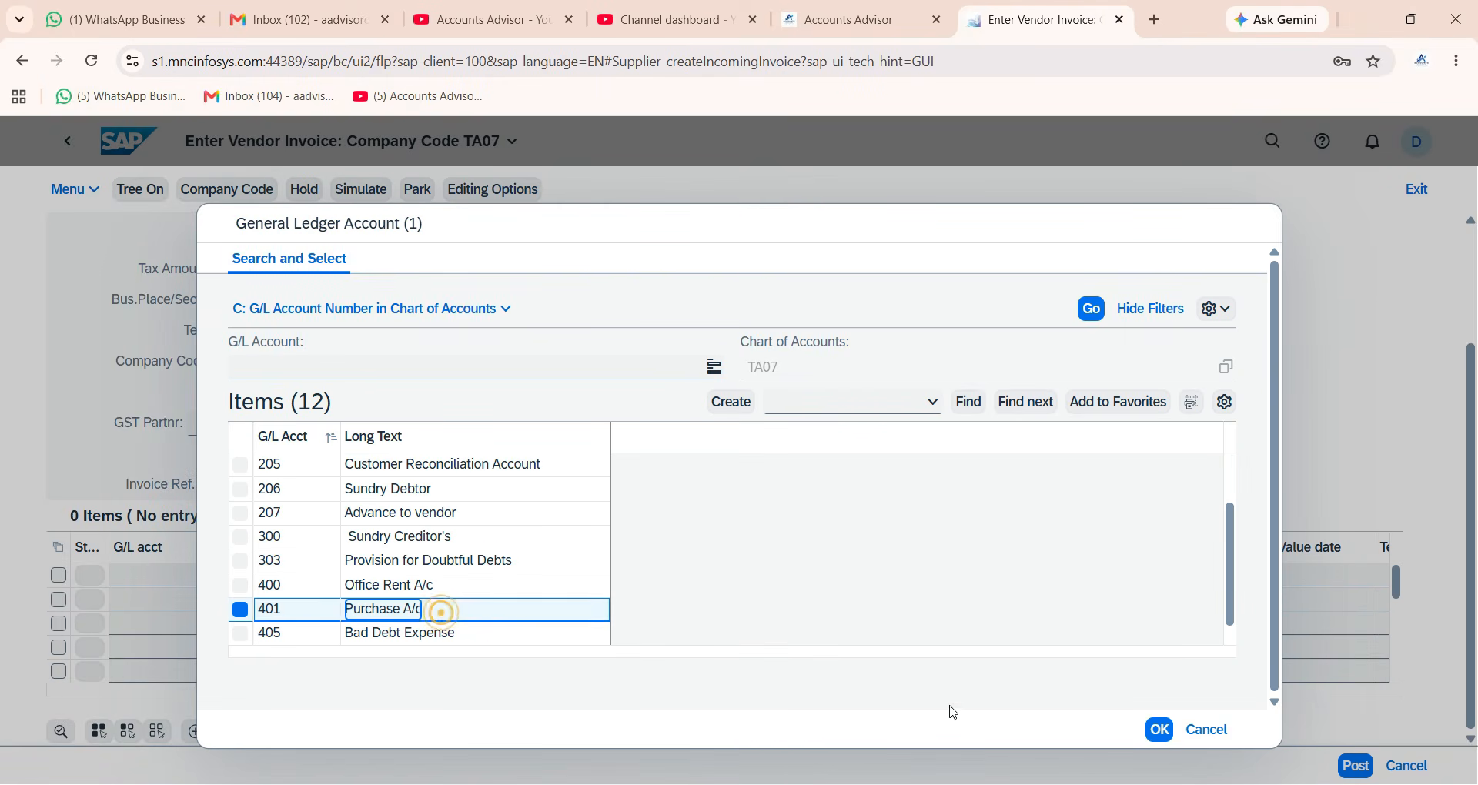
click(1159, 729)
click(476, 574)
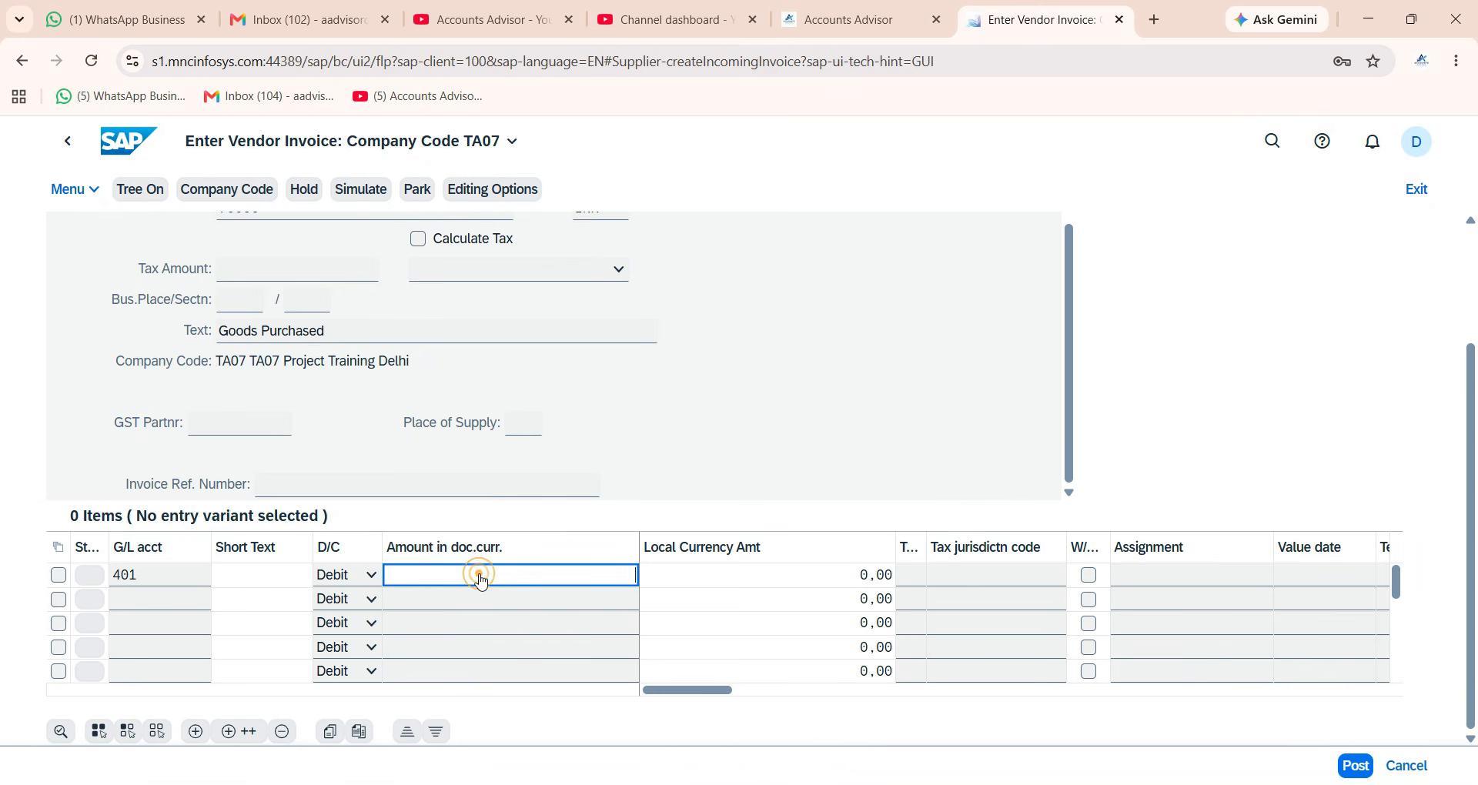
text(70000)
click(1380, 575)
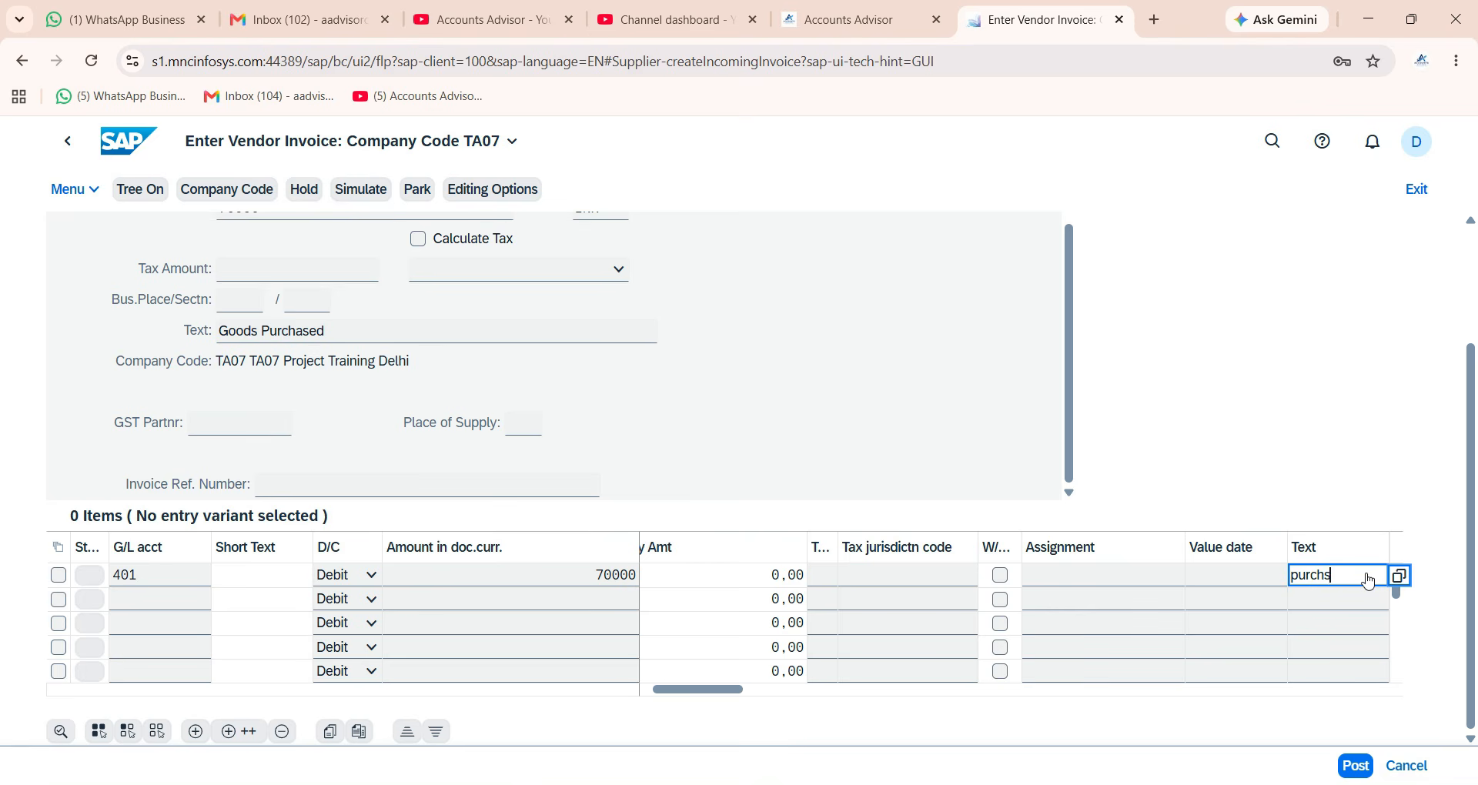
key(Return)
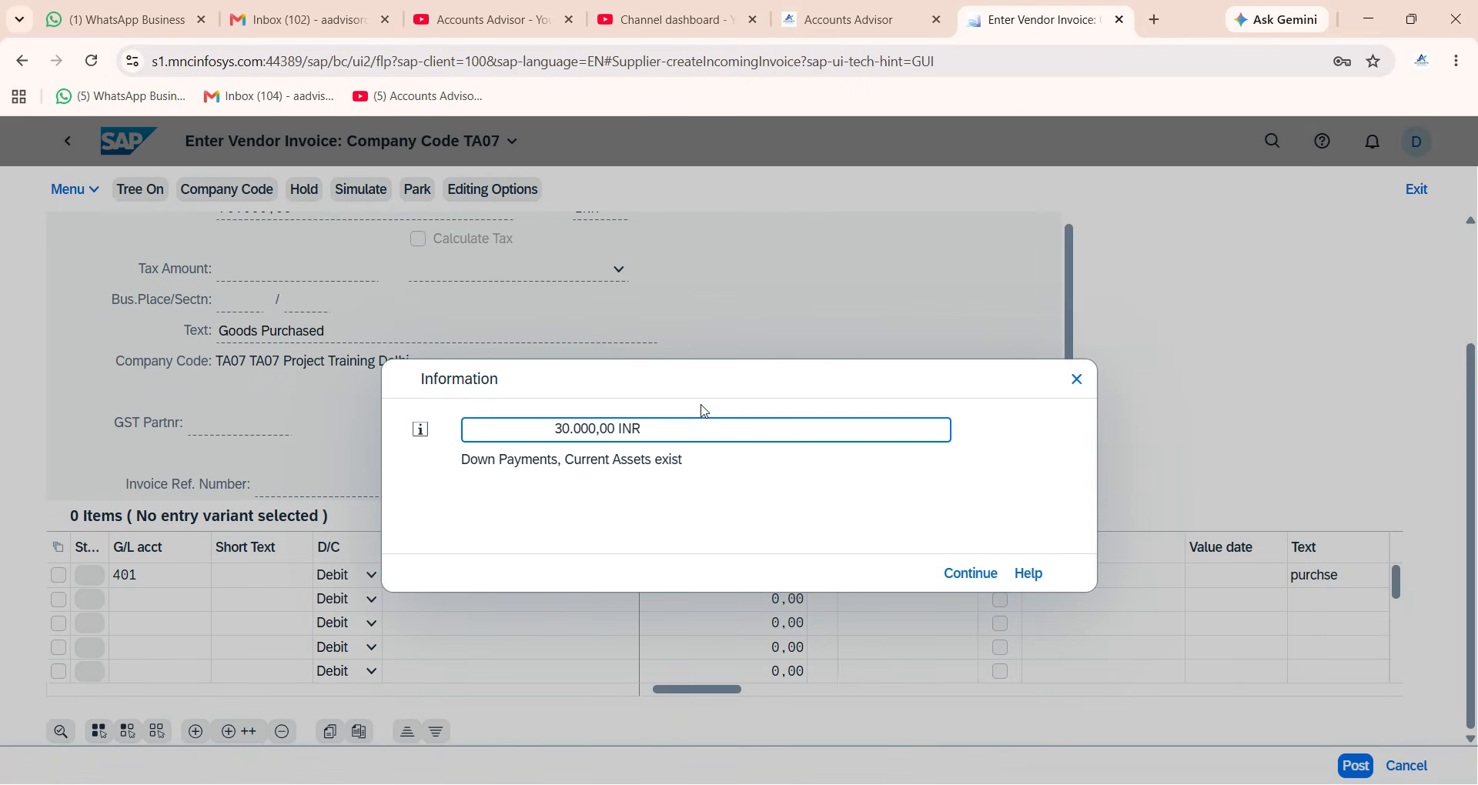
Acknowledge the existing down payment notice and post the invoice.
drag(700, 376, 669, 248)
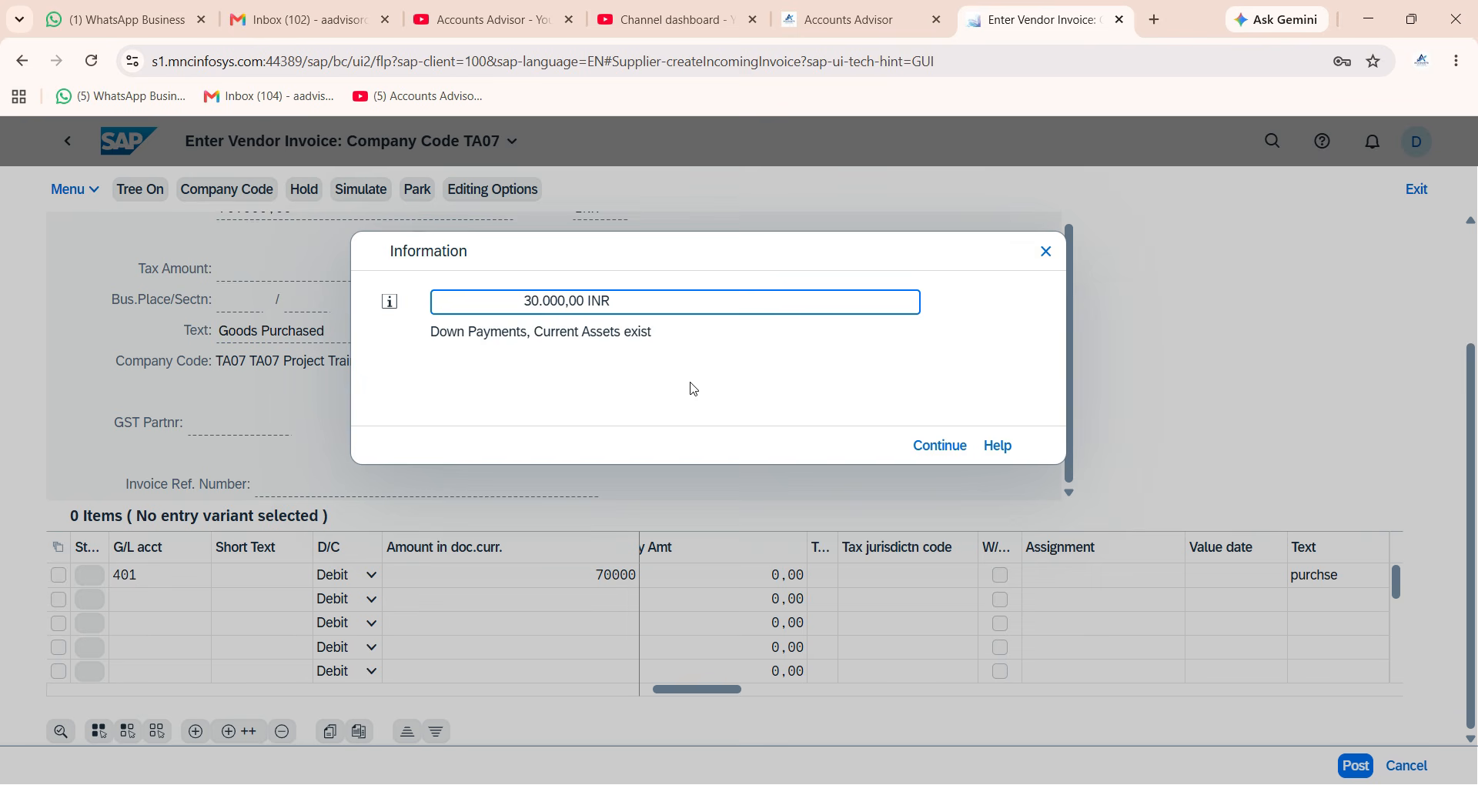
click(922, 448)
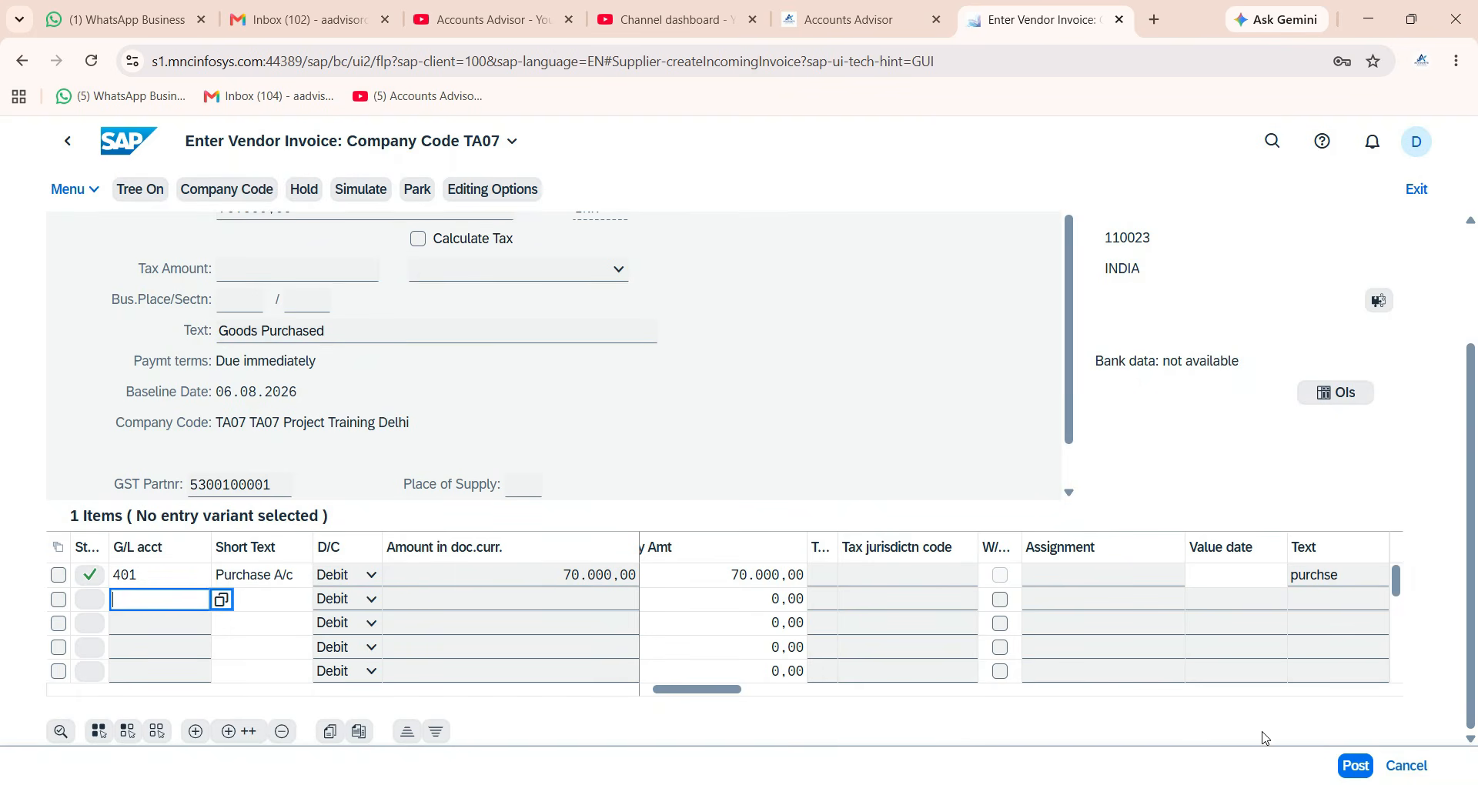
click(1355, 767)
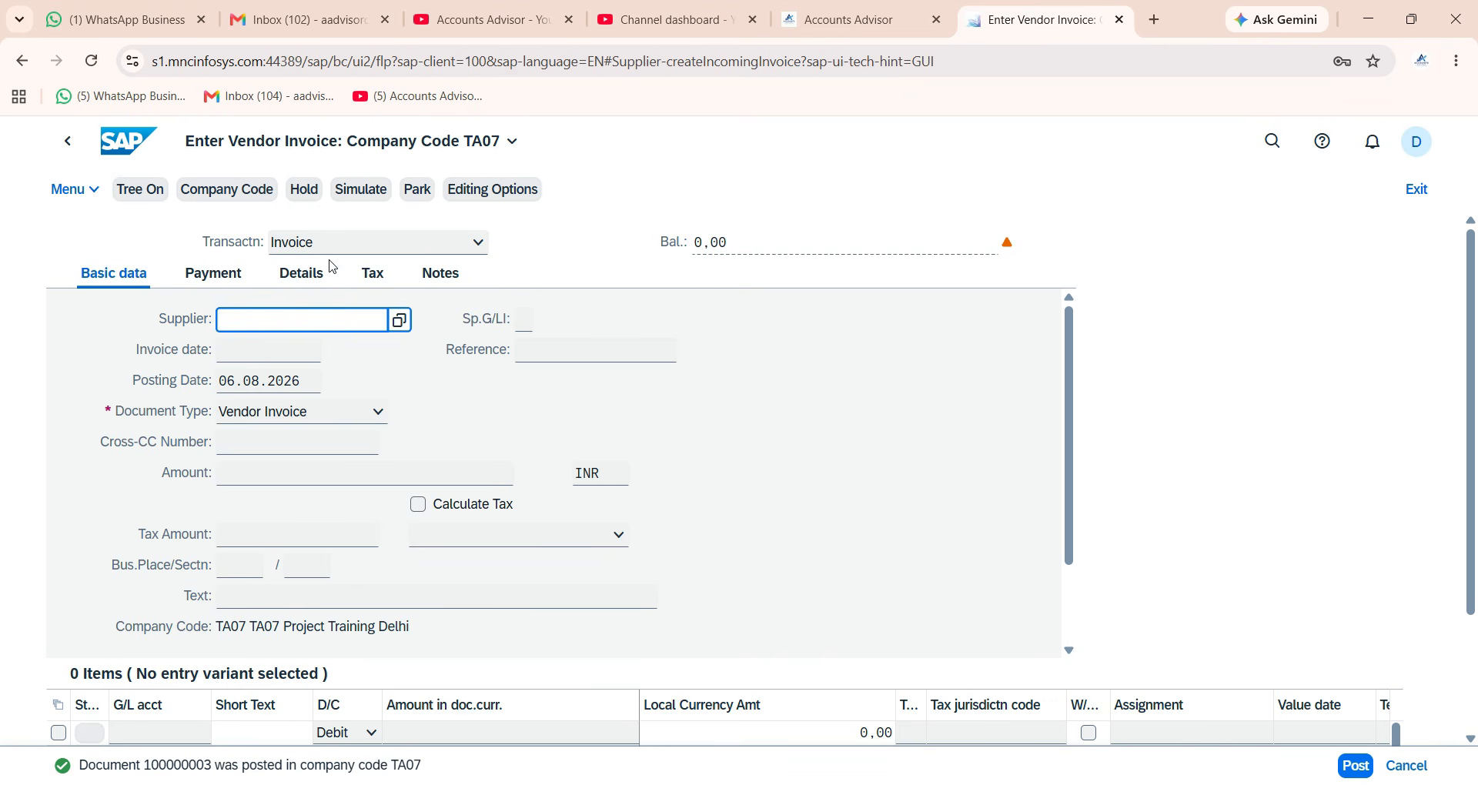
Sign out of the Fiori Launchpad, close the logon tab and minimize the browser to reach SAP GUI.
click(118, 153)
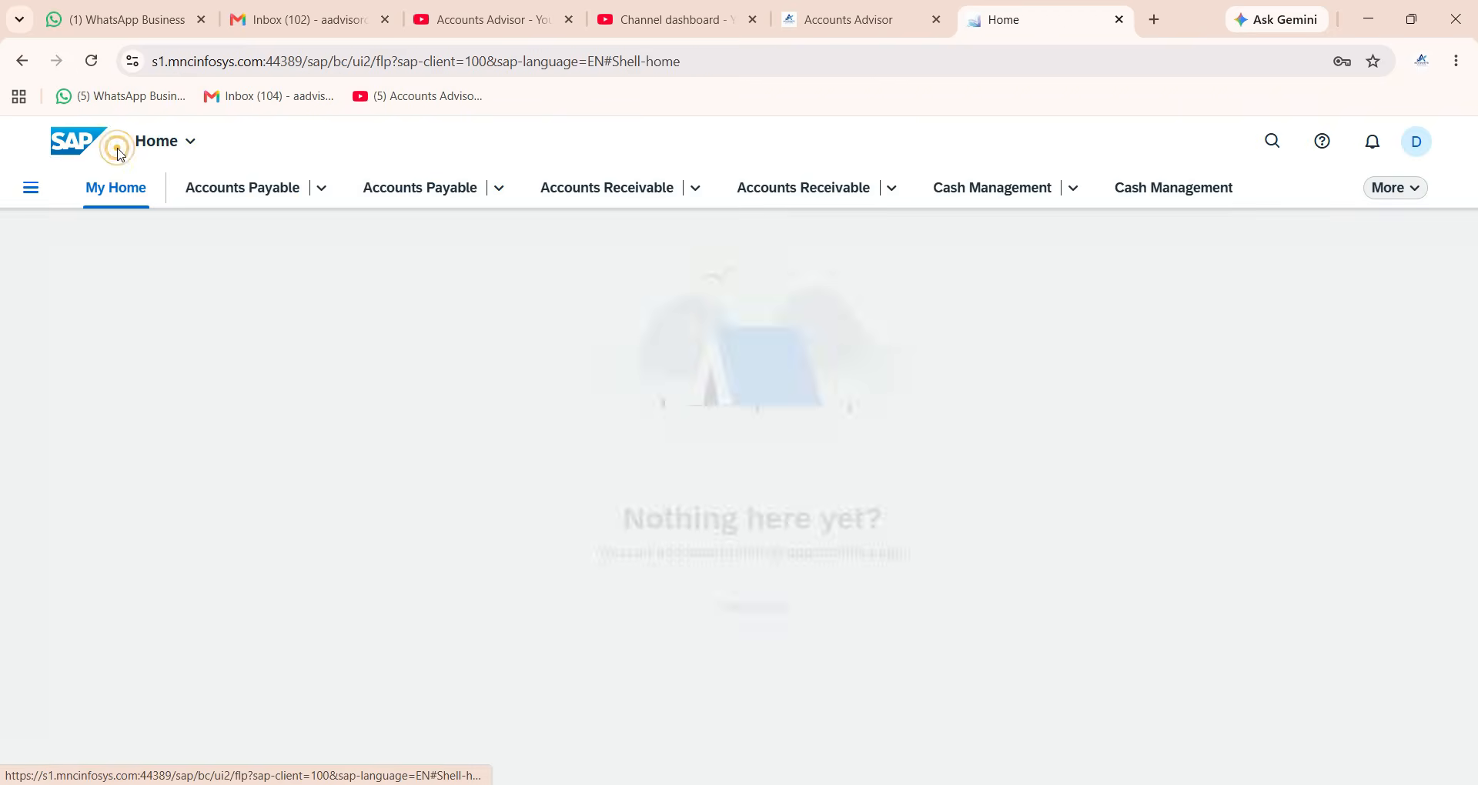
click(1415, 141)
click(1399, 419)
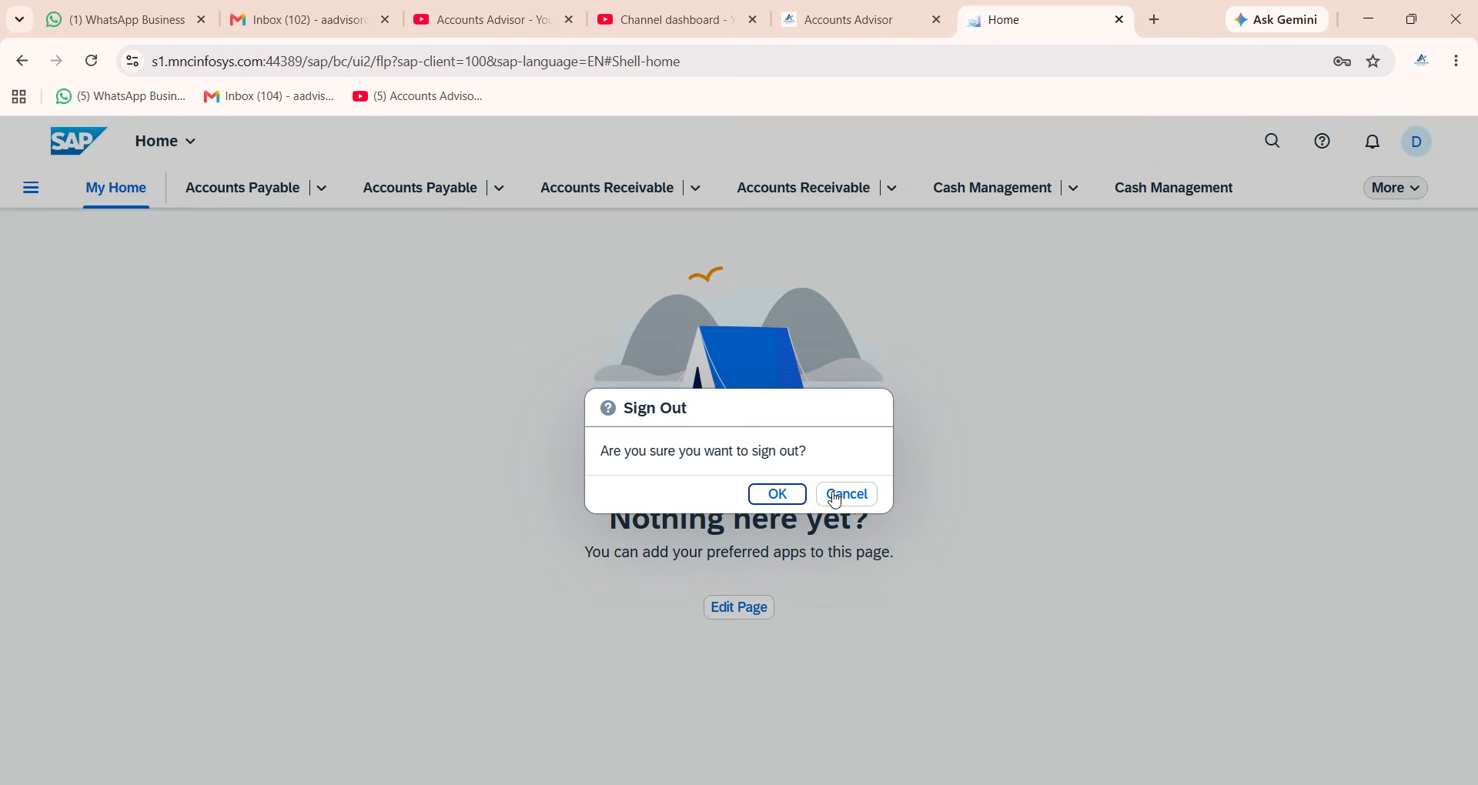
click(793, 497)
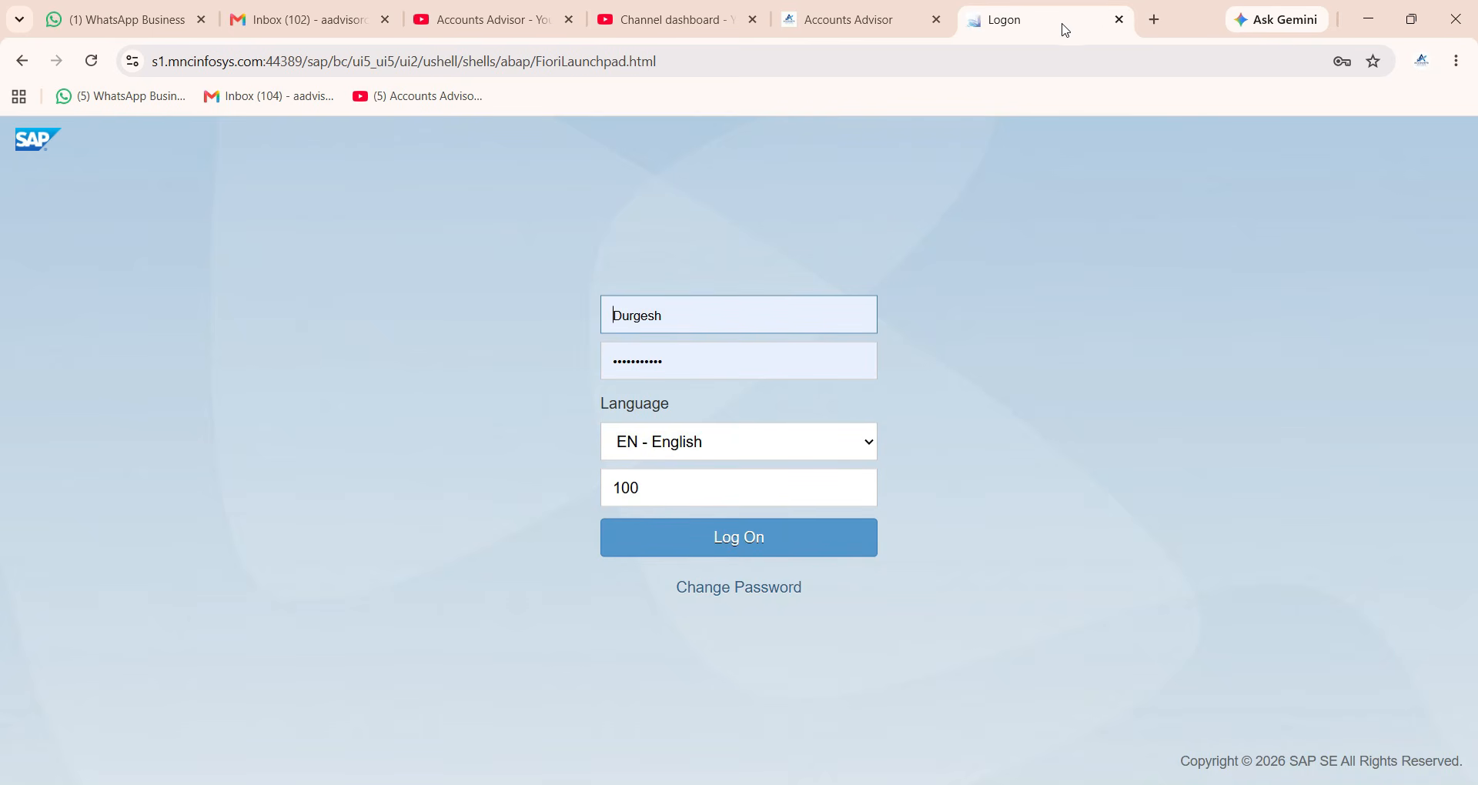
click(1118, 19)
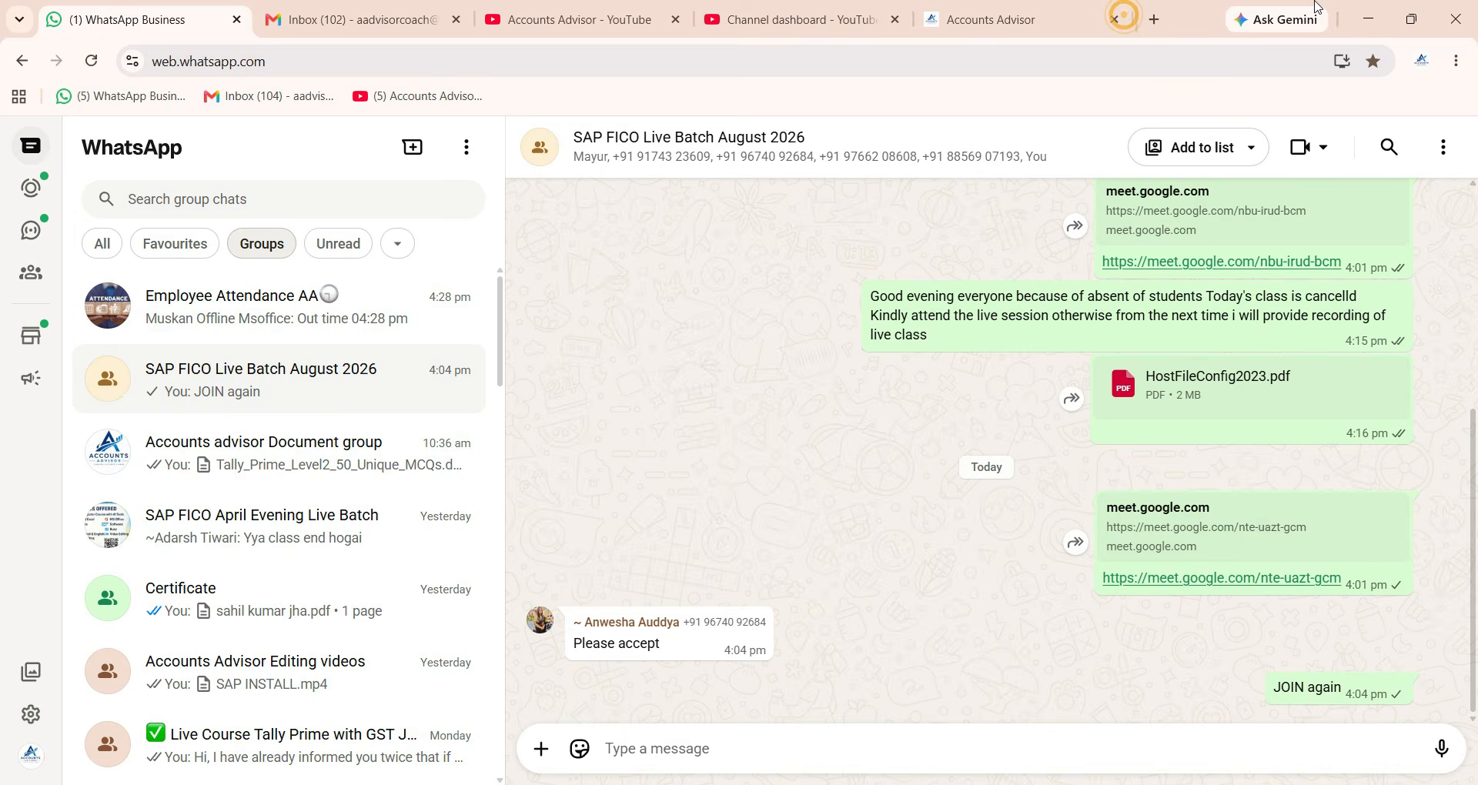
click(1377, 18)
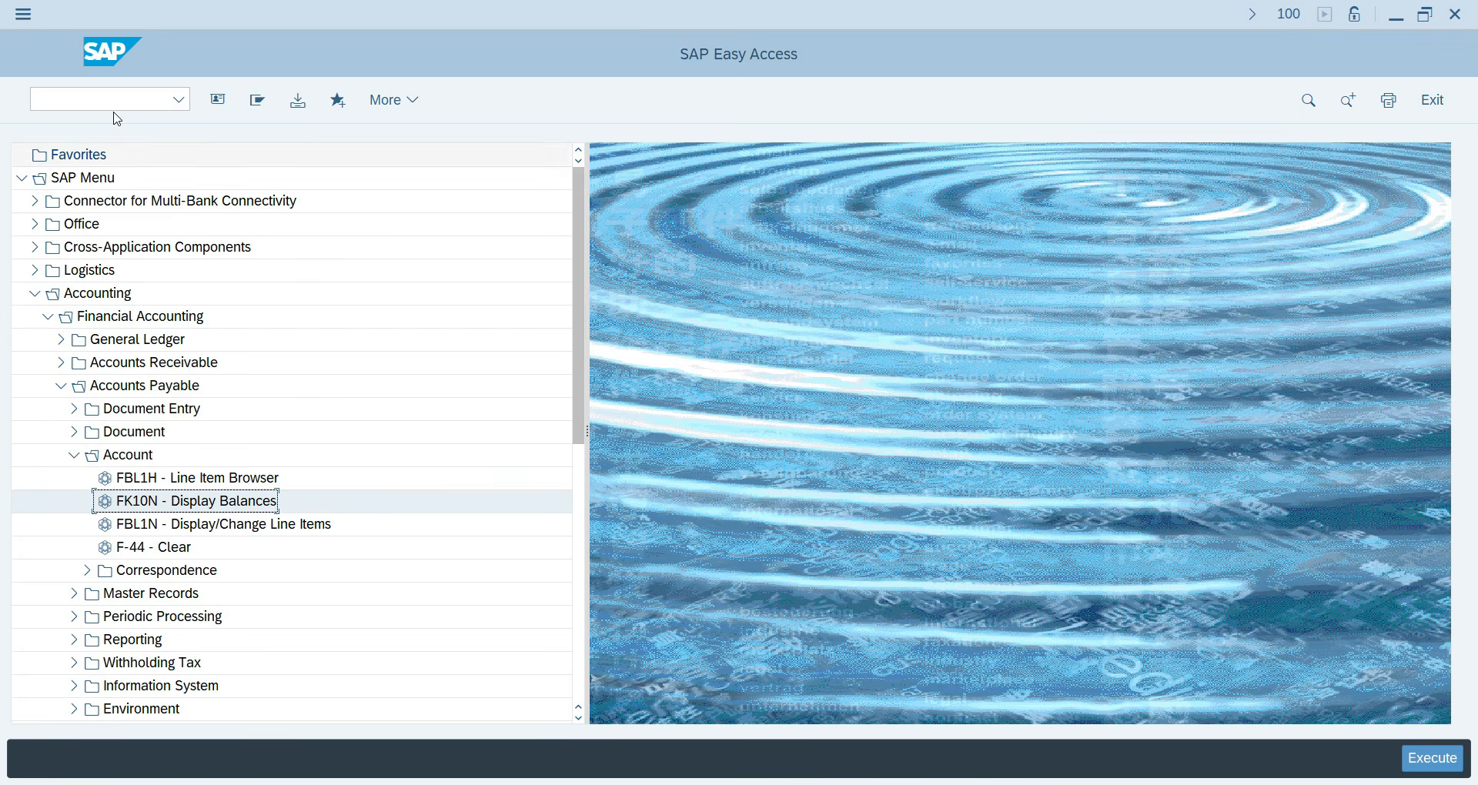
Open FBL1N and run it for all vendors after clearing the vendor account 5300 filter.
click(187, 526)
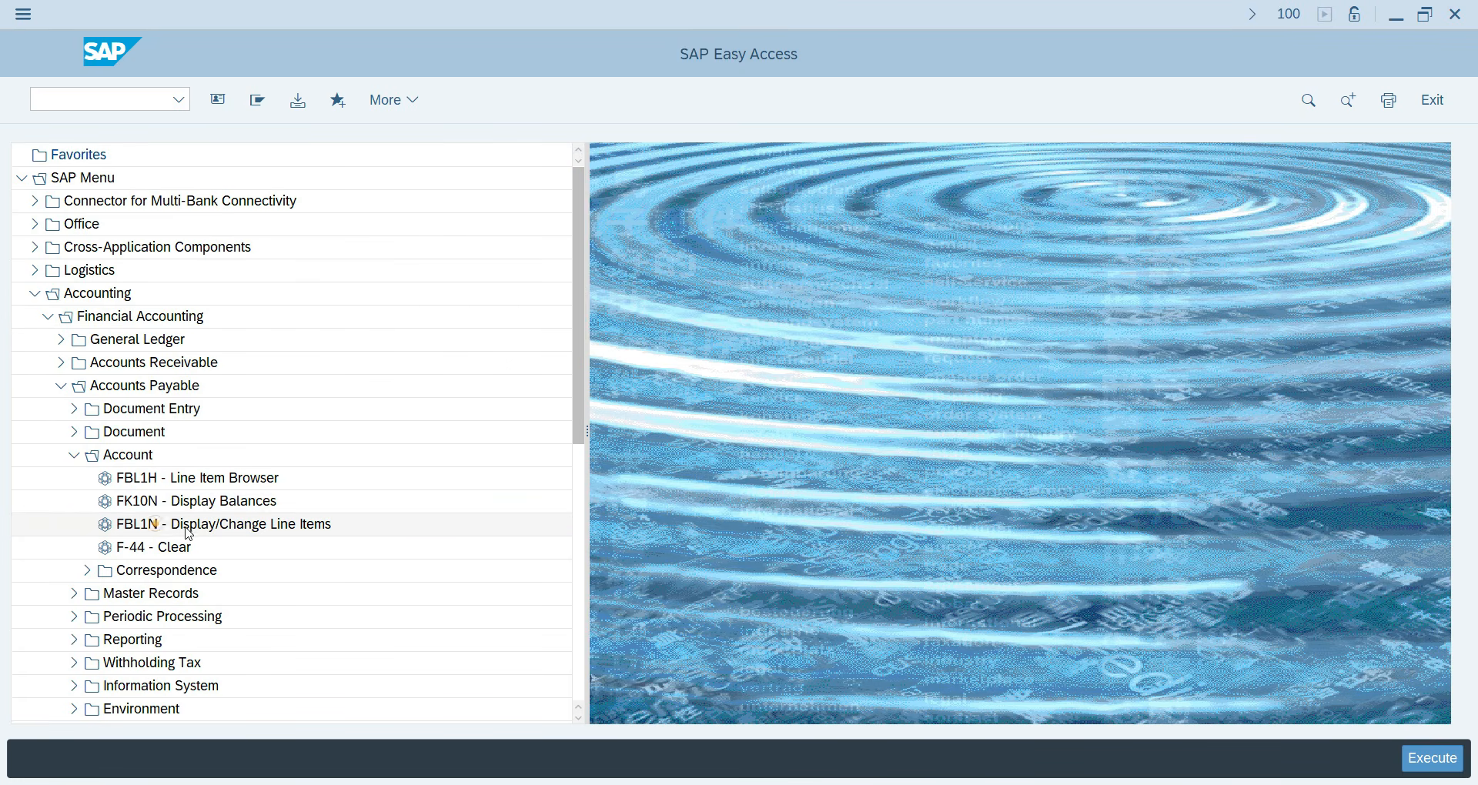
double_click(187, 529)
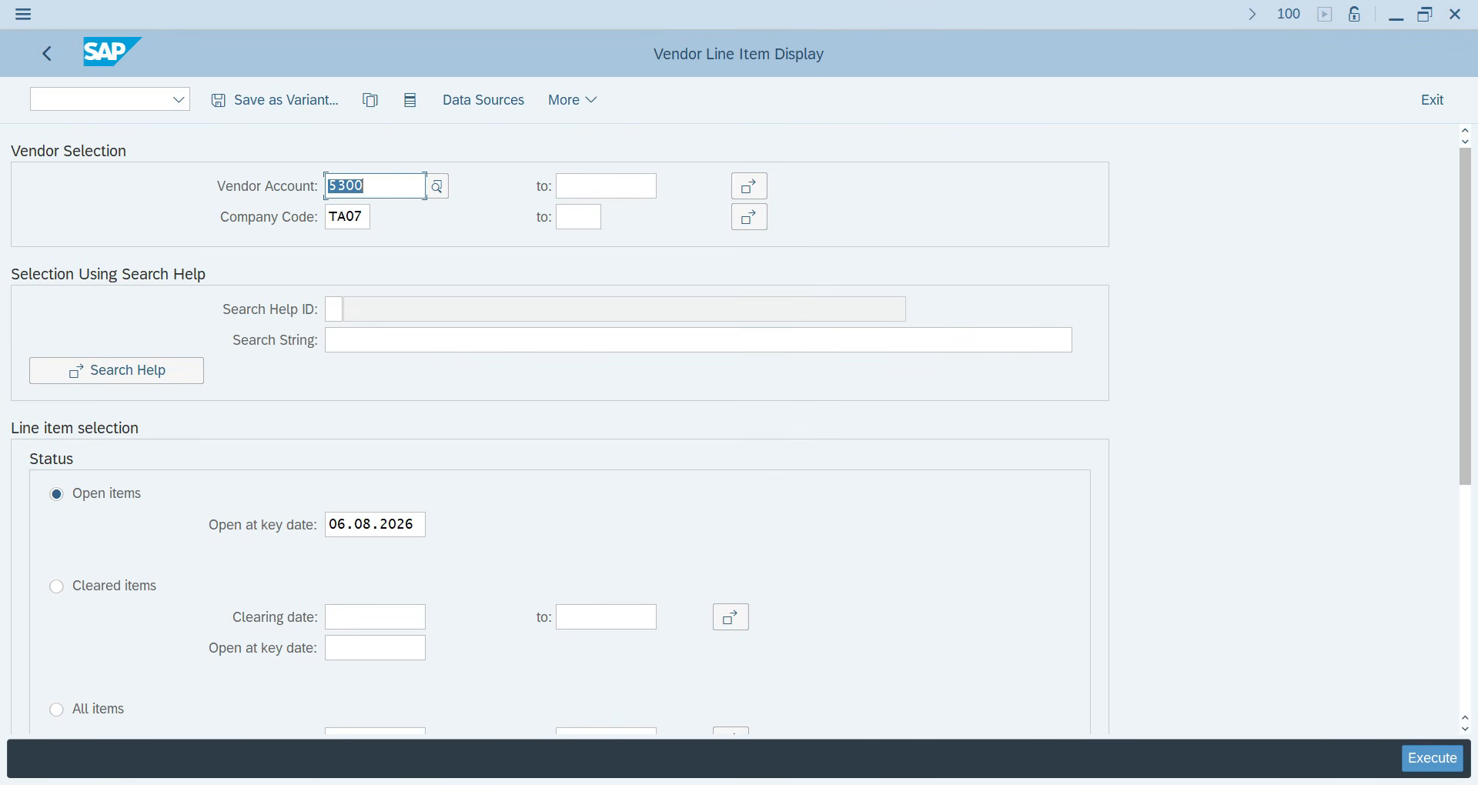
click(1430, 760)
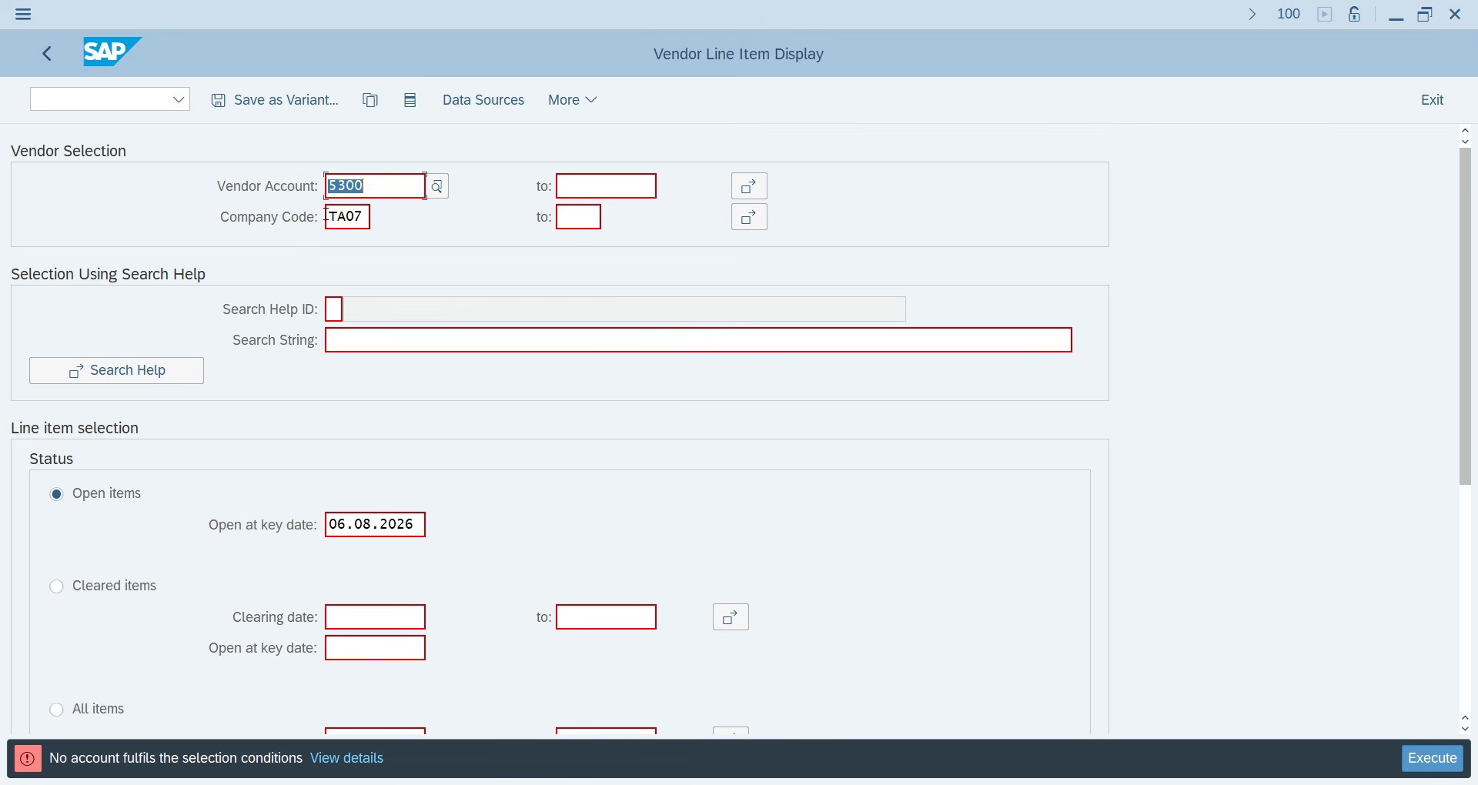
key(BackSpace)
click(1454, 762)
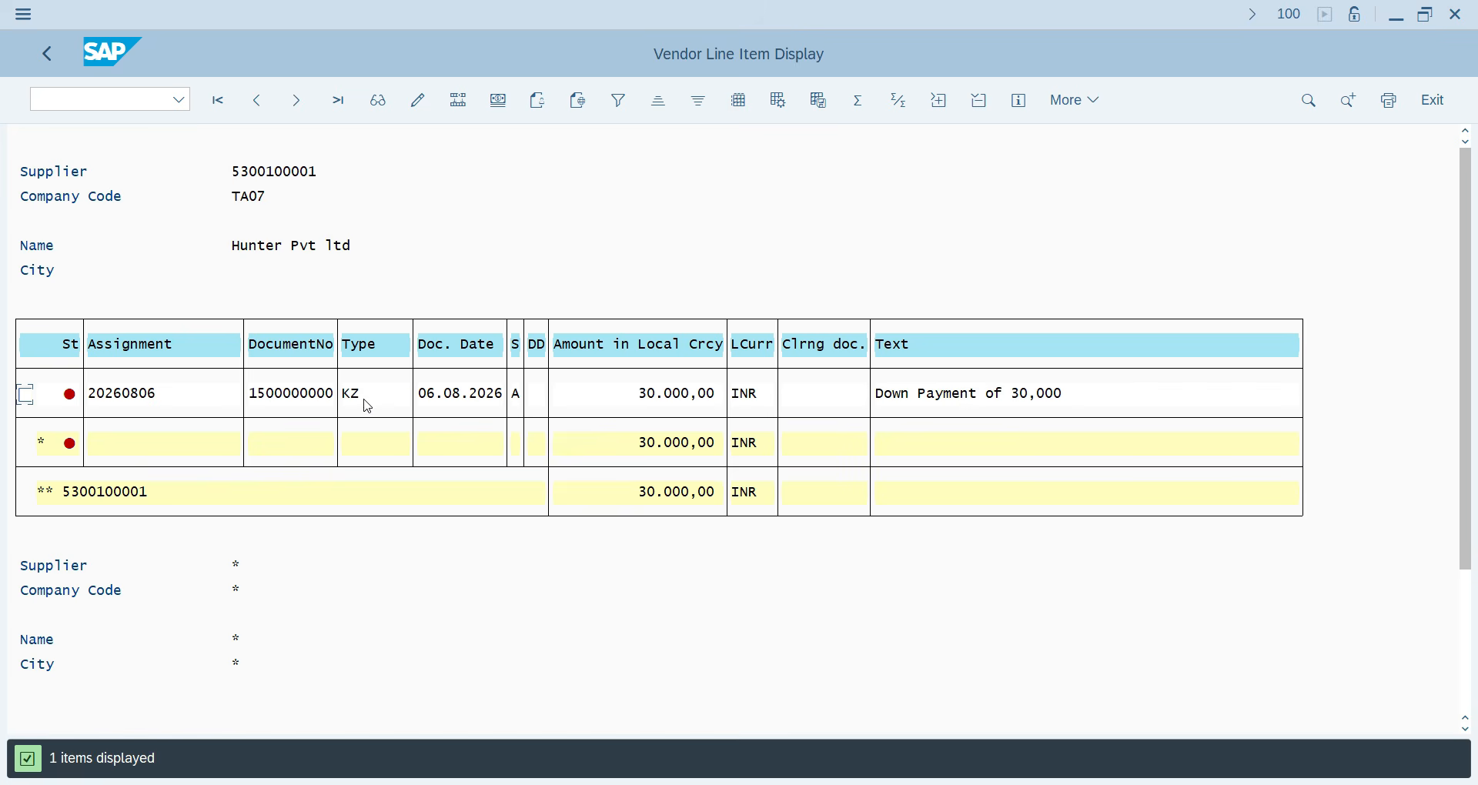
Rerun for normal items only, review invoice 100000003 as a 70,000 INR open item, and return to selection.
click(46, 54)
scroll(768, 634, down, 3)
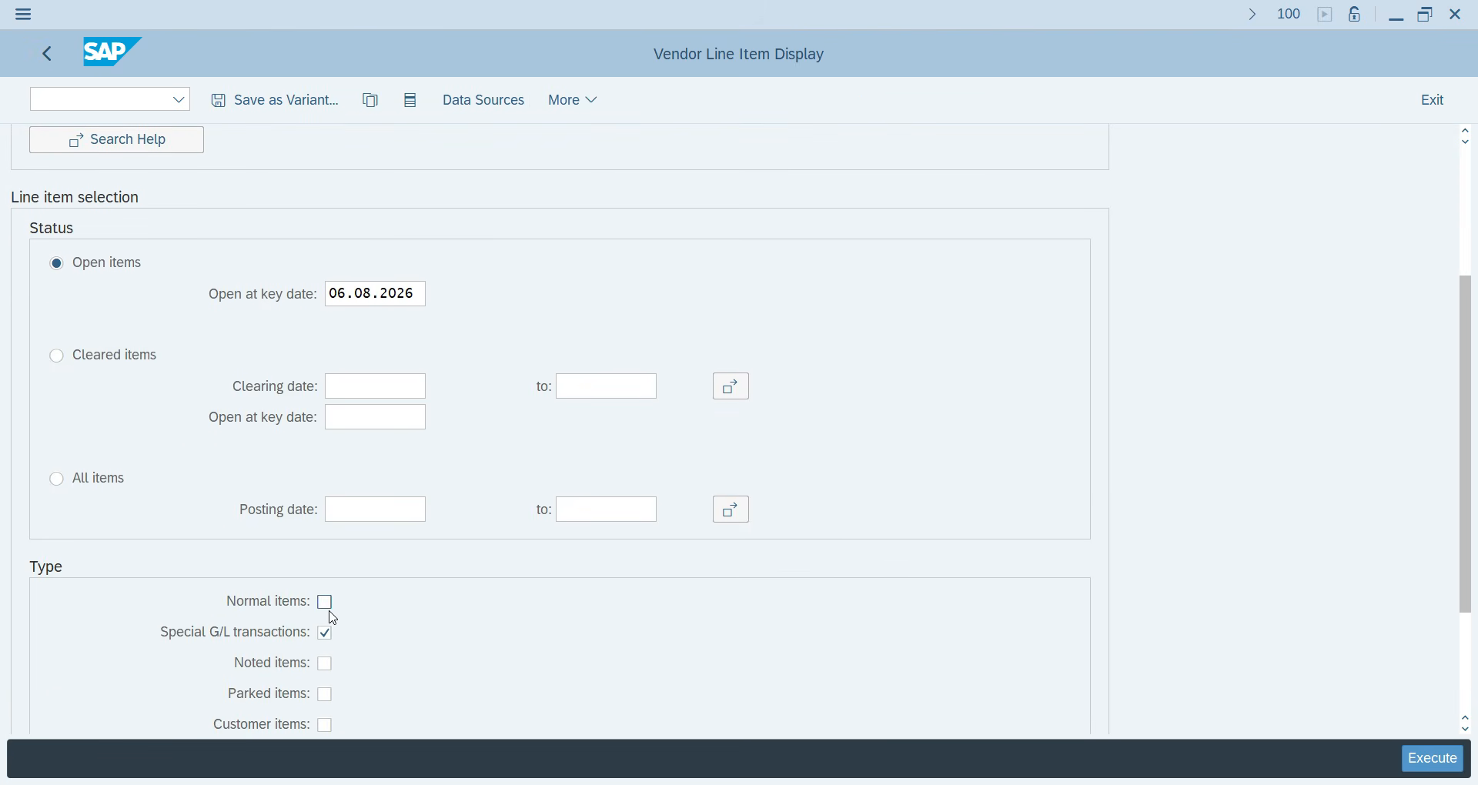
click(324, 636)
click(325, 602)
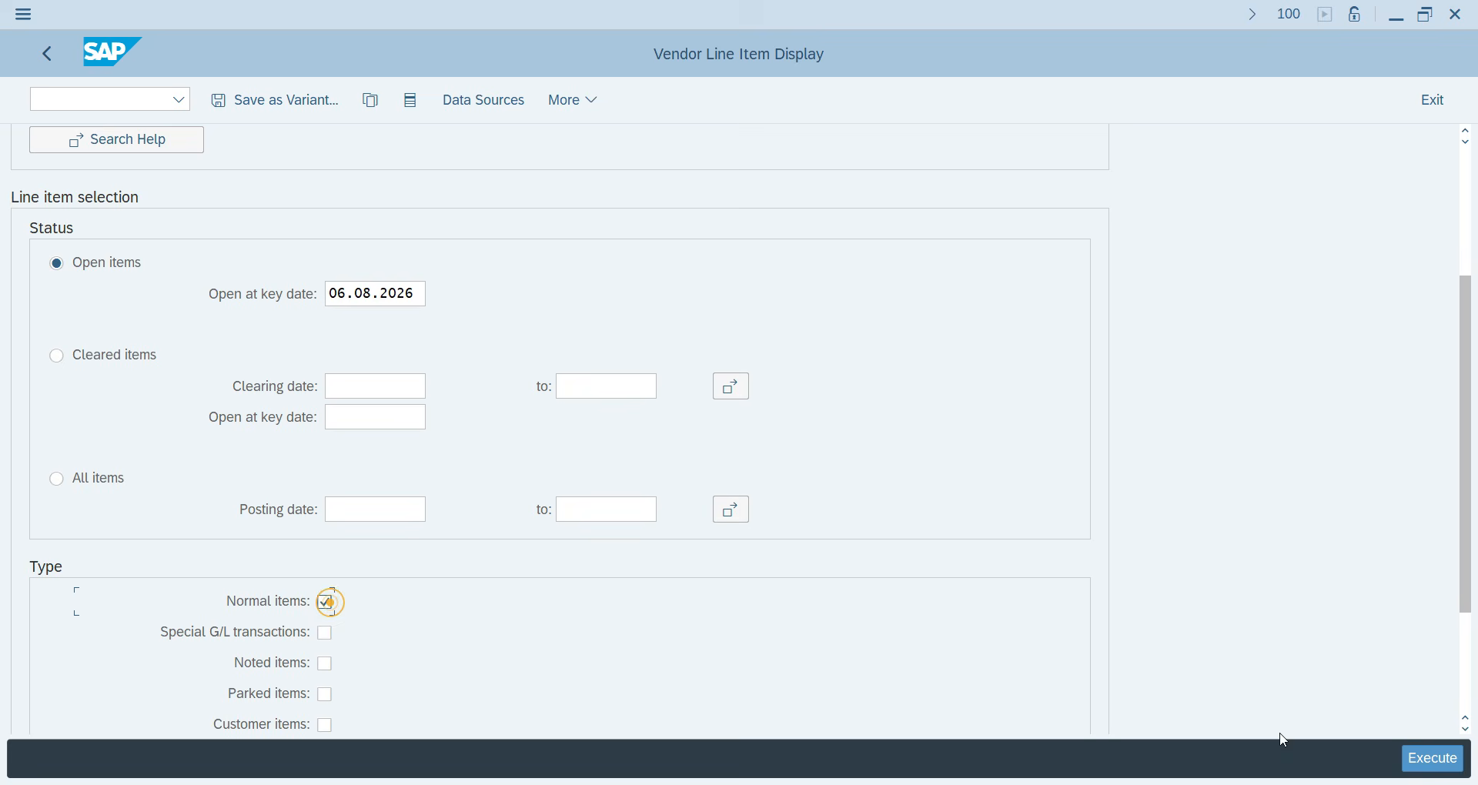
click(1451, 771)
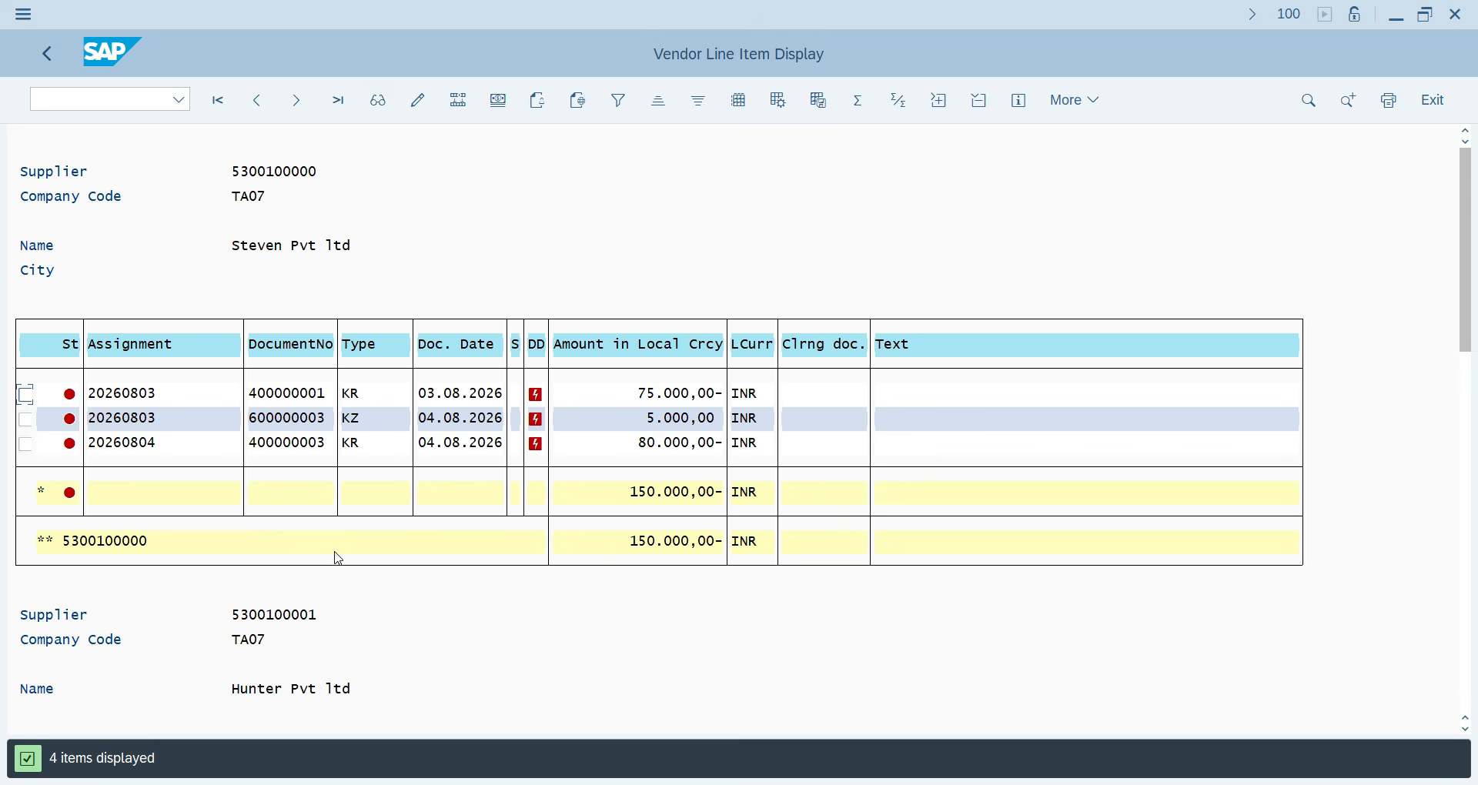
scroll(342, 578, down, 1)
scroll(345, 590, down, 5)
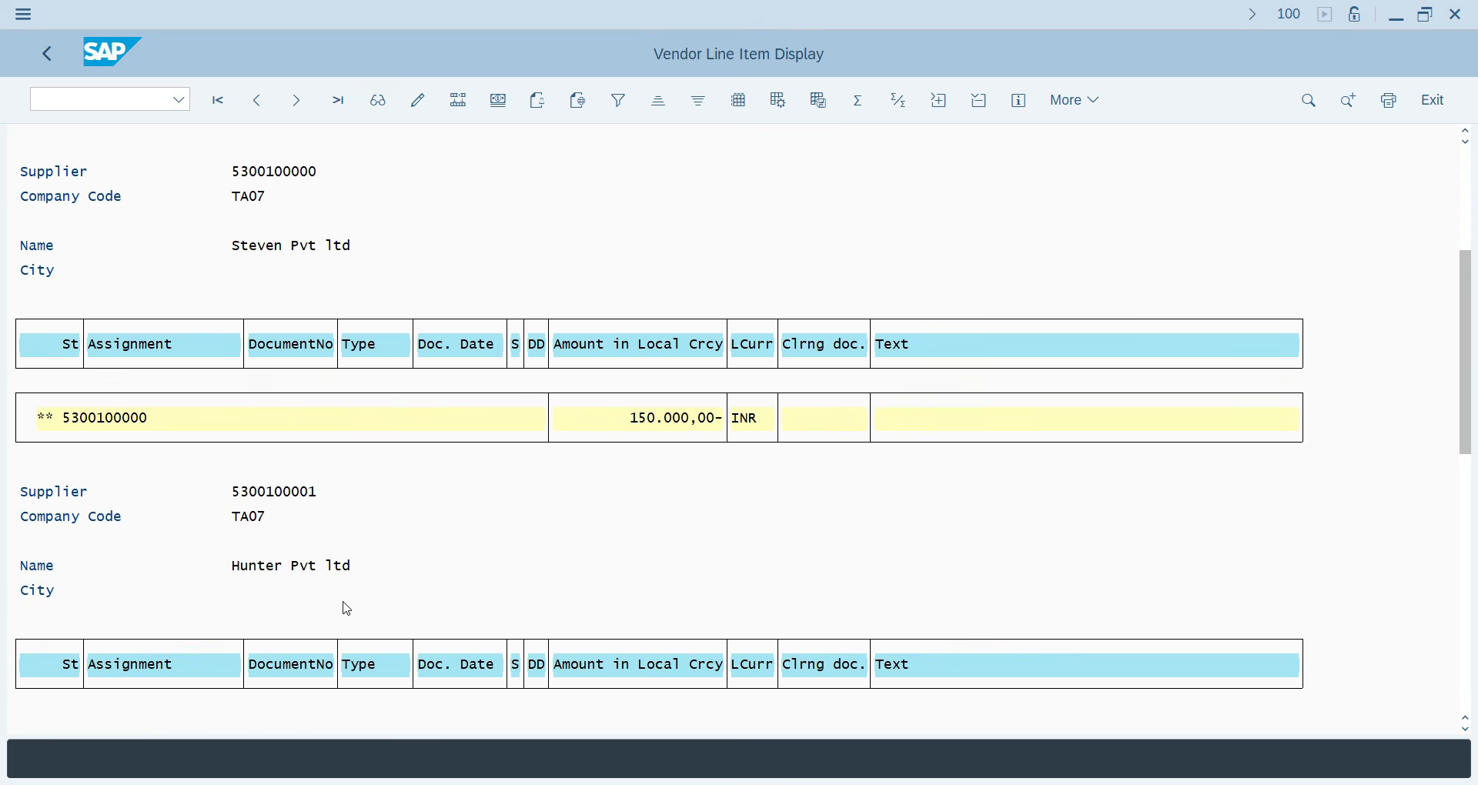
scroll(348, 608, down, 4)
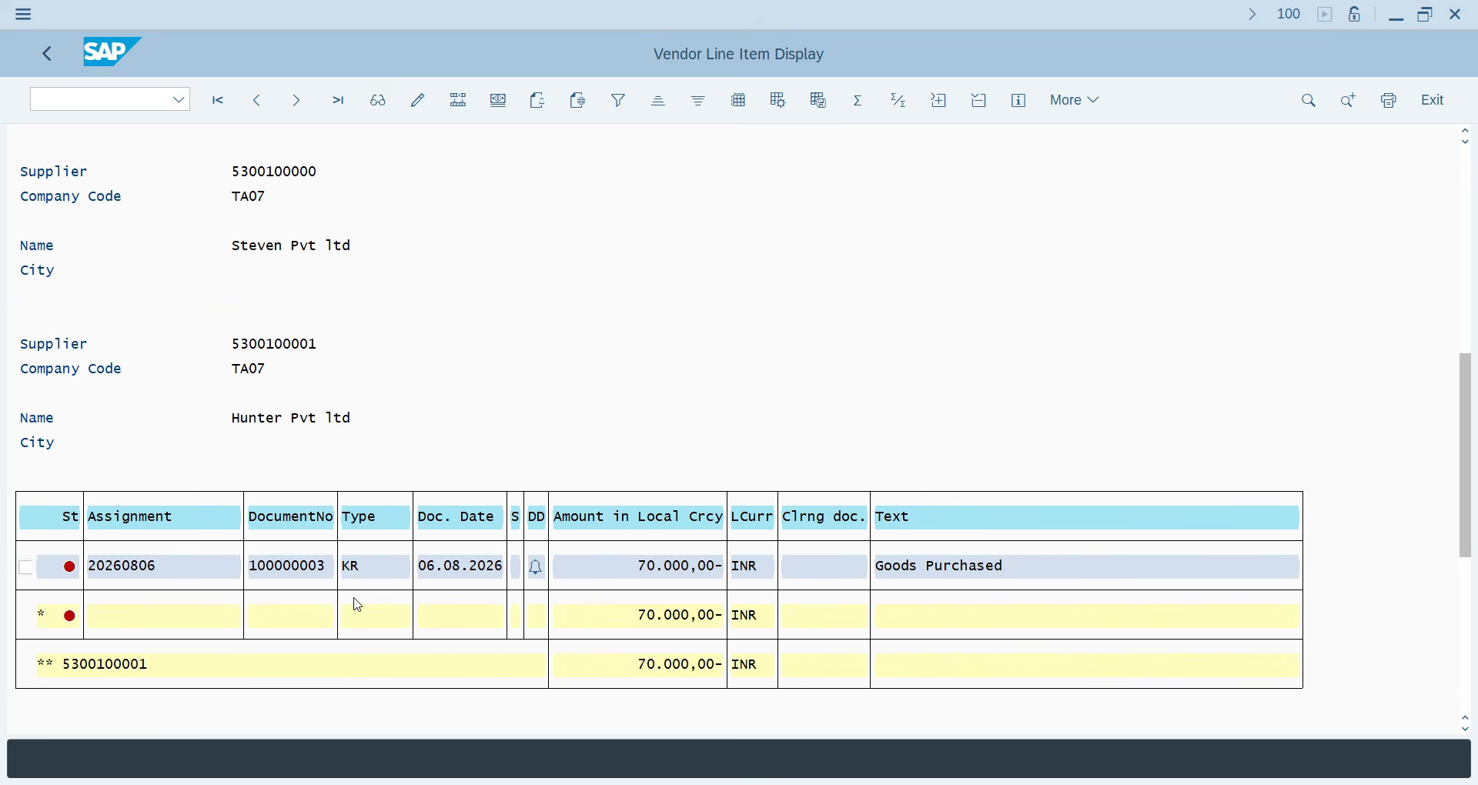
scroll(396, 589, down, 1)
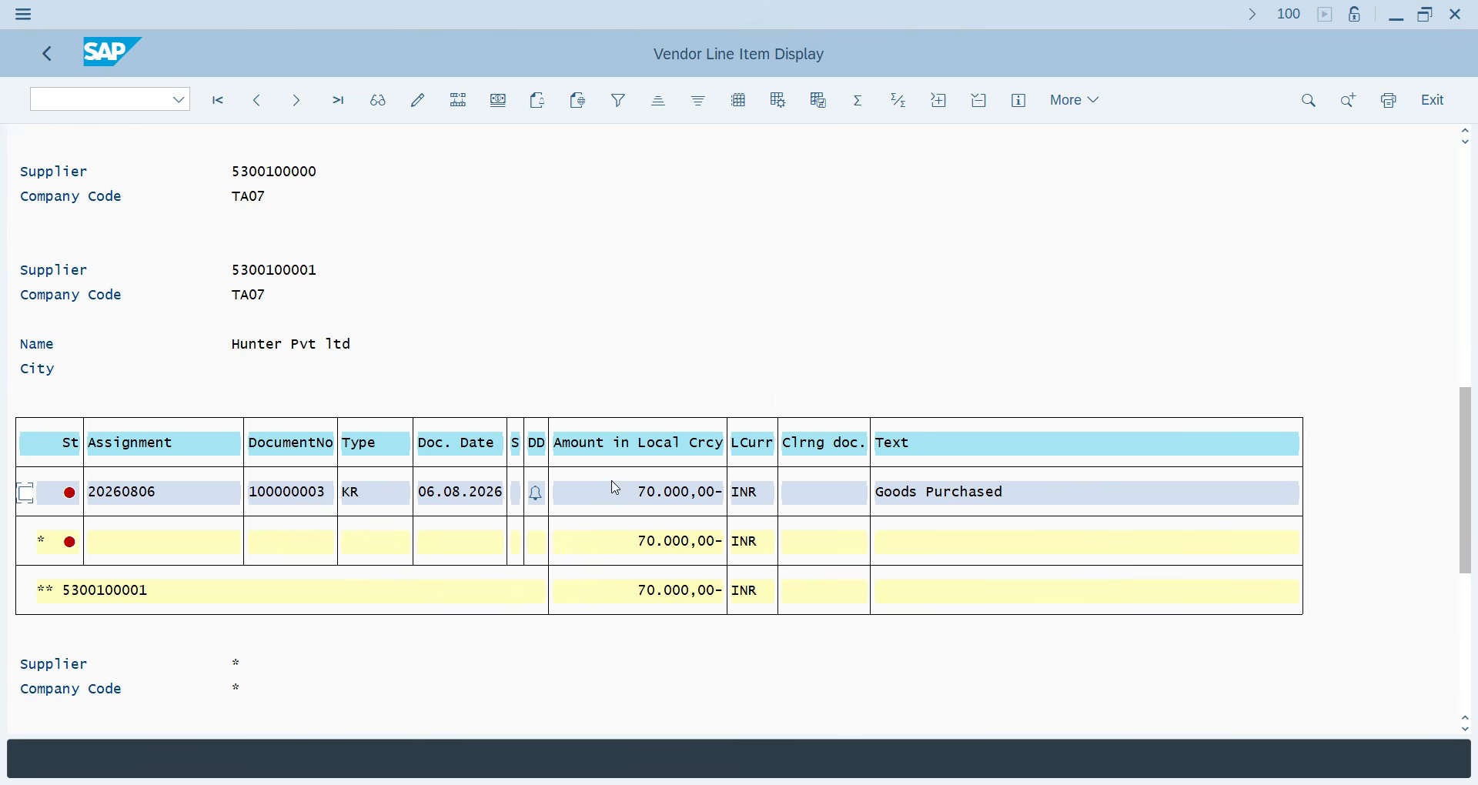
click(47, 53)
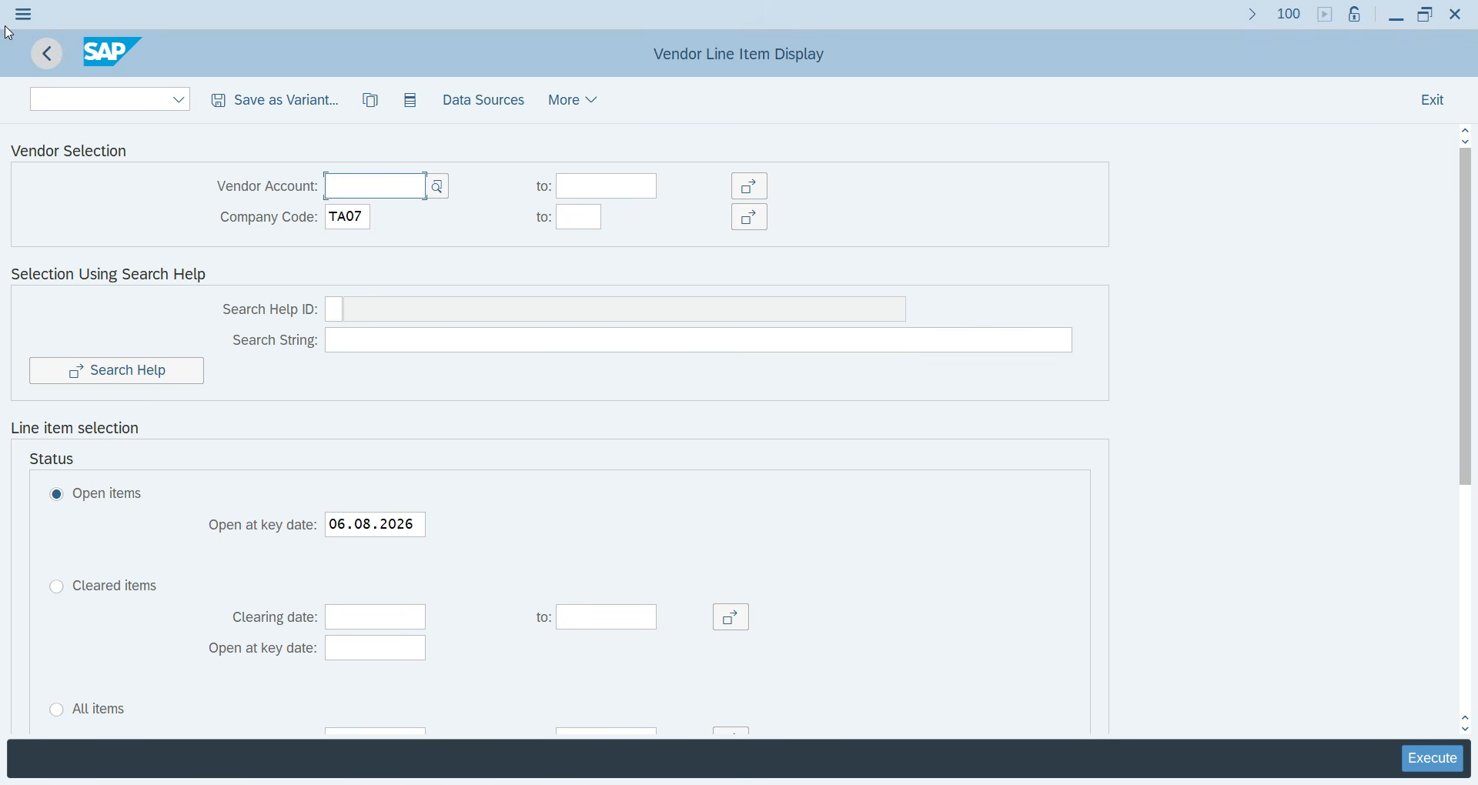
Leave the line item display and open F-54 Clear Vendor Down Payment from Document Entry.
click(52, 60)
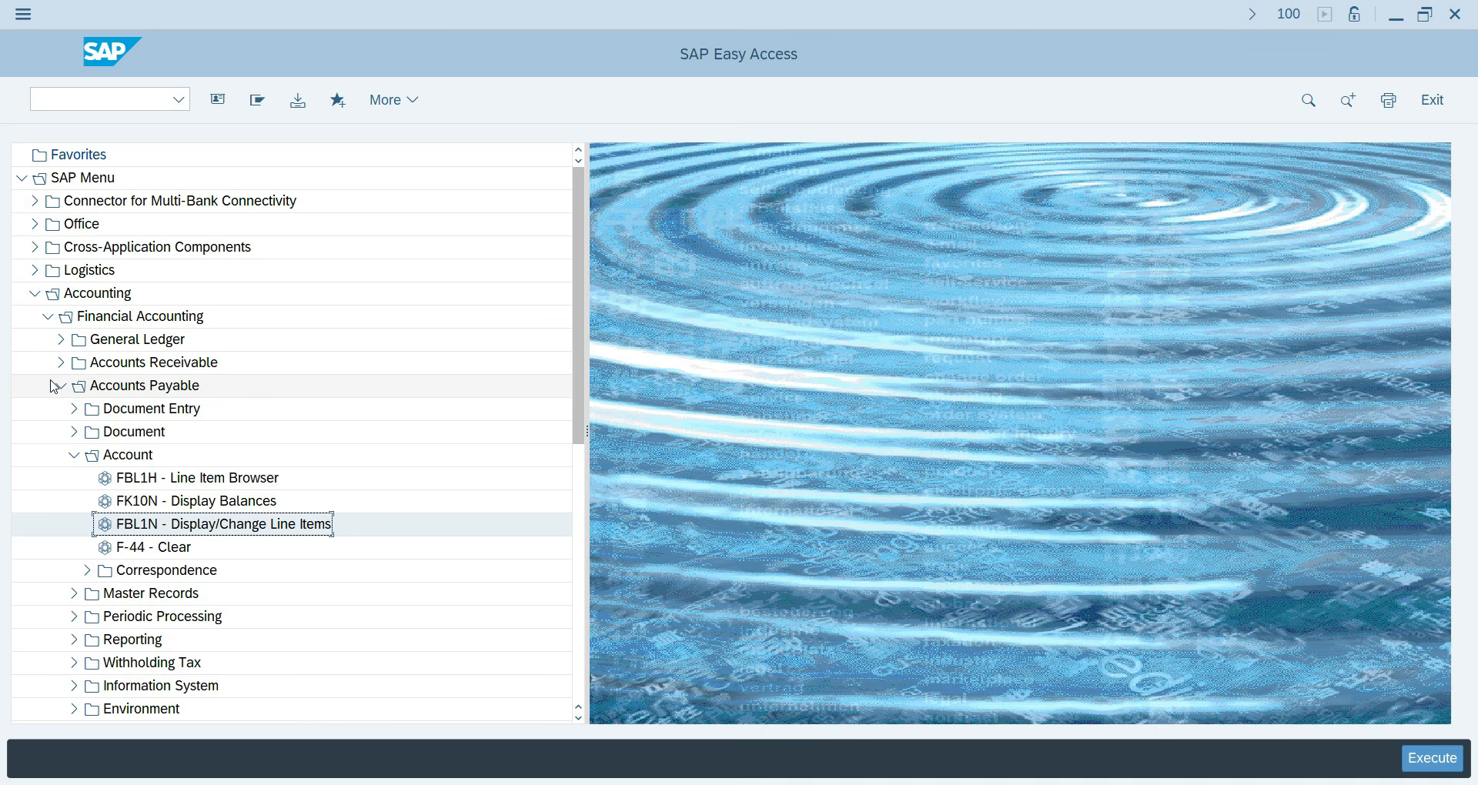
click(74, 455)
click(74, 409)
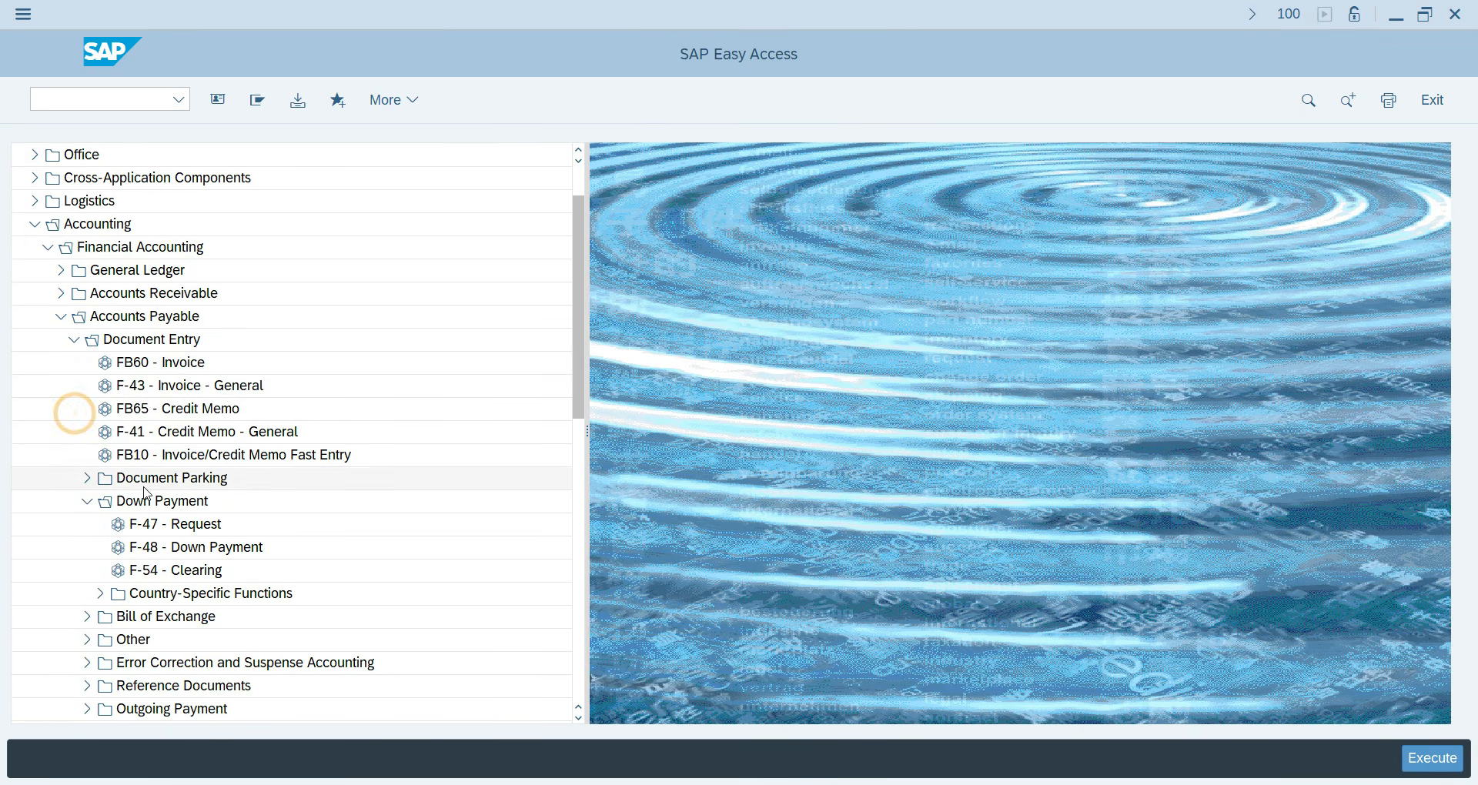
double_click(161, 578)
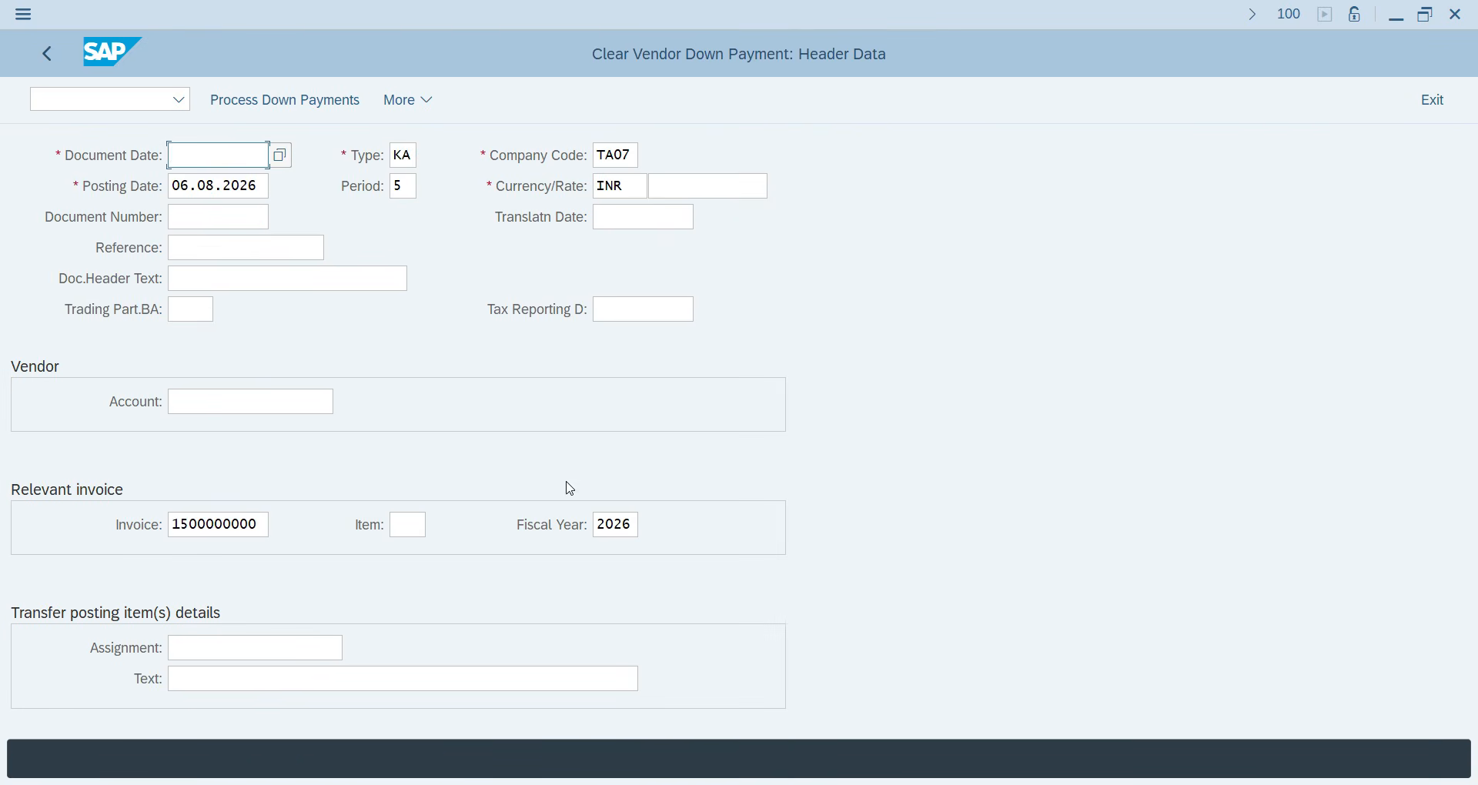
Enter document date 06.08.2026 and header text 'Clear DP'.
text(0)
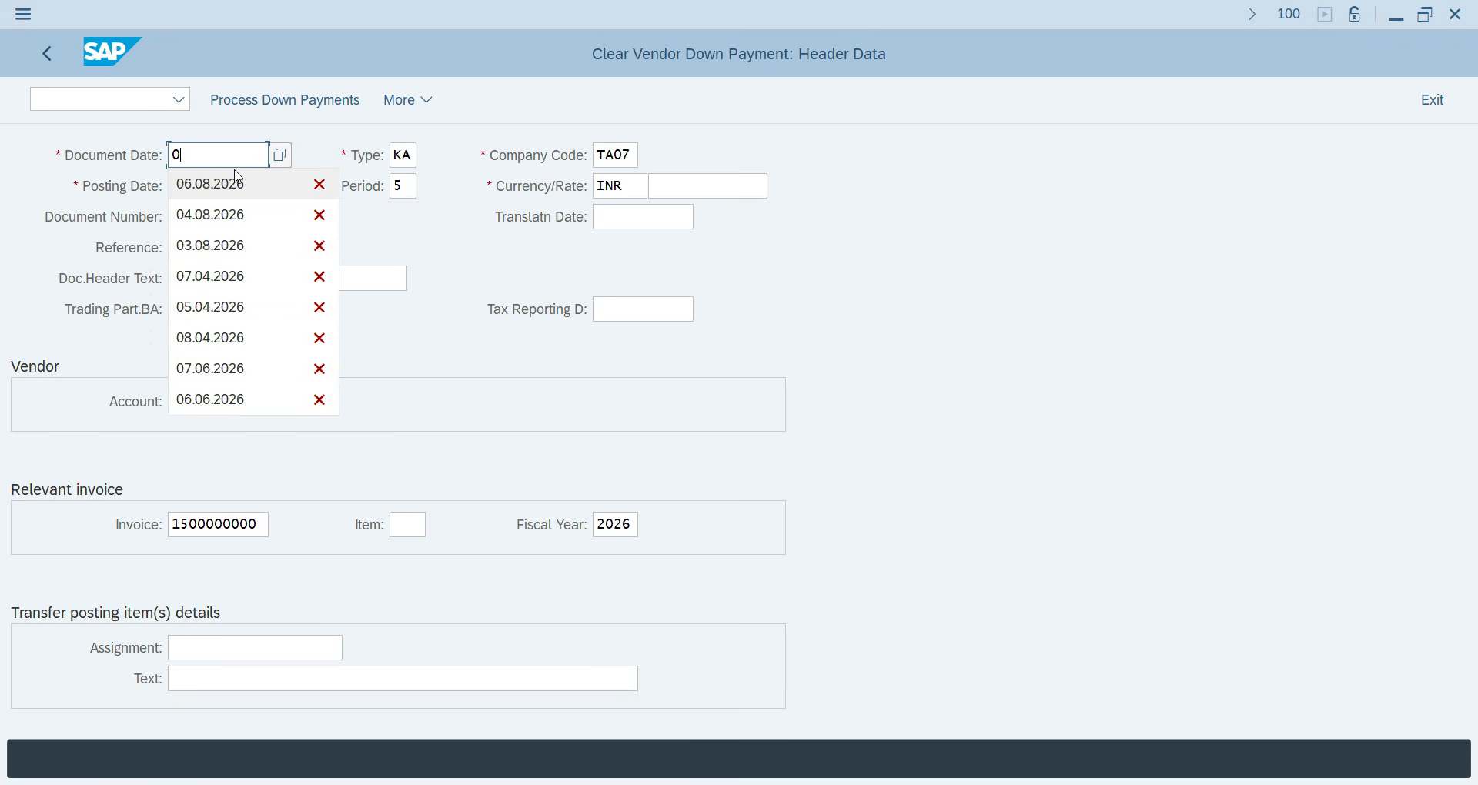
text(6.08.20)
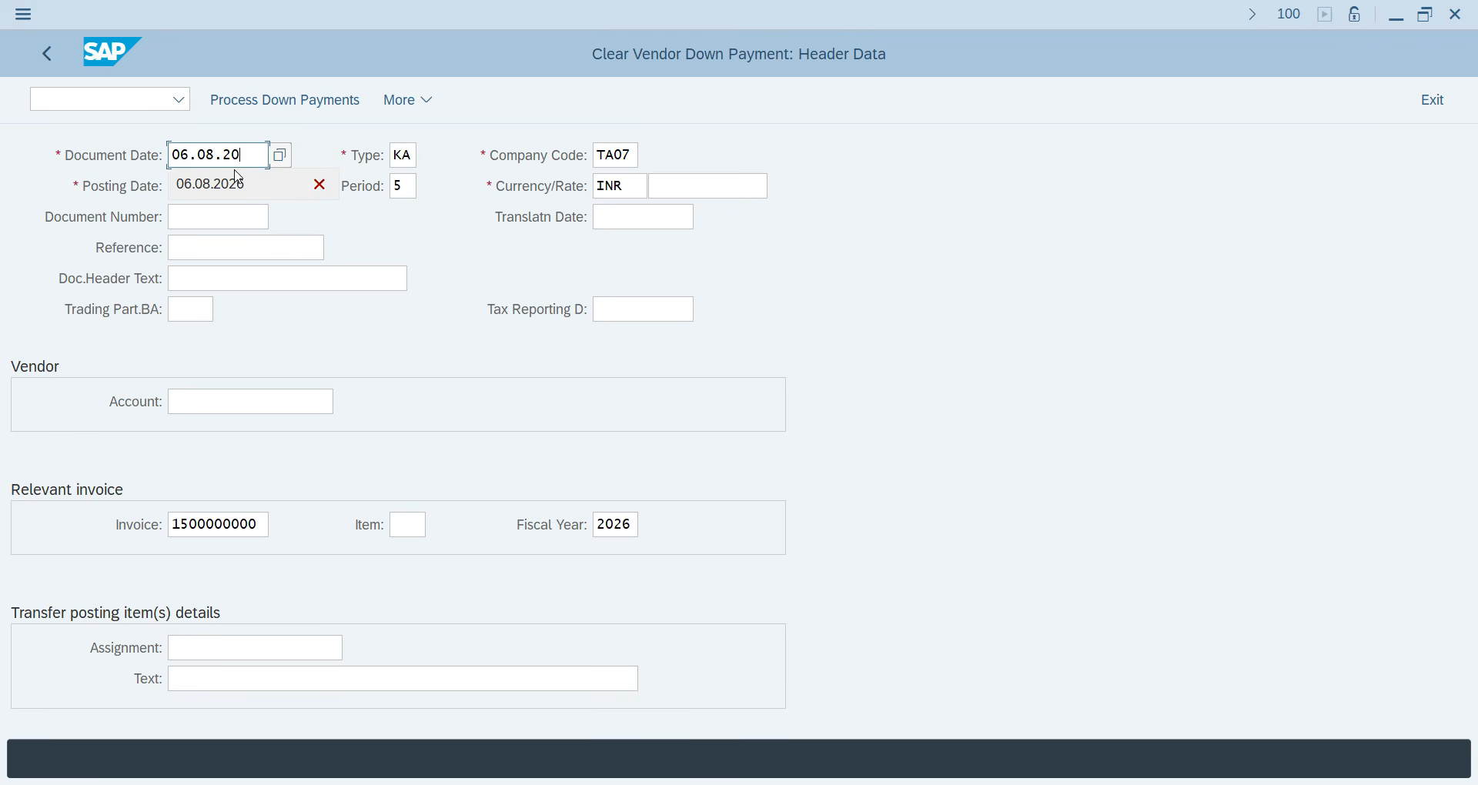
text(26)
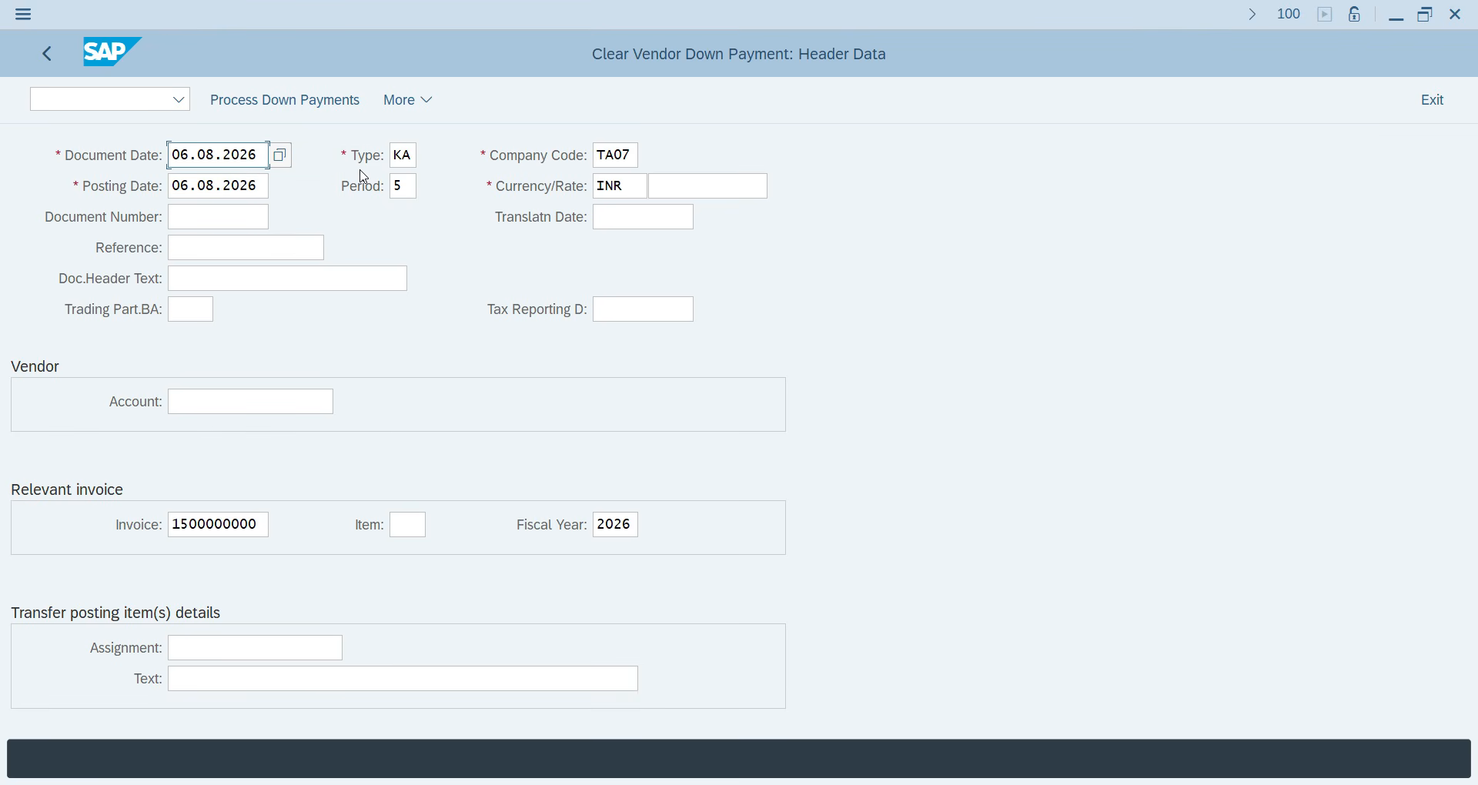
click(938, 201)
click(212, 288)
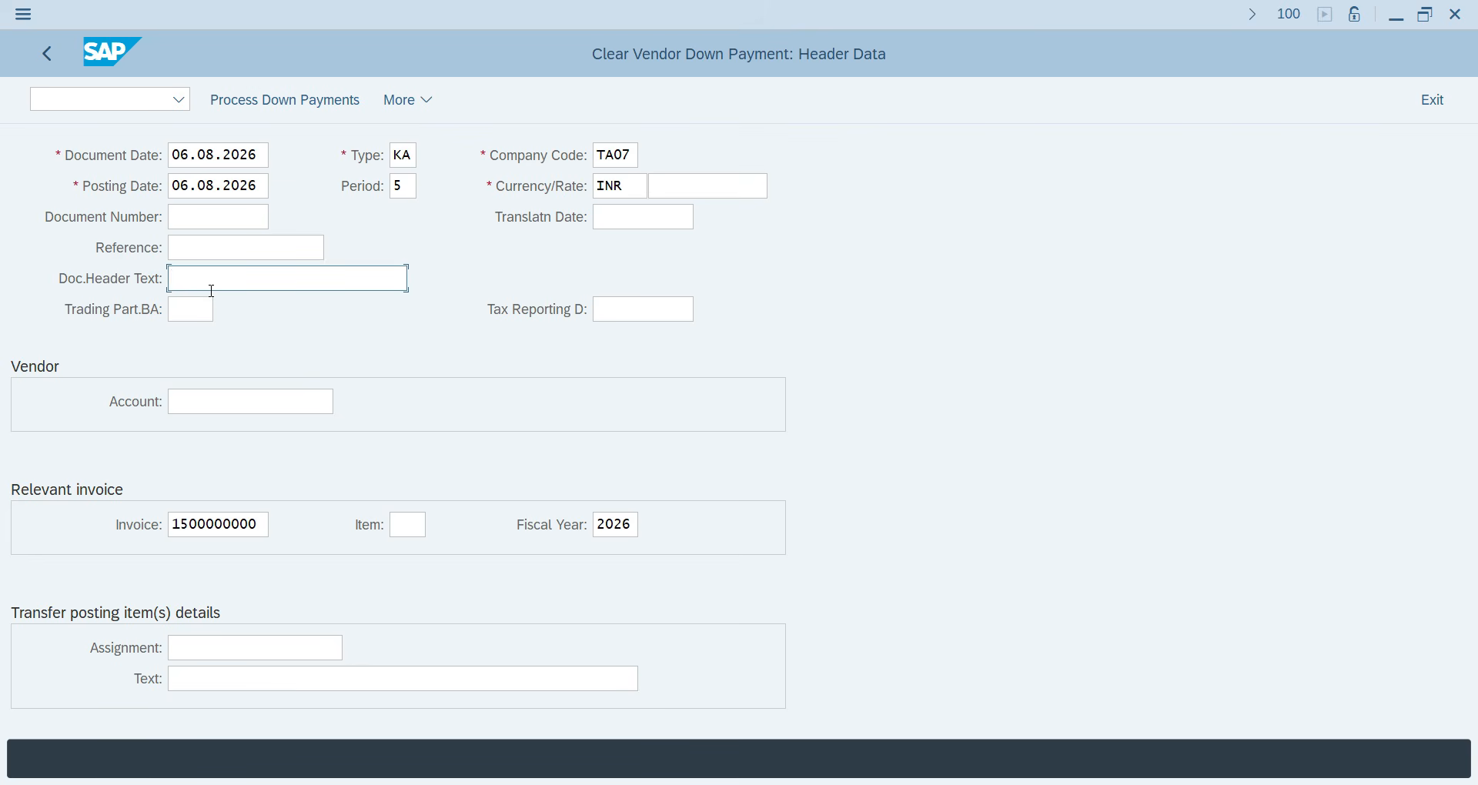
text(C)
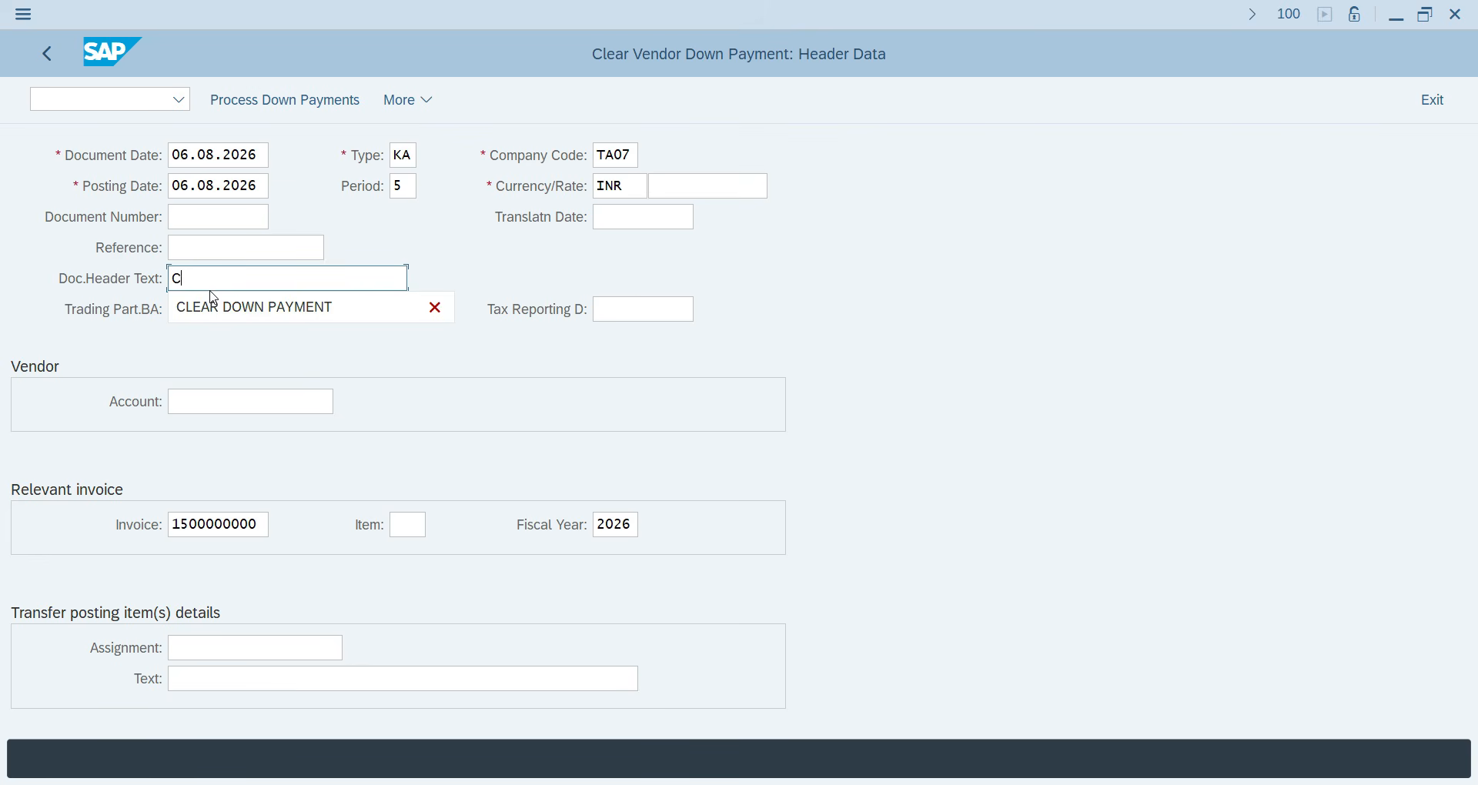
text(lear DP of 30,000)
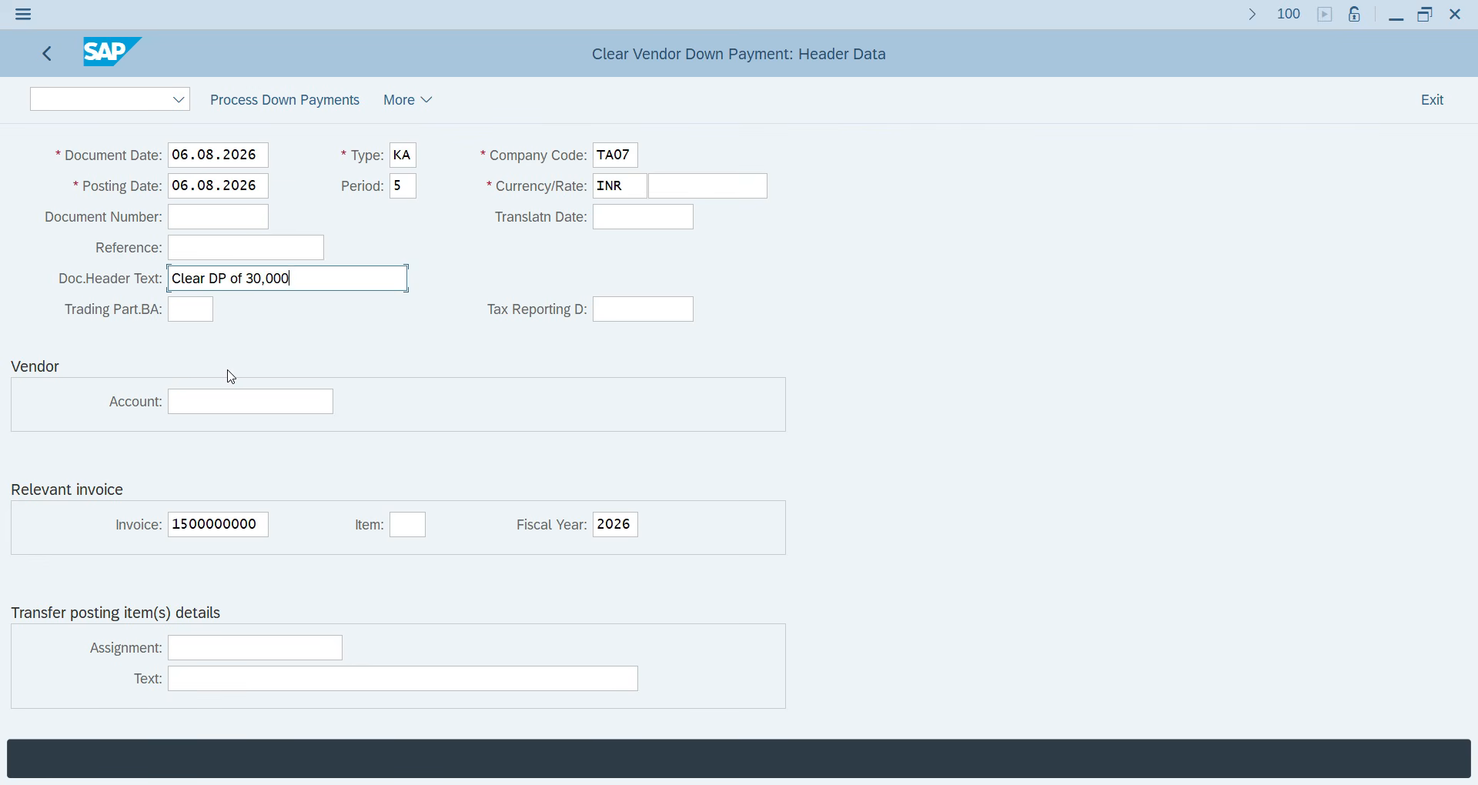
Pick the vendor from the F4 hit list, enter item text 'Clear Do', and process down payments.
click(231, 402)
click(343, 402)
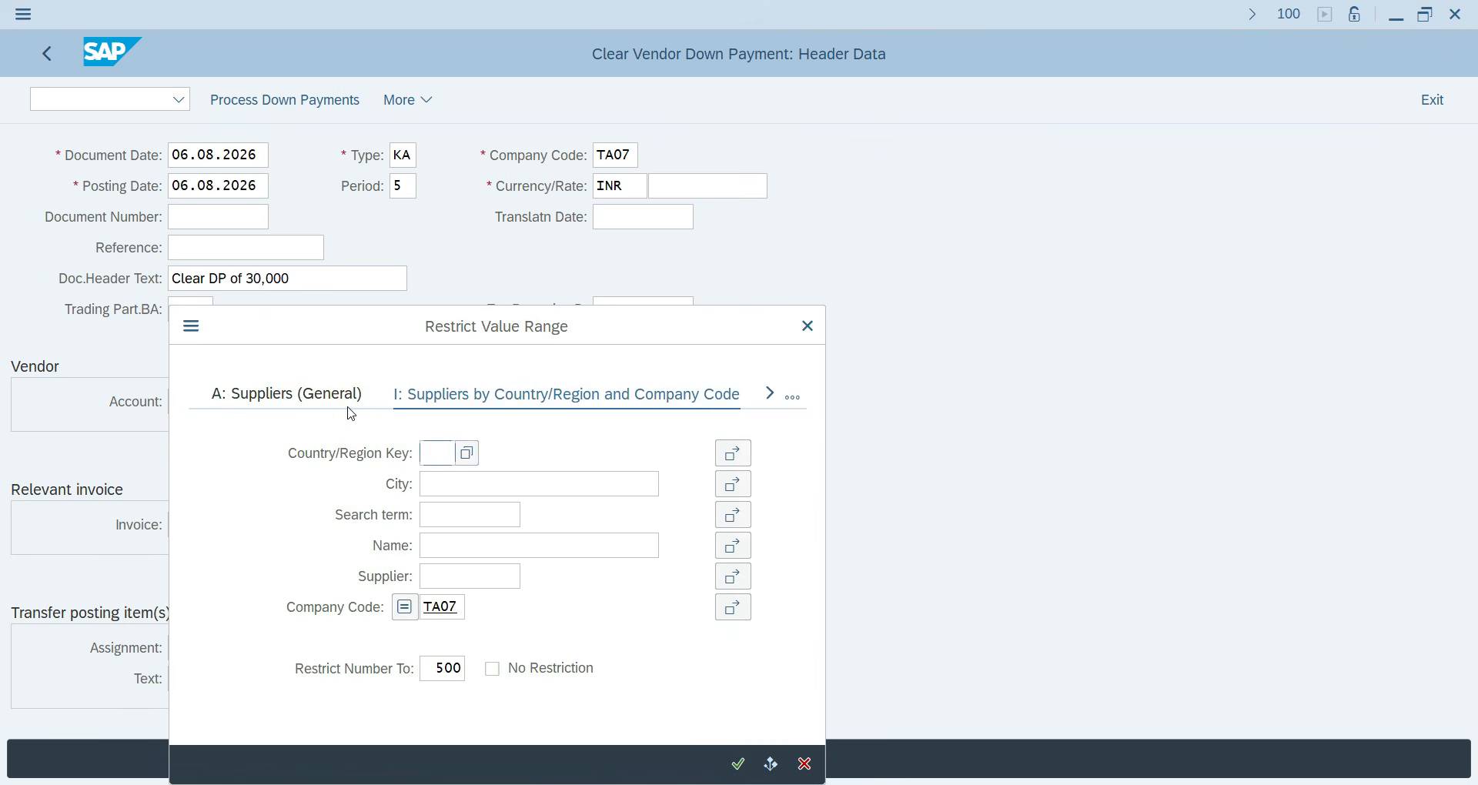
key(Return)
double_click(348, 559)
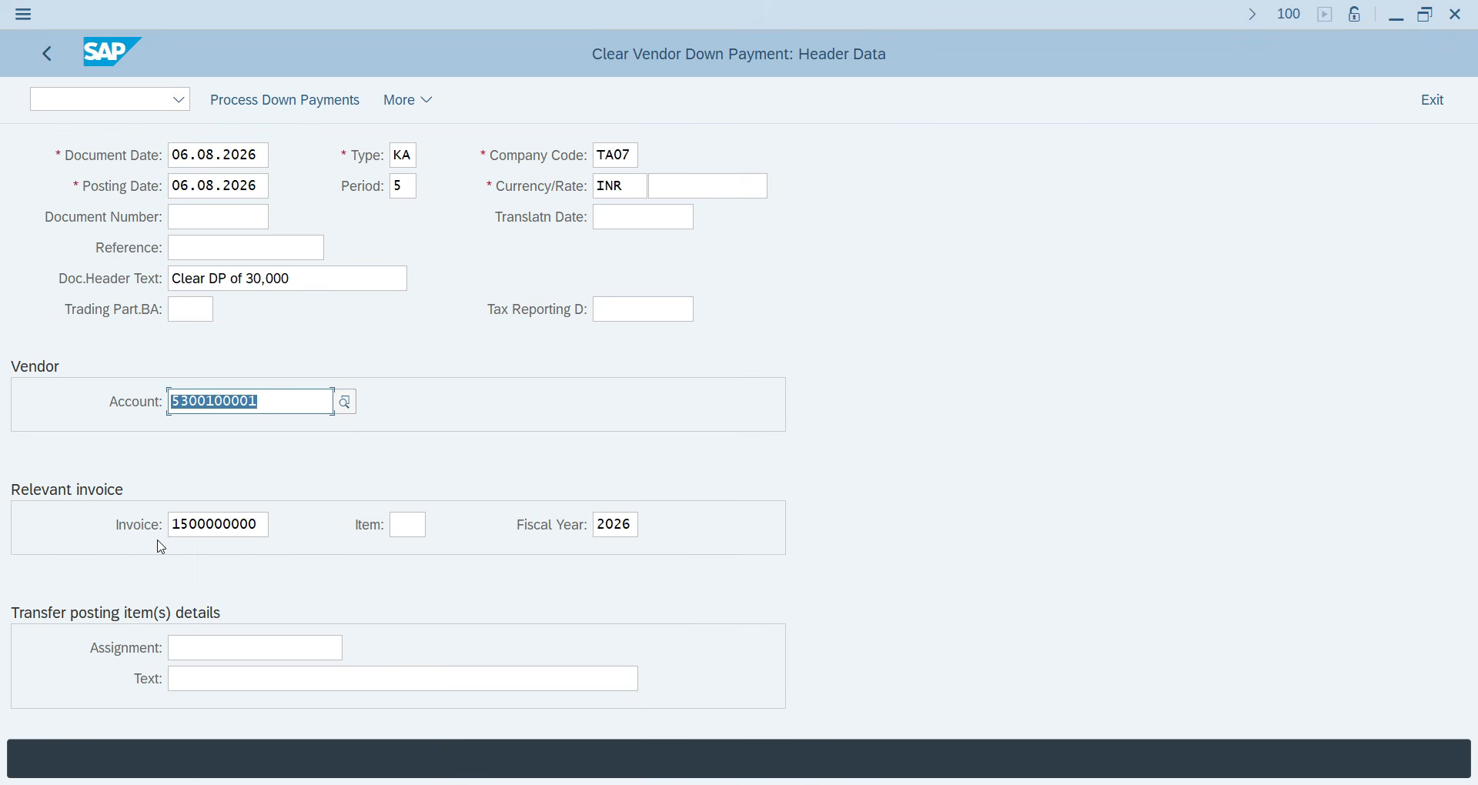
click(196, 681)
text(Cl)
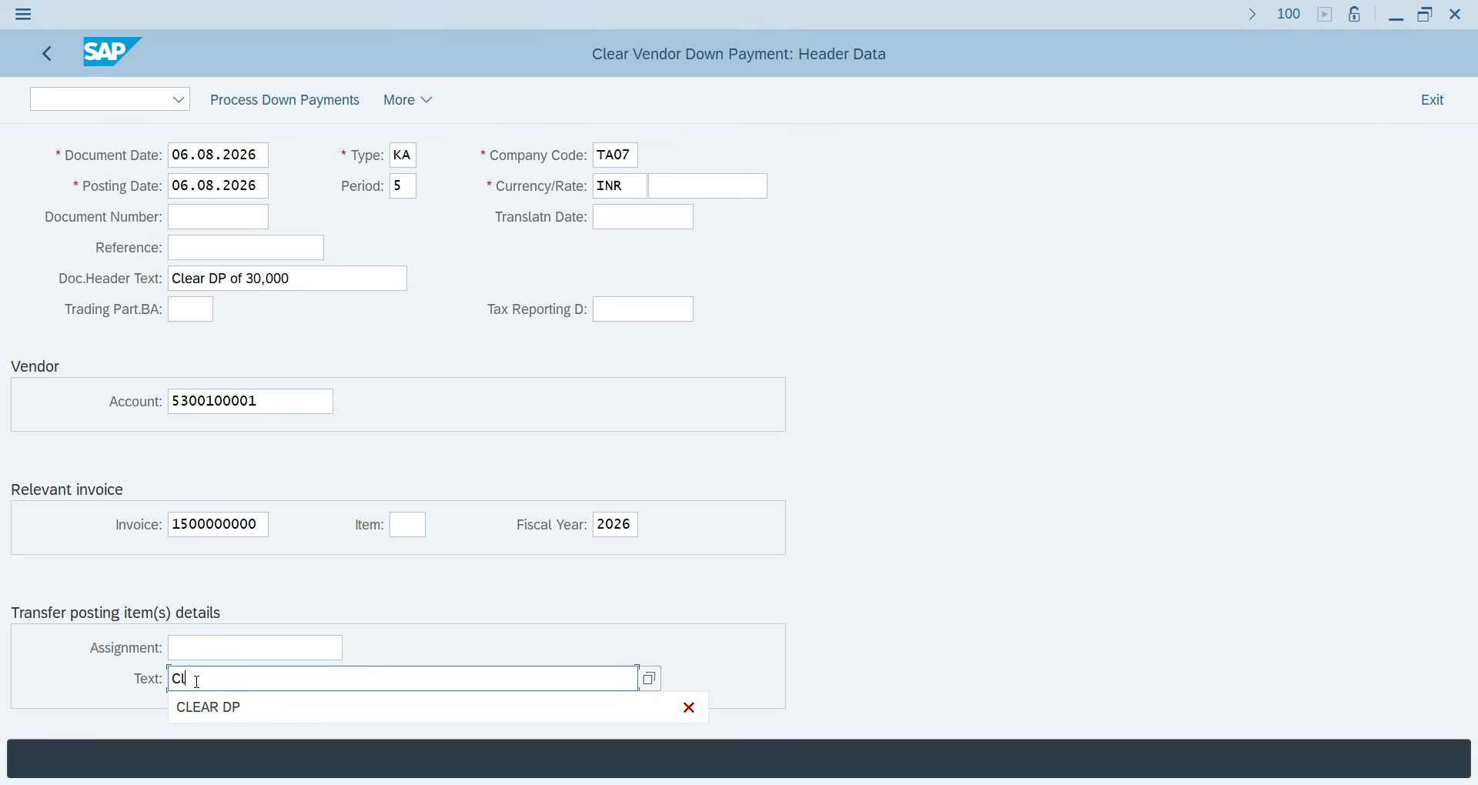
text(ear Down Payment of 30,000 INR)
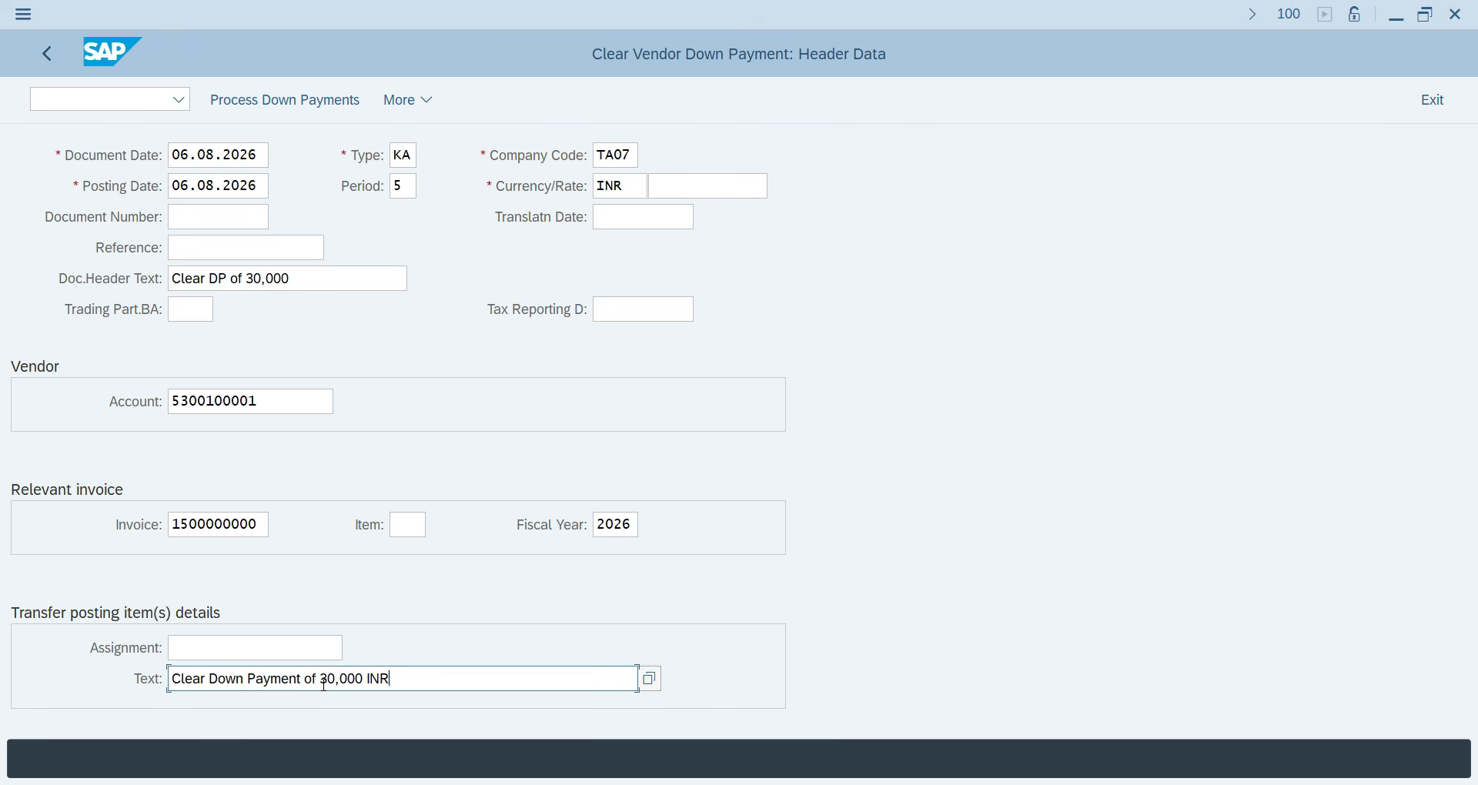
click(269, 109)
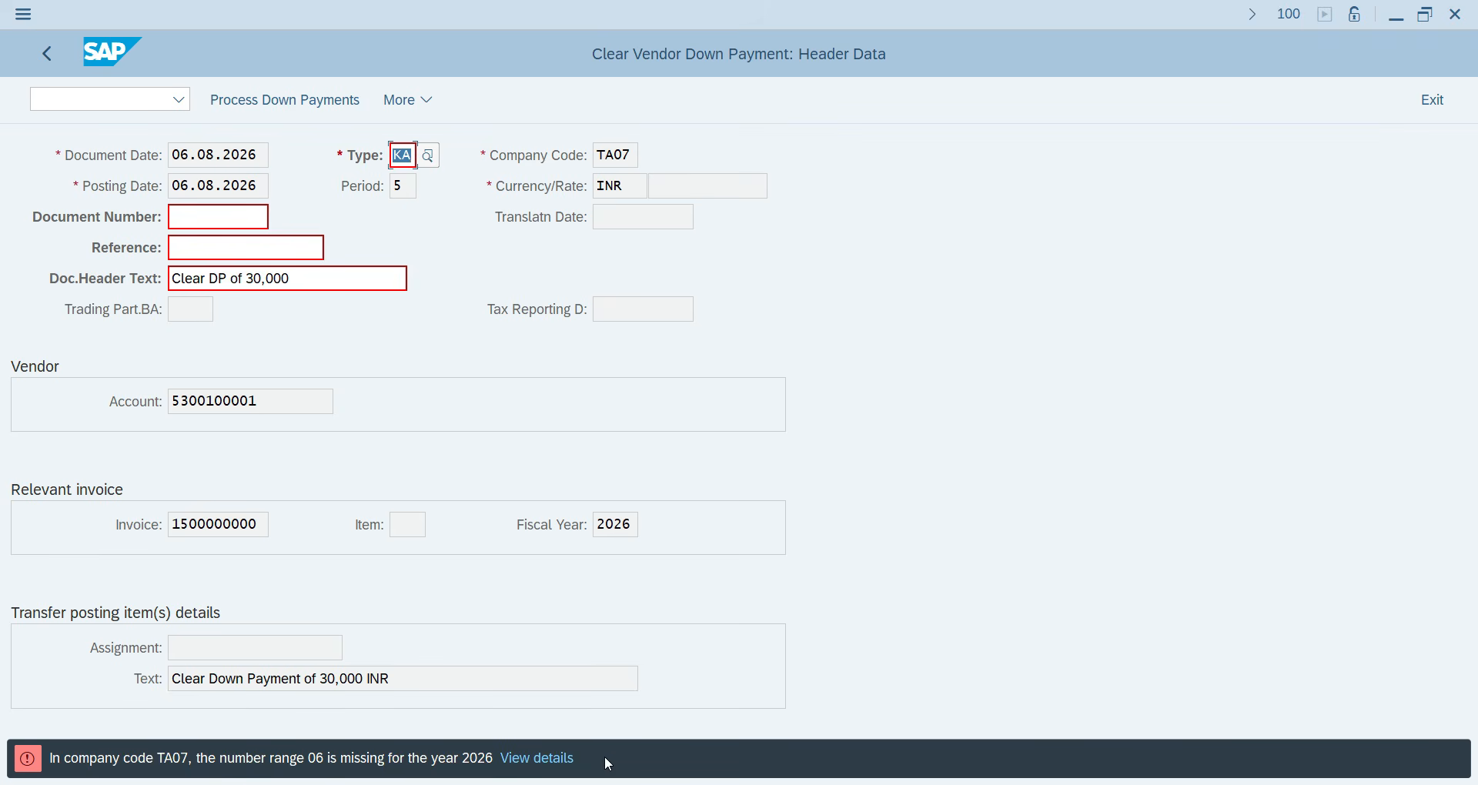
In a new session, open FBN1 number range intervals for company code TA07 for editing.
key(ctrl+n)
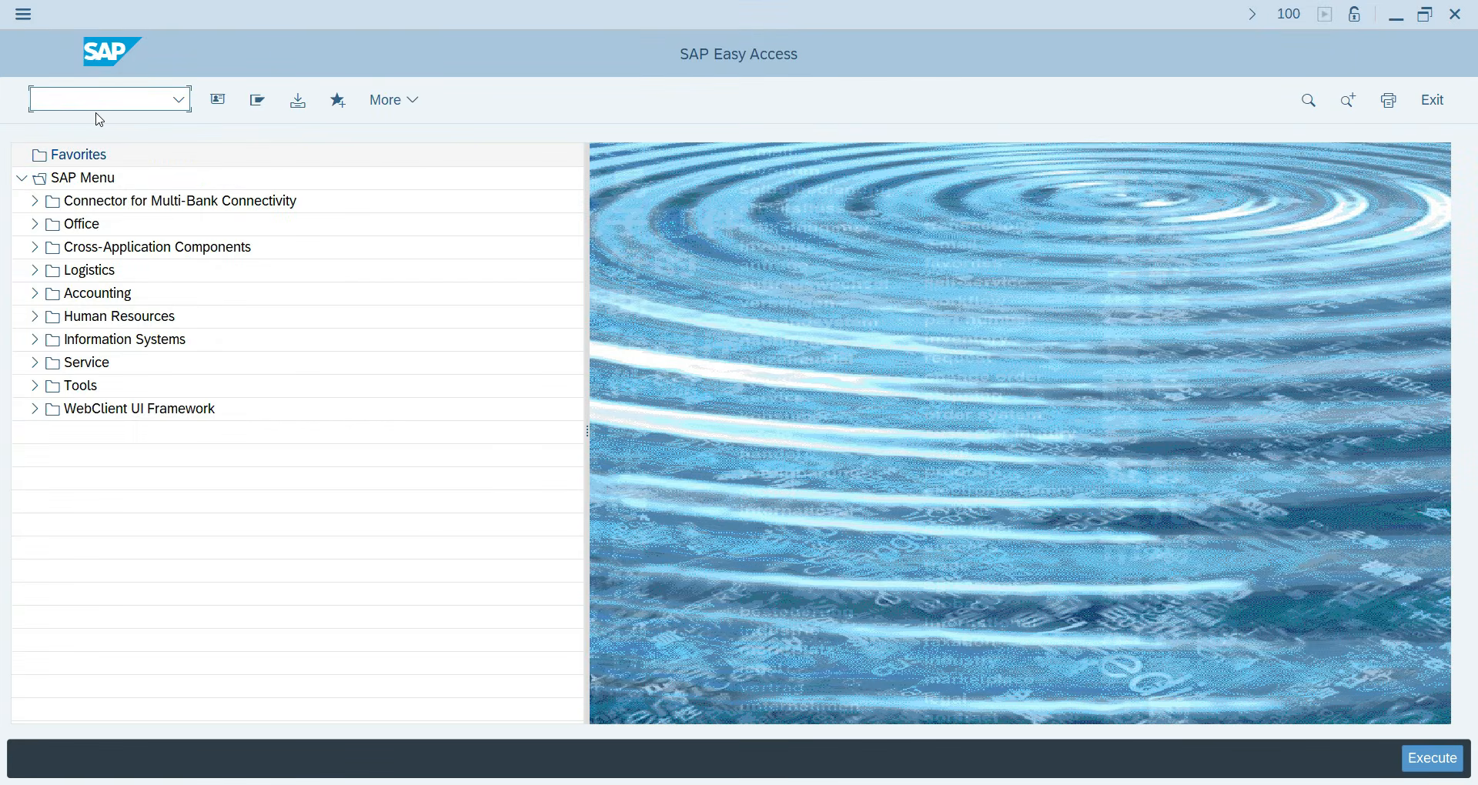
text(fbn1)
key(Return)
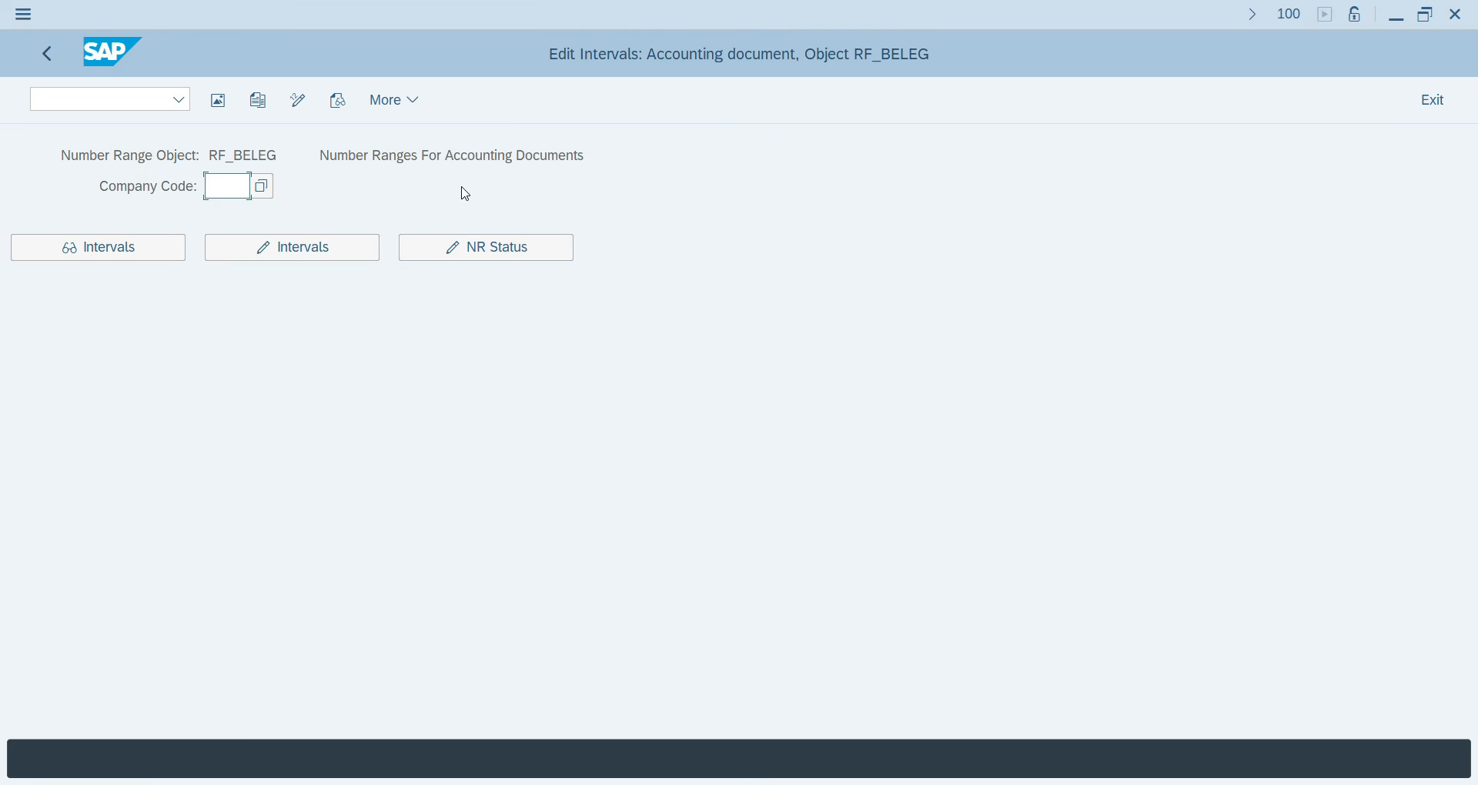
text(TA-0)
key(BackSpace)
text(7)
click(334, 249)
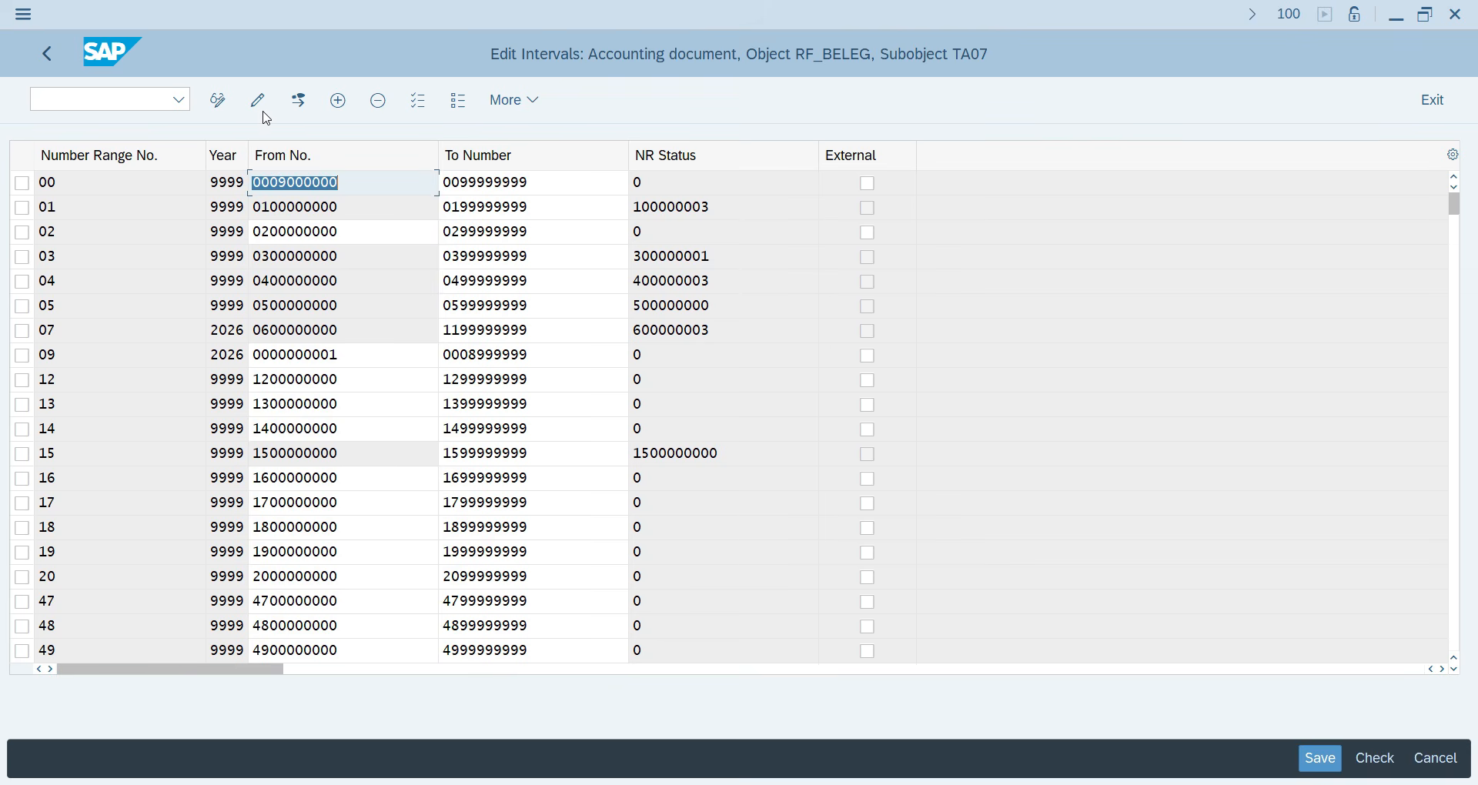
click(300, 101)
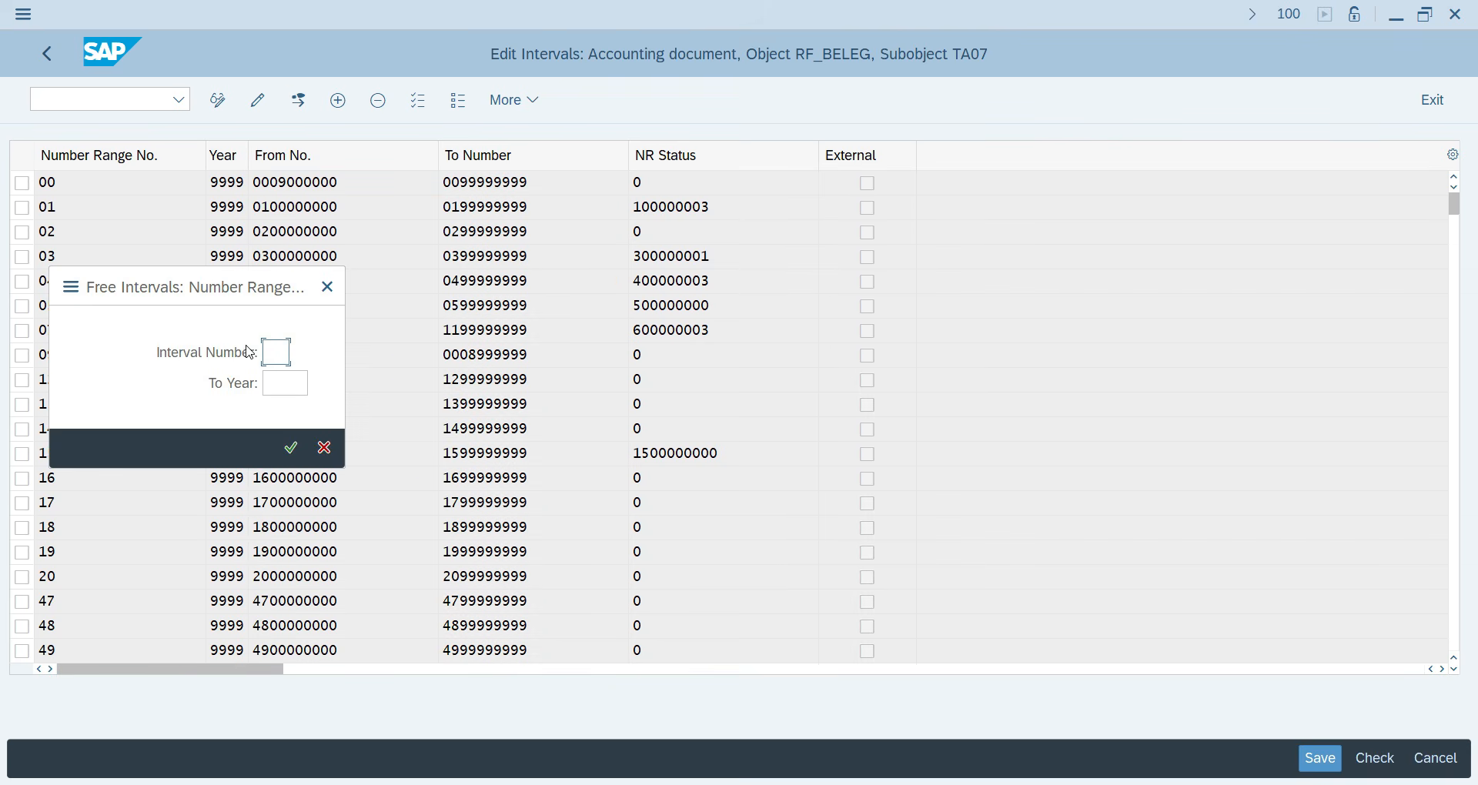
text(06)
key(Tab)
text(2026)
key(Return)
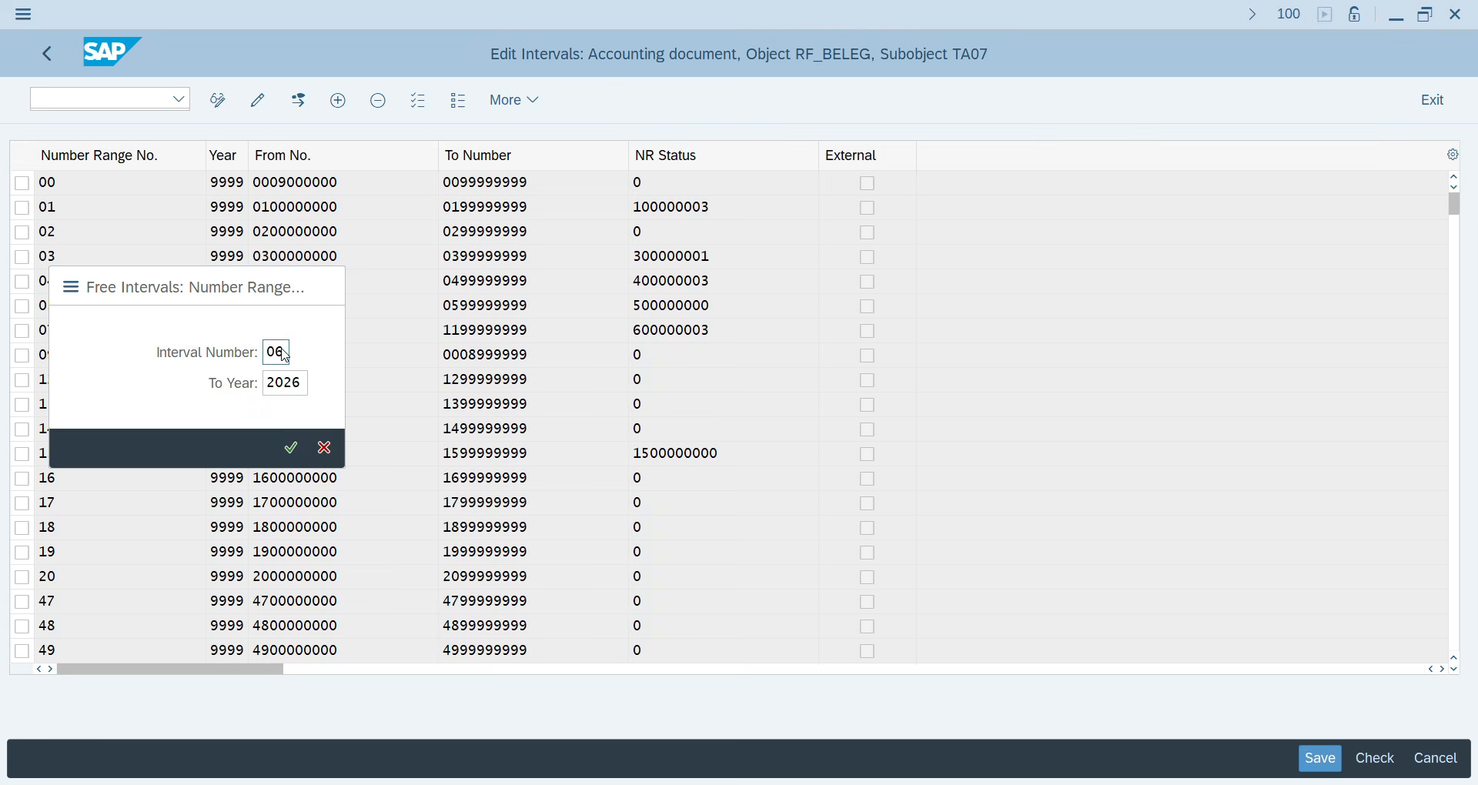
click(88, 381)
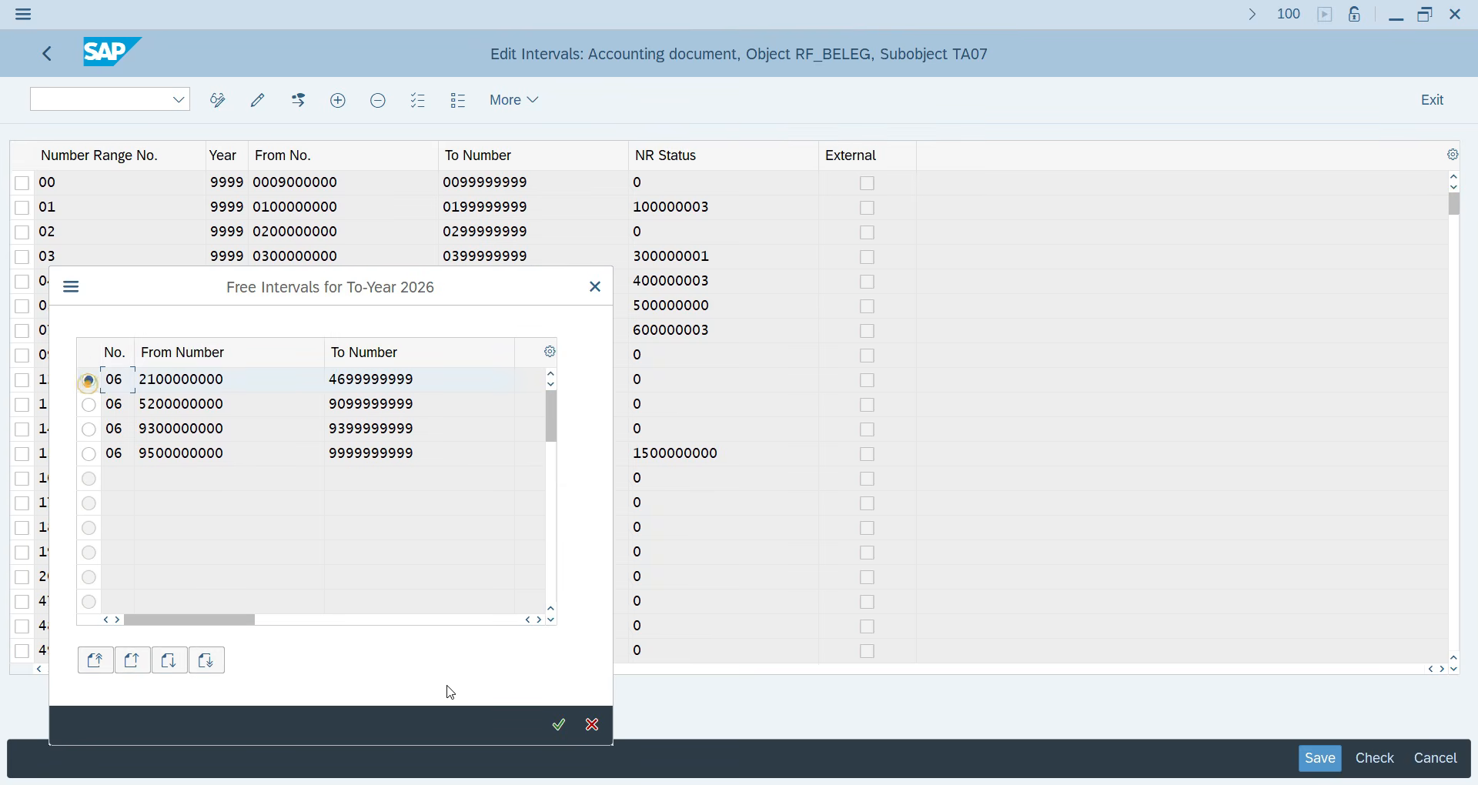
click(556, 725)
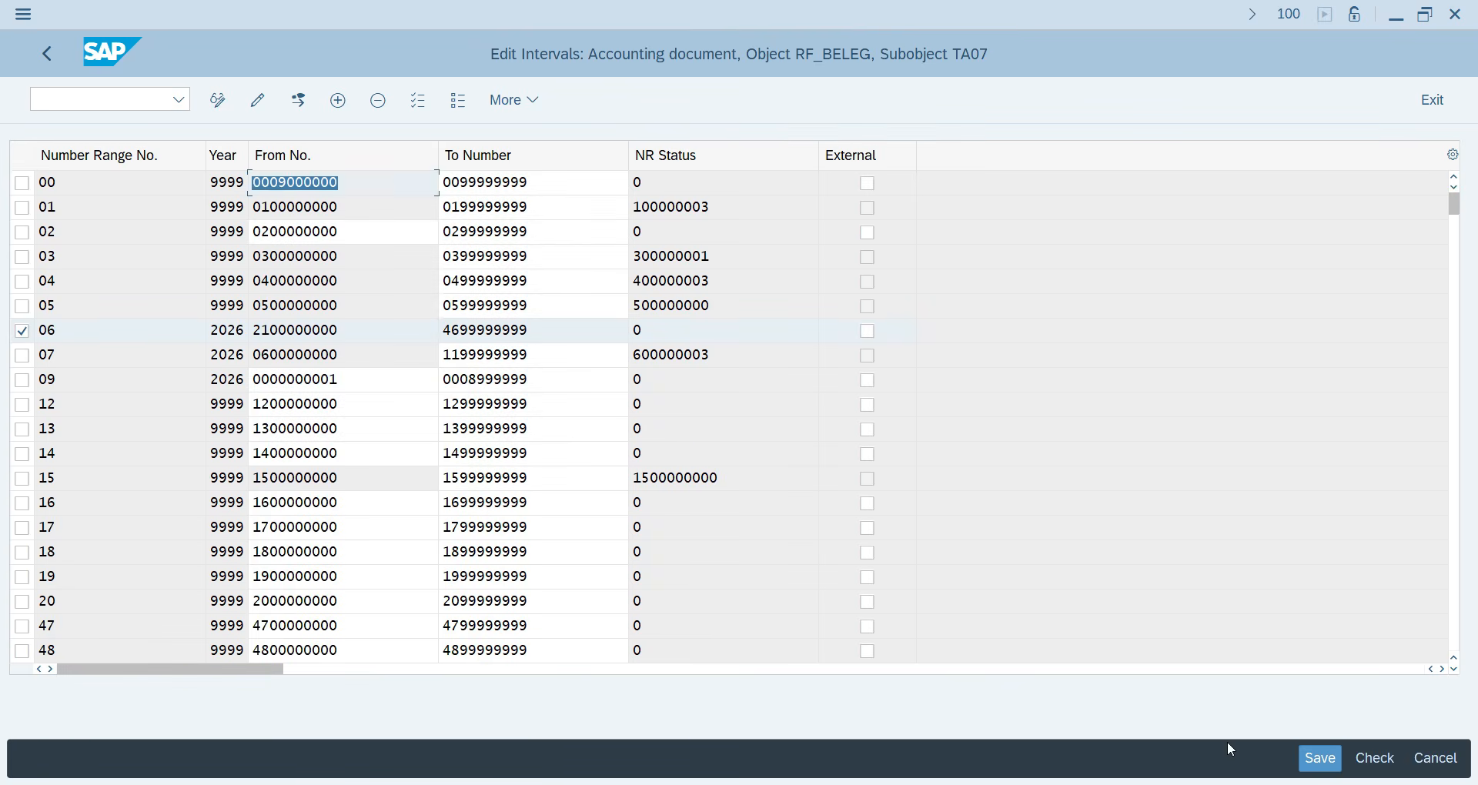
click(1318, 761)
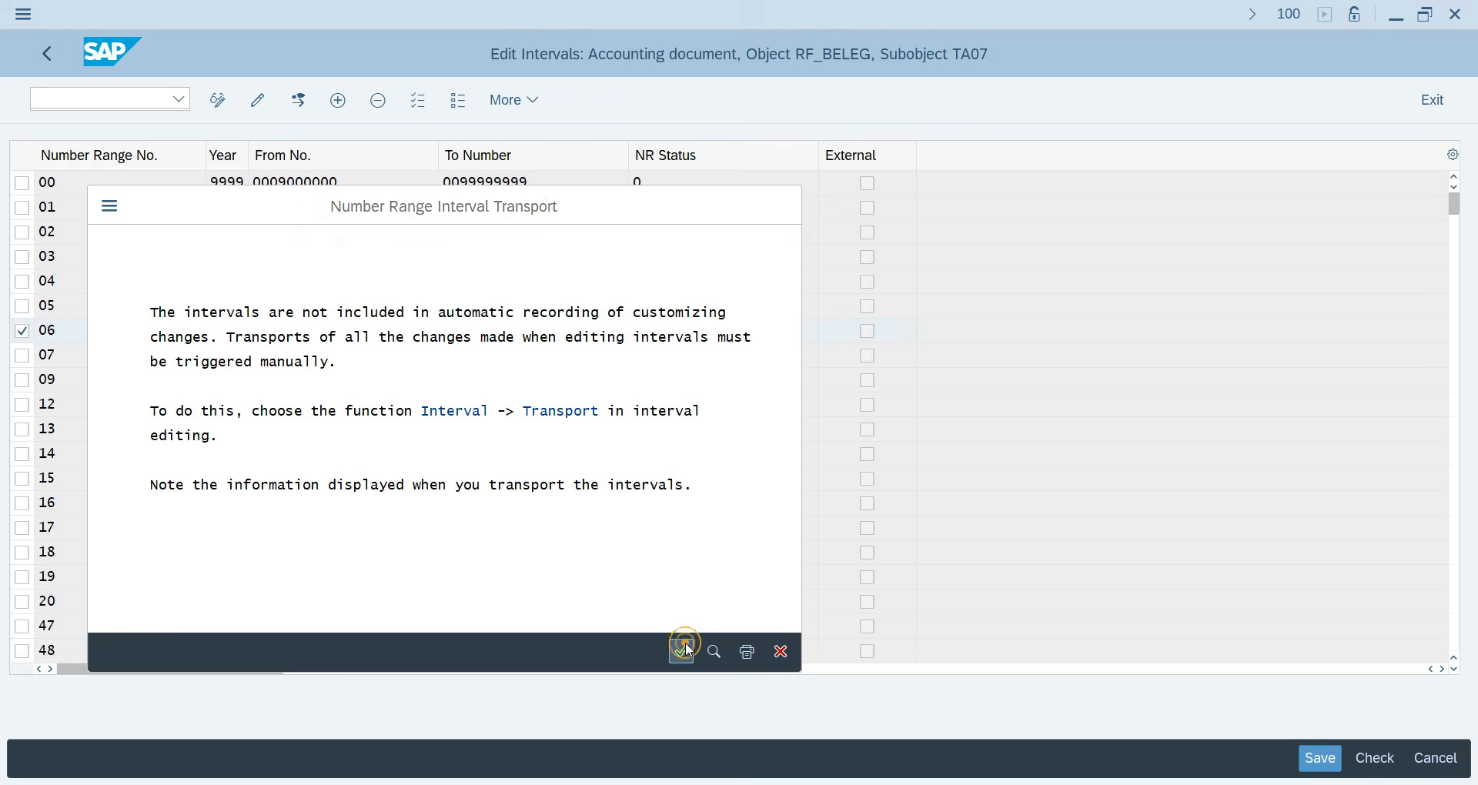
click(683, 651)
key(Return)
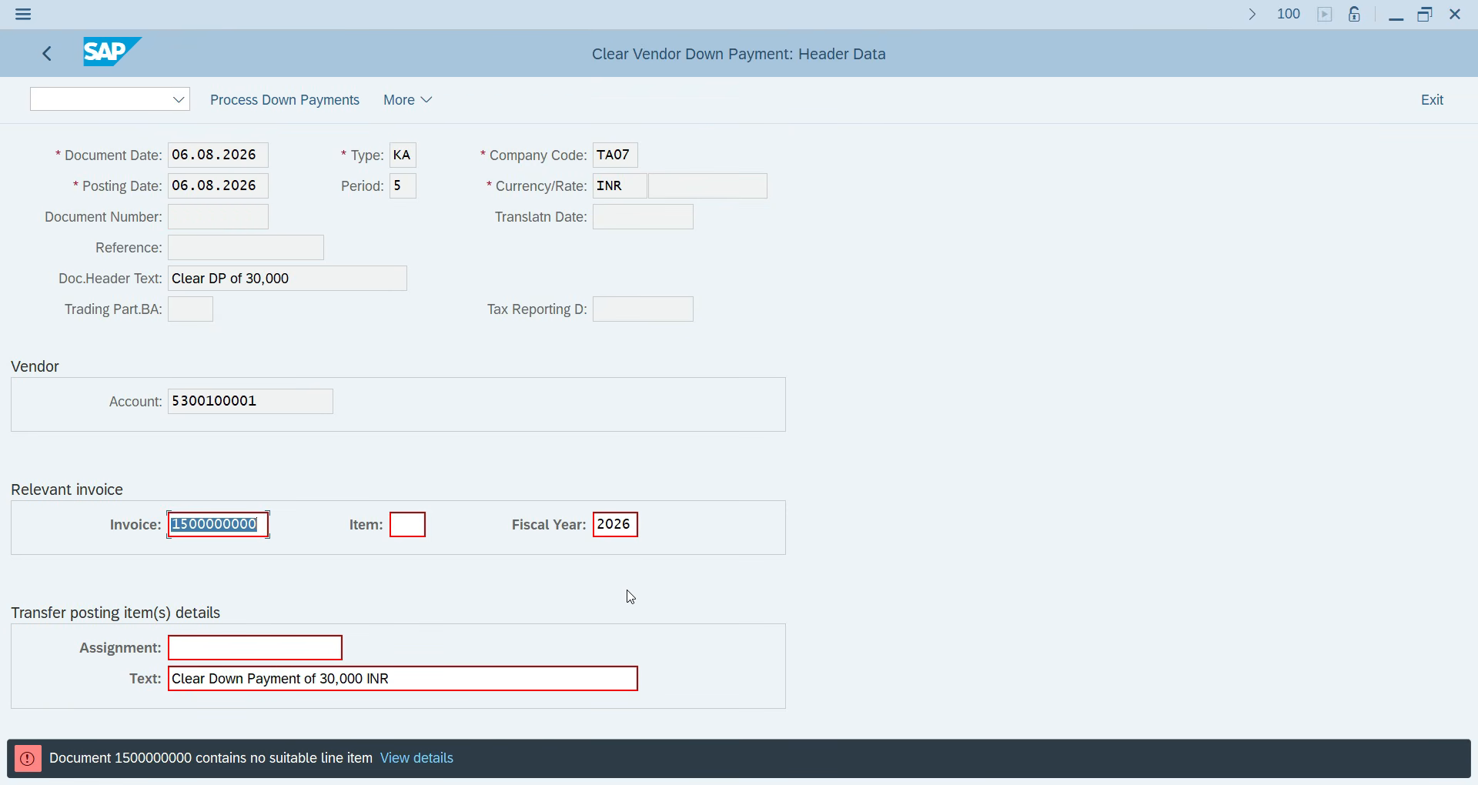
Recheck the clearing, then switch to the F-48 vendor down payment transaction.
key(Return)
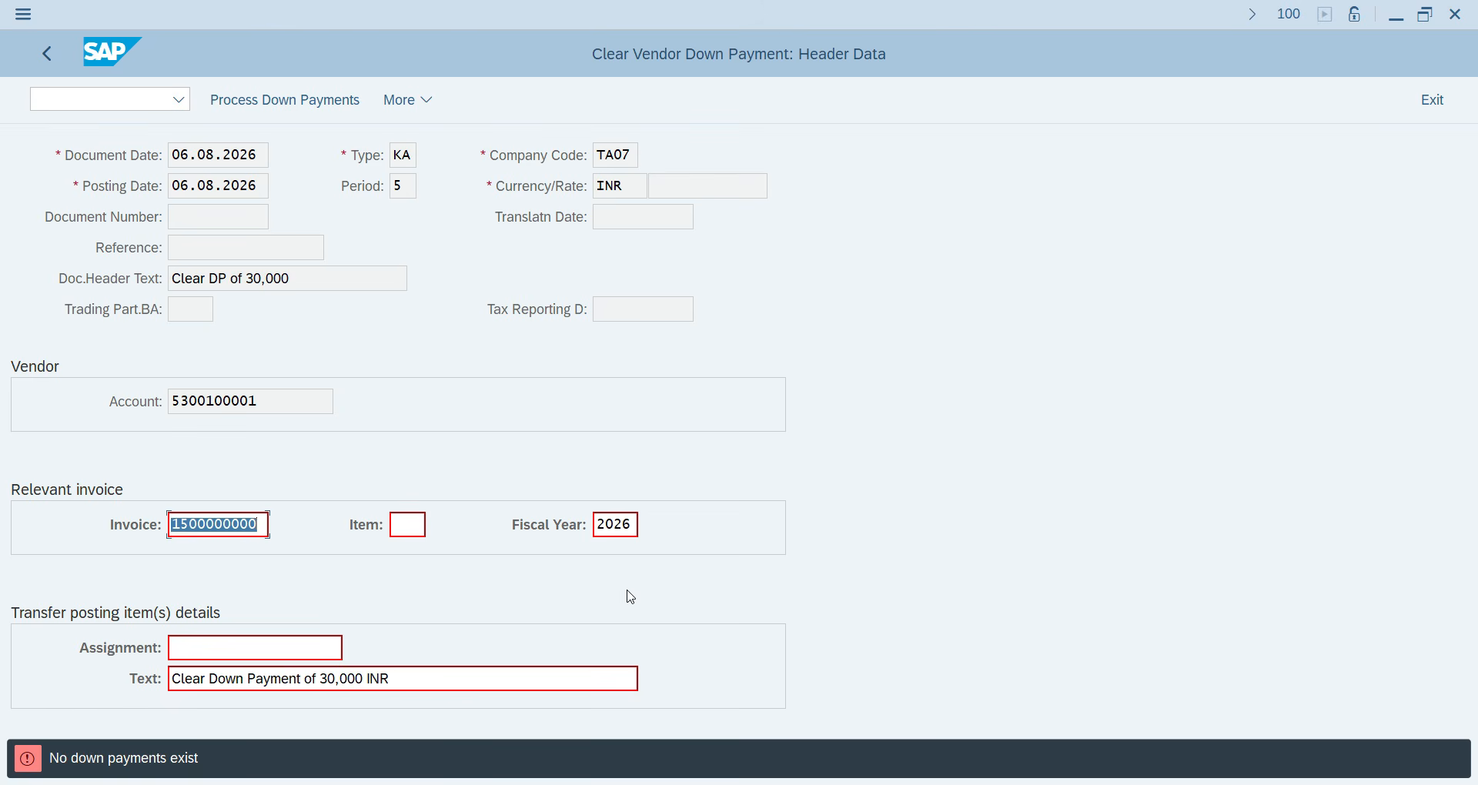
click(141, 102)
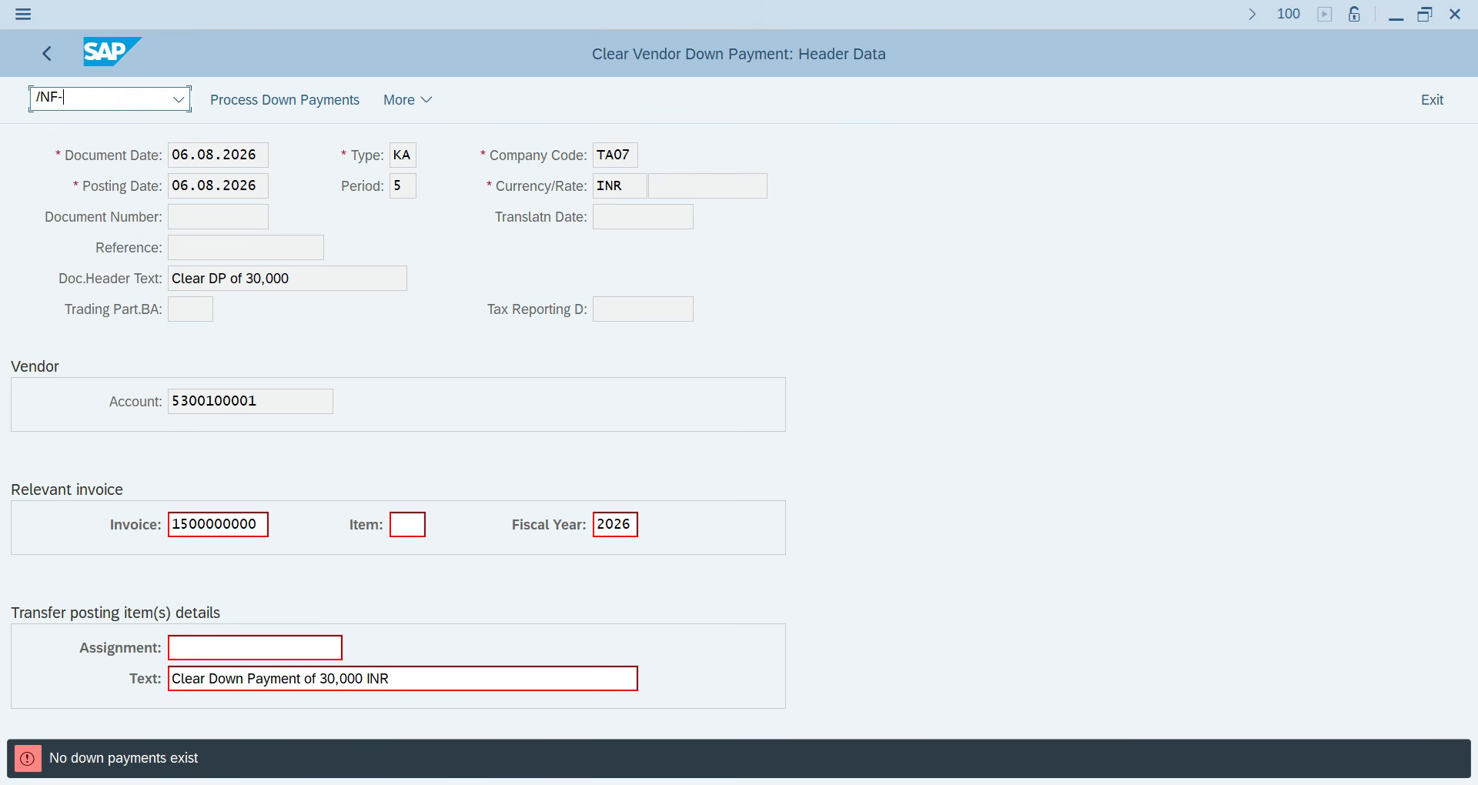
text(/NF-48)
key(Return)
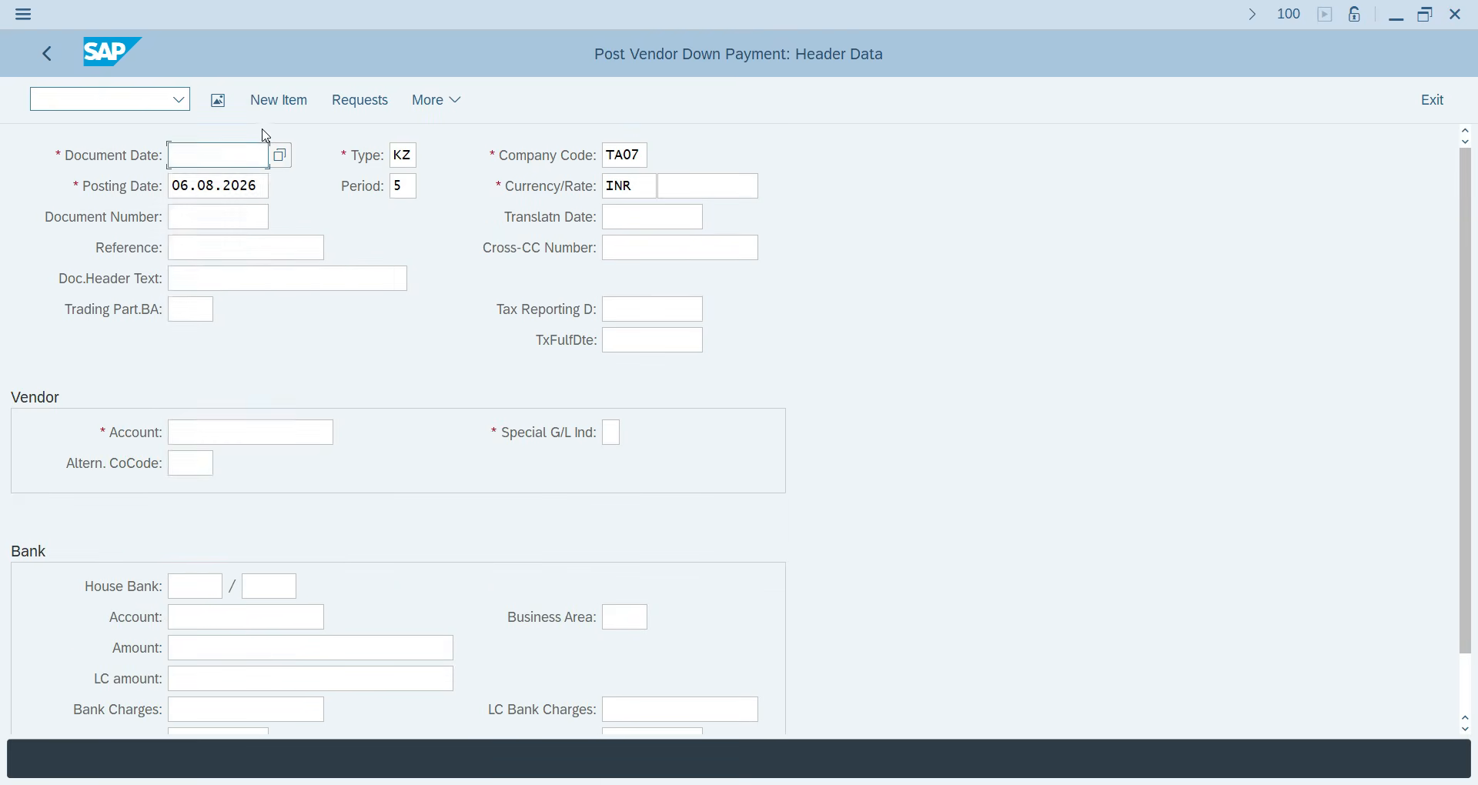
Fill date 06.08.2026, header text 'Clear DP of 30,000', vendor, bank 201 and amount from history.
click(223, 189)
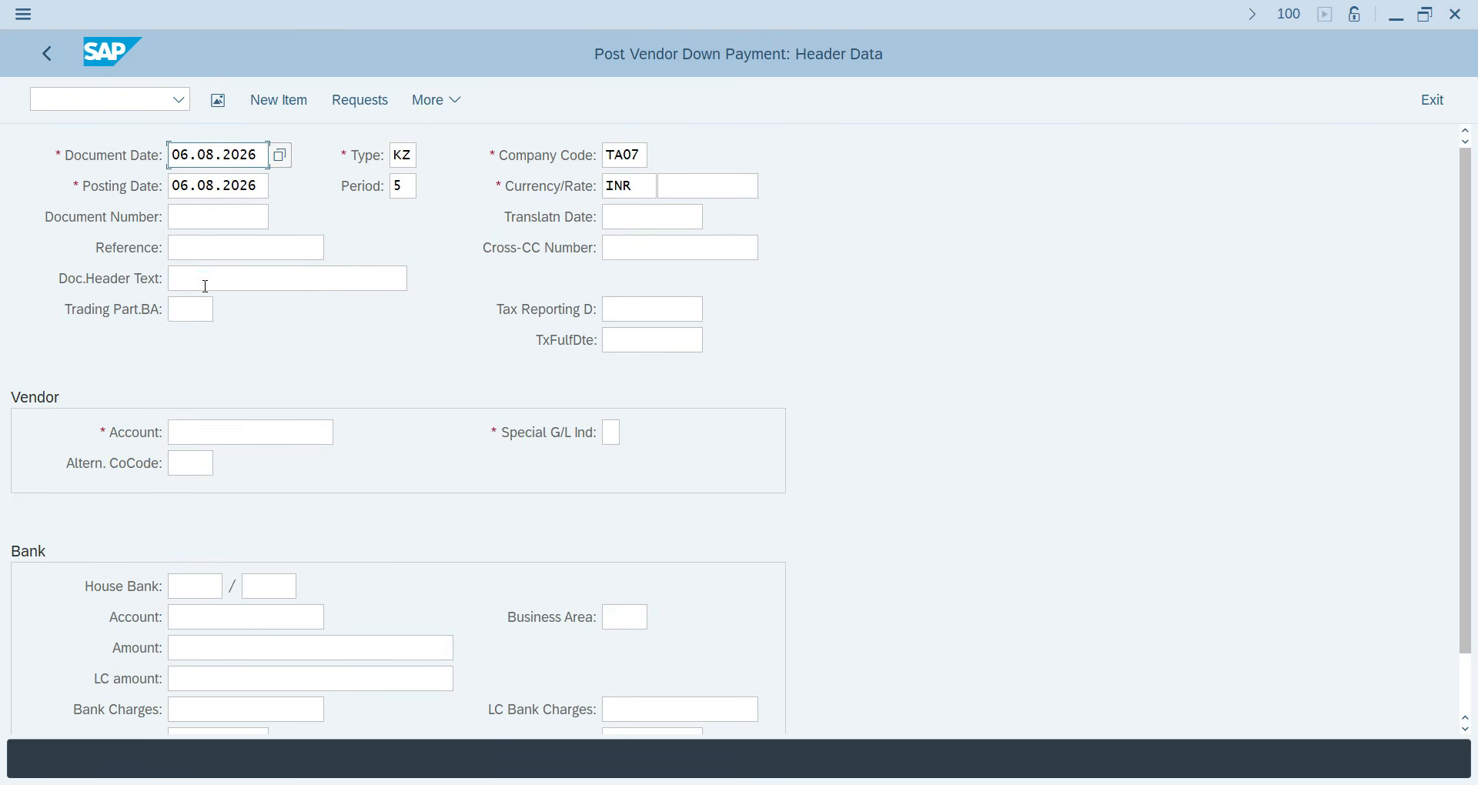
click(202, 279)
click(214, 308)
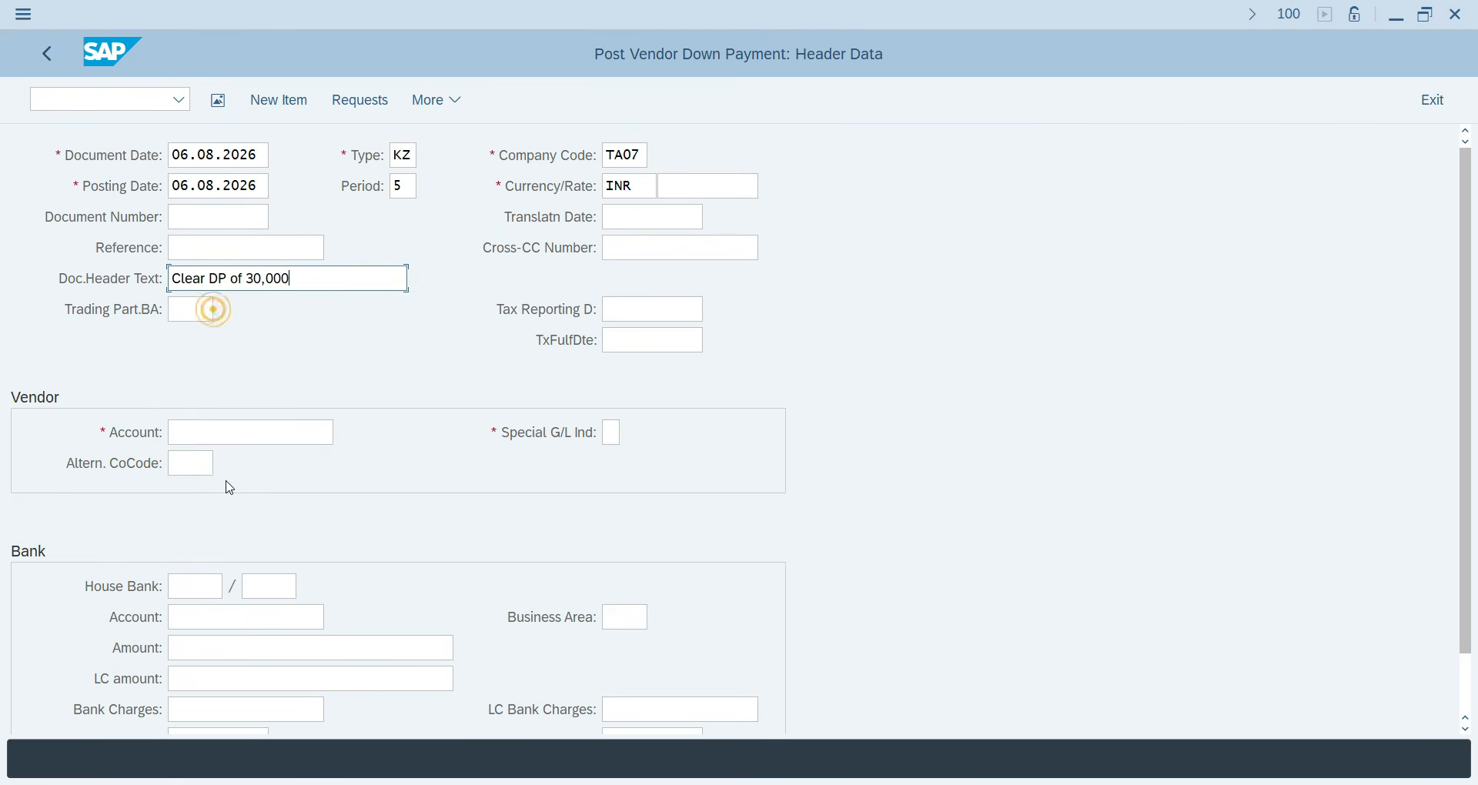
click(192, 432)
click(243, 17)
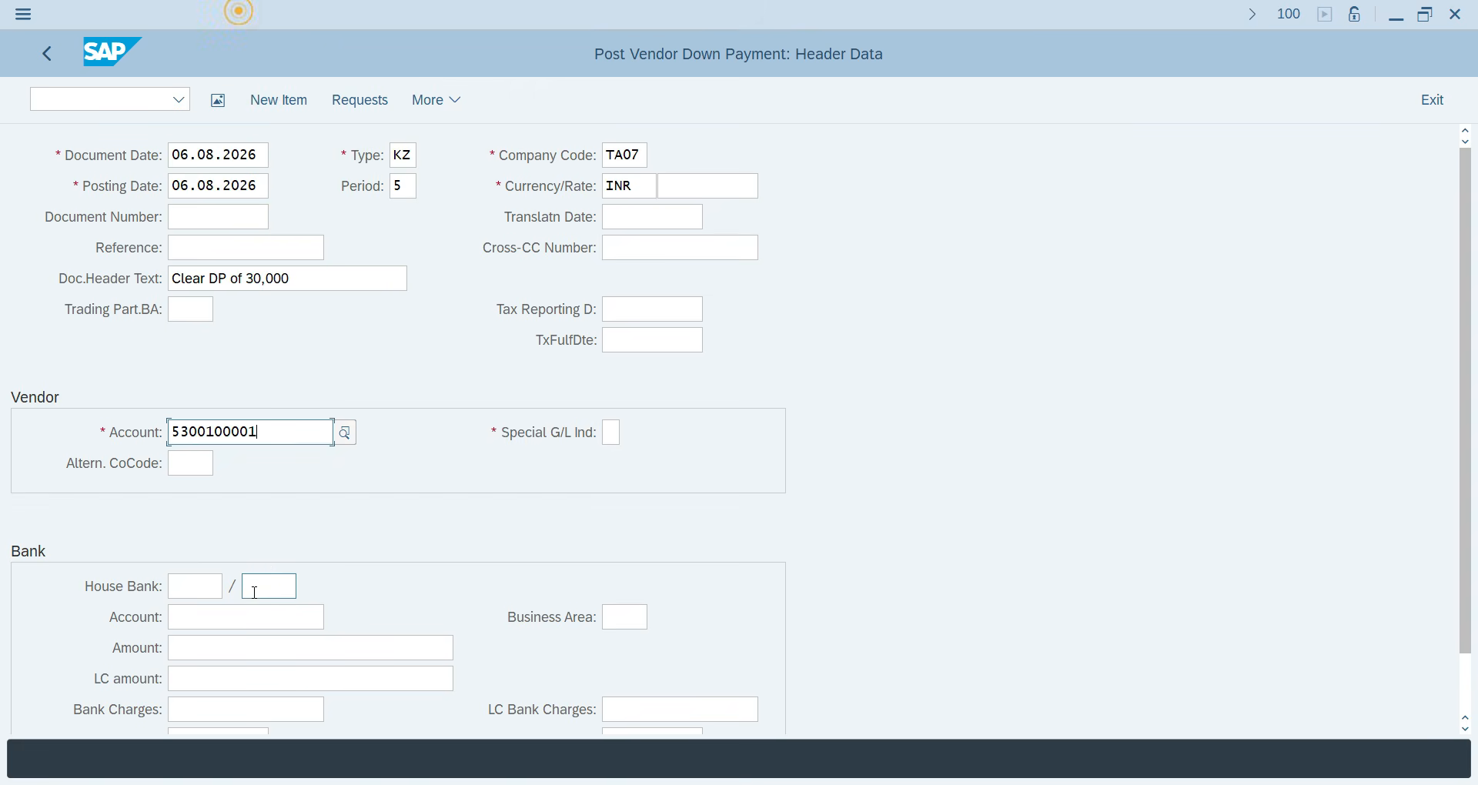
click(218, 617)
click(212, 648)
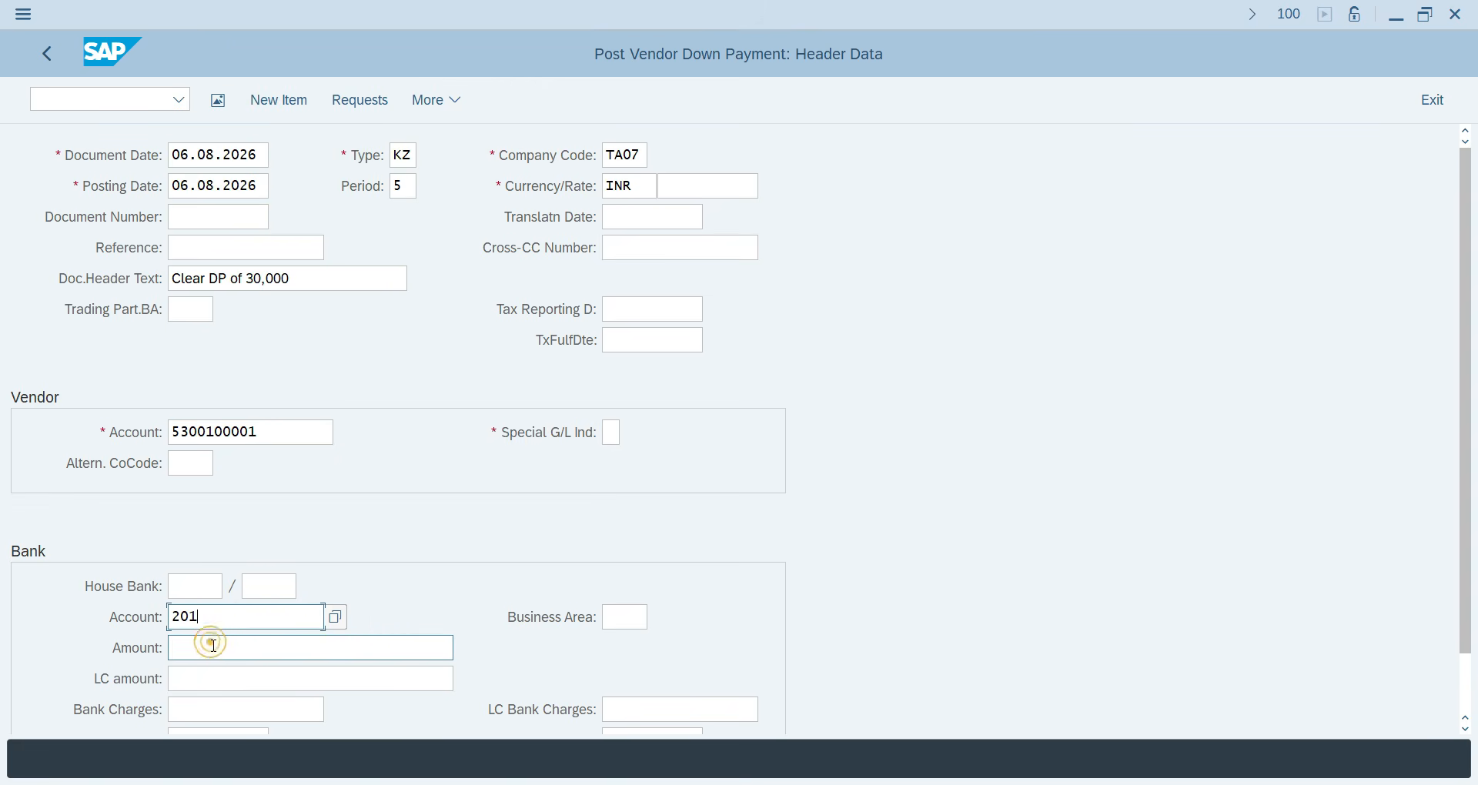
click(210, 649)
click(237, 230)
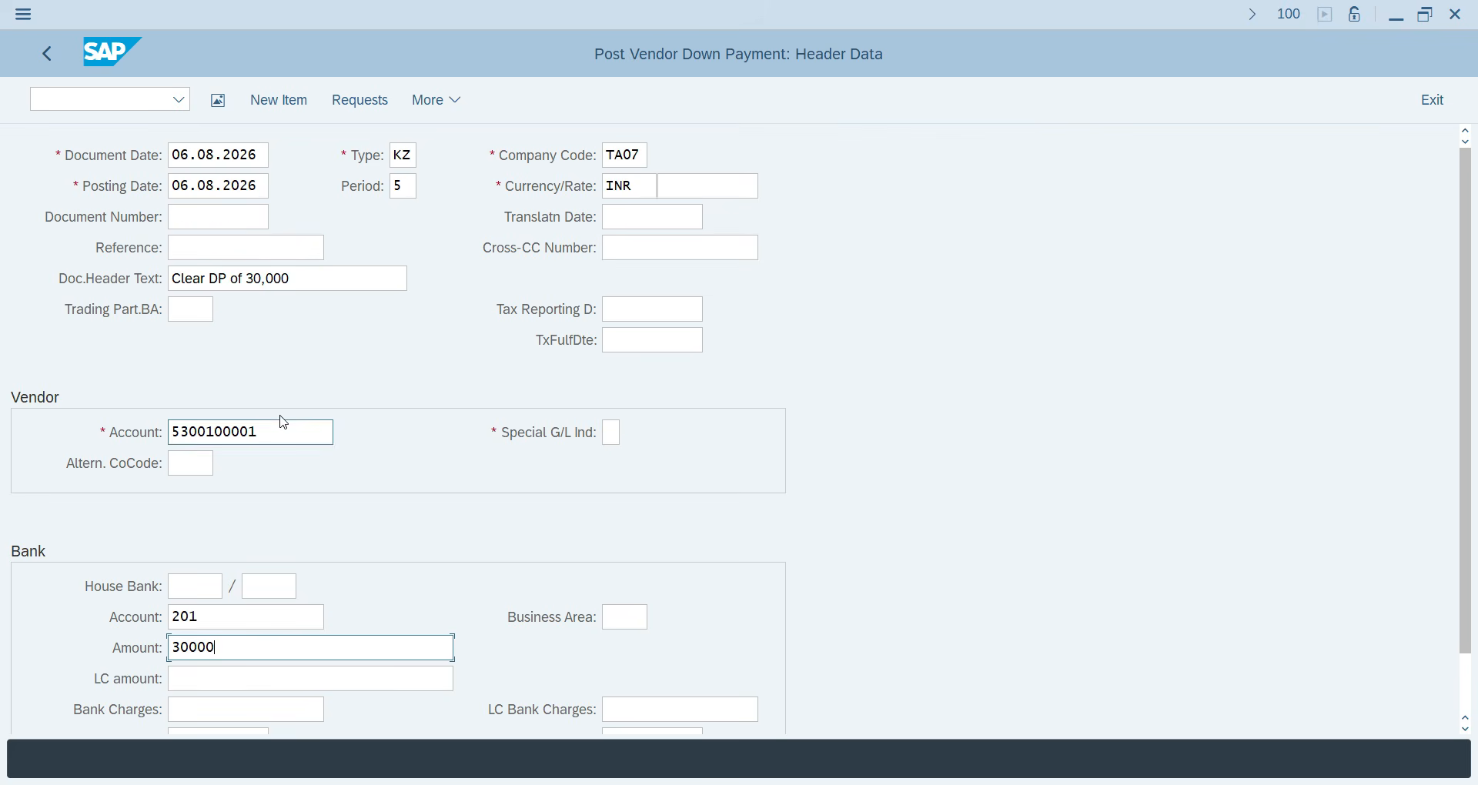
drag(280, 421, 171, 433)
double_click(264, 432)
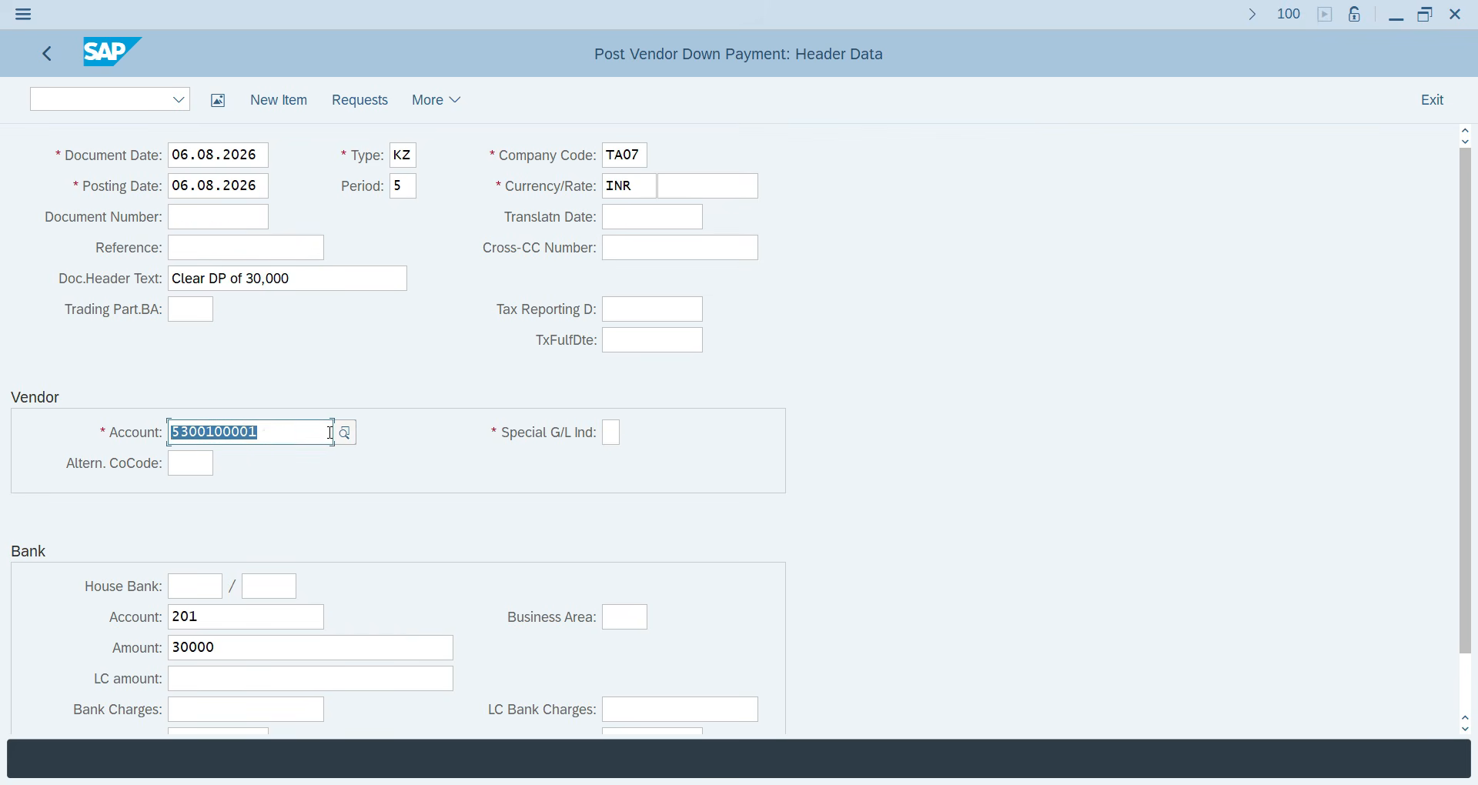
click(335, 431)
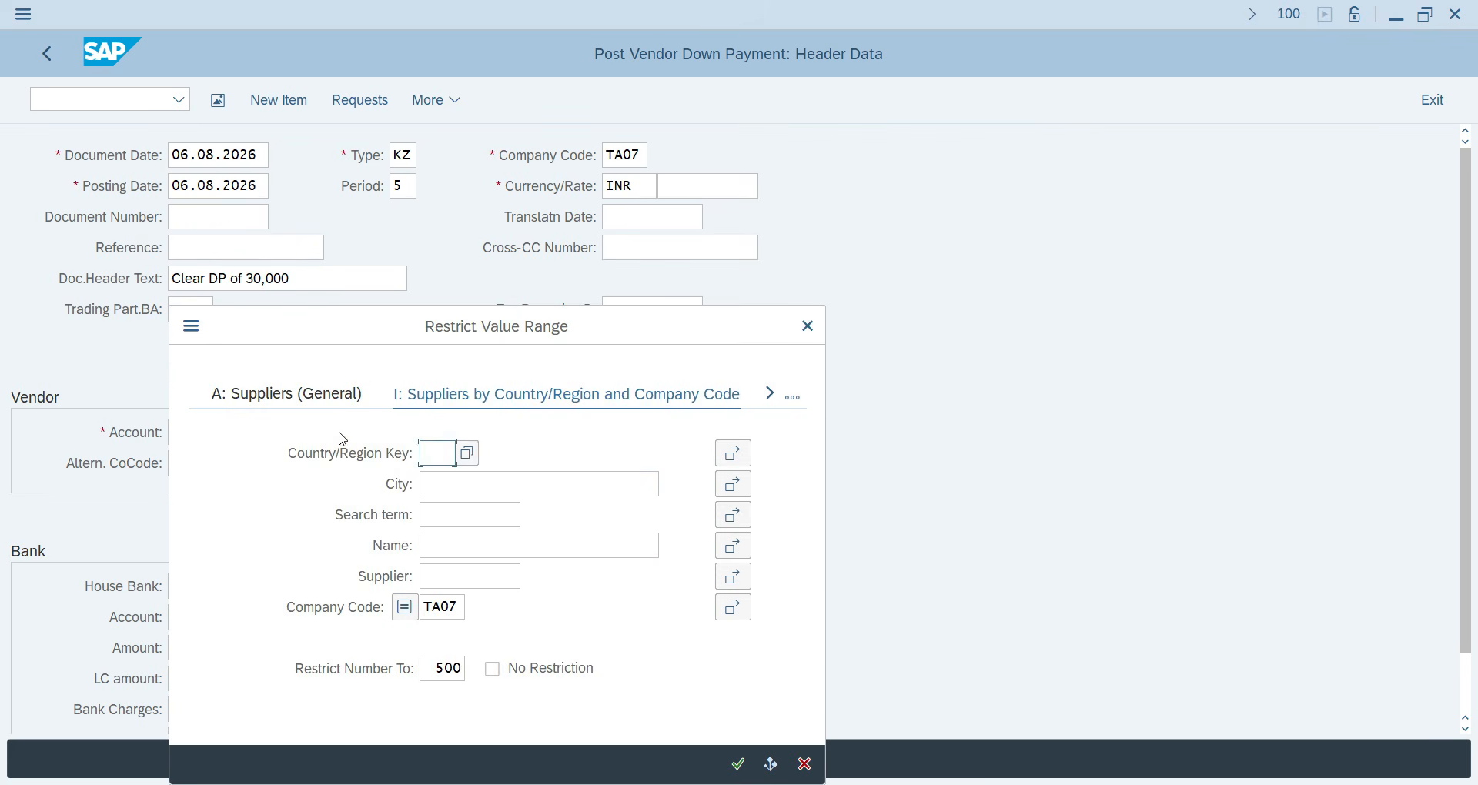
key(Return)
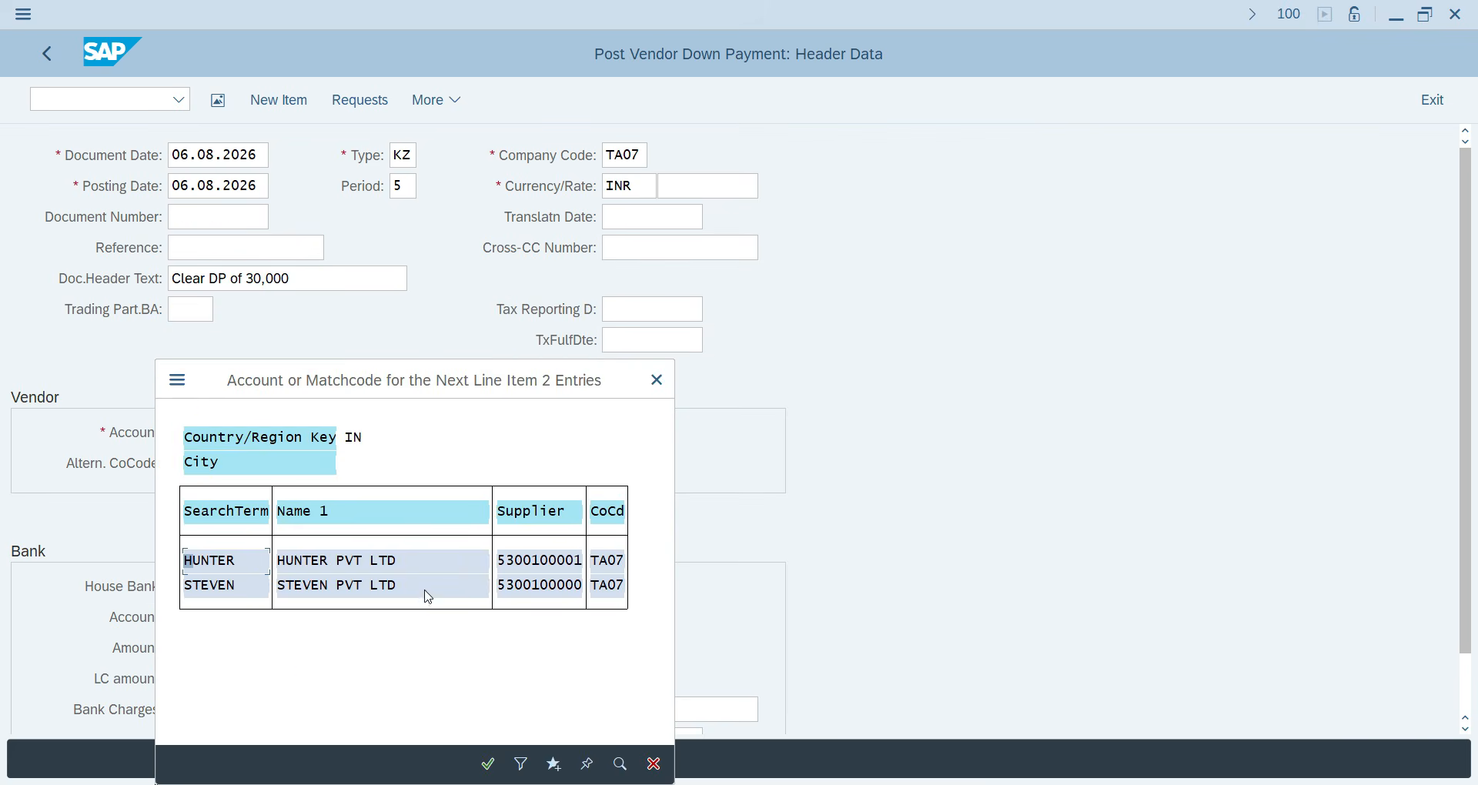
double_click(529, 562)
click(240, 616)
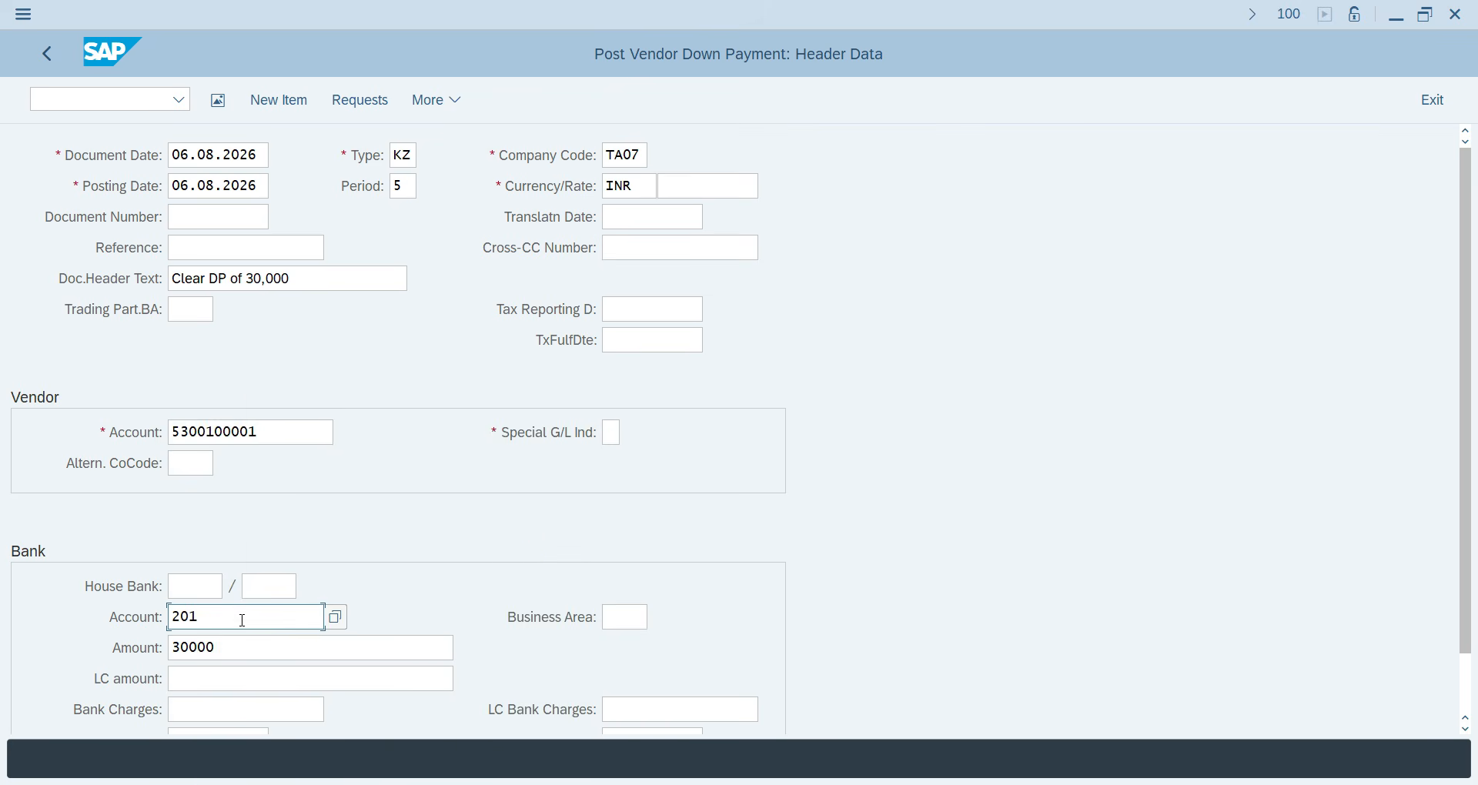
click(337, 617)
key(Return)
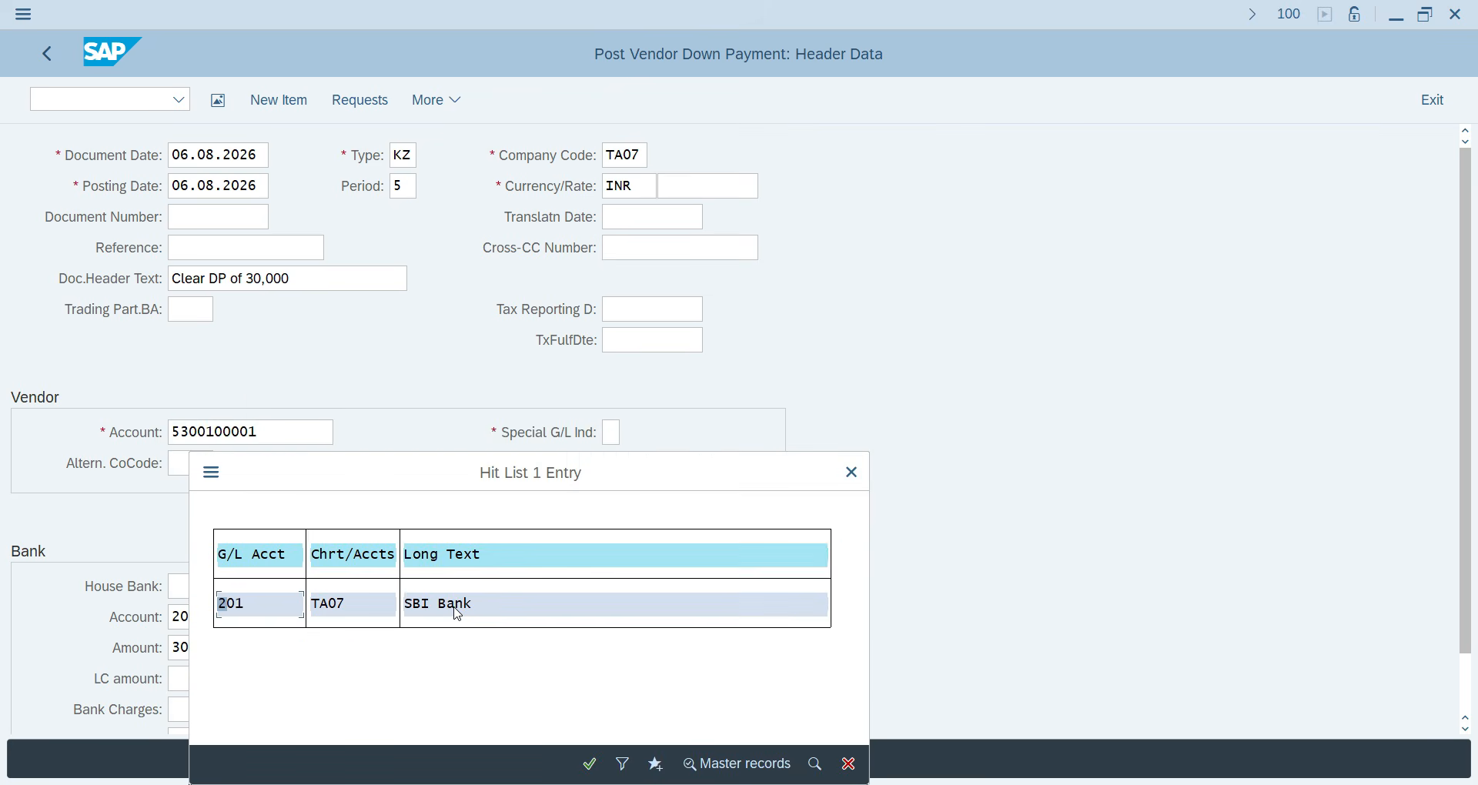
double_click(457, 615)
double_click(296, 654)
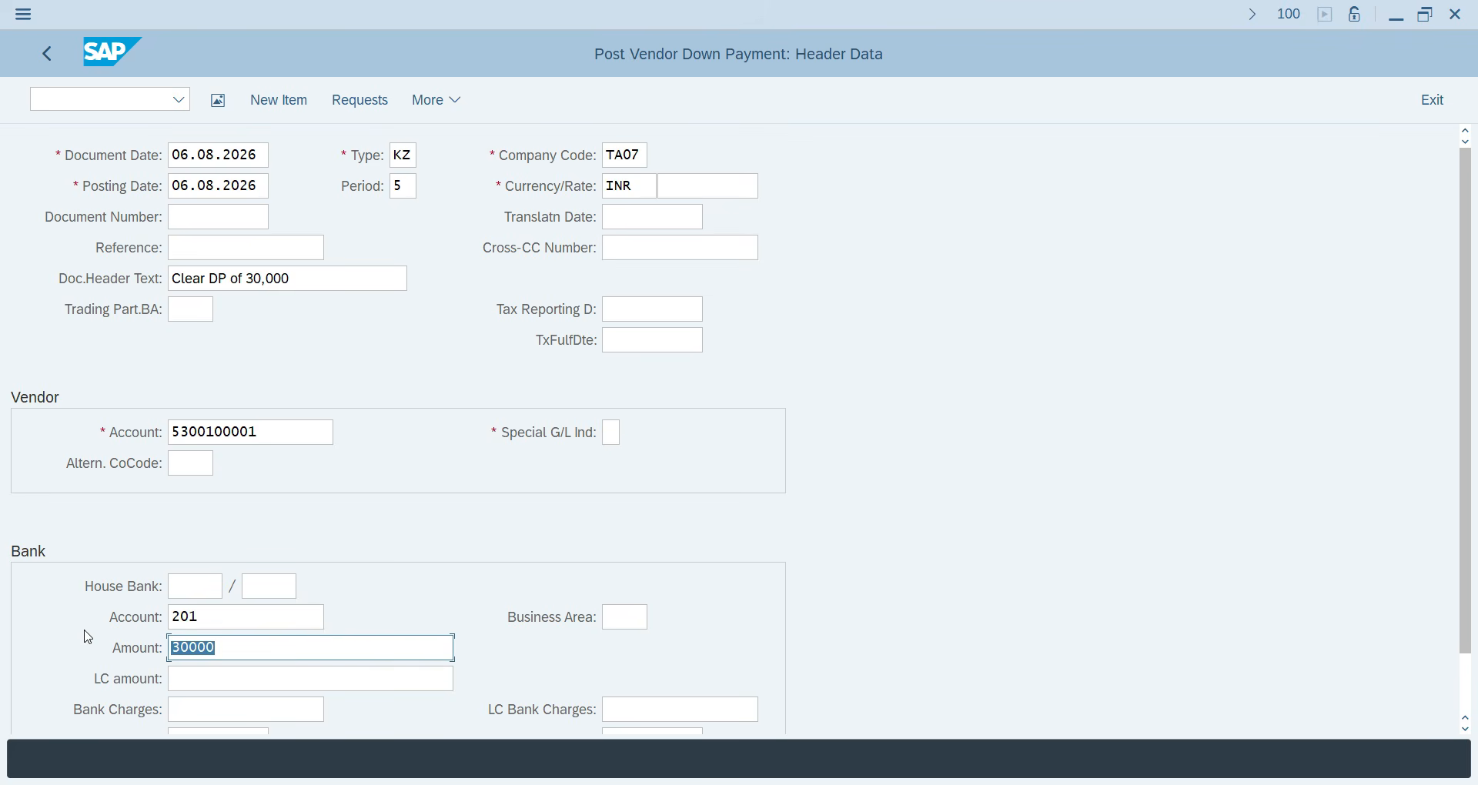
text(30000)
Set item text 'Clear Down Payment of 30,000 INR' from history and back out without posting.
scroll(453, 625, down, 2)
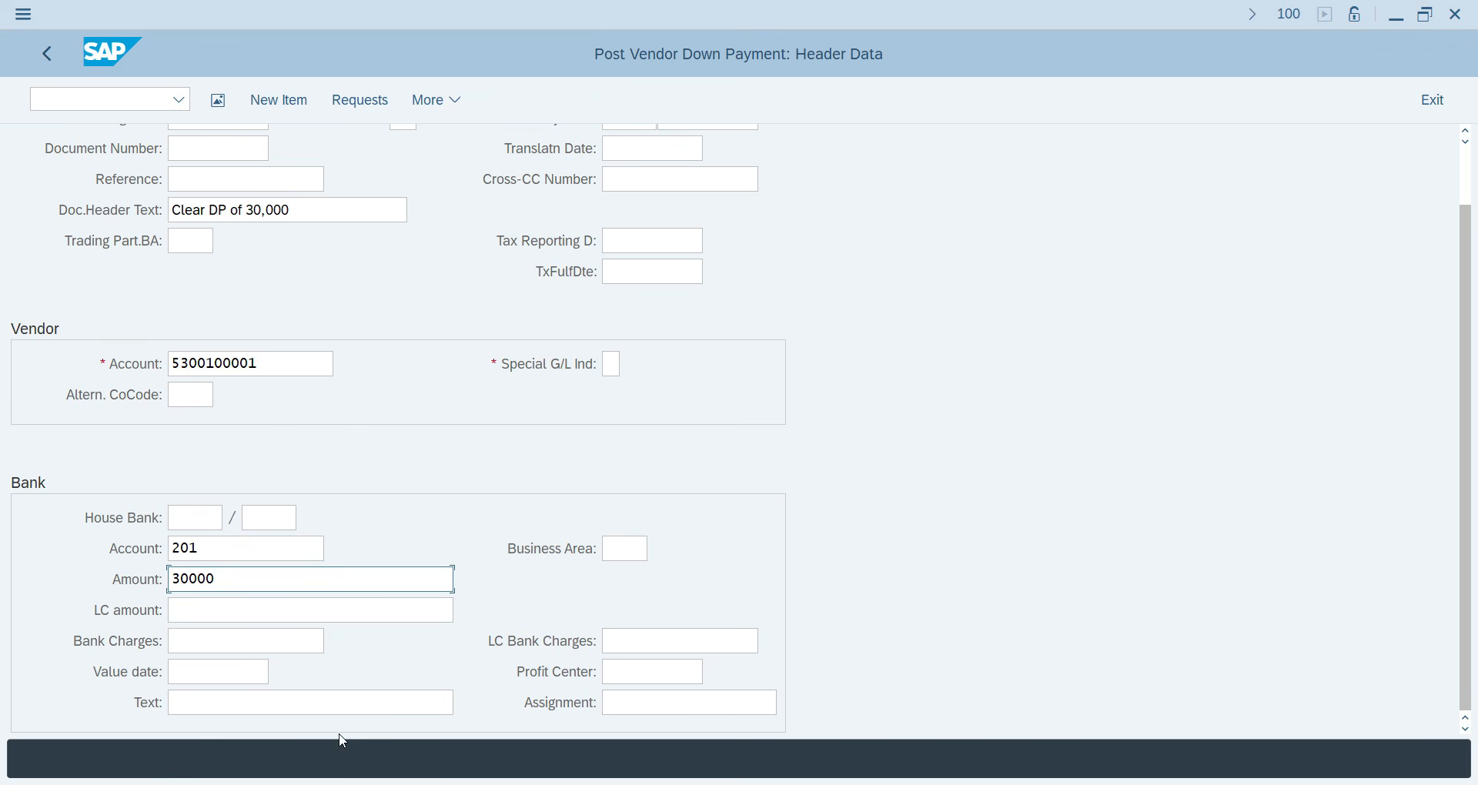
click(337, 712)
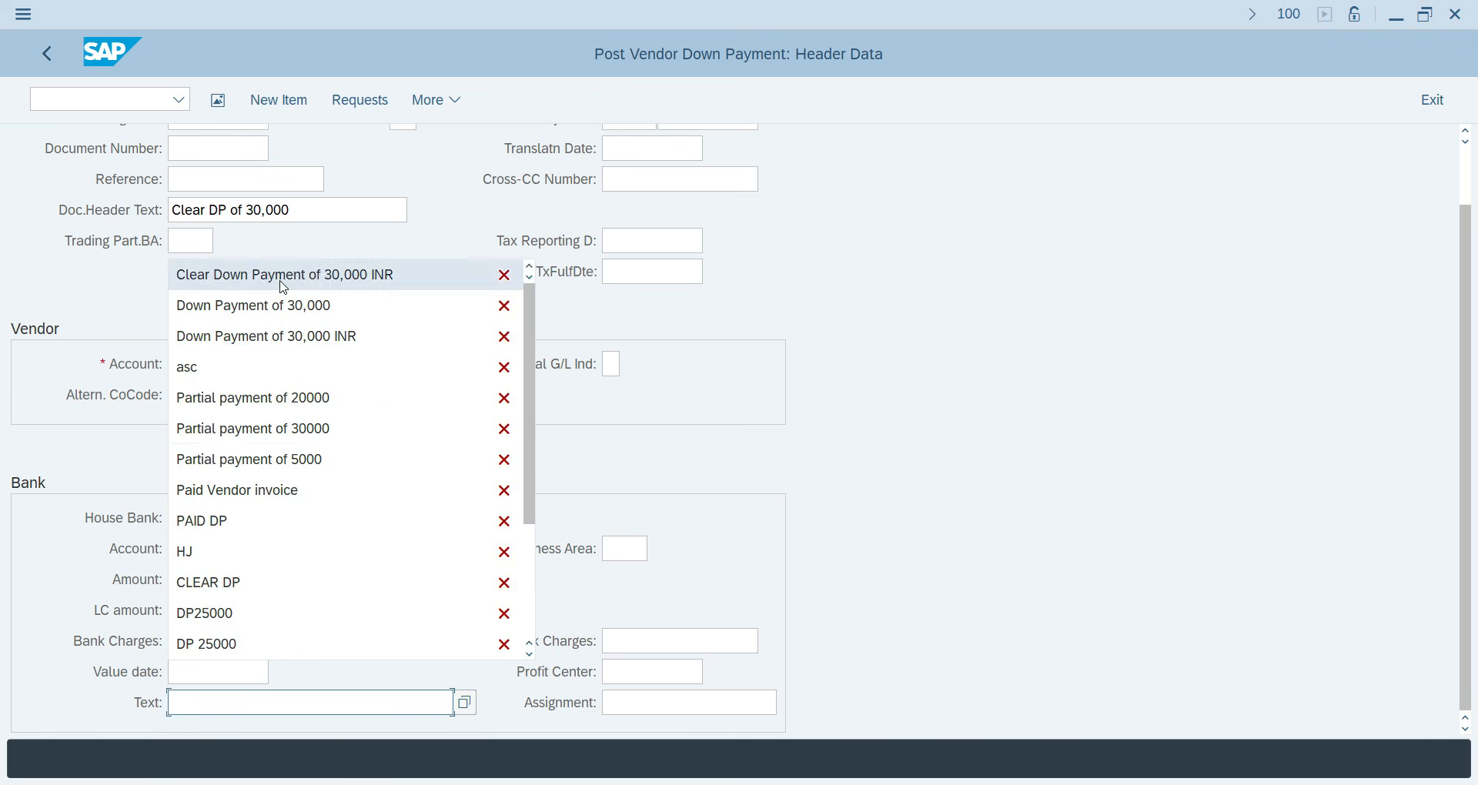
click(279, 280)
scroll(314, 482, up, 2)
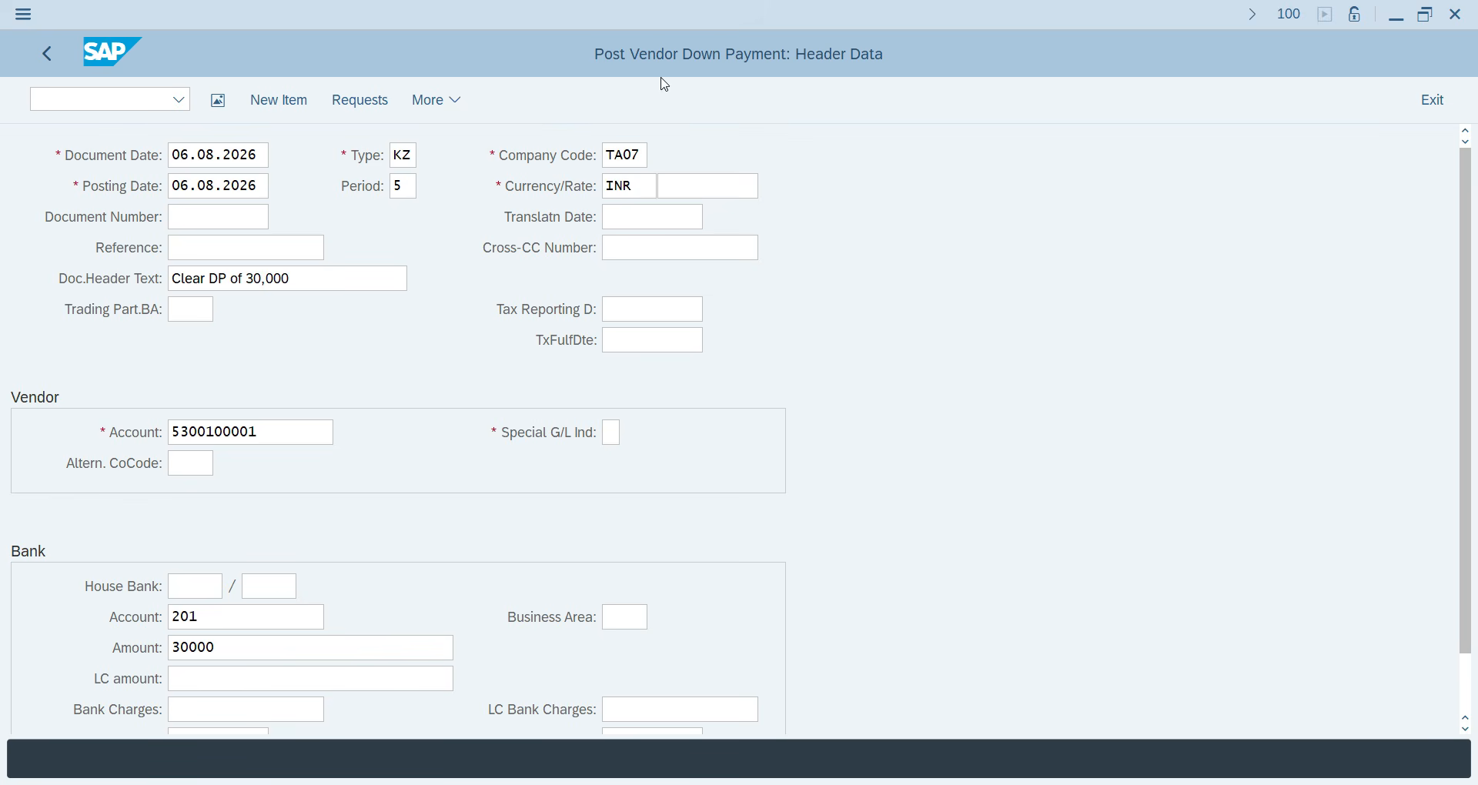
click(47, 53)
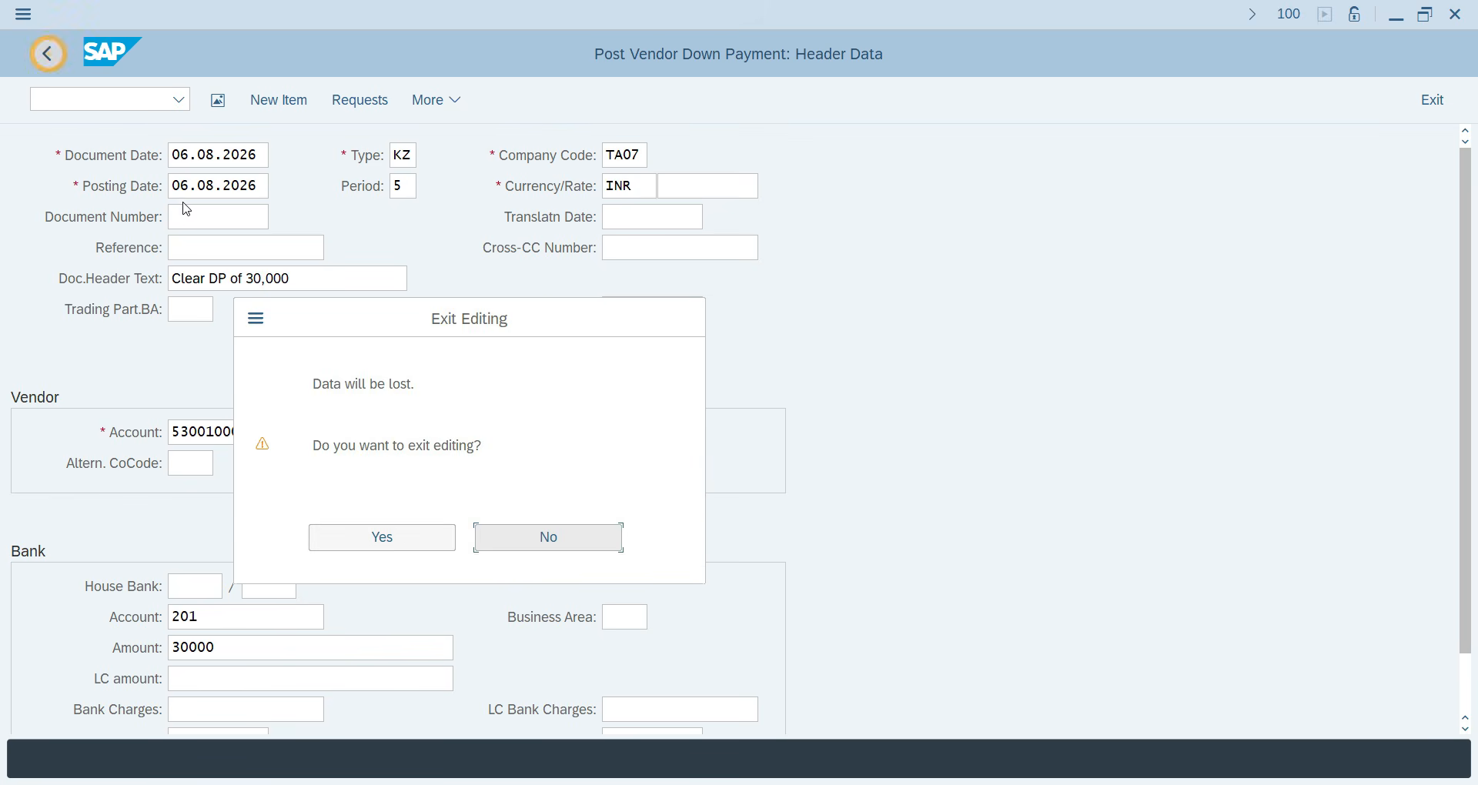
Discard the down payment, start F-54, and fill date 06.08.2026 and header text 'Clear DP of 30,000'.
click(401, 535)
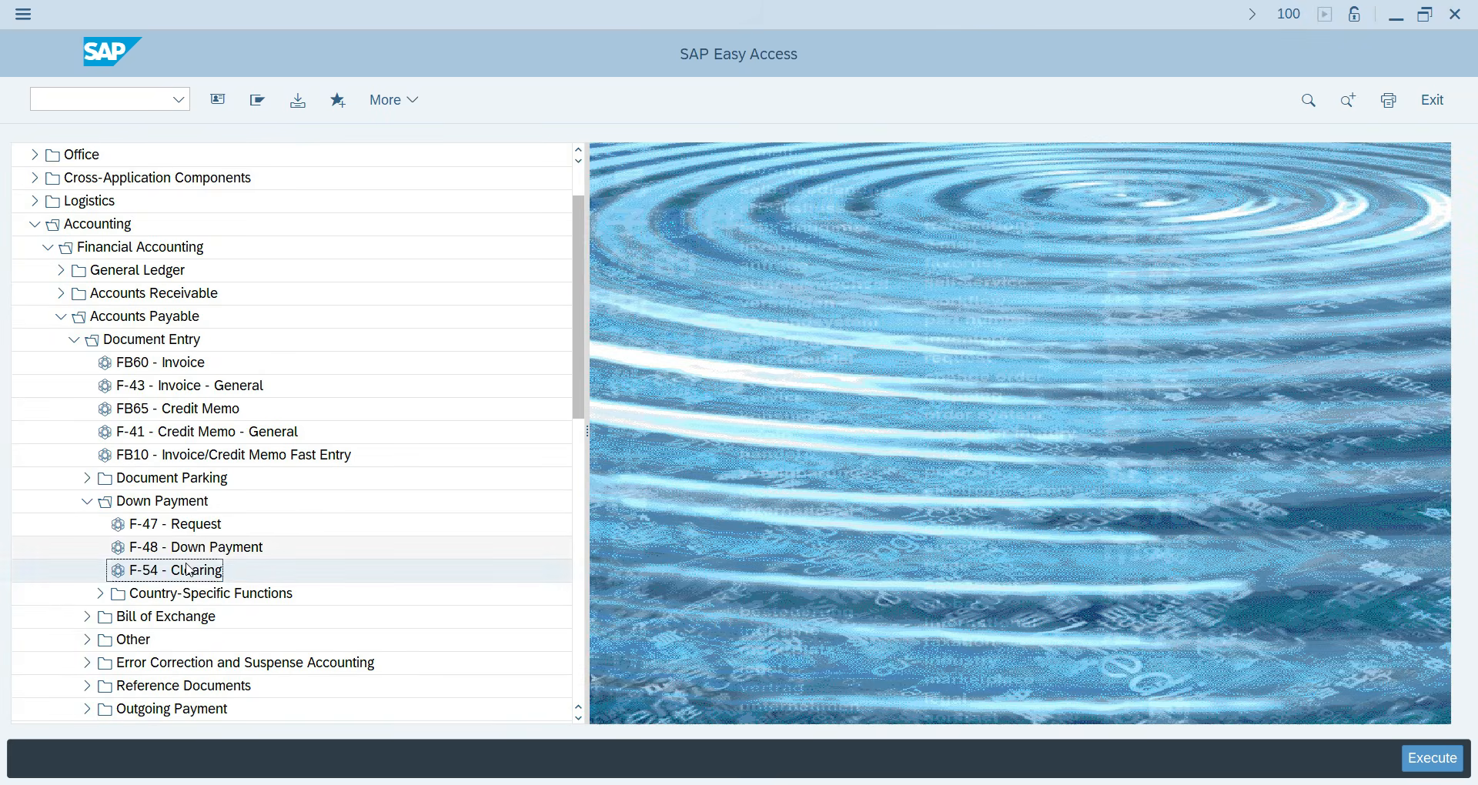
double_click(164, 579)
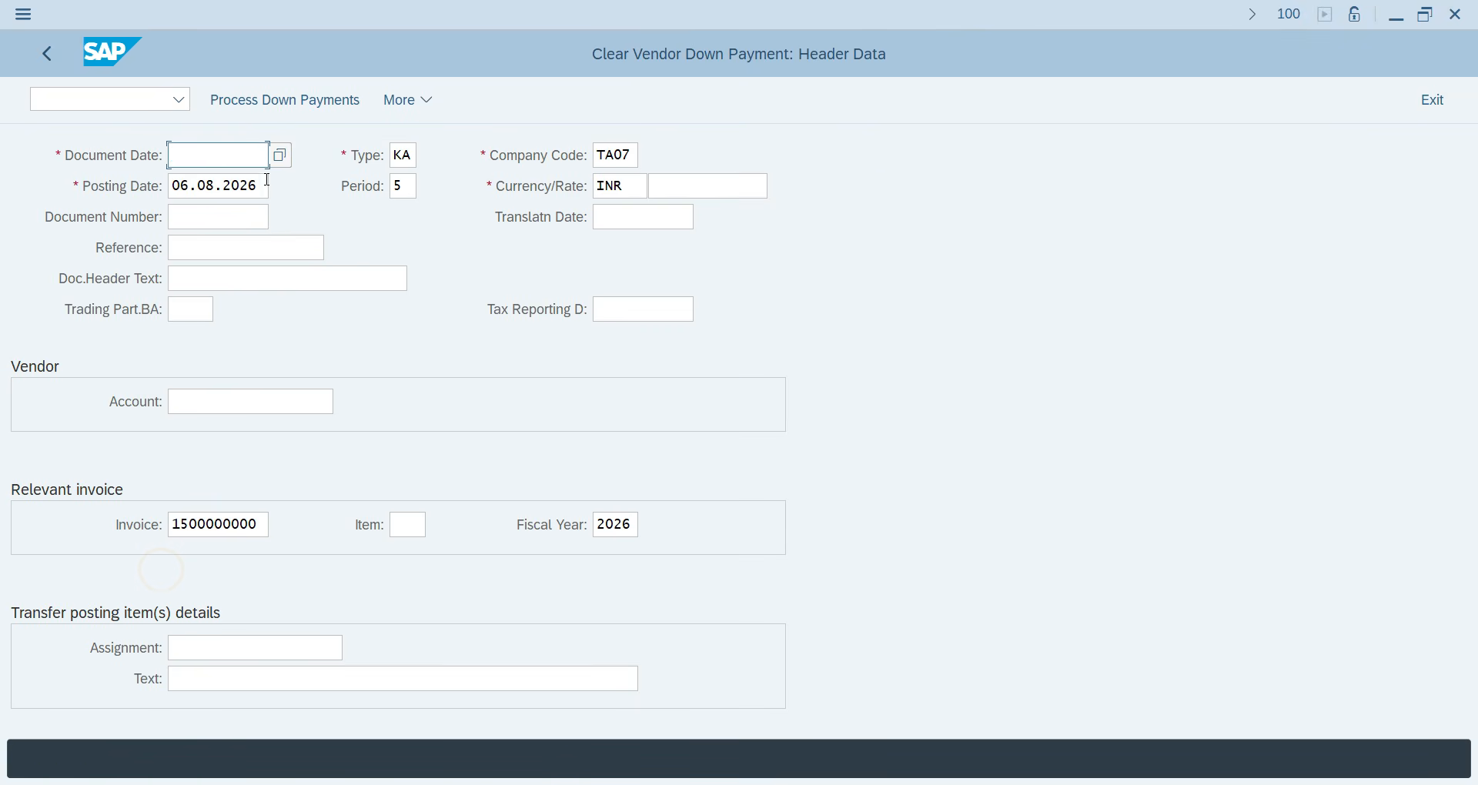
click(221, 160)
click(217, 183)
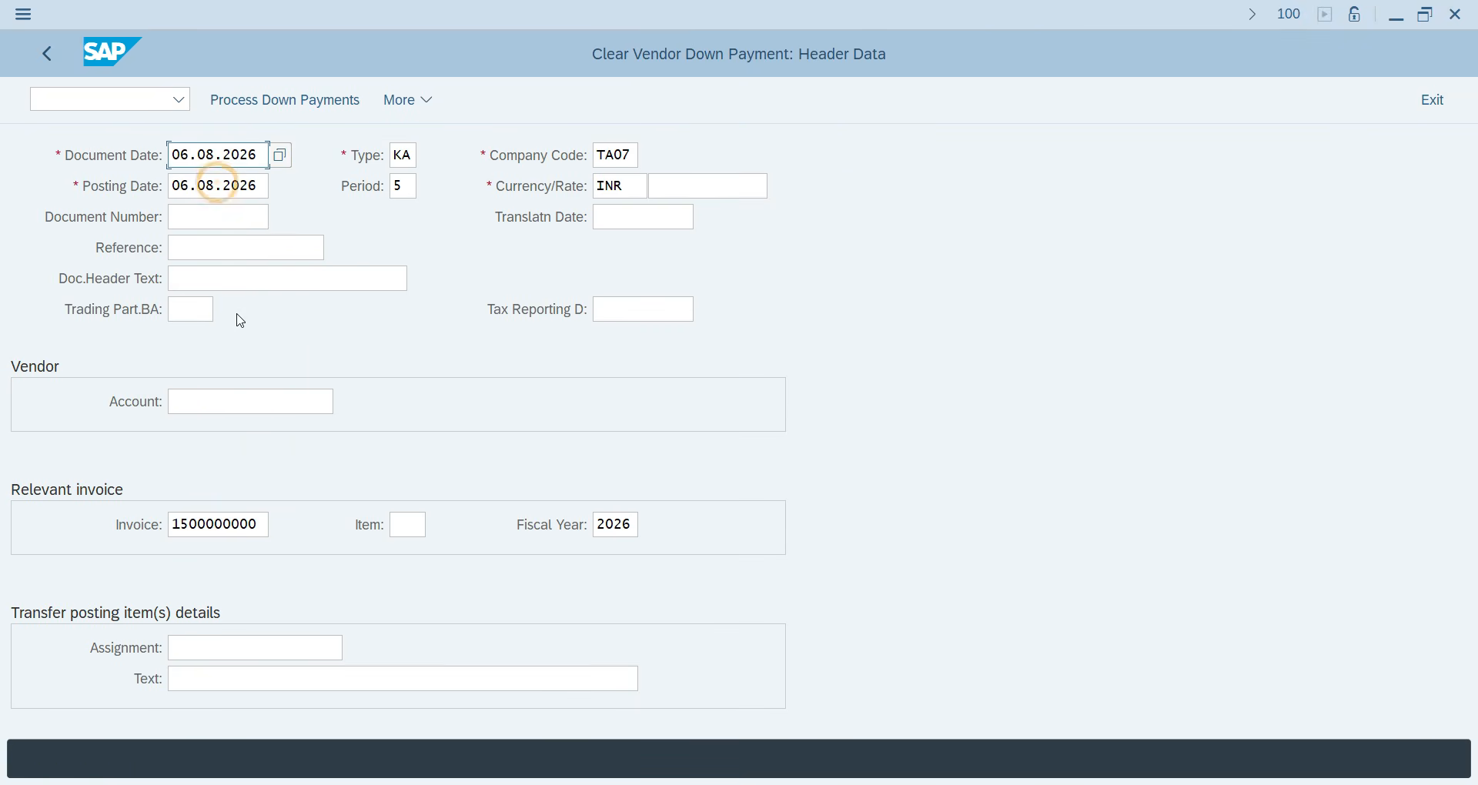
click(192, 279)
click(202, 304)
click(199, 402)
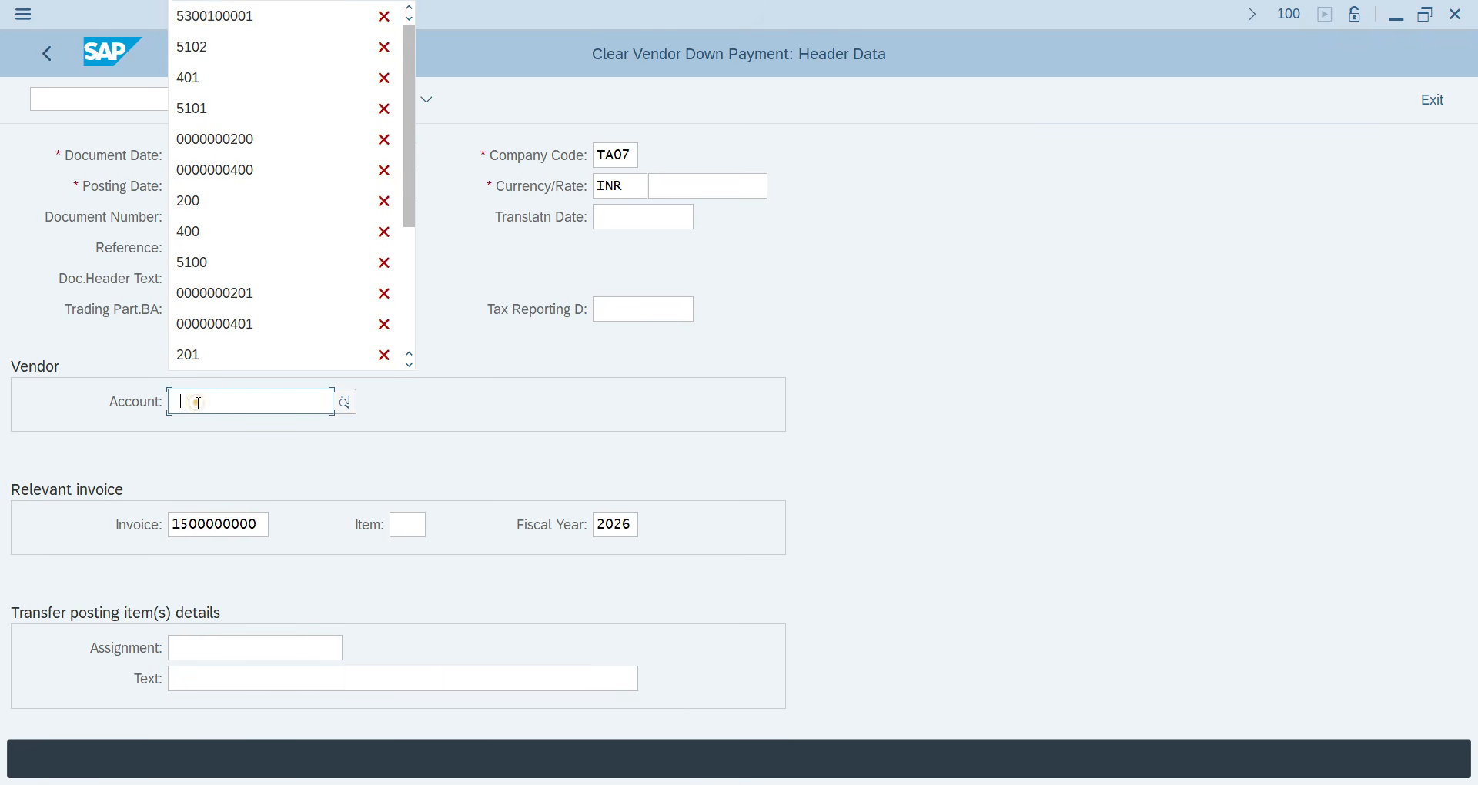
click(247, 17)
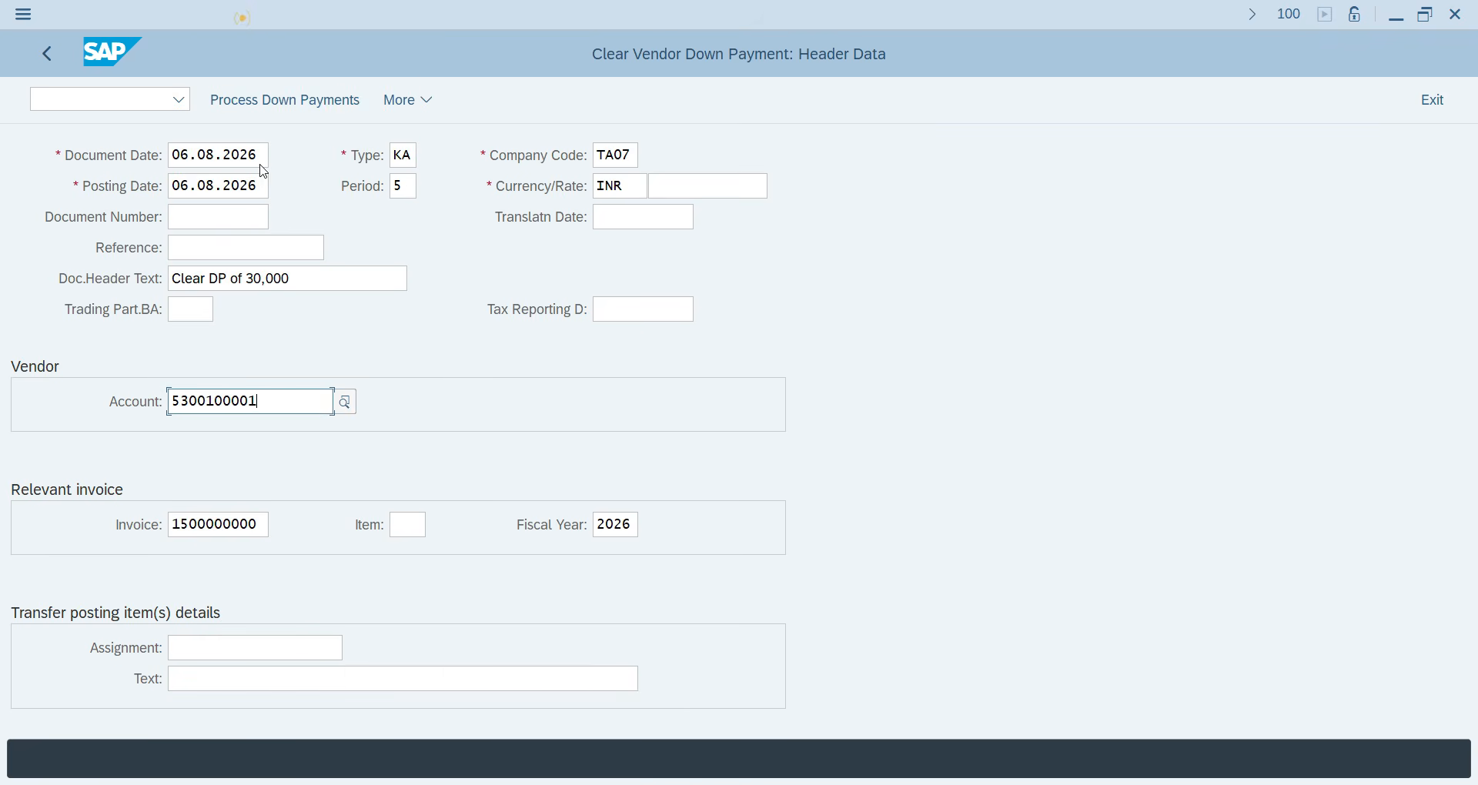
click(188, 679)
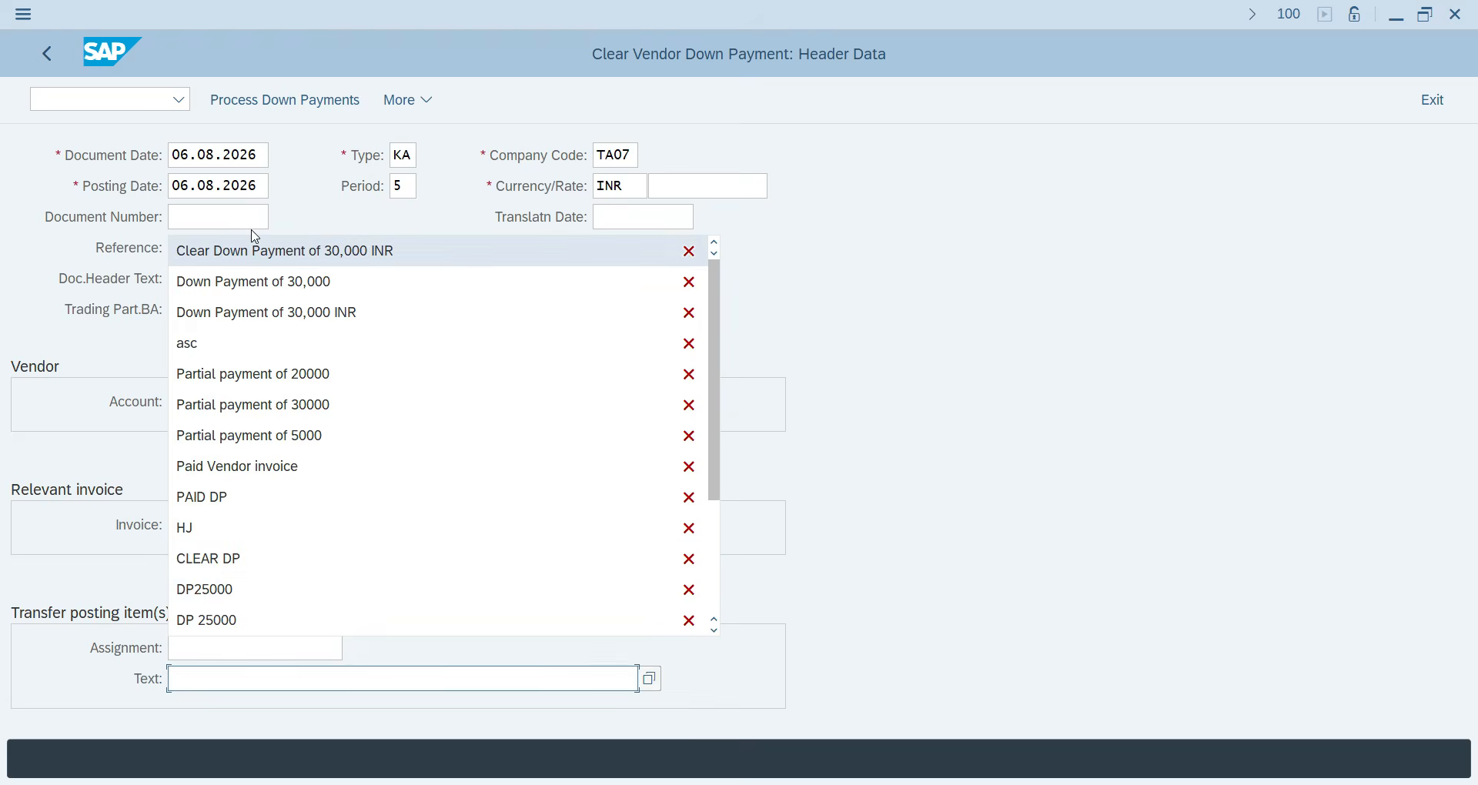
click(252, 254)
click(253, 112)
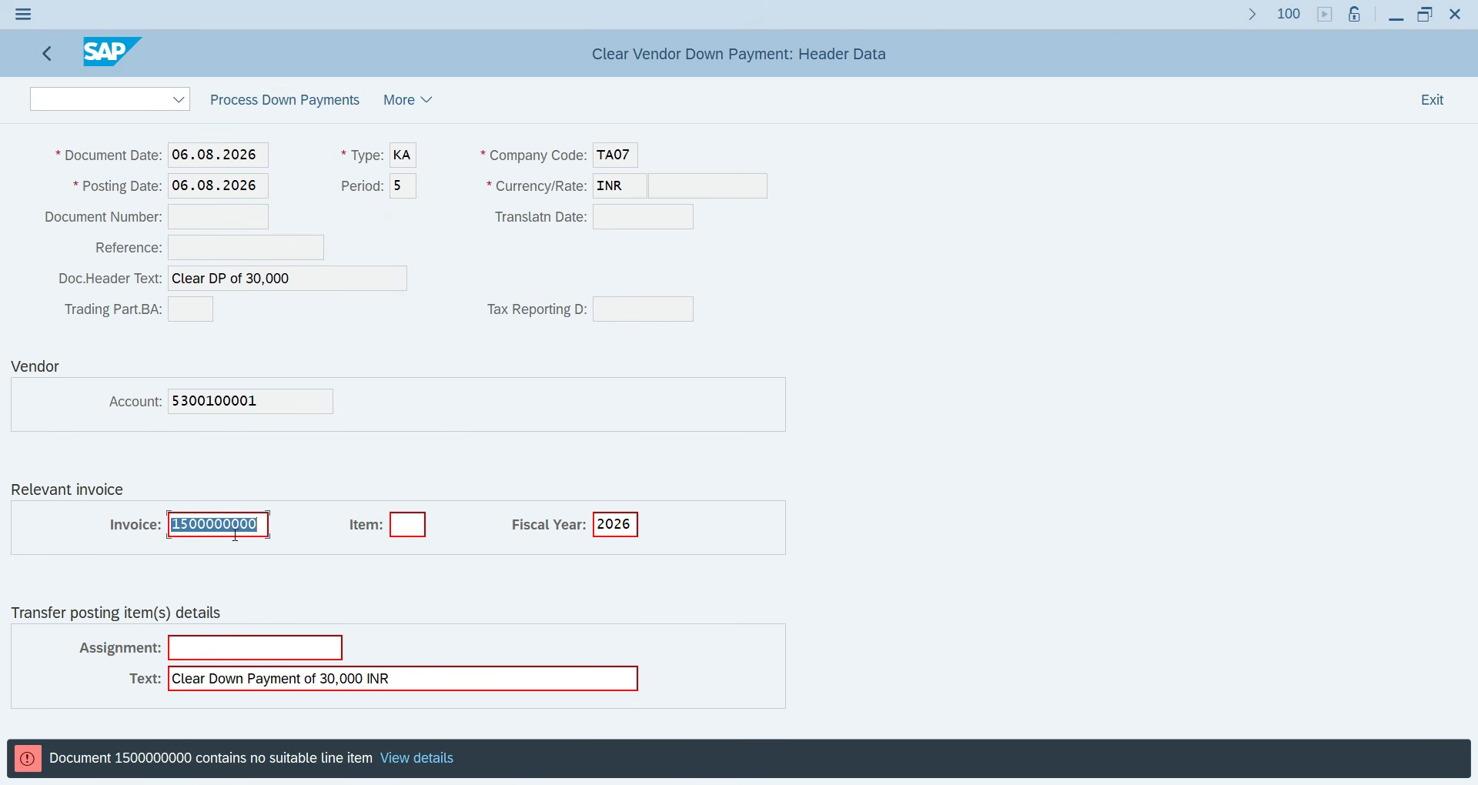
key(BackSpace)
key(Return)
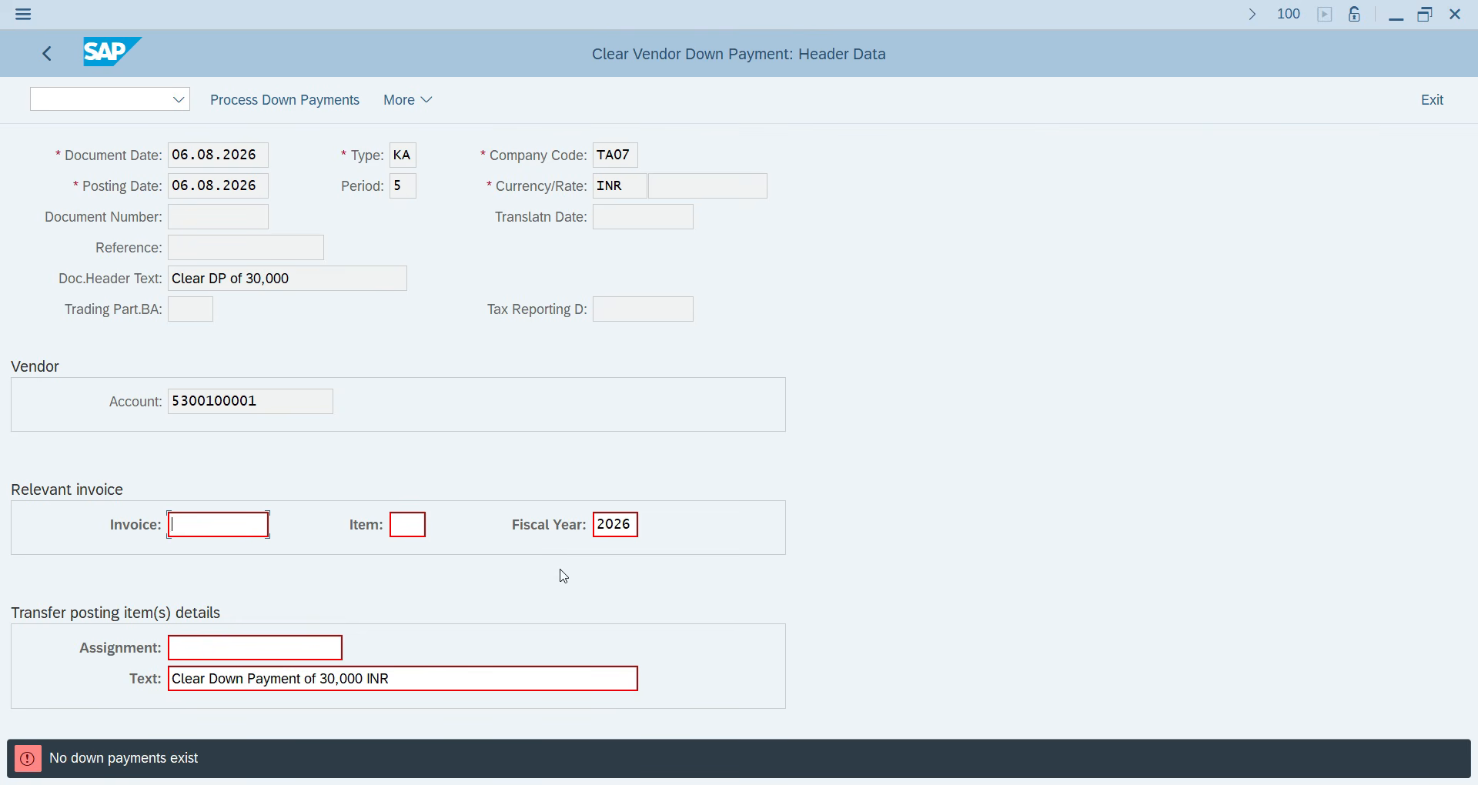
drag(632, 526, 545, 522)
key(BackSpace)
Discard the clearing entry and restart F-54 with document date 06.08.2026.
click(51, 54)
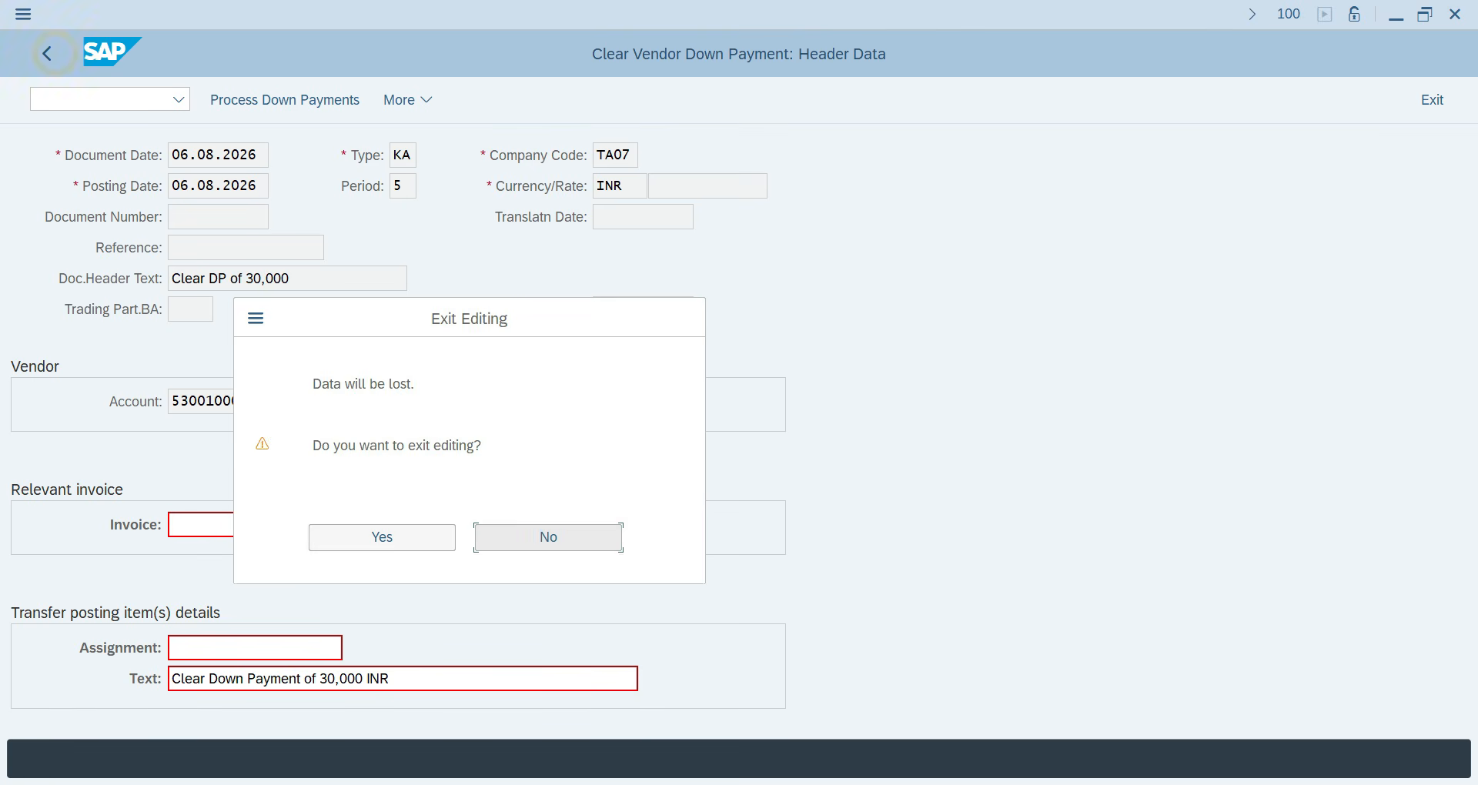
click(324, 535)
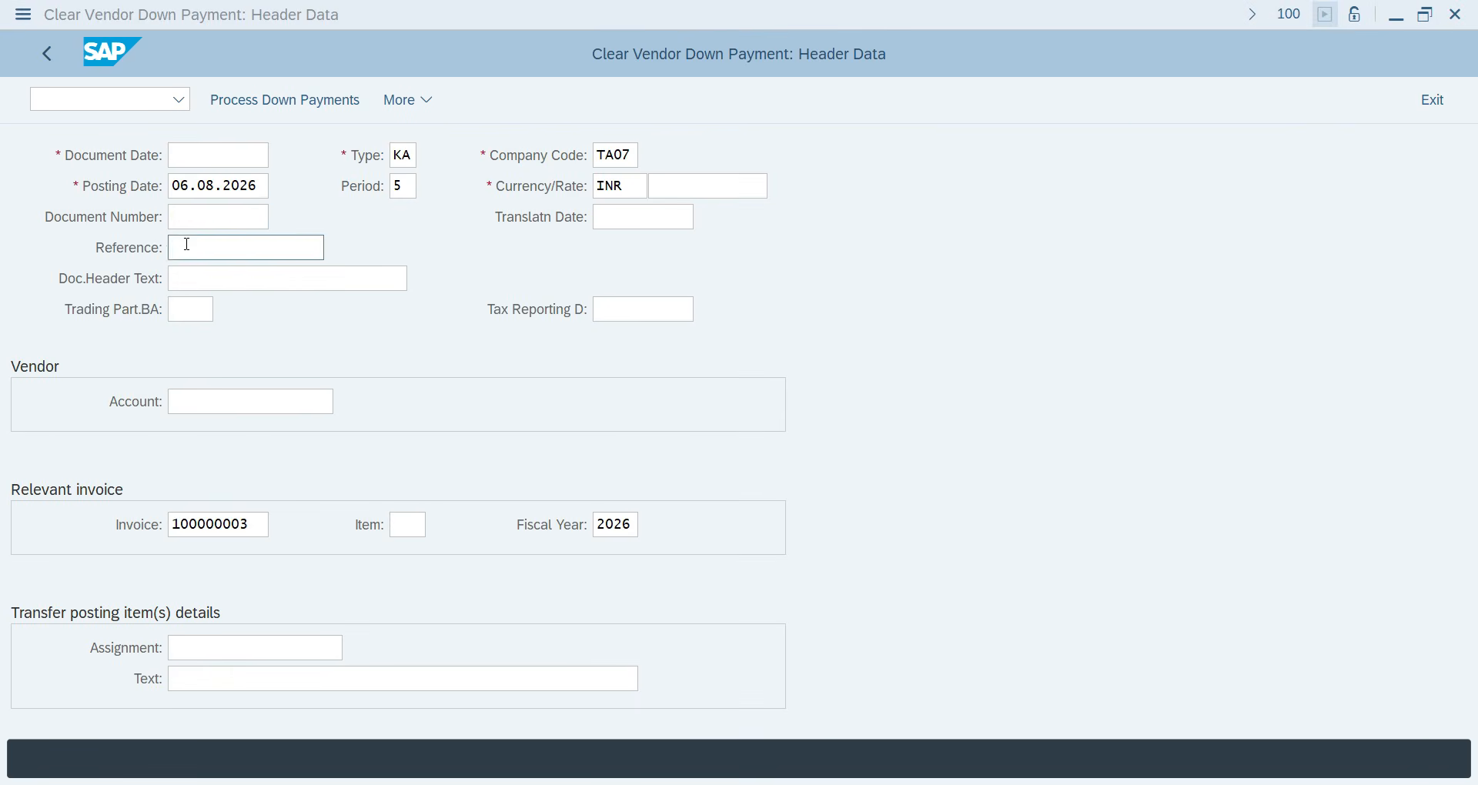
click(103, 97)
text(/)
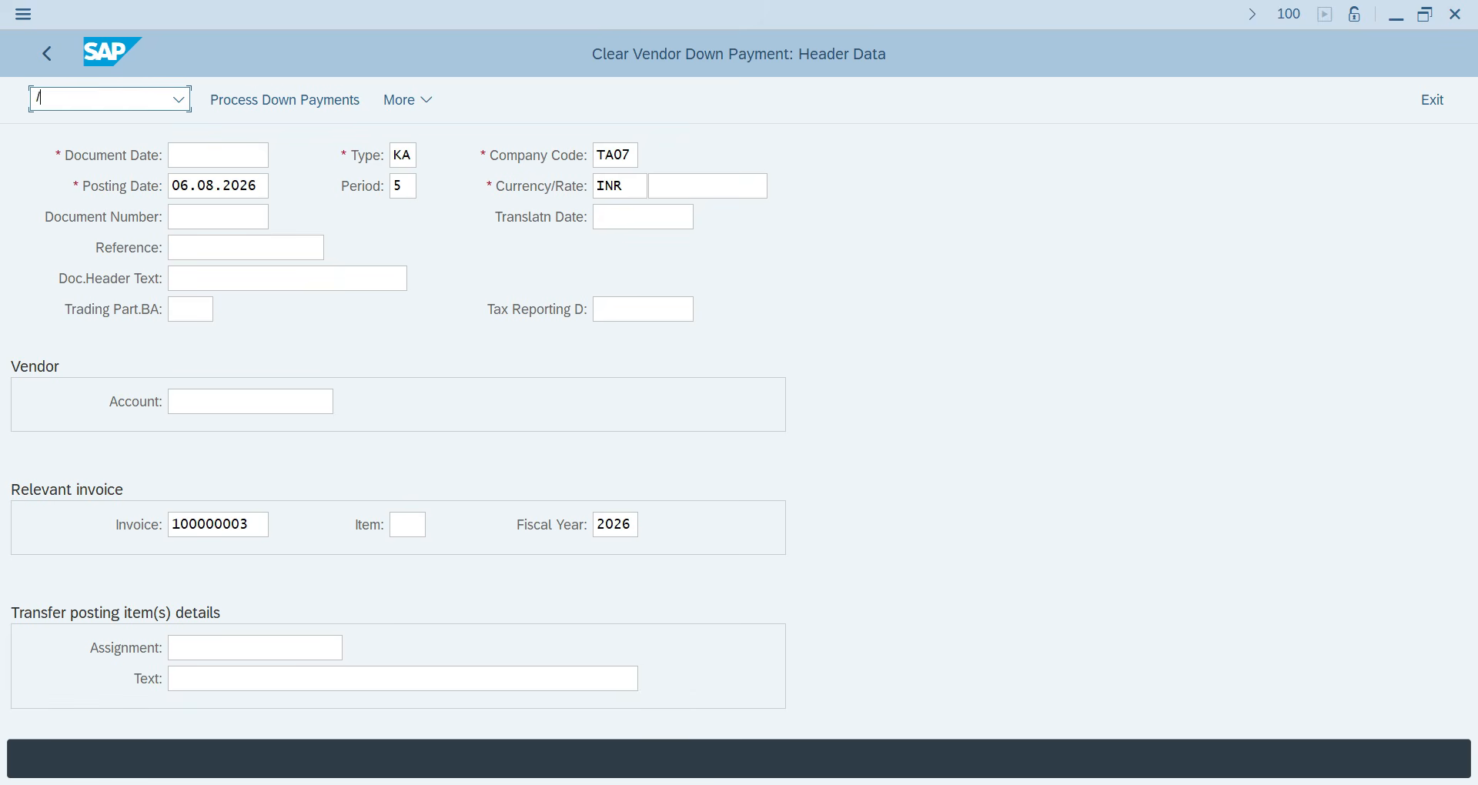
text(NF-54)
key(Return)
key(space)
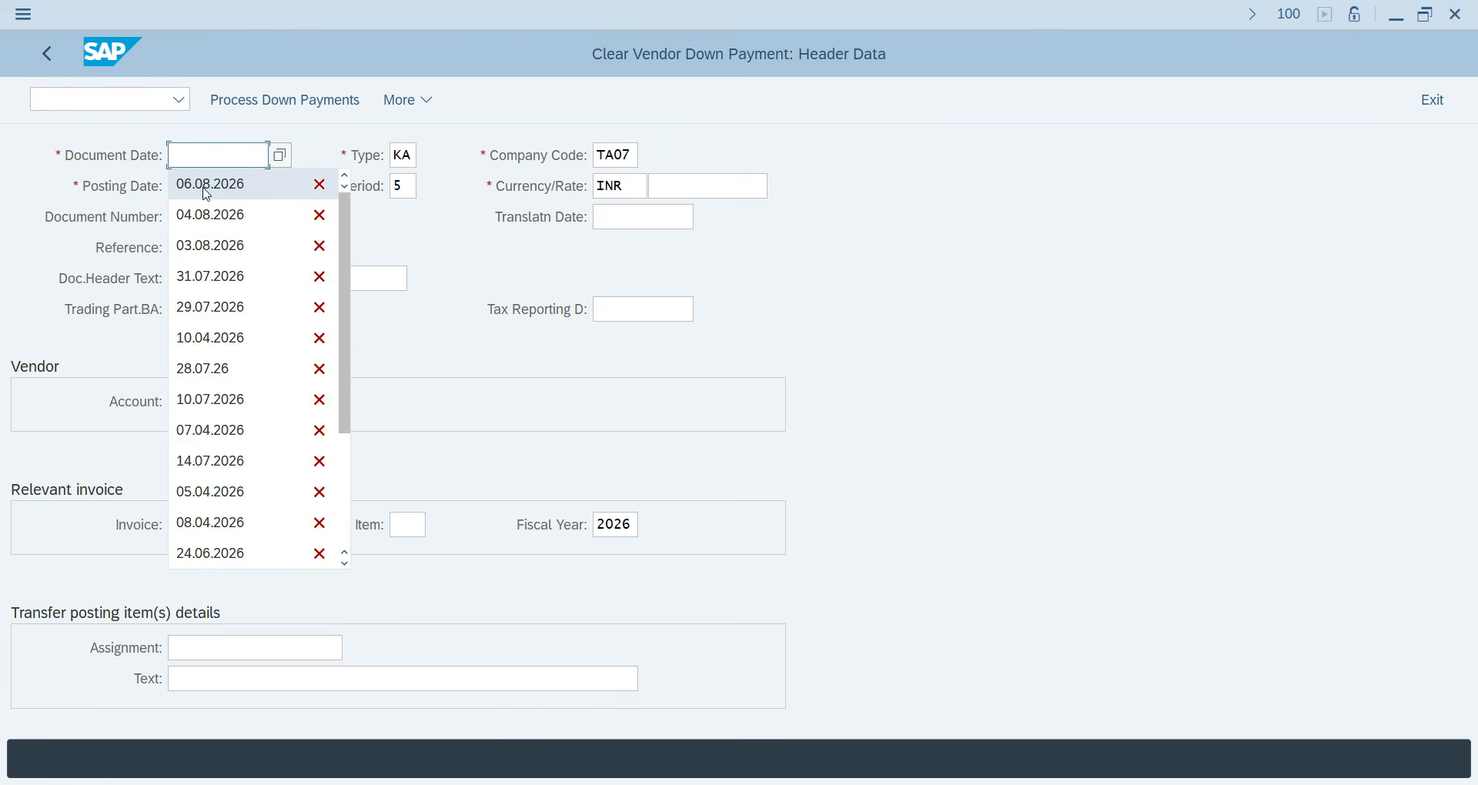
click(207, 195)
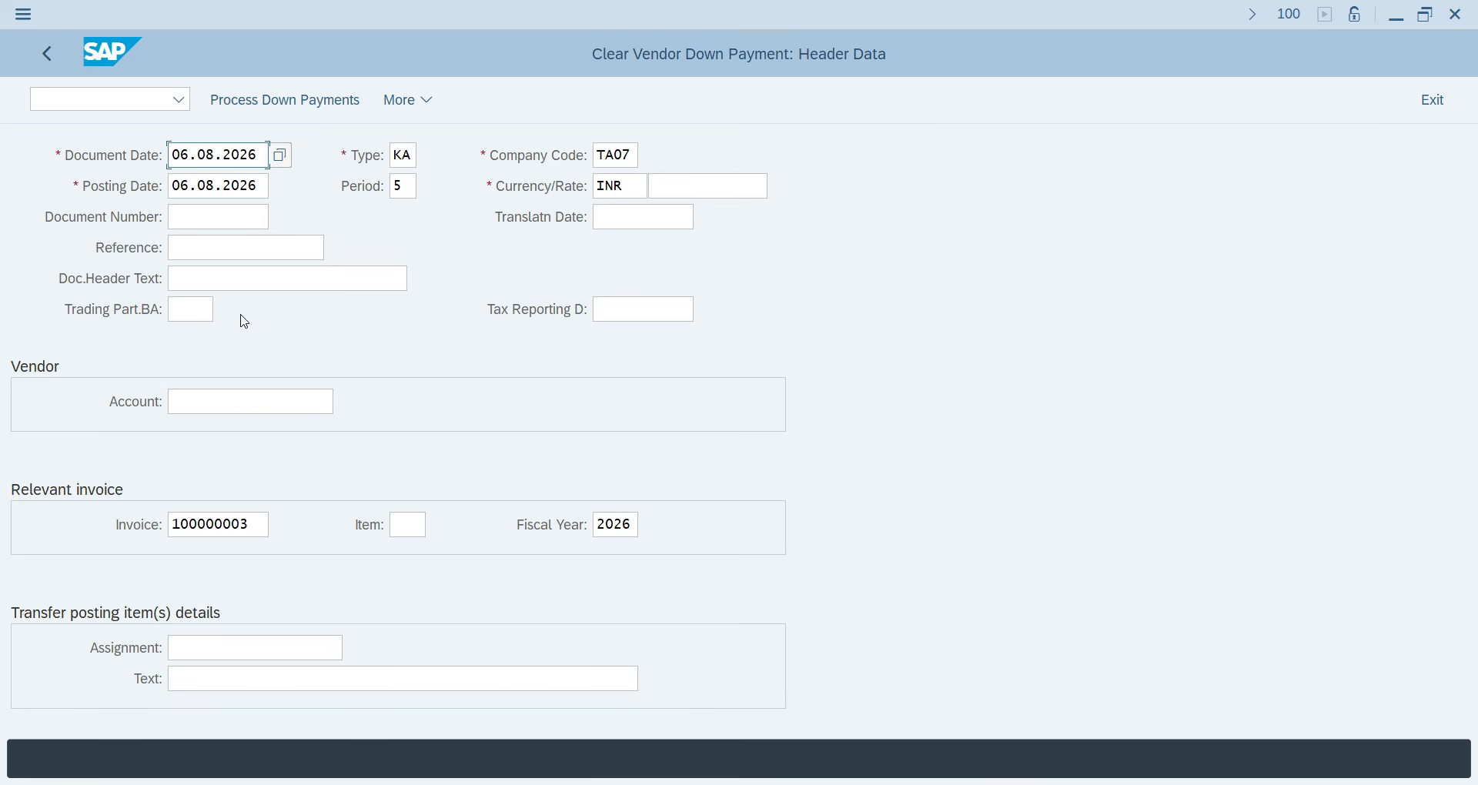
click(266, 100)
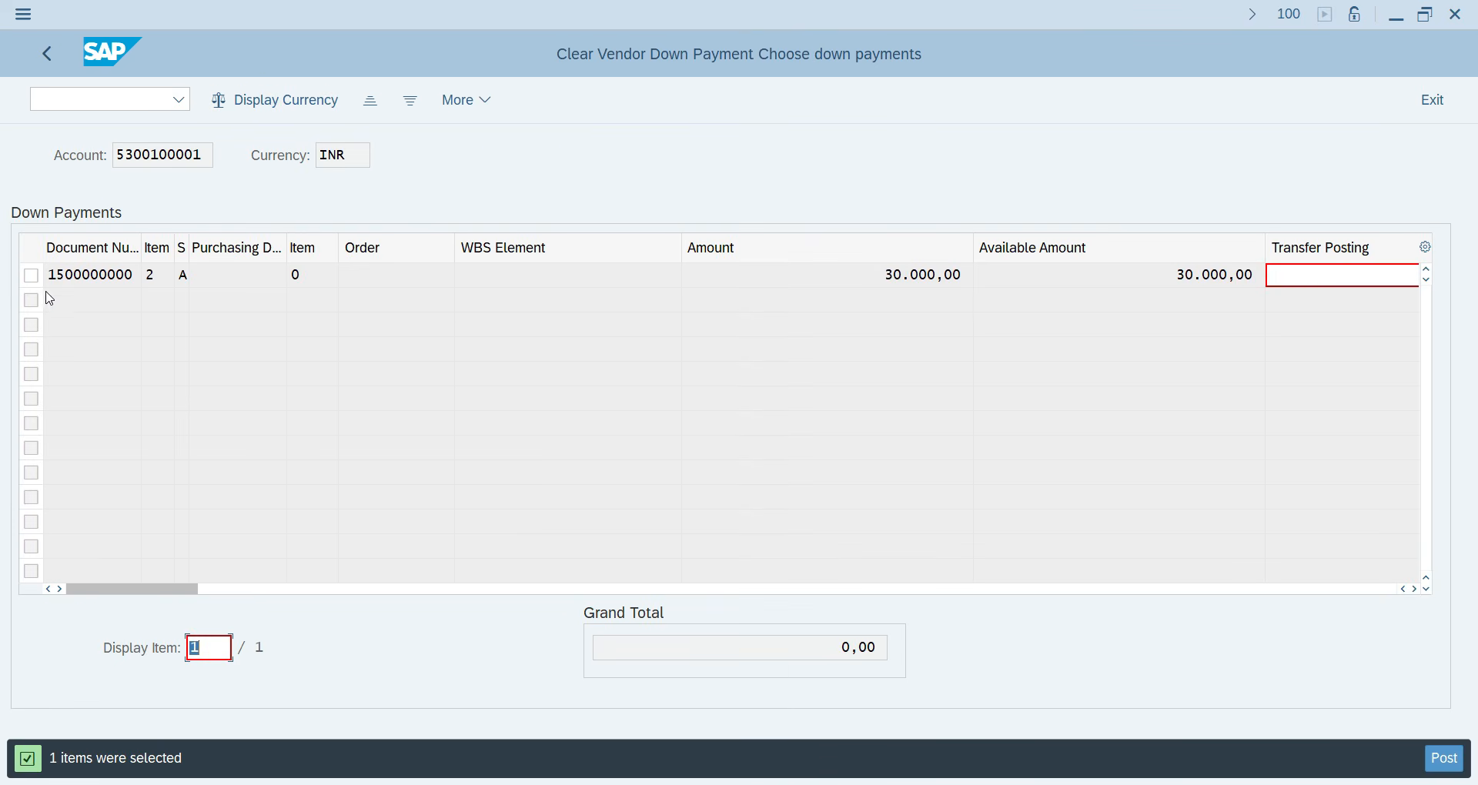
click(29, 276)
click(1446, 761)
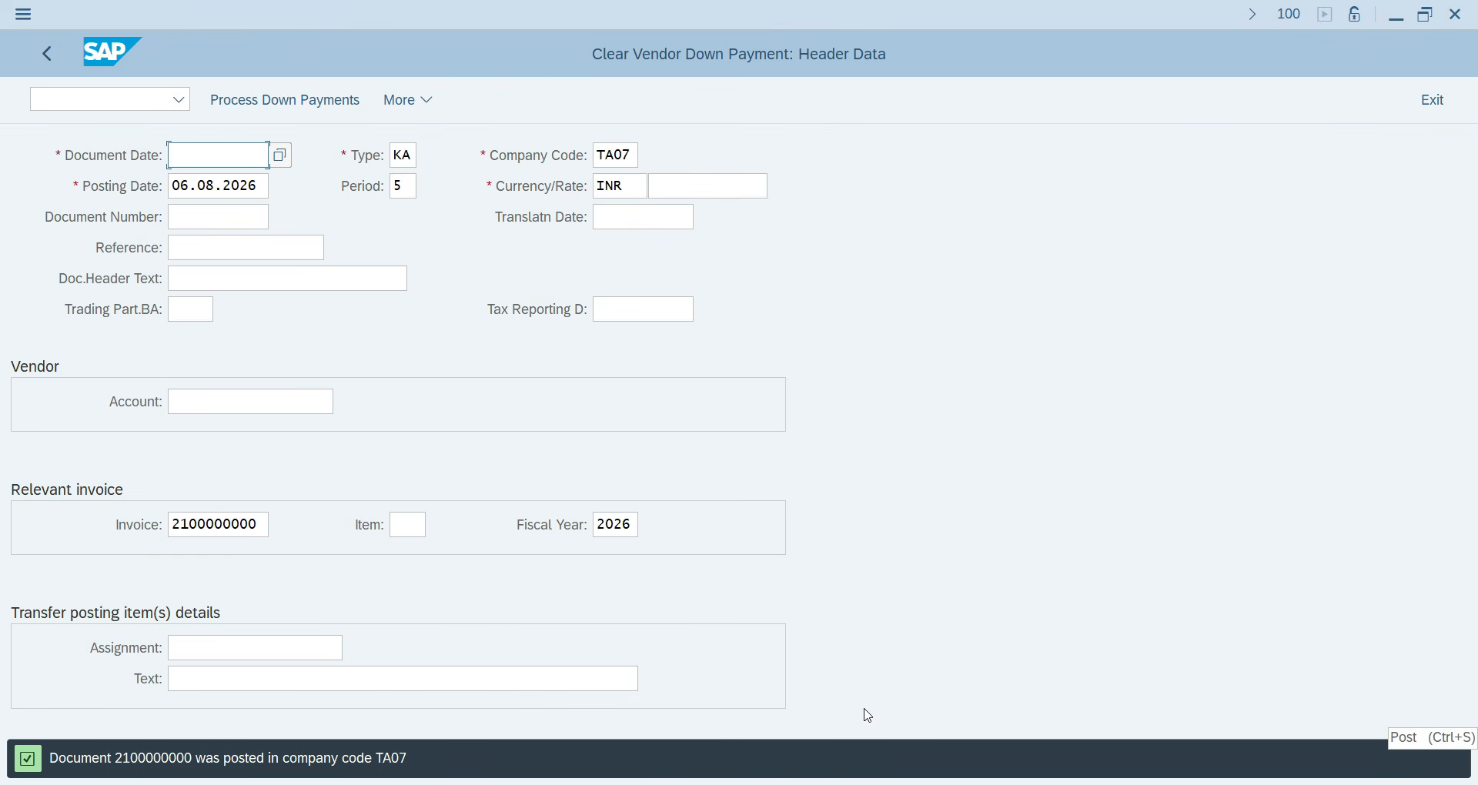
Go to the vendor line item display with /NFBL1N.
click(52, 91)
text(/NF)
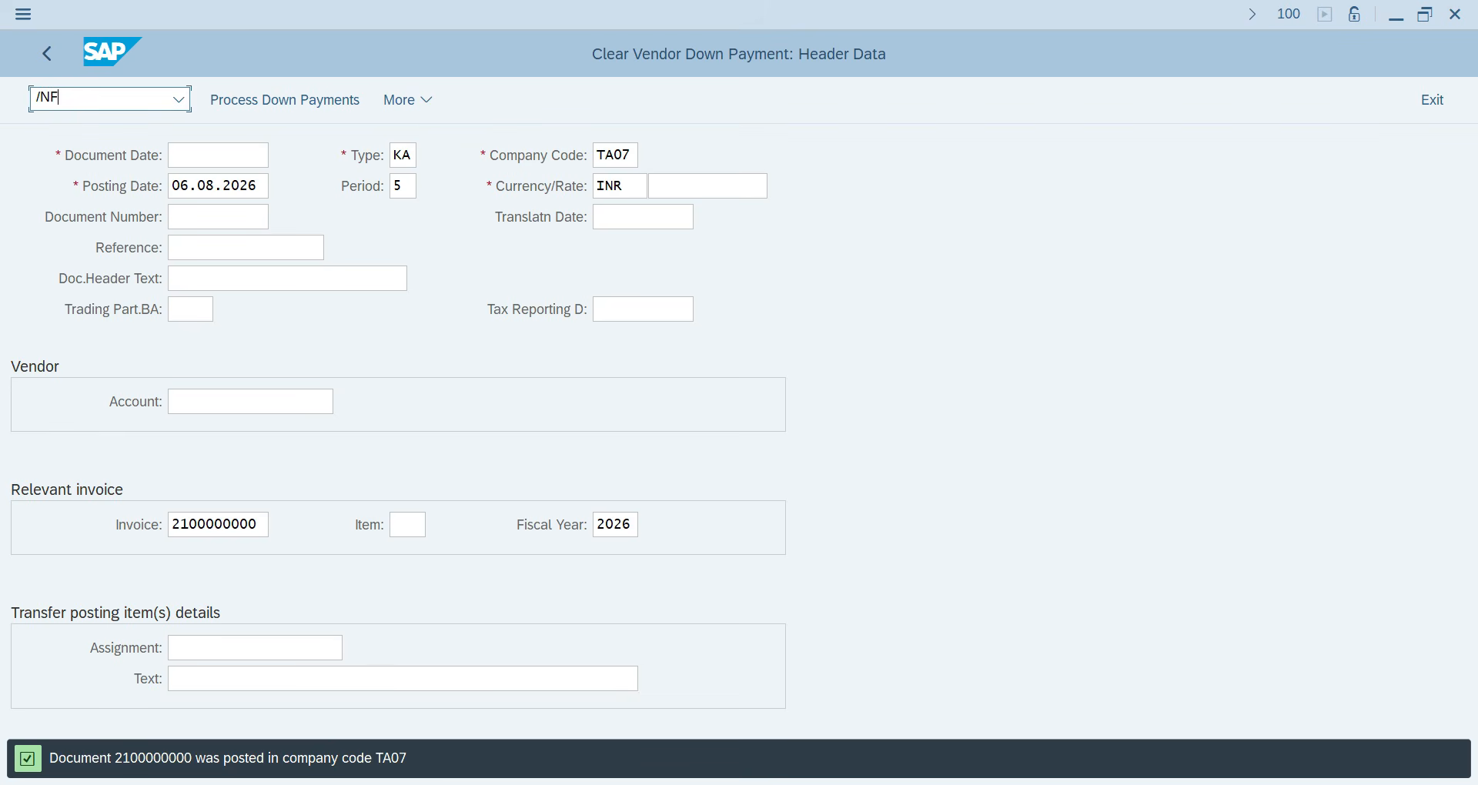
text(BL1N)
key(Return)
Clear the vendor filter, run the line item report, and scroll through the results.
key(Delete)
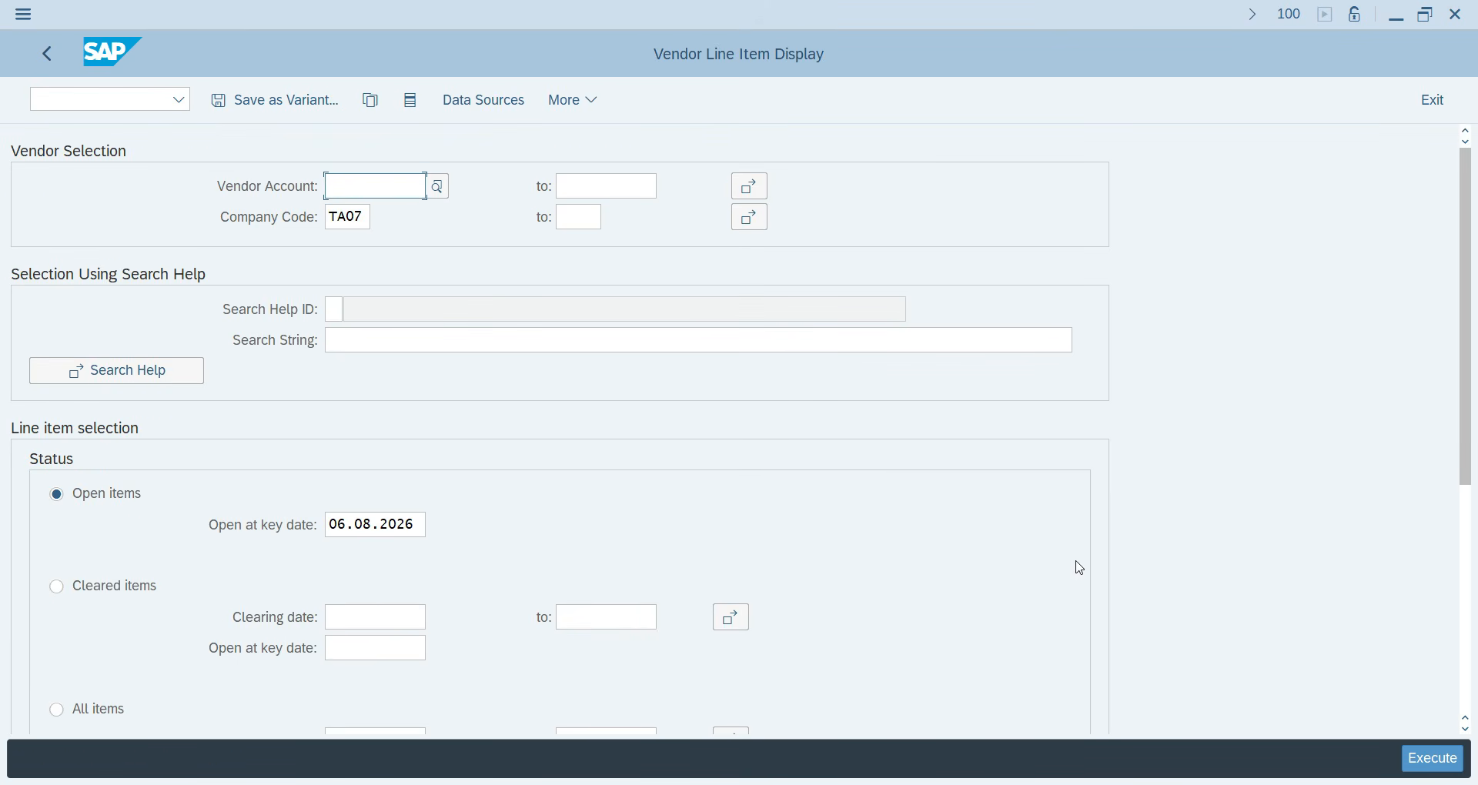
click(1425, 762)
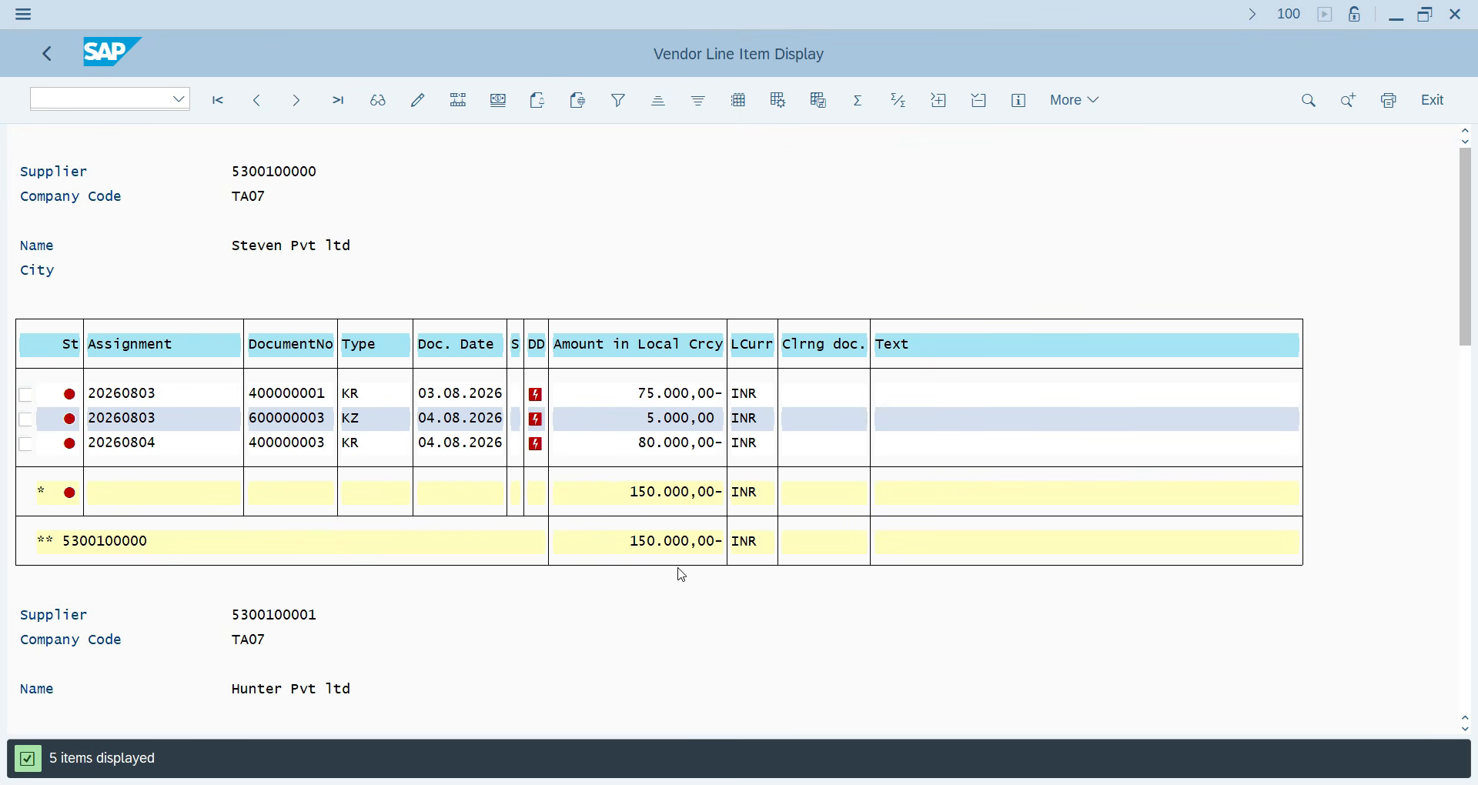
scroll(680, 571, down, 4)
scroll(692, 586, down, 5)
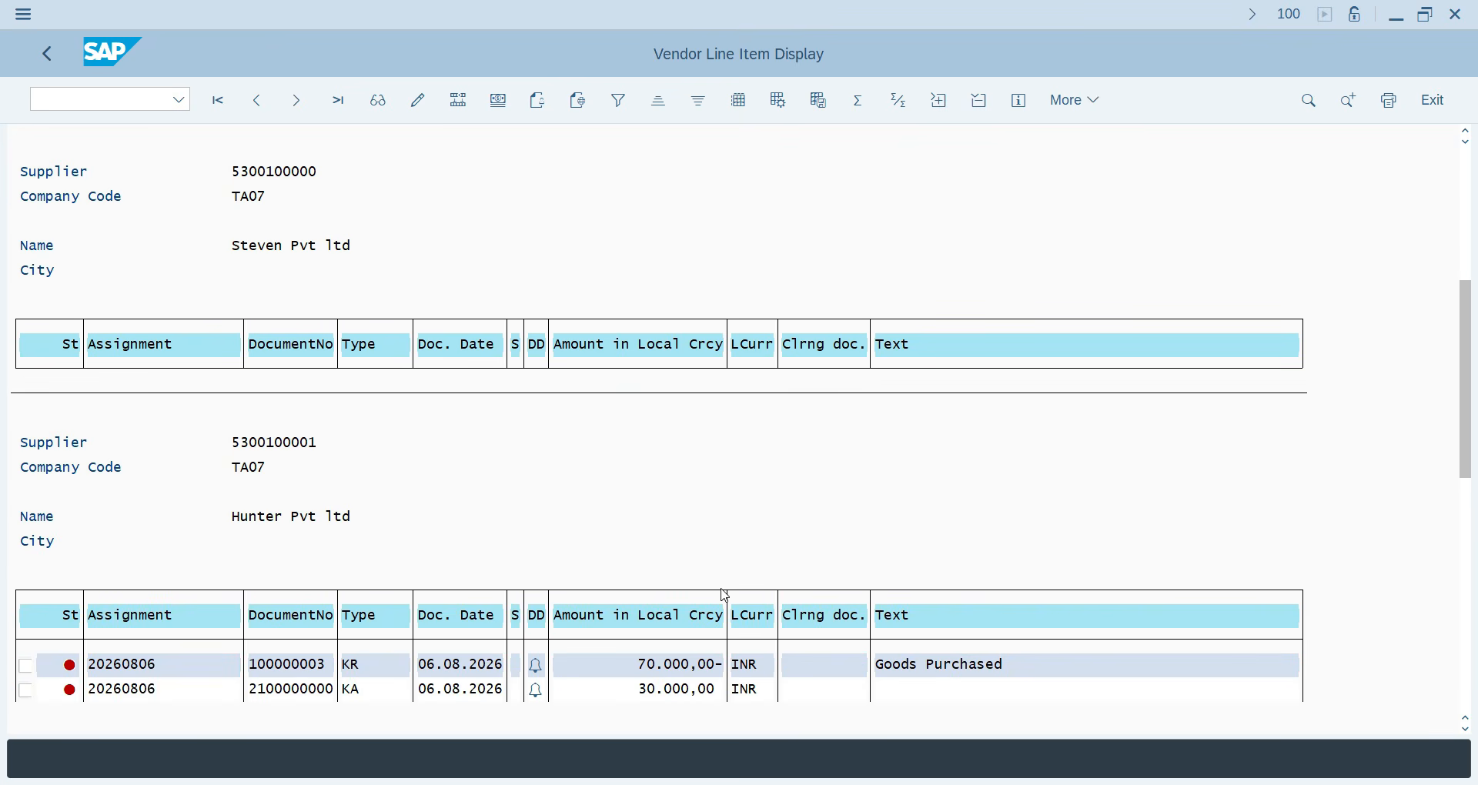
scroll(754, 609, down, 1)
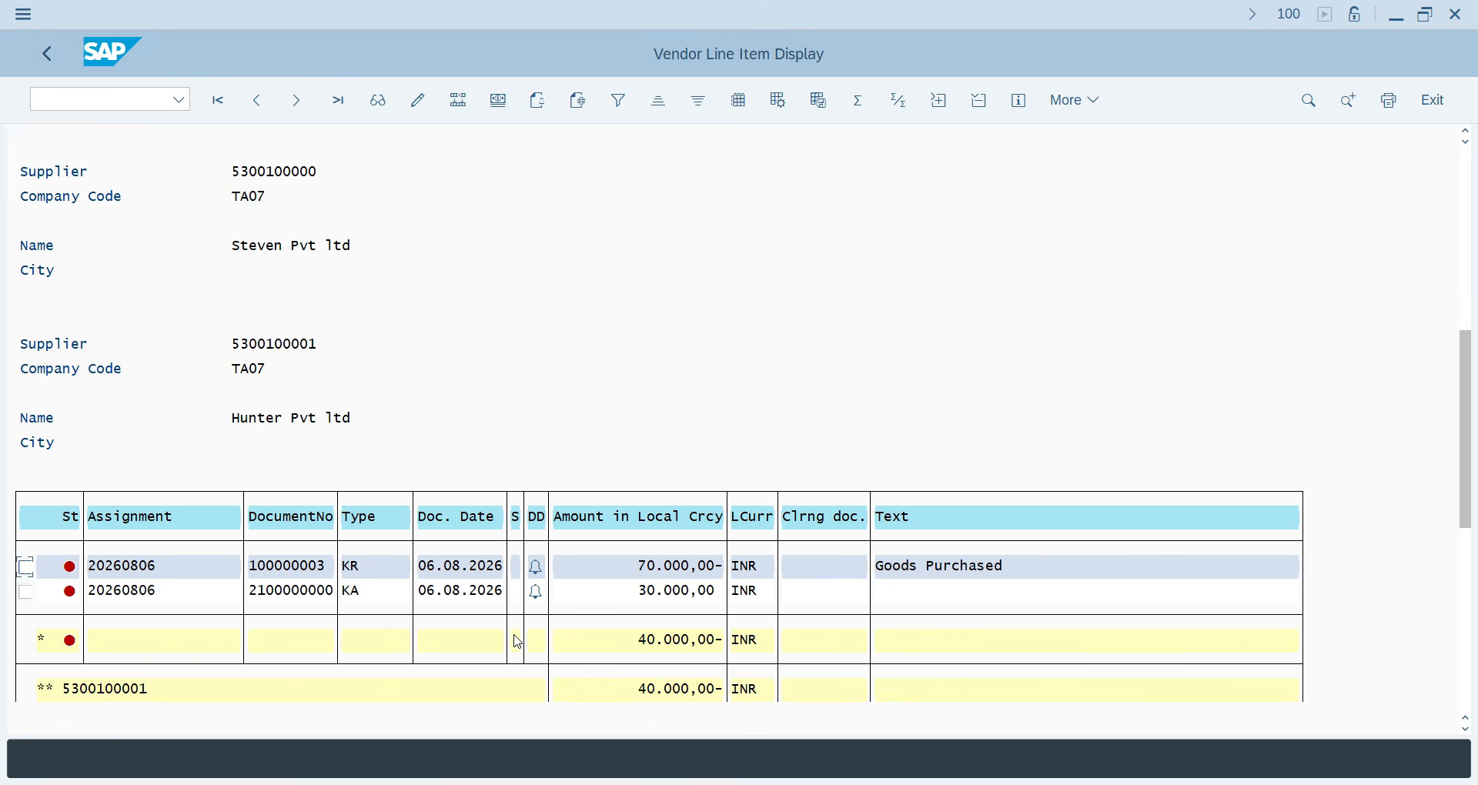
scroll(654, 623, down, 1)
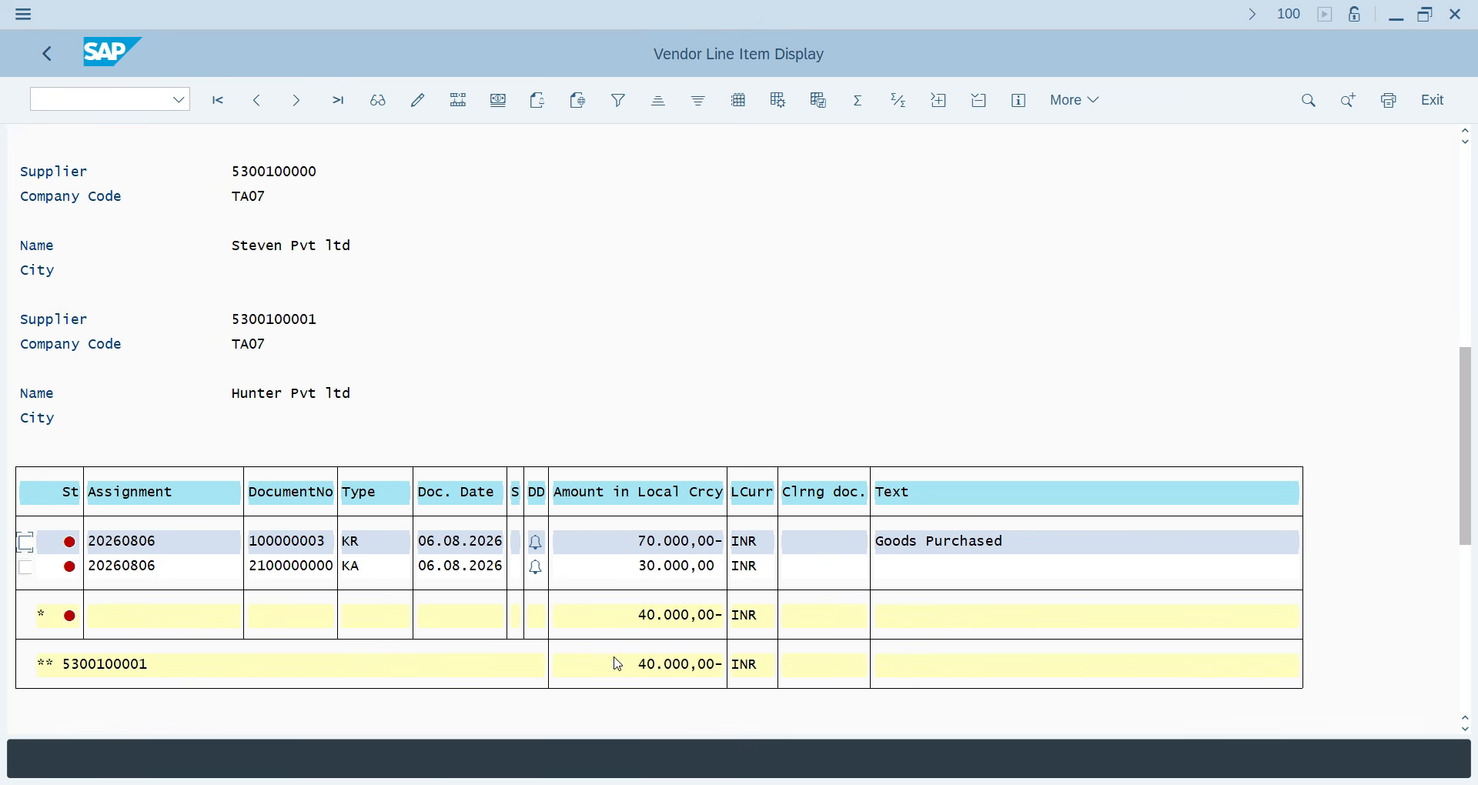
scroll(501, 600, down, 1)
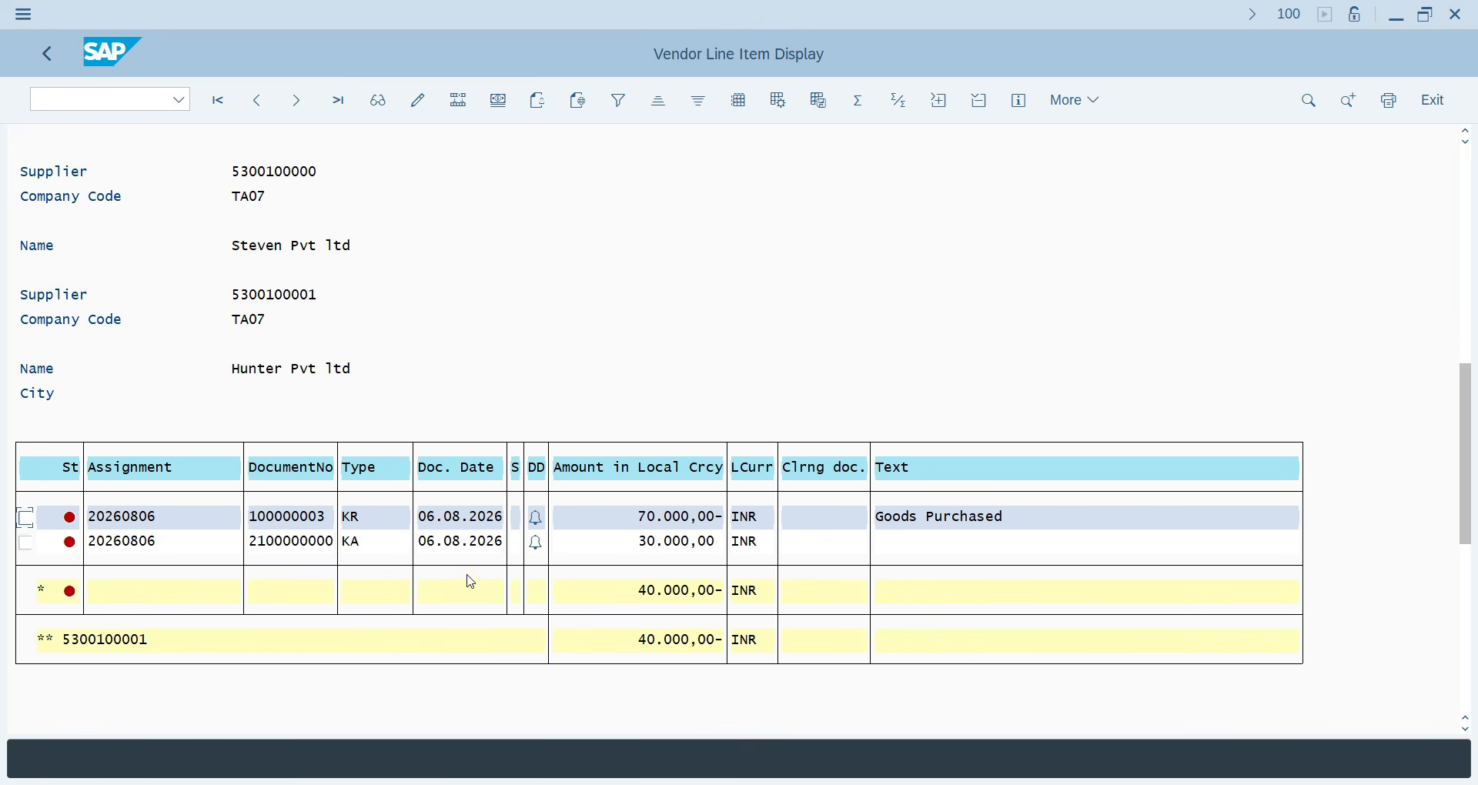
Leave the report back to Easy Access and enter transaction F-53.
click(47, 54)
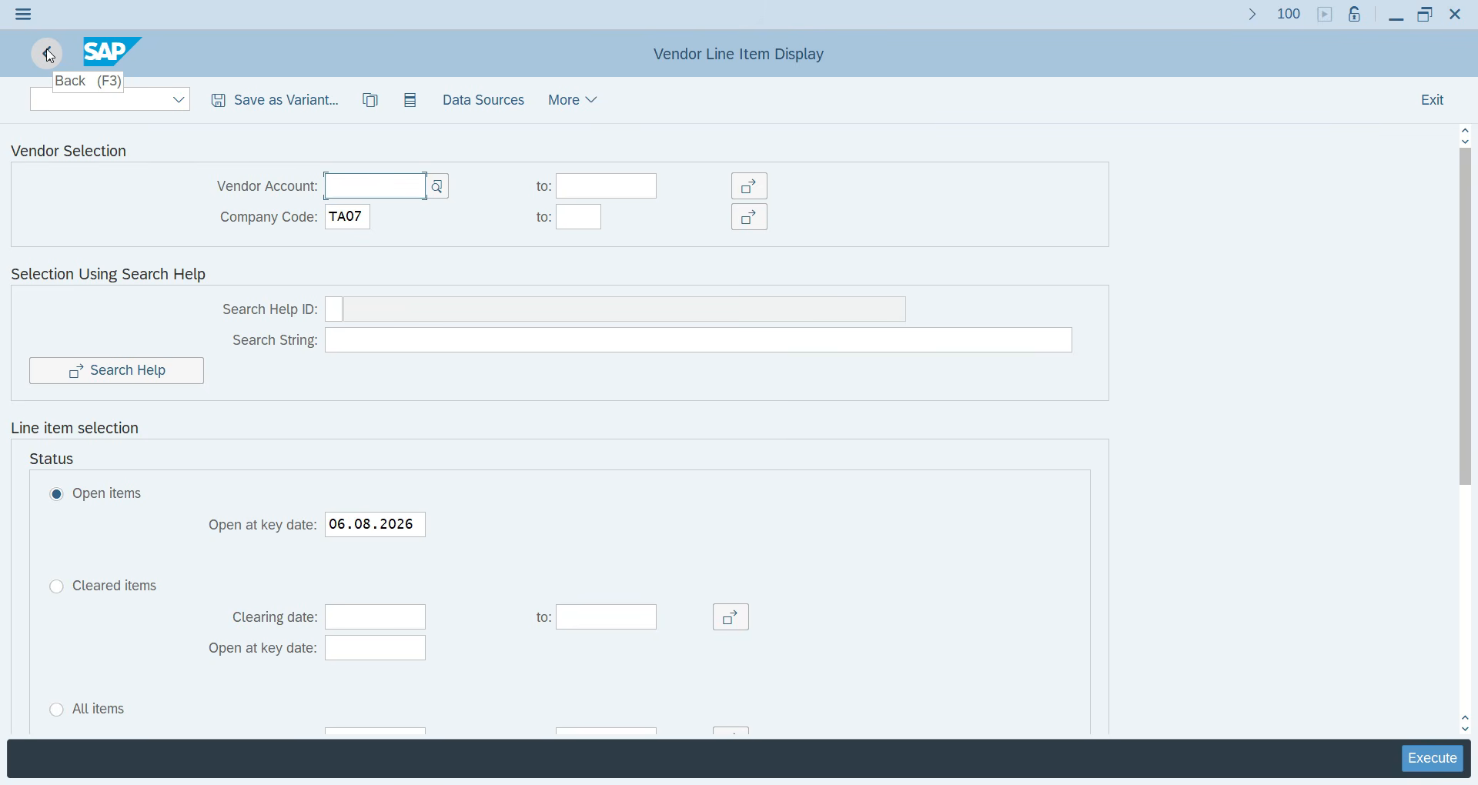
click(48, 54)
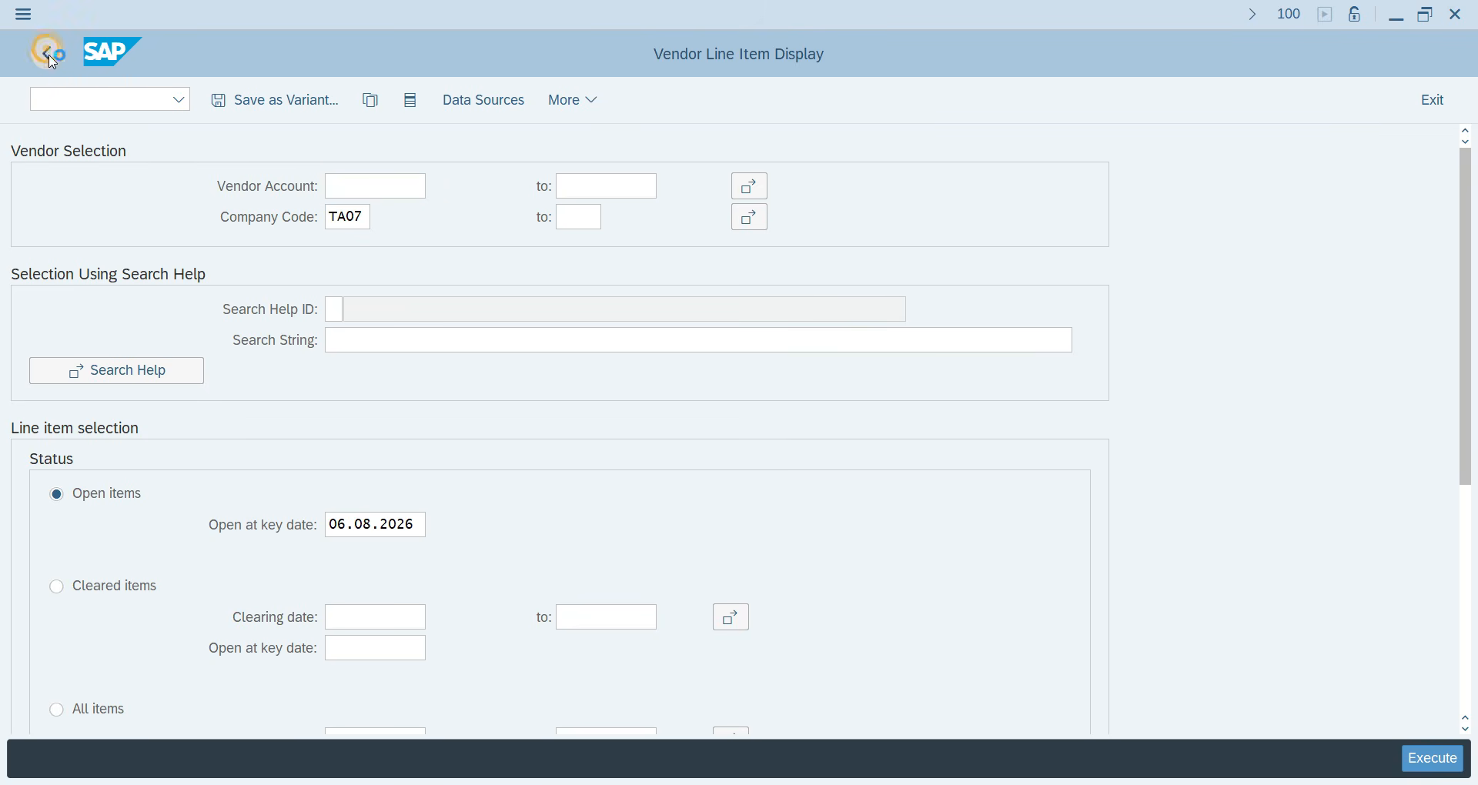
click(66, 105)
text(FB)
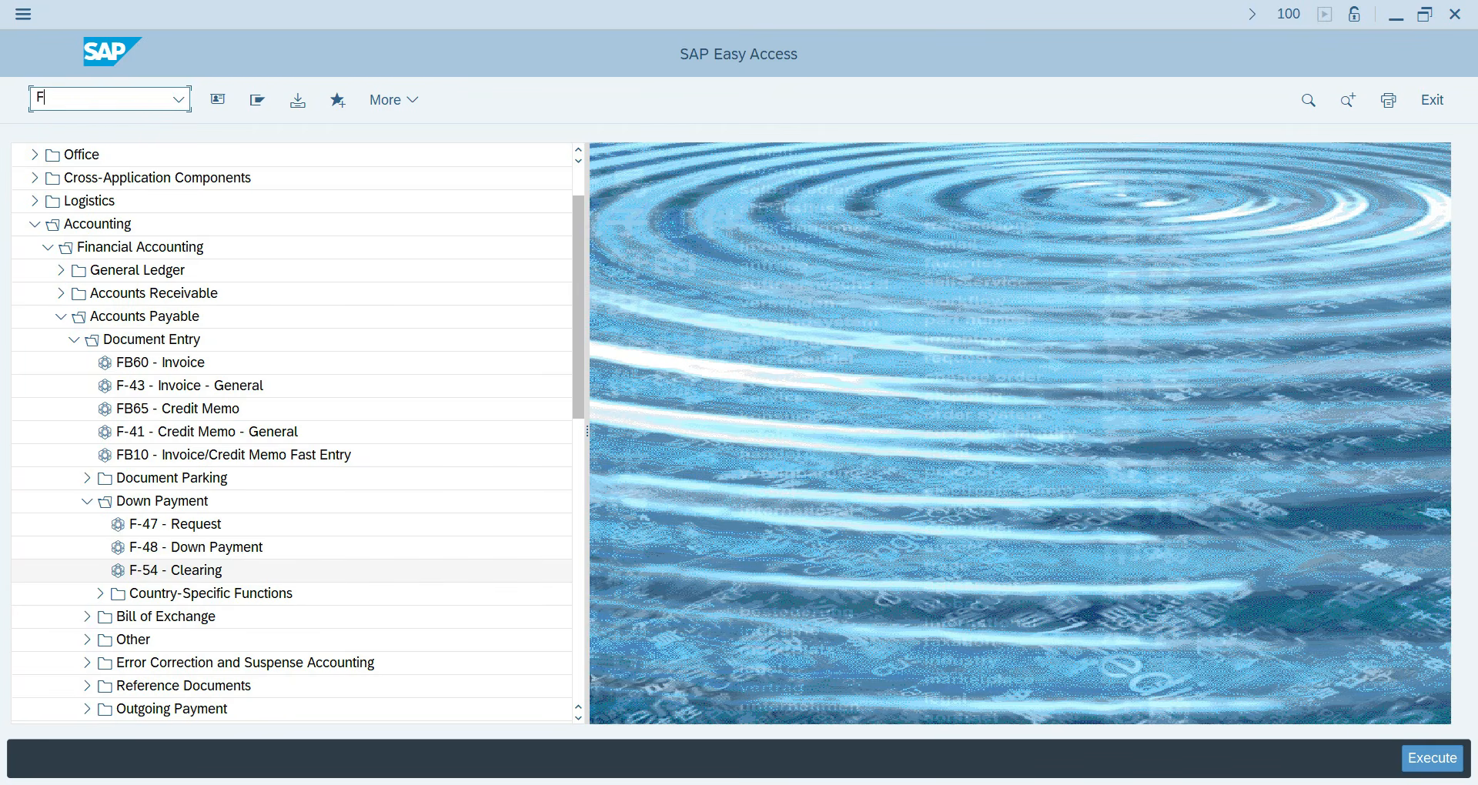
key(BackSpace)
key(BackSpace)
text(F-53)
Start F-53 with date 06.08.2026, bank G/L account from history, amount 40000 and supplier HUNTER.
key(Return)
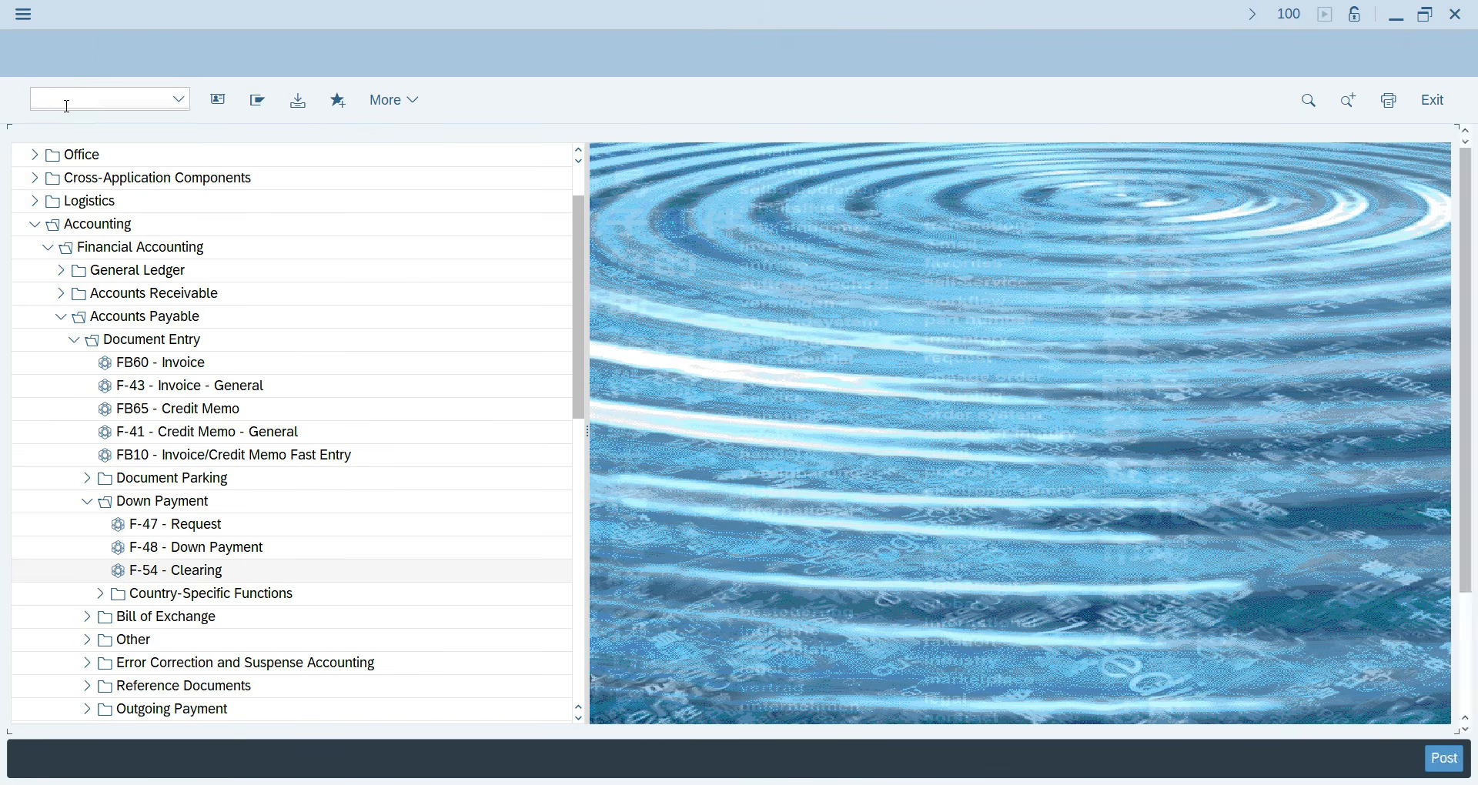
click(210, 184)
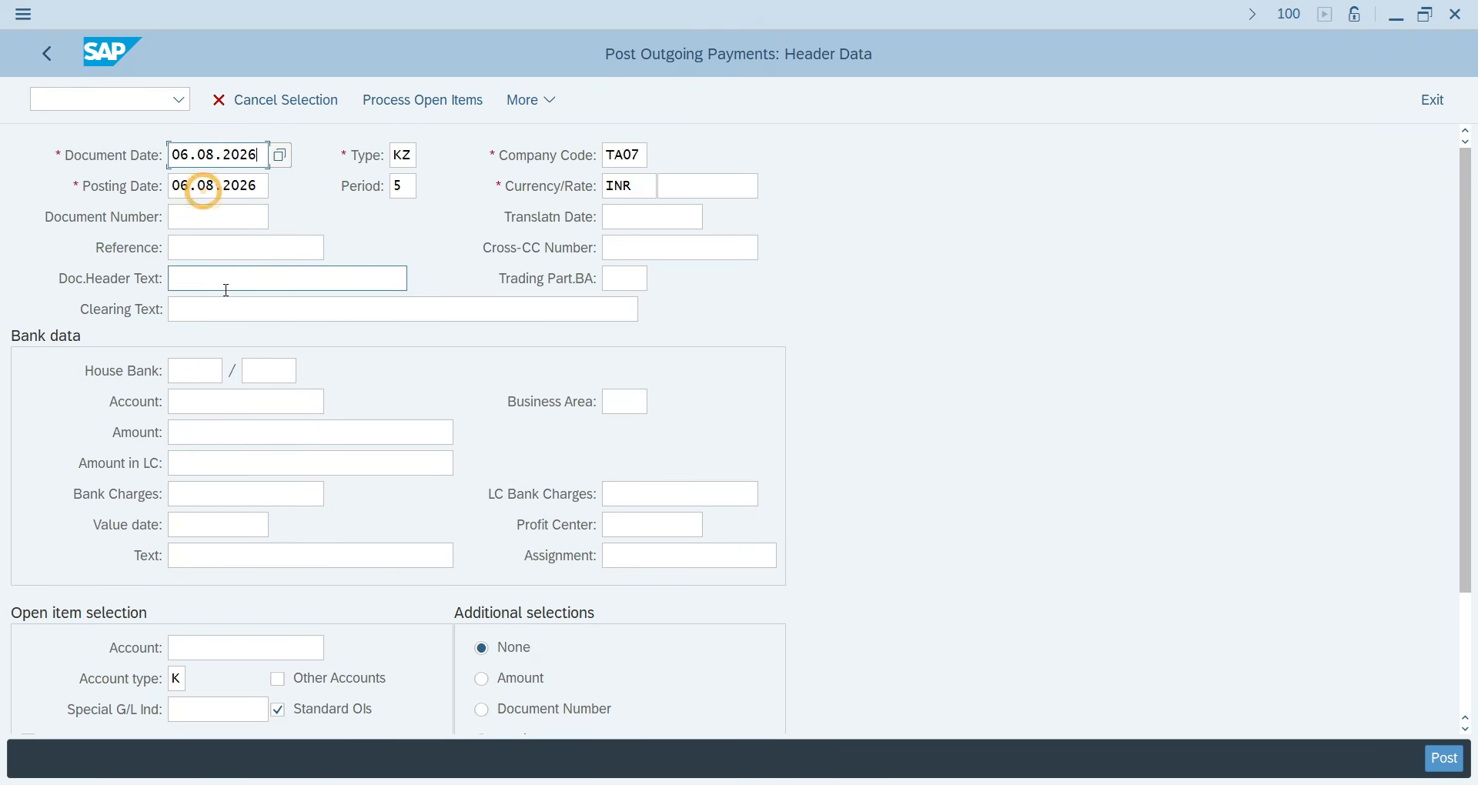
click(196, 404)
text(20)
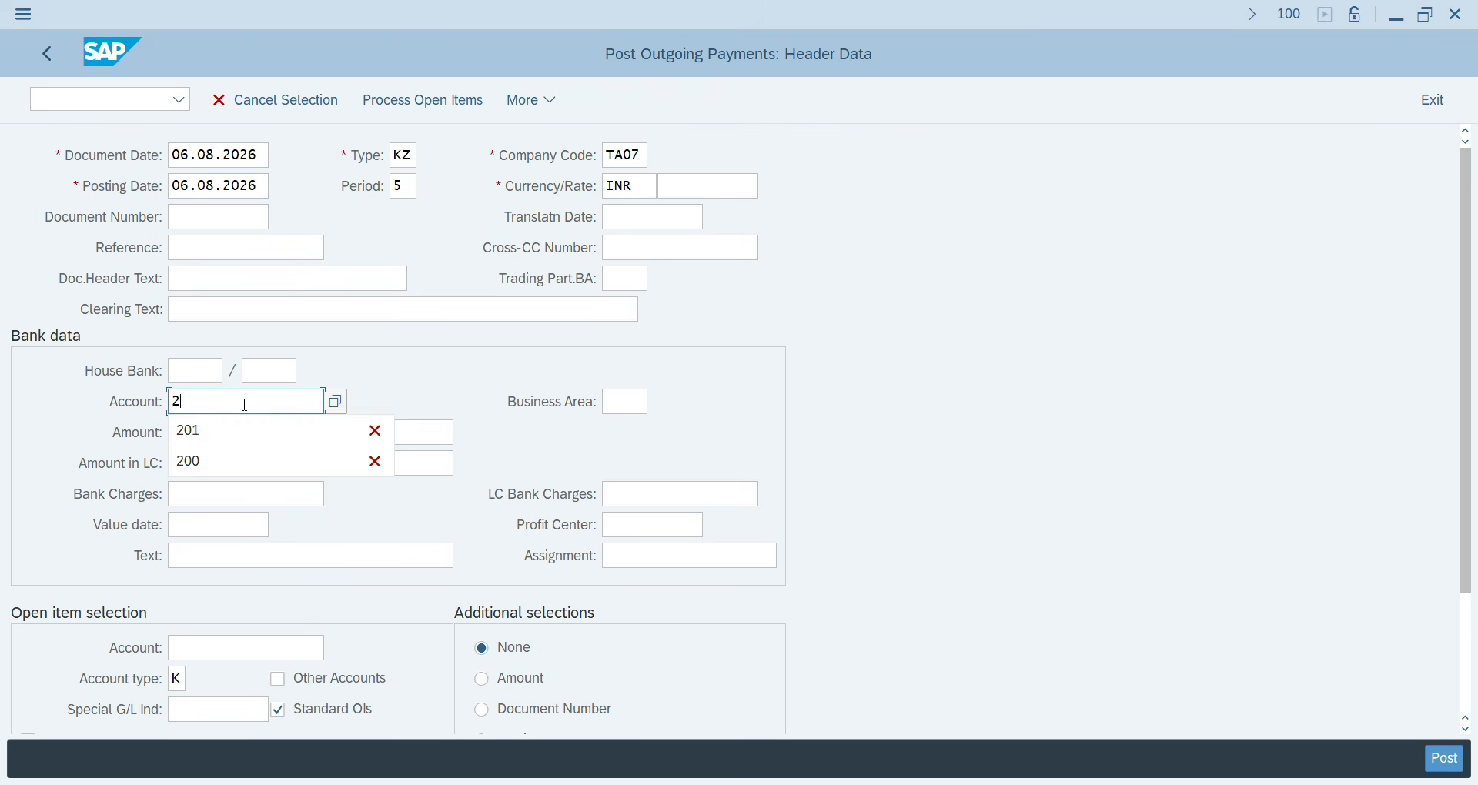
click(269, 430)
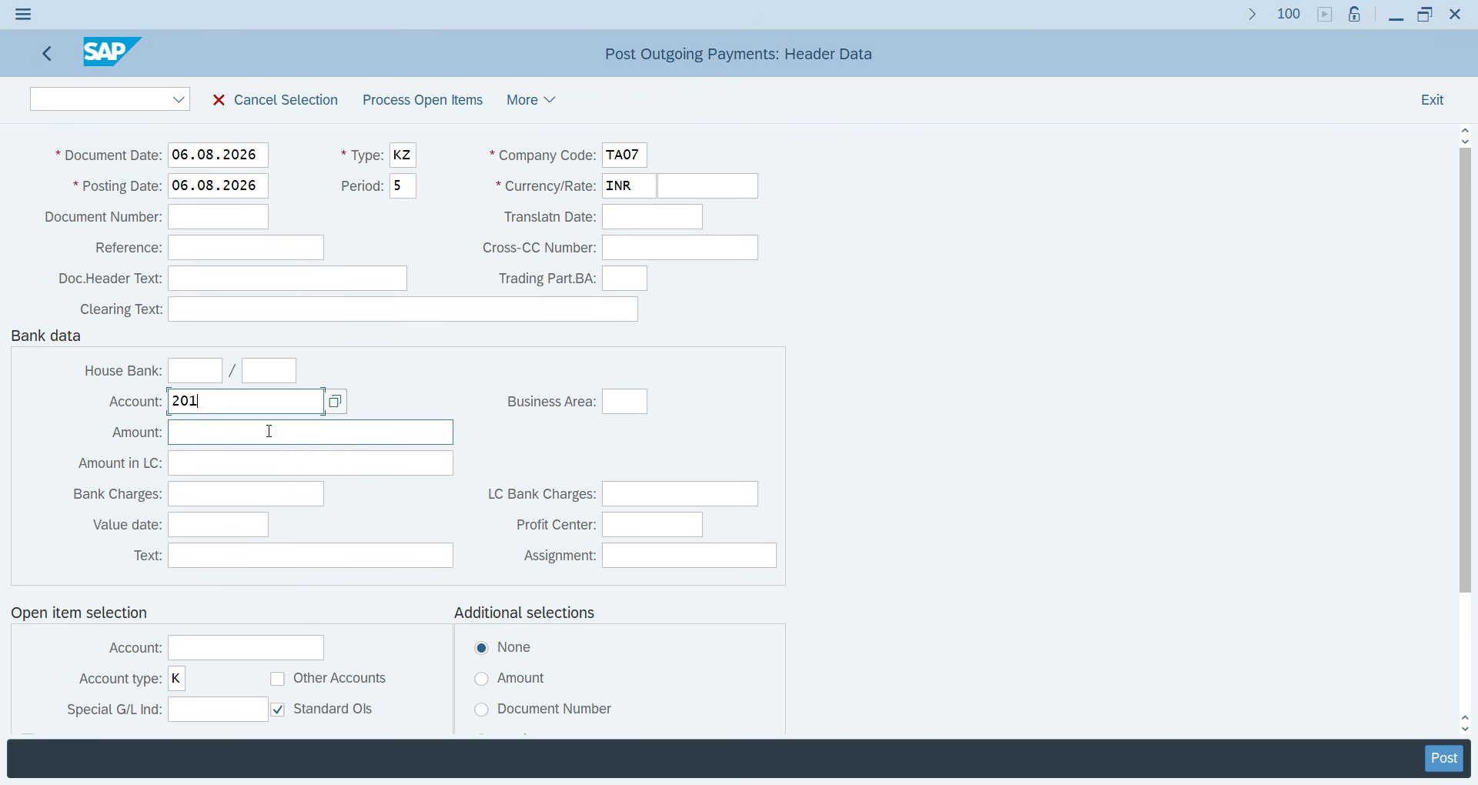
click(202, 436)
text(40000)
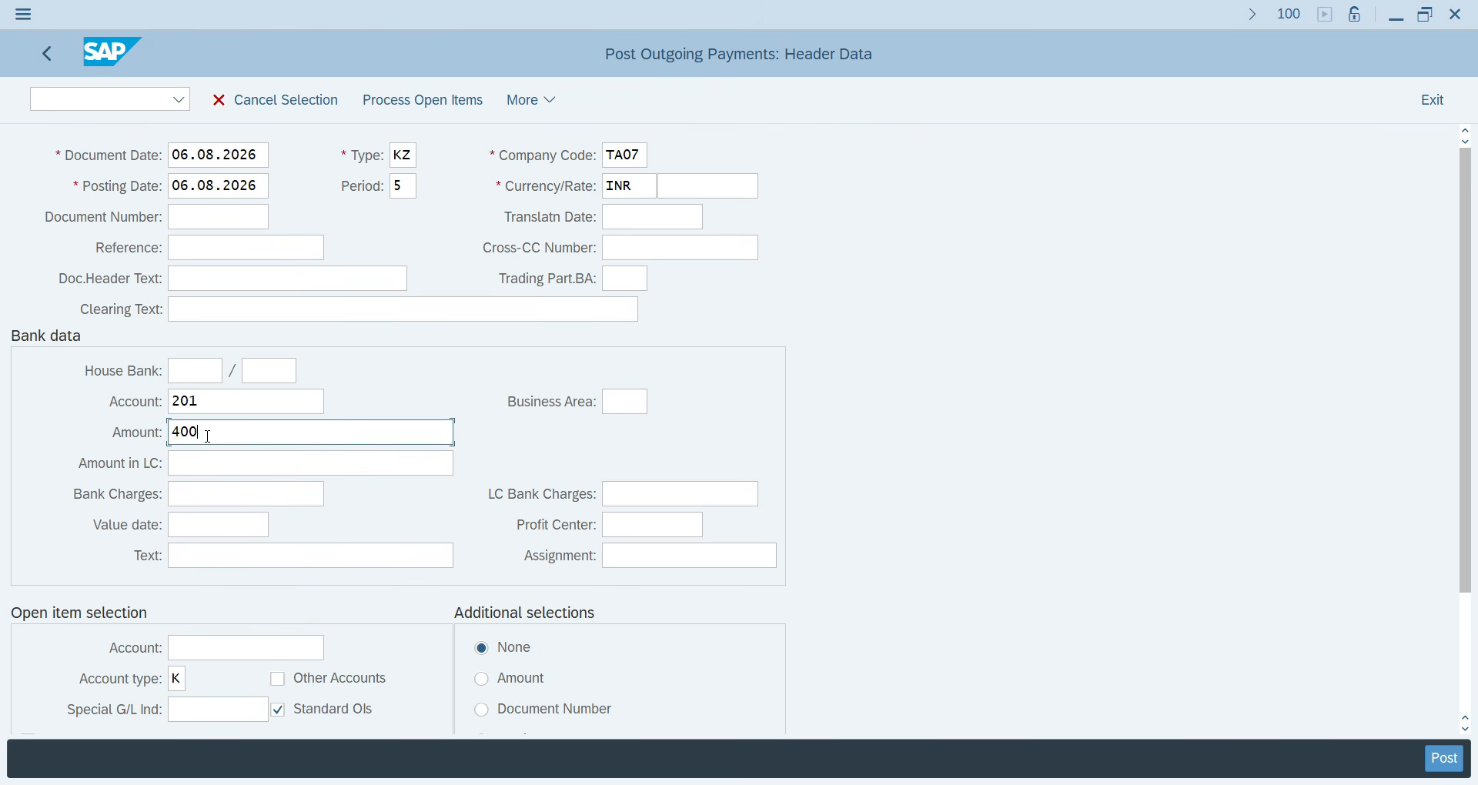
click(203, 648)
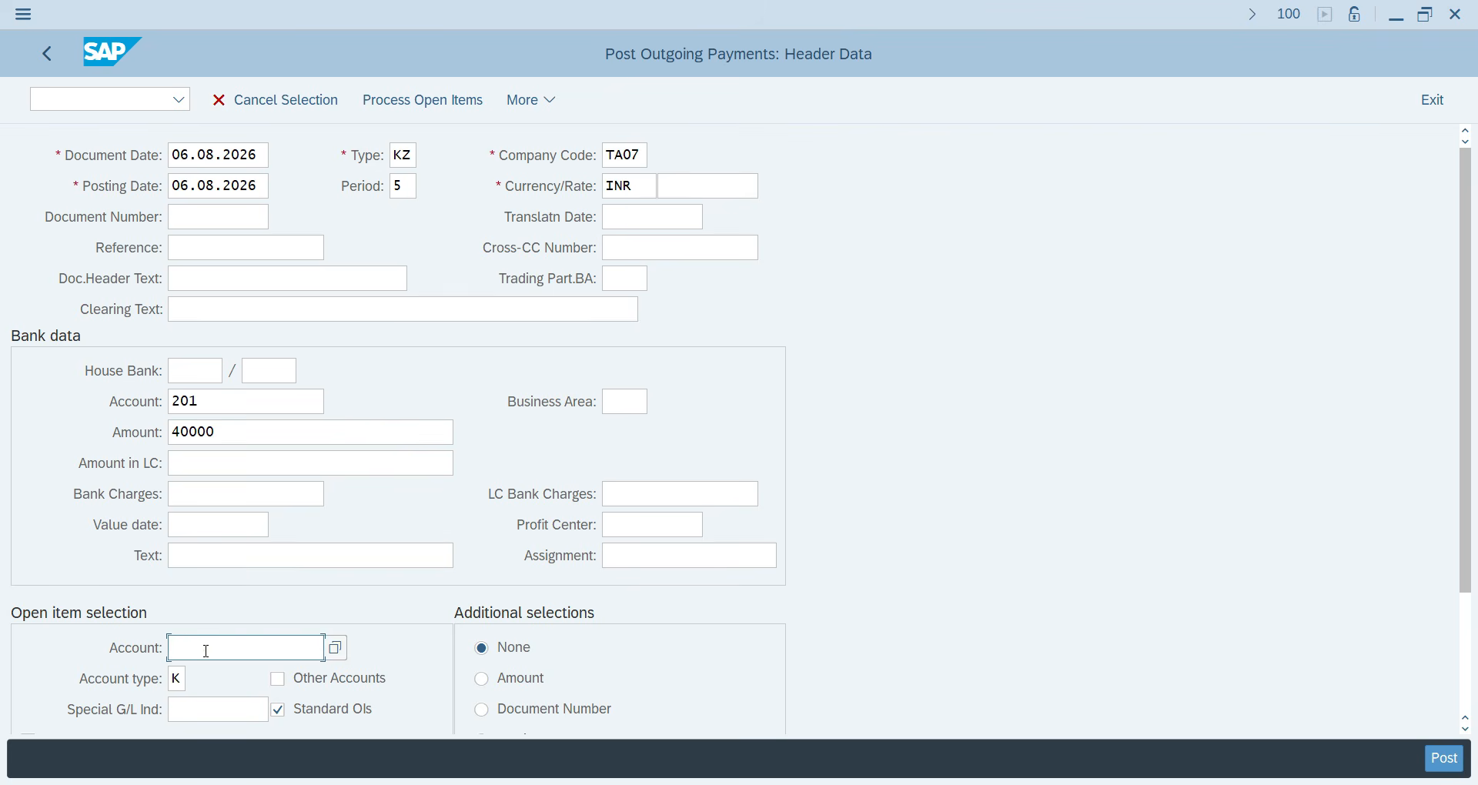
click(326, 643)
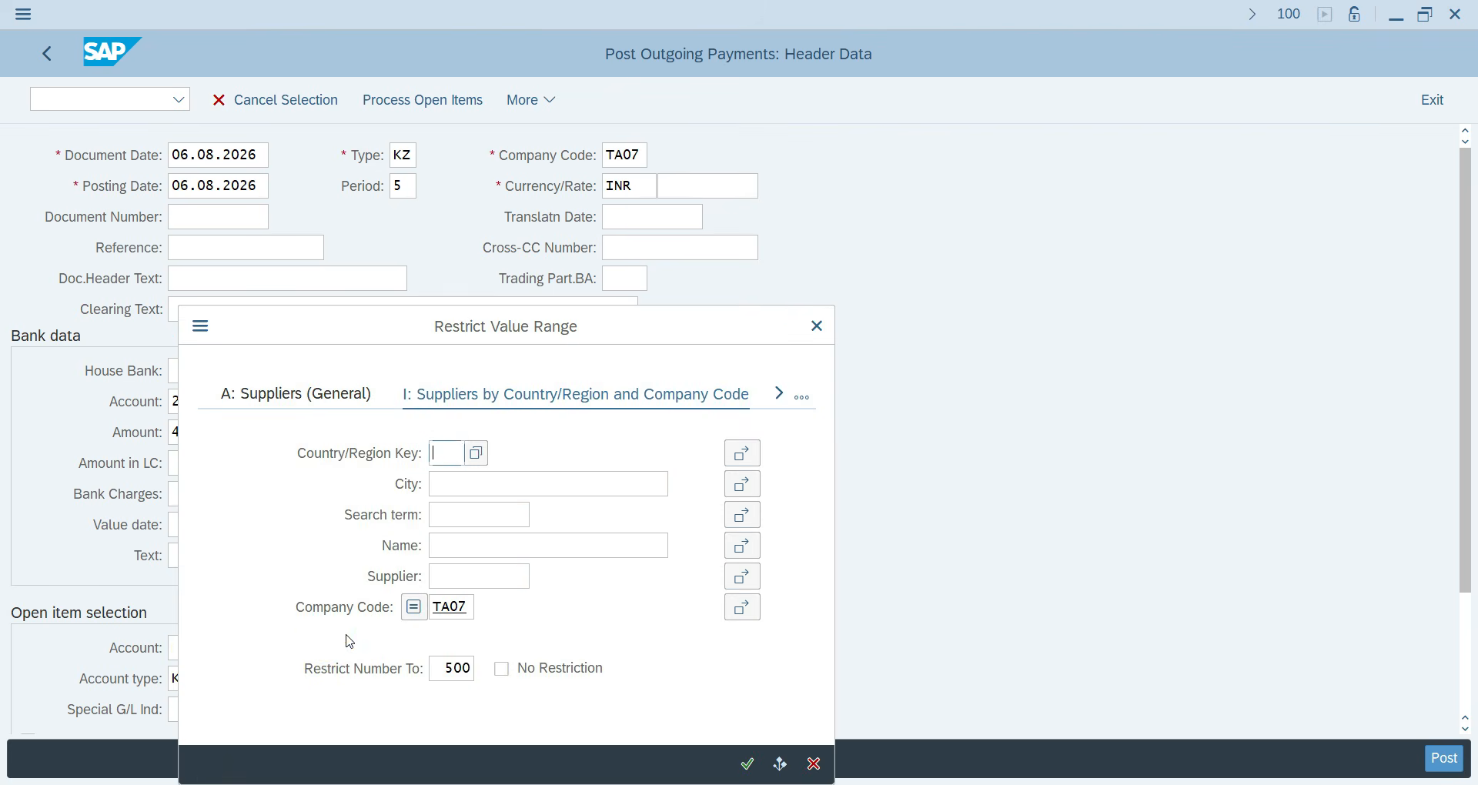
key(Return)
double_click(371, 563)
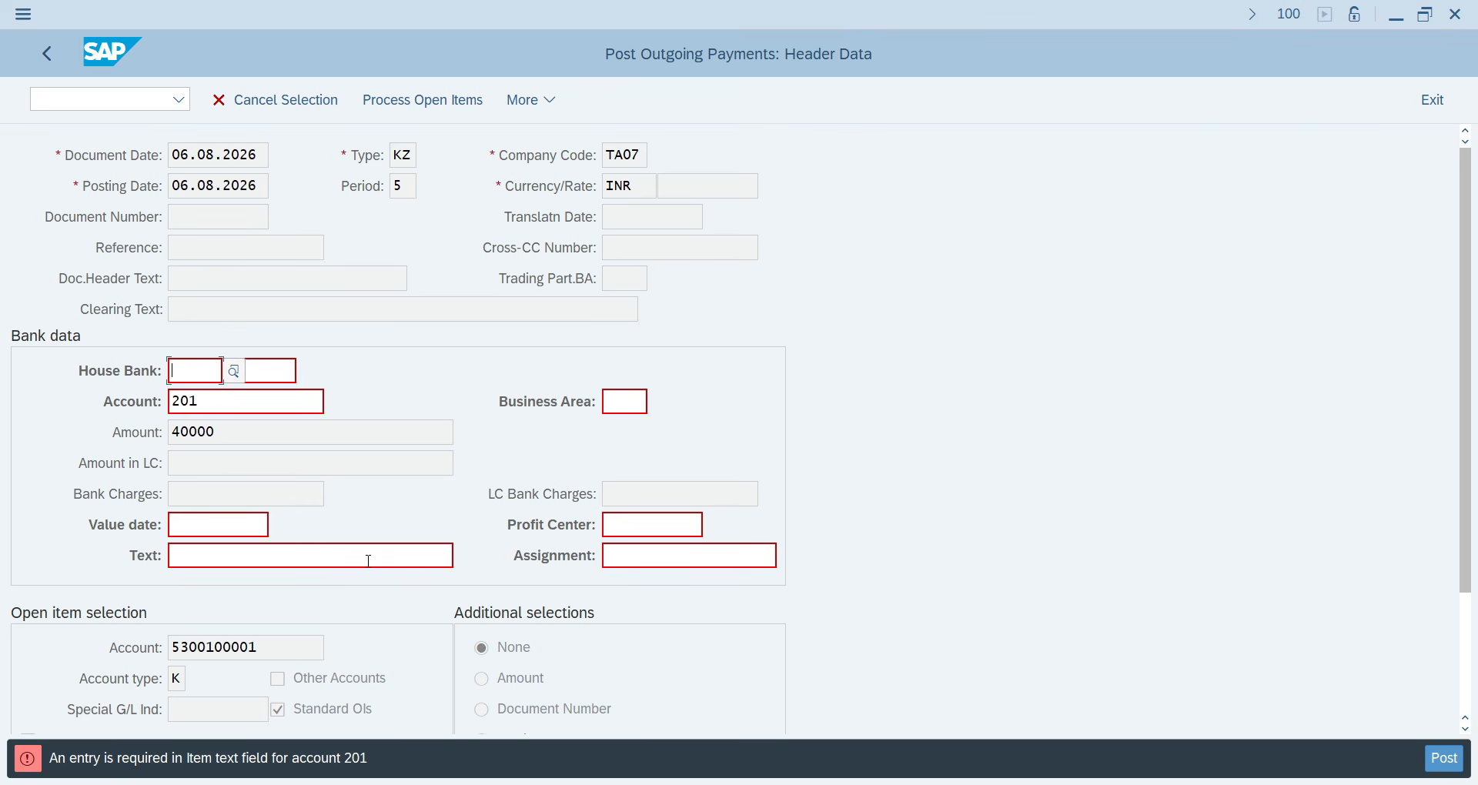
Restart F-53 with date 06.08.2026, the bank G/L account and amount 40000 from history.
click(131, 100)
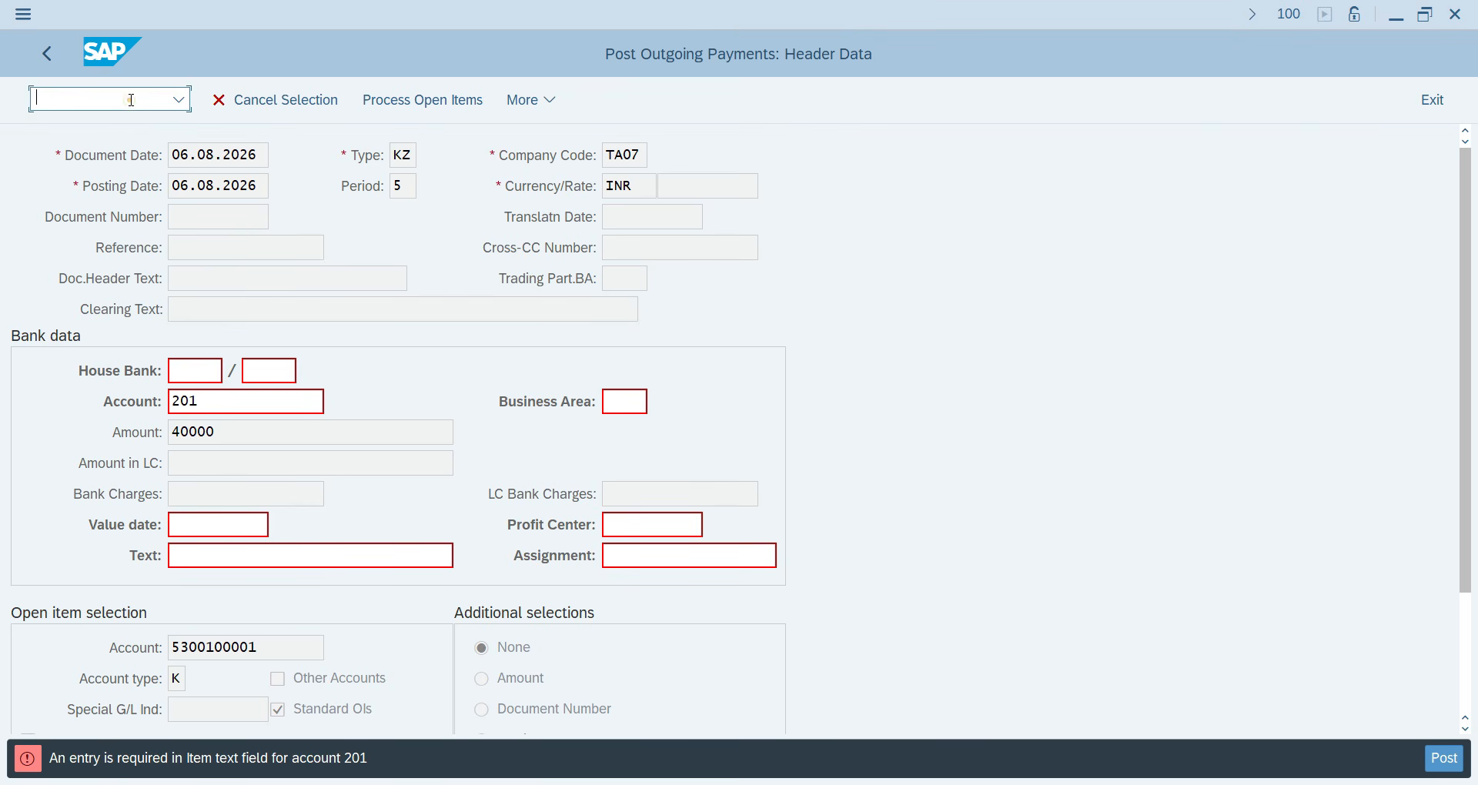
text(/NF-53)
key(Return)
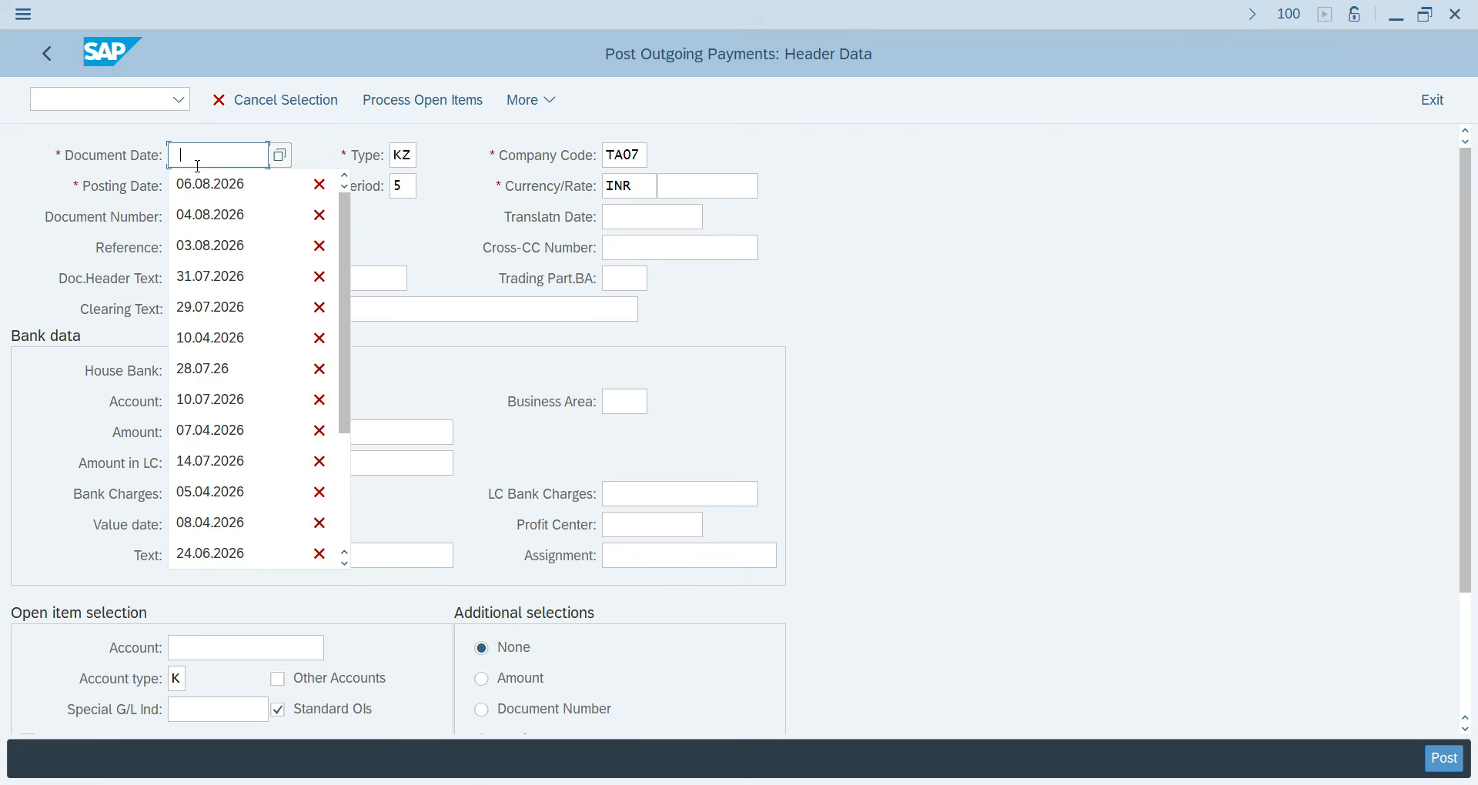
click(193, 180)
click(215, 401)
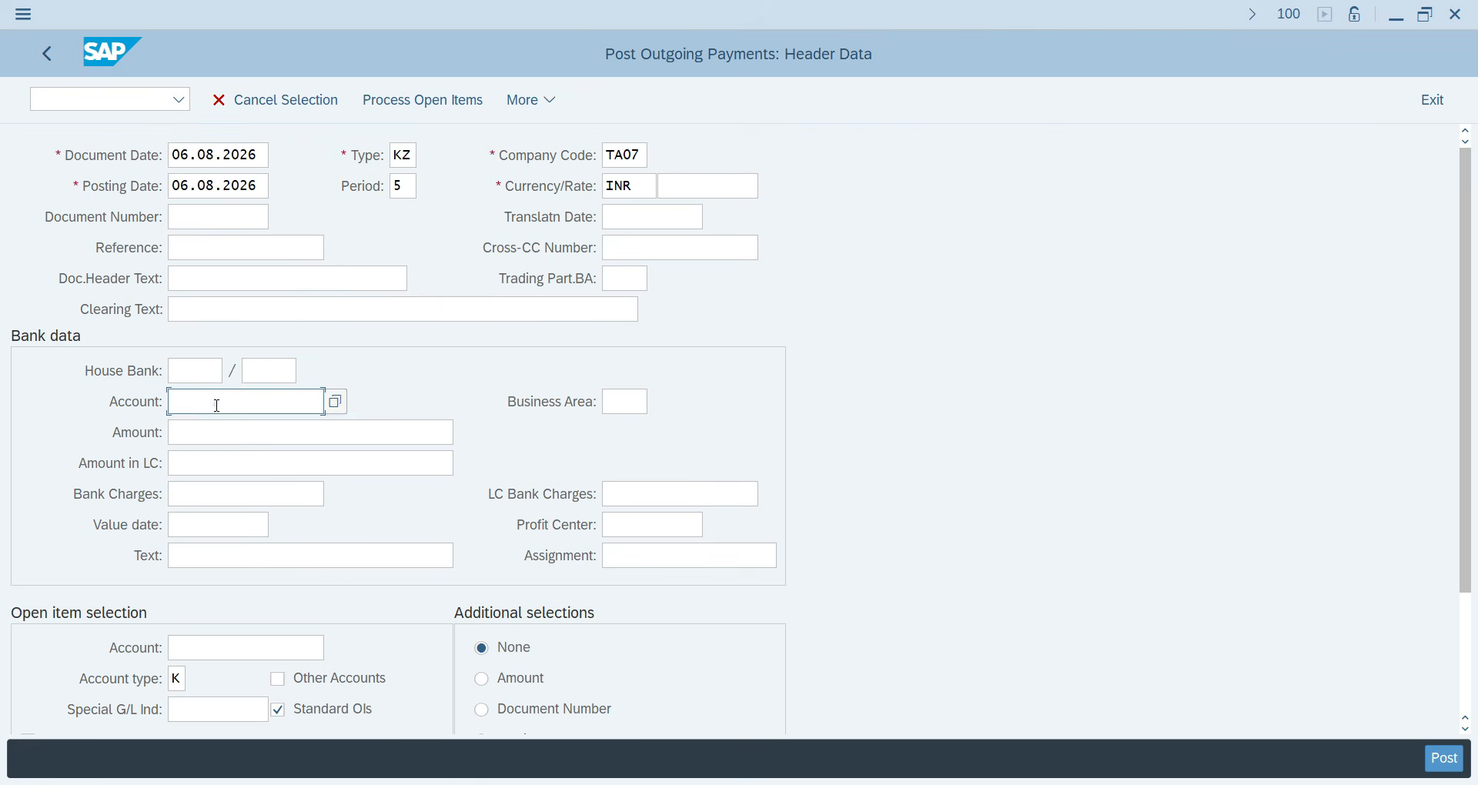
click(215, 431)
click(216, 437)
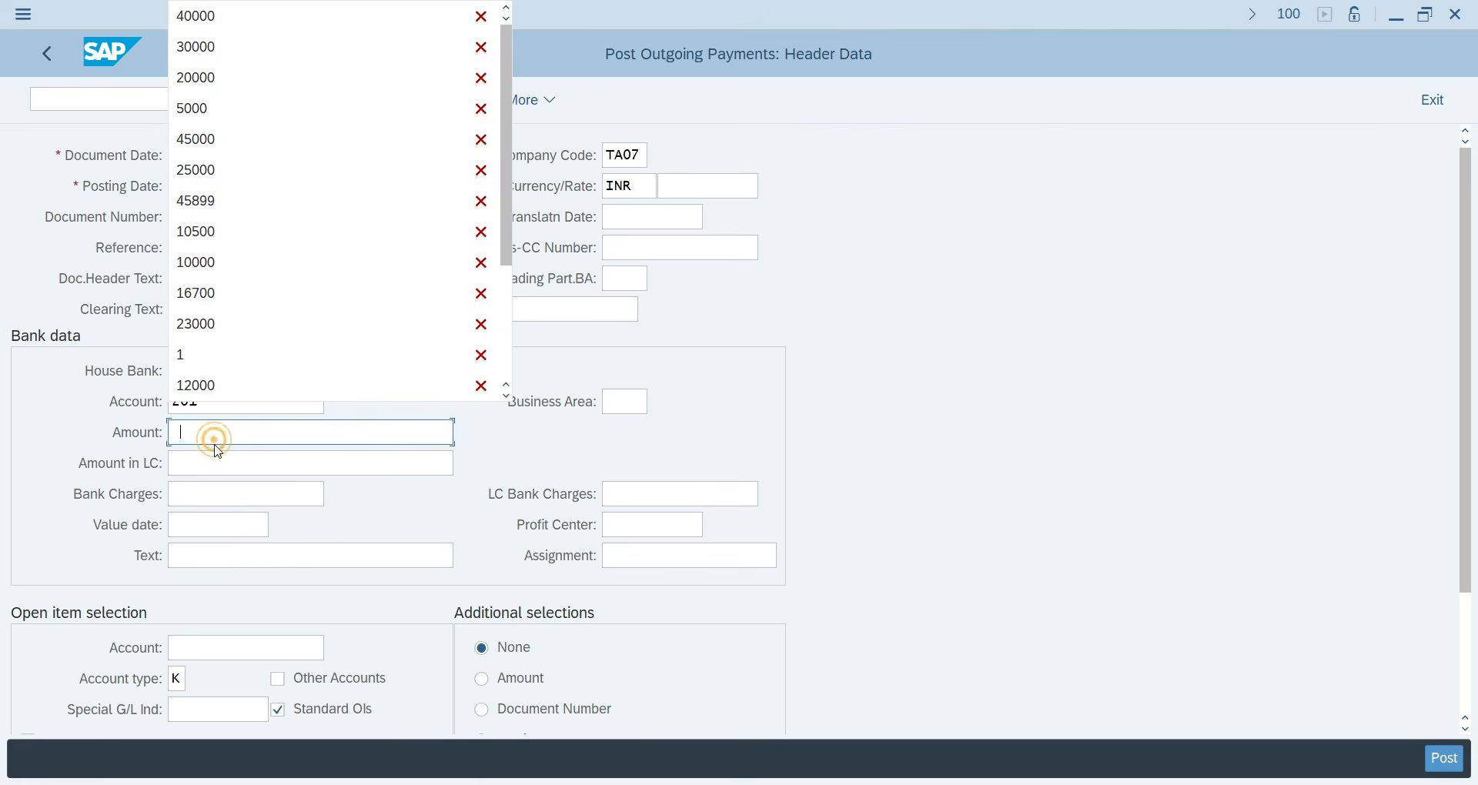
click(210, 17)
Set item text PAID and the Hunter supplier account, then post the outgoing payment.
click(183, 557)
click(182, 557)
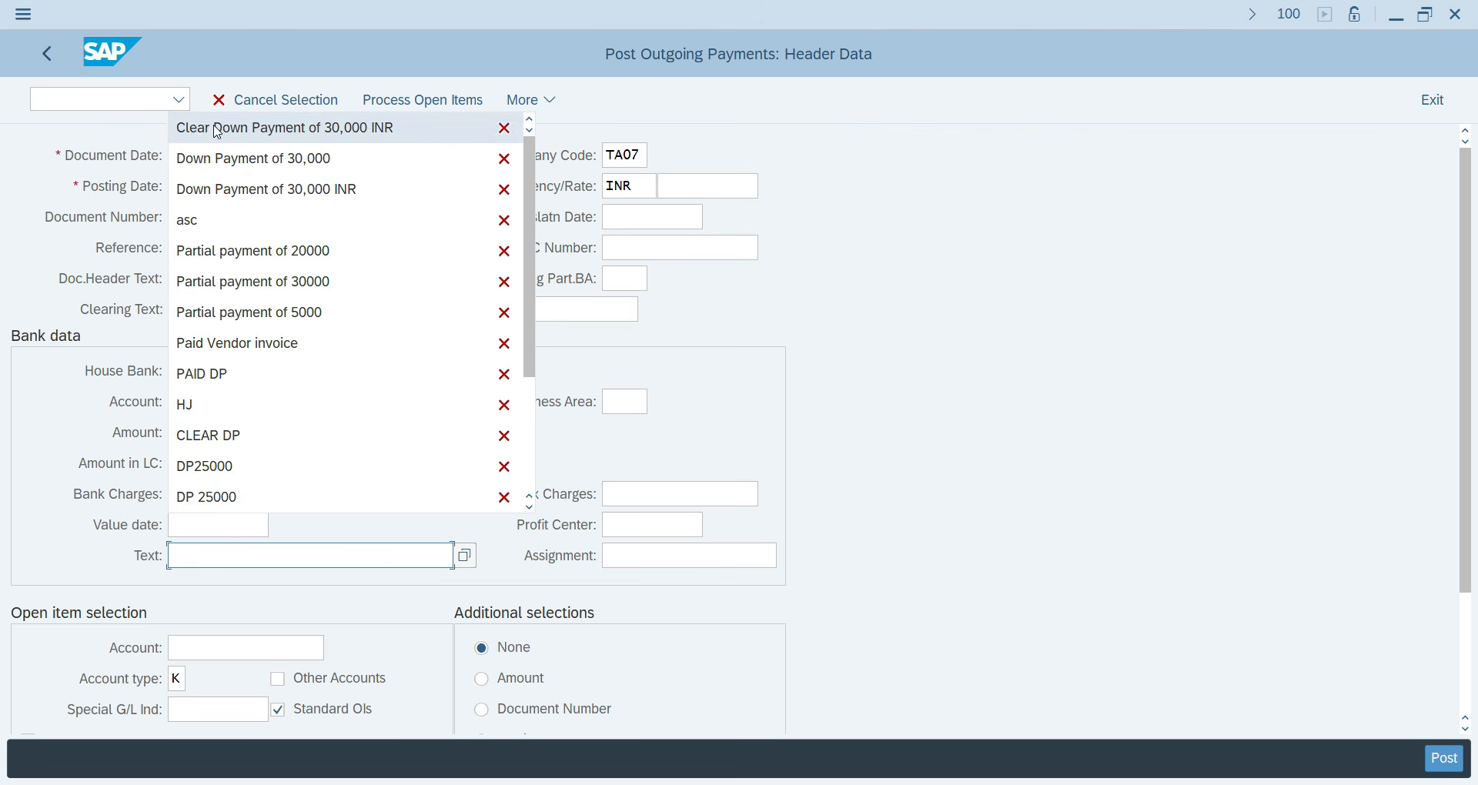
click(219, 375)
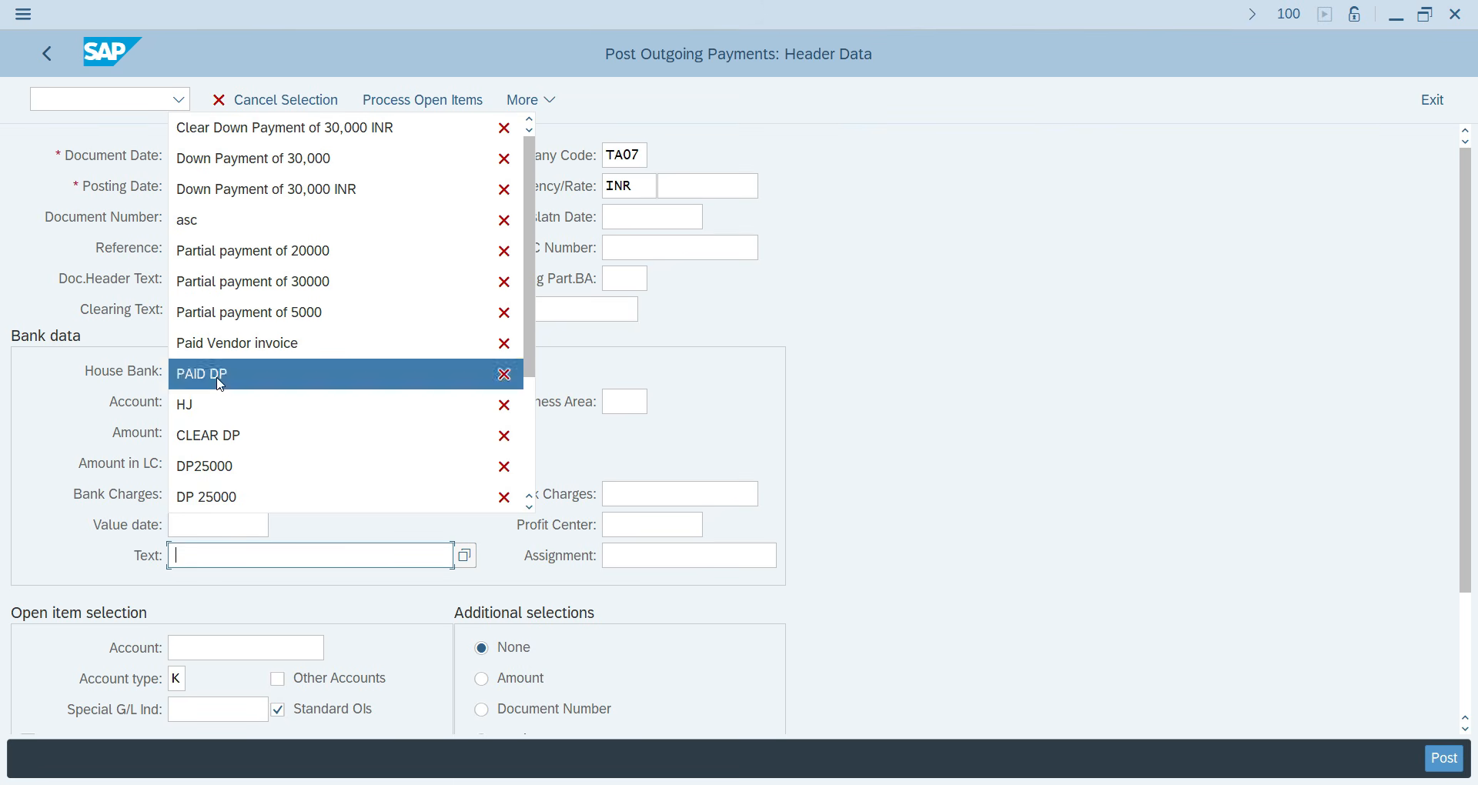
key(BackSpace)
key(BackSpace)
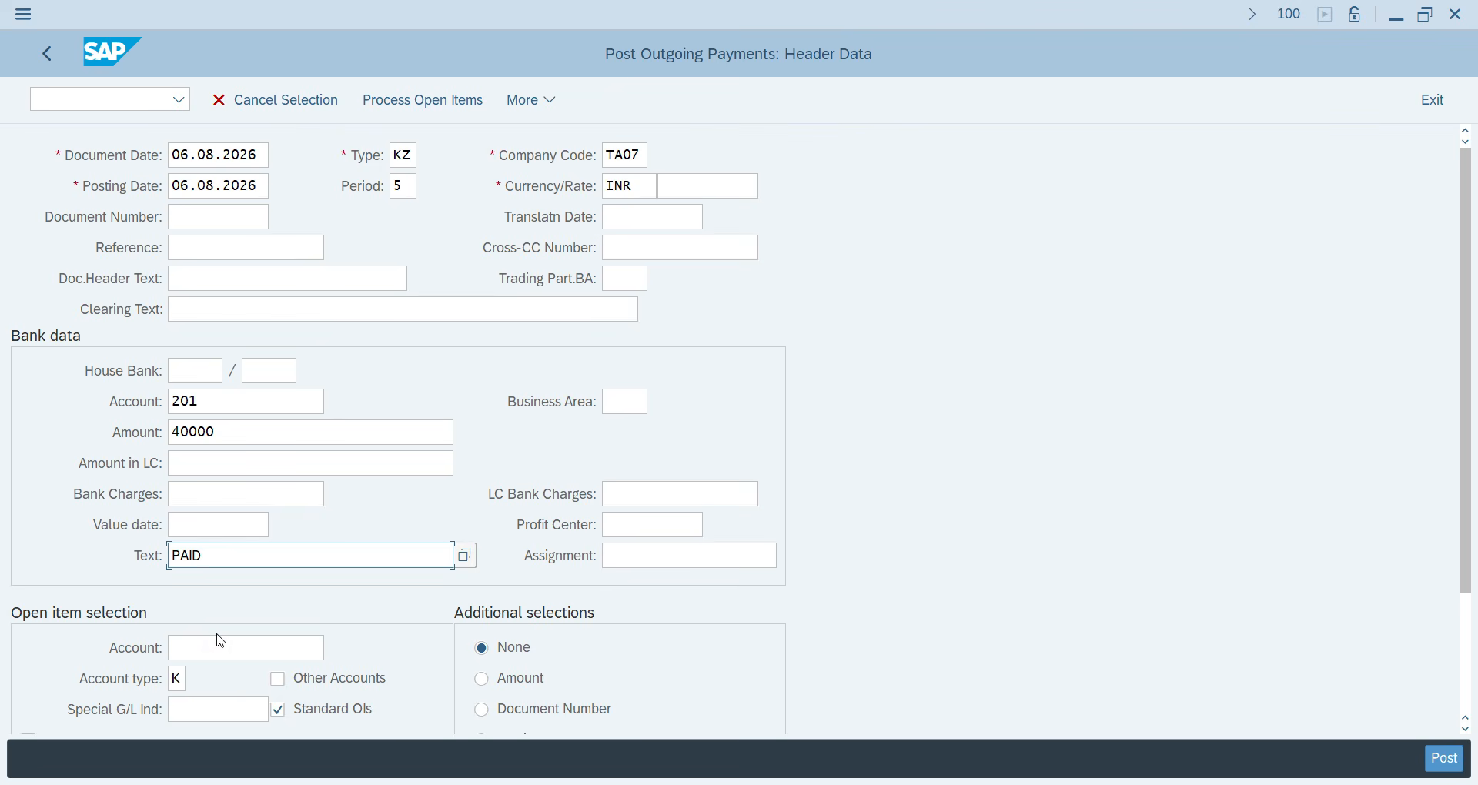
click(209, 645)
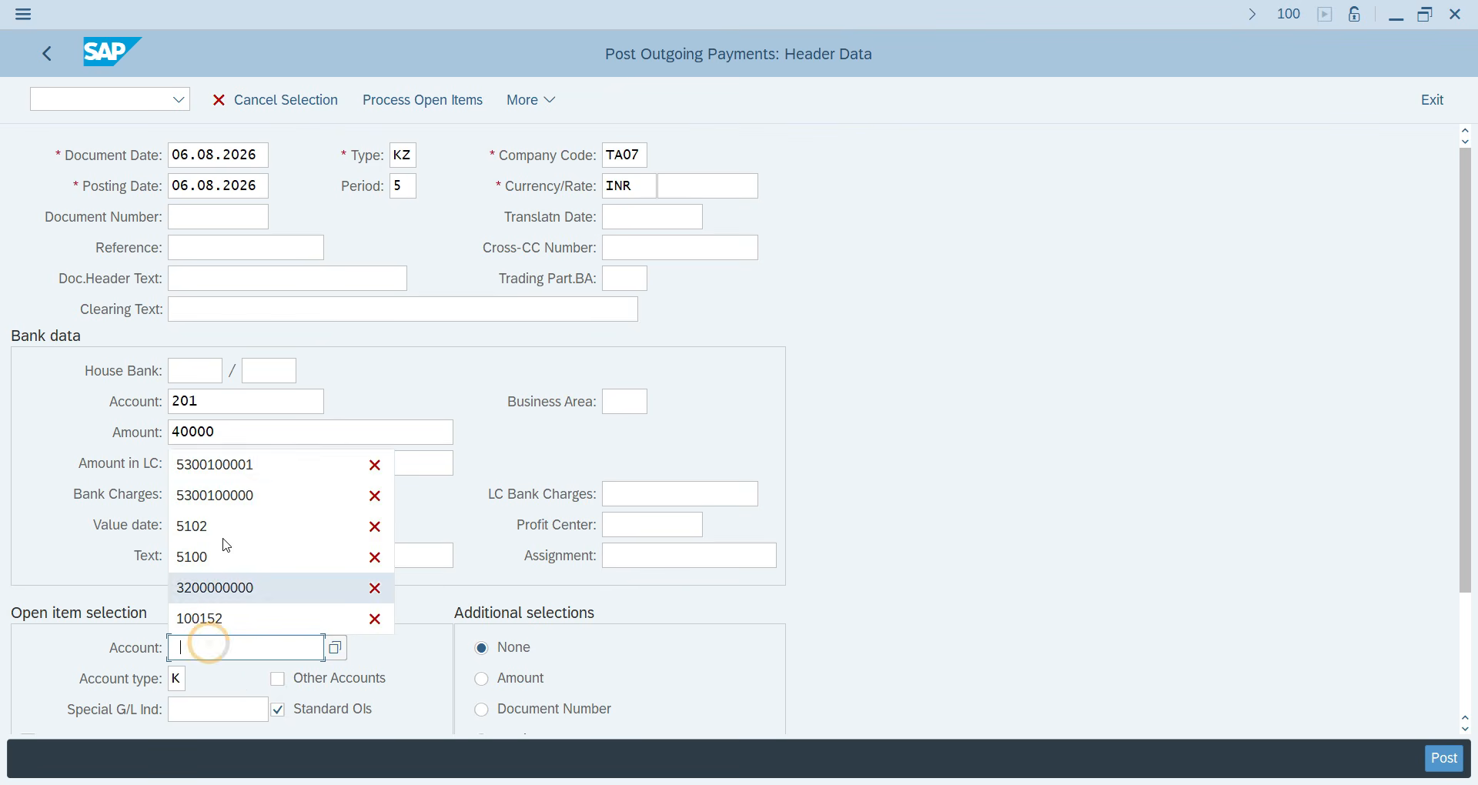
click(208, 463)
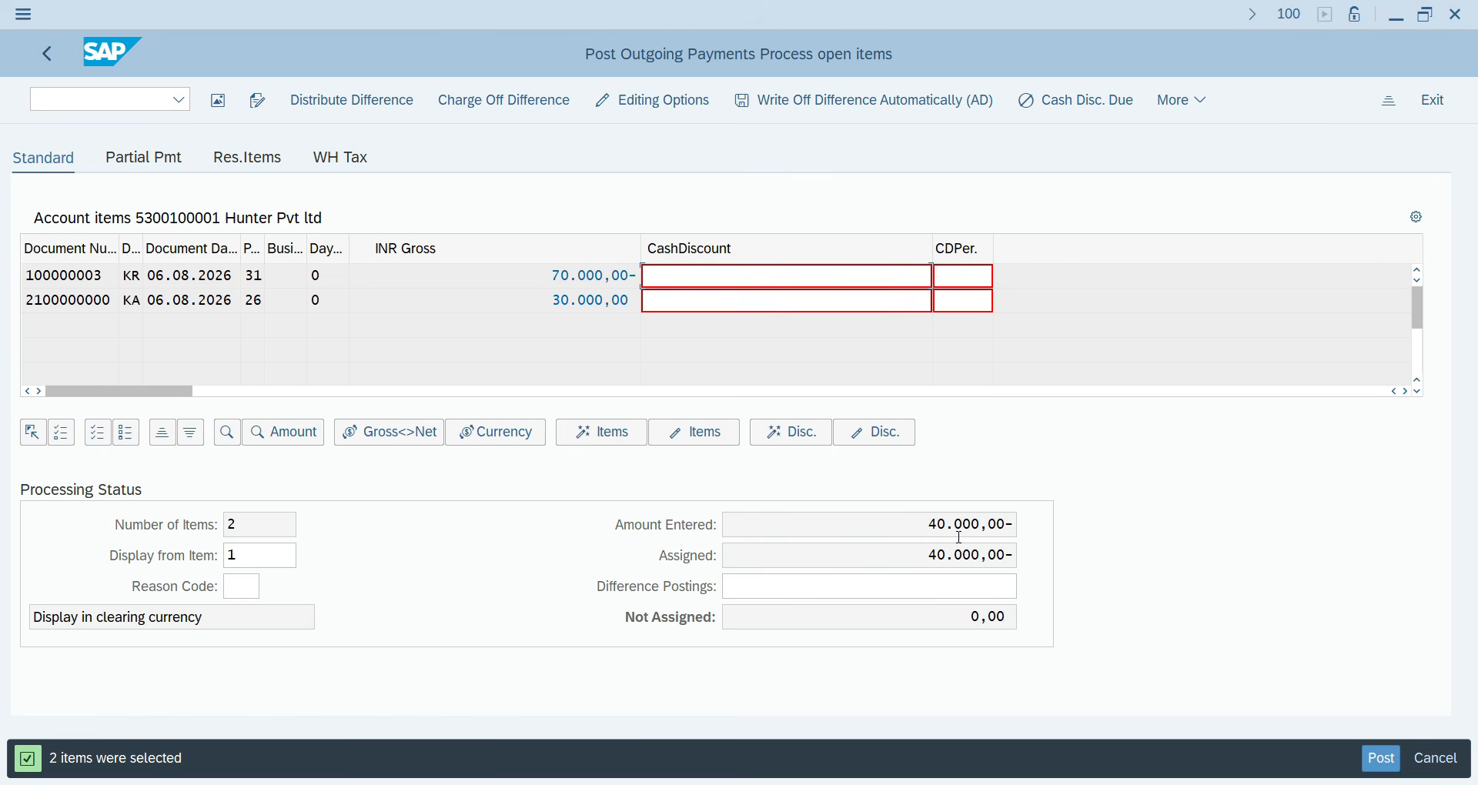
click(1383, 760)
click(74, 107)
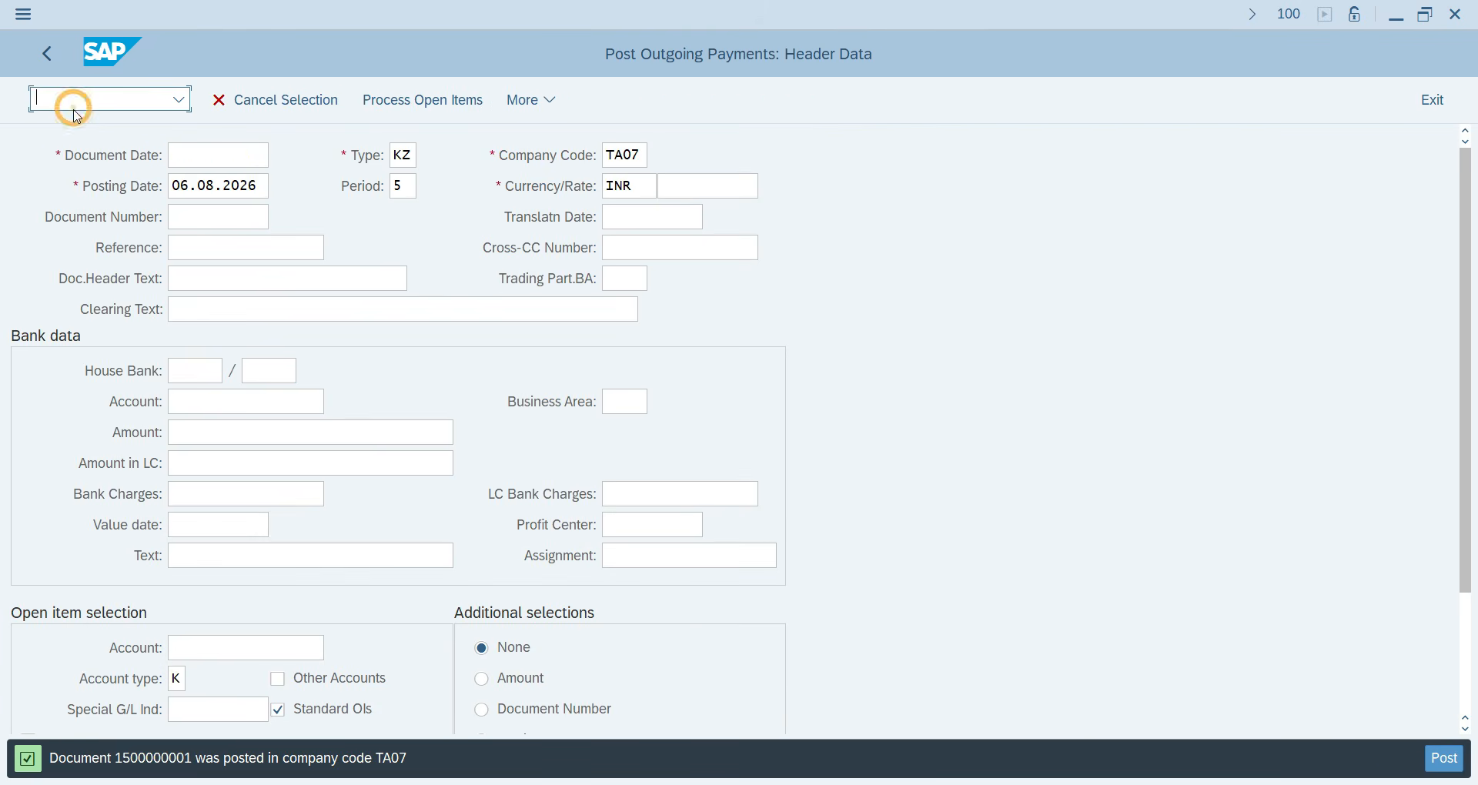
text(/NFBL1N)
Open FBL1N and choose the HUNTER supplier account through the search help.
key(Return)
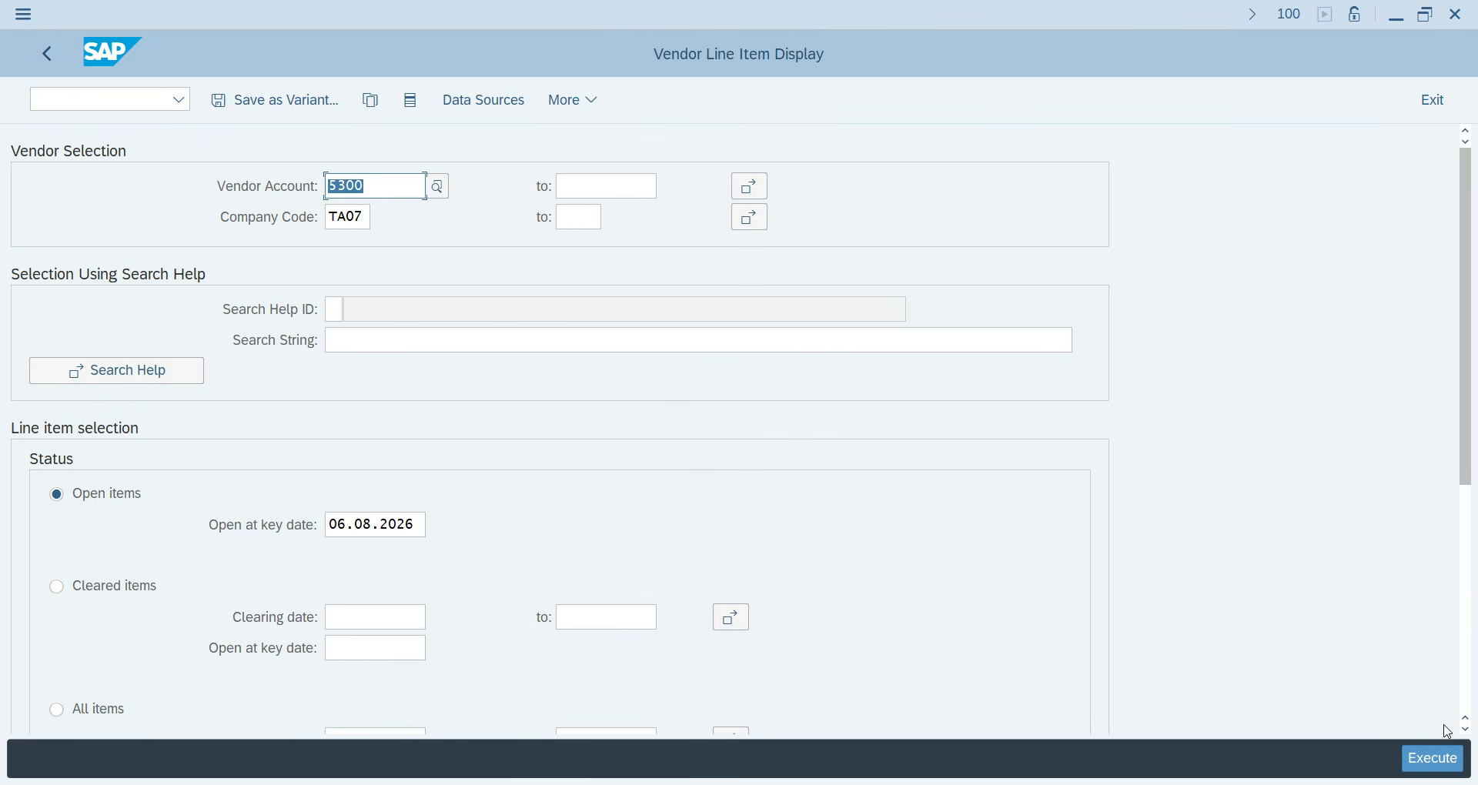
click(1432, 759)
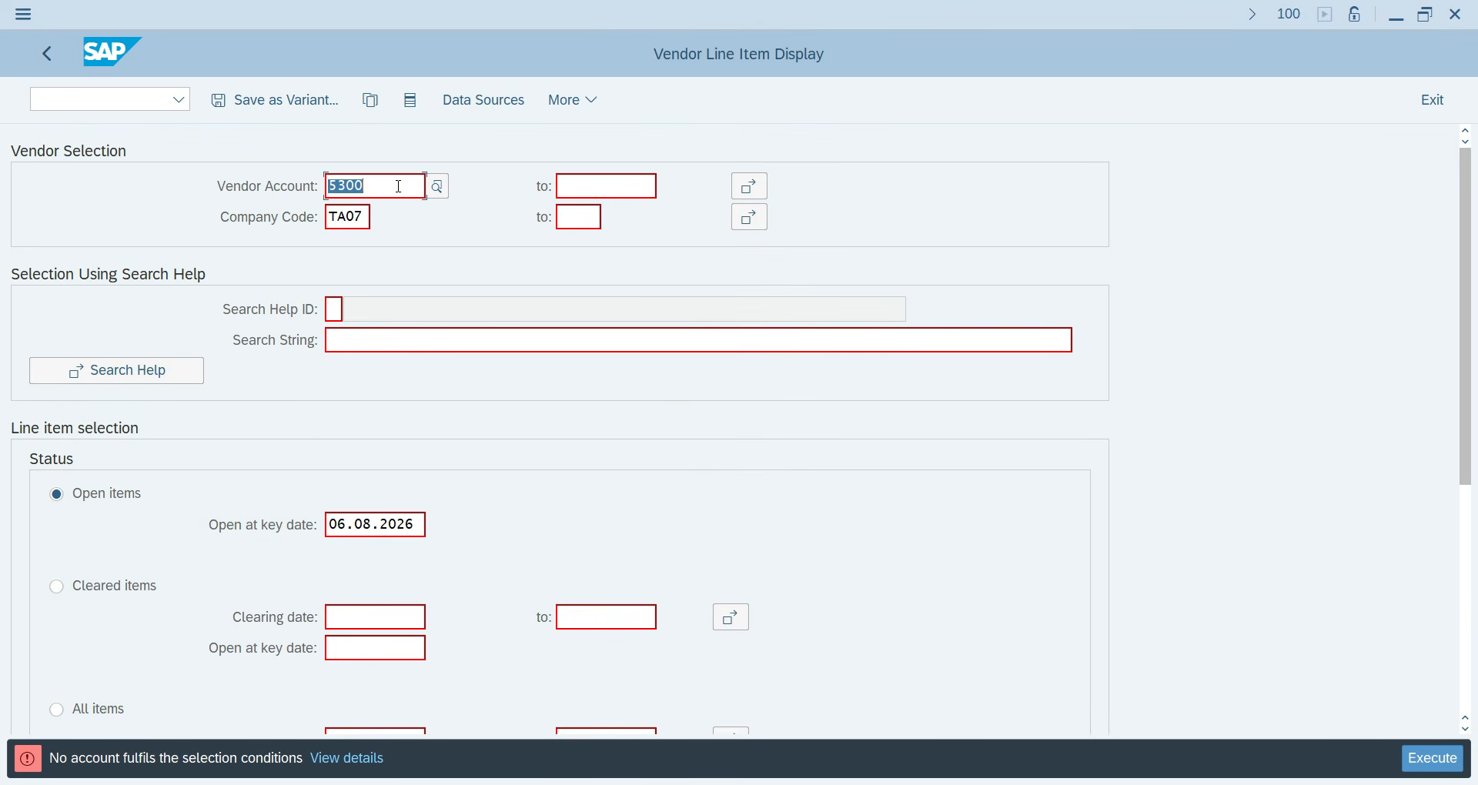
click(436, 186)
key(Return)
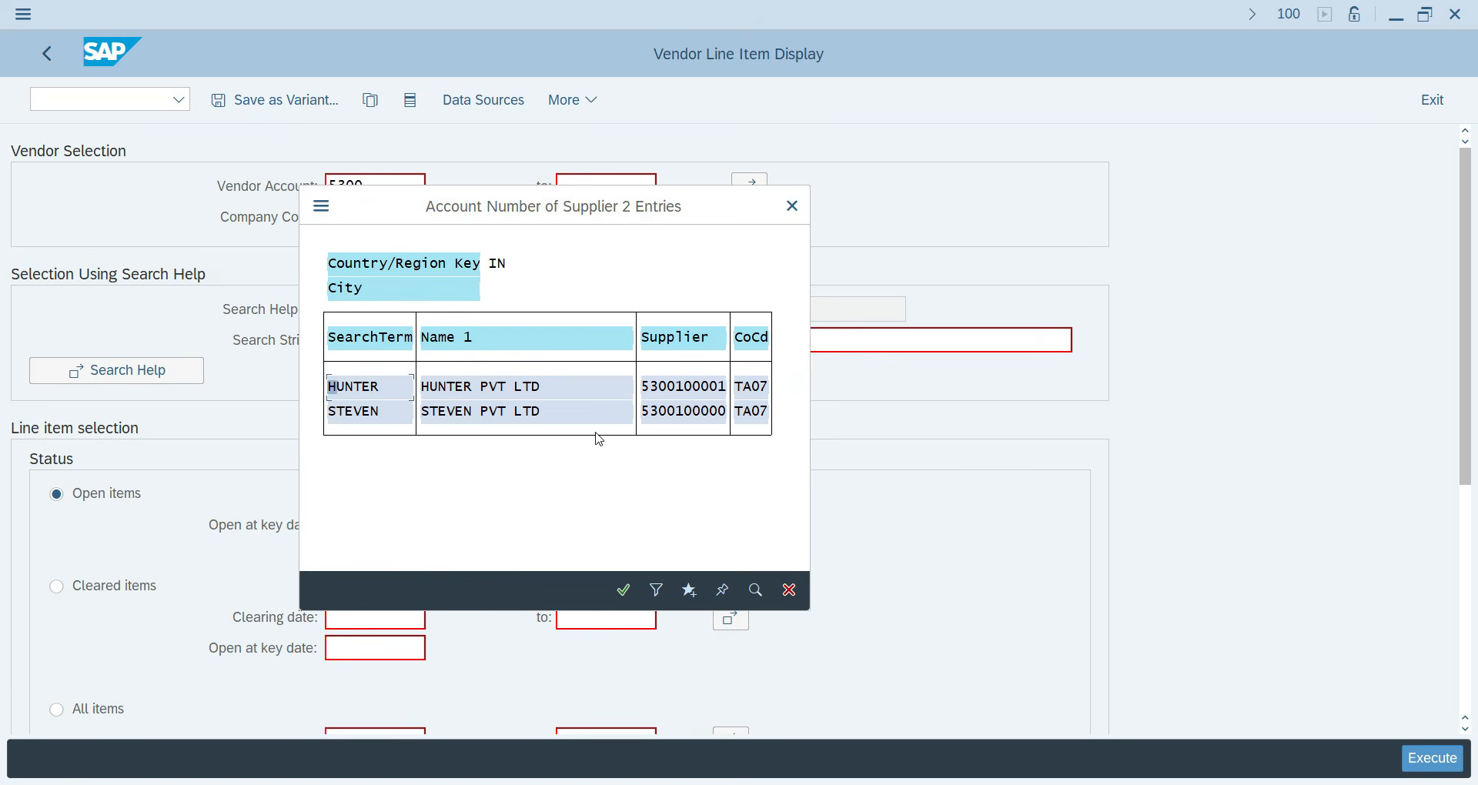
double_click(524, 385)
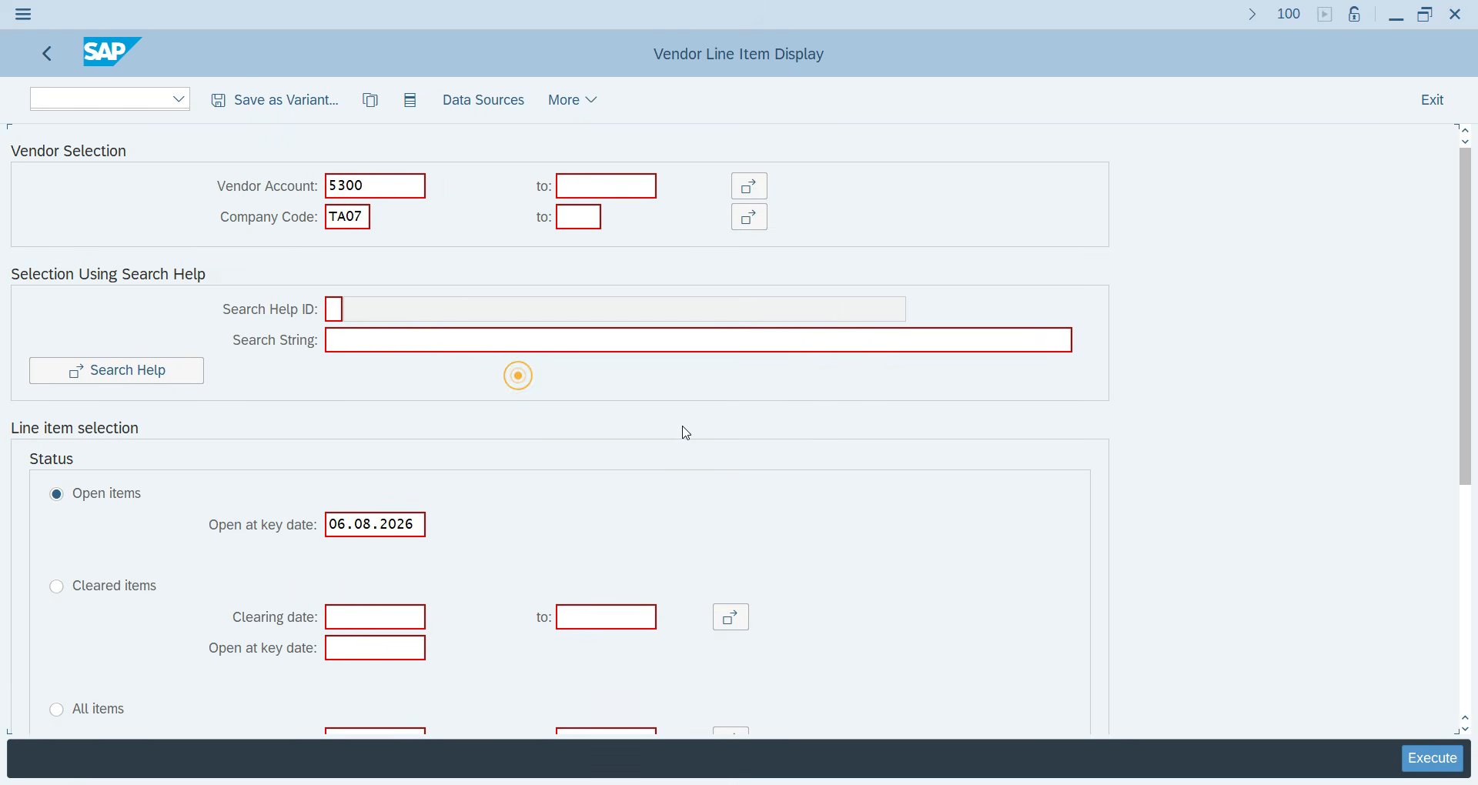
Run the report for all items, showing 6 cleared items netting 0,00 INR, then exit with /N.
click(1447, 768)
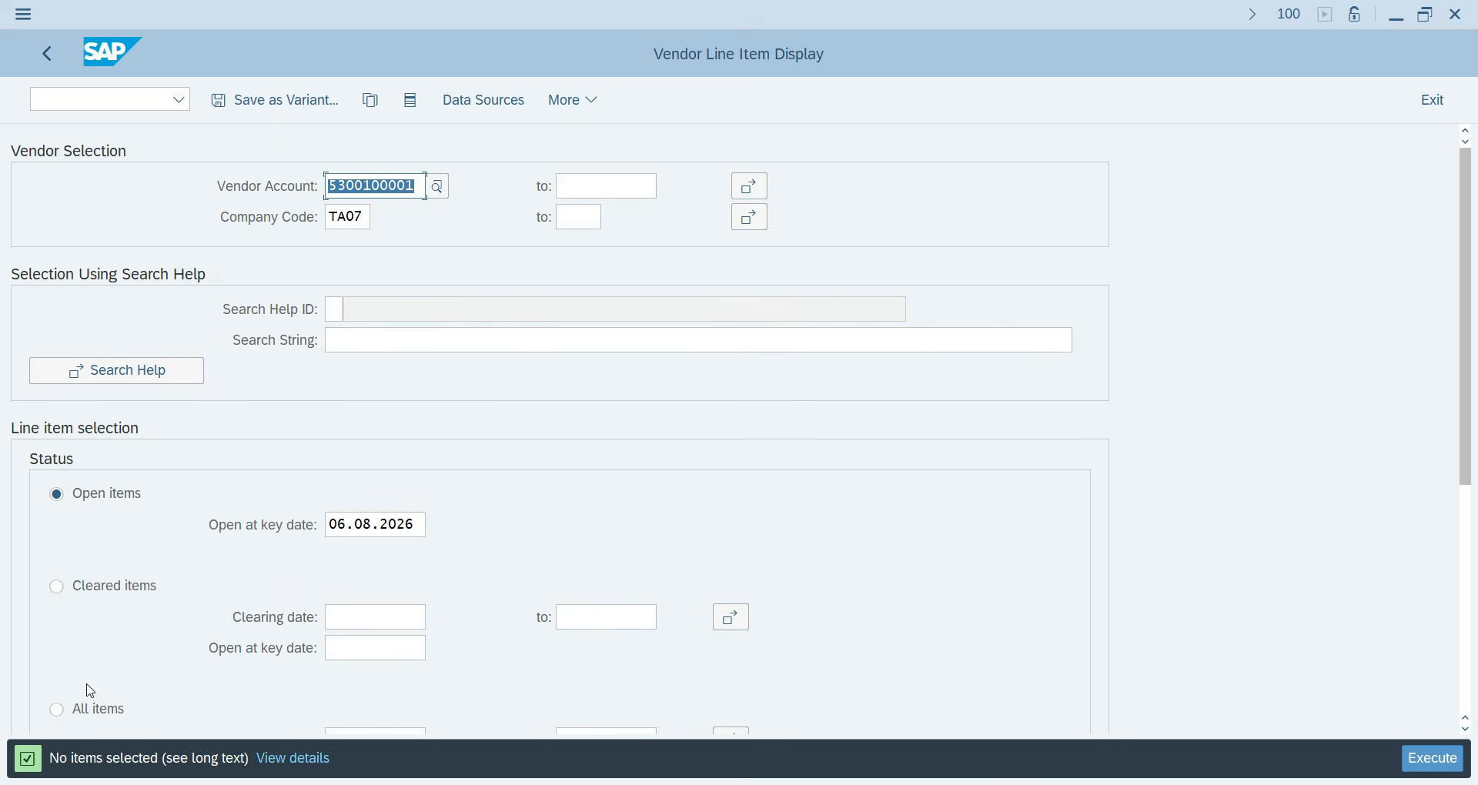
click(56, 709)
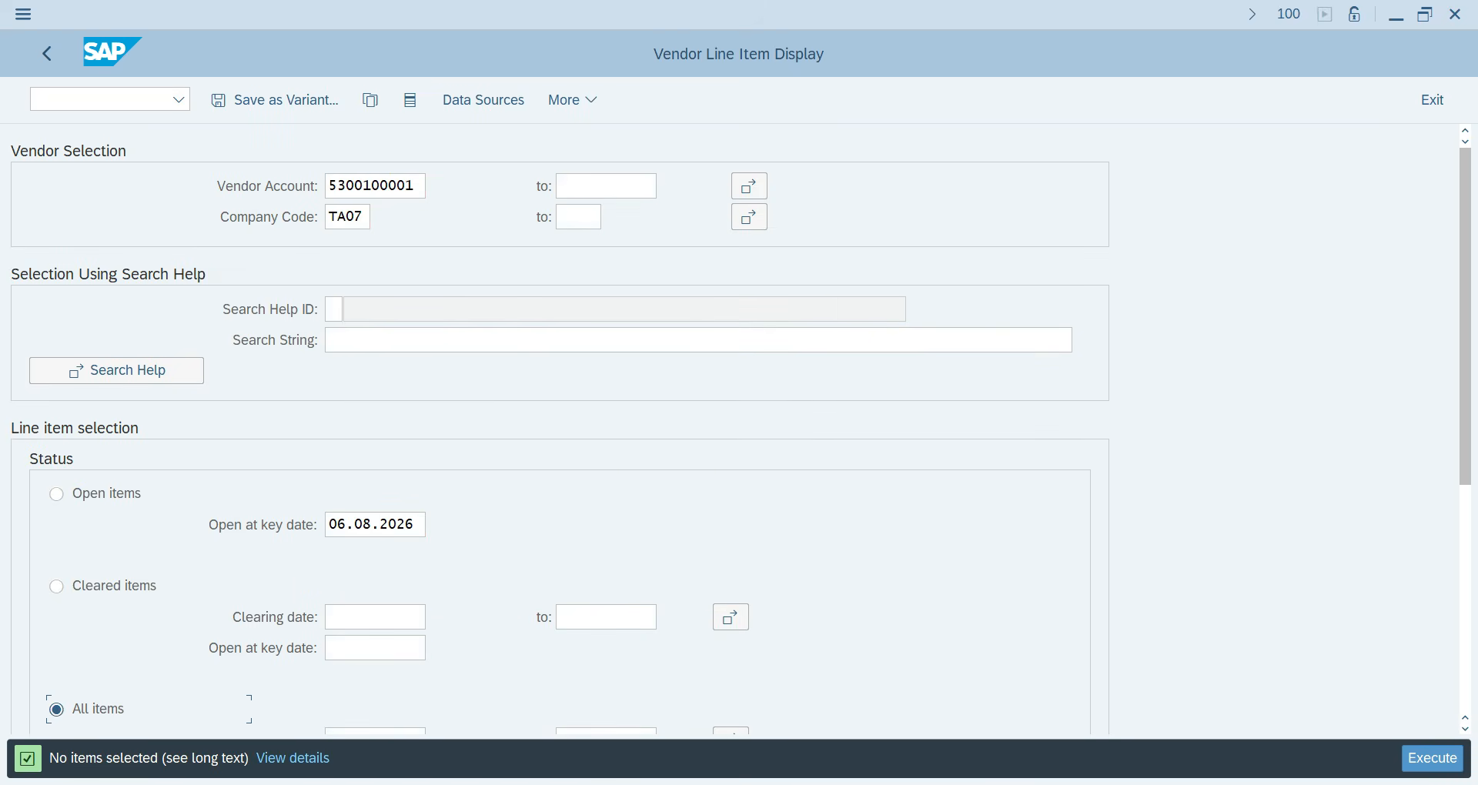
click(1433, 760)
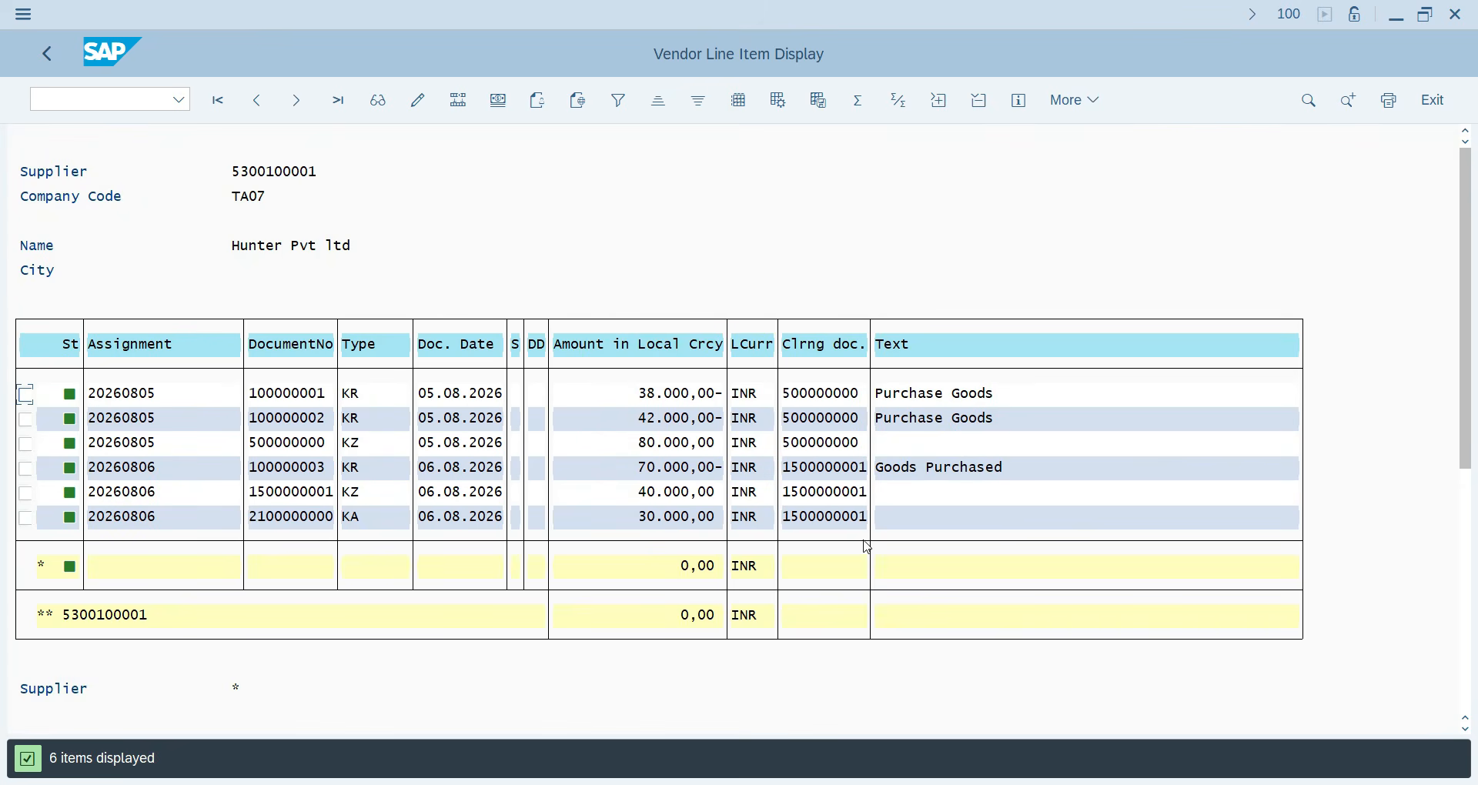
click(119, 100)
text(/N)
key(Return)
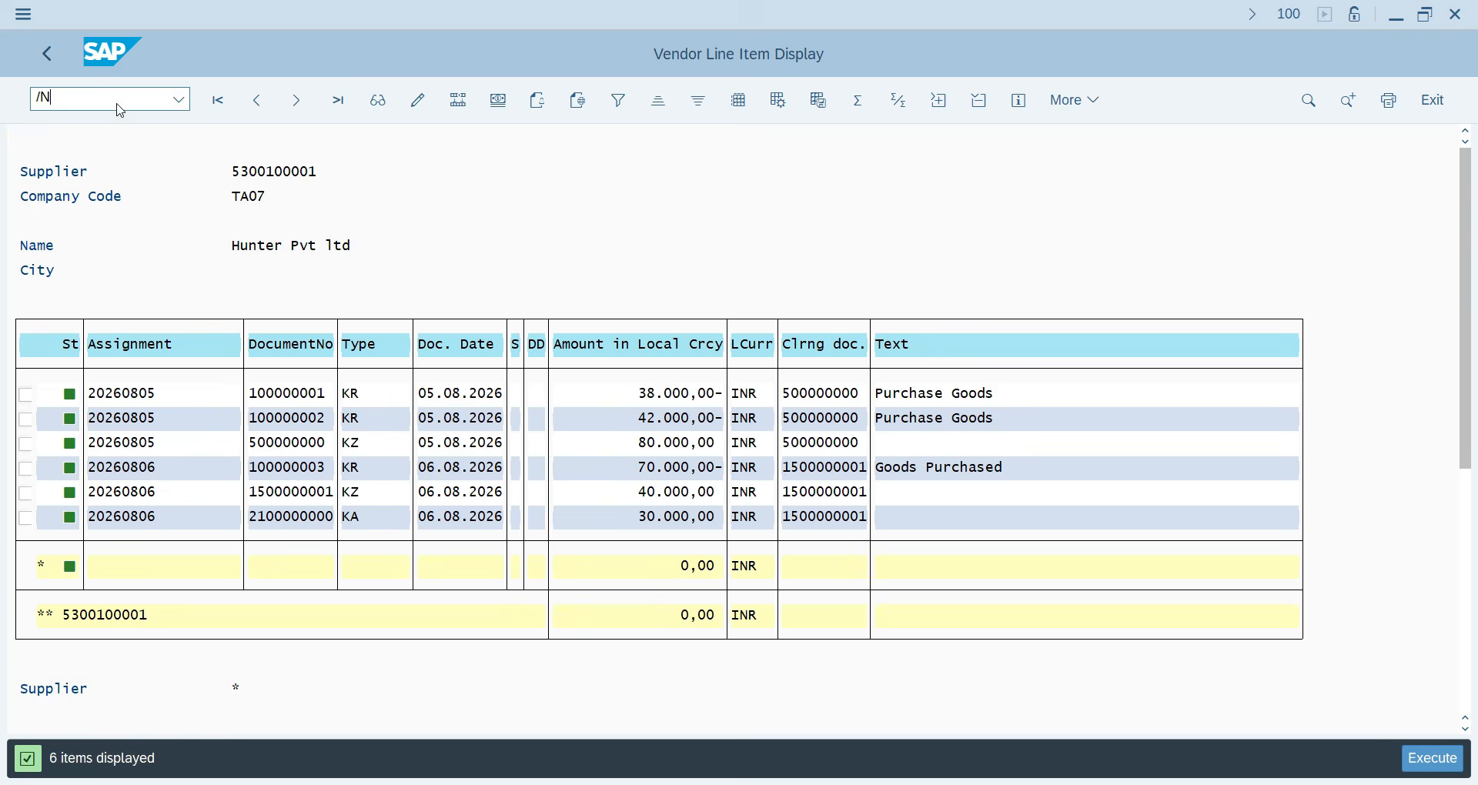